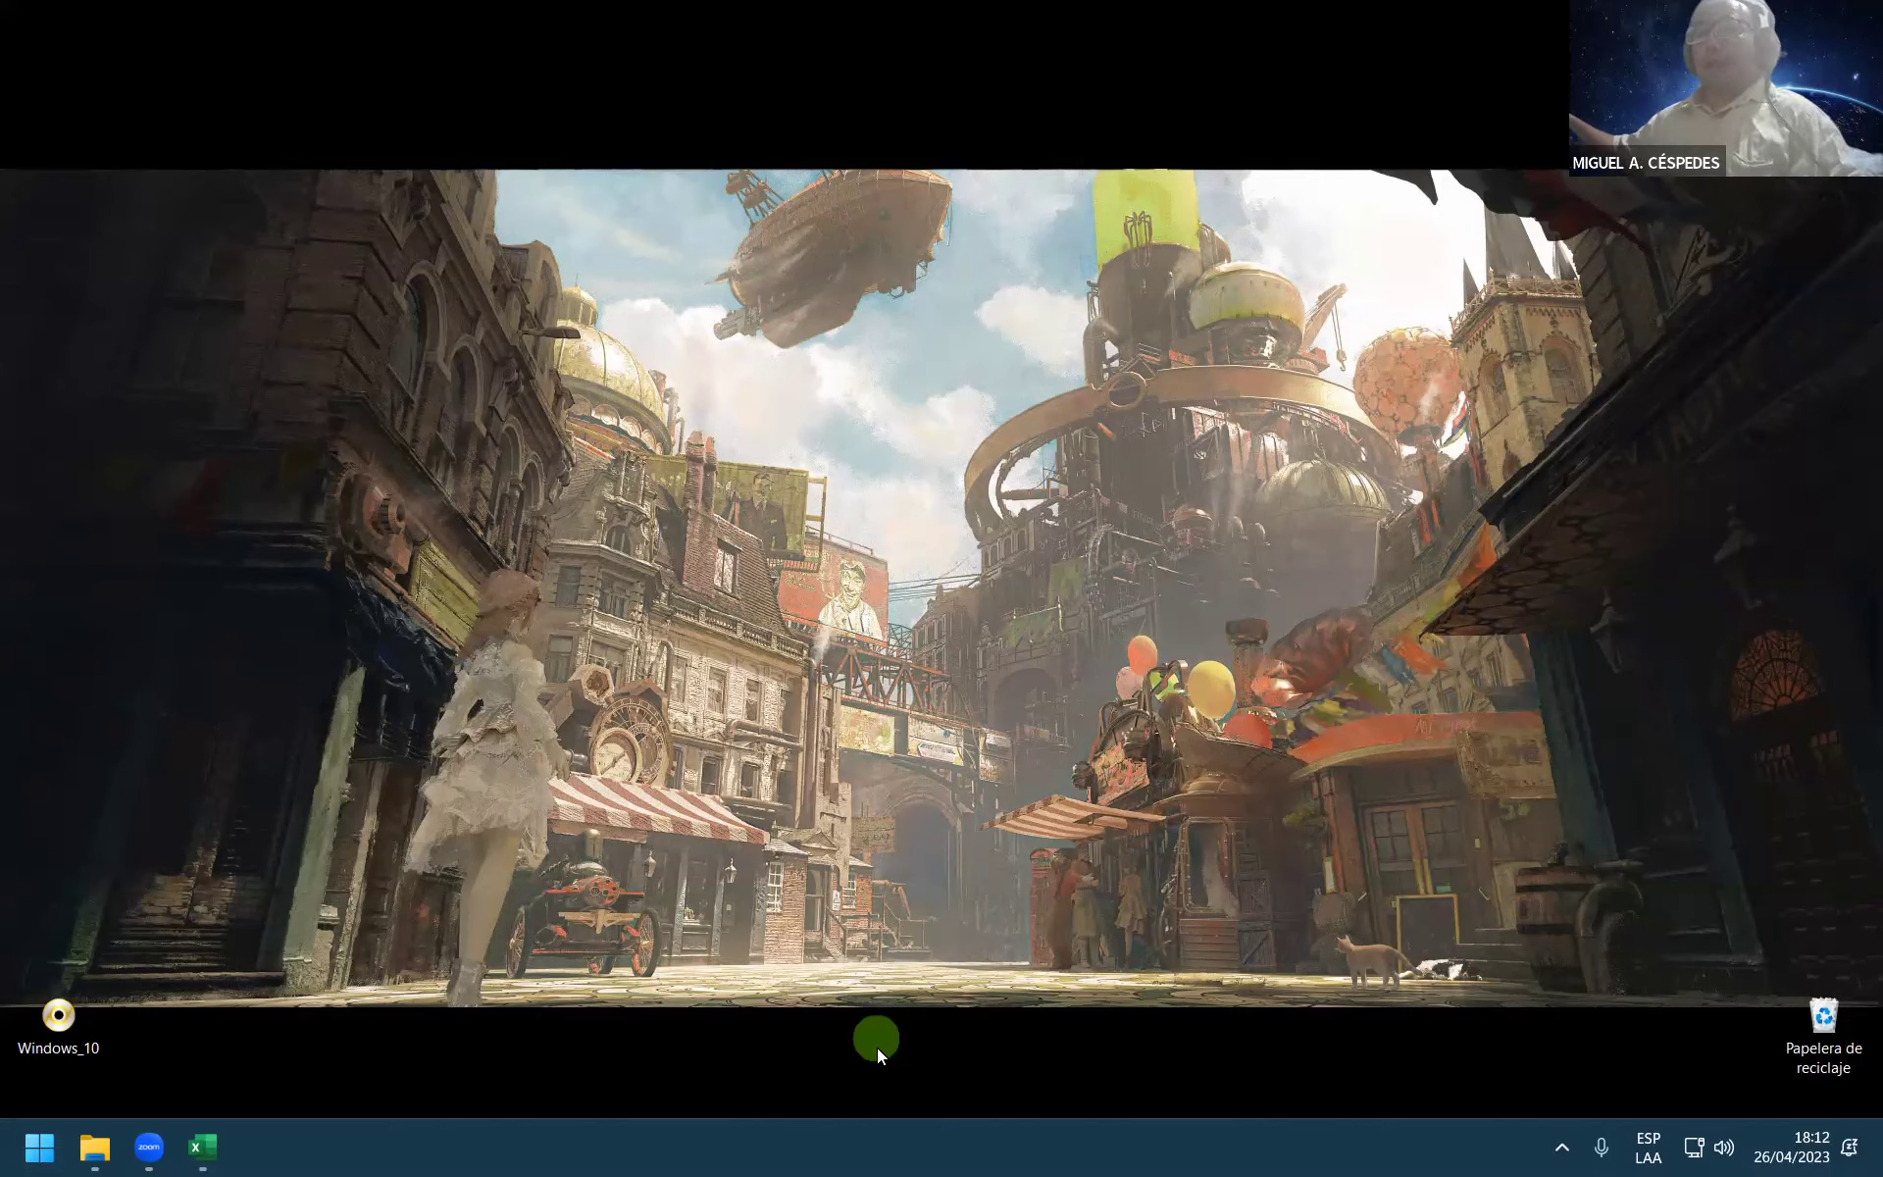
Step: Switch to the REDES_CLASE_05 workbook in Excel and save it
{"action": "key", "text": "alt+Tab"}
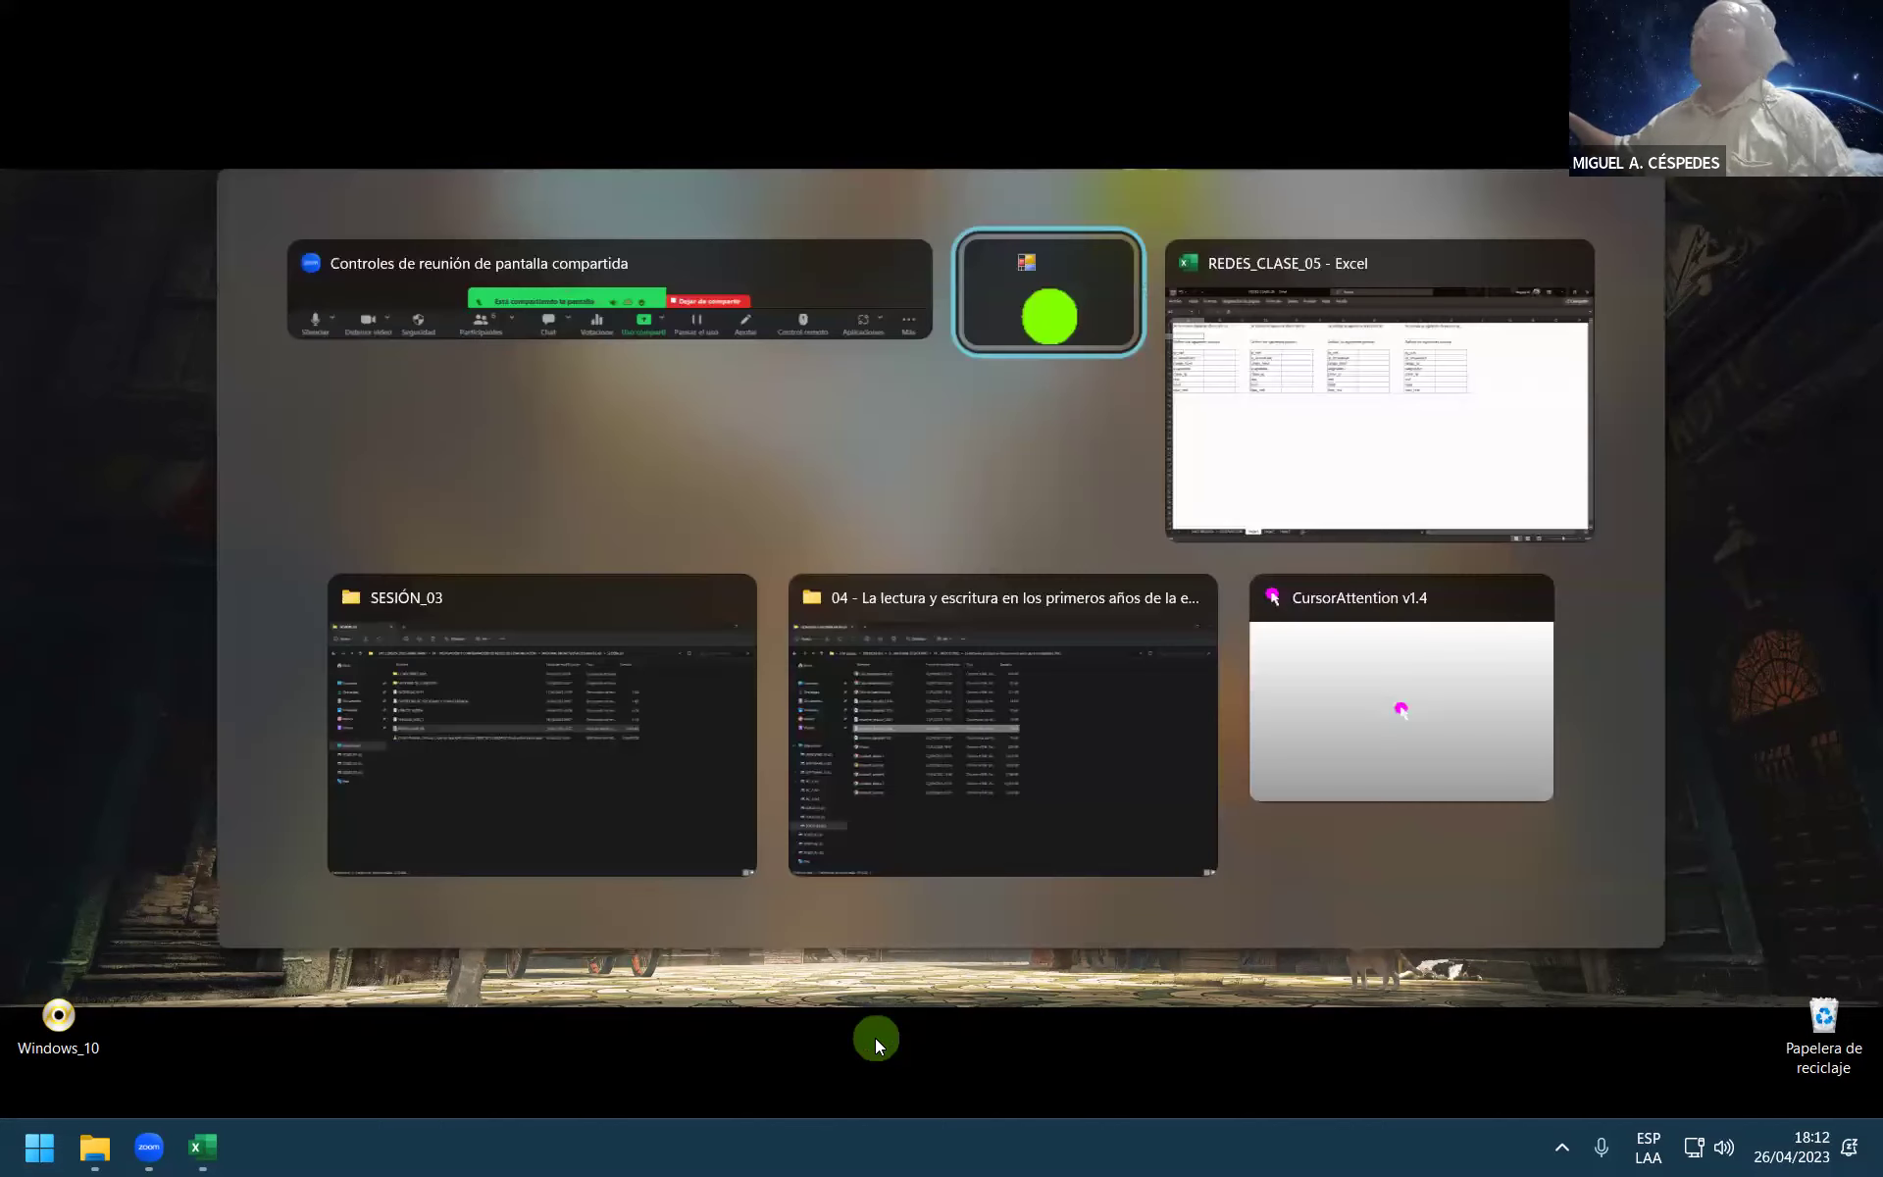
{"action": "key", "text": "alt+Tab"}
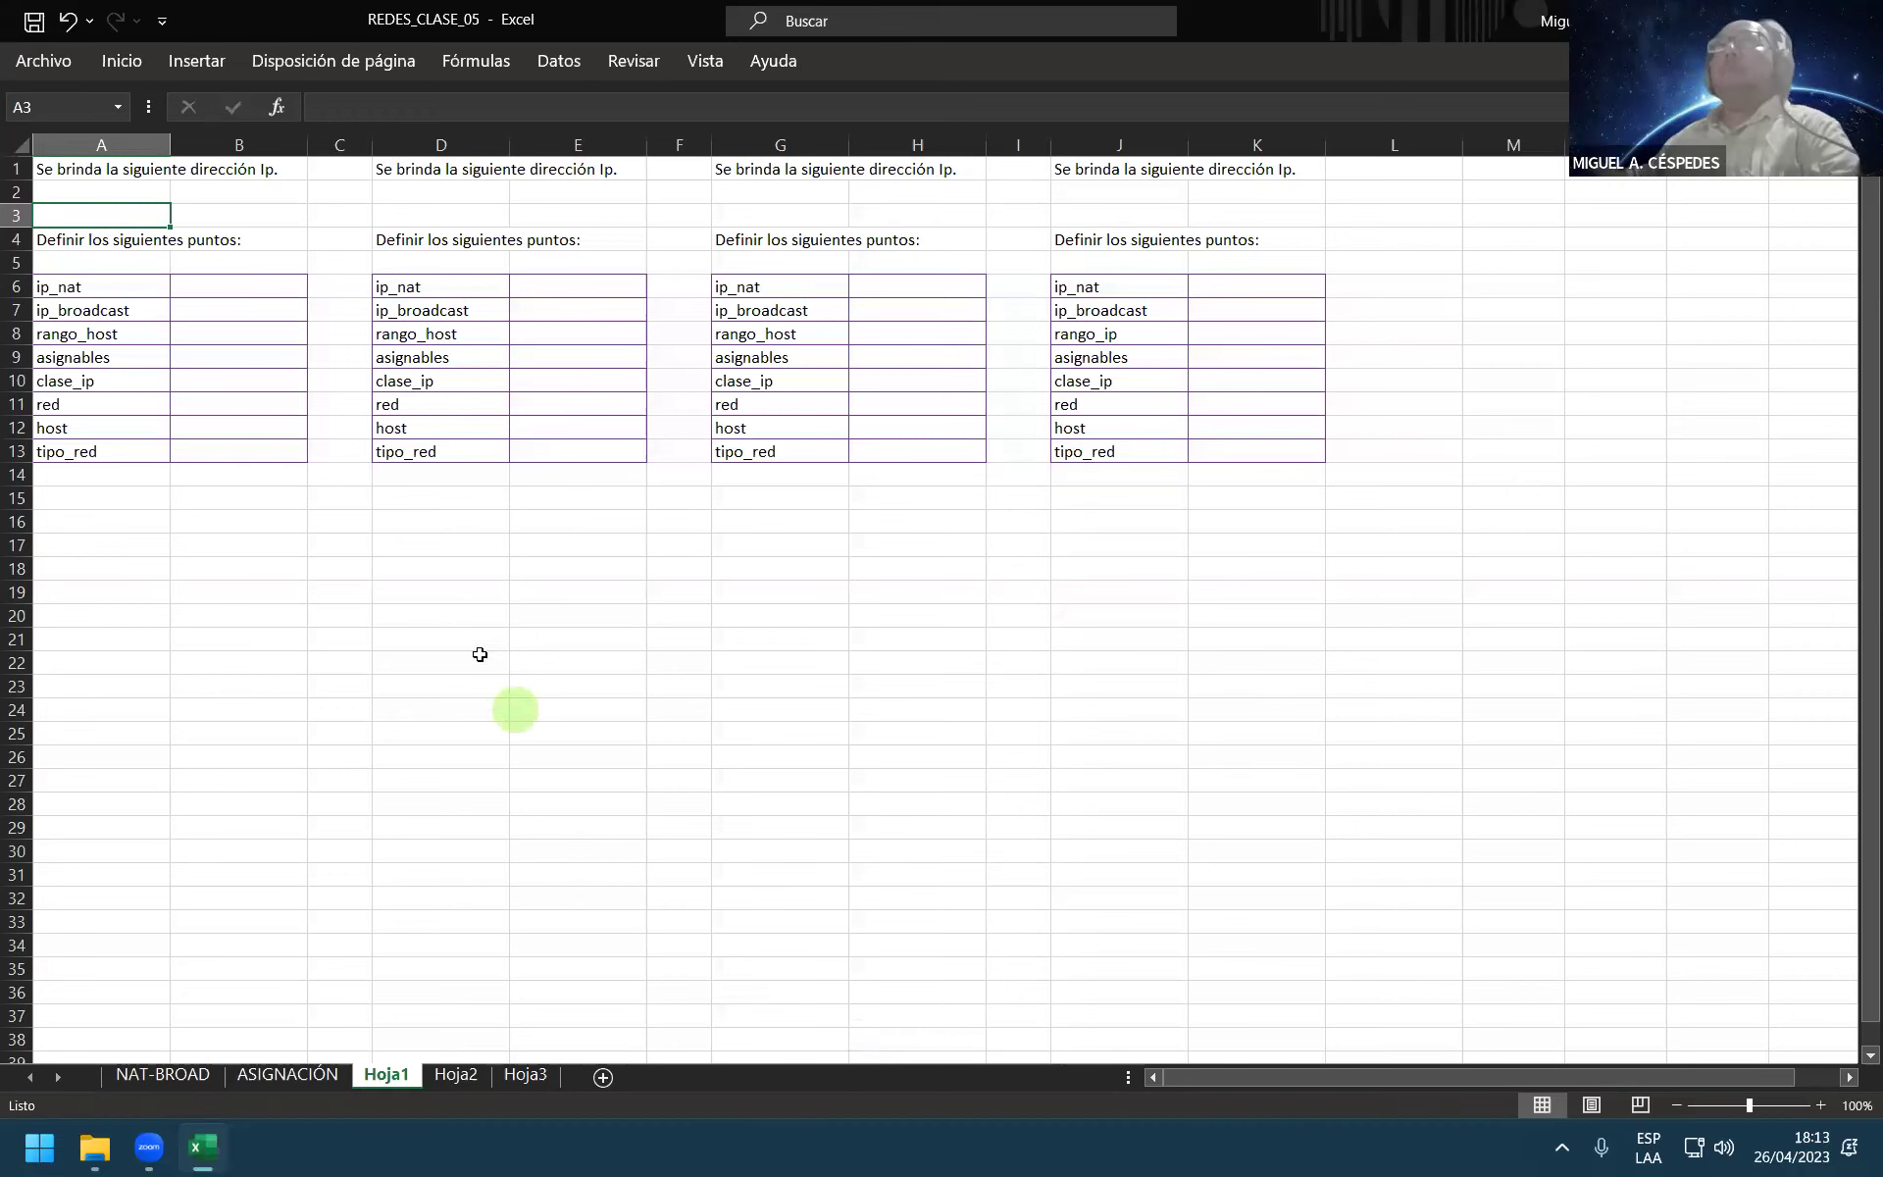
{"action": "left_click", "coordinate": [145, 192]}
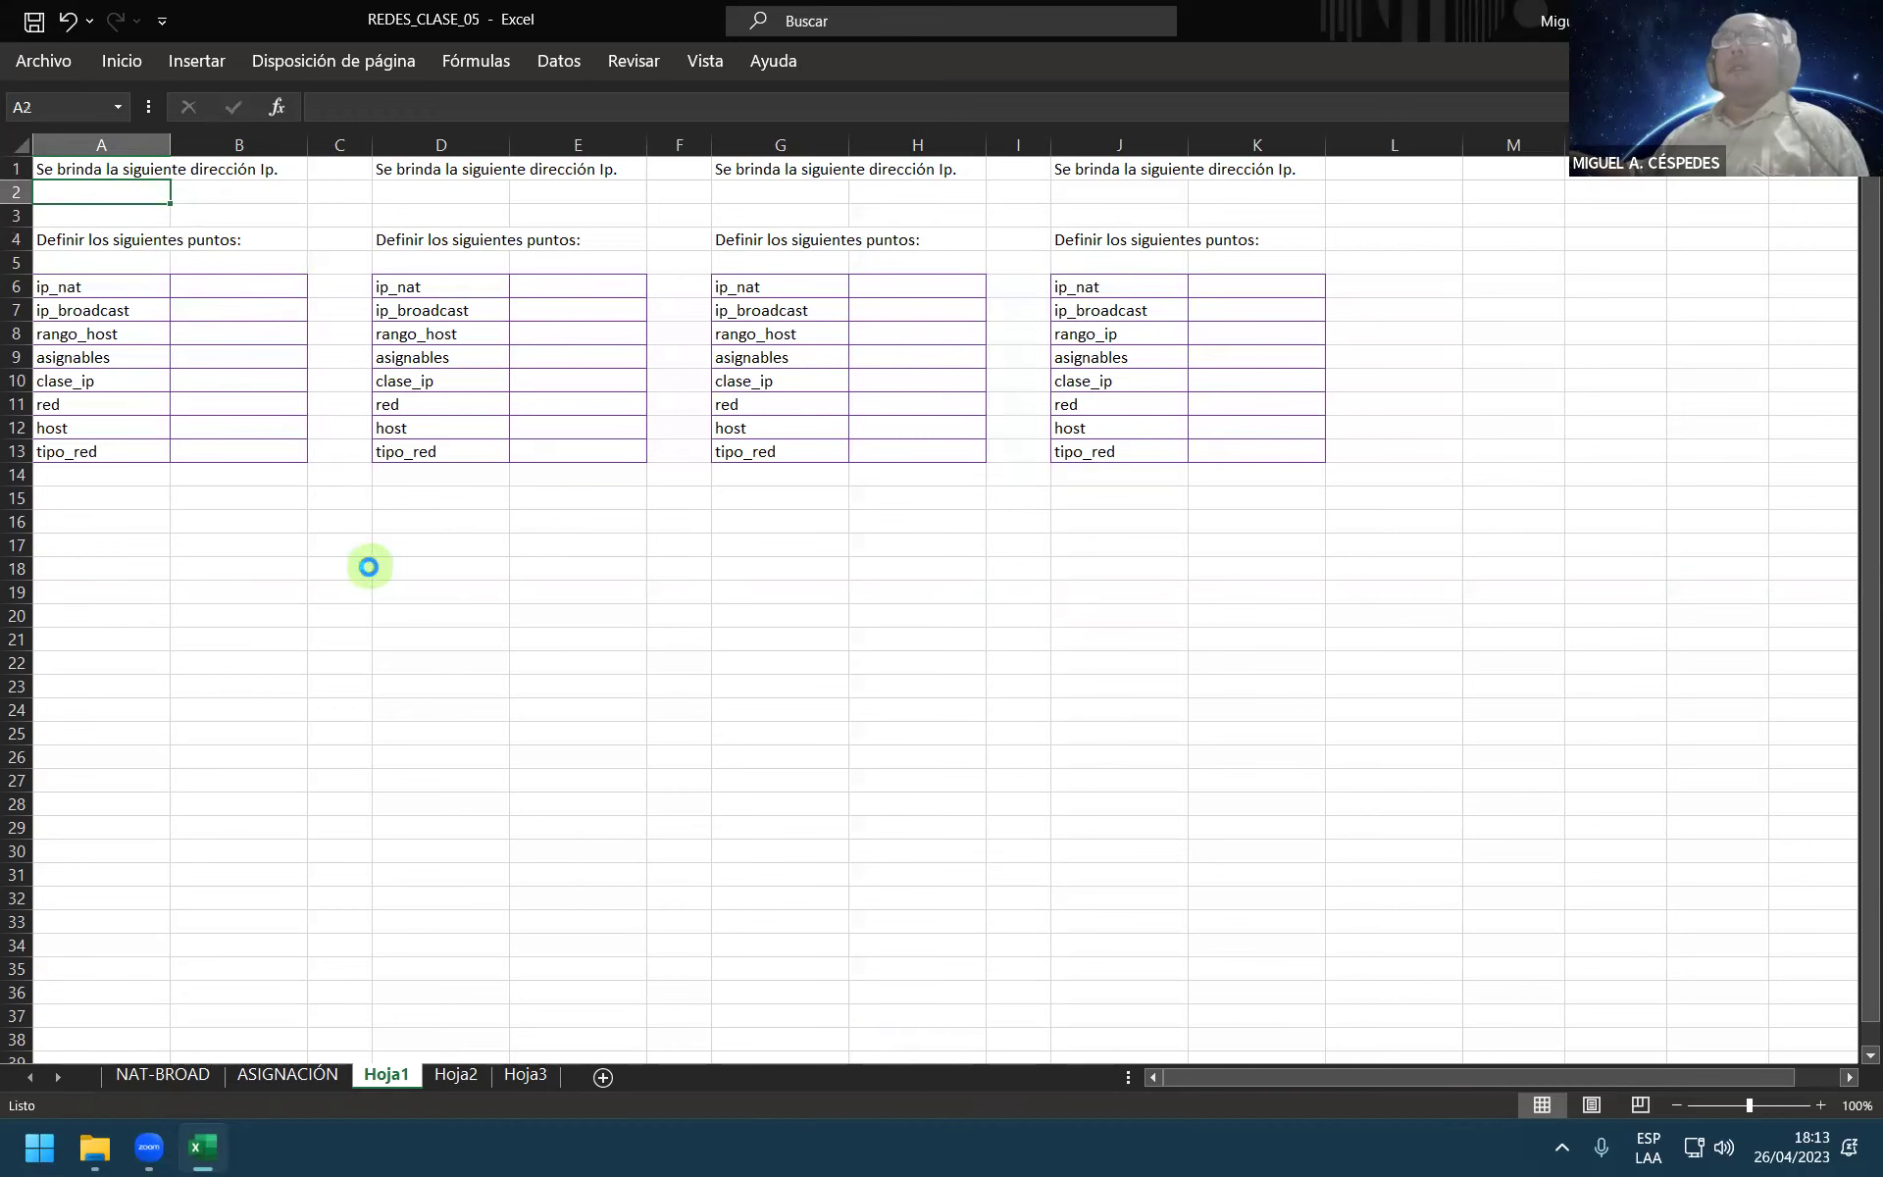
{"action": "scroll", "coordinate": [416, 643], "scroll_direction": "up", "scroll_amount": 3, "text": "ctrl"}
{"action": "scroll", "coordinate": [417, 646], "scroll_direction": "up", "scroll_amount": 5, "text": "ctrl"}
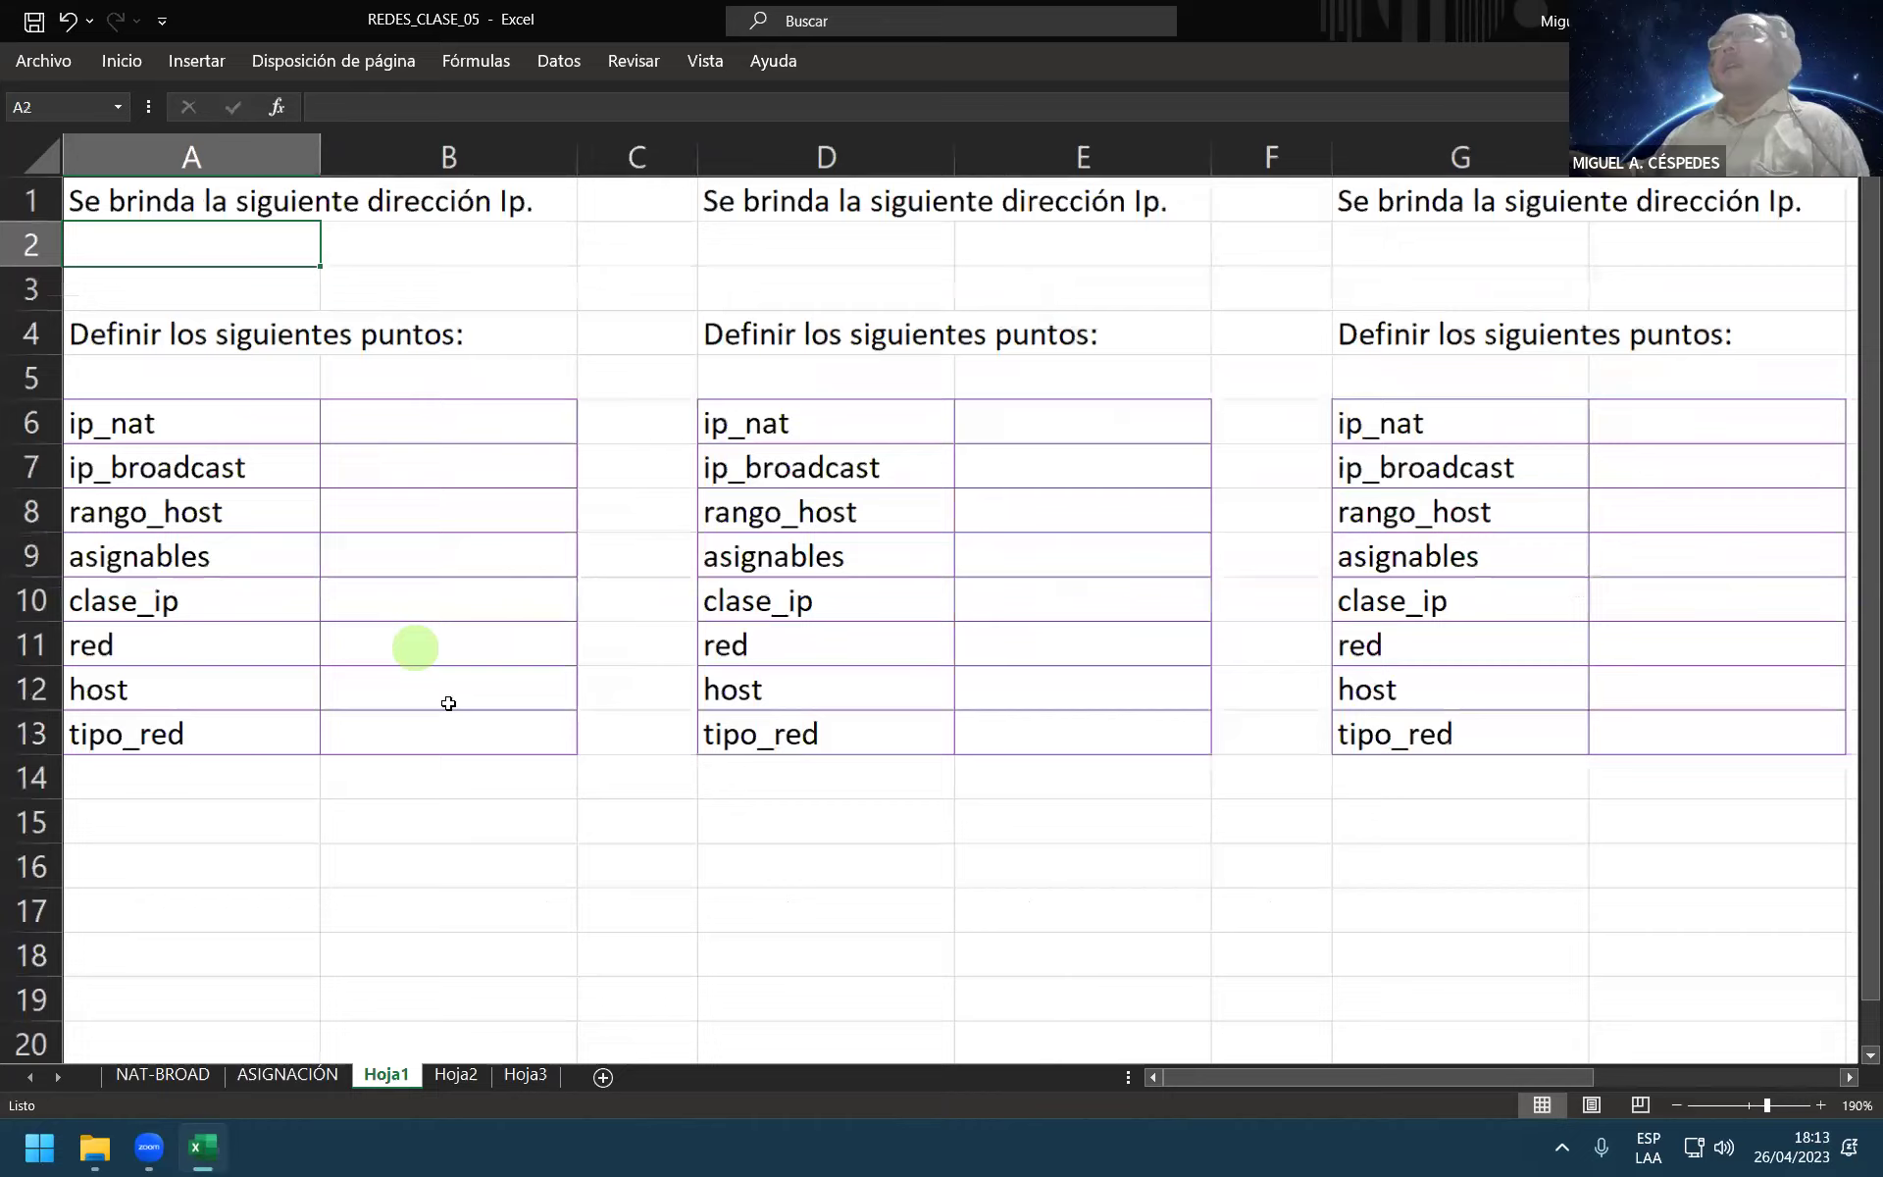
{"action": "scroll", "coordinate": [450, 698], "scroll_direction": "up", "scroll_amount": 1, "text": "ctrl"}
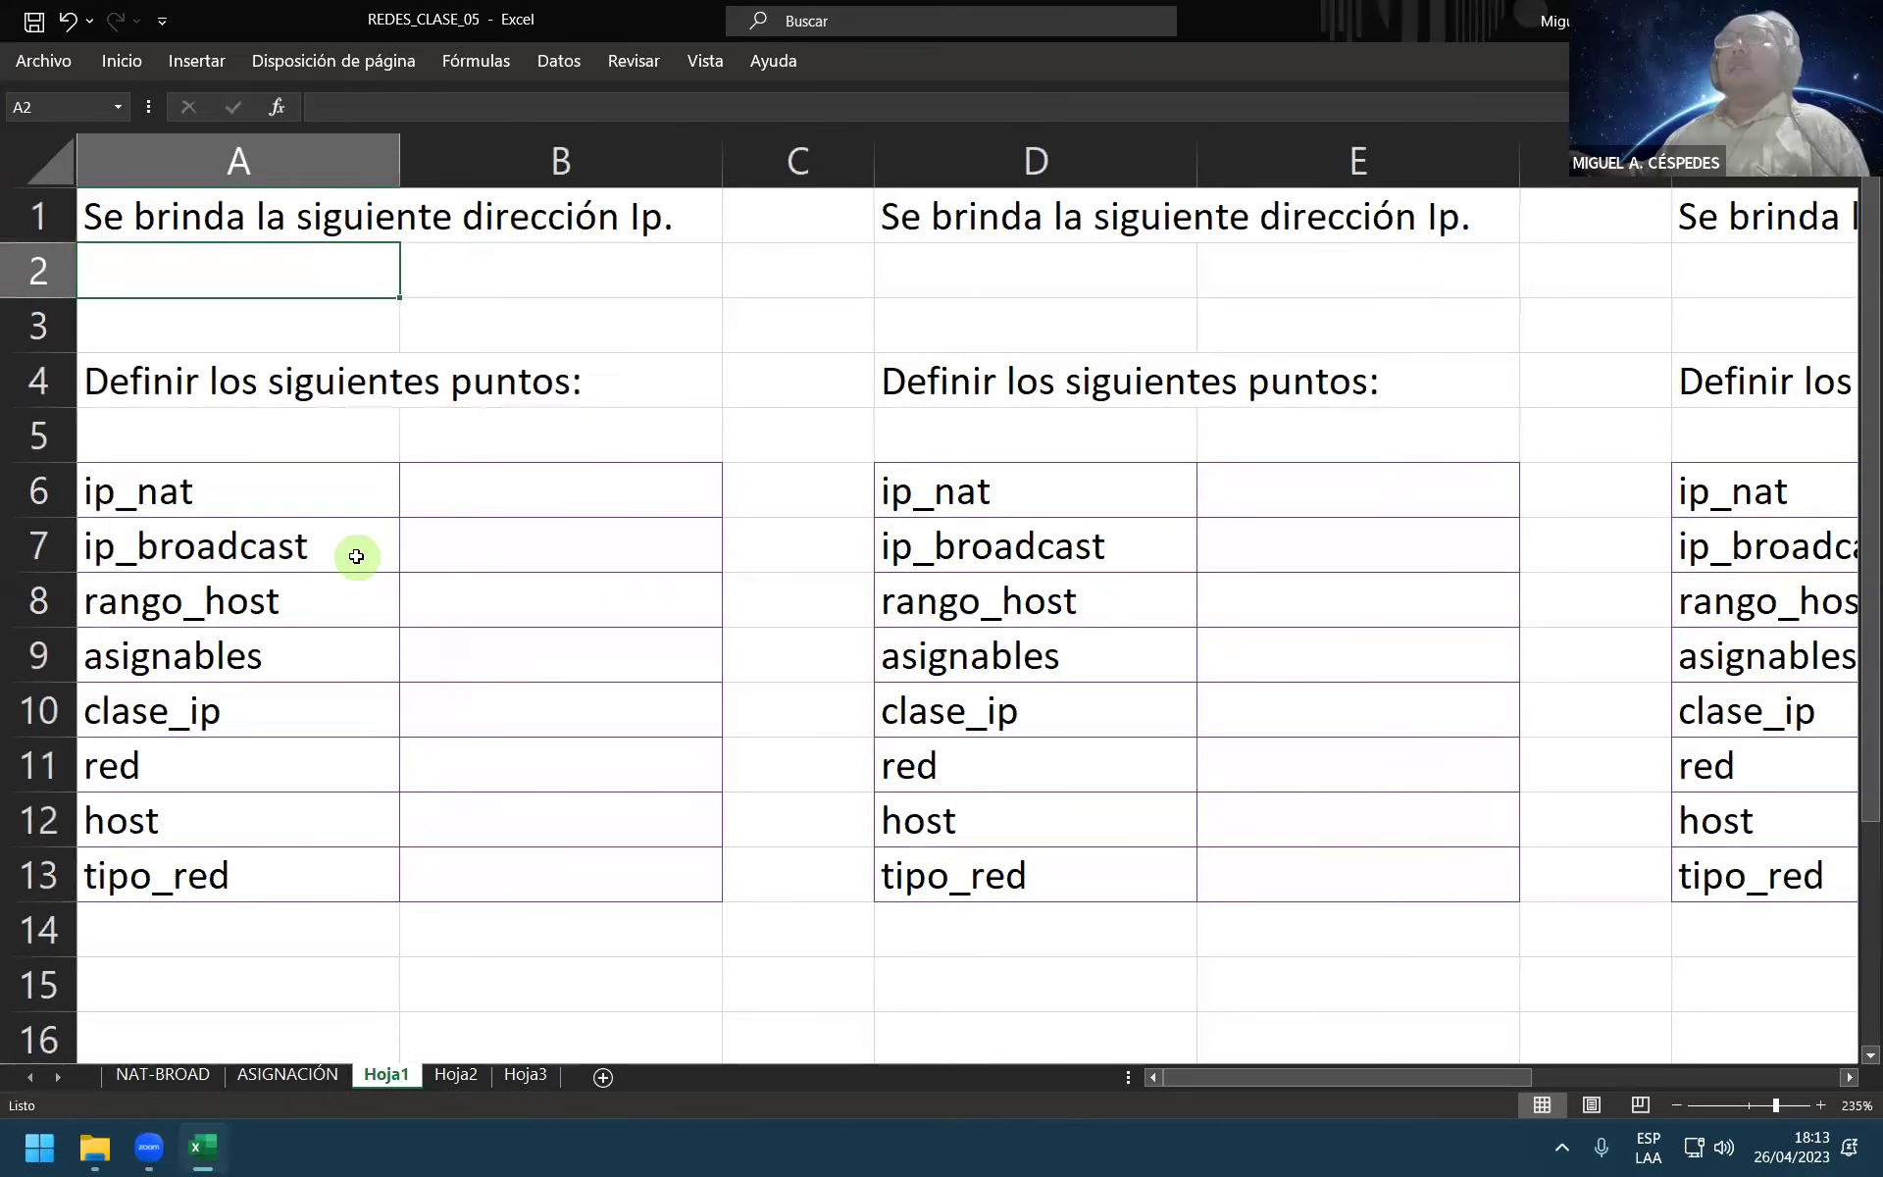
{"action": "left_click", "coordinate": [34, 20]}
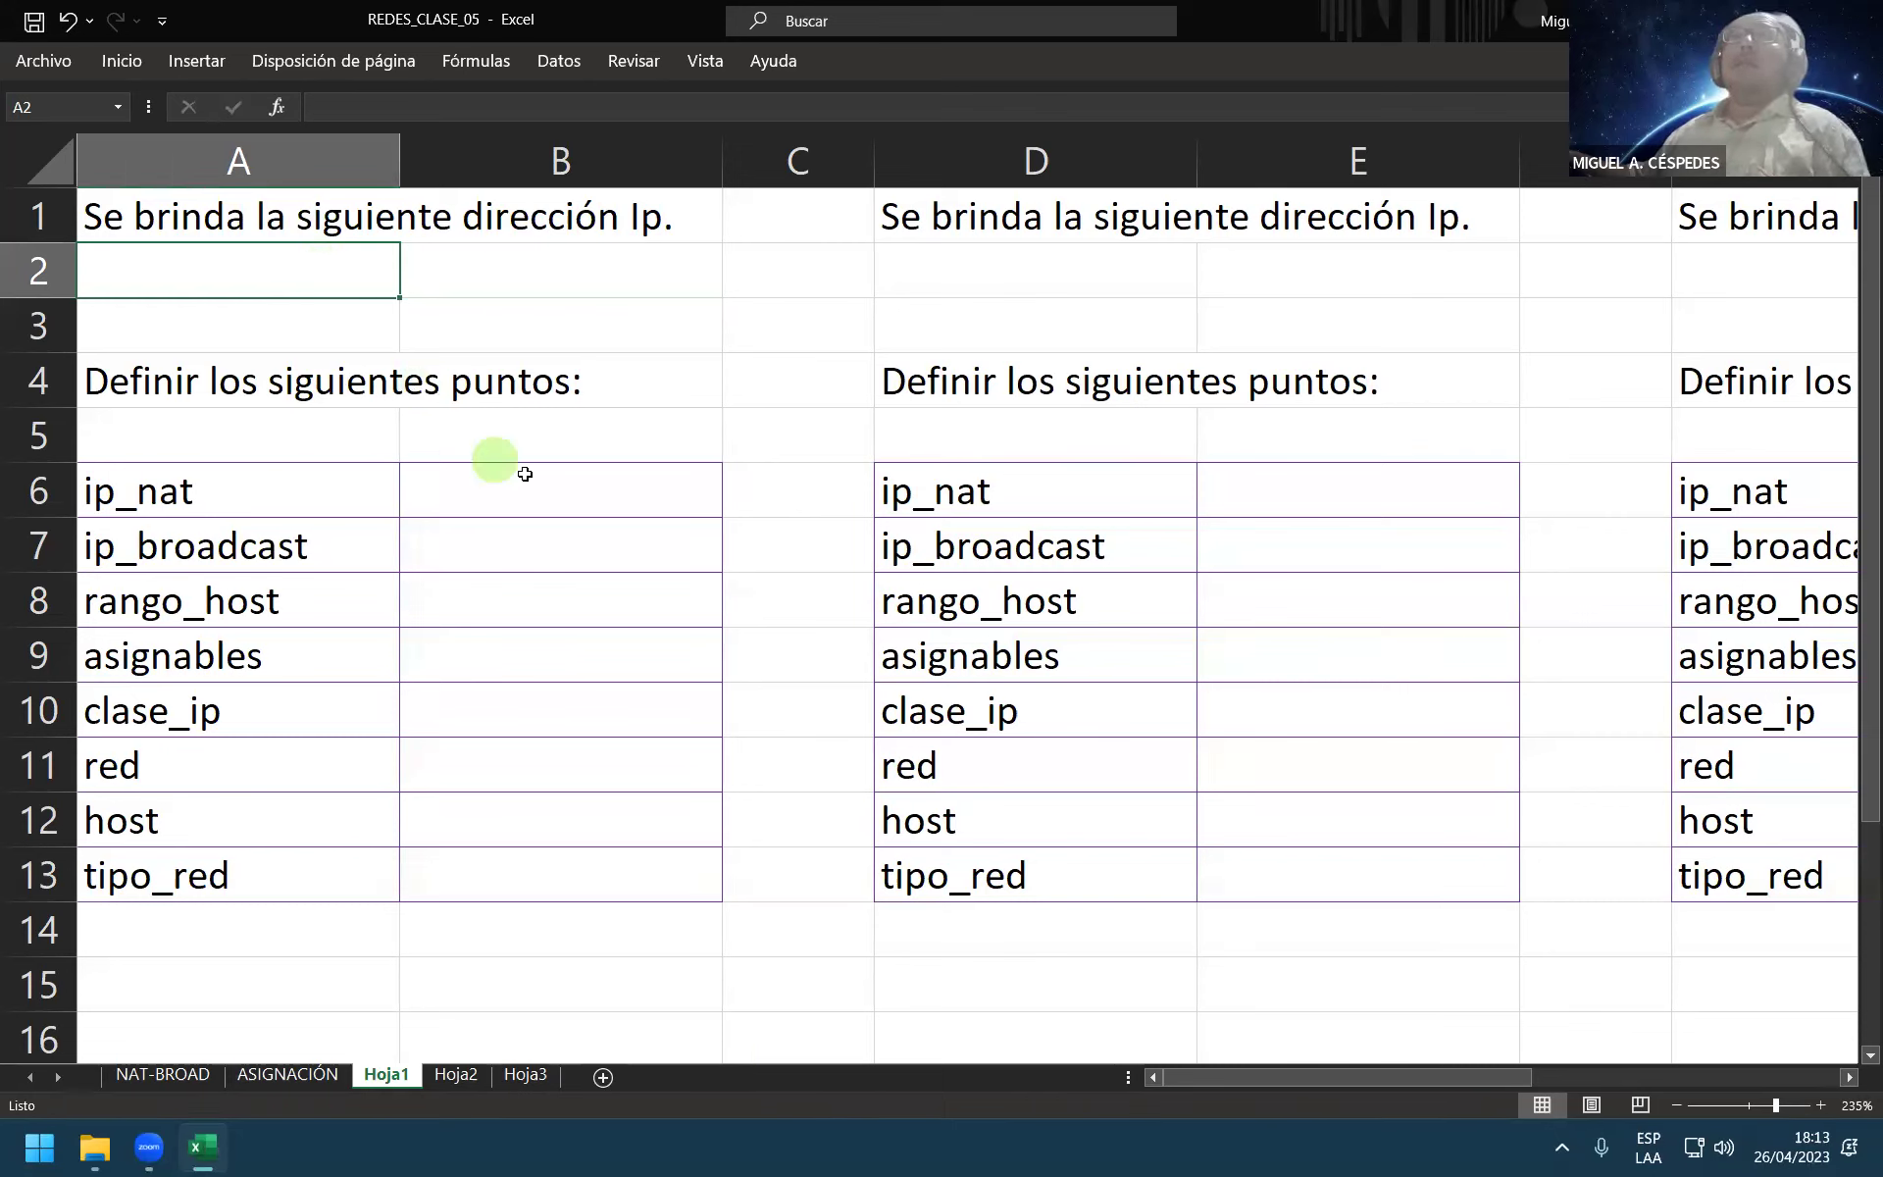
Step: Enter the IP address 125.126.127.128 in cell A2, below the first exercise's prompt on Hoja1
{"action": "left_click", "coordinate": [585, 497]}
{"action": "left_click", "coordinate": [183, 272]}
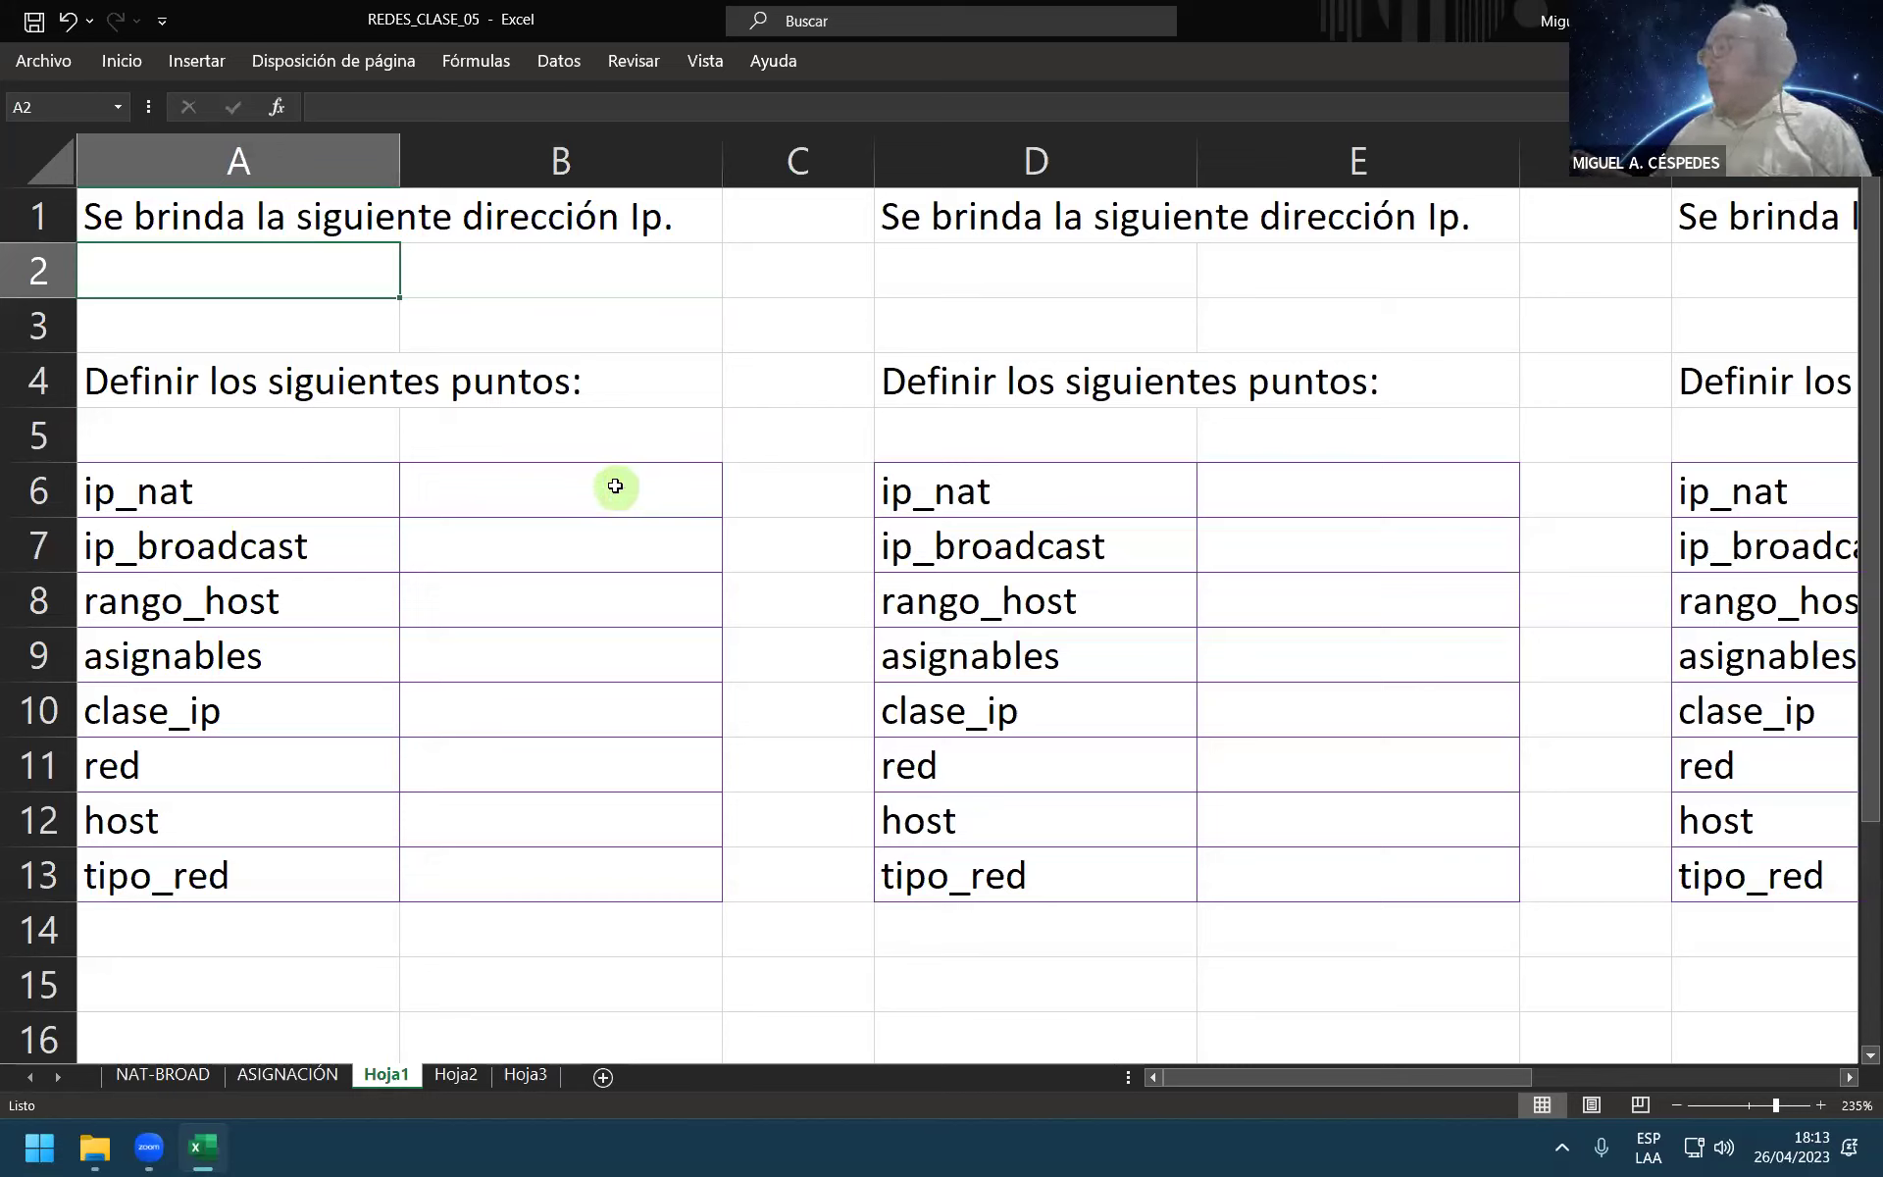
{"action": "type", "text": "125"}
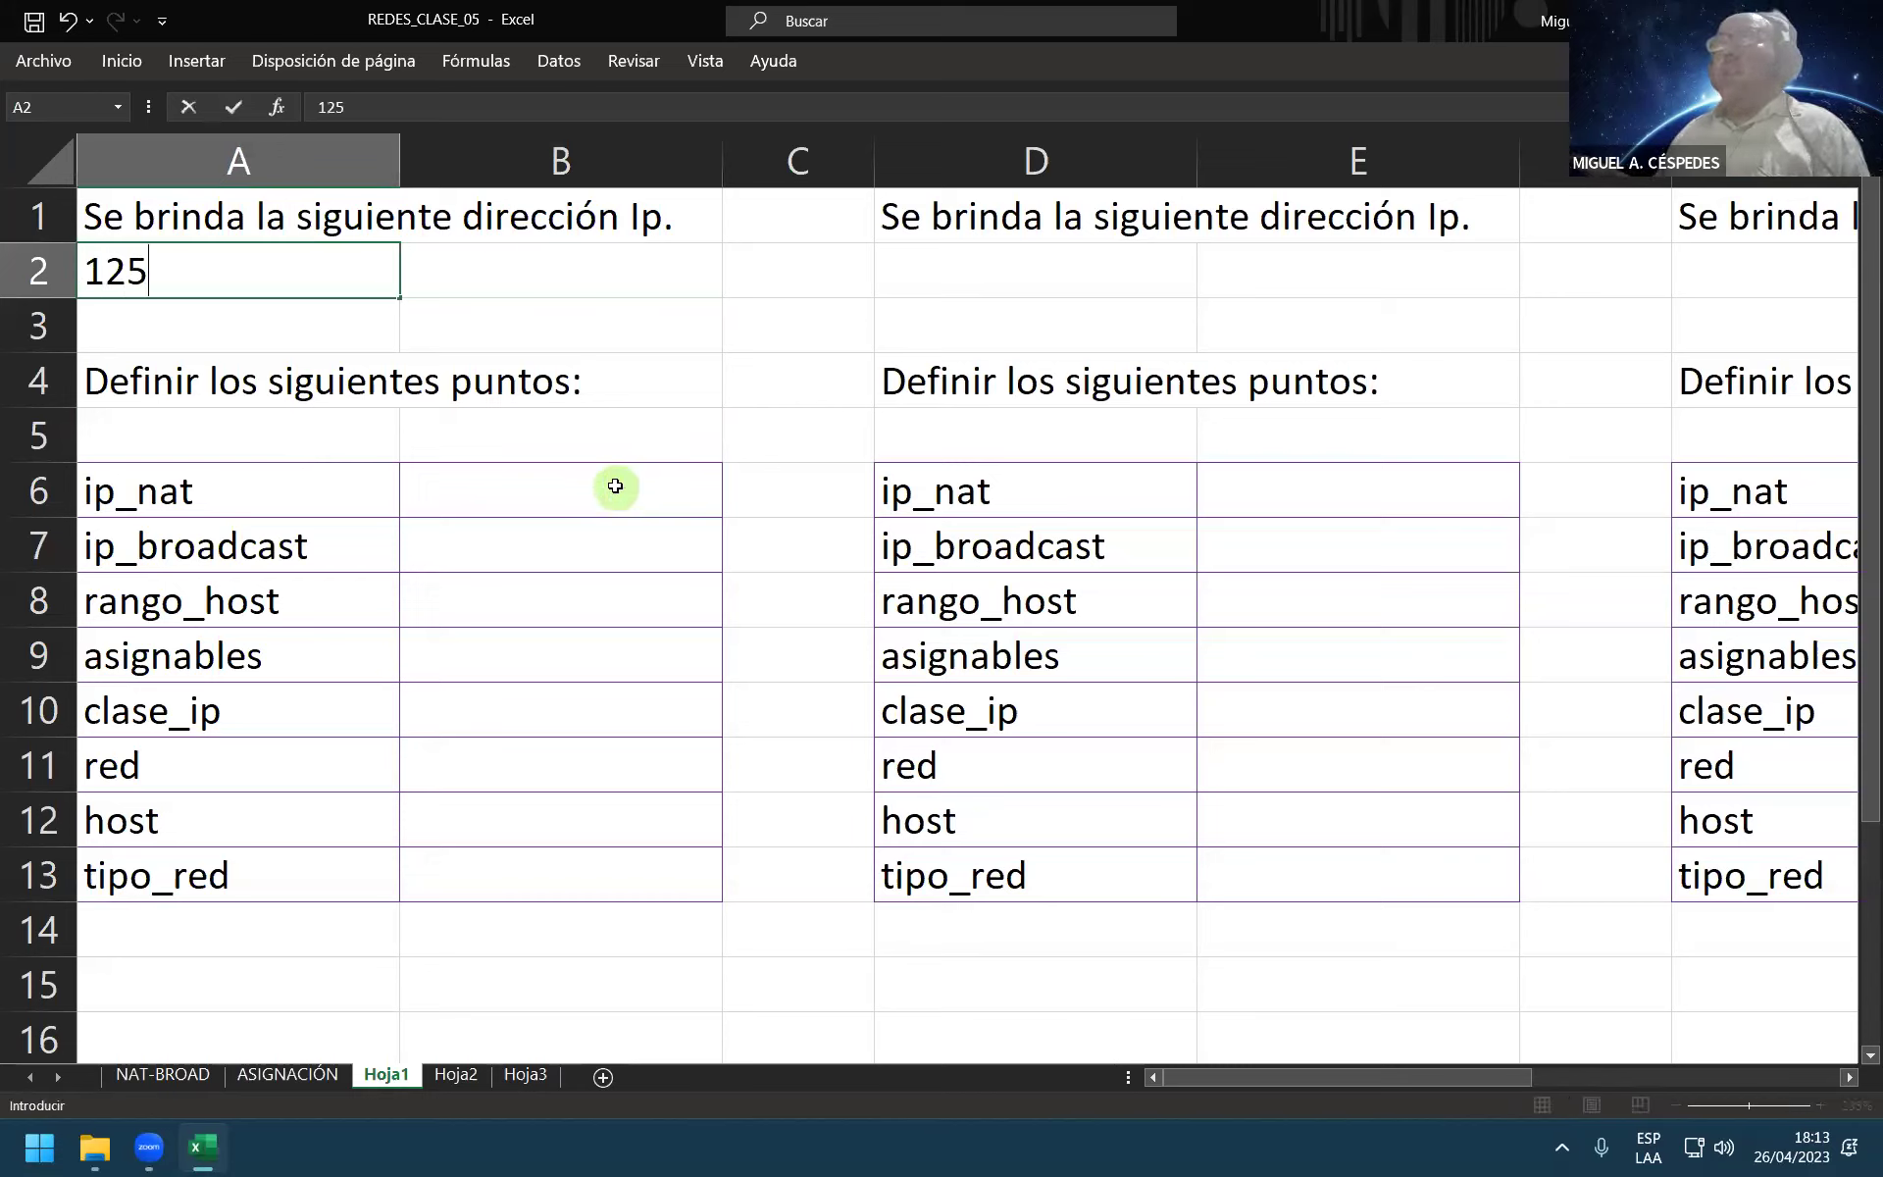
{"action": "type", "text": ".126"}
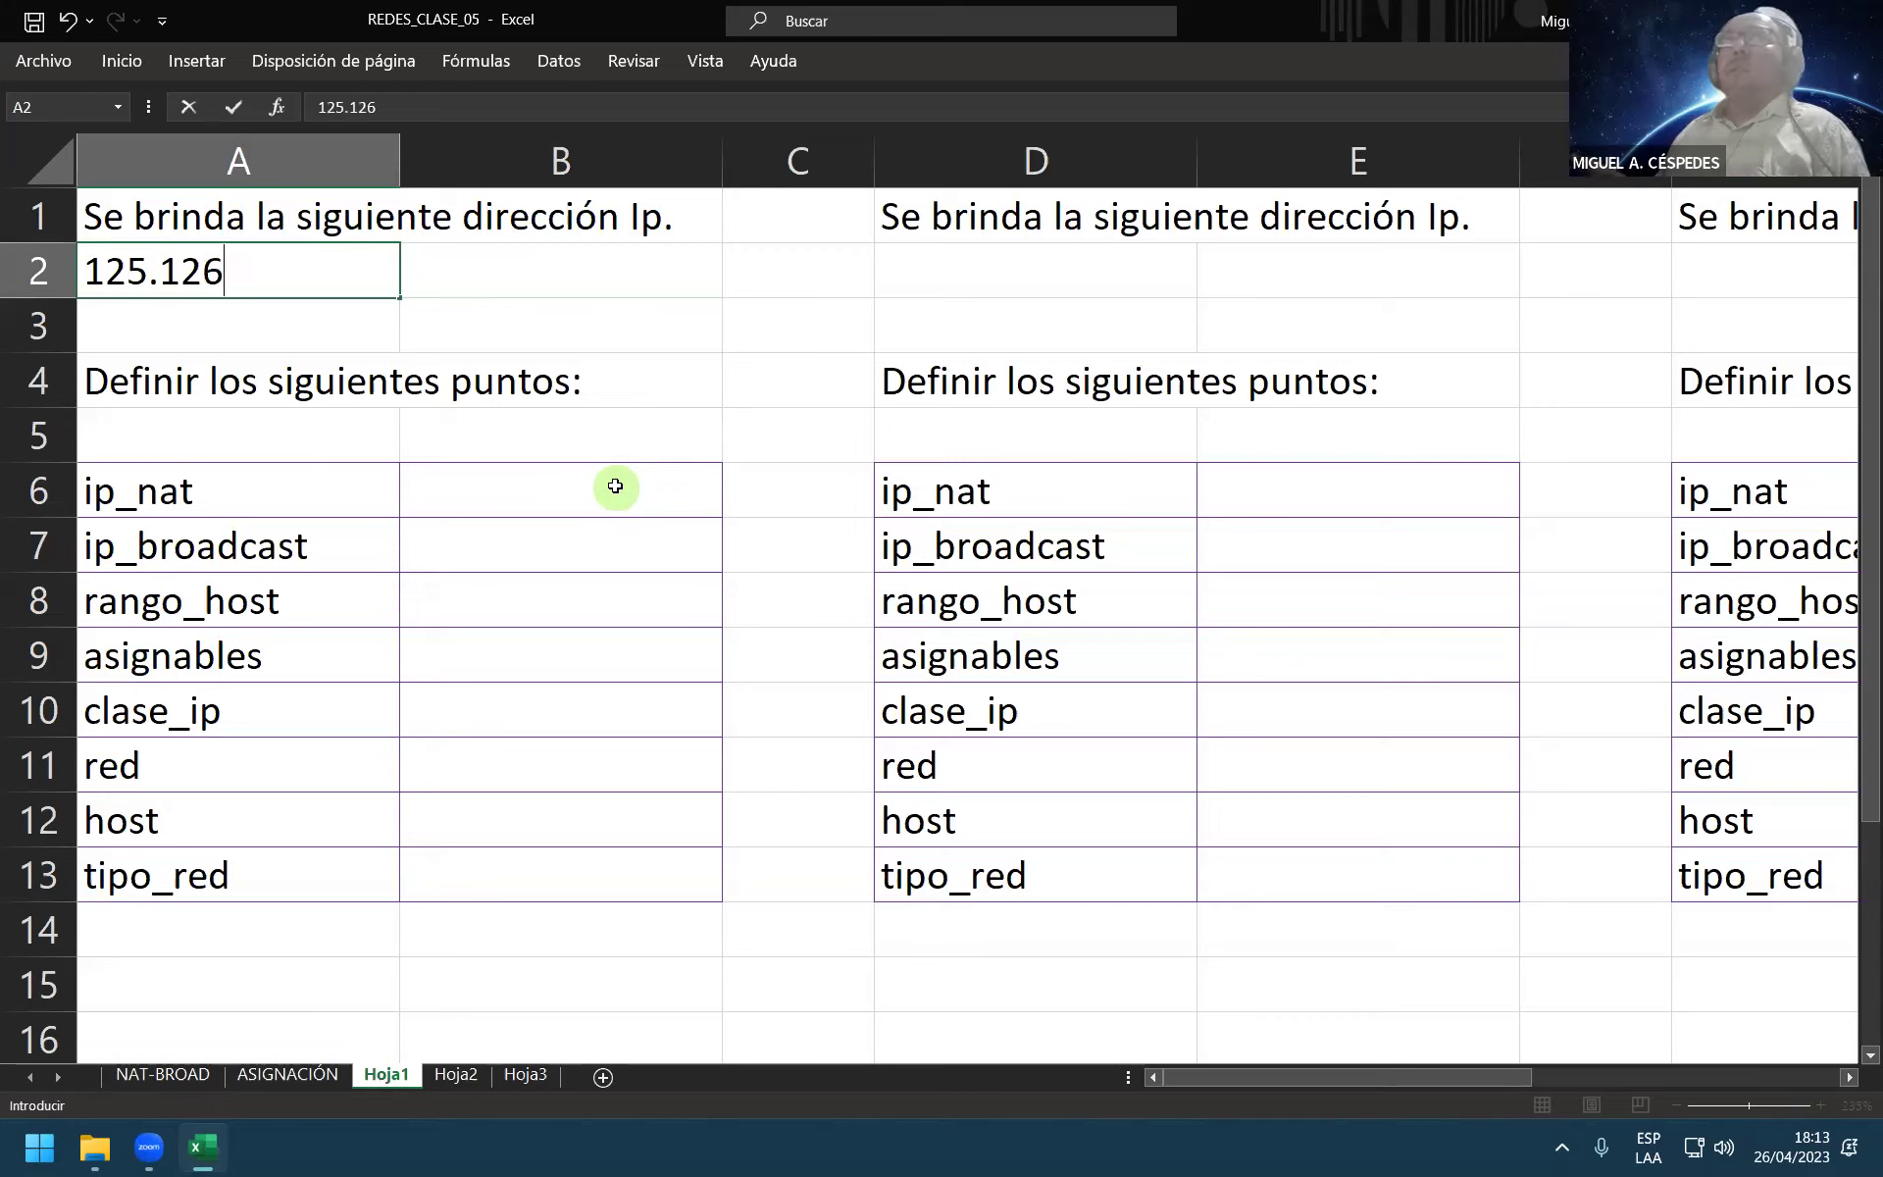
{"action": "type", "text": ".127."}
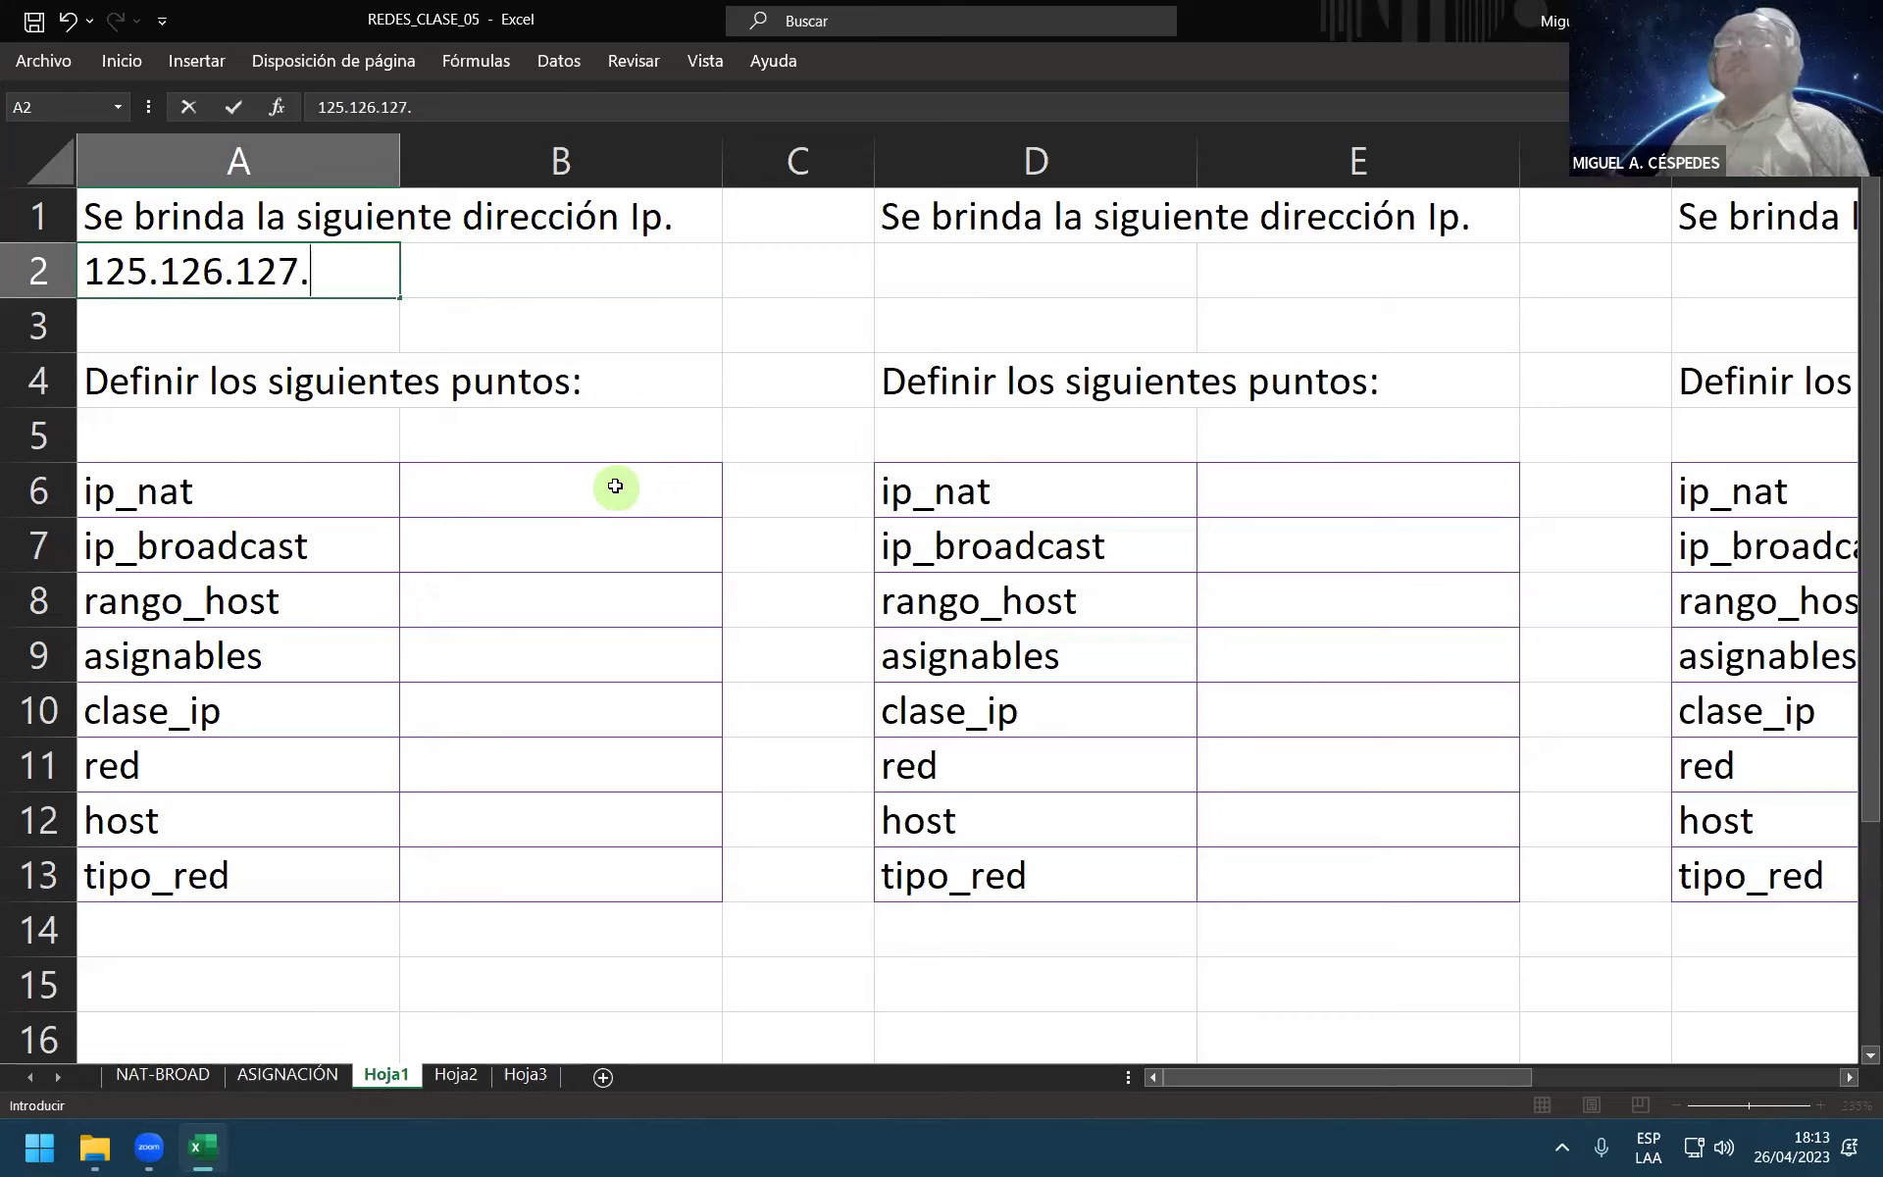
{"action": "type", "text": "128"}
{"action": "key", "text": "Return"}
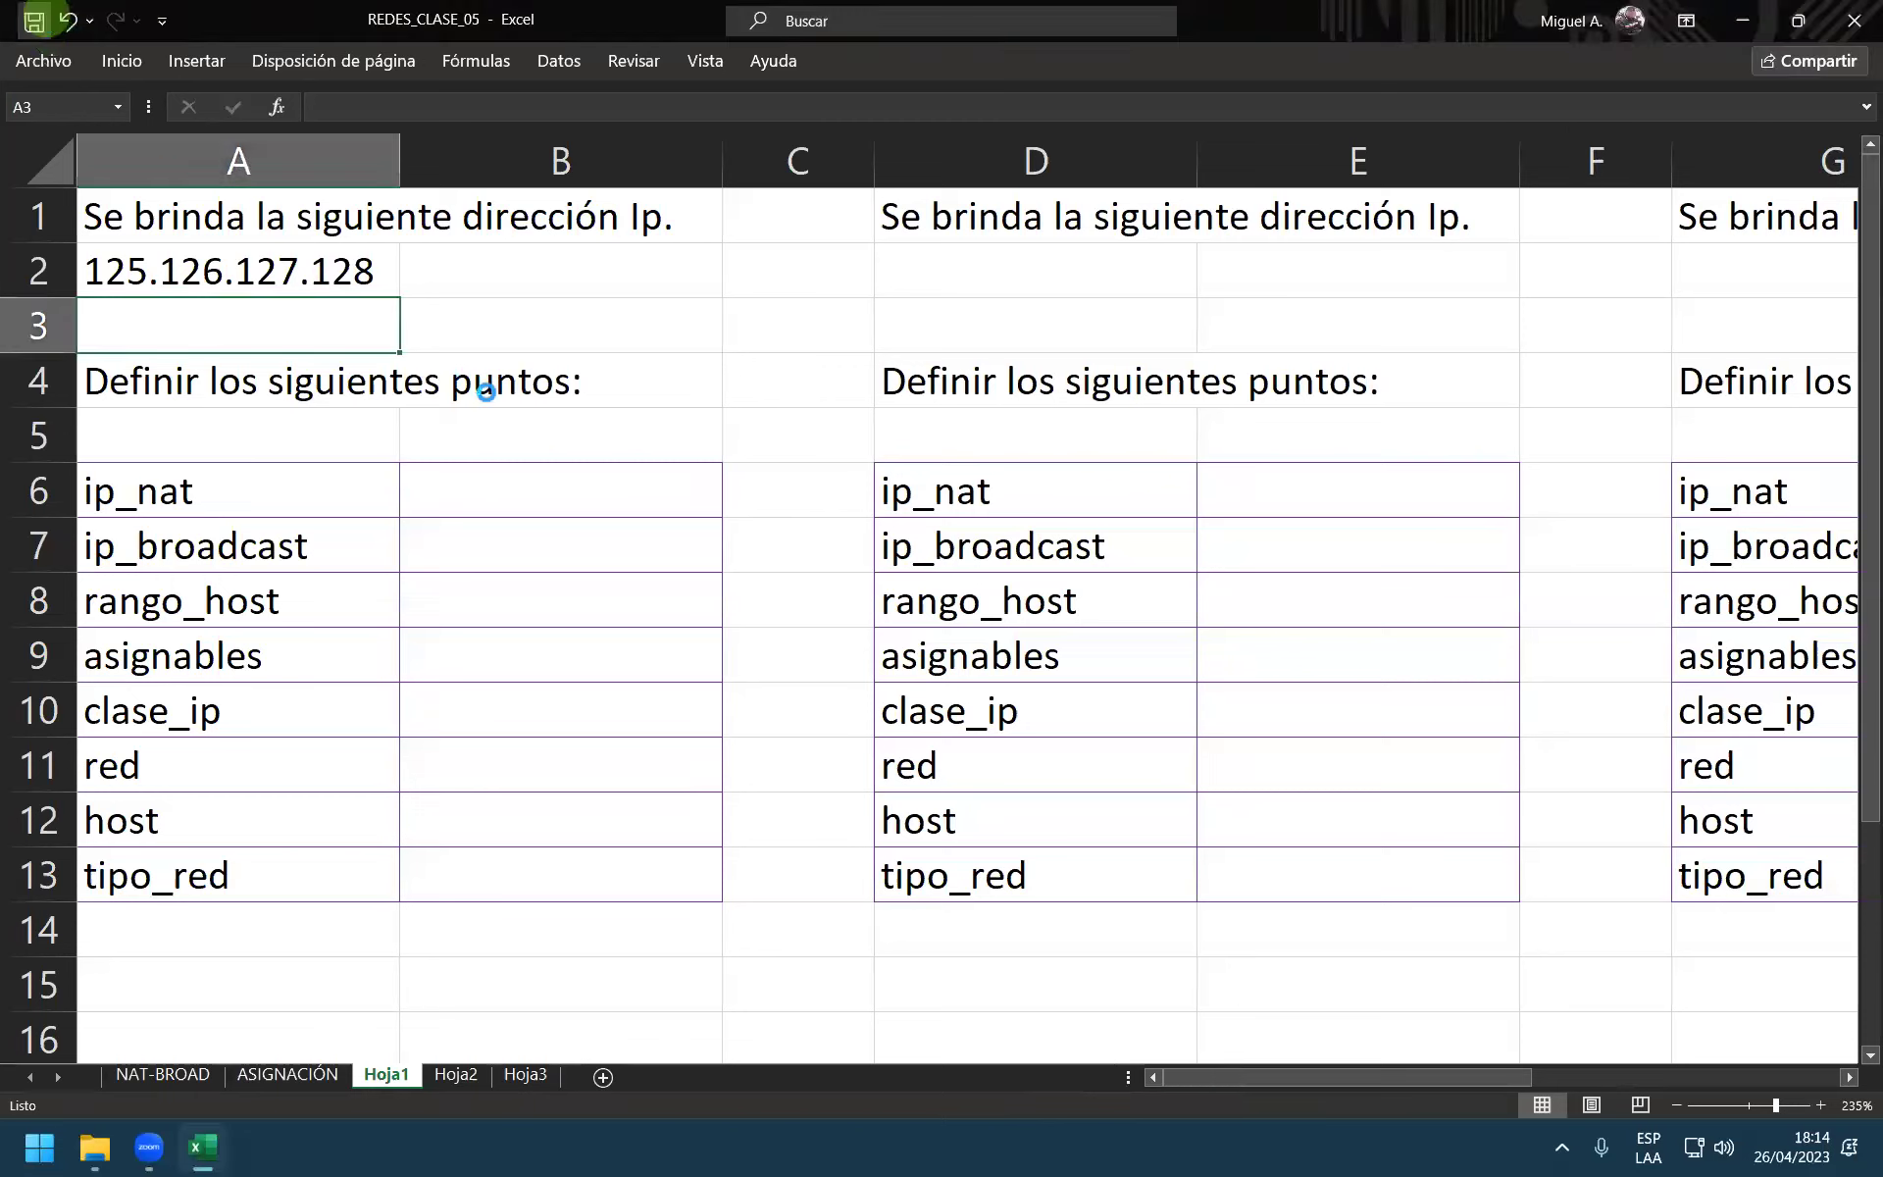
Step: Color only the first octet, 125, of the IP address in A2 with the blue theme color
{"action": "left_click", "coordinate": [255, 282]}
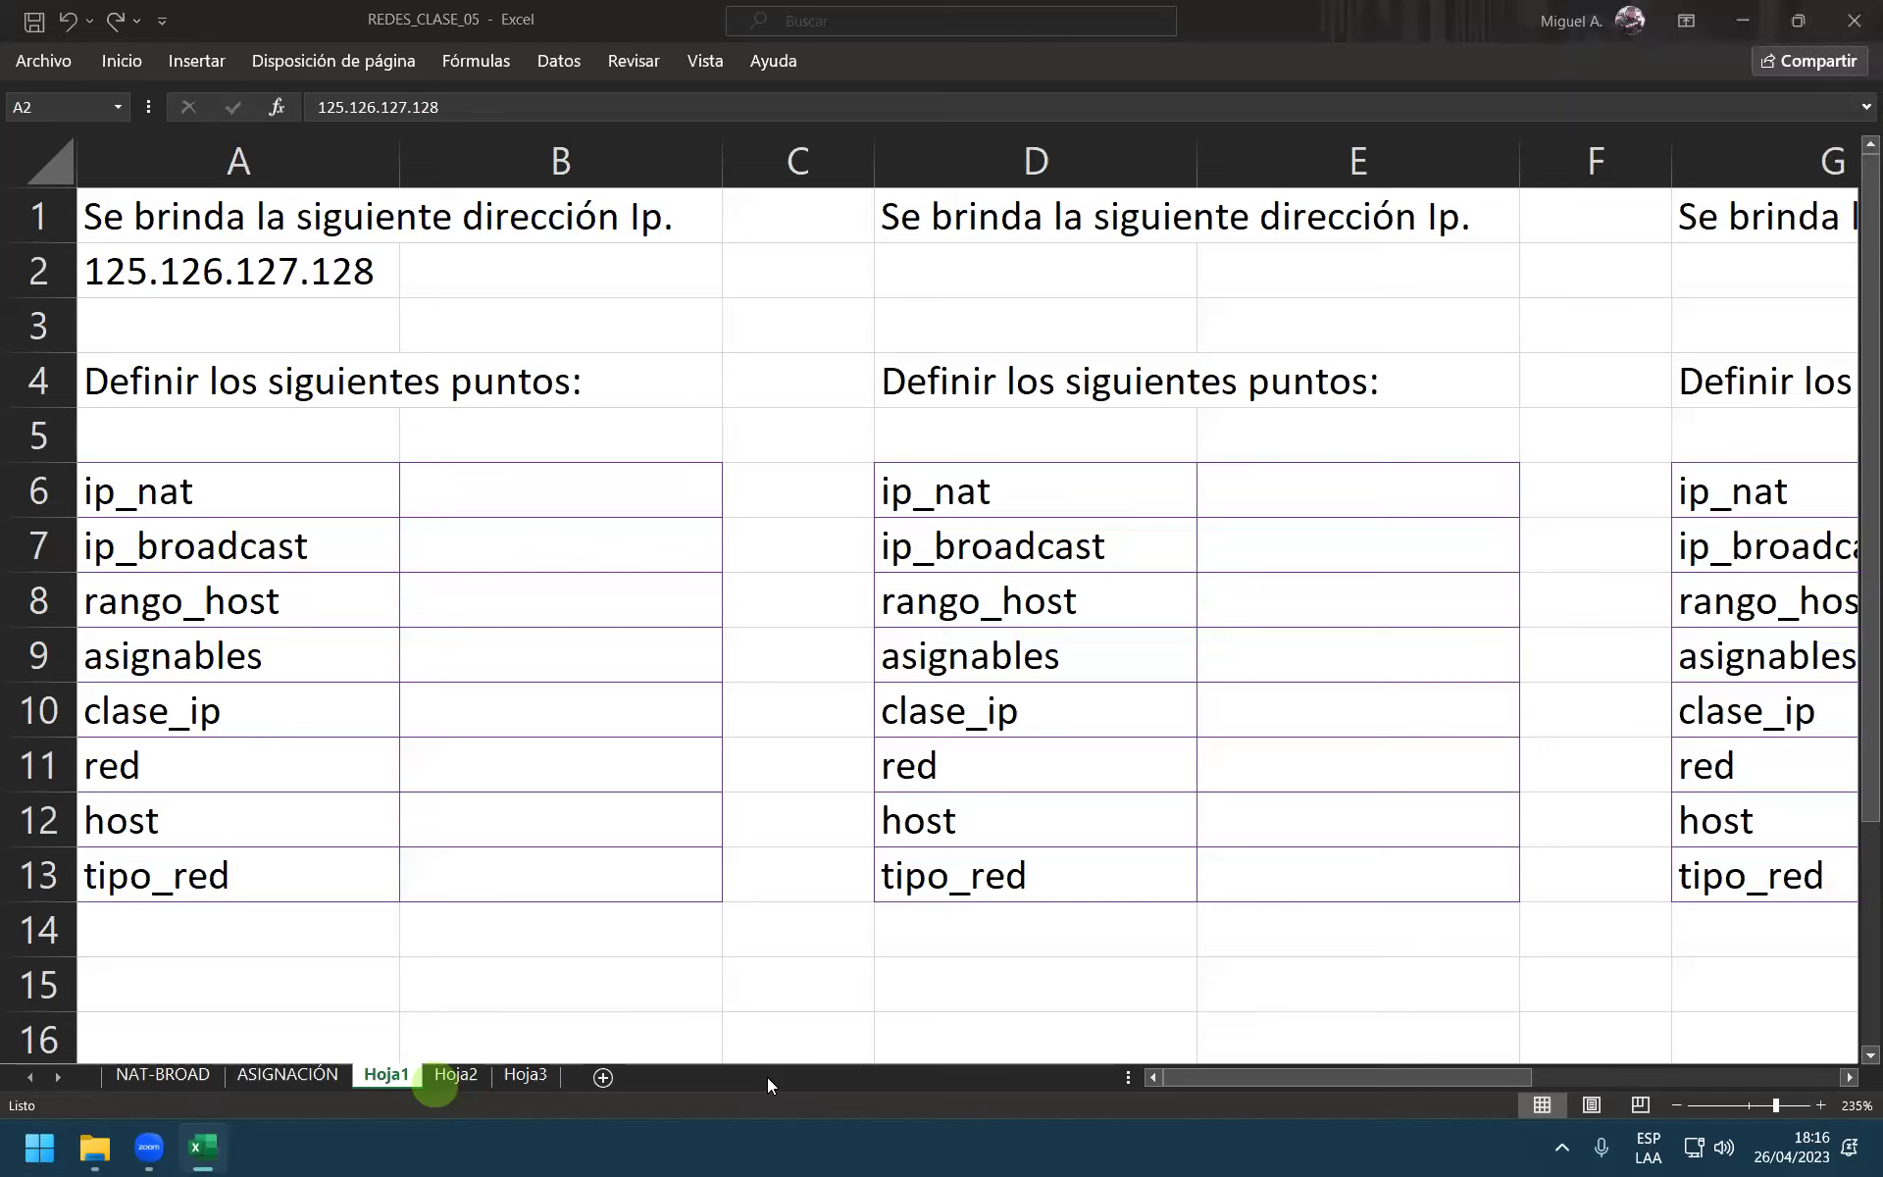
{"action": "left_click", "coordinate": [353, 280]}
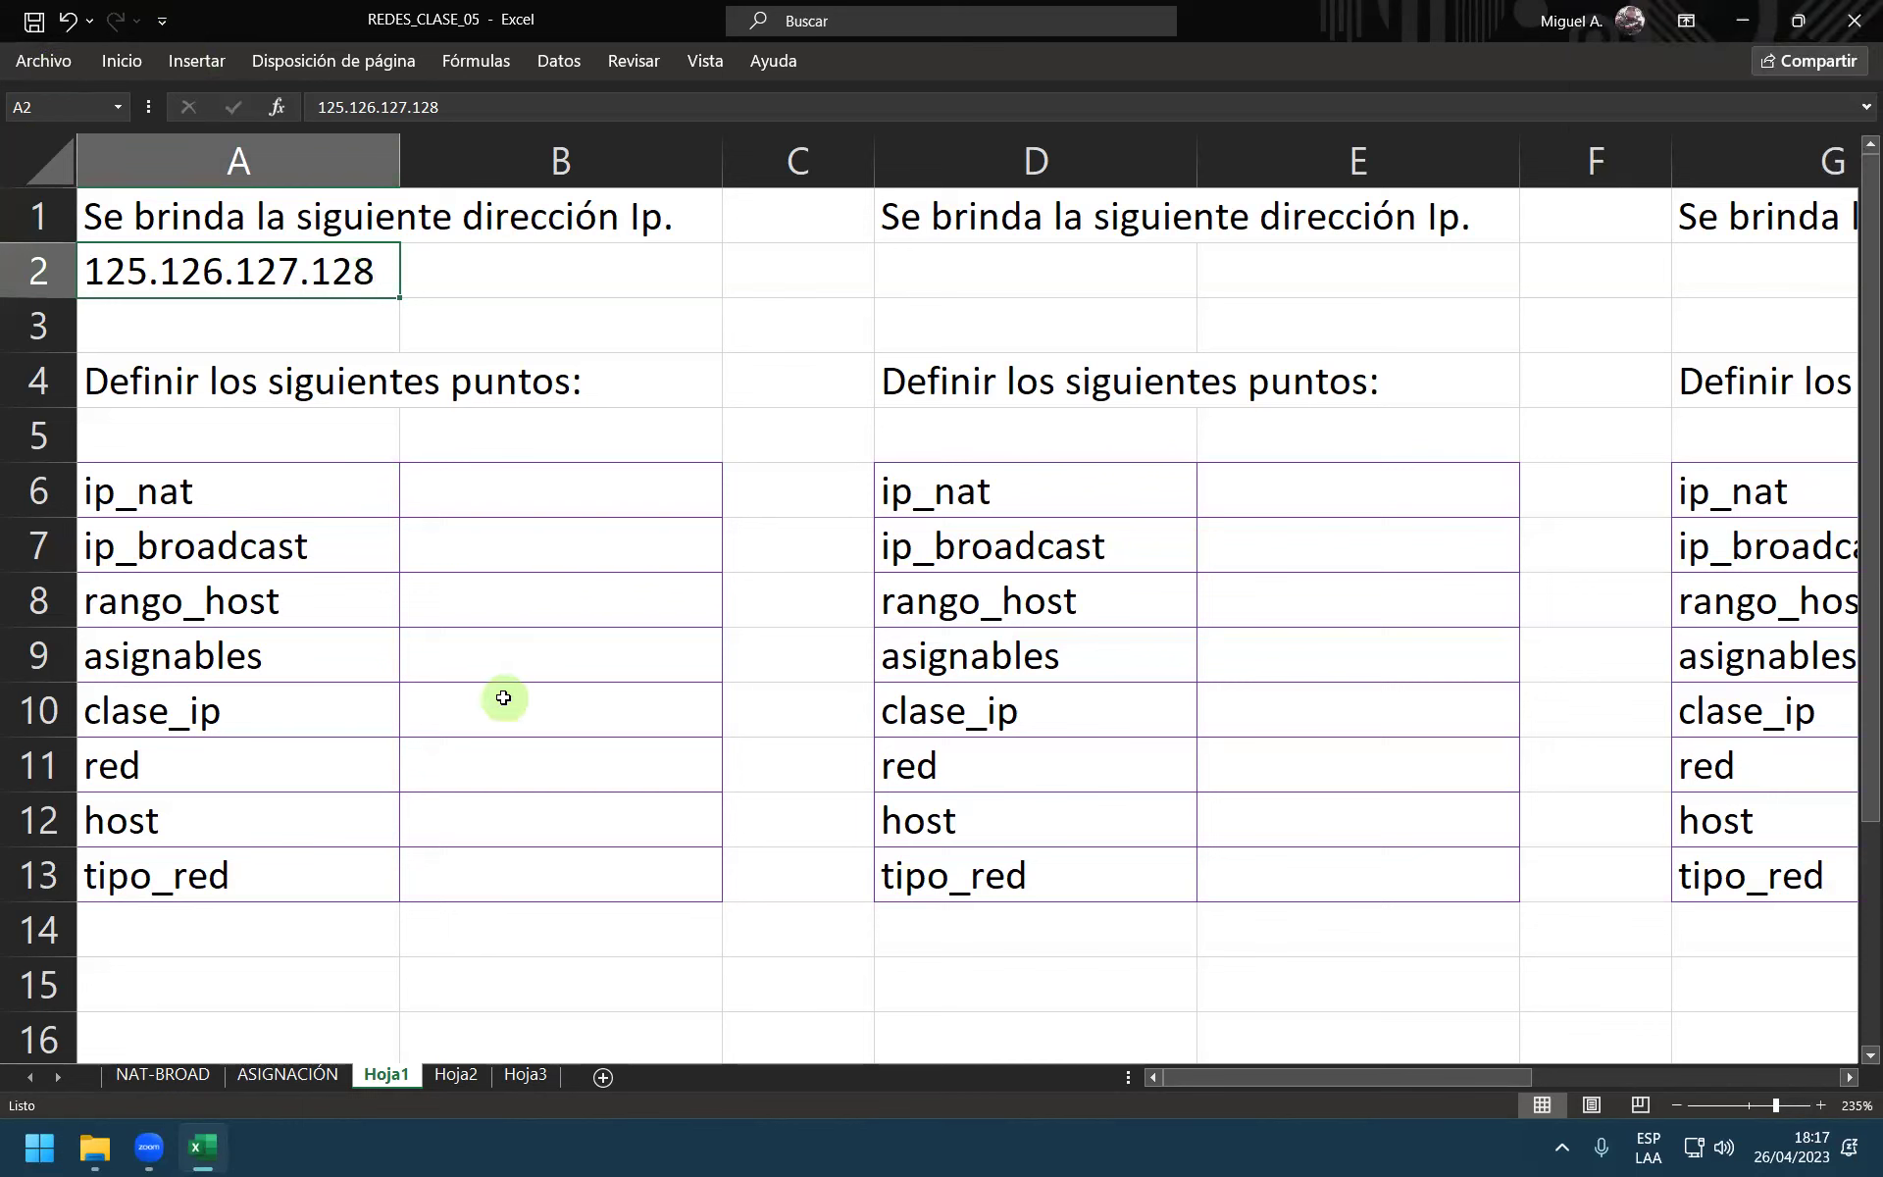
{"action": "left_click", "coordinate": [502, 699]}
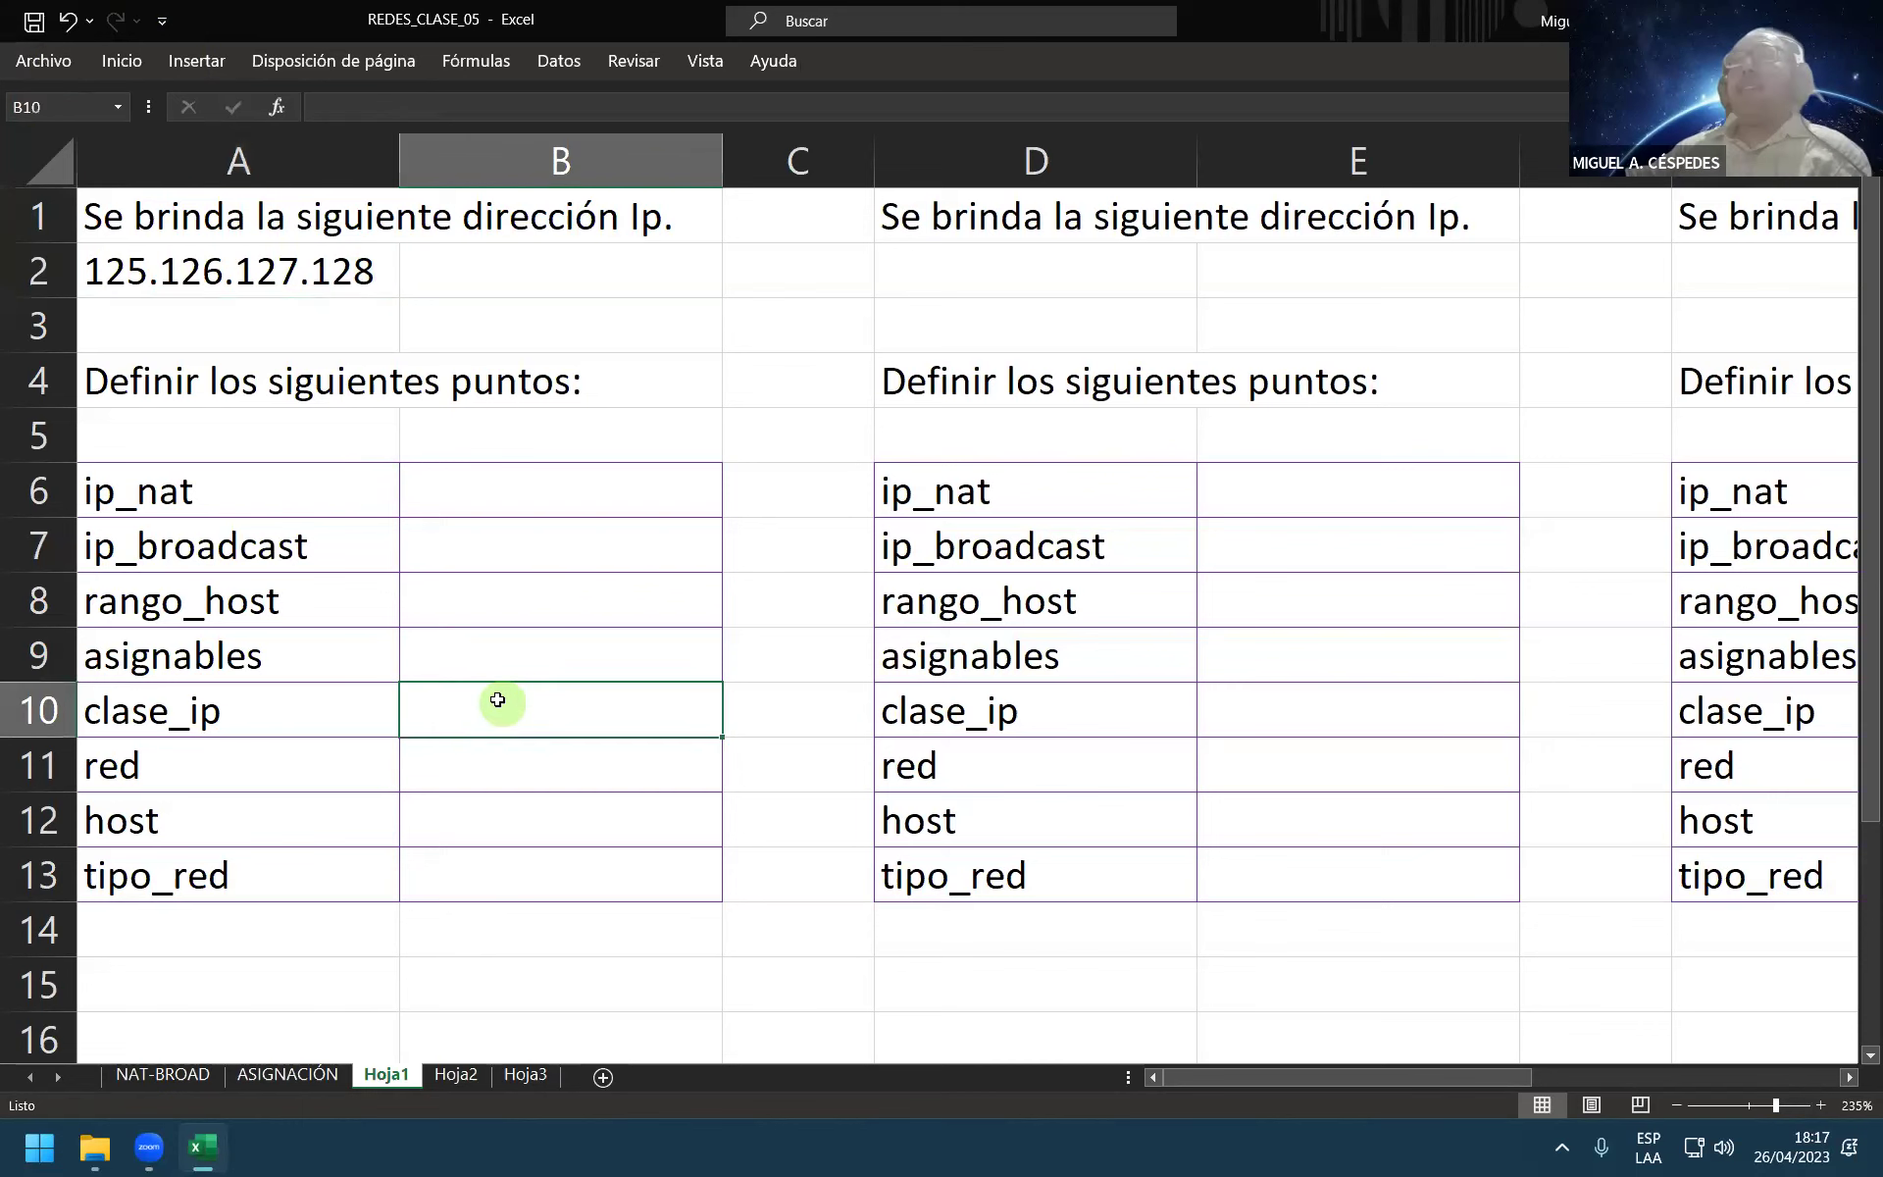
{"action": "left_click", "coordinate": [150, 271]}
{"action": "double_click", "coordinate": [150, 270]}
{"action": "left_click_drag", "start_coordinate": [149, 270], "coordinate": [82, 271]}
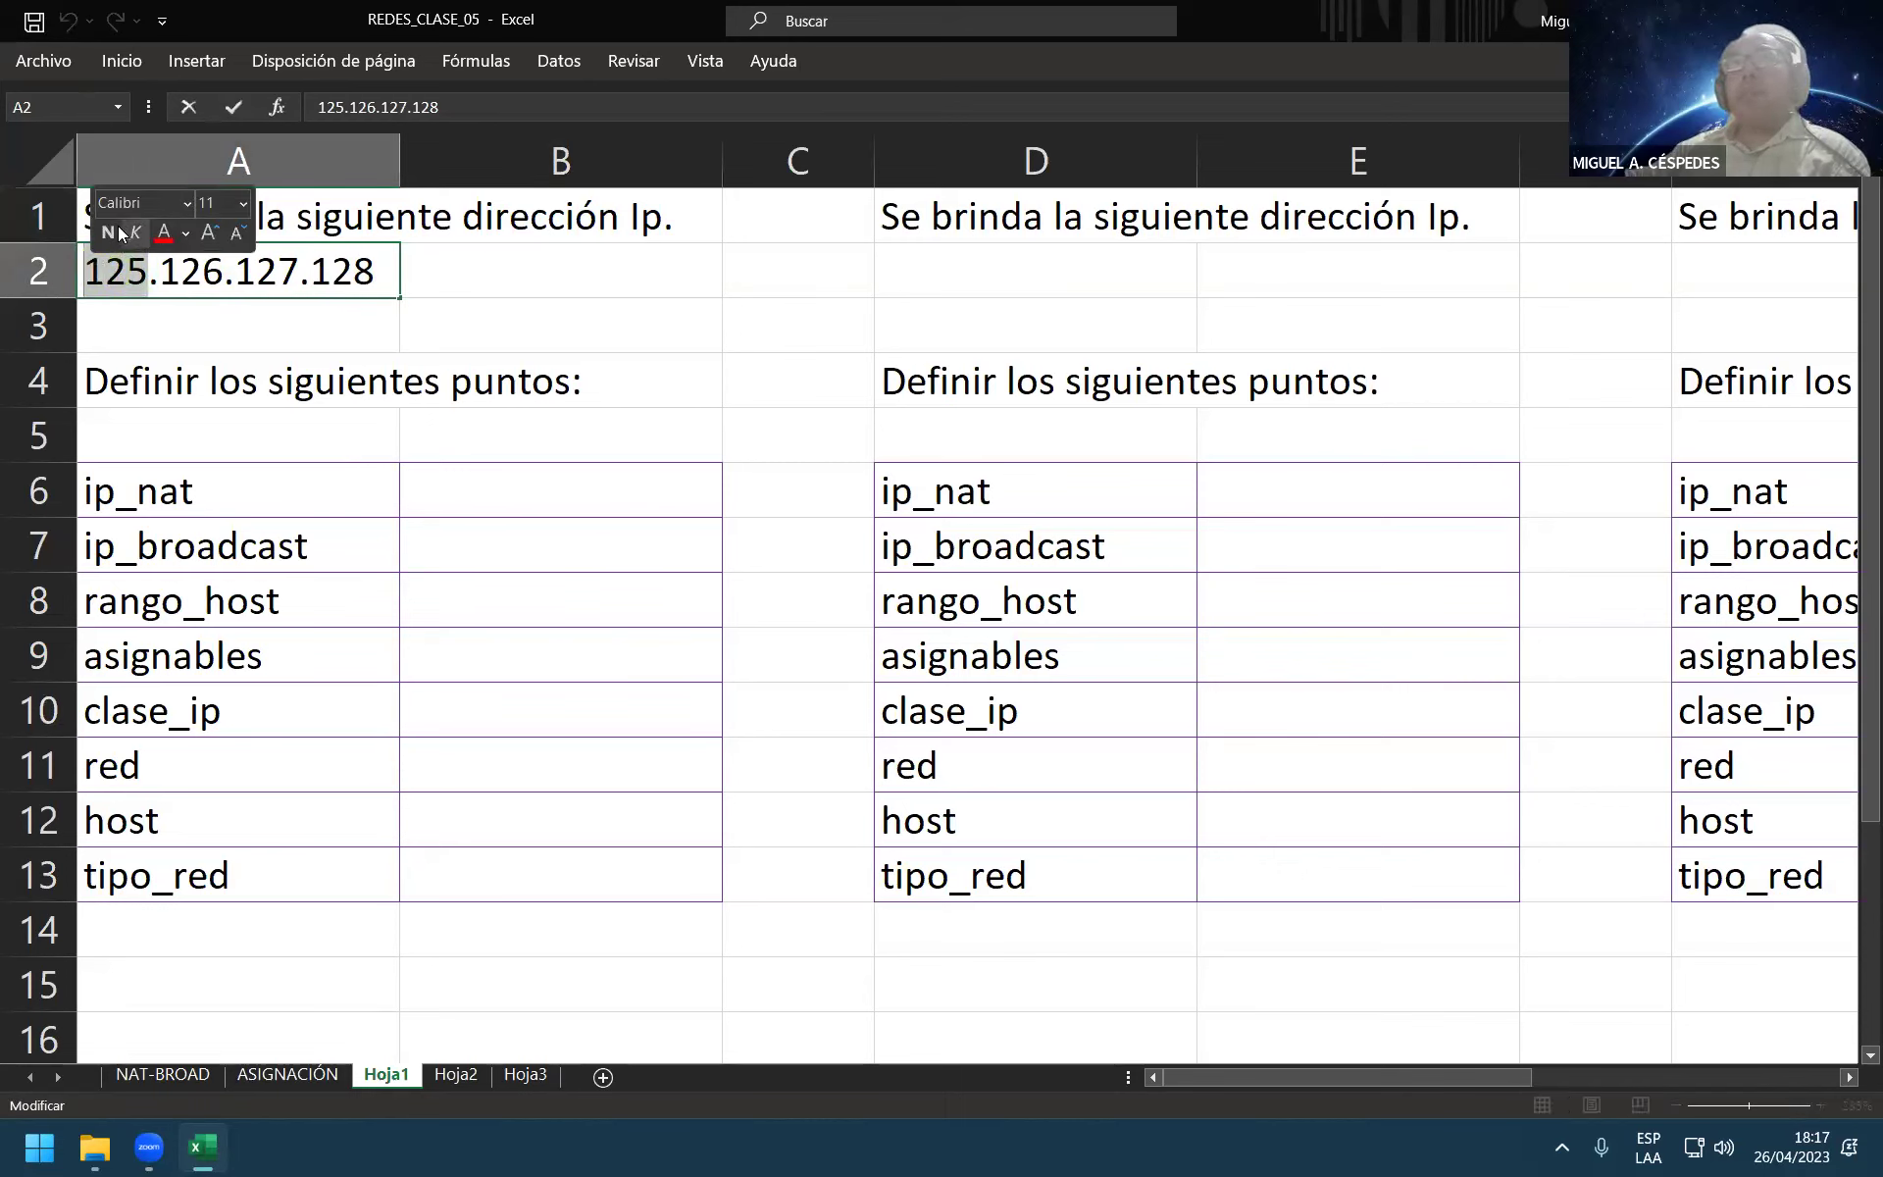
{"action": "left_click", "coordinate": [185, 233]}
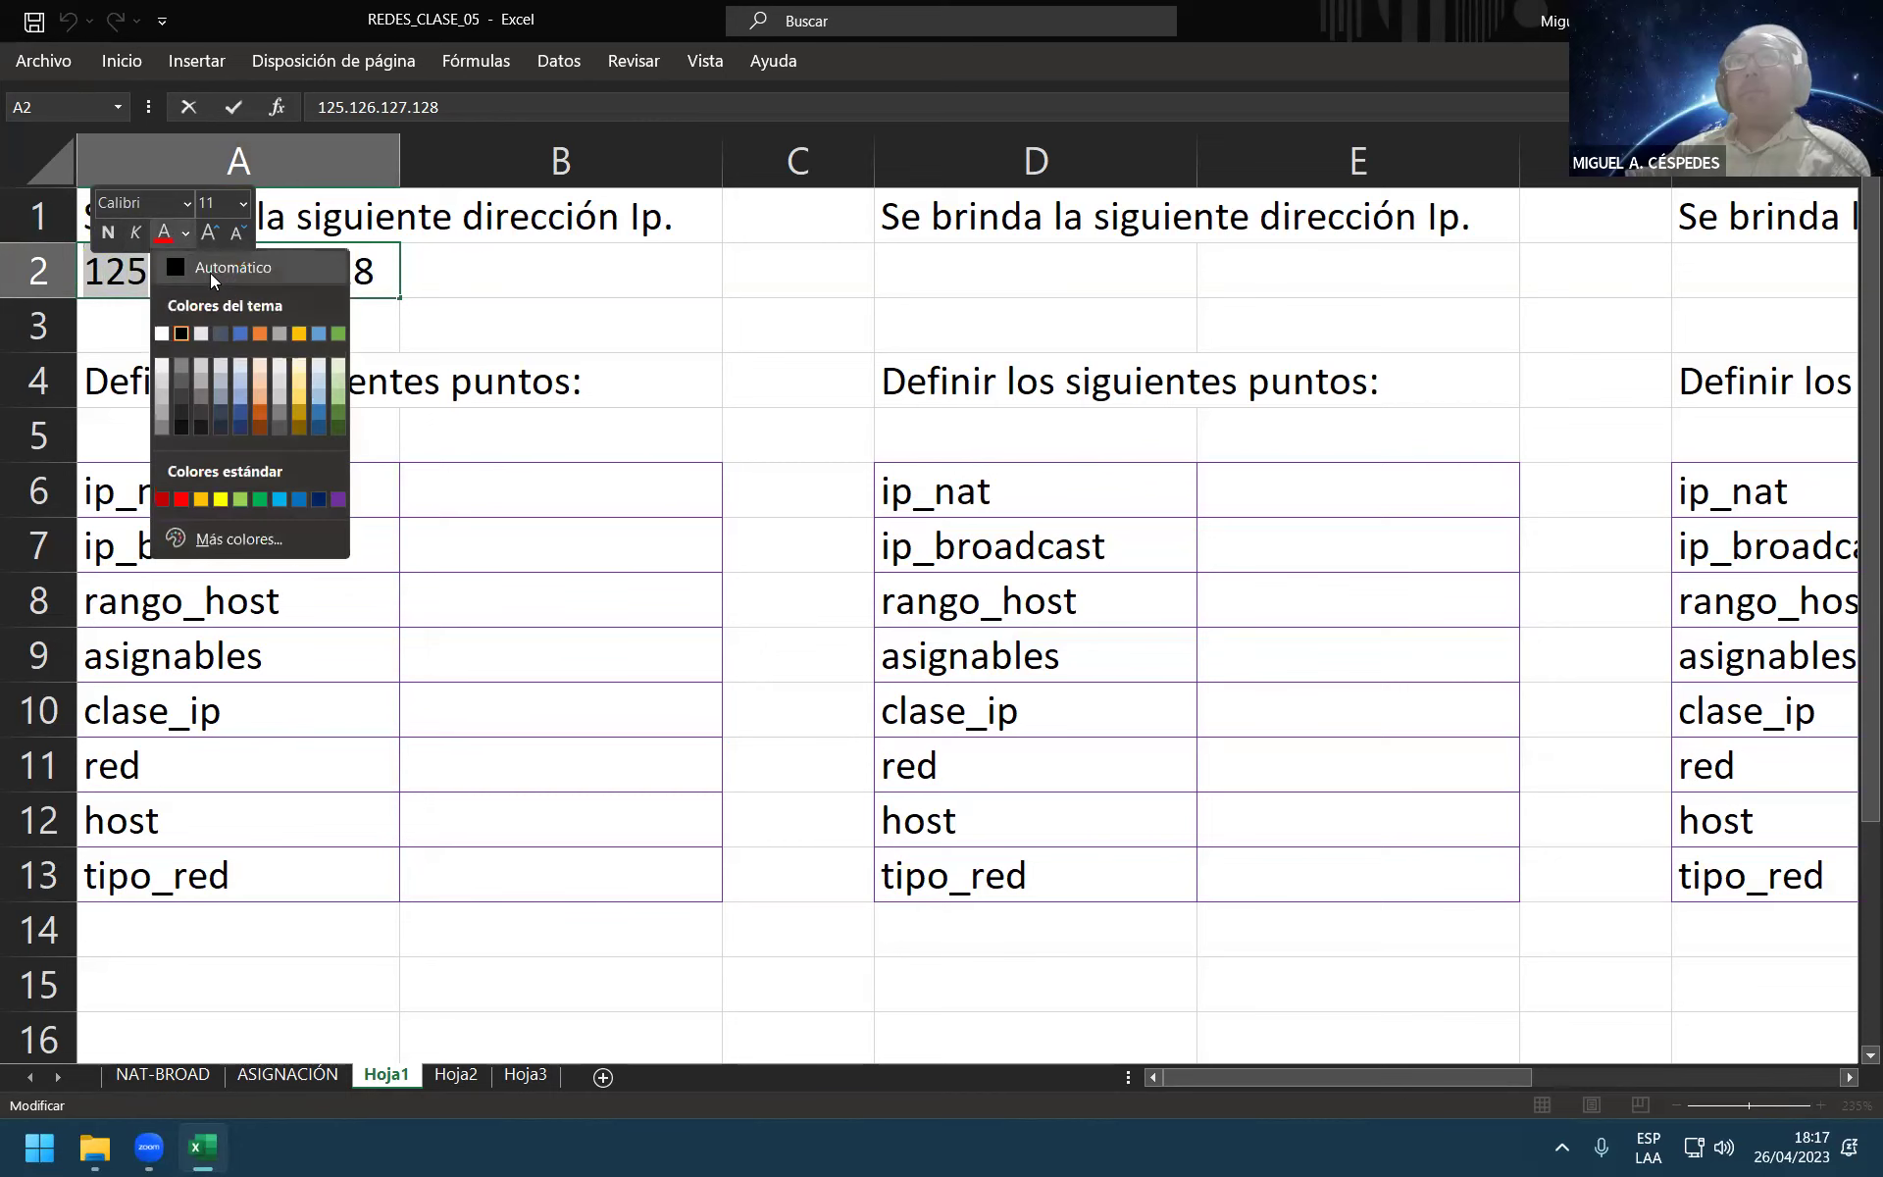
{"action": "left_click", "coordinate": [242, 333]}
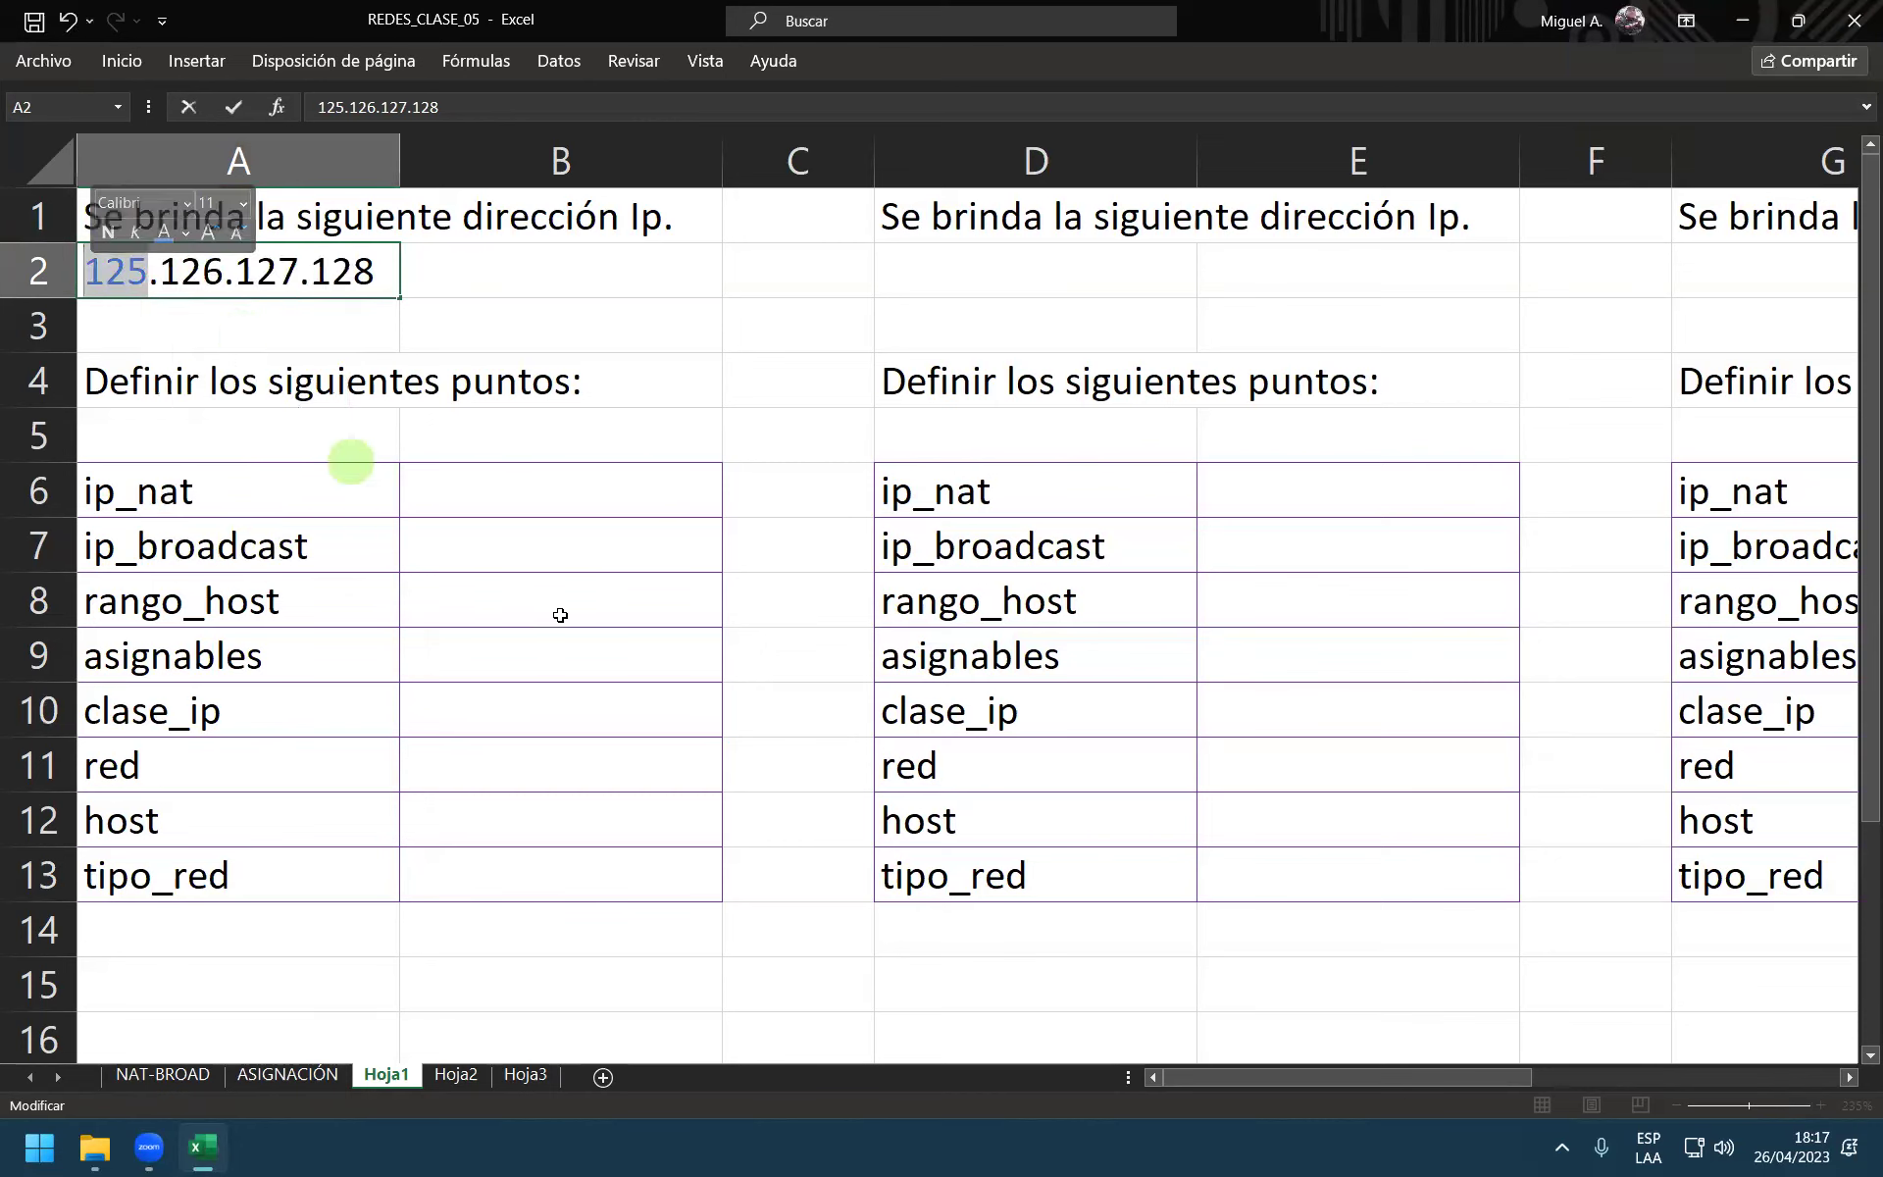
{"action": "left_click", "coordinate": [579, 669]}
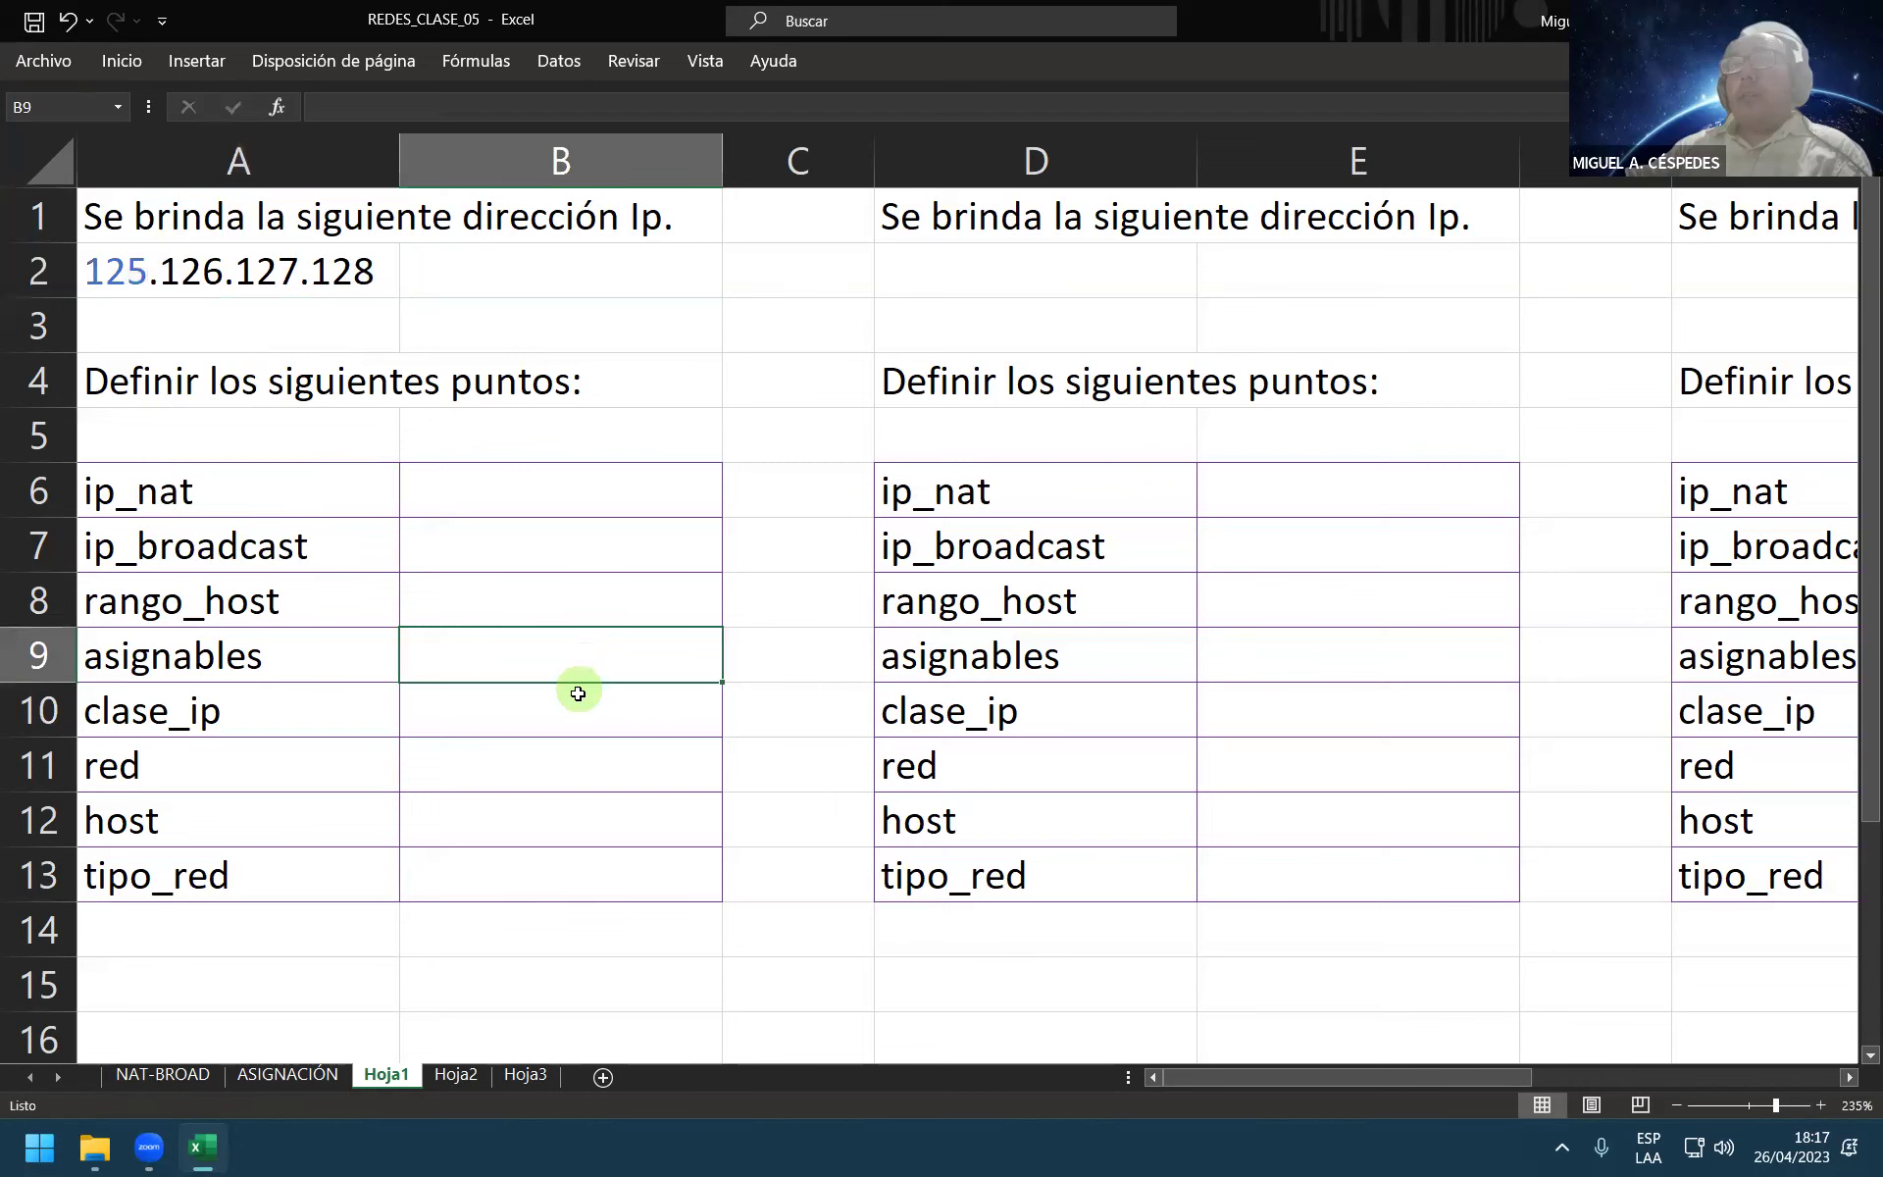
Step: Enter publica as the tipo_red value in the first table, cell B13, and save the workbook
{"action": "left_click", "coordinate": [572, 893]}
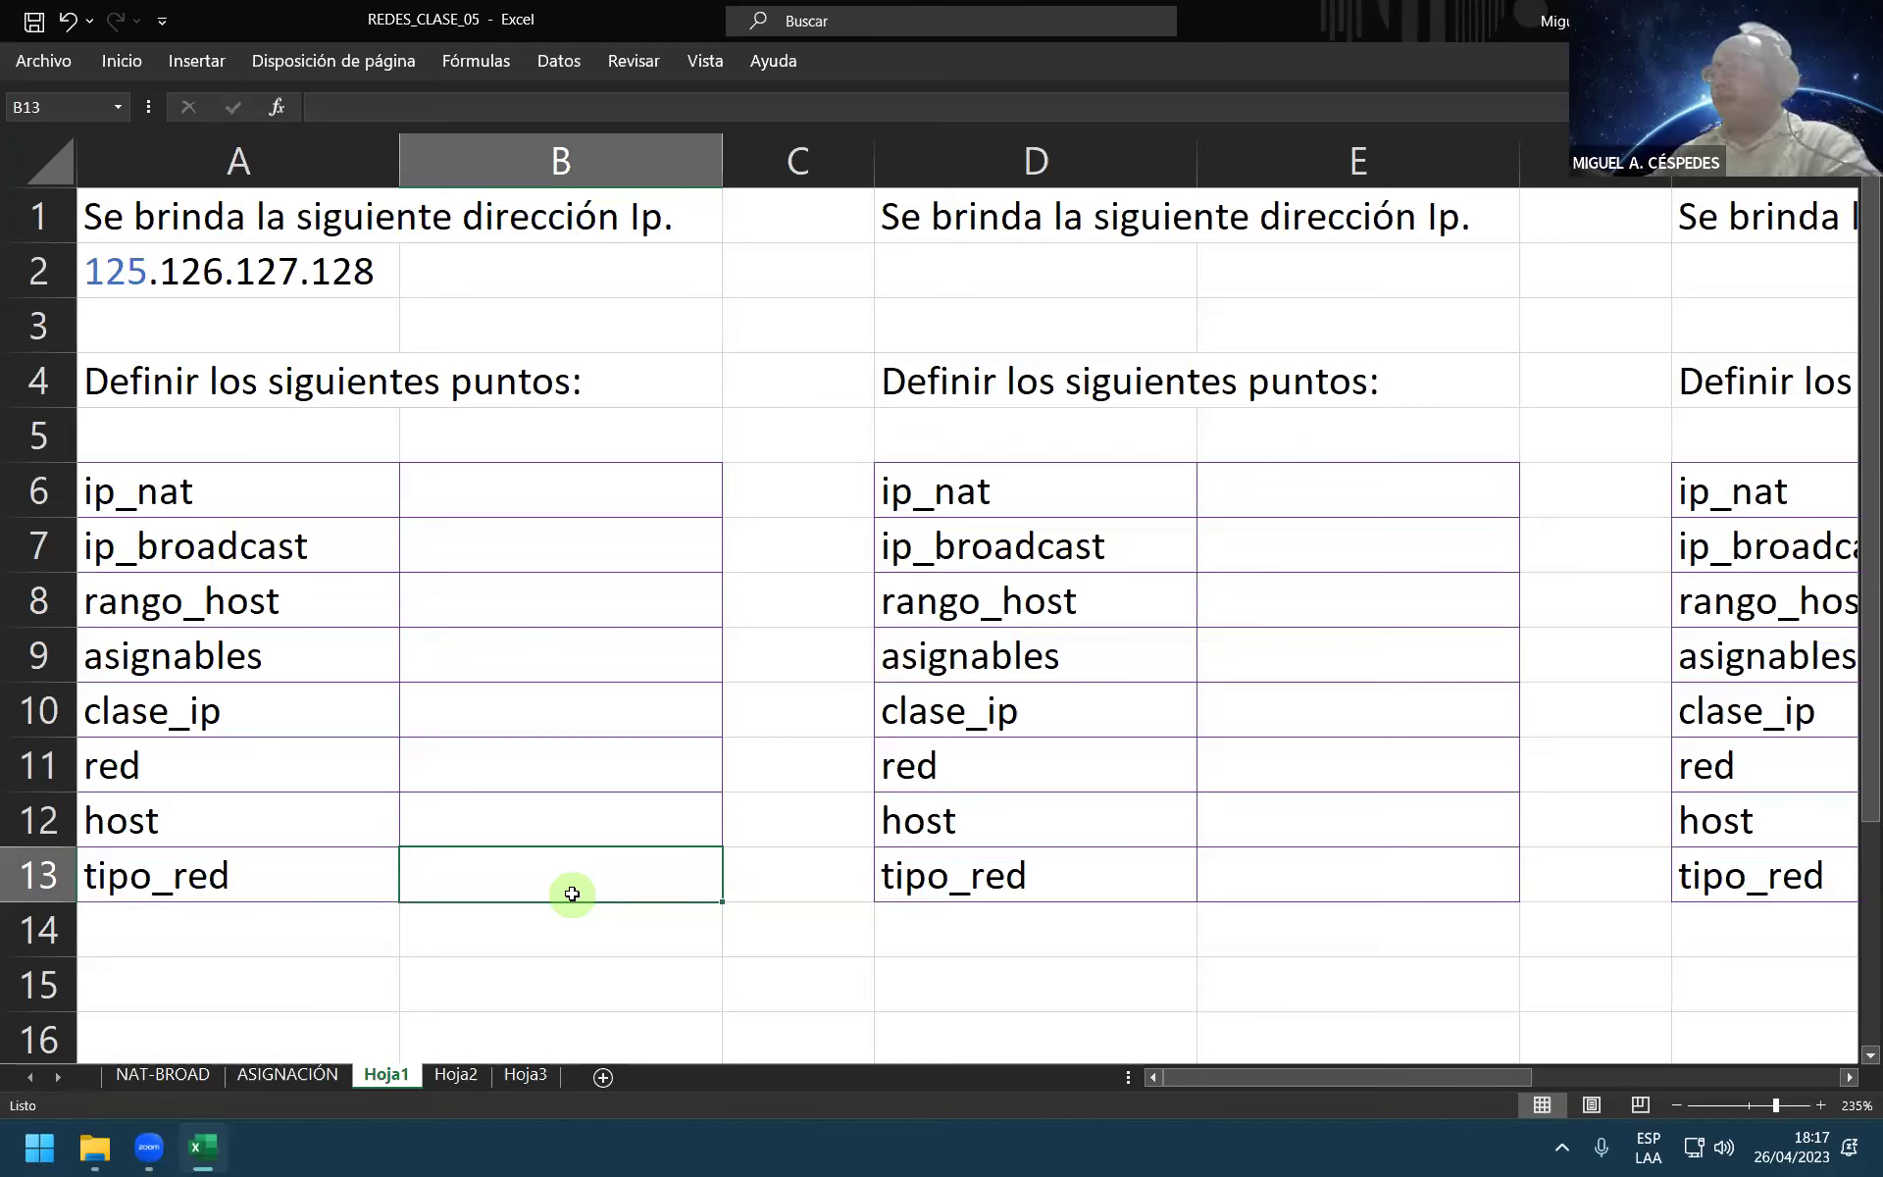
{"action": "type", "text": "pubk"}
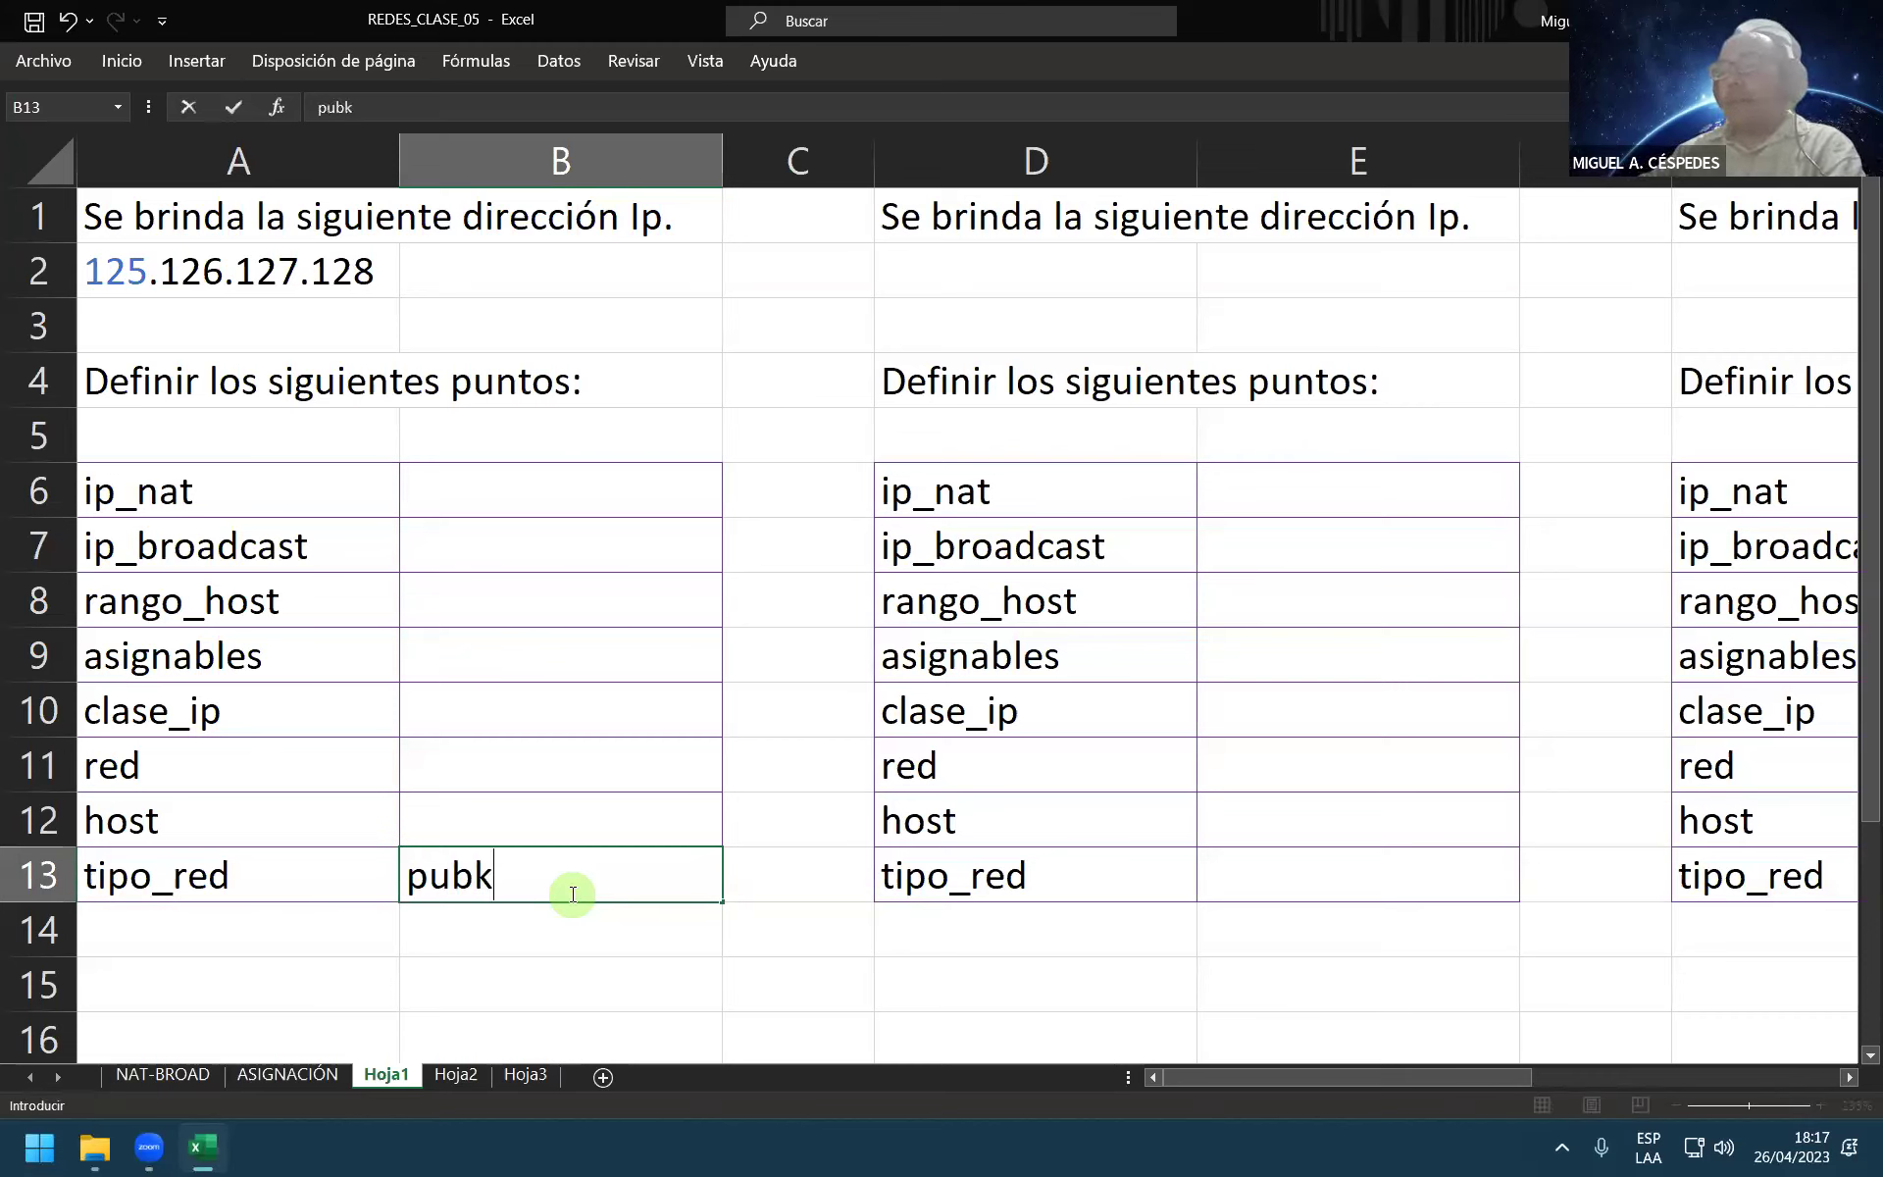
{"action": "key", "text": "BackSpace"}
{"action": "type", "text": "lica"}
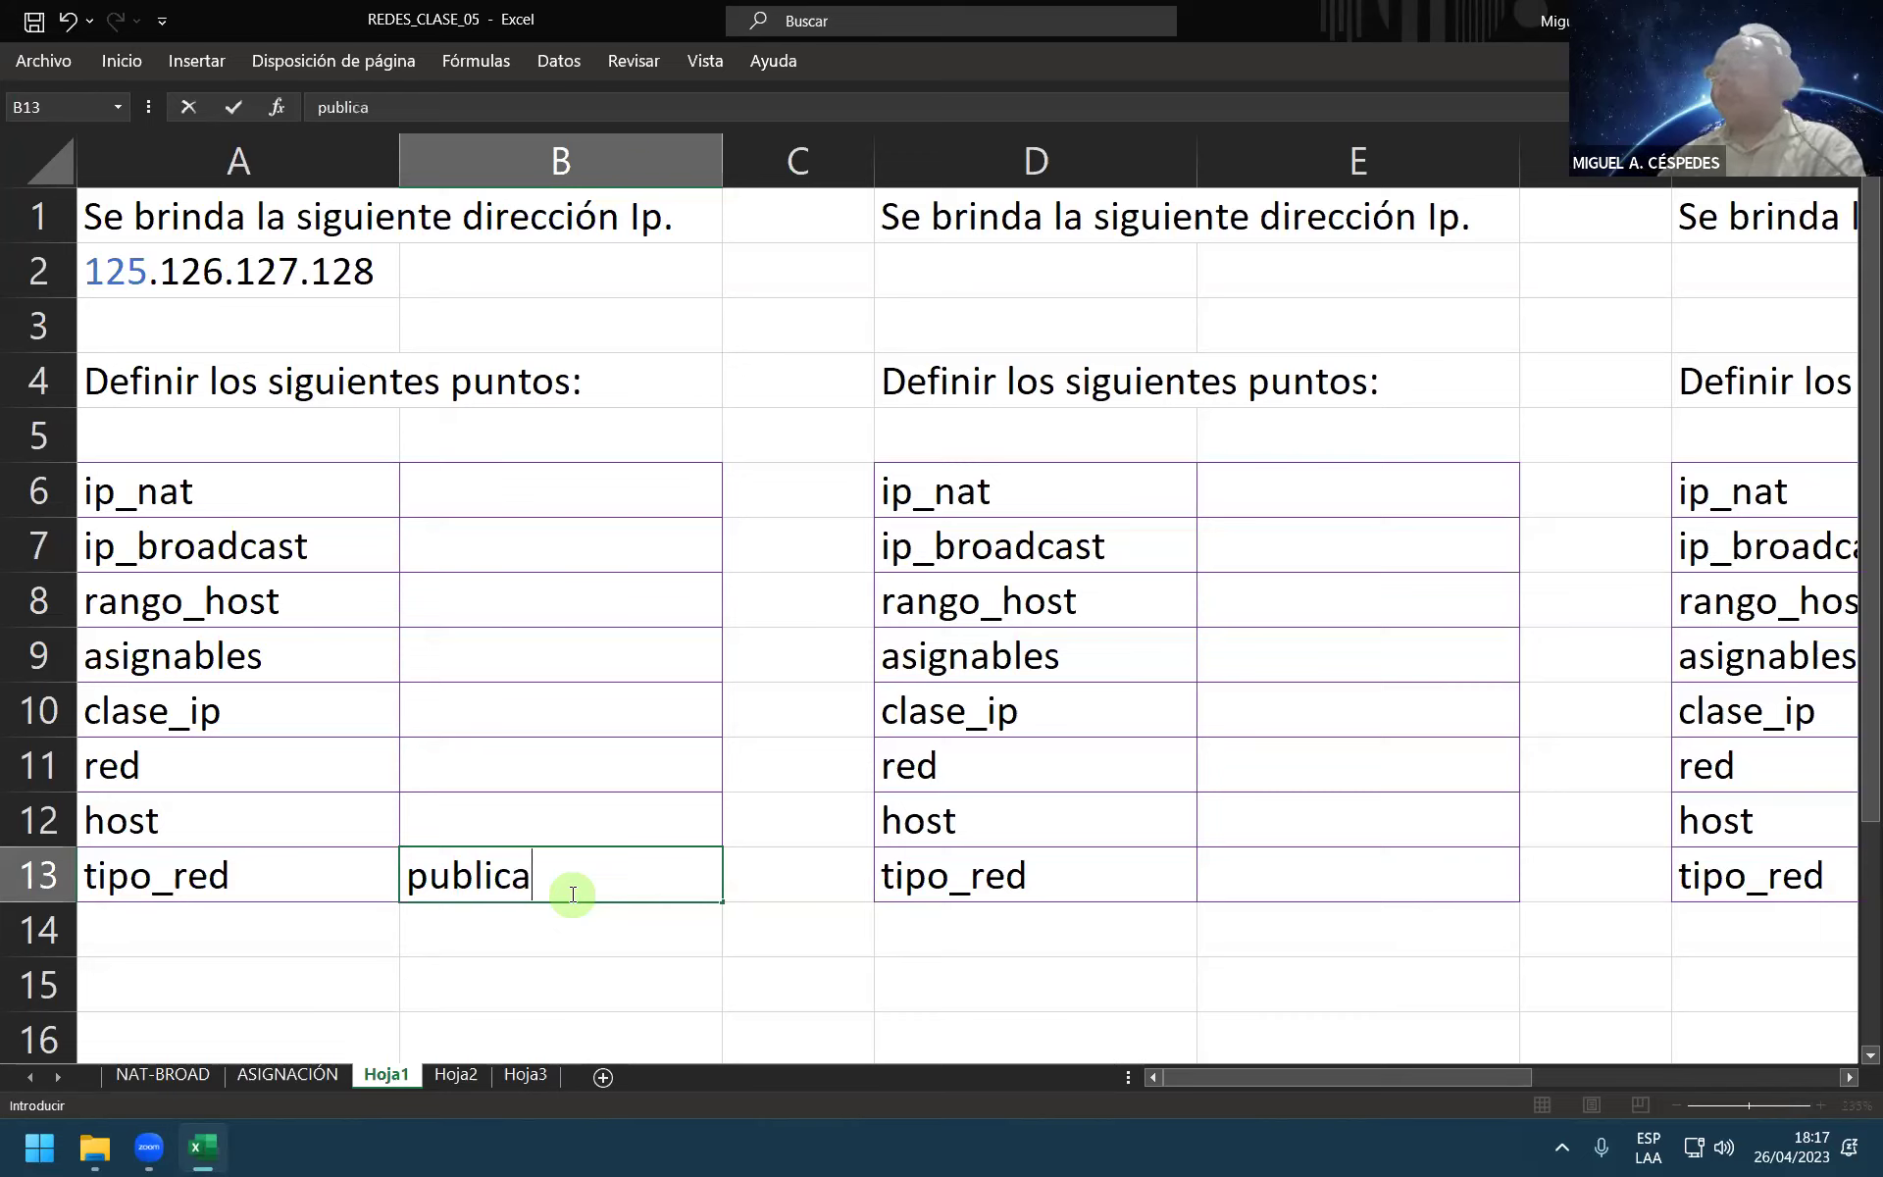
{"action": "key", "text": "Return"}
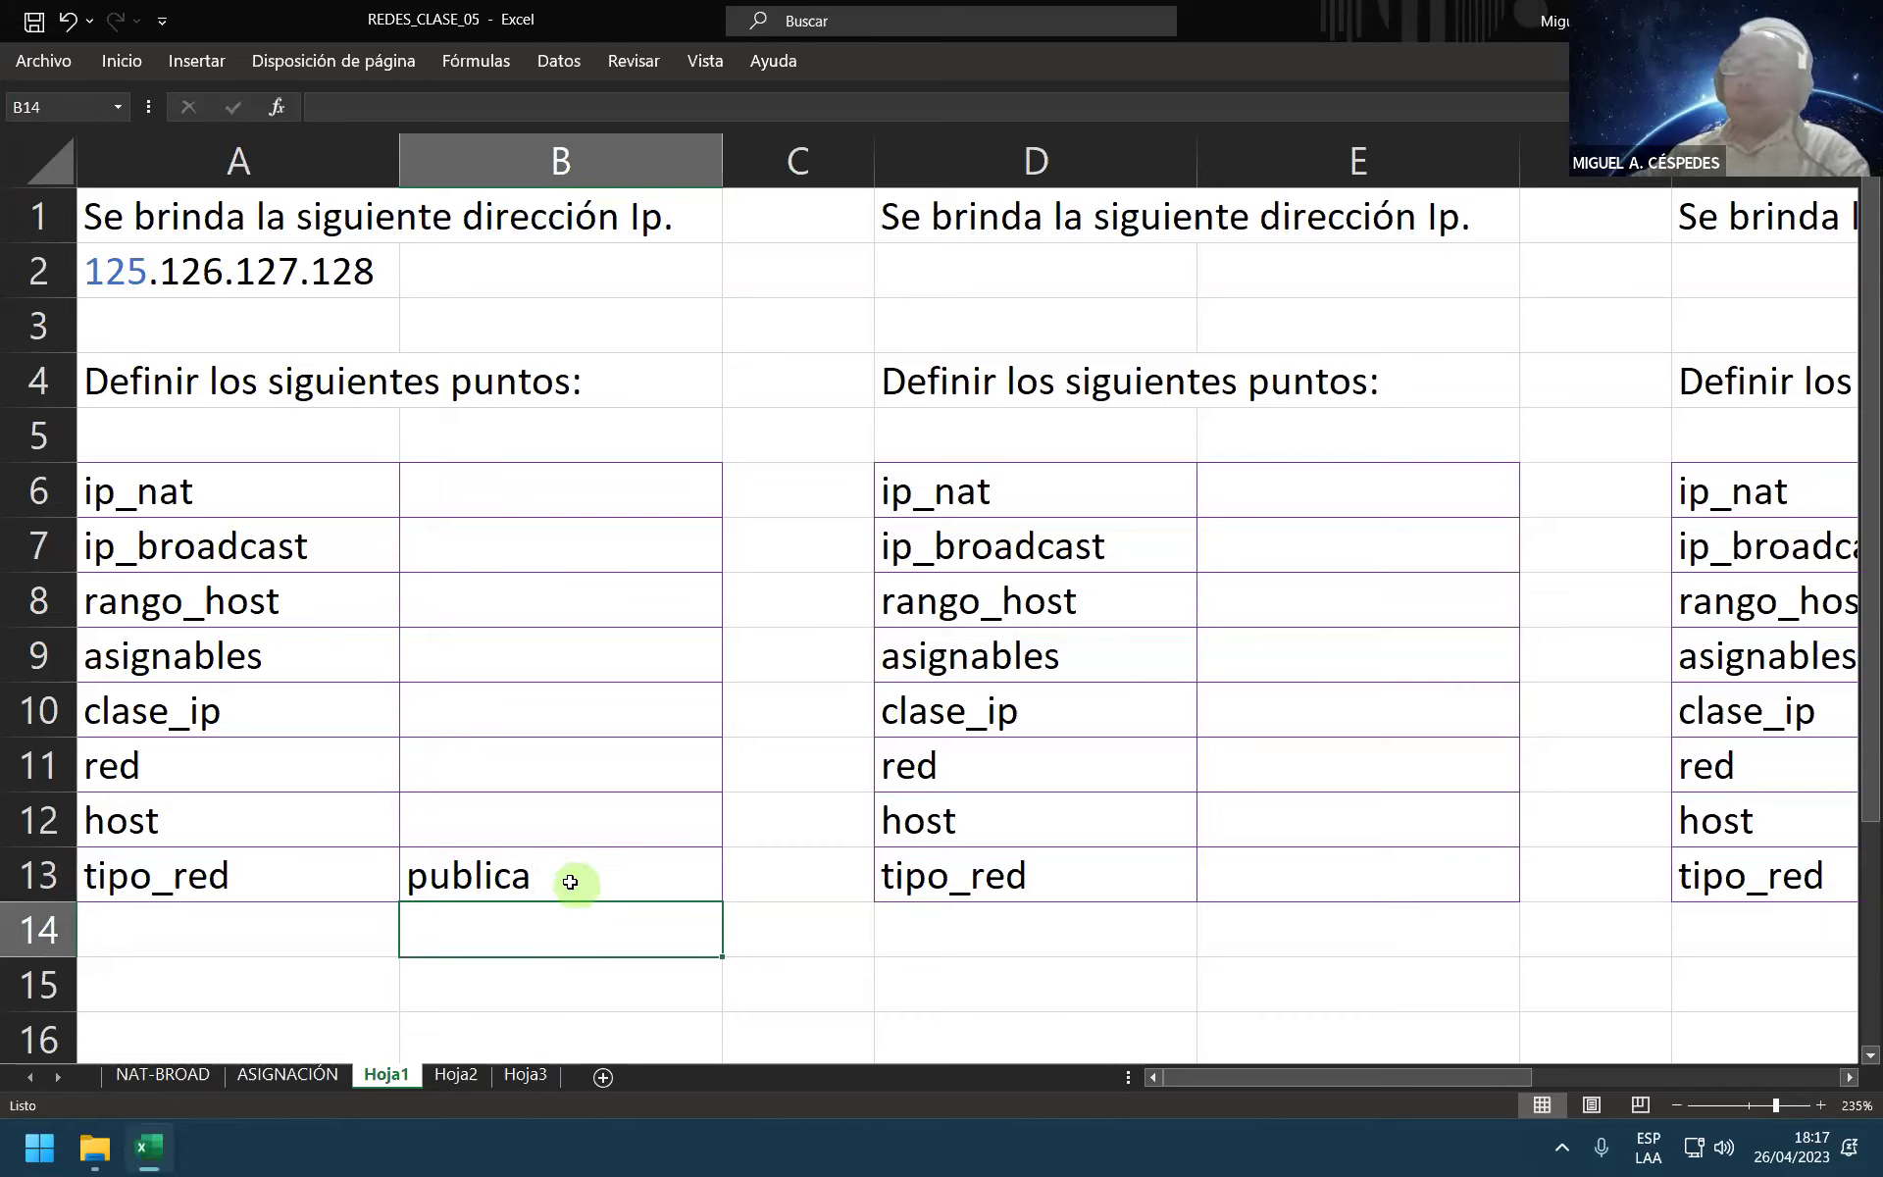
{"action": "left_click", "coordinate": [463, 717]}
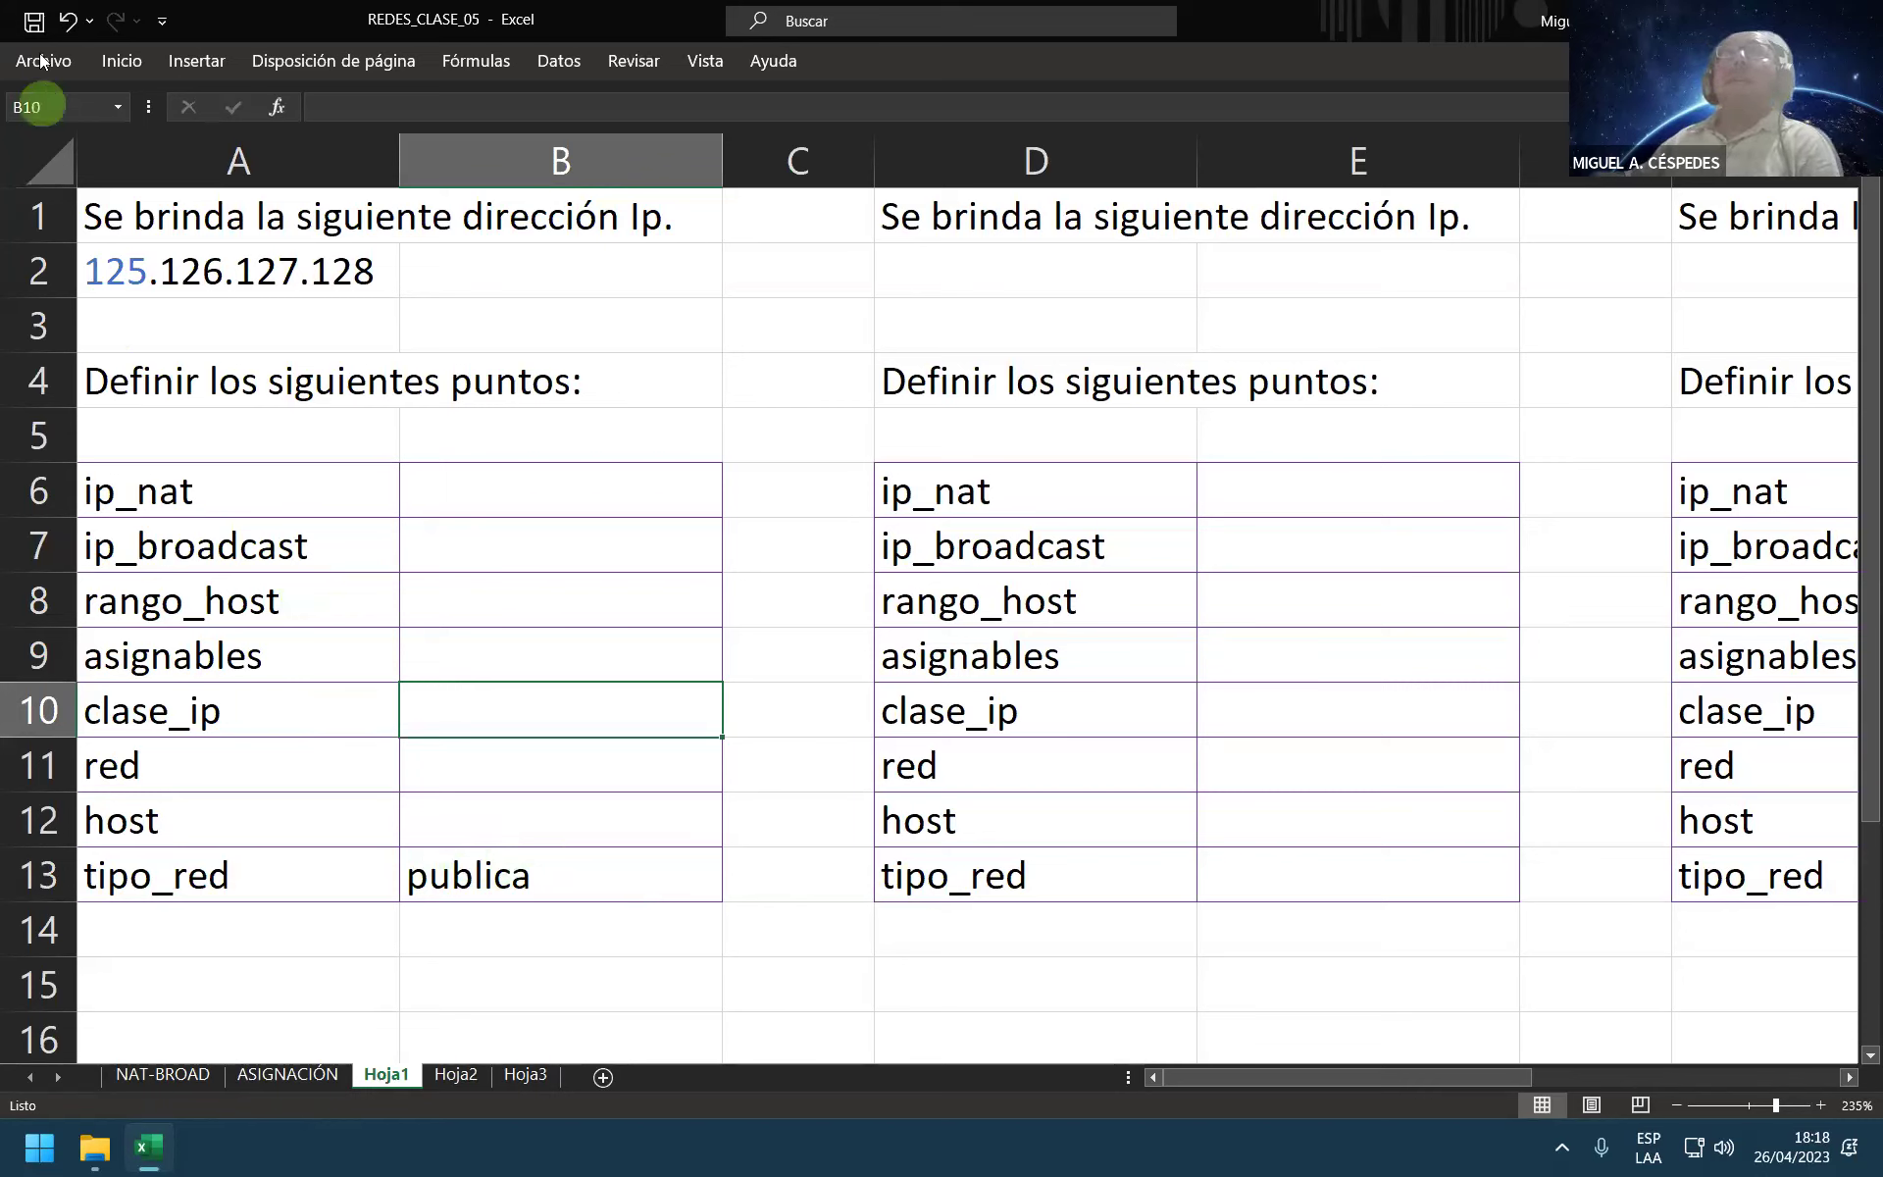
{"action": "left_click", "coordinate": [34, 20]}
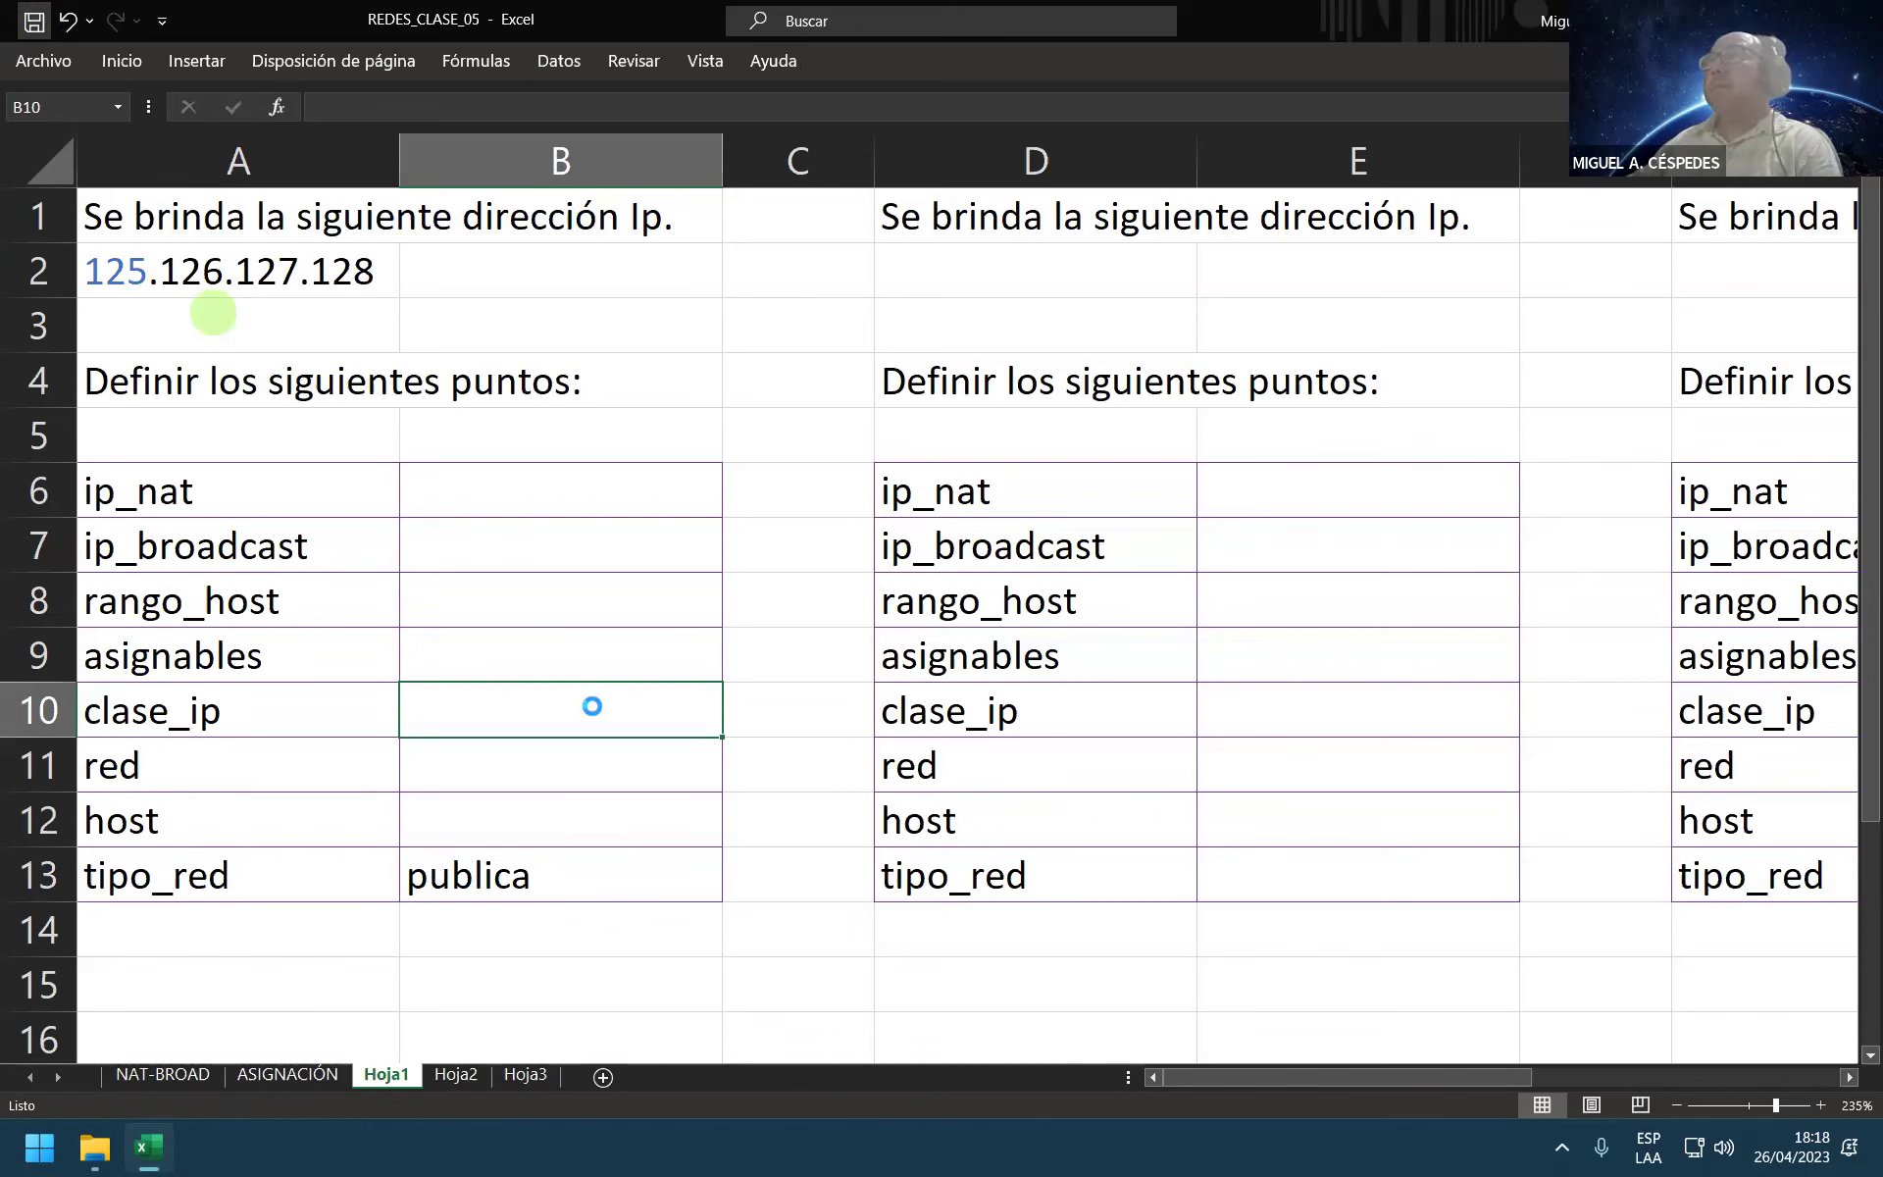
{"action": "left_click", "coordinate": [35, 20]}
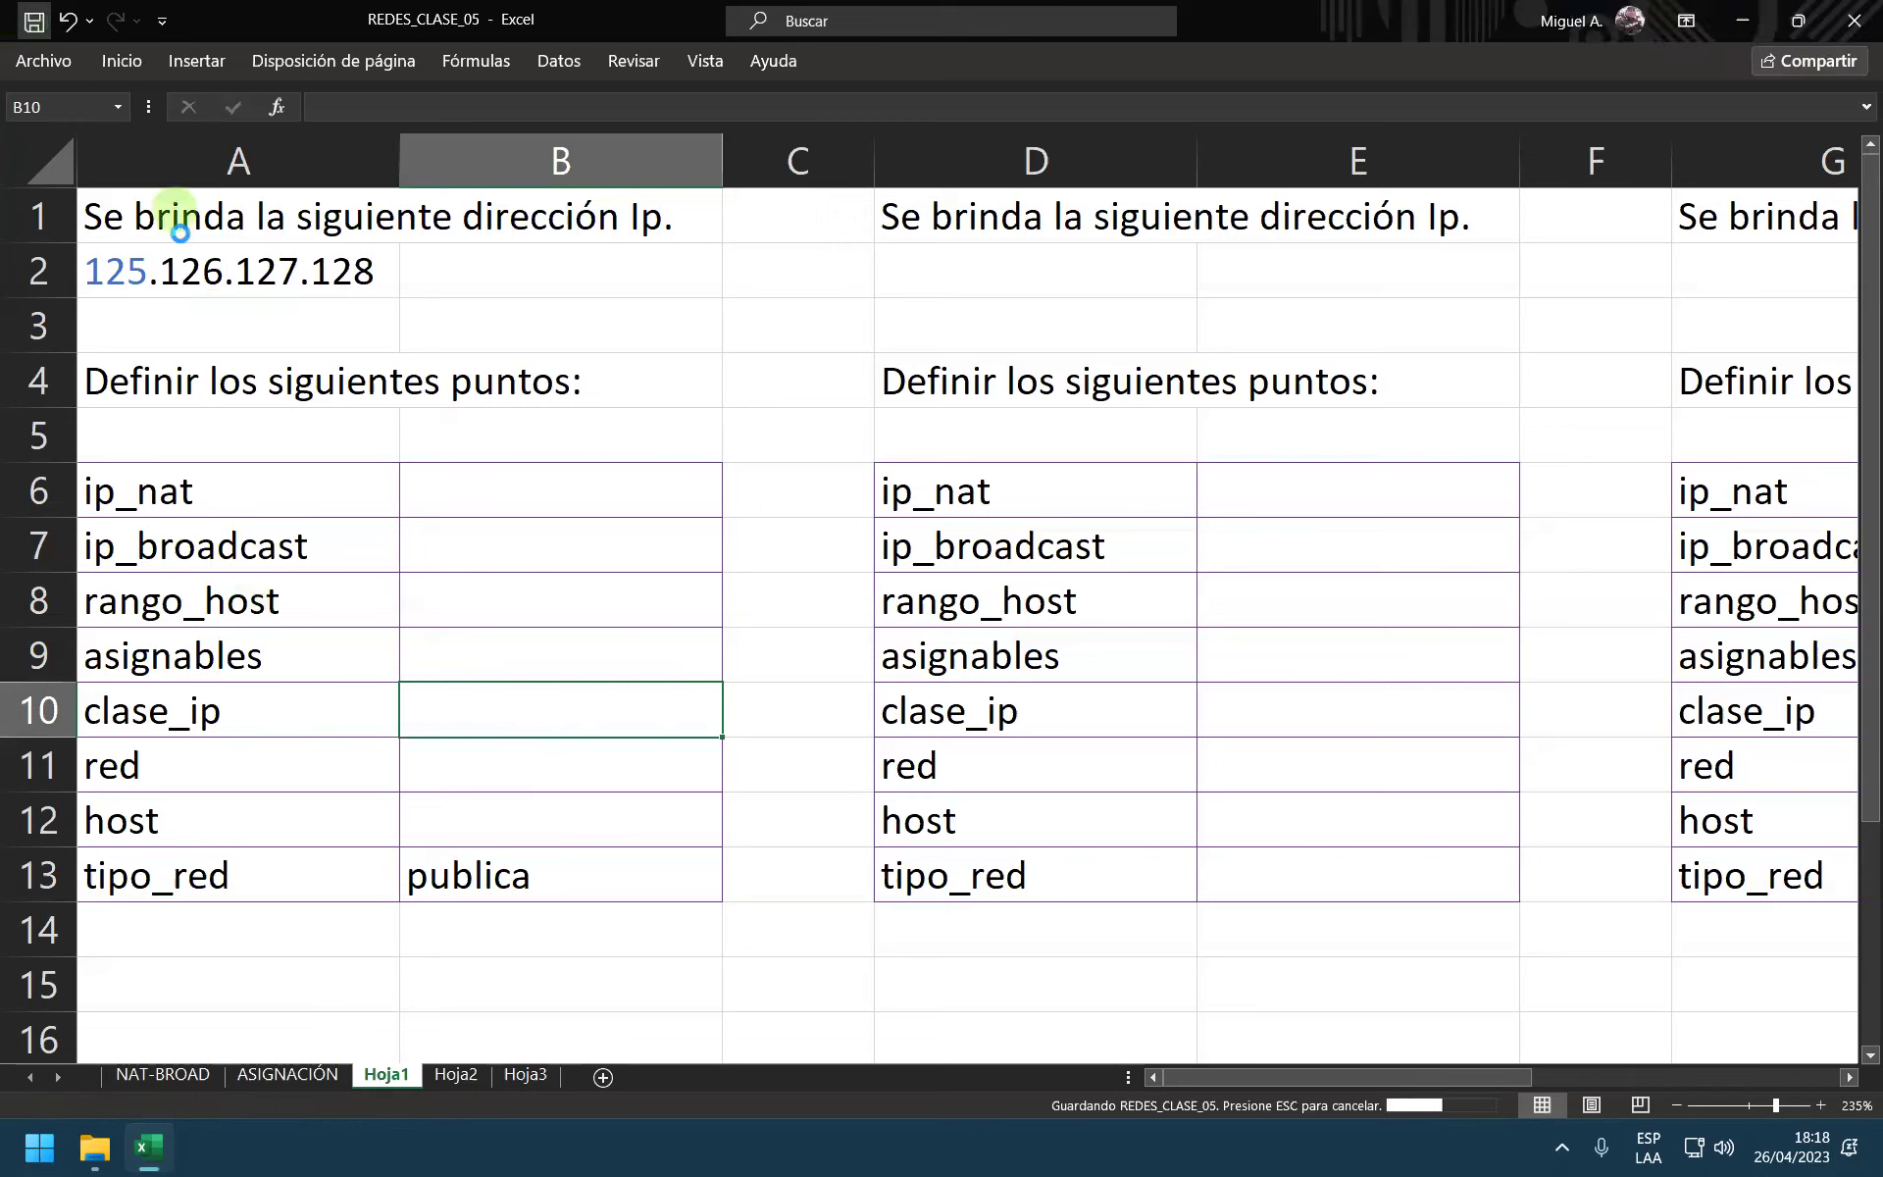
Step: Enter A as the clase_ip value in the first table, cell B10, and save the workbook
{"action": "left_click", "coordinate": [165, 272]}
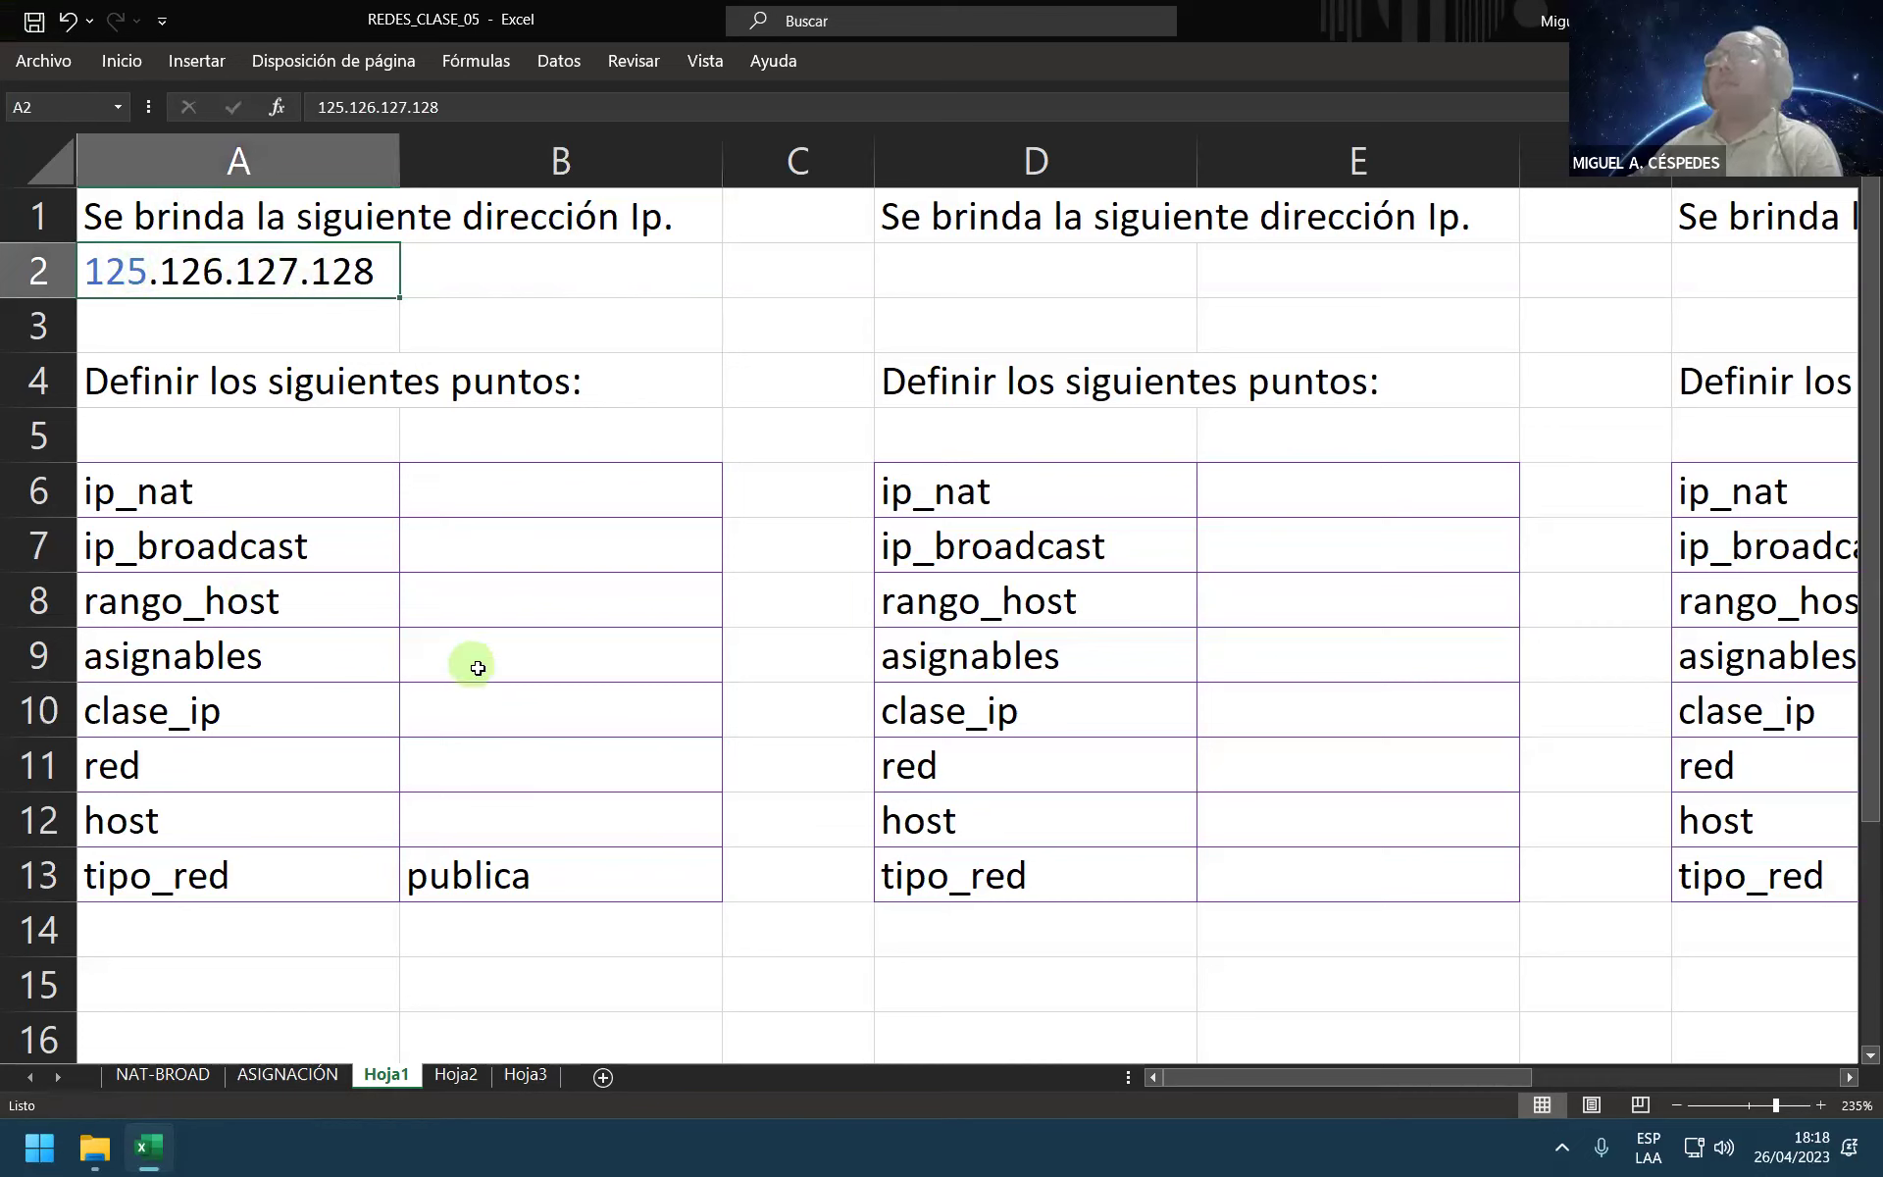
{"action": "left_click", "coordinate": [541, 698]}
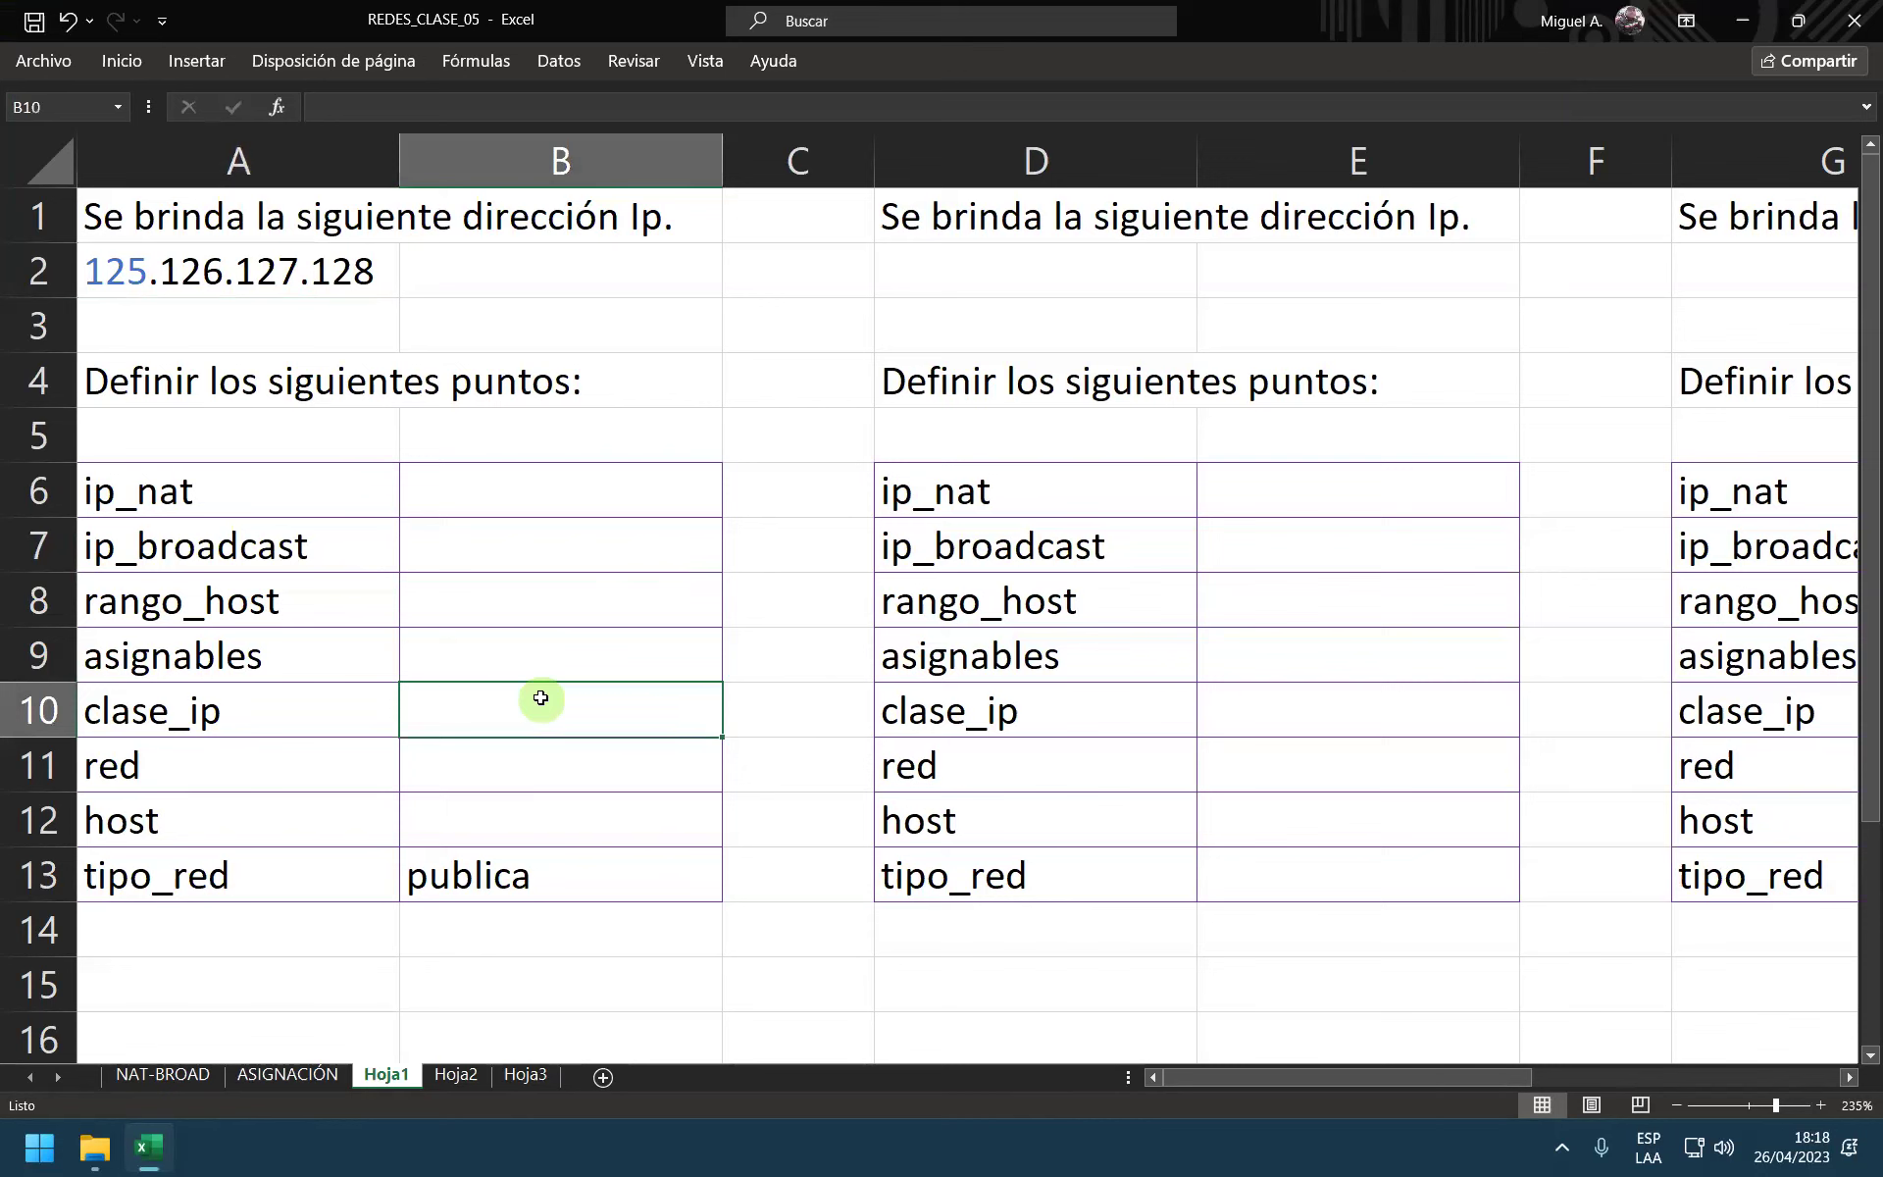
{"action": "type", "text": "A"}
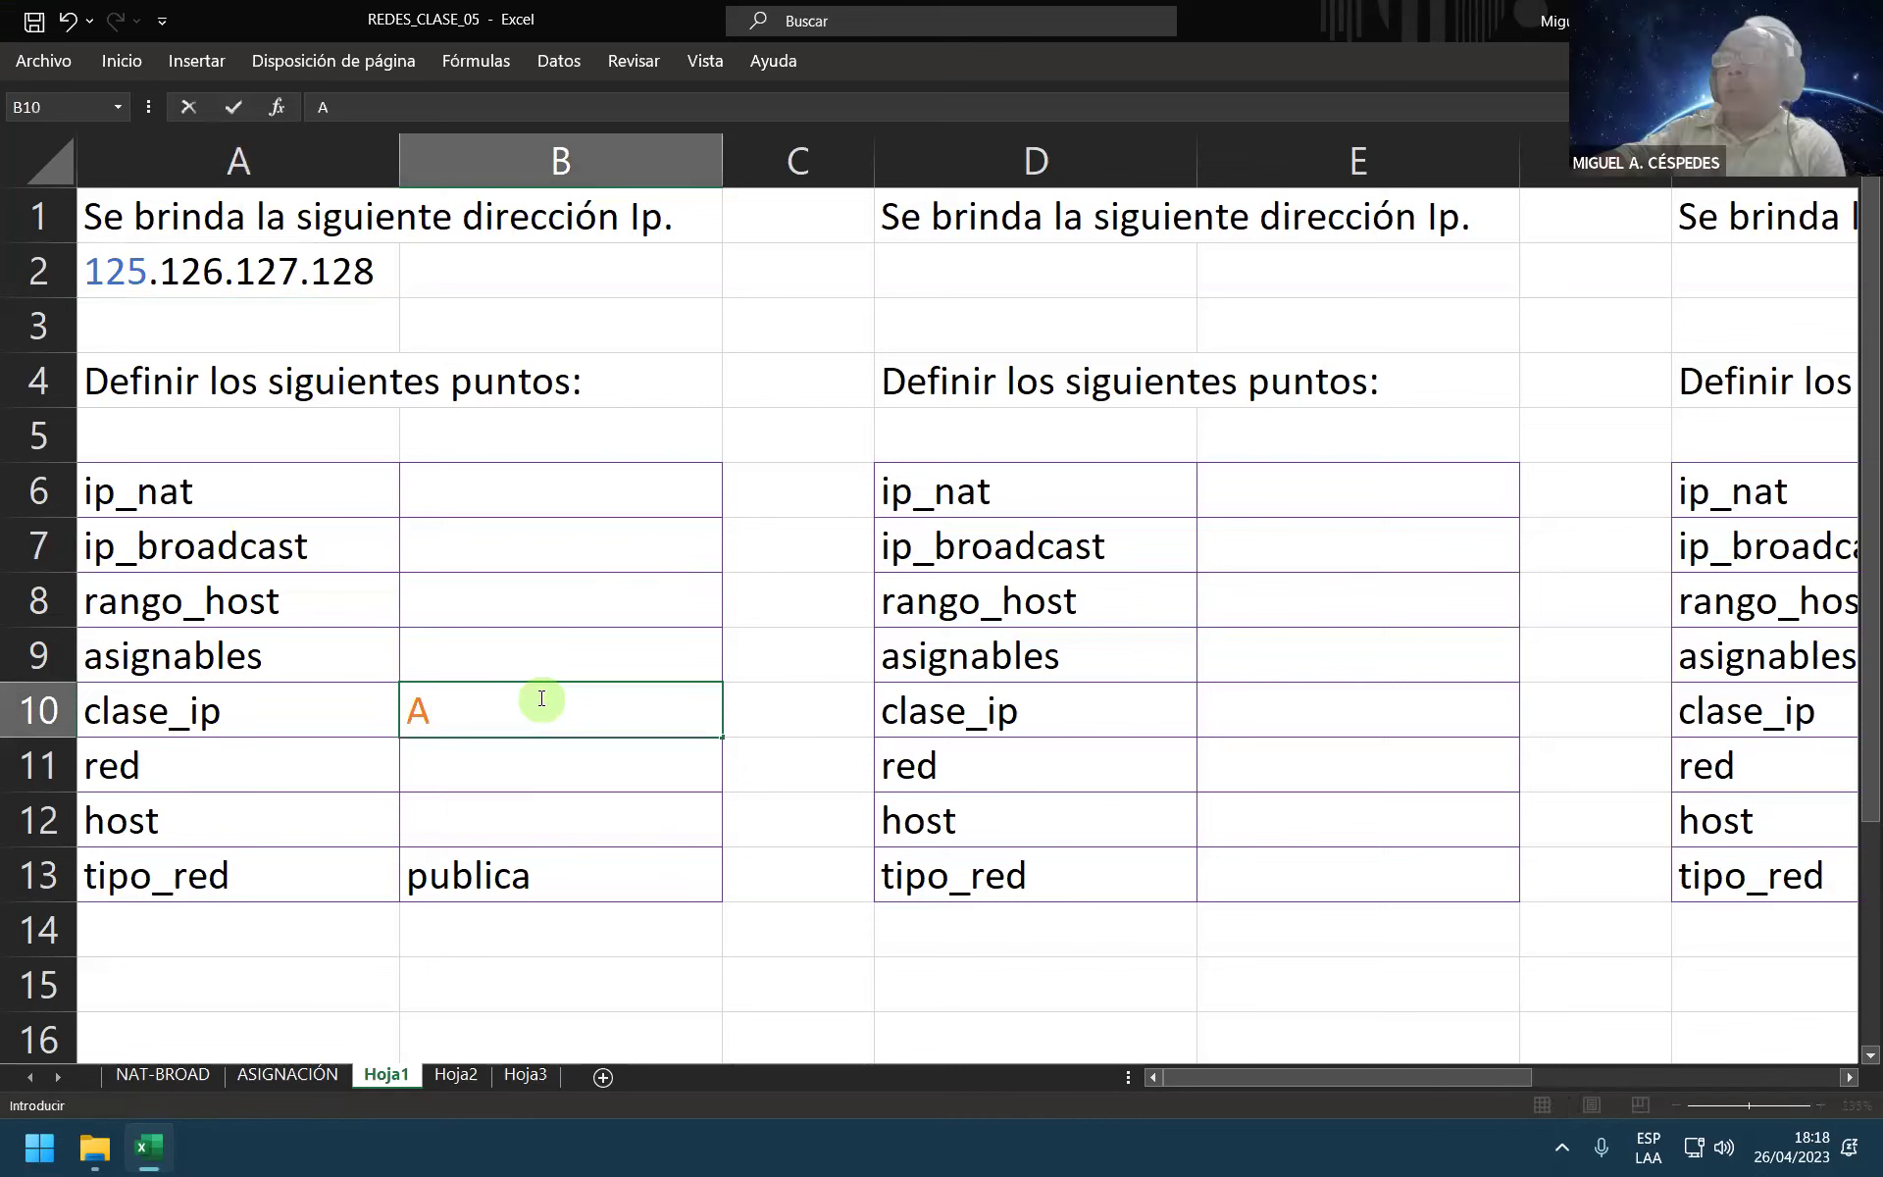
{"action": "key", "text": "Return"}
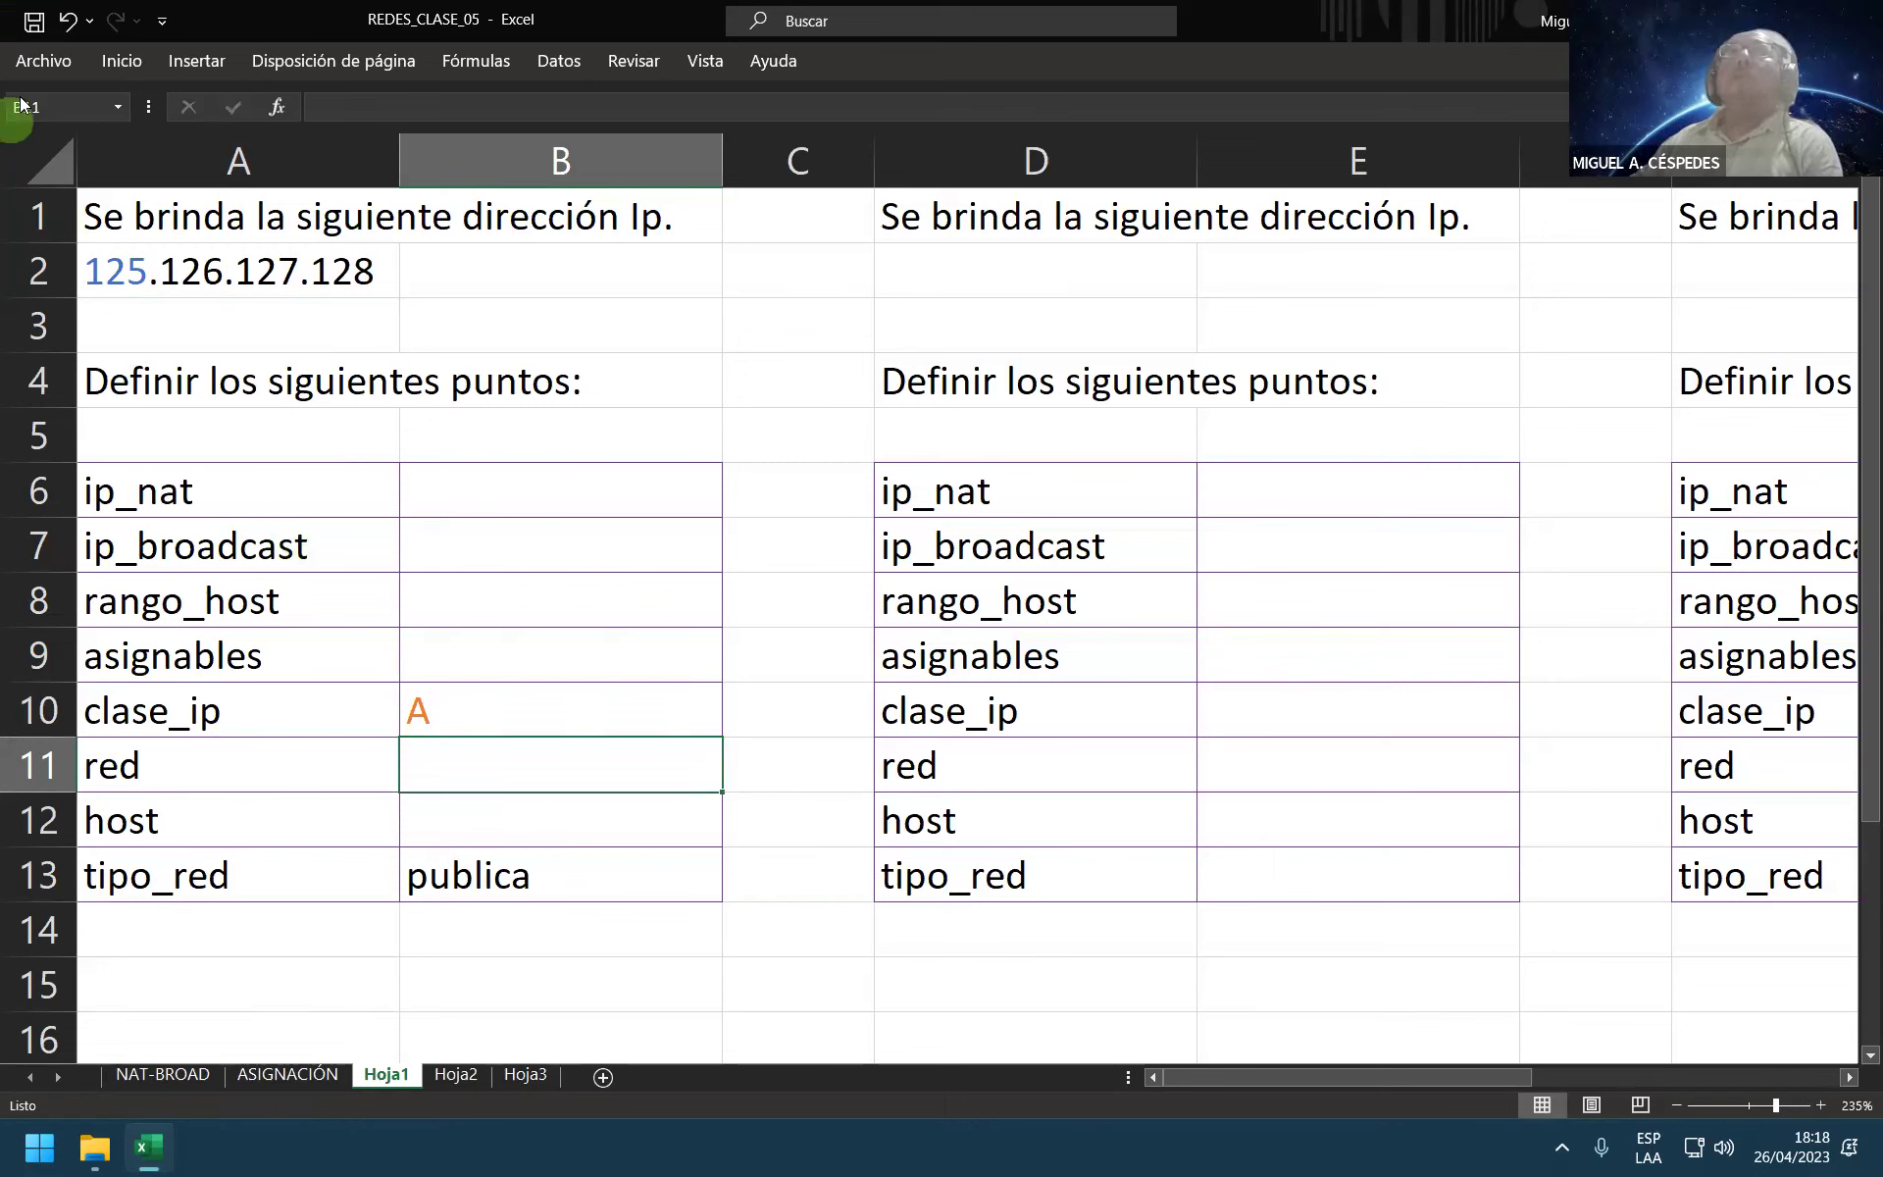
{"action": "left_click", "coordinate": [33, 21]}
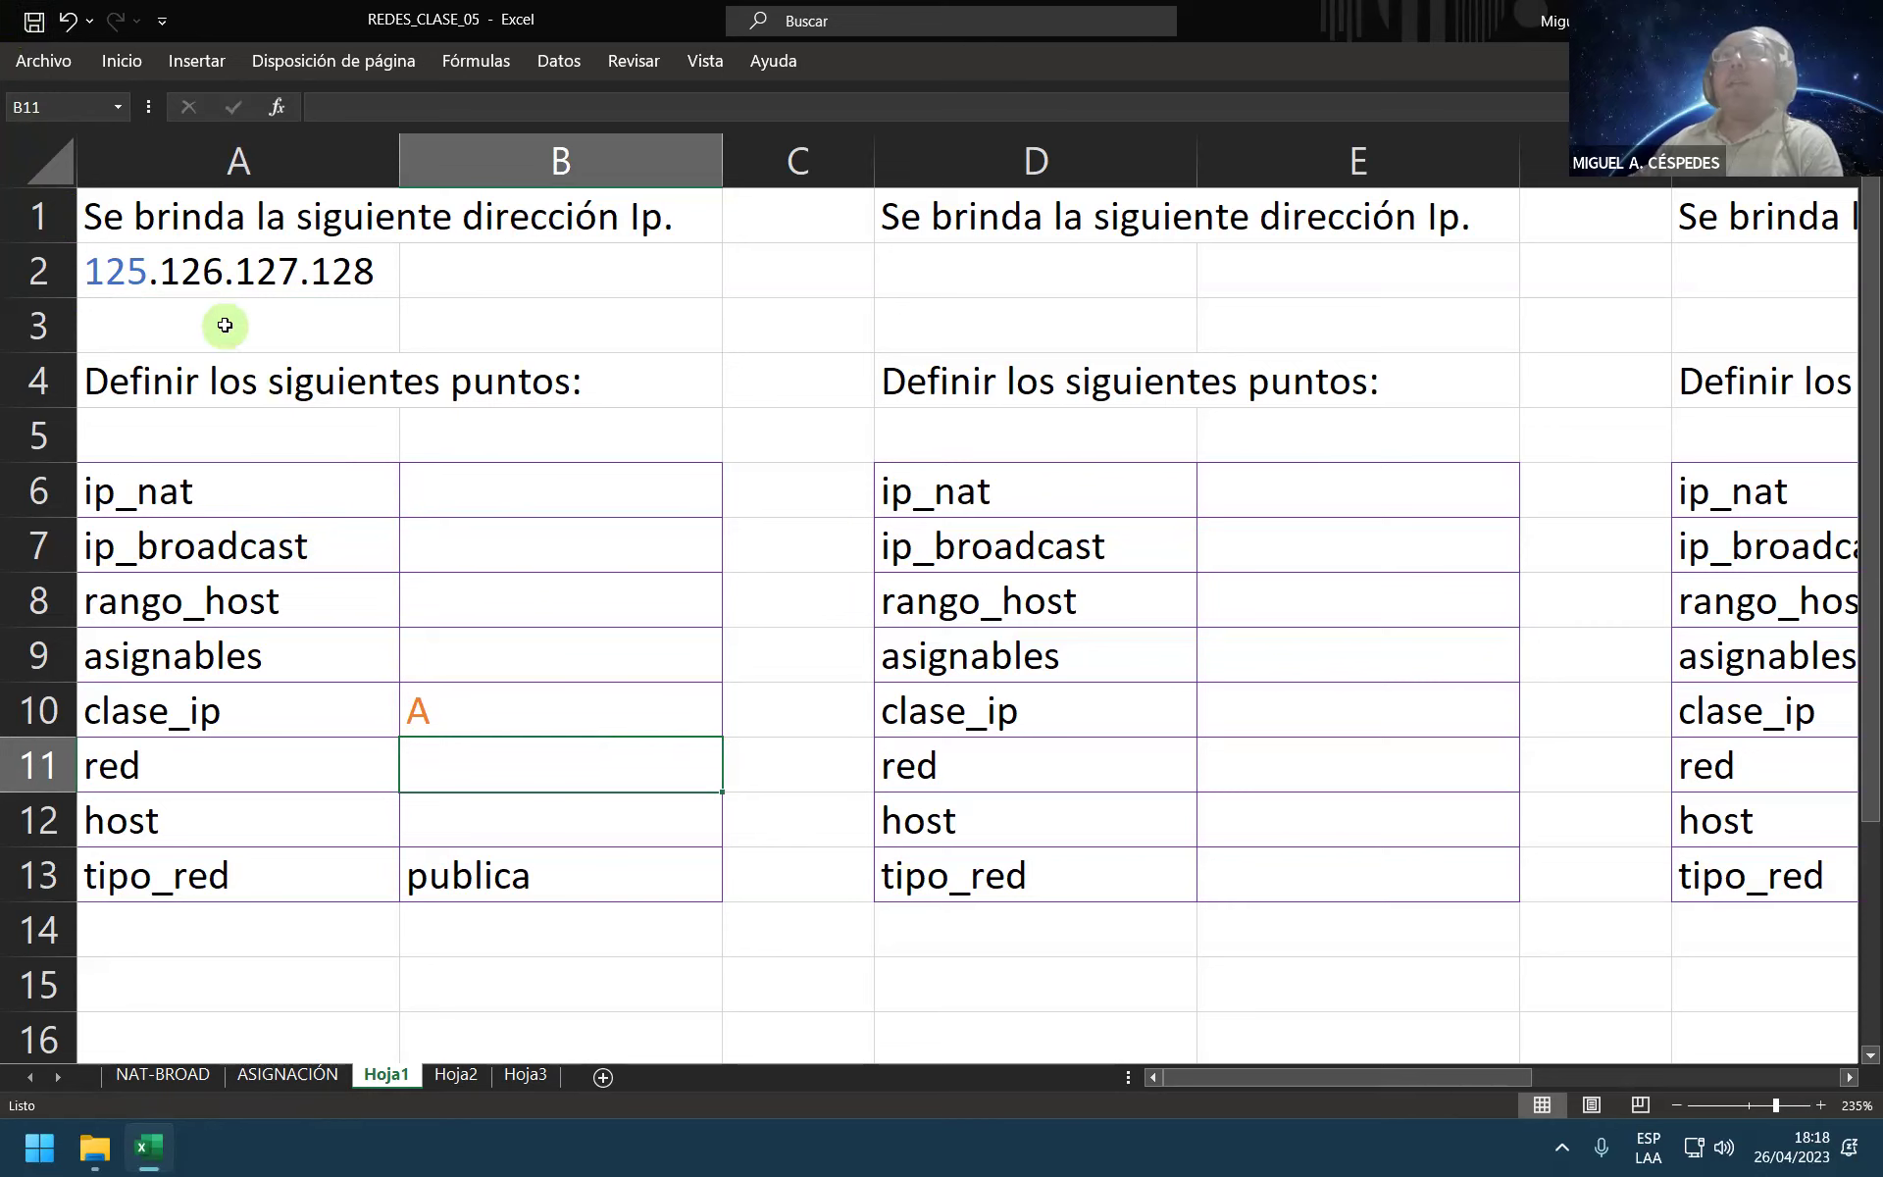
Step: Try the network and host patterns R.R.R.H, R.R.H.H and R.H.H.H in cell A3, and clear the cell
{"action": "left_click", "coordinate": [224, 325]}
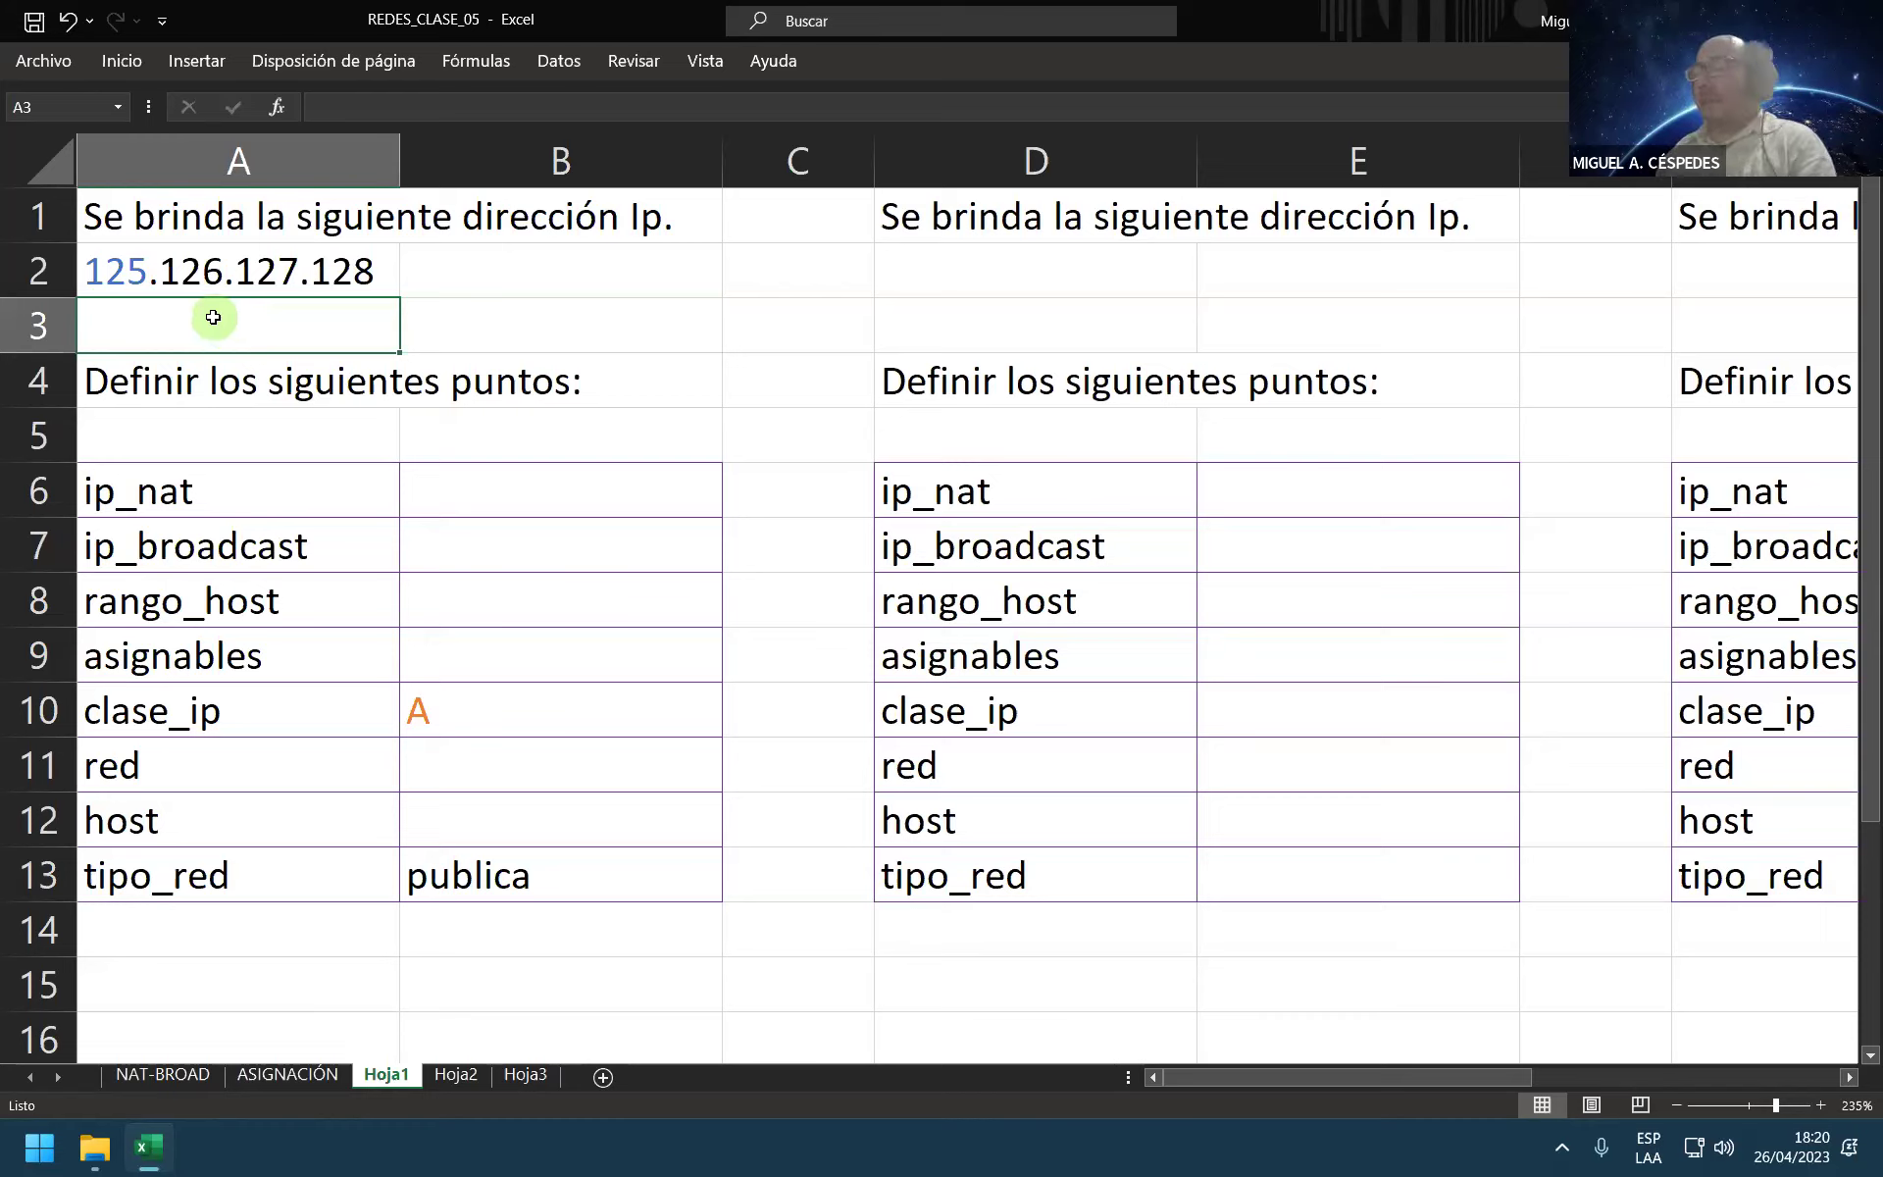
{"action": "type", "text": "R.R."}
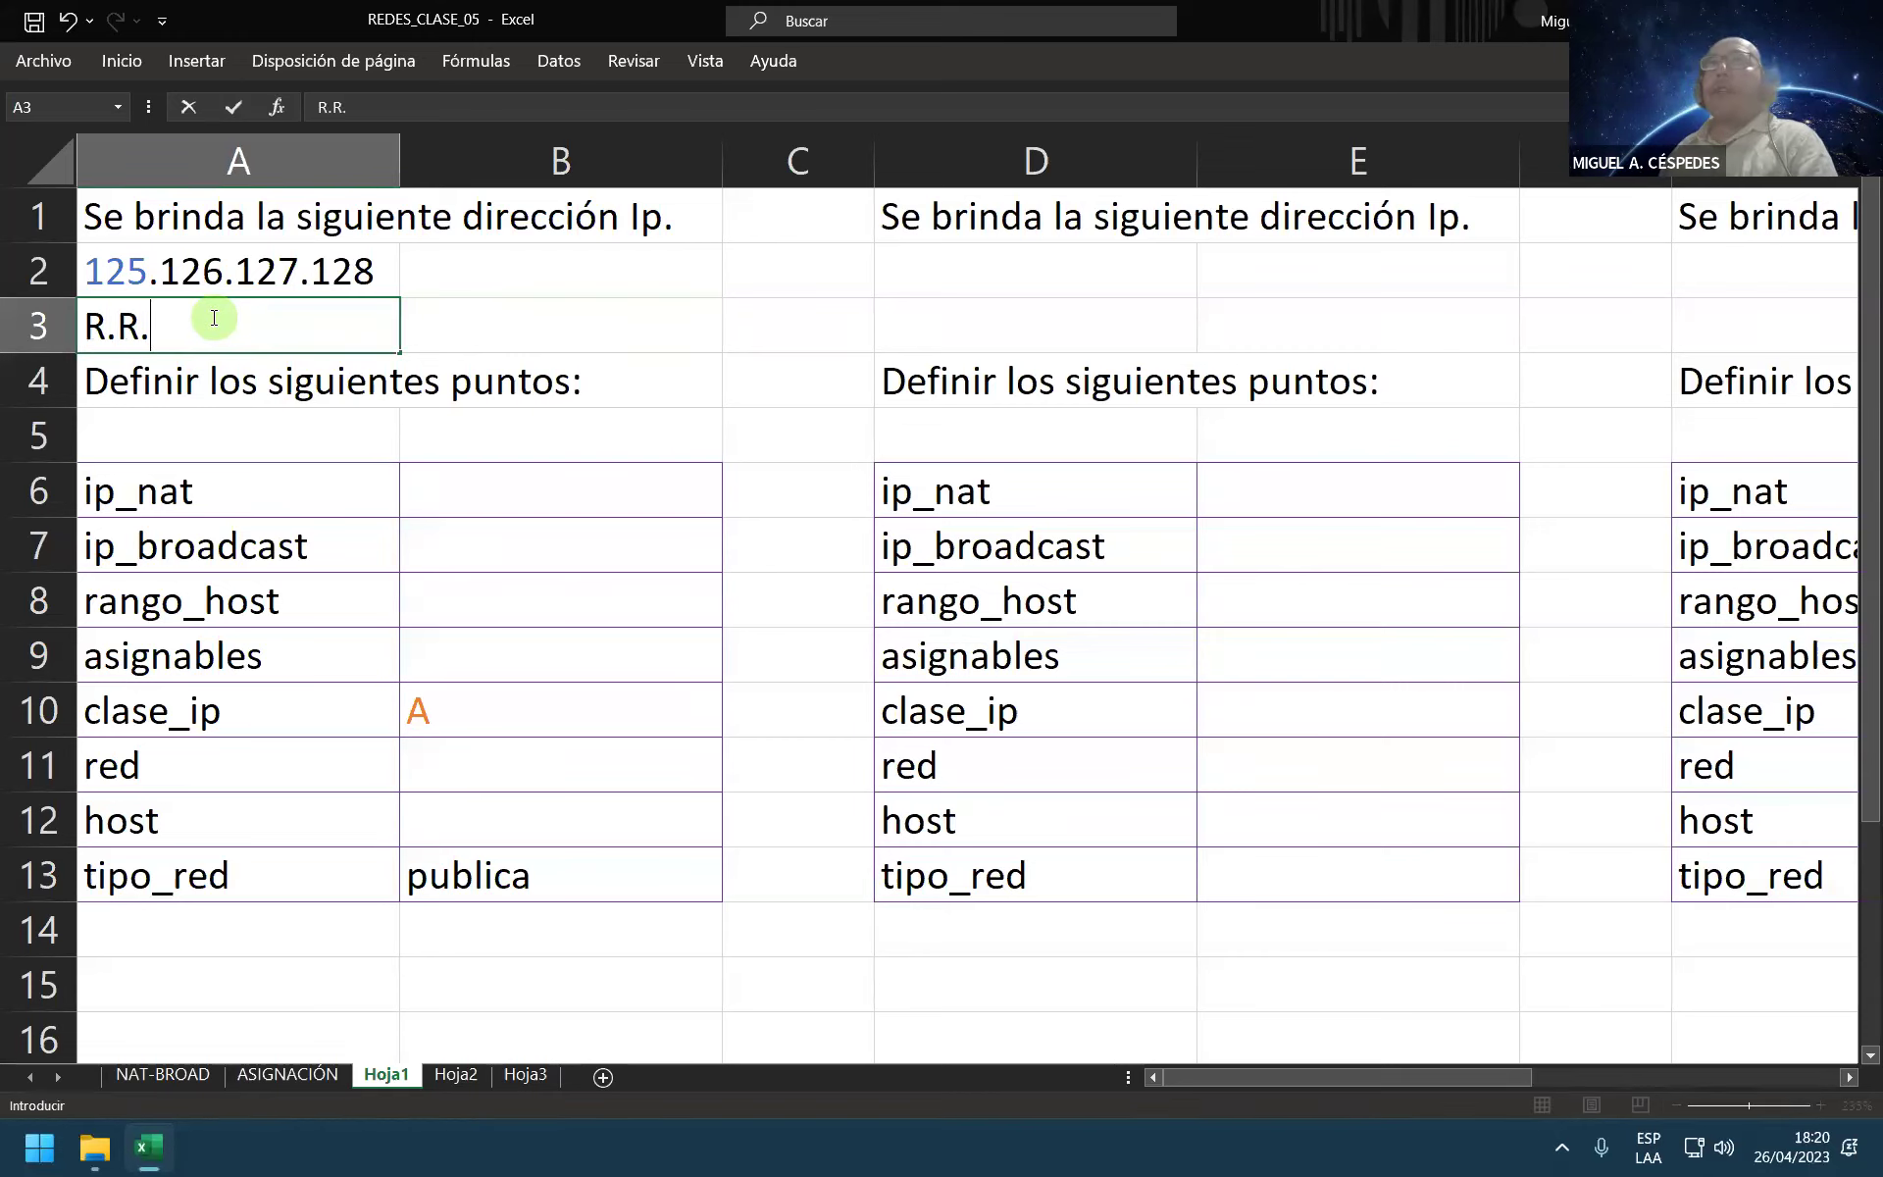
{"action": "type", "text": "R.H"}
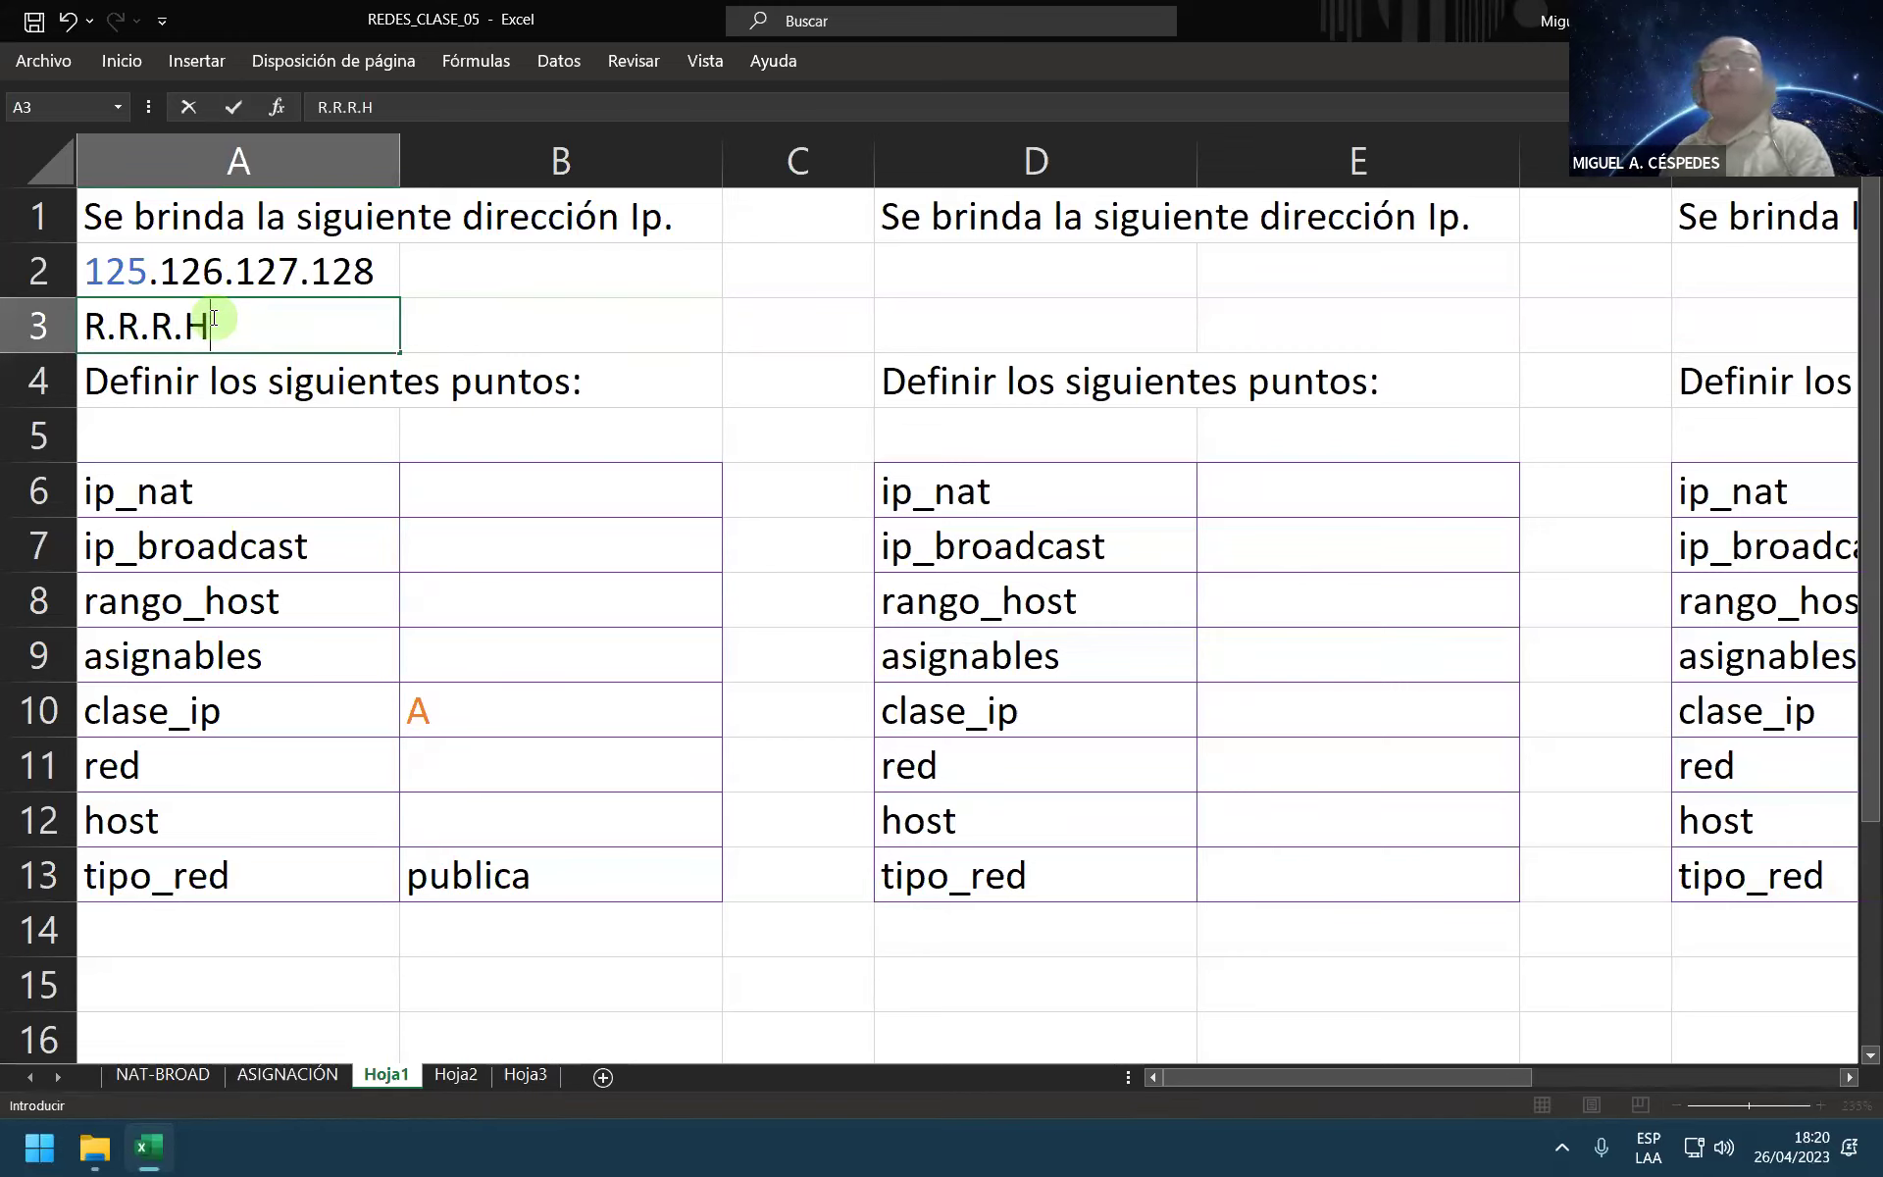
{"action": "key", "text": "BackSpace"}
{"action": "key", "text": "BackSpace"}
{"action": "key", "text": "BackSpace"}
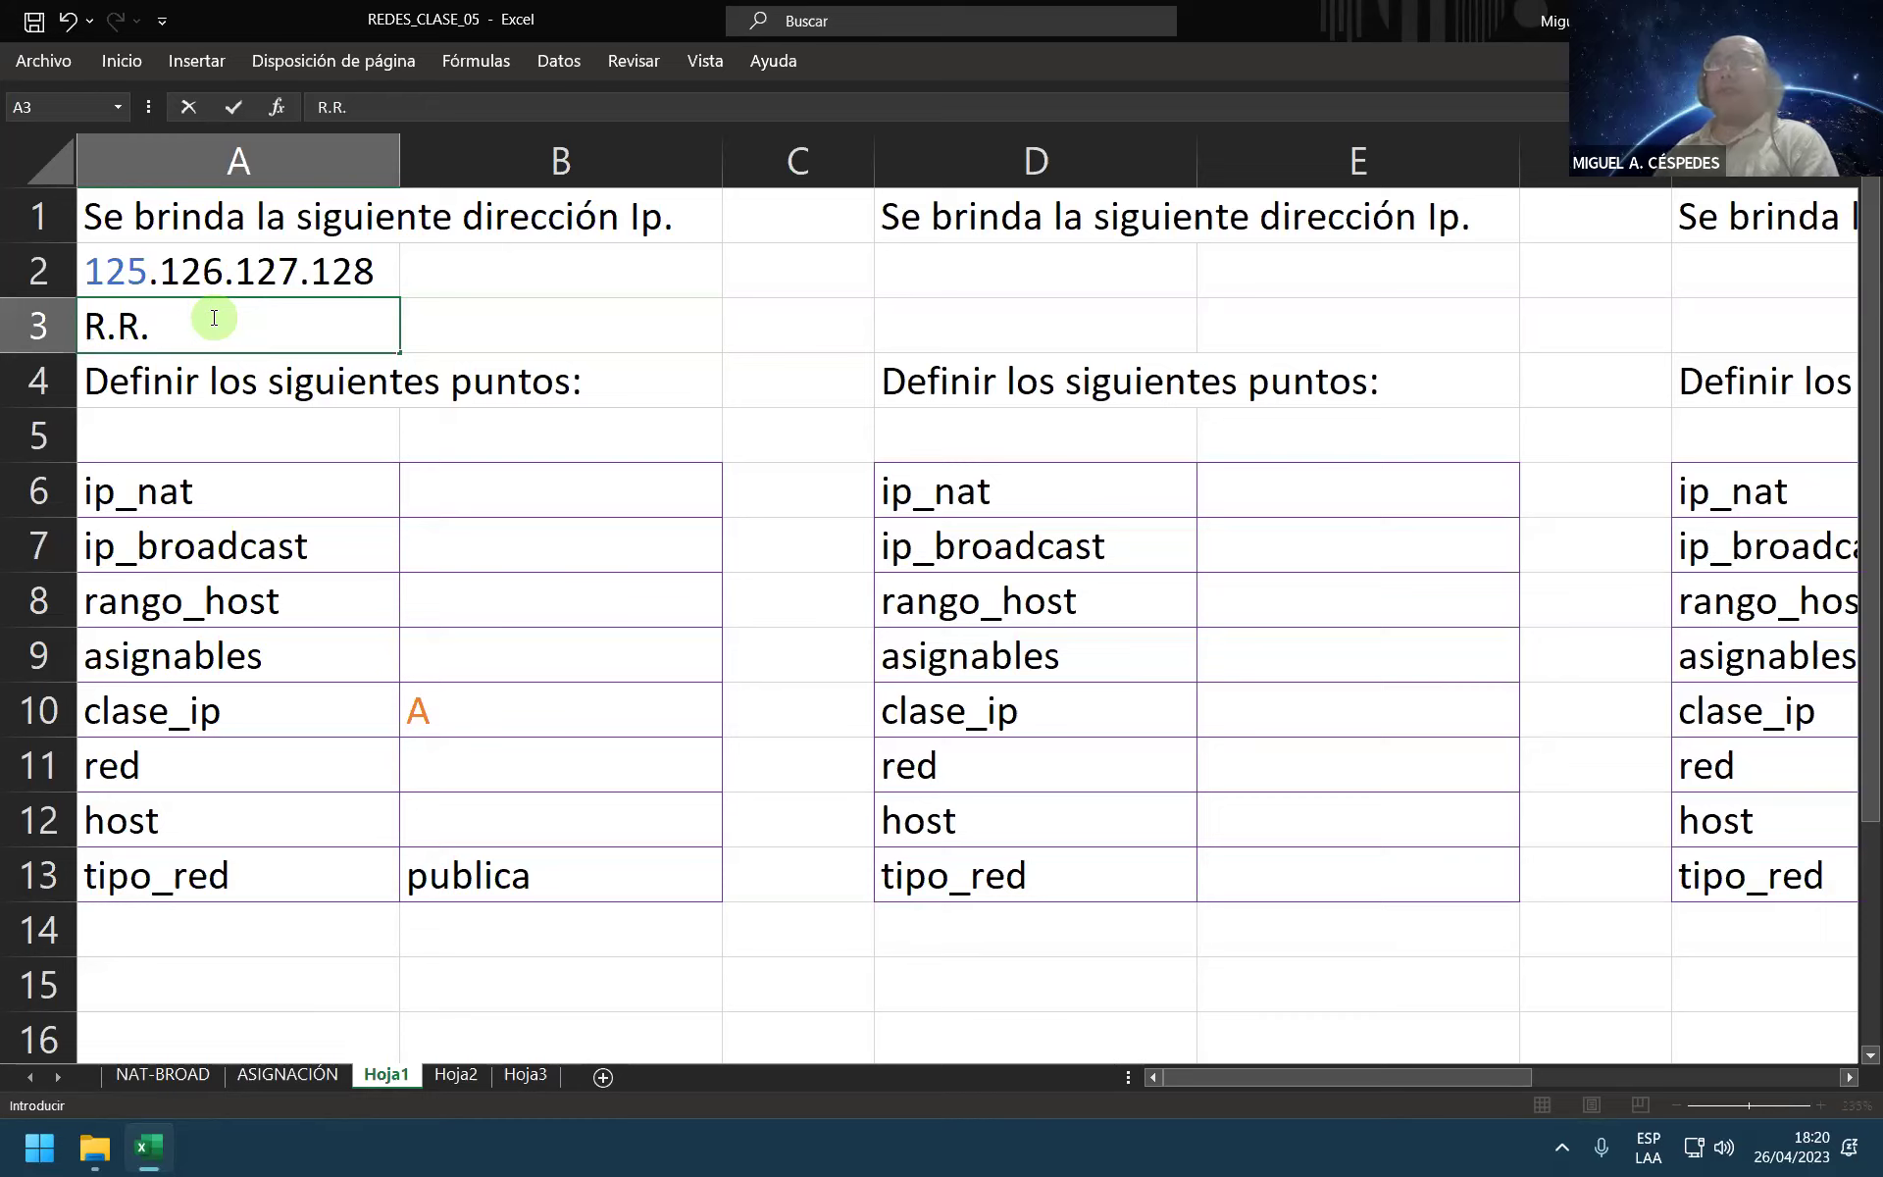
{"action": "type", "text": "H.H"}
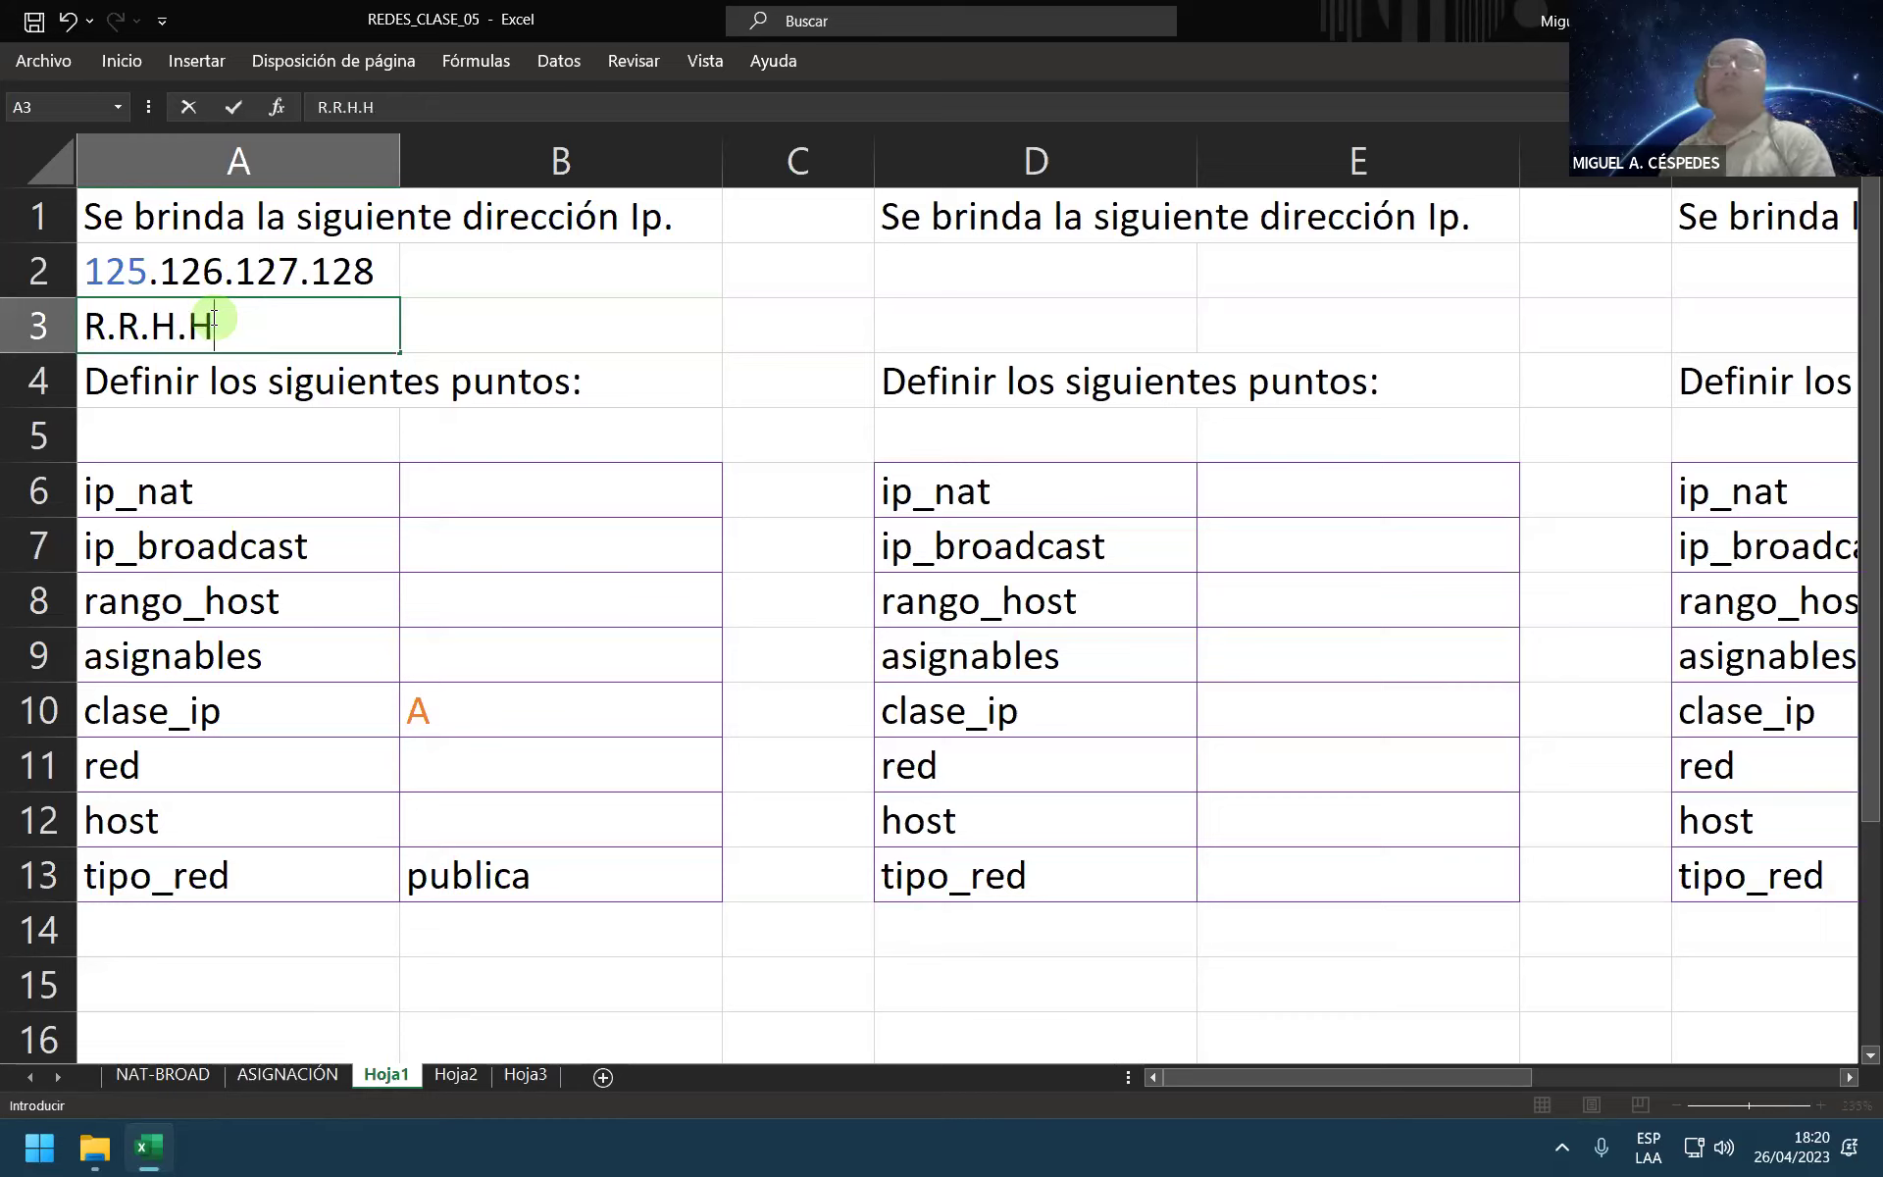
{"action": "key", "text": "BackSpace"}
{"action": "key", "text": "BackSpace"}
{"action": "key", "text": "BackSpace"}
{"action": "key", "text": "BackSpace"}
{"action": "key", "text": "BackSpace"}
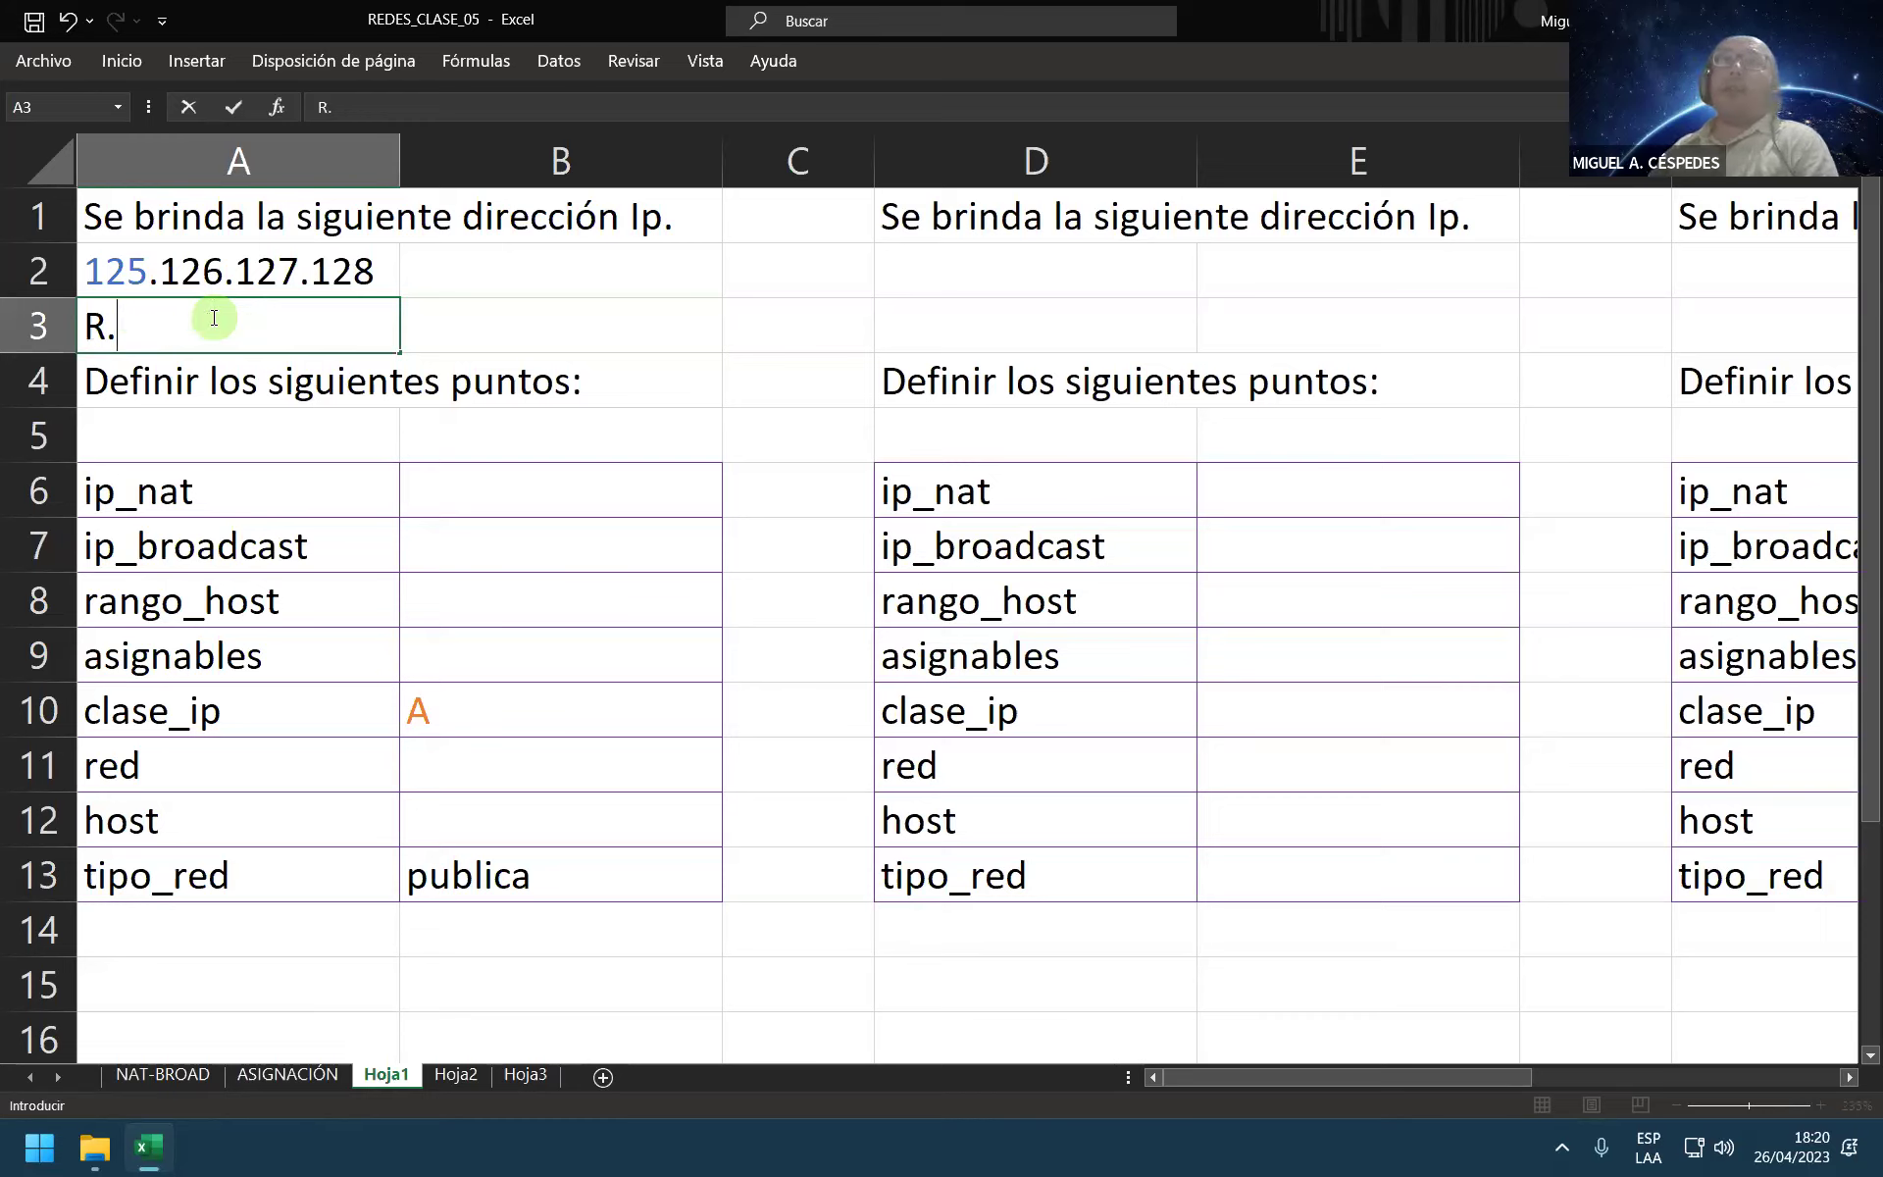
{"action": "type", "text": "H."}
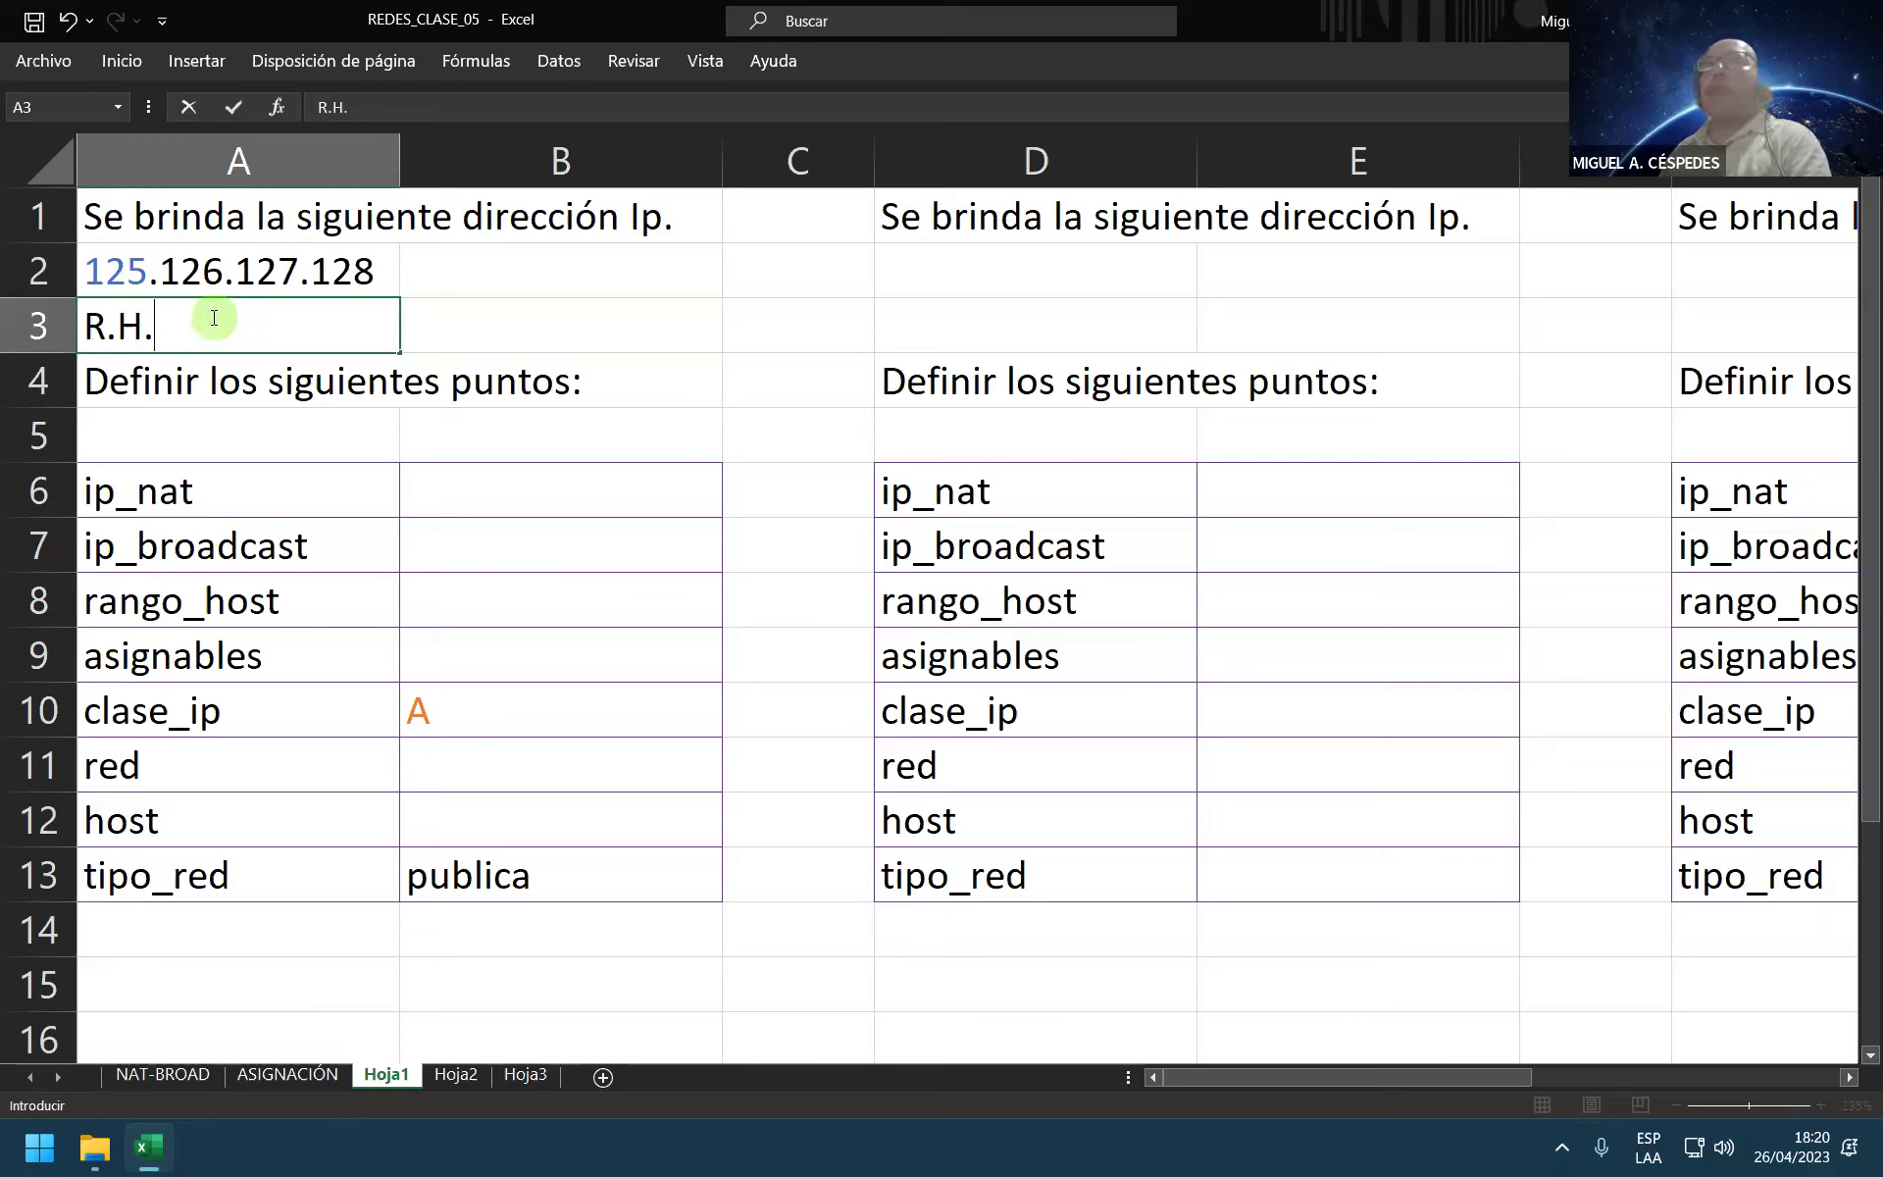
{"action": "type", "text": "H.H"}
{"action": "key", "text": "Return"}
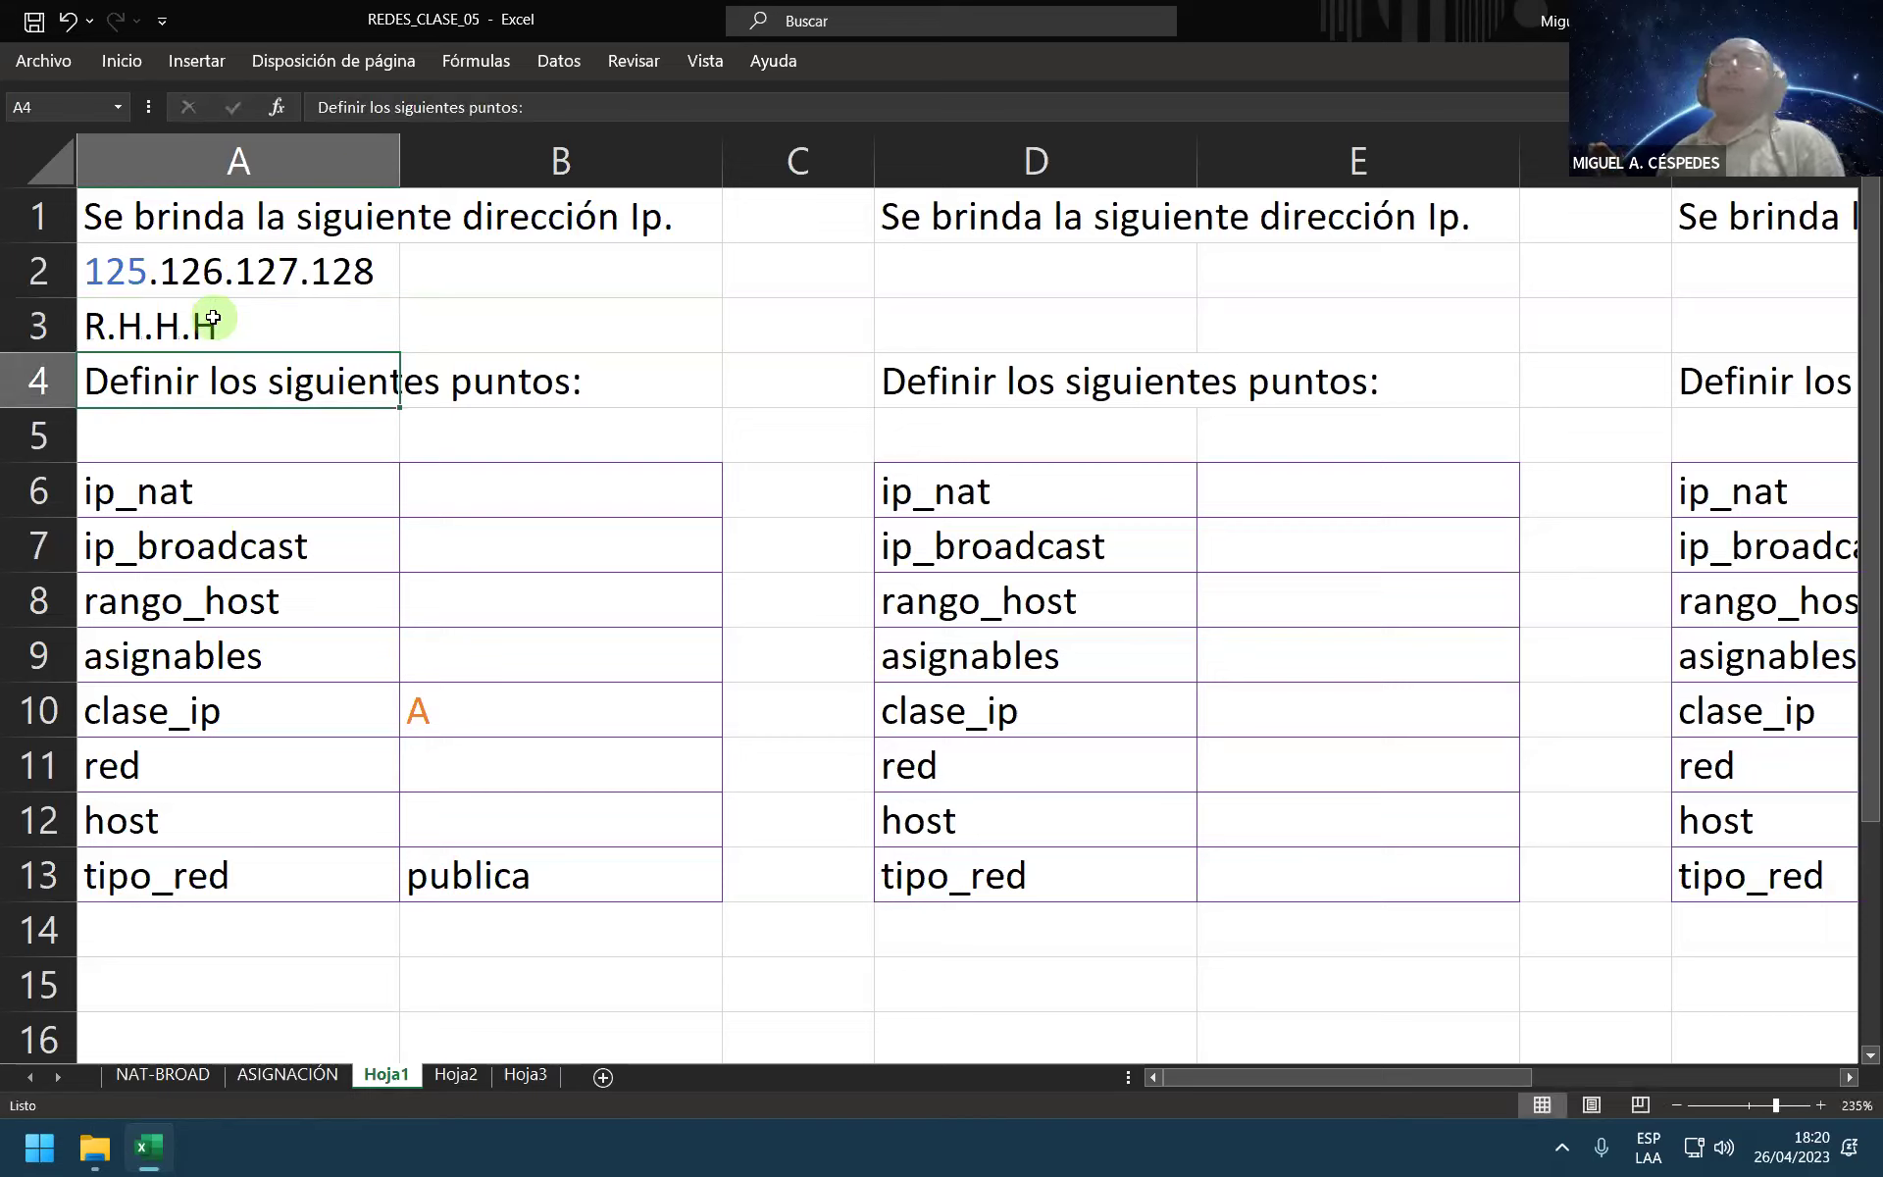
{"action": "left_click", "coordinate": [213, 318]}
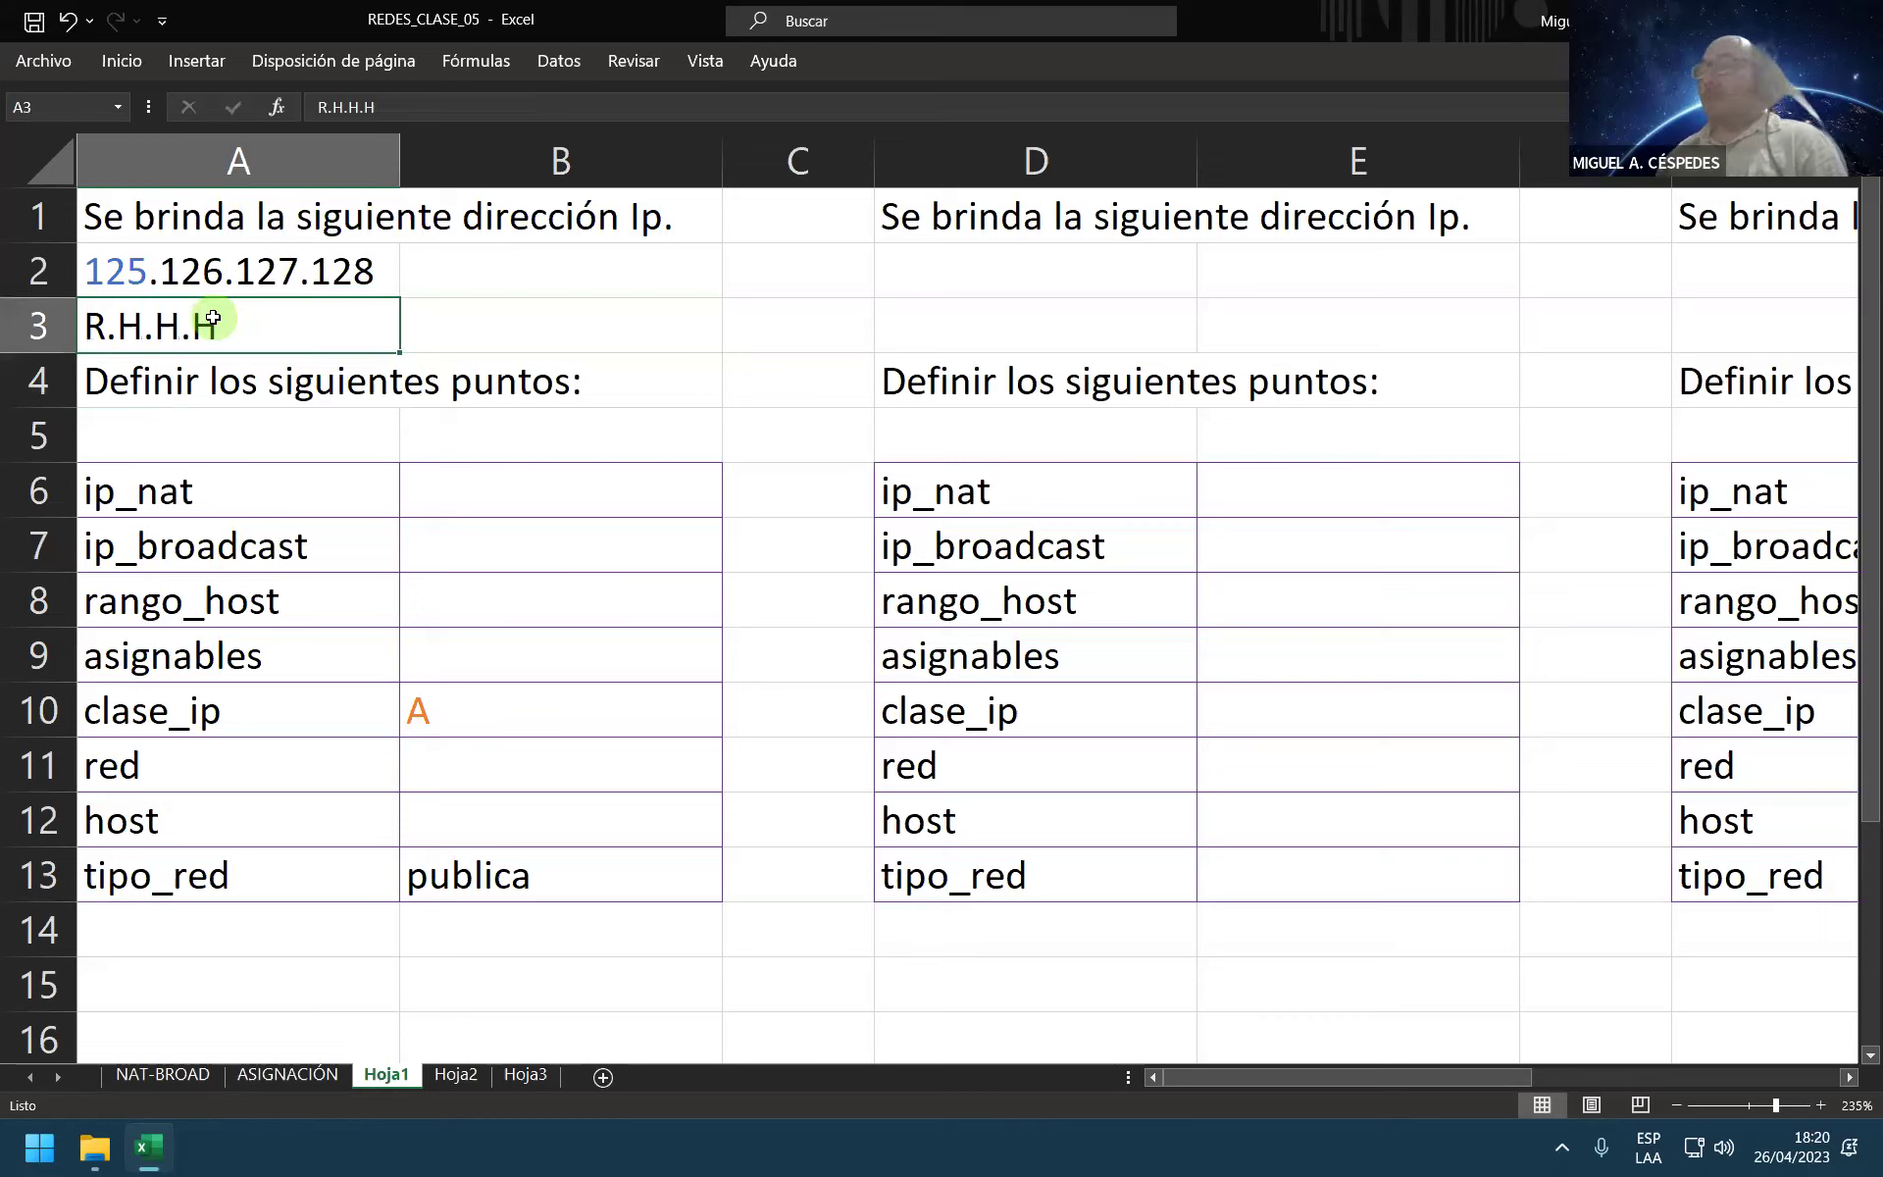
{"action": "key", "text": "Delete"}
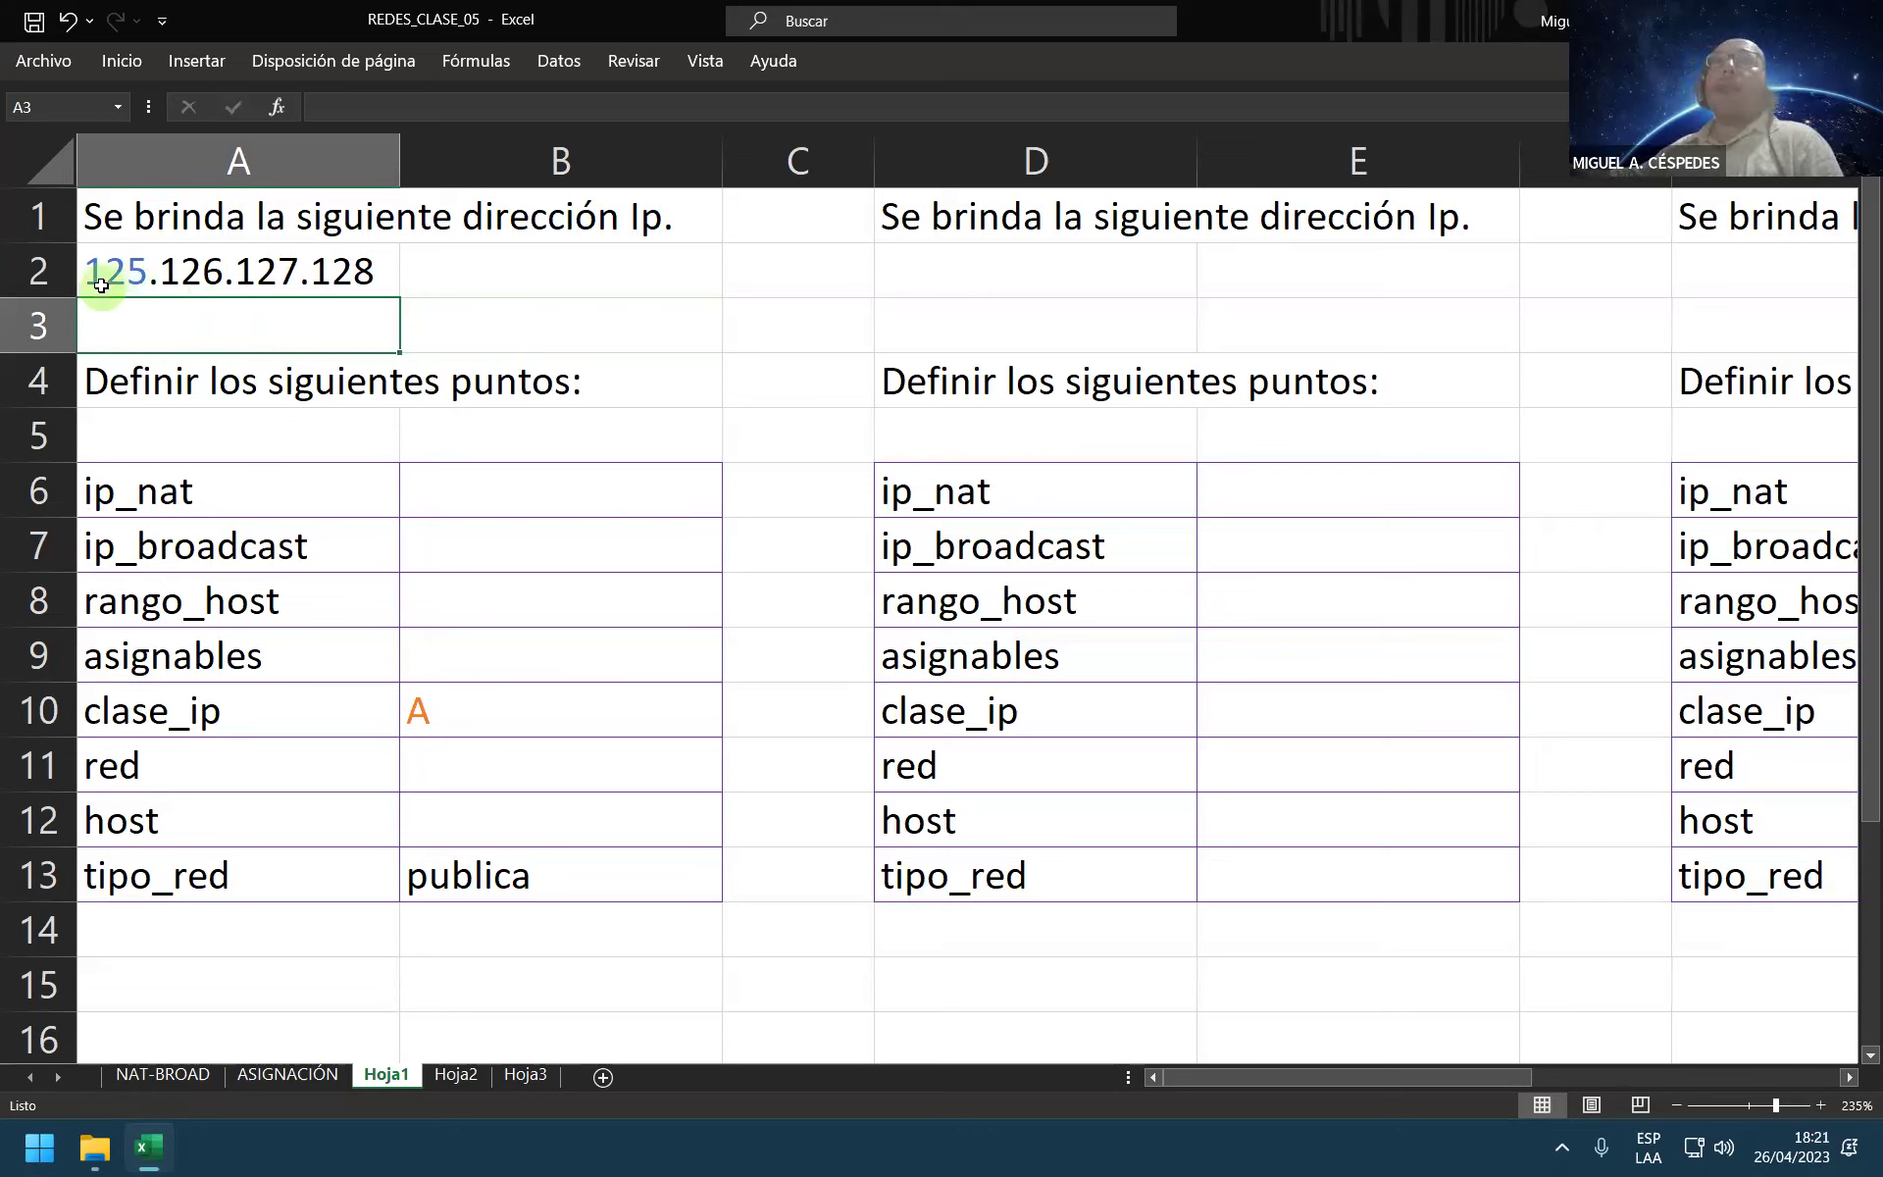
Step: Save the workbook with cell A3 left empty
{"action": "left_click", "coordinate": [108, 277]}
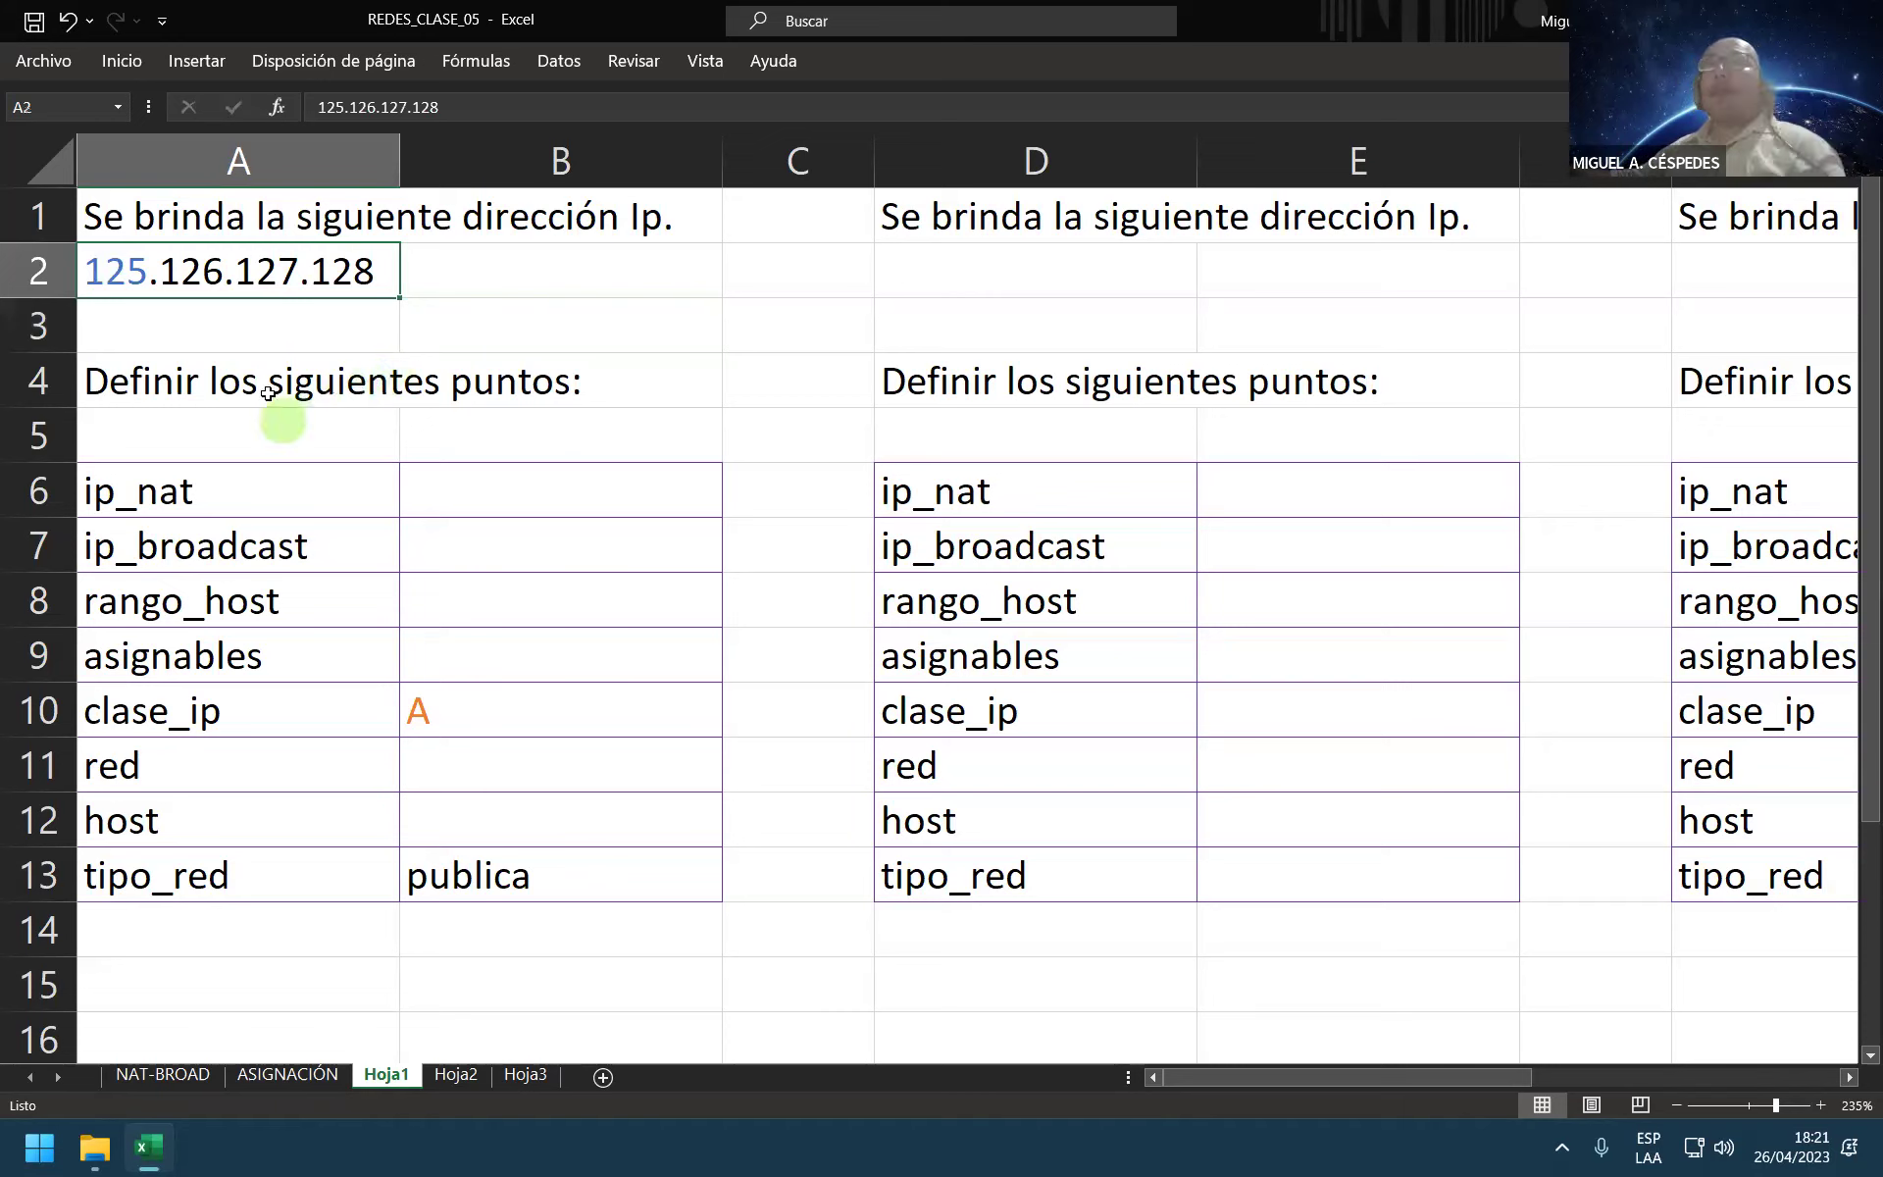
{"action": "left_click", "coordinate": [169, 316]}
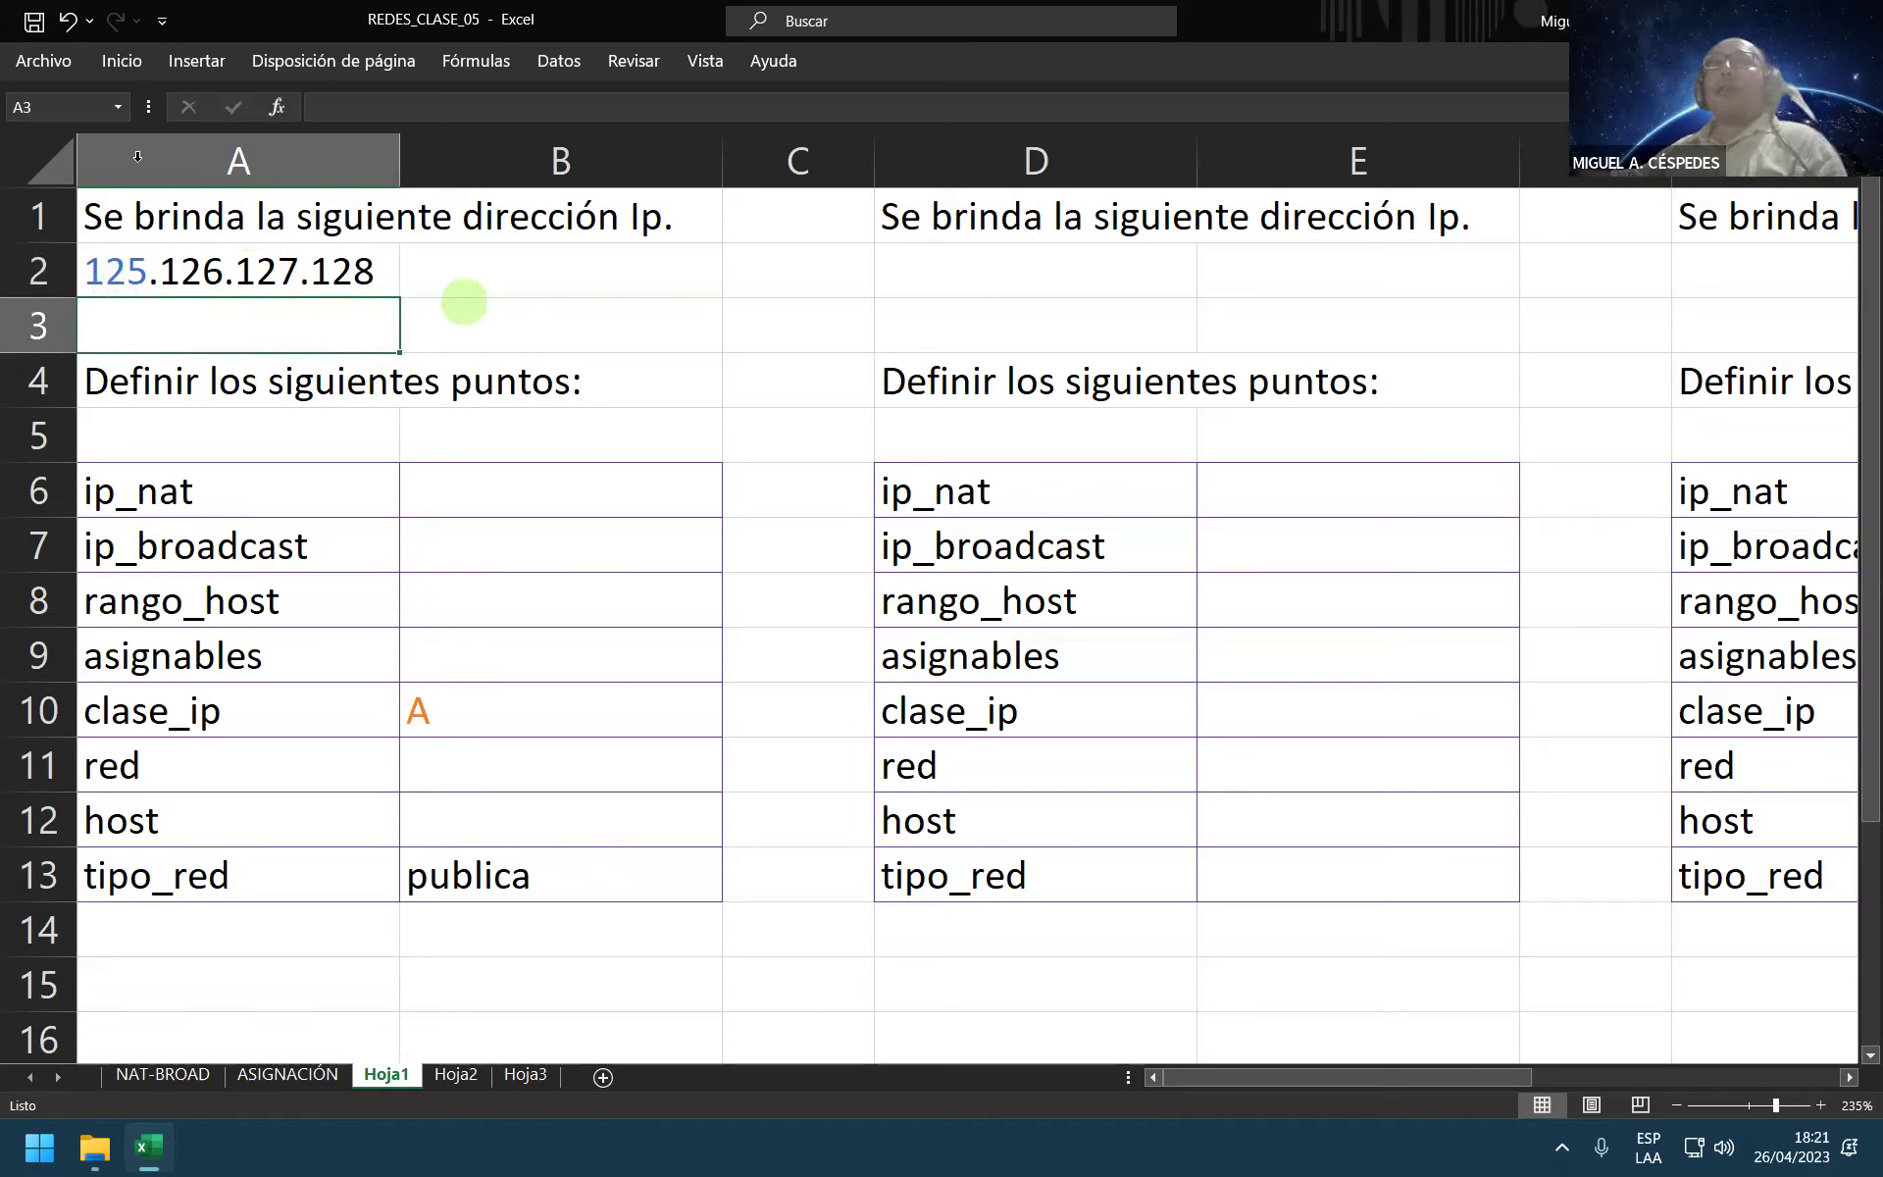
{"action": "left_click", "coordinate": [33, 22]}
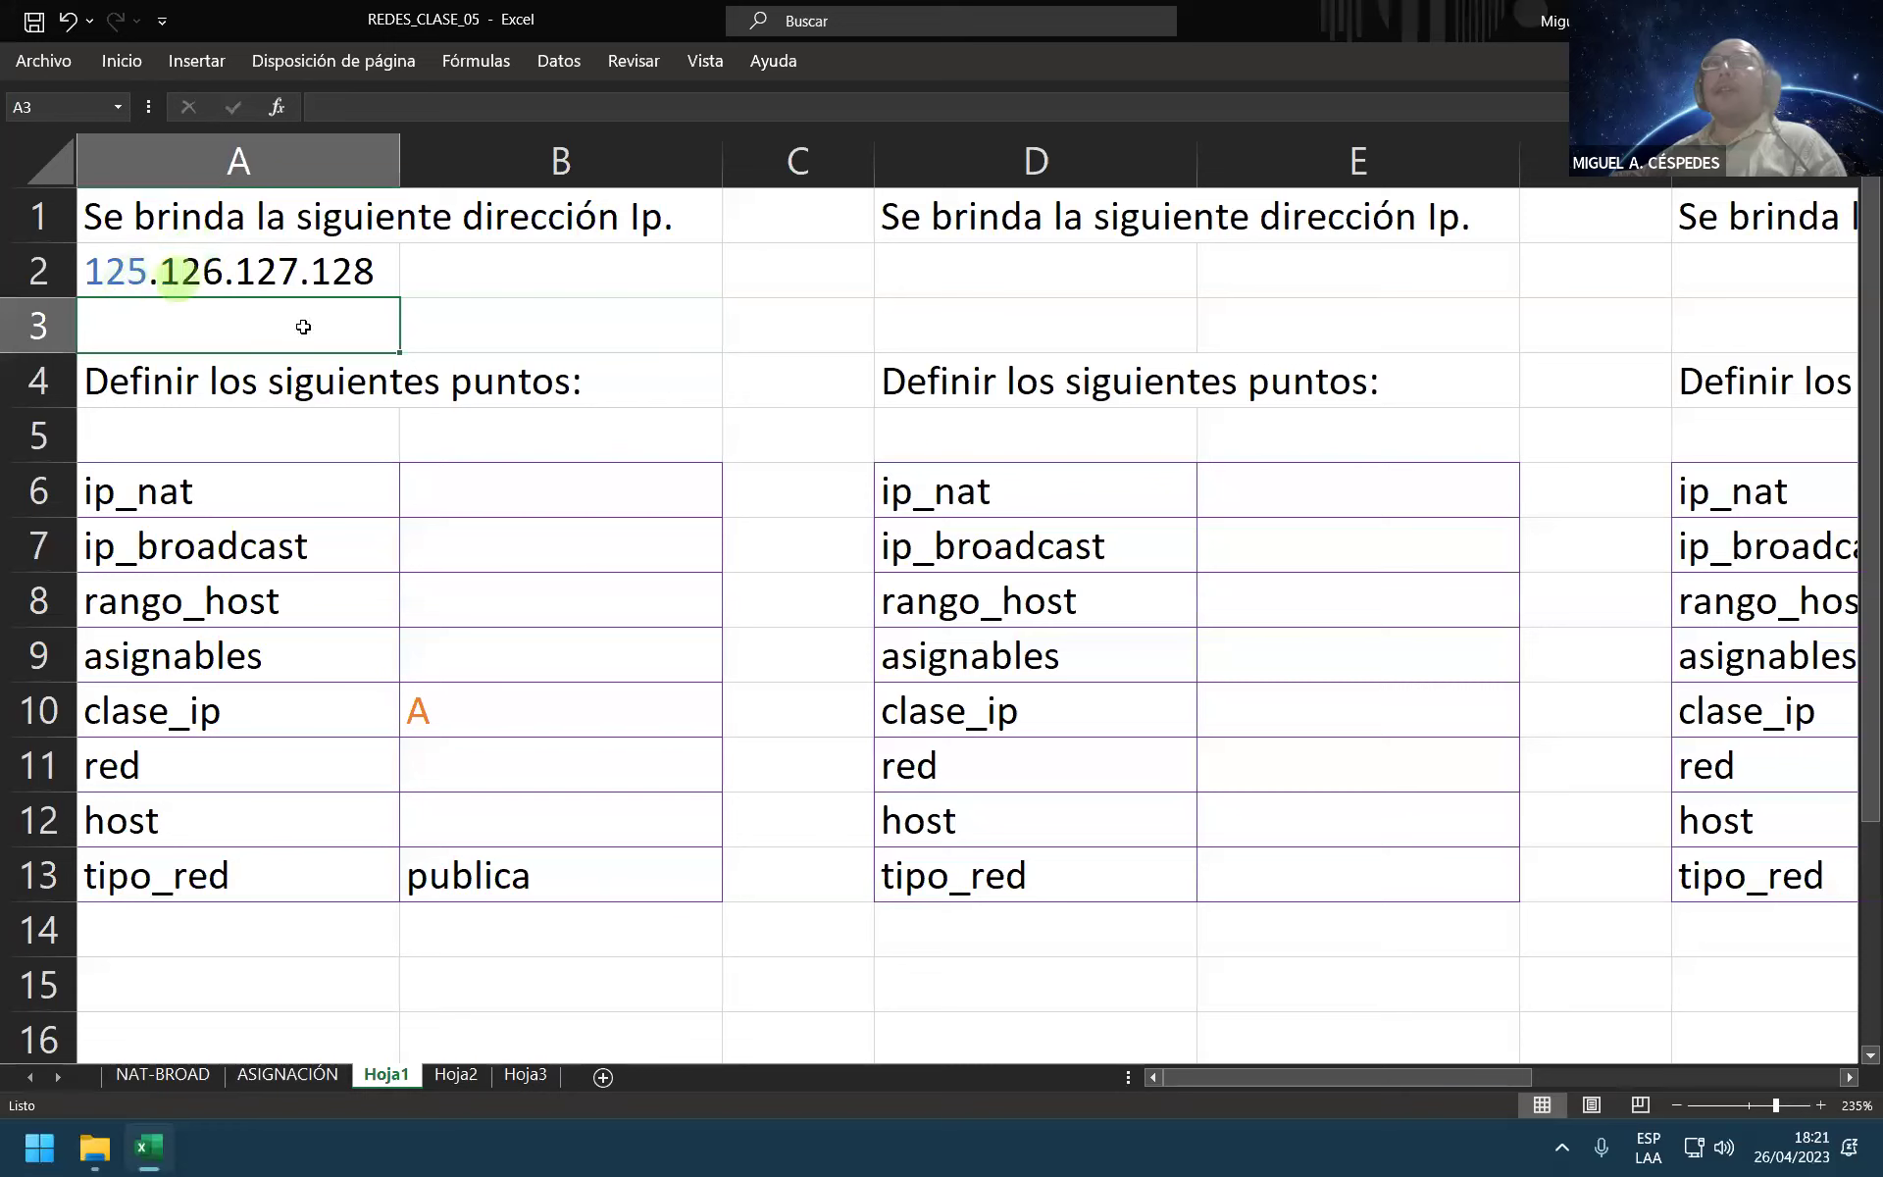
{"action": "left_click", "coordinate": [491, 703]}
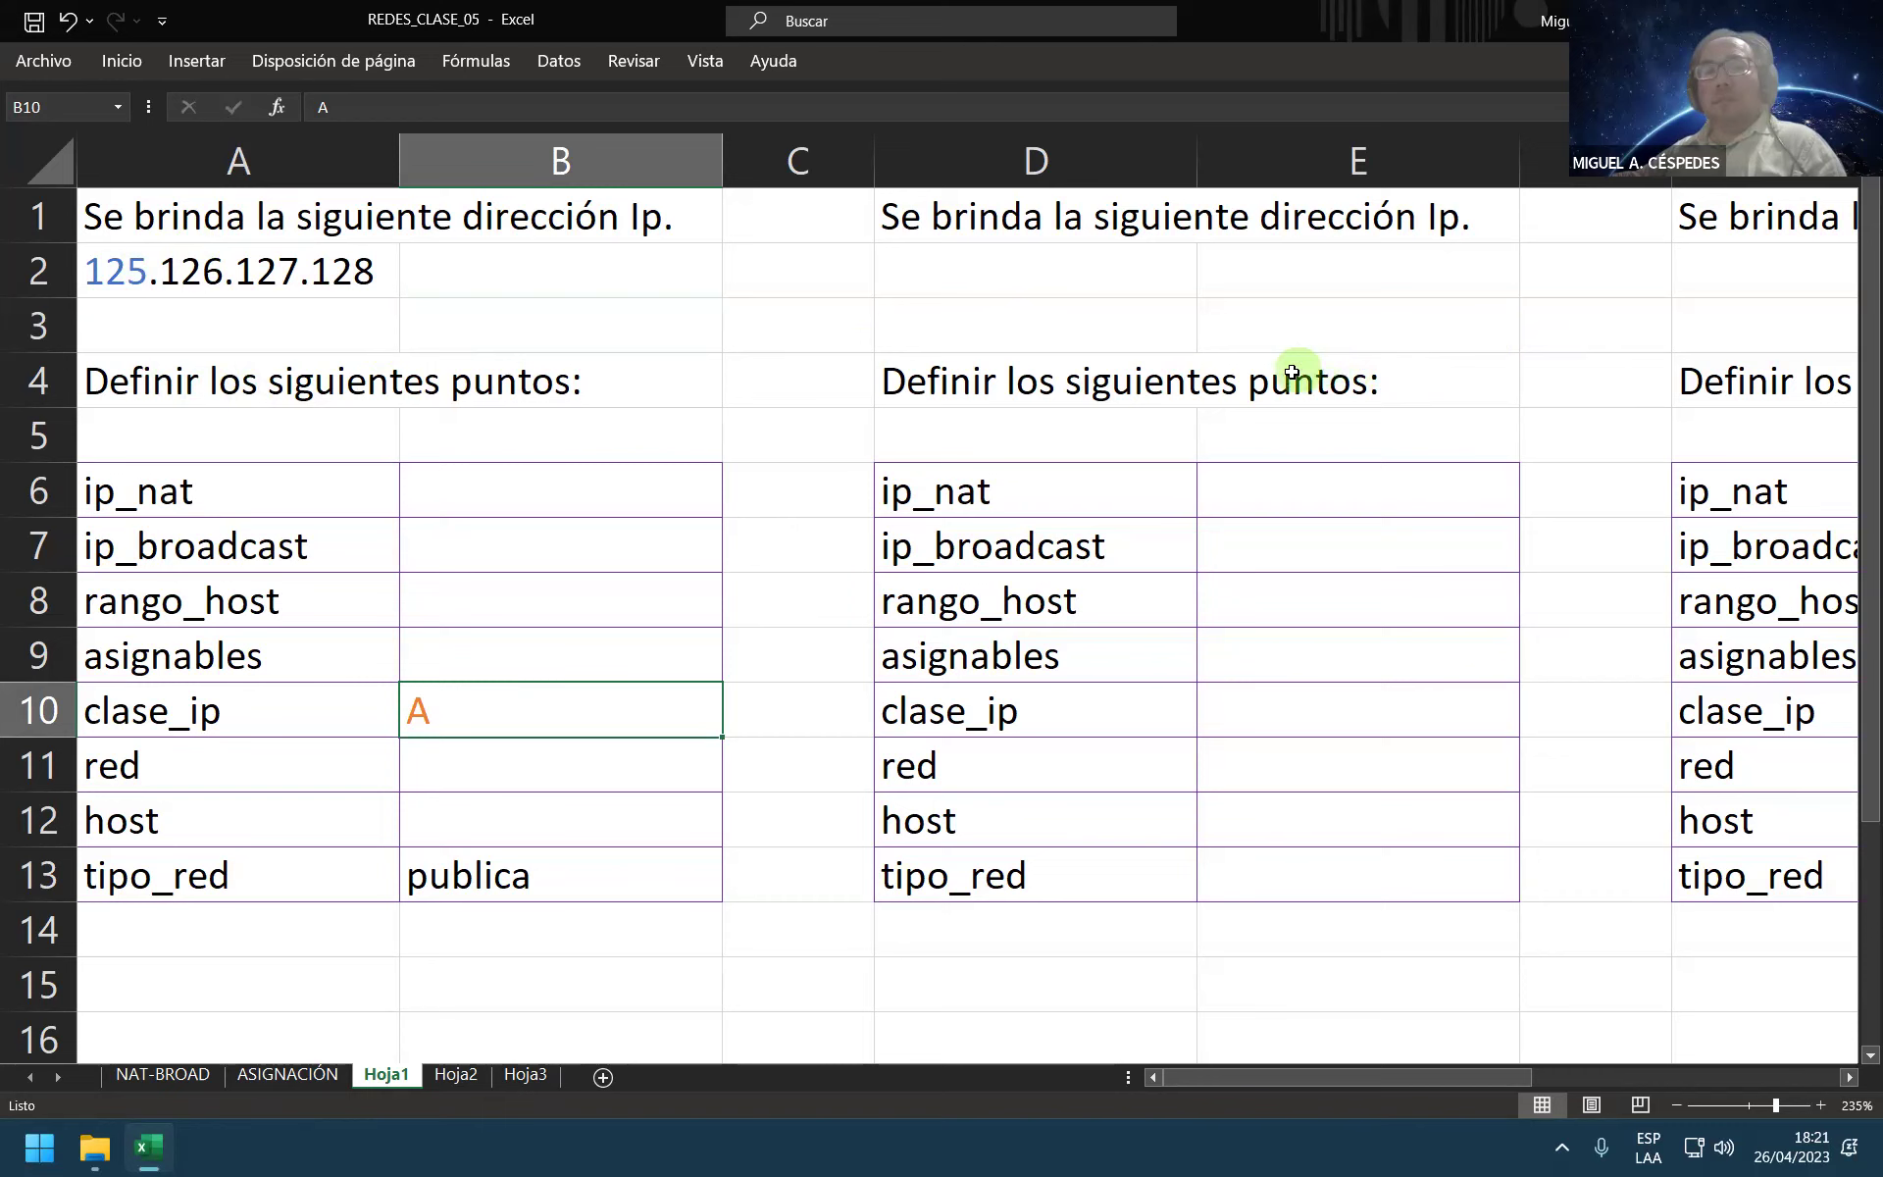
{"action": "left_click", "coordinate": [32, 21]}
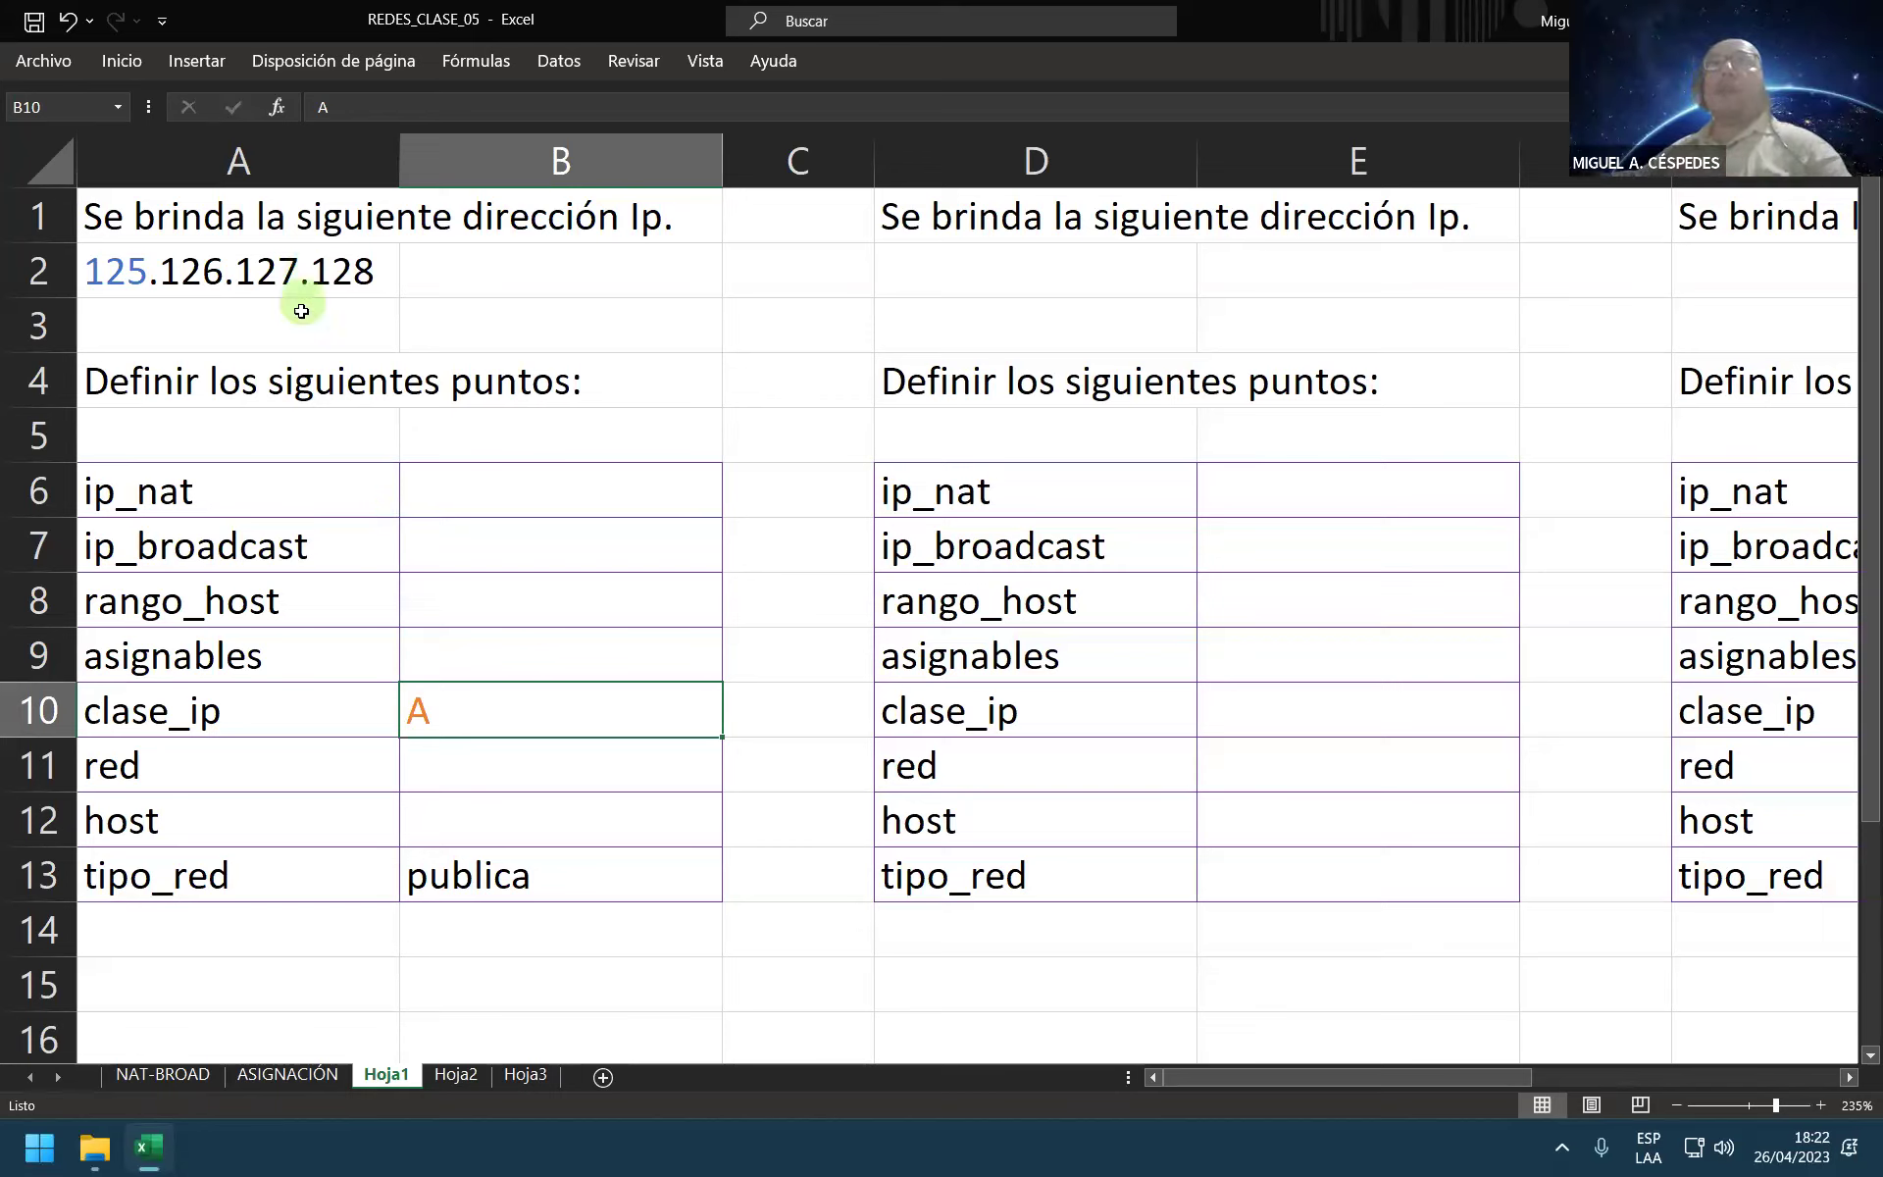
Step: Enter the network and host pattern R.H.H.H in cell A3, below the IP address, and save the workbook
{"action": "left_click", "coordinate": [306, 324]}
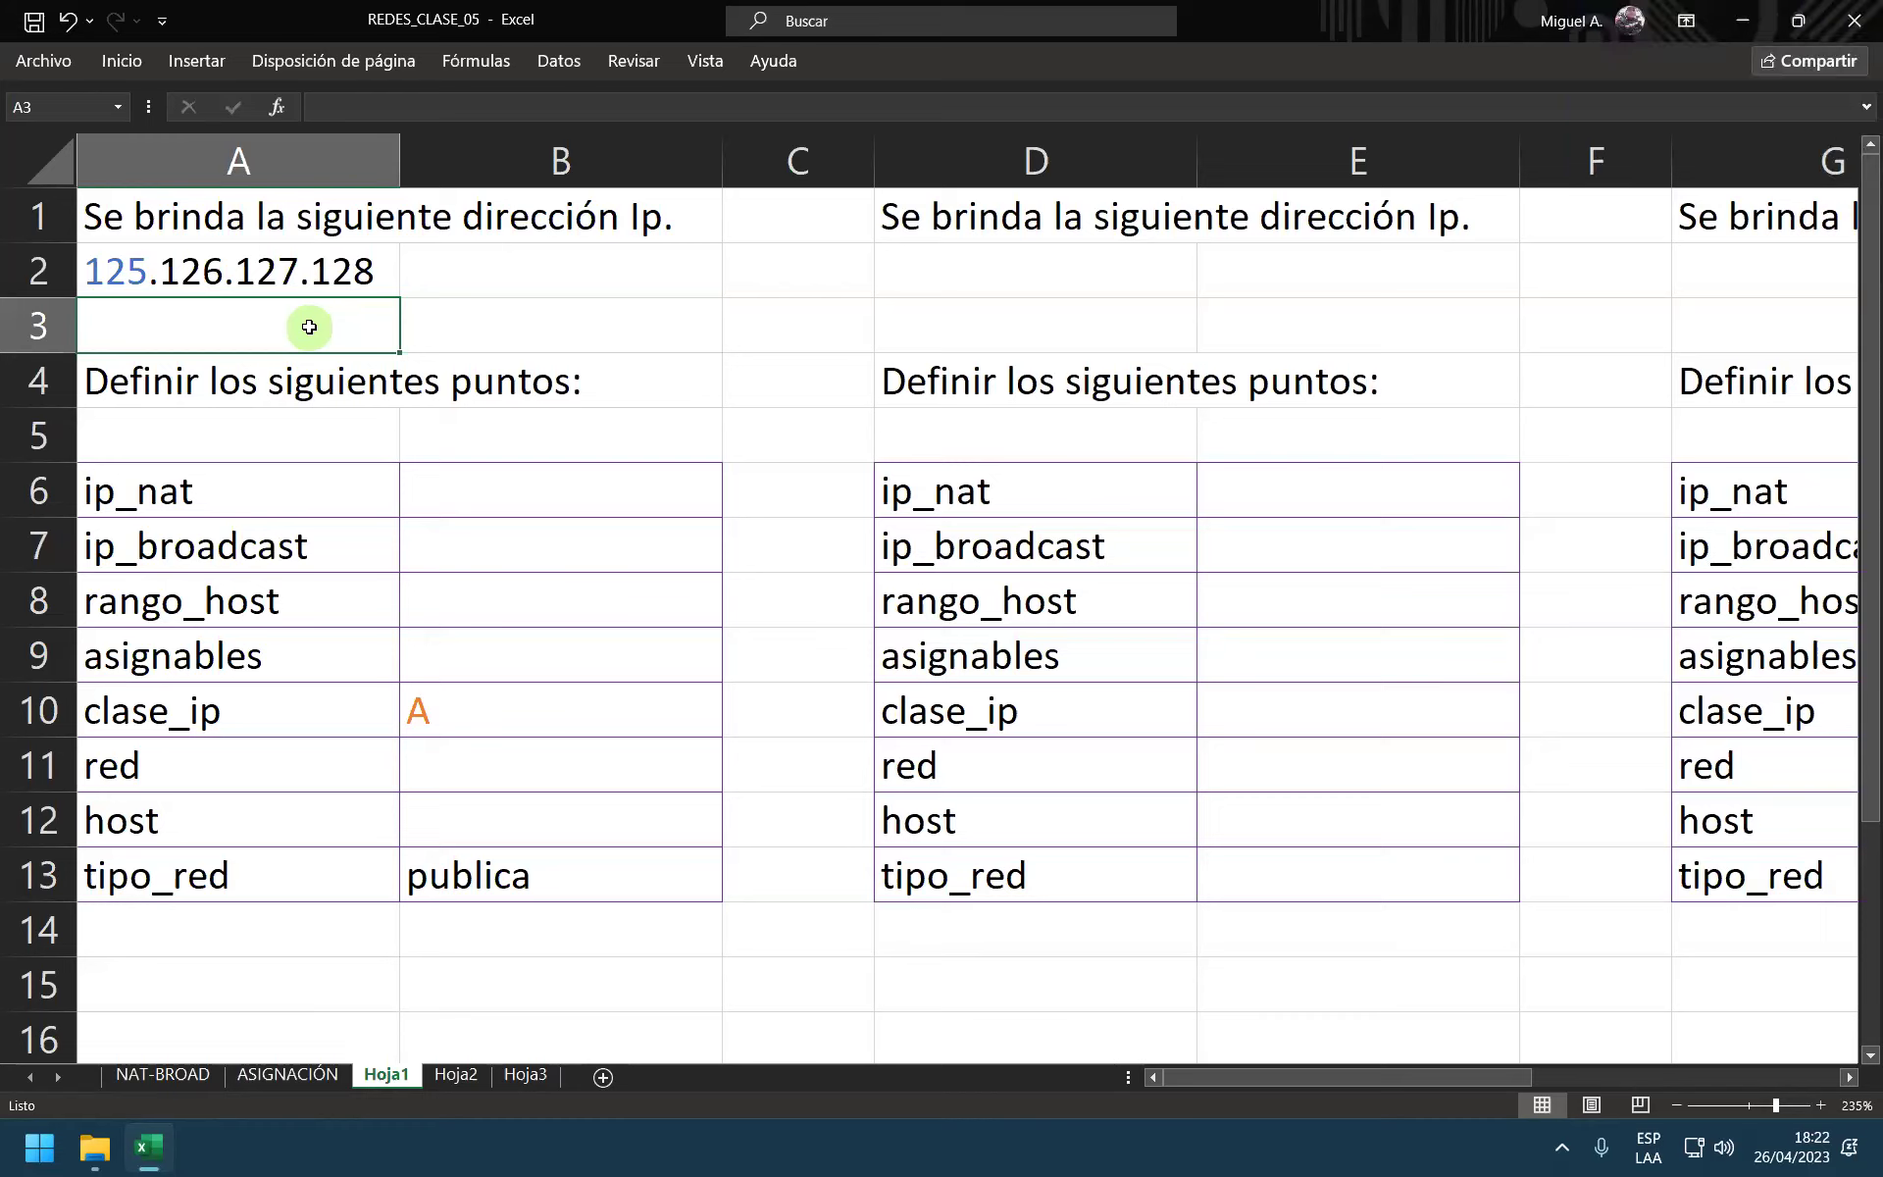
{"action": "double_click", "coordinate": [309, 327]}
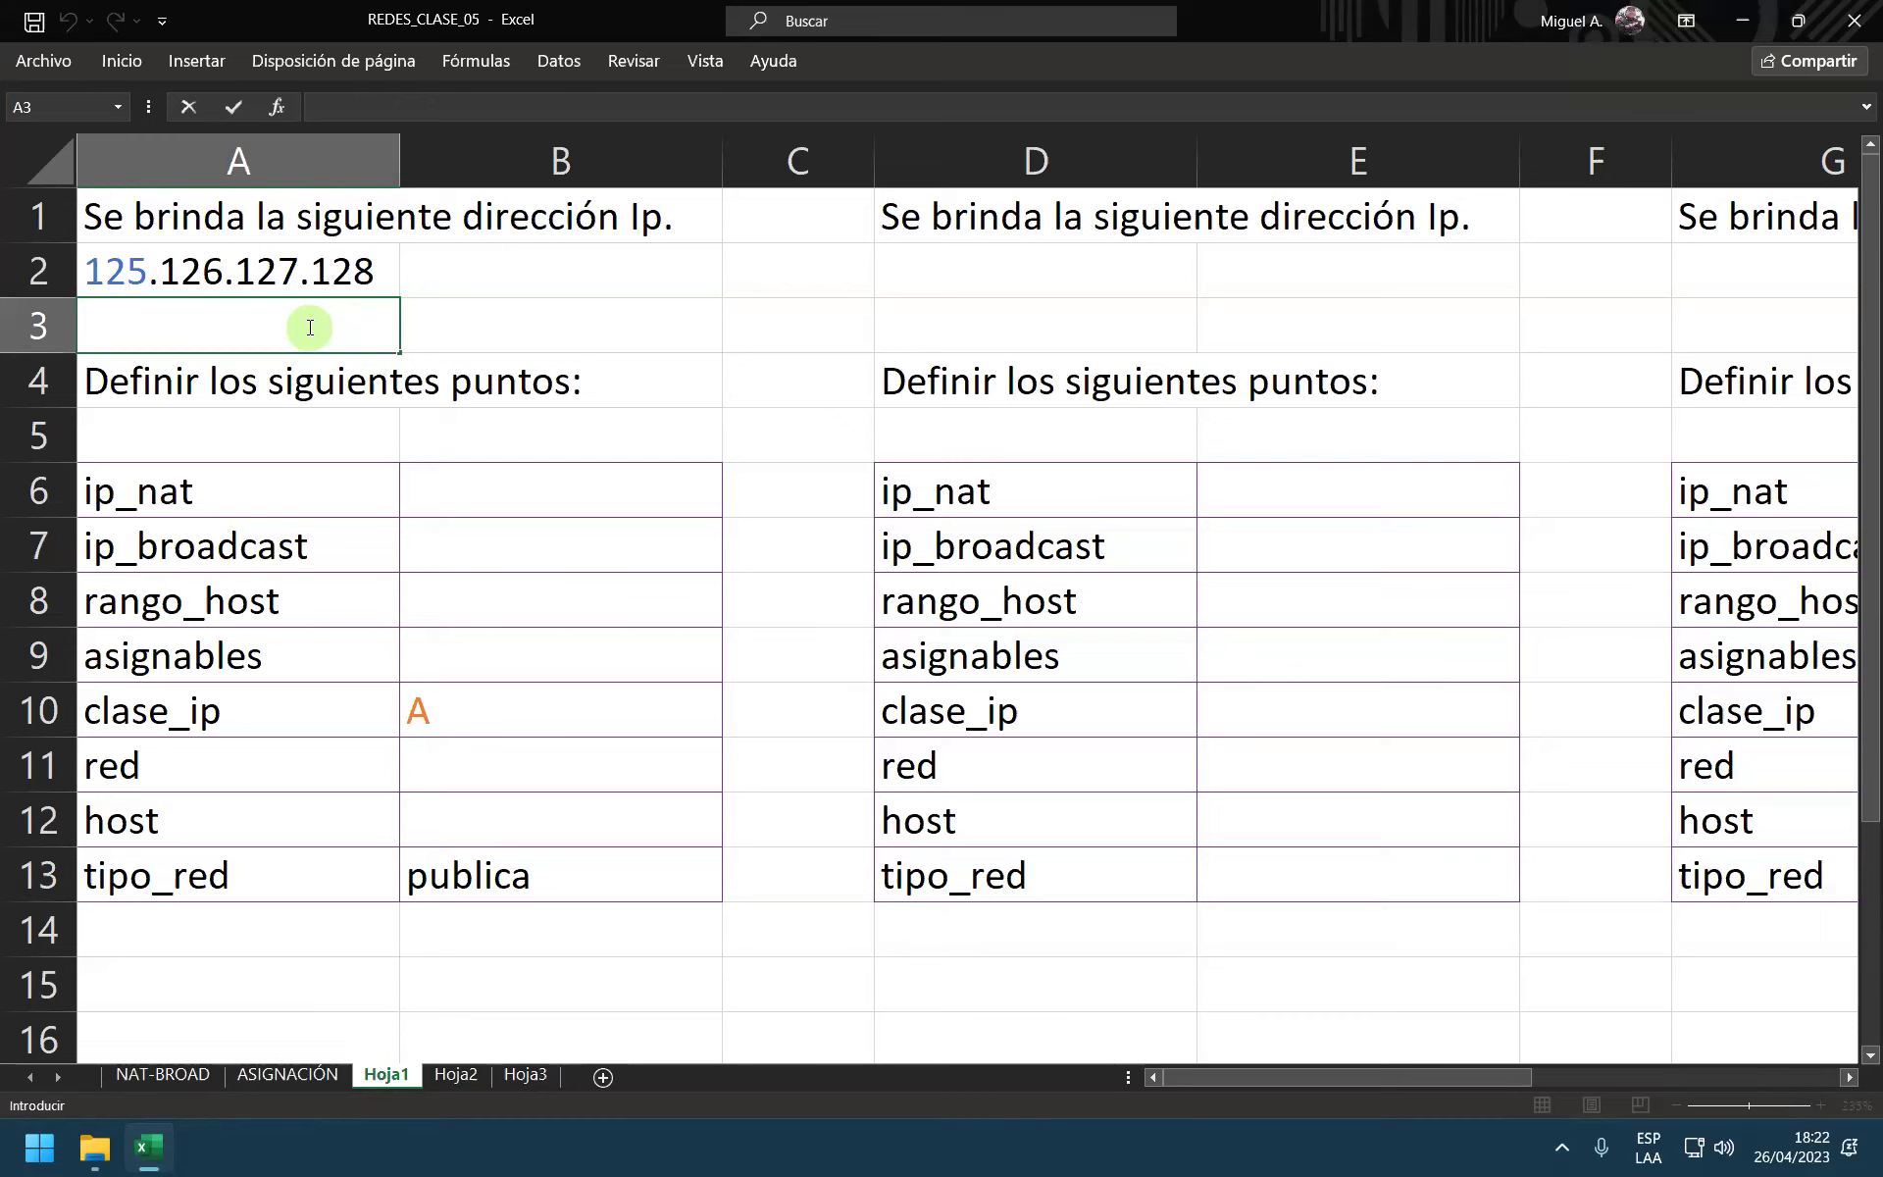
{"action": "type", "text": "R"}
{"action": "type", "text": ".H"}
{"action": "key", "text": "ctrl+Return"}
{"action": "key", "text": "Down"}
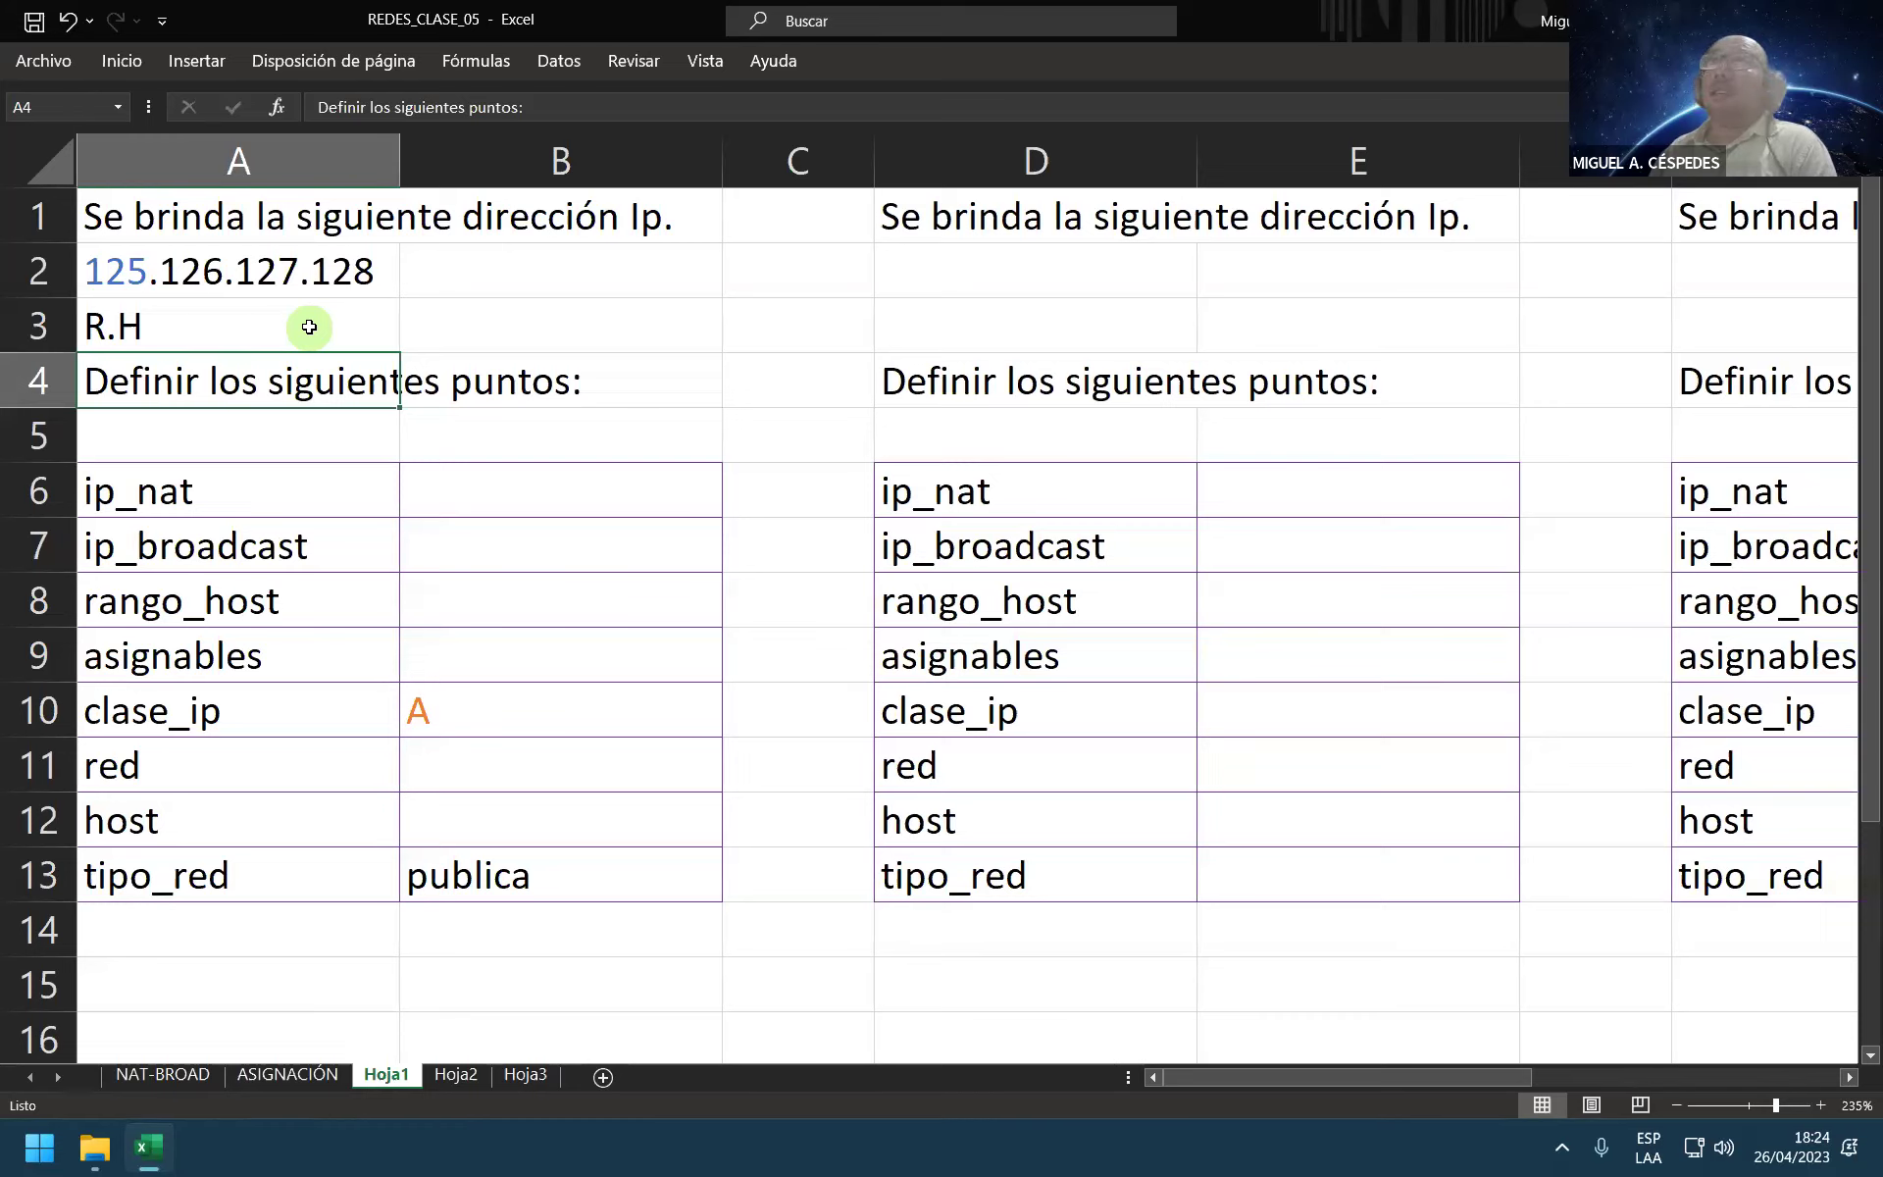
{"action": "double_click", "coordinate": [311, 327]}
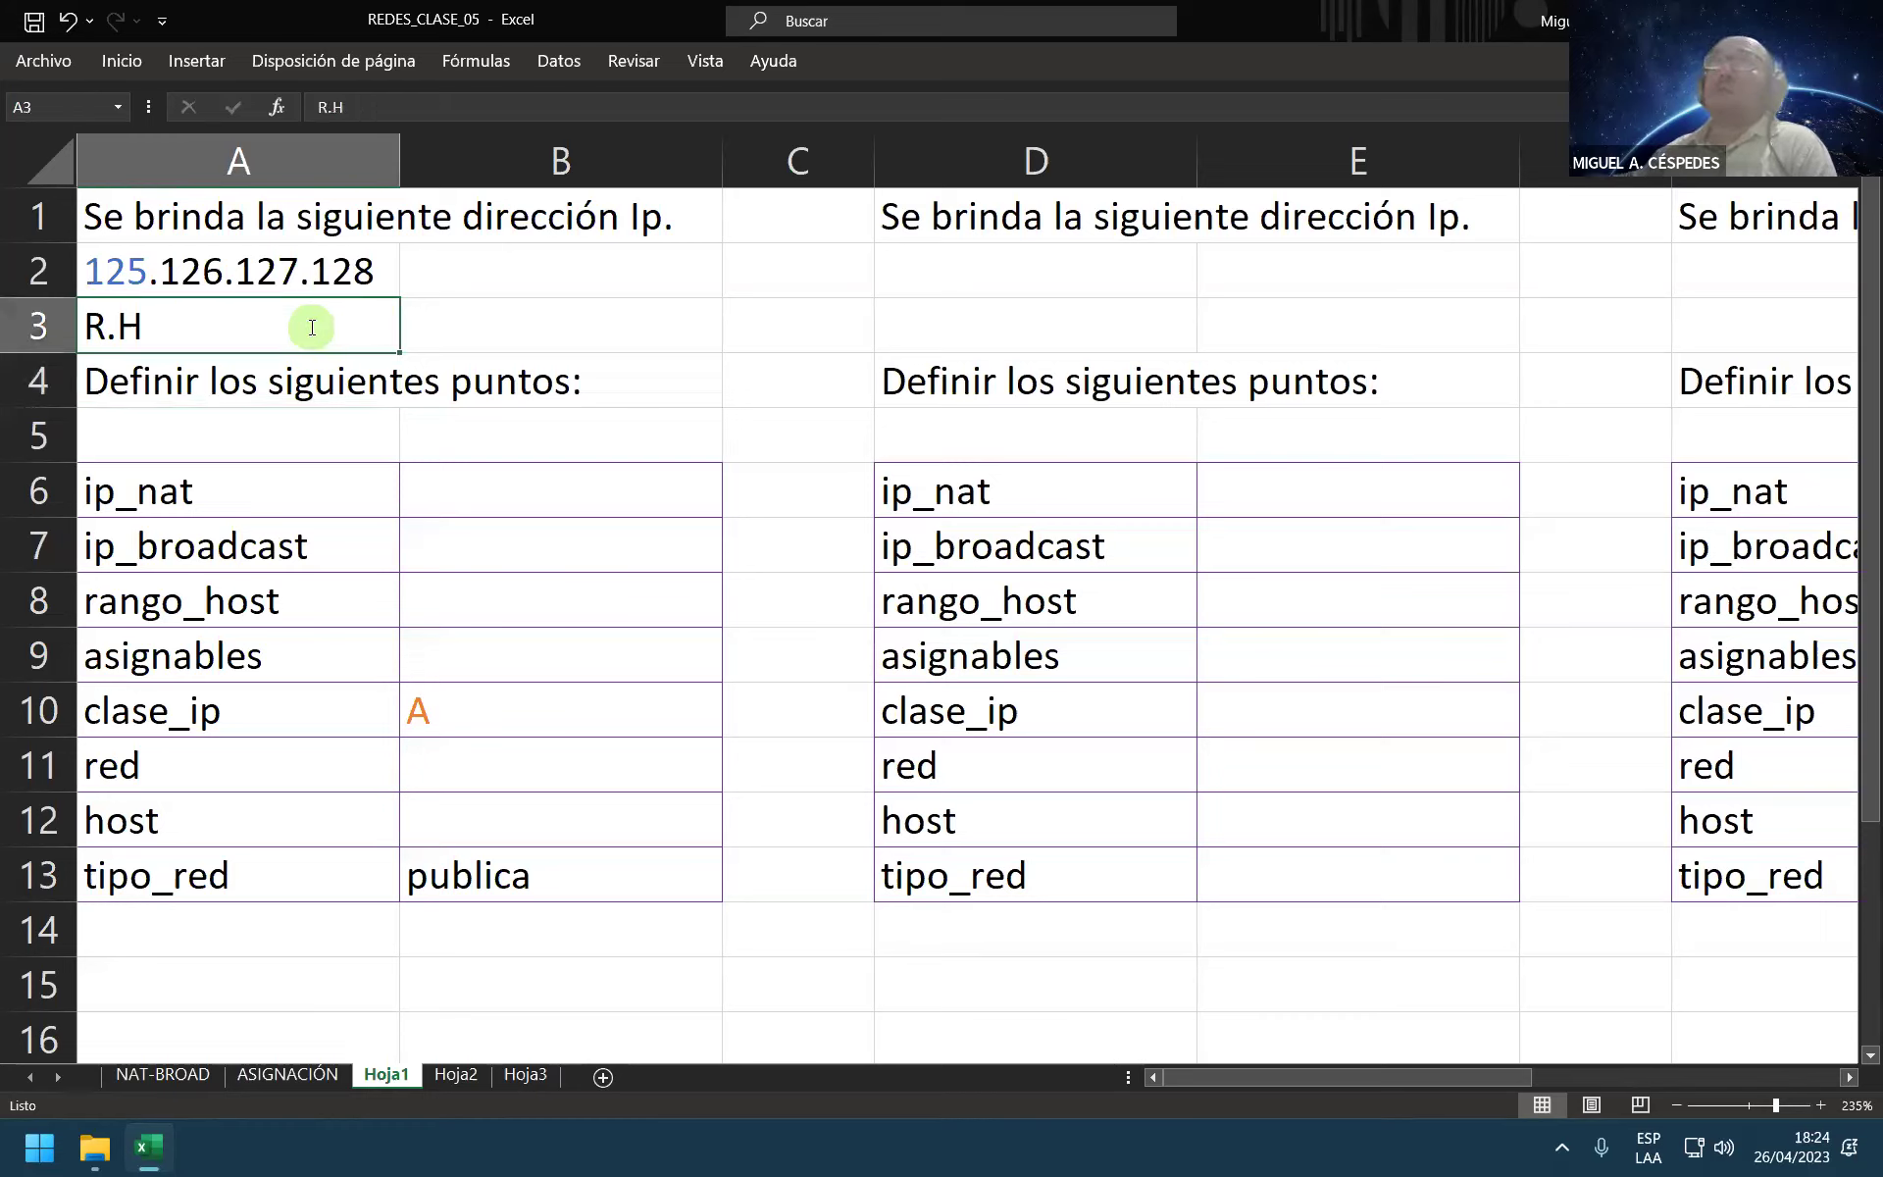
{"action": "type", "text": ".H"}
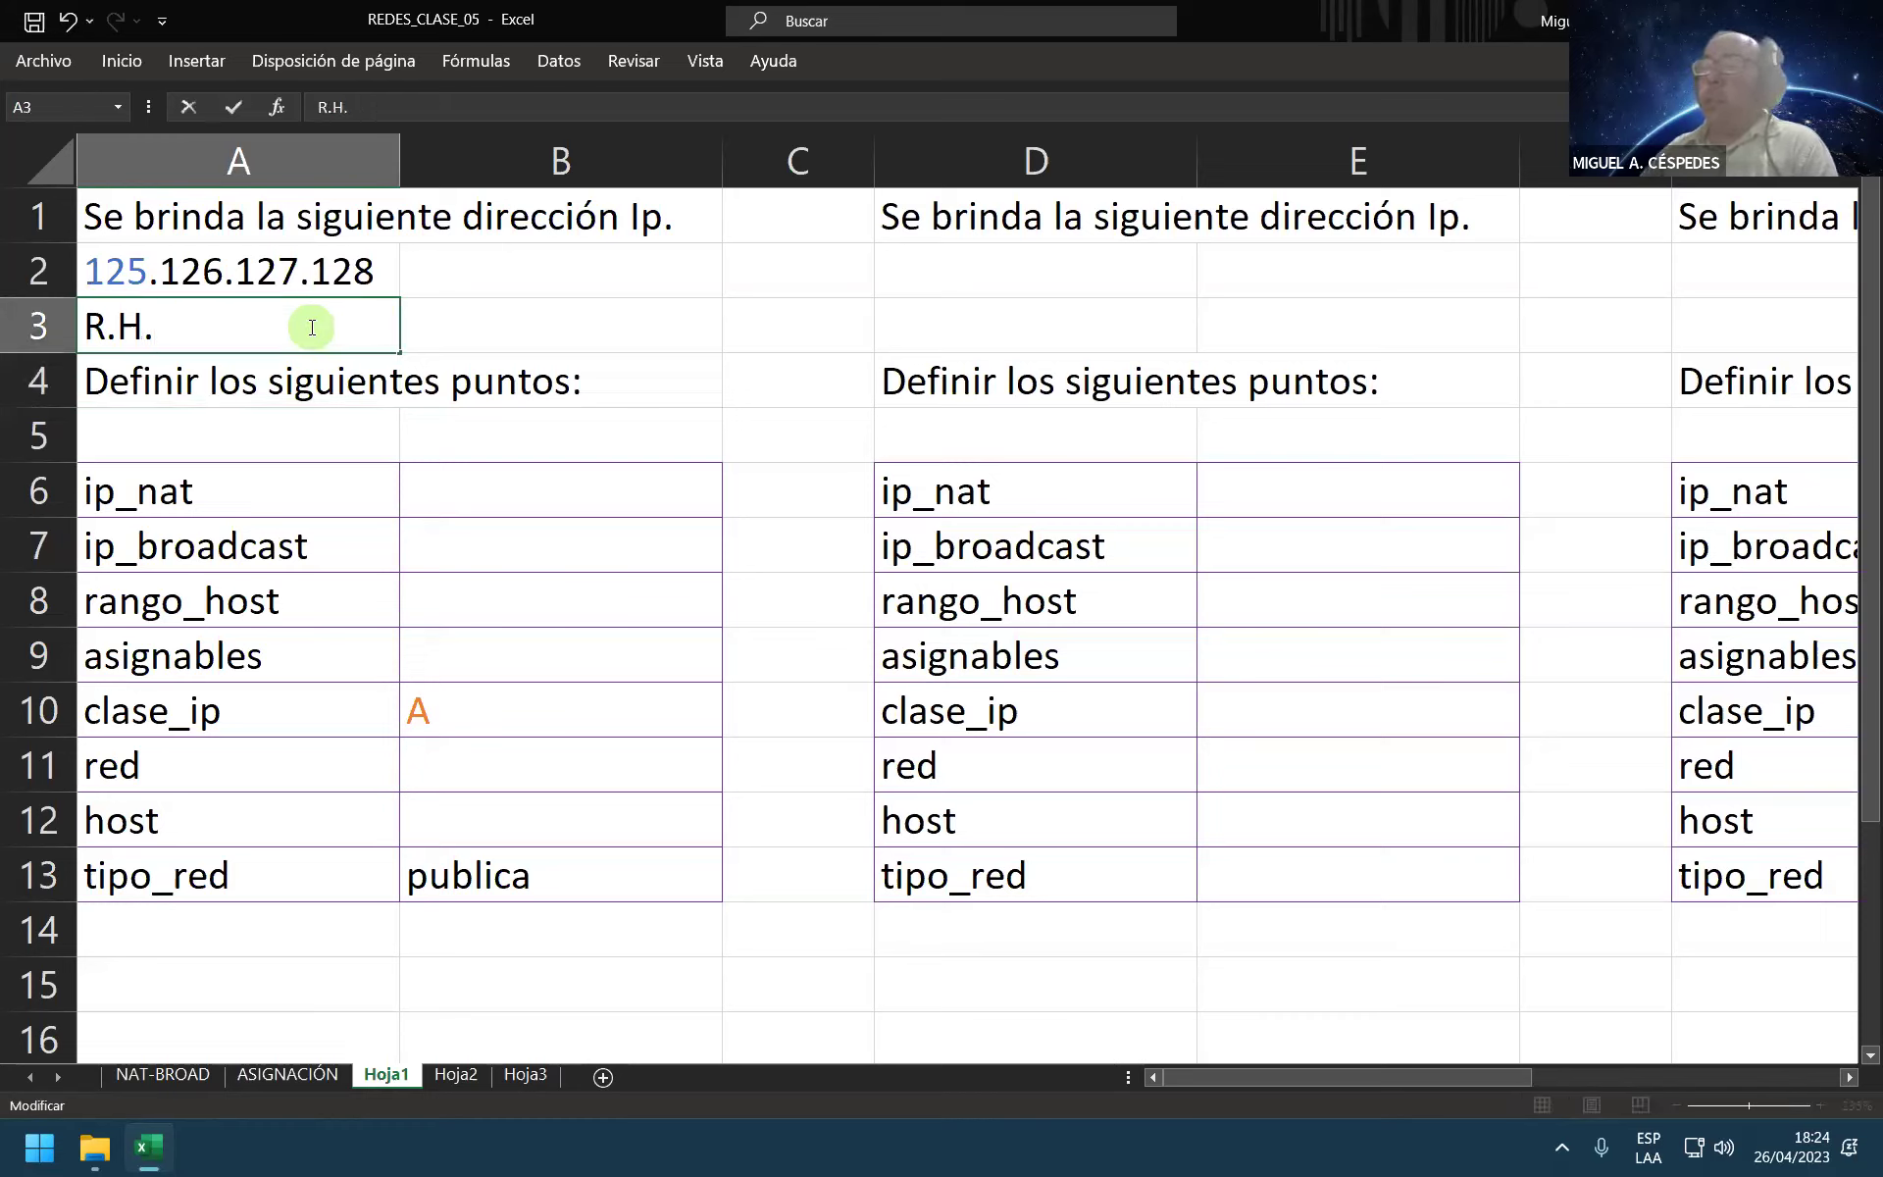
{"action": "type", "text": ".H"}
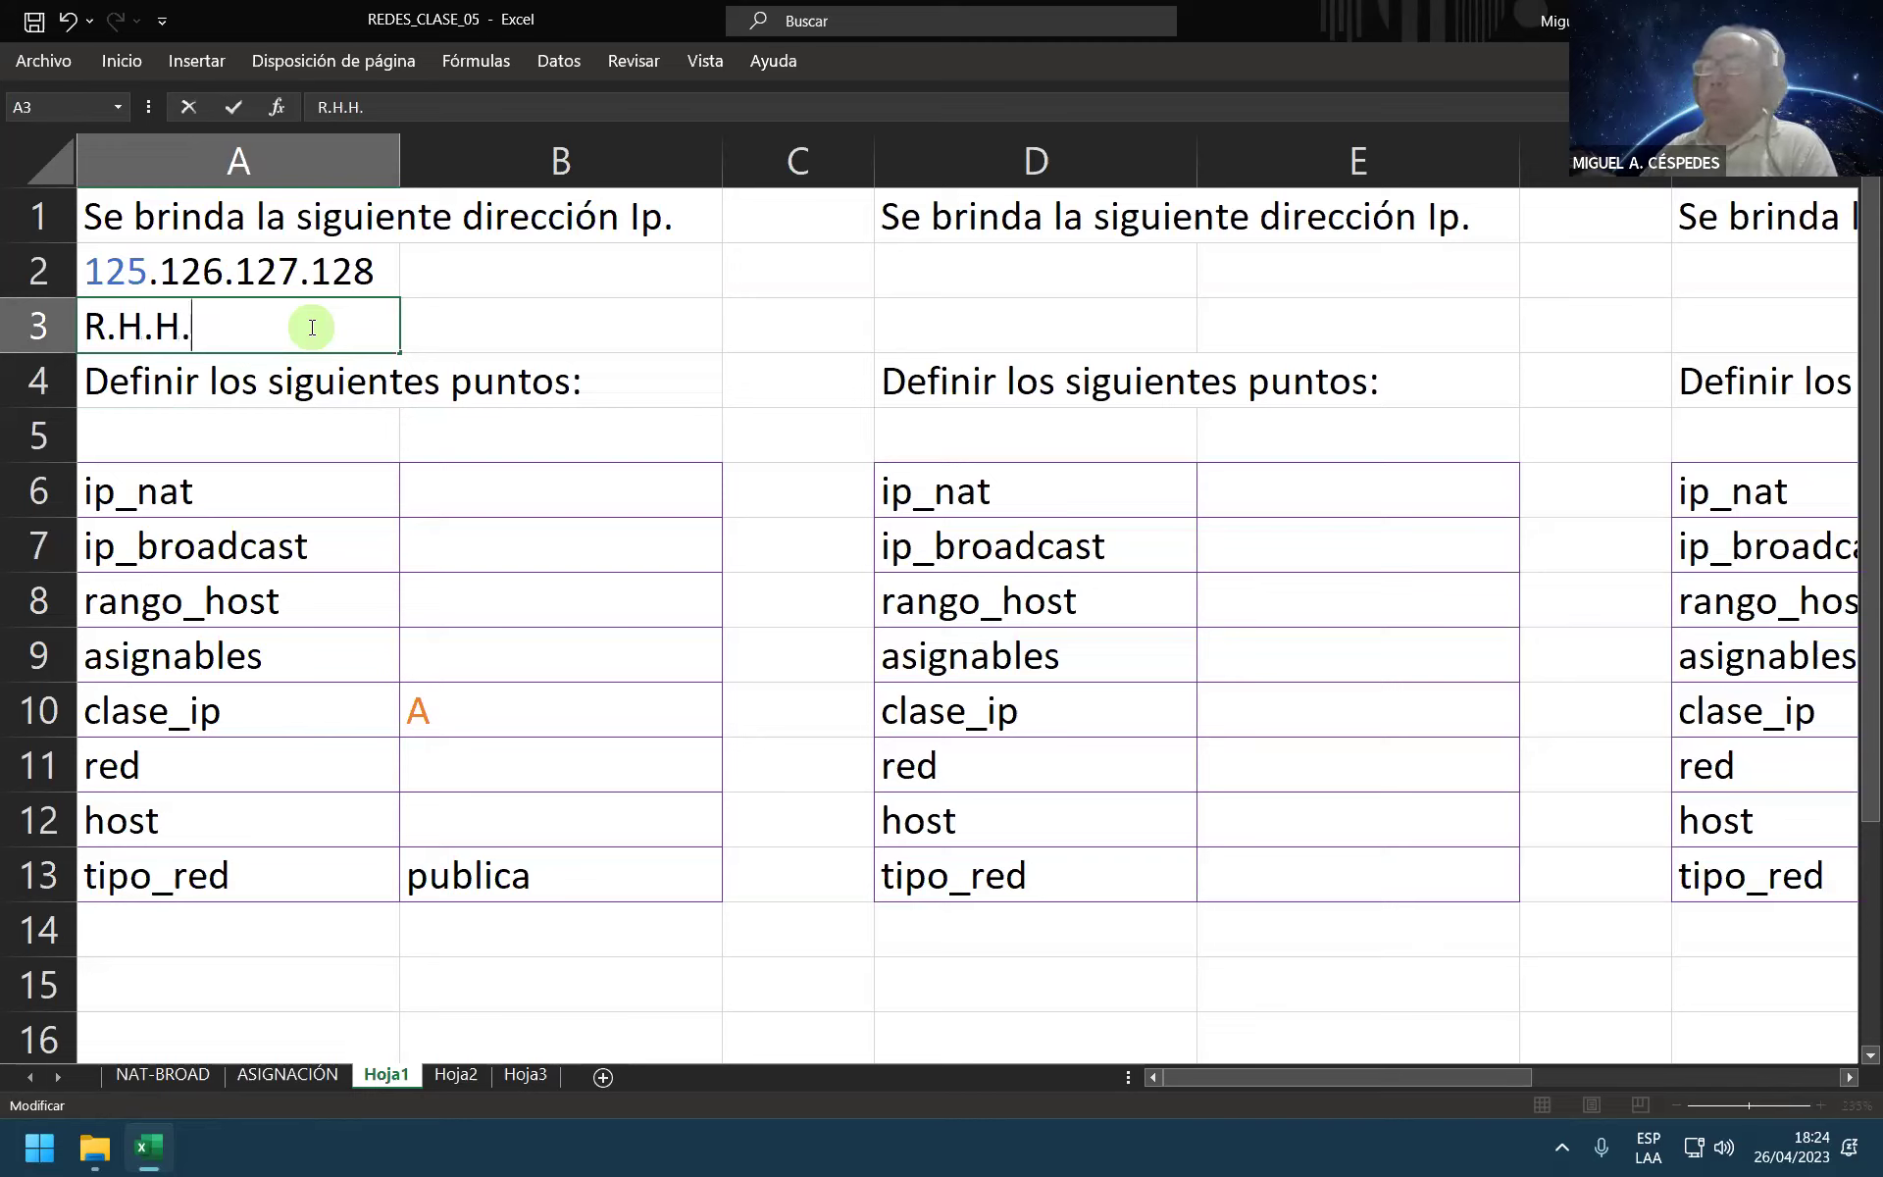
{"action": "key", "text": "Return"}
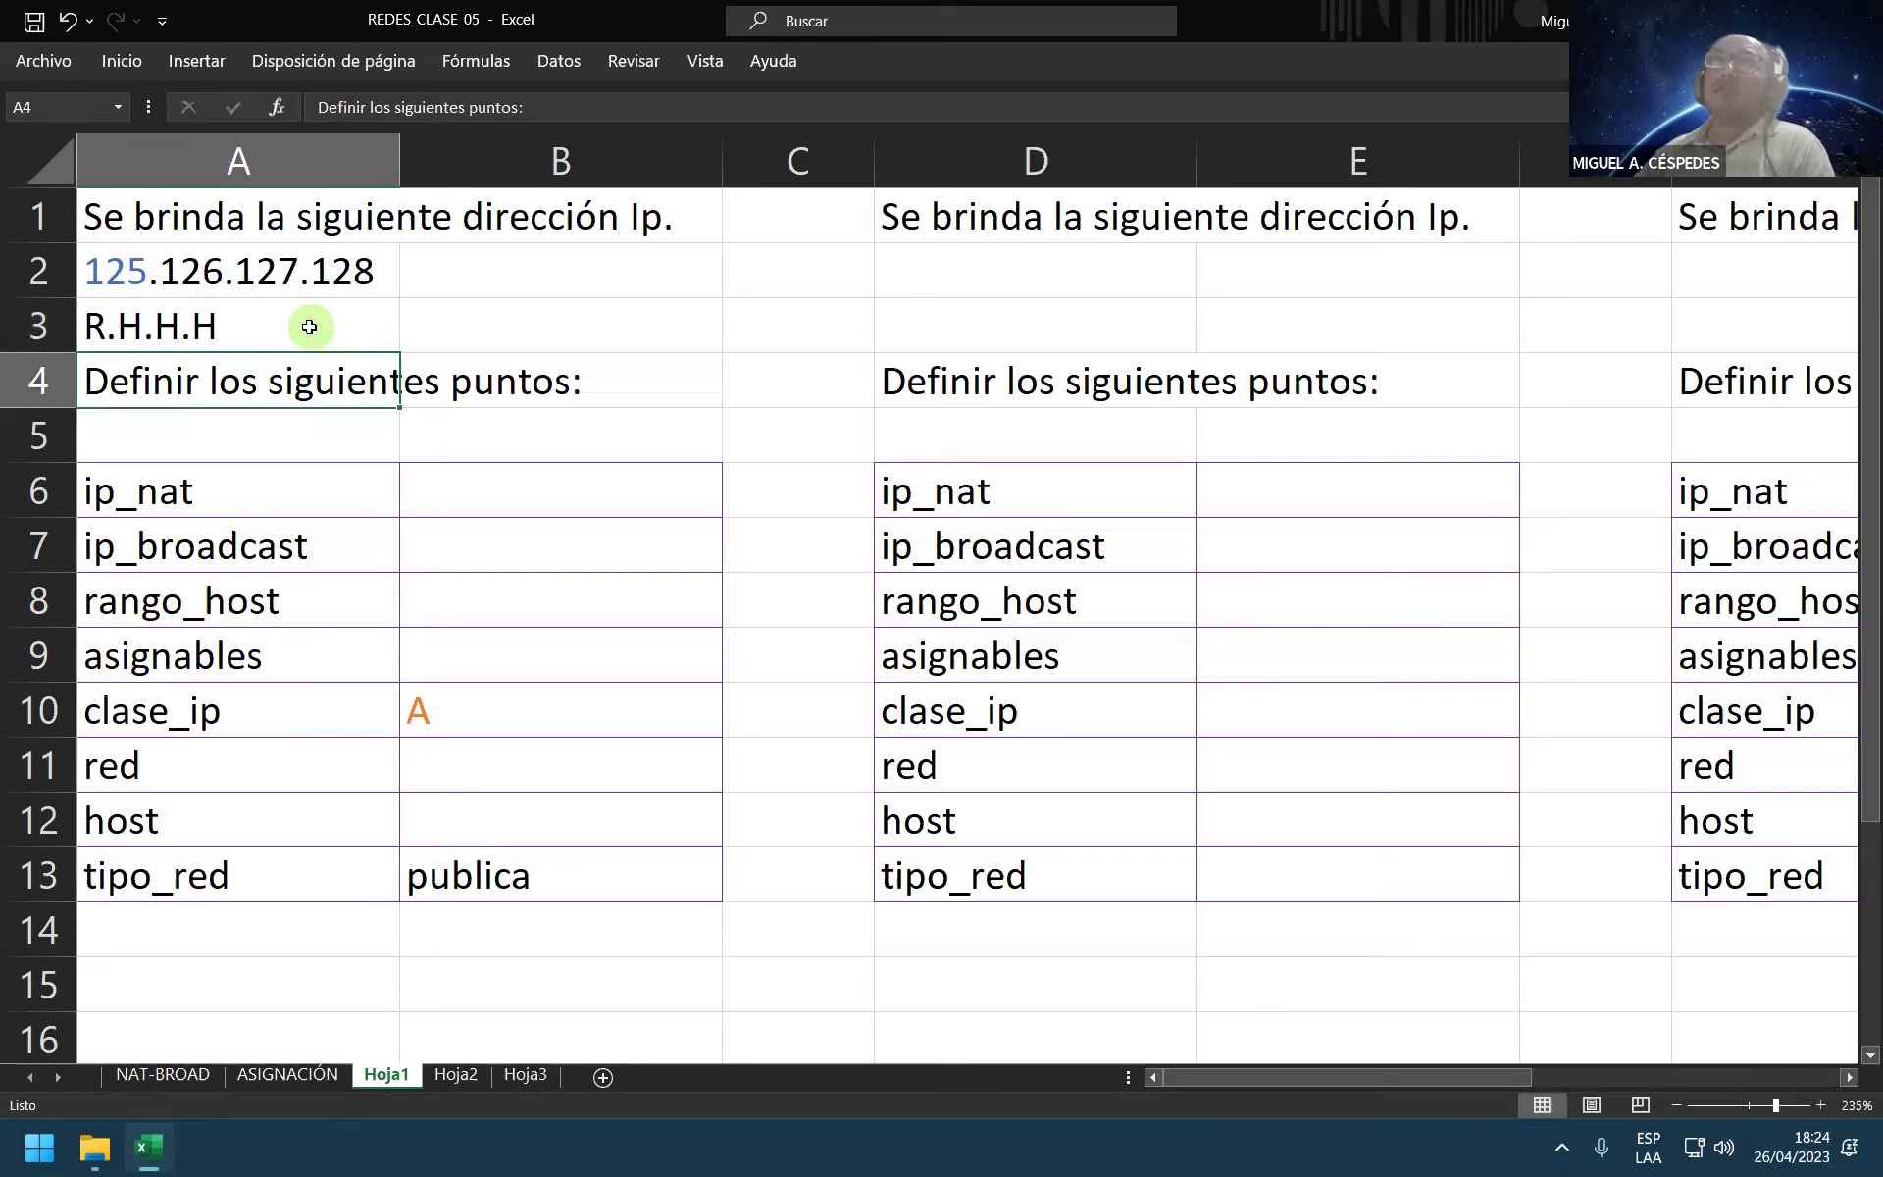
{"action": "left_click", "coordinate": [34, 20]}
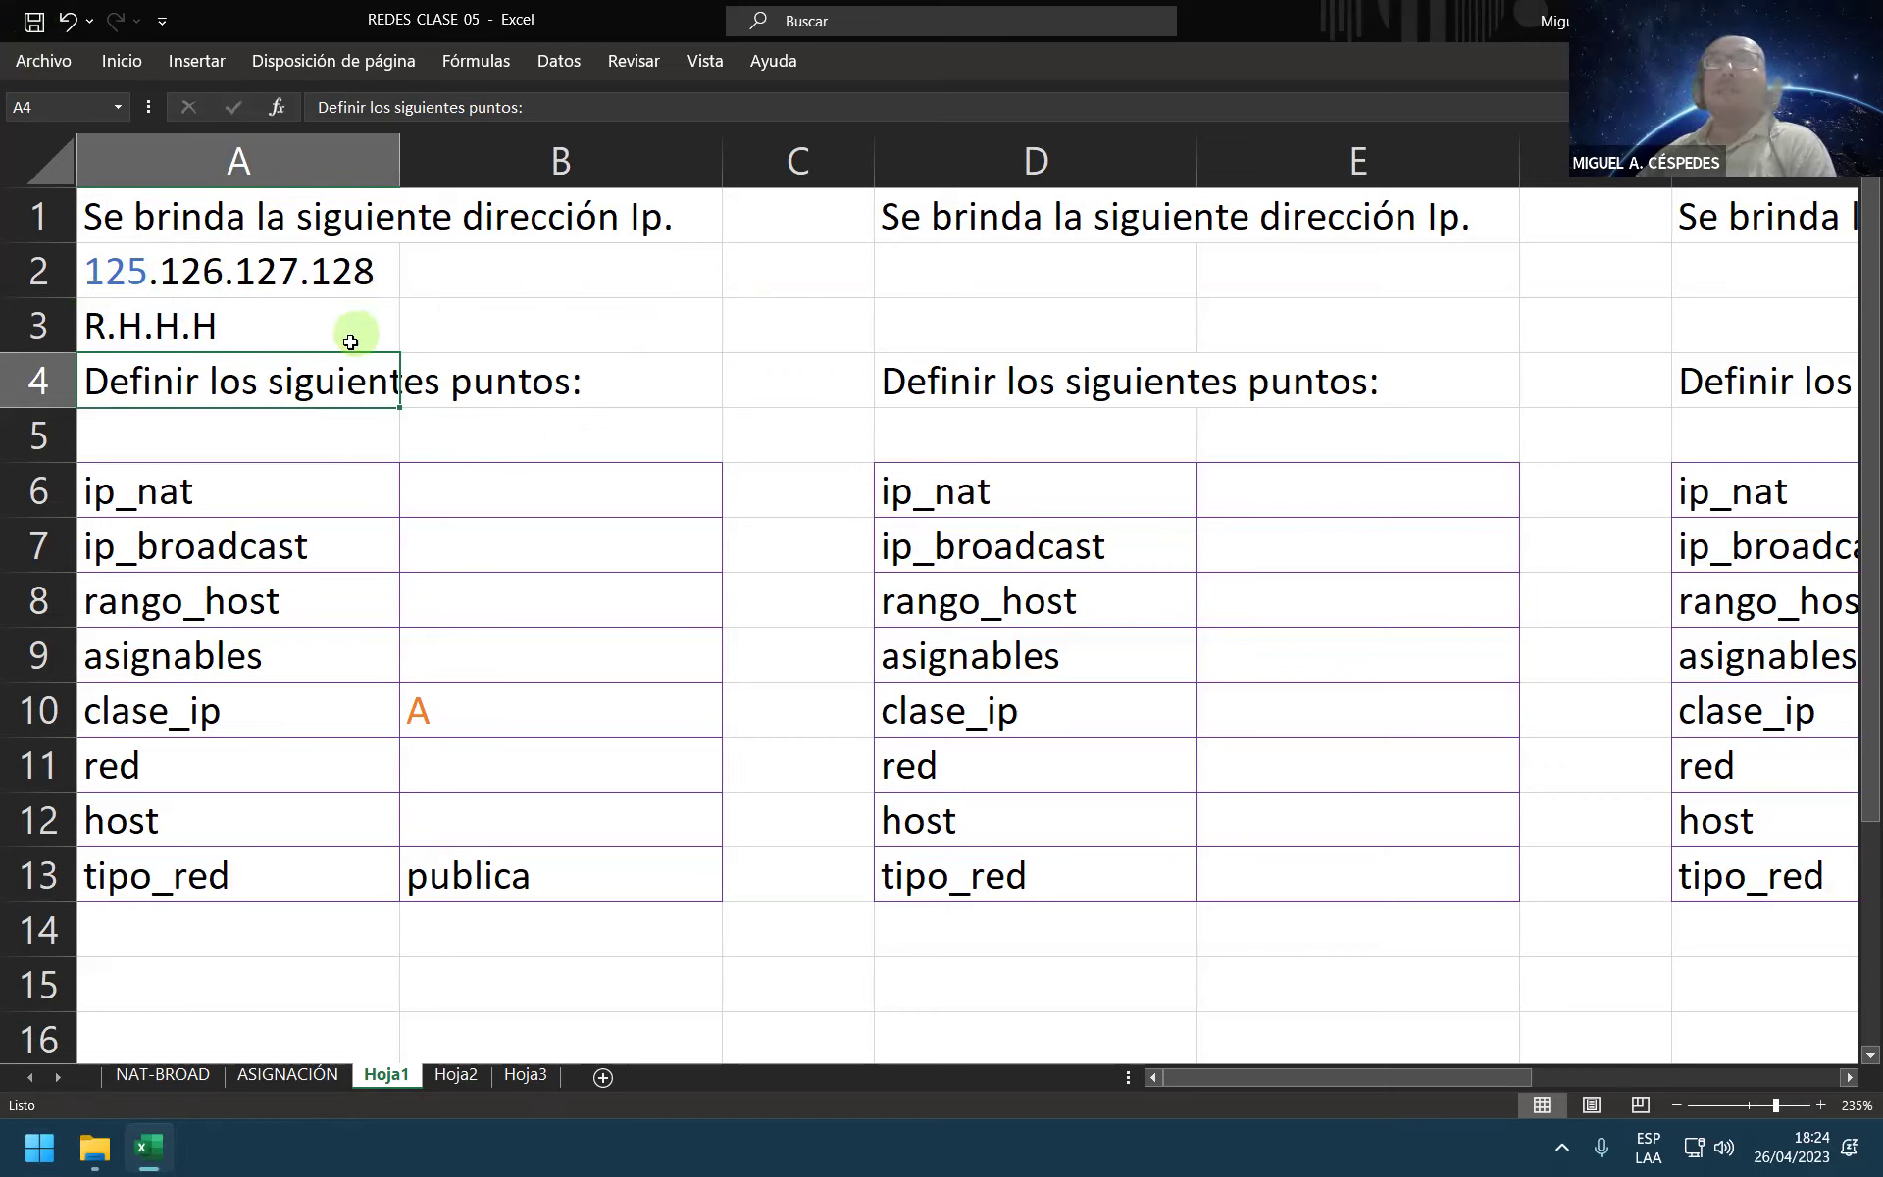
{"action": "left_click", "coordinate": [222, 310]}
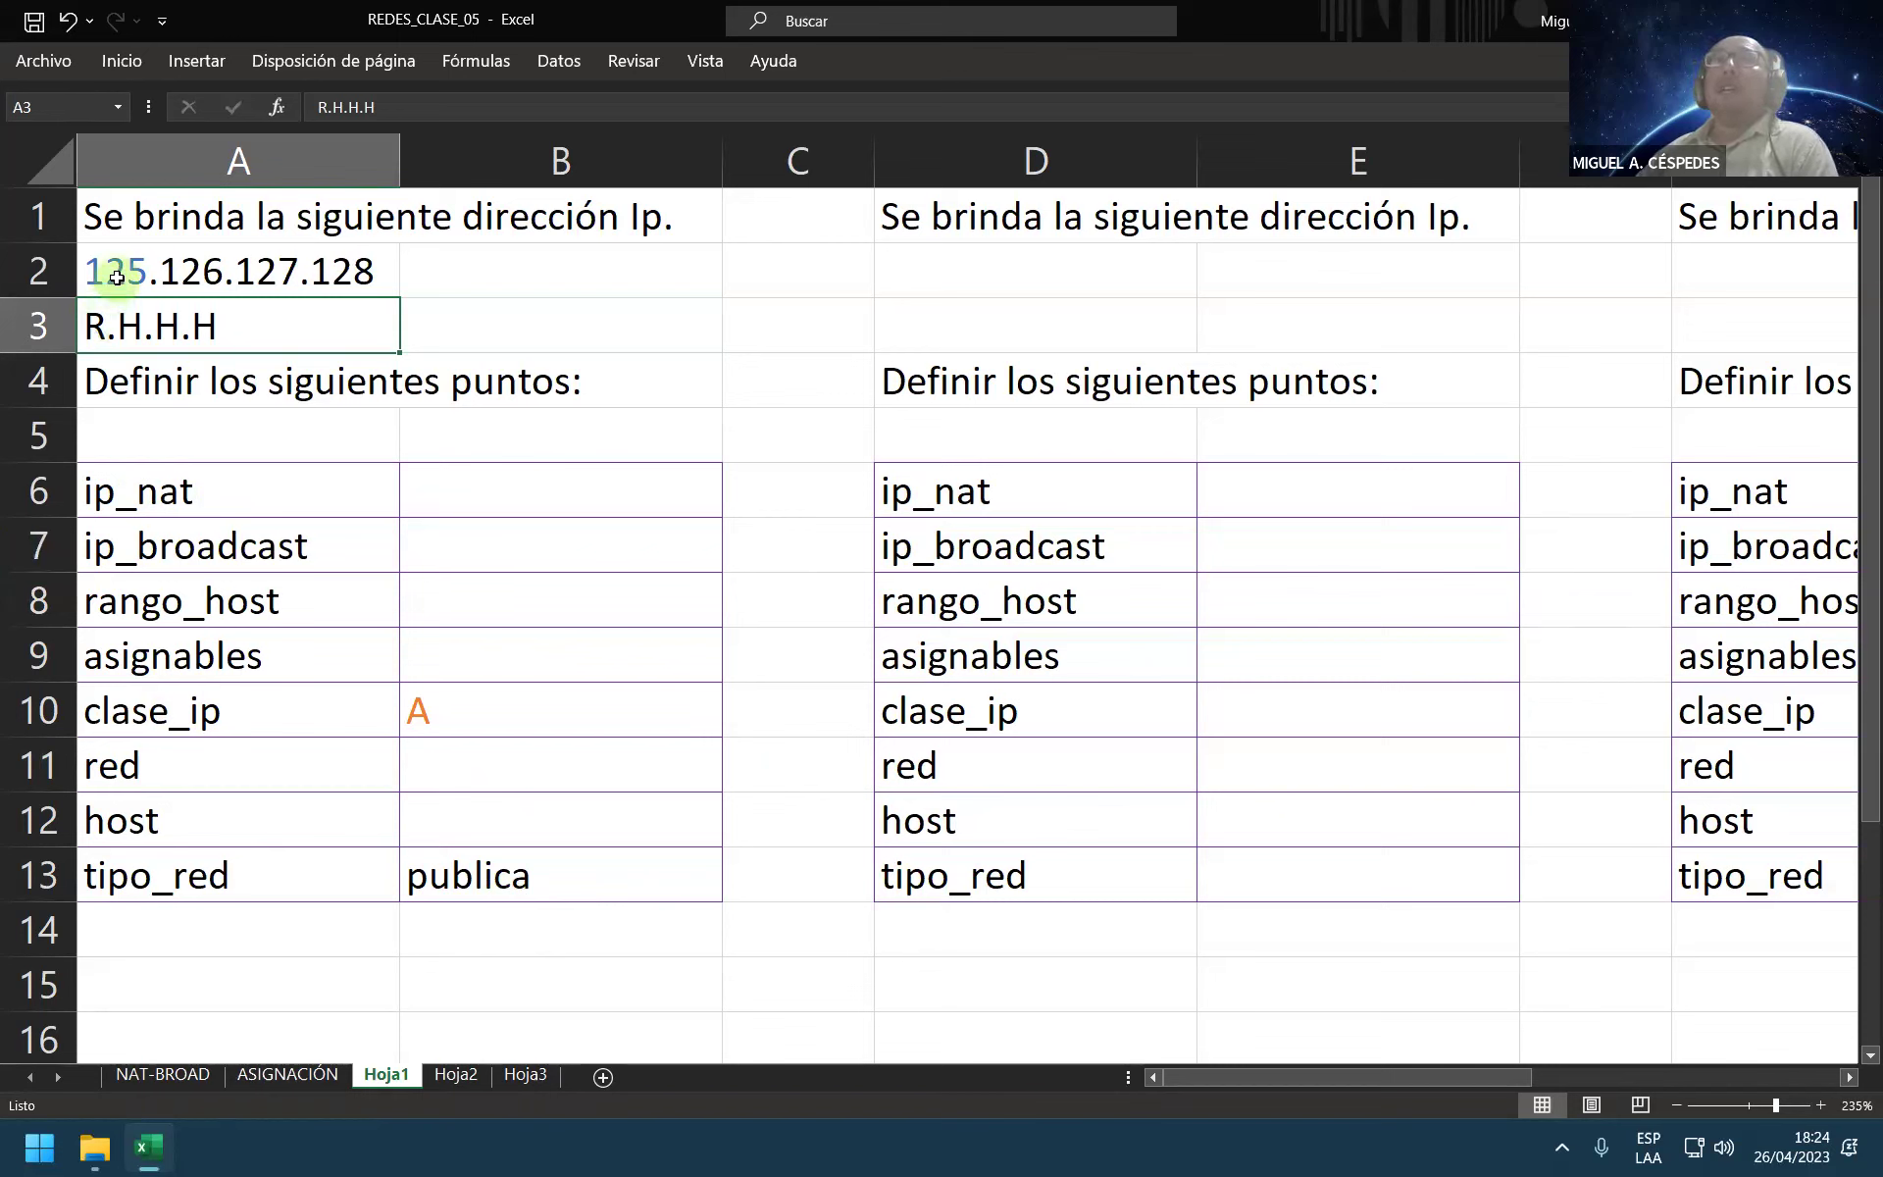
{"action": "double_click", "coordinate": [116, 277]}
{"action": "left_click_drag", "start_coordinate": [145, 276], "coordinate": [441, 265]}
{"action": "left_click", "coordinate": [179, 270]}
{"action": "left_click", "coordinate": [631, 289]}
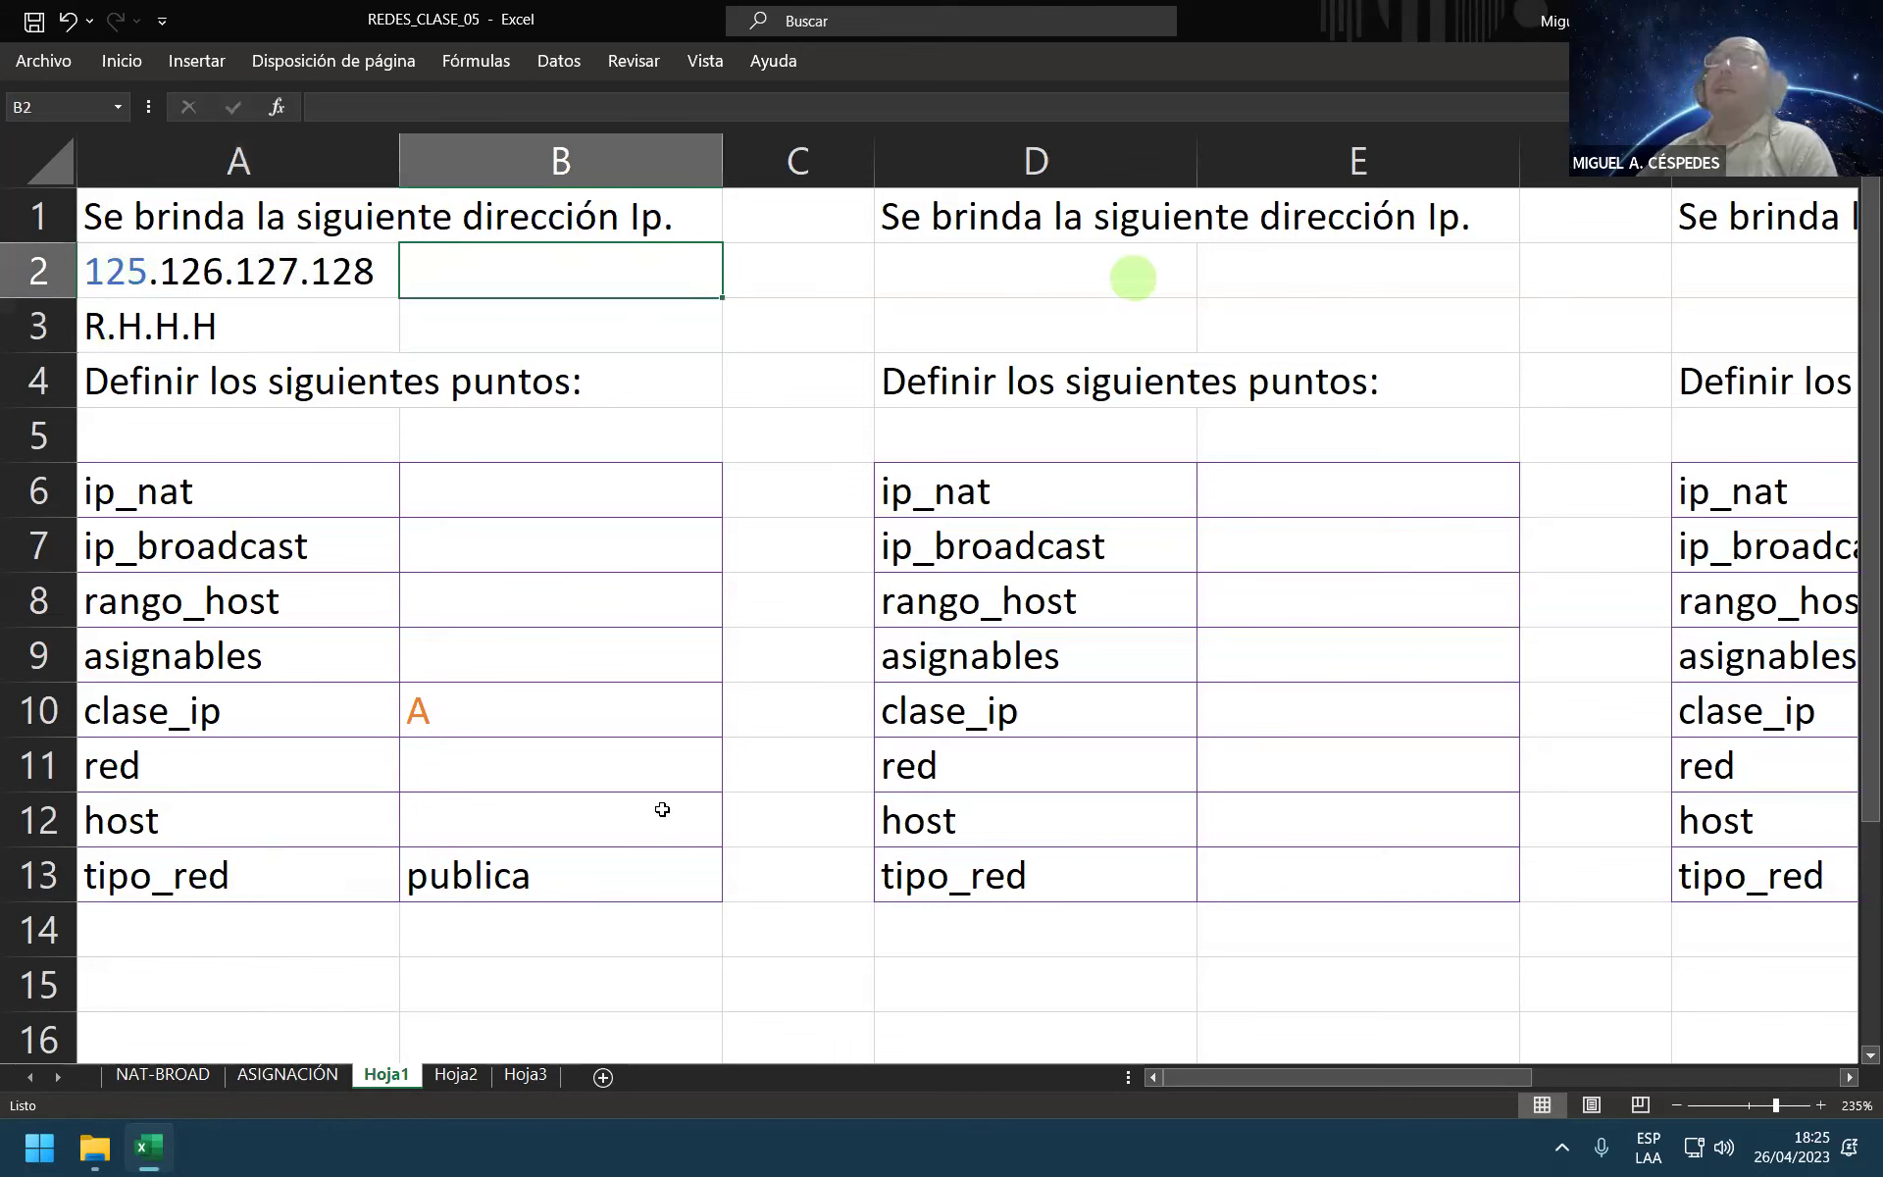
Step: Enter 125 as the red value in the first table, cell B11
{"action": "left_click", "coordinate": [600, 762]}
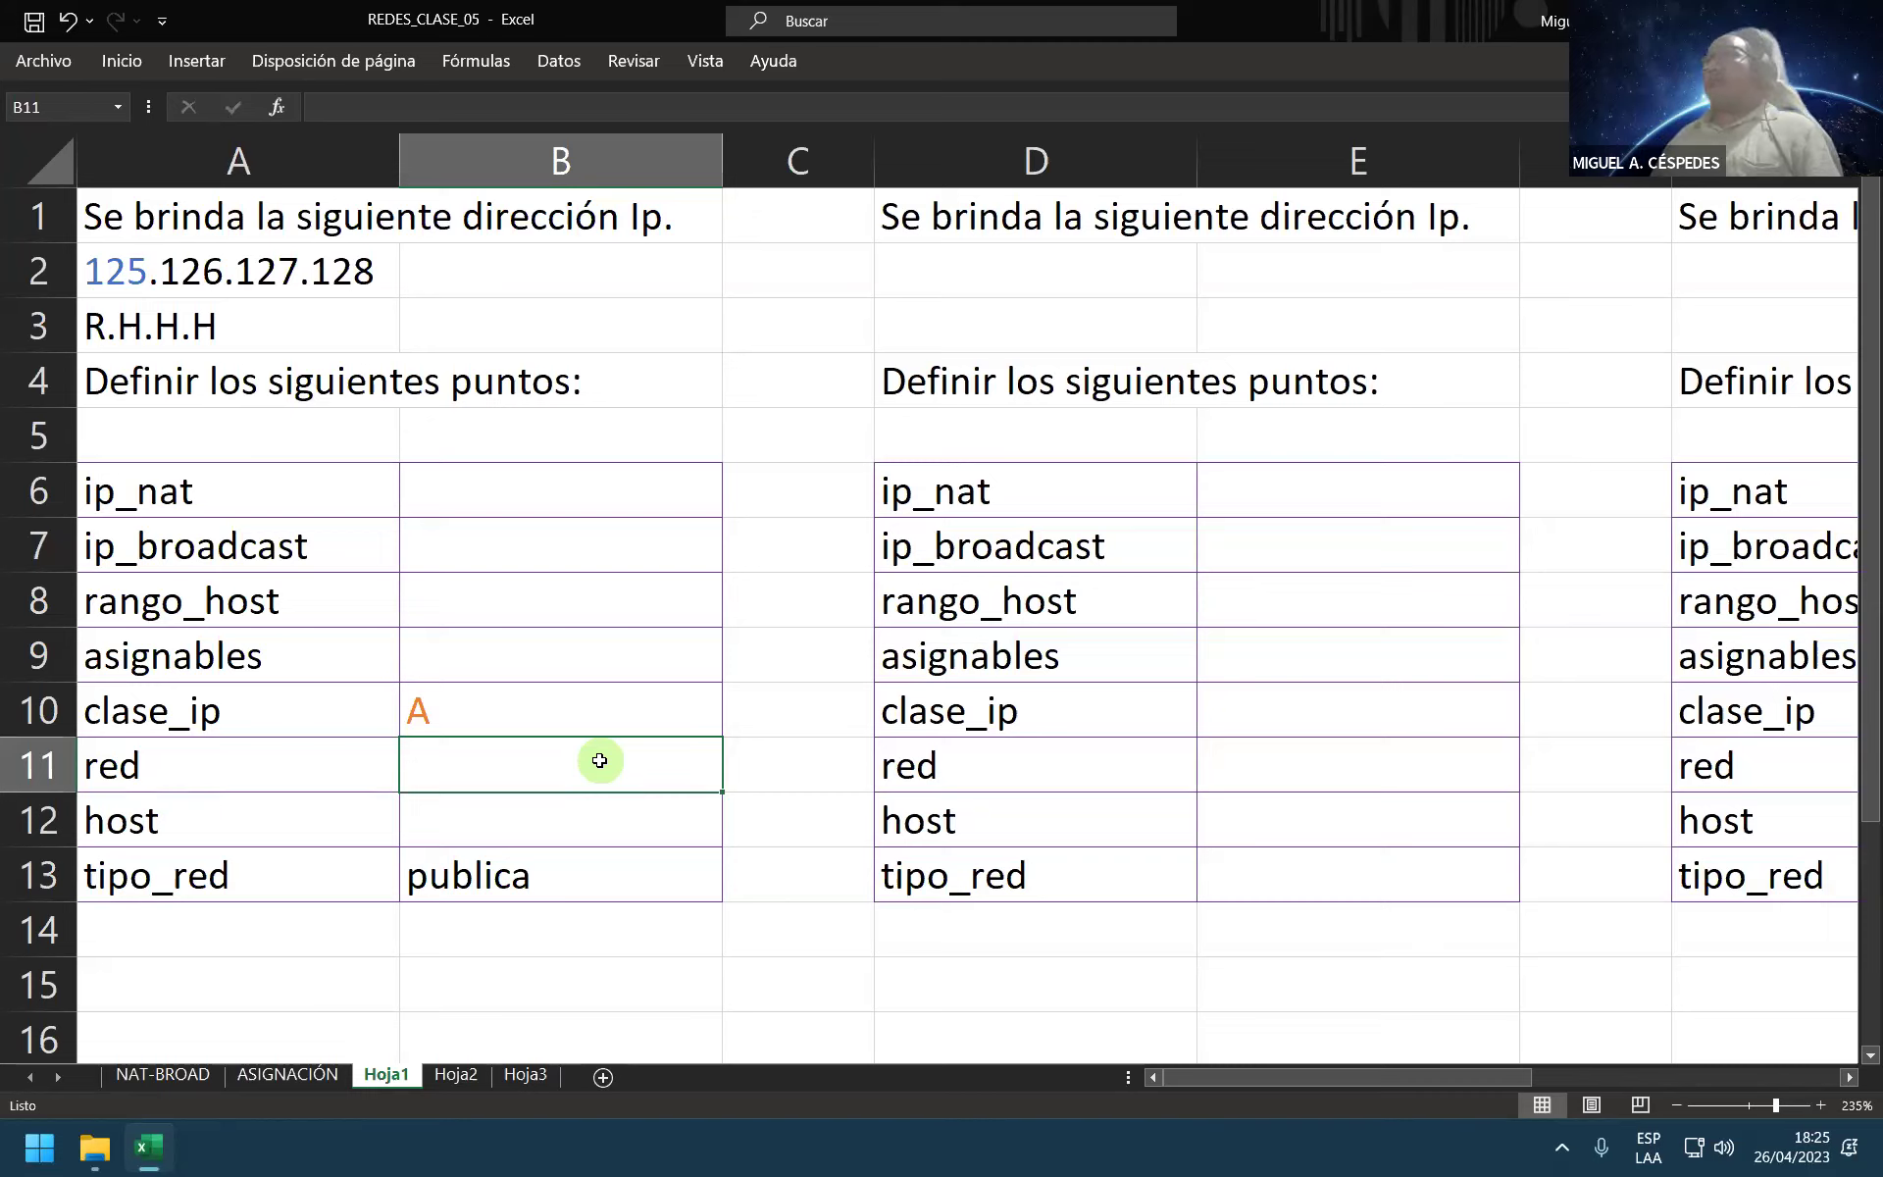
{"action": "type", "text": "125"}
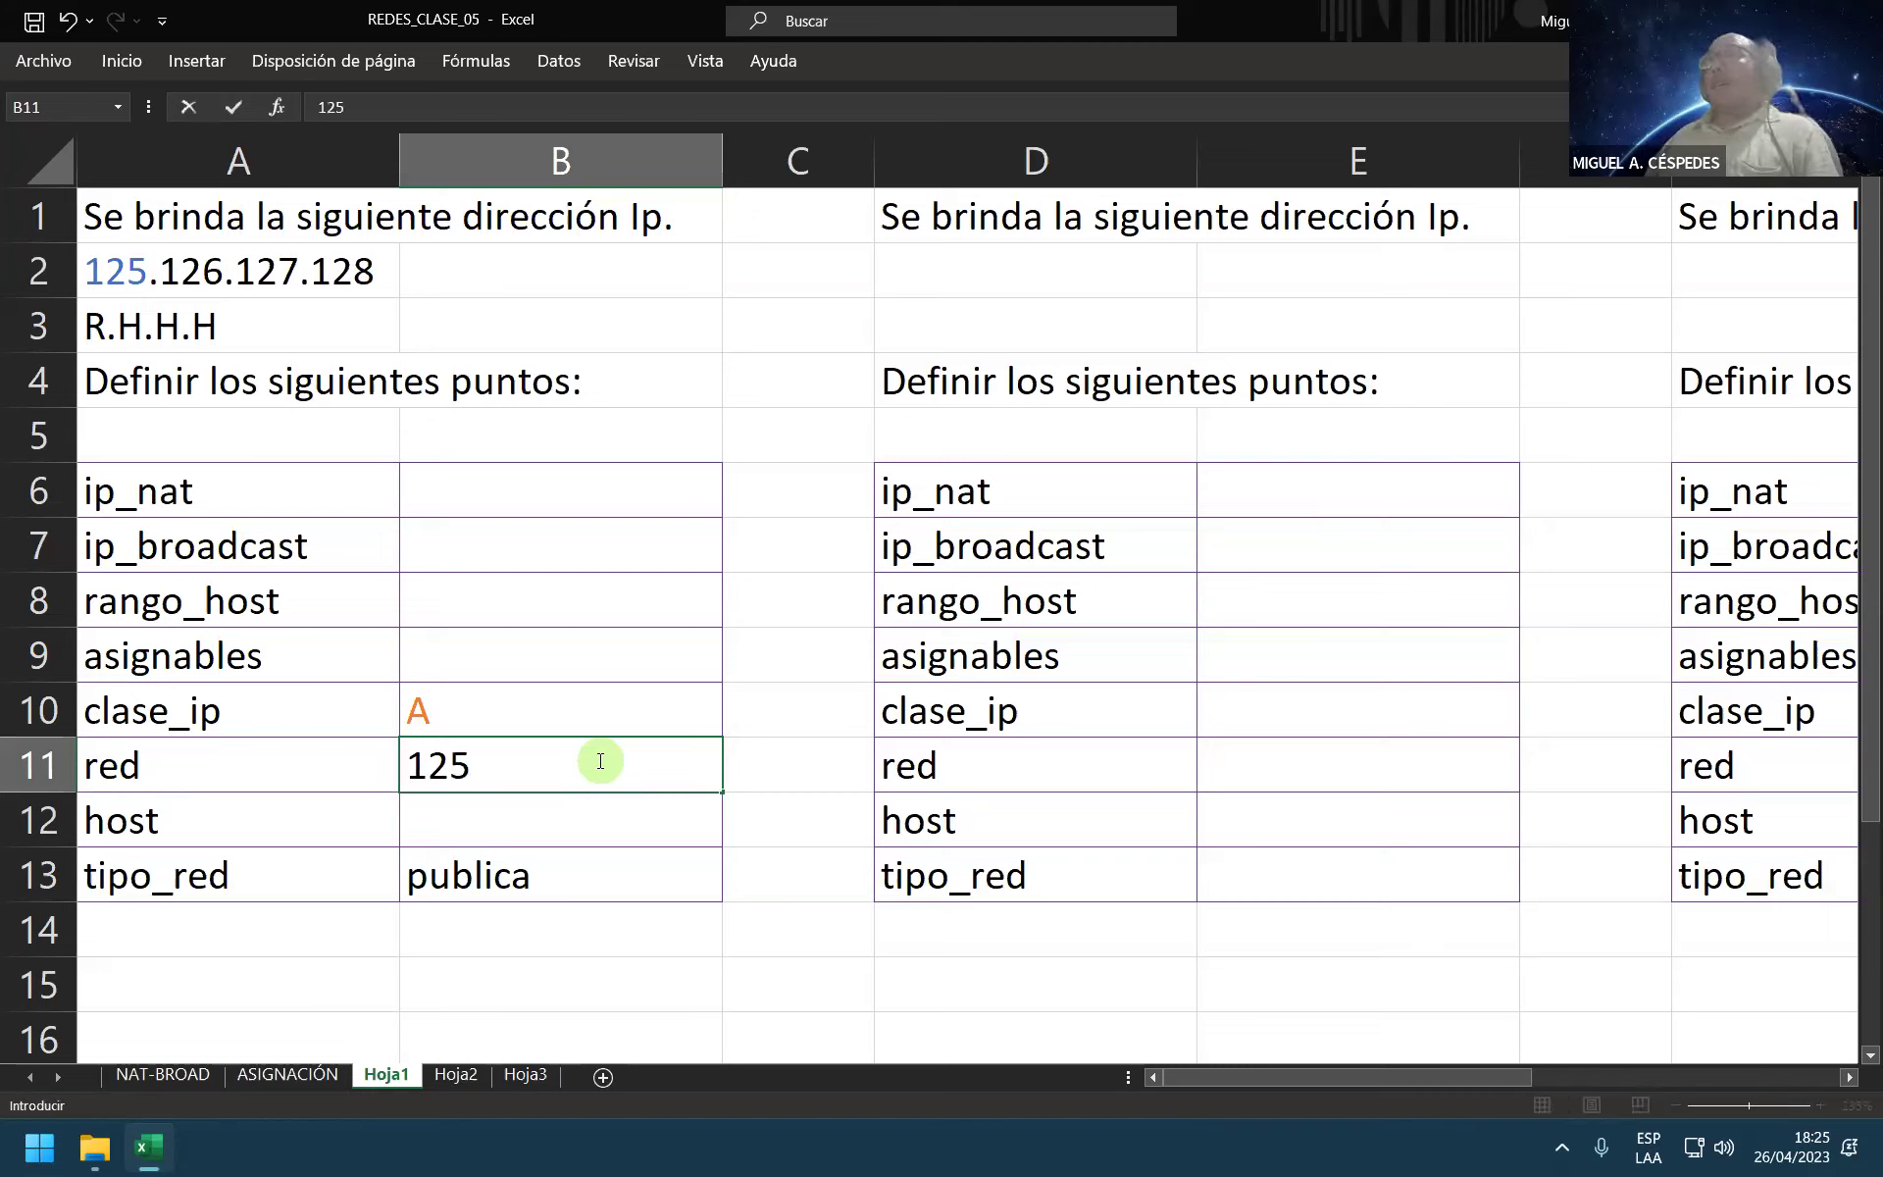
{"action": "type", "text": "."}
{"action": "key", "text": "Return"}
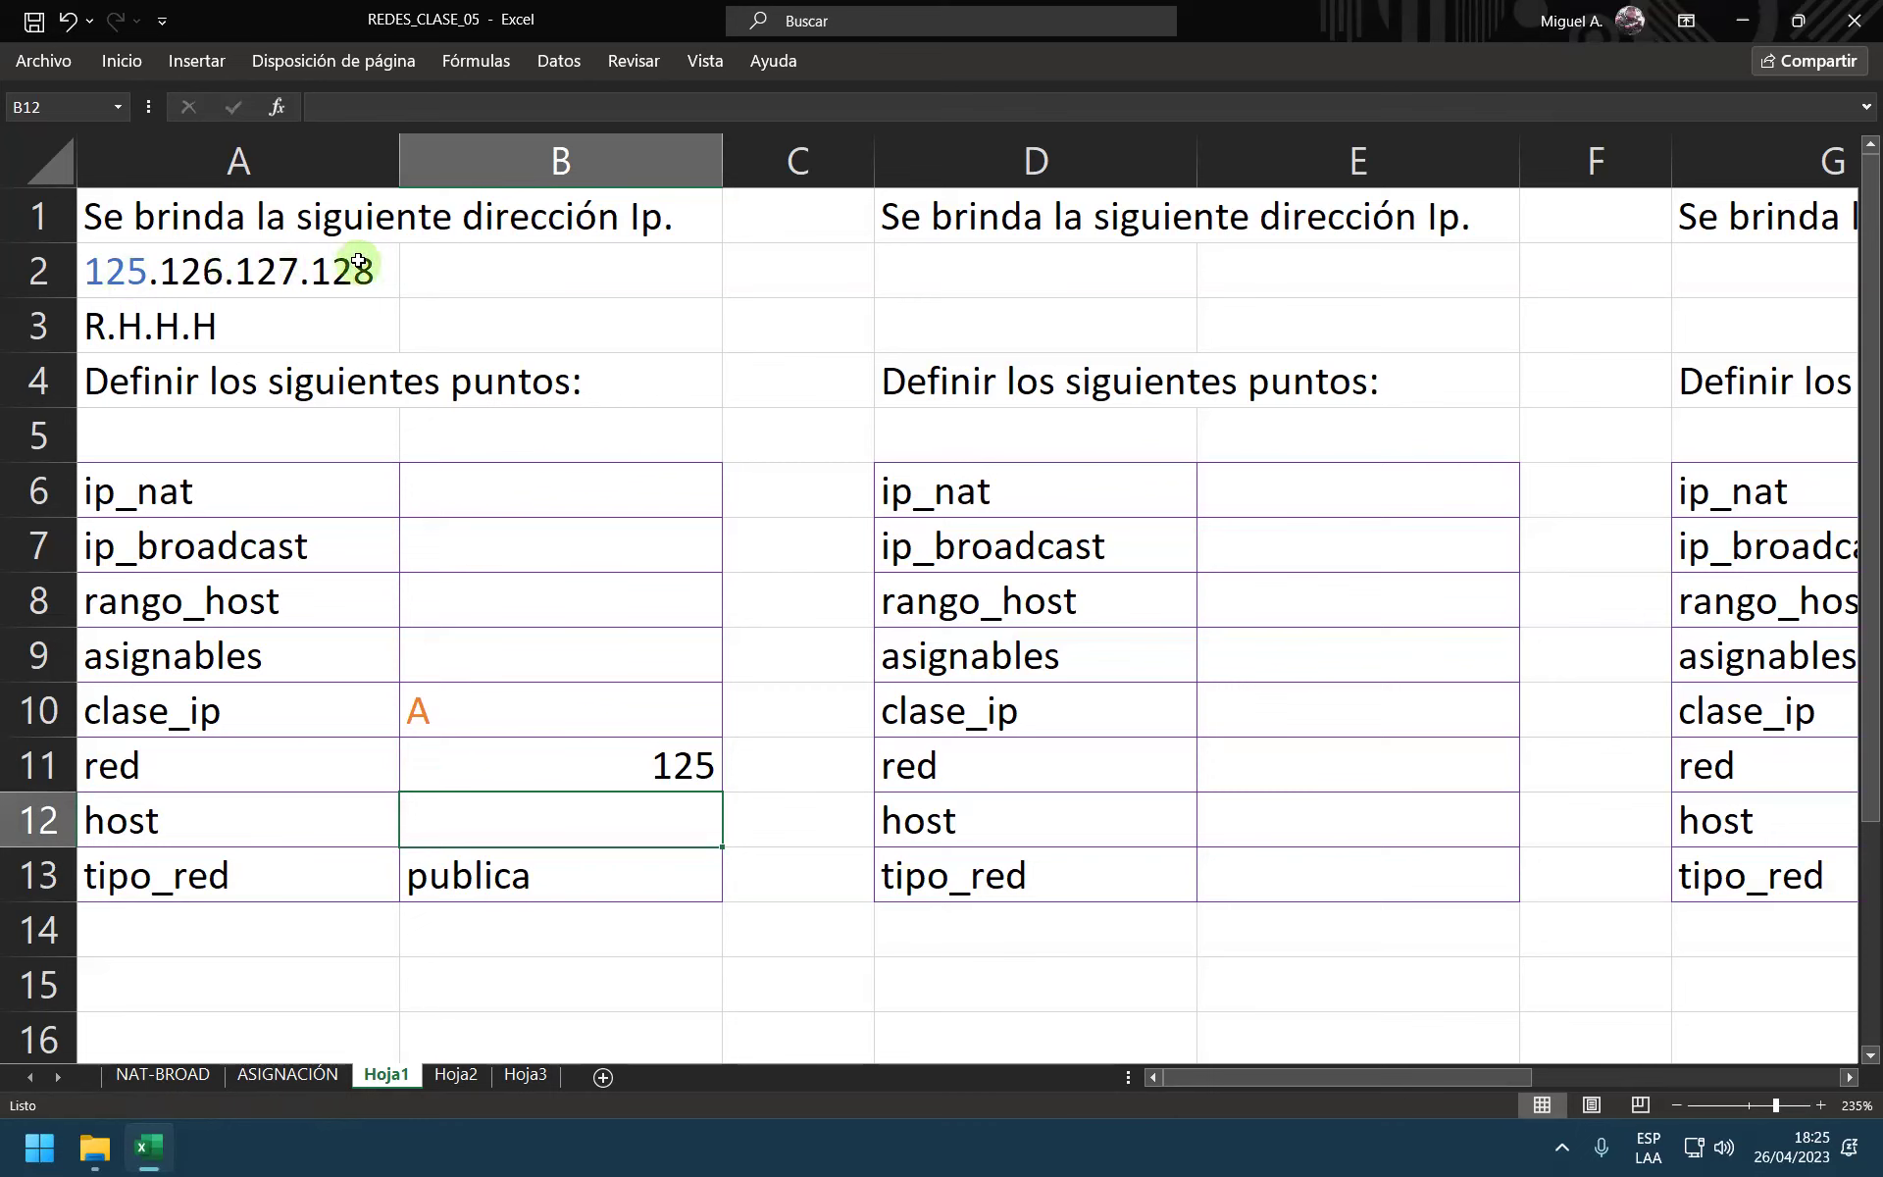
Step: Enter 126.127.128 as the host value in the first table, cell B12
{"action": "double_click", "coordinate": [508, 844]}
{"action": "type", "text": "12"}
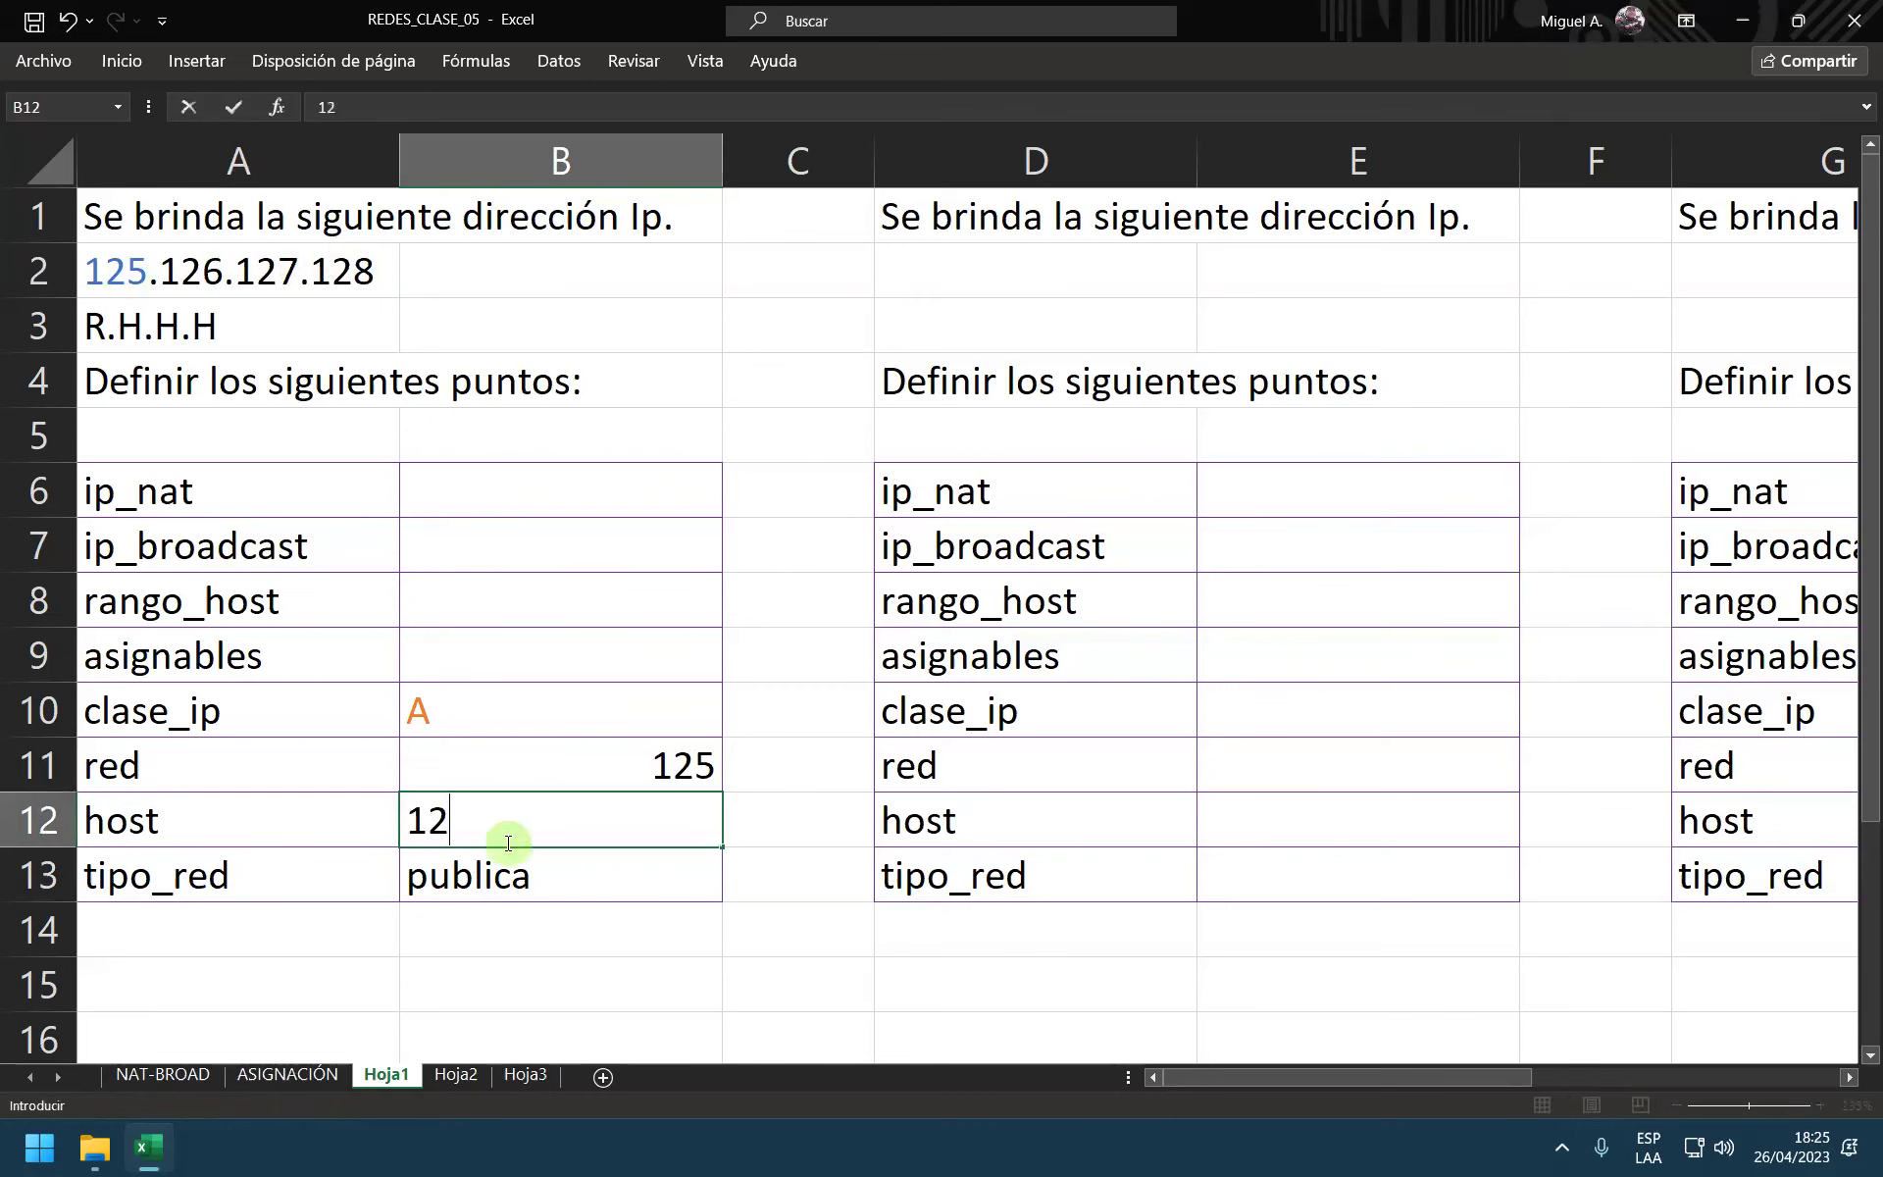
{"action": "type", "text": "6.127.128"}
{"action": "key", "text": "Return"}
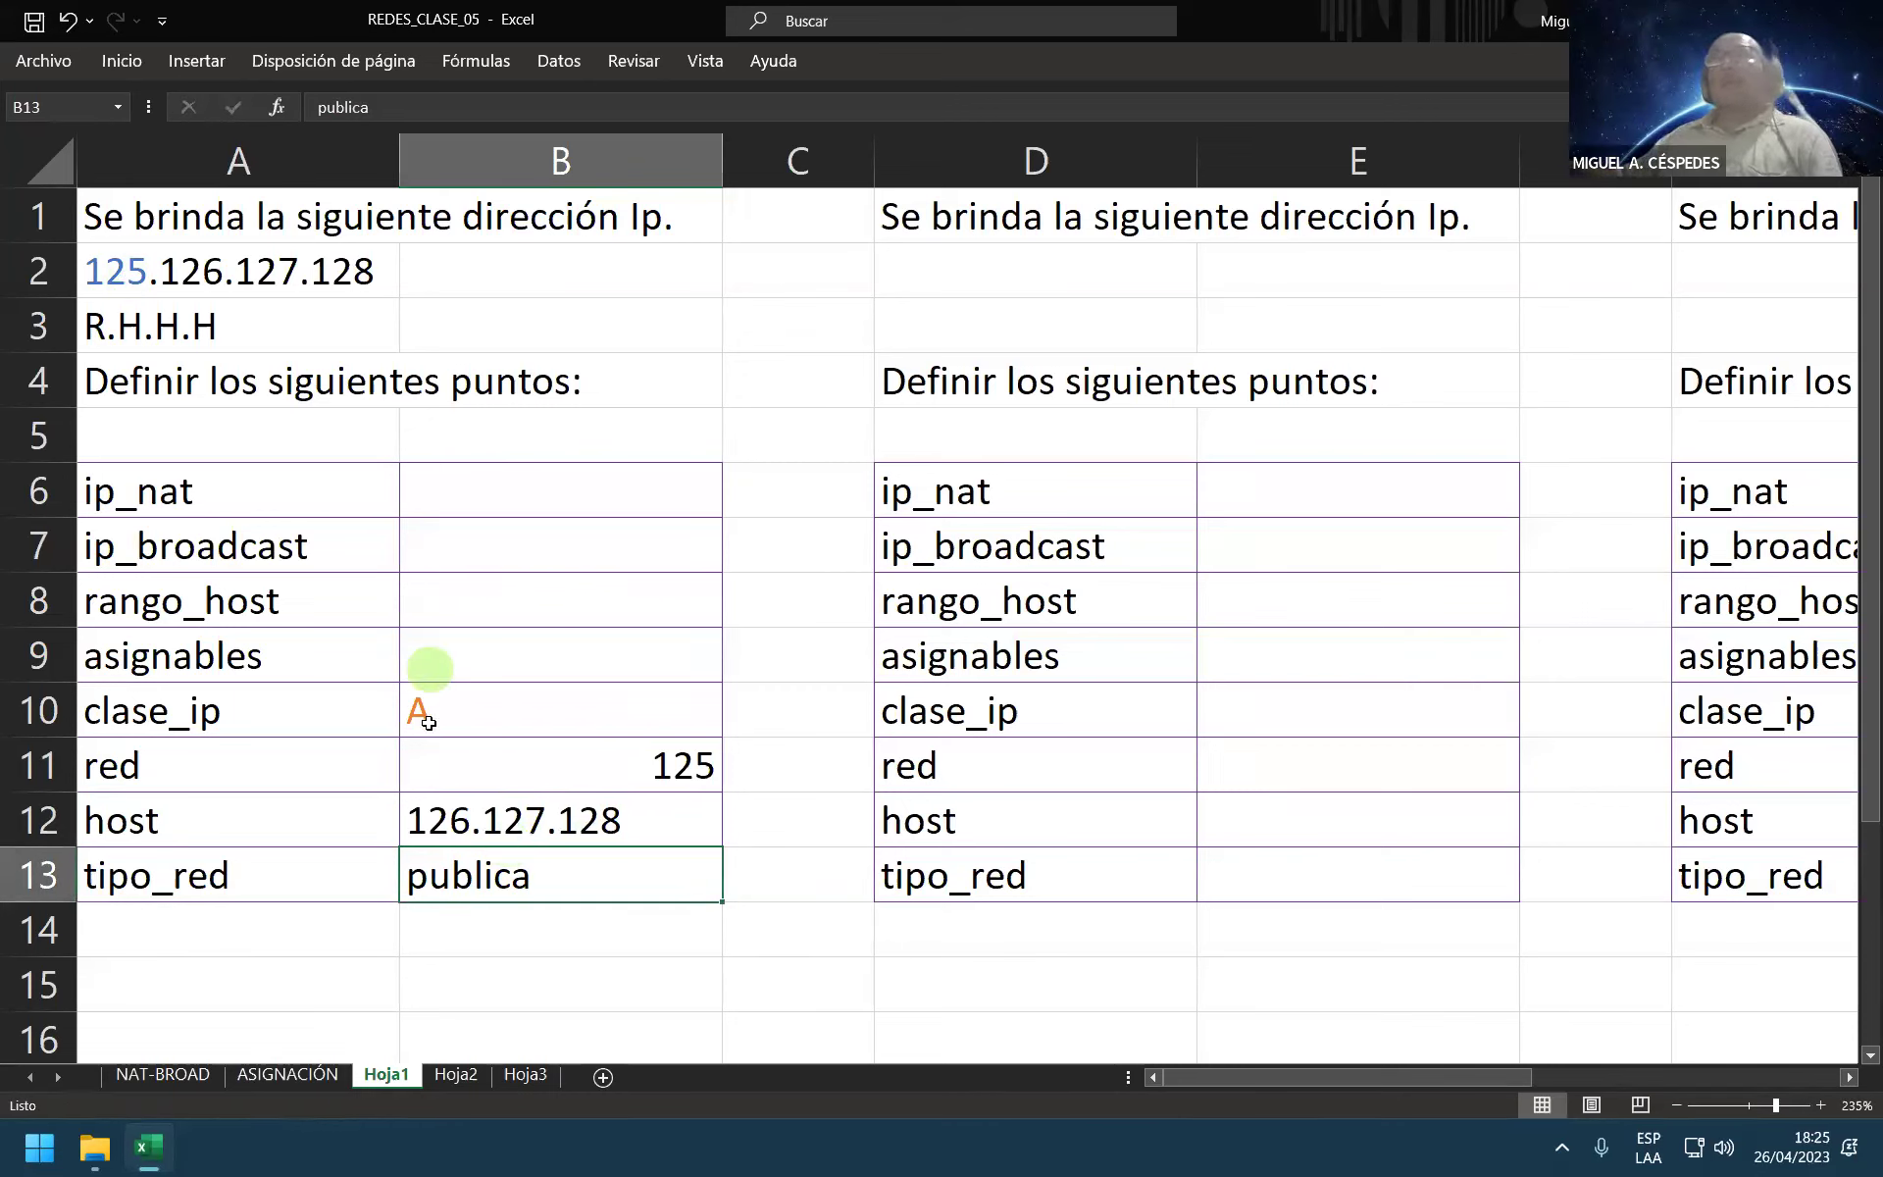
{"action": "left_click", "coordinate": [427, 714]}
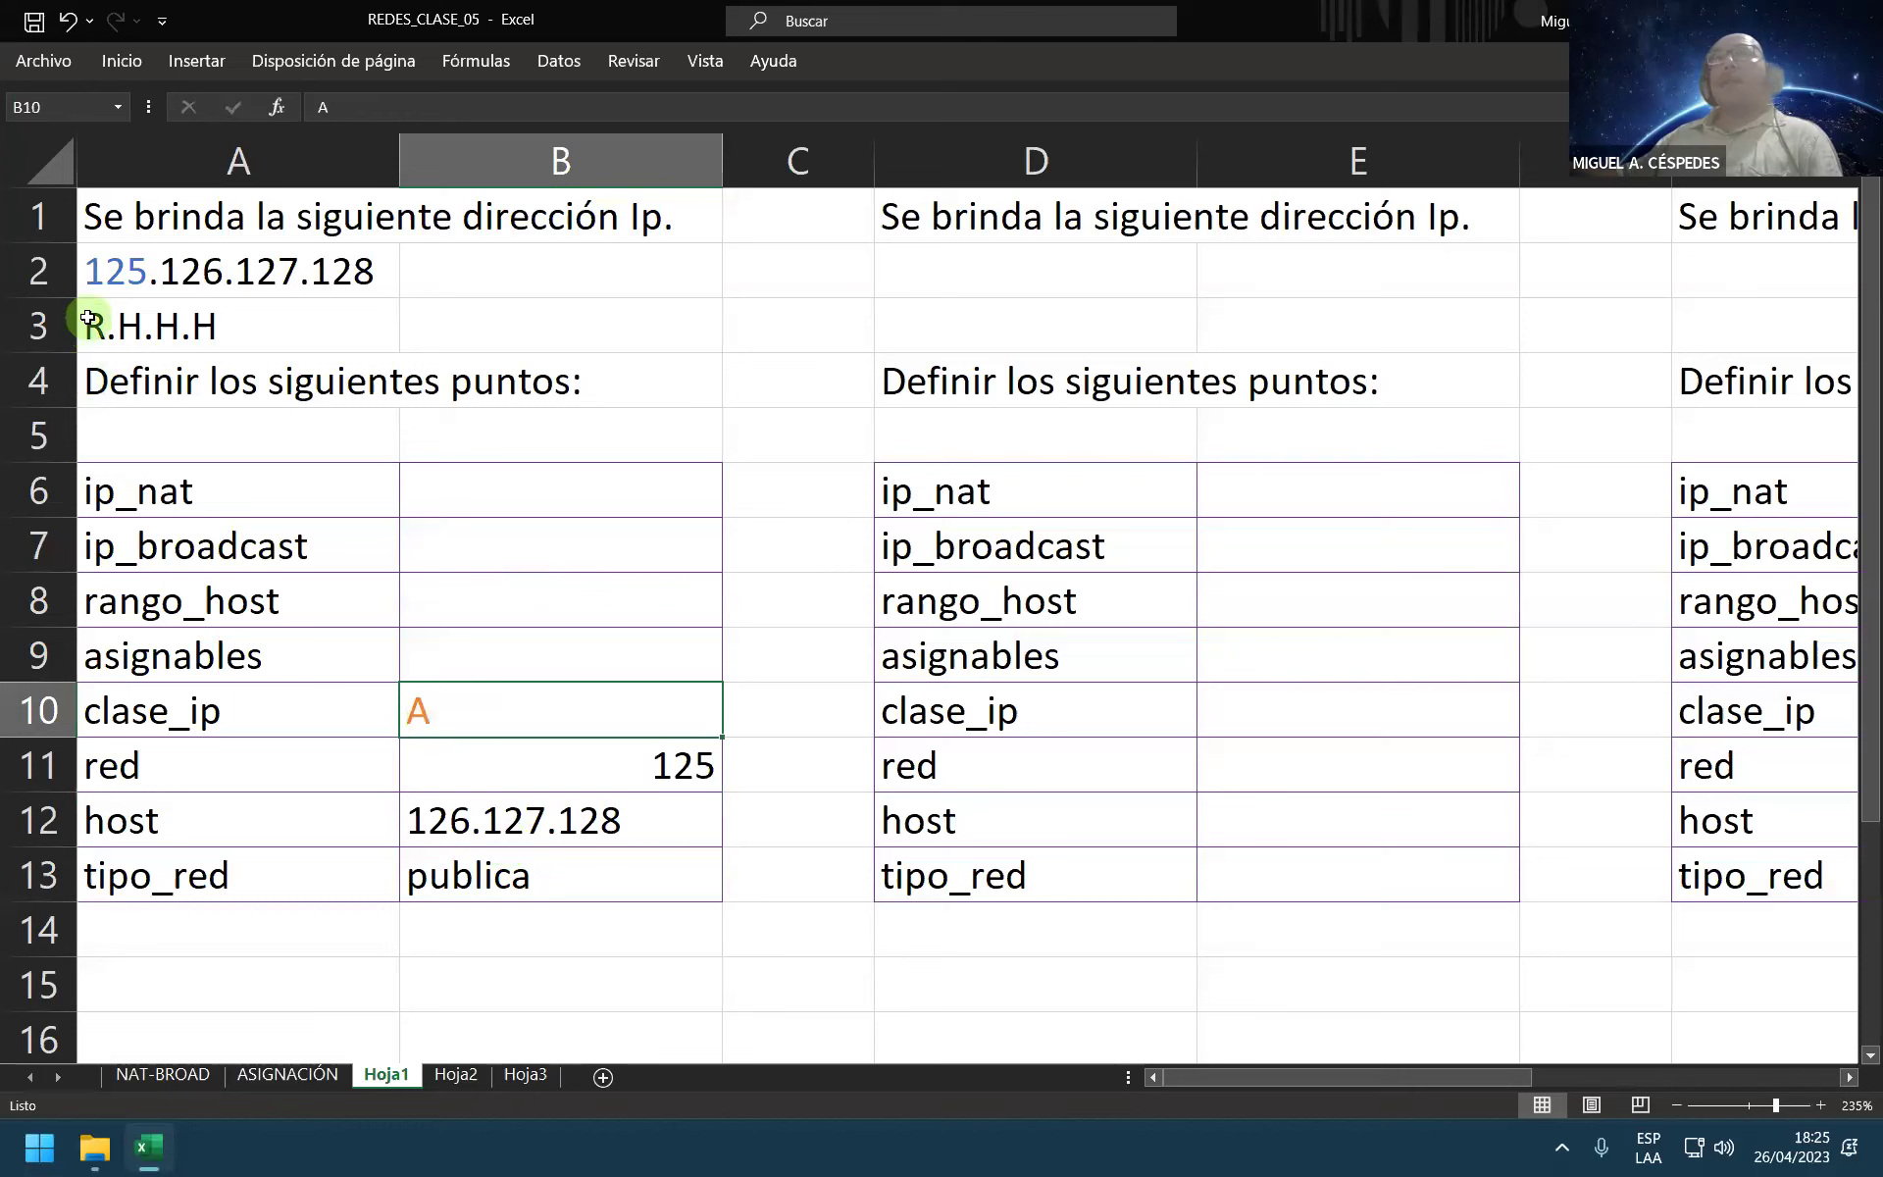
{"action": "left_click", "coordinate": [91, 316]}
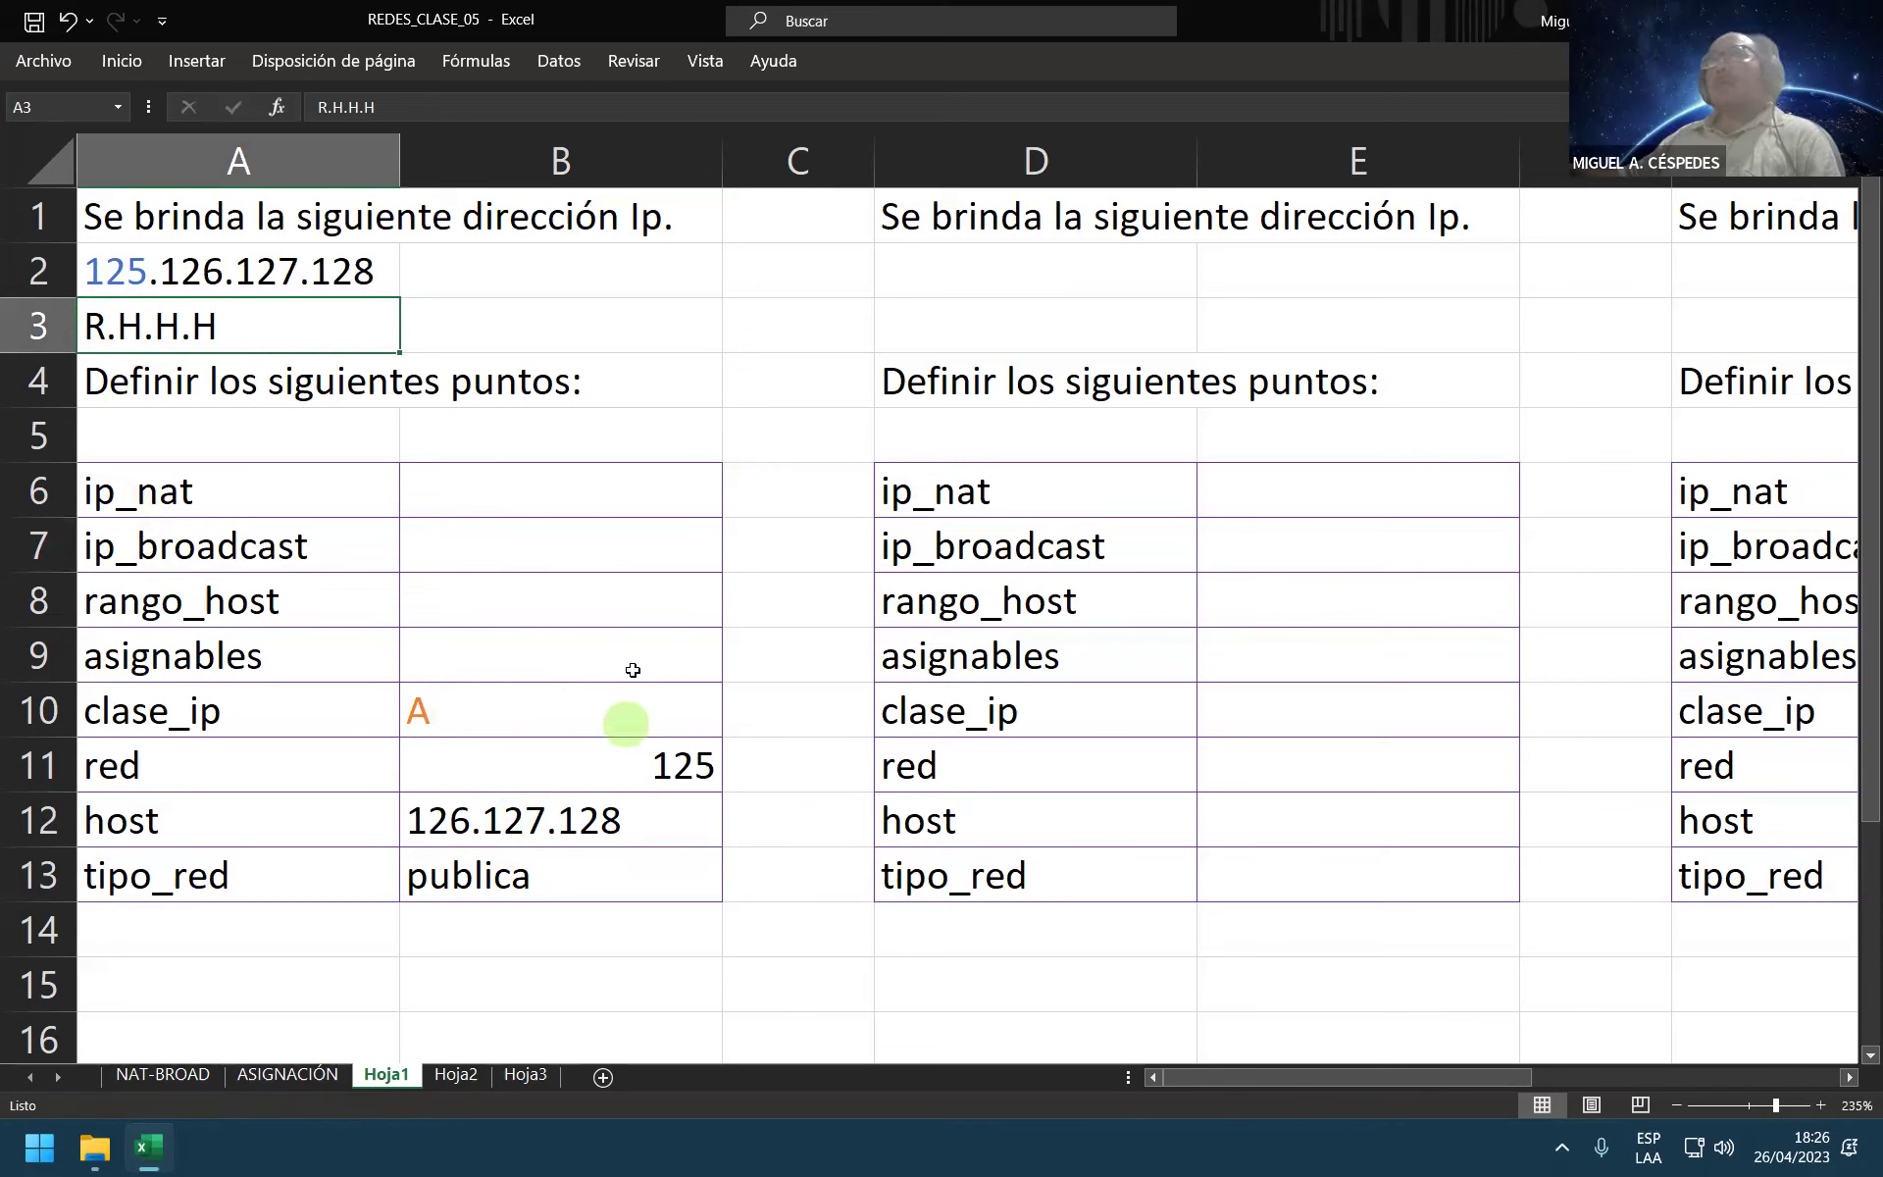
Step: Copy the red value from B11 into the ip_nat and ip_broadcast cells, B6 and B7, of the first table
{"action": "left_click", "coordinate": [602, 757]}
{"action": "key", "text": "ctrl+c"}
{"action": "left_click", "coordinate": [662, 490]}
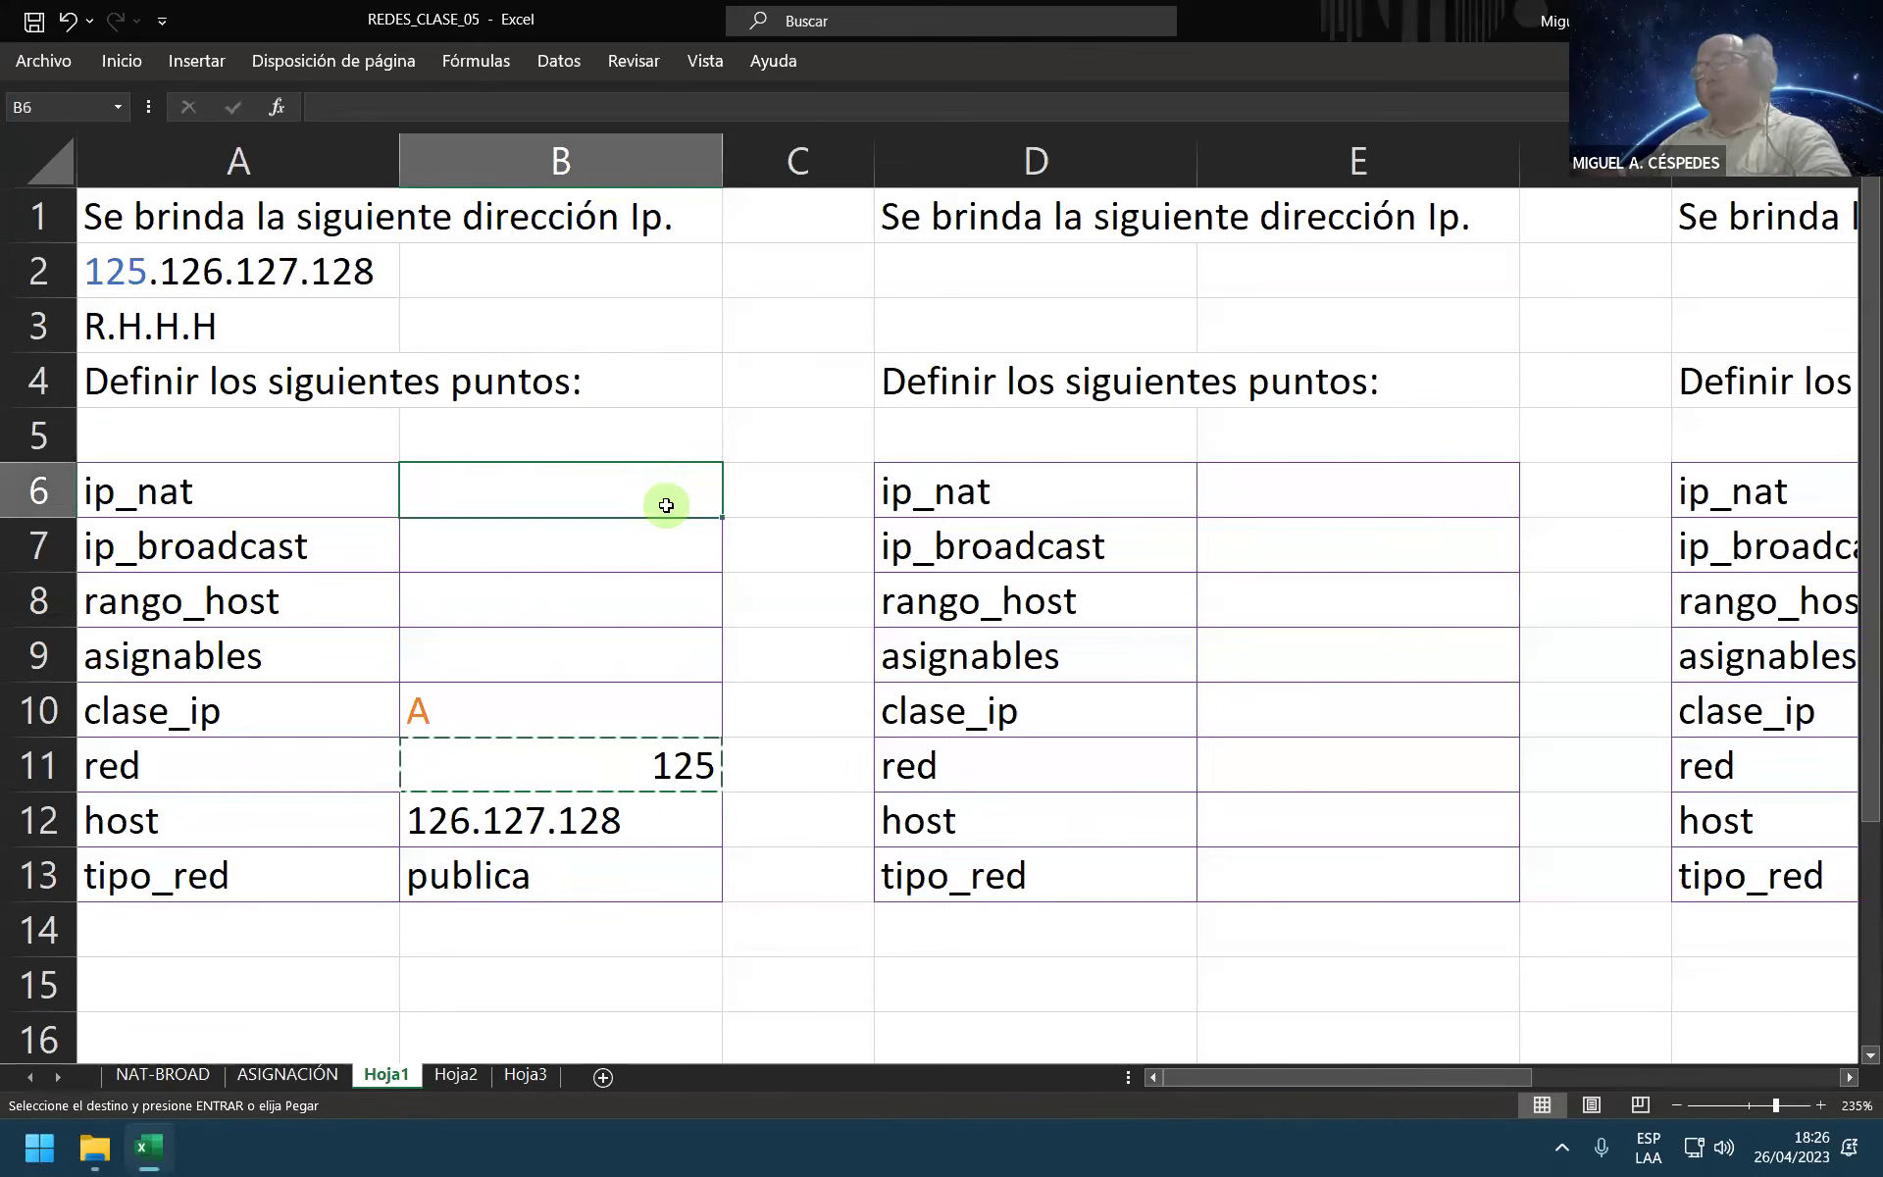
{"action": "key", "text": "ctrl+v"}
{"action": "left_click", "coordinate": [655, 545]}
{"action": "key", "text": "ctrl+v"}
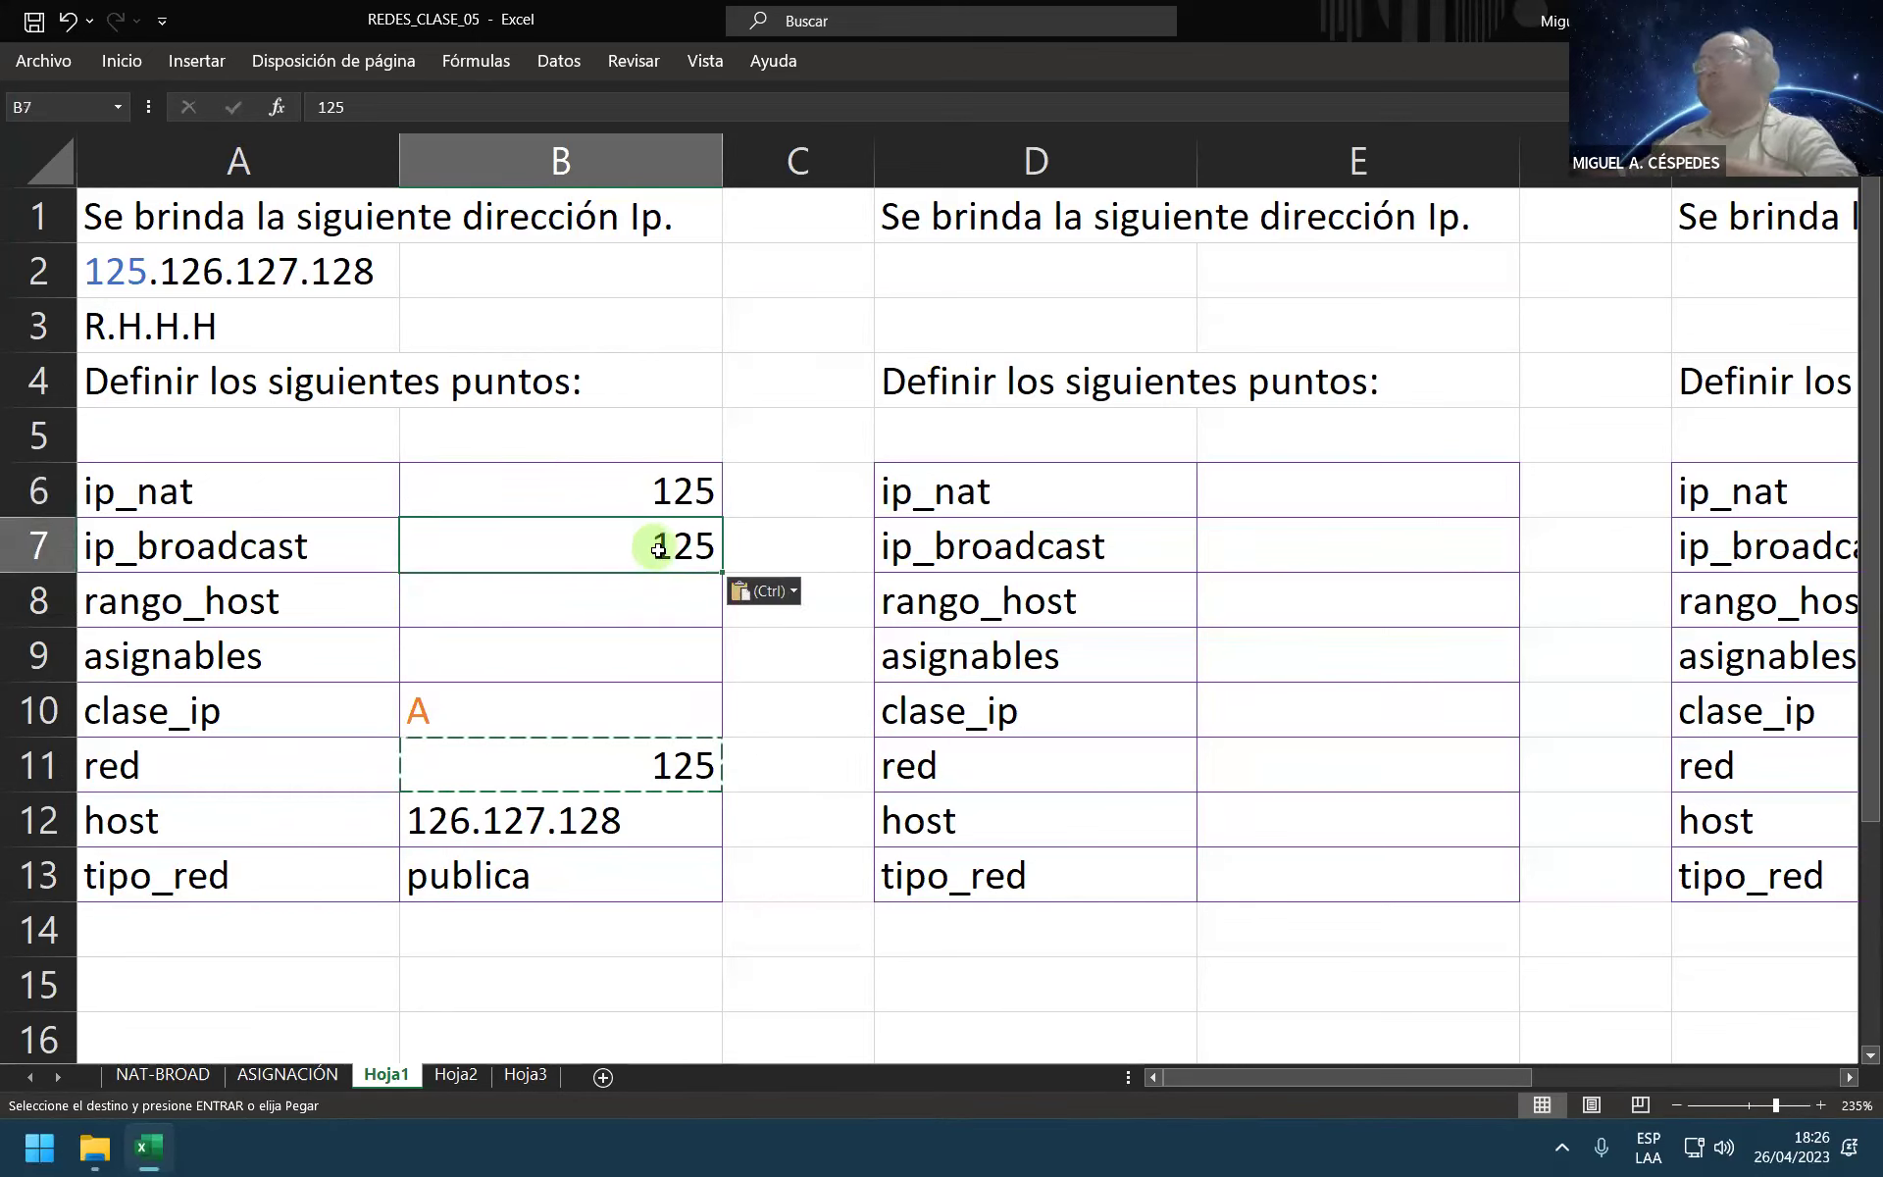
{"action": "left_click", "coordinate": [802, 503]}
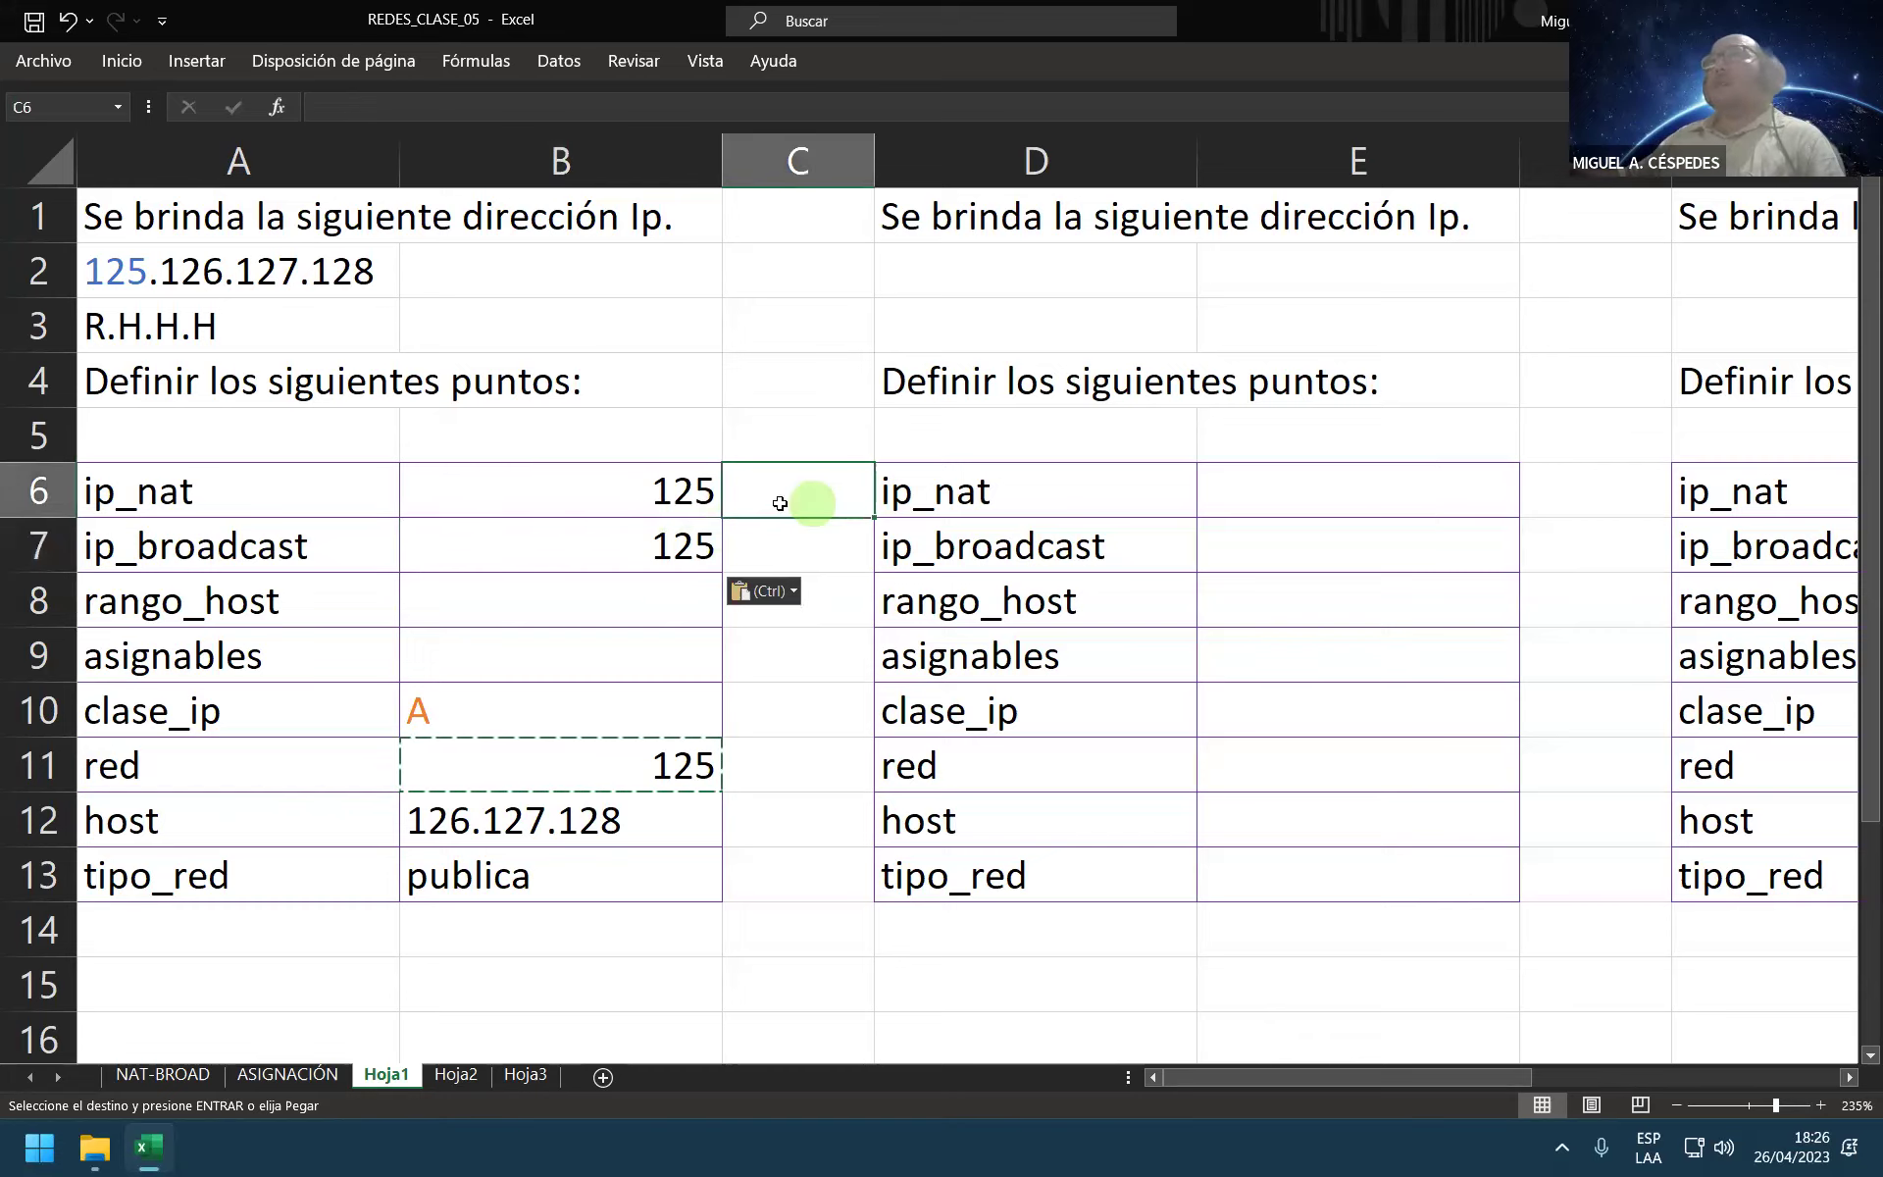
Step: Complete the ip_nat value in cell B6 of the first table as 125.0.0.0
{"action": "double_click", "coordinate": [670, 496]}
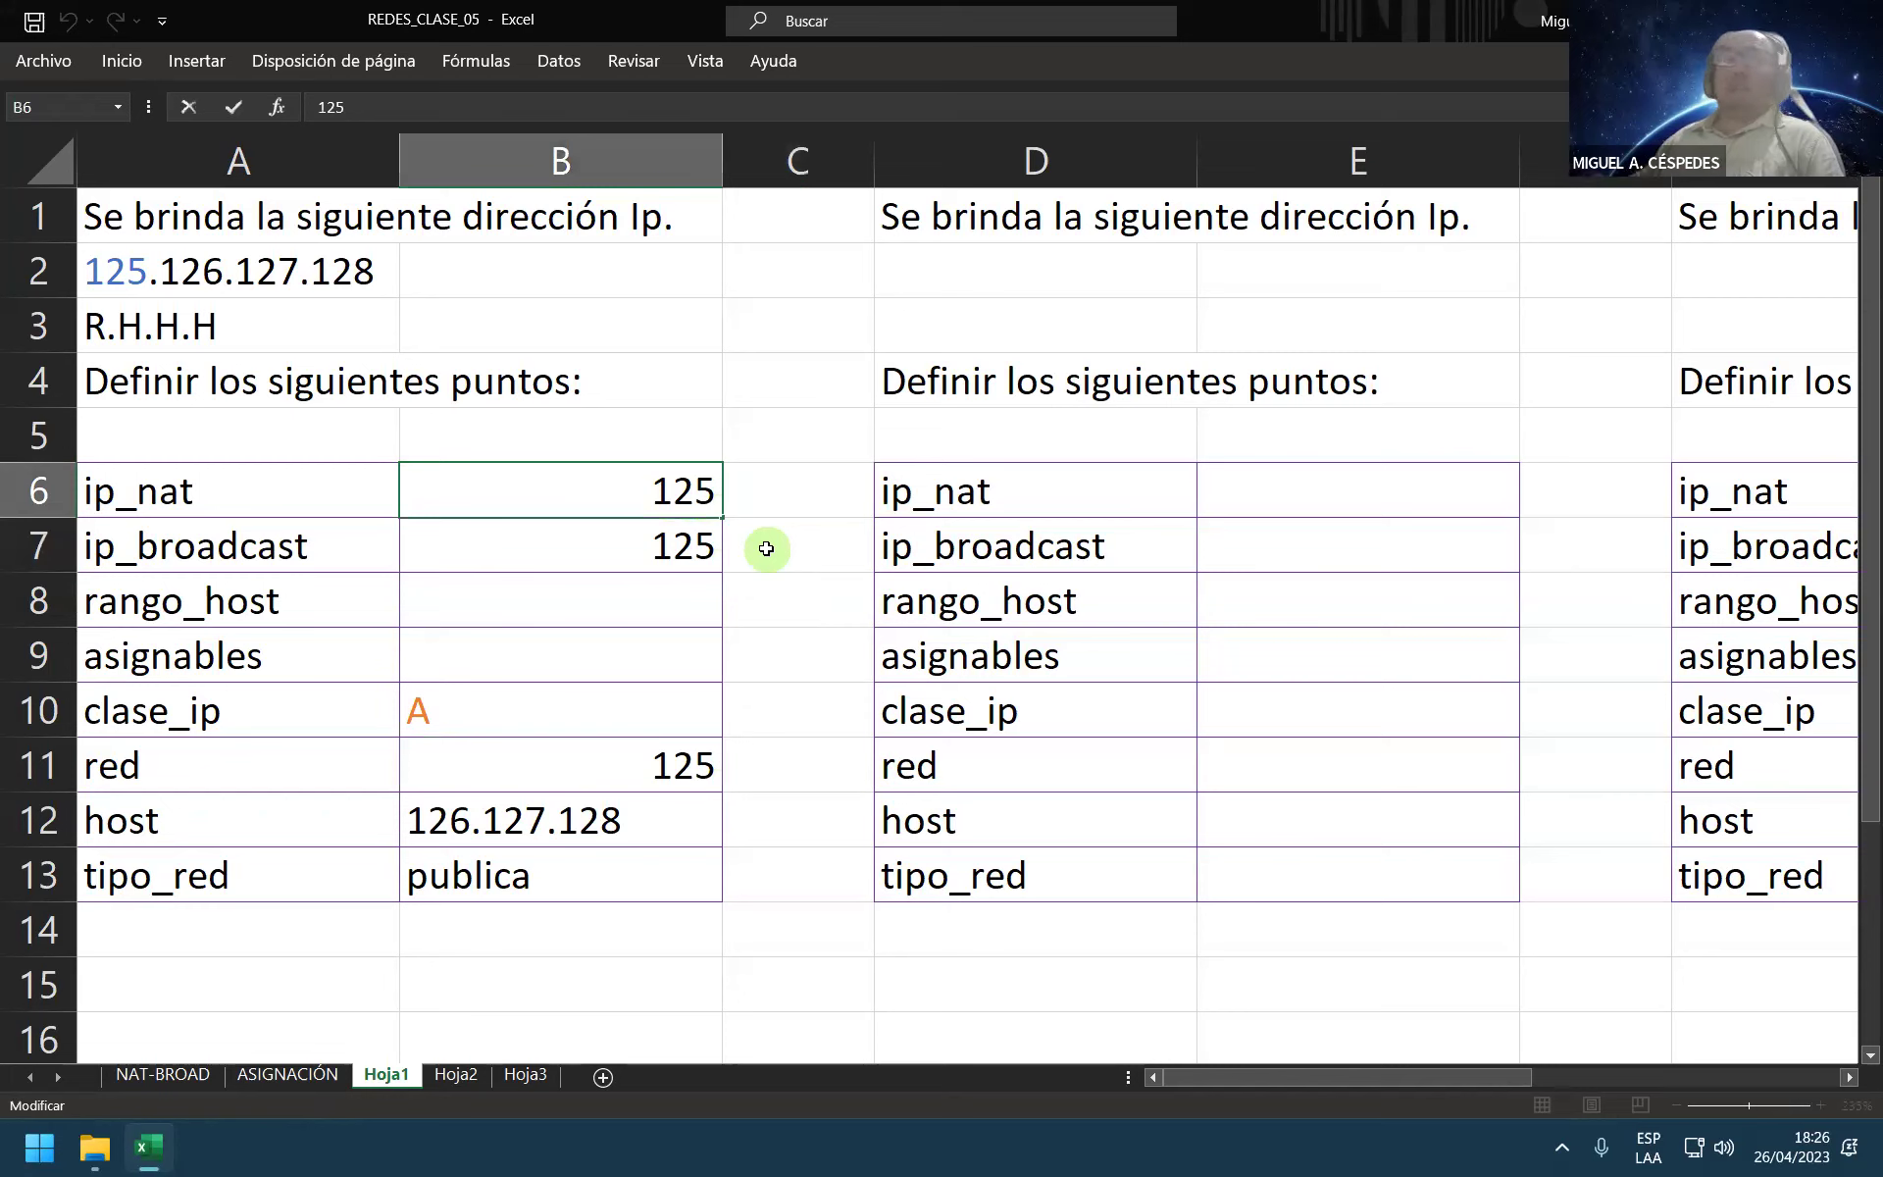
{"action": "type", "text": "."}
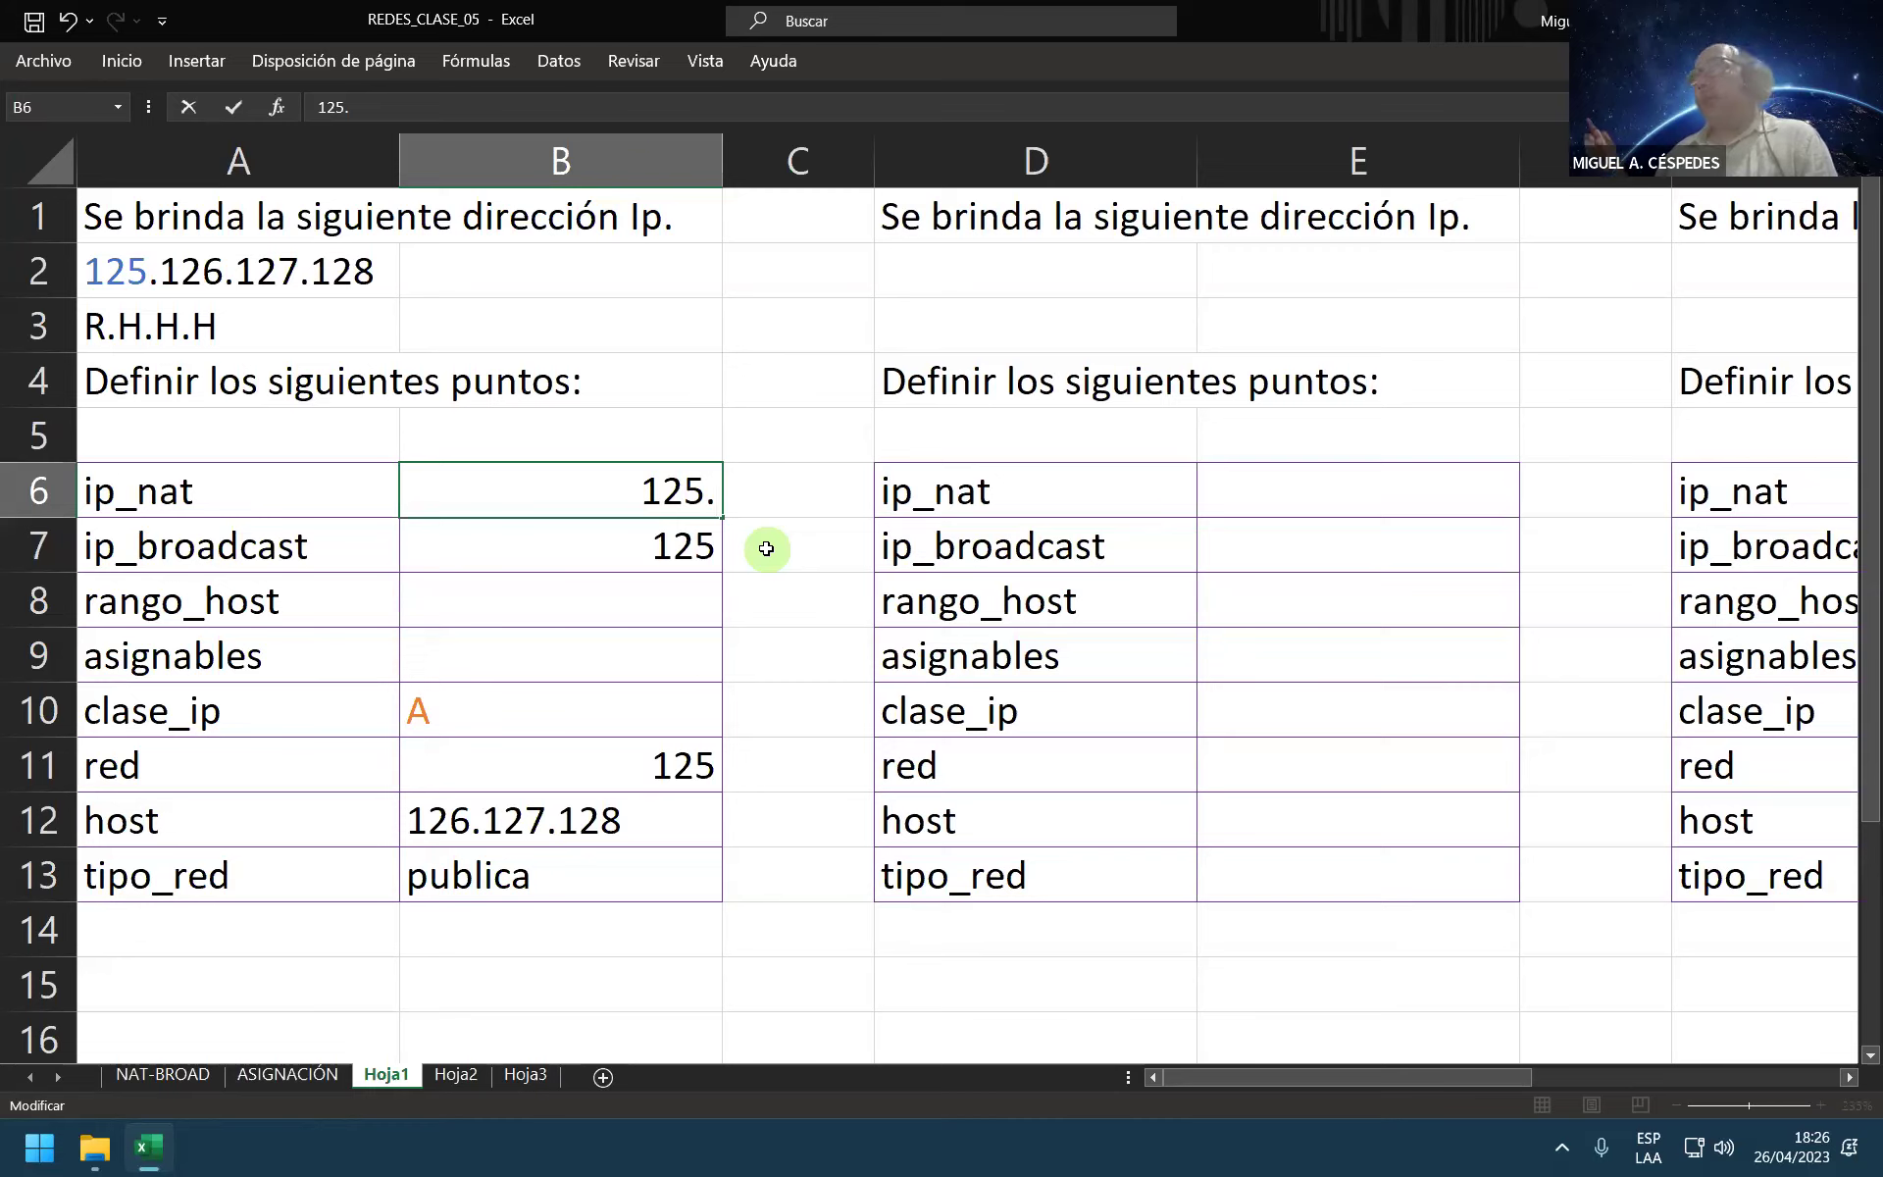
{"action": "type", "text": "0.0."}
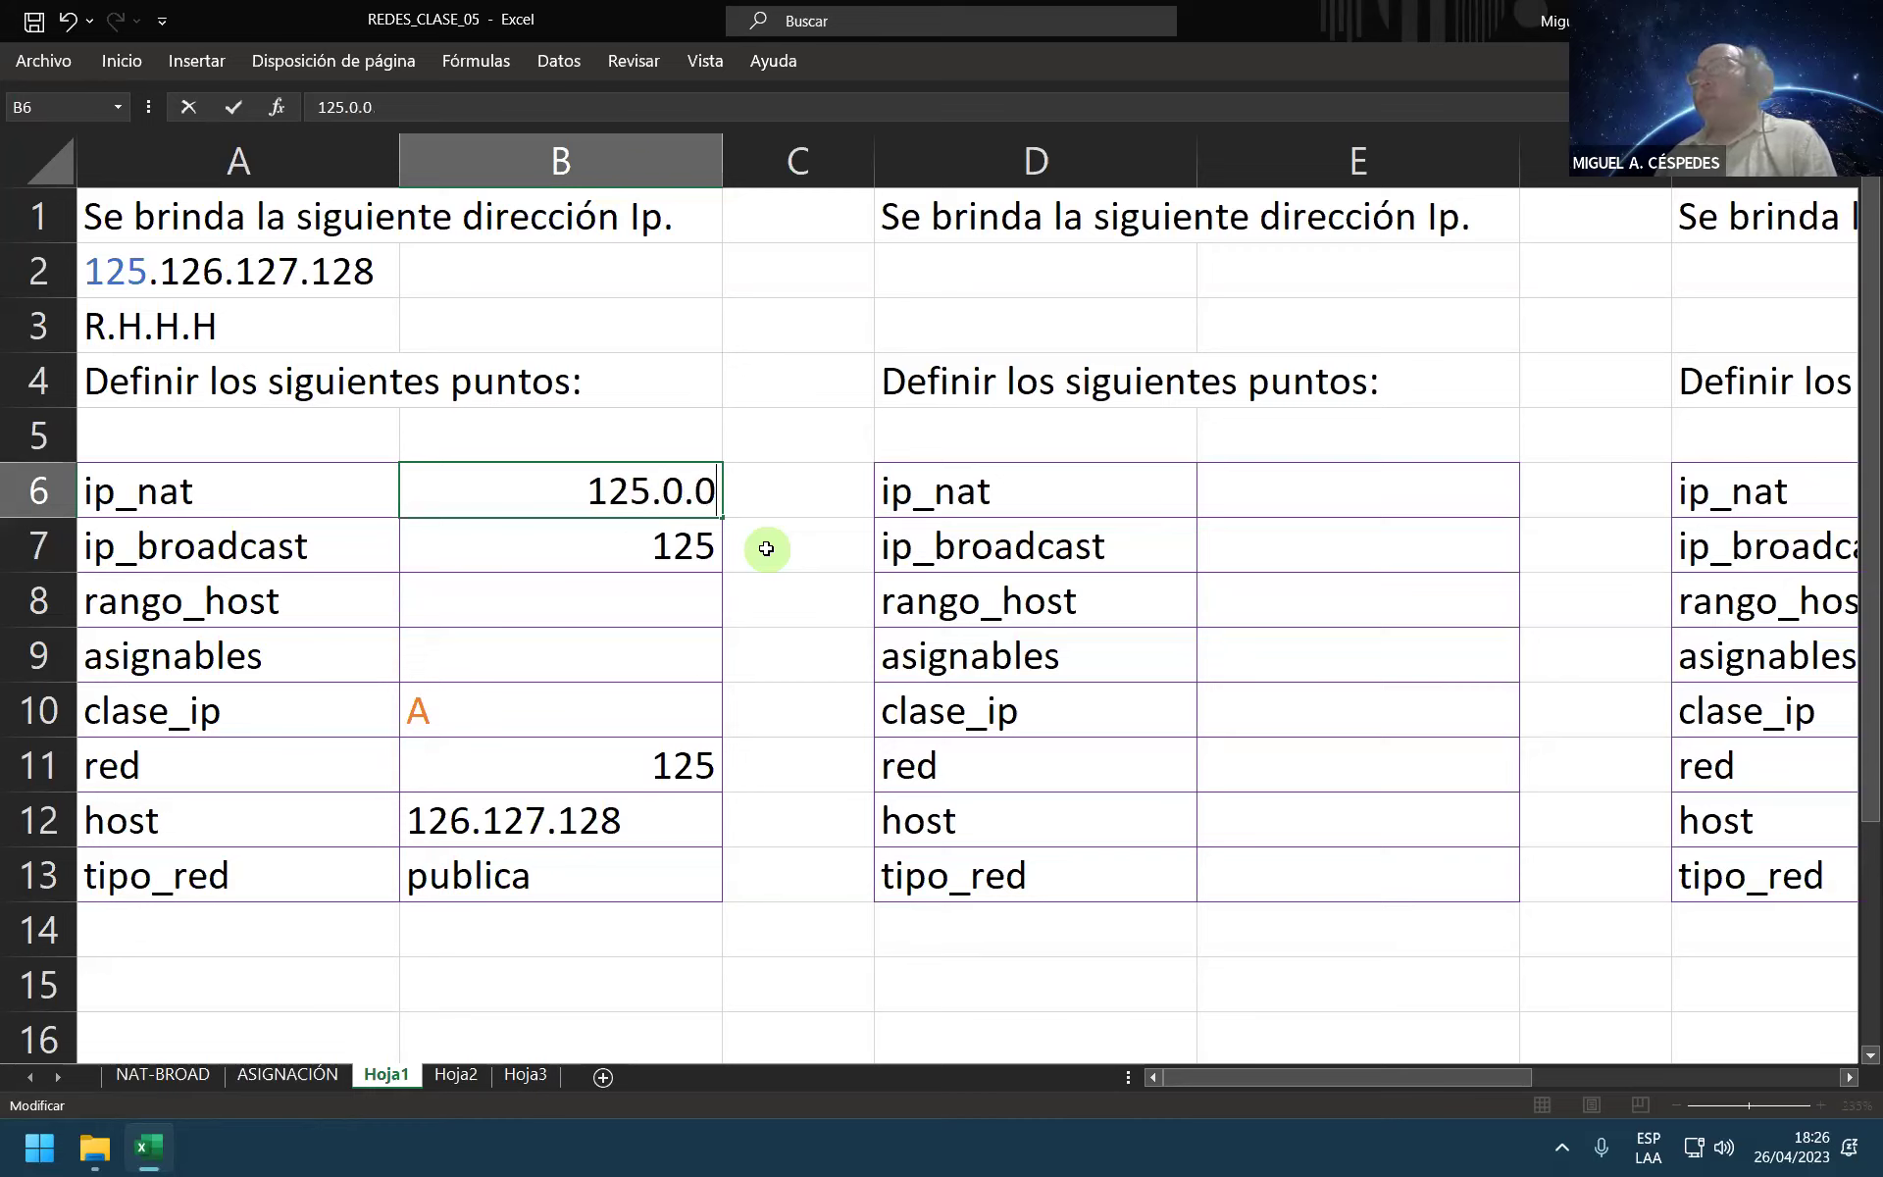
{"action": "type", "text": "0"}
{"action": "key", "text": "Return"}
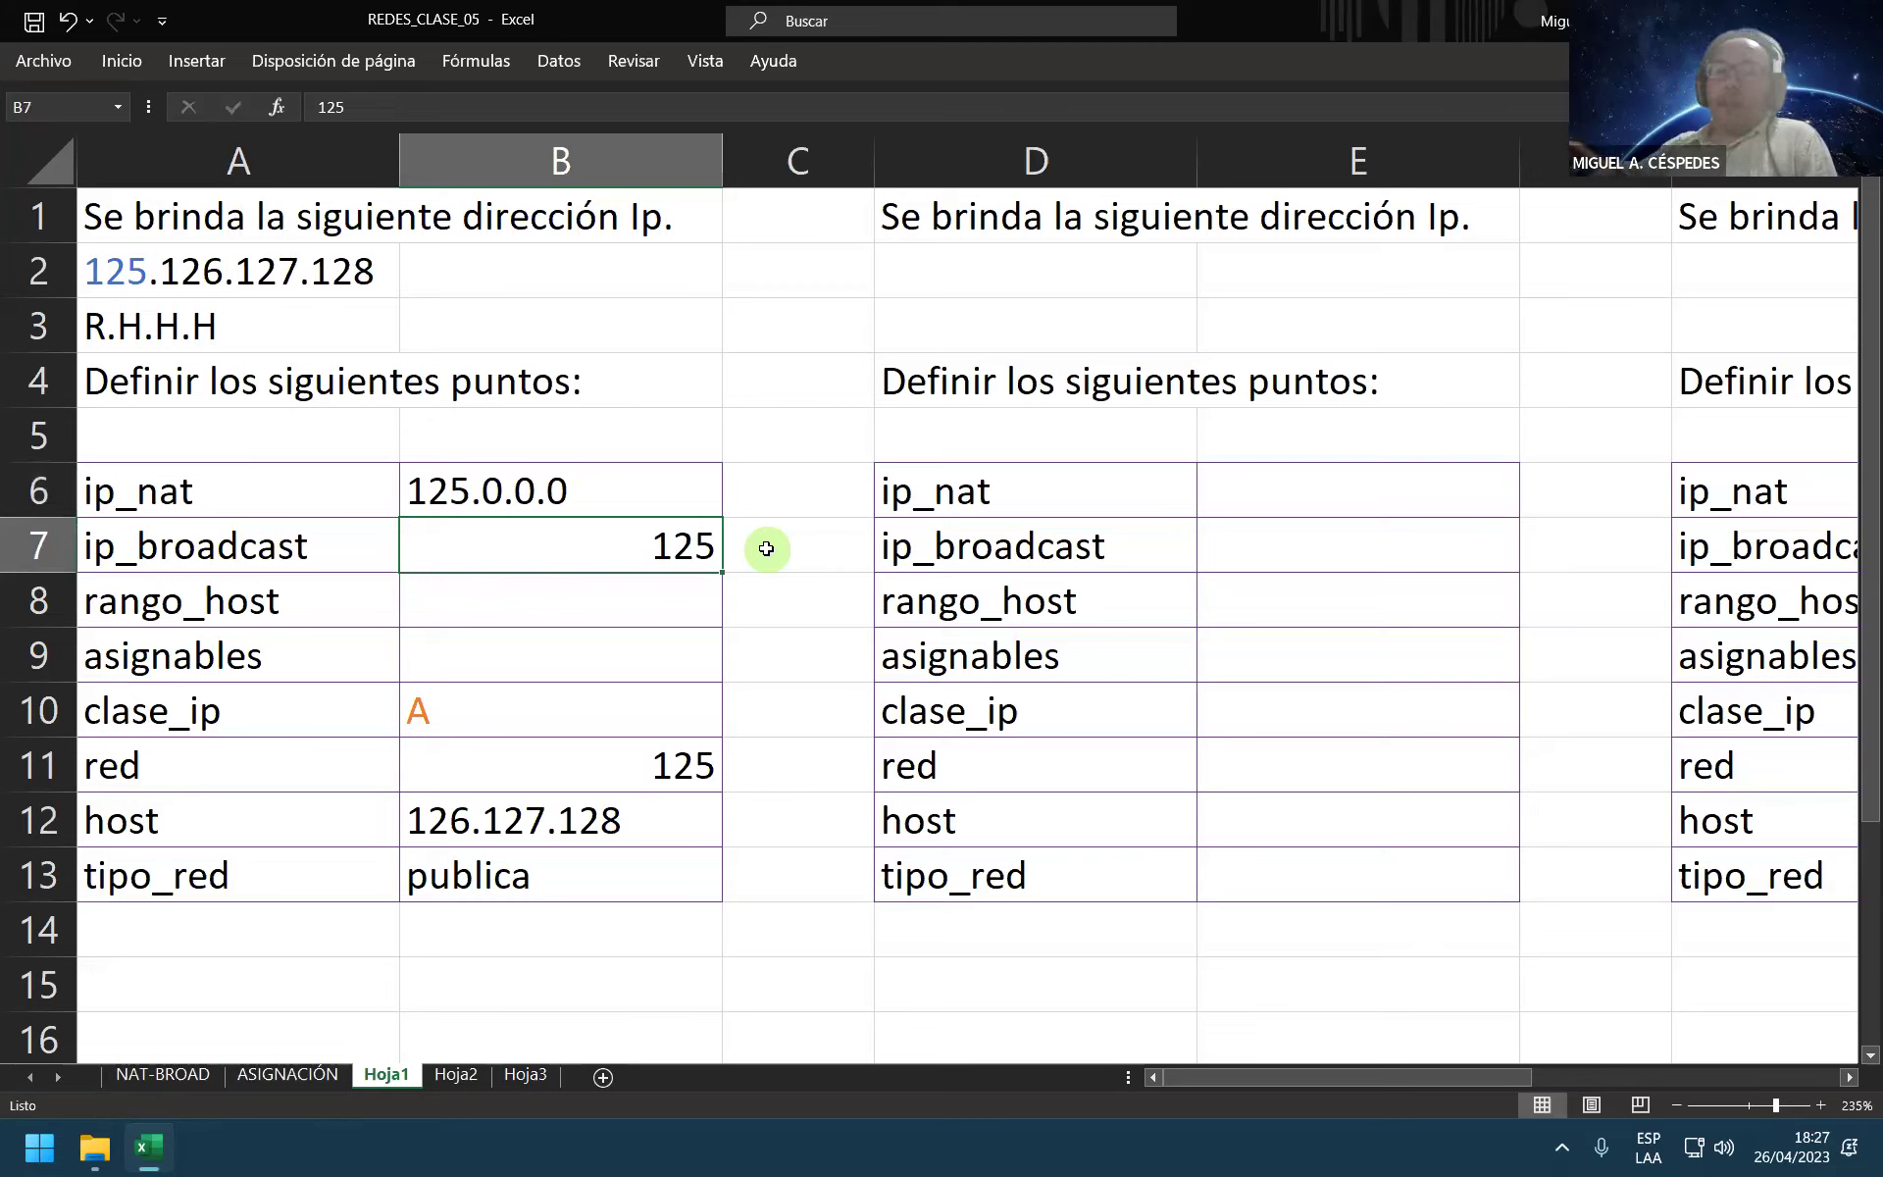
Step: Complete the ip_broadcast value in cell B7 of the first table as 125.255.255.255
{"action": "key", "text": "F2"}
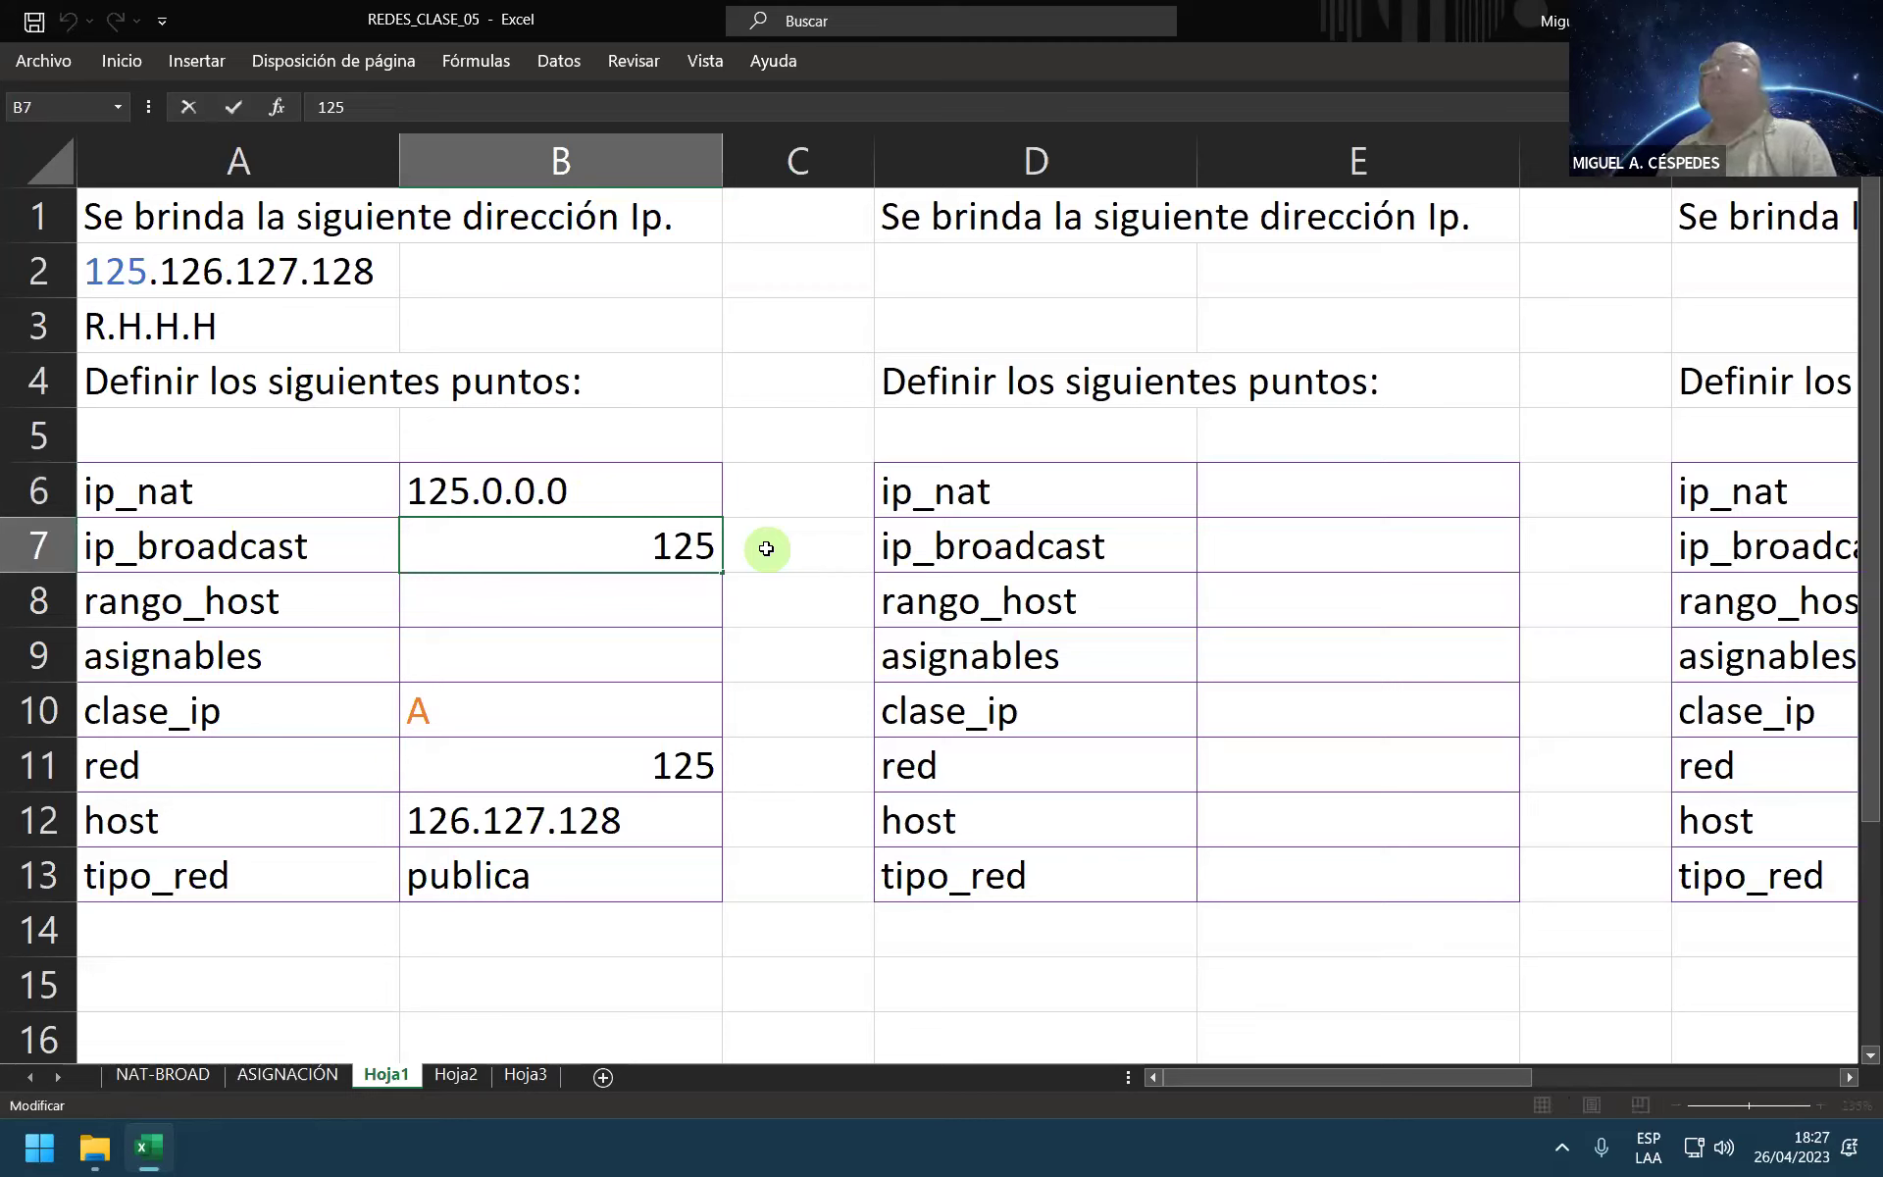
{"action": "type", "text": ".2"}
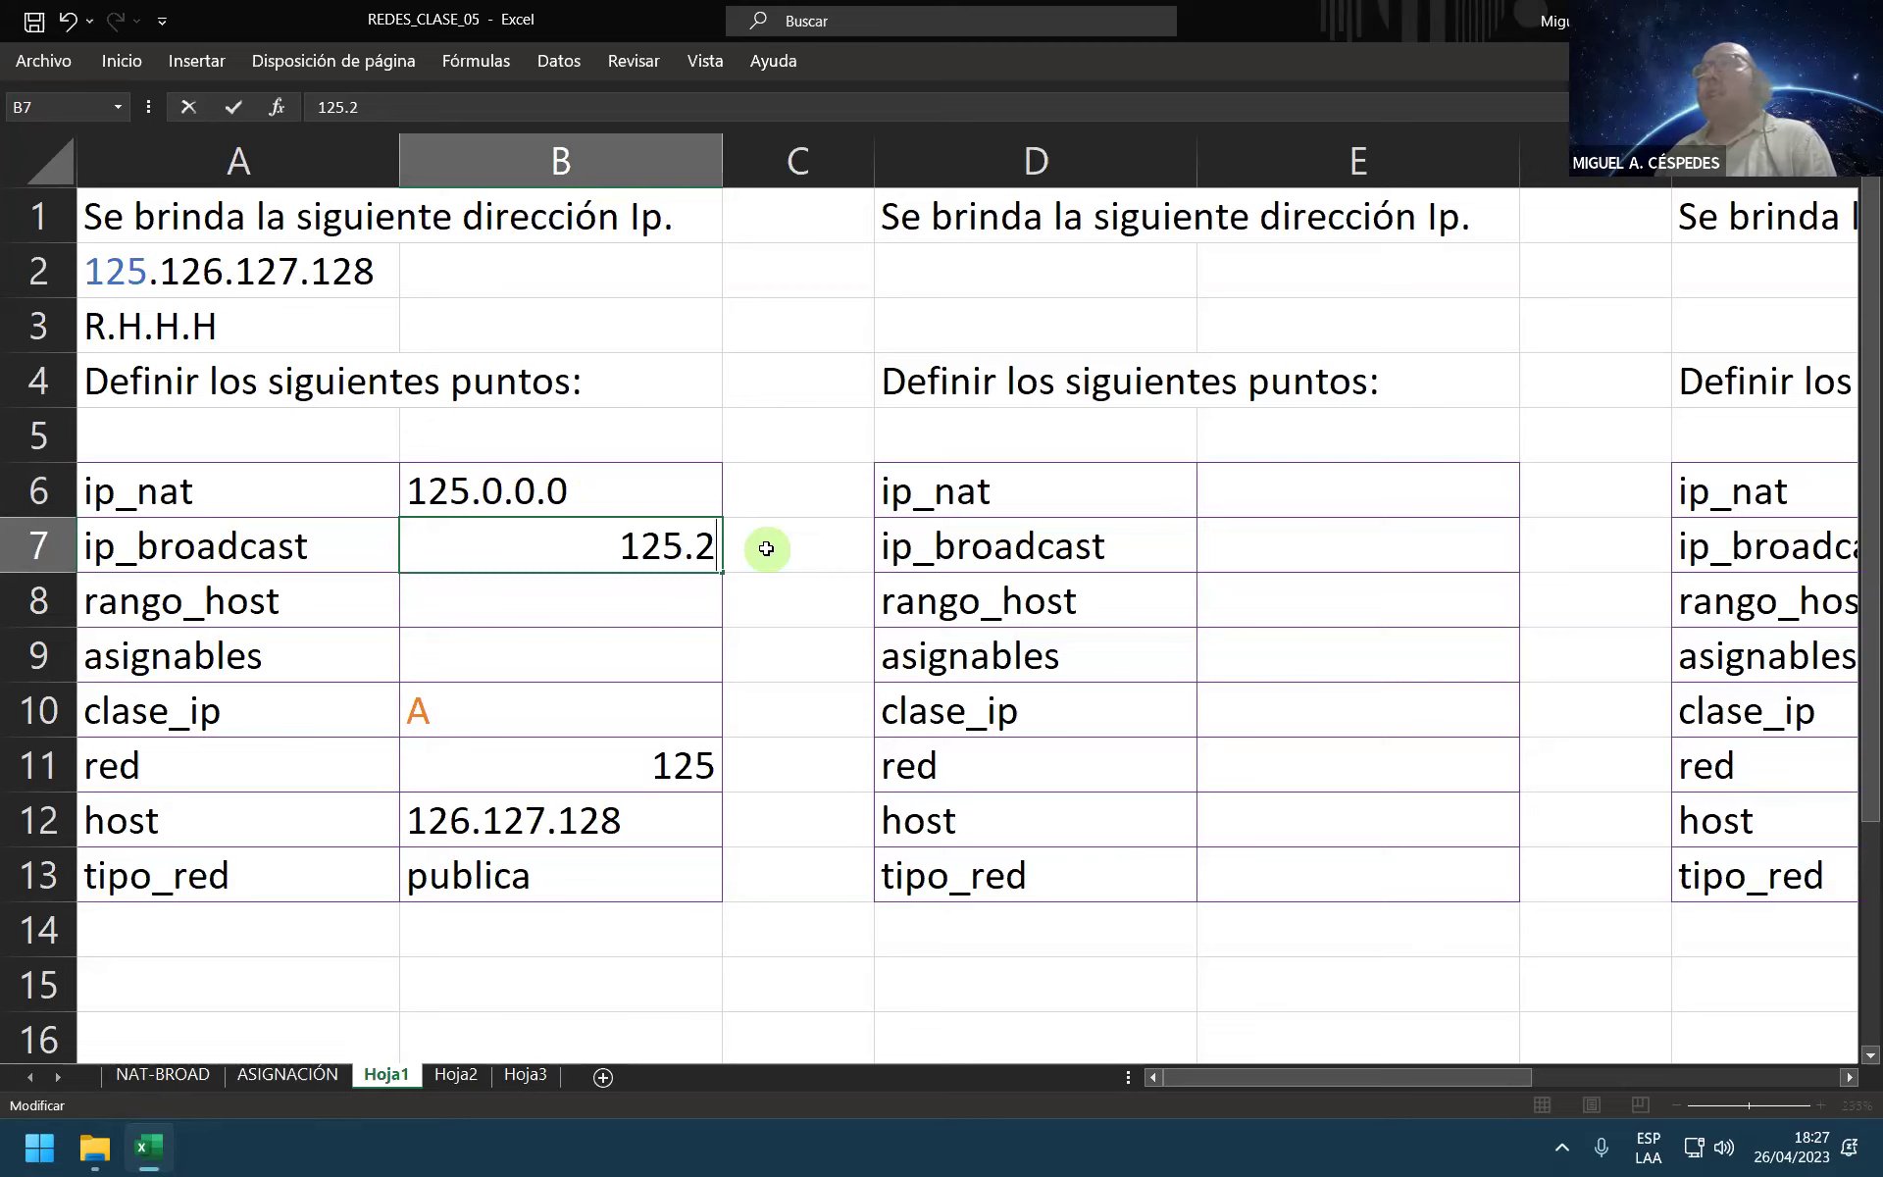
{"action": "type", "text": "55.255.255."}
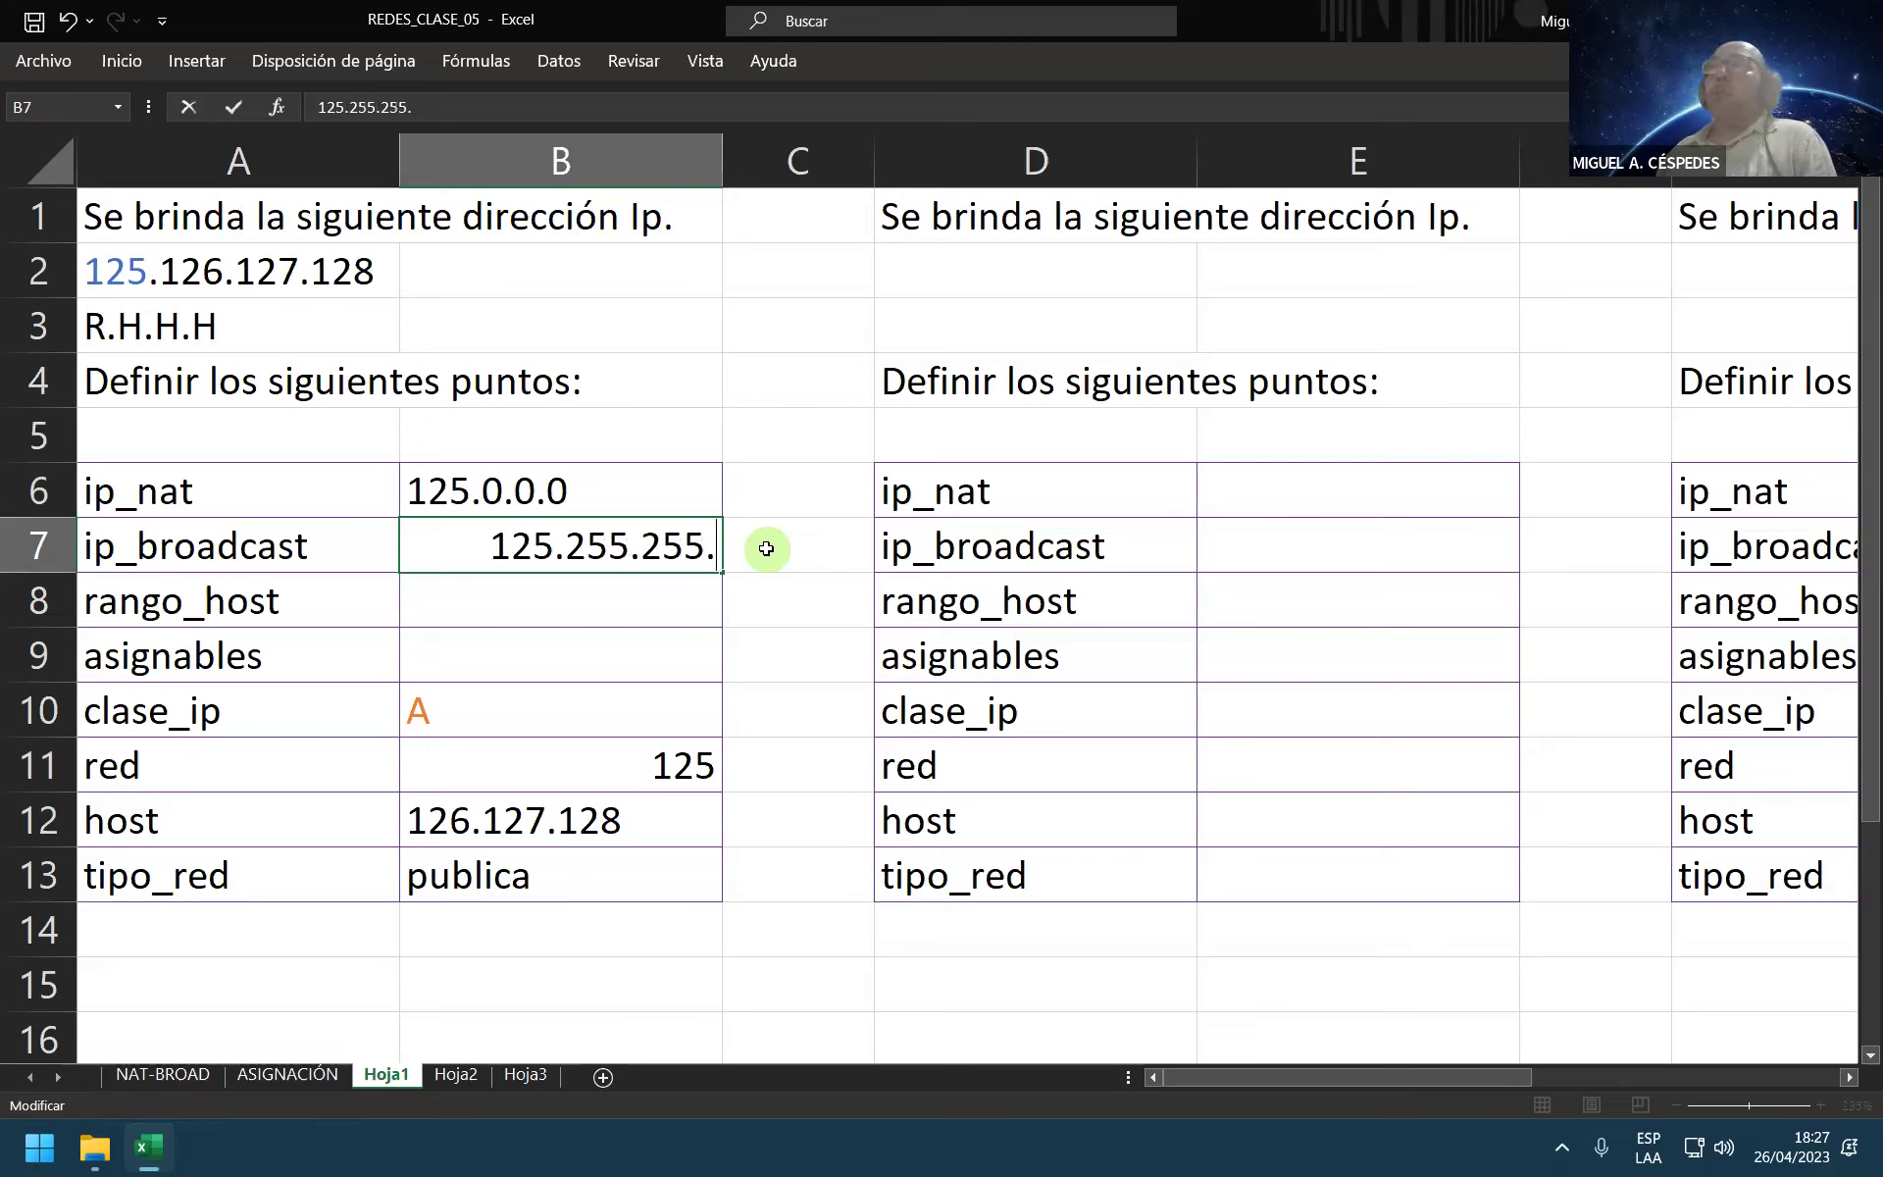
{"action": "type", "text": "5"}
{"action": "key", "text": "Return"}
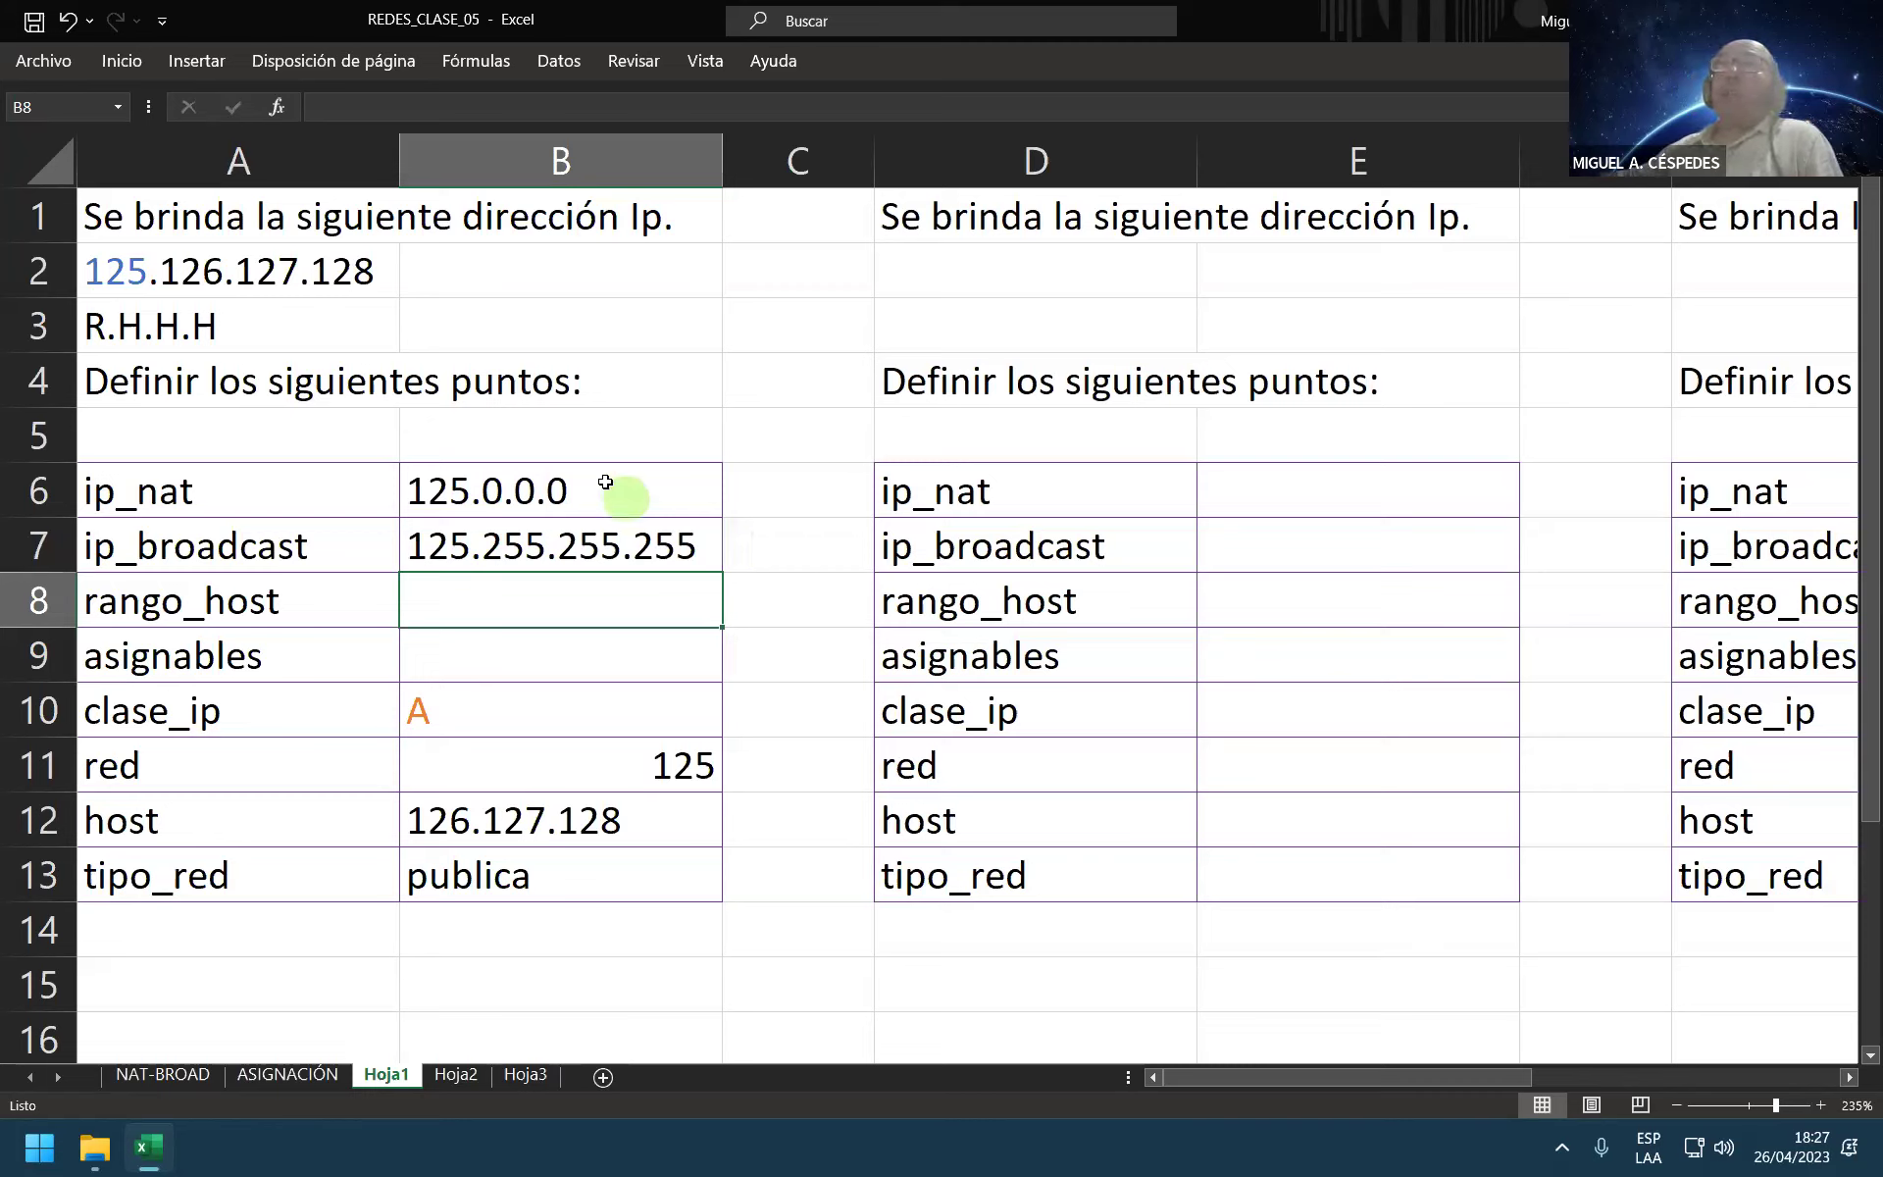
Step: Review the ip_nat and ip_broadcast entries in the first table and save the workbook
{"action": "left_click", "coordinate": [270, 479]}
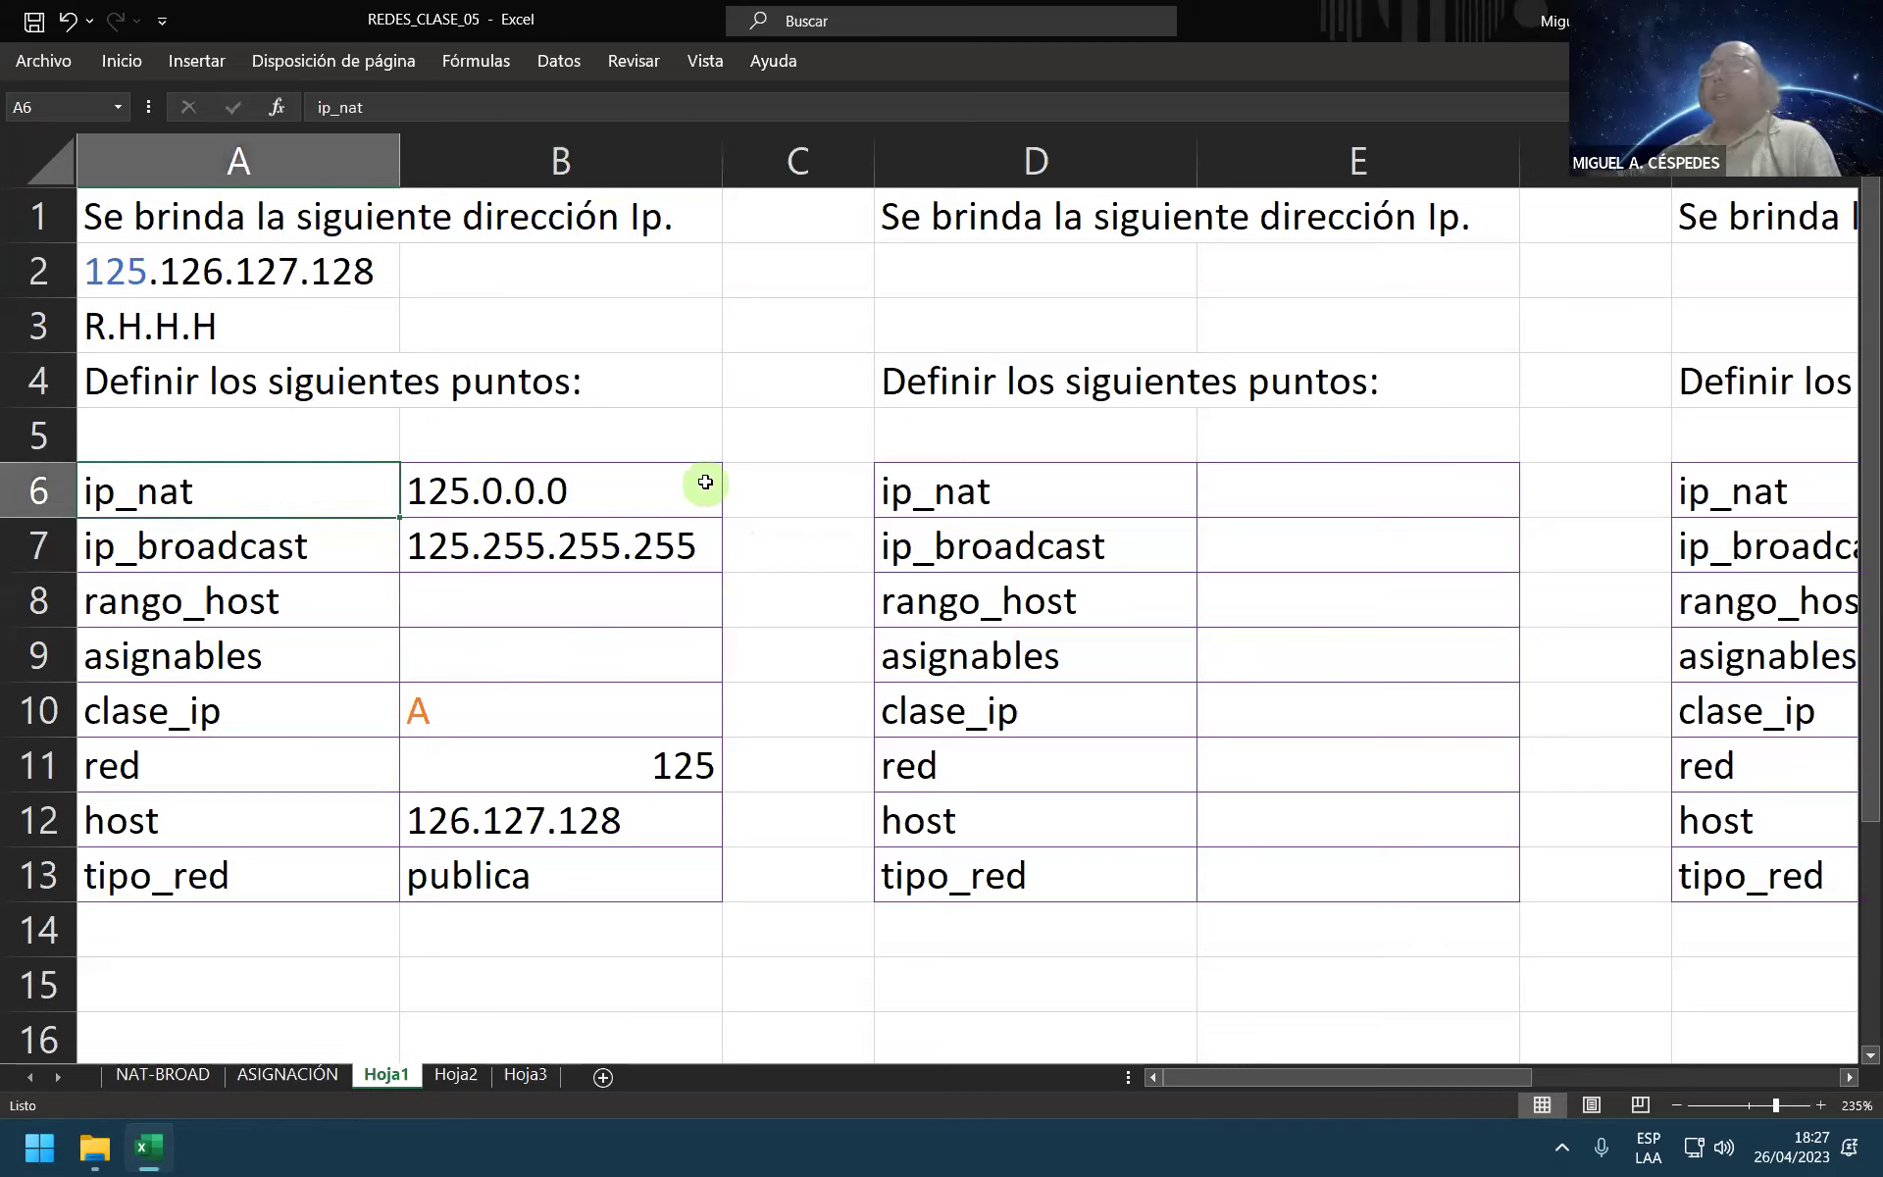
{"action": "left_click", "coordinate": [672, 545]}
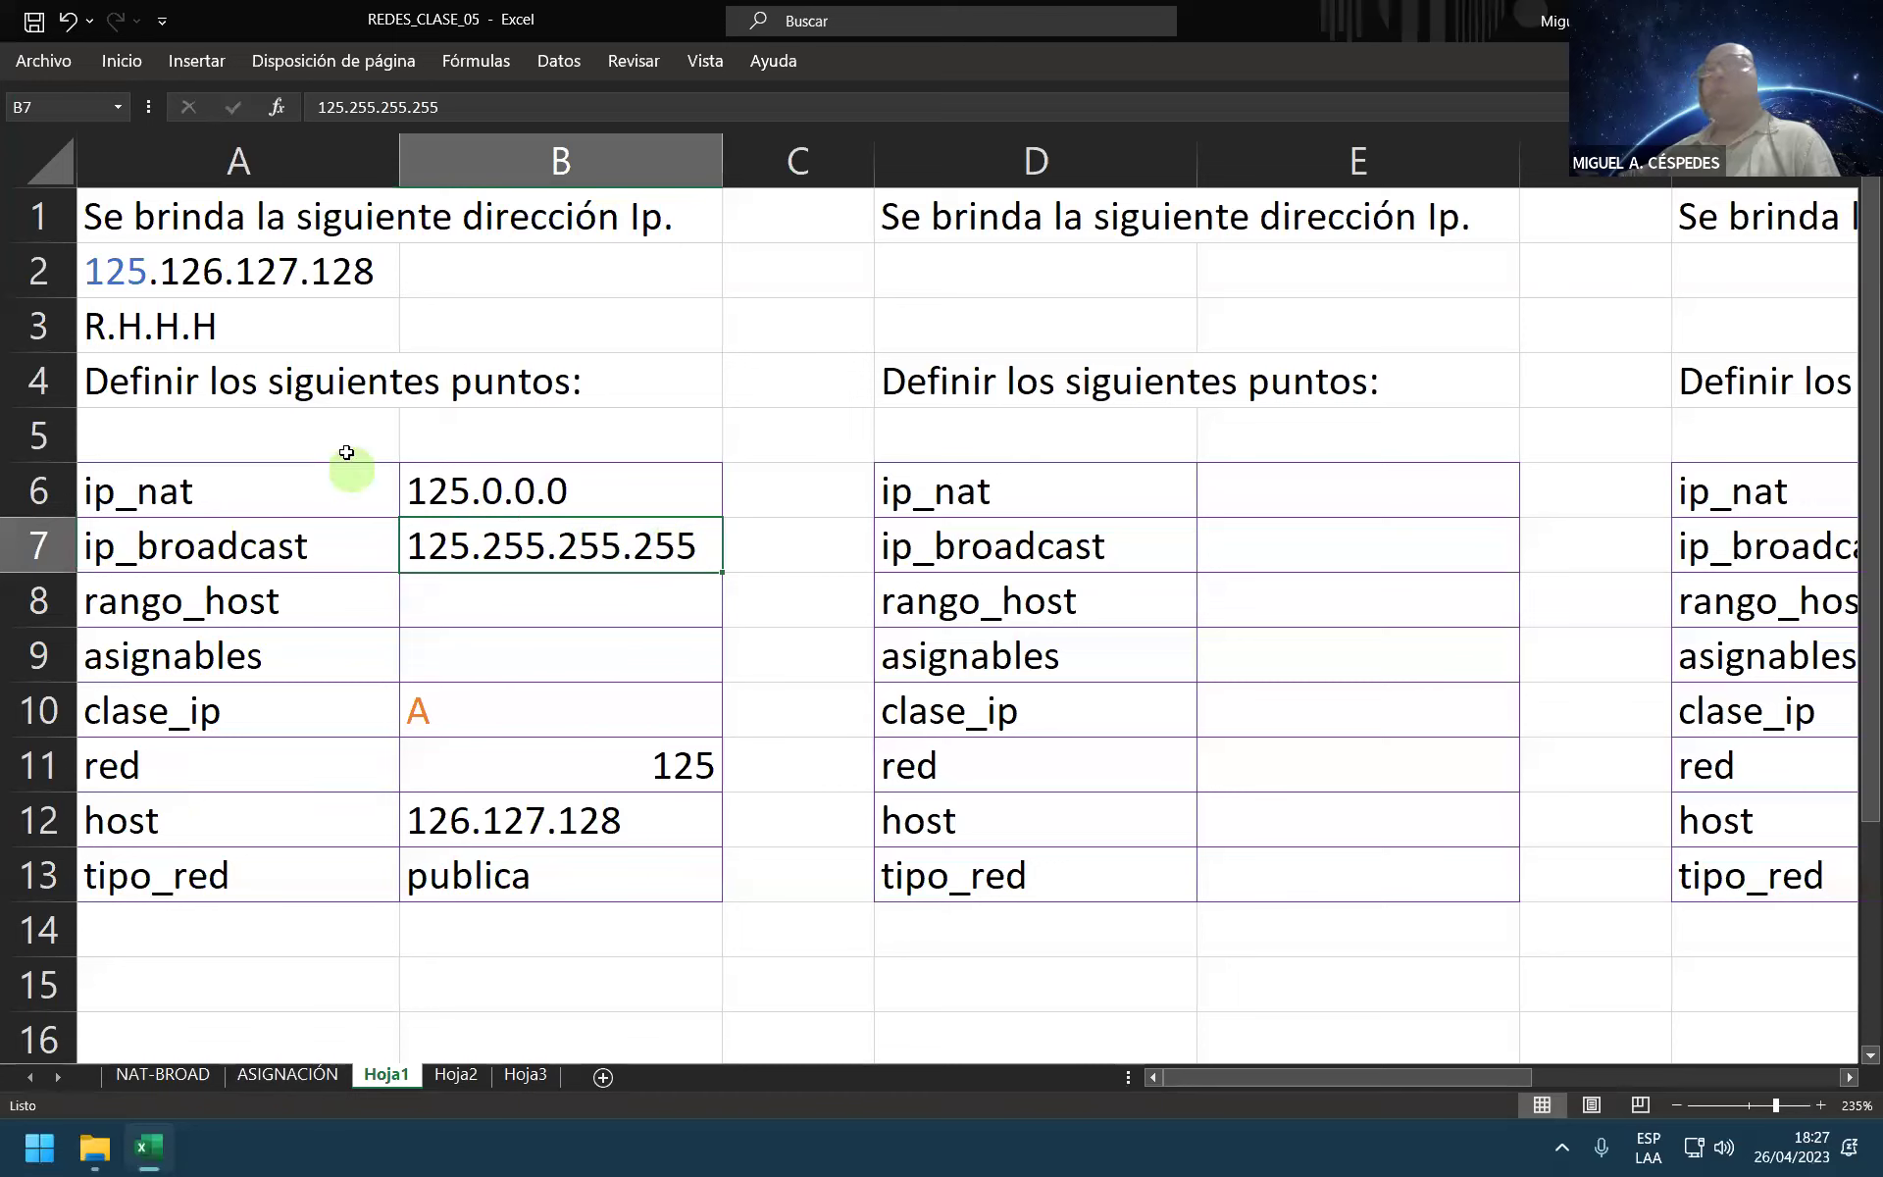
{"action": "left_click_drag", "start_coordinate": [619, 496], "coordinate": [673, 538]}
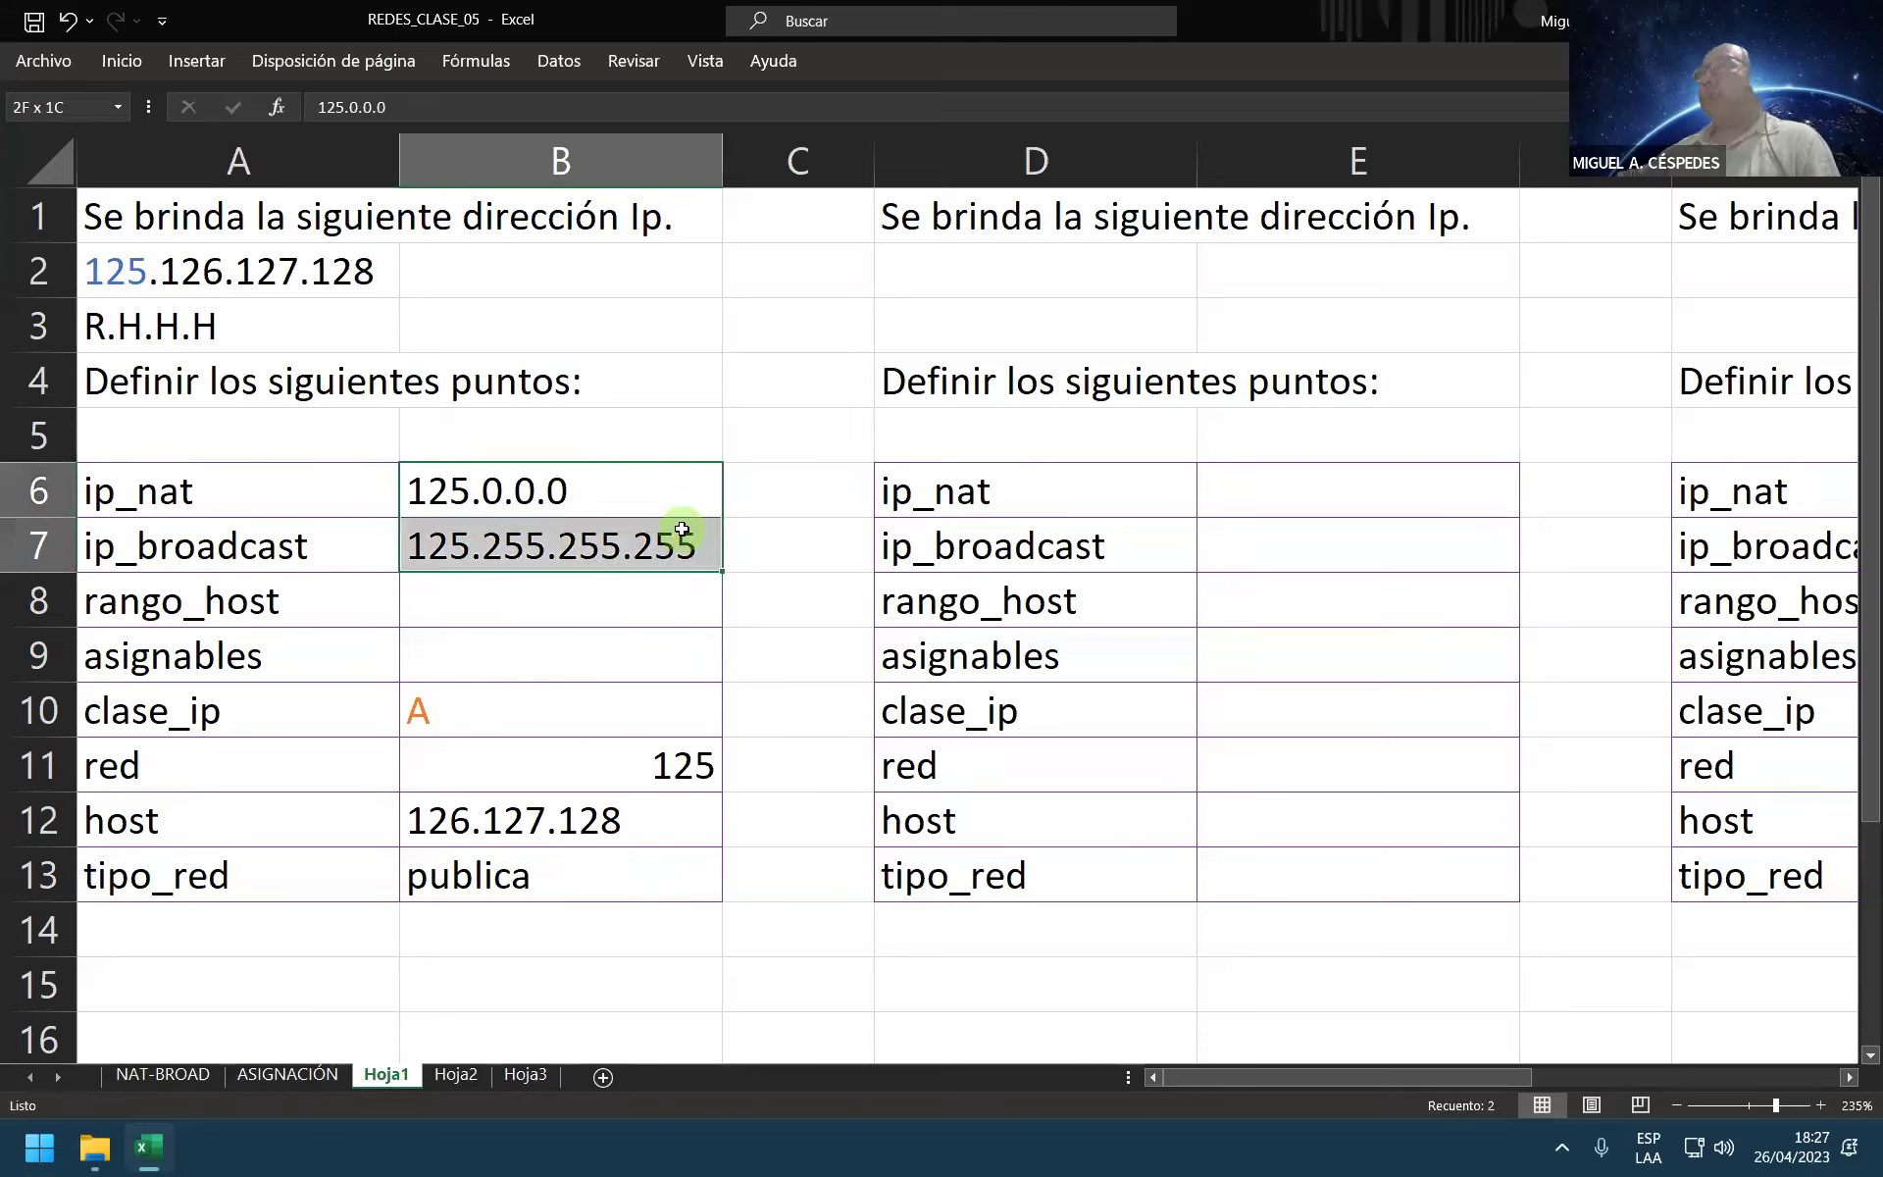
{"action": "left_click", "coordinate": [518, 478]}
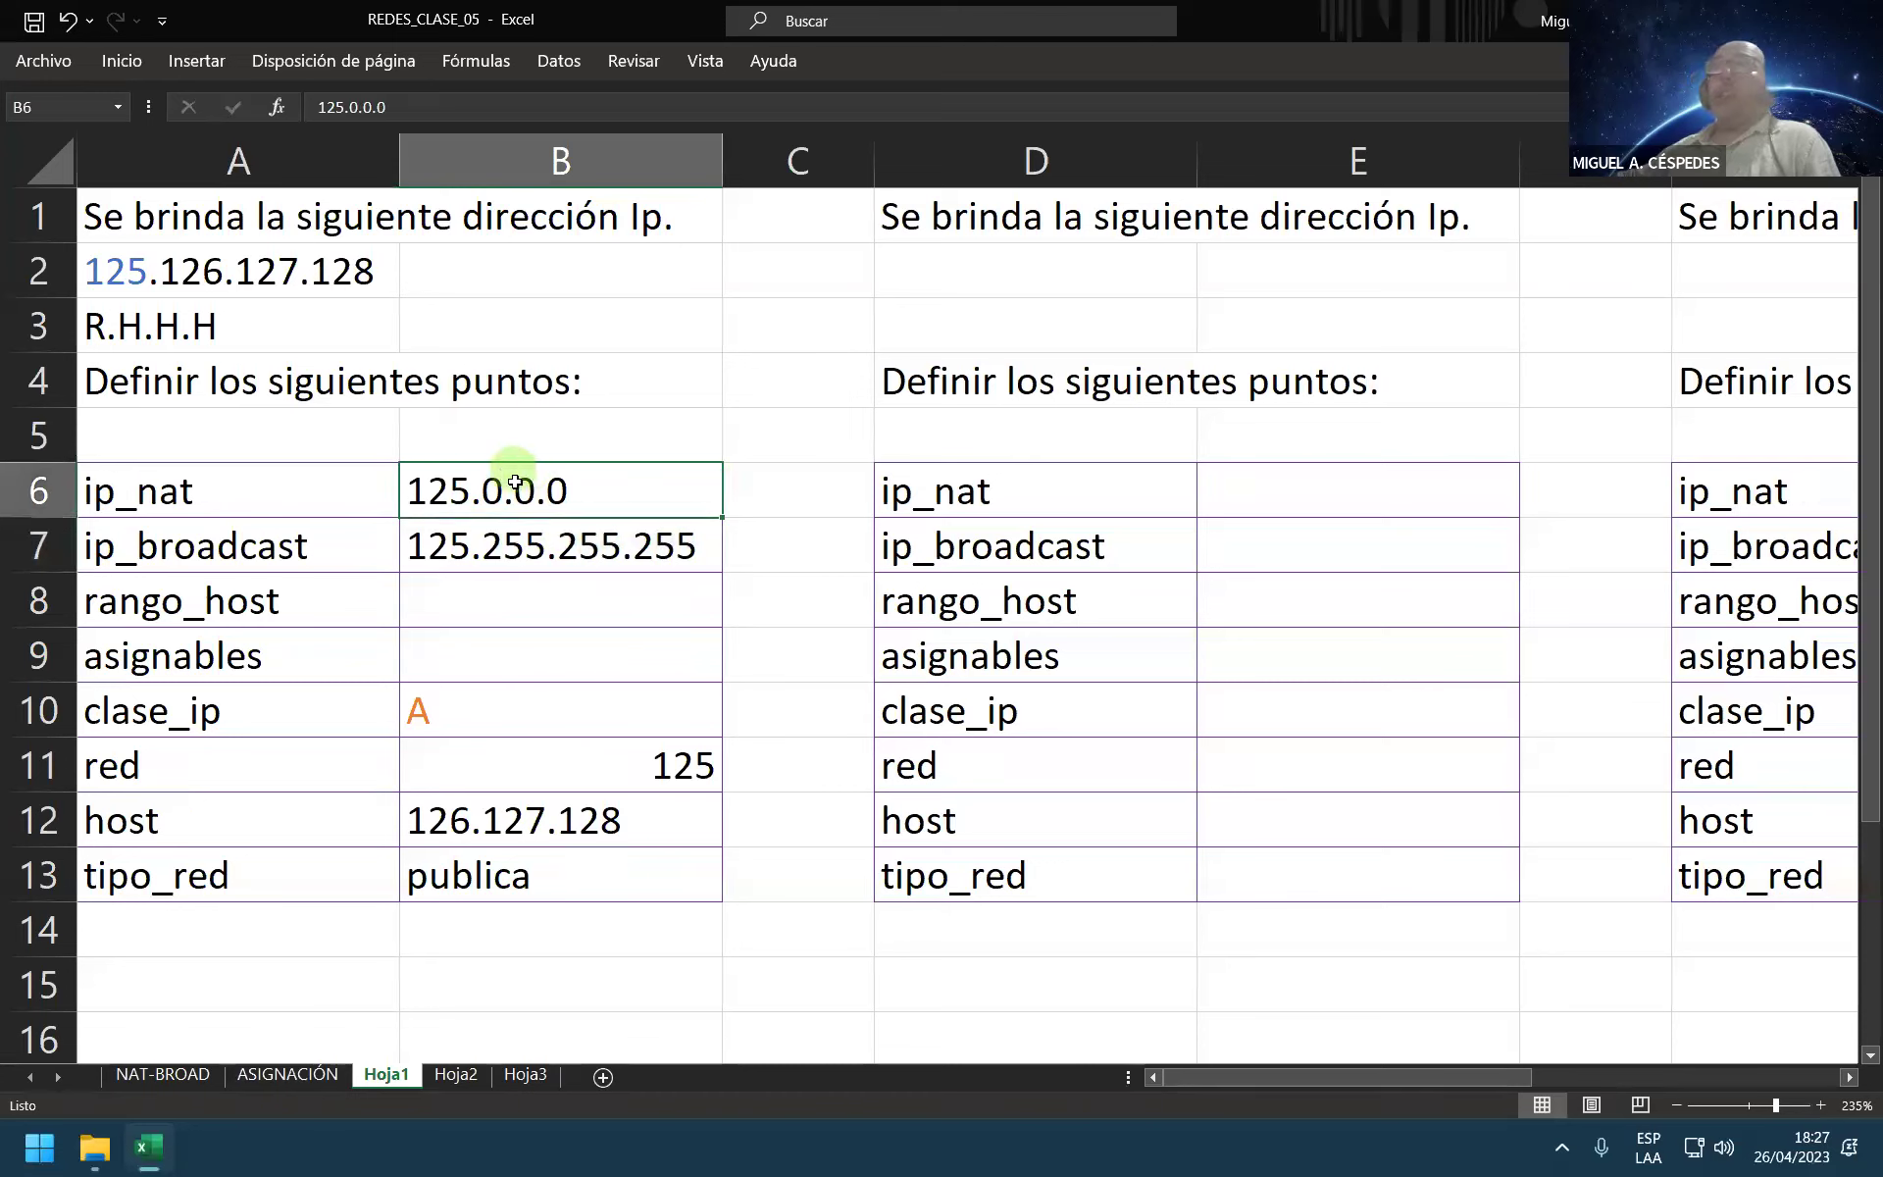
{"action": "left_click", "coordinate": [639, 538]}
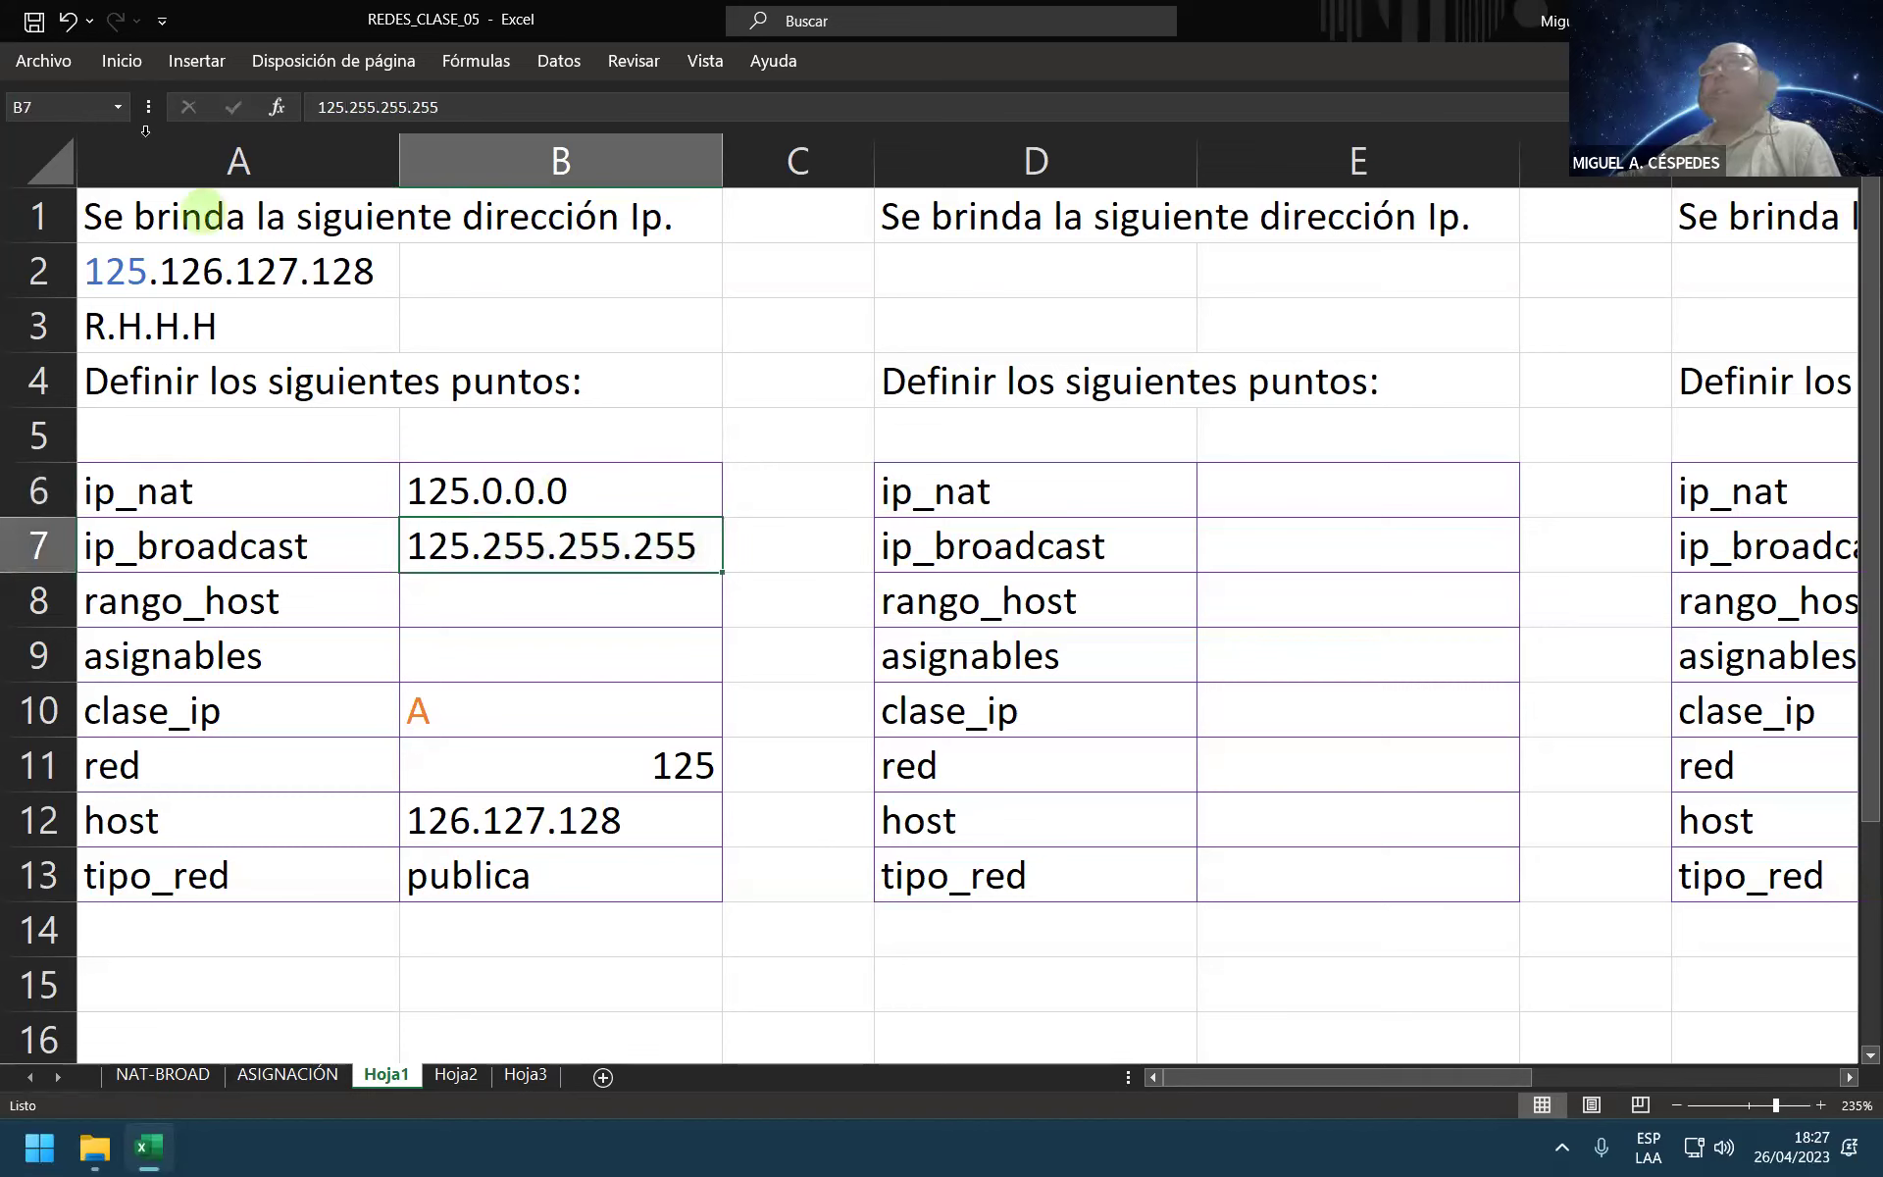
{"action": "left_click", "coordinate": [34, 21]}
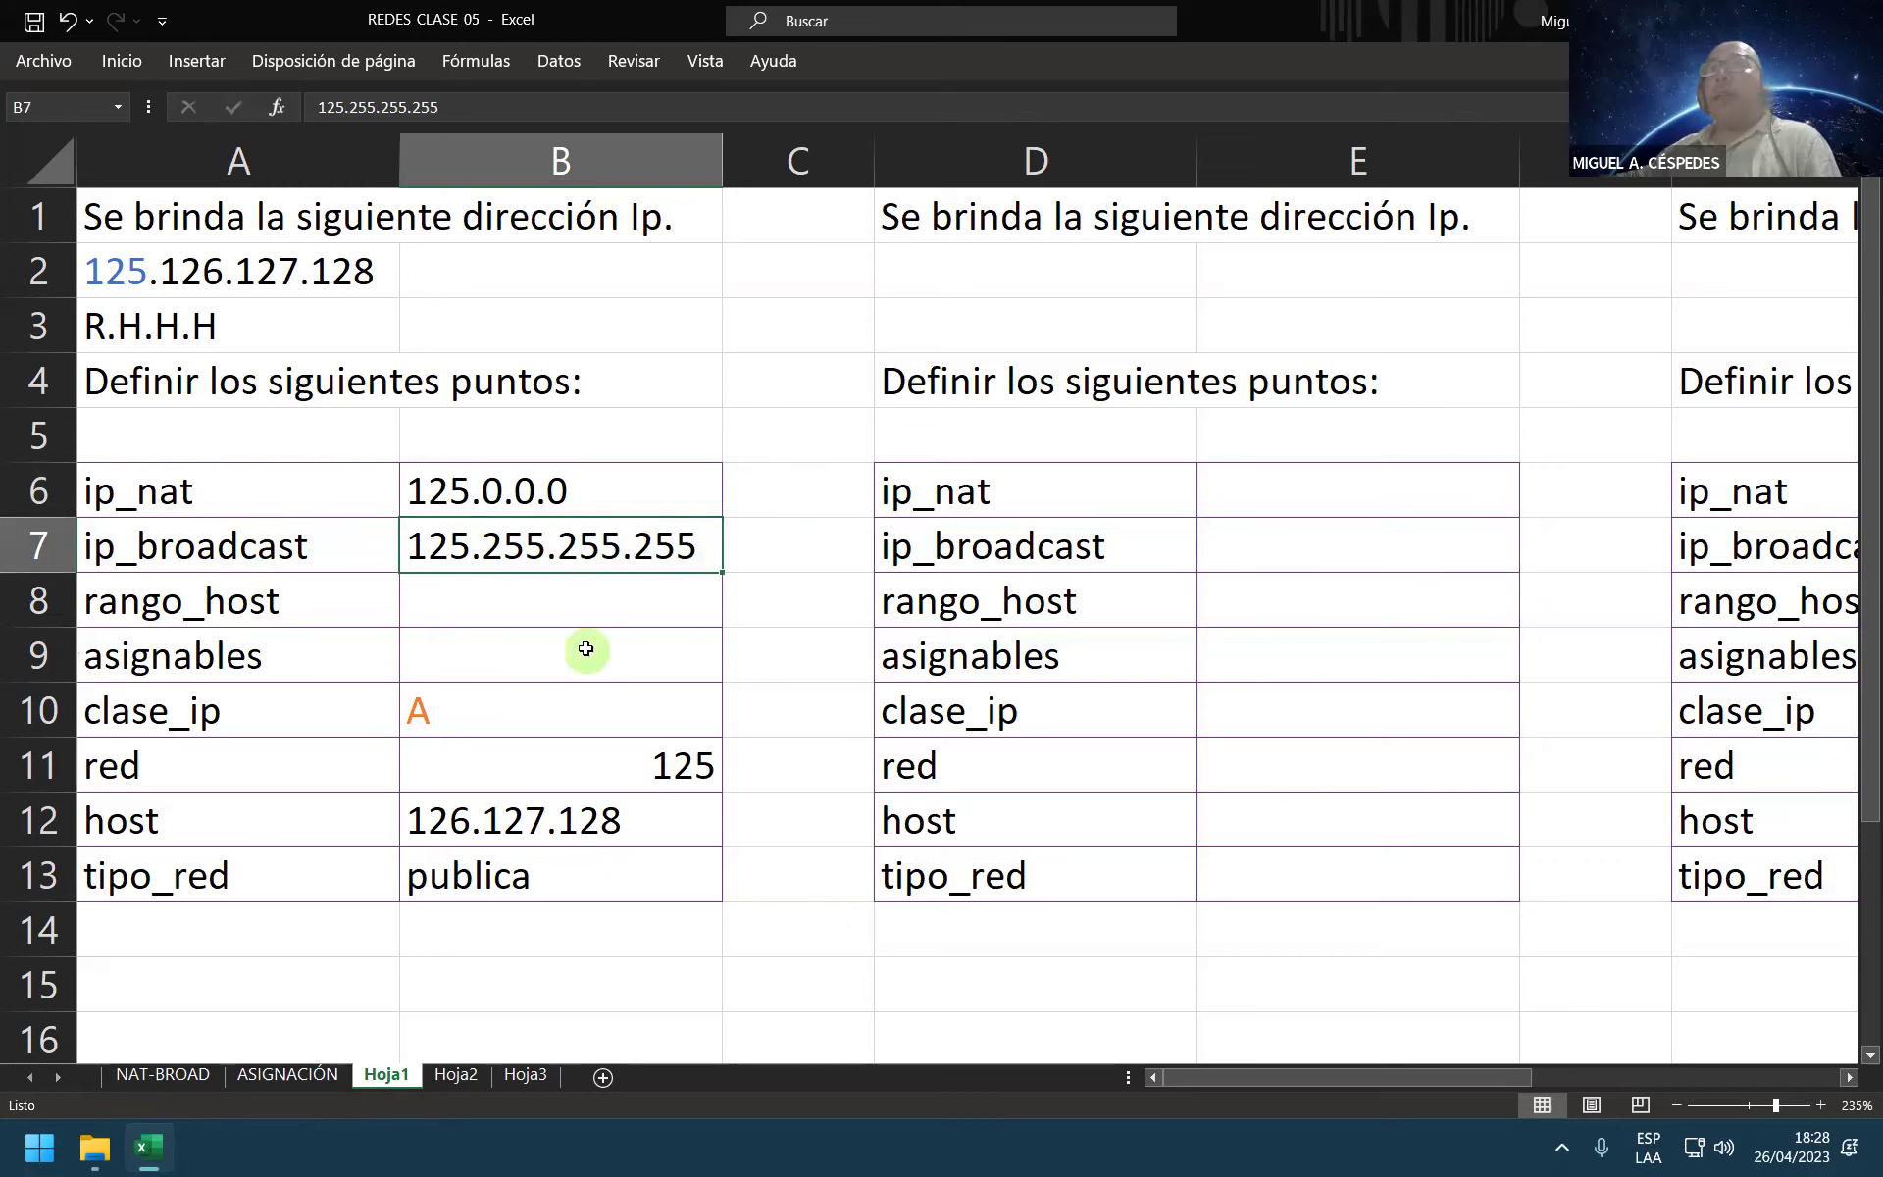
Step: Start a POTENCIA formula with 2 as its number argument in the rango_host cell, B8, of the first table
{"action": "left_click", "coordinate": [176, 610]}
{"action": "left_click", "coordinate": [559, 610]}
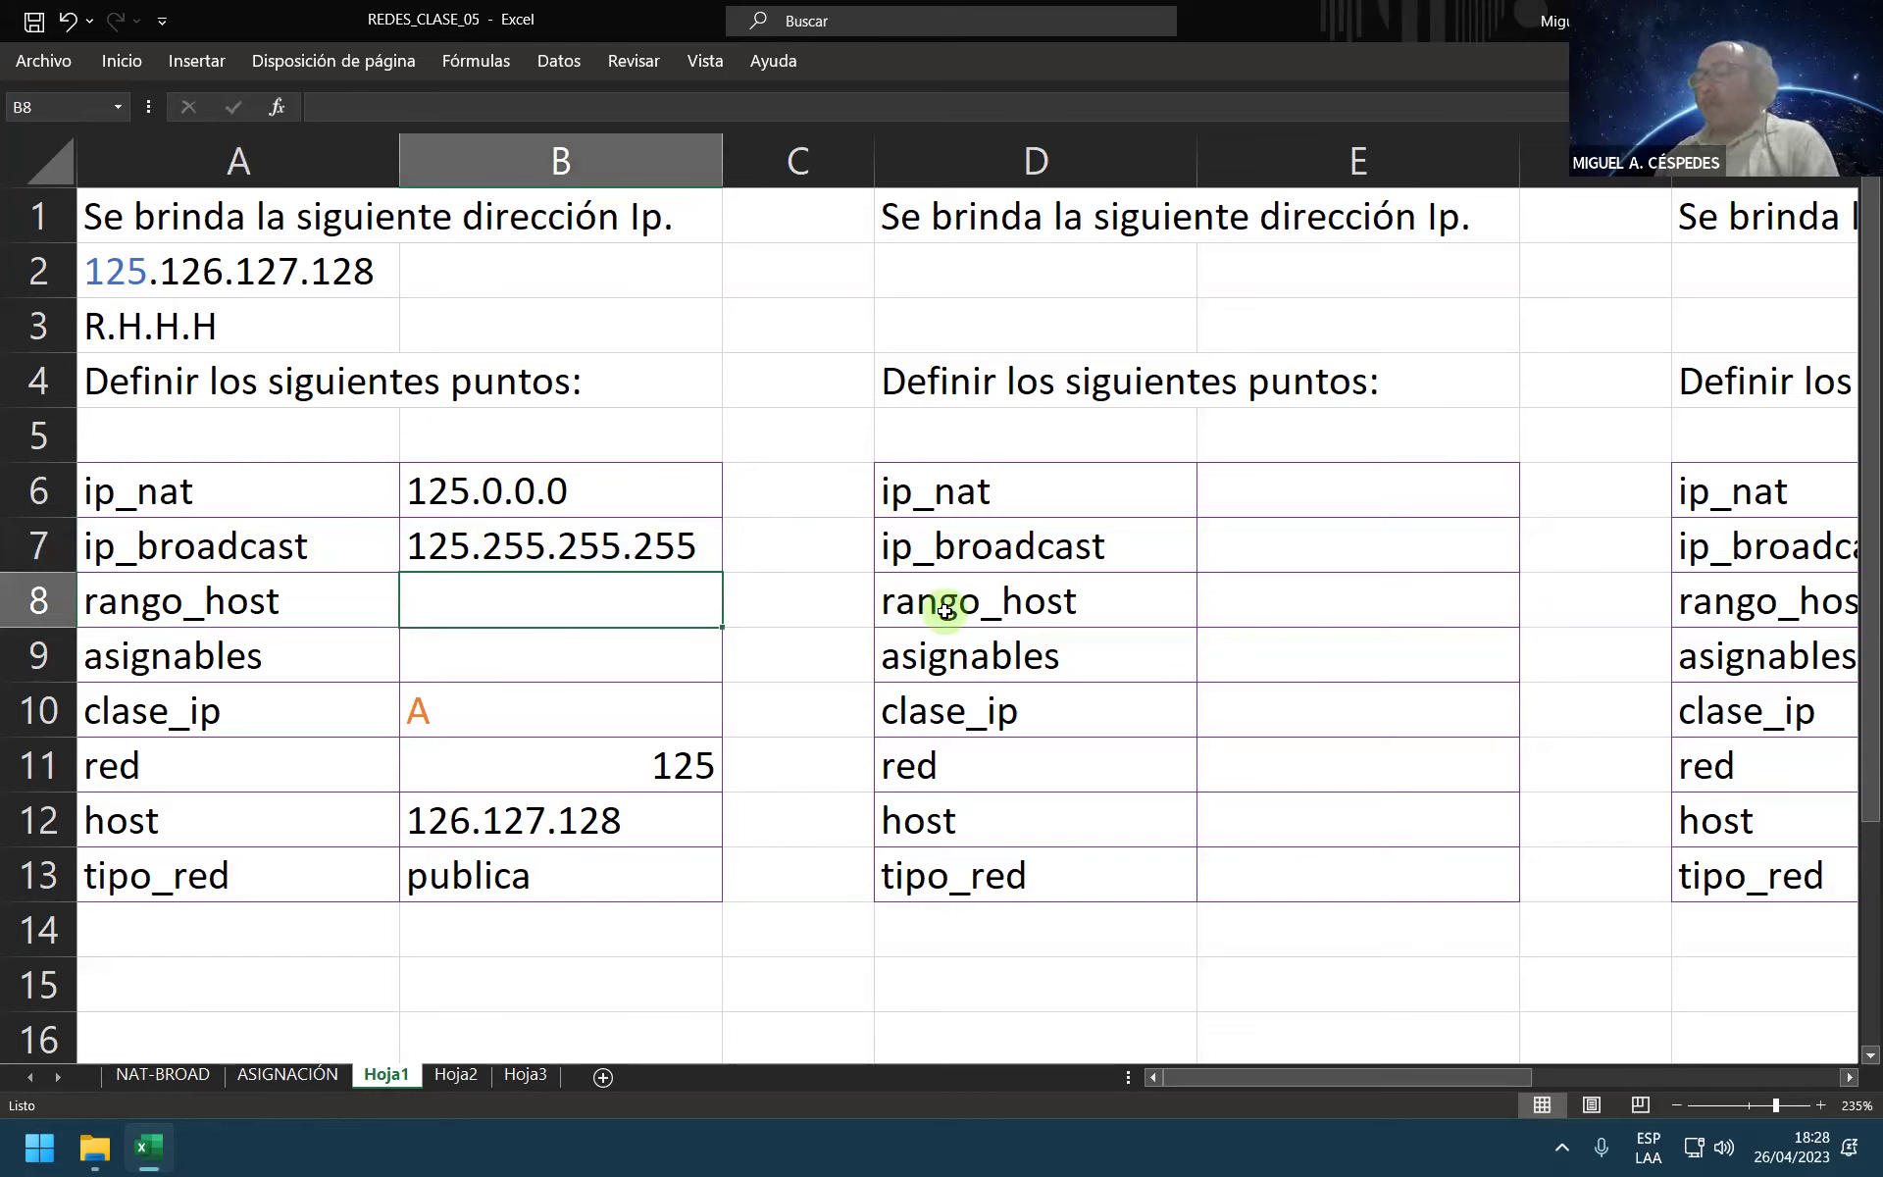
{"action": "type", "text": "="}
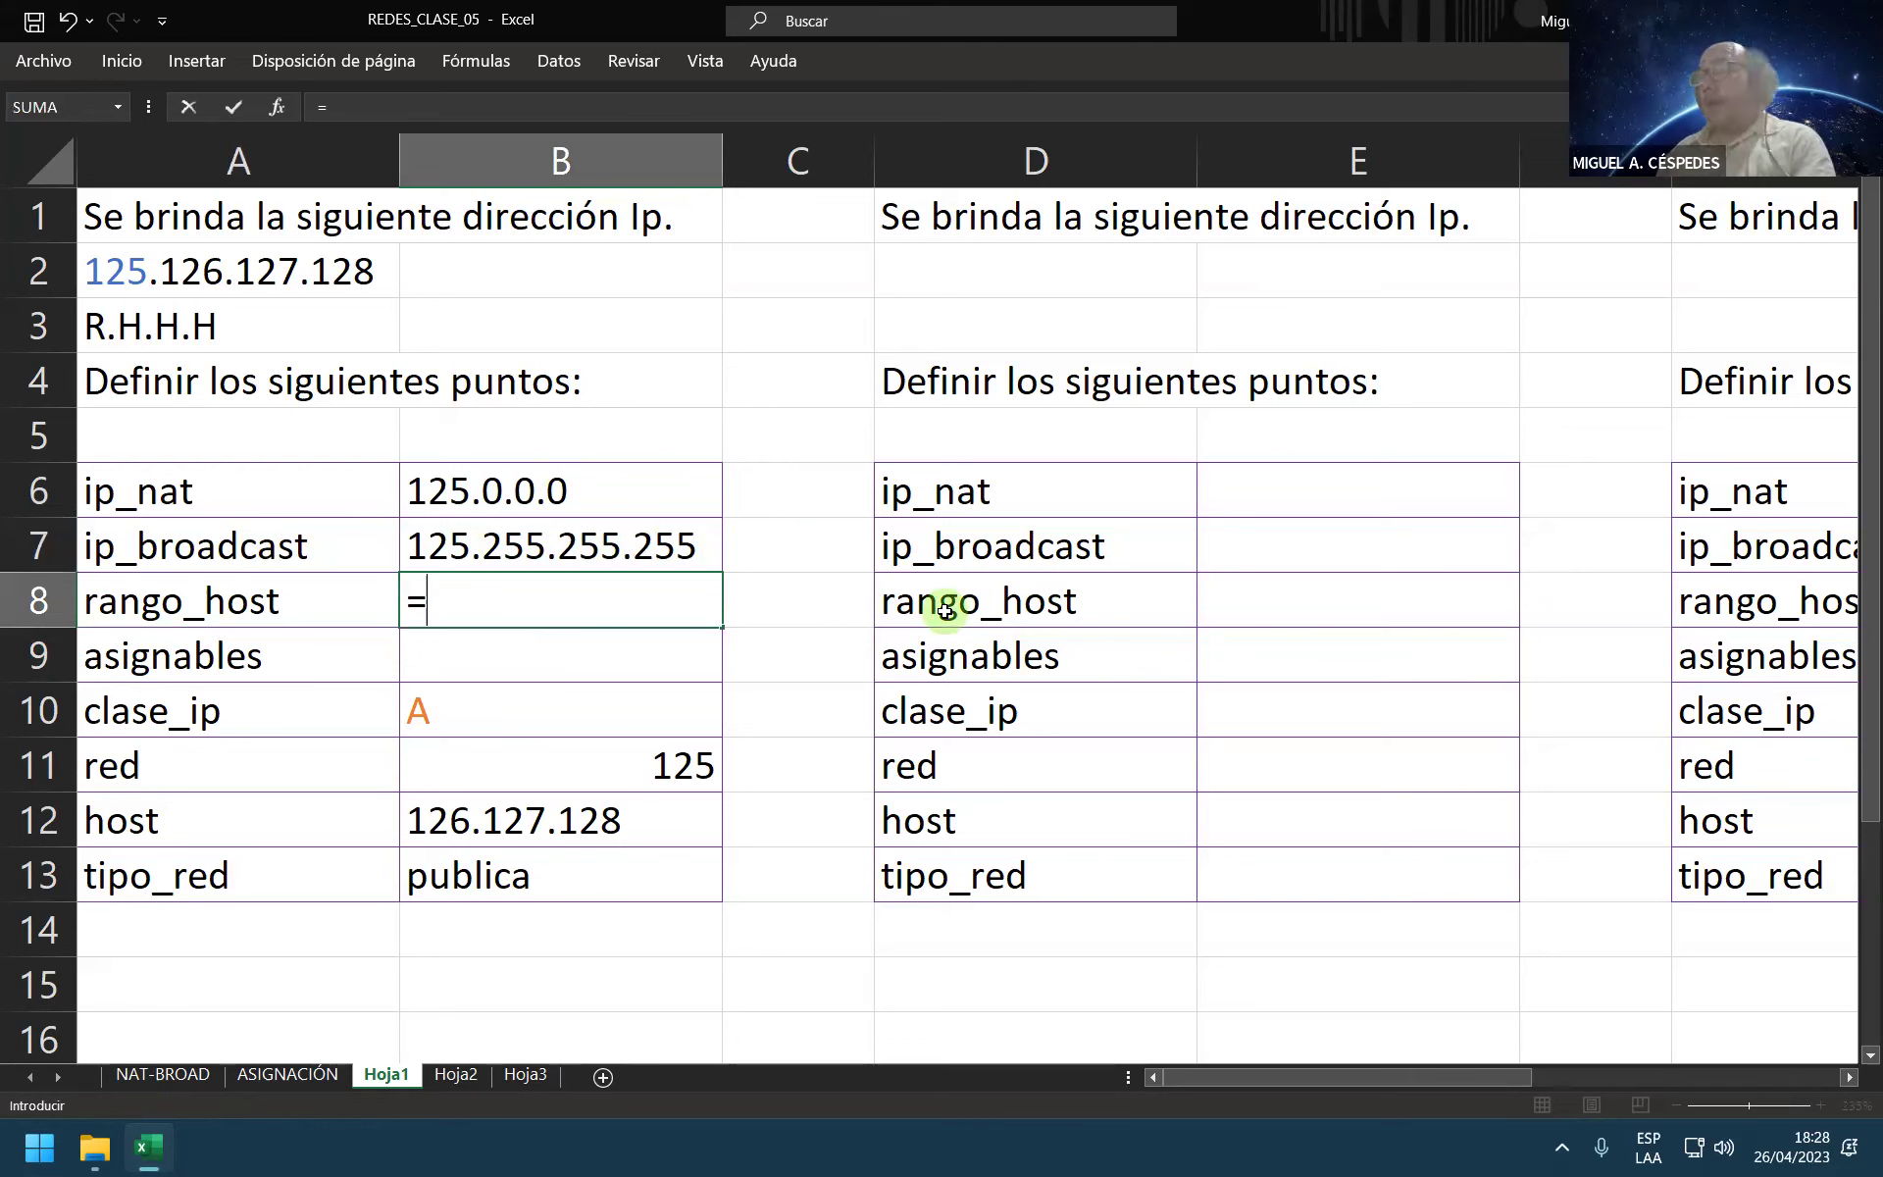
{"action": "type", "text": "PO"}
{"action": "key", "text": "Down"}
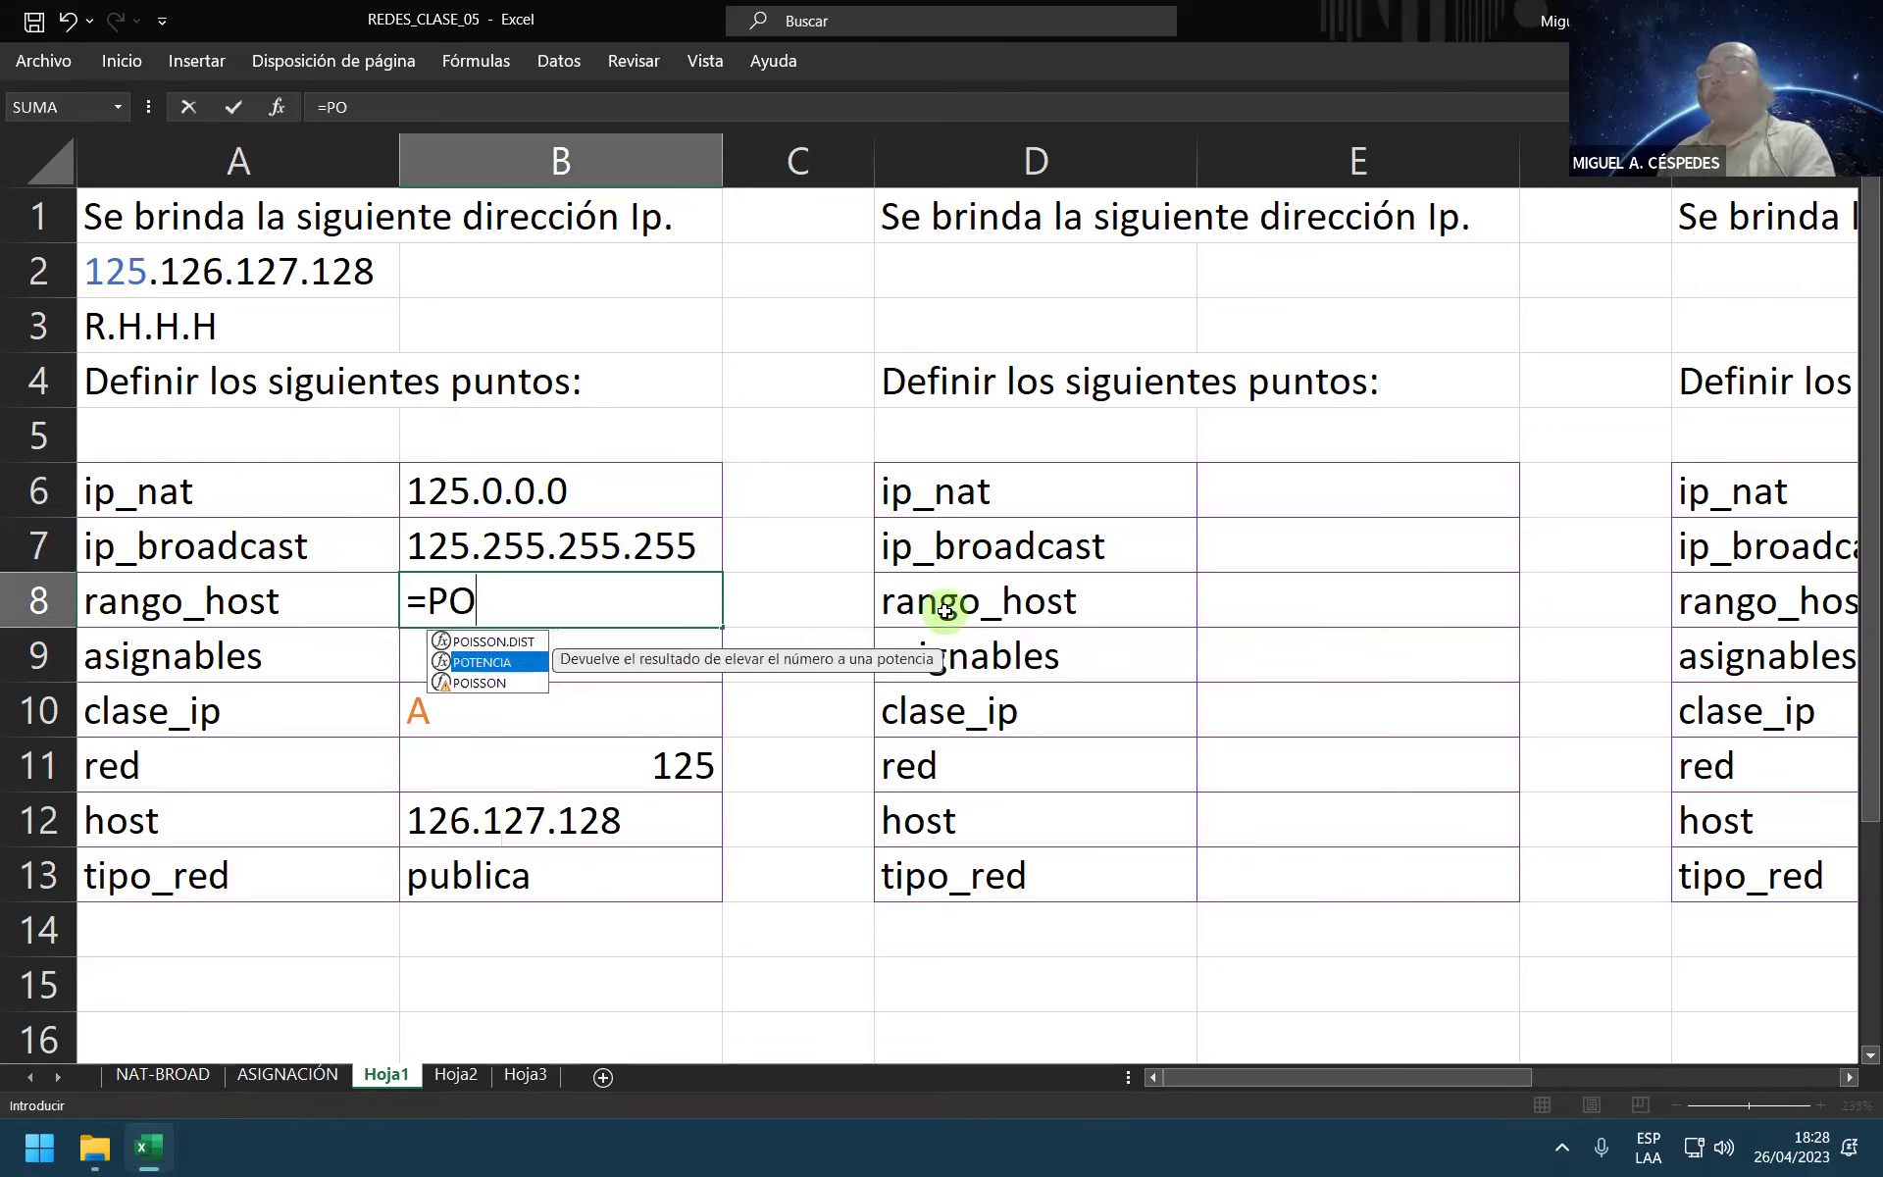
{"action": "key", "text": "Tab"}
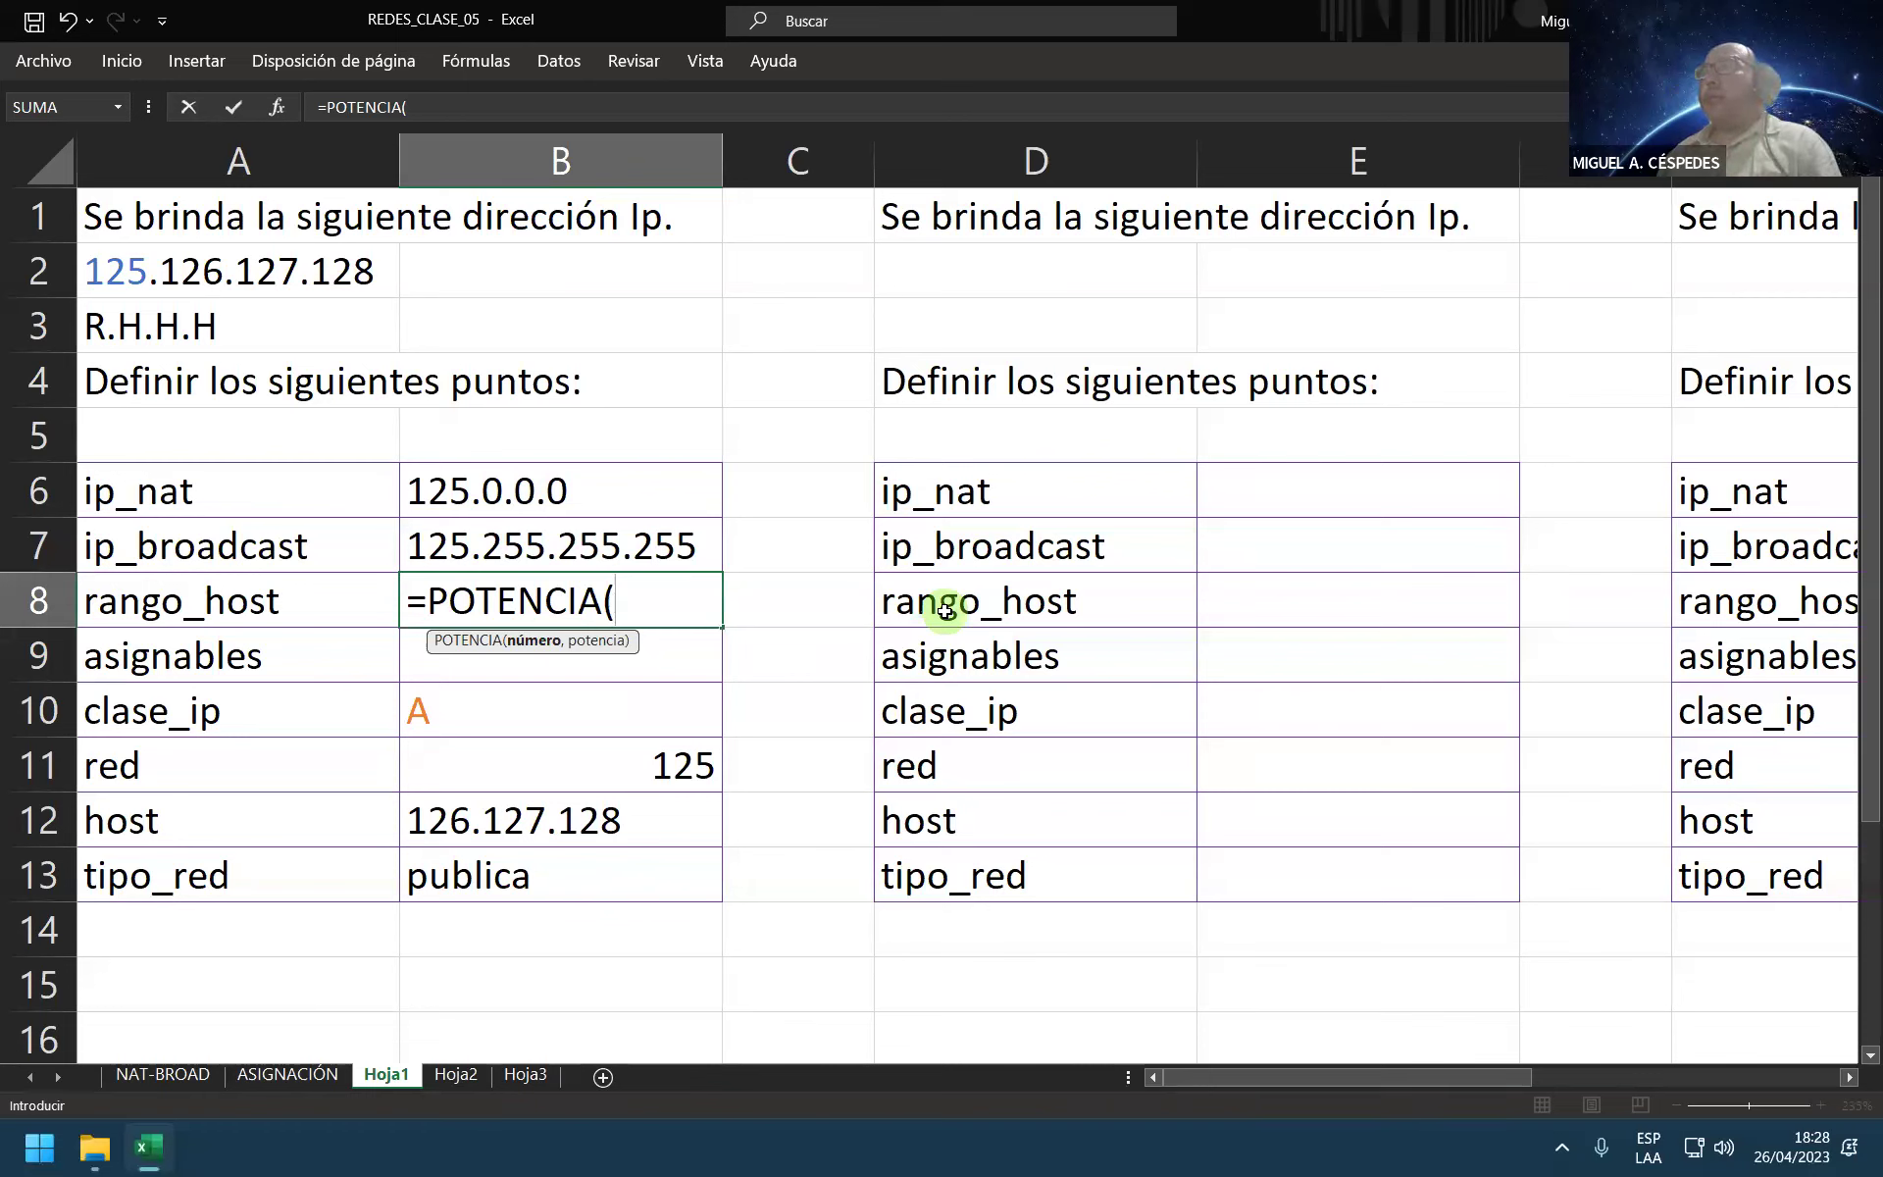
{"action": "type", "text": "2"}
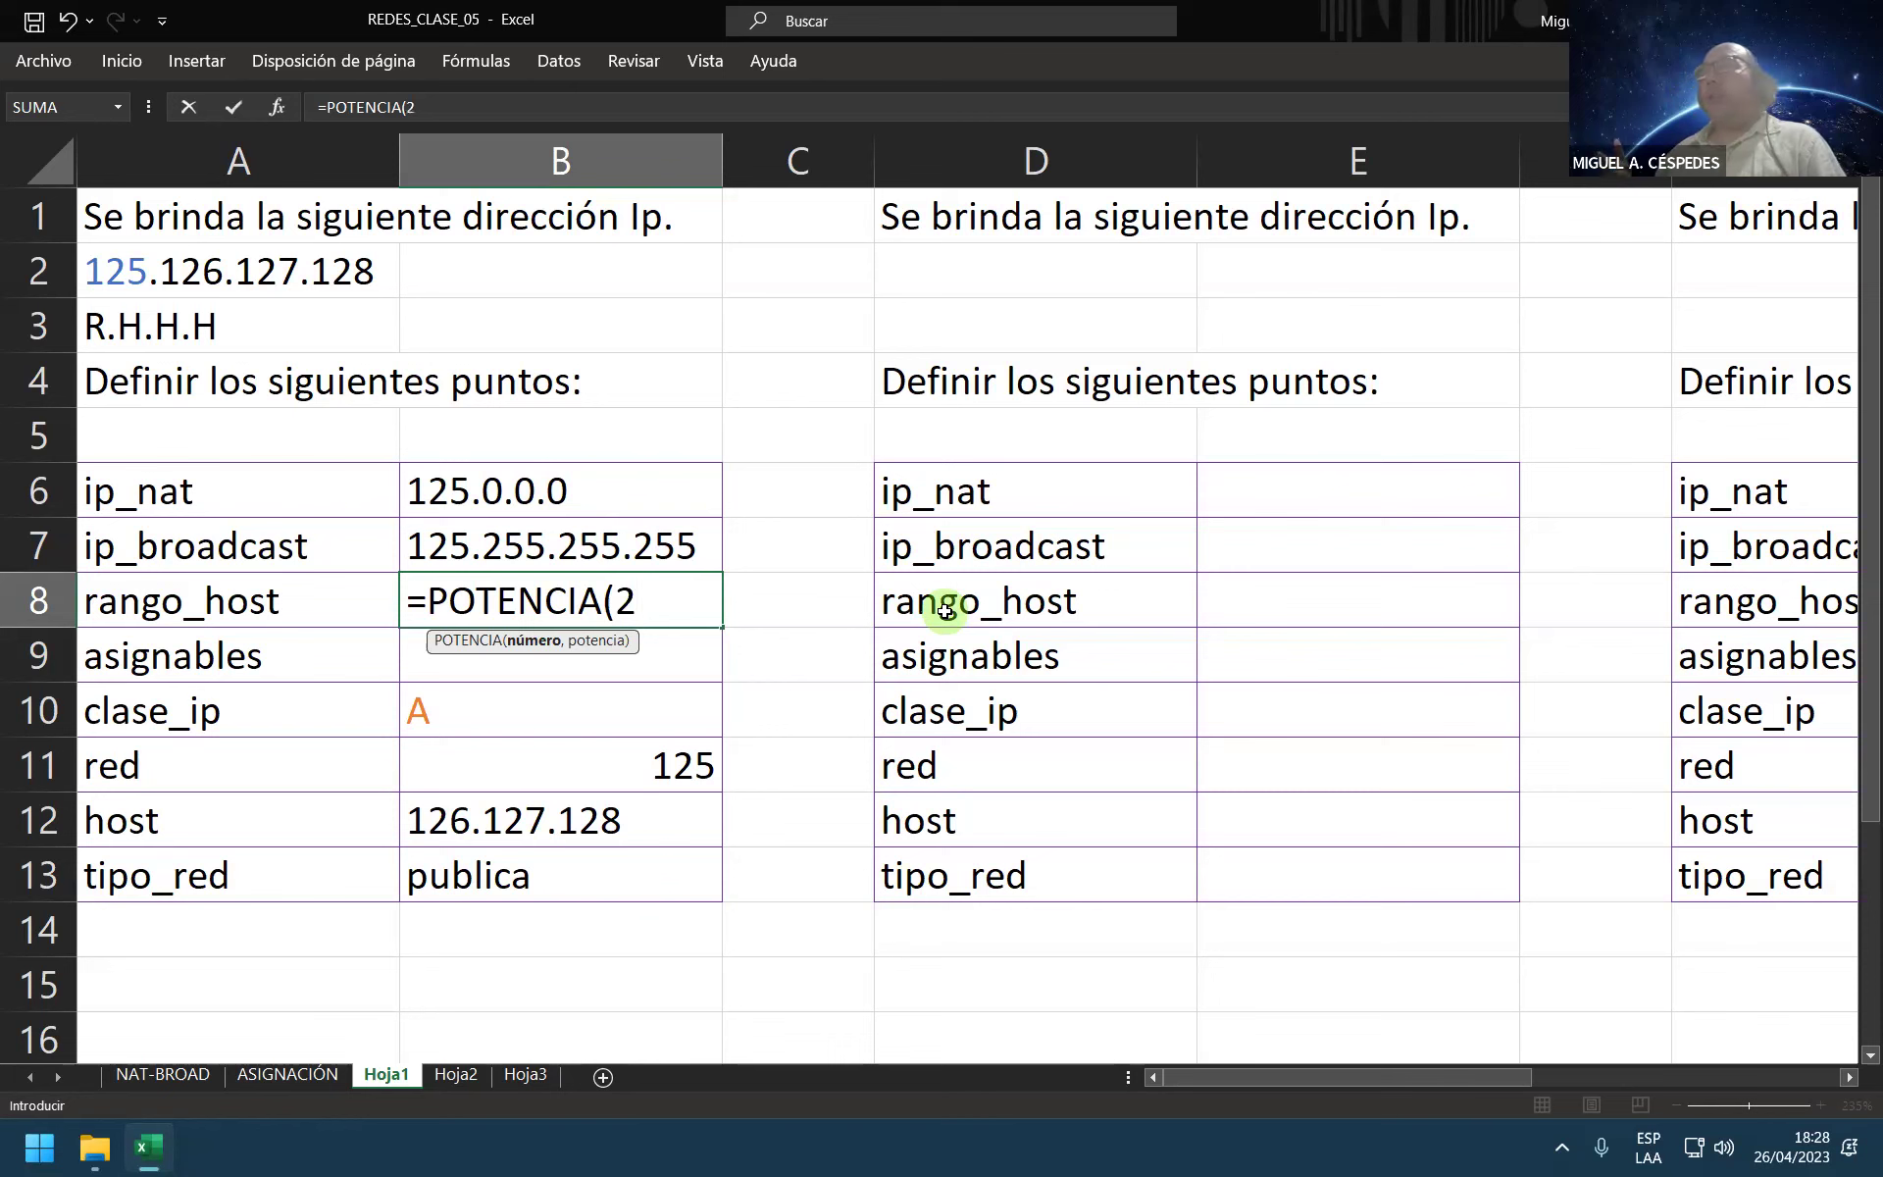
Step: Magnify the screen to 200% around the unfinished rango_host formula in B8 and advance the formula to its potencia argument
{"action": "key", "text": "super+plus"}
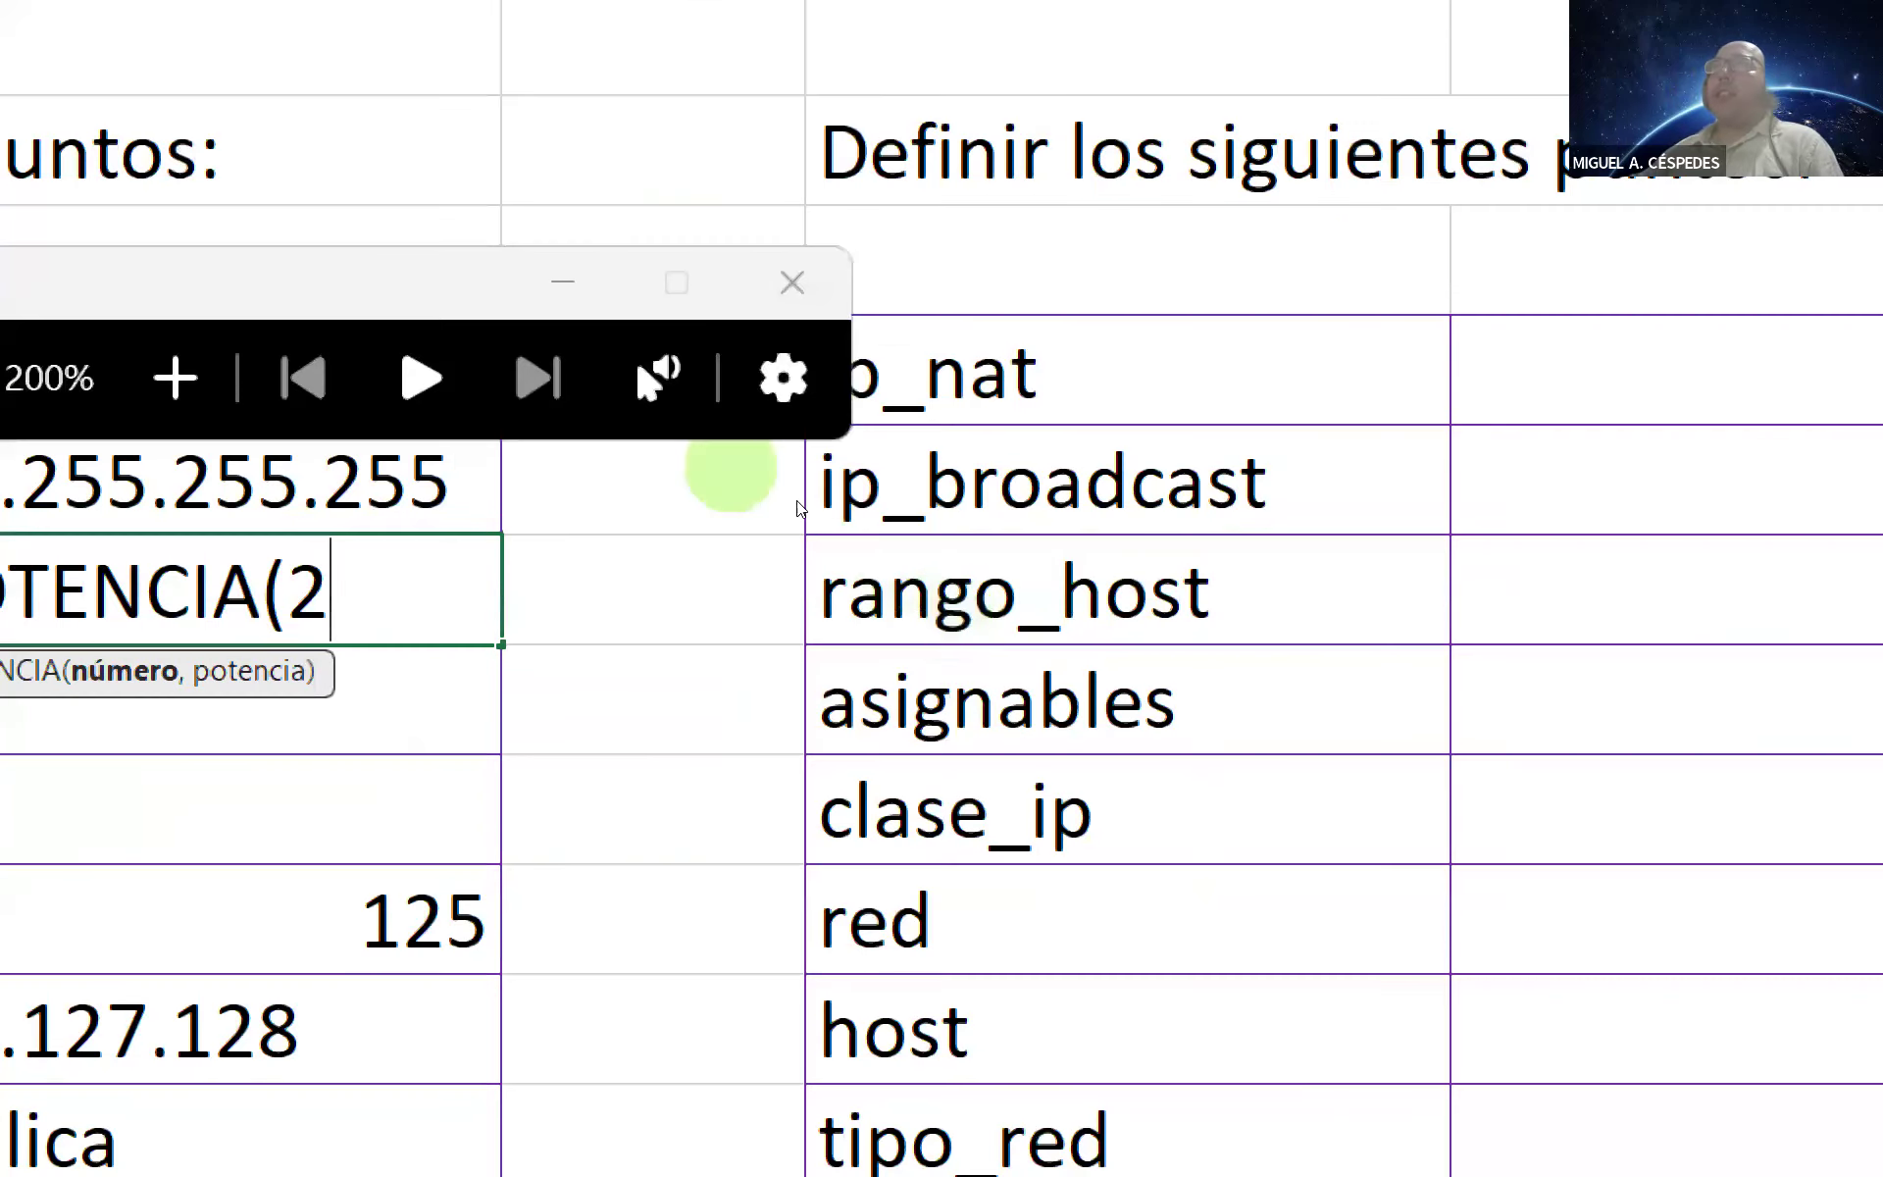
{"action": "left_click", "coordinate": [562, 282]}
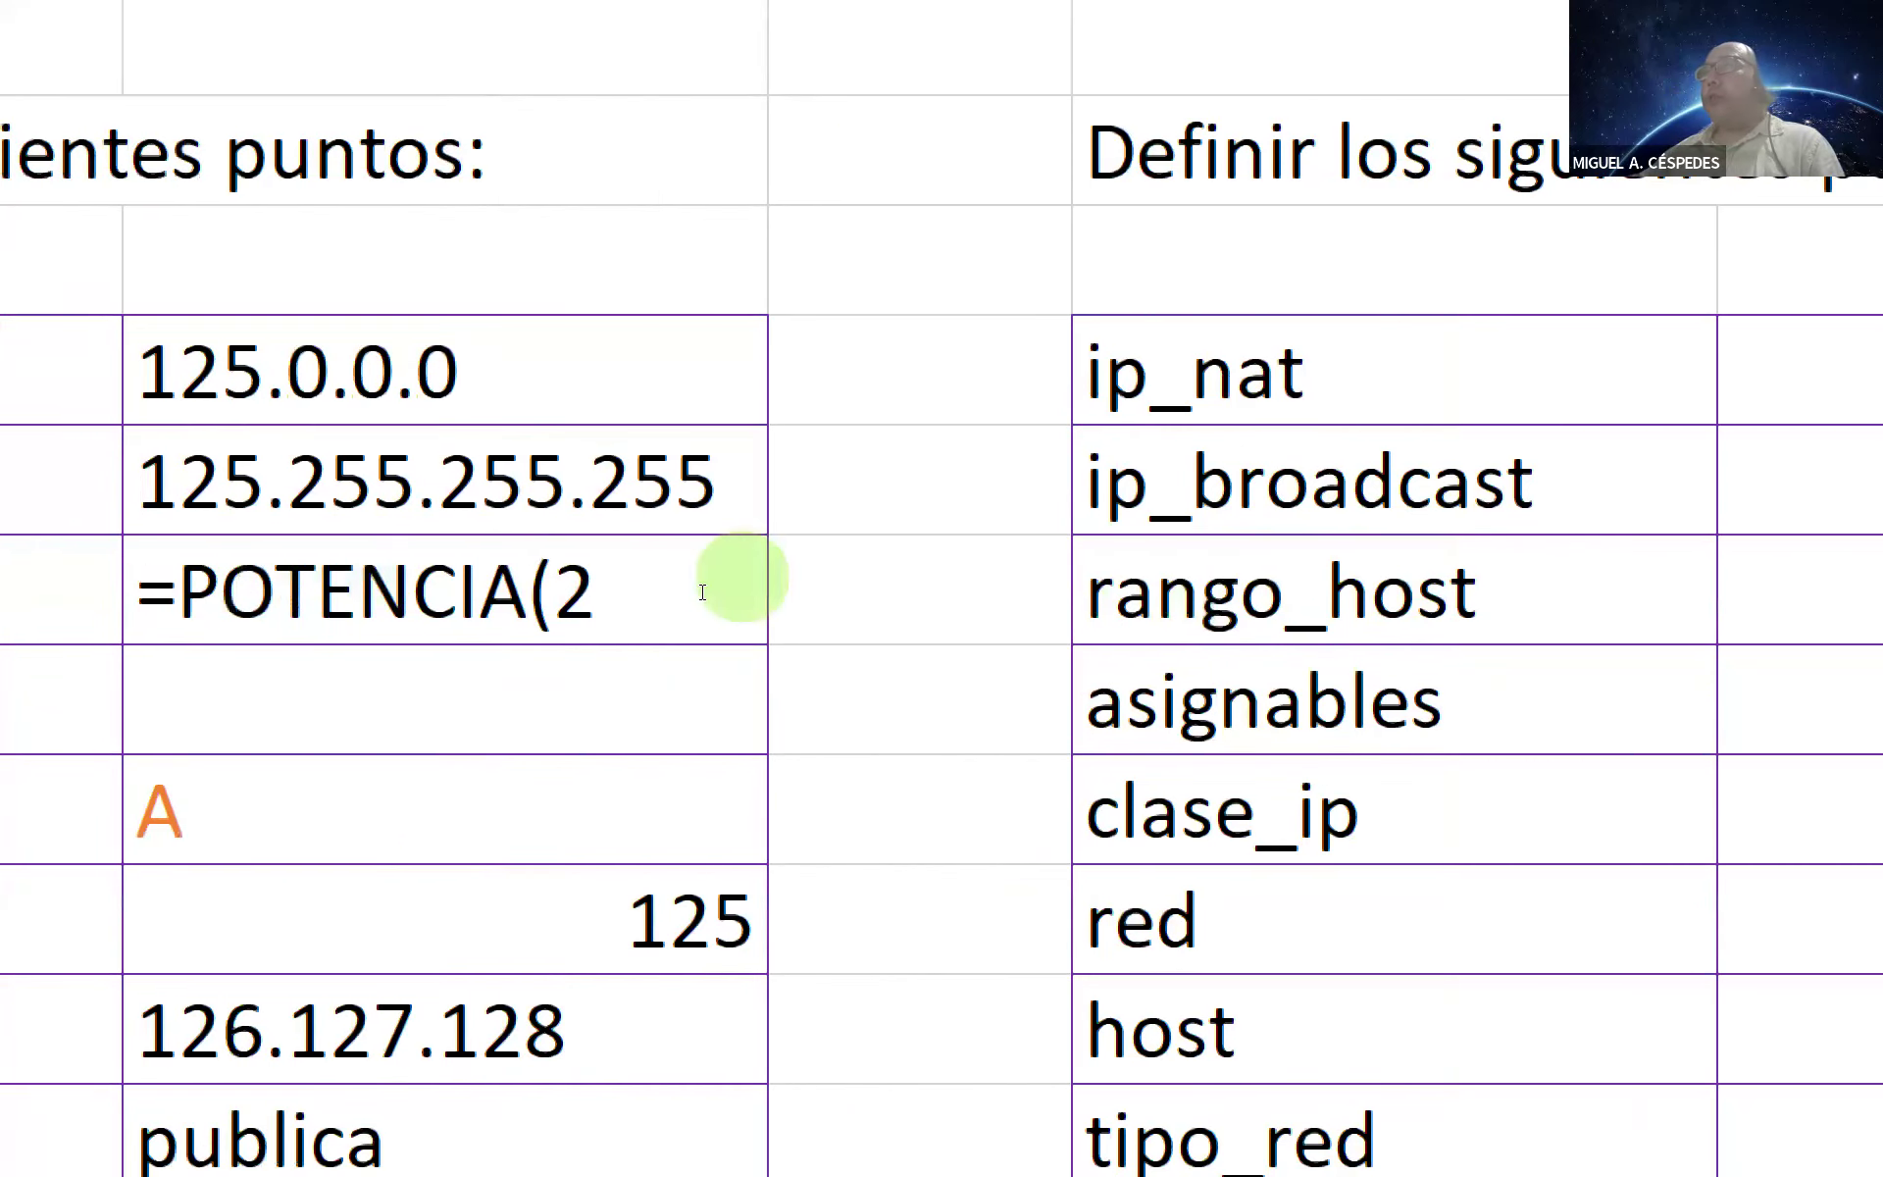
{"action": "left_click", "coordinate": [701, 591]}
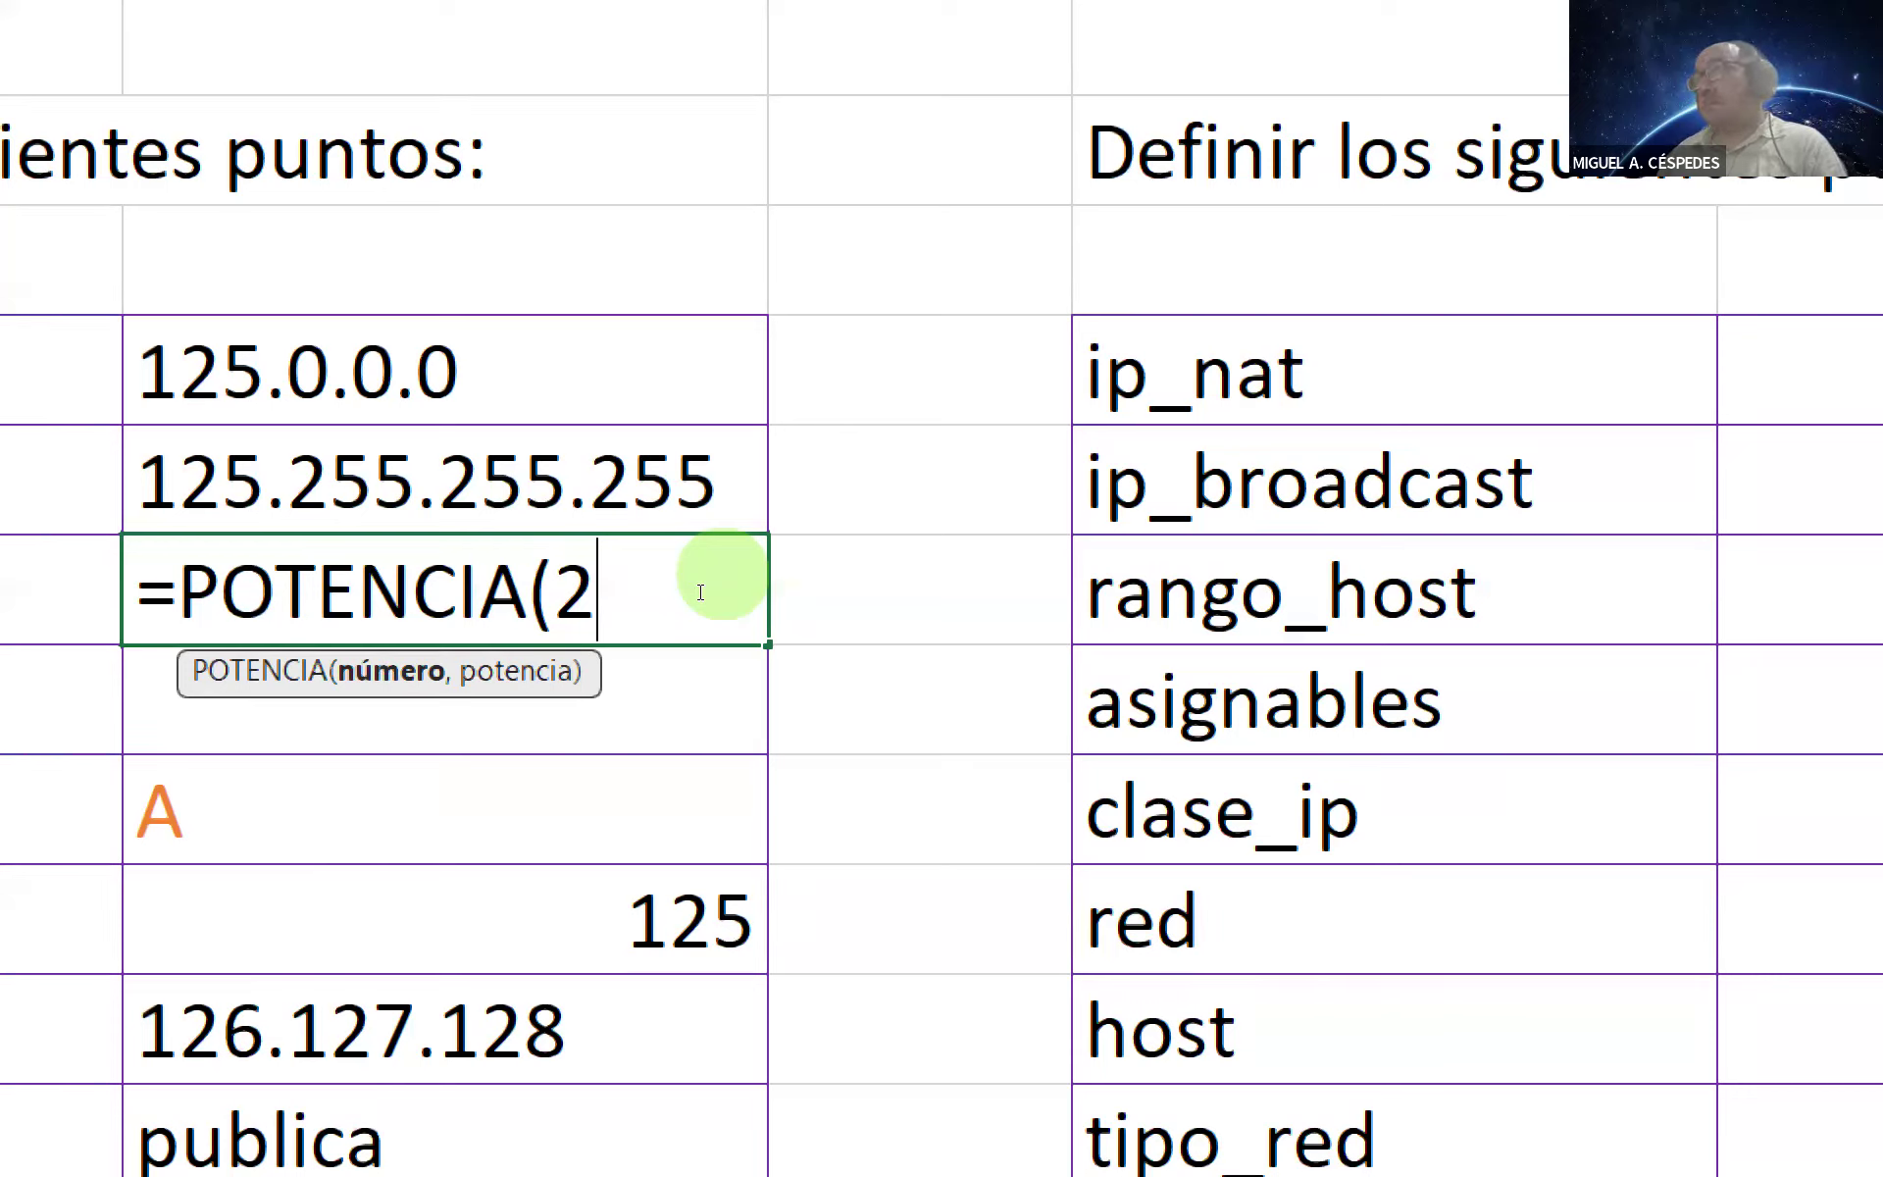
{"action": "type", "text": ","}
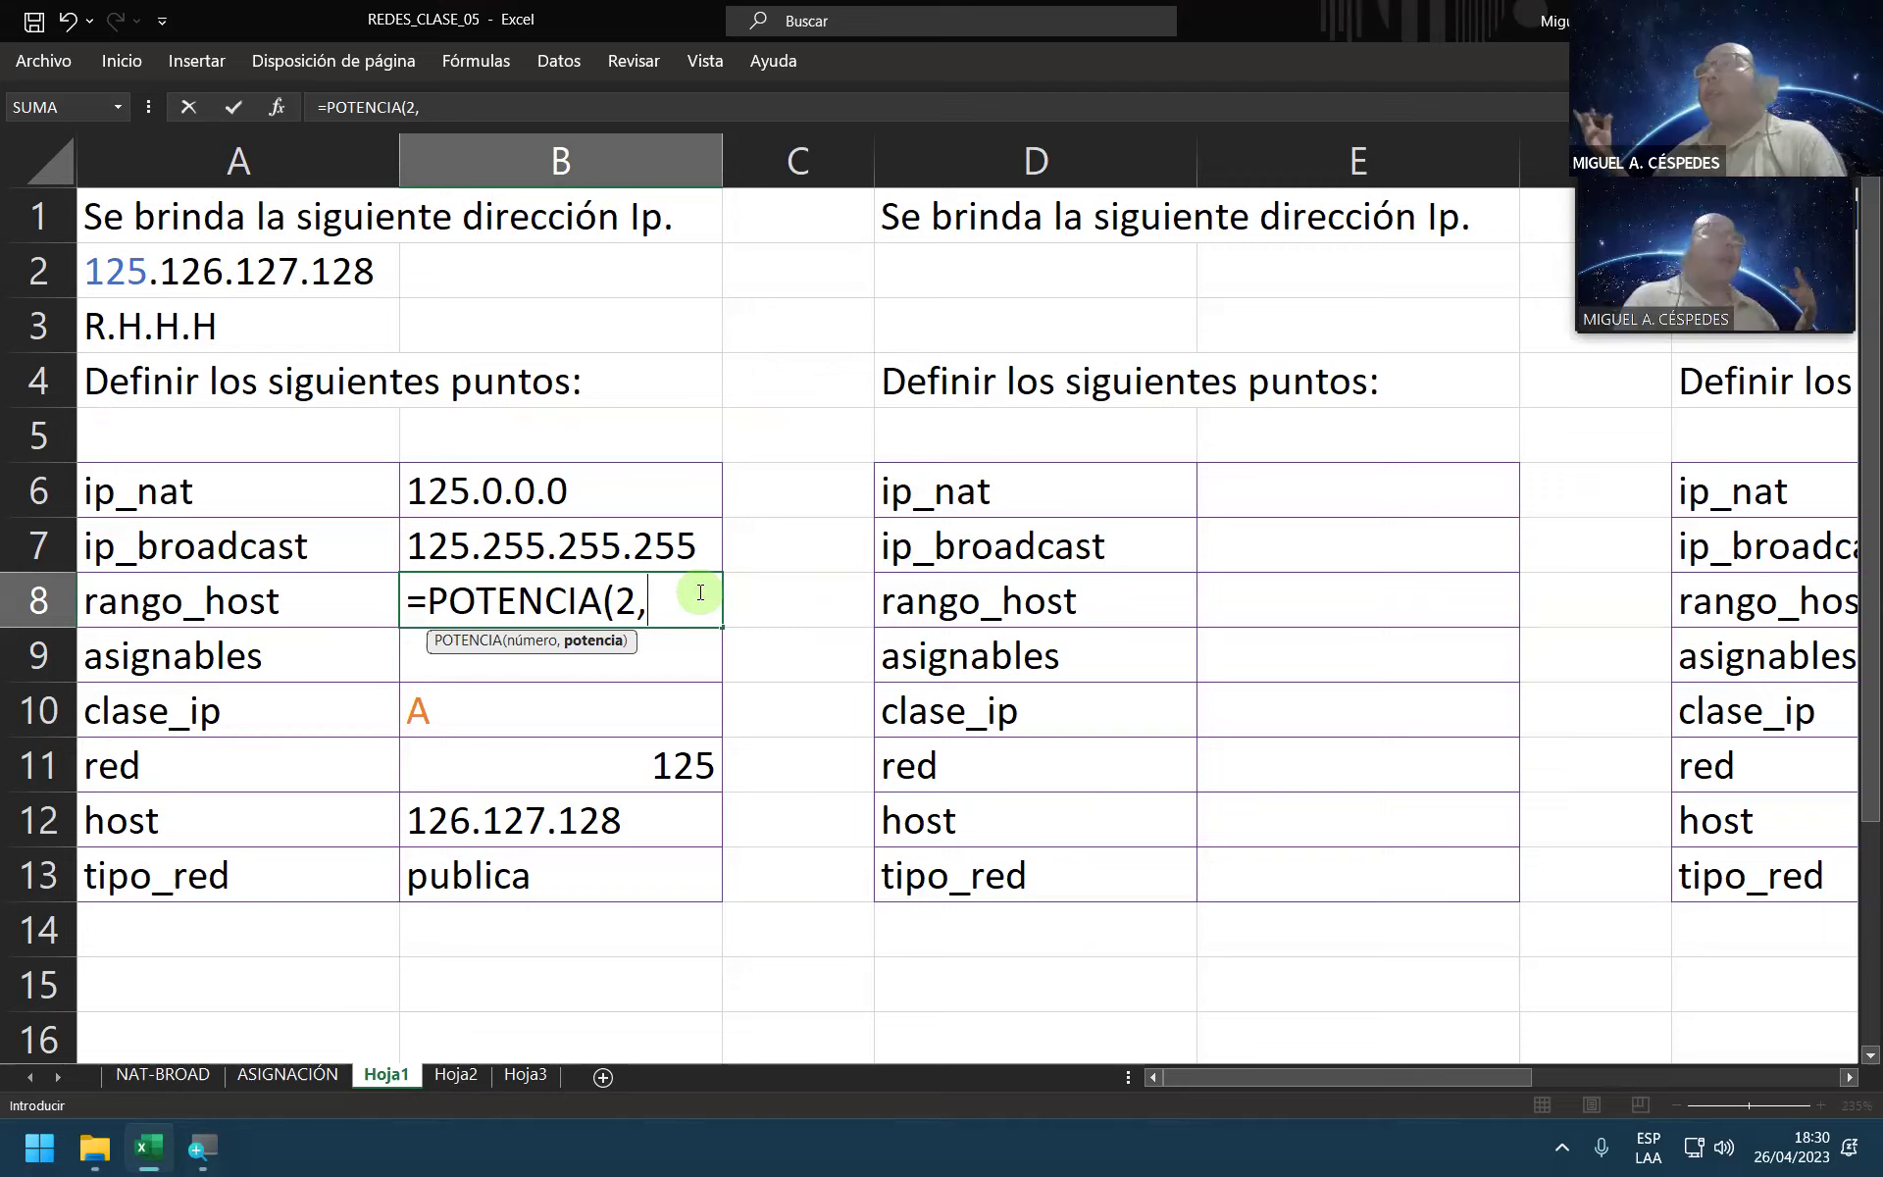
{"action": "type", "text": "("}
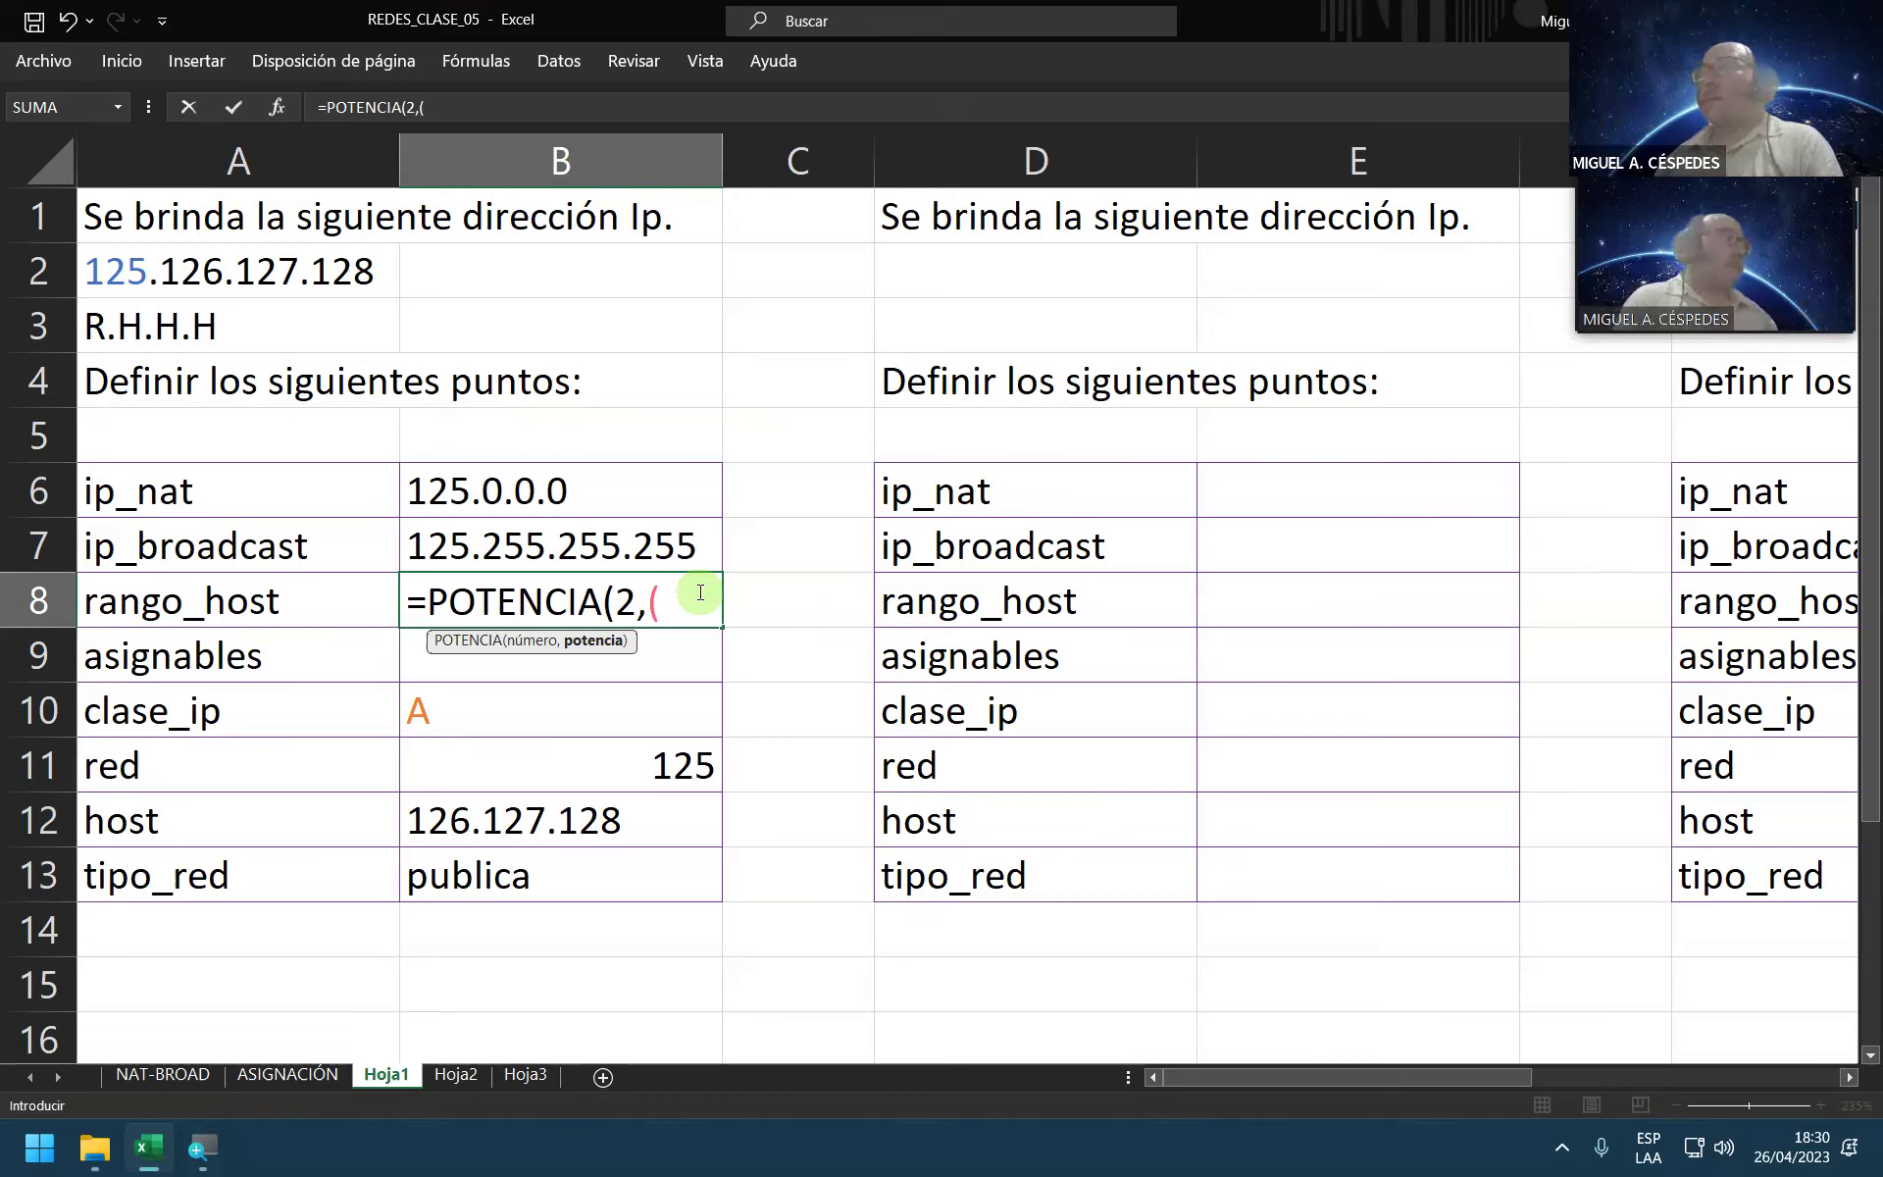
{"action": "type", "text": "8"}
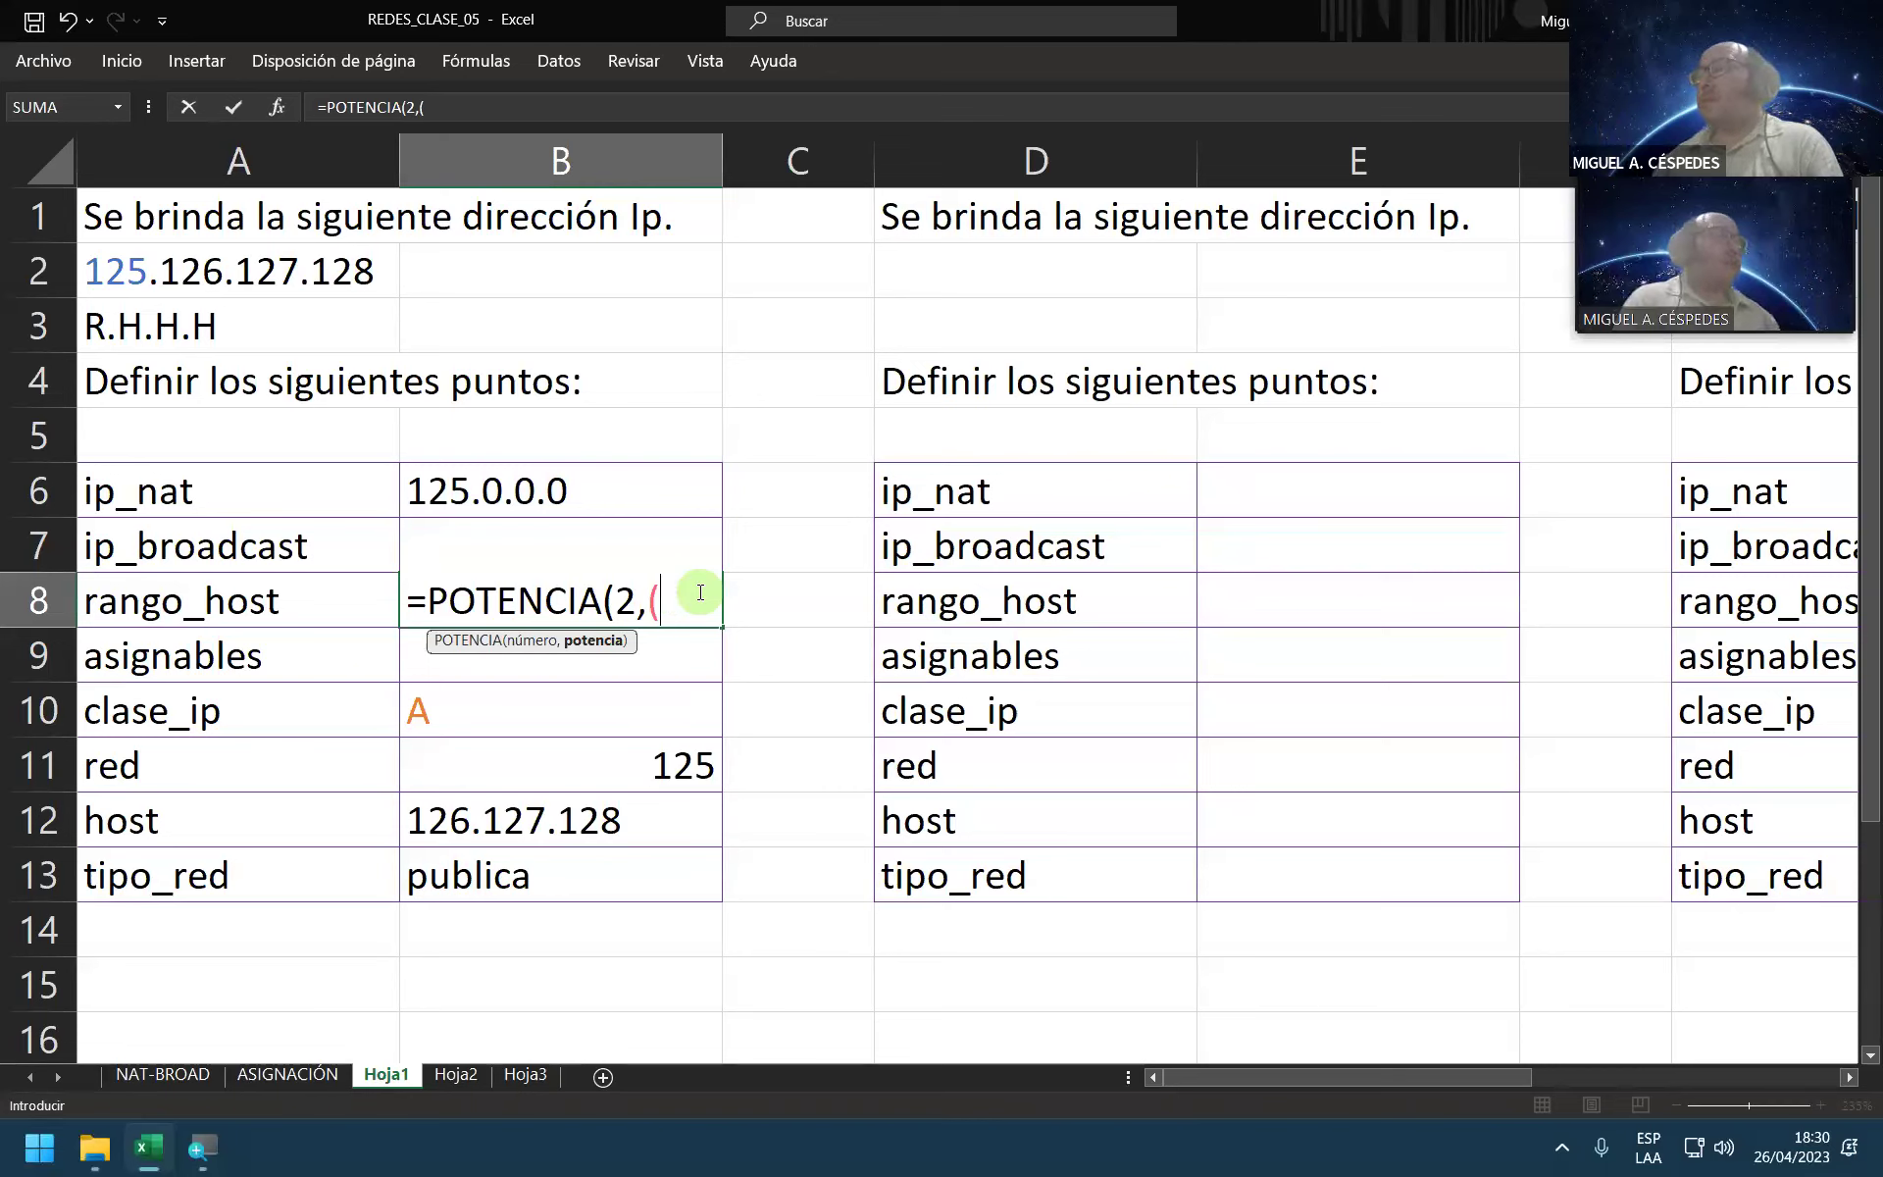
{"action": "key", "text": "BackSpace"}
{"action": "type", "text": "8"}
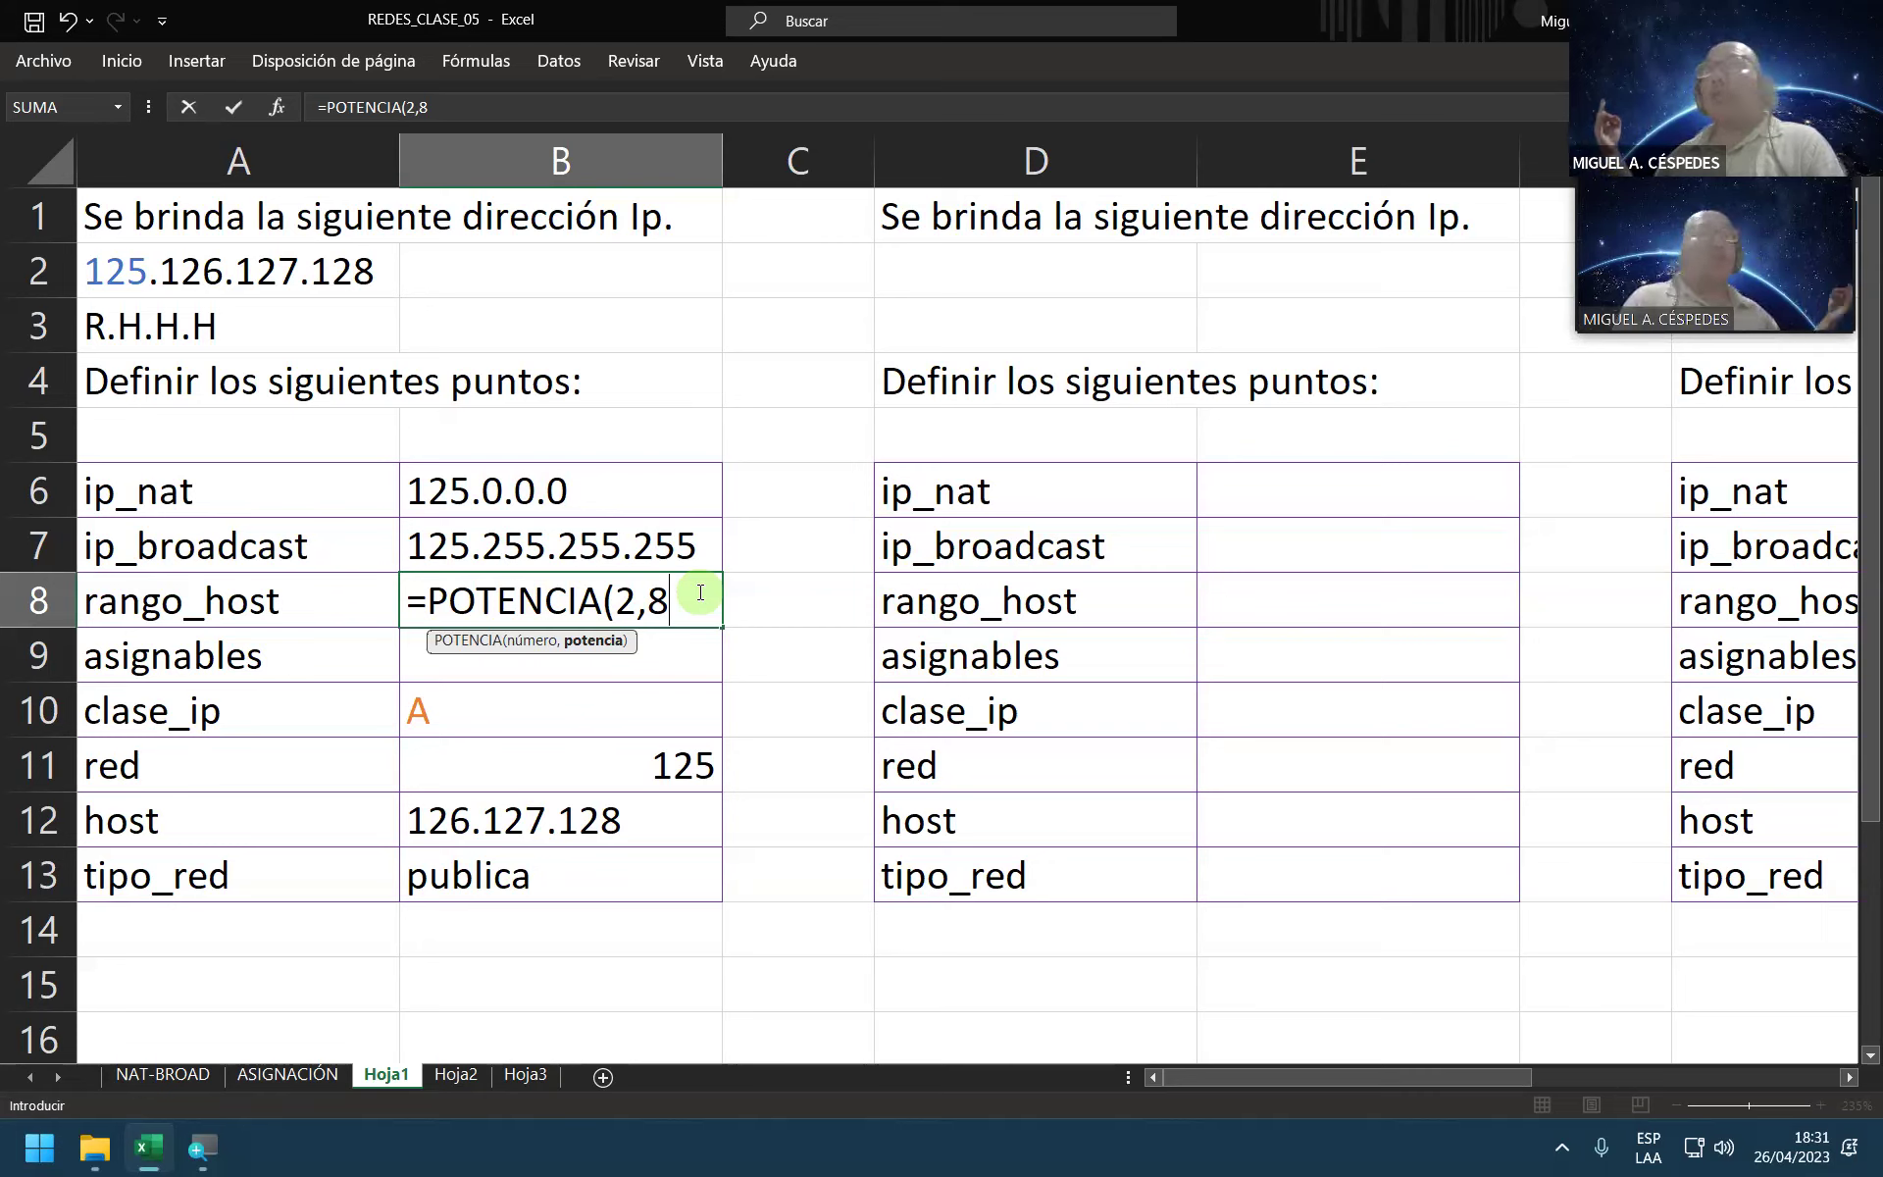
{"action": "type", "text": "*3"}
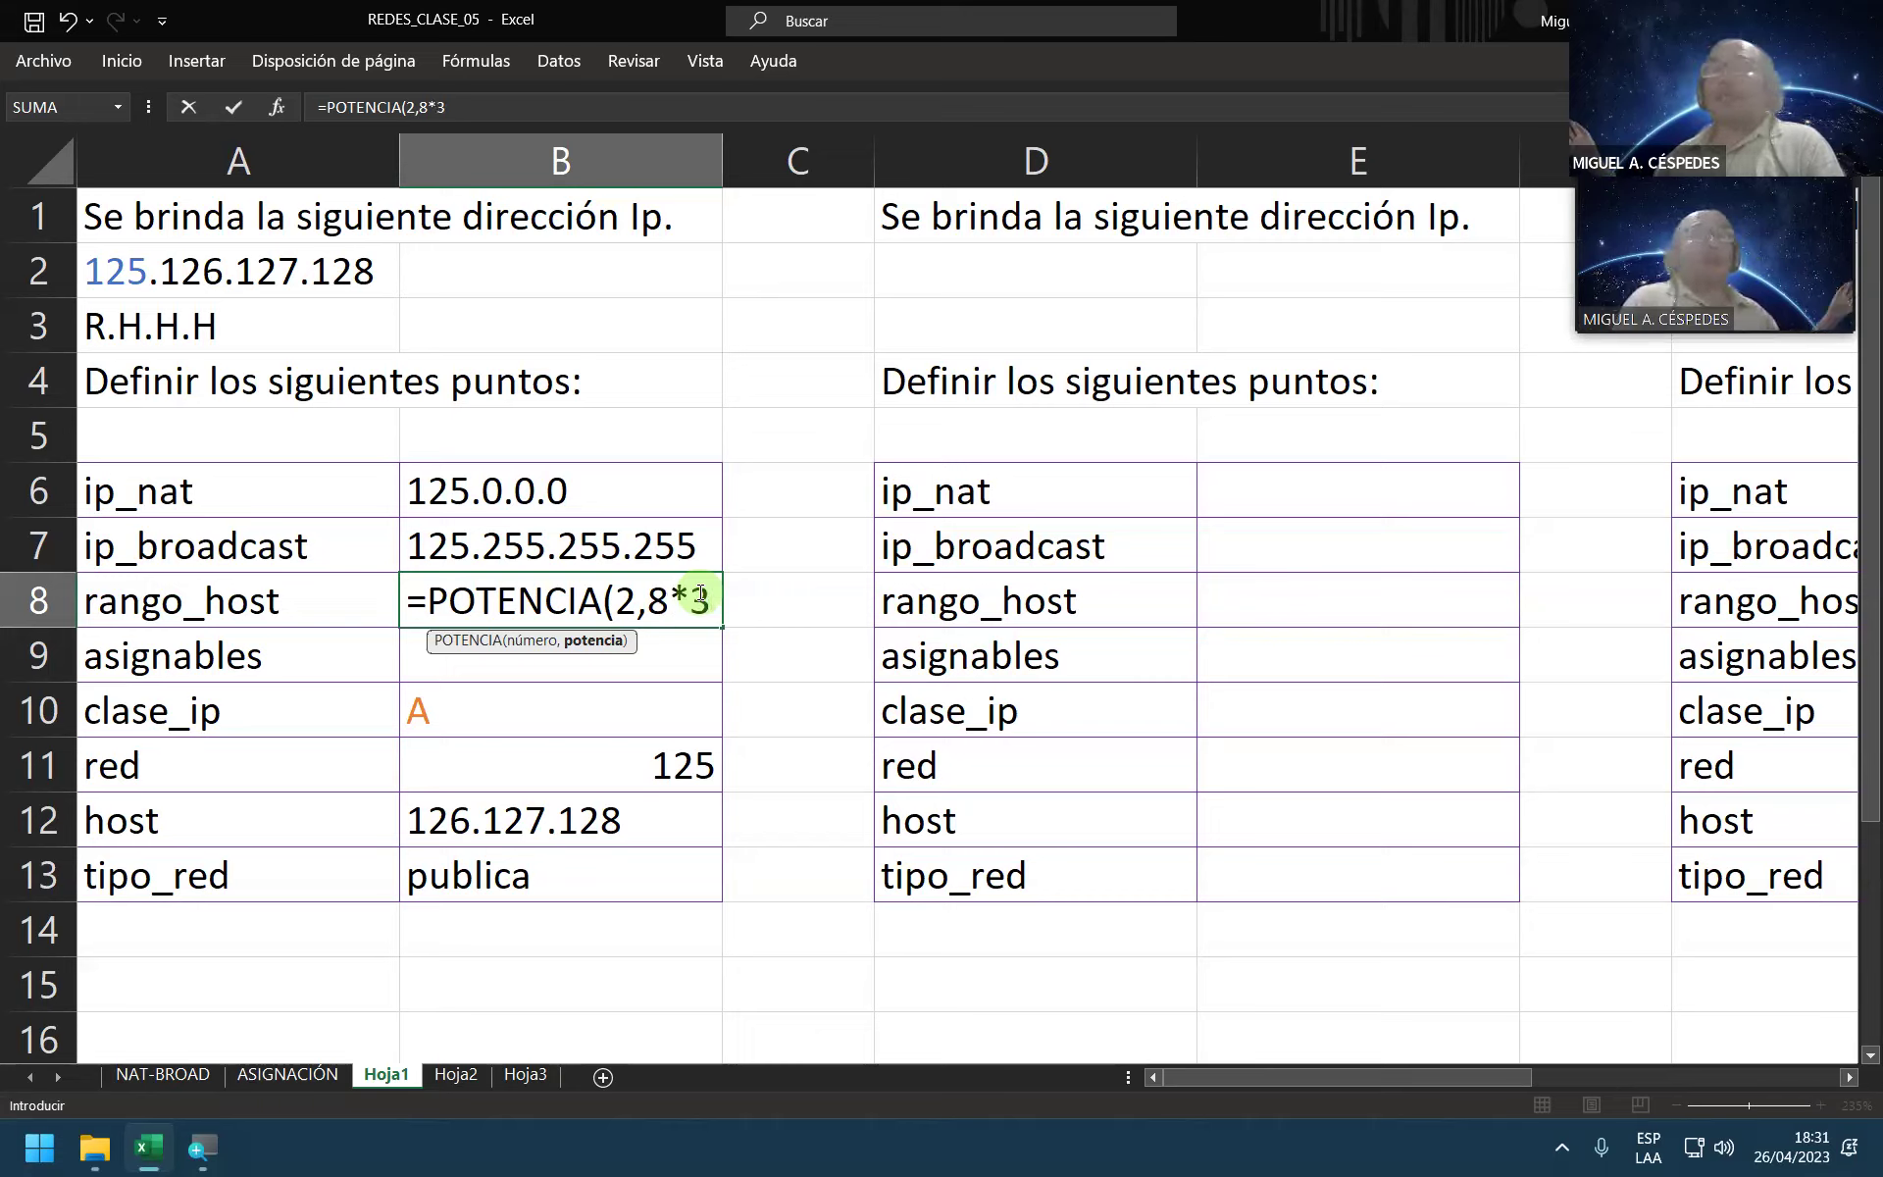
{"action": "key", "text": "BackSpace"}
{"action": "key", "text": "BackSpace"}
{"action": "key", "text": "BackSpace"}
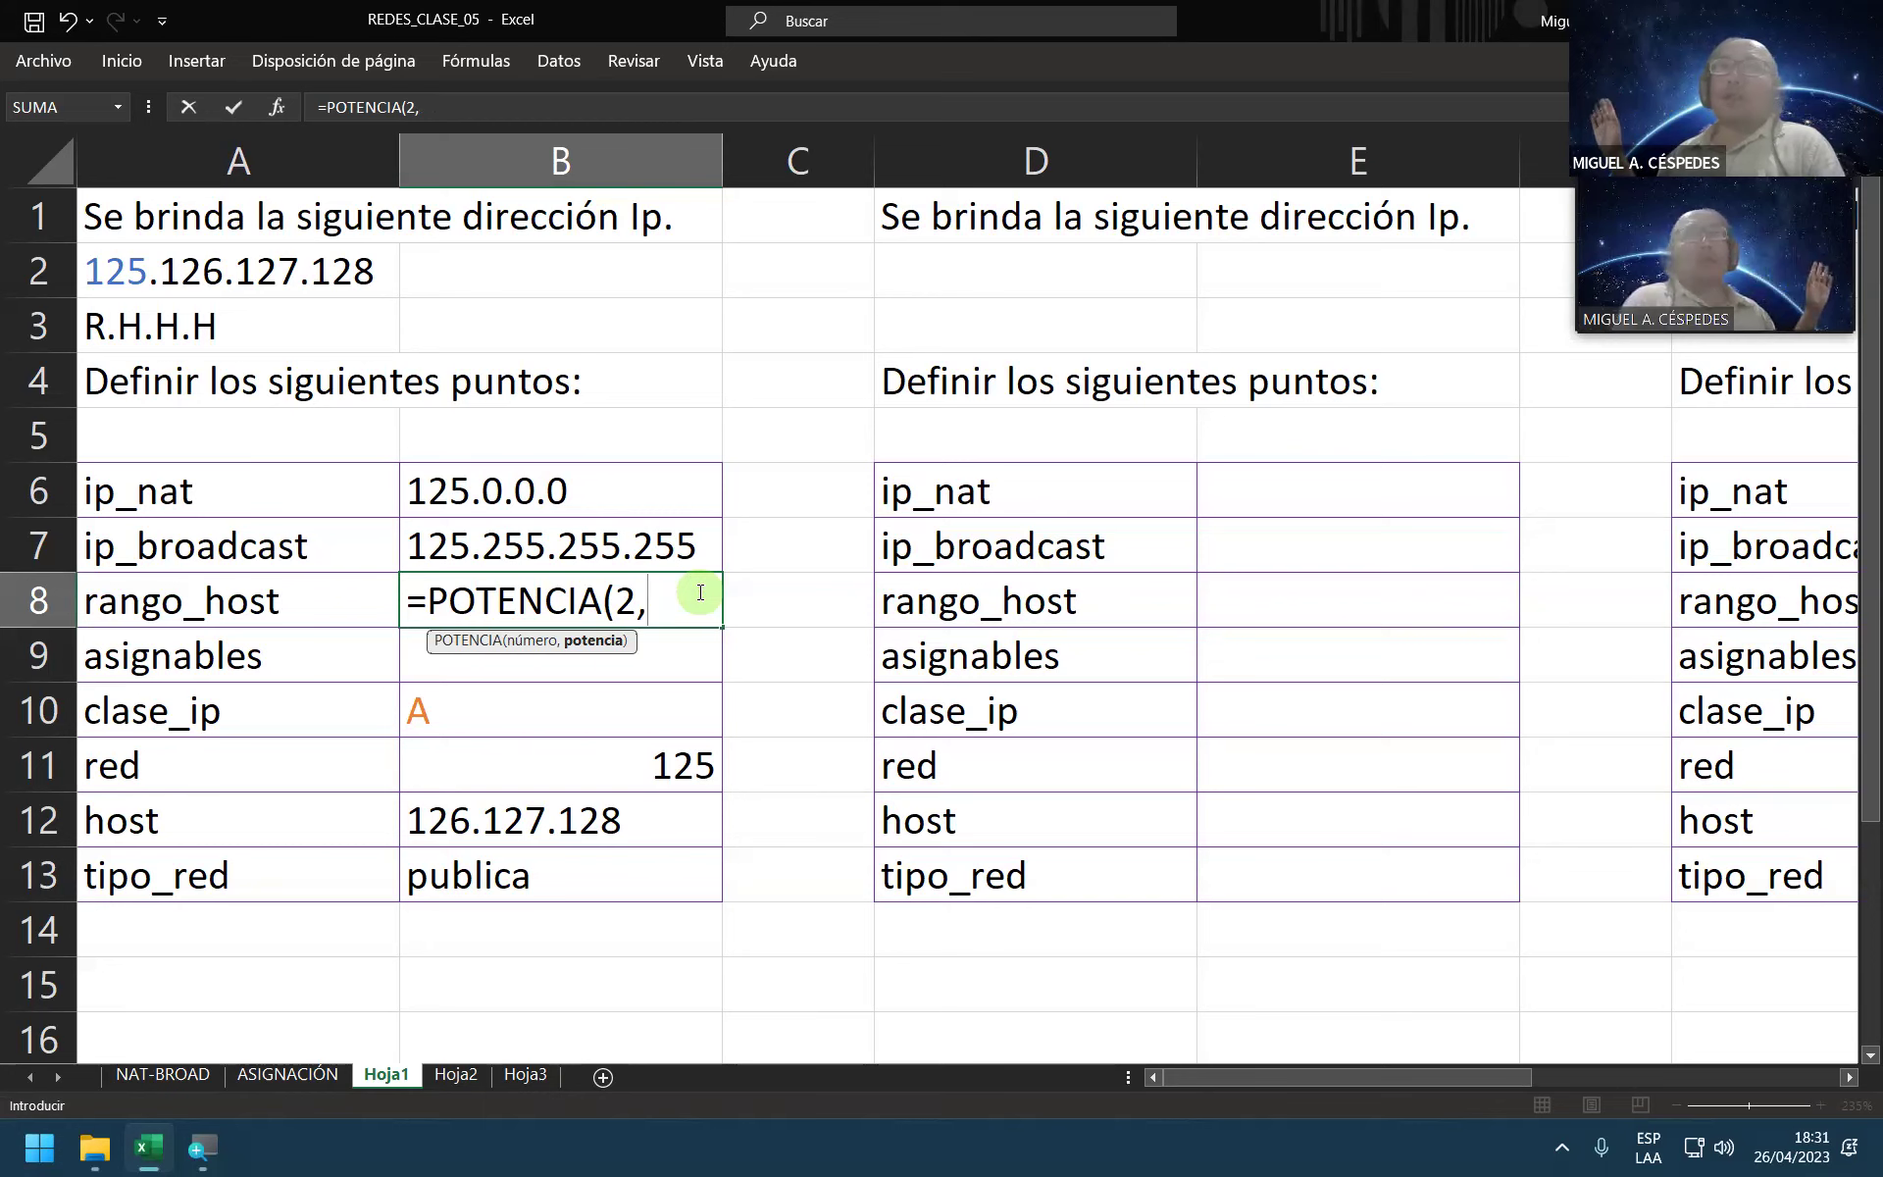
Step: Finish the rango_host formula in B8 with the exponent 3*8, as =POTENCIA(2,3*8)
{"action": "type", "text": "24"}
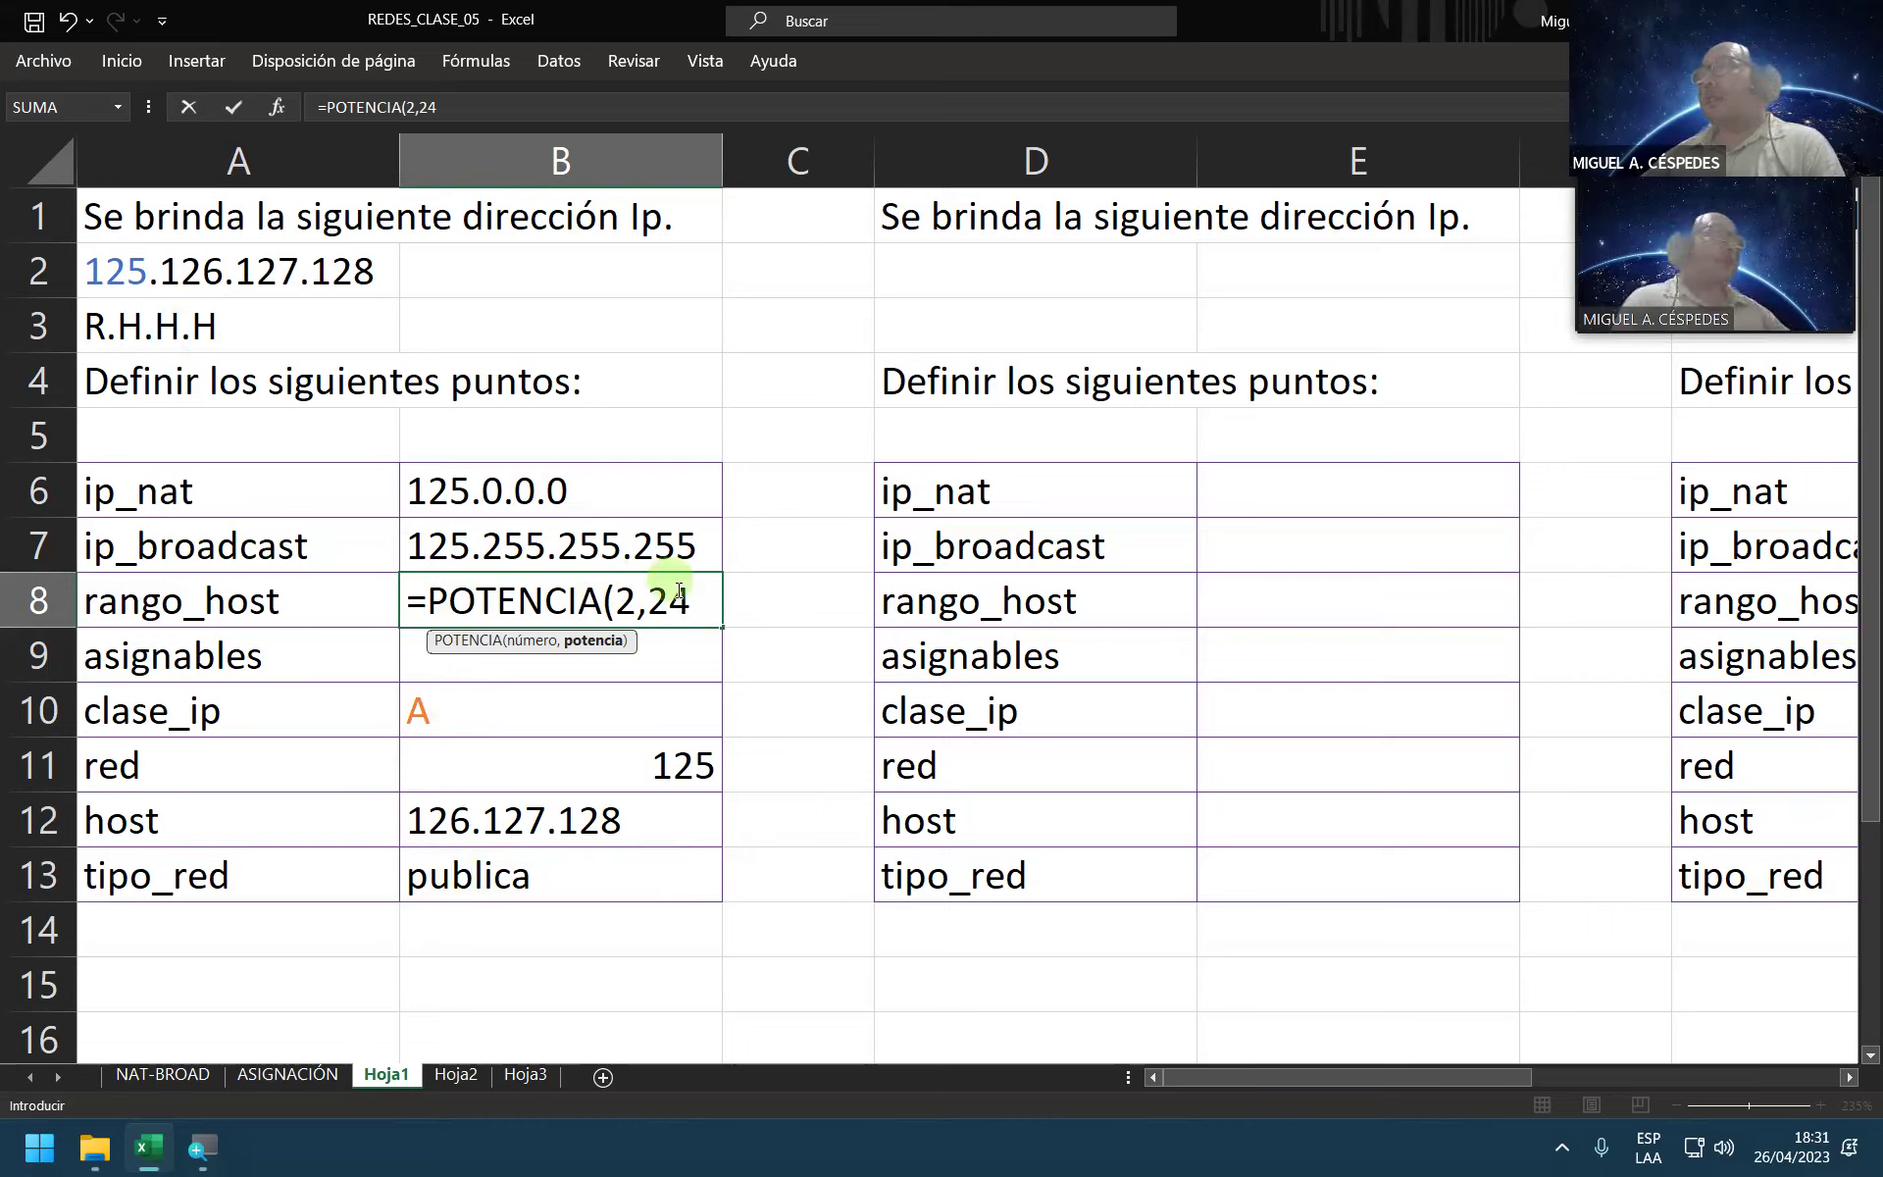
{"action": "double_click", "coordinate": [651, 602]}
{"action": "type", "text": "3*8"}
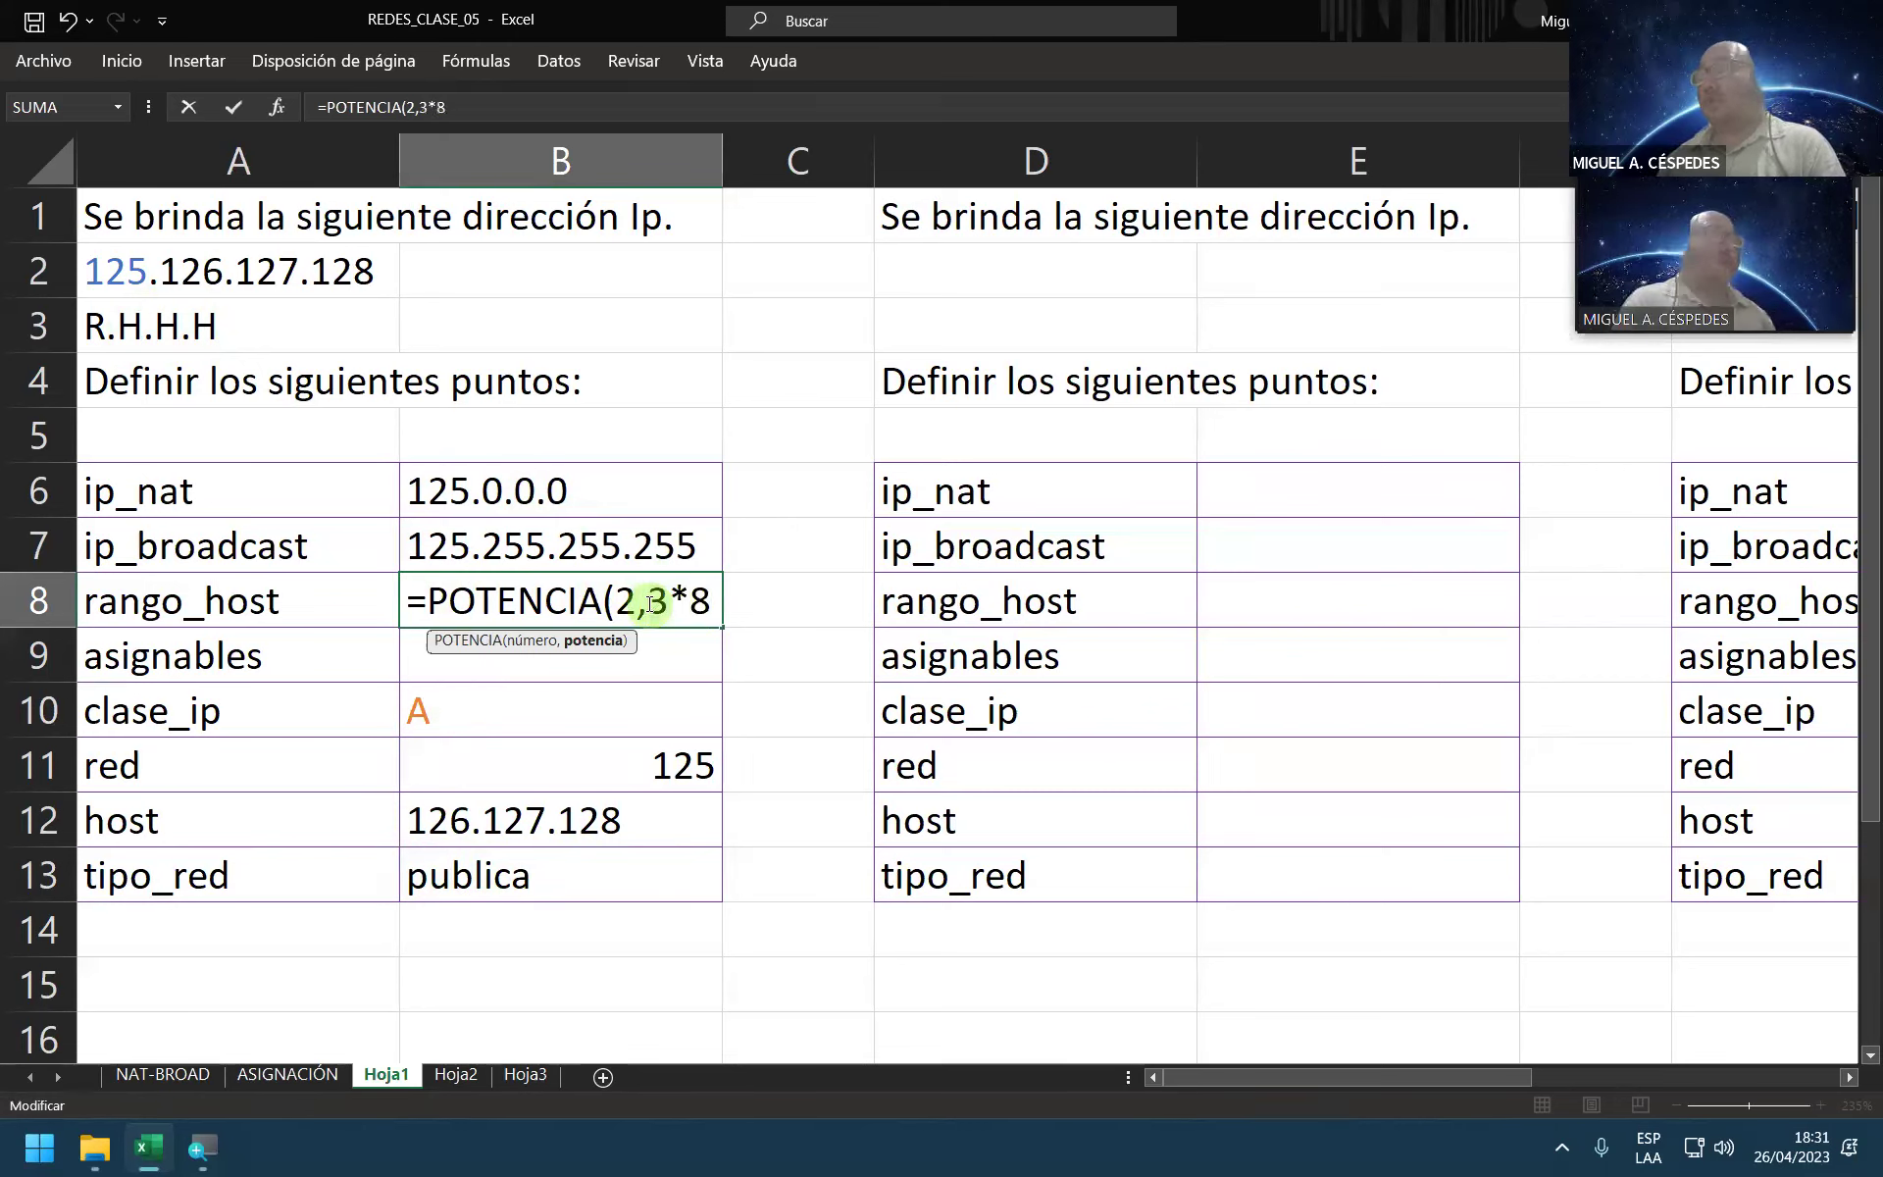
{"action": "type", "text": ")"}
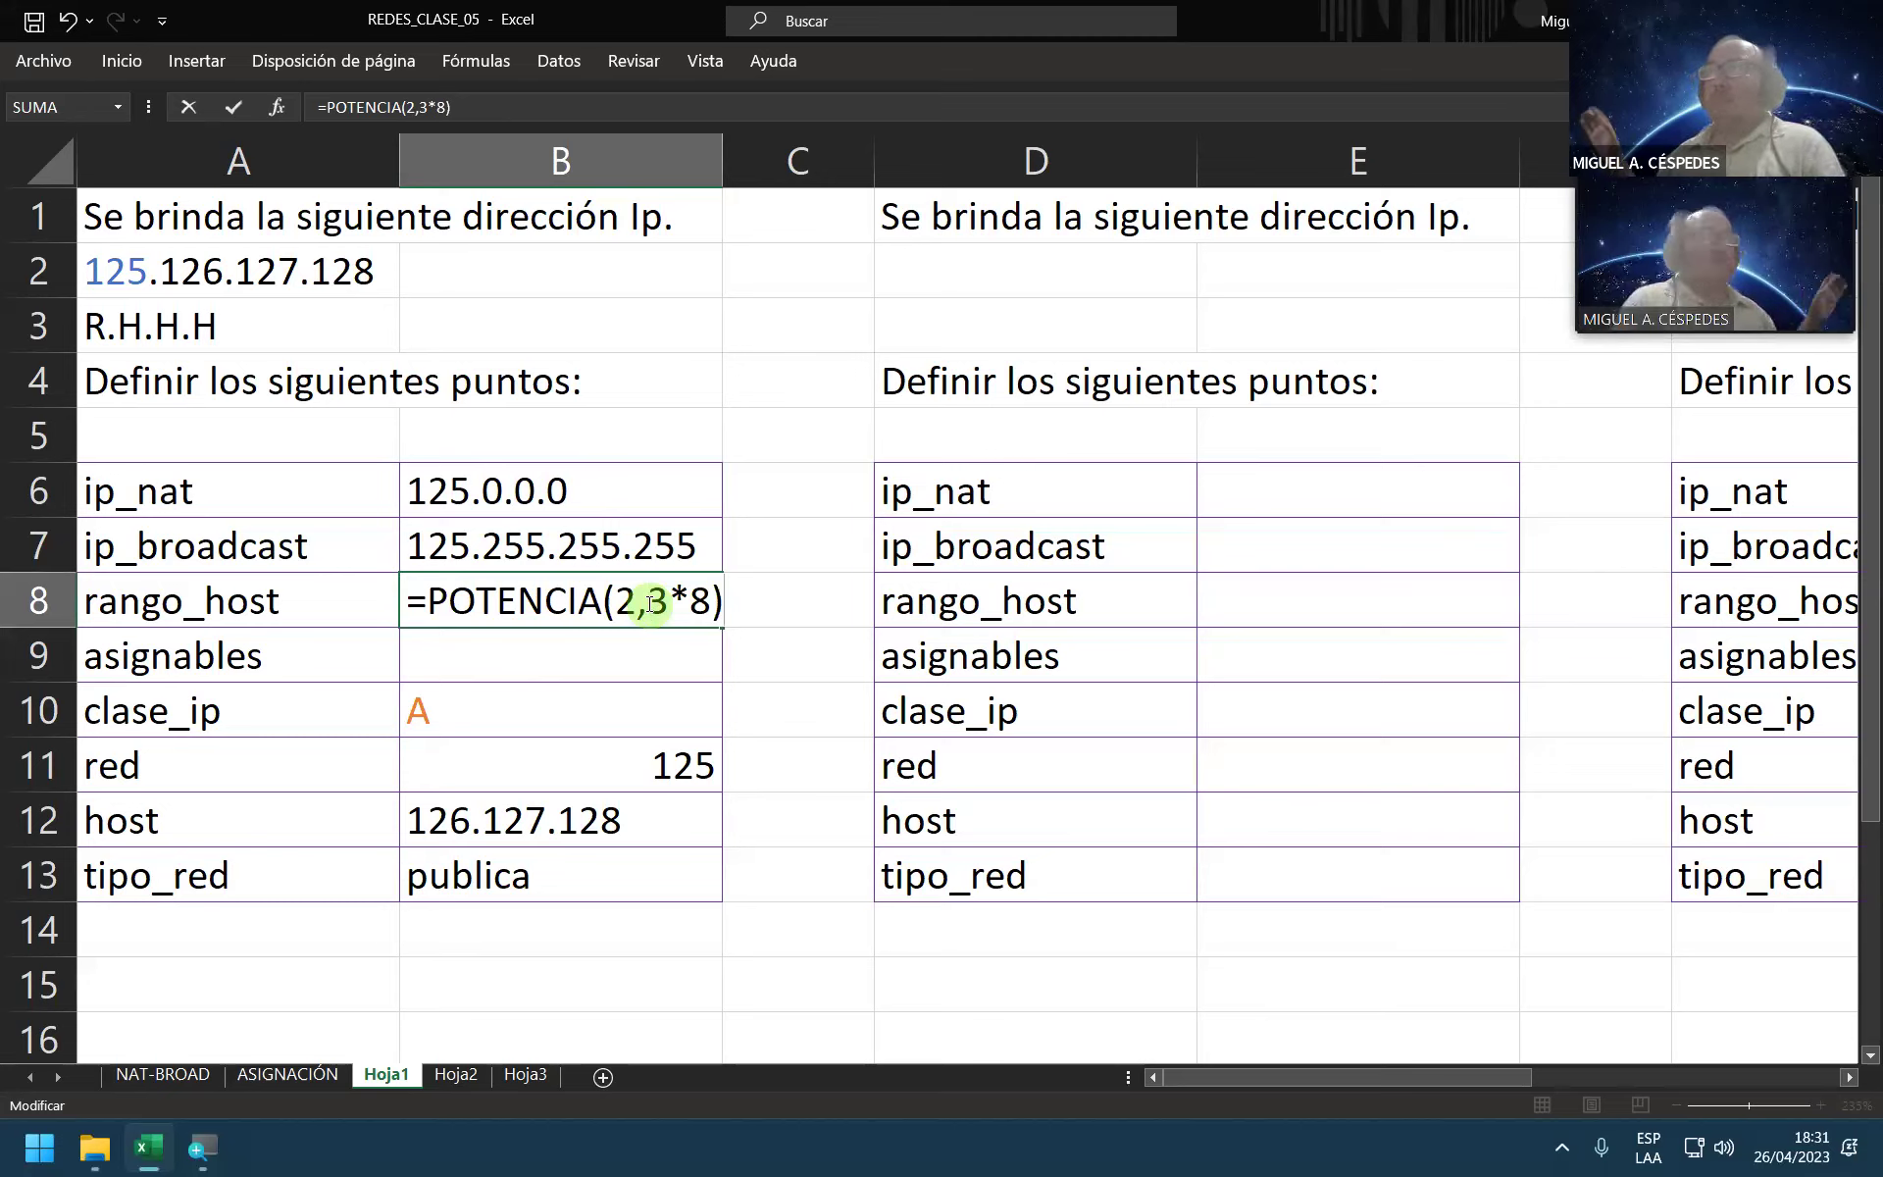
{"action": "key", "text": "Return"}
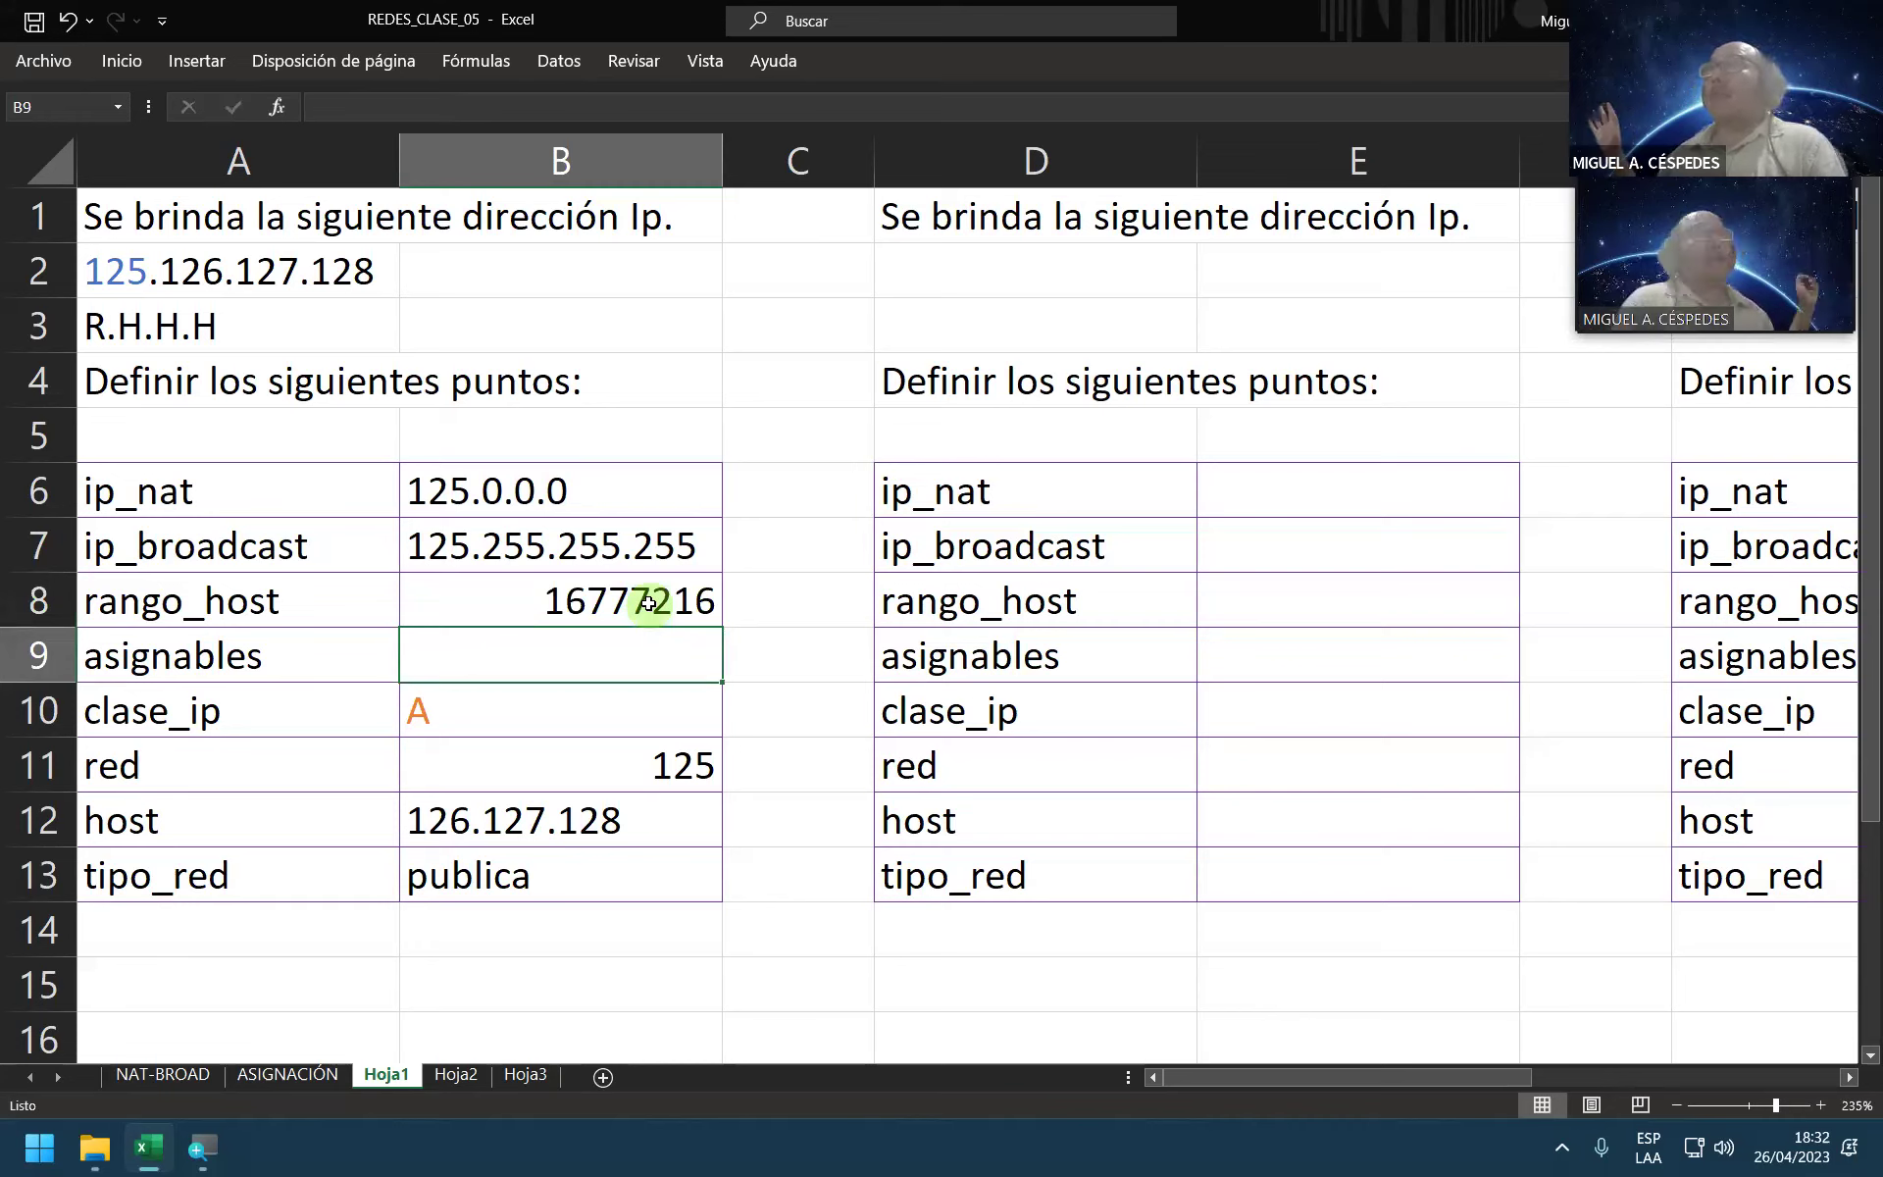
Step: Format the rango_host result in B8 as a number with thousands separators and no decimals
{"action": "left_click", "coordinate": [650, 603]}
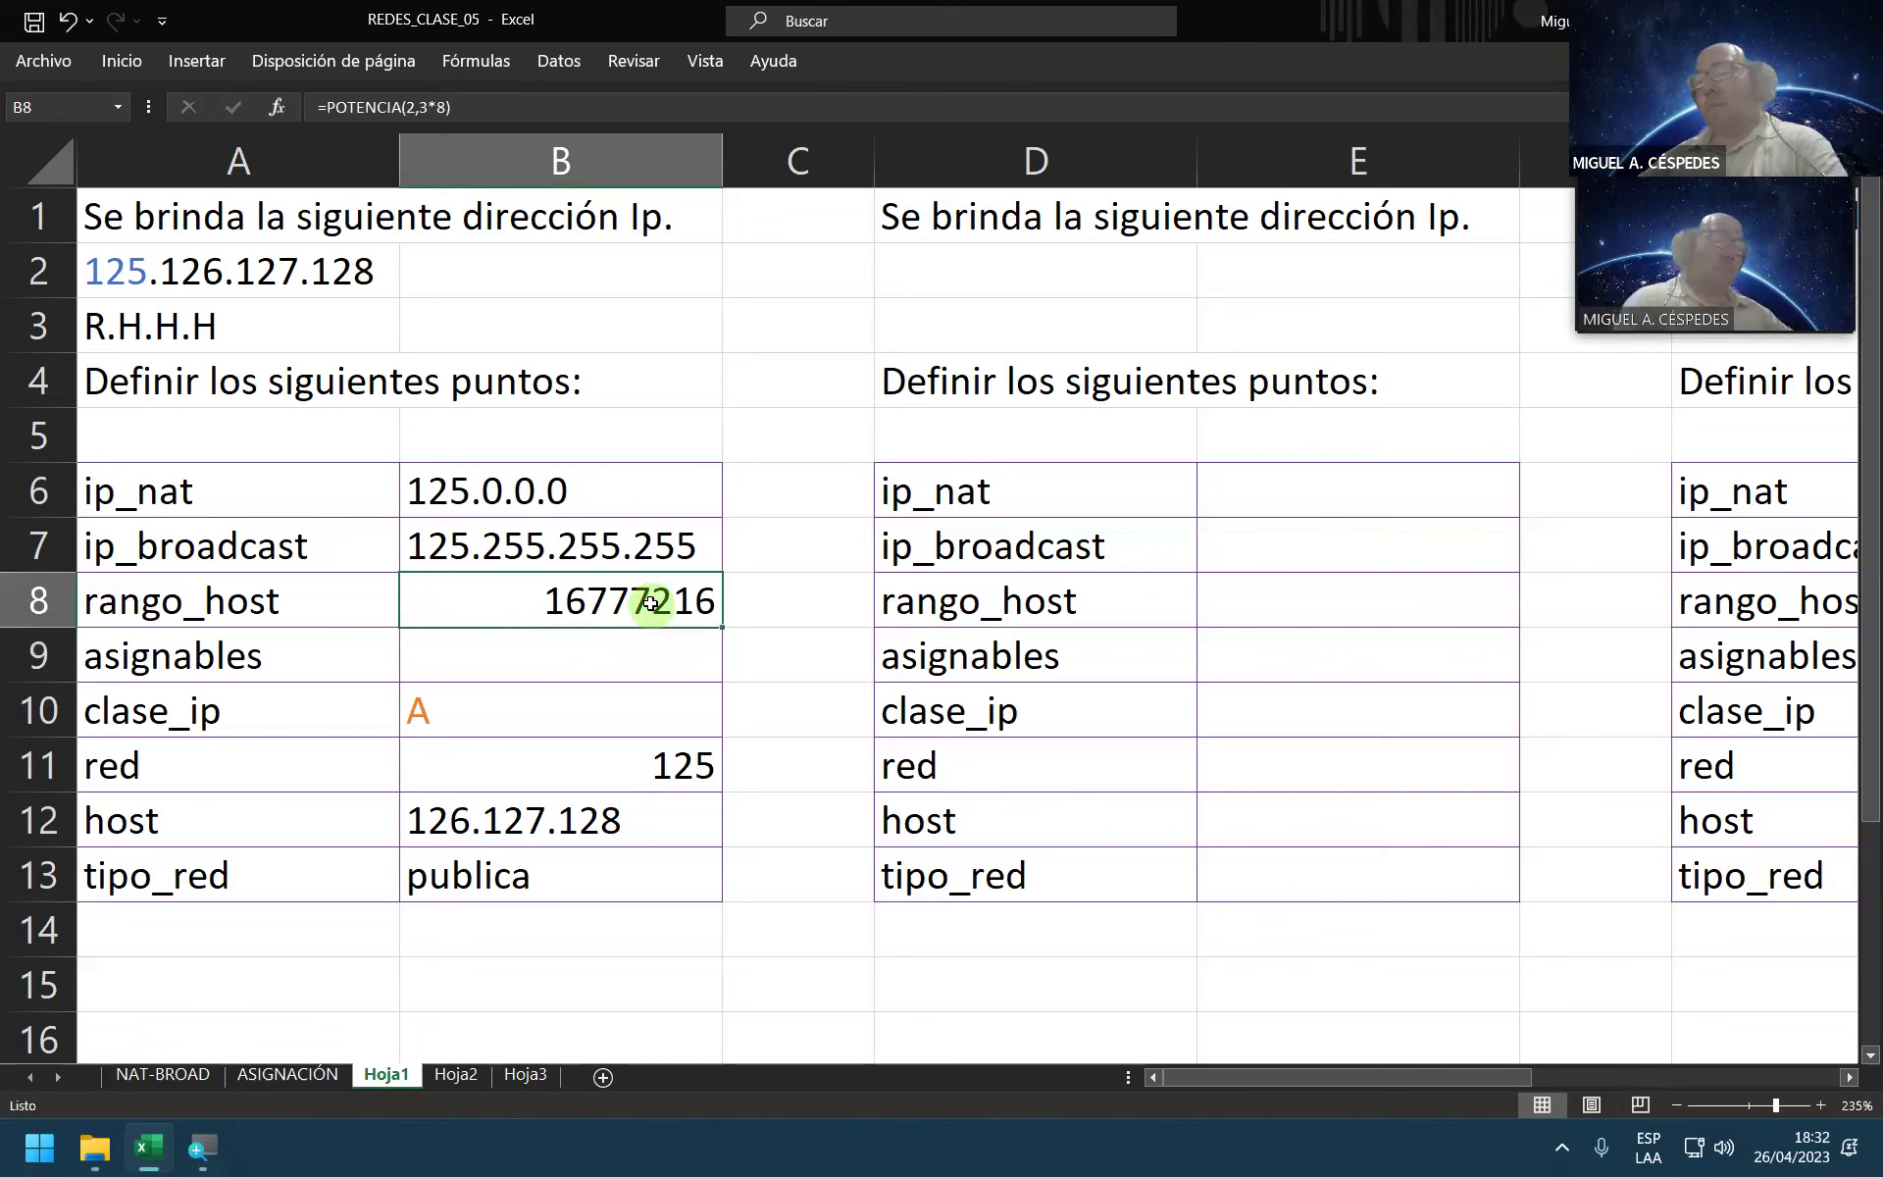
{"action": "key", "text": "ctrl+shift+1"}
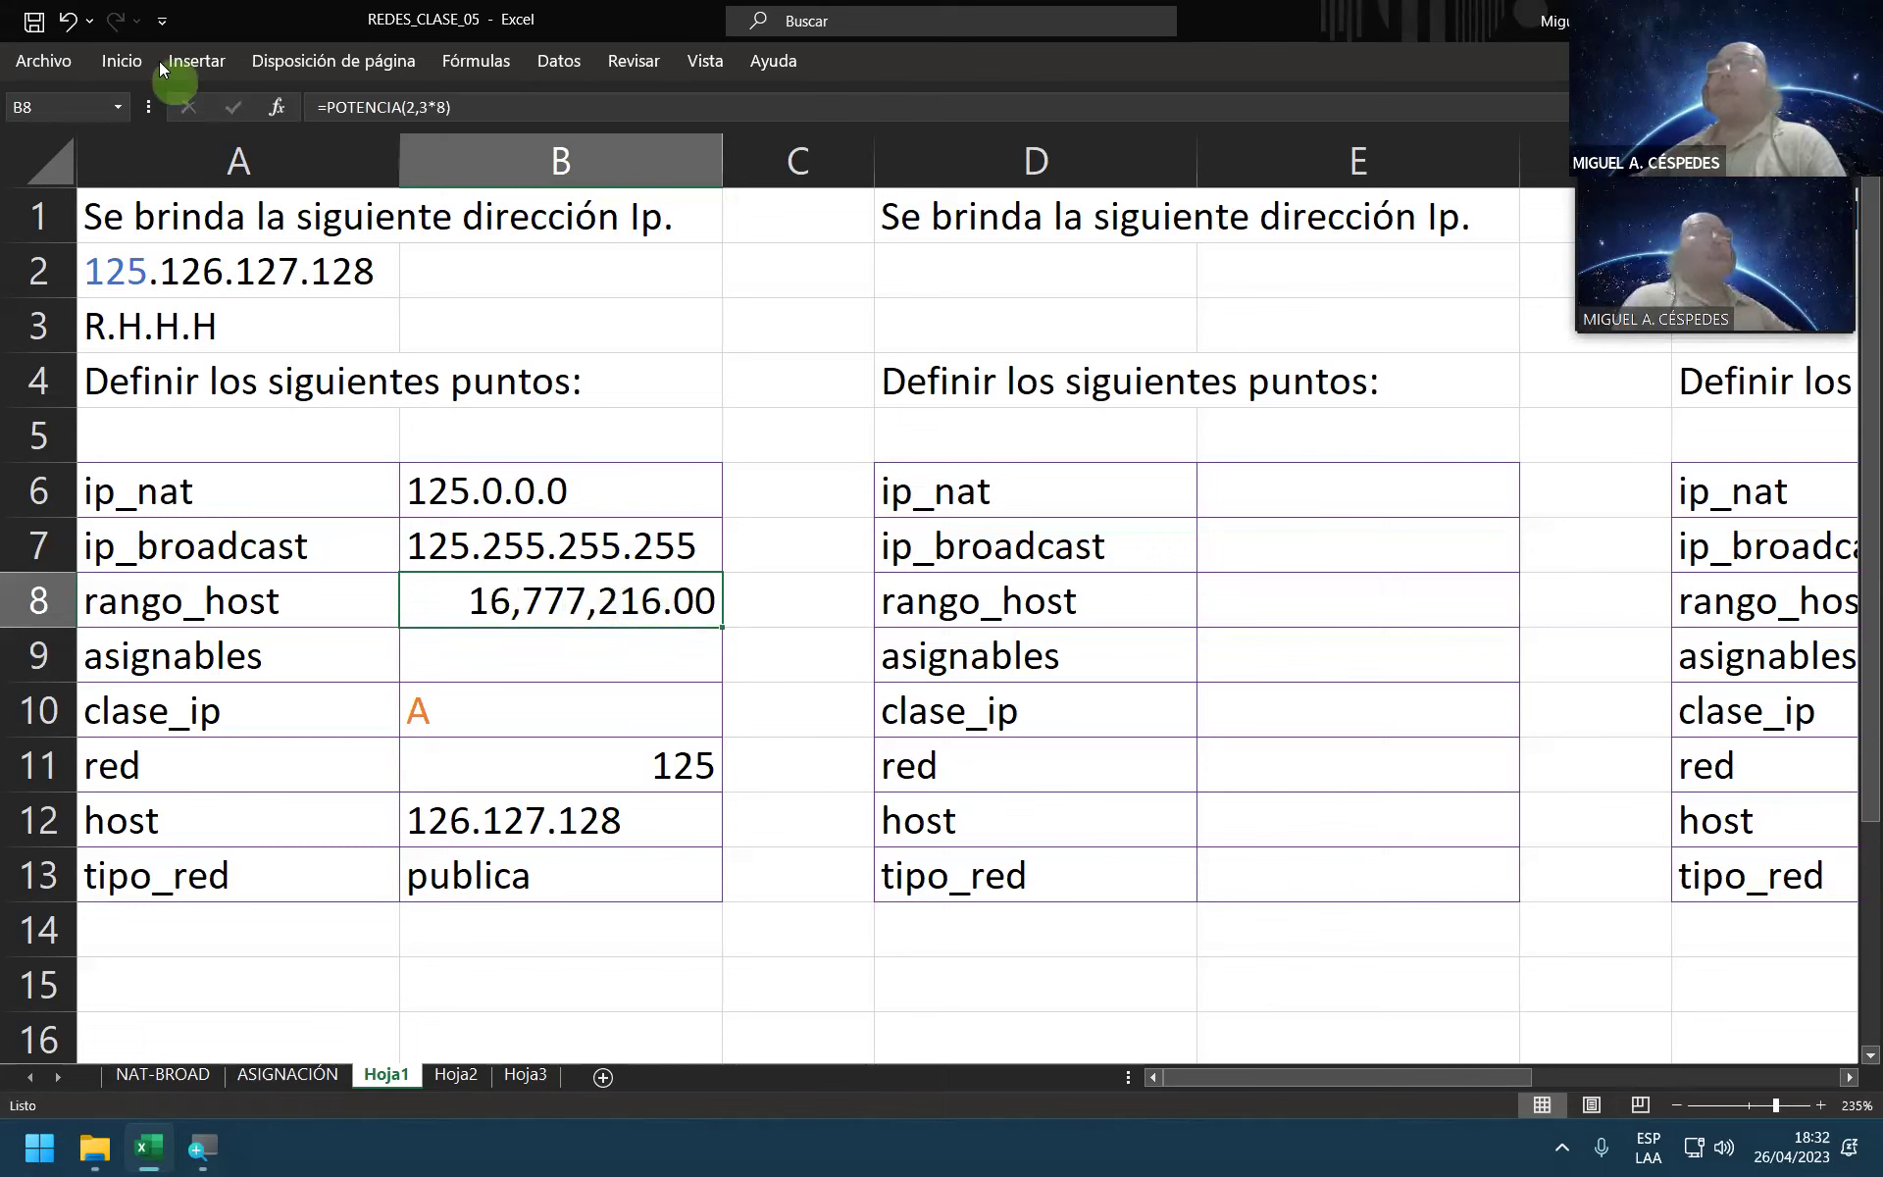
{"action": "left_click", "coordinate": [122, 61]}
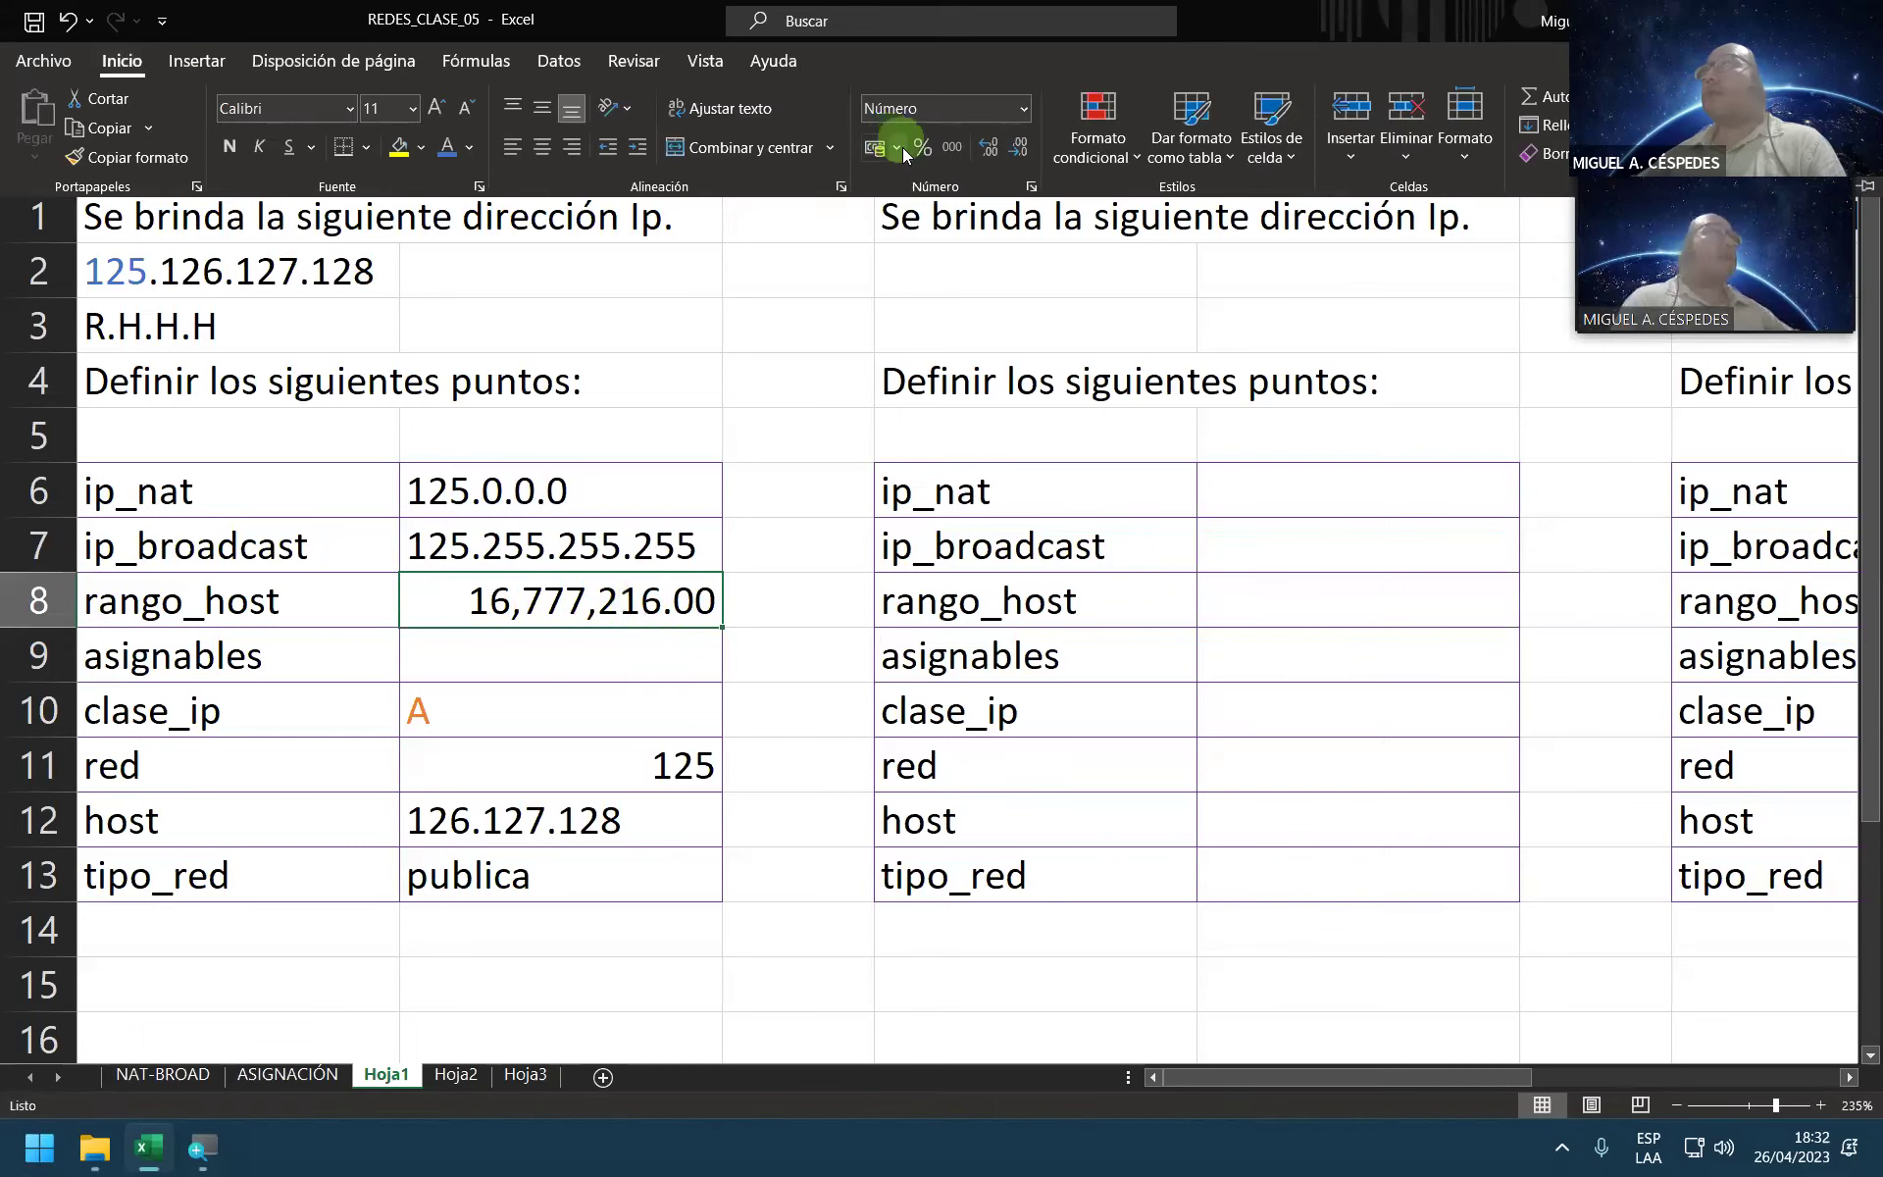
{"action": "left_click", "coordinate": [1018, 152]}
{"action": "left_click", "coordinate": [1018, 152]}
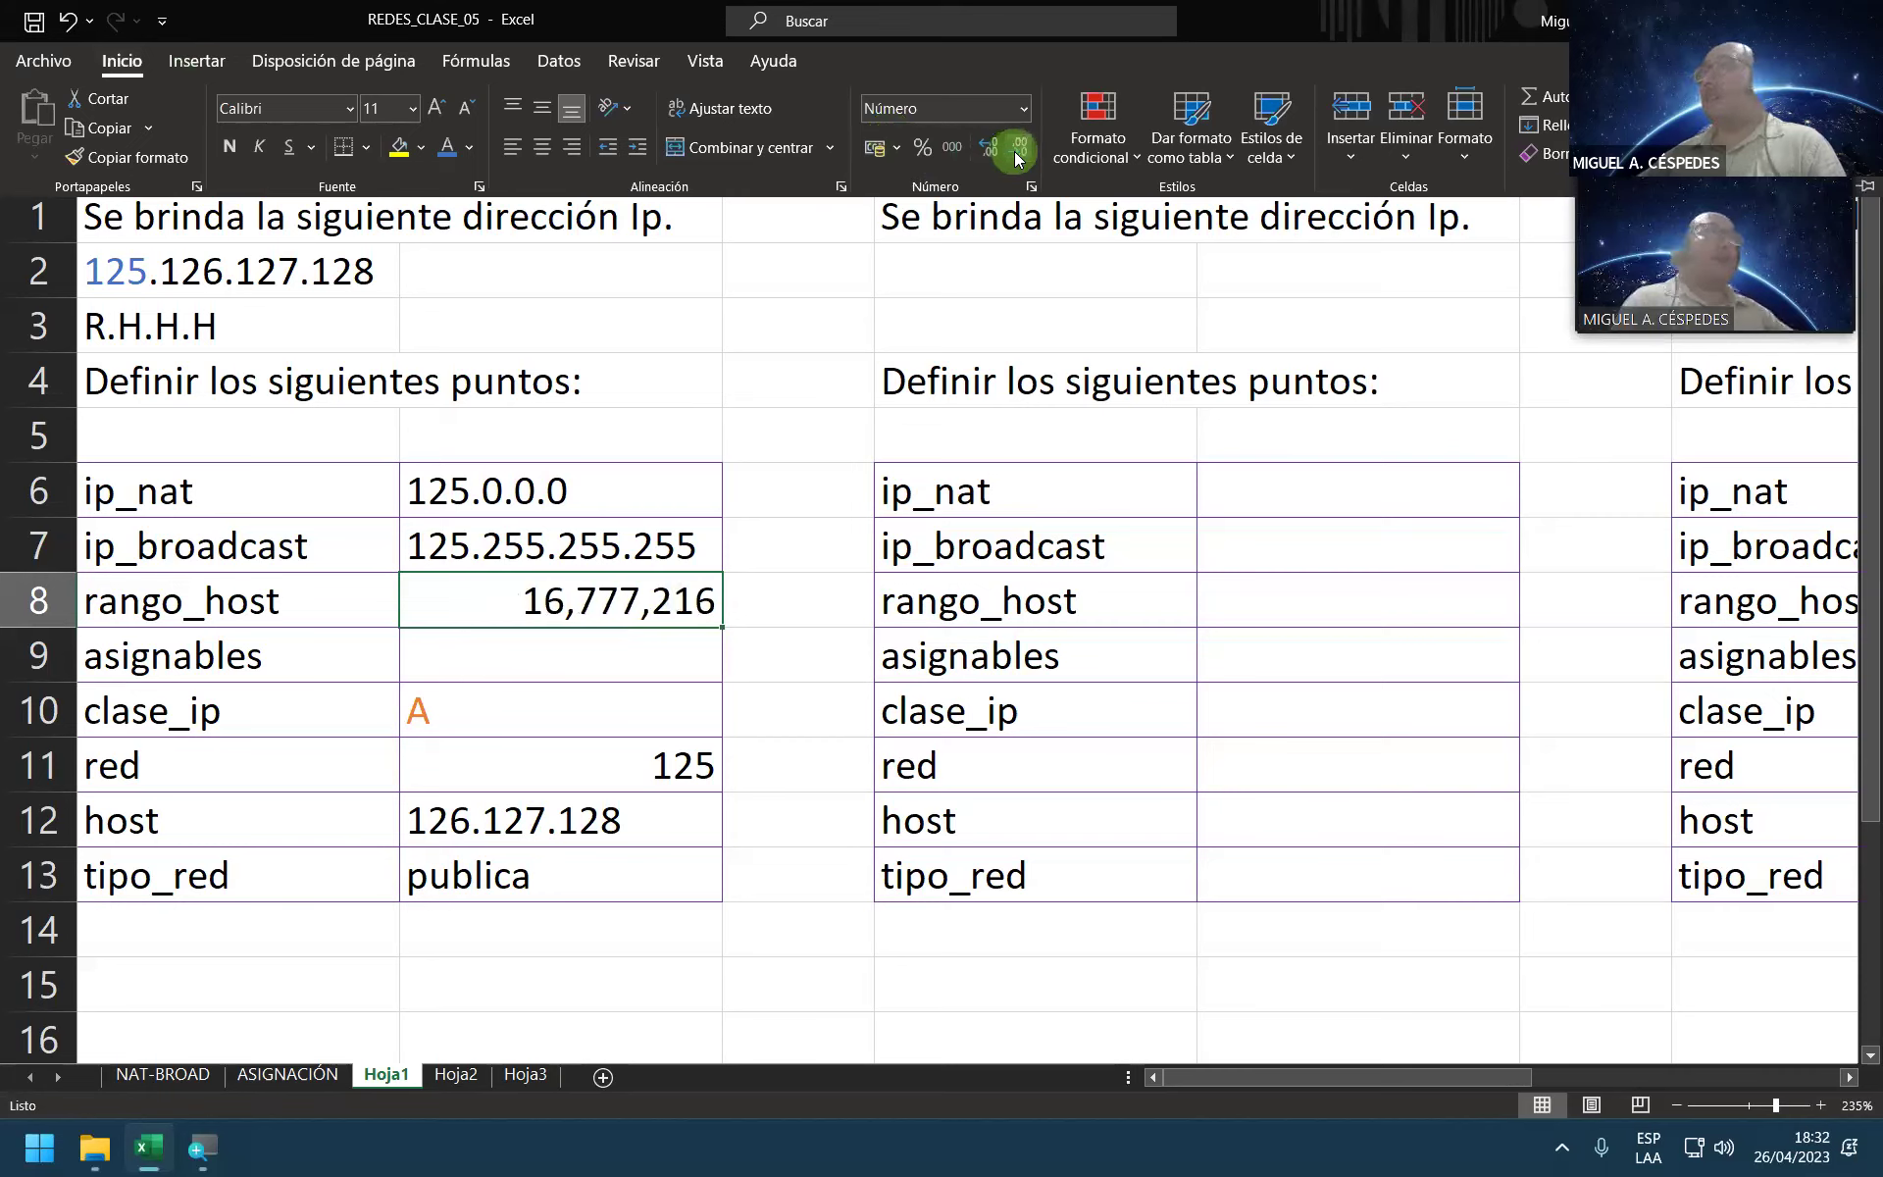
Step: Copy the number format of B8 to the second table's rango_host cell, E8, and save the workbook
{"action": "left_click", "coordinate": [1312, 599]}
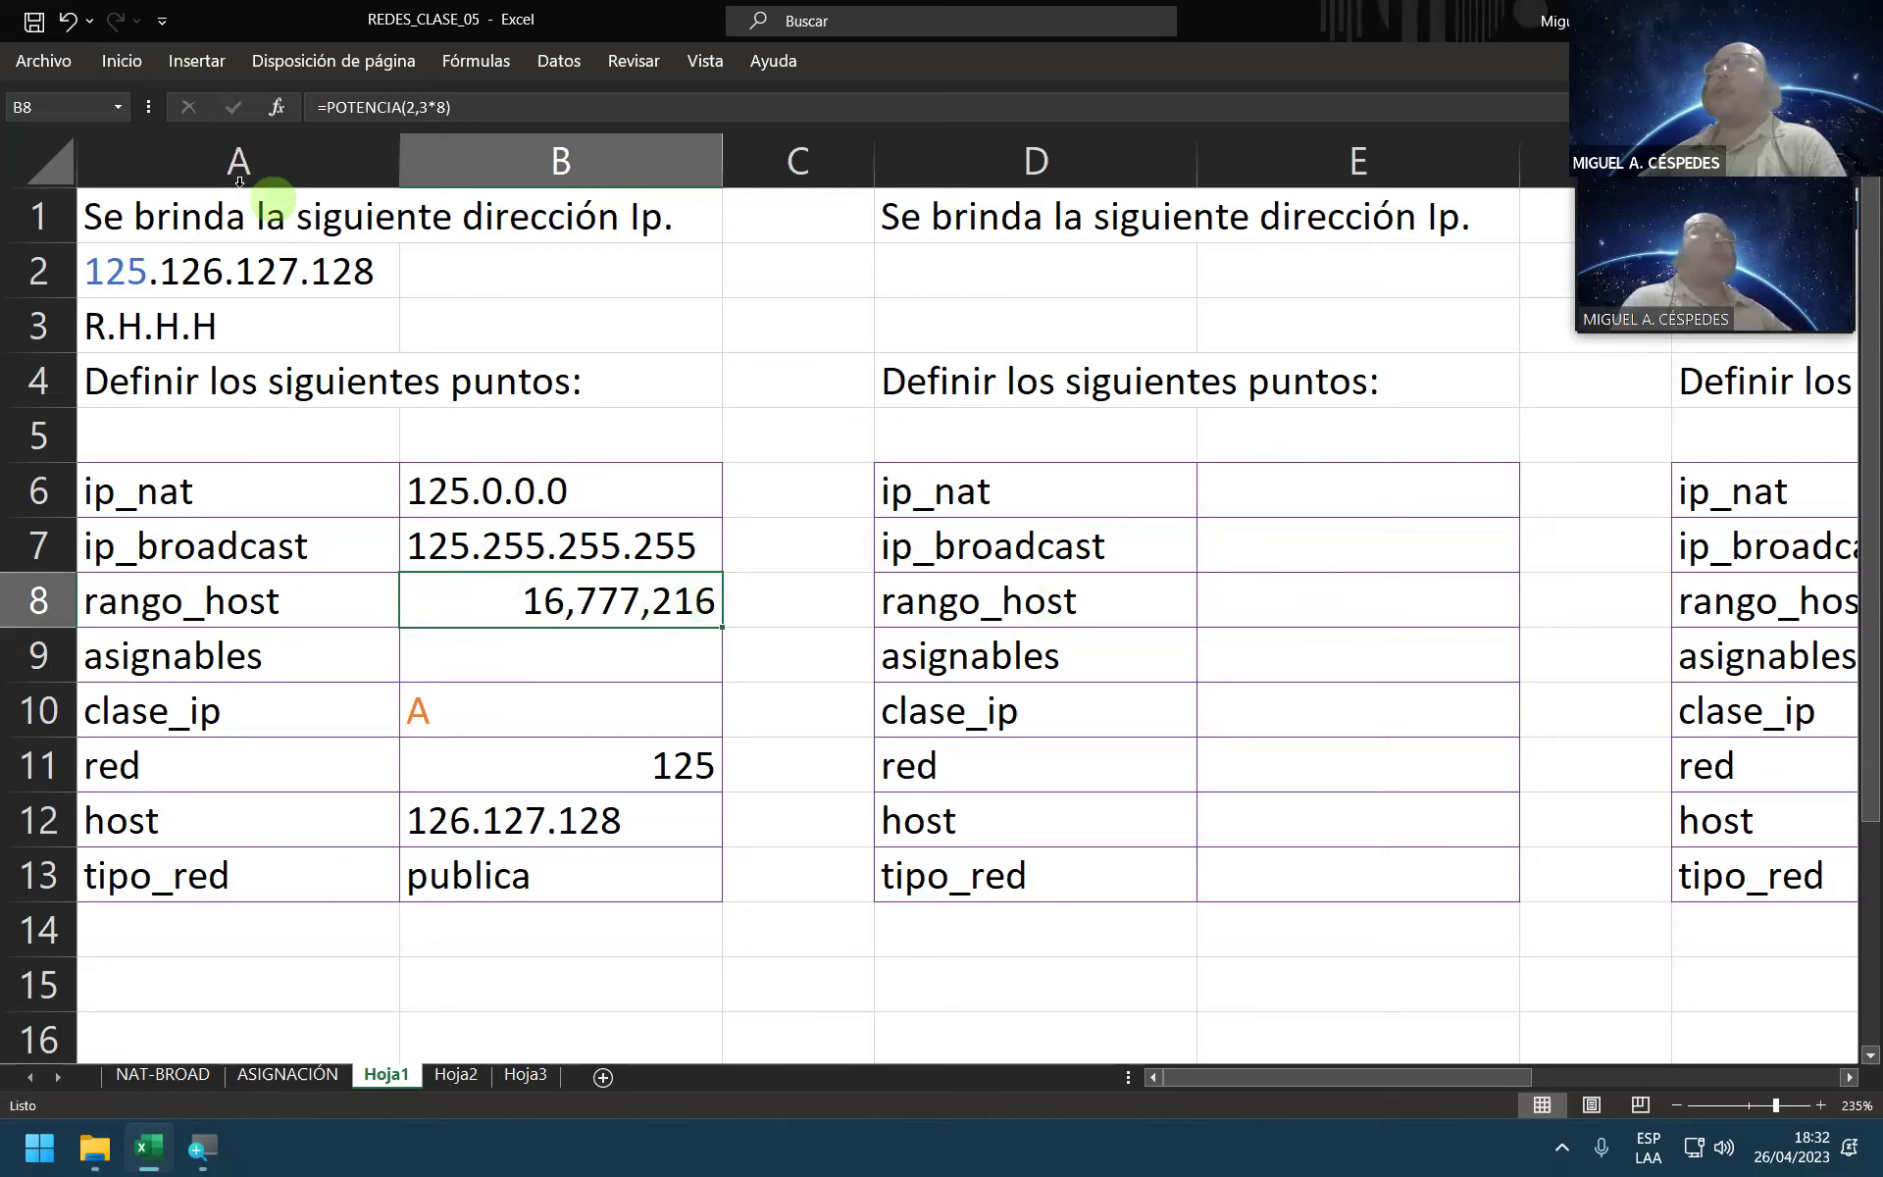
{"action": "left_click", "coordinate": [122, 61]}
{"action": "left_click", "coordinate": [150, 162]}
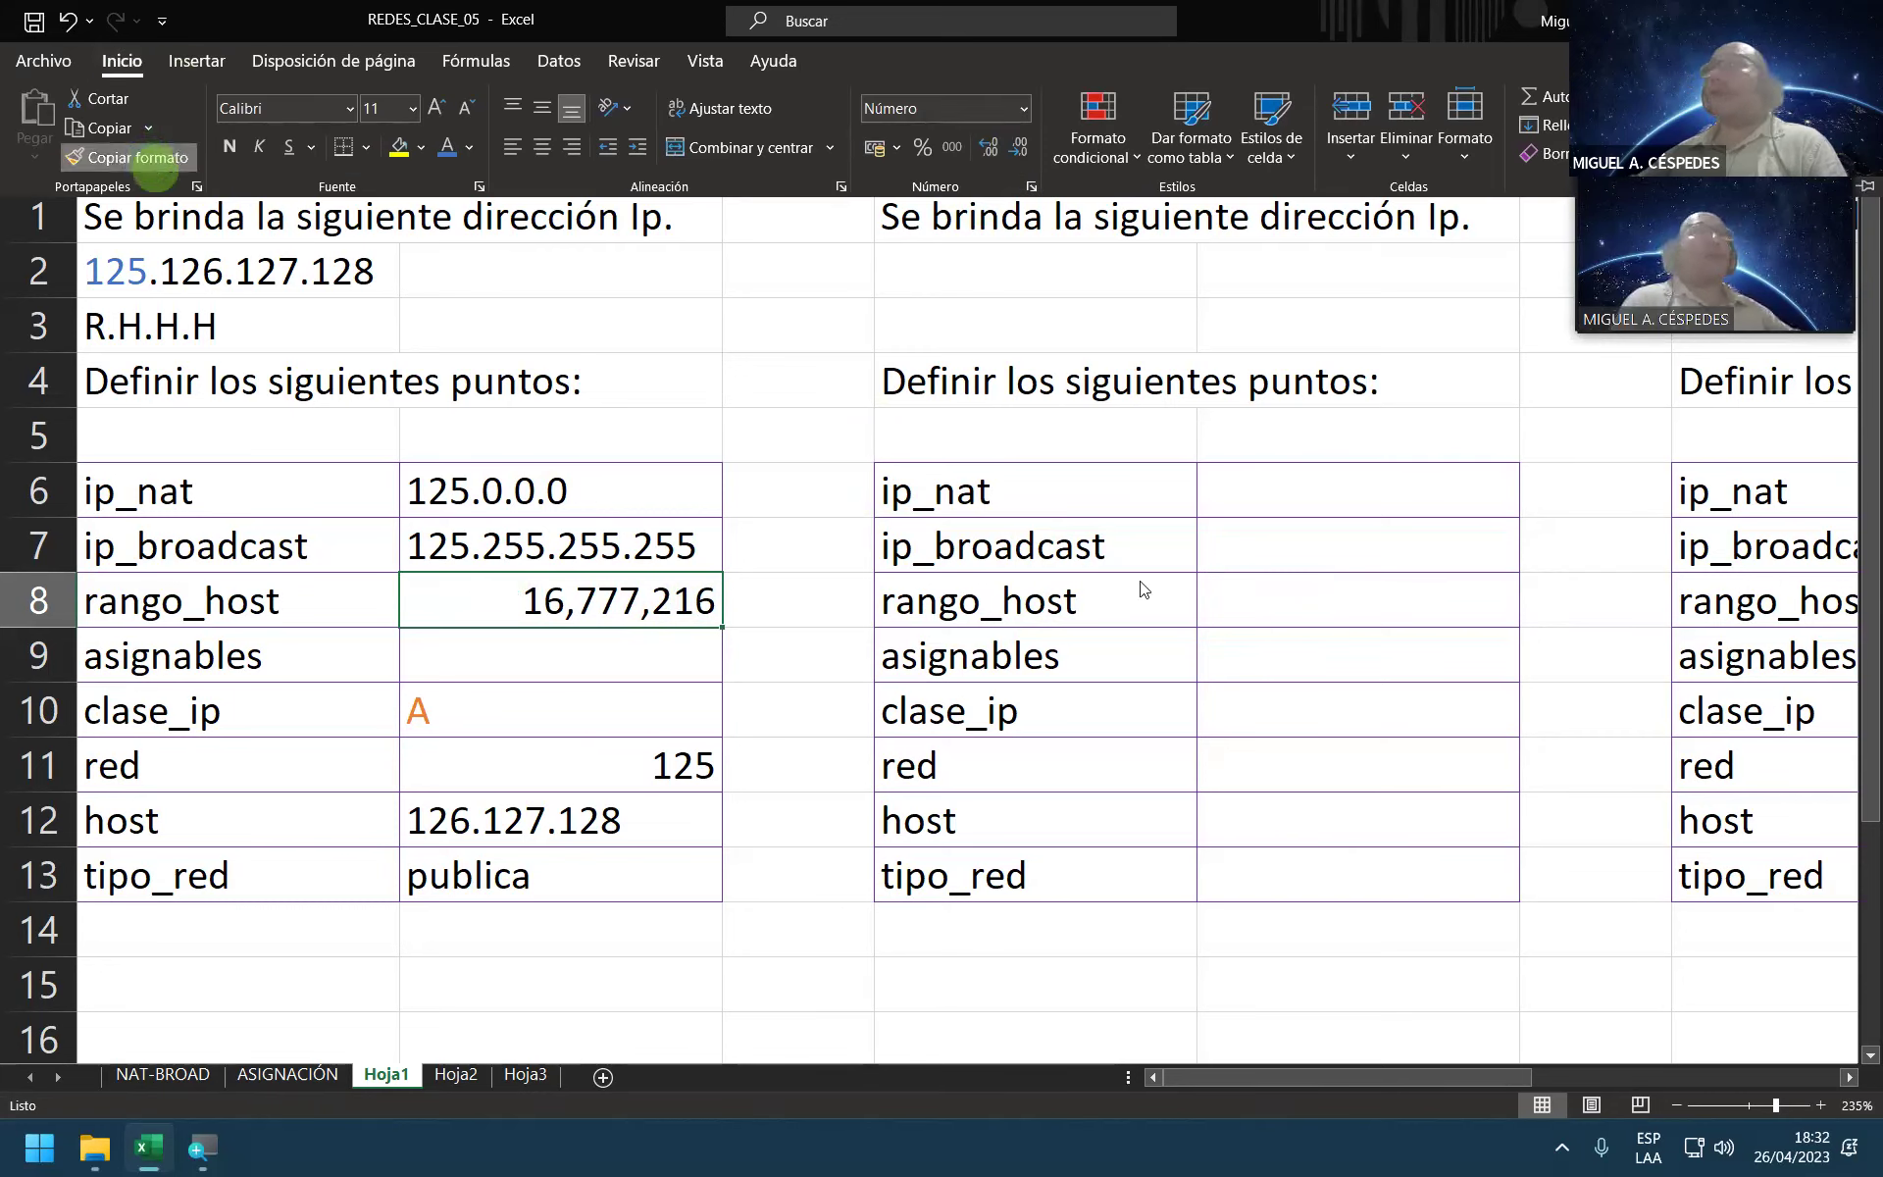
{"action": "left_click", "coordinate": [1336, 602]}
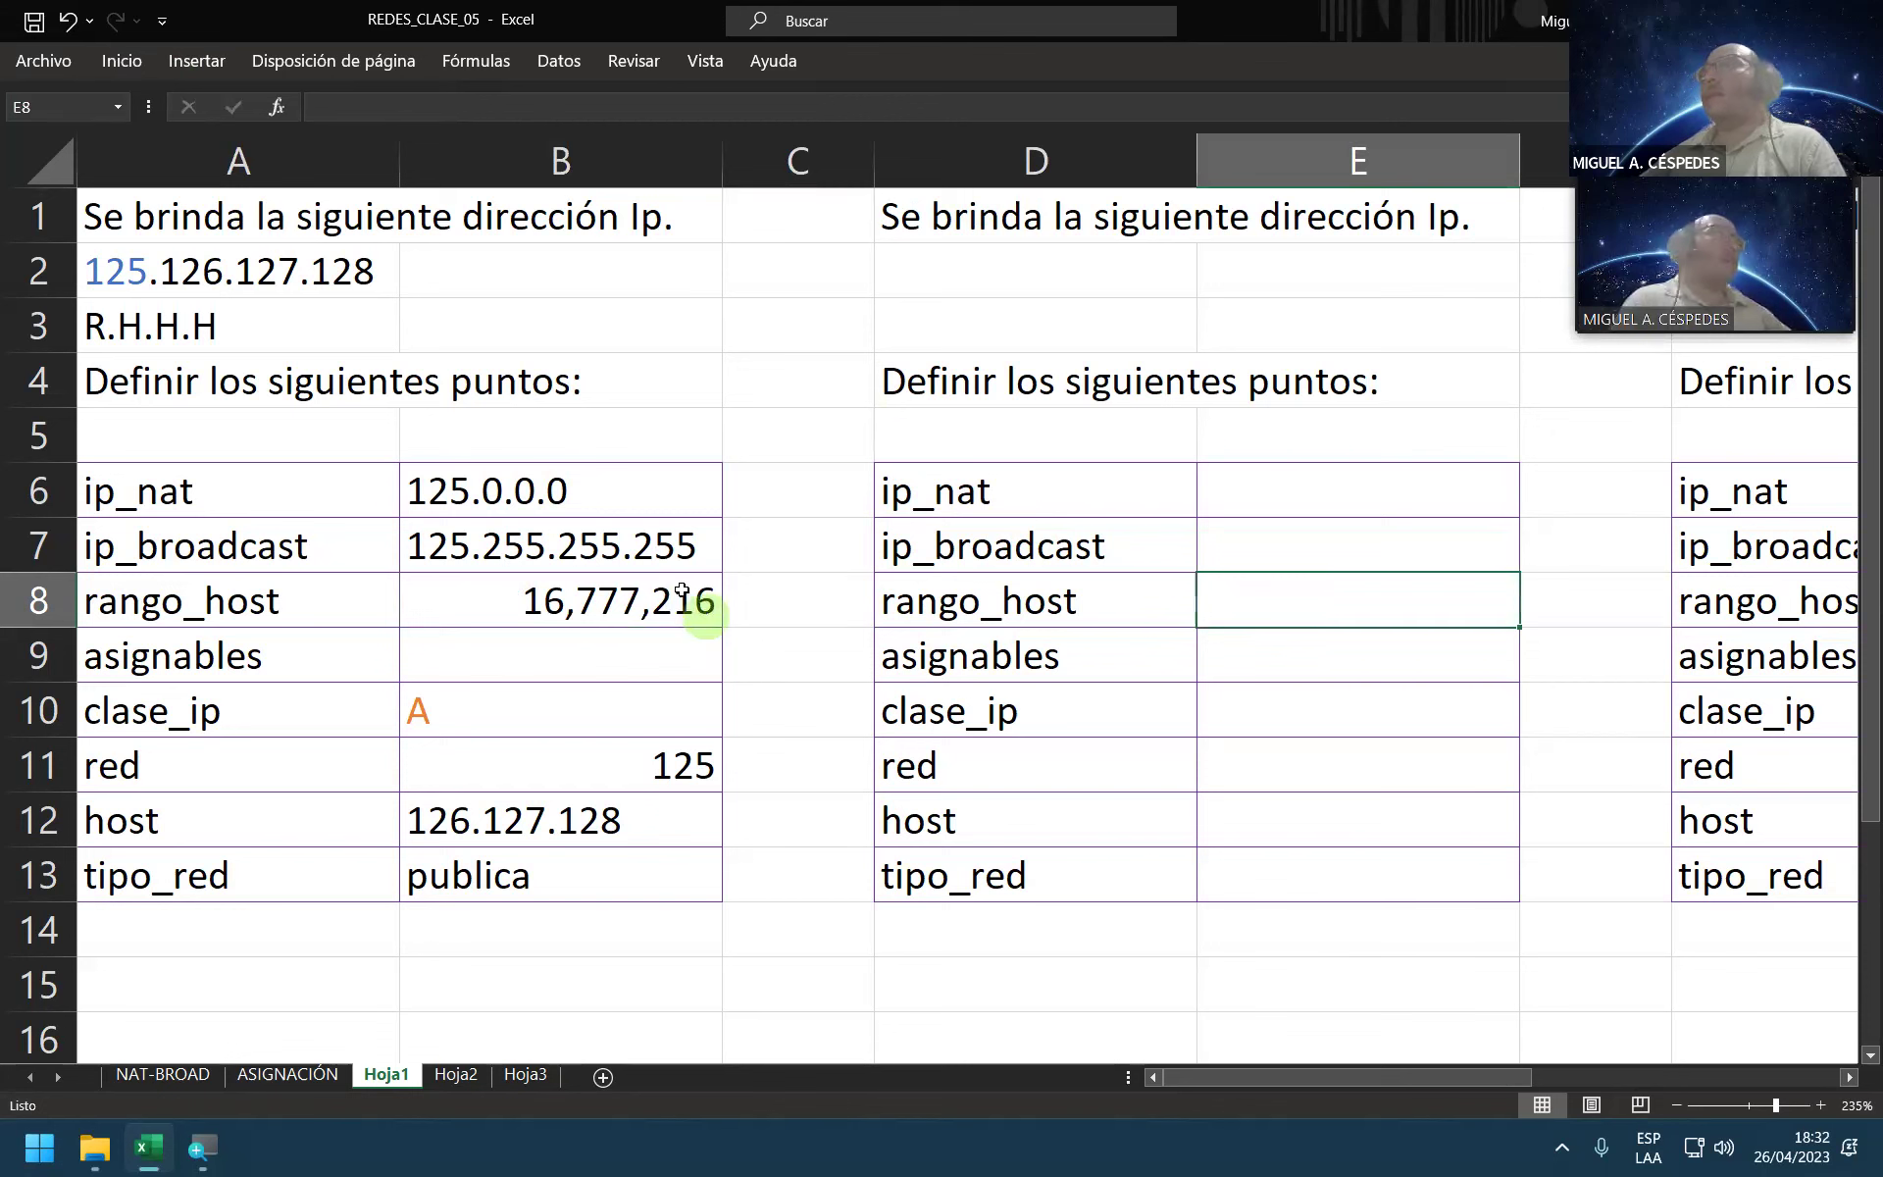
{"action": "left_click", "coordinate": [643, 595]}
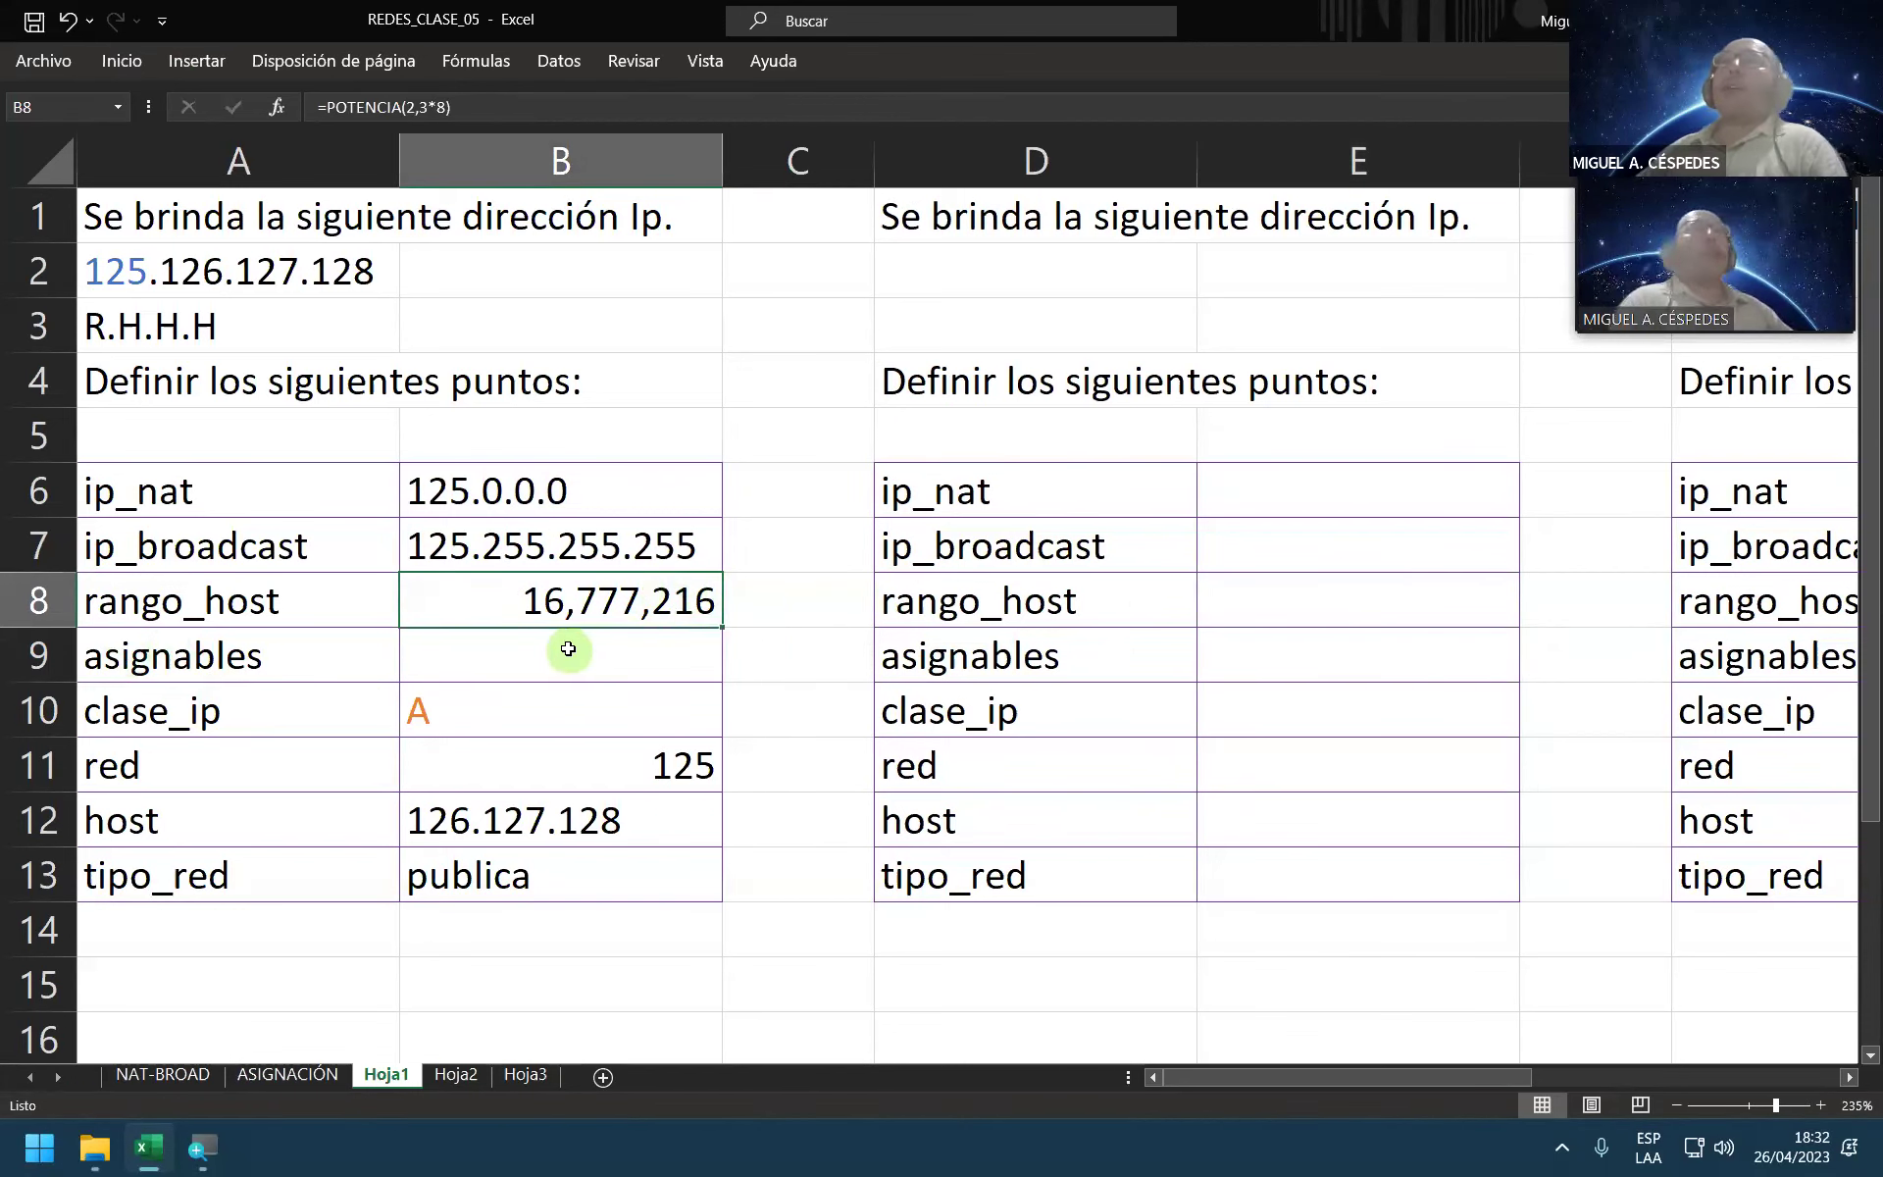
{"action": "left_click", "coordinate": [339, 667]}
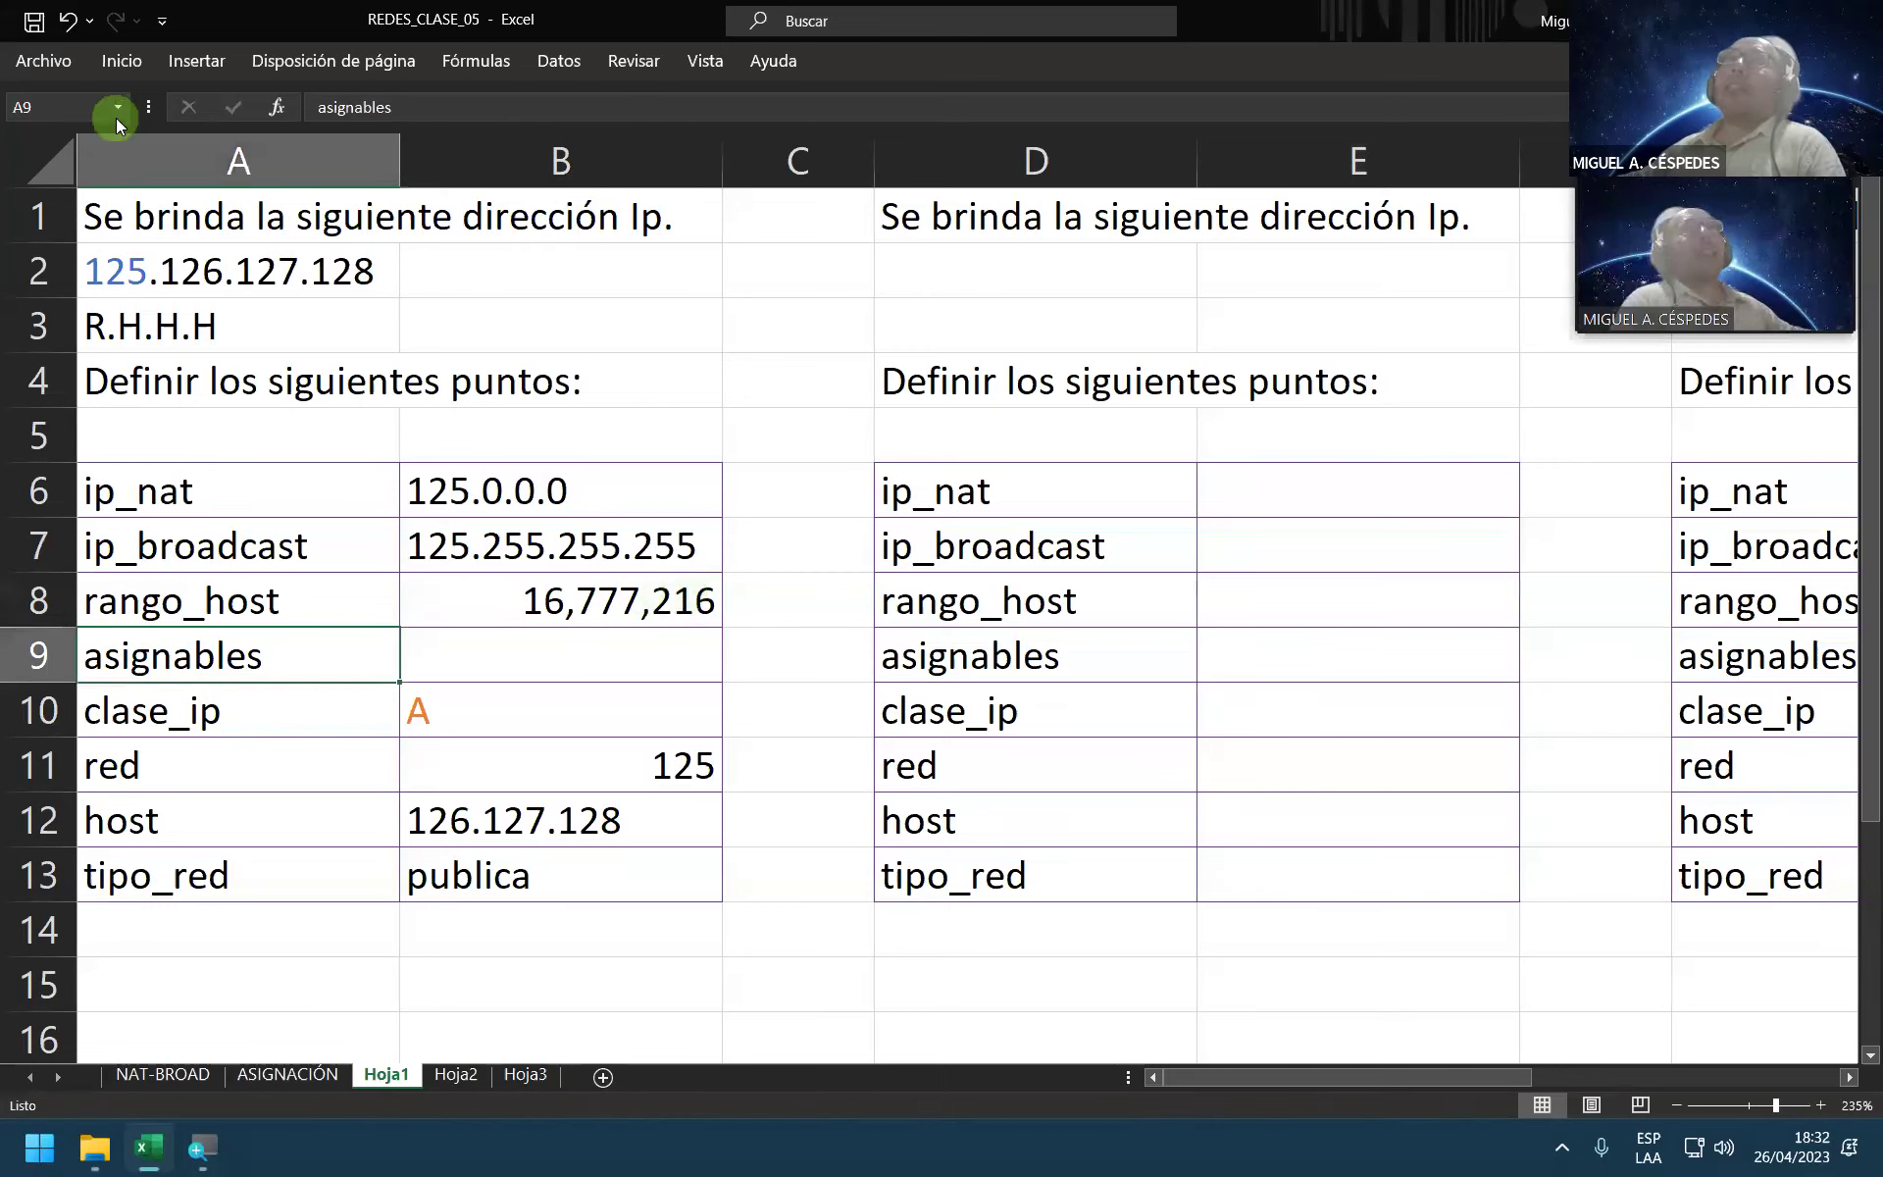
{"action": "left_click", "coordinate": [33, 19]}
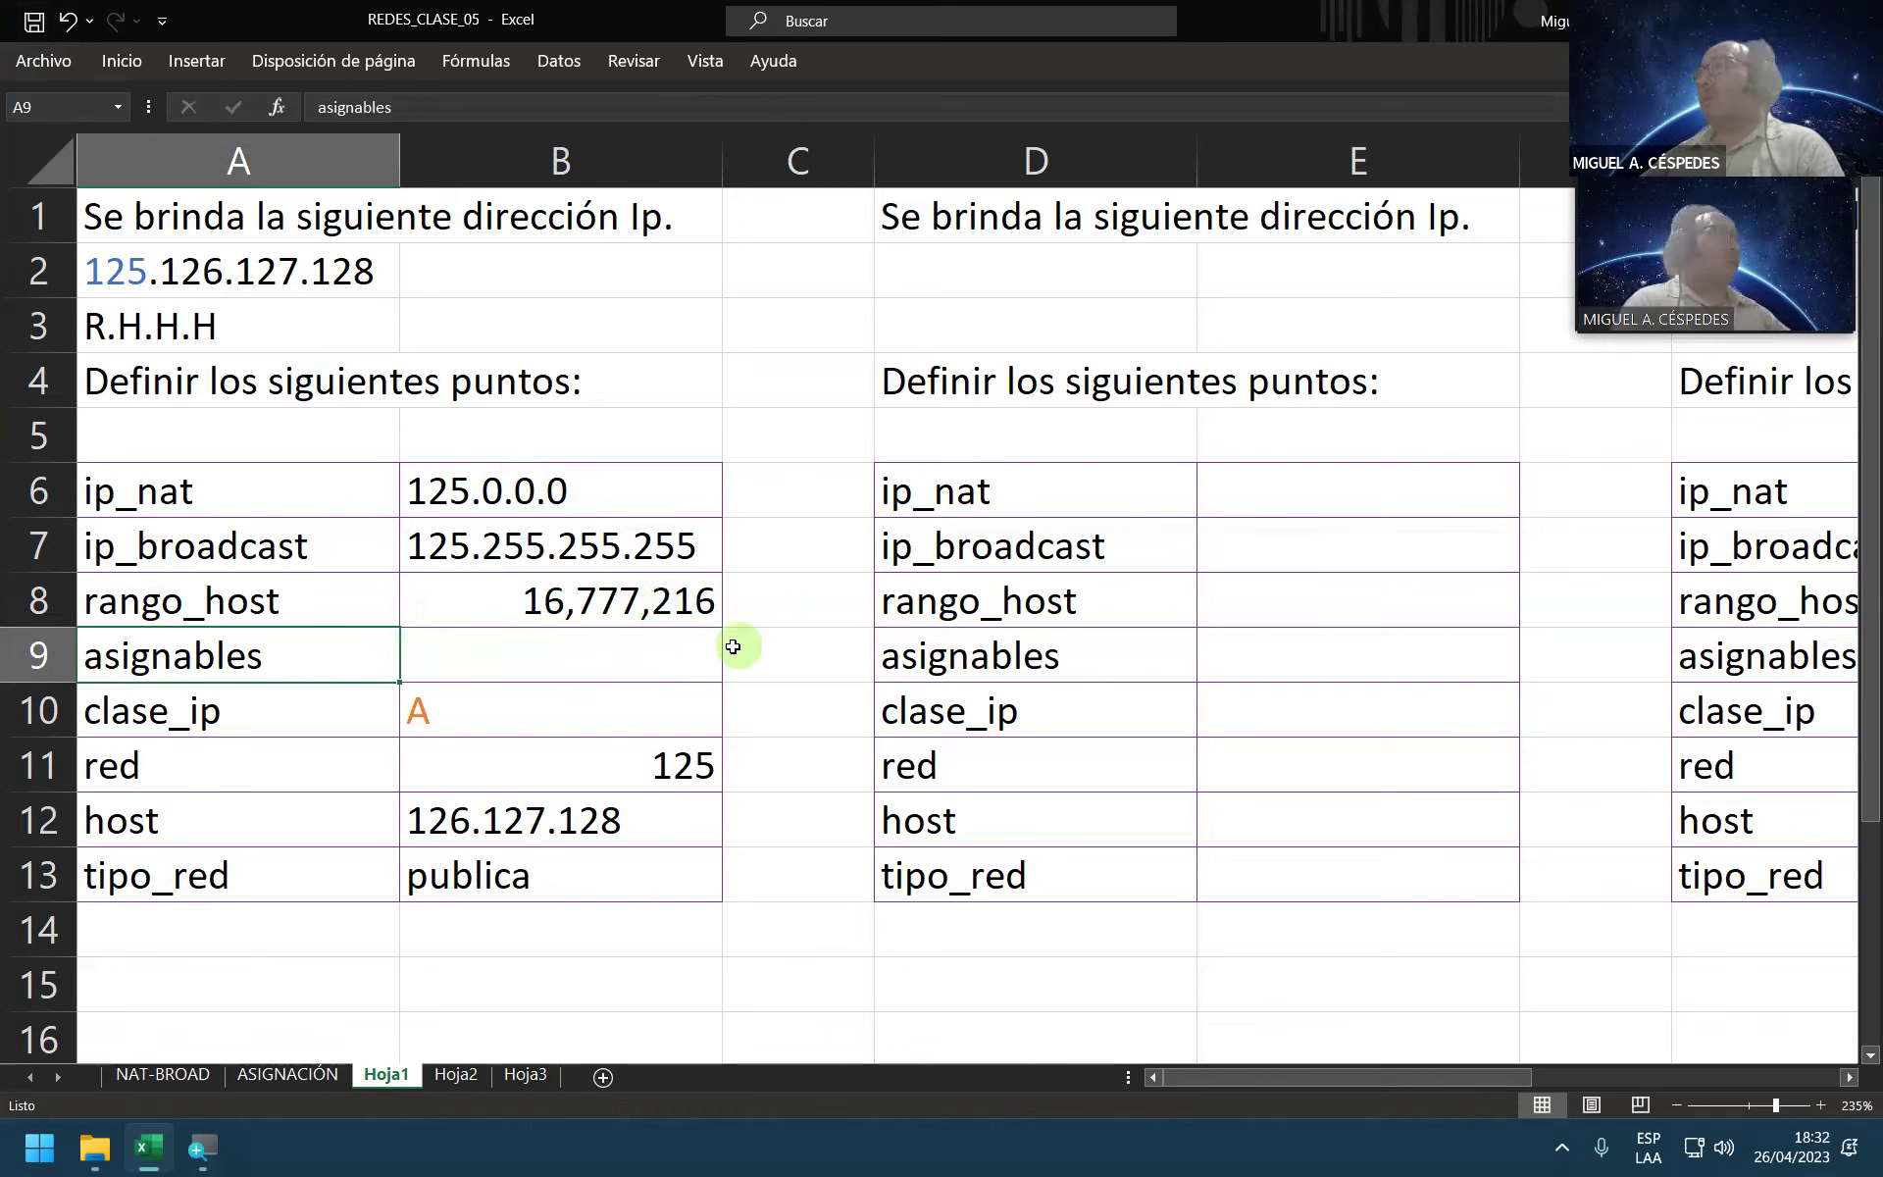
Step: Enter the formula =B8 in the asignables cell, B9, of the first table
{"action": "left_click", "coordinate": [610, 645]}
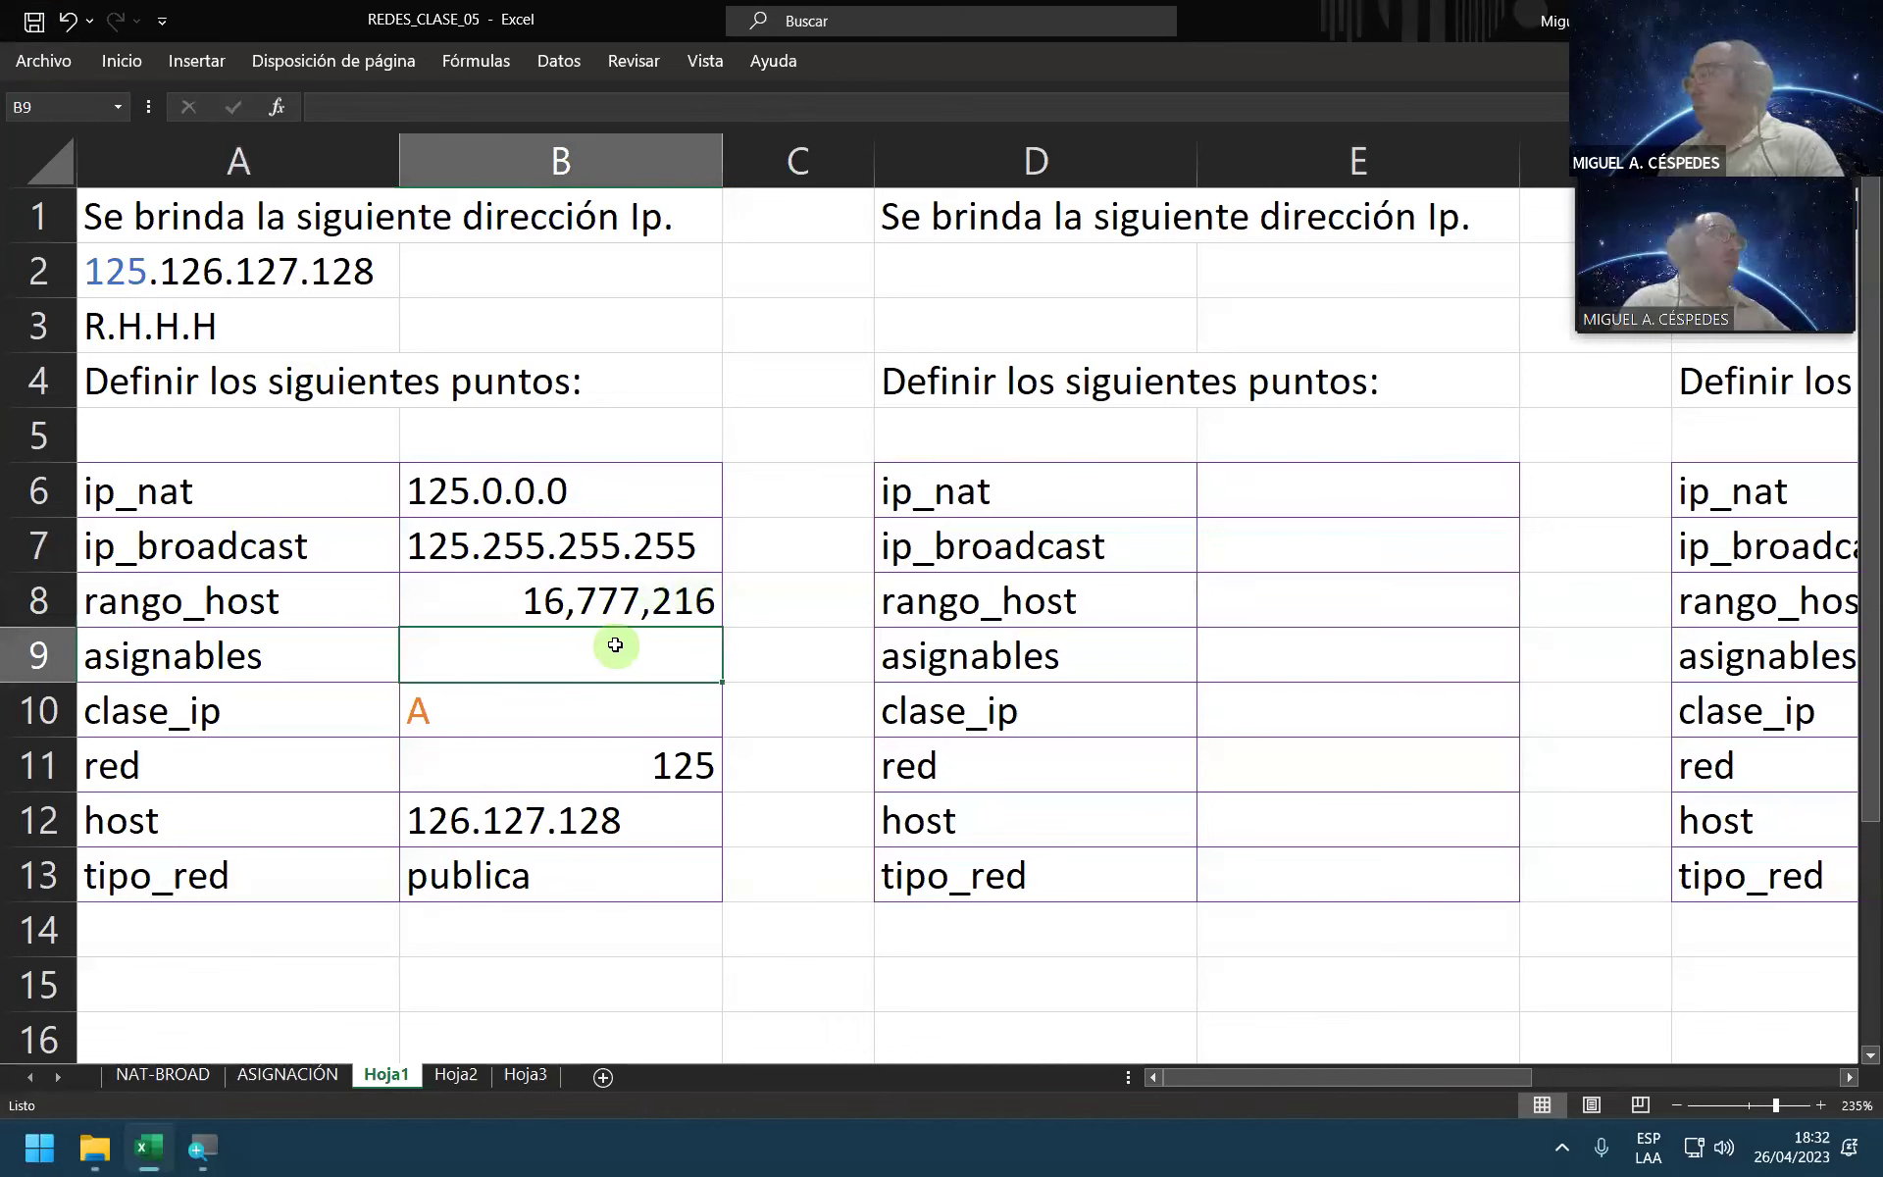
{"action": "type", "text": "="}
{"action": "left_click", "coordinate": [667, 603]}
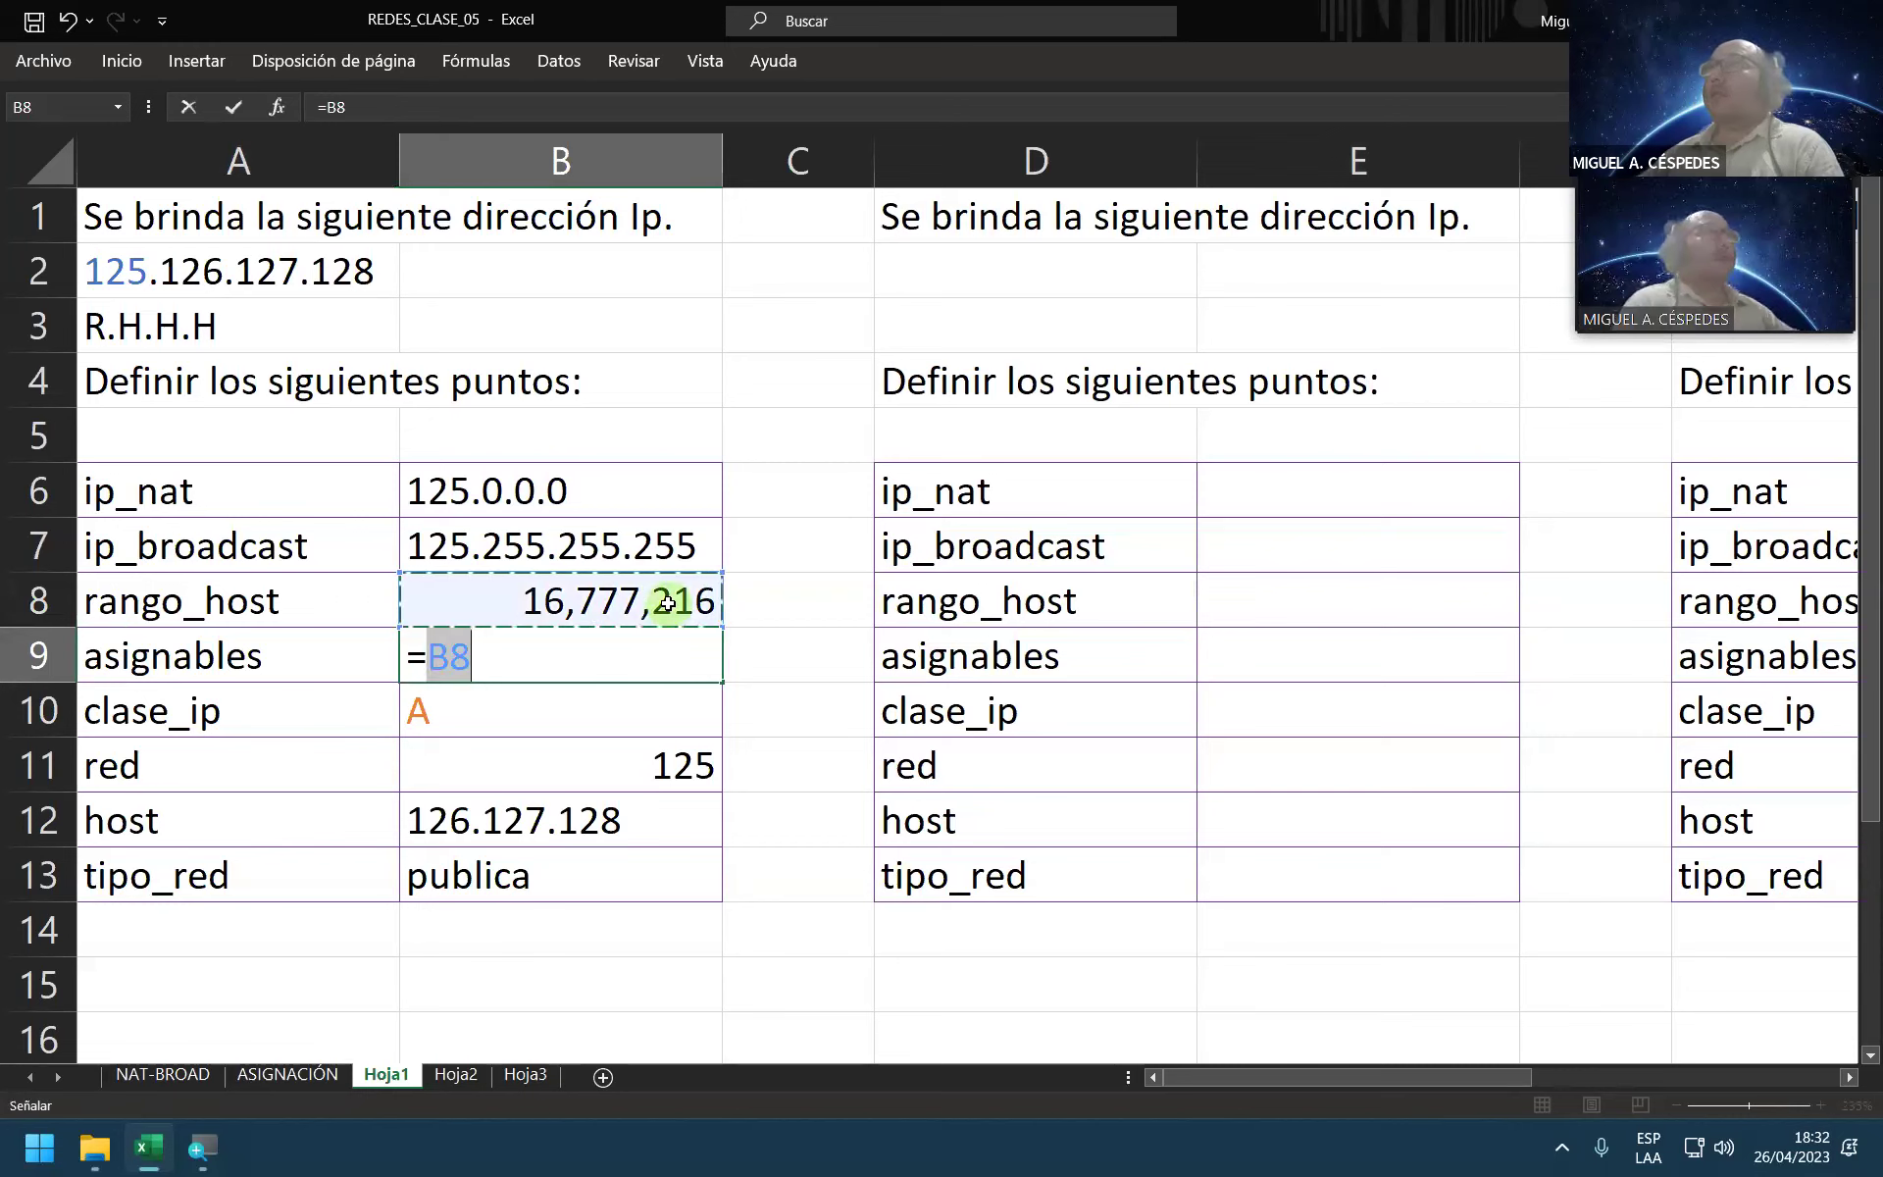
{"action": "key", "text": "Return"}
{"action": "key", "text": "Return"}
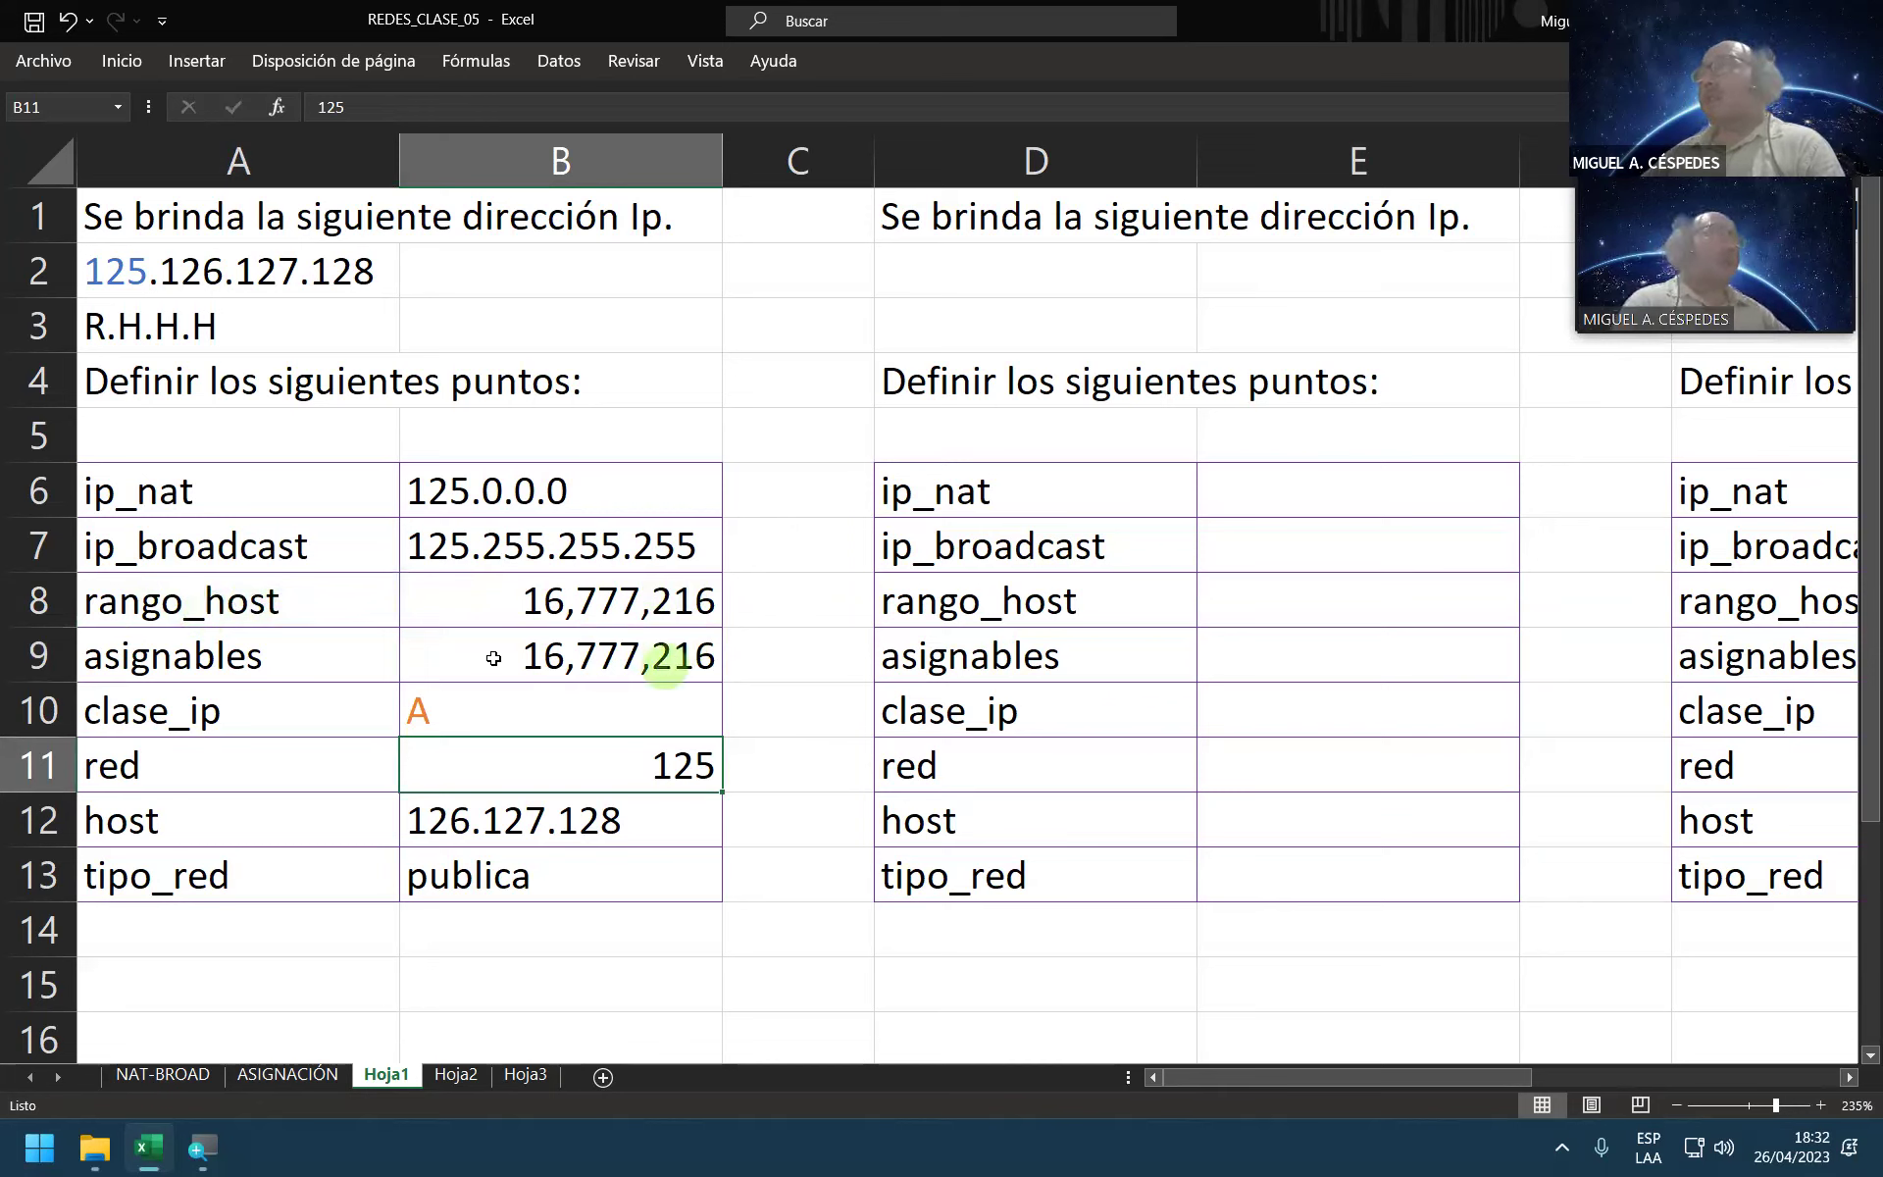
Step: Extend the asignables formula in B9 to =B8-1-1, subtracting one each for the ip_nat and ip_broadcast addresses
{"action": "left_click", "coordinate": [557, 657]}
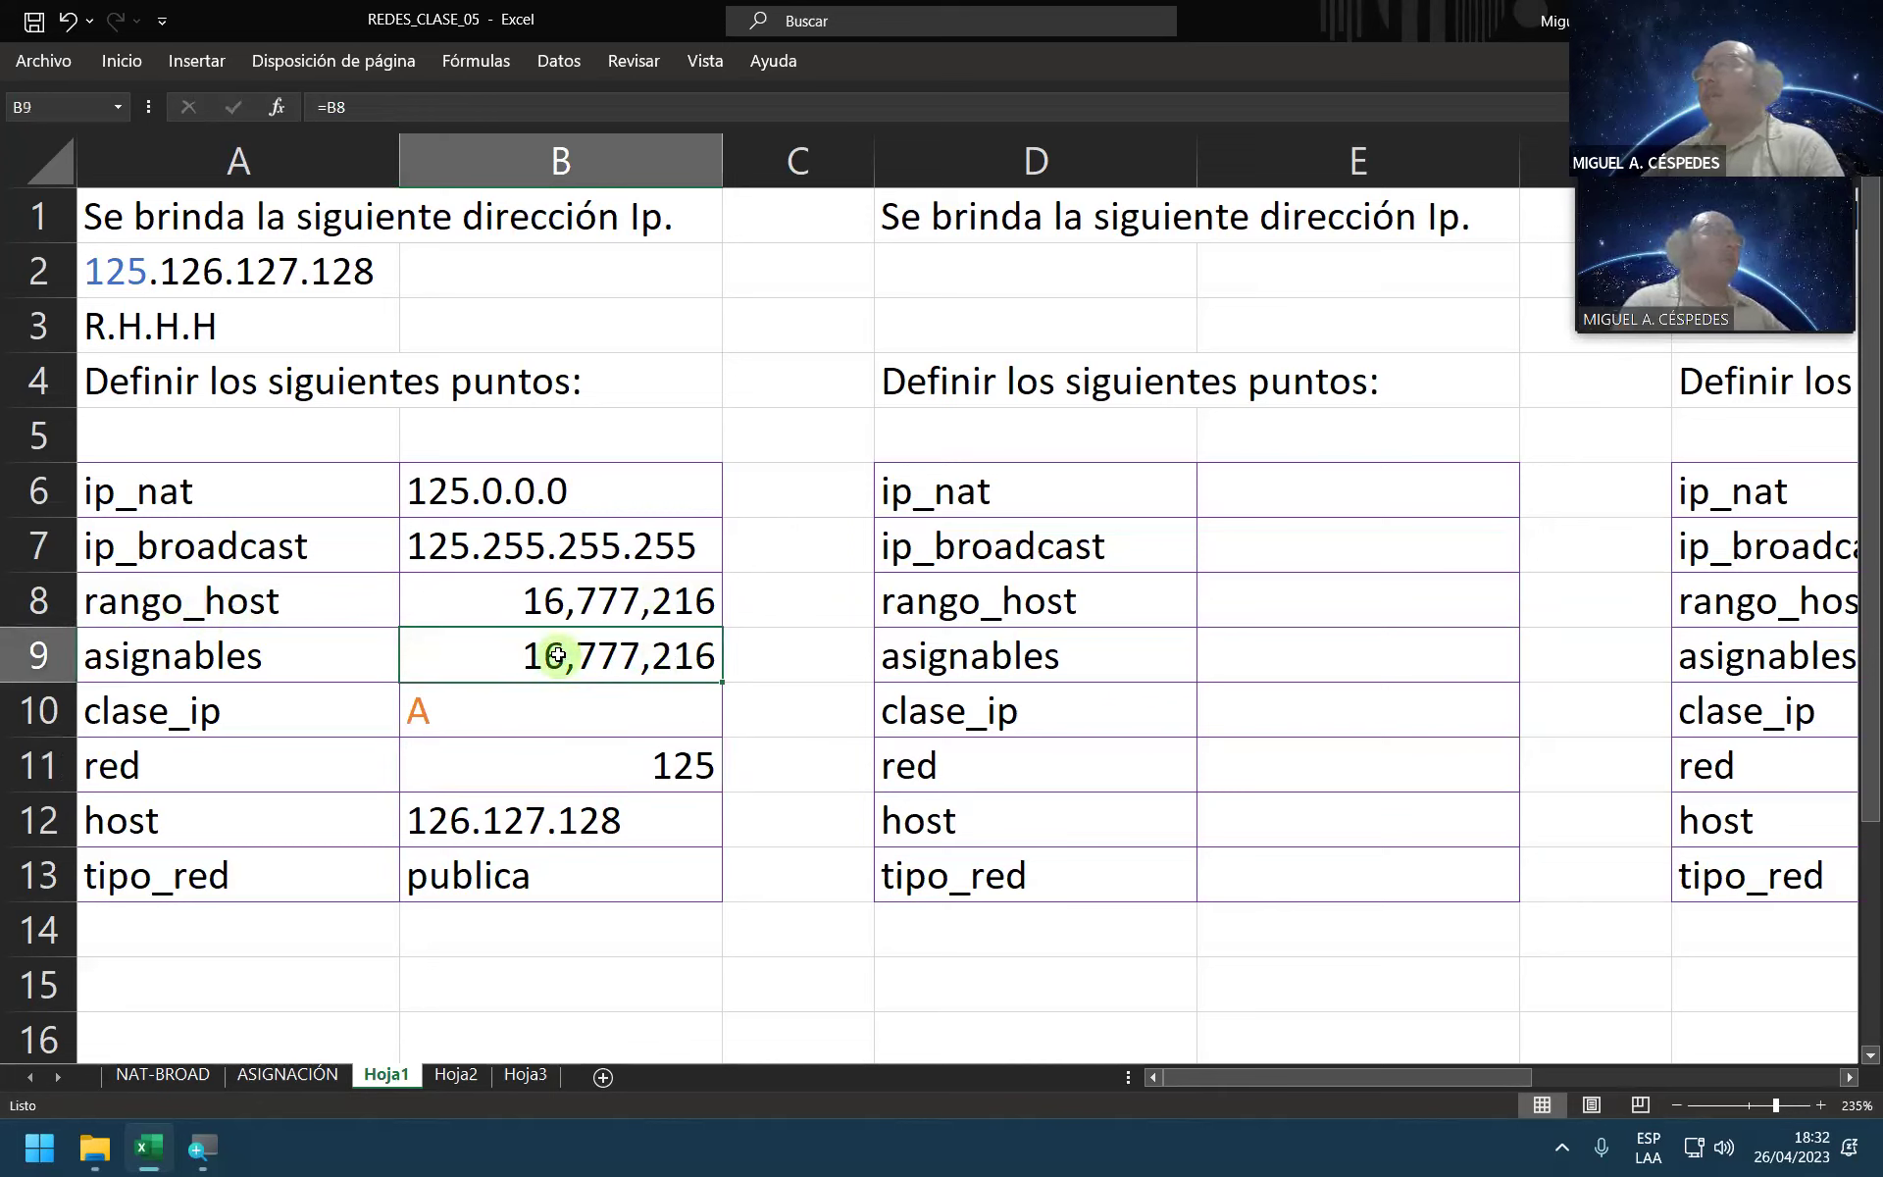
{"action": "double_click", "coordinate": [557, 655]}
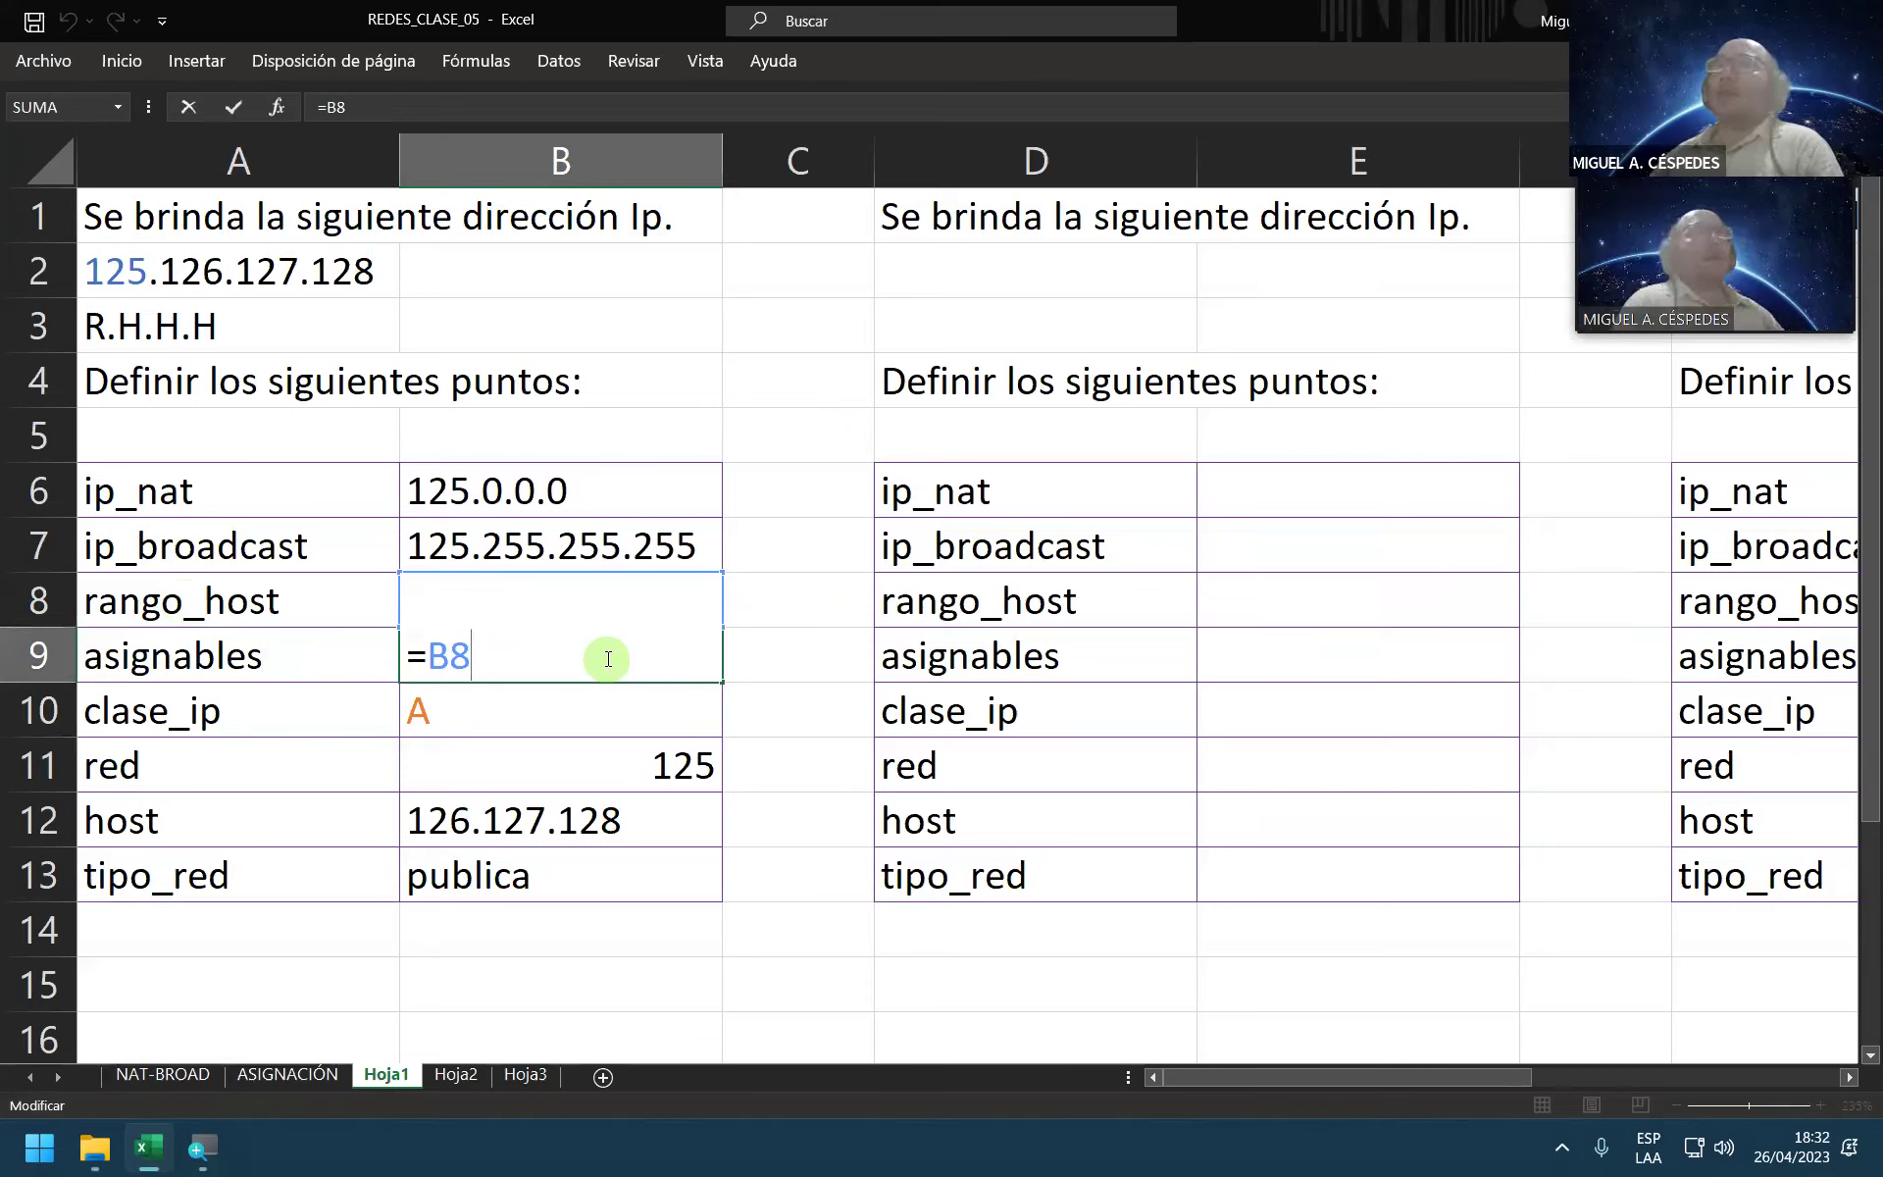
{"action": "type", "text": "-"}
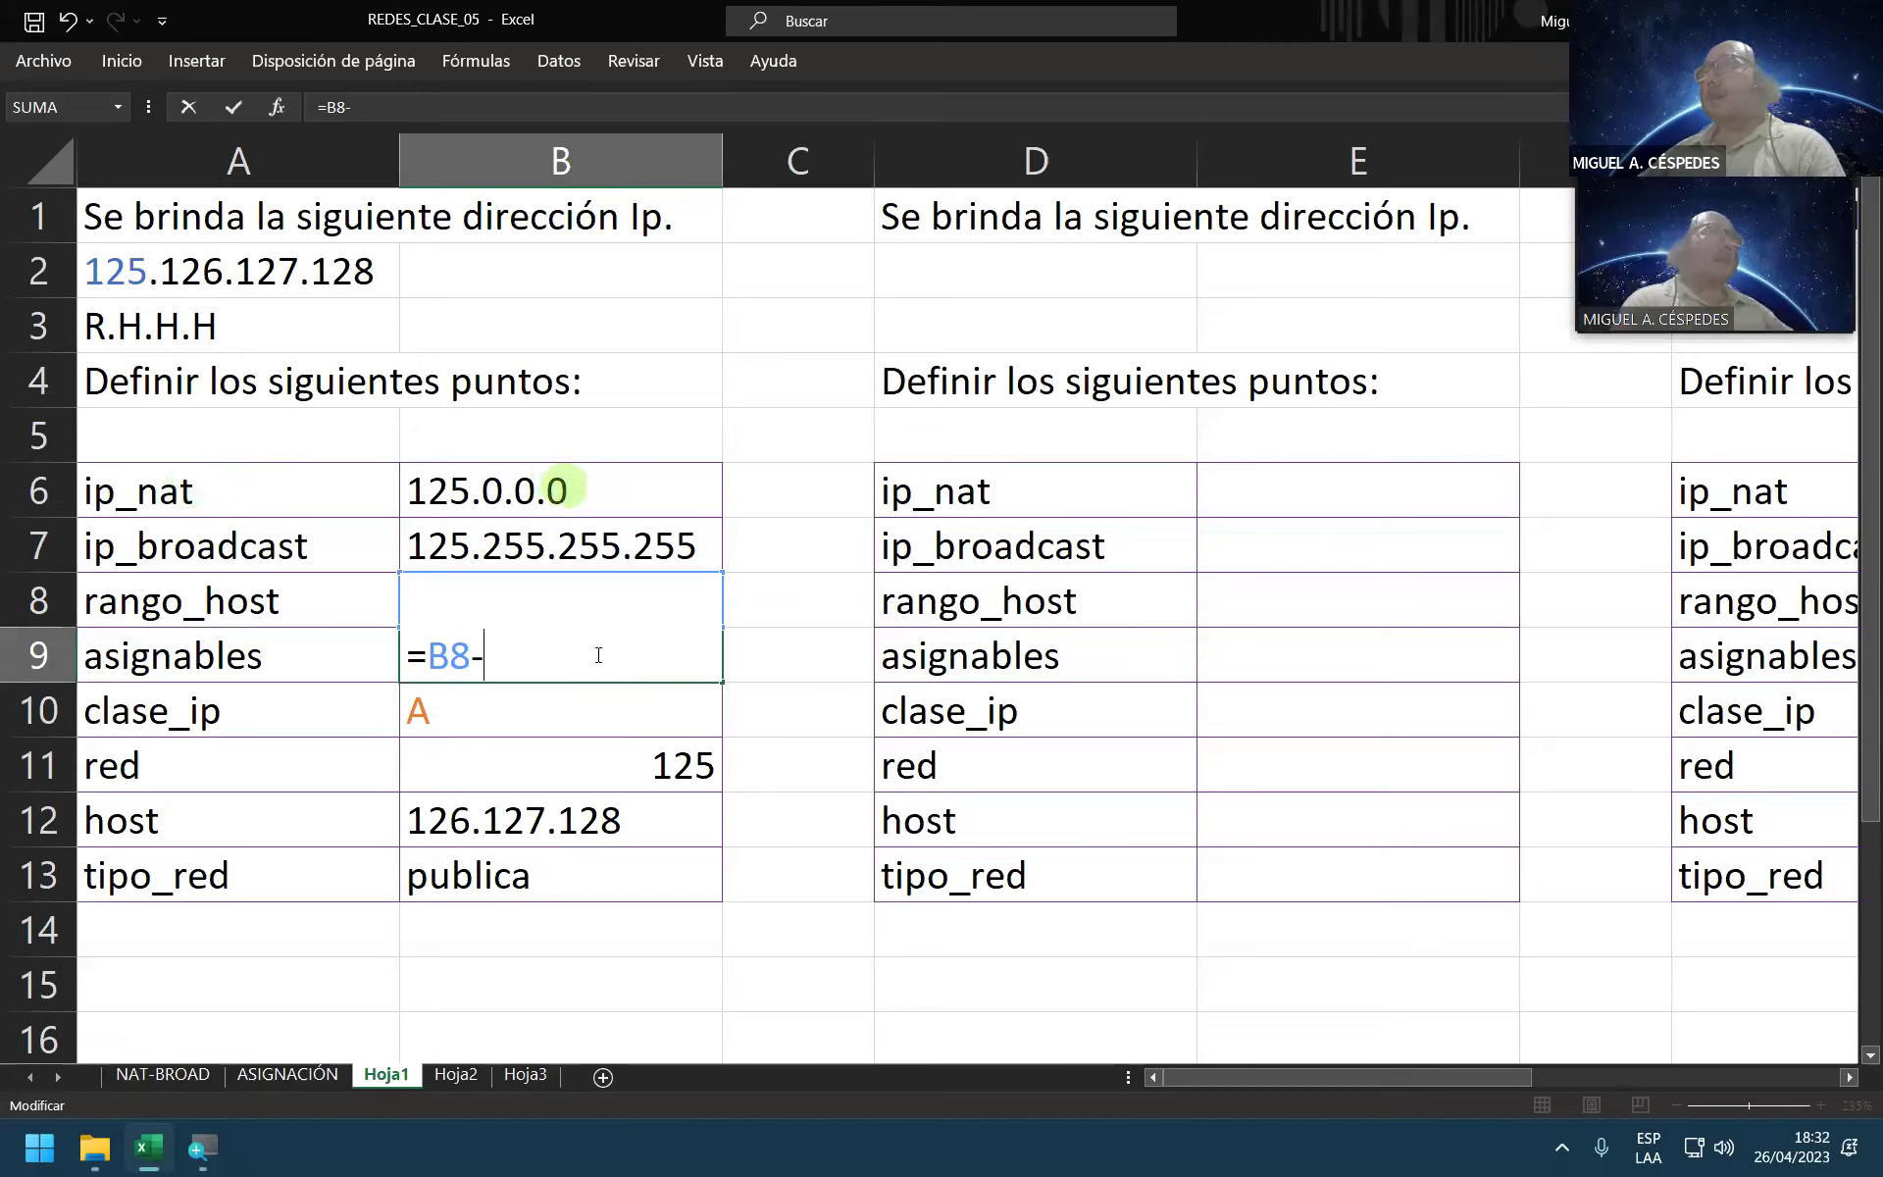
{"action": "type", "text": "1"}
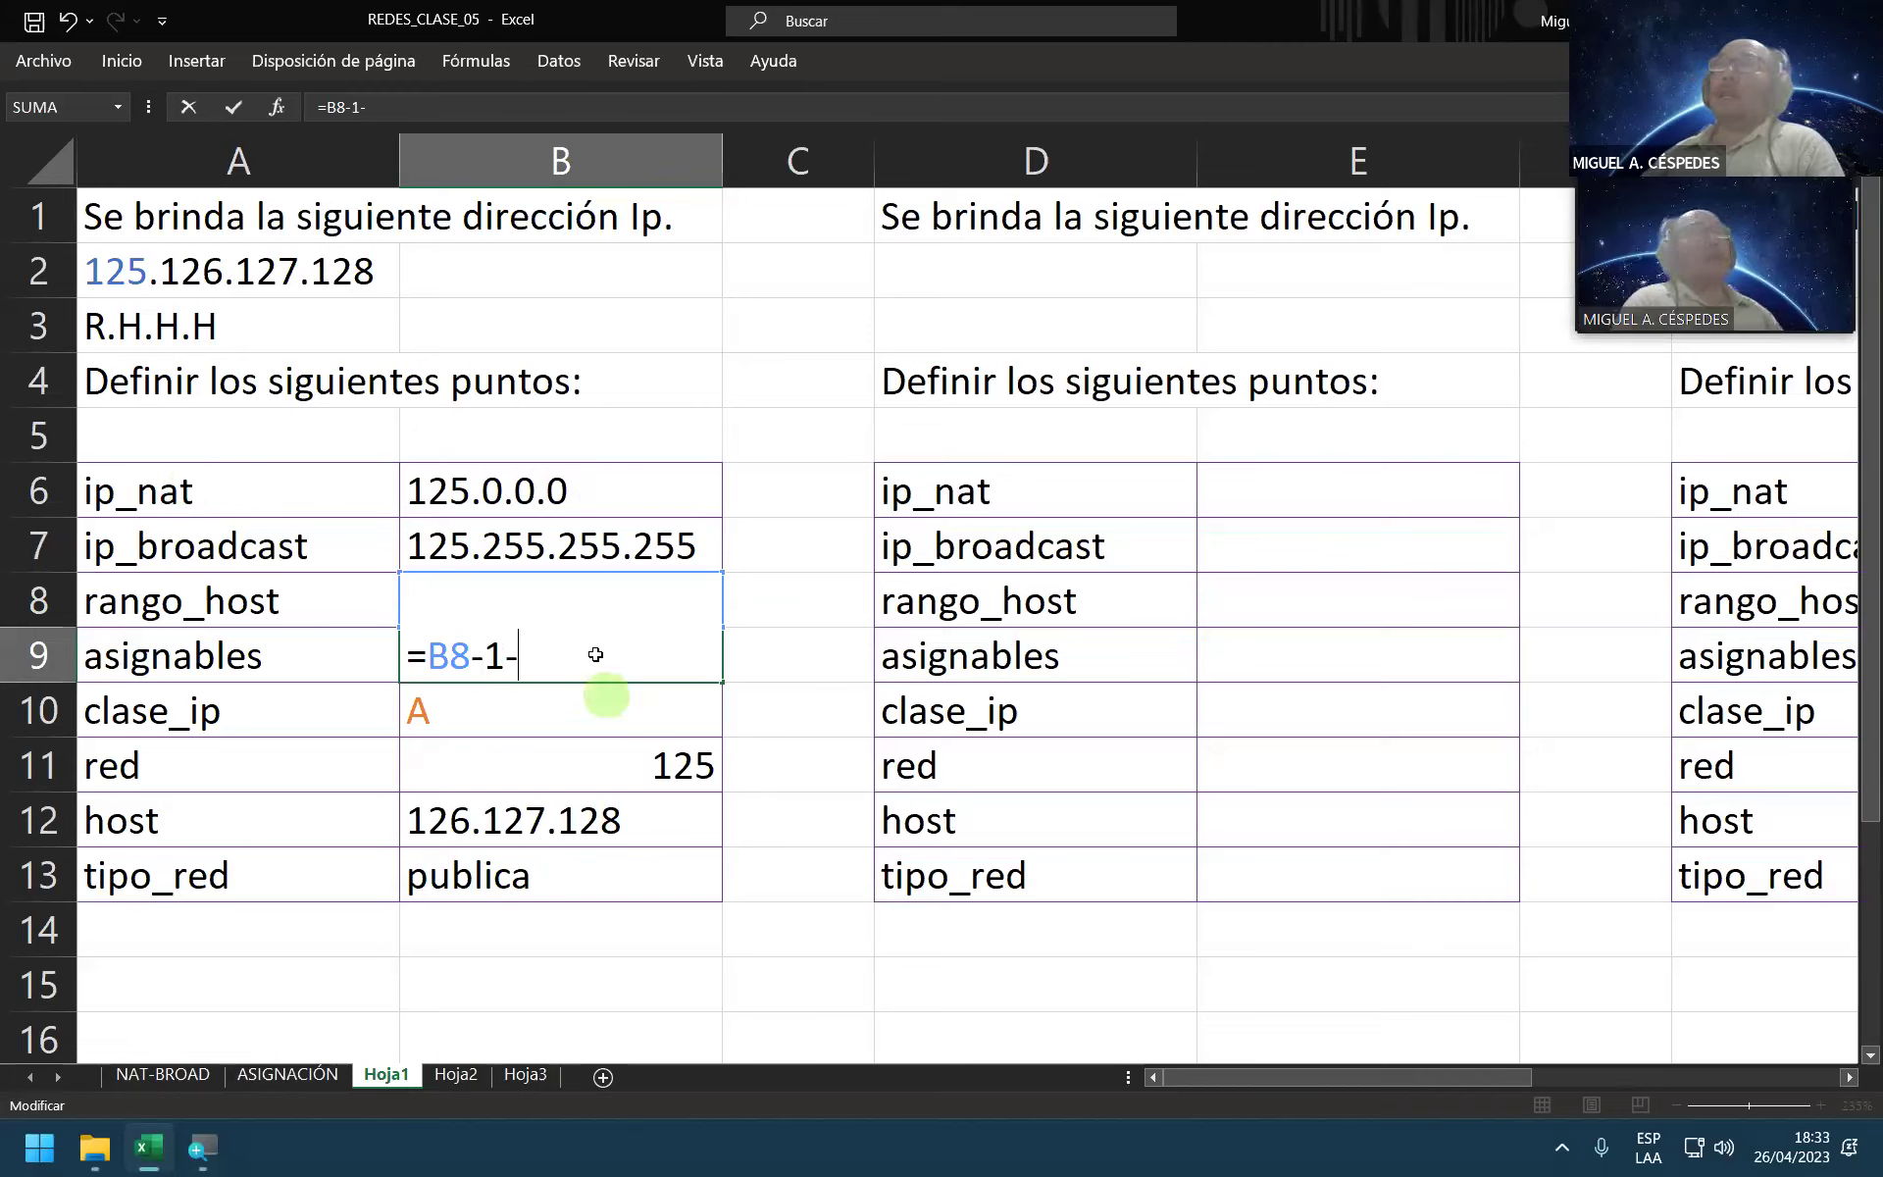
{"action": "type", "text": "--1"}
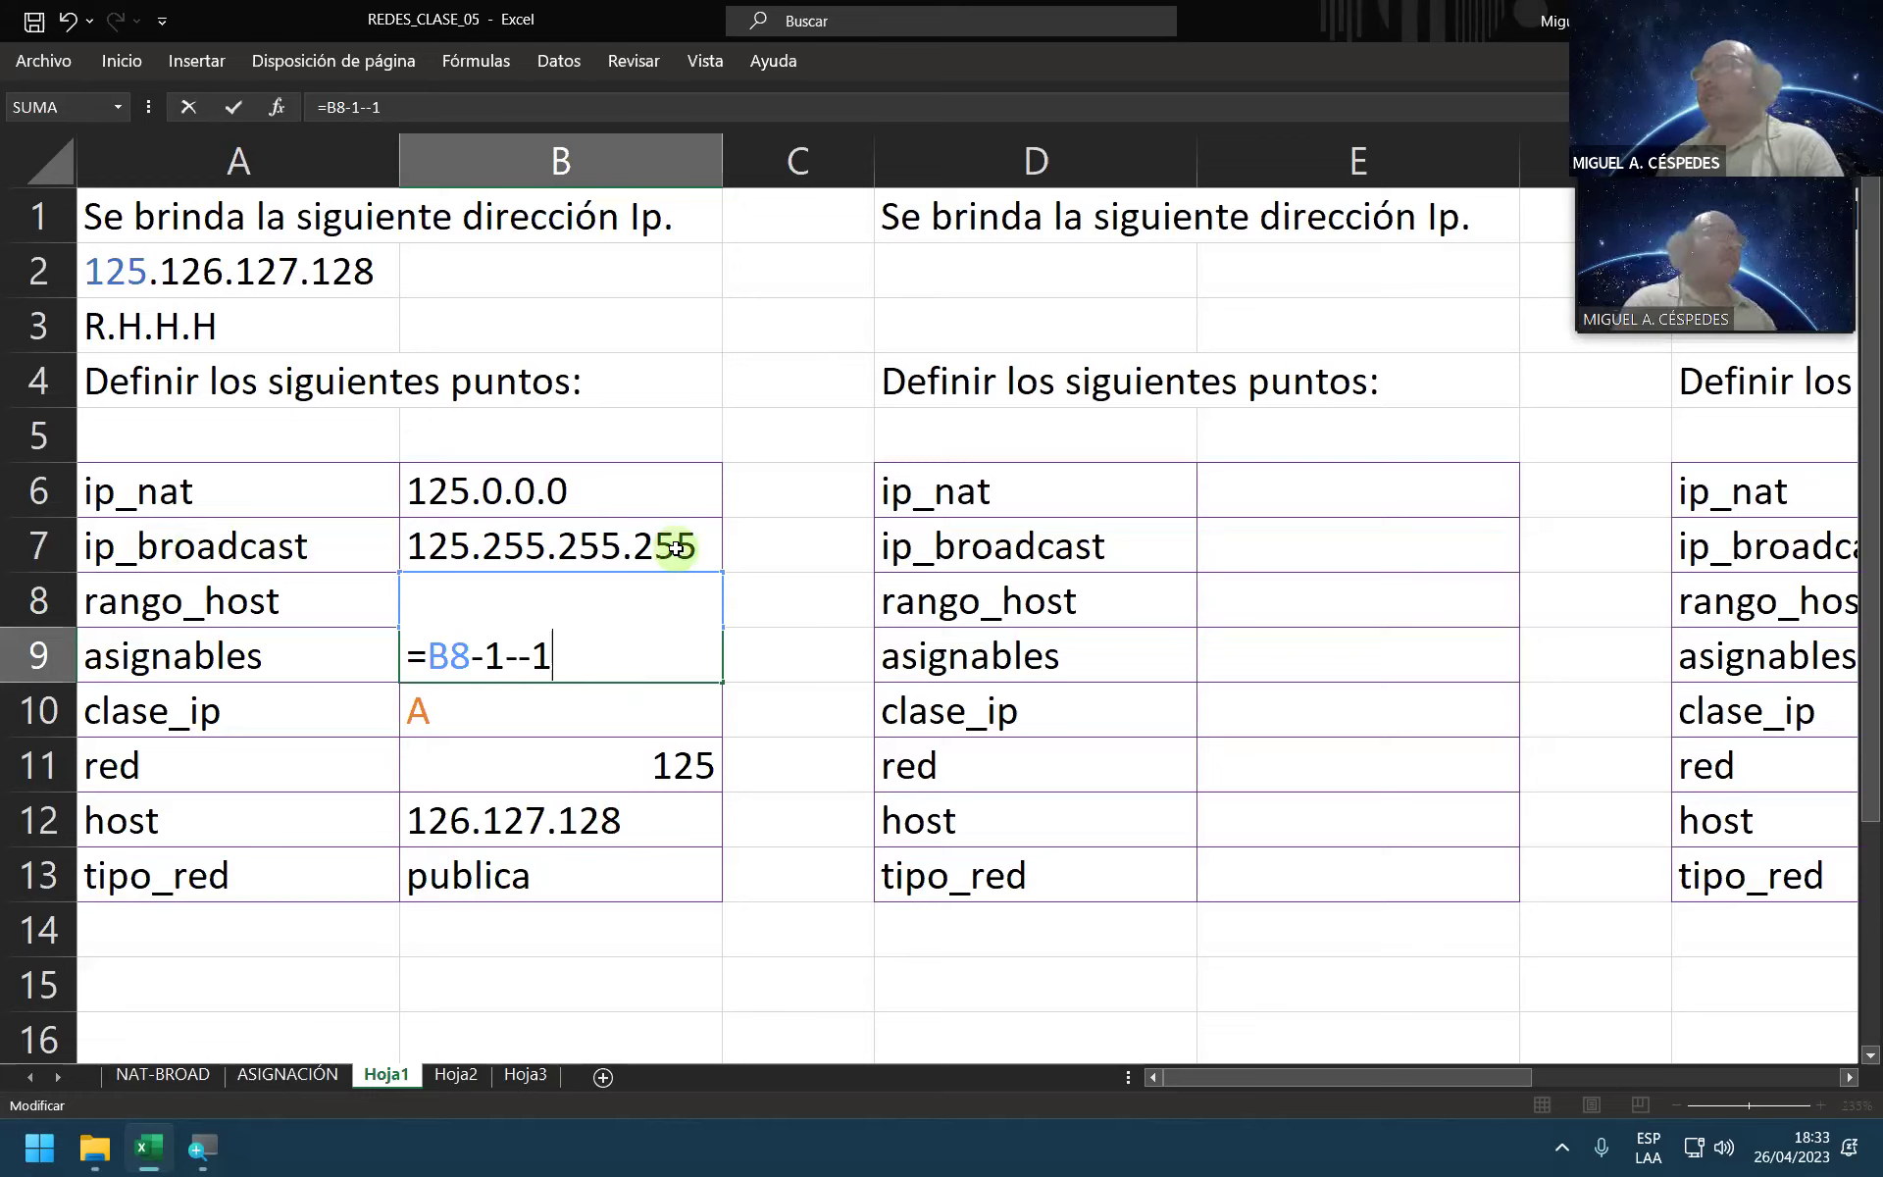
{"action": "left_click_drag", "start_coordinate": [518, 655], "coordinate": [531, 655]}
{"action": "key", "text": "Delete"}
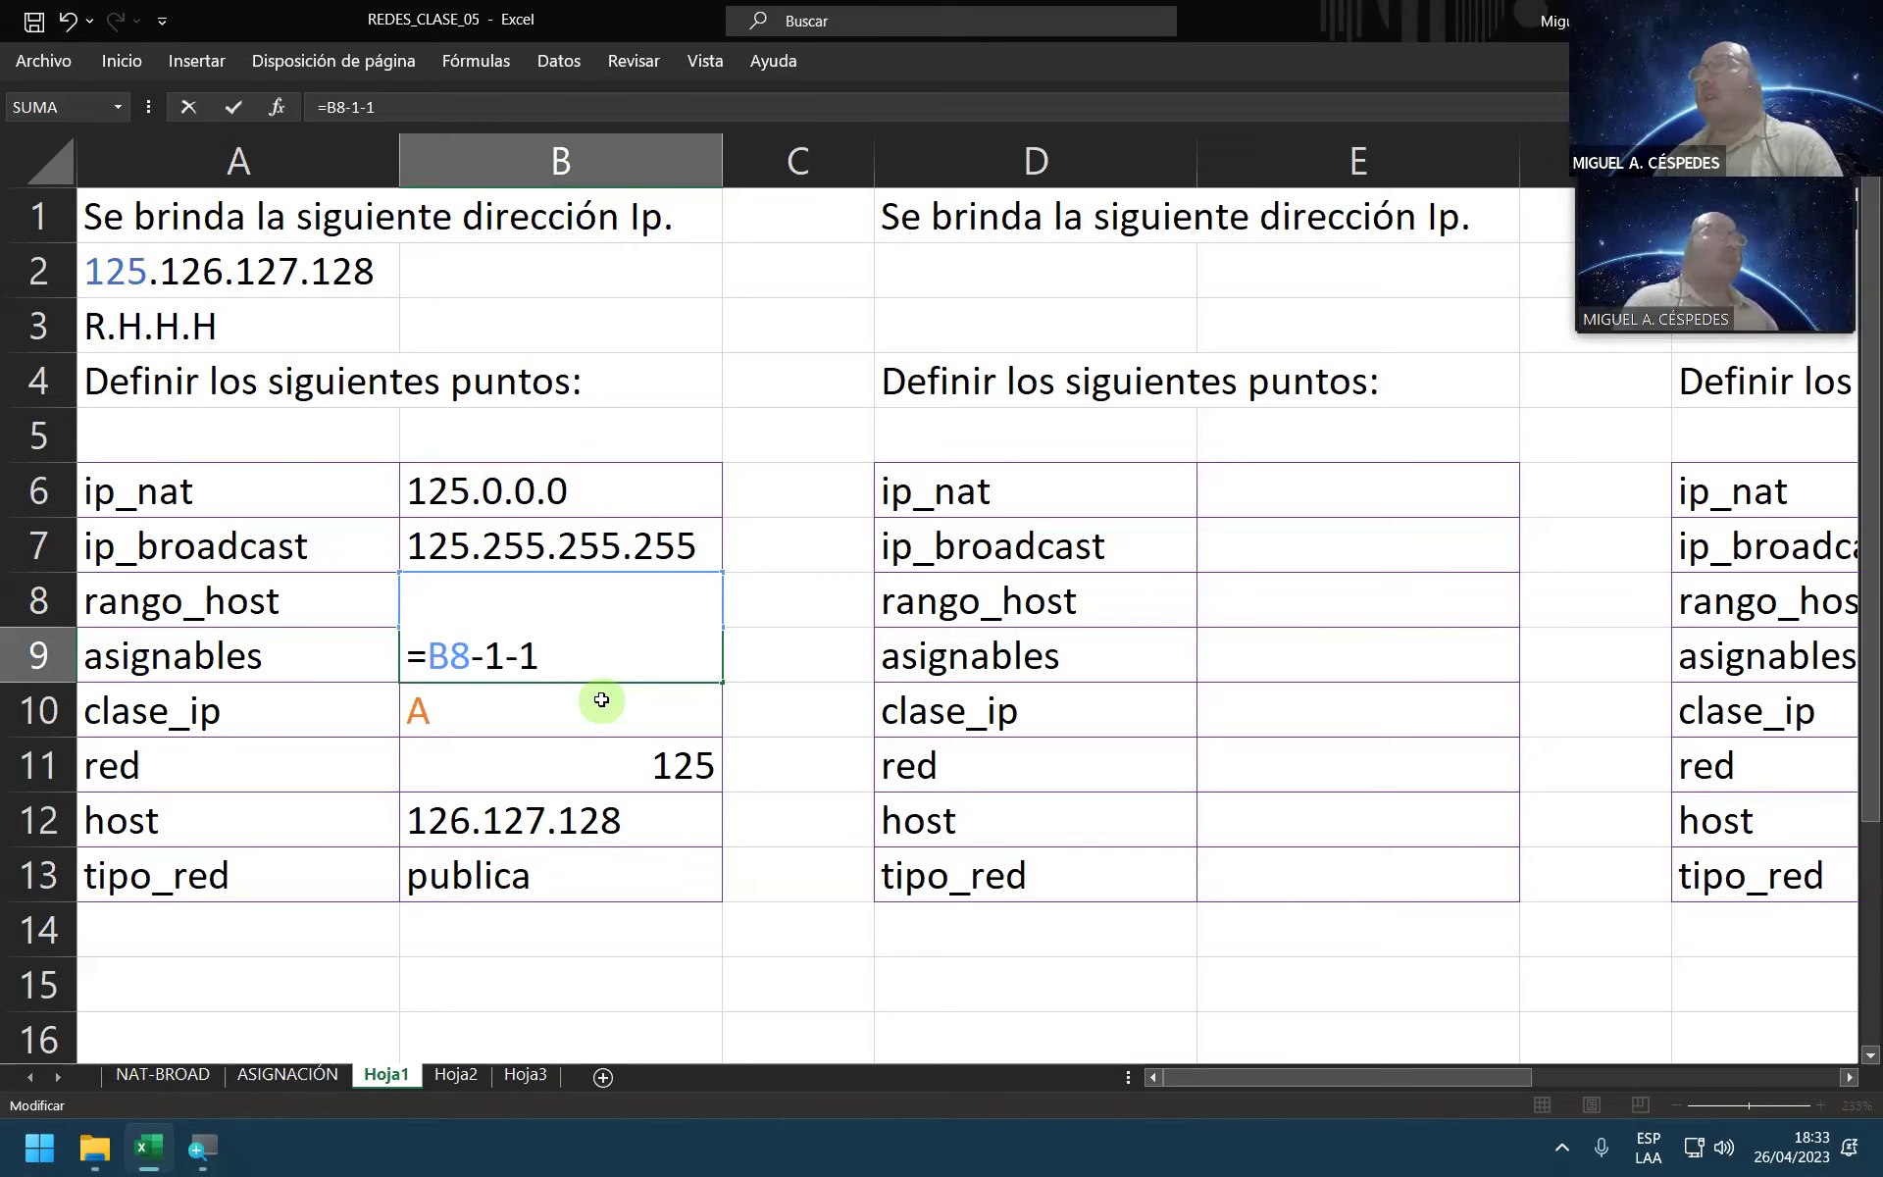
{"action": "key", "text": "Return"}
{"action": "key", "text": "Return"}
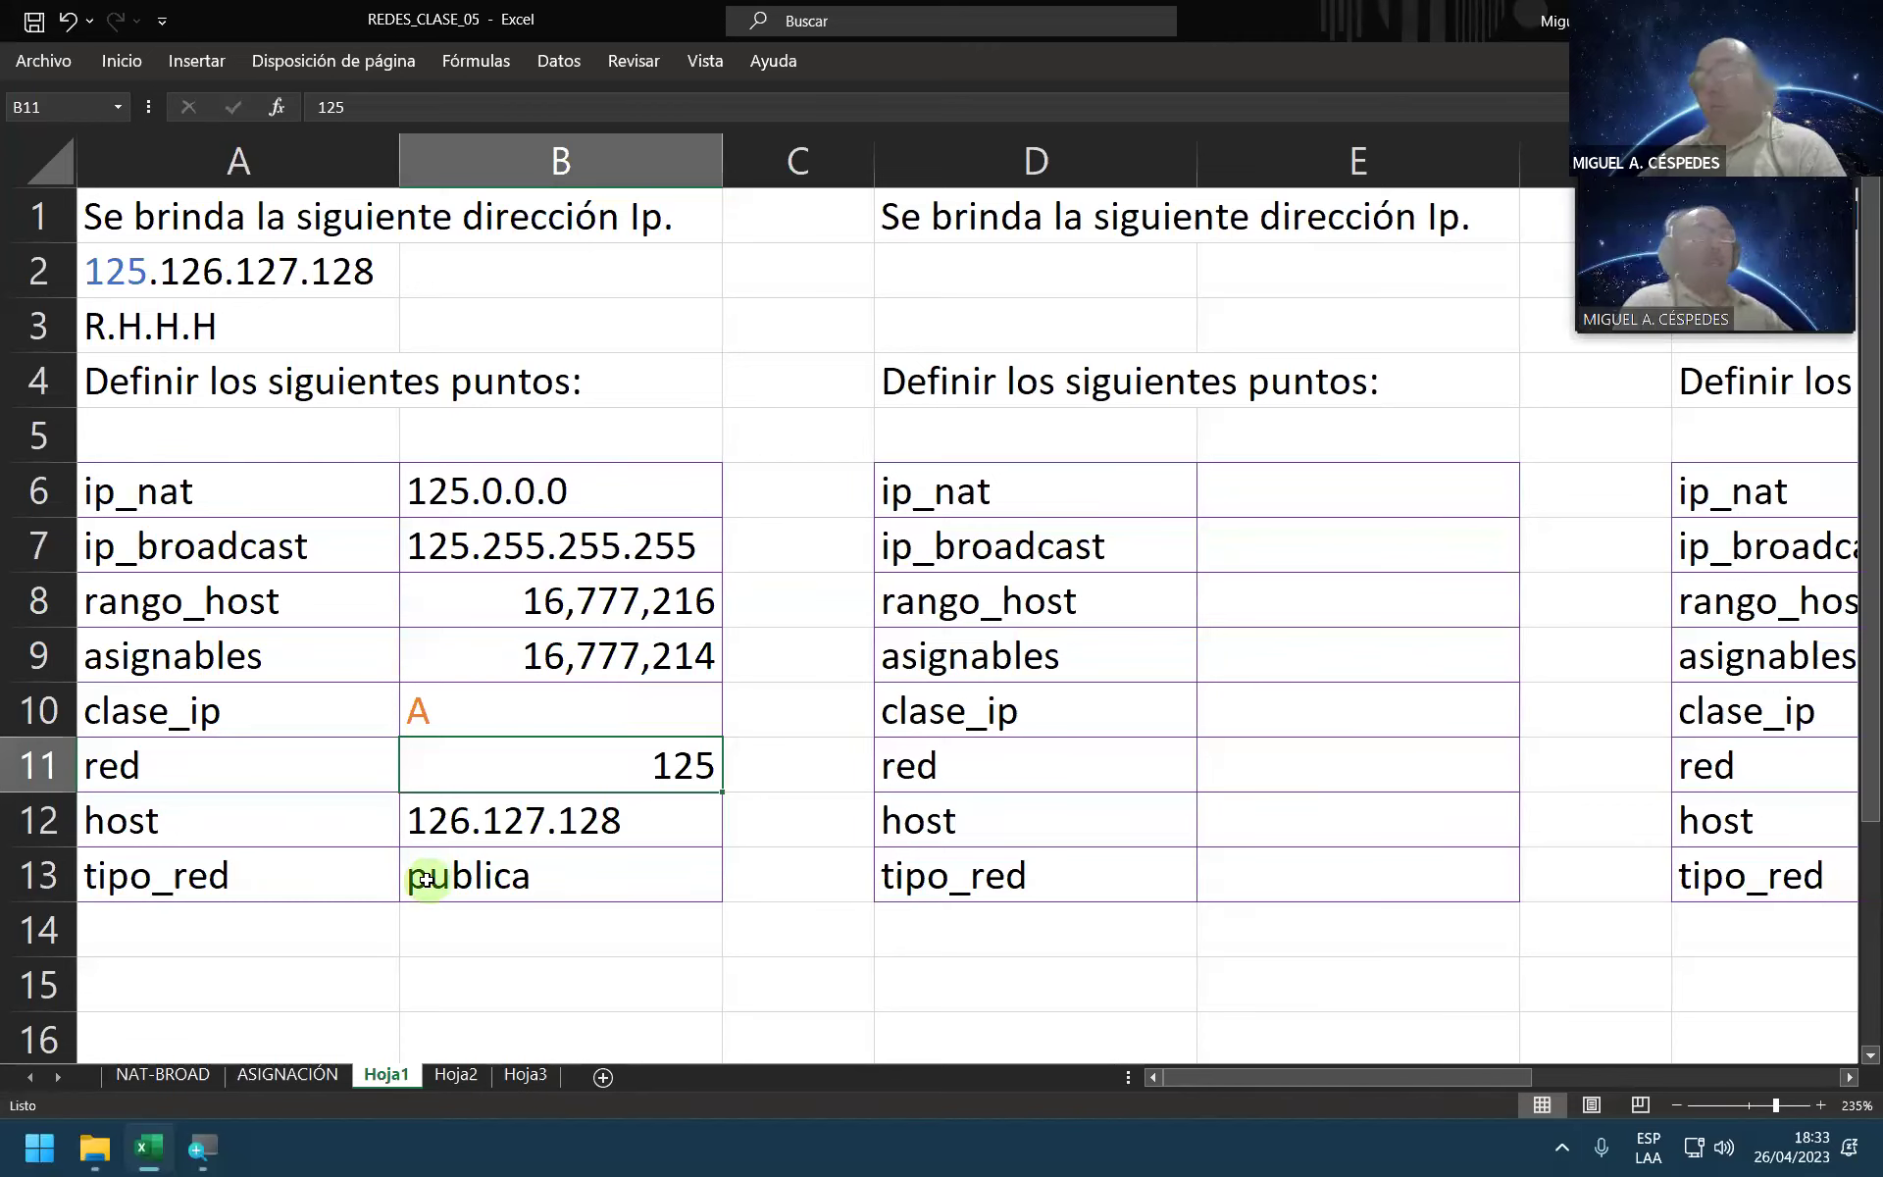
Step: Open VMware Workstation and power on the REDES - BASE DE DATOS virtual machine
{"action": "key", "text": "super"}
{"action": "type", "text": "VM"}
{"action": "key", "text": "Escape"}
{"action": "key", "text": "Escape"}
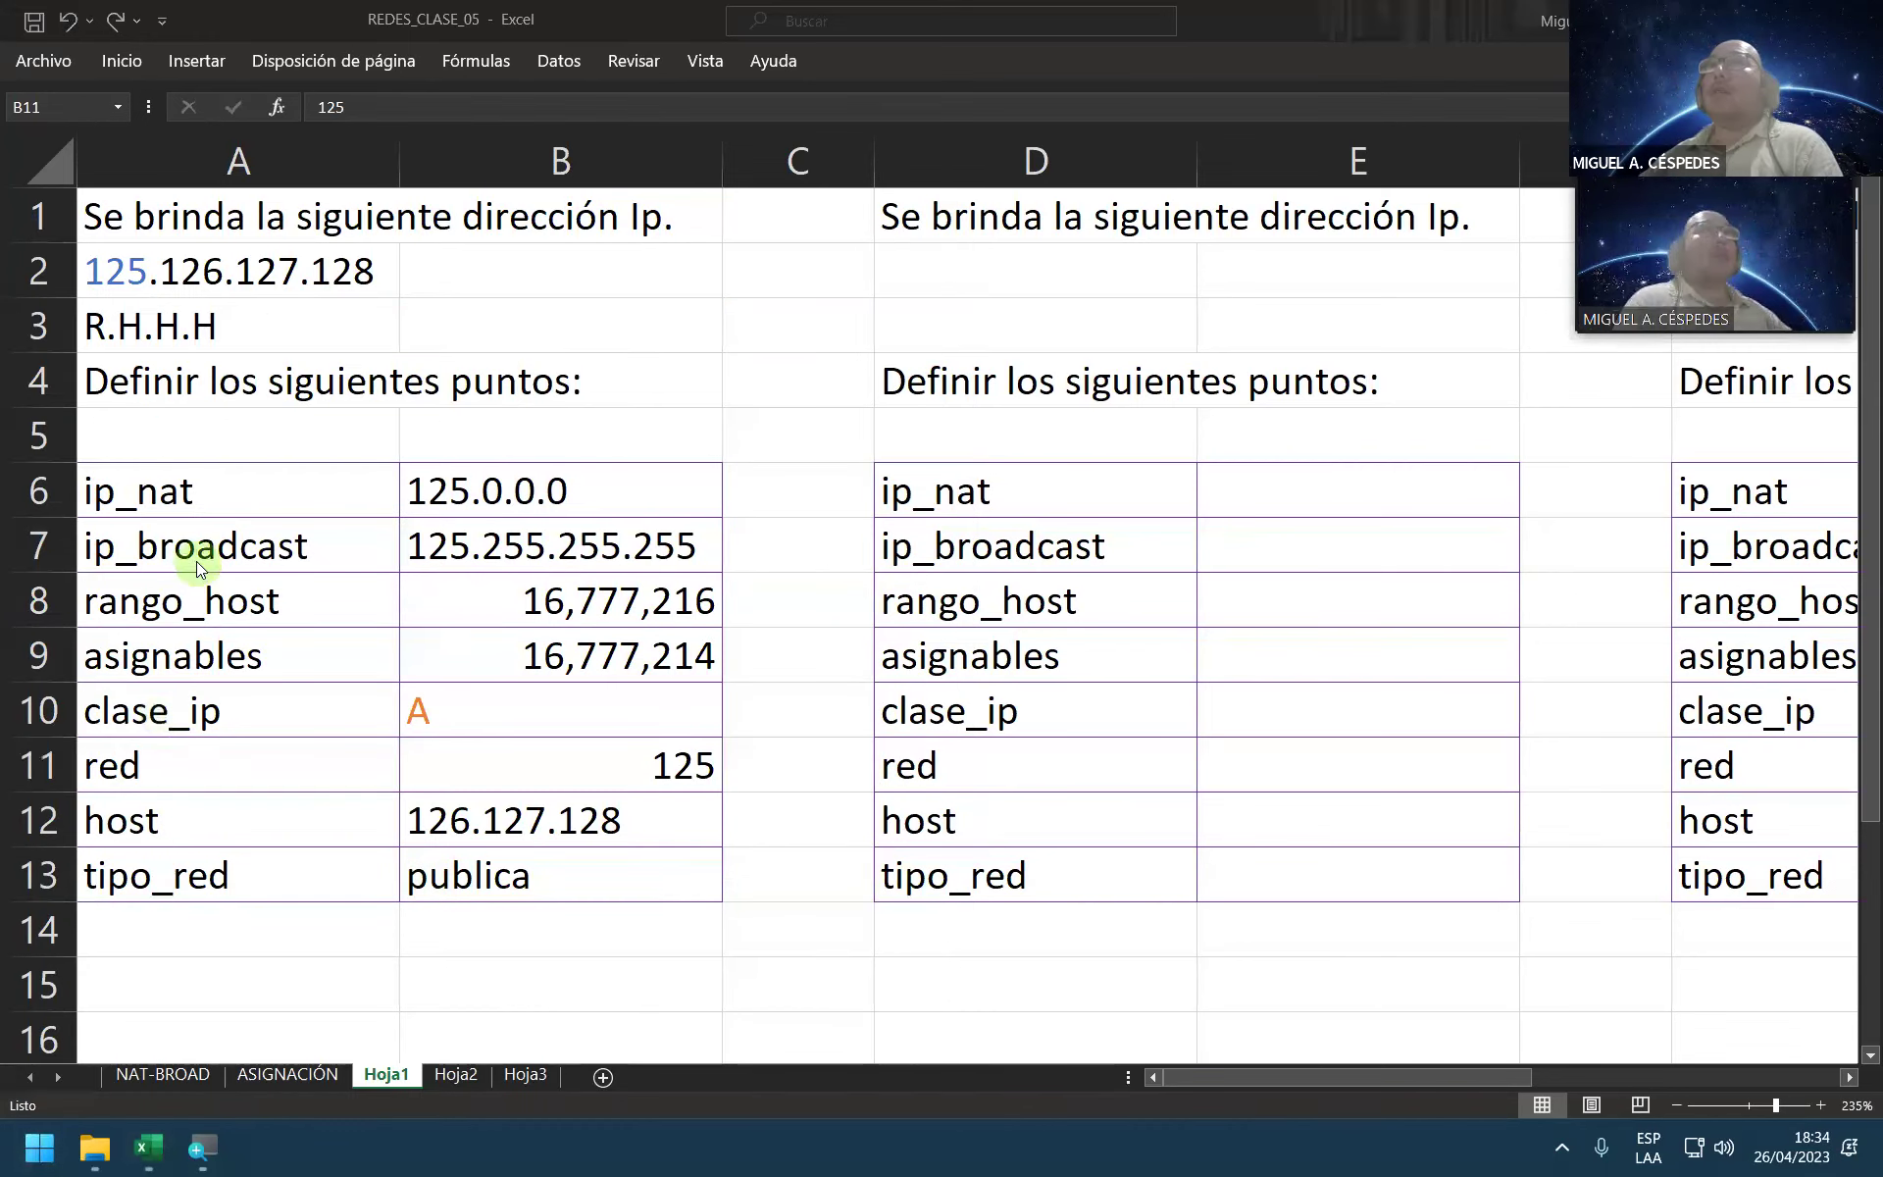
{"action": "left_click", "coordinate": [33, 22]}
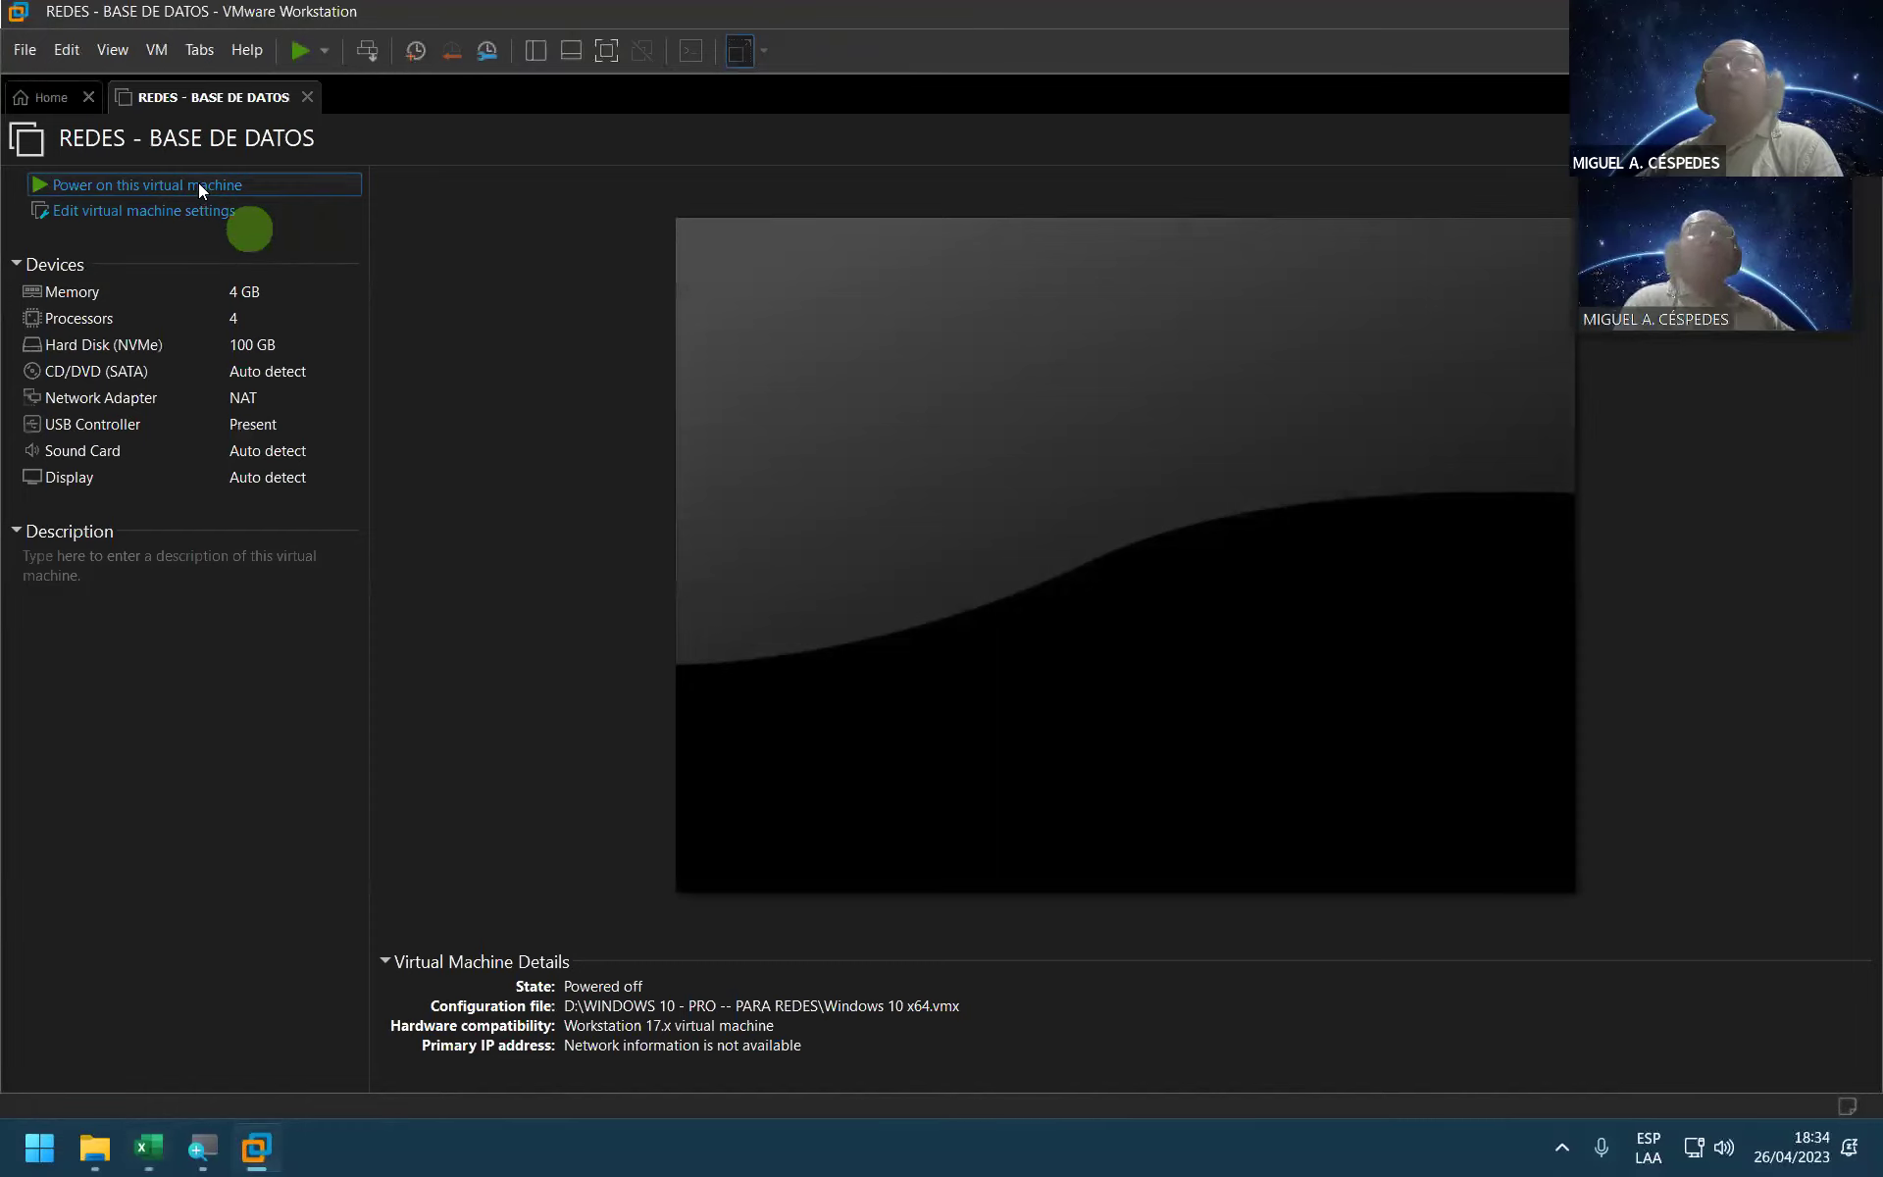
{"action": "left_click", "coordinate": [198, 185]}
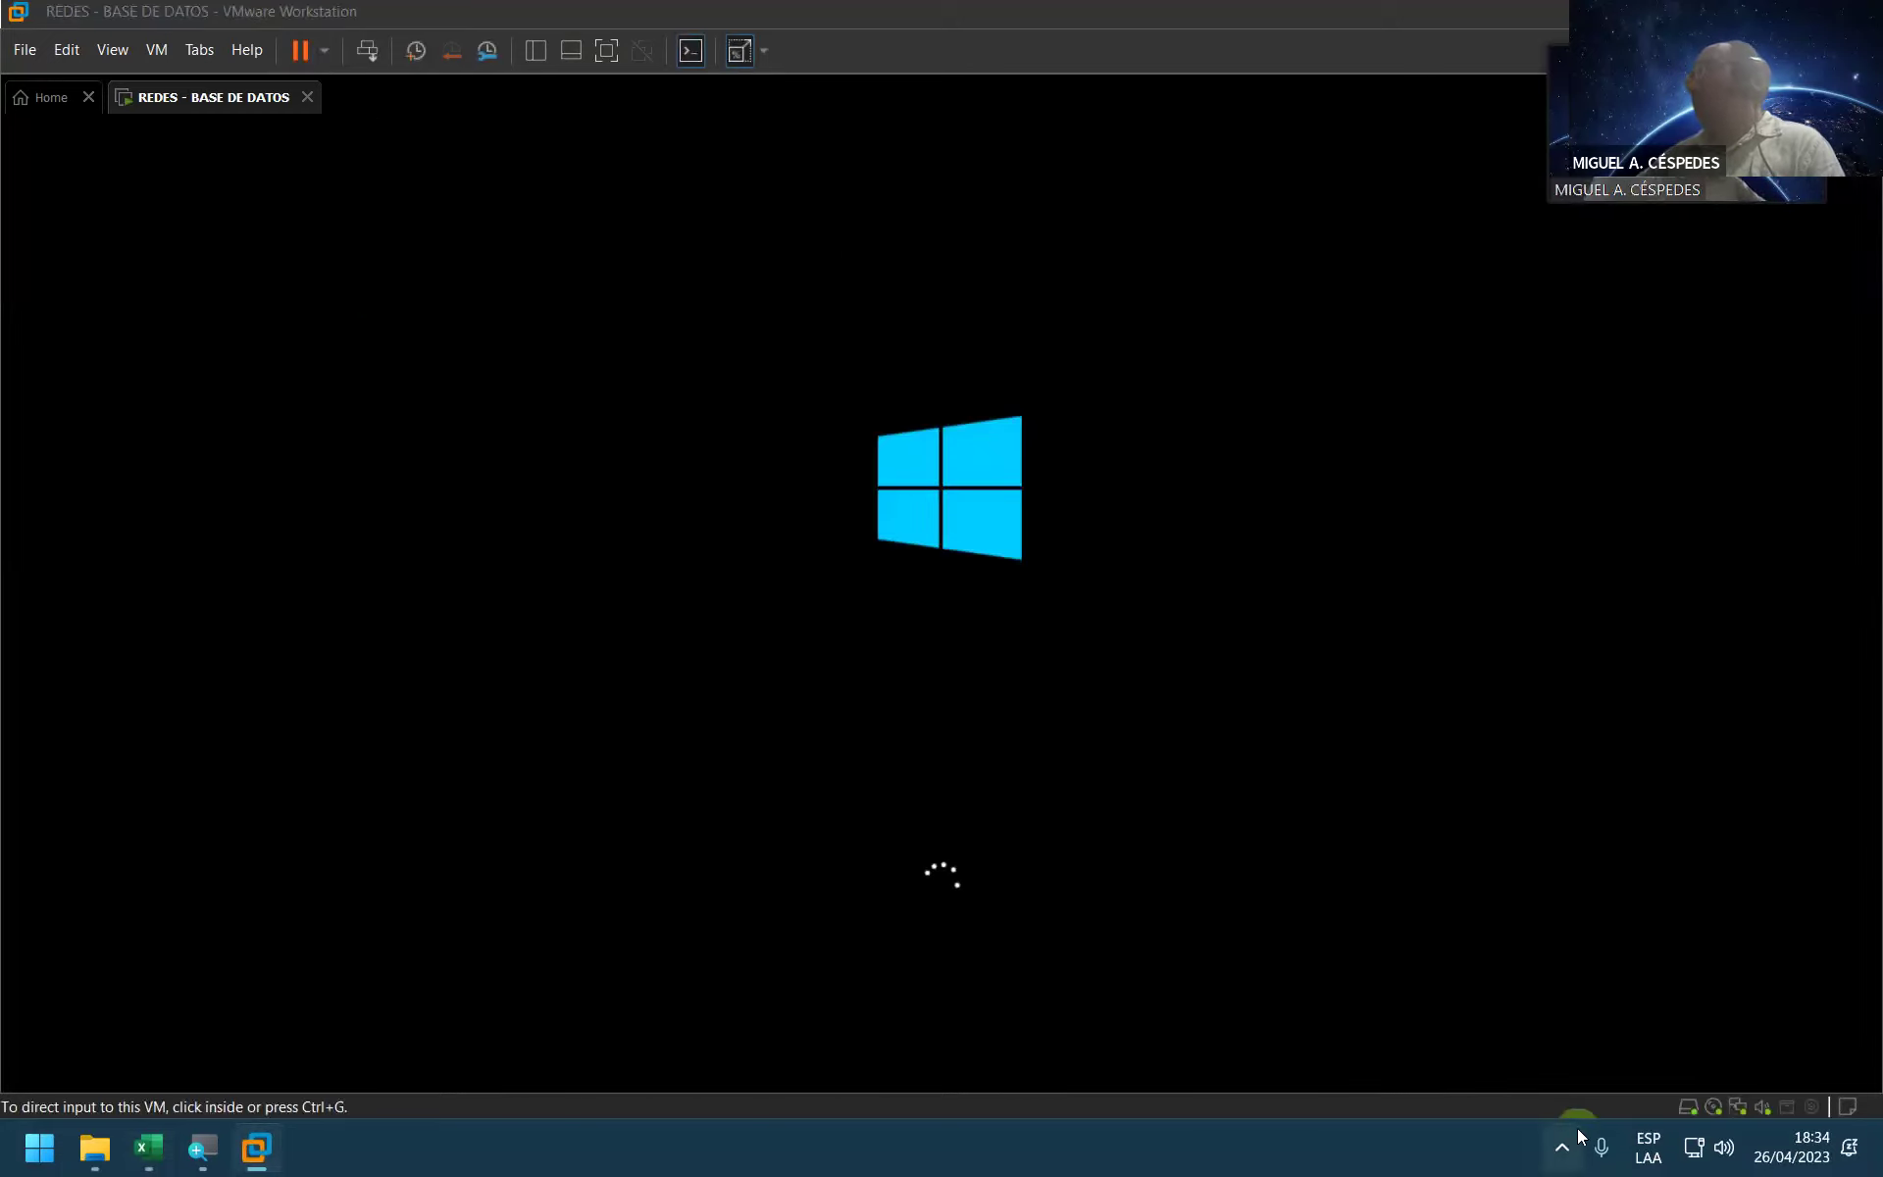
Step: Choose Windows 10 in the virtual machine's boot menu and sign in to its desktop
{"action": "left_click", "coordinate": [1562, 1150]}
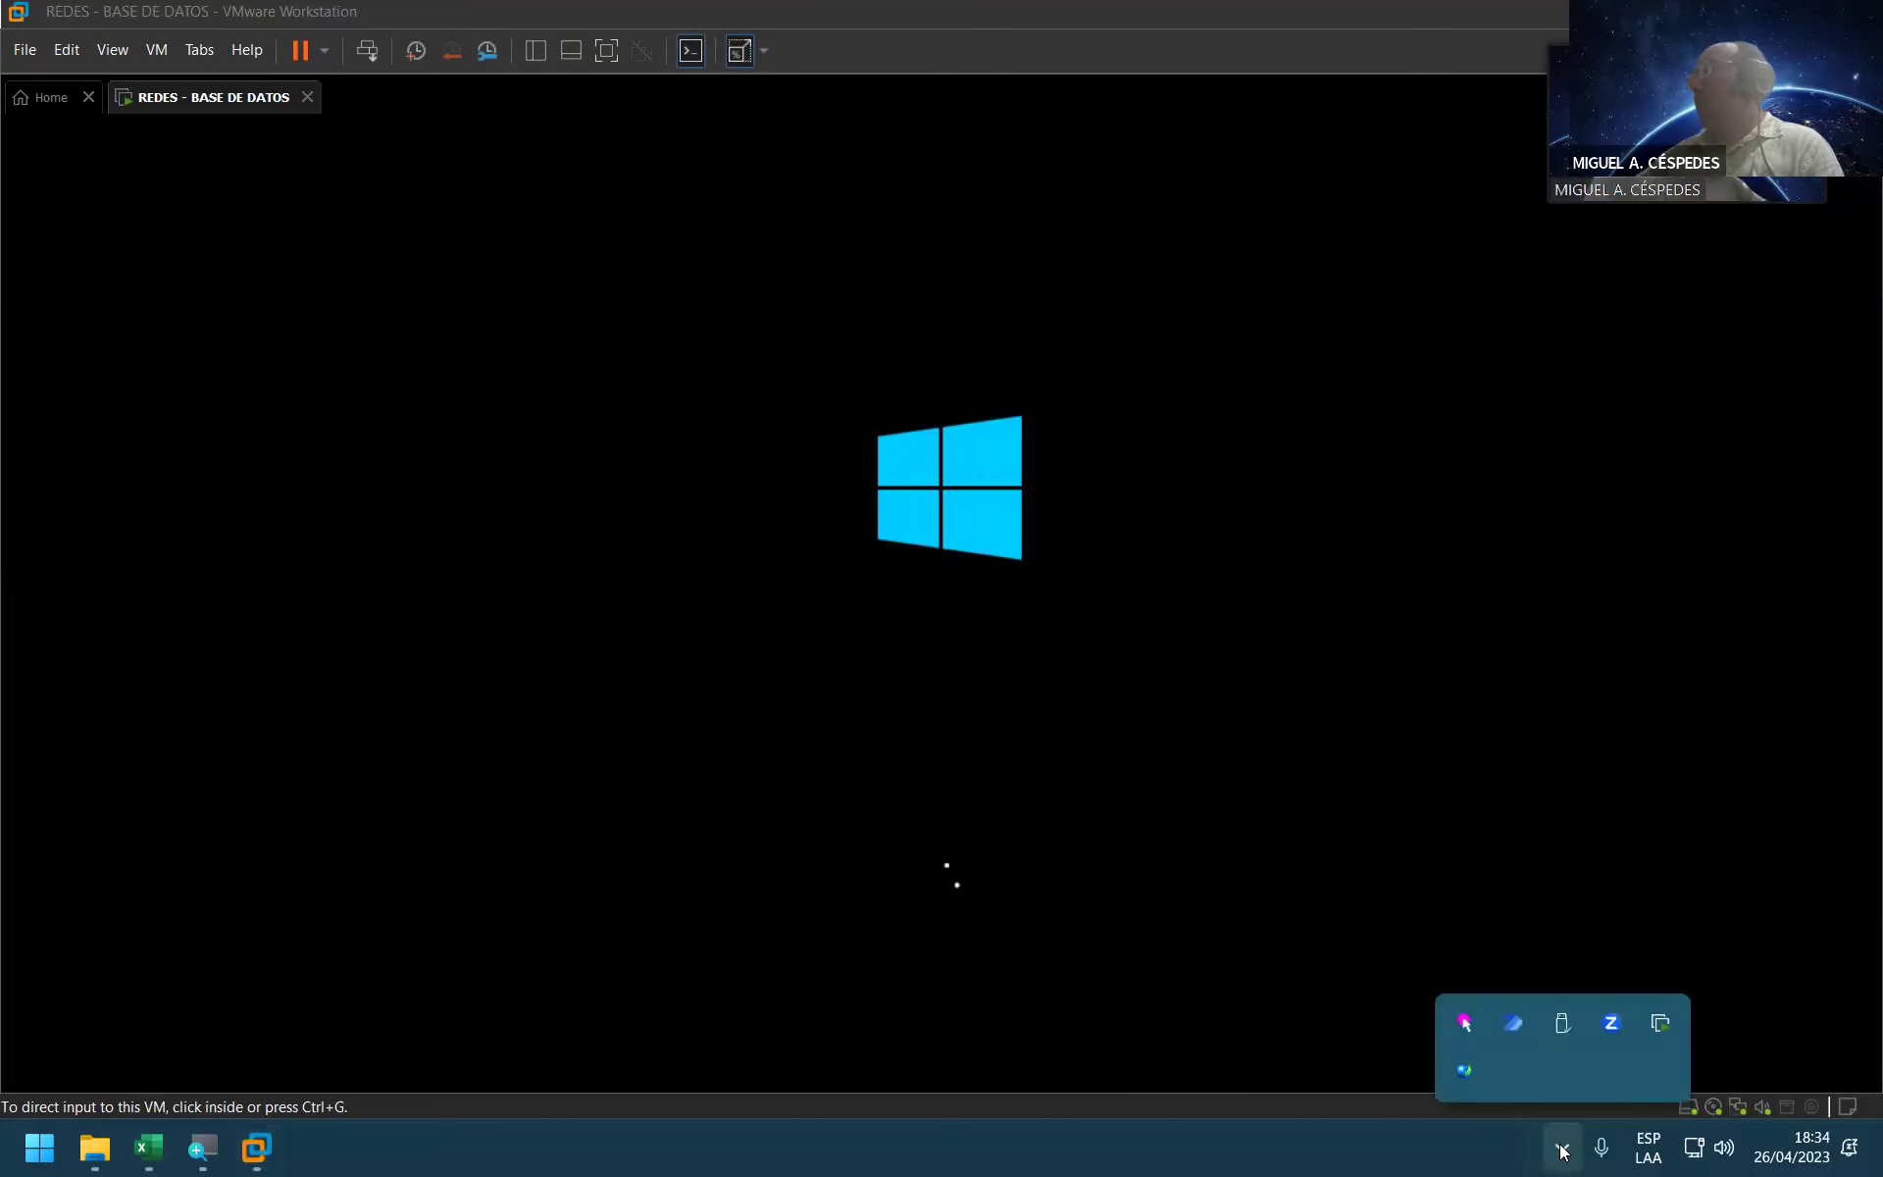
{"action": "left_click", "coordinate": [1562, 1150]}
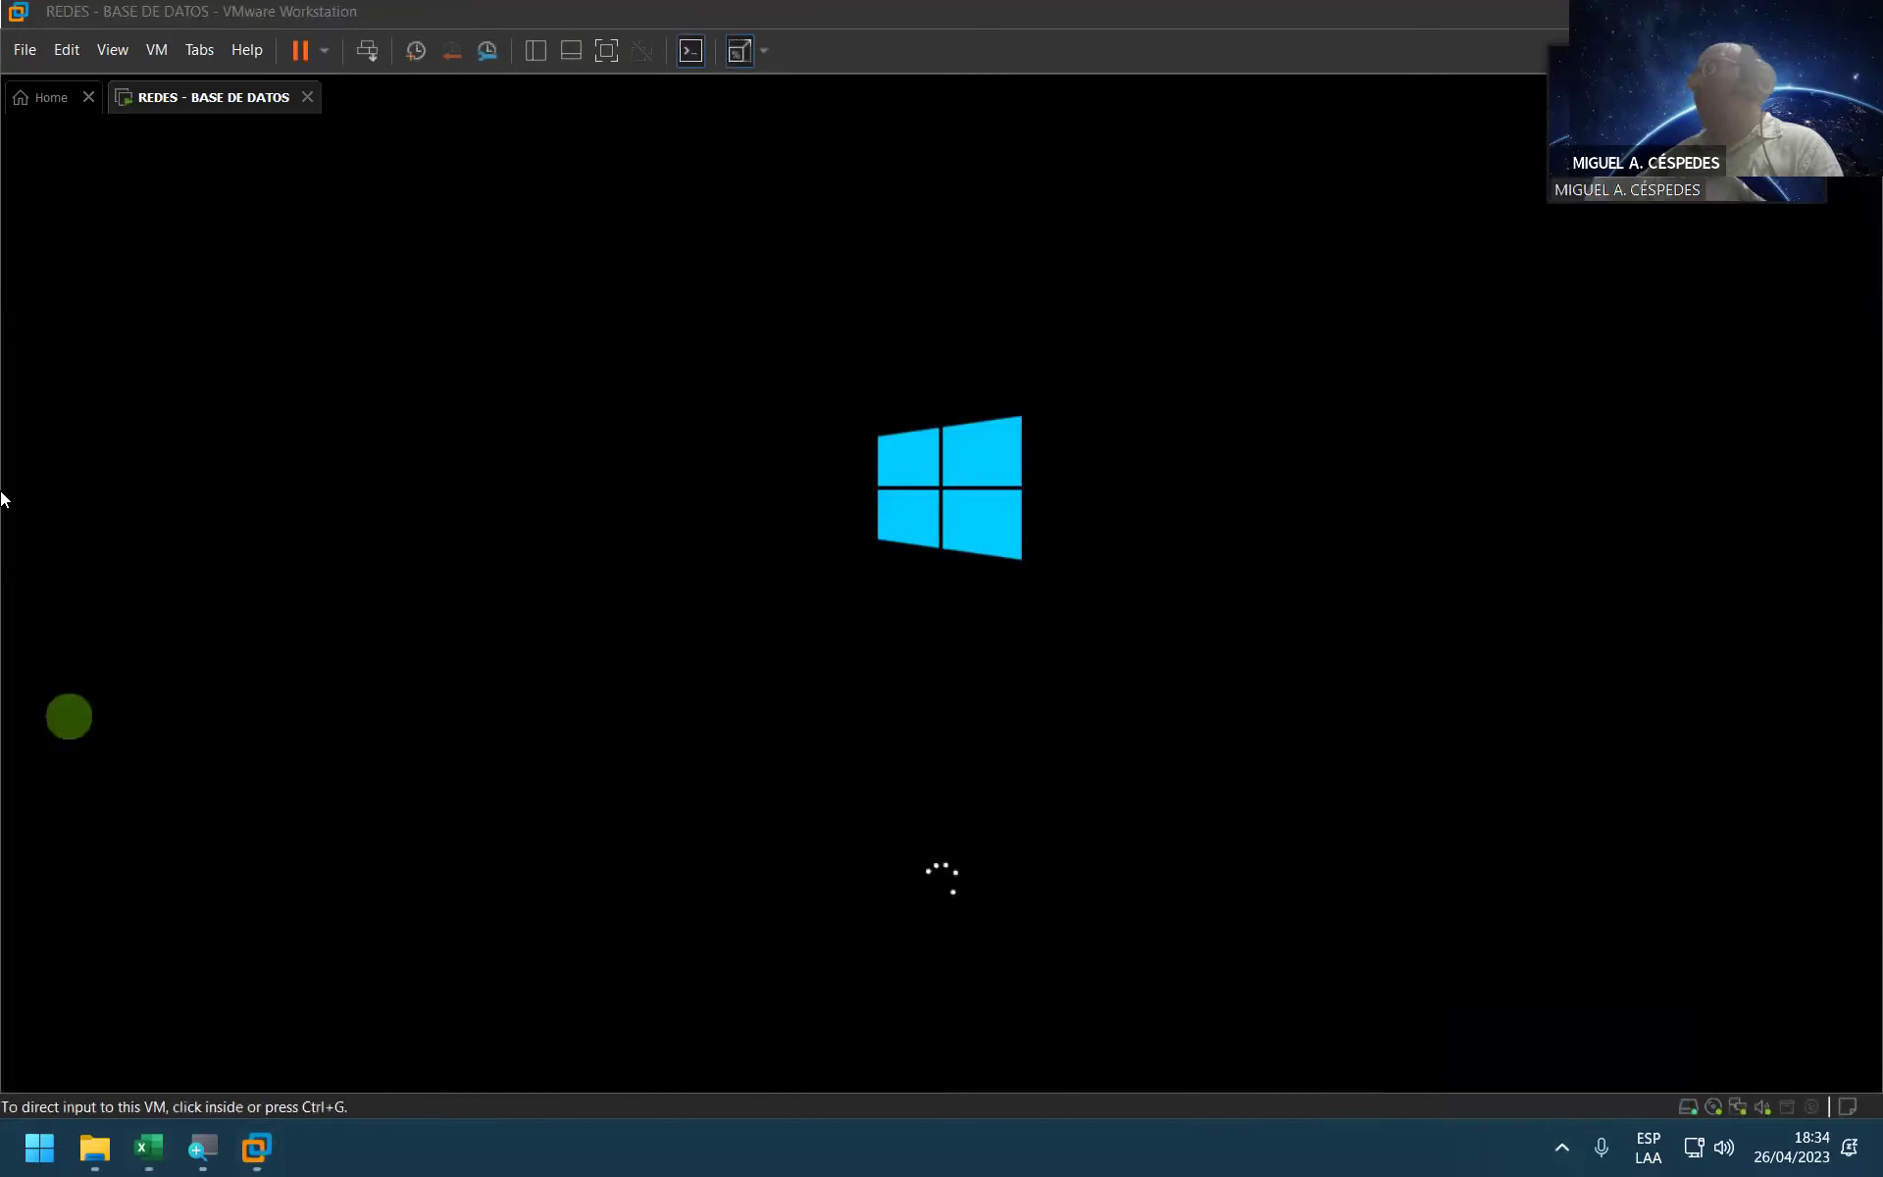
{"action": "left_click", "coordinate": [307, 665]}
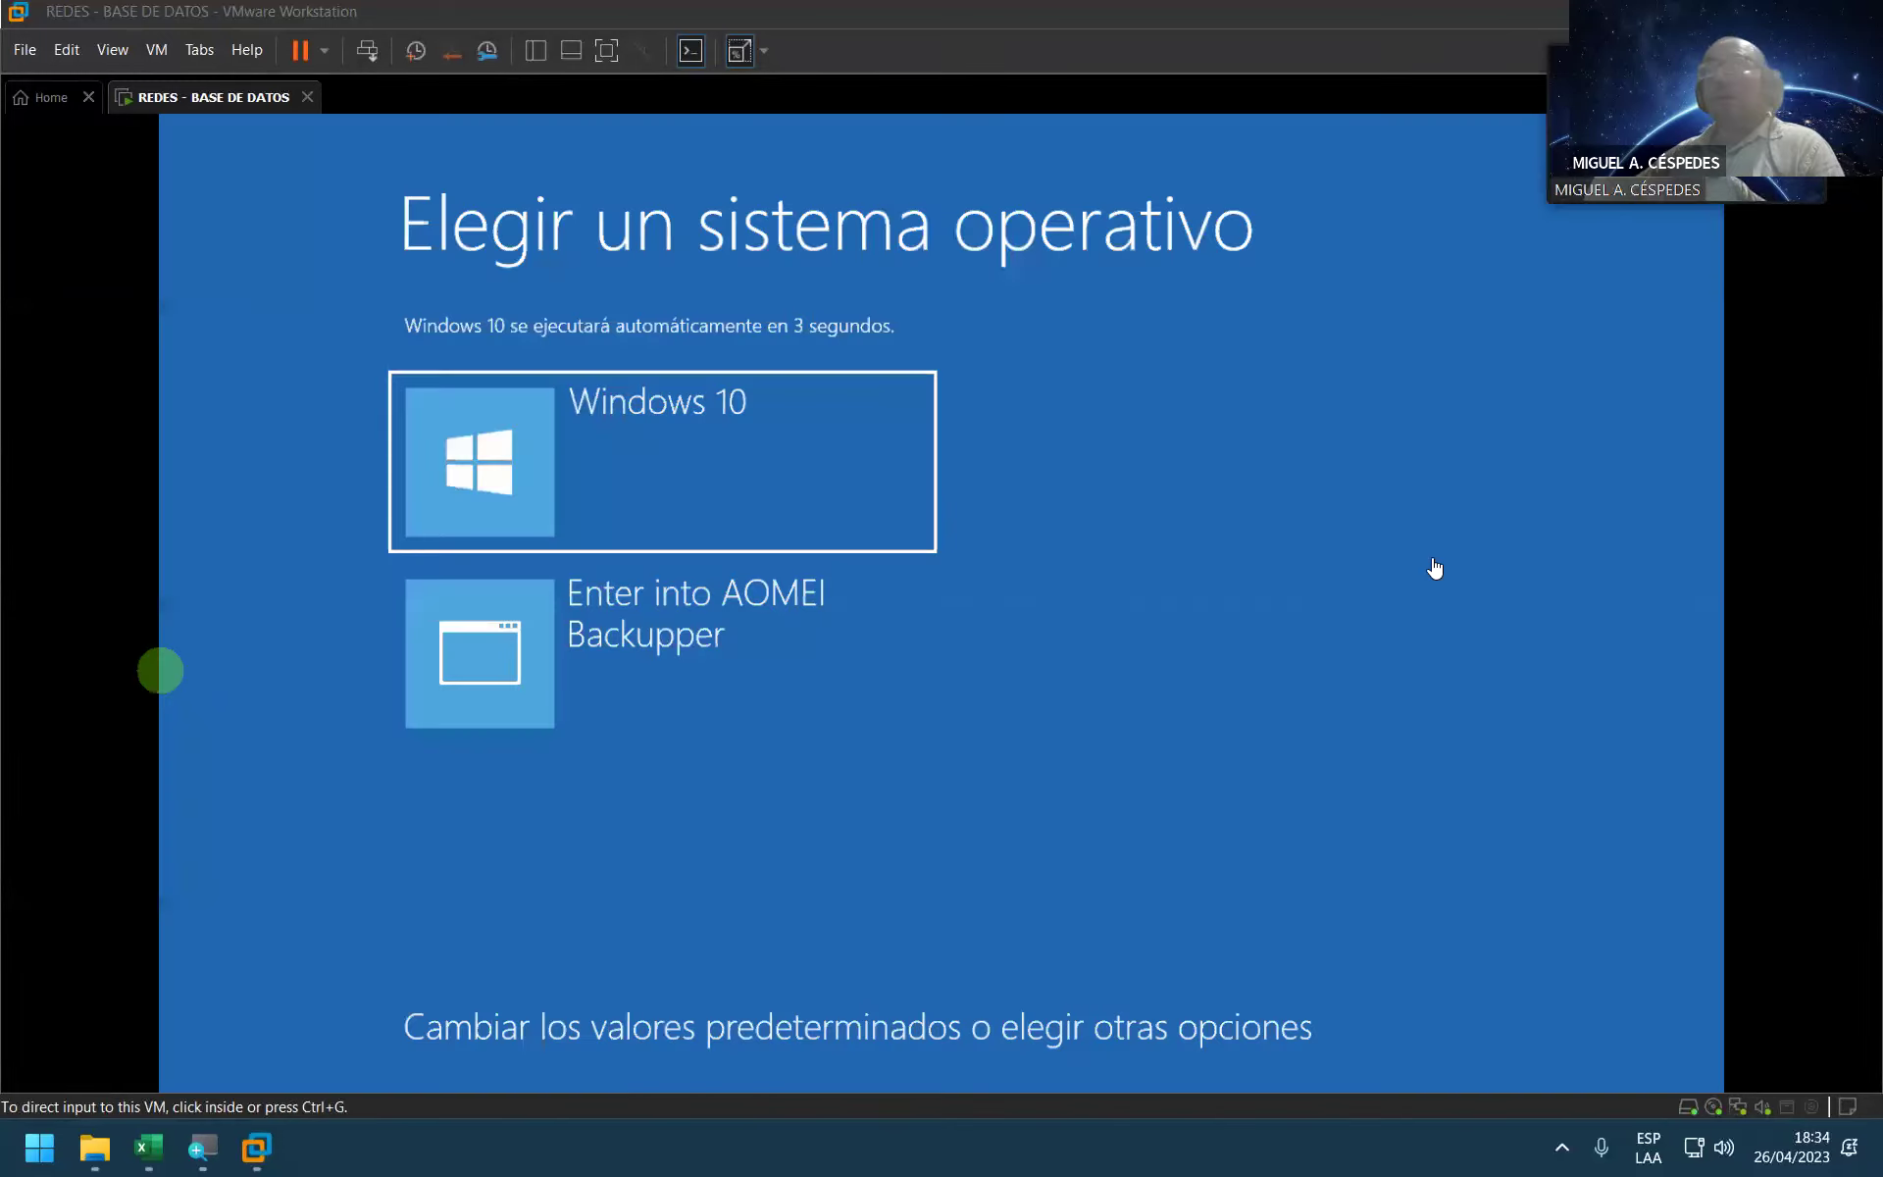
{"action": "left_click", "coordinate": [842, 389]}
{"action": "left_click", "coordinate": [759, 431]}
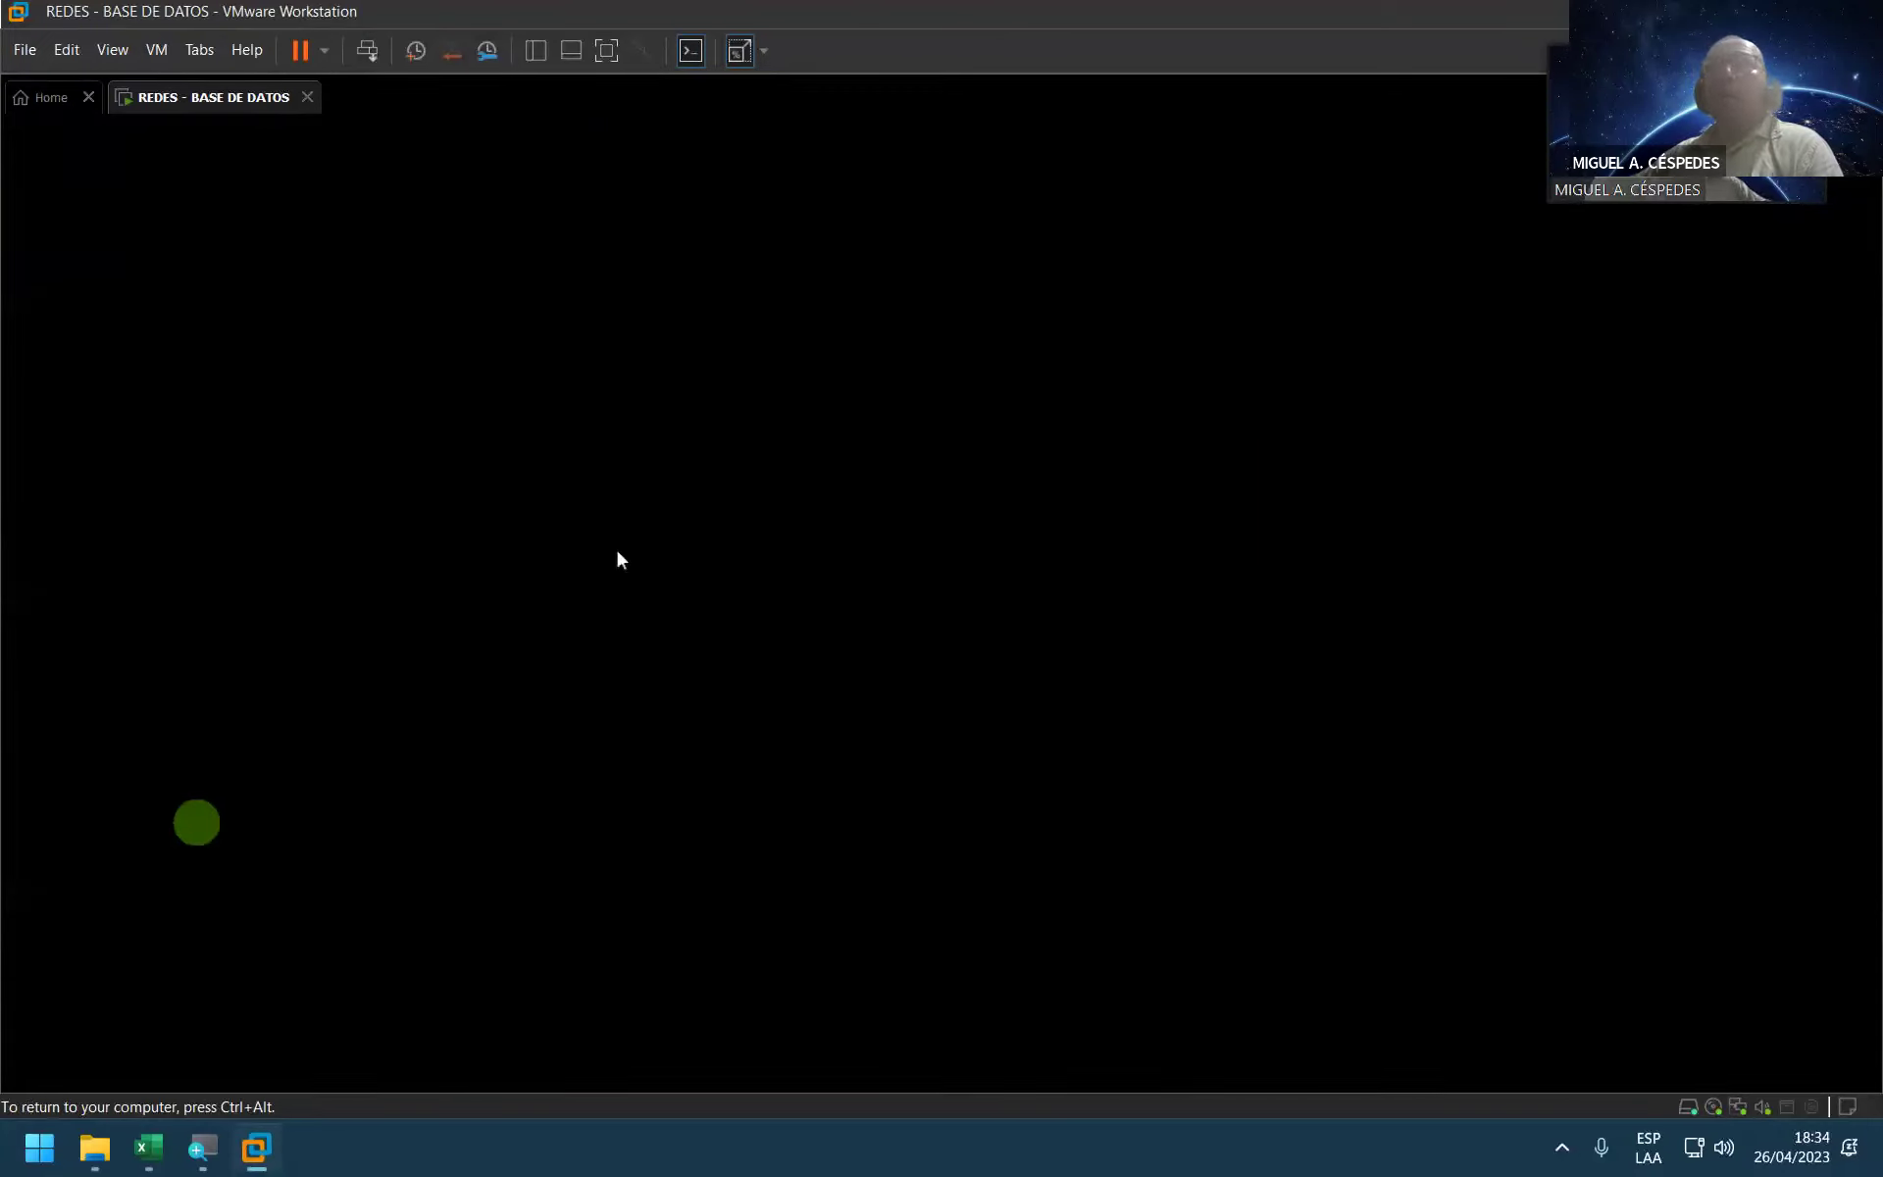
{"action": "key", "text": "Return"}
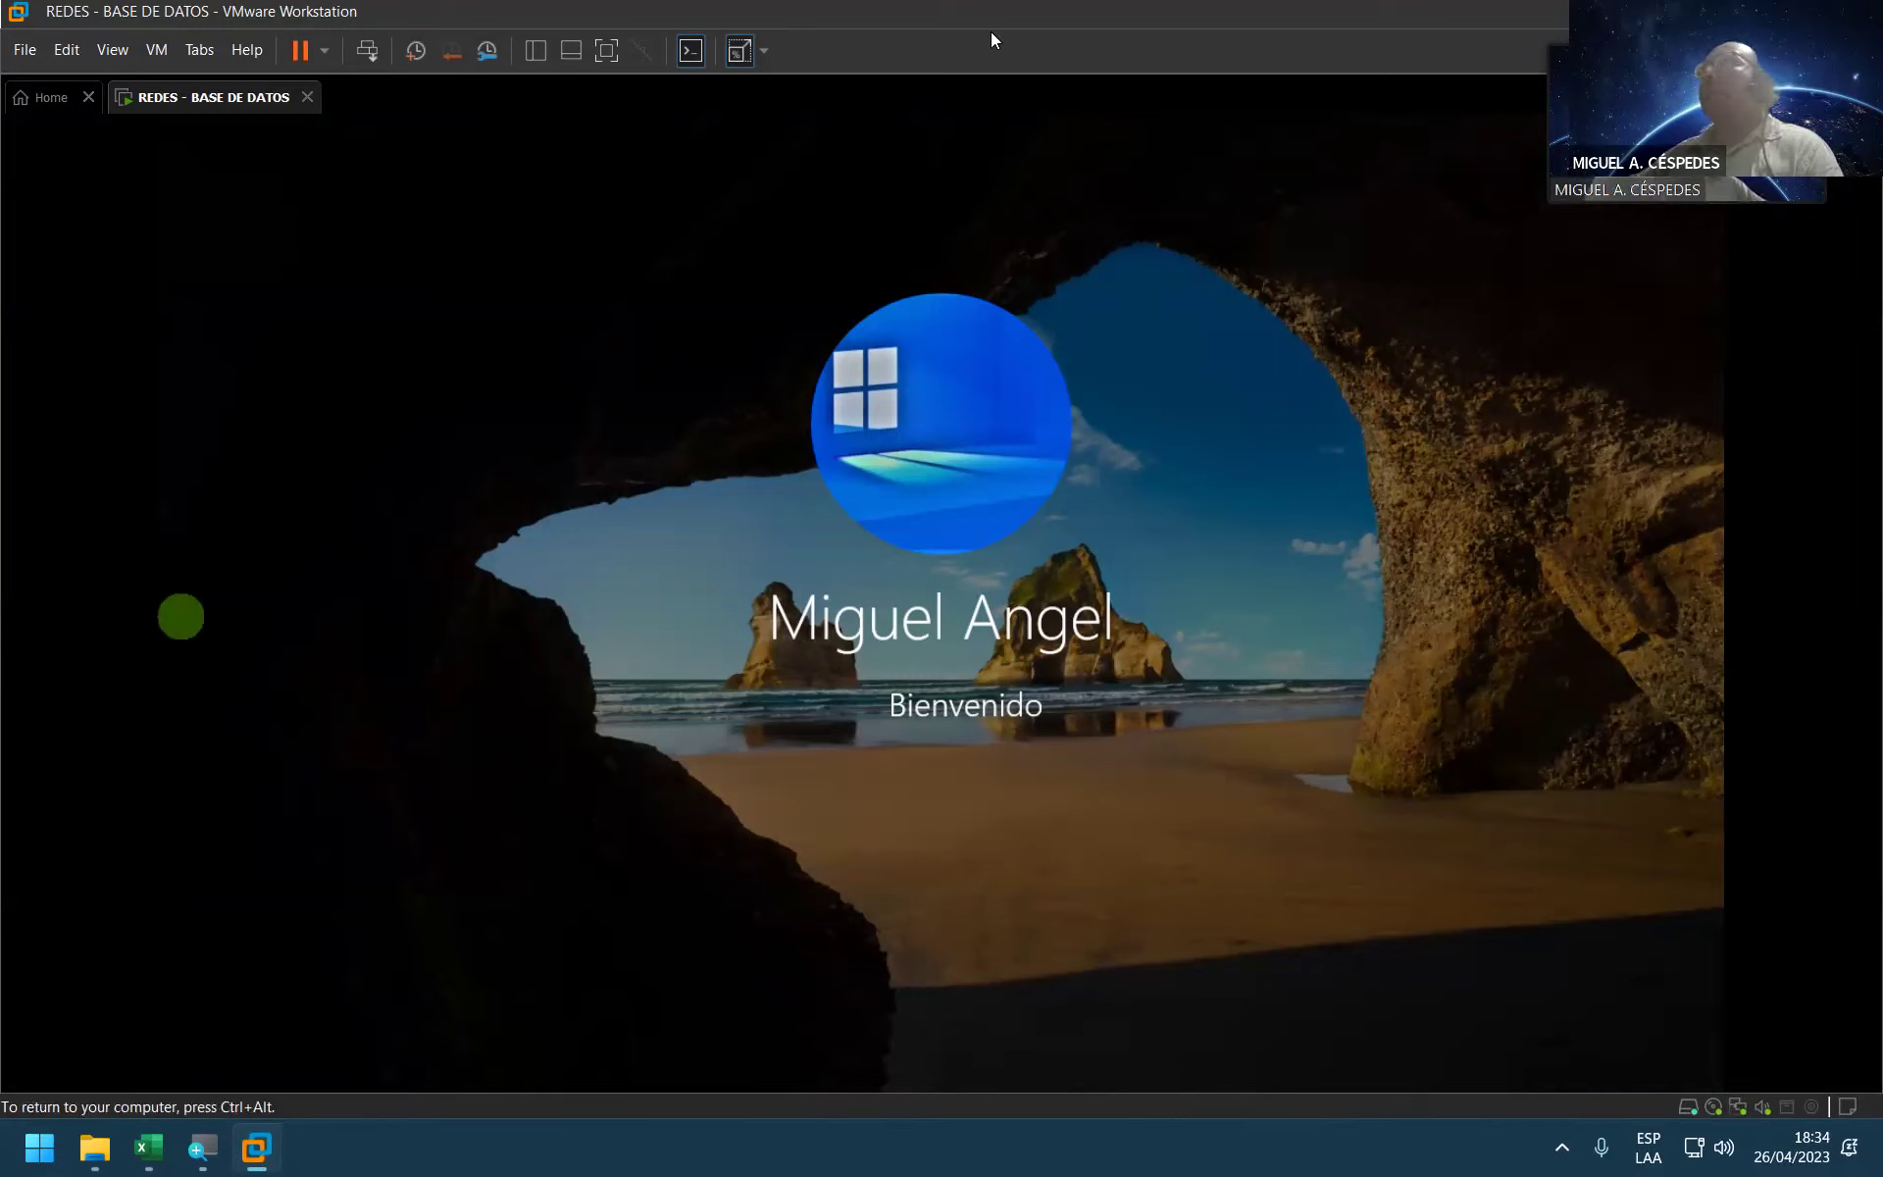
{"action": "key", "text": "ctrl+alt"}
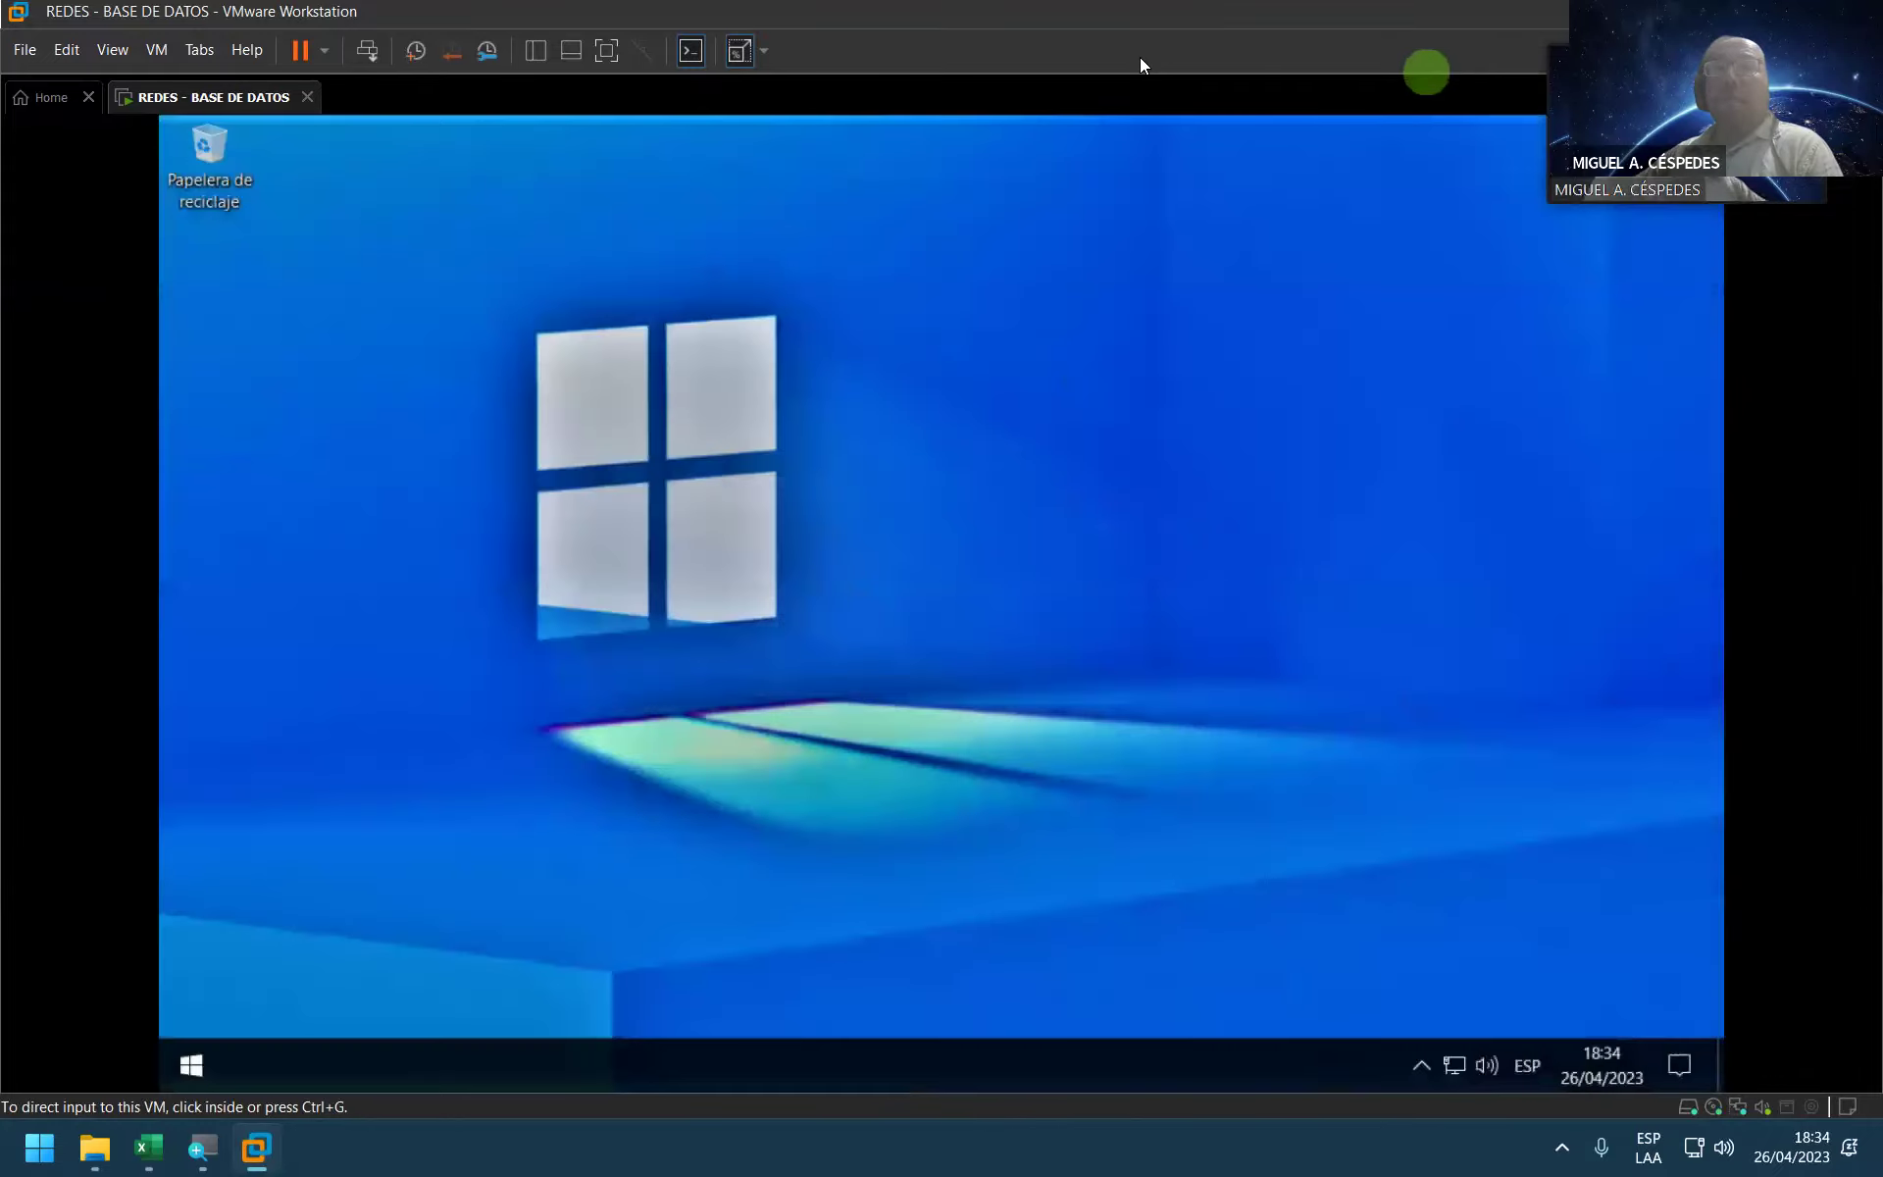
{"action": "left_click", "coordinate": [1082, 254]}
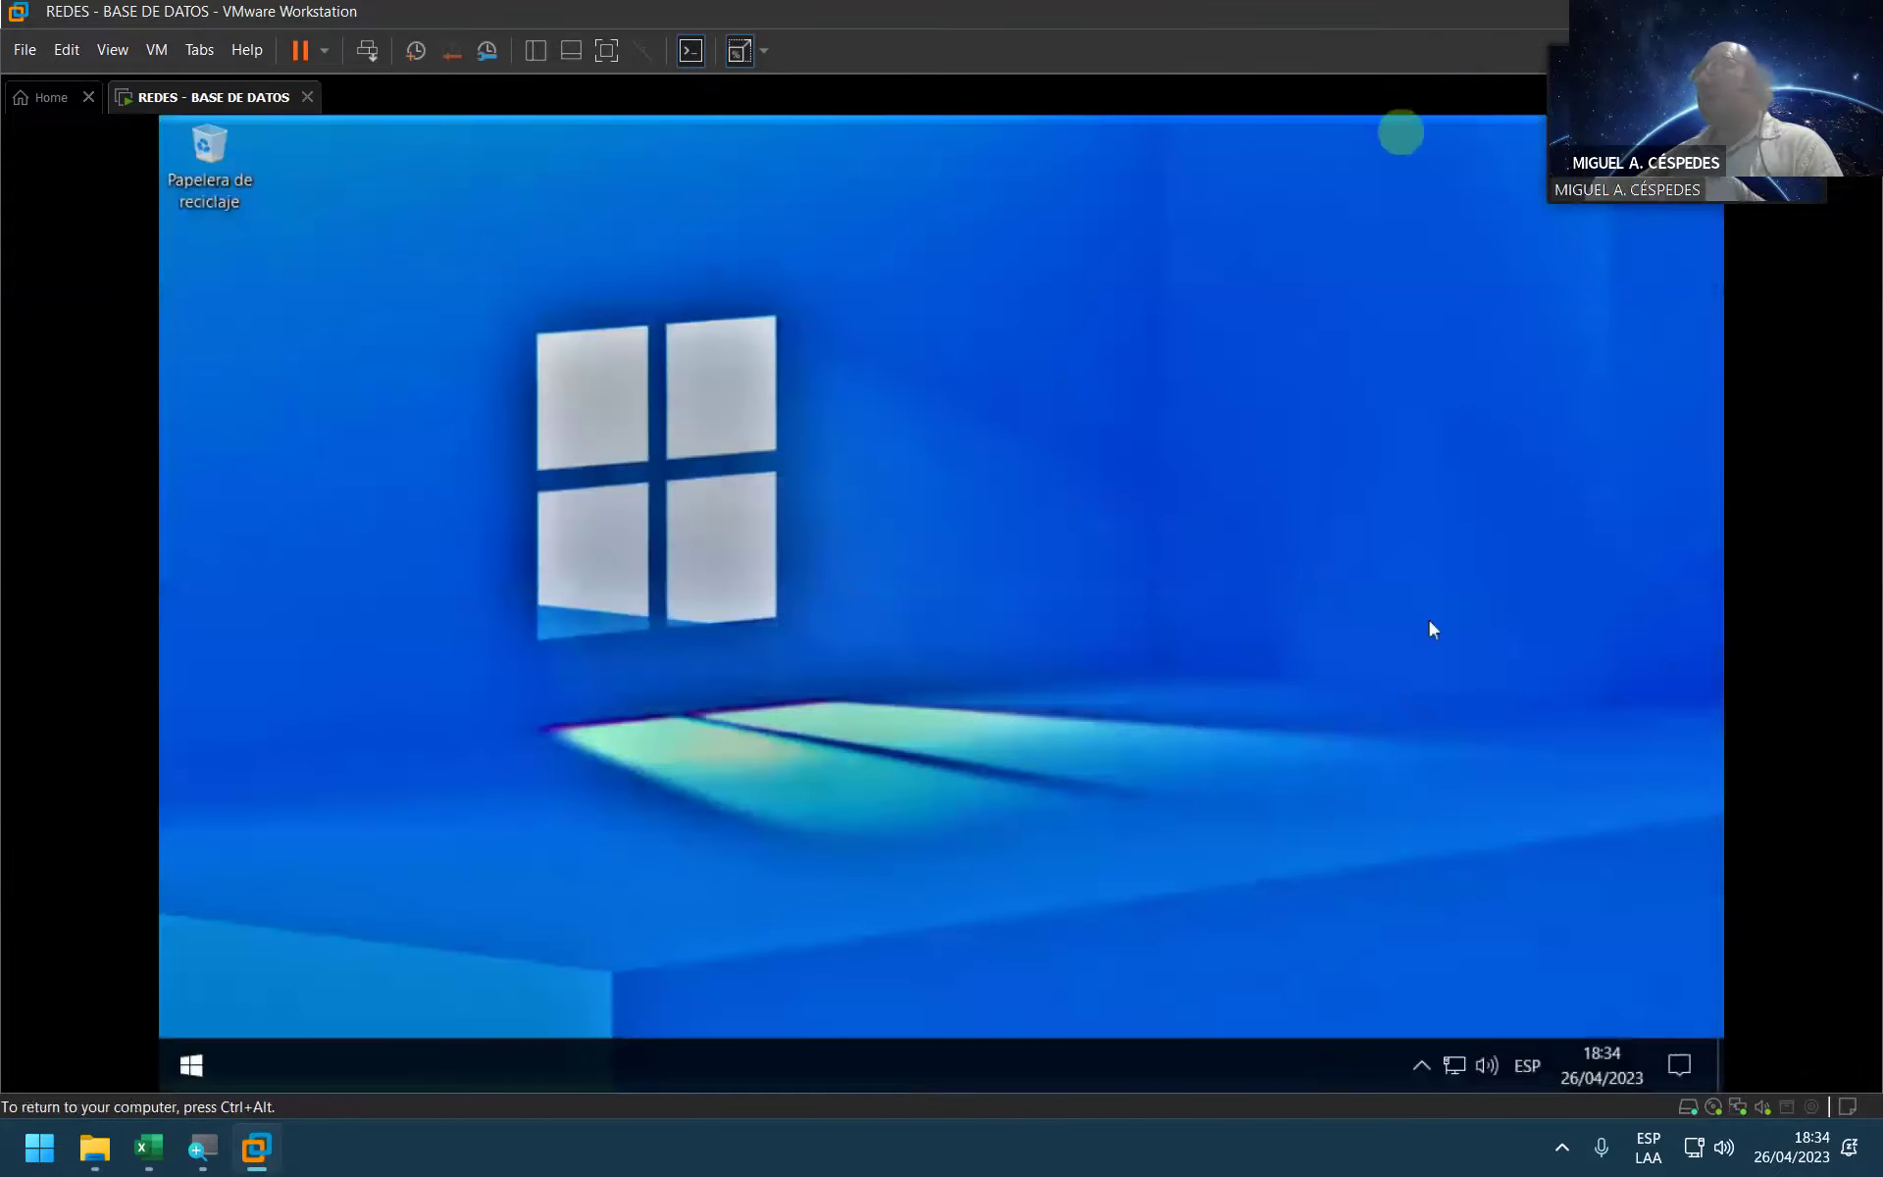
Step: Open the network and Internet settings of the virtual machine's Windows 10 on the Estado page
{"action": "right_click", "coordinate": [1454, 1064]}
{"action": "left_click", "coordinate": [1462, 1031]}
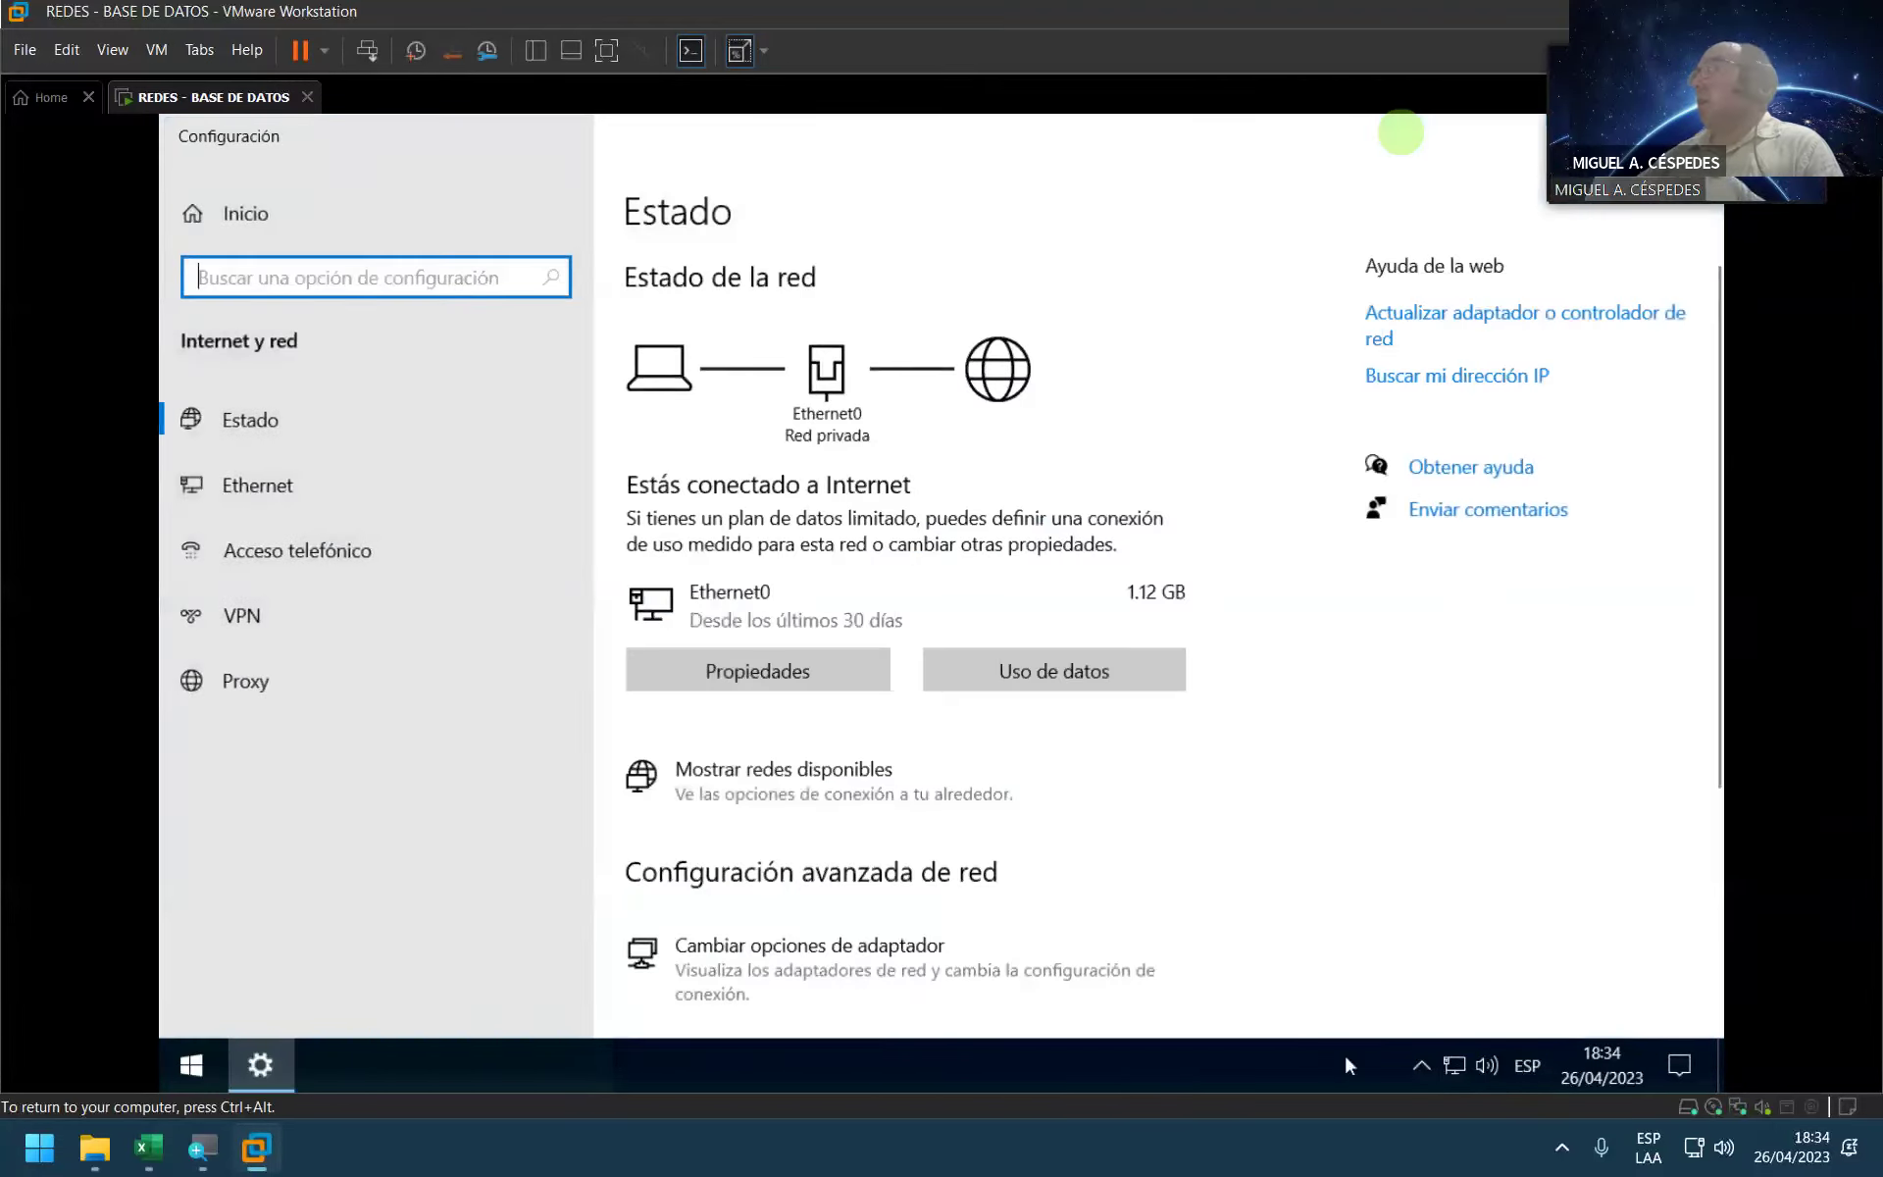
{"action": "right_click", "coordinate": [1456, 1064]}
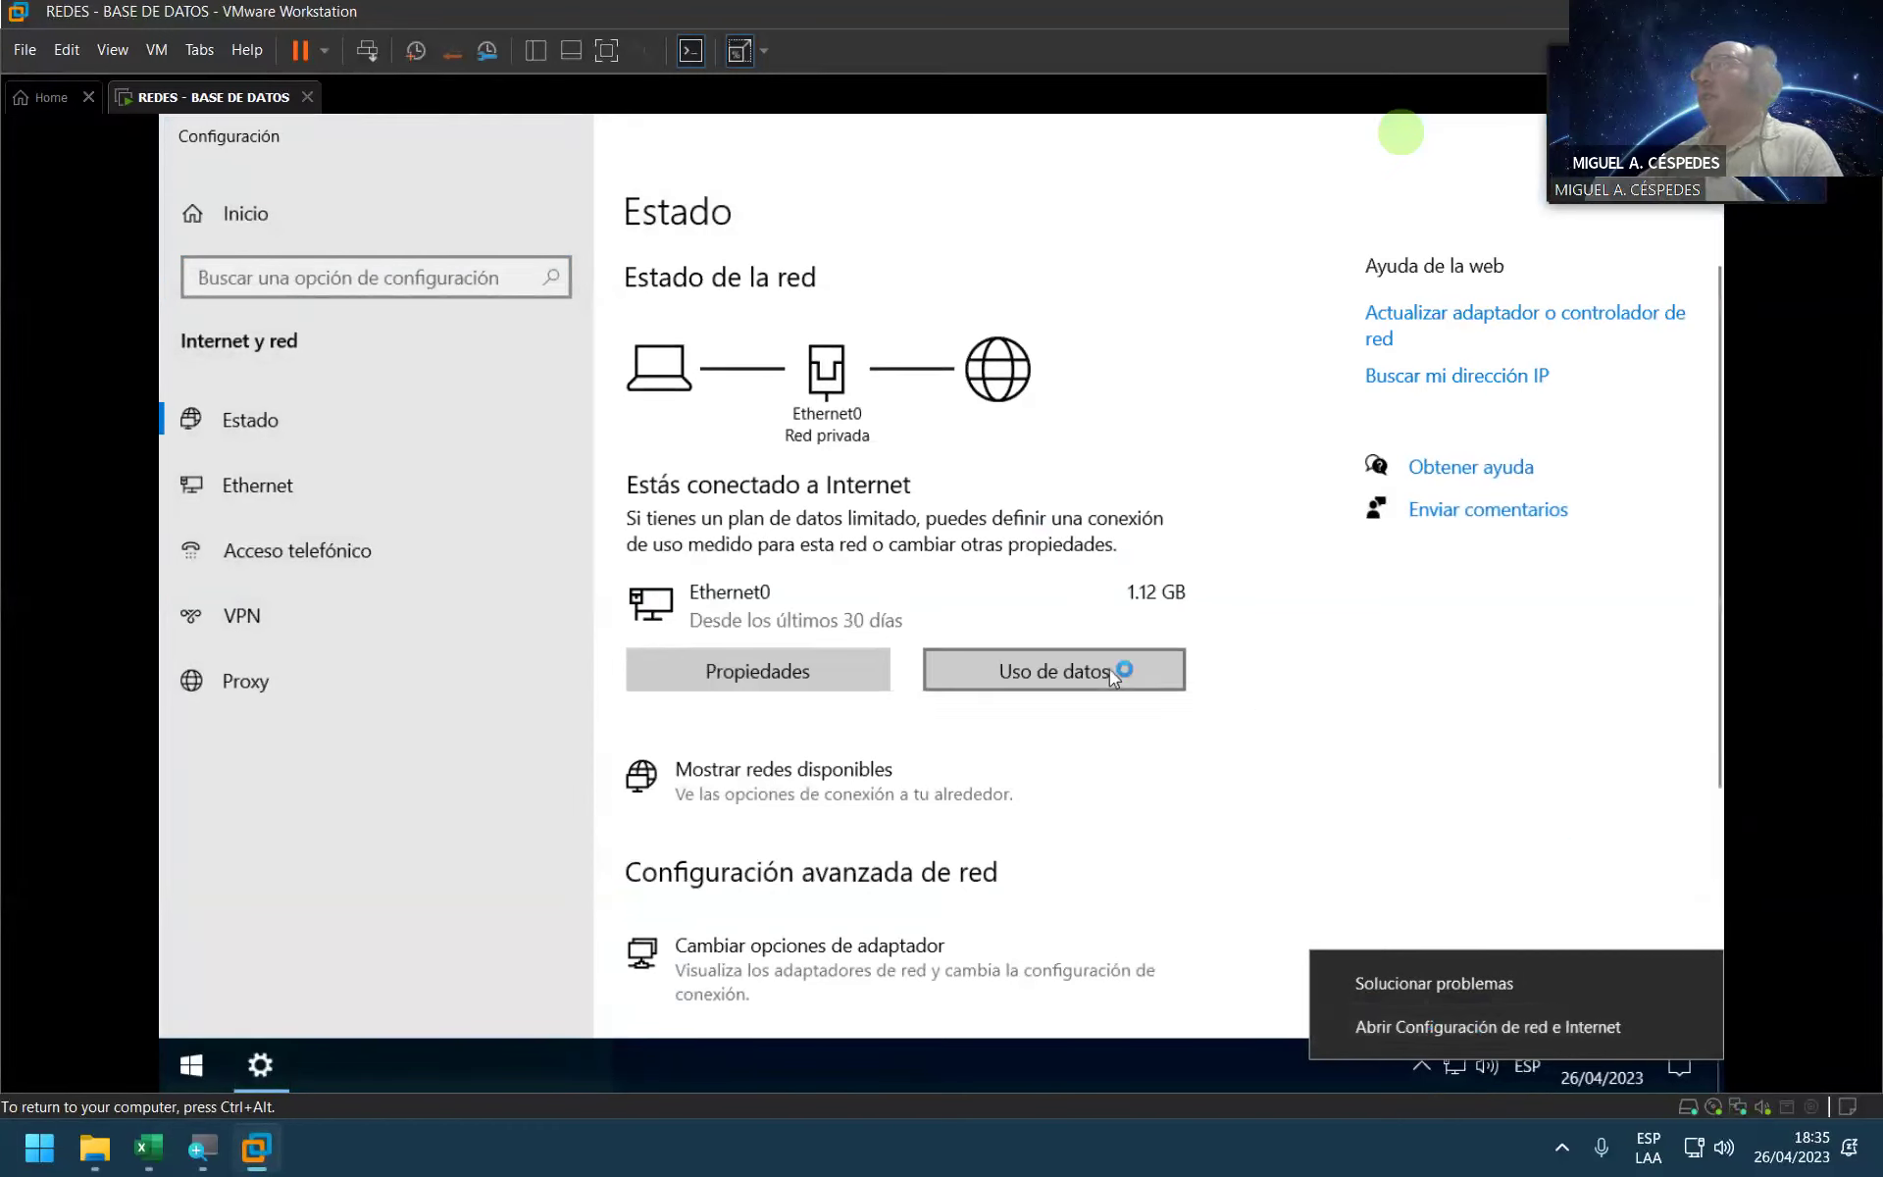
{"action": "left_click", "coordinate": [831, 669]}
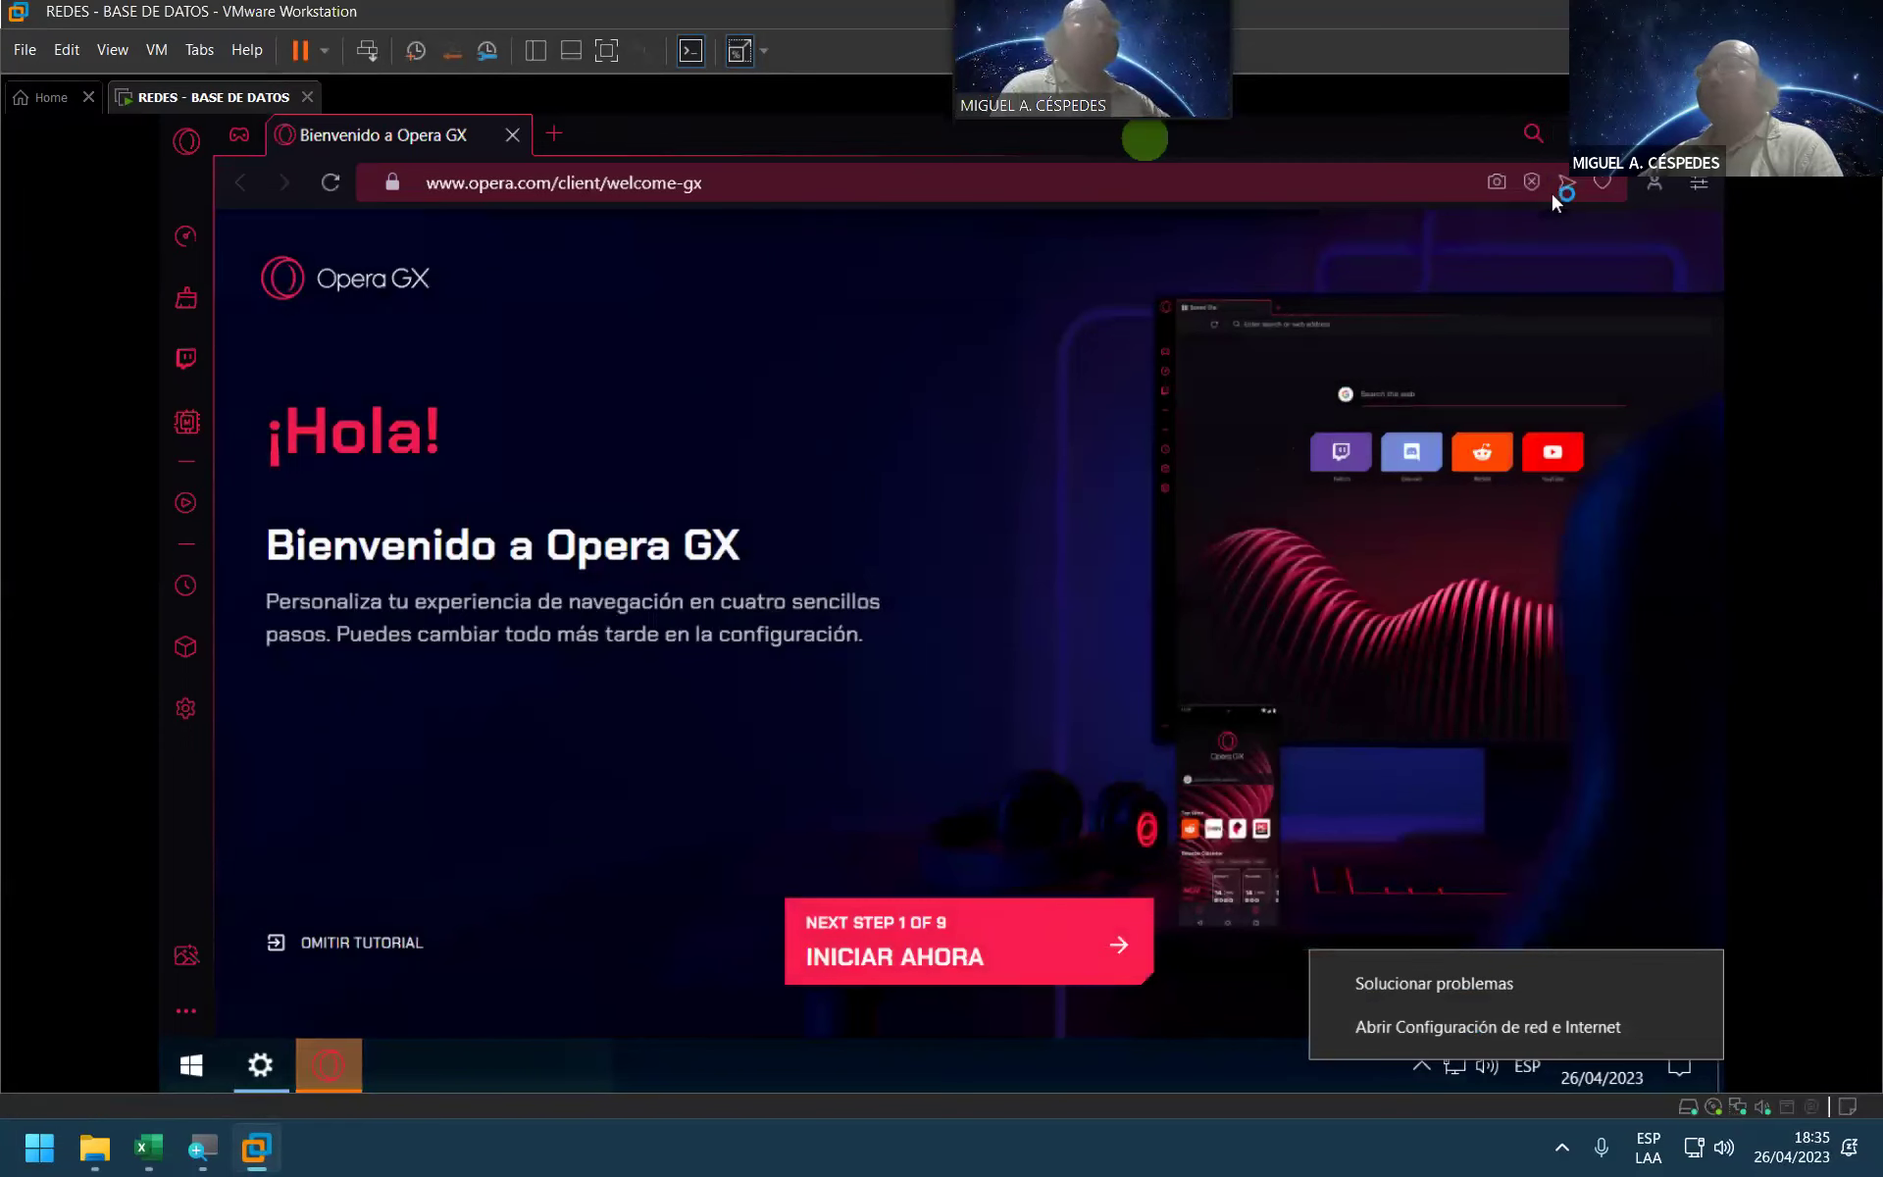
Step: Skip the Opera GX welcome tutorial and close the browser in the virtual machine
{"action": "left_click", "coordinate": [387, 944]}
{"action": "left_click", "coordinate": [385, 947]}
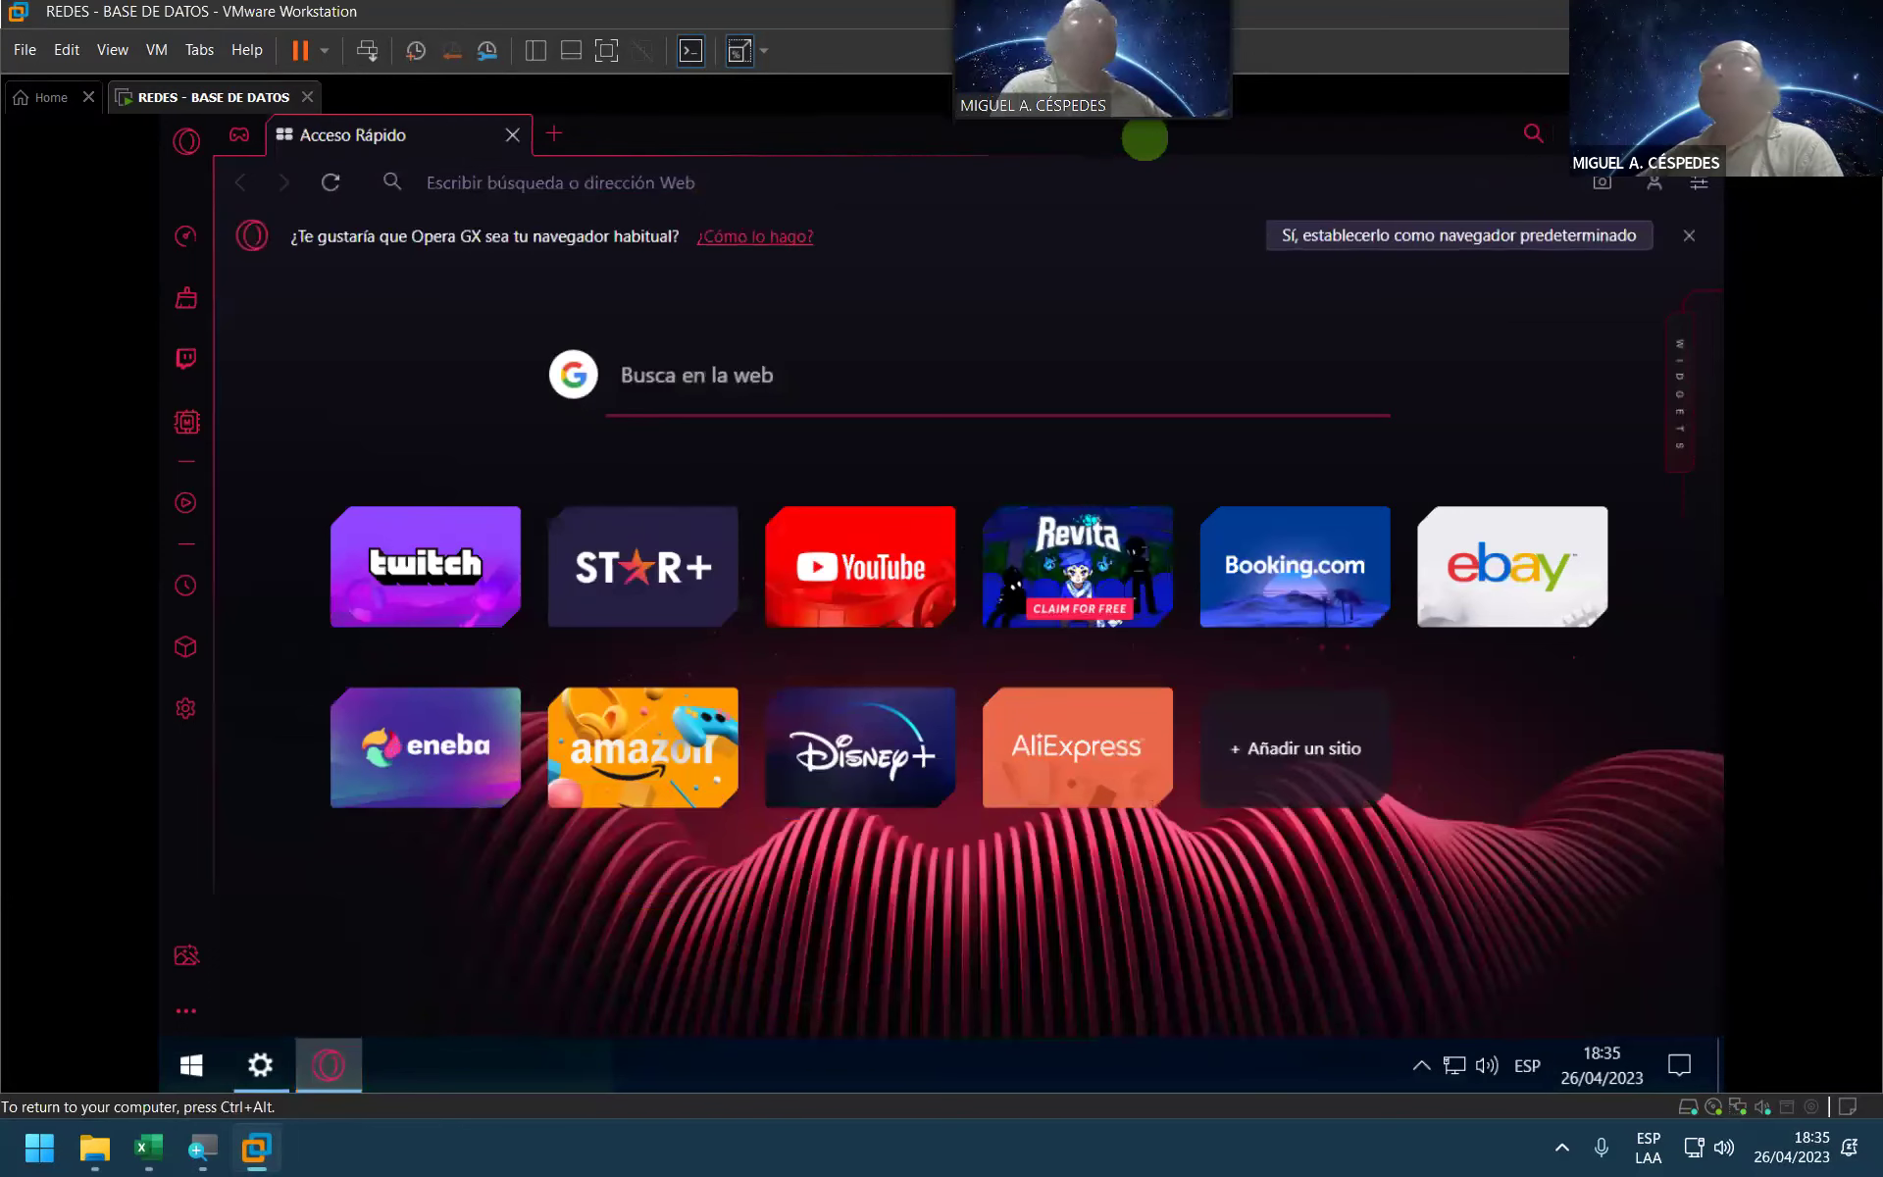
{"action": "key", "text": "alt+F4"}
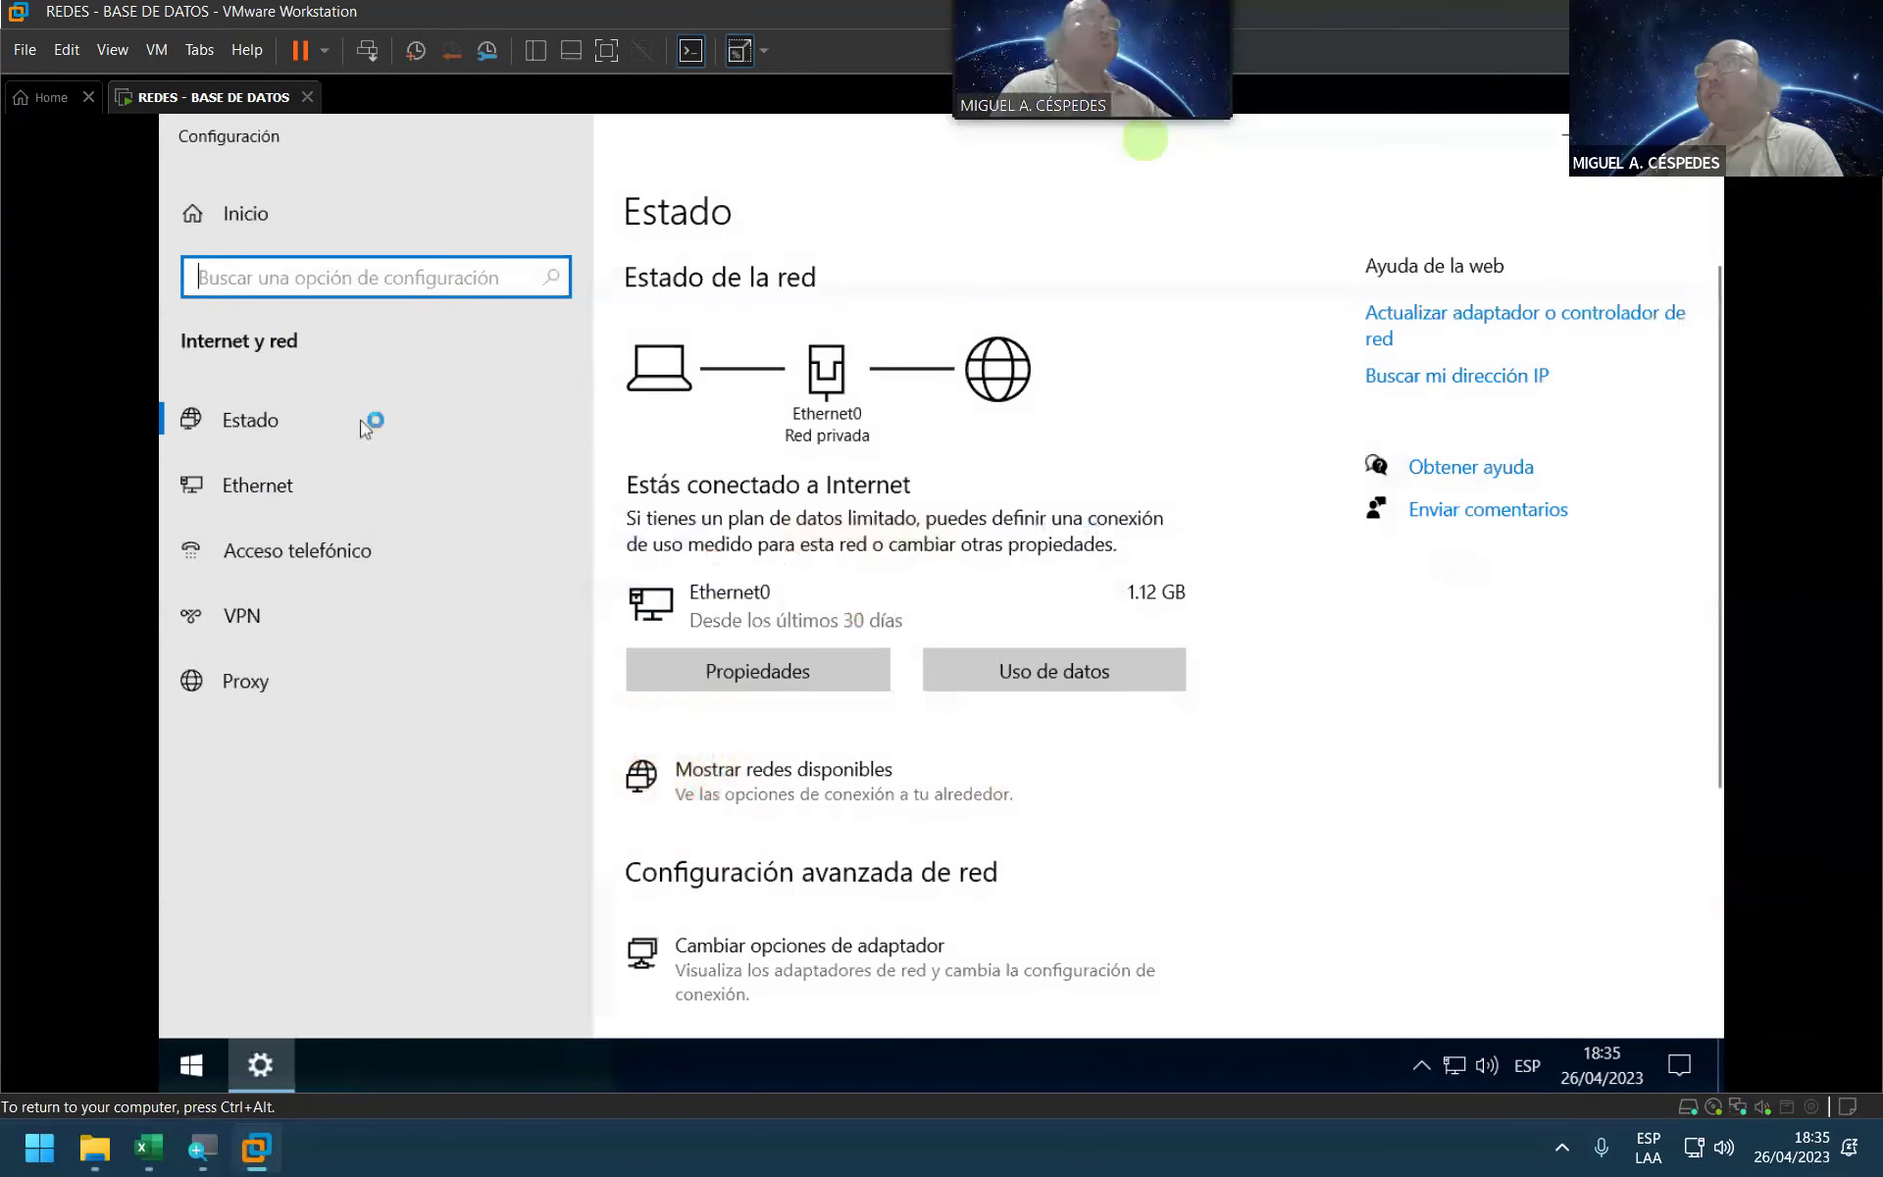
Step: Disable Bright VPN and Opera GX Internet Browser as startup programs in the virtual machine's Task Manager, and close it
{"action": "left_click", "coordinate": [191, 1067]}
{"action": "right_click", "coordinate": [190, 1070]}
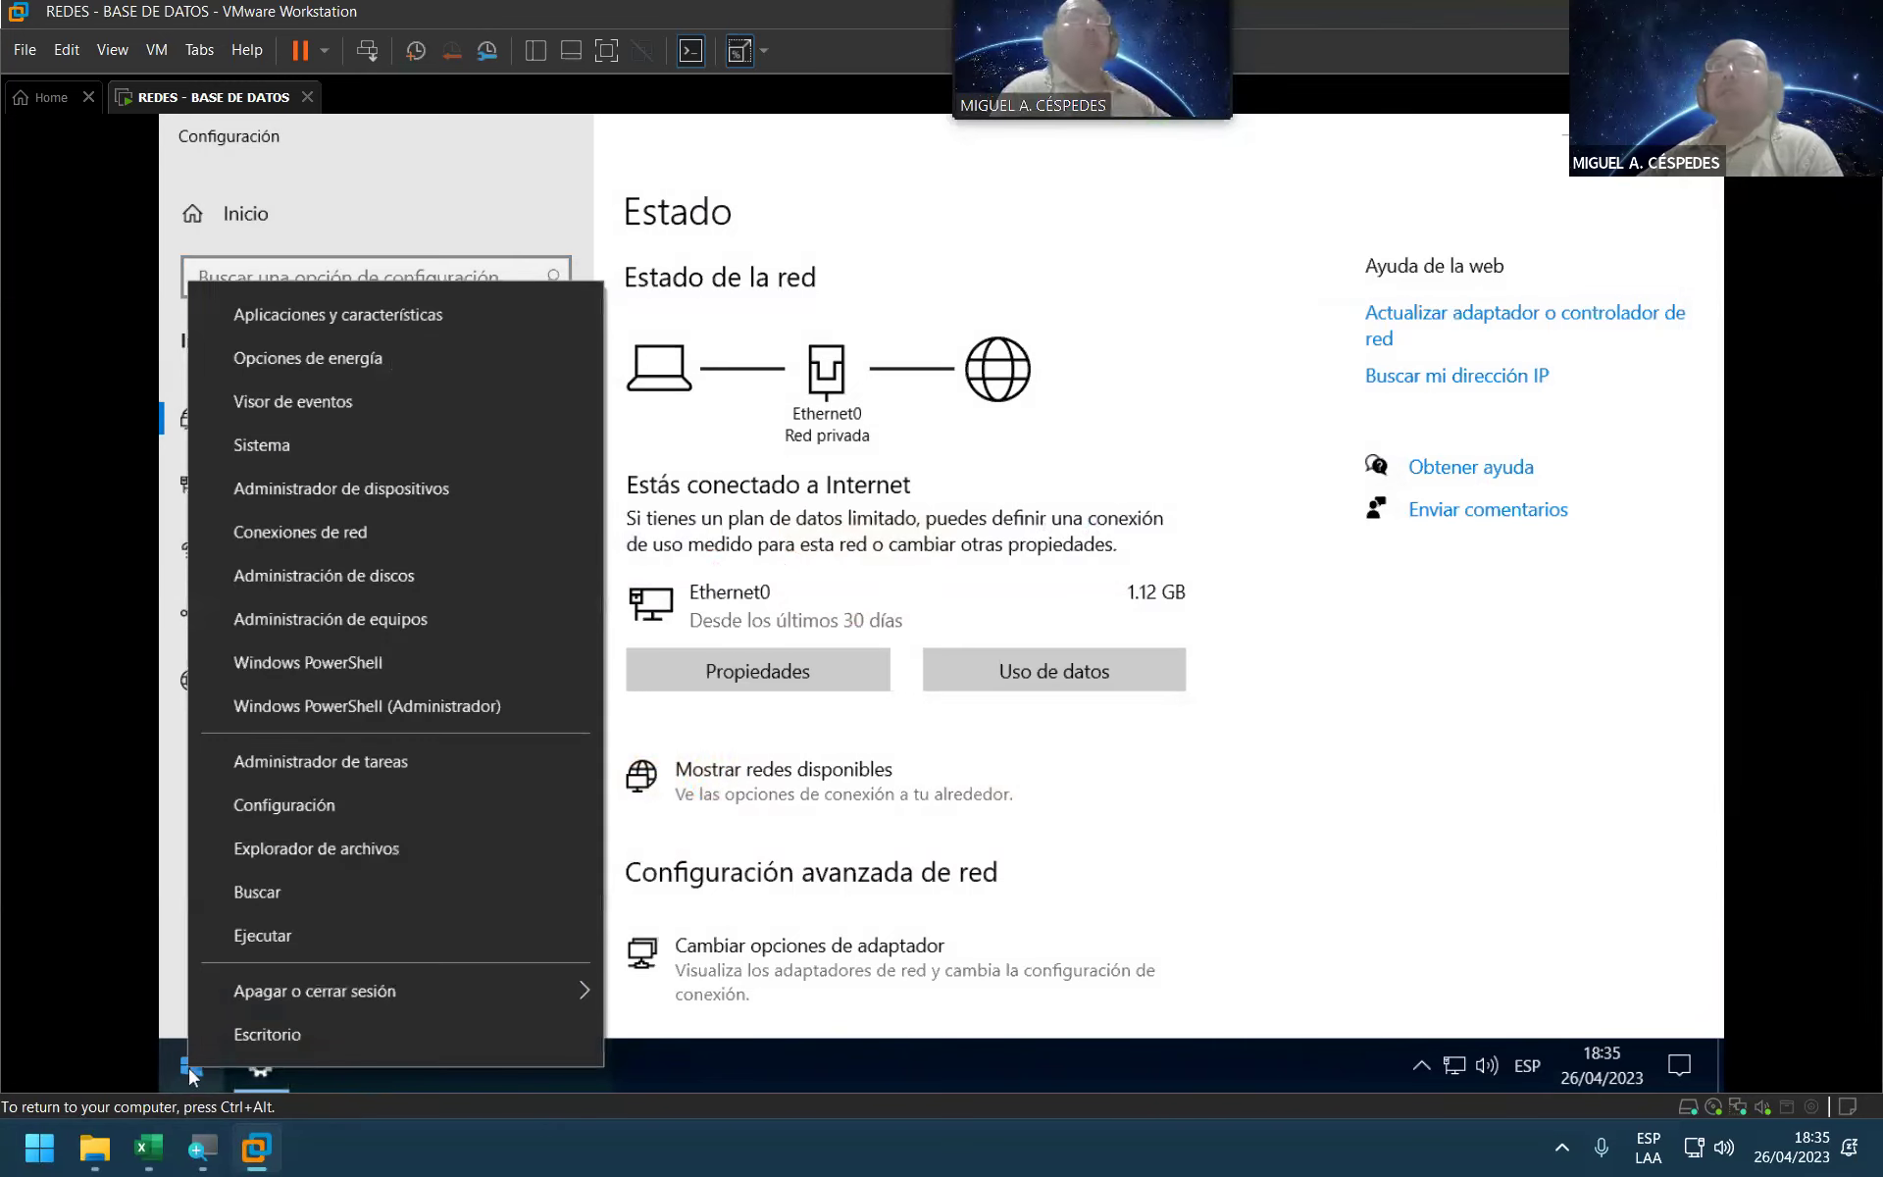
{"action": "left_click", "coordinate": [416, 758]}
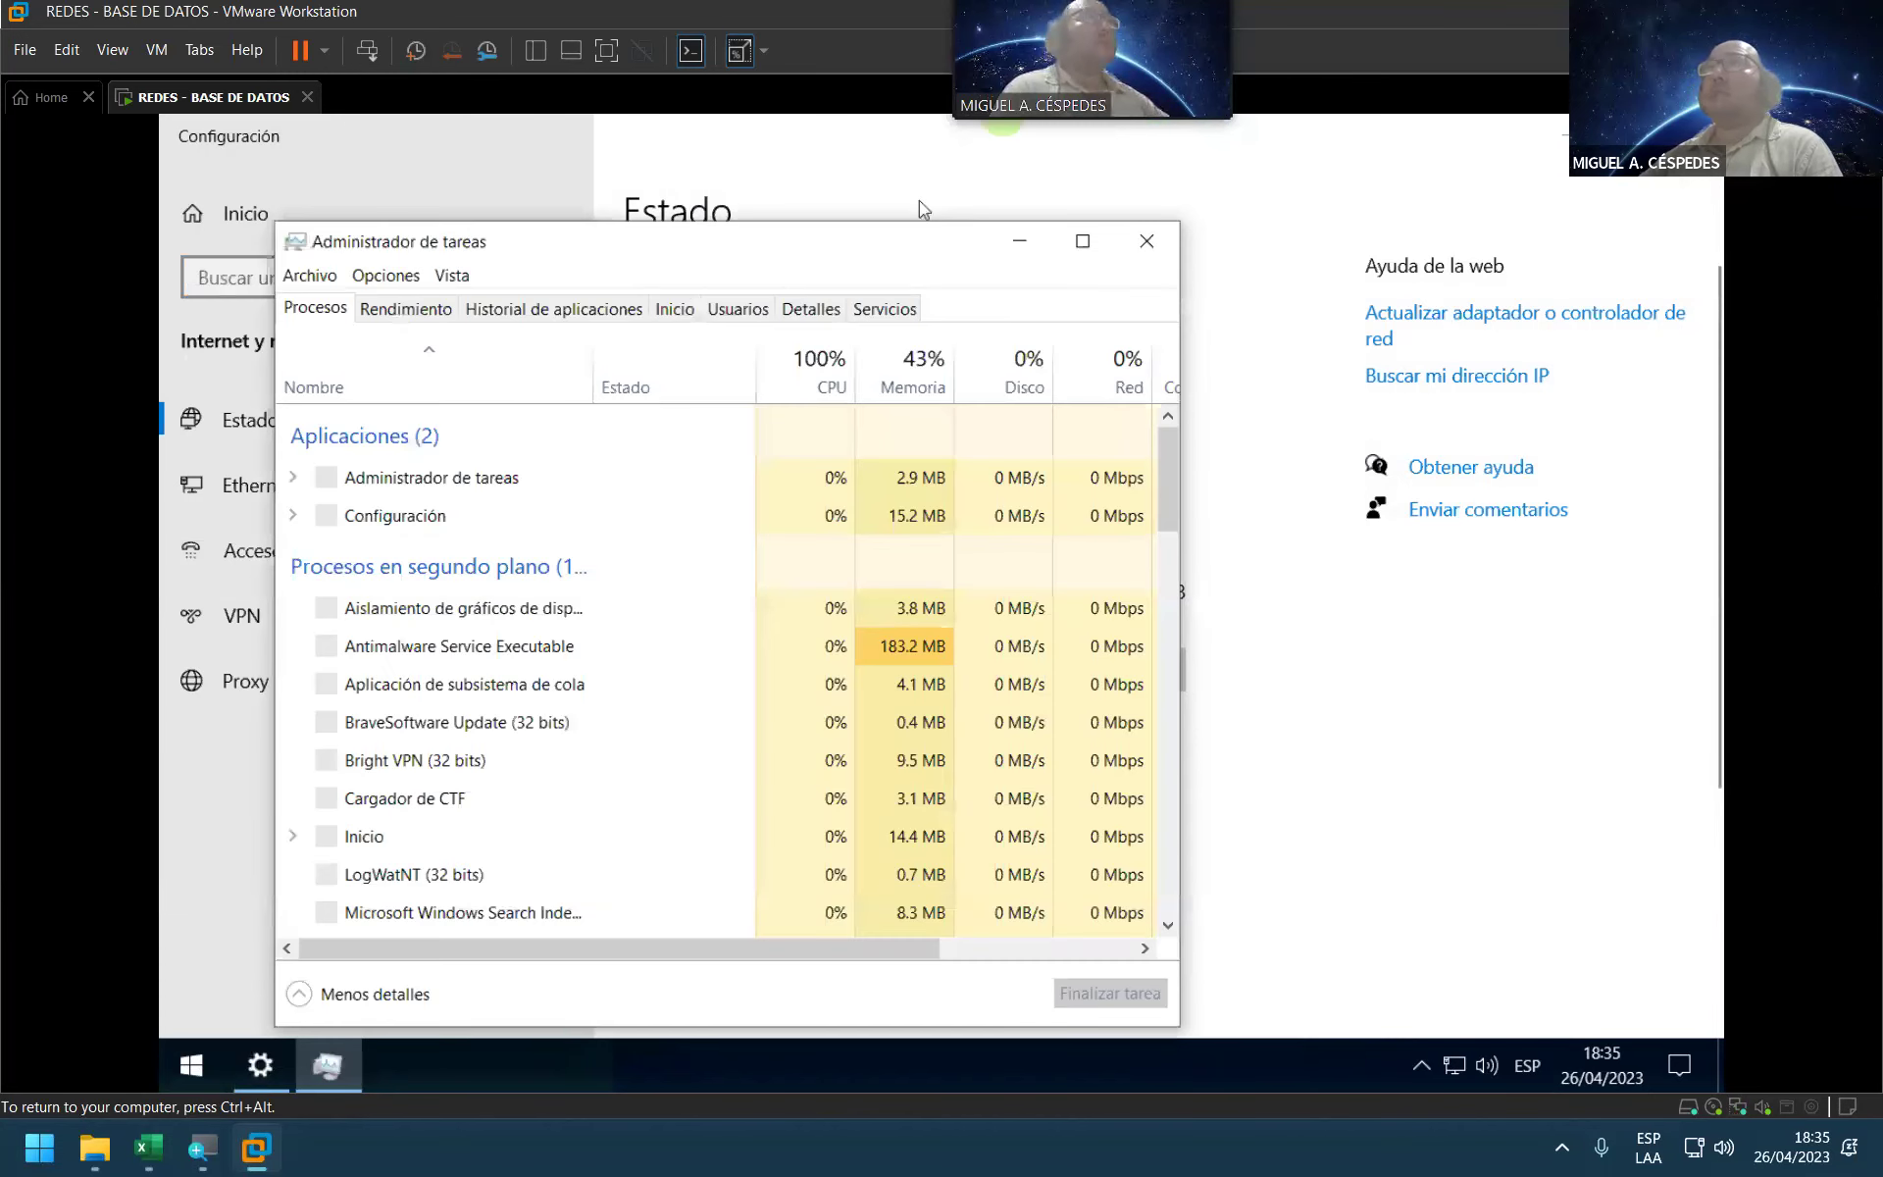
{"action": "left_click", "coordinate": [672, 310]}
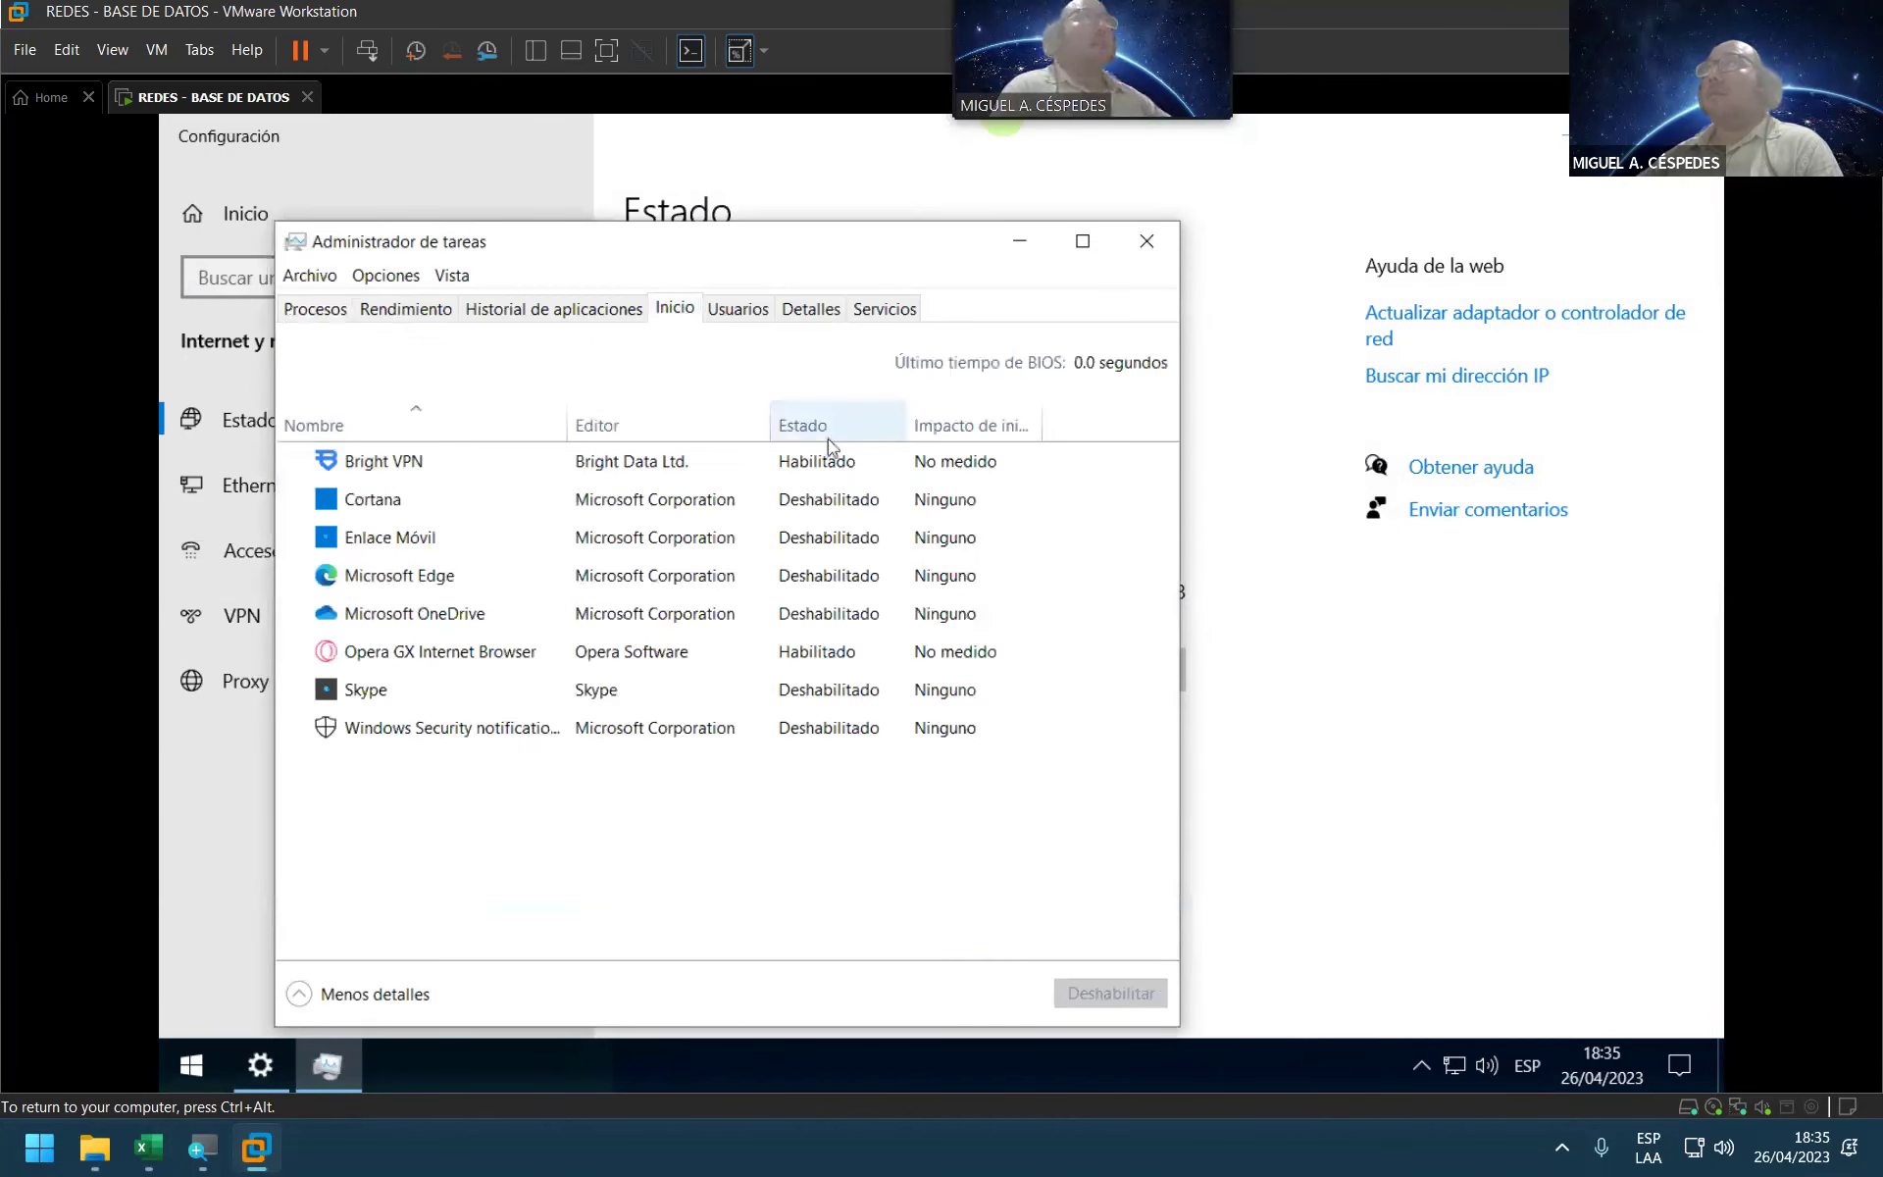
{"action": "right_click", "coordinate": [839, 467]}
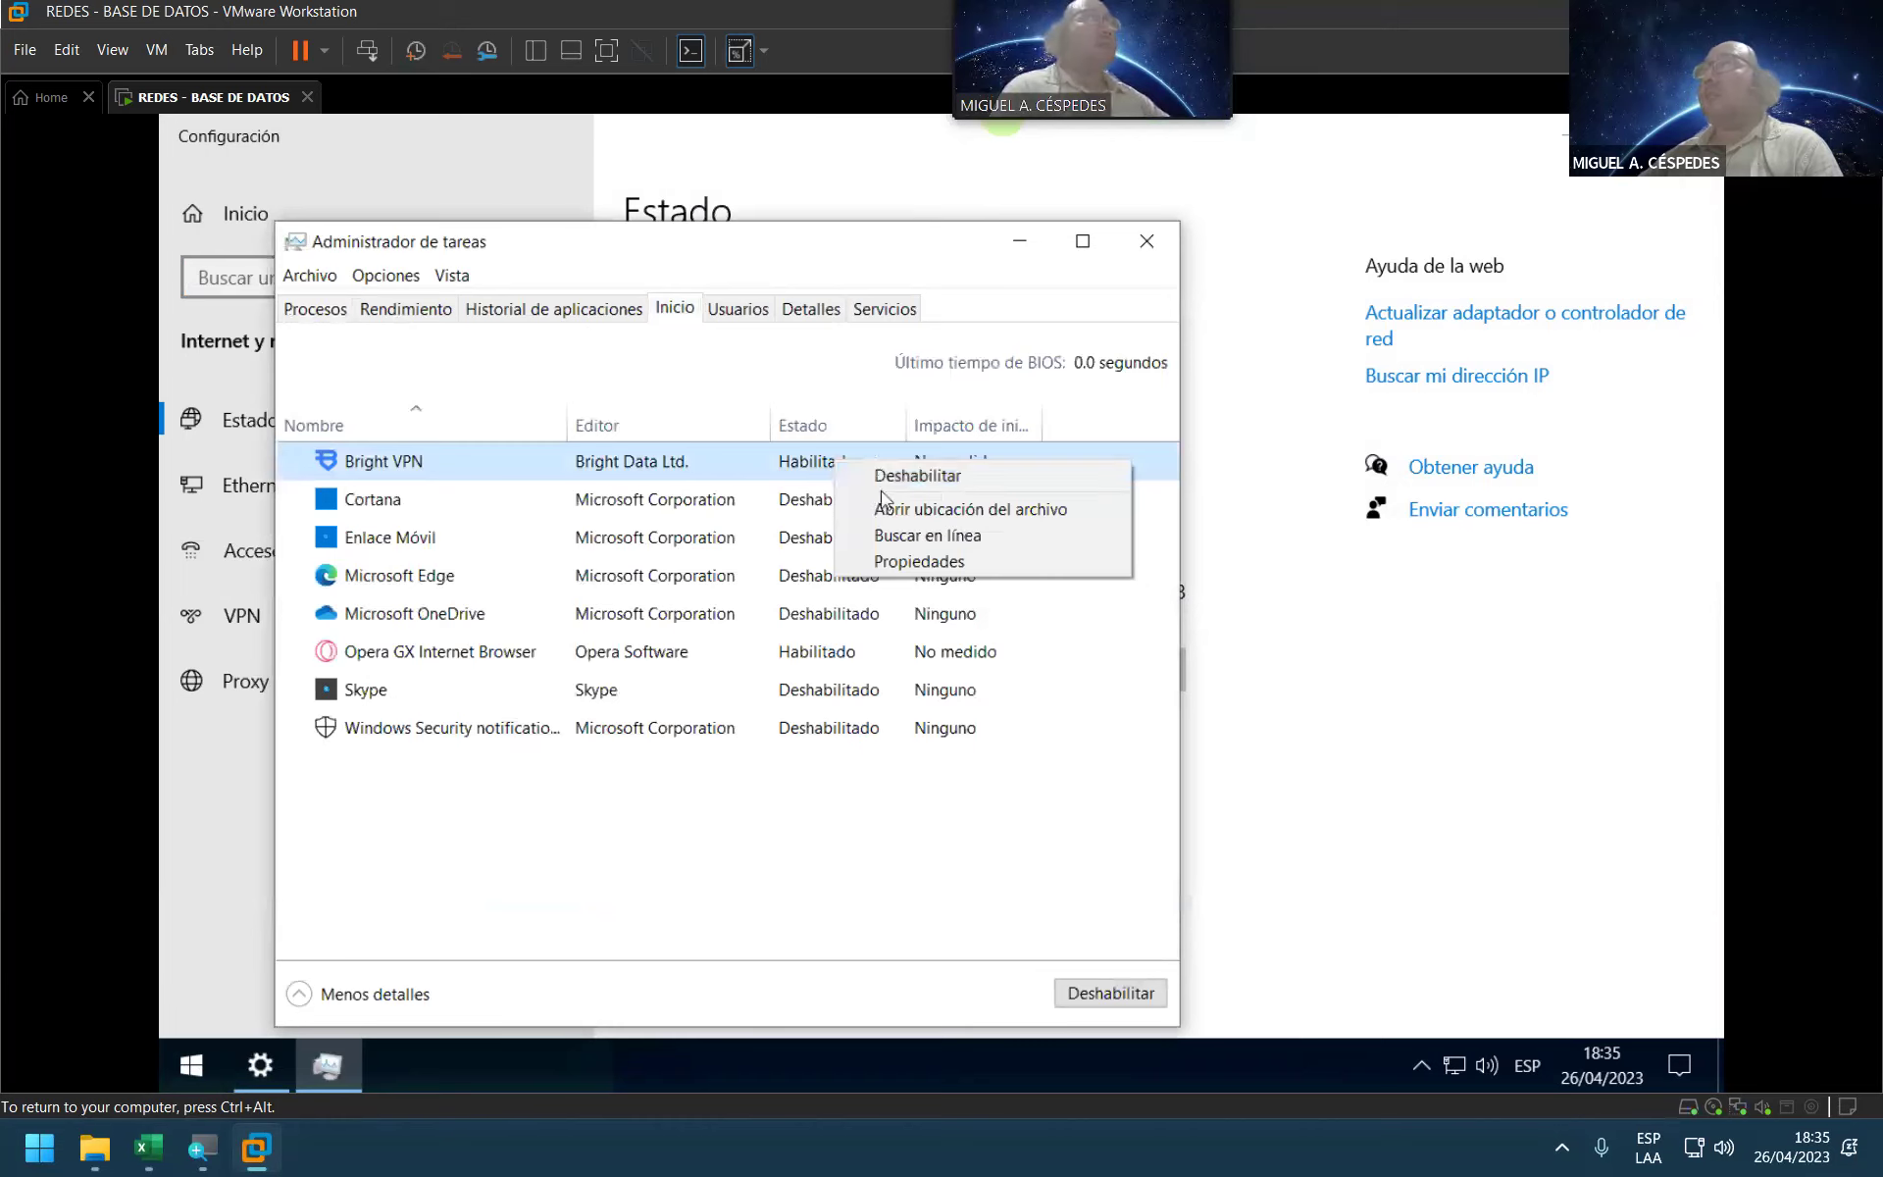
{"action": "left_click", "coordinate": [900, 479]}
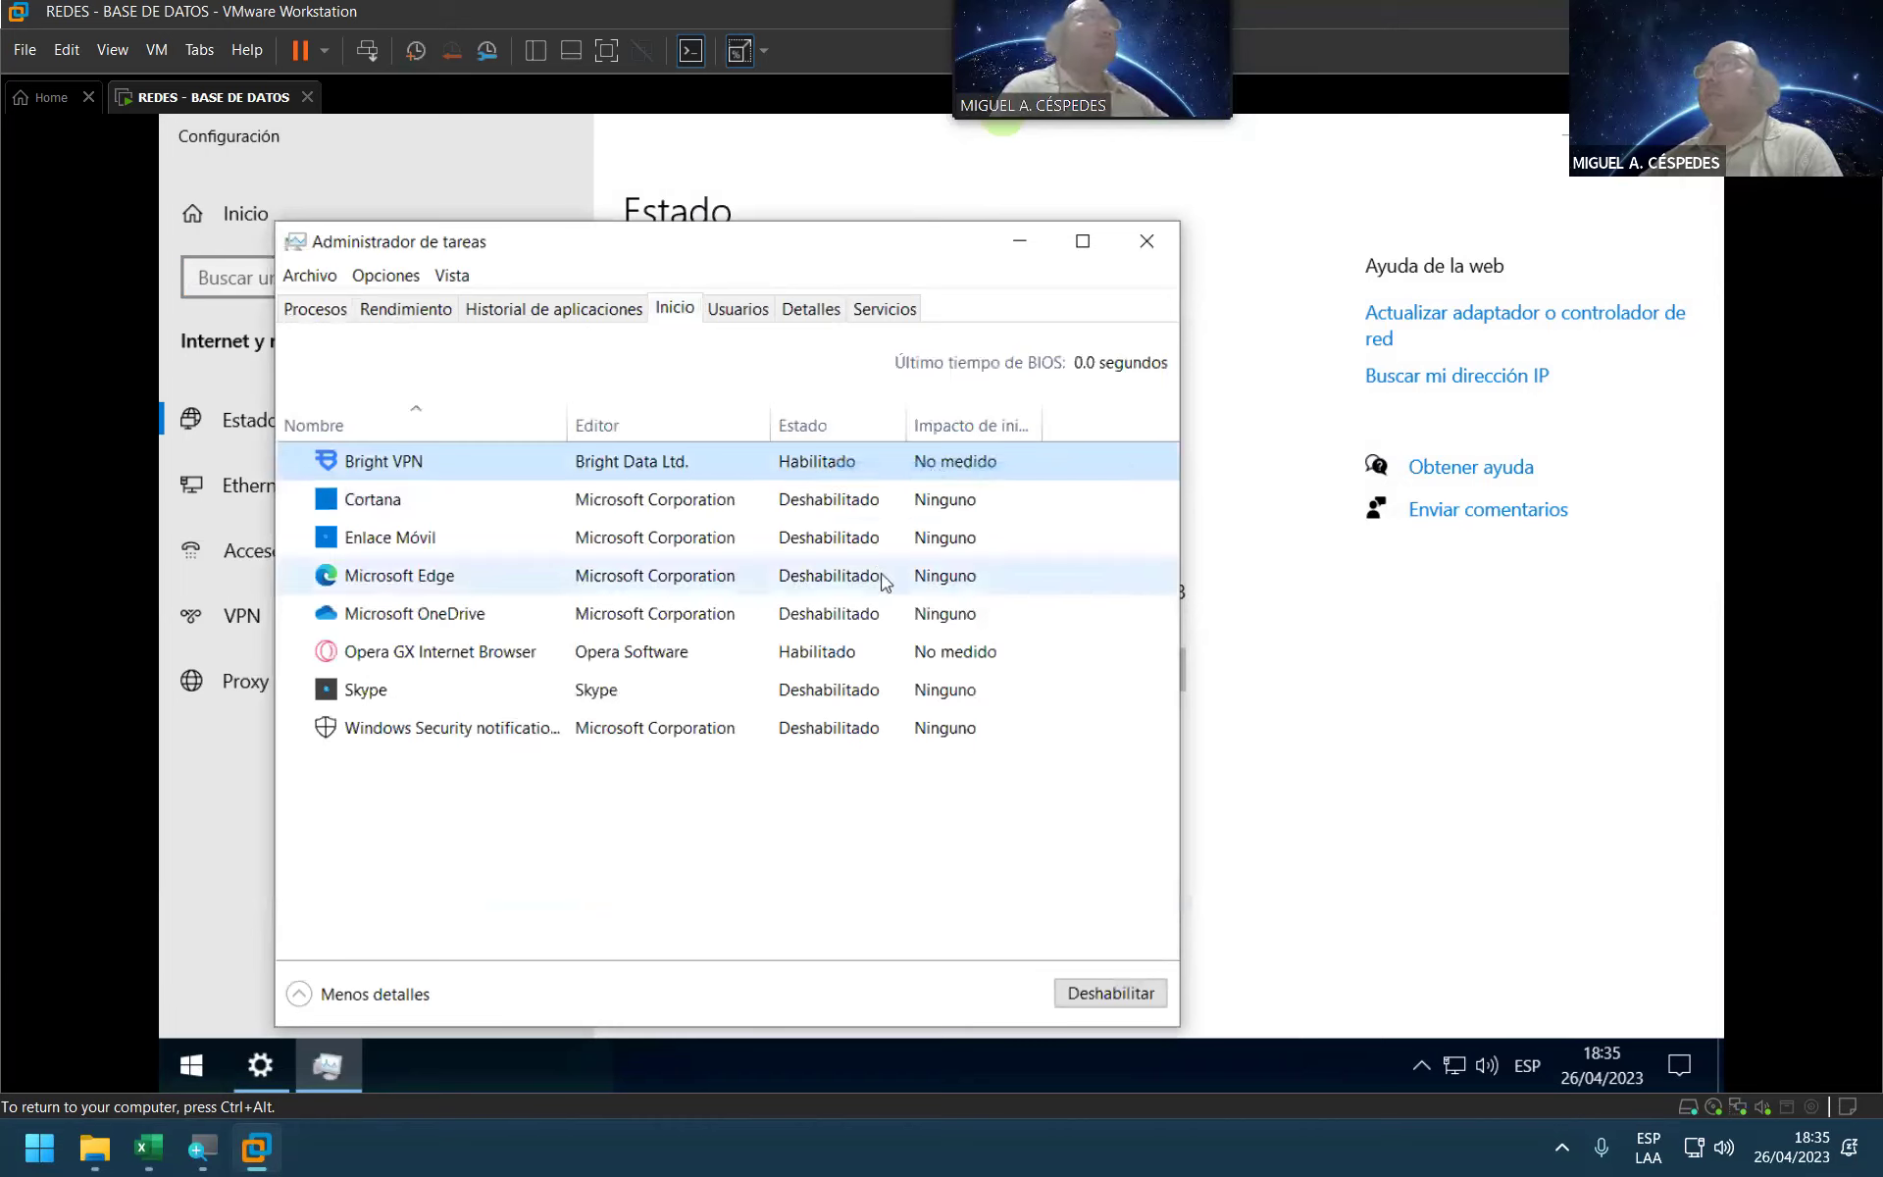
{"action": "right_click", "coordinate": [841, 654]}
{"action": "left_click", "coordinate": [908, 661]}
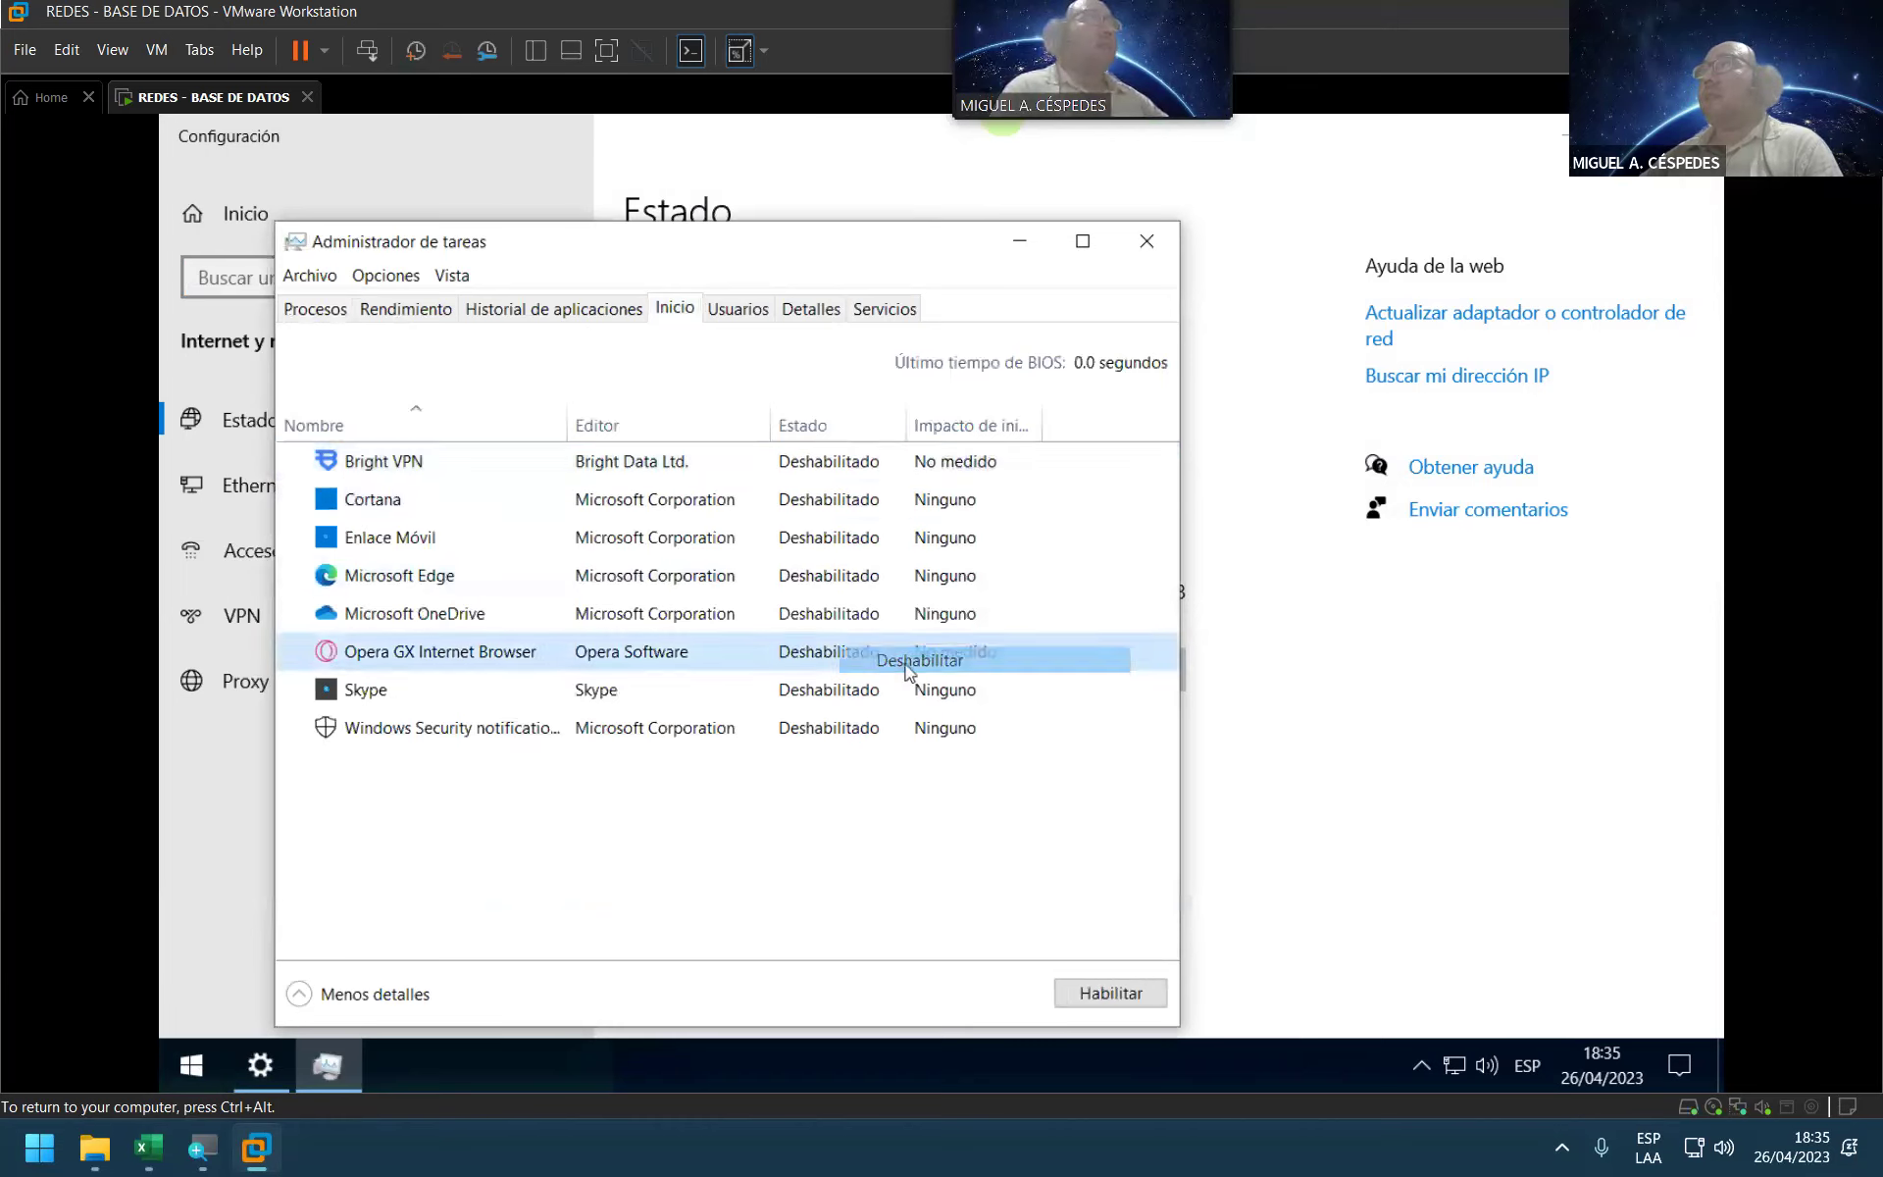
{"action": "left_click", "coordinate": [1147, 241]}
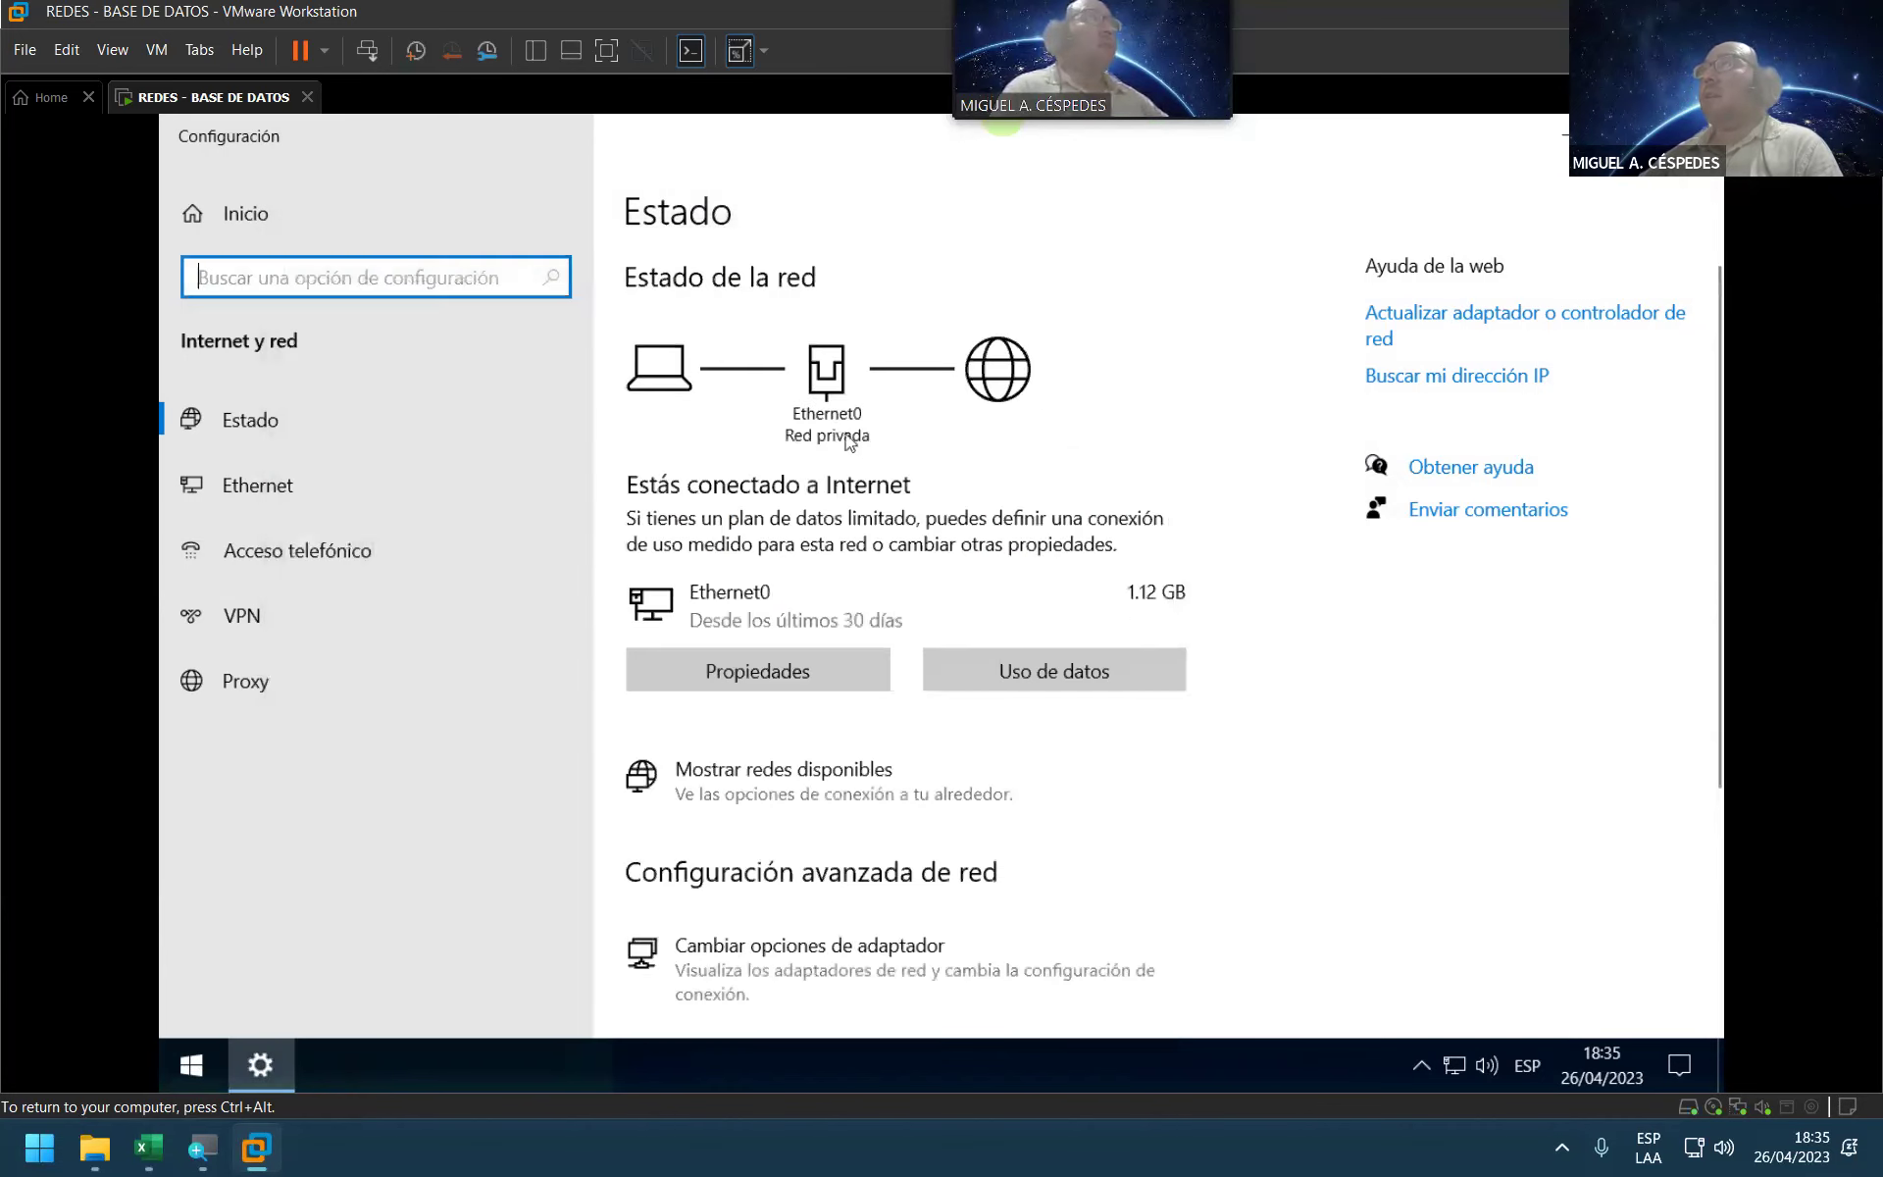
Step: Open the Internet Protocol version 4 (TCP/IPv4) properties of the Ethernet0 adapter and place the dialog beside the adapter's properties
{"action": "scroll", "coordinate": [976, 731], "scroll_direction": "down", "scroll_amount": 3}
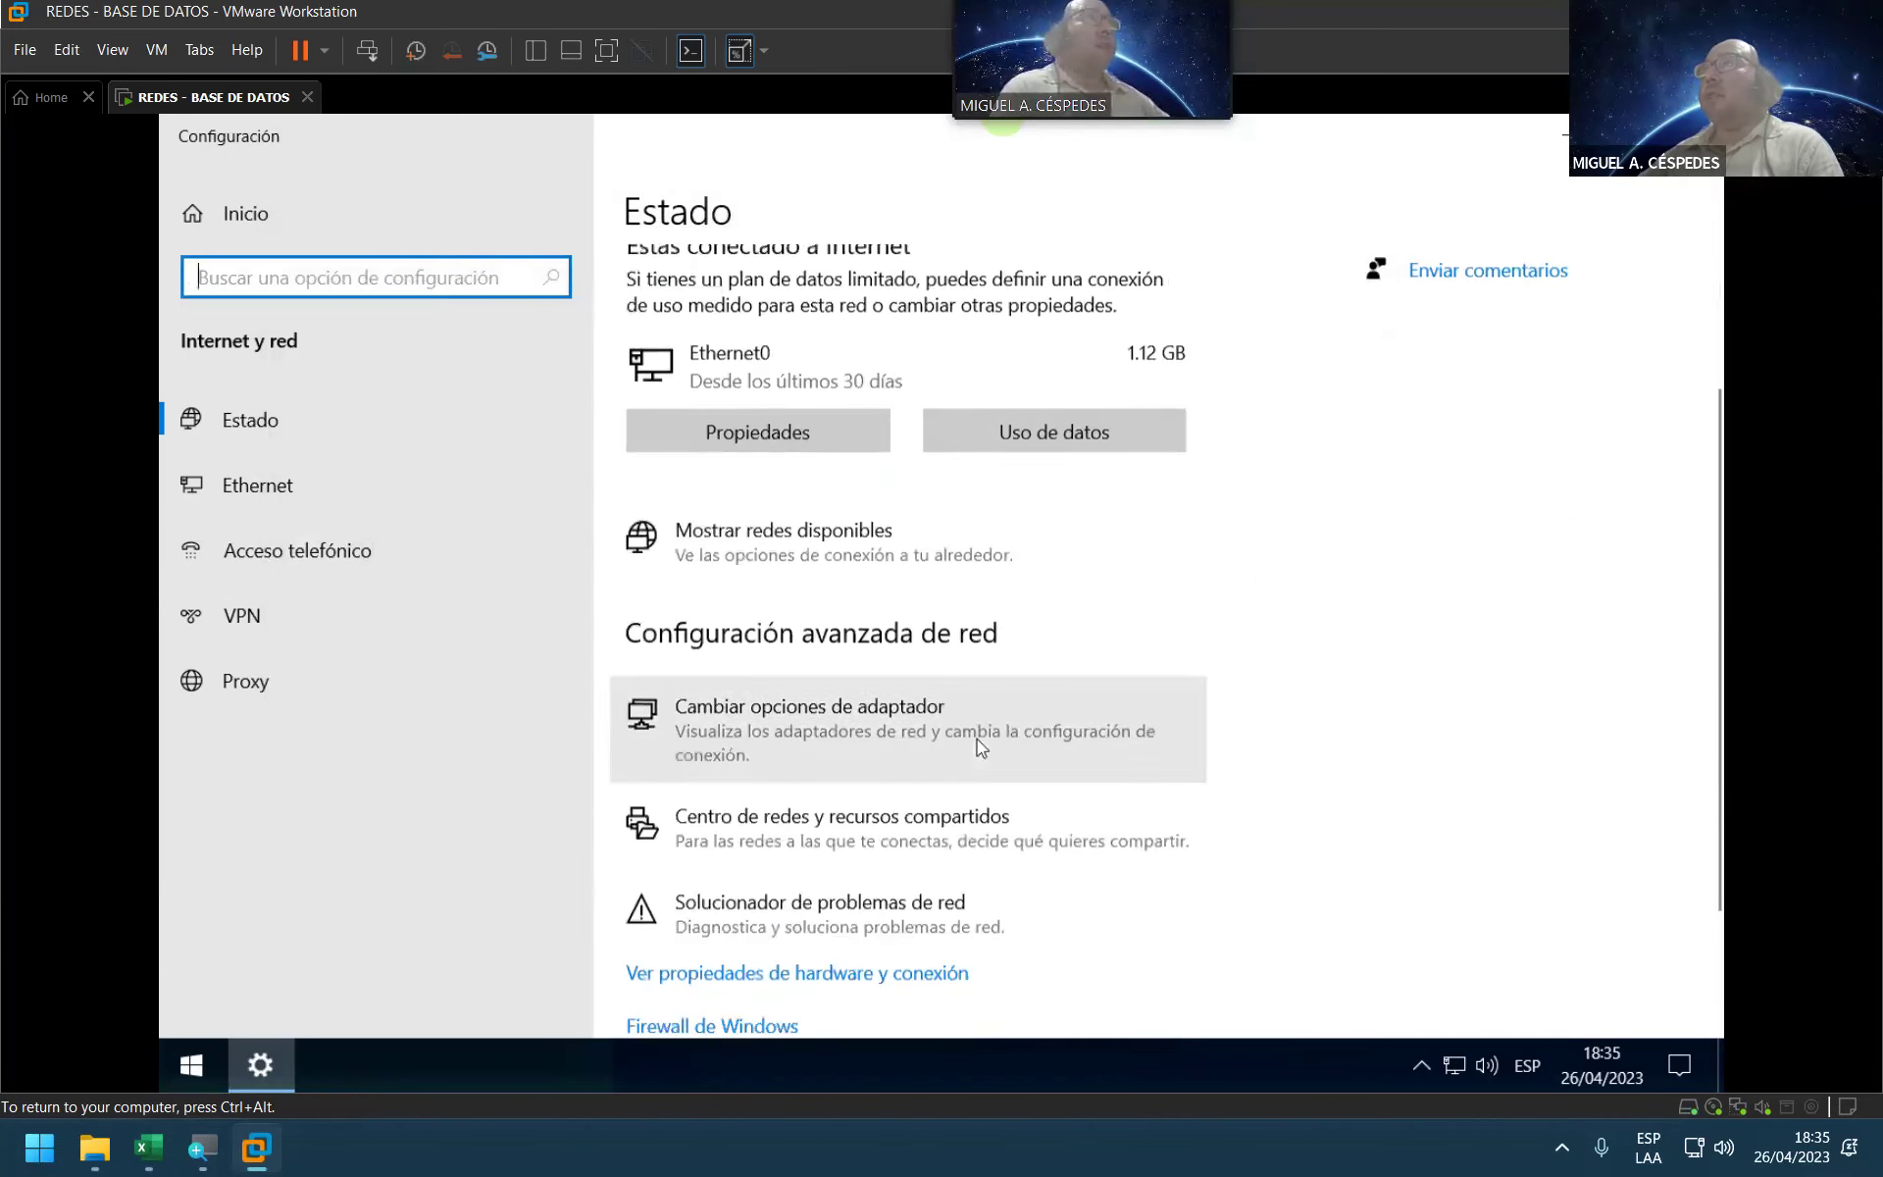
{"action": "left_click", "coordinate": [860, 708]}
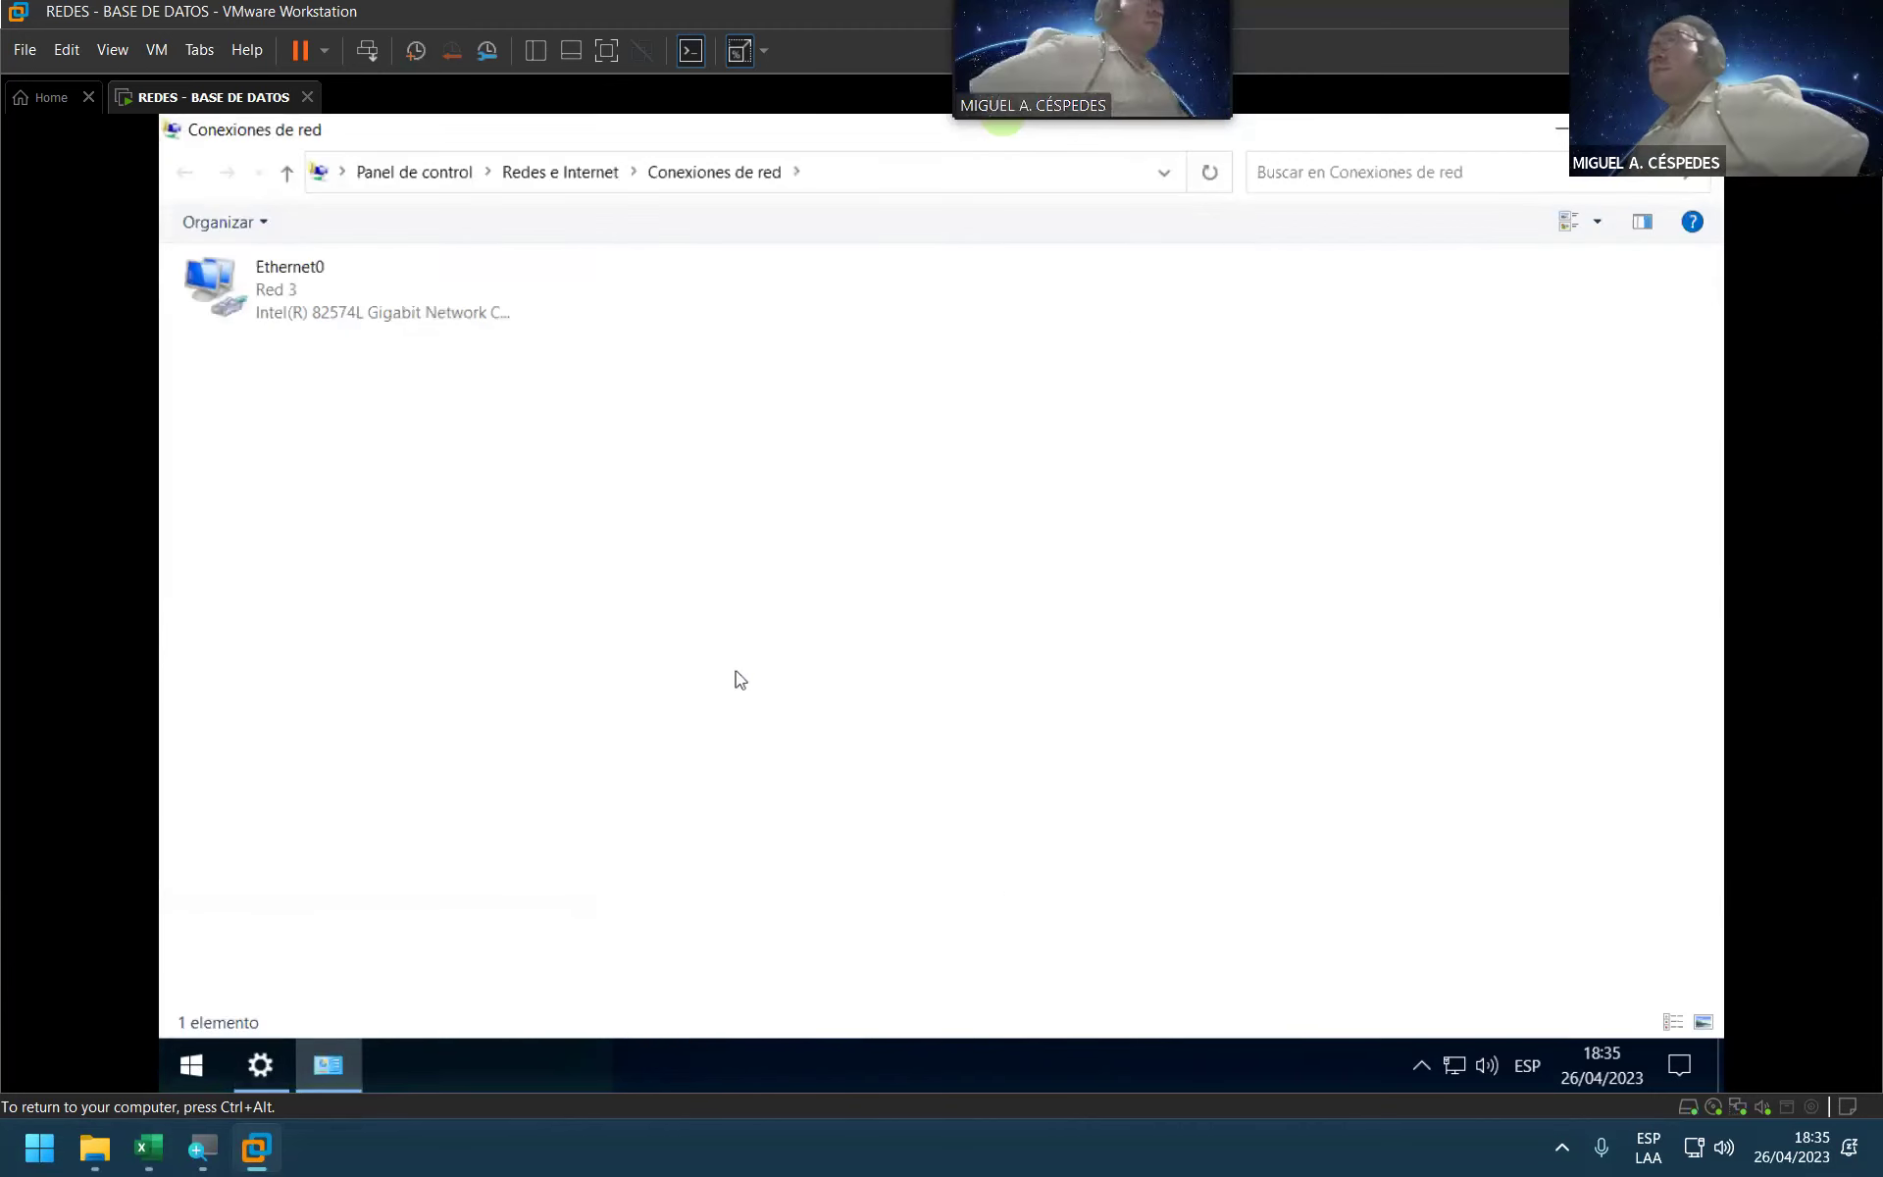
{"action": "right_click", "coordinate": [285, 273]}
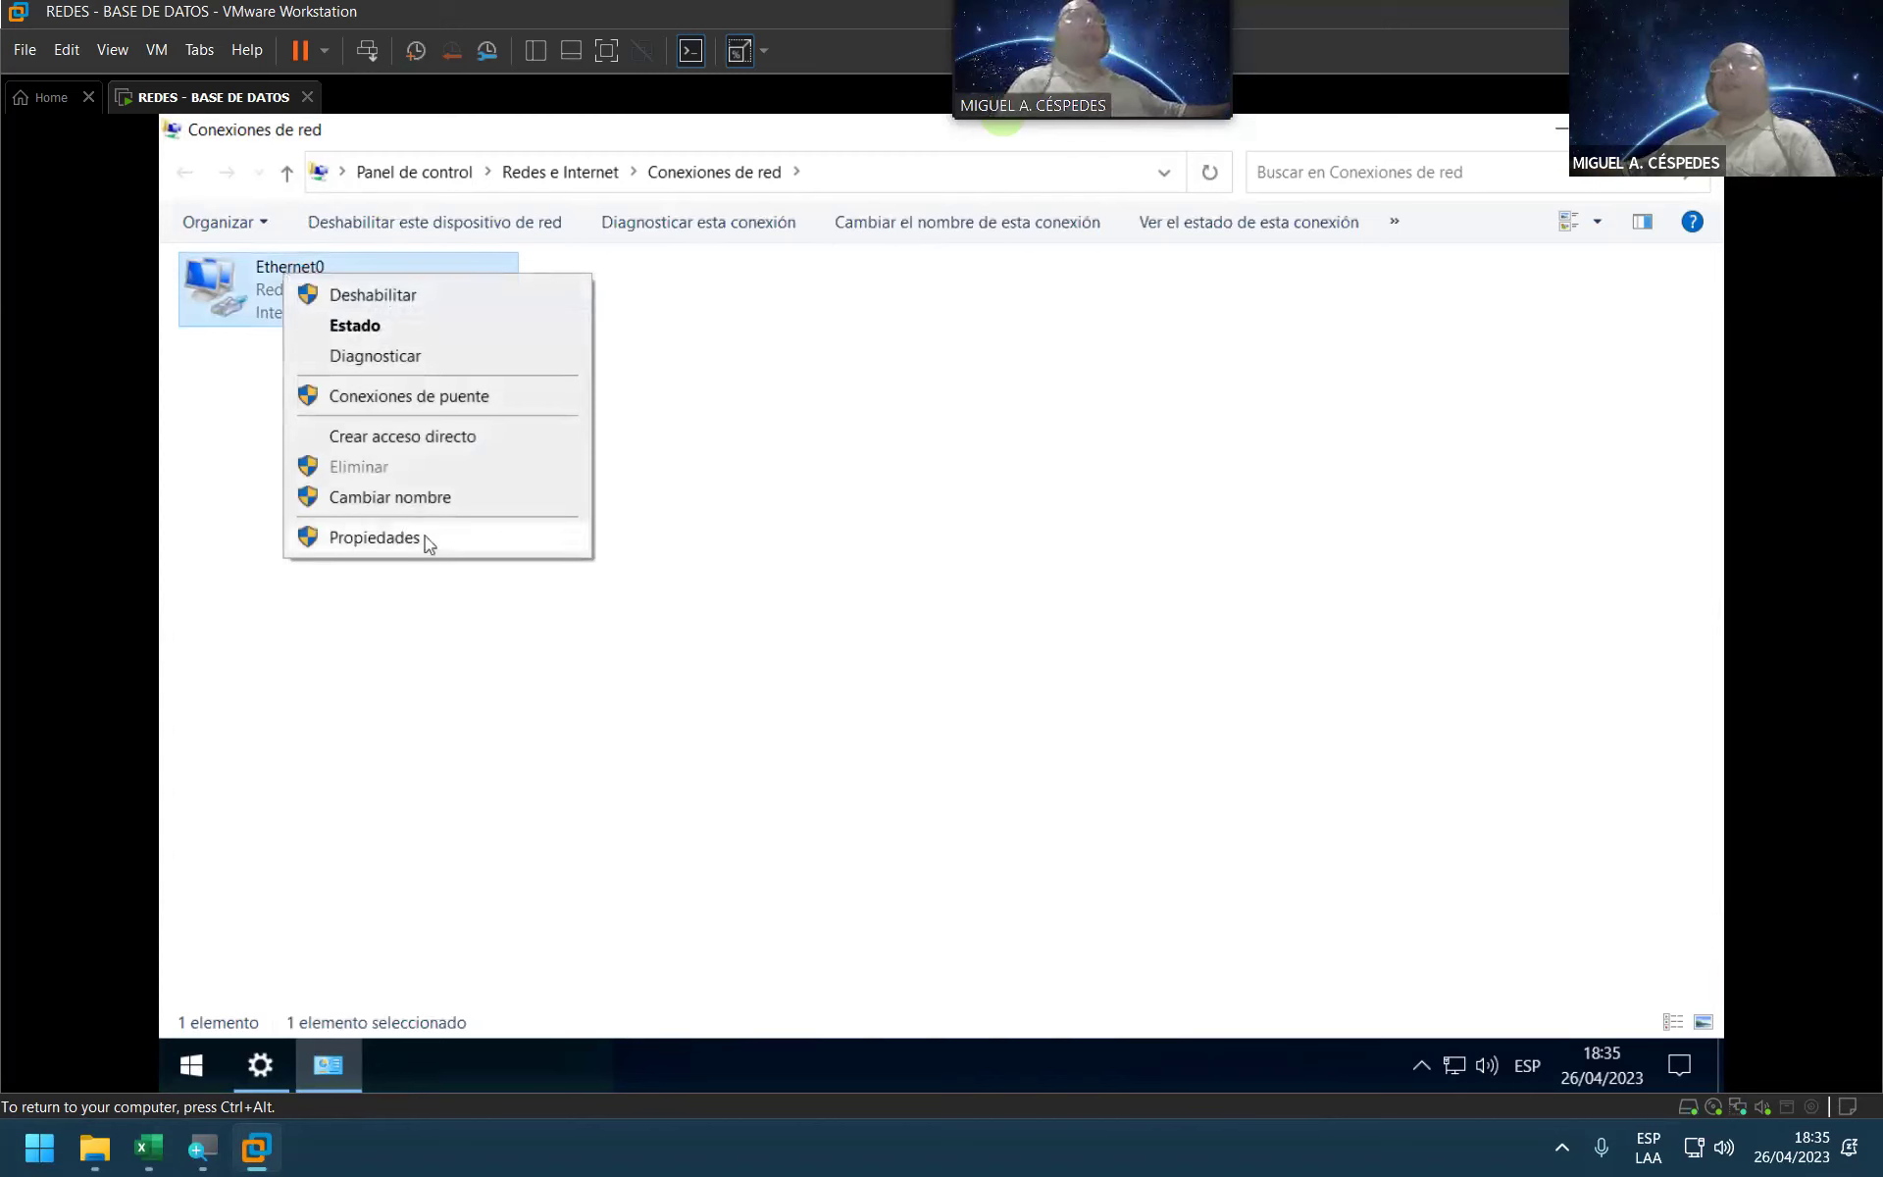
{"action": "left_click", "coordinate": [429, 541]}
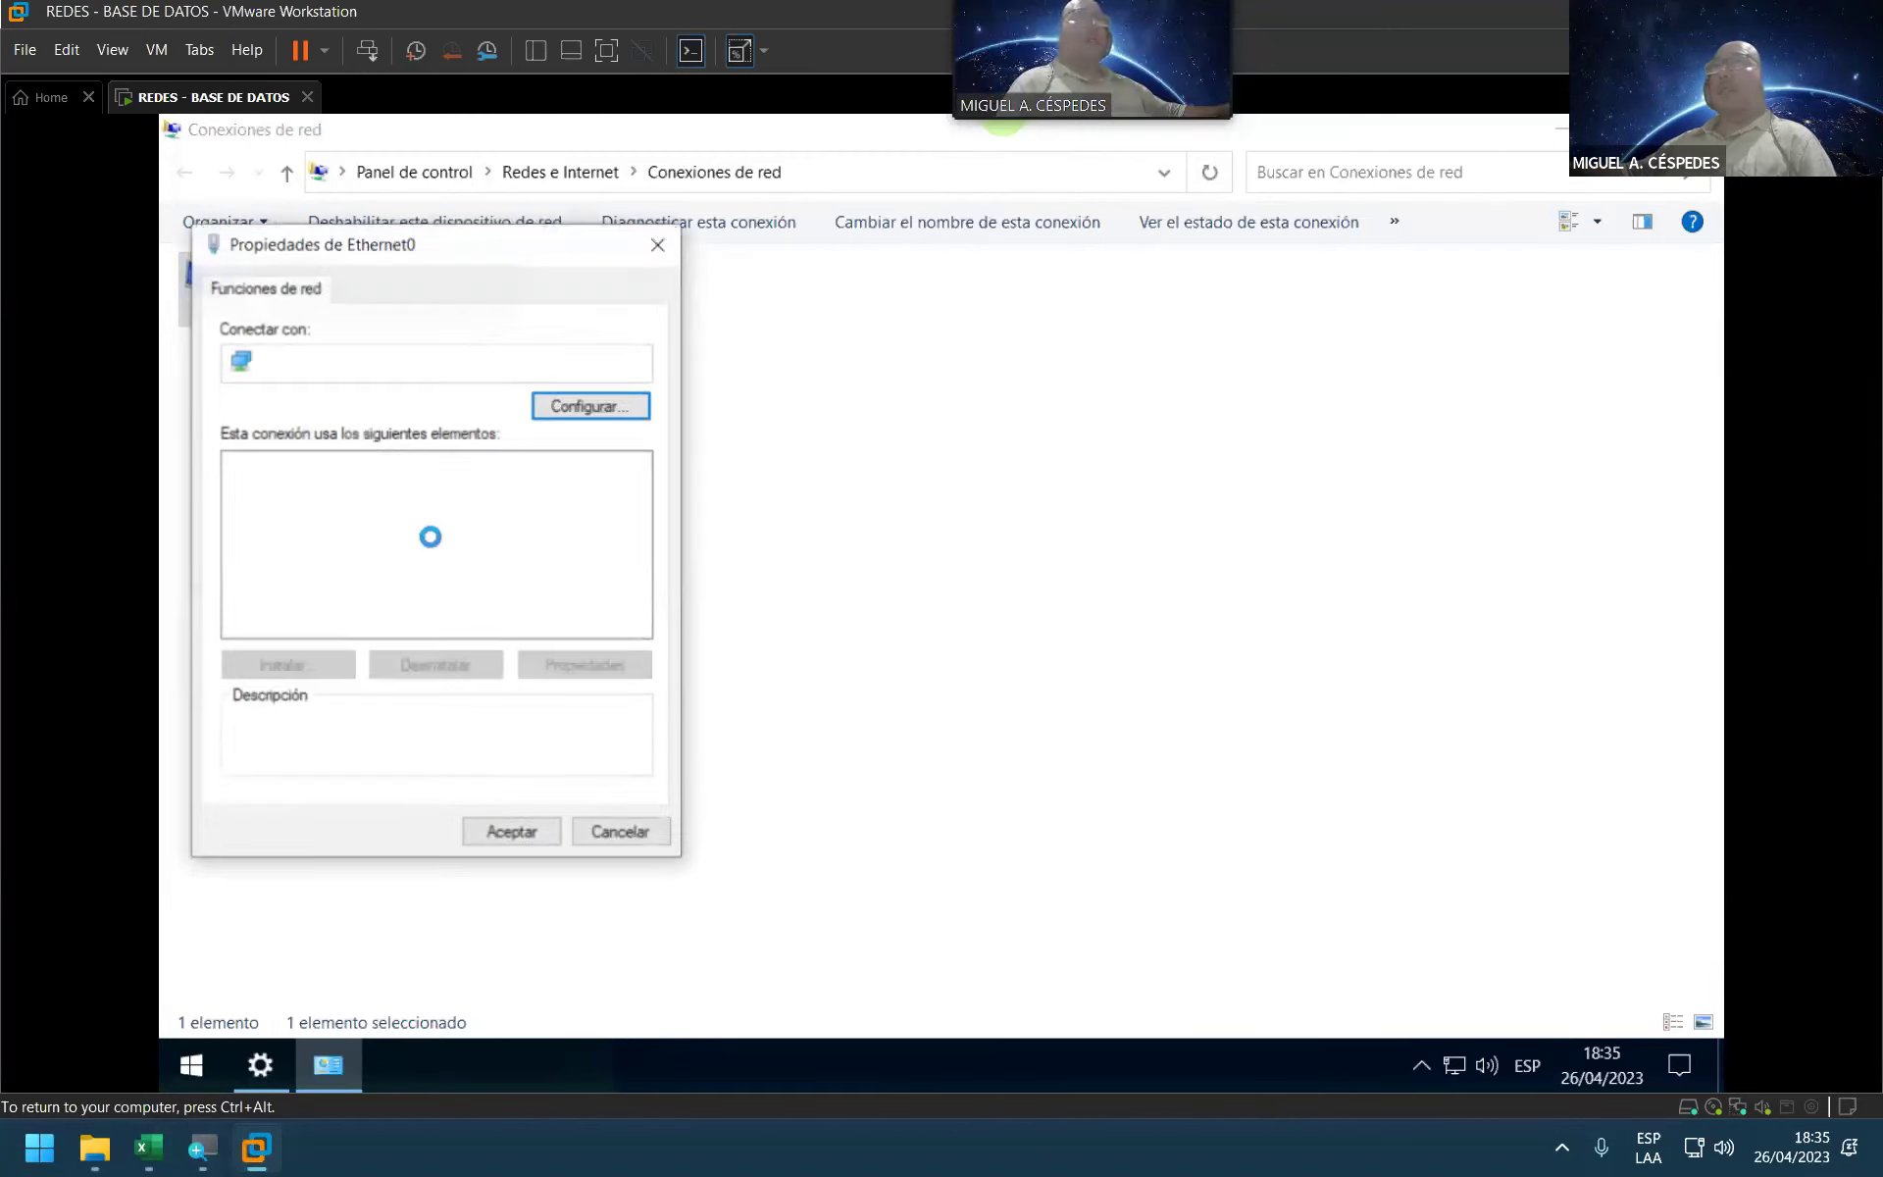
{"action": "left_click", "coordinate": [438, 532]}
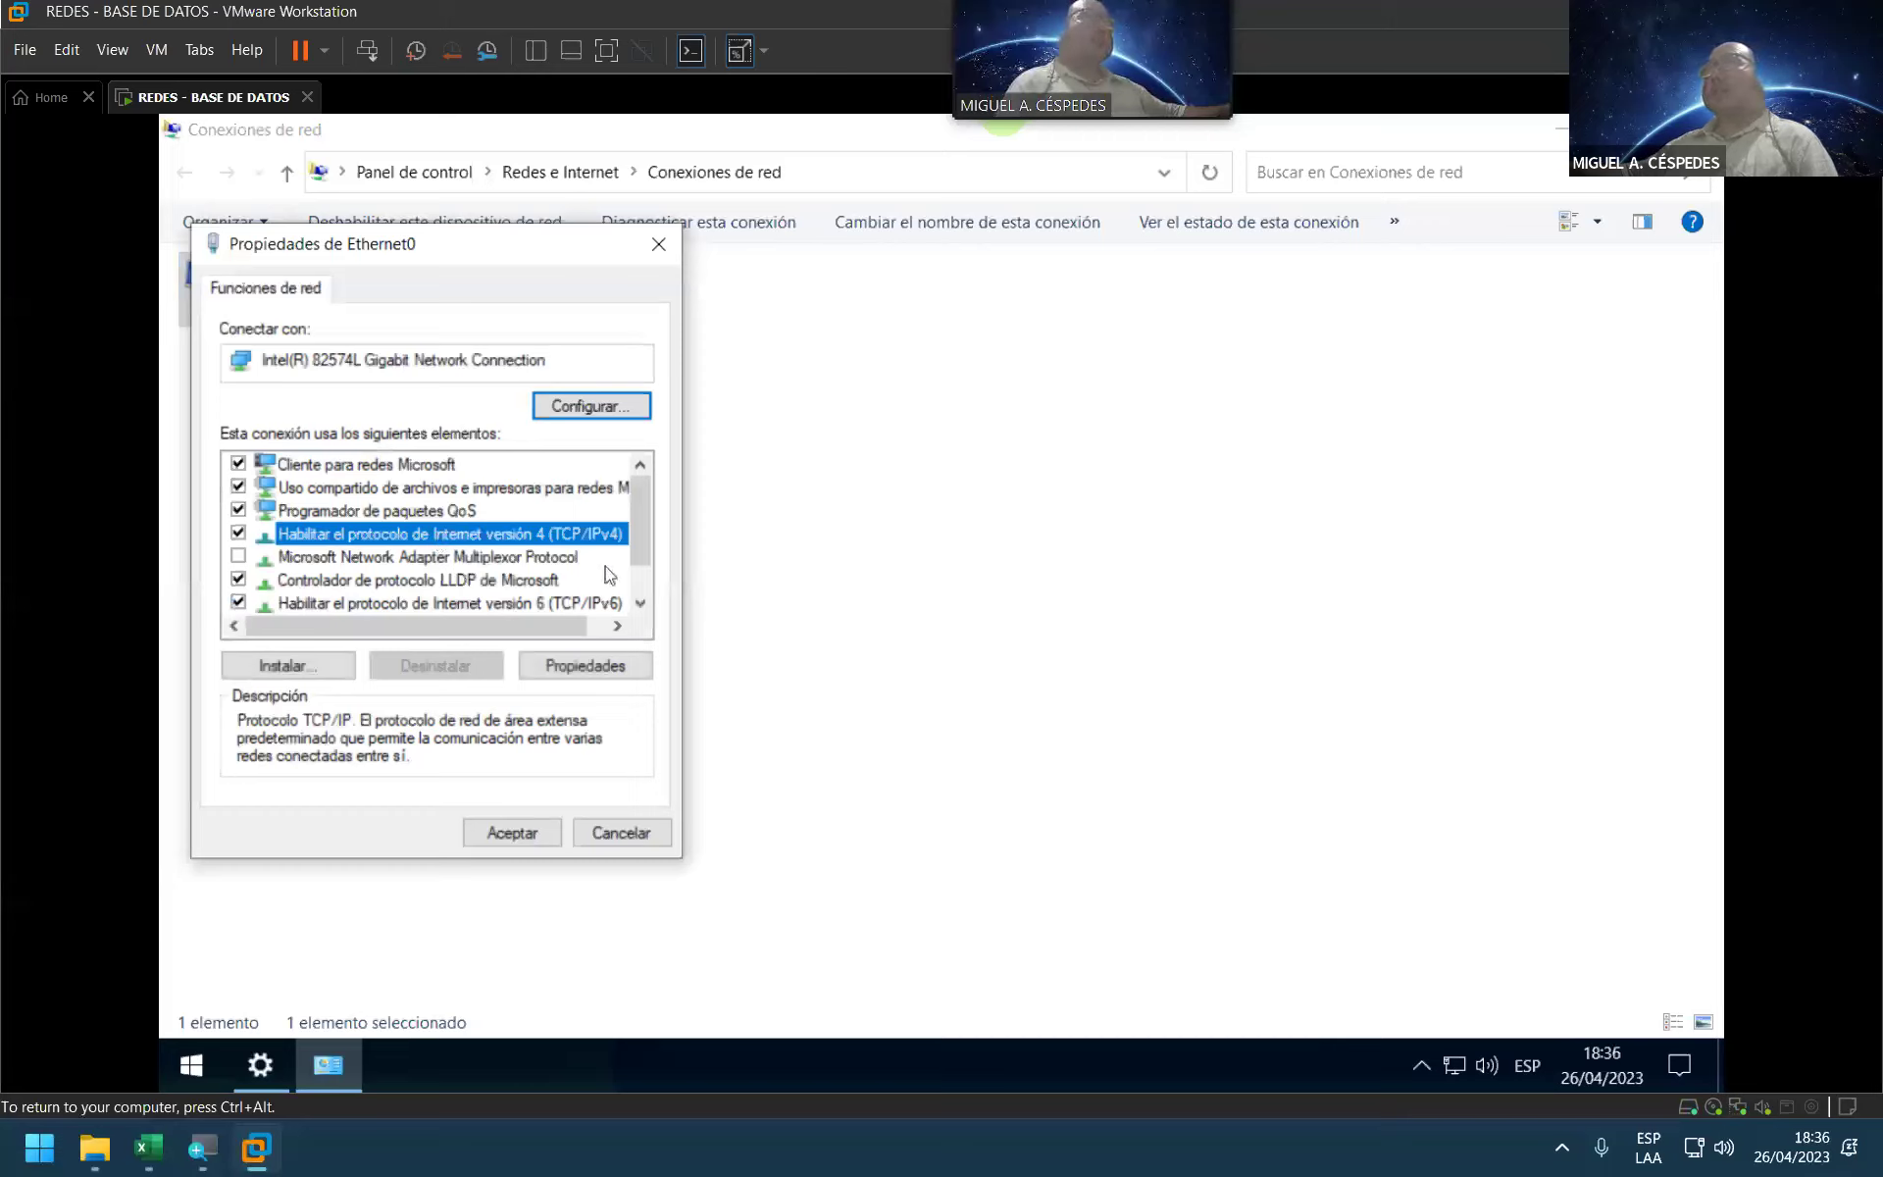
{"action": "left_click", "coordinate": [585, 663]}
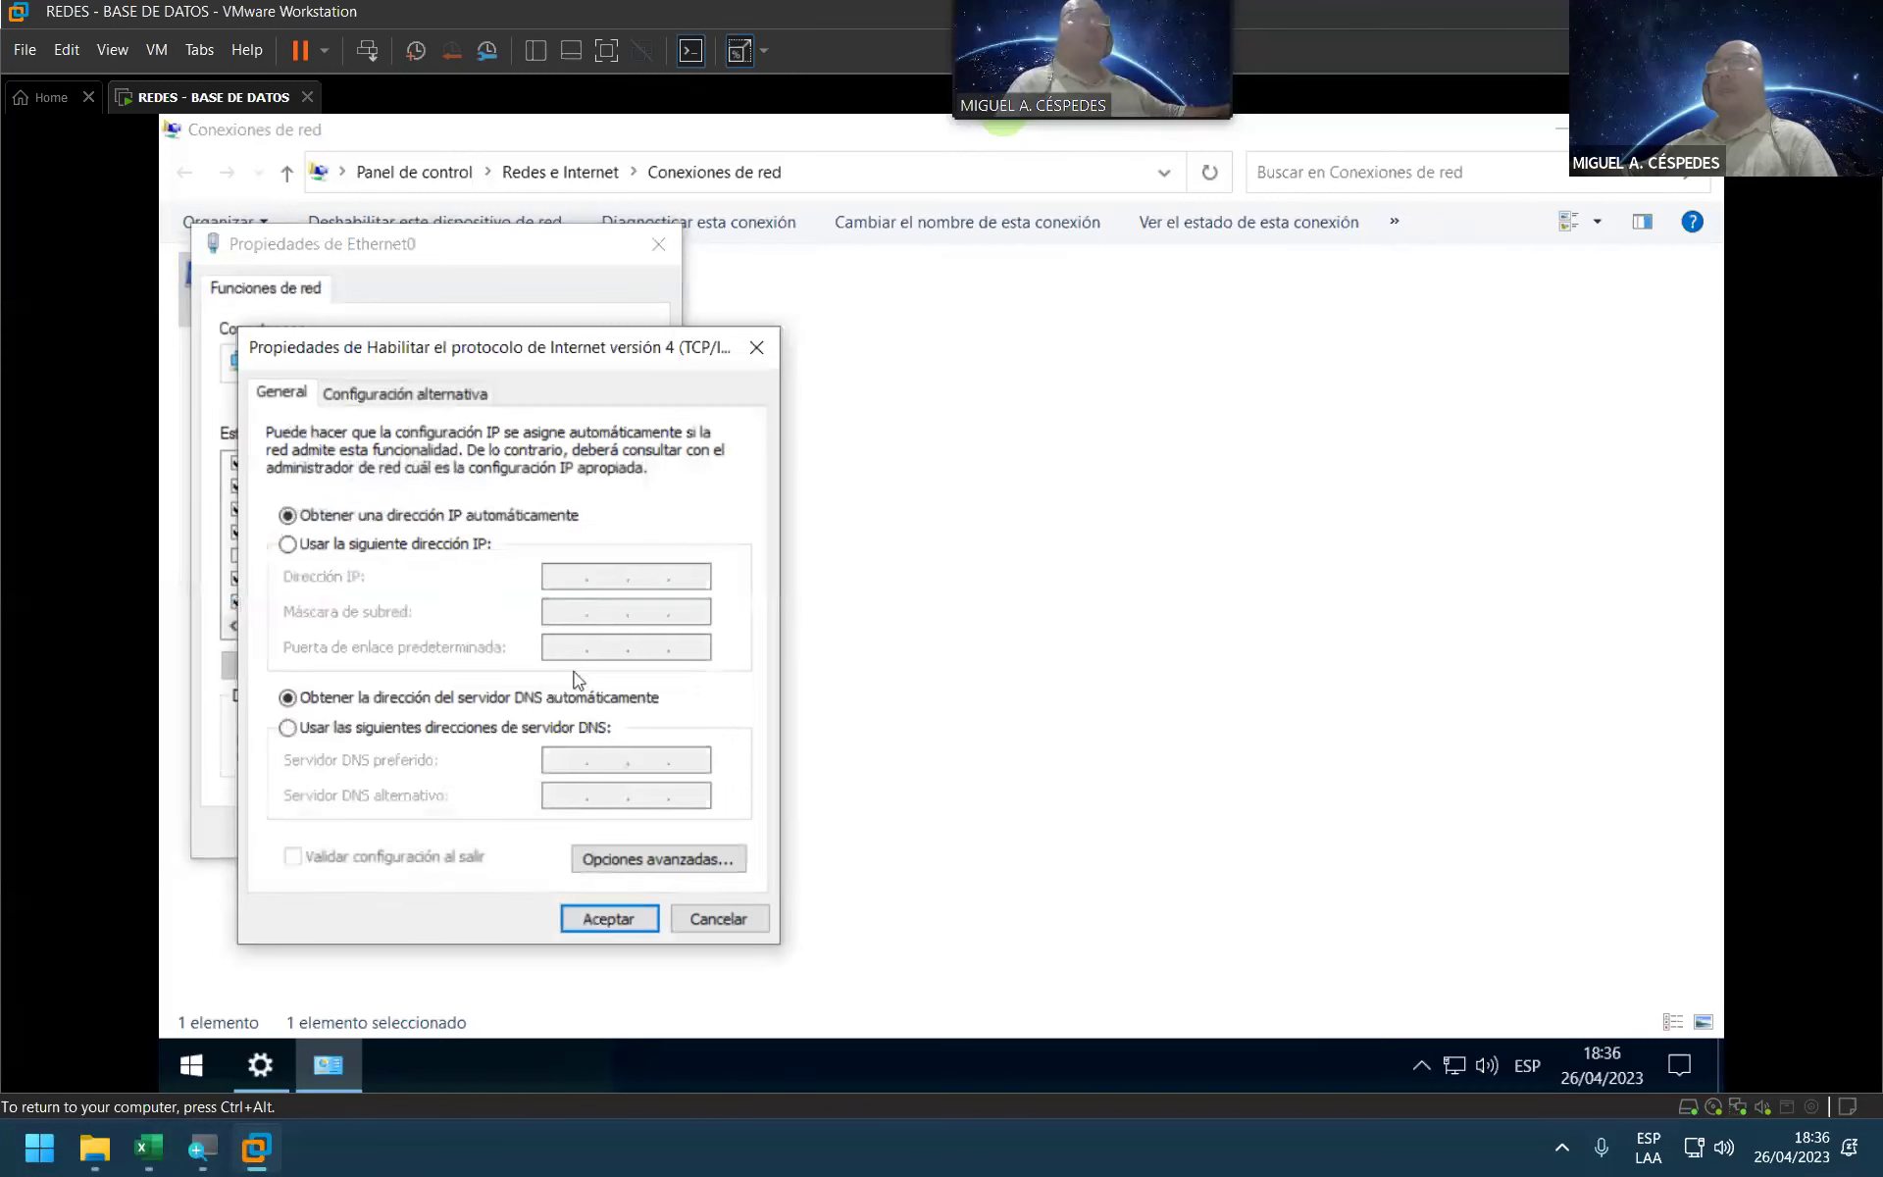
{"action": "left_click_drag", "start_coordinate": [611, 351], "coordinate": [1094, 331]}
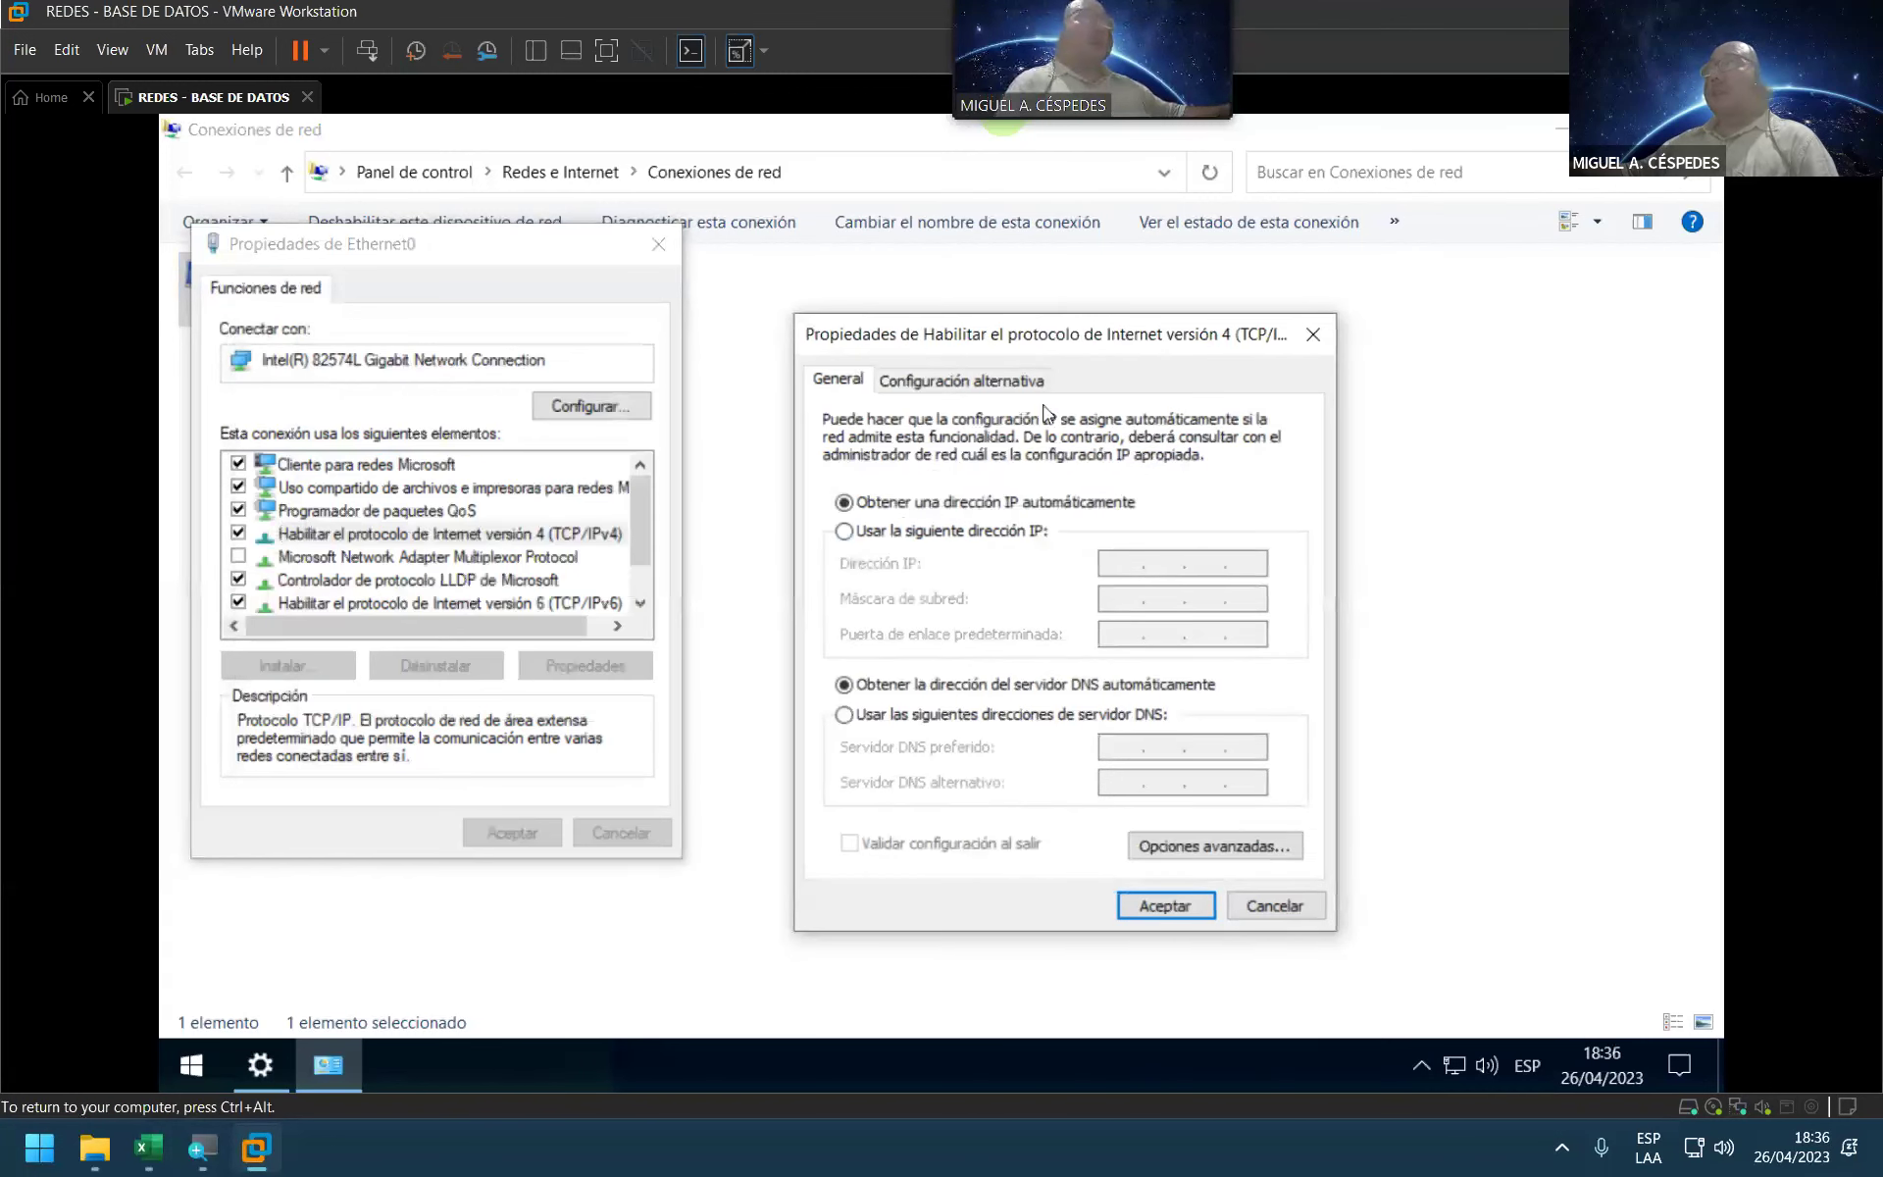
Step: Switch Ethernet0 to a manually assigned address and enter 125.126.127.0 as its IP address
{"action": "left_click", "coordinate": [952, 534]}
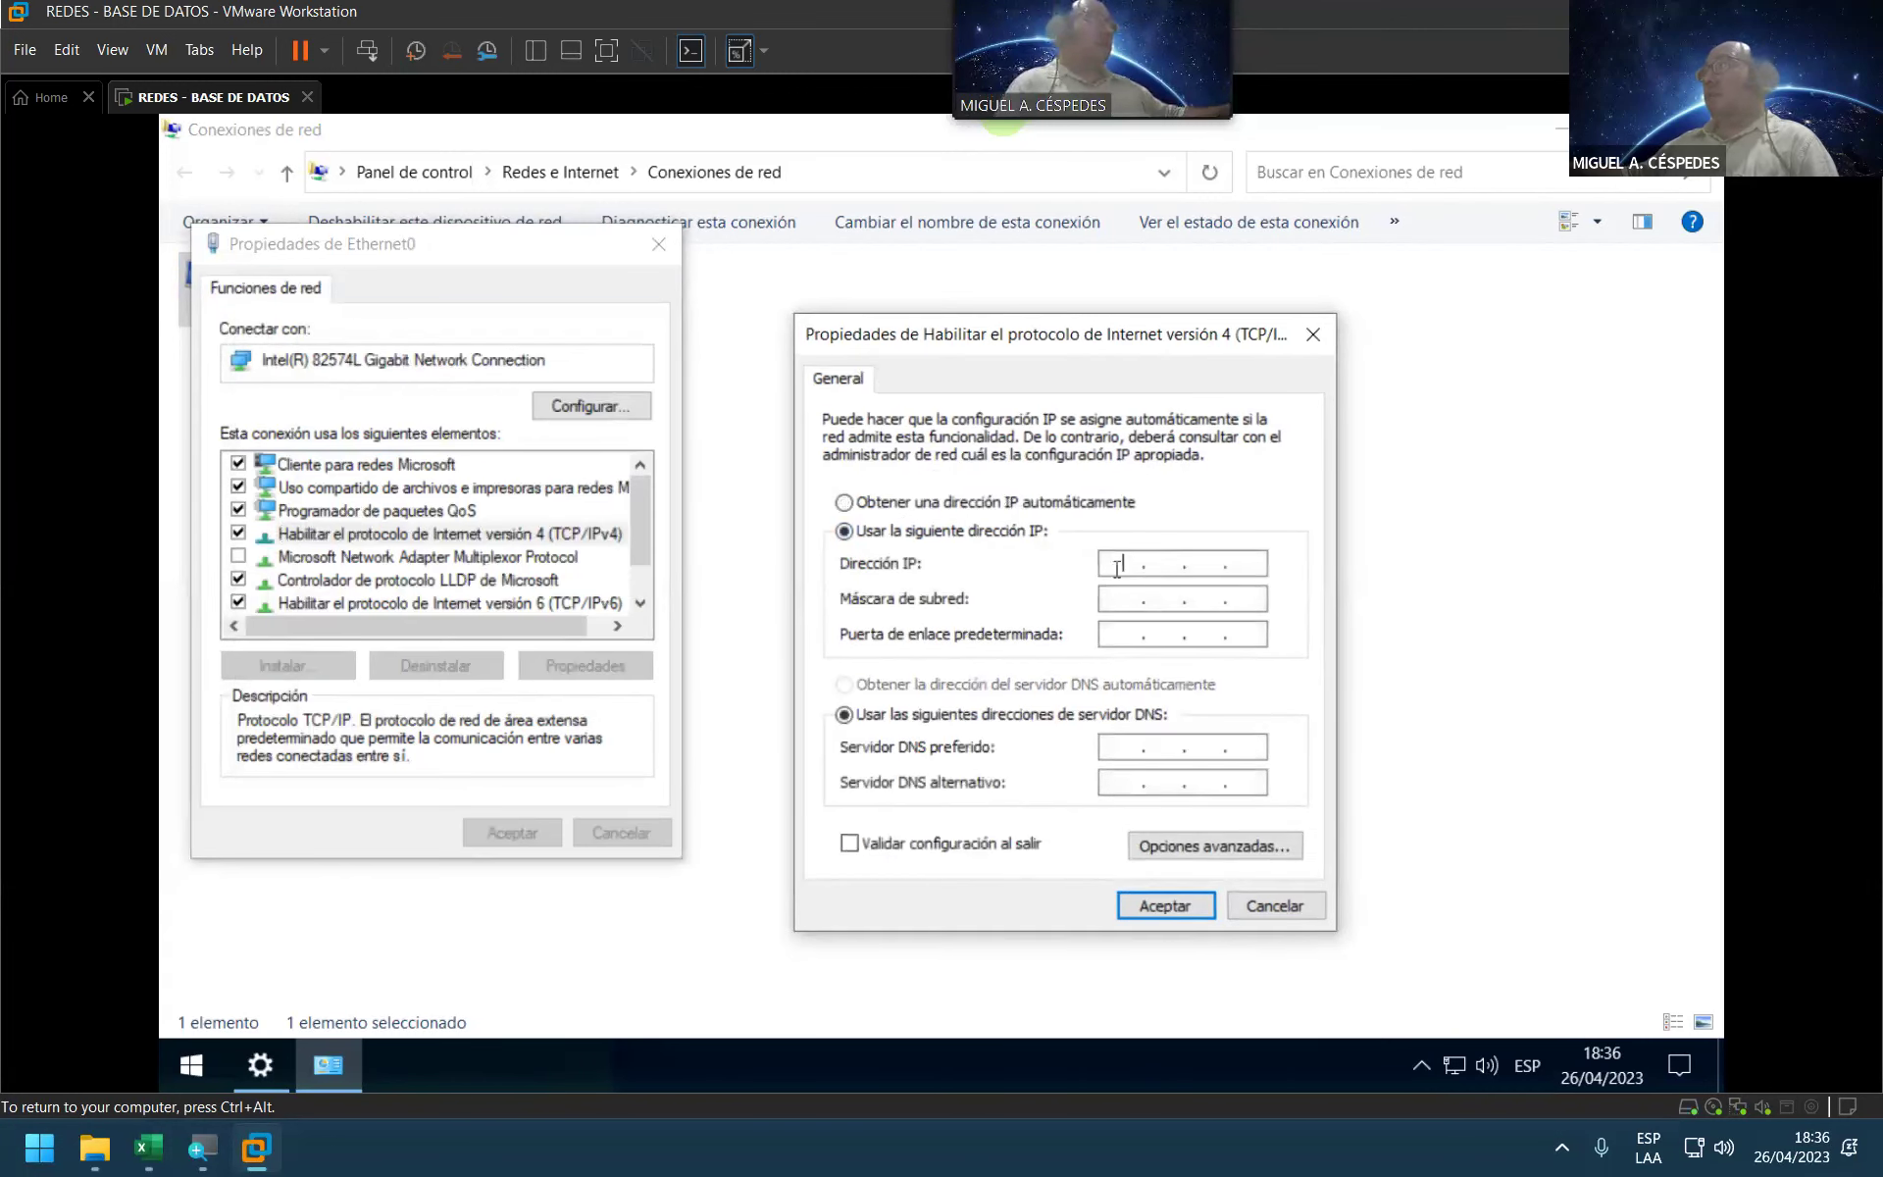
{"action": "left_click", "coordinate": [1117, 565]}
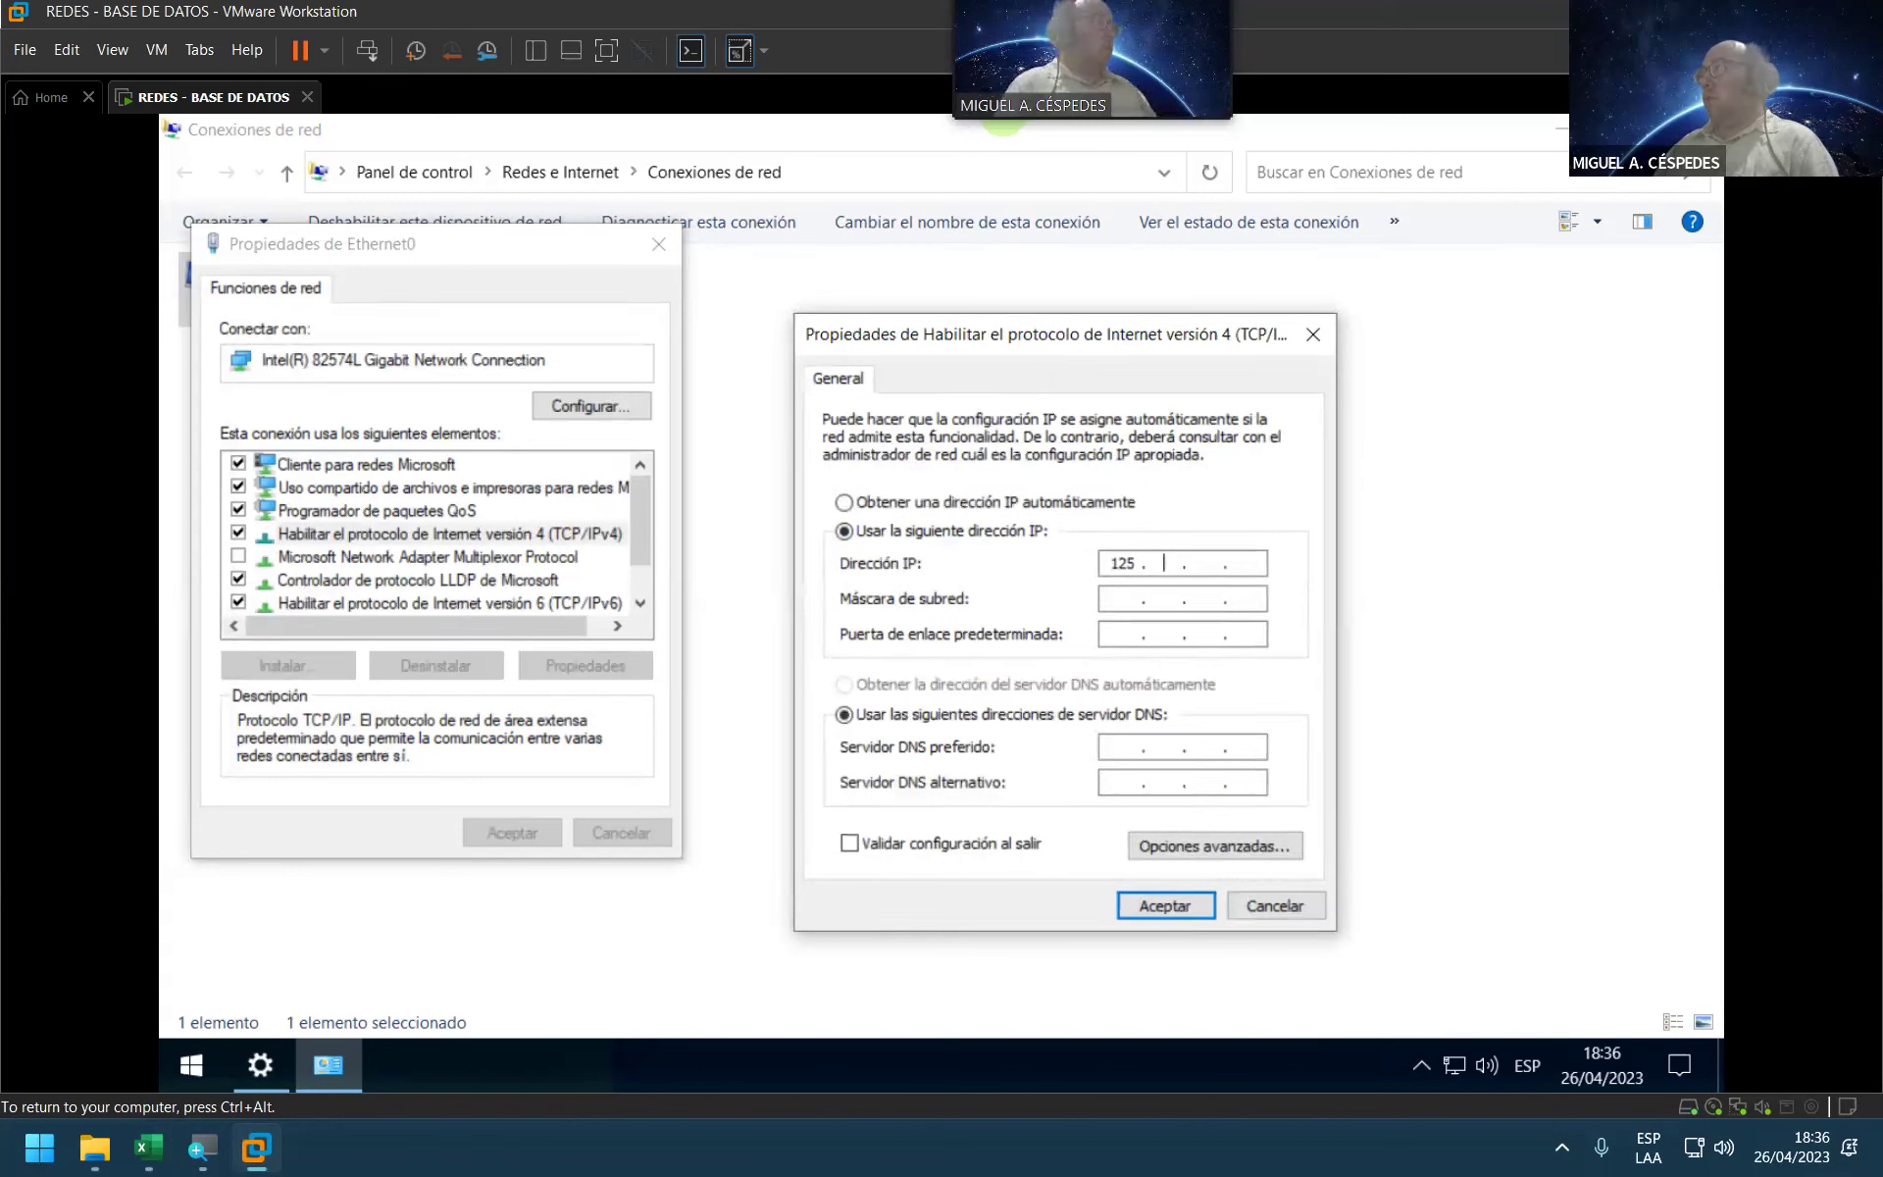
{"action": "type", "text": "125.125.612"}
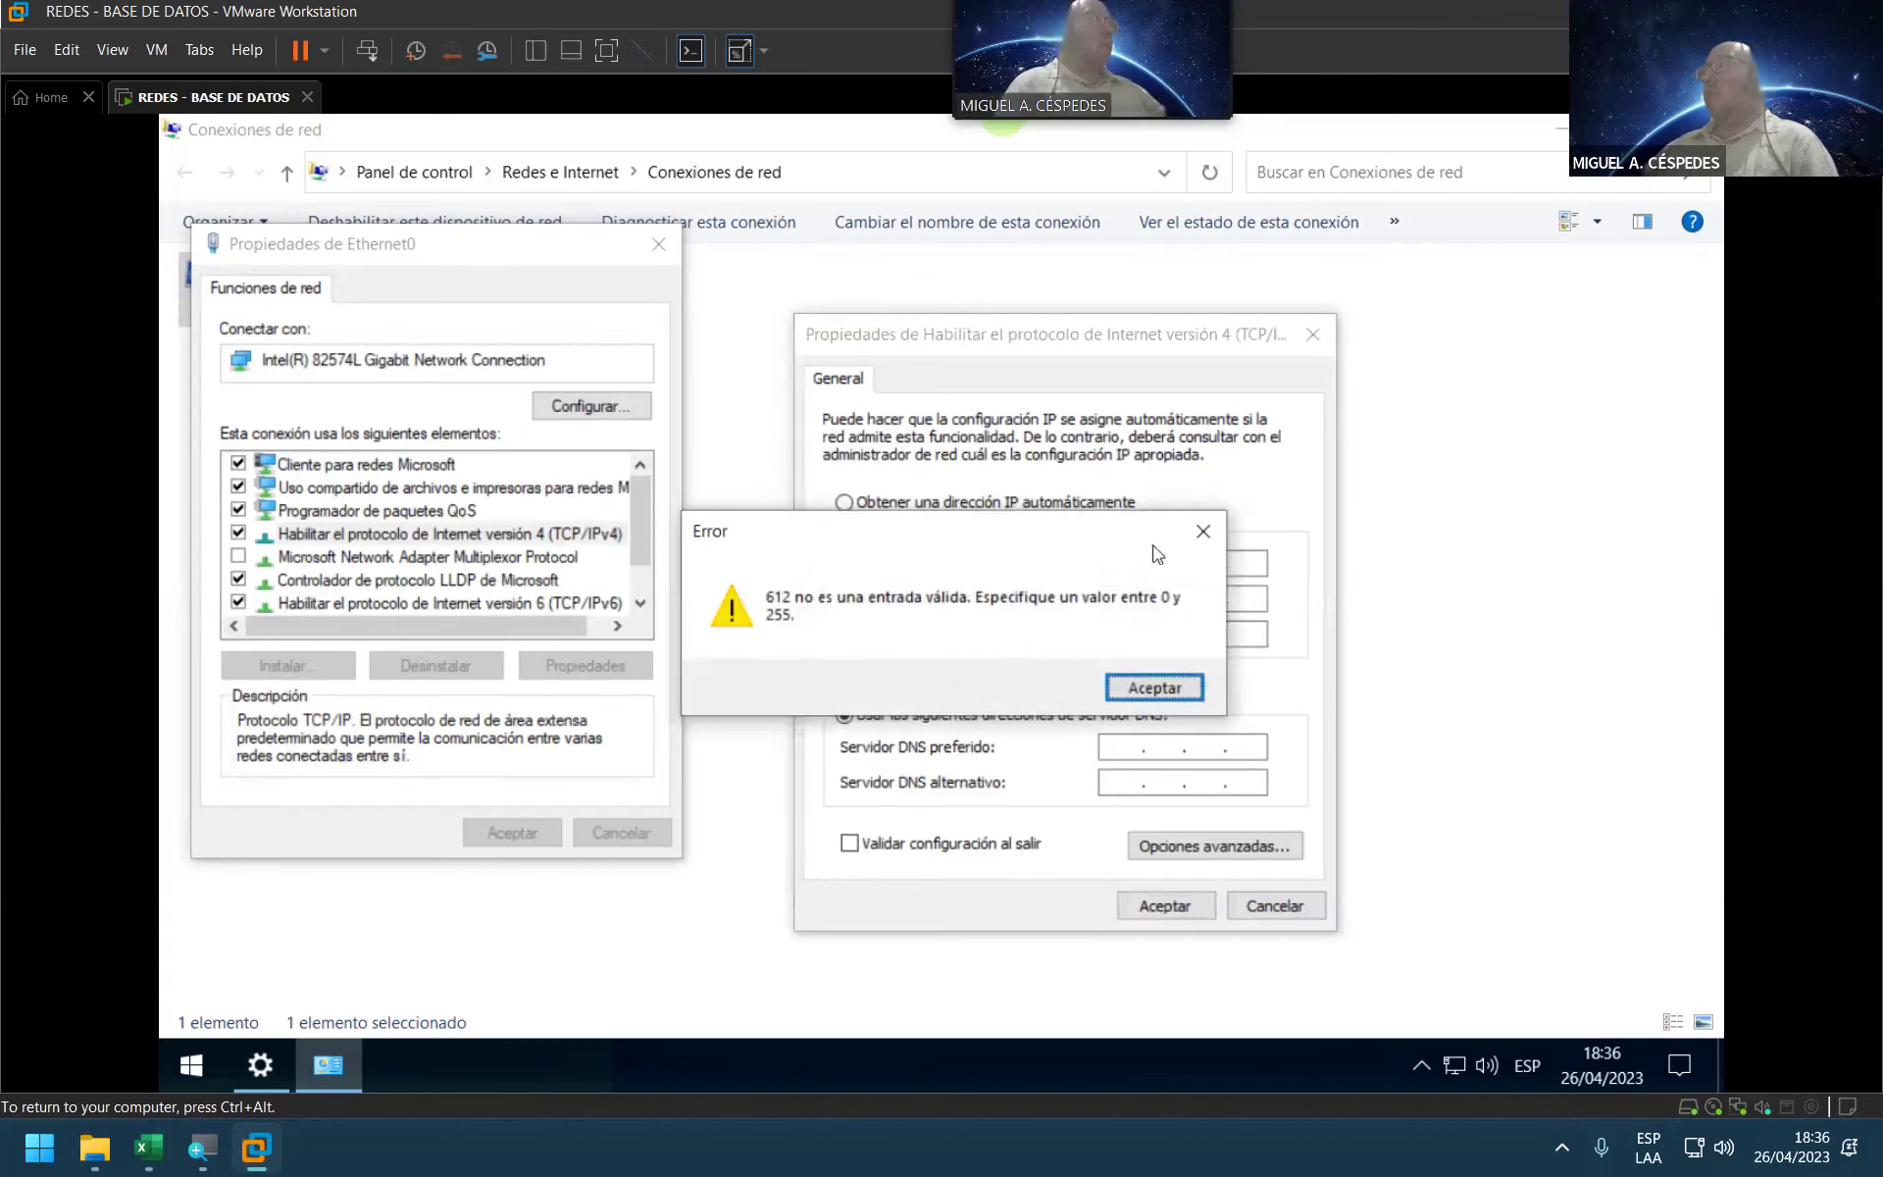
{"action": "left_click", "coordinate": [1209, 528]}
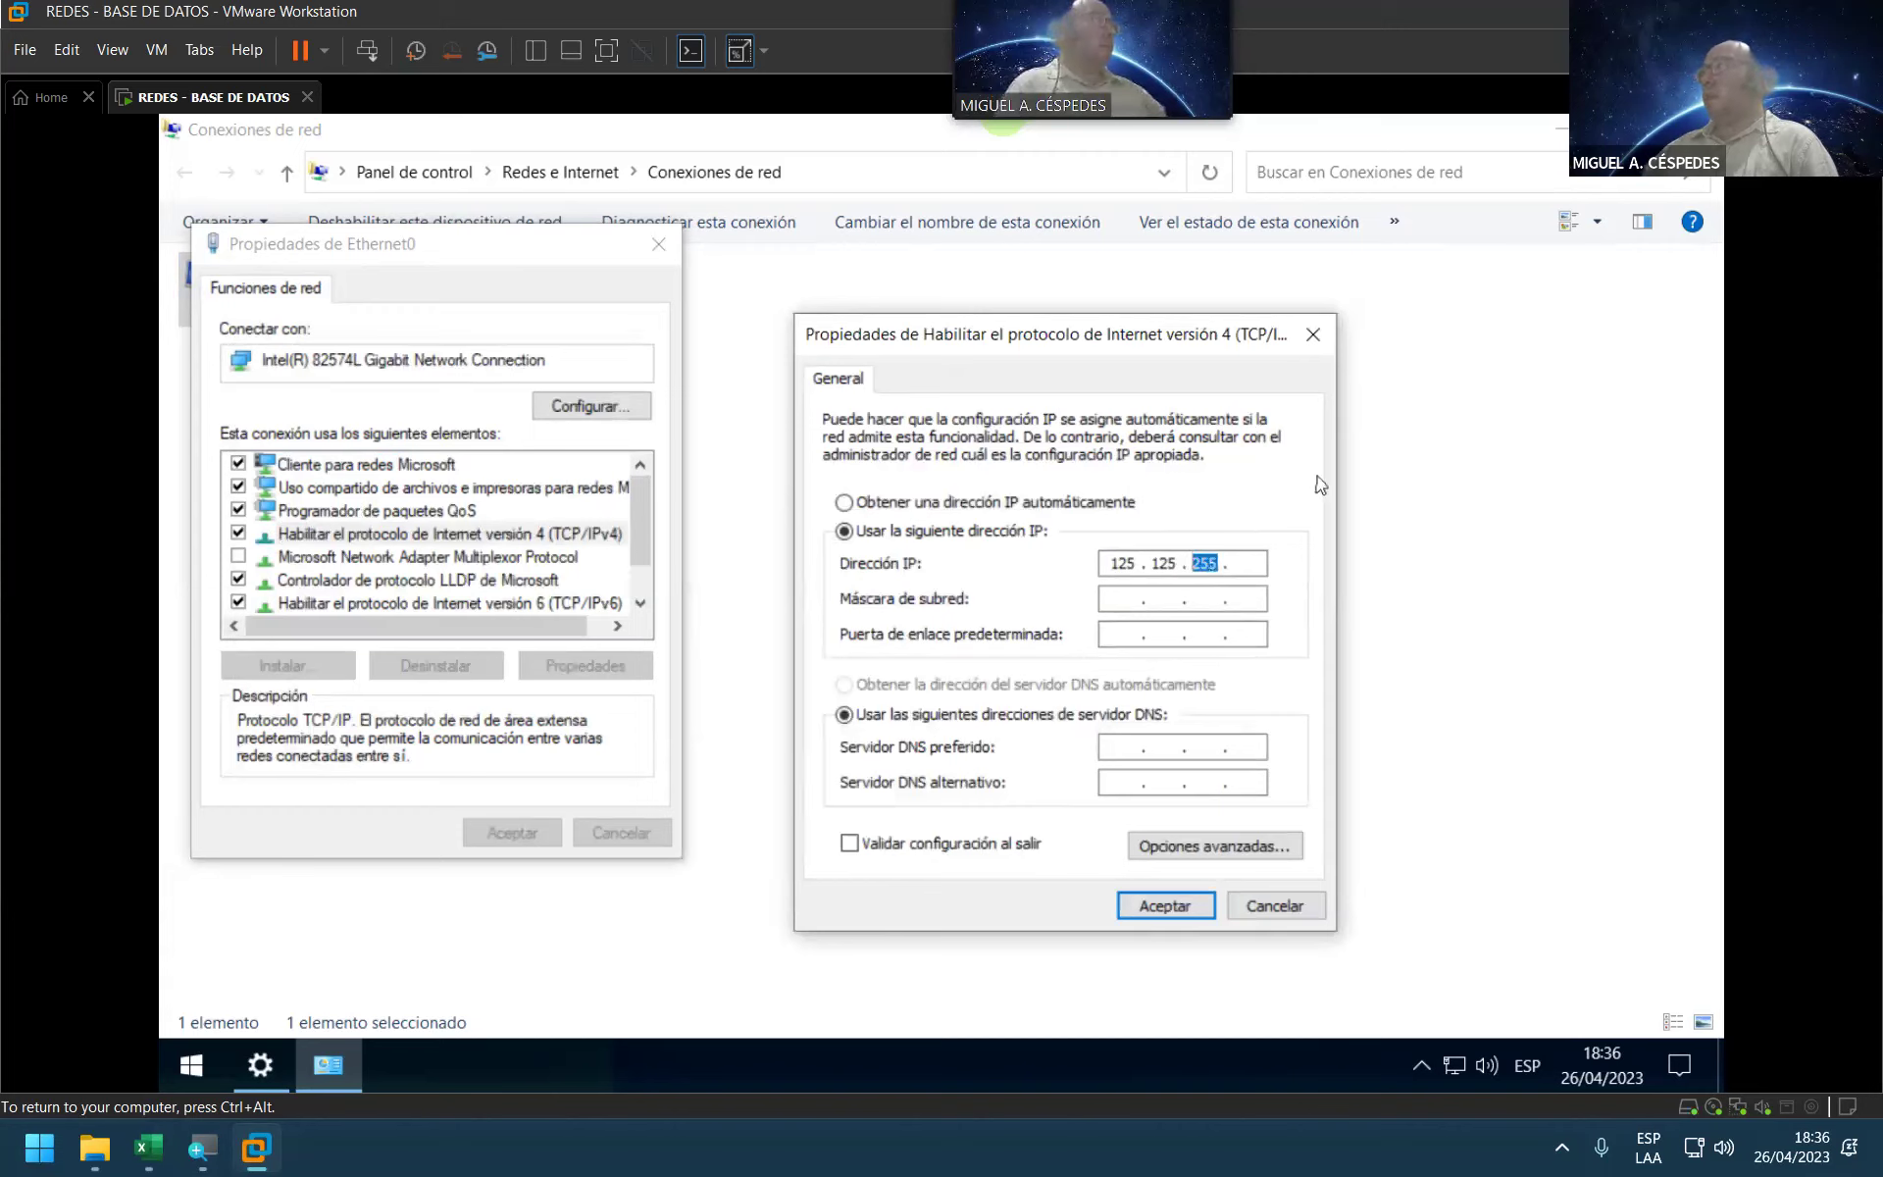
{"action": "left_click_drag", "start_coordinate": [1167, 561], "coordinate": [1175, 561]}
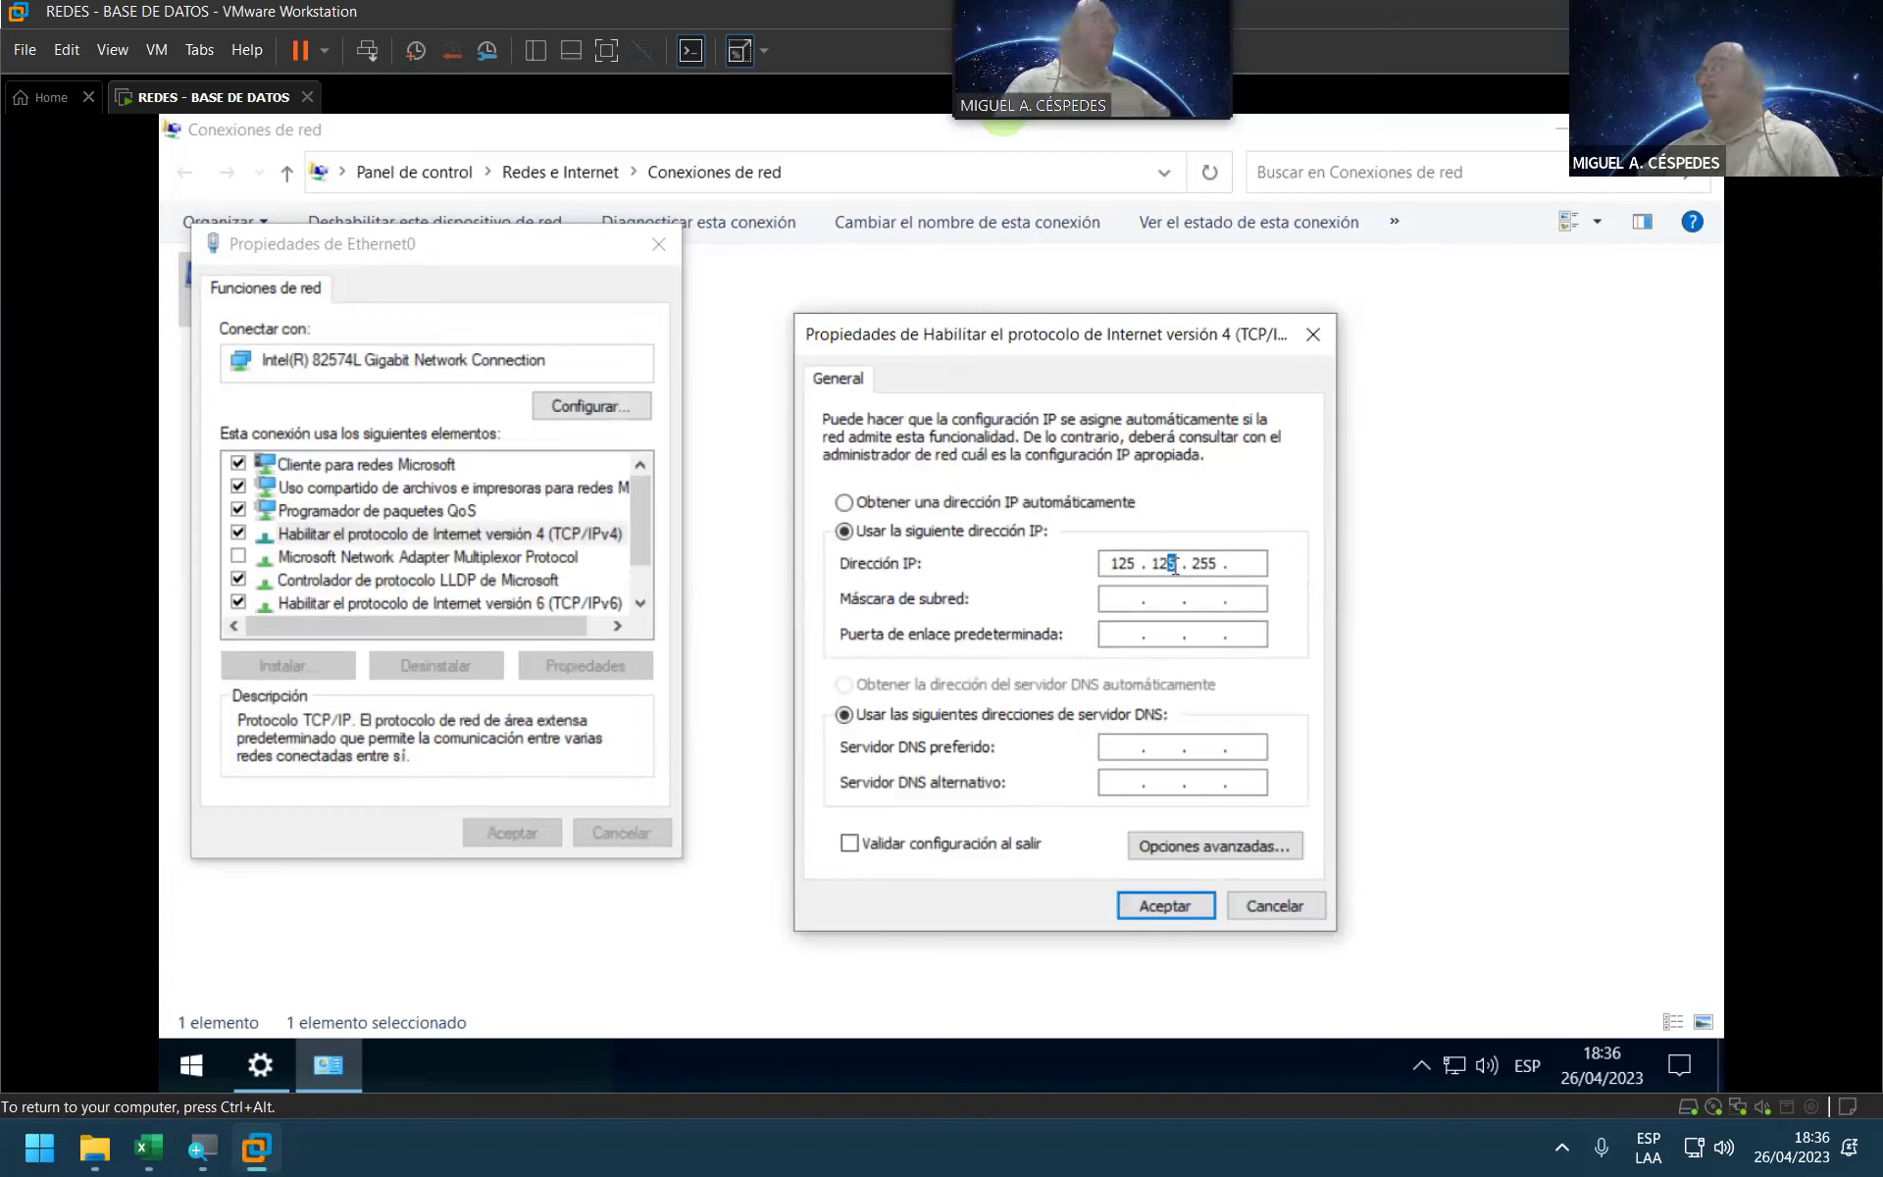
{"action": "type", "text": "6127"}
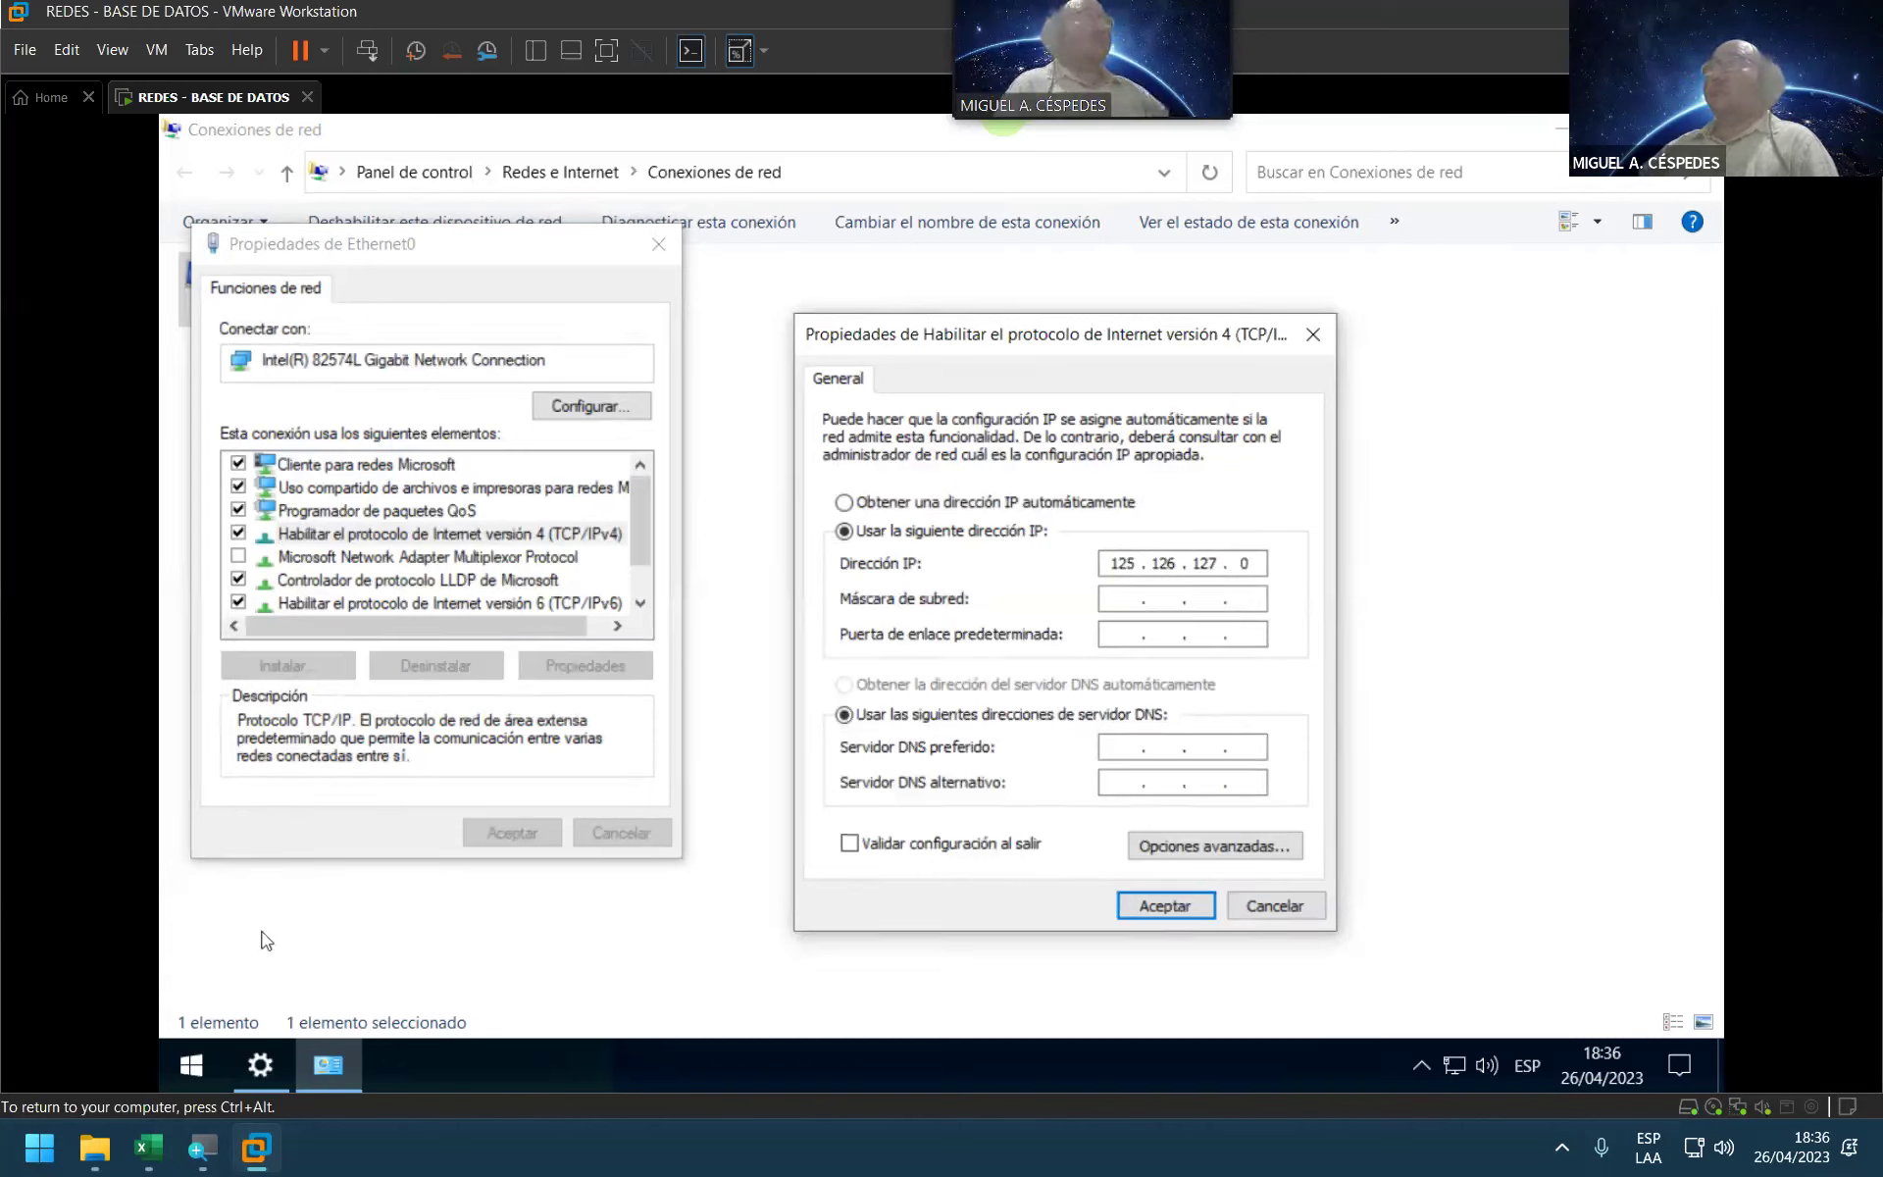
Step: Fill in the subnet mask 255.0.0.0, apply the IPv4 settings and close the Ethernet0 properties
{"action": "left_click", "coordinate": [157, 1151]}
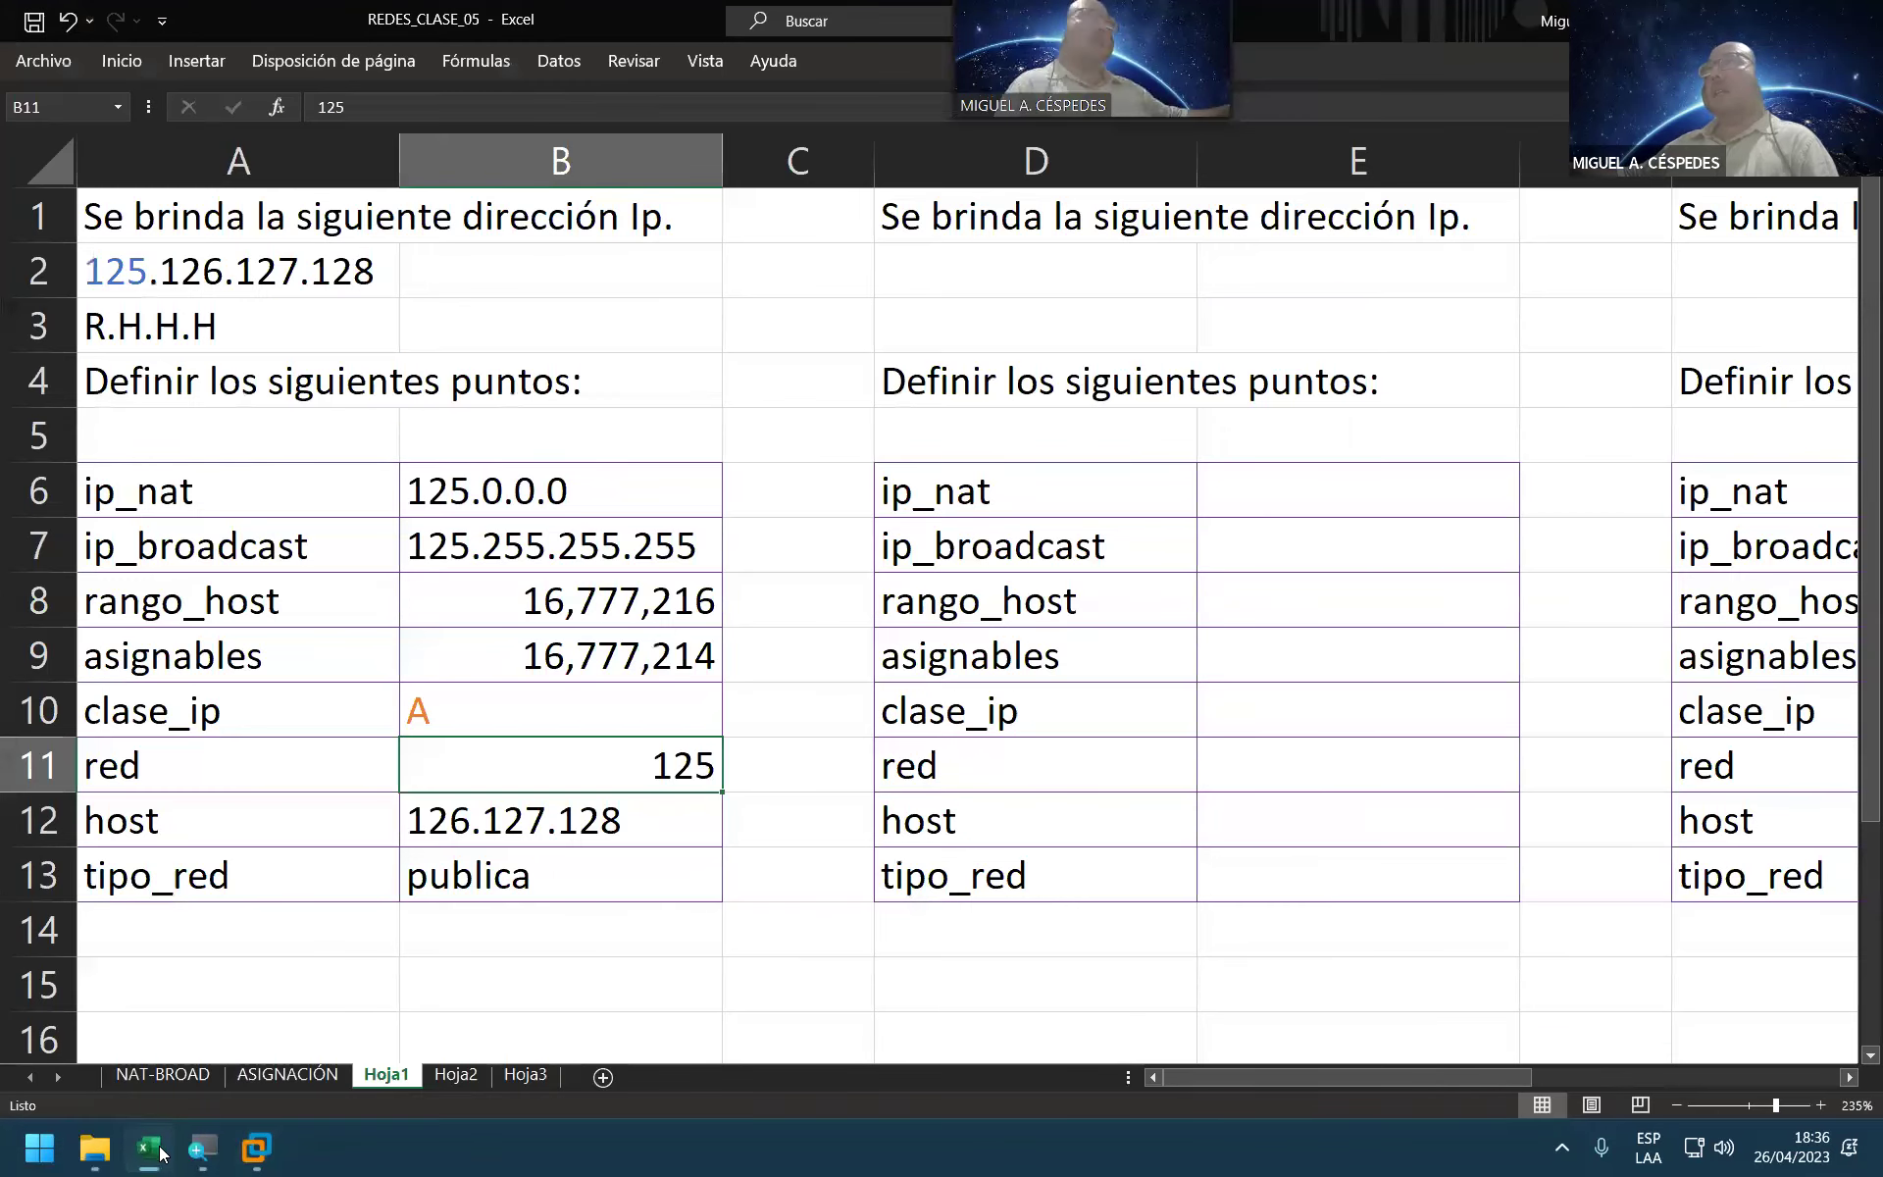
{"action": "left_click", "coordinate": [157, 1151]}
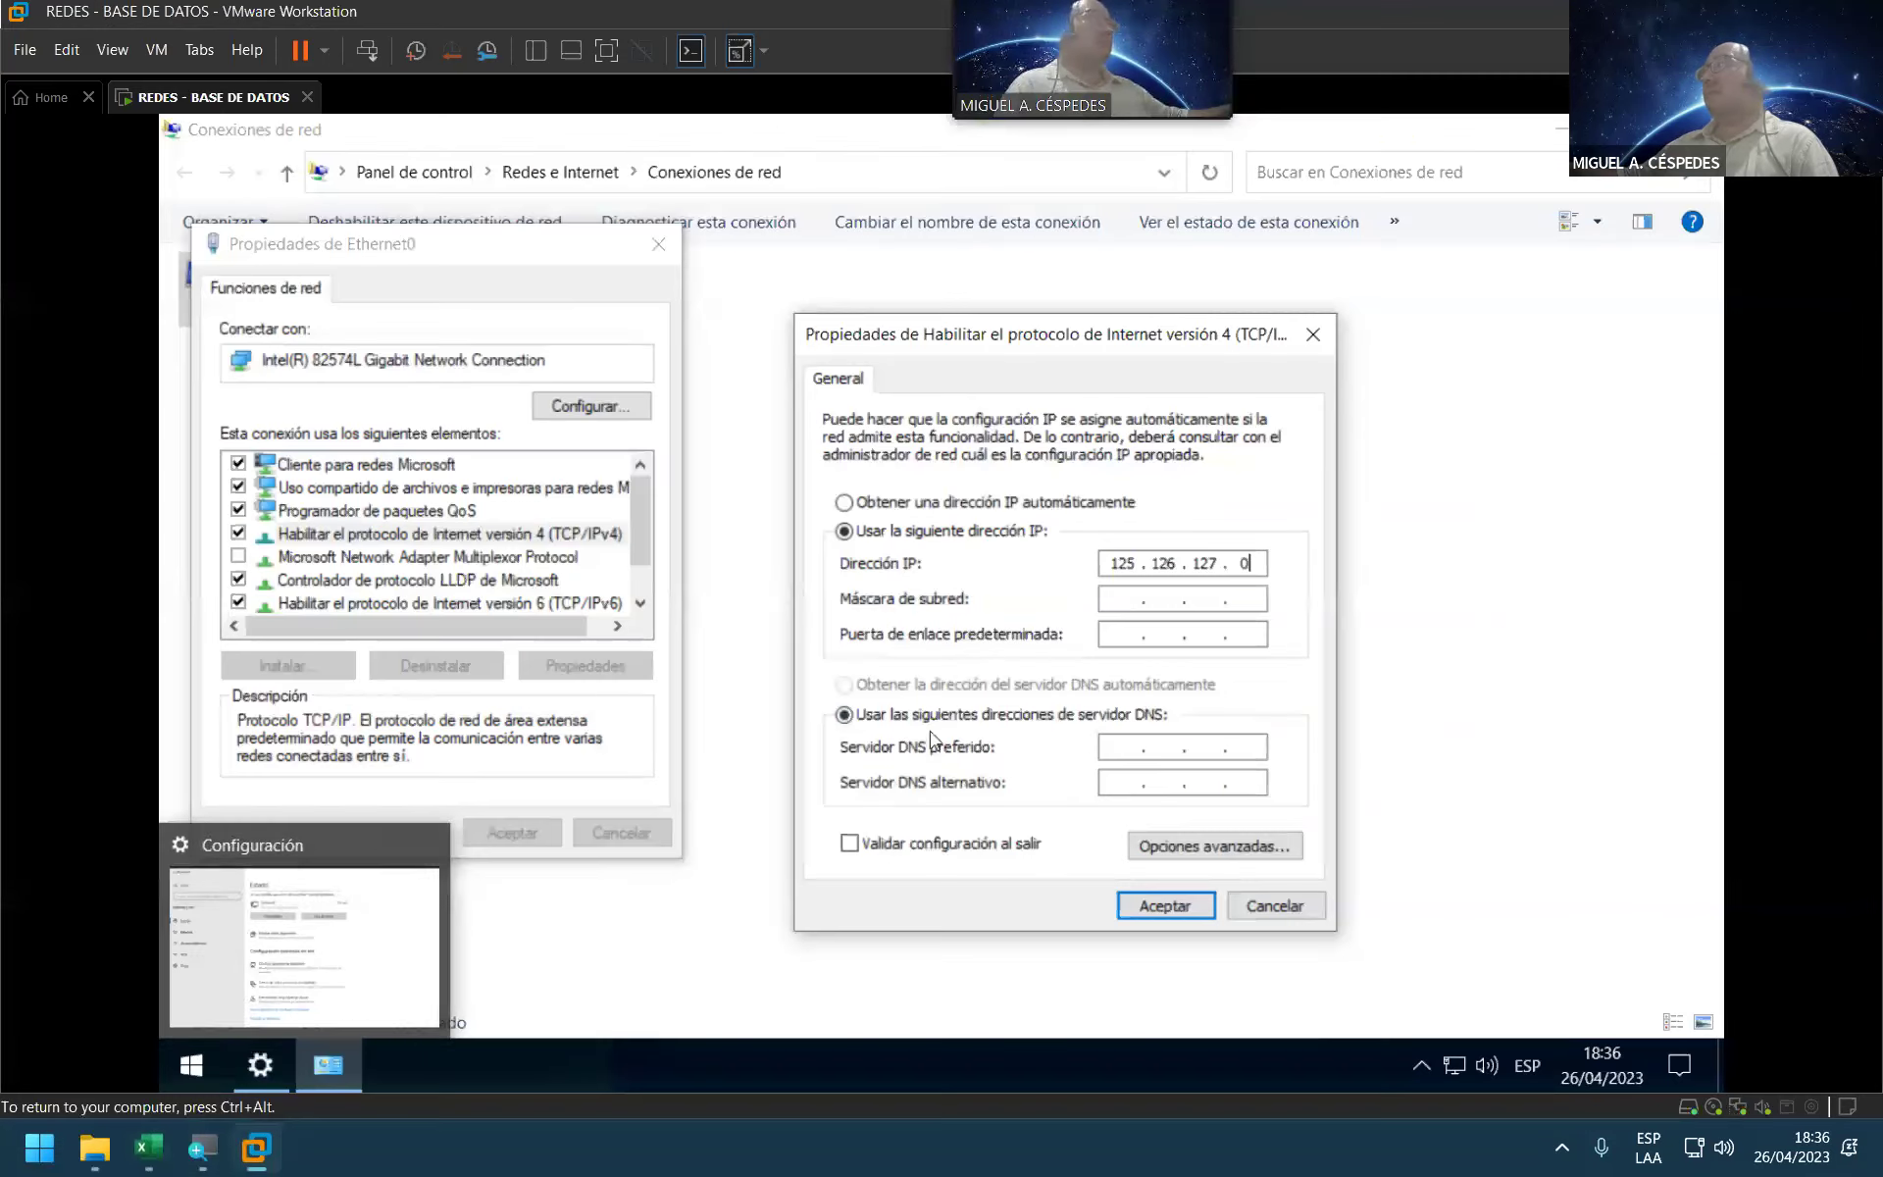
{"action": "left_click", "coordinate": [1135, 597]}
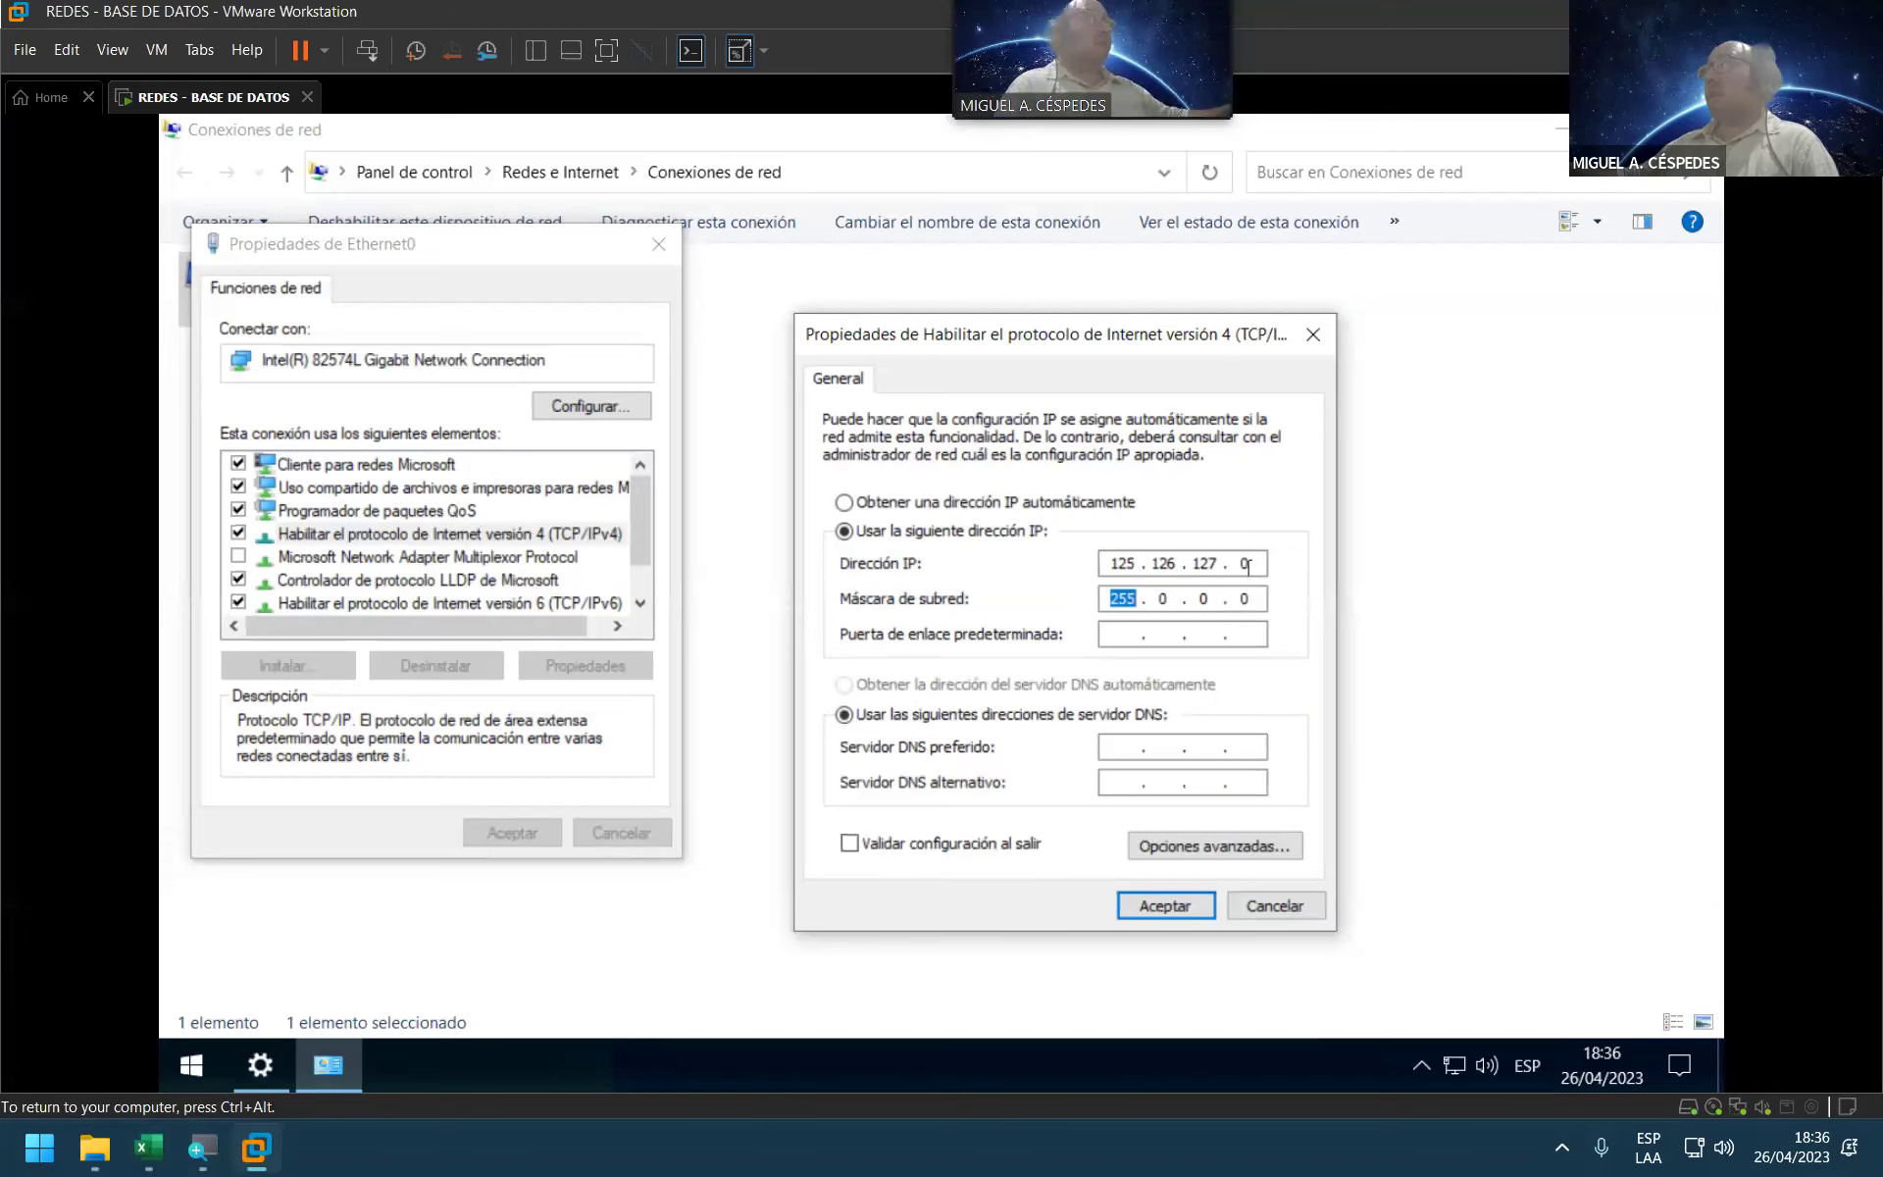
{"action": "left_click", "coordinate": [1166, 902]}
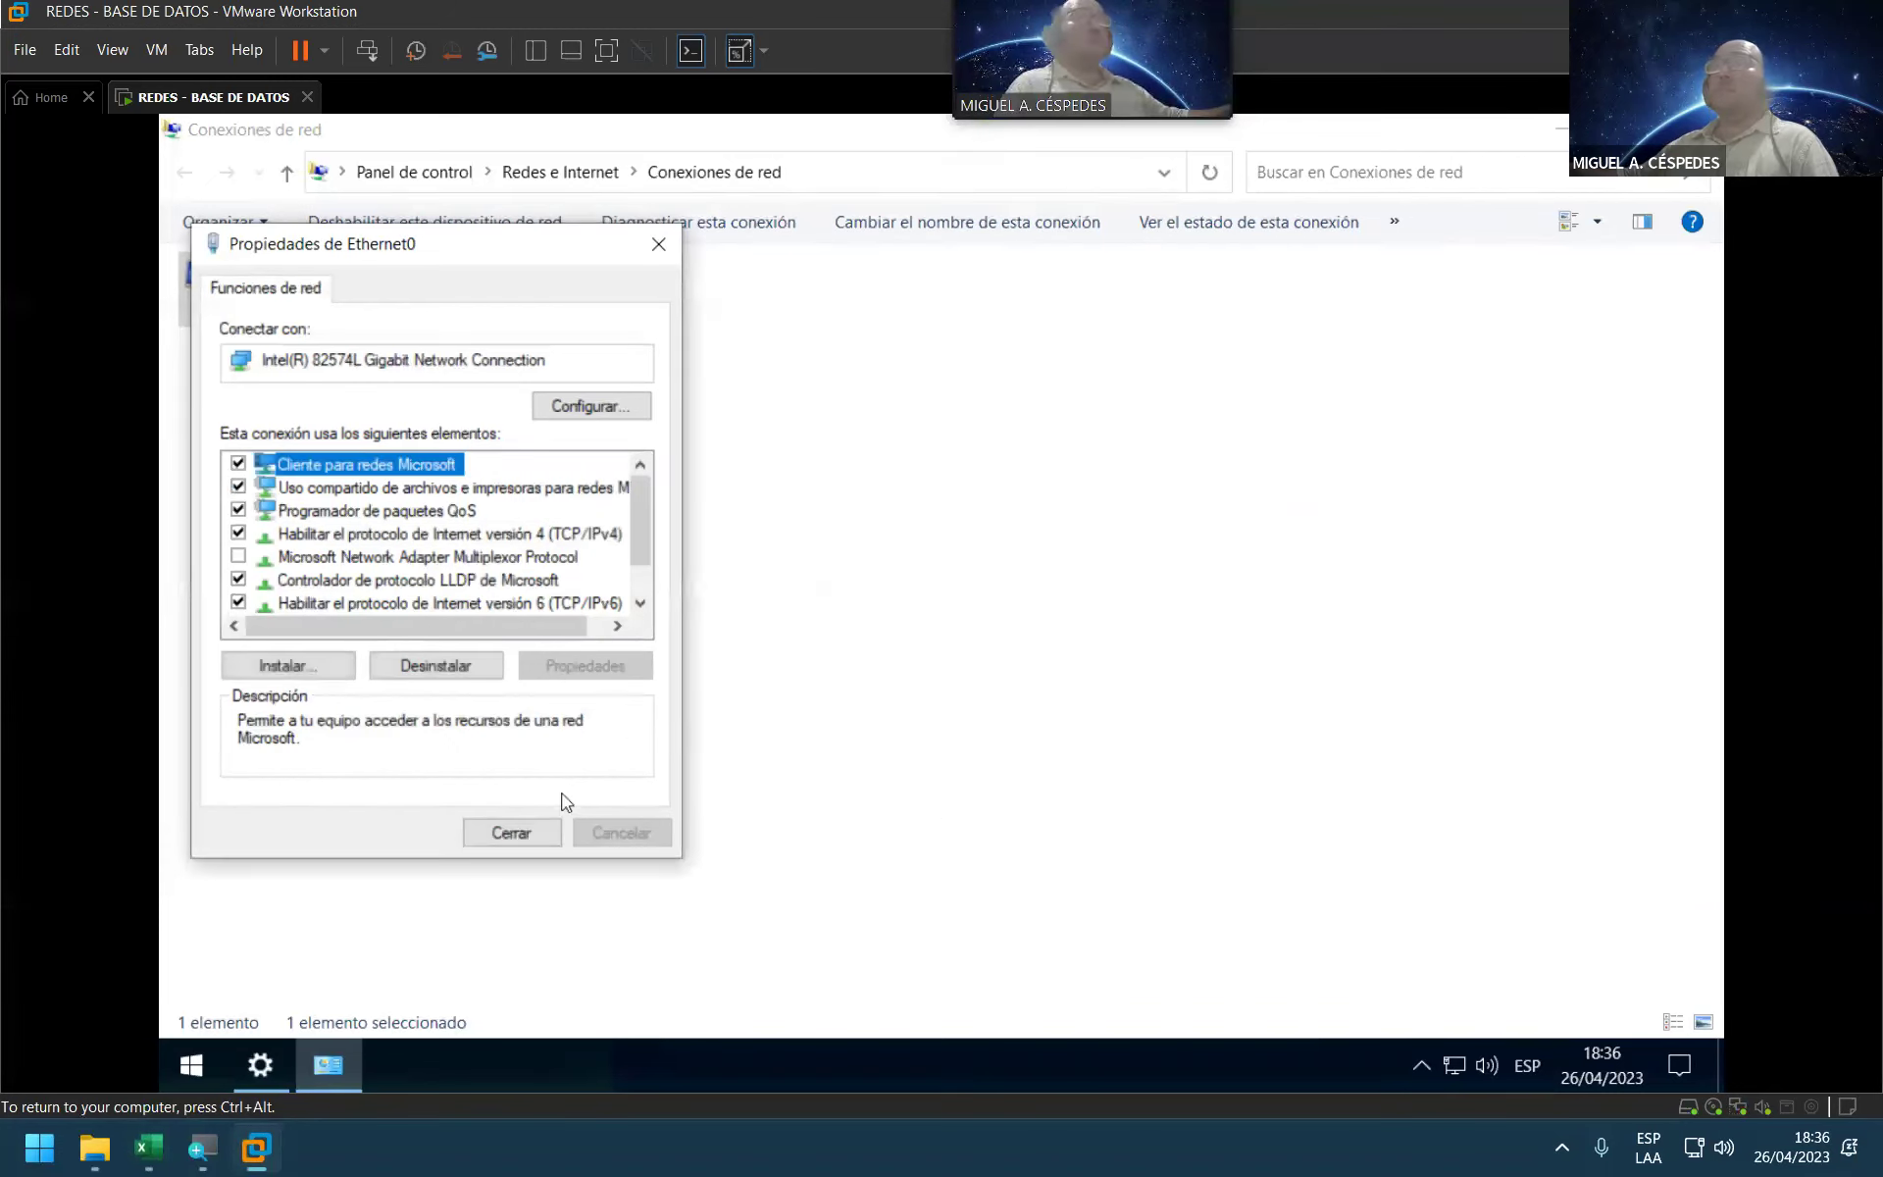
{"action": "left_click", "coordinate": [511, 833]}
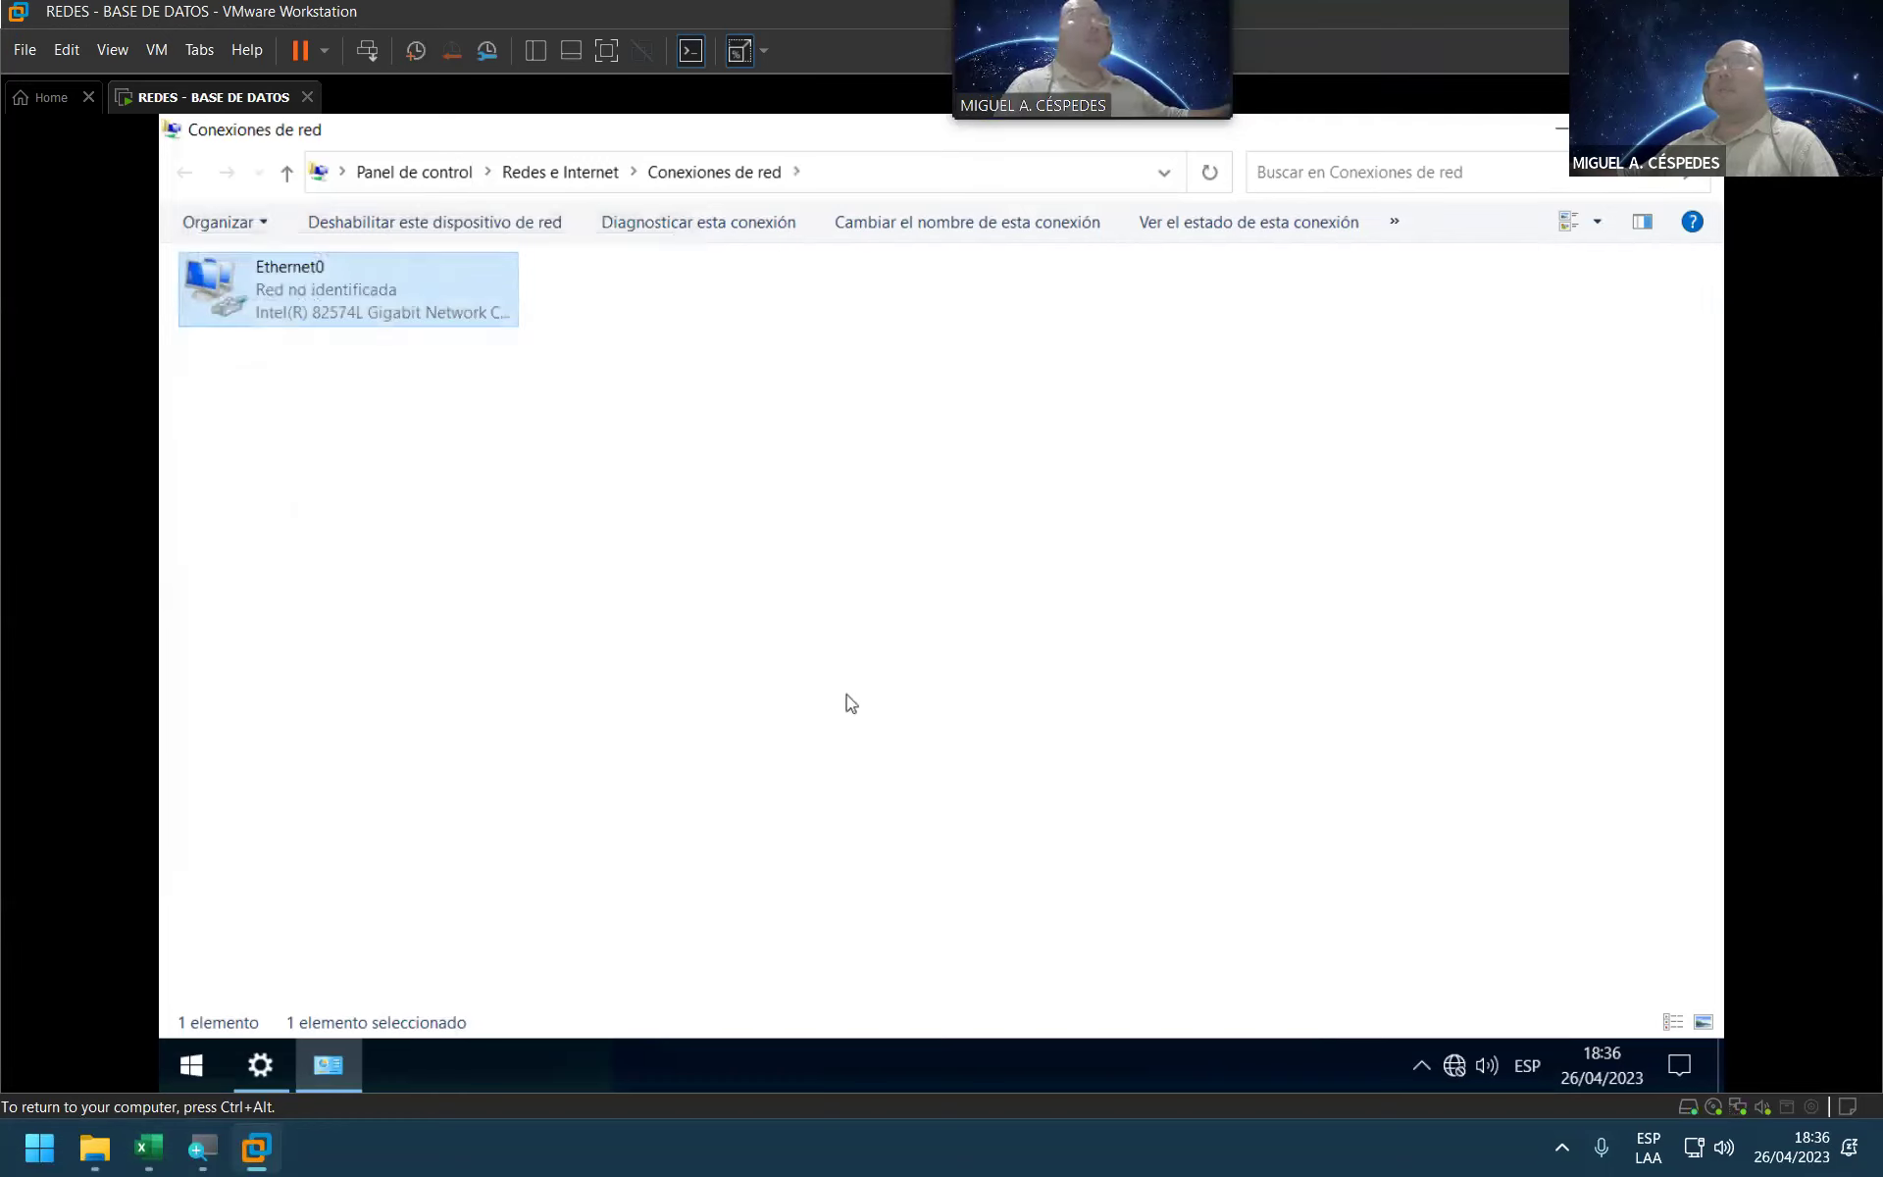
Step: Run ipconfig in a Command Prompt in the virtual machine and maximize the window to examine the Ethernet0 addressing
{"action": "key", "text": "super+r"}
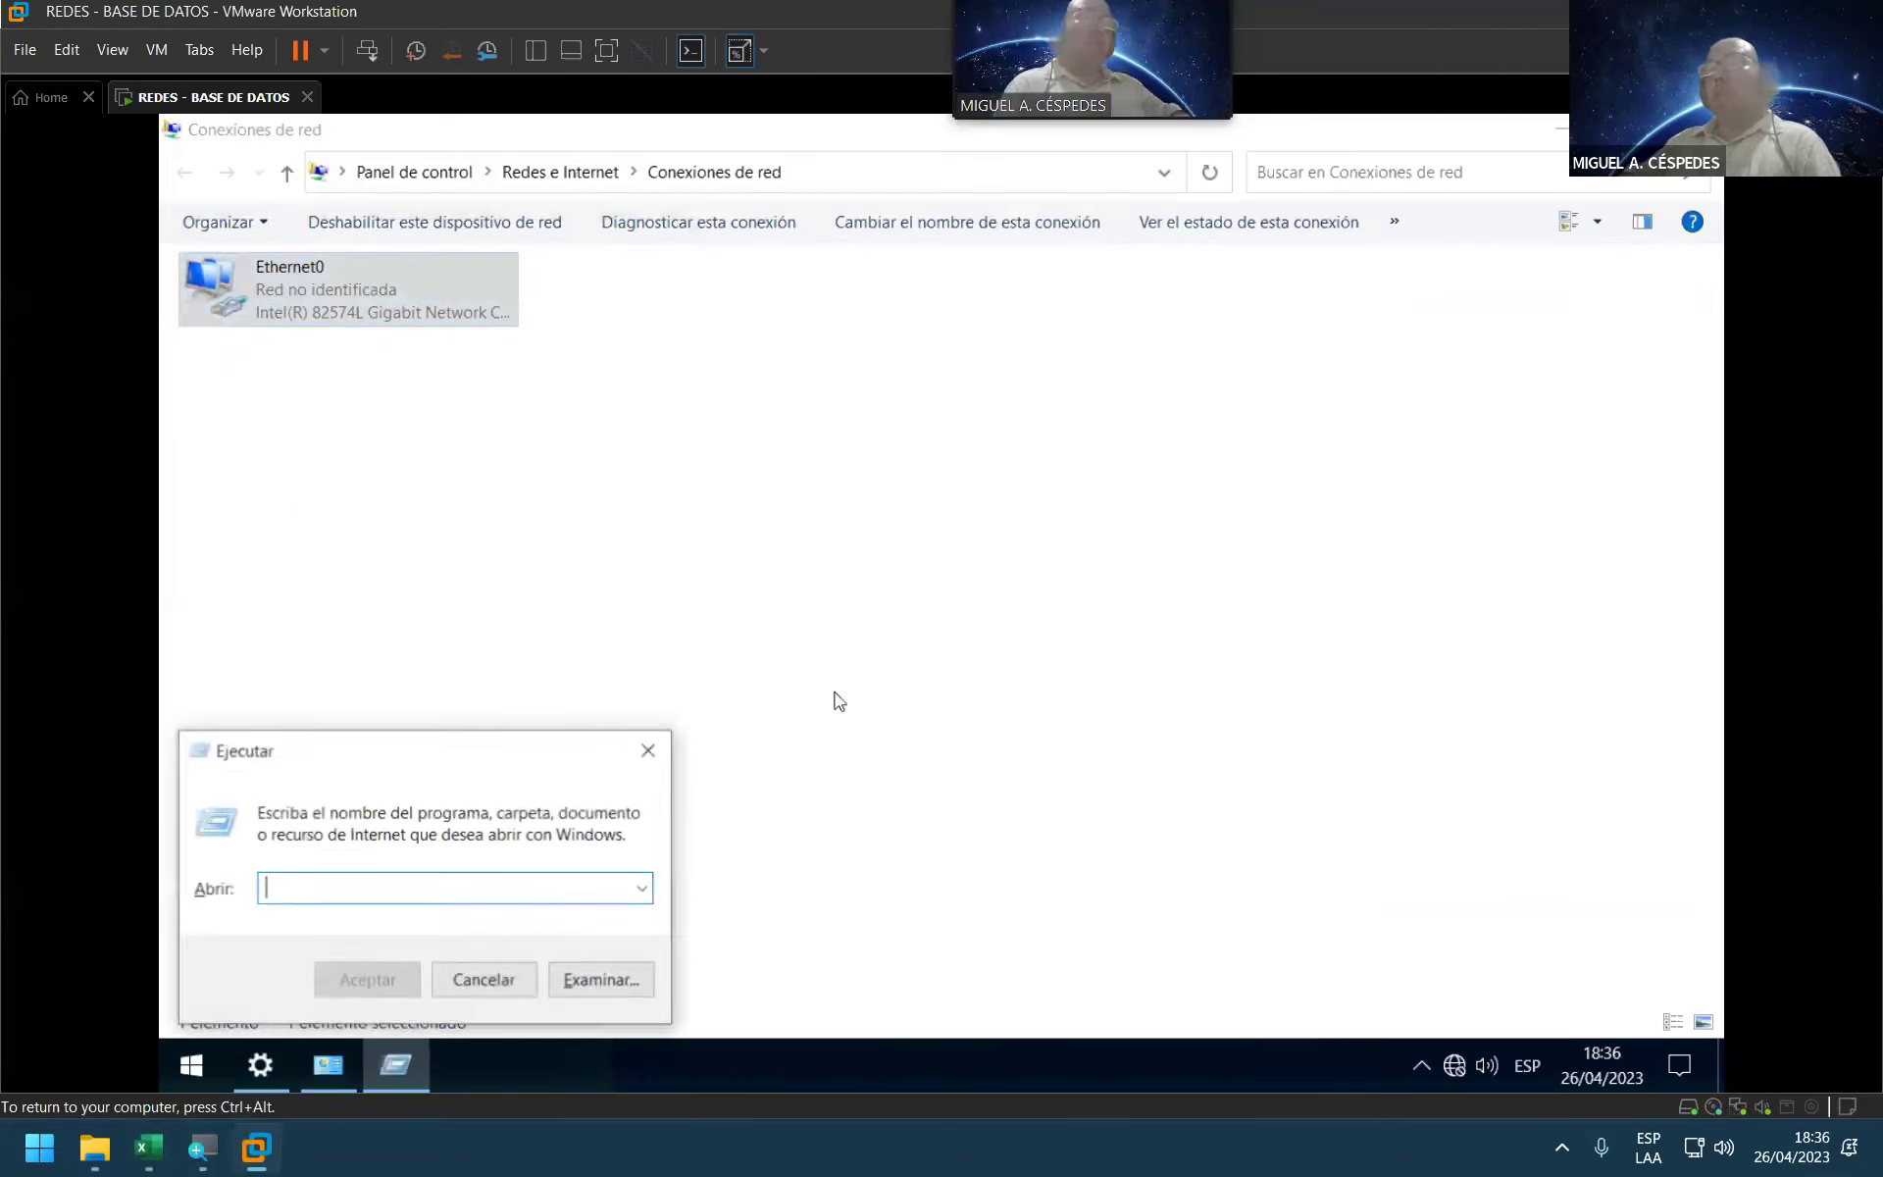
{"action": "type", "text": "cmd"}
{"action": "key", "text": "Return"}
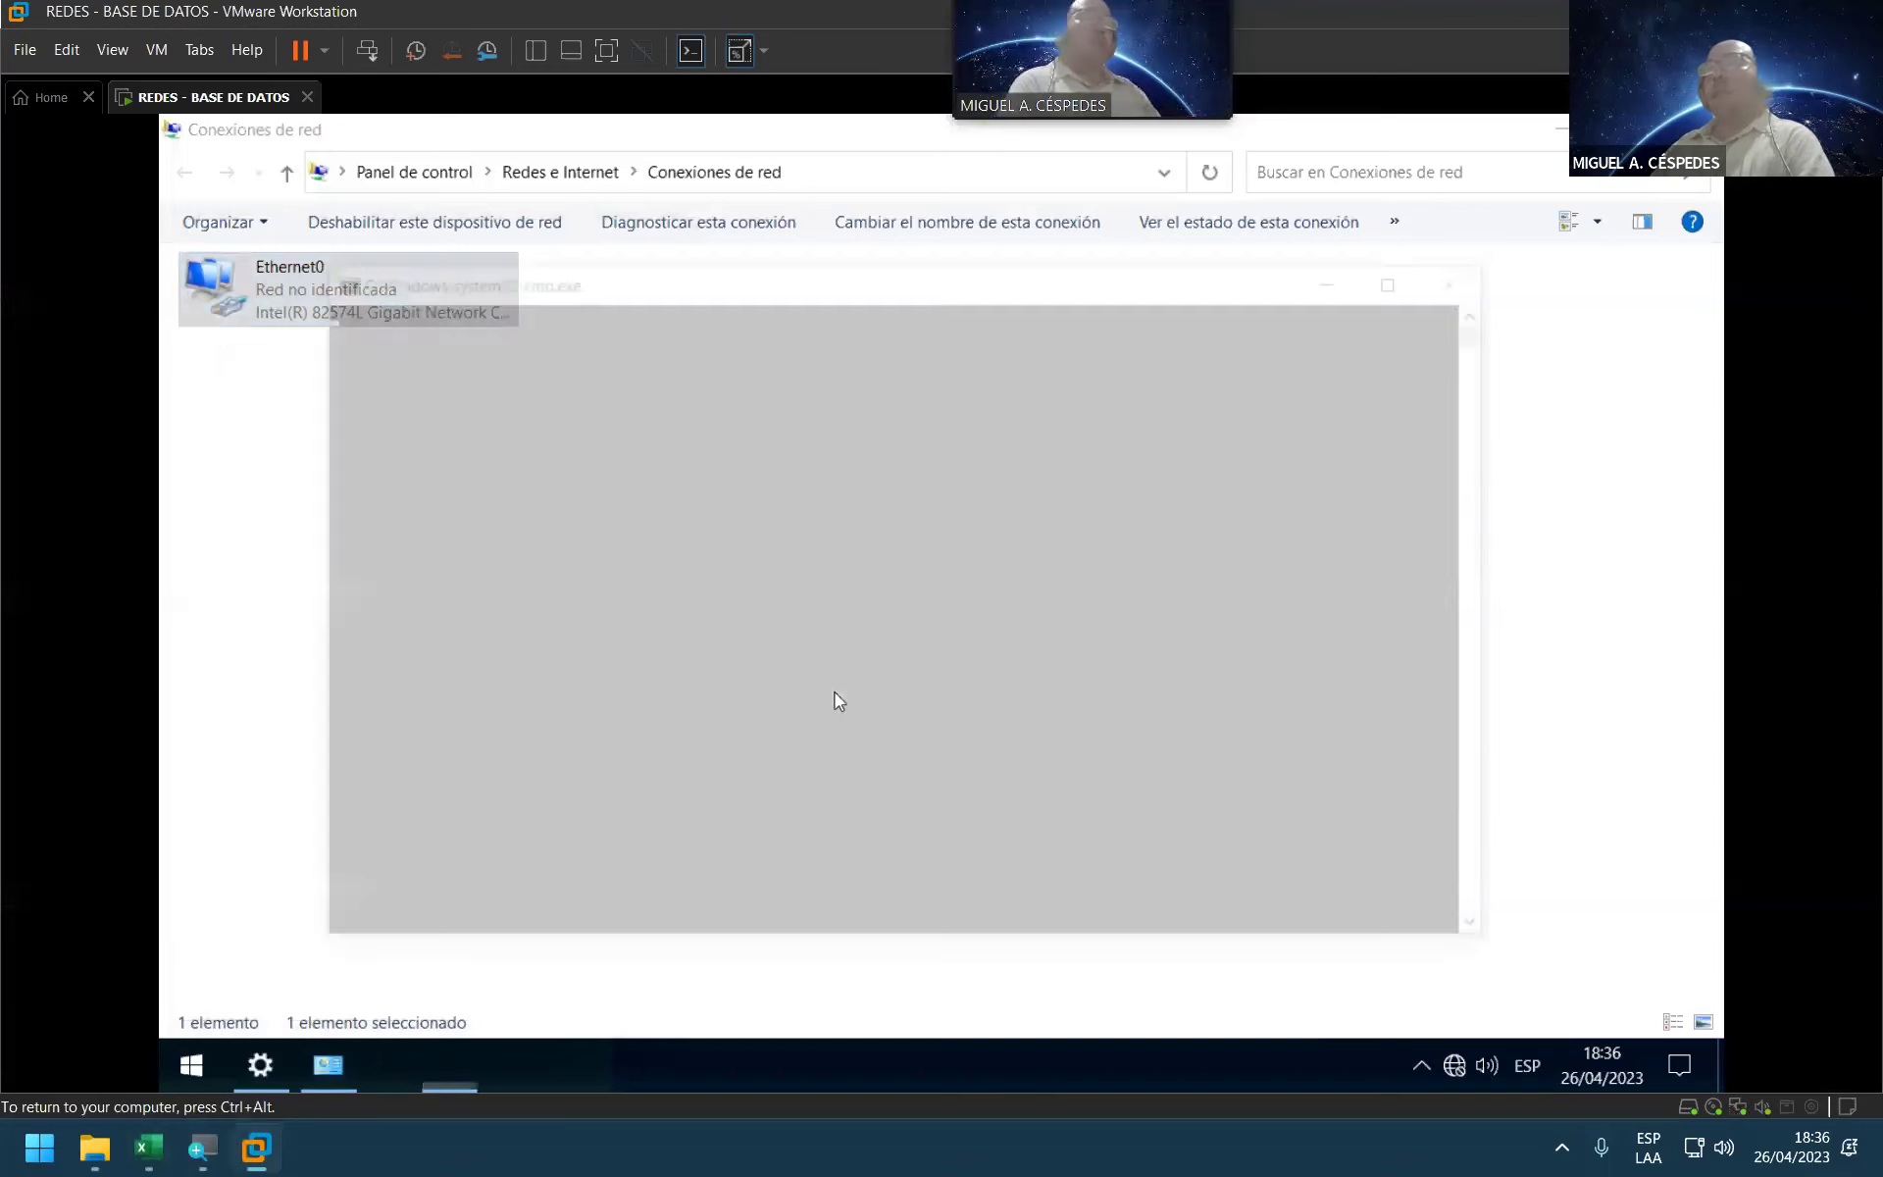
{"action": "type", "text": "ip"}
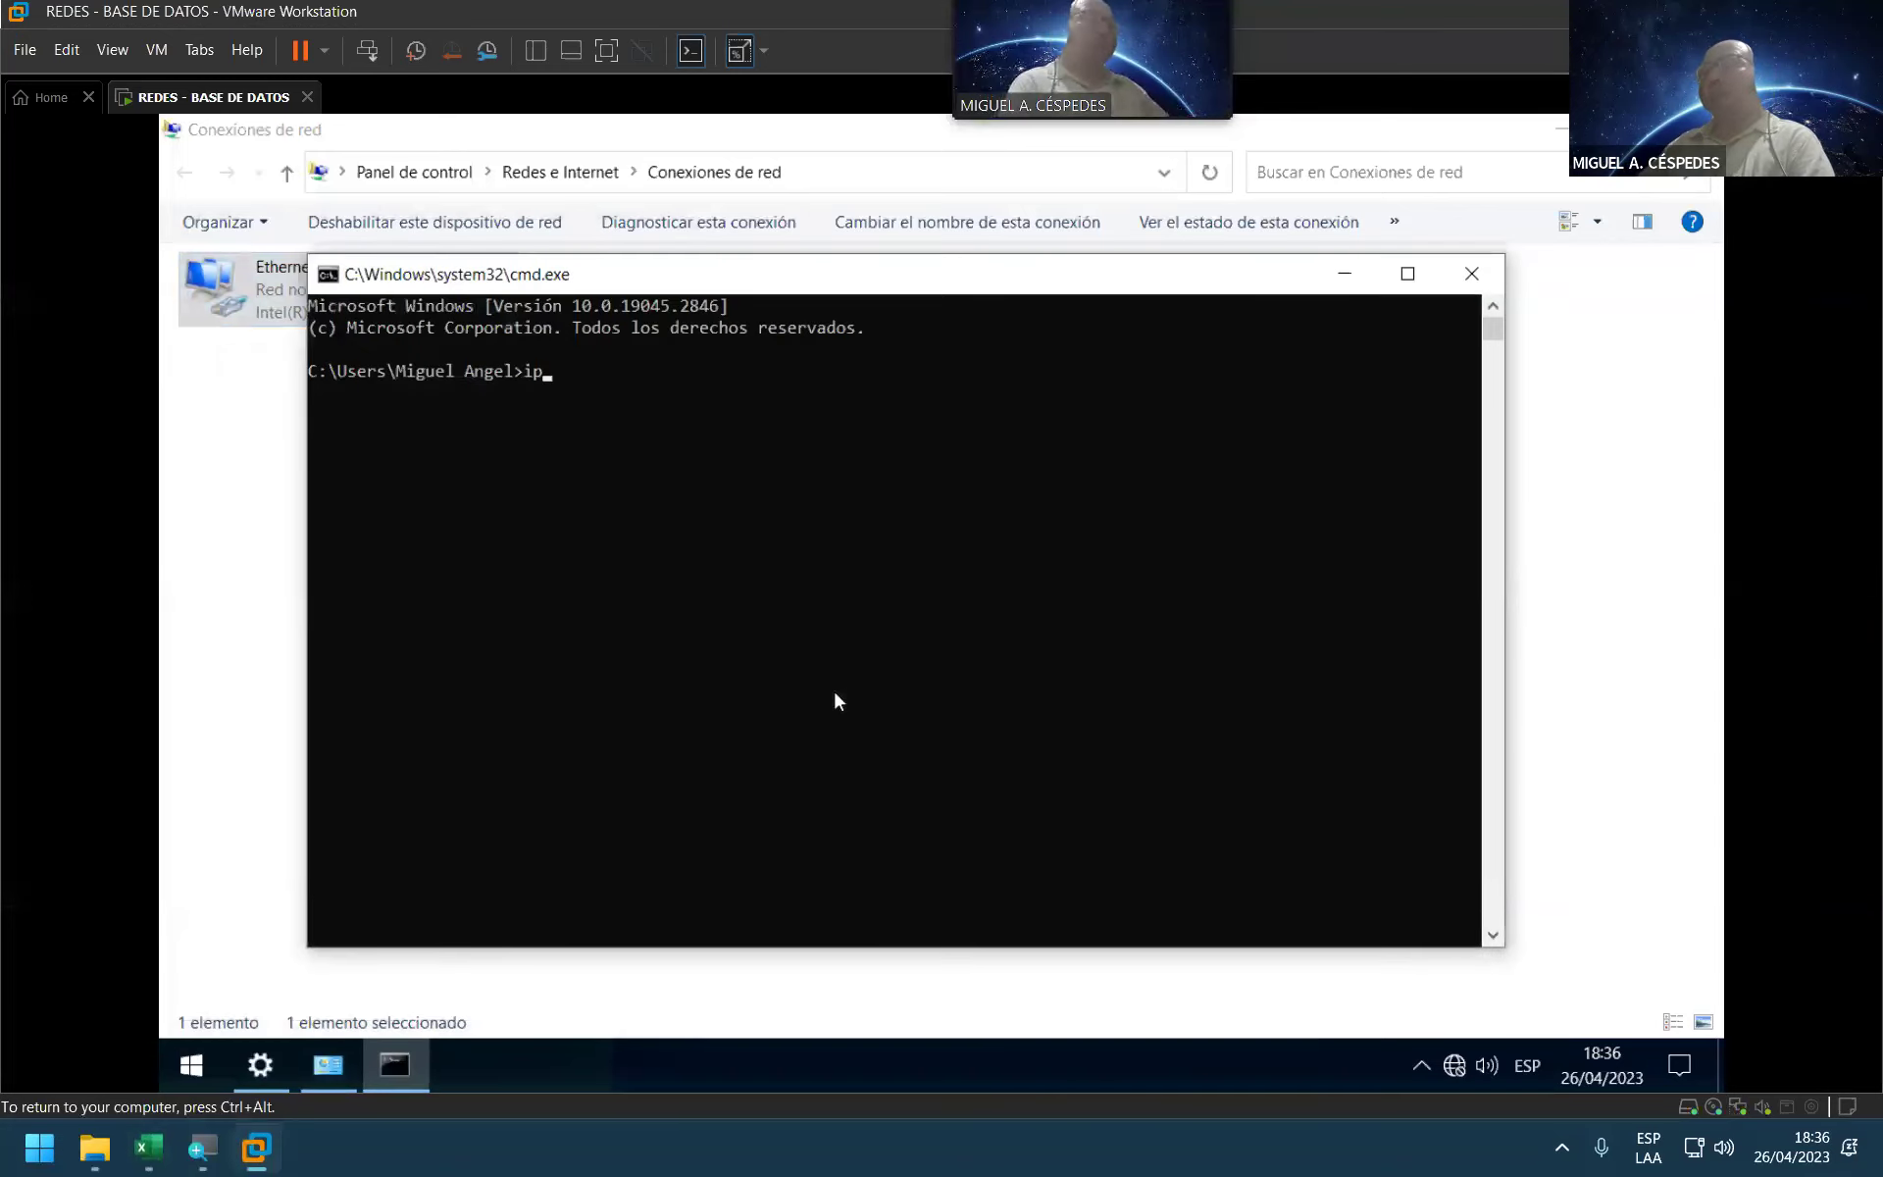
{"action": "type", "text": "config"}
{"action": "key", "text": "Return"}
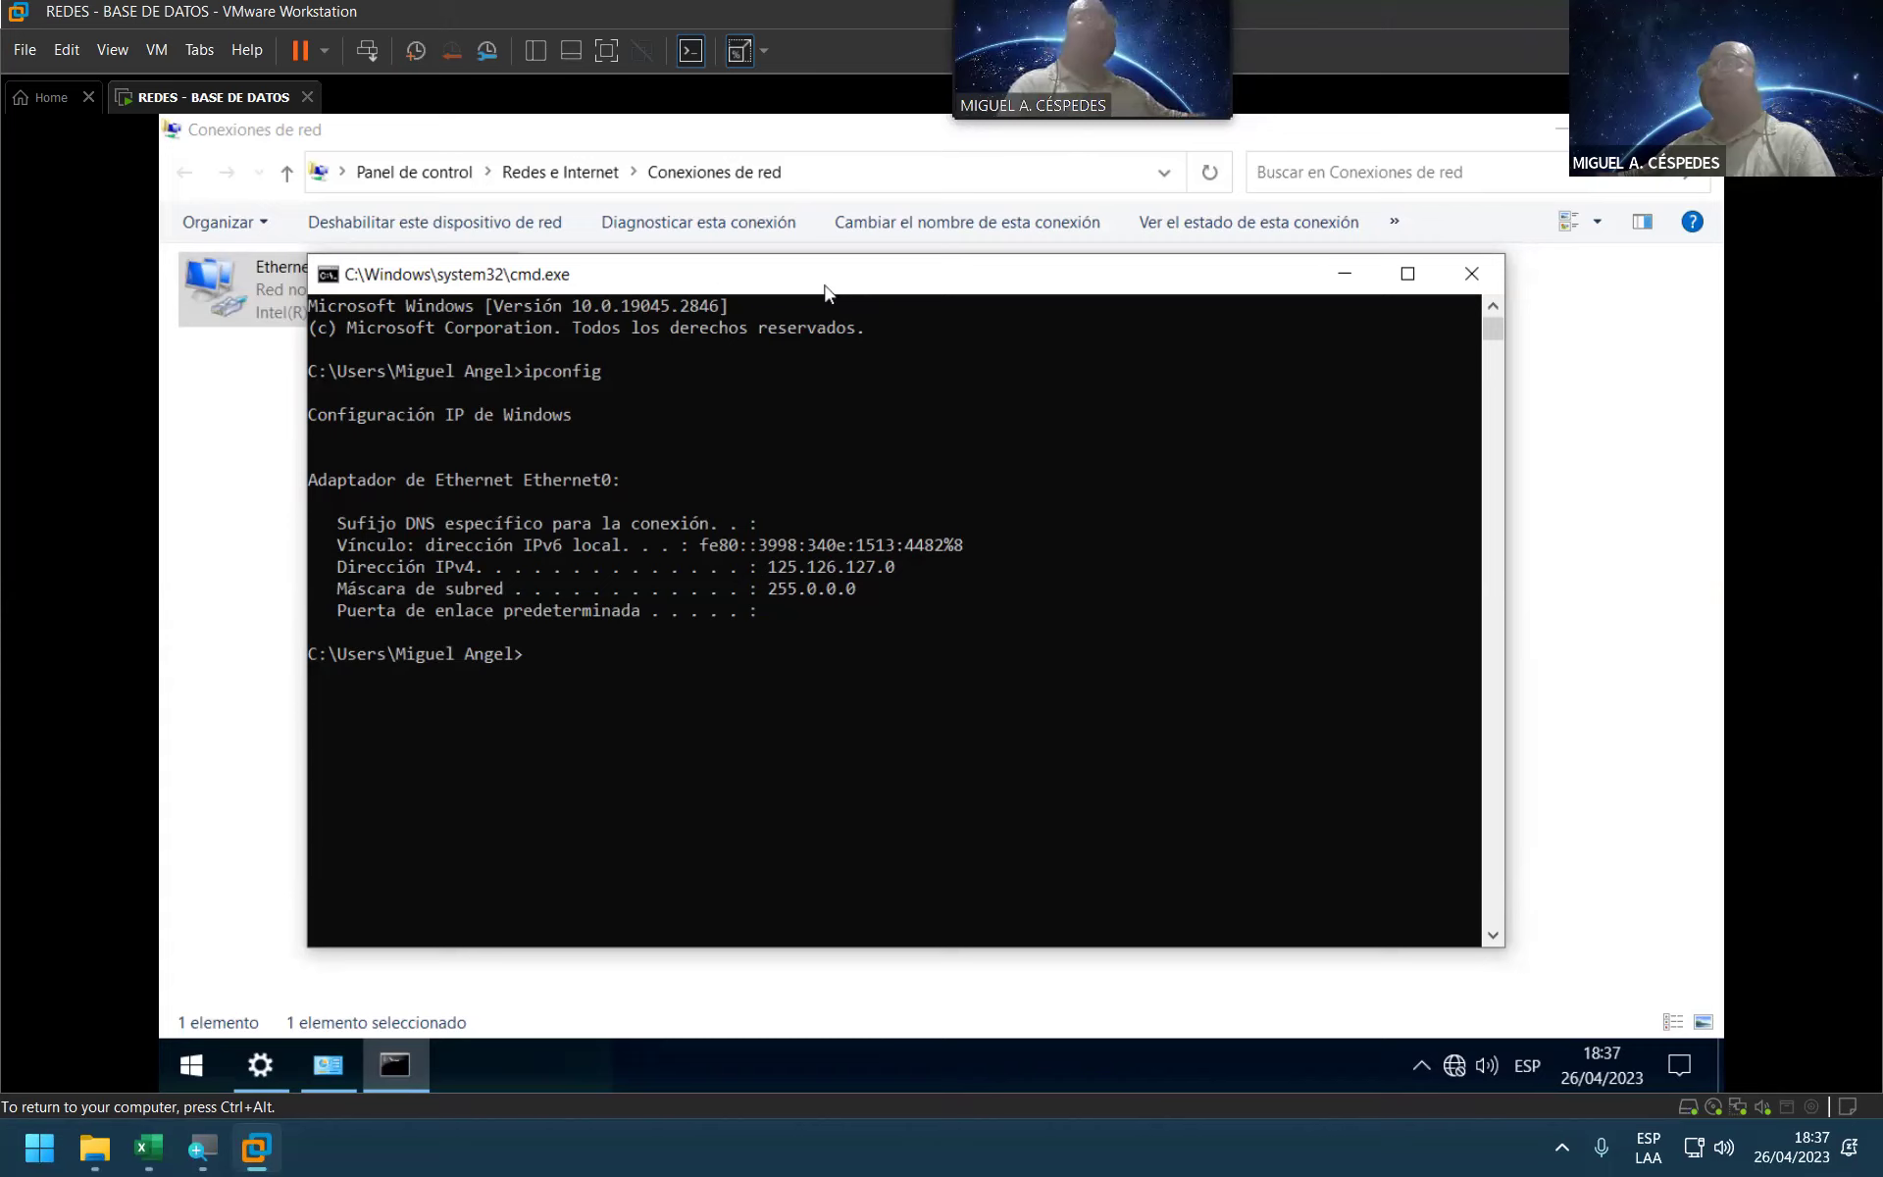
{"action": "left_click_drag", "start_coordinate": [825, 285], "coordinate": [747, 281]}
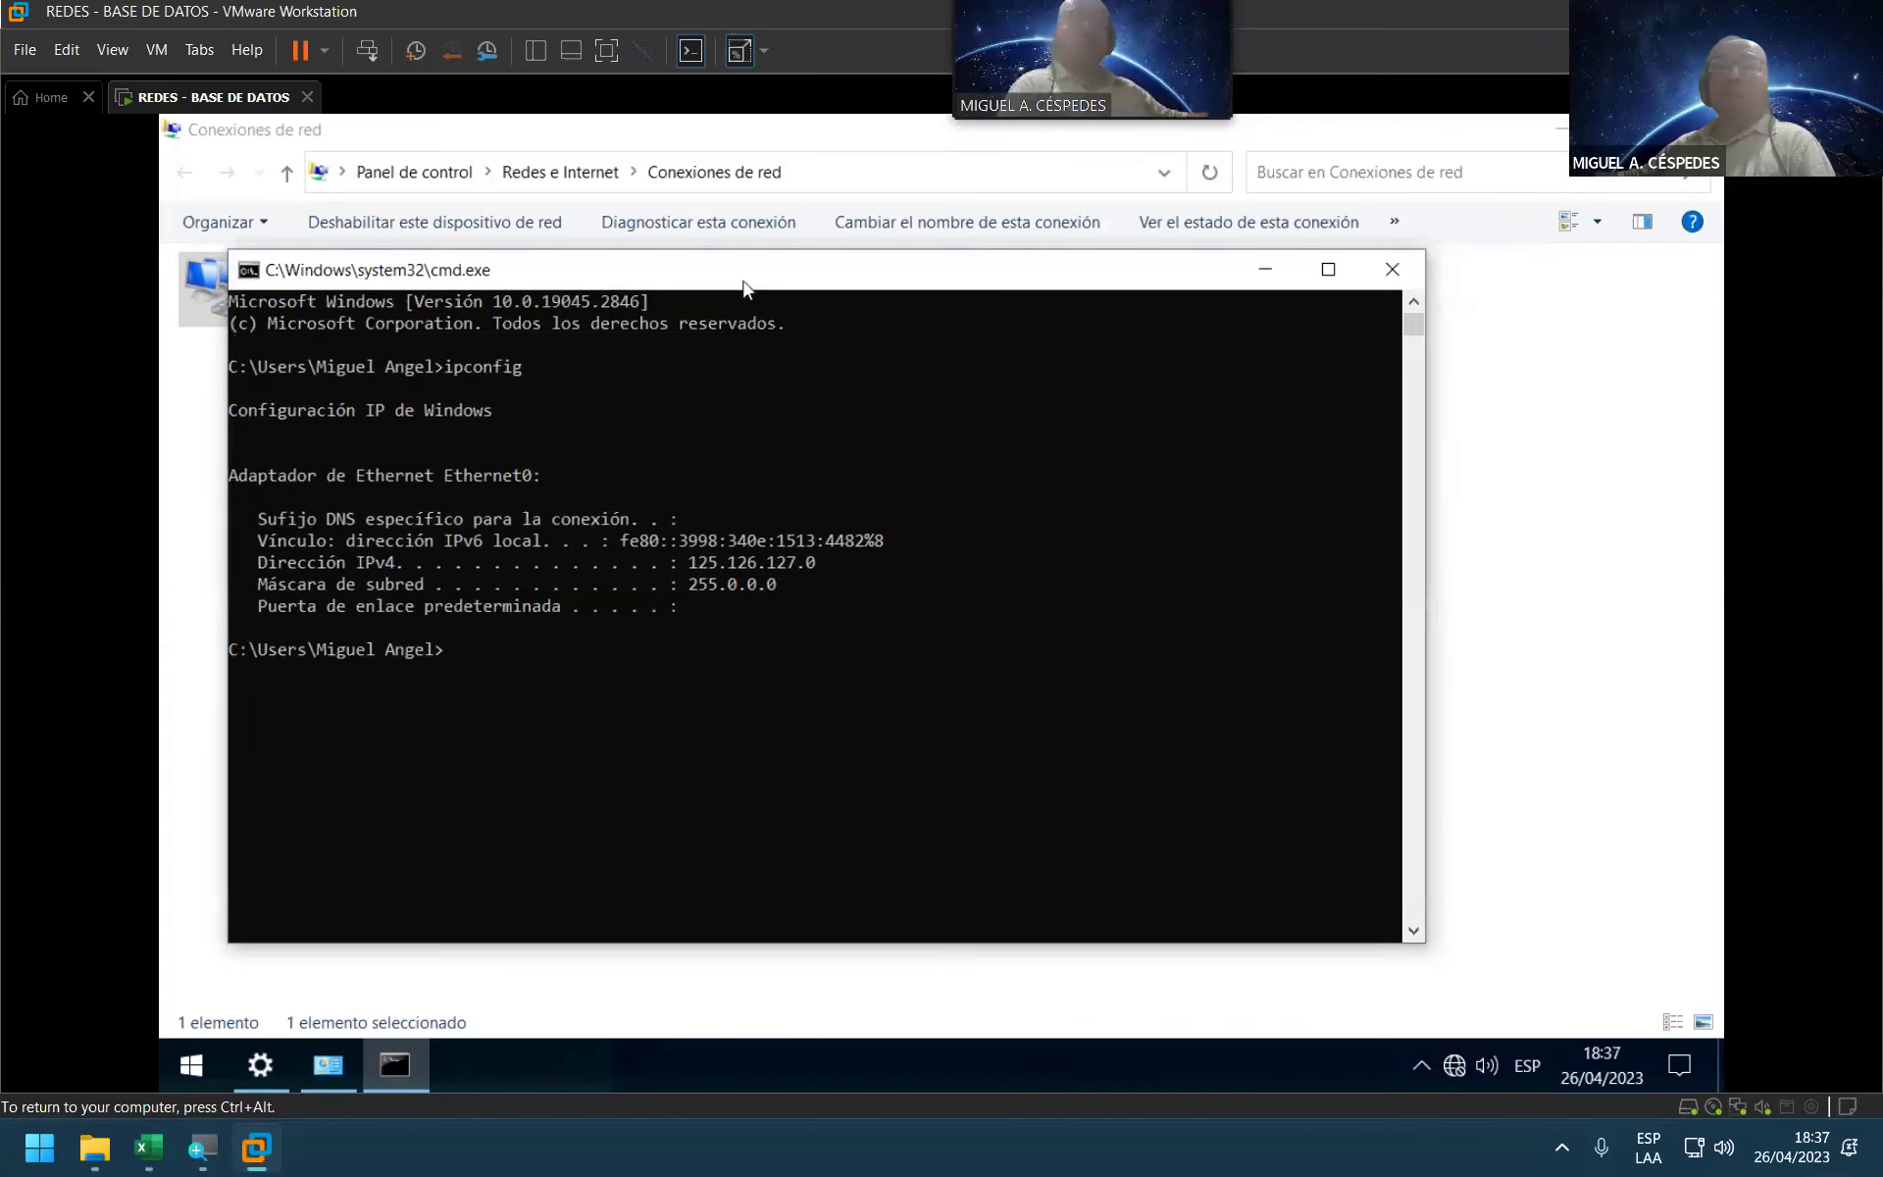
{"action": "double_click", "coordinate": [744, 285]}
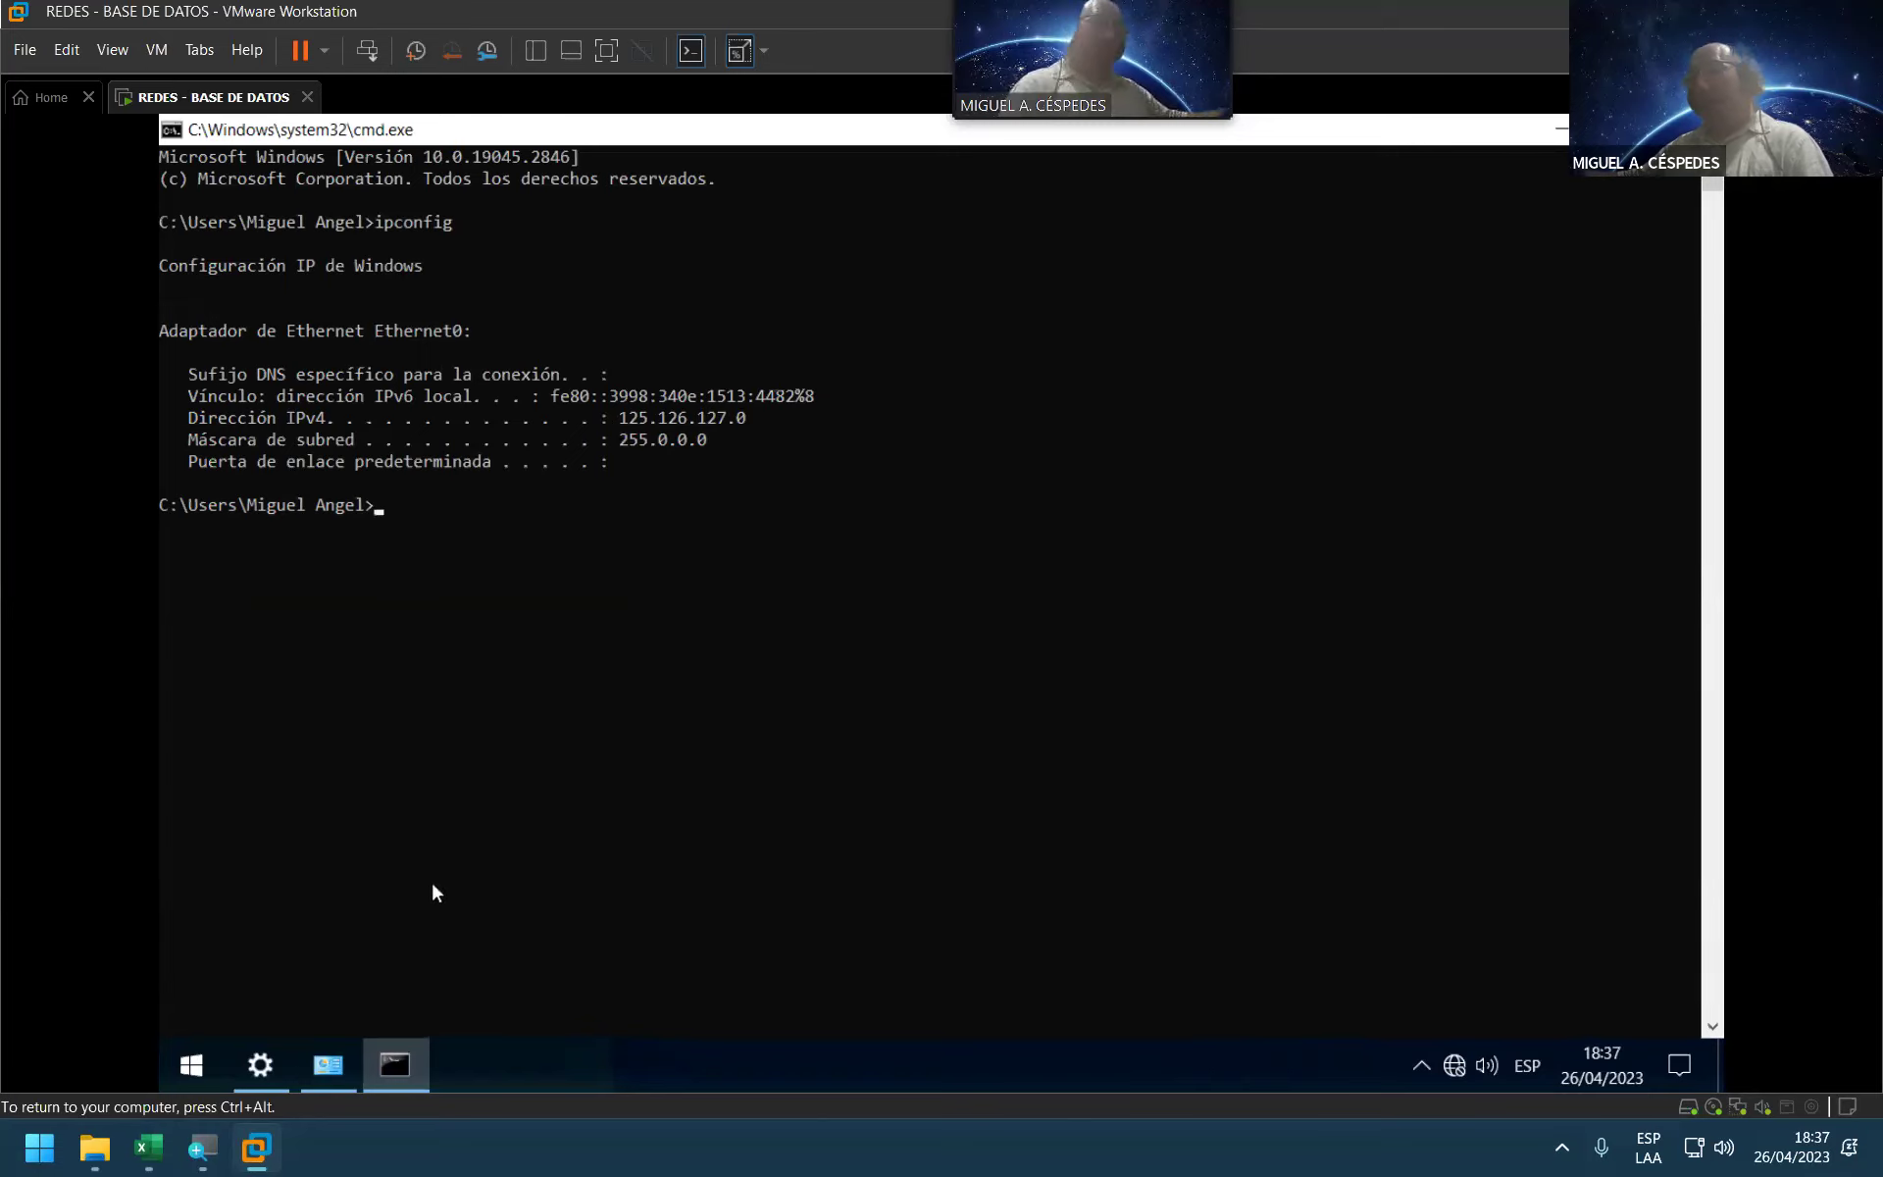
Step: Launch Cisco Packet Tracer in the virtual machine, maximize its window and show the End Devices category
{"action": "key", "text": "super"}
{"action": "type", "text": "c"}
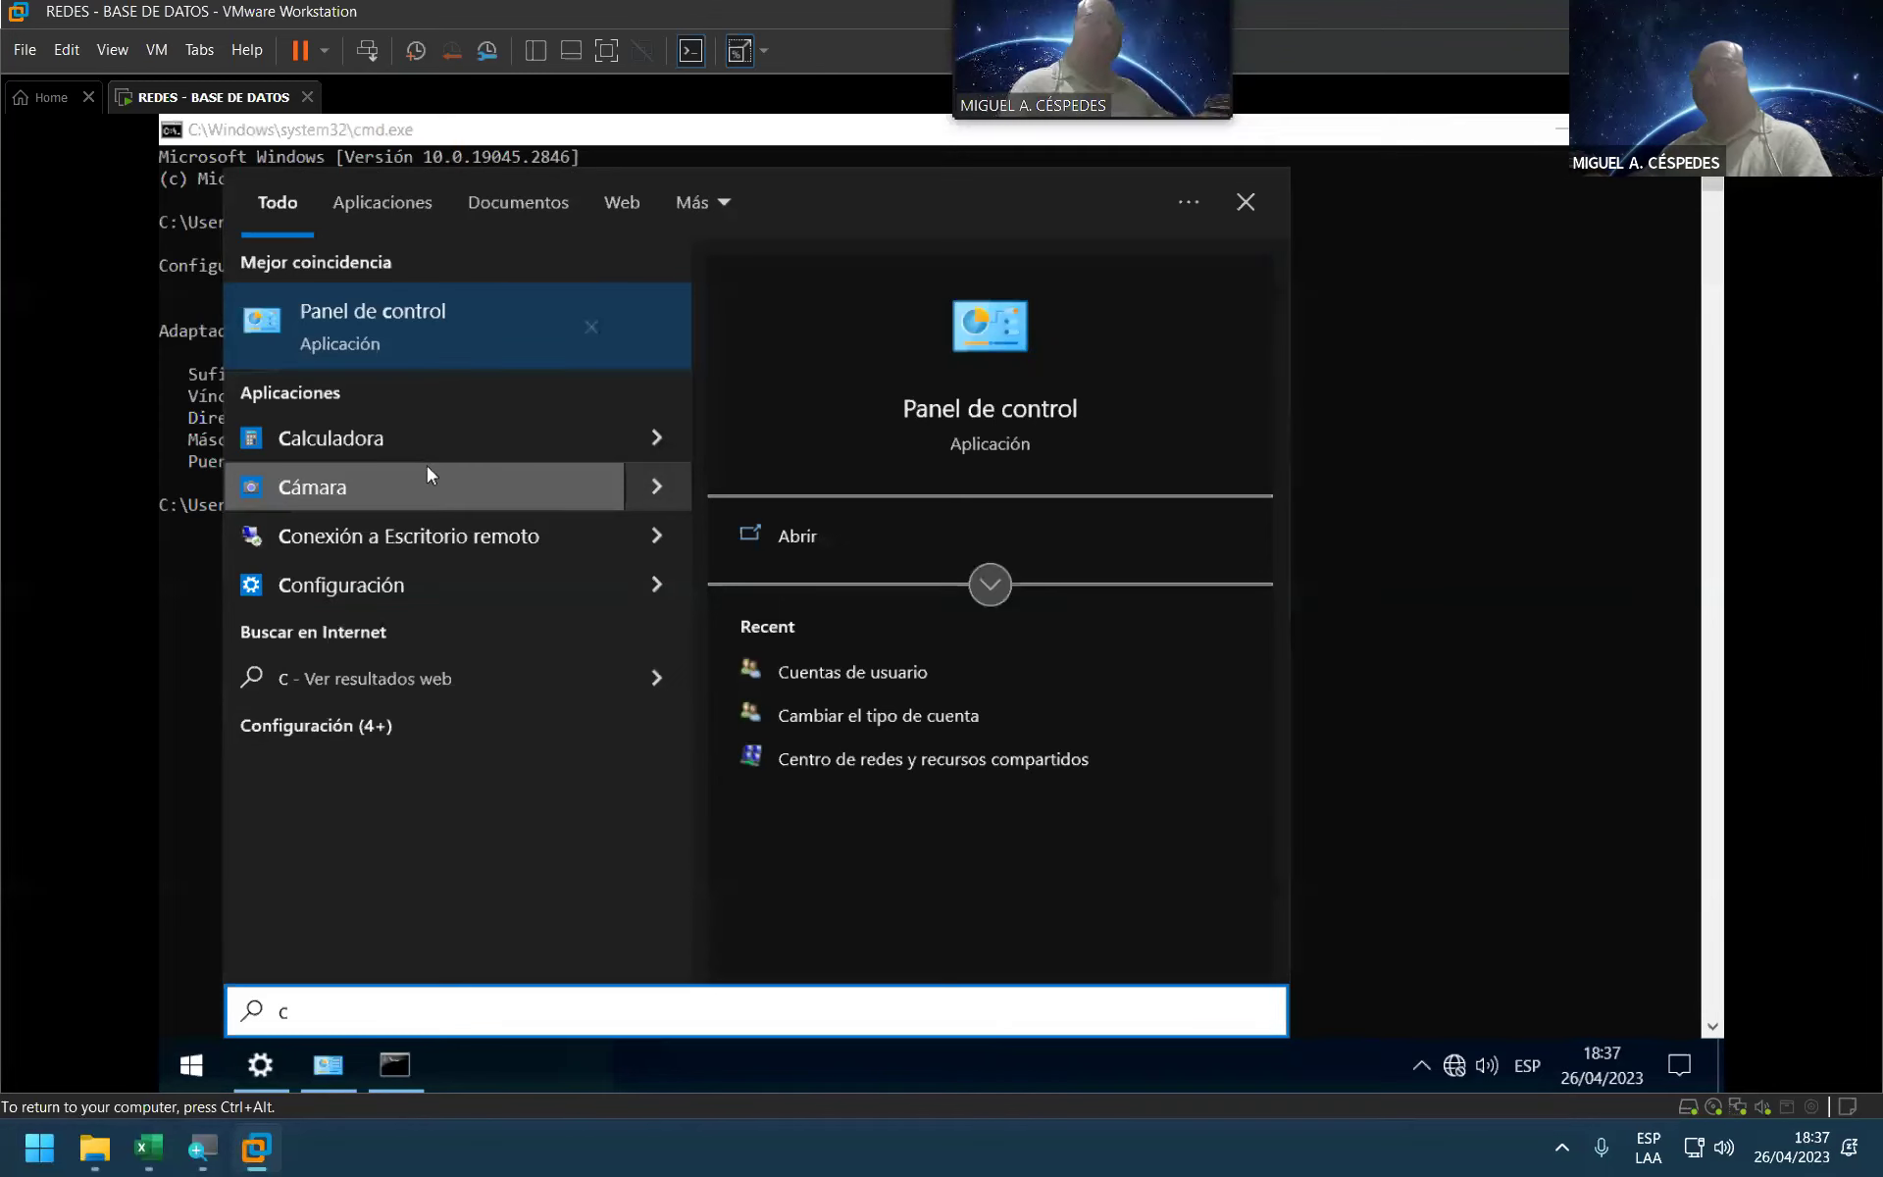
{"action": "type", "text": "is"}
{"action": "left_click", "coordinate": [425, 316]}
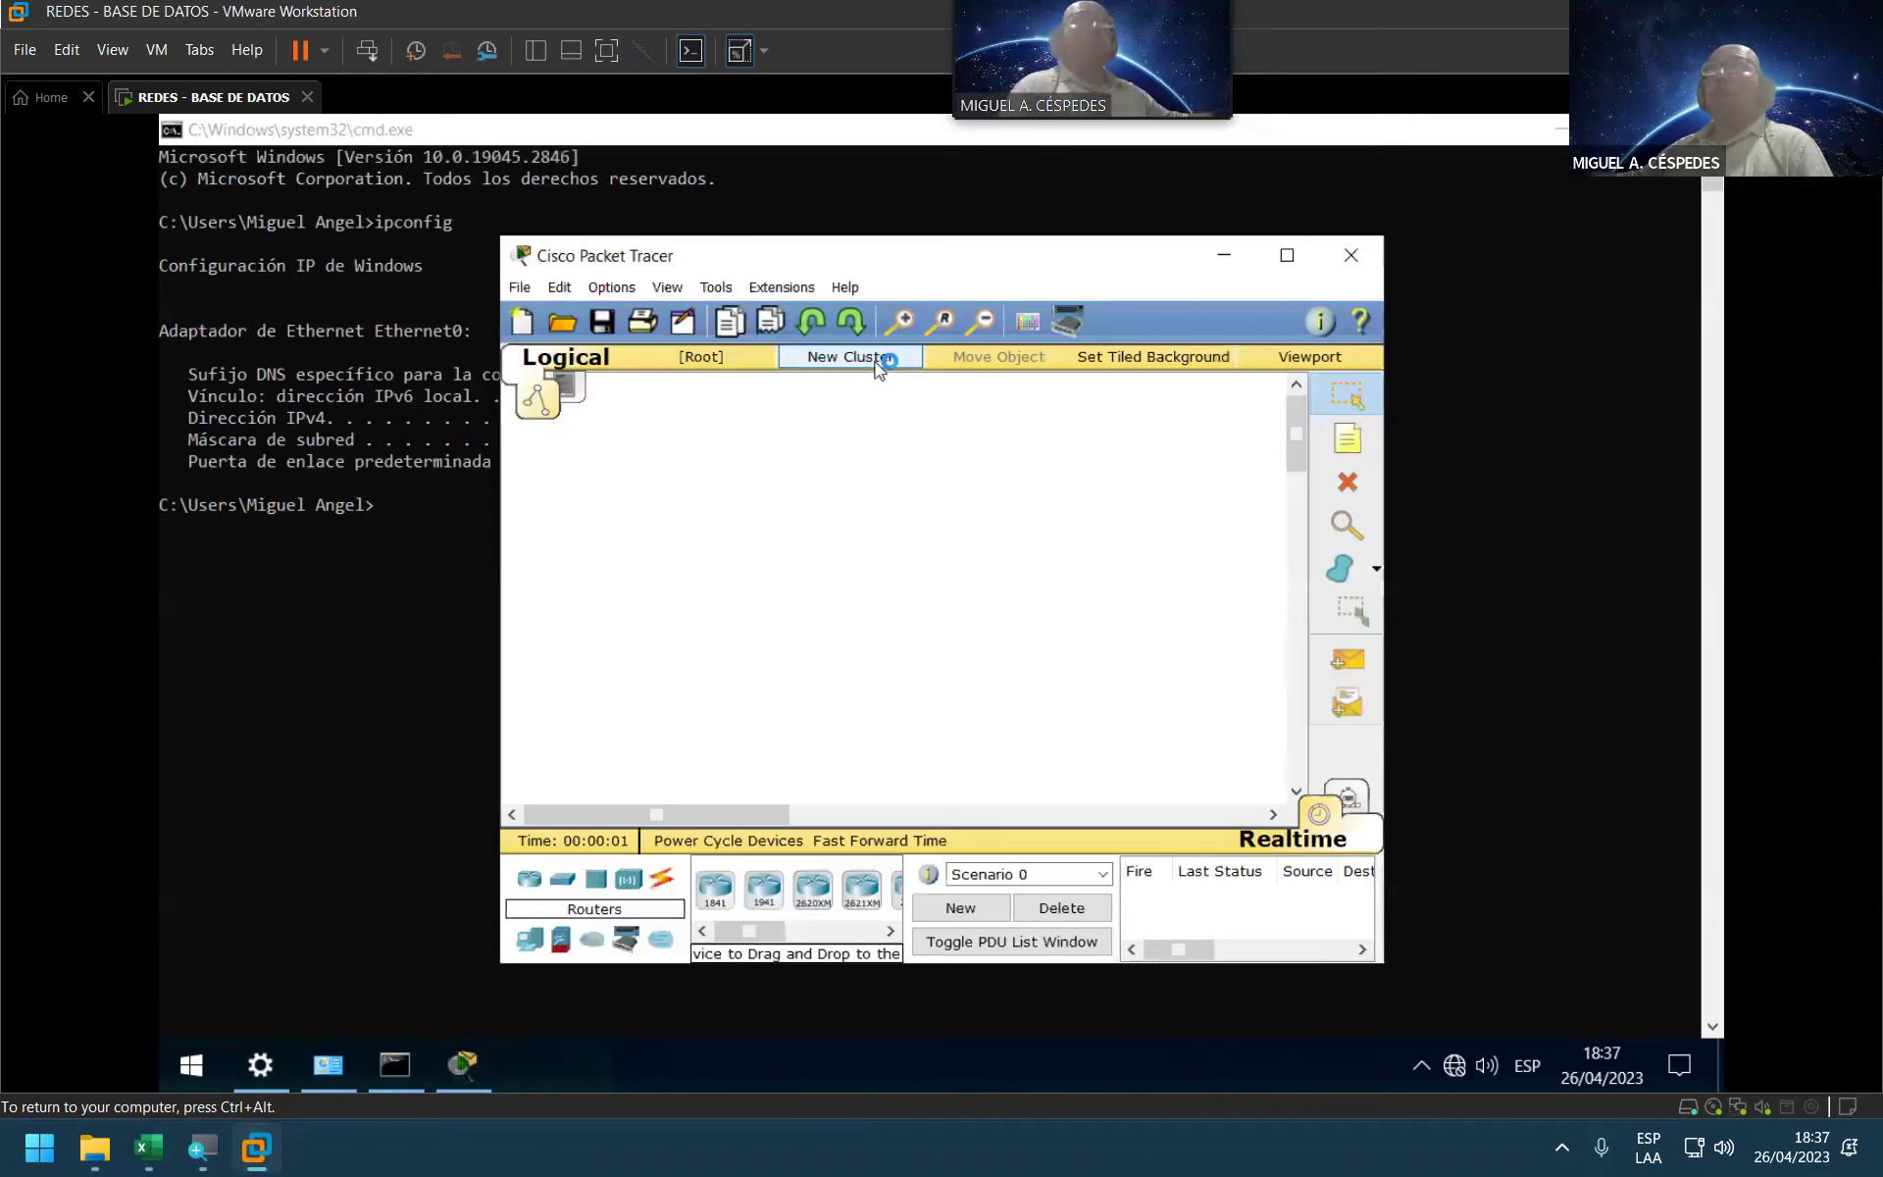
{"action": "left_click", "coordinate": [1283, 257]}
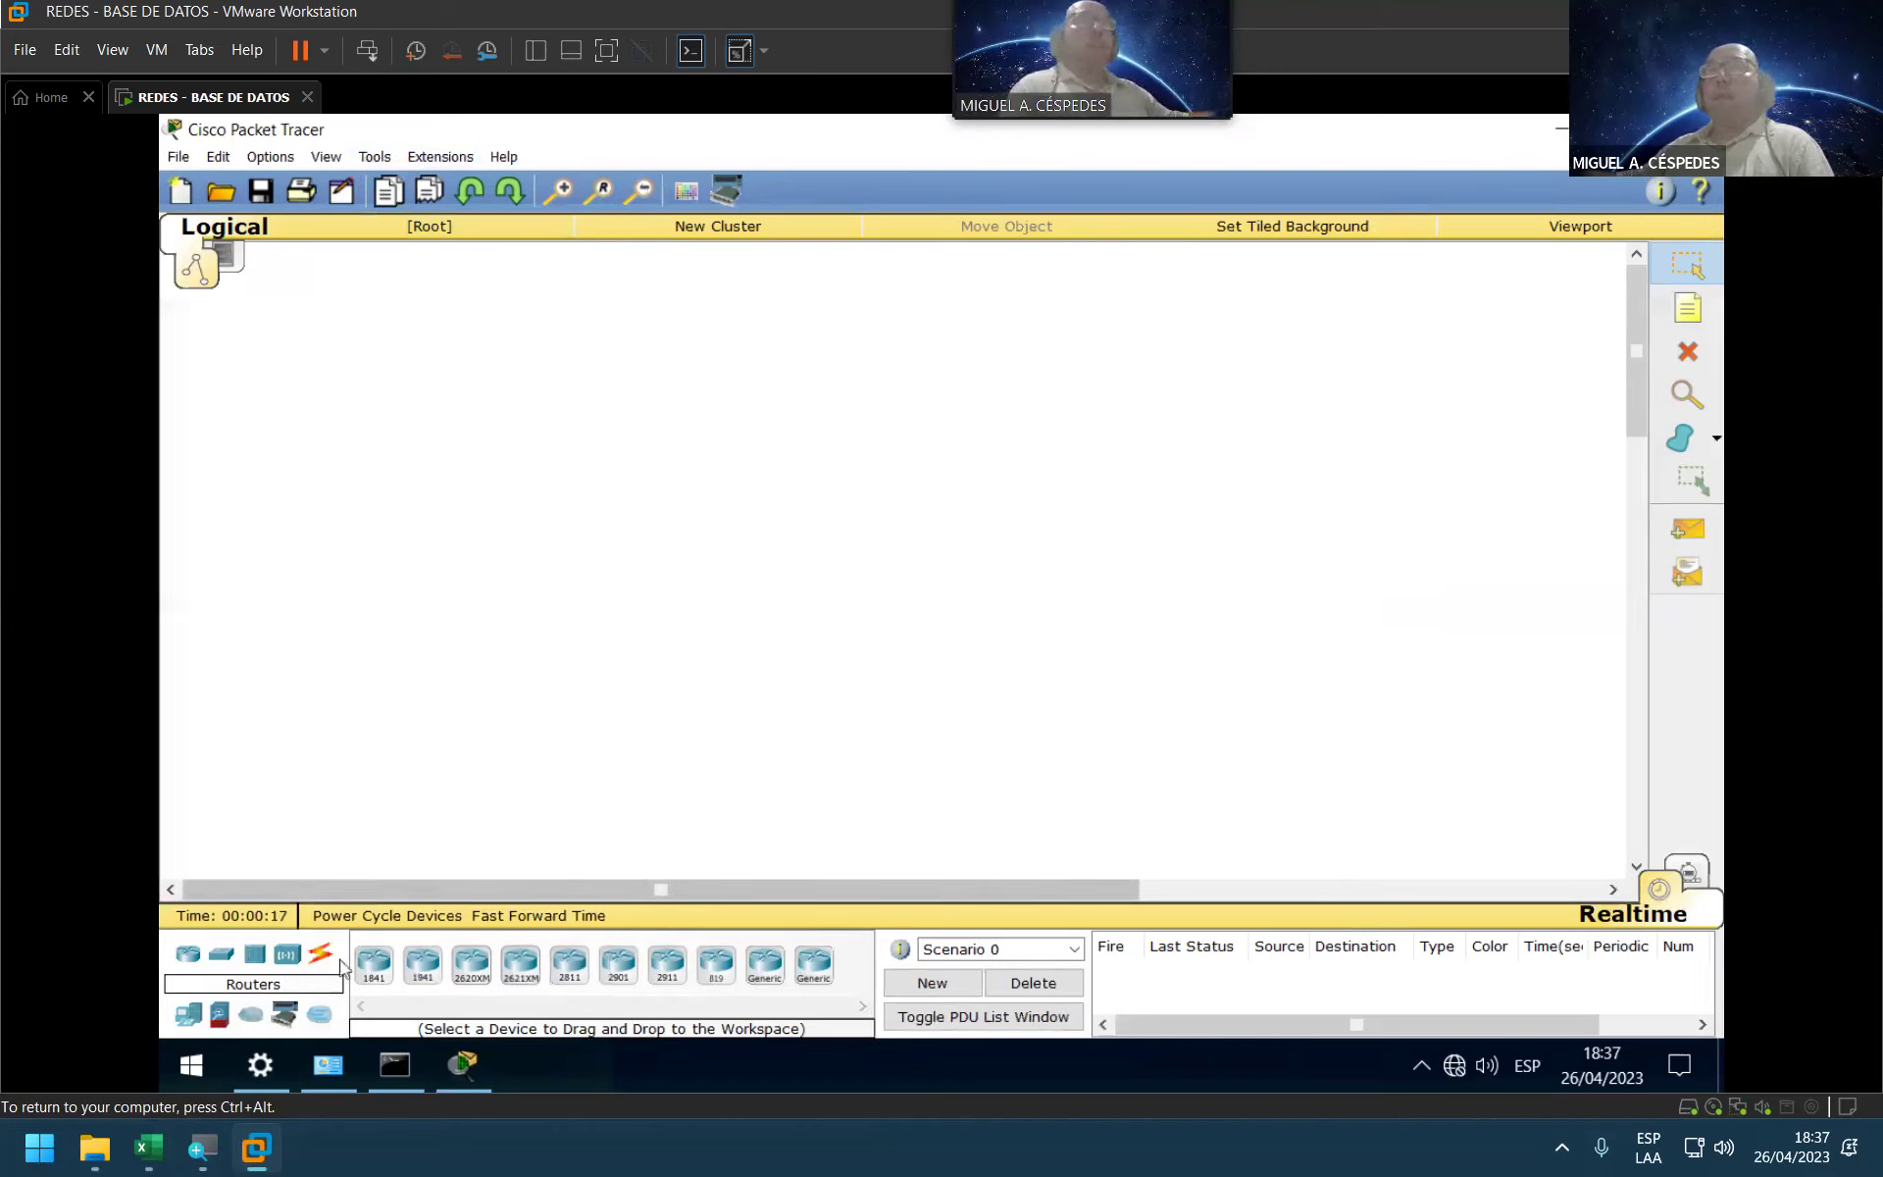
{"action": "left_click", "coordinate": [188, 1014]}
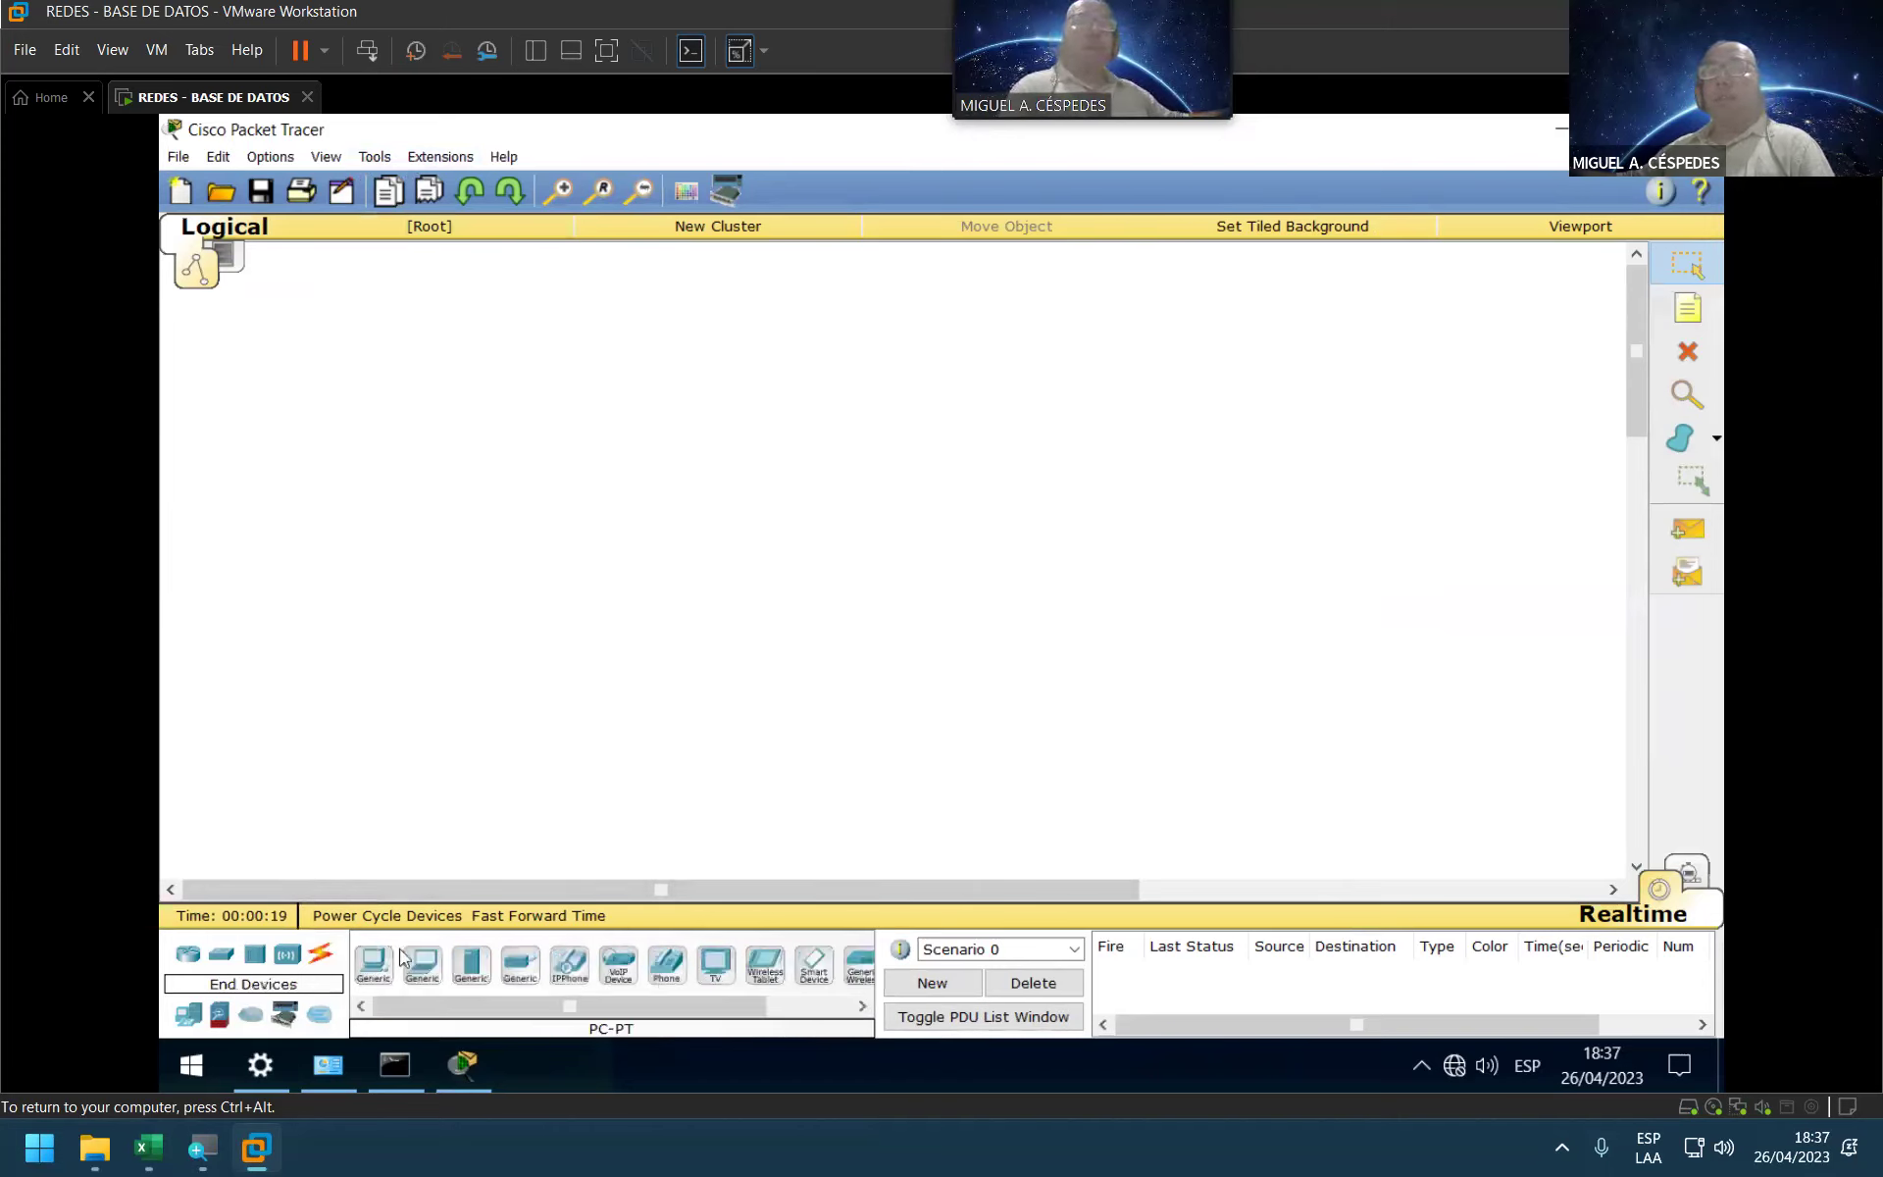
Step: Place a generic PC in the upper-left area of the workspace and open its IP Configuration
{"action": "left_click", "coordinate": [378, 963]}
{"action": "left_click", "coordinate": [420, 443]}
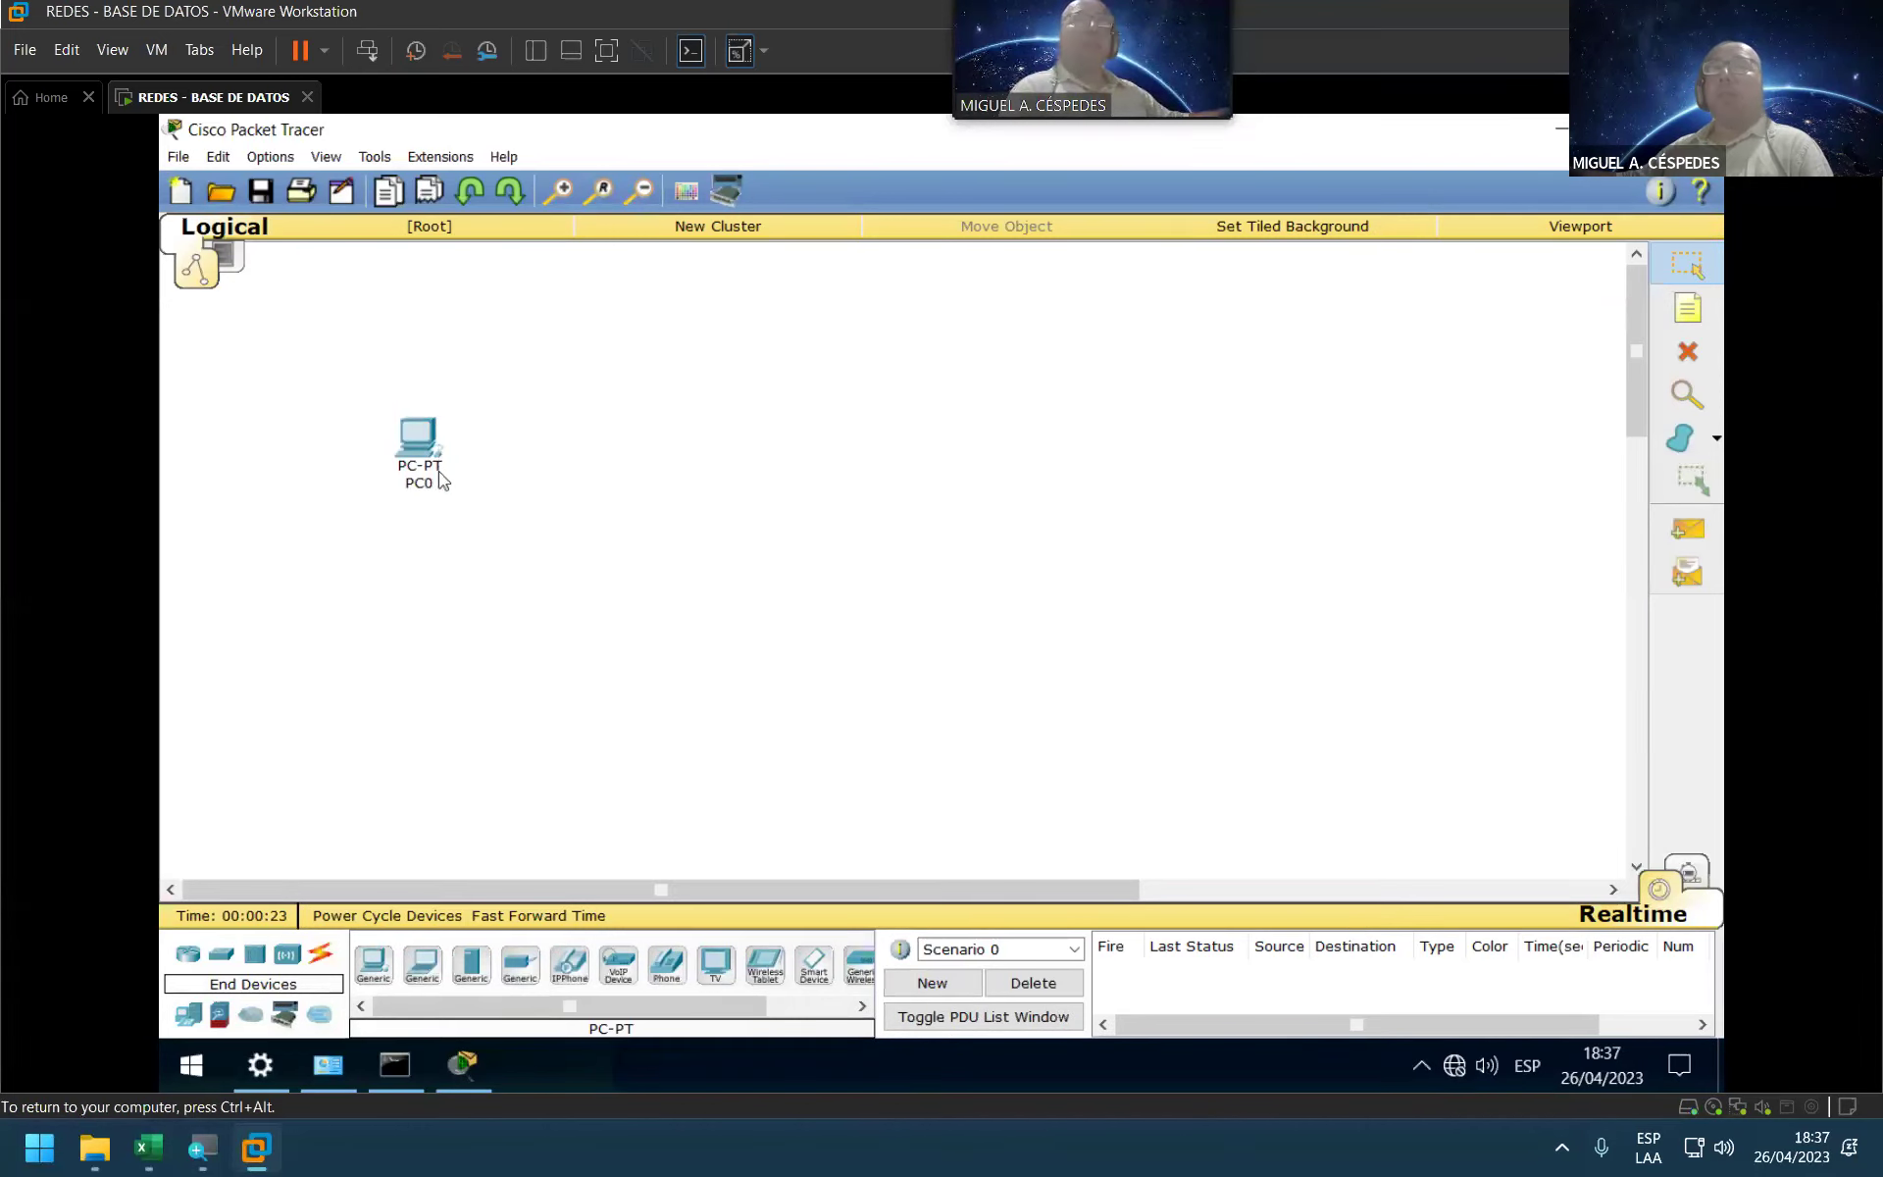
{"action": "mouse_move", "coordinate": [437, 490]}
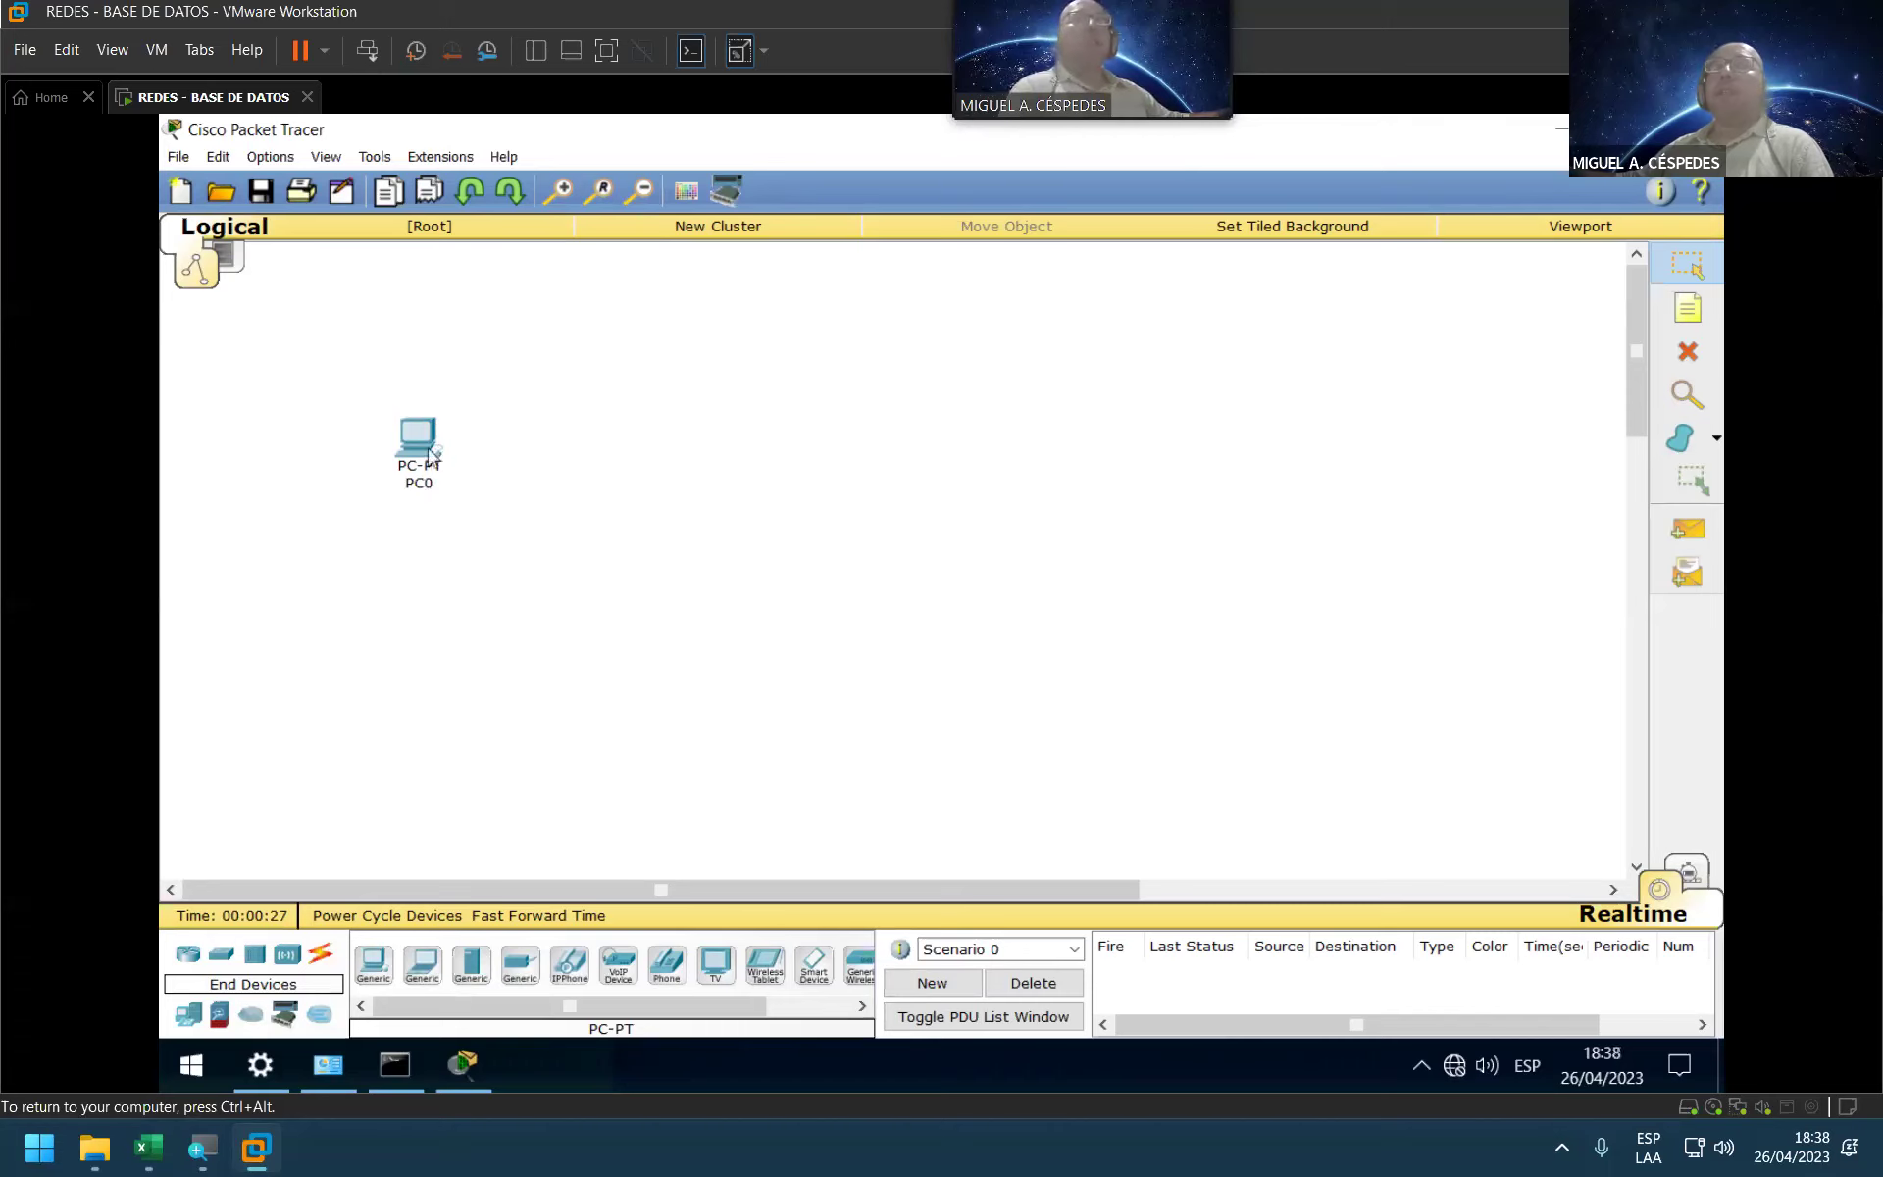
{"action": "left_click", "coordinate": [432, 454]}
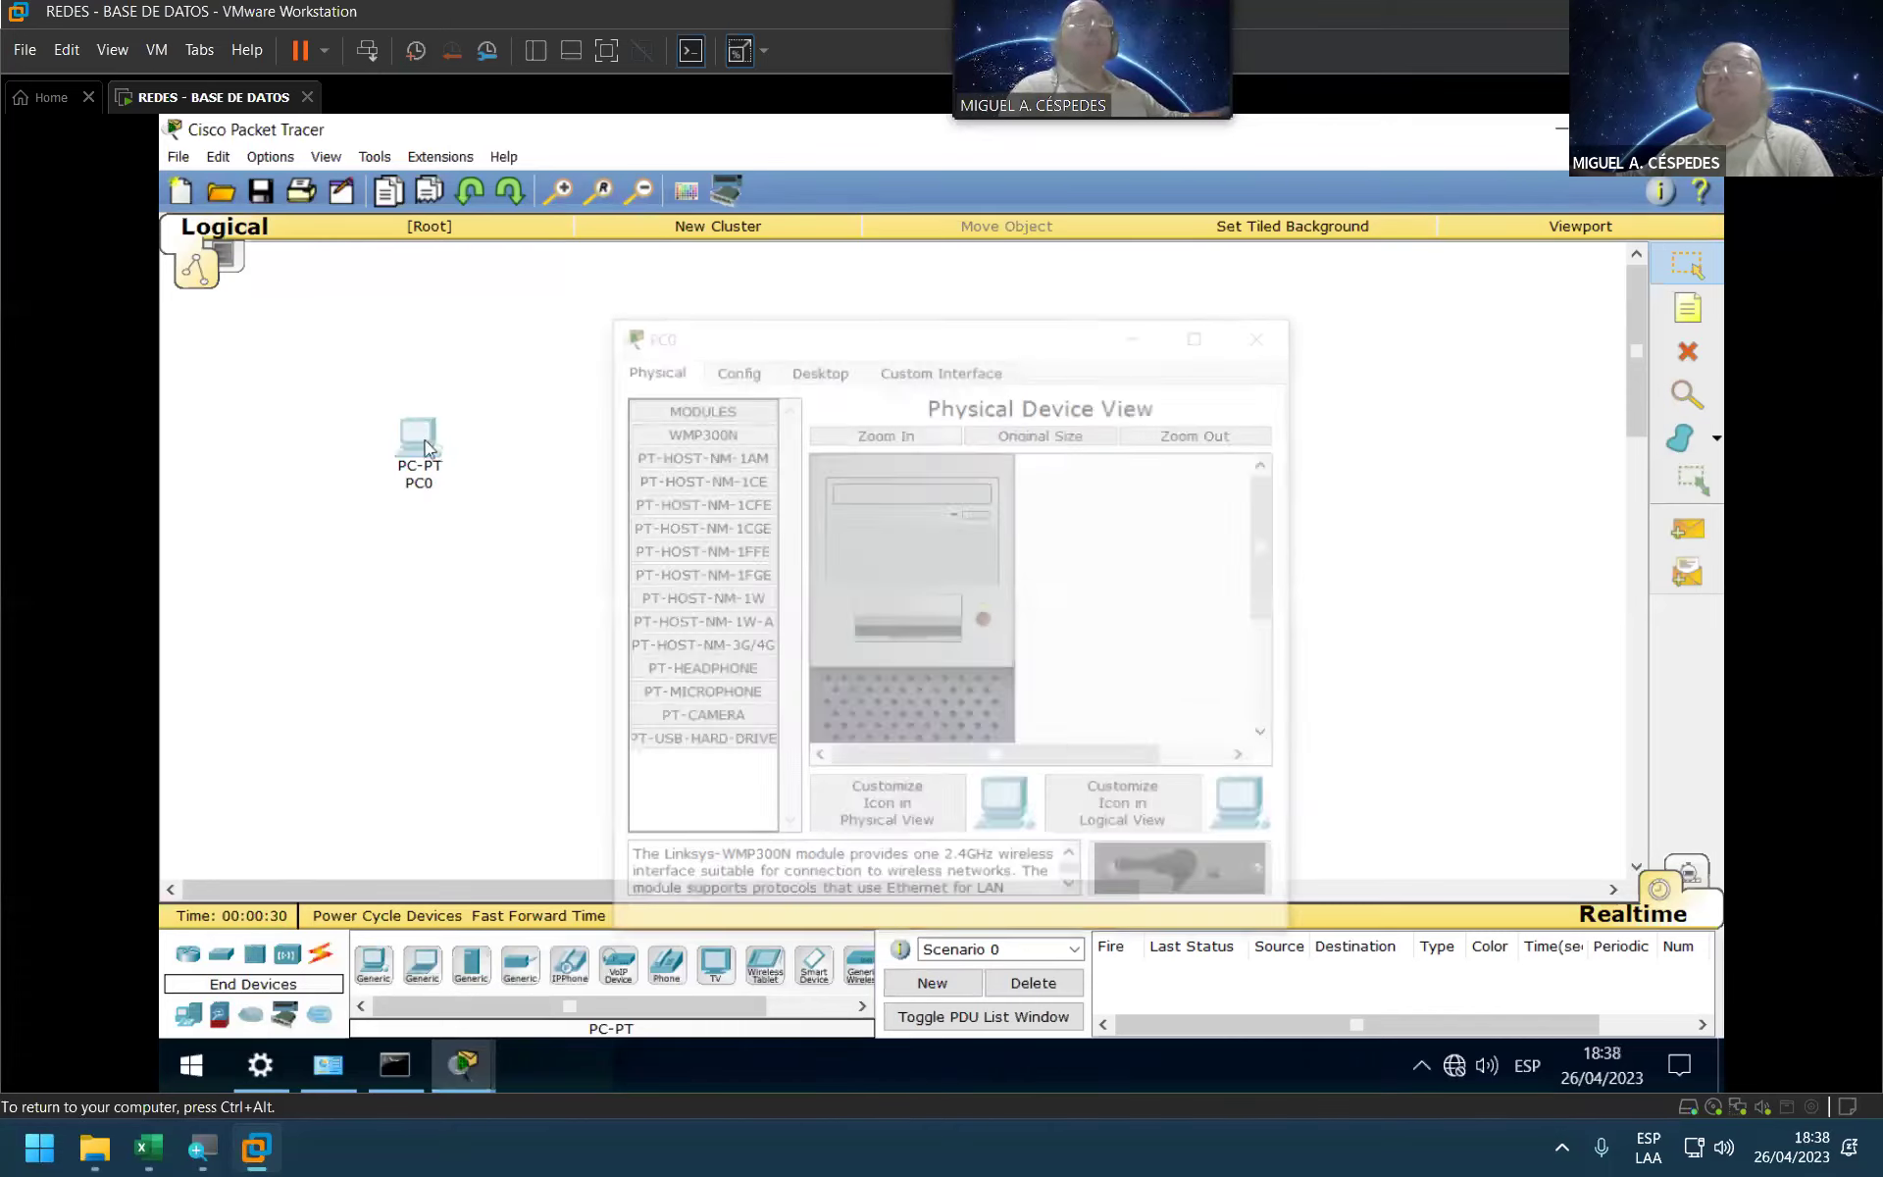
{"action": "left_click", "coordinate": [422, 439]}
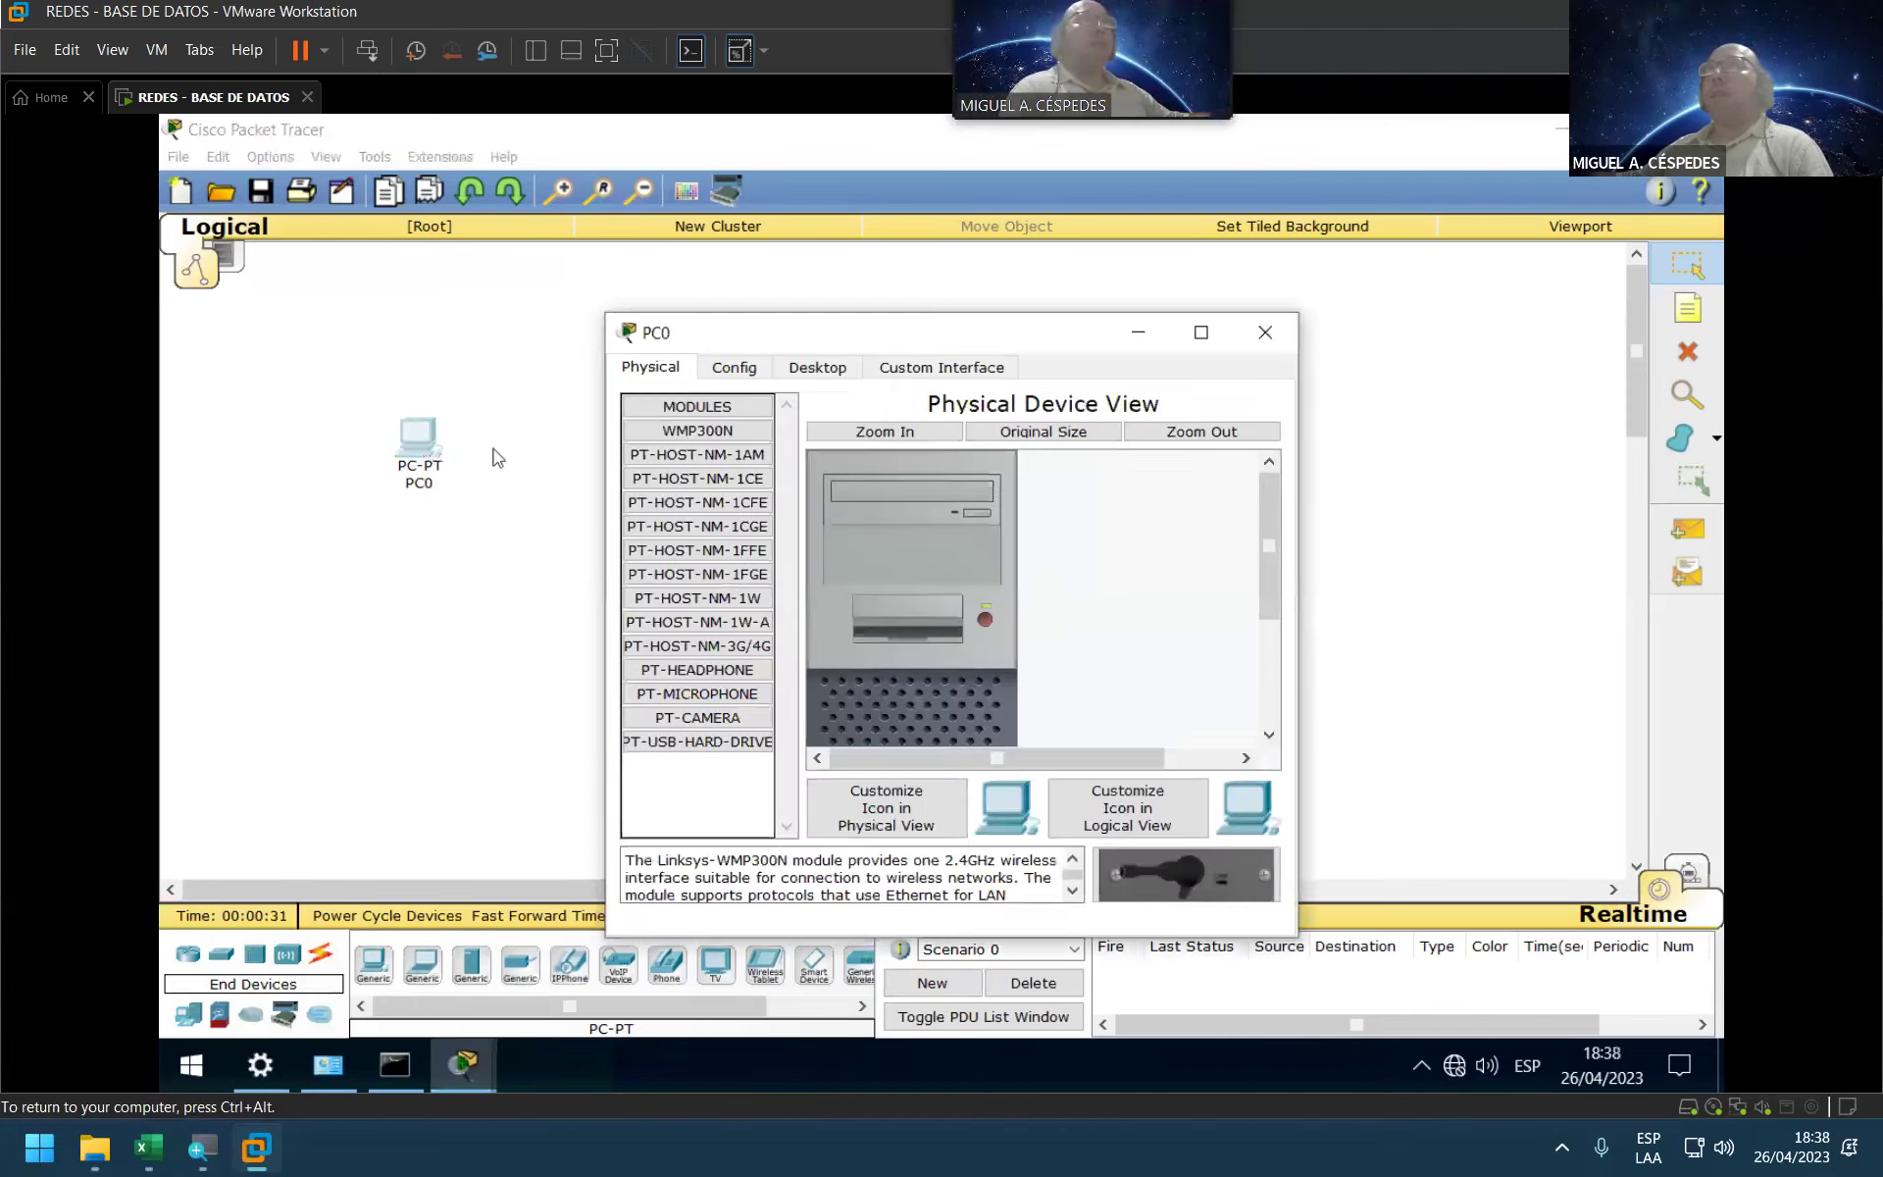
{"action": "left_click_drag", "start_coordinate": [790, 343], "coordinate": [765, 292]}
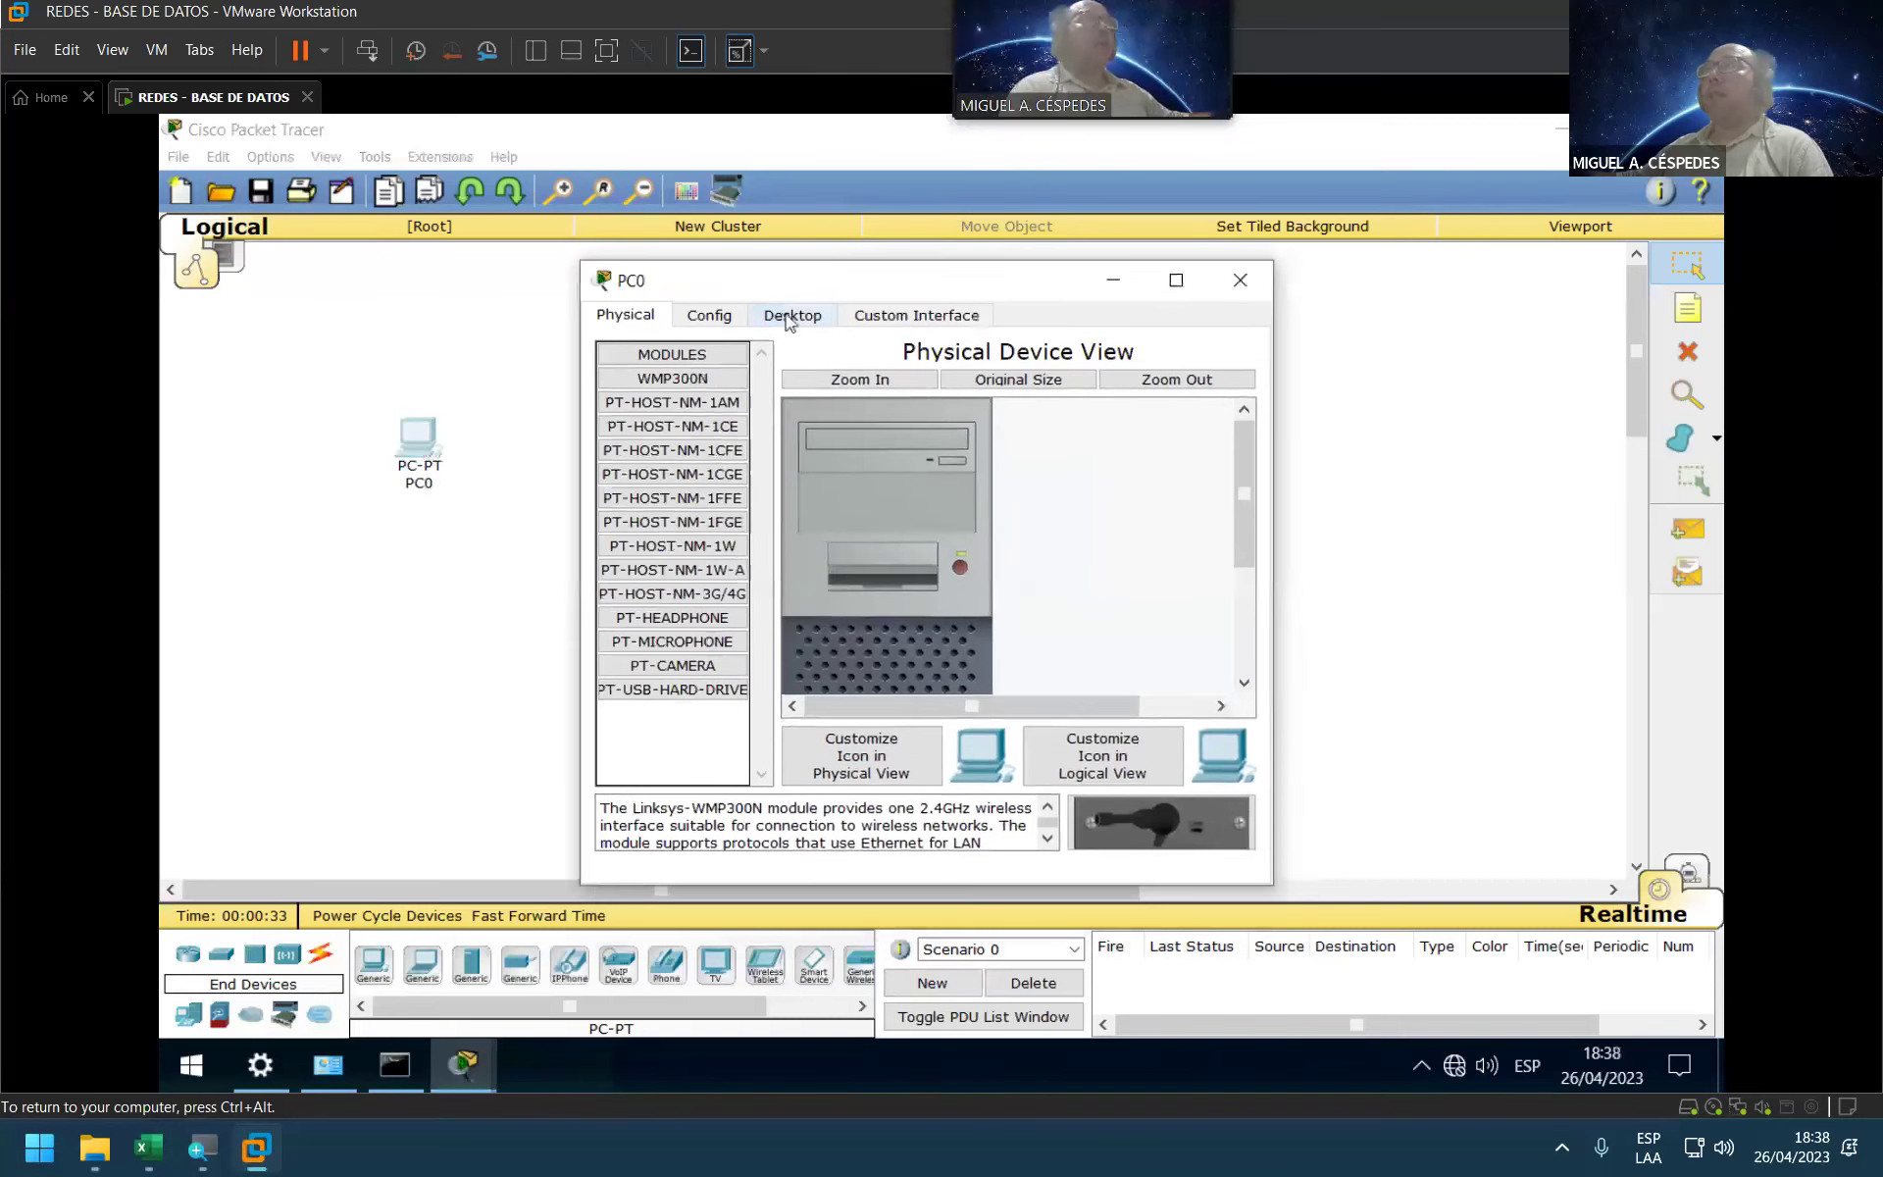
{"action": "left_click", "coordinate": [788, 316]}
{"action": "left_click", "coordinate": [642, 390]}
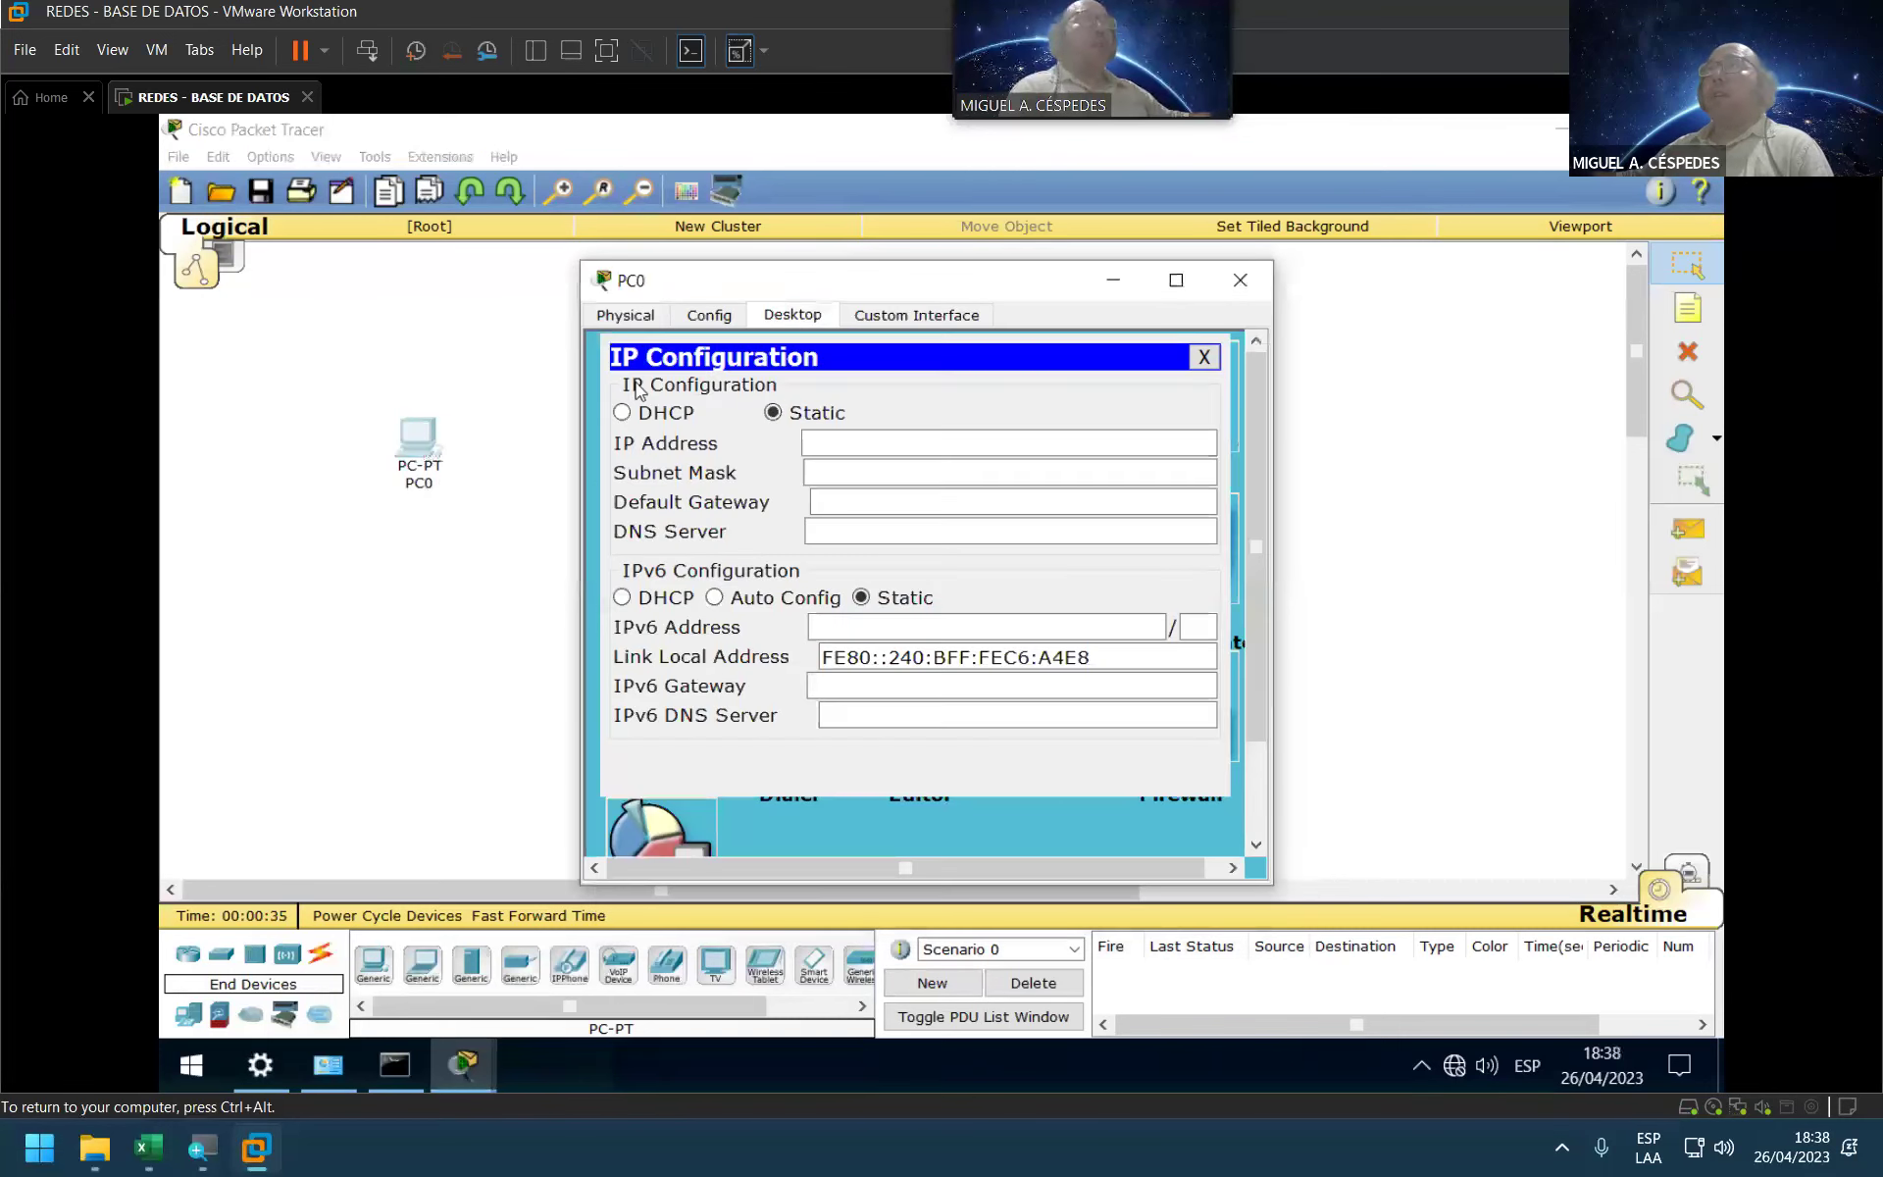
Step: Enter 125.126.127.0 as PC0's static IP address and fill in the default subnet mask 255.0.0.0
{"action": "left_click", "coordinate": [827, 440]}
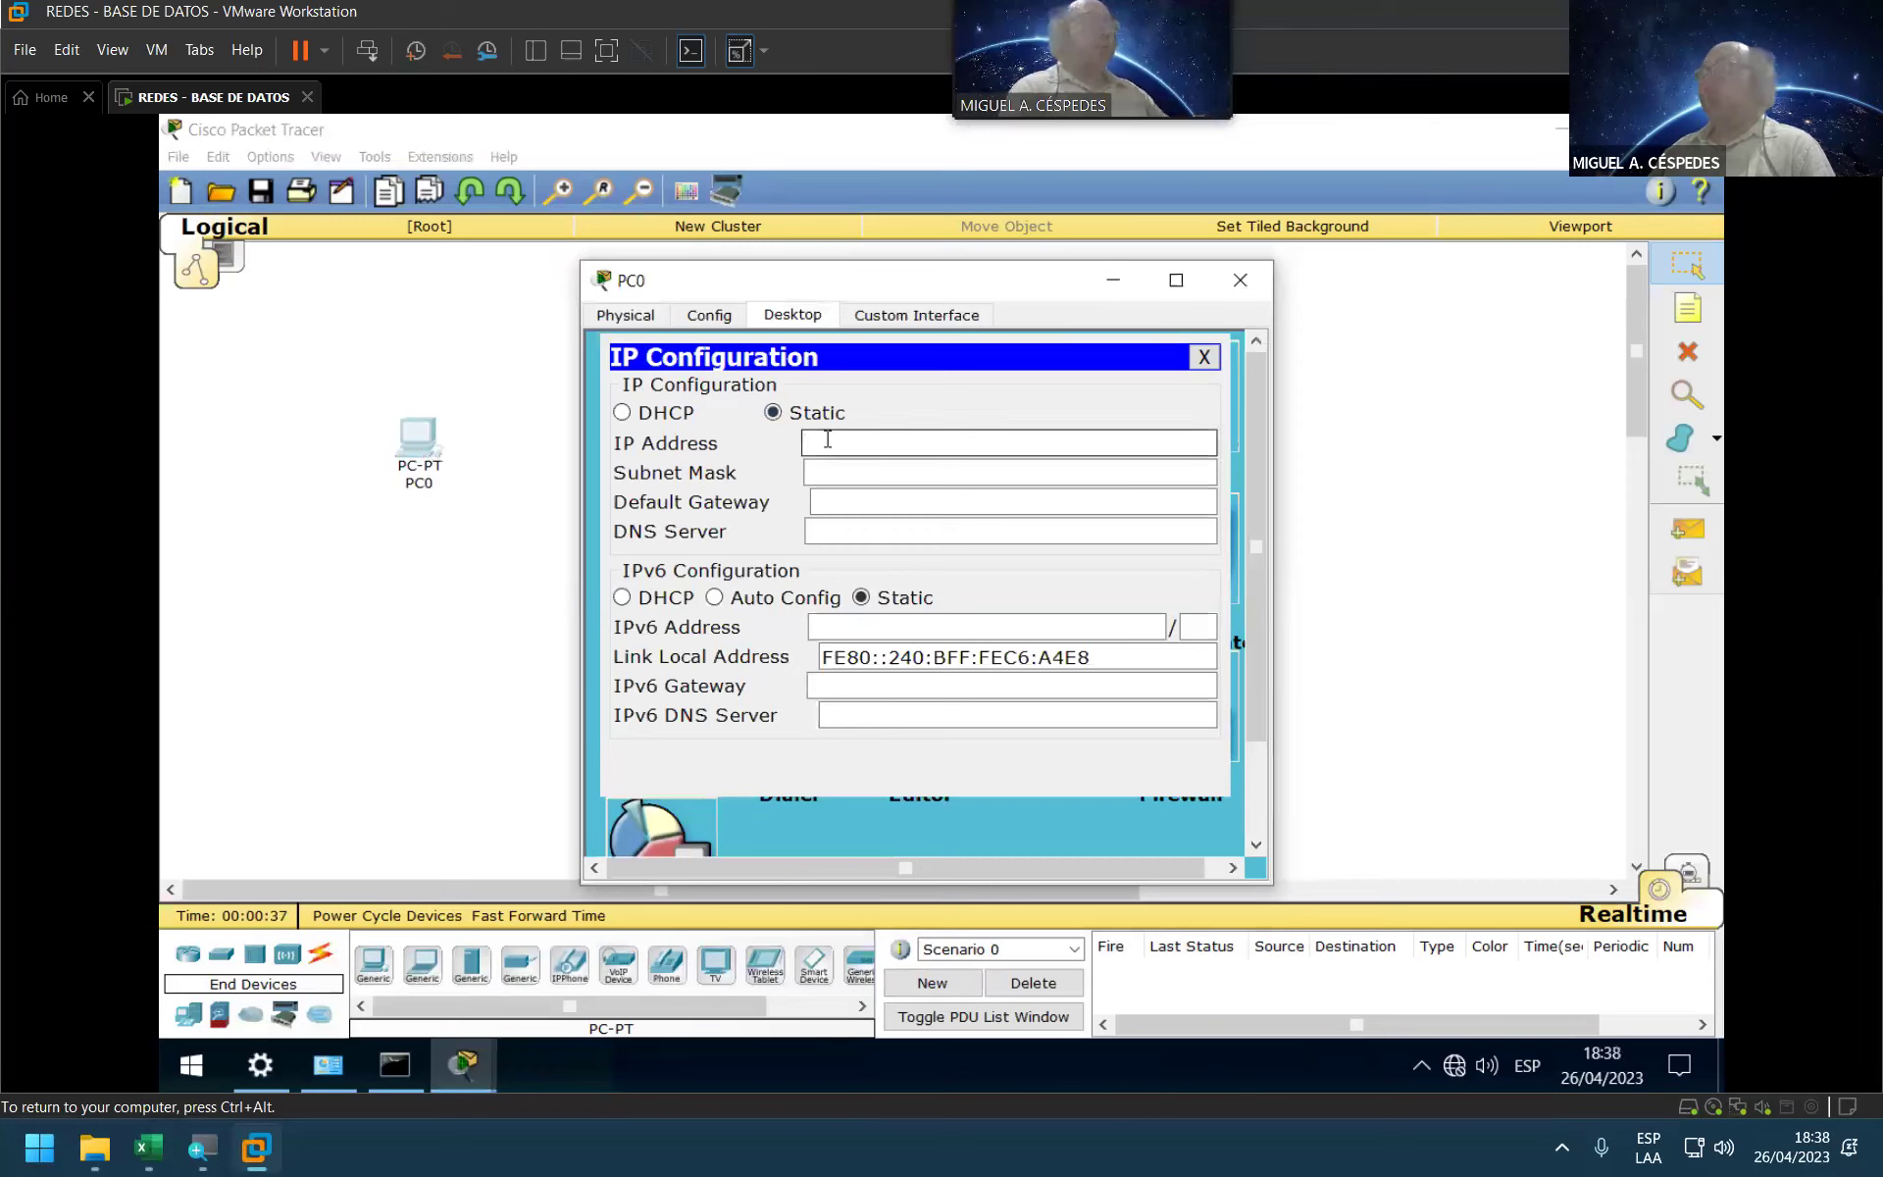
{"action": "type", "text": "125.12"}
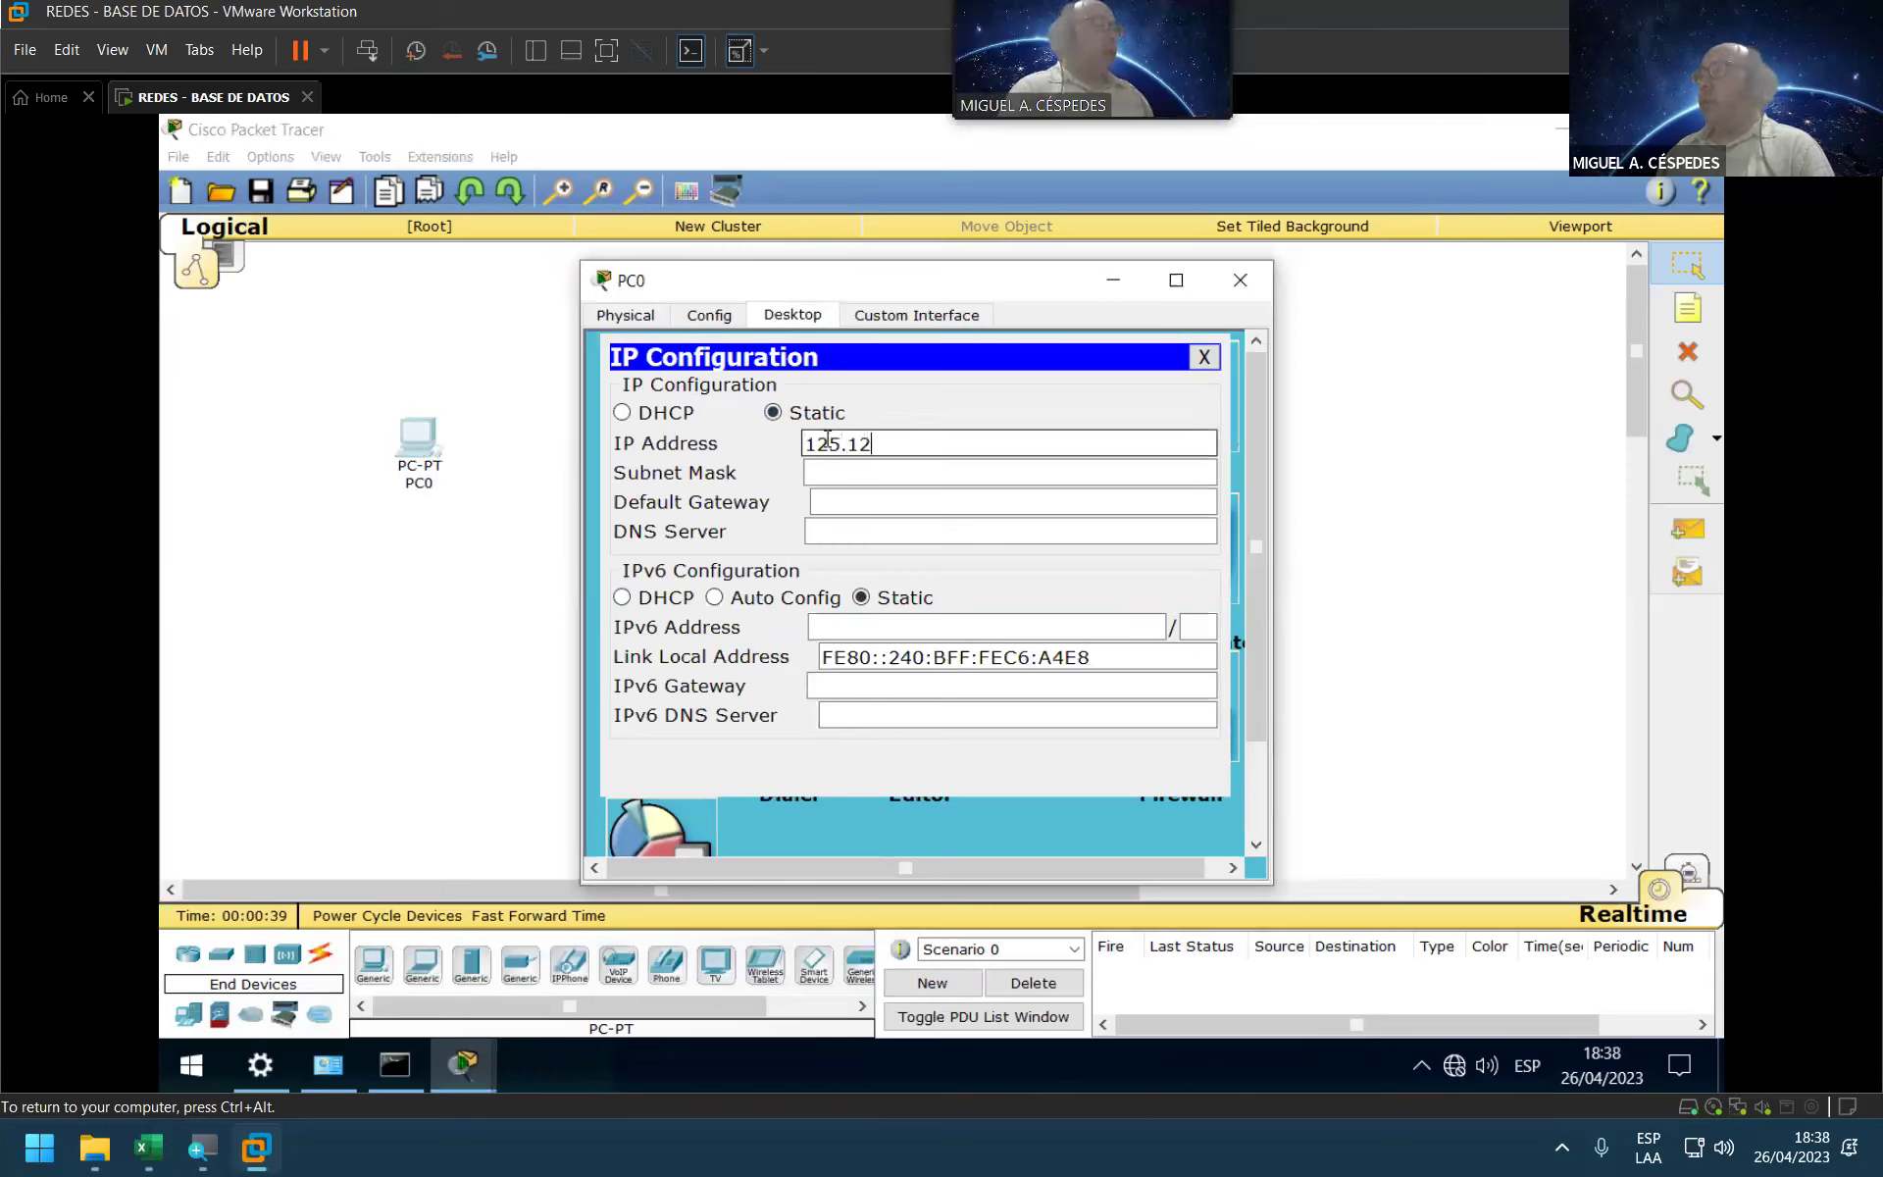
{"action": "type", "text": "6.127.0"}
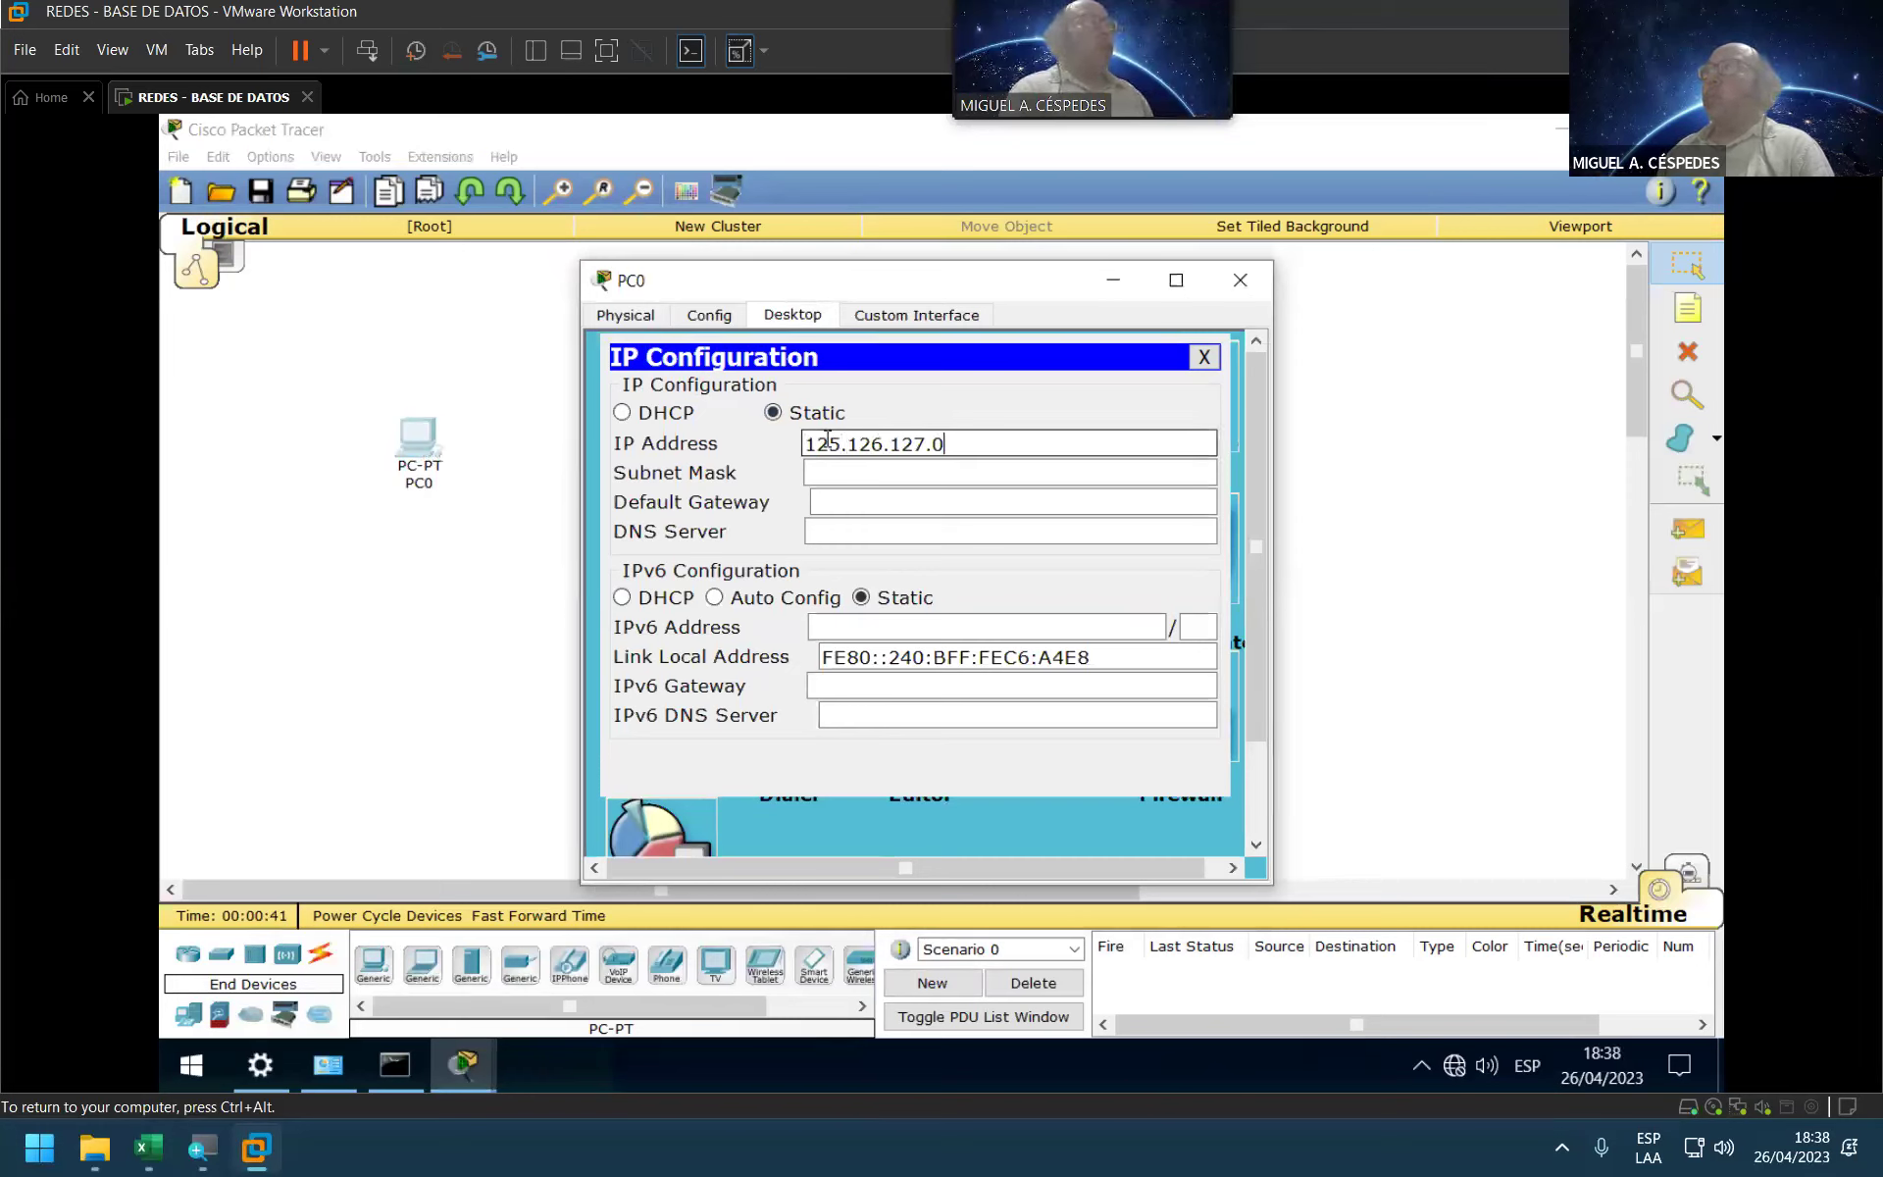
{"action": "left_click", "coordinate": [826, 472]}
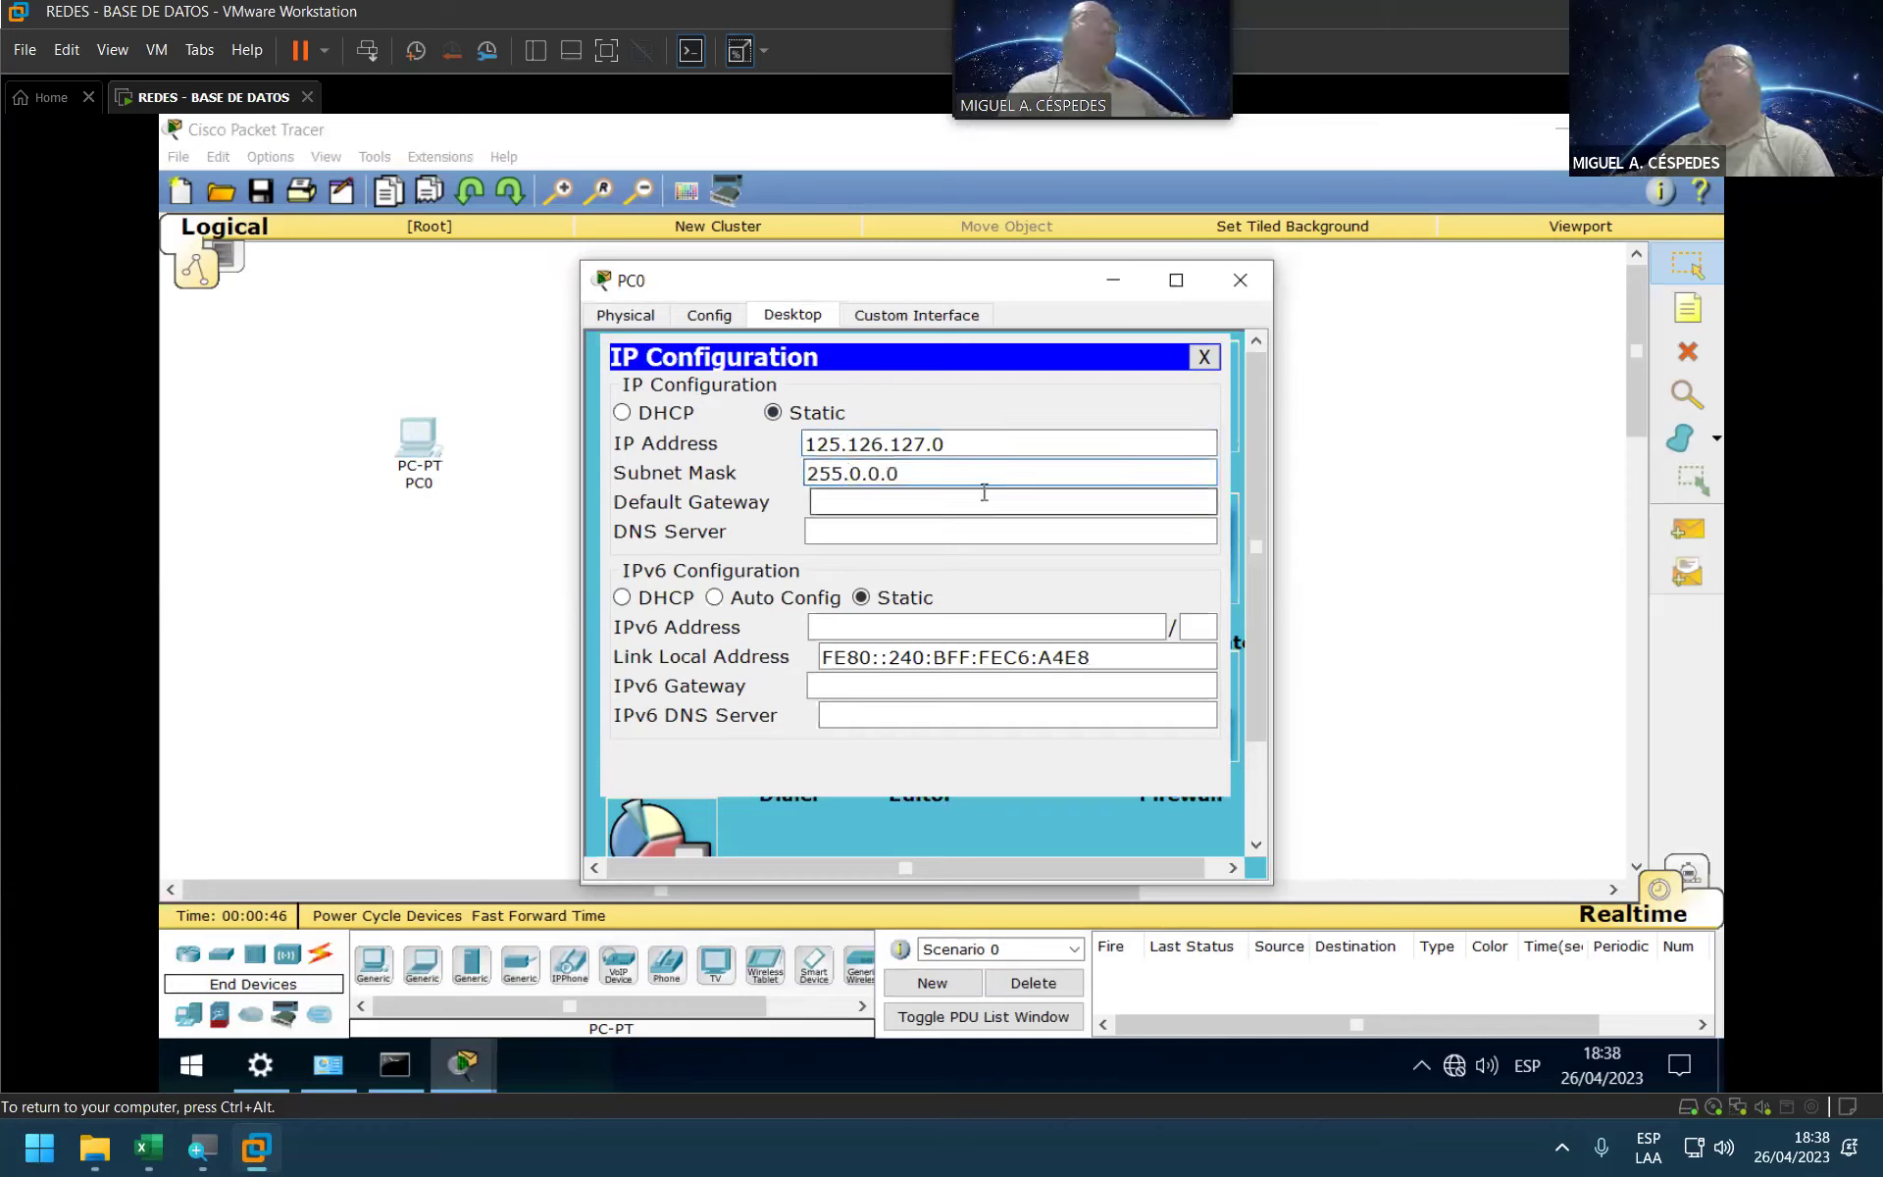
{"action": "left_click", "coordinate": [936, 499]}
{"action": "left_click", "coordinate": [938, 473]}
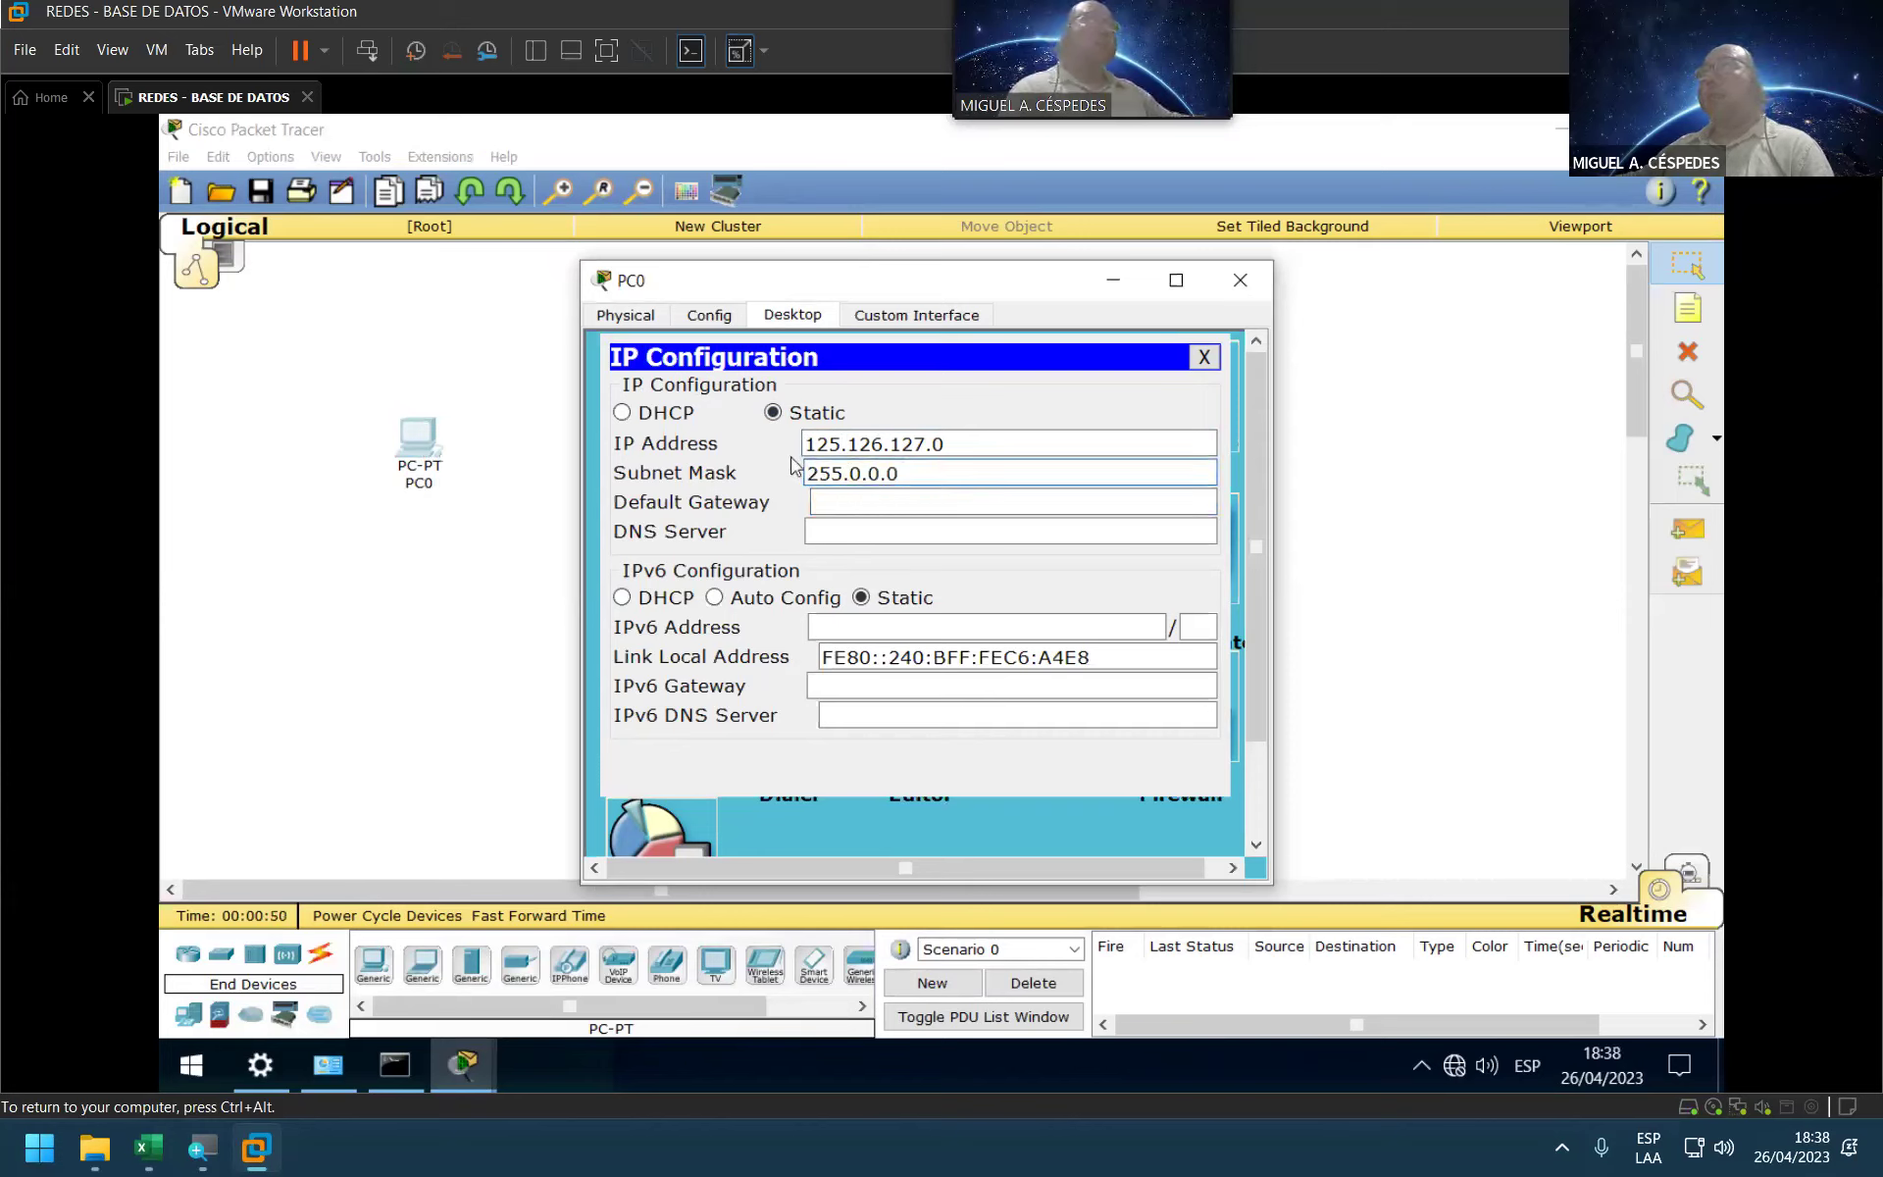
{"action": "left_click", "coordinate": [984, 452]}
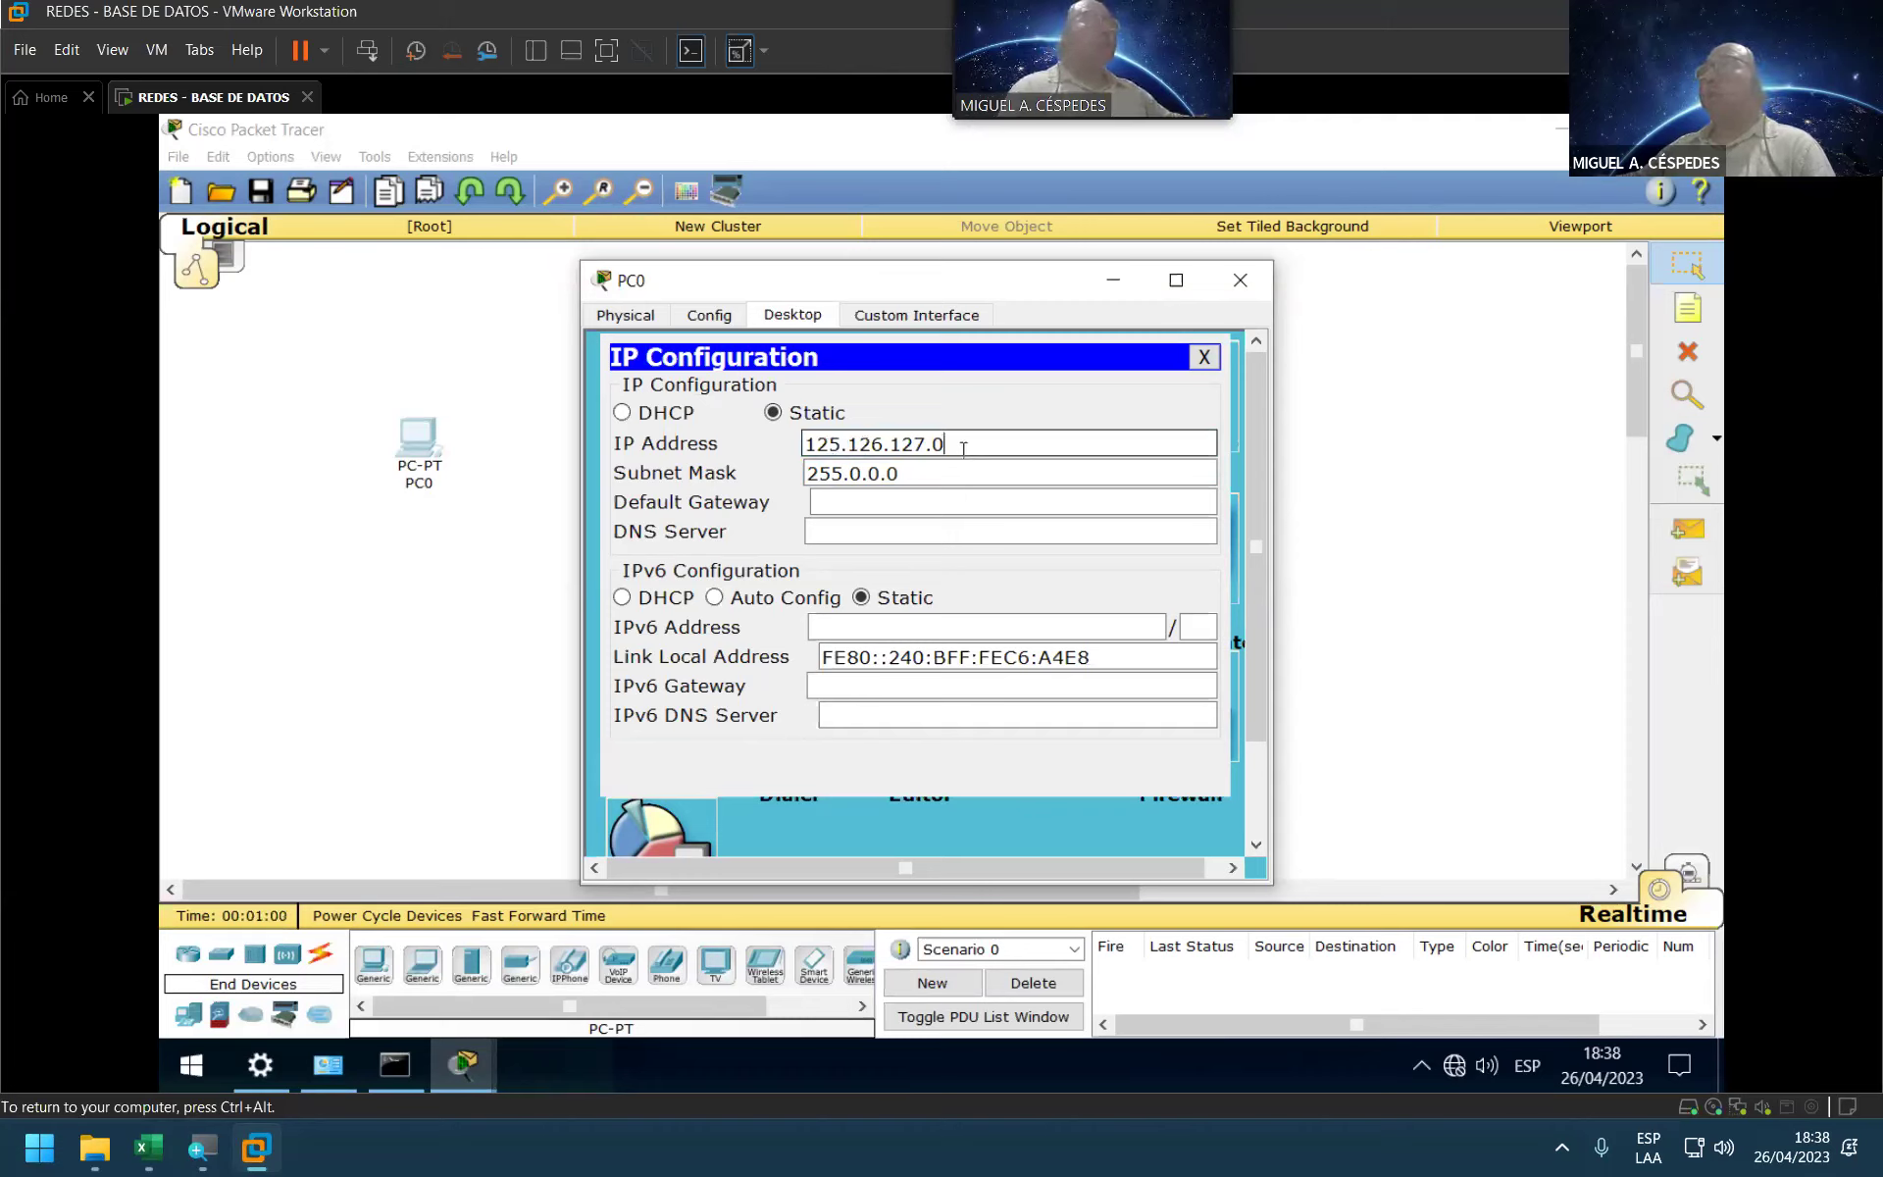
Step: Clear PC0's IP address and subnet mask, and try 10.0.0.0 as the IP address
{"action": "left_click_drag", "start_coordinate": [964, 449], "coordinate": [692, 455]}
{"action": "key", "text": "BackSpace"}
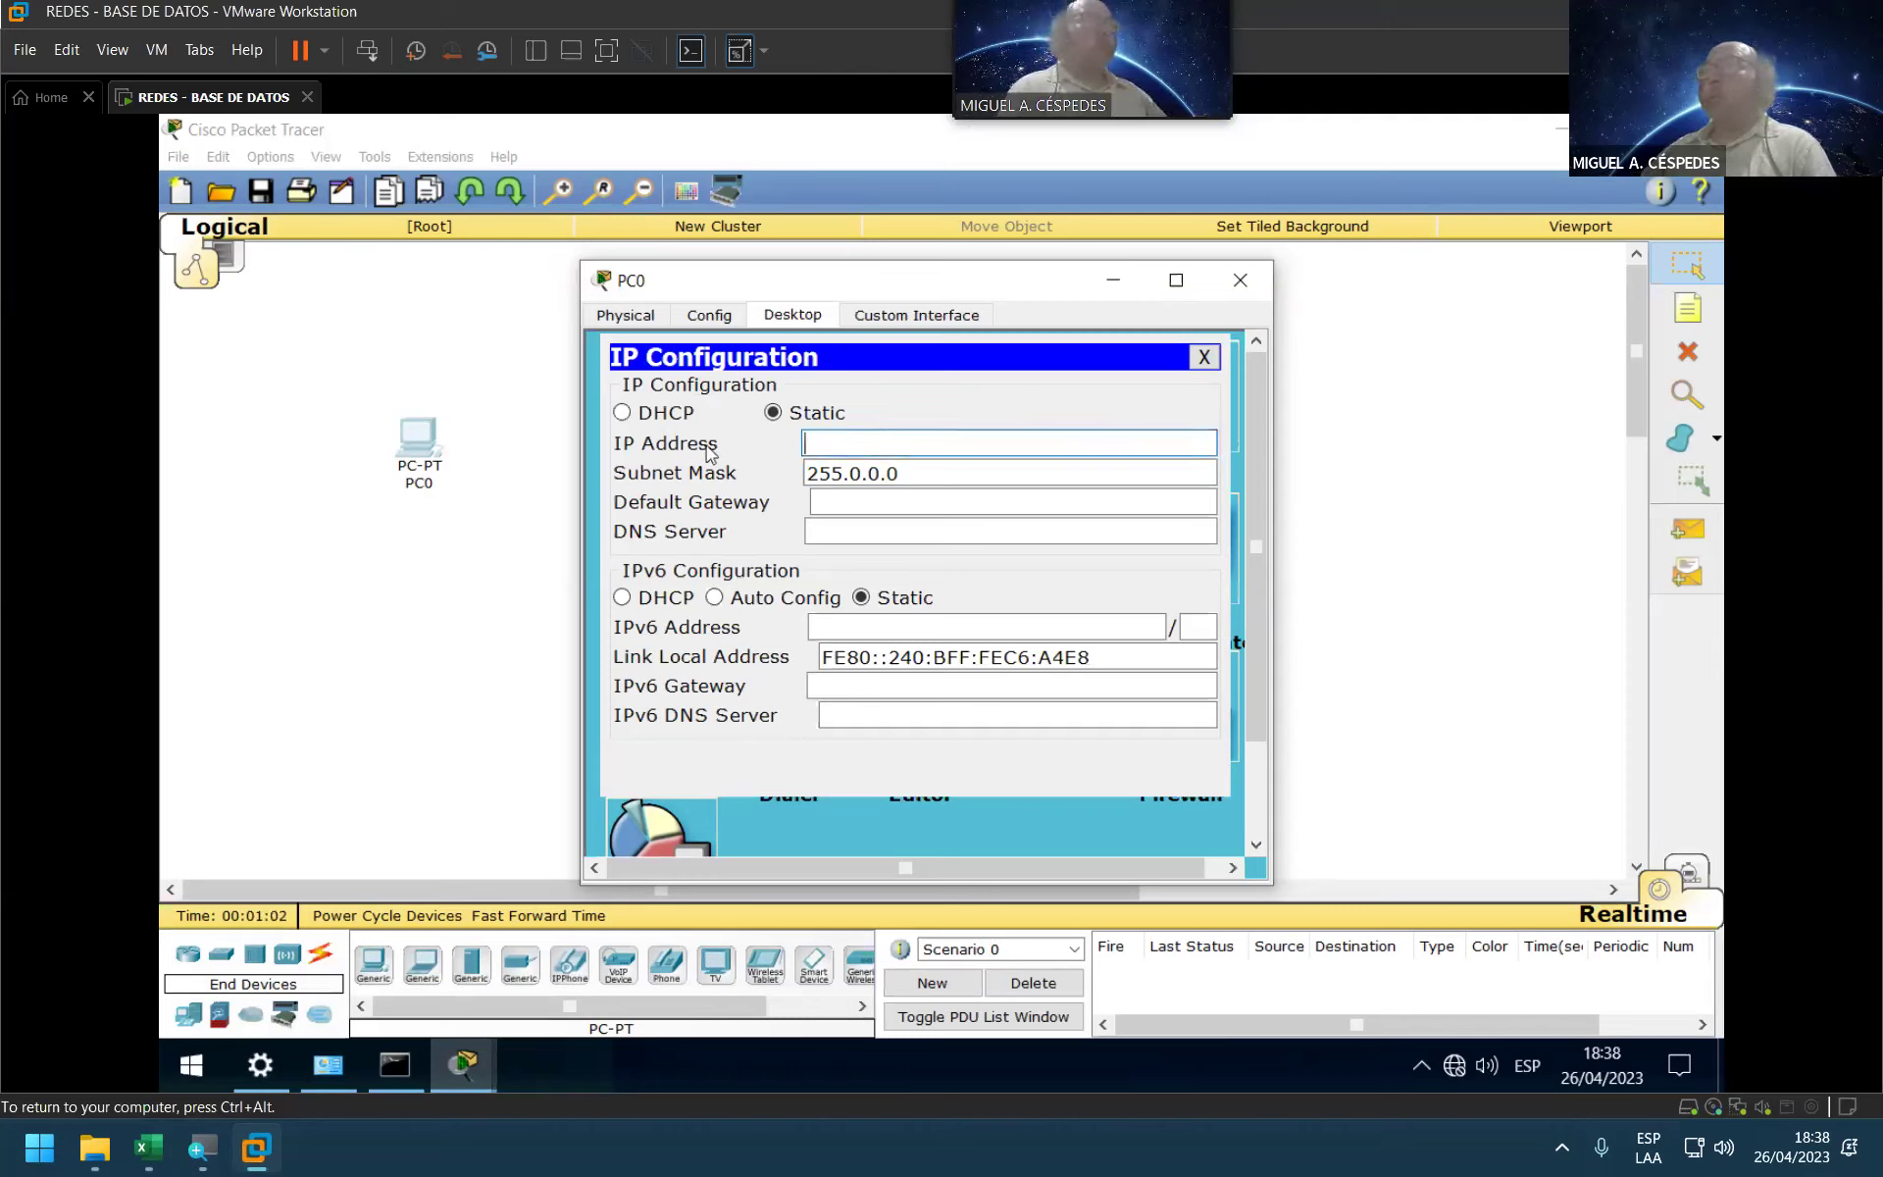
{"action": "triple_click", "coordinate": [866, 474]}
{"action": "key", "text": "BackSpace"}
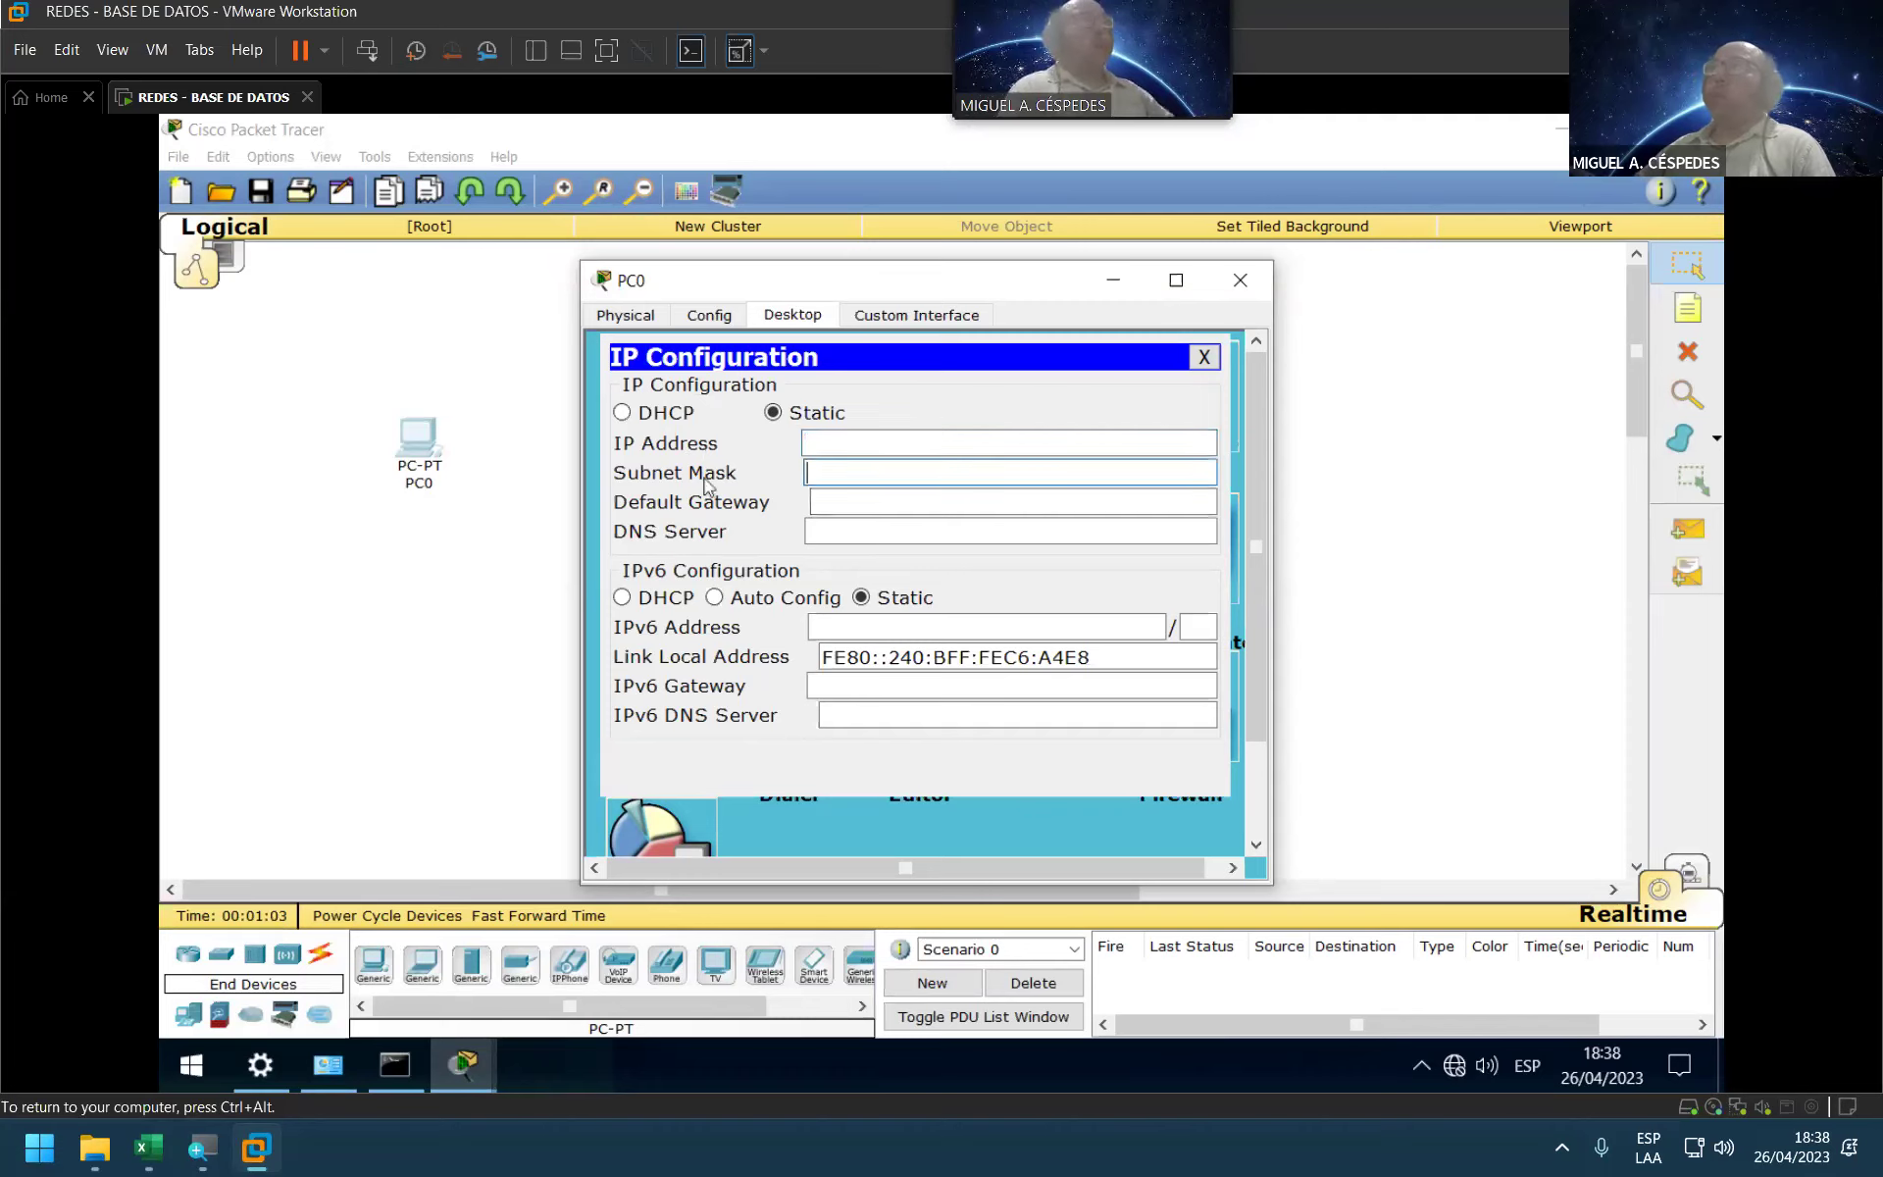
{"action": "left_click", "coordinate": [874, 435]}
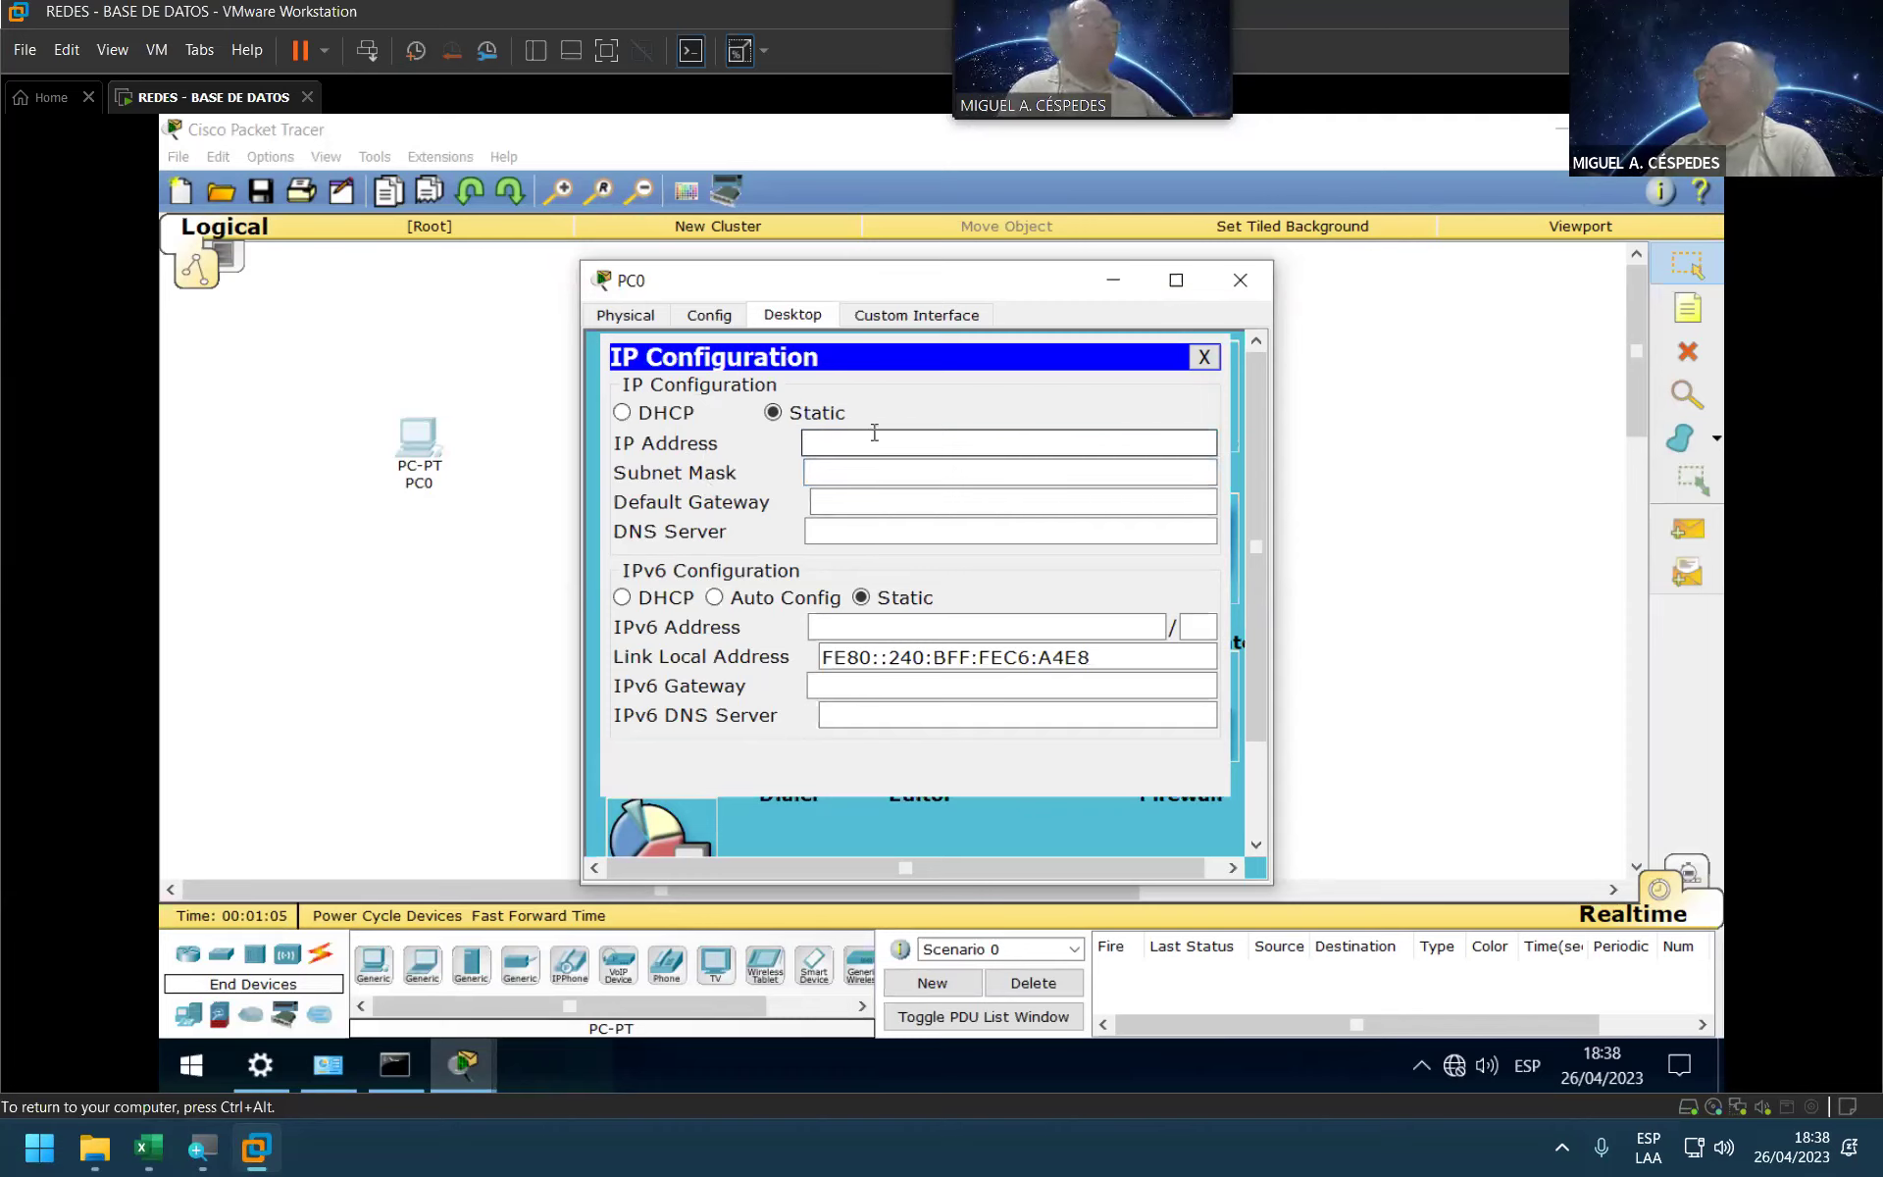
{"action": "type", "text": "10.0.0.0"}
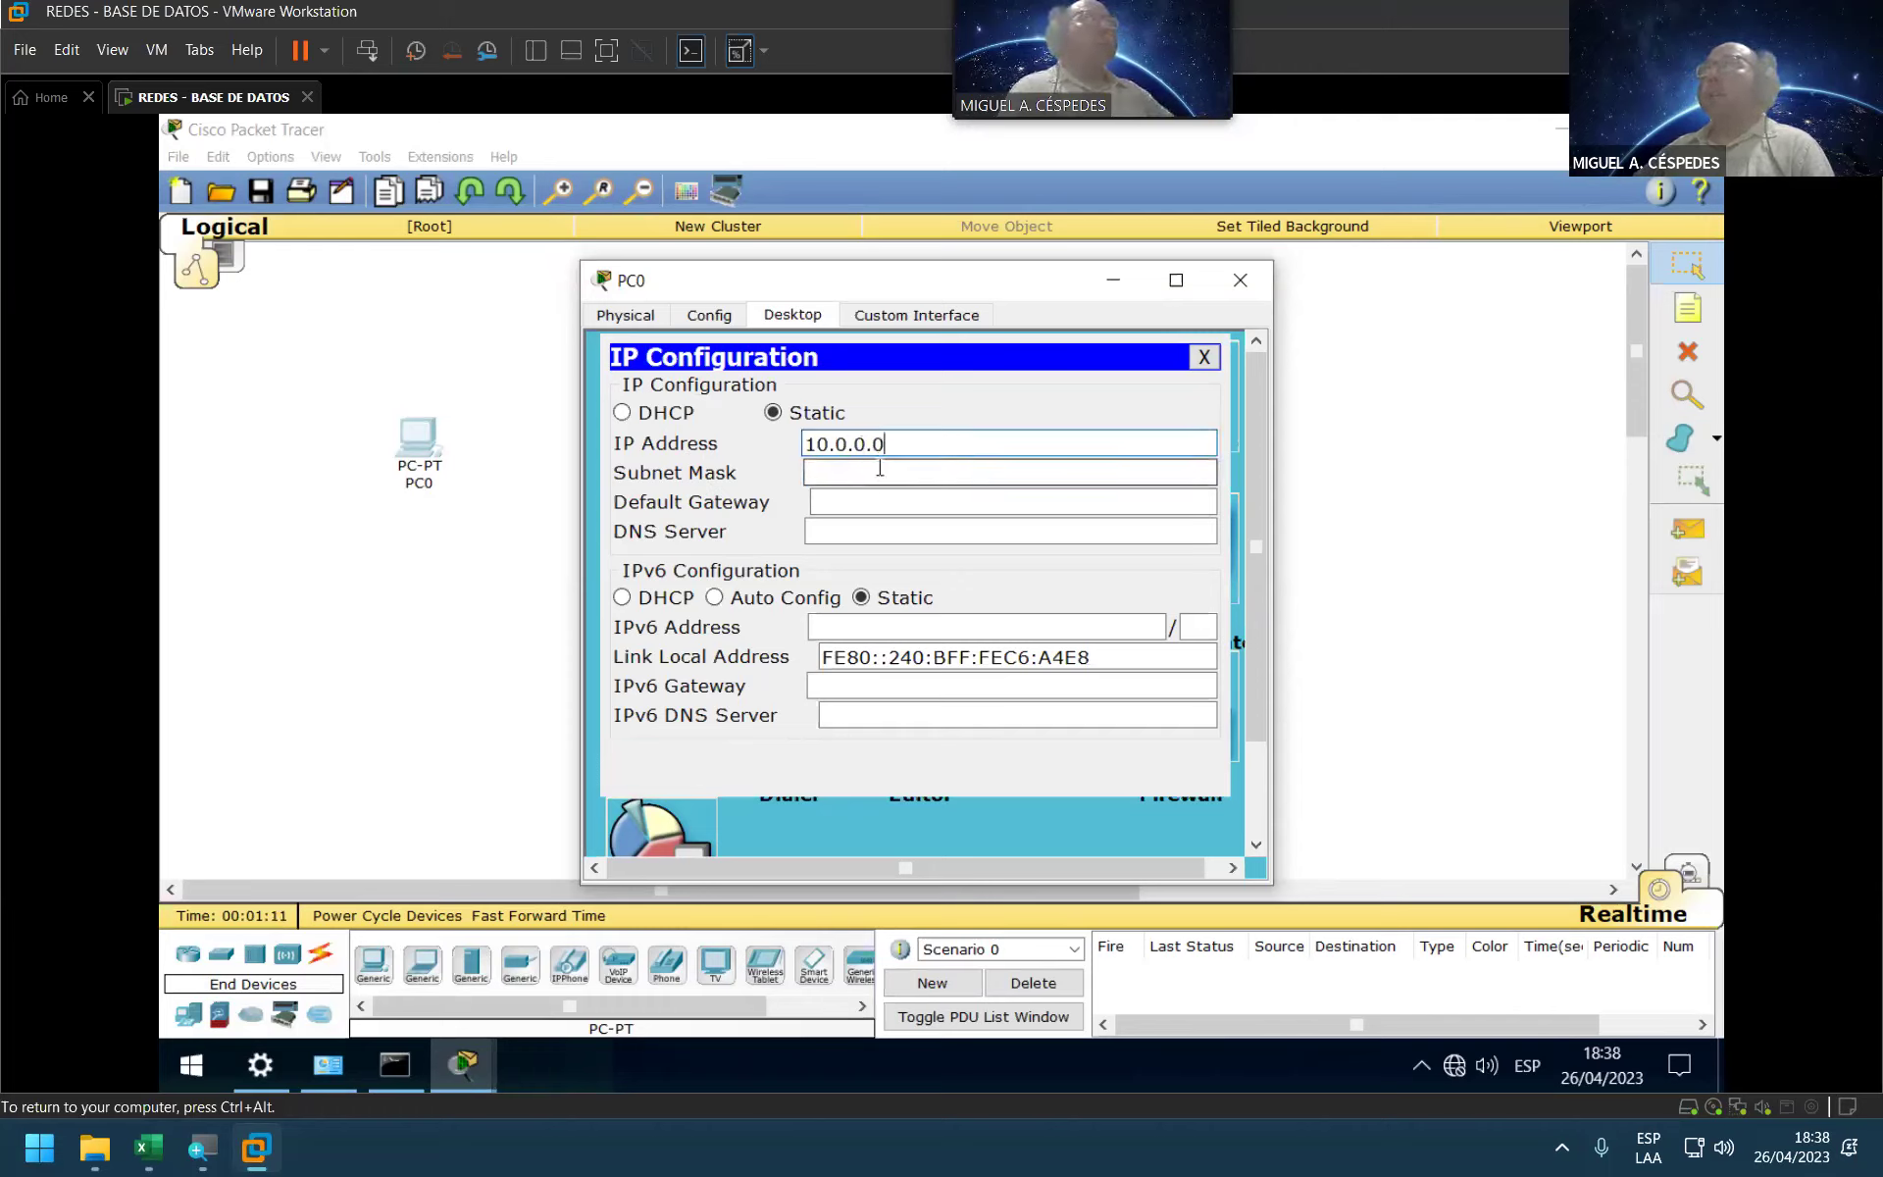
{"action": "left_click", "coordinate": [880, 470]}
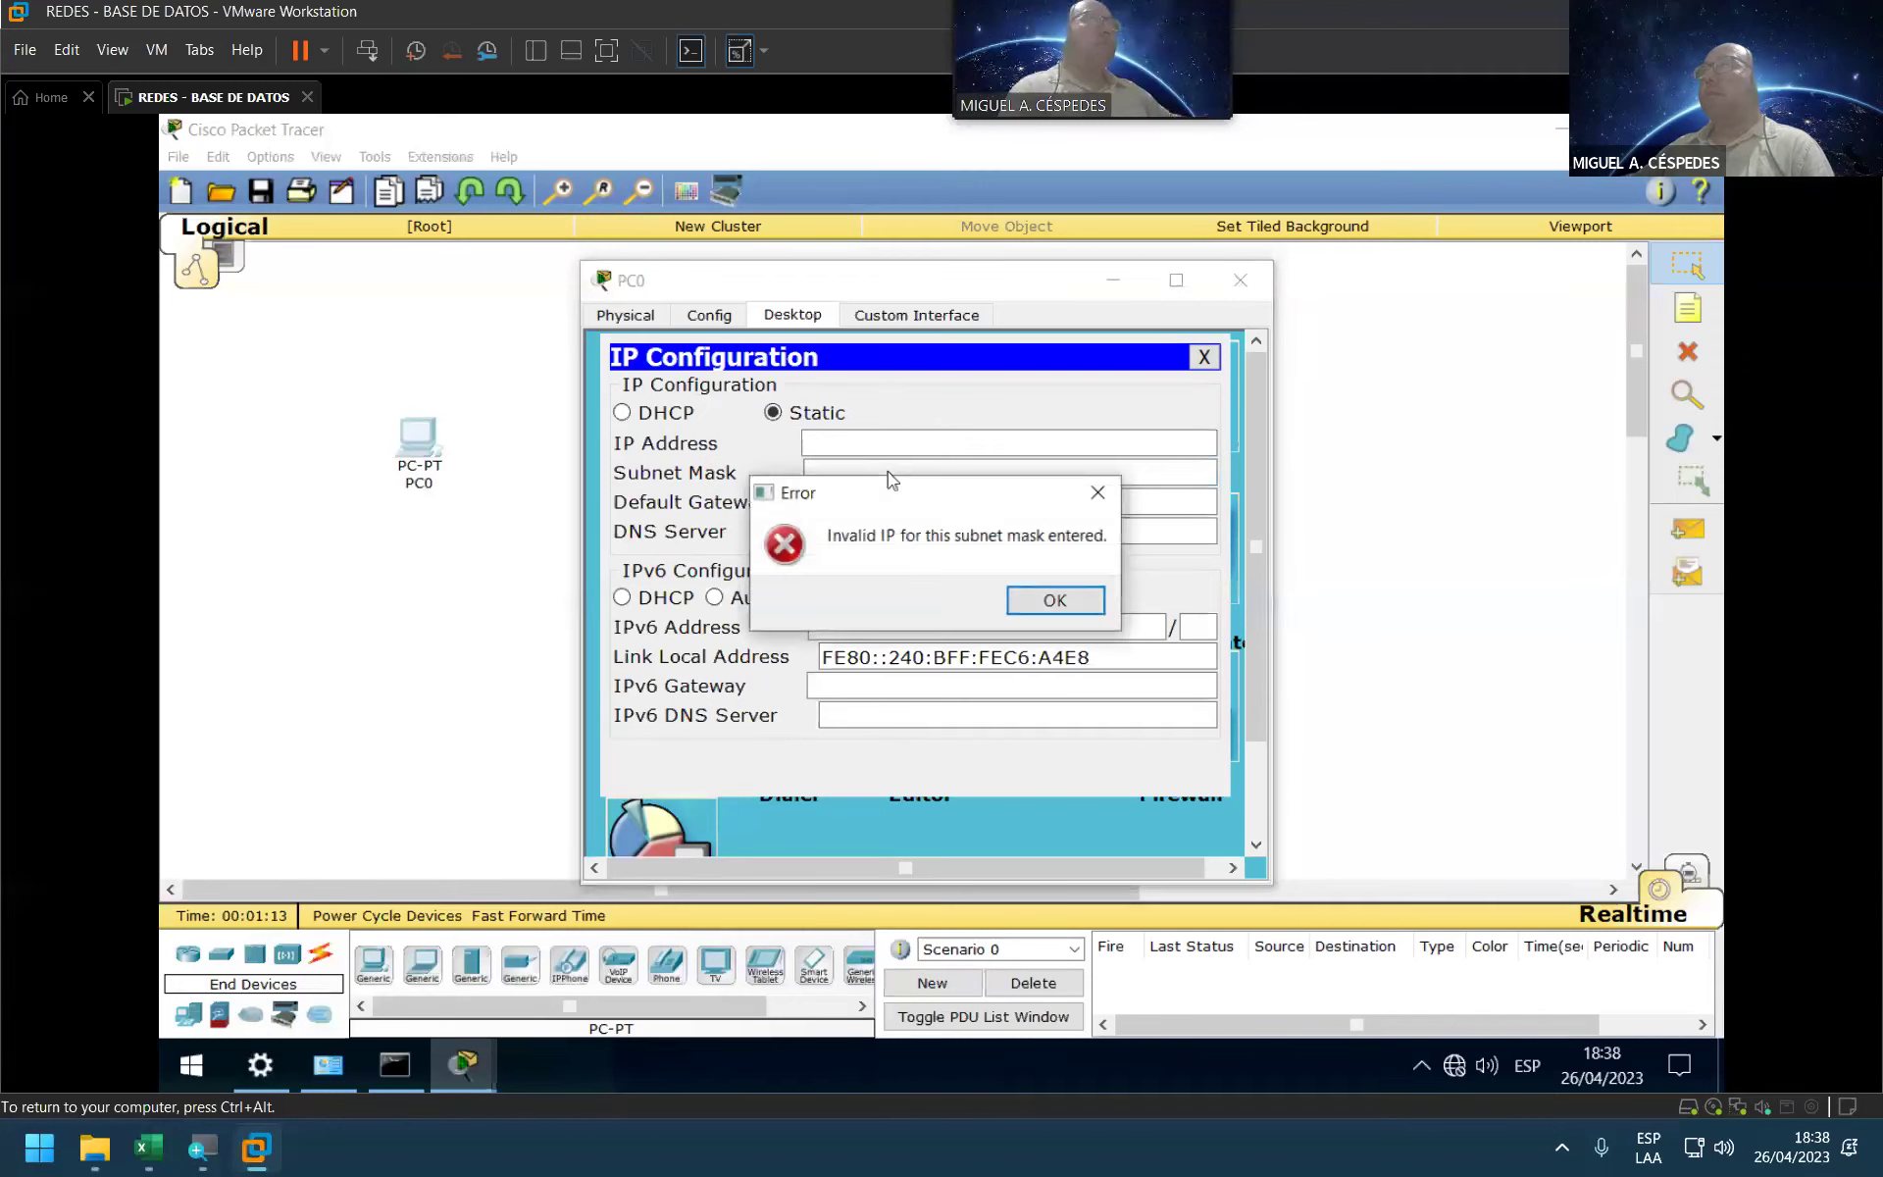
{"action": "left_click", "coordinate": [1085, 609]}
Step: Enter 11.0.2.0 as PC0's IP address and fill in the default subnet mask 255.0.0.0
{"action": "type", "text": "11.0.2."}
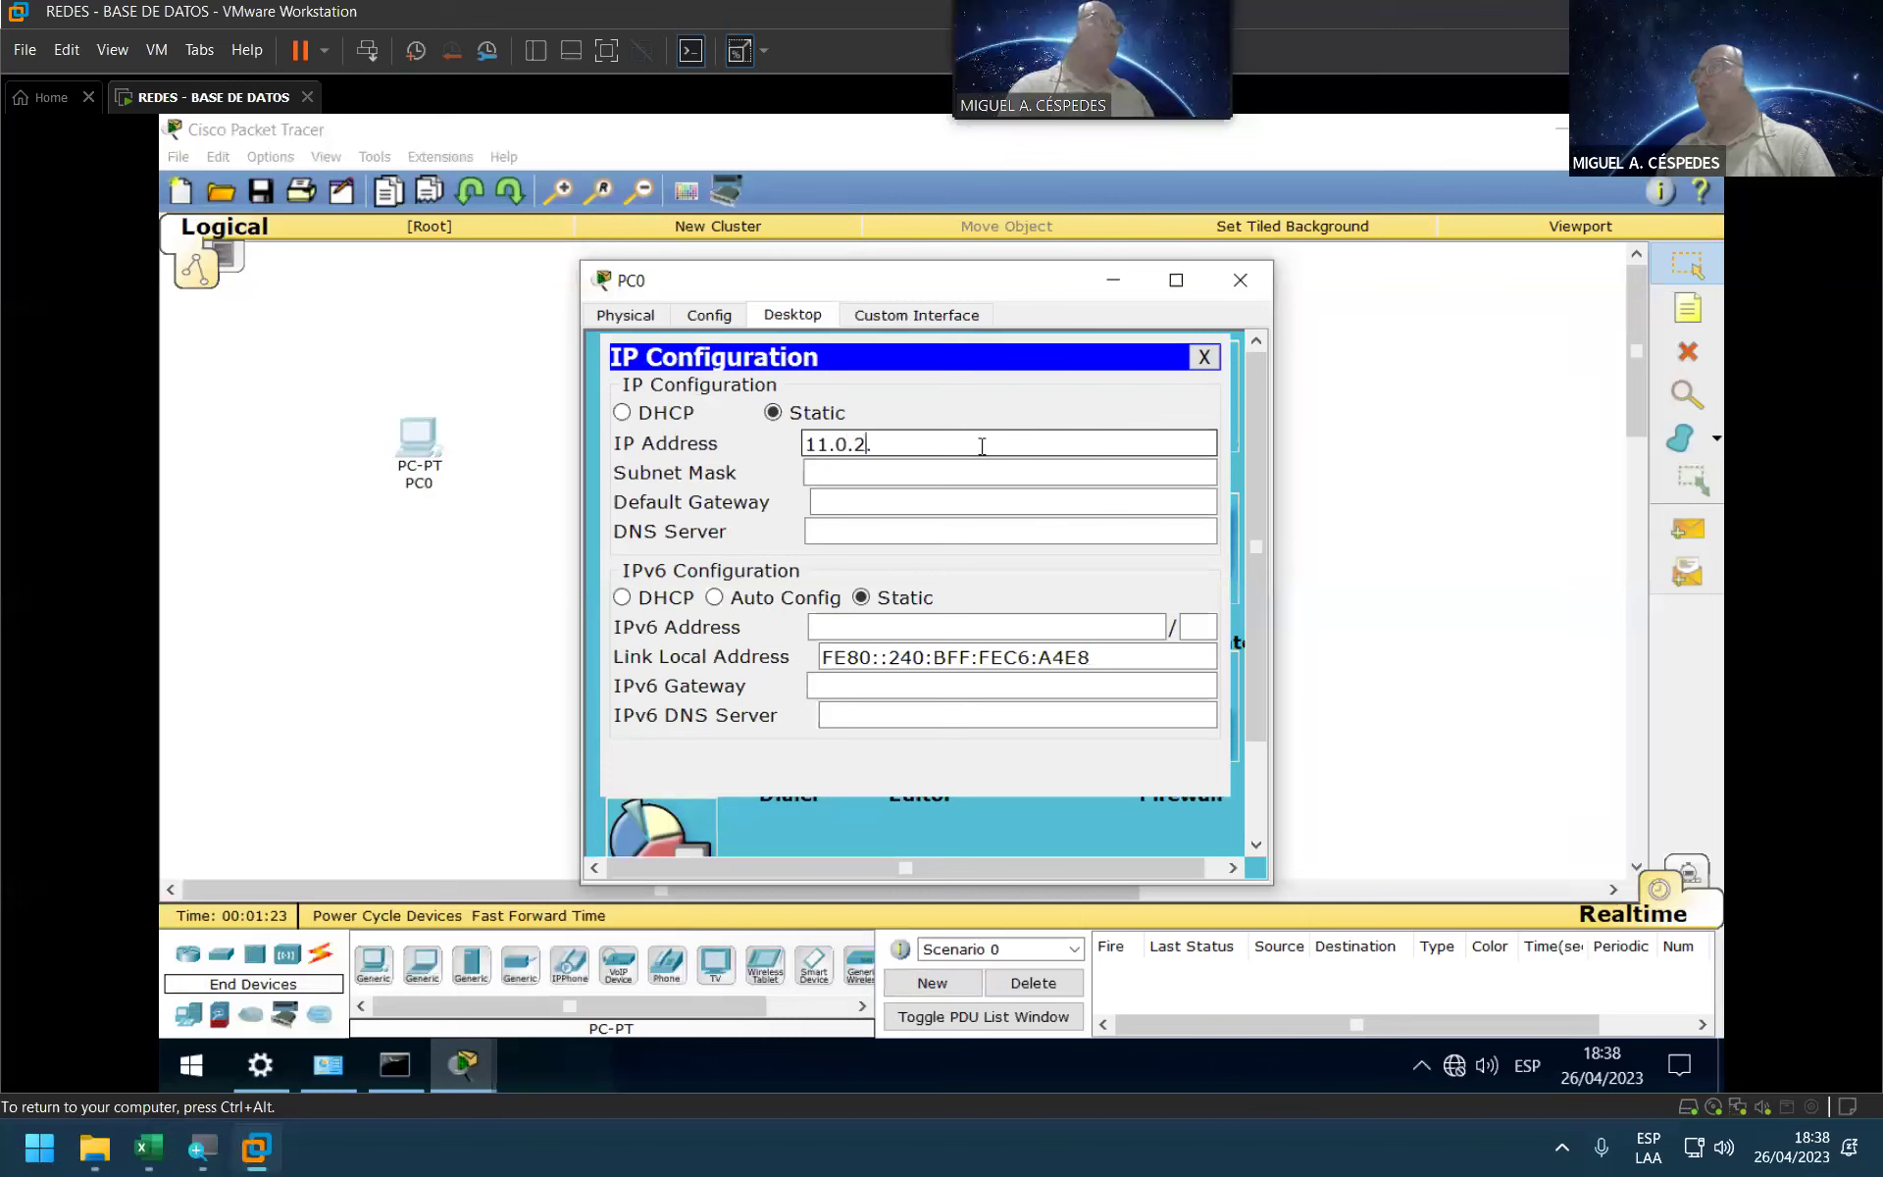
{"action": "type", "text": "0"}
{"action": "left_click", "coordinate": [976, 475]}
Step: Replace PC0's IP address with 196.1.1.0 and check whether the subnet mask adapts to it
{"action": "left_click_drag", "start_coordinate": [920, 432], "coordinate": [601, 432]}
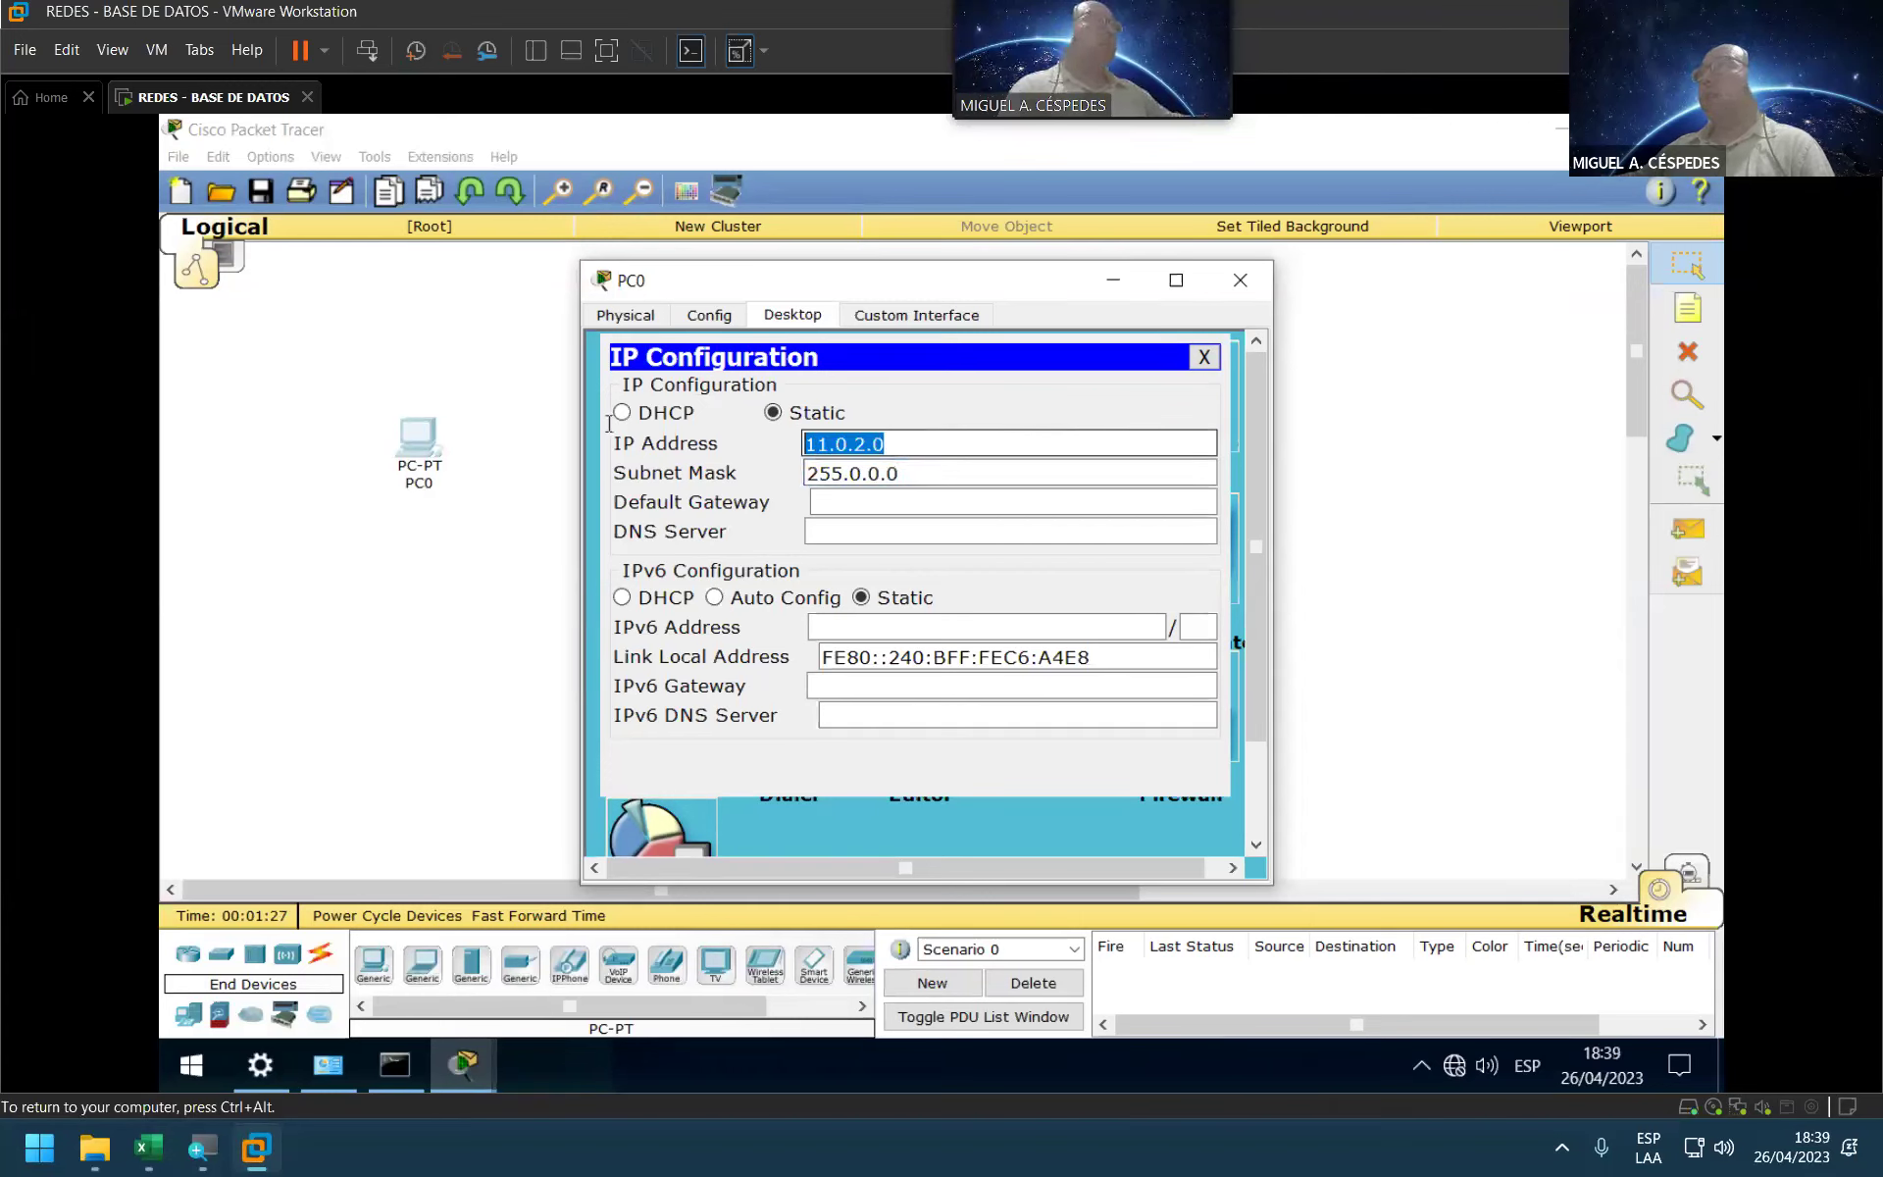
{"action": "type", "text": "1"}
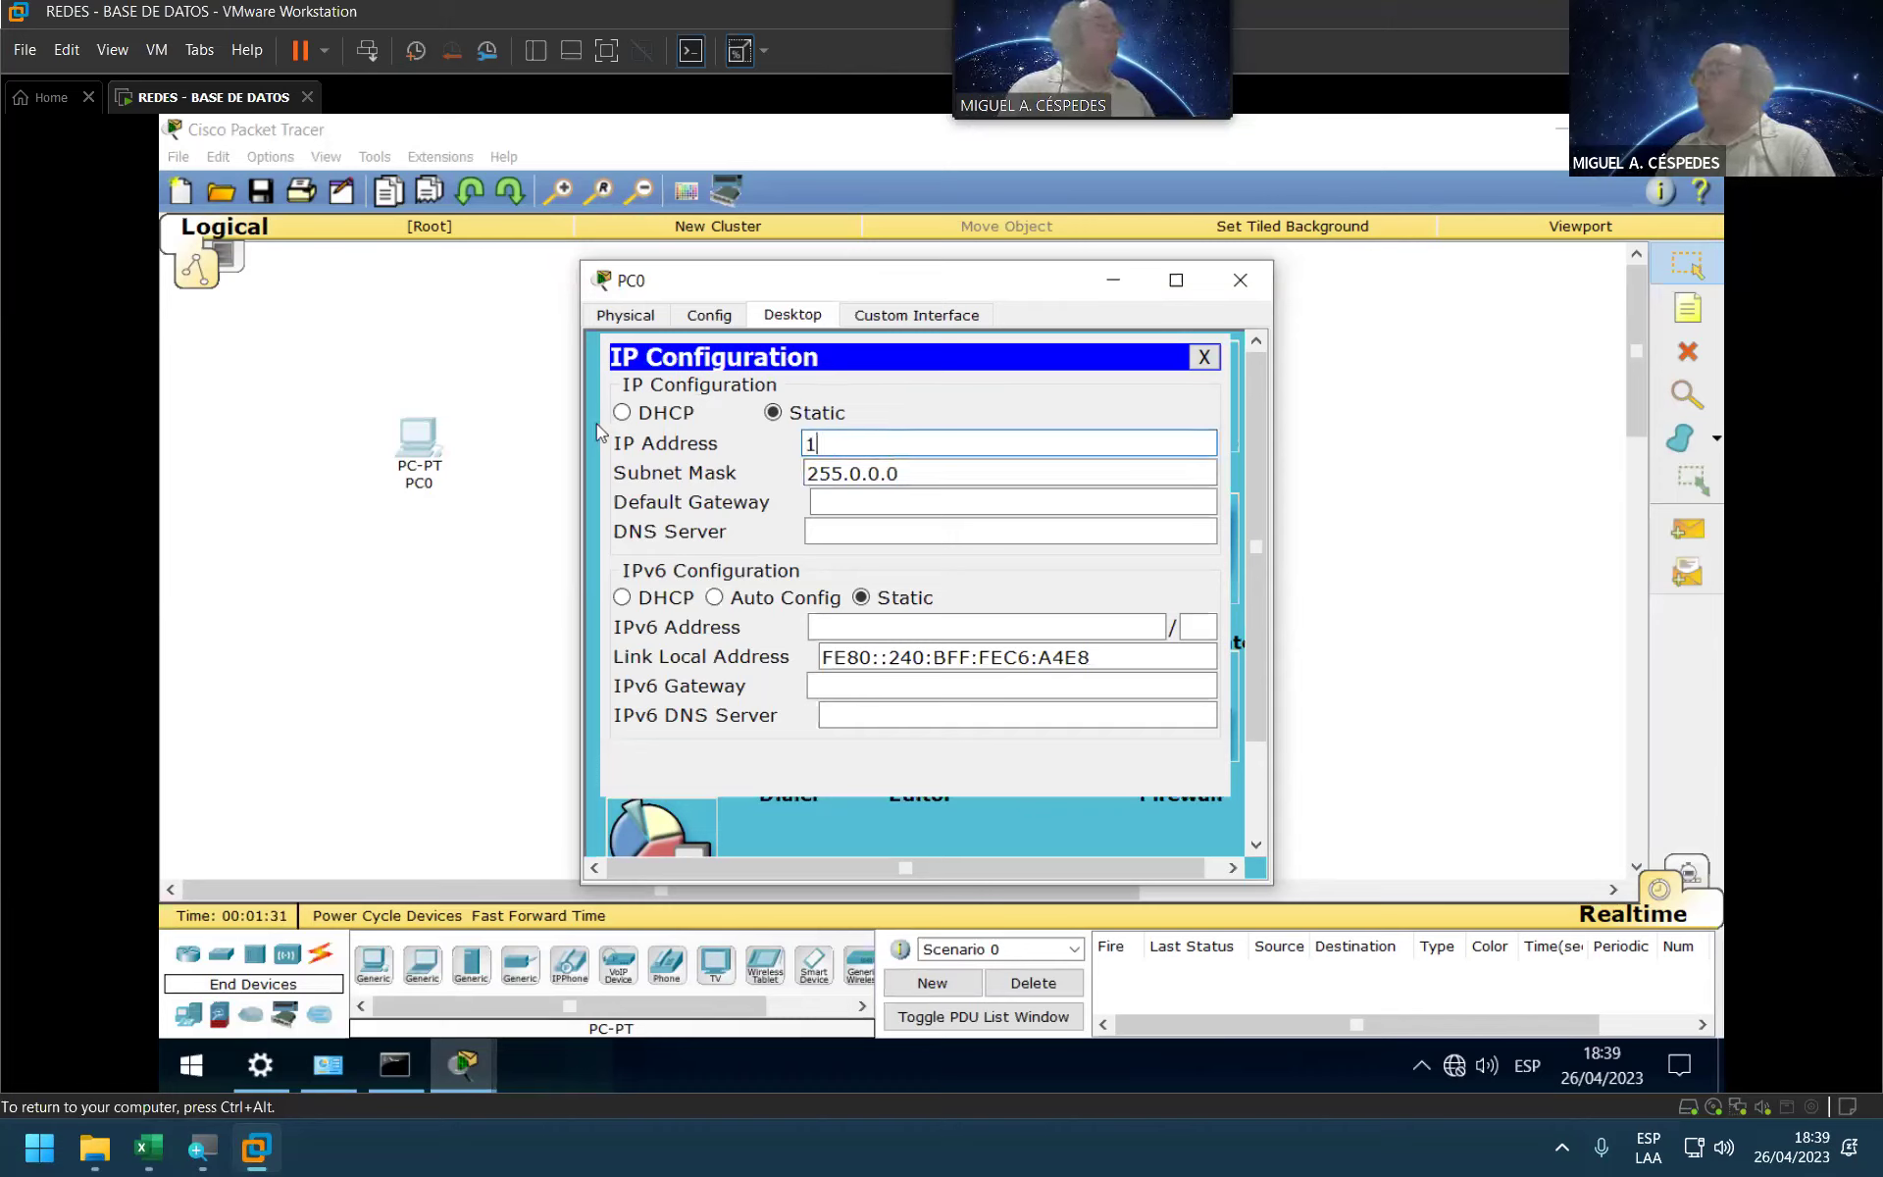
{"action": "type", "text": "96.1"}
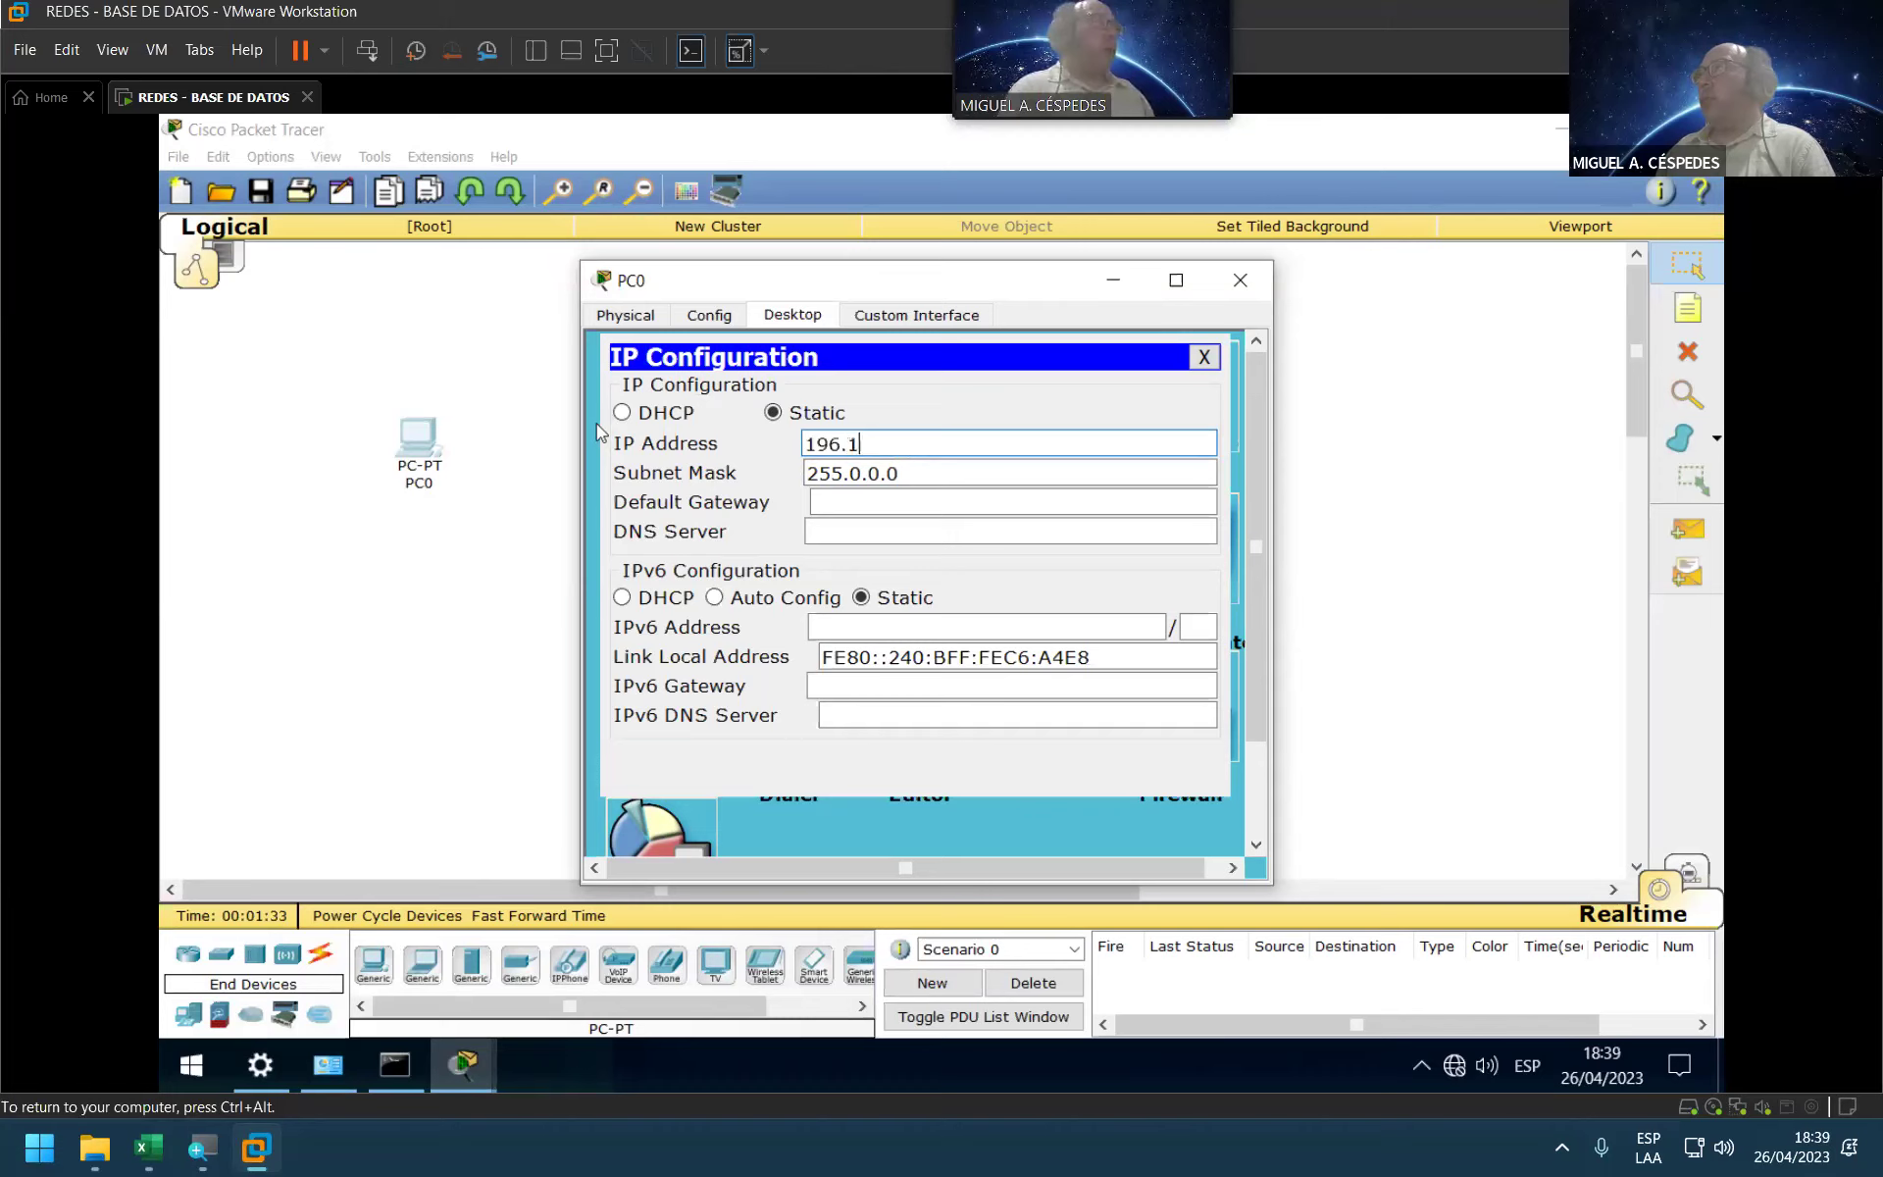
{"action": "type", "text": ".1.1"}
{"action": "key", "text": "BackSpace"}
{"action": "type", "text": "0"}
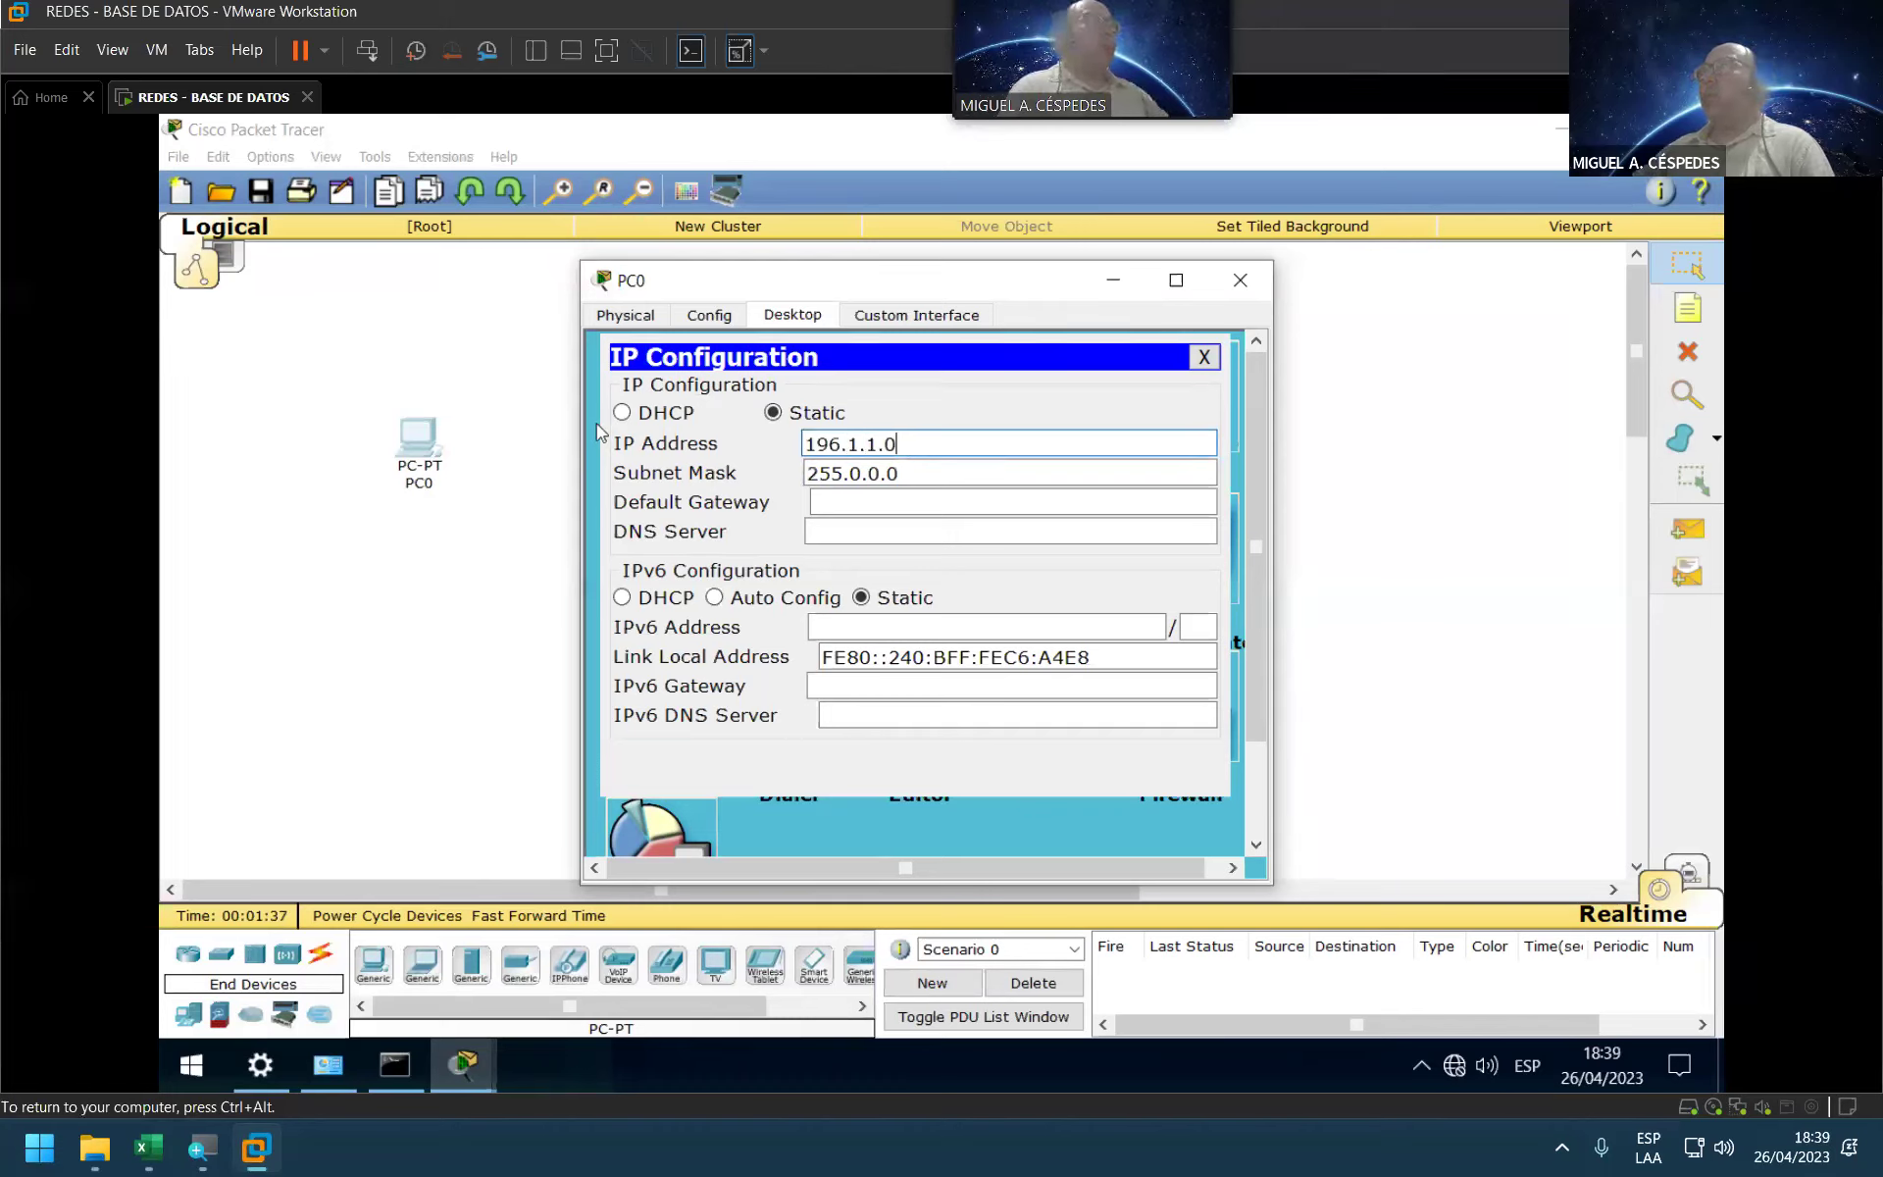
{"action": "left_click", "coordinate": [953, 467]}
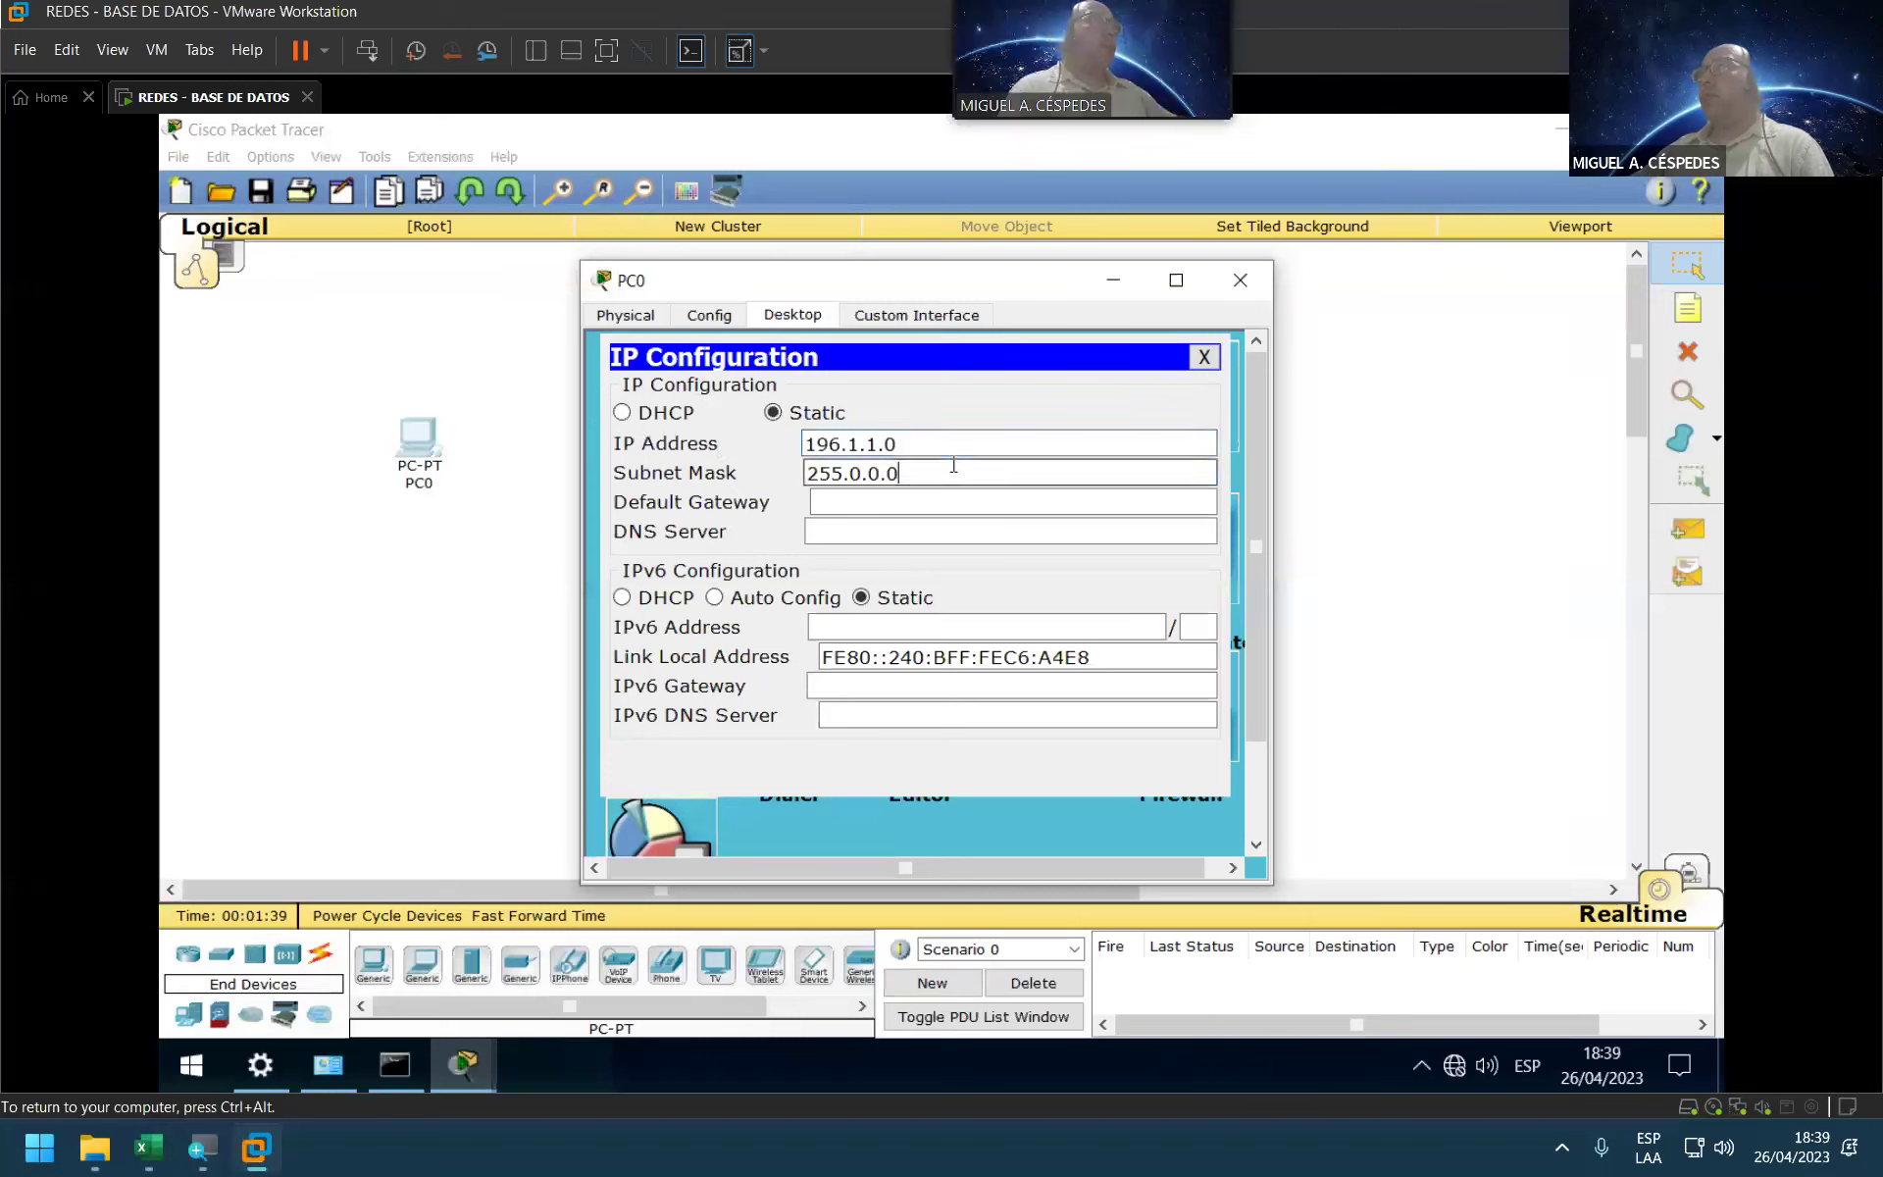
Step: Clear the subnet mask and IP address of PC0, and try 196.1.1.0 again with an empty mask
{"action": "left_click_drag", "start_coordinate": [953, 467], "coordinate": [685, 456]}
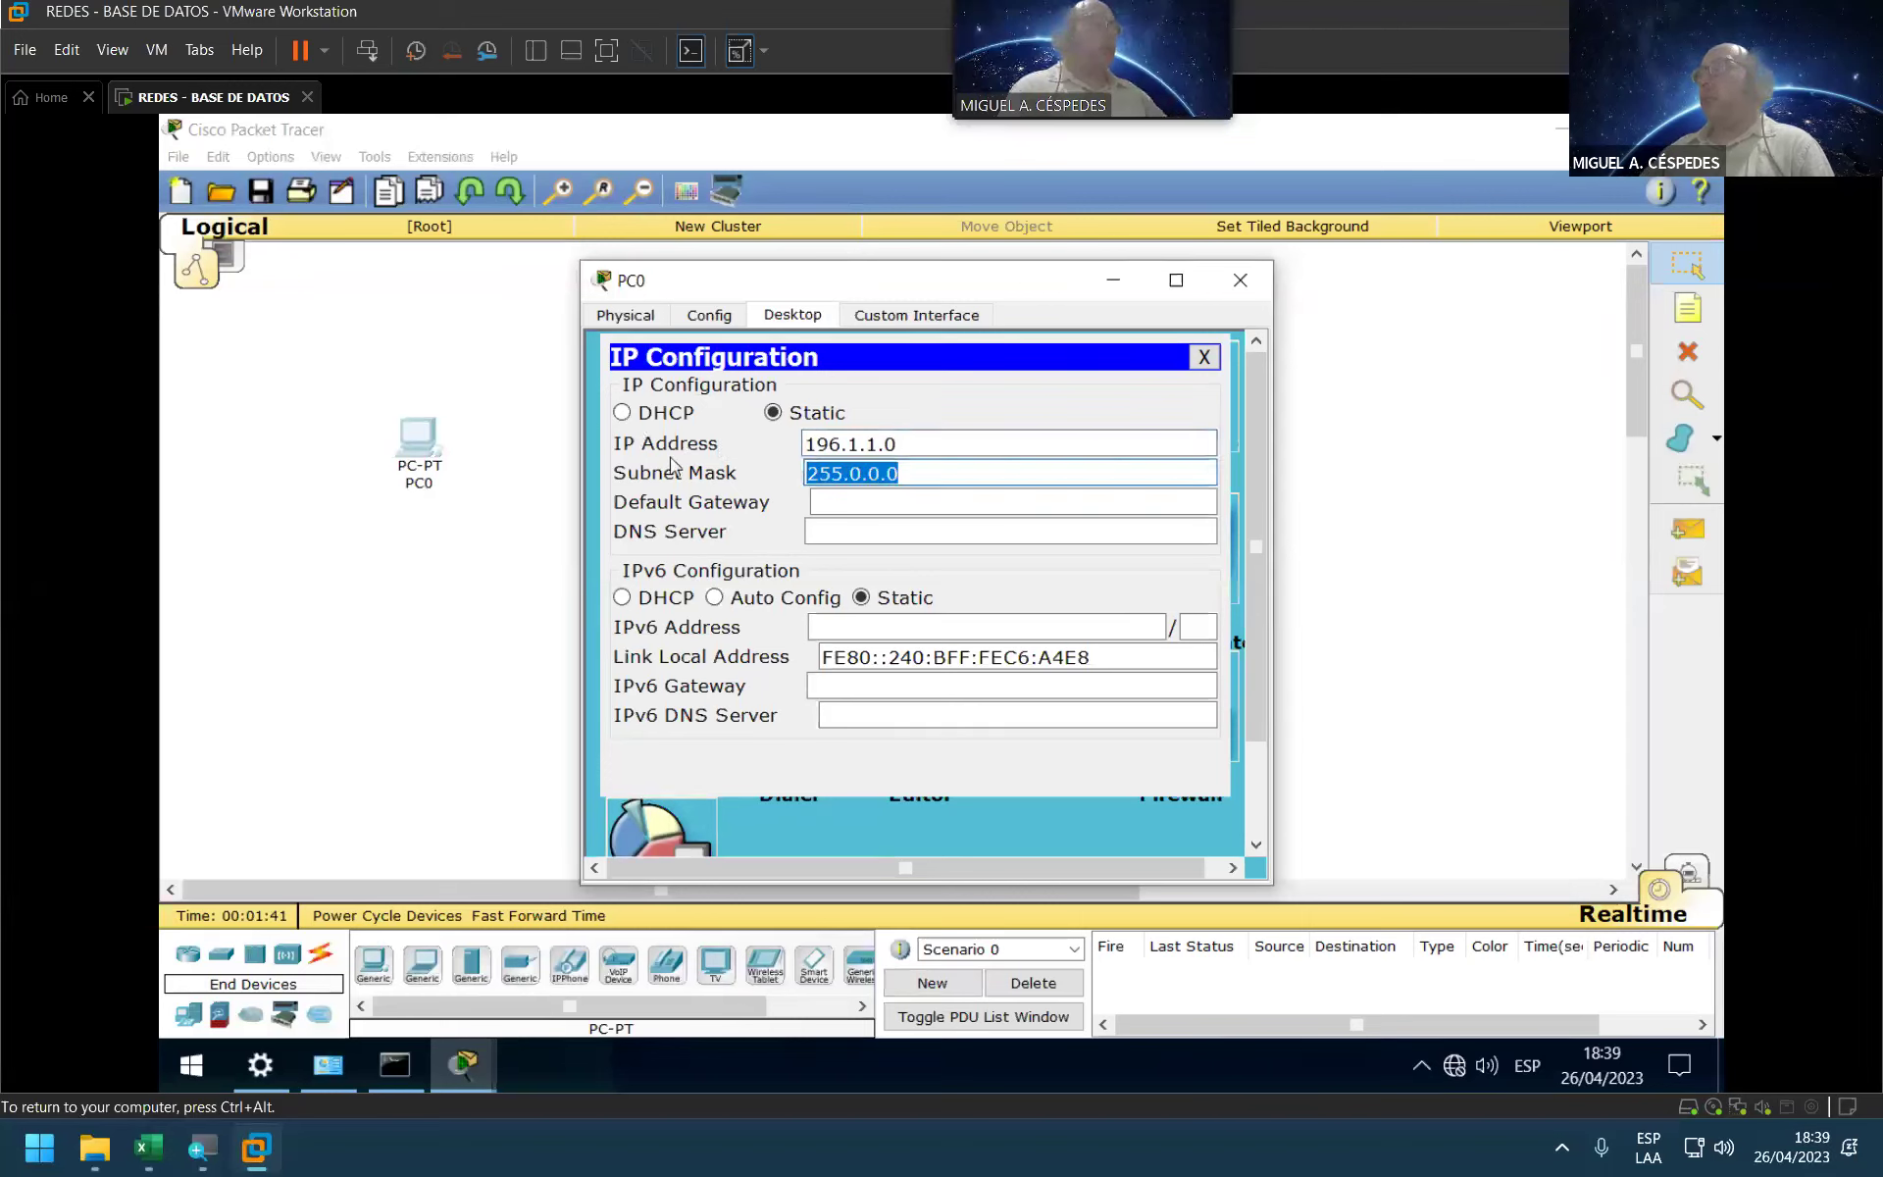
{"action": "key", "text": "BackSpace"}
{"action": "triple_click", "coordinate": [966, 444]}
{"action": "key", "text": "BackSpace"}
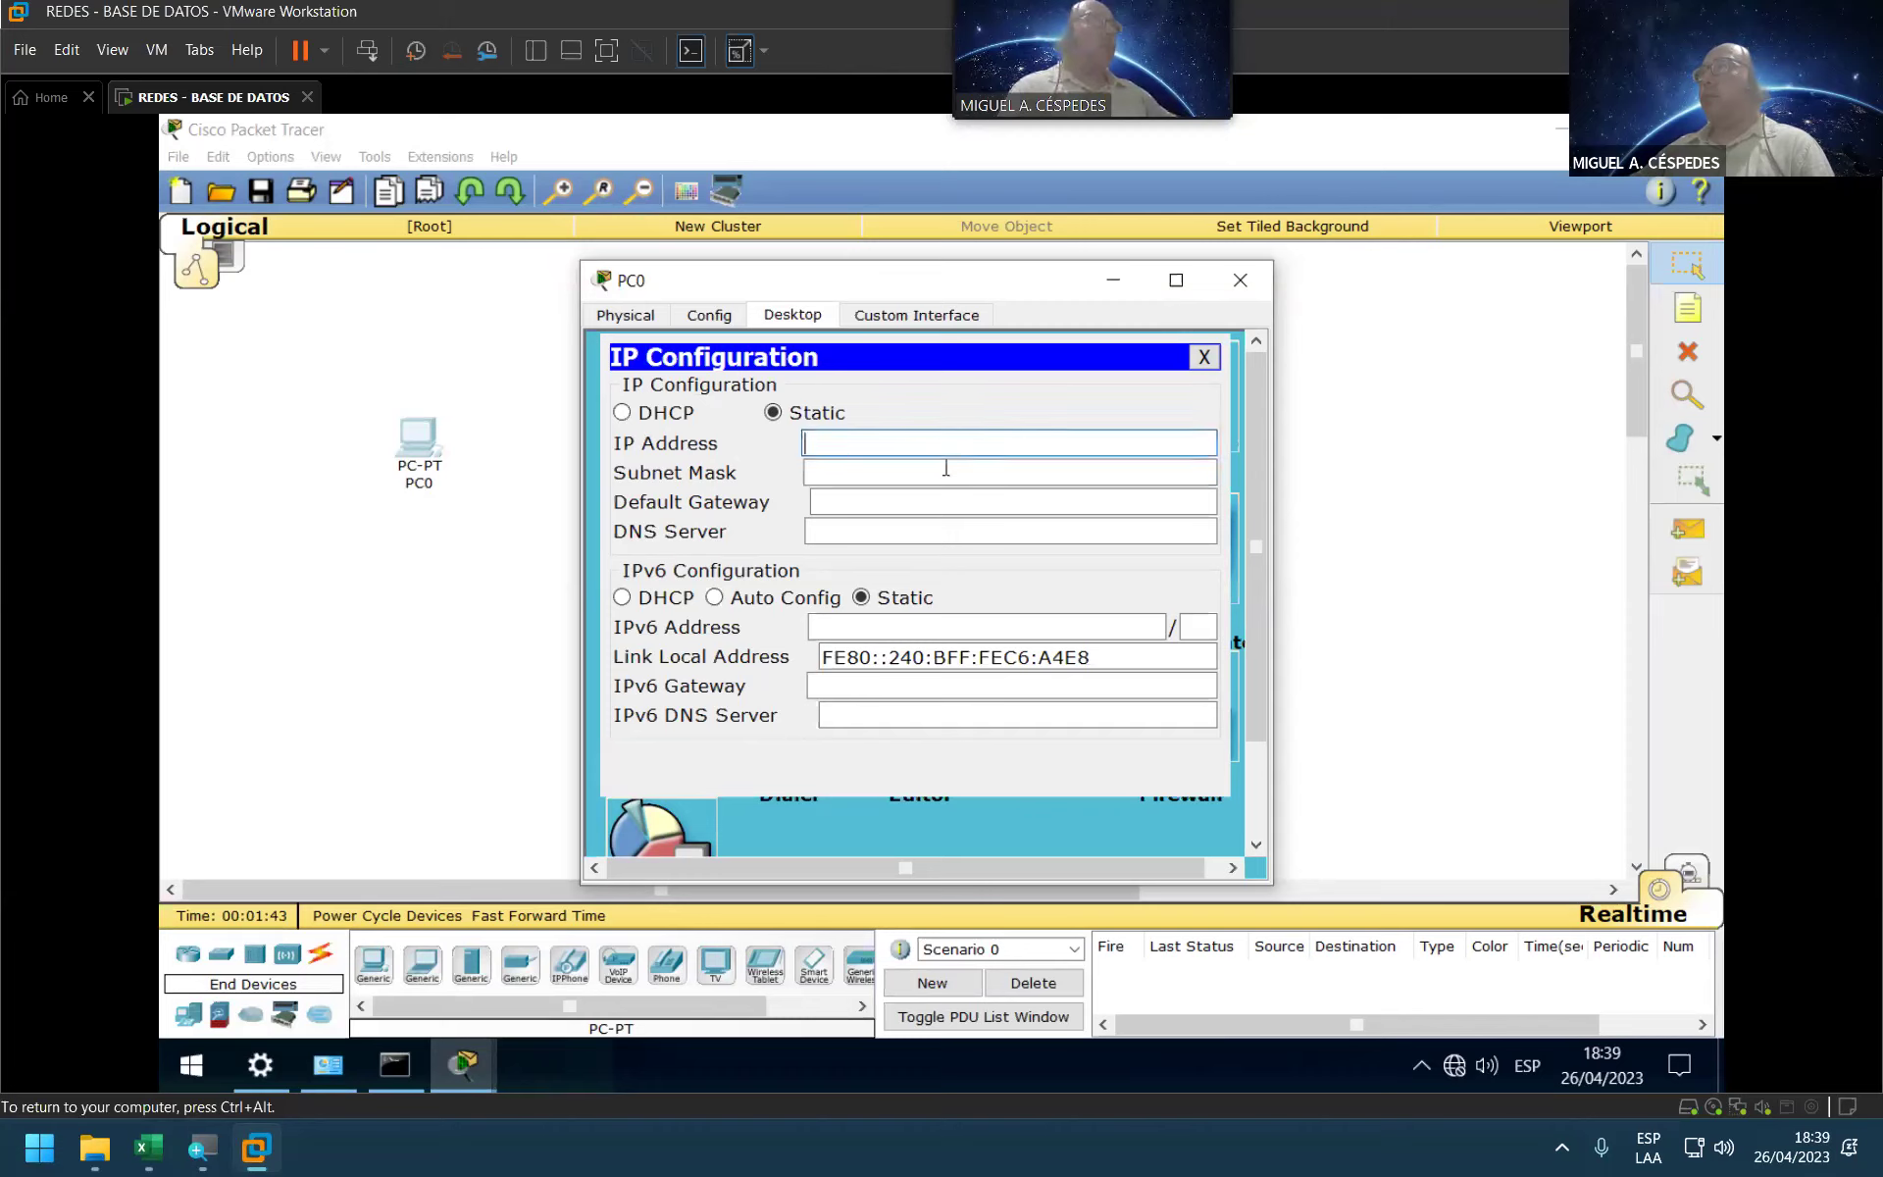
{"action": "type", "text": "19"}
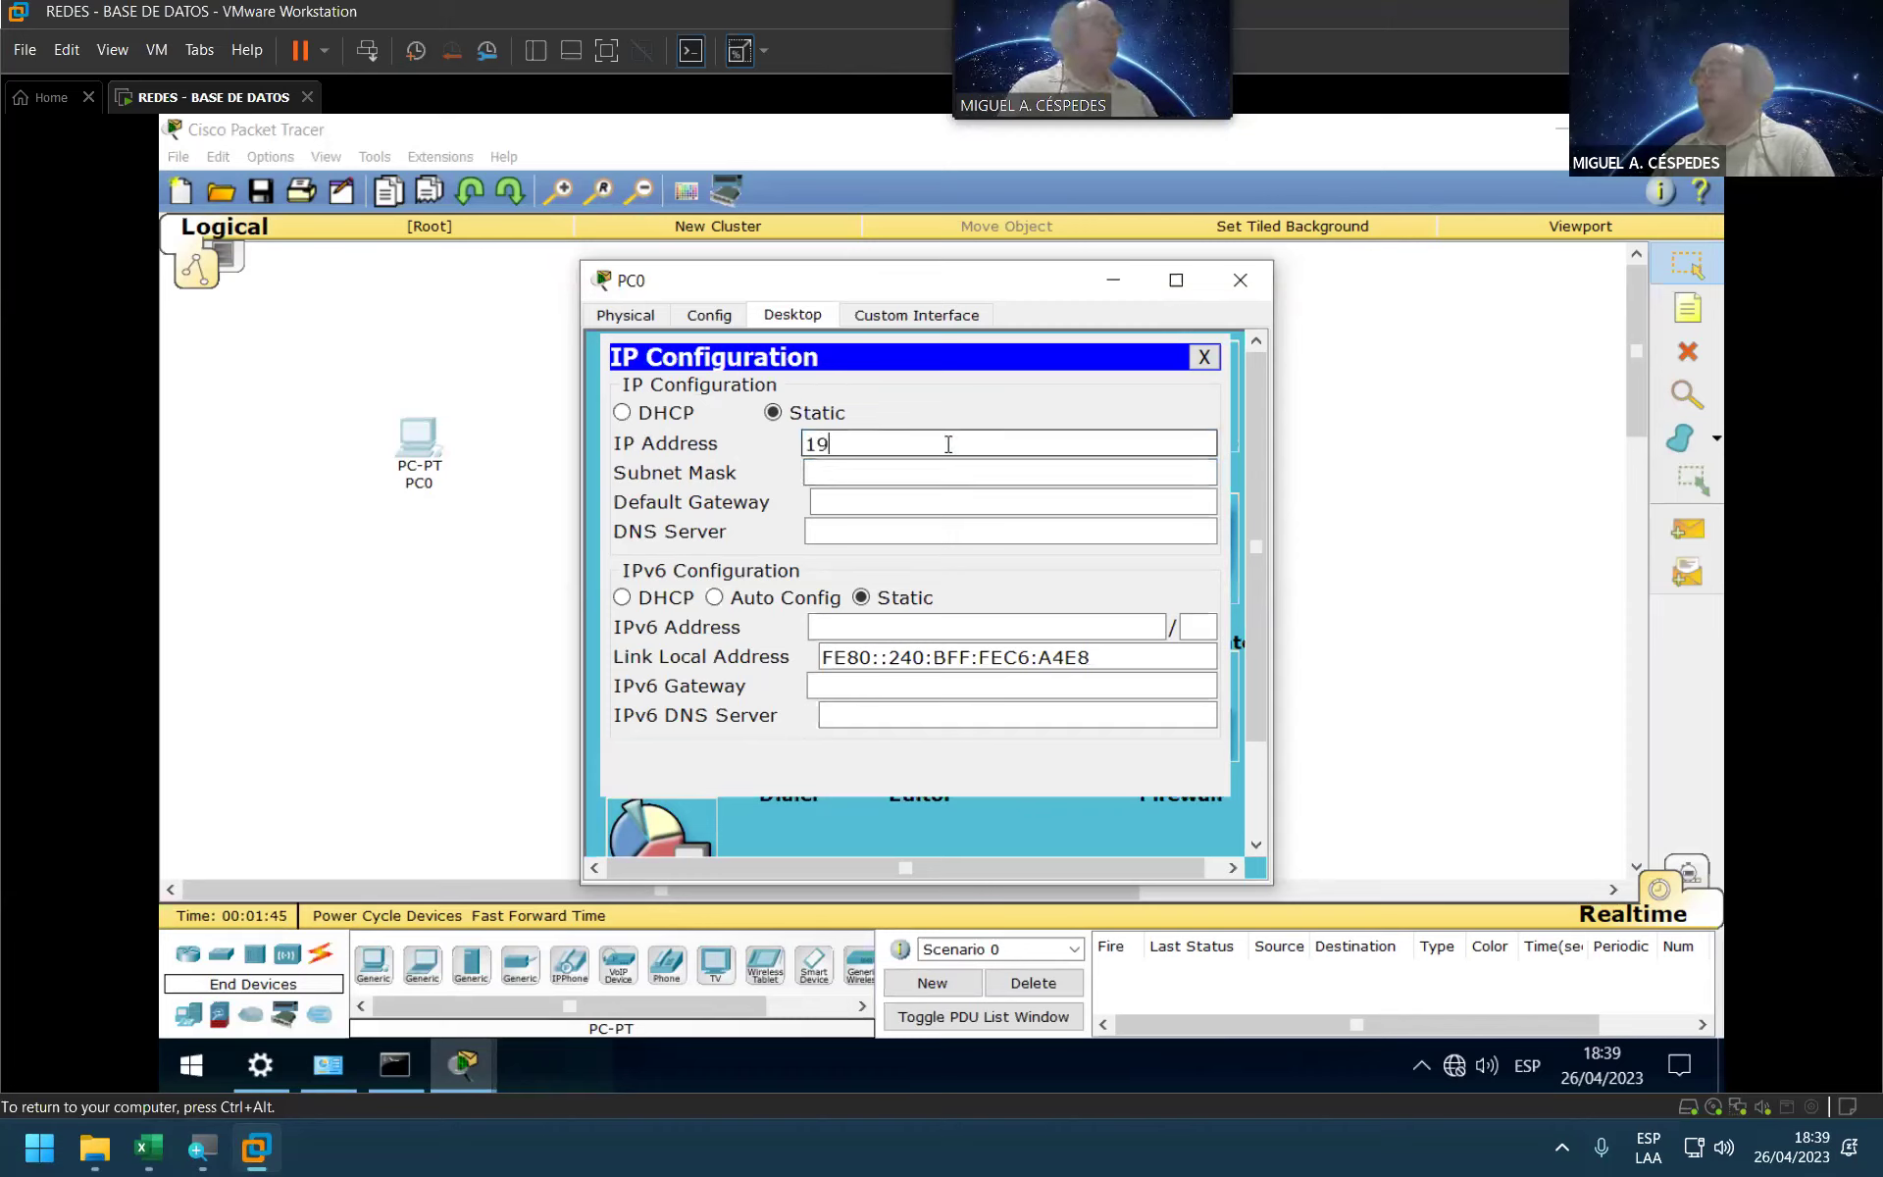
{"action": "type", "text": "6.1.1.0"}
{"action": "left_click", "coordinate": [920, 473]}
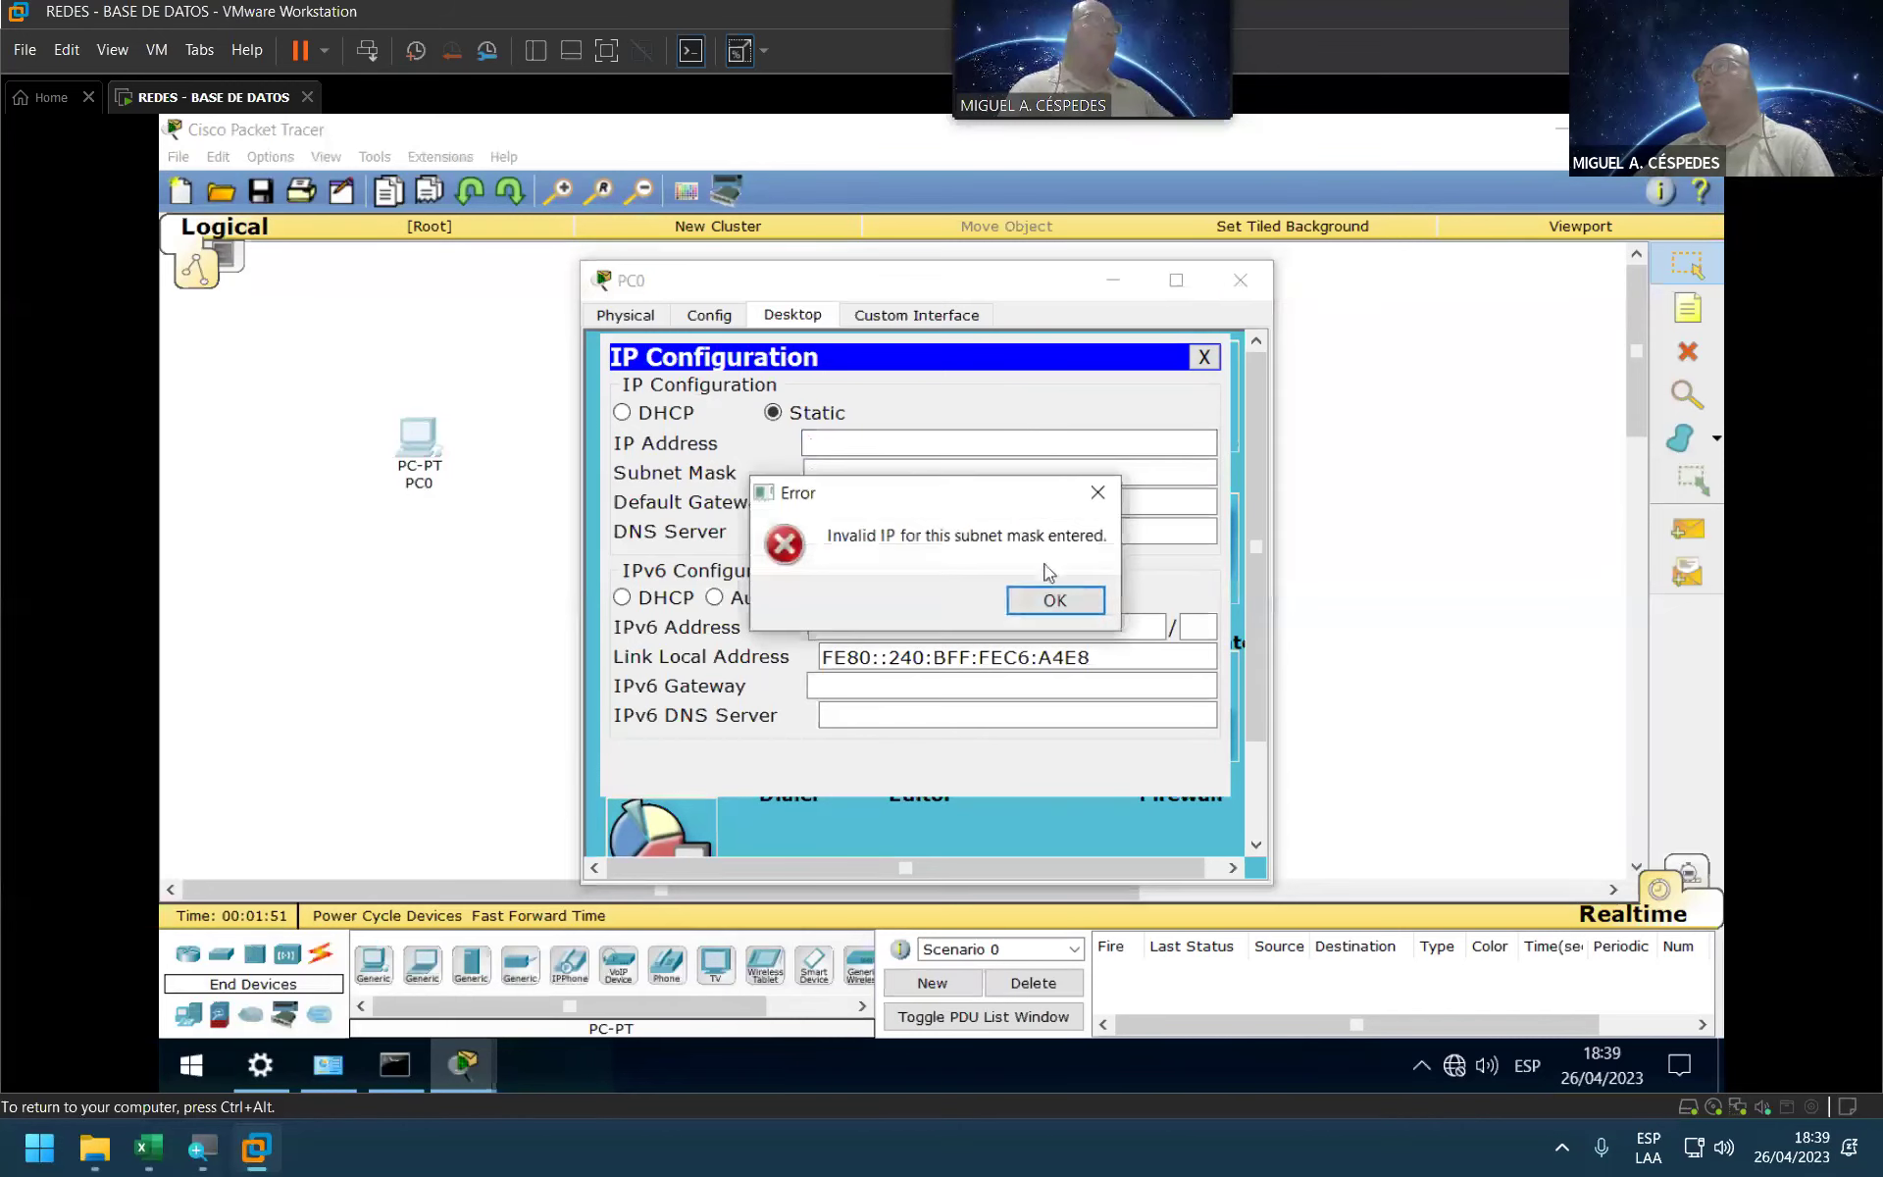
{"action": "left_click", "coordinate": [1054, 599]}
Step: Set PC0's static IP address to 125.126.127.0 and fill in the default subnet mask 255.0.0.0
{"action": "left_click", "coordinate": [971, 449]}
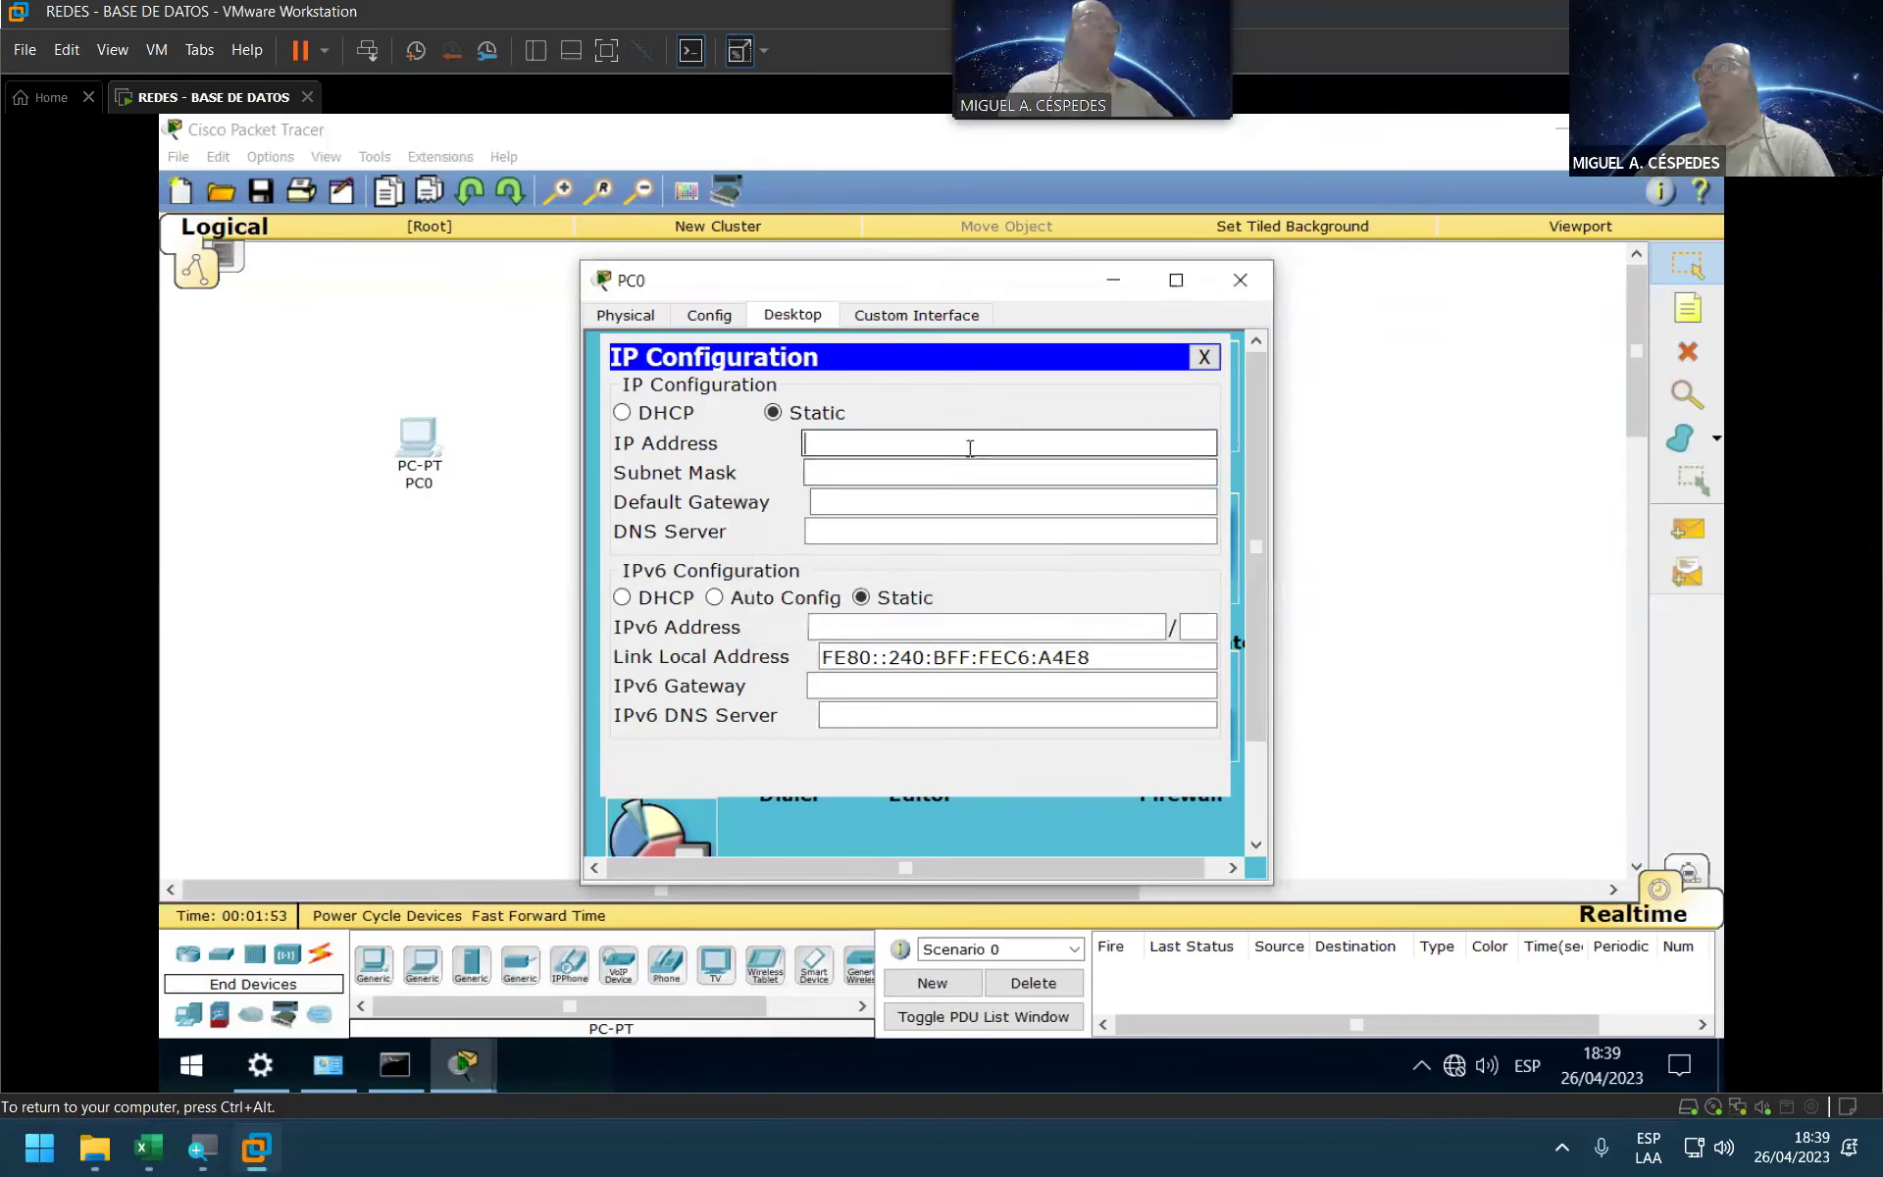
{"action": "type", "text": "126"}
{"action": "key", "text": "BackSpace"}
{"action": "type", "text": "5.126.127.0"}
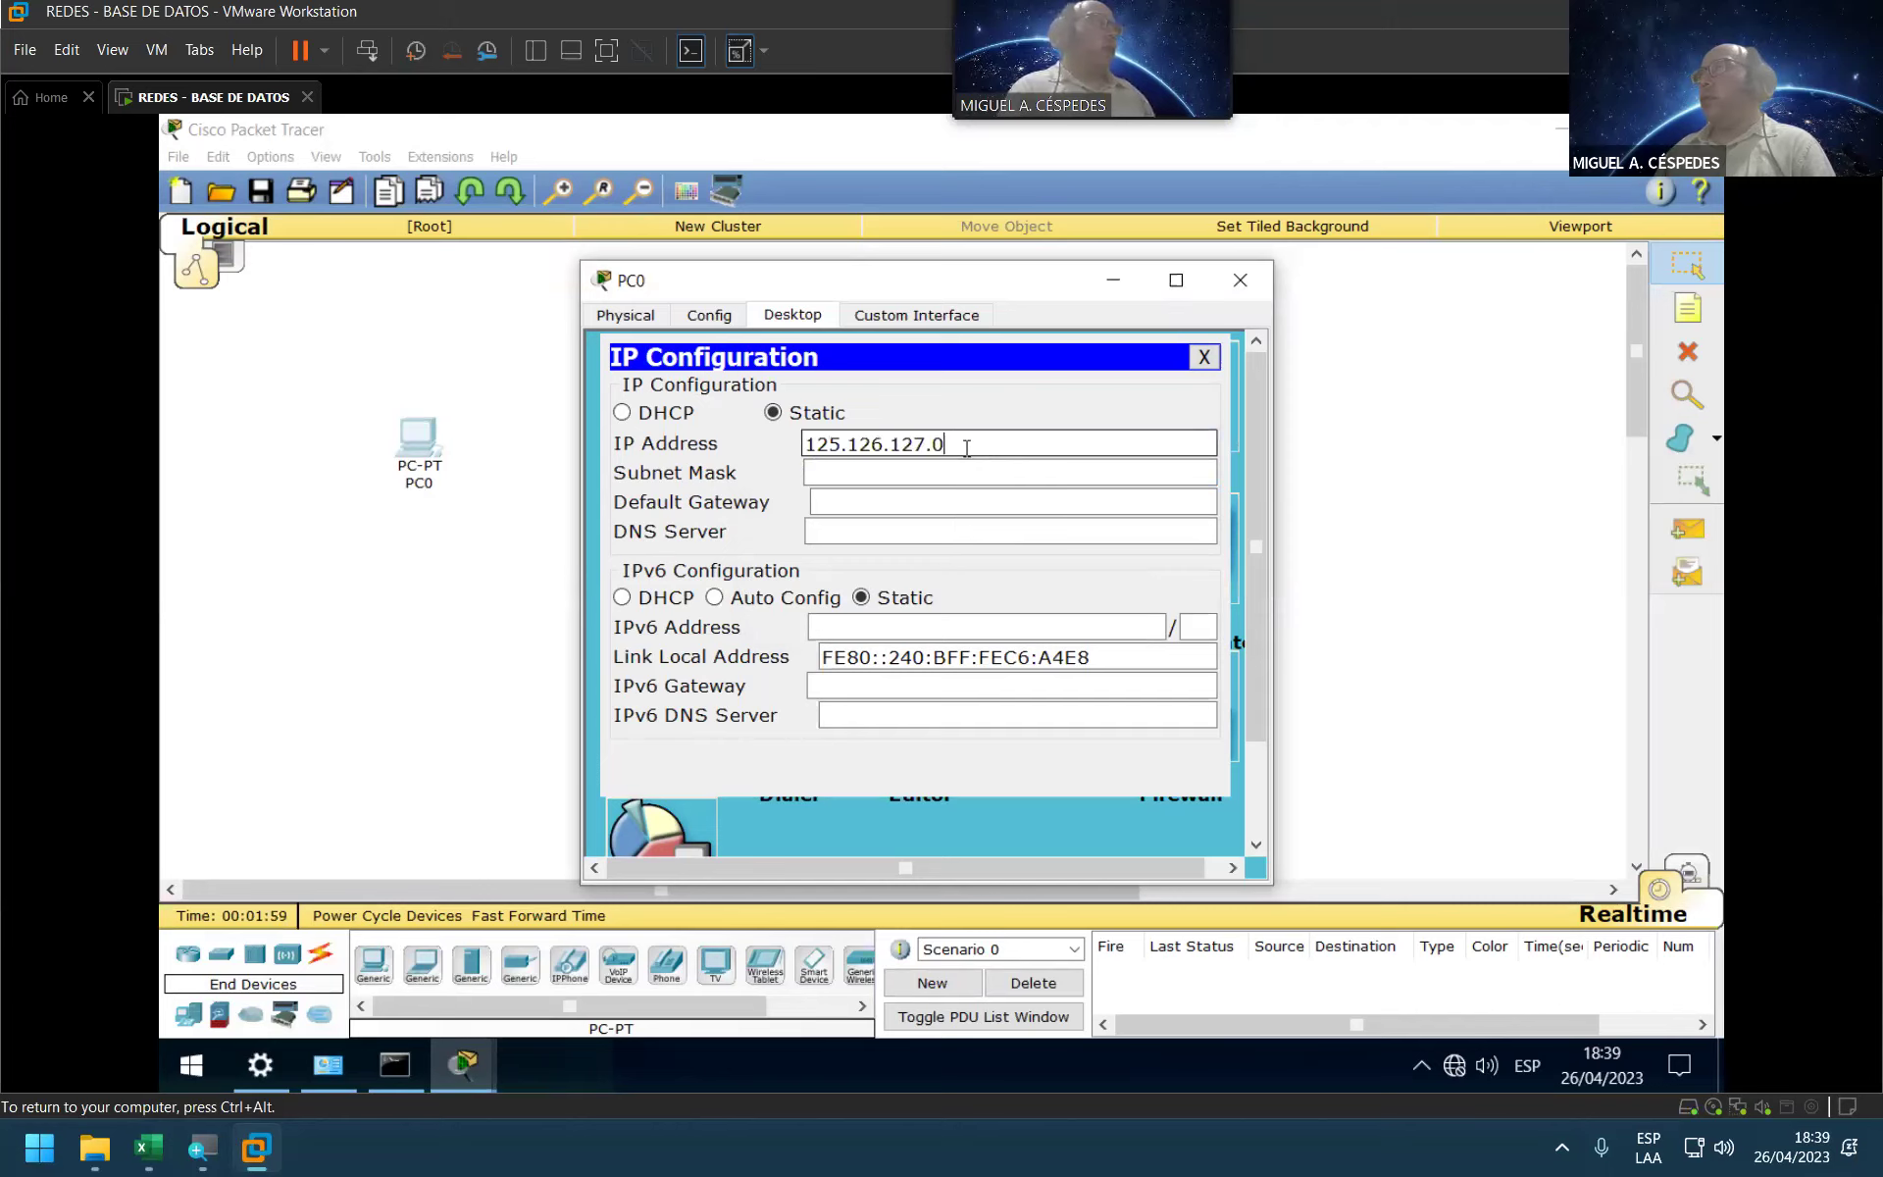
{"action": "left_click", "coordinate": [956, 473]}
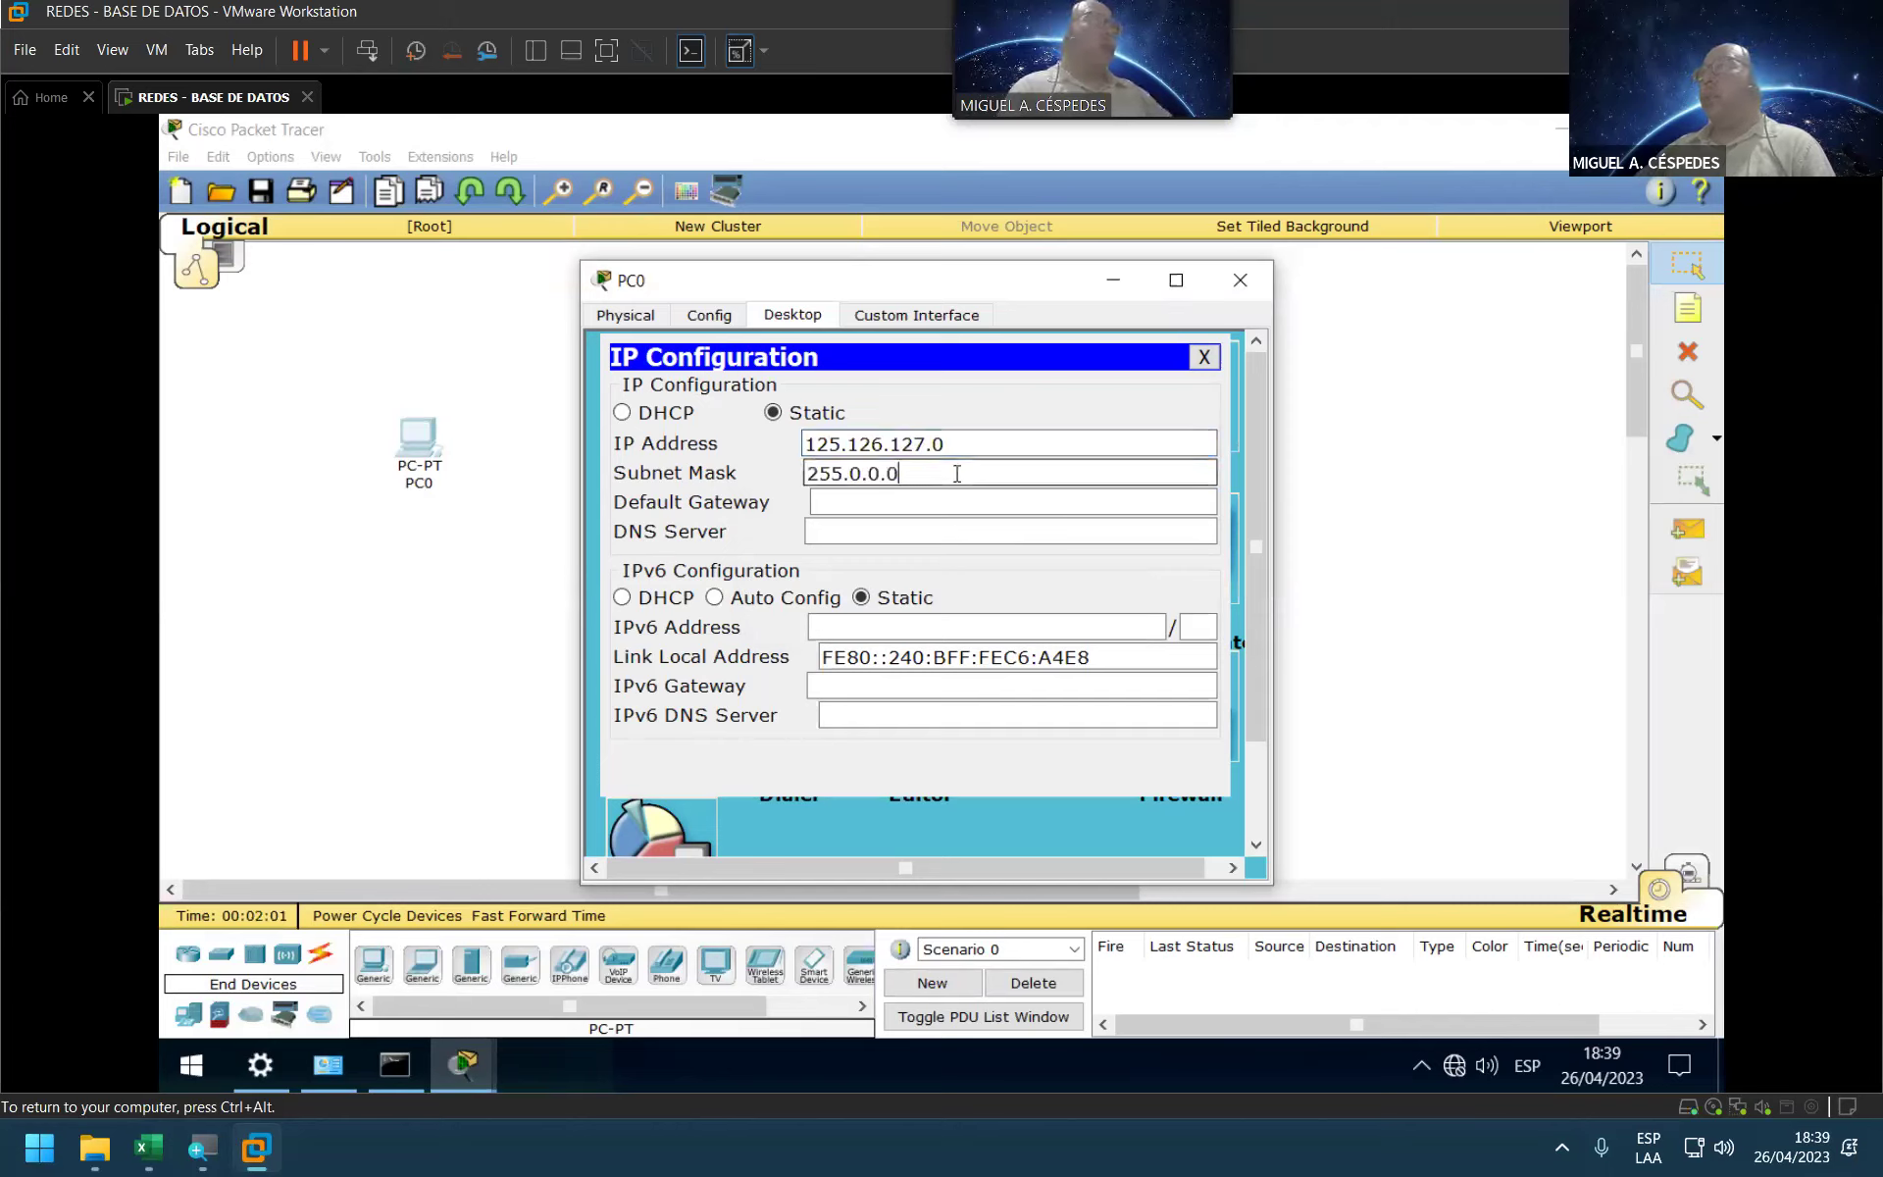
{"action": "left_click", "coordinate": [972, 443]}
{"action": "key", "text": "Tab"}
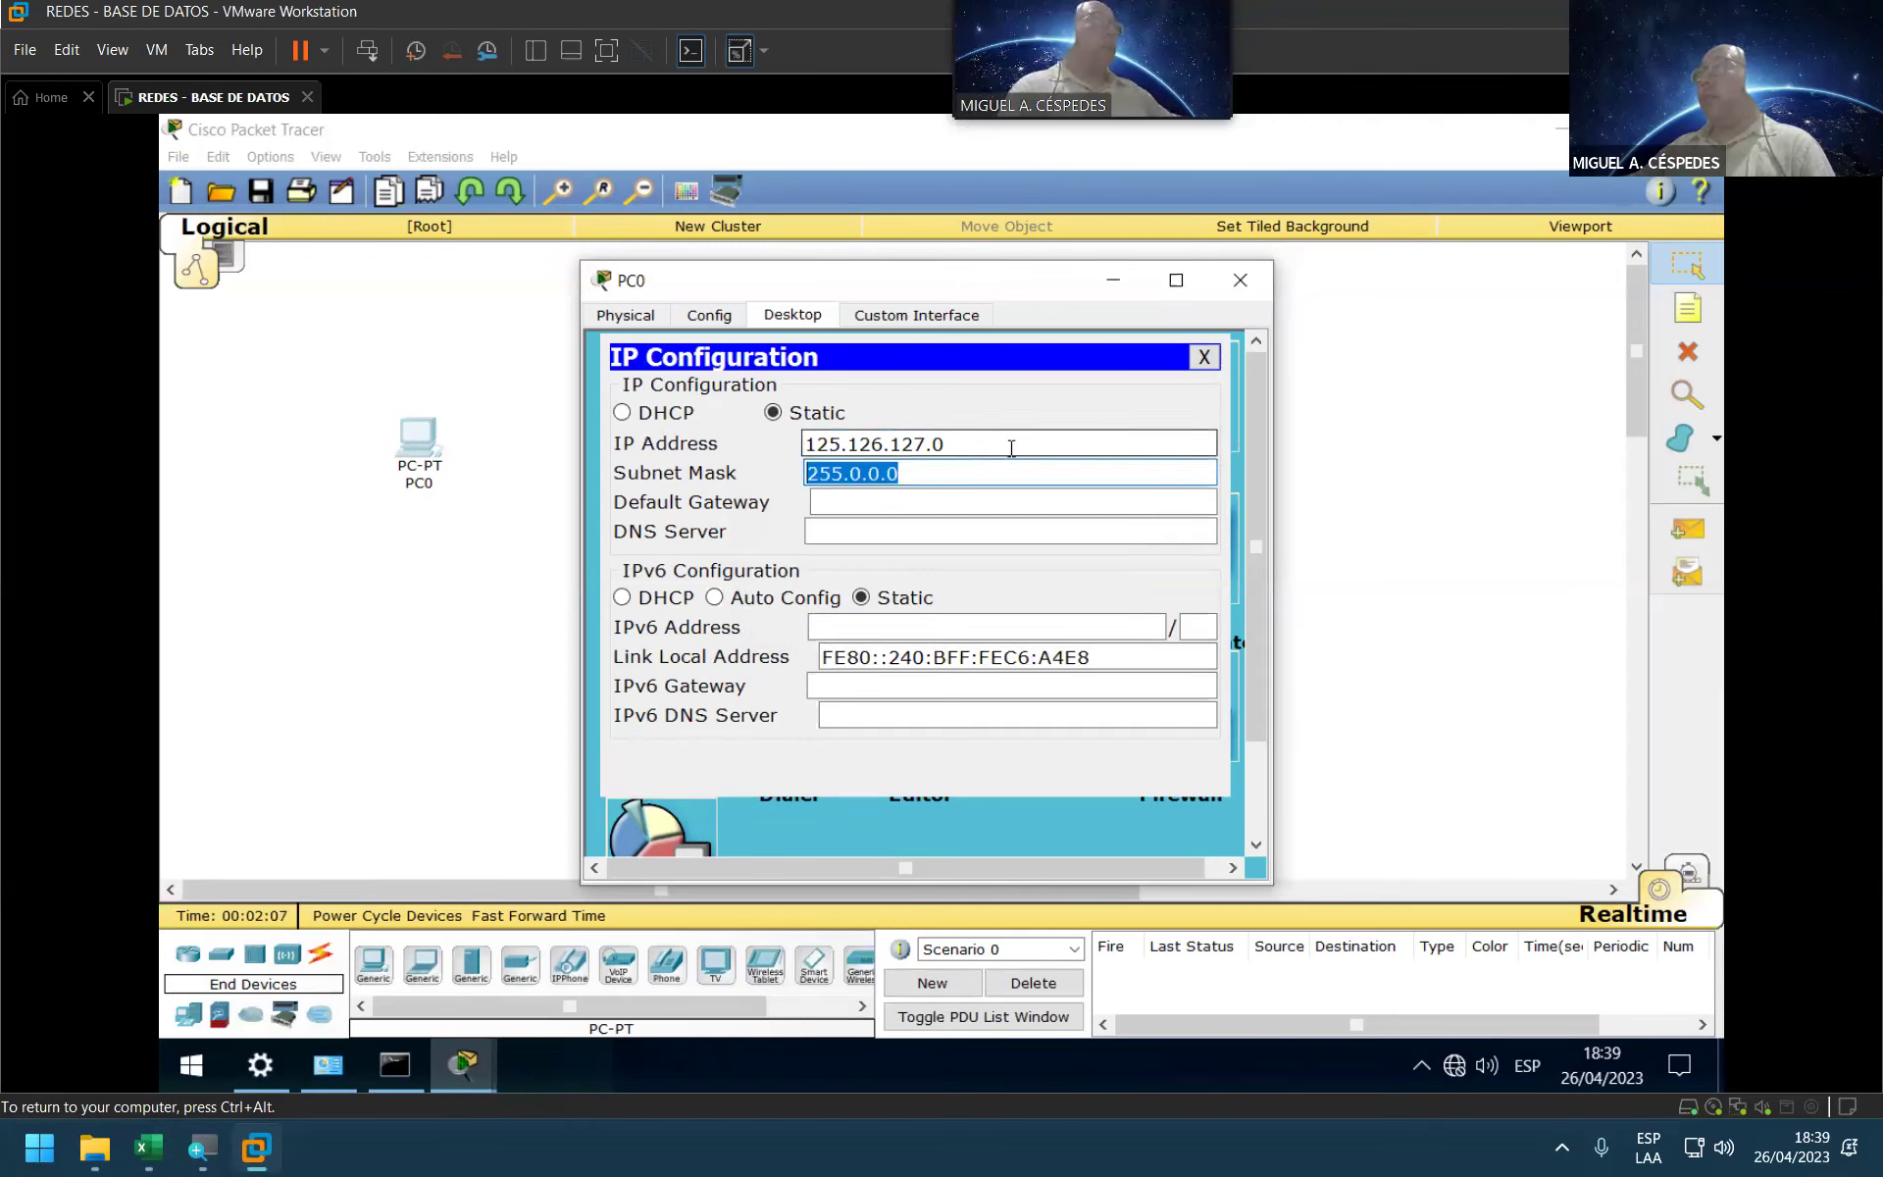
{"action": "key", "text": "shift+Tab"}
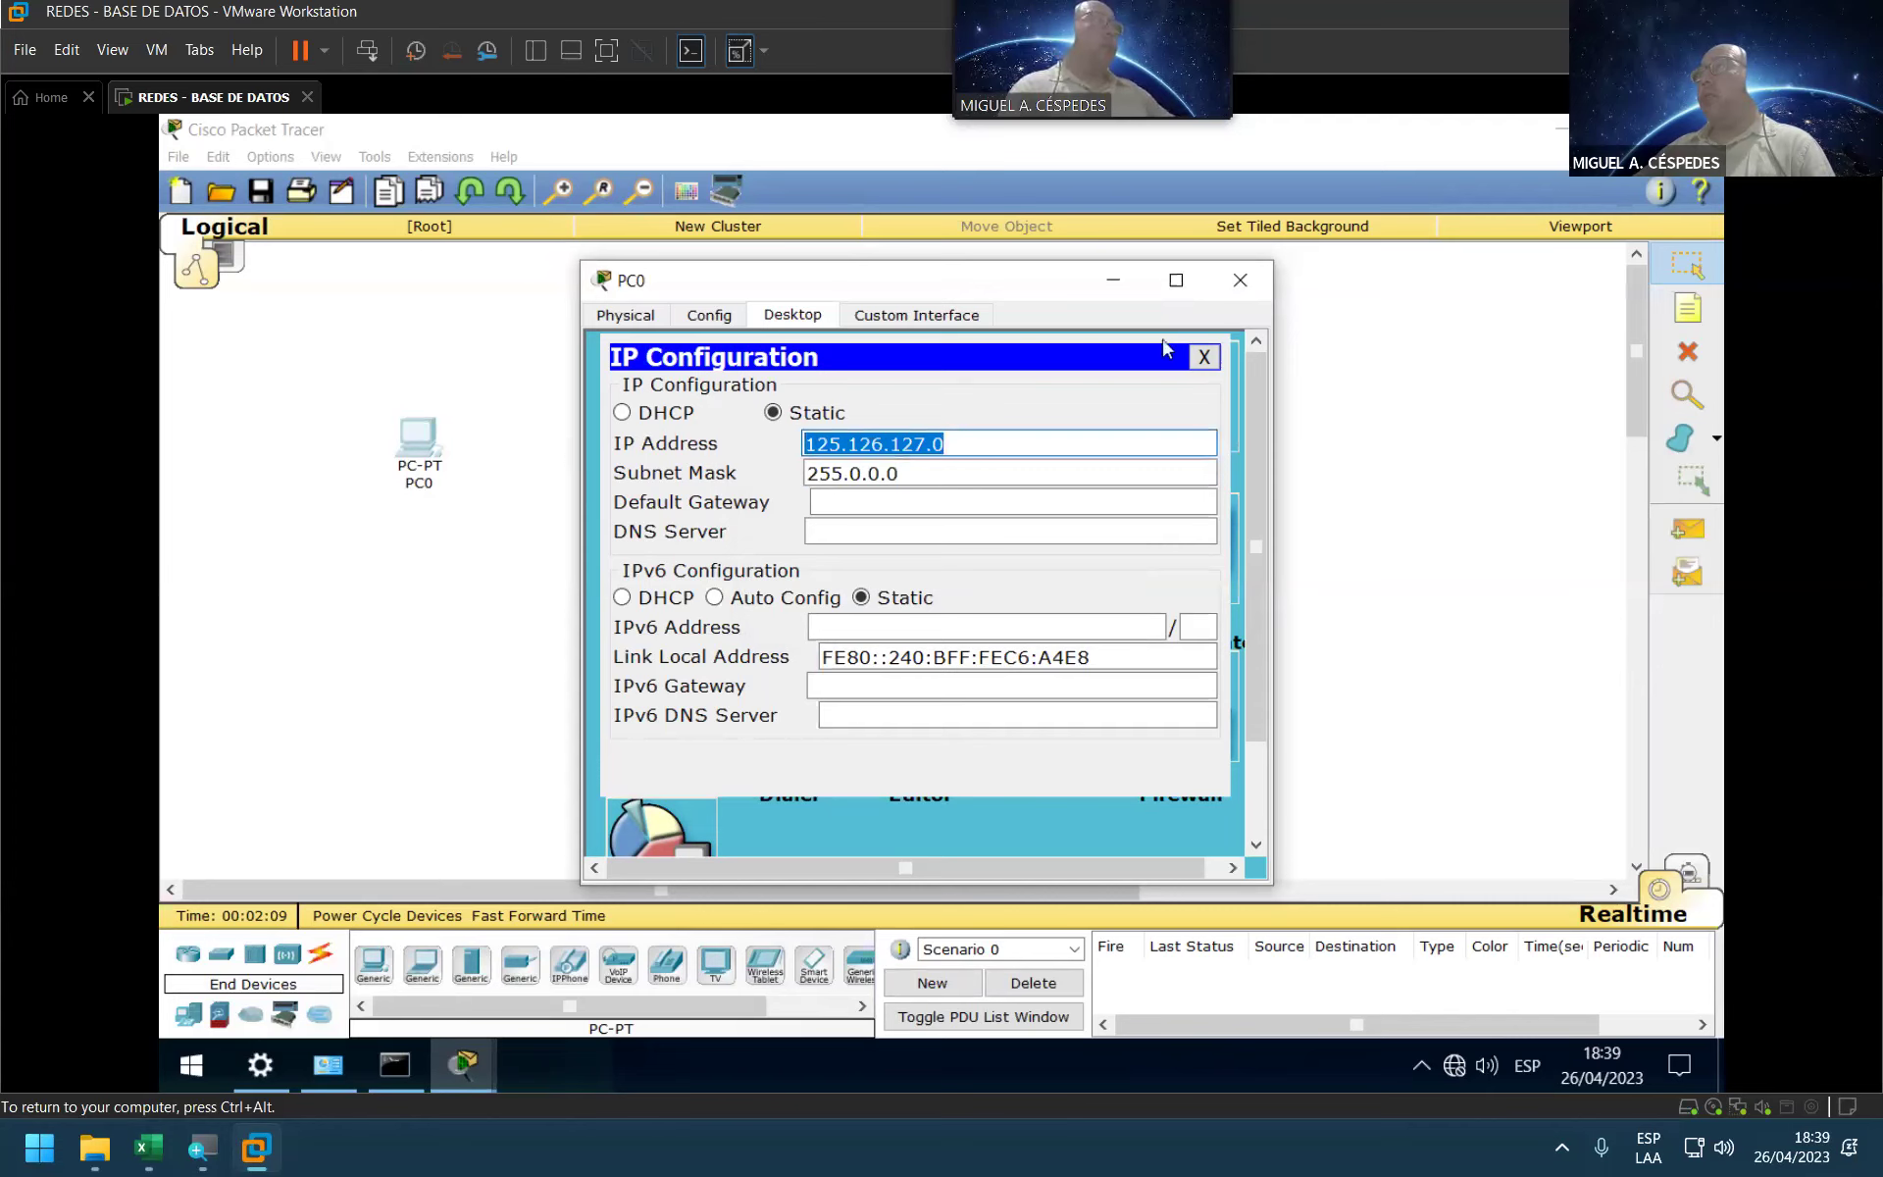
Step: Close PC0's IP Configuration and device window, and show the host computer's desktop
{"action": "left_click", "coordinate": [1205, 357]}
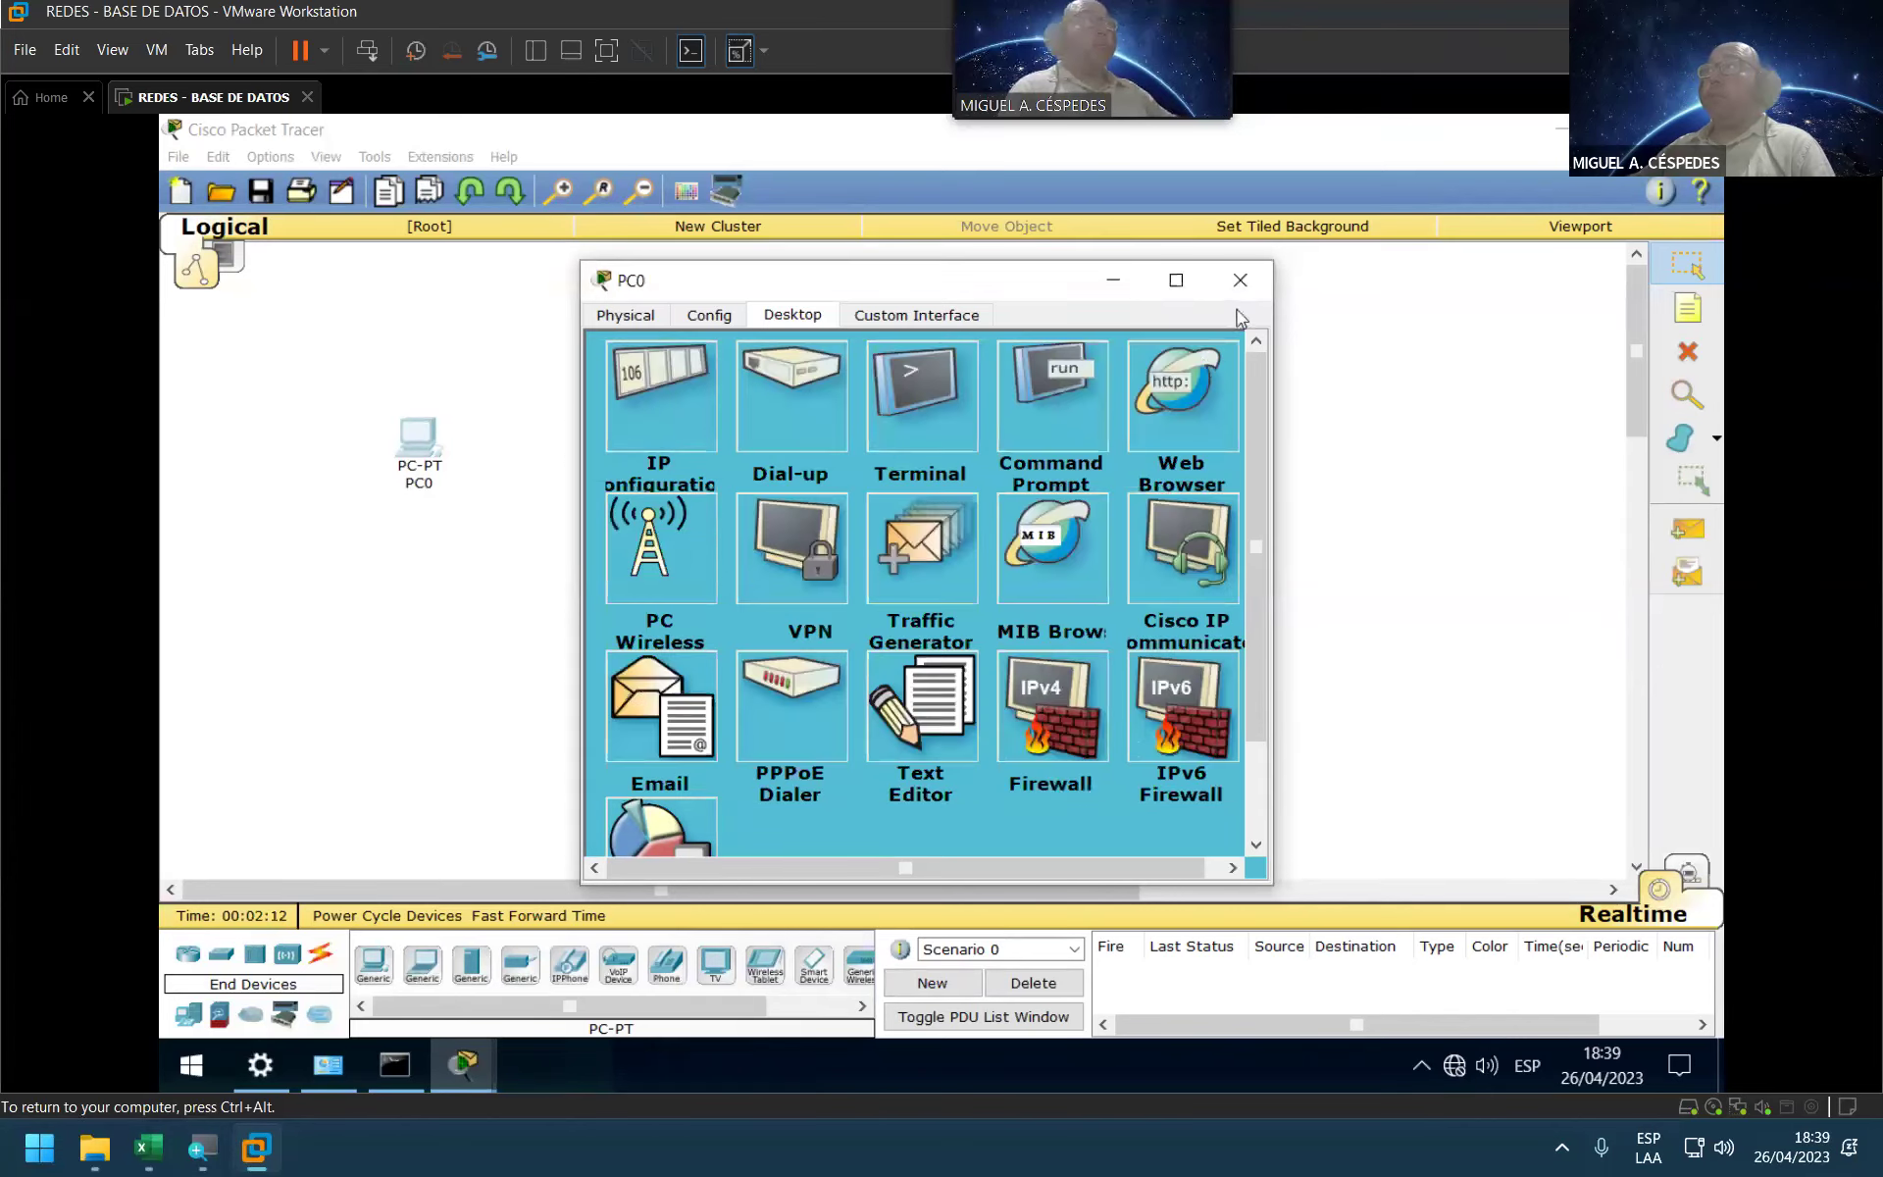
{"action": "left_click", "coordinate": [1240, 279]}
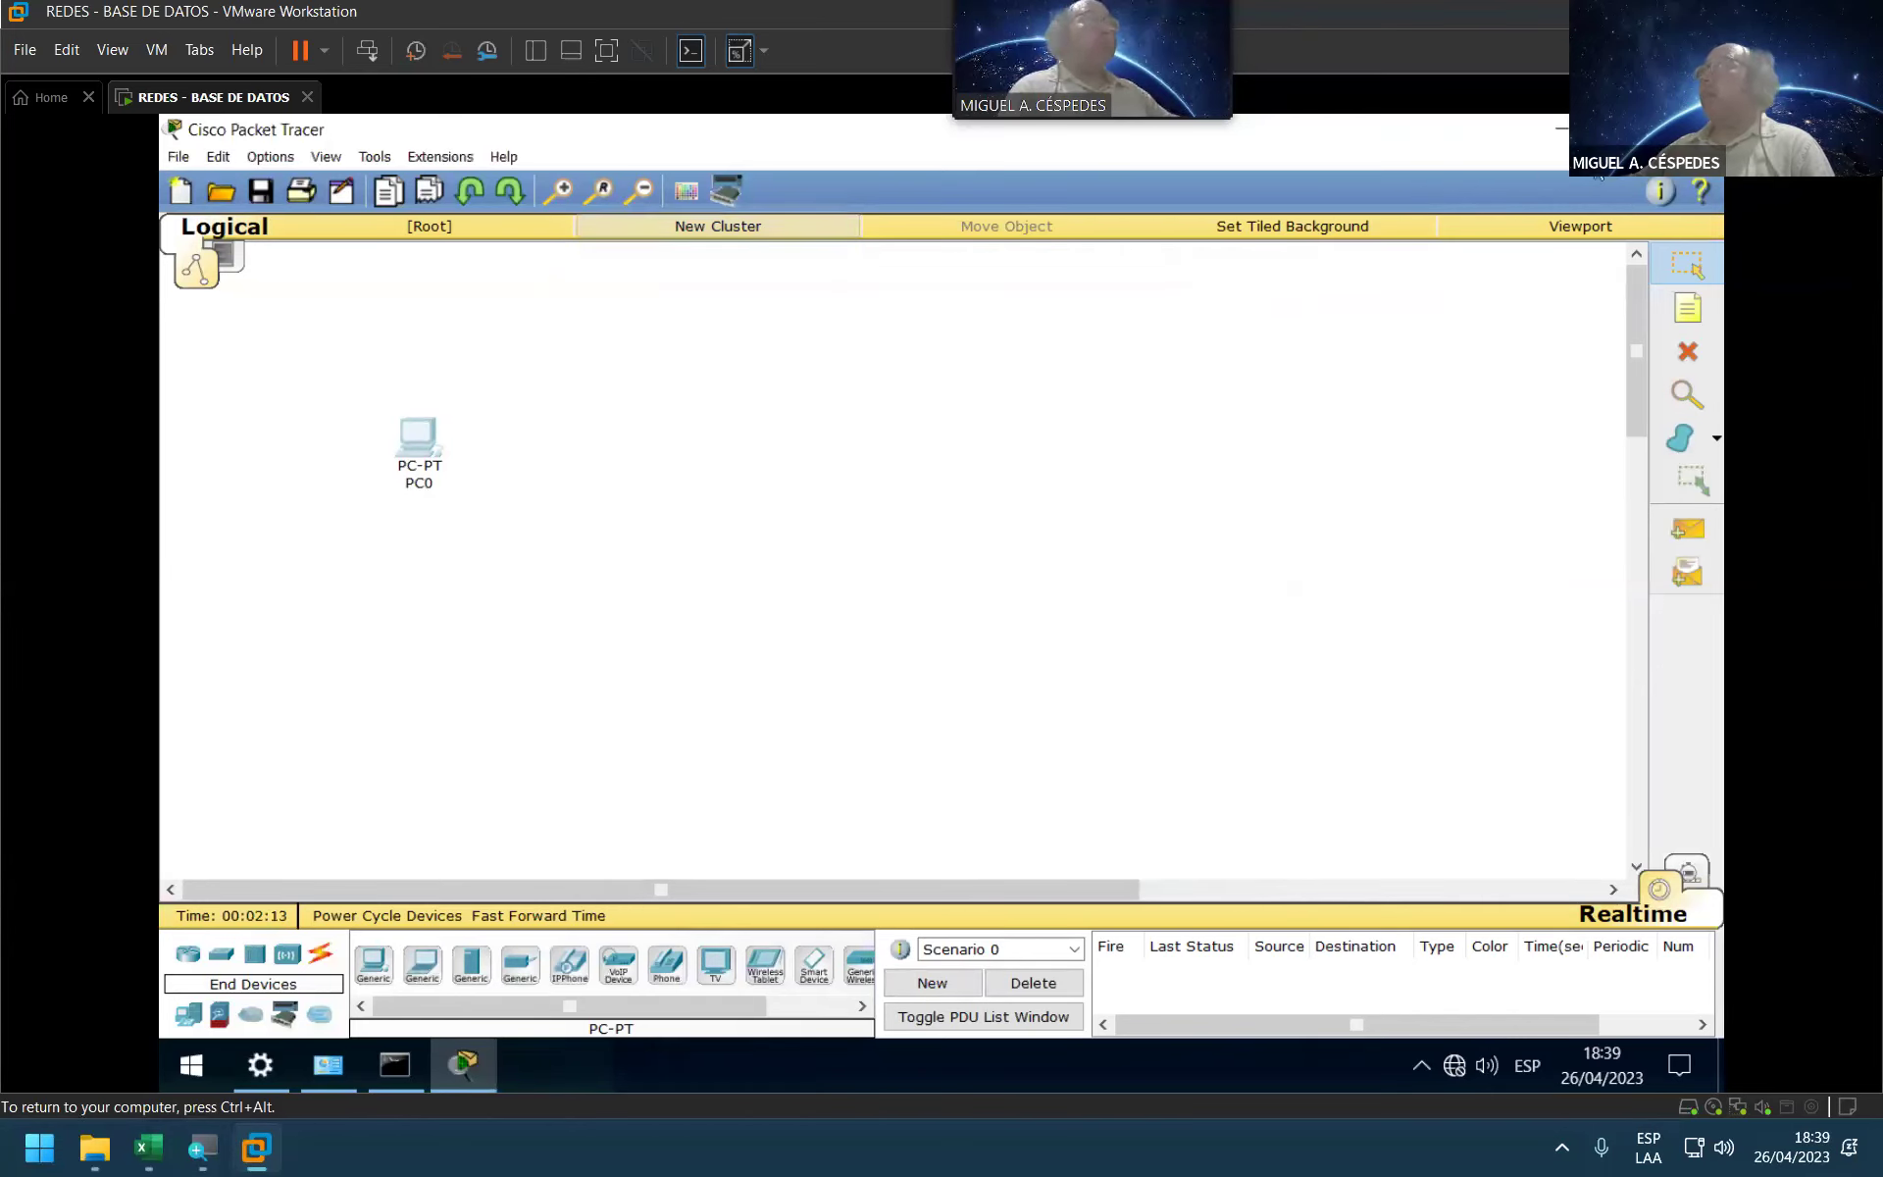
{"action": "key", "text": "super+d"}
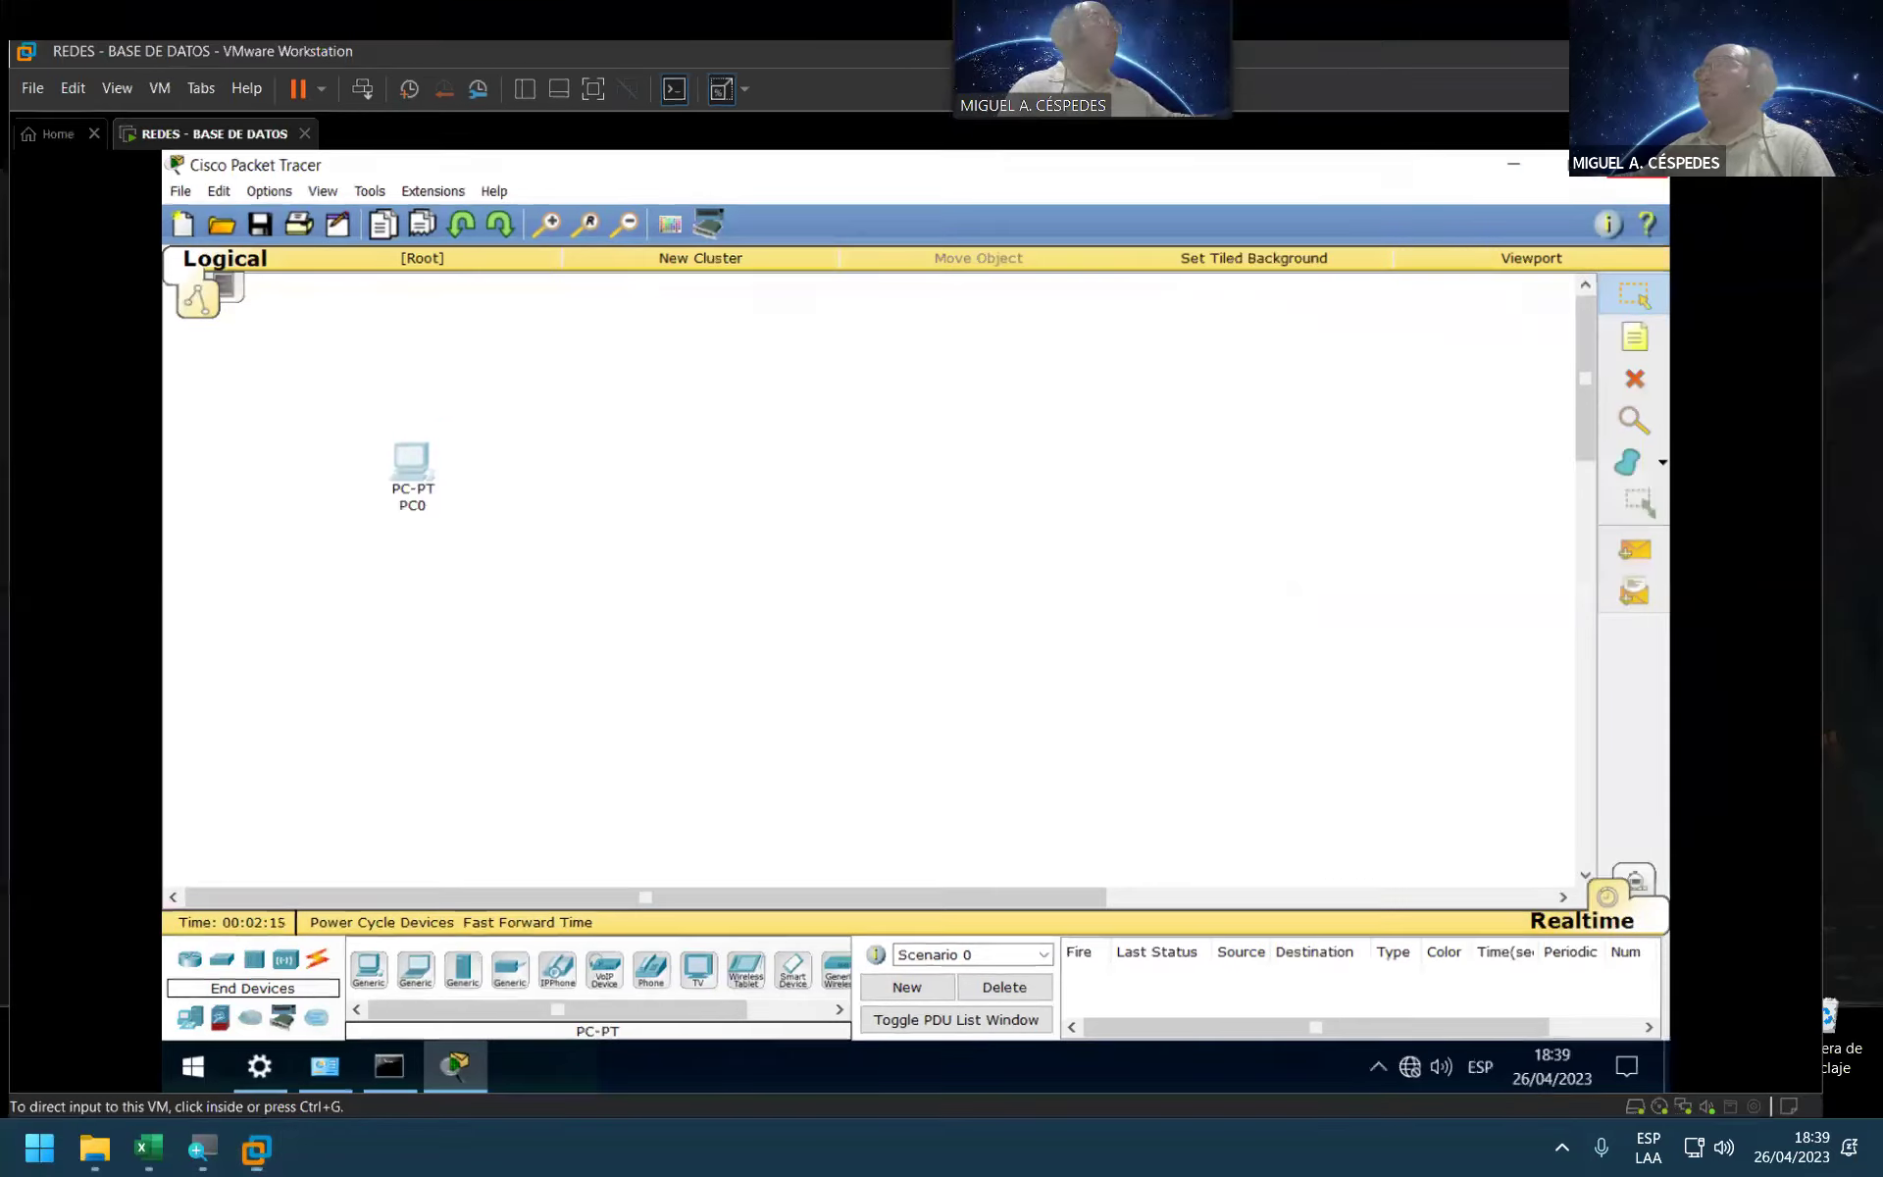
Step: Switch to Excel to review the rango_host, asignables and ip_nat answers on Hoja1, and save the workbook
{"action": "left_click", "coordinate": [339, 1068]}
{"action": "left_click", "coordinate": [147, 1140]}
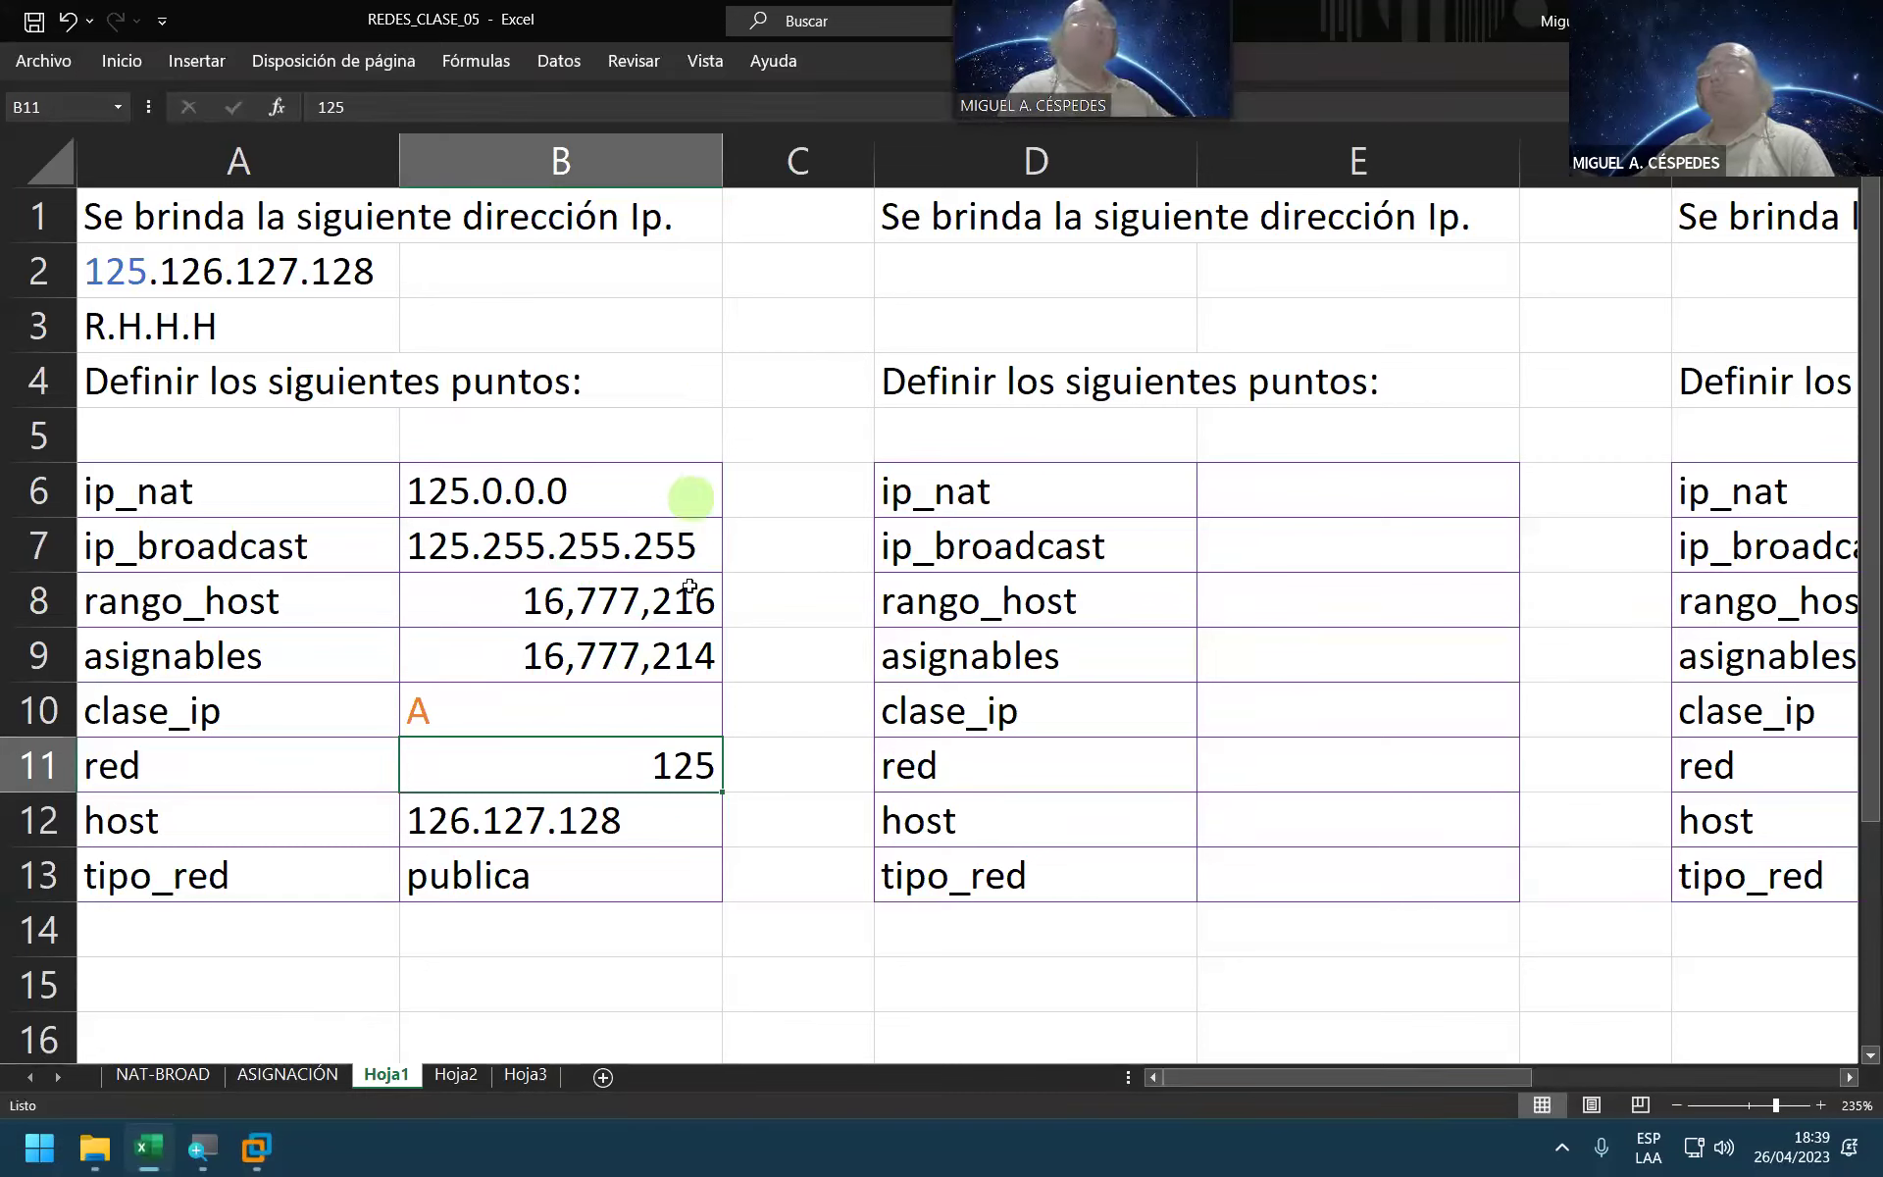
{"action": "left_click_drag", "start_coordinate": [677, 599], "coordinate": [672, 648]}
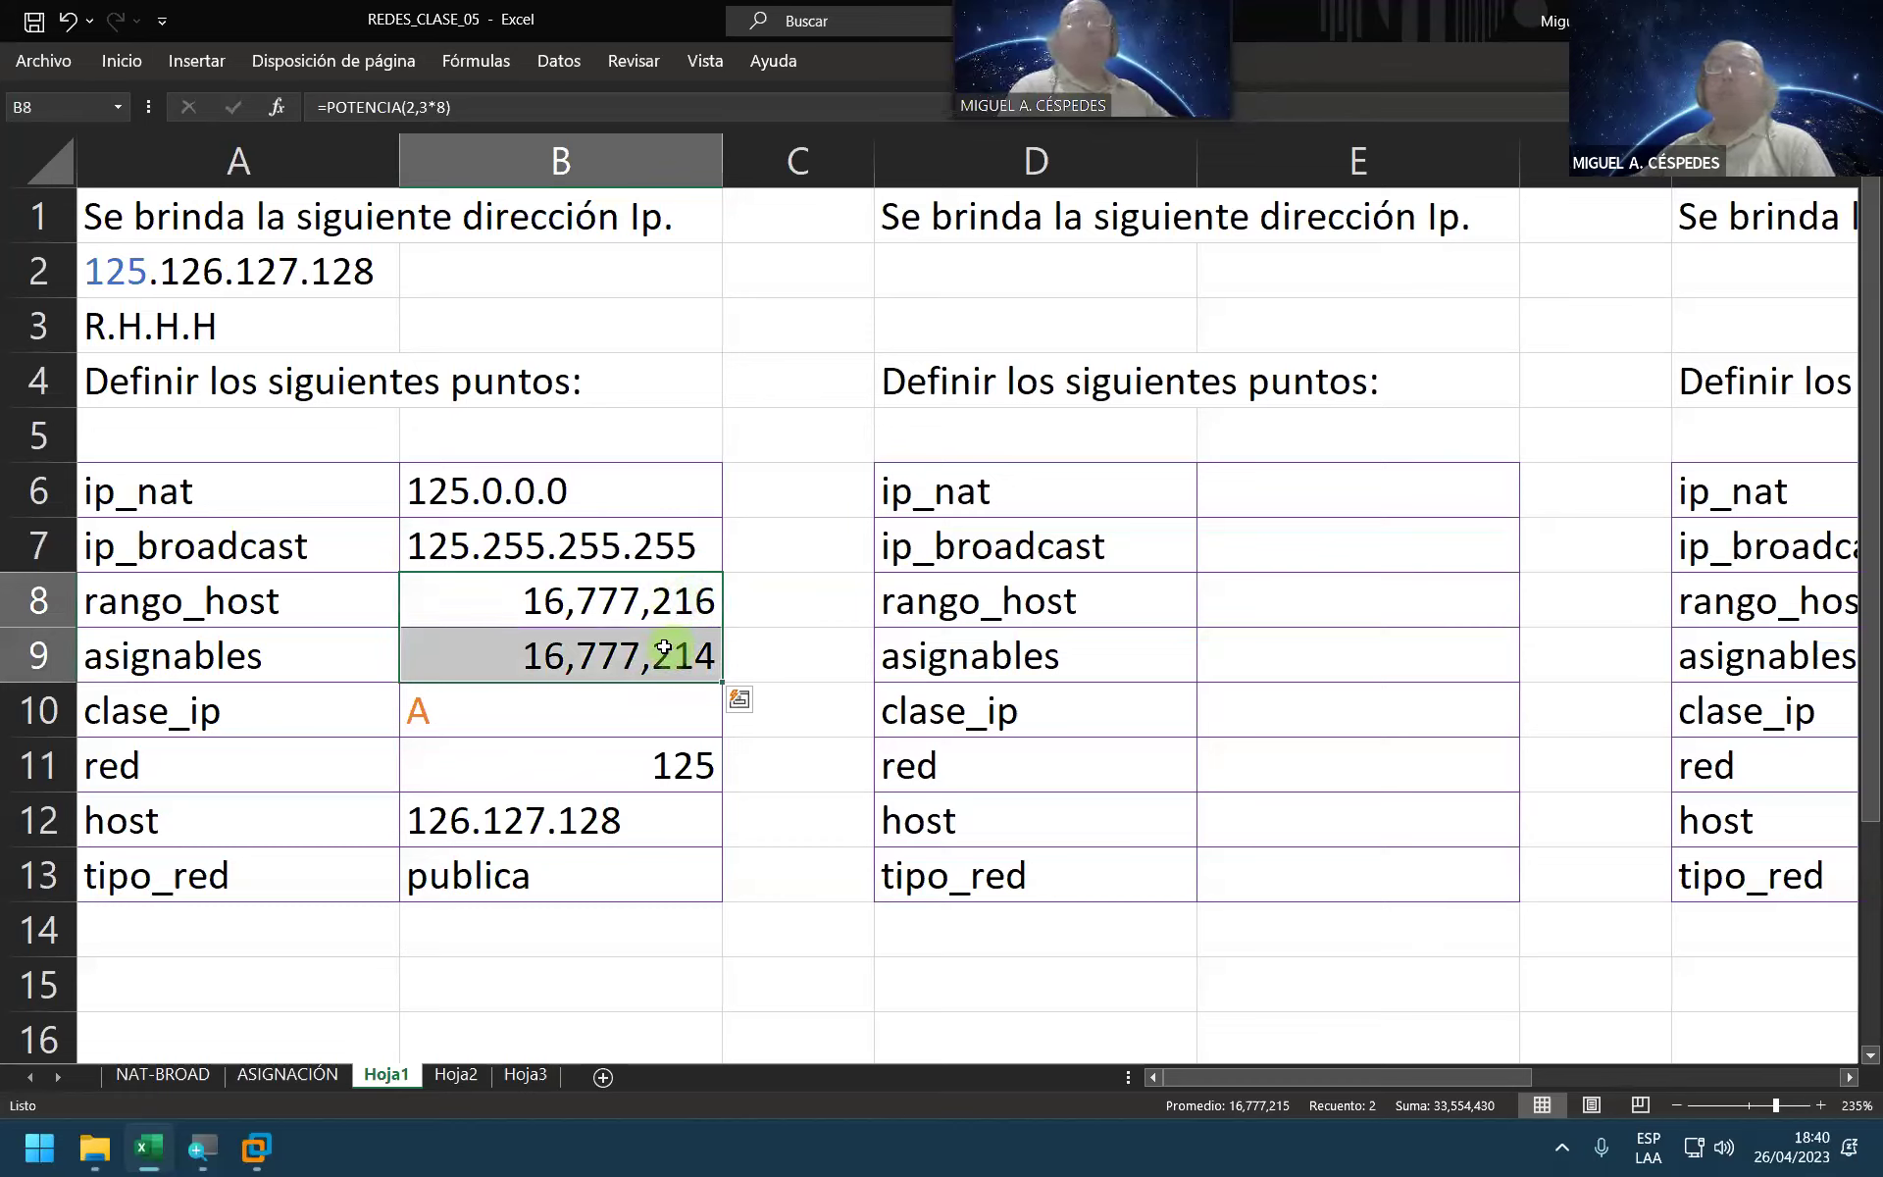
{"action": "left_click", "coordinate": [559, 485]}
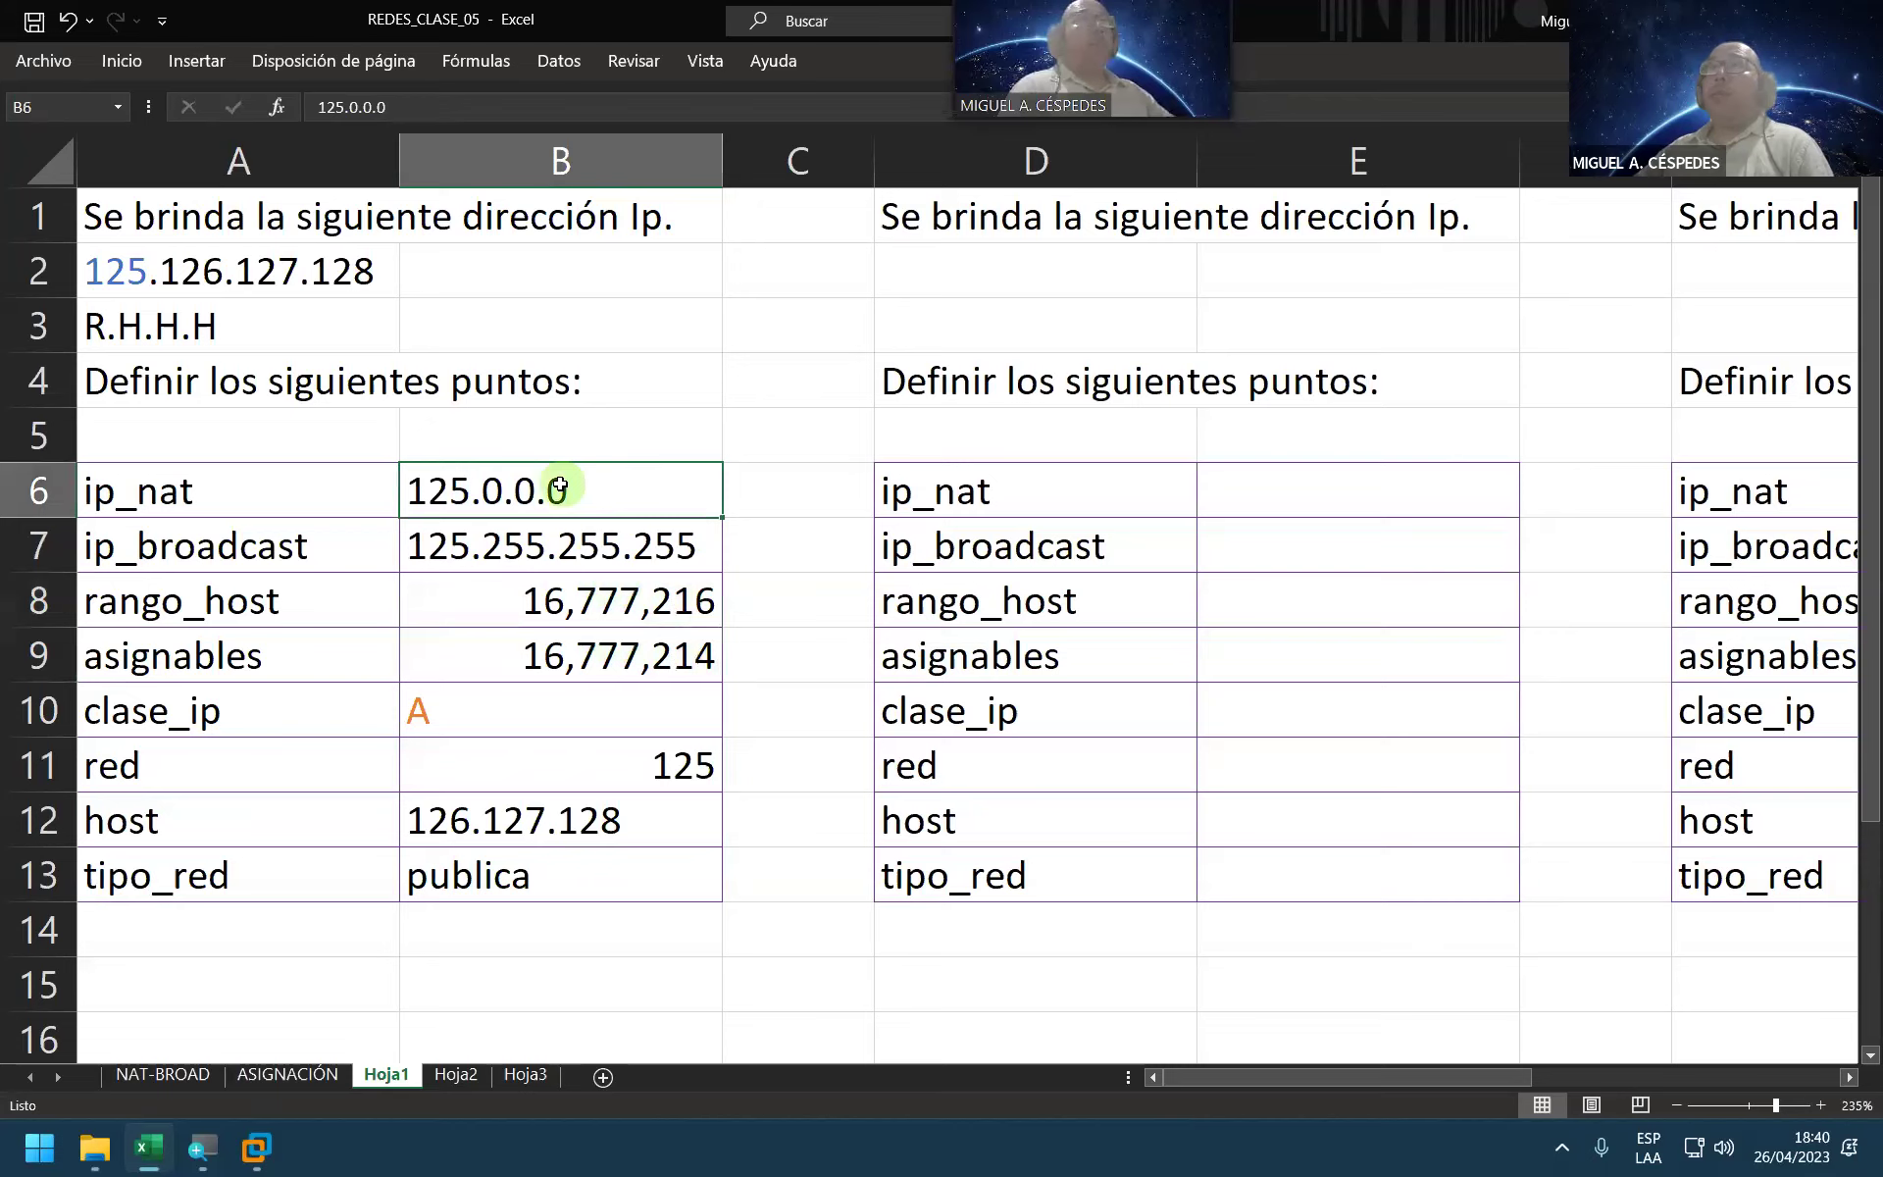
{"action": "left_click_drag", "start_coordinate": [588, 492], "coordinate": [620, 533]}
{"action": "left_click", "coordinate": [595, 488]}
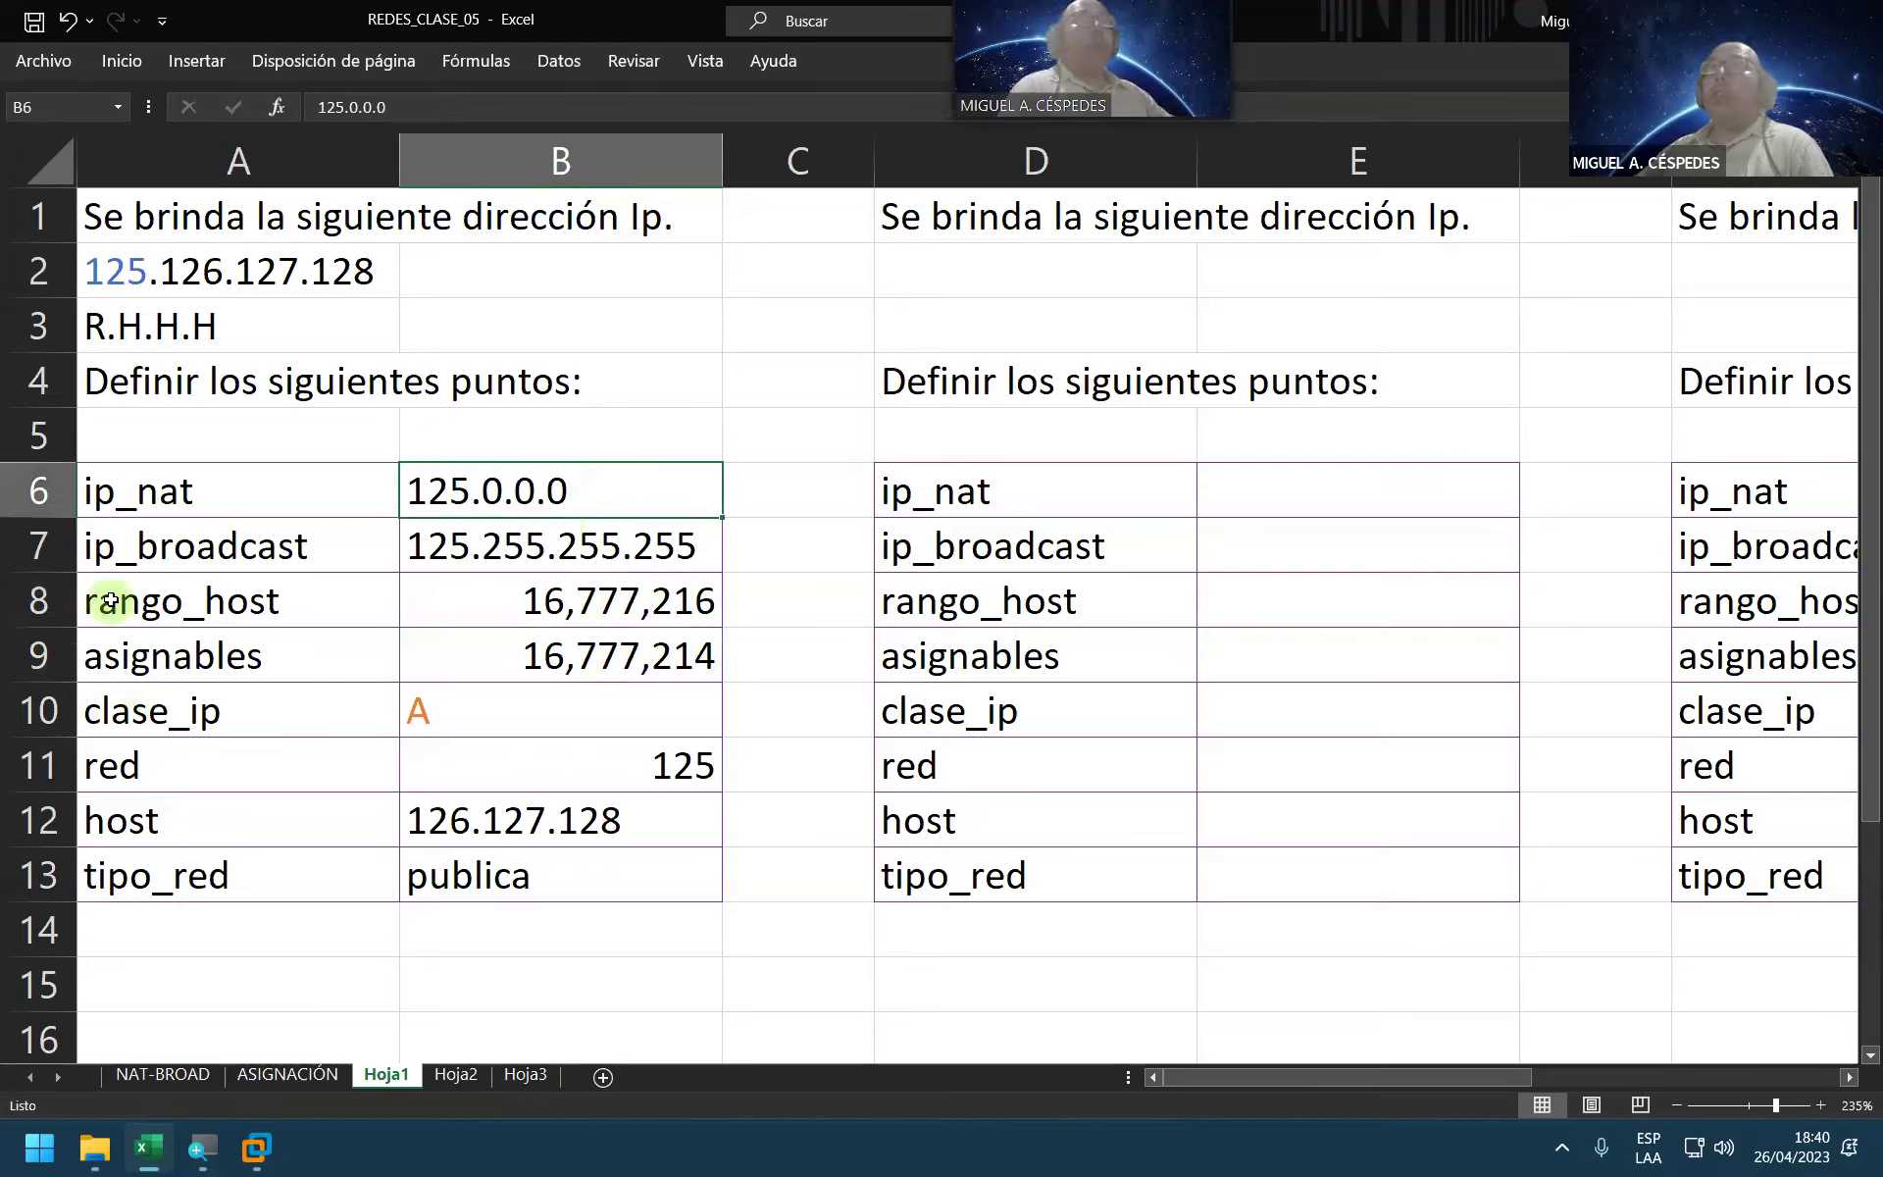
{"action": "left_click", "coordinate": [34, 20]}
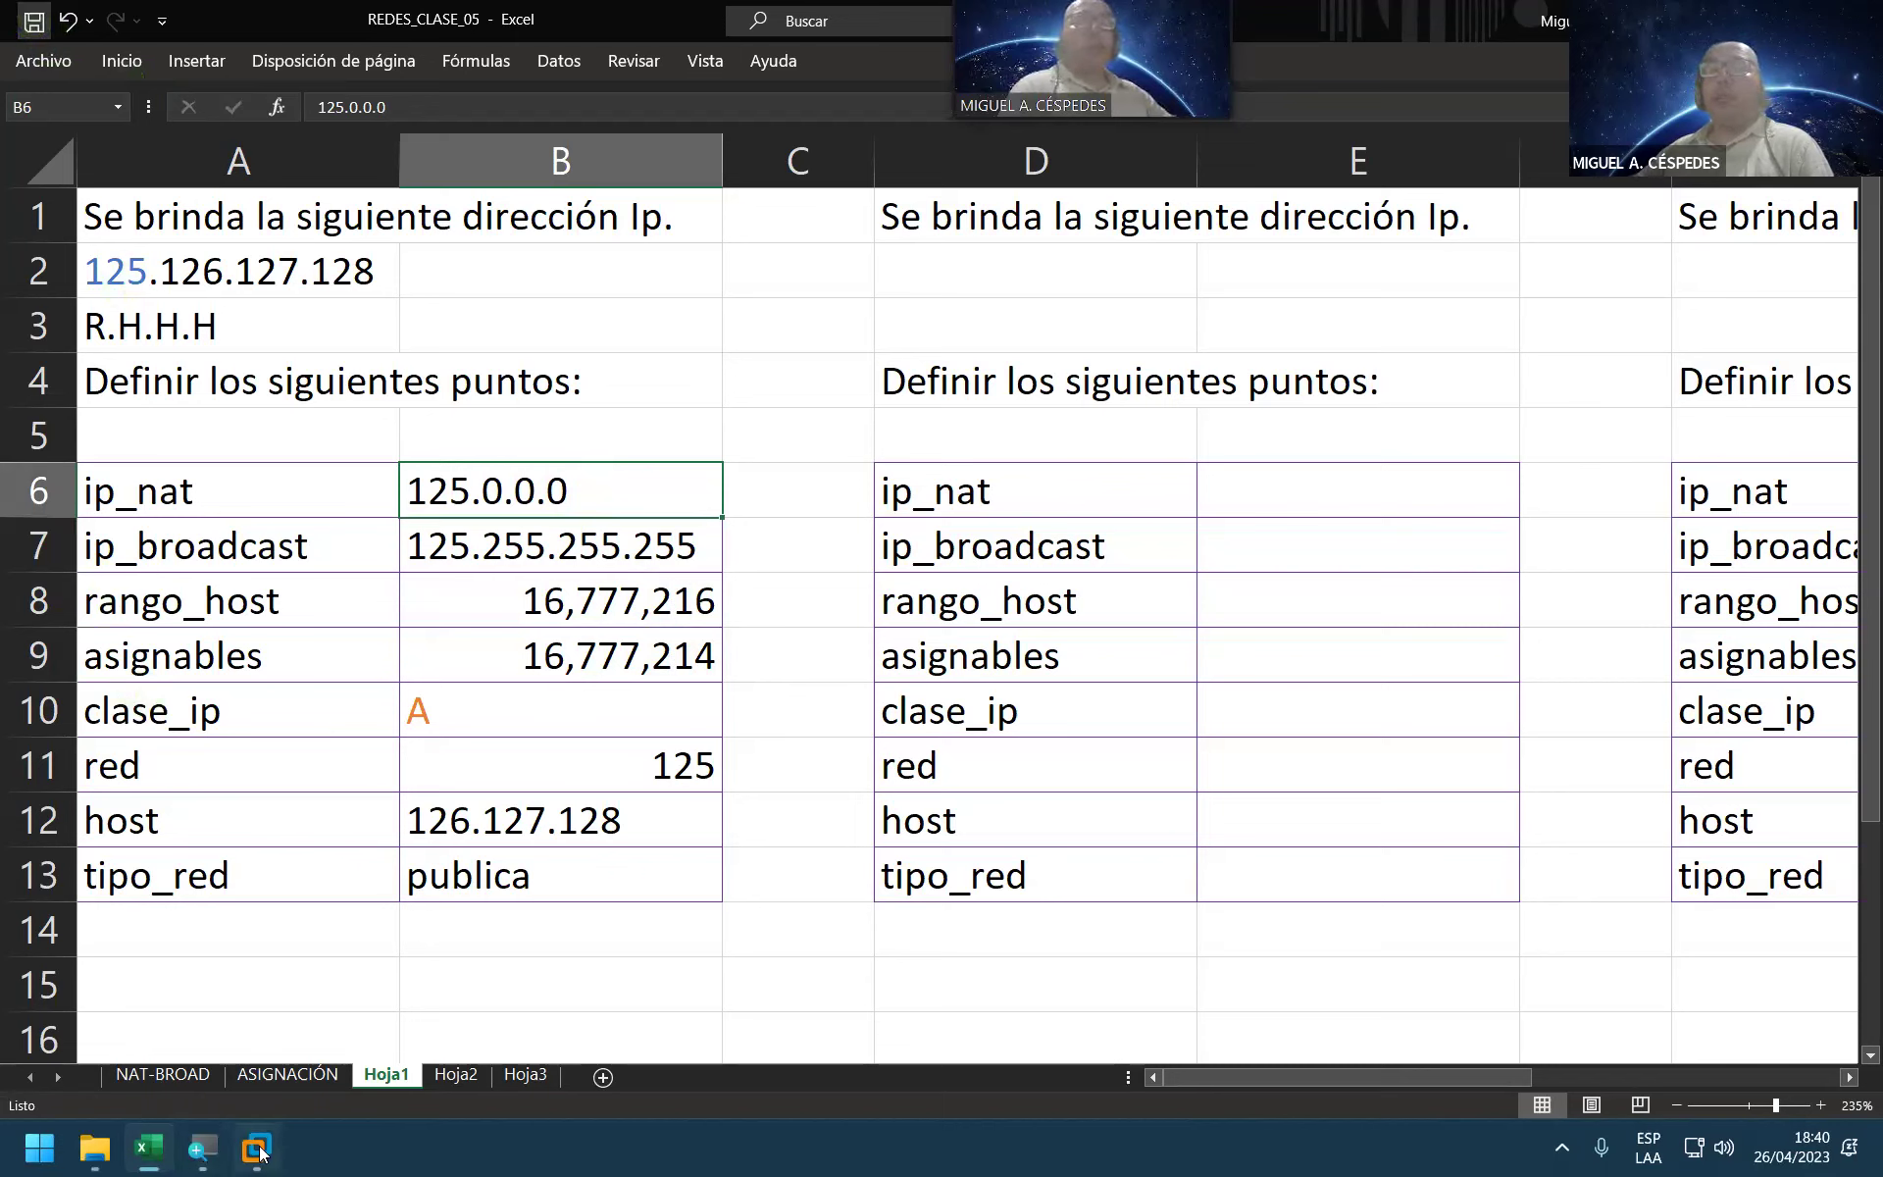
Step: Return to the virtual machine's Network Connections window and open the IPv4 properties of the Ethernet0 adapter
{"action": "left_click", "coordinate": [416, 999]}
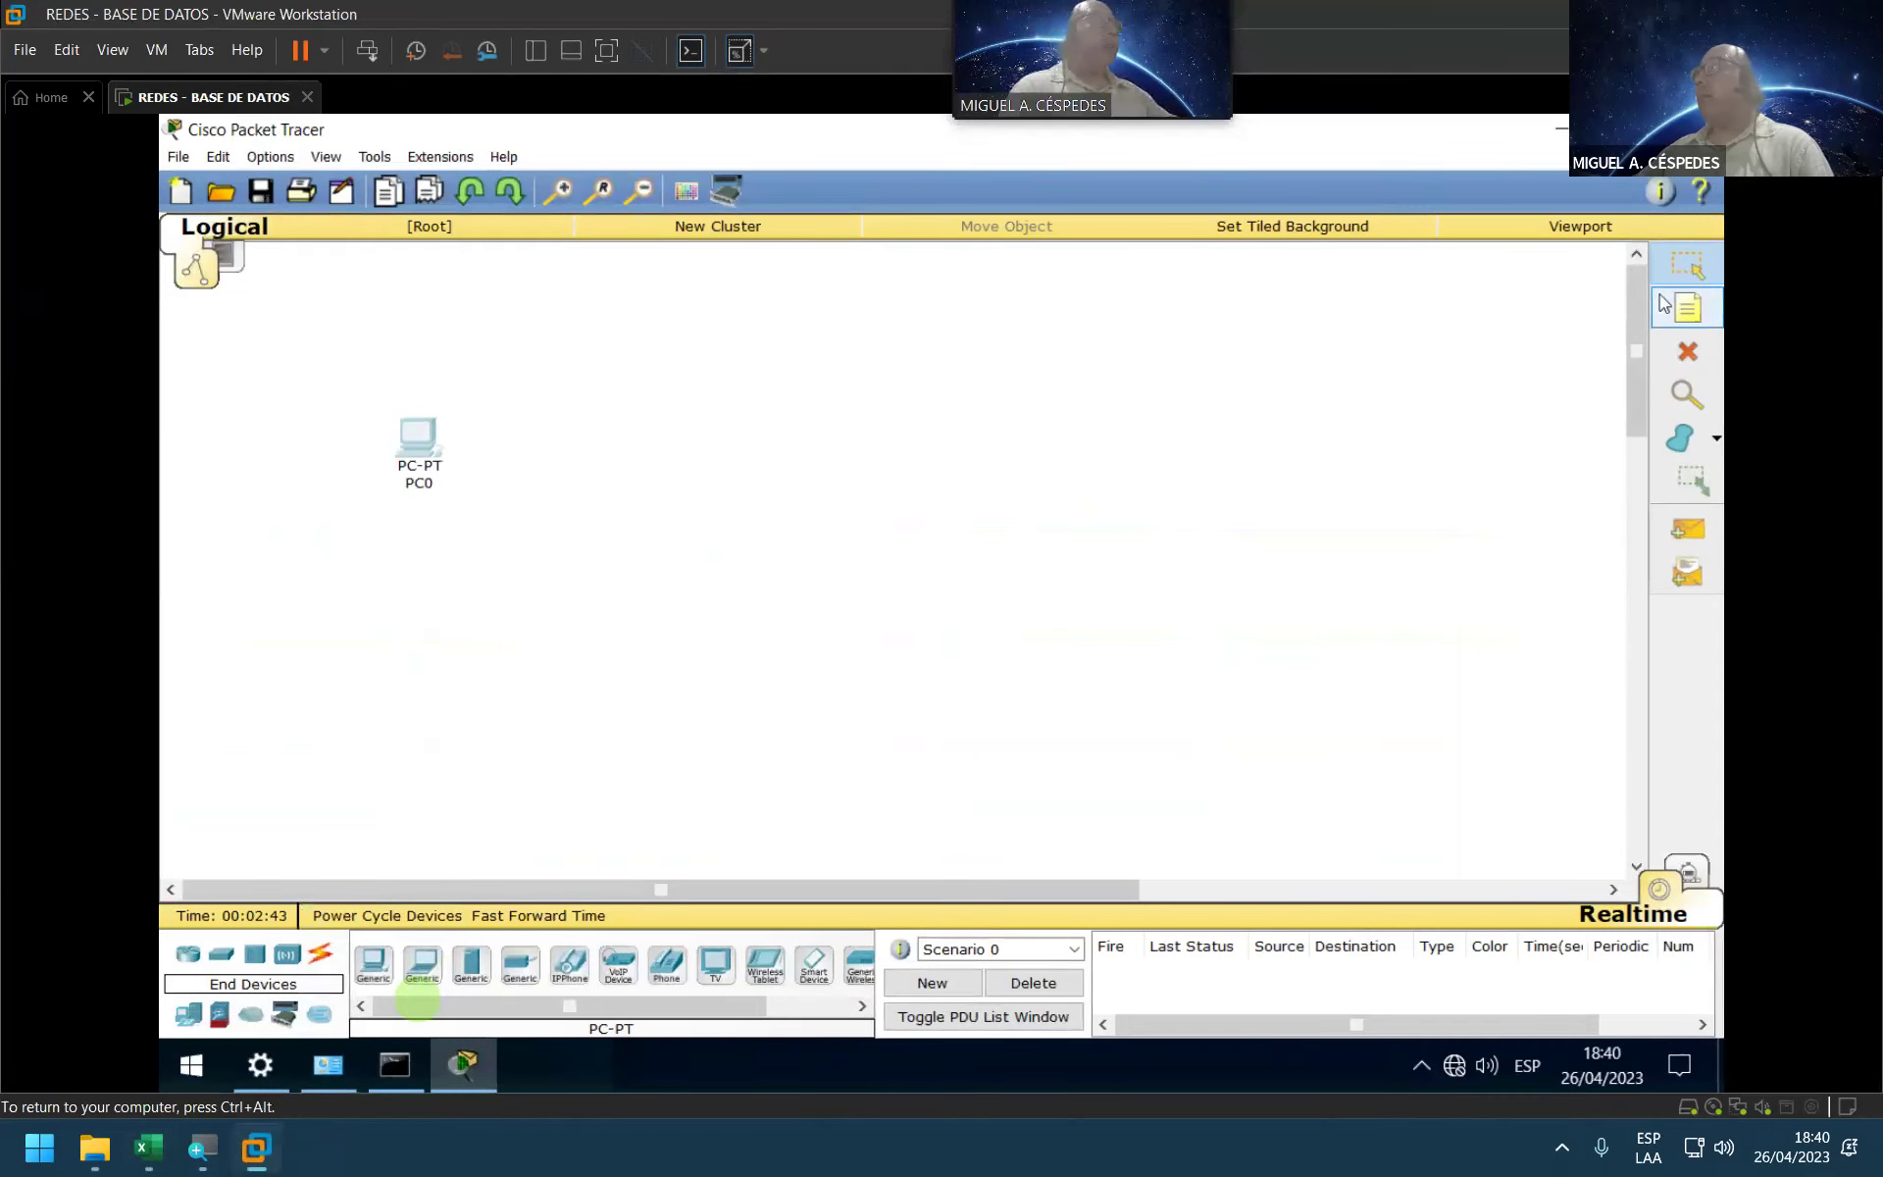
{"action": "left_click", "coordinate": [1561, 128]}
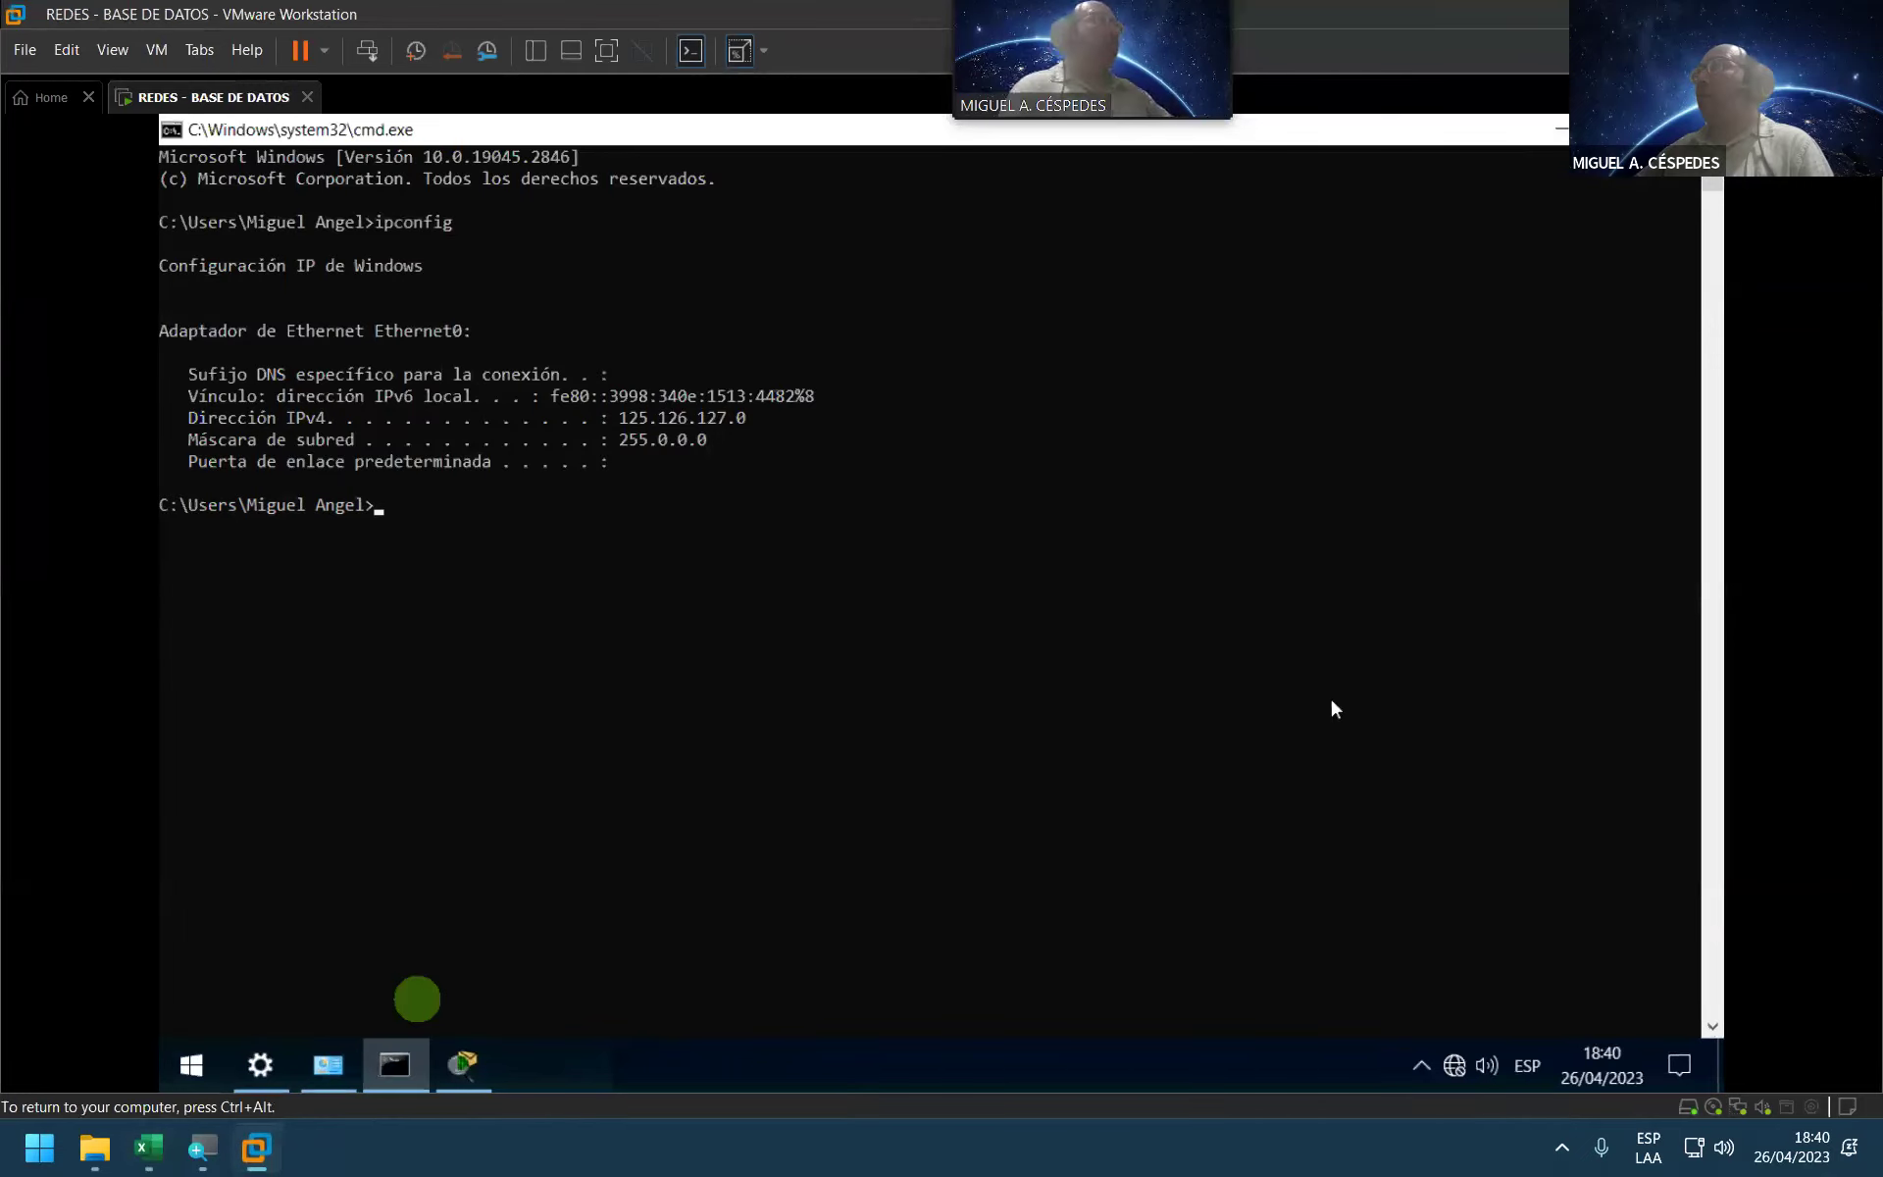
{"action": "left_click", "coordinate": [1561, 128]}
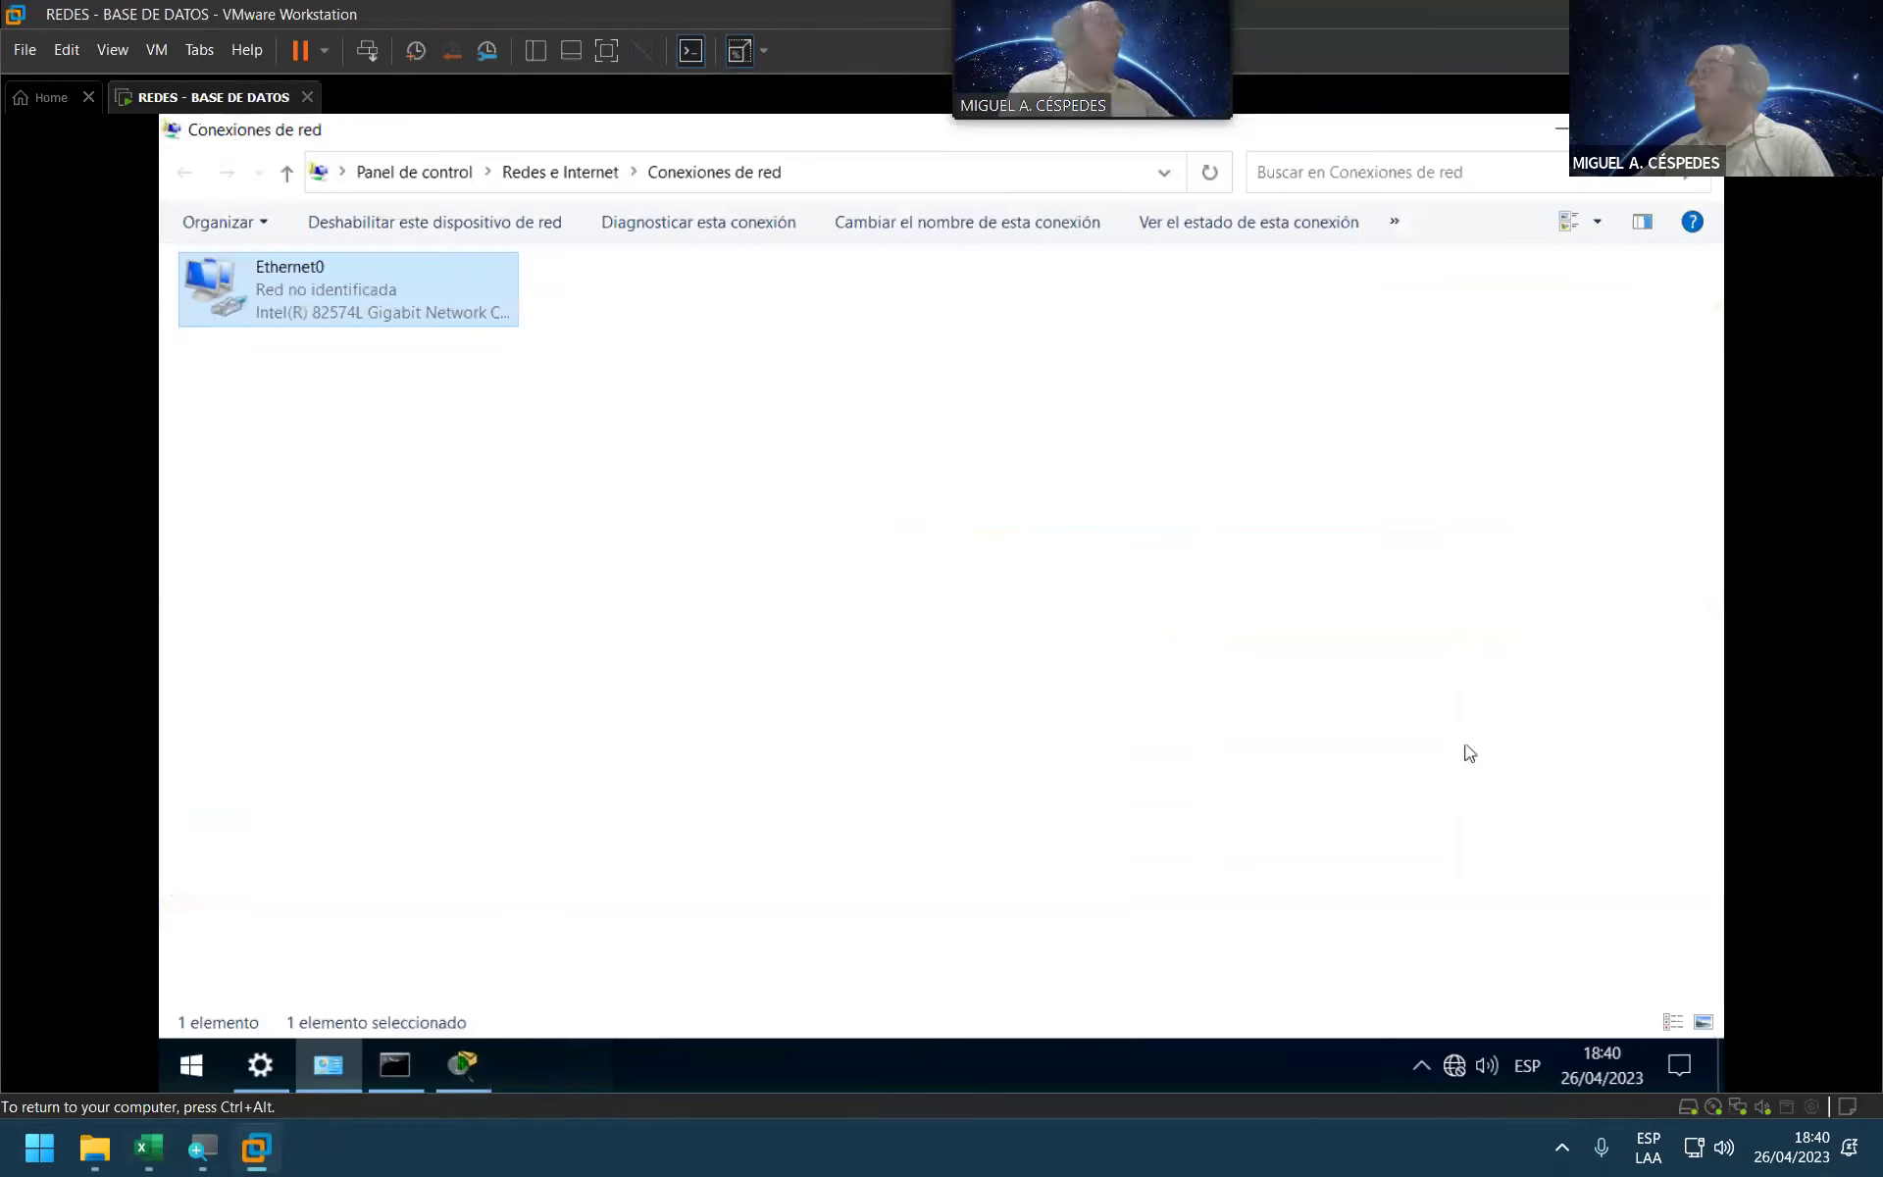
{"action": "right_click", "coordinate": [355, 284]}
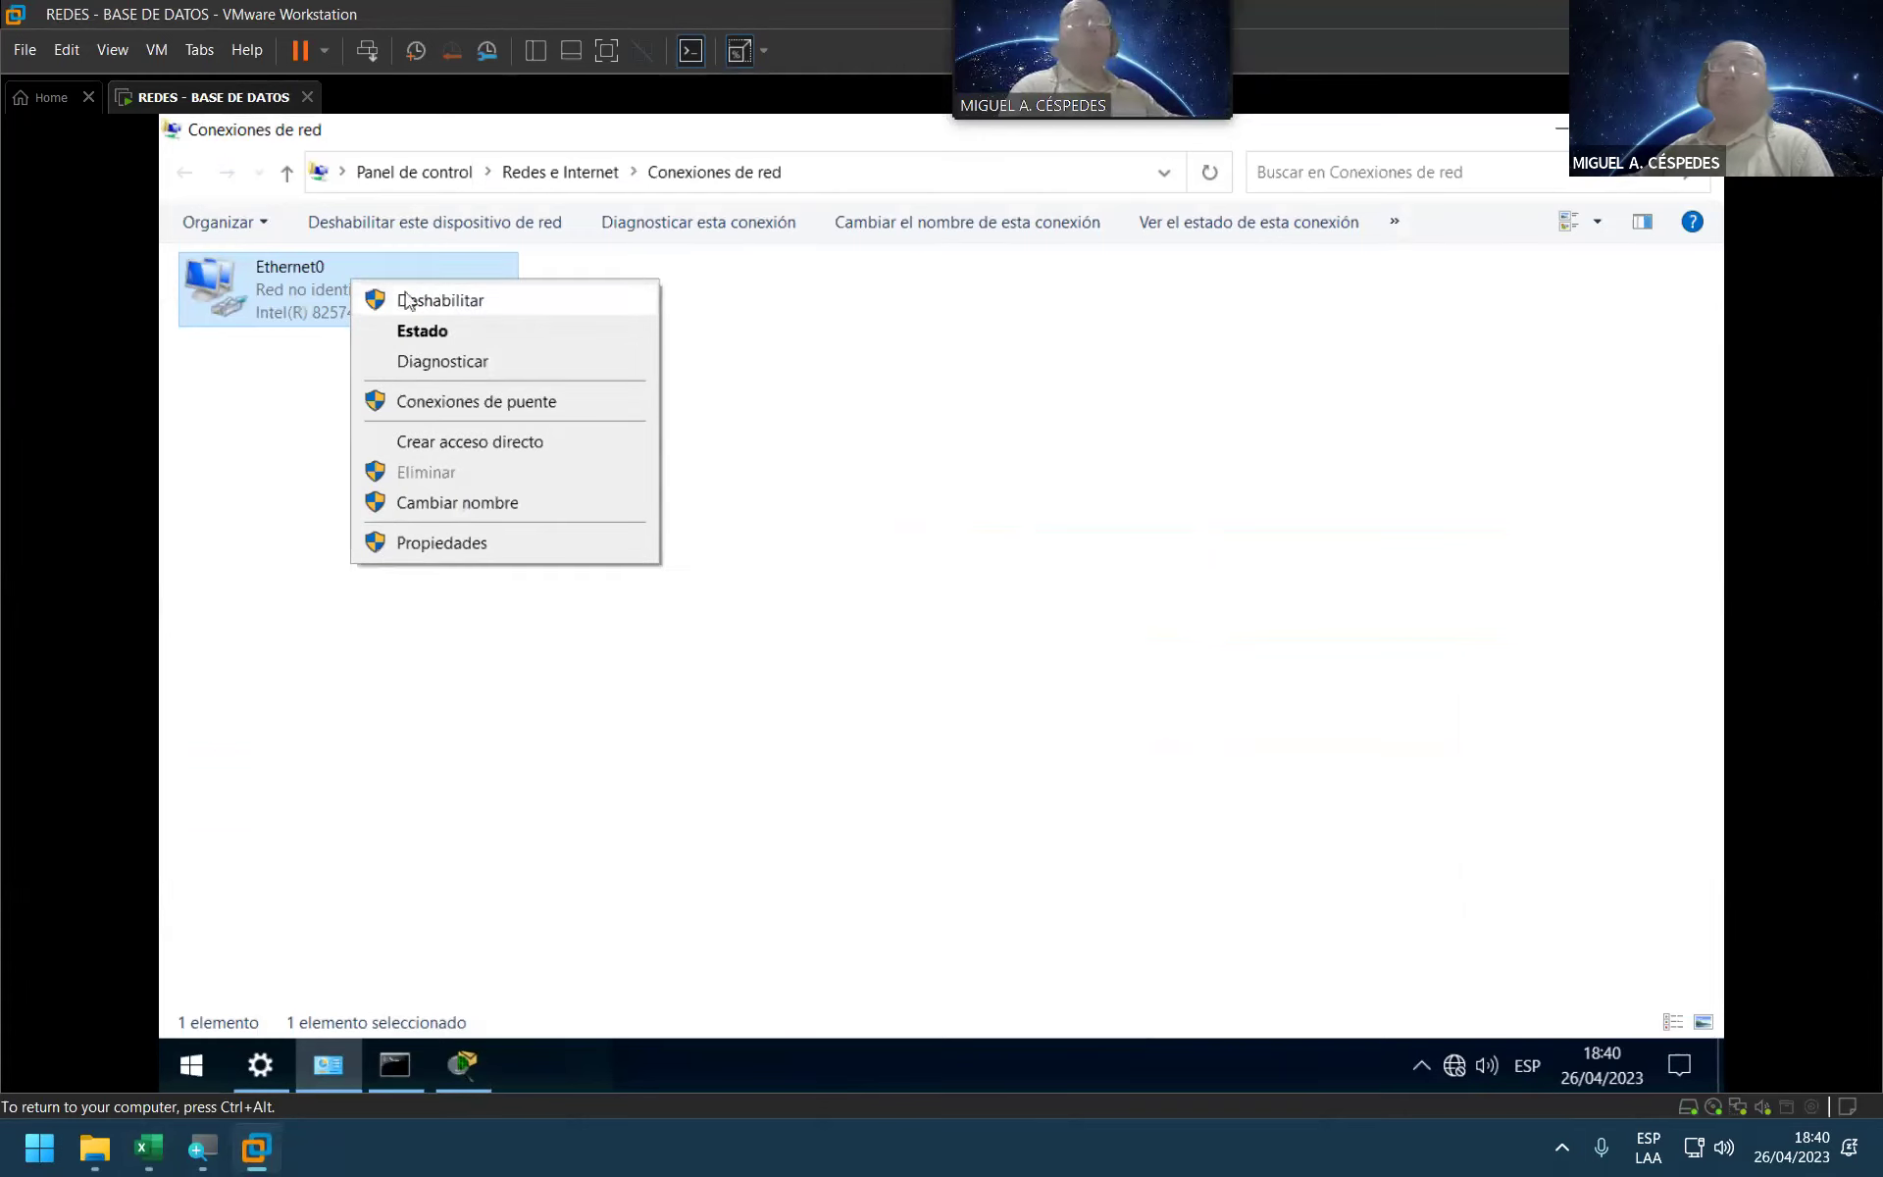
{"action": "left_click", "coordinate": [516, 551]}
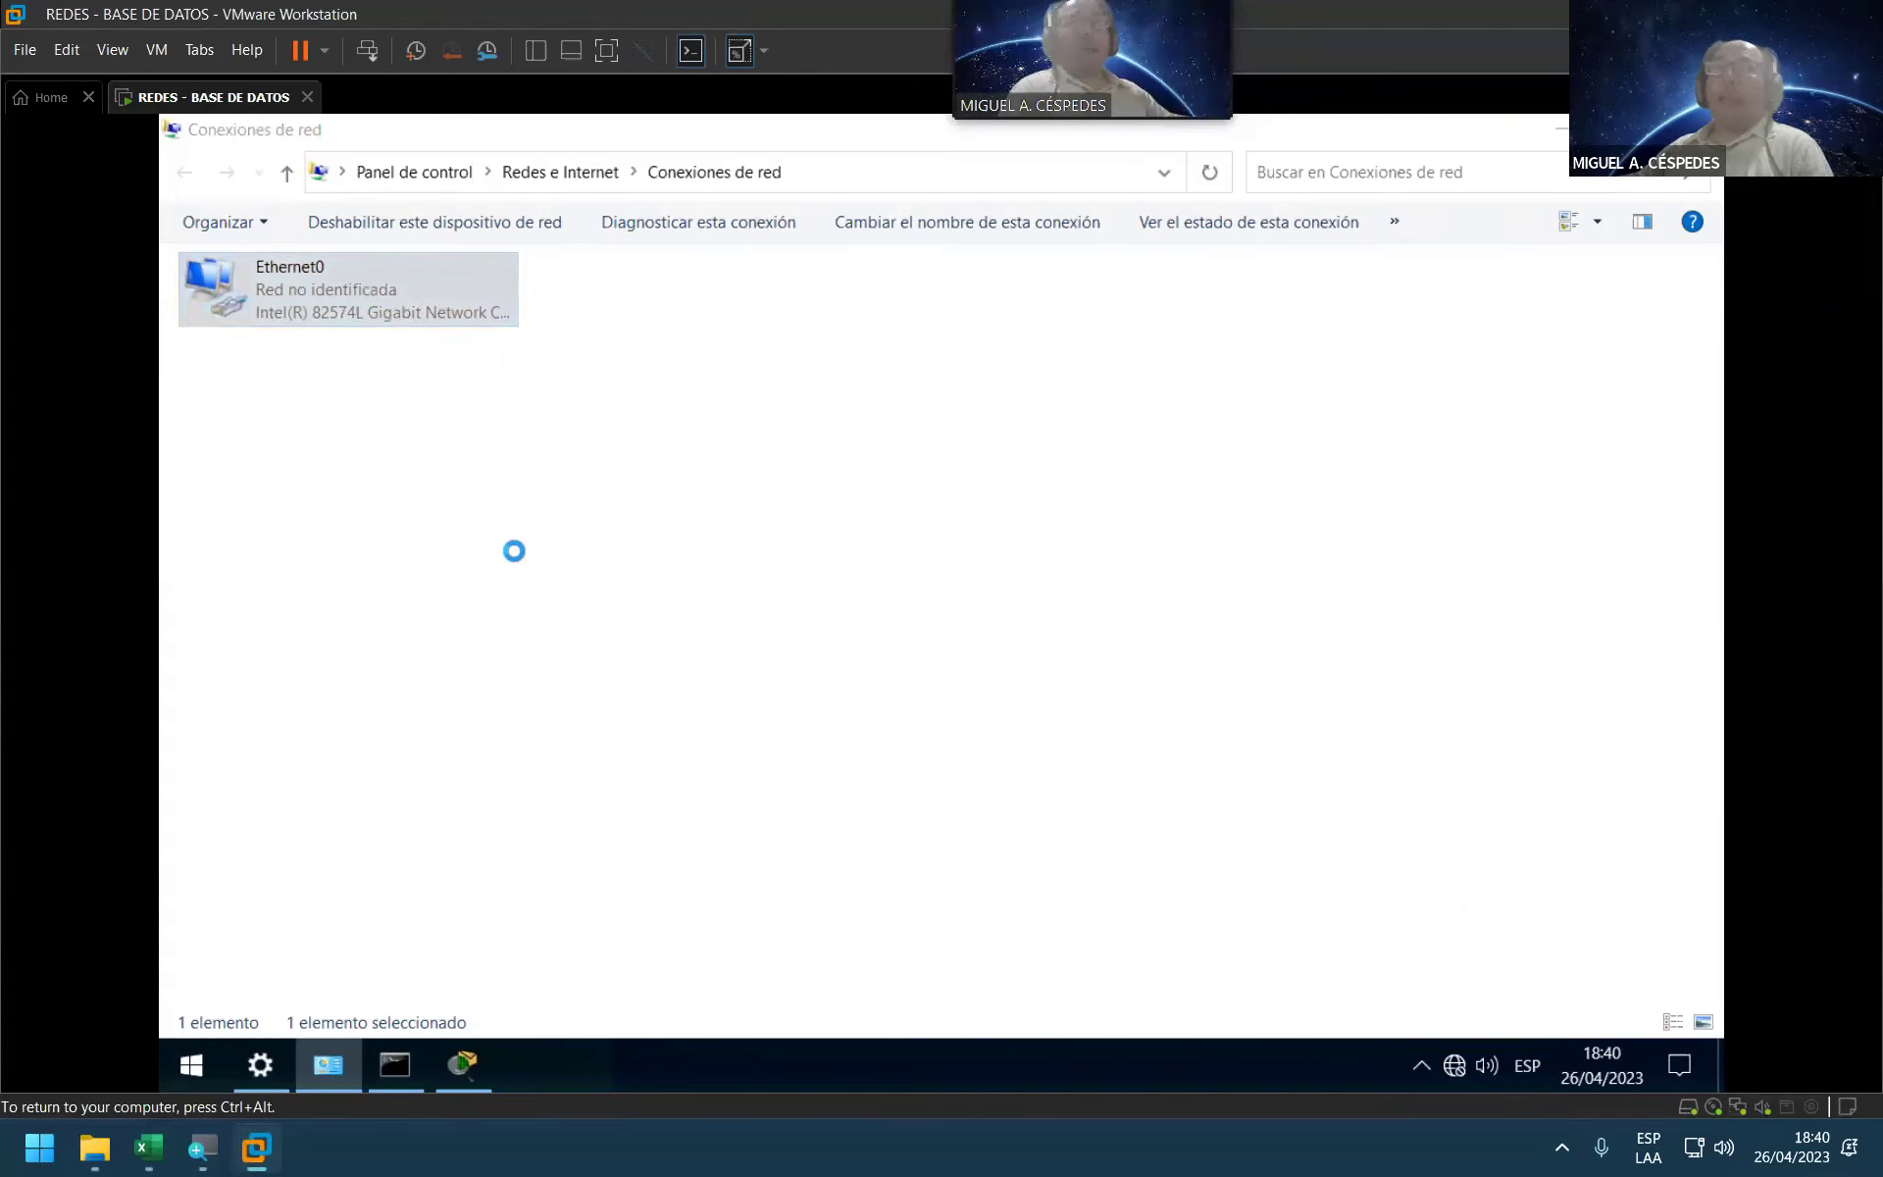
{"action": "left_click", "coordinate": [502, 535]}
{"action": "left_click", "coordinate": [611, 667]}
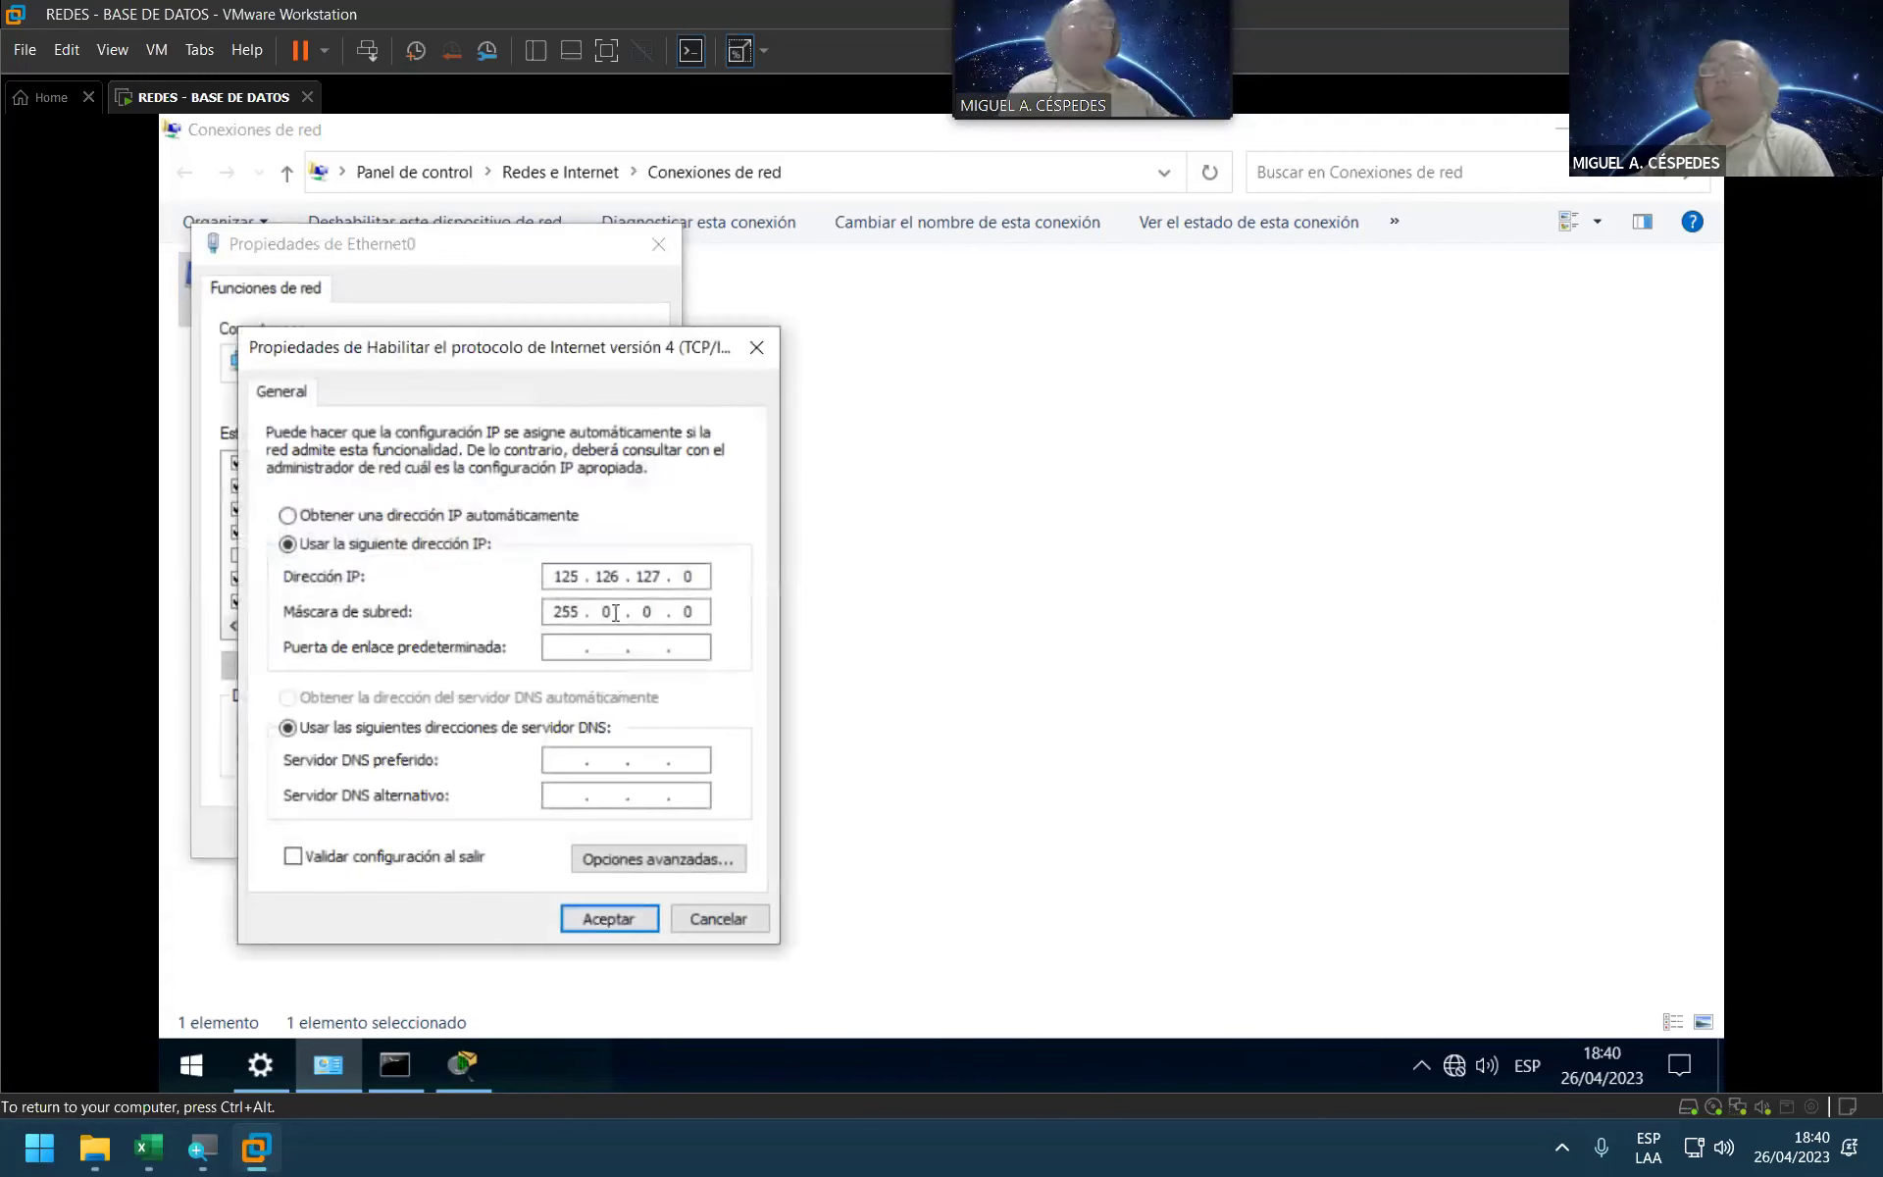
Step: Replace Ethernet0's static addressing with IP 10.0.1.0 and subnet mask 255.0.0.0, apply it and close the adapter properties
{"action": "left_click", "coordinate": [488, 518]}
{"action": "left_click", "coordinate": [499, 549]}
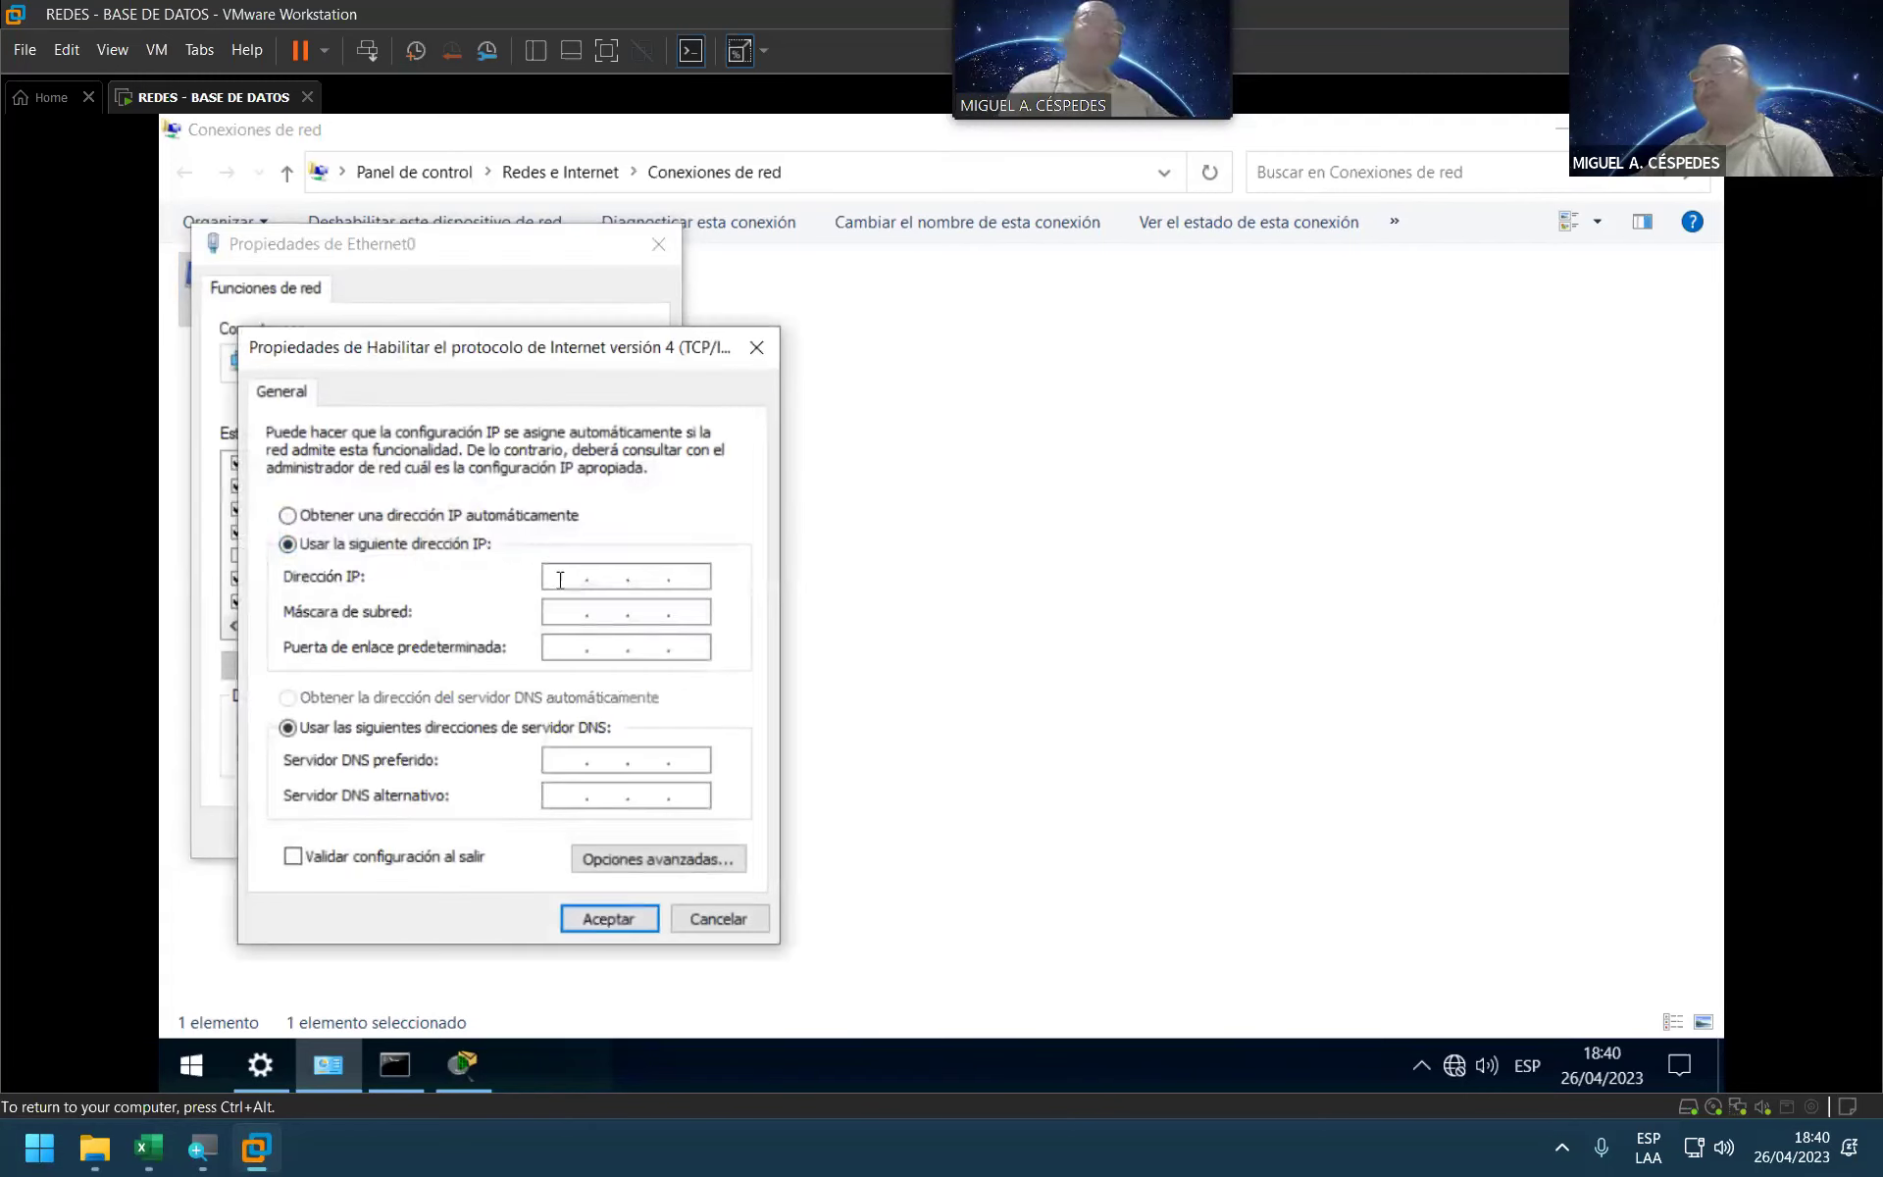
{"action": "key", "text": "Tab"}
{"action": "type", "text": "10."}
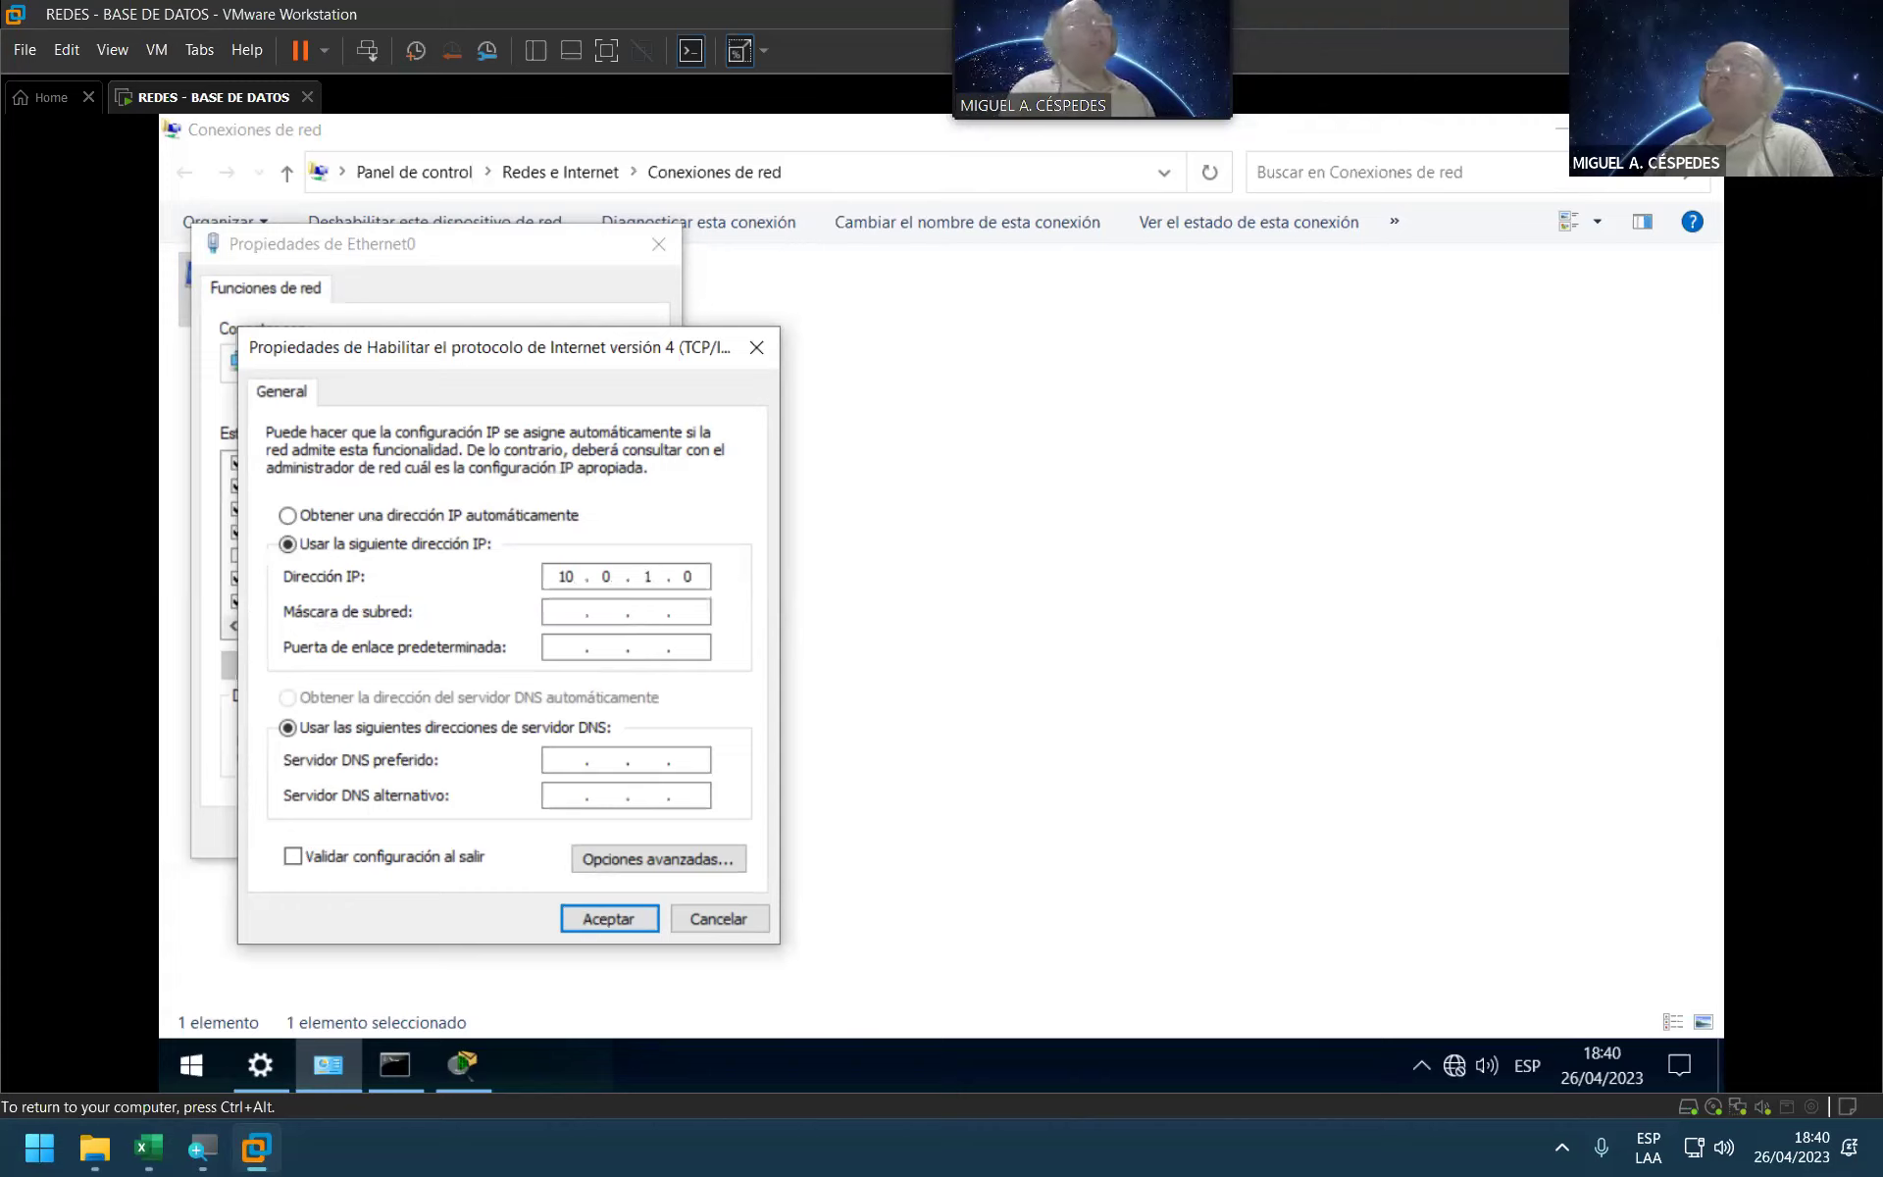
{"action": "left_click", "coordinate": [553, 609]}
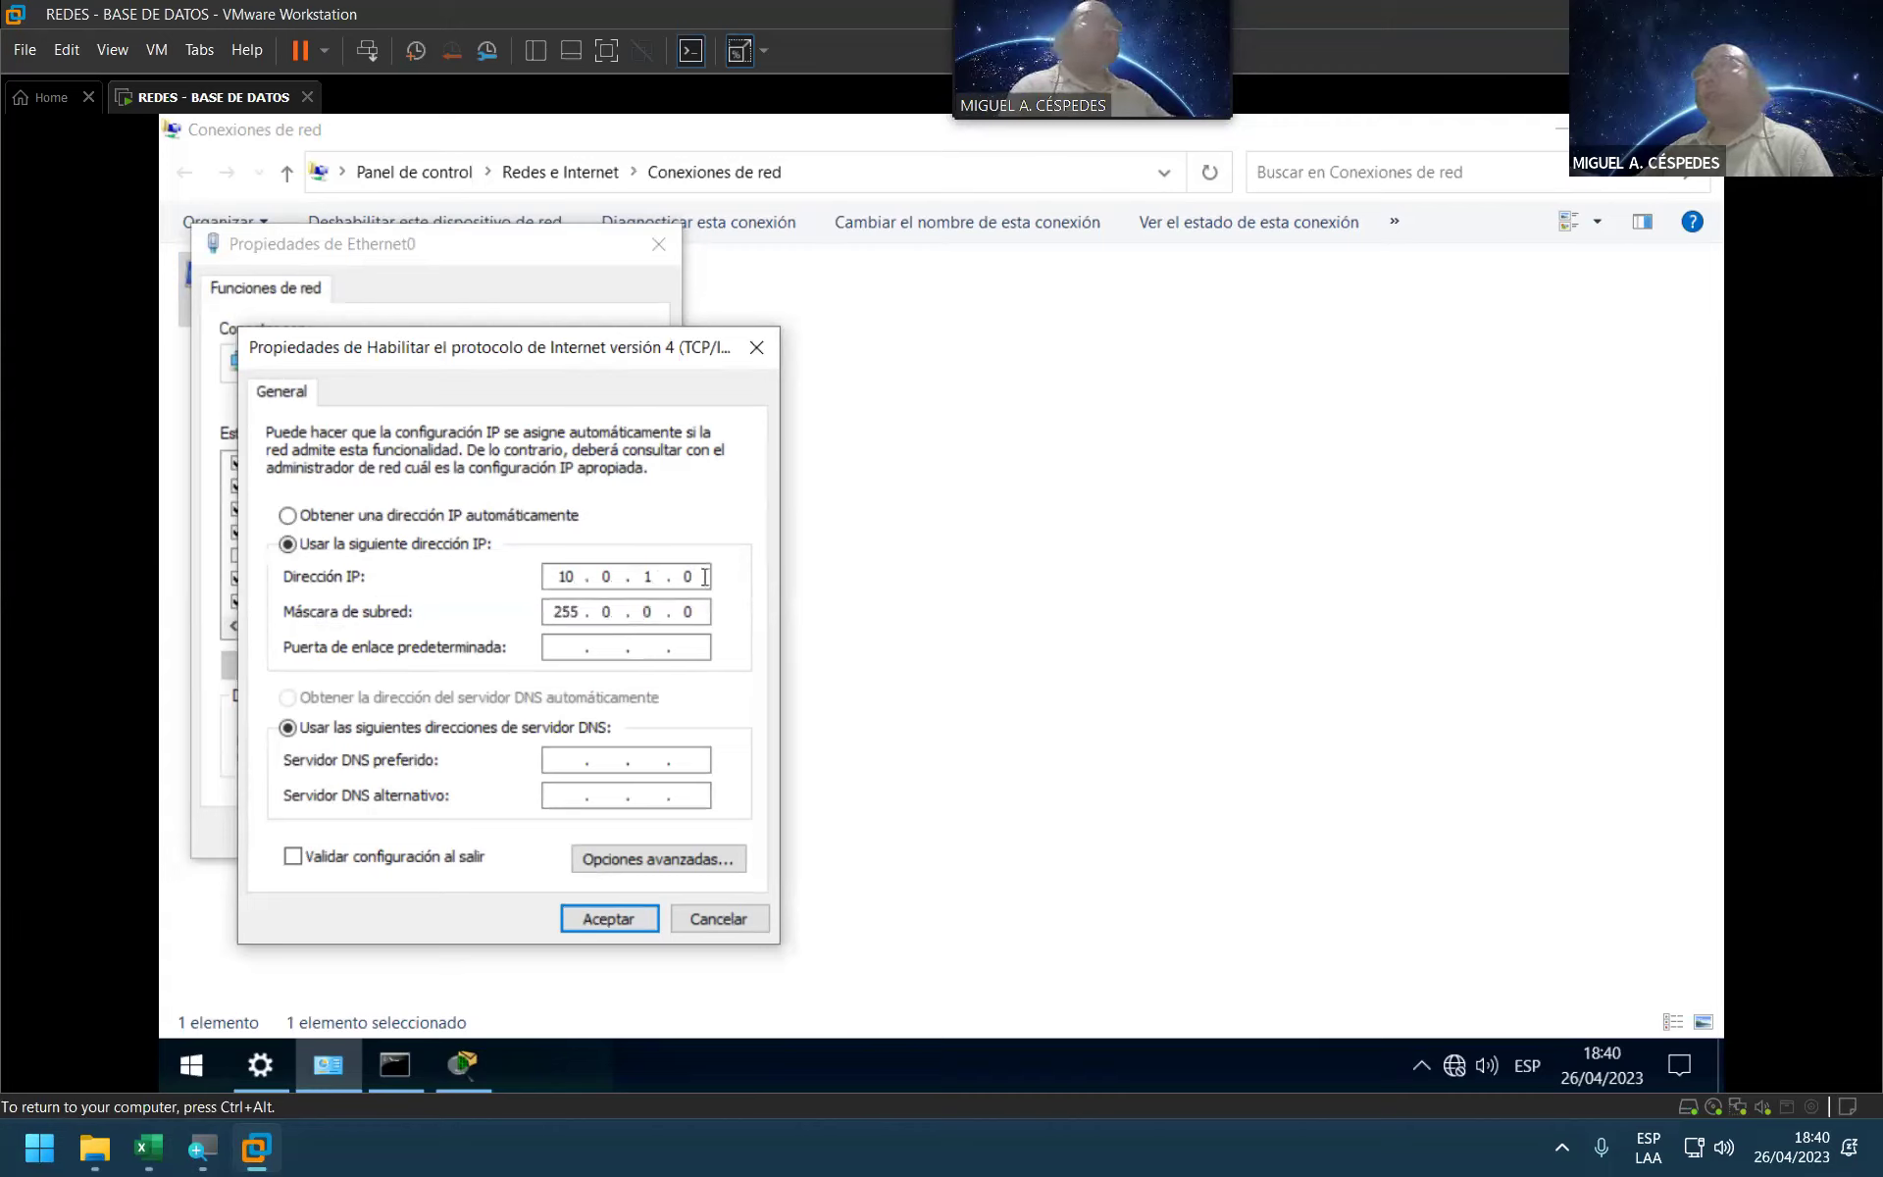
{"action": "left_click", "coordinate": [597, 926]}
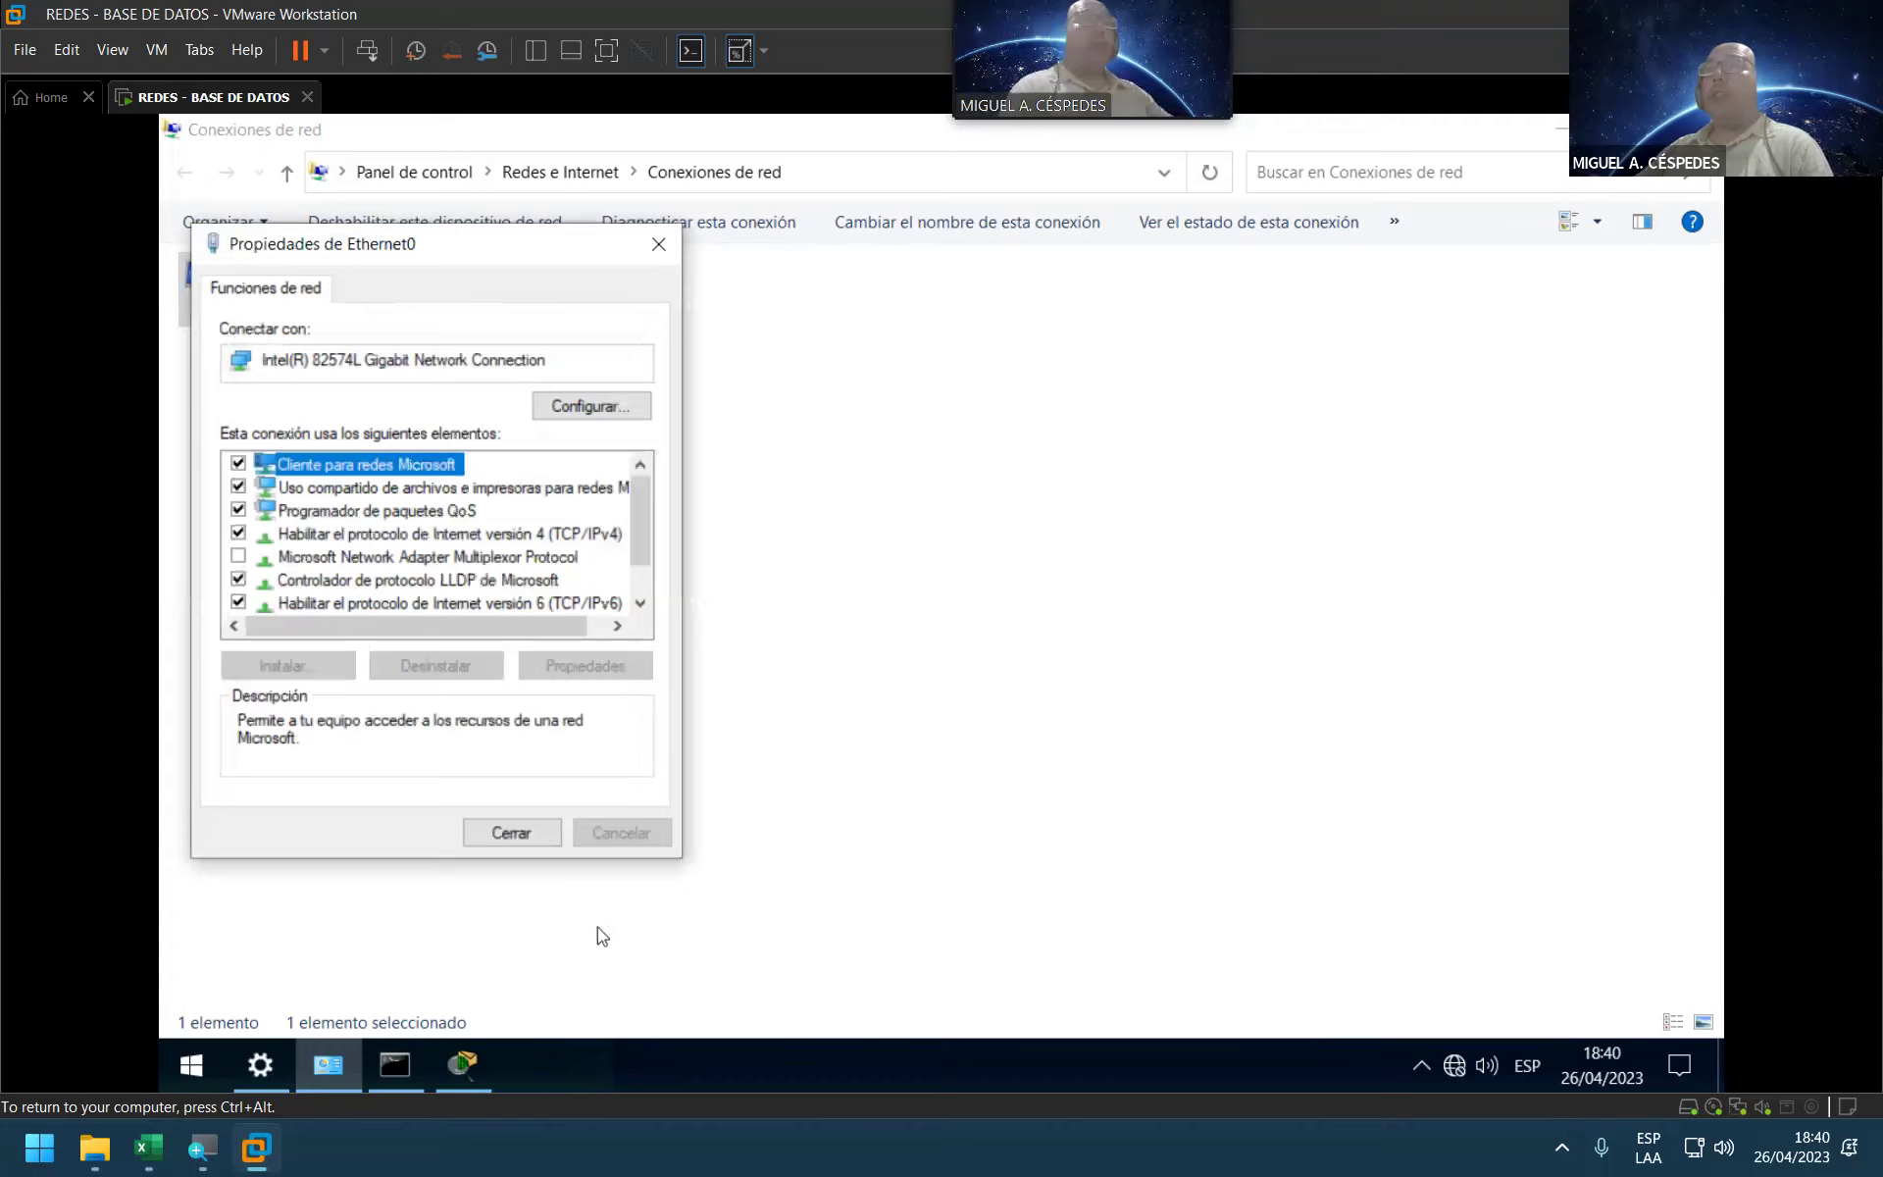
{"action": "left_click", "coordinate": [520, 833]}
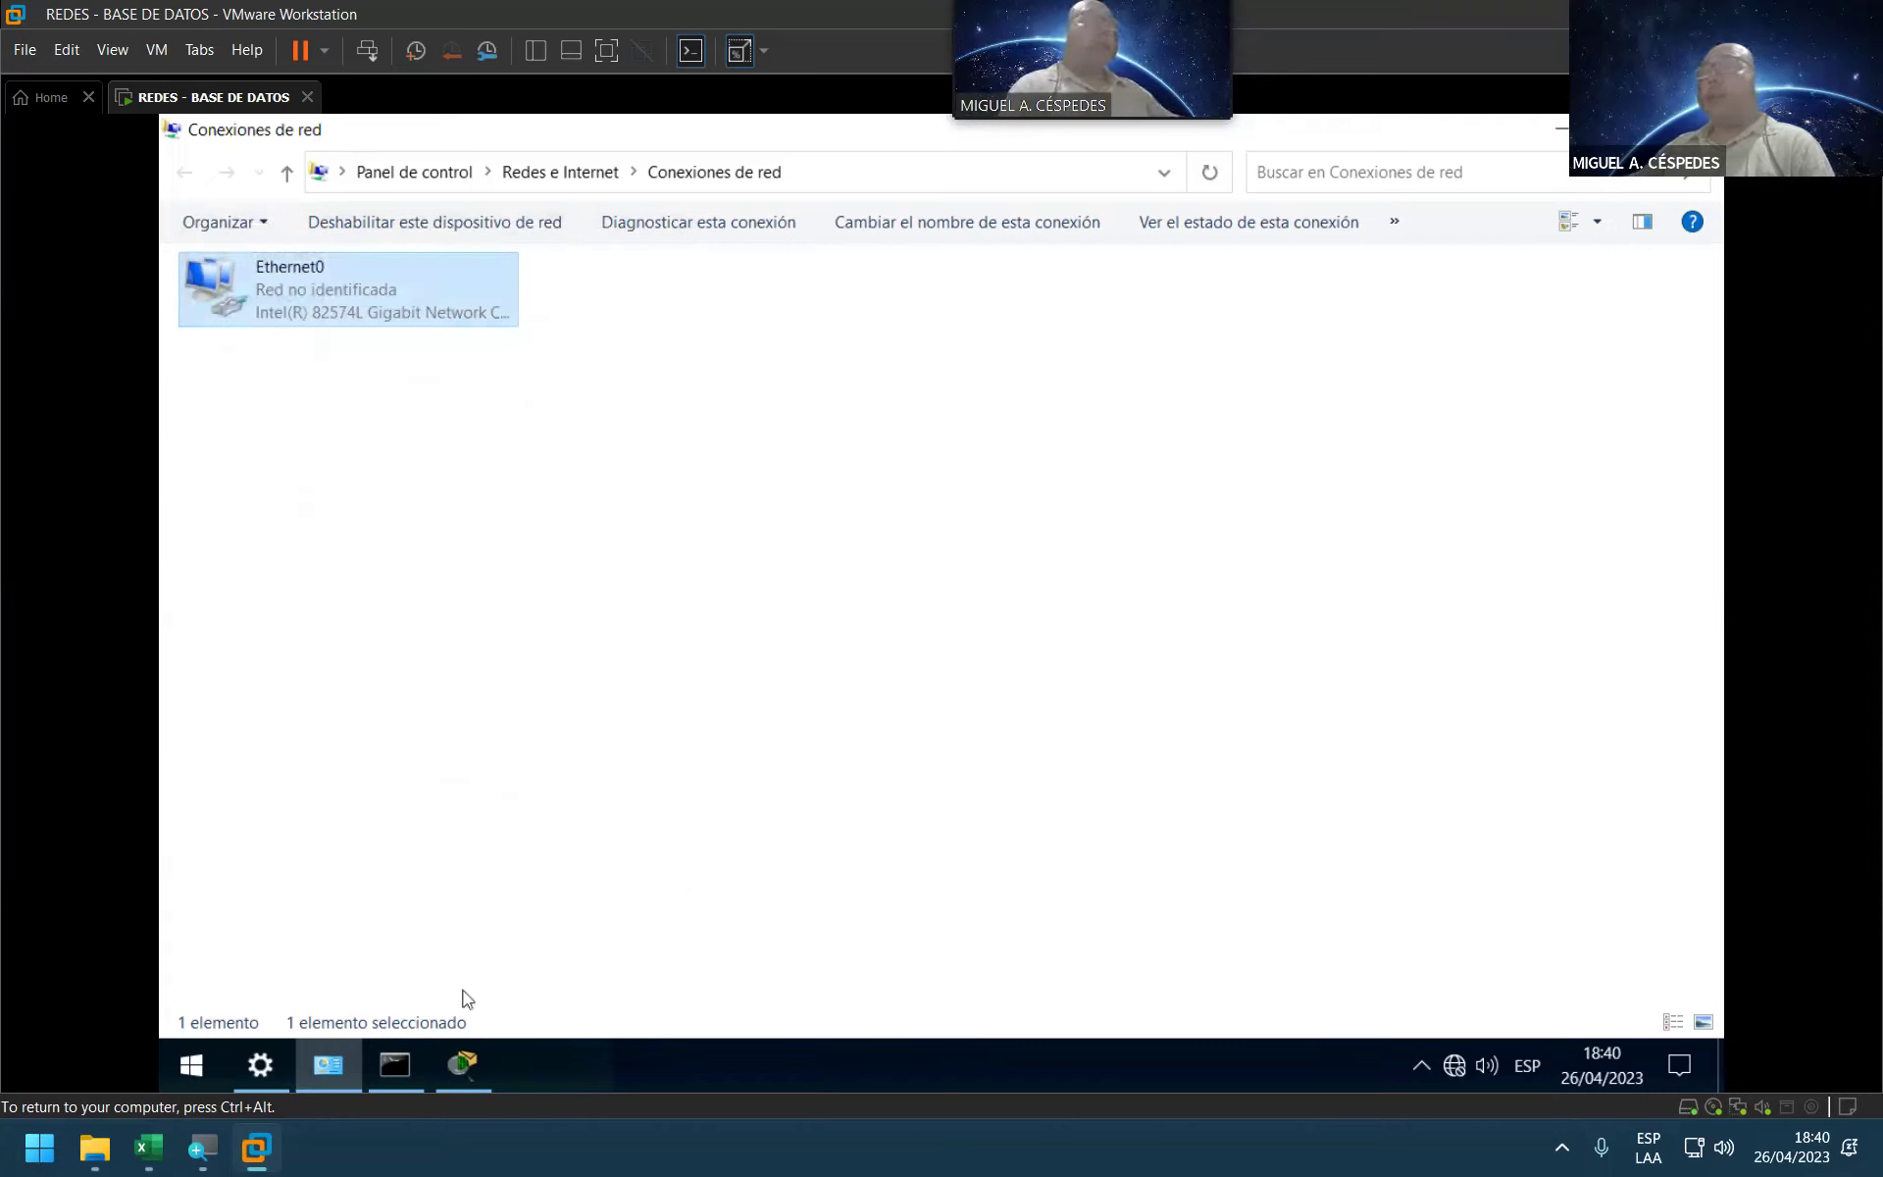
Step: Run ipconfig in the virtual machine's Command Prompt to check the new address settings
{"action": "left_click", "coordinate": [404, 1057]}
{"action": "left_click", "coordinate": [820, 637]}
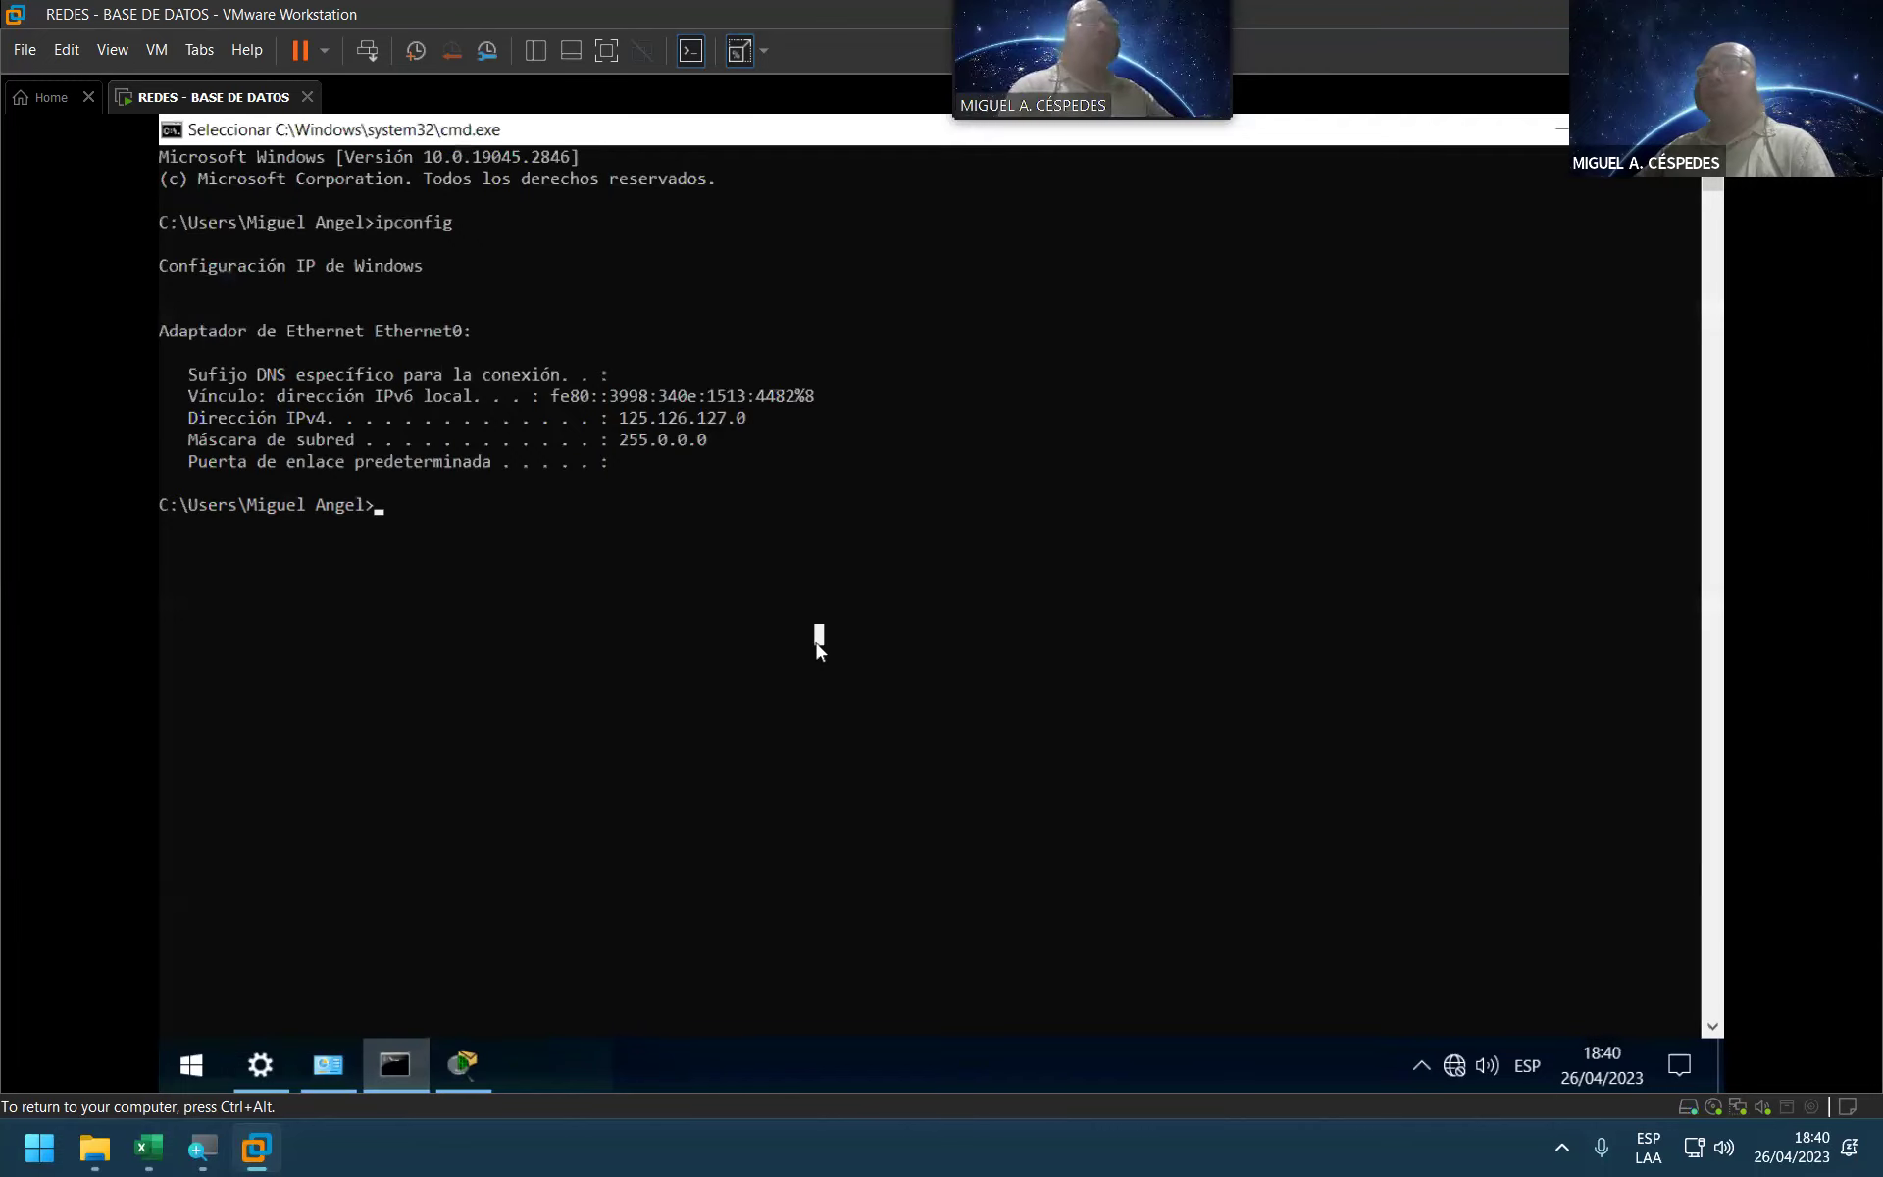
{"action": "key", "text": "Escape"}
{"action": "type", "text": "ipconfig"}
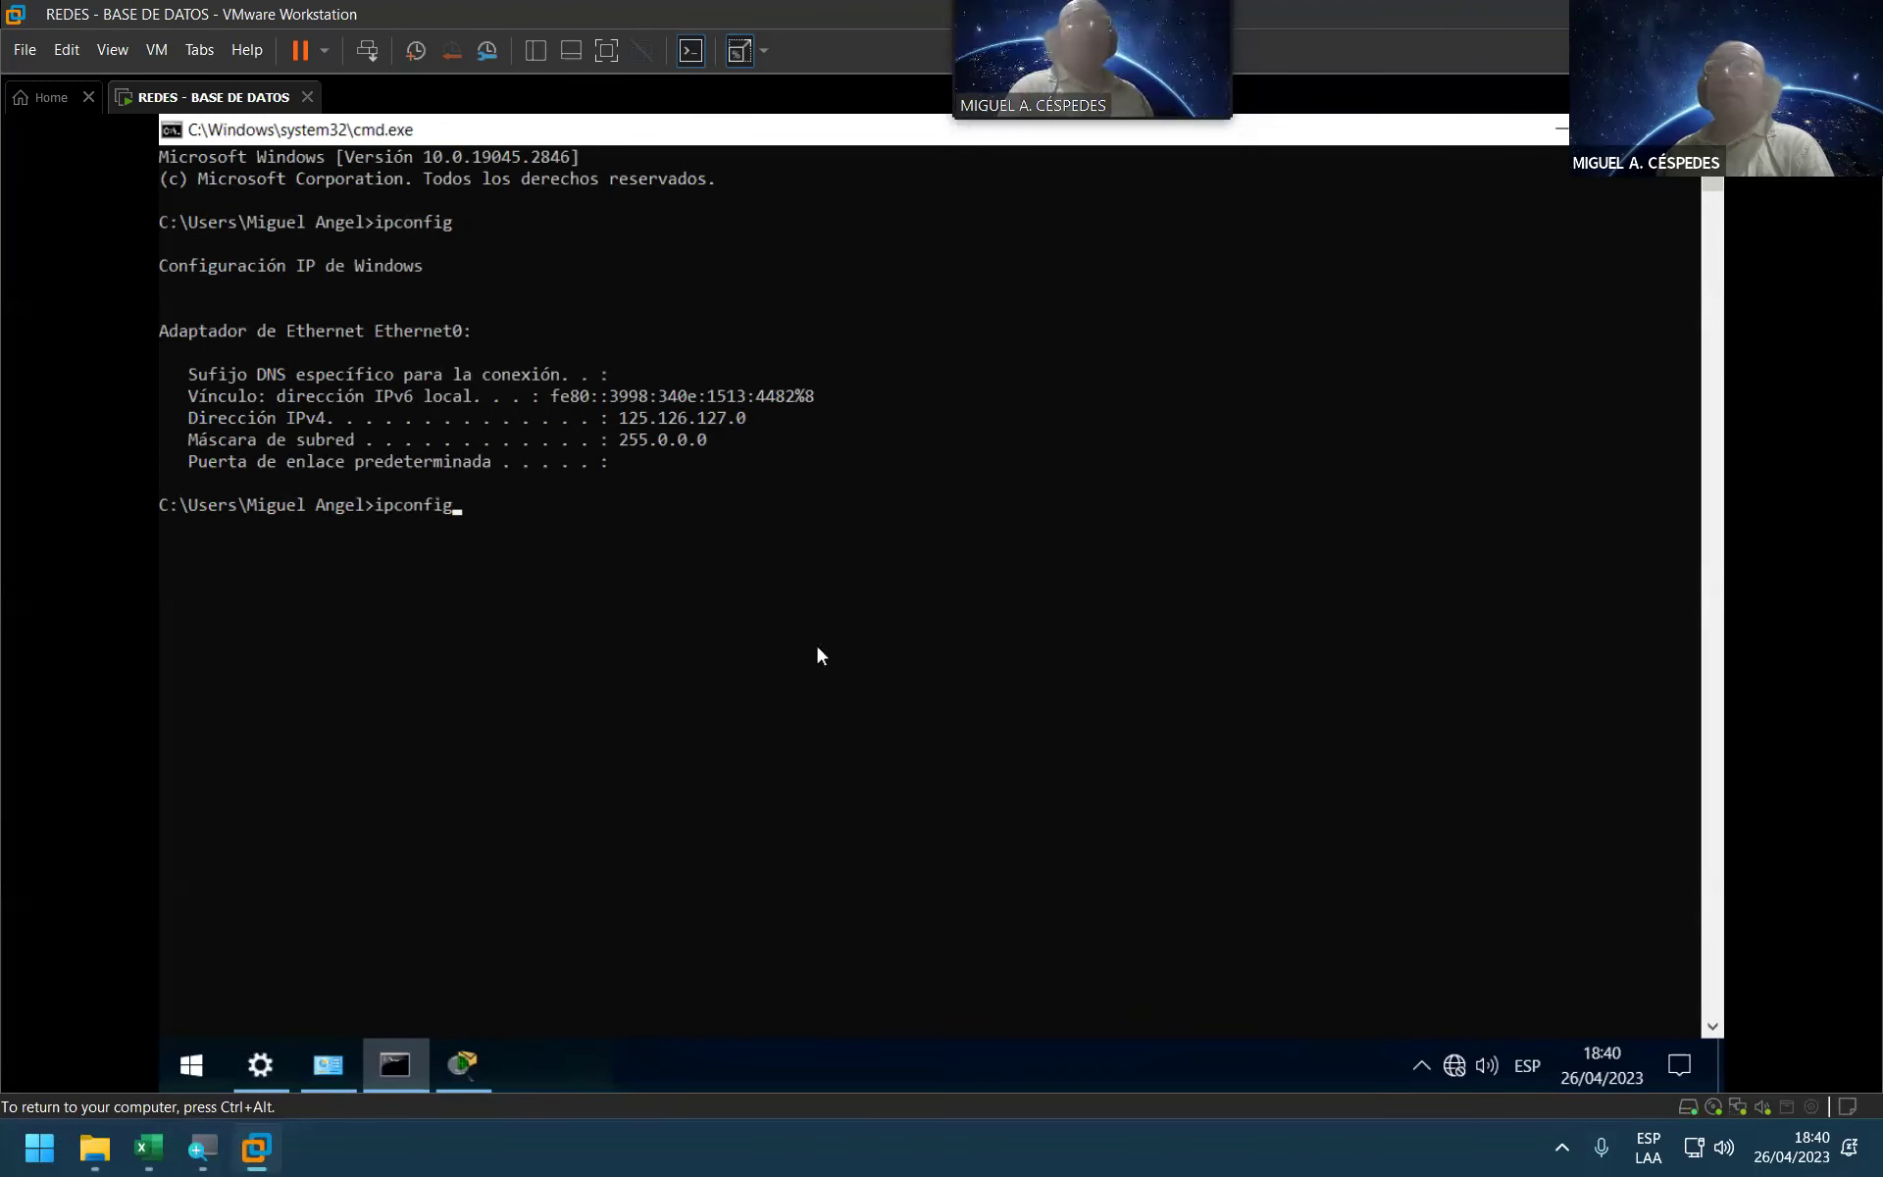
{"action": "key", "text": "Return"}
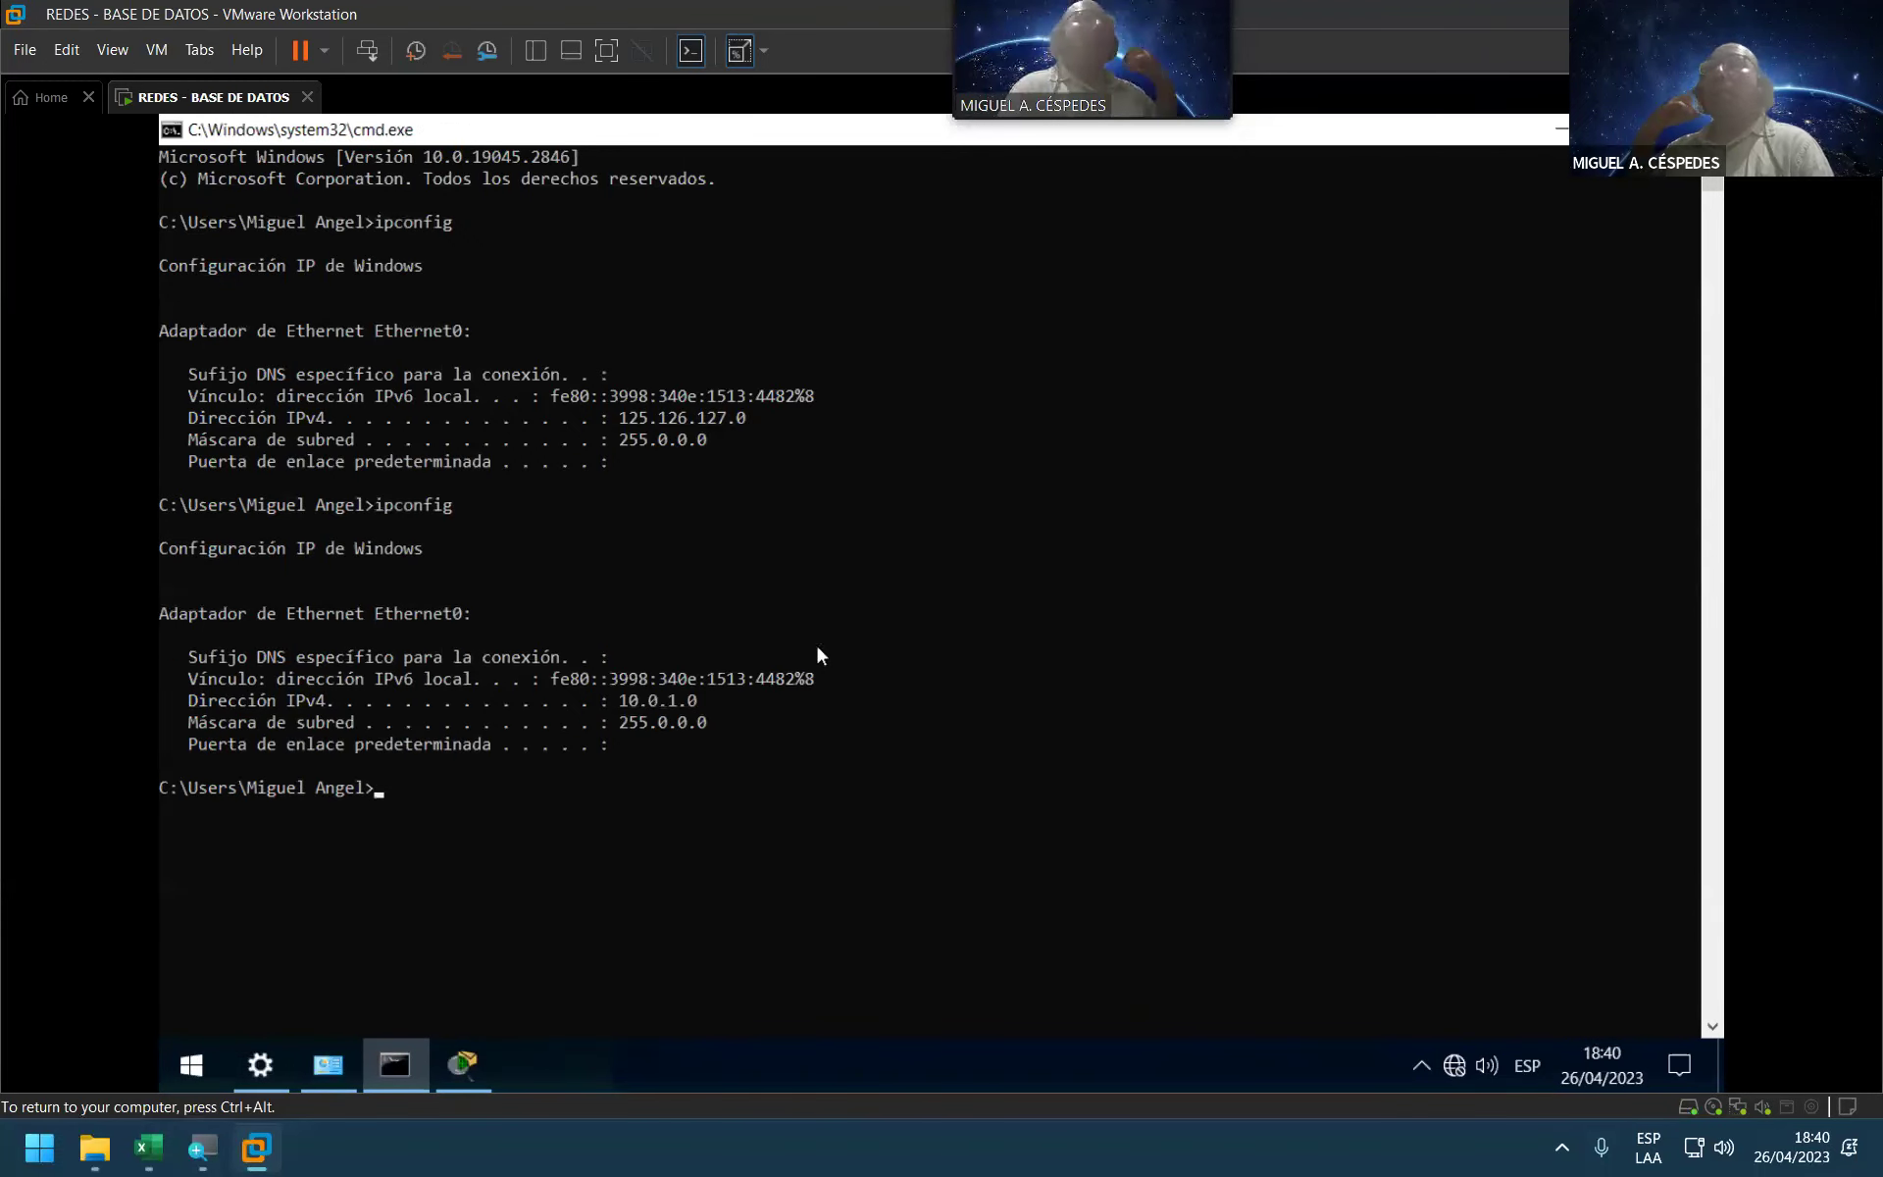
Step: Ping 192.168.0.103 from the virtual machine's Command Prompt
{"action": "type", "text": "ping 19"}
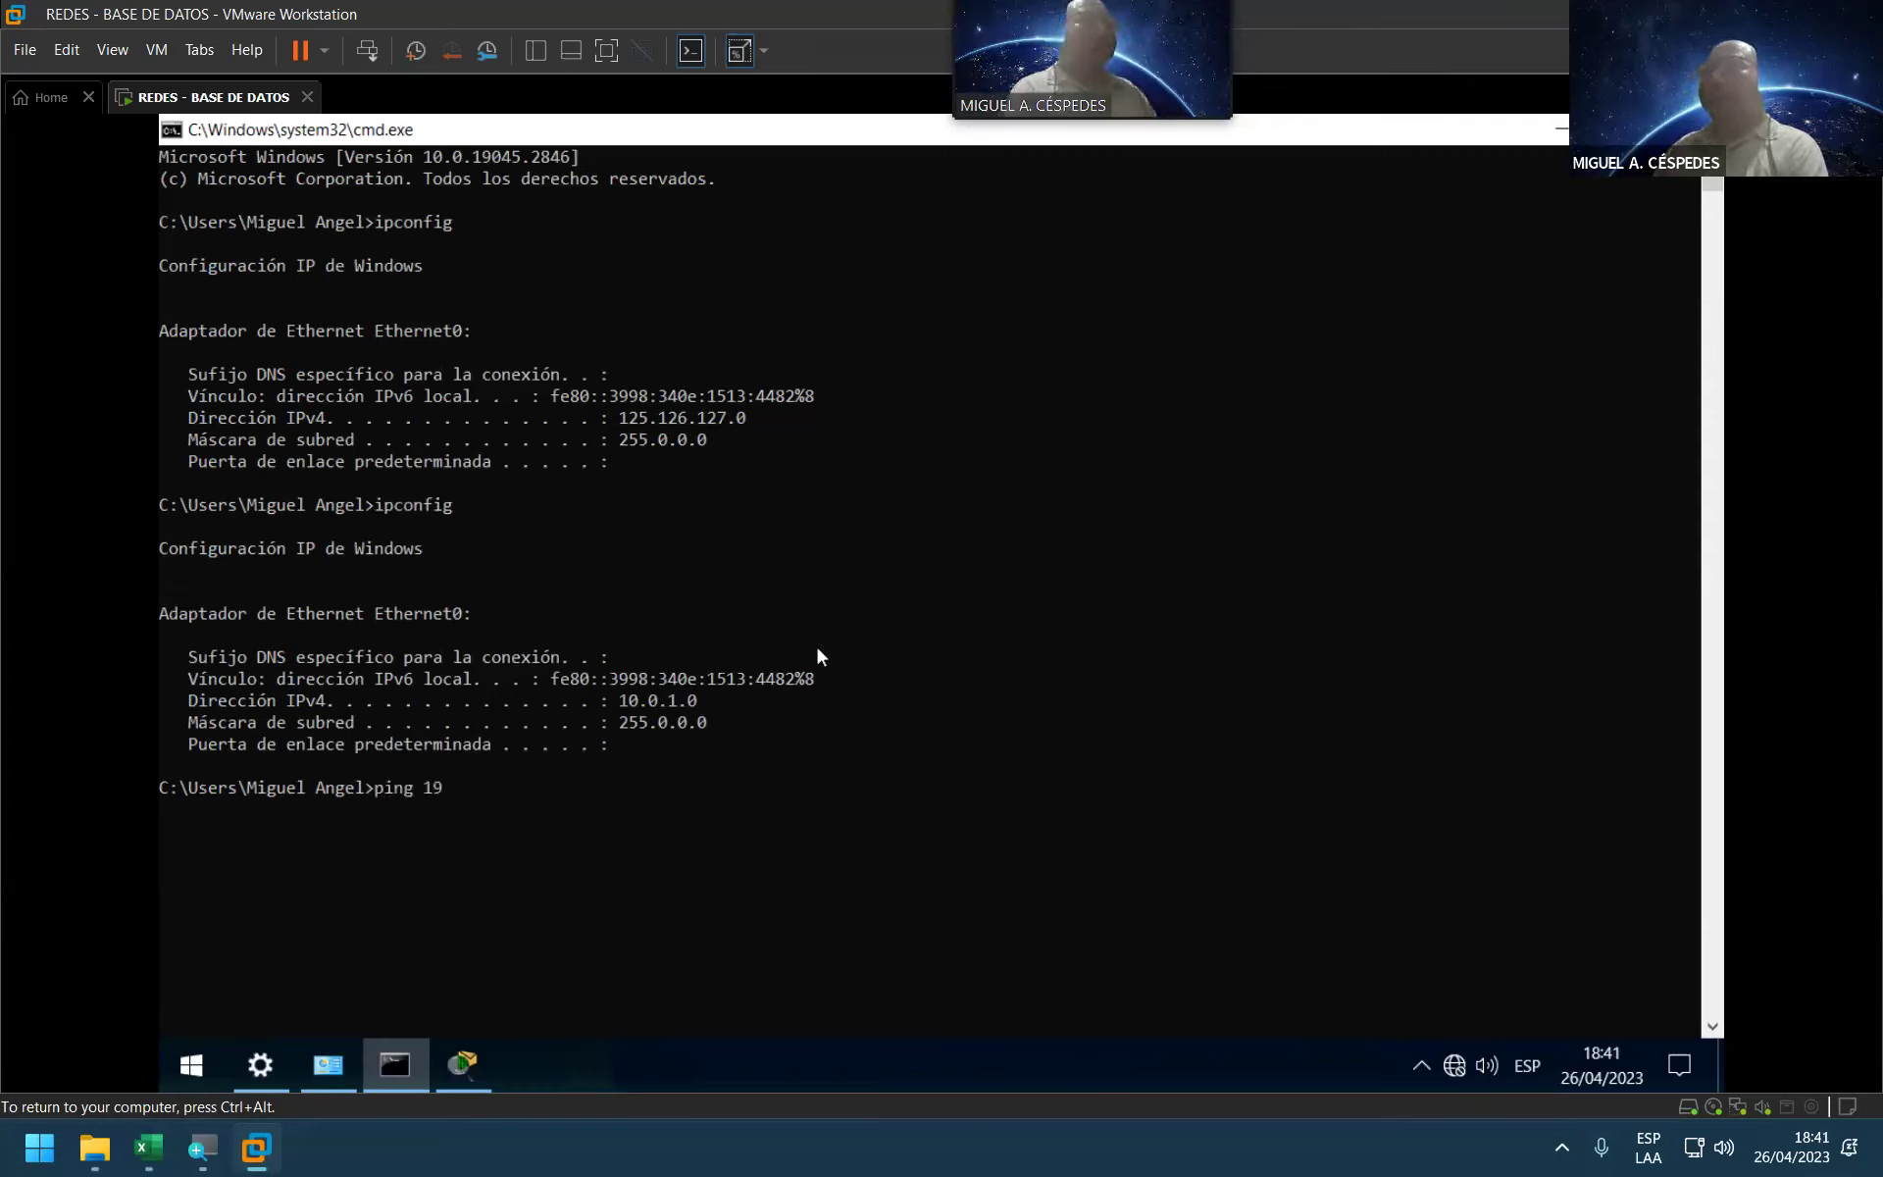
{"action": "type", "text": "2.168.0.103"}
{"action": "key", "text": "Return"}
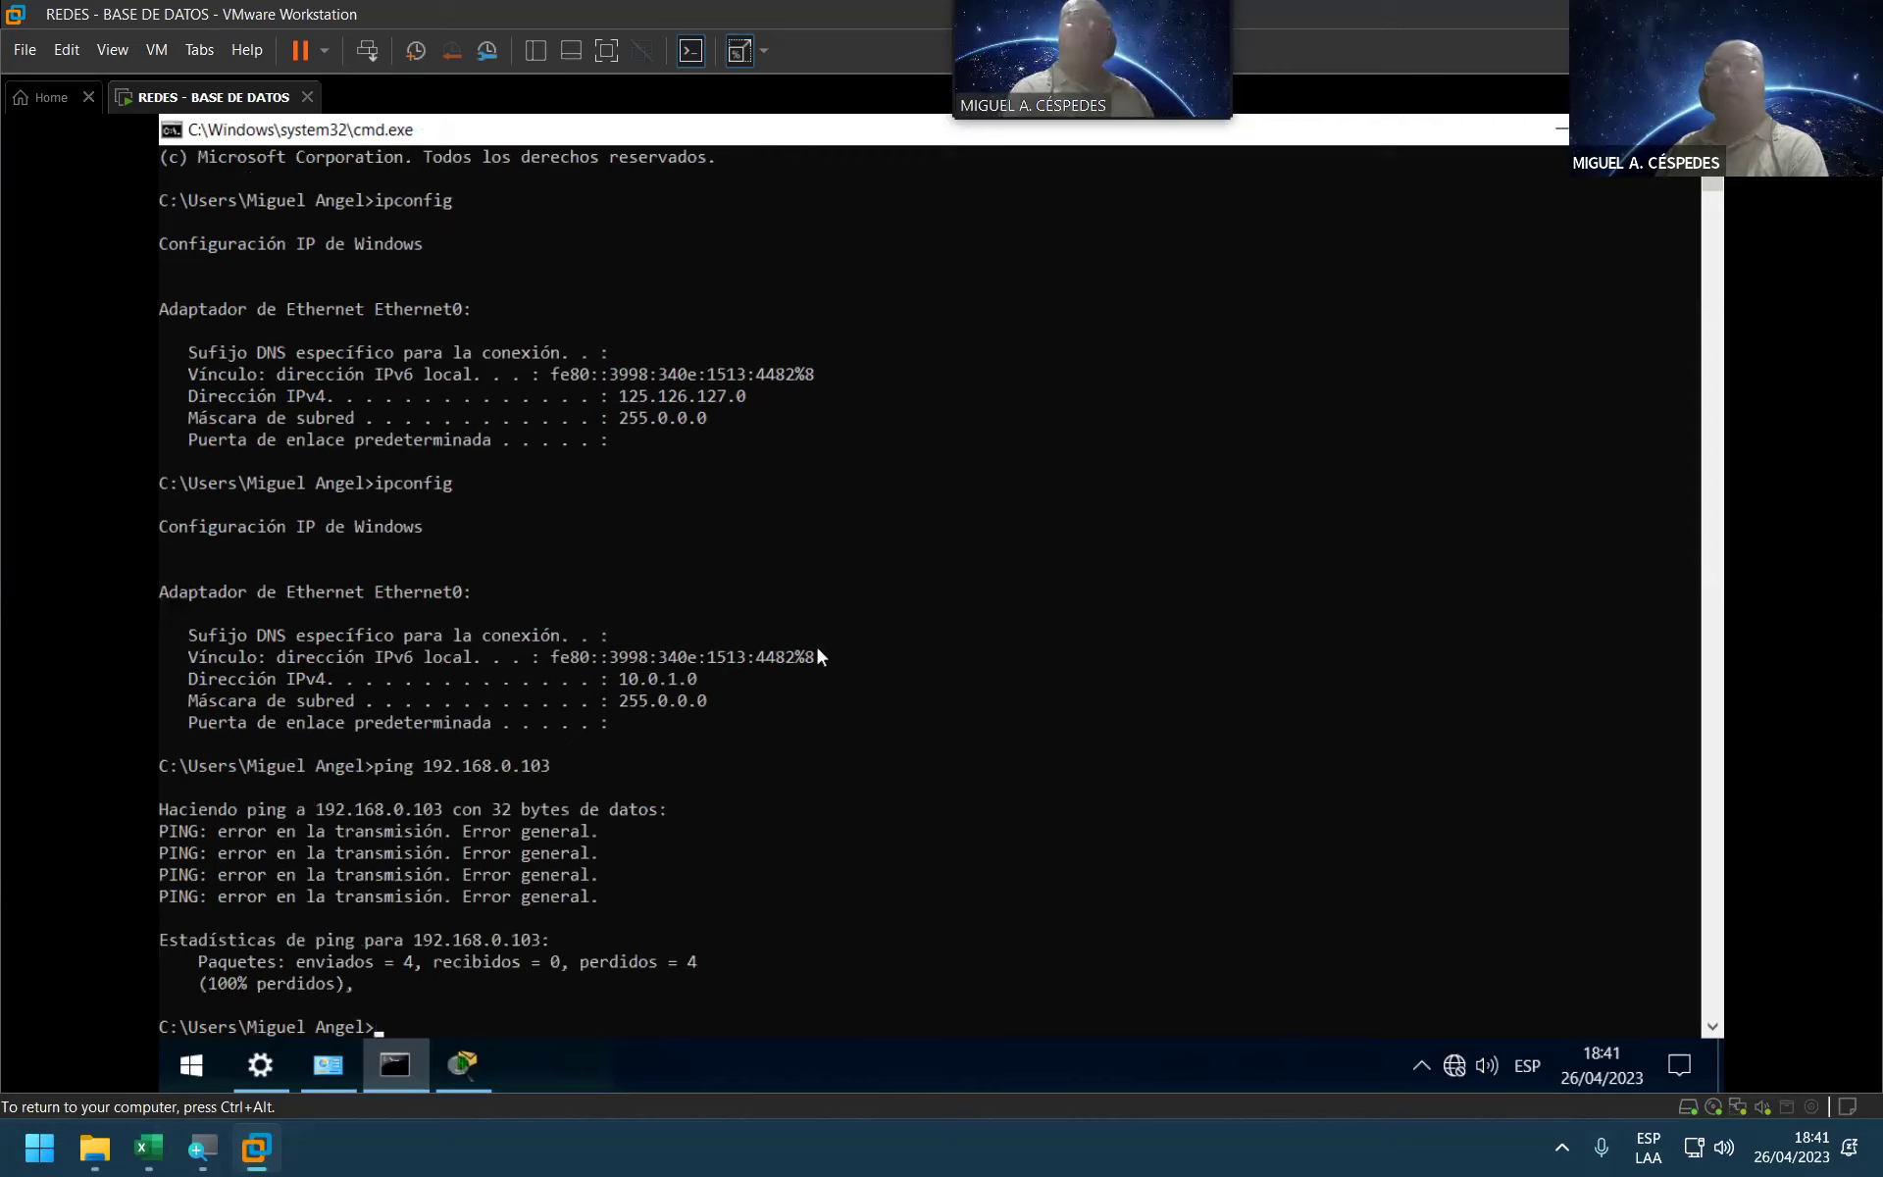
Step: Ping localhost from the virtual machine to test its own network stack
{"action": "type", "text": "pin"}
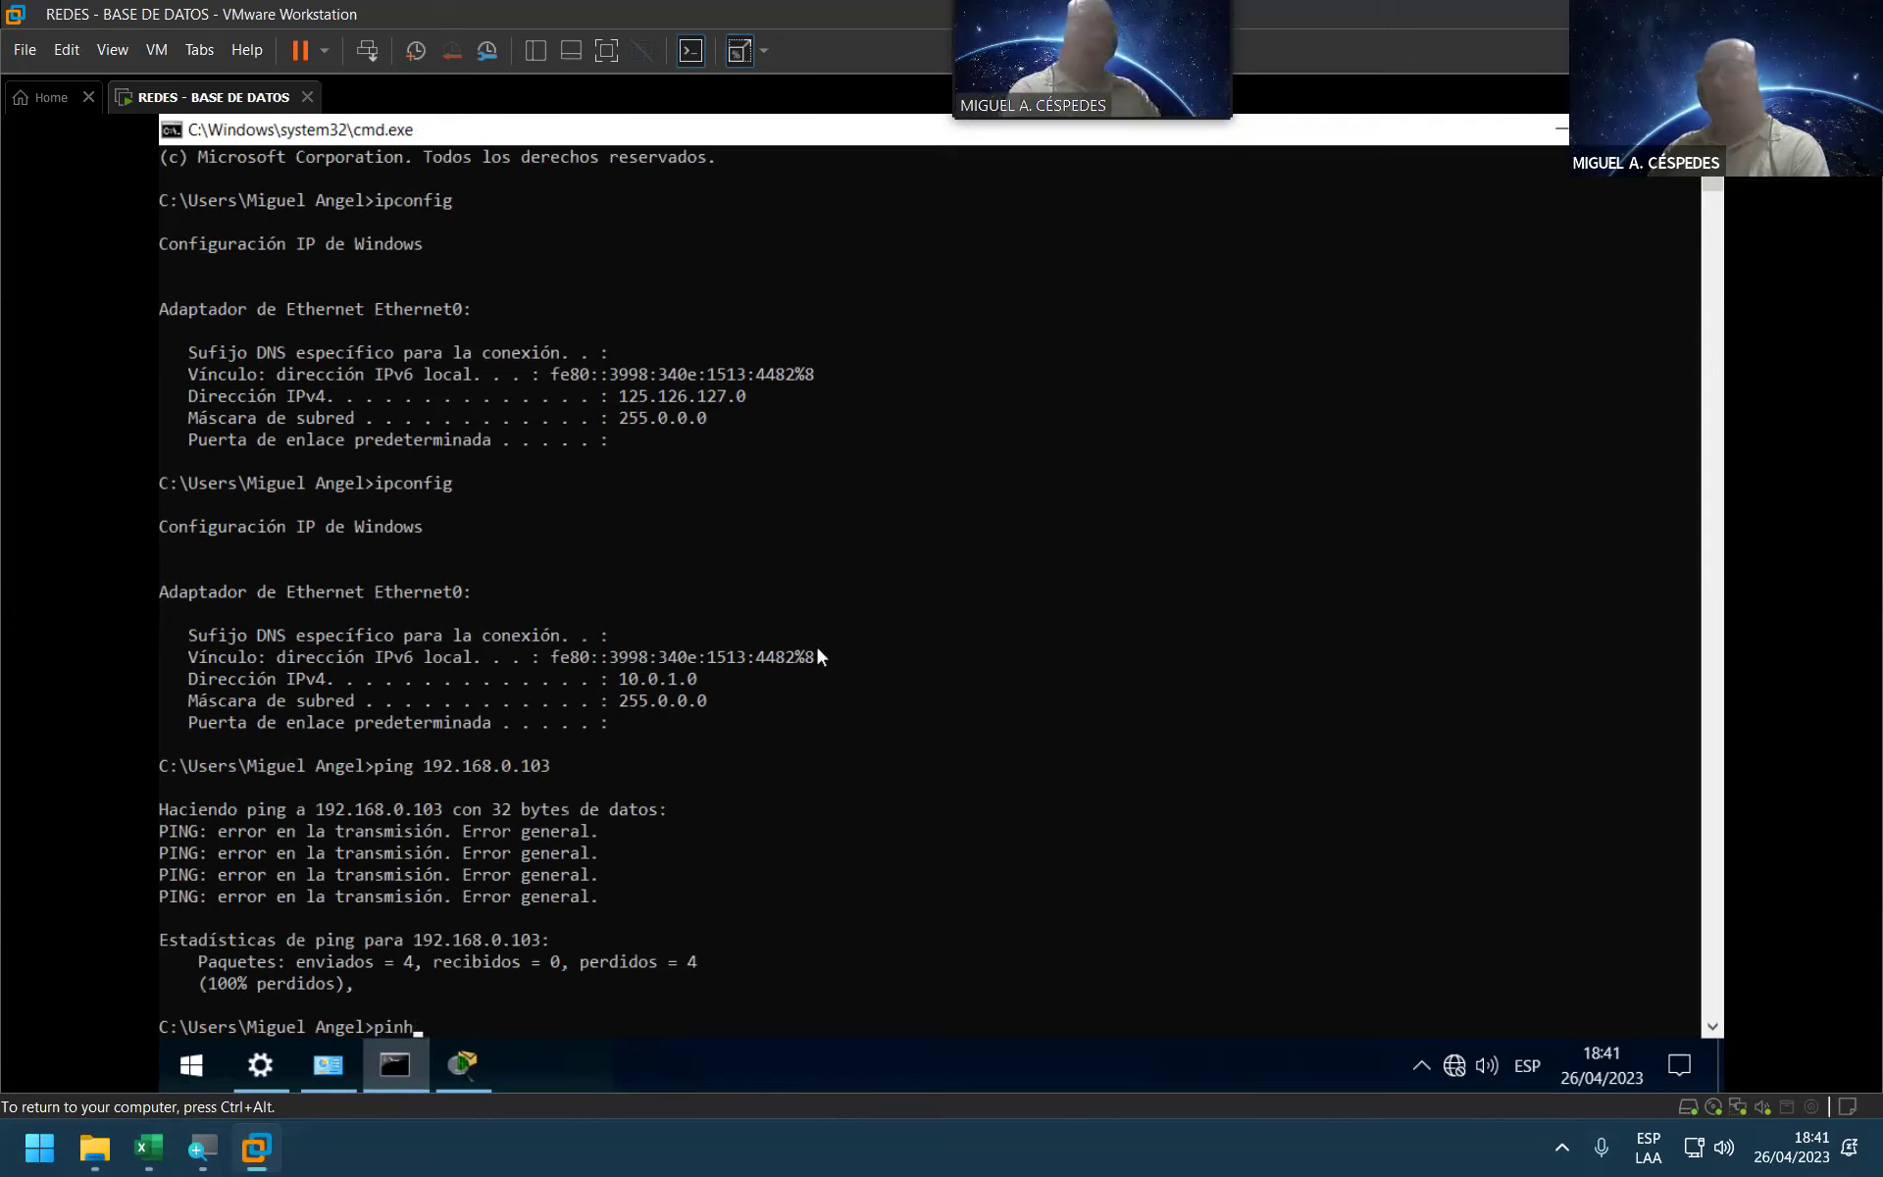
{"action": "type", "text": "g localhost"}
{"action": "key", "text": "Return"}
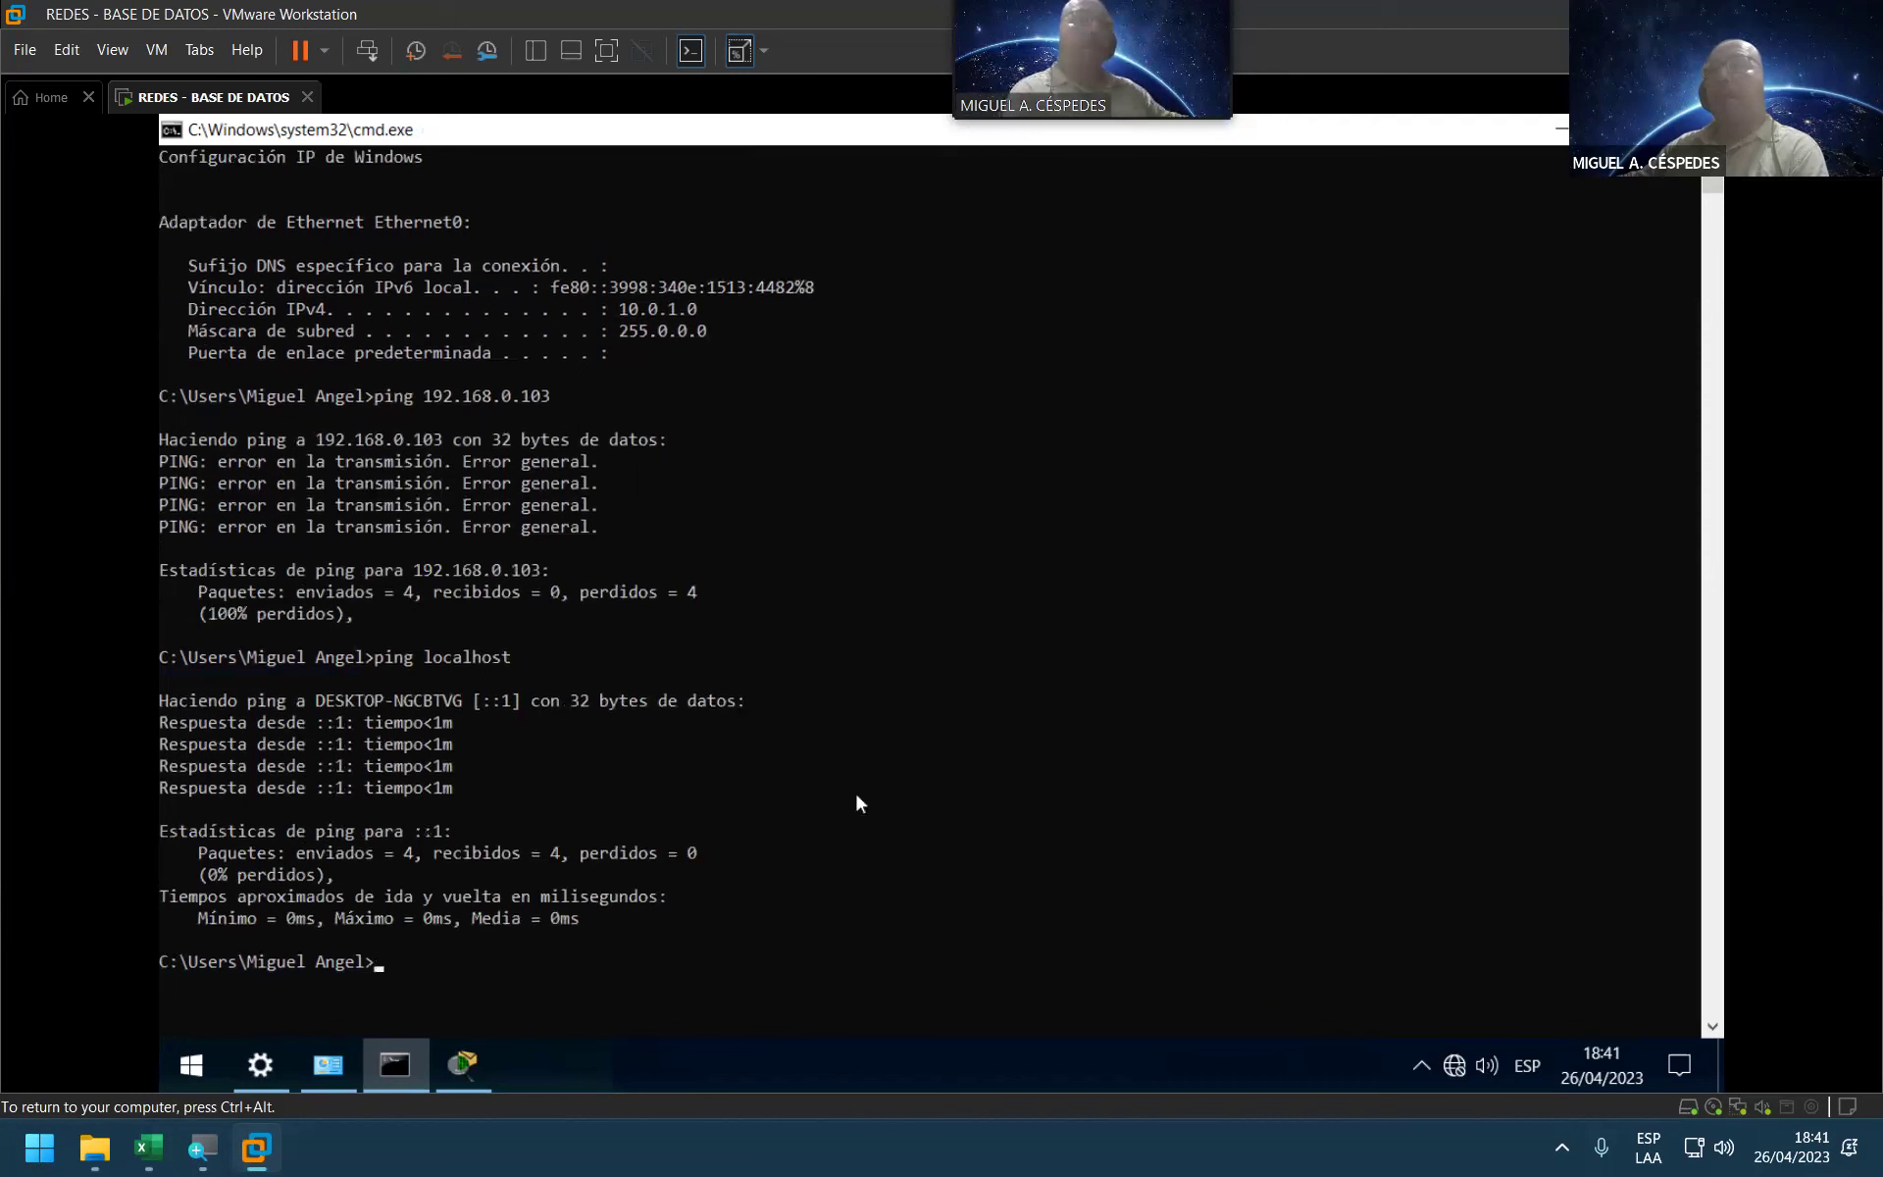
{"action": "scroll", "coordinate": [857, 802], "scroll_direction": "down", "scroll_amount": 1}
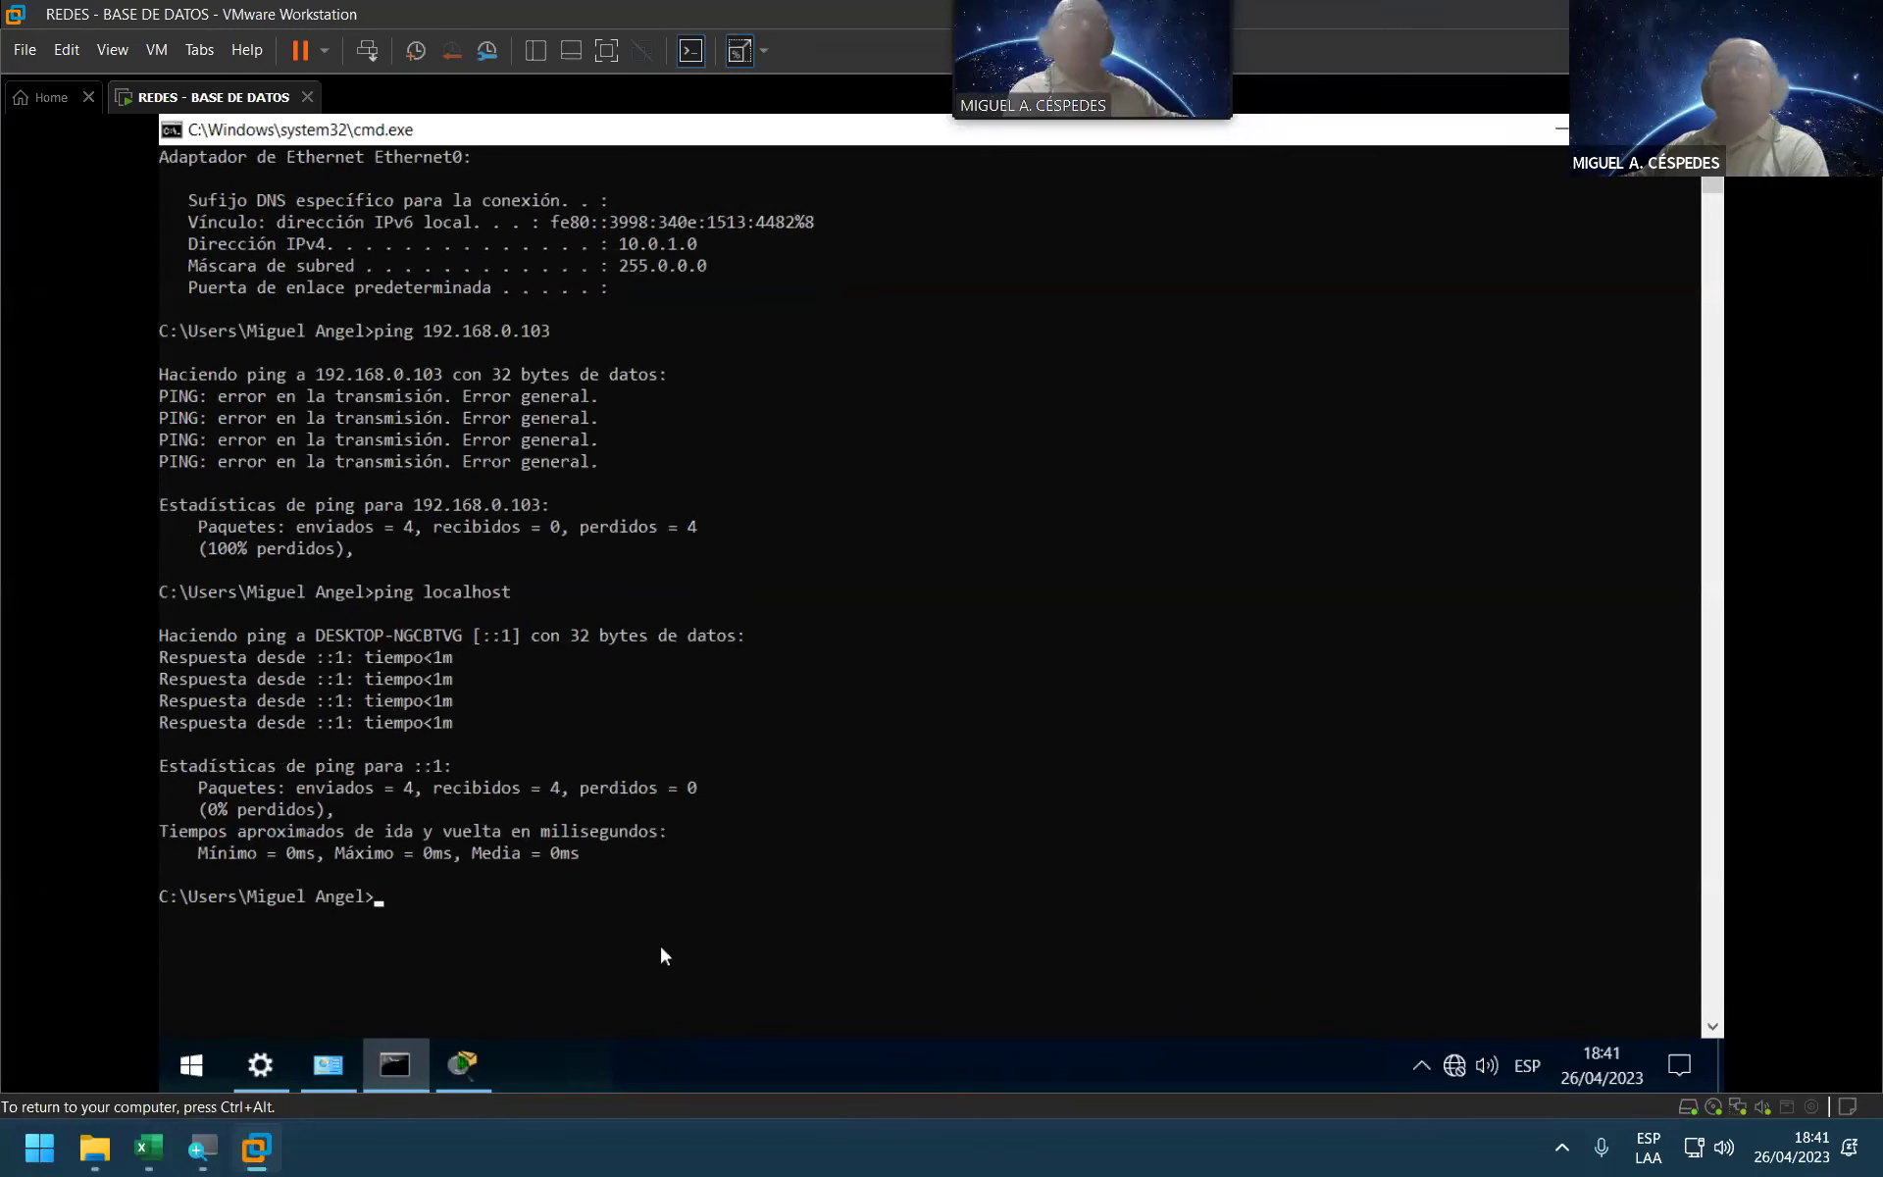
Step: Ping the virtual machine's own address 10.0.1.0 from its Command Prompt
{"action": "type", "text": "ping 10.0."}
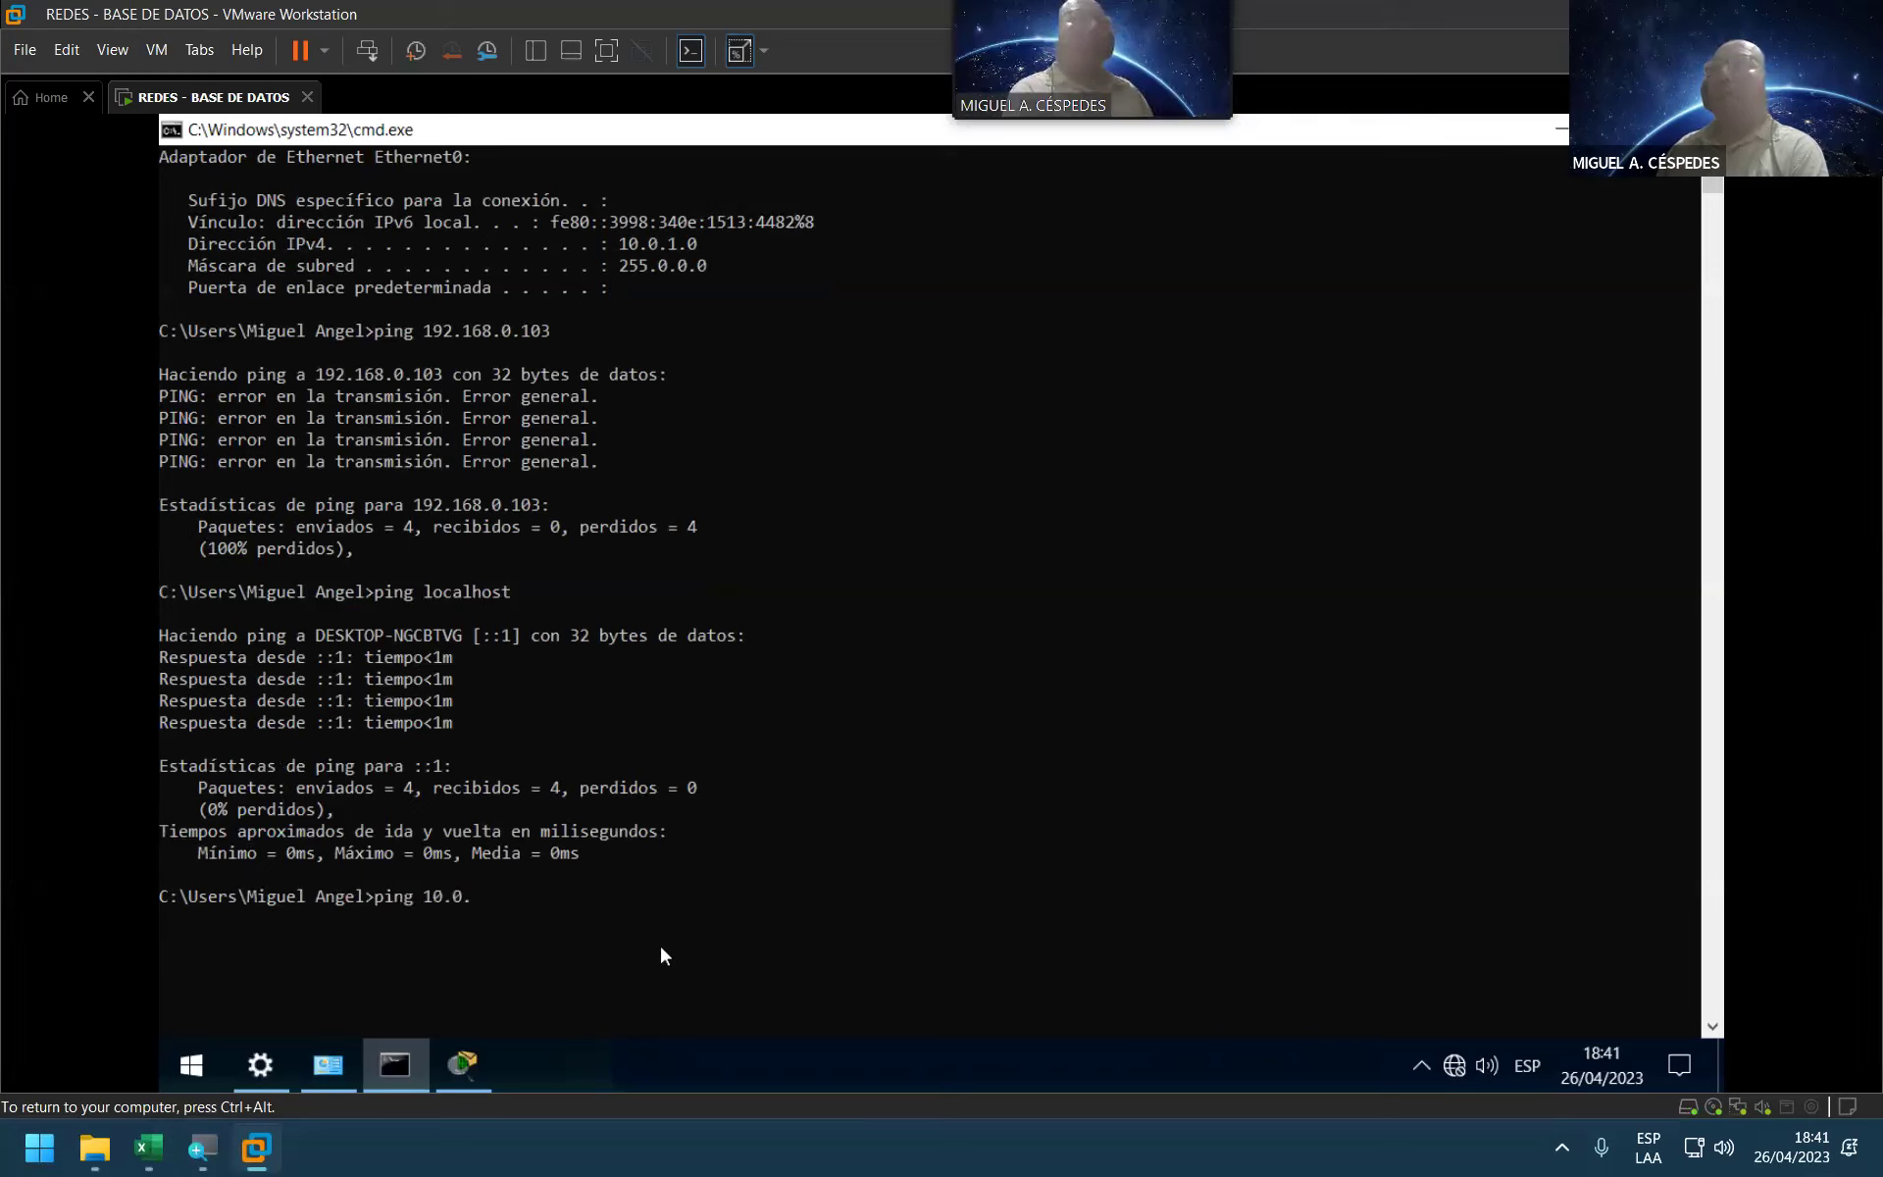
{"action": "type", "text": "1.0"}
{"action": "key", "text": "Return"}
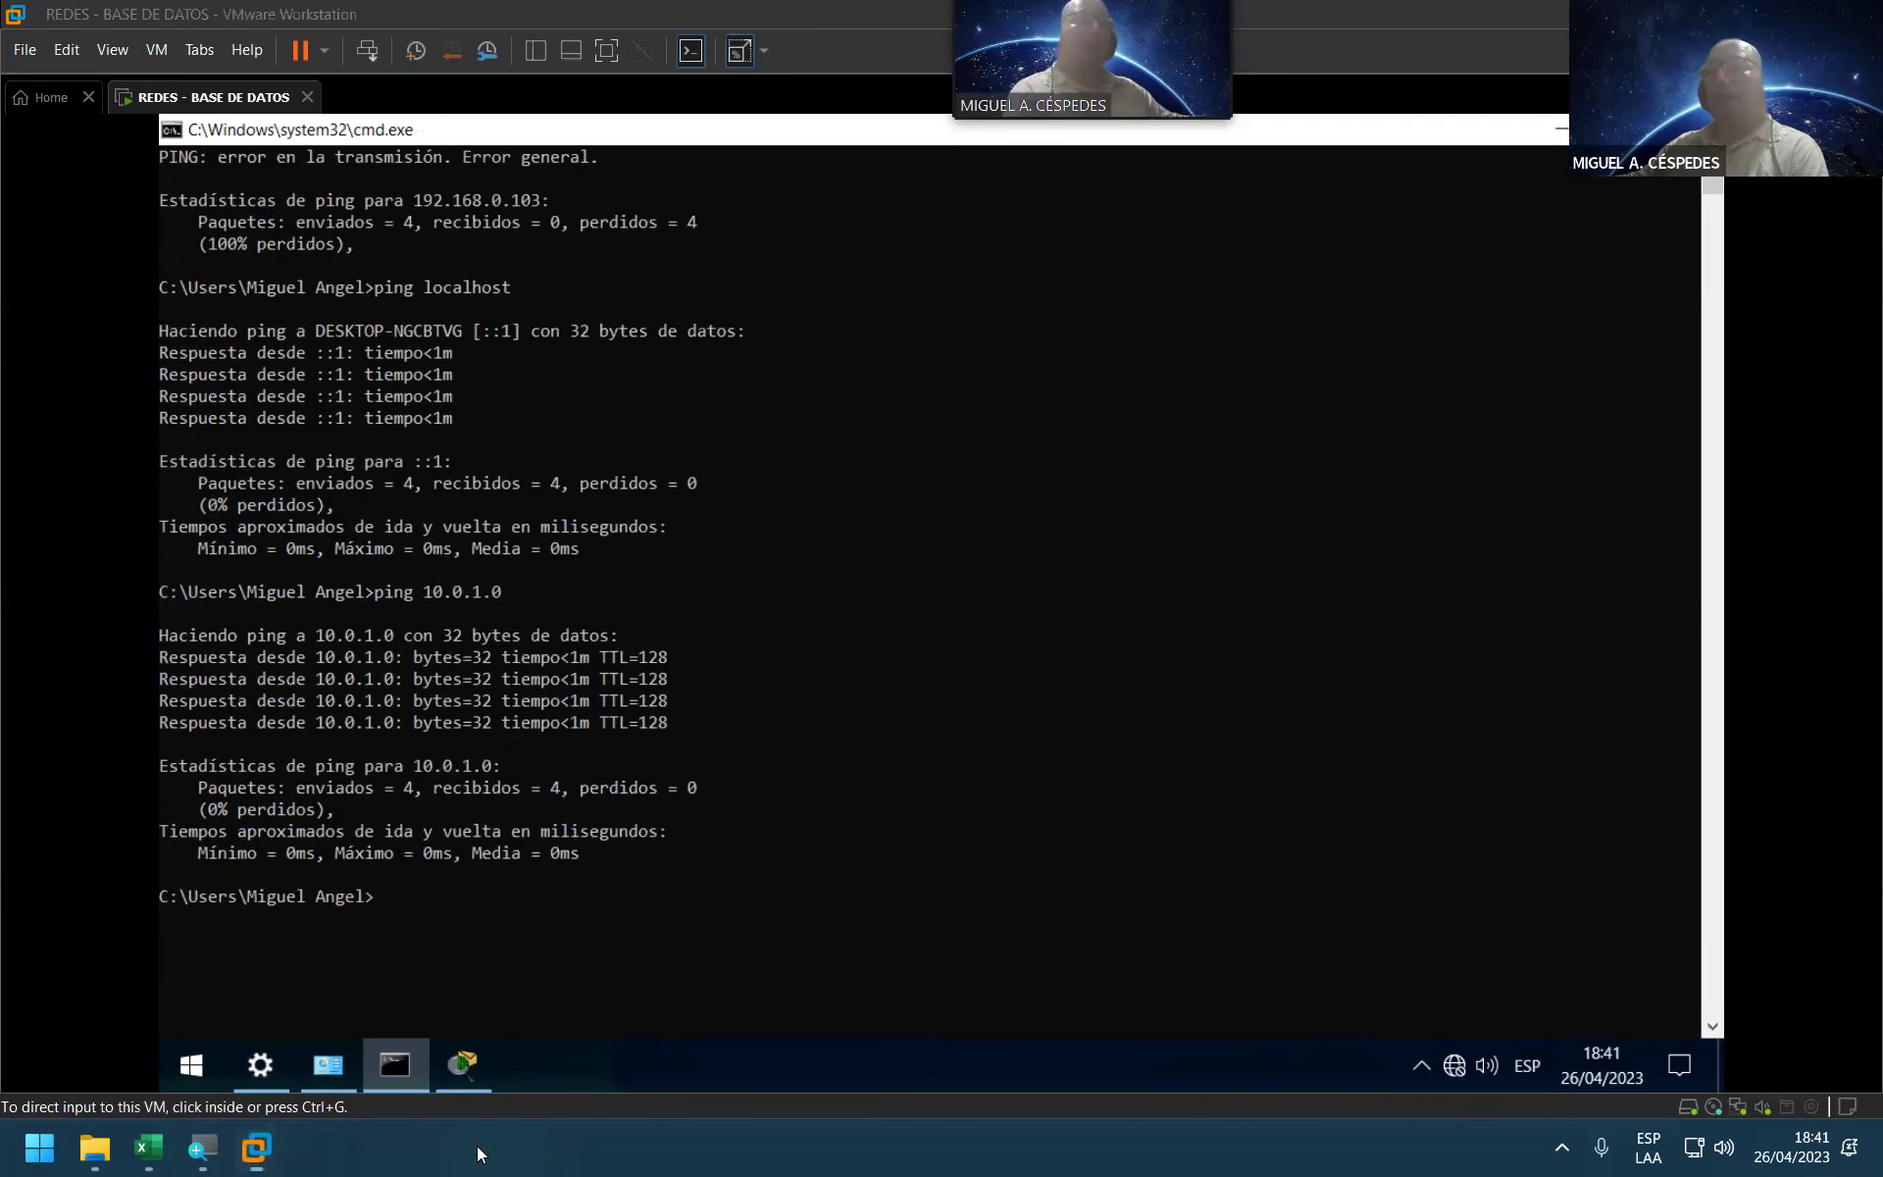
Step: Ping 10.0.1.0 from a new Command Prompt on the host computer and return to the virtual machine's console
{"action": "key", "text": "super+r"}
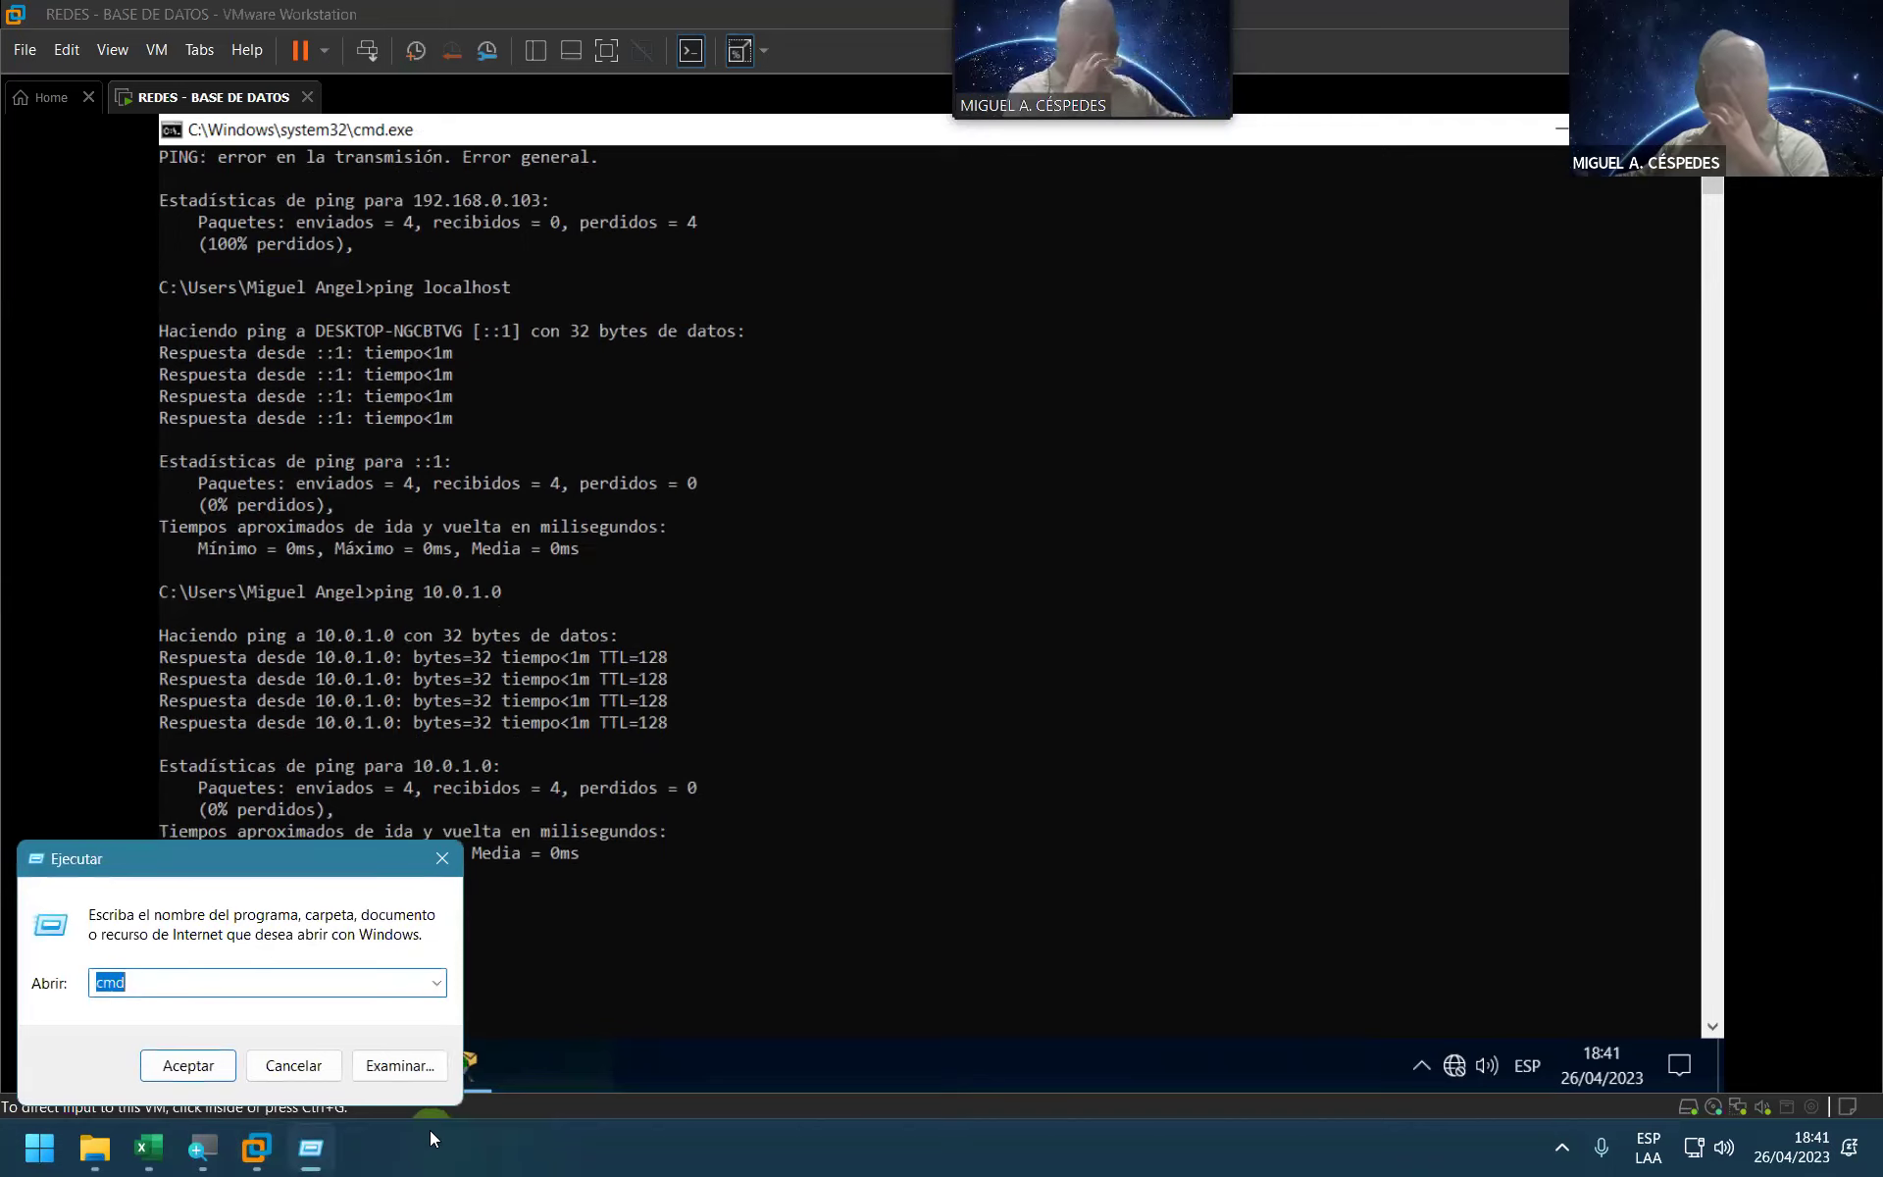
{"action": "key", "text": "Return"}
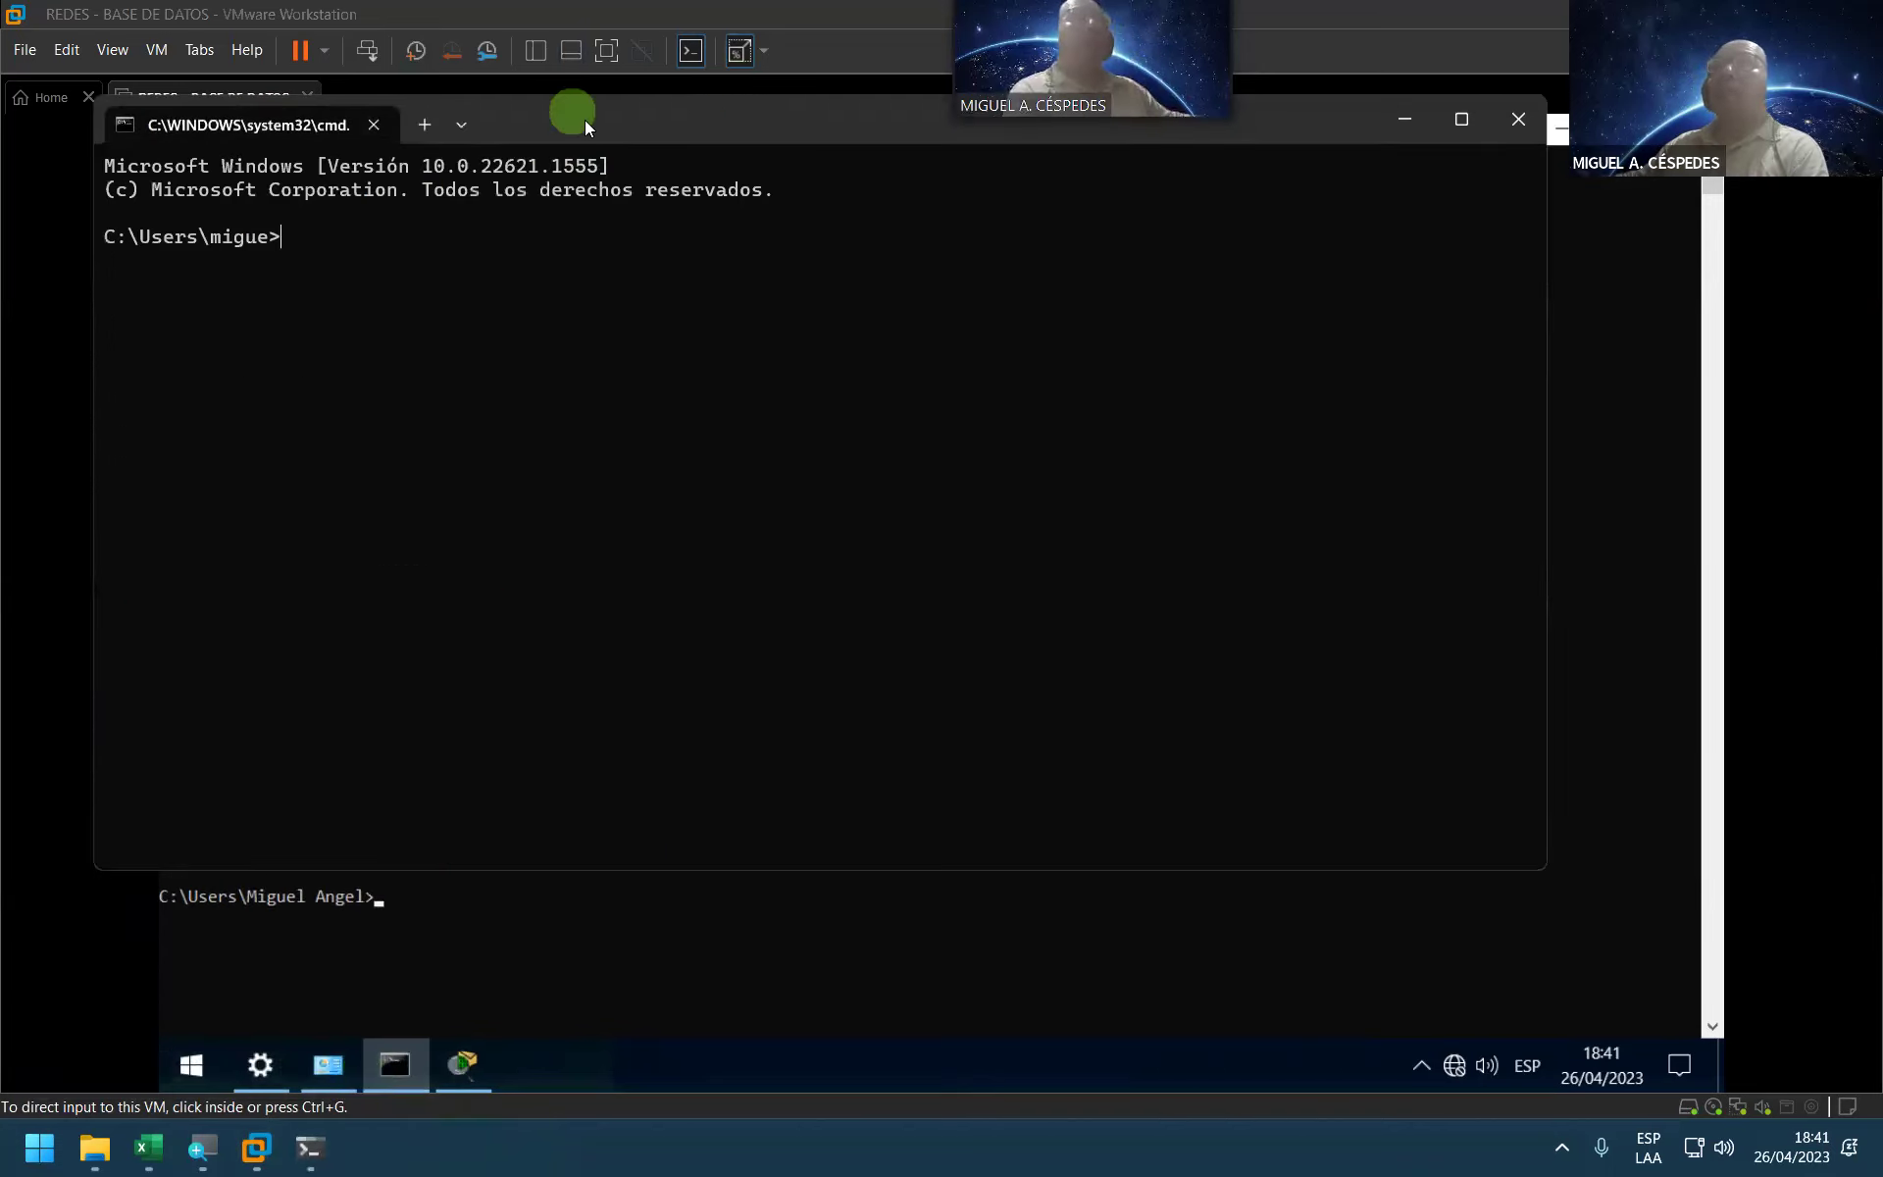
{"action": "left_click_drag", "start_coordinate": [585, 120], "coordinate": [1283, 373]}
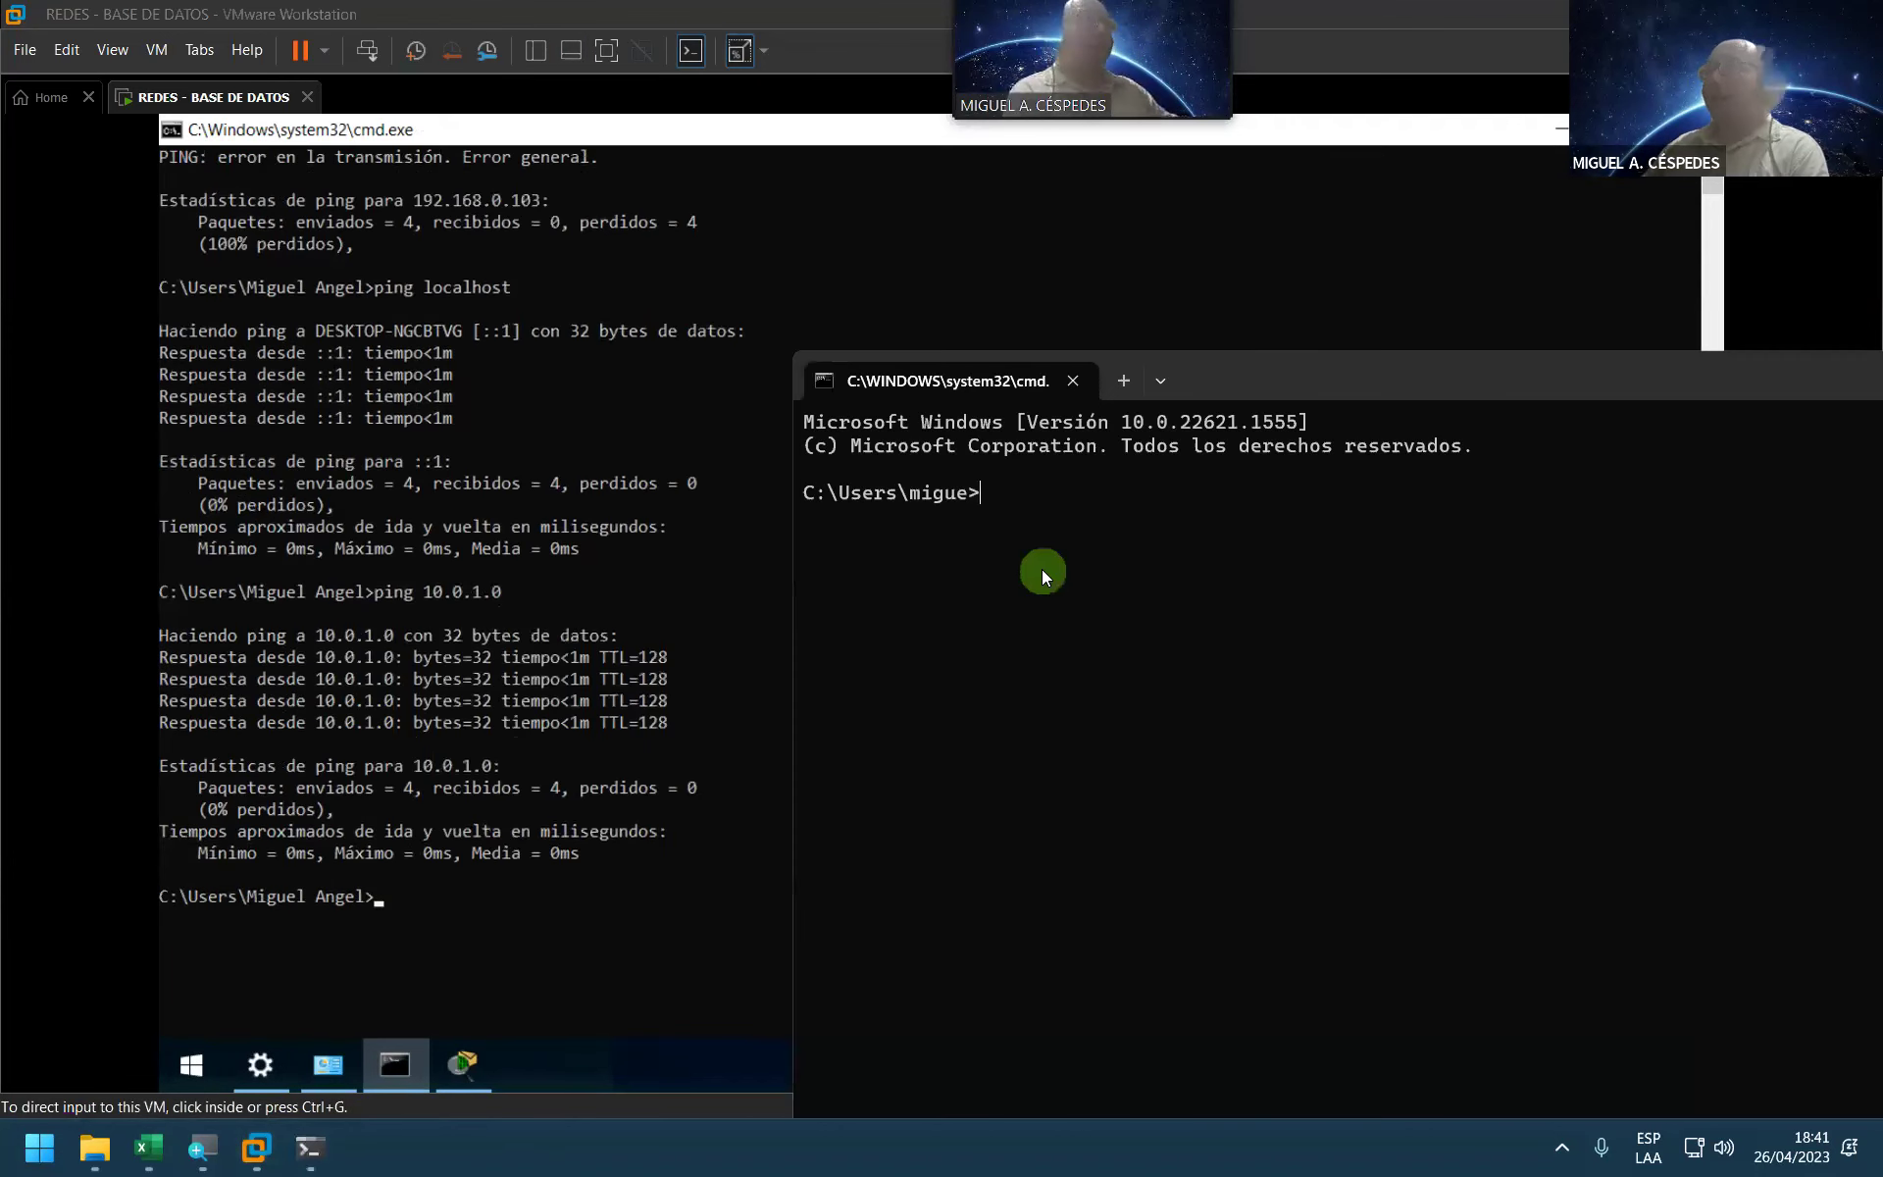
{"action": "type", "text": "PING"}
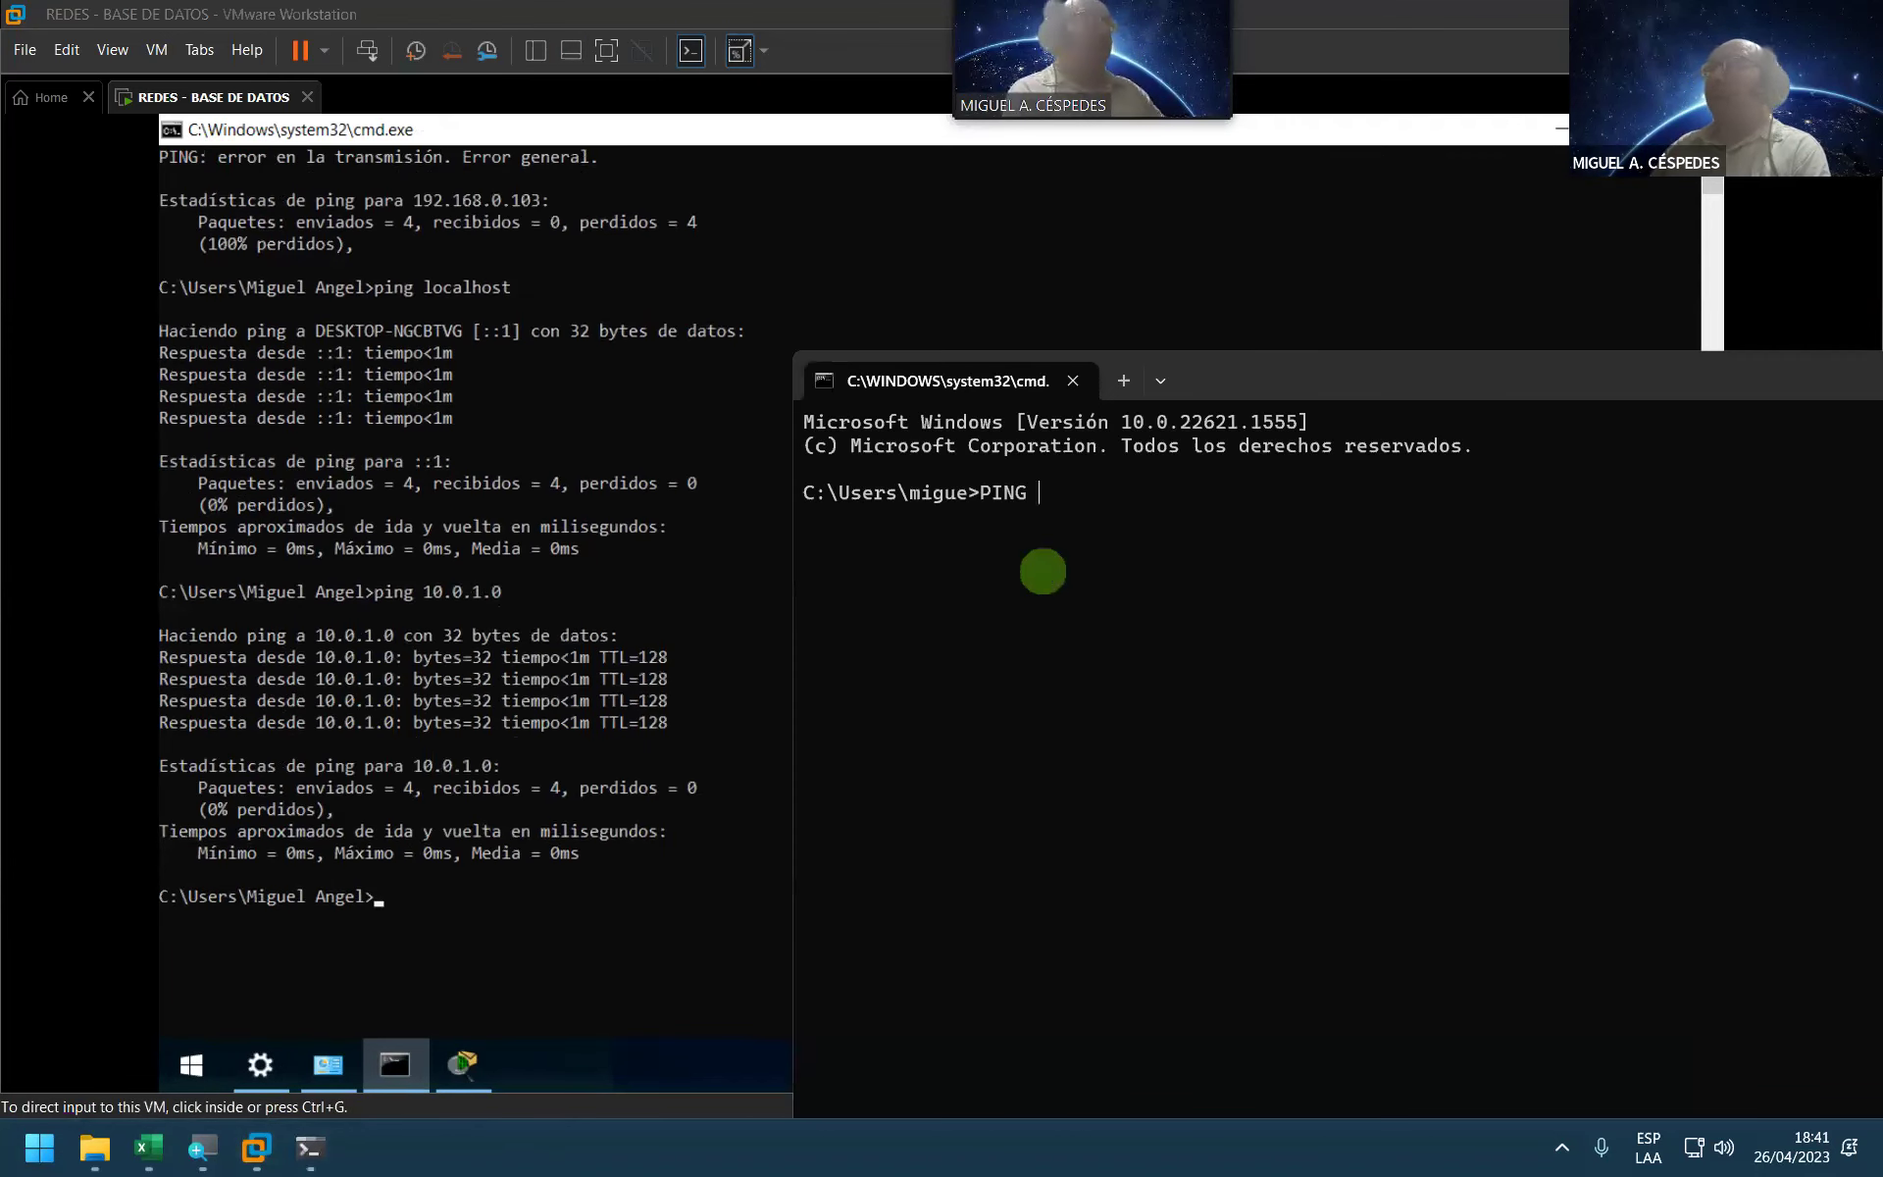
{"action": "key", "text": "BackSpace"}
{"action": "key", "text": "BackSpace"}
{"action": "key", "text": "BackSpace"}
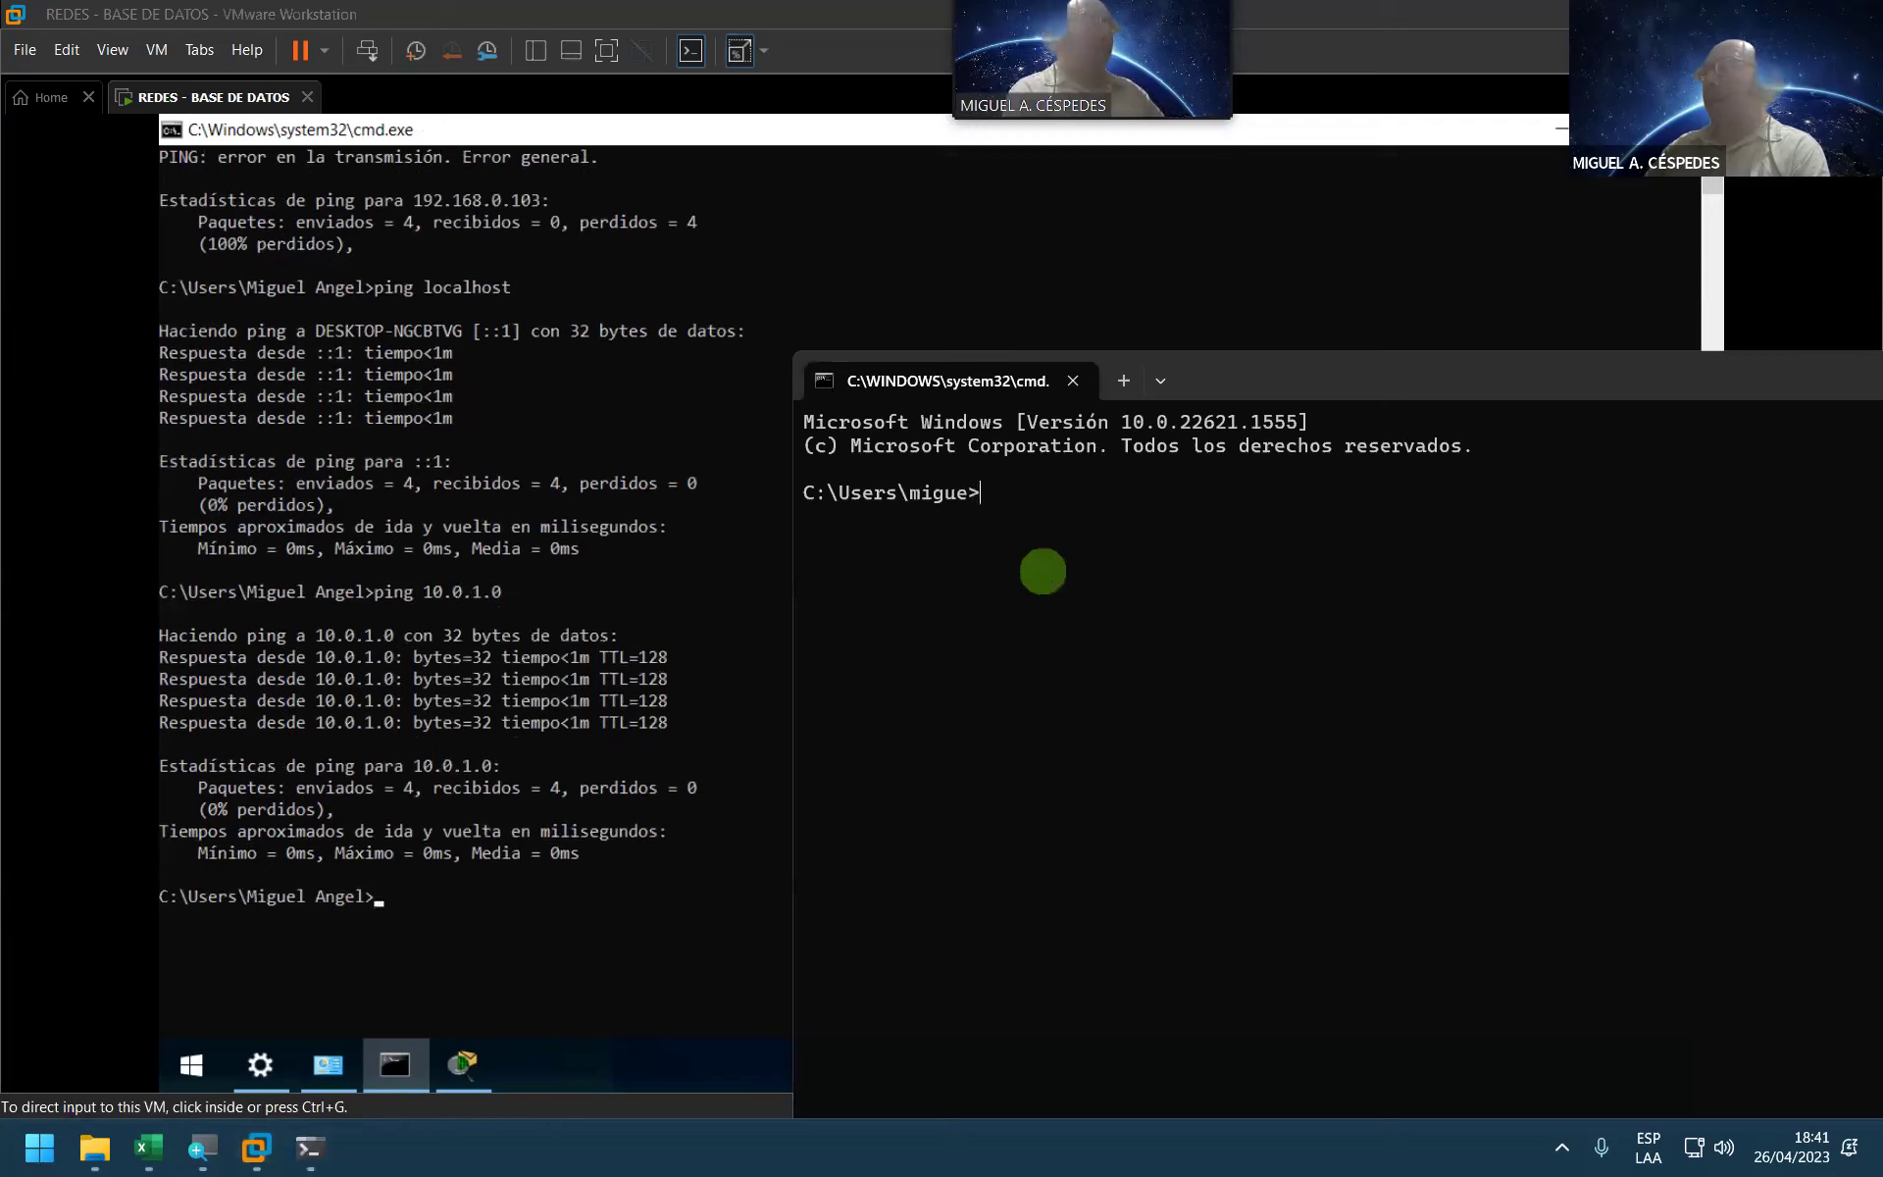
{"action": "type", "text": "ping 10.0.1.0"}
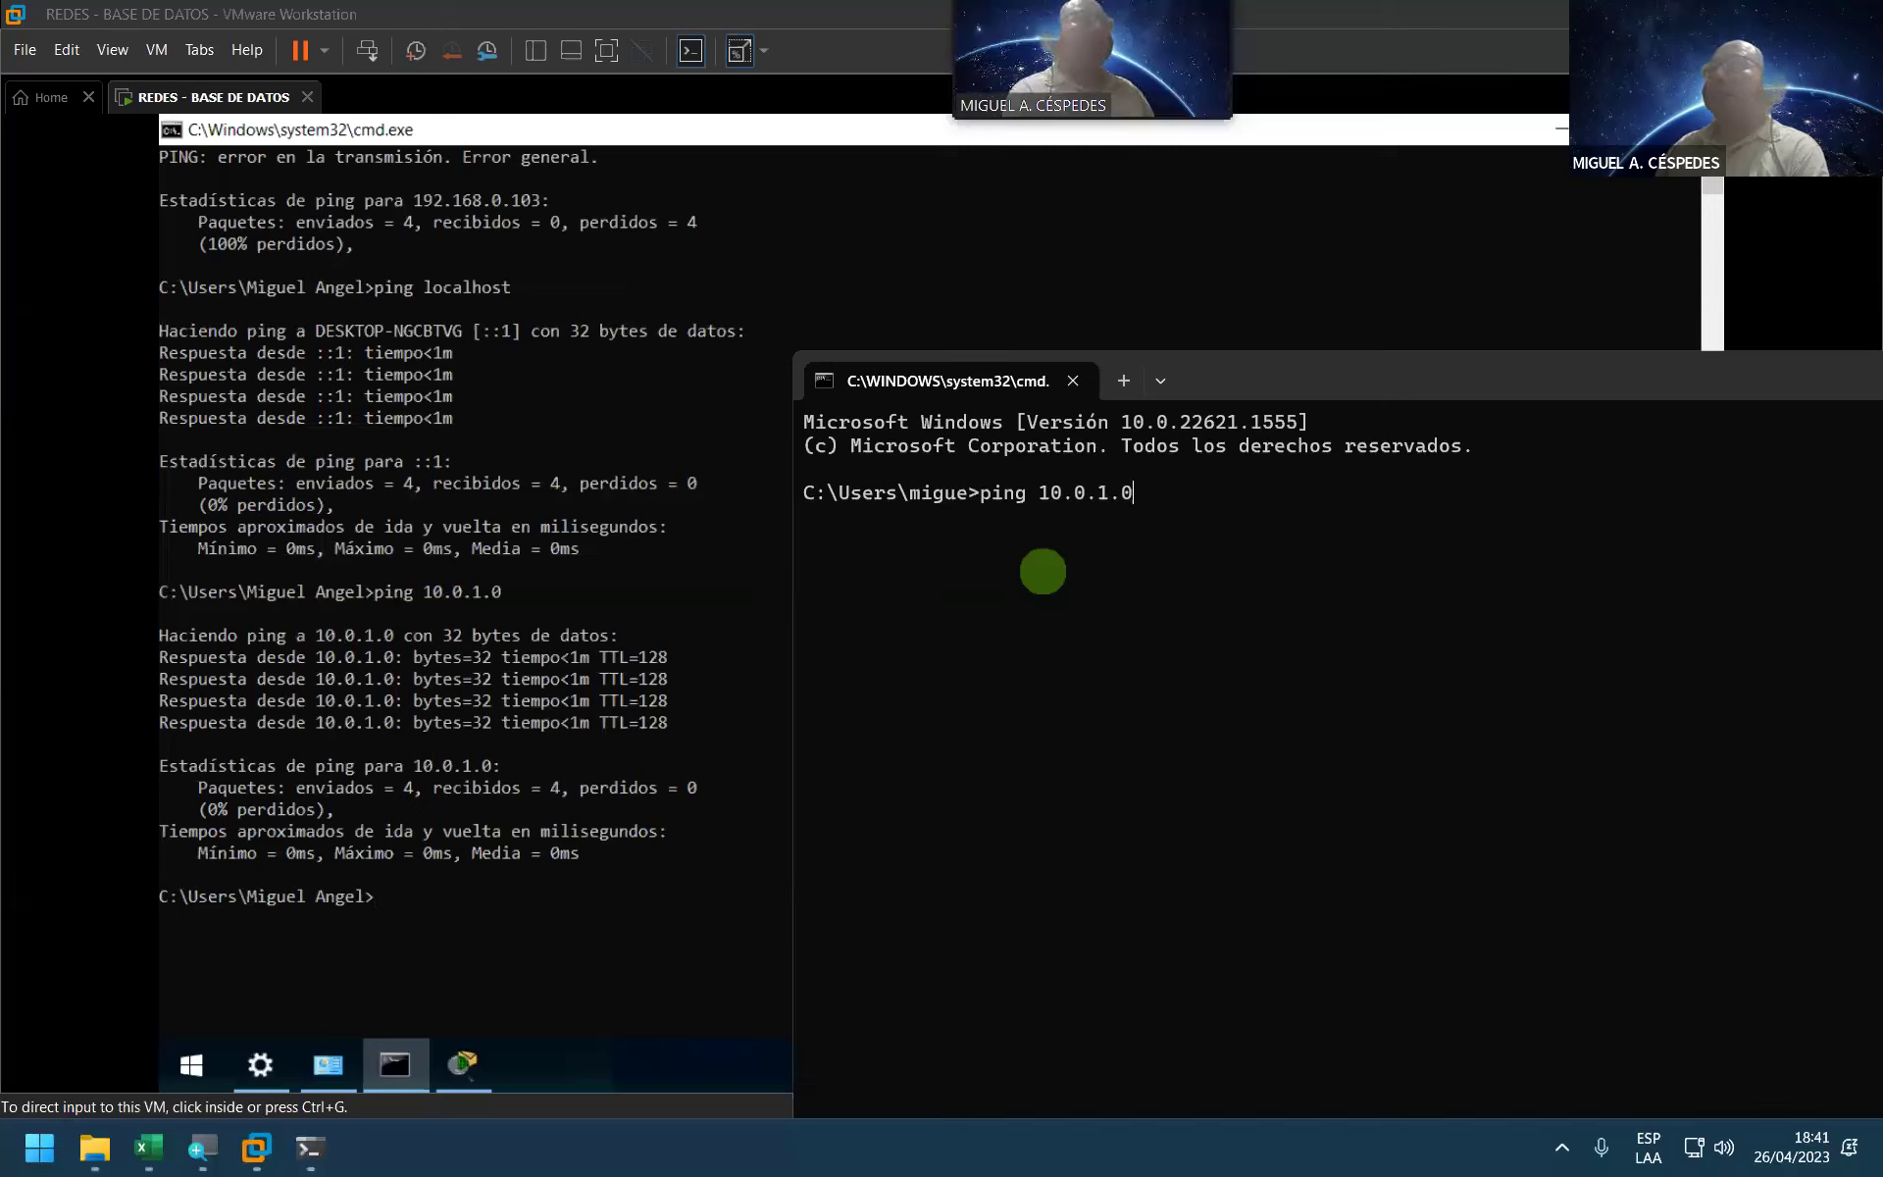
{"action": "key", "text": "Return"}
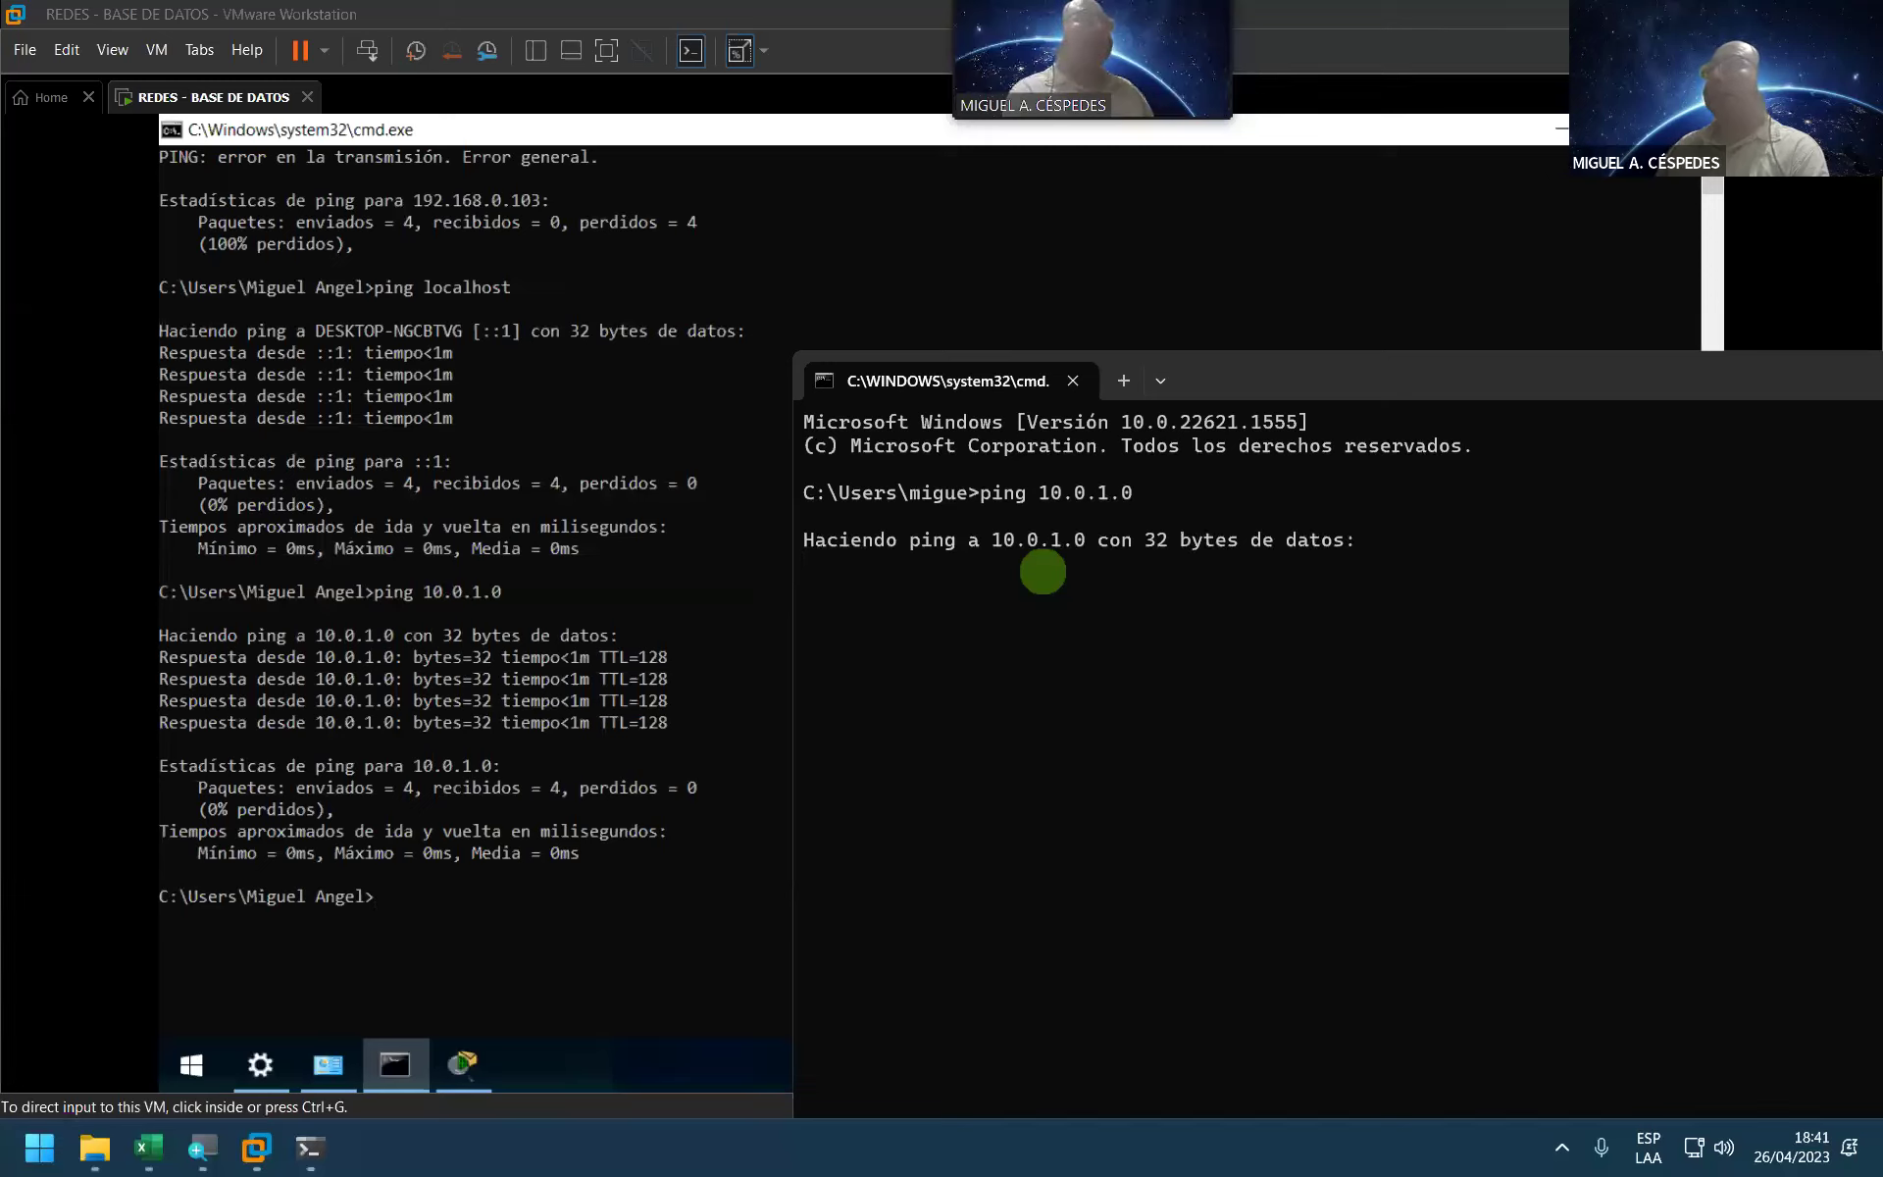
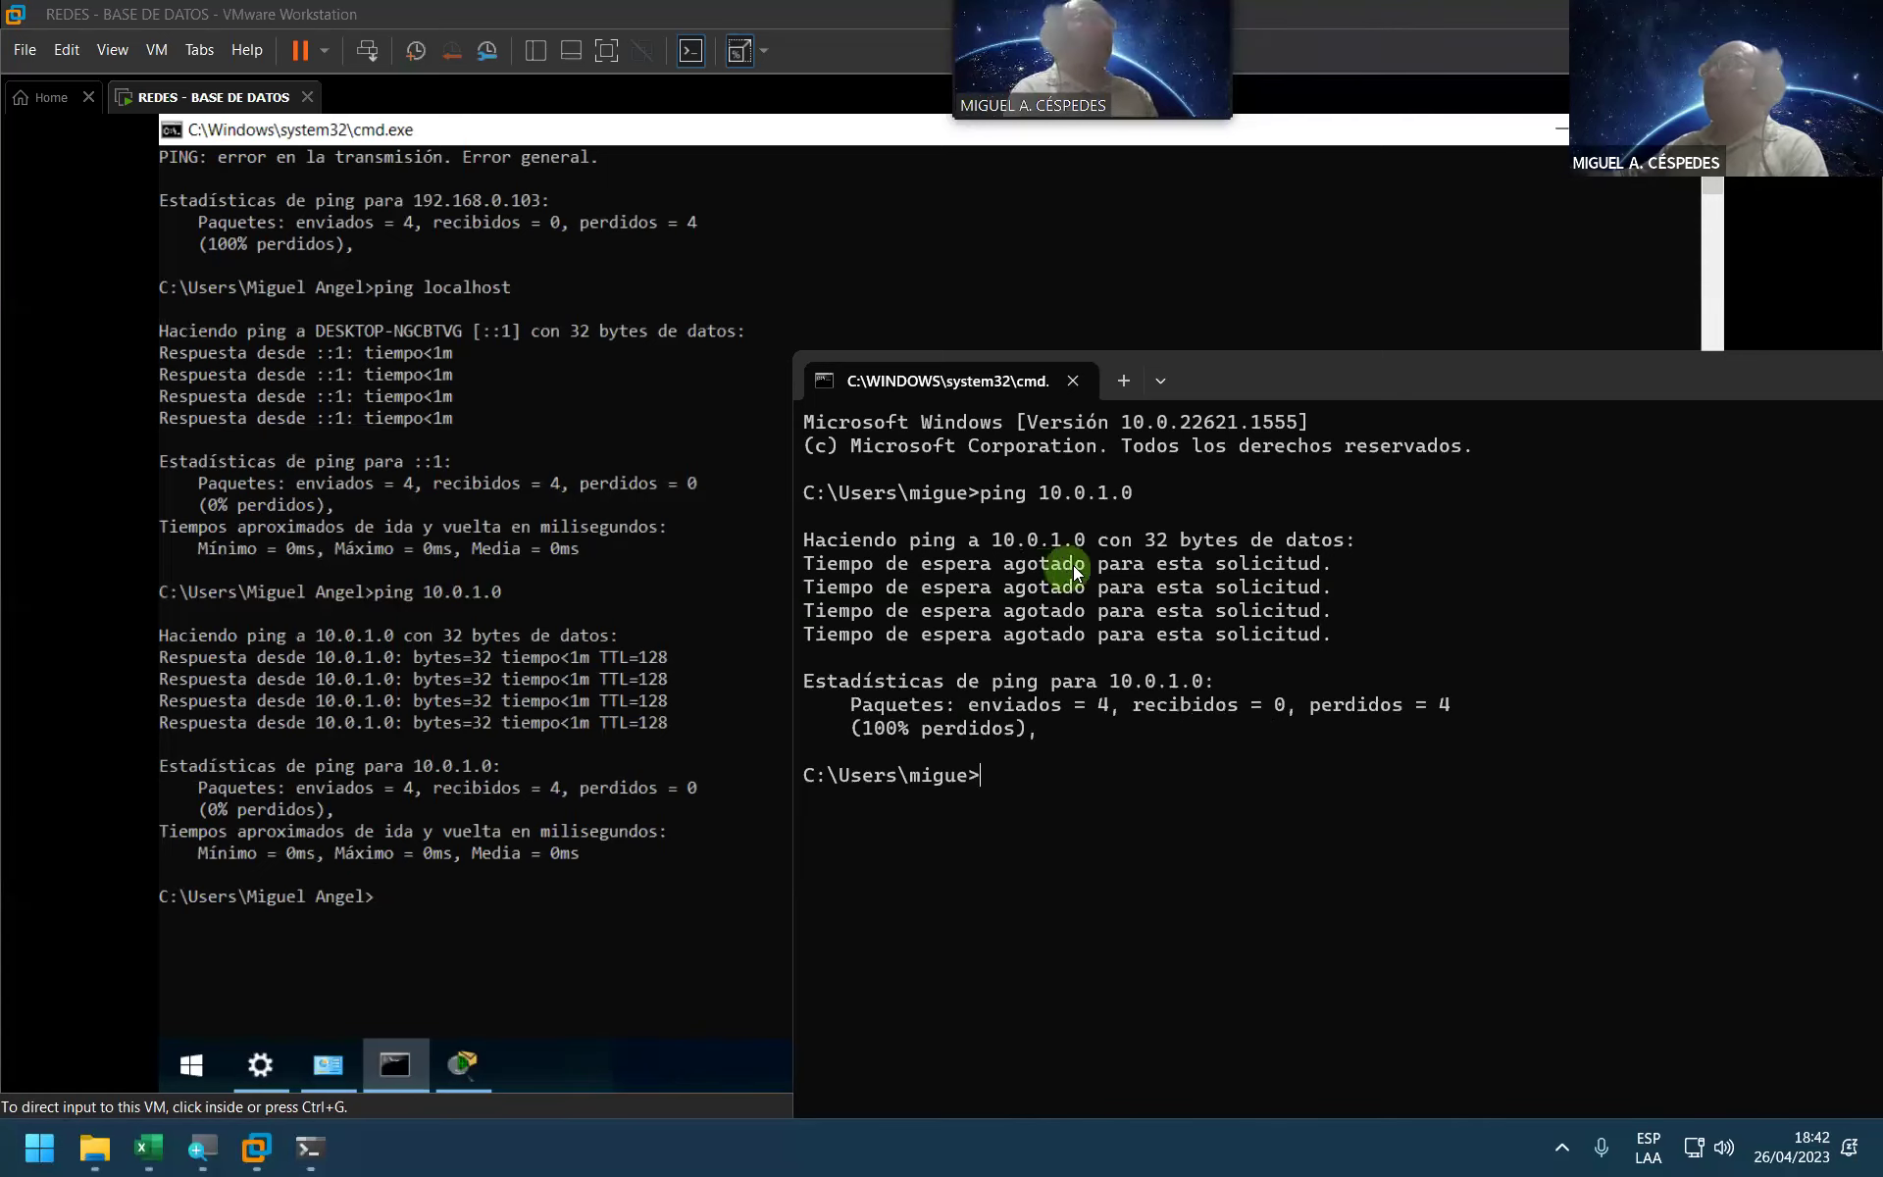
{"action": "left_click", "coordinate": [1738, 351]}
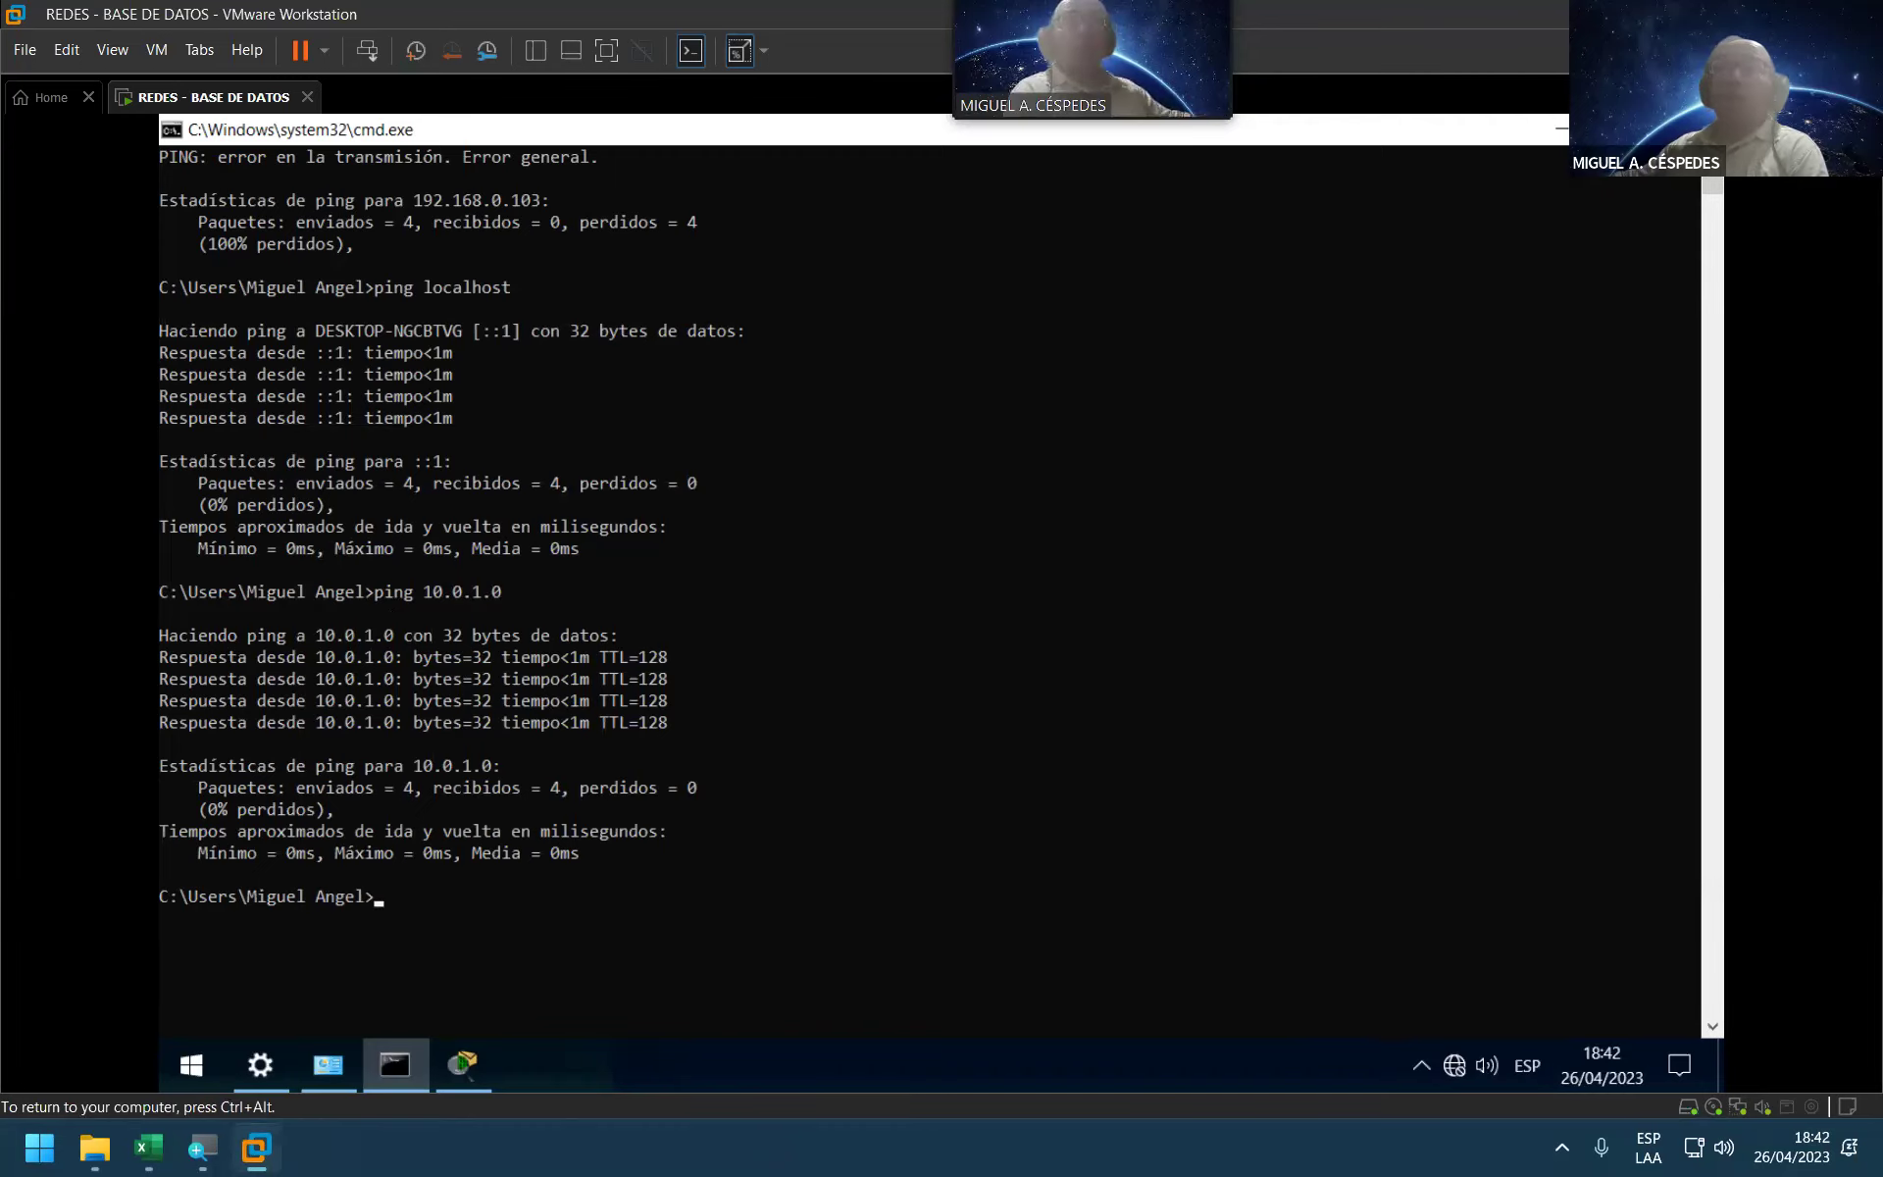
Step: Close the virtual machine's Command Prompt and return control to the host computer
{"action": "key", "text": "alt+F4"}
{"action": "left_click", "coordinate": [416, 303]}
{"action": "key", "text": "ctrl+alt"}
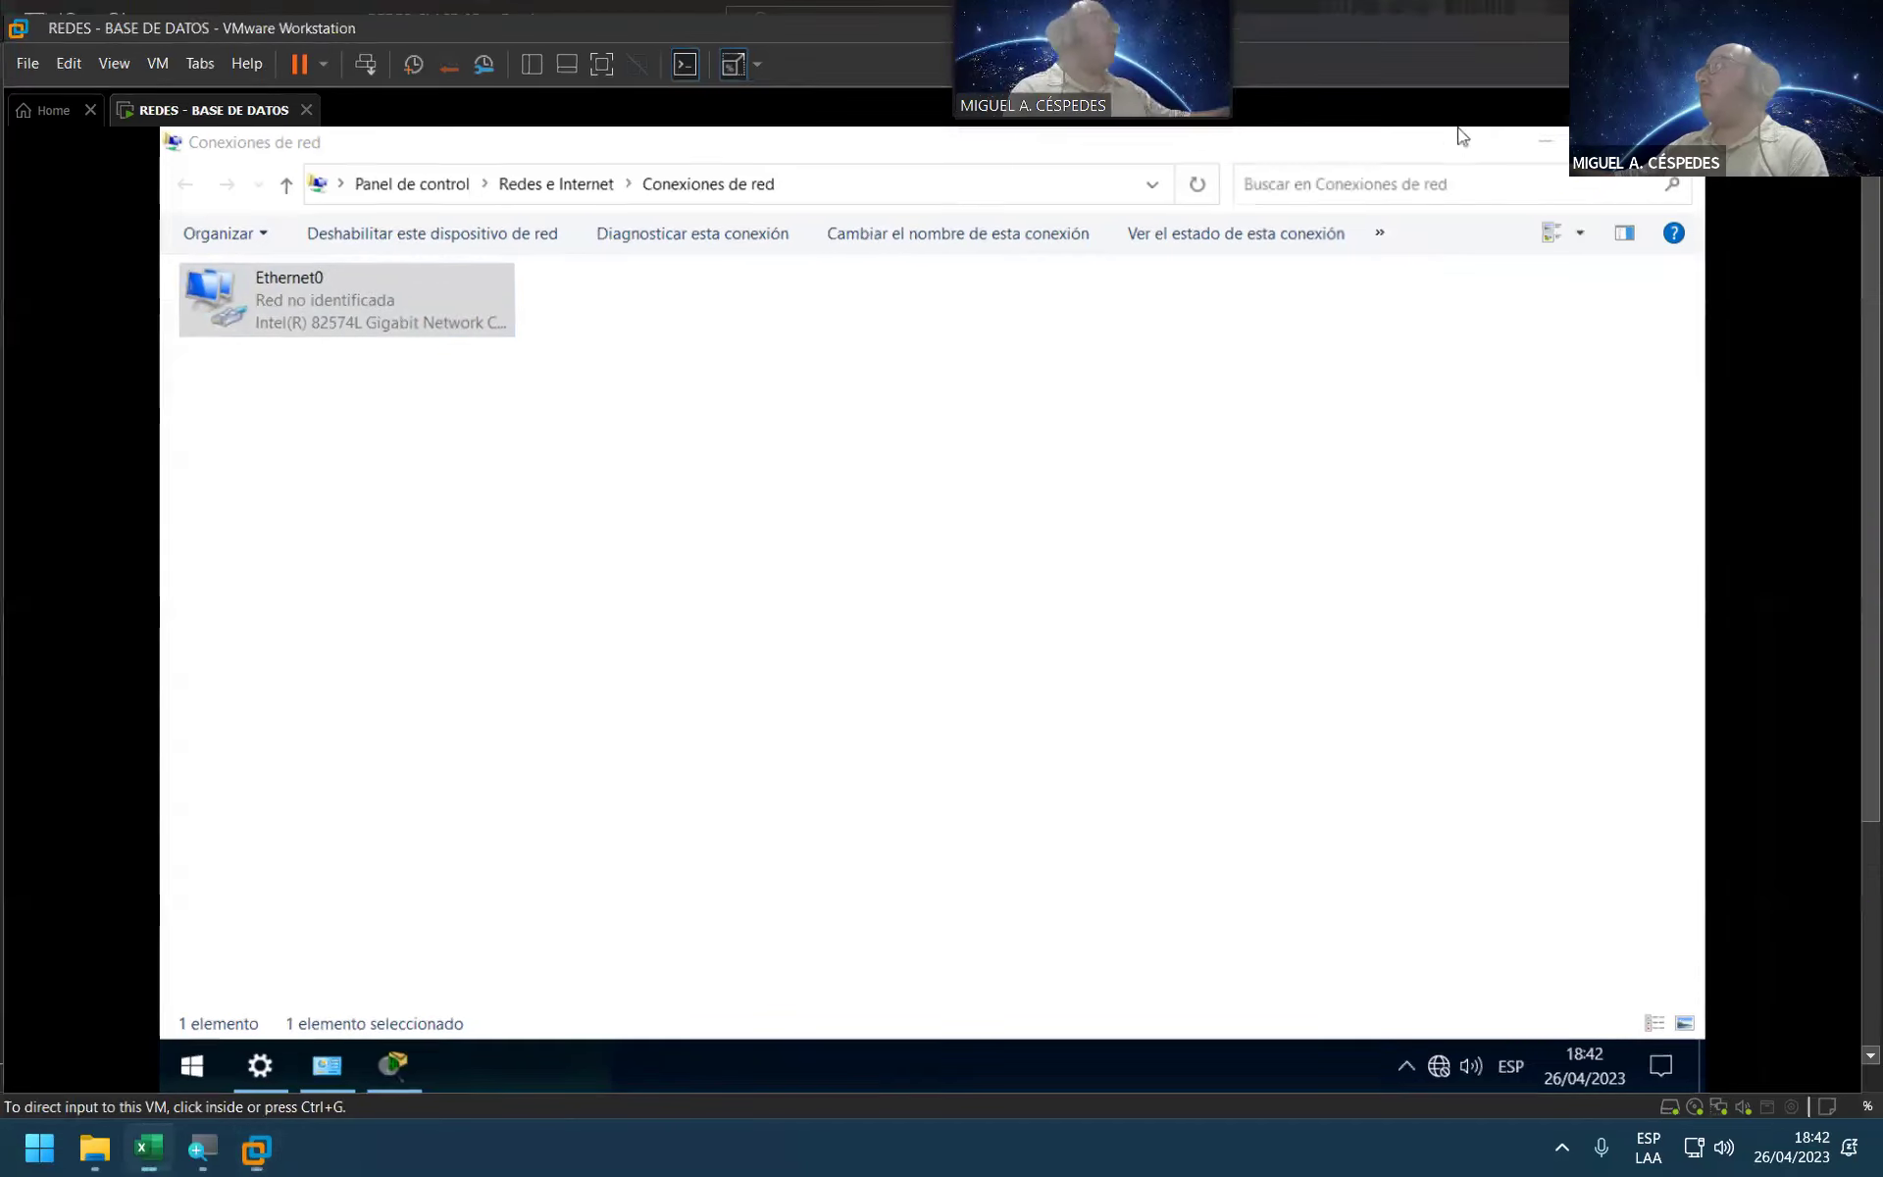
Step: Switch to the REDES_CLASE_05 workbook in Excel and save it
{"action": "left_click", "coordinate": [1770, 14]}
{"action": "left_click", "coordinate": [515, 495]}
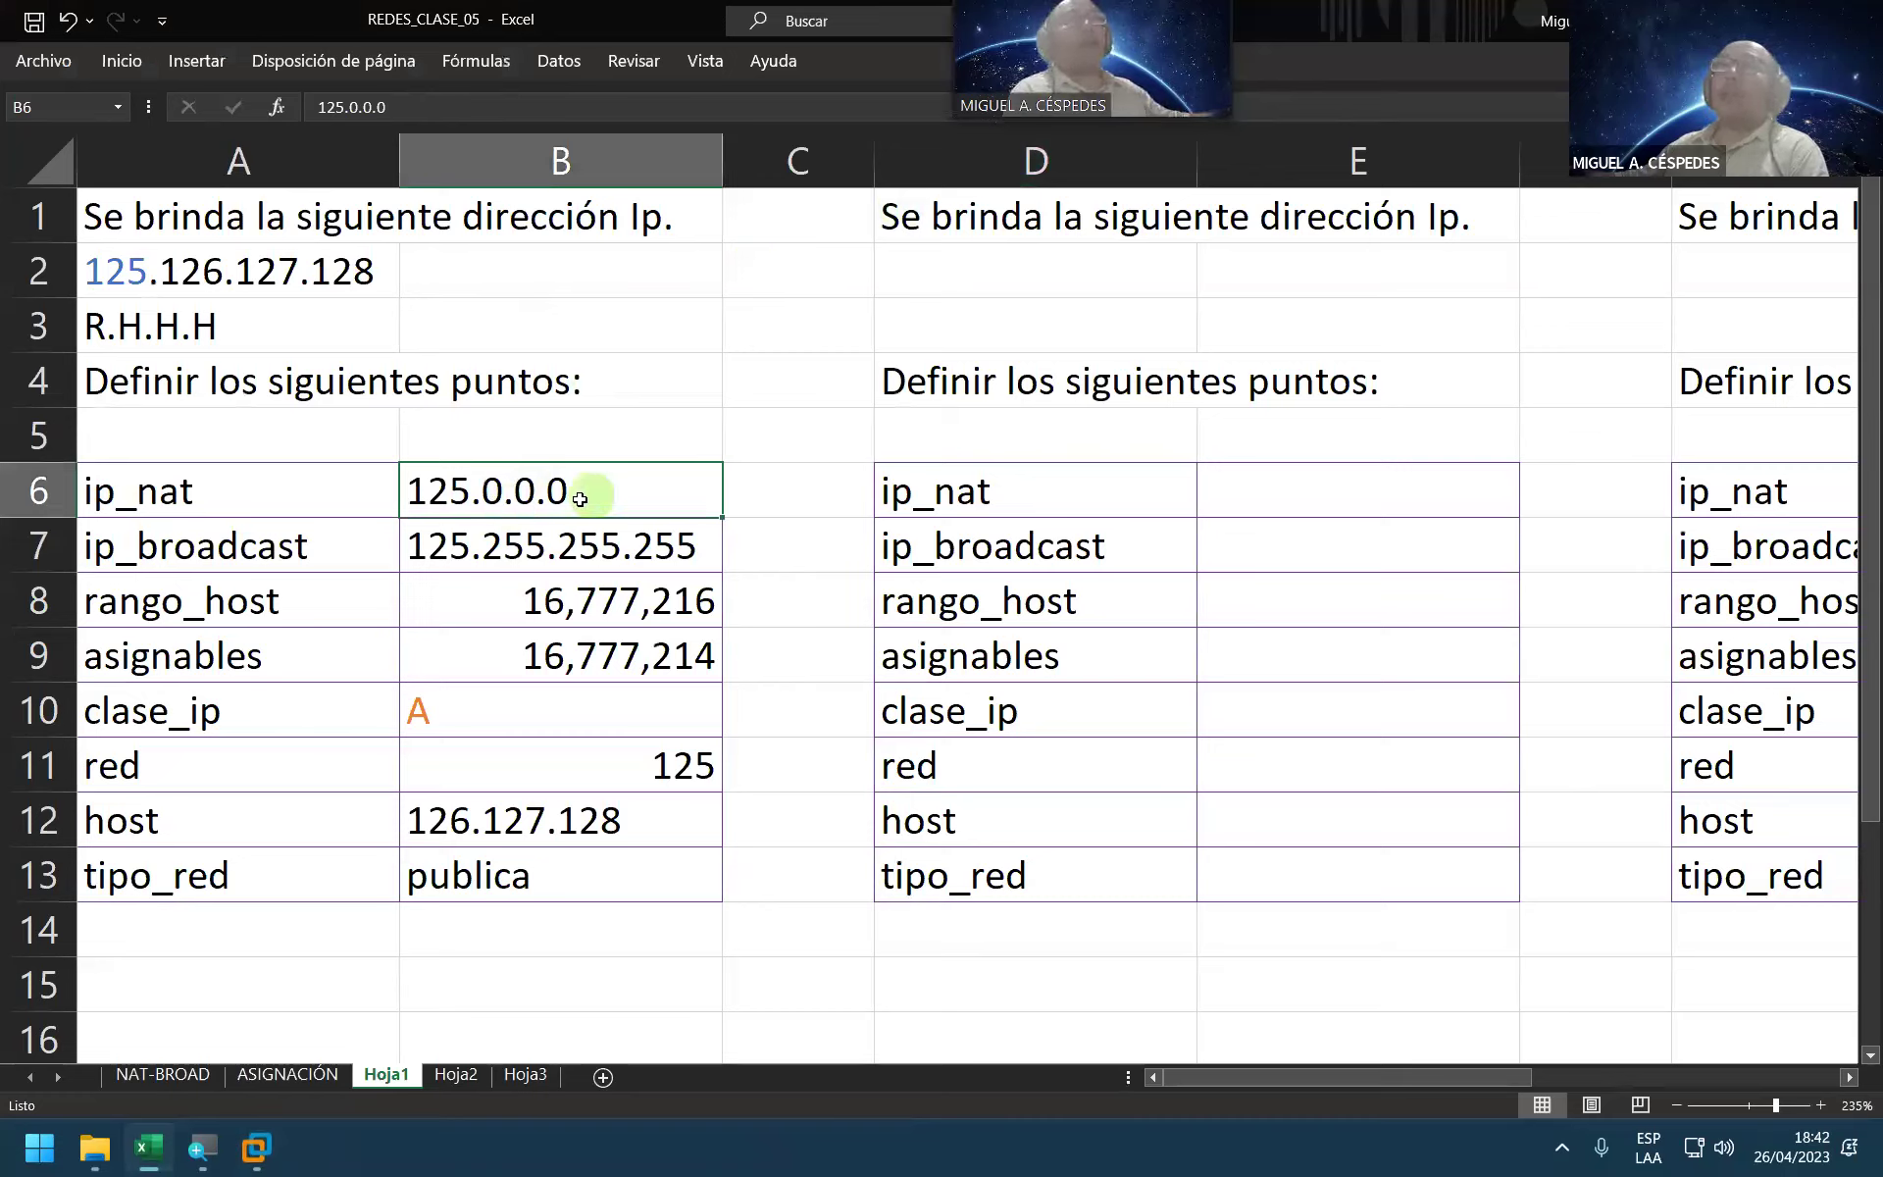
{"action": "left_click", "coordinate": [34, 20]}
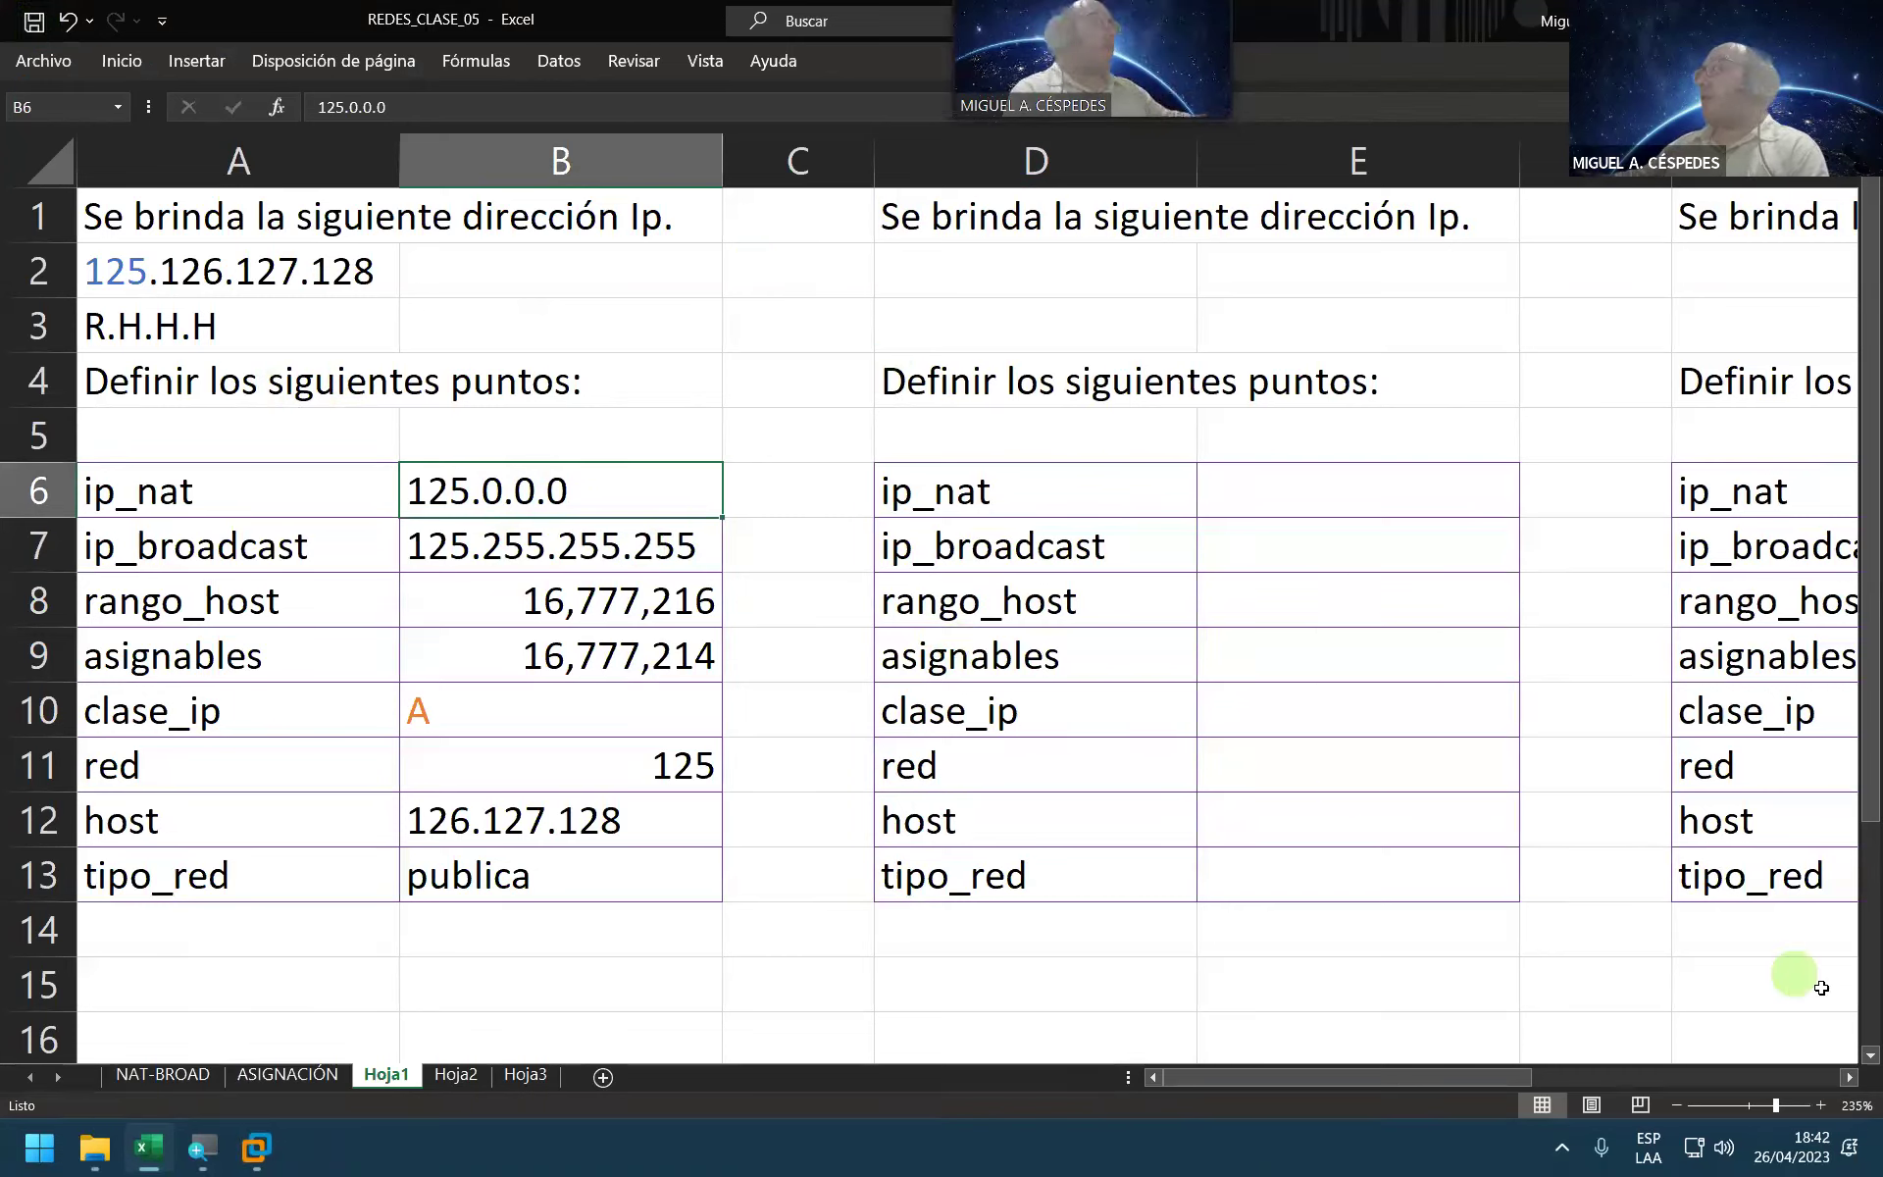
Step: Enter the IP address 10.100.200.5 in cell D2 as the second exercise's given address
{"action": "left_click_drag", "start_coordinate": [1851, 1076], "coordinate": [1851, 1076]}
{"action": "left_click", "coordinate": [1851, 1076]}
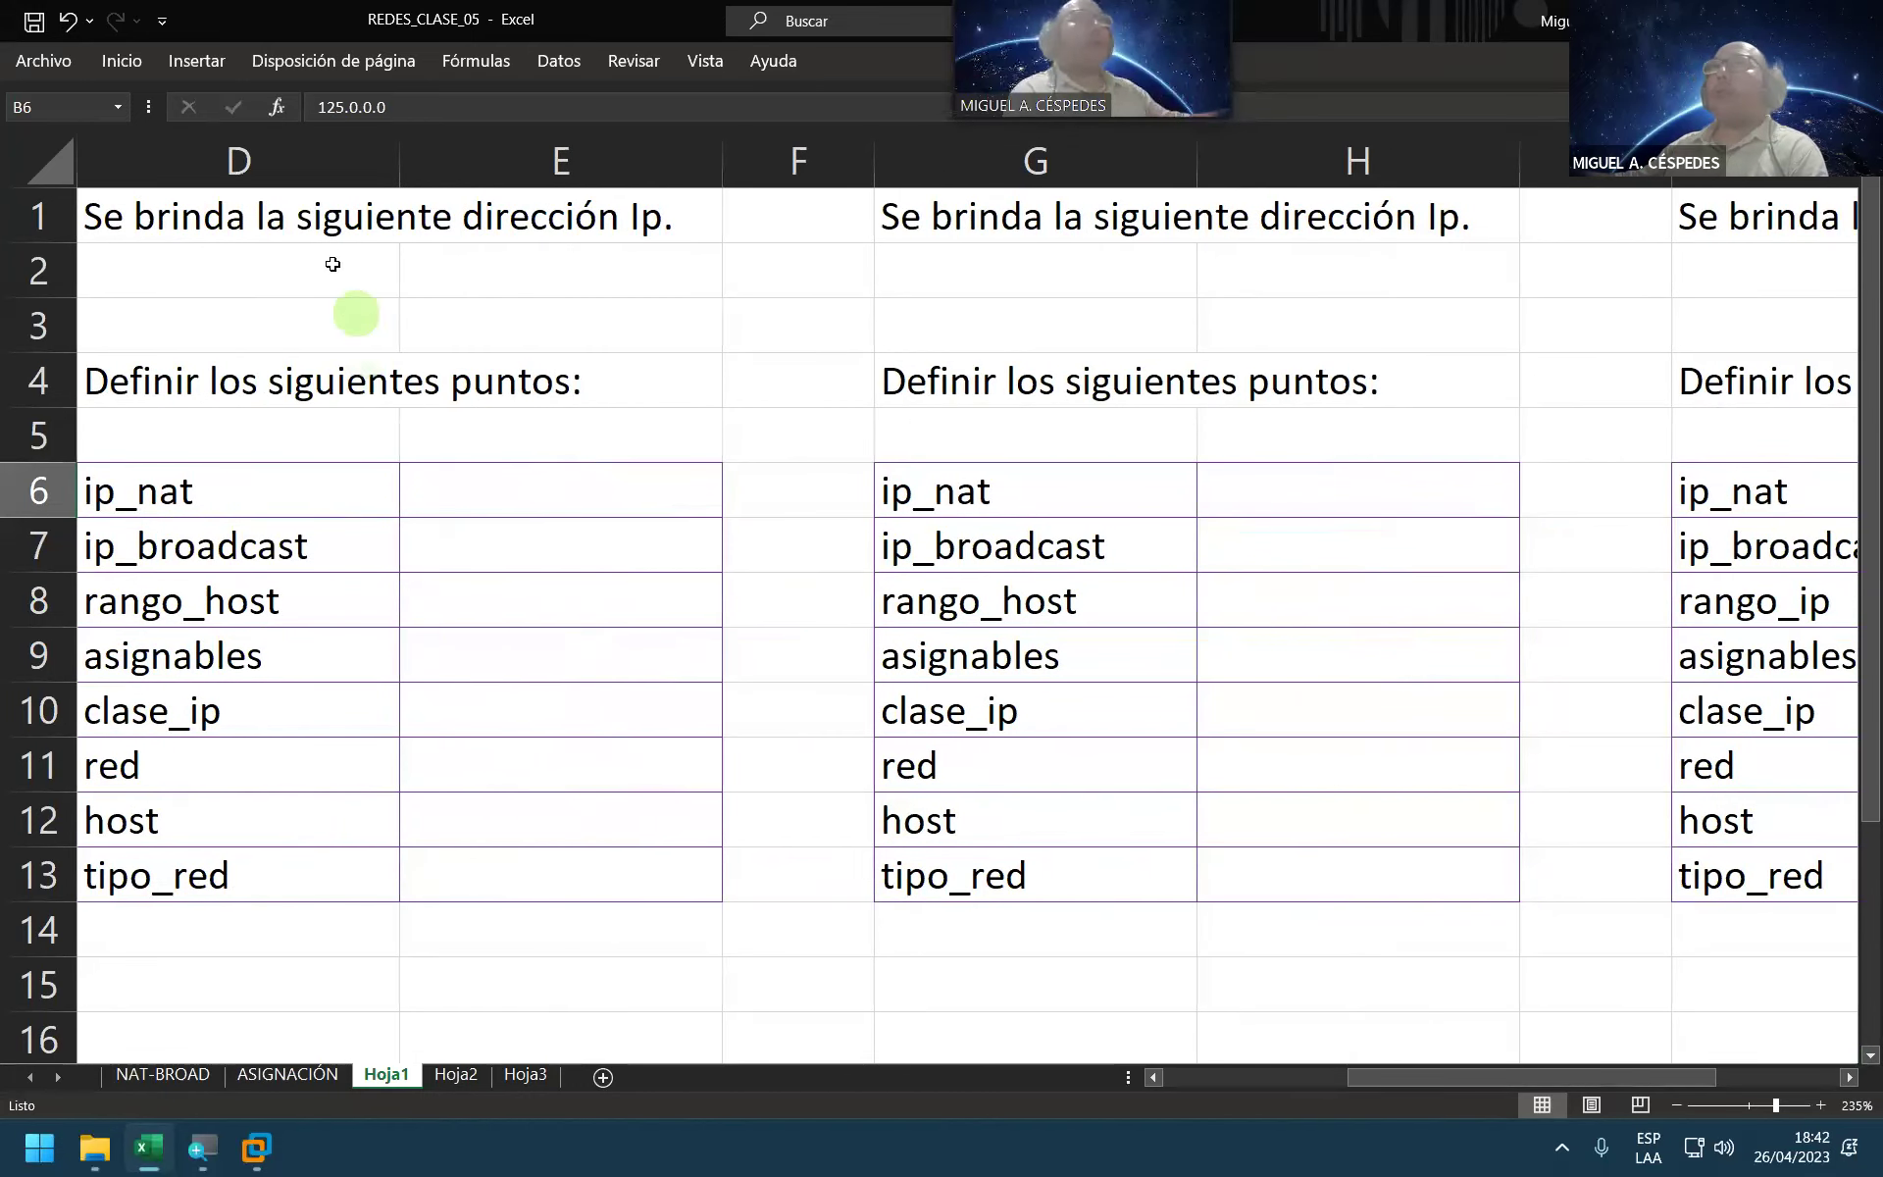
{"action": "left_click", "coordinate": [323, 269]}
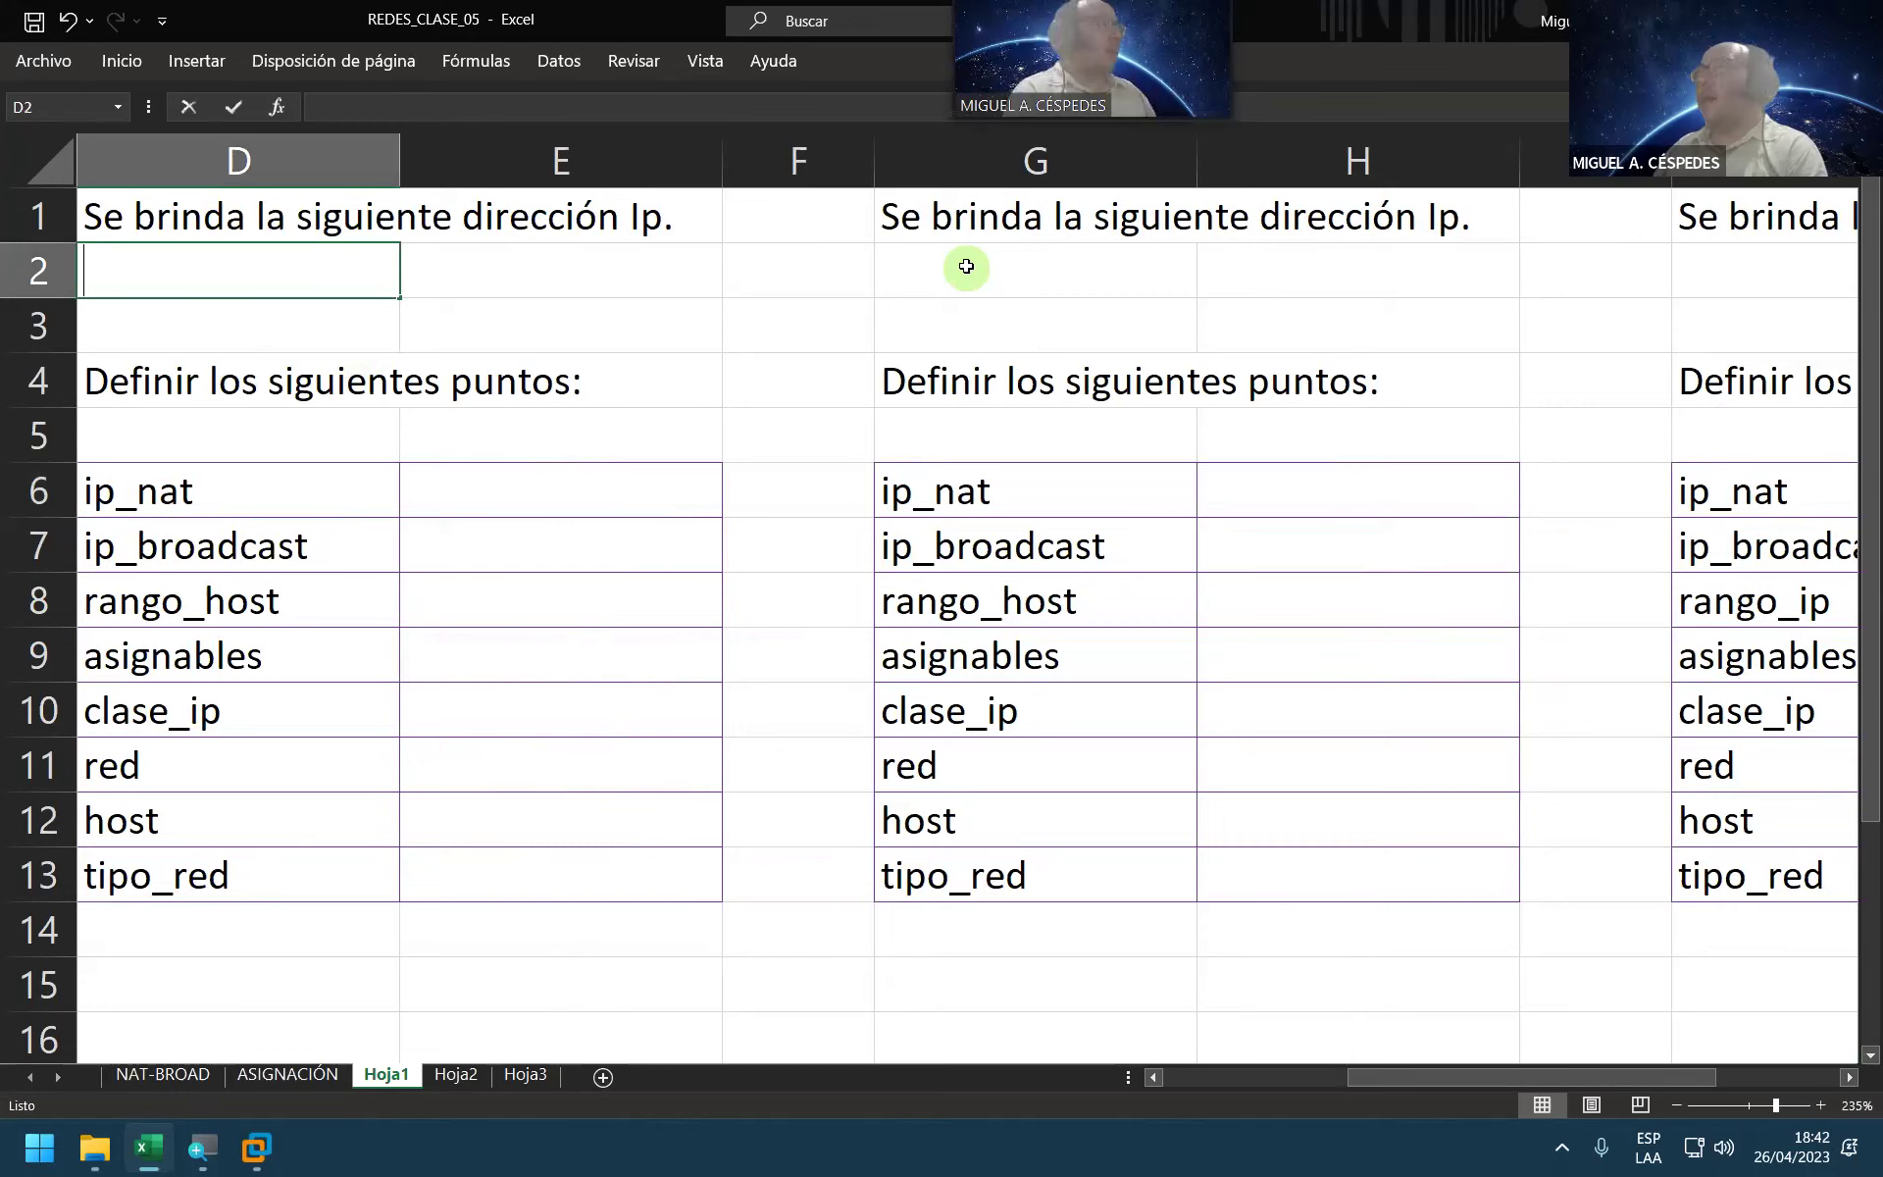
{"action": "type", "text": "10.1"}
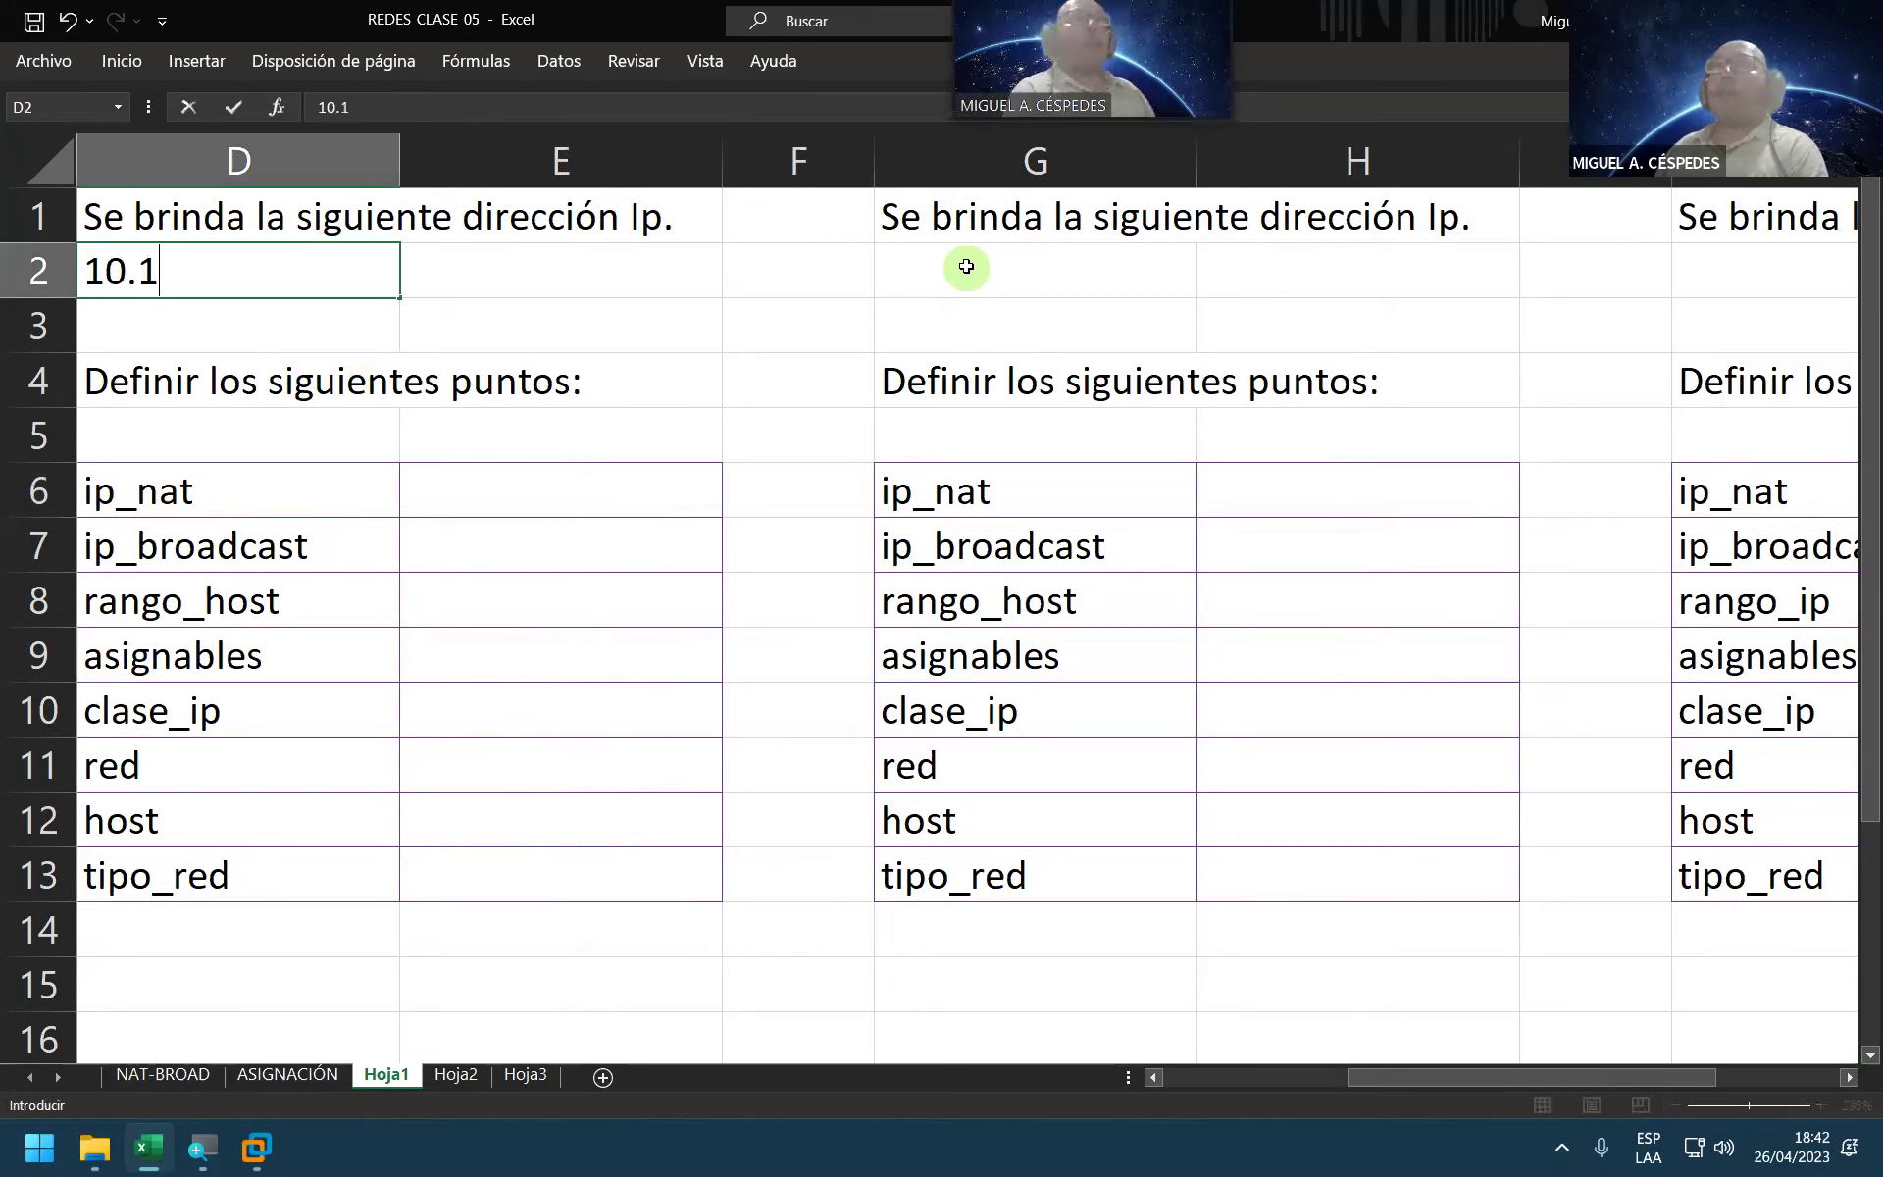
{"action": "type", "text": "00.200.5"}
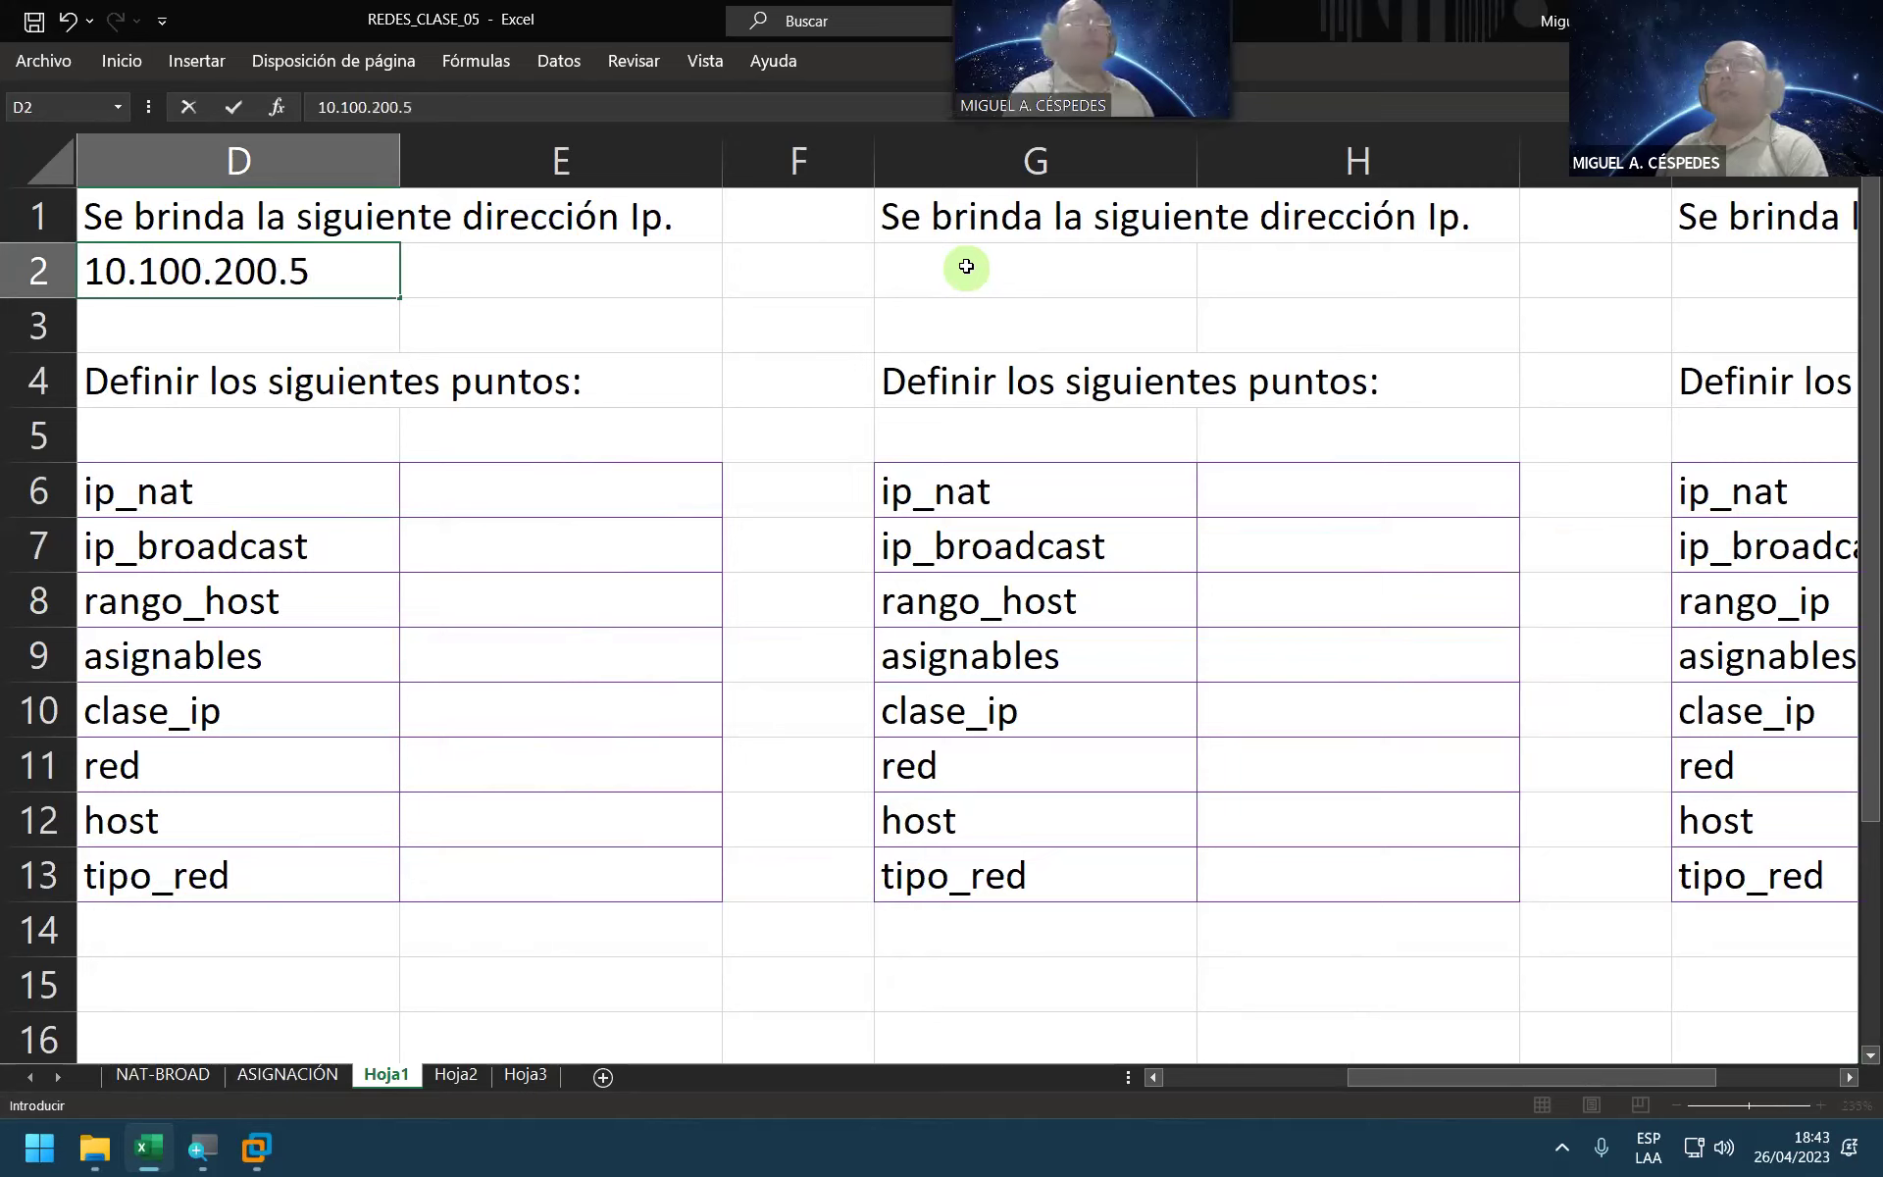
{"action": "key", "text": "Return"}
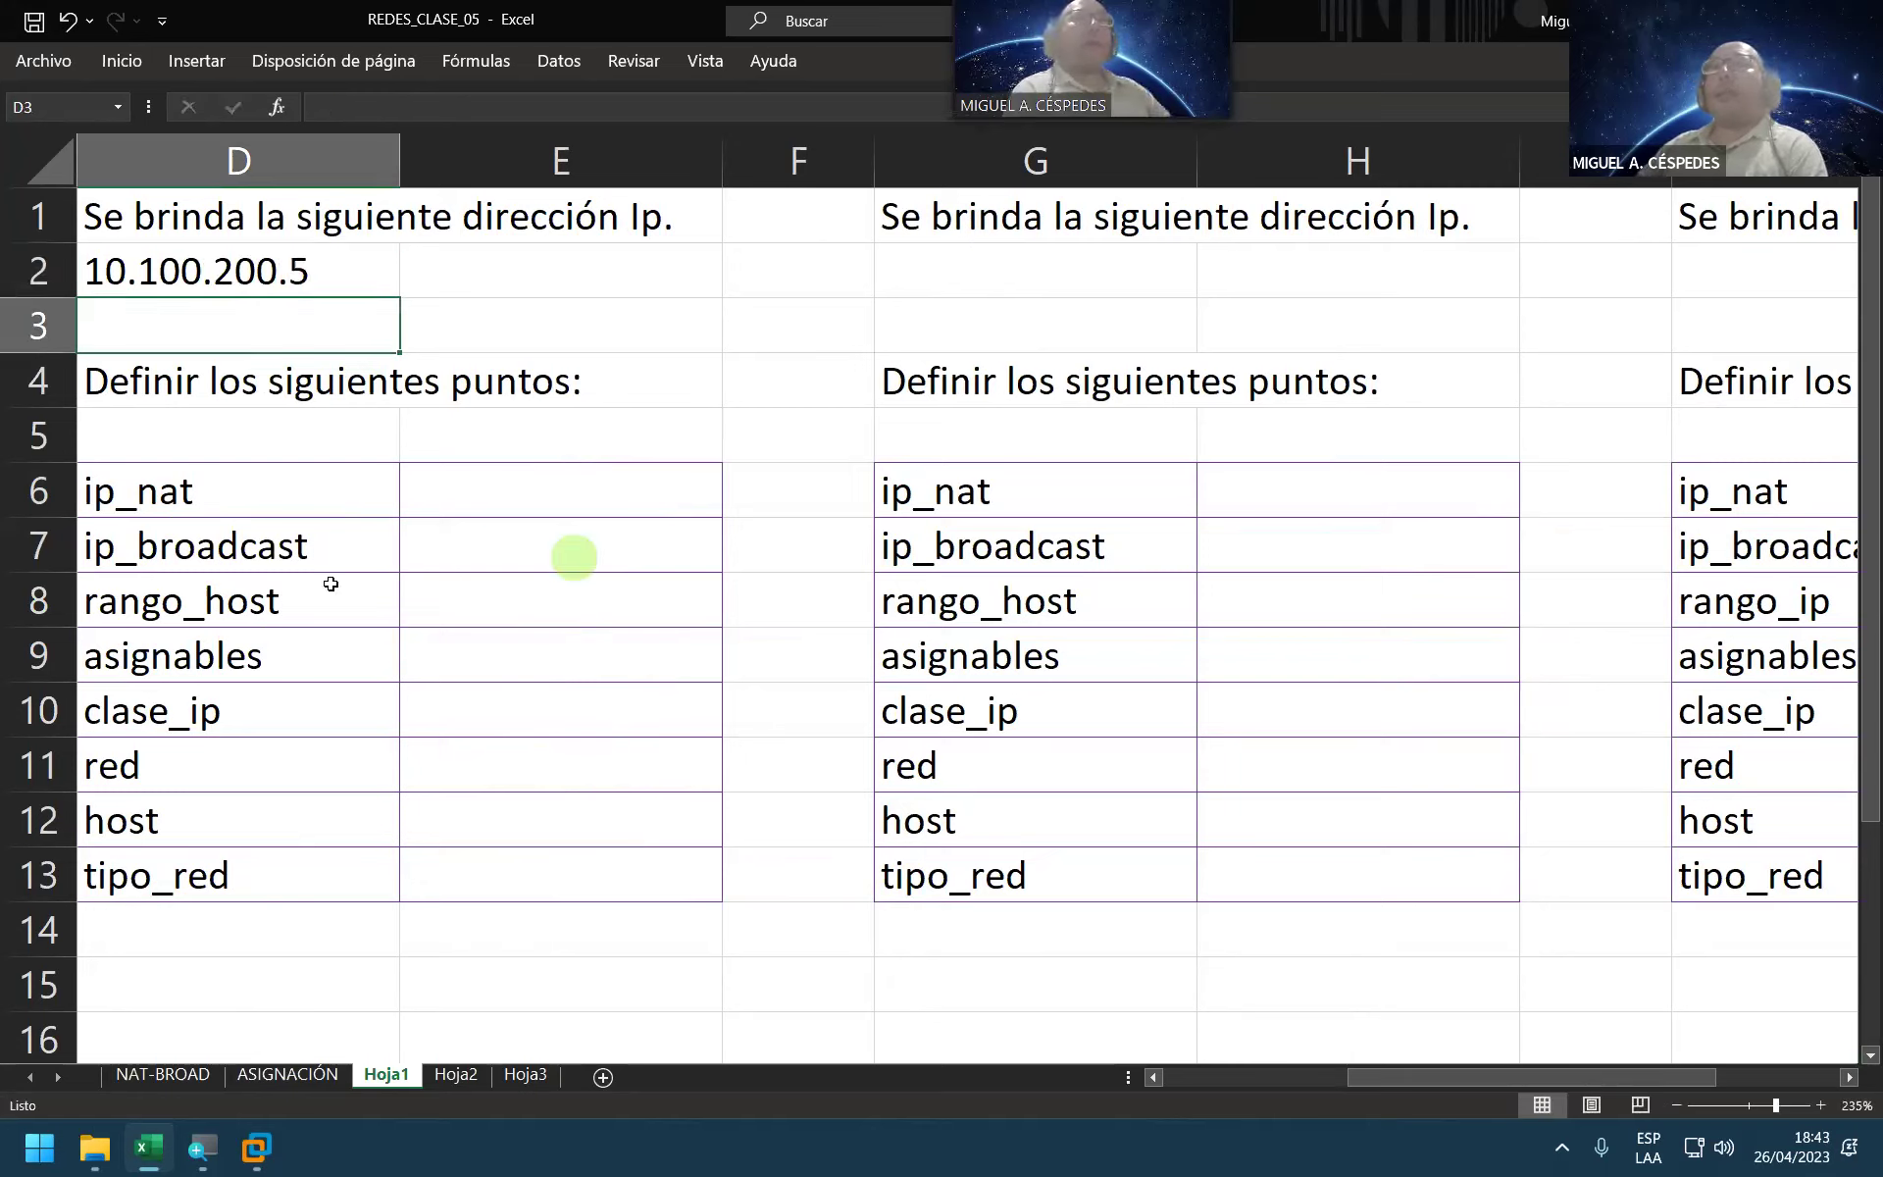
Step: Enter A as the second exercise's clase_ip in cell E10 and colour its text blue
{"action": "left_click", "coordinate": [496, 711]}
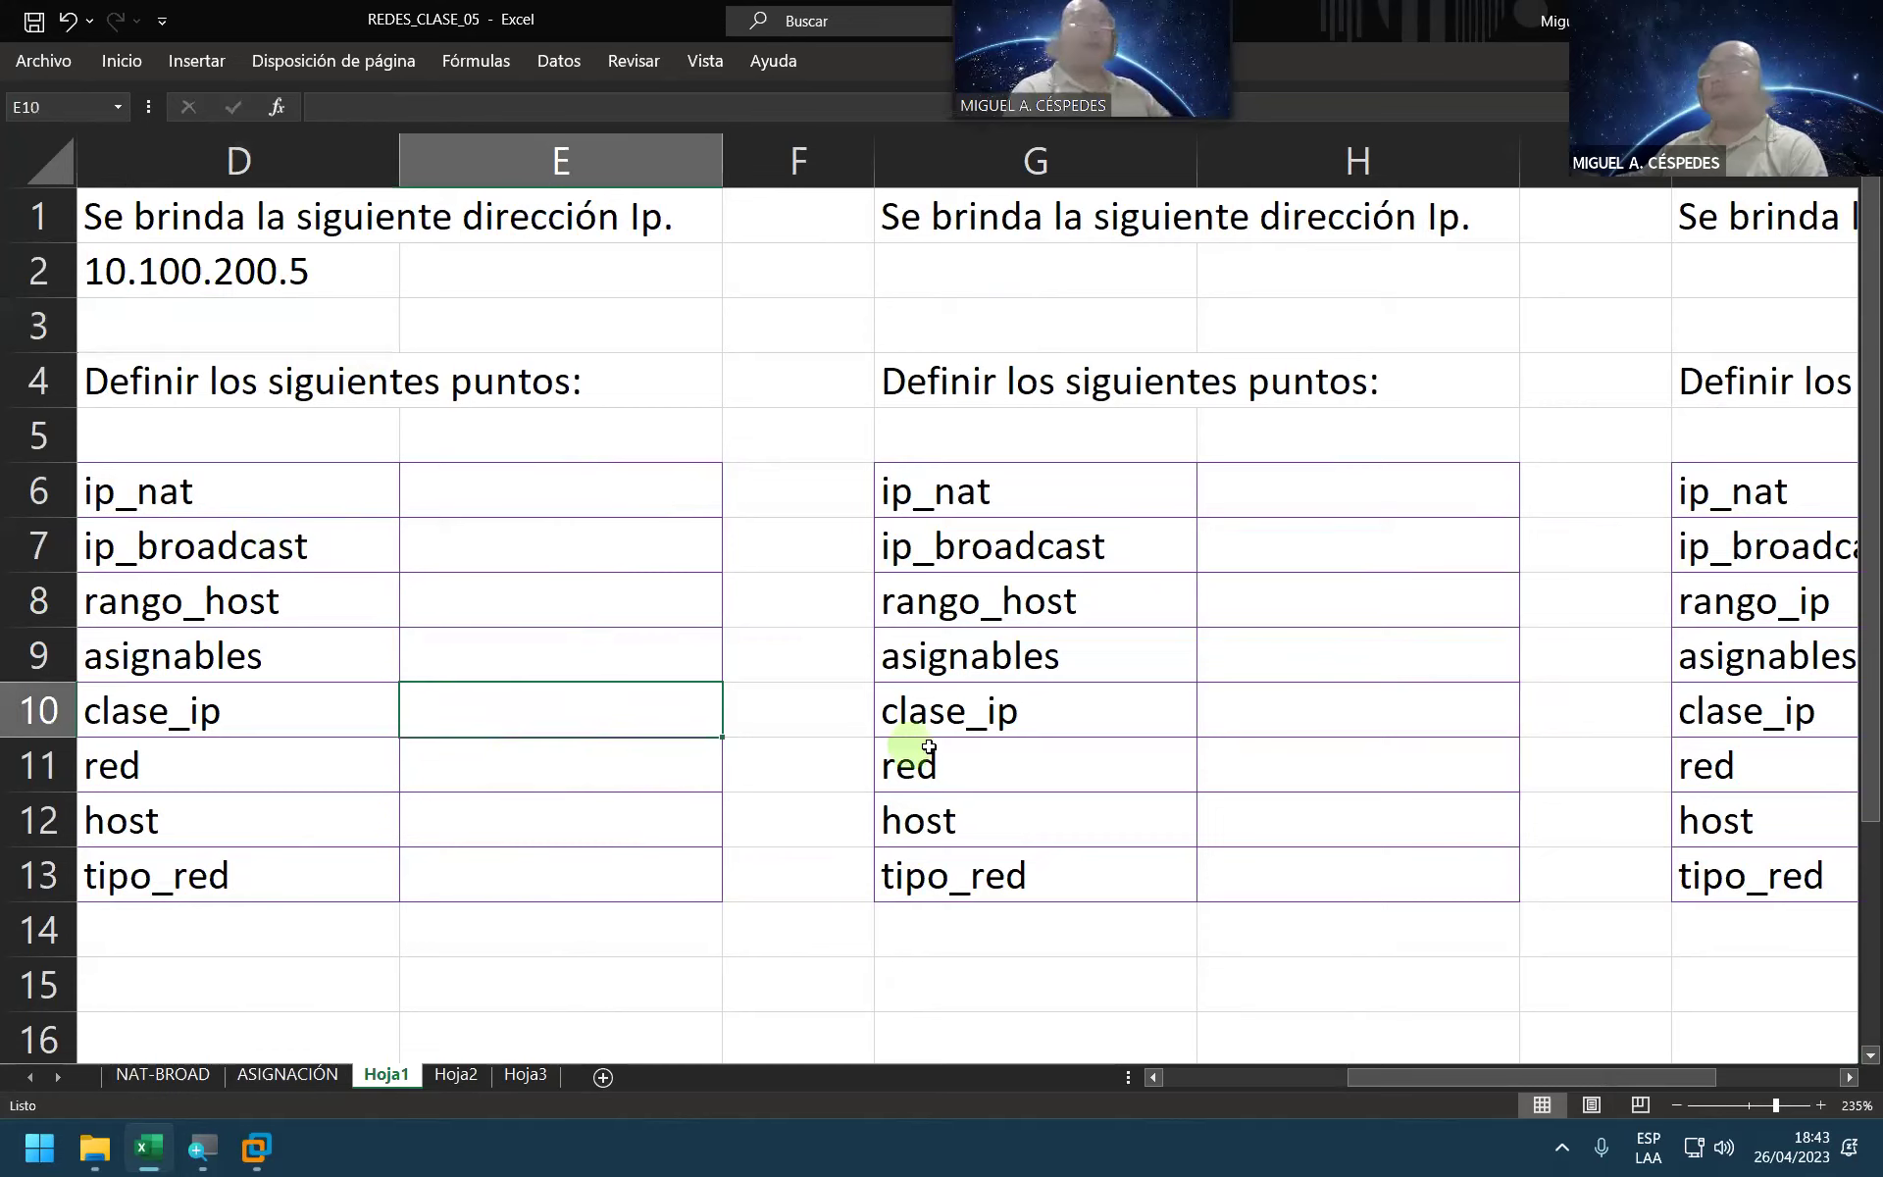
{"action": "type", "text": "A"}
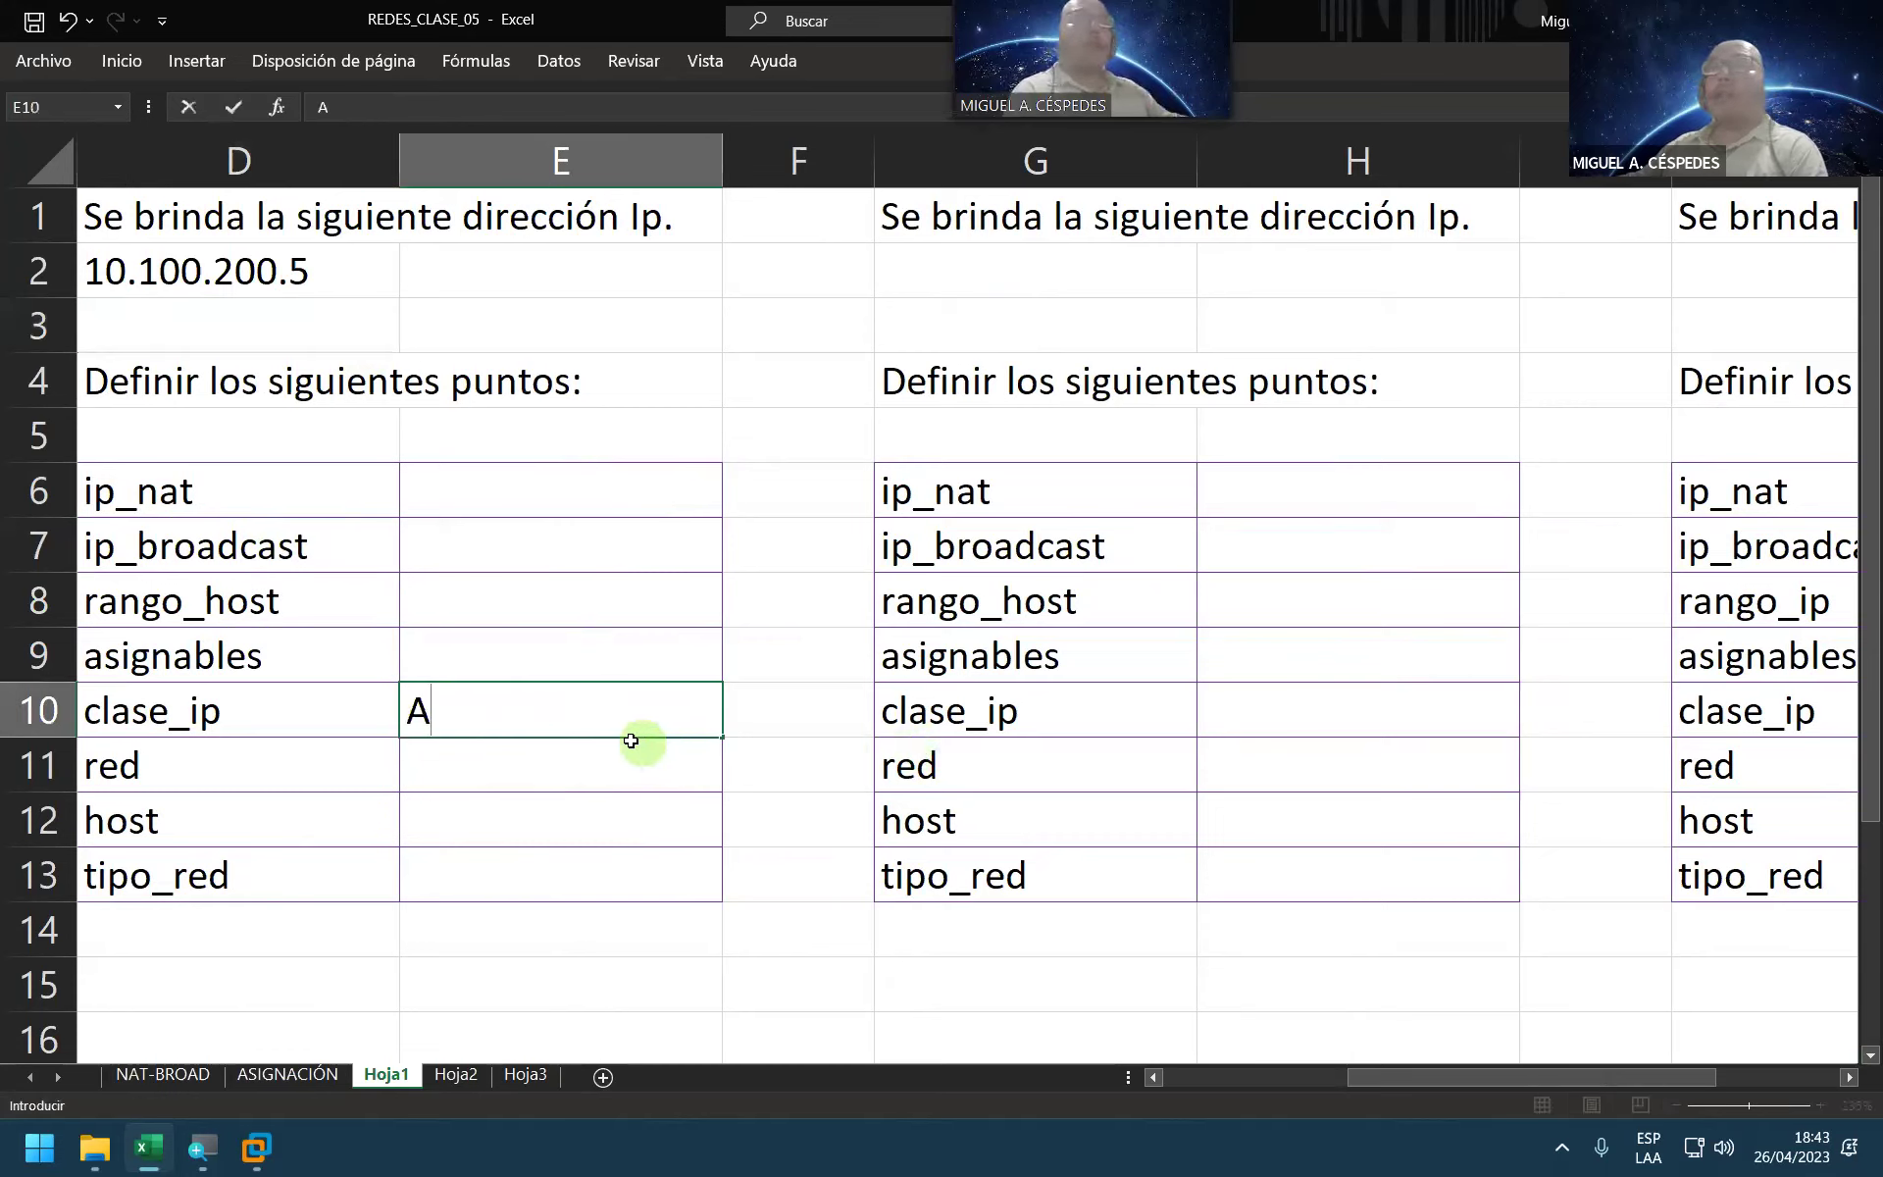
{"action": "left_click", "coordinate": [574, 768]}
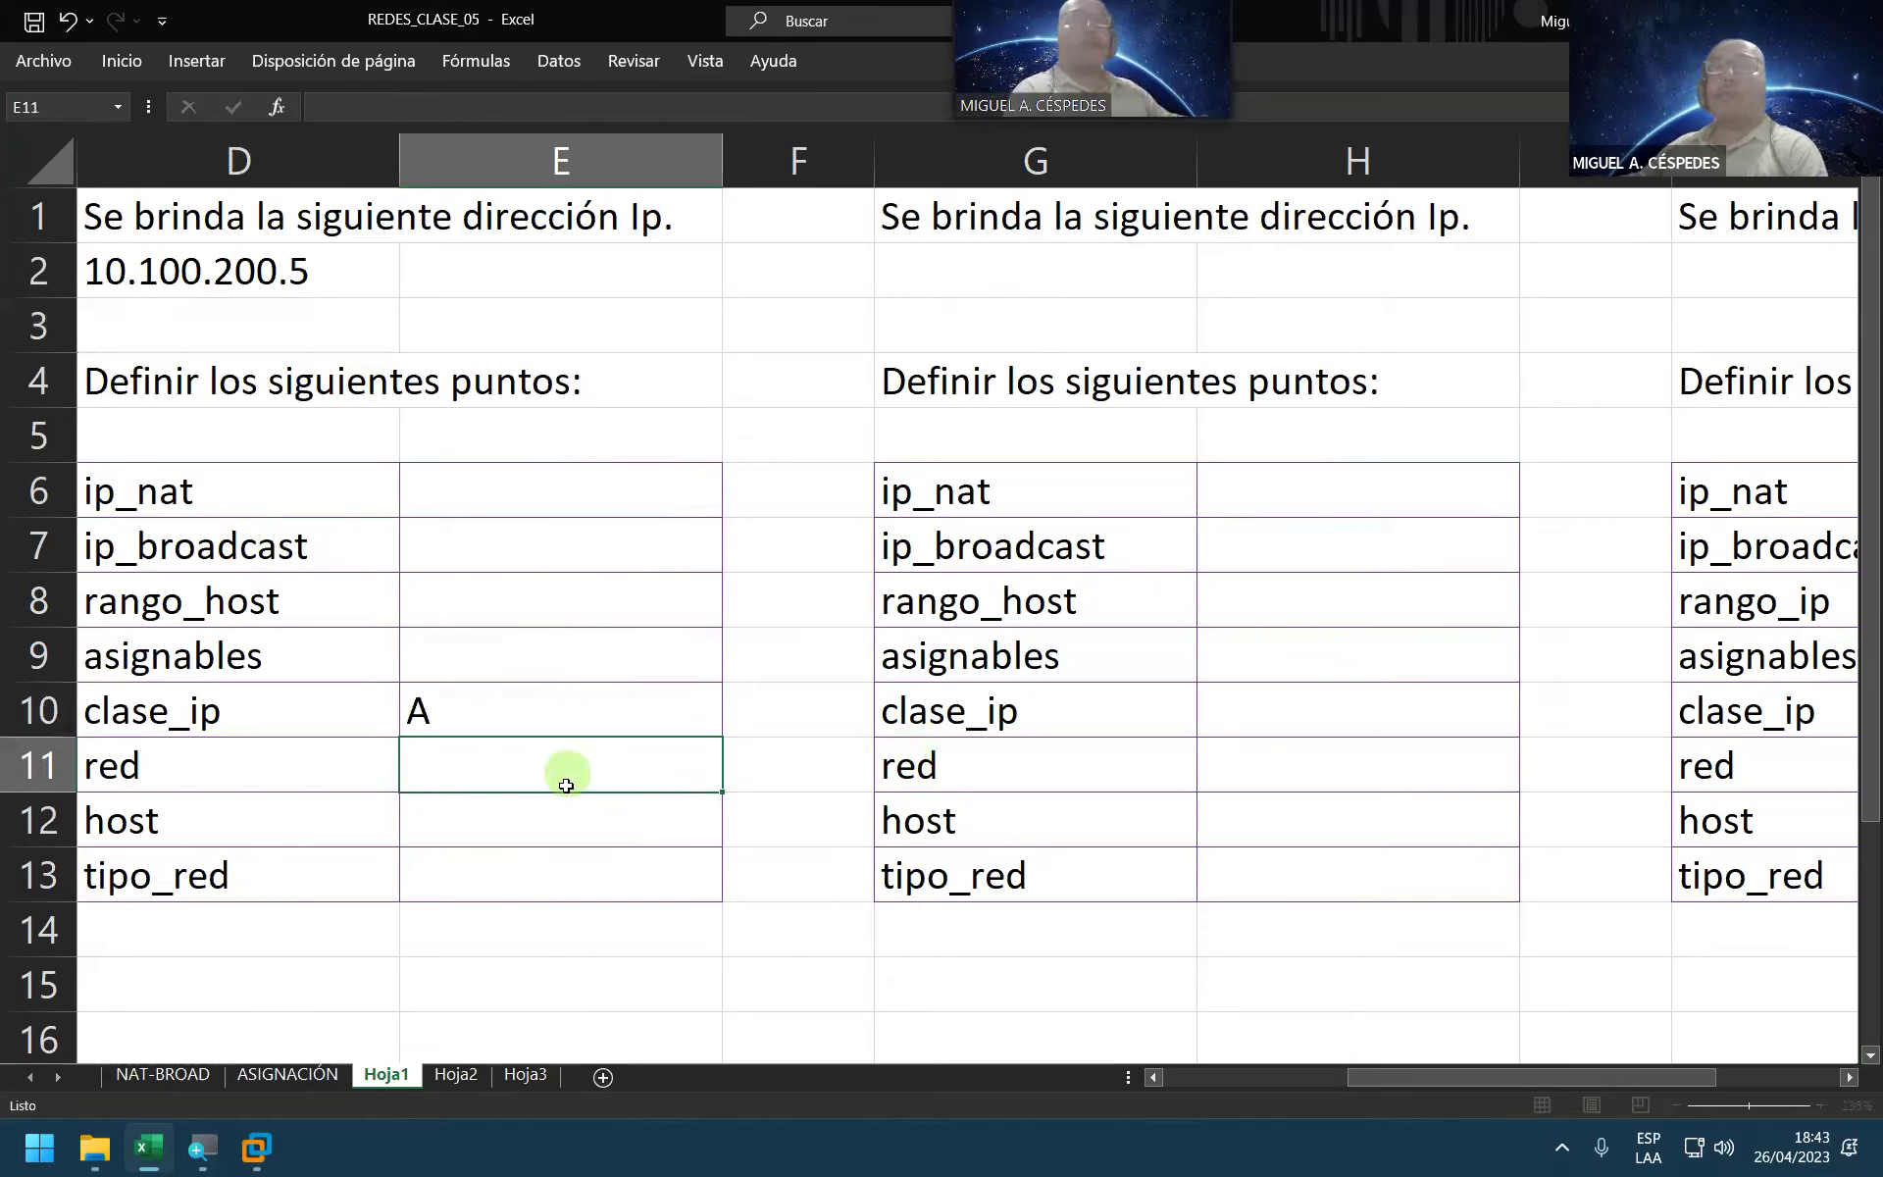
{"action": "left_click", "coordinate": [554, 709]}
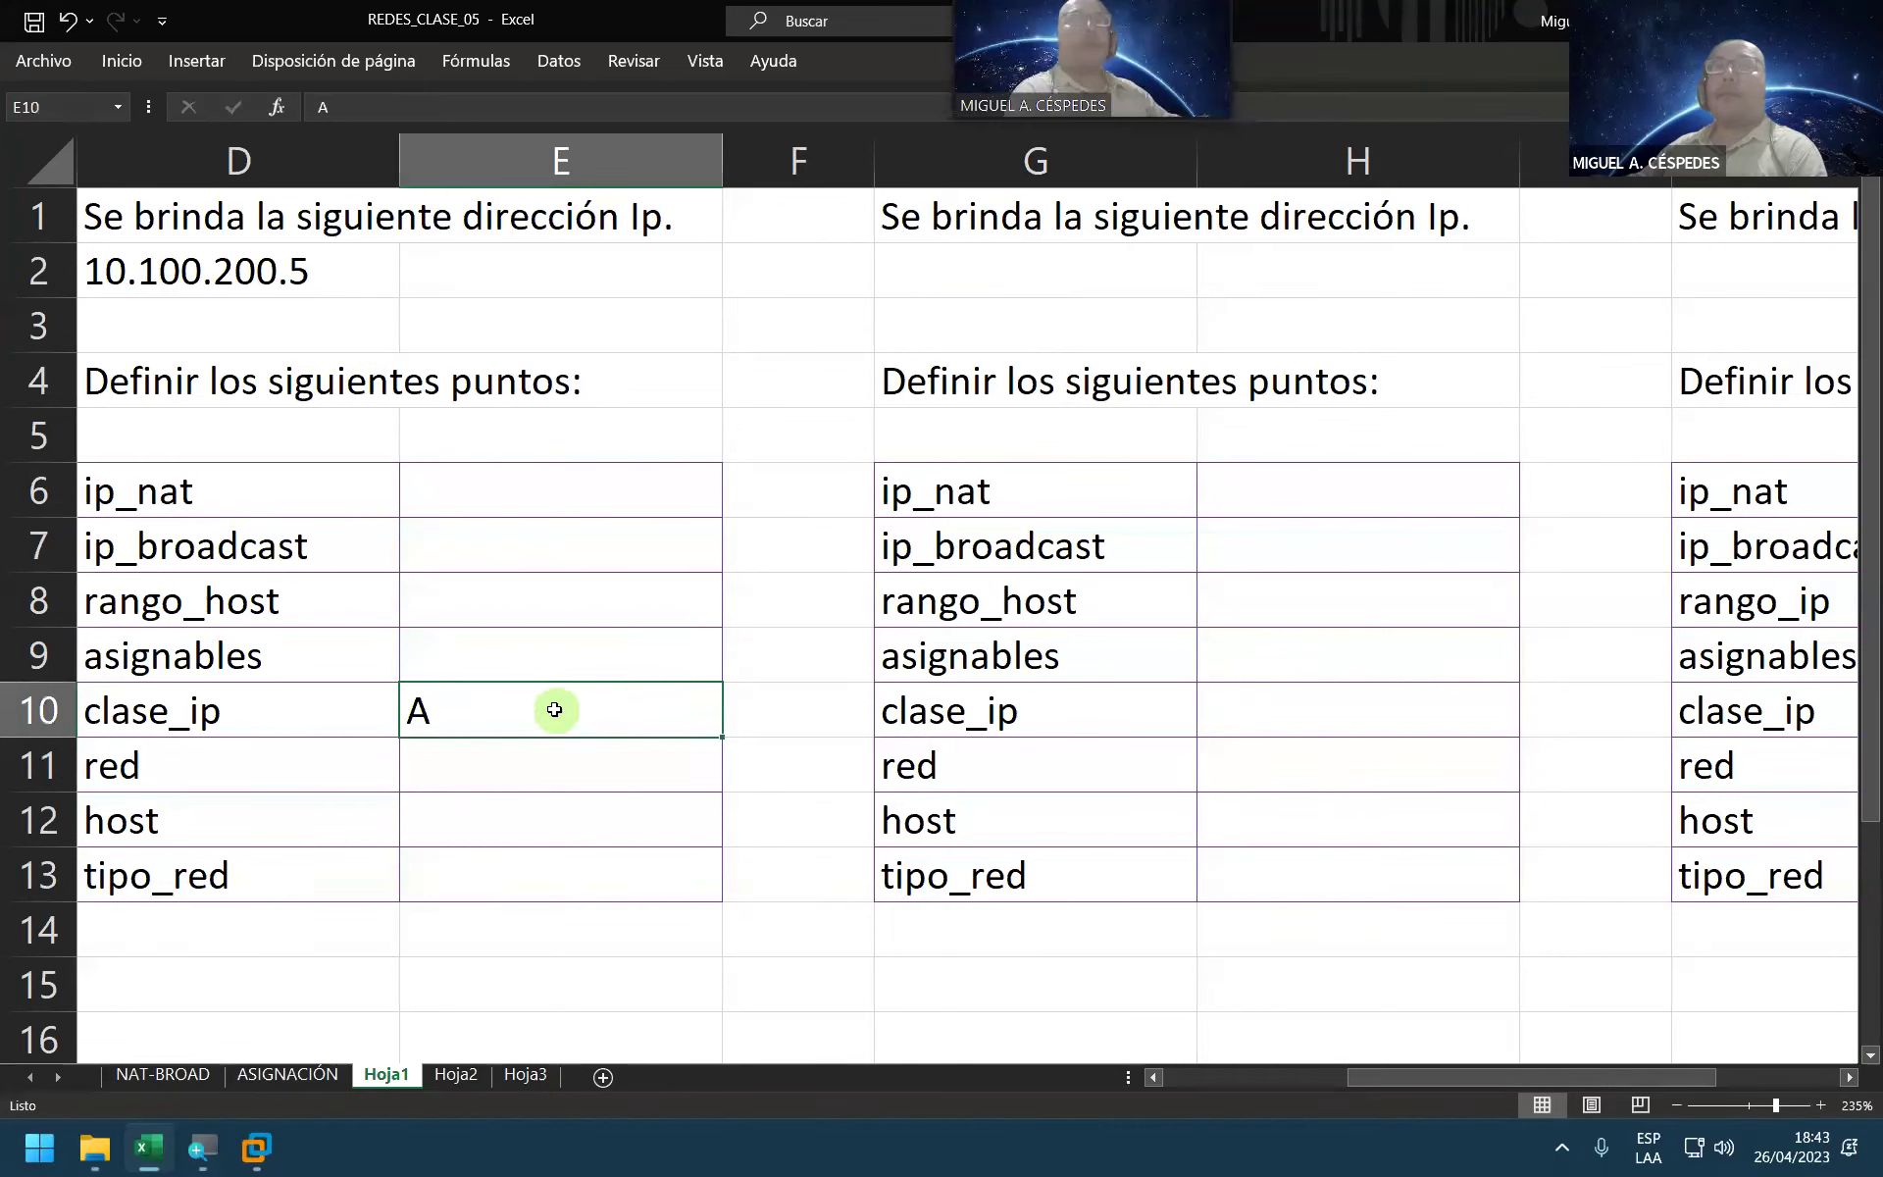
{"action": "right_click", "coordinate": [555, 709]}
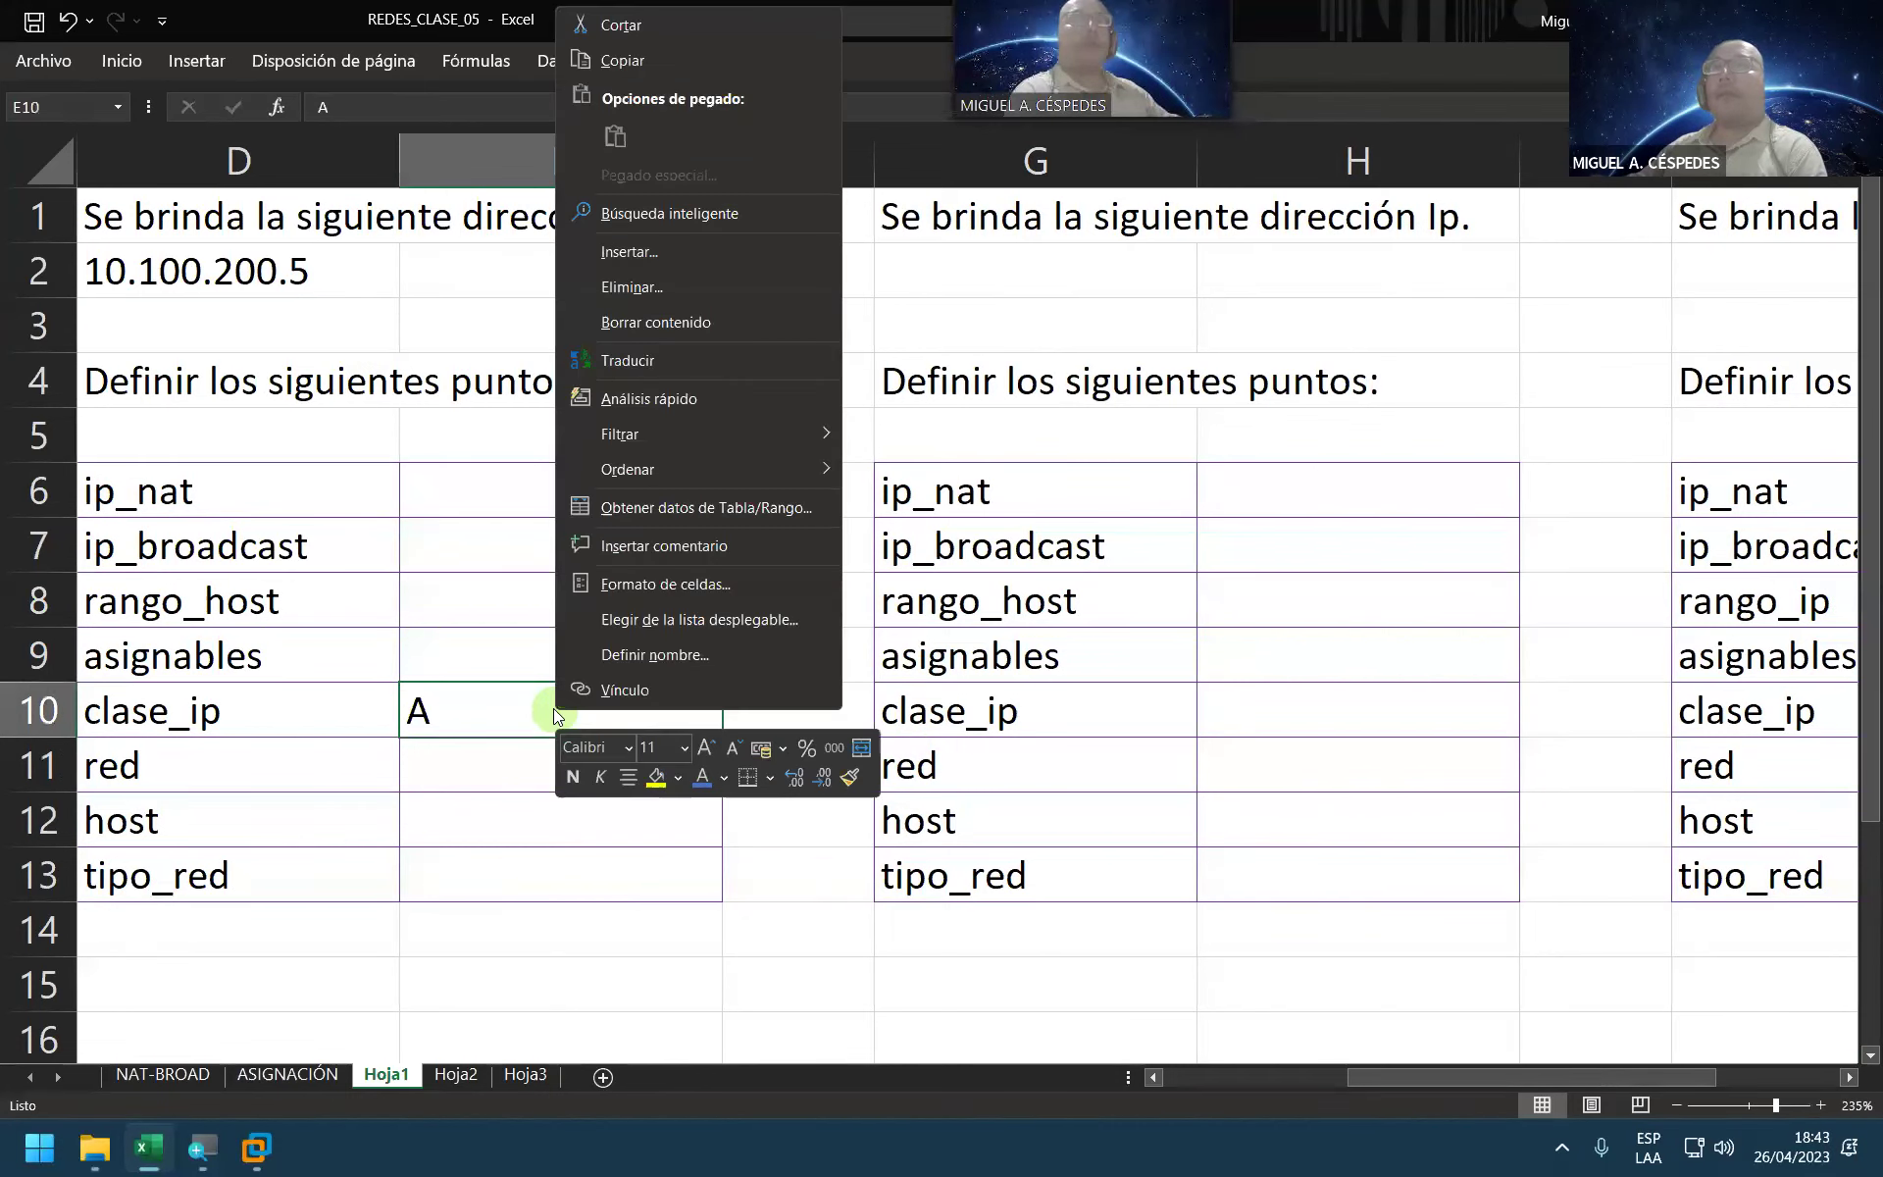
{"action": "left_click", "coordinate": [709, 781]}
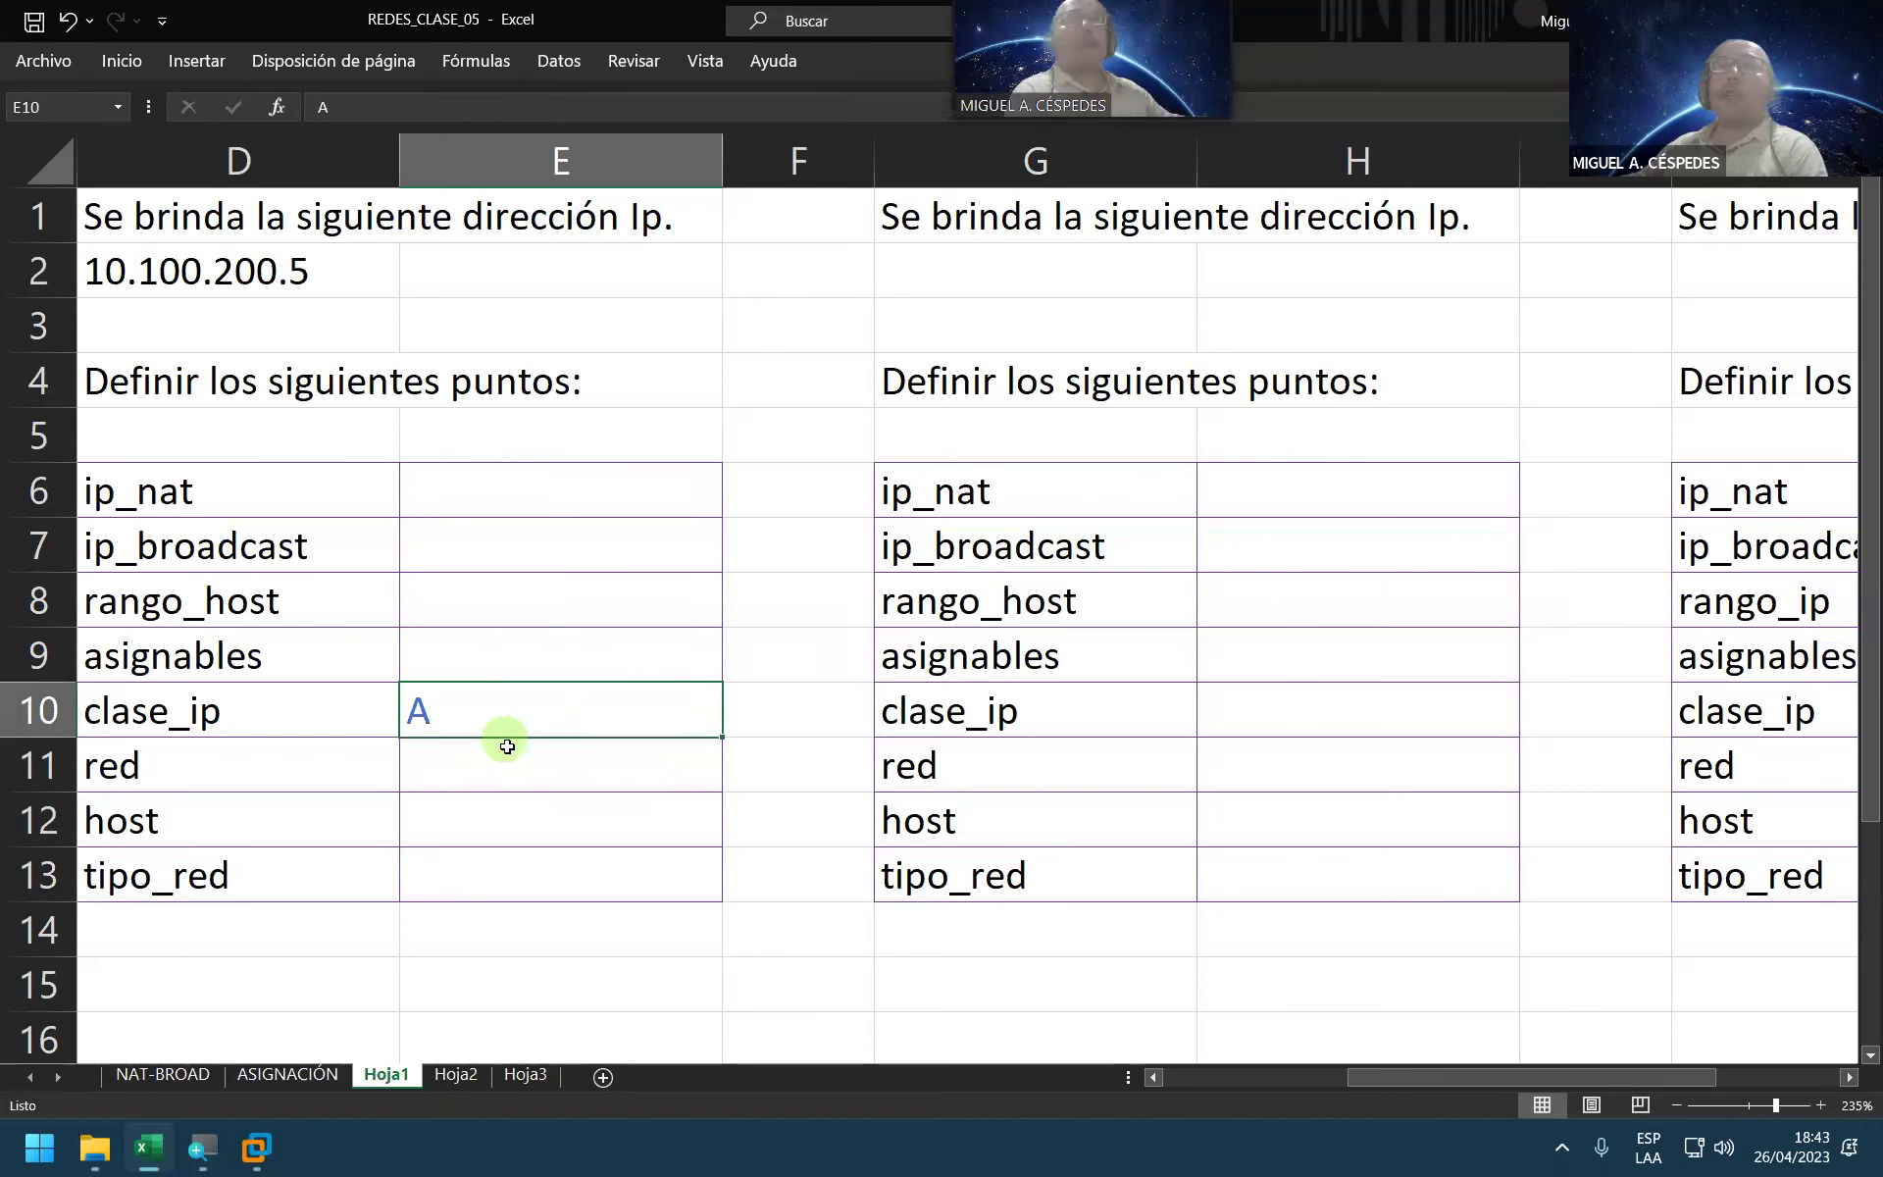
Step: Enter the network and host pattern R.H.H.H in cell D3, beneath the address 10.100.200.5
{"action": "left_click", "coordinate": [201, 323]}
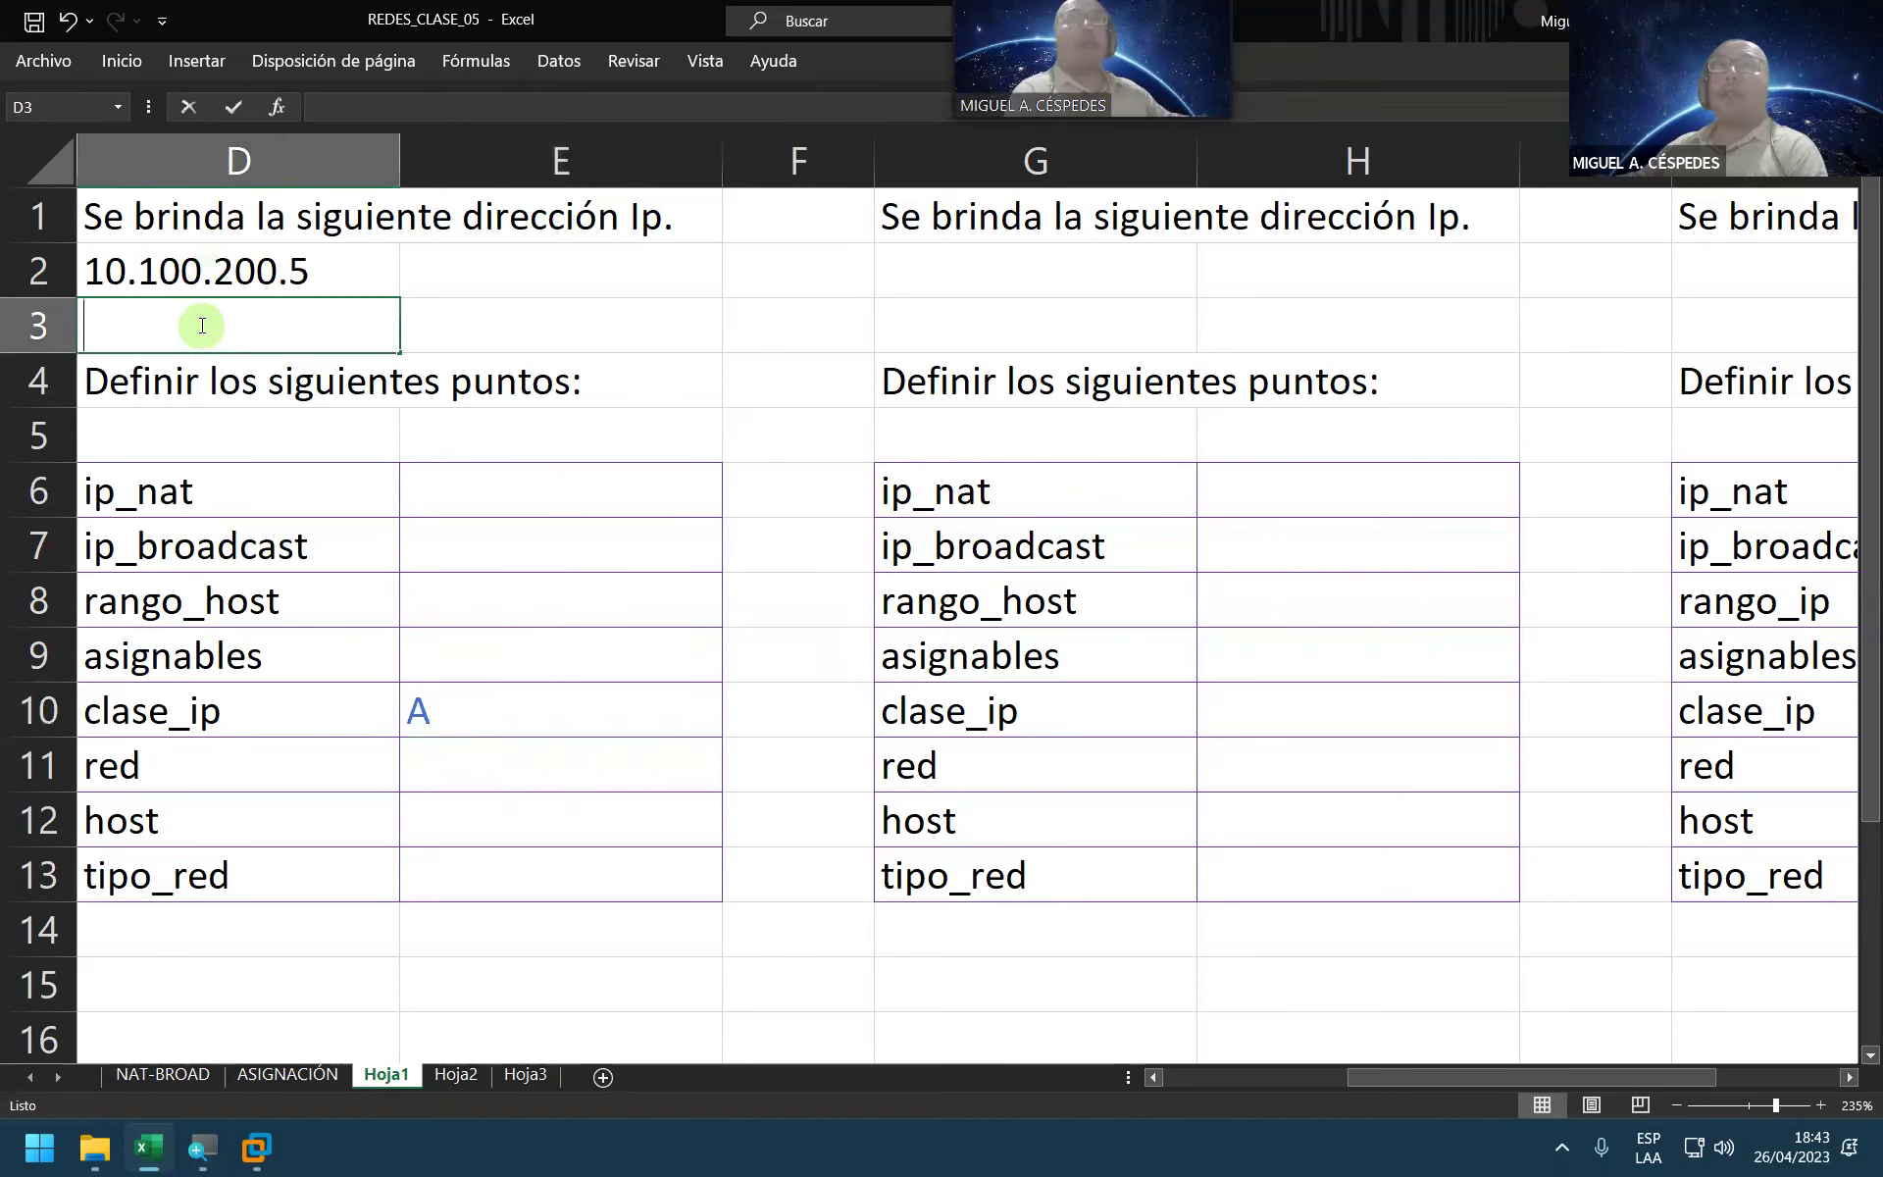
{"action": "type", "text": "R."}
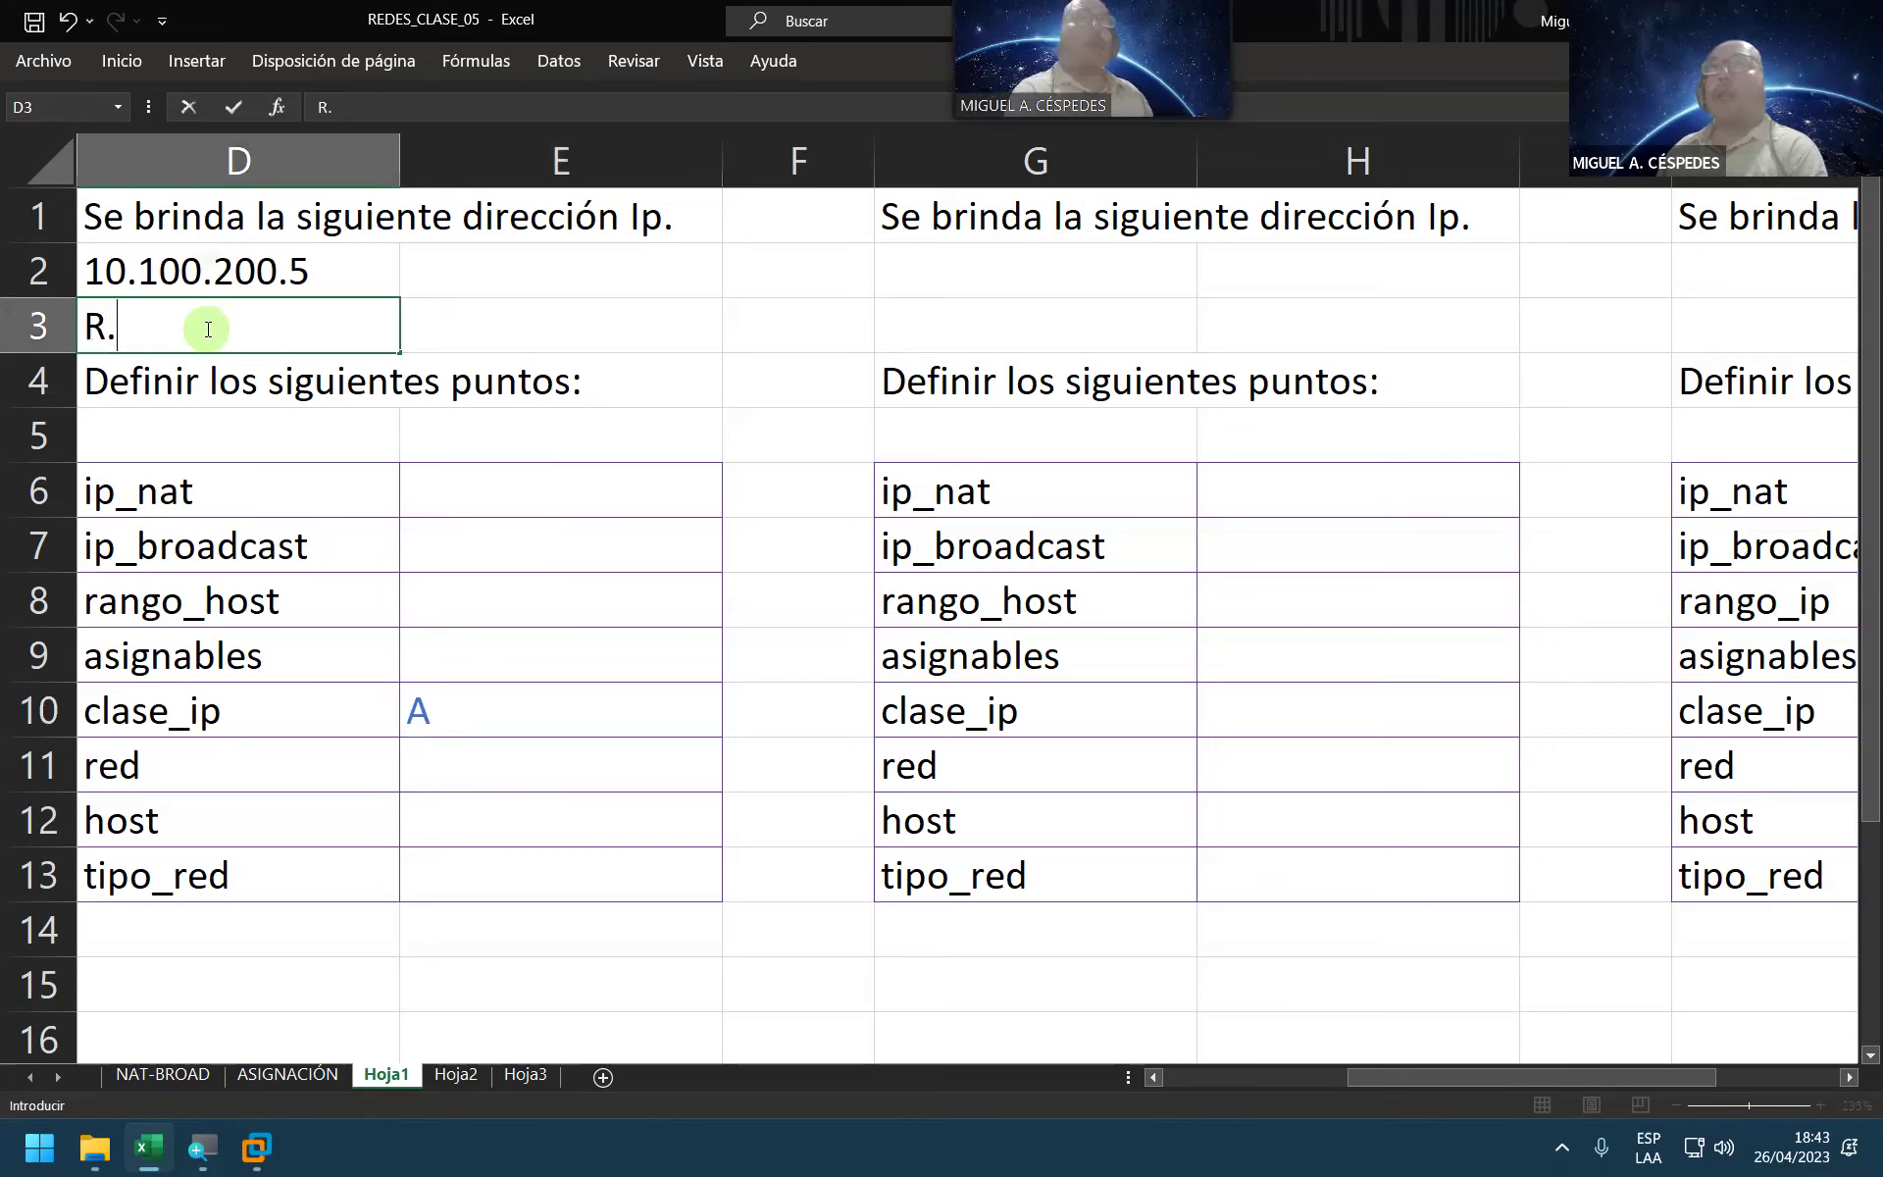
{"action": "type", "text": "H.H.H"}
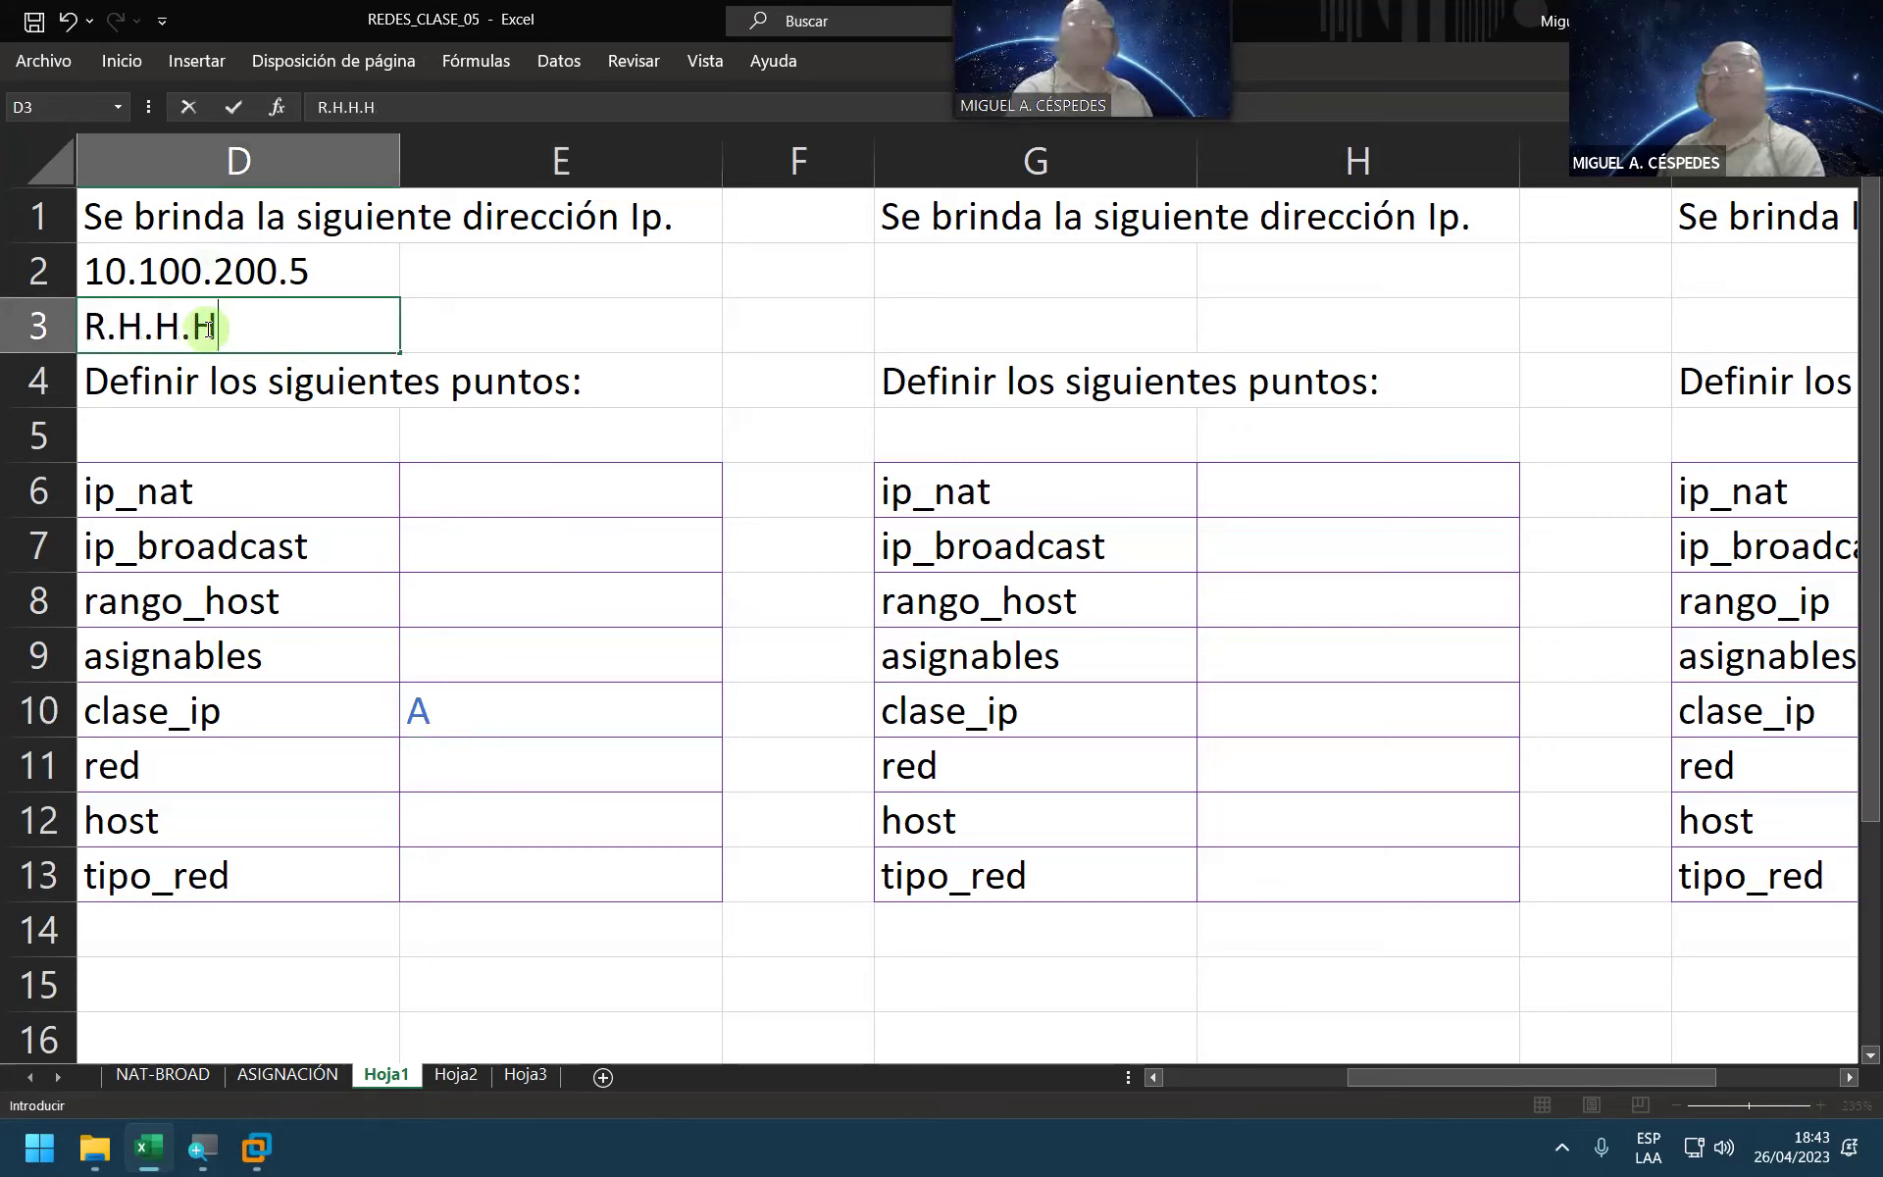
{"action": "key", "text": "Return"}
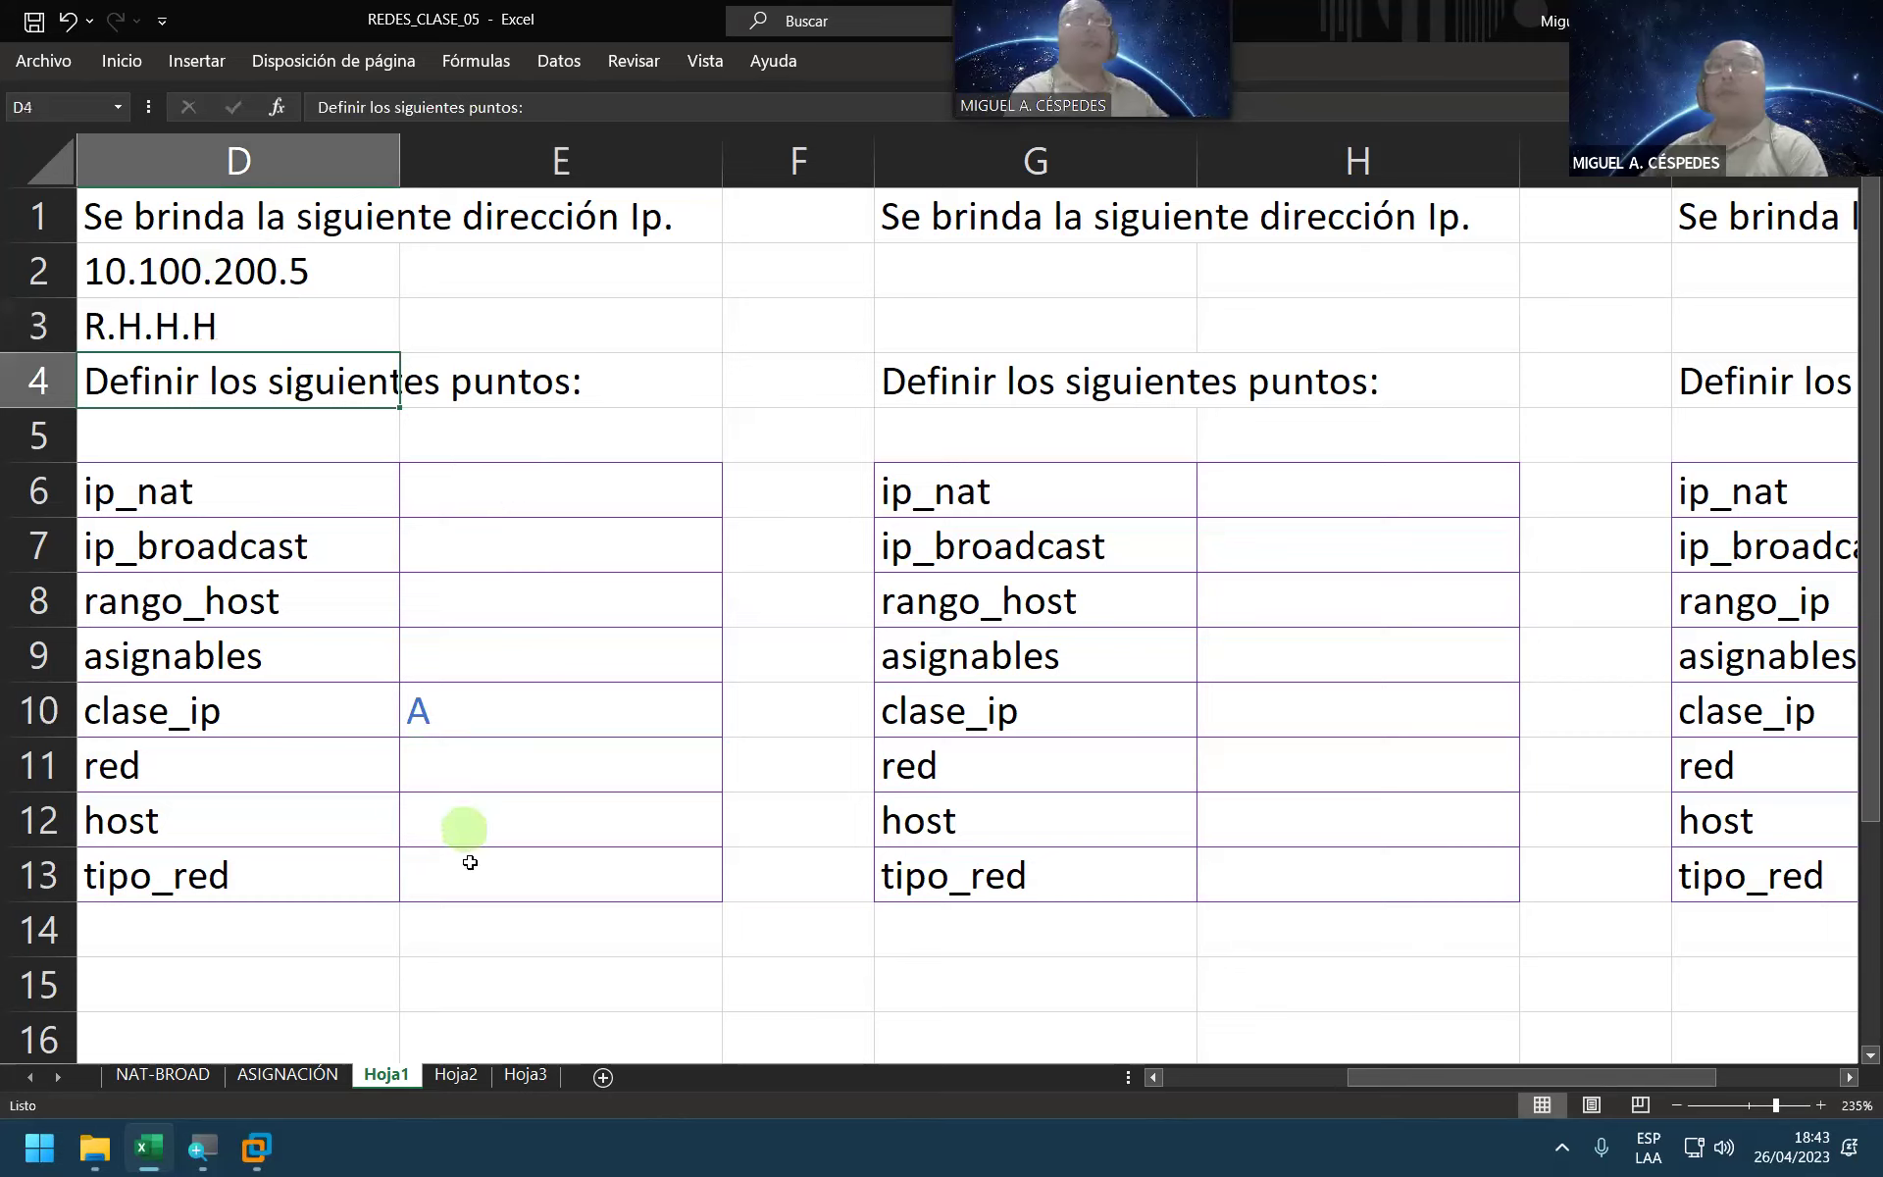
Step: Enter privada as the second exercise's tipo_red in cell E13
{"action": "left_click", "coordinate": [468, 872]}
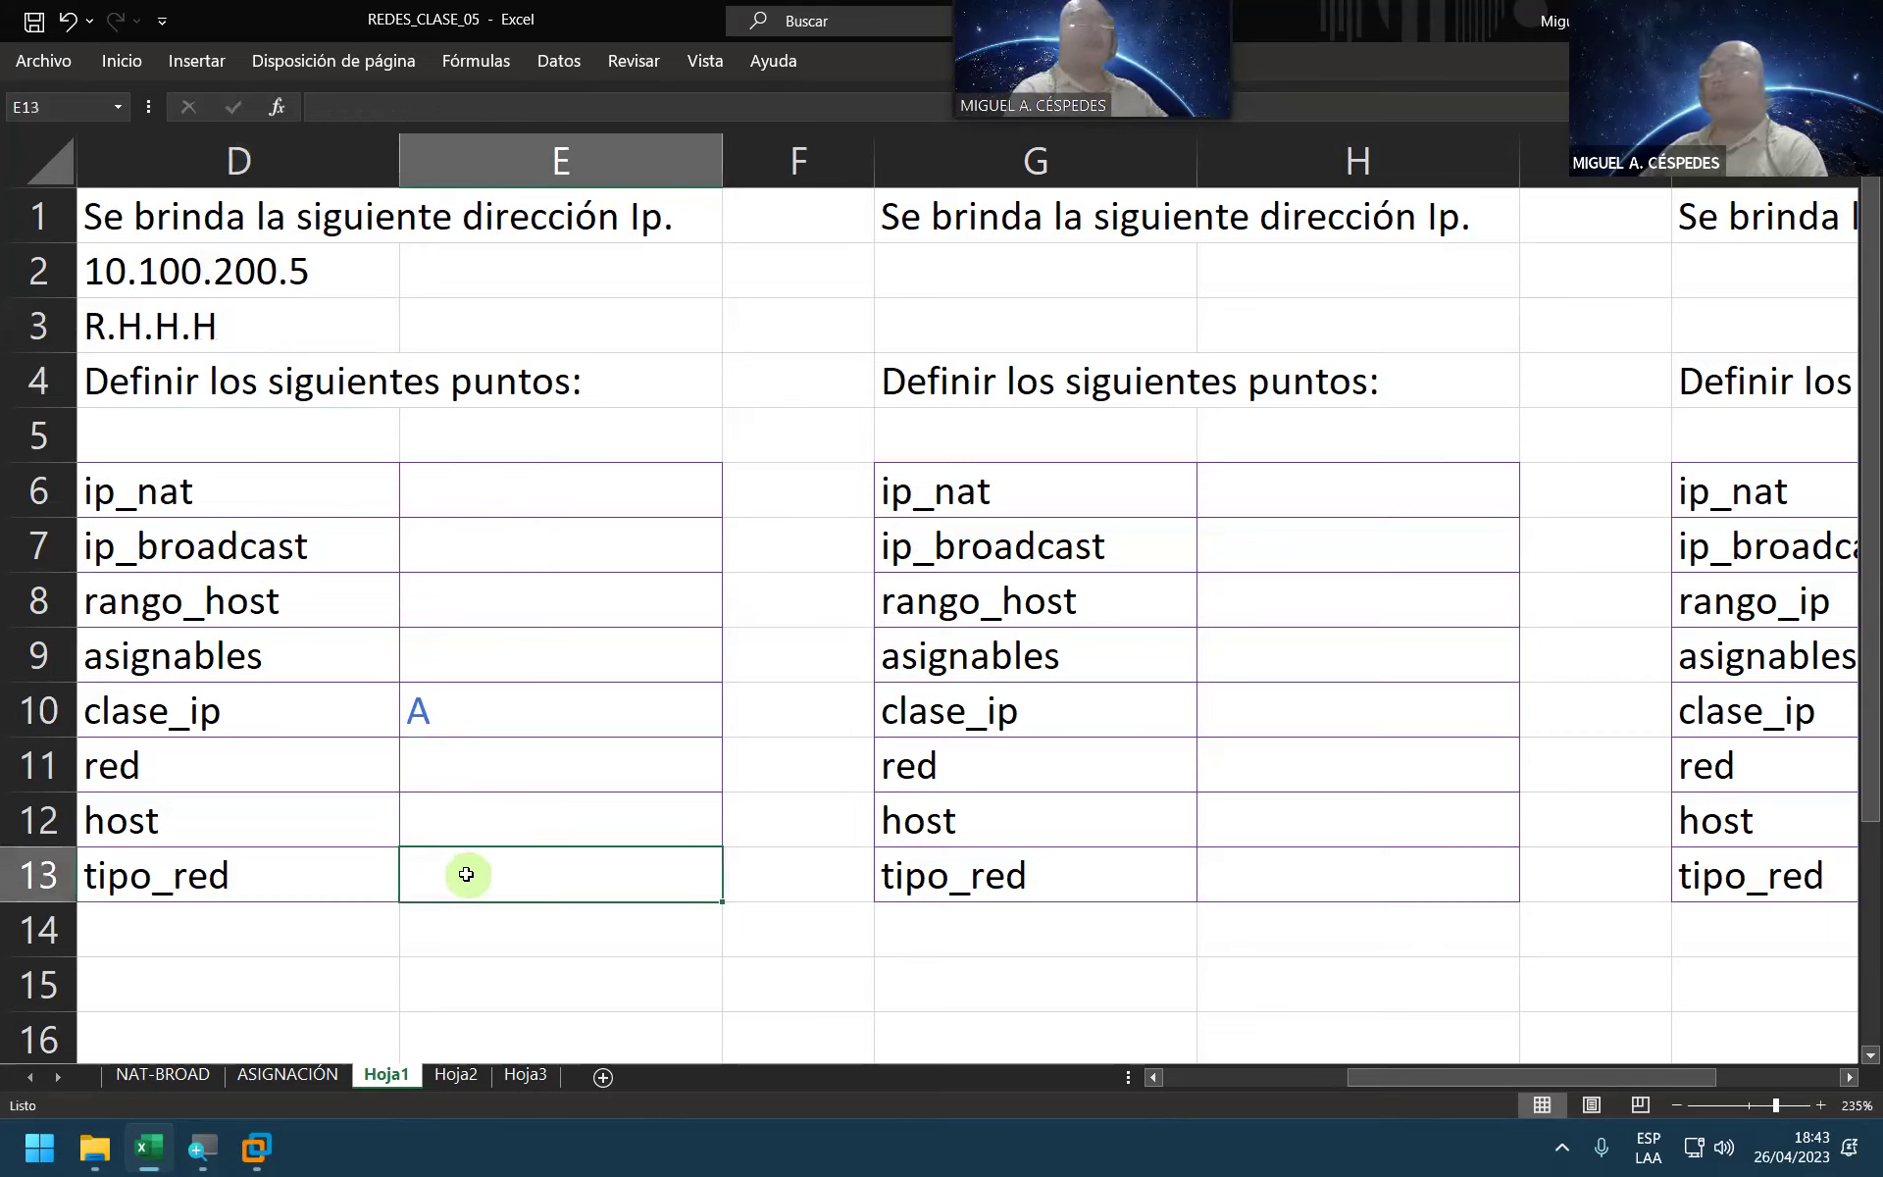
{"action": "type", "text": "privada"}
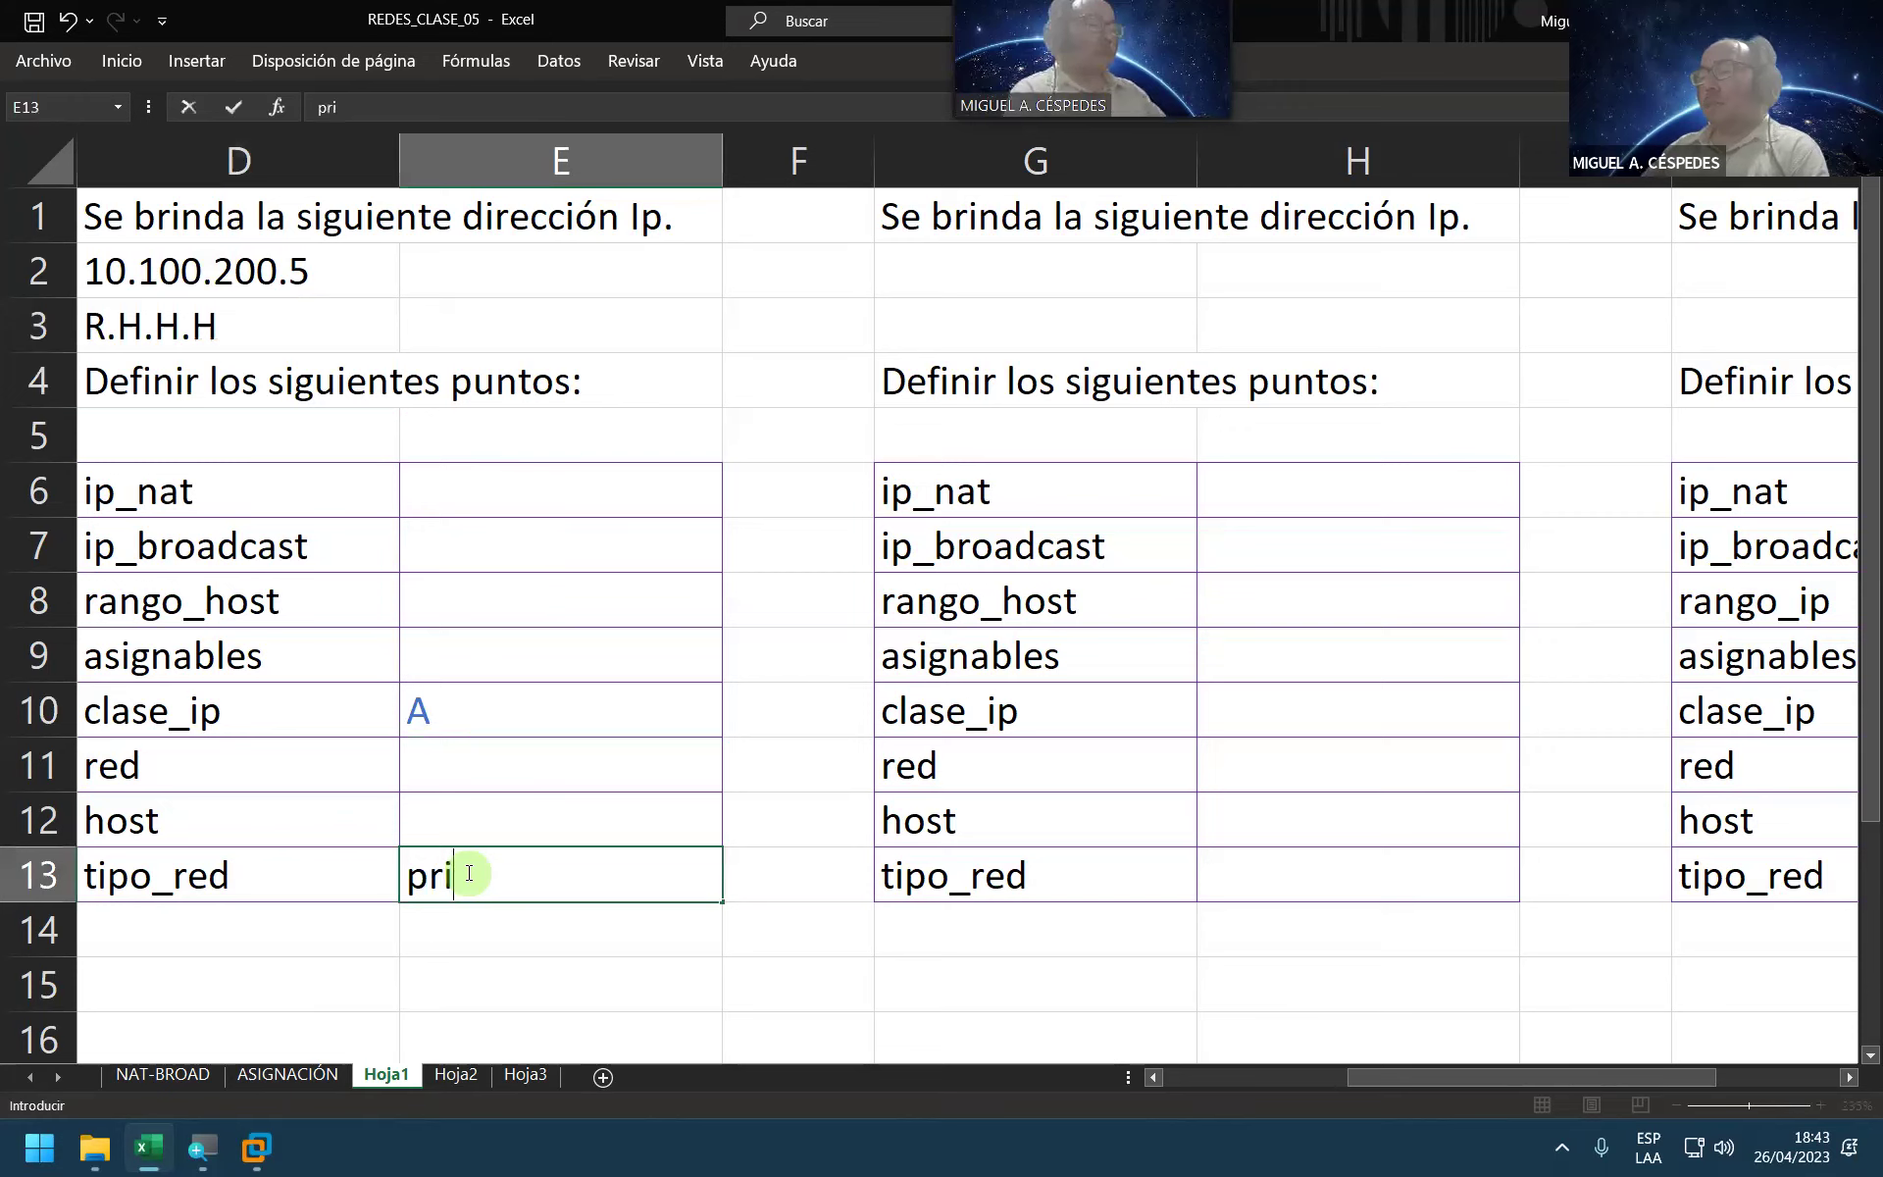
{"action": "key", "text": "Up"}
Step: Fill in the second exercise's red as 10 in cell E11 and host as 100.200.5 in cell E12
{"action": "key", "text": "Up"}
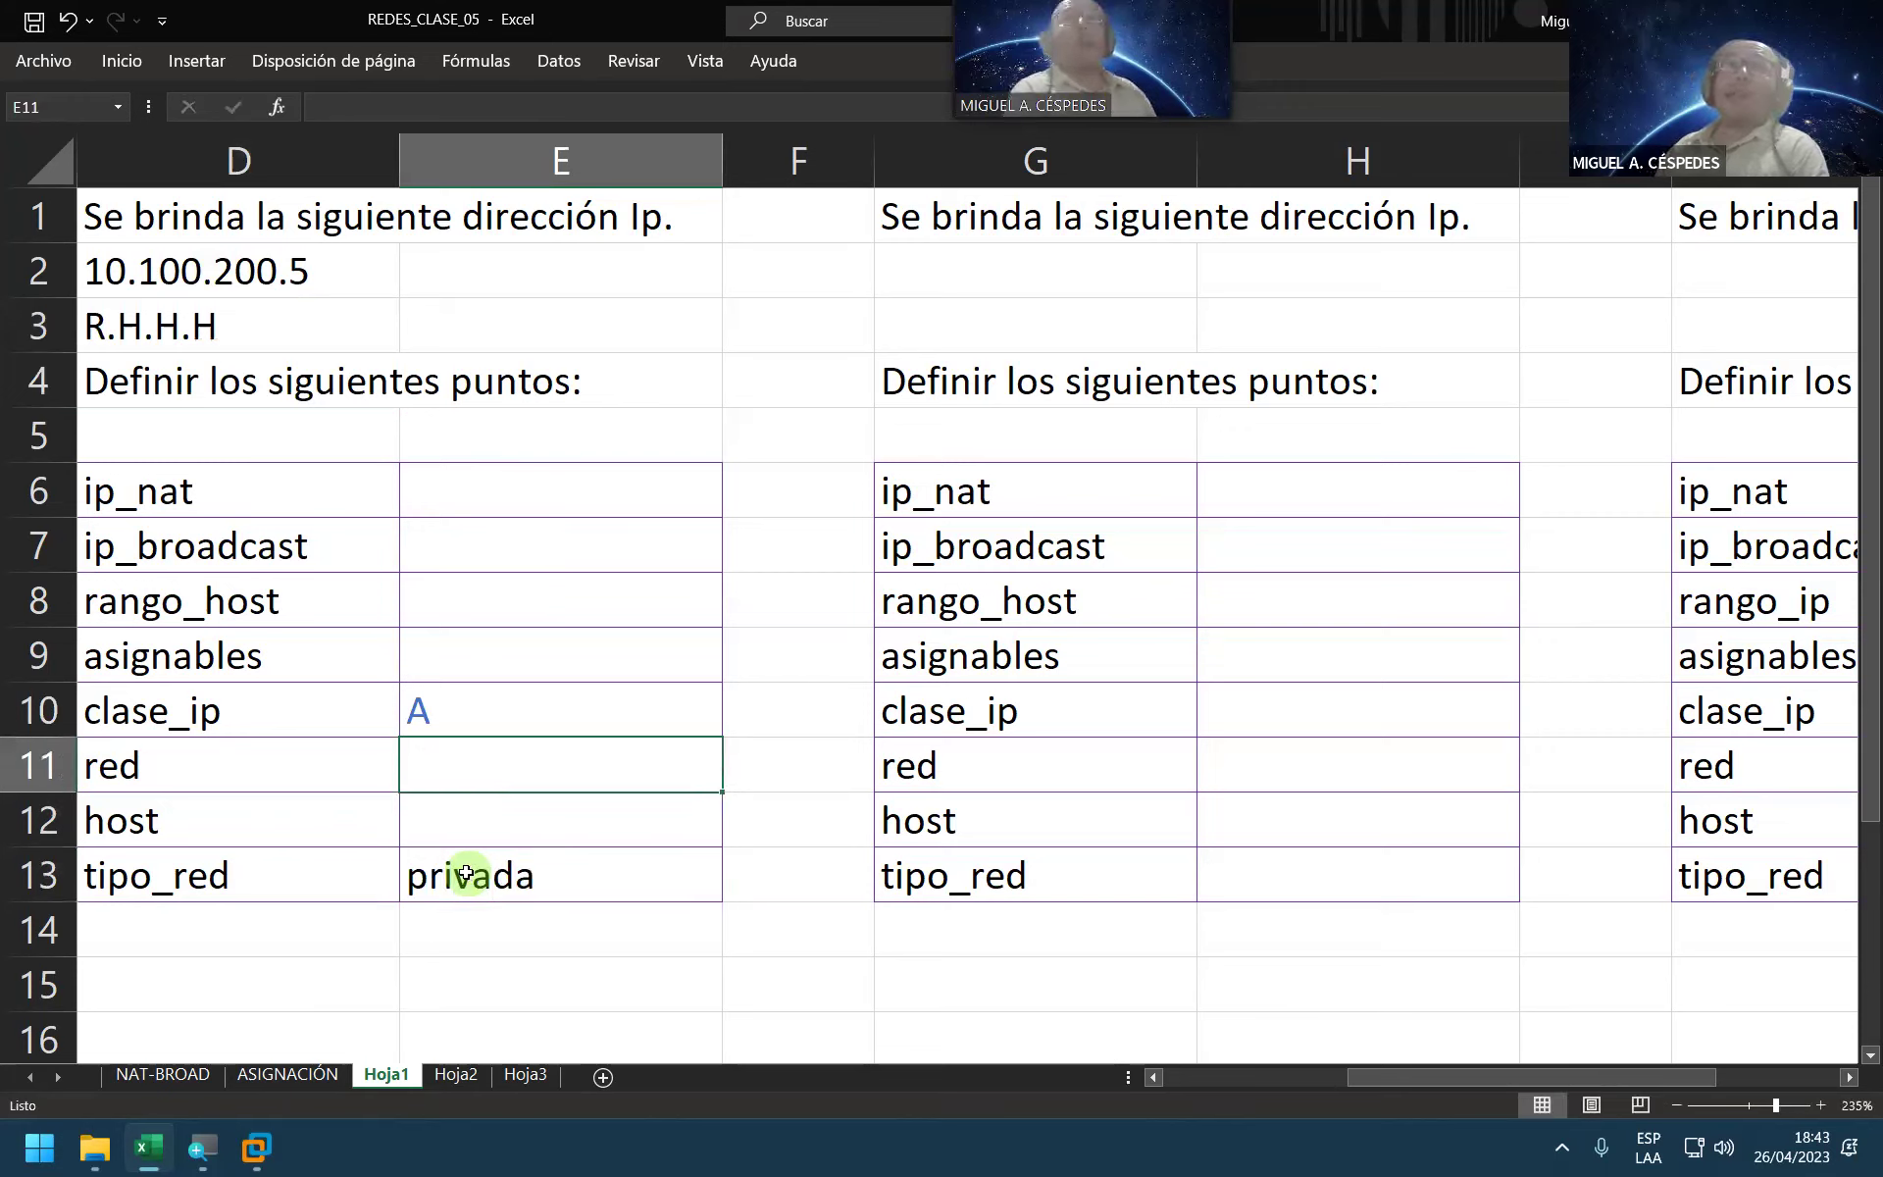
{"action": "type", "text": "10."}
{"action": "key", "text": "Return"}
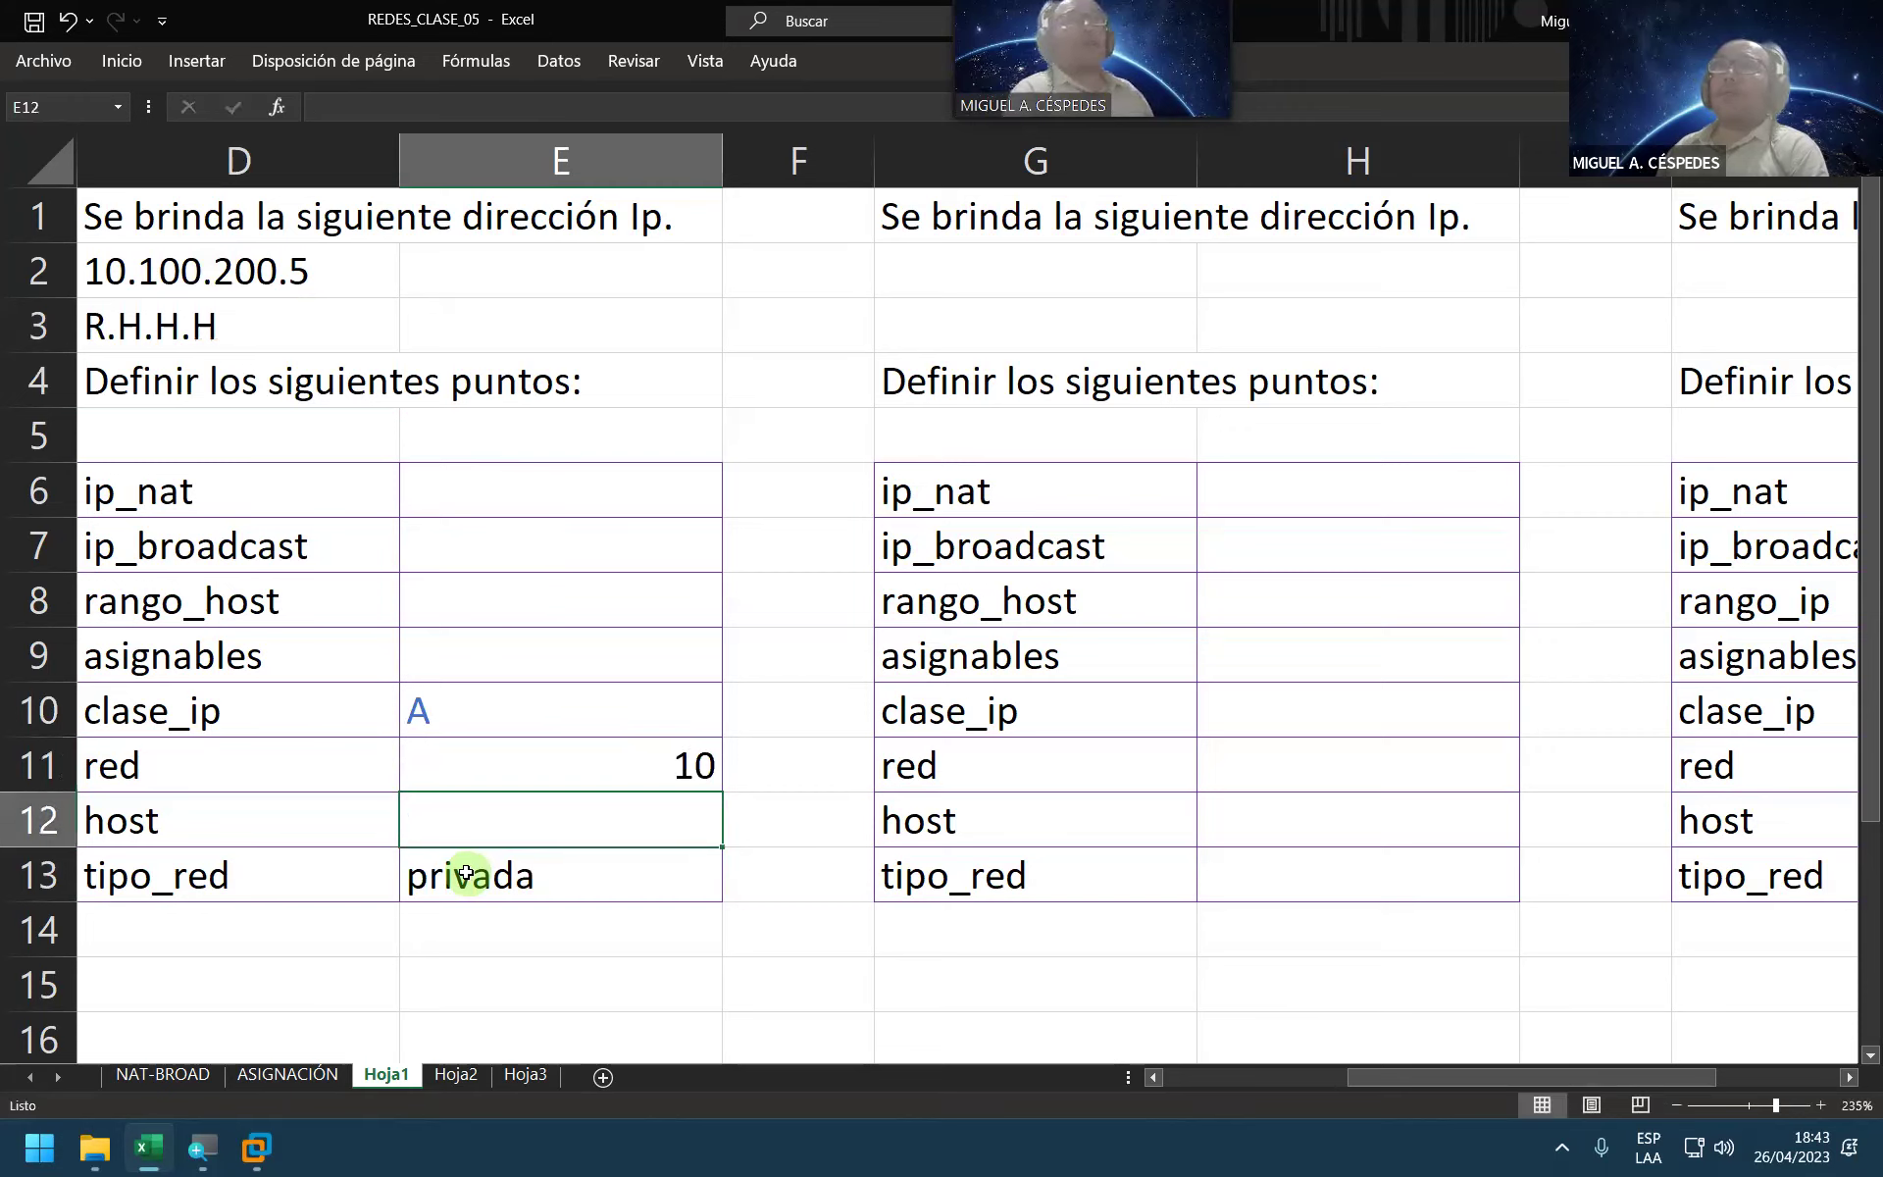
{"action": "type", "text": "100"}
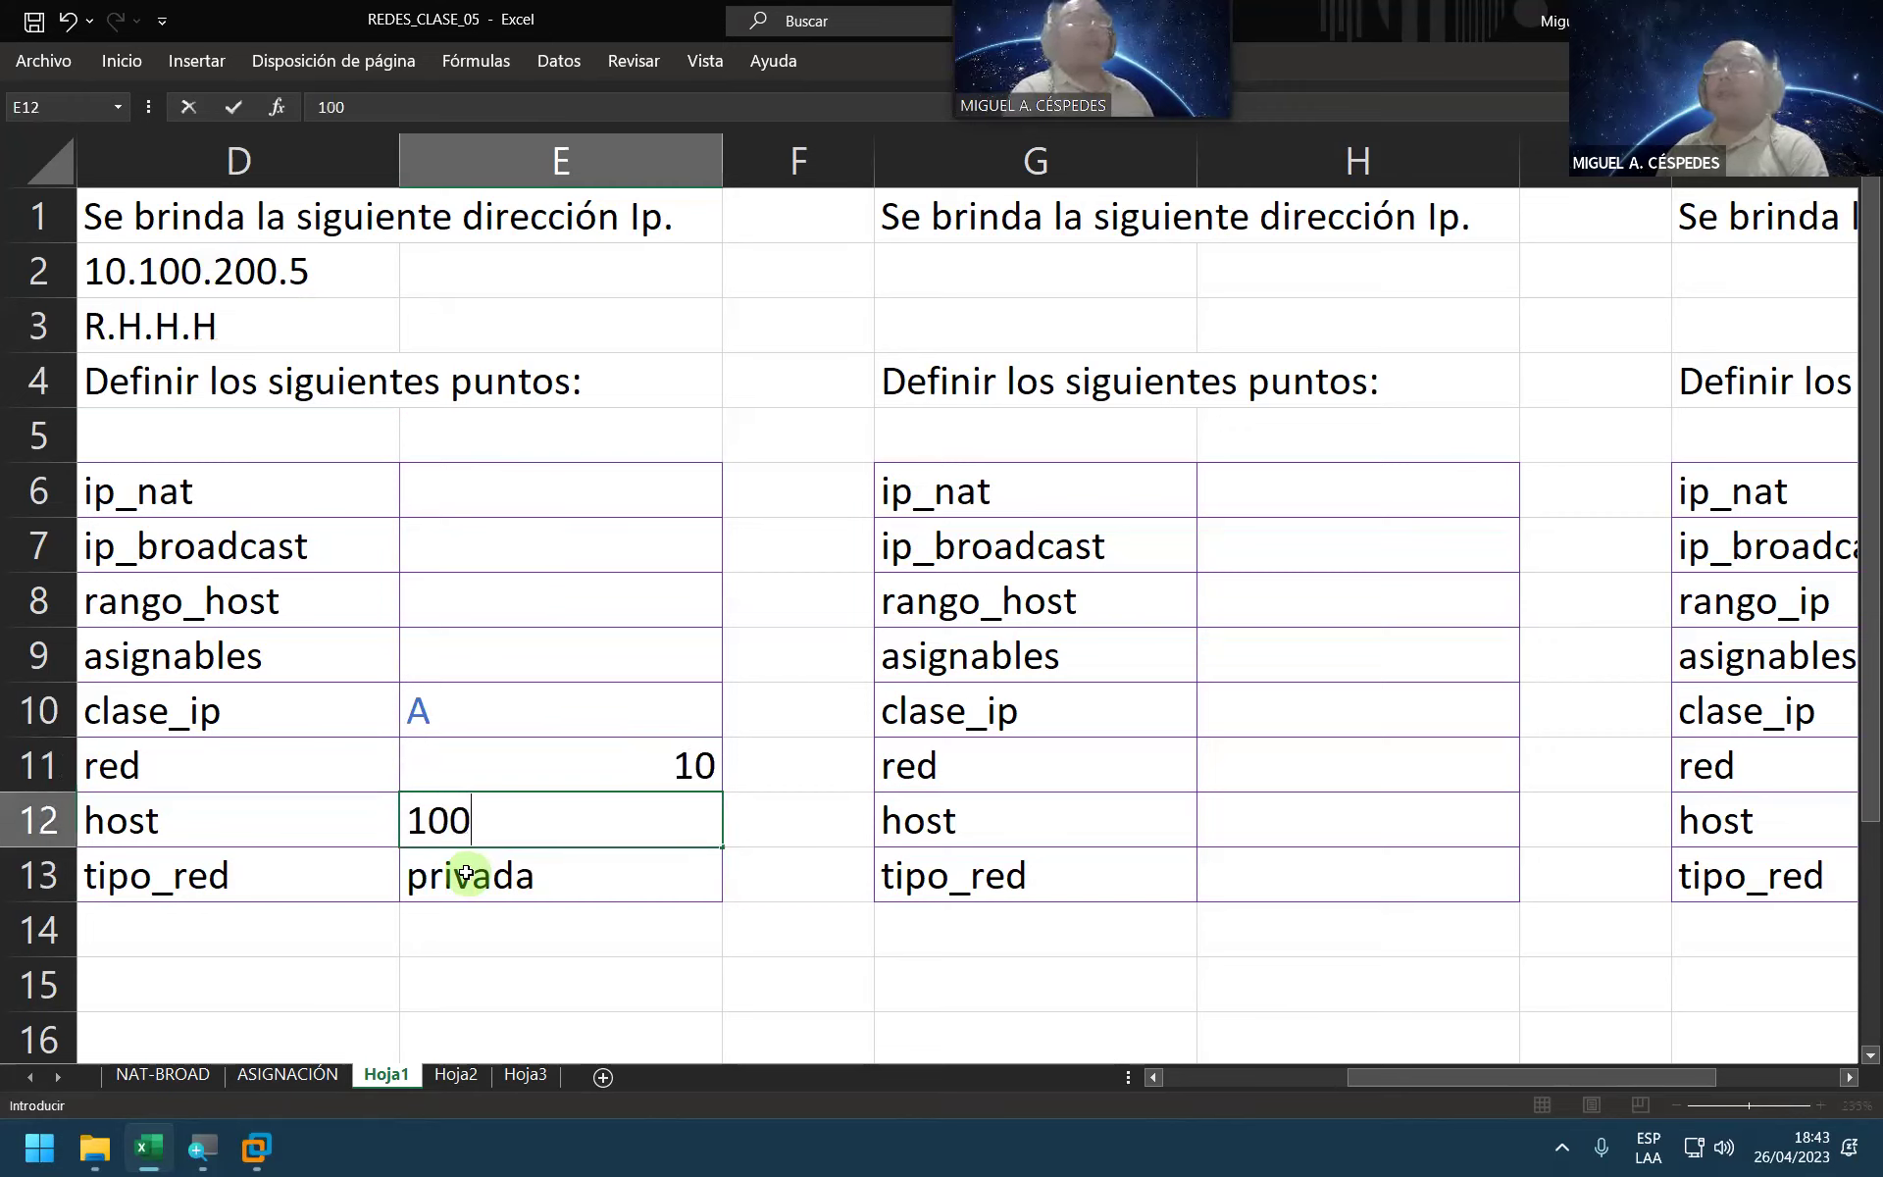
{"action": "type", "text": ".200.5"}
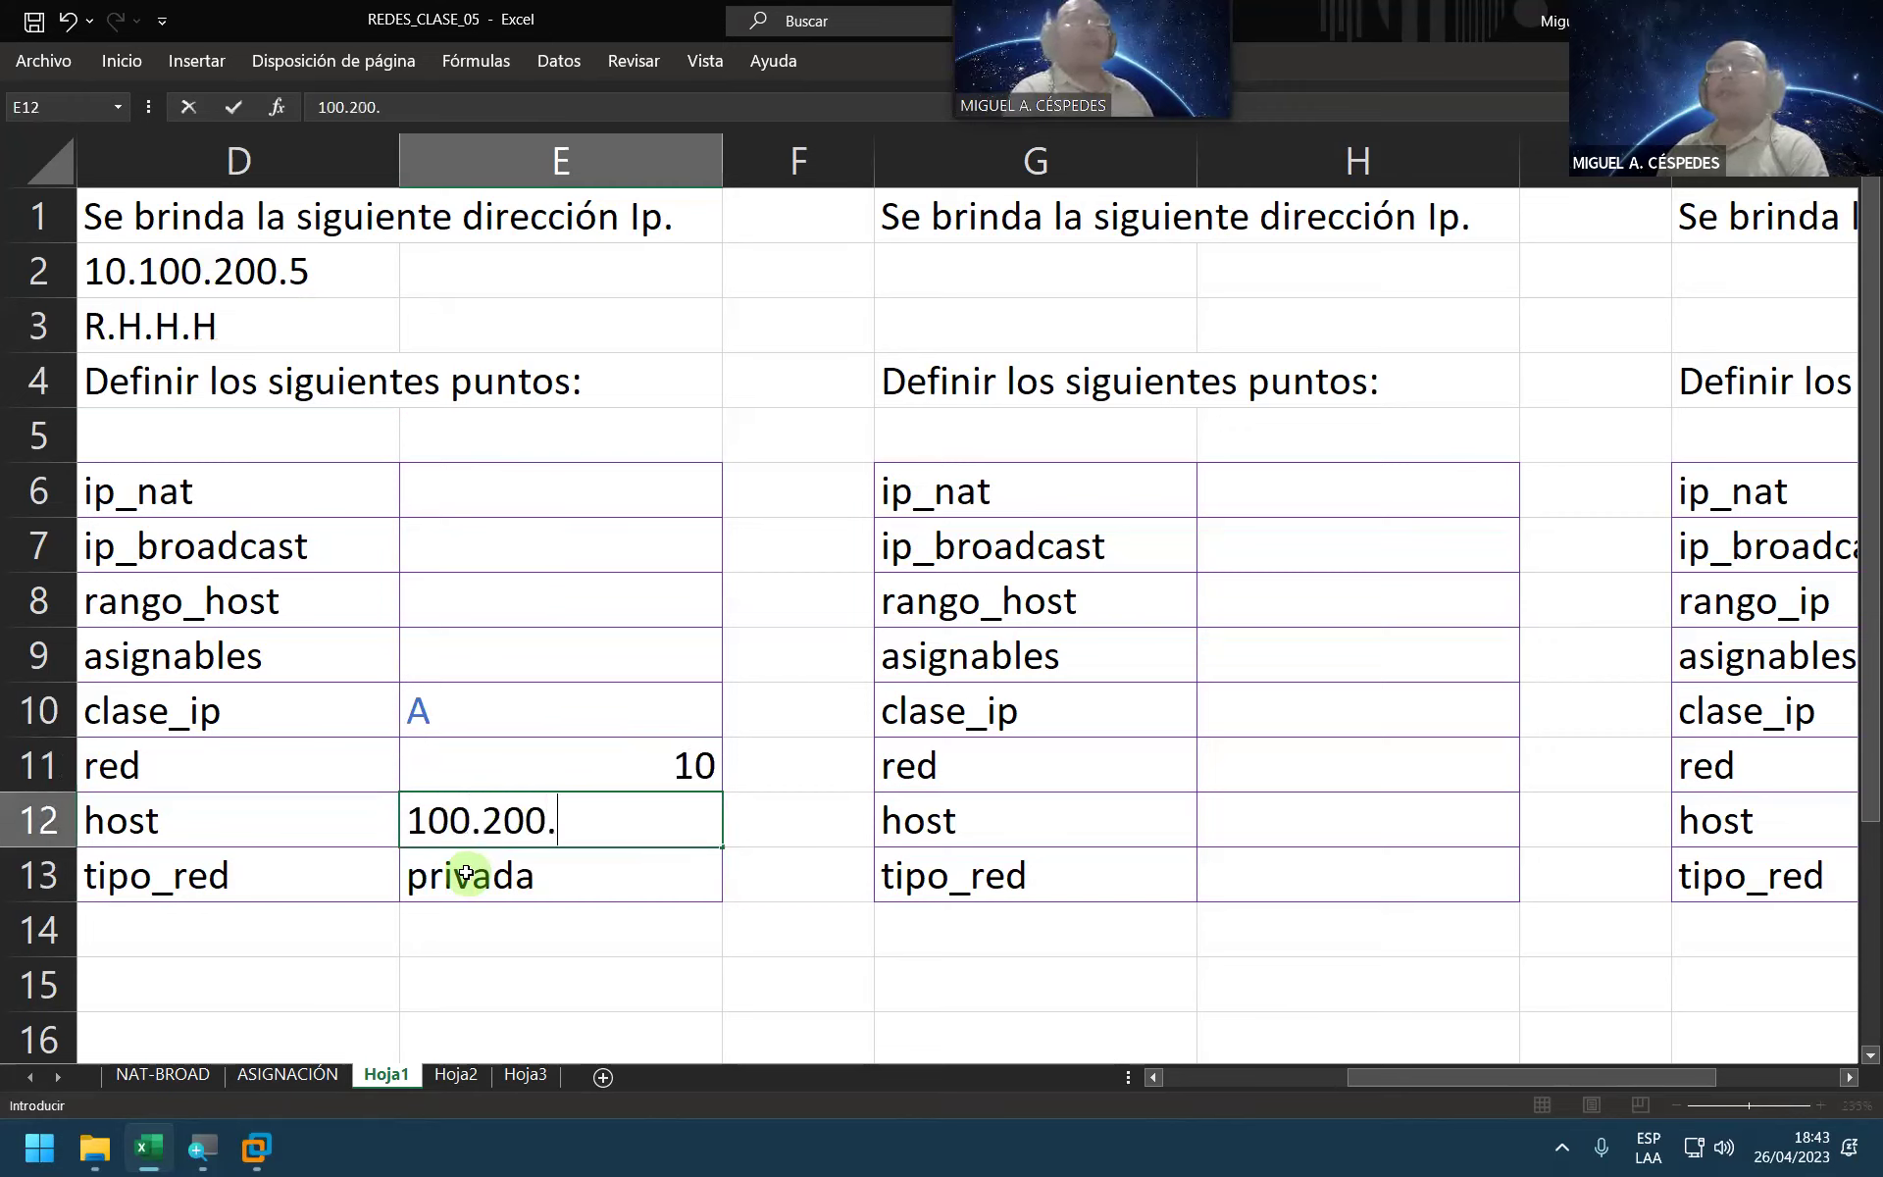
{"action": "key", "text": "Return"}
Step: Enter 10.0.0.0 as the second exercise's ip_nat in cell E6
{"action": "key", "text": "Up"}
{"action": "key", "text": "Up"}
{"action": "key", "text": "Up"}
{"action": "key", "text": "Up"}
{"action": "key", "text": "Up"}
{"action": "key", "text": "Up"}
{"action": "key", "text": "Up"}
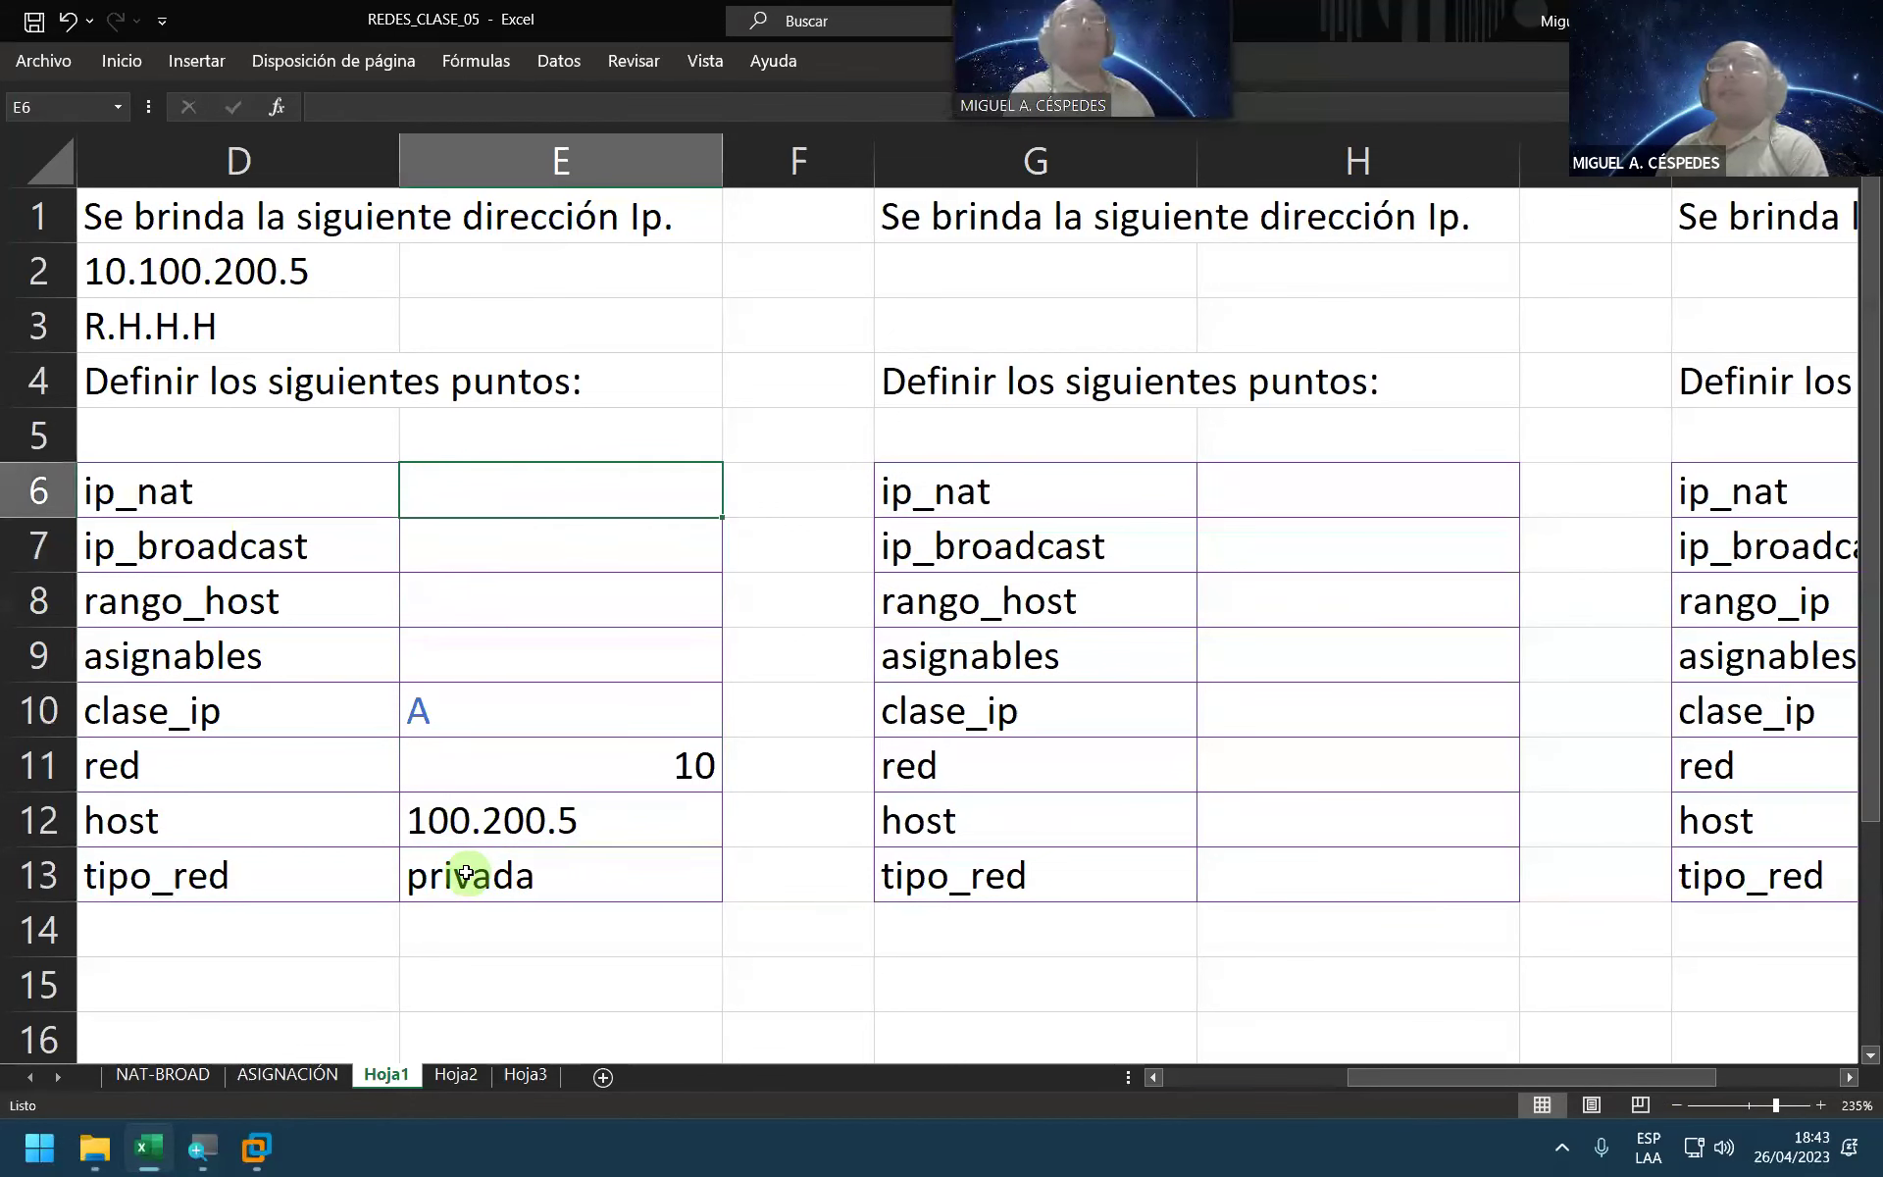
{"action": "type", "text": "10."}
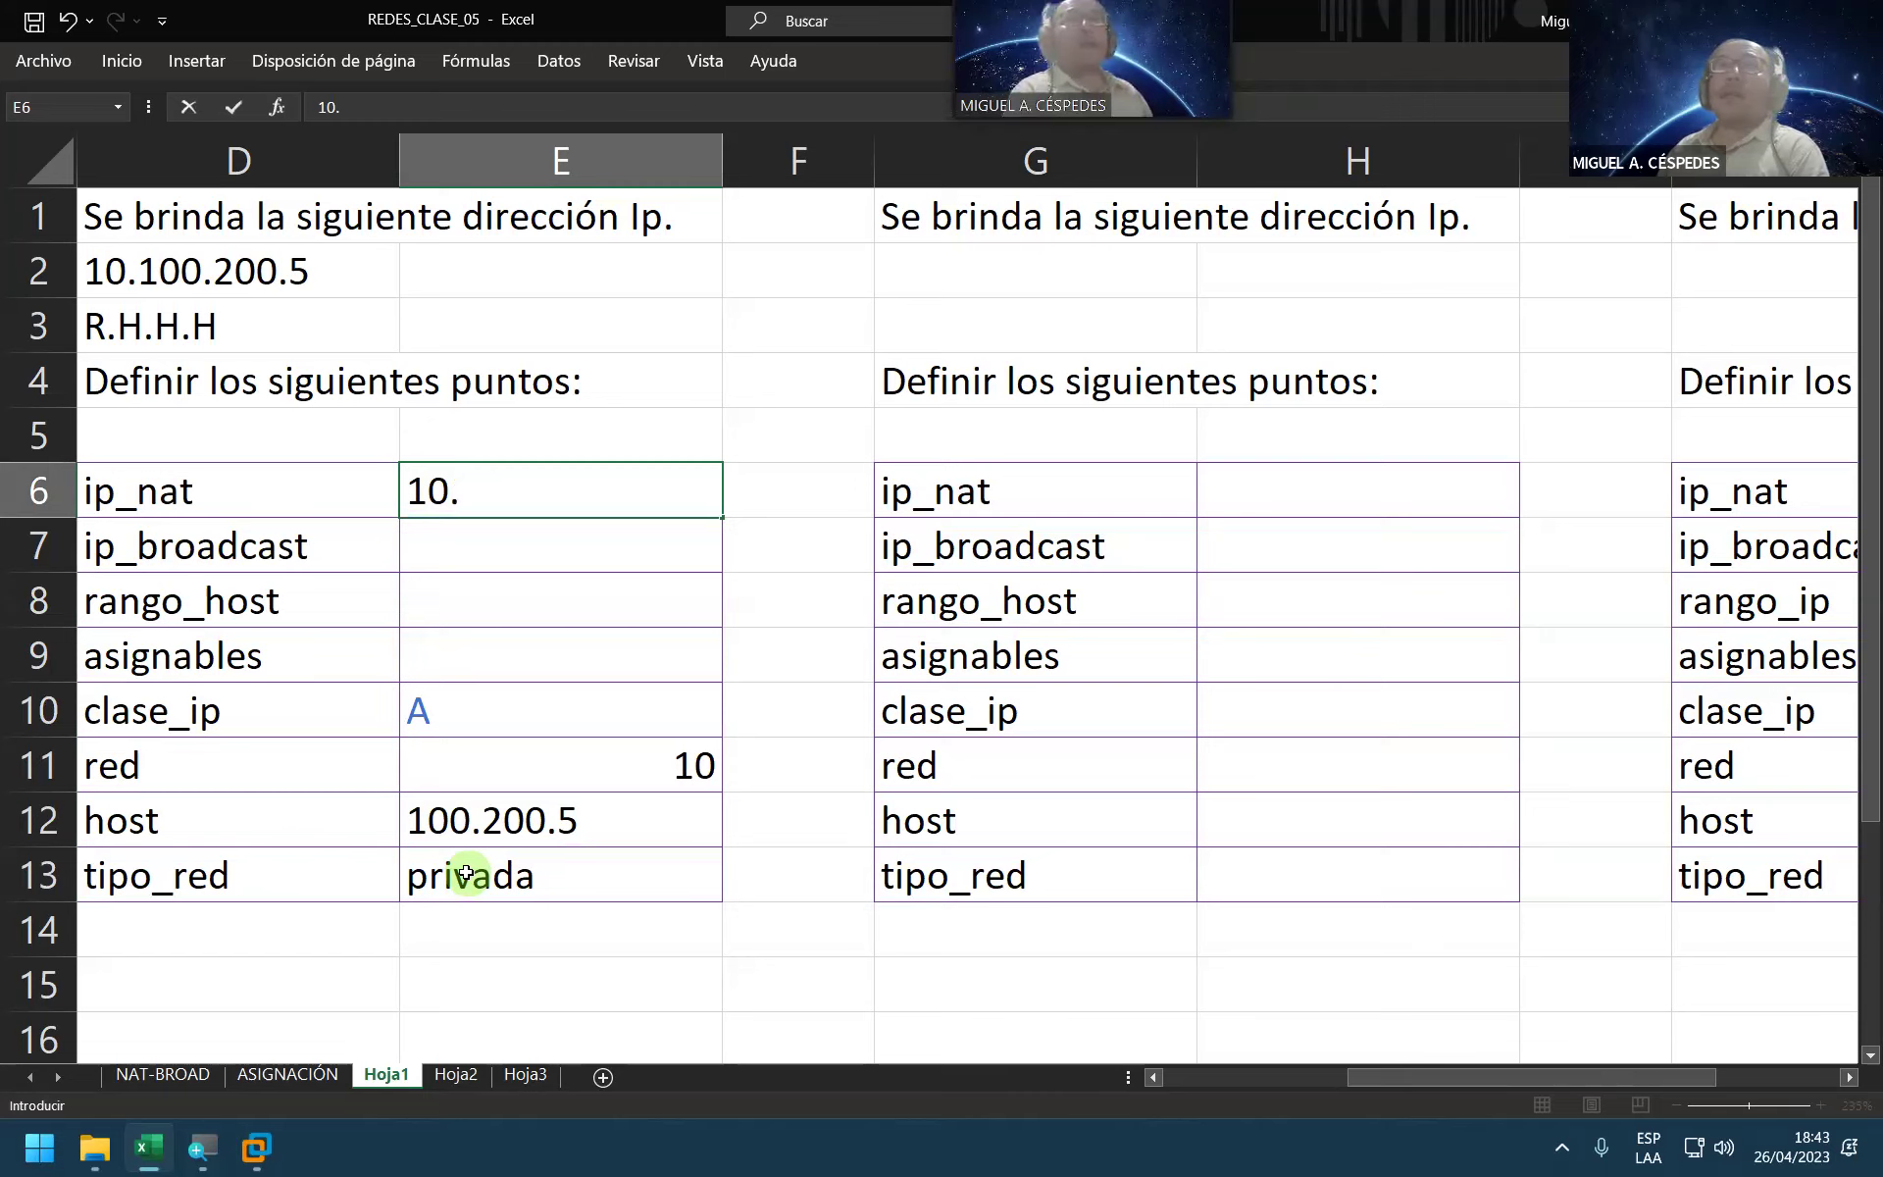
{"action": "type", "text": "0.0.0"}
{"action": "key", "text": "Return"}
Step: Enter 10.255.255.255 as the second exercise's ip_broadcast in cell E7
{"action": "key", "text": "Down"}
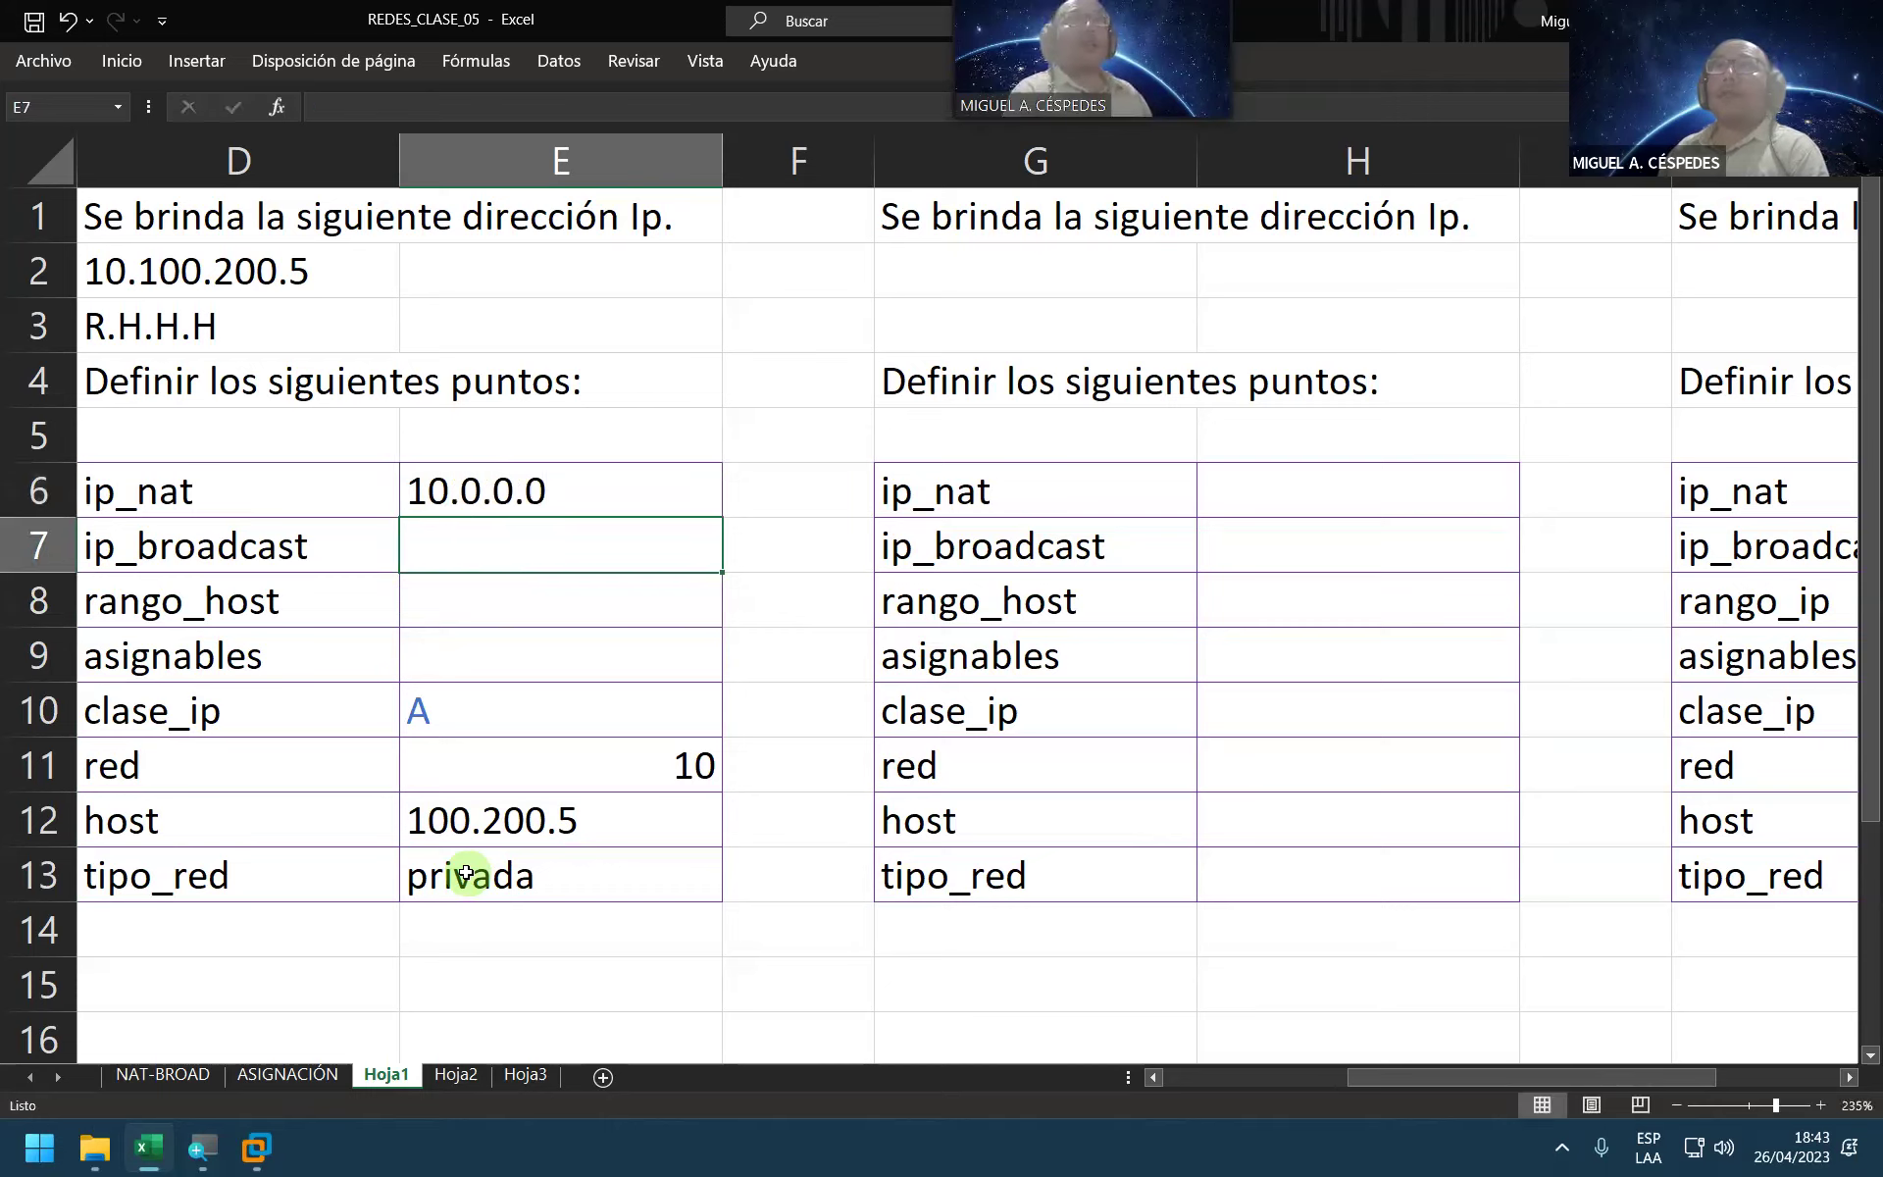
{"action": "type", "text": "10.255"}
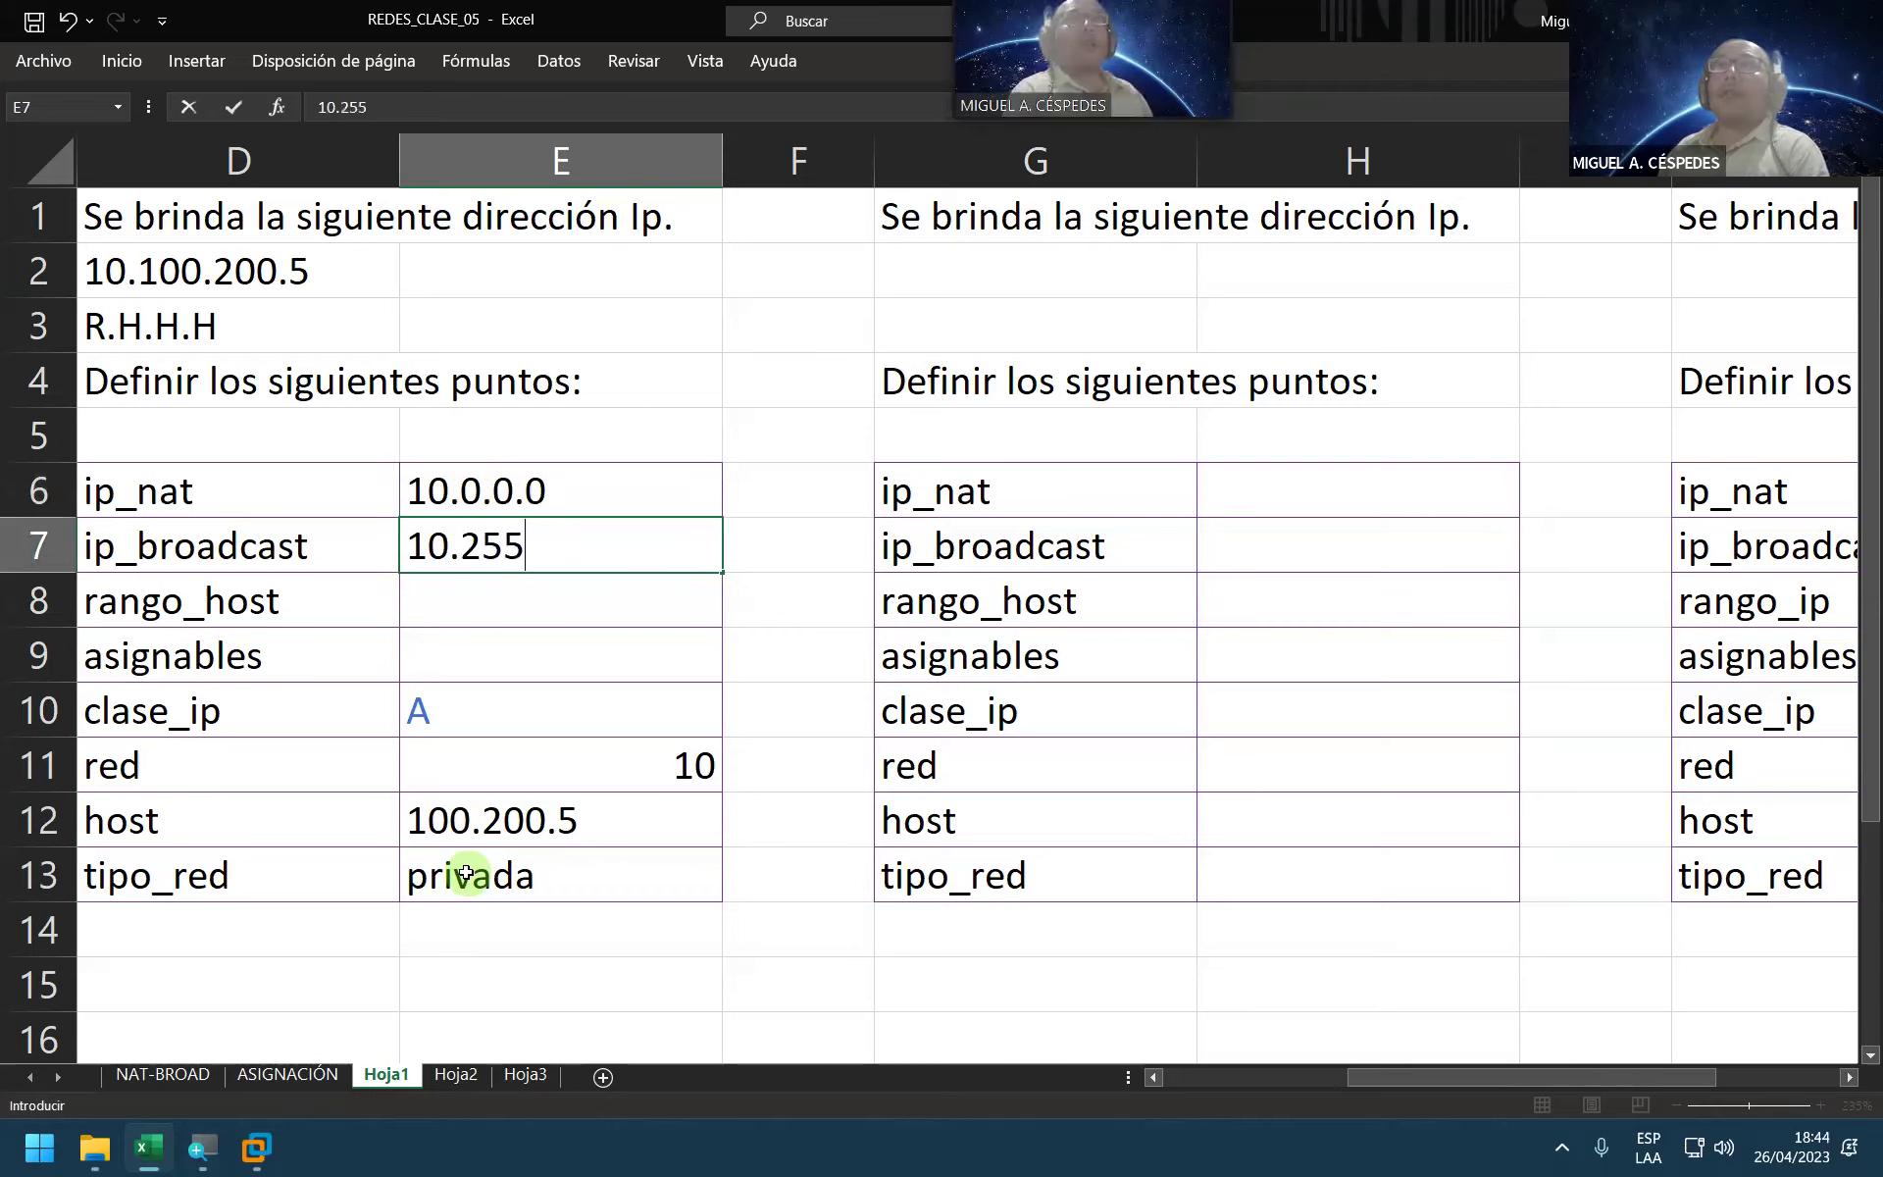
{"action": "type", "text": ".255.255"}
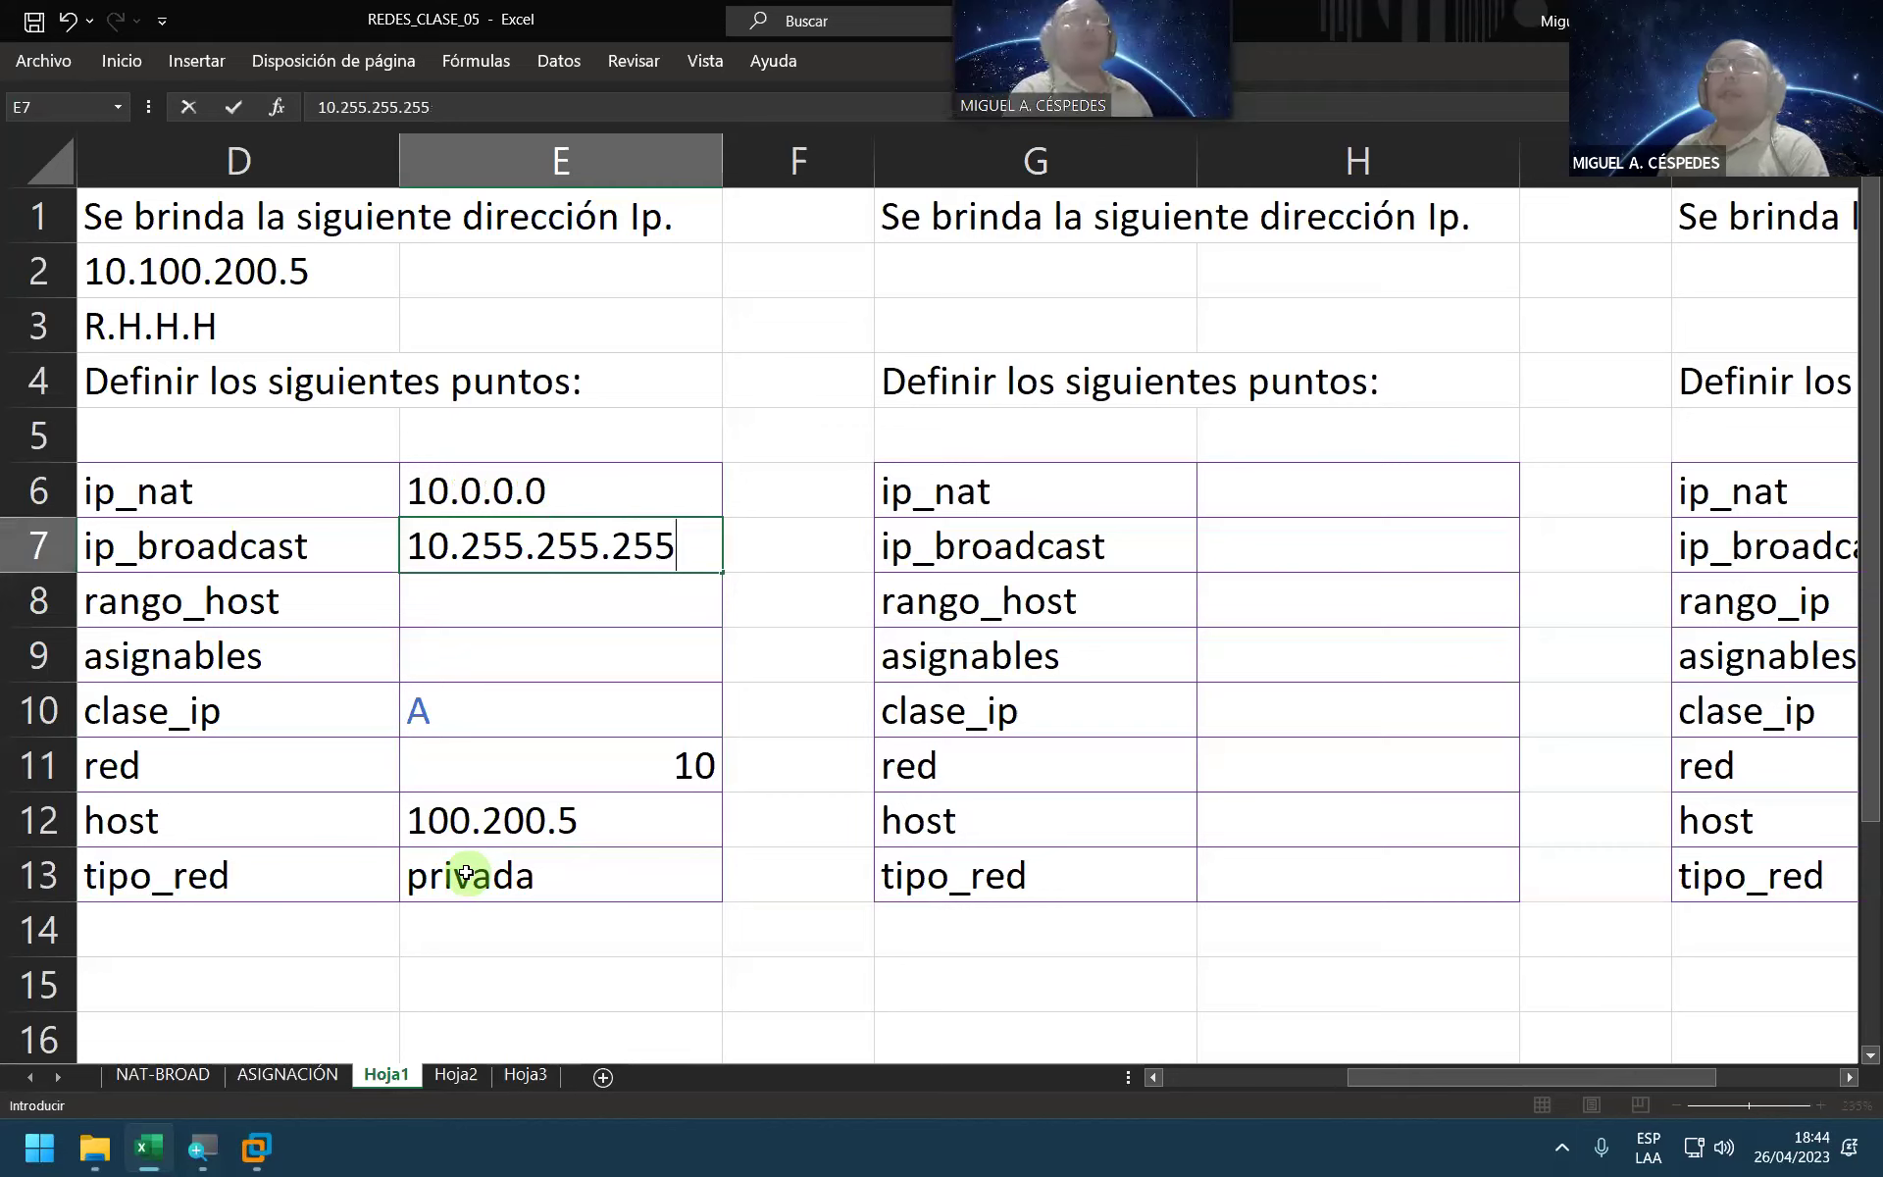
{"action": "key", "text": "Return"}
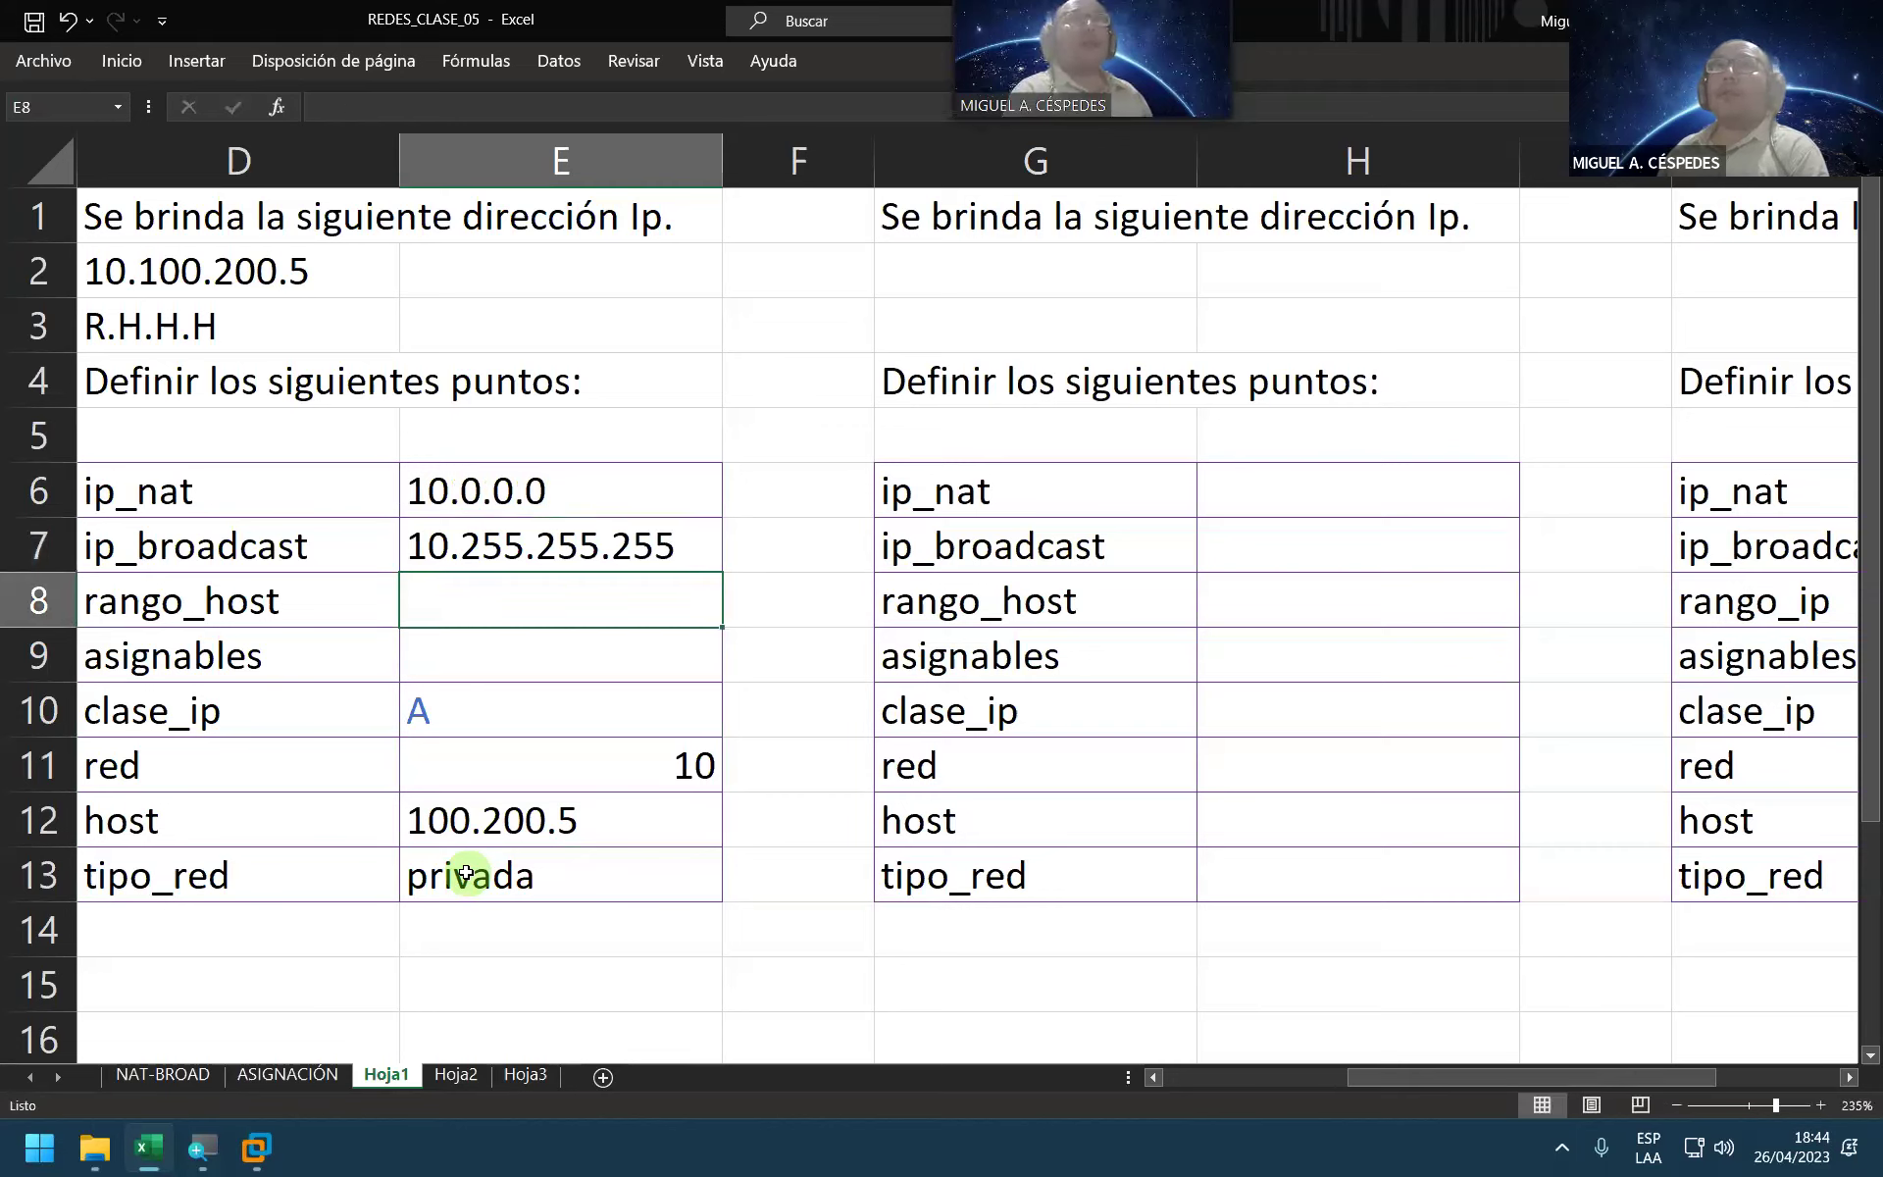
Step: Calculate the second exercise's rango_host in cell E8 with the formula =POTENCIA(2,24)
{"action": "type", "text": "="}
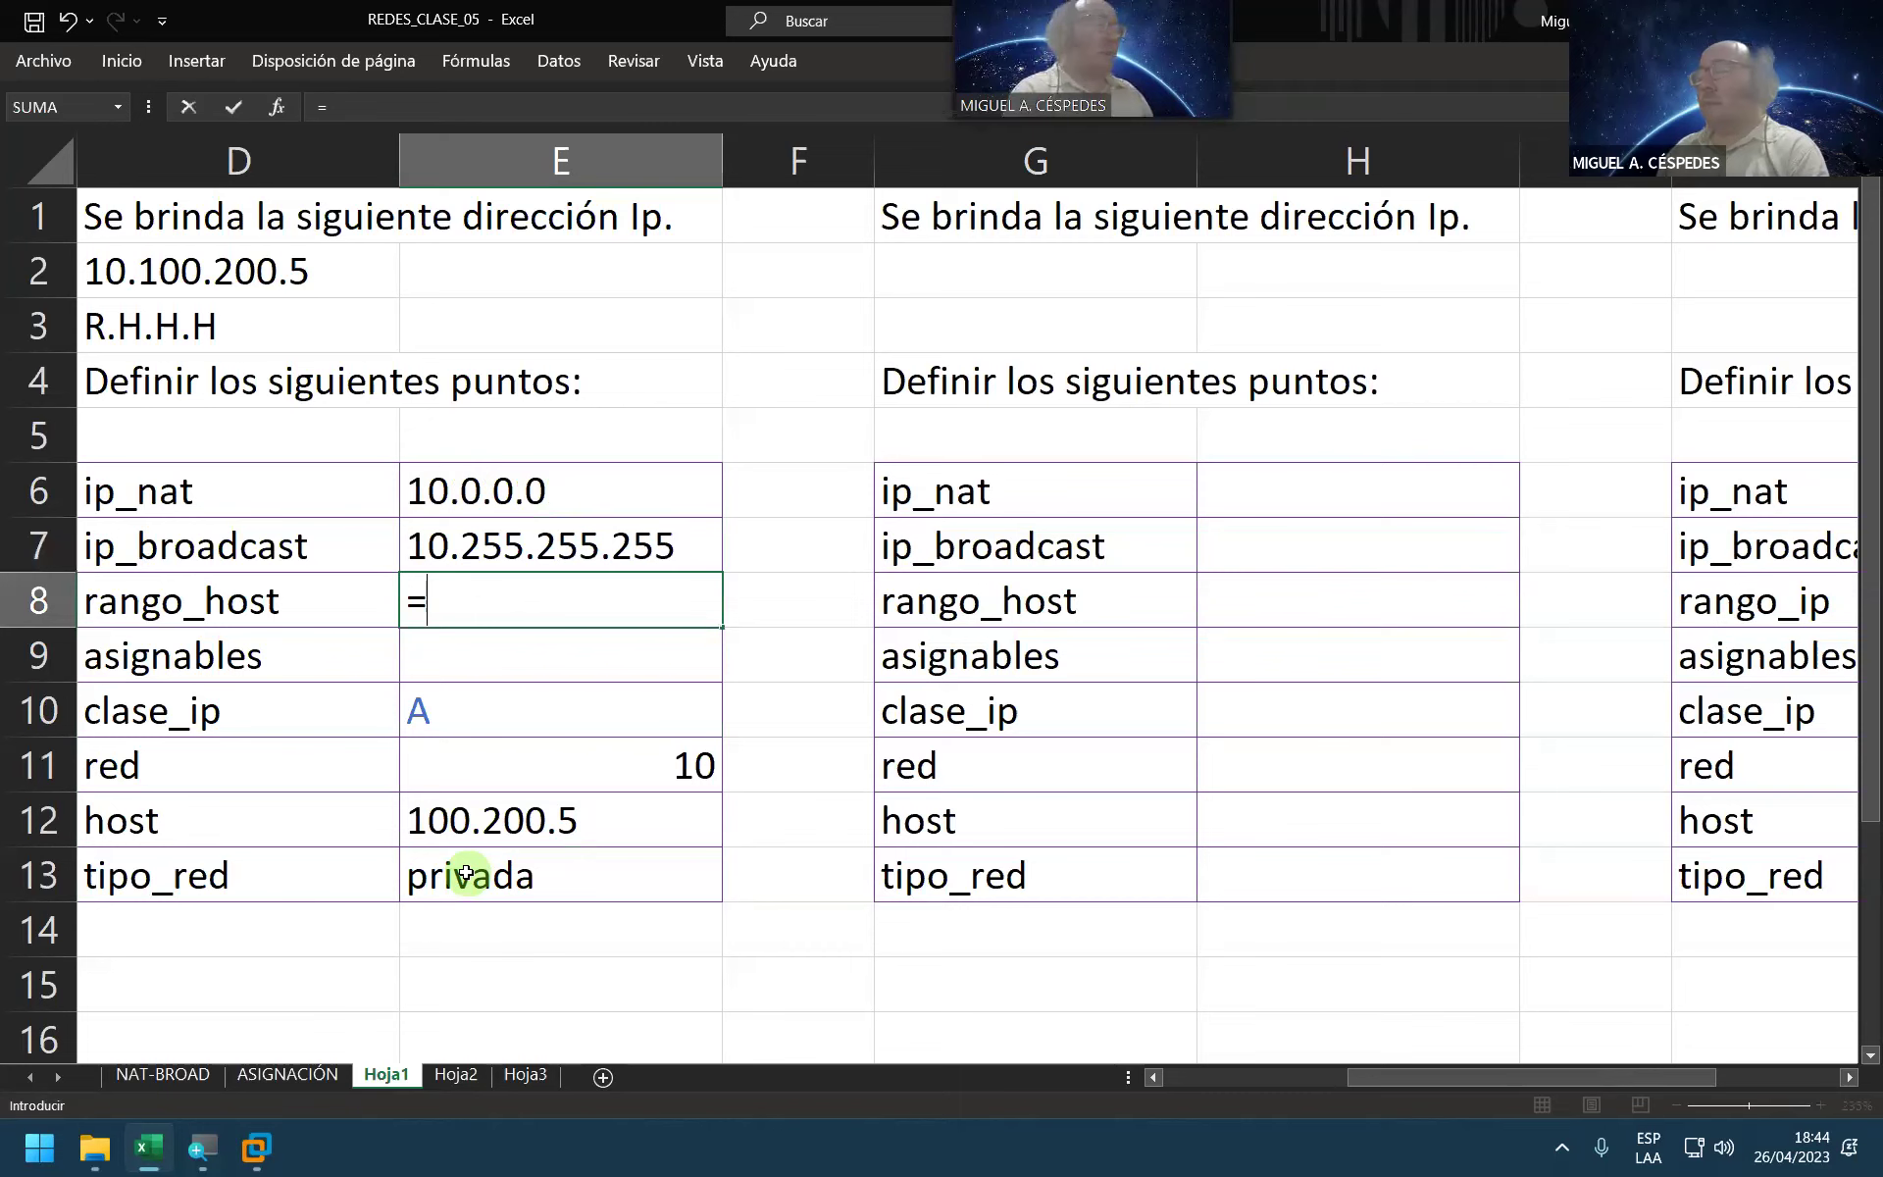
{"action": "type", "text": "po"}
{"action": "key", "text": "Down"}
{"action": "key", "text": "Tab"}
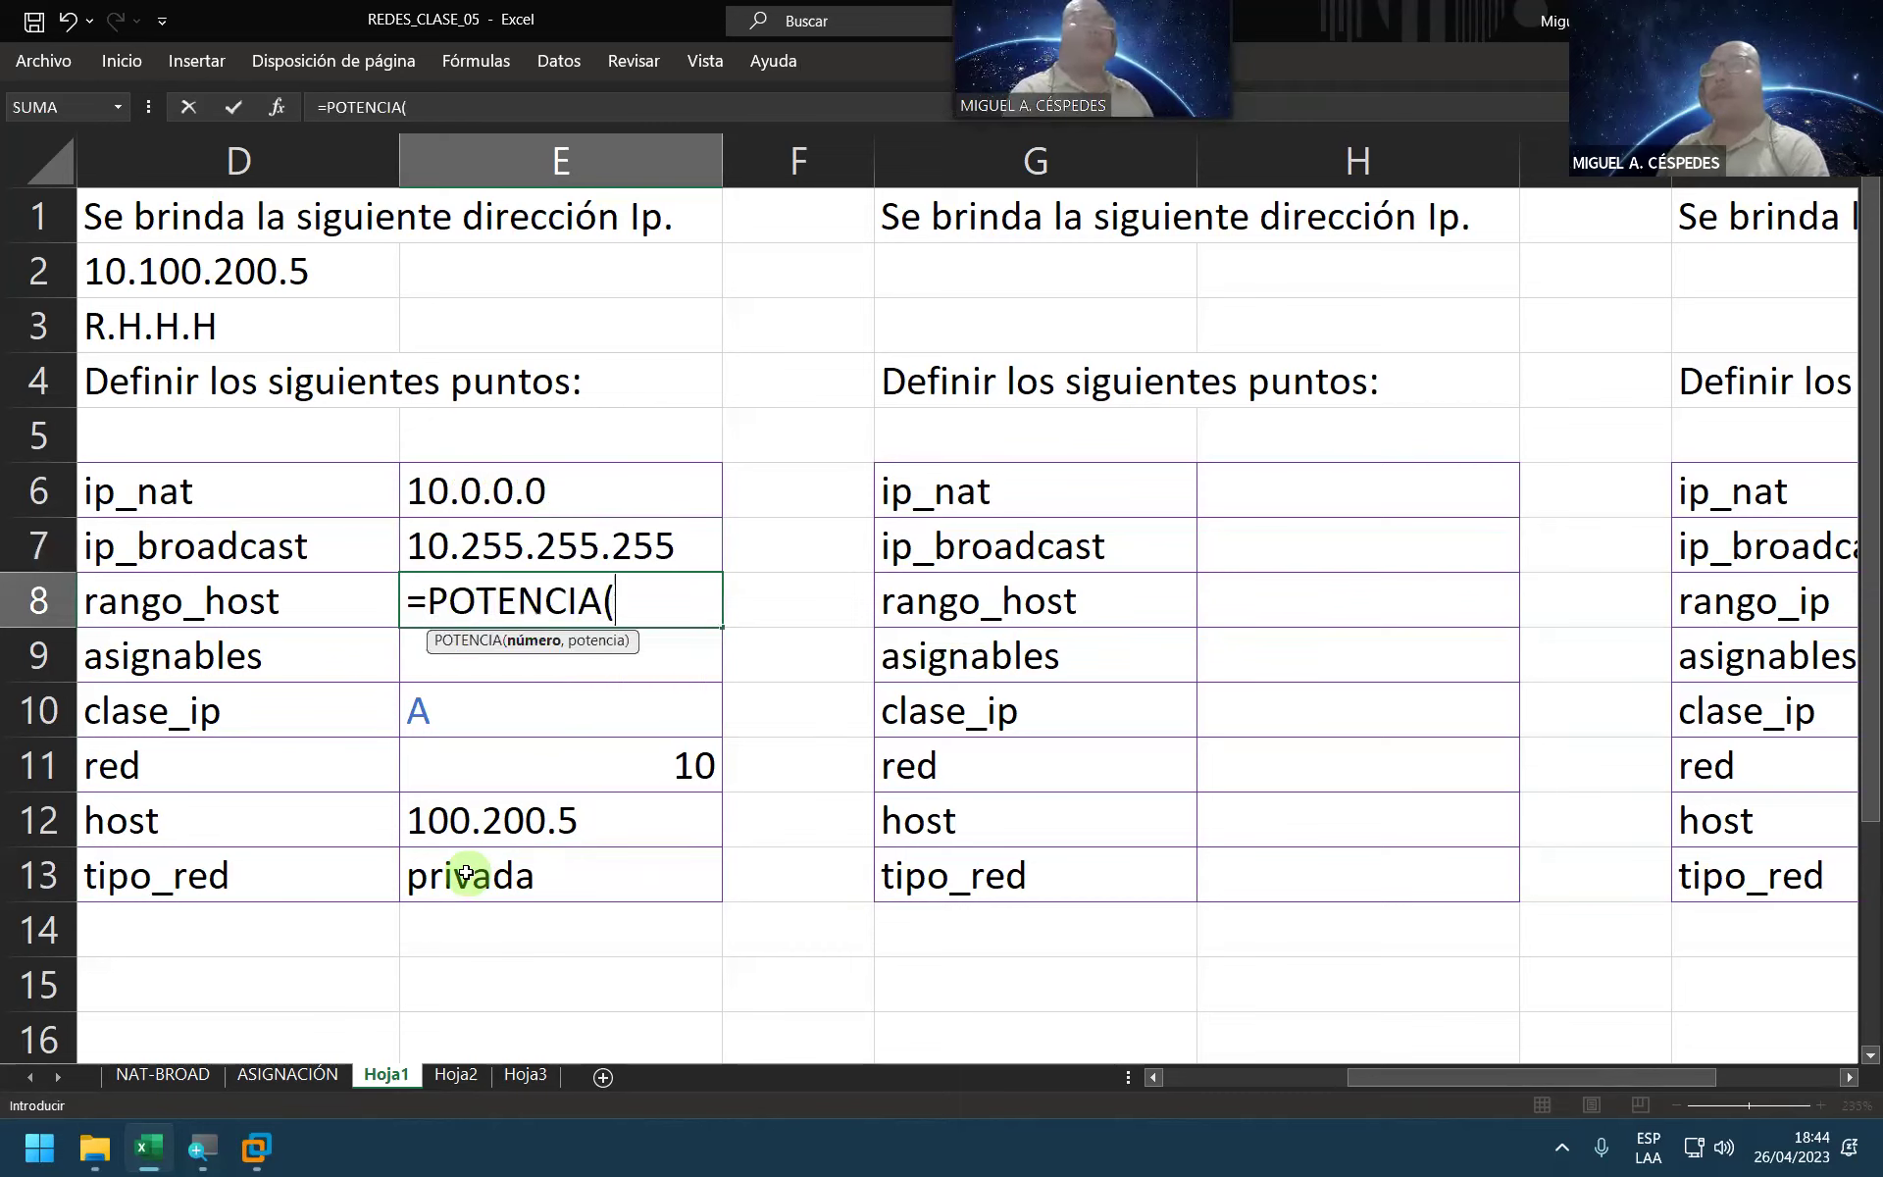
{"action": "type", "text": "2,"}
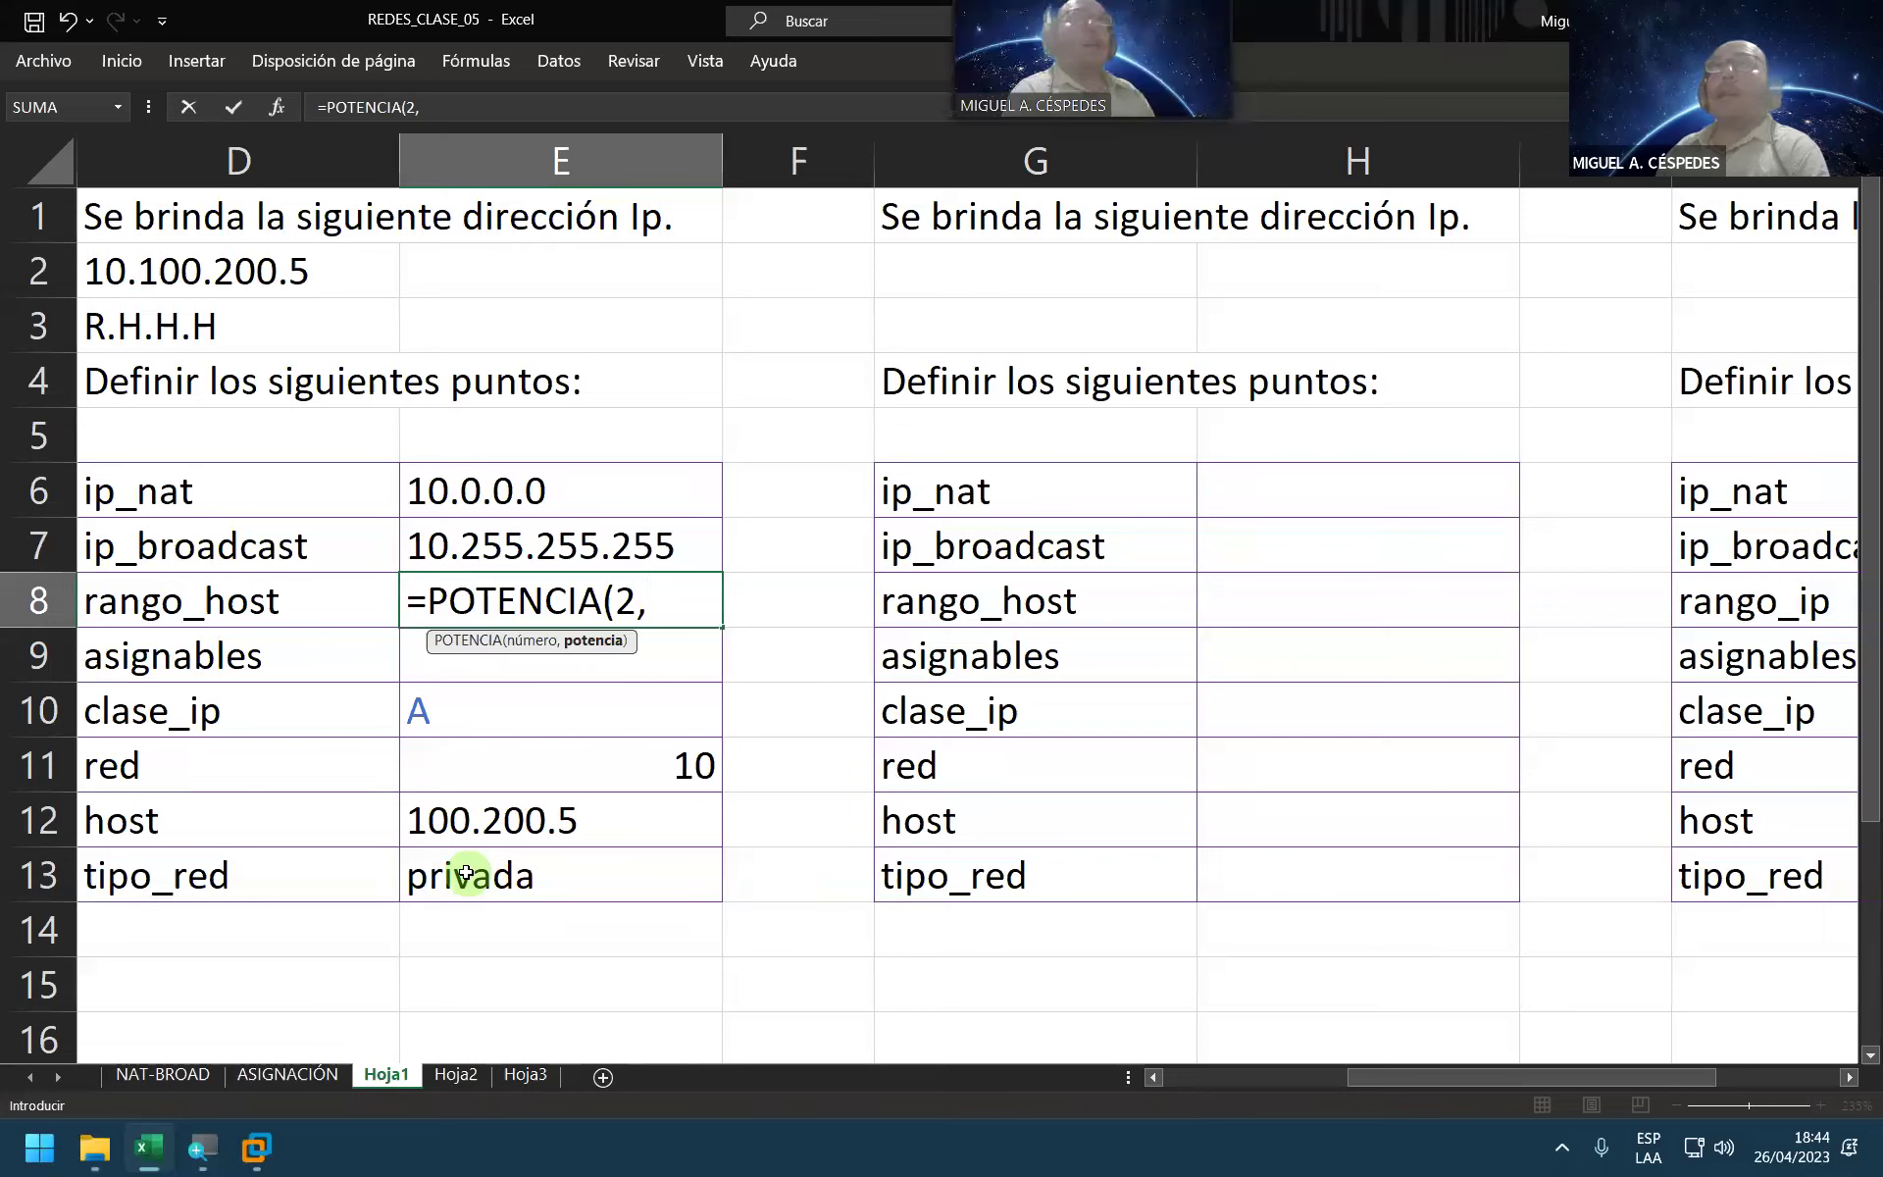
{"action": "type", "text": "24)"}
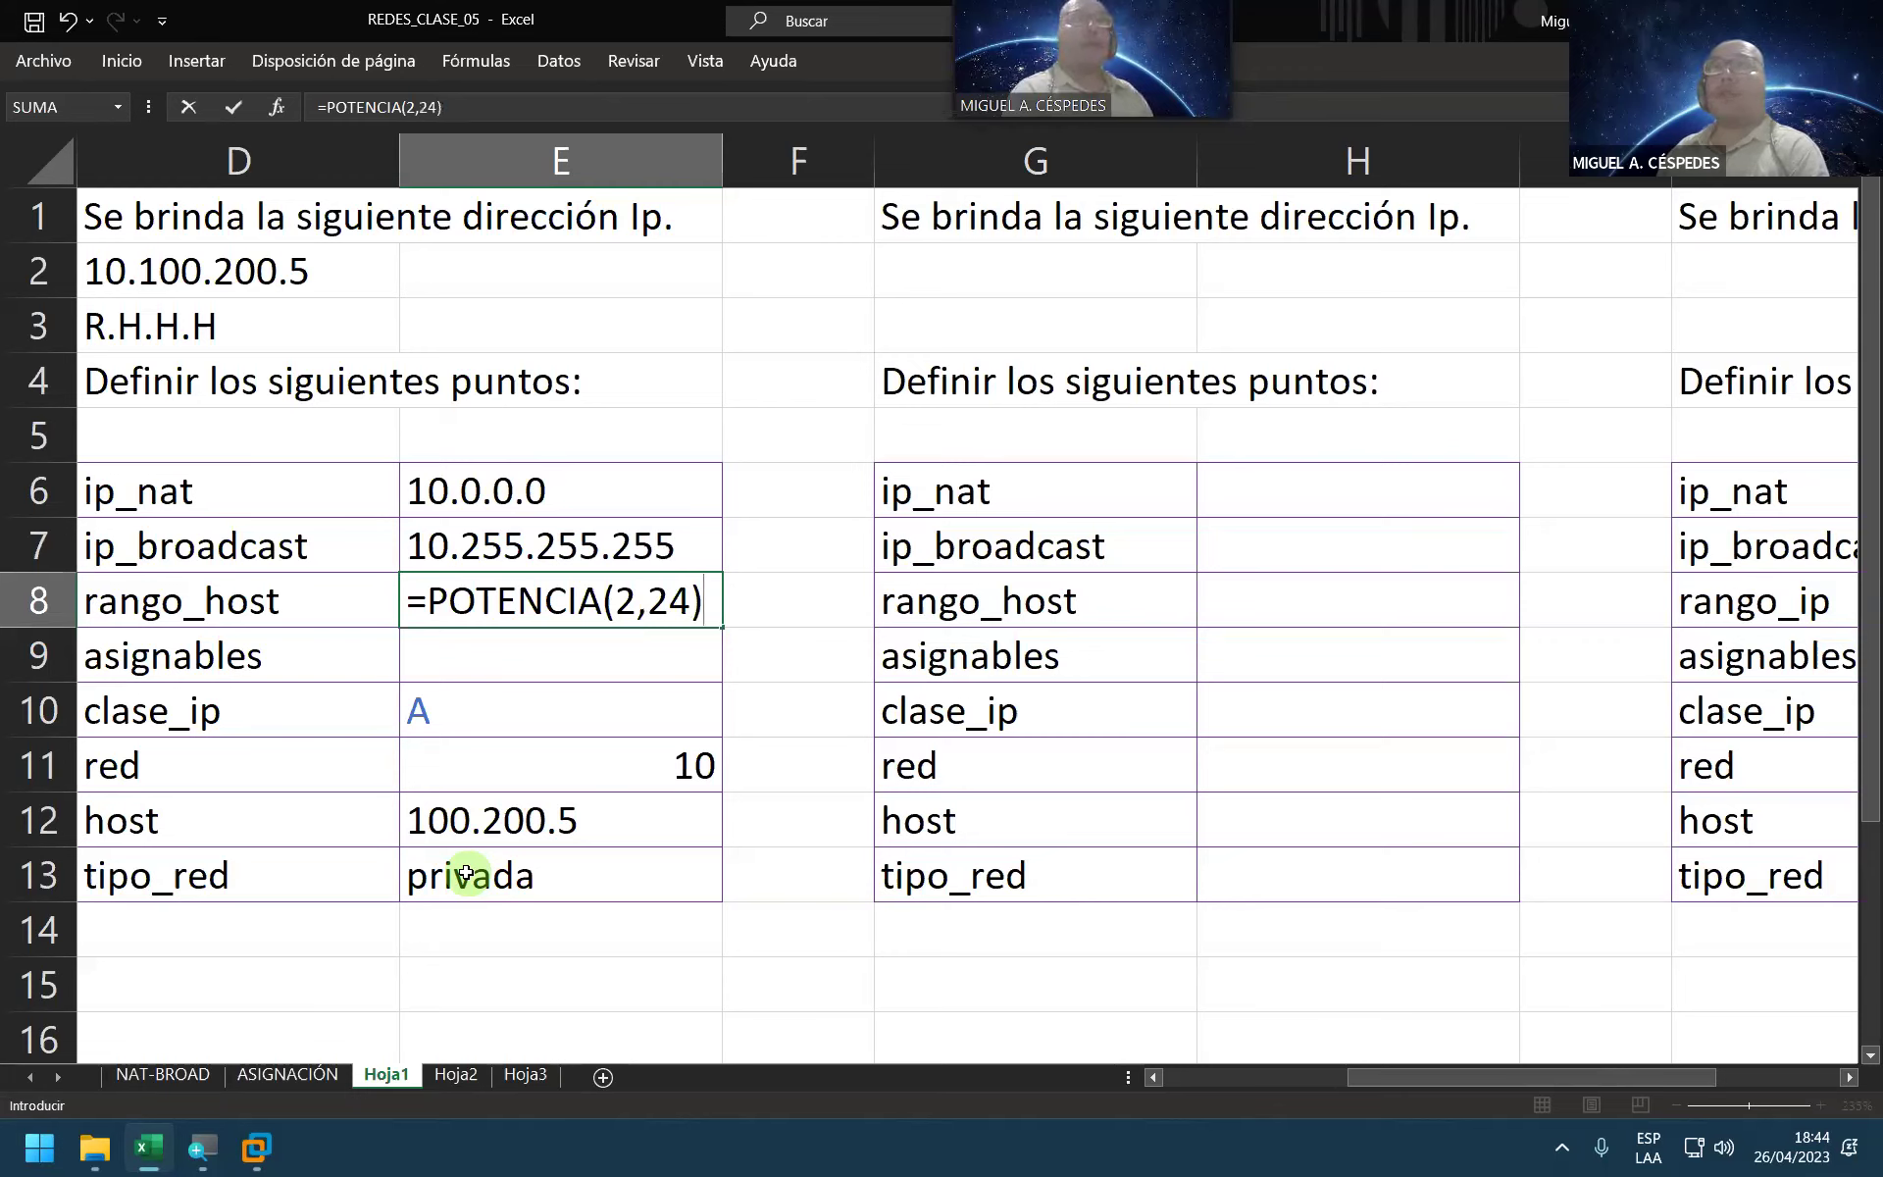
{"action": "key", "text": "Return"}
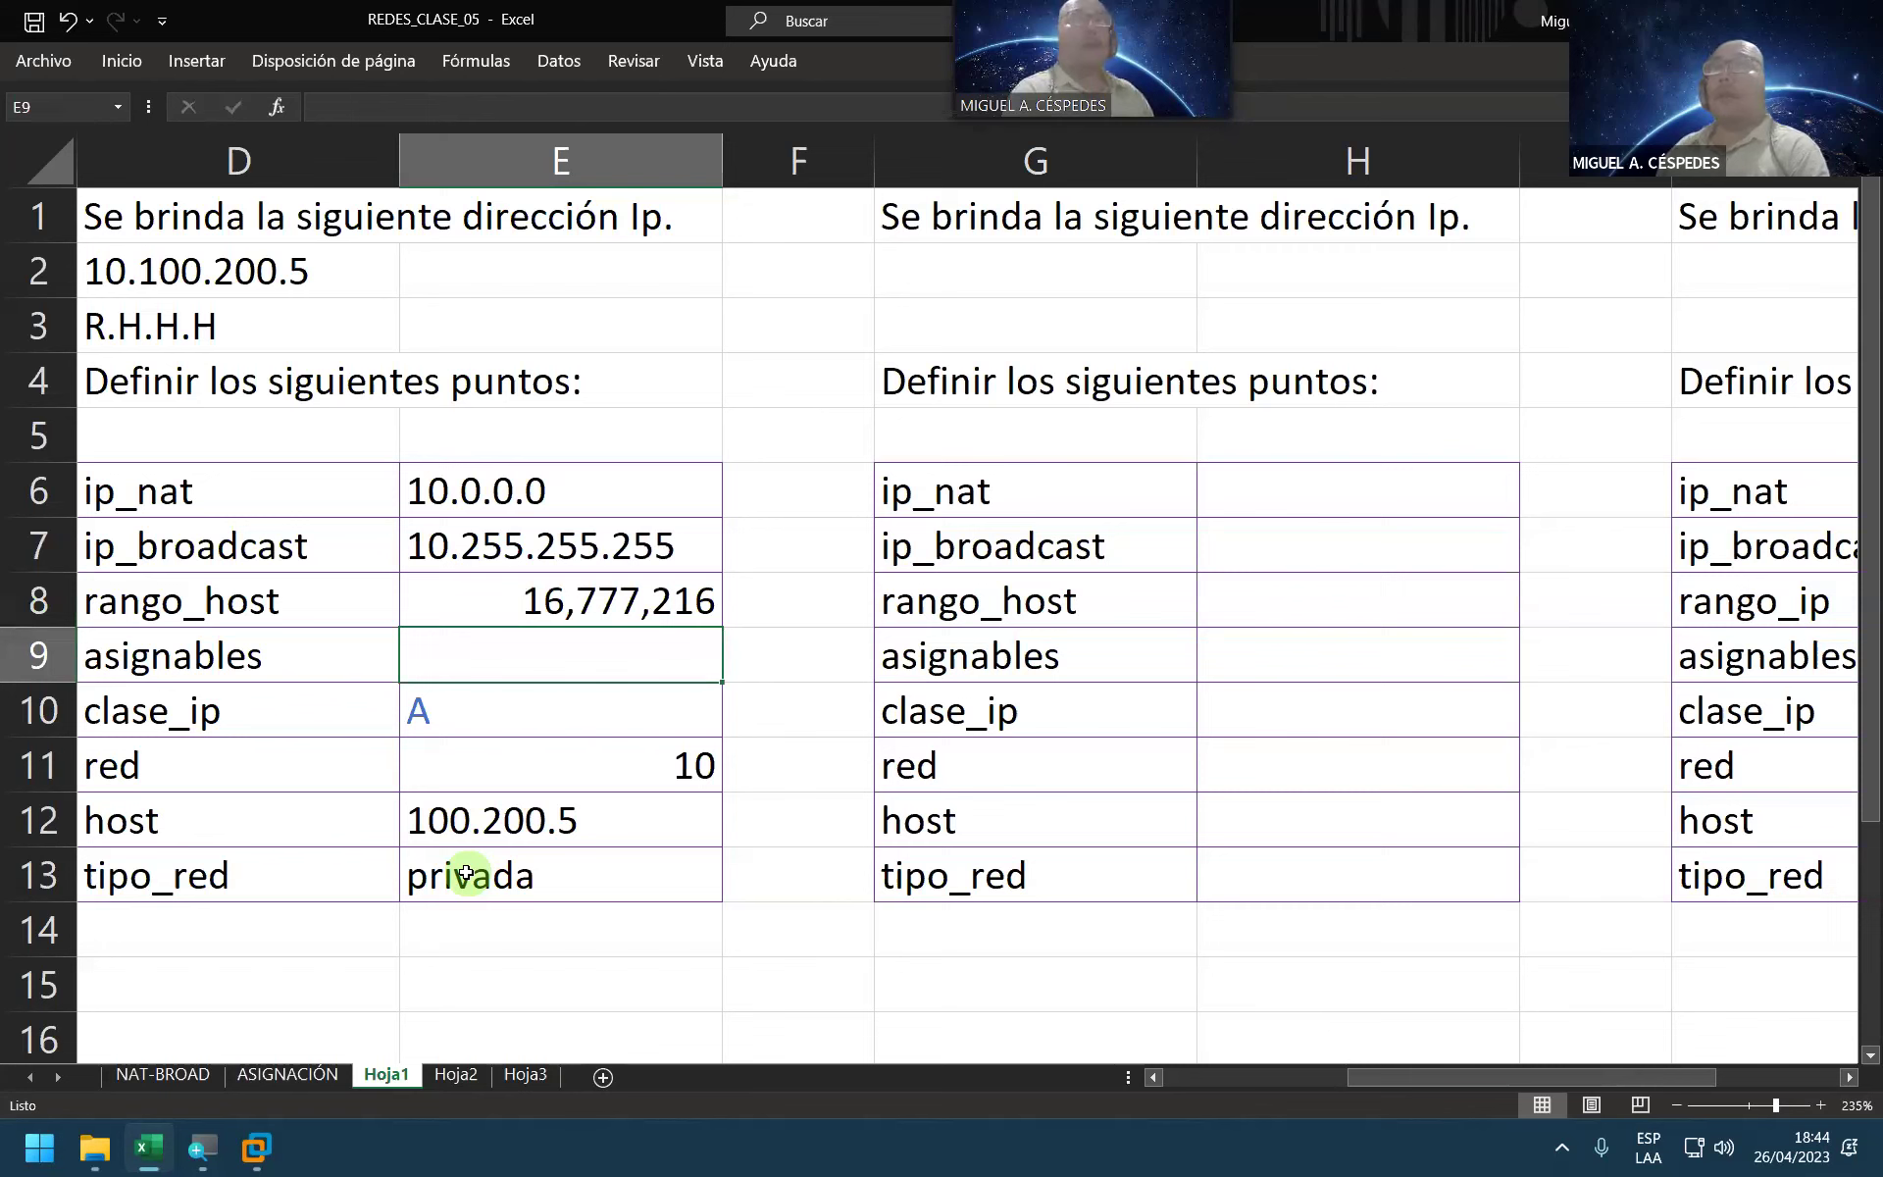
Step: Calculate the second exercise's asignables in cell E9 with the formula =E8-2
{"action": "type", "text": "="}
{"action": "key", "text": "Up"}
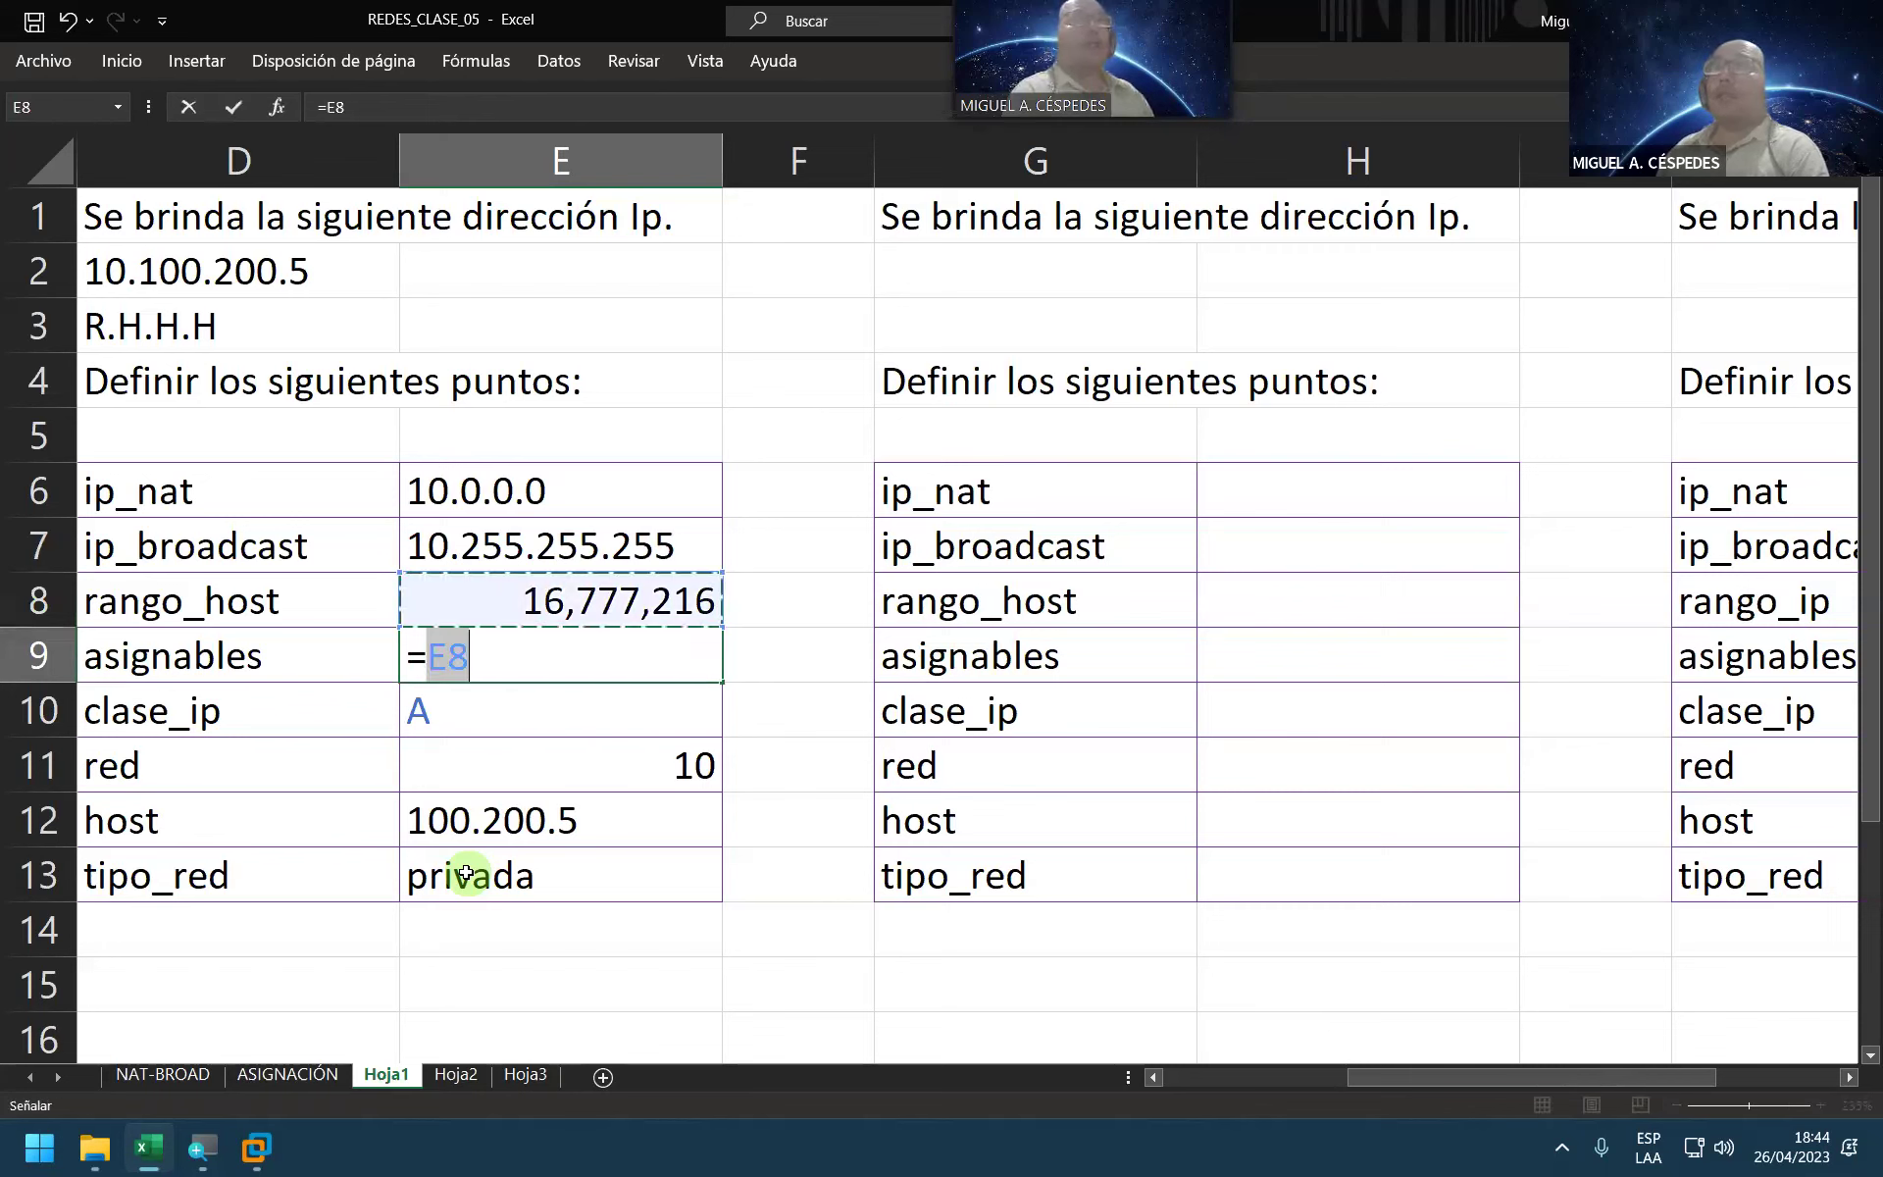
{"action": "type", "text": "-214"}
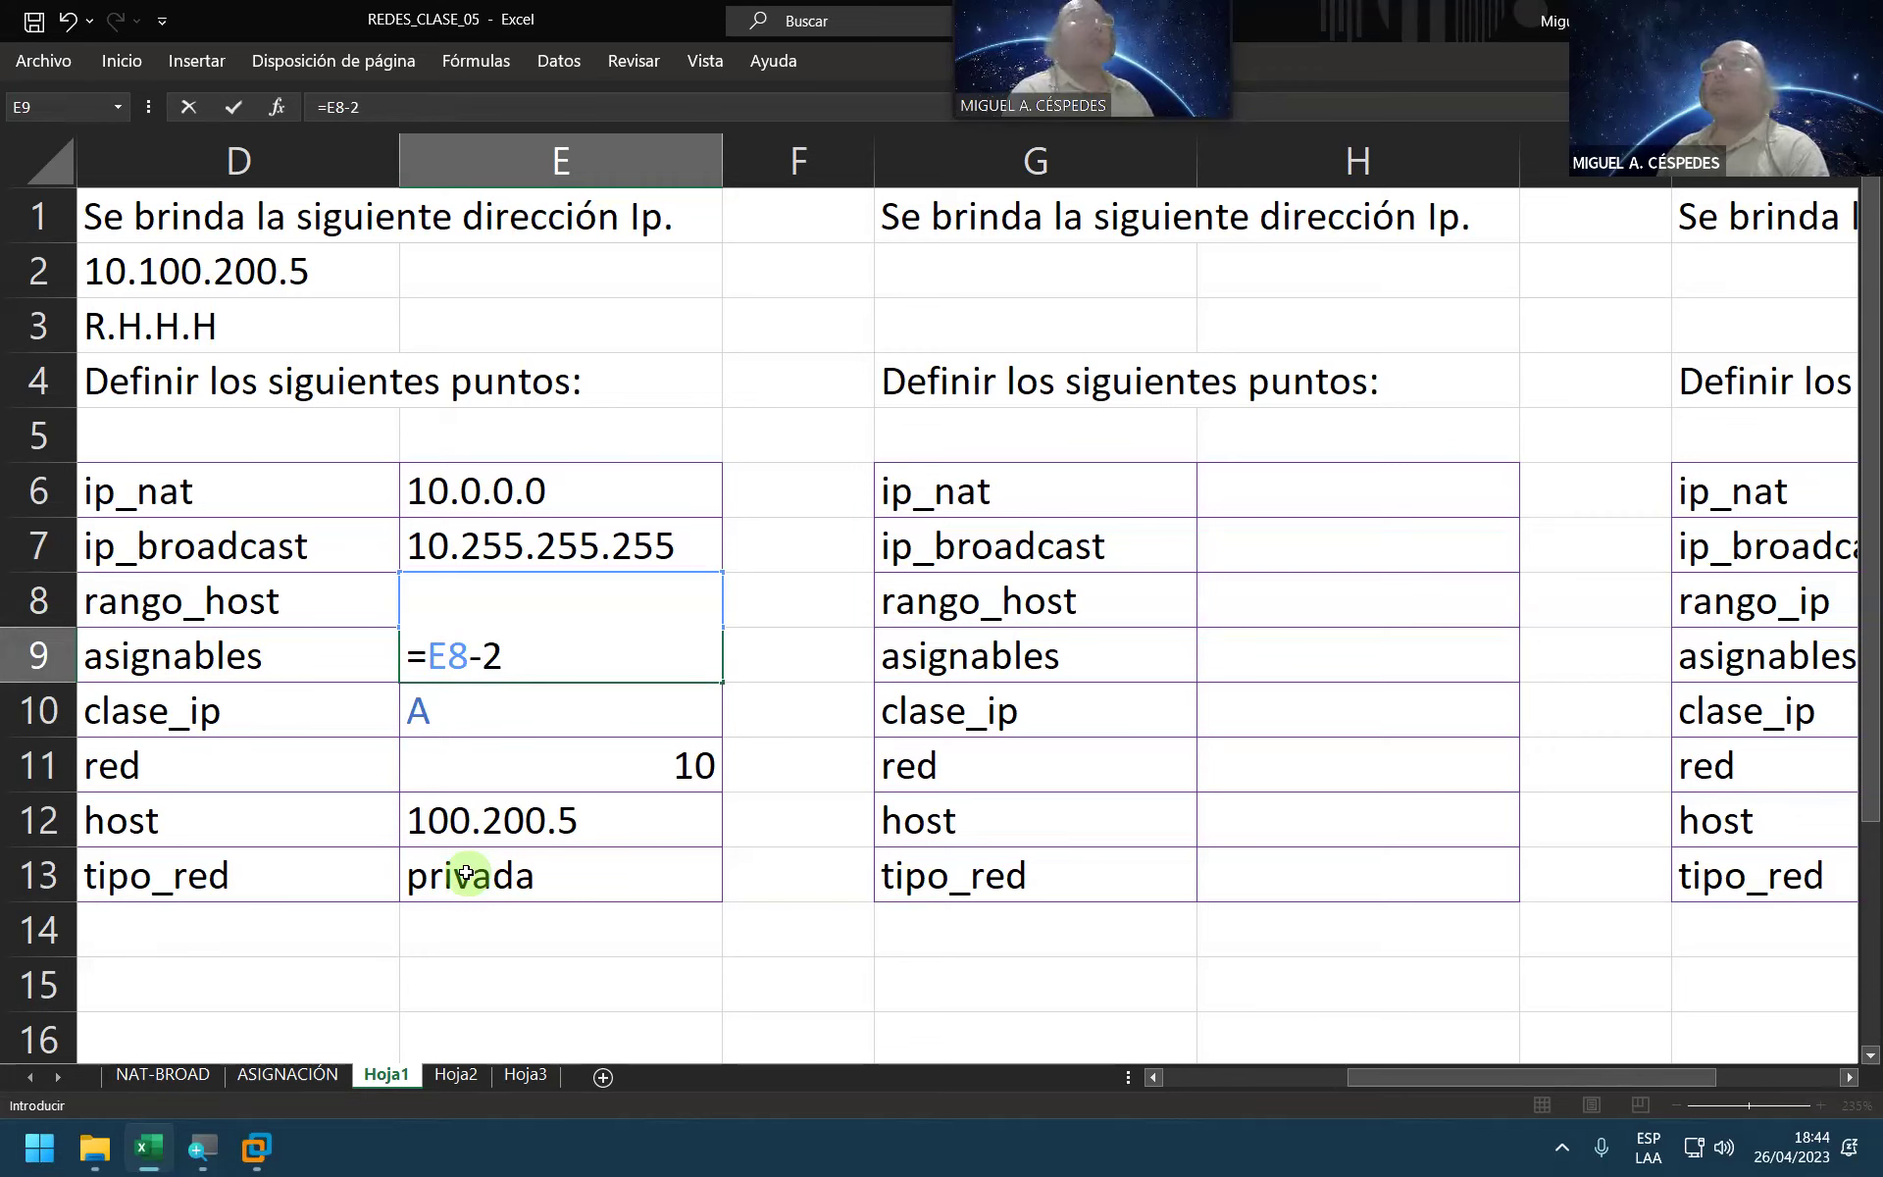
{"action": "key", "text": "Return"}
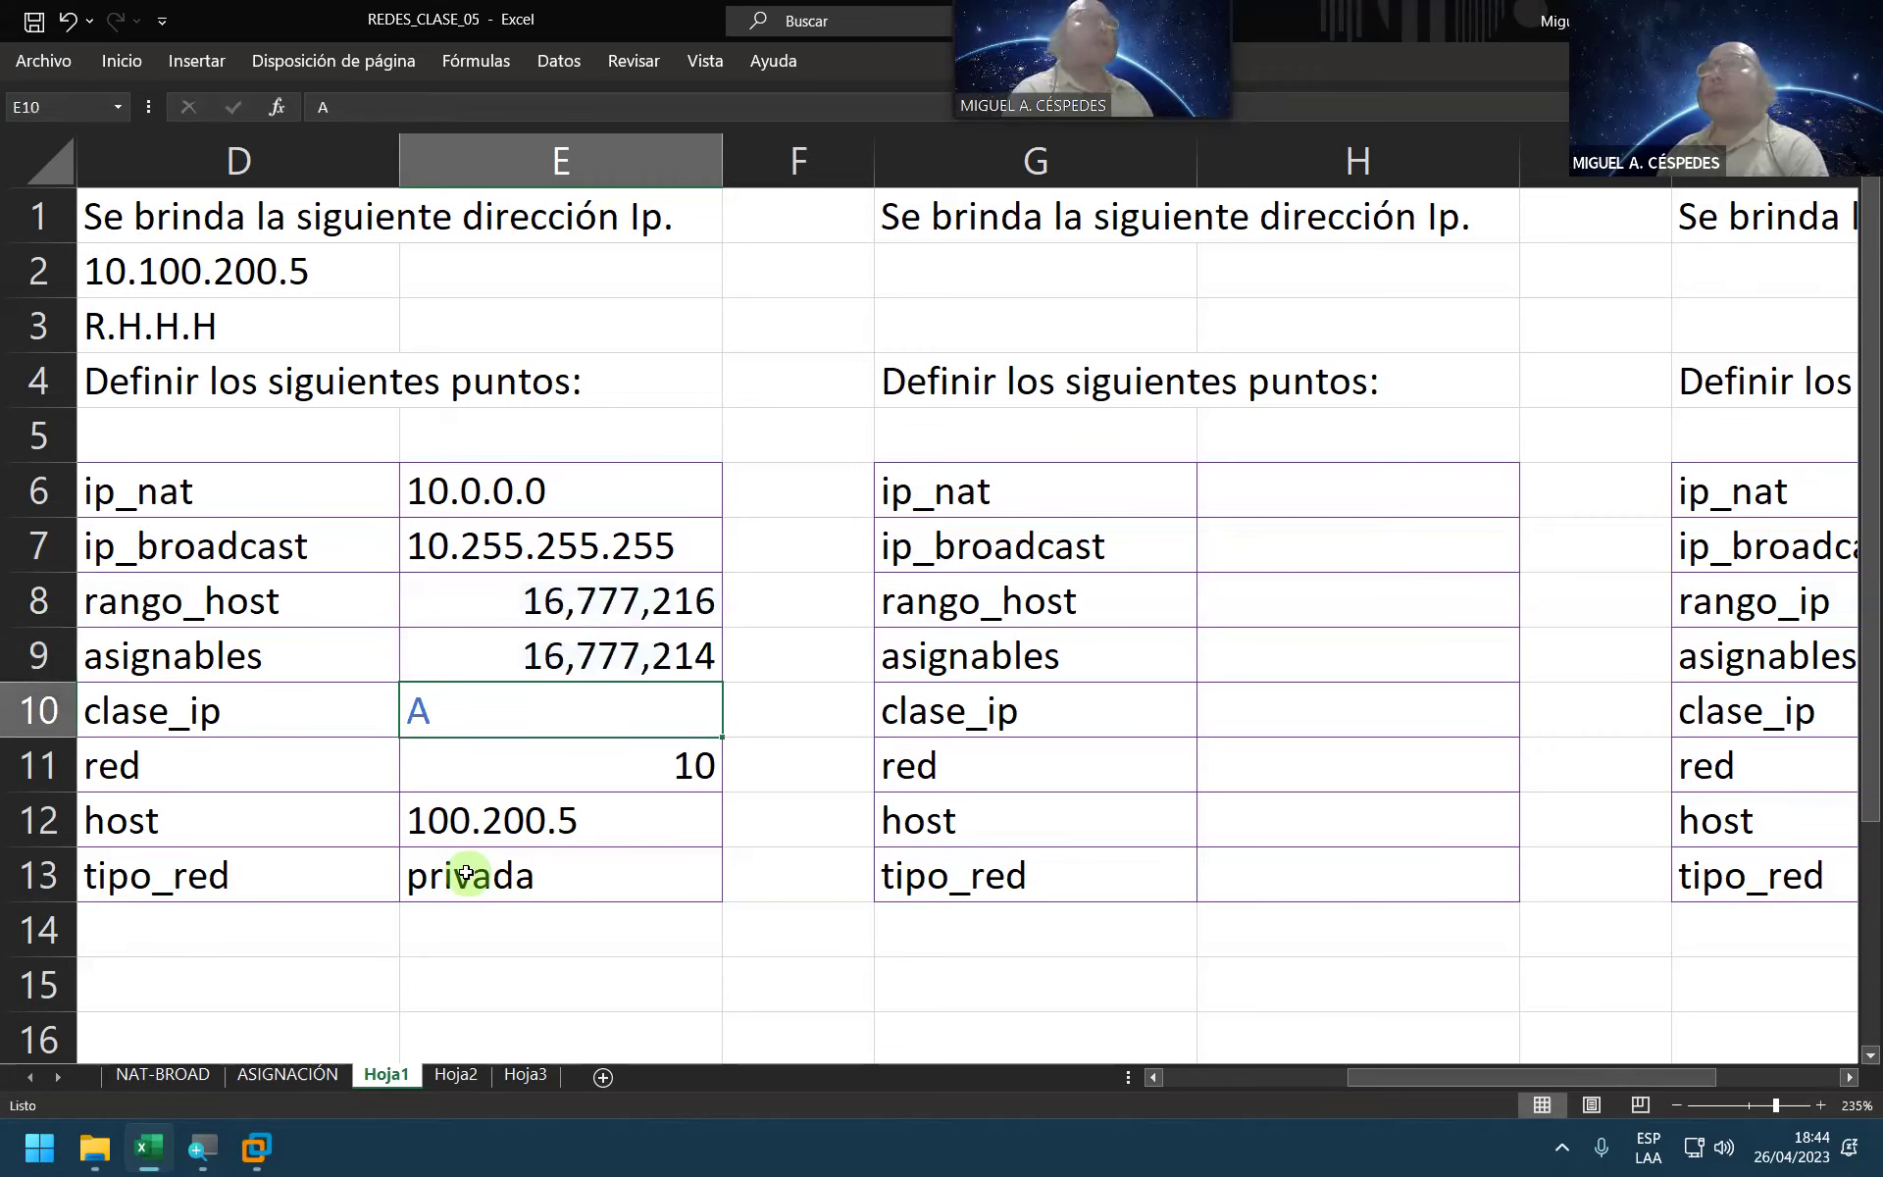
{"action": "key", "text": "Up"}
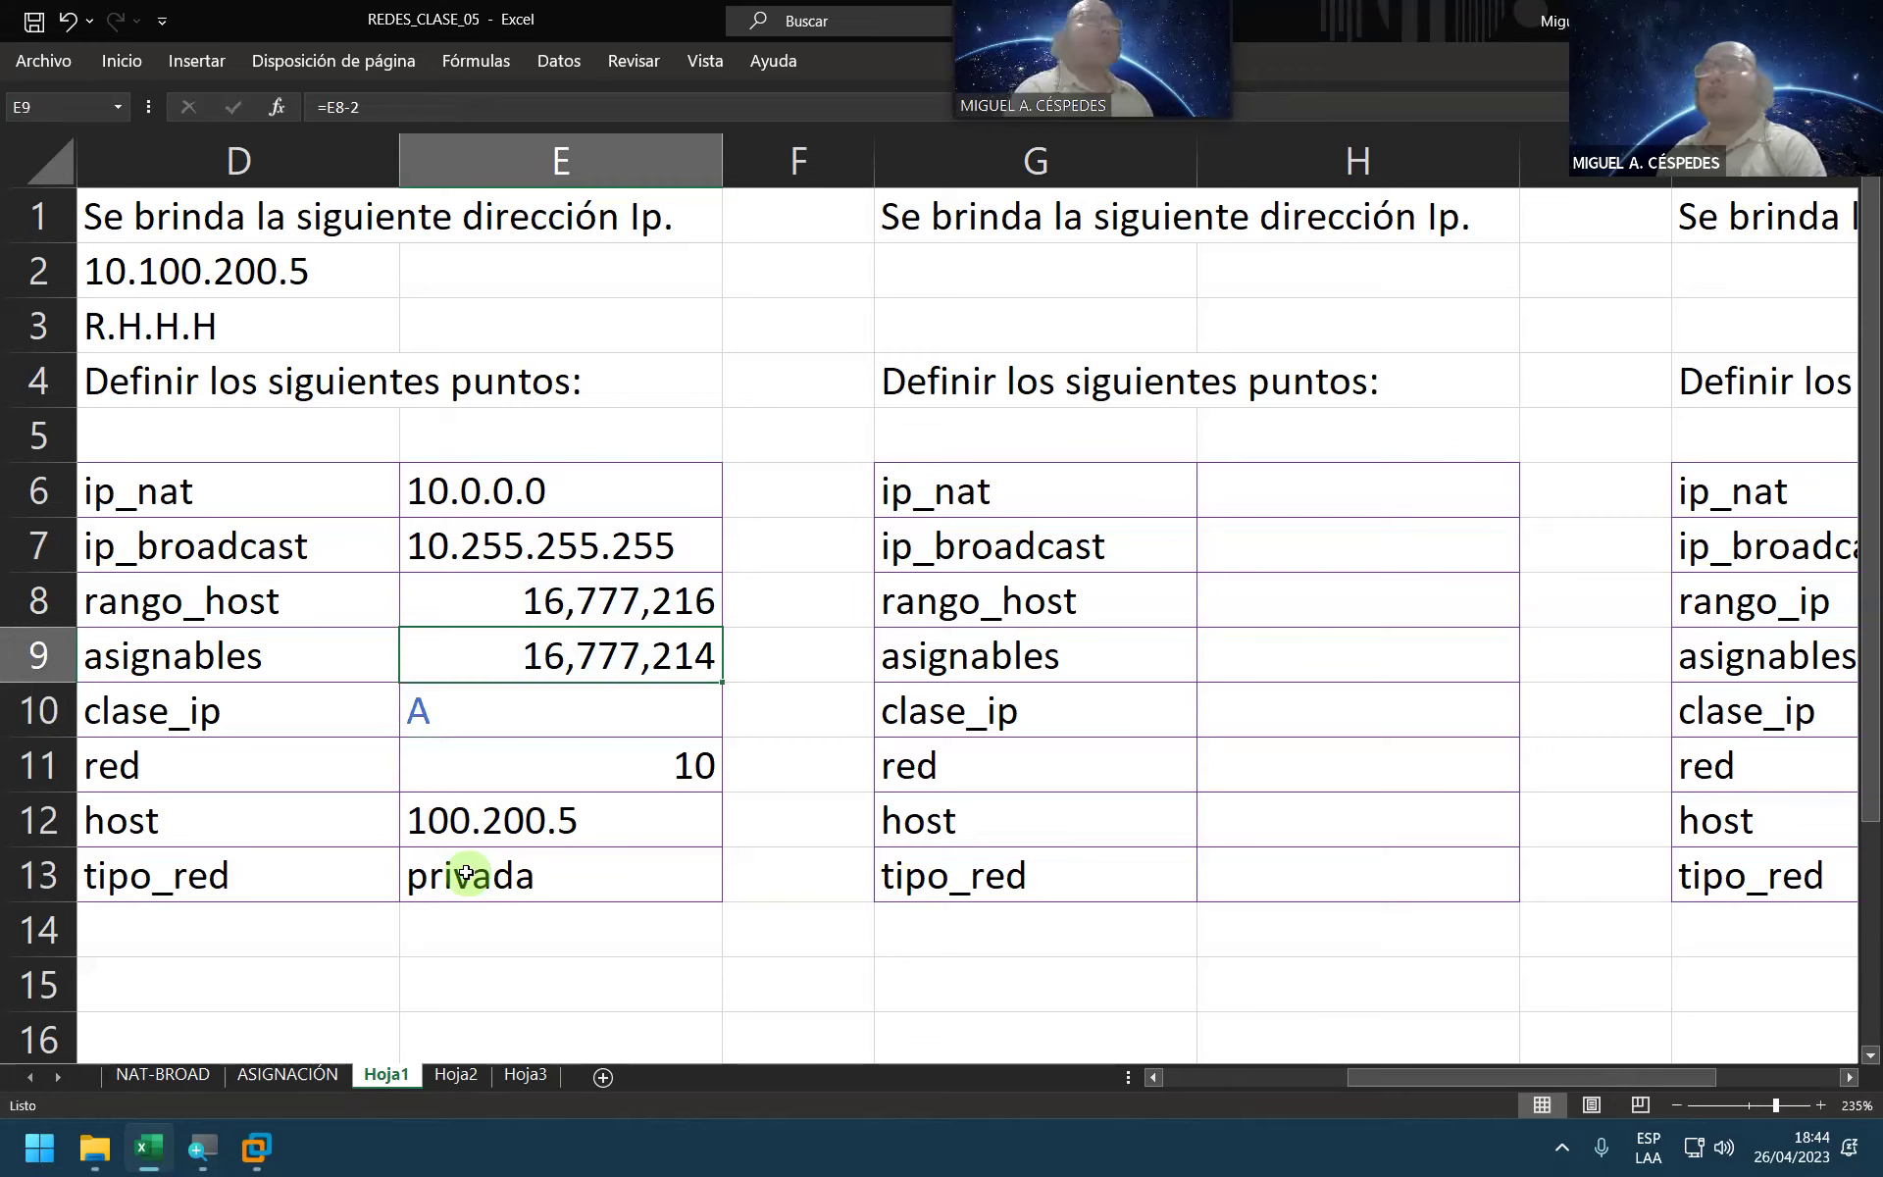
{"action": "key", "text": "Up"}
{"action": "key", "text": "Down"}
{"action": "key", "text": "Up"}
{"action": "key", "text": "Down"}
{"action": "key", "text": "Right"}
{"action": "key", "text": "Right"}
{"action": "key", "text": "Right"}
{"action": "key", "text": "Right"}
{"action": "key", "text": "Right"}
{"action": "key", "text": "Right"}
{"action": "key", "text": "Right"}
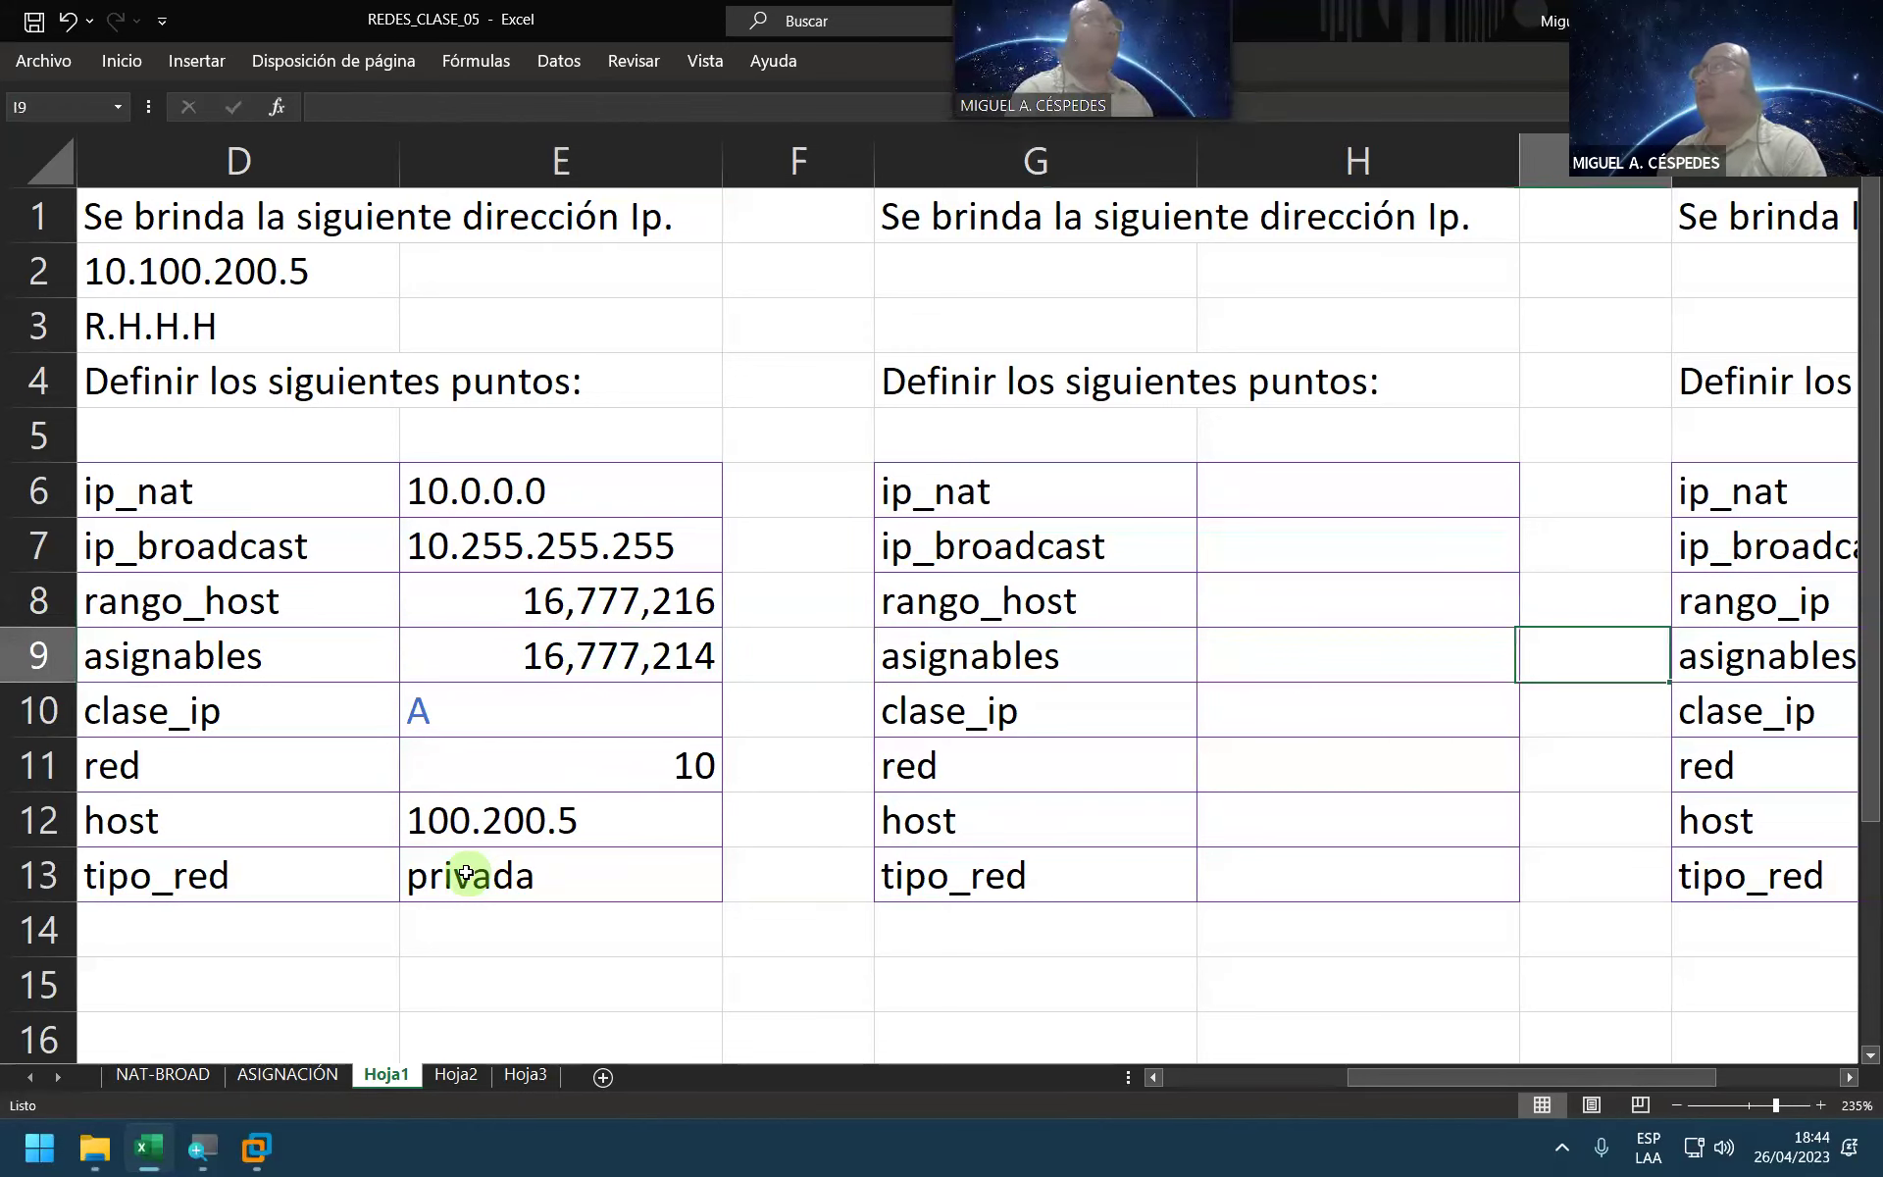
{"action": "key", "text": "Left"}
{"action": "key", "text": "Left"}
{"action": "key", "text": "Left"}
{"action": "key", "text": "Left"}
{"action": "key", "text": "Left"}
{"action": "key", "text": "Left"}
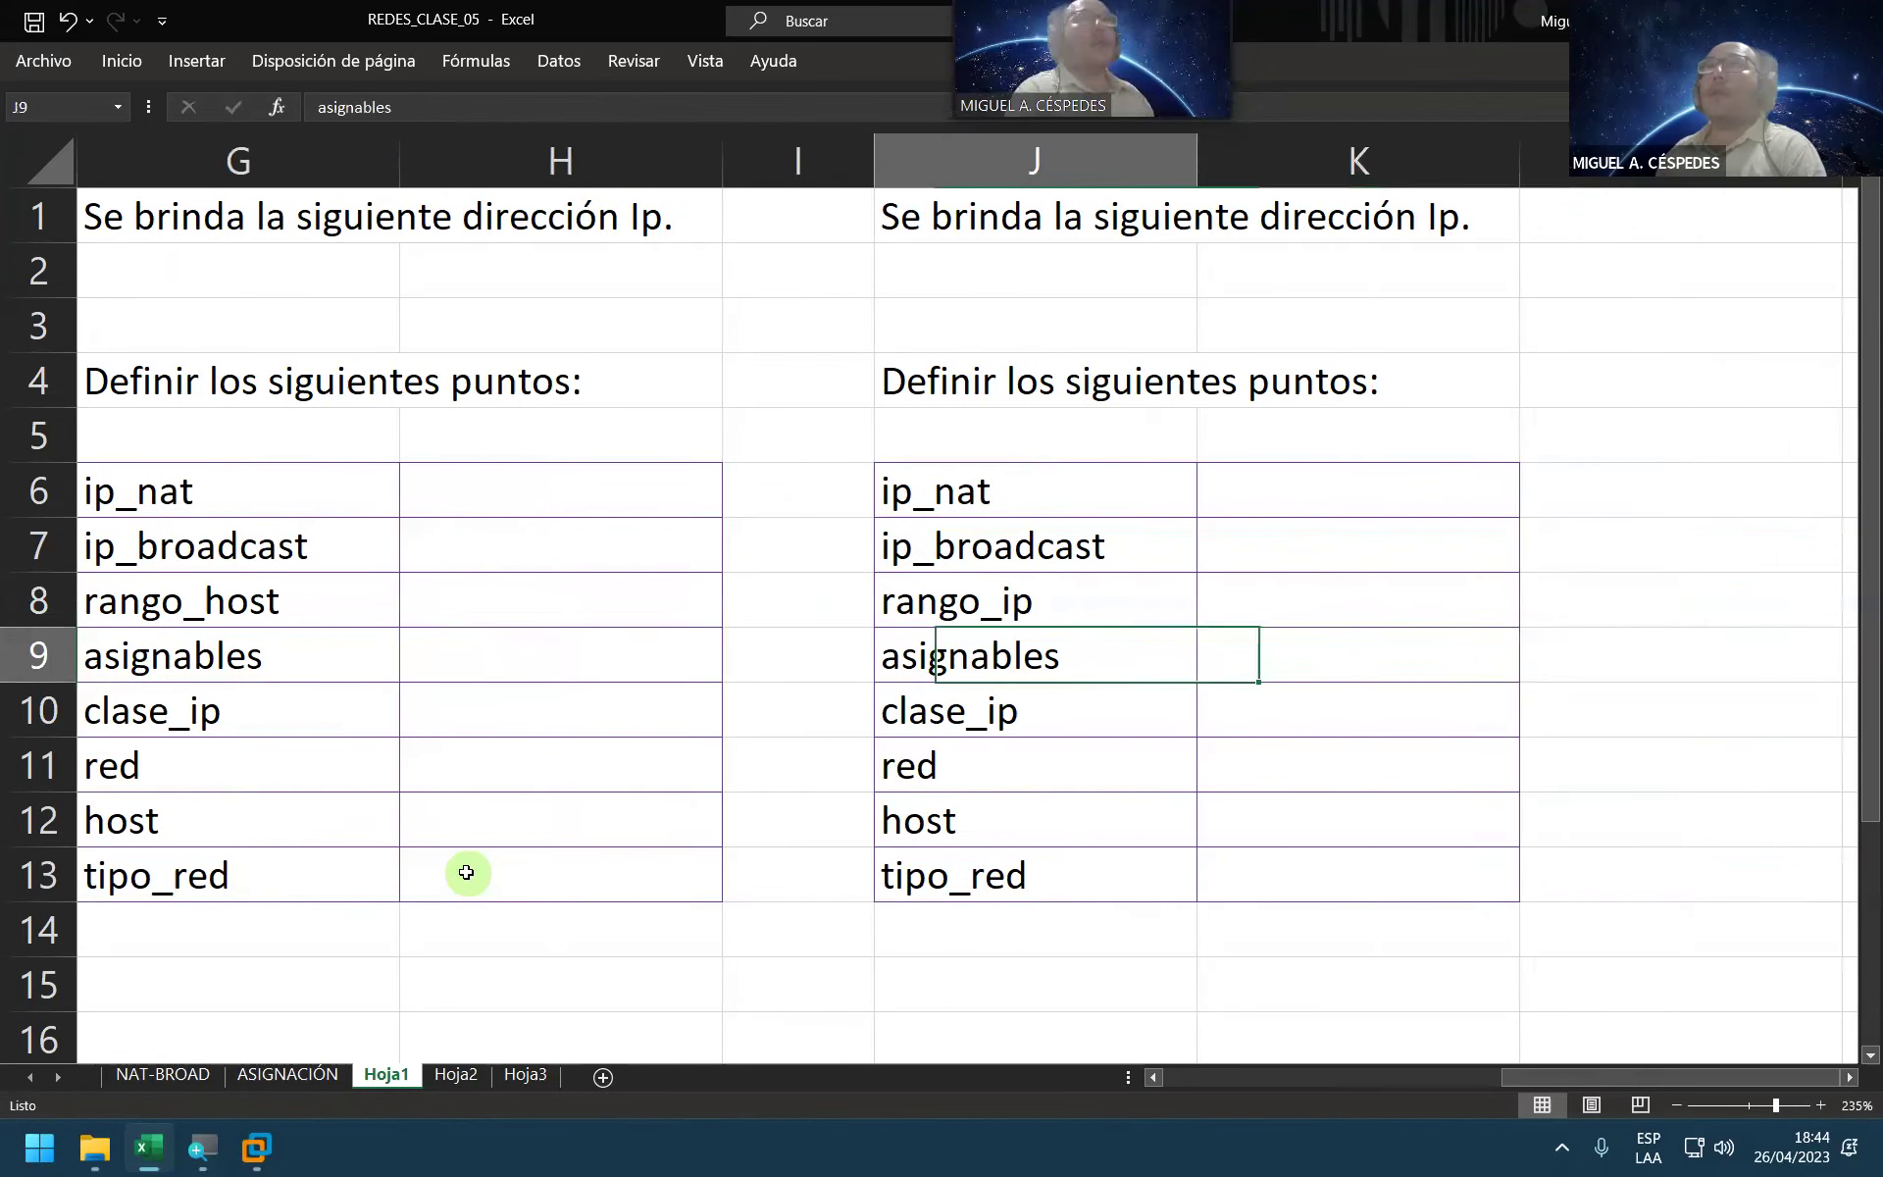
{"action": "key", "text": "Up"}
{"action": "key", "text": "Right"}
{"action": "key", "text": "Right"}
{"action": "key", "text": "Right"}
{"action": "key", "text": "Right"}
{"action": "key", "text": "Right"}
{"action": "key", "text": "Right"}
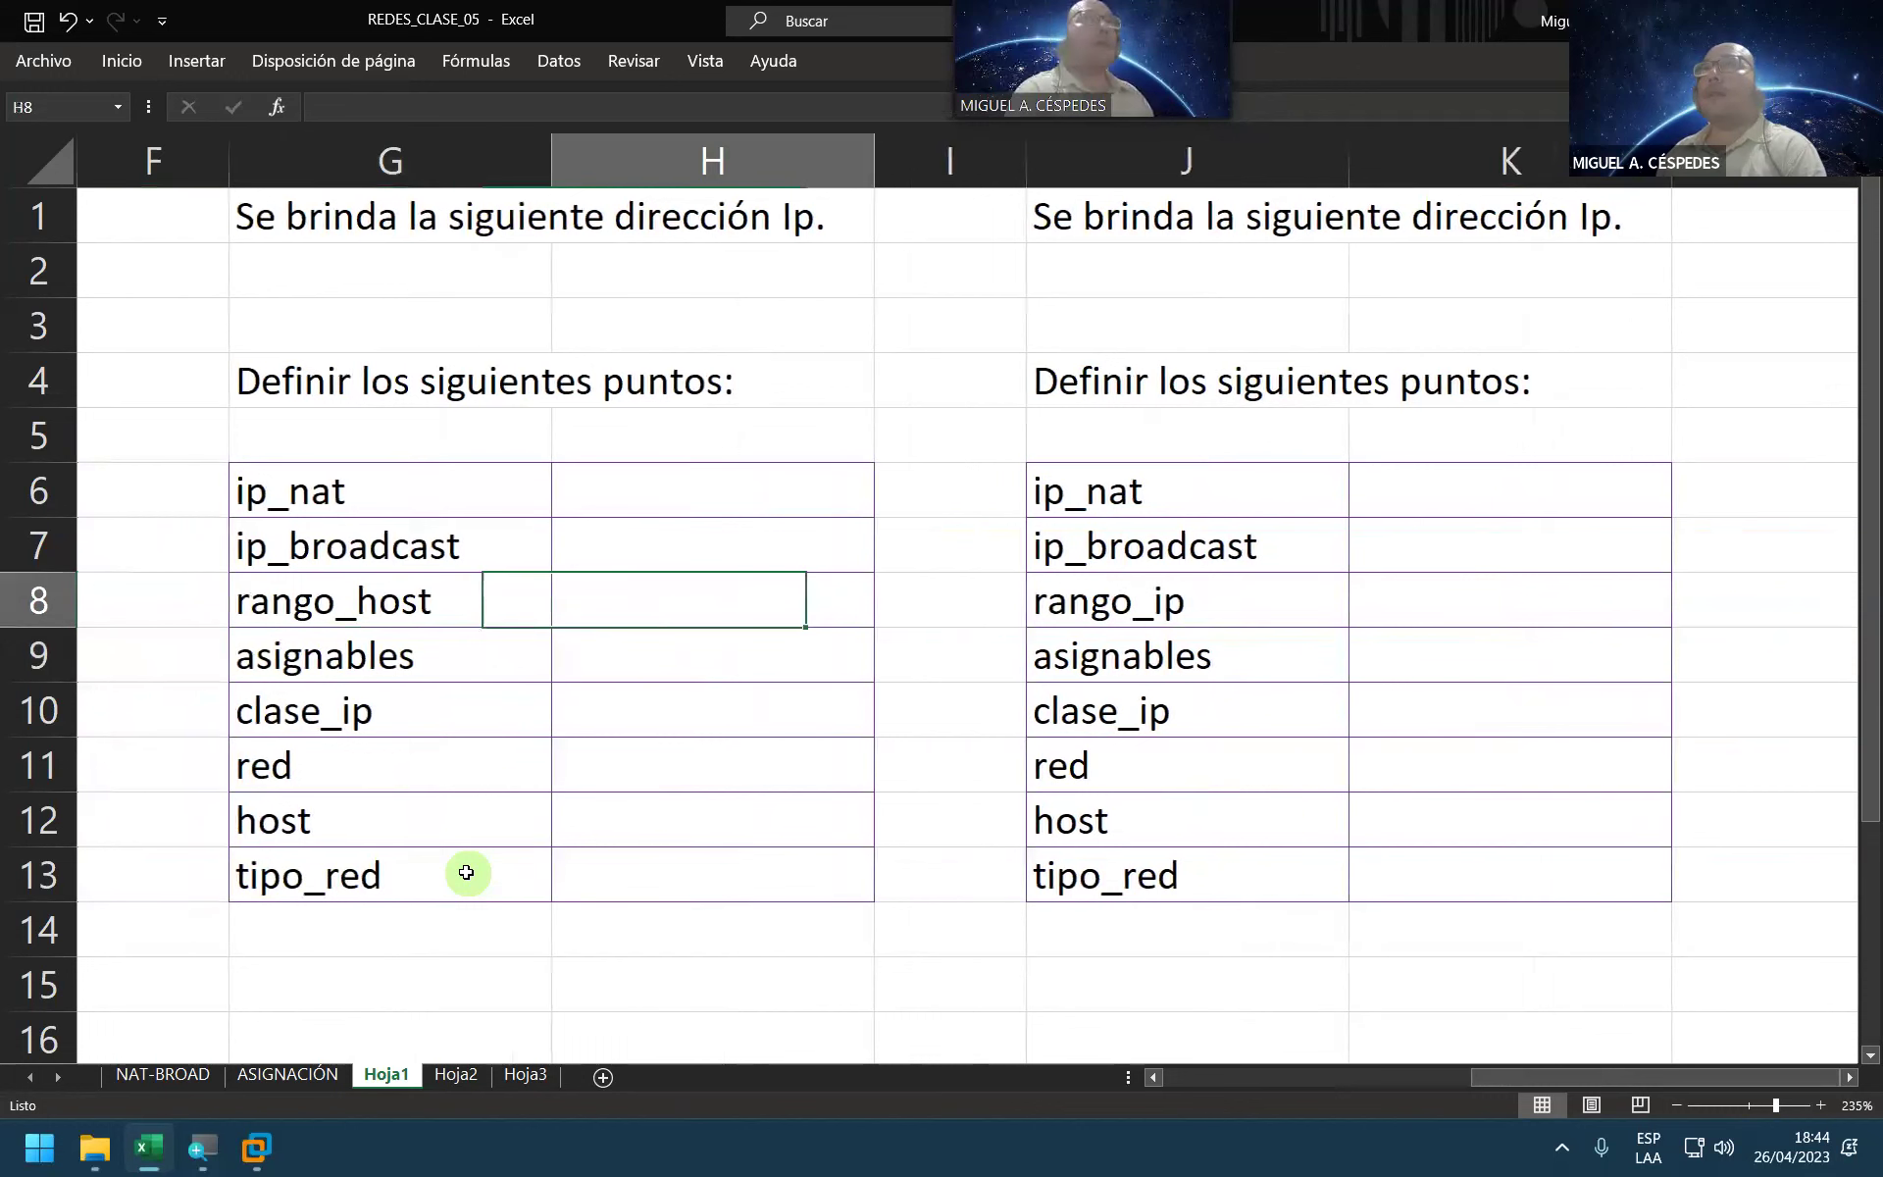
{"action": "key", "text": "Up"}
{"action": "key", "text": "Up"}
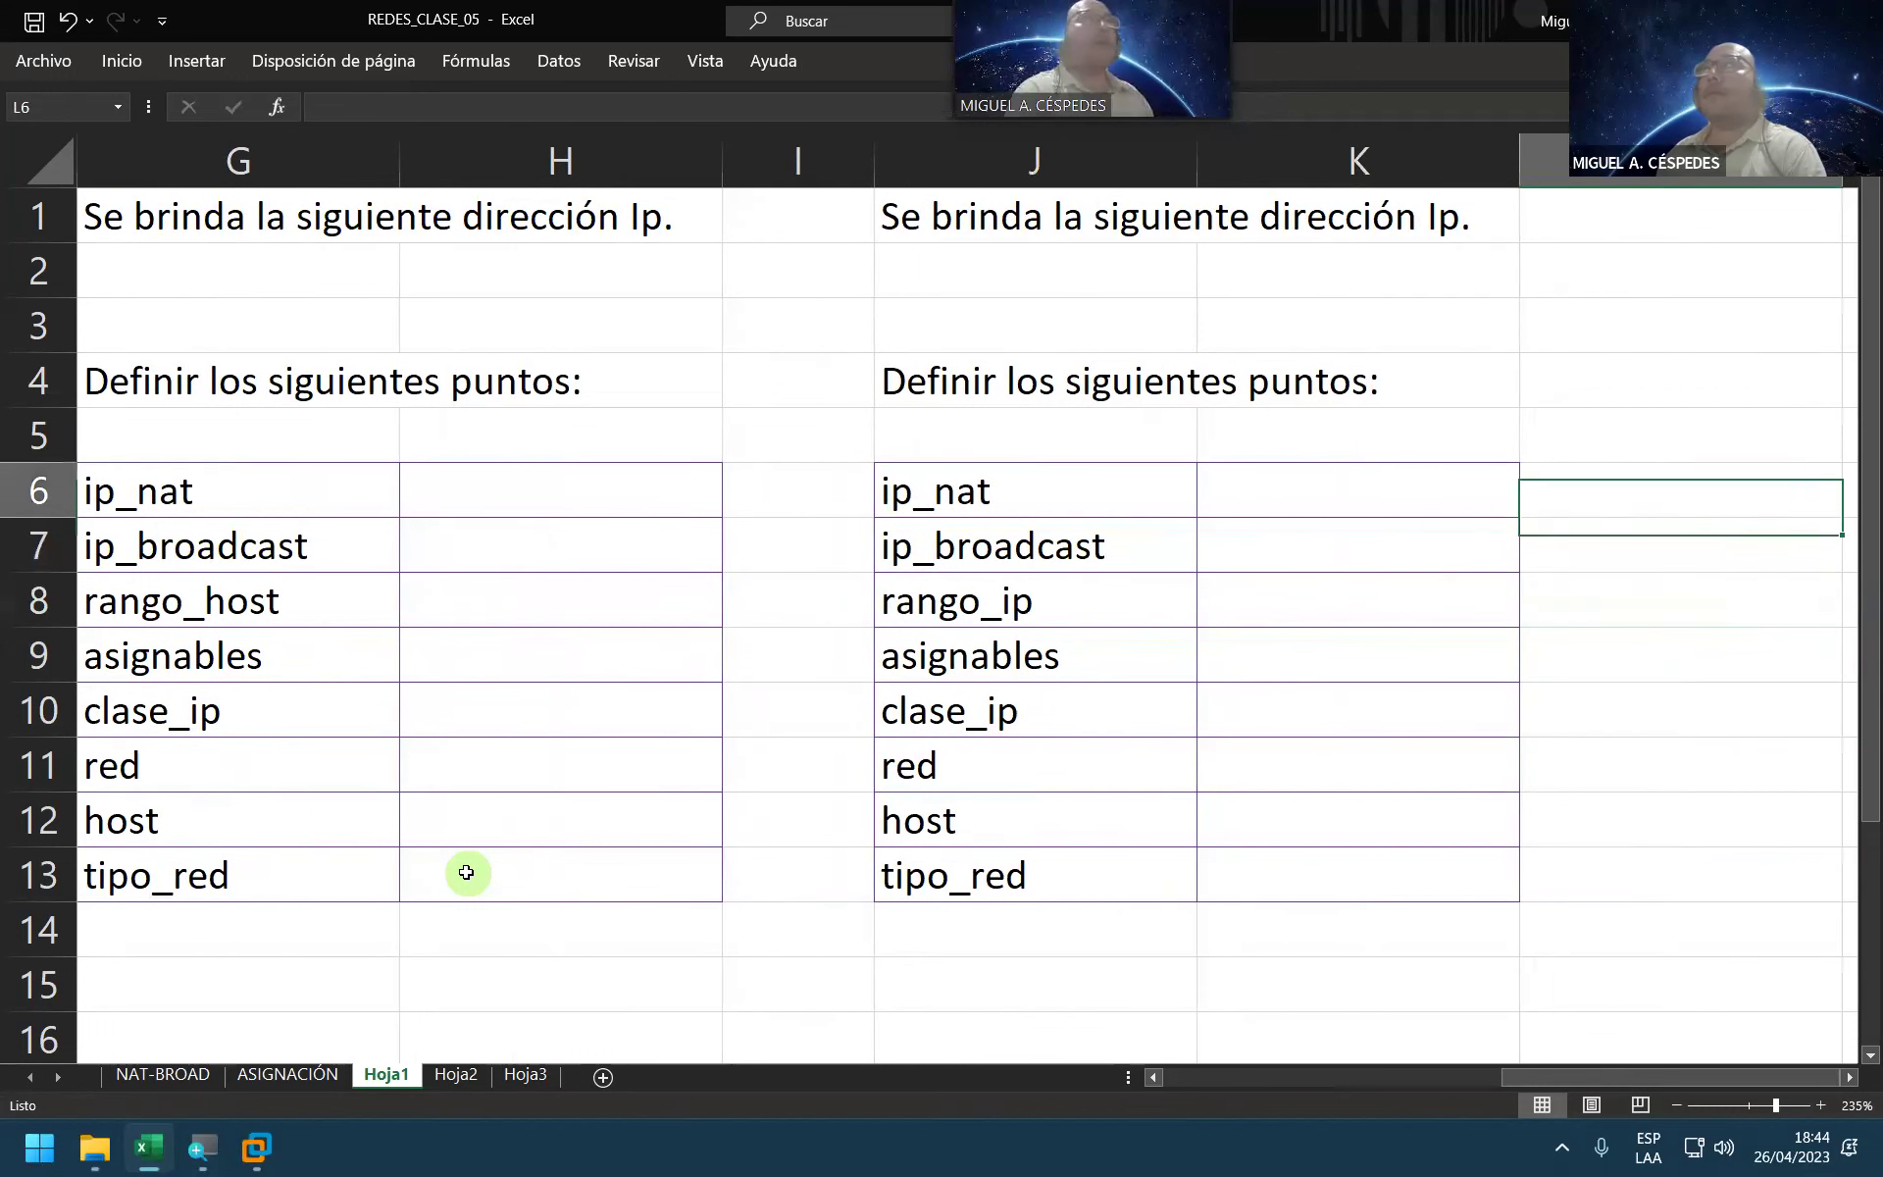
Step: Enter 172.20.0.2 as the third exercise's IP address in cell G2
{"action": "key", "text": "Left"}
{"action": "key", "text": "Left"}
{"action": "key", "text": "Left"}
{"action": "key", "text": "Up"}
{"action": "key", "text": "Left"}
{"action": "key", "text": "Up"}
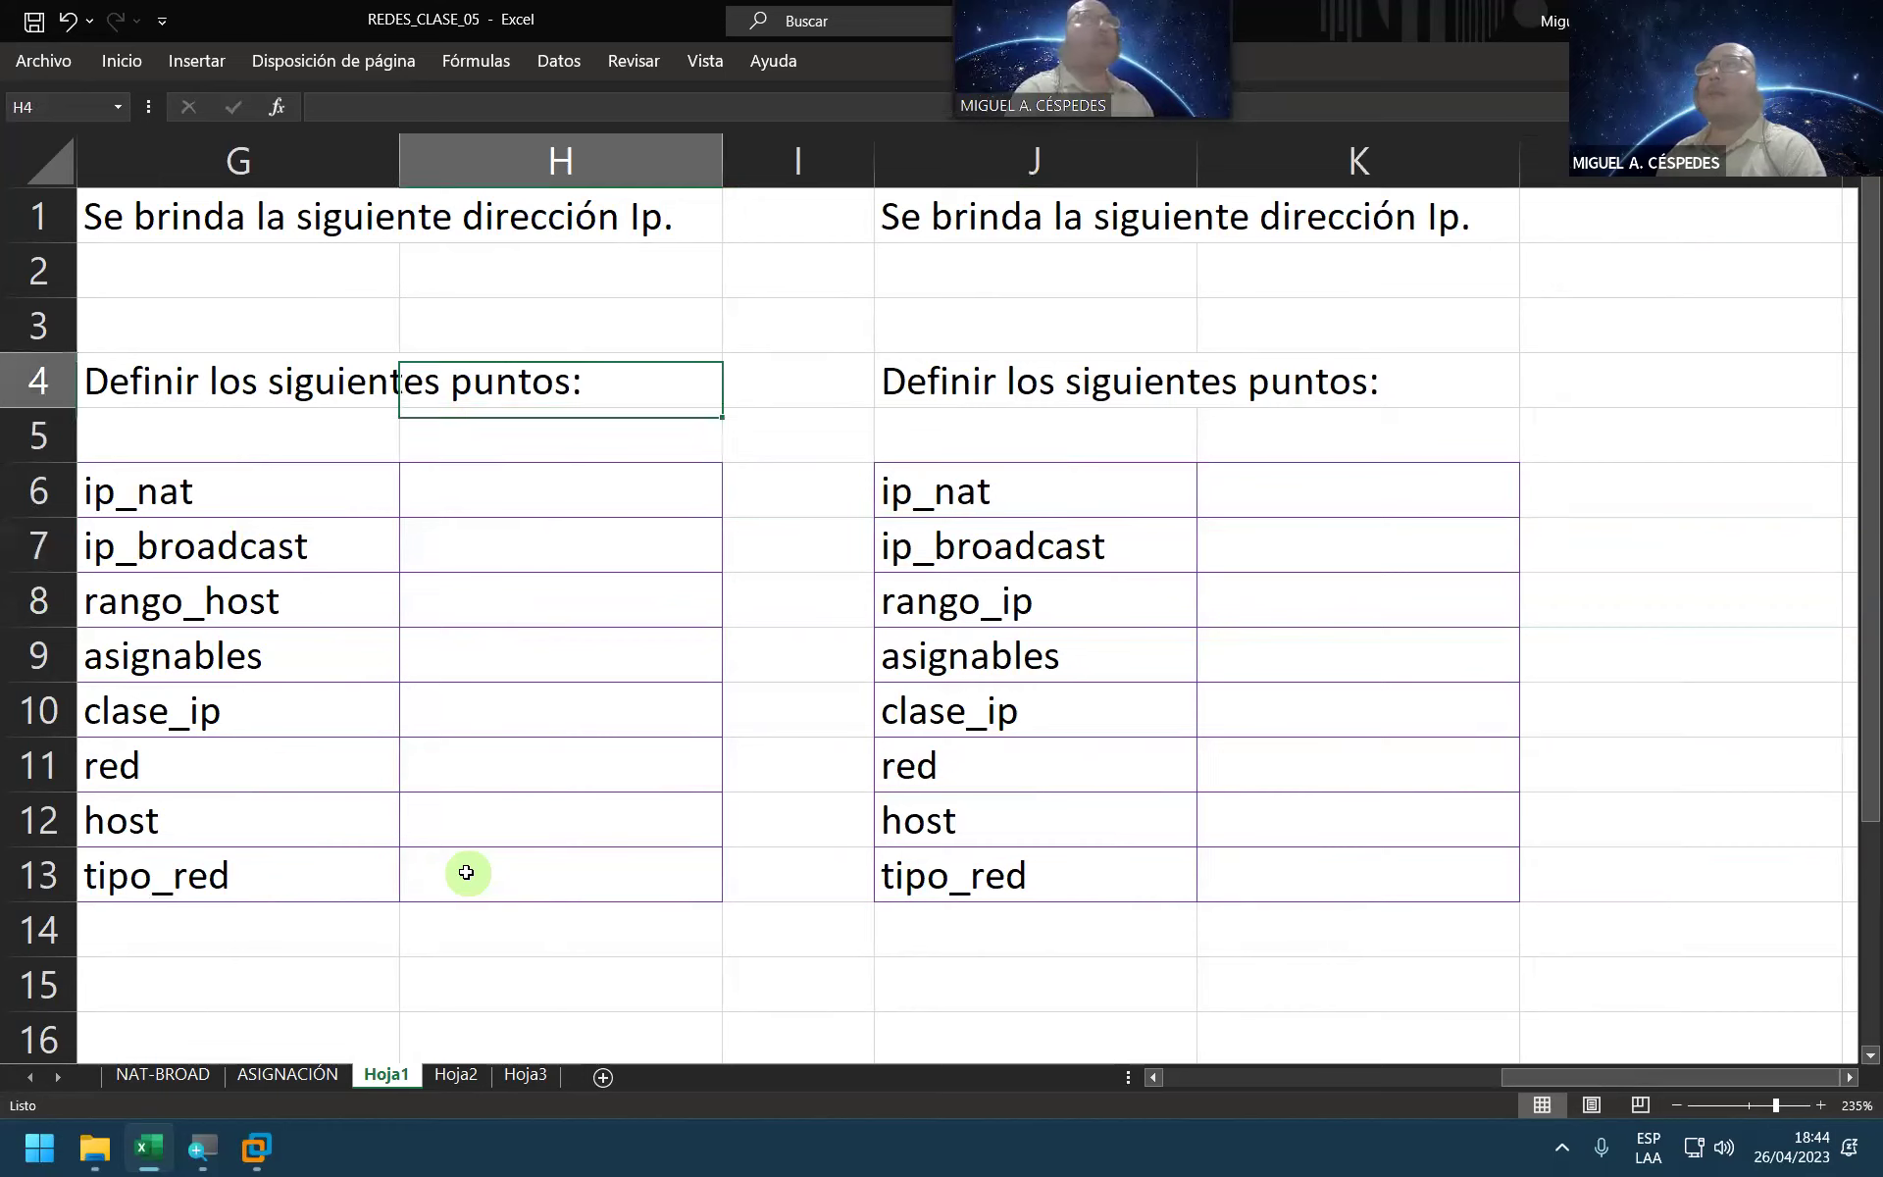
{"action": "key", "text": "Left"}
{"action": "key", "text": "Up"}
{"action": "key", "text": "Up"}
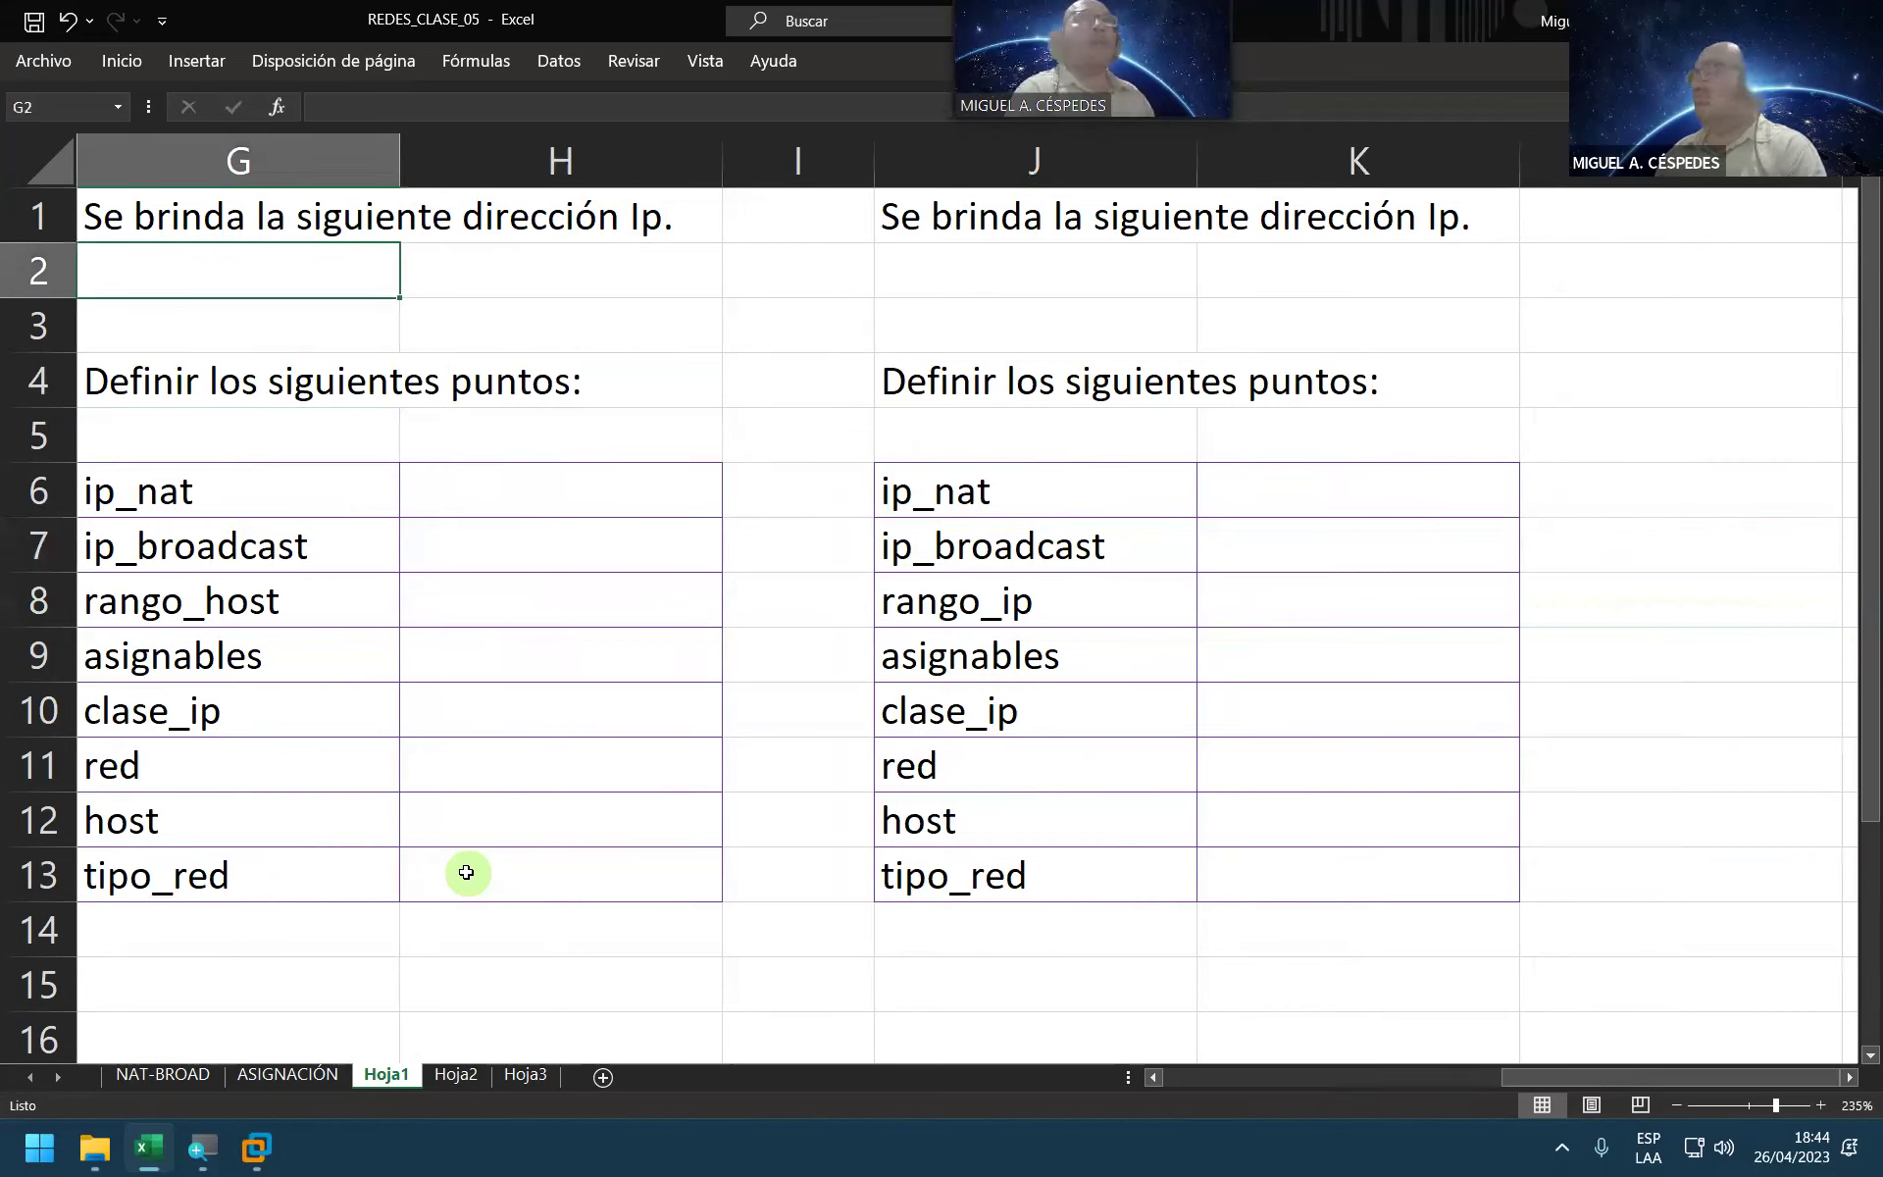
{"action": "type", "text": "172"}
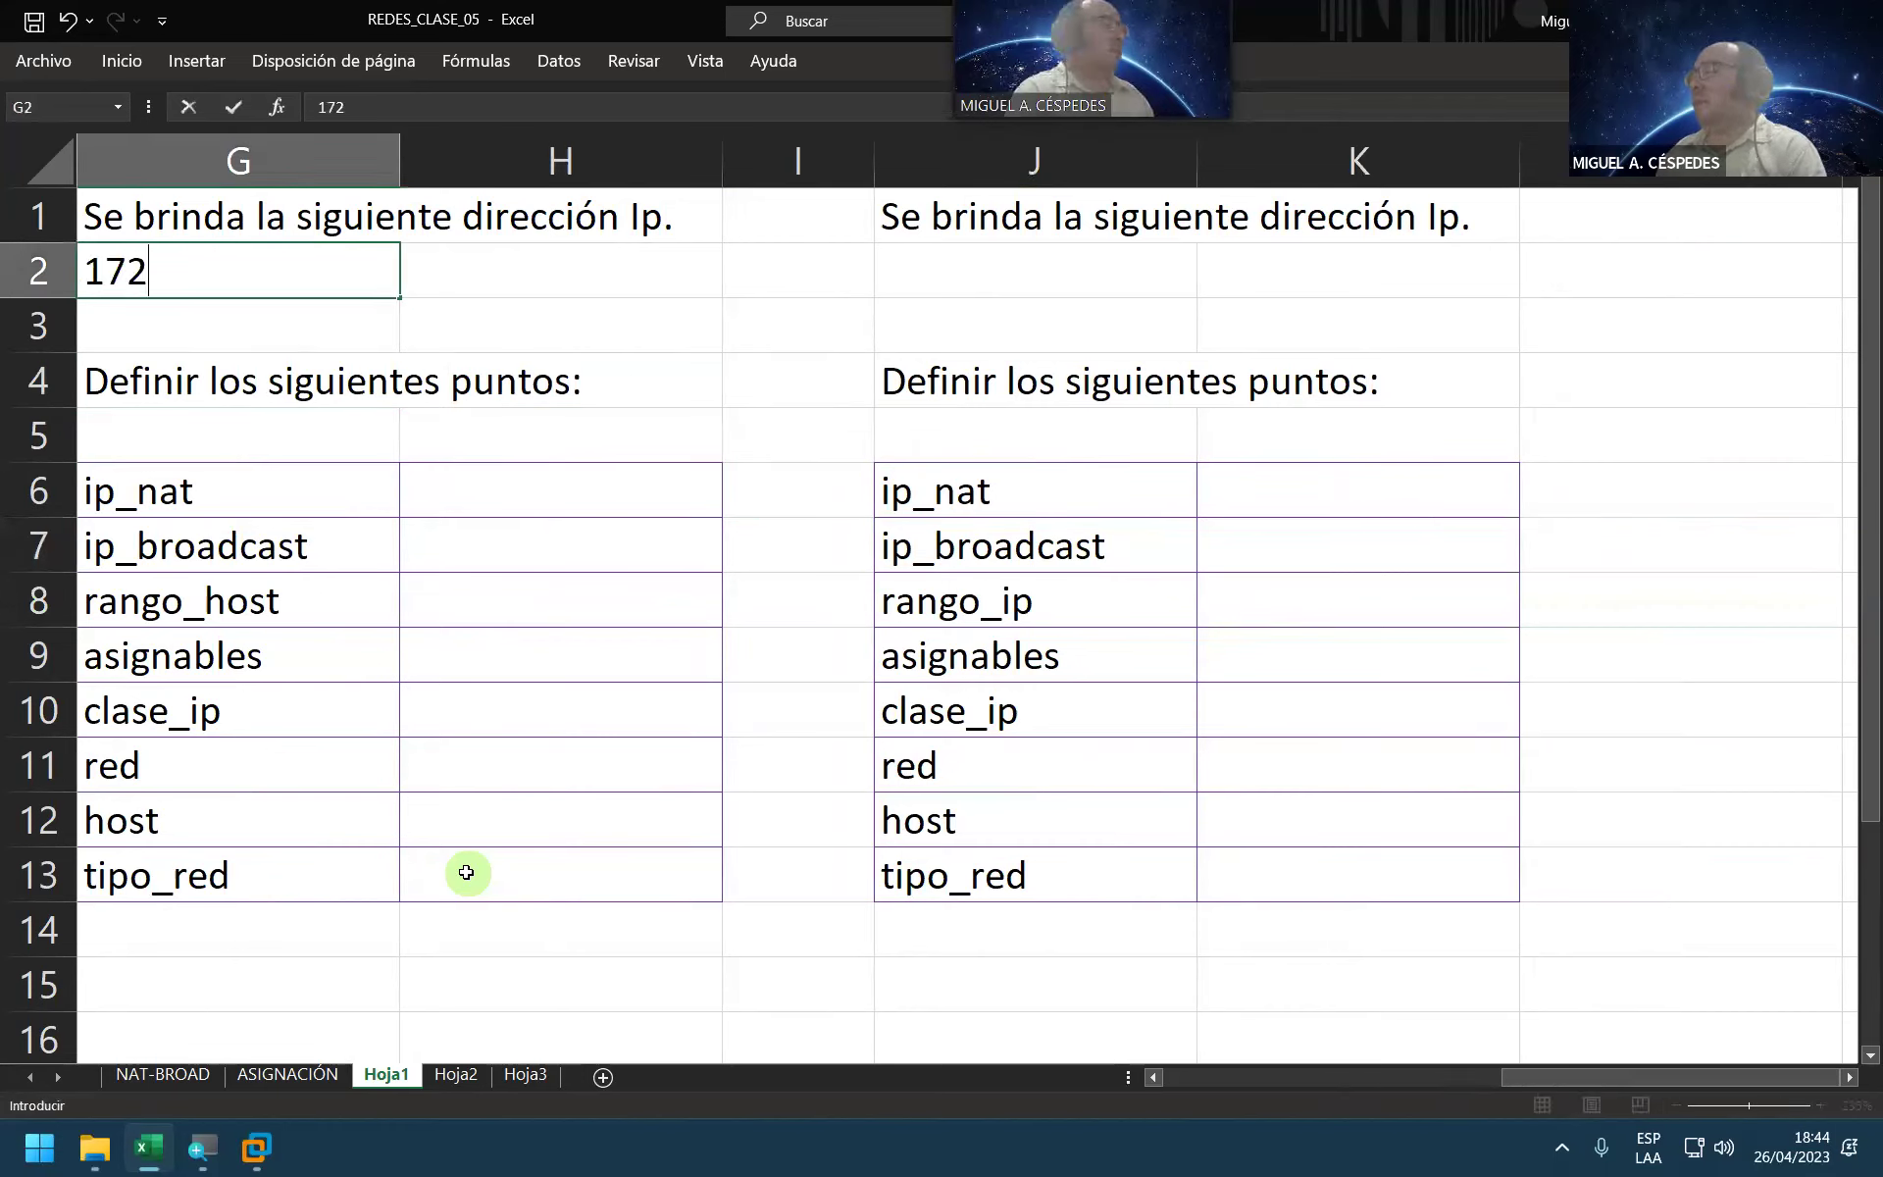
{"action": "type", "text": ".20.0.2"}
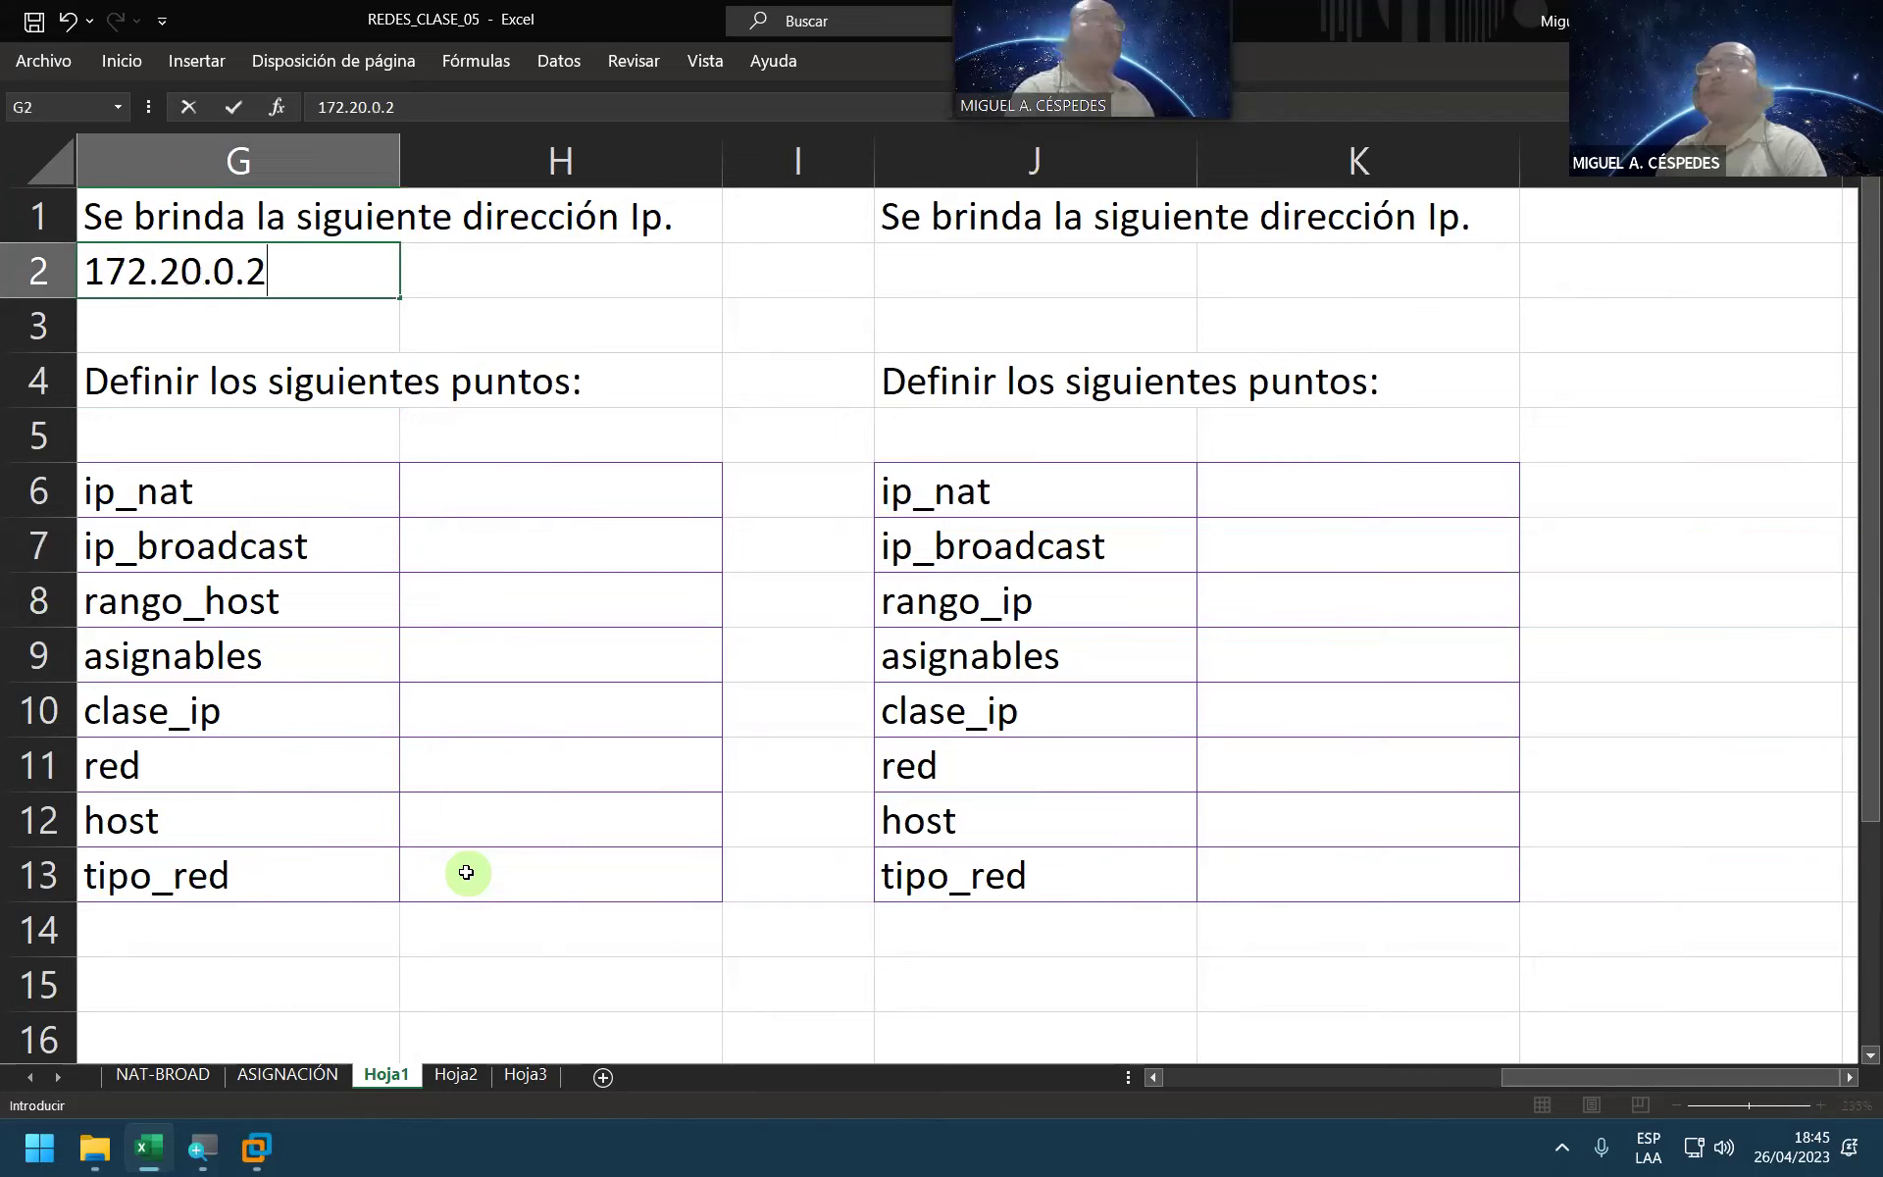
{"action": "key", "text": "Return"}
Step: Fill in the third exercise's clase_ip as B in cell H10
{"action": "key", "text": "Down"}
{"action": "key", "text": "Down"}
{"action": "key", "text": "Down"}
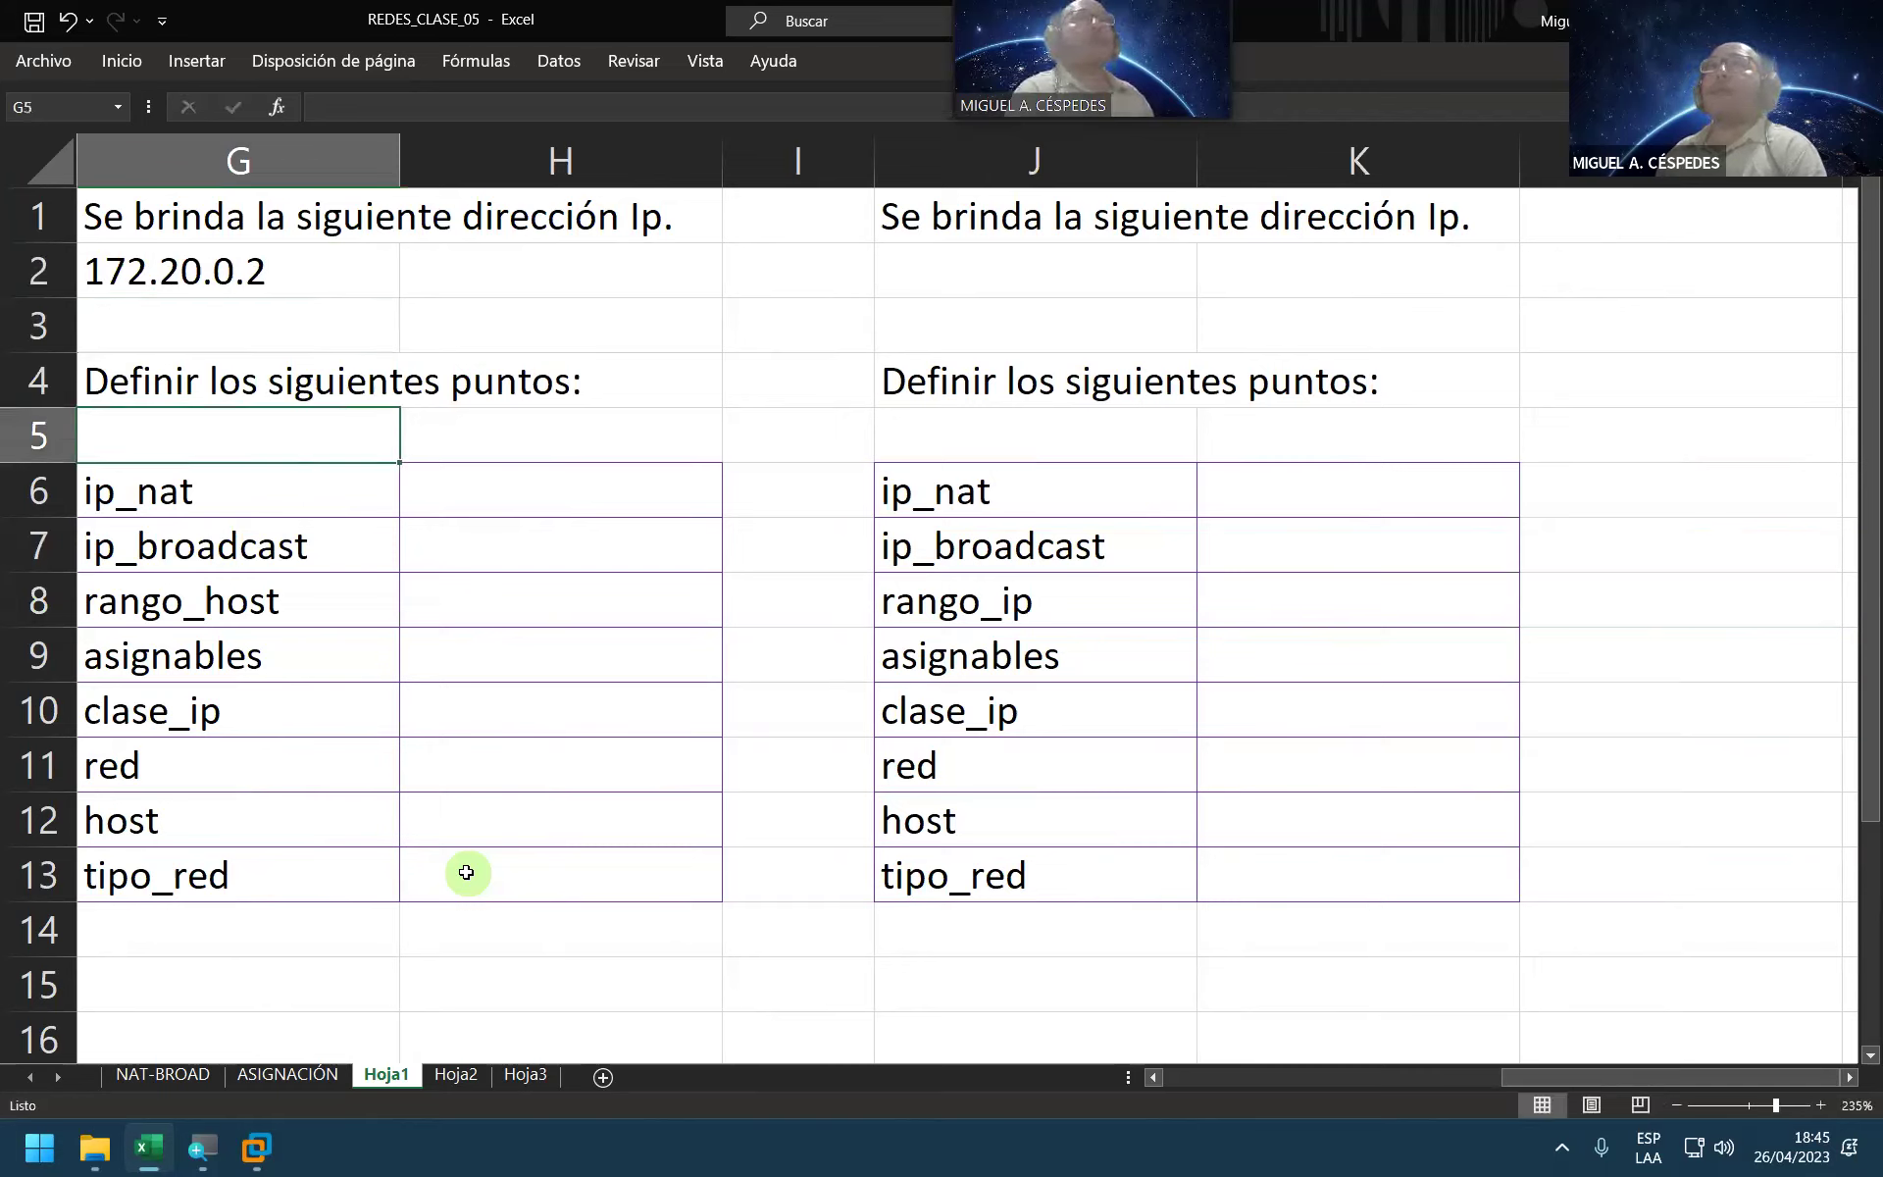
{"action": "key", "text": "Right"}
{"action": "key", "text": "Down"}
{"action": "key", "text": "Down"}
{"action": "key", "text": "Down"}
{"action": "key", "text": "Down"}
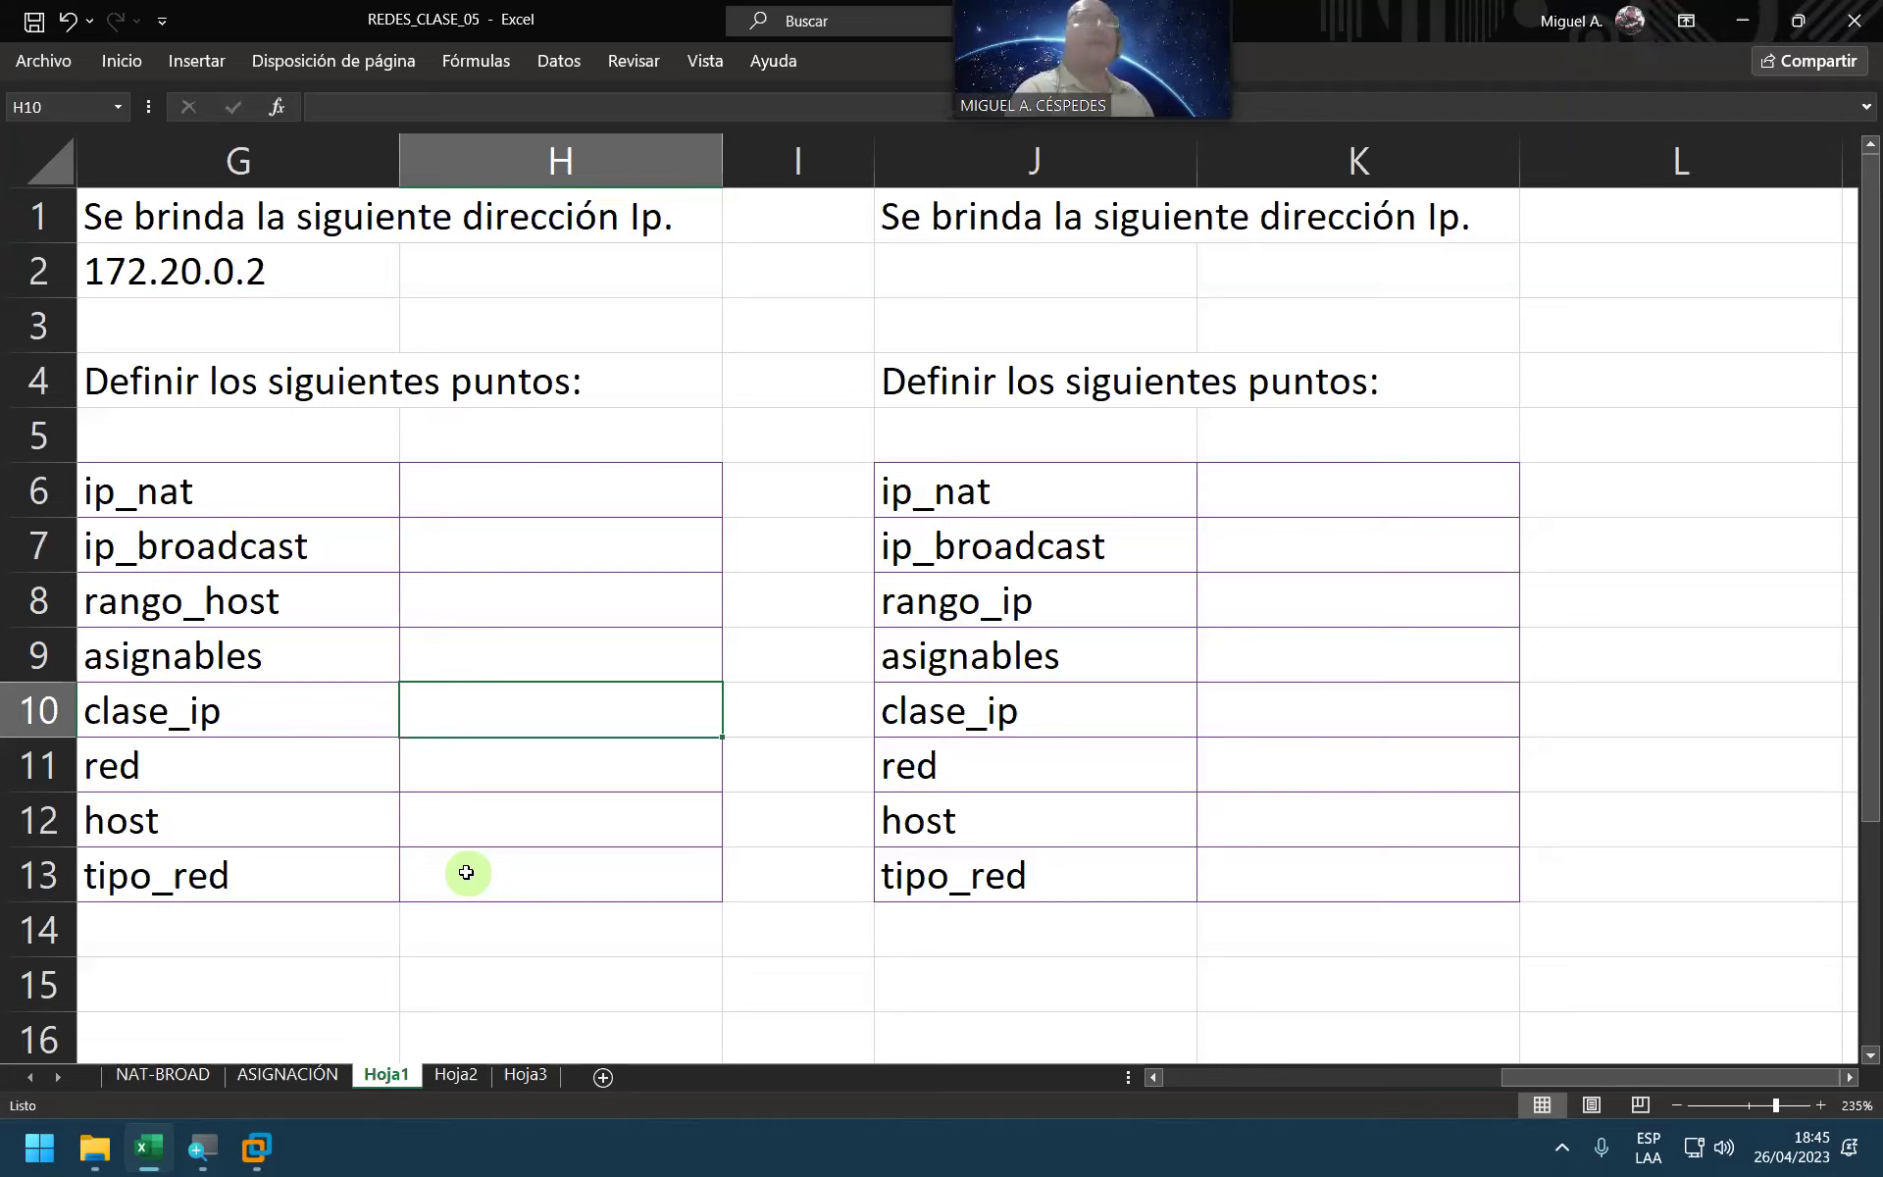
{"action": "type", "text": "B"}
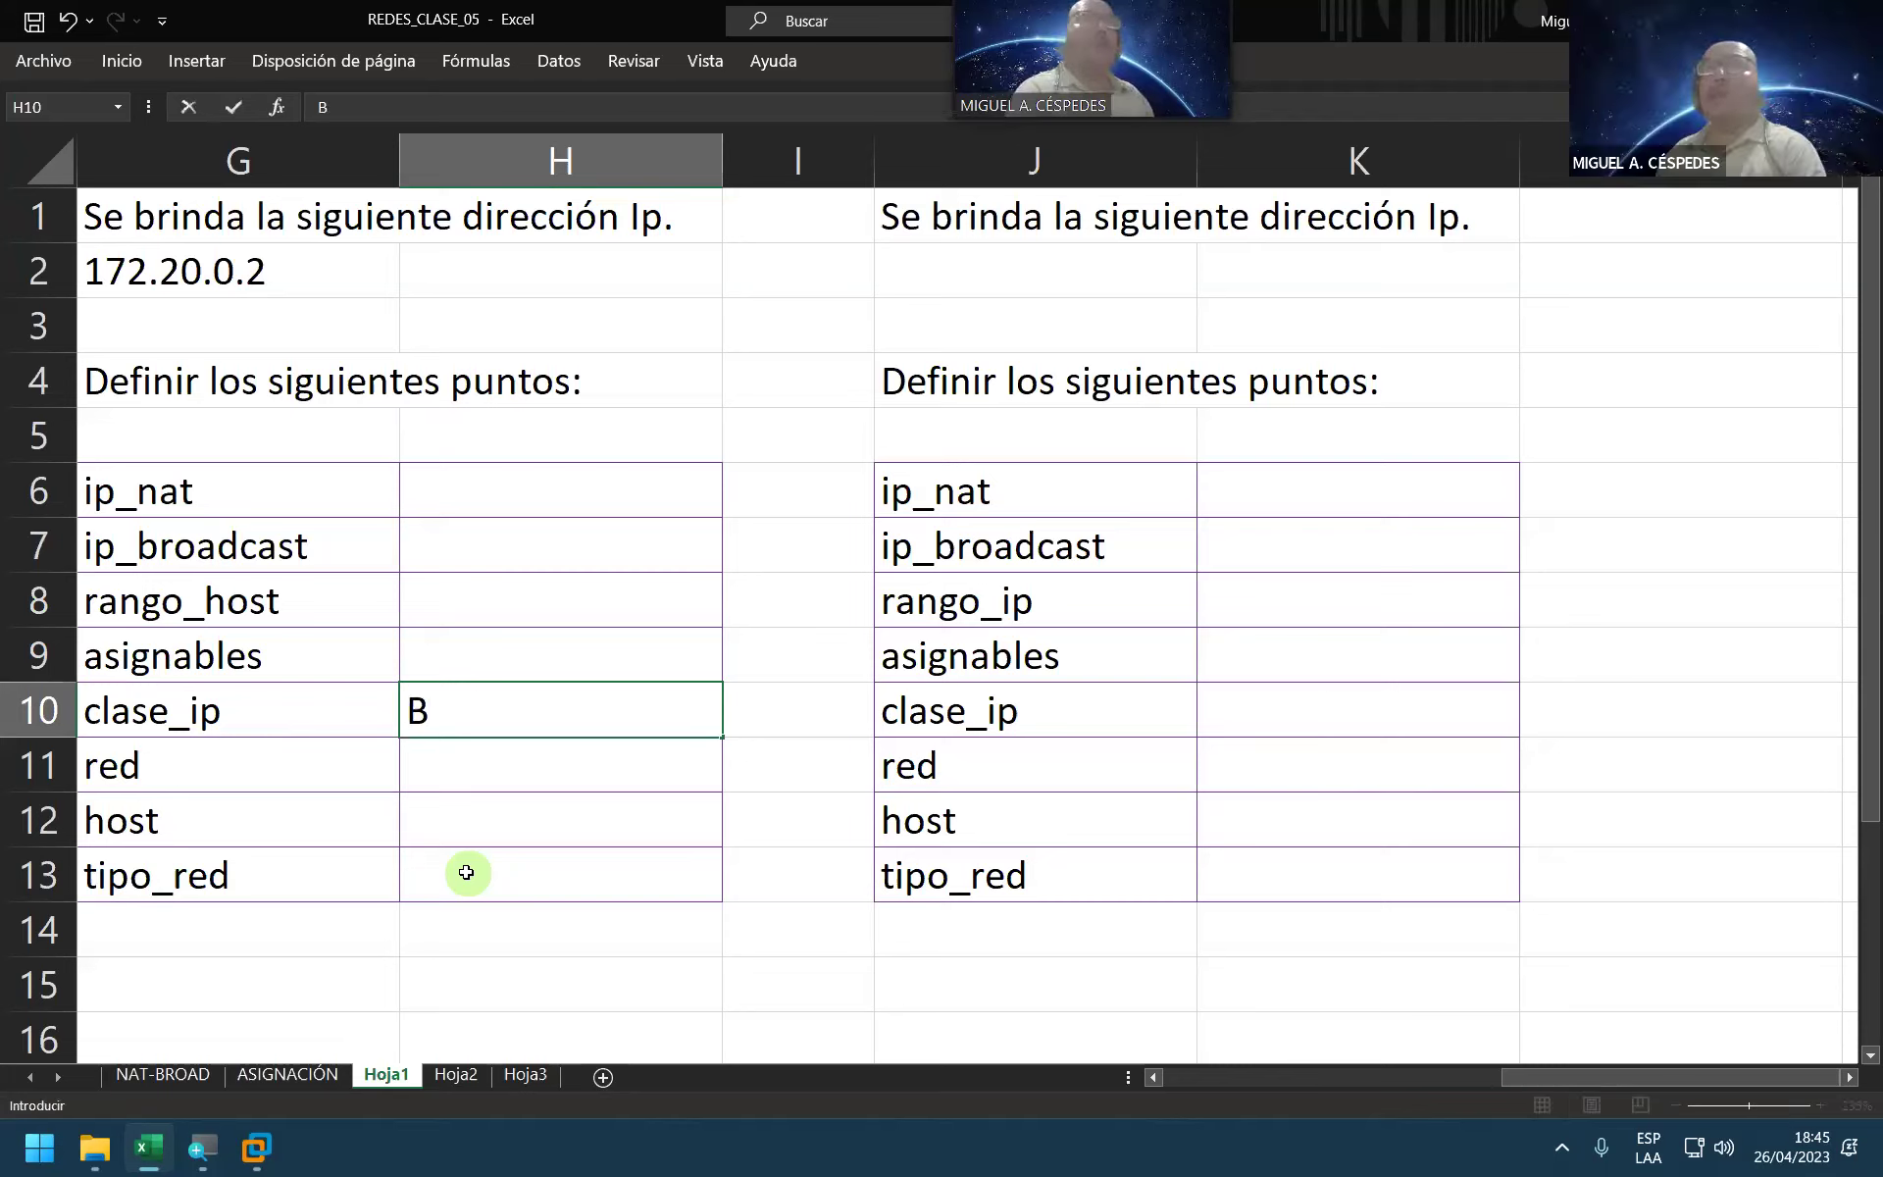
Step: Enter the network and host pattern R.R.H.H beneath the third exercise's IP address in cell G3
{"action": "key", "text": "Up"}
{"action": "key", "text": "Up"}
{"action": "key", "text": "Up"}
{"action": "key", "text": "Up"}
{"action": "key", "text": "Up"}
{"action": "key", "text": "Up"}
{"action": "key", "text": "Up"}
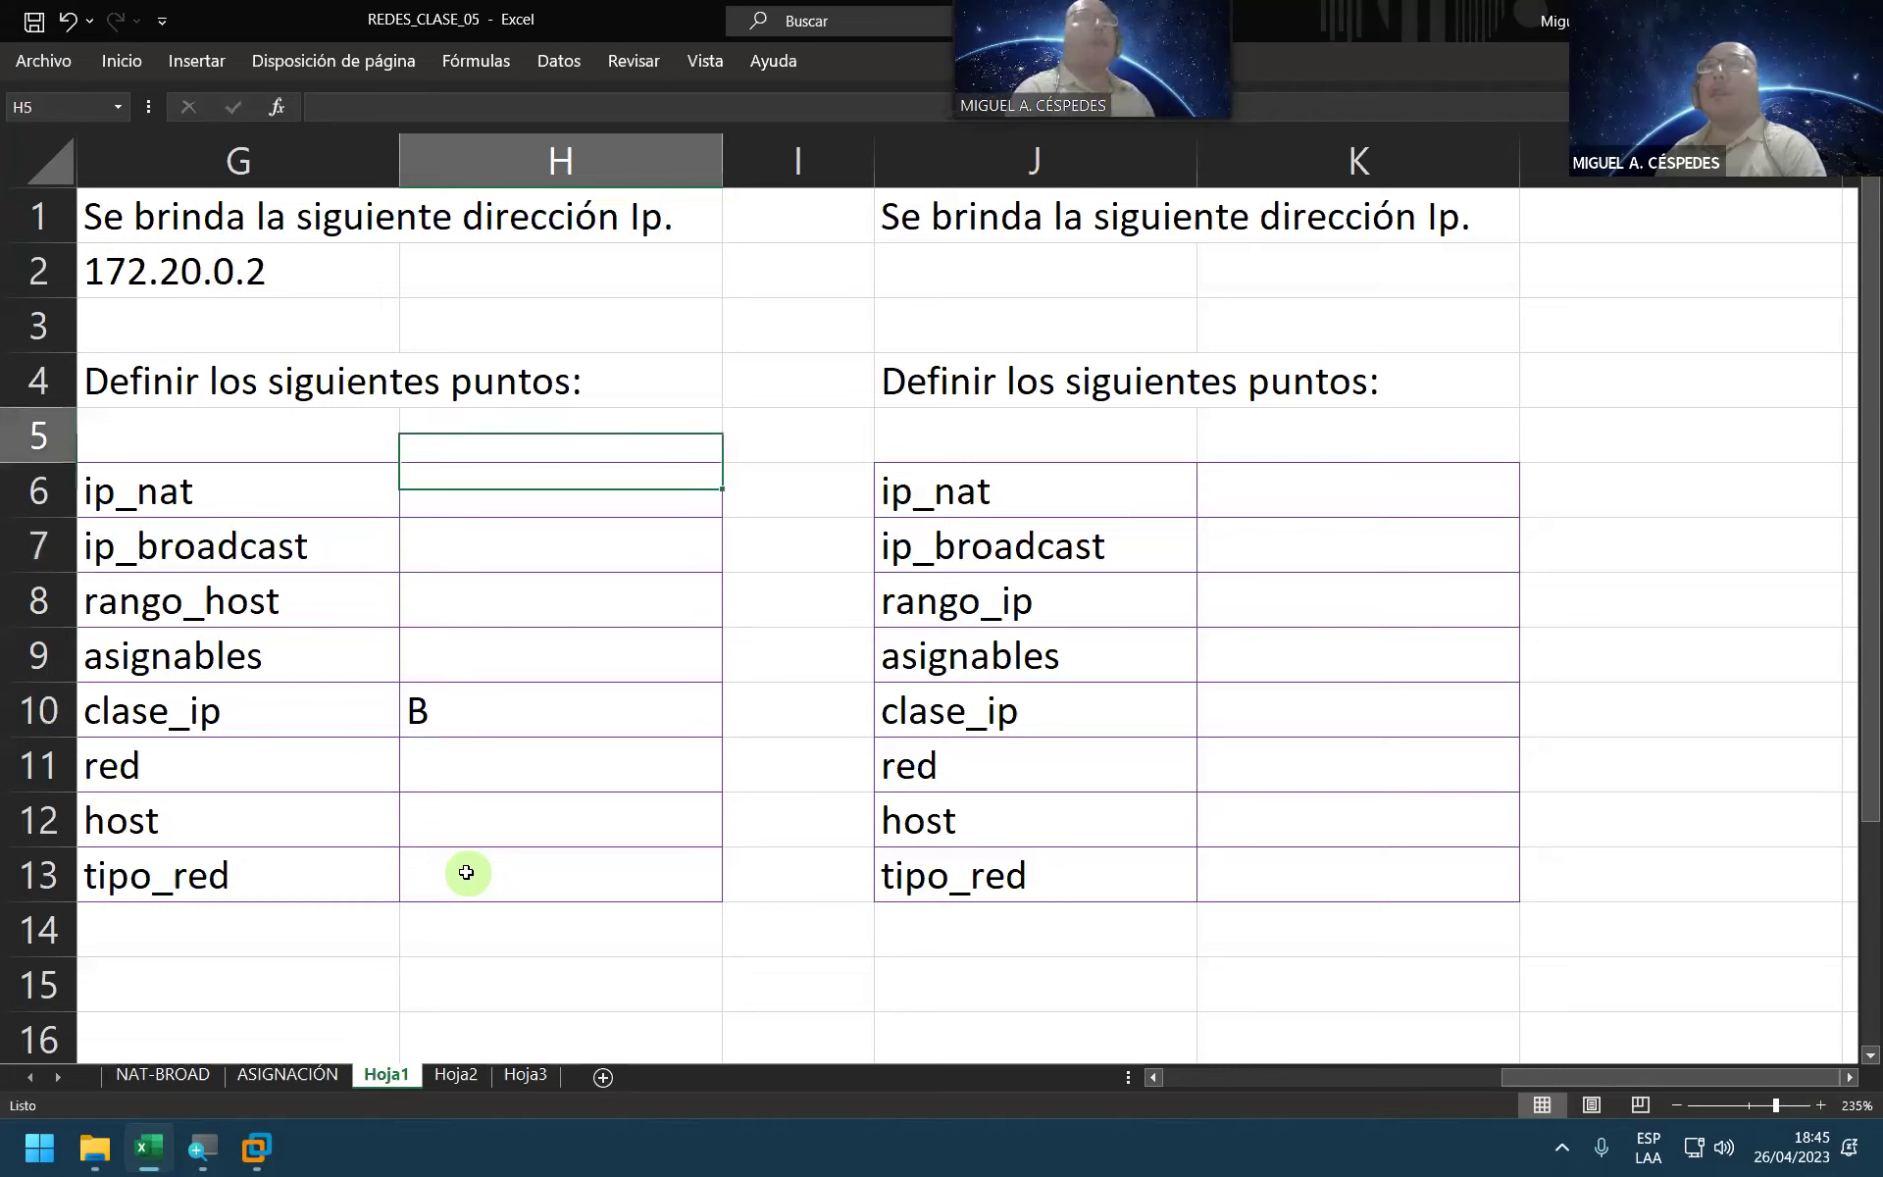
{"action": "key", "text": "Left"}
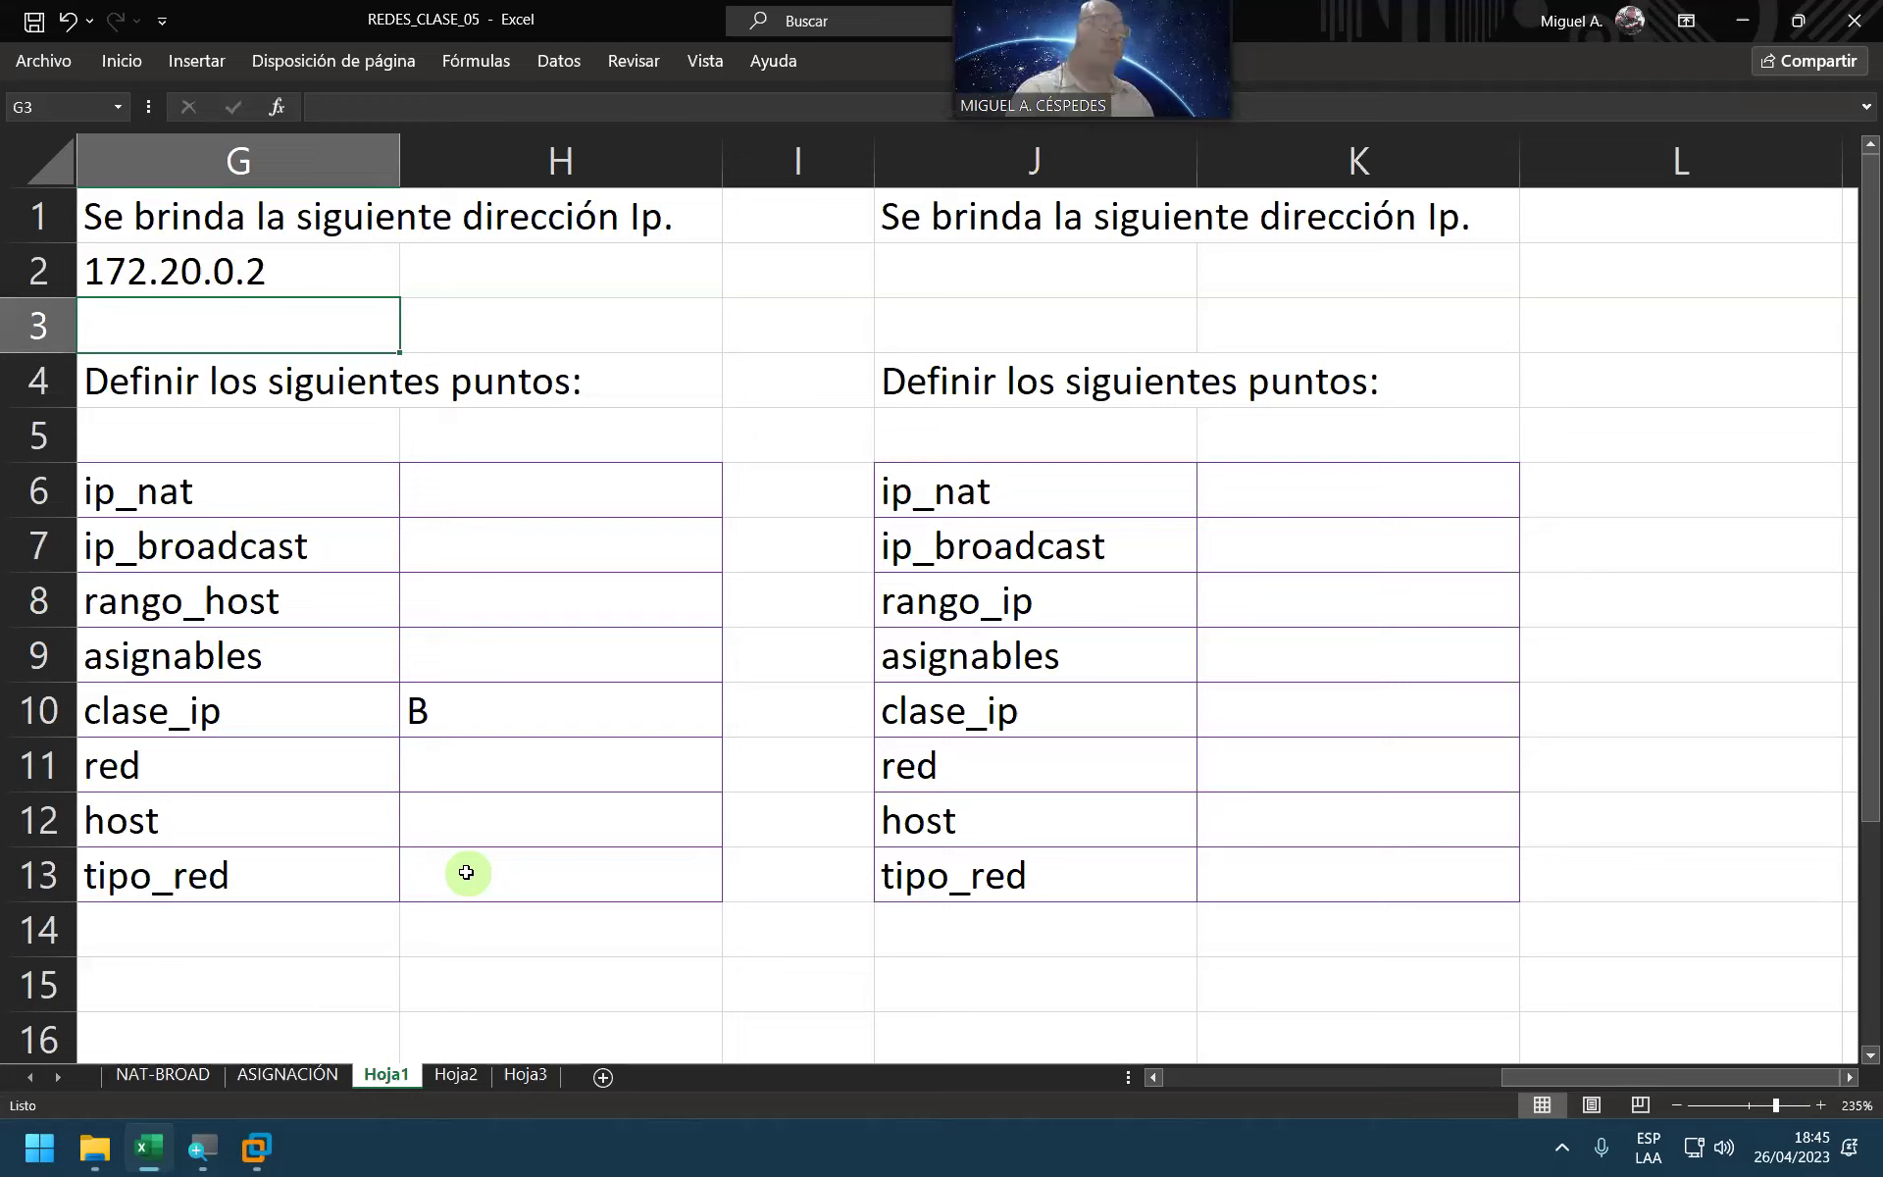
{"action": "key", "text": "Up"}
{"action": "key", "text": "Up"}
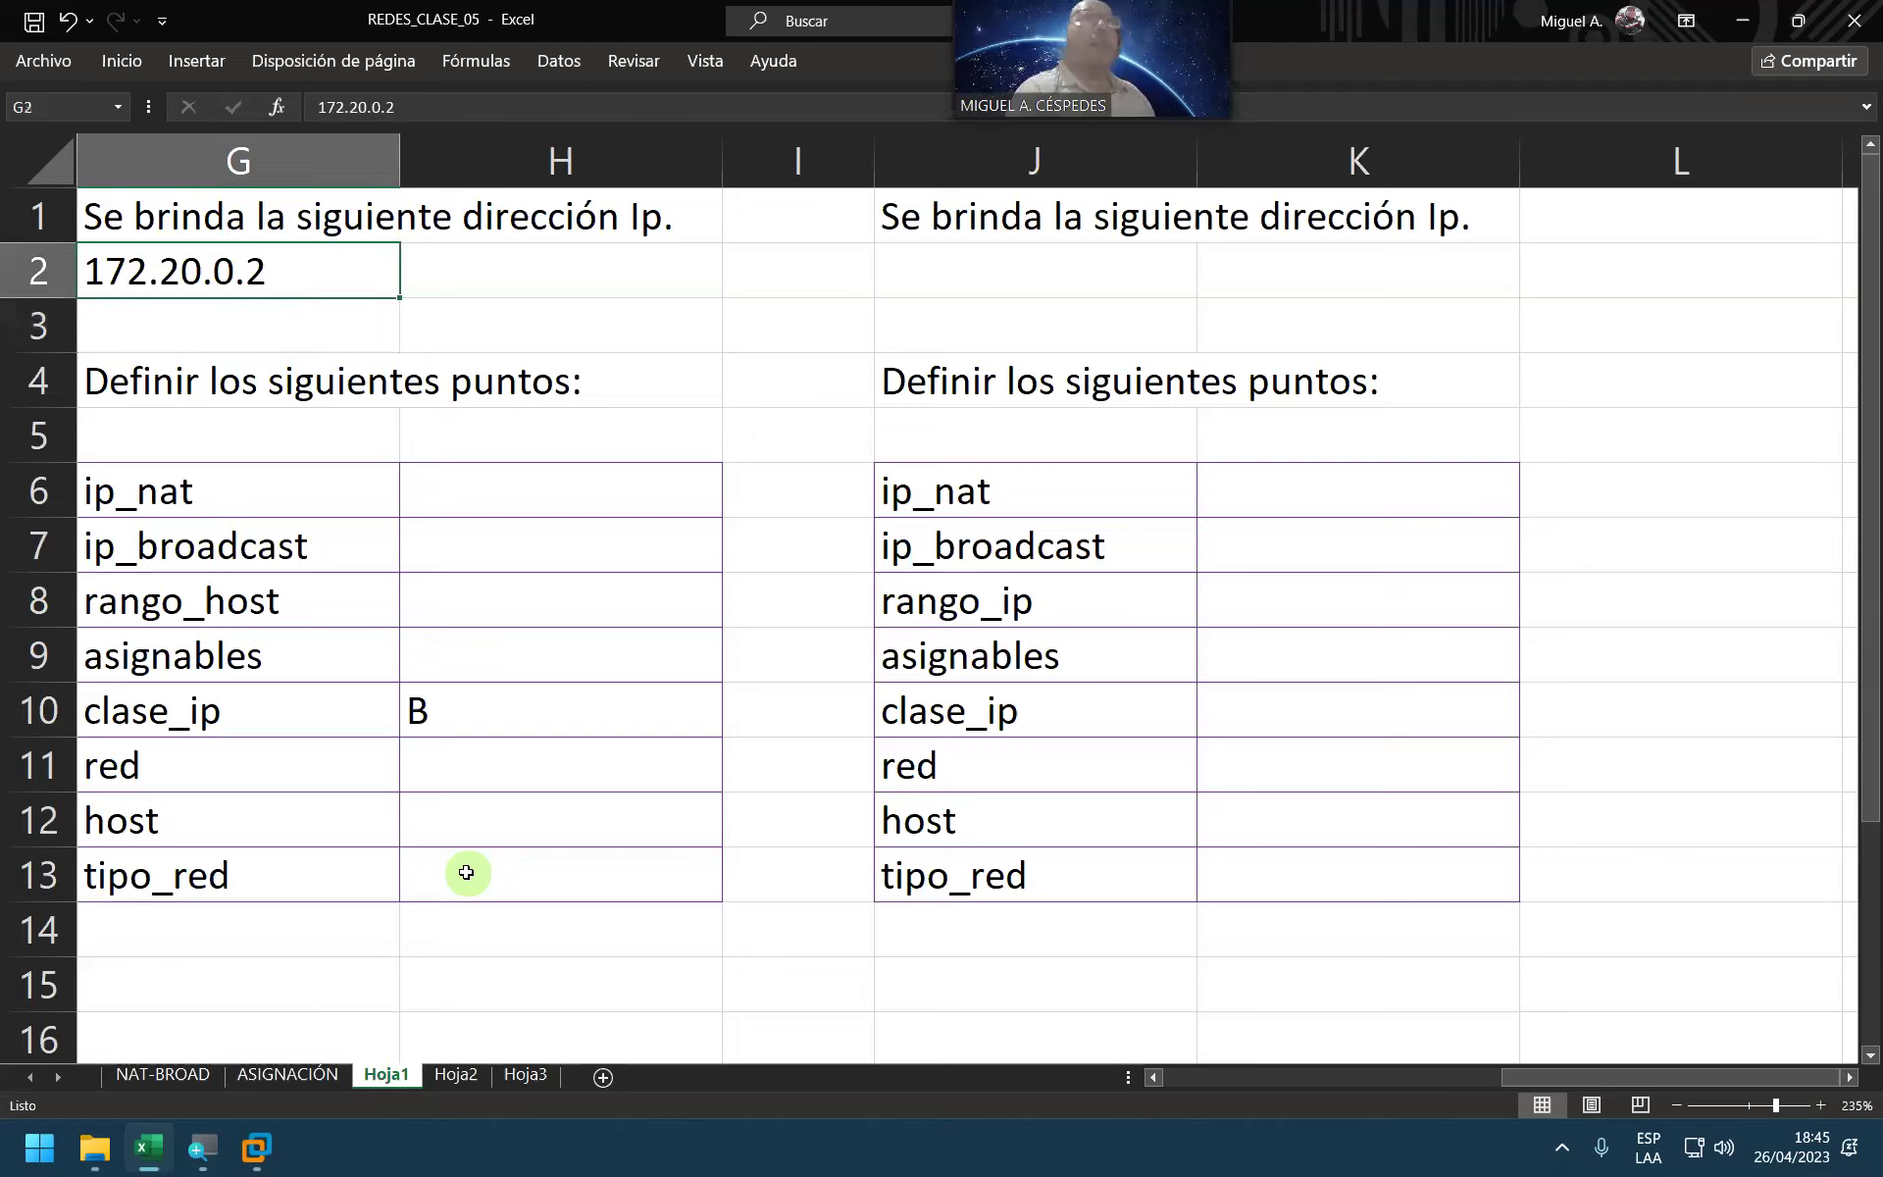
{"action": "key", "text": "Down"}
{"action": "key", "text": "Down"}
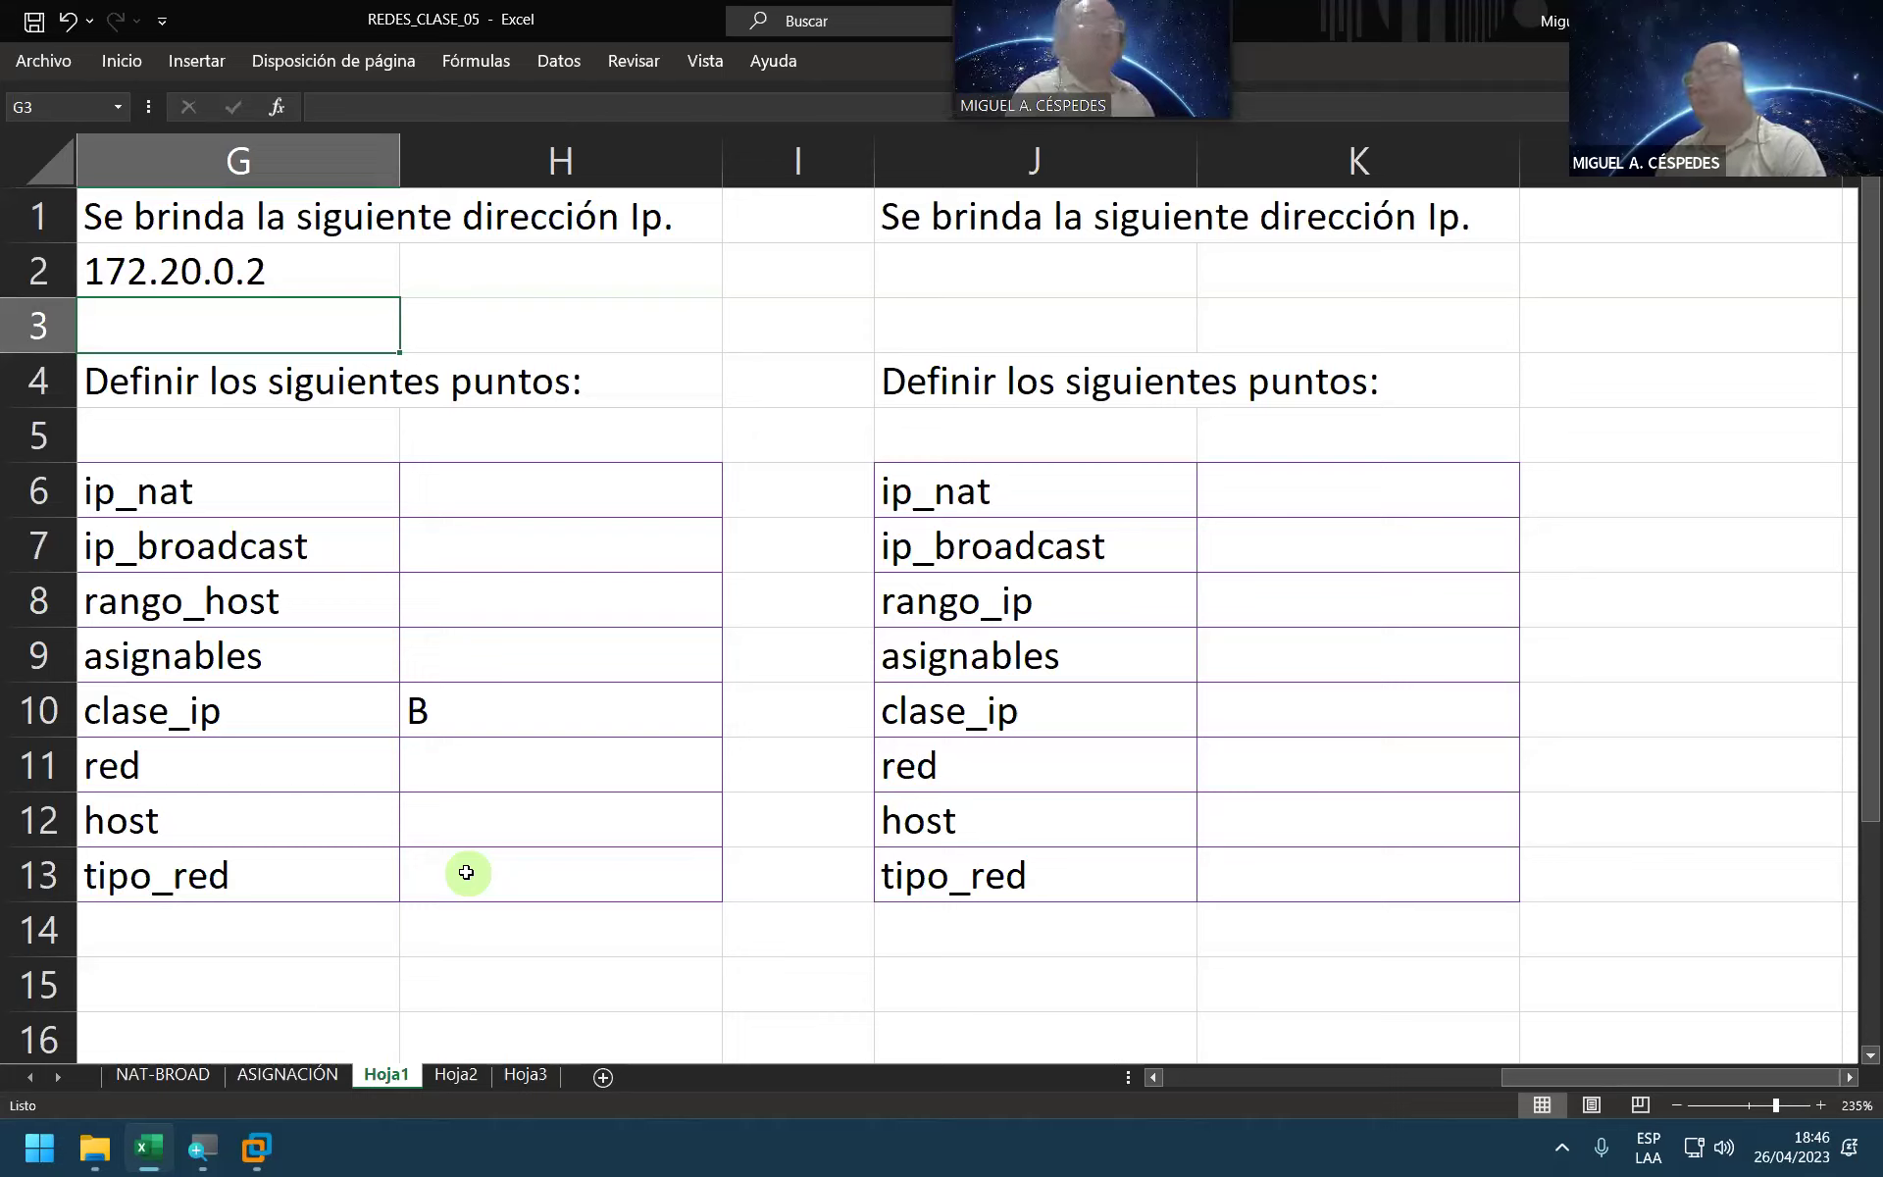
{"action": "type", "text": "R.R.H.H."}
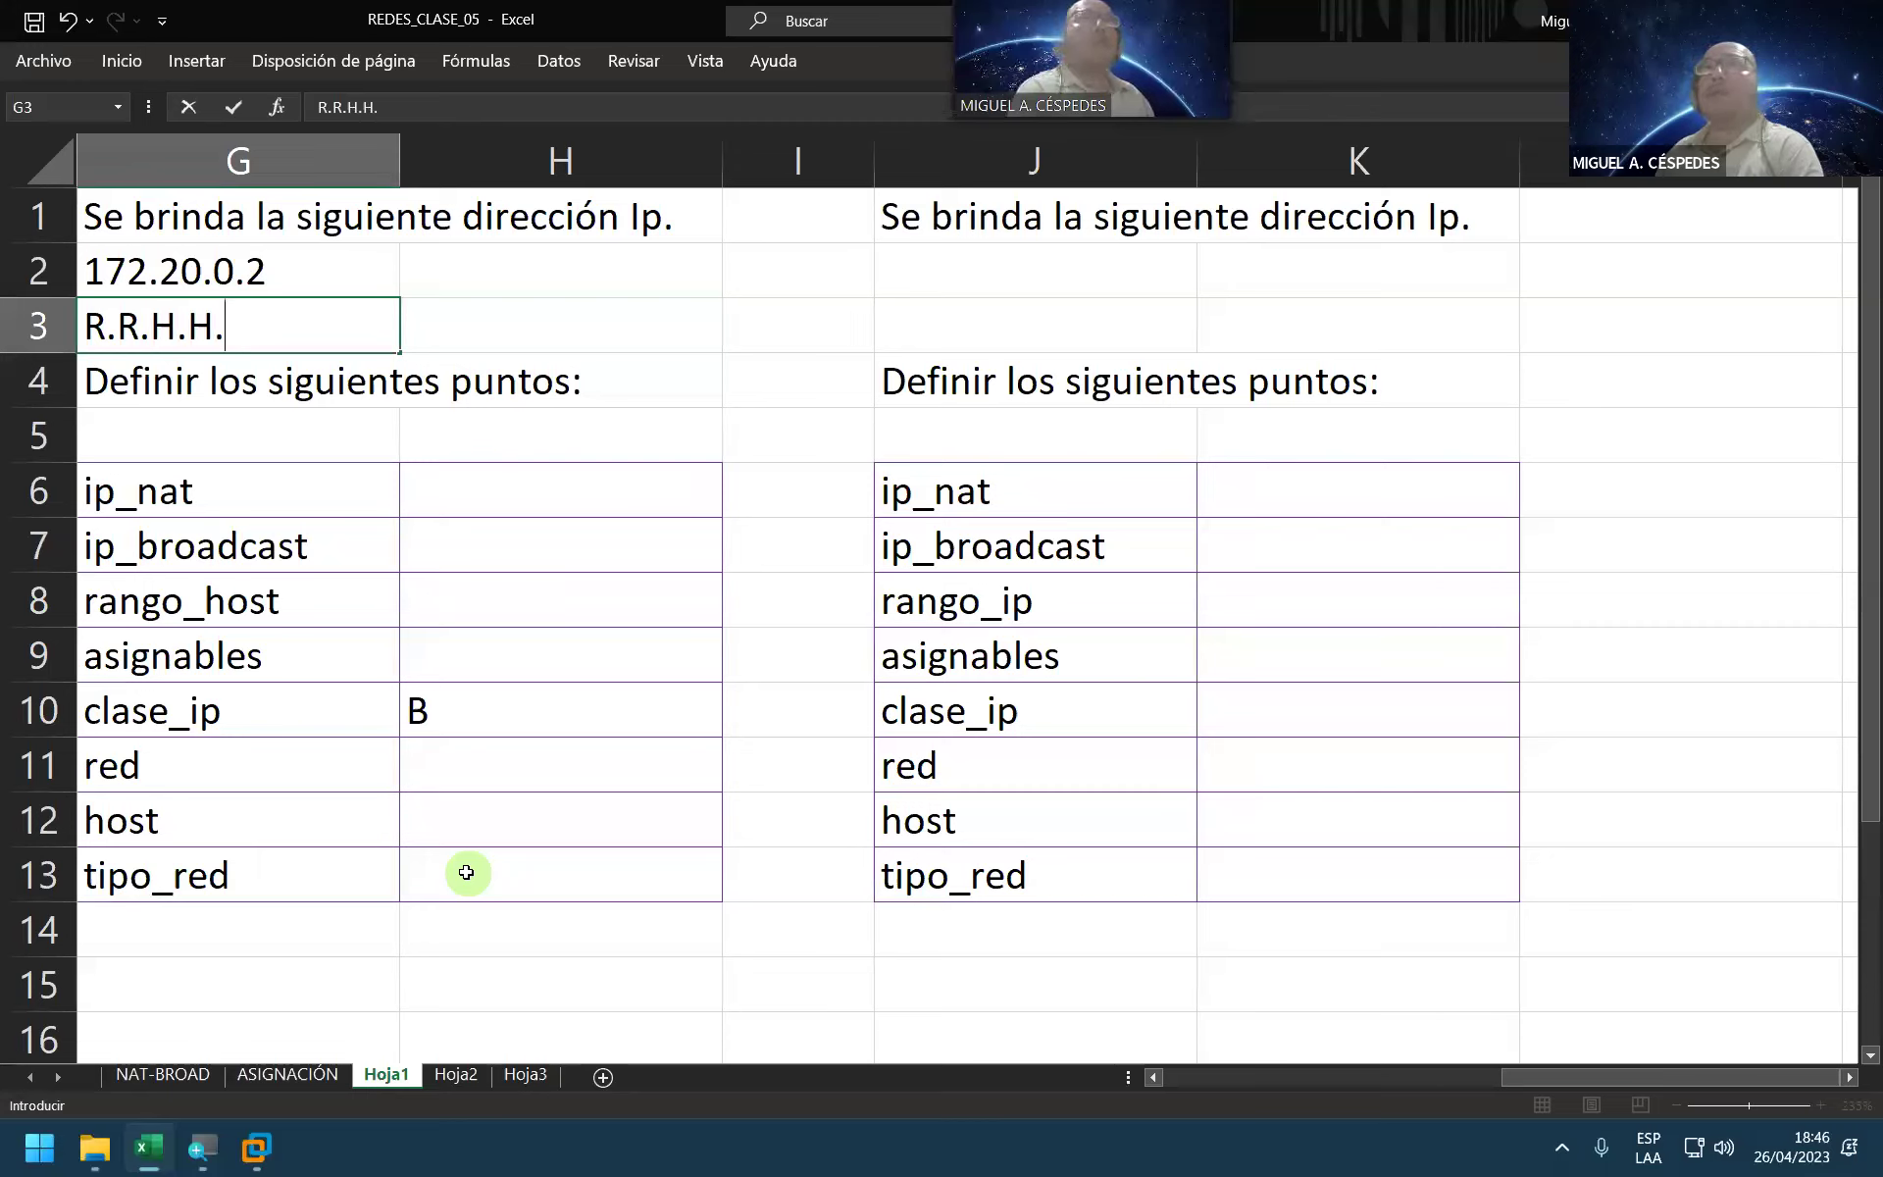
{"action": "key", "text": "BackSpace"}
{"action": "key", "text": "Return"}
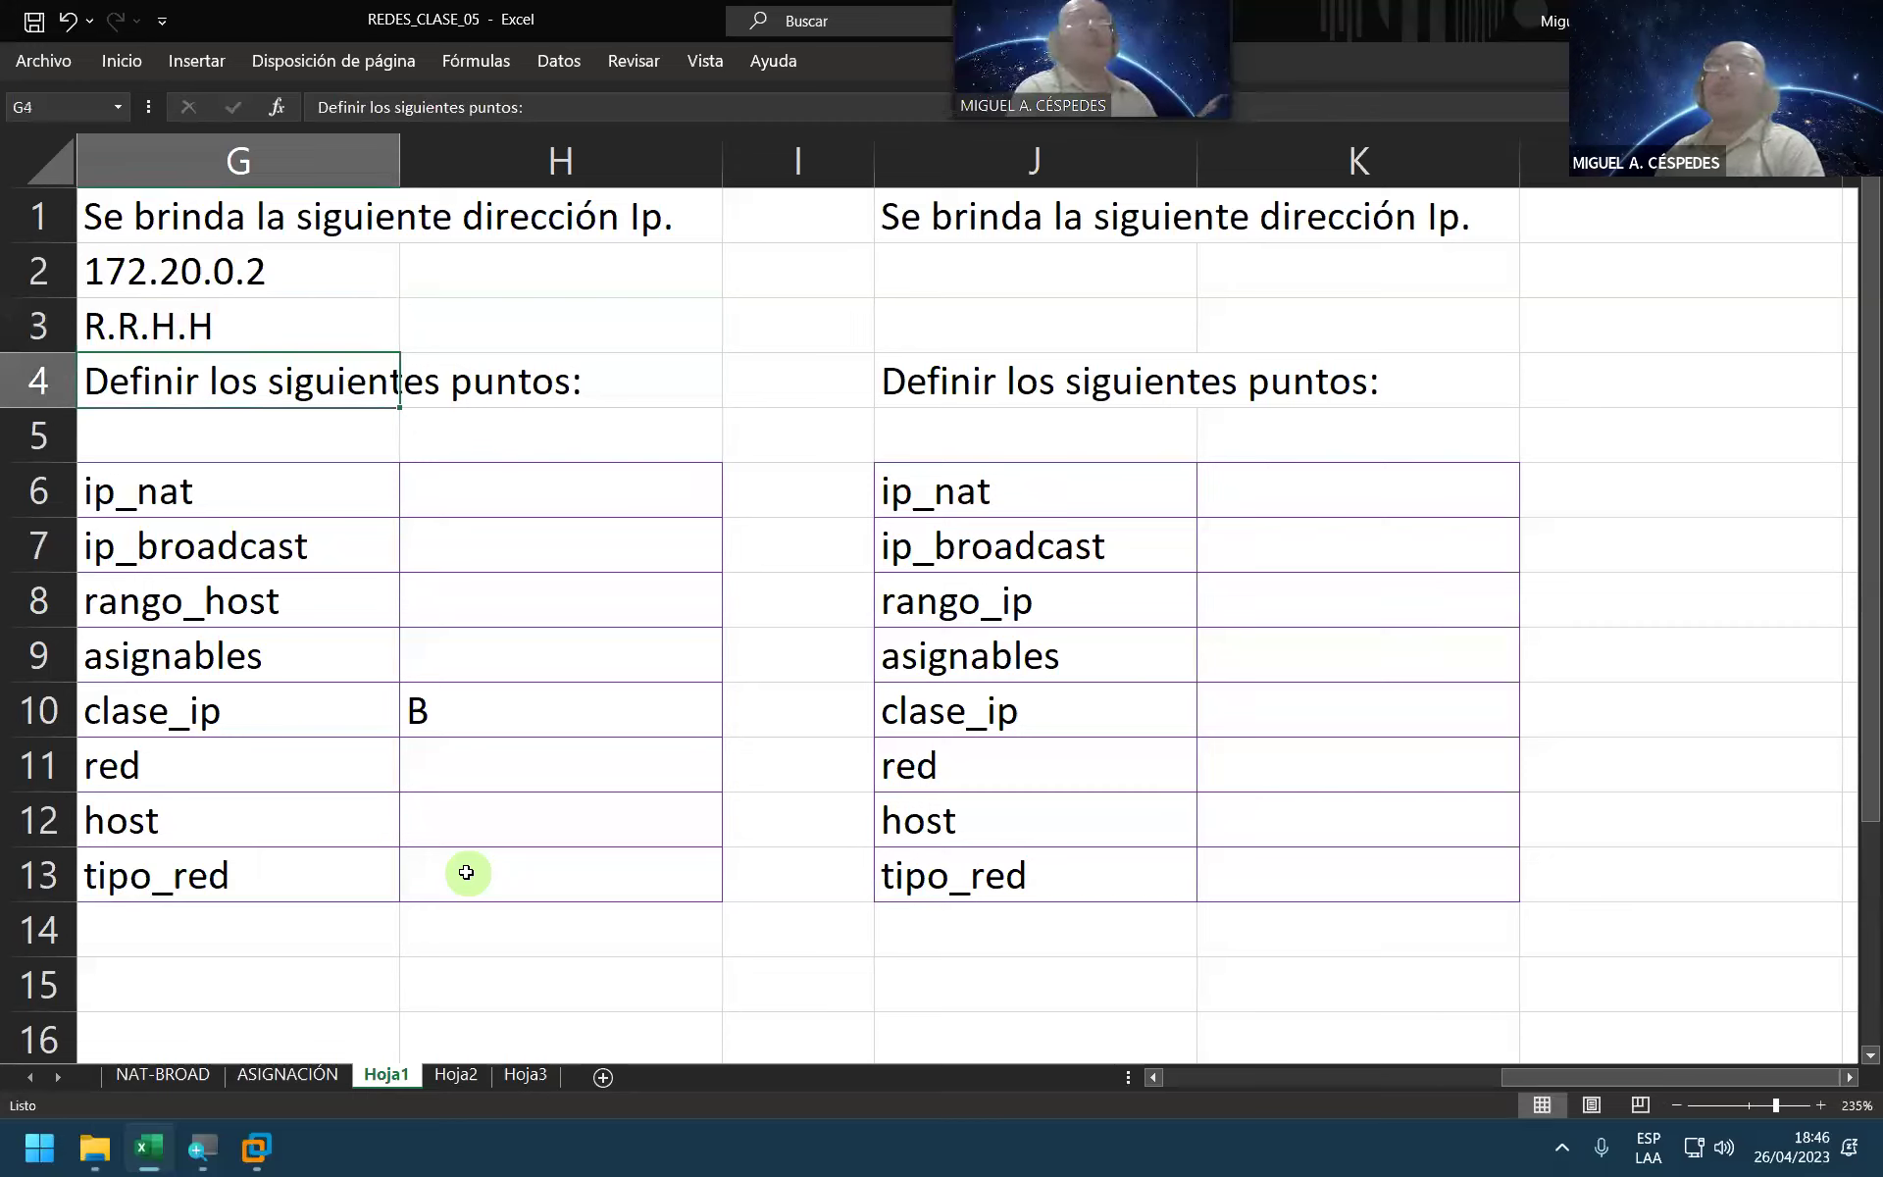
Step: Select the third exercise's empty tipo_red cell H13 and save the workbook
{"action": "key", "text": "Down"}
{"action": "key", "text": "Down"}
{"action": "key", "text": "Down"}
{"action": "key", "text": "Down"}
{"action": "key", "text": "Down"}
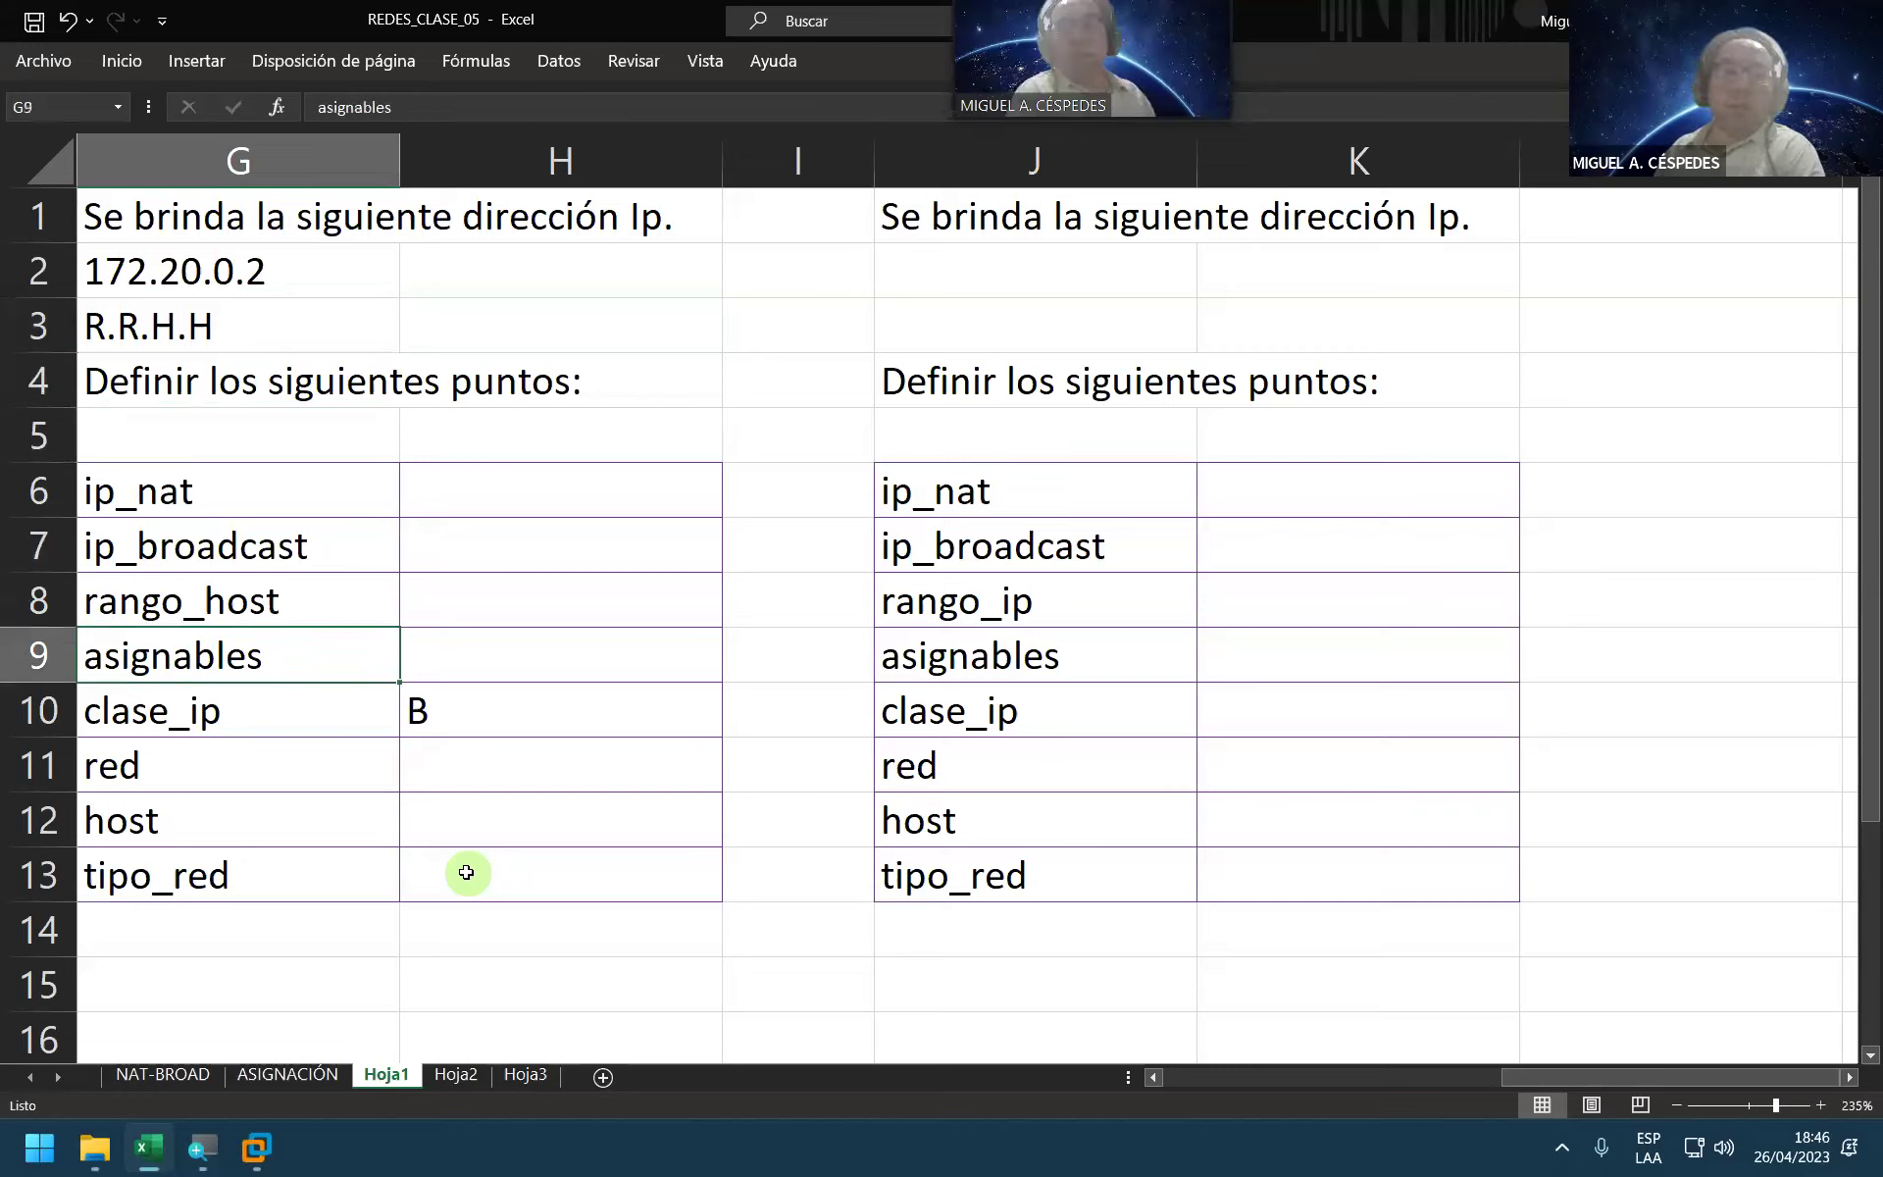
{"action": "key", "text": "Down"}
{"action": "key", "text": "Down"}
{"action": "key", "text": "Down"}
{"action": "key", "text": "Down"}
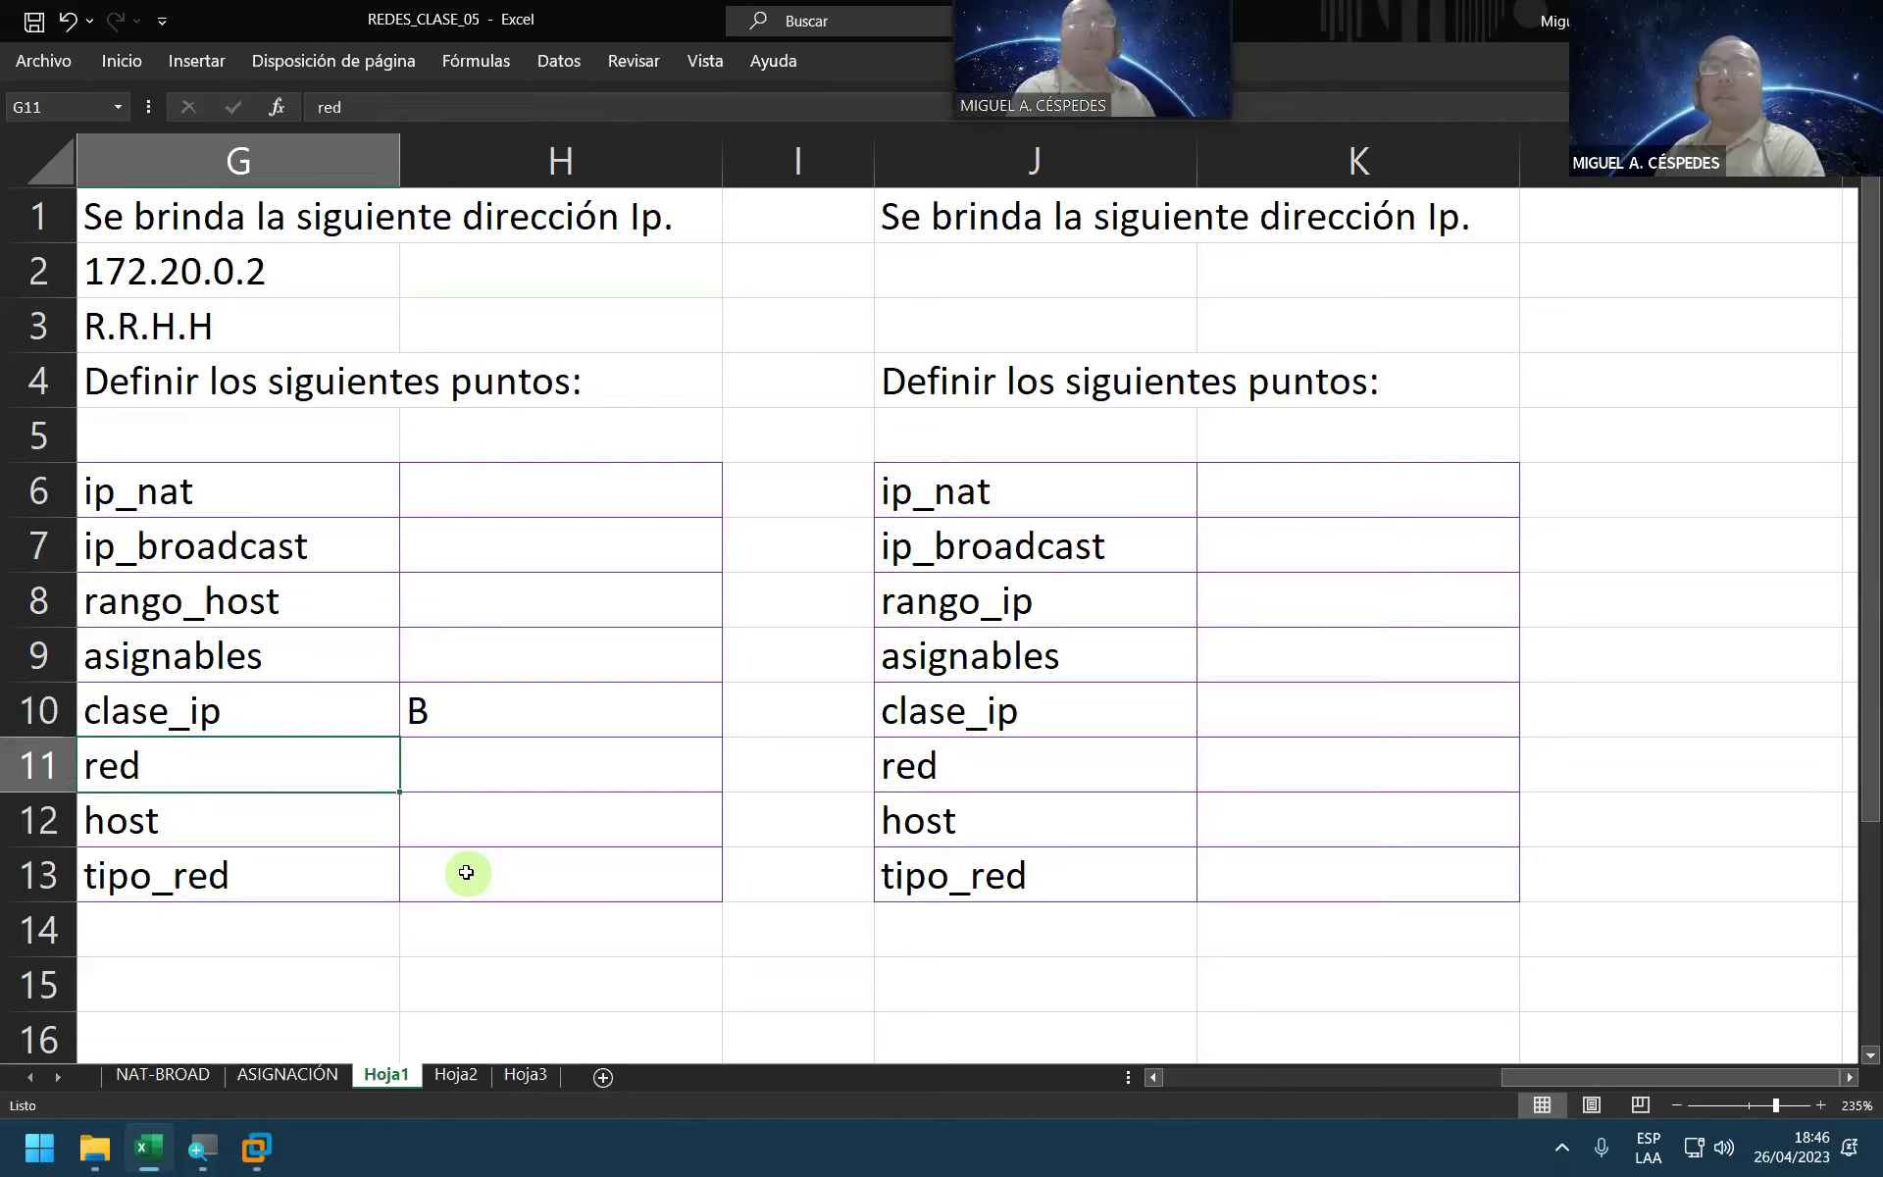
{"action": "key", "text": "Right"}
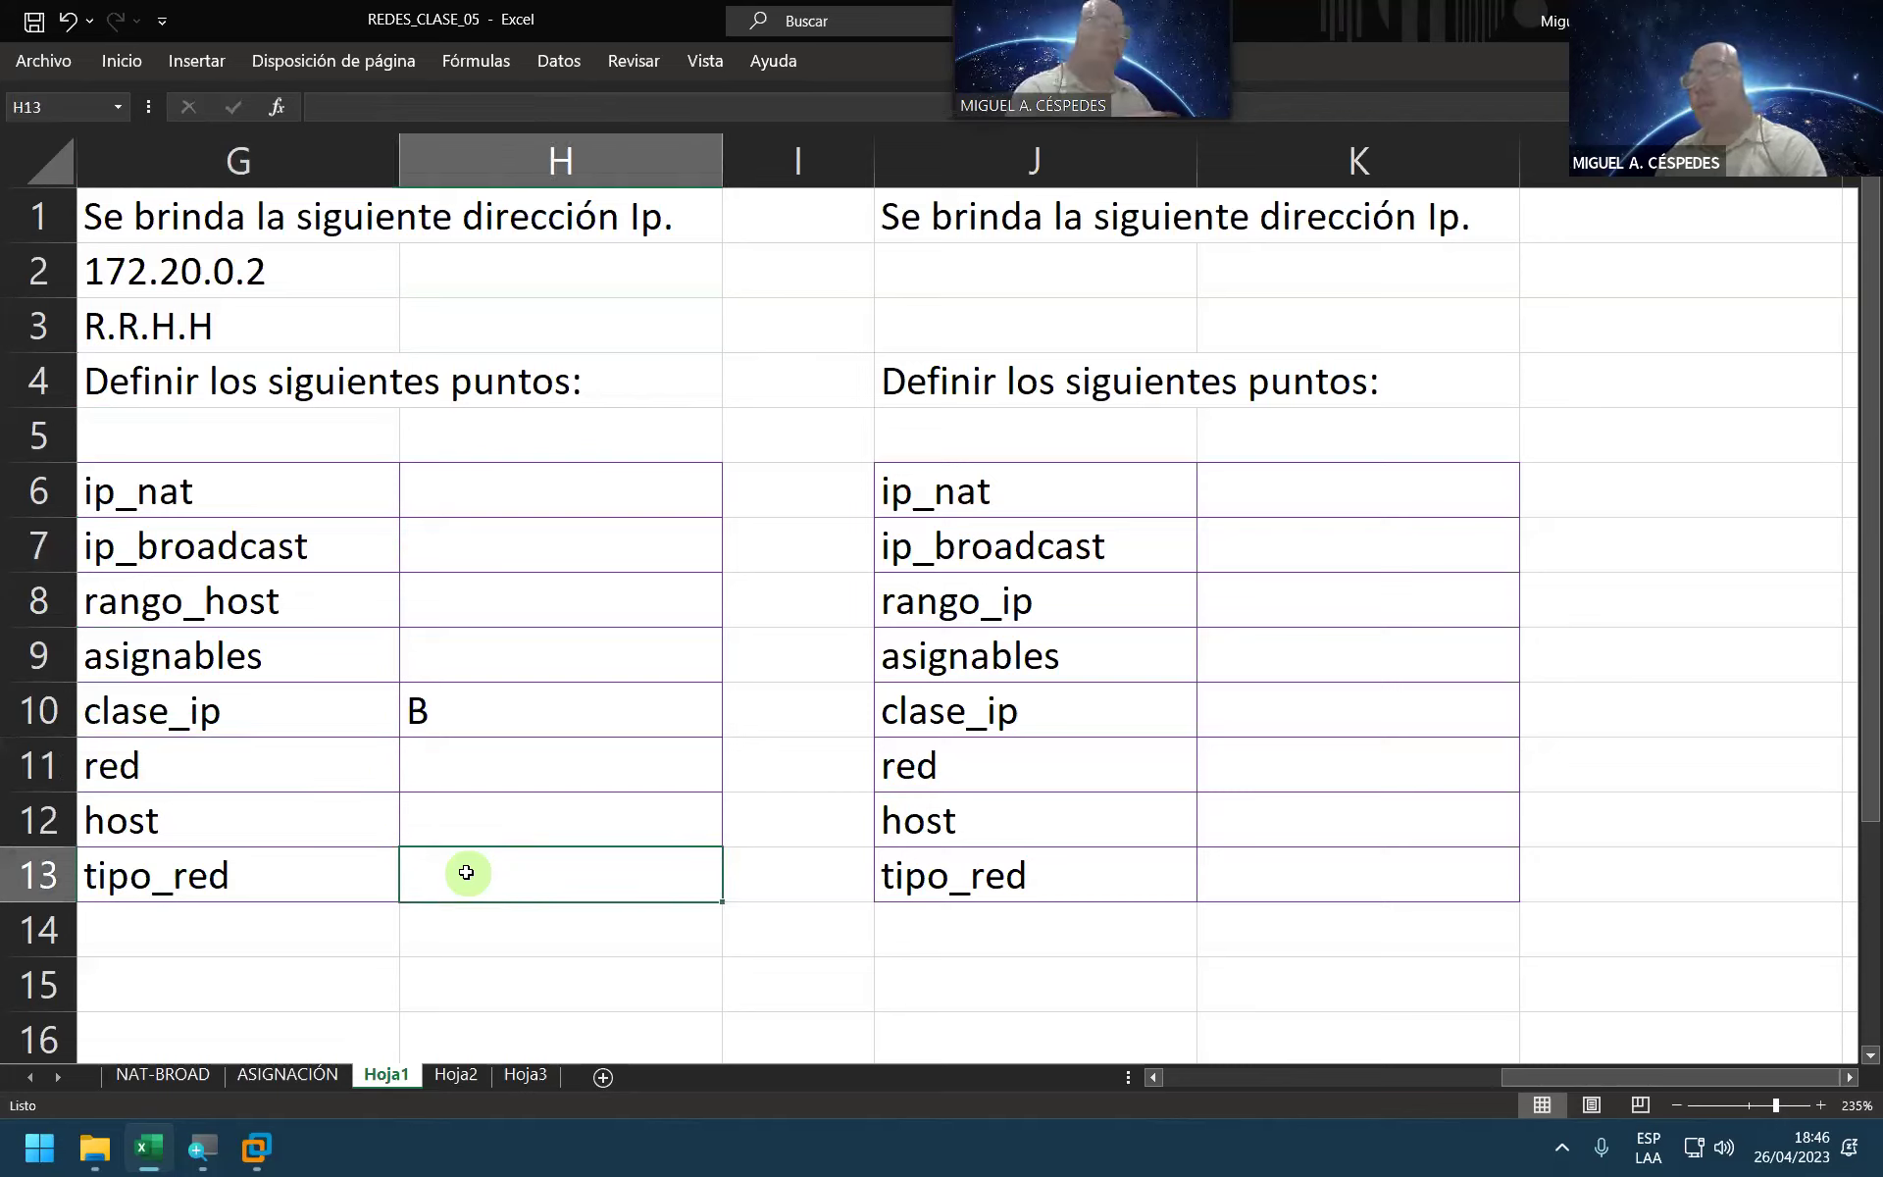
{"action": "key", "text": "ctrl+s"}
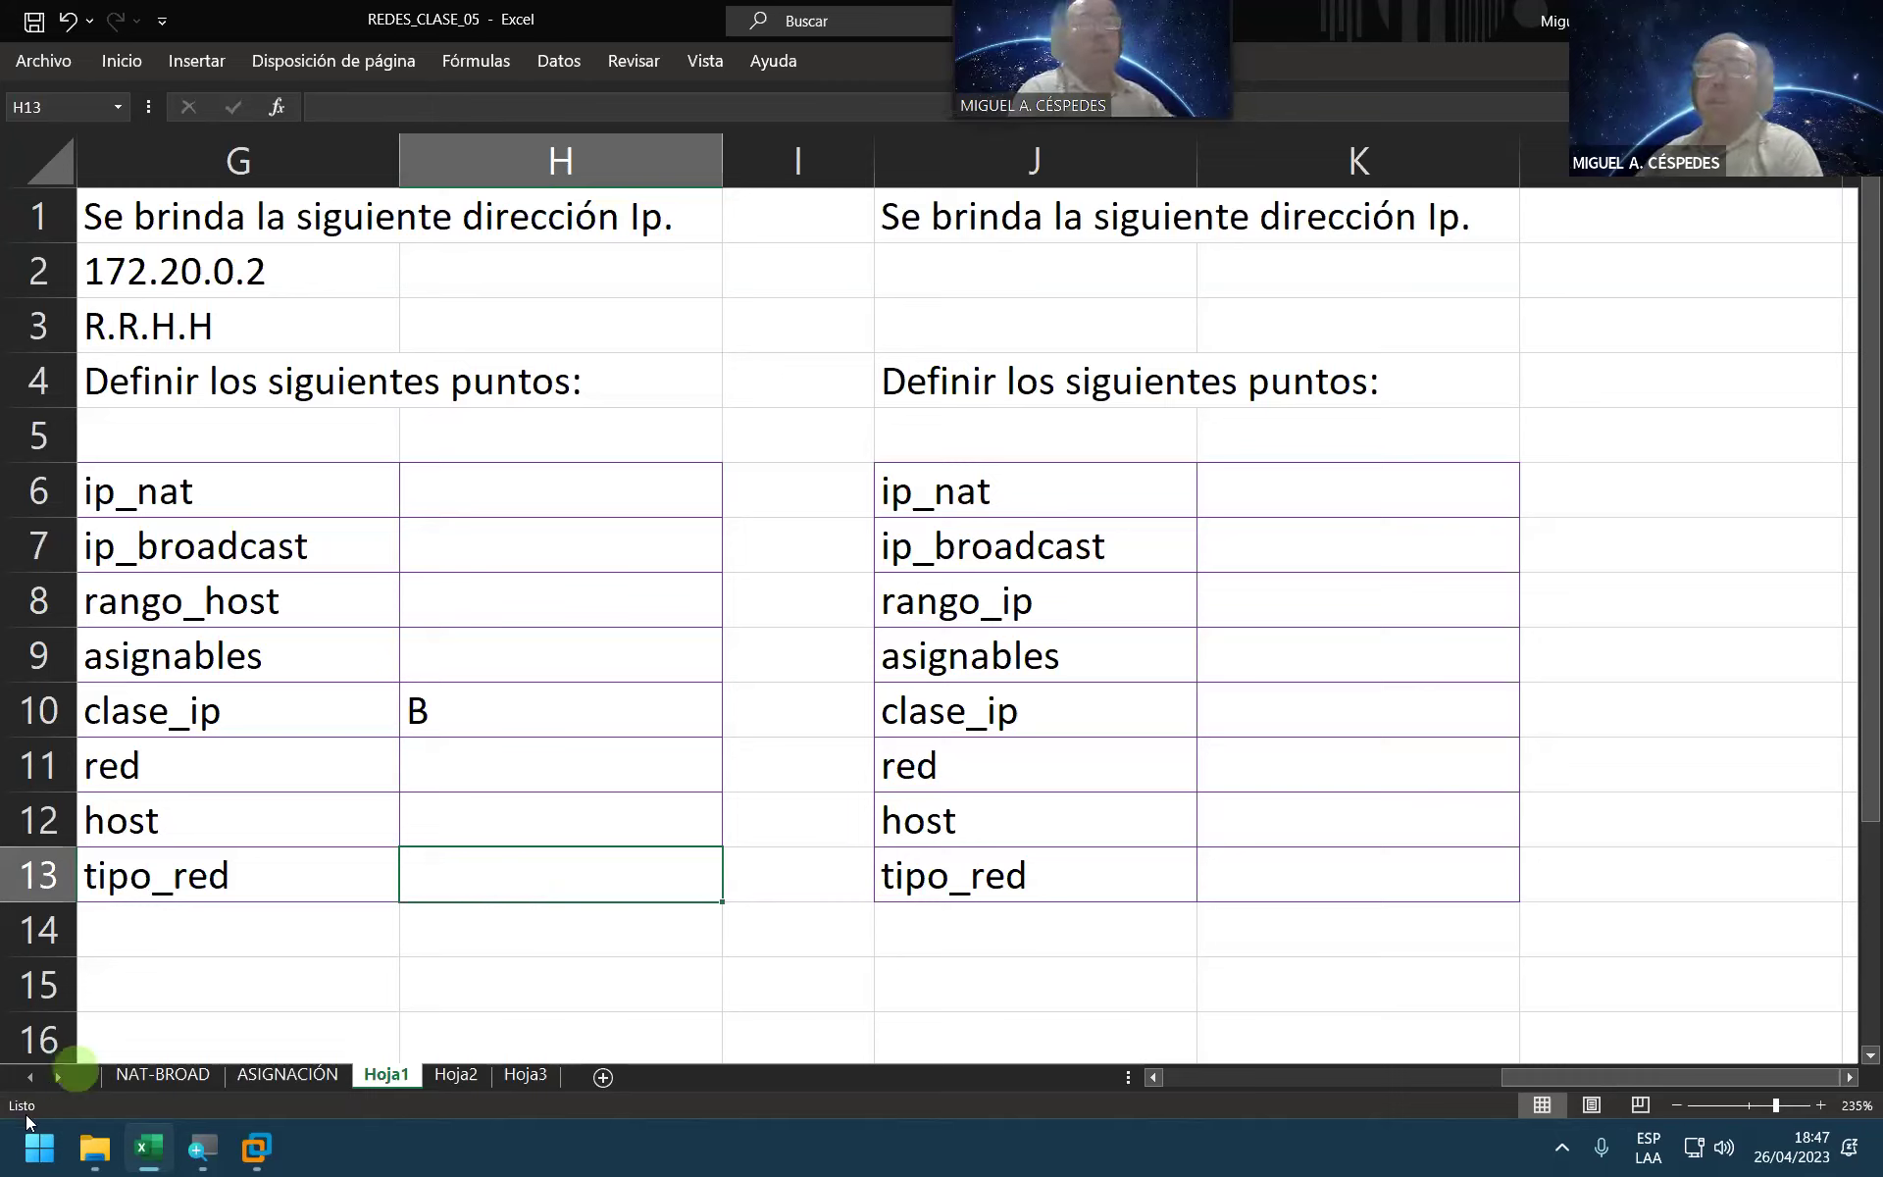
Step: Close the "04 - La lectura y escritur..." File Explorer window and switch to the SESIÓN_03 folder window
{"action": "left_click", "coordinate": [88, 1153]}
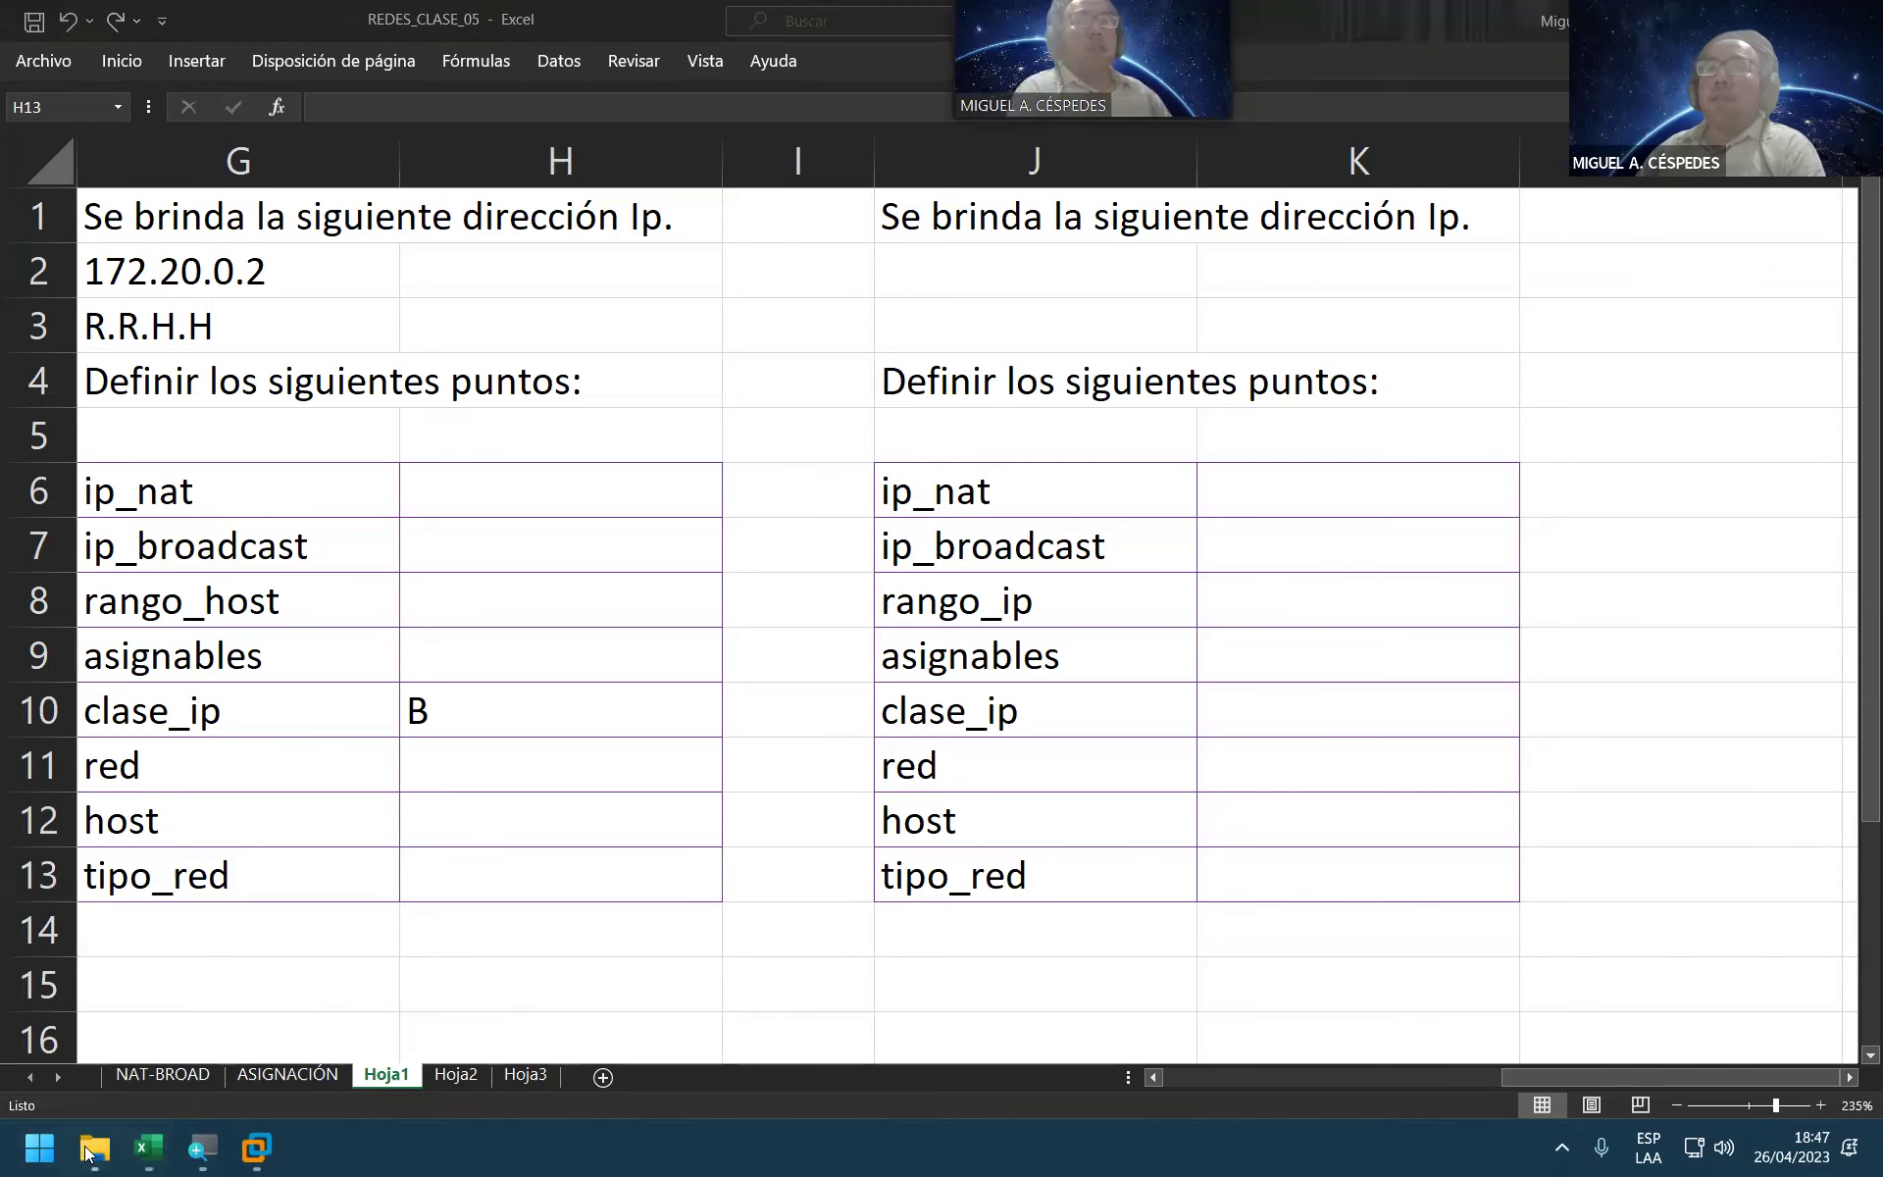
{"action": "left_click", "coordinate": [88, 1153]}
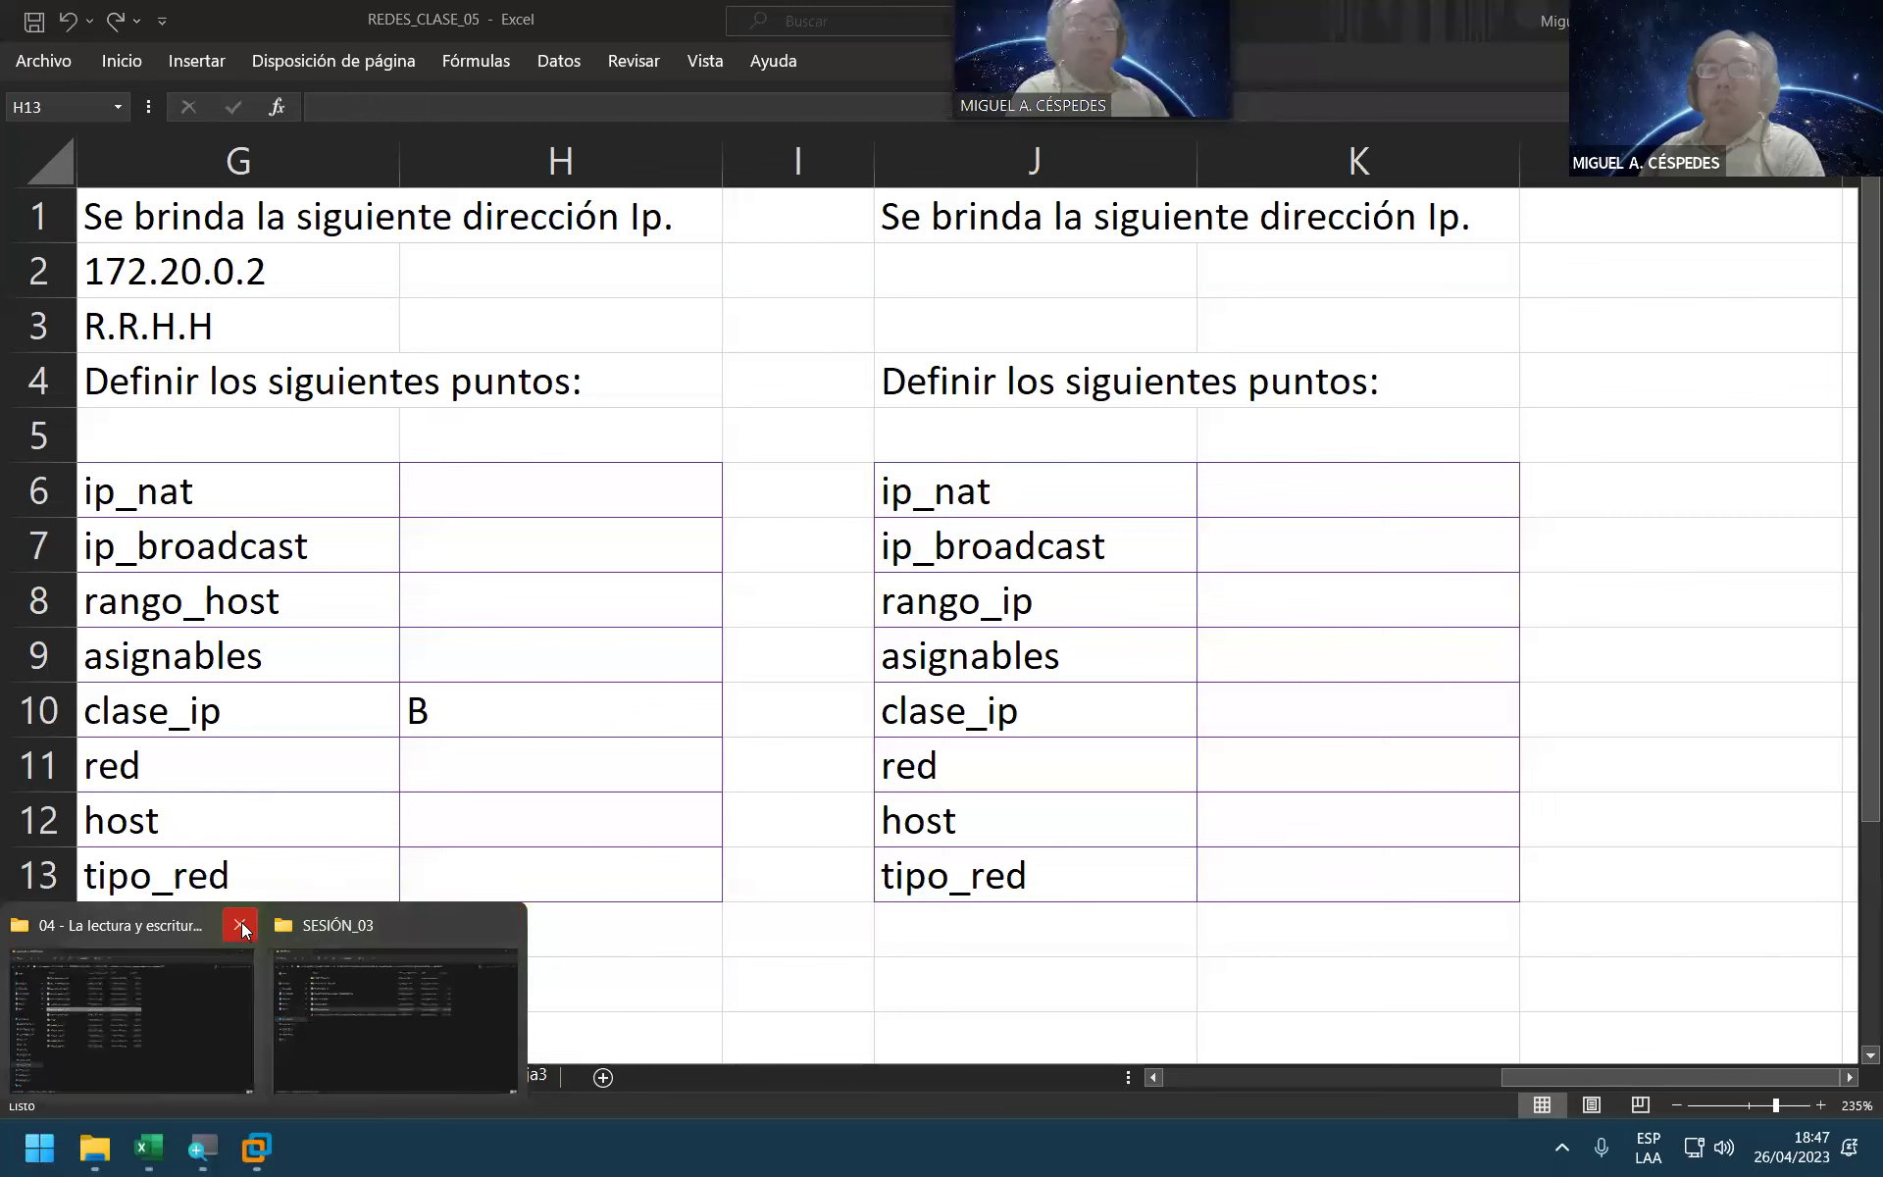
{"action": "left_click", "coordinate": [242, 922]}
{"action": "left_click", "coordinate": [174, 989]}
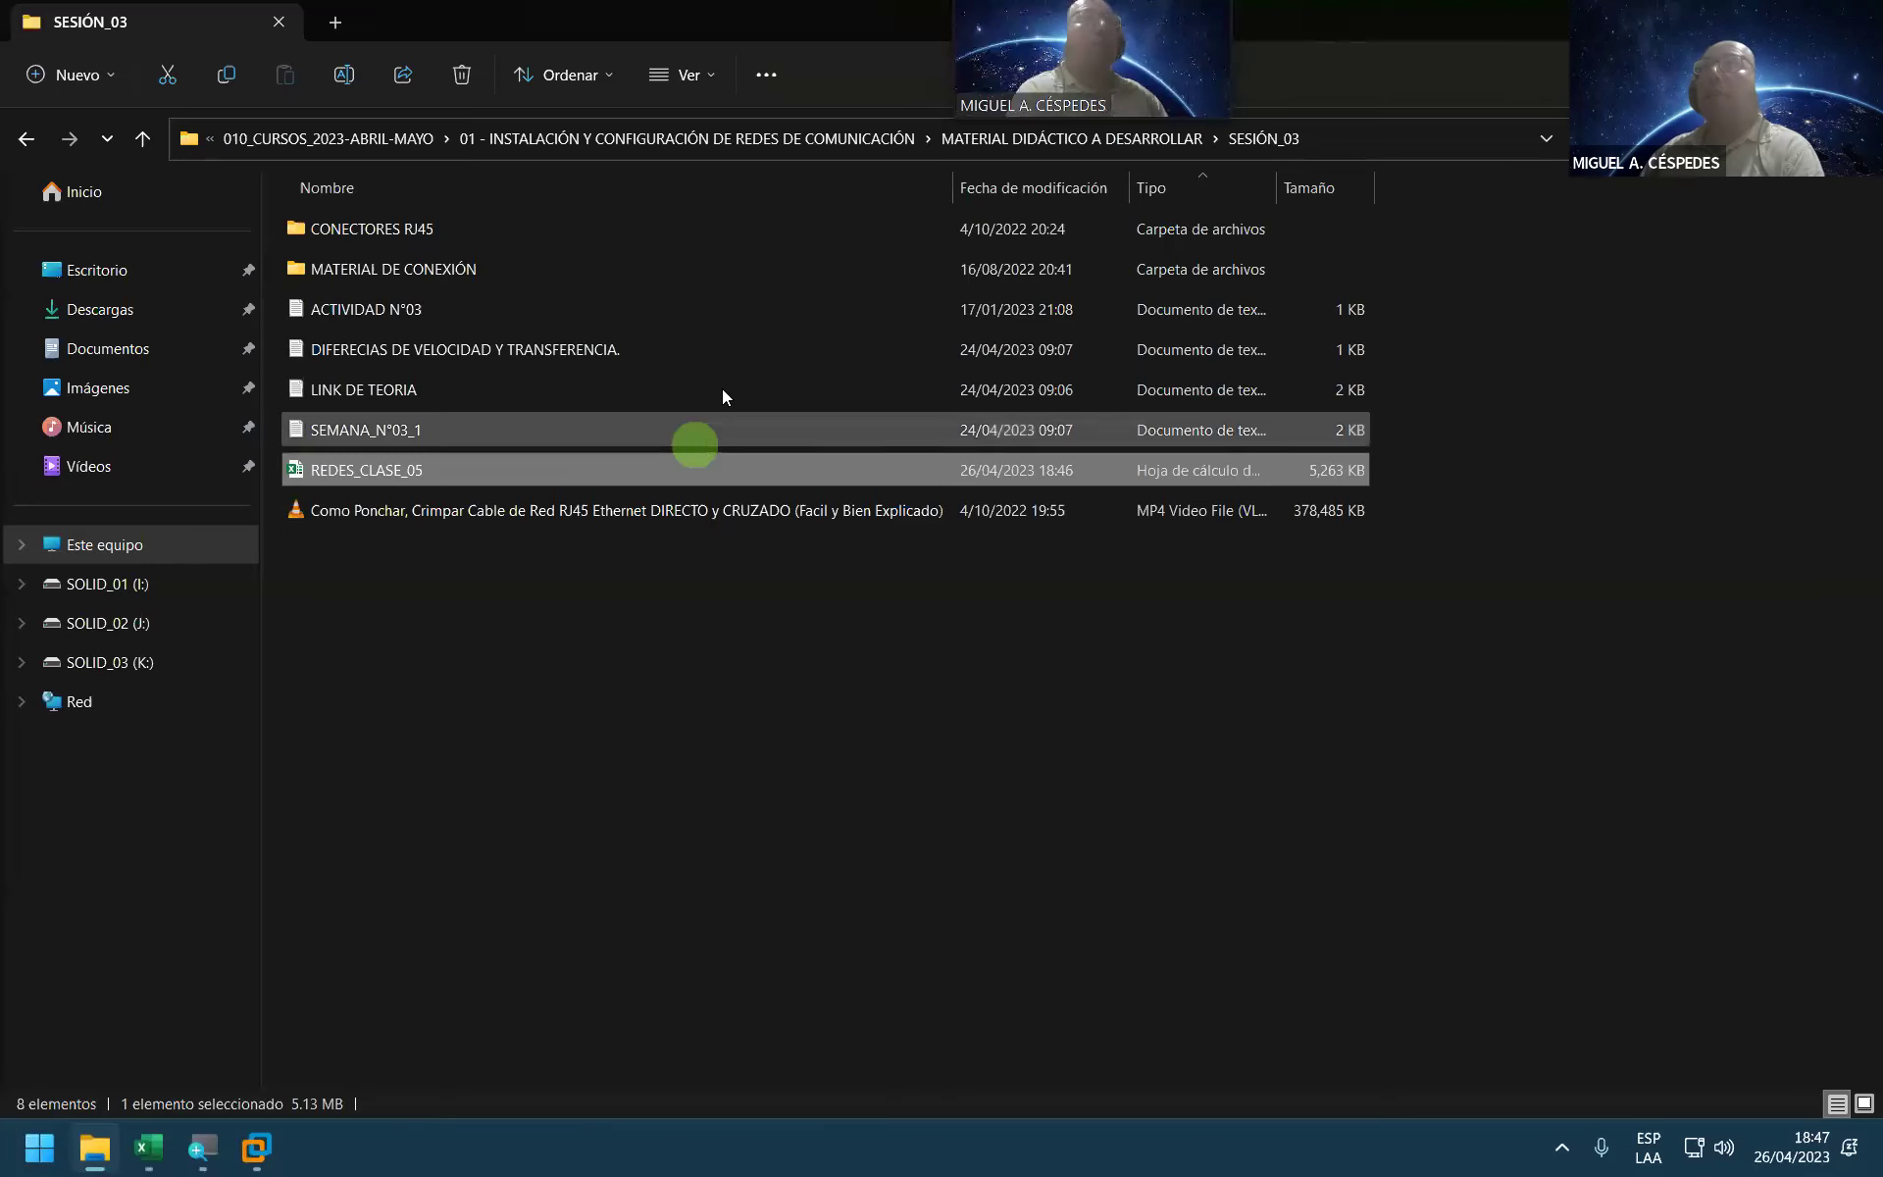
Step: Go up to the INSTALACIÓN Y CONFIGURACIÓN DE REDES course folder and open SESIÓN_02 inside MATERIAL DIDÁCTICO A DESARROLLAR
{"action": "left_click", "coordinate": [783, 140]}
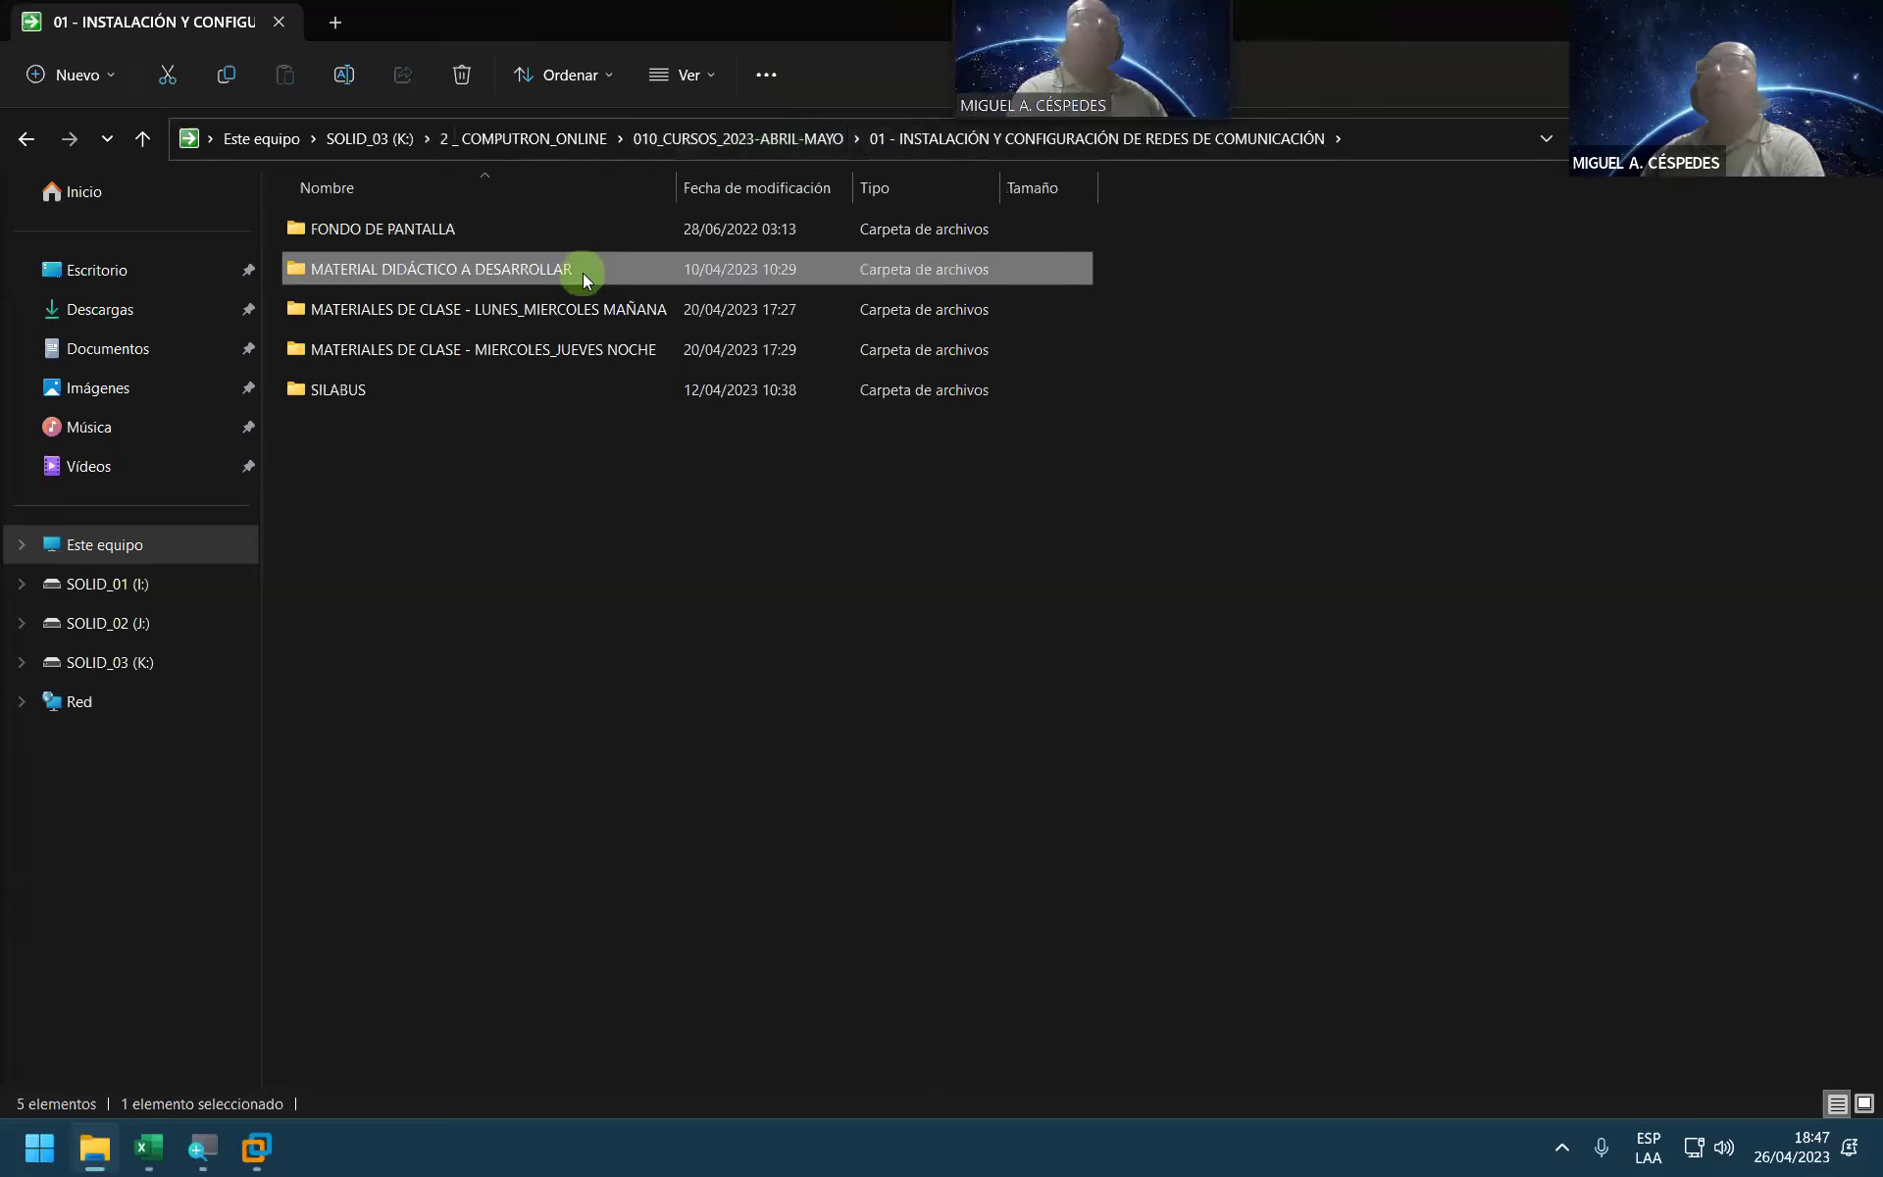
{"action": "double_click", "coordinate": [583, 273]}
{"action": "left_click", "coordinate": [547, 290]}
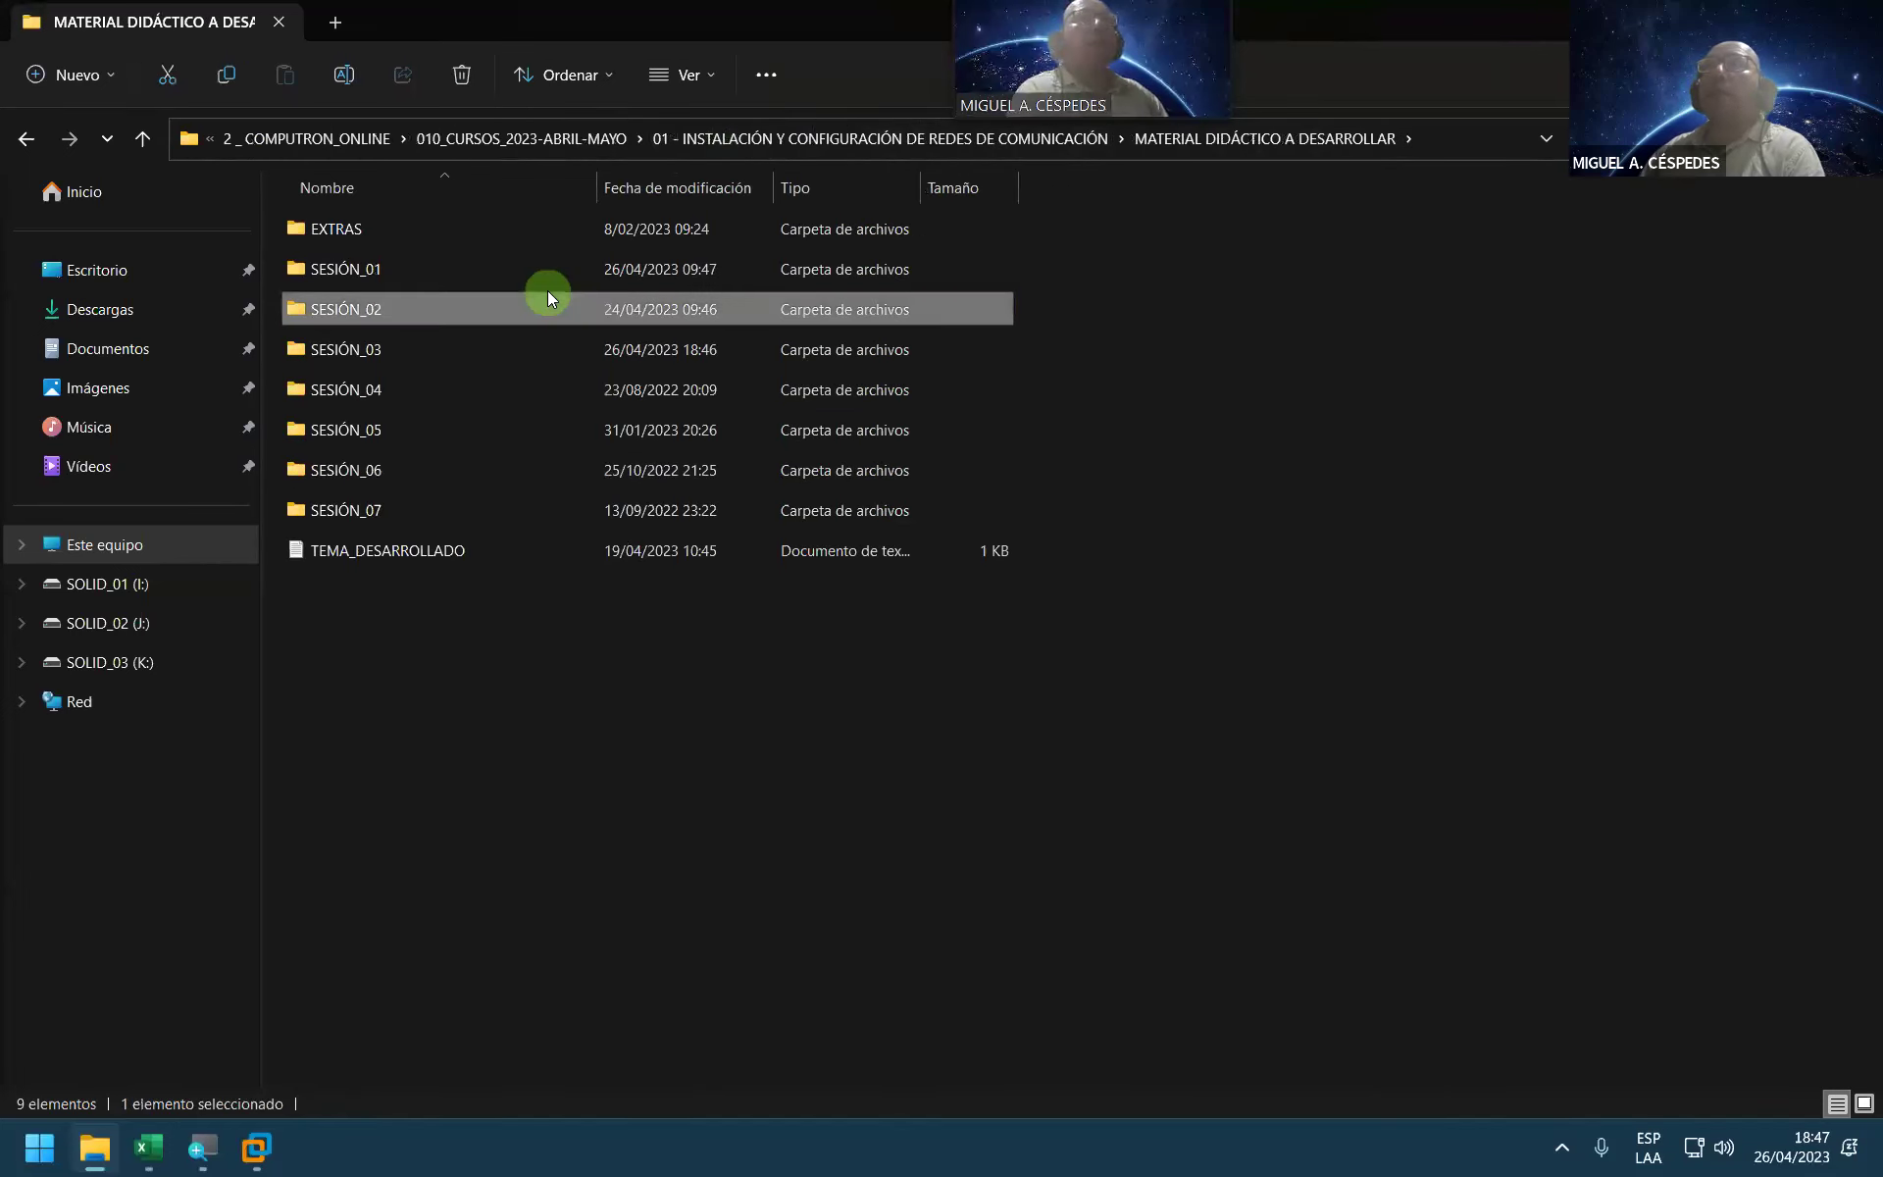
{"action": "double_click", "coordinate": [547, 291]}
{"action": "left_click", "coordinate": [546, 293]}
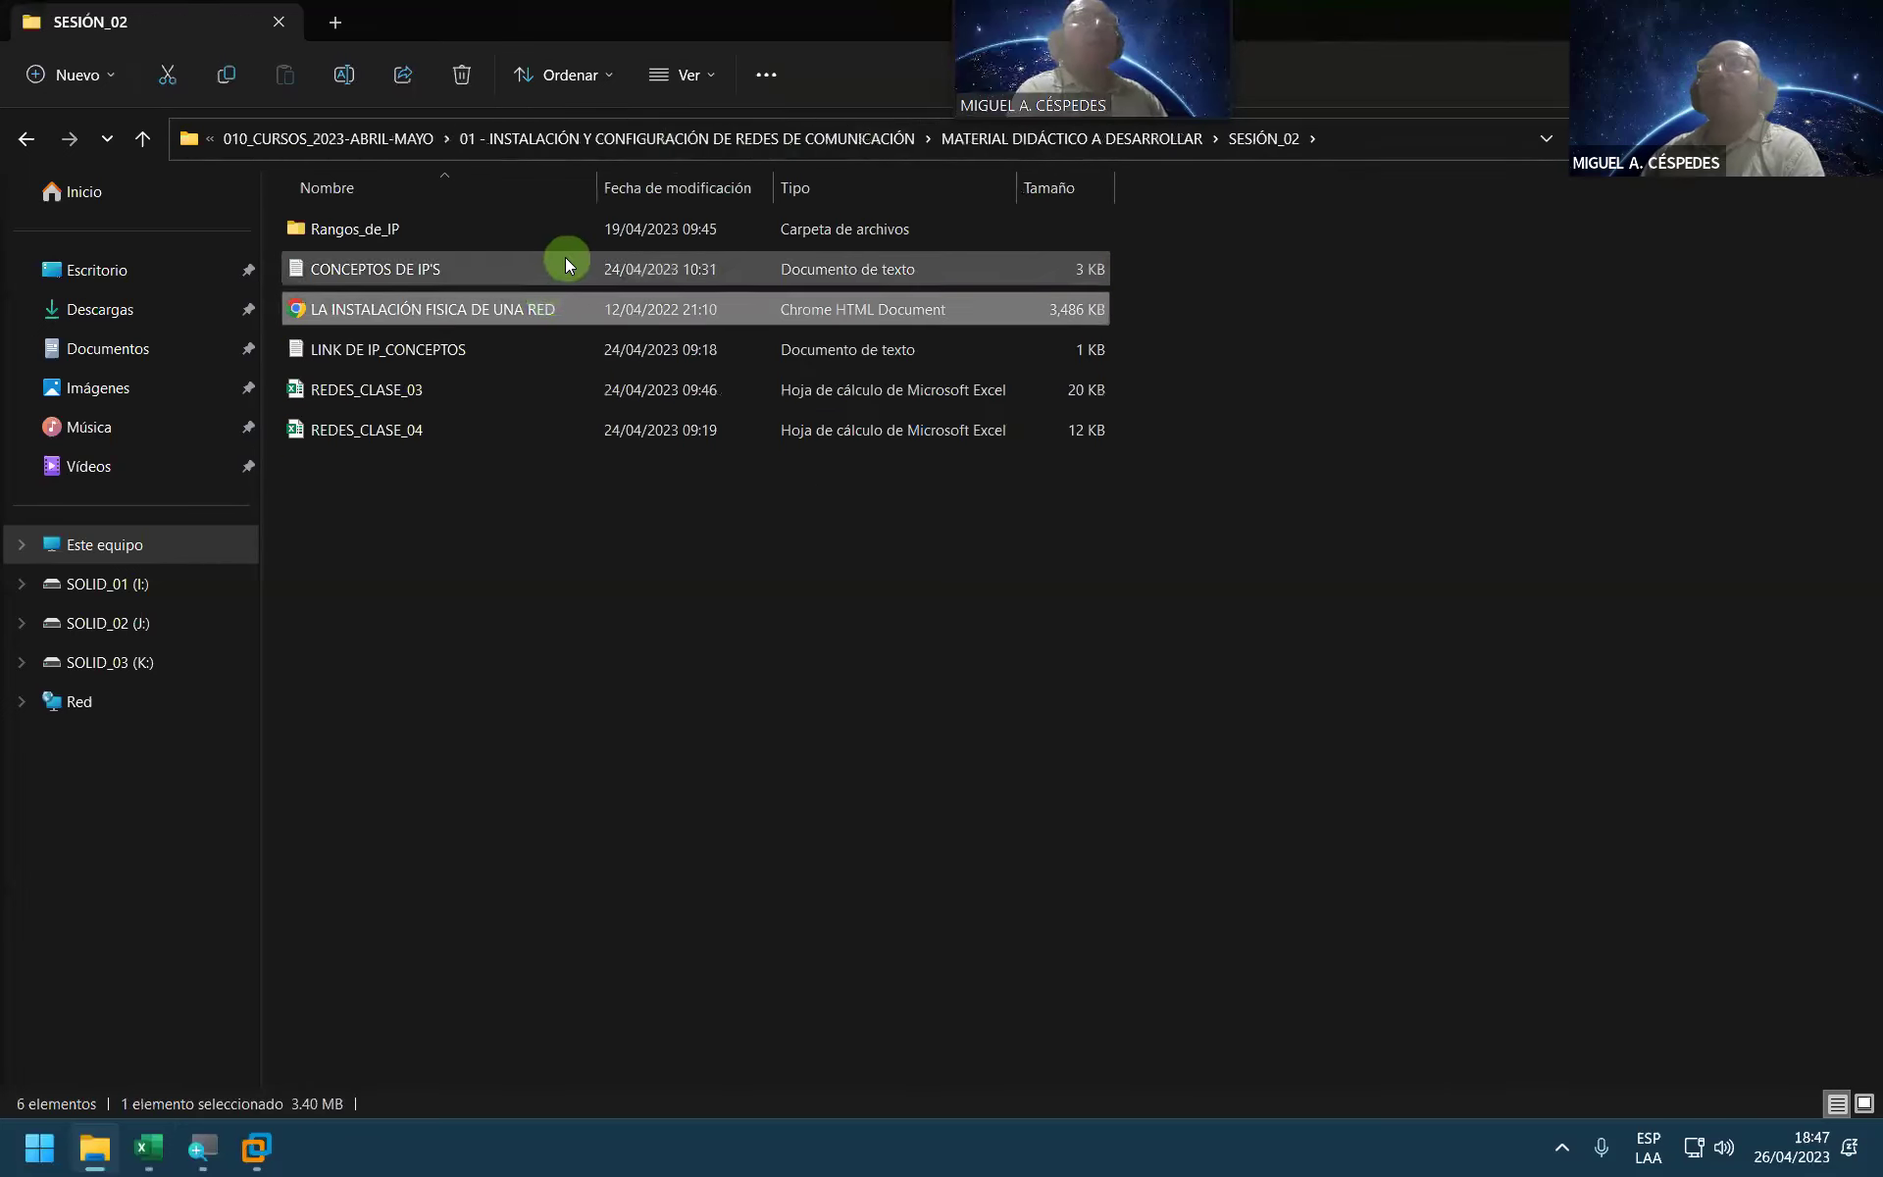
Step: Open the CONCEPTOS DE IP'S text document in a maximized window and enlarge its text to 180%
{"action": "left_click", "coordinate": [567, 263]}
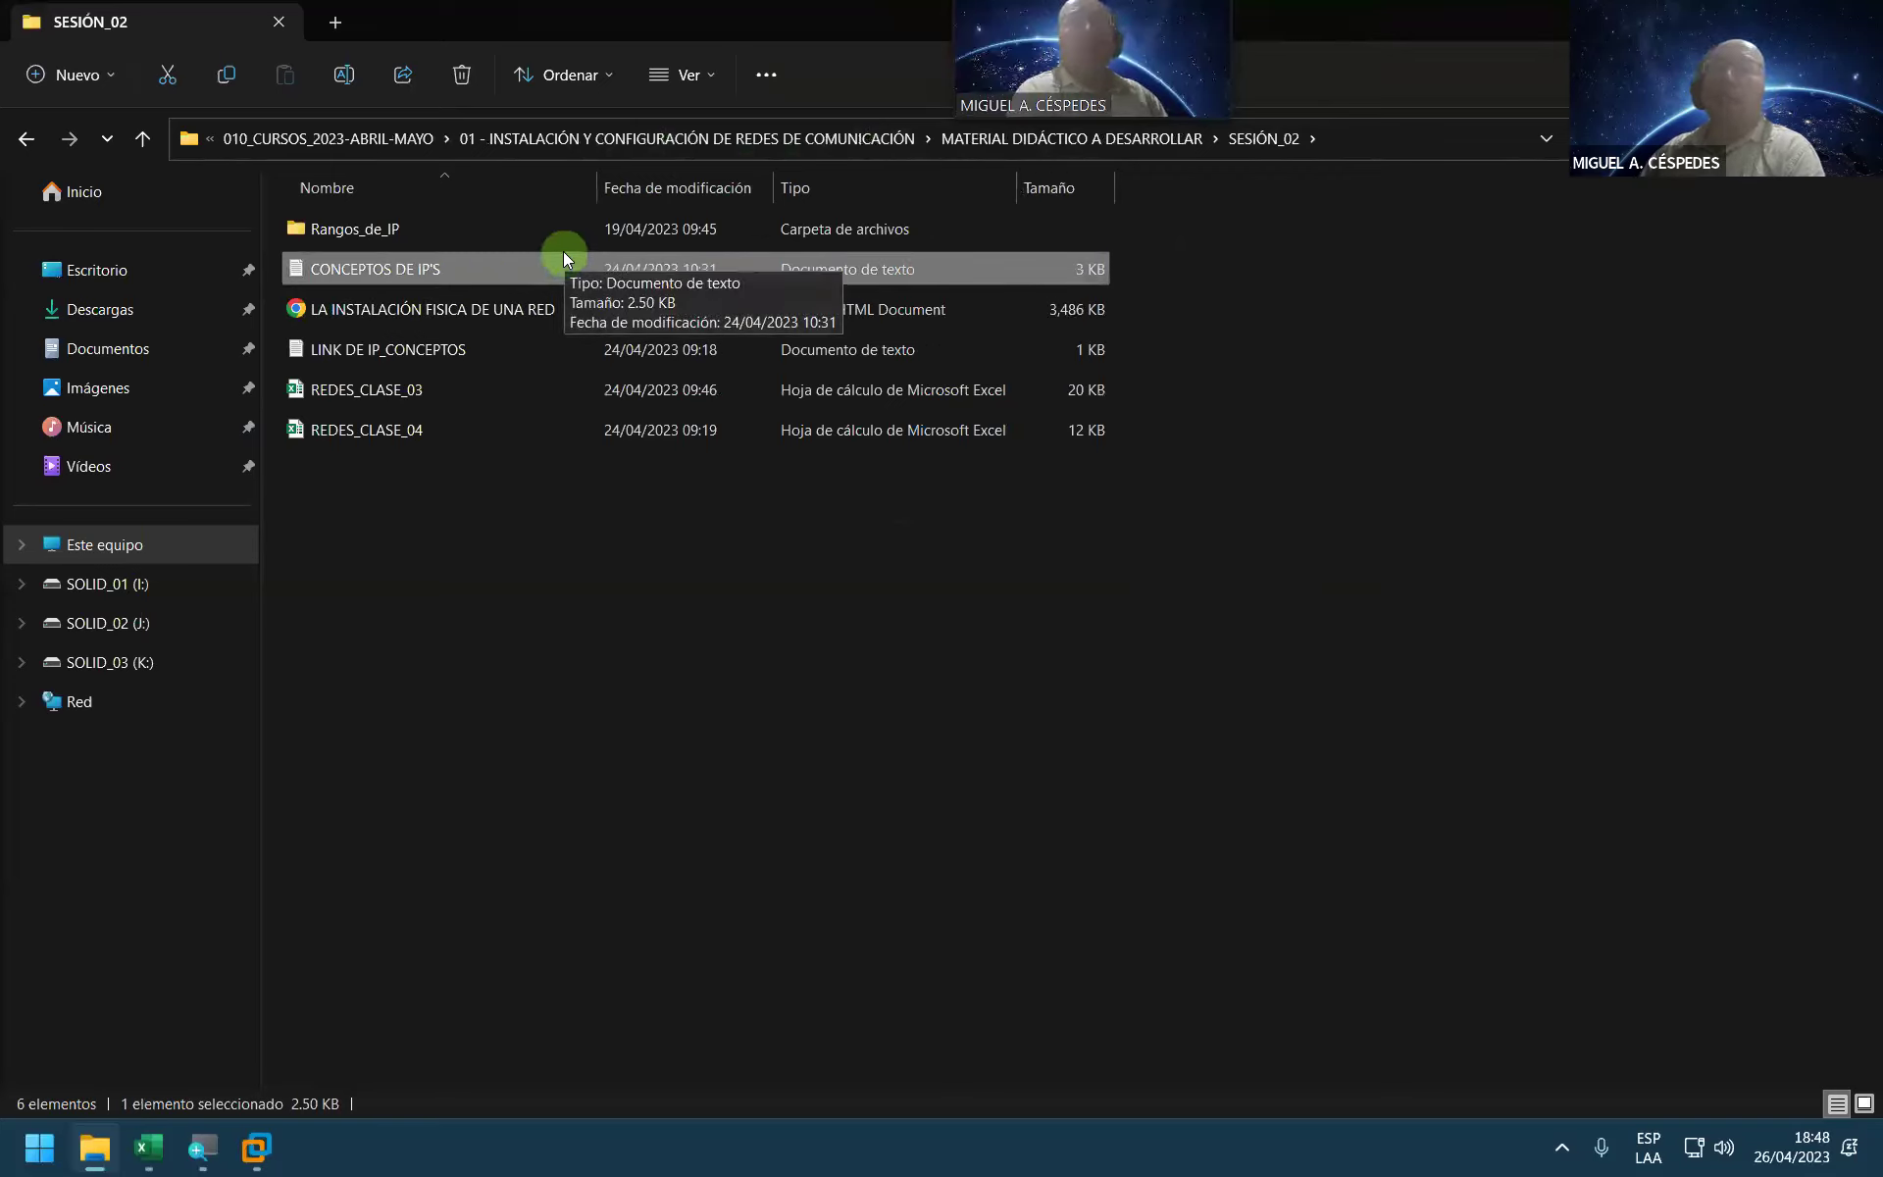
{"action": "double_click", "coordinate": [563, 255]}
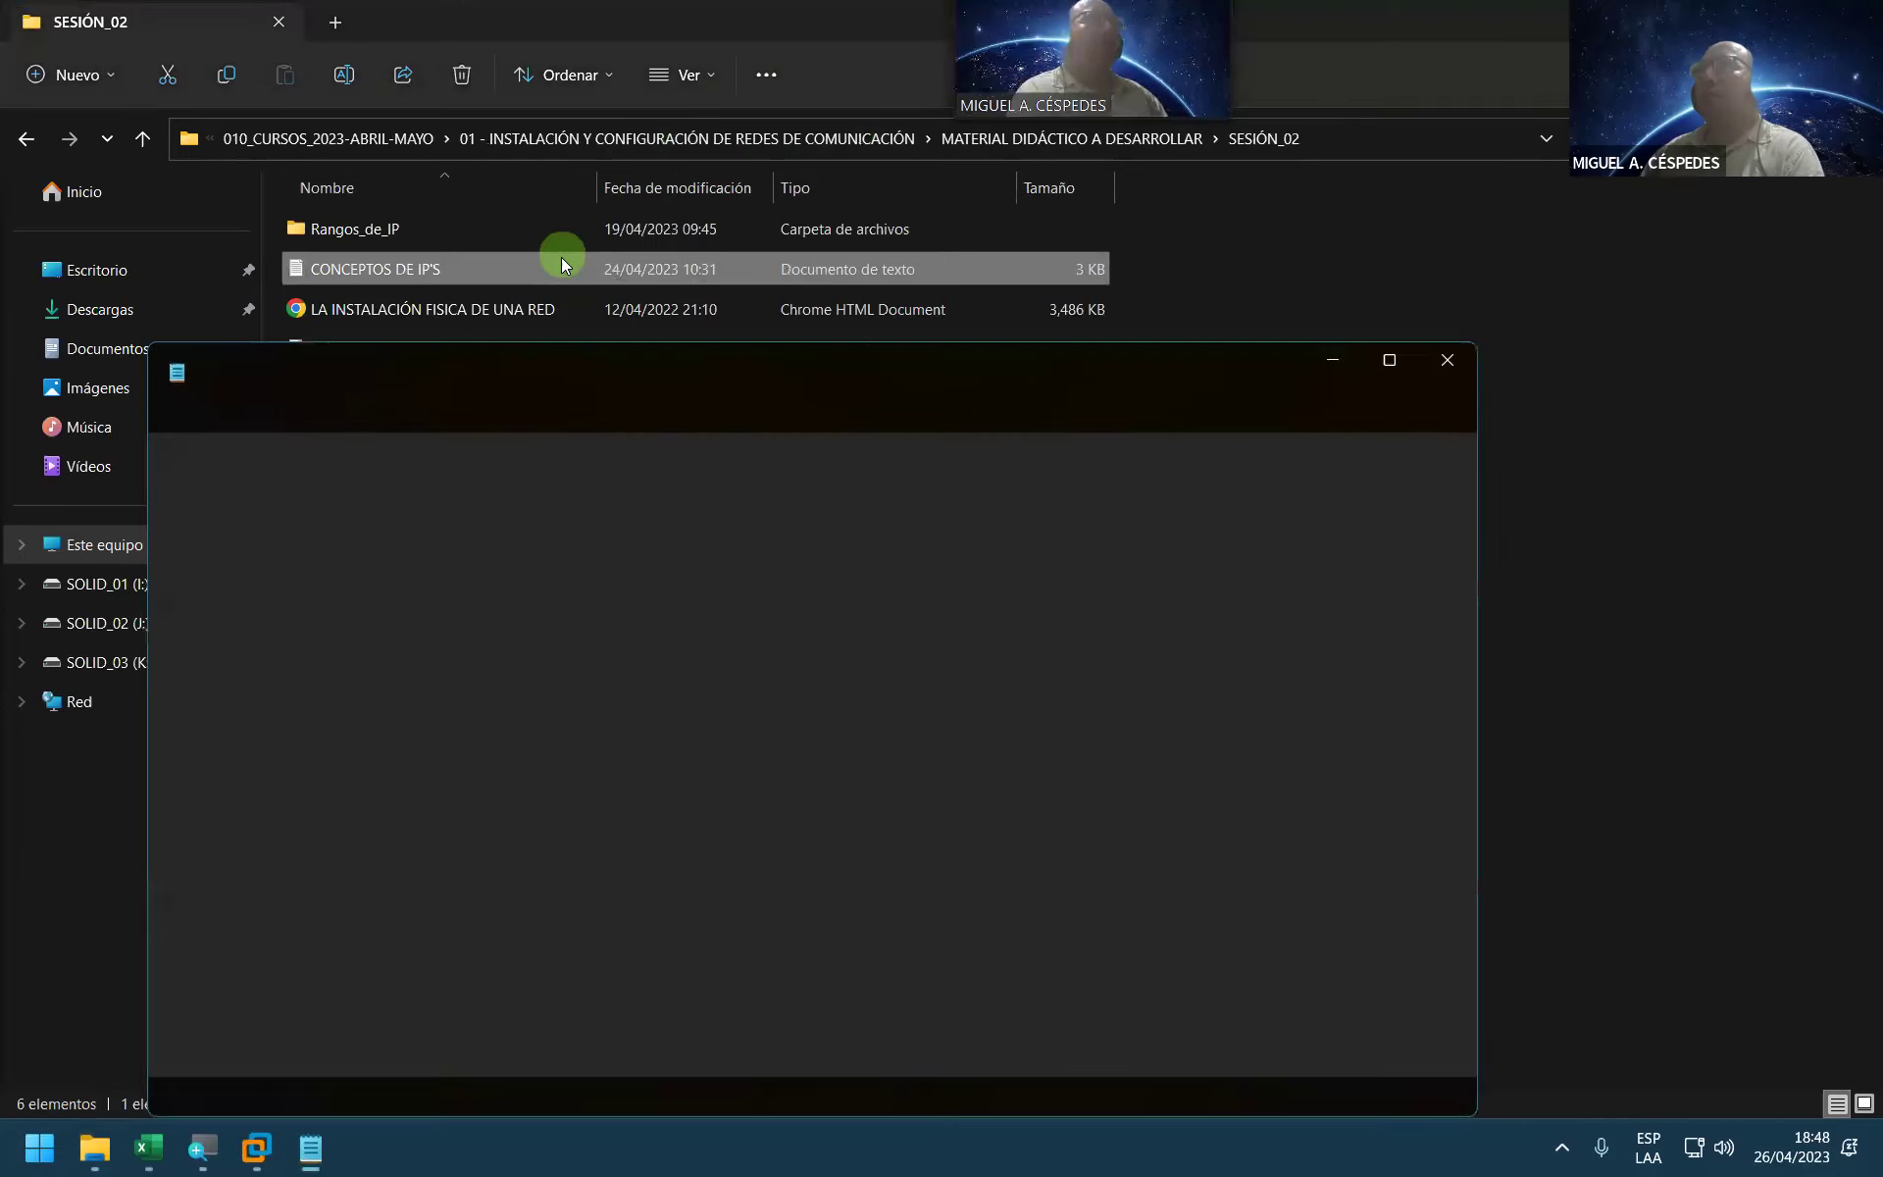
{"action": "double_click", "coordinate": [666, 367]}
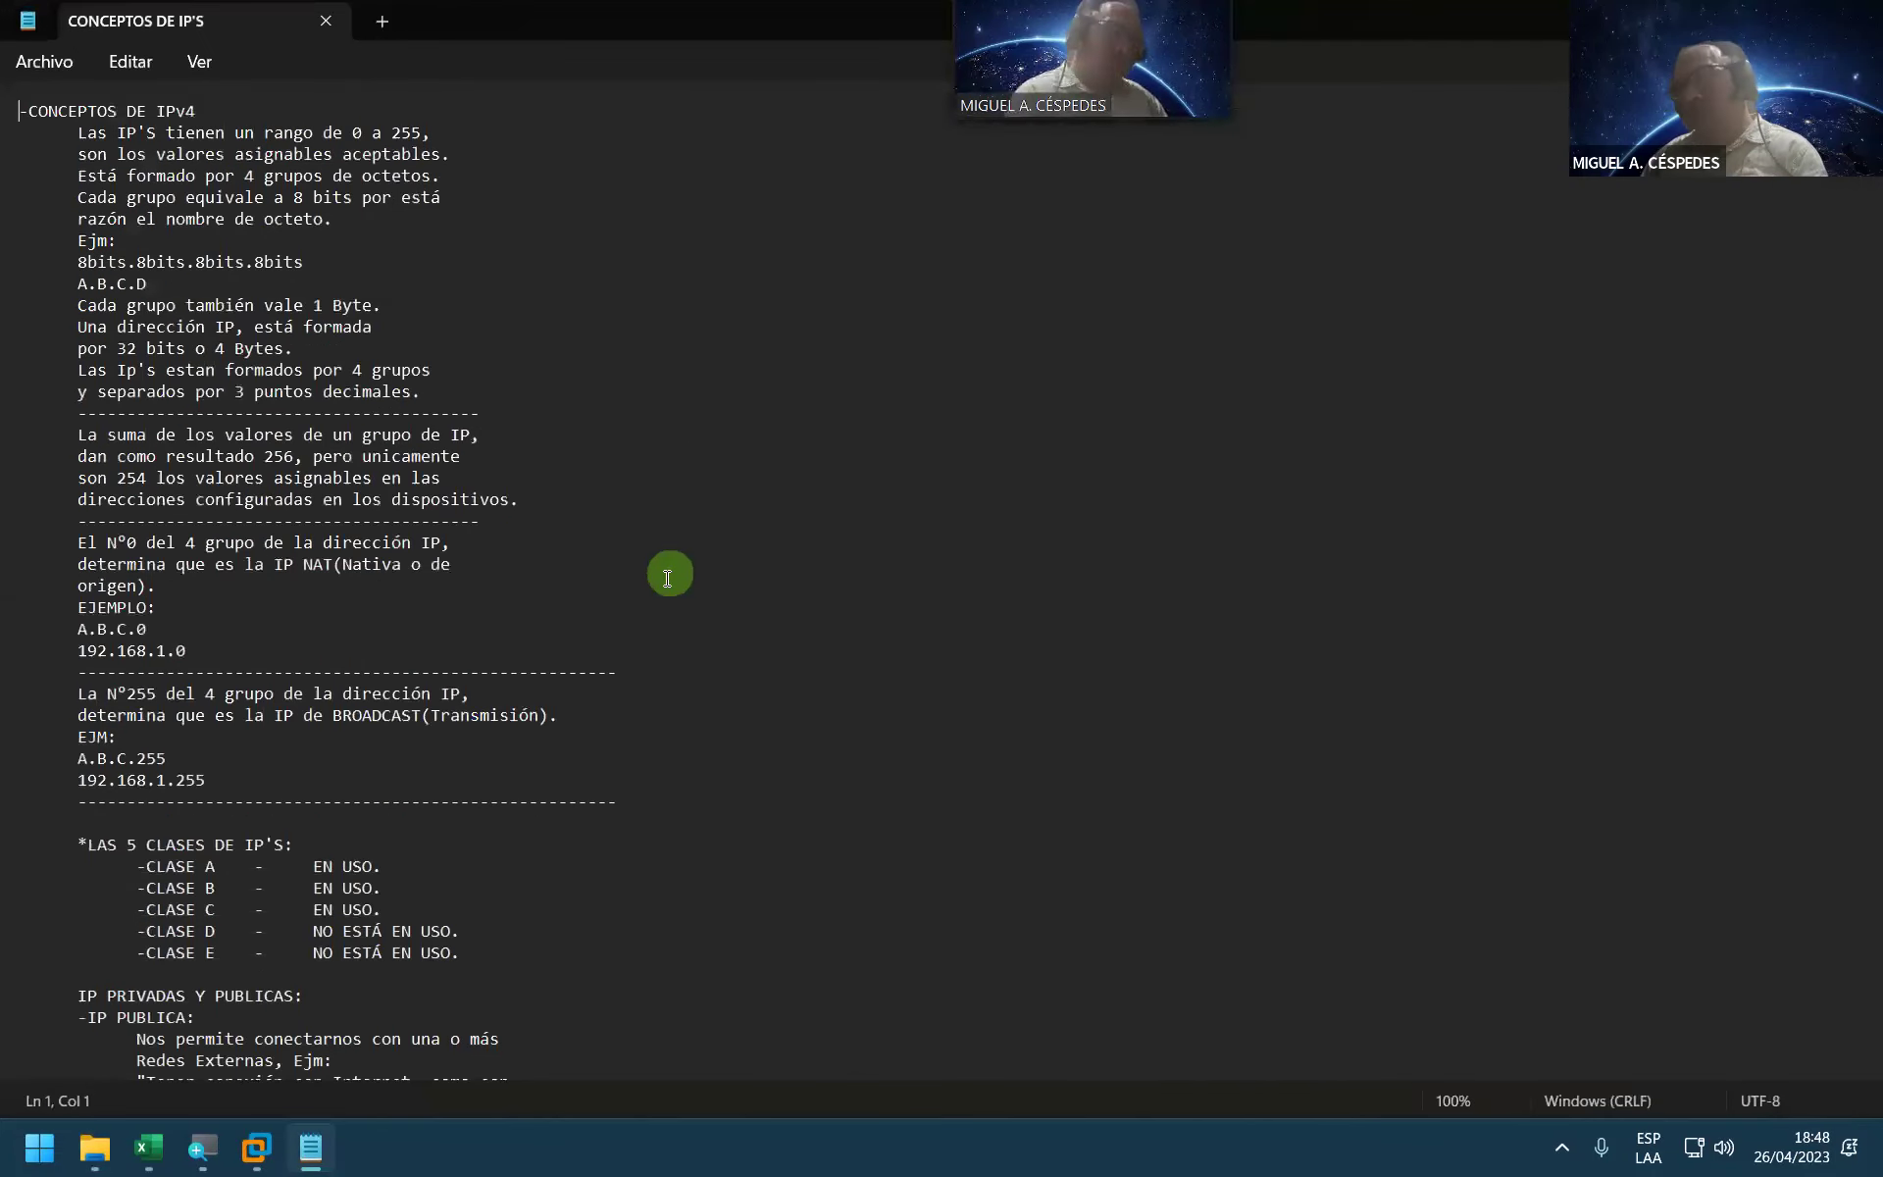
{"action": "scroll", "coordinate": [673, 572], "scroll_direction": "up", "scroll_amount": 3}
{"action": "scroll", "coordinate": [663, 582], "scroll_direction": "up", "scroll_amount": 5}
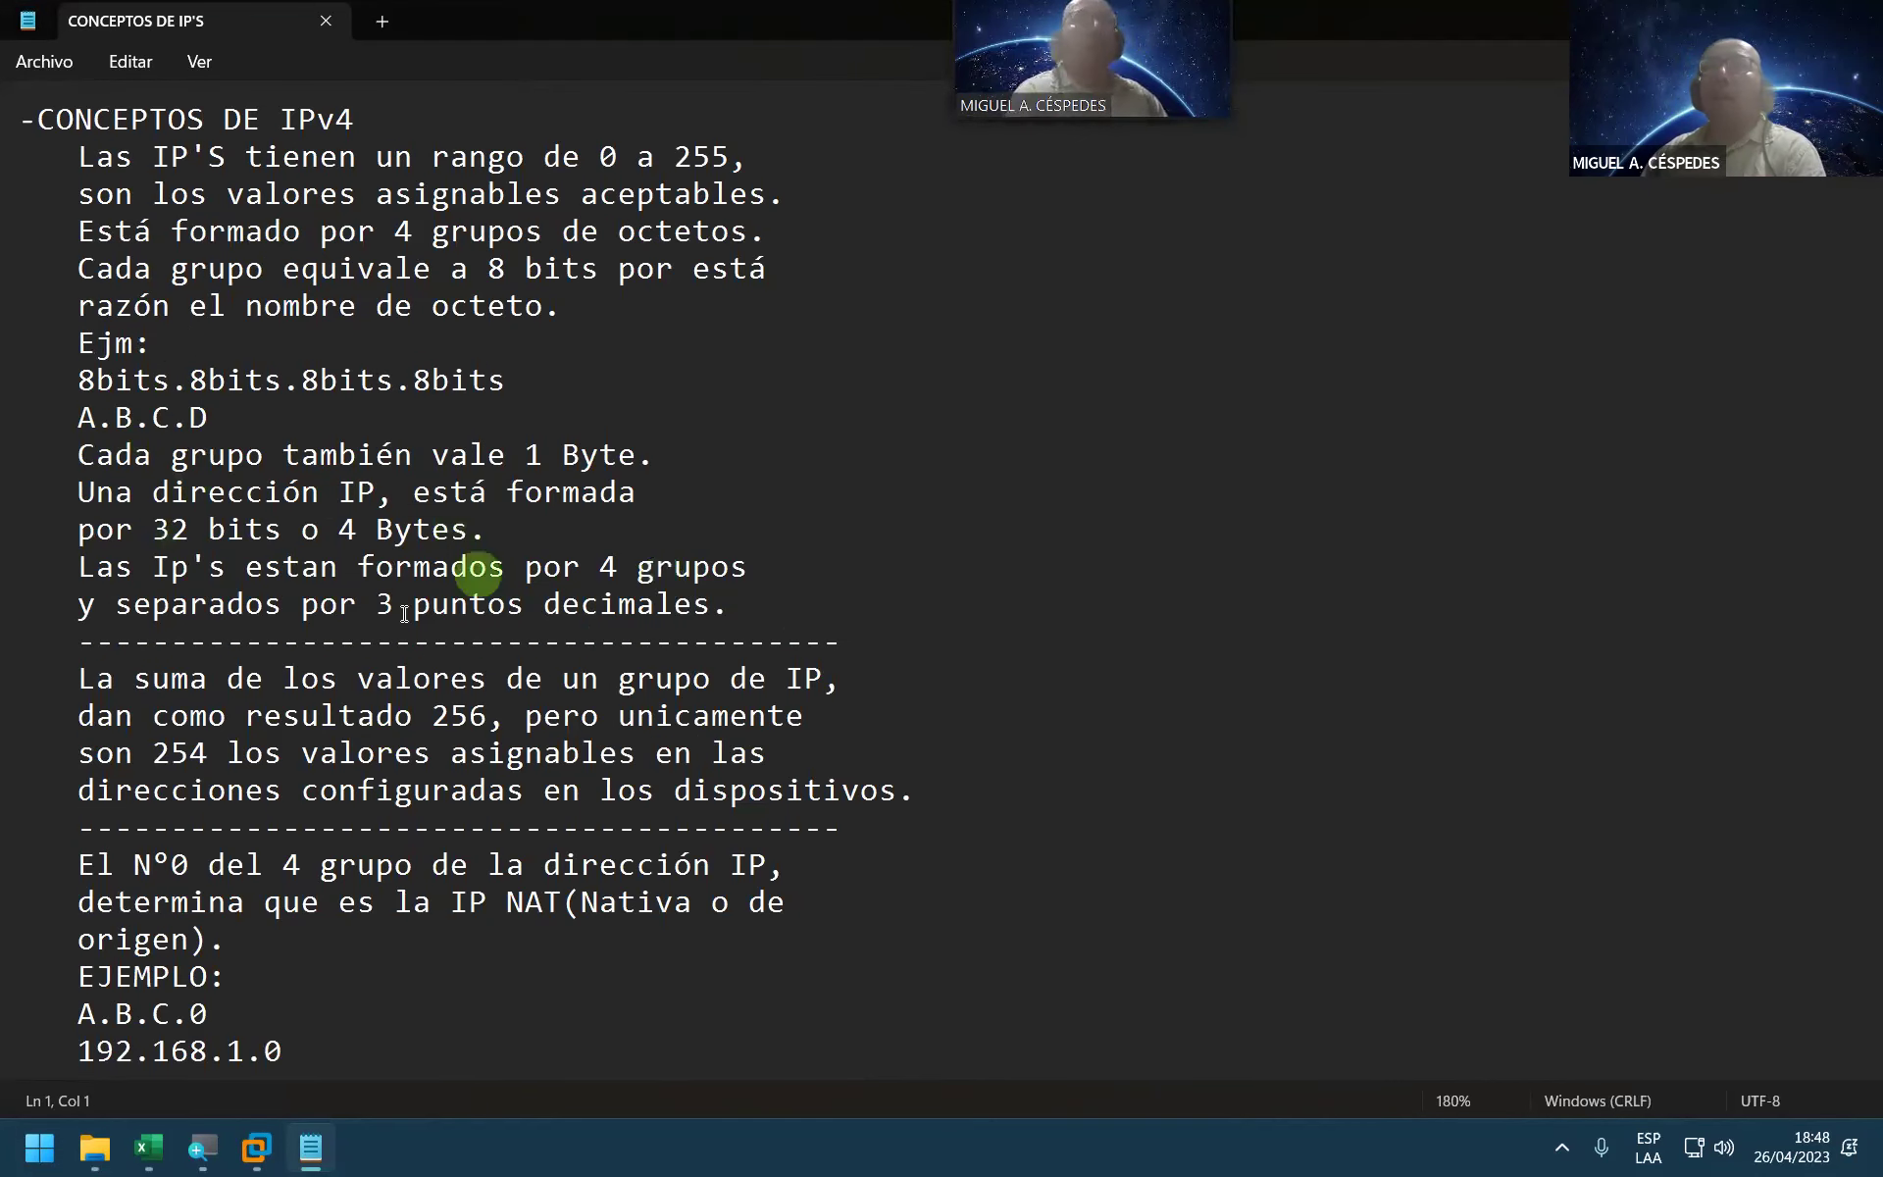
Step: Read through the CONCEPTOS DE IP'S notes down to the private and public address ranges for Clase A, B and C
{"action": "scroll", "coordinate": [484, 541], "scroll_direction": "down", "scroll_amount": 5}
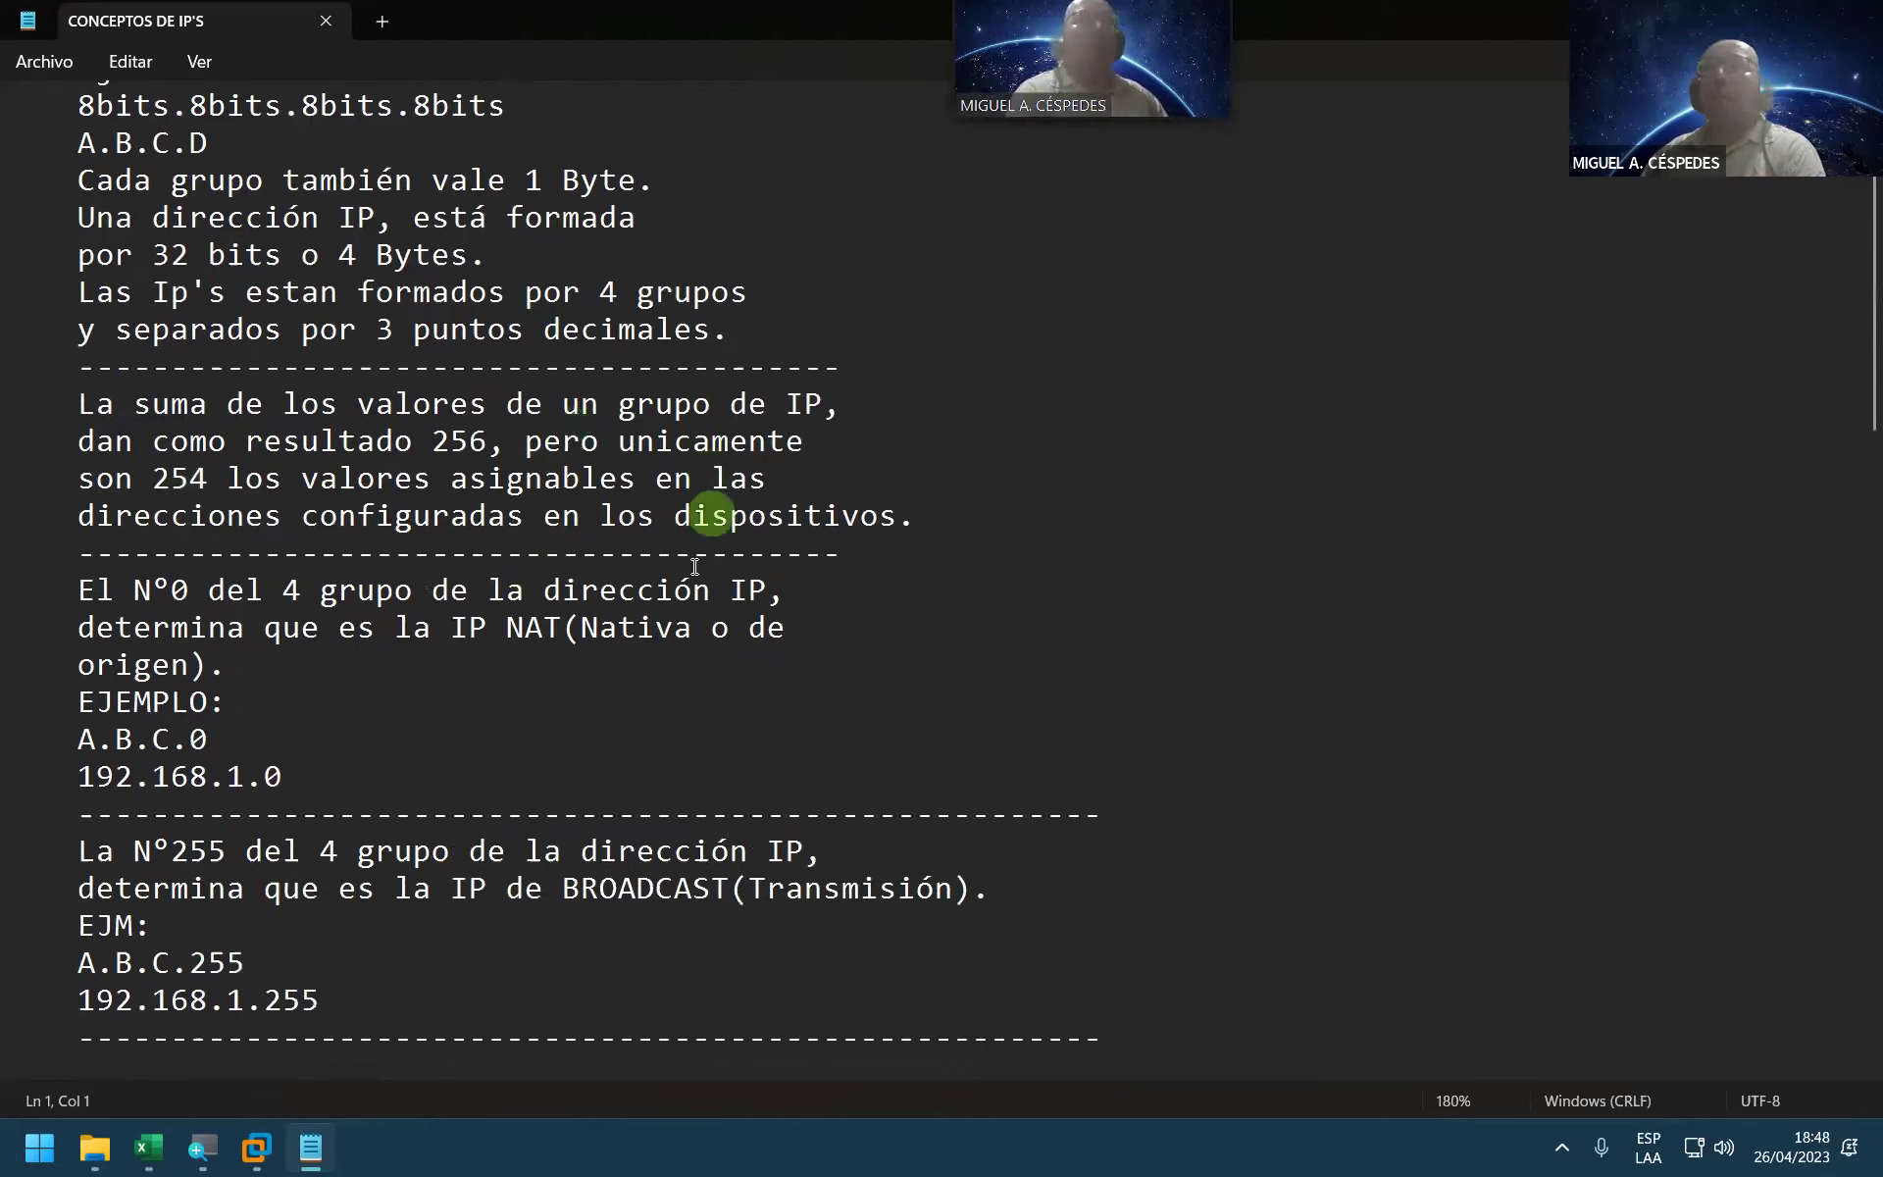
{"action": "scroll", "coordinate": [222, 583], "scroll_direction": "down", "scroll_amount": 4}
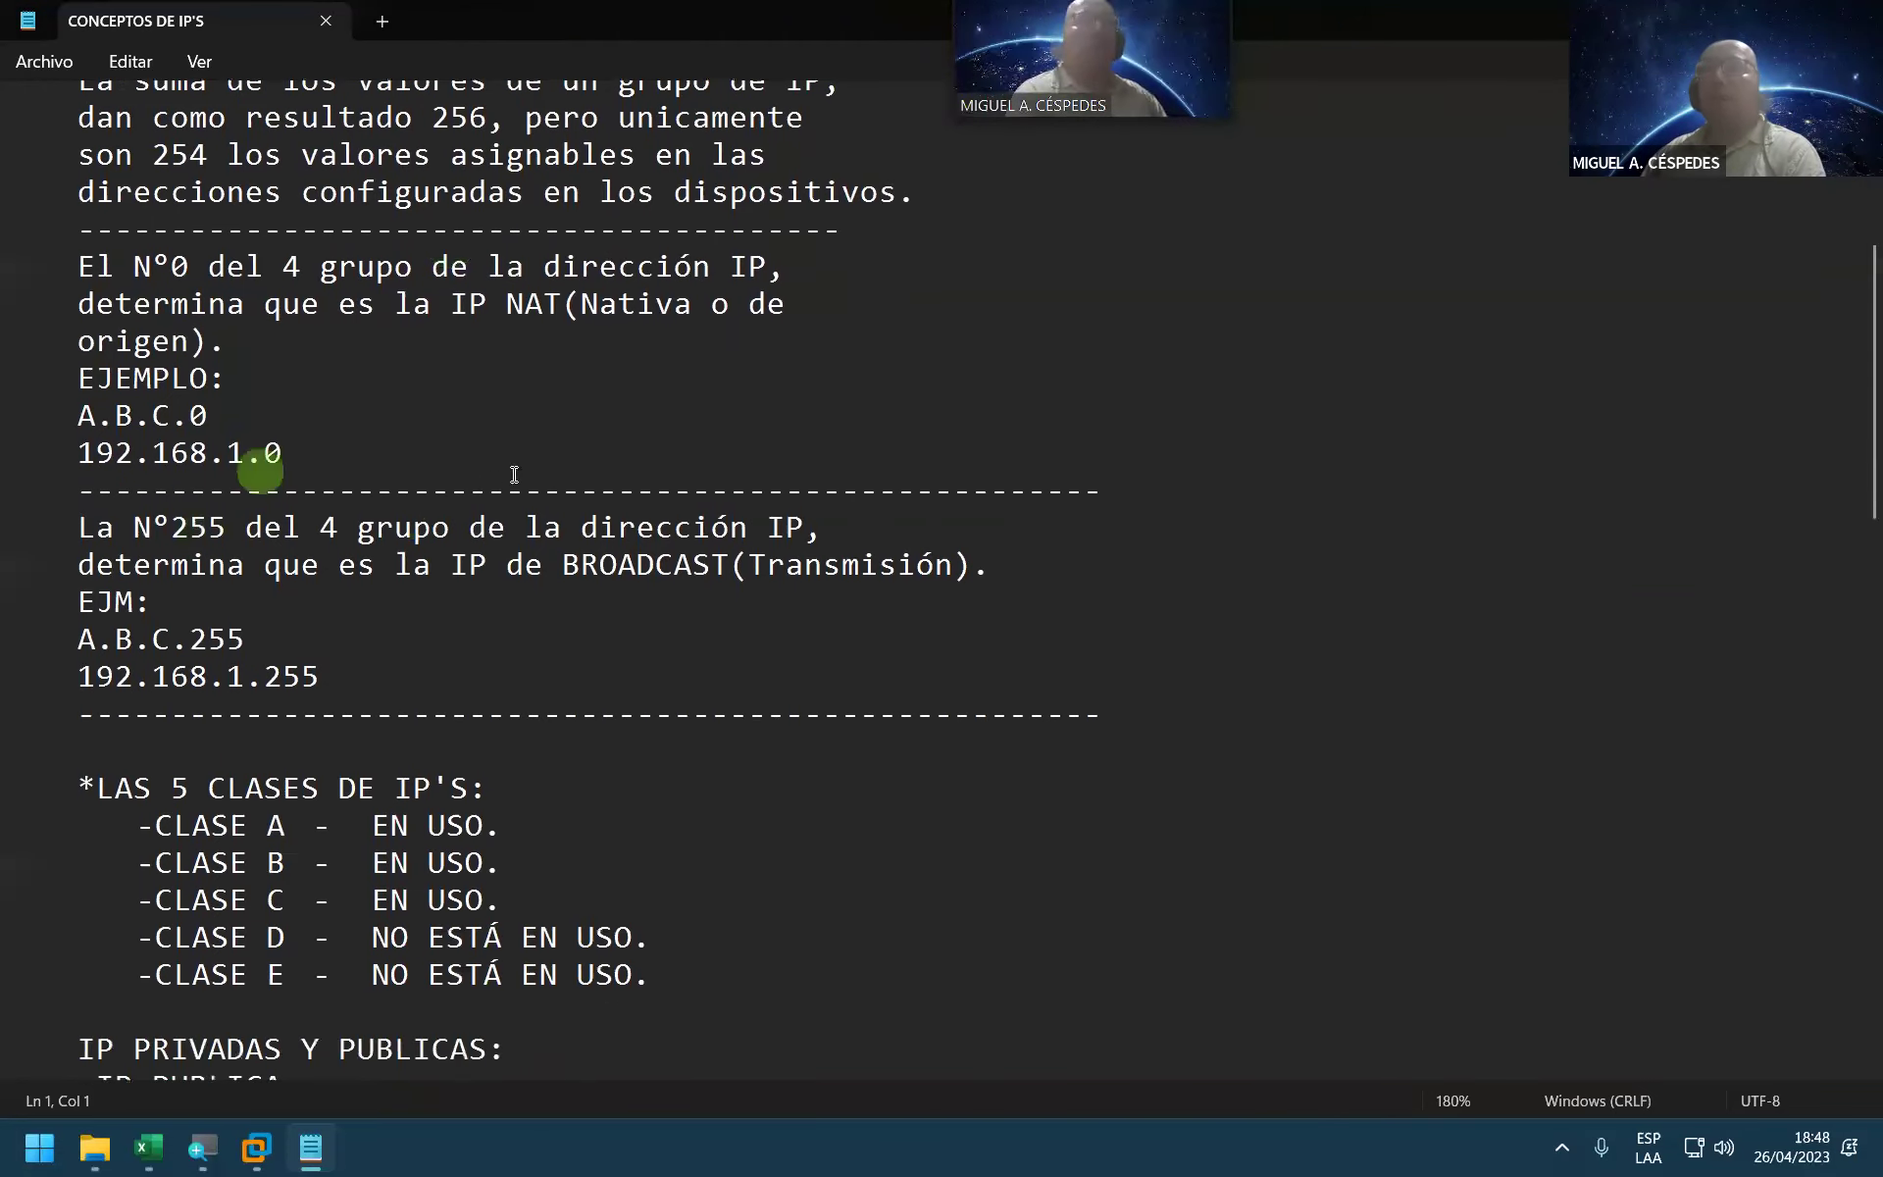
{"action": "scroll", "coordinate": [588, 461], "scroll_direction": "down", "scroll_amount": 2}
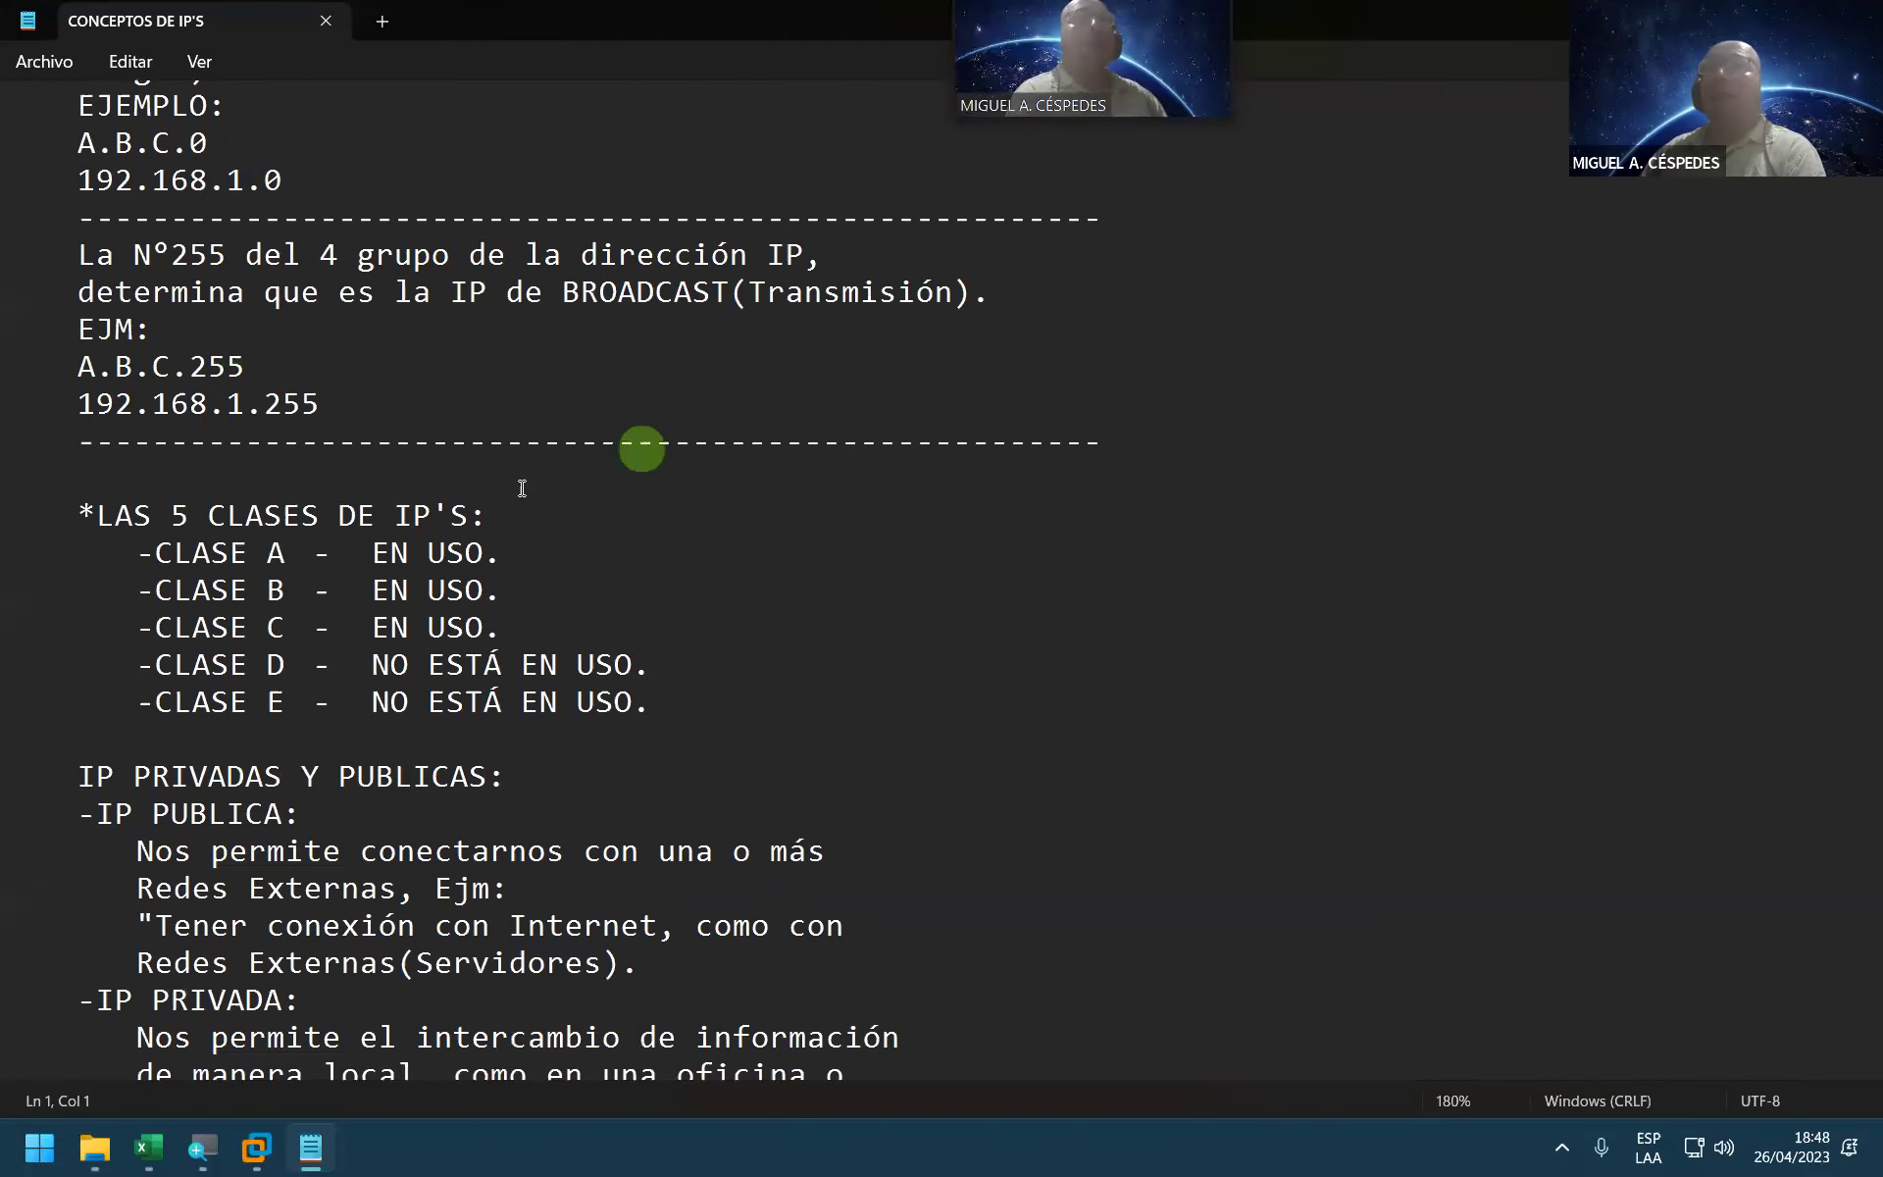
{"action": "scroll", "coordinate": [551, 481], "scroll_direction": "down", "scroll_amount": 1}
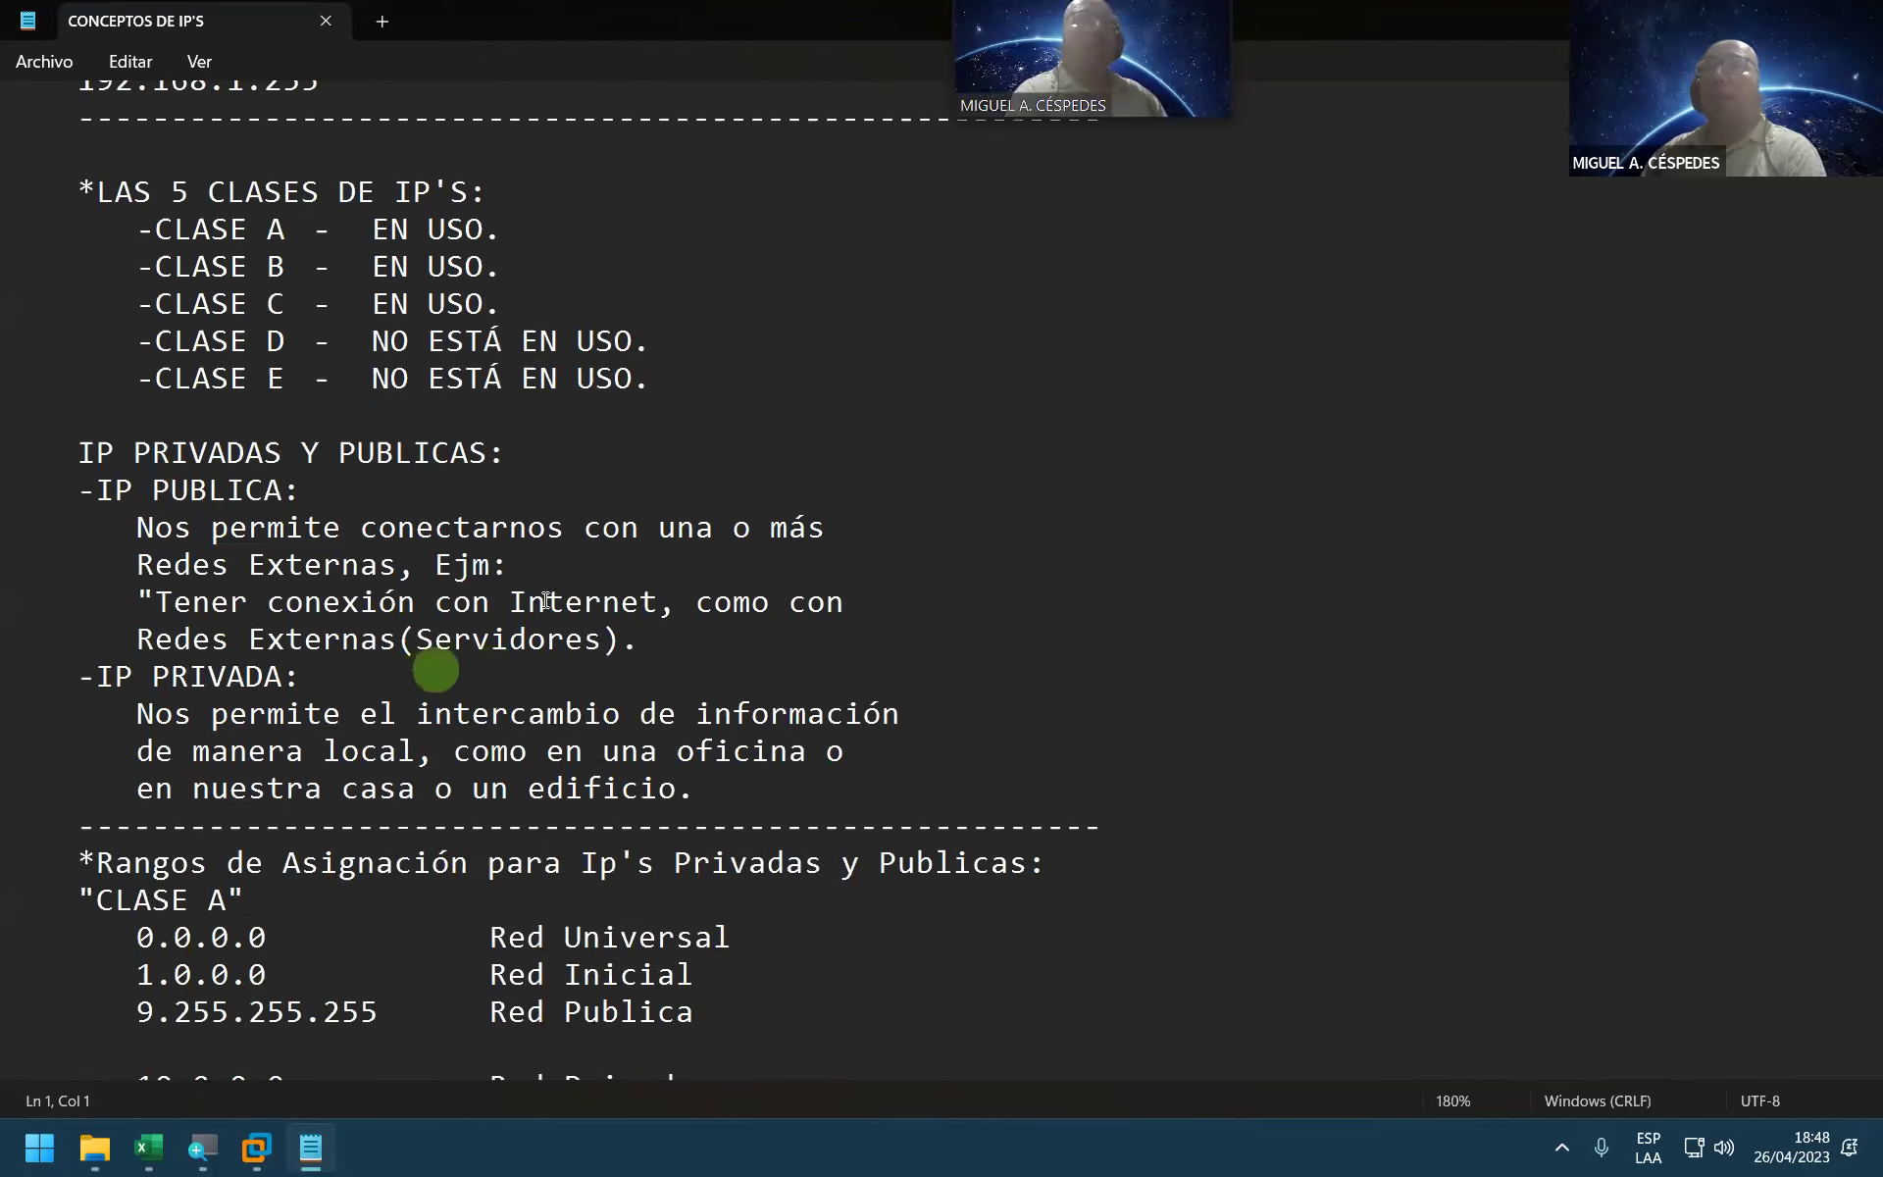
{"action": "scroll", "coordinate": [491, 588], "scroll_direction": "down", "scroll_amount": 2}
{"action": "scroll", "coordinate": [555, 575], "scroll_direction": "down", "scroll_amount": 3}
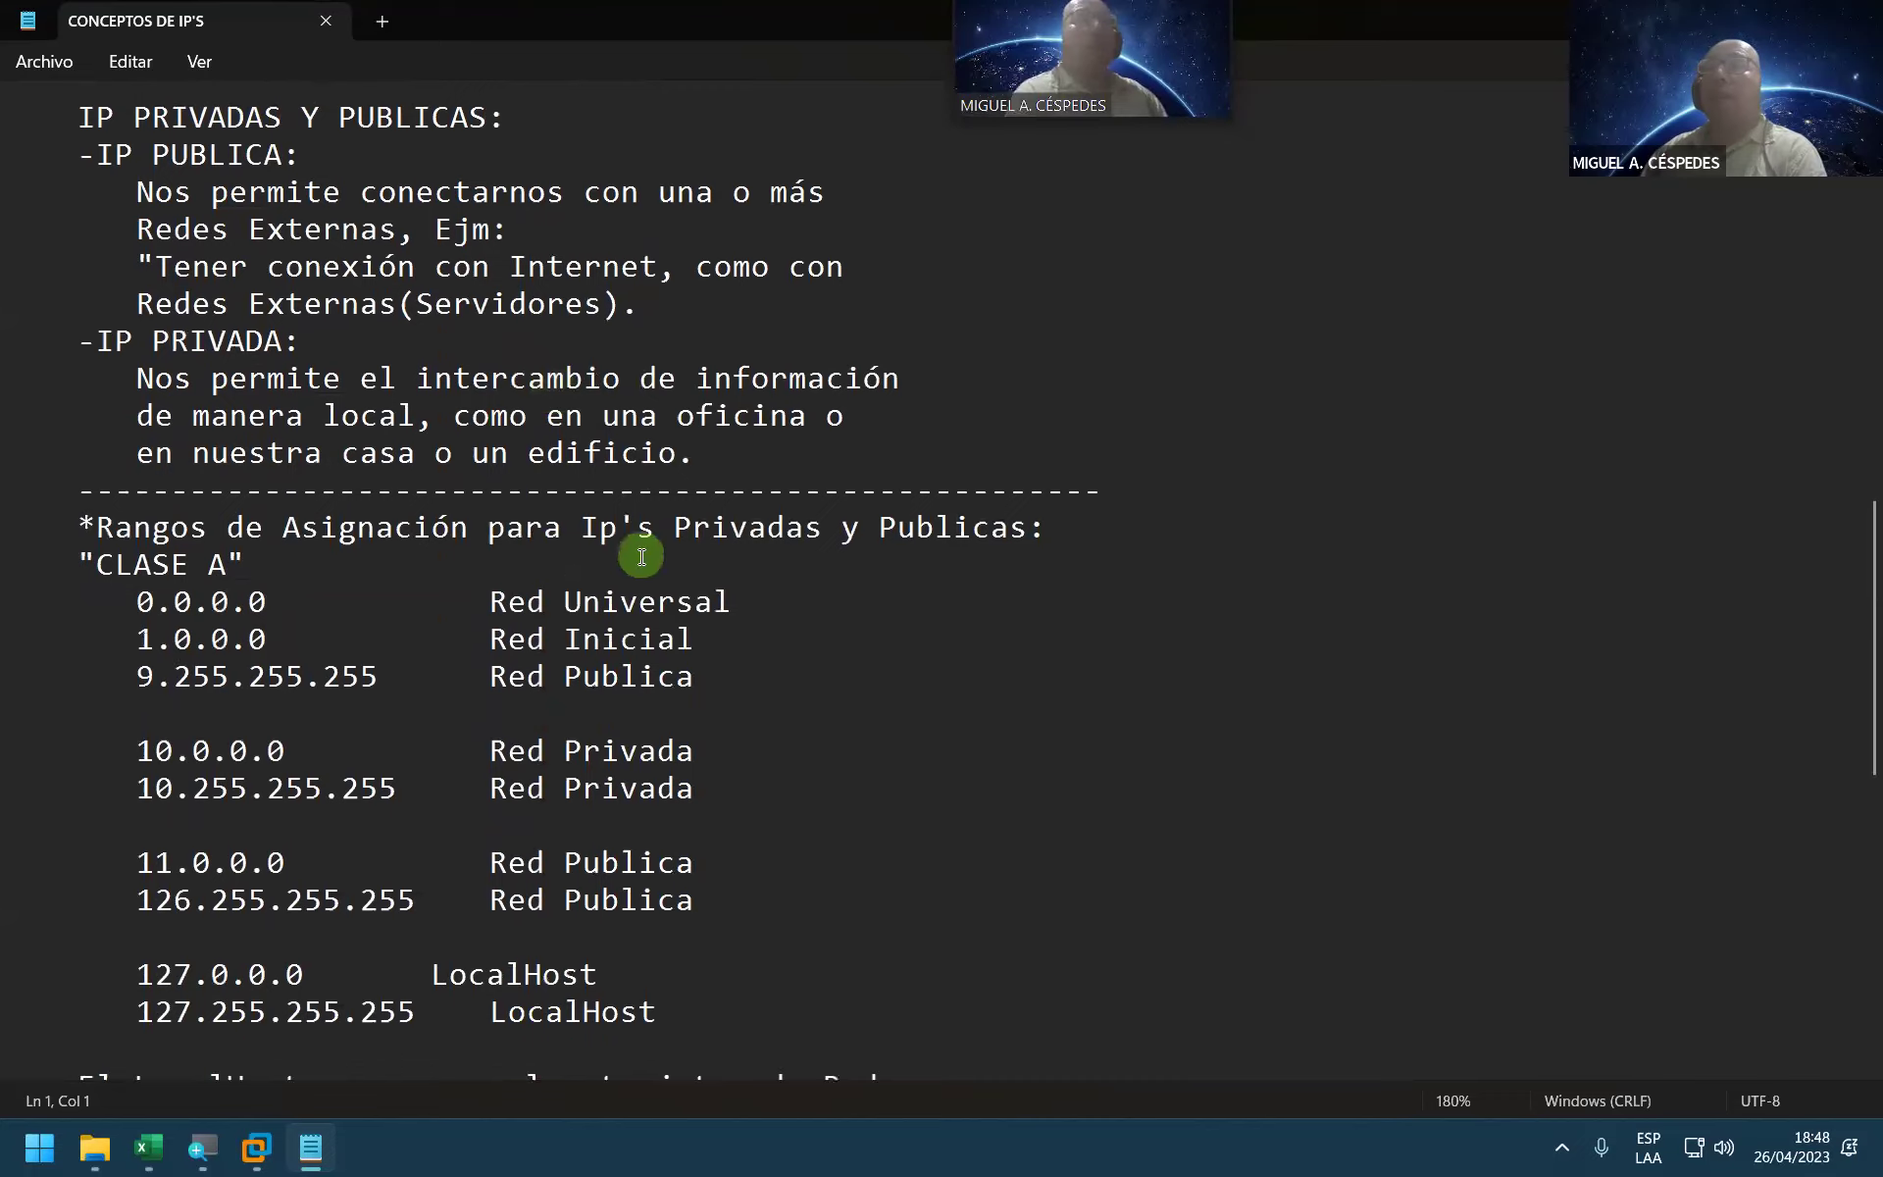
{"action": "scroll", "coordinate": [640, 557], "scroll_direction": "down", "scroll_amount": 1}
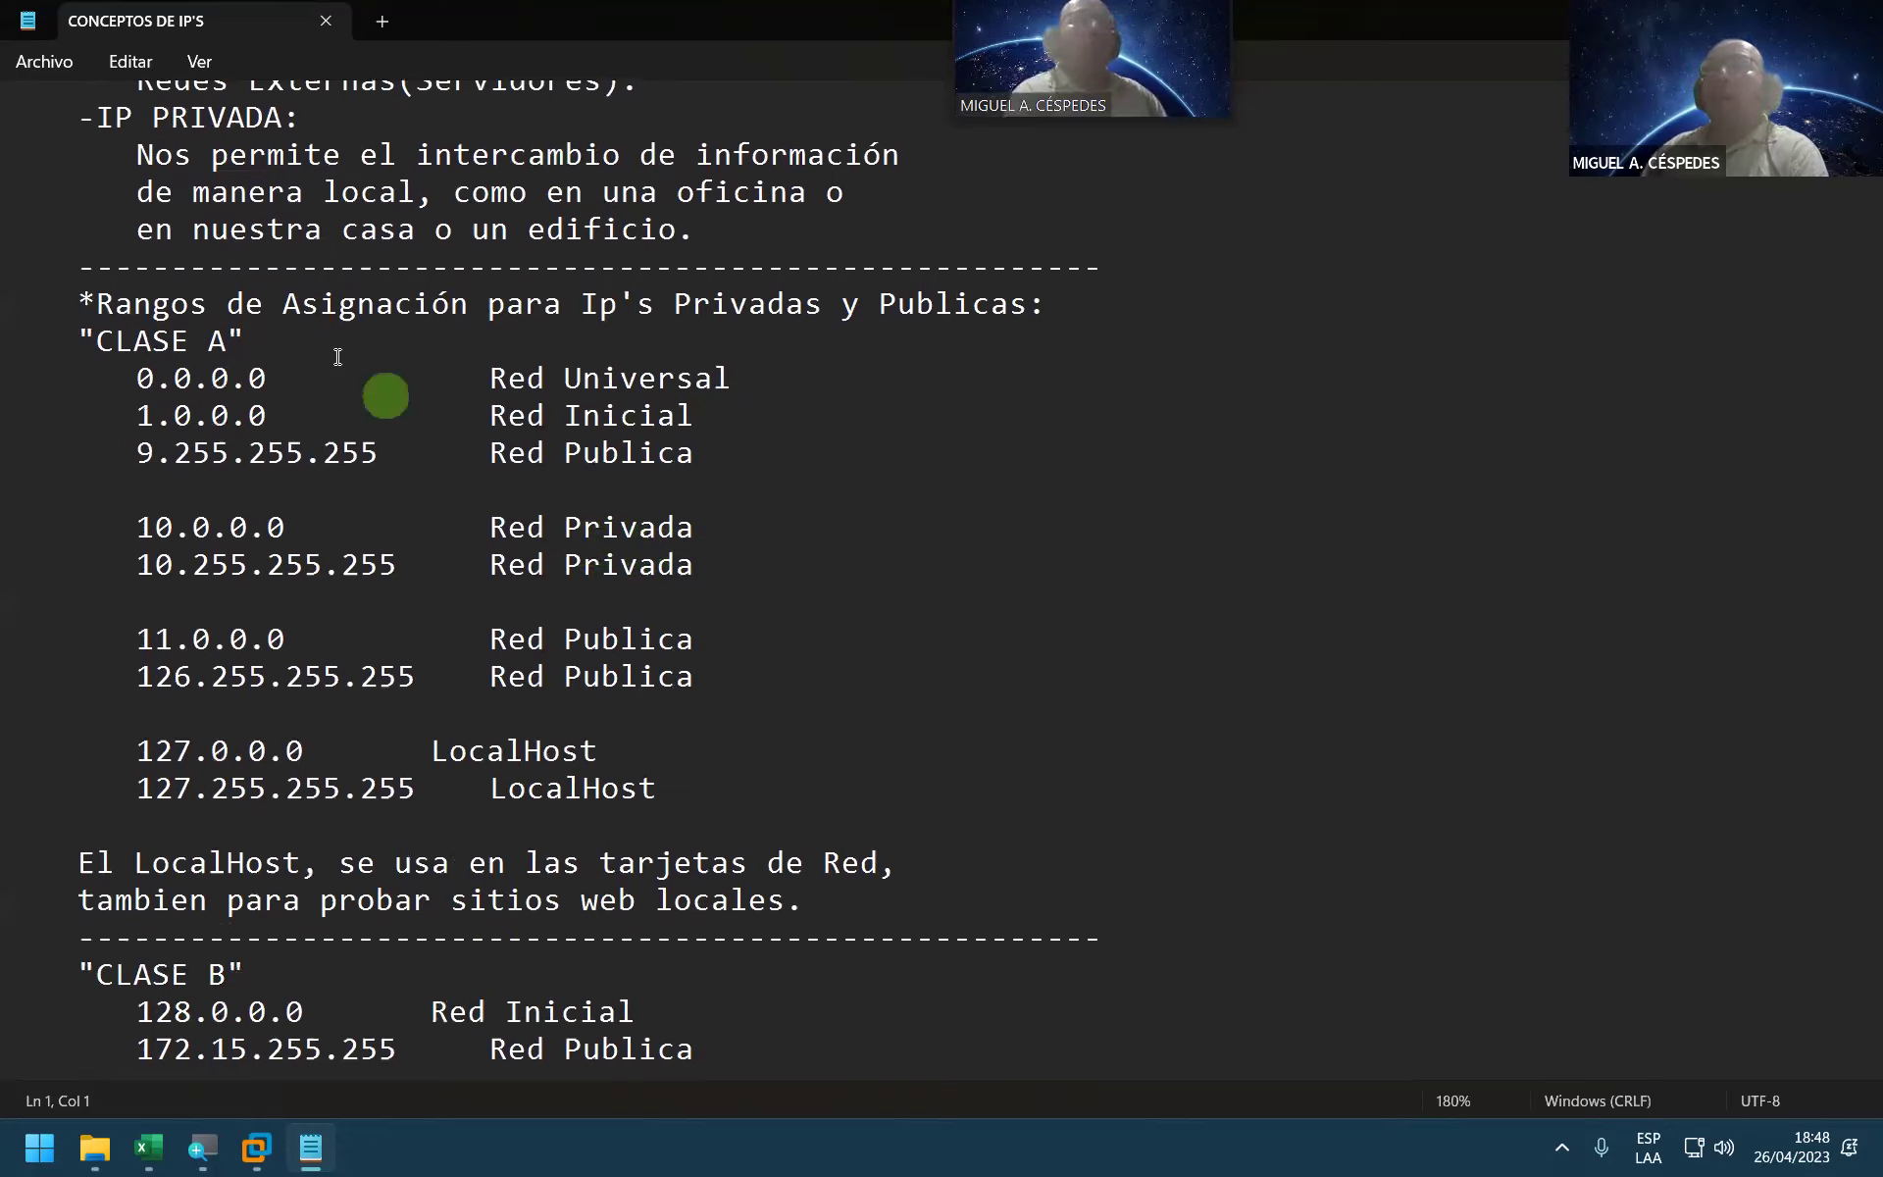
{"action": "left_click", "coordinate": [44, 61]}
{"action": "left_click", "coordinate": [769, 534]}
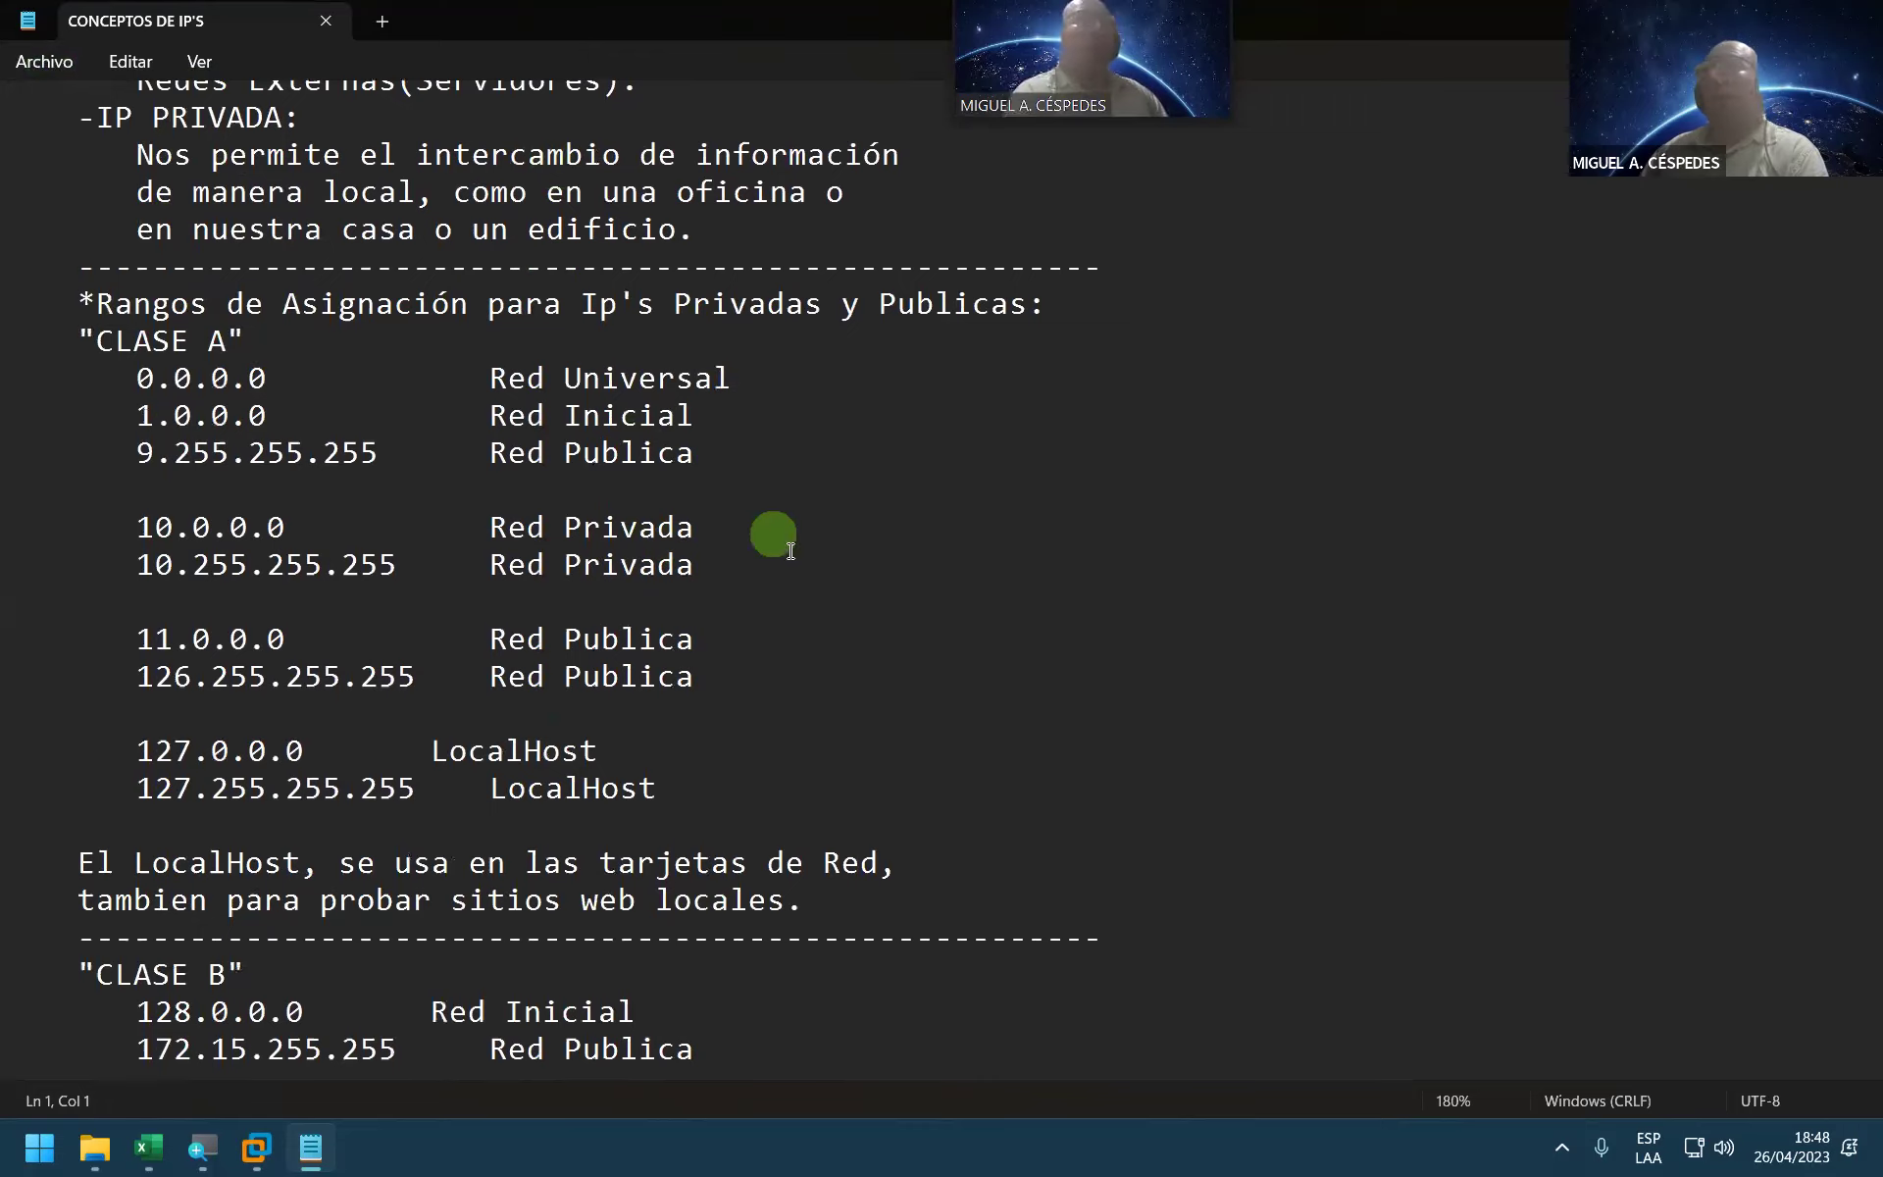
{"action": "scroll", "coordinate": [785, 539], "scroll_direction": "down", "scroll_amount": 3}
{"action": "scroll", "coordinate": [789, 544], "scroll_direction": "down", "scroll_amount": 2}
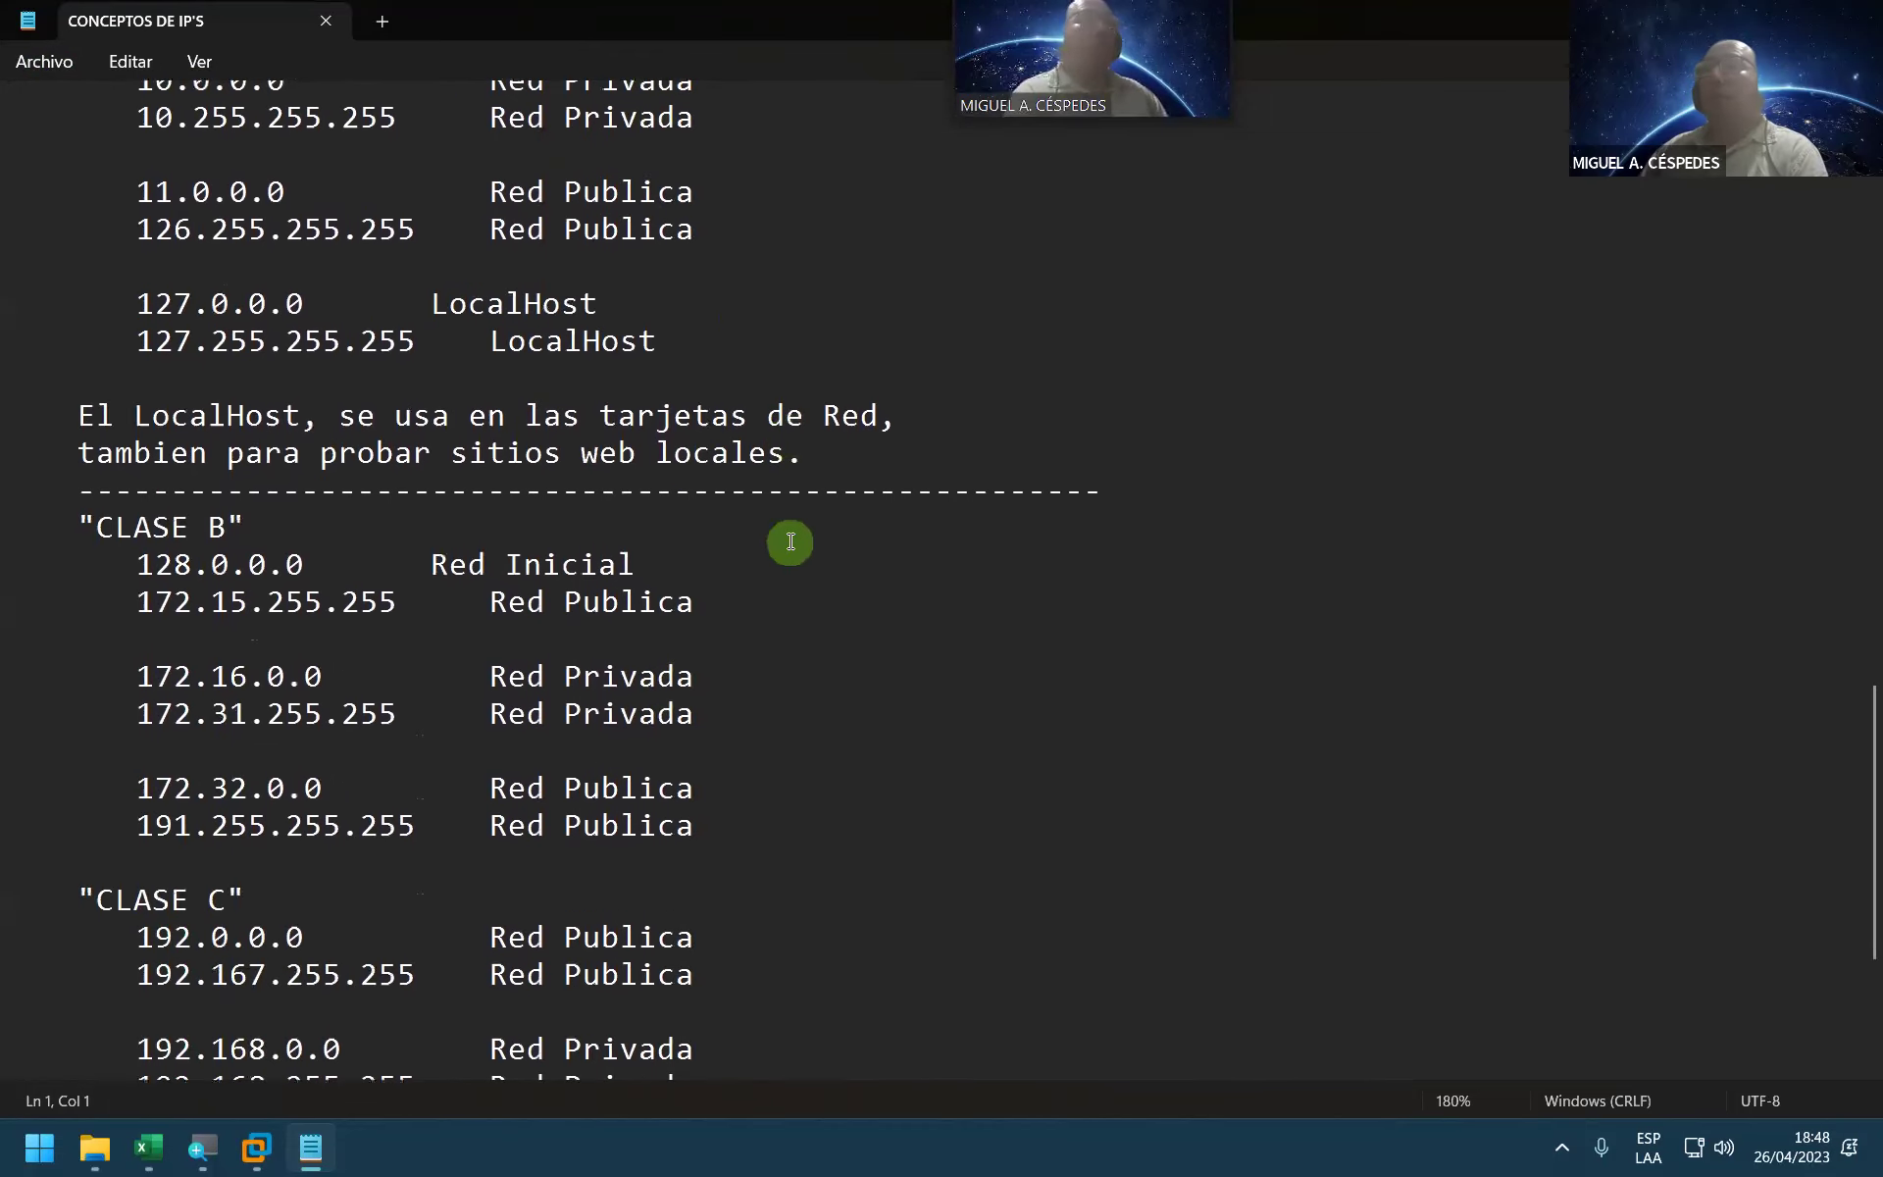
{"action": "scroll", "coordinate": [789, 541], "scroll_direction": "down", "scroll_amount": 1}
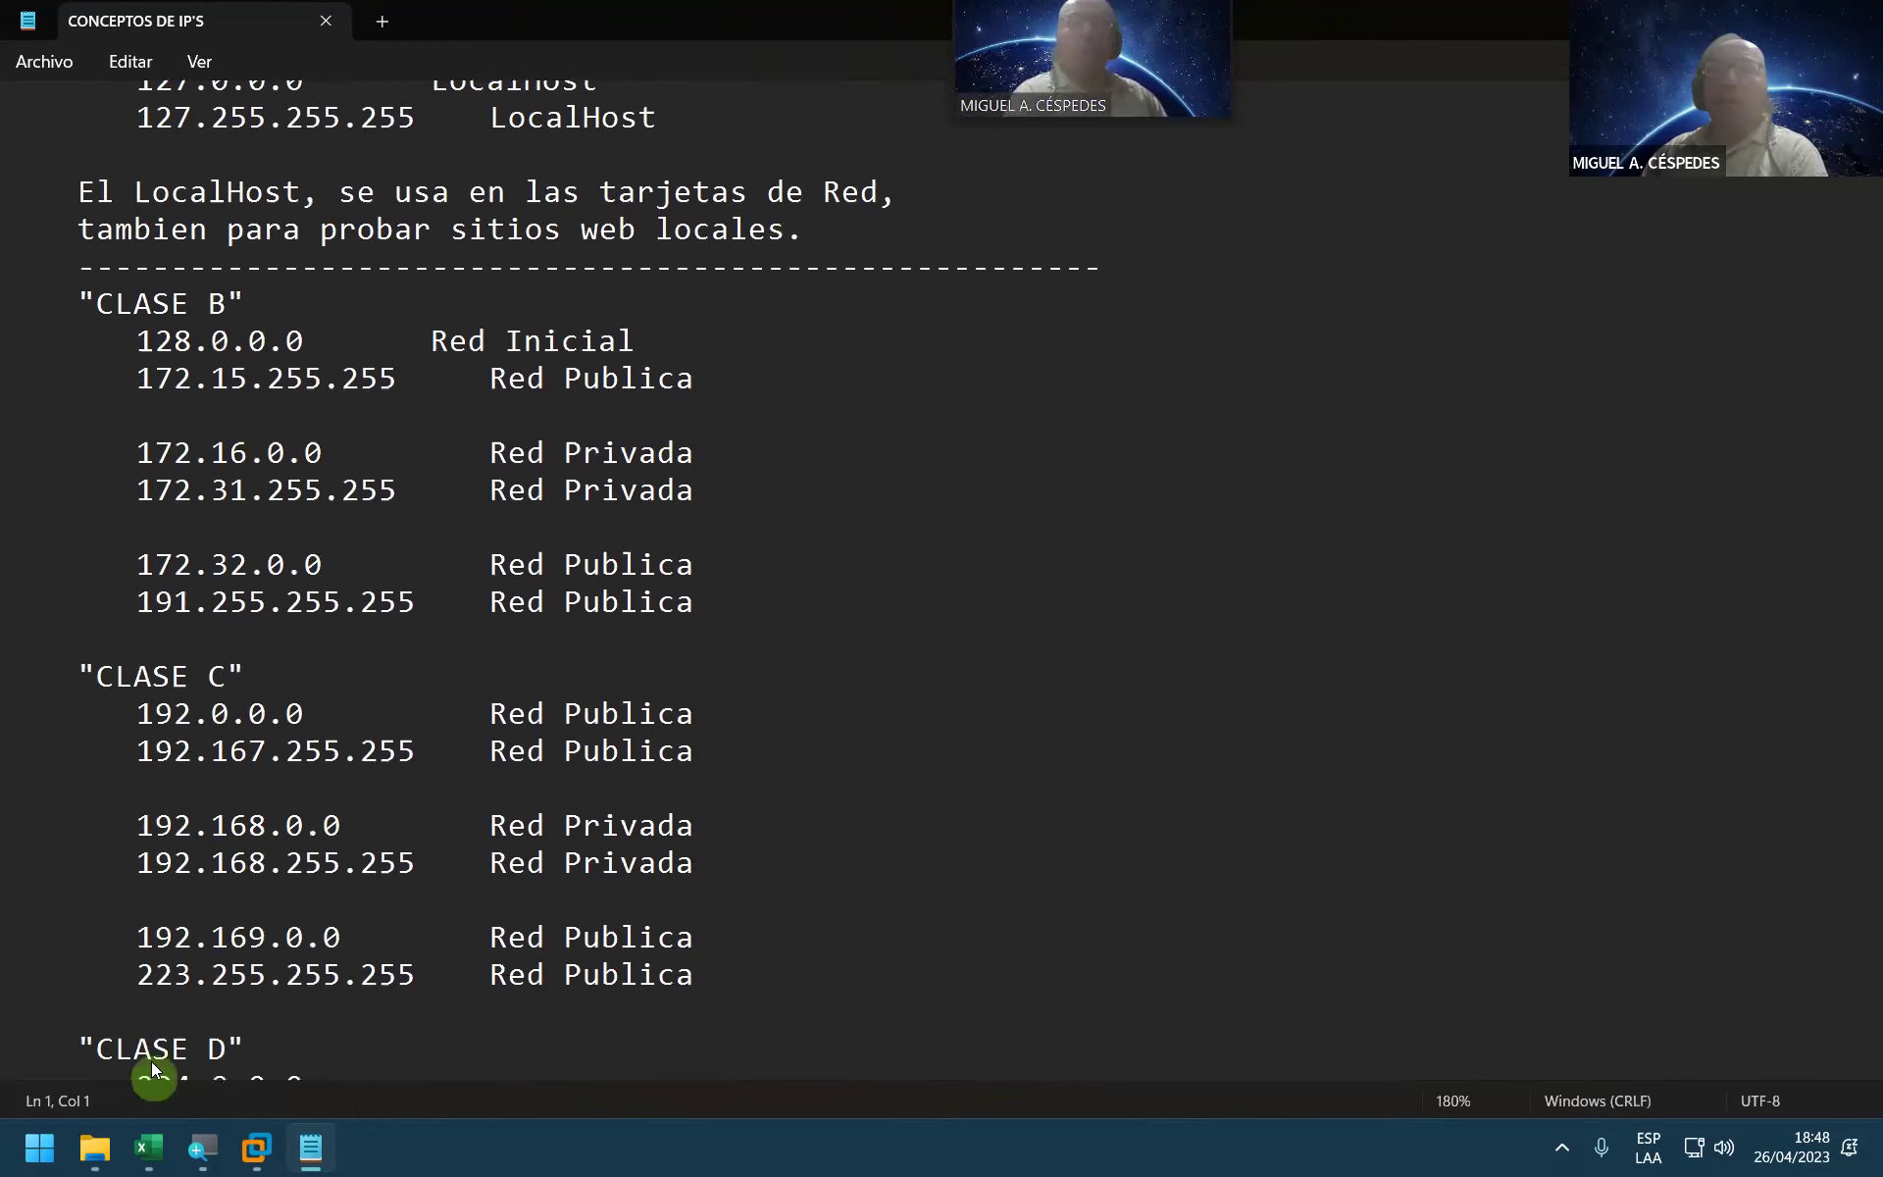
Step: Compare the third exercise's address 172.20.0.2 in the workbook with the Clase B ranges in the notes
{"action": "left_click", "coordinate": [135, 1150]}
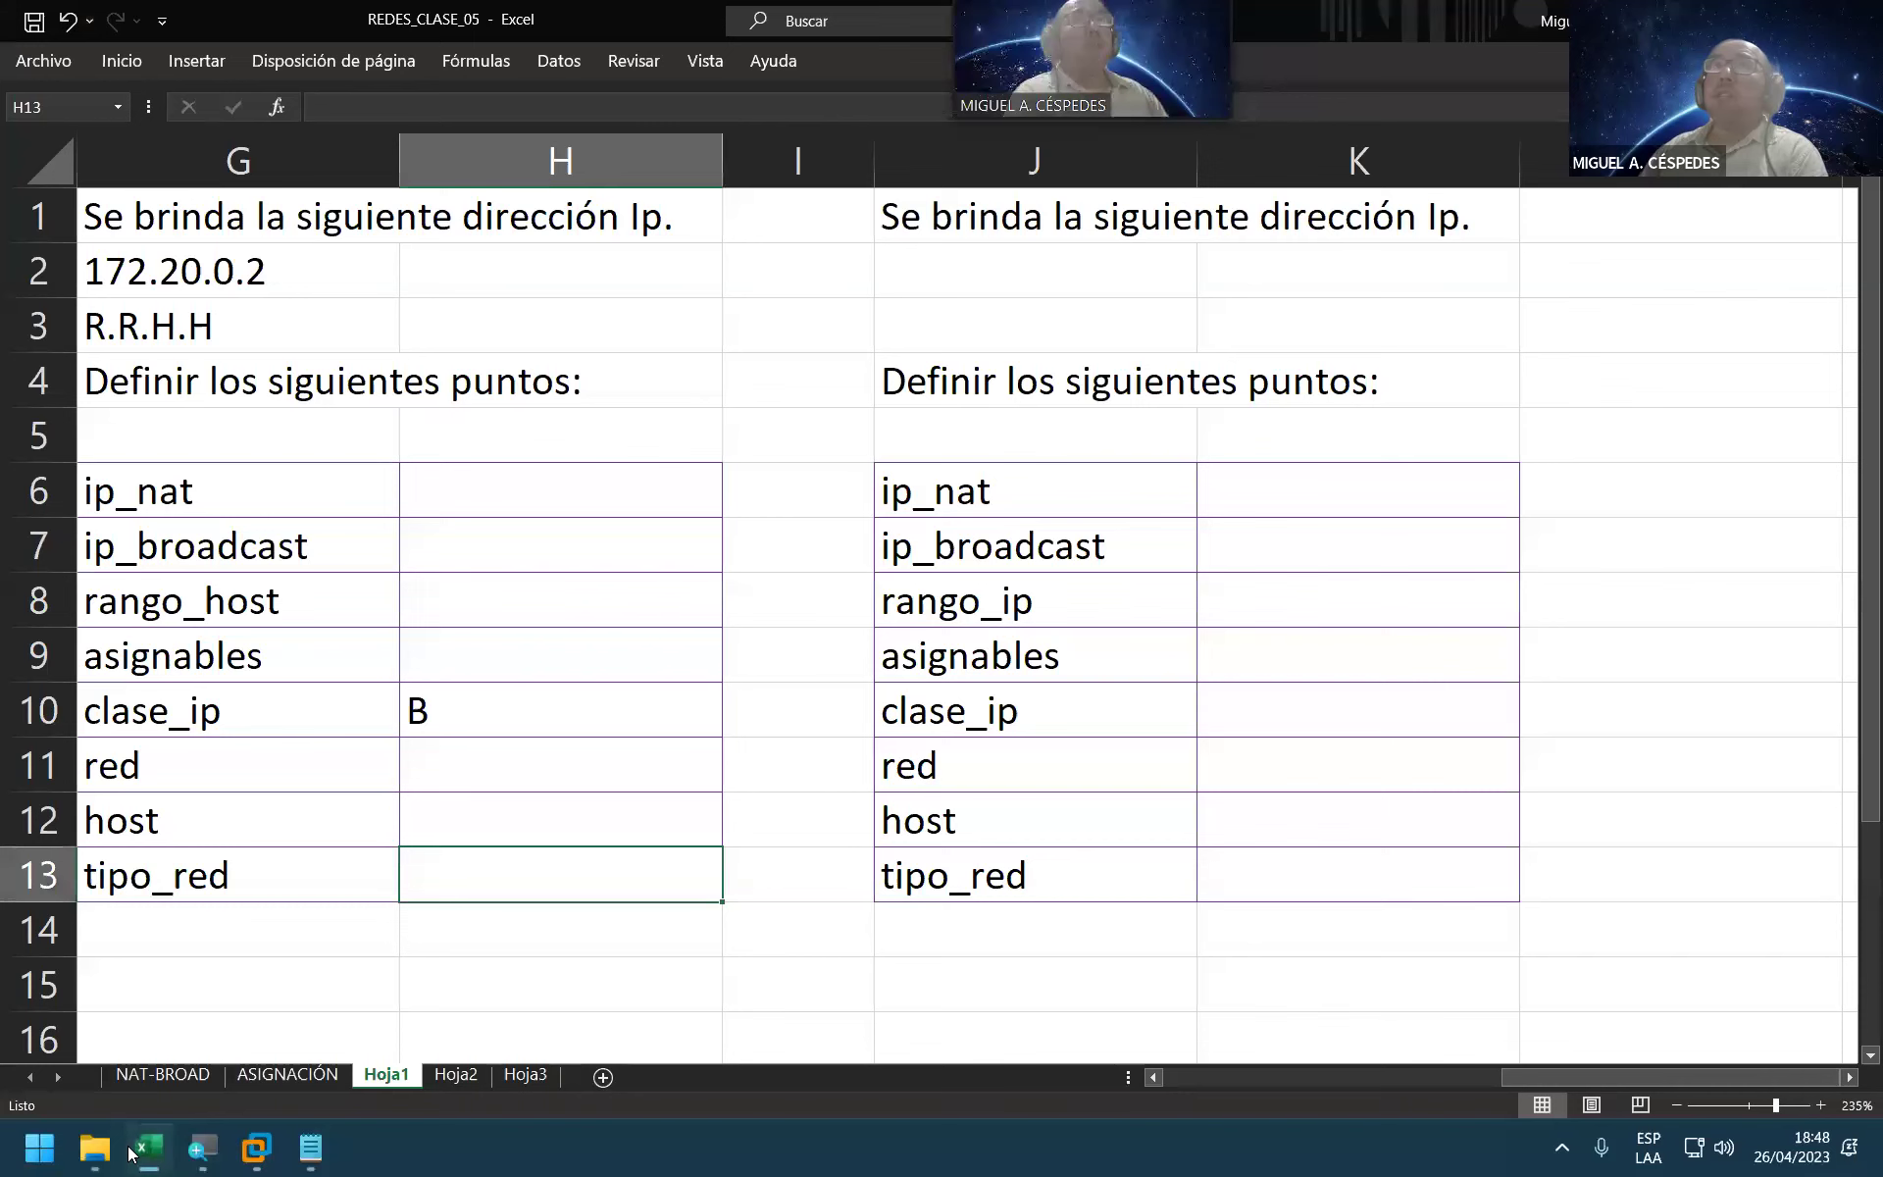
{"action": "left_click", "coordinate": [310, 1148]}
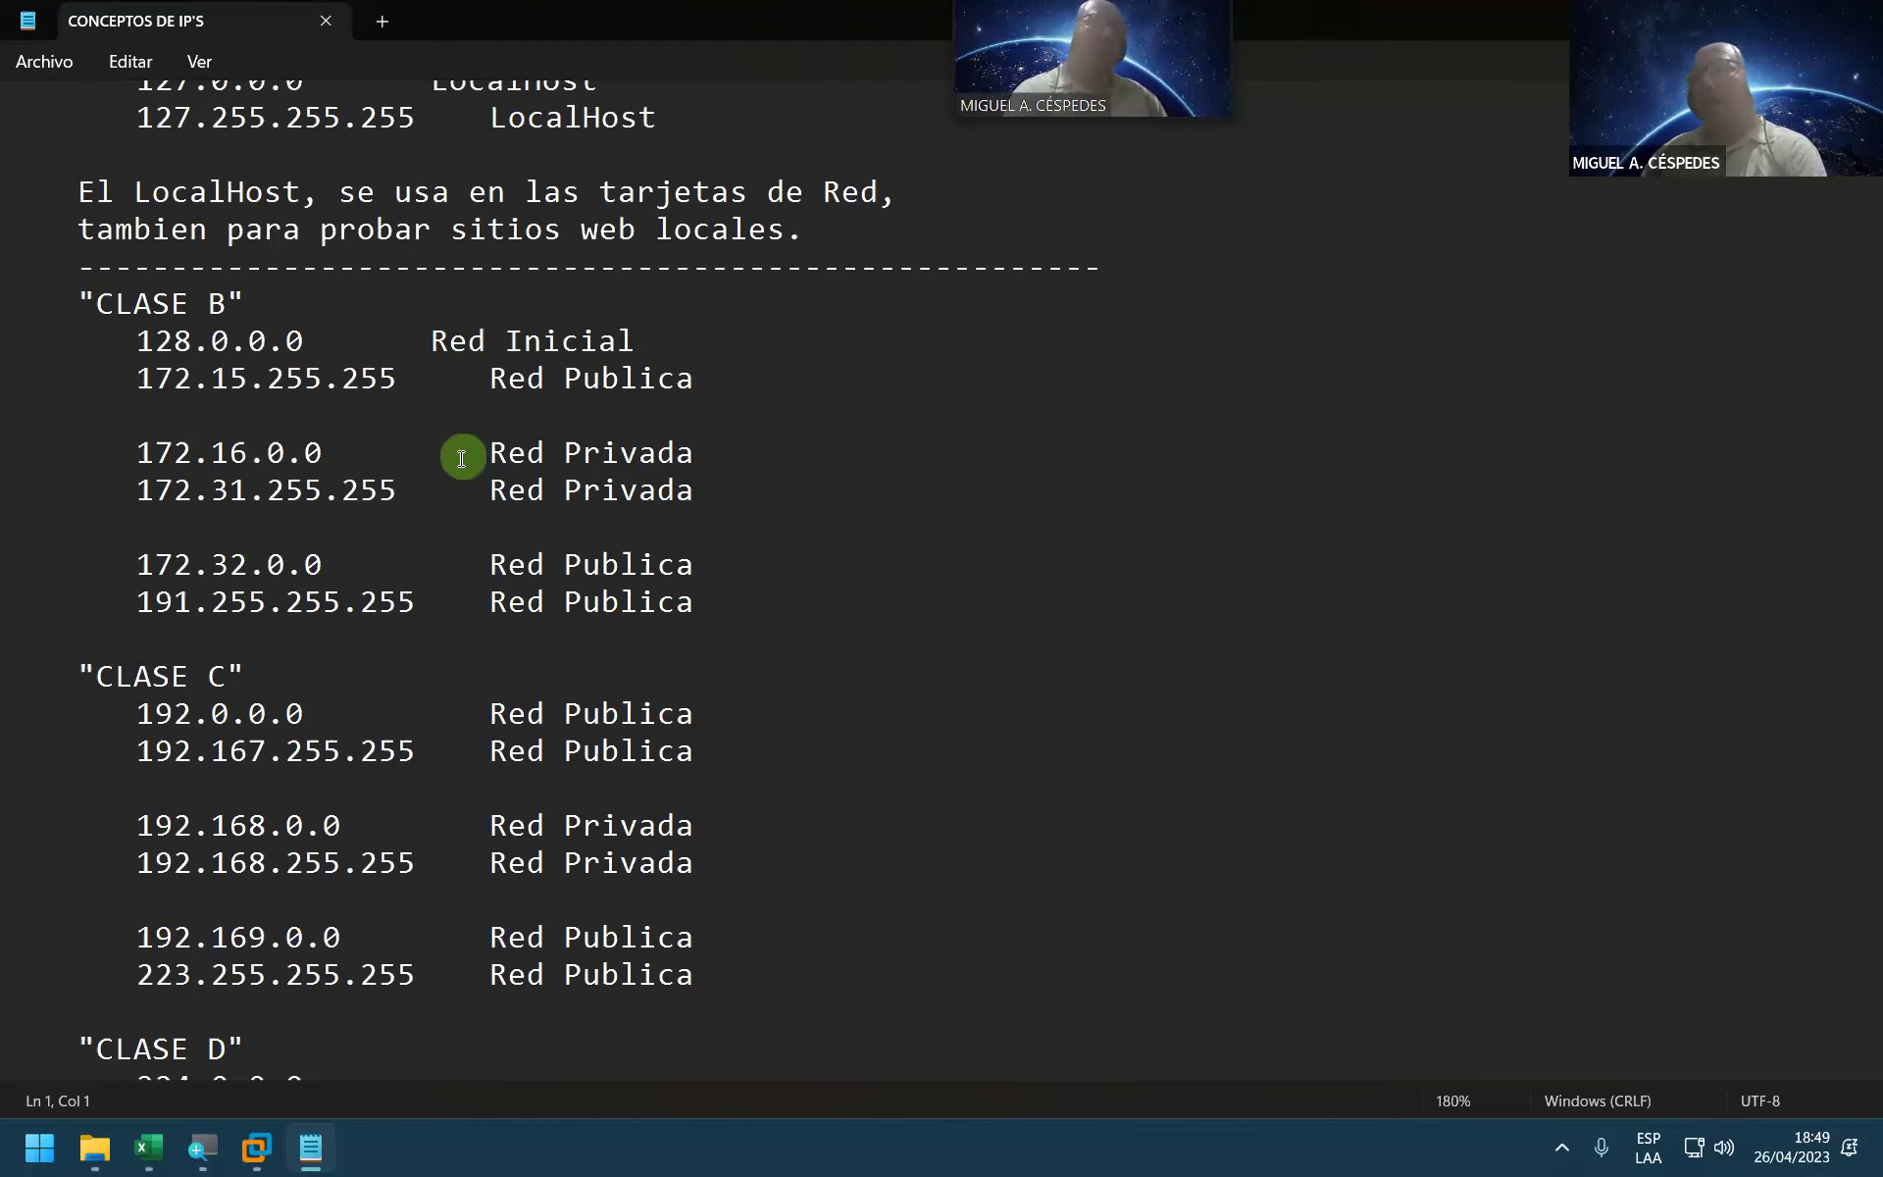
{"action": "scroll", "coordinate": [530, 514], "scroll_direction": "up", "scroll_amount": 5}
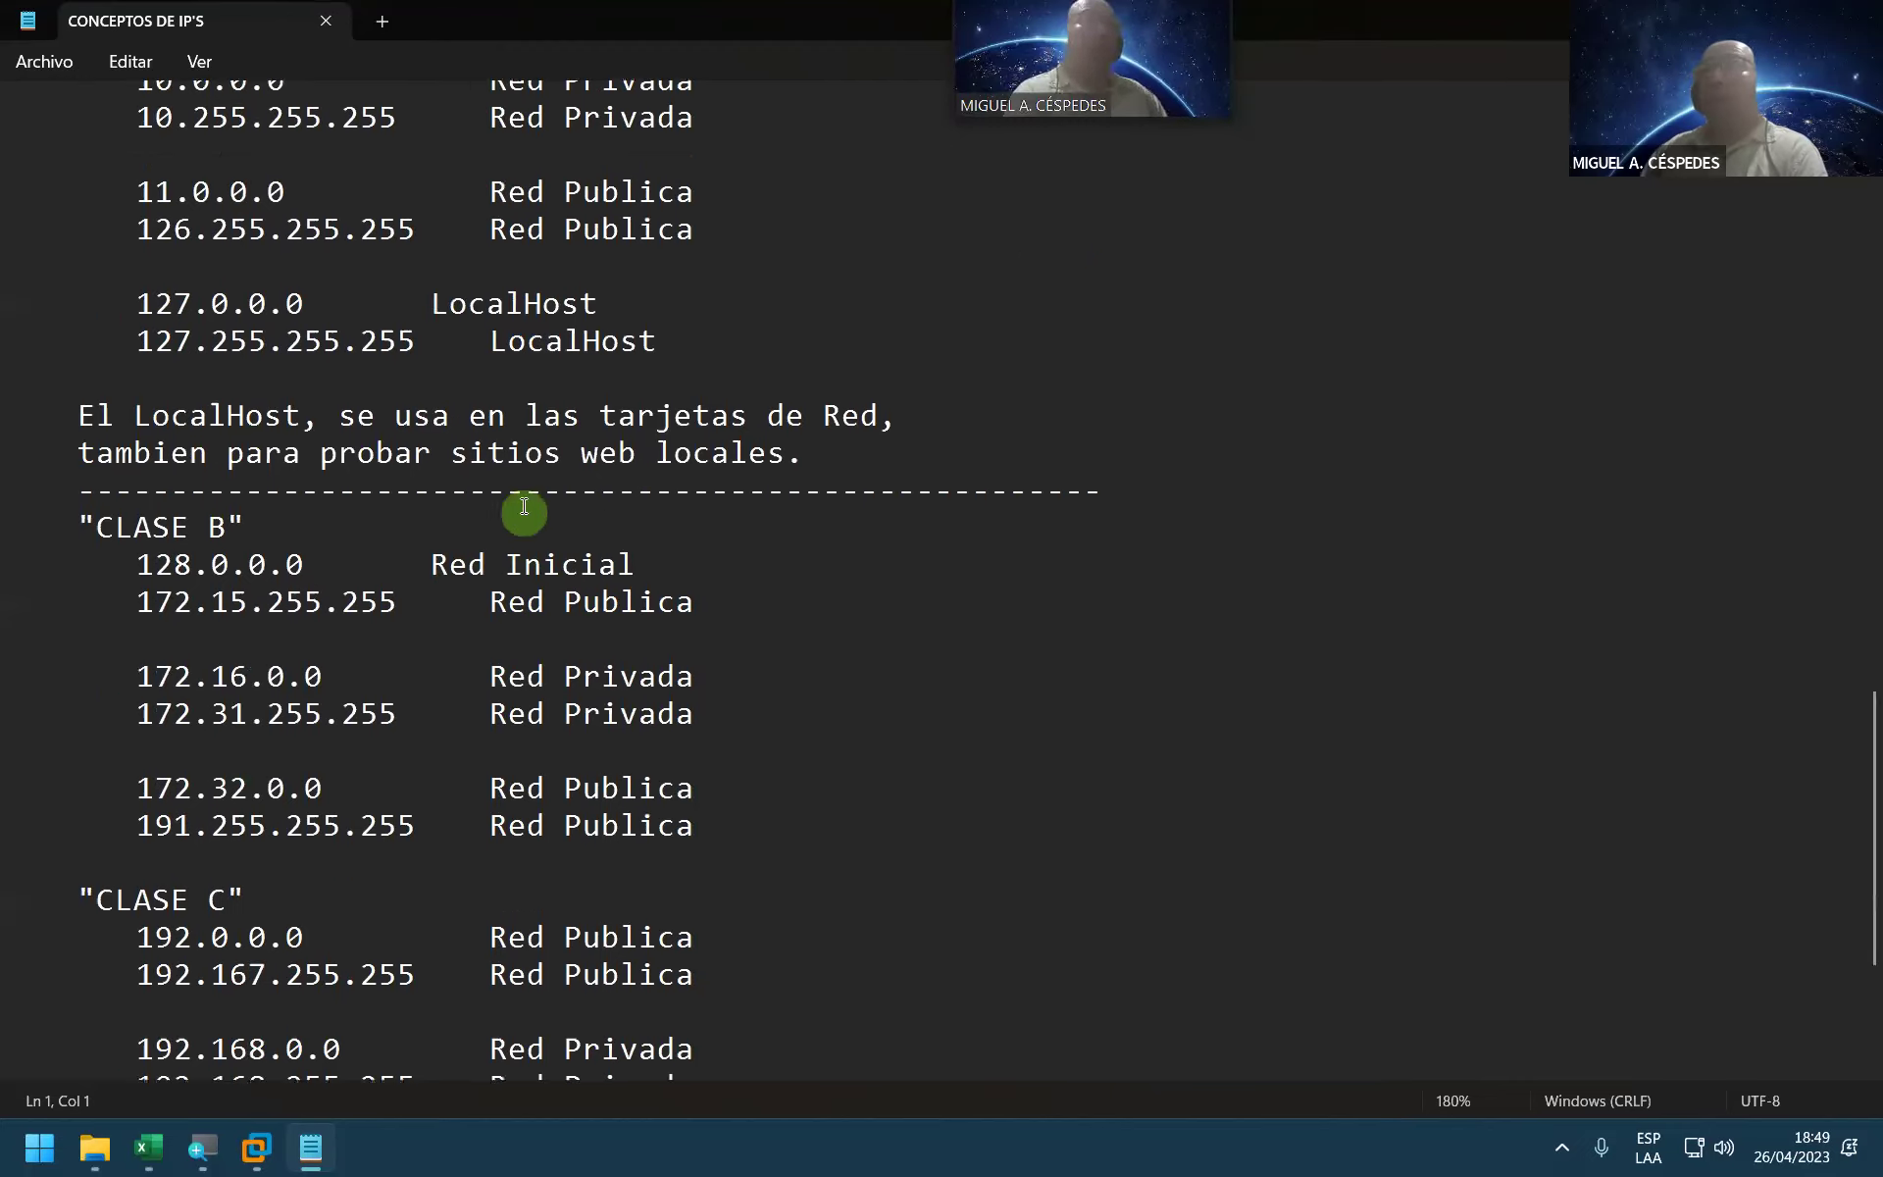
{"action": "scroll", "coordinate": [614, 366], "scroll_direction": "up", "scroll_amount": 1}
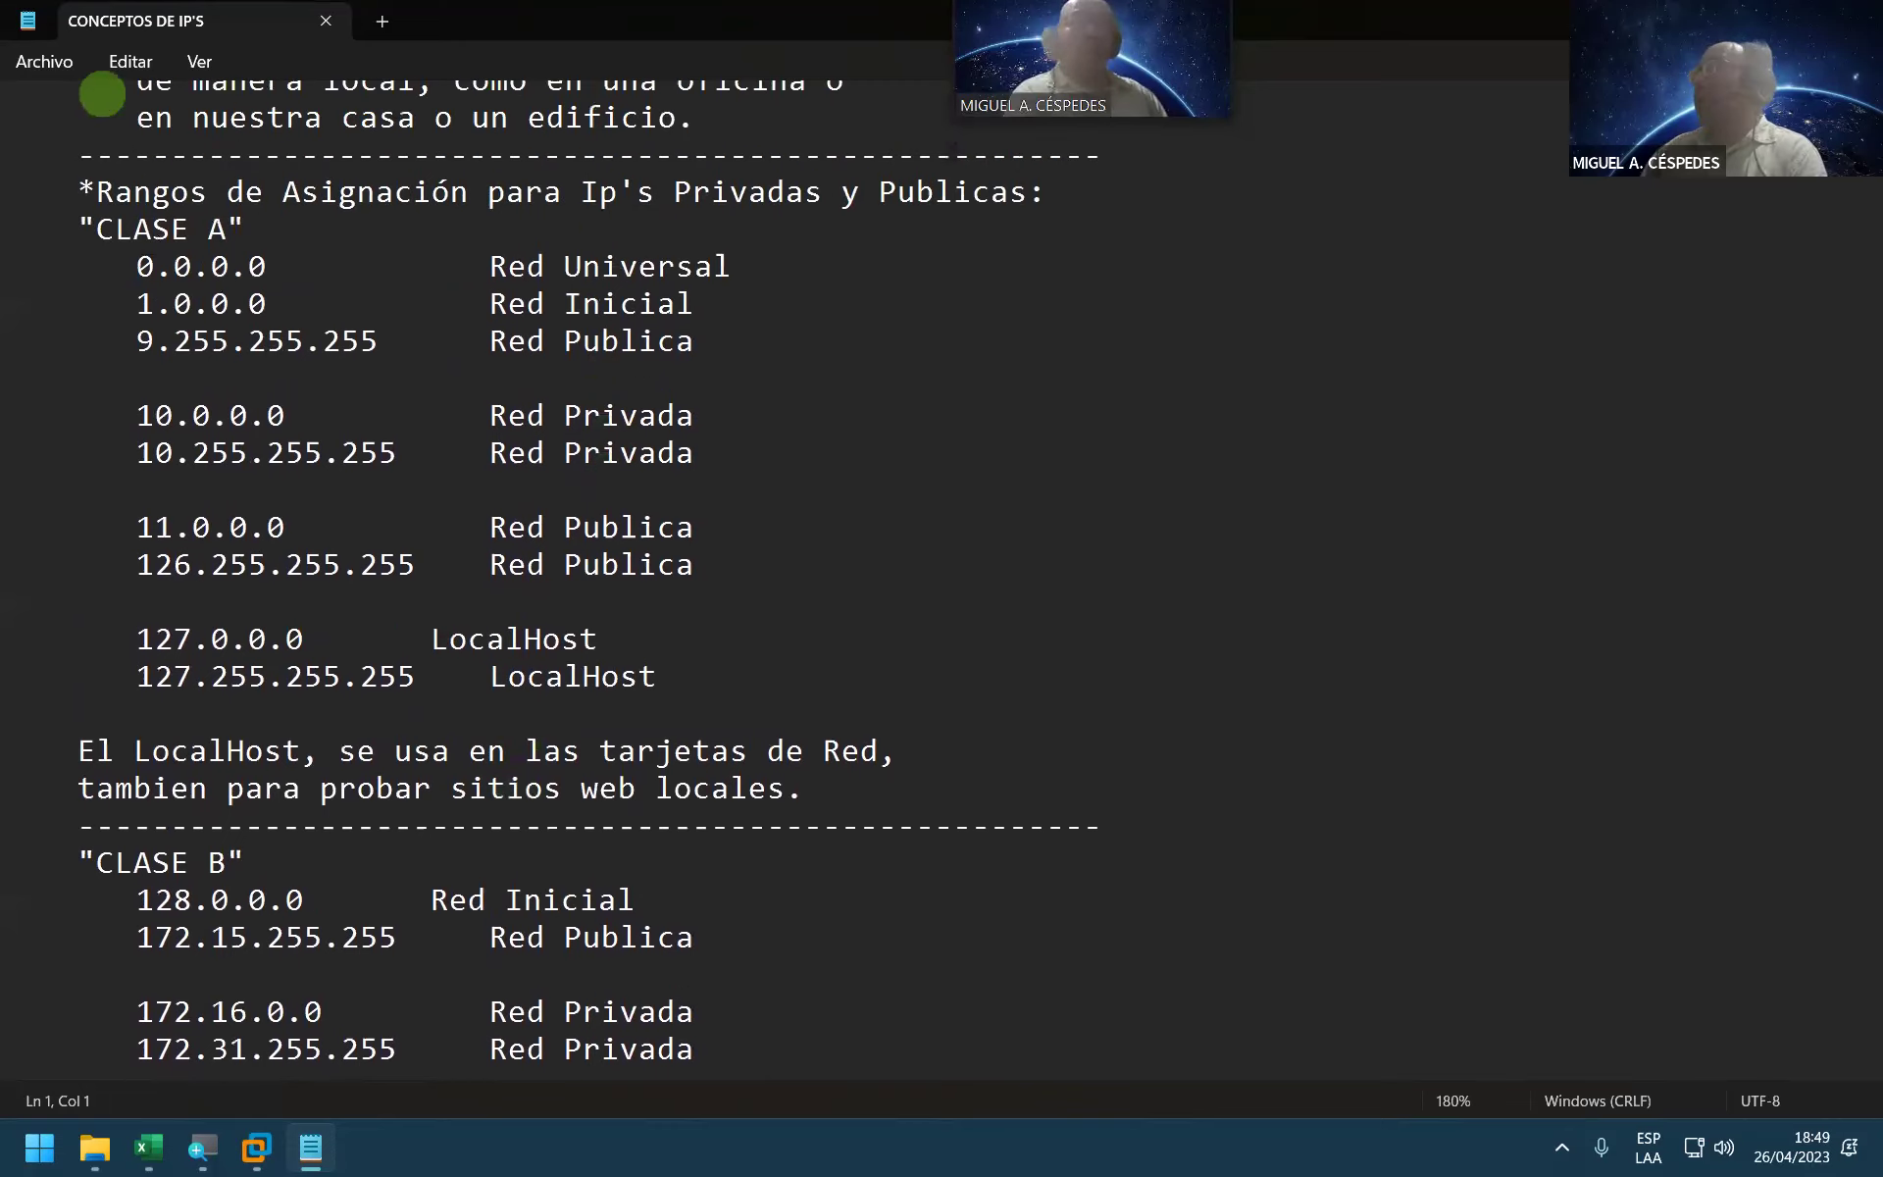
Step: Close the CONCEPTOS DE IP'S document and switch back to the REDES_CLASE_05 workbook in Excel
{"action": "left_click", "coordinate": [326, 21]}
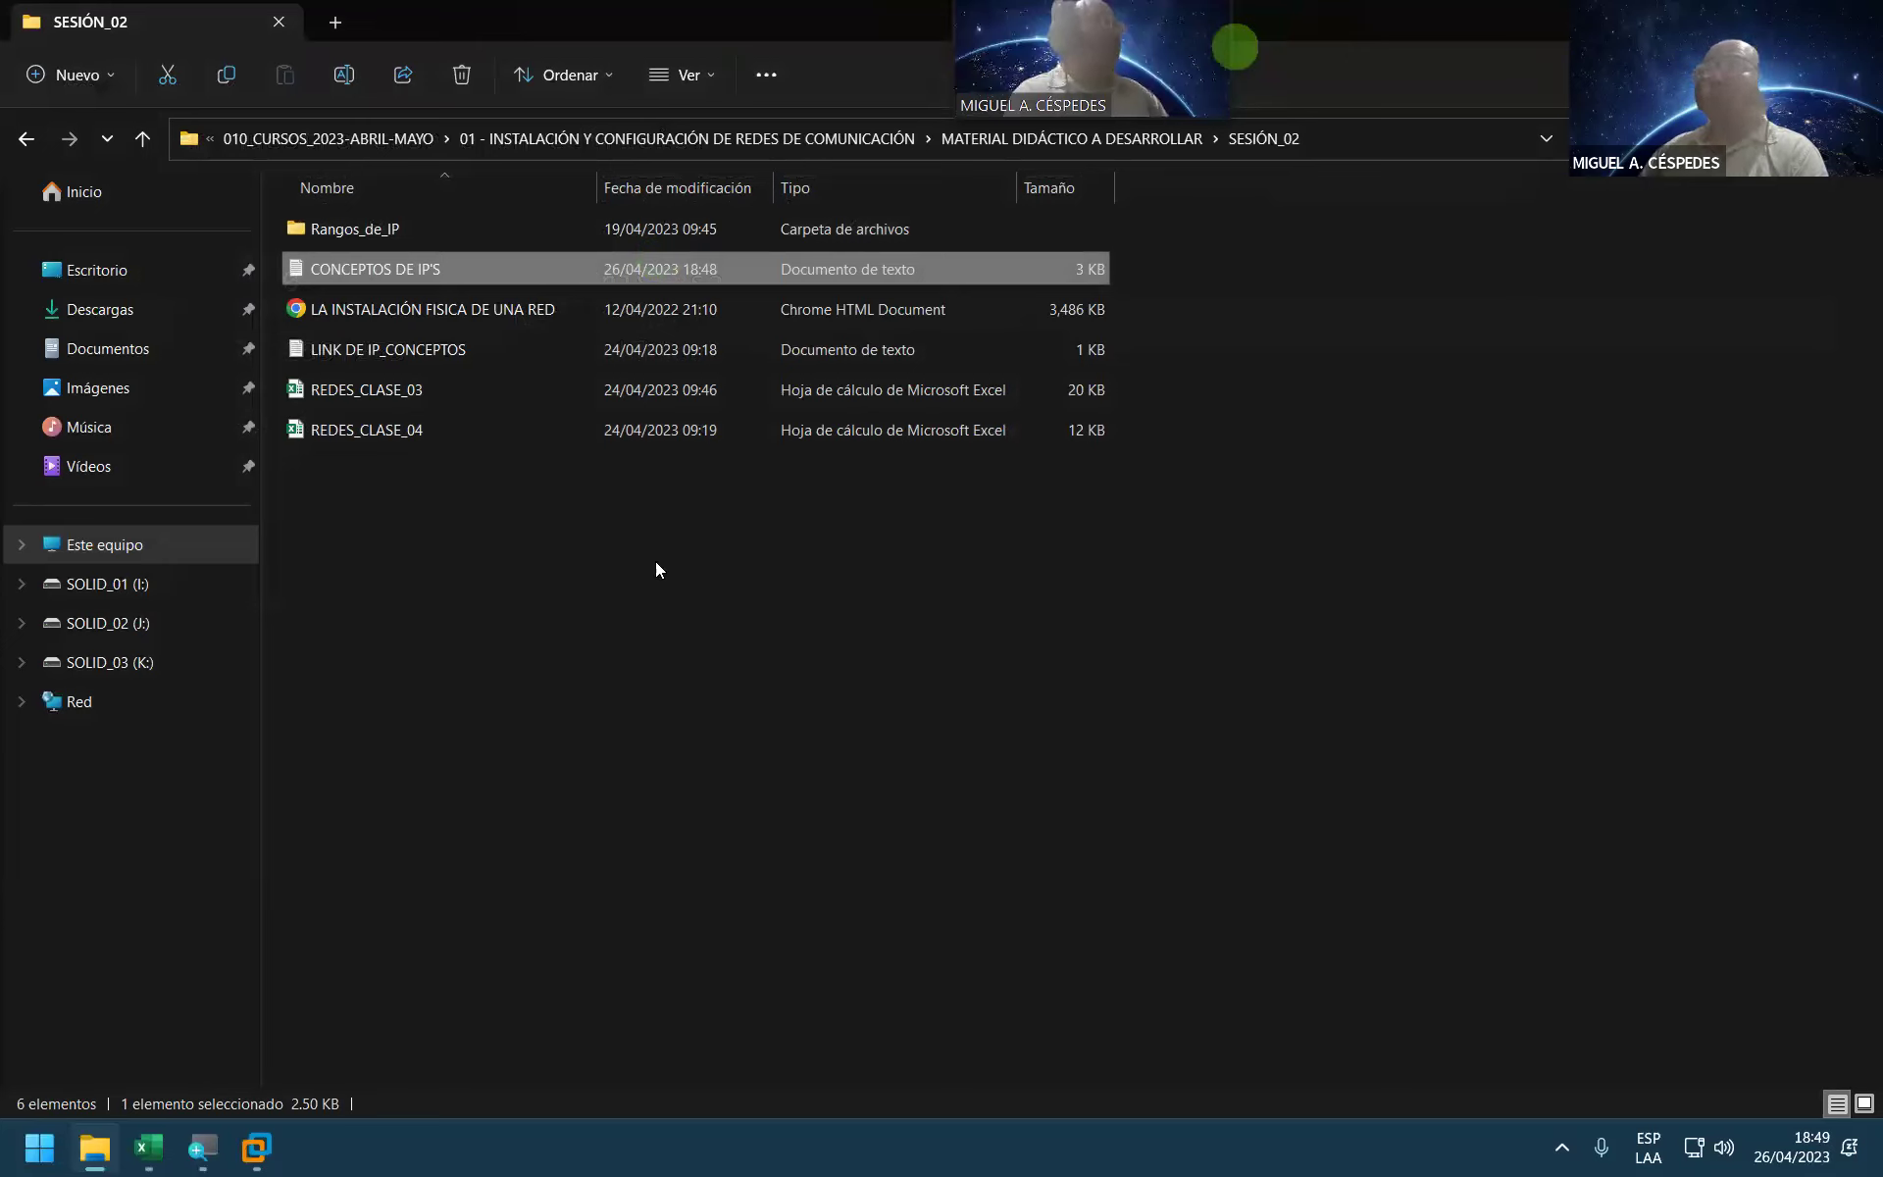
{"action": "left_click", "coordinate": [95, 1148]}
{"action": "left_click", "coordinate": [148, 1148]}
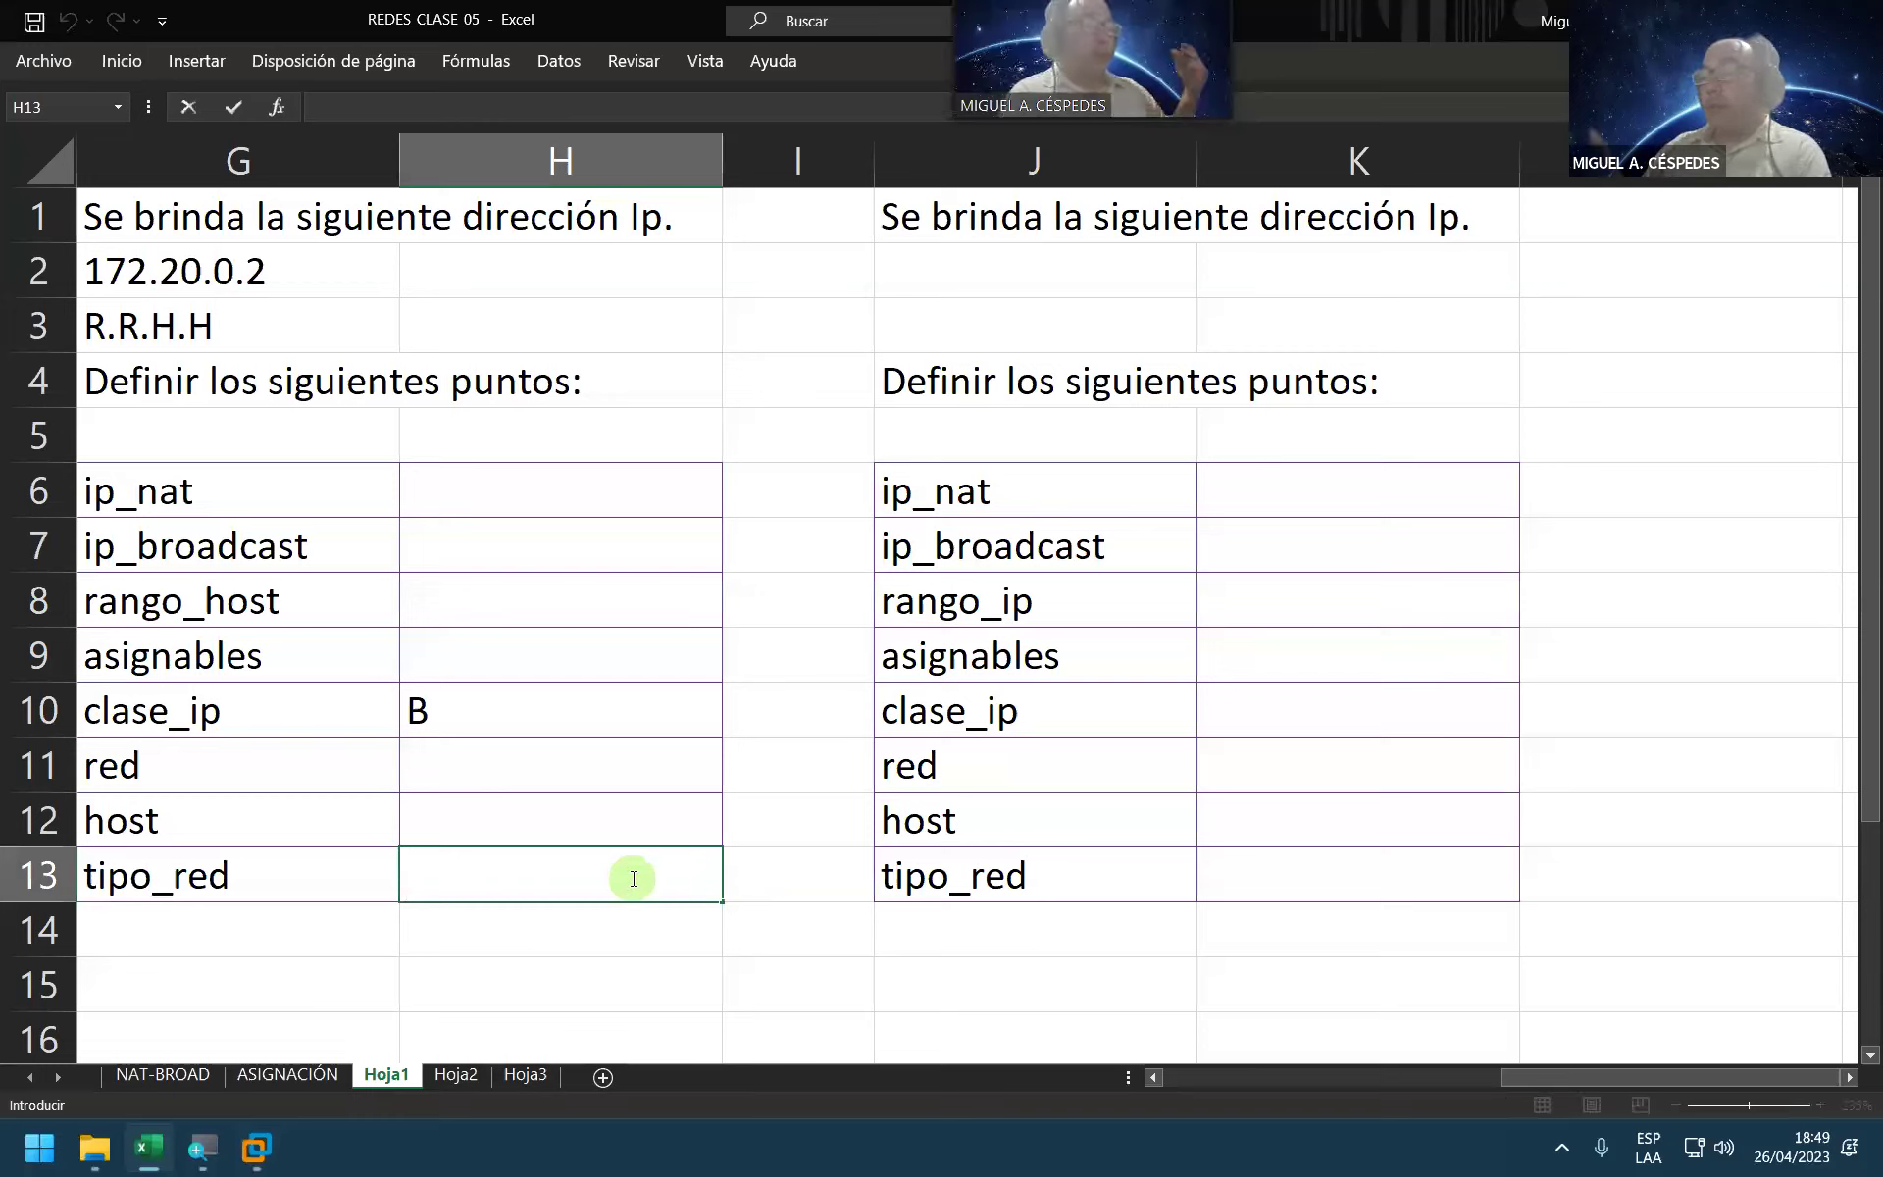
Step: Enter "privada" as the third exercise's tipo_red in cell H13 and save the workbook
{"action": "type", "text": "pr"}
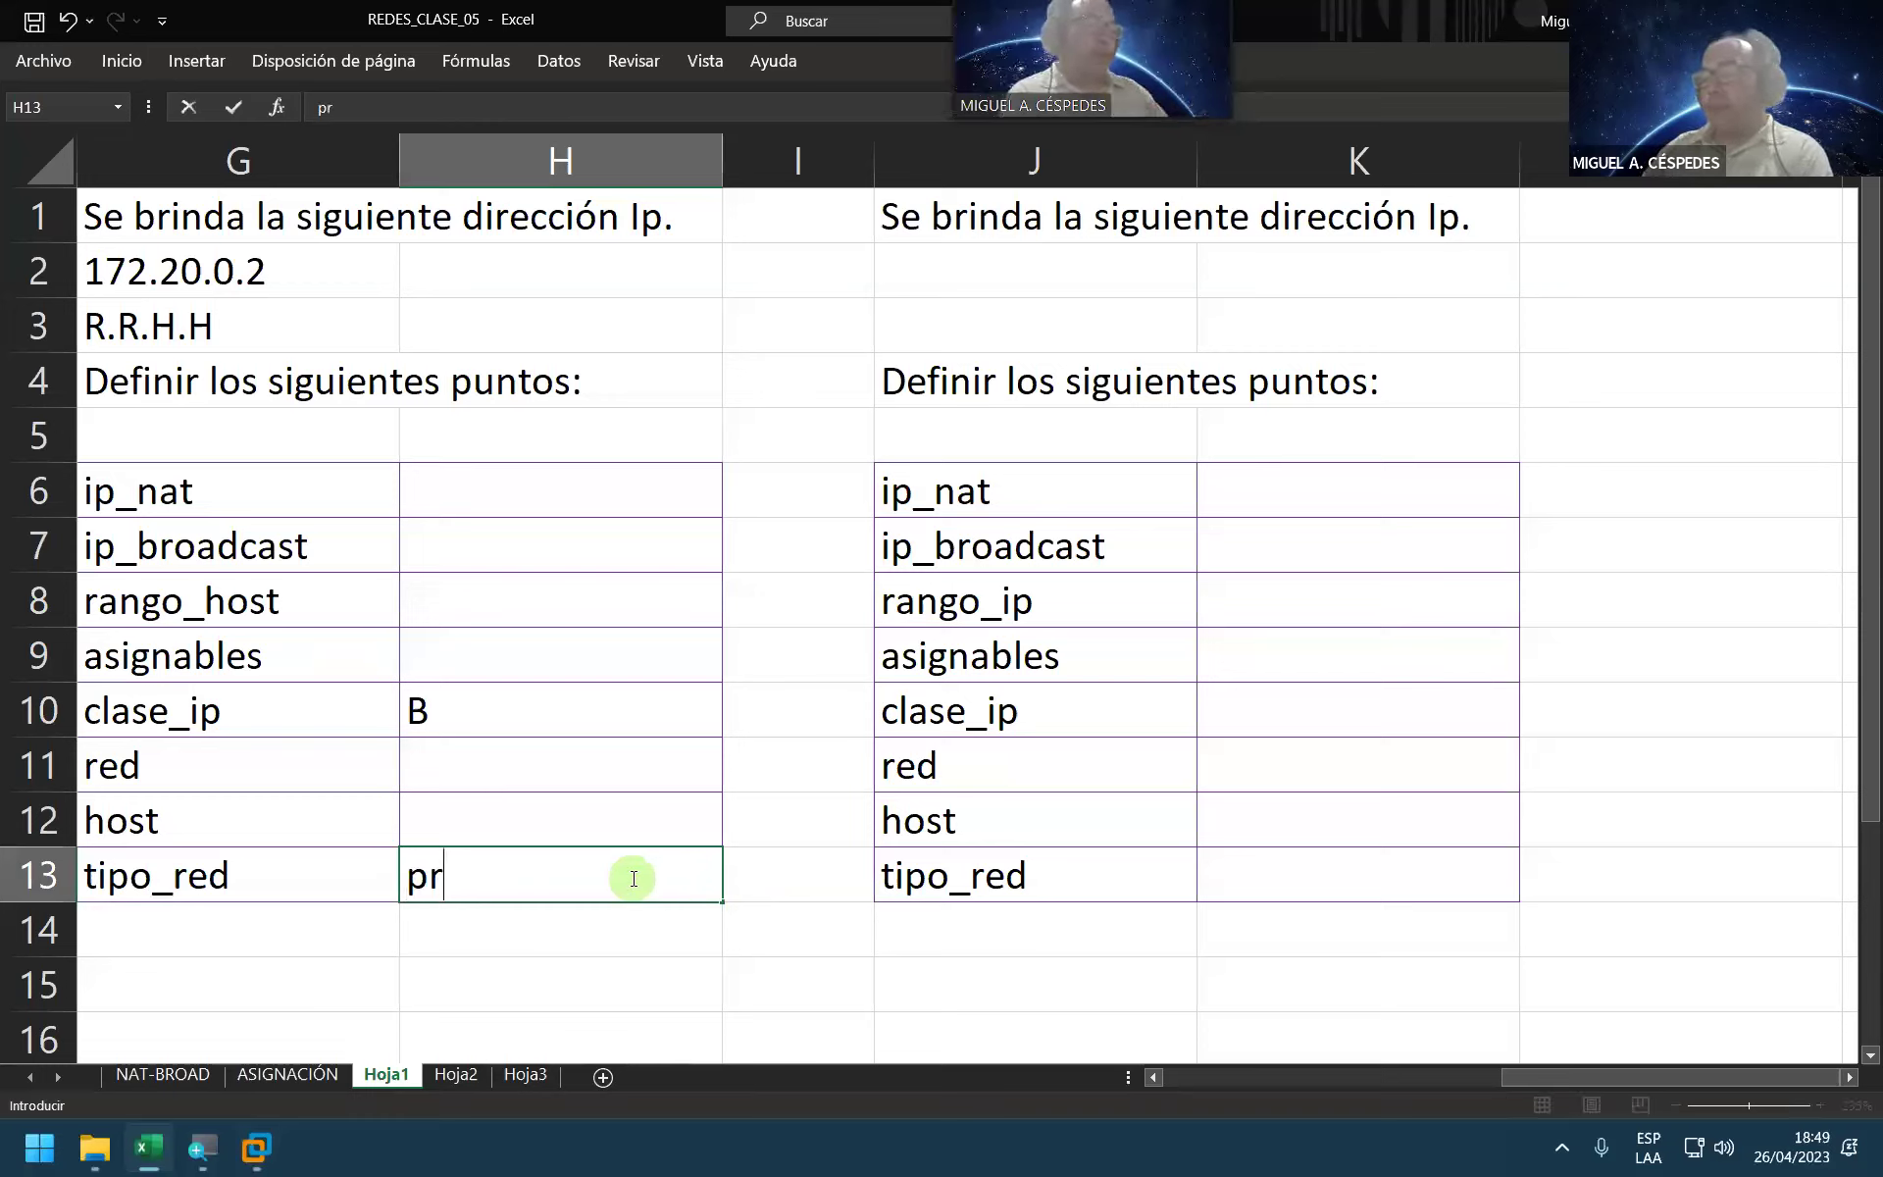
{"action": "type", "text": "ivada"}
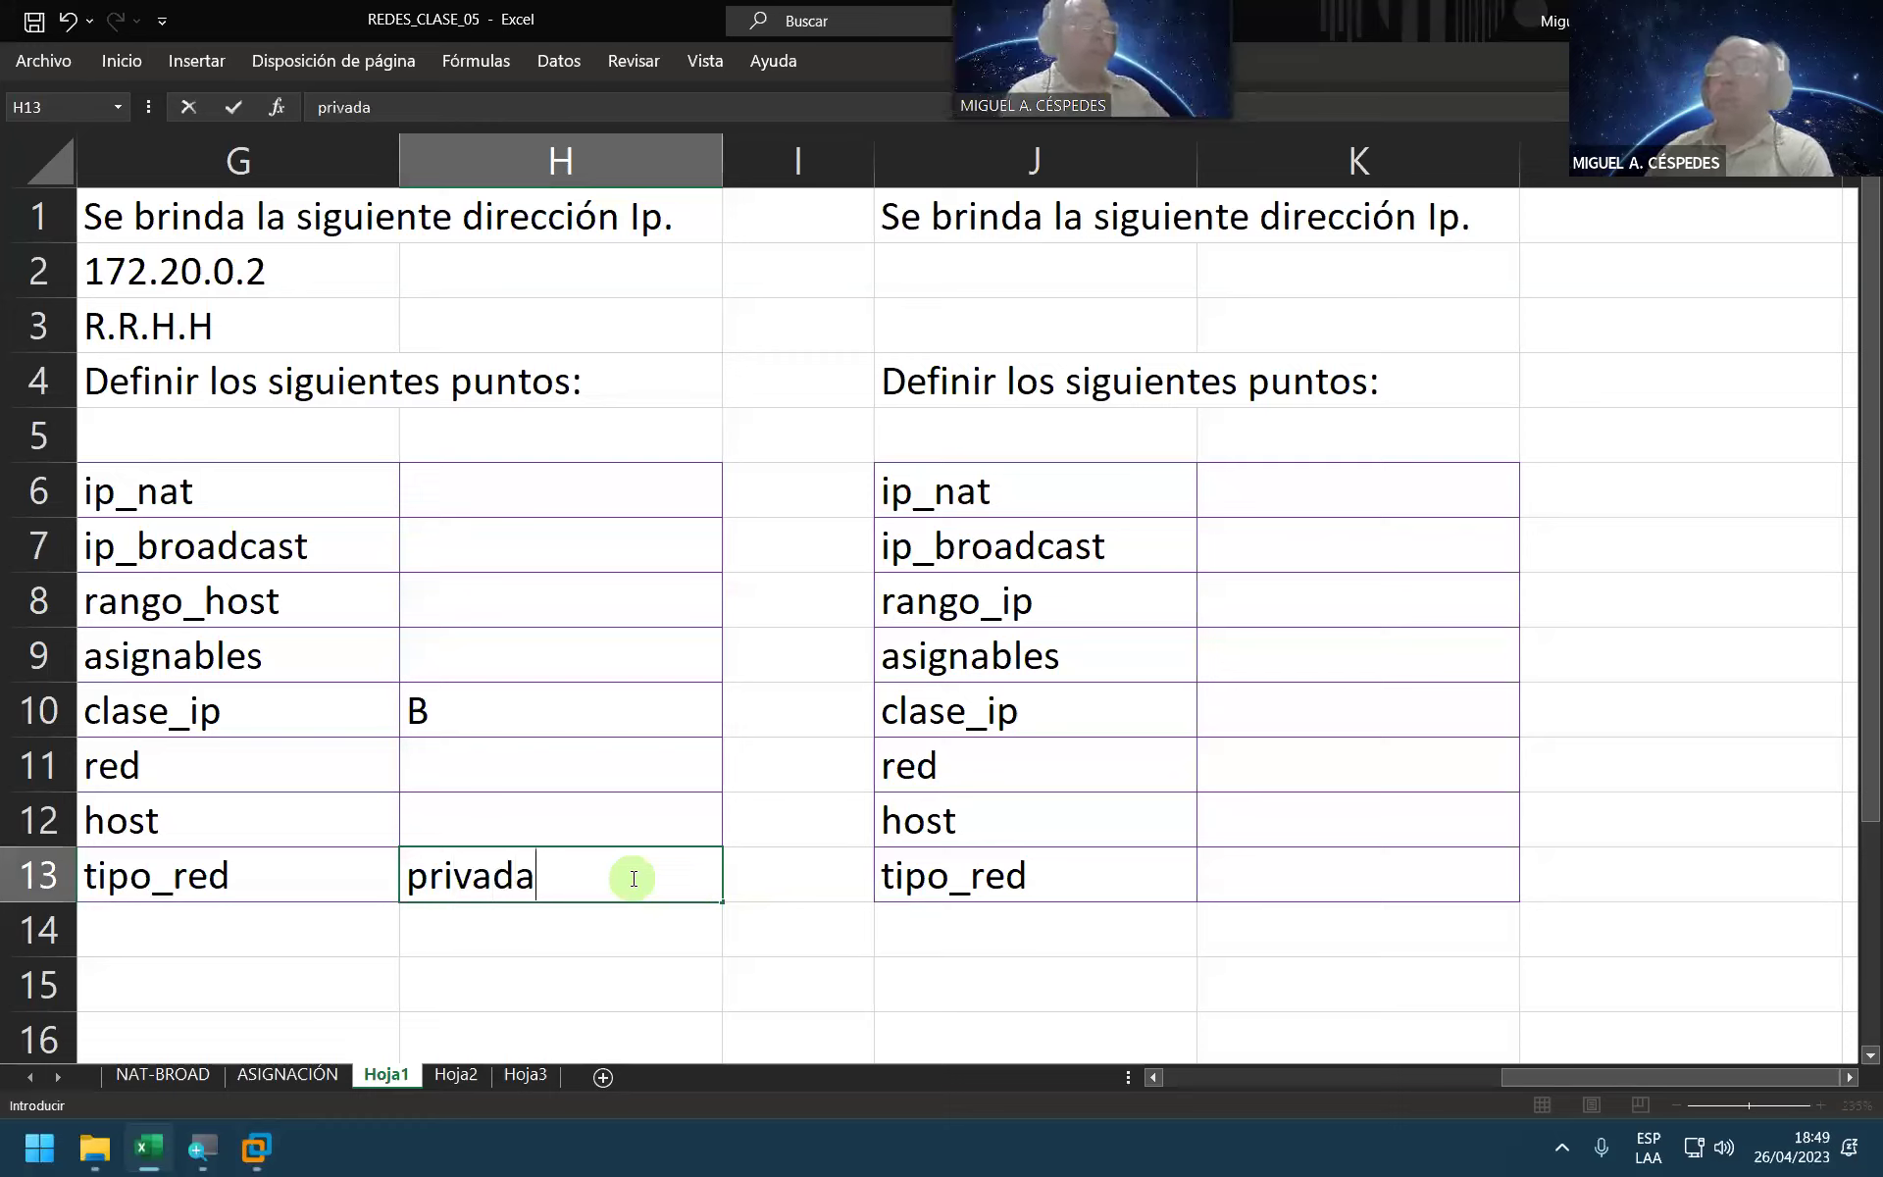
{"action": "key", "text": "Return"}
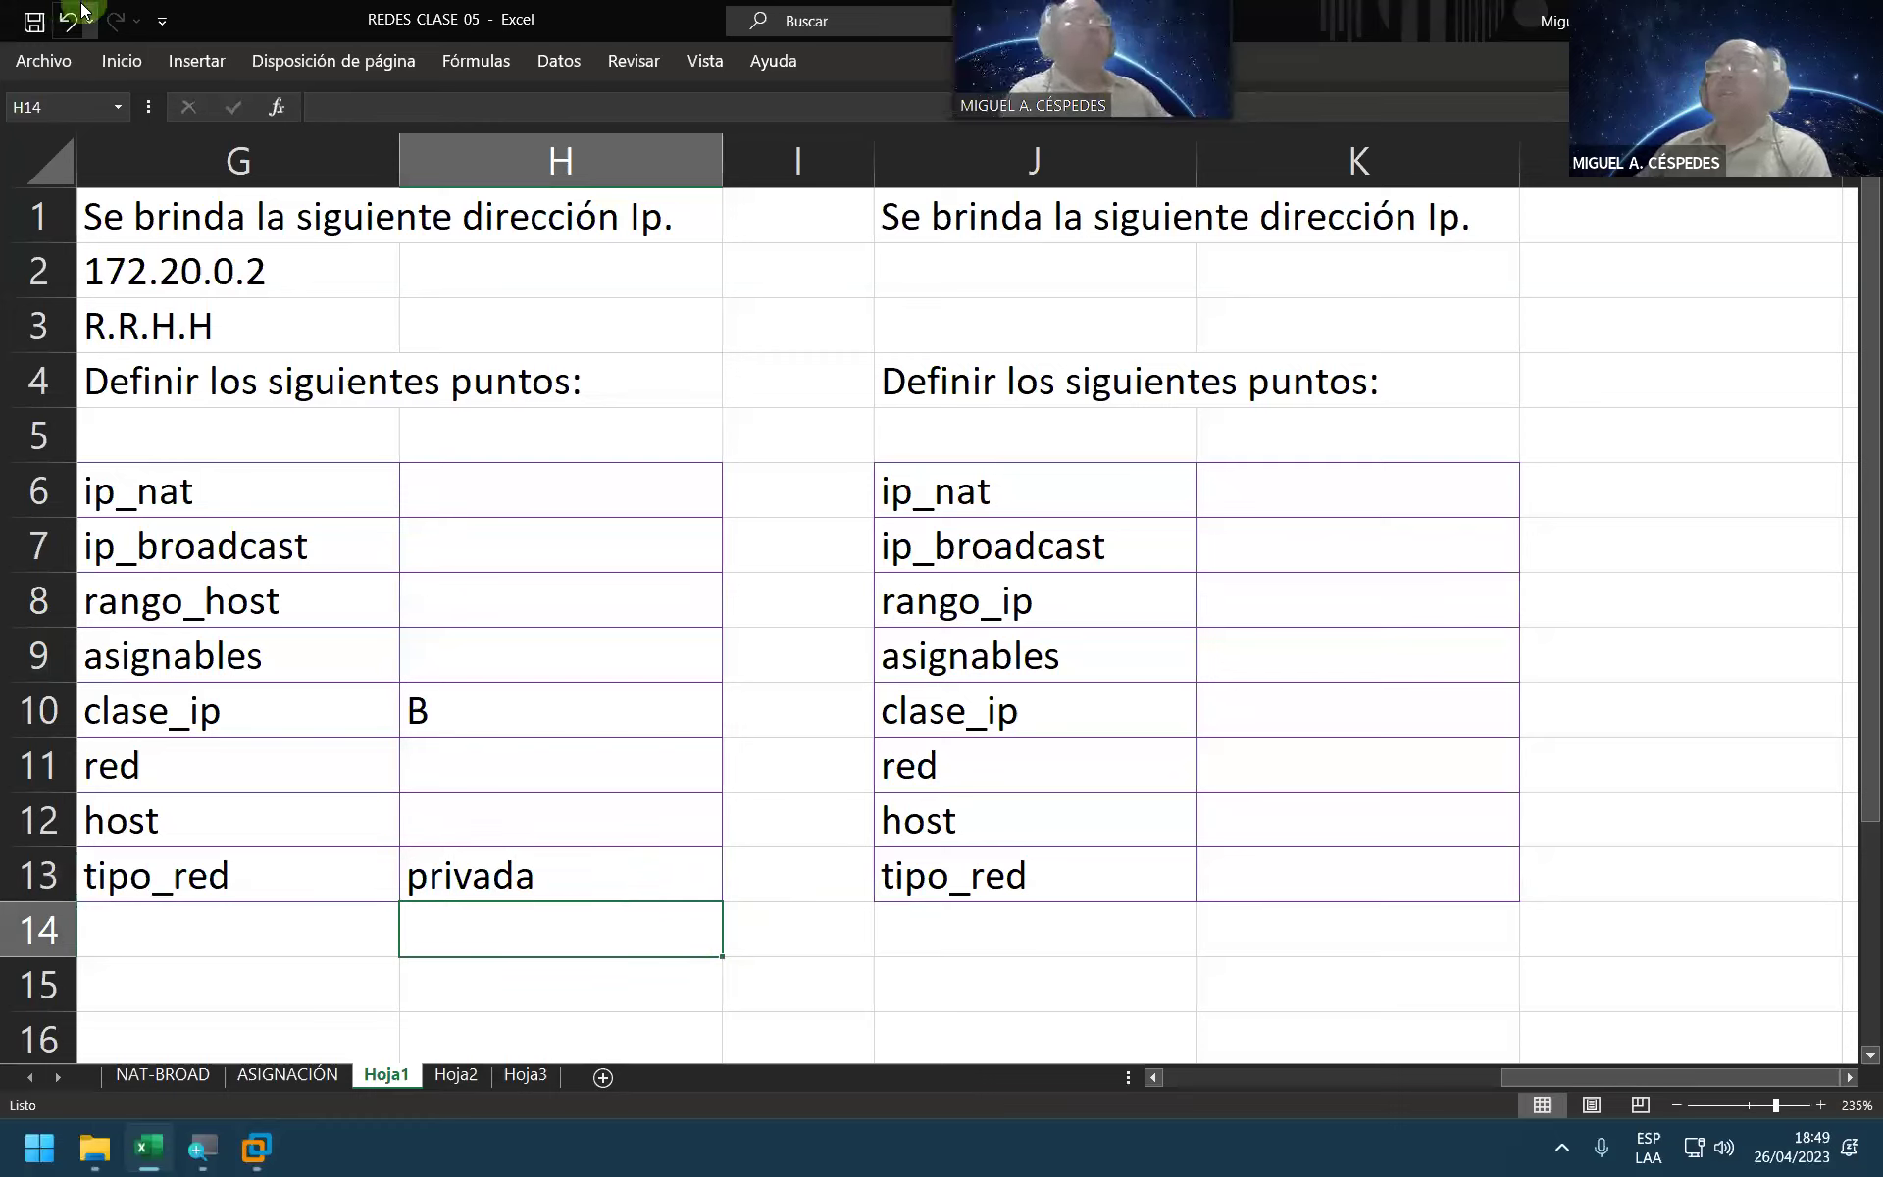
{"action": "left_click", "coordinate": [34, 20]}
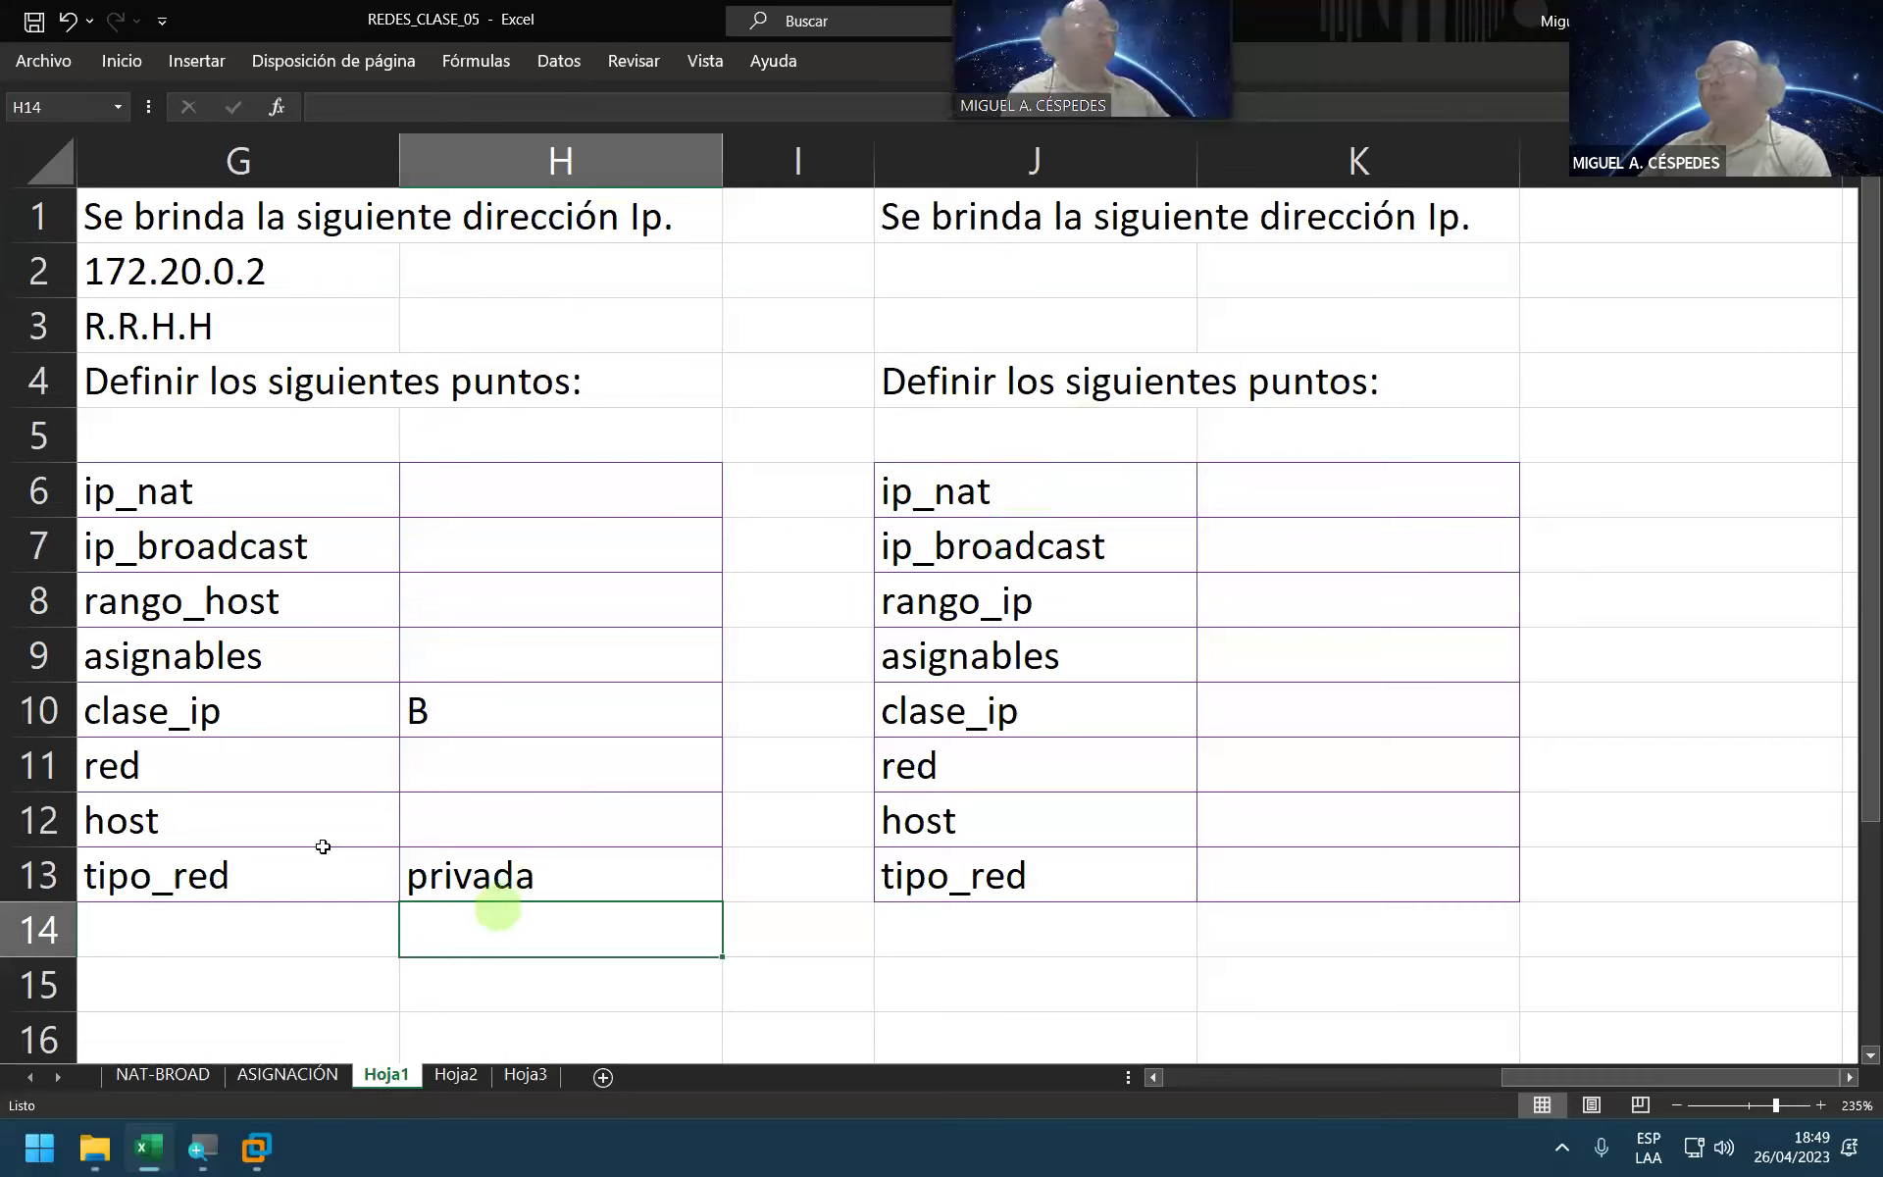
{"action": "left_click", "coordinate": [452, 496]}
{"action": "left_click", "coordinate": [283, 503]}
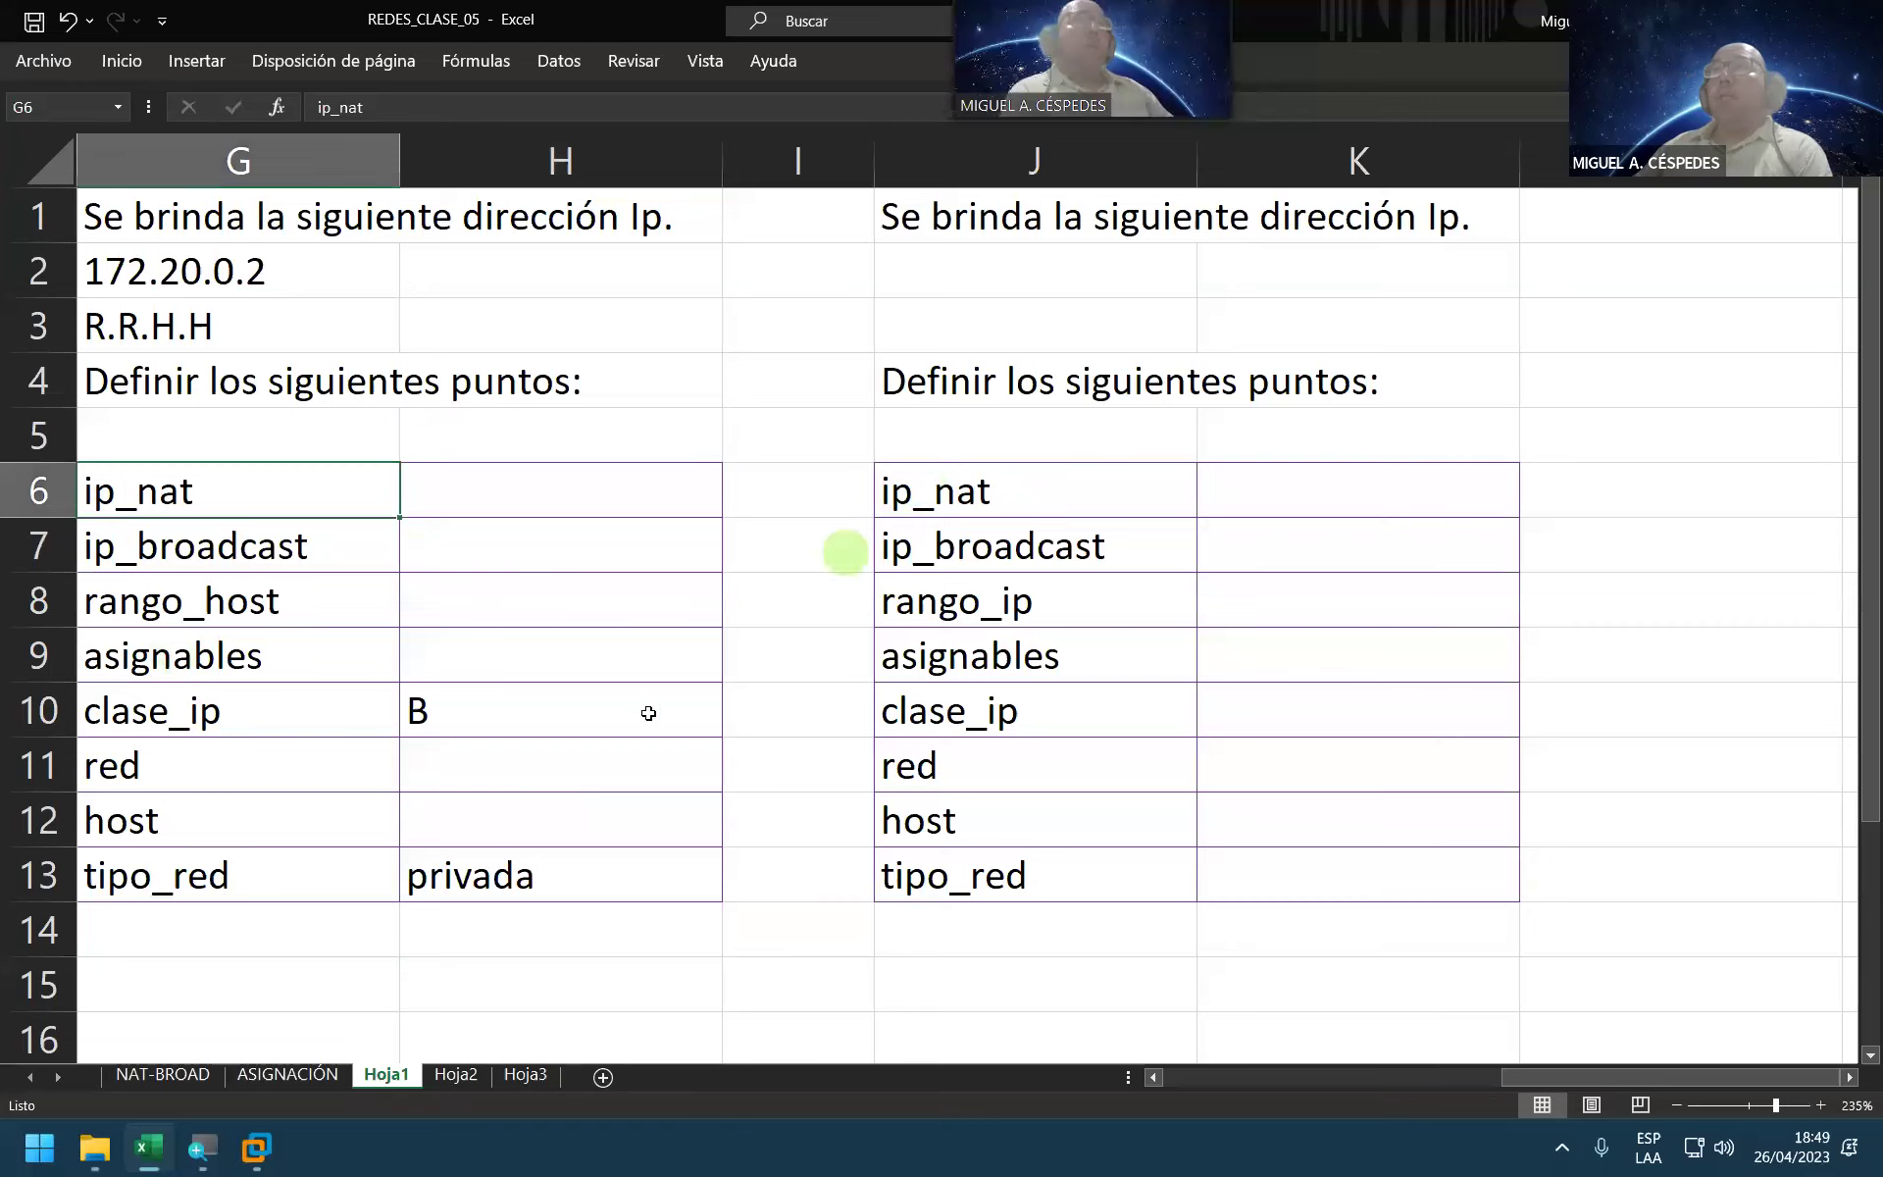
{"action": "left_click", "coordinate": [616, 709]}
{"action": "left_click", "coordinate": [546, 874]}
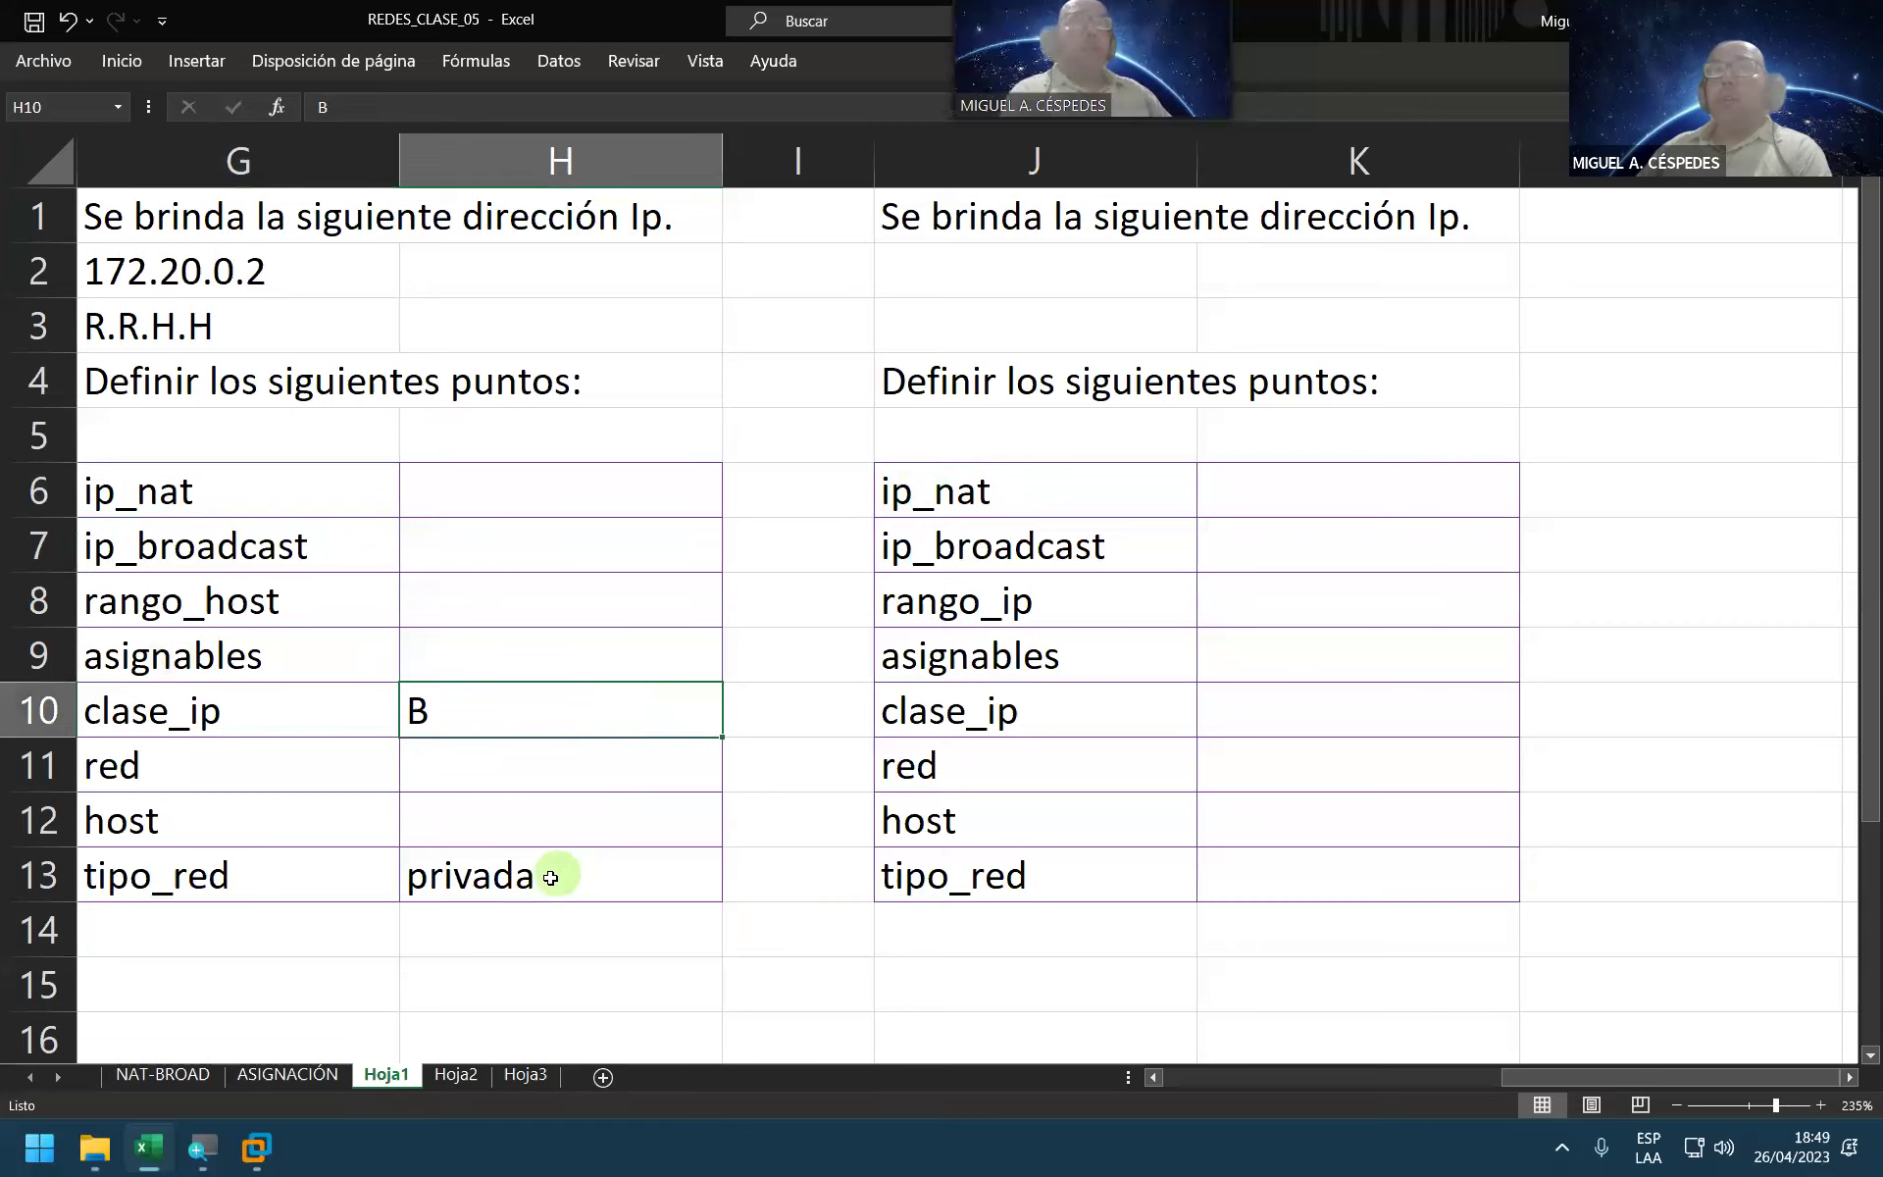
Step: Enter 172.20. as the third exercise's red in H11 and .0.2 as its host in H12
{"action": "left_click", "coordinate": [667, 743]}
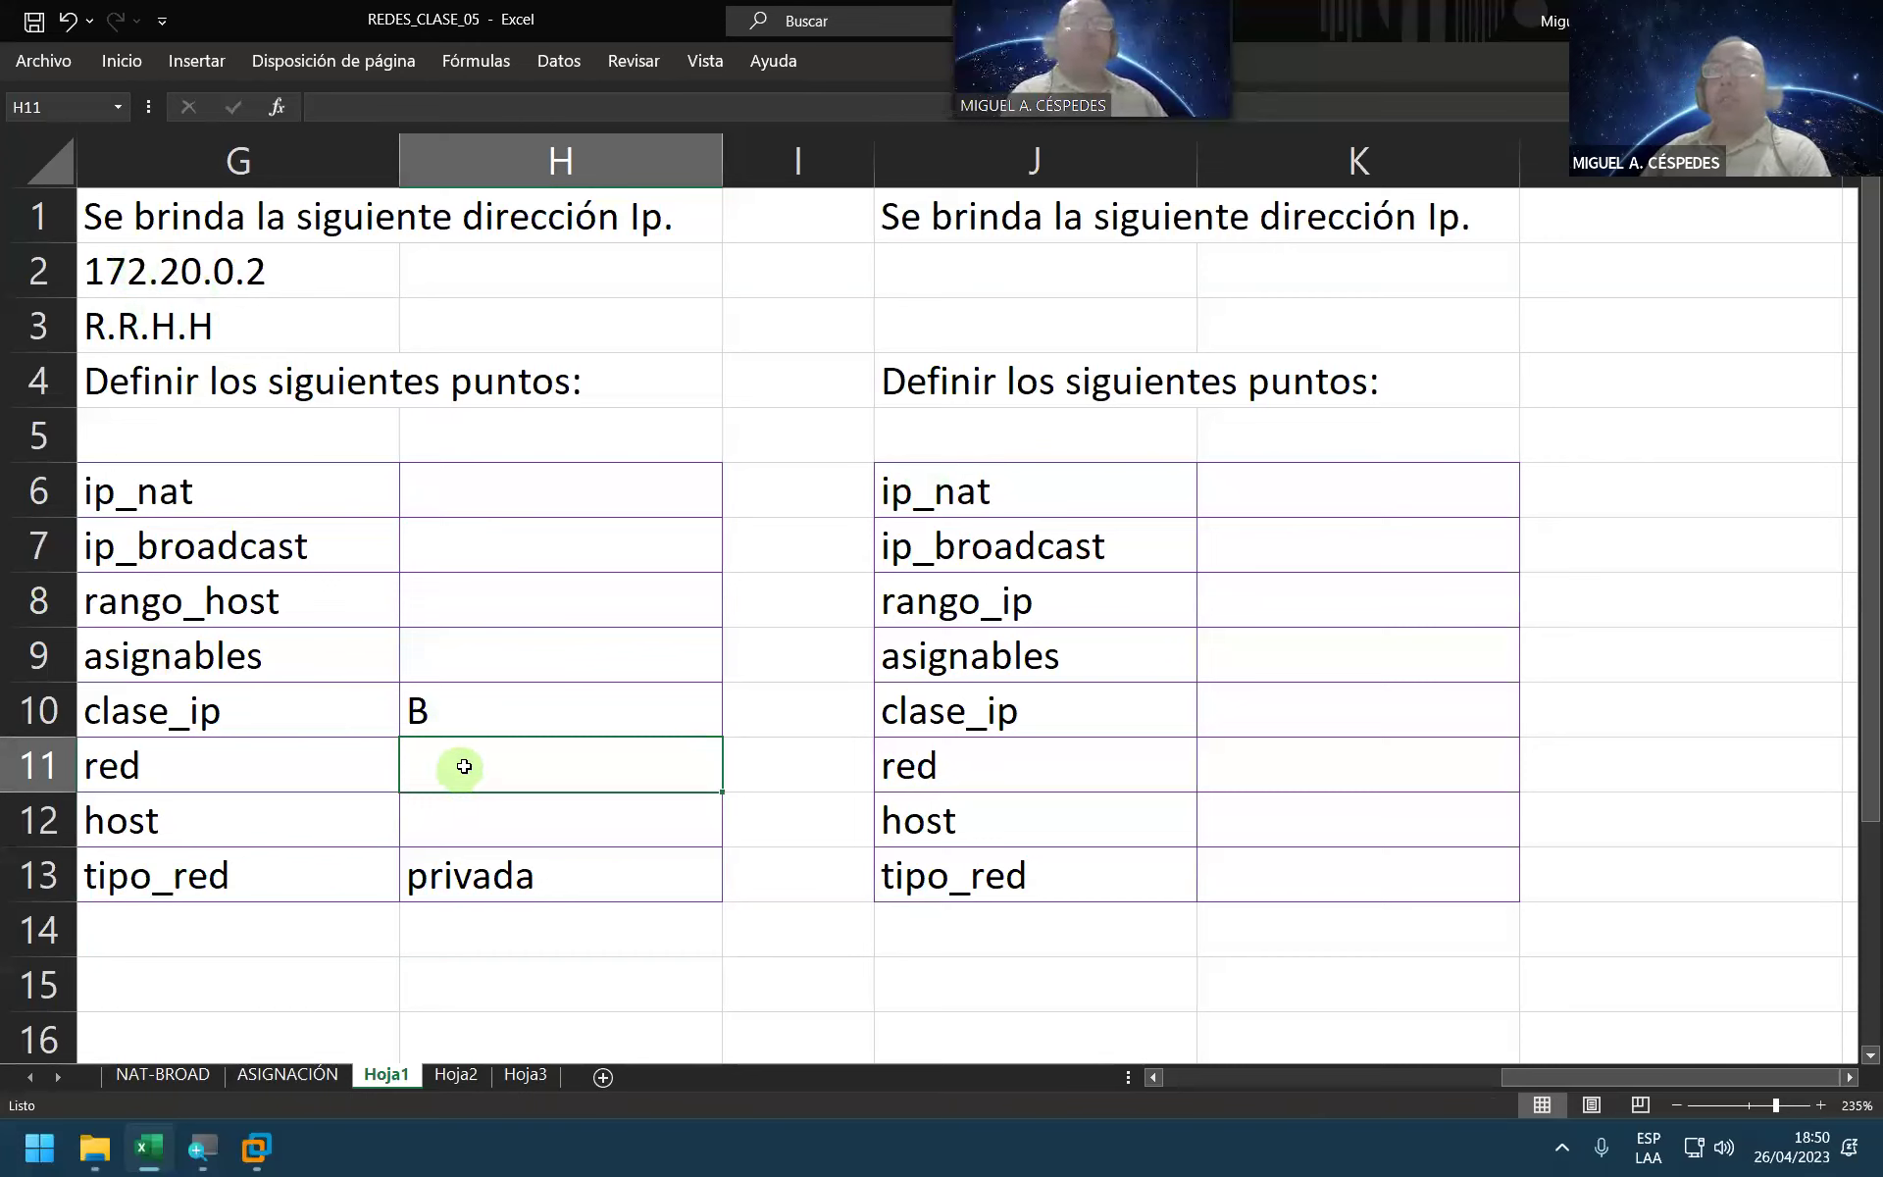
{"action": "type", "text": "172"}
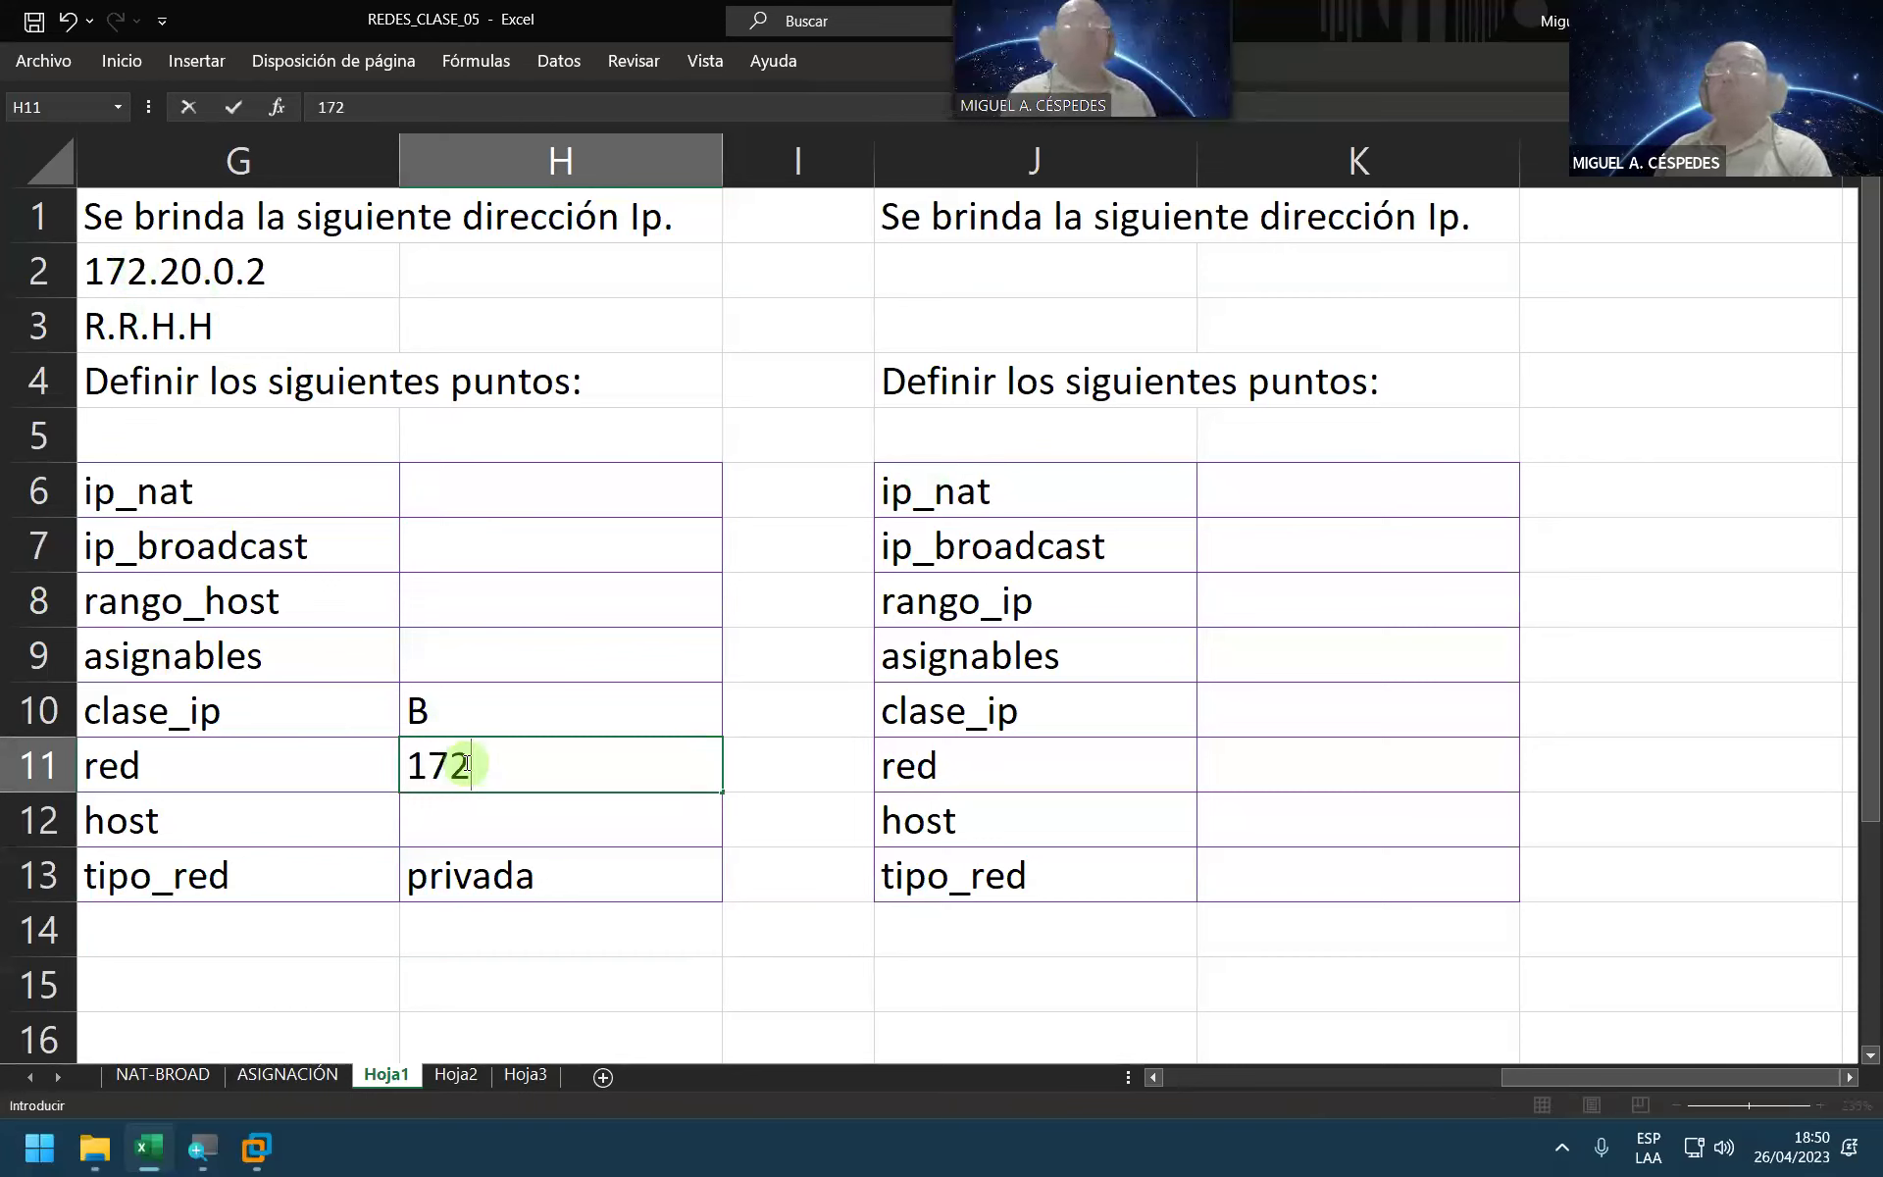
{"action": "type", "text": ".20."}
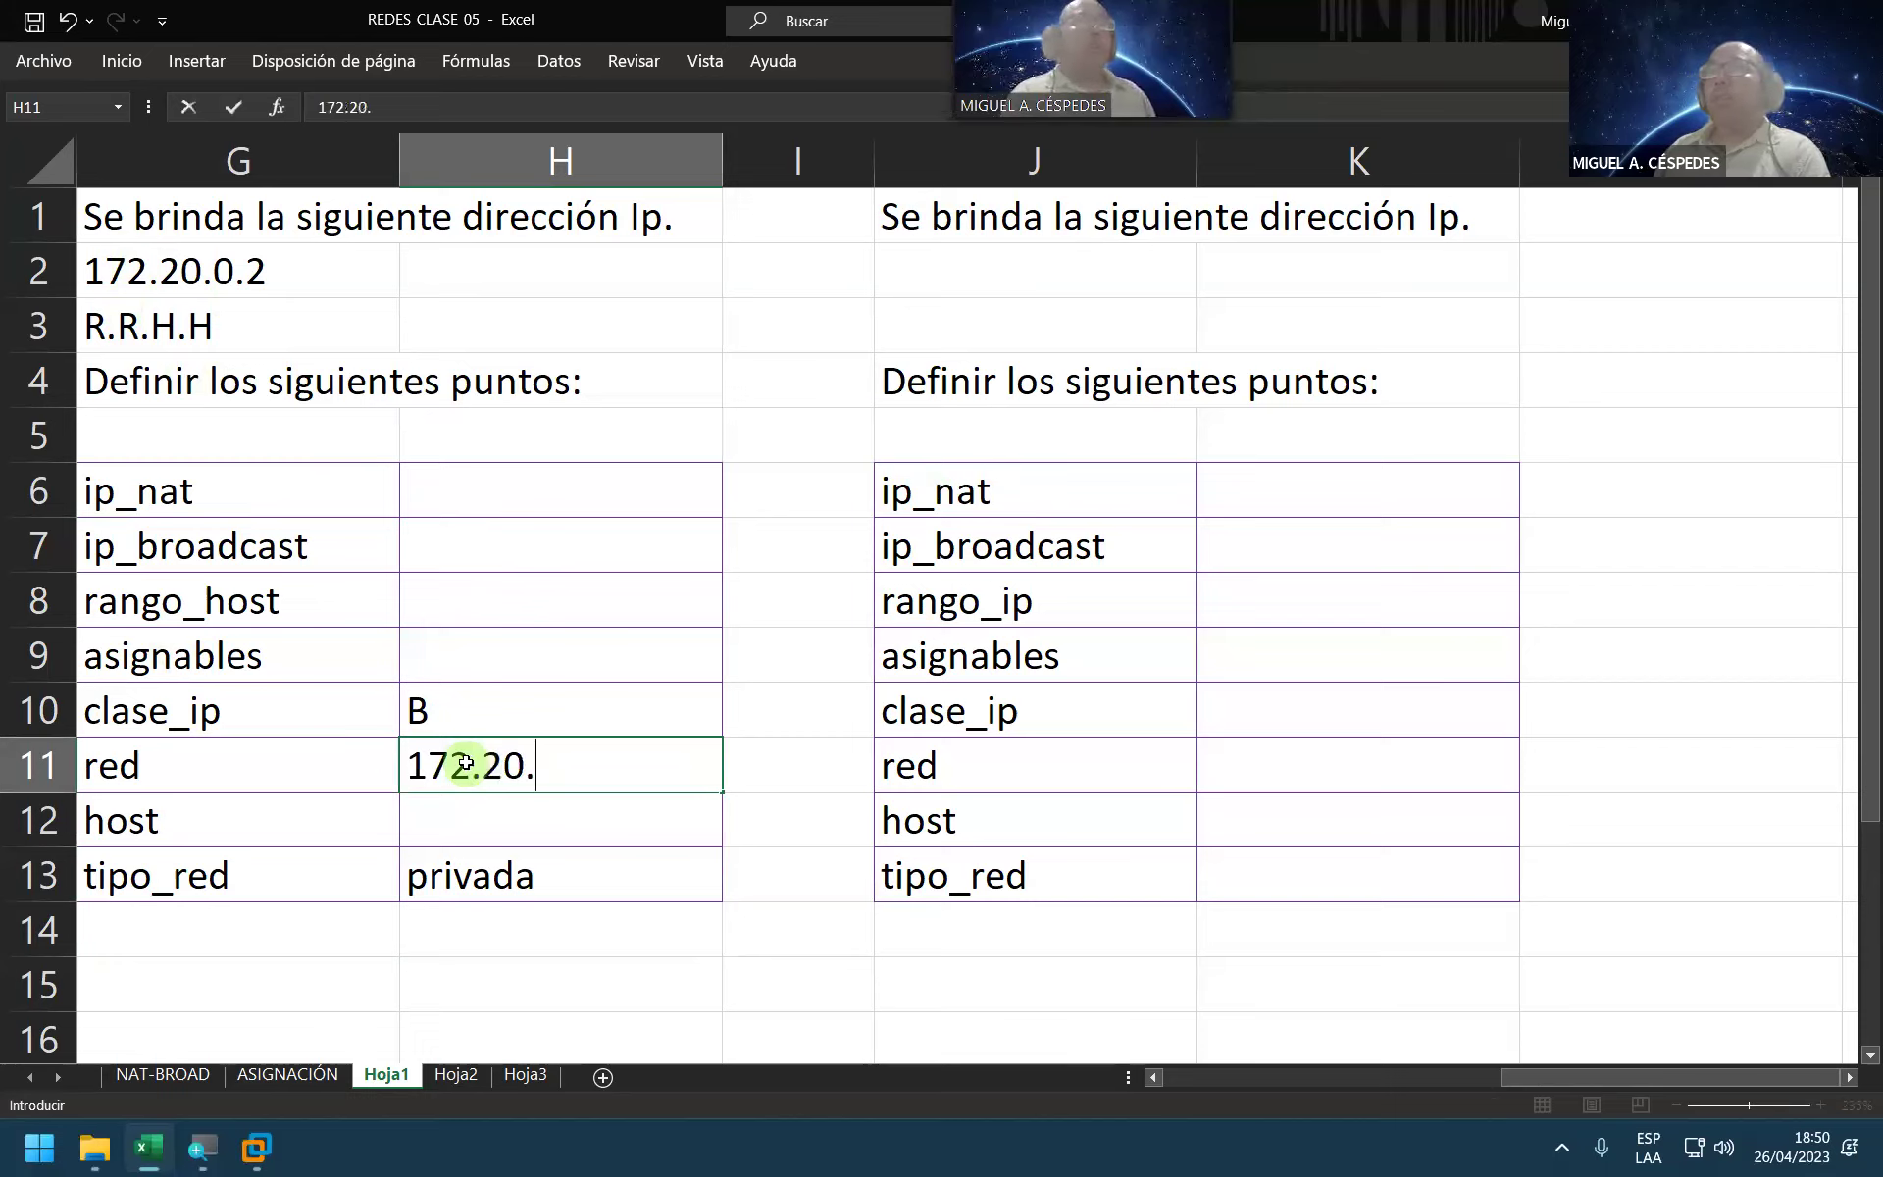
{"action": "key", "text": "Return"}
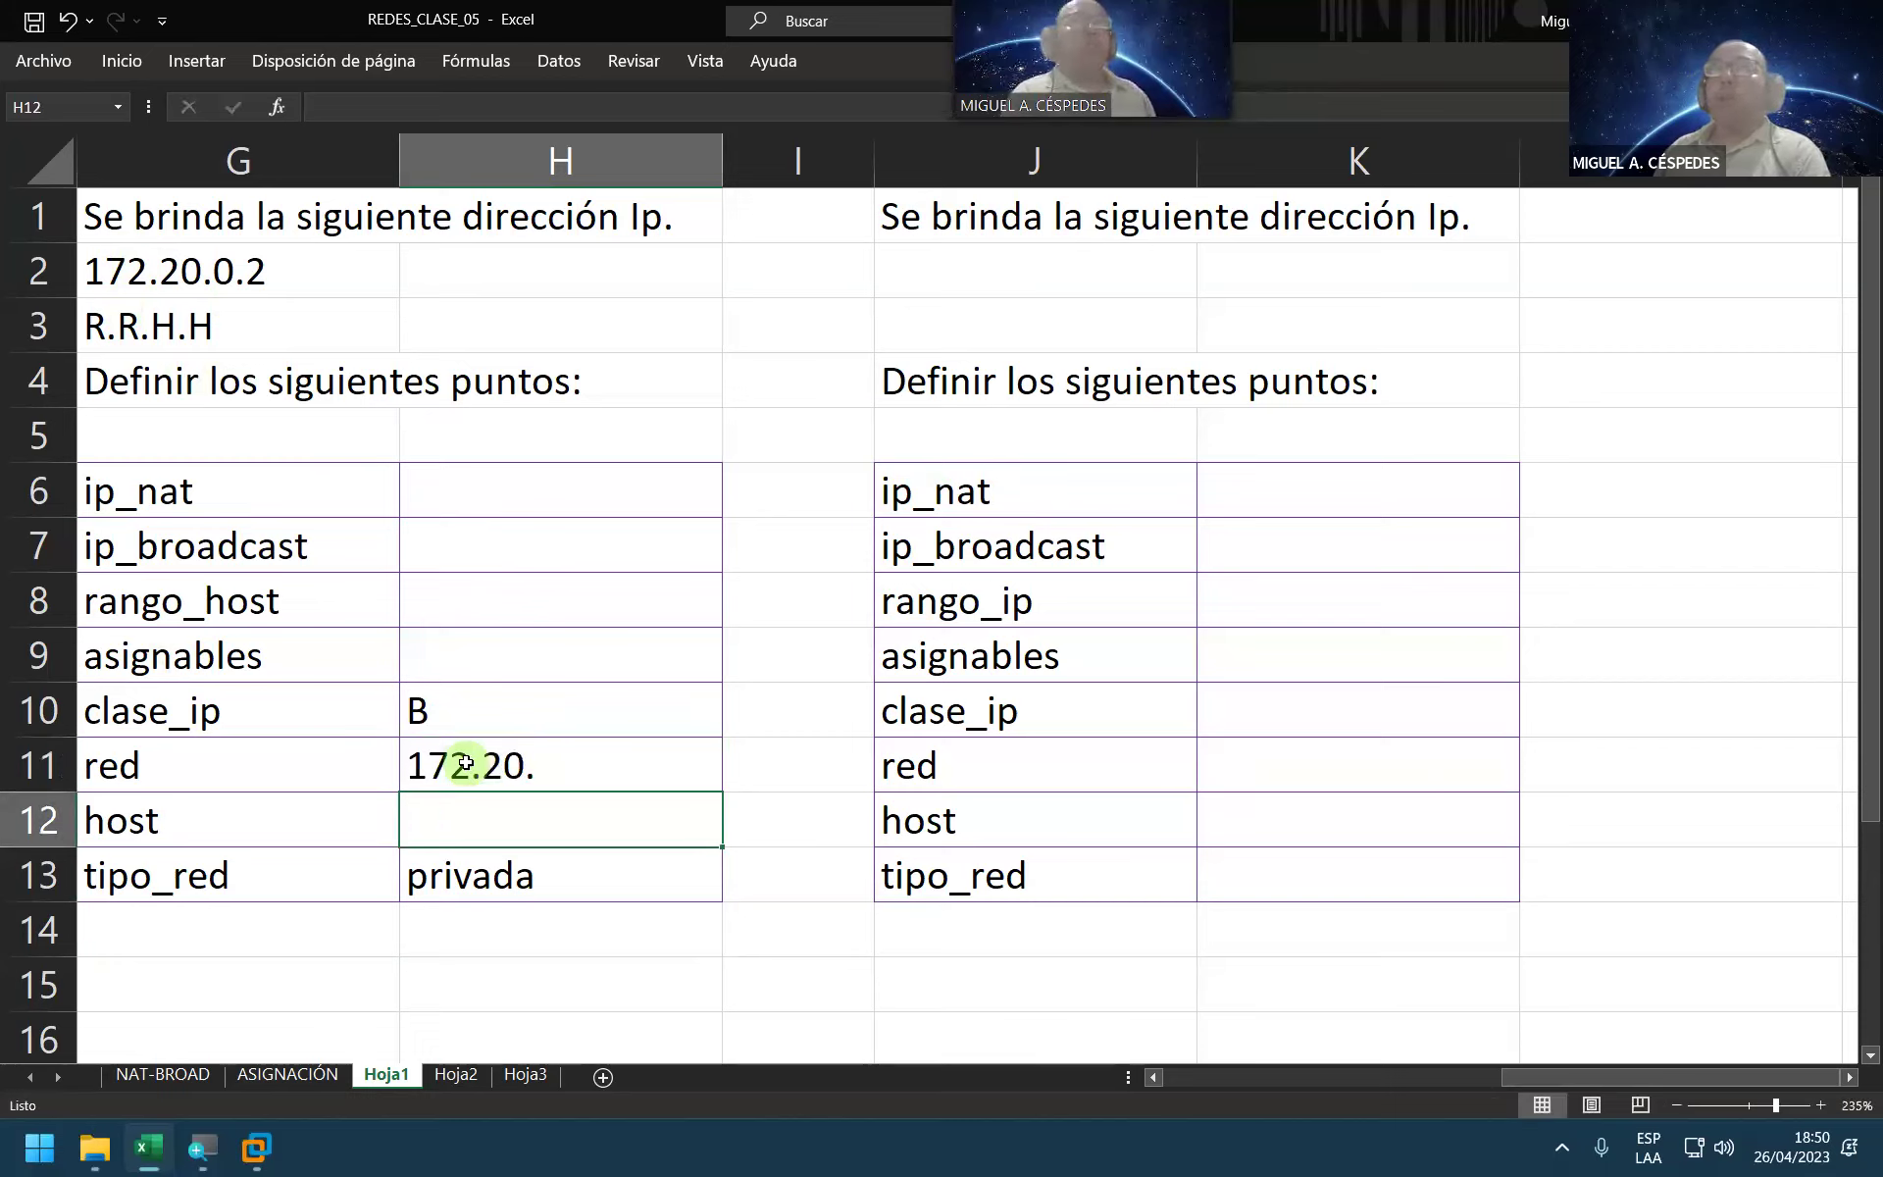
{"action": "type", "text": "0"}
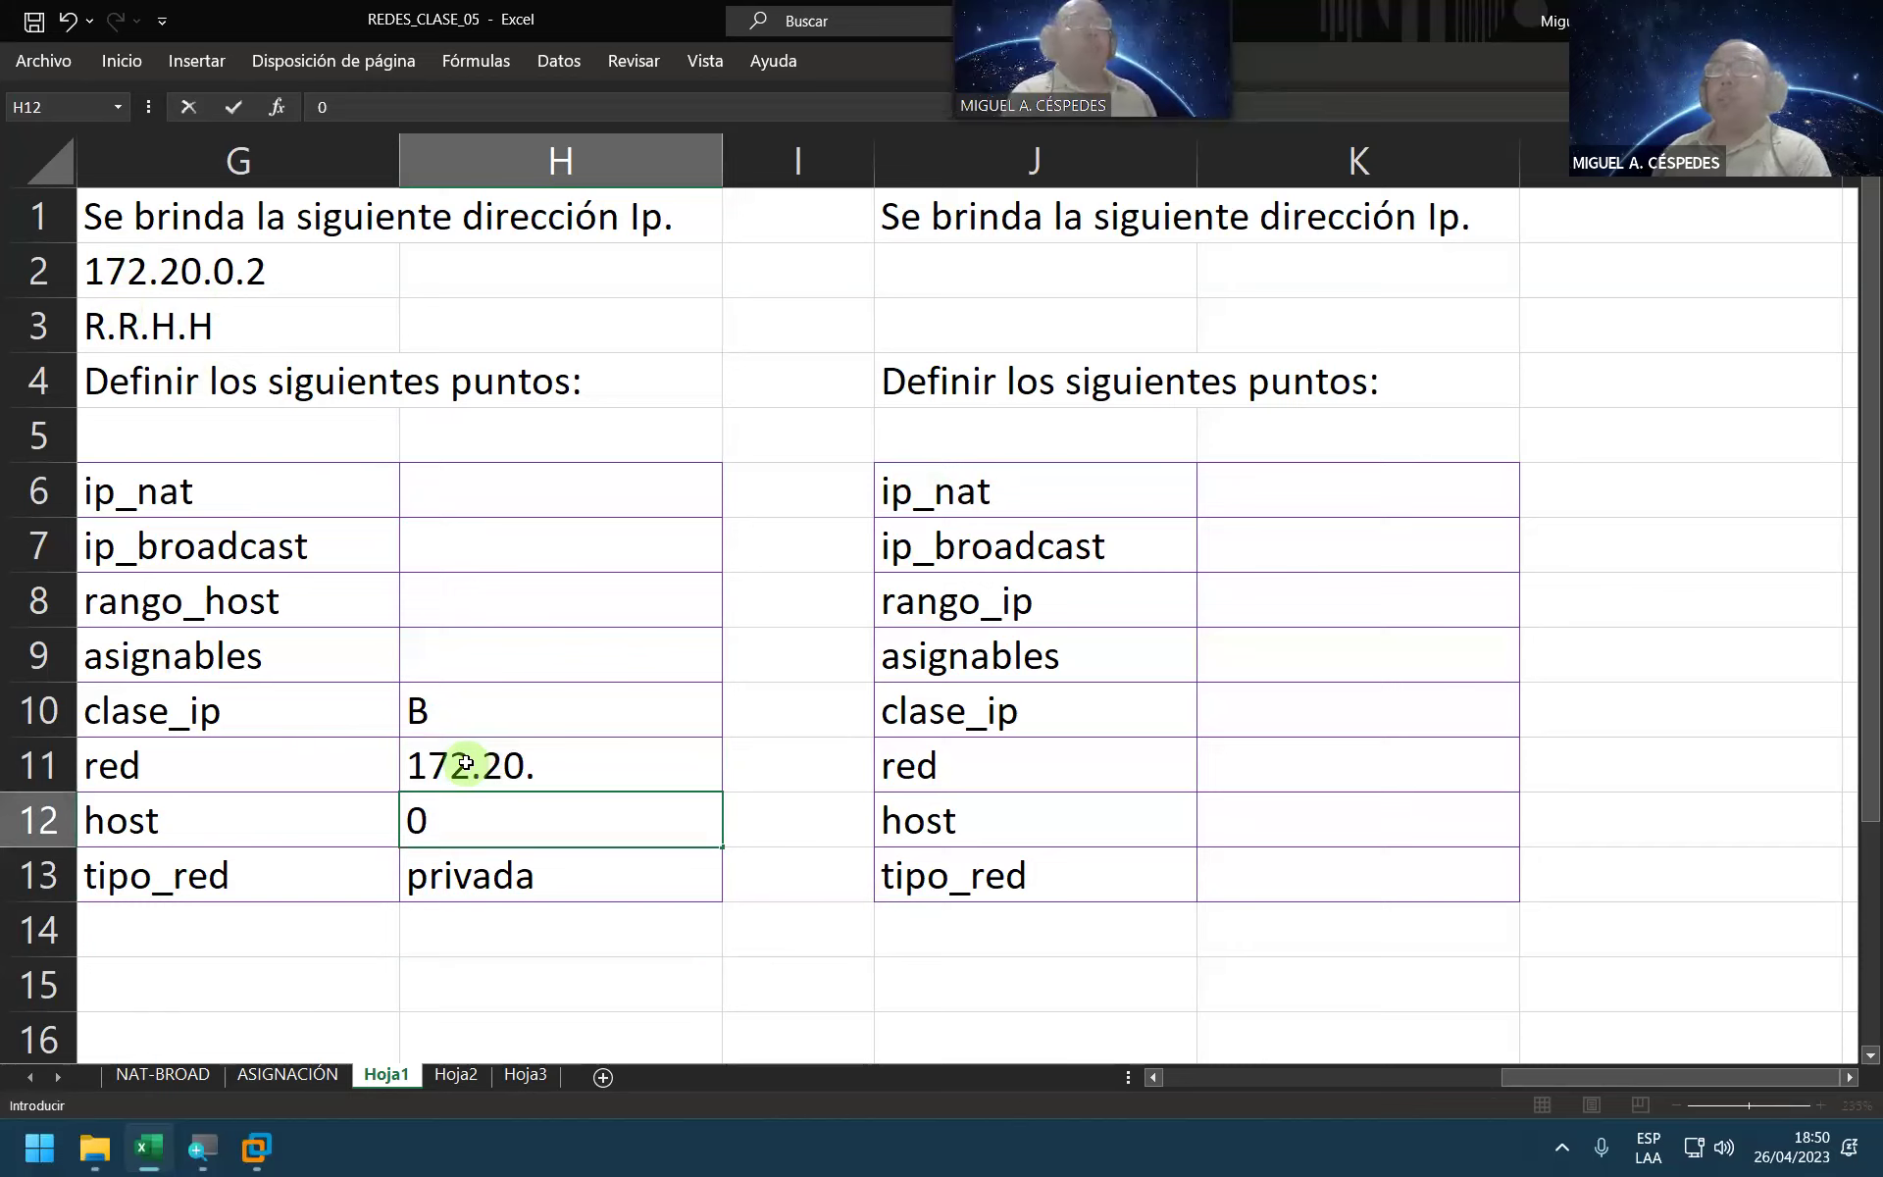
{"action": "key", "text": "ctrl+Return"}
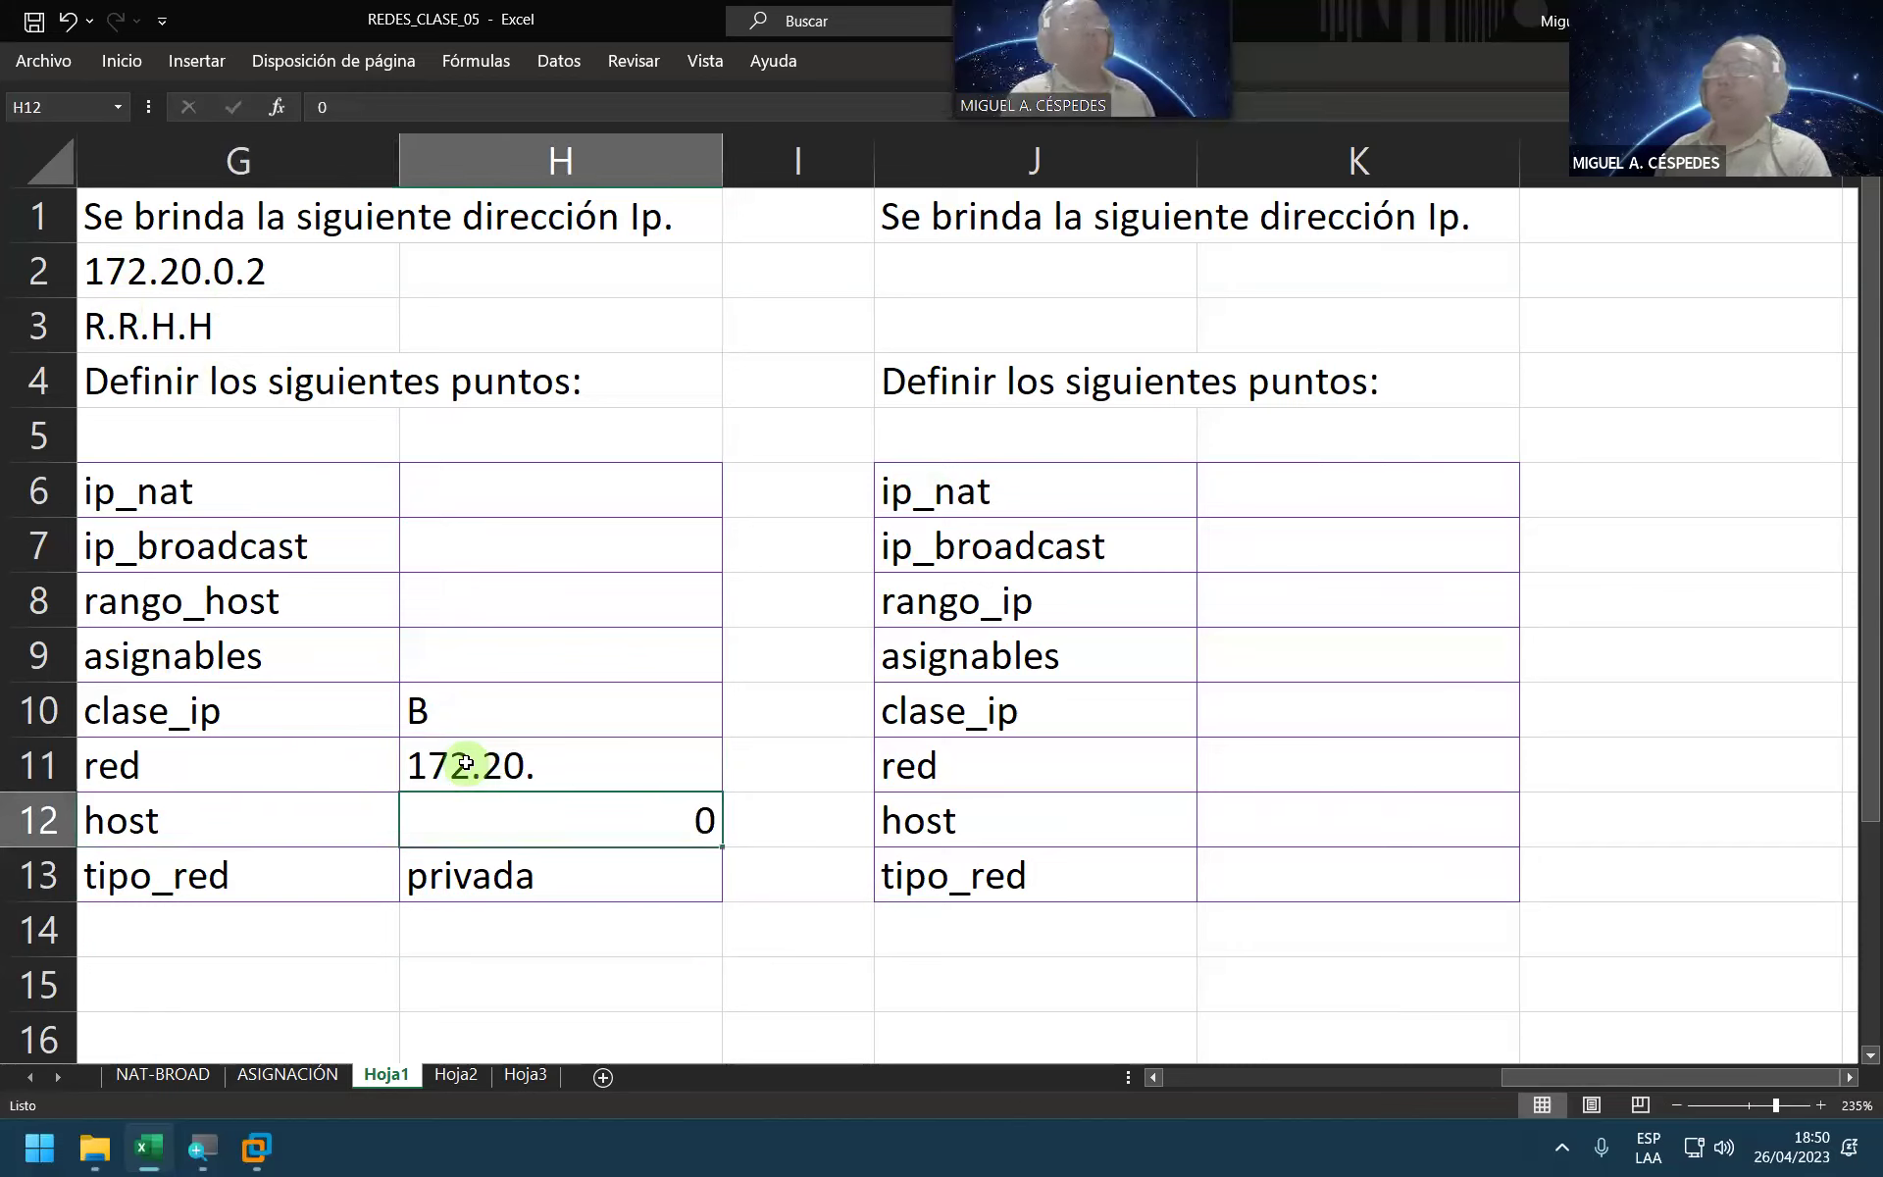
{"action": "type", "text": ".0.2"}
{"action": "key", "text": "Return"}
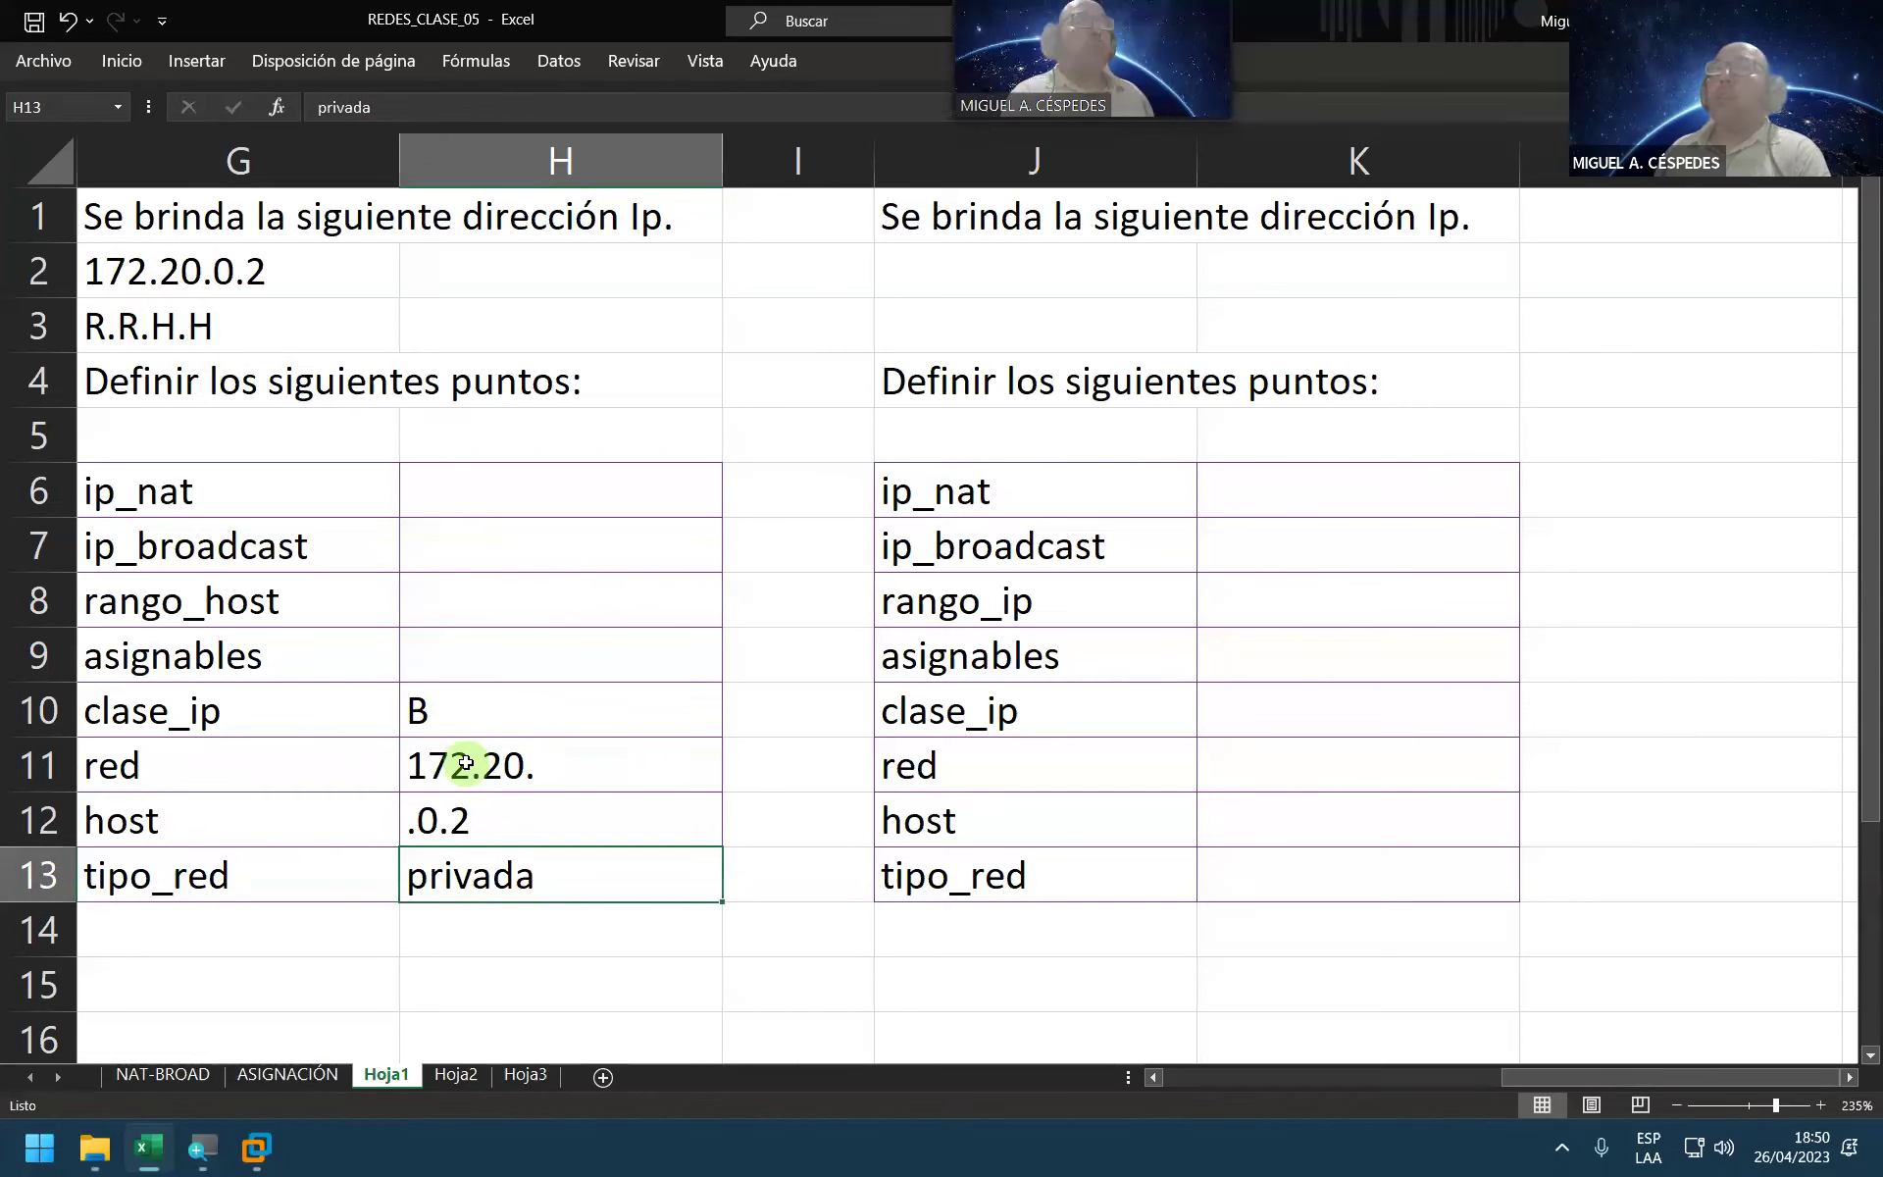
Step: Copy the red value 172.20. from H11 into the third exercise's ip_nat and ip_broadcast cells, H6:H7
{"action": "key", "text": "Up"}
{"action": "key", "text": "Up"}
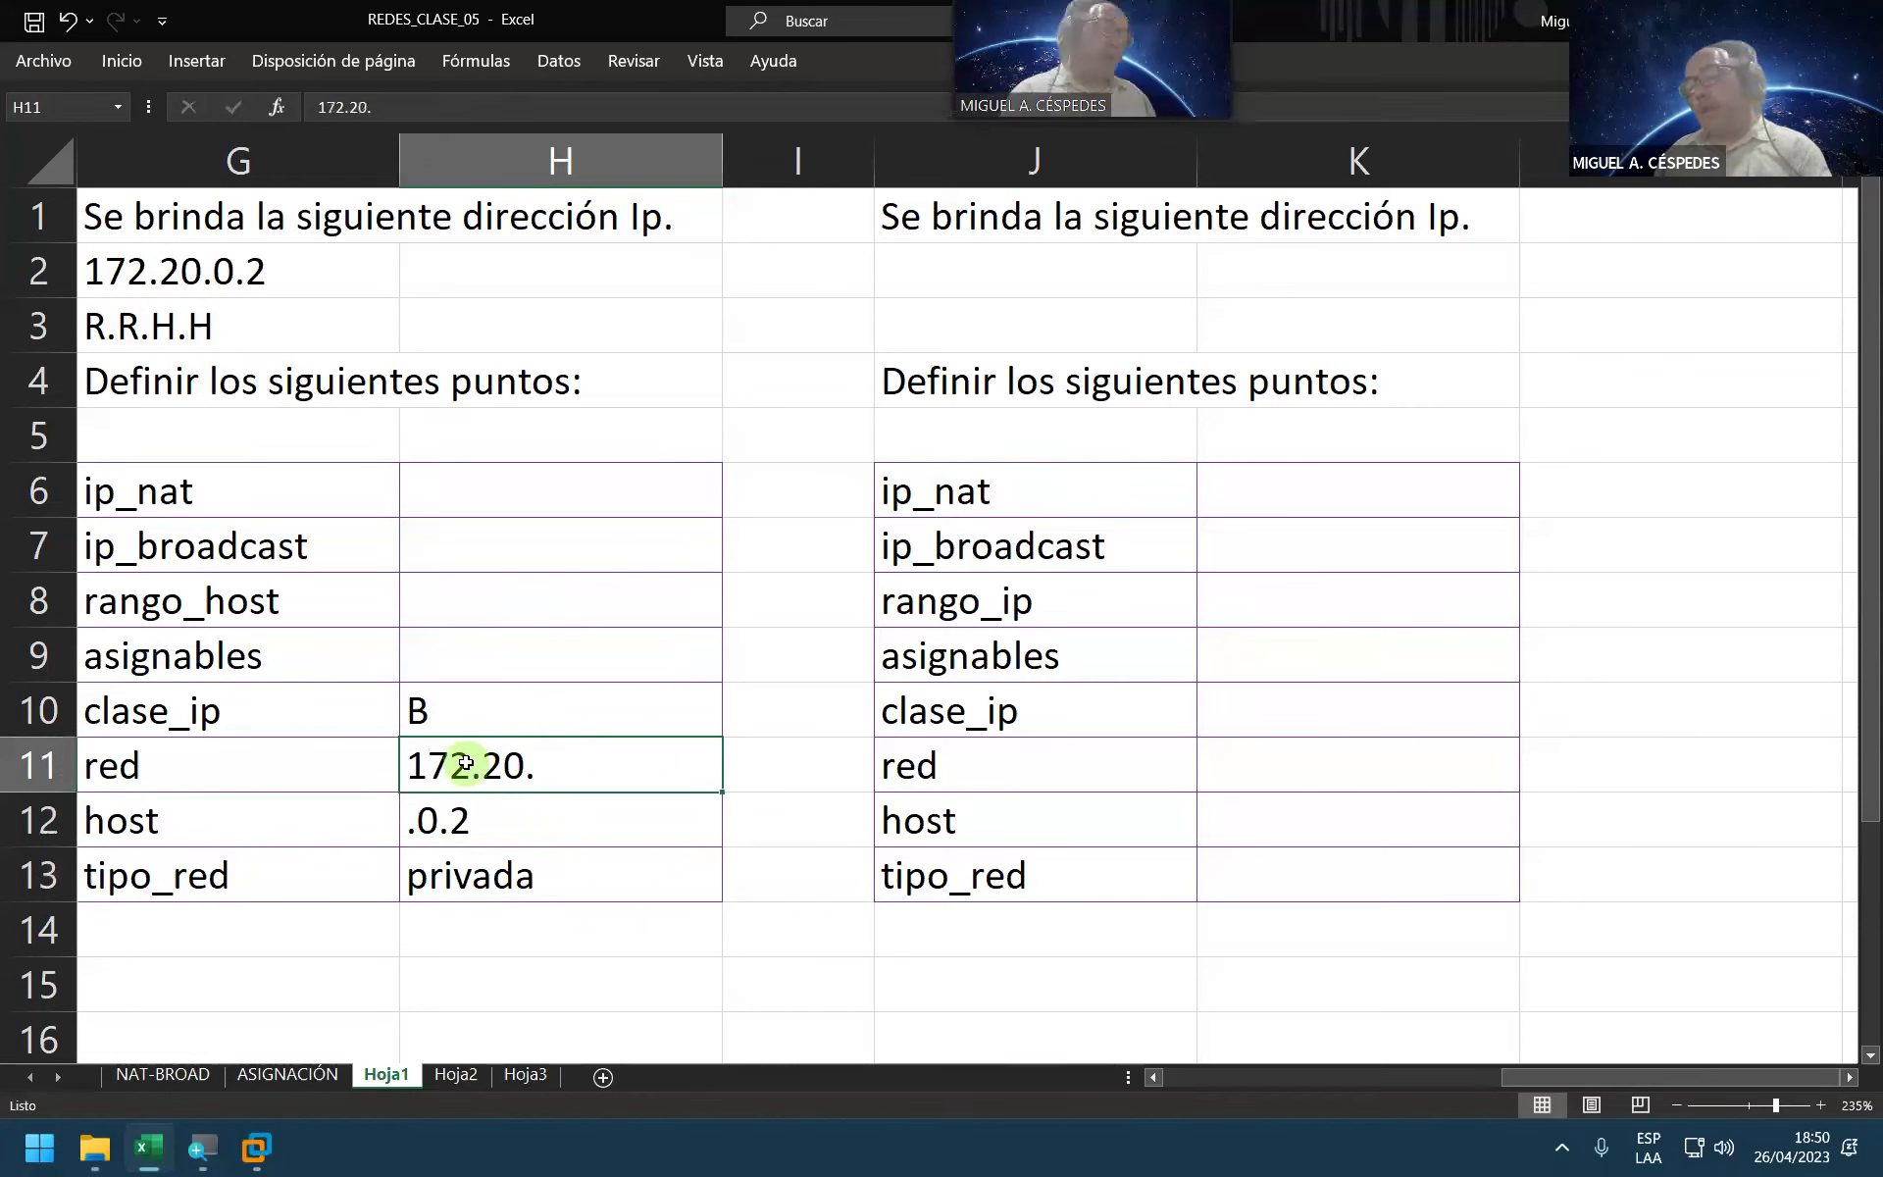
{"action": "key", "text": "ctrl+c"}
{"action": "key", "text": "Up"}
{"action": "key", "text": "Up"}
{"action": "key", "text": "Up"}
{"action": "key", "text": "Up"}
{"action": "key", "text": "Up"}
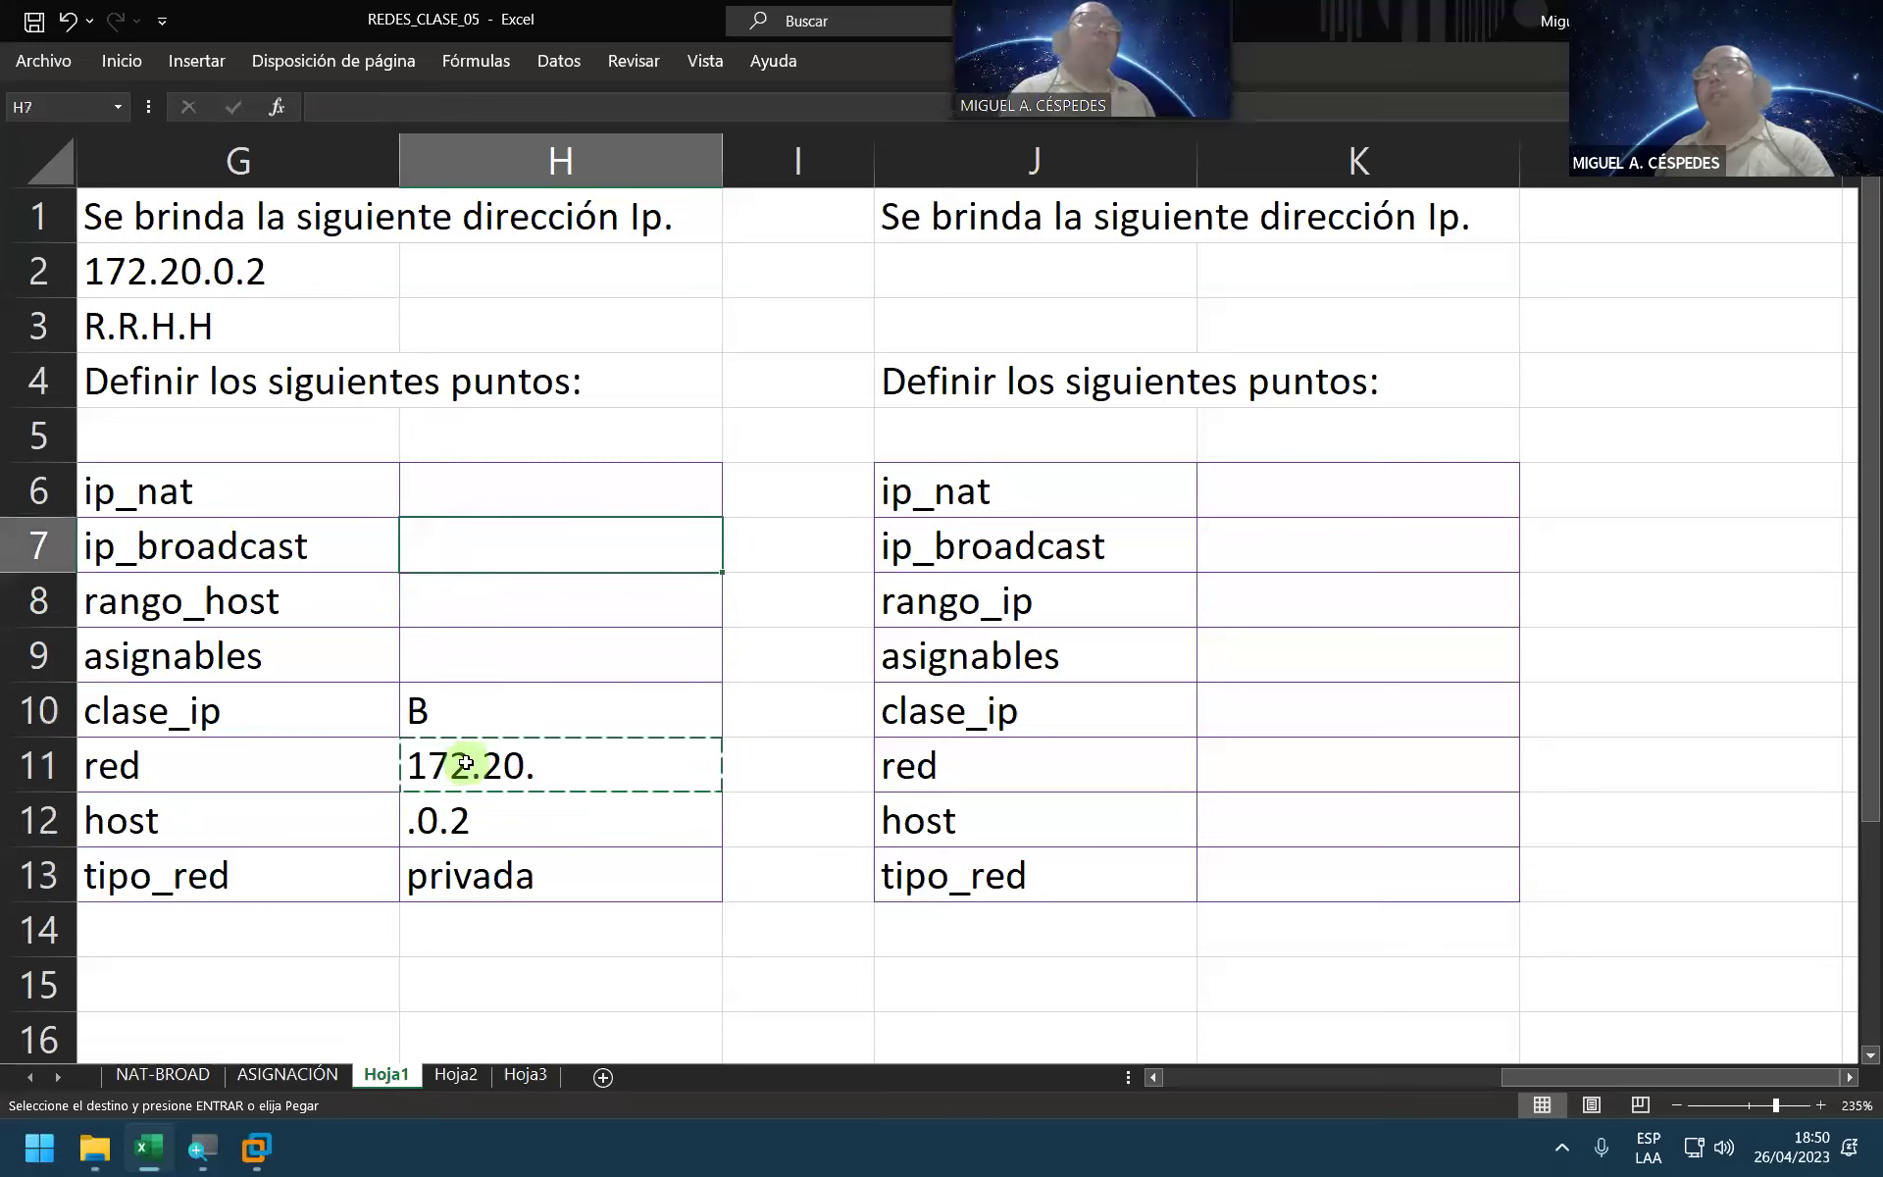
{"action": "key", "text": "Down"}
{"action": "key", "text": "Down"}
{"action": "key", "text": "Down"}
{"action": "key", "text": "Down"}
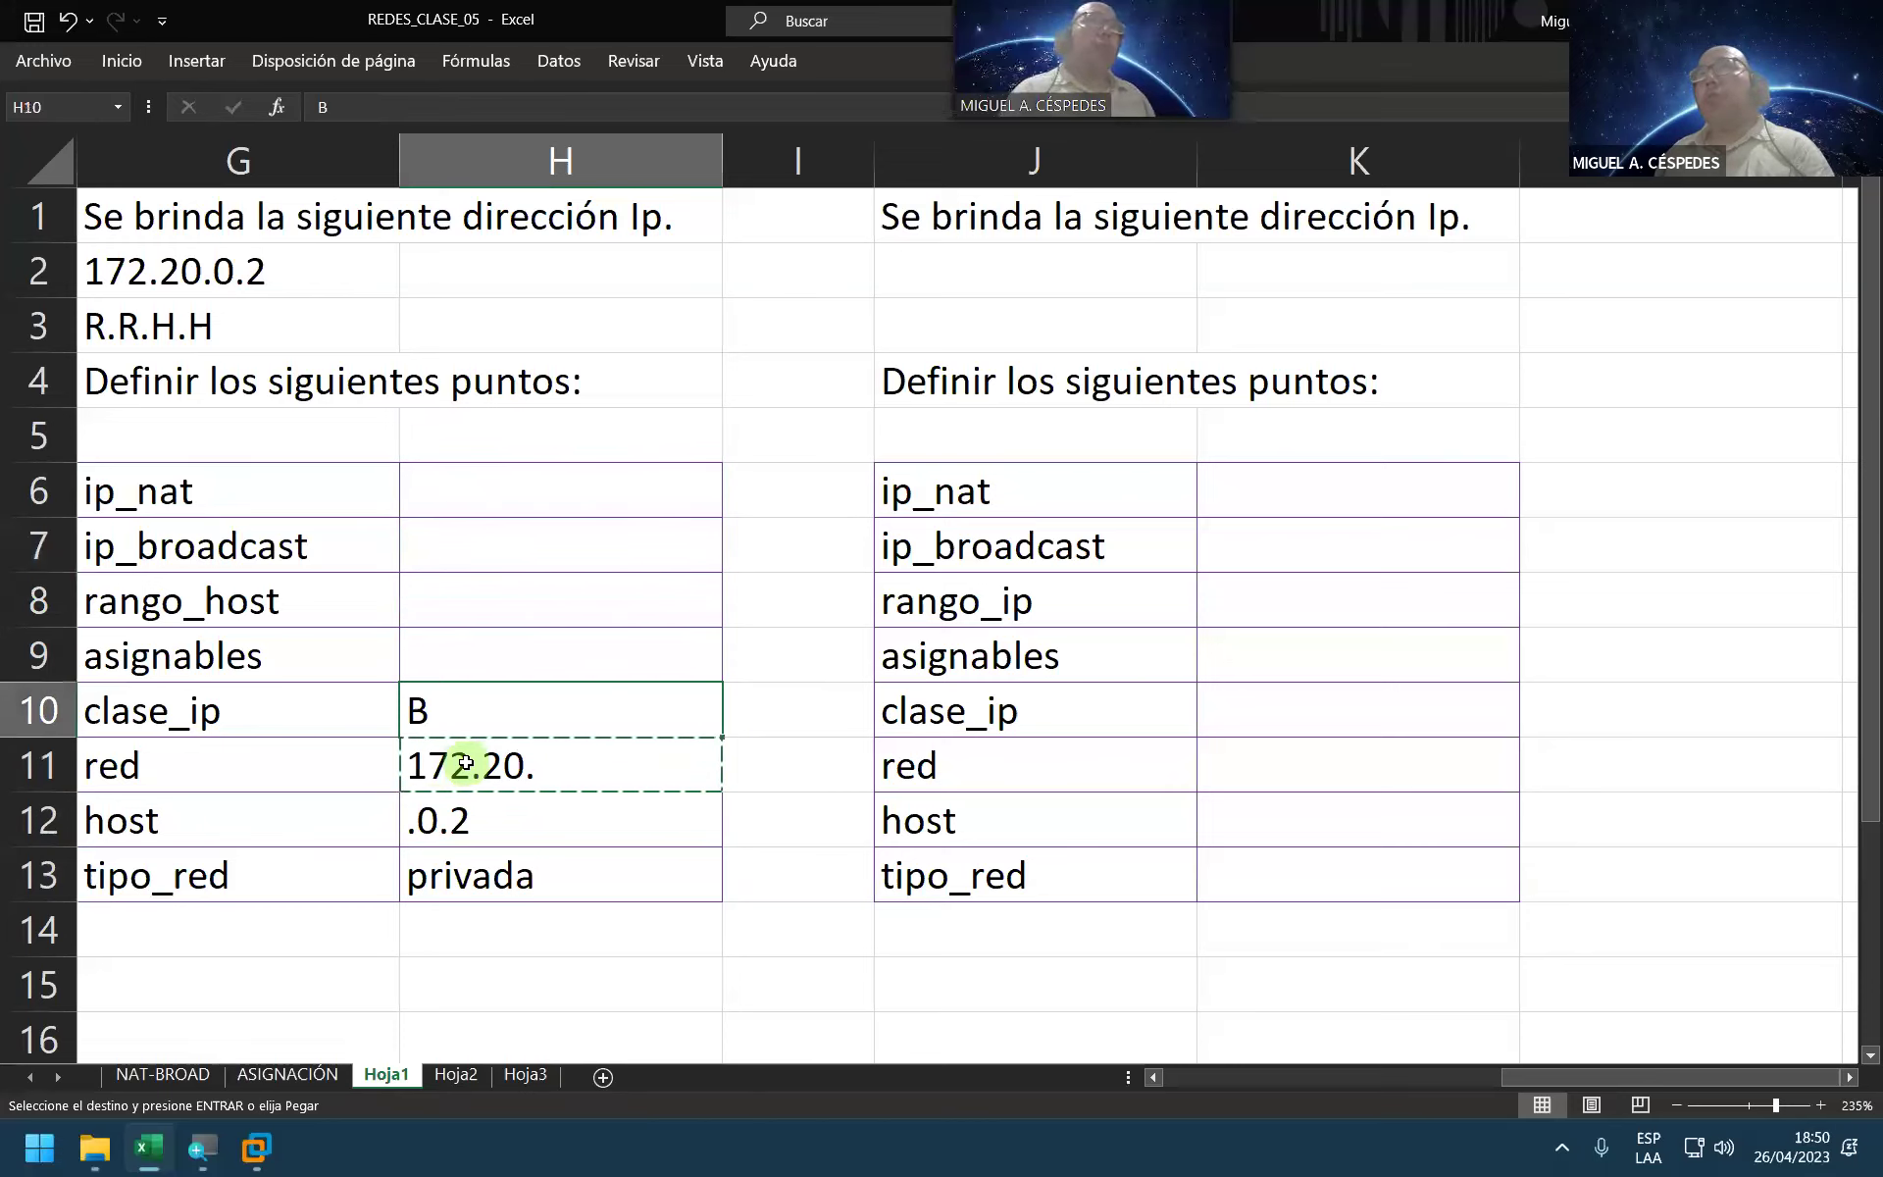
{"action": "key", "text": "Up"}
{"action": "key", "text": "Up"}
{"action": "key", "text": "Up"}
{"action": "key", "text": "Up"}
{"action": "key", "text": "shift+Down"}
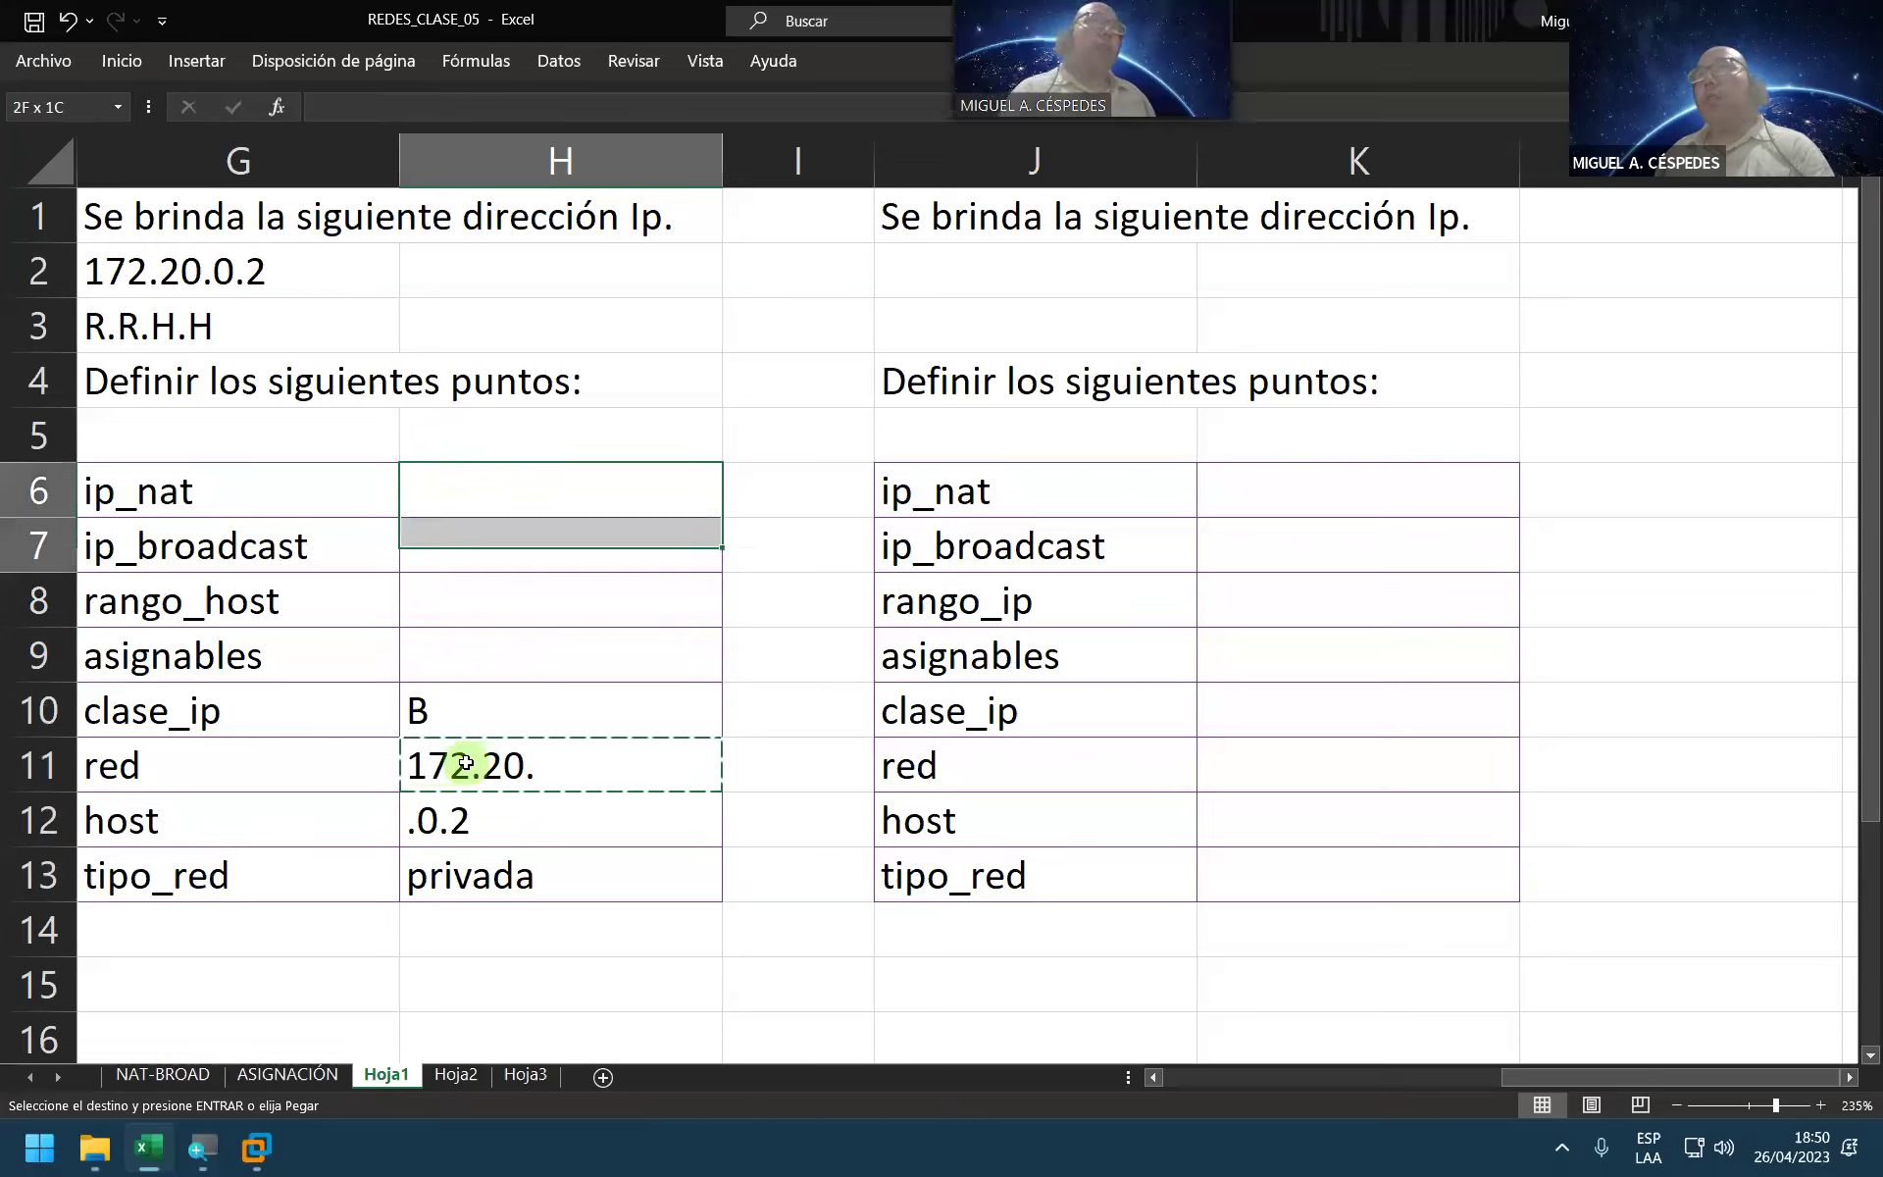
{"action": "key", "text": "ctrl+v"}
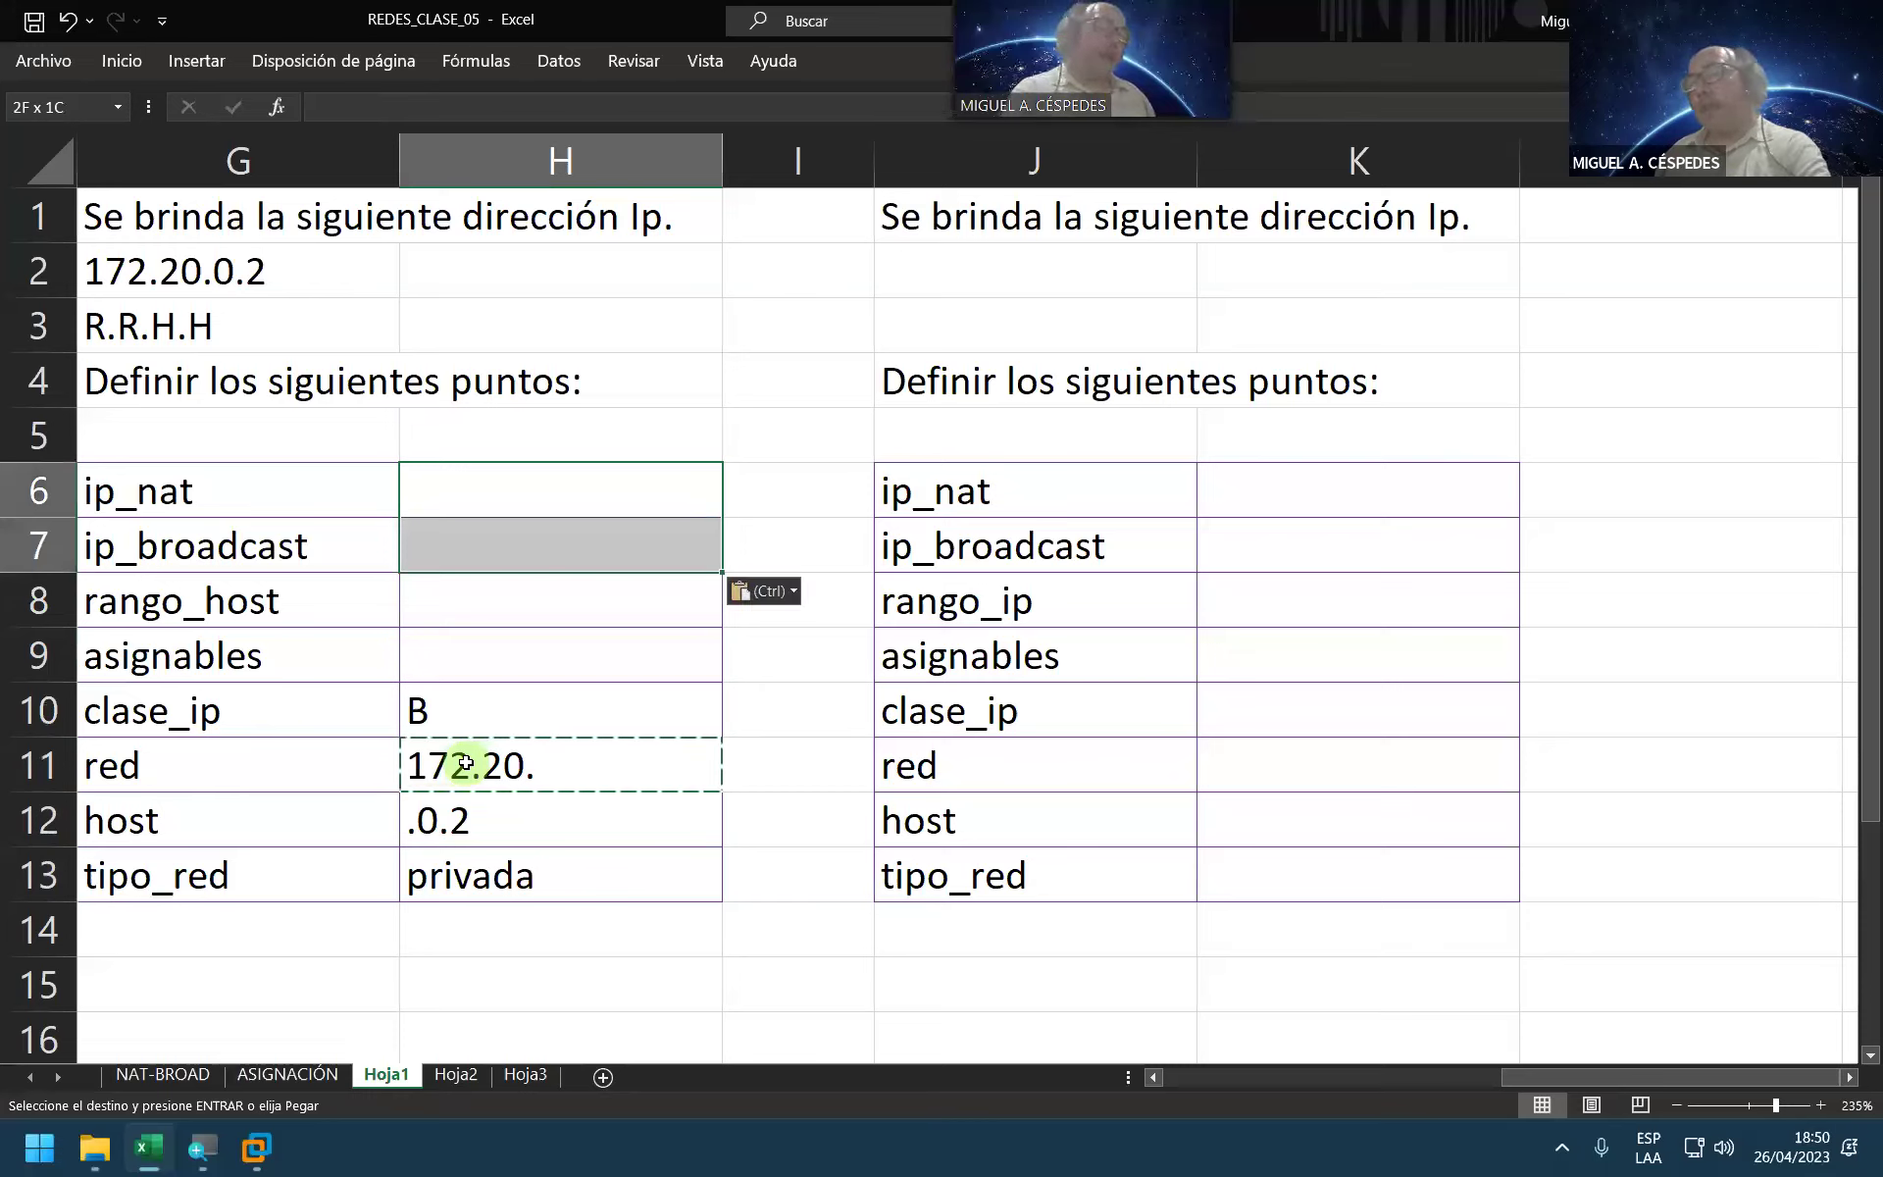
Step: Complete the third exercise's ip_nat in cell H6 as 172.20.0.0
{"action": "key", "text": "Up"}
{"action": "key", "text": "Up"}
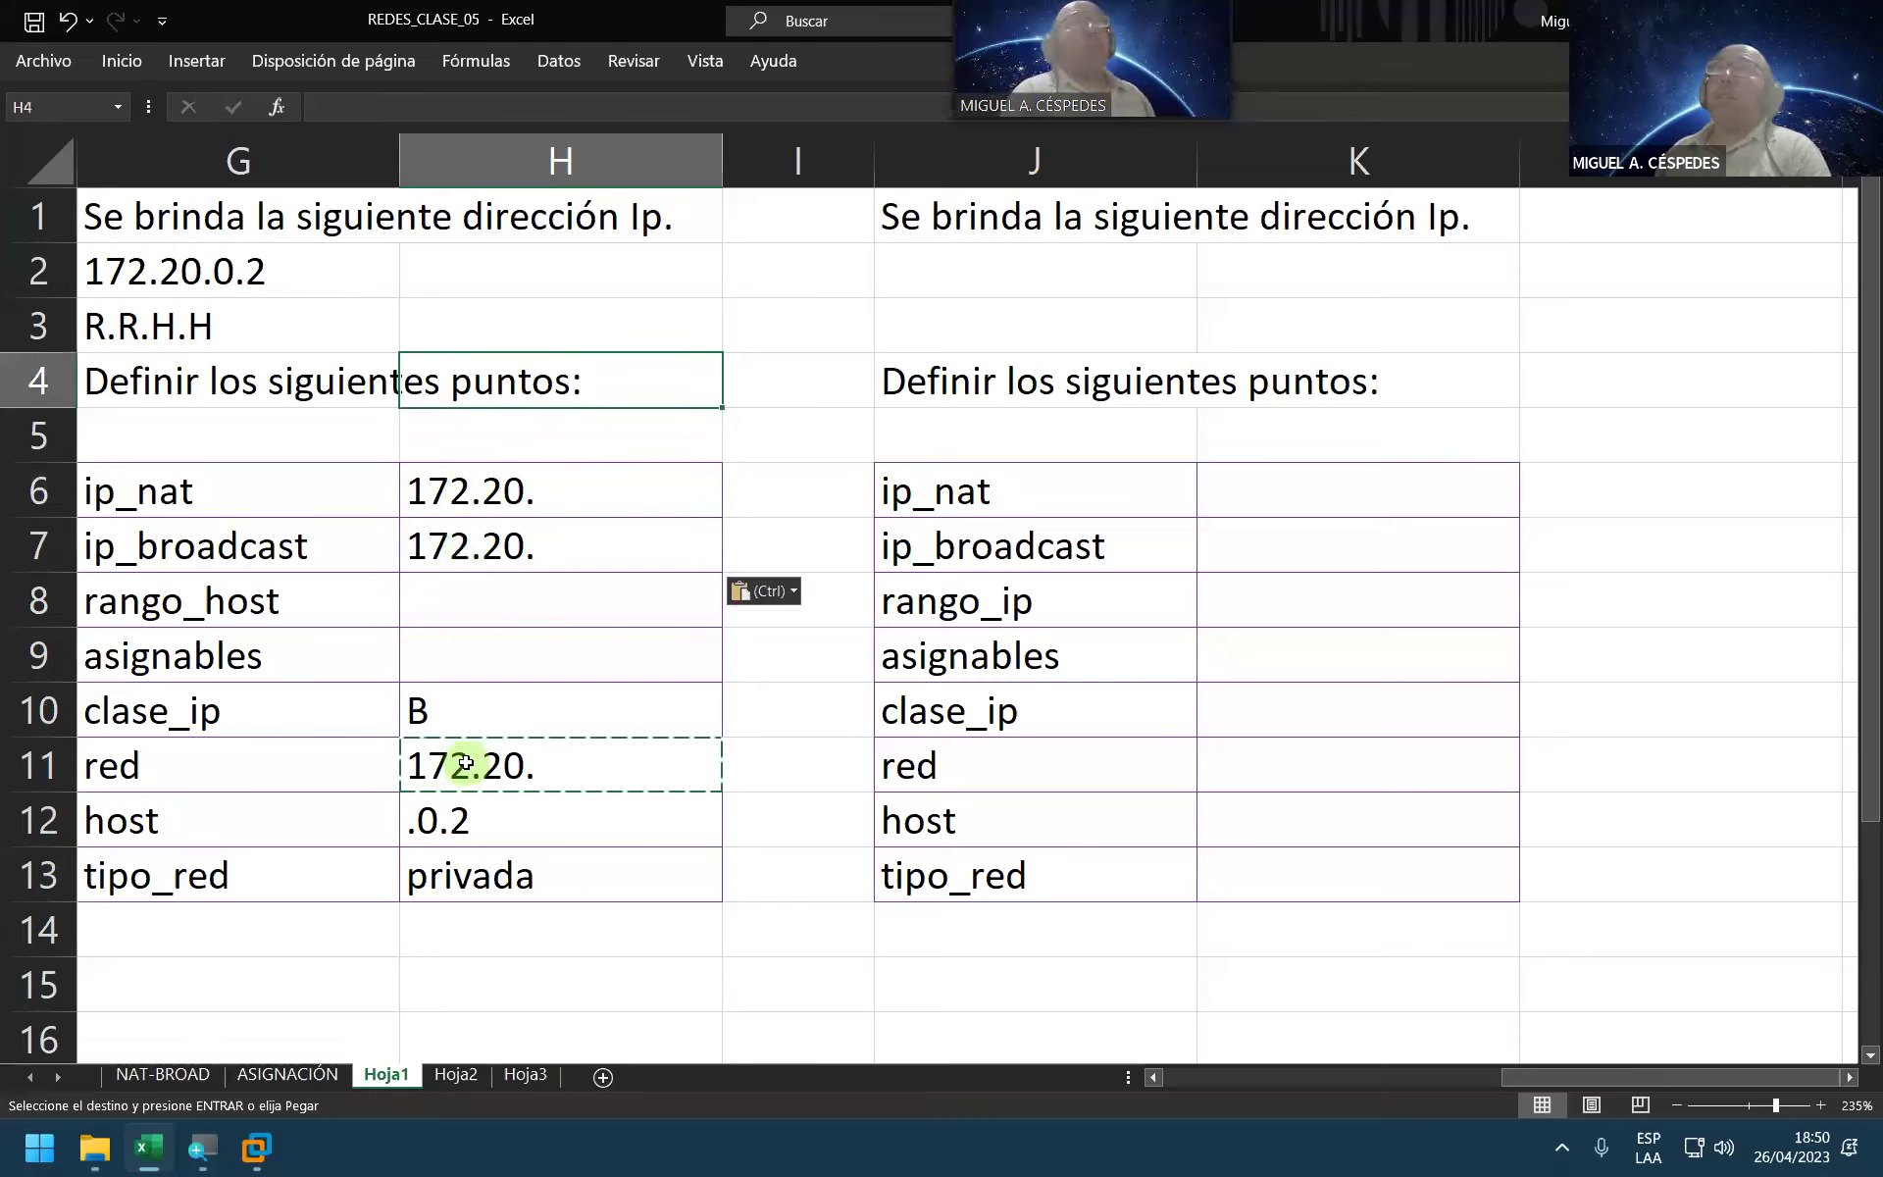
{"action": "key", "text": "Down"}
{"action": "key", "text": "Down"}
{"action": "key", "text": "F2"}
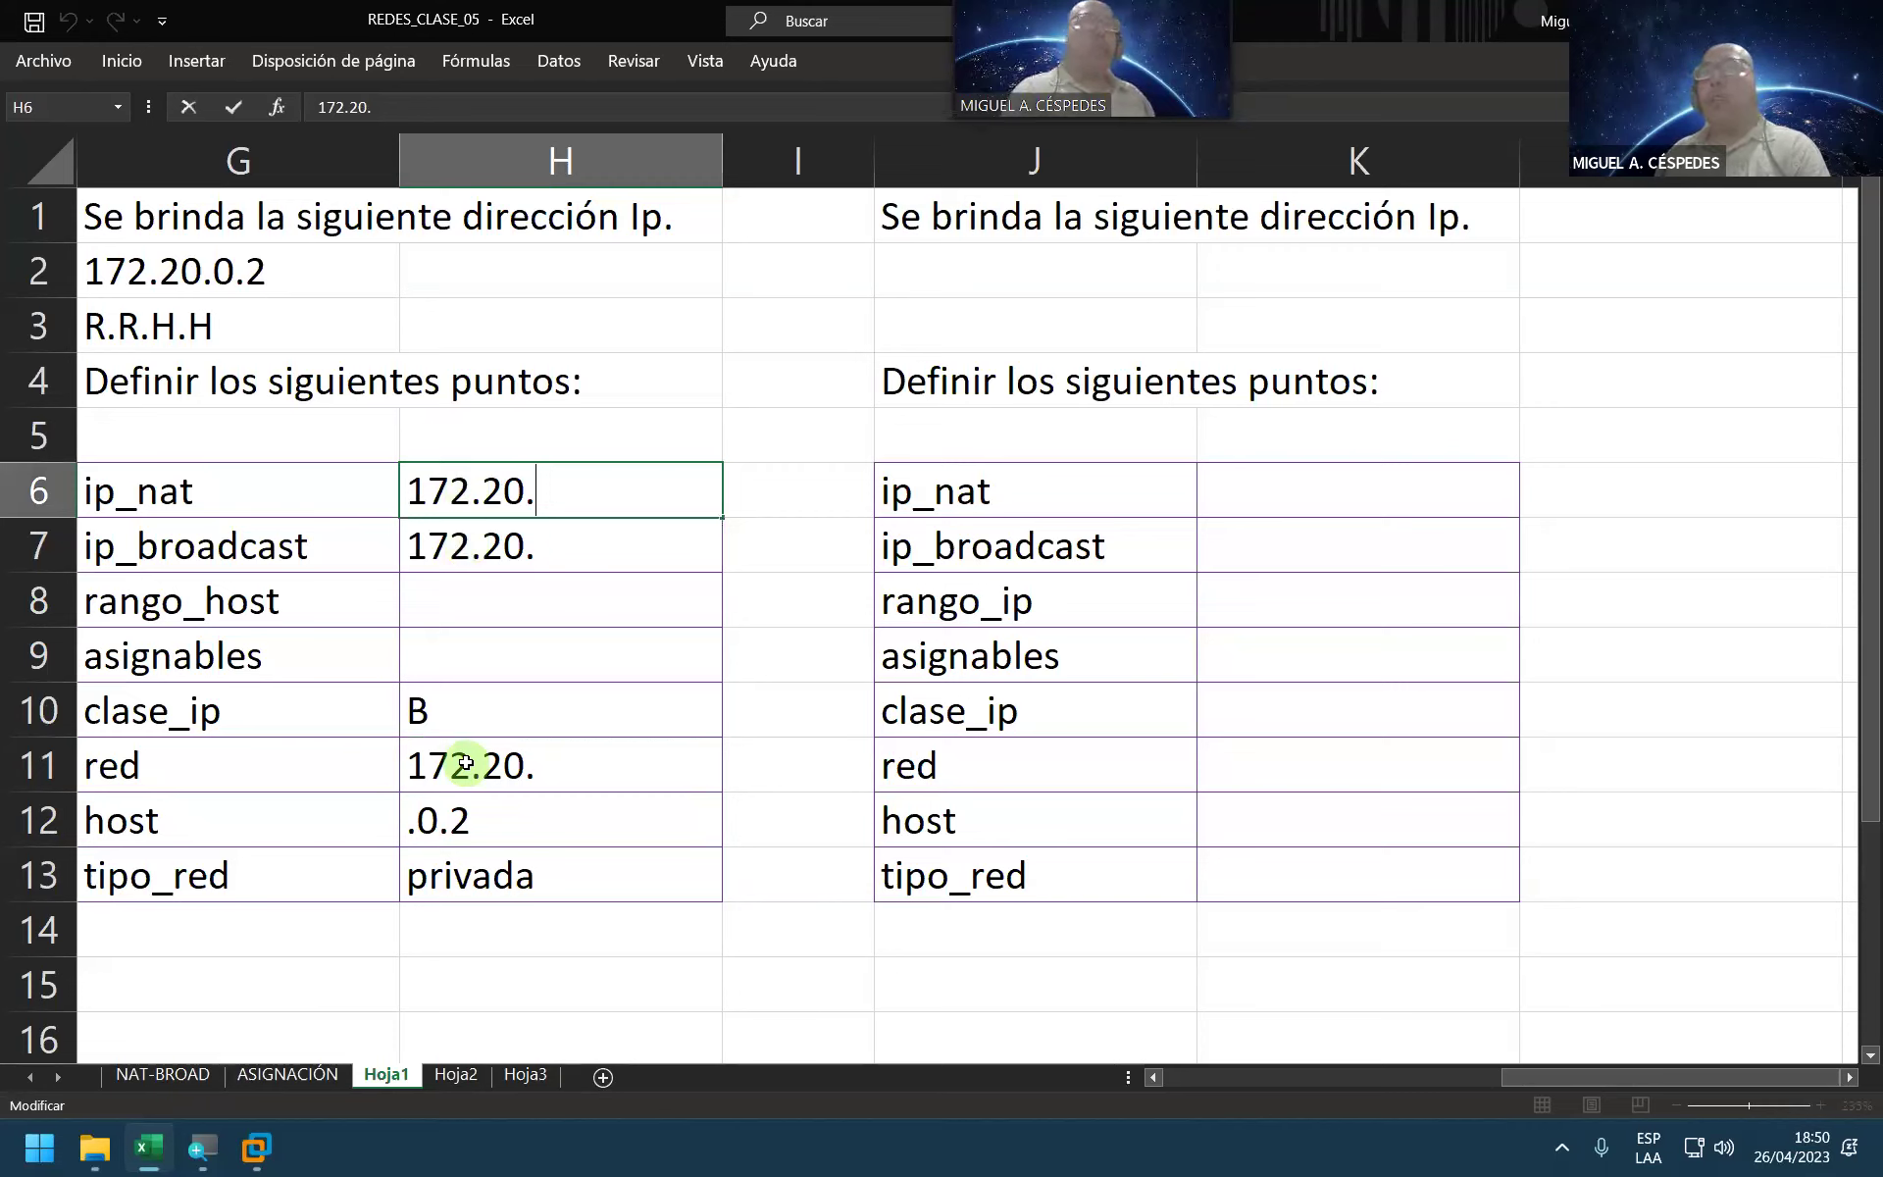
{"action": "type", "text": "0.0"}
{"action": "key", "text": "Return"}
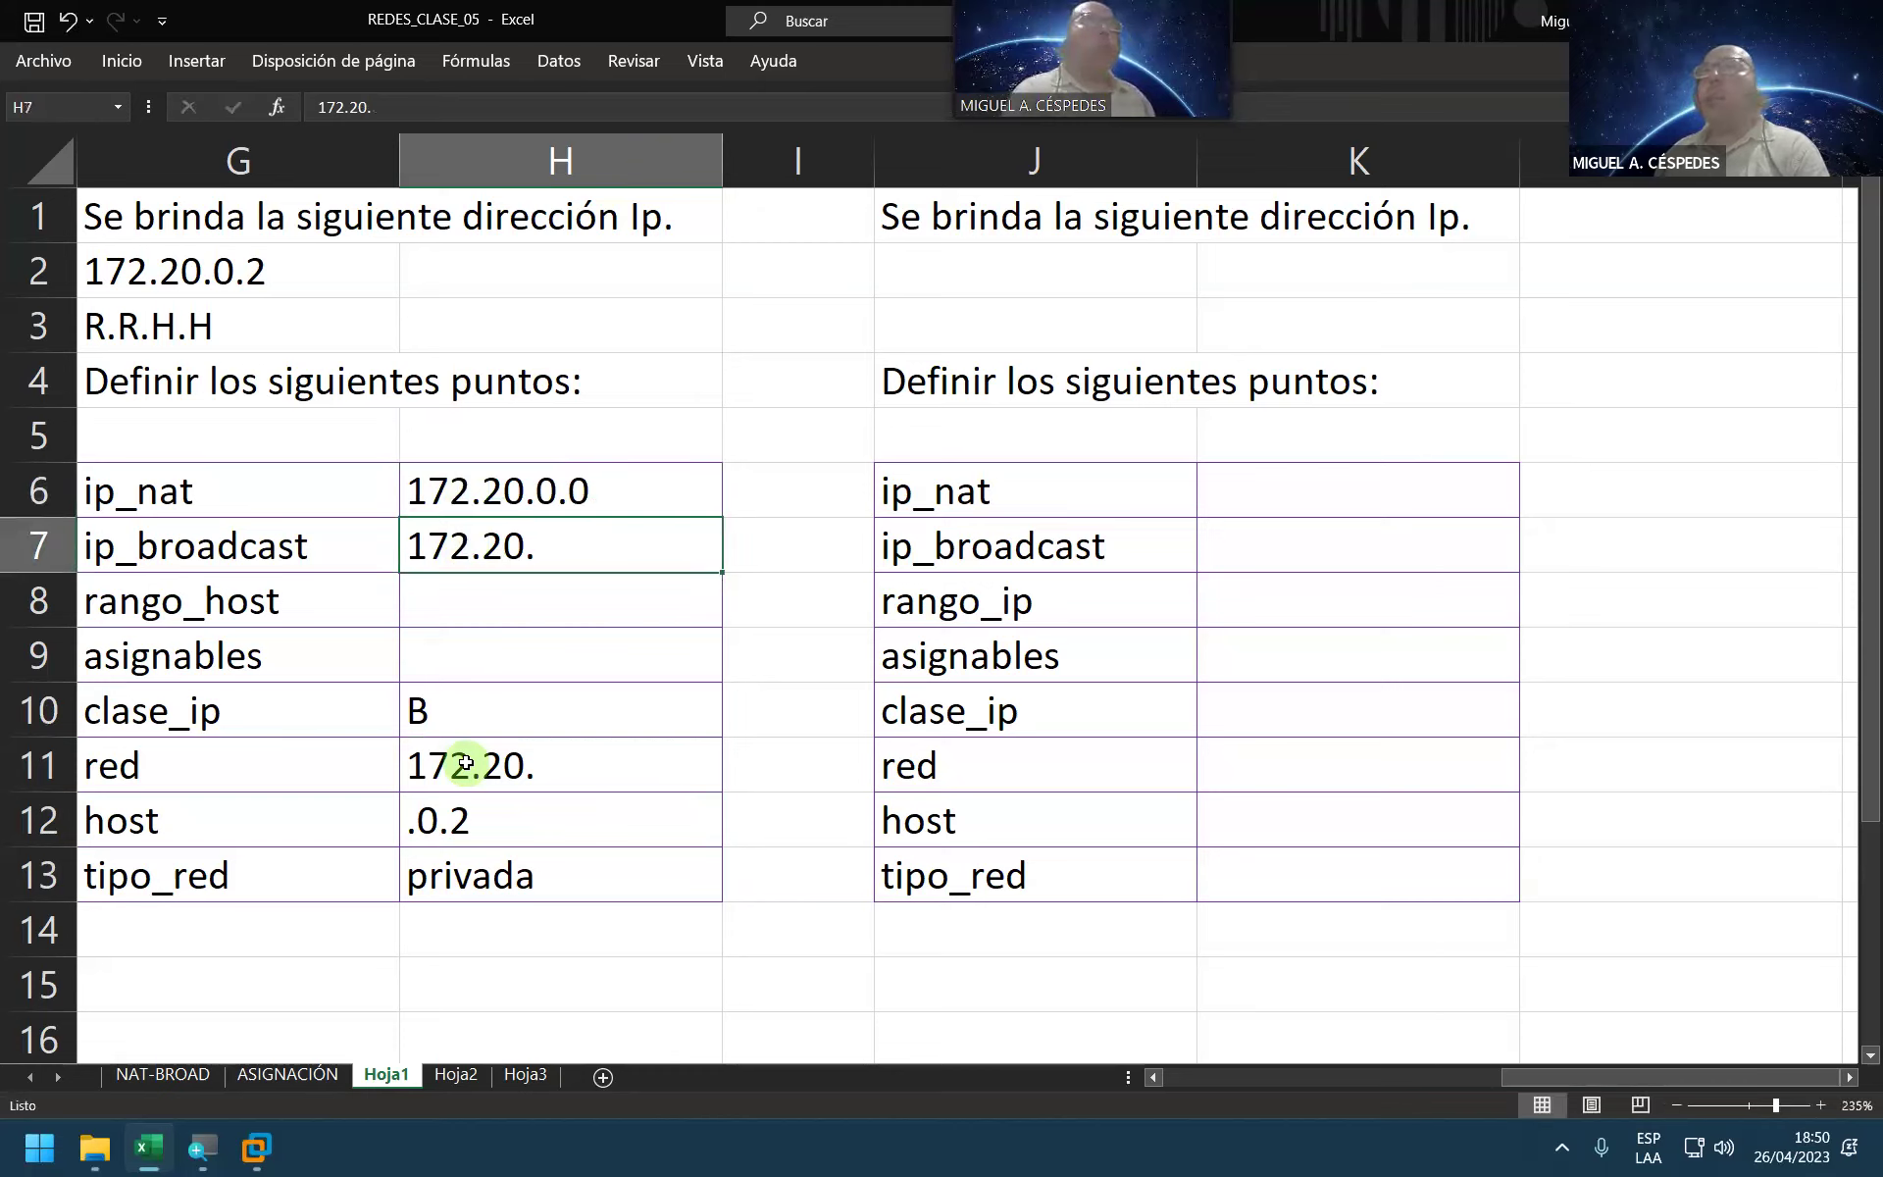
Step: Complete the third exercise's ip_broadcast in H7 as 172.20.255.255 and save the workbook
{"action": "key", "text": "F2"}
{"action": "type", "text": "255.255"}
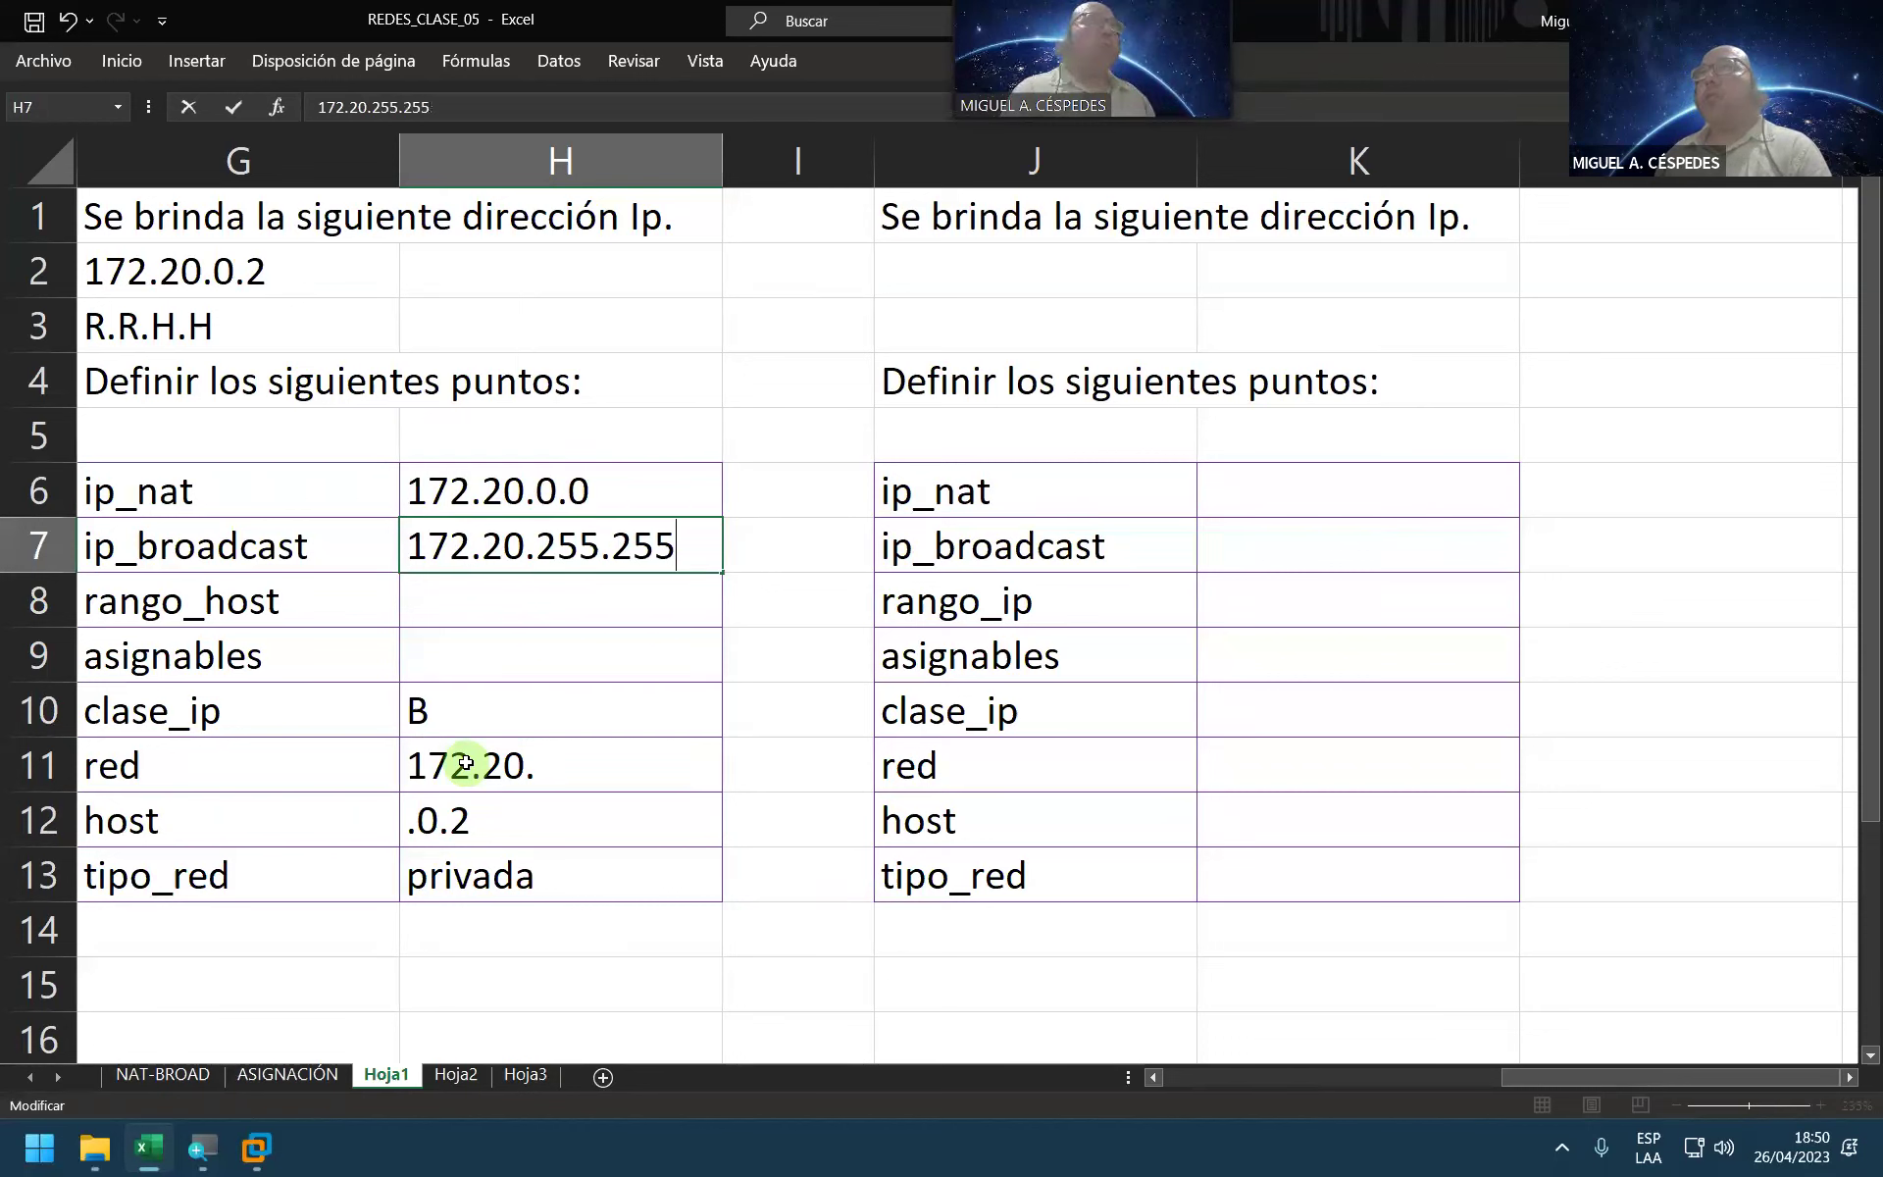
{"action": "key", "text": "Return"}
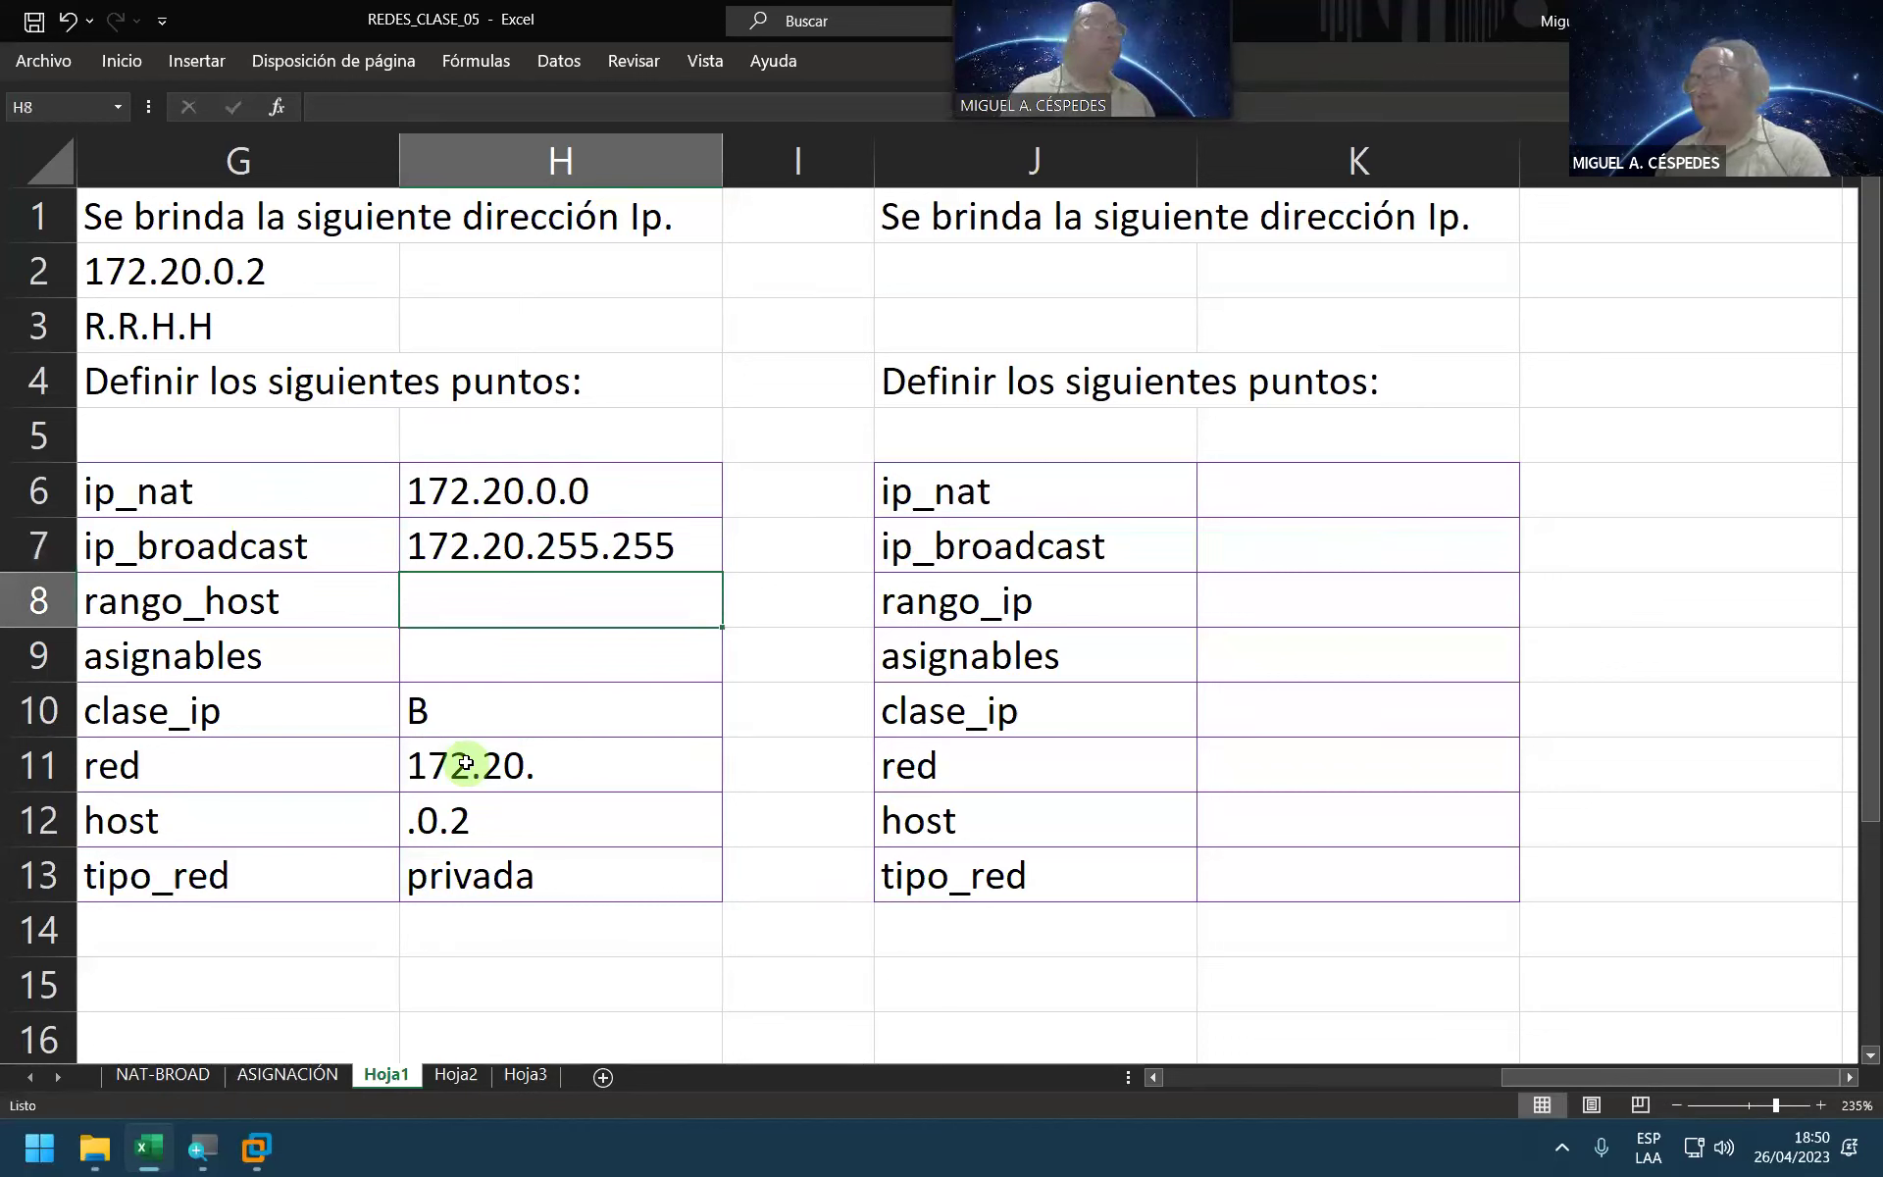
{"action": "key", "text": "ctrl+s"}
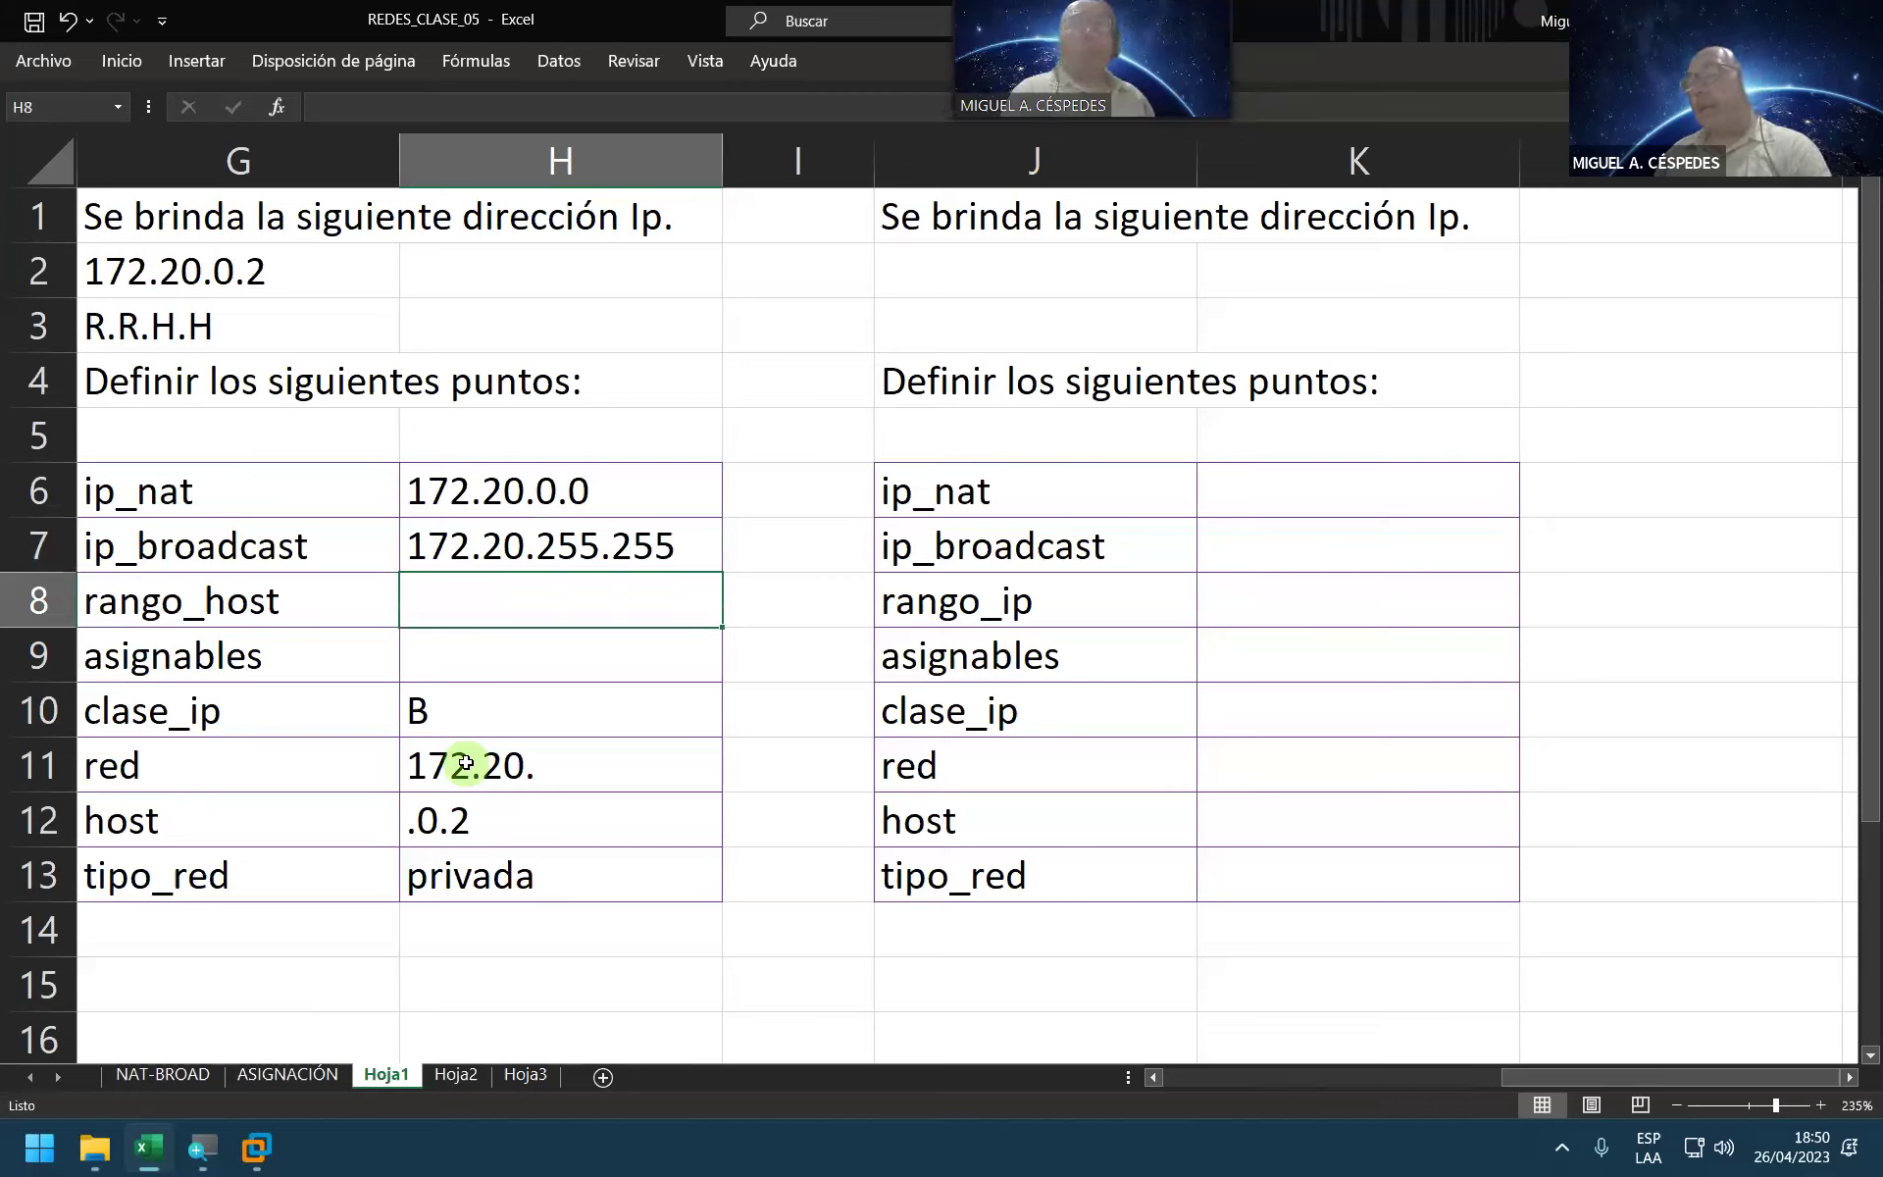
Step: Calculate the third exercise's rango_host in H8 with the formula =POTENCIA(2,16)
{"action": "type", "text": "=po"}
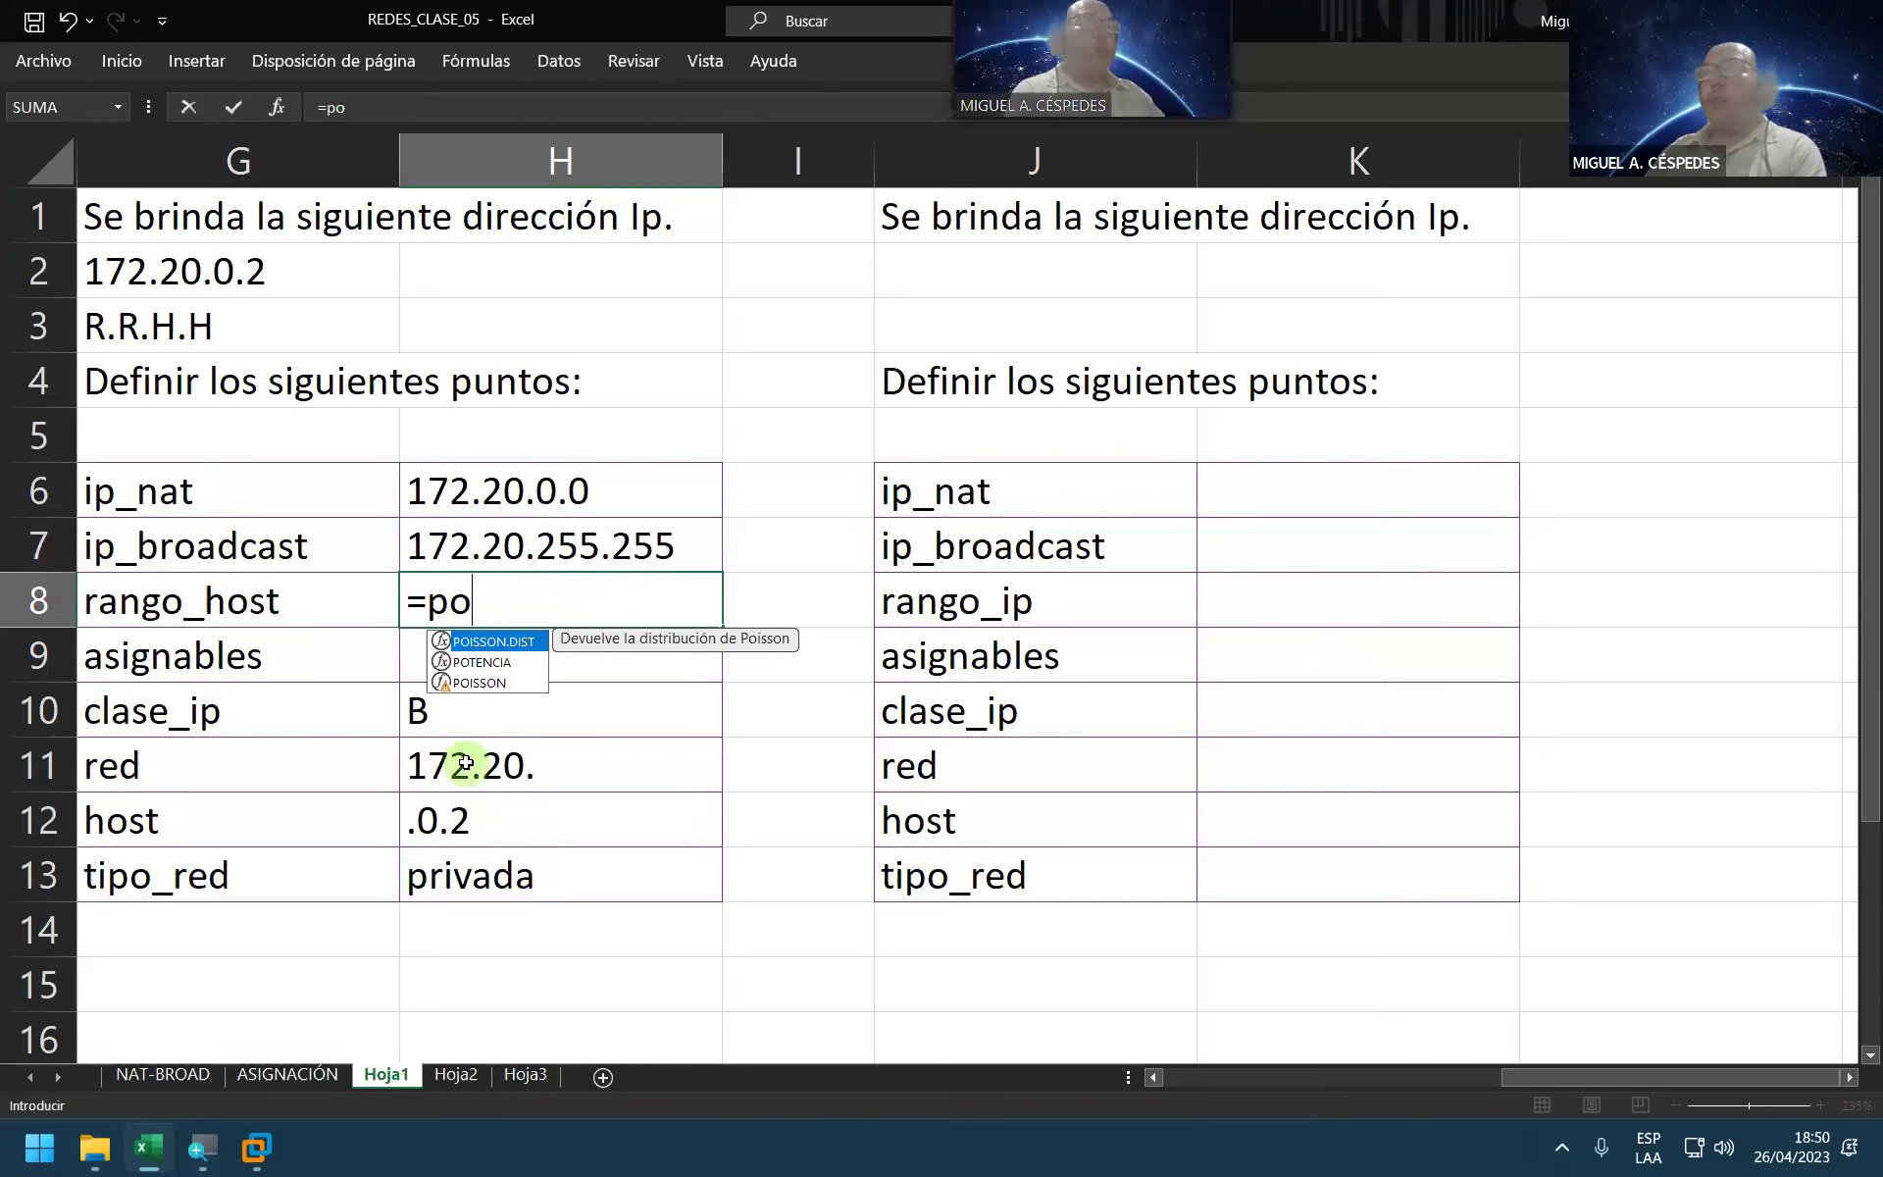
{"action": "key", "text": "Down"}
{"action": "key", "text": "Tab"}
{"action": "type", "text": "2"}
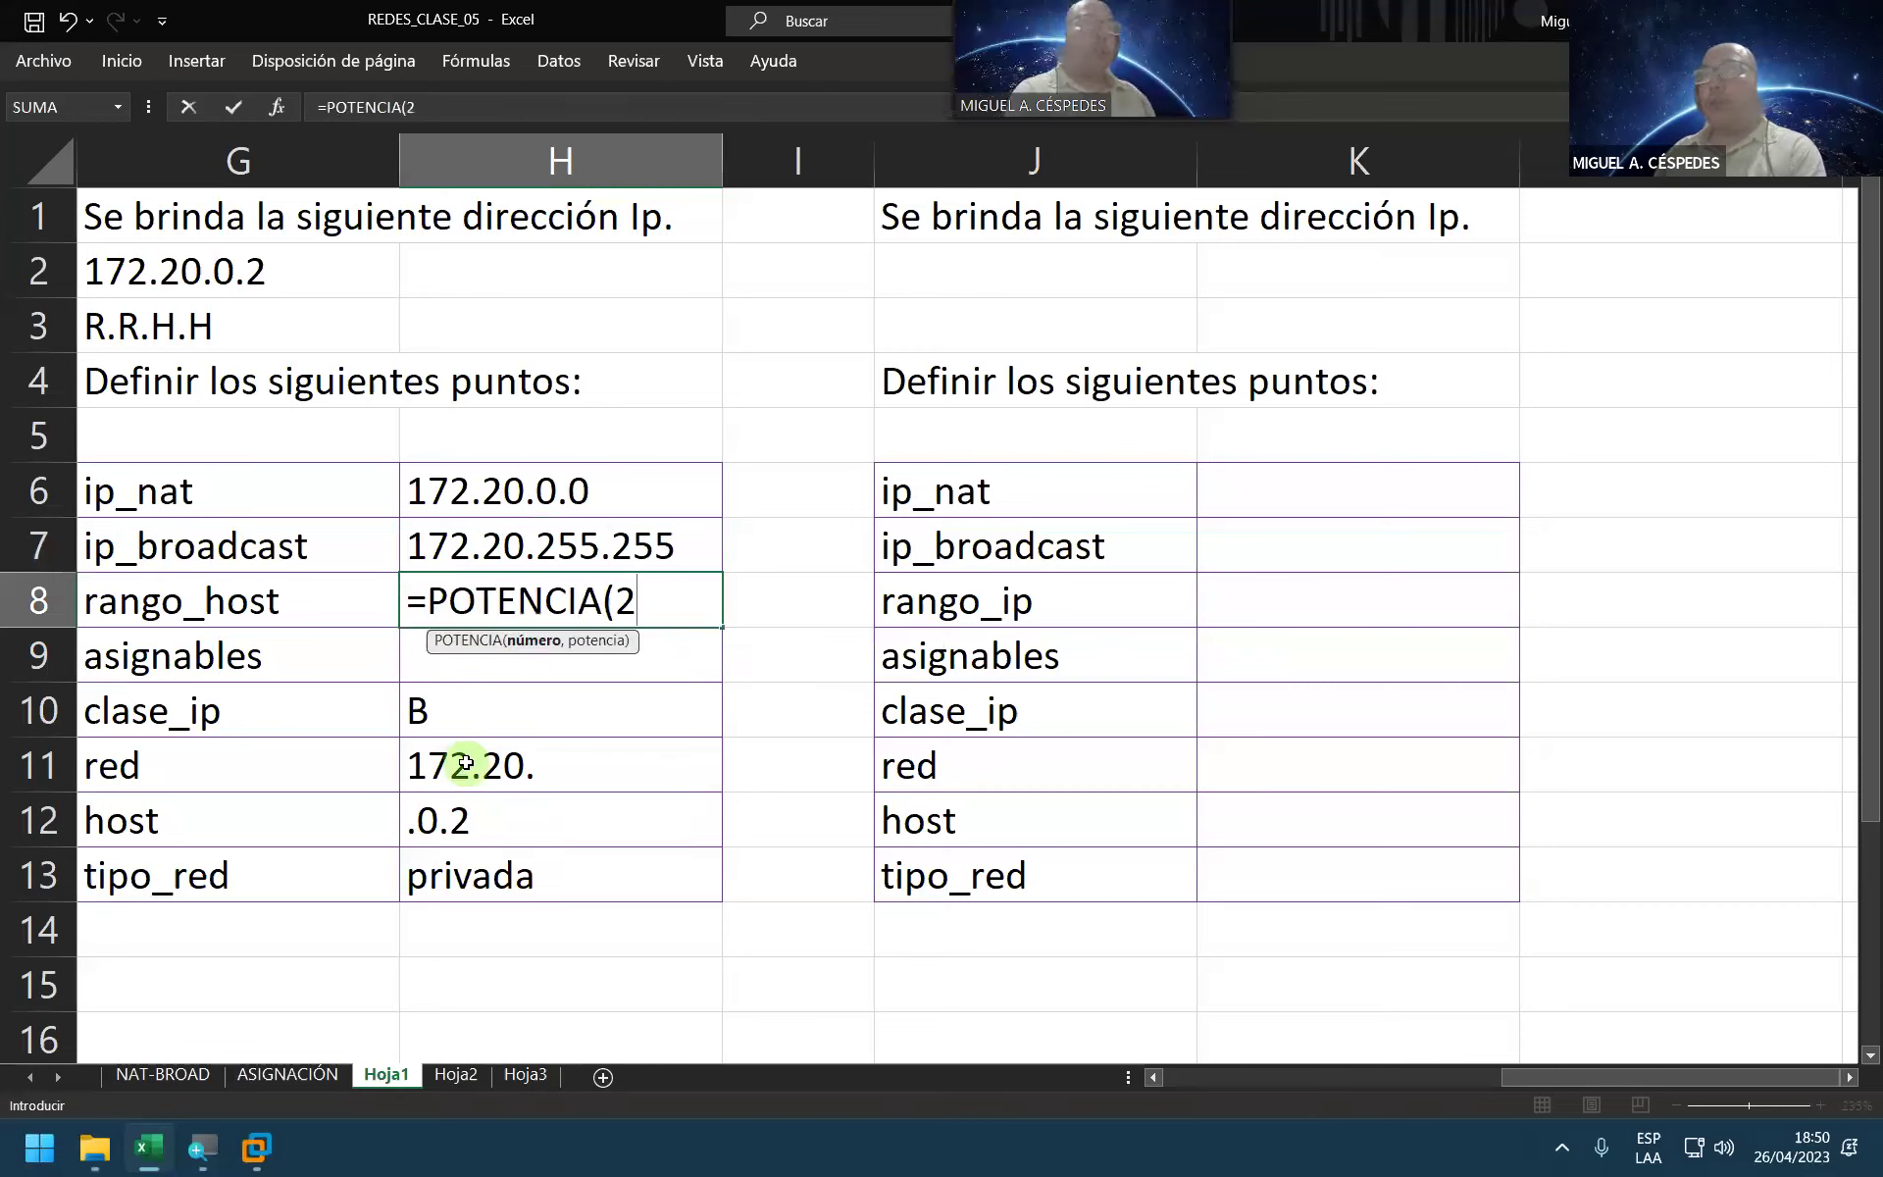
{"action": "type", "text": ","}
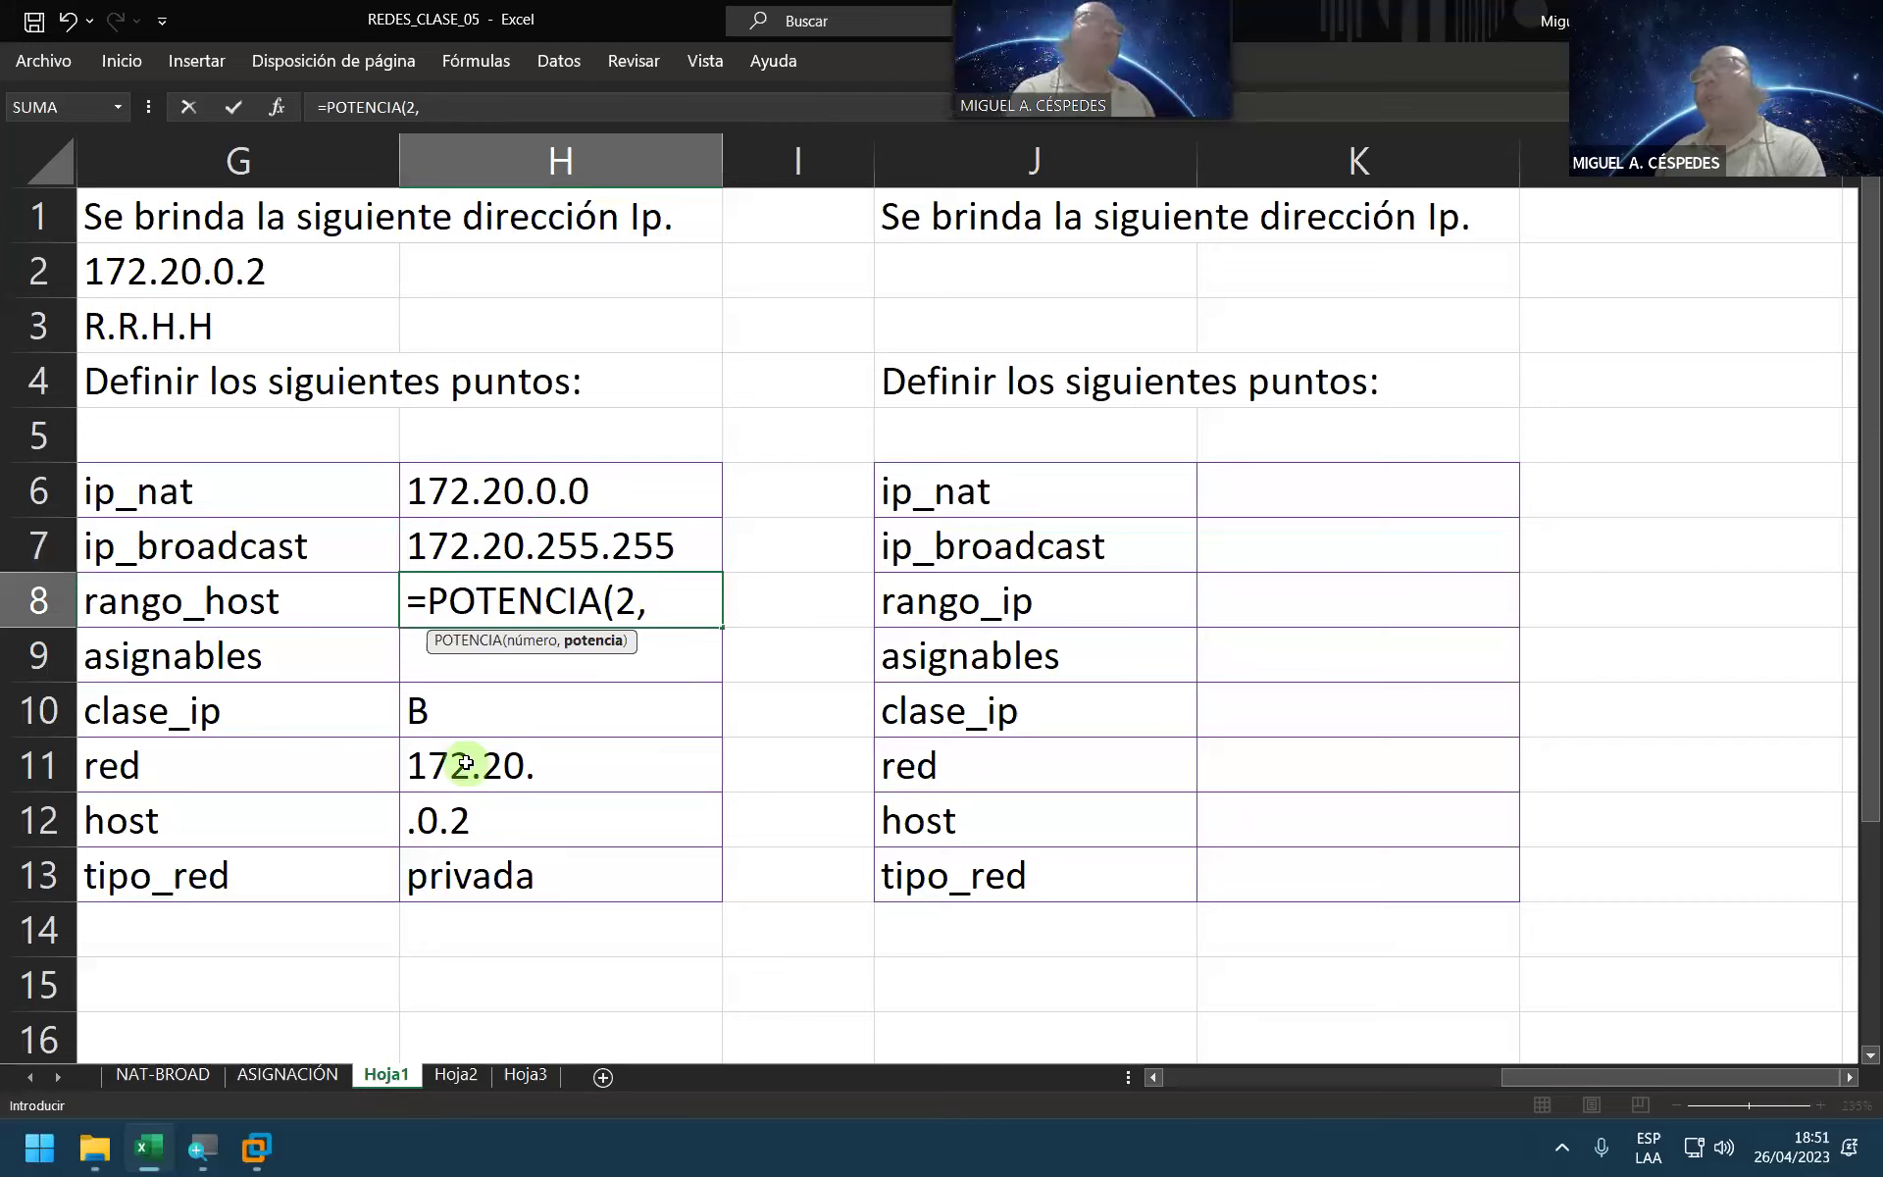
{"action": "type", "text": "16)"}
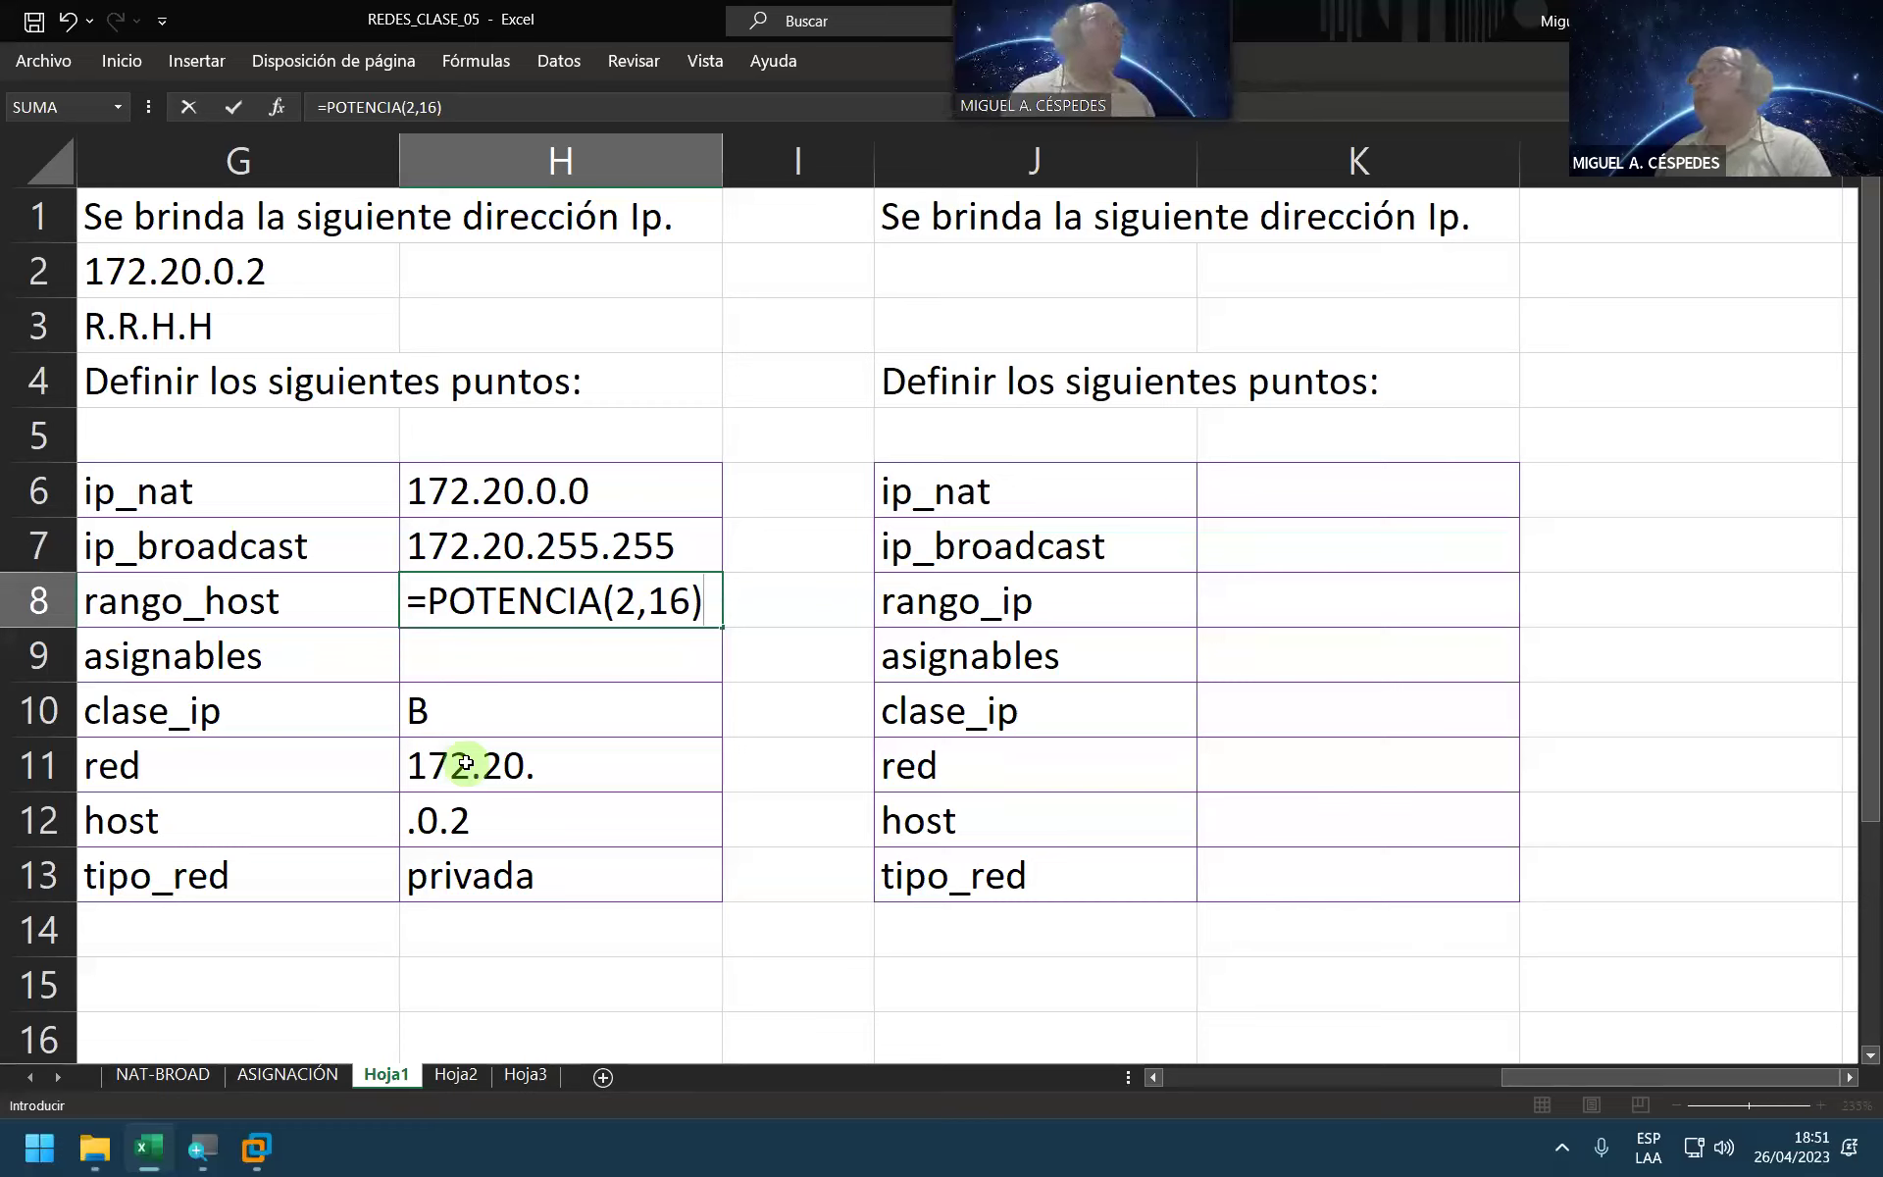
{"action": "key", "text": "Return"}
{"action": "key", "text": "Return"}
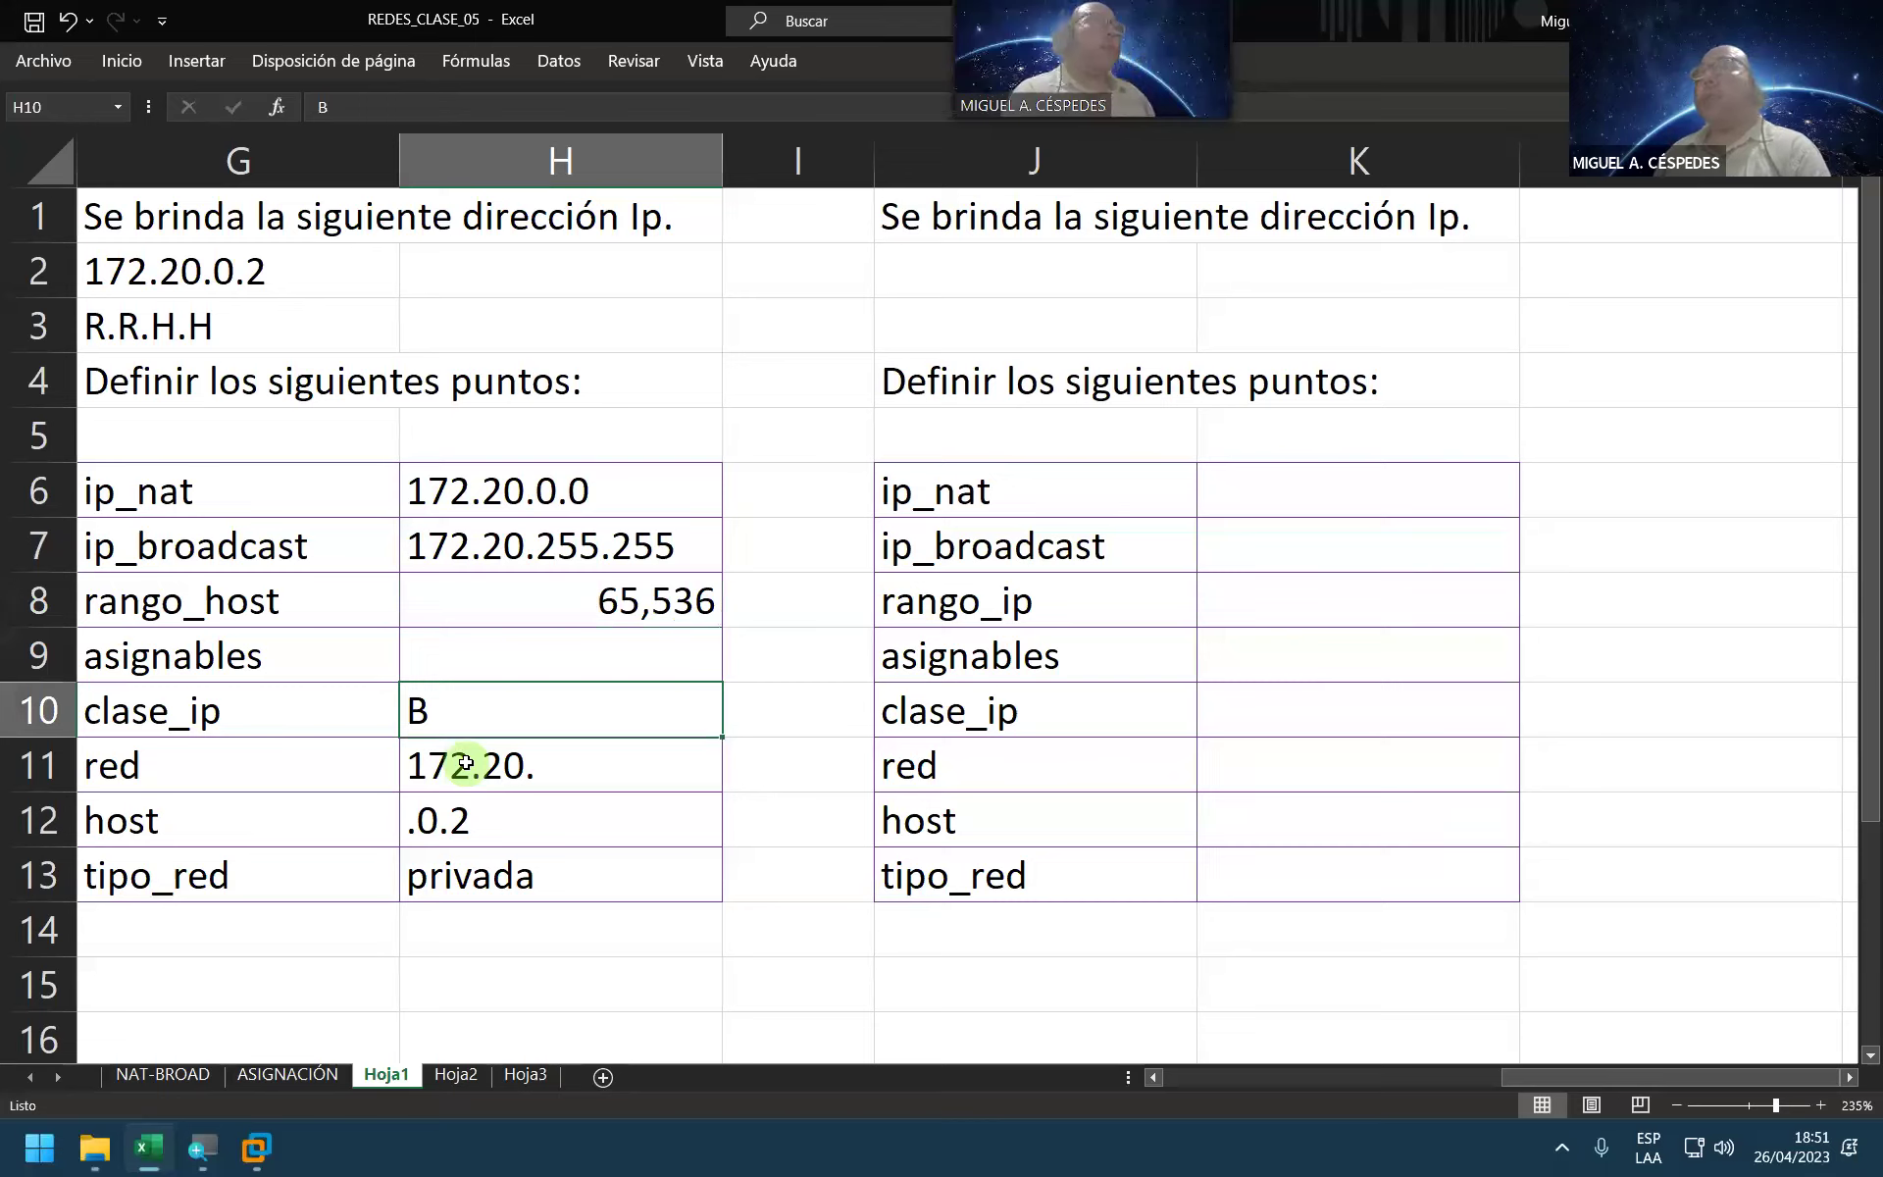
Step: Calculate the third exercise's asignables in H9 with the formula =H8-2
{"action": "key", "text": "Up"}
{"action": "type", "text": "="}
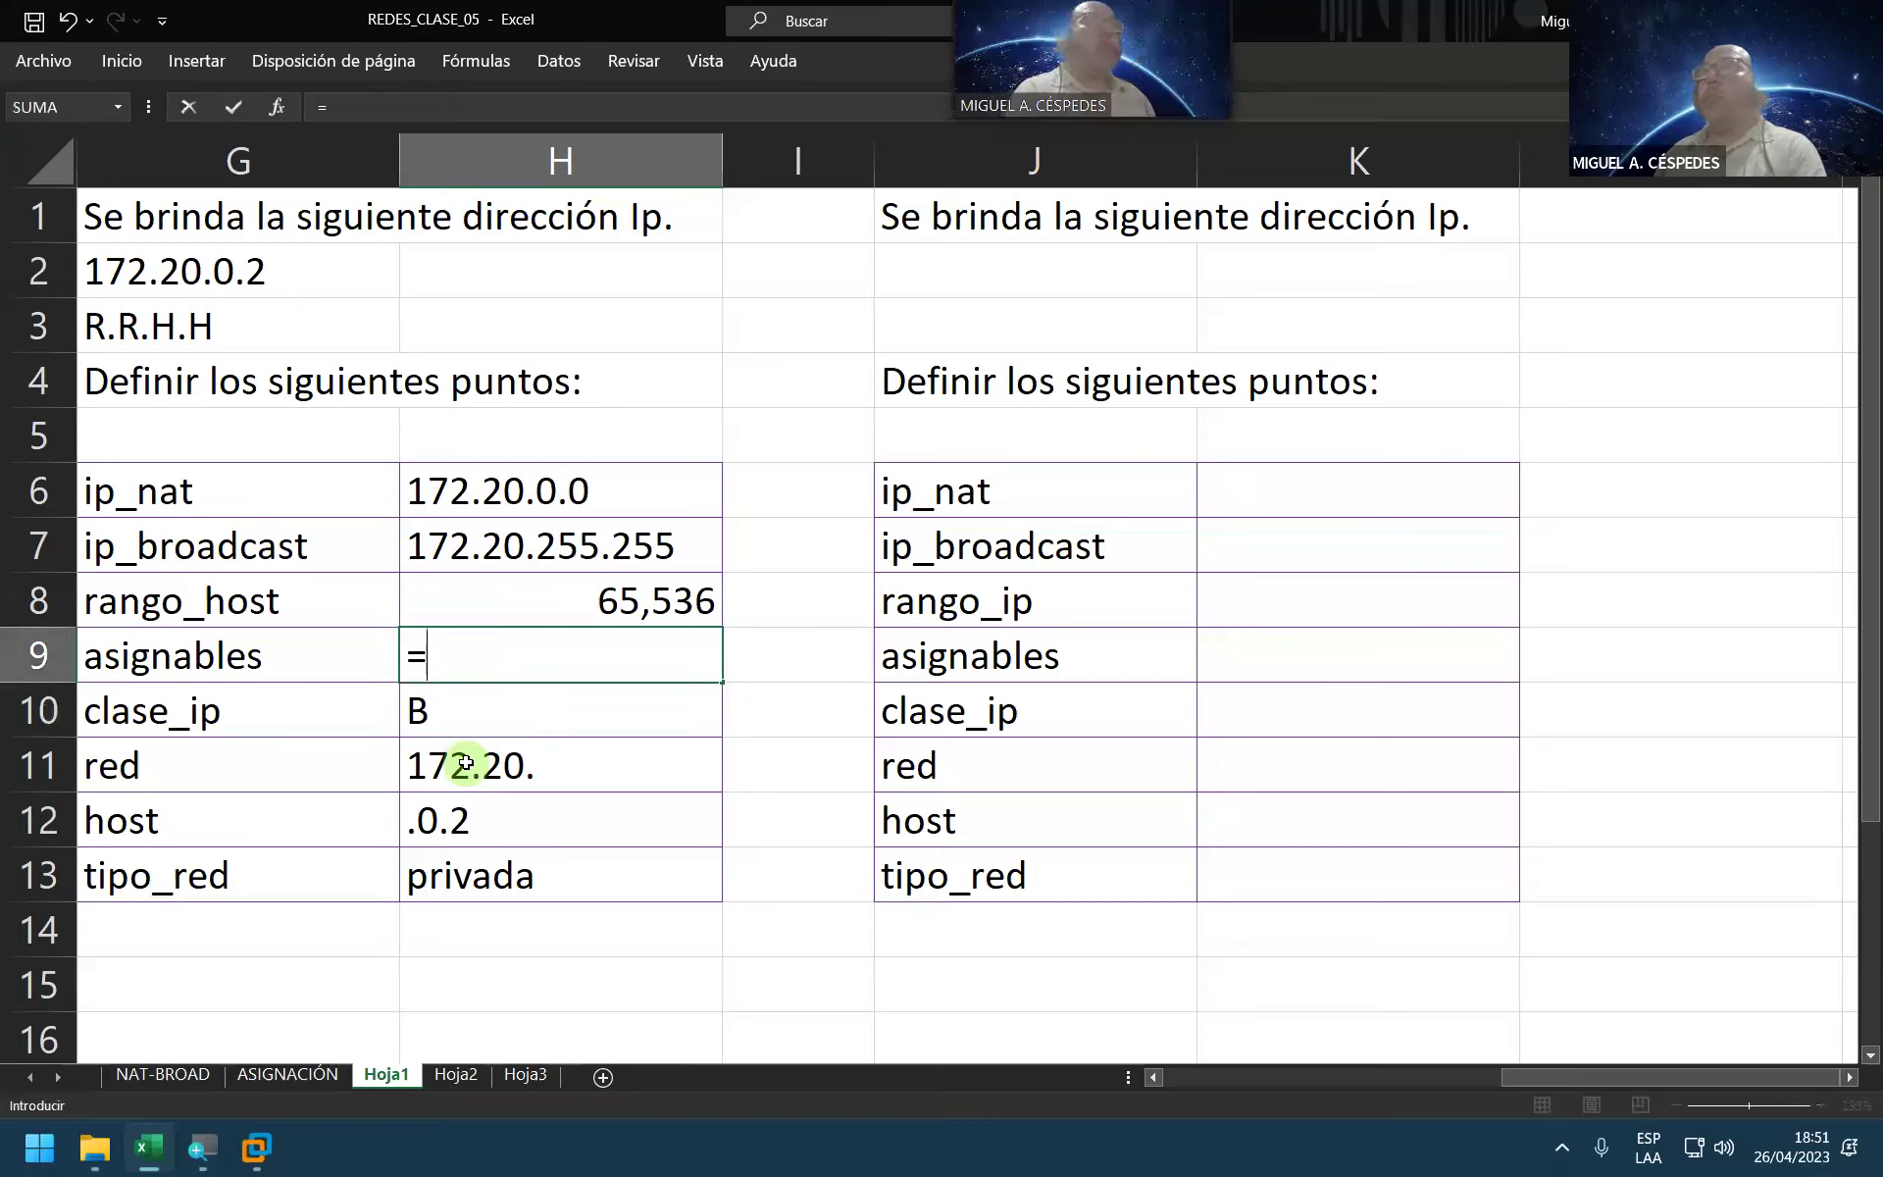
{"action": "key", "text": "Up"}
{"action": "type", "text": "-"}
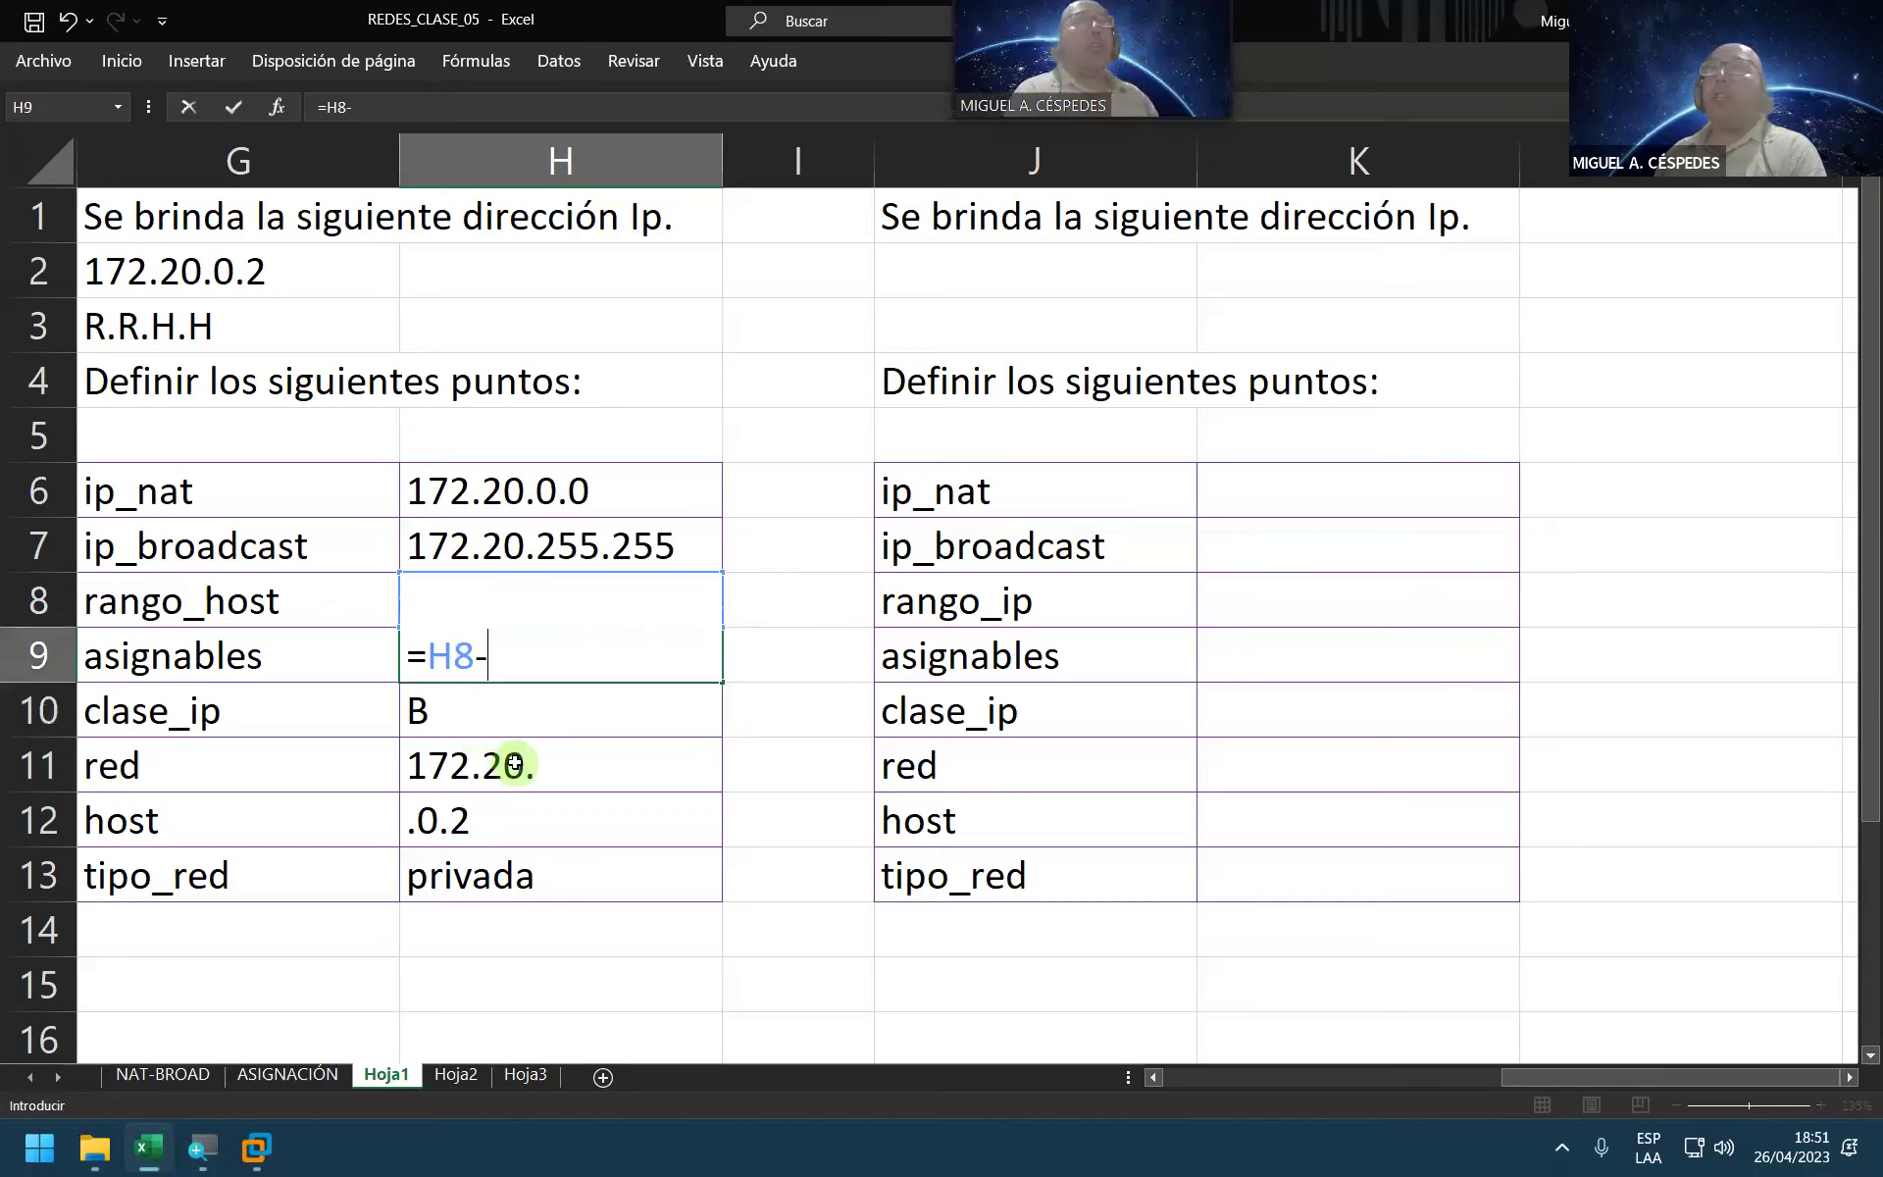
{"action": "type", "text": "2"}
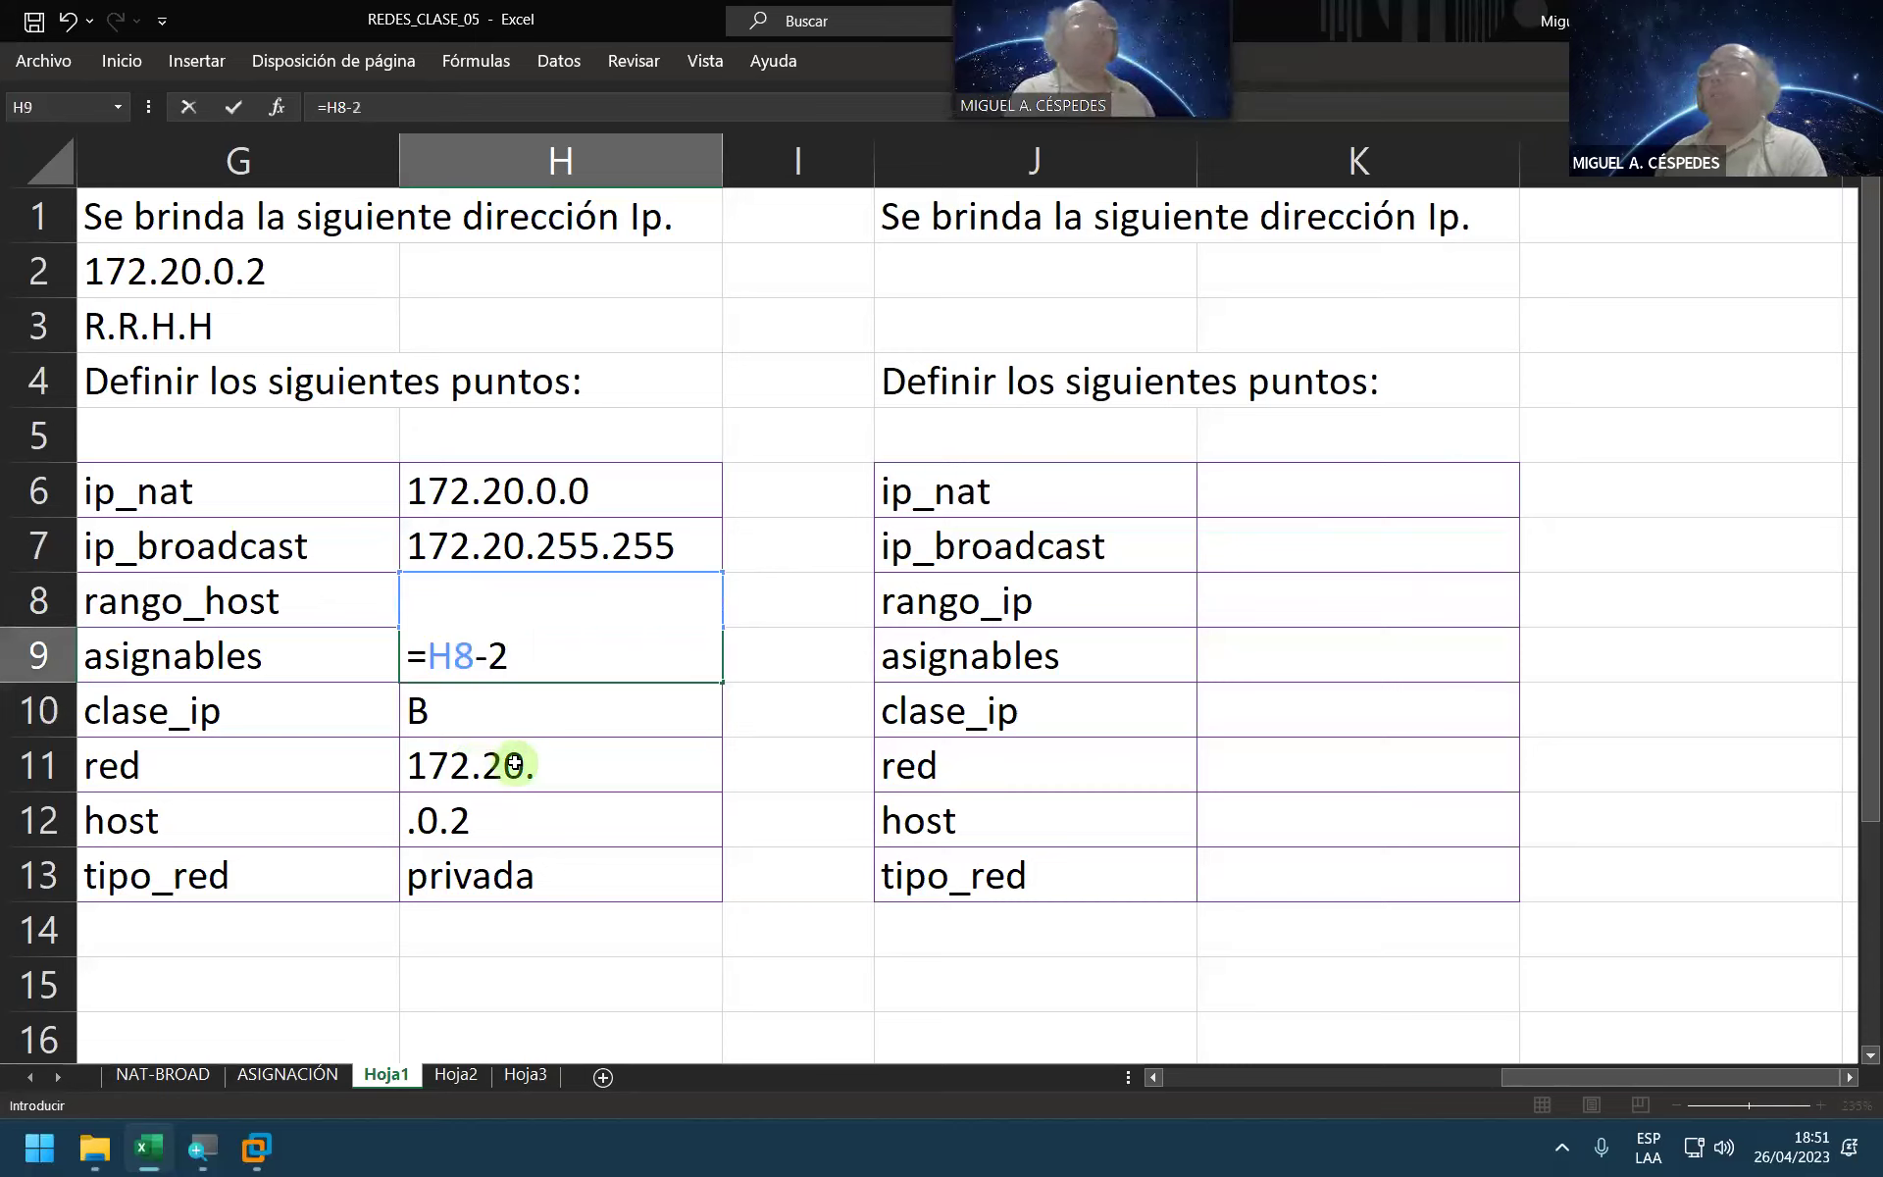
{"action": "key", "text": "Return"}
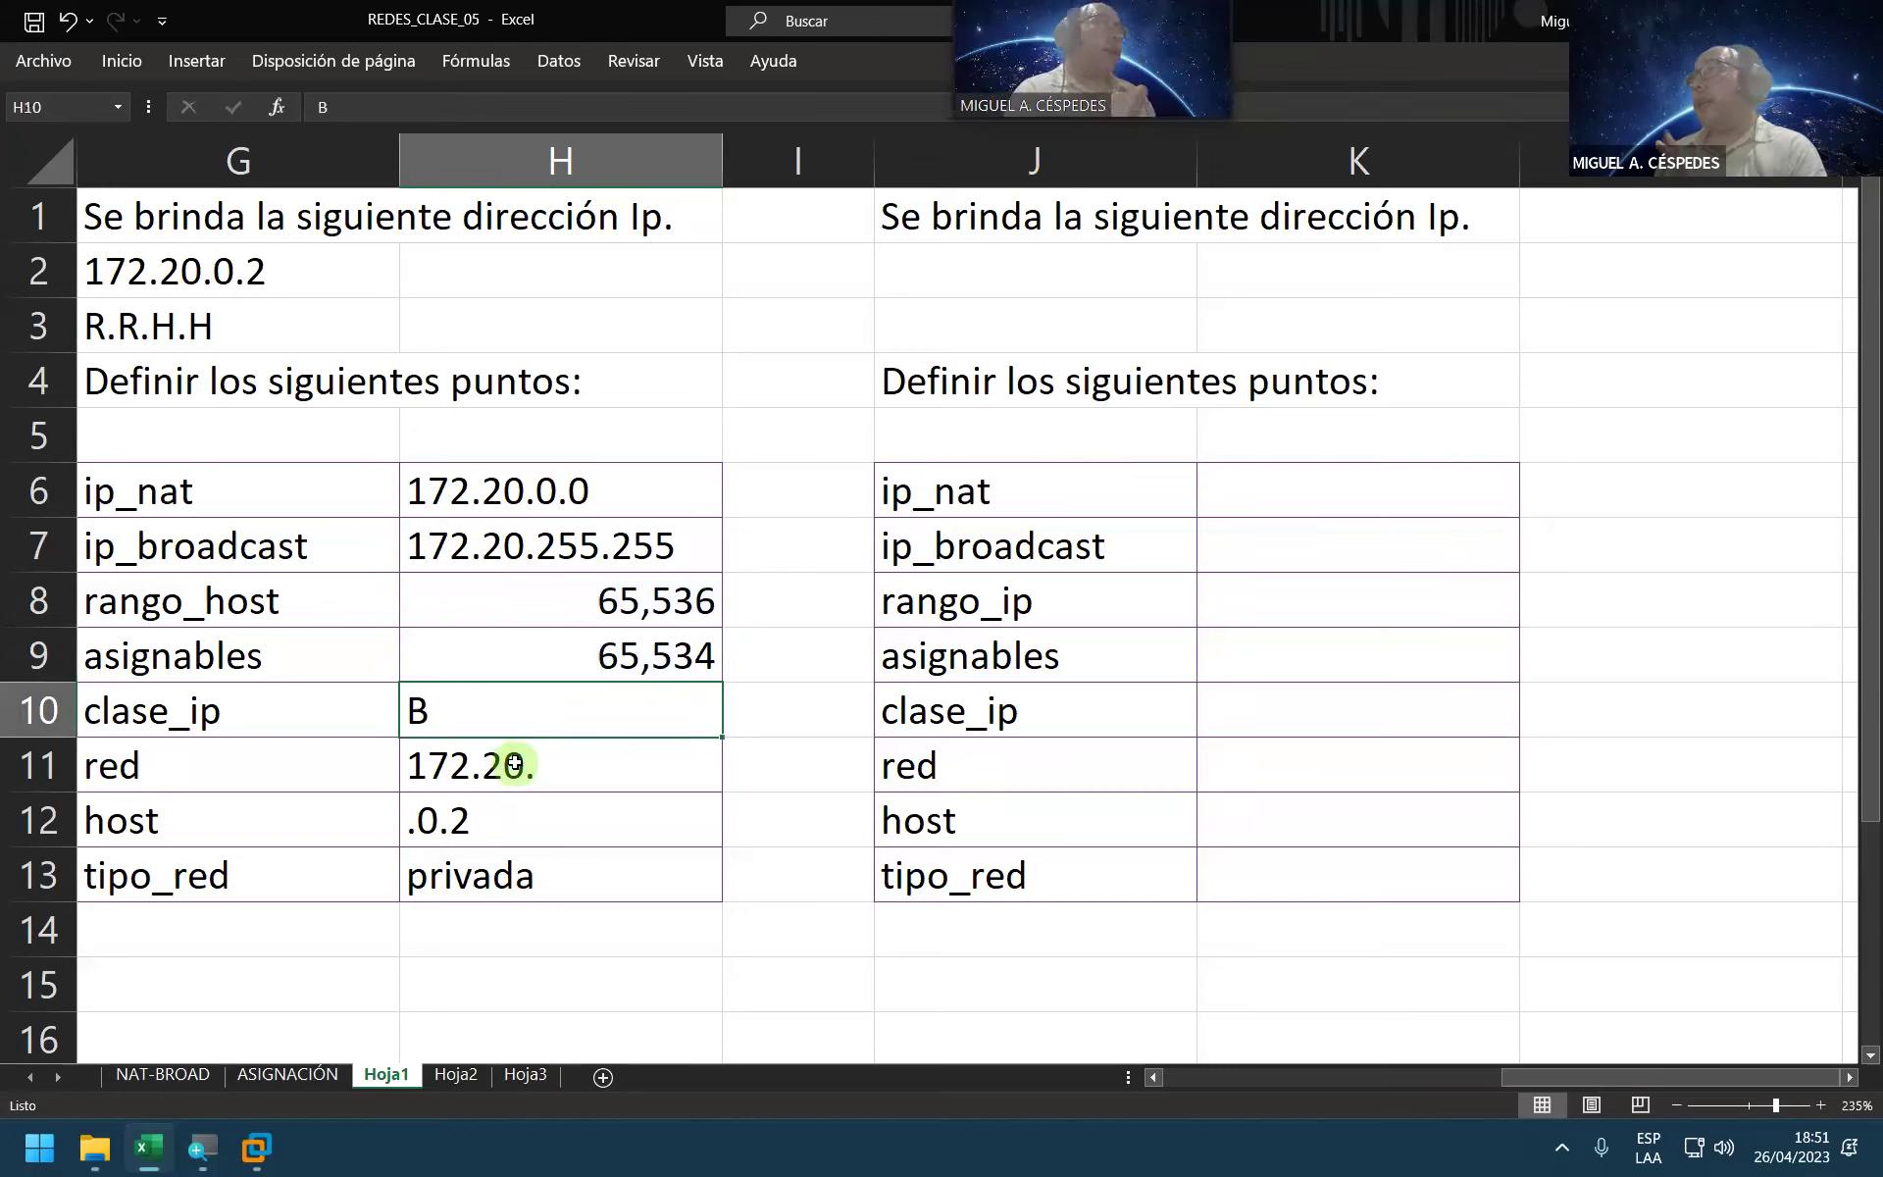
Step: Enter 192.168.0.1 as the fourth exercise's IP address in cell J2
{"action": "left_click", "coordinate": [1850, 1077]}
{"action": "left_click_drag", "start_coordinate": [1850, 1077], "coordinate": [1850, 1077]}
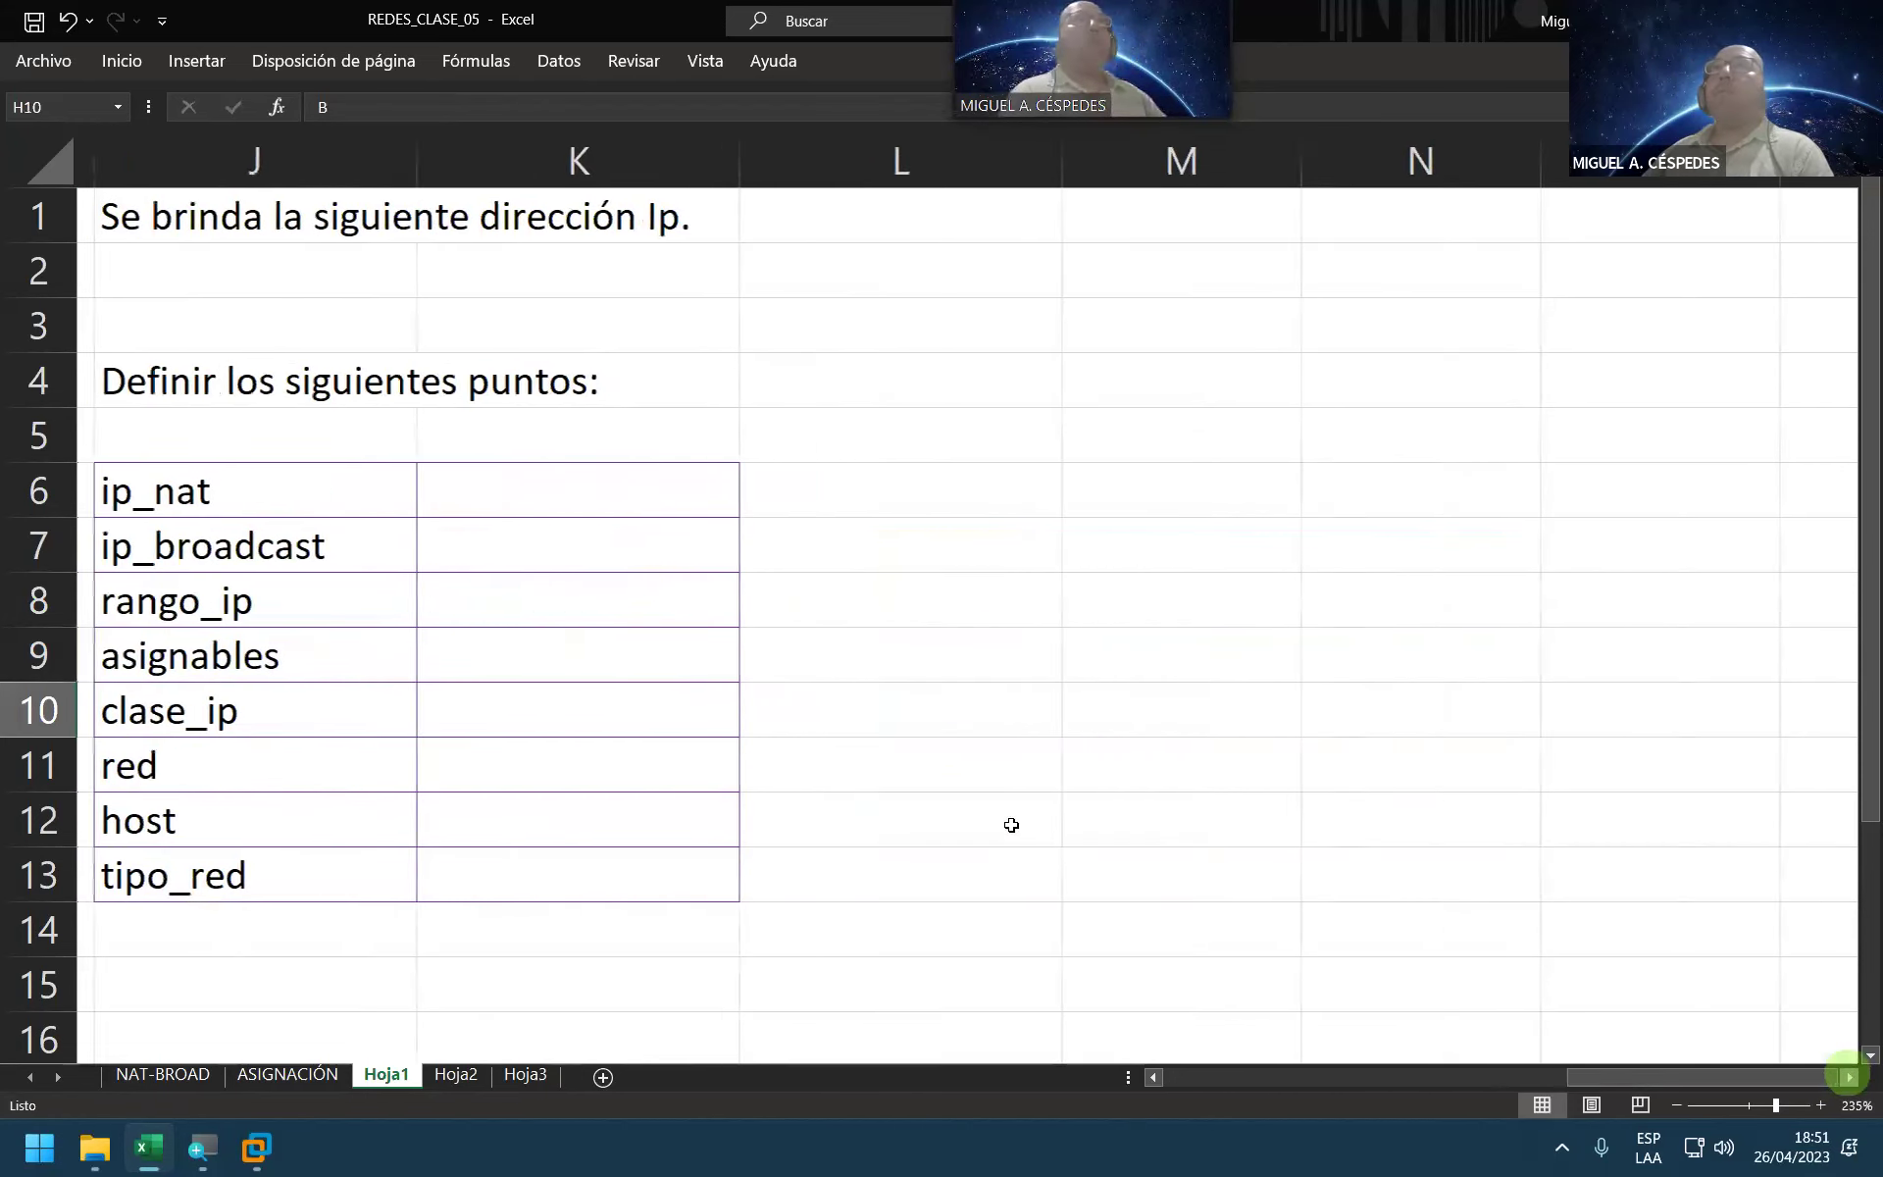
{"action": "left_click", "coordinate": [325, 258]}
{"action": "type", "text": "19"}
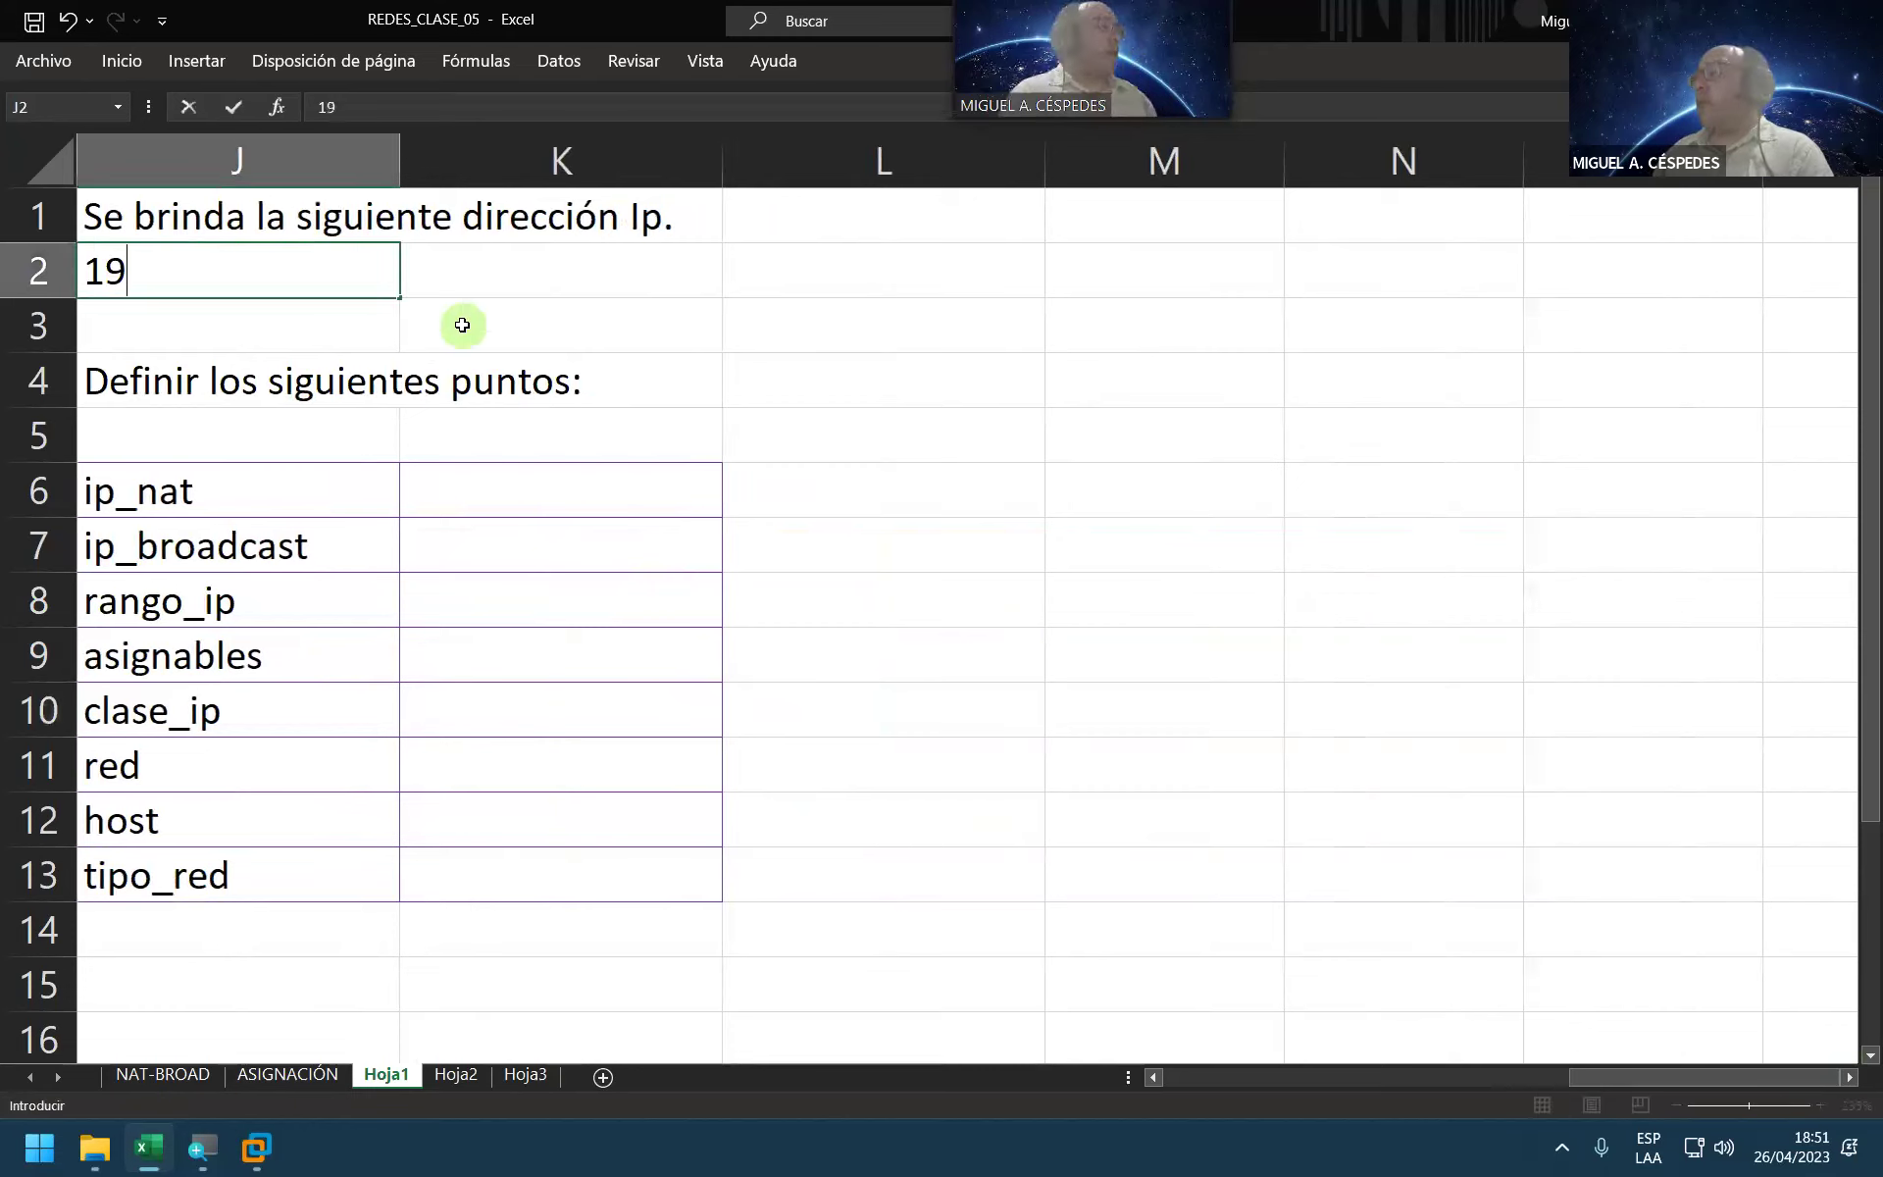
{"action": "type", "text": "2.168.0."}
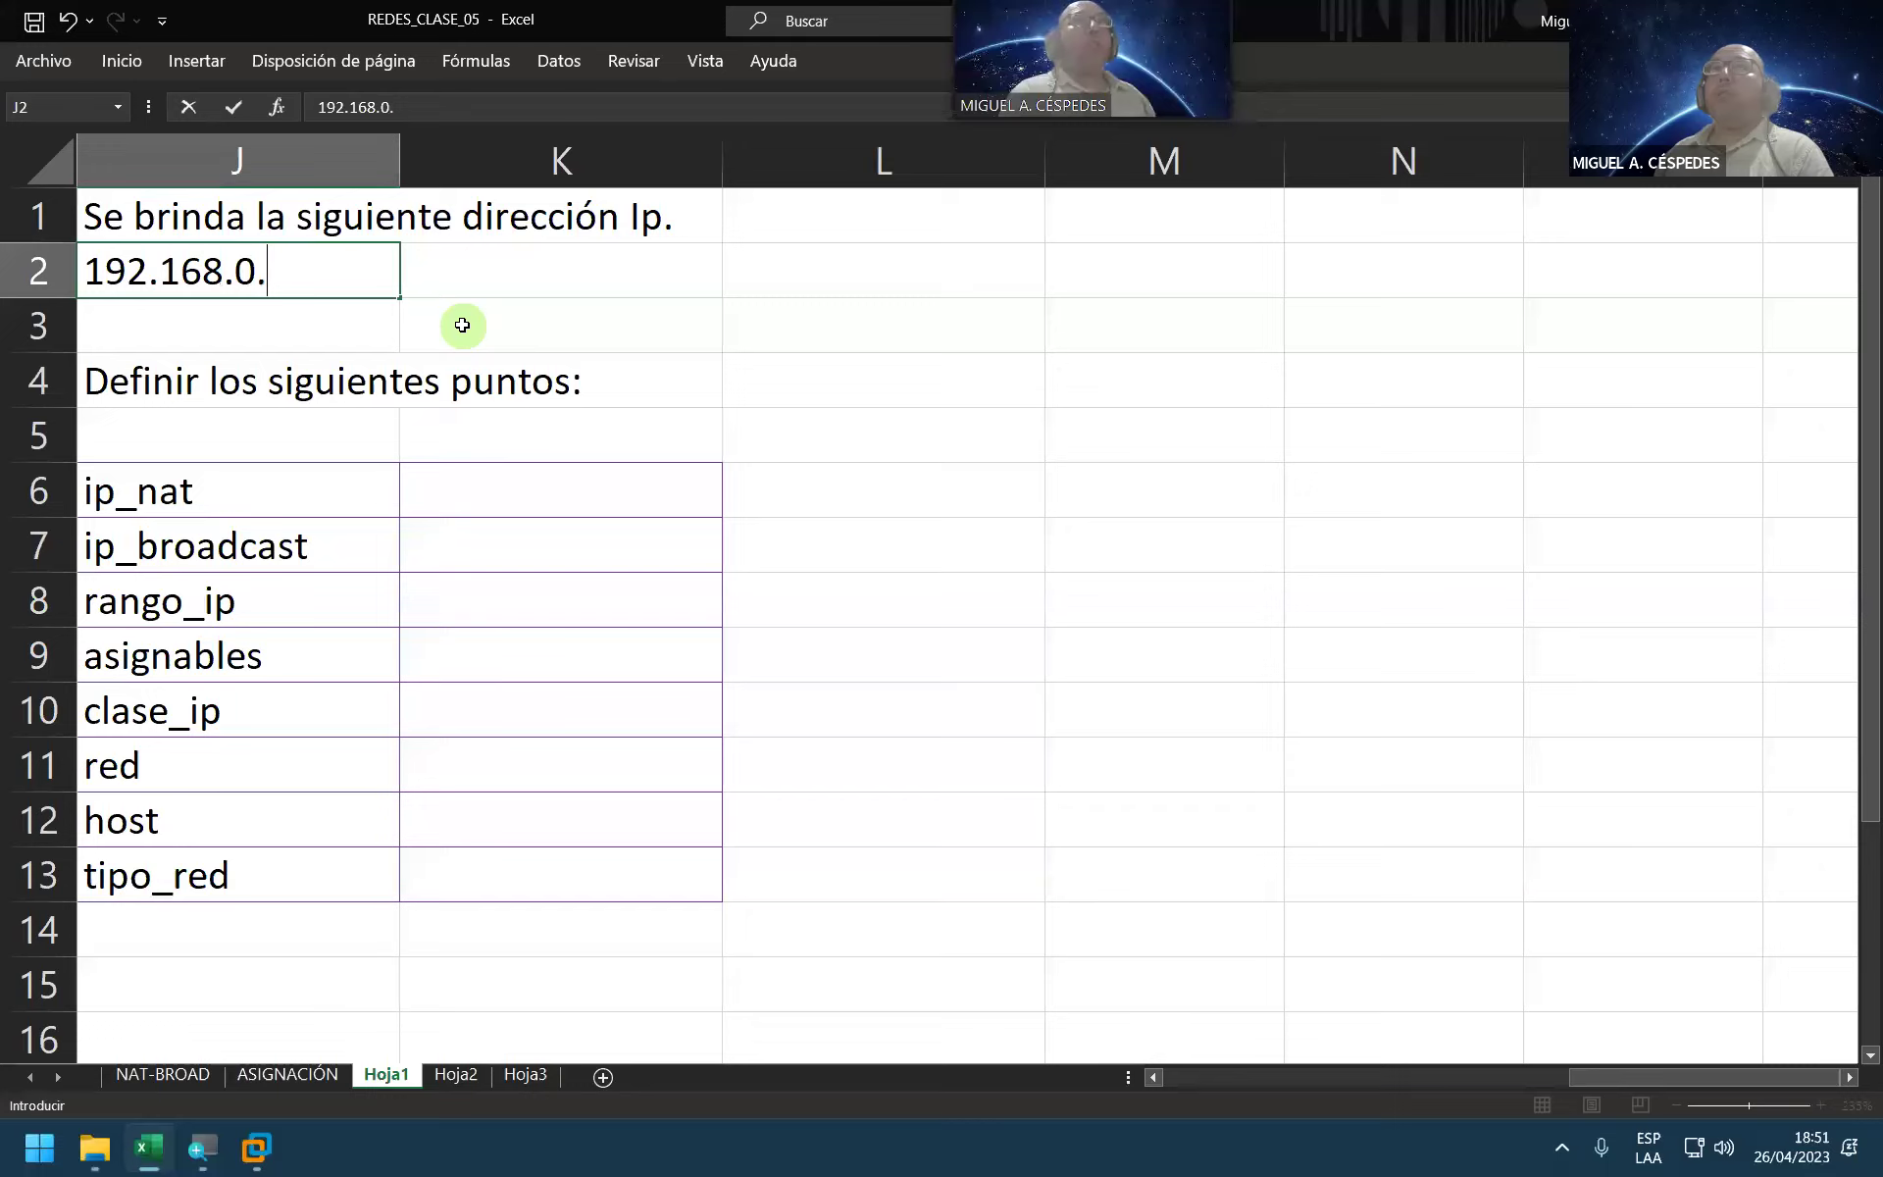
{"action": "type", "text": "1"}
{"action": "key", "text": "Return"}
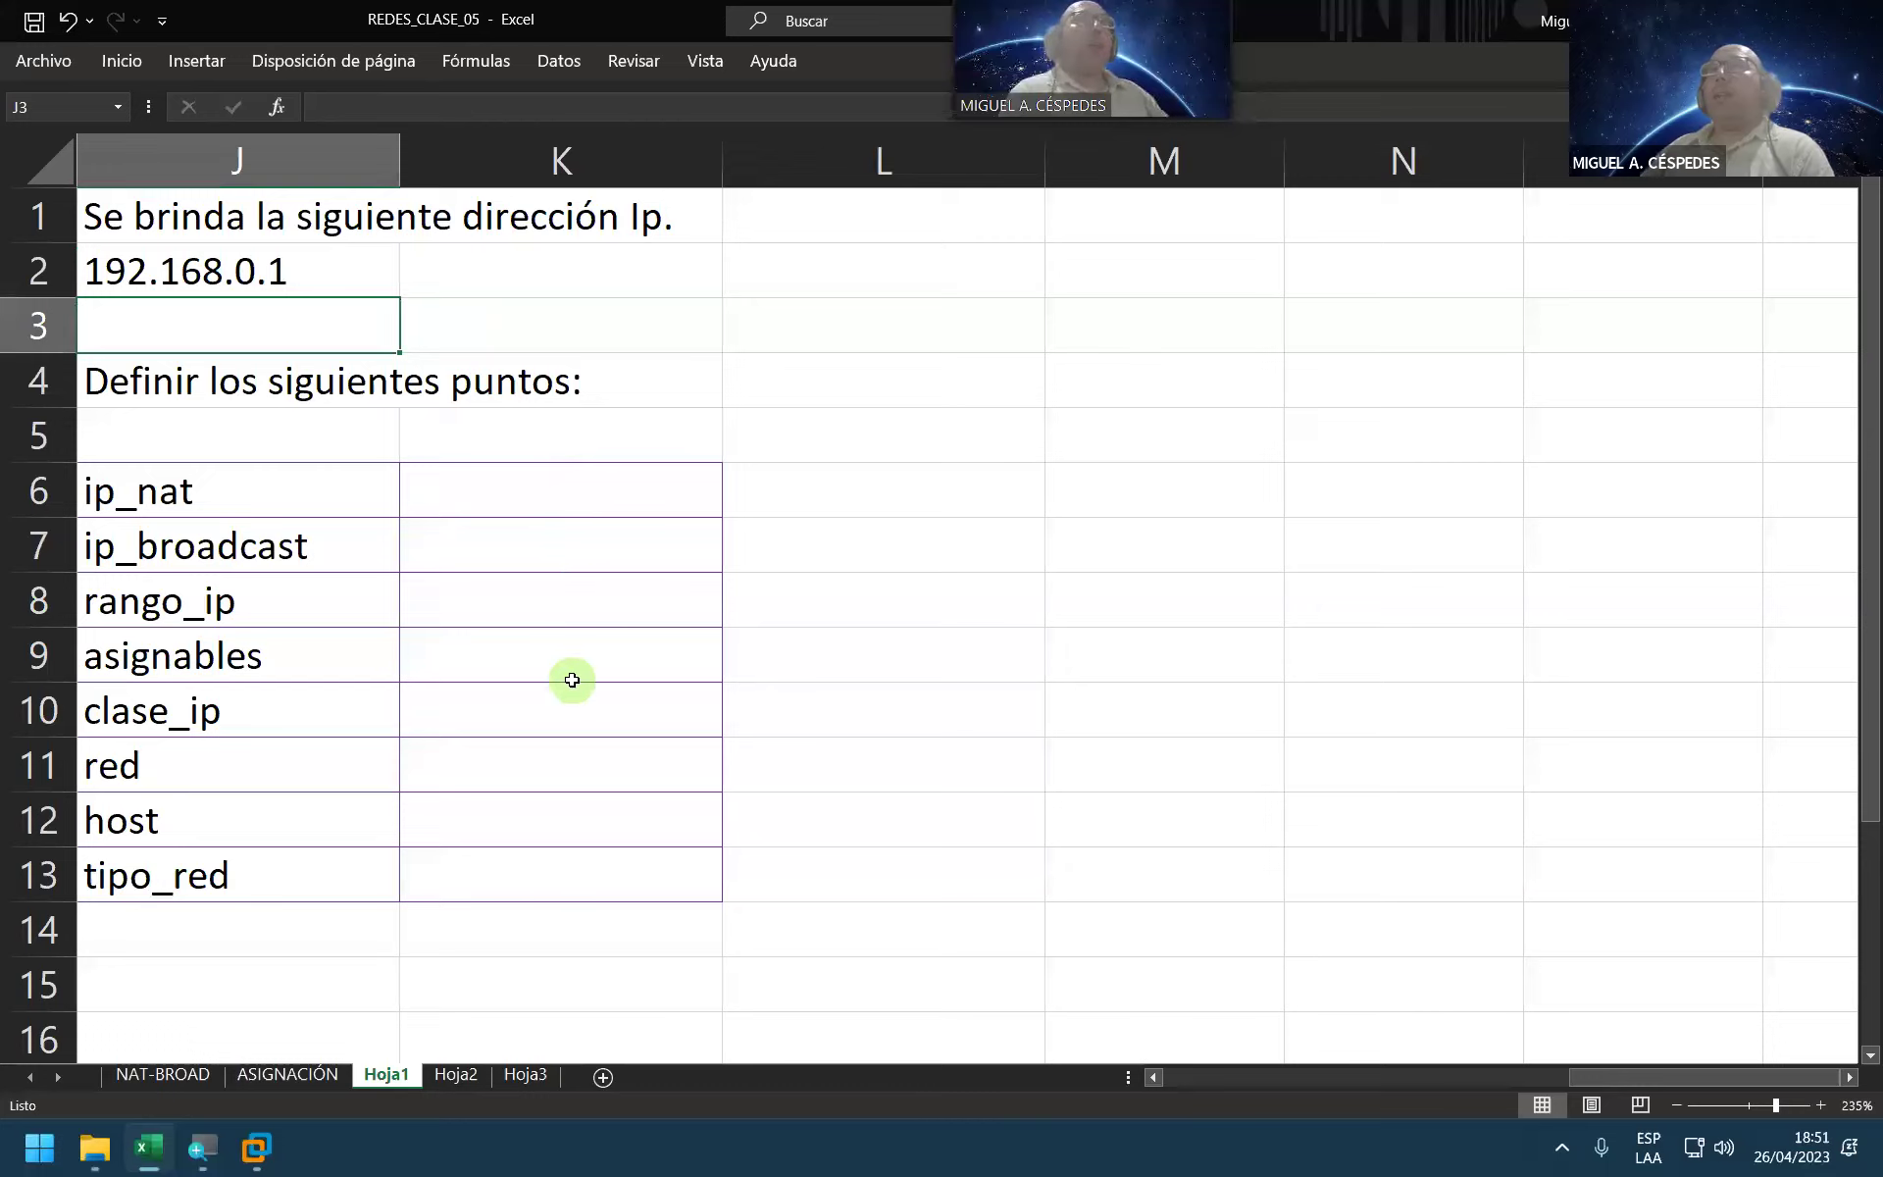
Step: Save the workbook and enter C as the fourth exercise's clase_ip in K10
{"action": "left_click", "coordinate": [556, 707]}
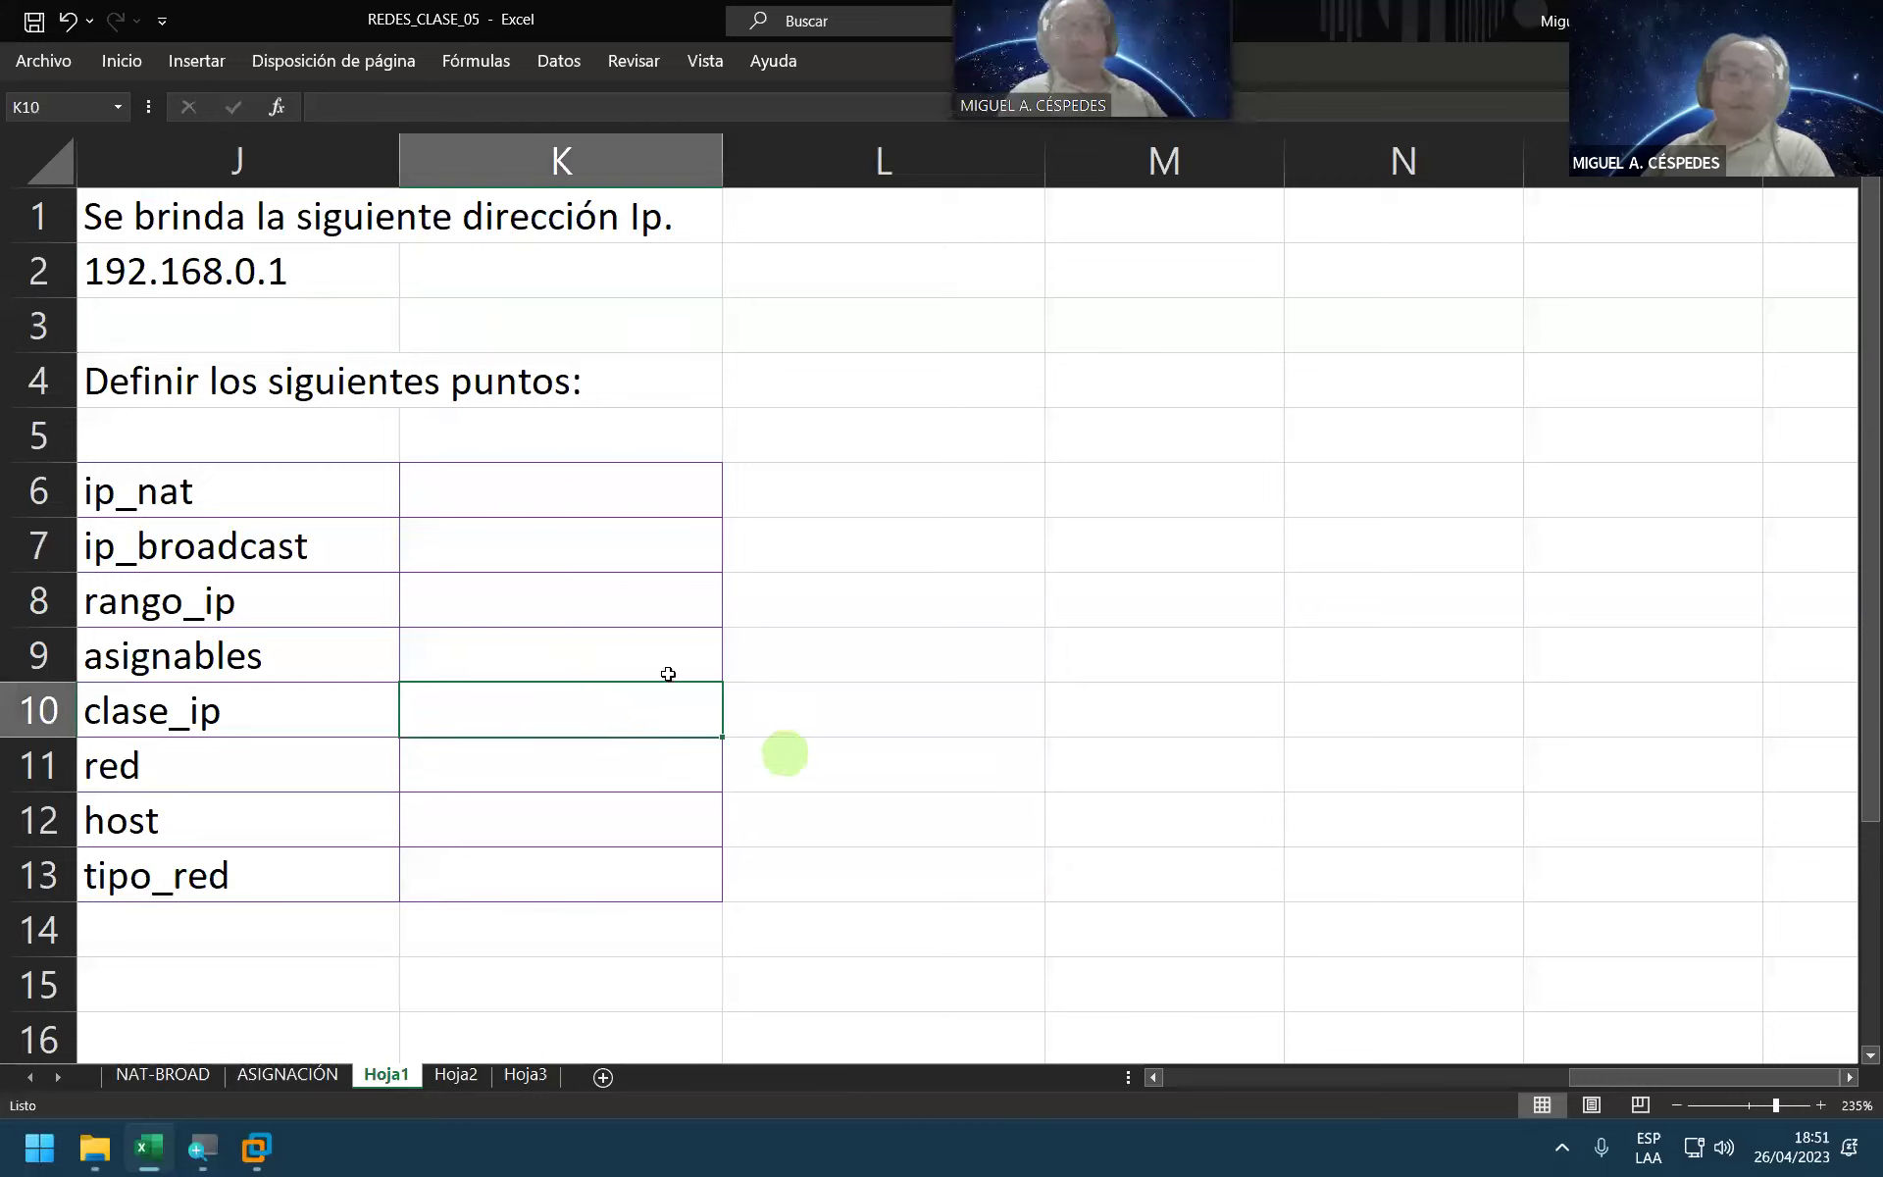
{"action": "key", "text": "ctrl+s"}
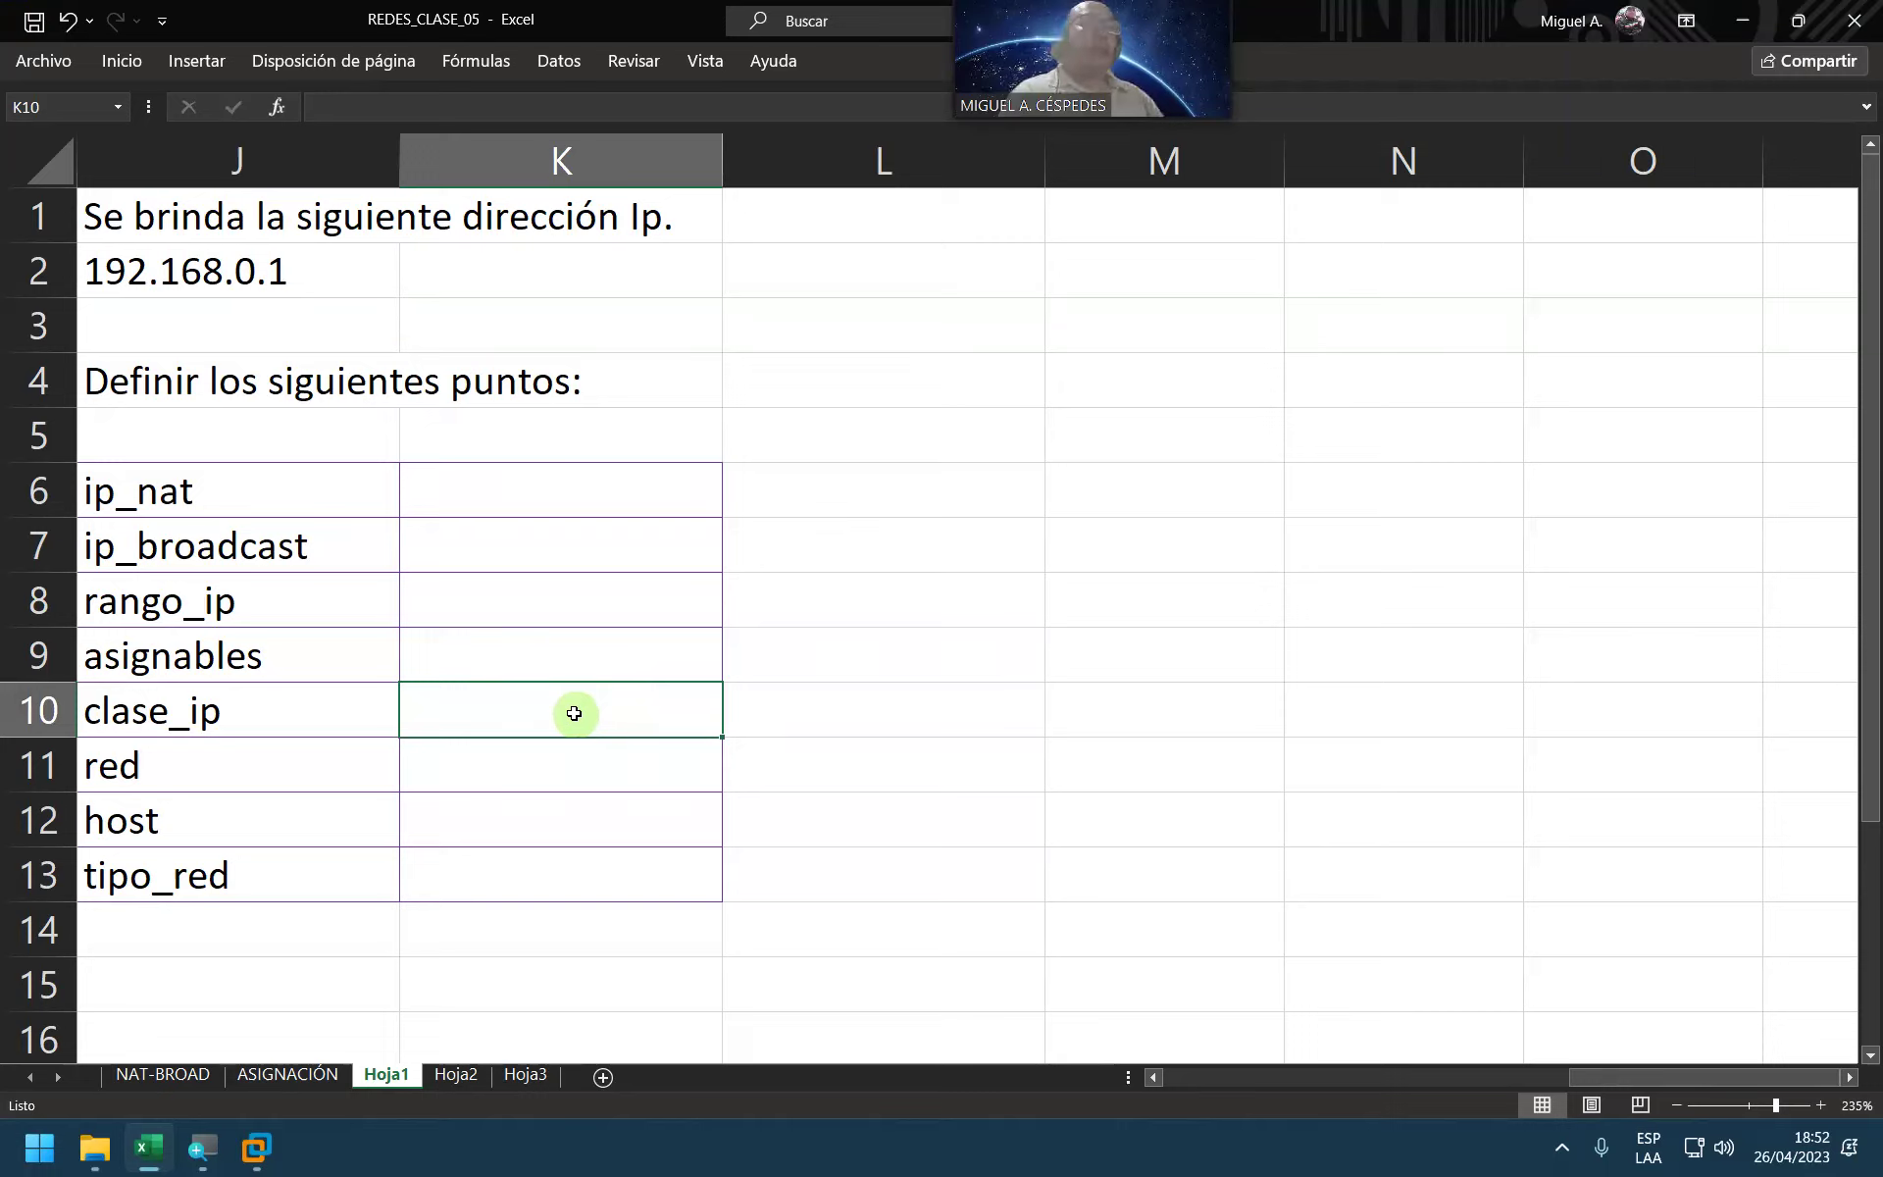
{"action": "type", "text": "B"}
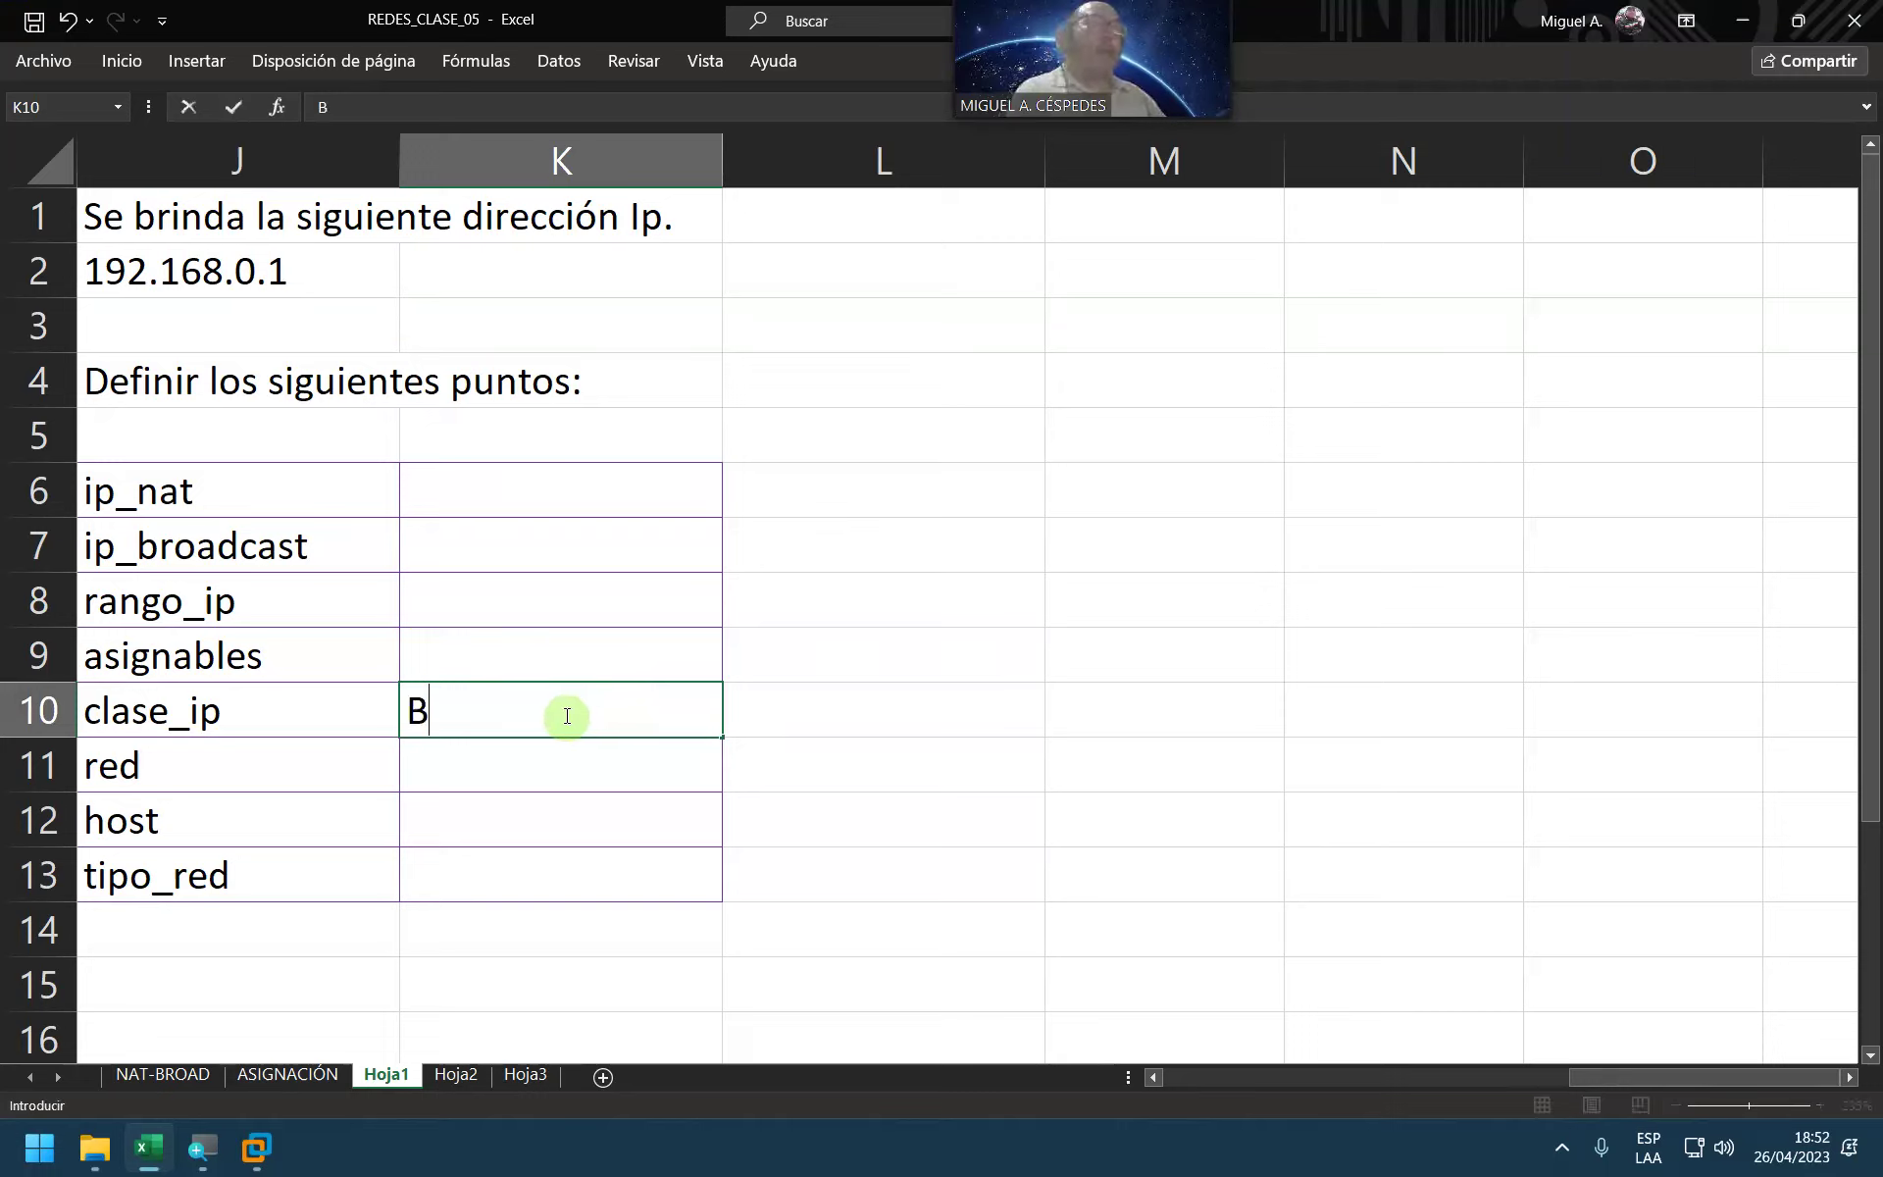
{"action": "key", "text": "BackSpace"}
{"action": "type", "text": "C"}
{"action": "key", "text": "Return"}
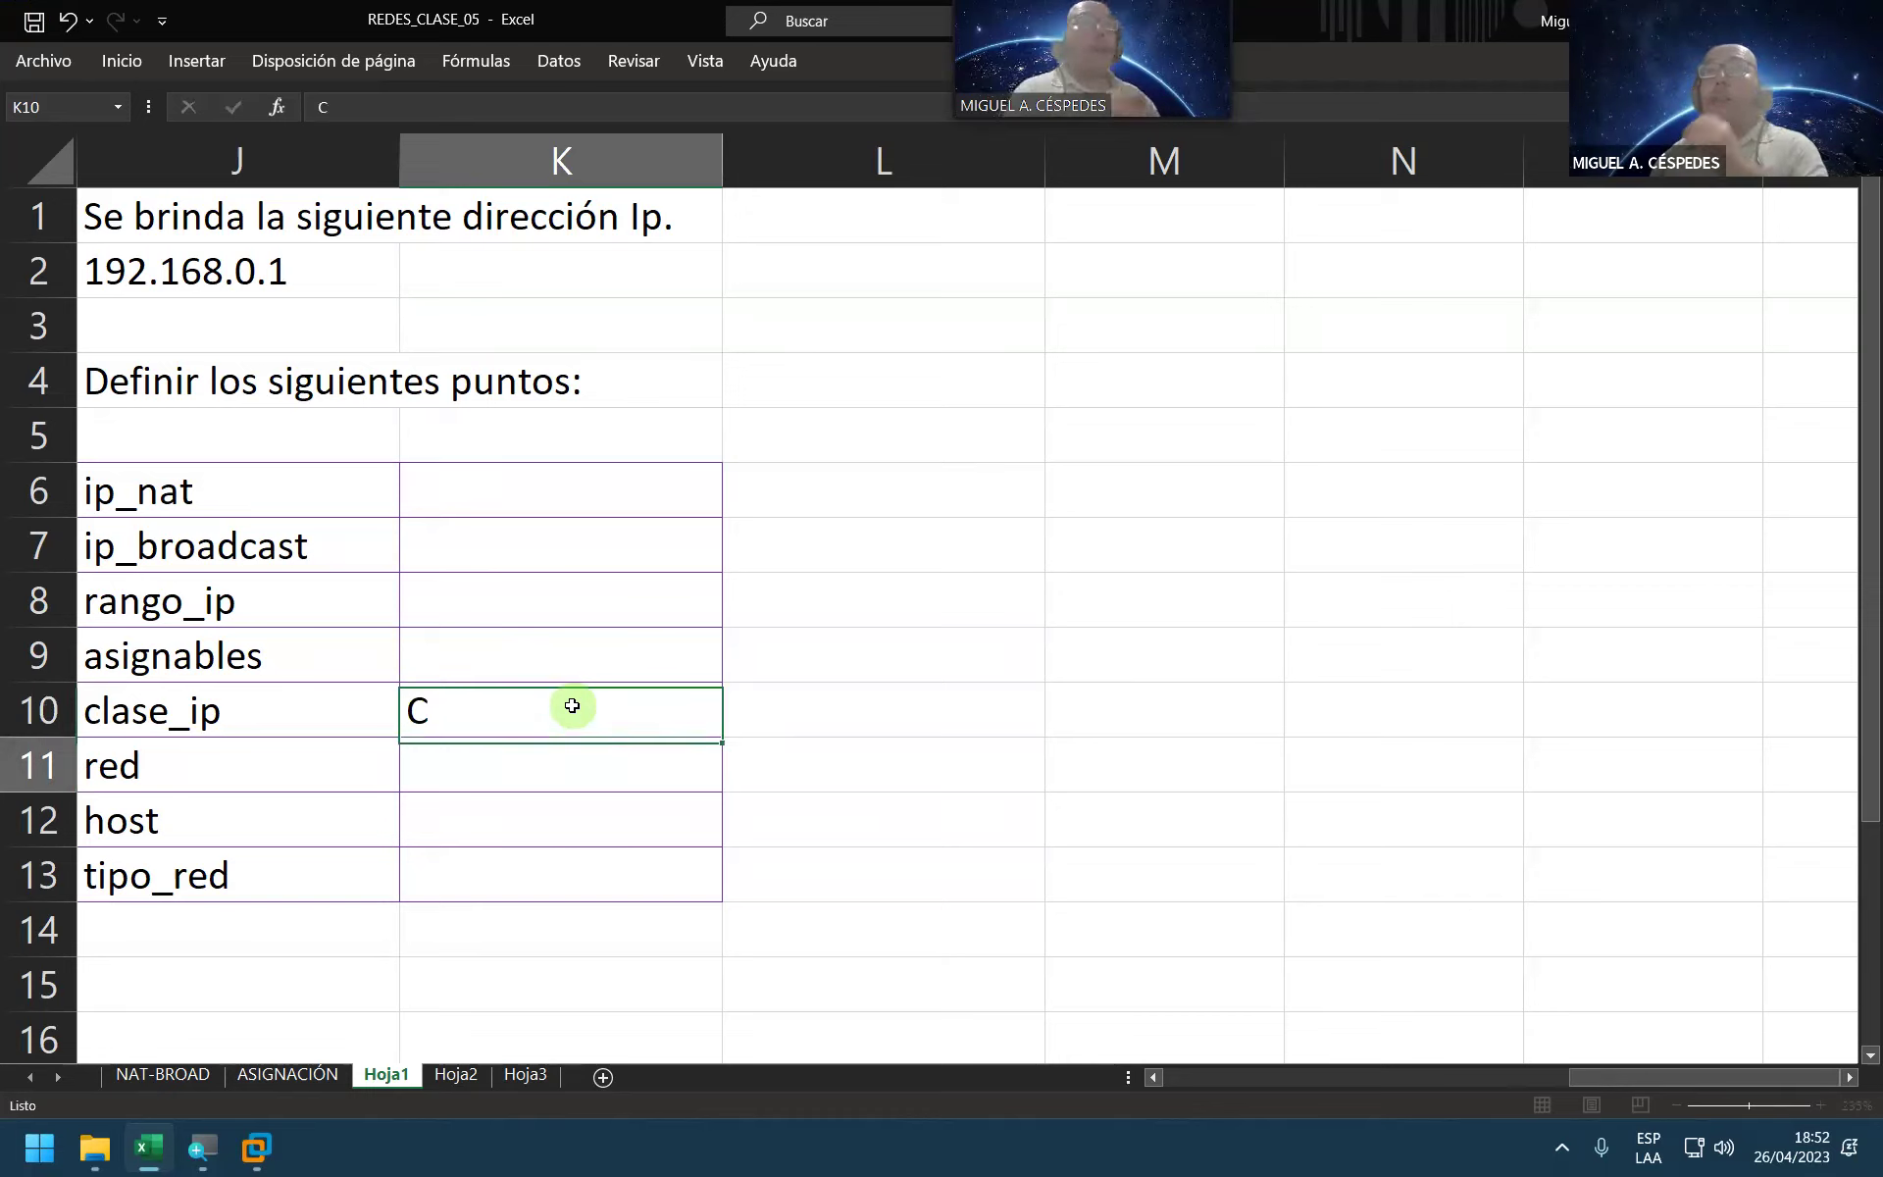
Step: Enter "privada" as the fourth exercise's tipo_red in cell K13
{"action": "key", "text": "Down"}
{"action": "key", "text": "Down"}
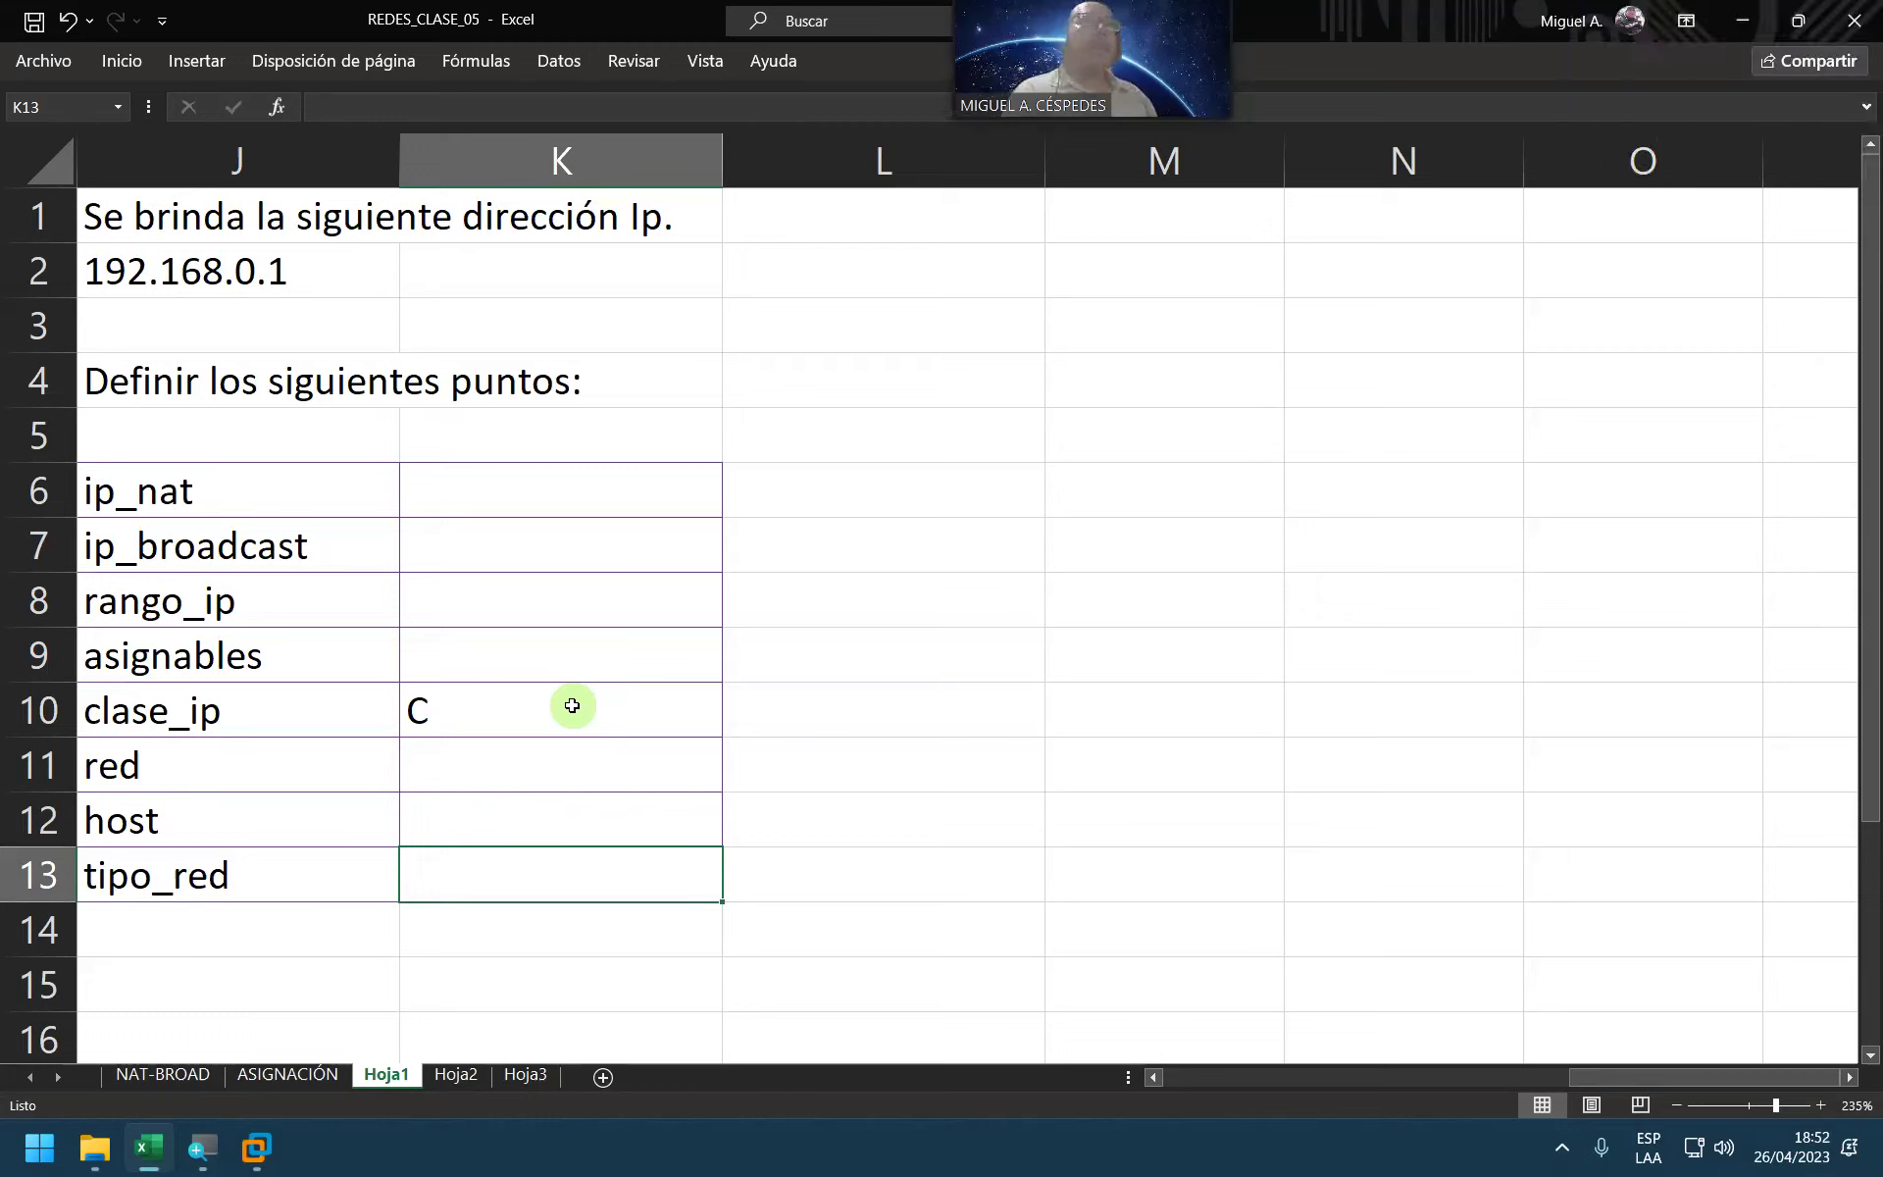
{"action": "type", "text": "privada"}
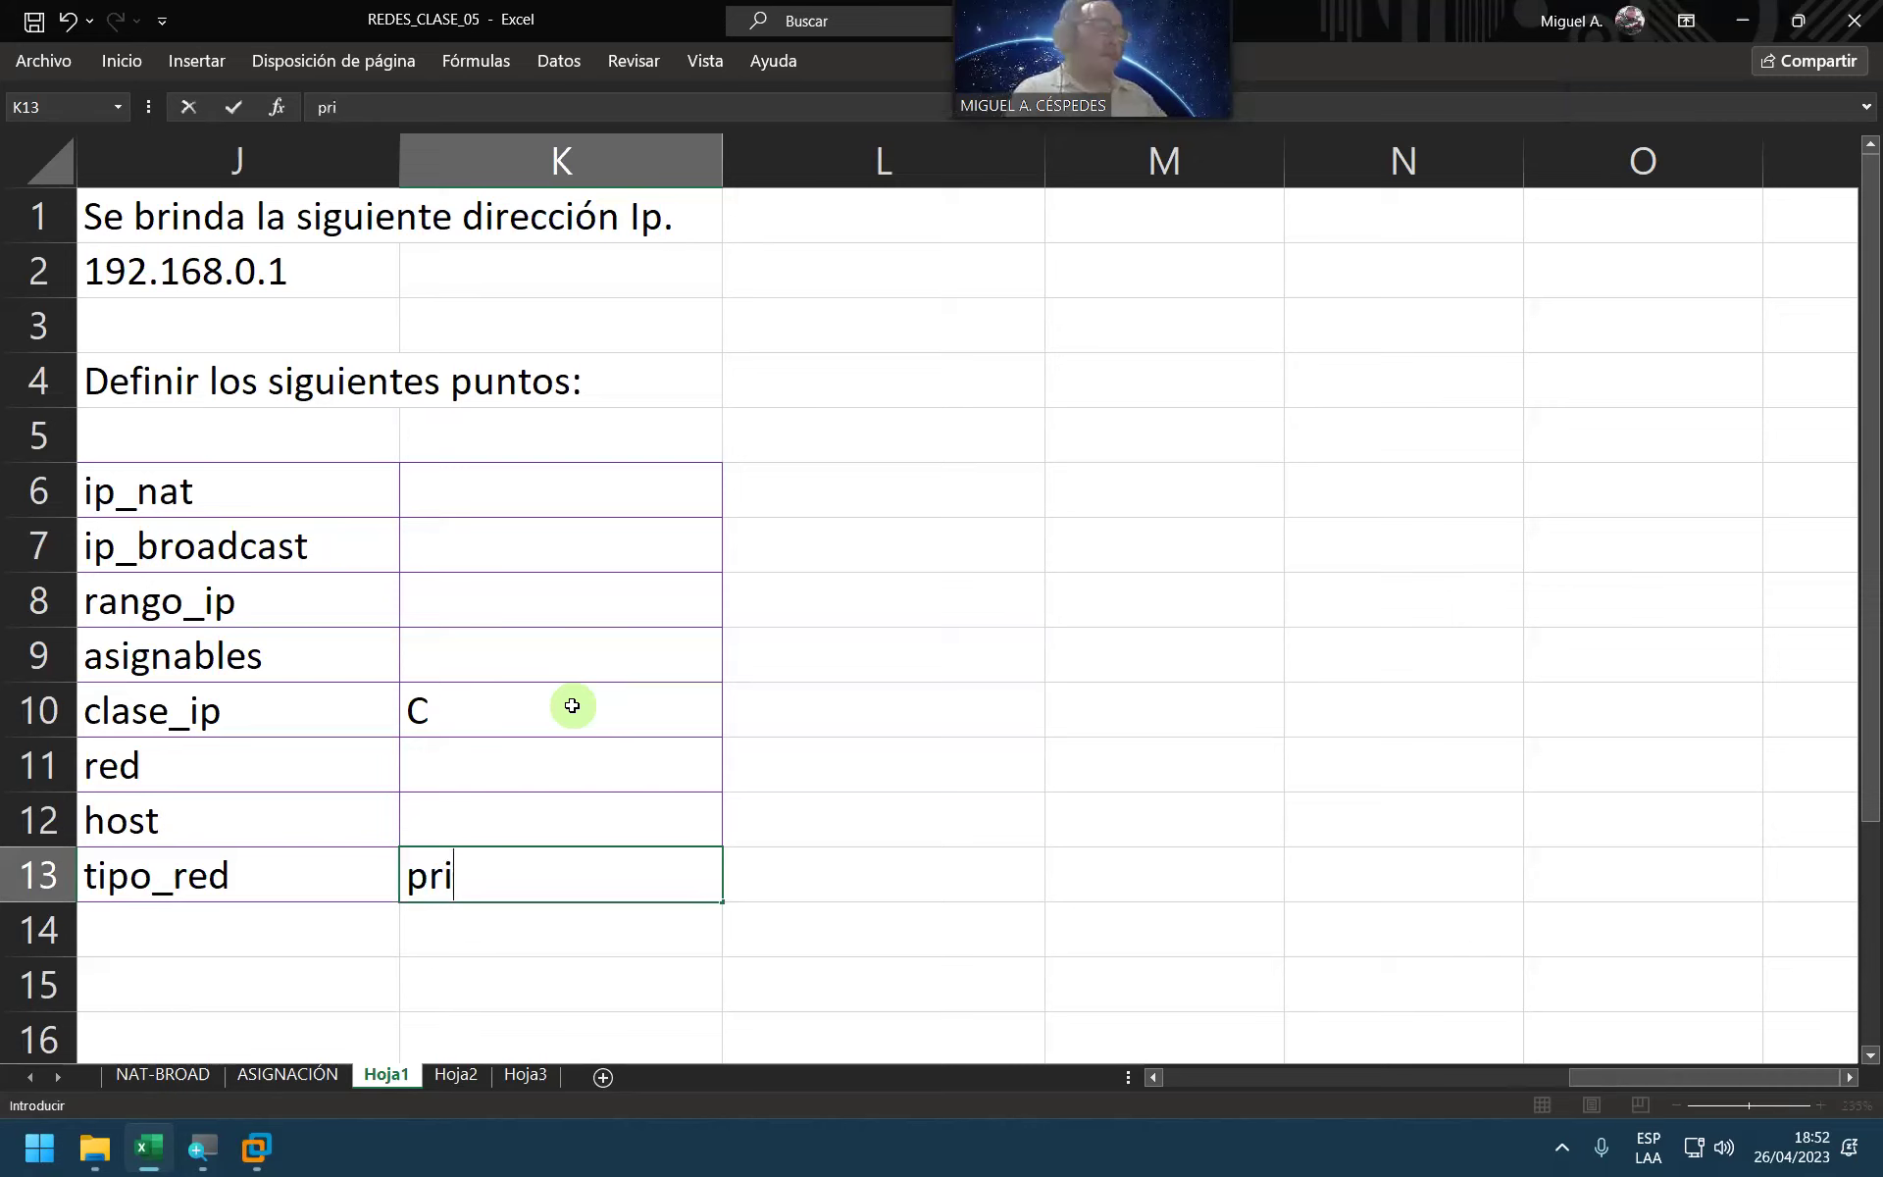
{"action": "key", "text": "Return"}
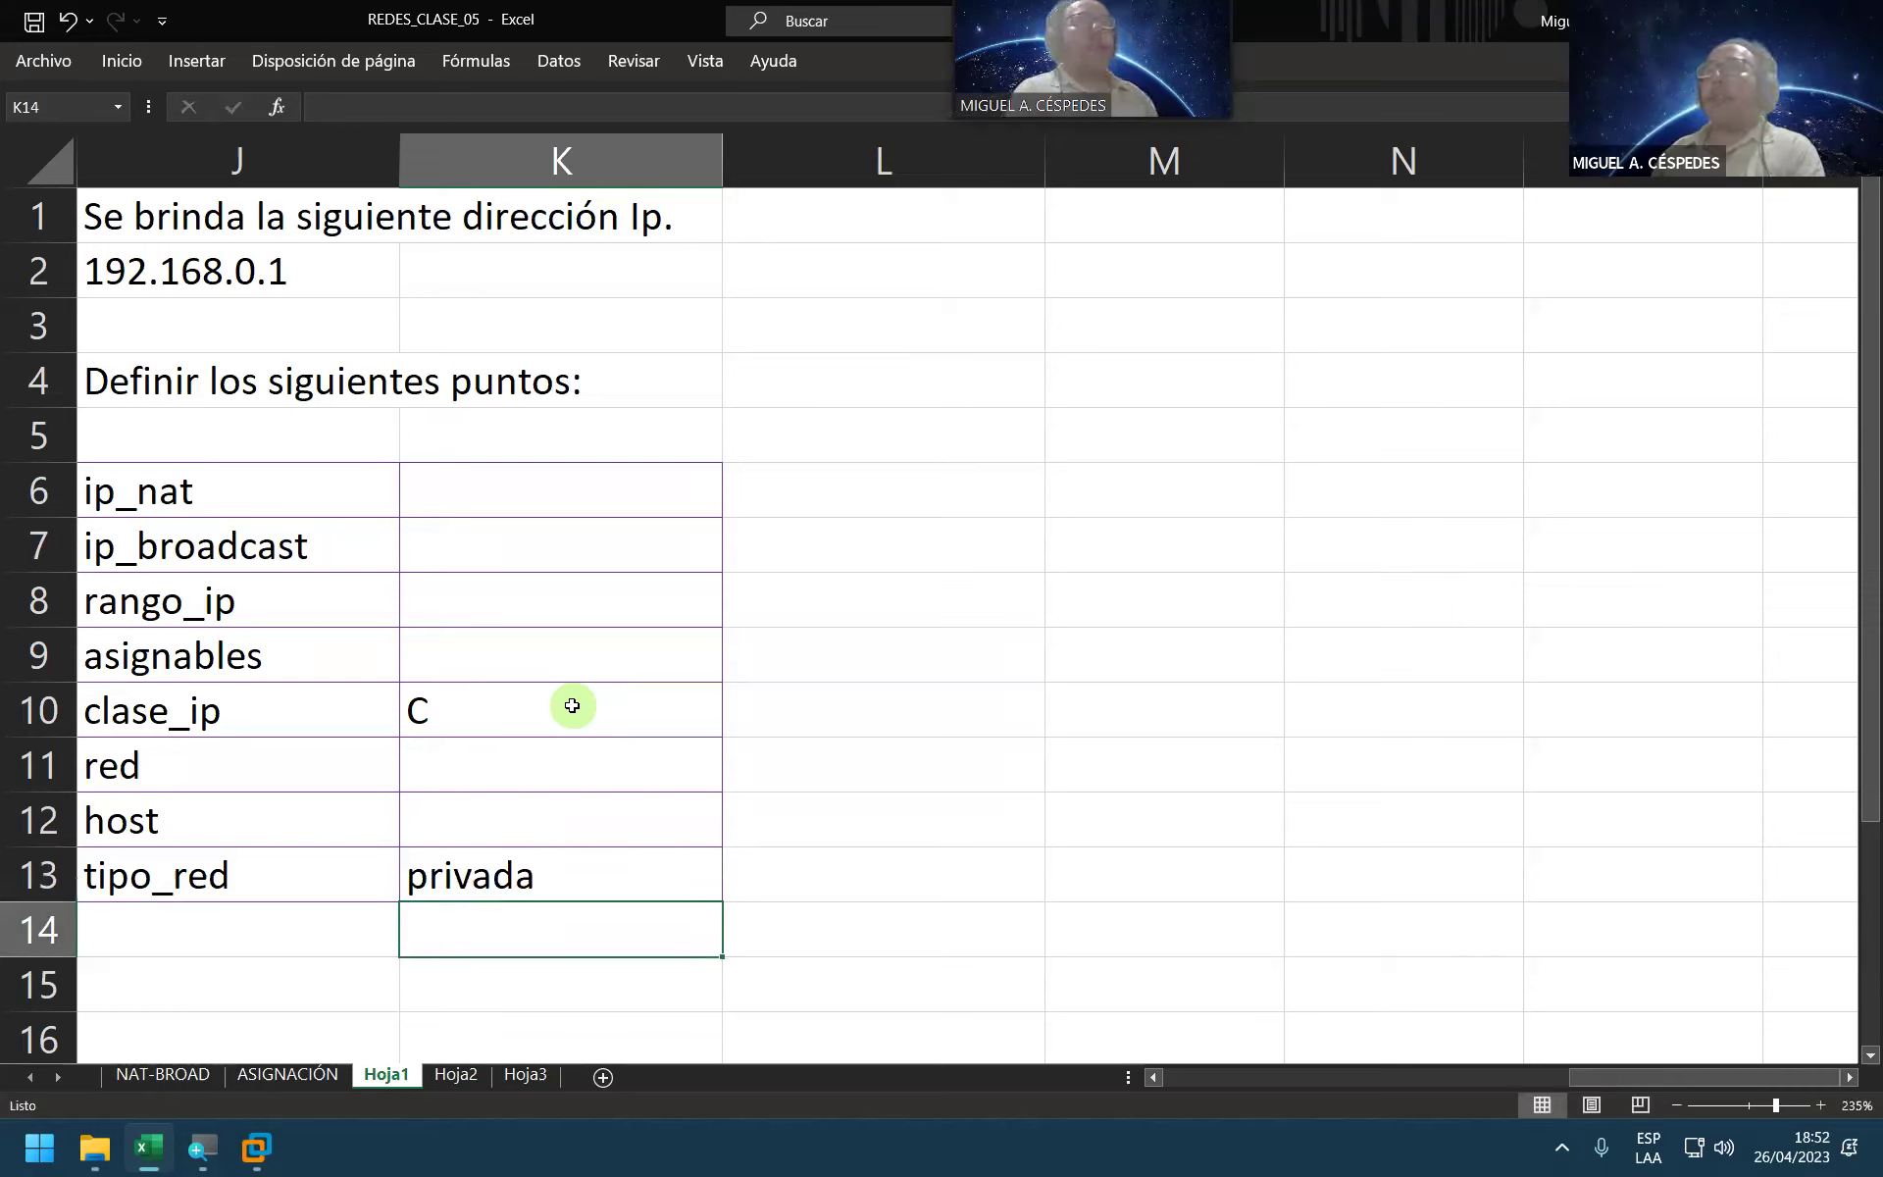
Step: Enter R.H.H.H as the network and host pattern under the fourth exercise's IP address, in cell J3
{"action": "key", "text": "Up"}
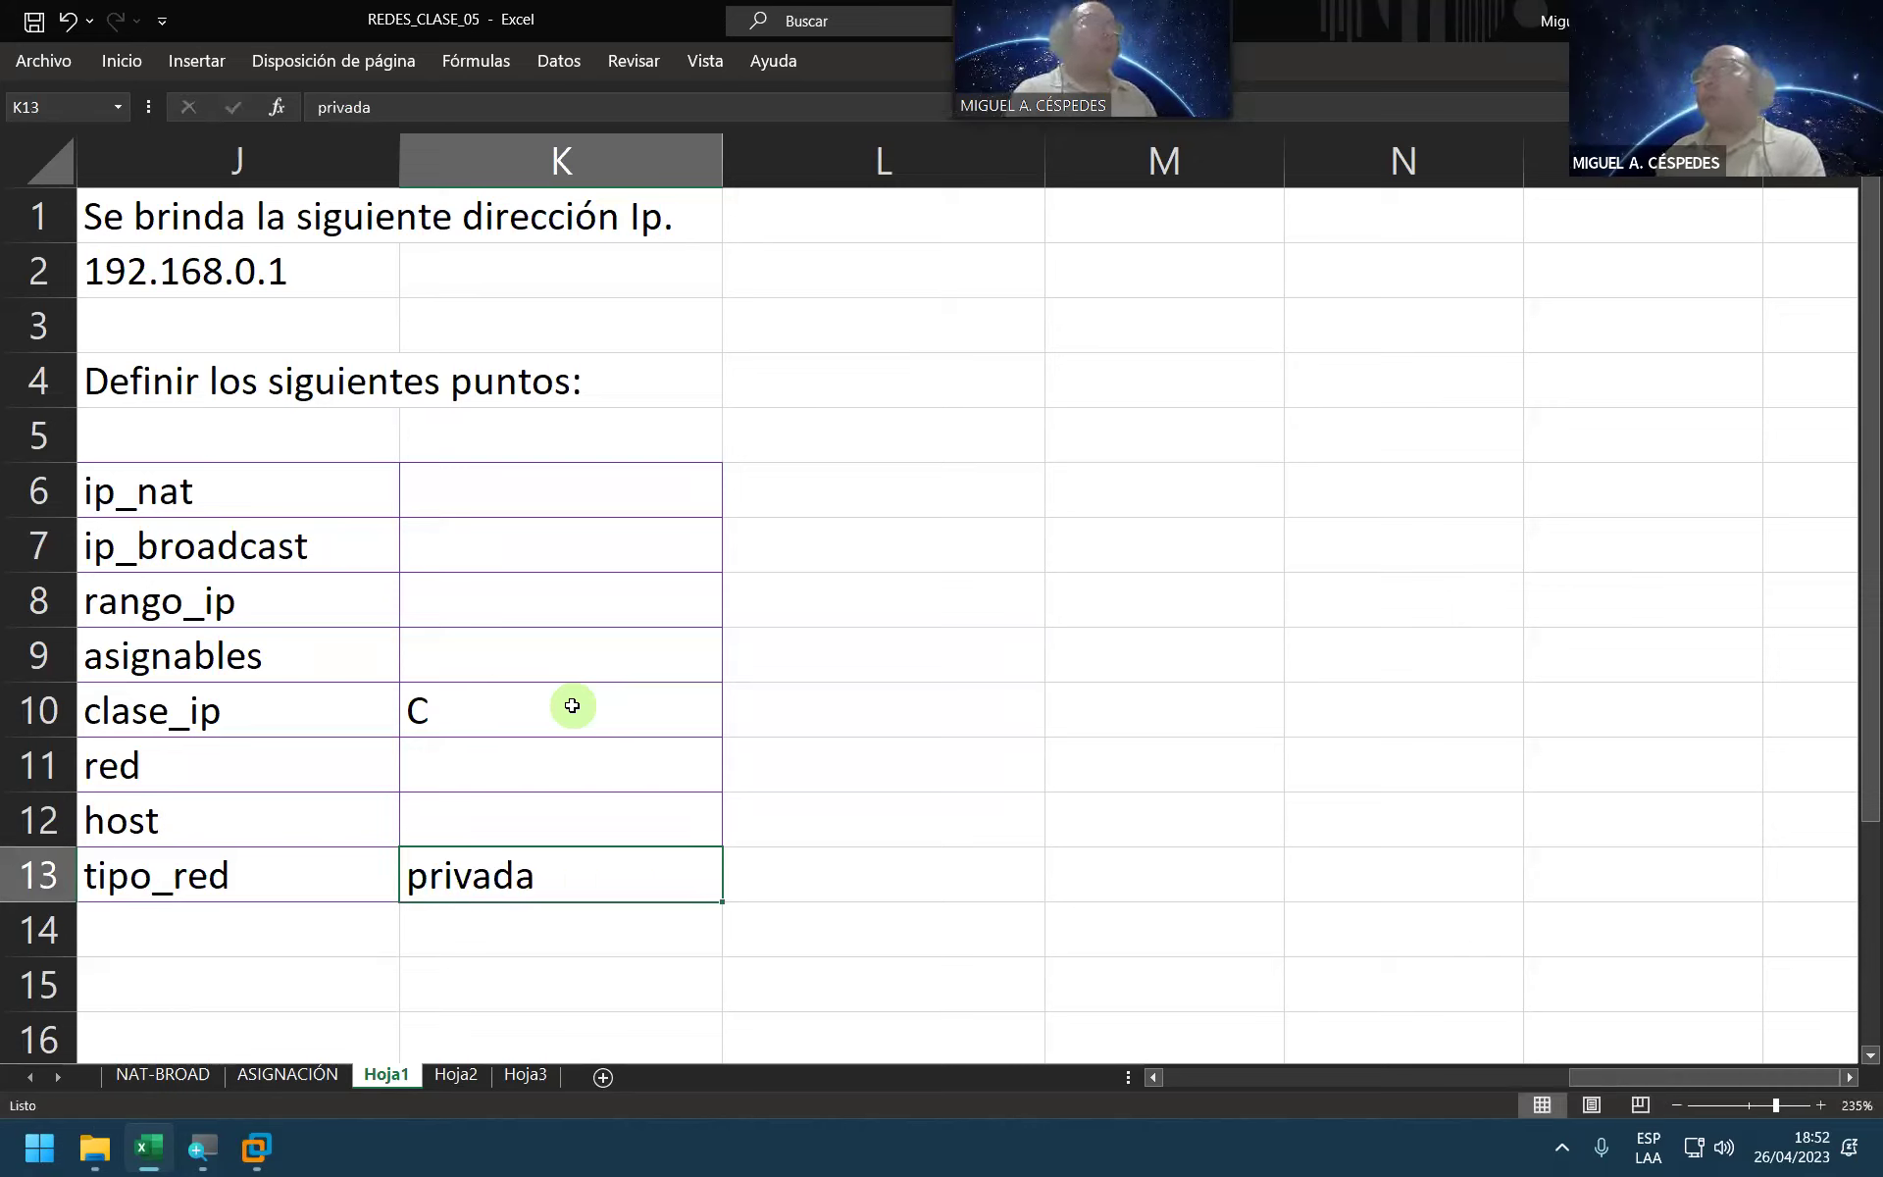
{"action": "key", "text": "Up"}
{"action": "key", "text": "Up"}
{"action": "key", "text": "Up"}
{"action": "key", "text": "Up"}
{"action": "key", "text": "Up"}
{"action": "key", "text": "Up"}
{"action": "key", "text": "Up"}
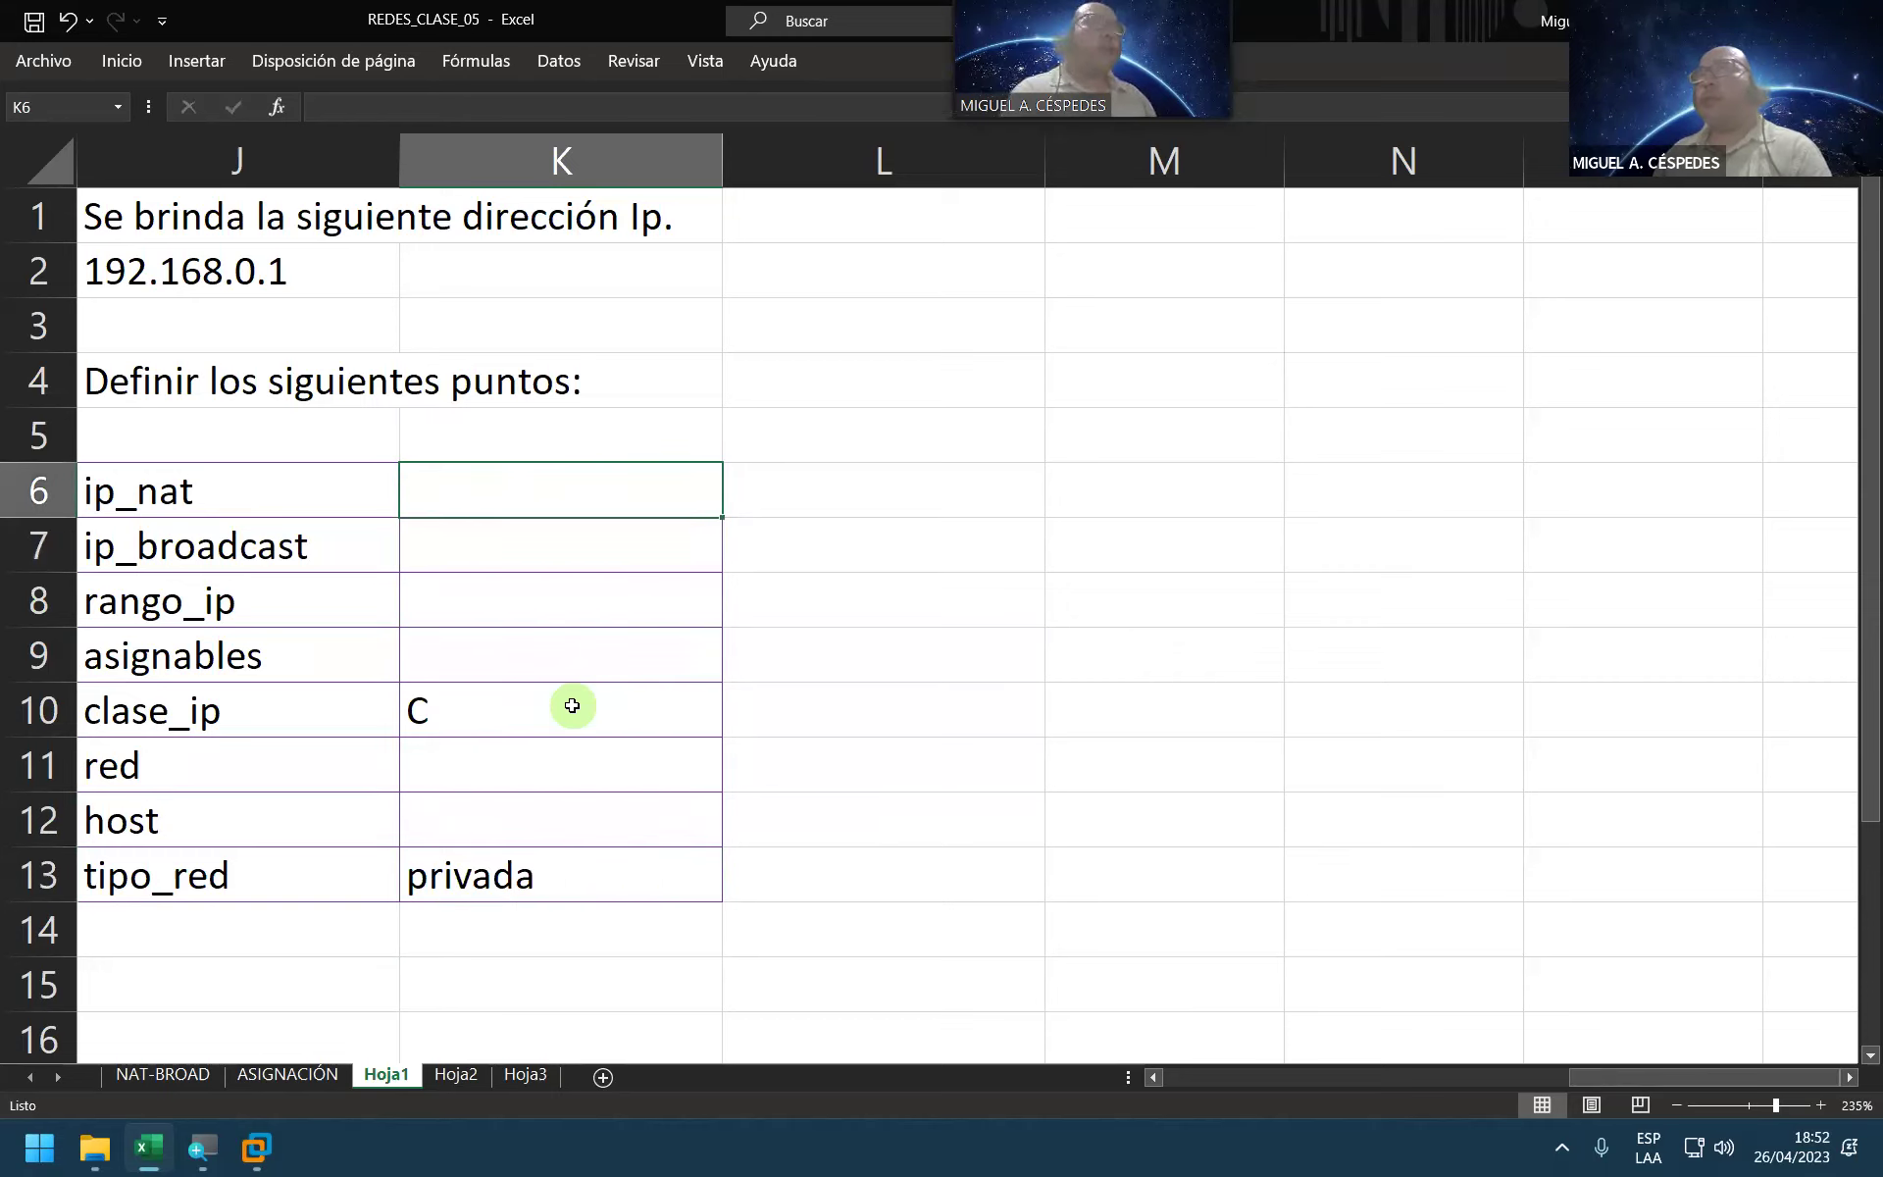
{"action": "key", "text": "Left"}
{"action": "key", "text": "Up"}
{"action": "key", "text": "Up"}
{"action": "key", "text": "Up"}
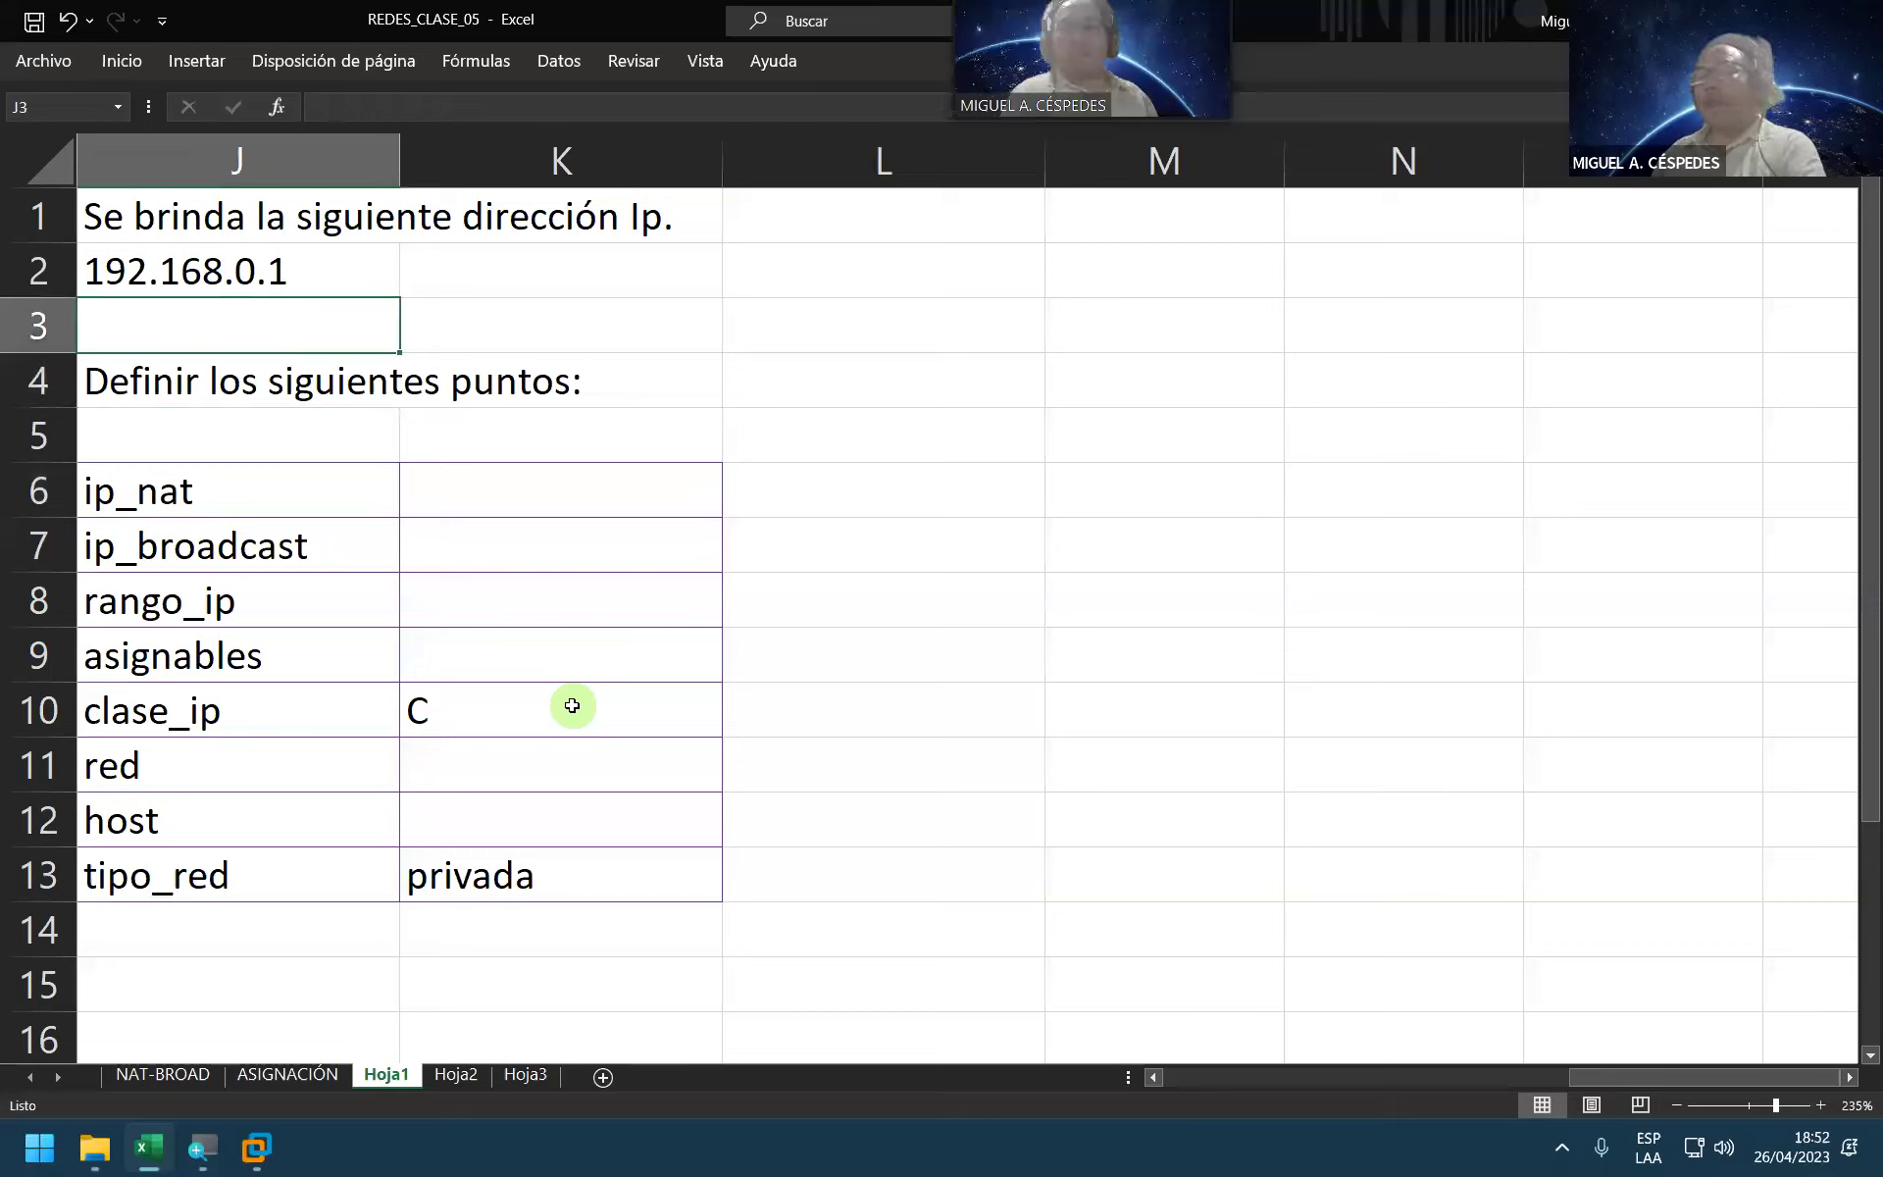
{"action": "key", "text": "F2"}
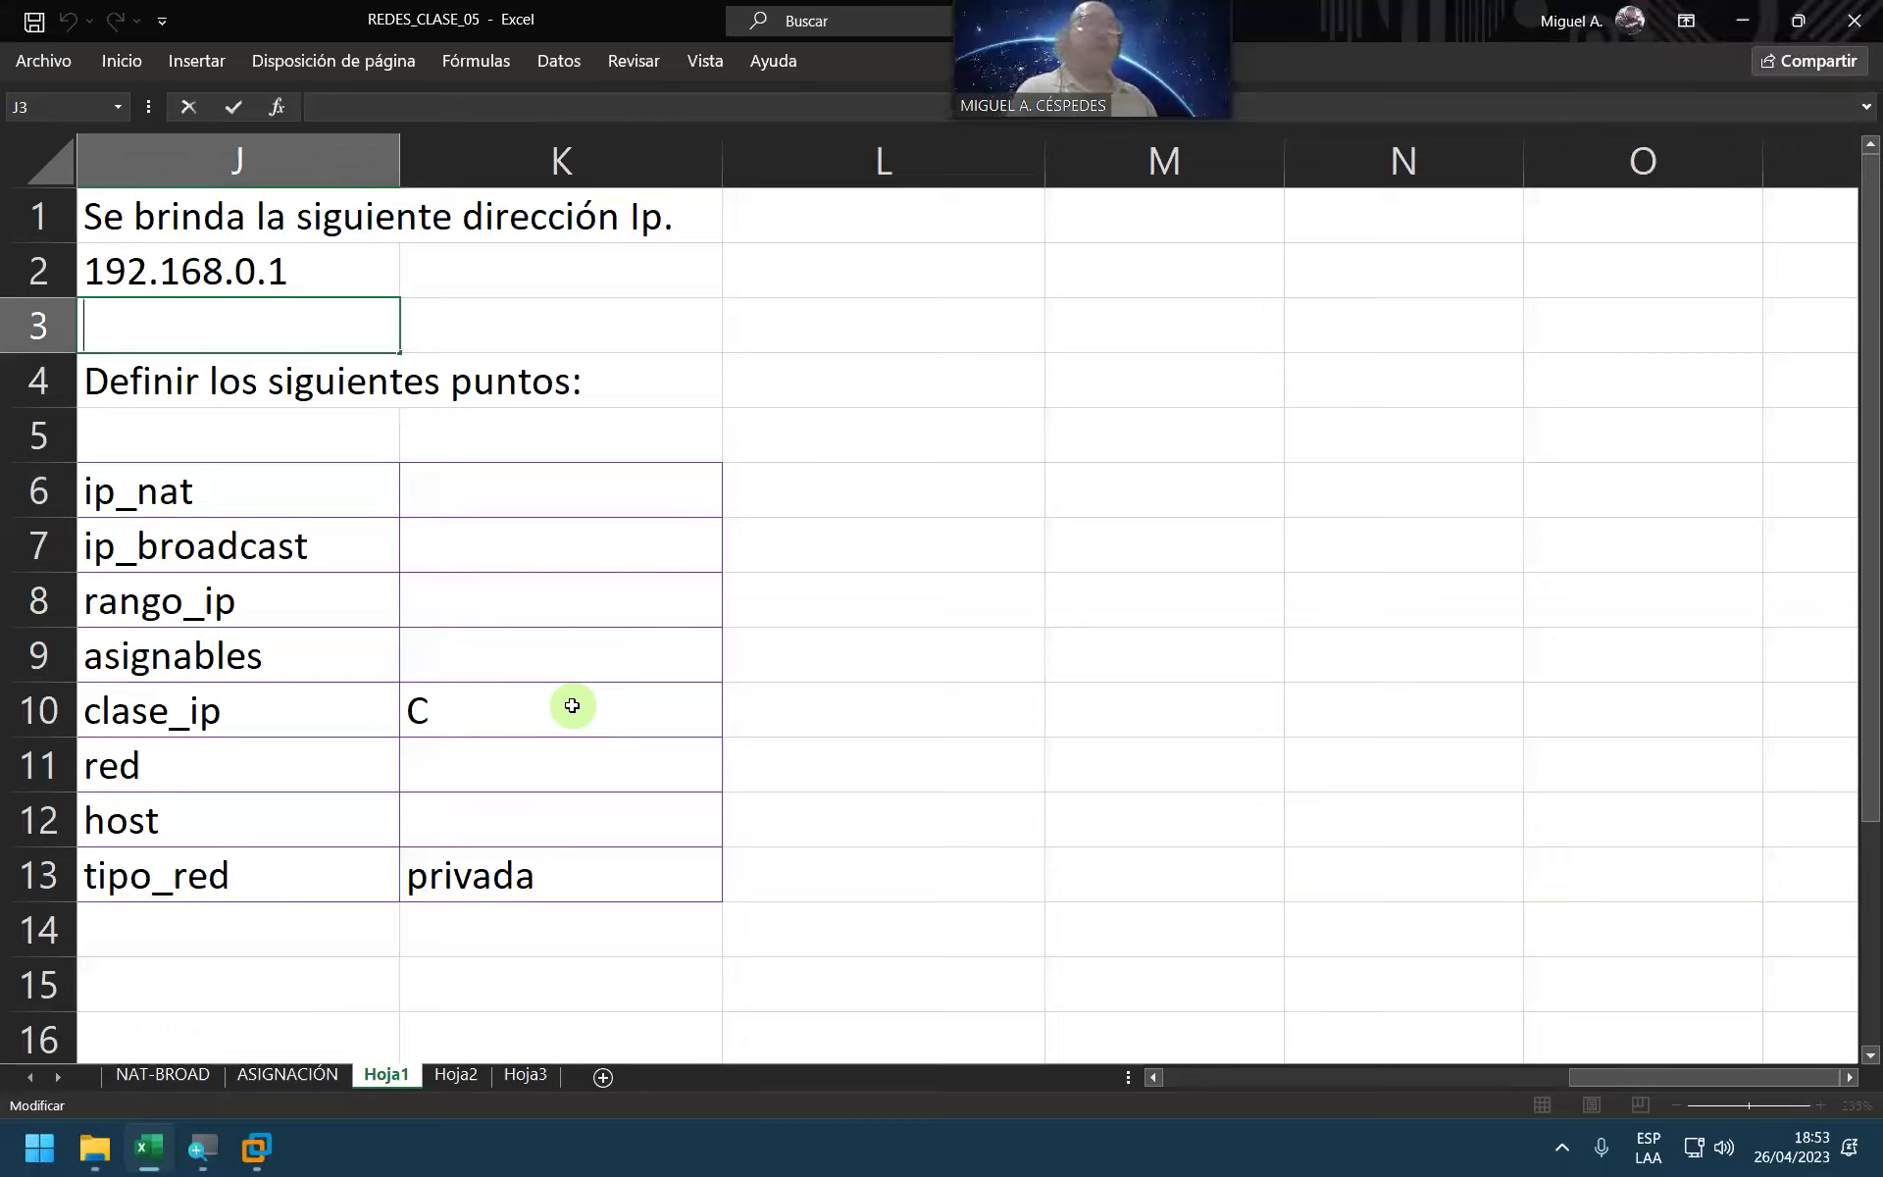
{"action": "type", "text": "r"}
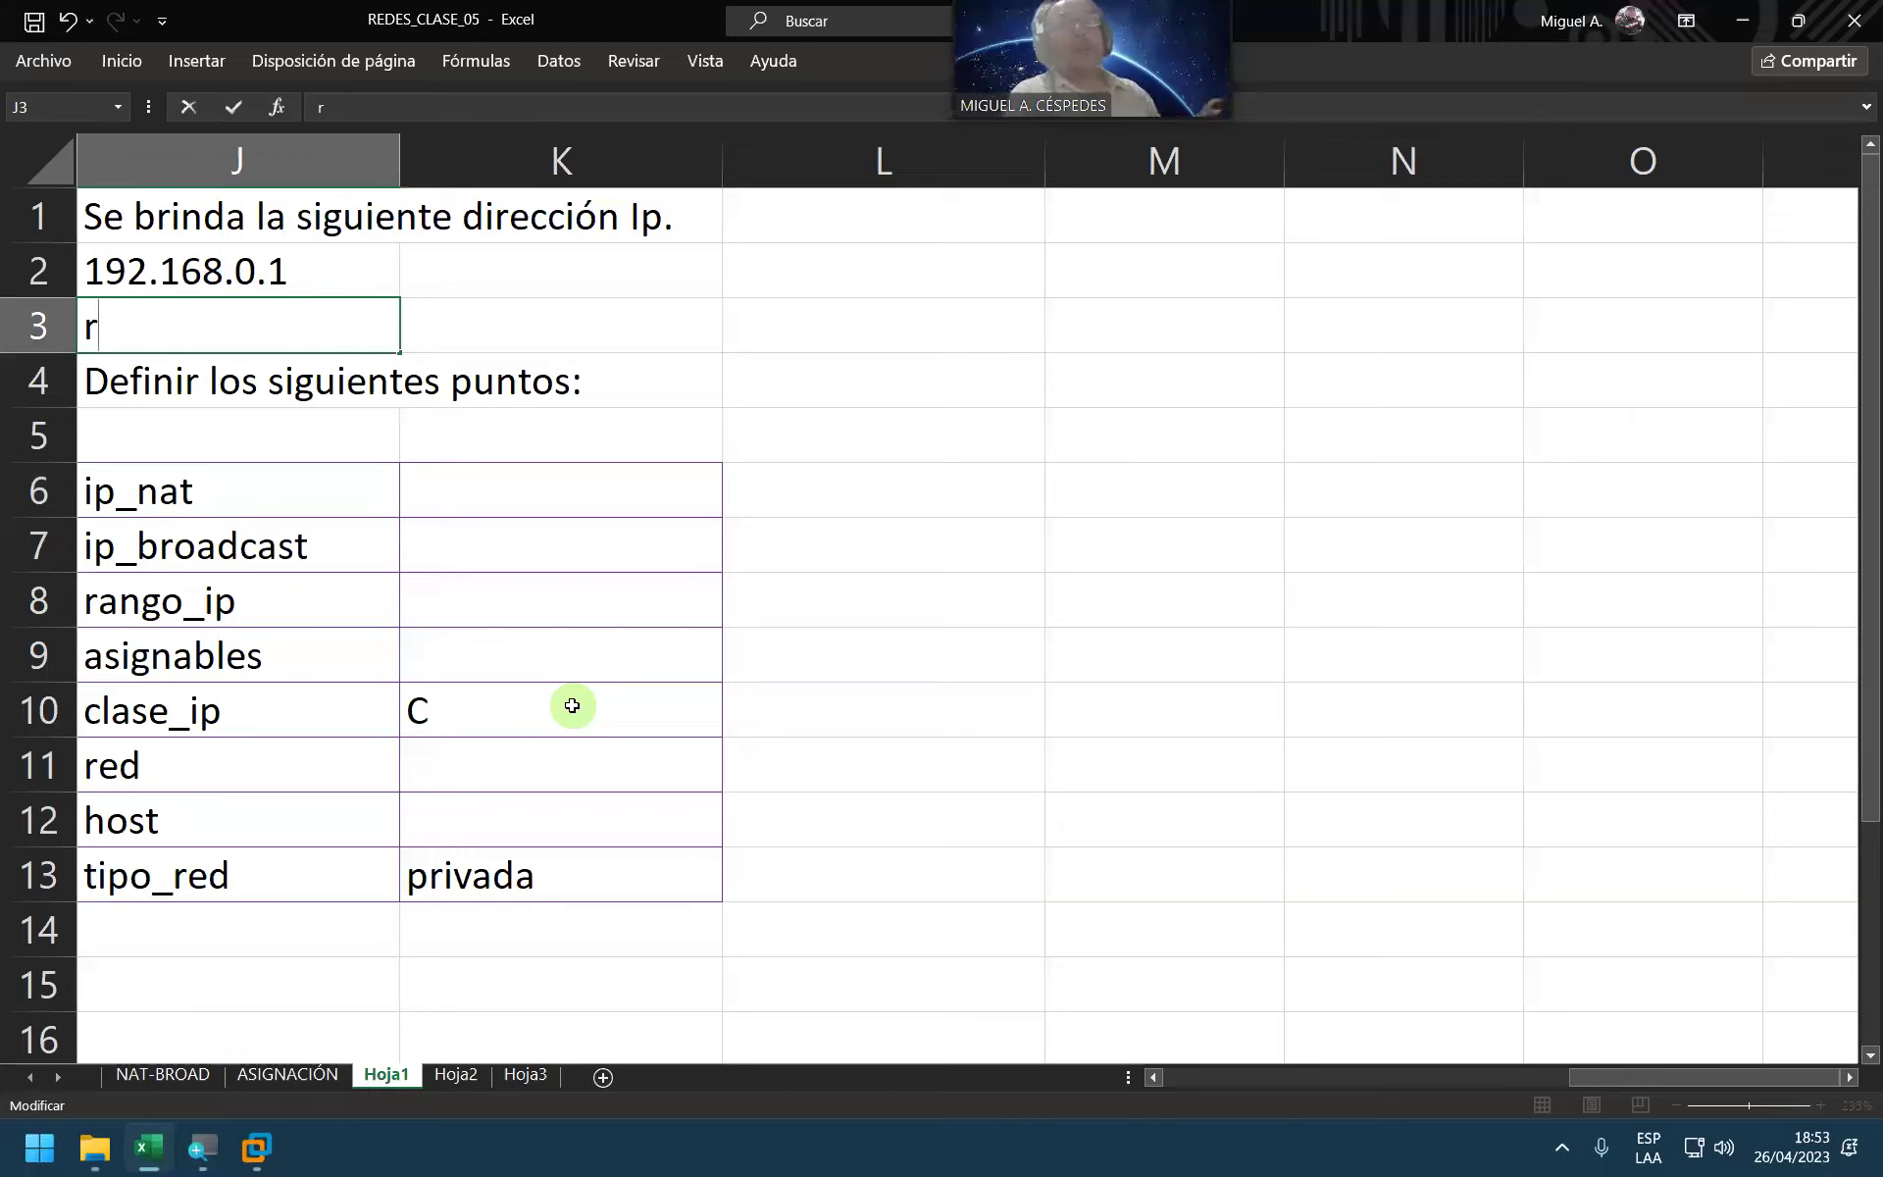
{"action": "key", "text": "BackSpace"}
{"action": "type", "text": "R.HHH"}
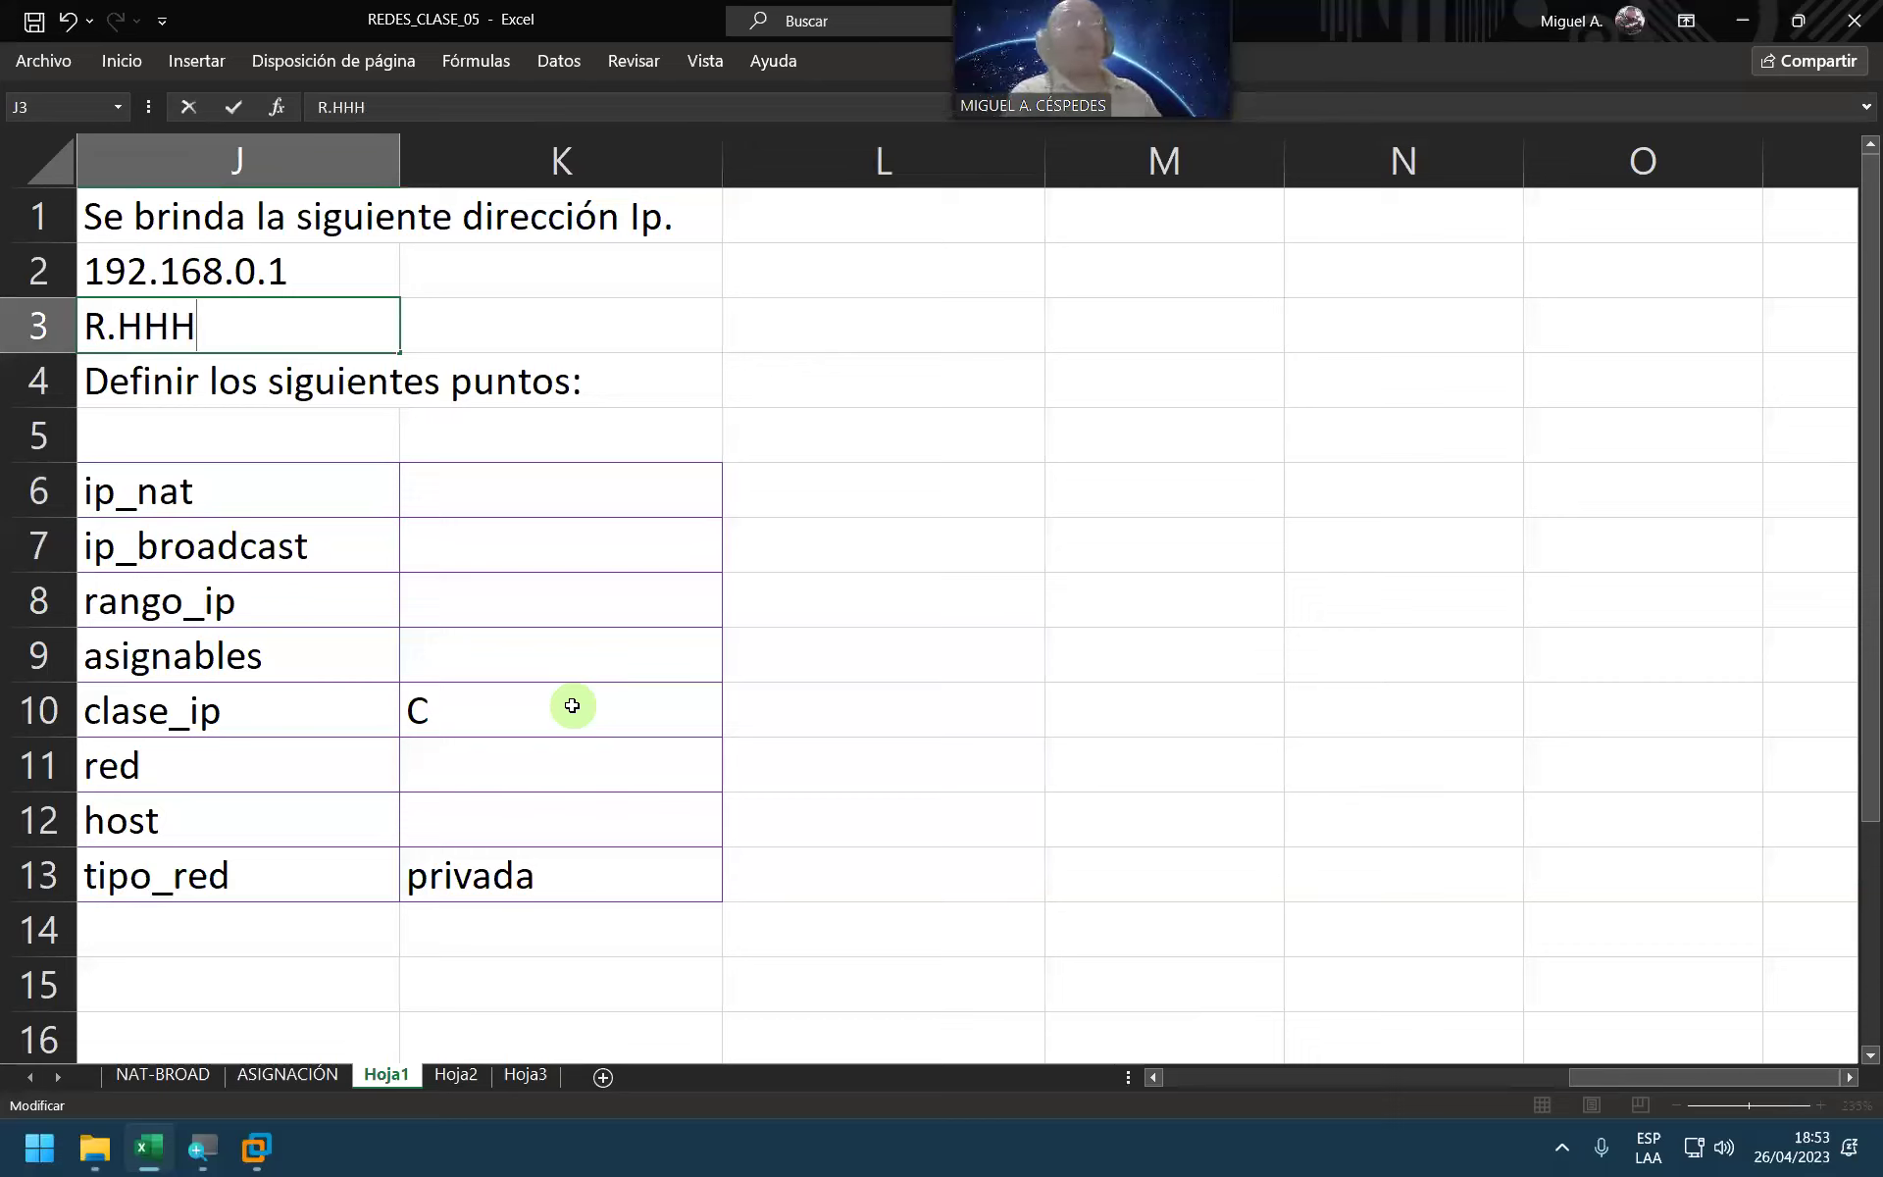
{"action": "key", "text": "Left"}
{"action": "type", "text": "."}
{"action": "key", "text": "Left"}
{"action": "key", "text": "Left"}
{"action": "type", "text": "."}
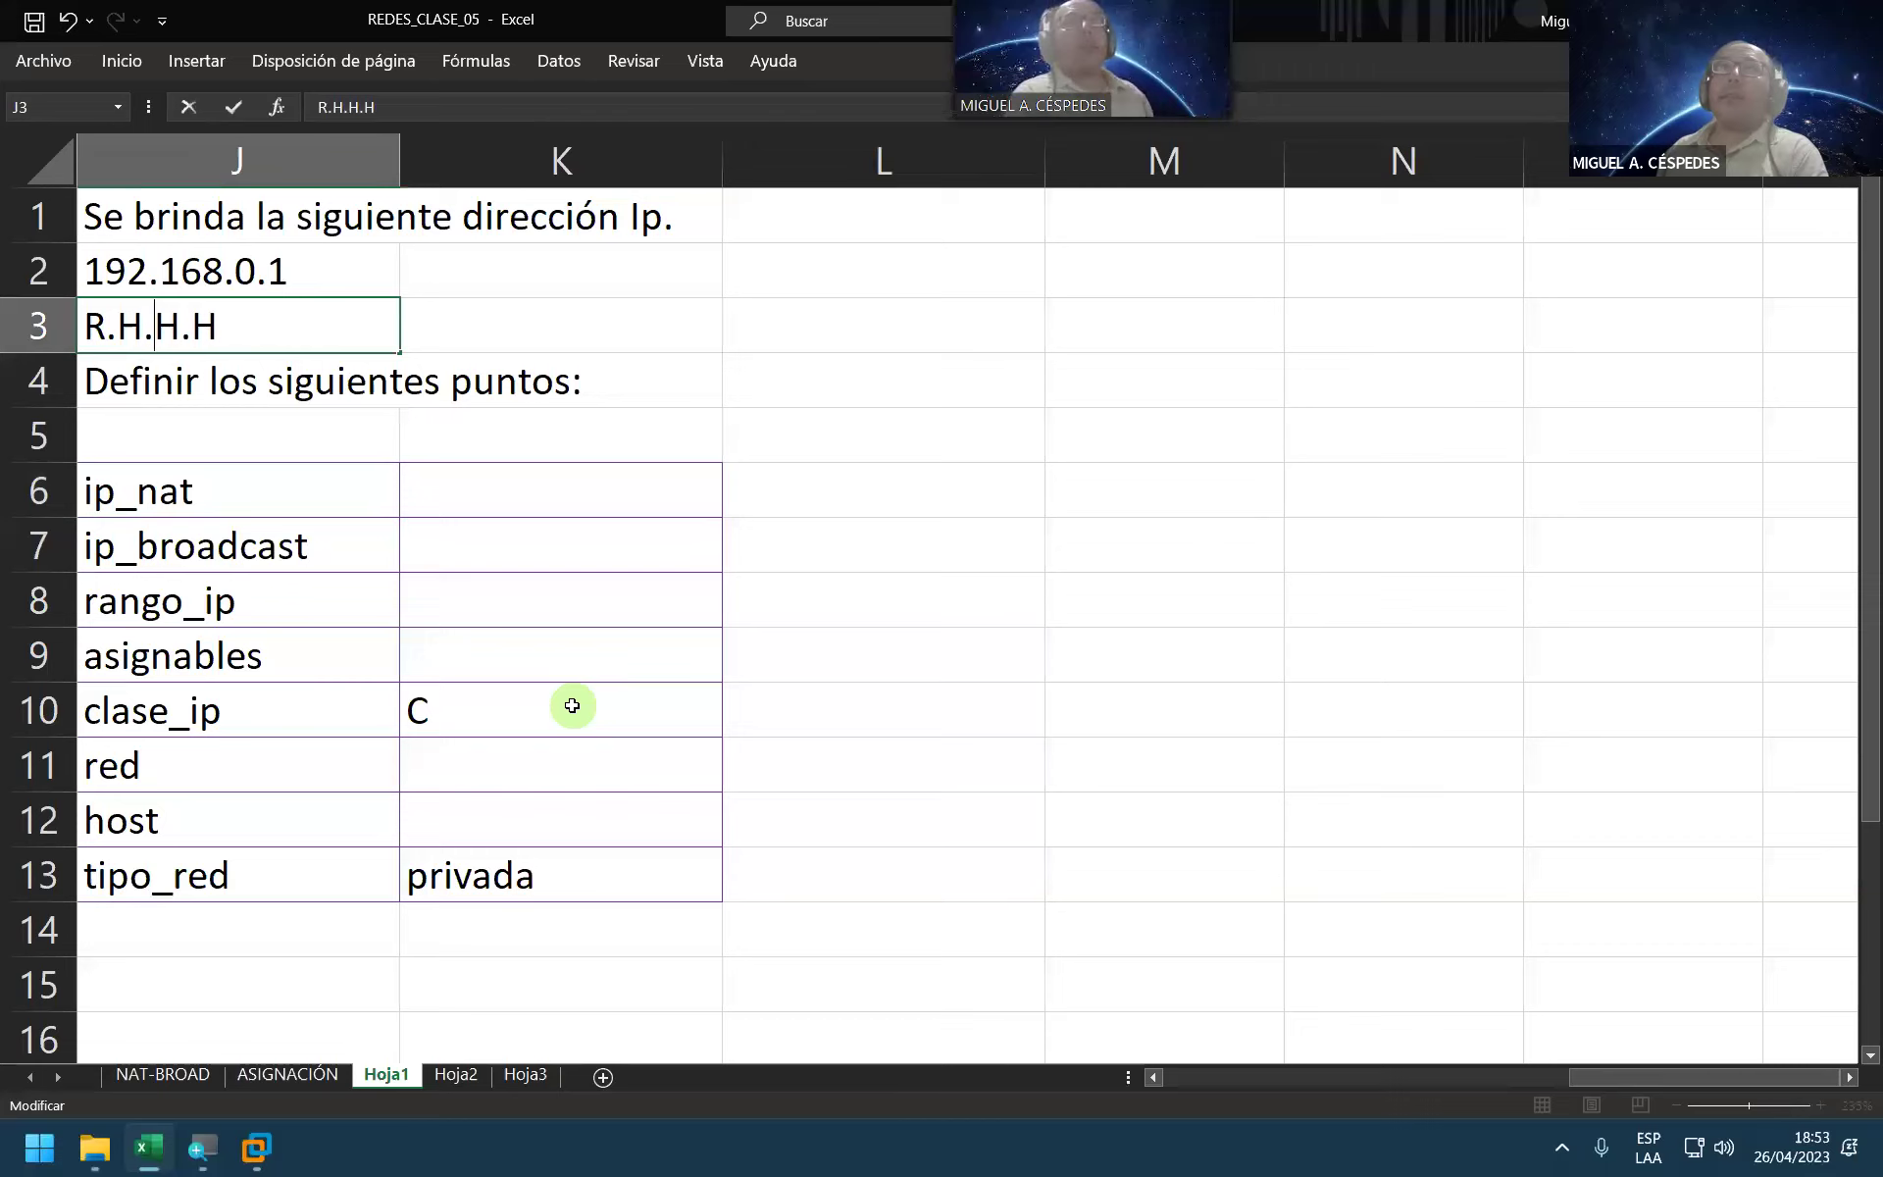
{"action": "key", "text": "Return"}
{"action": "key", "text": "Up"}
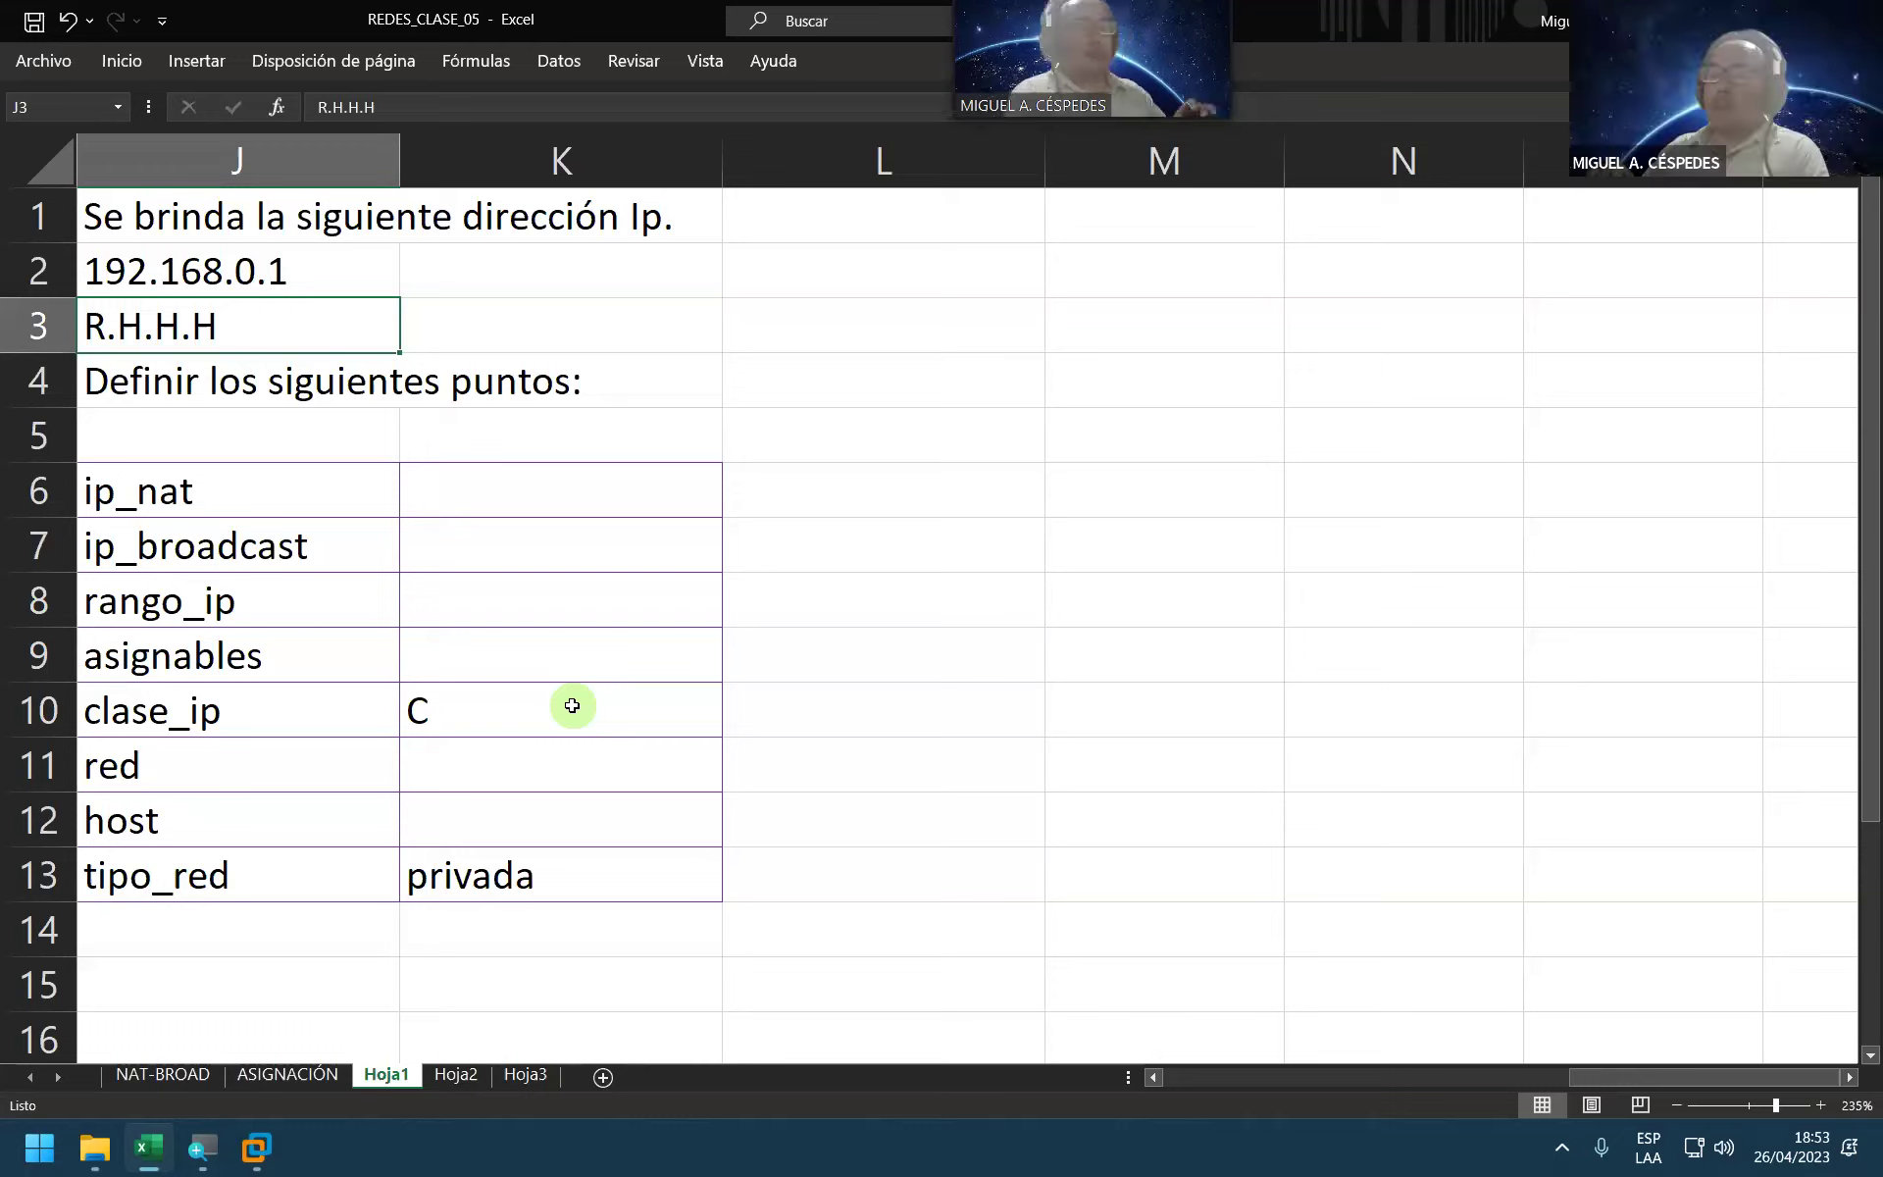
Step: Replace the fourth exercise's network and host pattern in J3 with R.R.R.H
{"action": "key", "text": "BackSpace"}
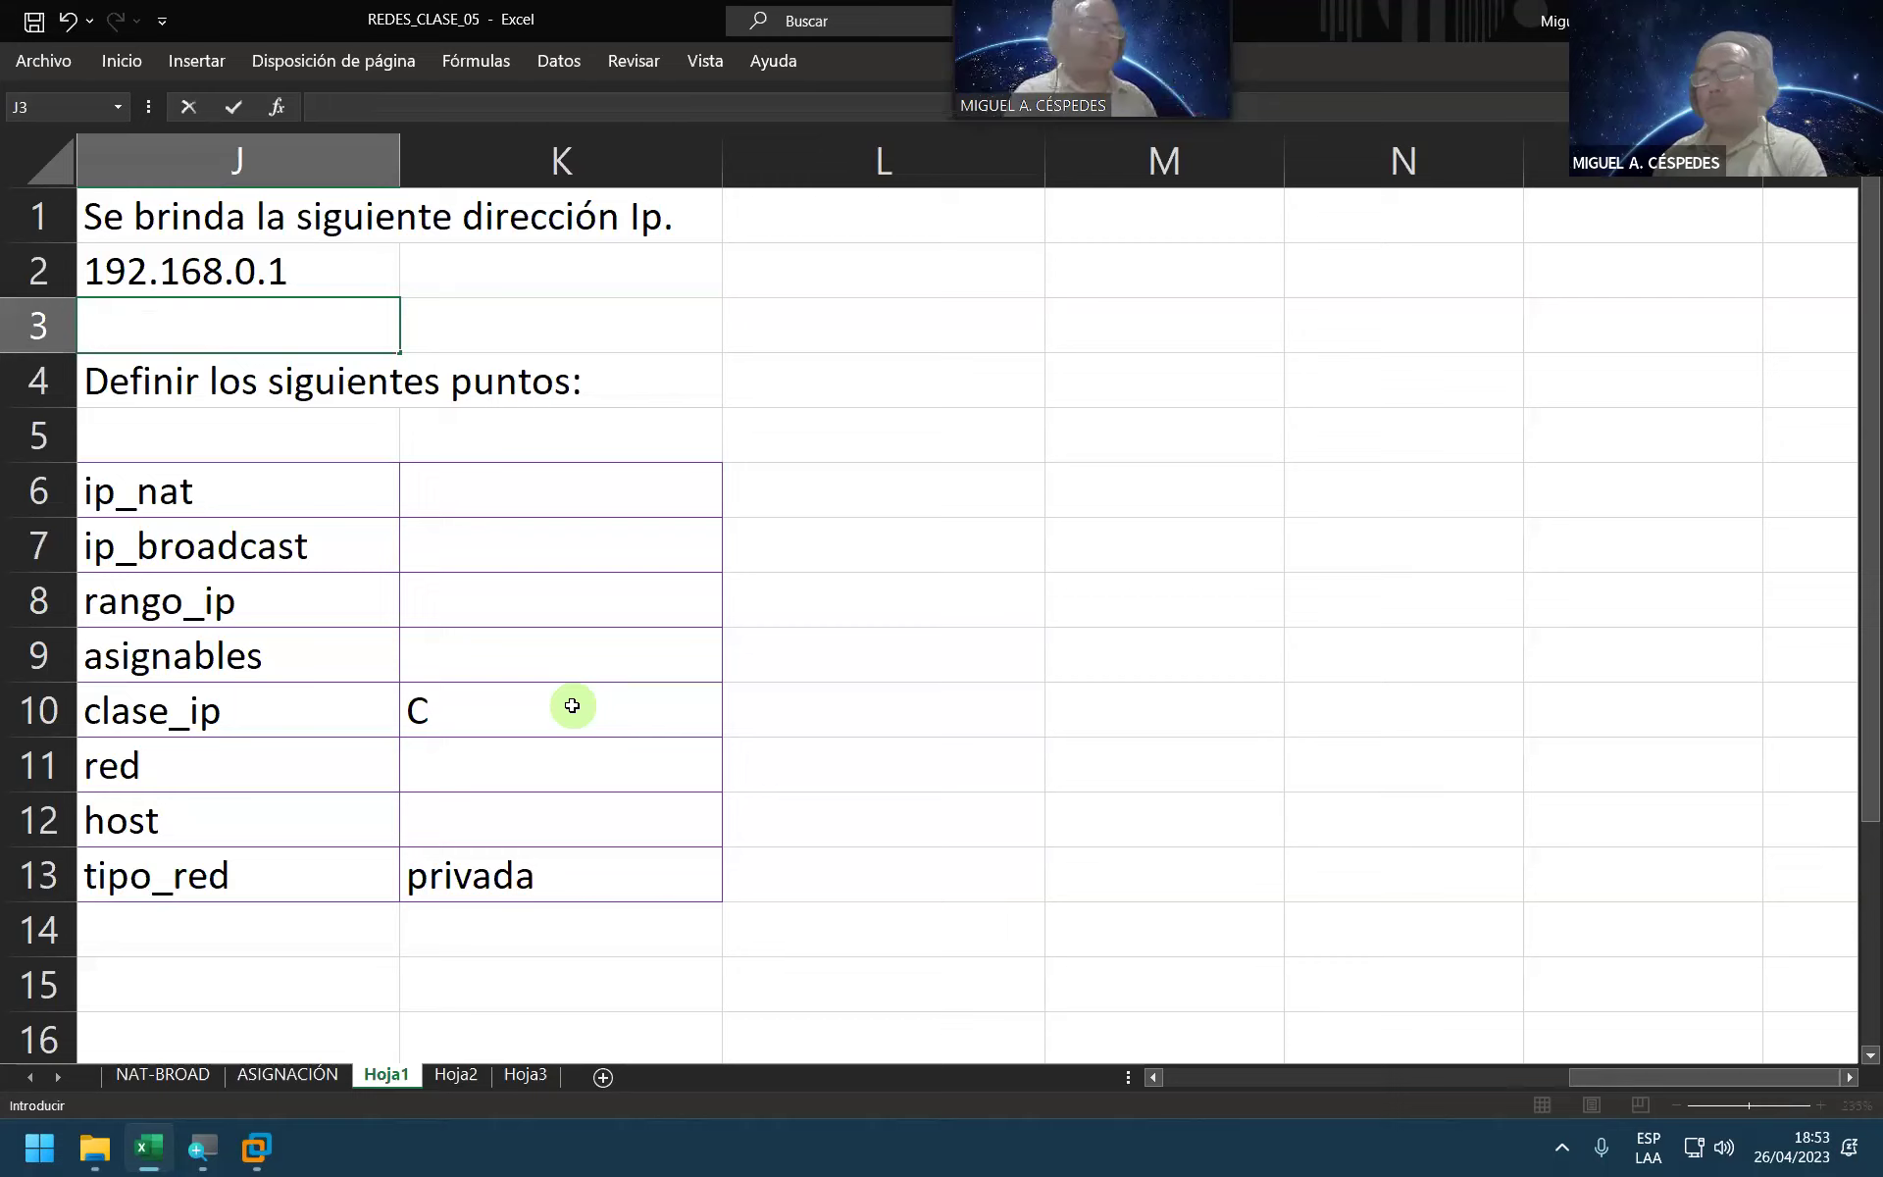
{"action": "type", "text": "R.R"}
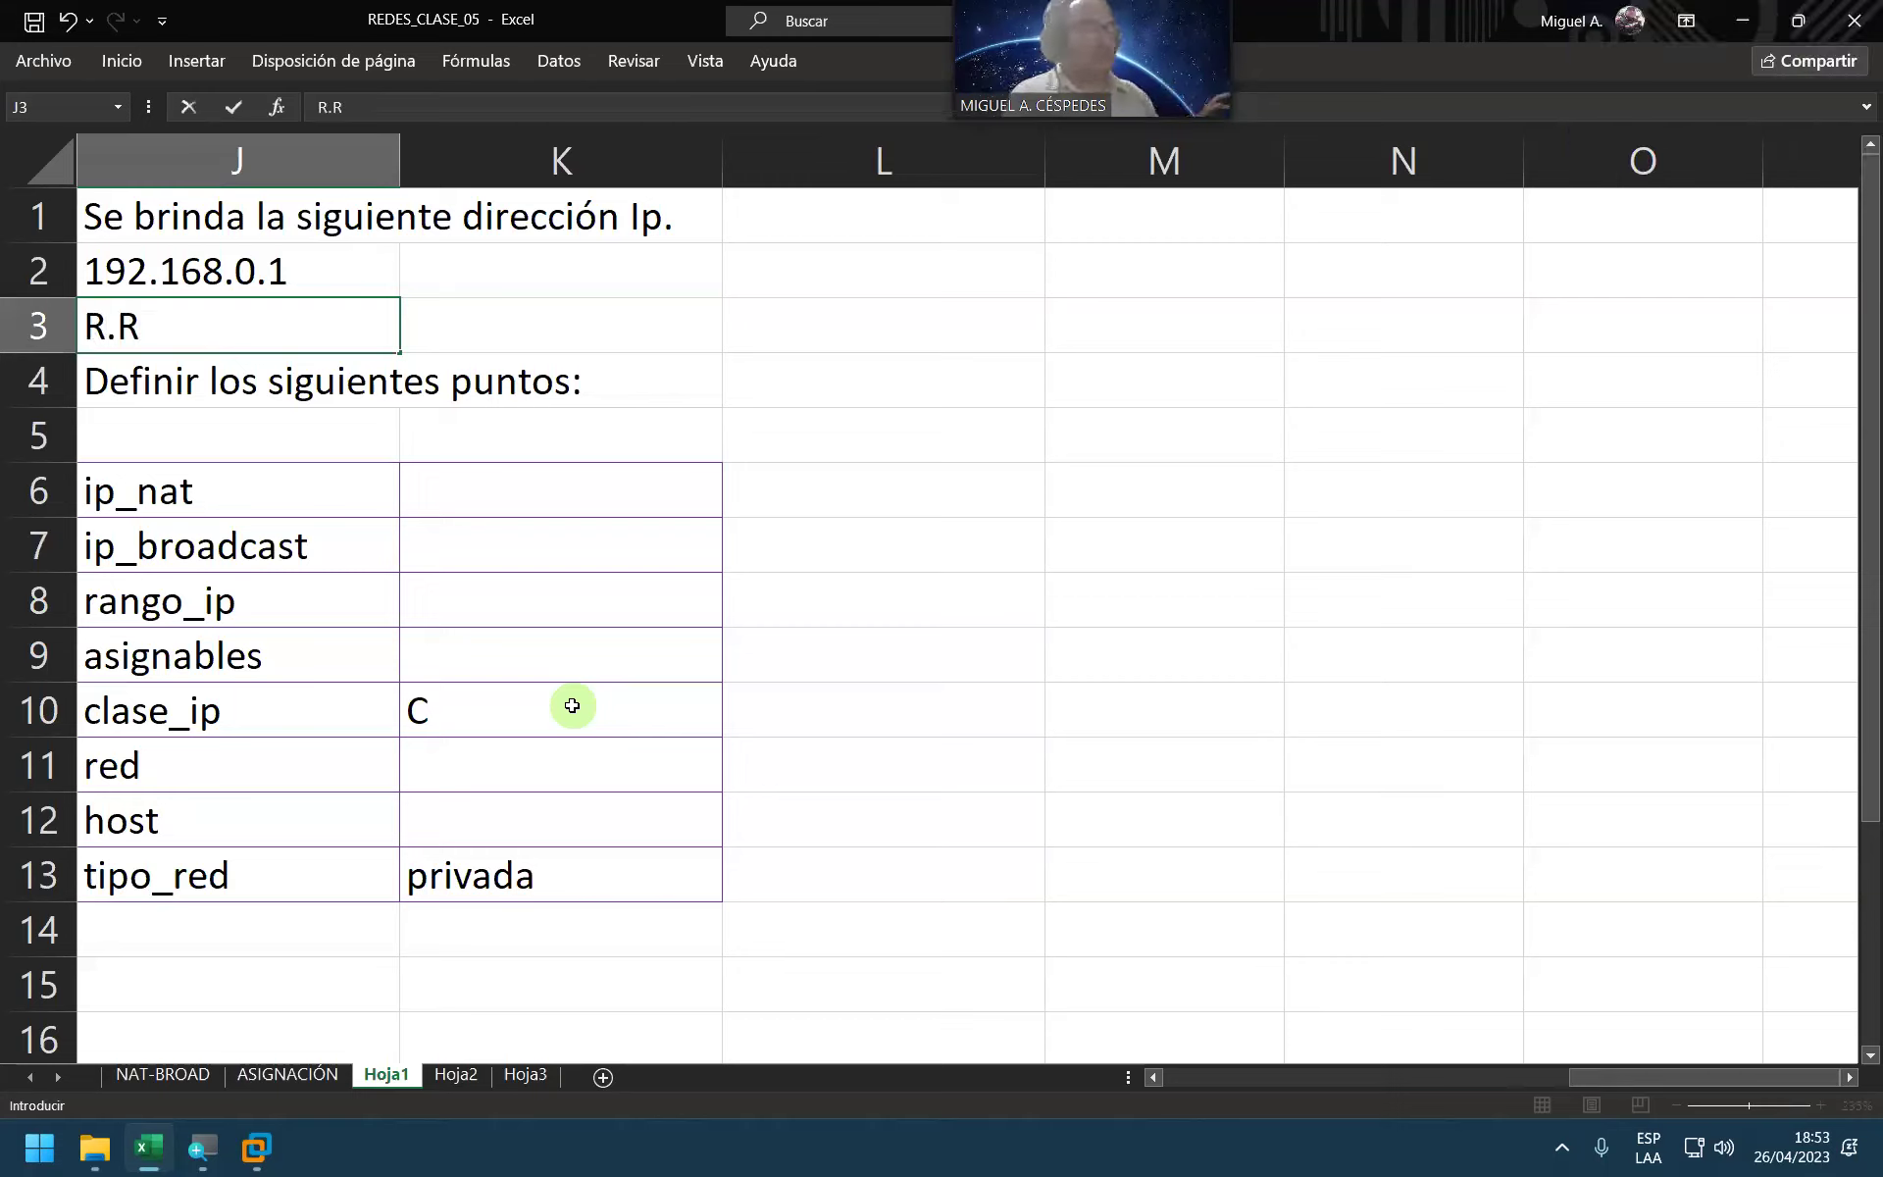
{"action": "type", "text": ".R."}
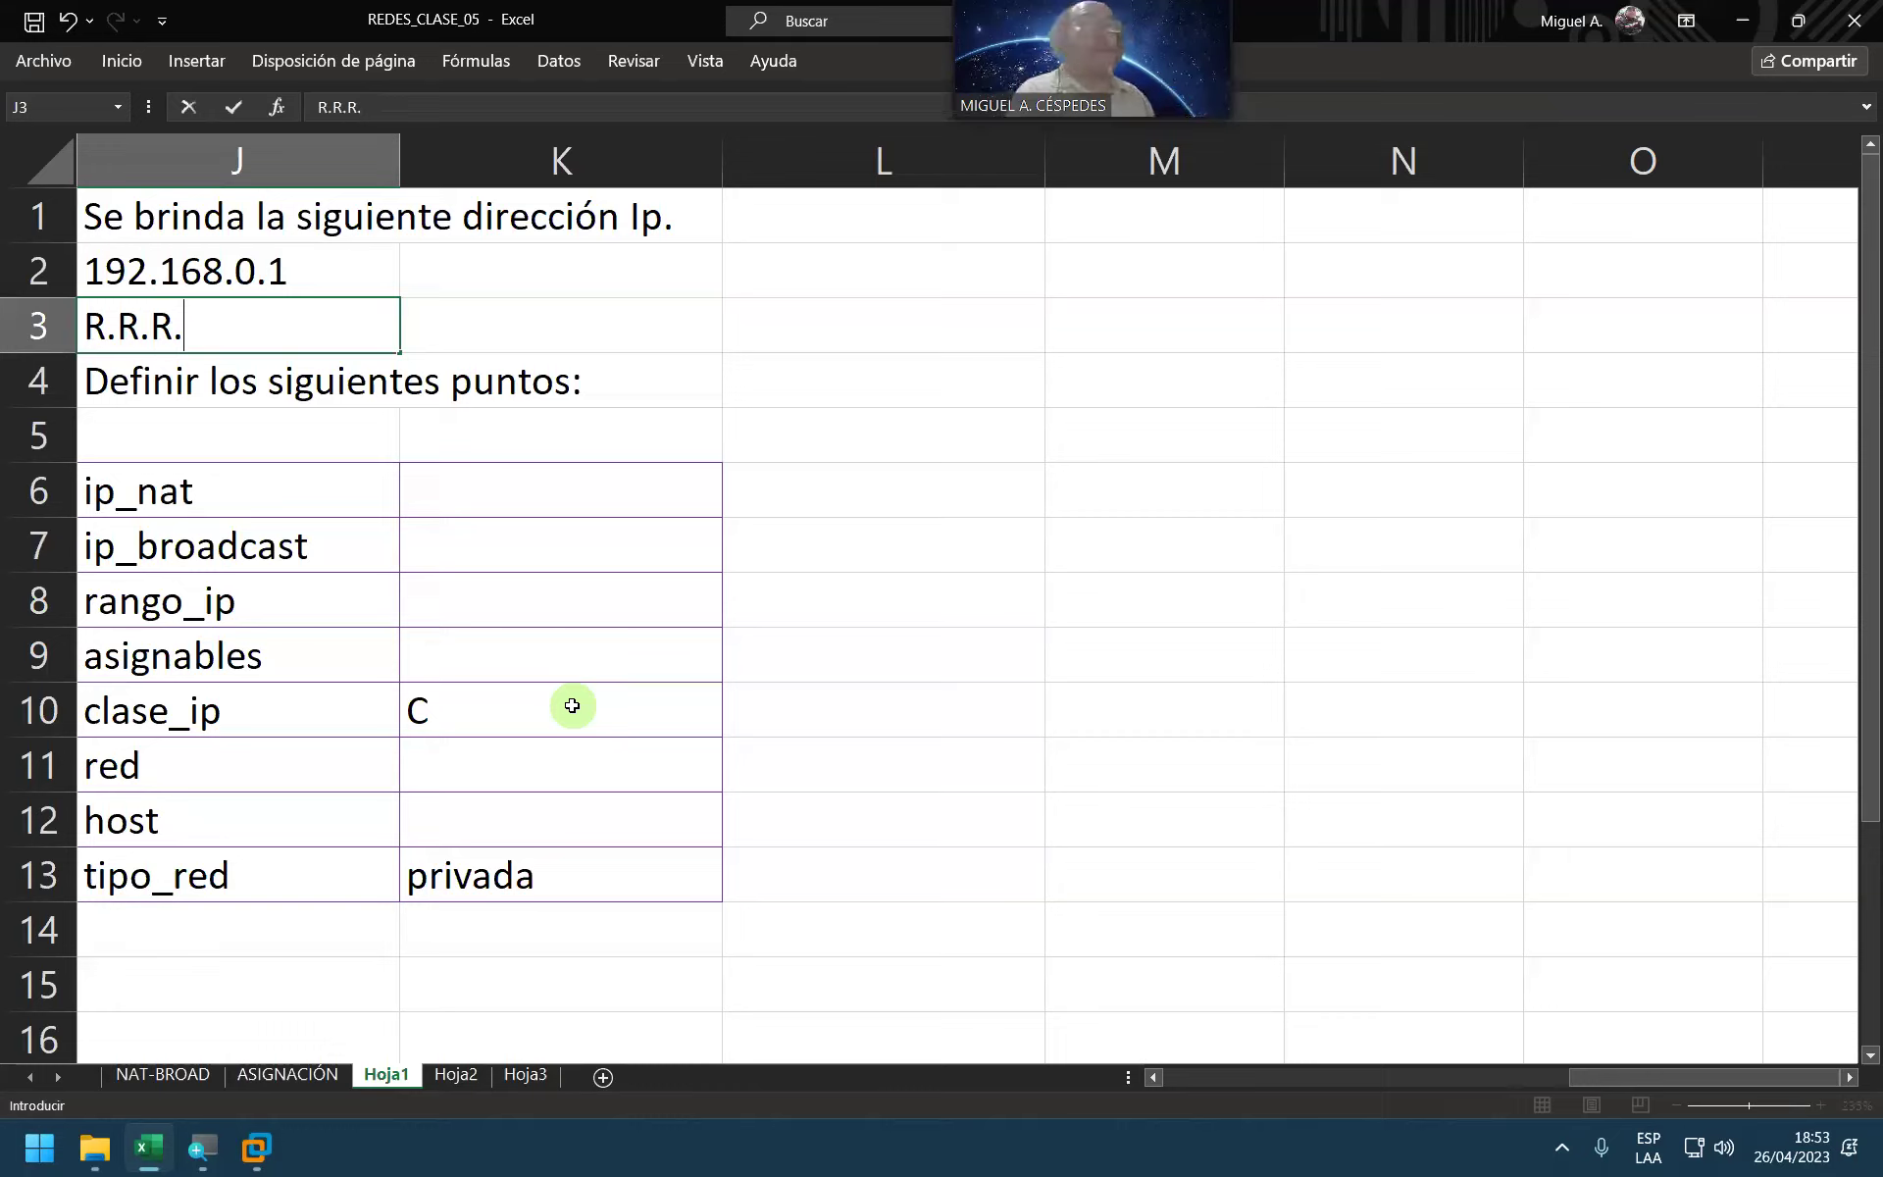
{"action": "type", "text": "H"}
{"action": "key", "text": "Return"}
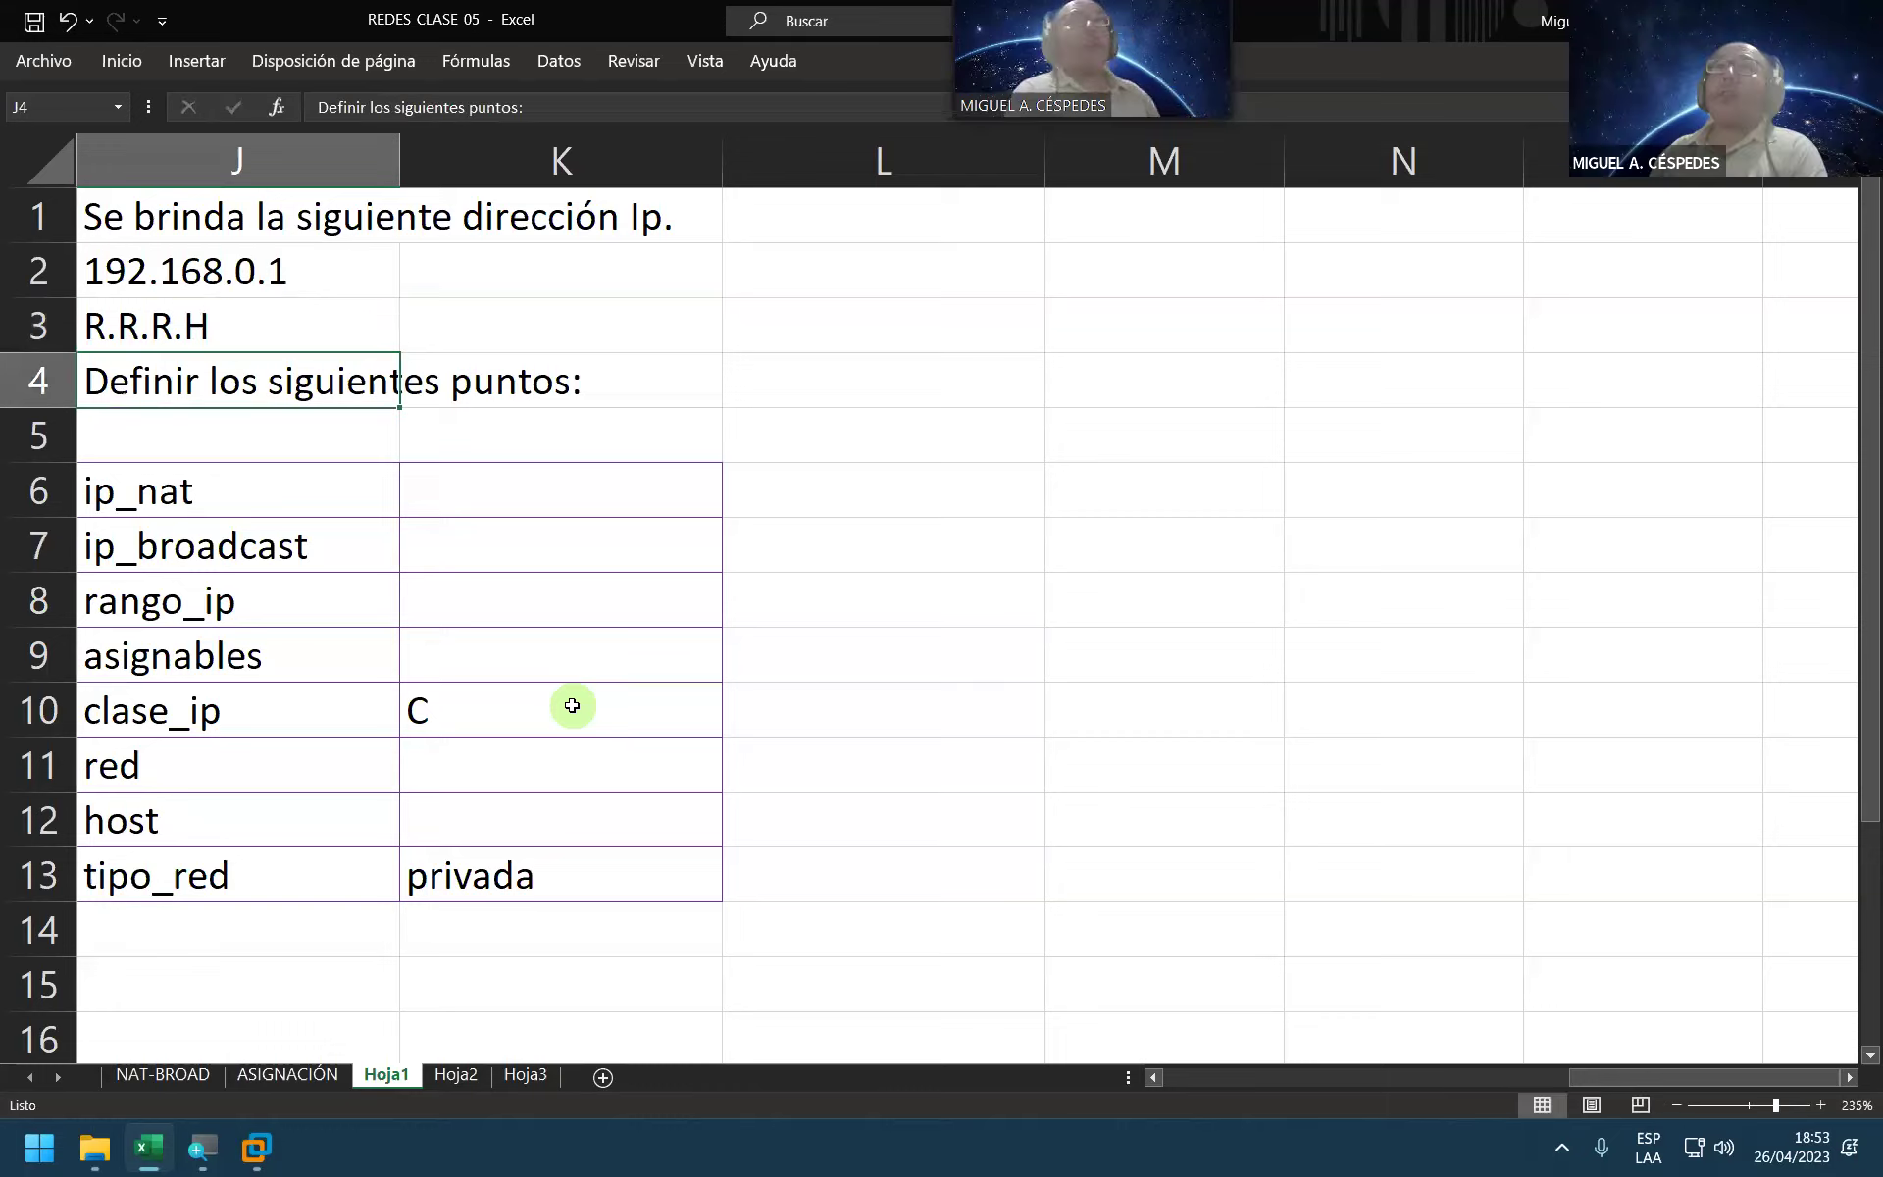
Step: Save the workbook
{"action": "left_click", "coordinate": [35, 22]}
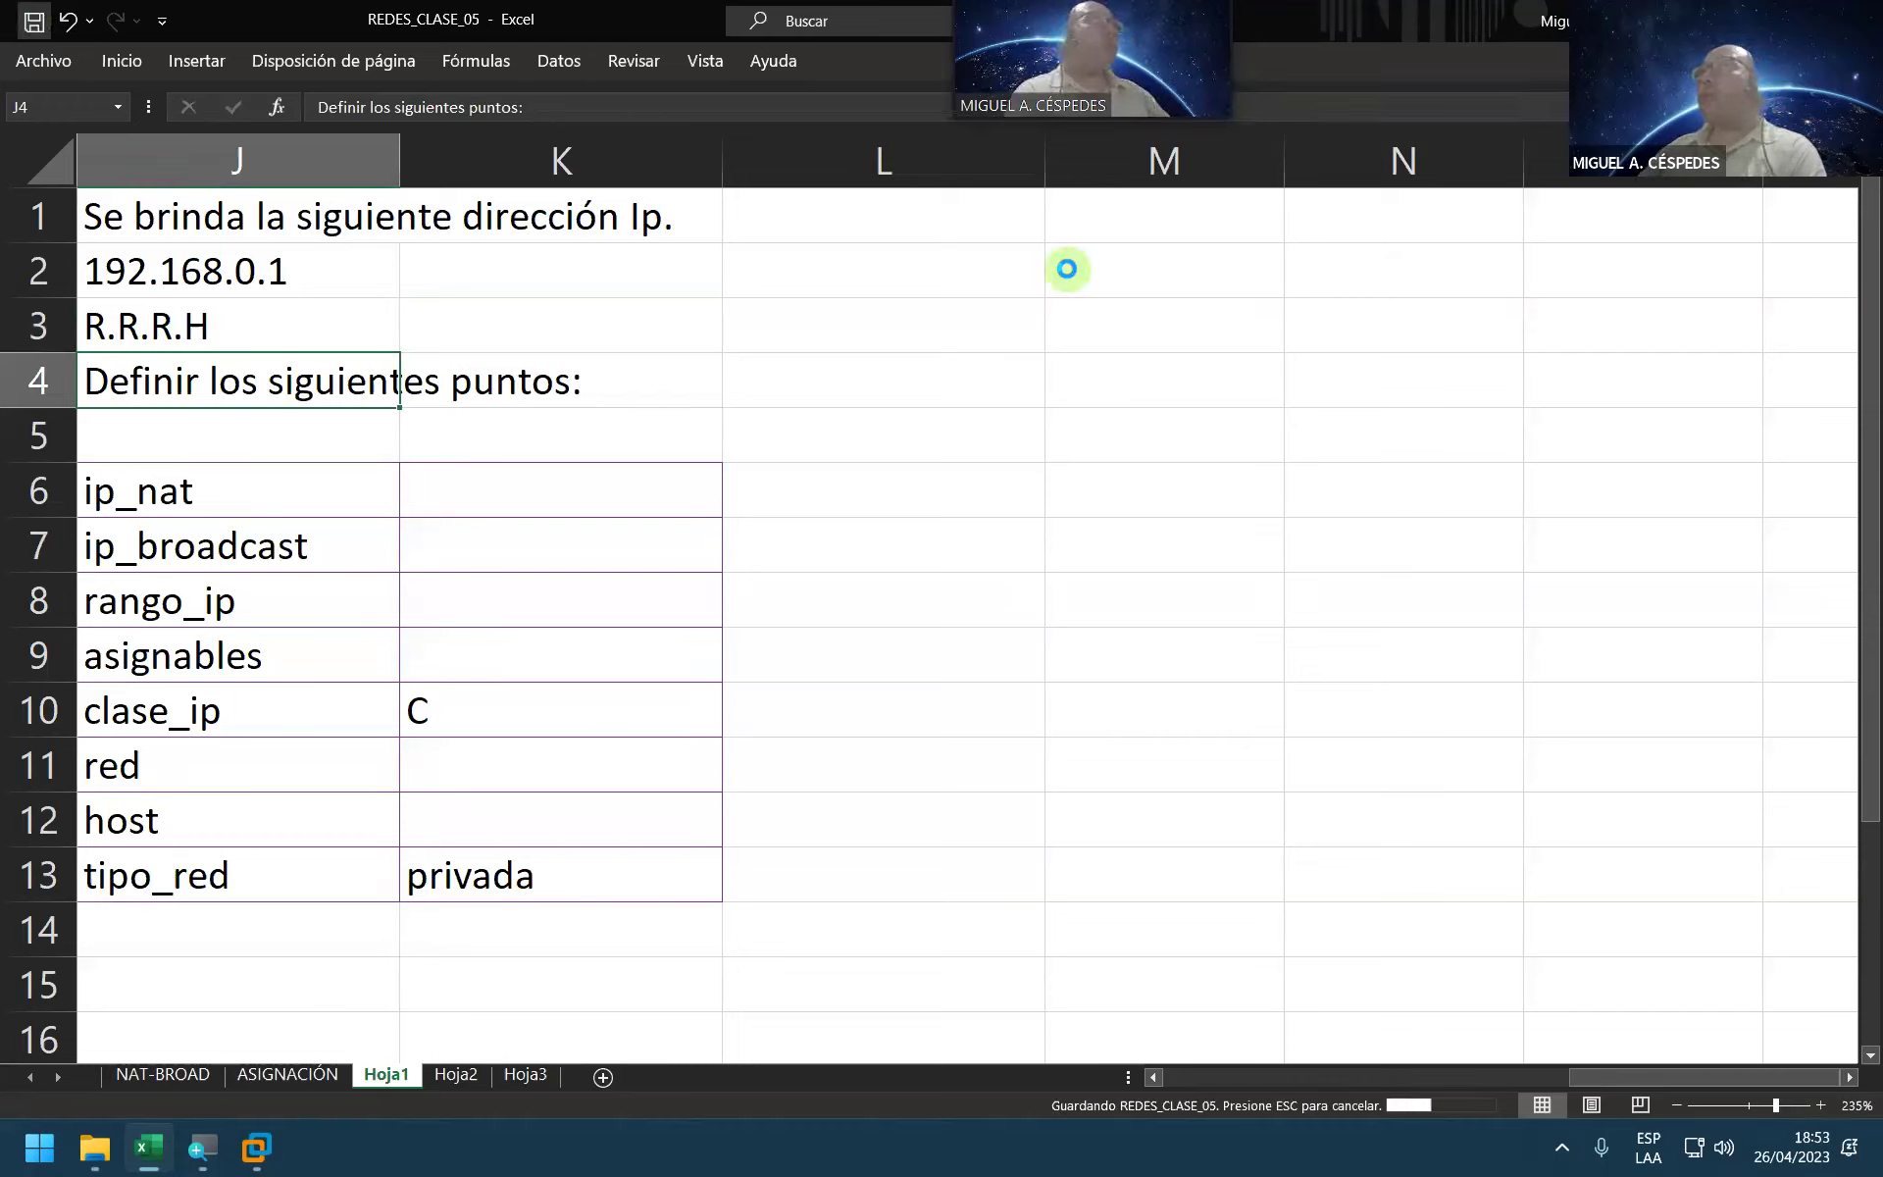
Step: List the letters A, B and C downward in cells M2 to M4
{"action": "left_click", "coordinate": [1070, 272]}
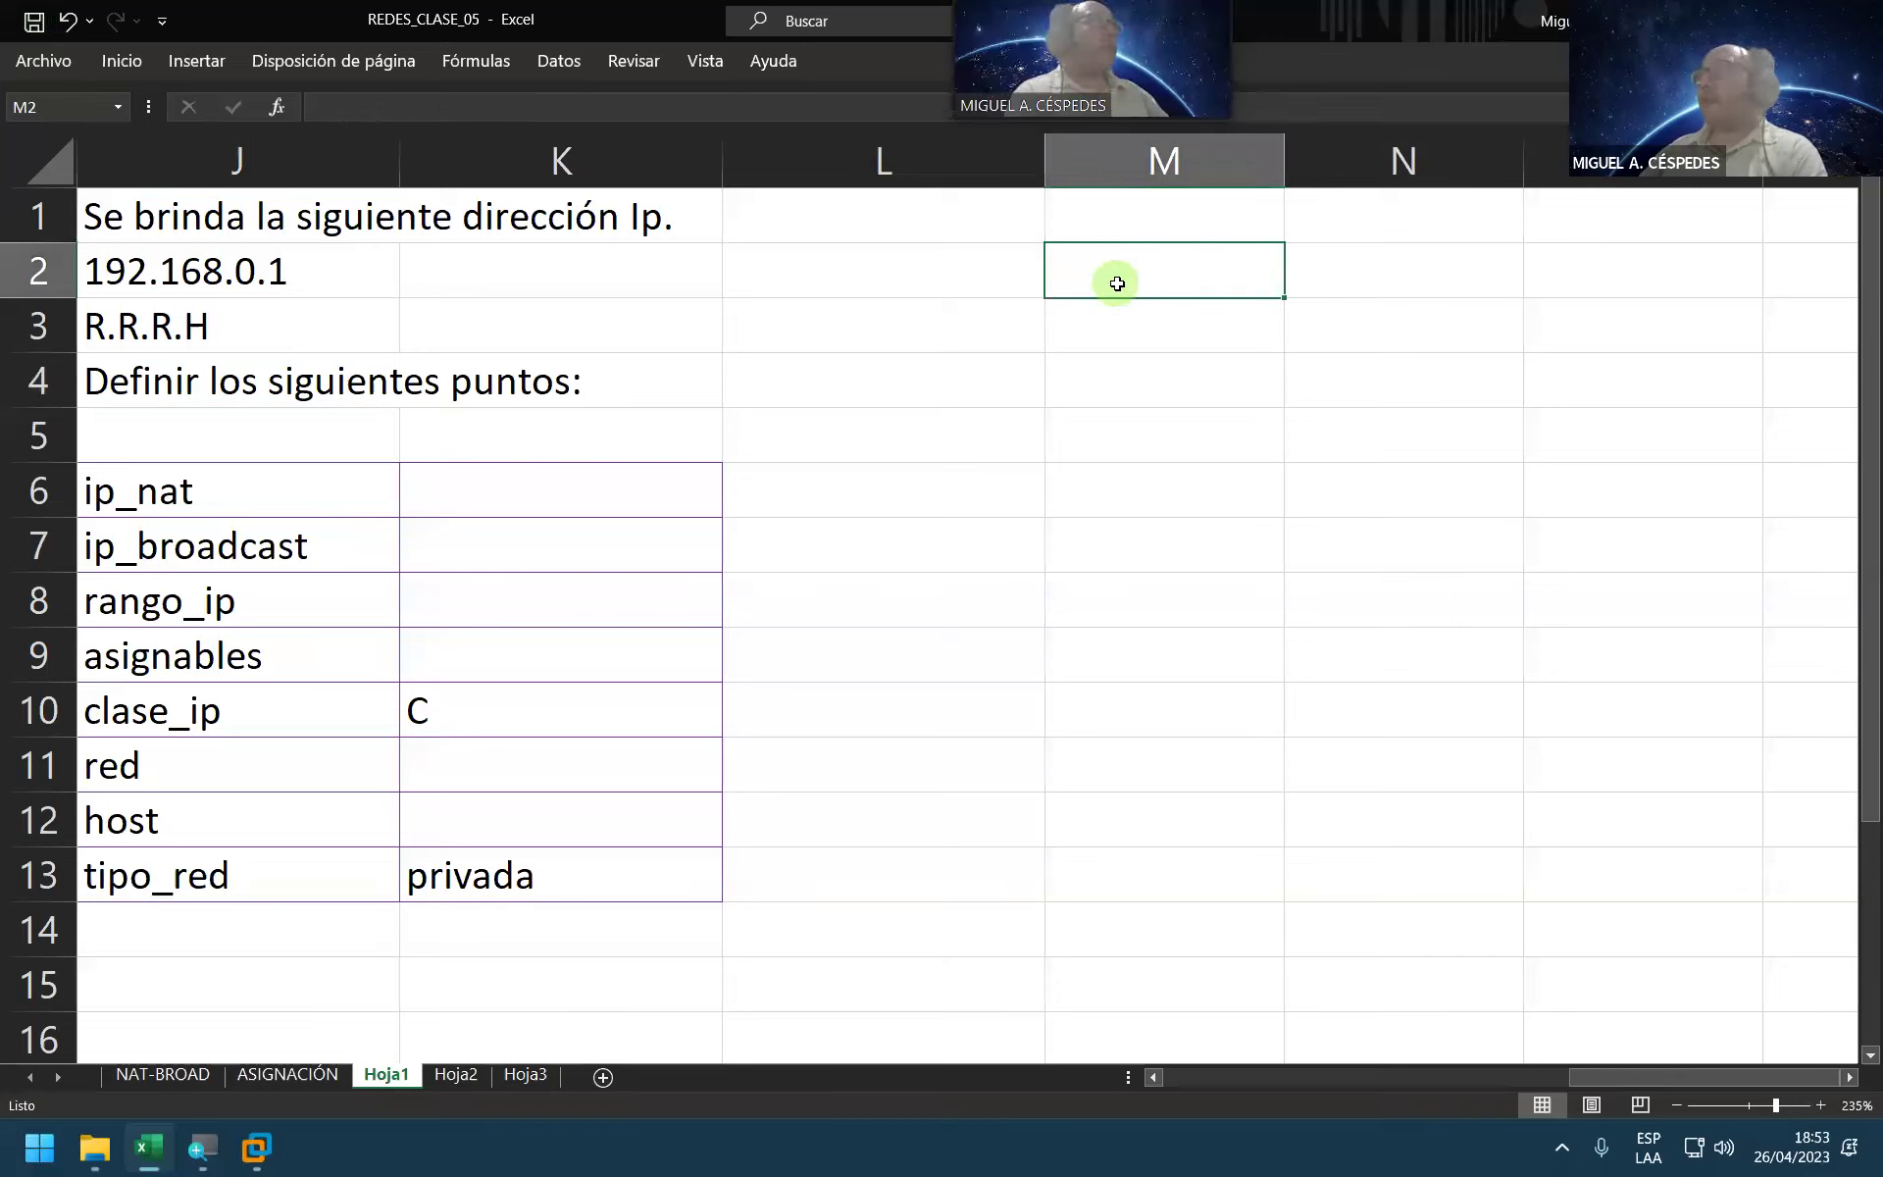
{"action": "type", "text": "A"}
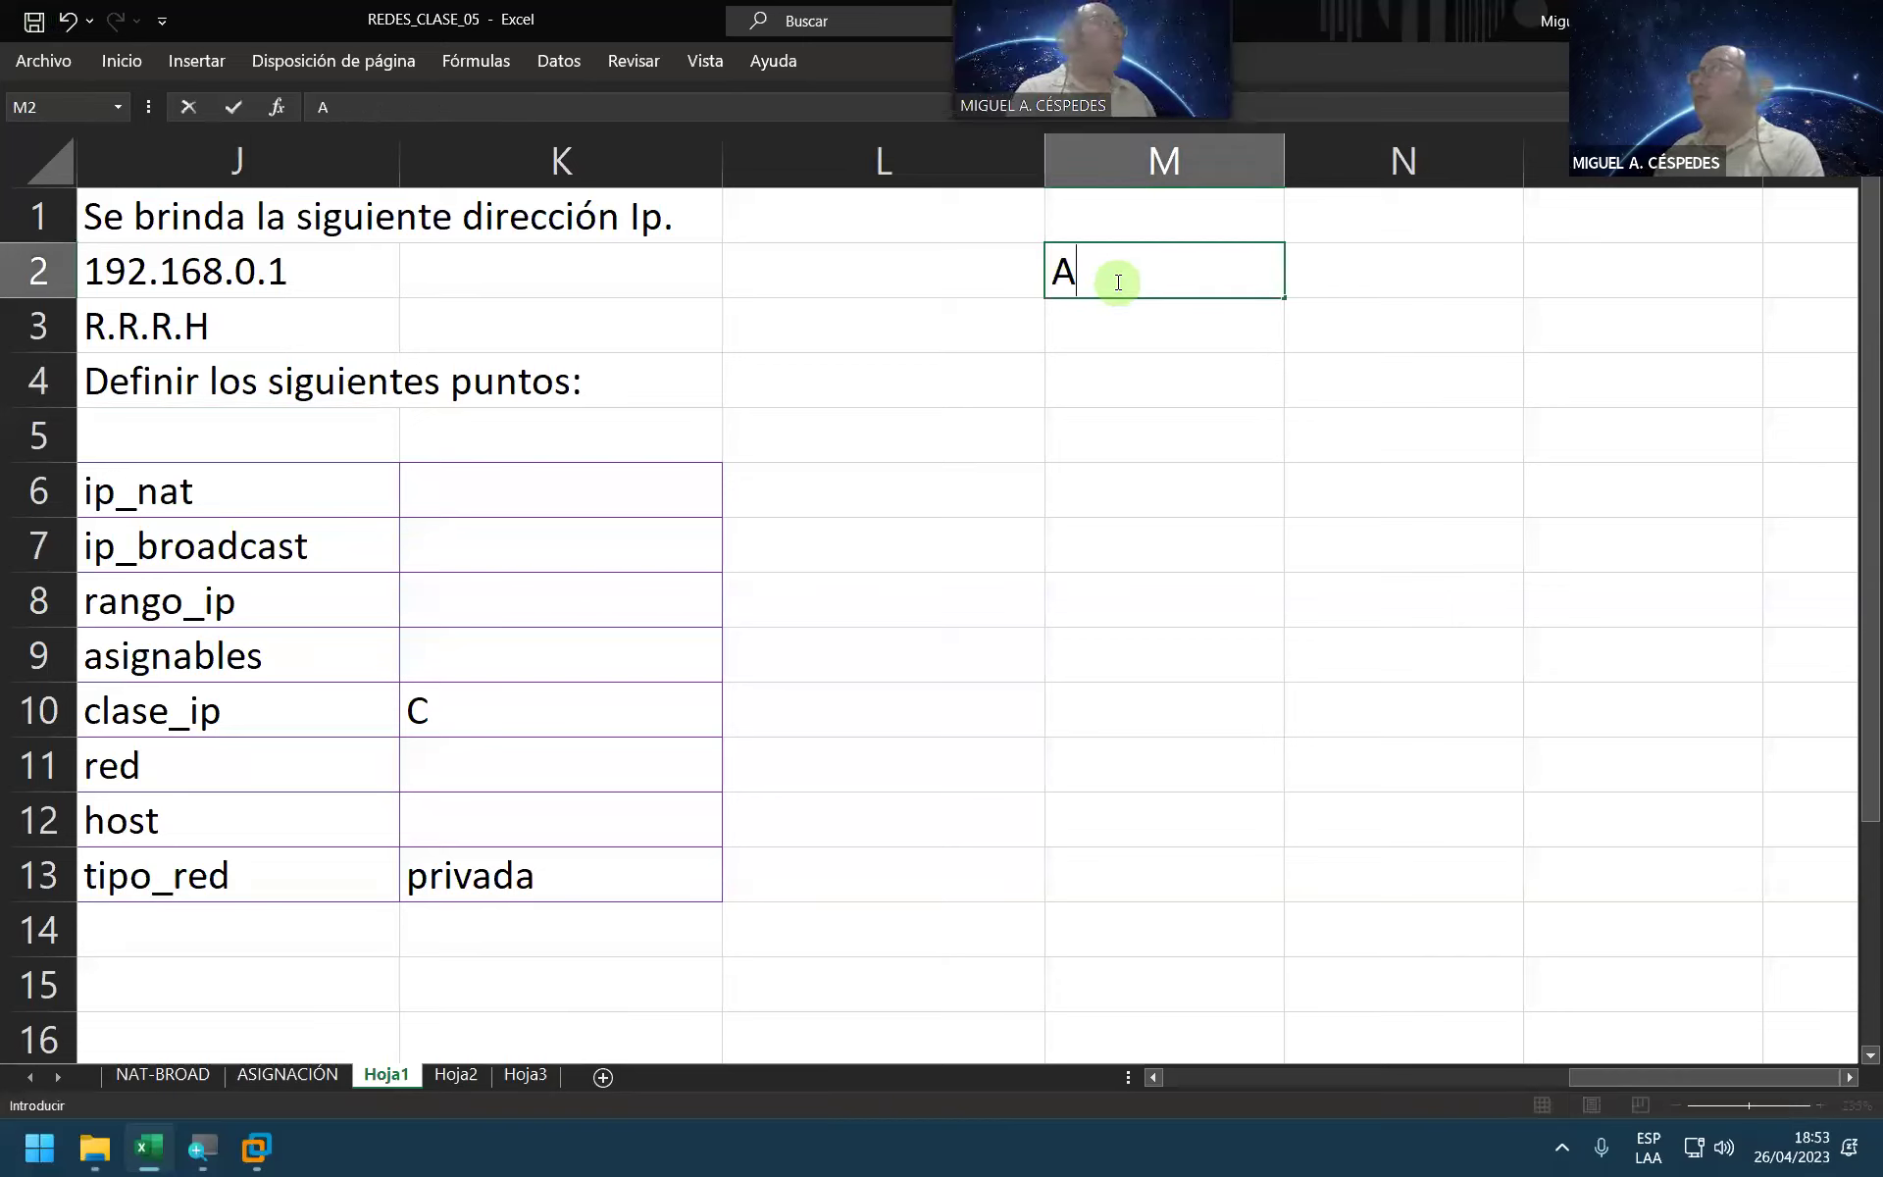
{"action": "key", "text": "Return"}
{"action": "type", "text": "B"}
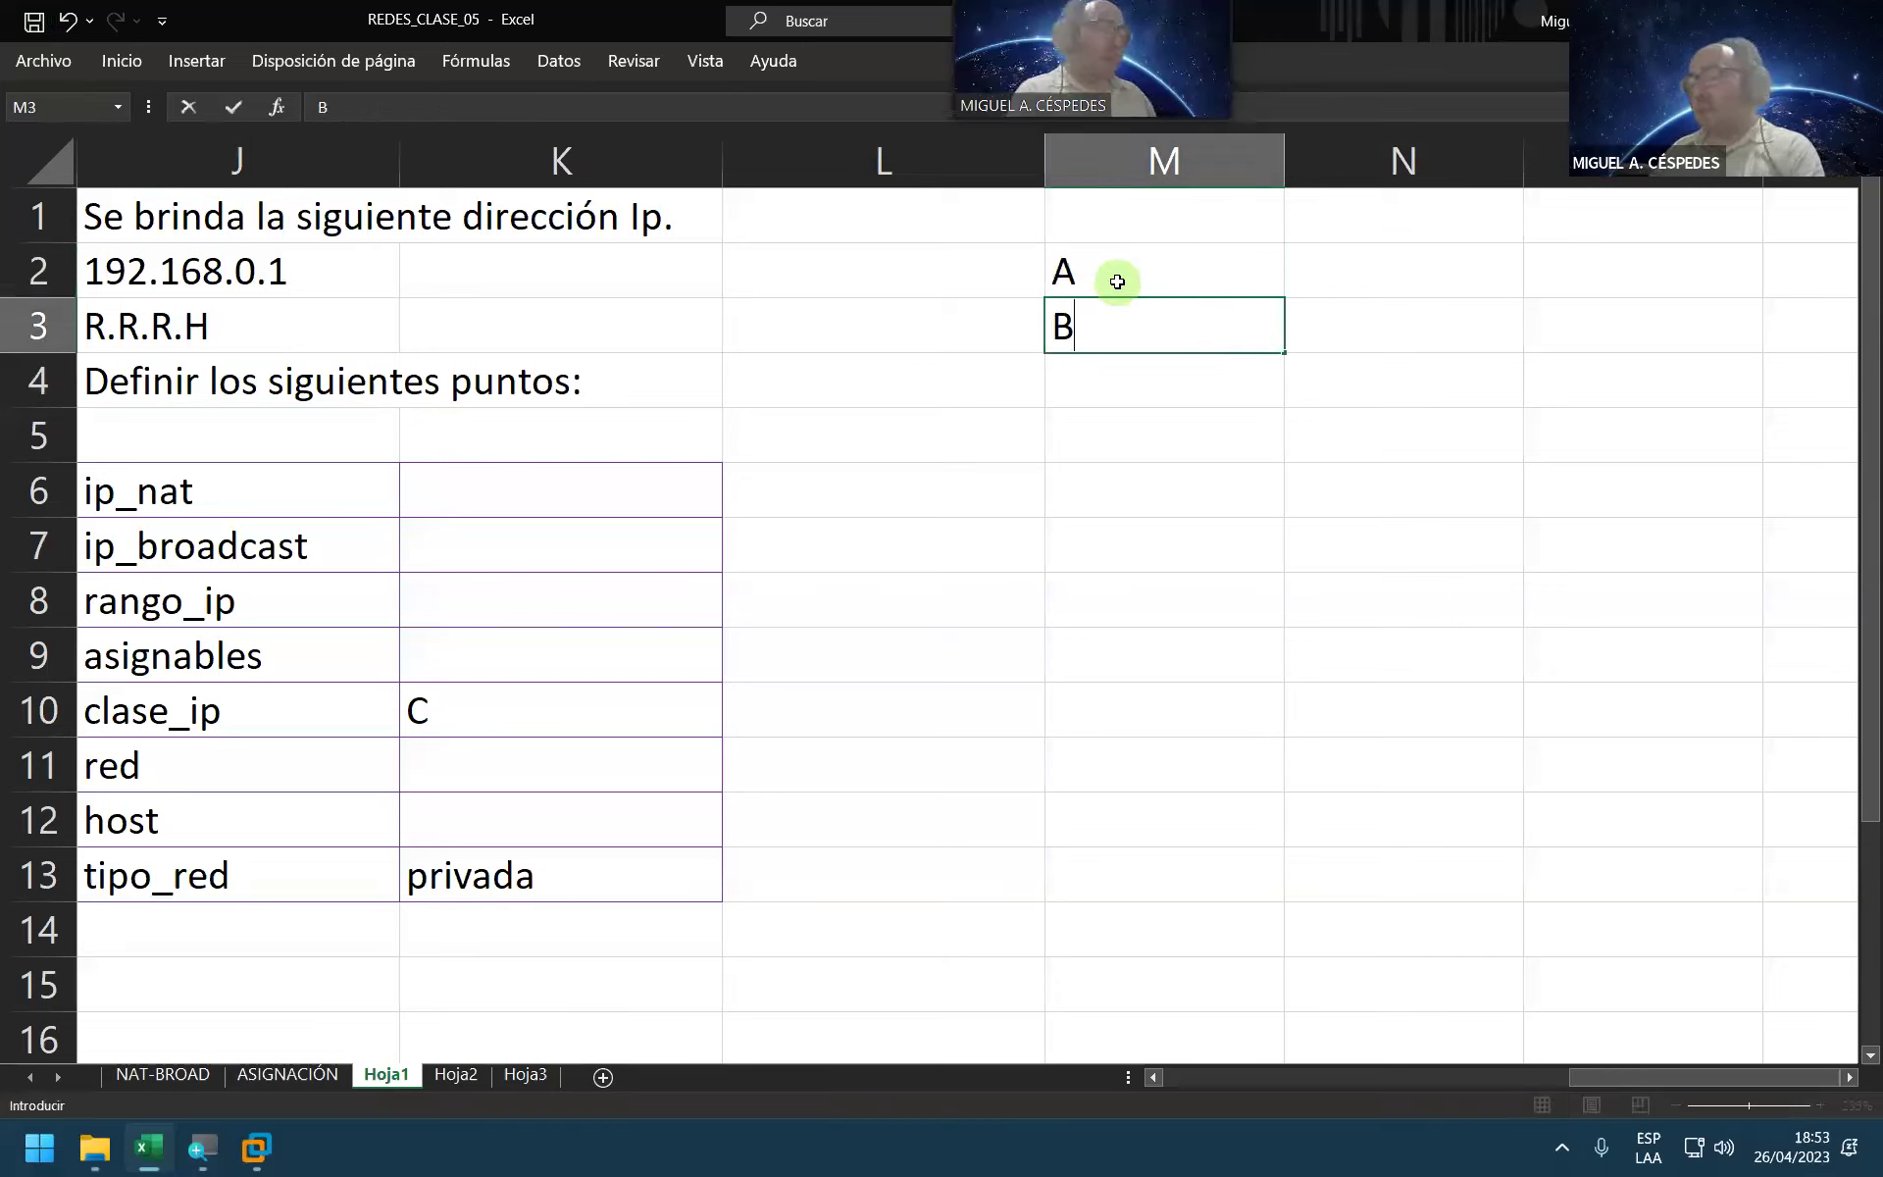
{"action": "key", "text": "Return"}
{"action": "type", "text": "C"}
{"action": "key", "text": "Up"}
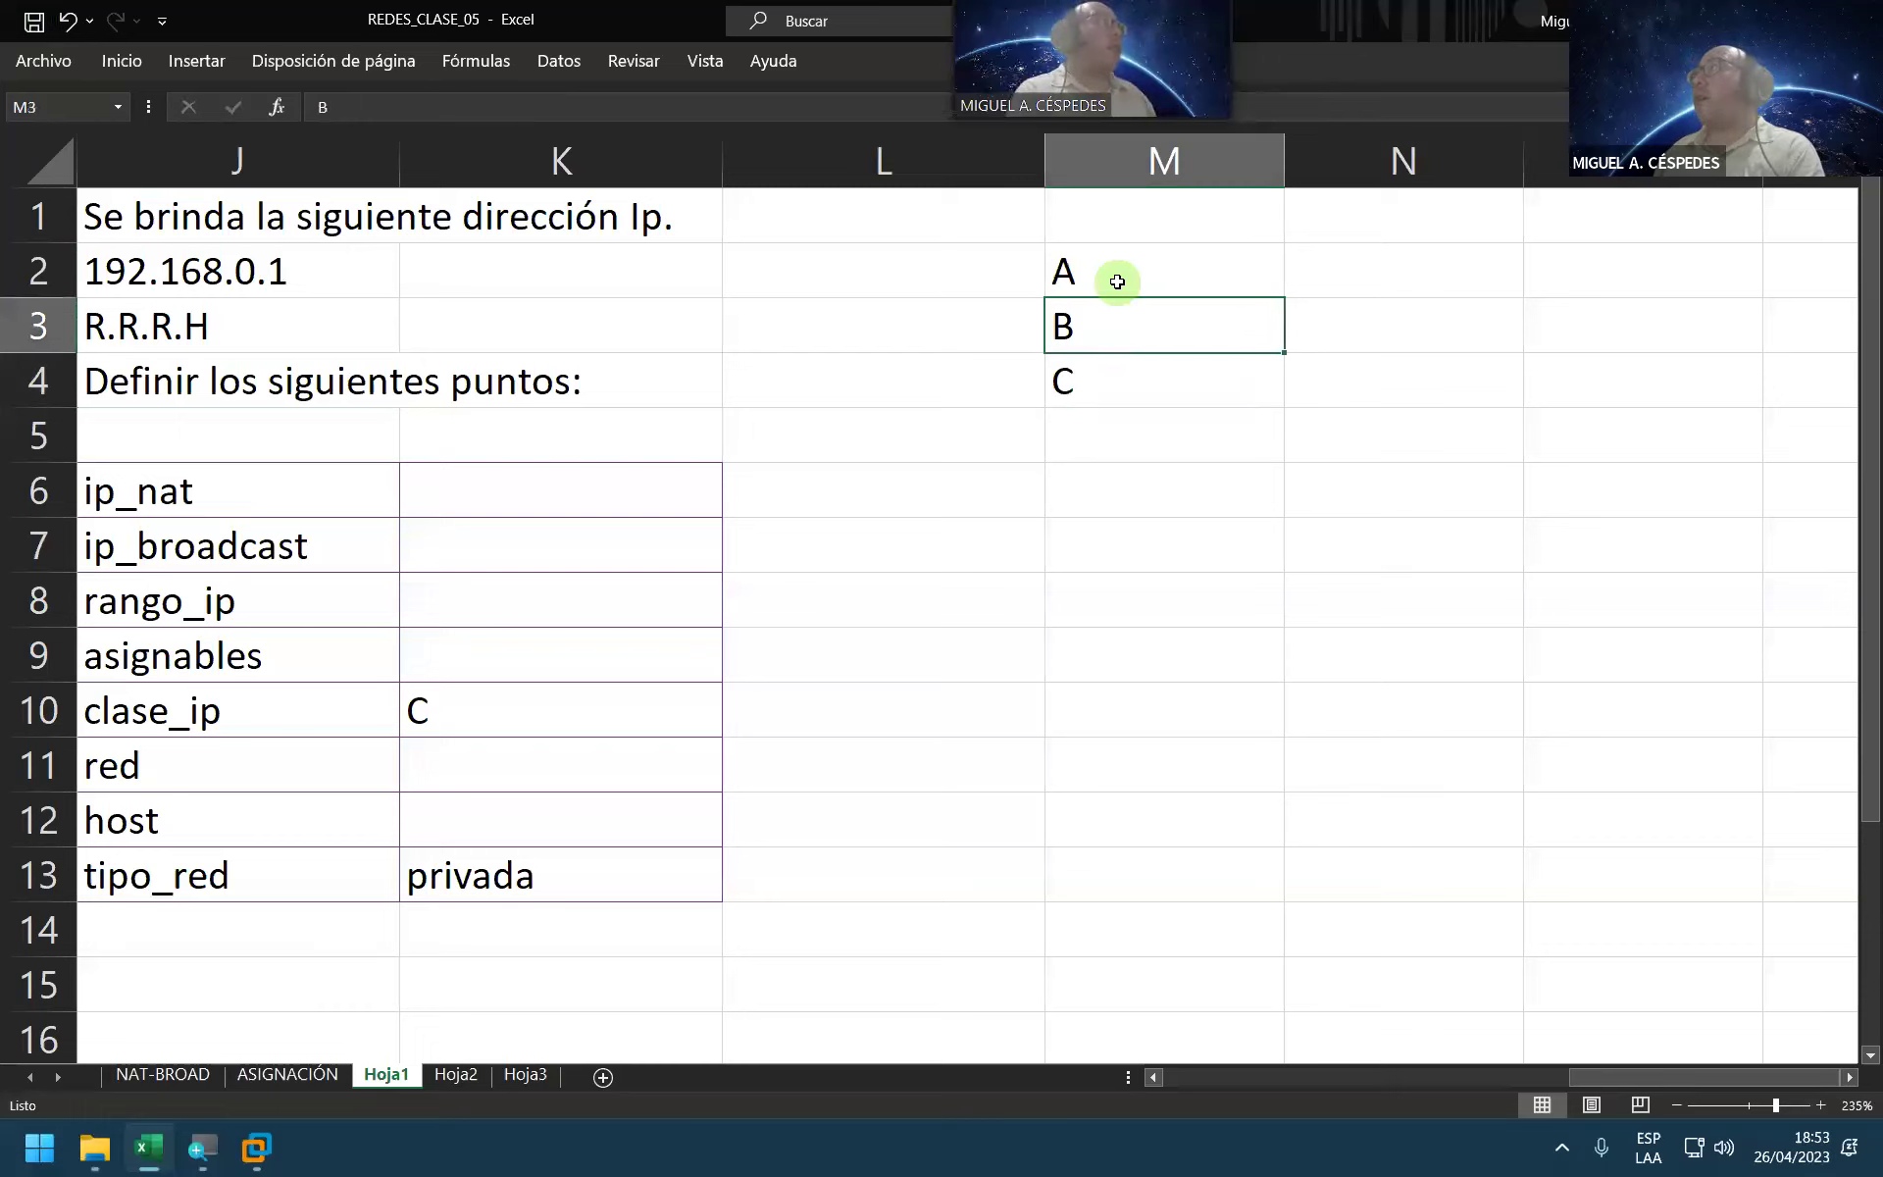
Step: Enter 1, 2 and 3 beside the letters in cells N2 to N4 and narrow columns M and N to fit
{"action": "key", "text": "Right"}
{"action": "key", "text": "Up"}
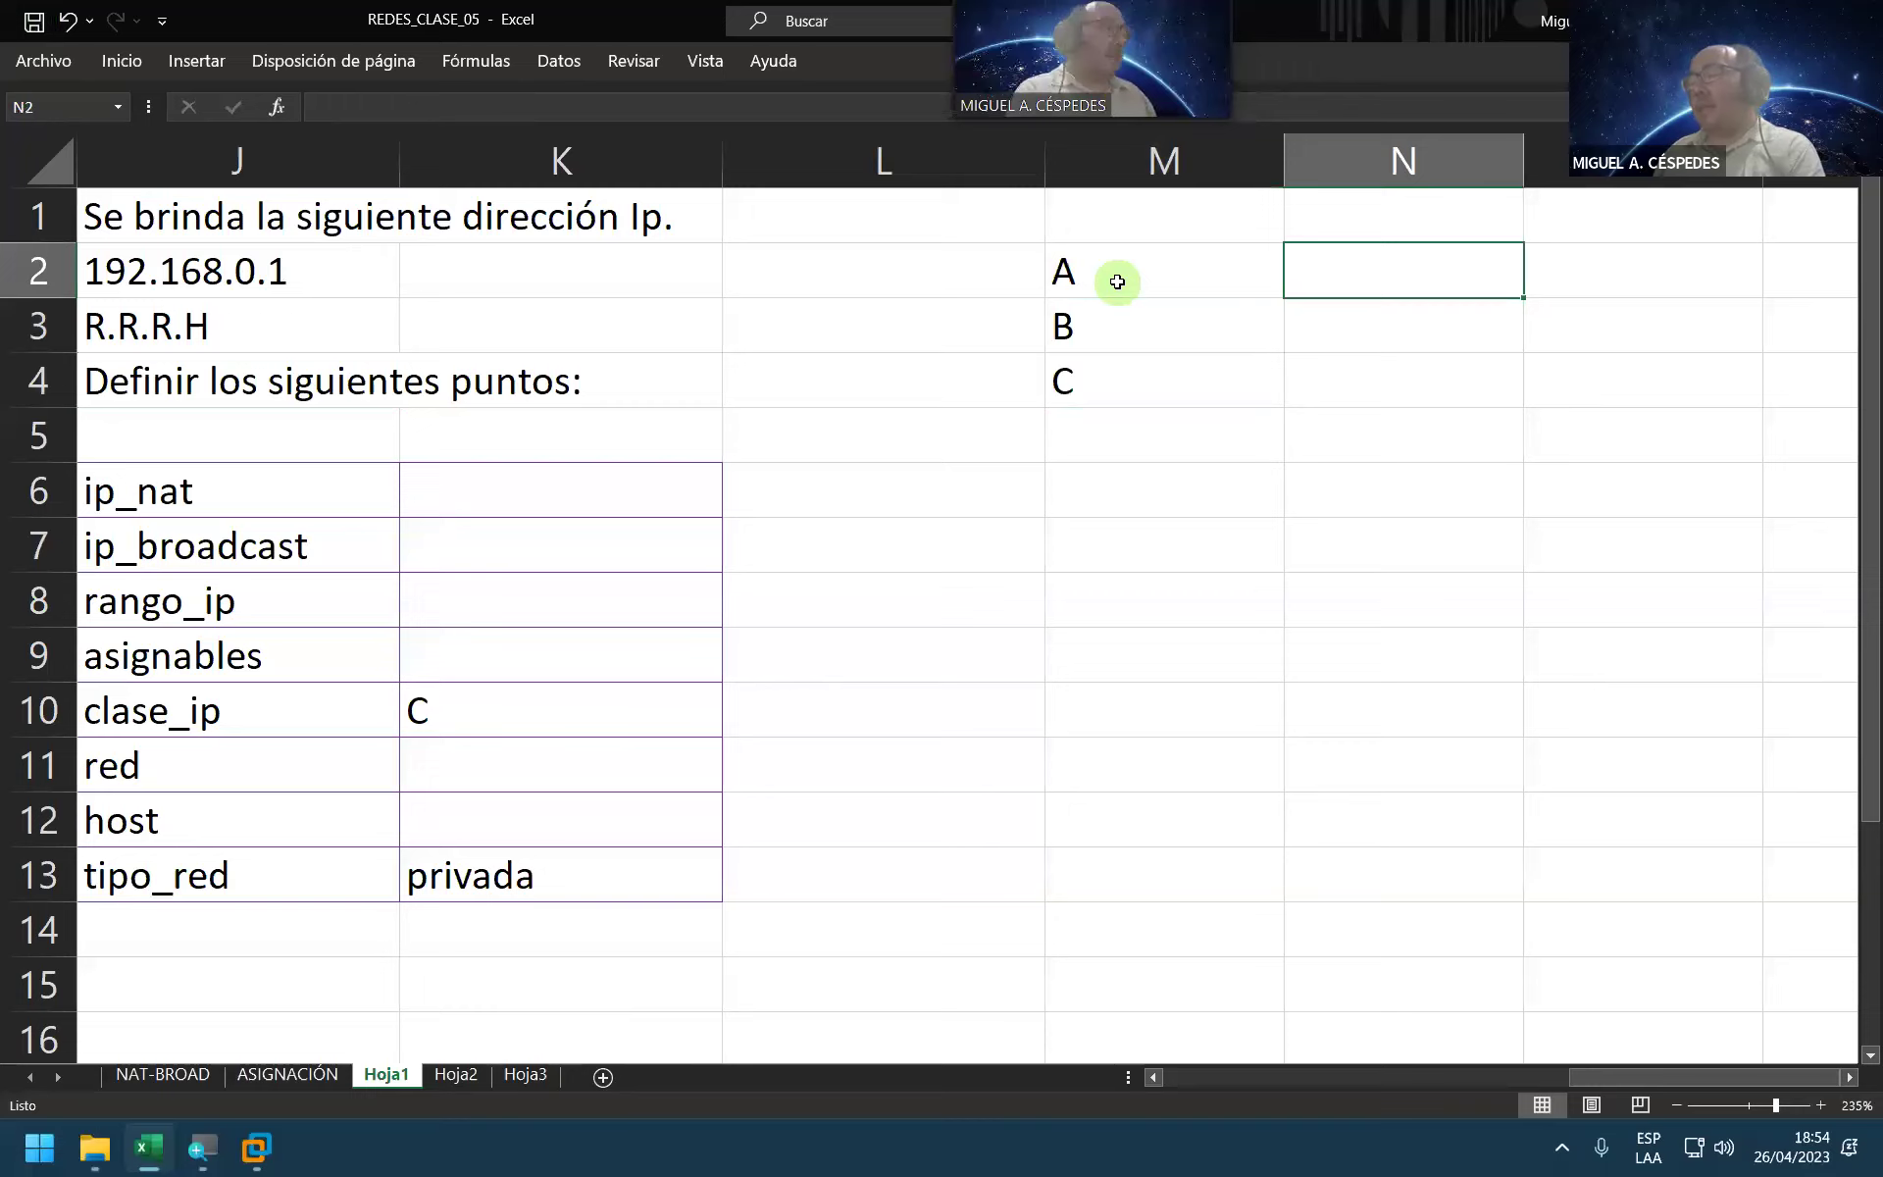
{"action": "type", "text": "1"}
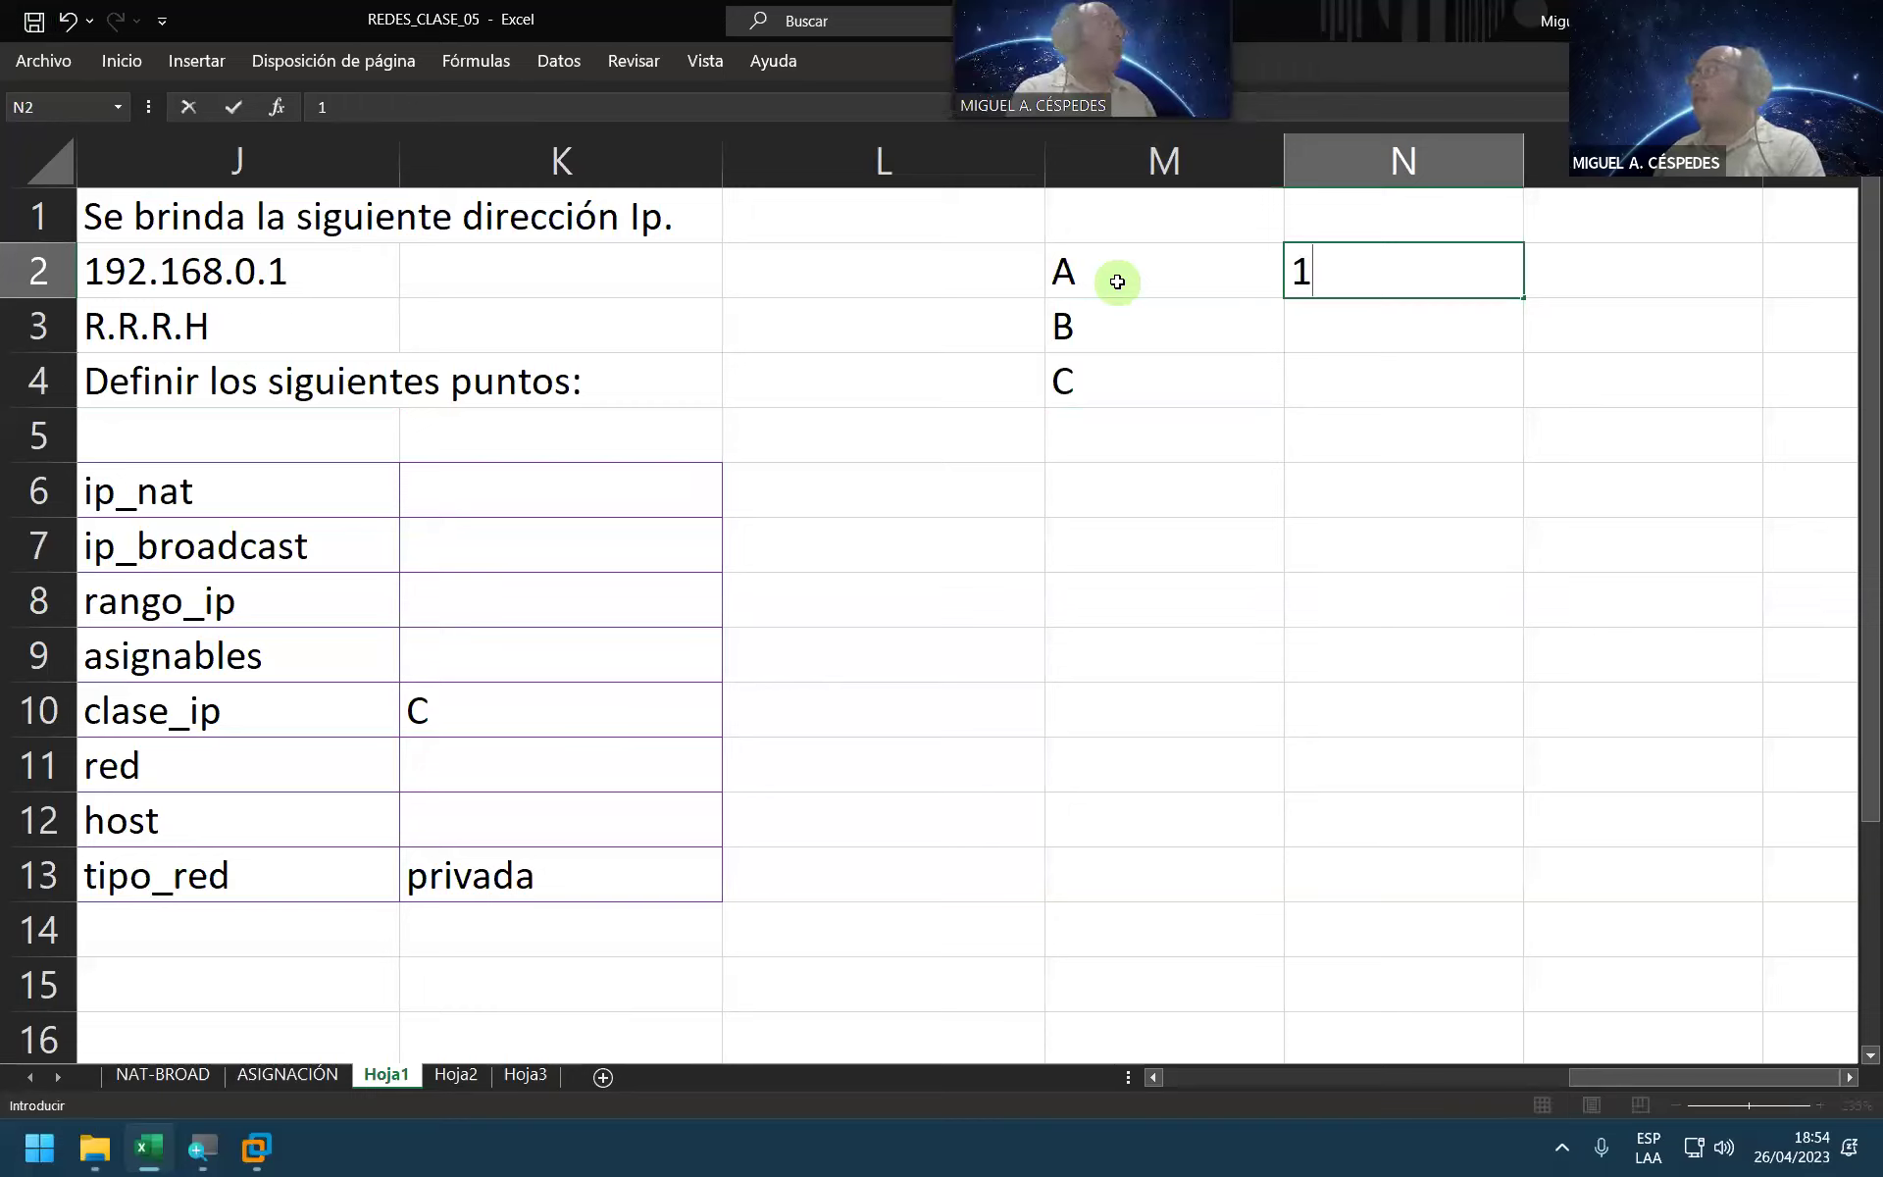
{"action": "key", "text": "Return"}
{"action": "type", "text": "2"}
{"action": "key", "text": "Return"}
{"action": "type", "text": "3"}
{"action": "key", "text": "Return"}
{"action": "mouse_move", "coordinate": [1138, 161]}
{"action": "left_mouse_down"}
{"action": "mouse_move", "coordinate": [1355, 162]}
{"action": "mouse_move", "coordinate": [1105, 174]}
{"action": "left_mouse_up"}
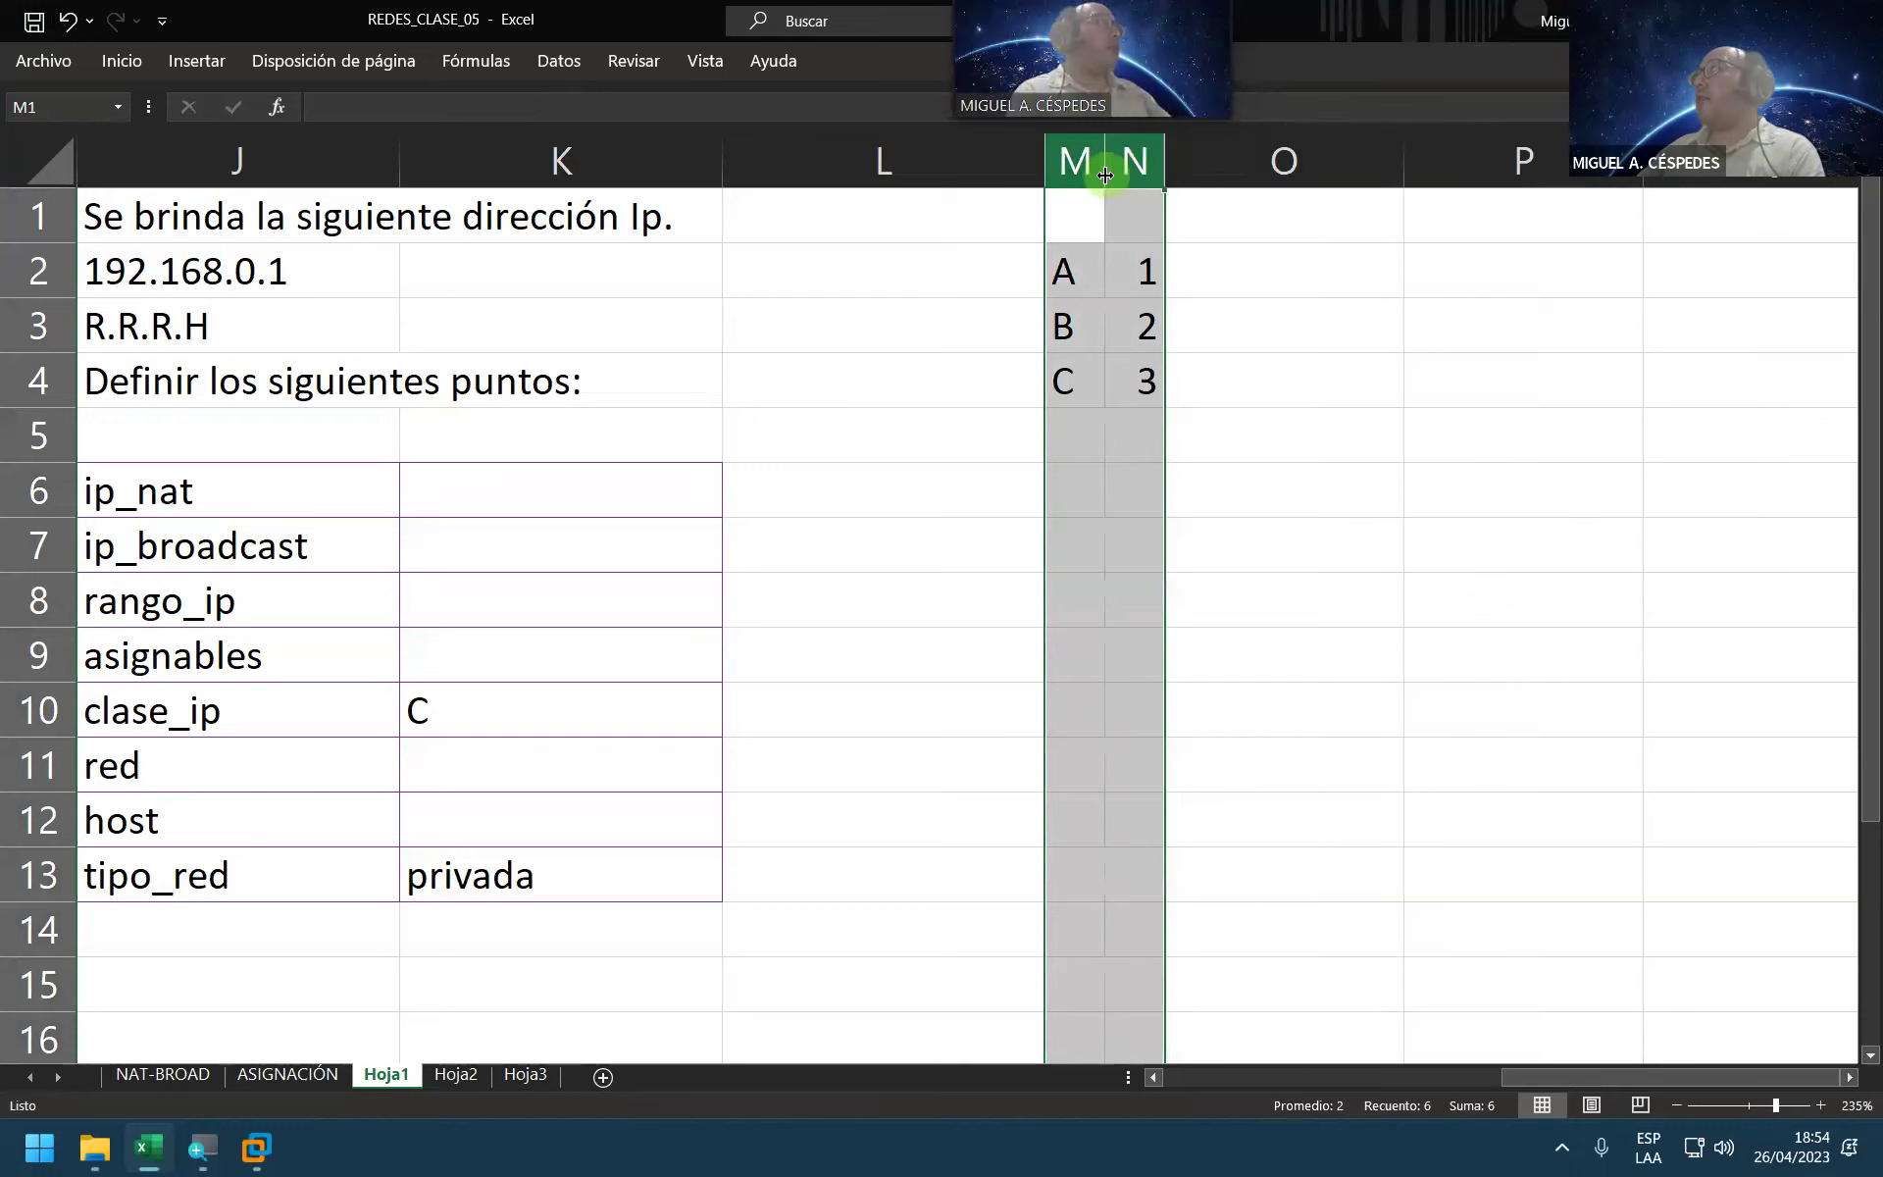
Step: Enter the network patterns R., R.R. and R.R.R. in cells O2 to O4 beside the numbers
{"action": "left_click", "coordinate": [1288, 281]}
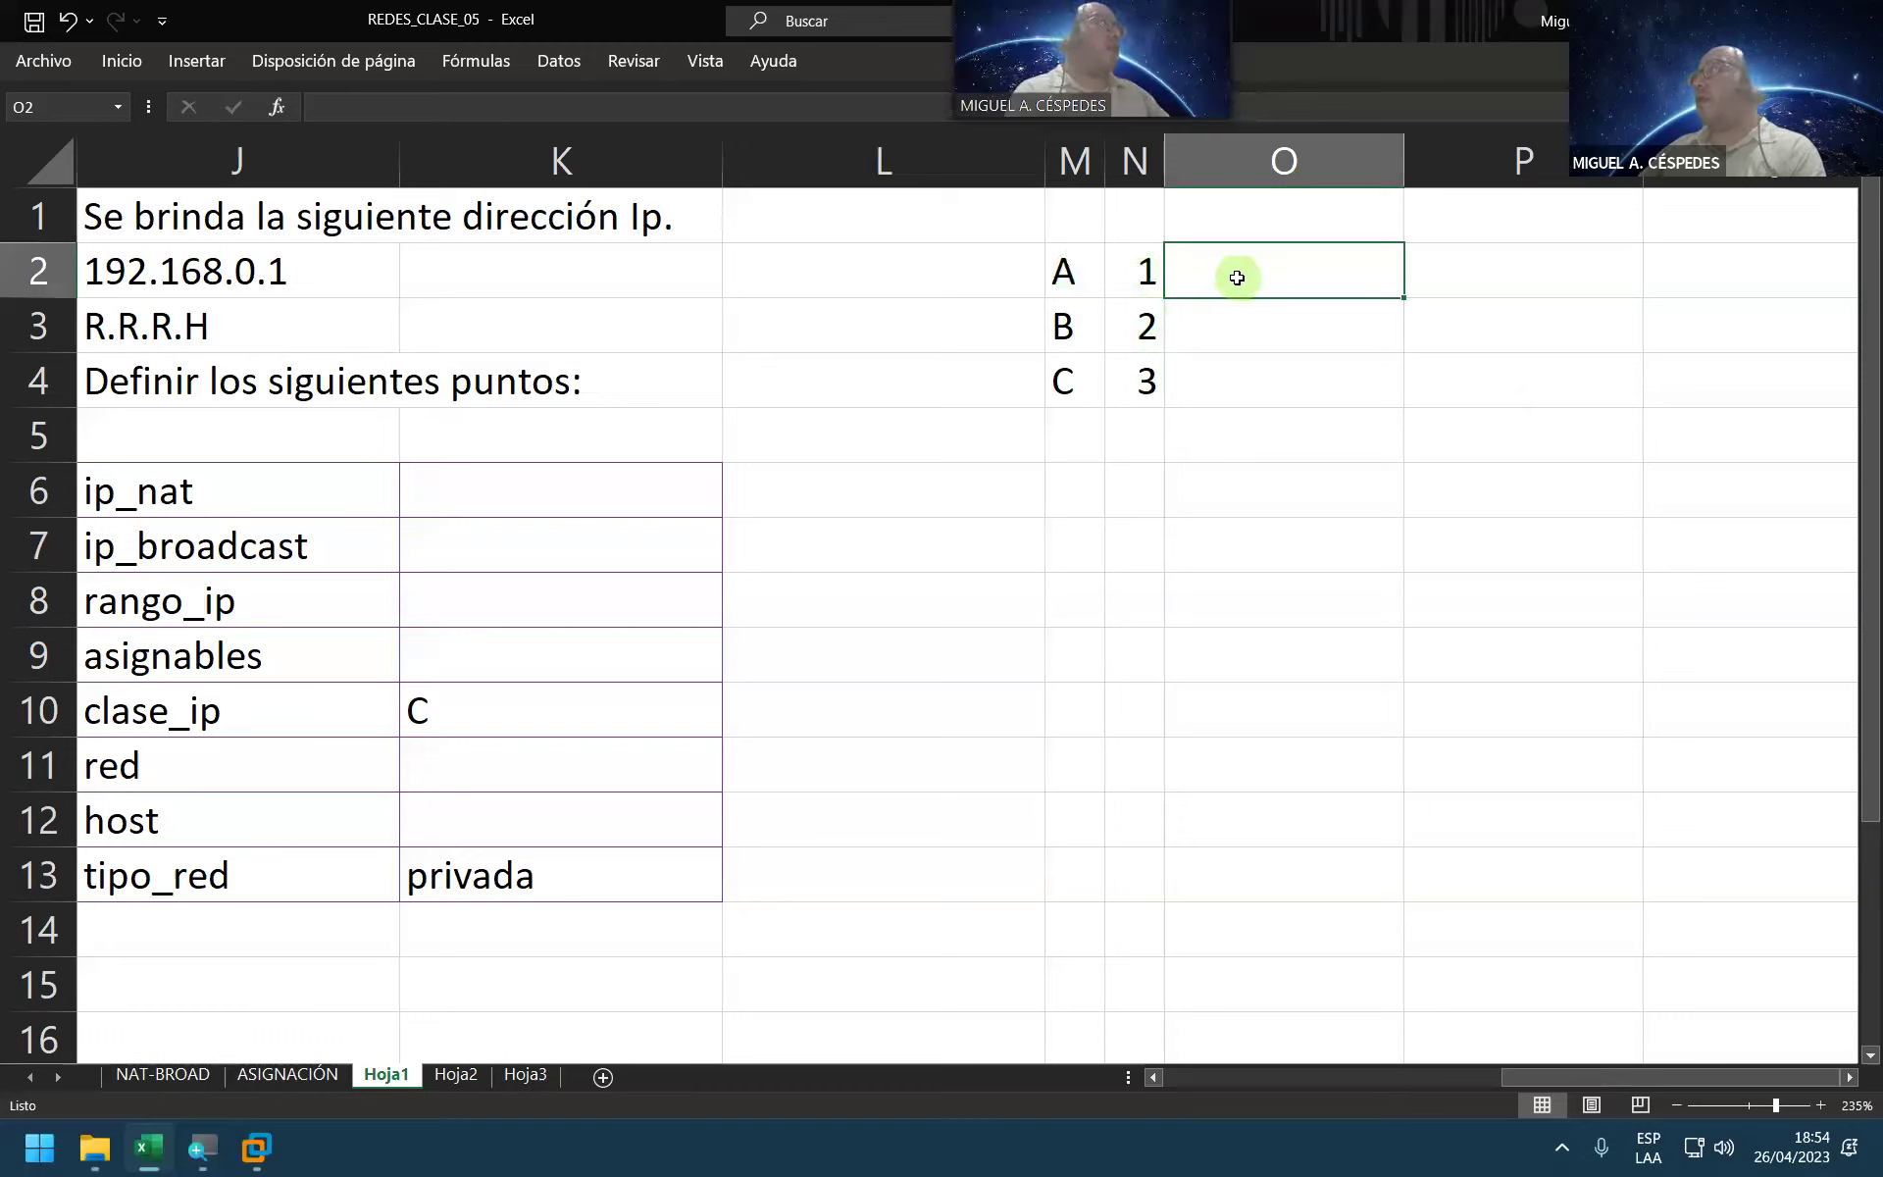
{"action": "type", "text": "R"}
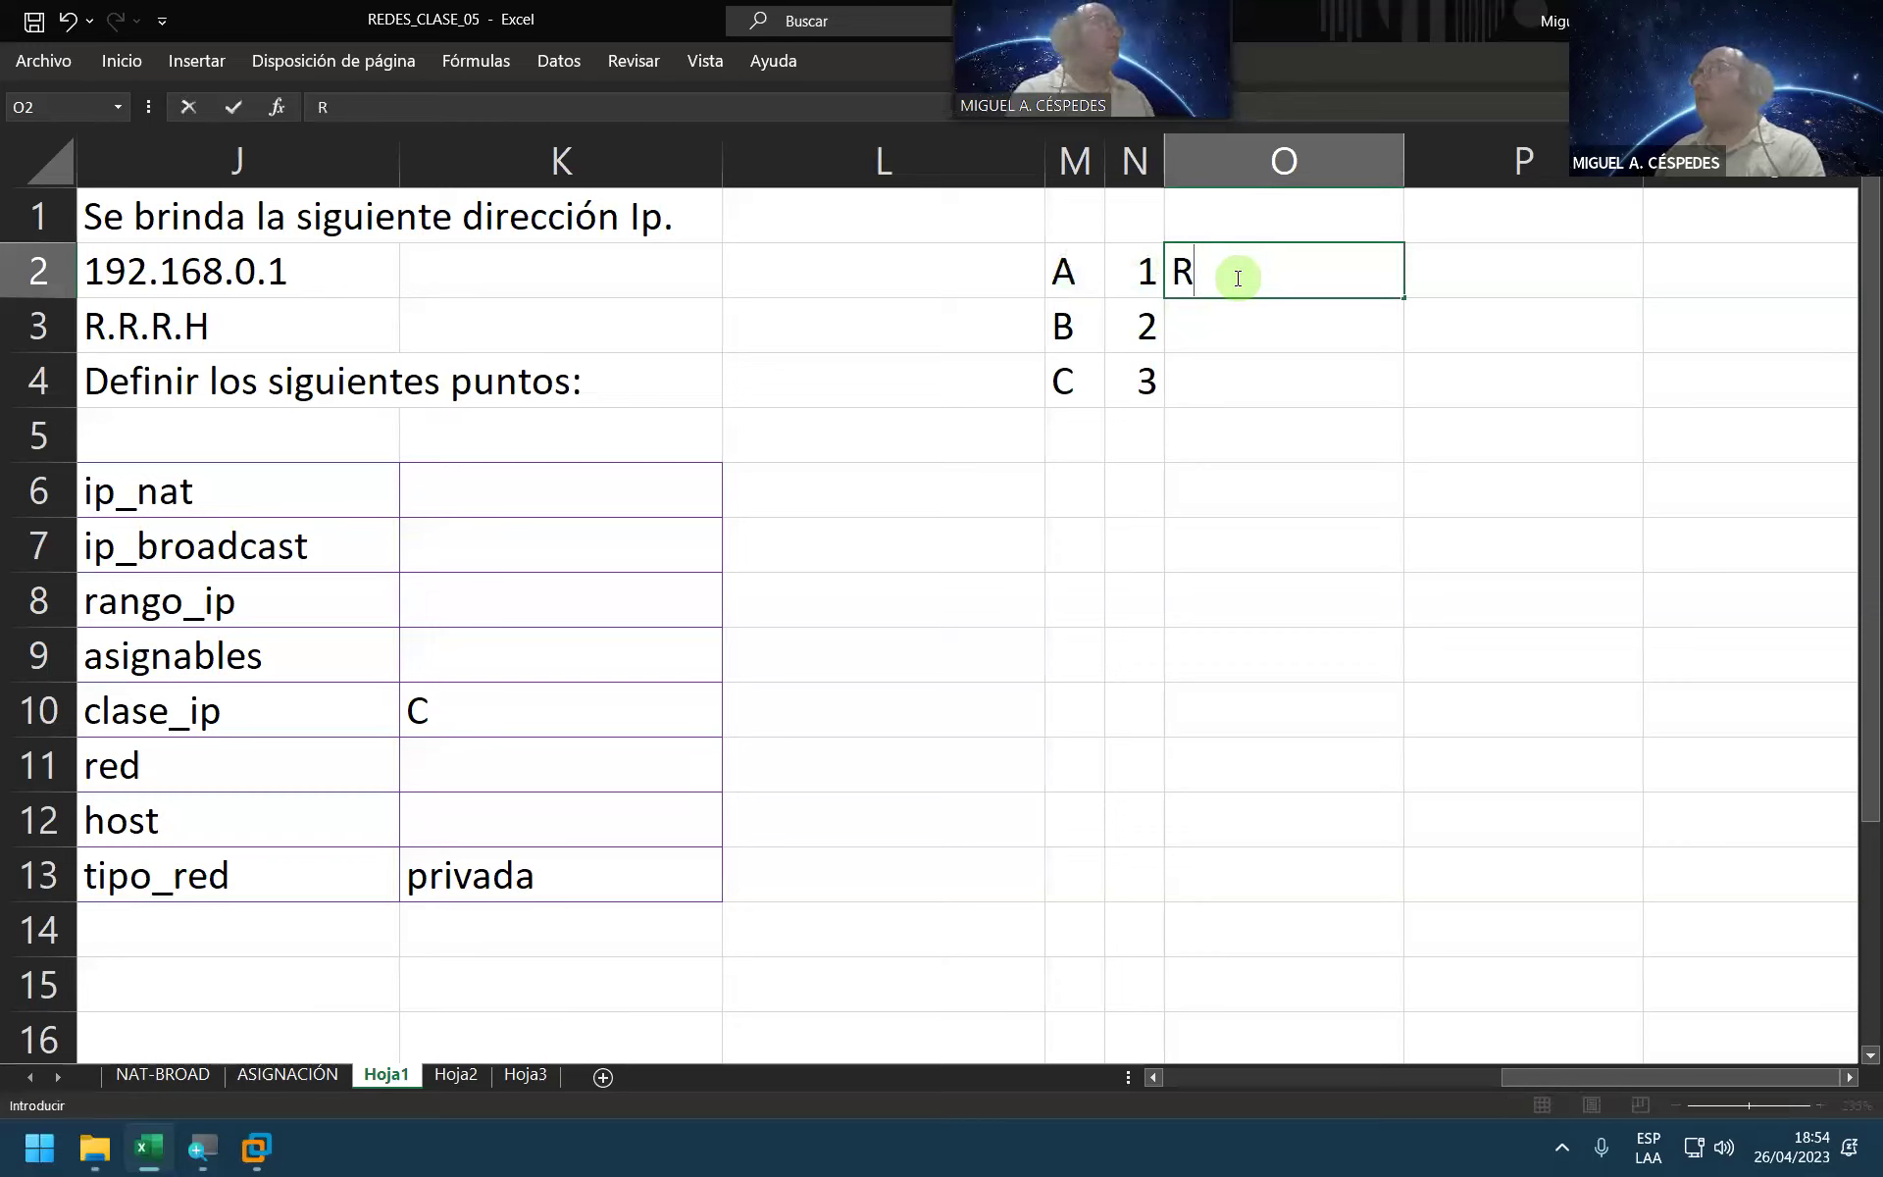
{"action": "type", "text": "."}
{"action": "key", "text": "Return"}
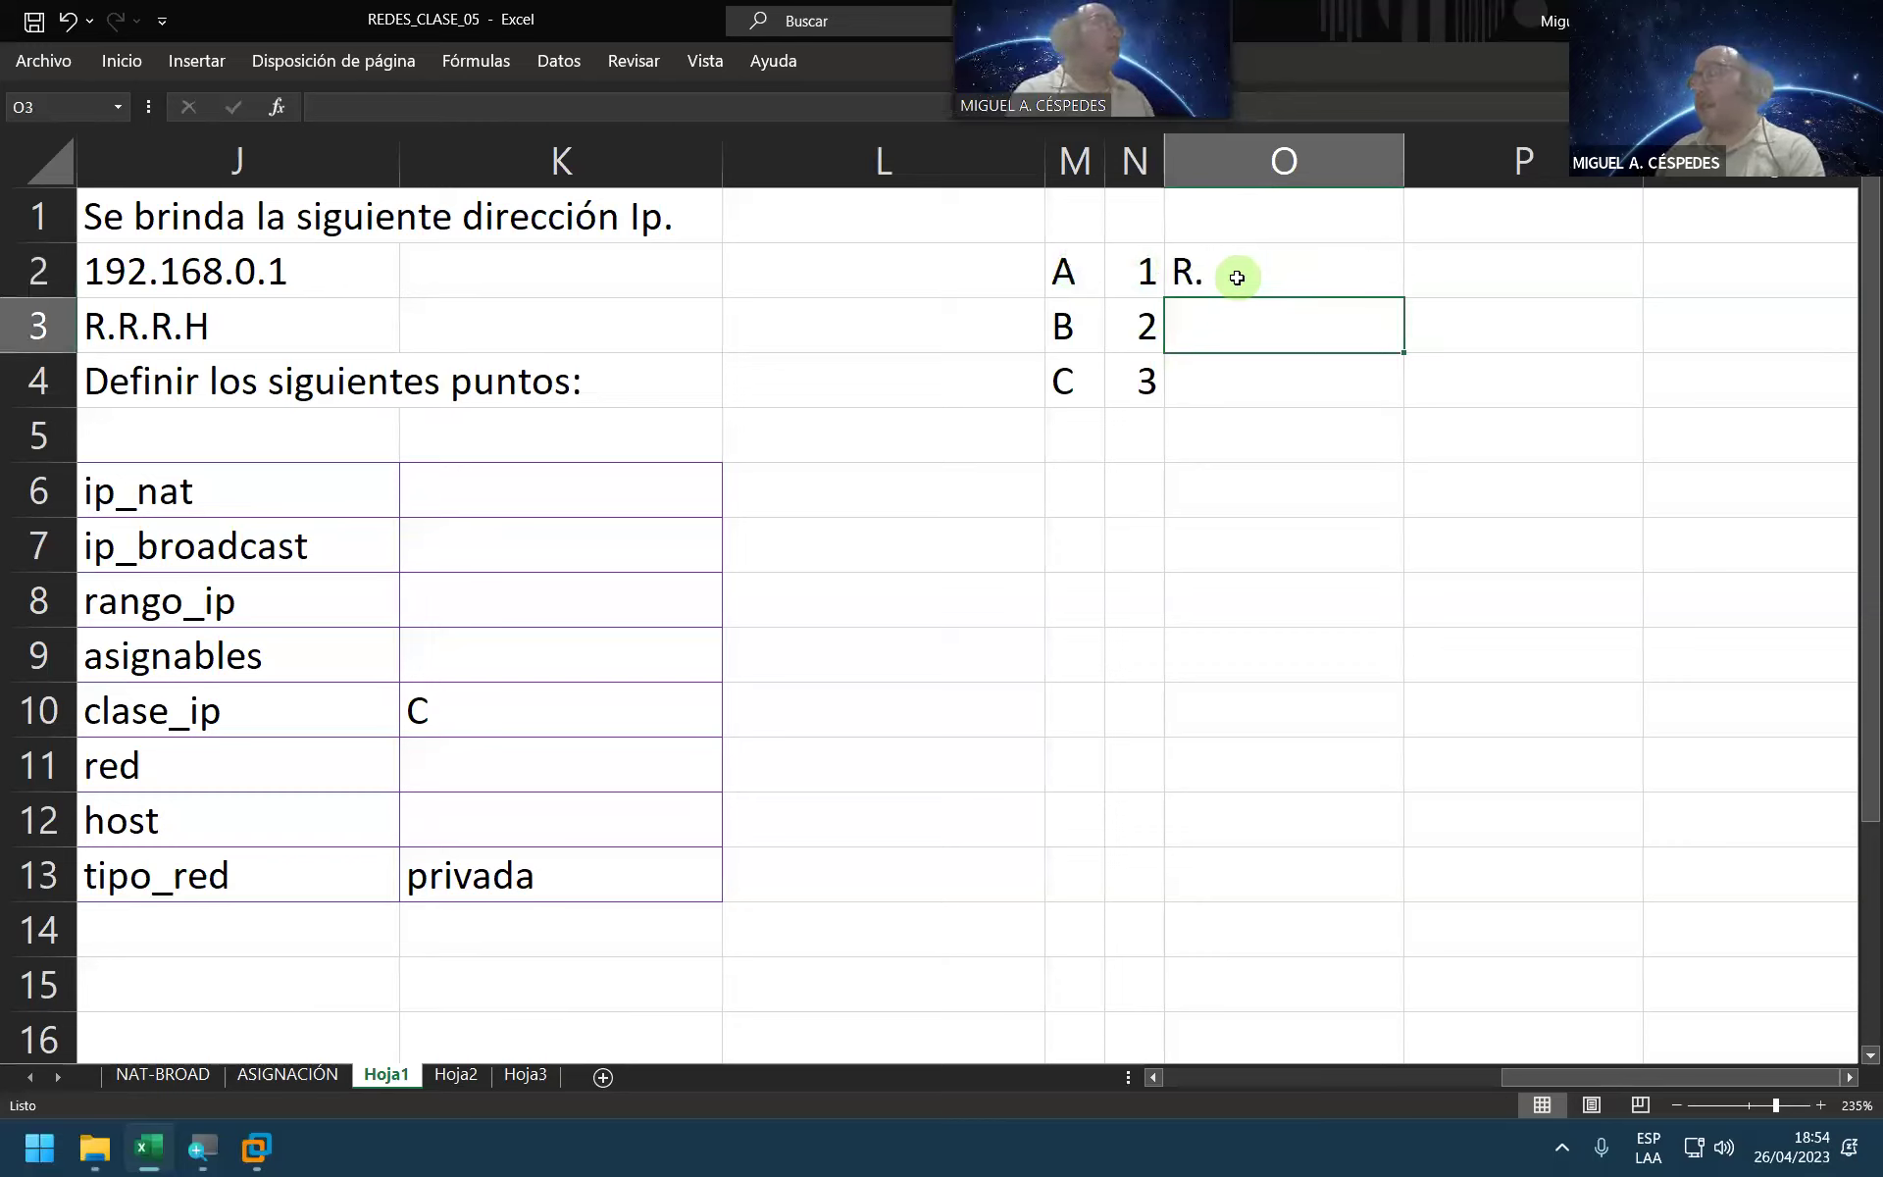
{"action": "type", "text": "R.R."}
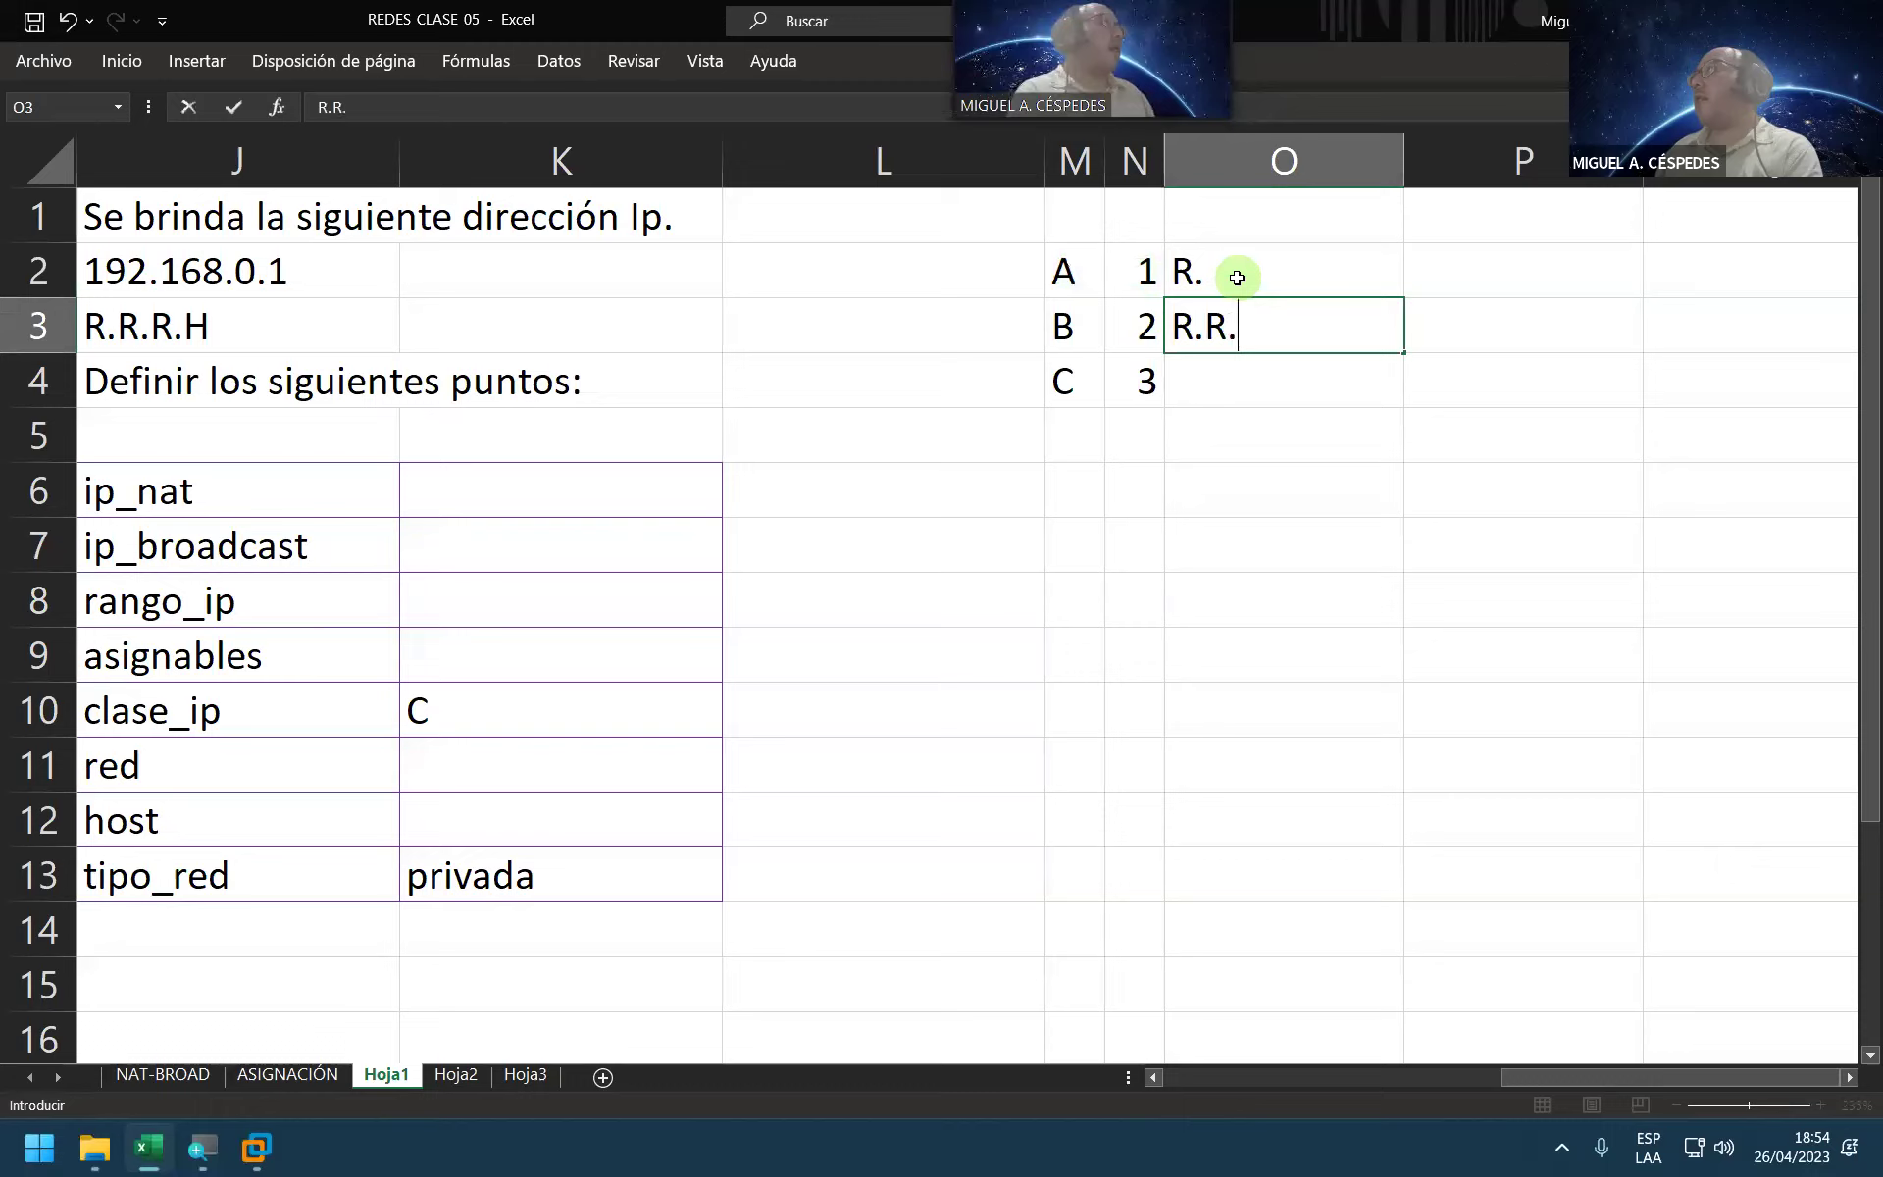
{"action": "key", "text": "Return"}
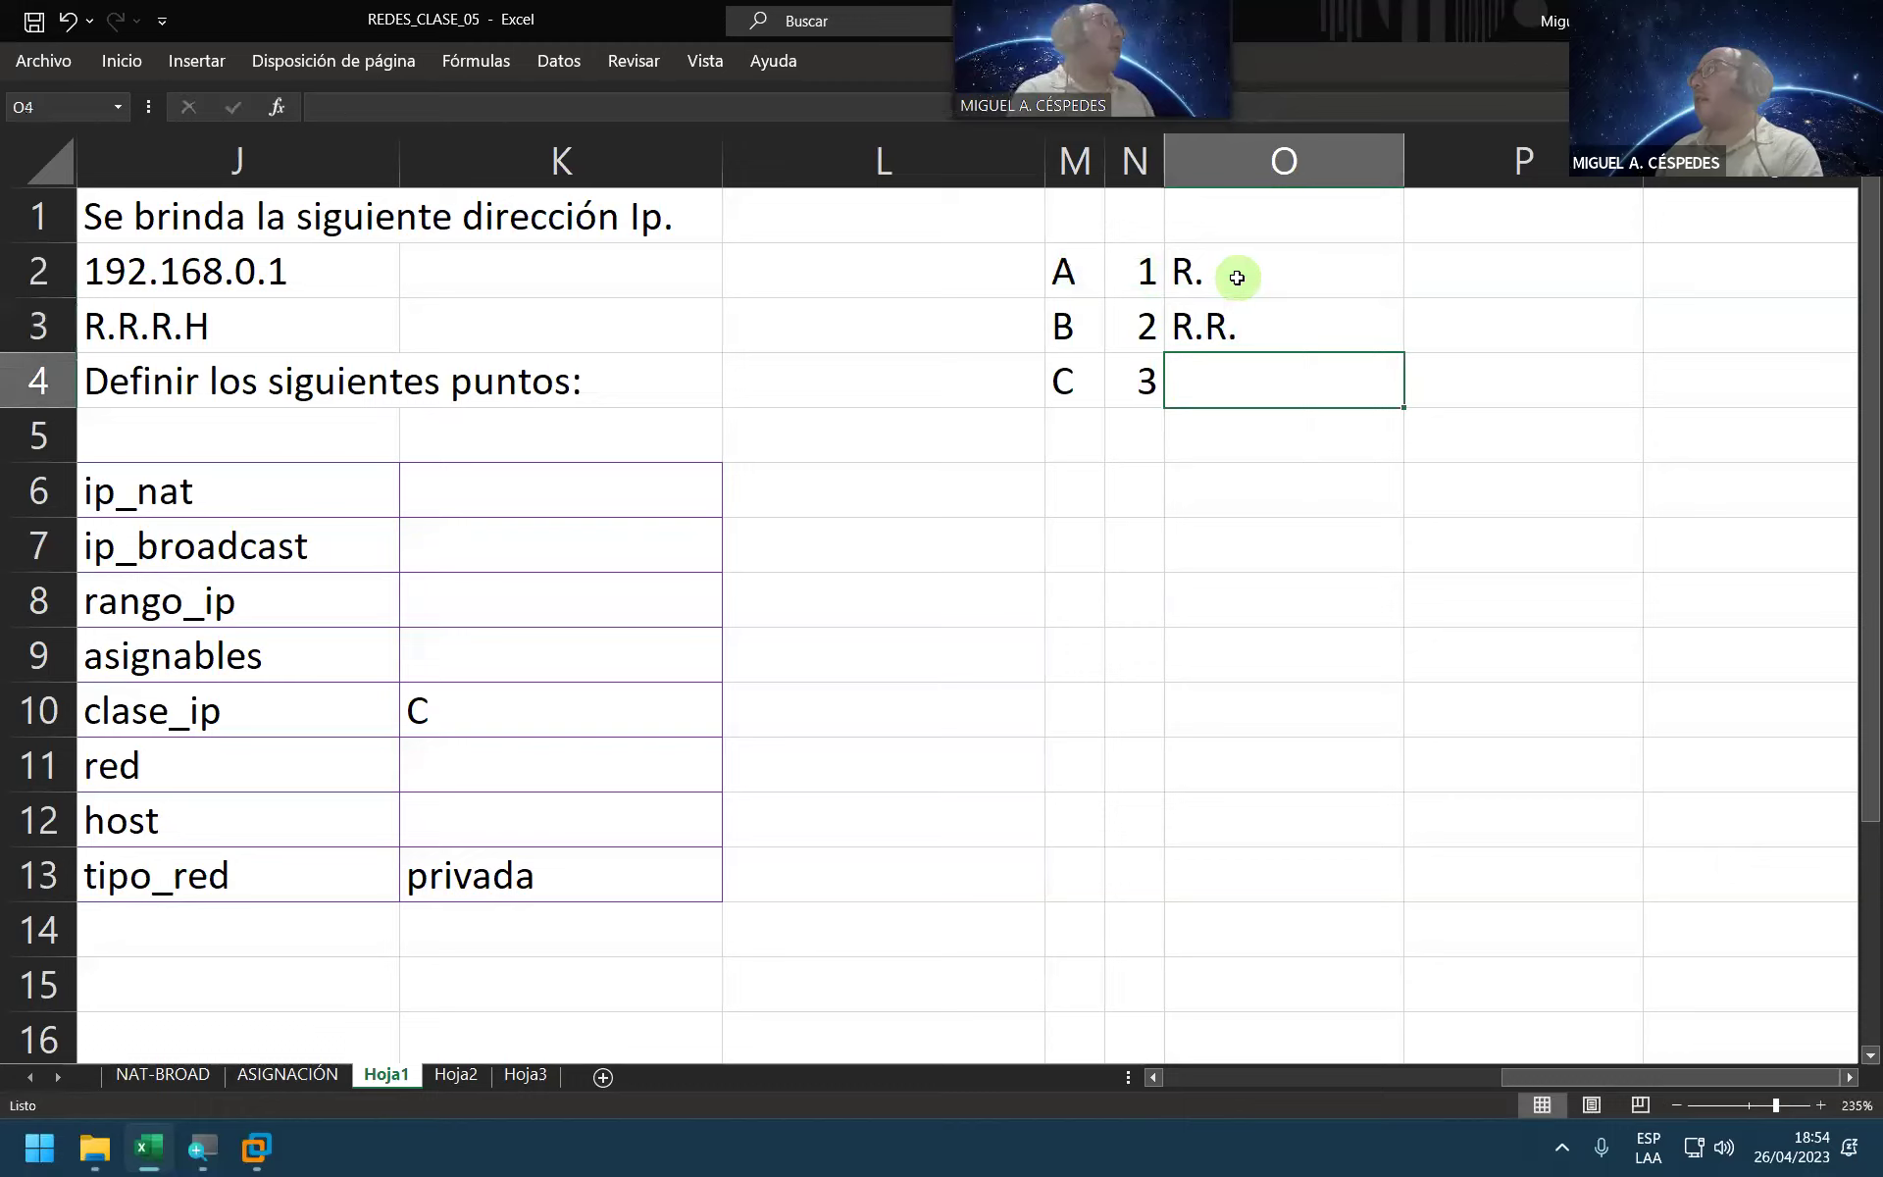
{"action": "type", "text": "R.R.R."}
{"action": "key", "text": "Return"}
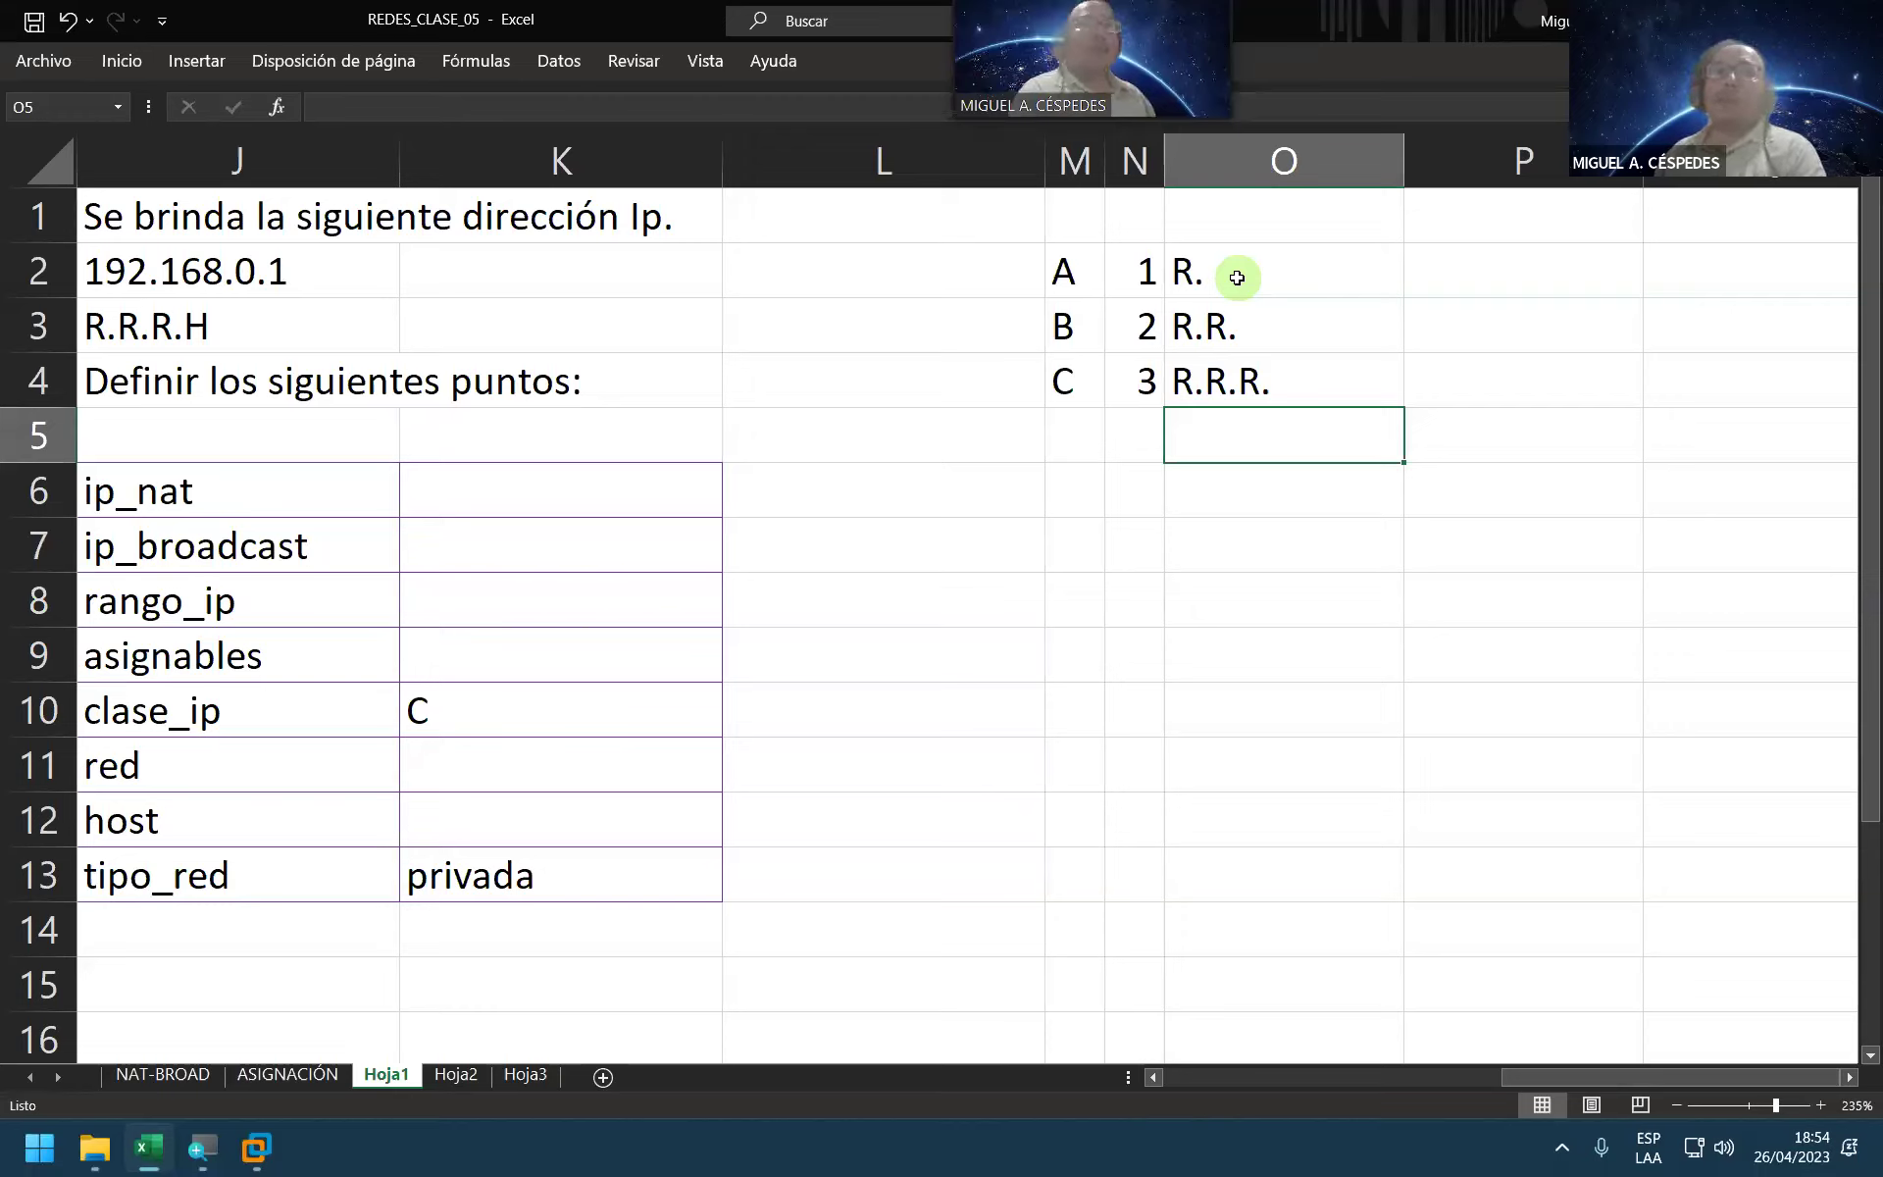
Step: Delete columns M to O containing the helper list of classes and network patterns
{"action": "left_click_drag", "start_coordinate": [1075, 160], "coordinate": [1248, 155]}
{"action": "right_click", "coordinate": [1249, 155]}
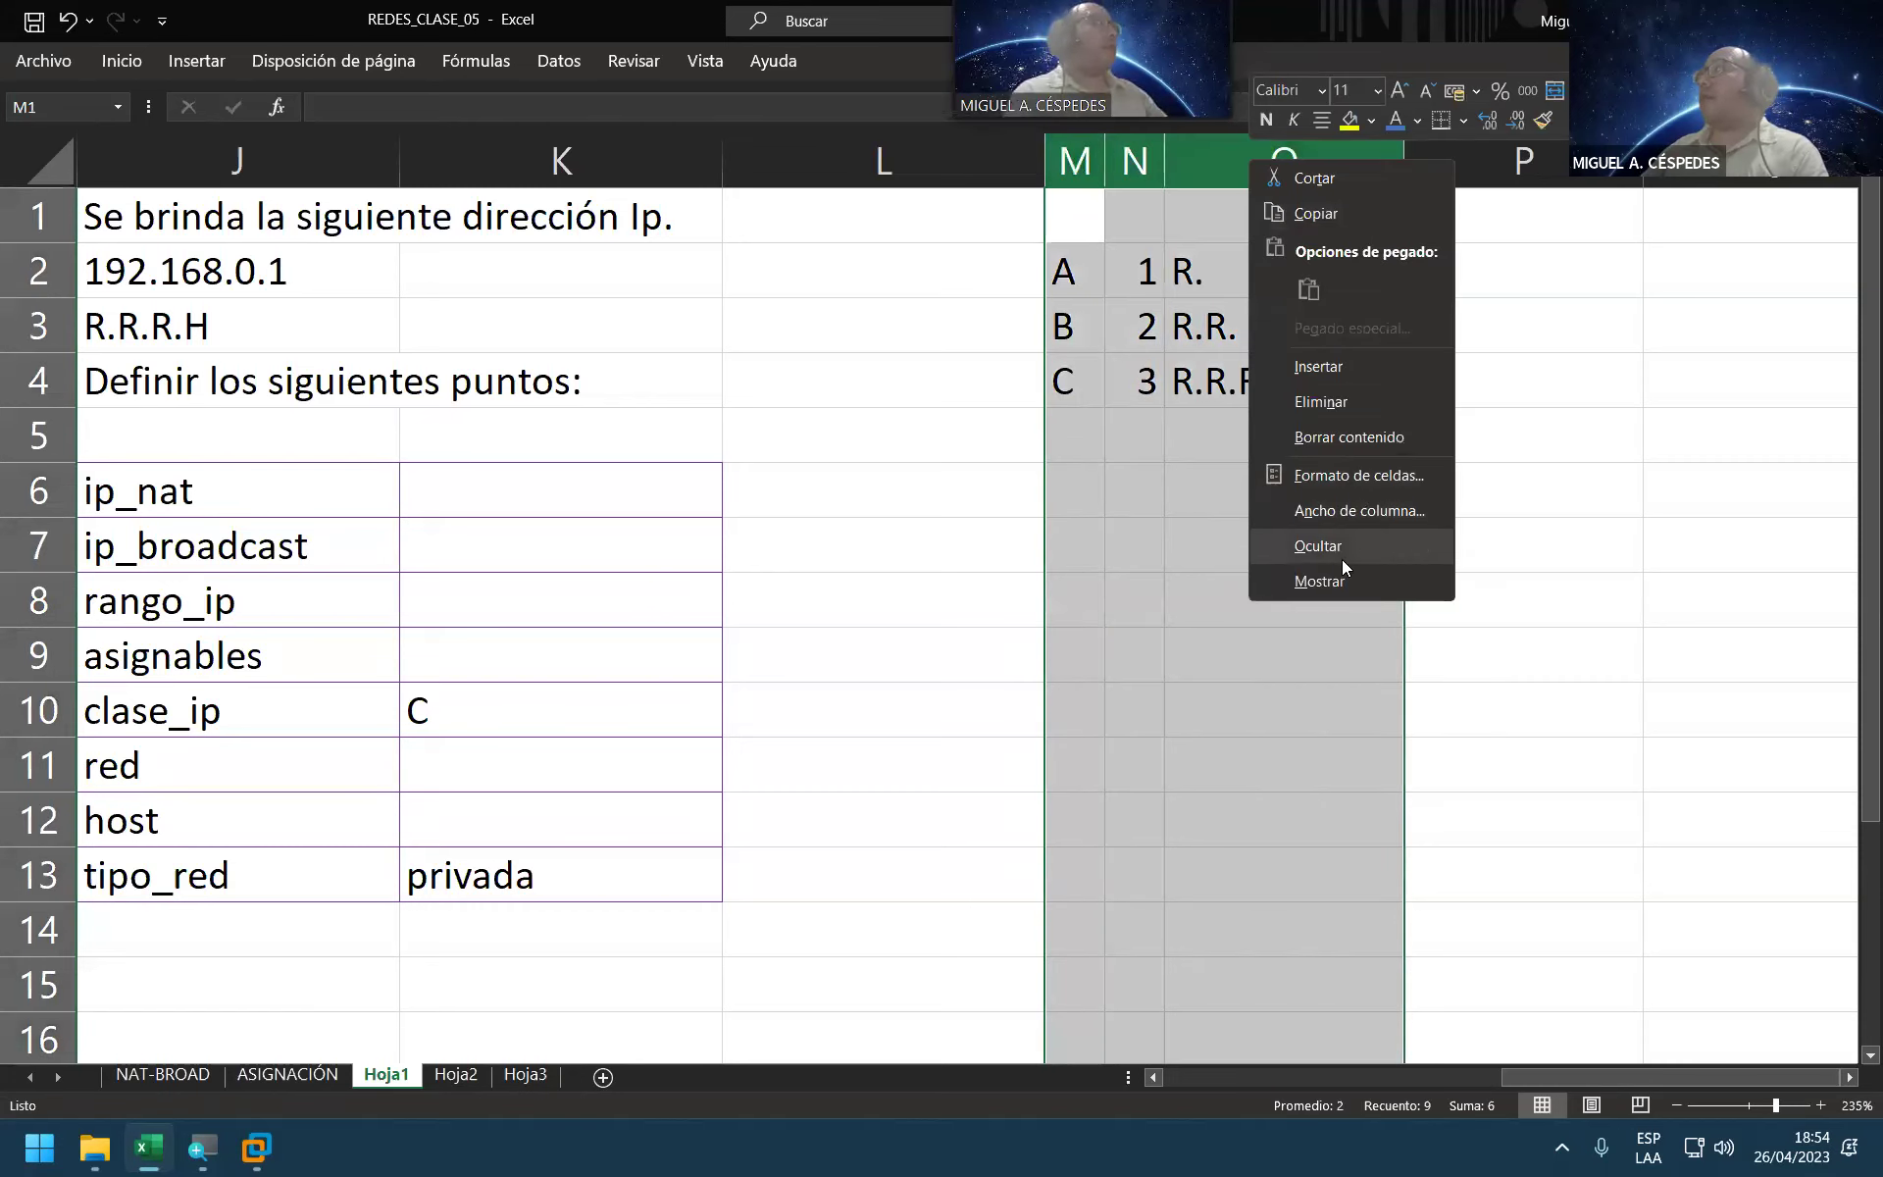
{"action": "left_click", "coordinate": [1353, 402]}
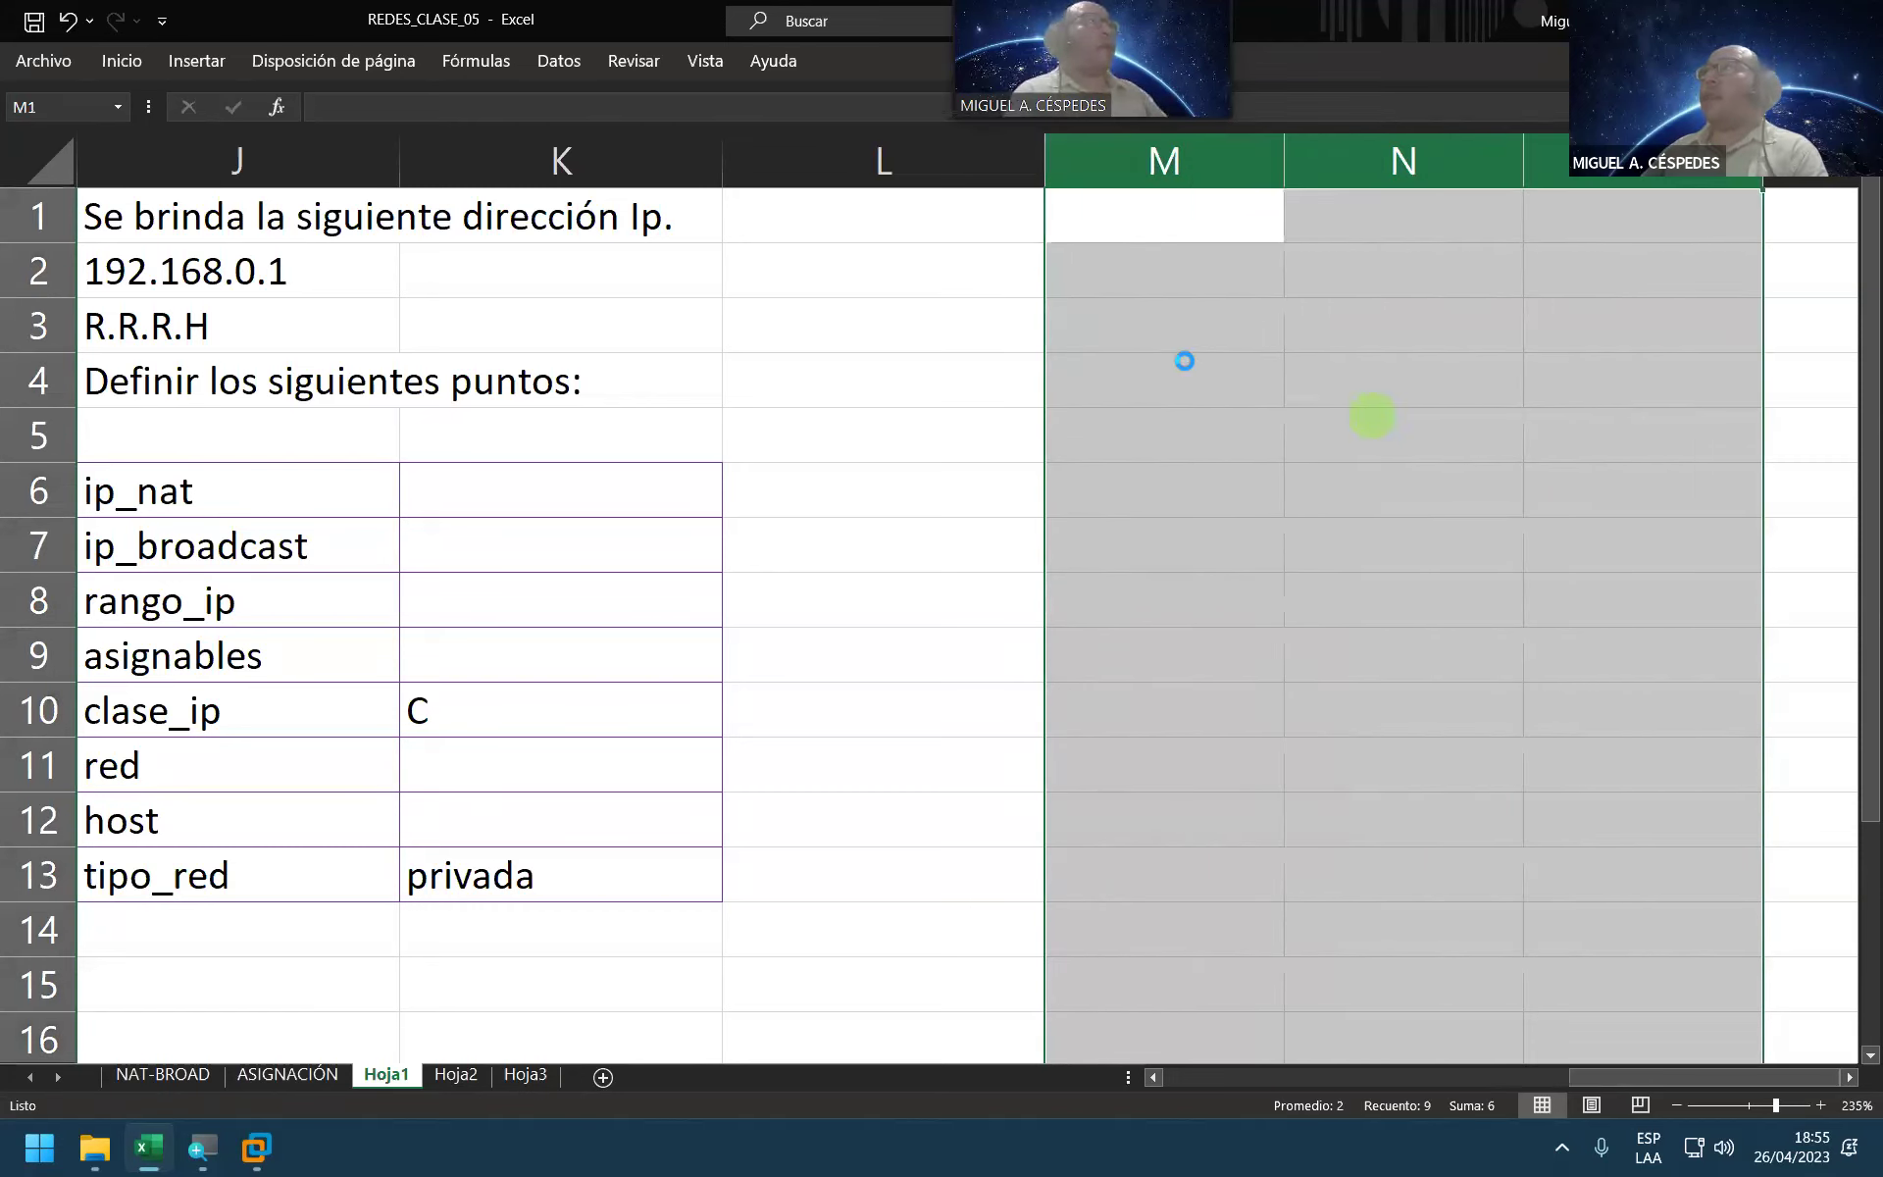
{"action": "left_click", "coordinate": [1183, 363]}
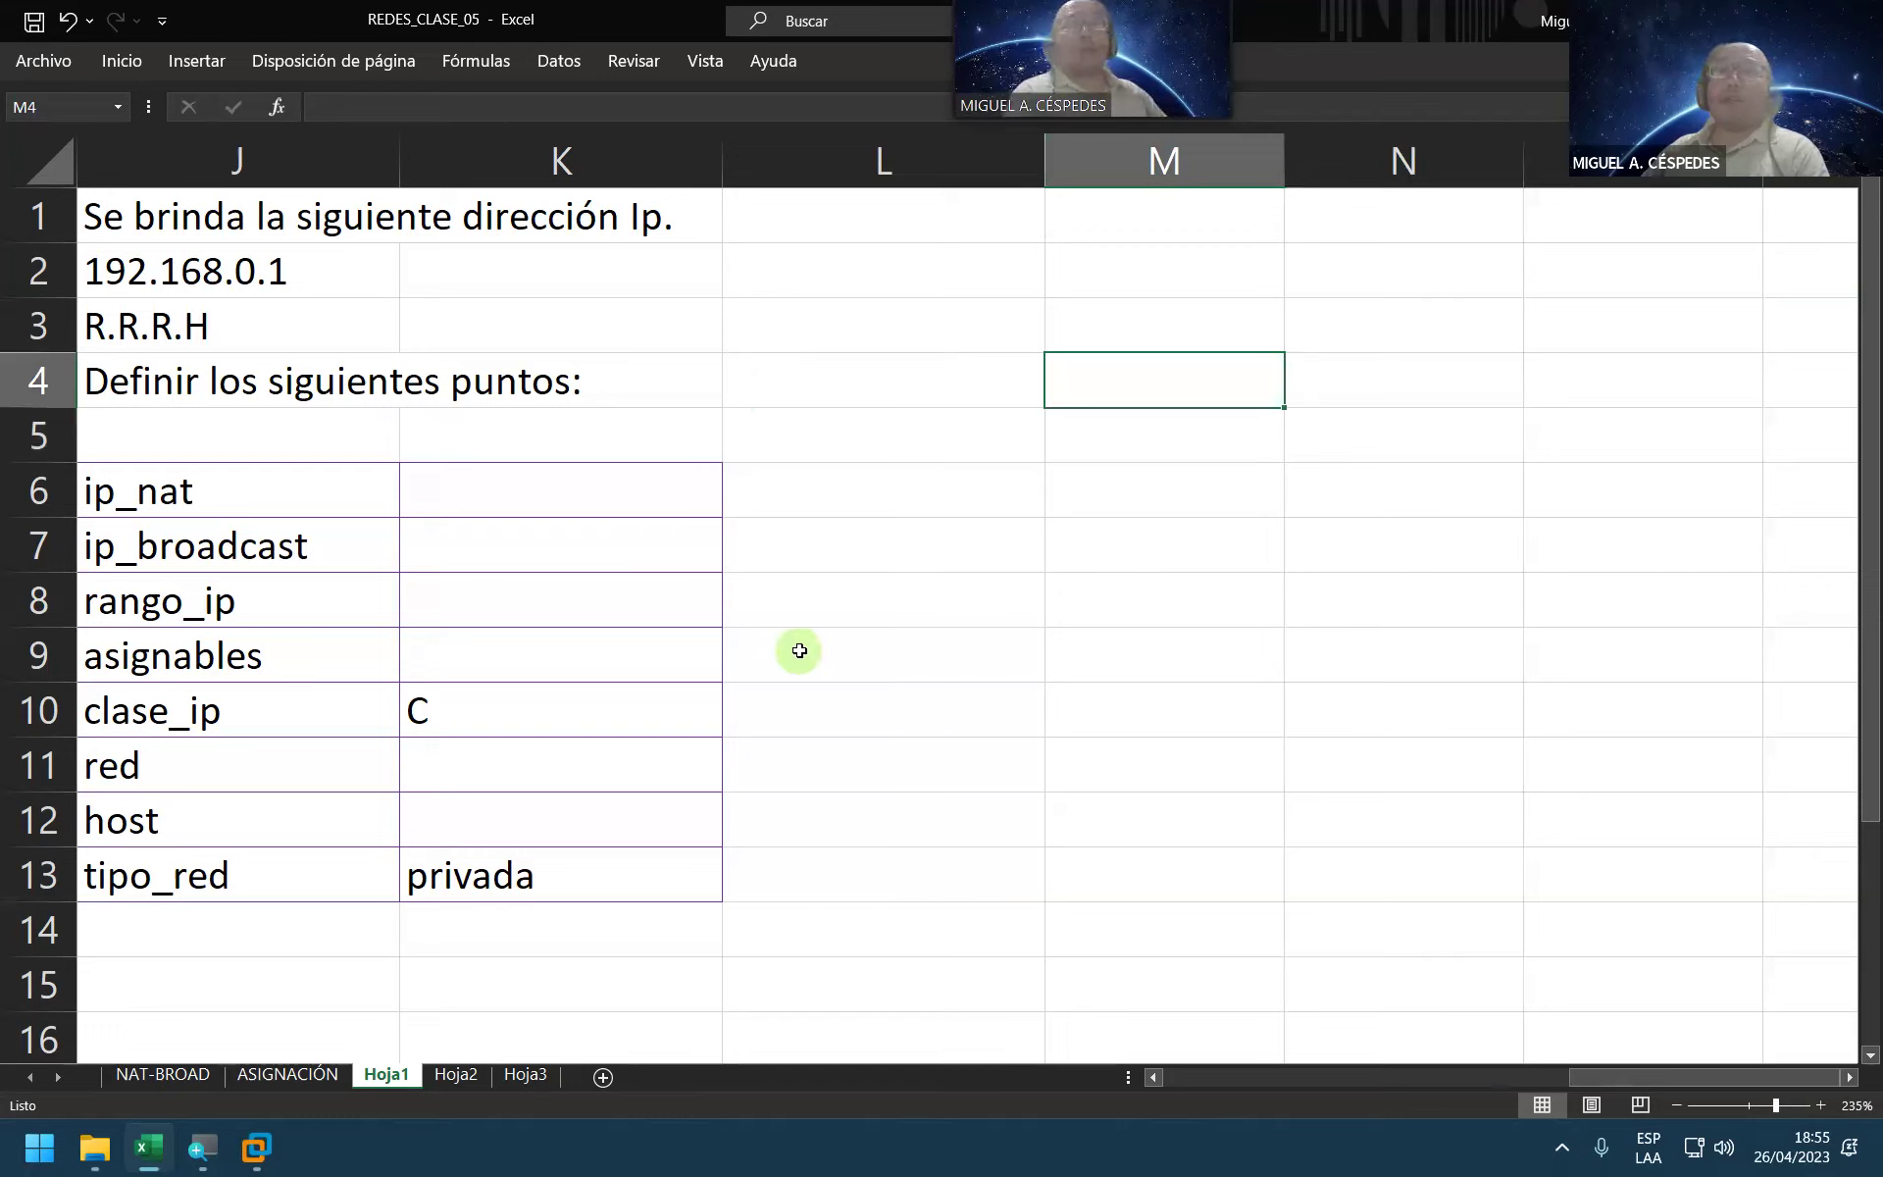
Step: Fill in the table with 192.168.0 for red and 1 for host
{"action": "left_click", "coordinate": [580, 761]}
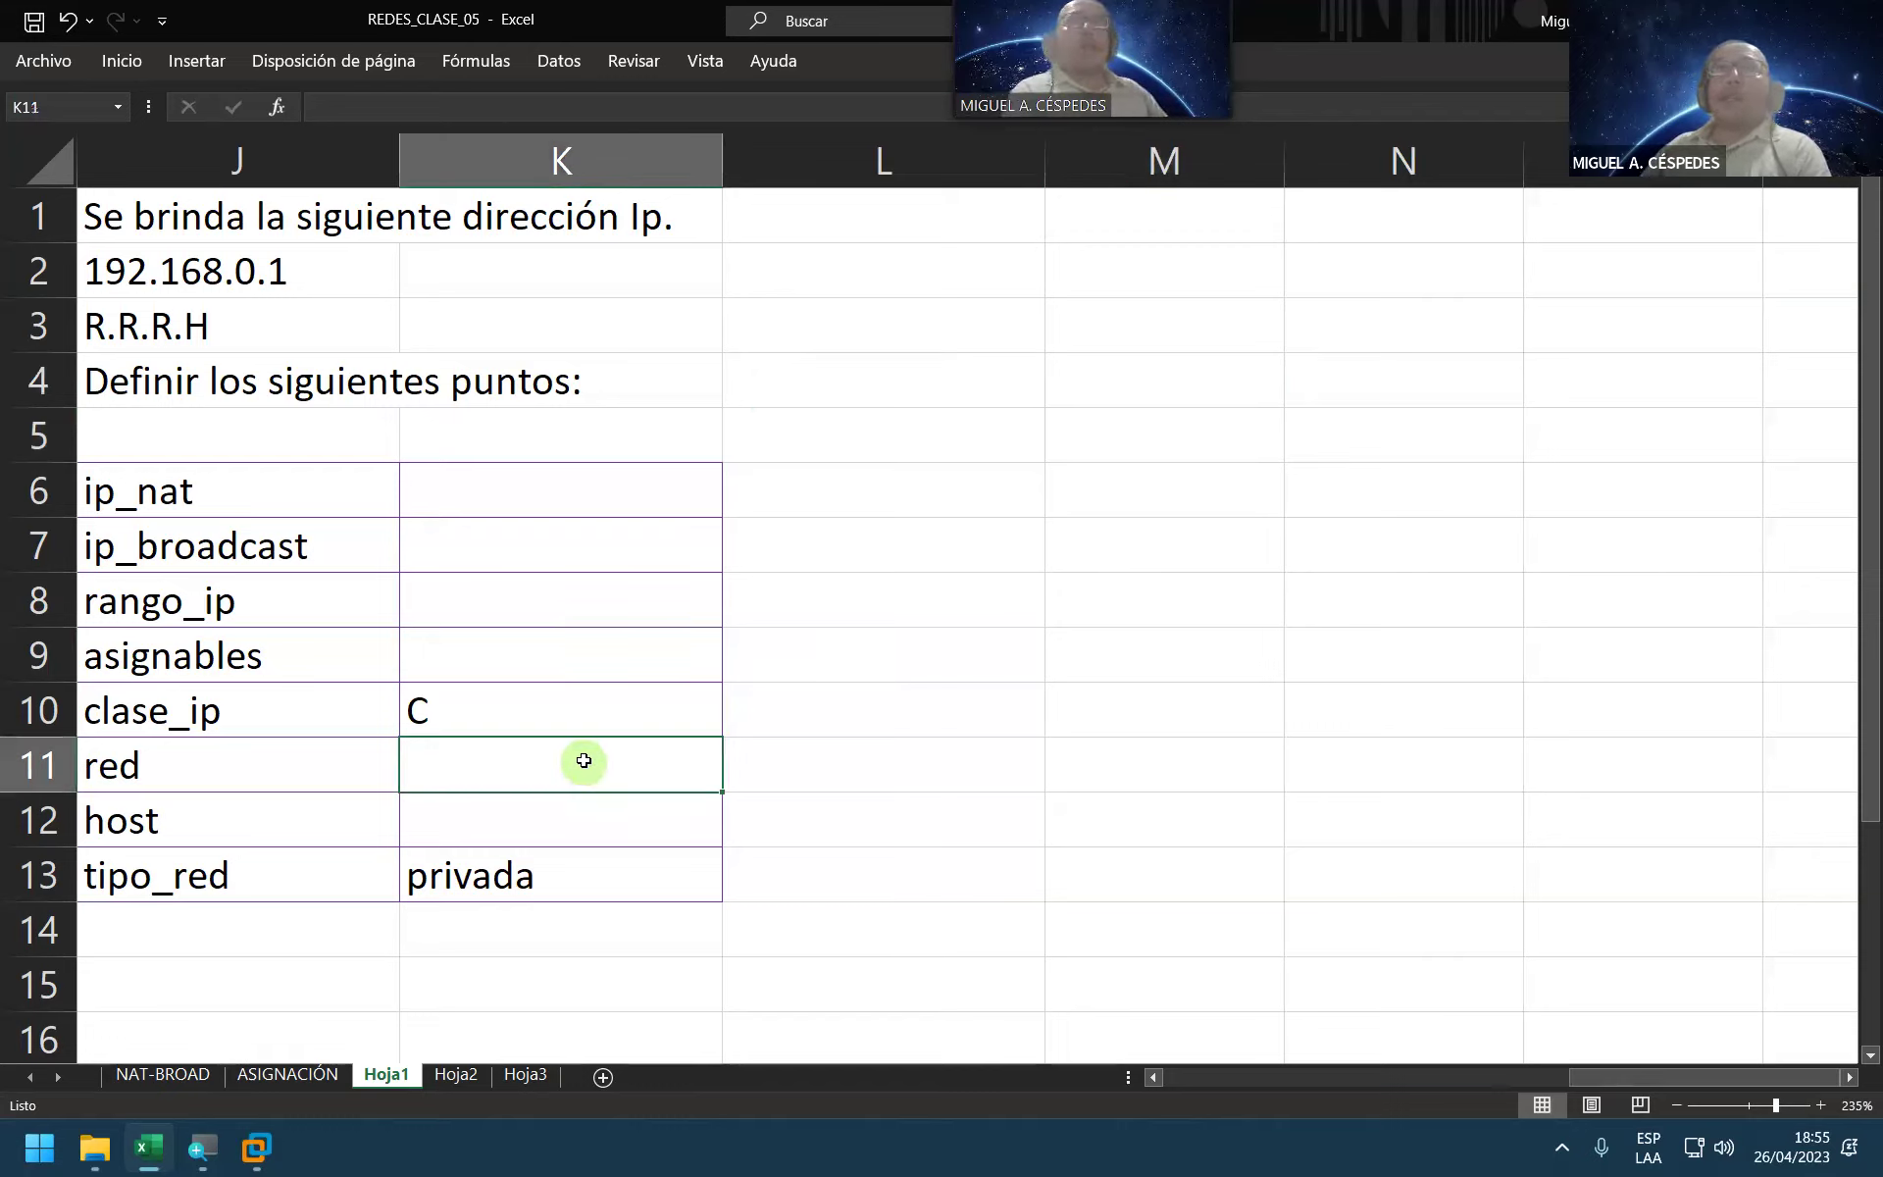
{"action": "type", "text": "192."}
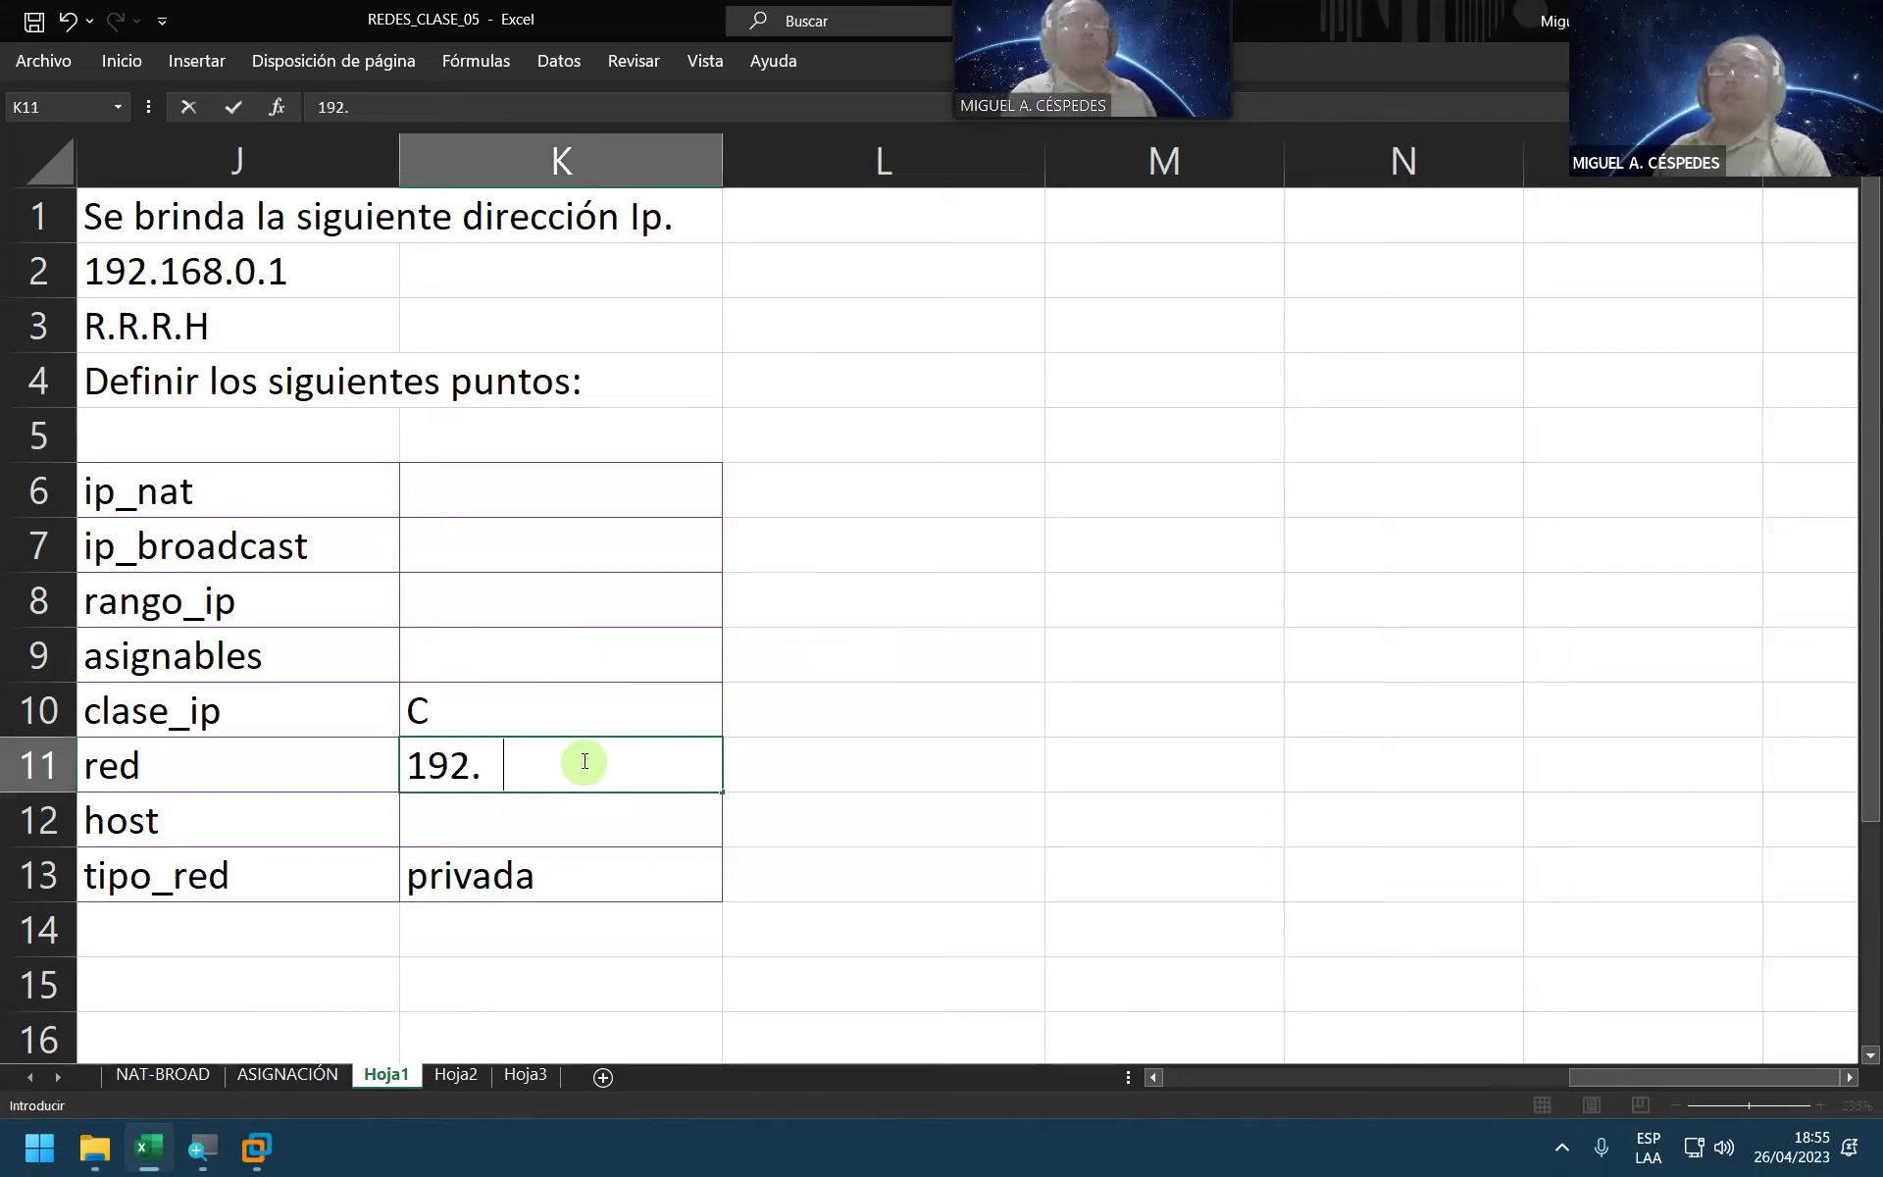
{"action": "type", "text": "168.0"}
{"action": "key", "text": "Return"}
{"action": "type", "text": "1"}
{"action": "key", "text": "Up"}
Step: Enter 192.168.0.0 as ip_nat and 192.168.0.255 as ip_broadcast in the table
{"action": "key", "text": "Up"}
{"action": "key", "text": "Up"}
{"action": "key", "text": "Up"}
{"action": "key", "text": "Up"}
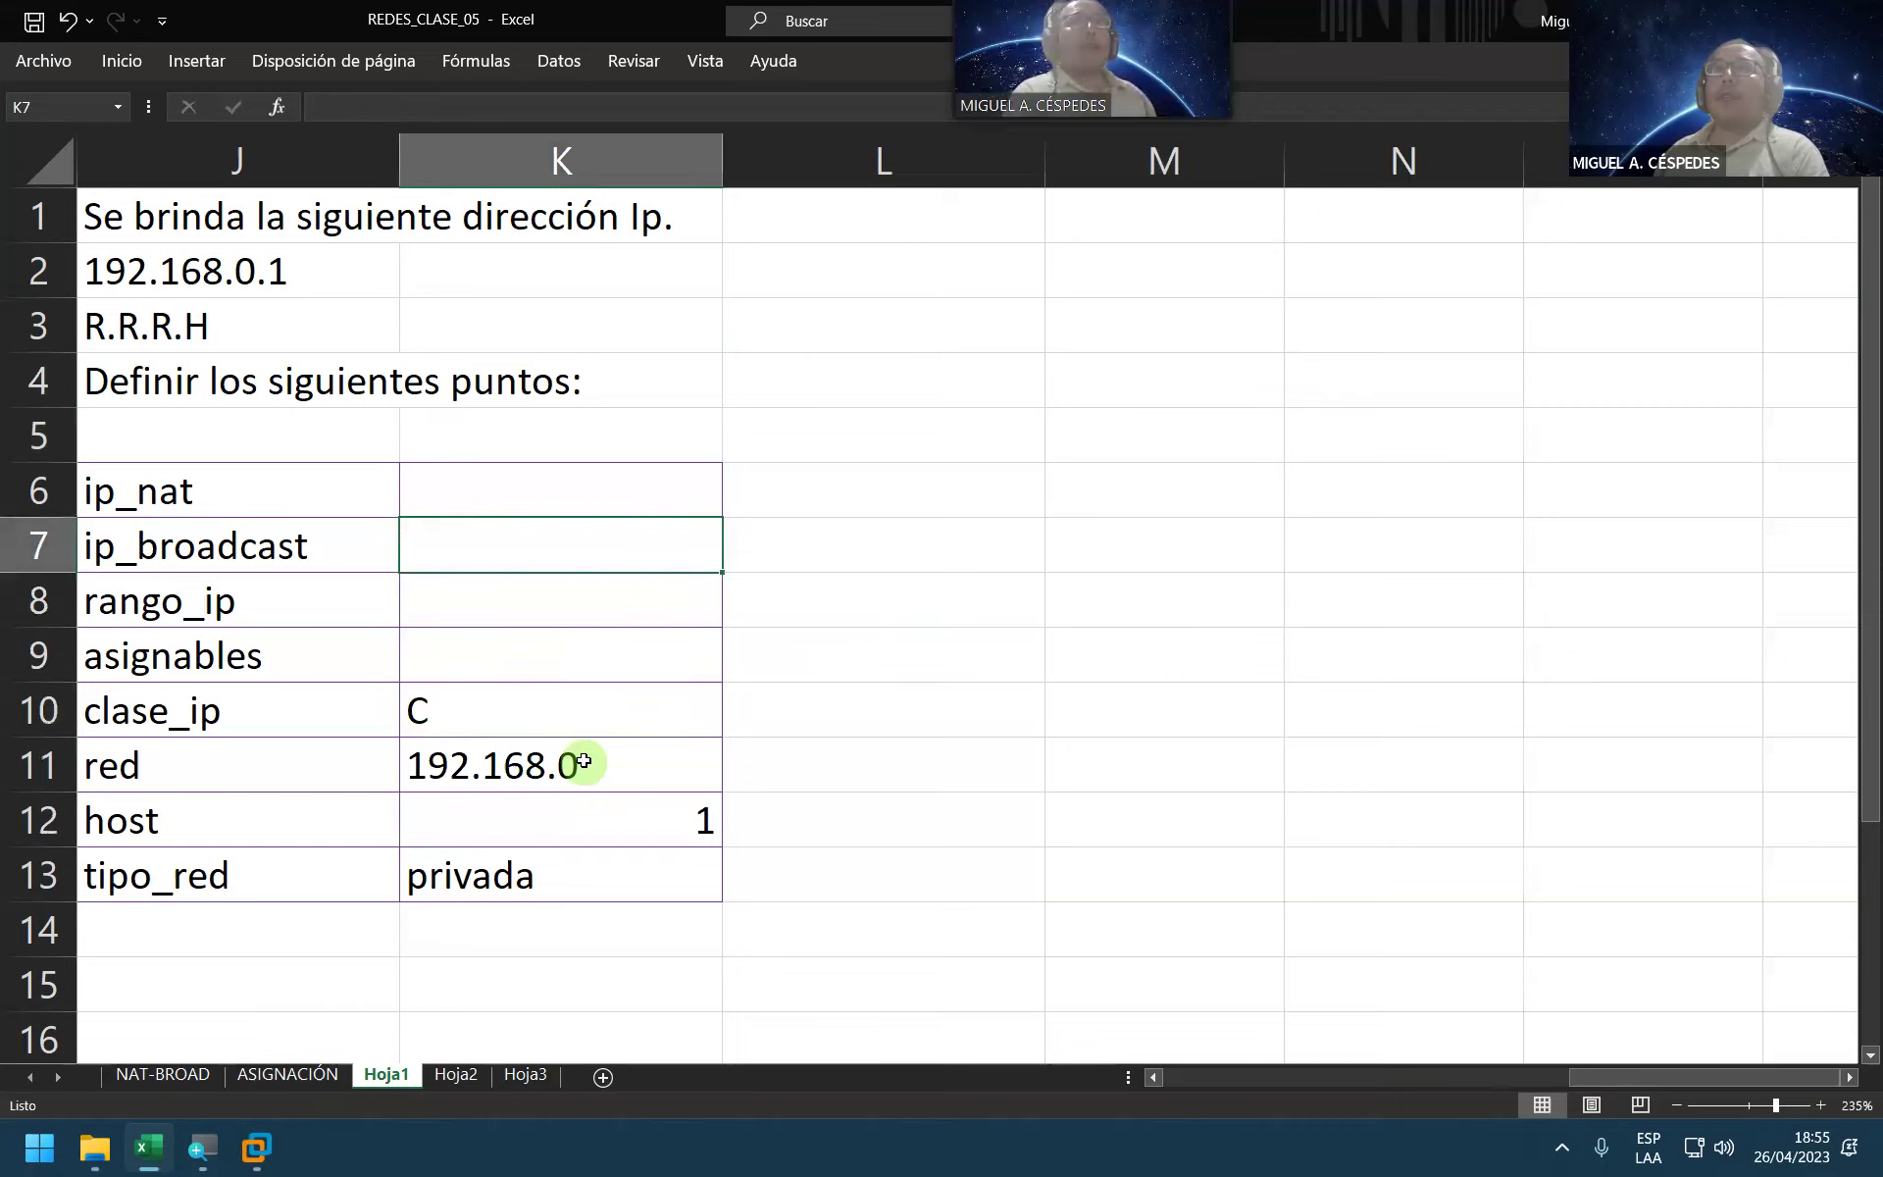
{"action": "key", "text": "Up"}
{"action": "type", "text": "192.168.0.0"}
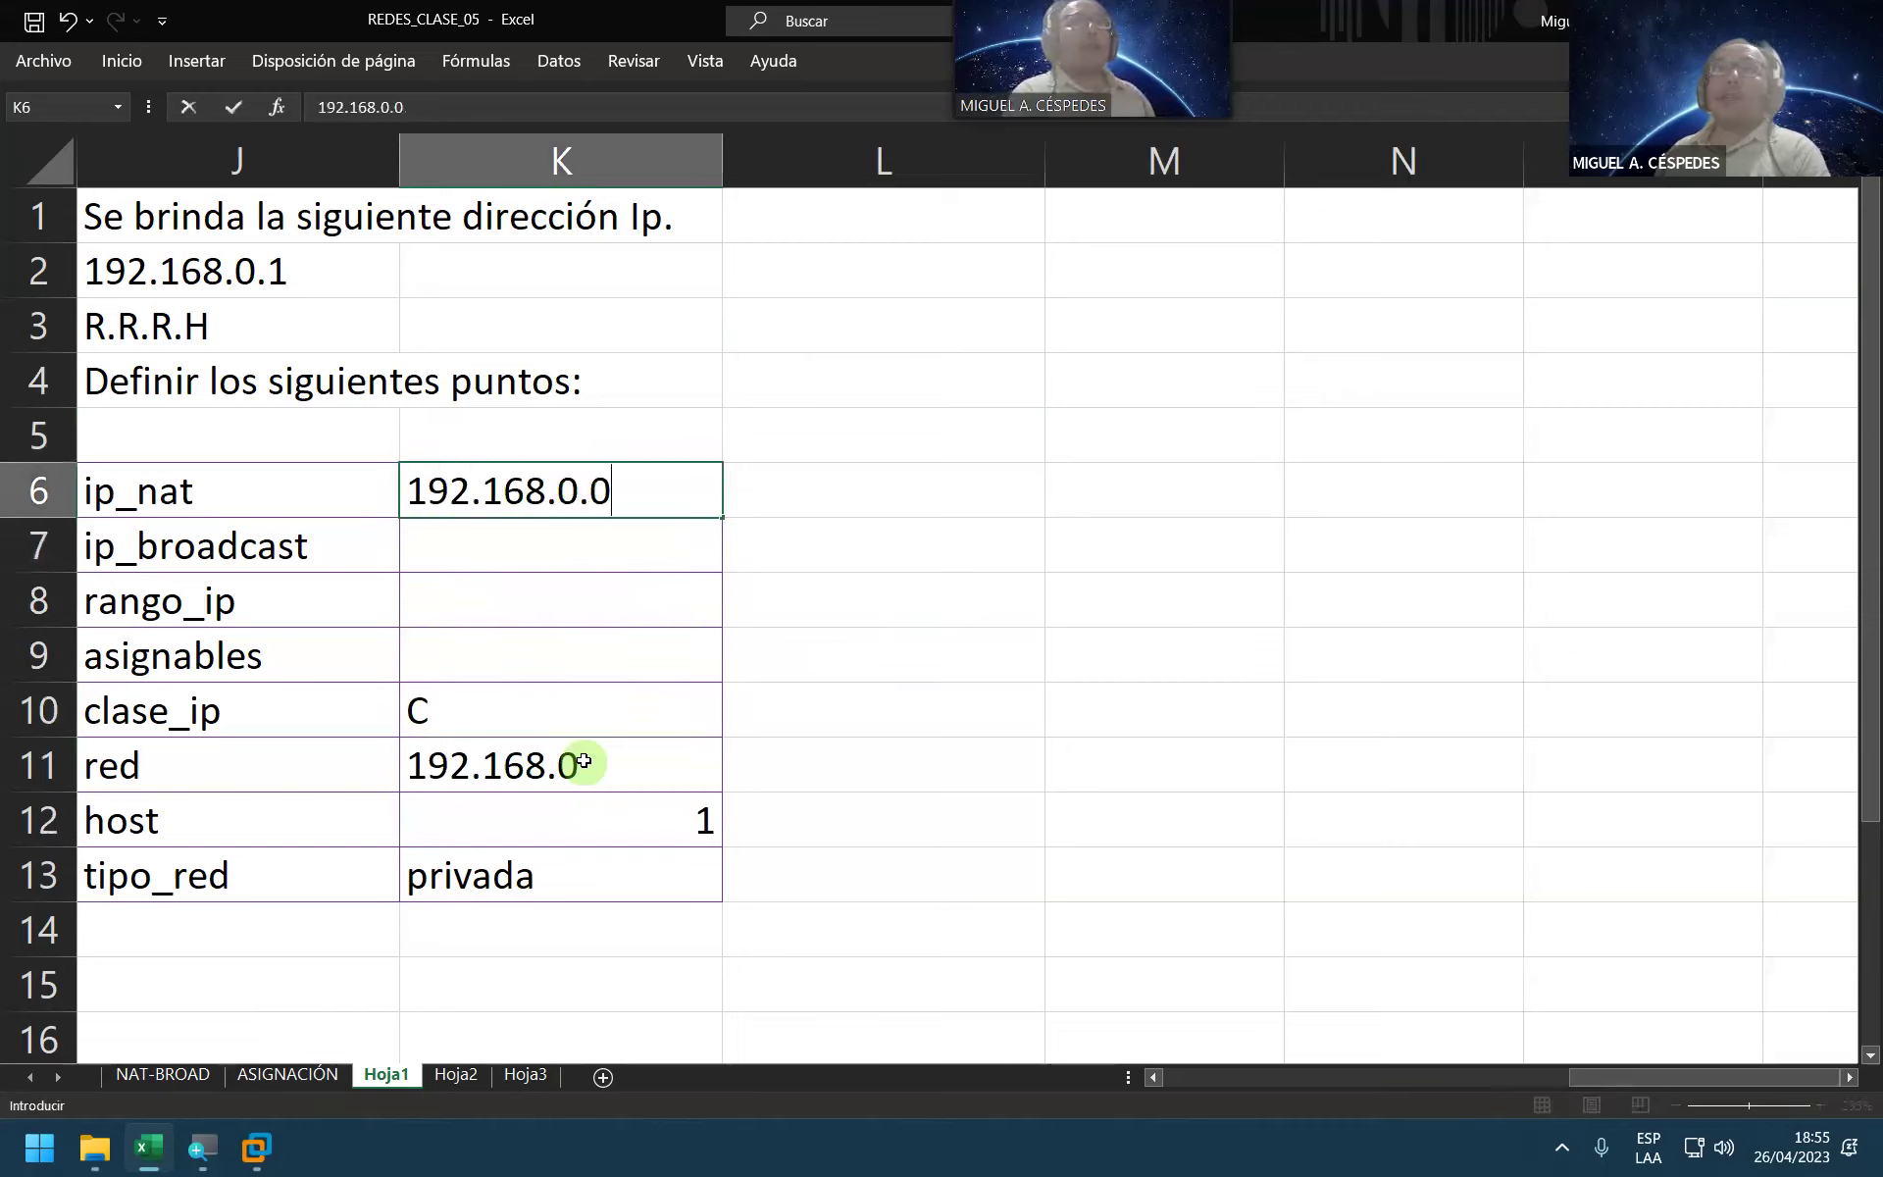
{"action": "key", "text": "Return"}
{"action": "type", "text": "19"}
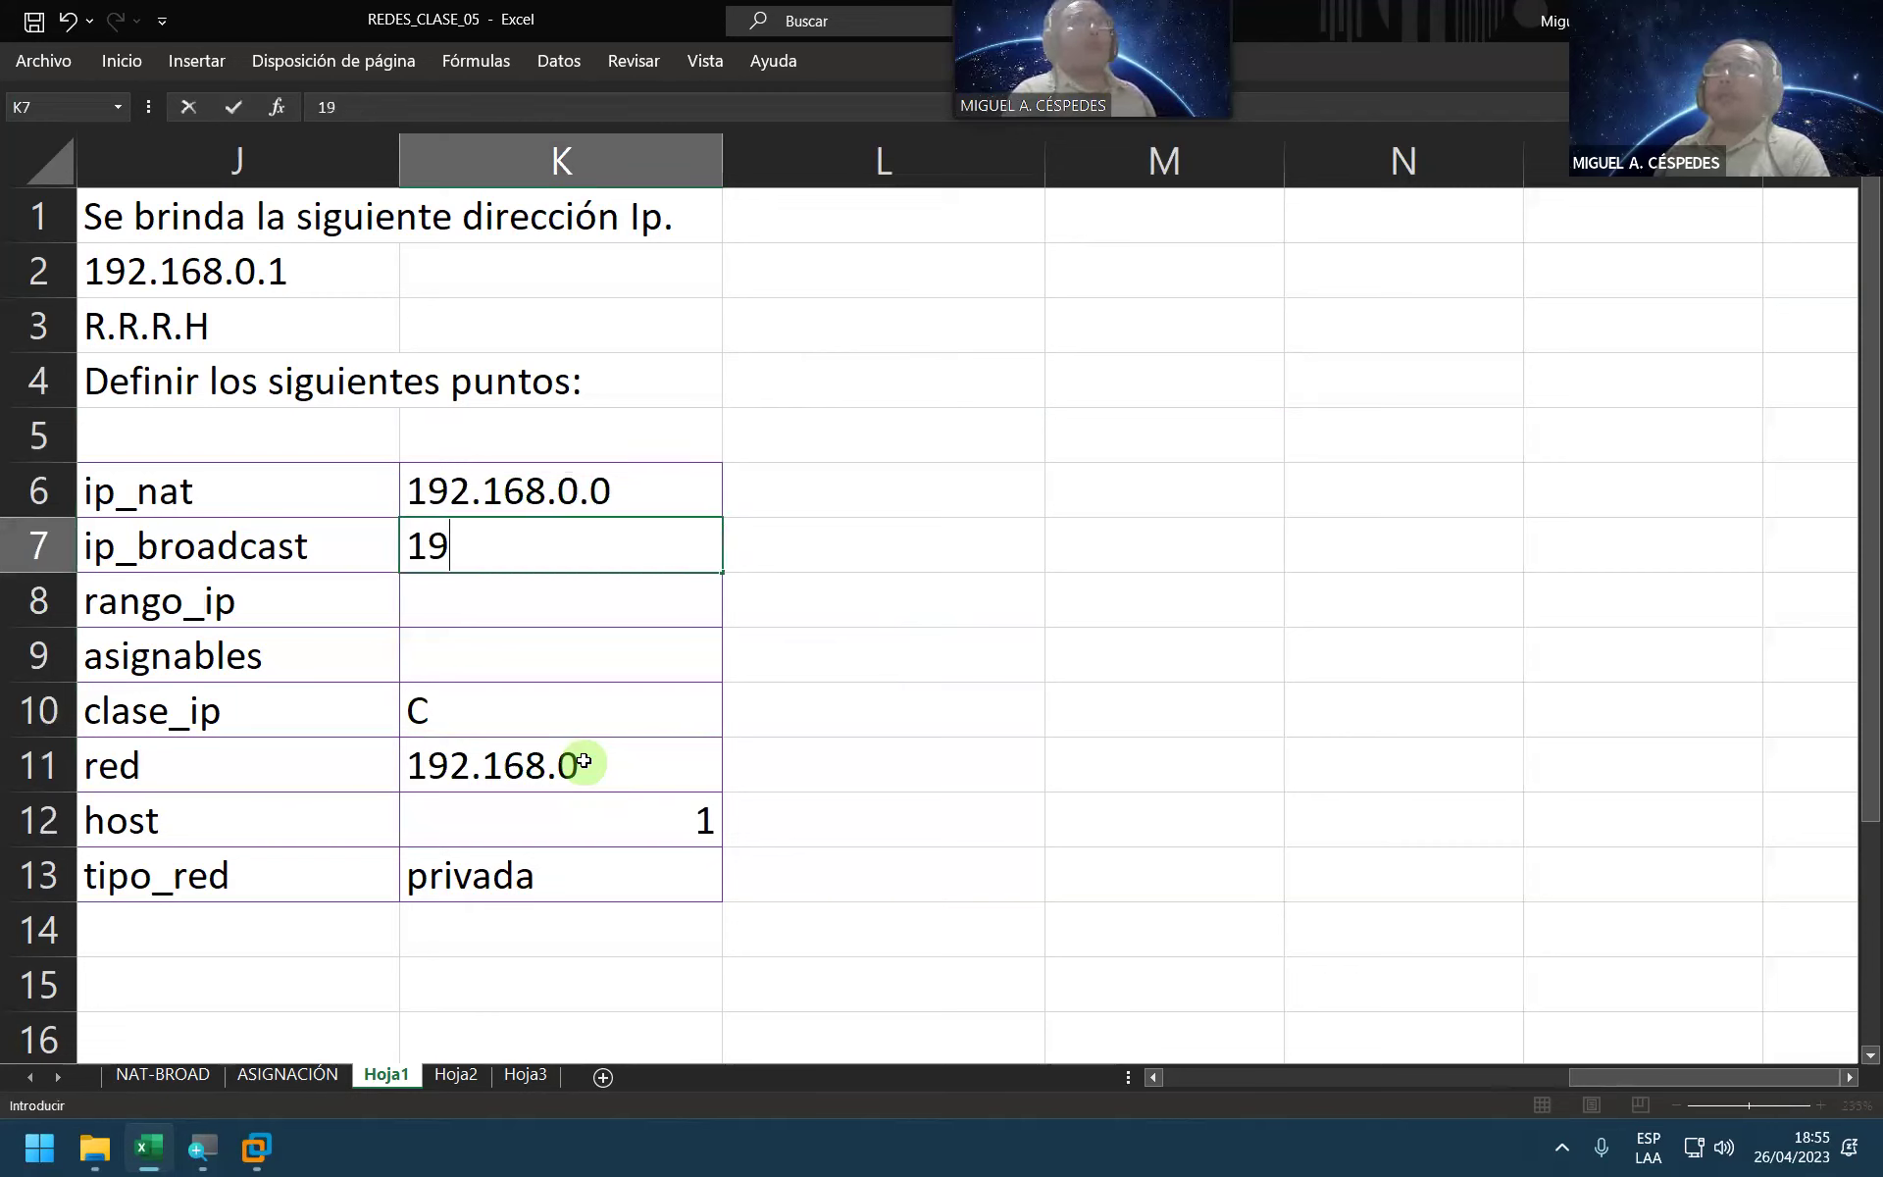
{"action": "type", "text": "2.168.0.255"}
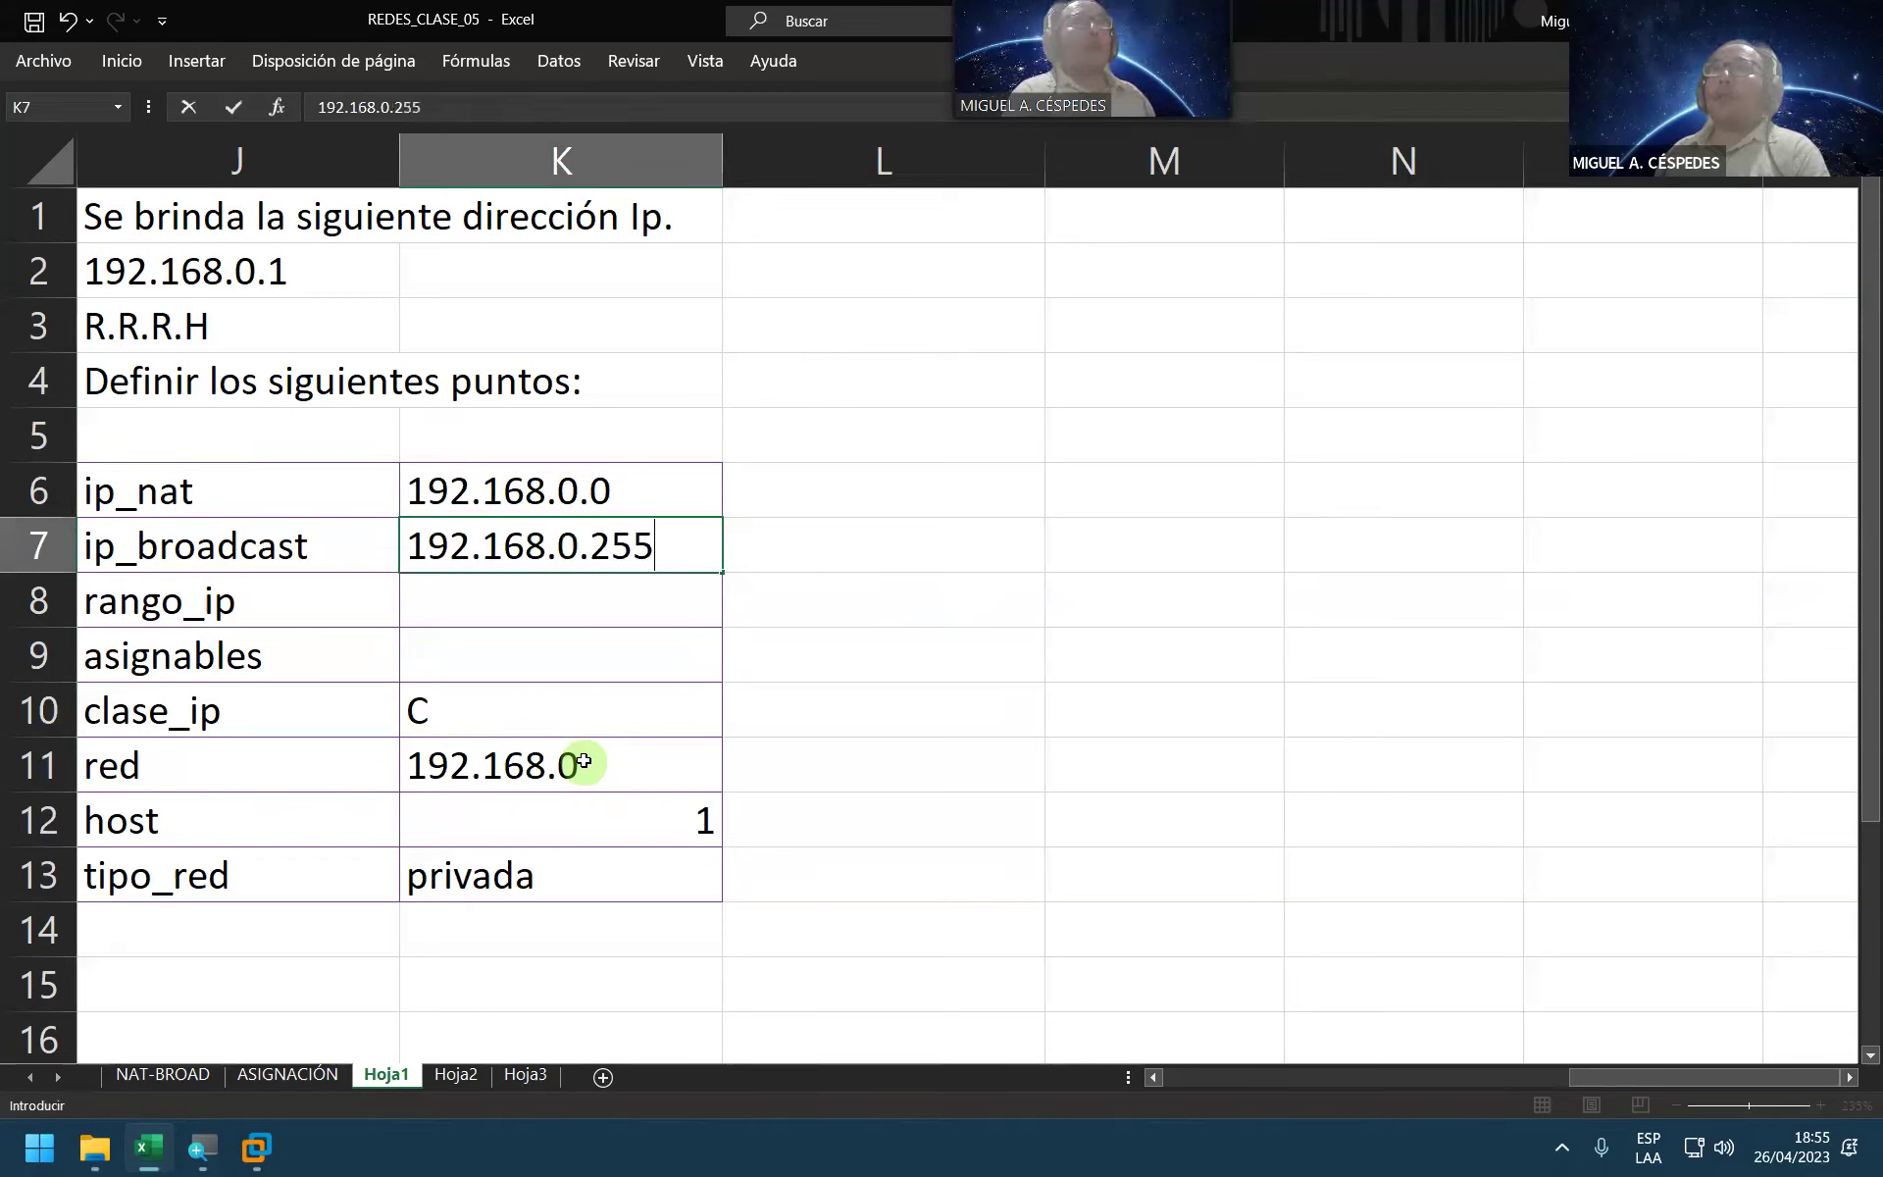
{"action": "key", "text": "Return"}
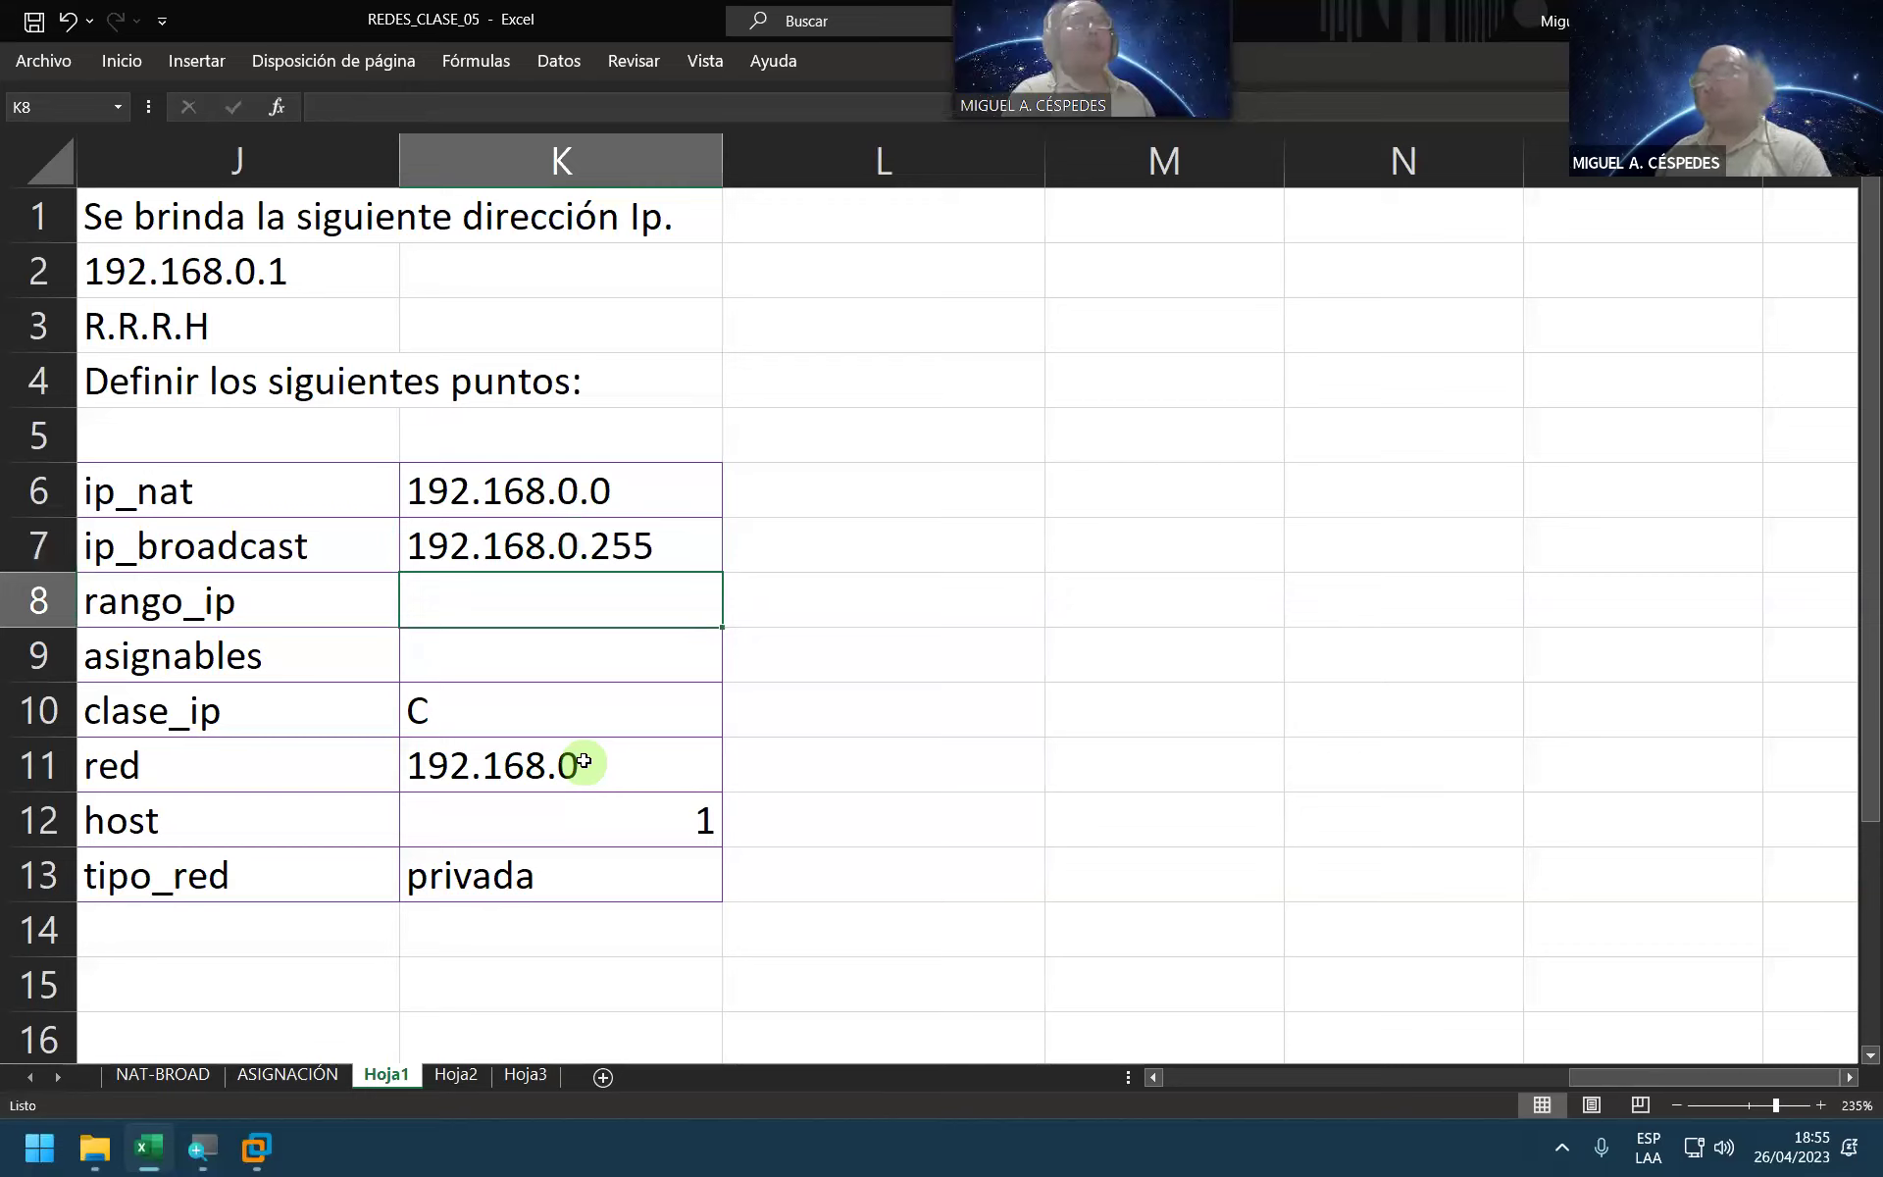
Step: Calculate rango_ip in cell K8 with the formula =POTENCIA(2,8)
{"action": "type", "text": "=PO"}
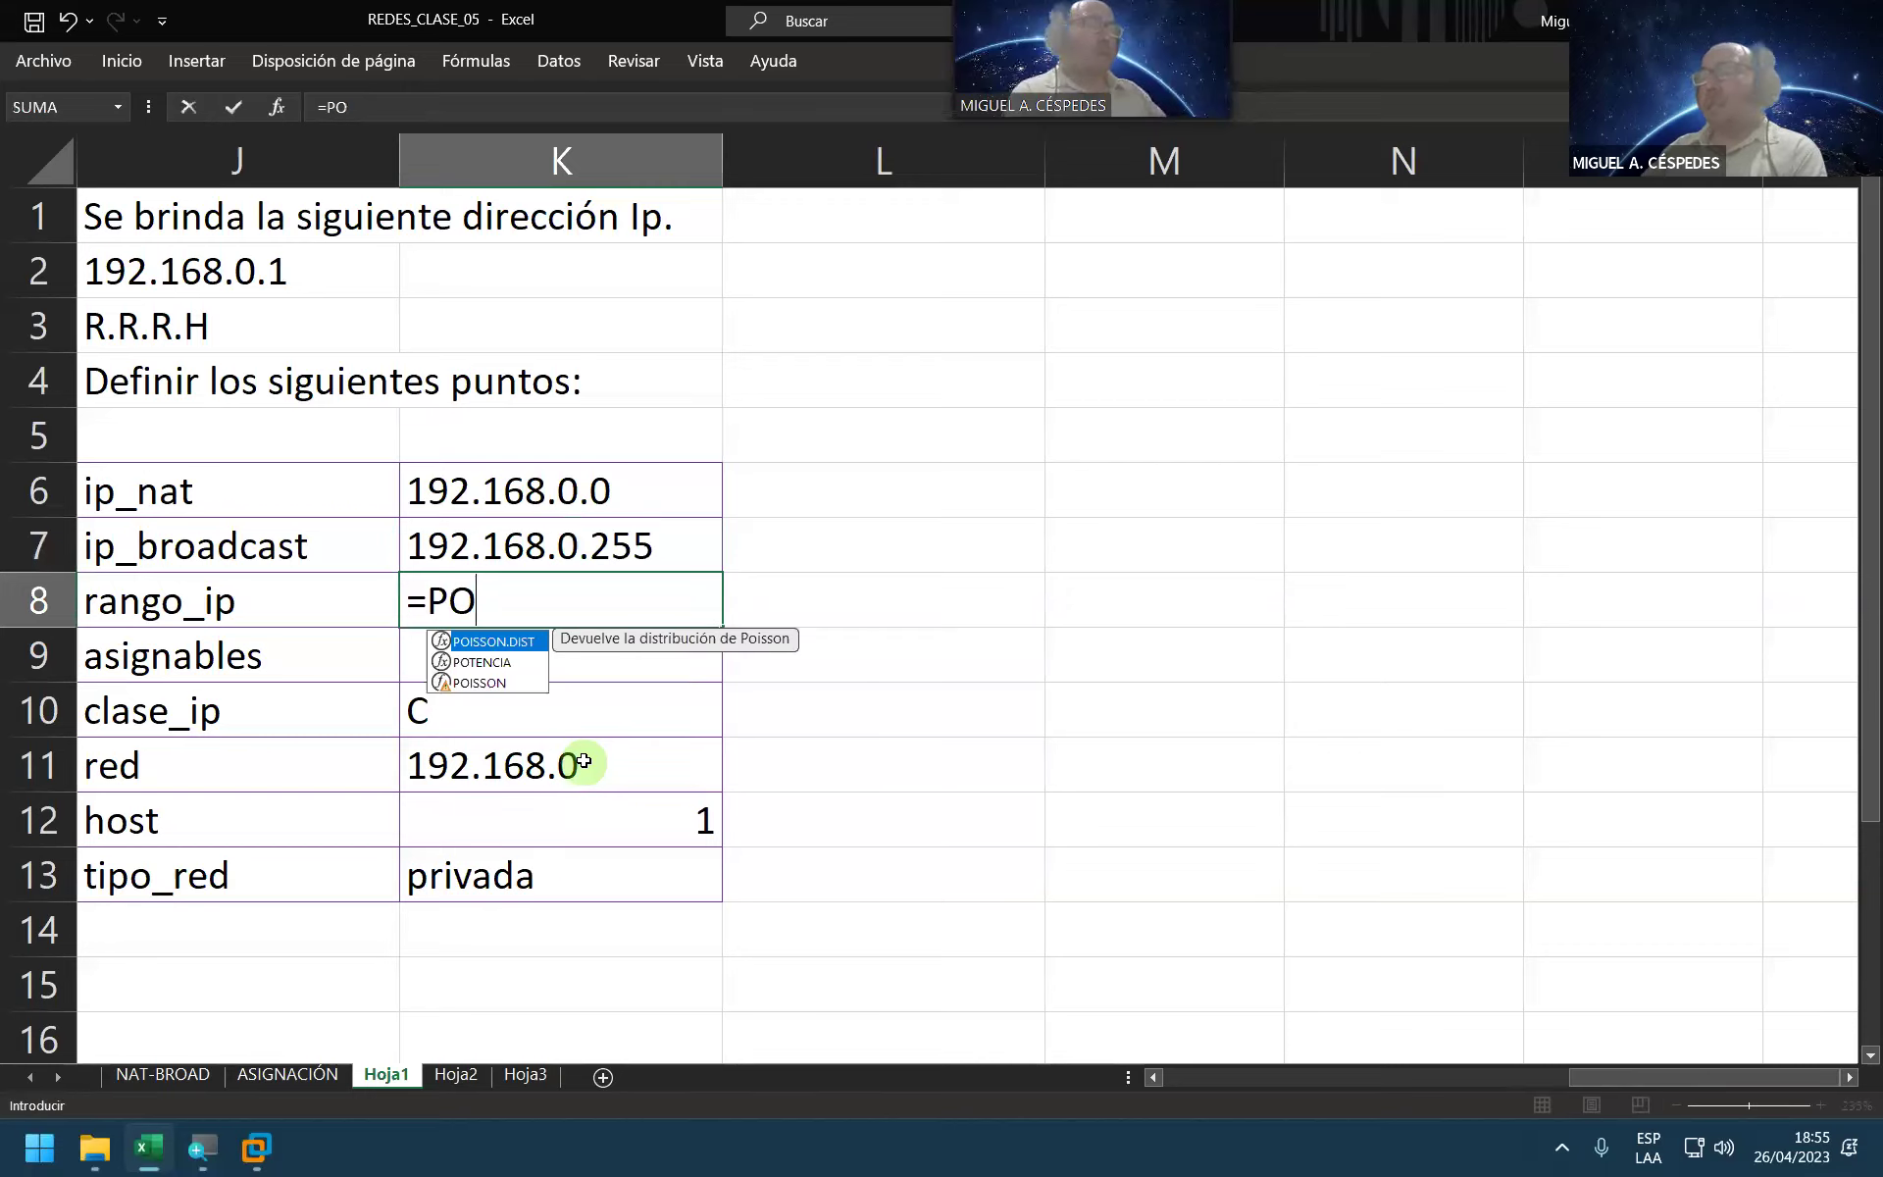
{"action": "key", "text": "Down"}
{"action": "key", "text": "Tab"}
{"action": "type", "text": "2"}
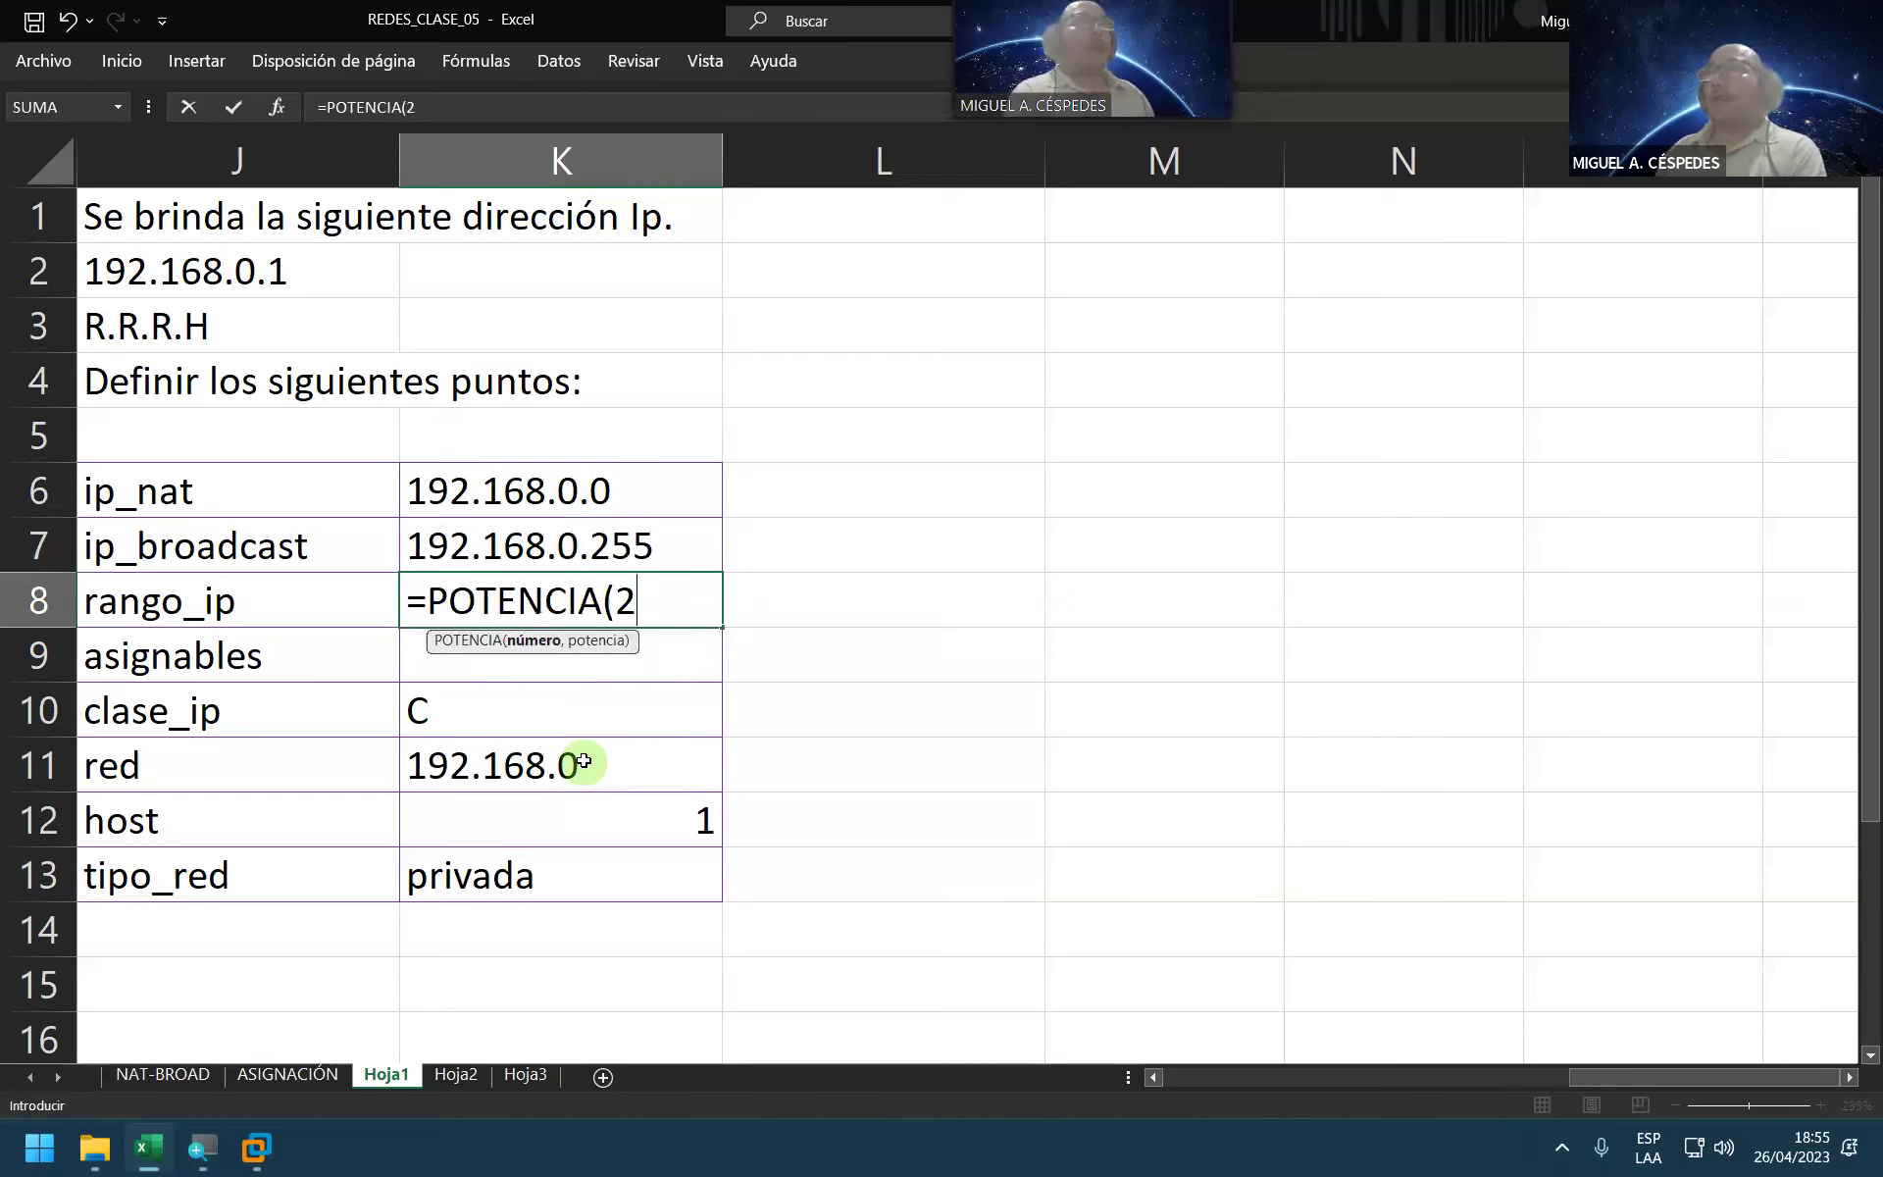
{"action": "type", "text": ","}
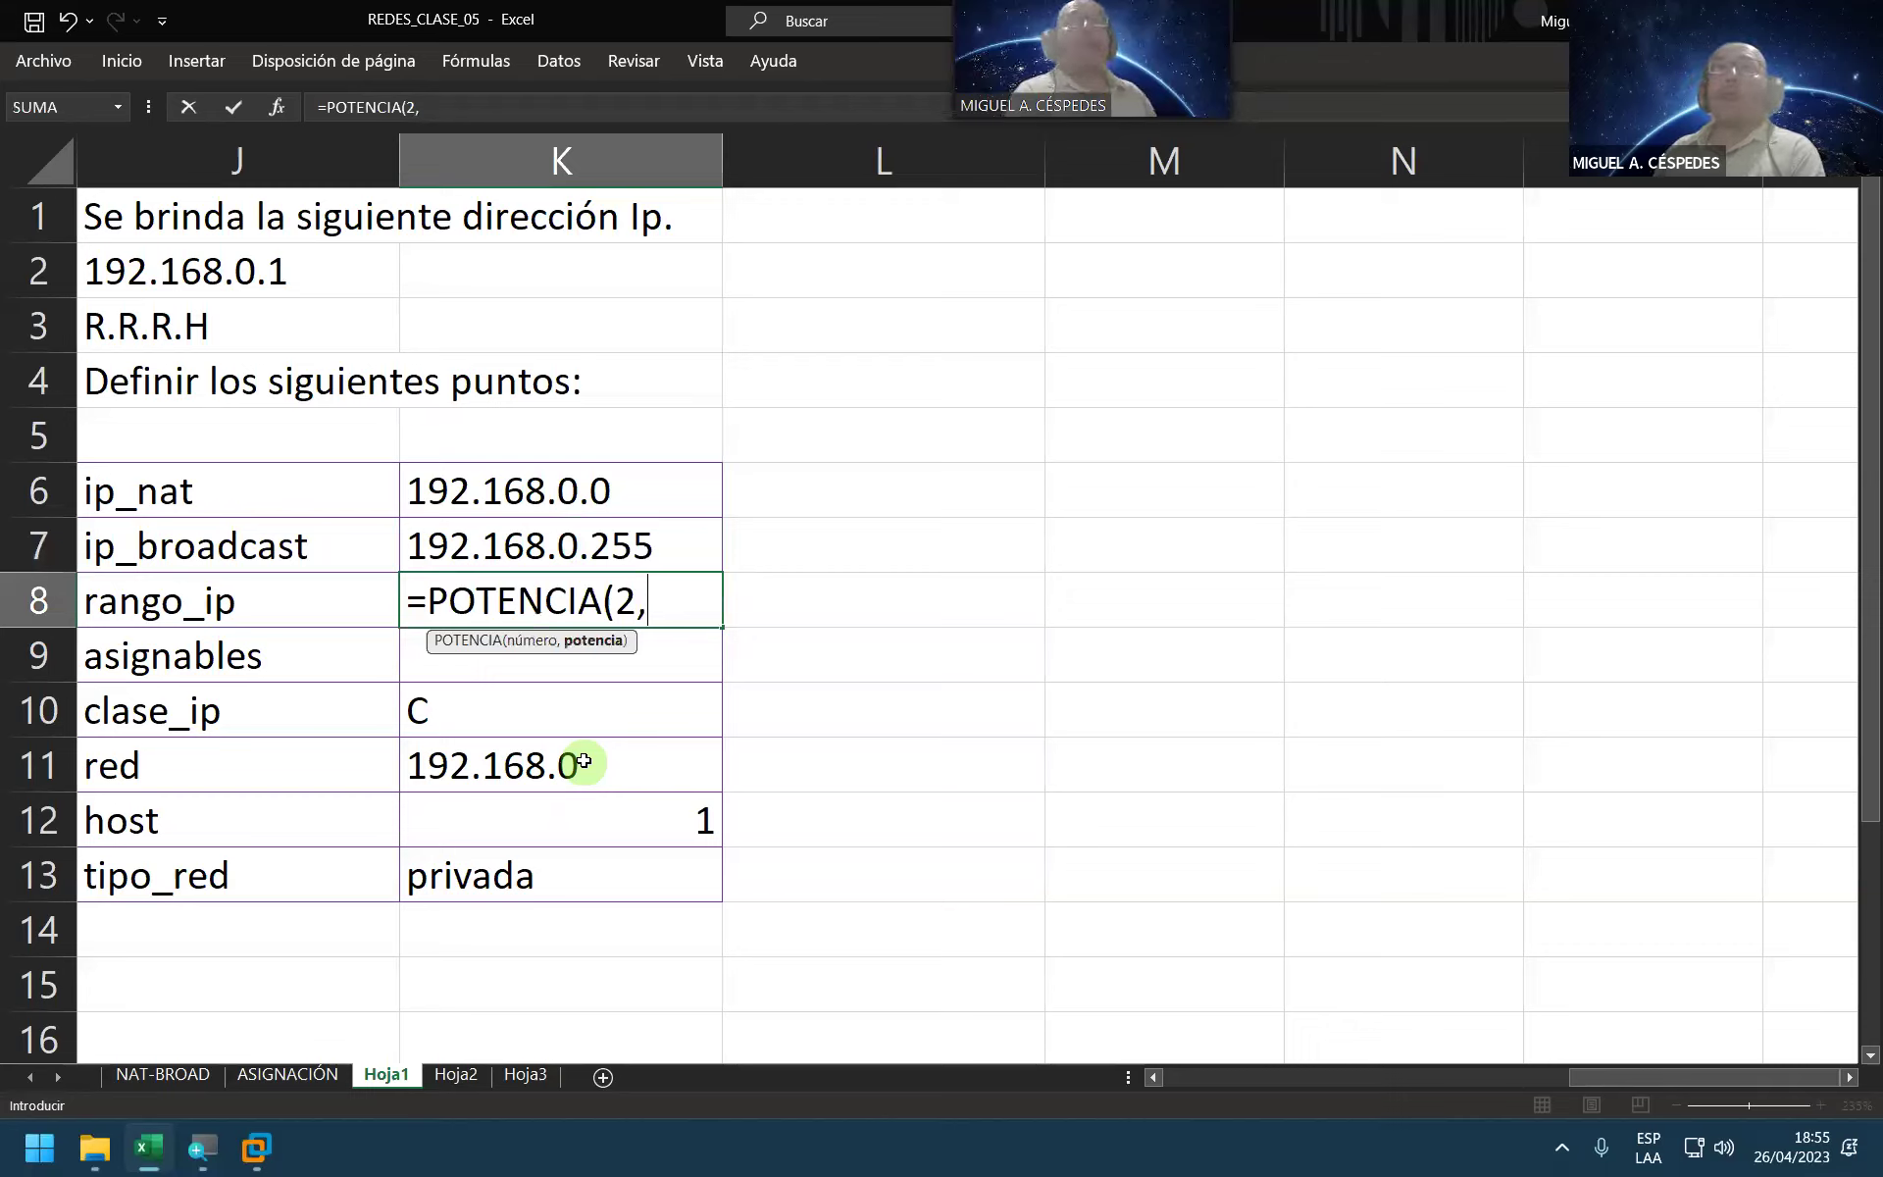
{"action": "type", "text": "84"}
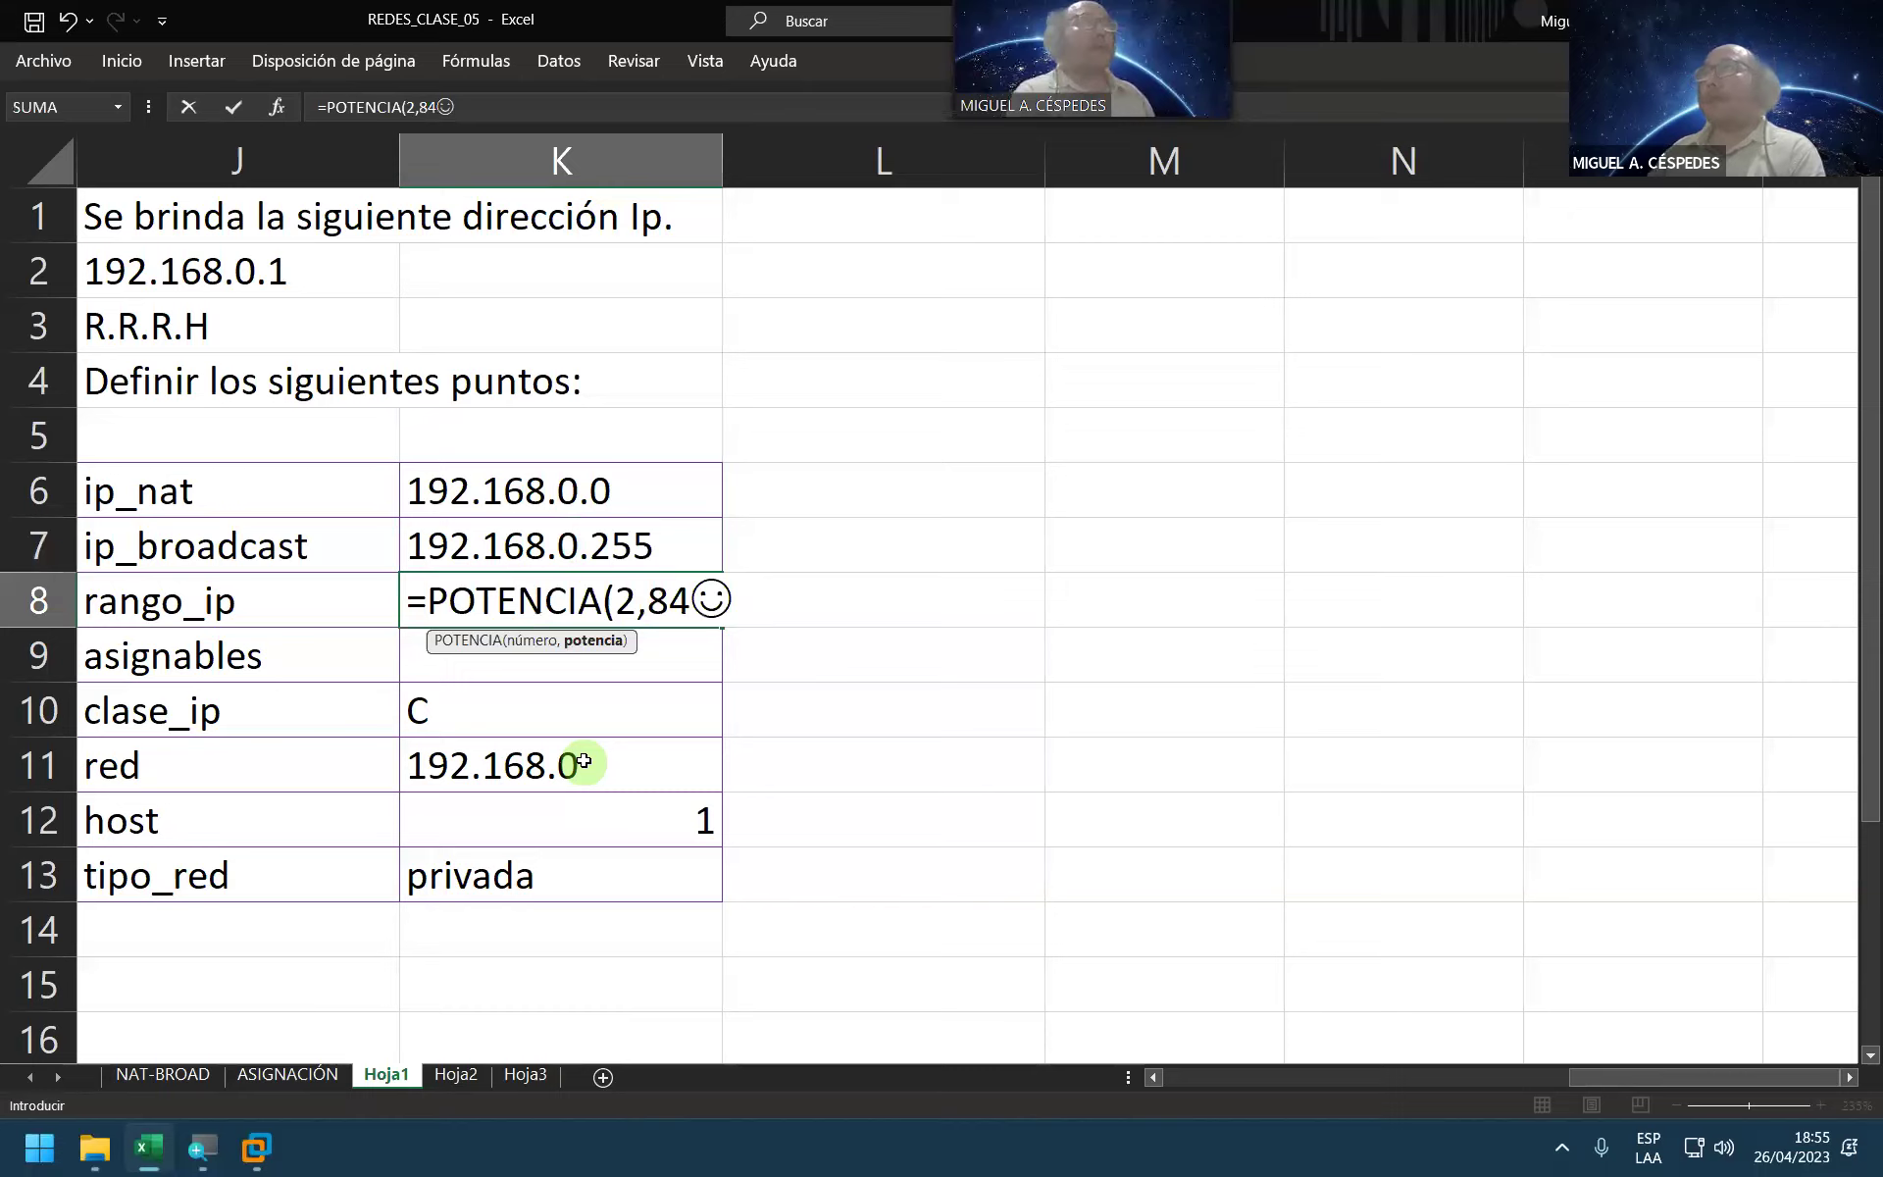
{"action": "key", "text": "BackSpace"}
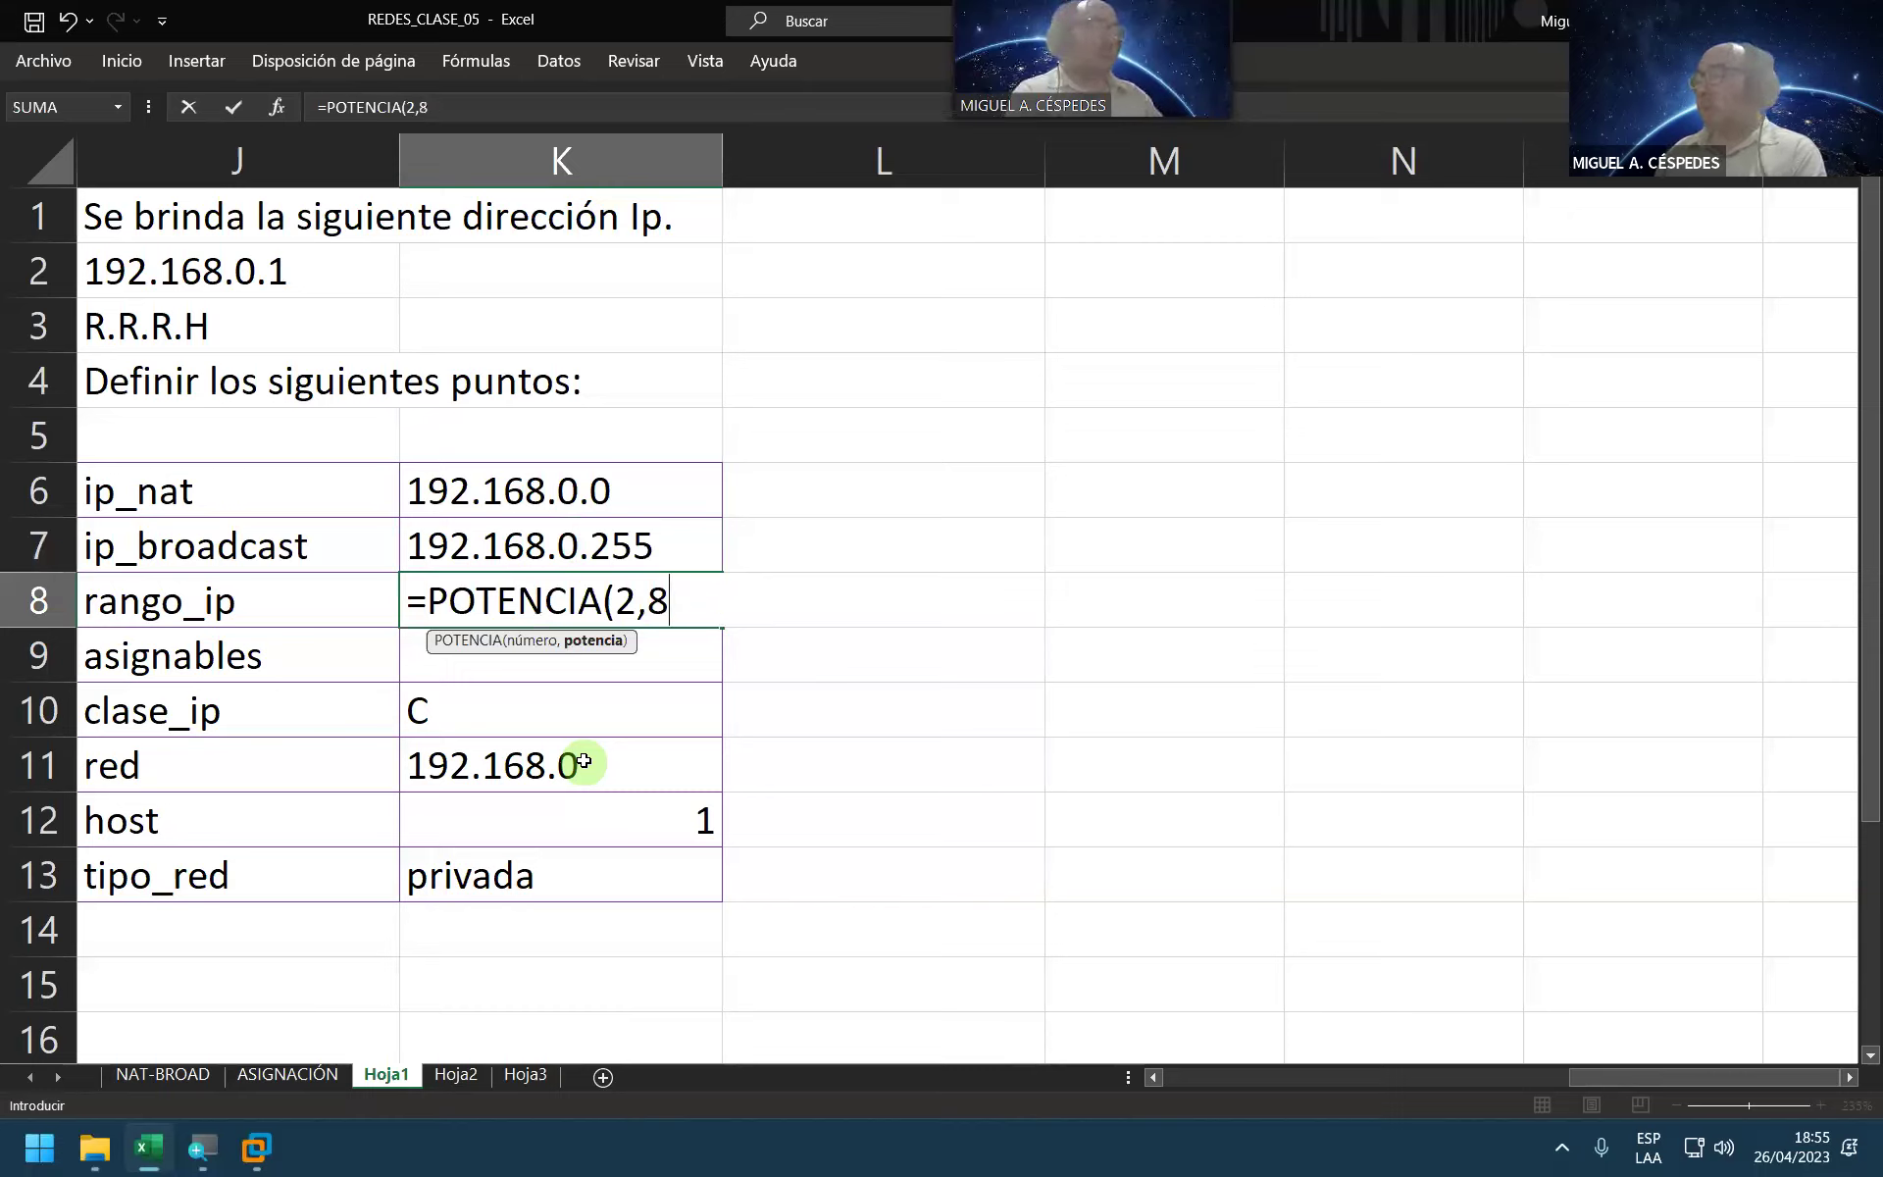
{"action": "type", "text": ")"}
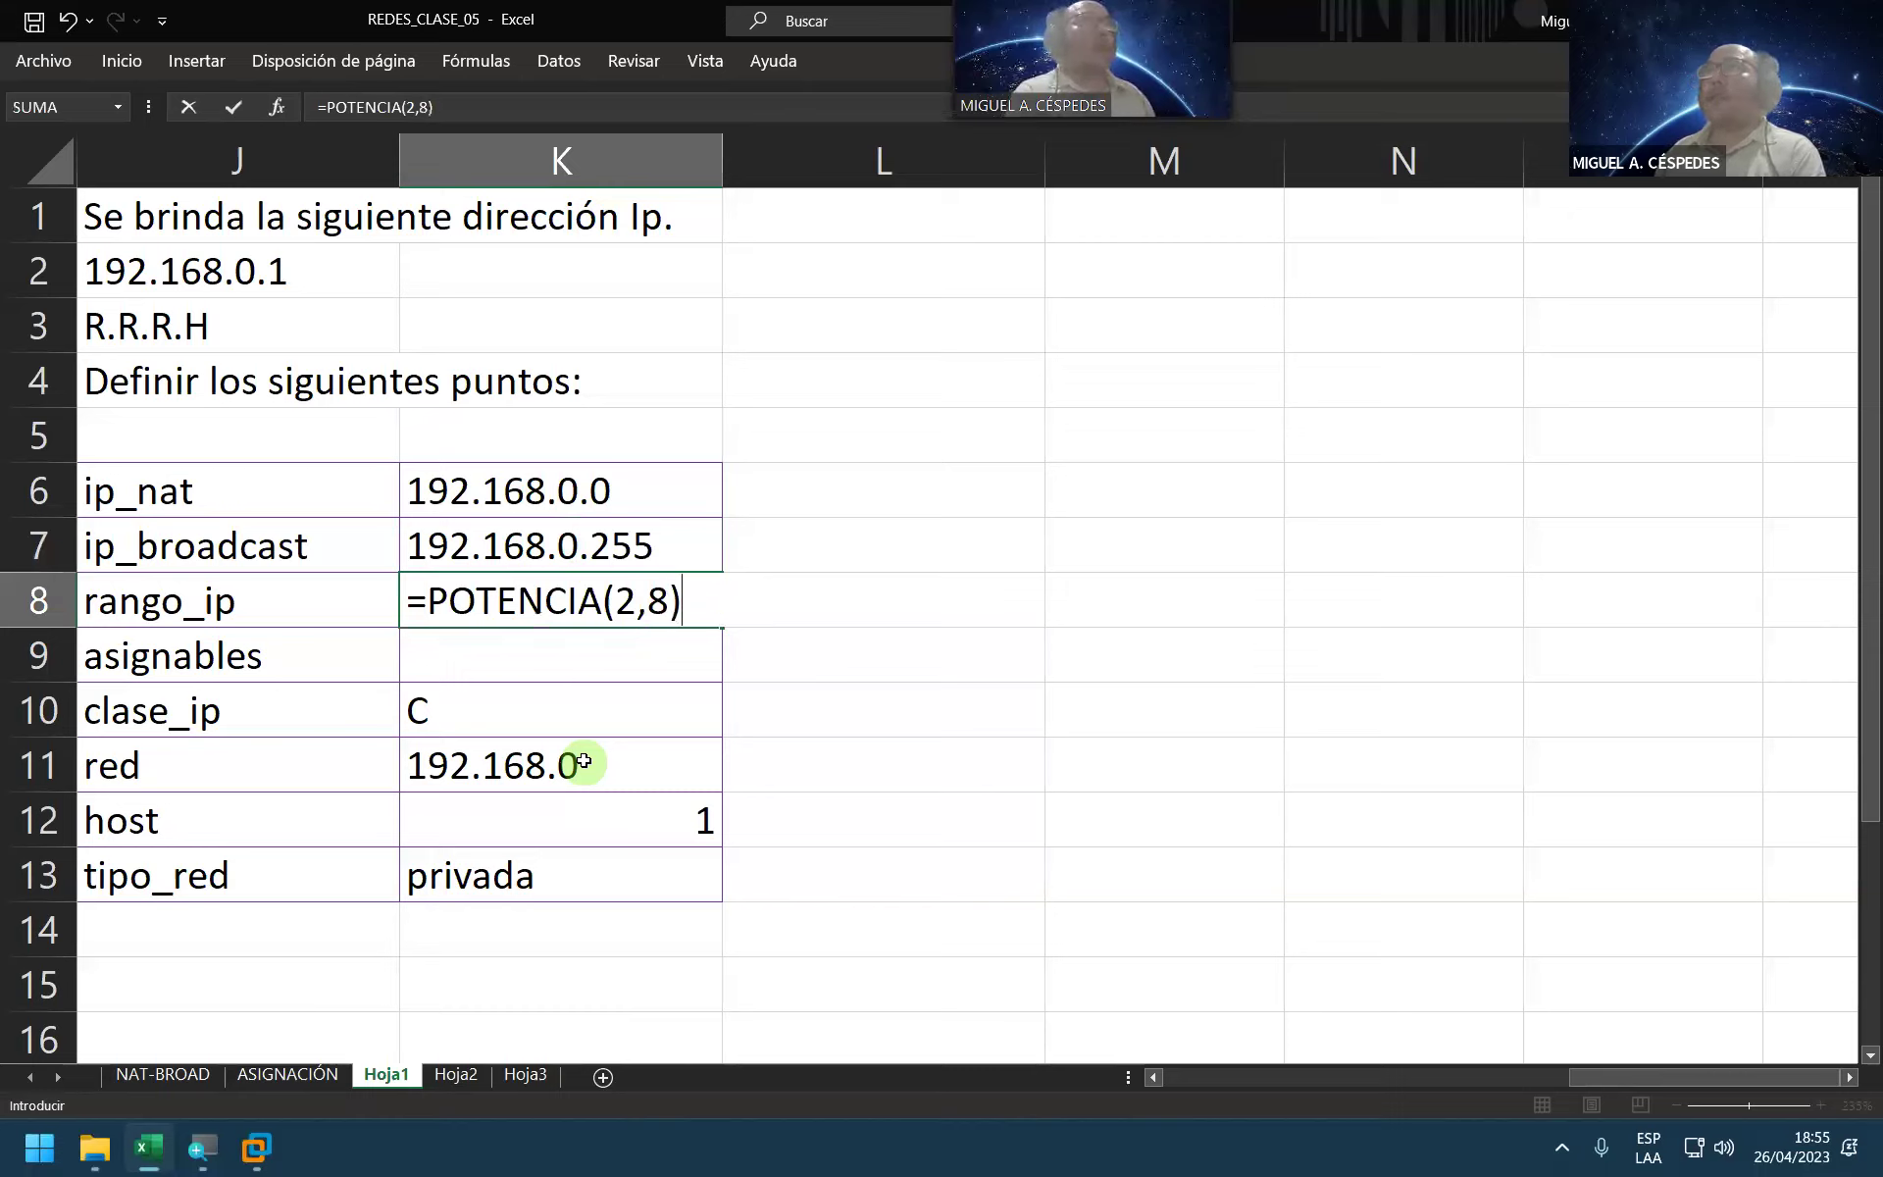
{"action": "key", "text": "Return"}
{"action": "key", "text": "Return"}
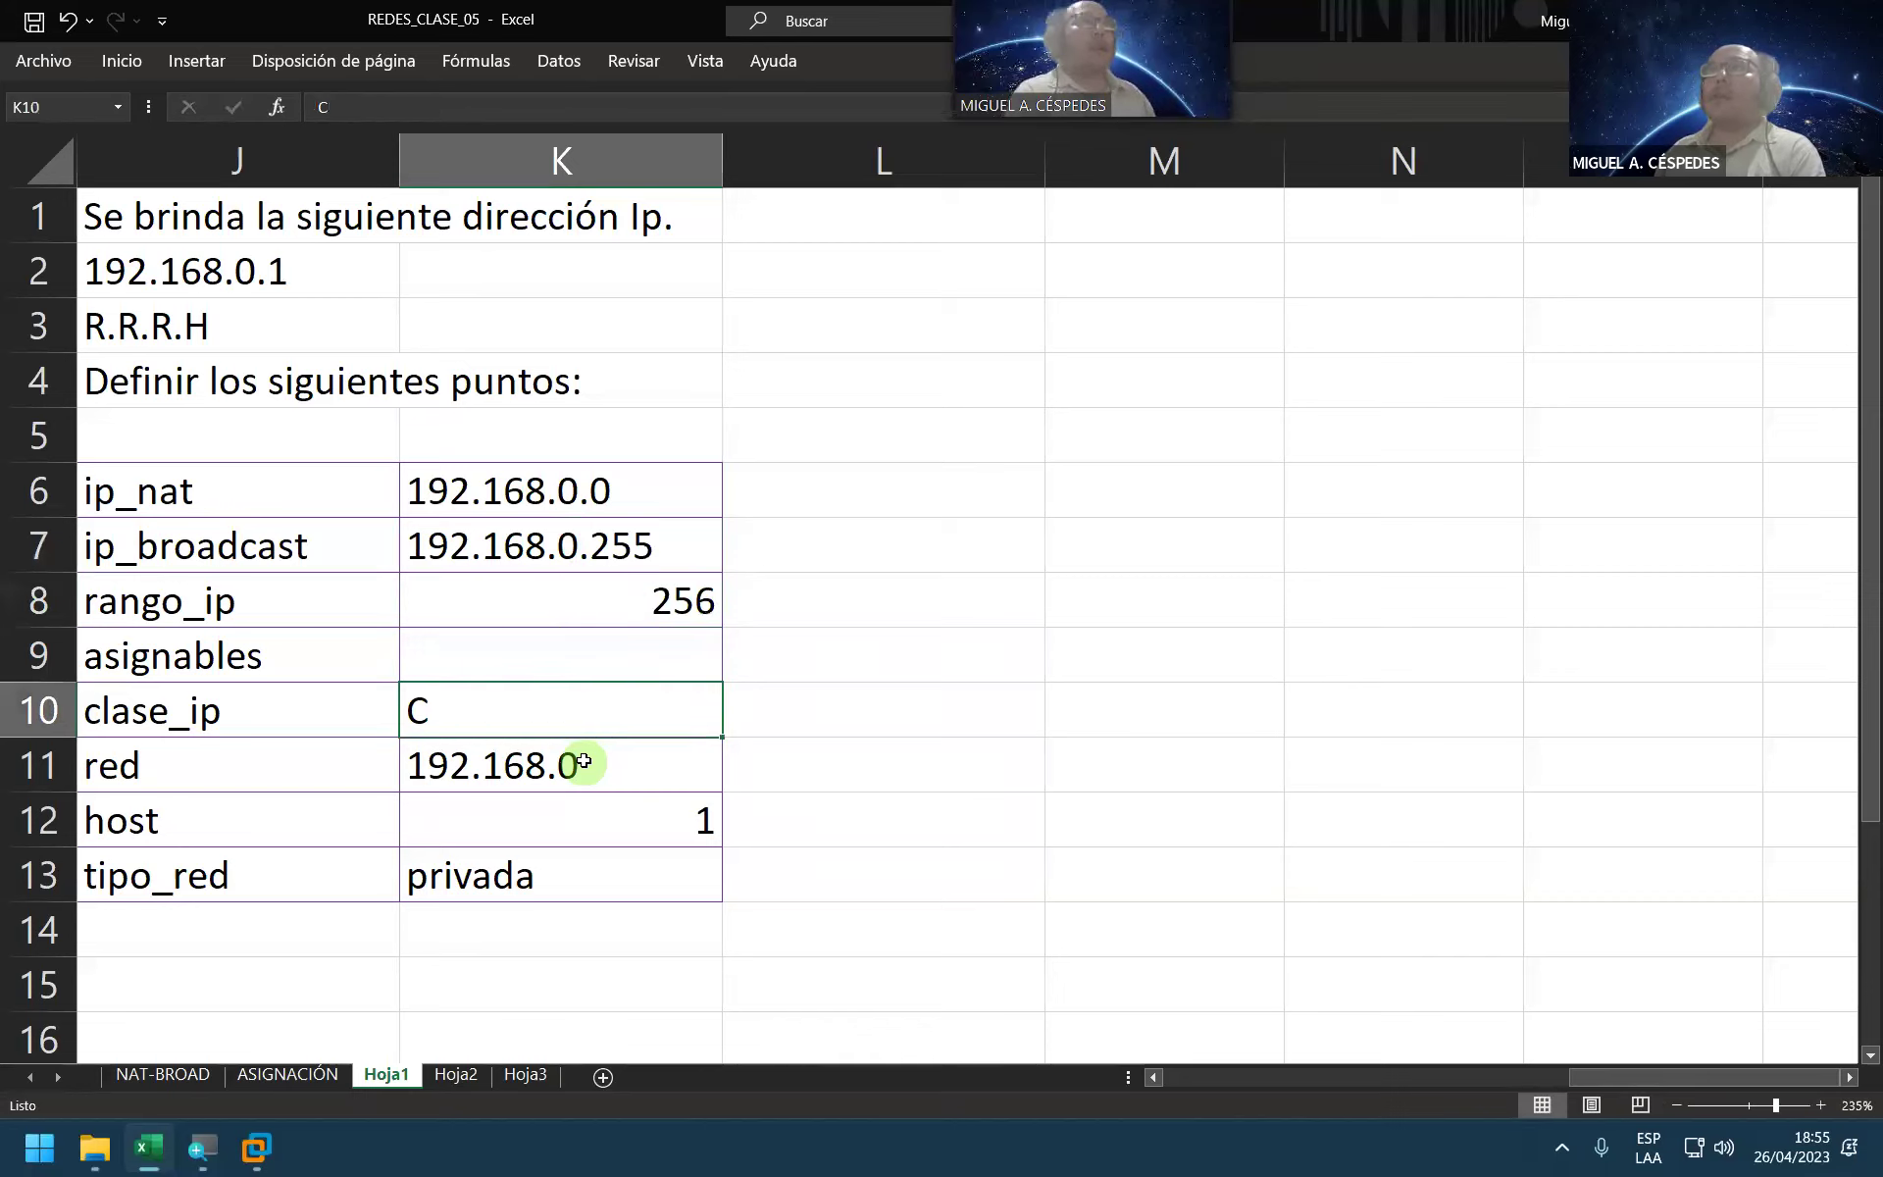
Step: Calculate asignables in cell K9 with the formula =K8-2 and save the workbook
{"action": "key", "text": "Up"}
{"action": "type", "text": "="}
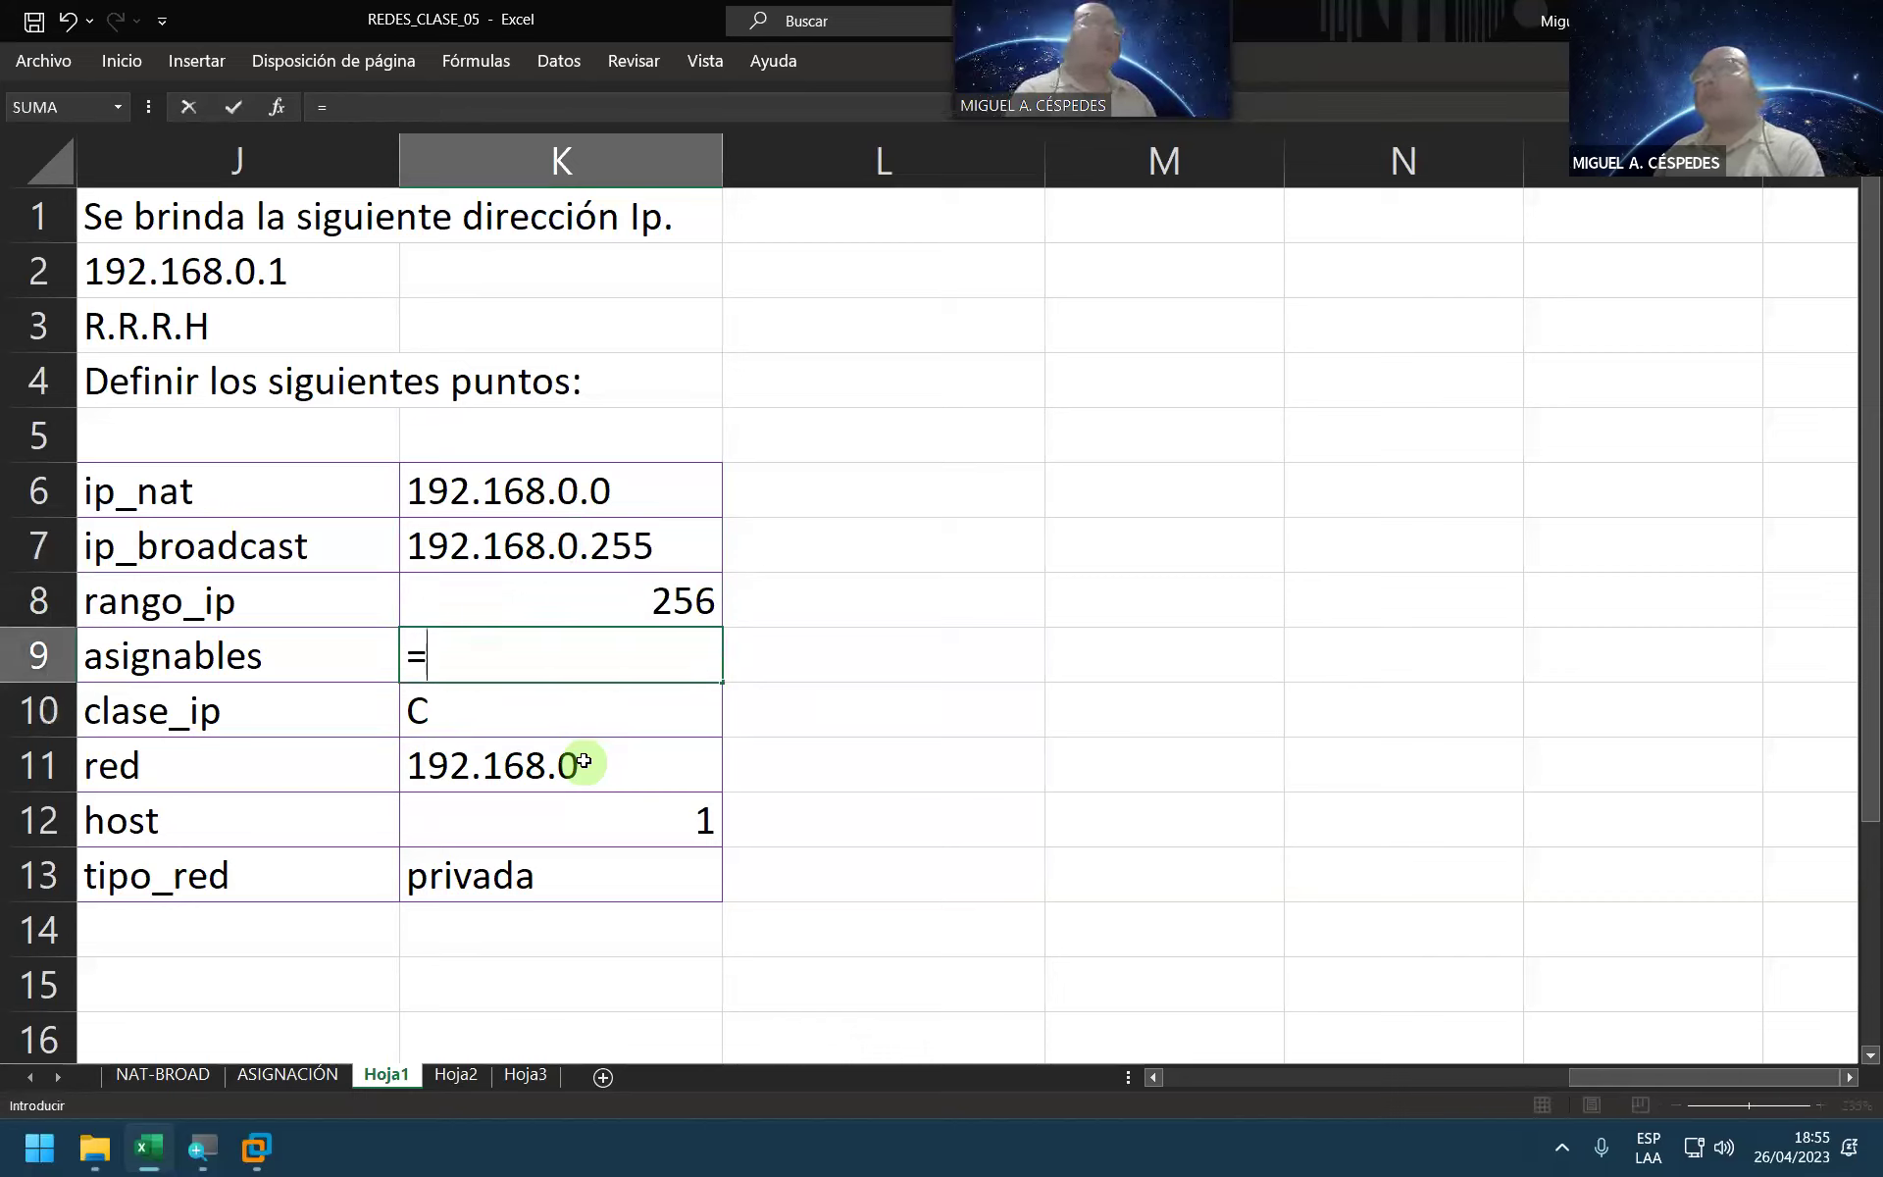
{"action": "key", "text": "Up"}
{"action": "type", "text": "-2"}
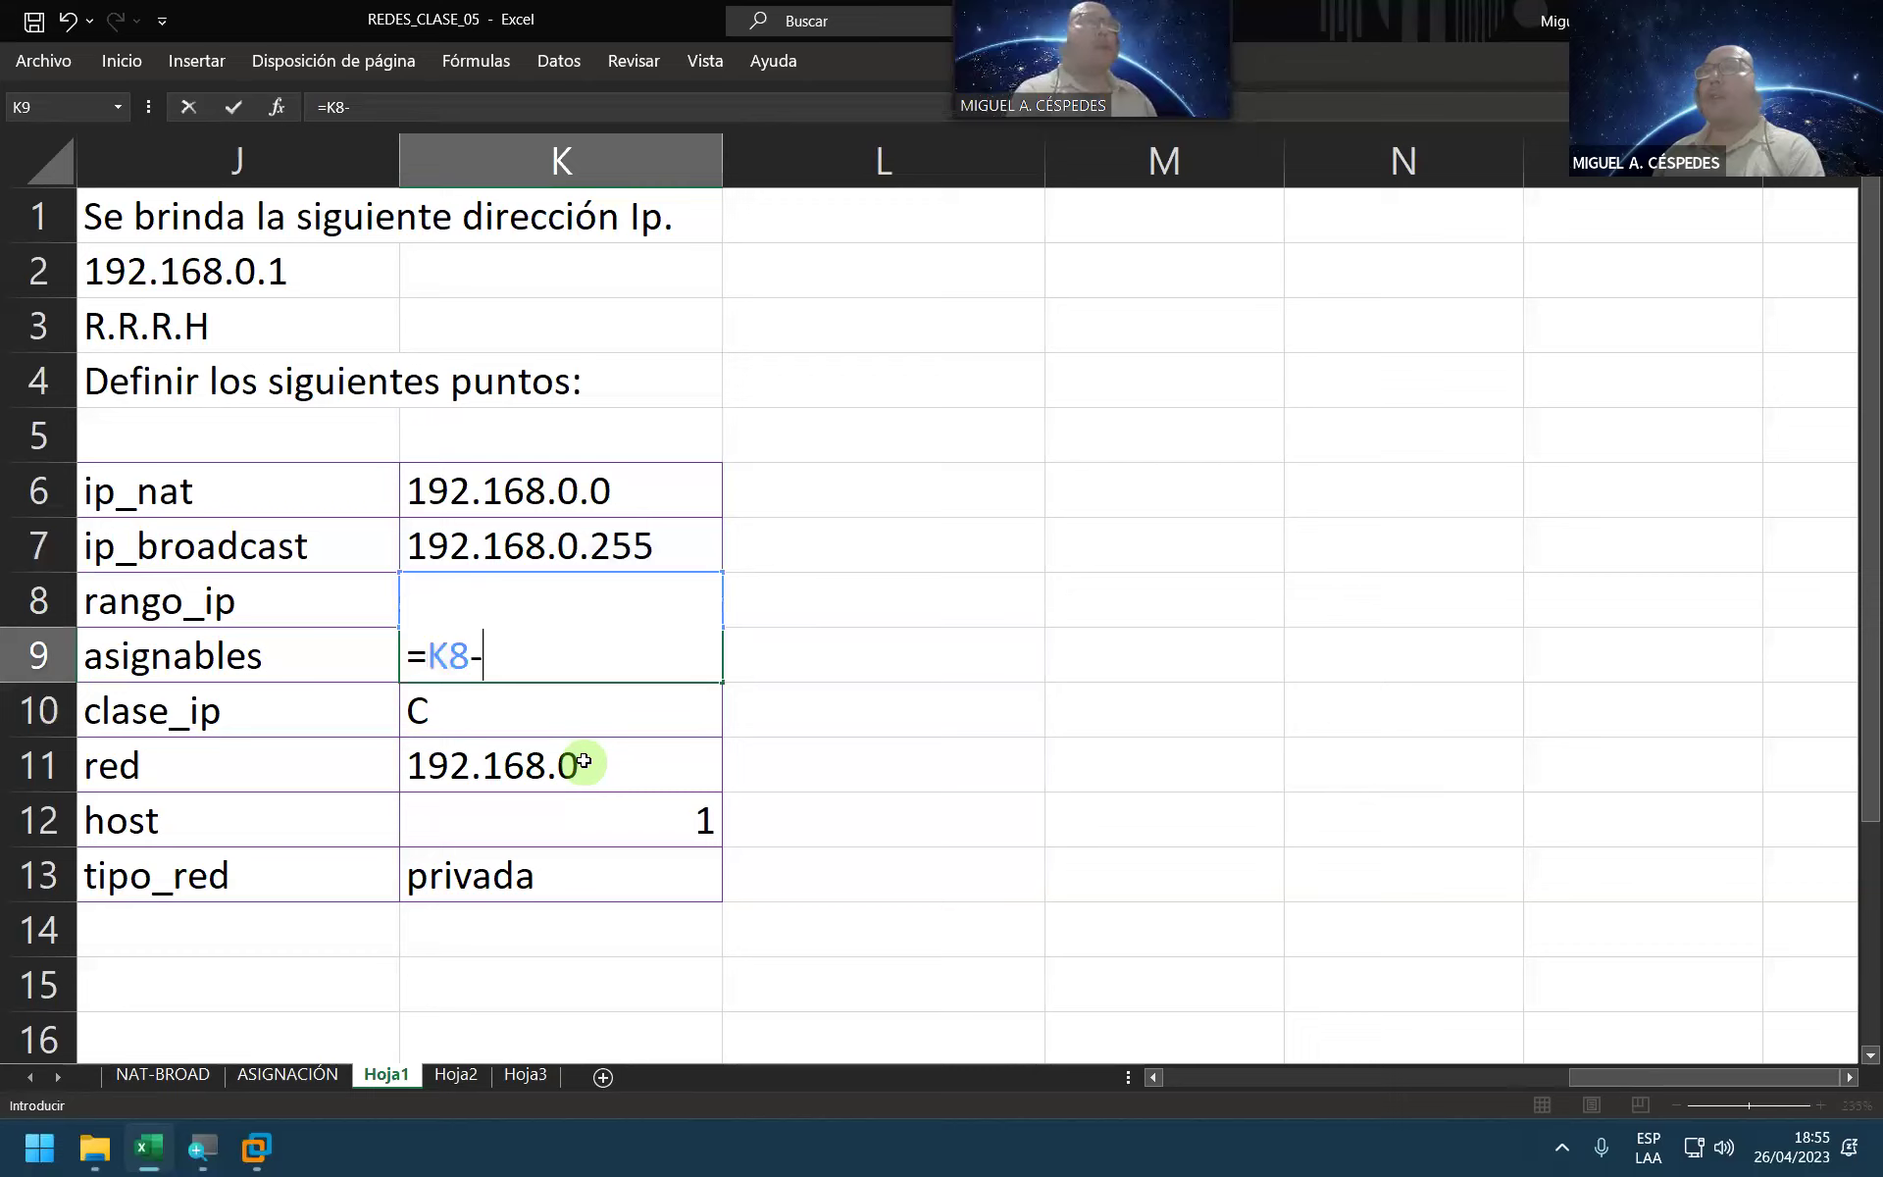
{"action": "left_click", "coordinate": [584, 761]}
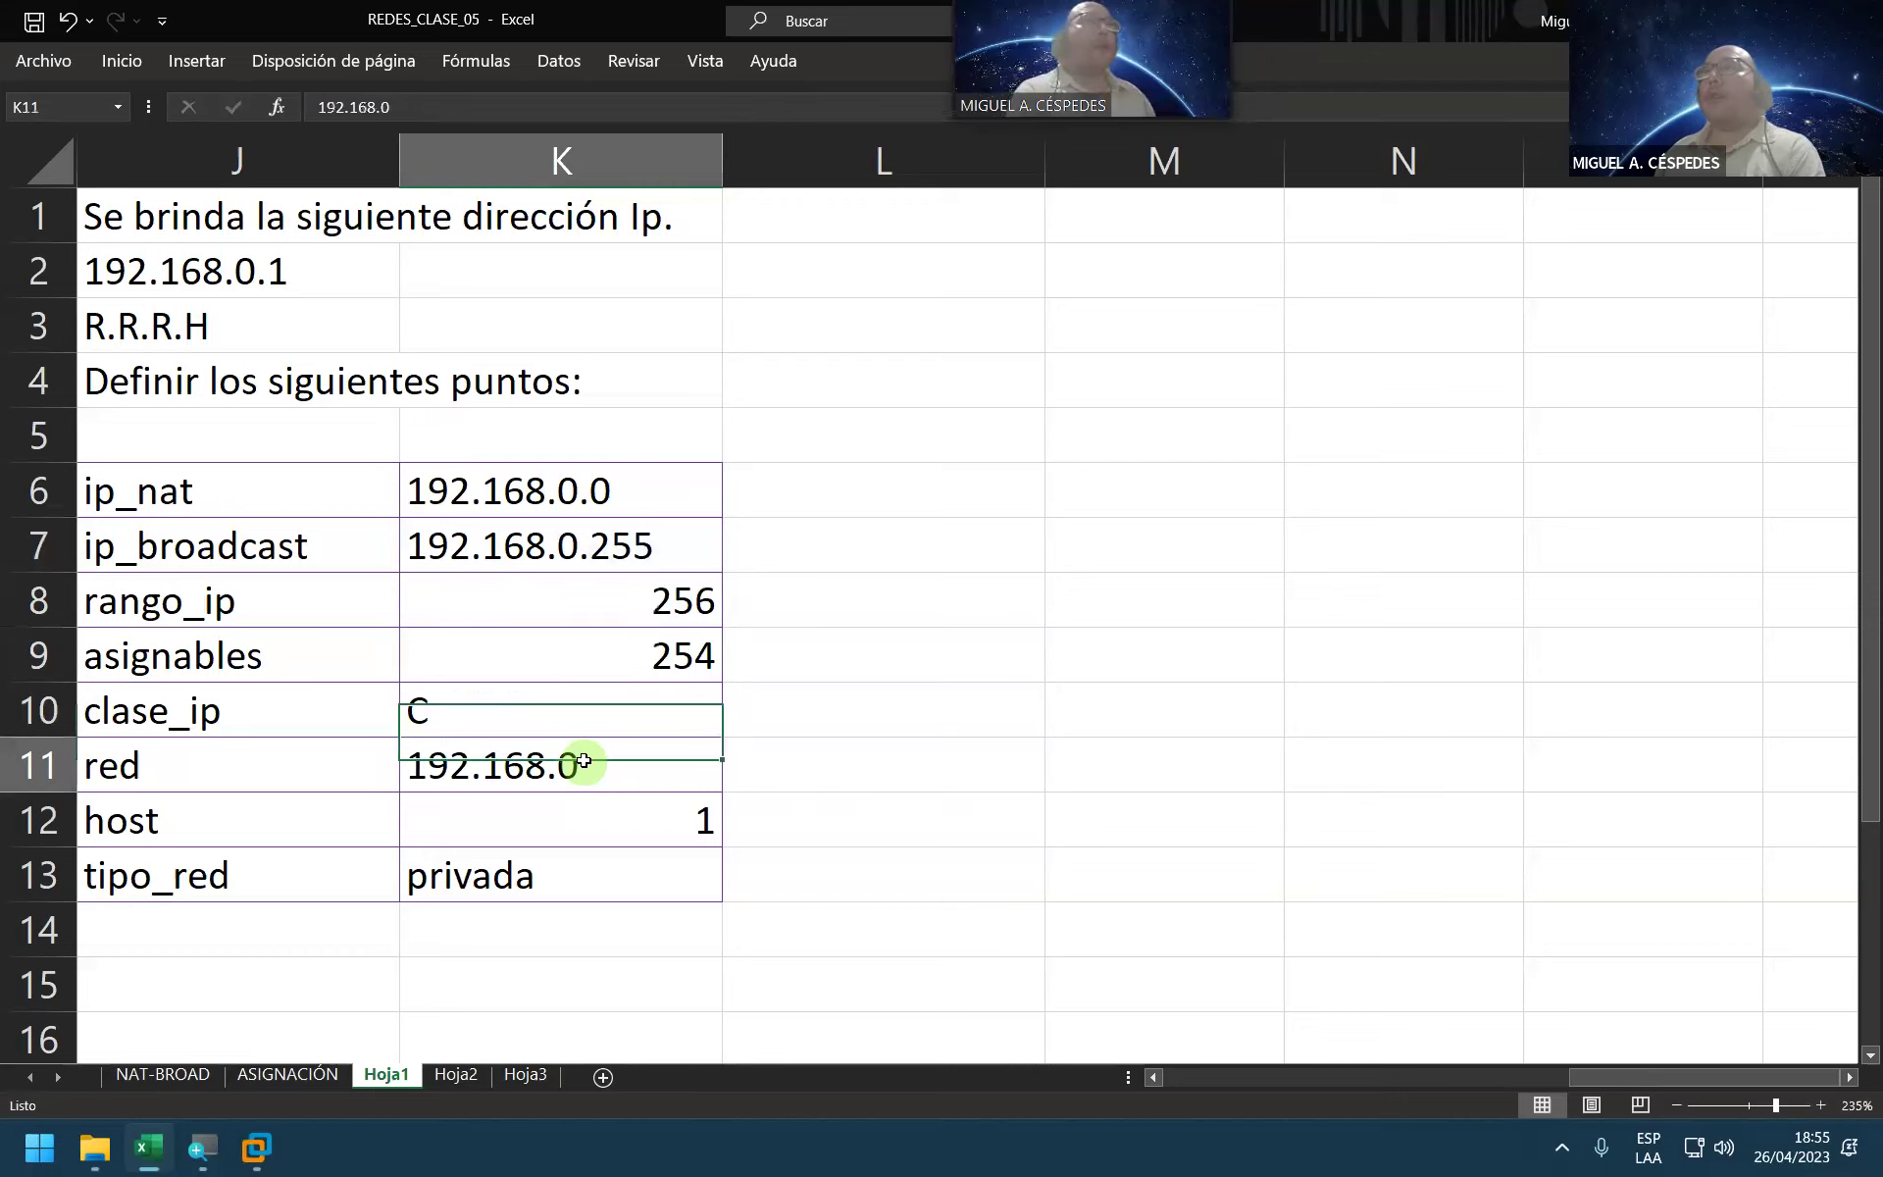
{"action": "key", "text": "ctrl+s"}
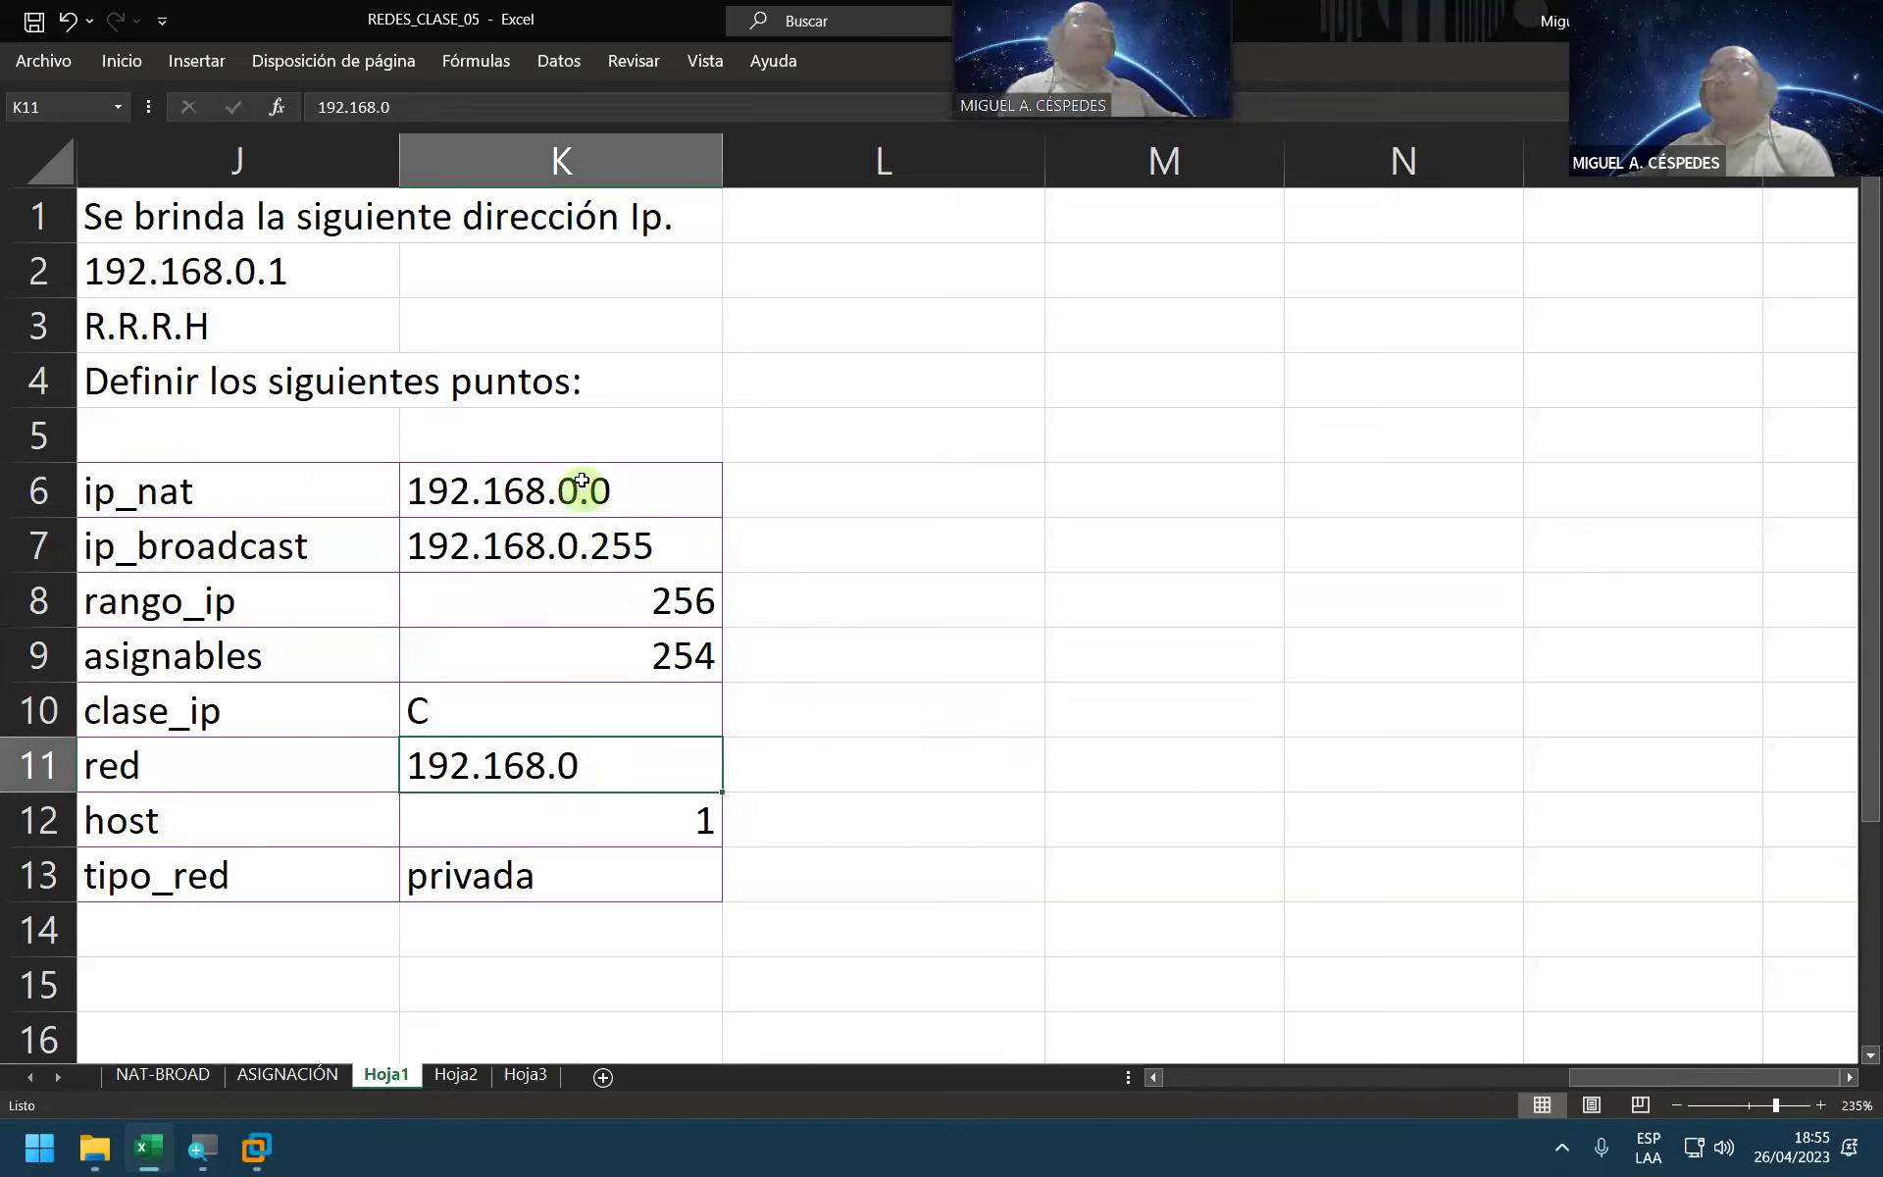
Step: Select the completed table values in K6:K13 and save the workbook
{"action": "left_click_drag", "start_coordinate": [584, 484], "coordinate": [601, 886]}
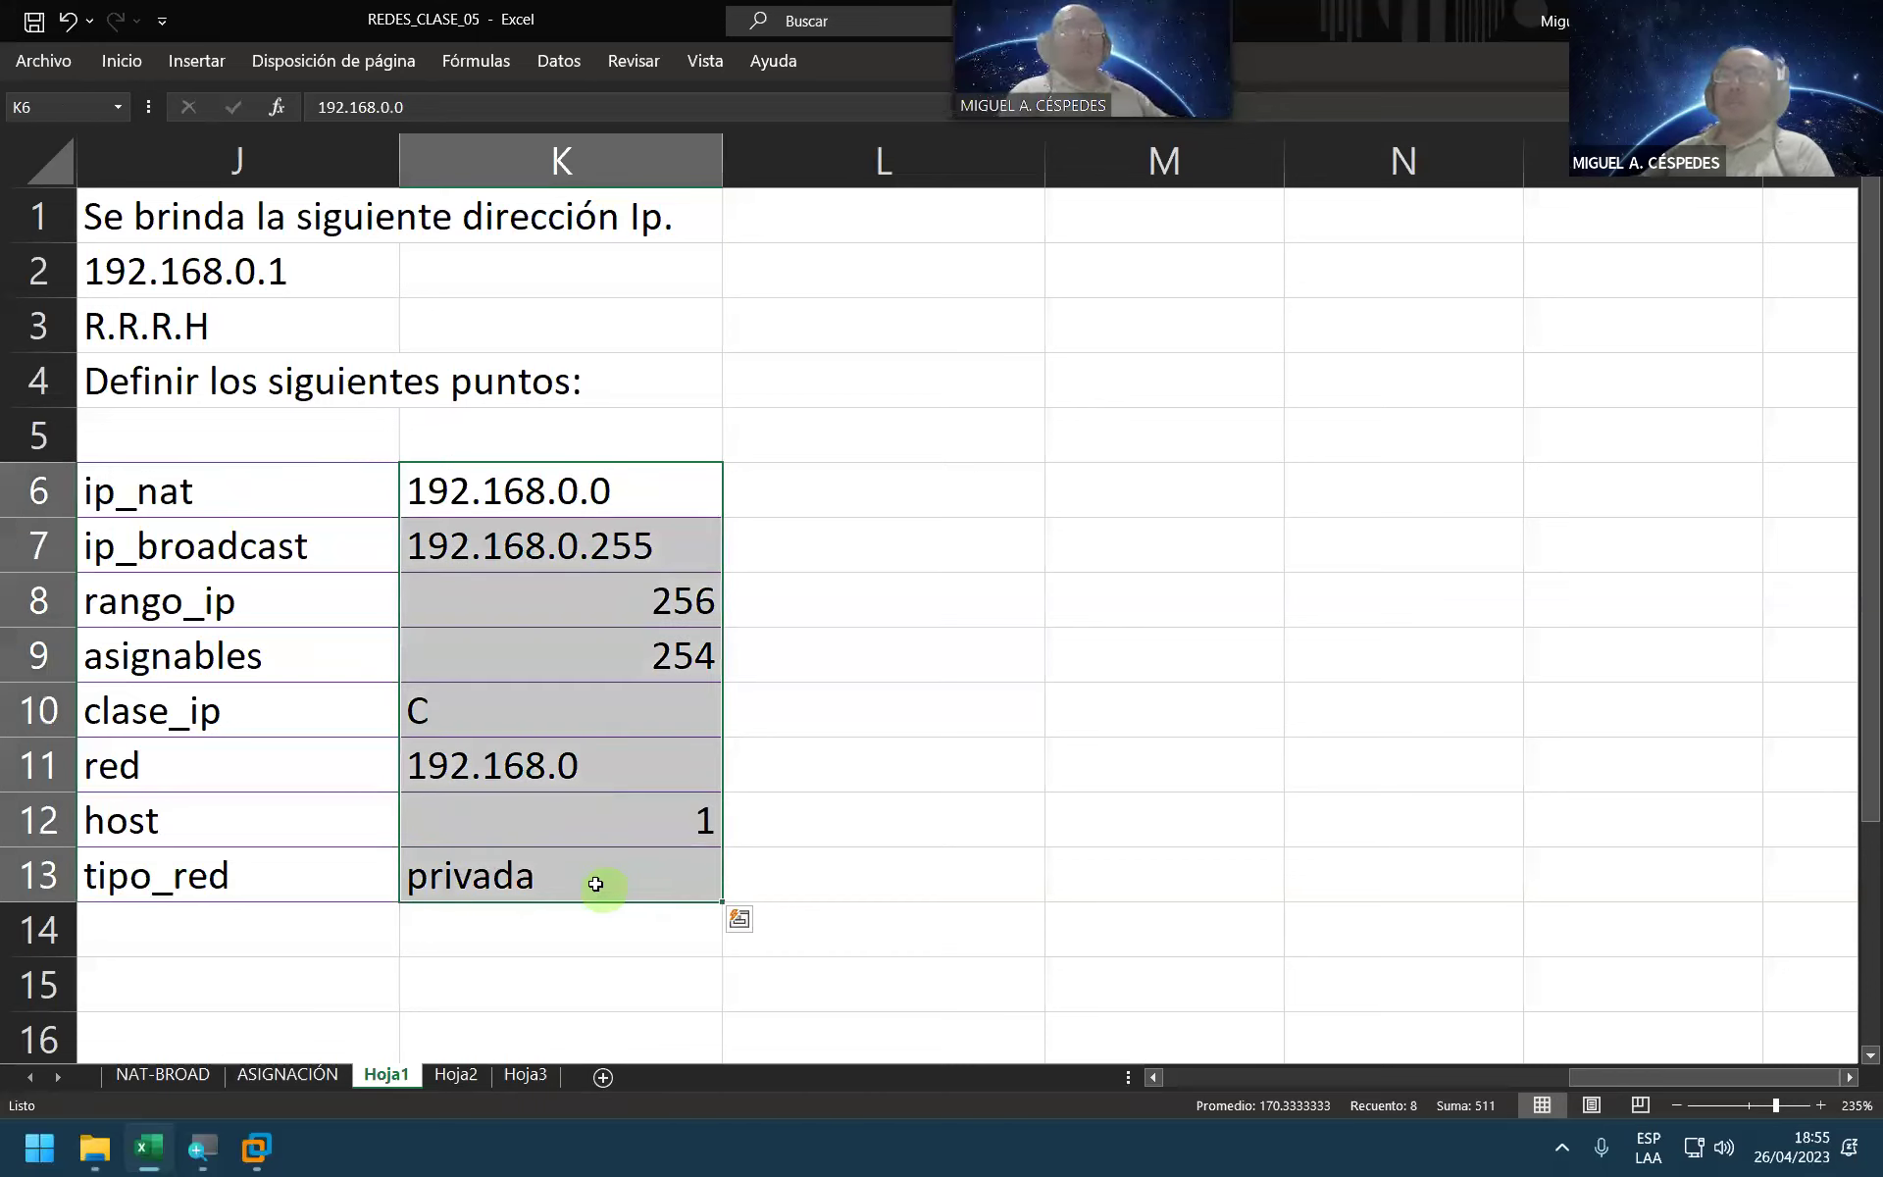
{"action": "left_click", "coordinate": [34, 20]}
{"action": "left_click", "coordinate": [509, 507]}
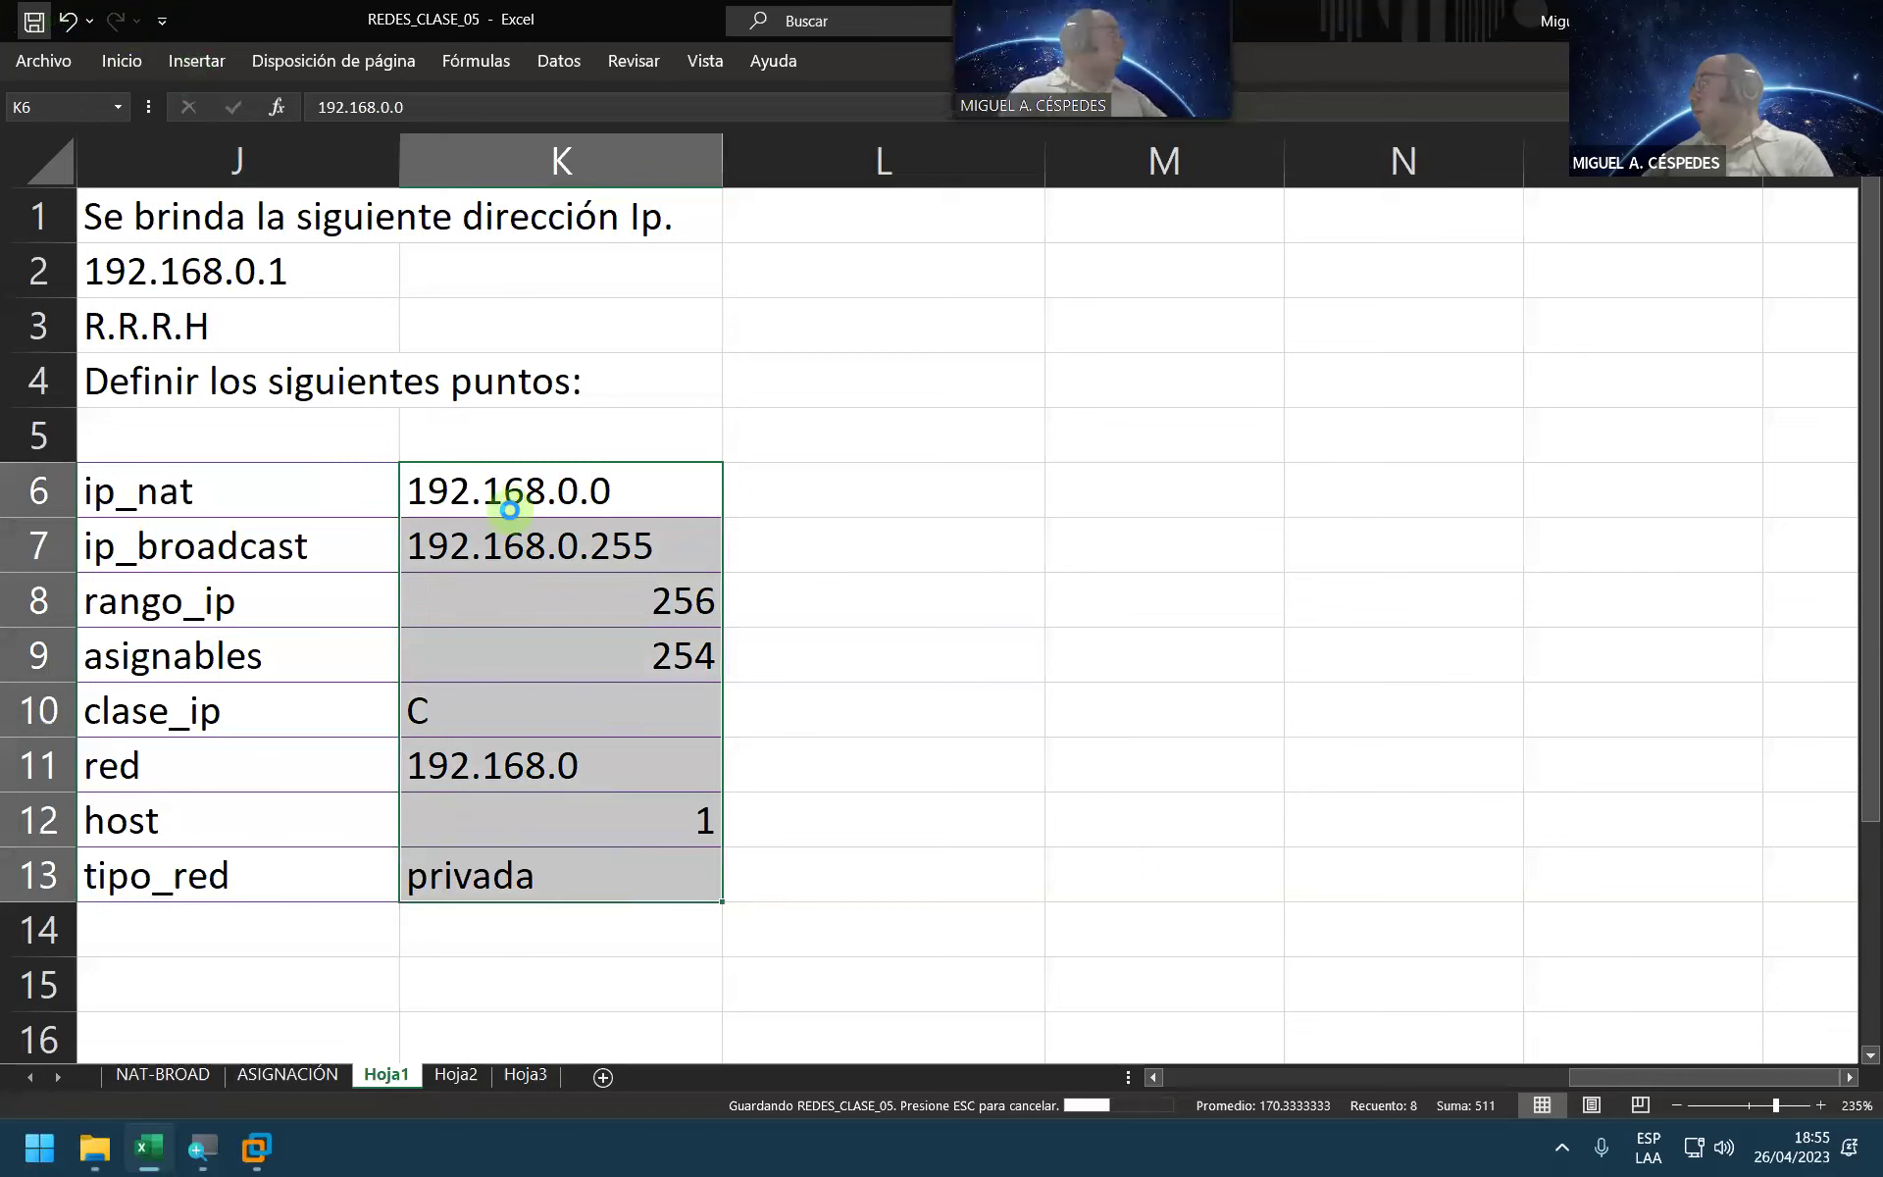
Step: Return to cell A1 on Hoja1, save the workbook and close Excel
{"action": "scroll", "coordinate": [511, 507], "scroll_direction": "down", "scroll_amount": 5}
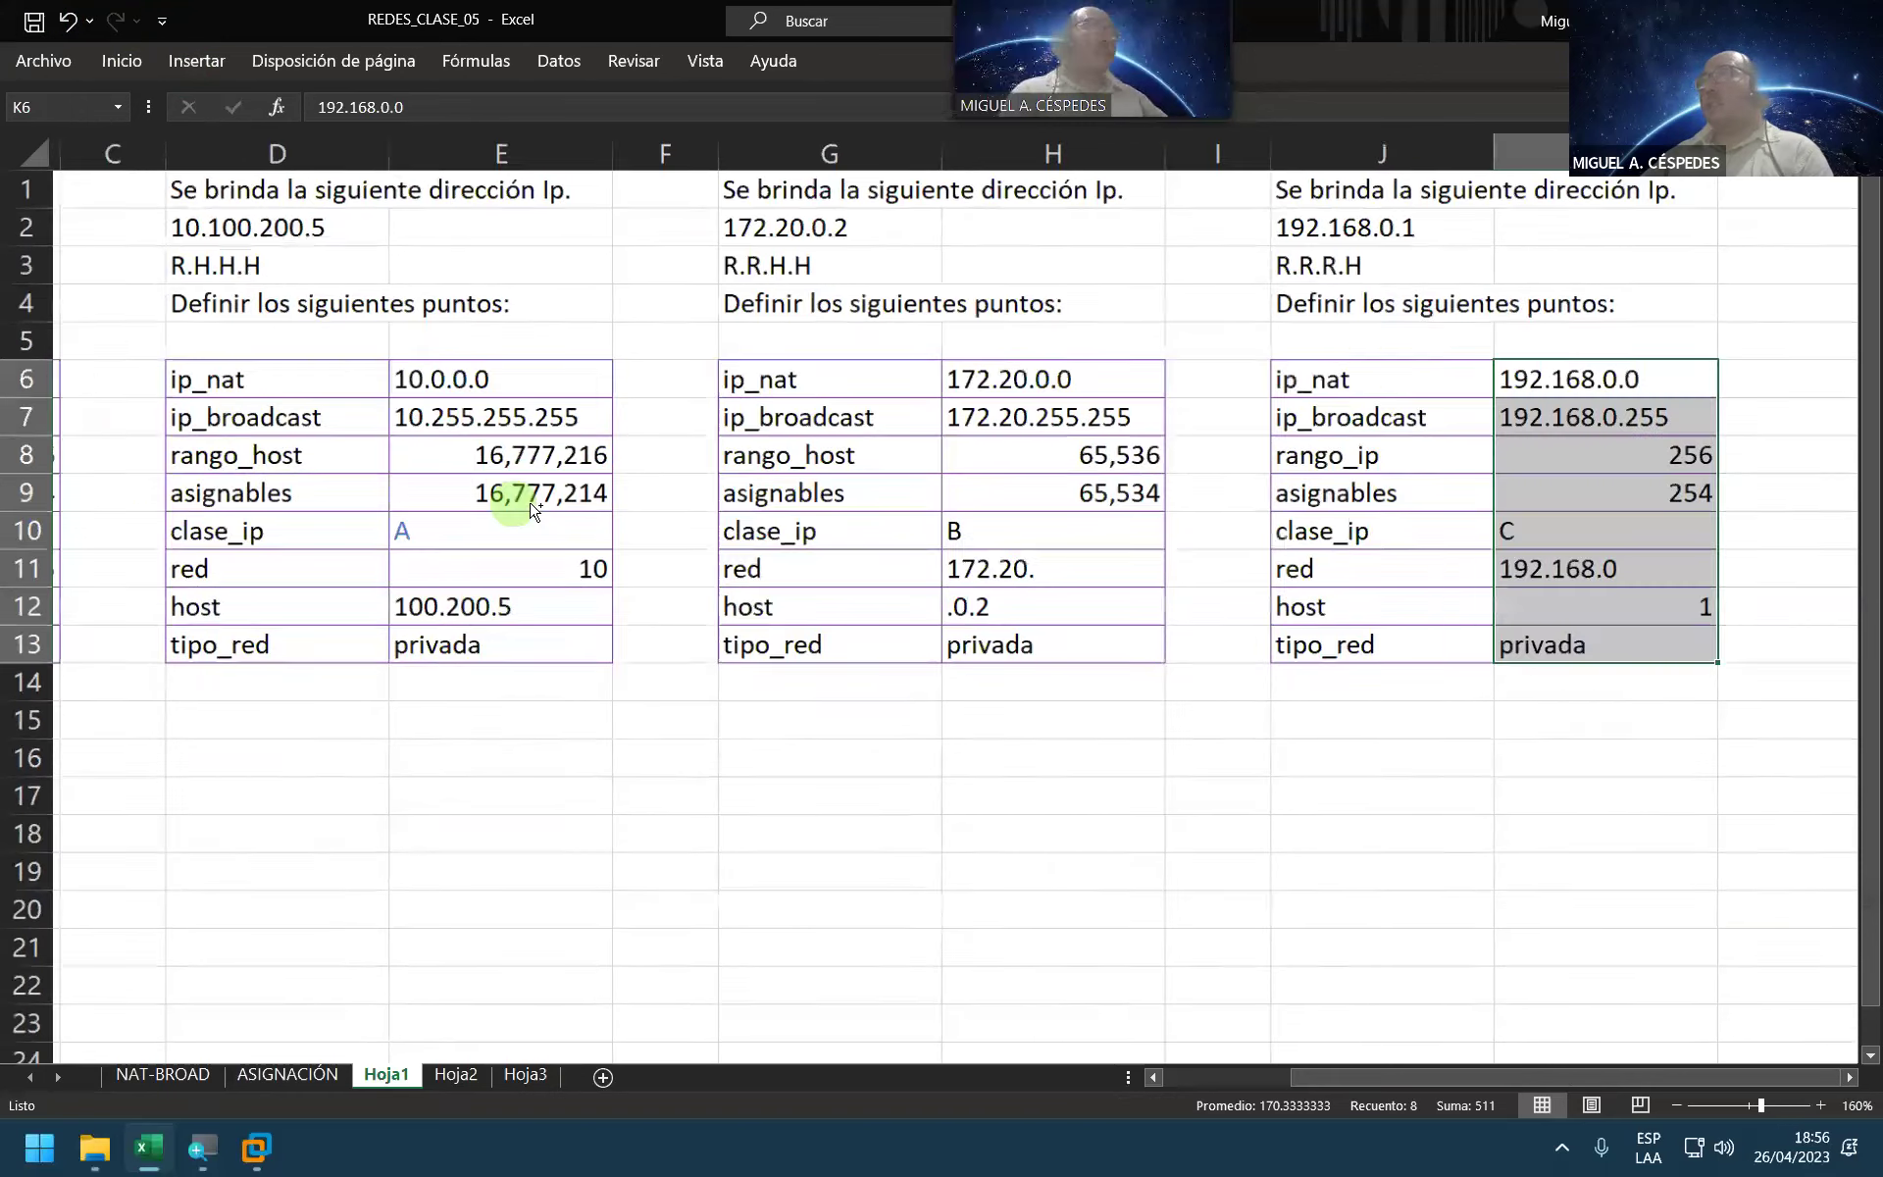
{"action": "left_click", "coordinate": [526, 507]}
{"action": "scroll", "coordinate": [527, 507], "scroll_direction": "down", "scroll_amount": 3, "text": "ctrl"}
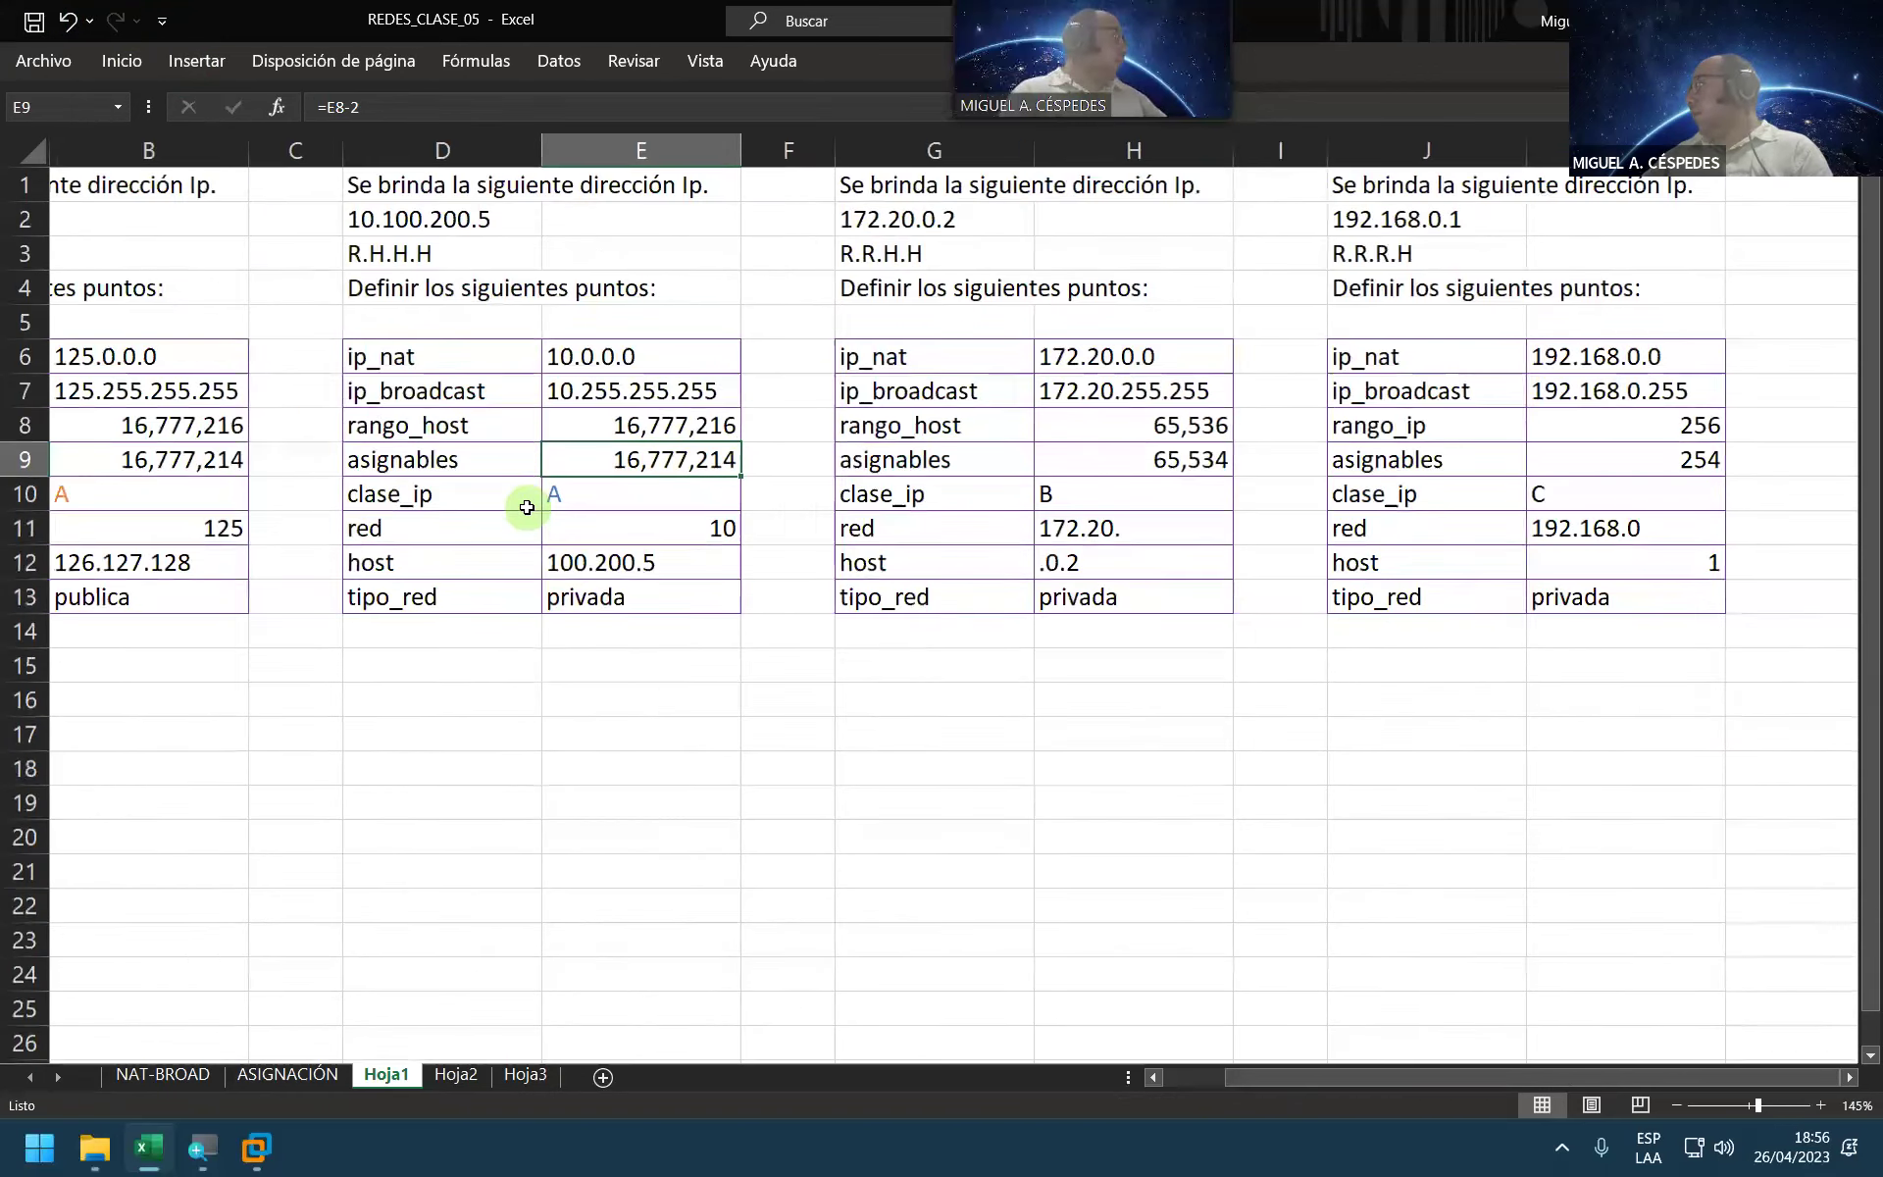
{"action": "scroll", "coordinate": [526, 509], "scroll_direction": "down", "scroll_amount": 1, "text": "ctrl"}
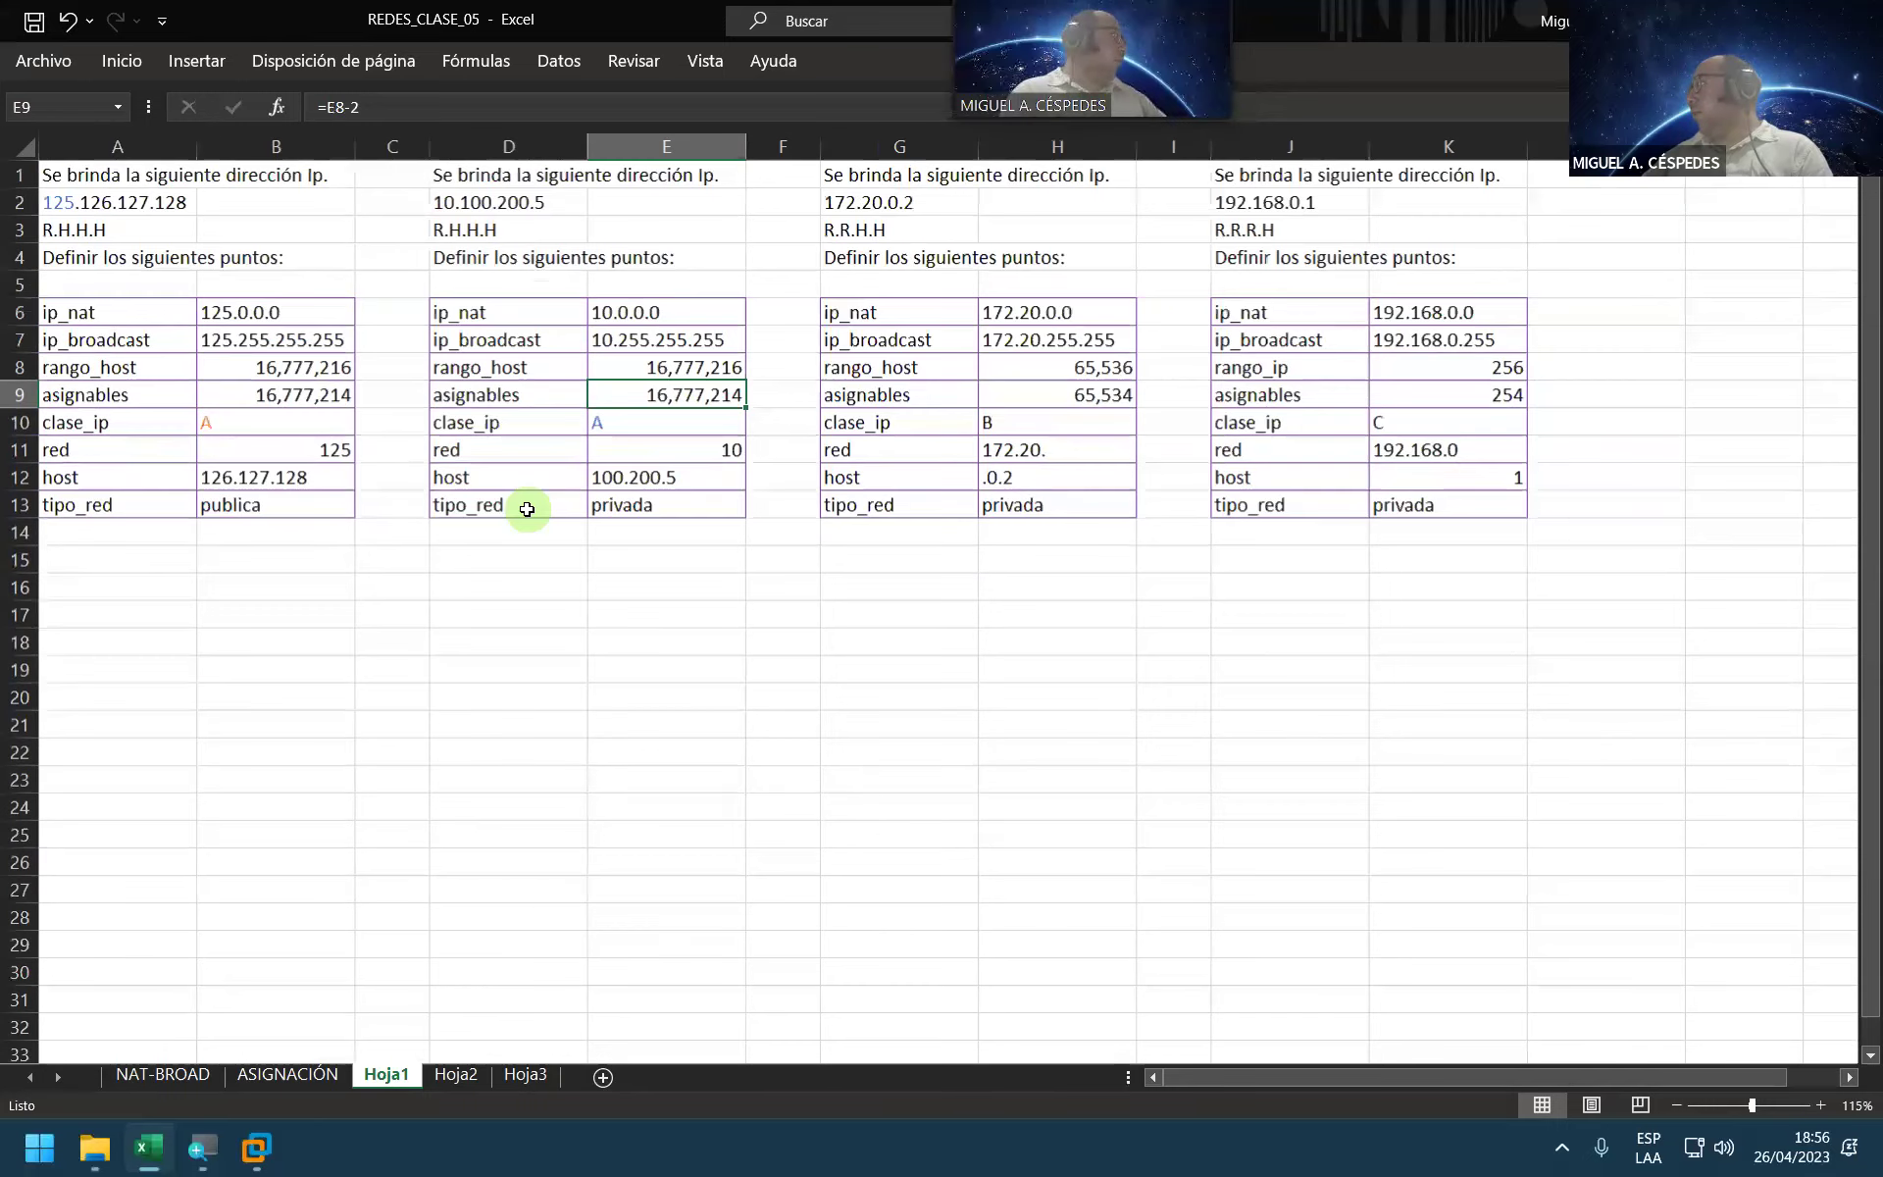
{"action": "scroll", "coordinate": [526, 509], "scroll_direction": "down", "scroll_amount": 1, "text": "ctrl"}
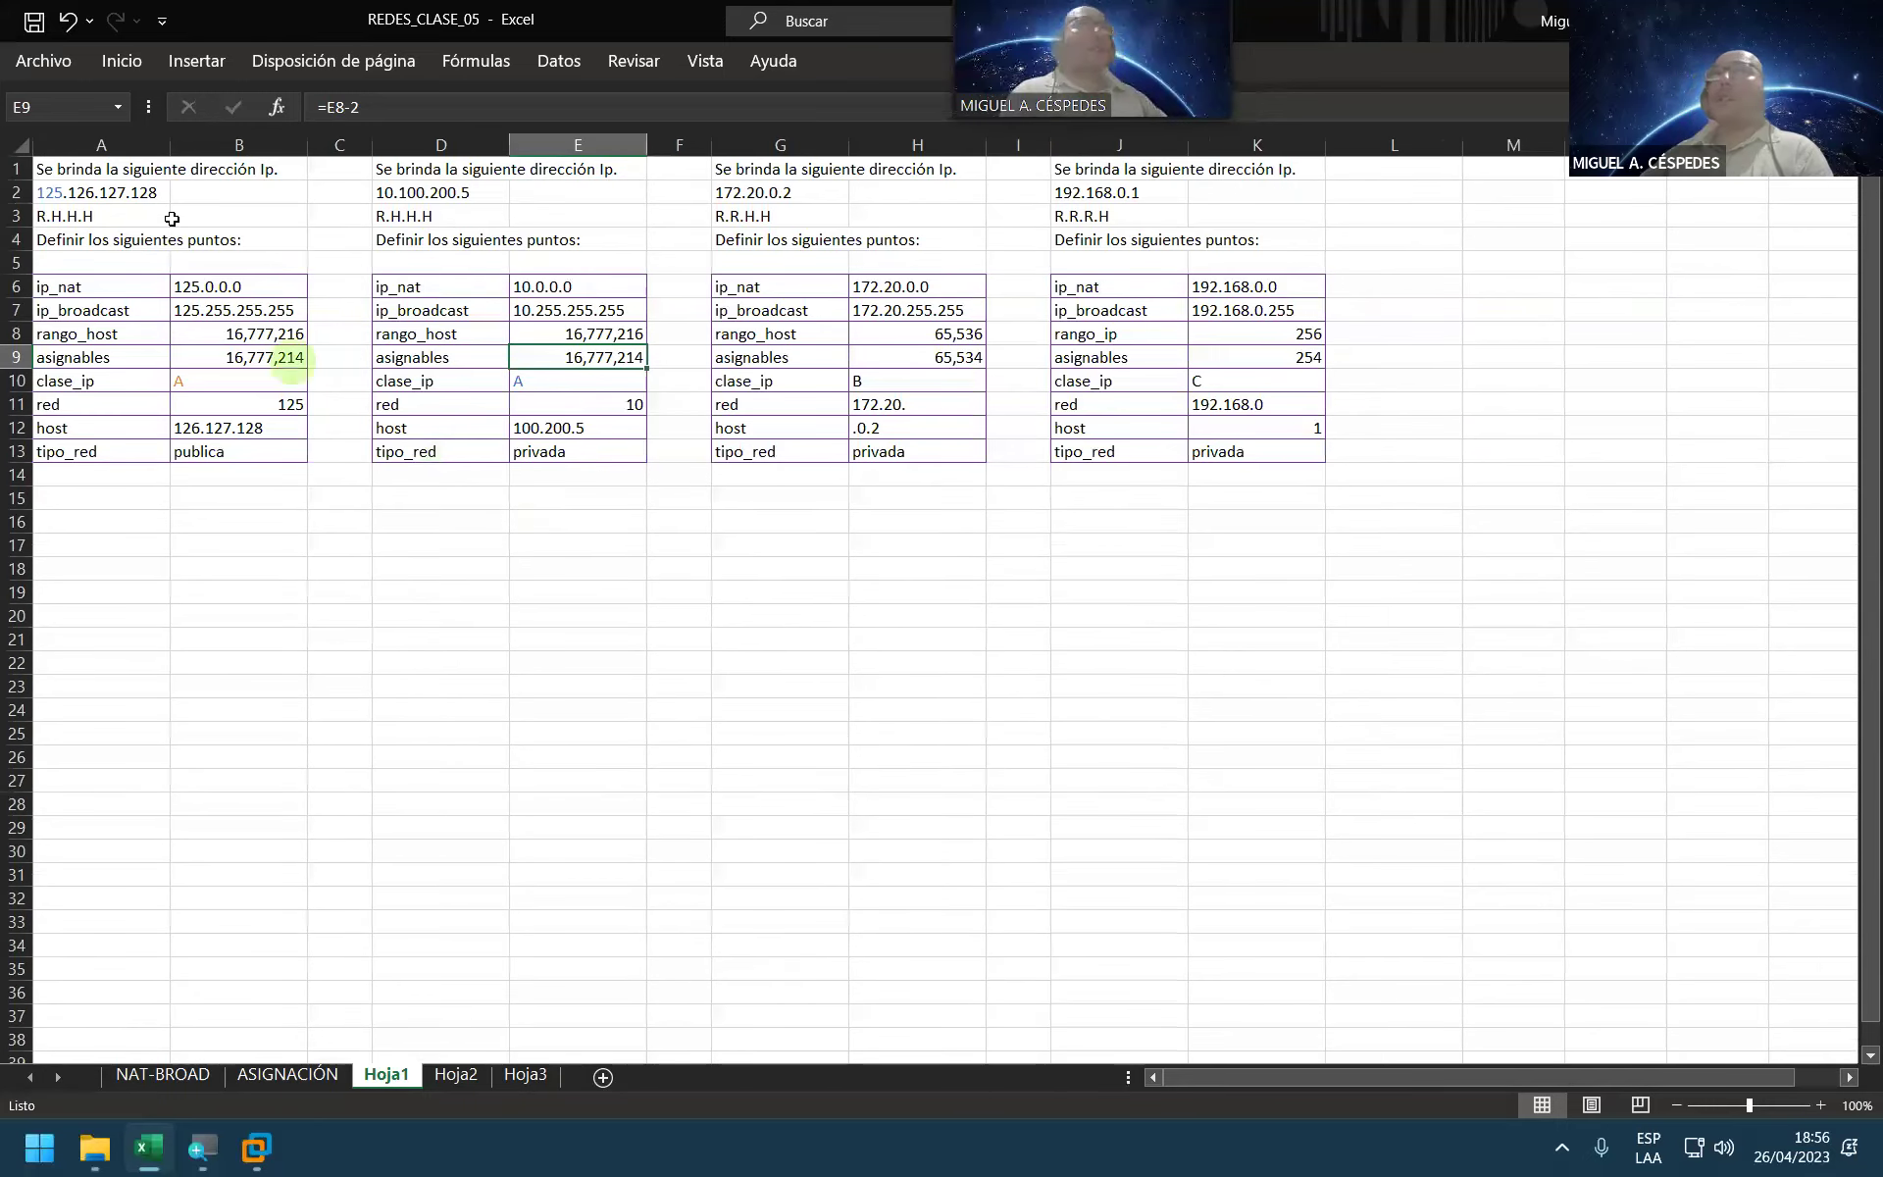
{"action": "left_click", "coordinate": [118, 164]}
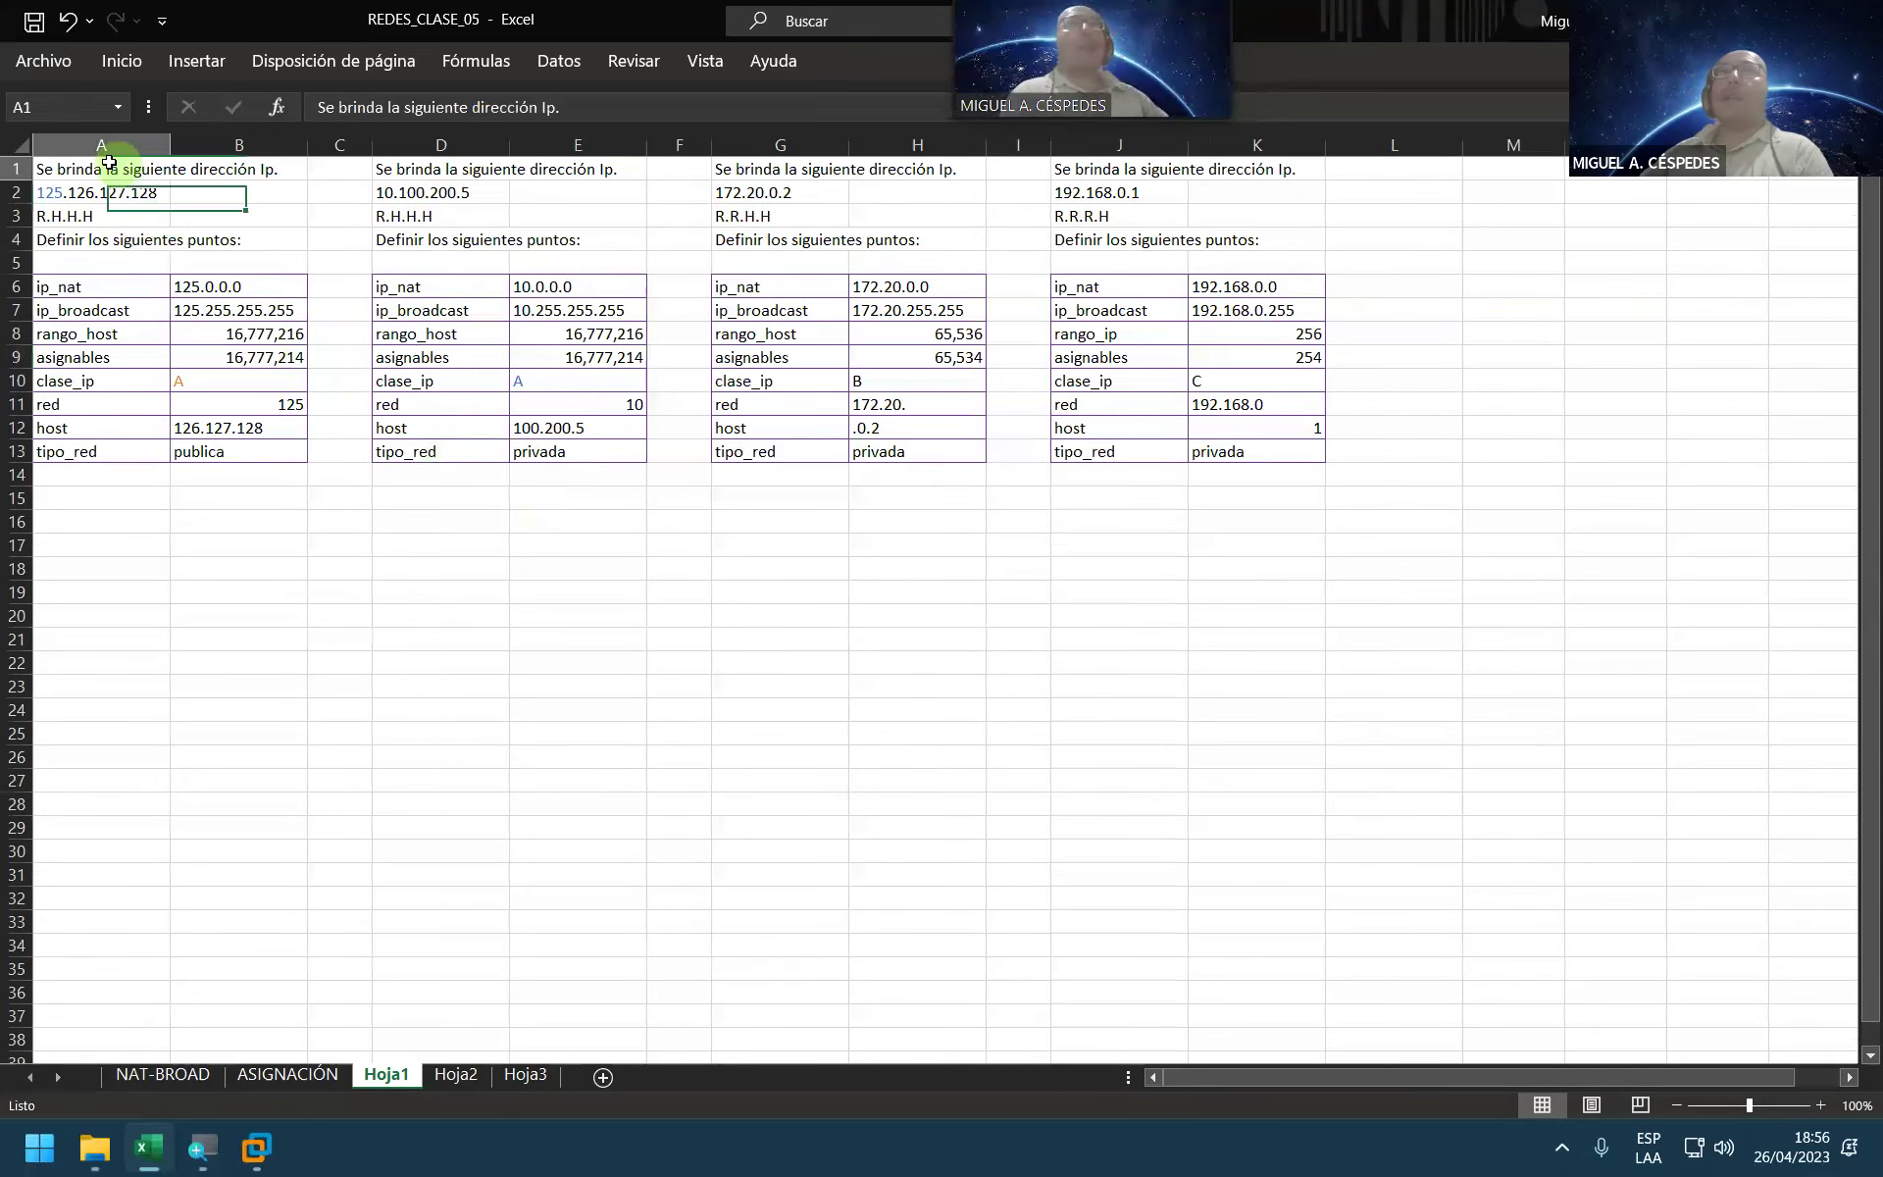
{"action": "left_click", "coordinate": [33, 19]}
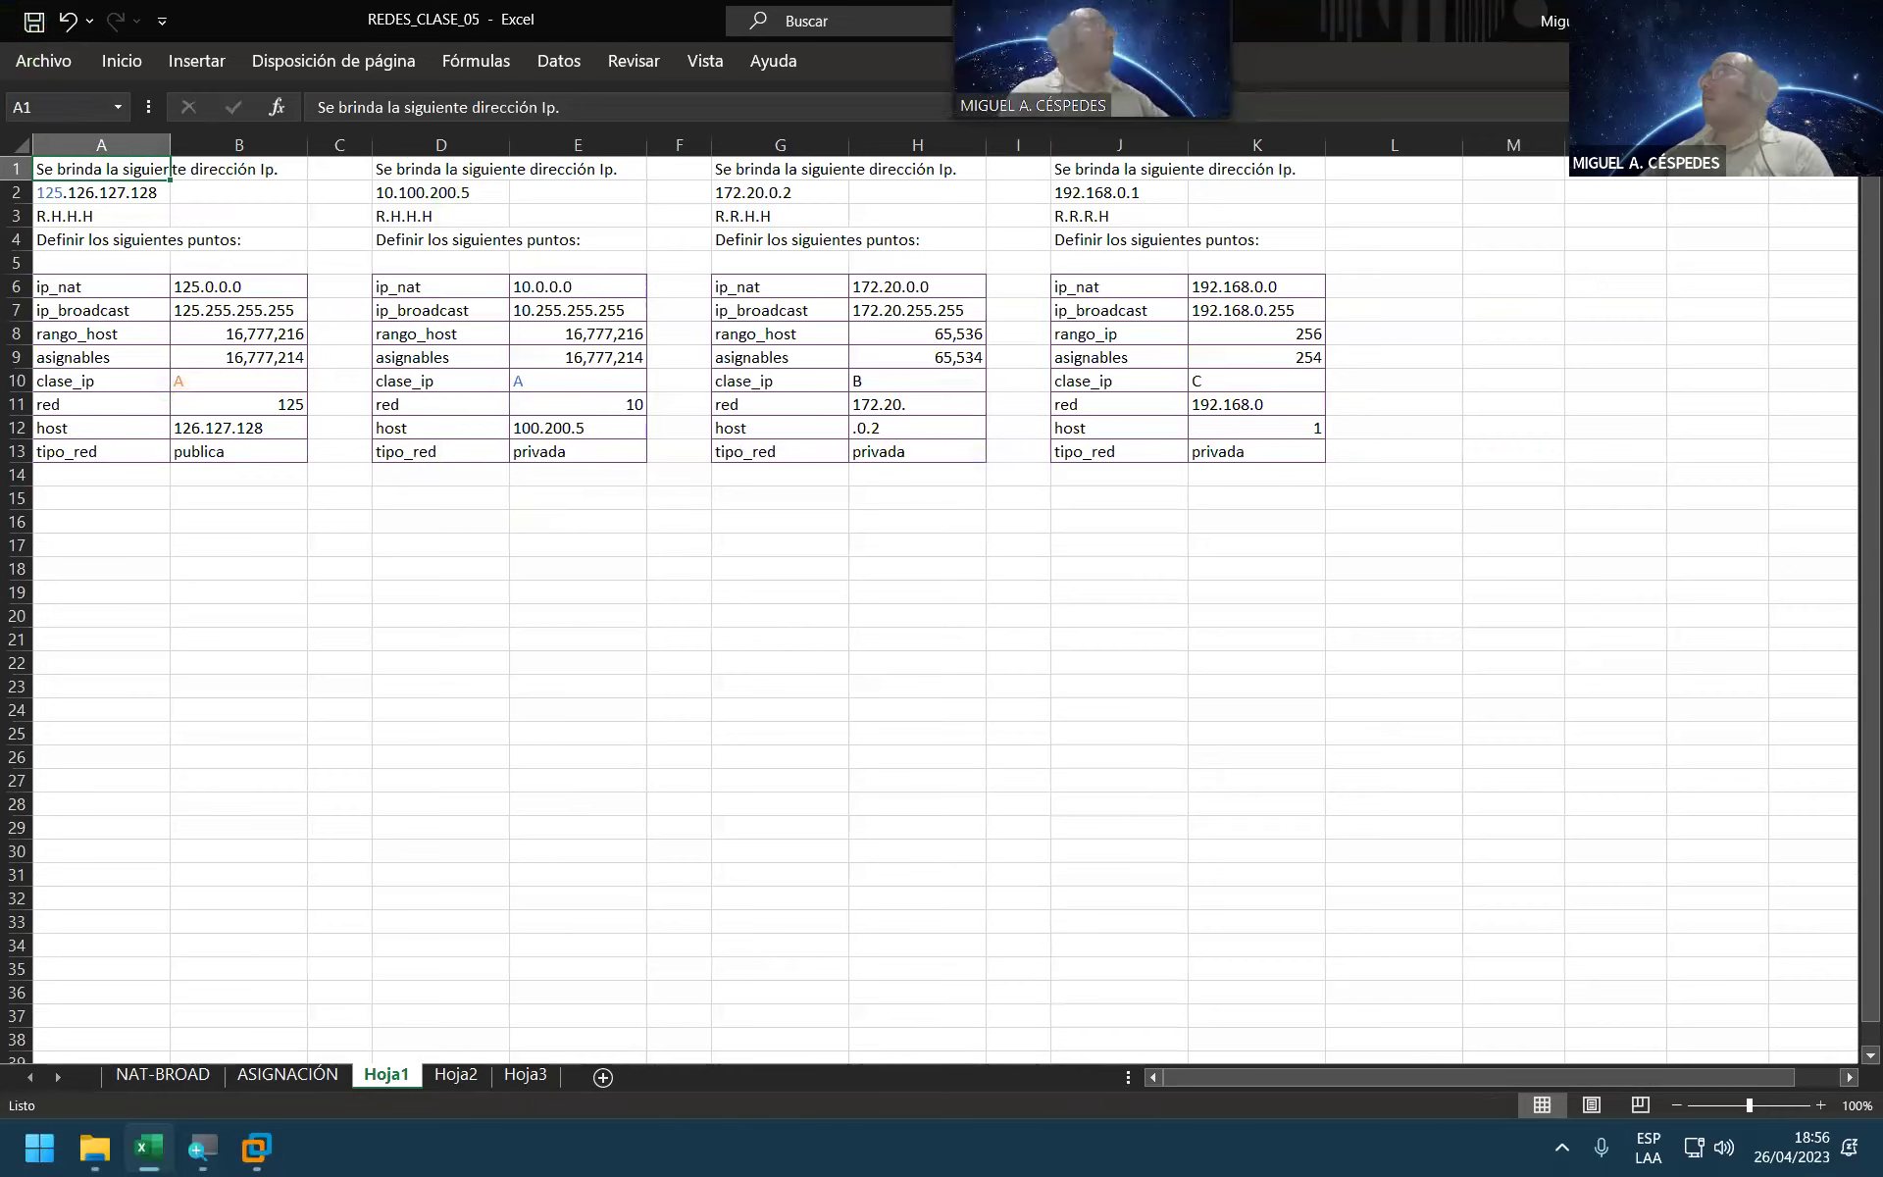
{"action": "key", "text": "alt+F4"}
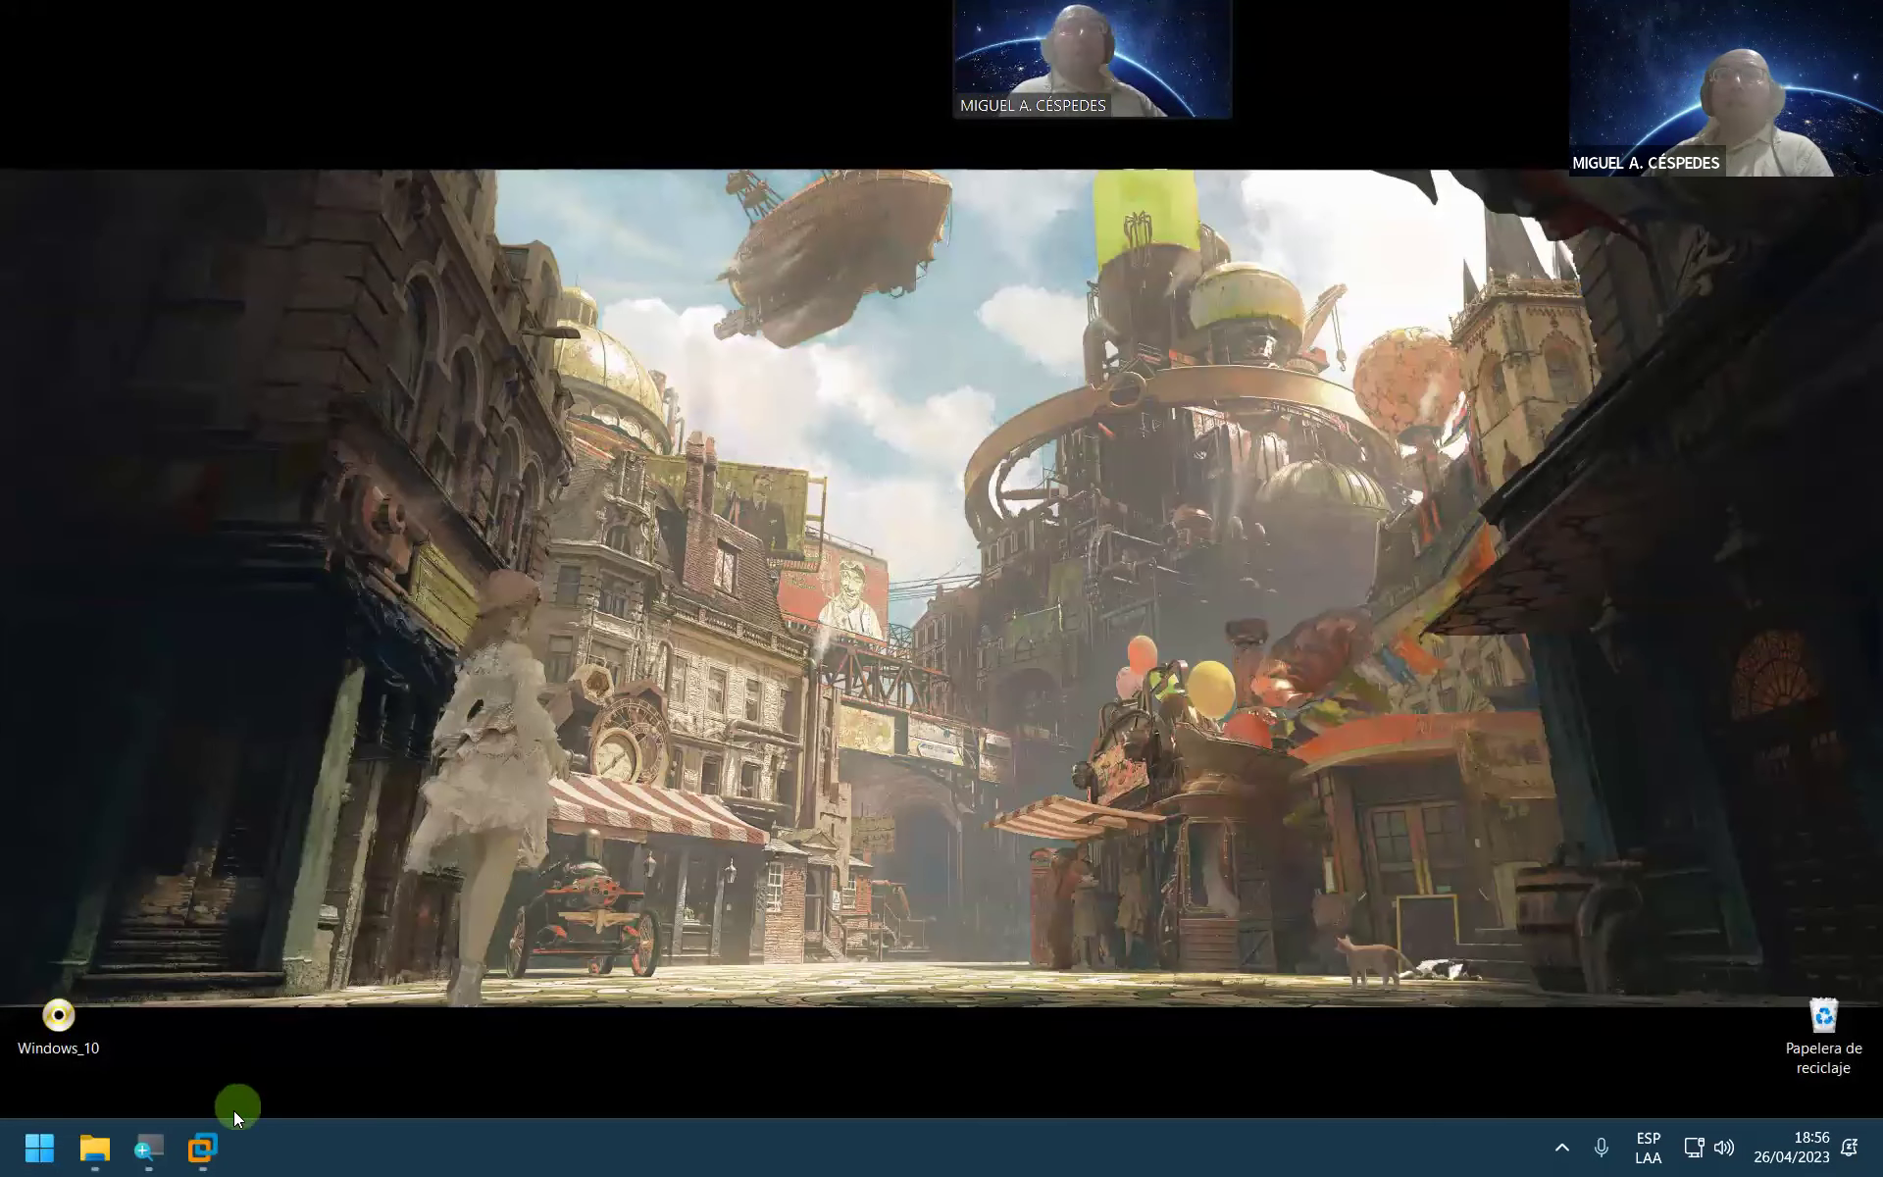
Step: Switch to the REDES - BASE DE DATOS virtual machine in VMware Workstation and close its Conexiones de red and Configuración windows
{"action": "mouse_move", "coordinate": [204, 1145]}
{"action": "left_click", "coordinate": [410, 998]}
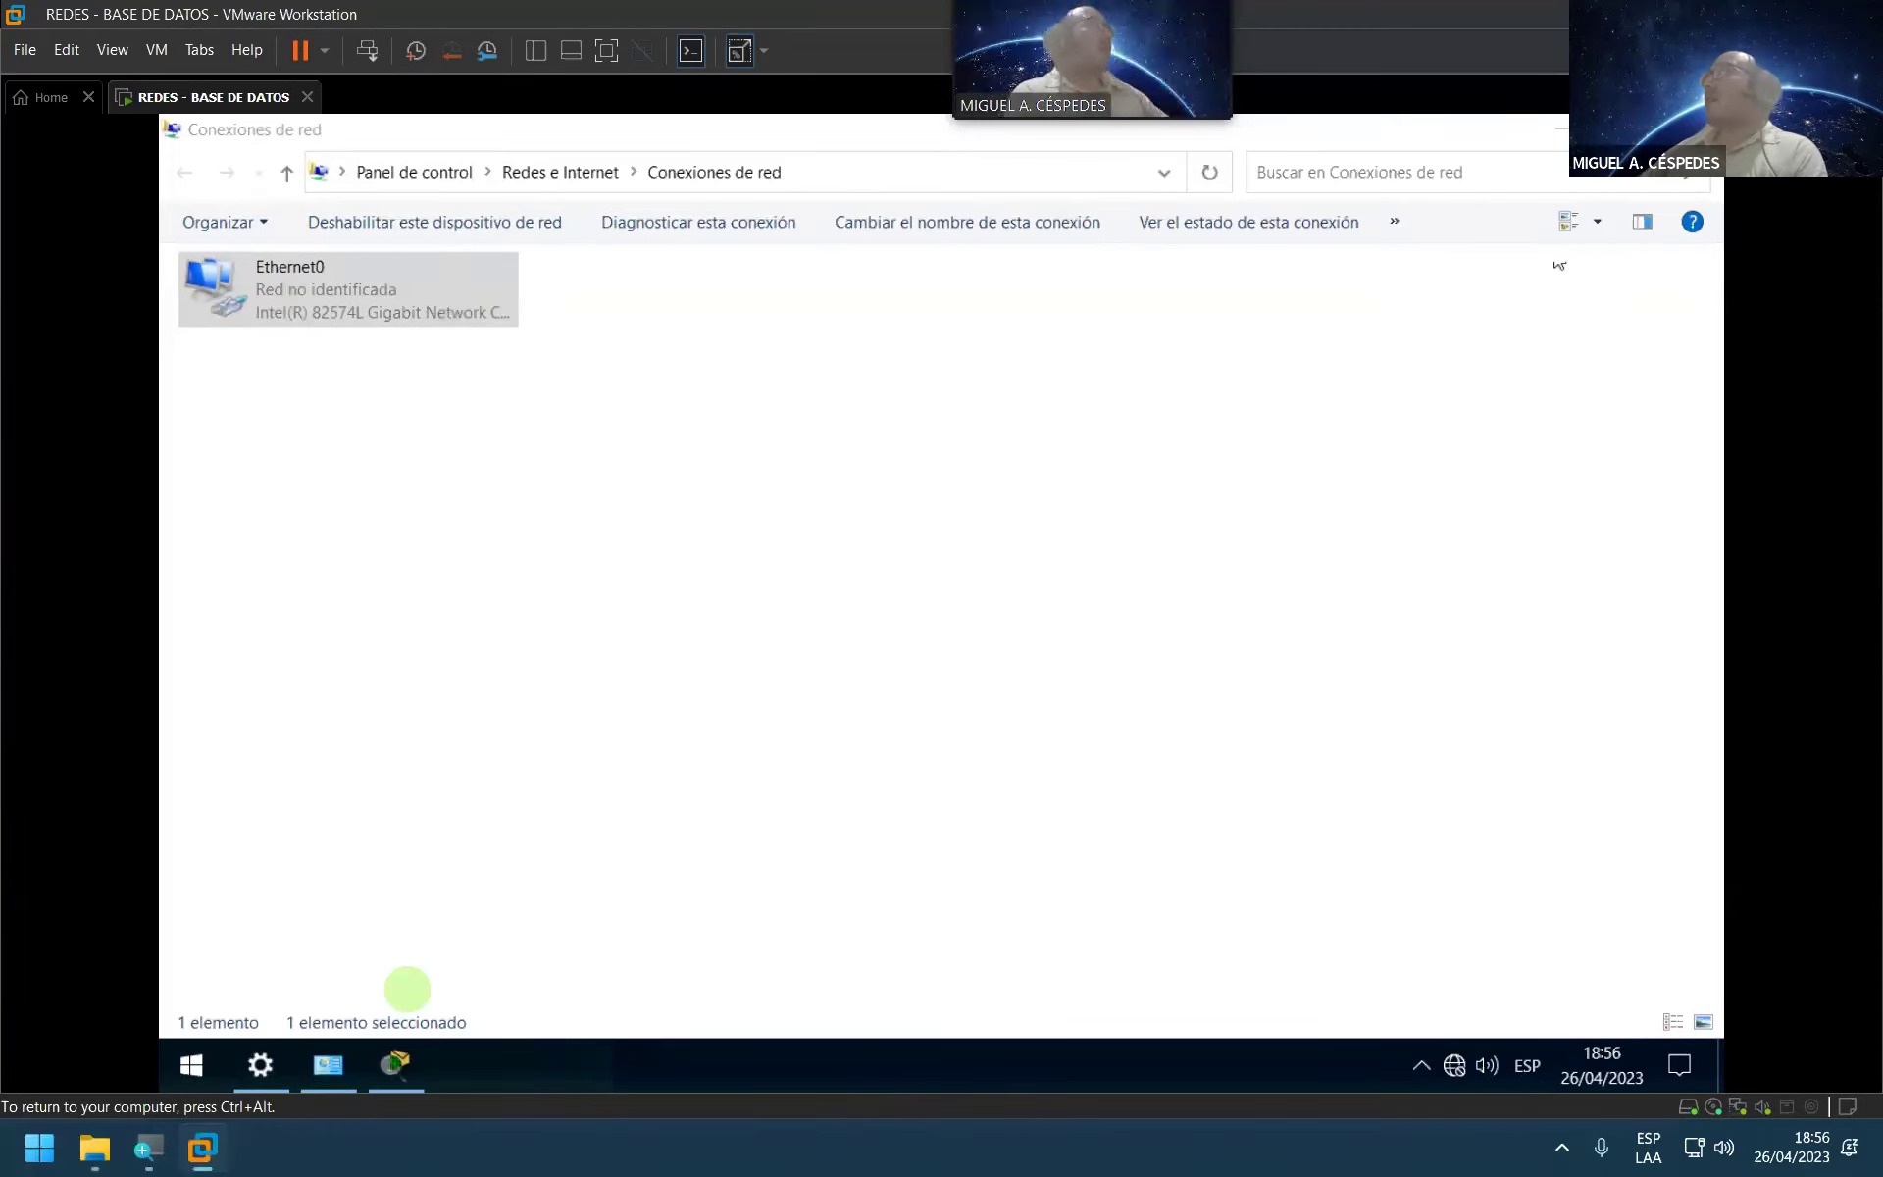
{"action": "left_click", "coordinate": [1701, 129]}
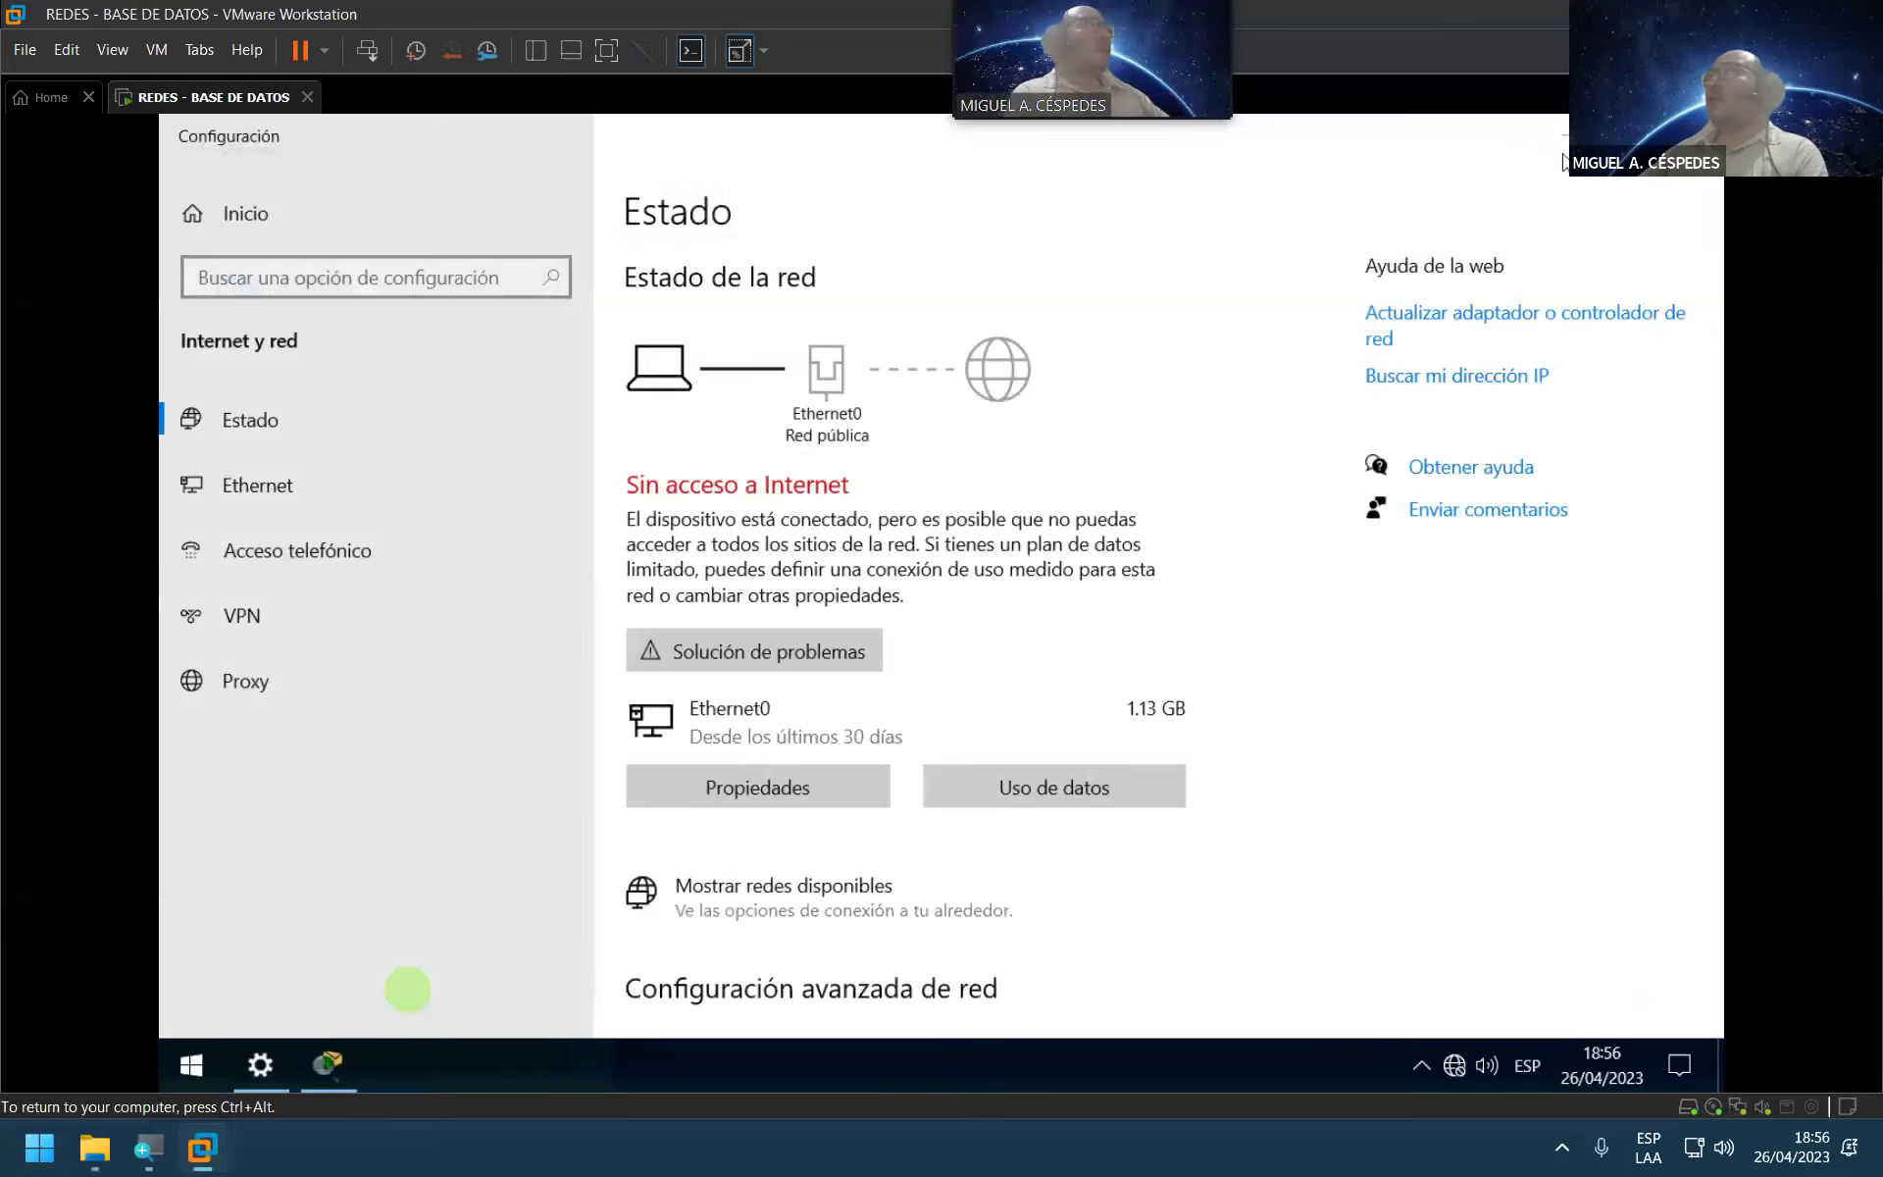
{"action": "left_click", "coordinate": [1701, 129]}
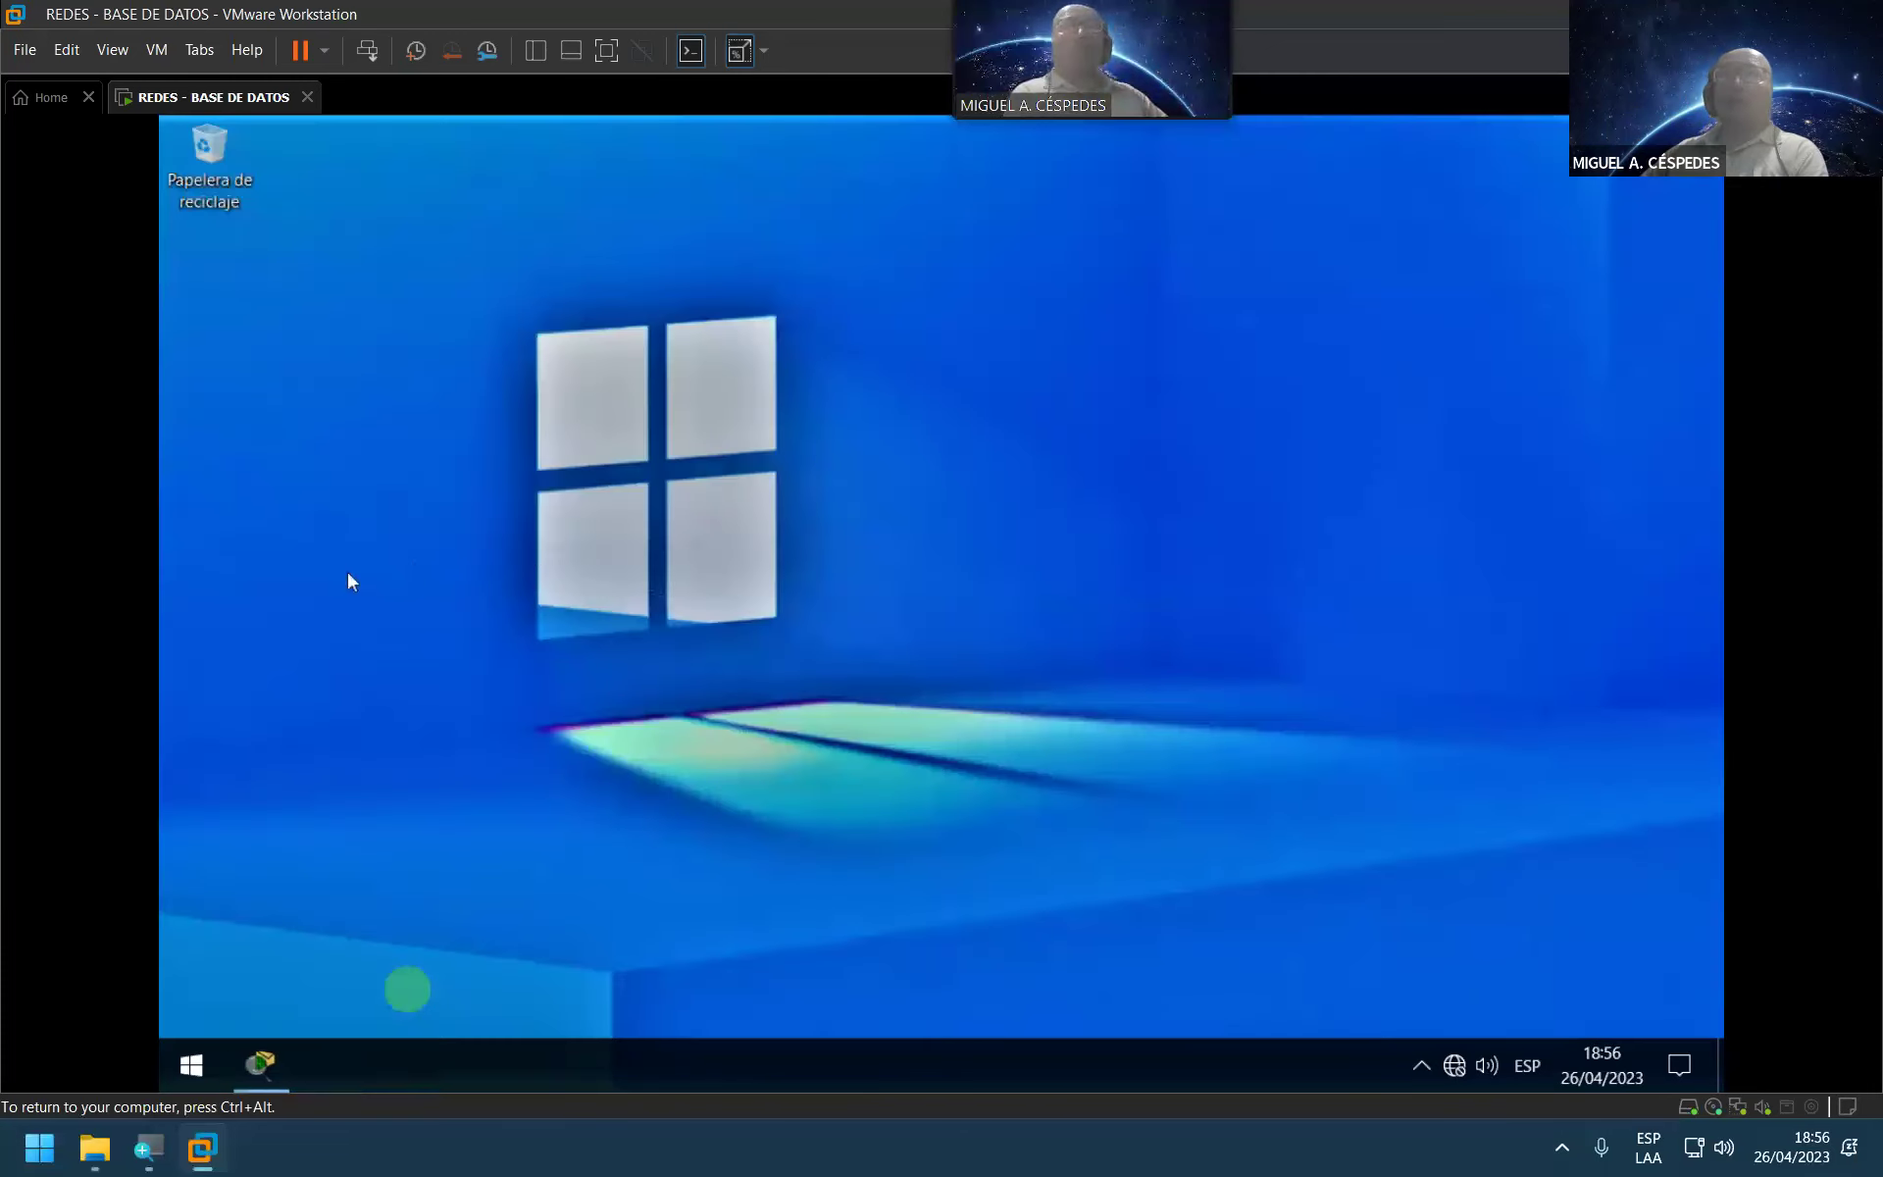
Step: Open Notepad in the virtual machine and maximize its window
{"action": "key", "text": "super+r"}
{"action": "type", "text": "notepad"}
{"action": "key", "text": "Return"}
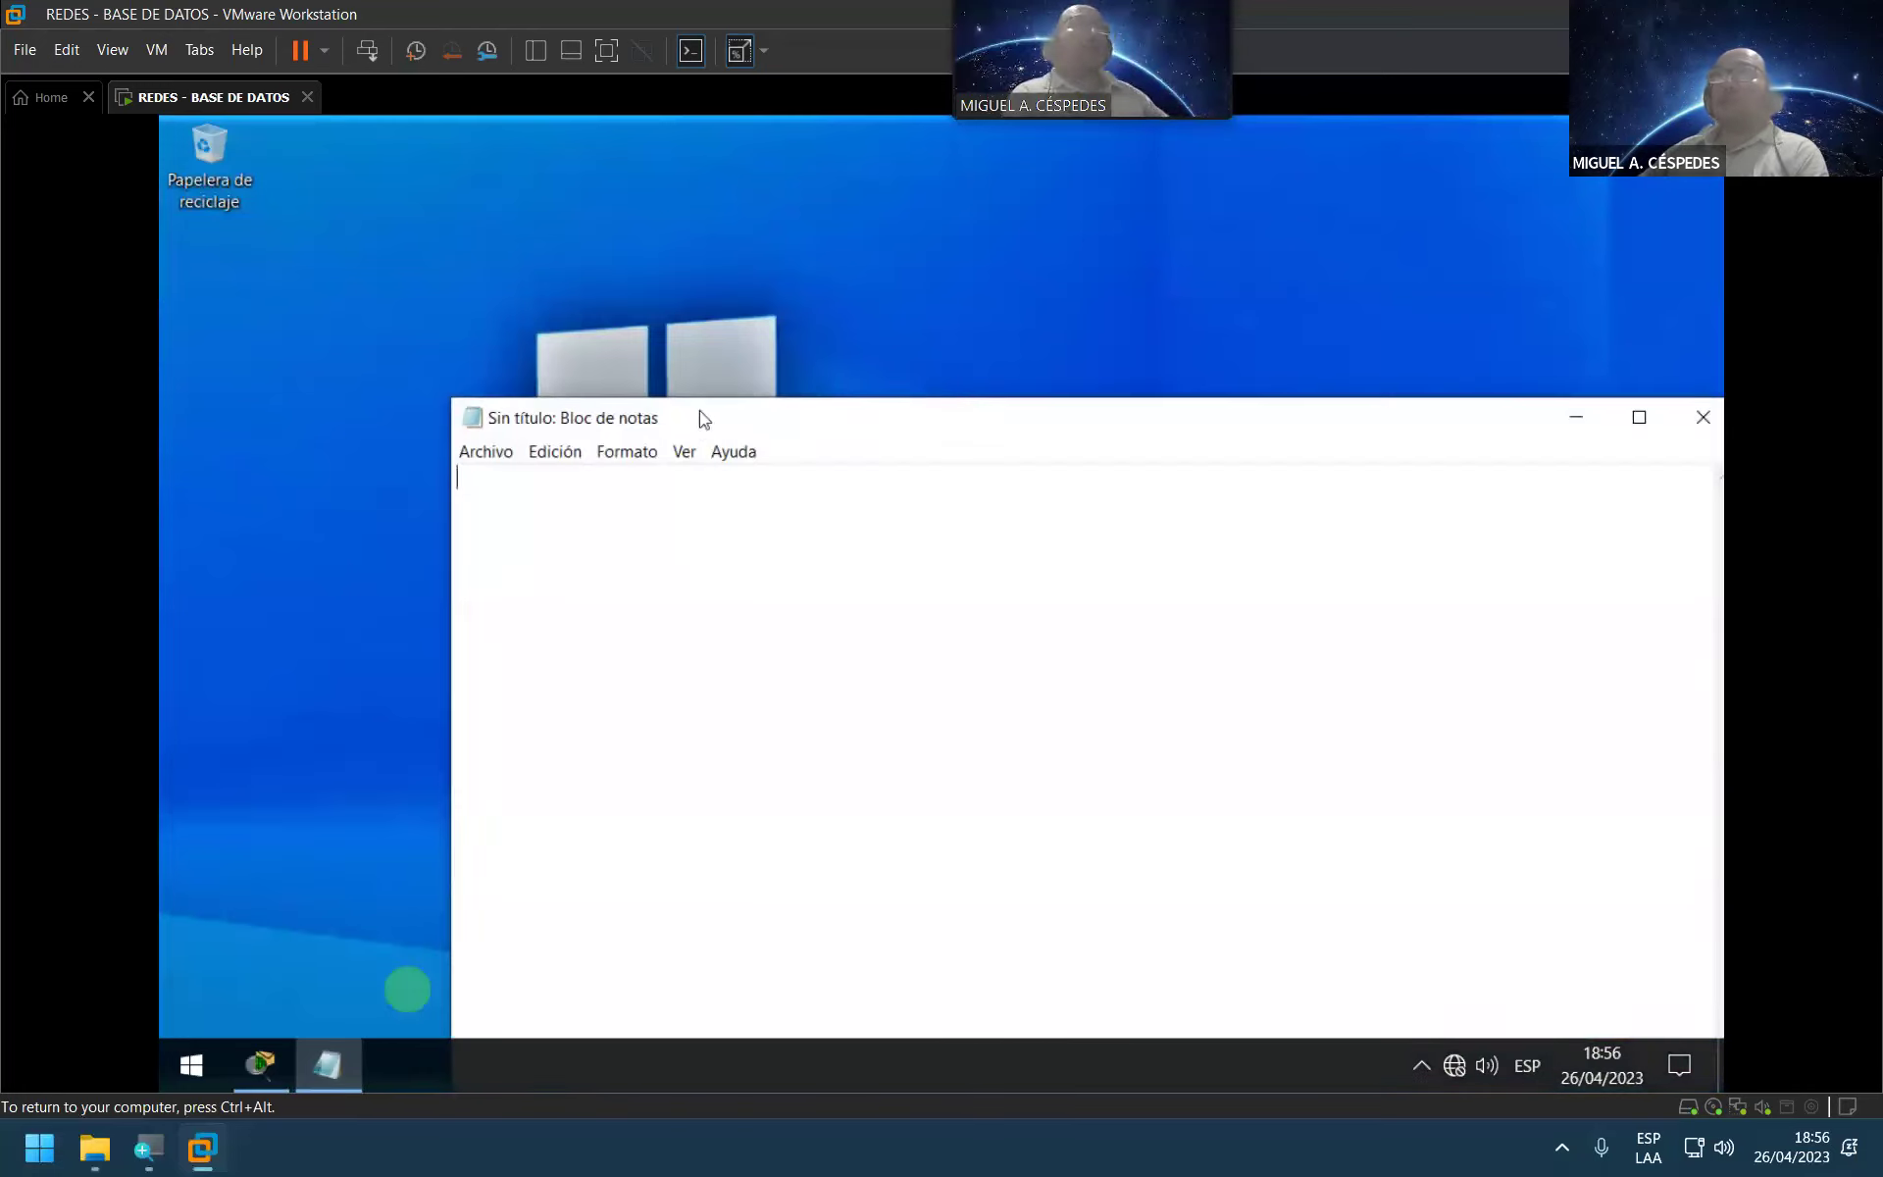
{"action": "double_click", "coordinate": [704, 420]}
Step: Save the blank note to the Escritorio folder as "Asignación de IP"
{"action": "left_click", "coordinate": [197, 169]}
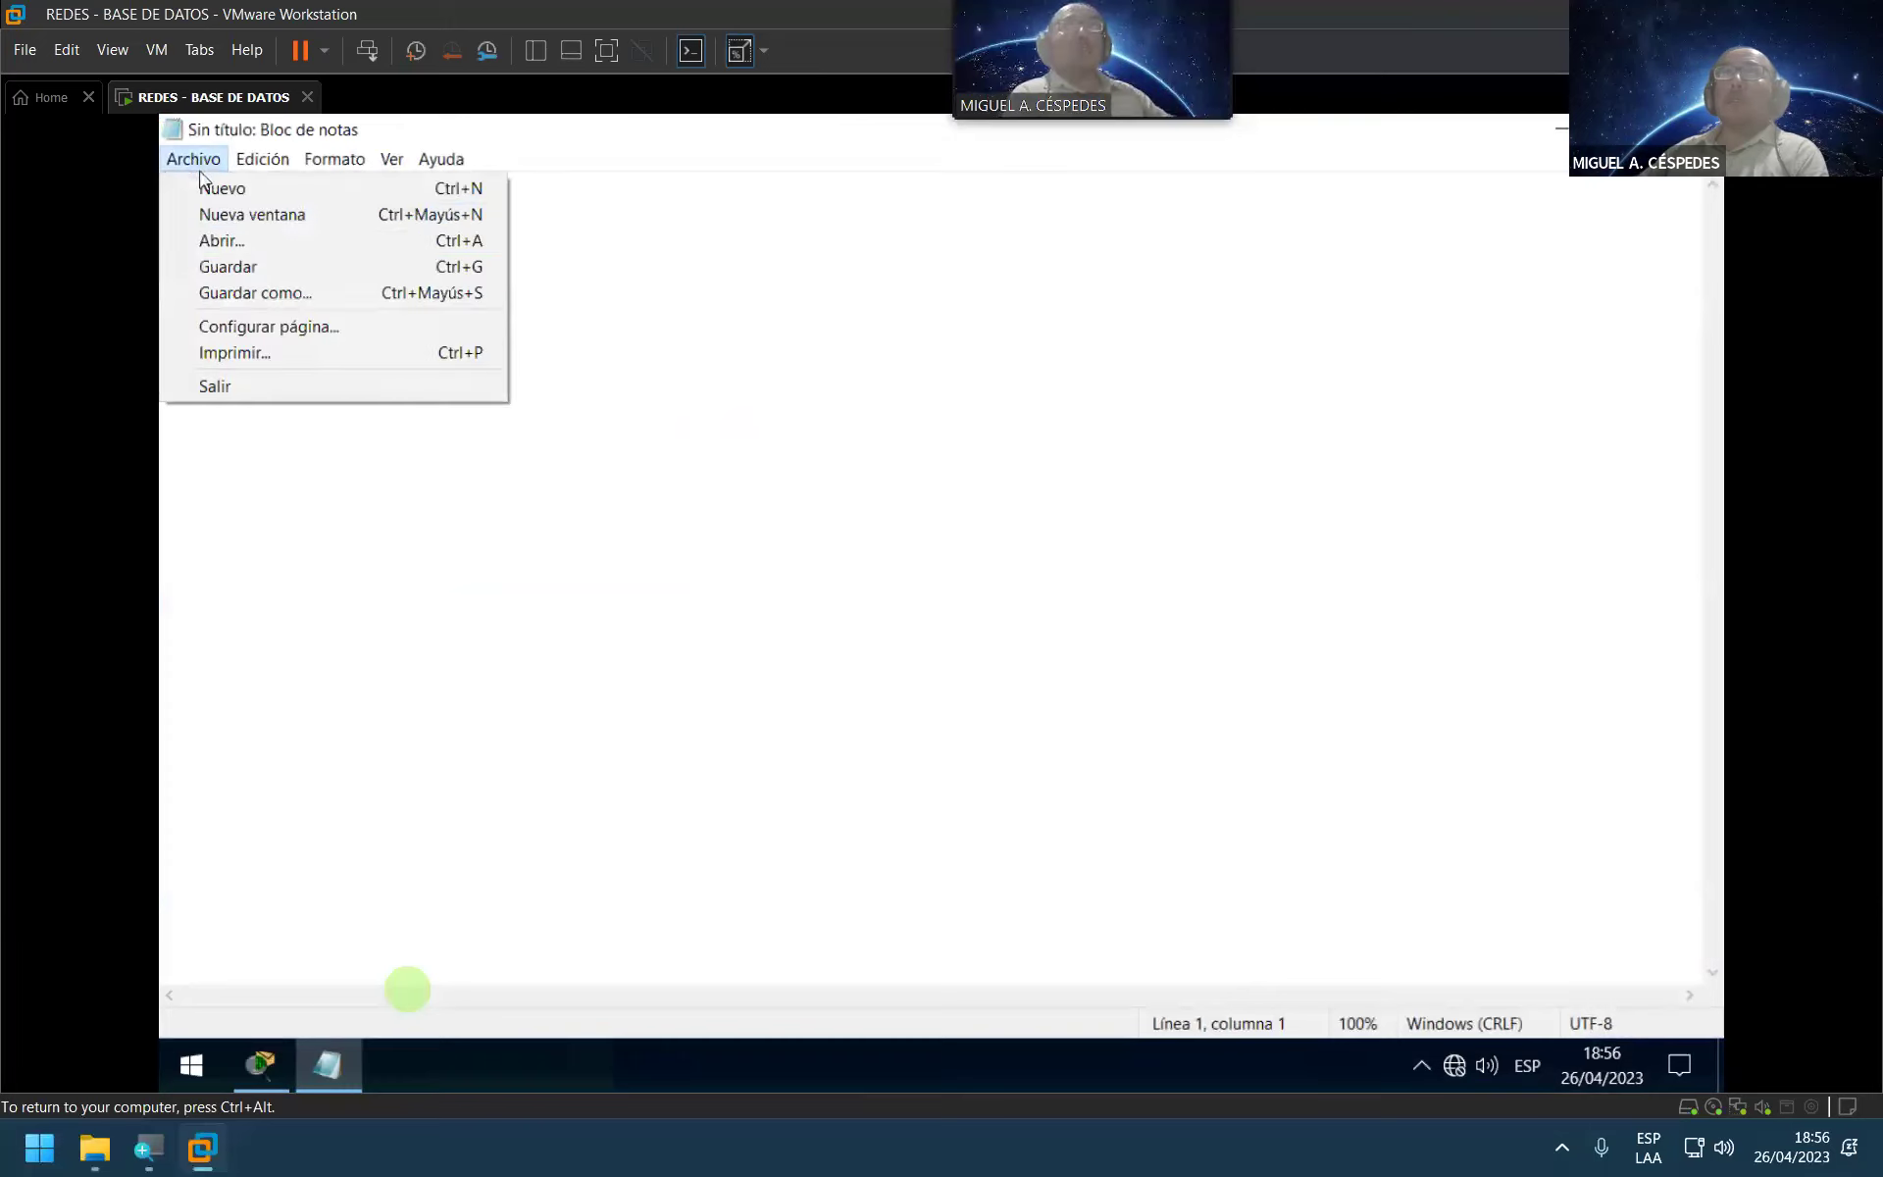
{"action": "left_click", "coordinate": [284, 293]}
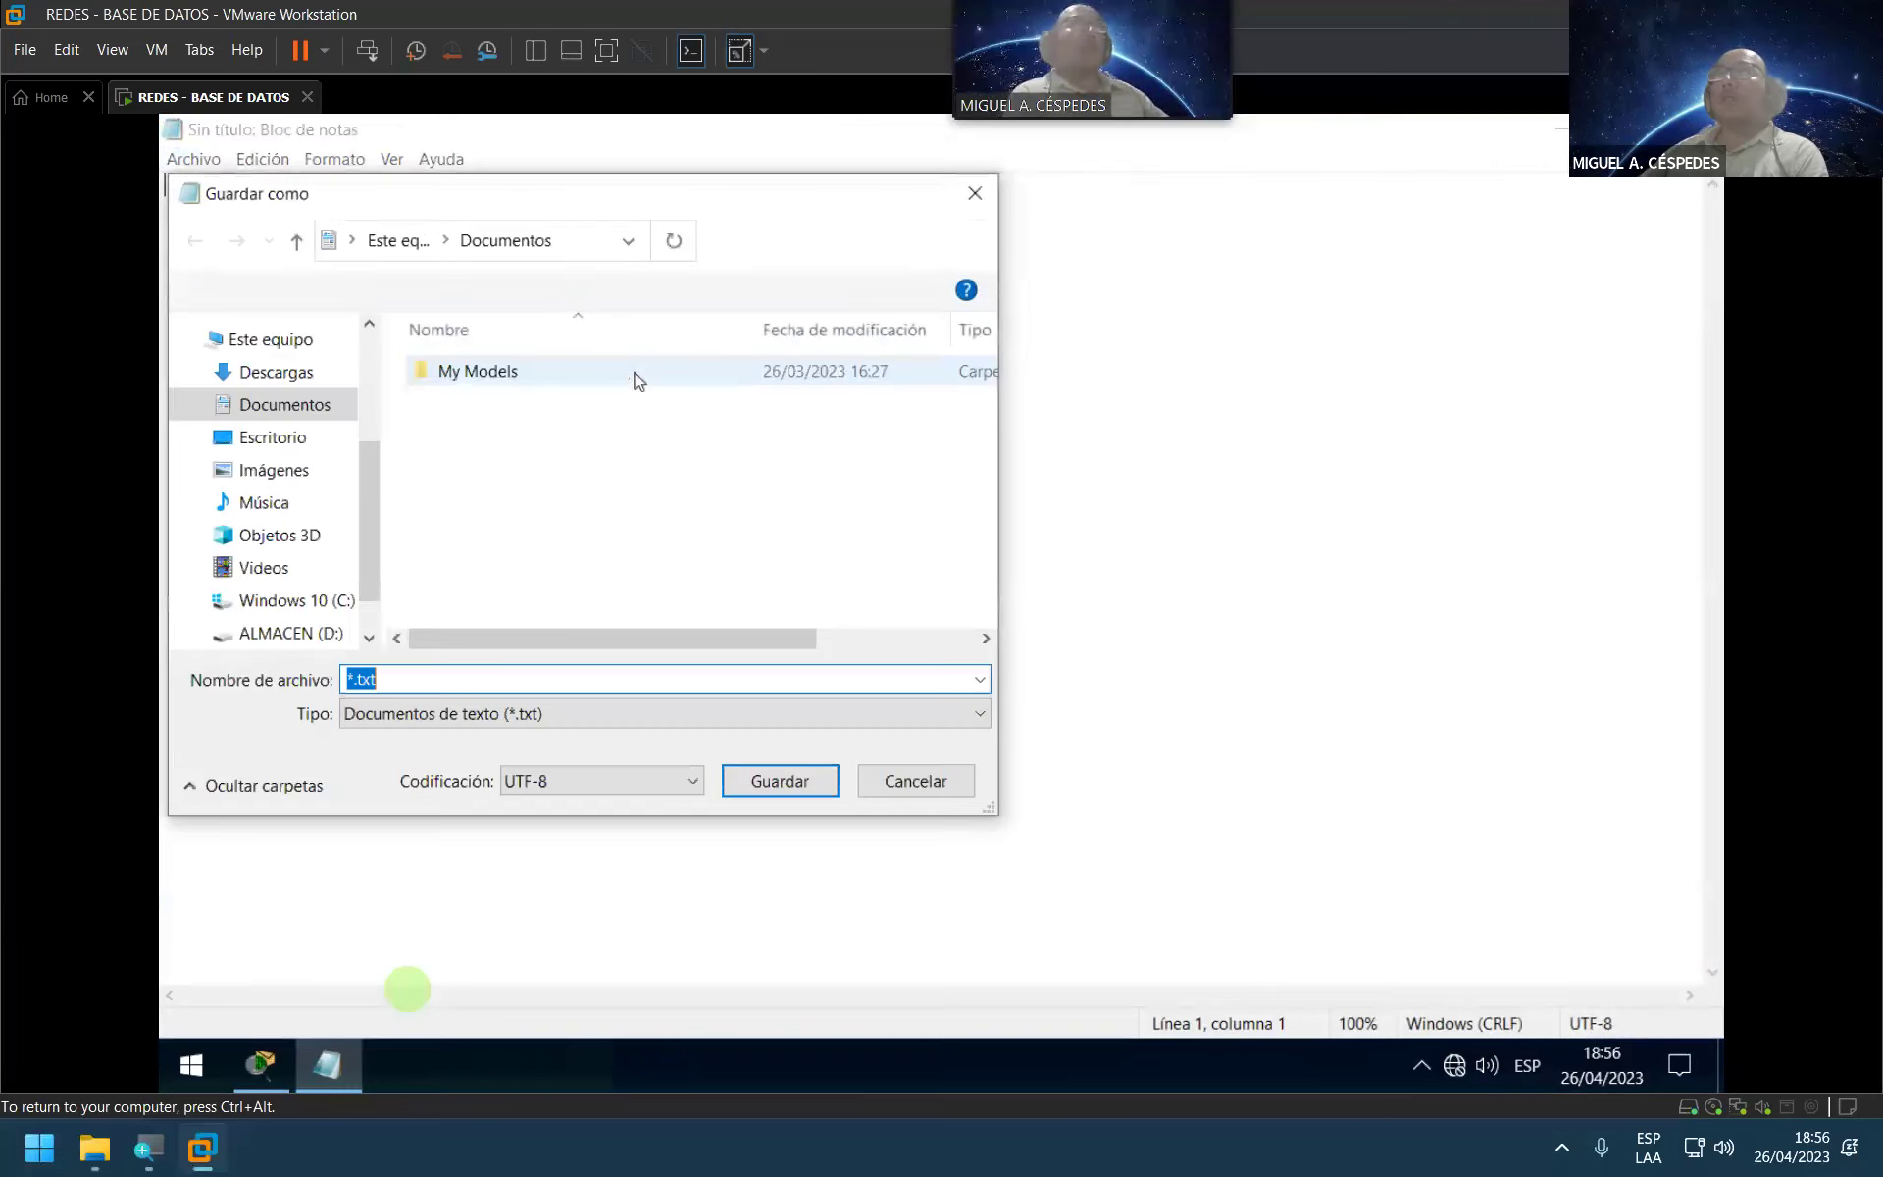
{"action": "left_click", "coordinate": [338, 437]}
{"action": "left_click", "coordinate": [459, 684]}
{"action": "type", "text": "Asignaa"}
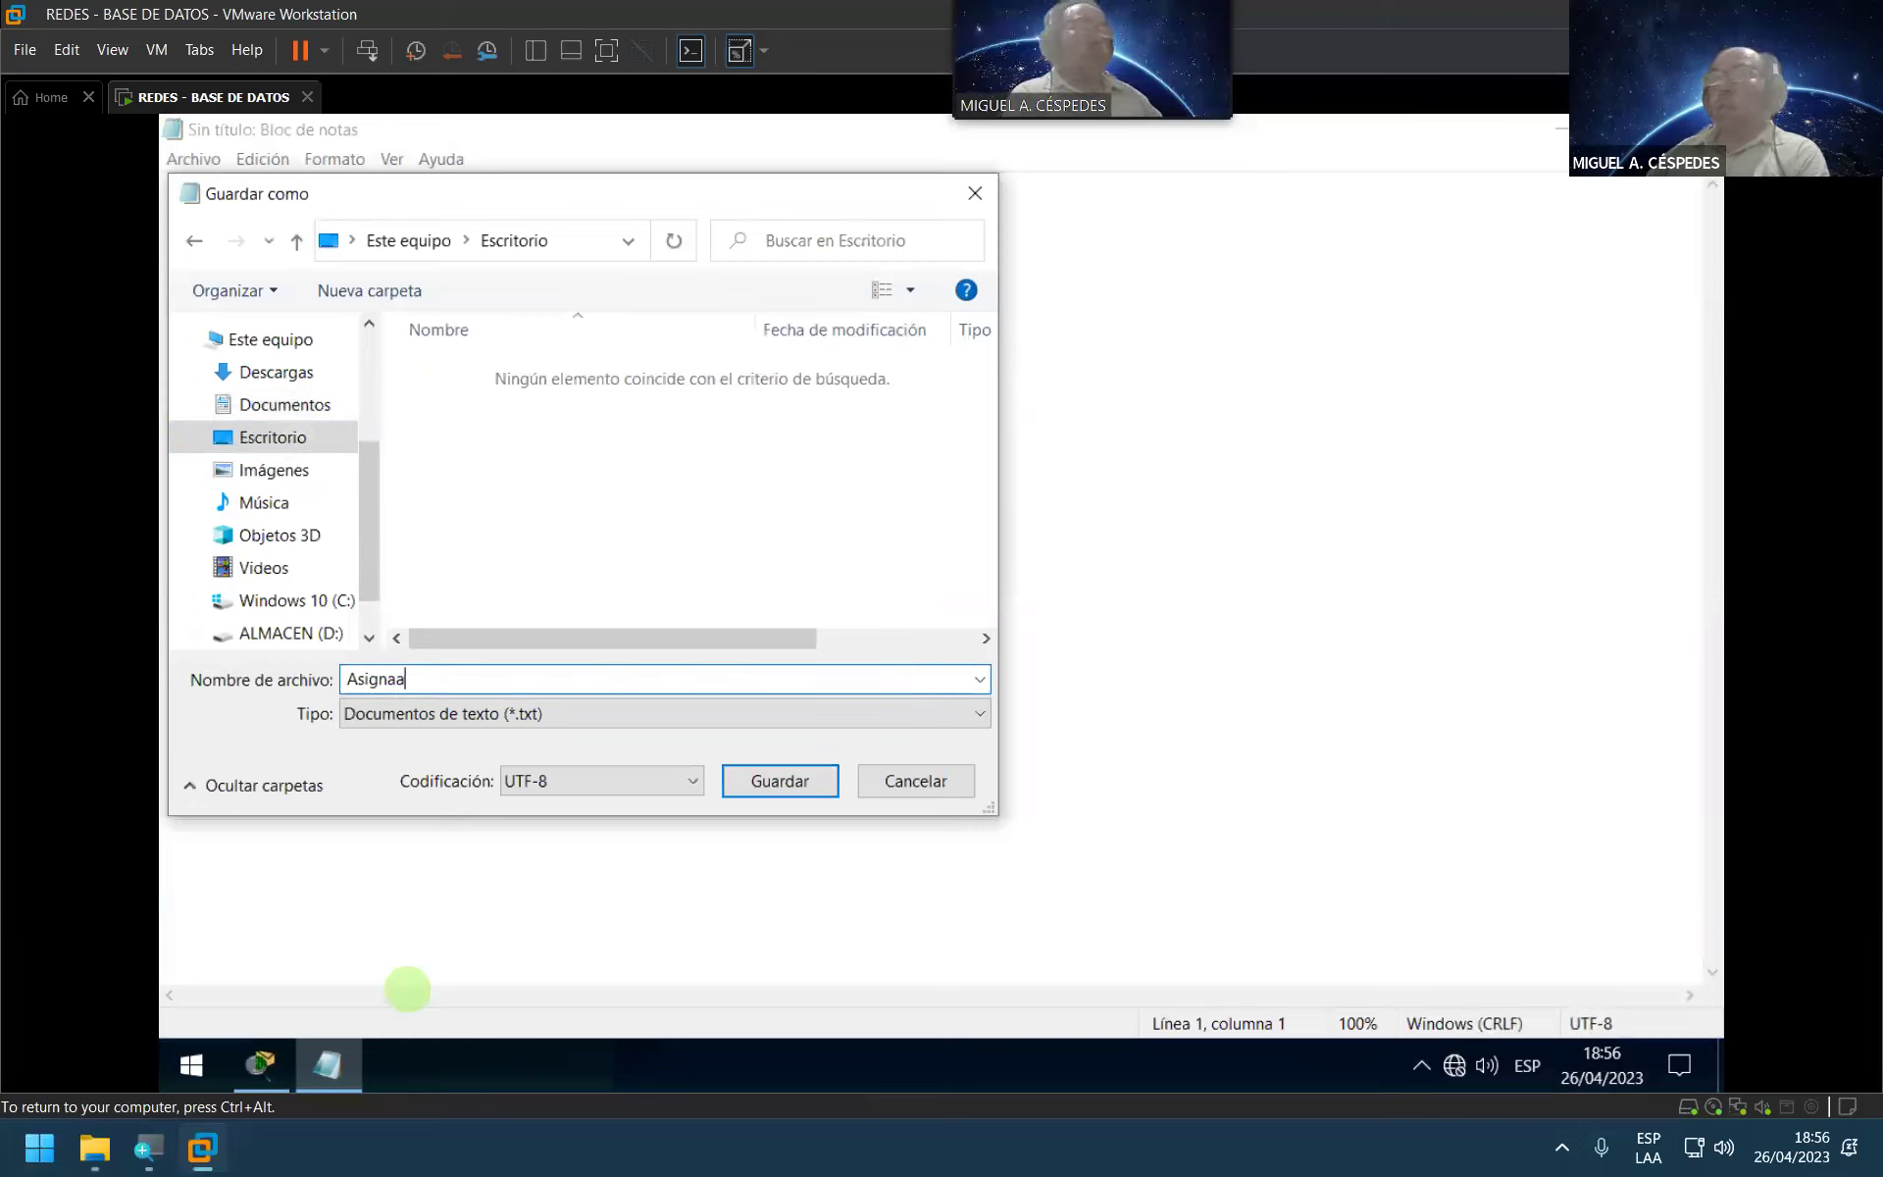
{"action": "type", "text": "ión de IP"}
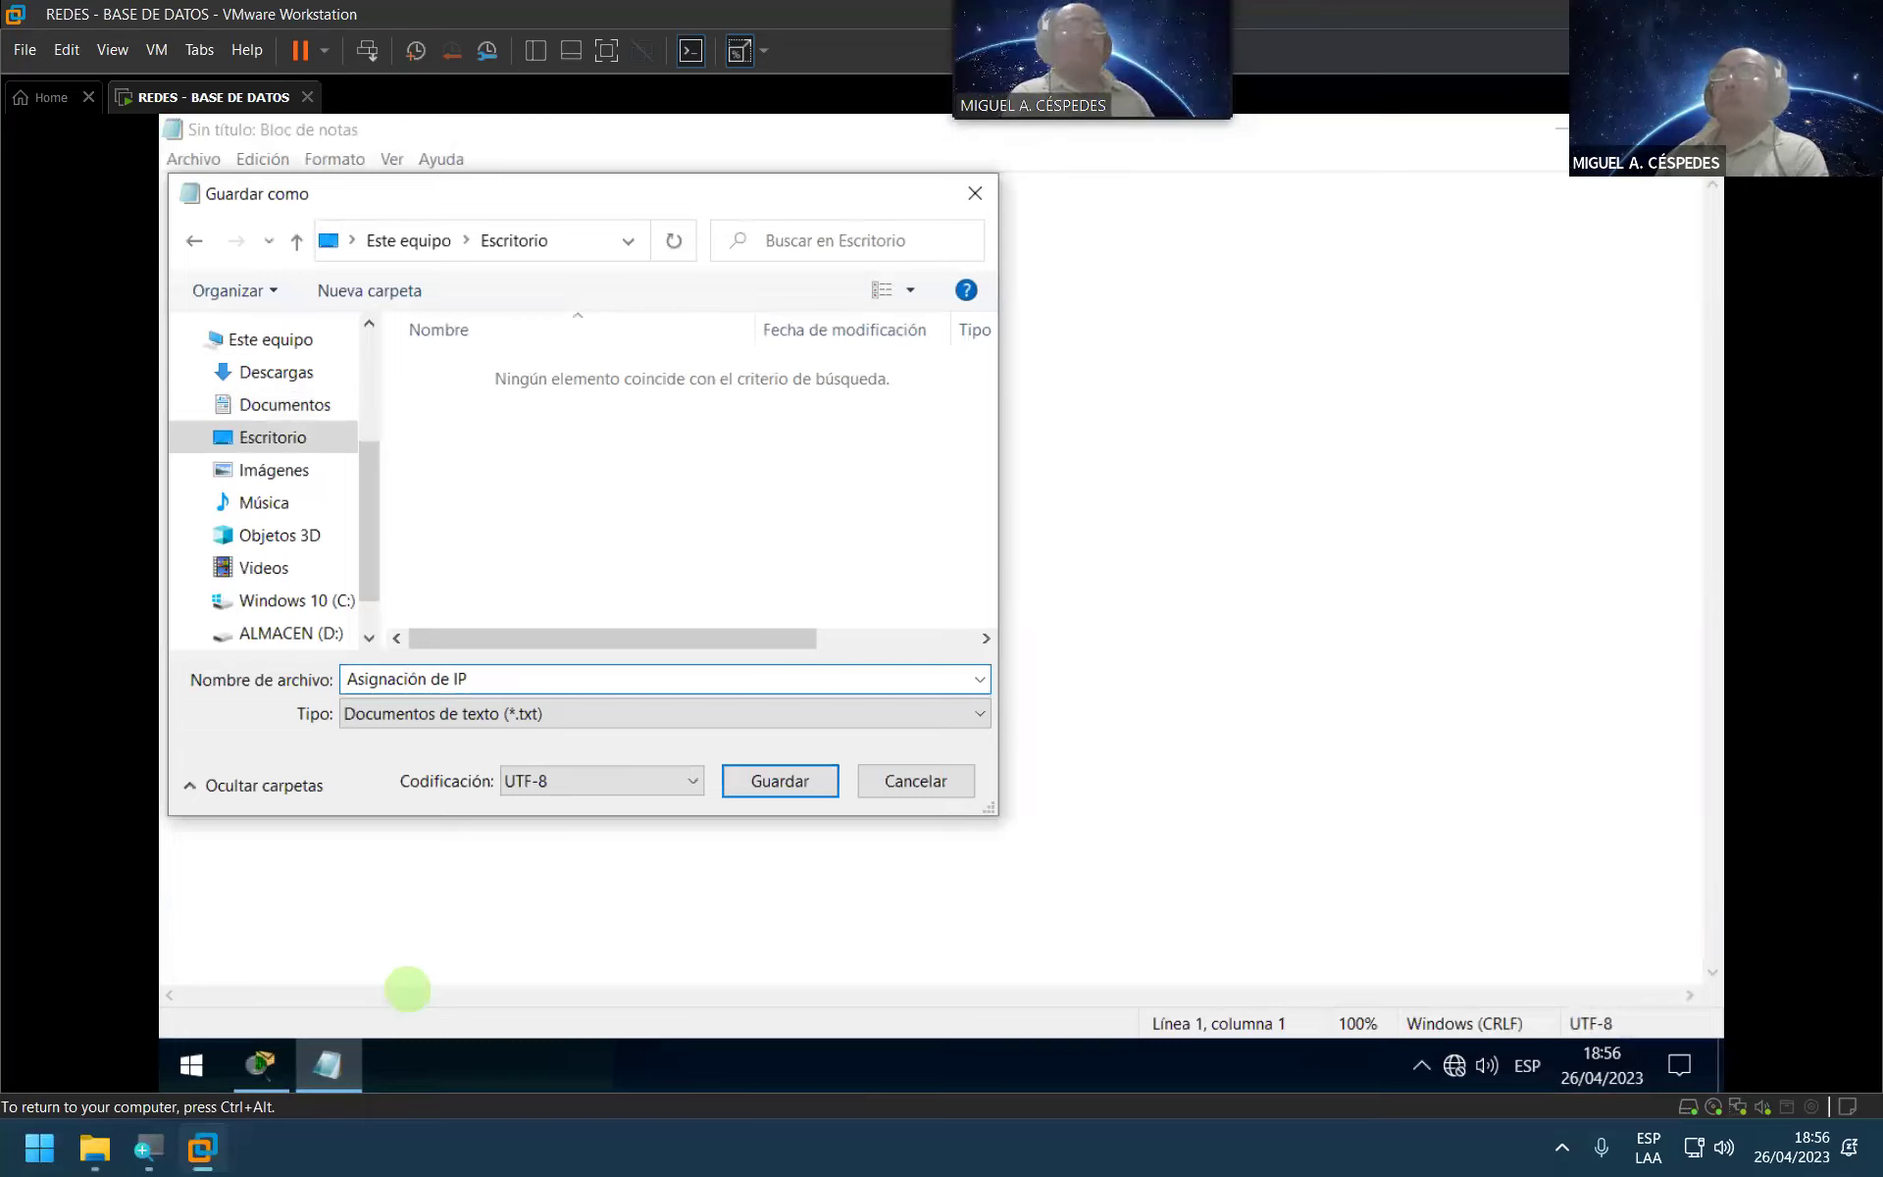
{"action": "key", "text": "Return"}
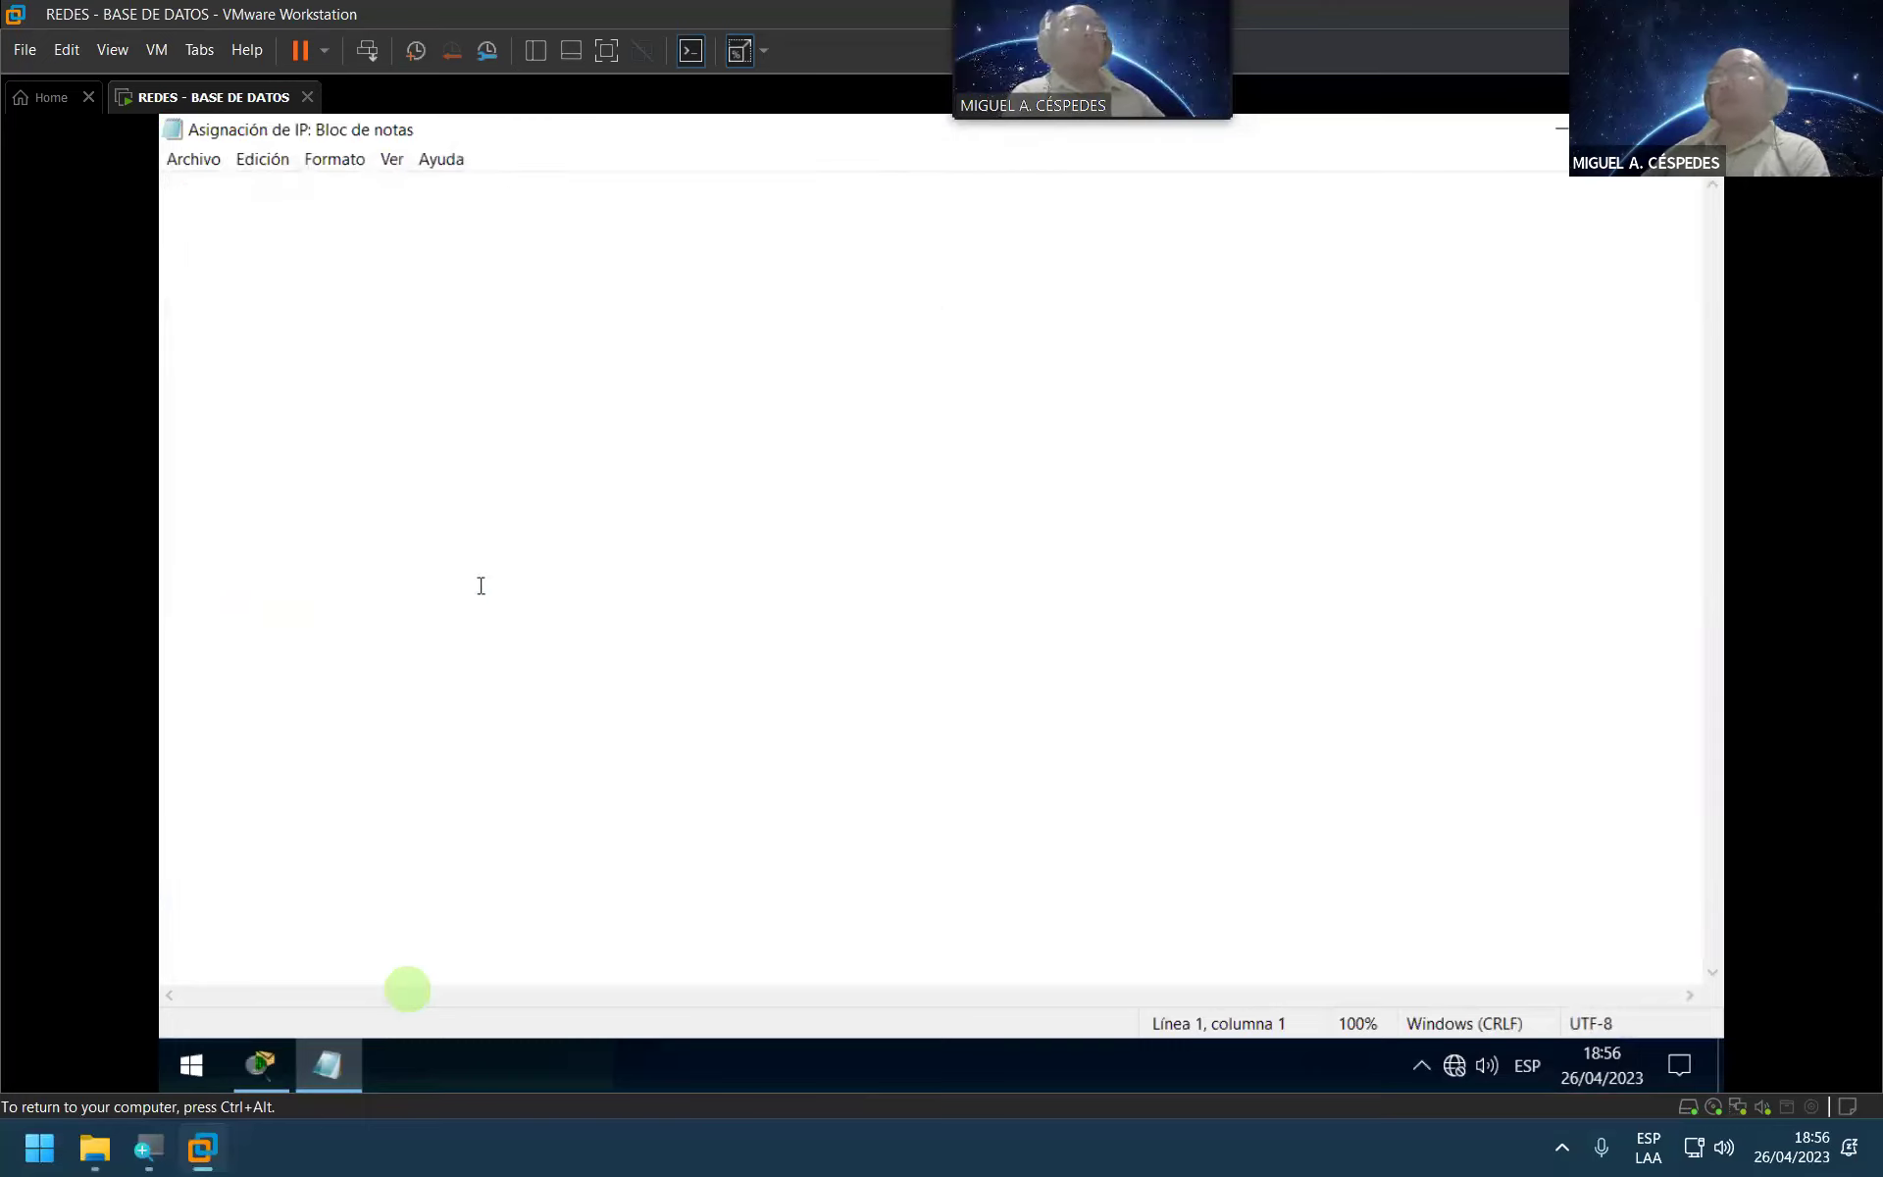
Step: Enlarge the note's text and write "ASIGNA 3 IP" on the first line
{"action": "scroll", "coordinate": [637, 638], "scroll_direction": "up", "scroll_amount": 19}
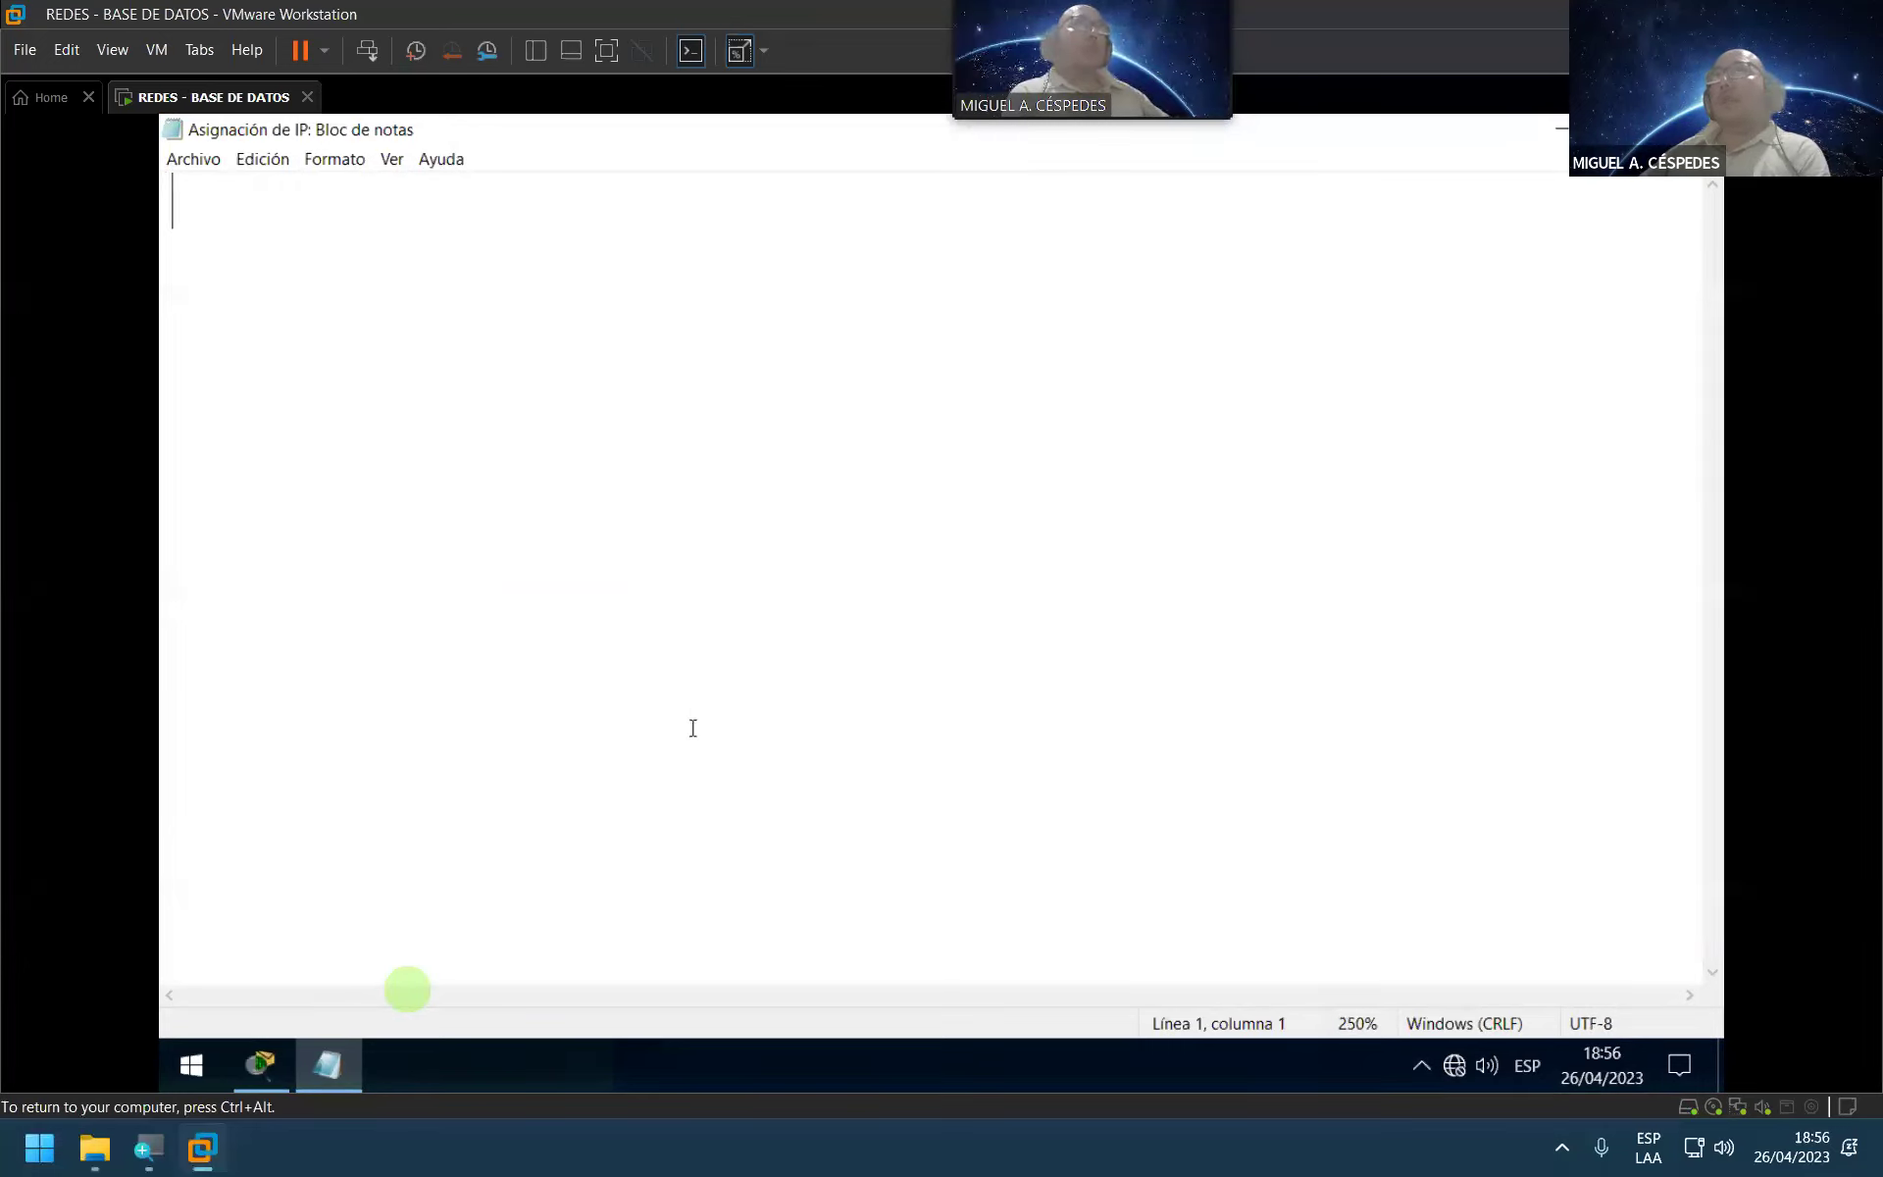
{"action": "type", "text": "ASIGAN"}
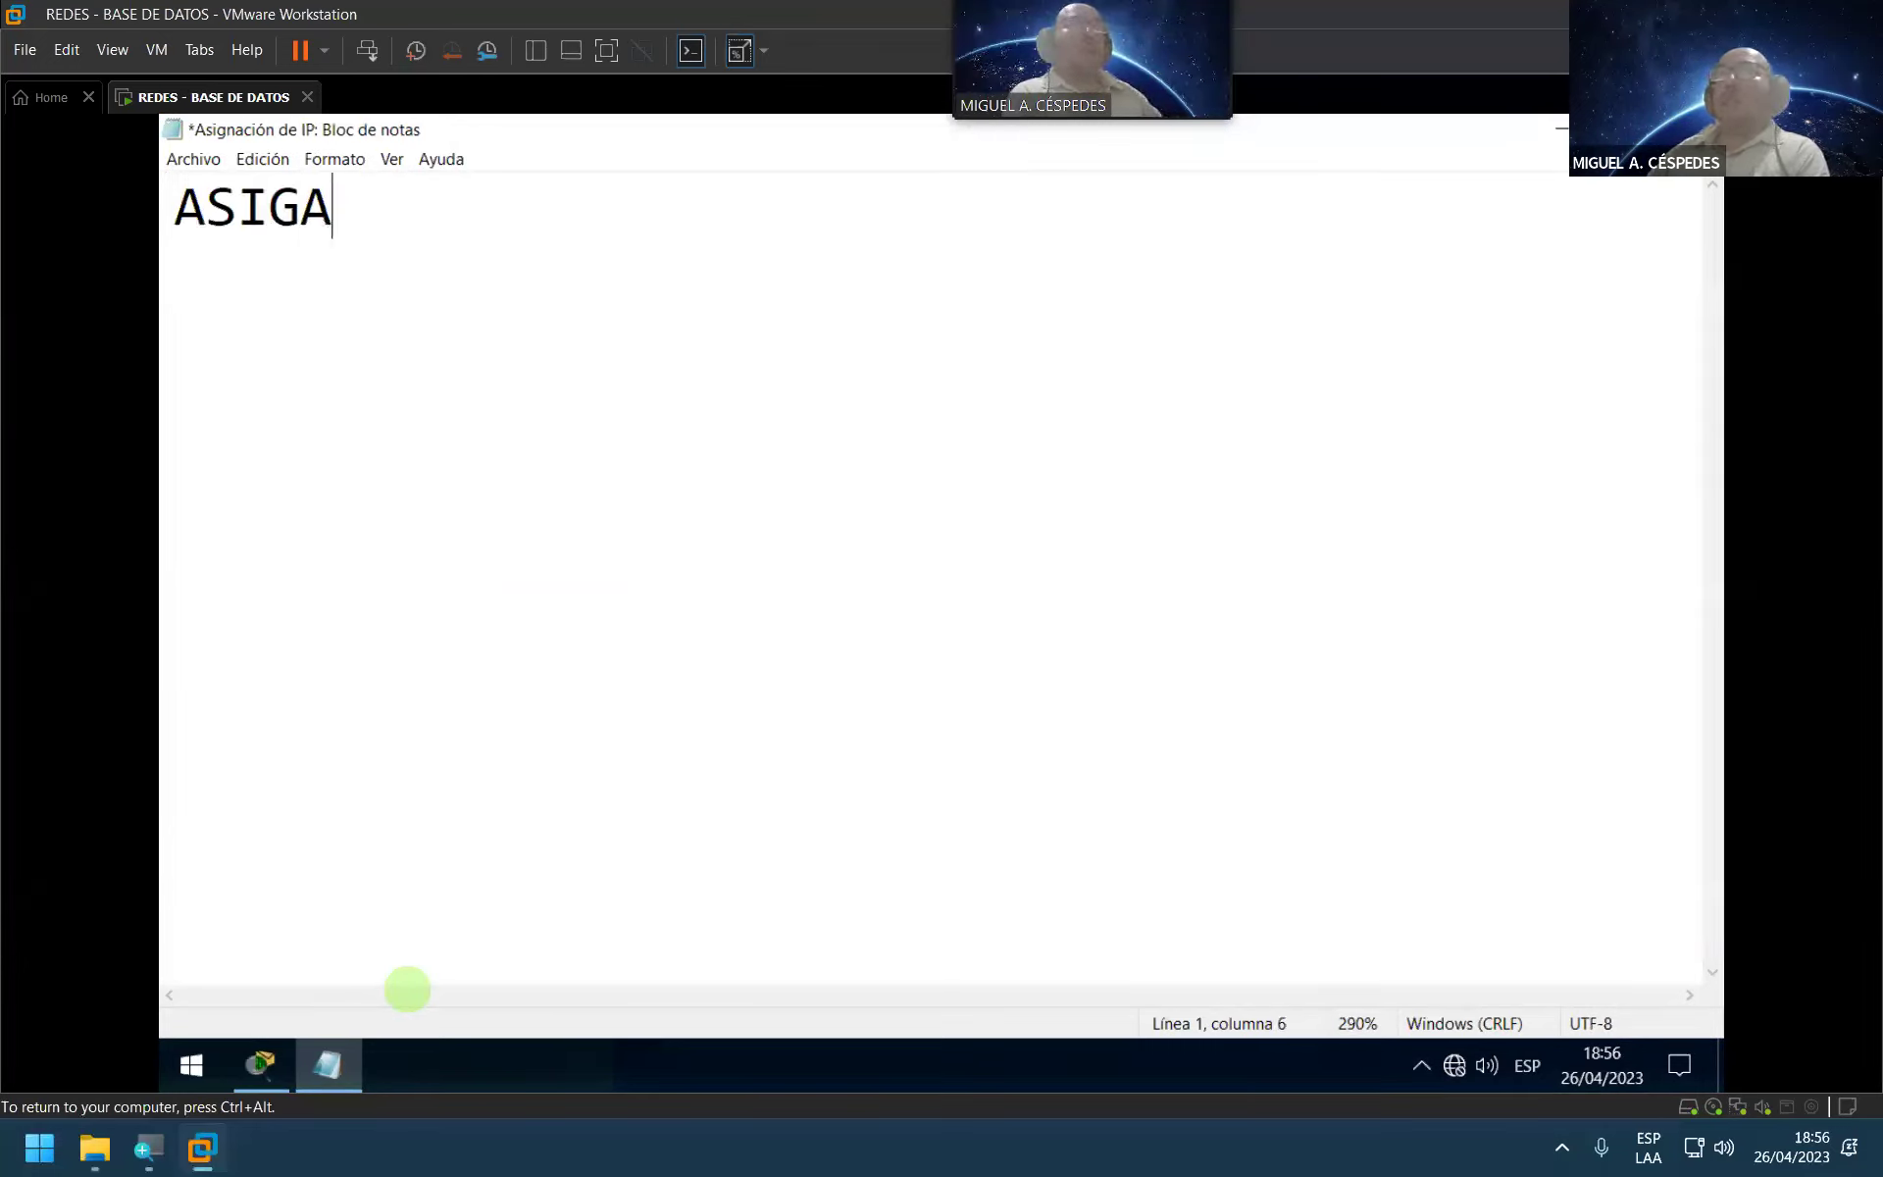
{"action": "key", "text": "BackSpace"}
{"action": "key", "text": "BackSpace"}
{"action": "type", "text": "NA "}
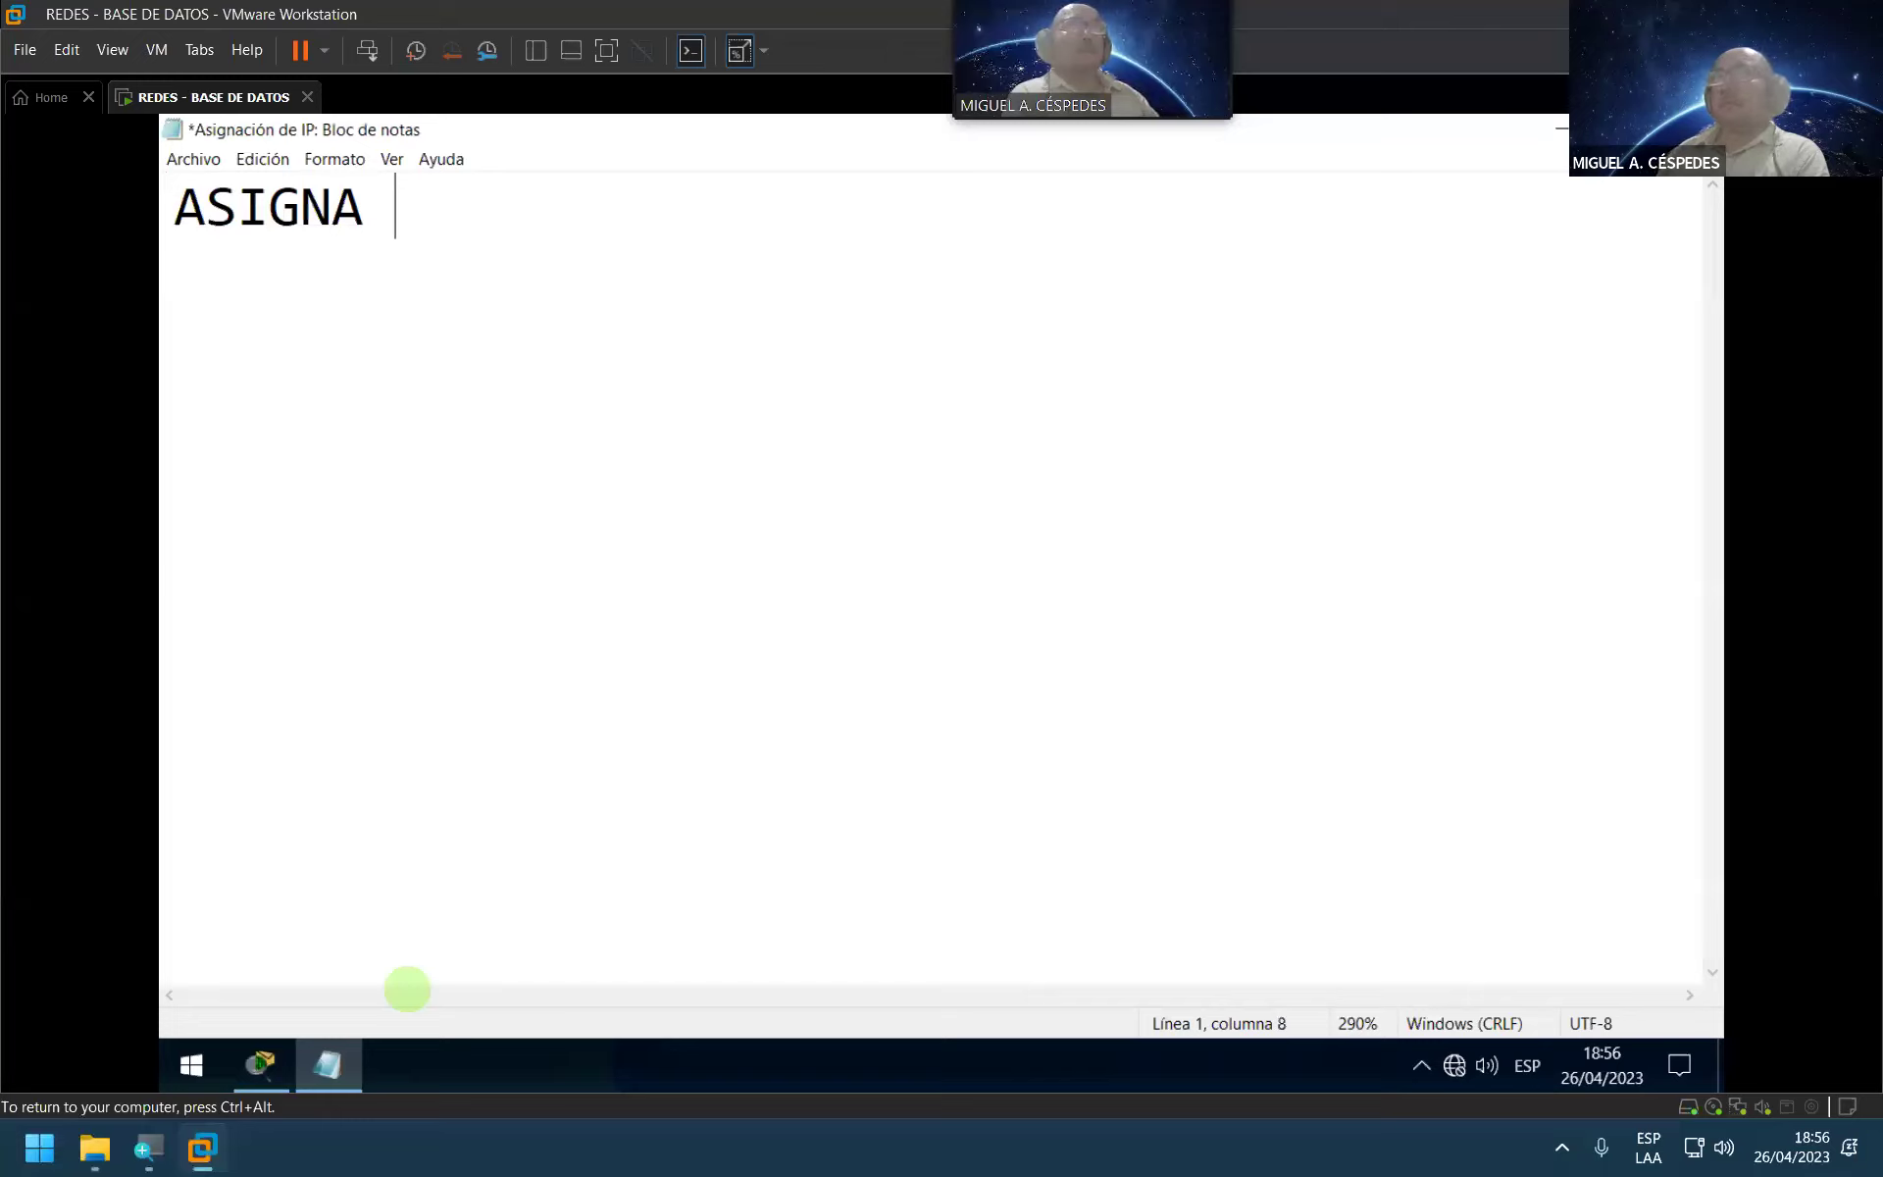
{"action": "type", "text": "3"}
{"action": "type", "text": " I"}
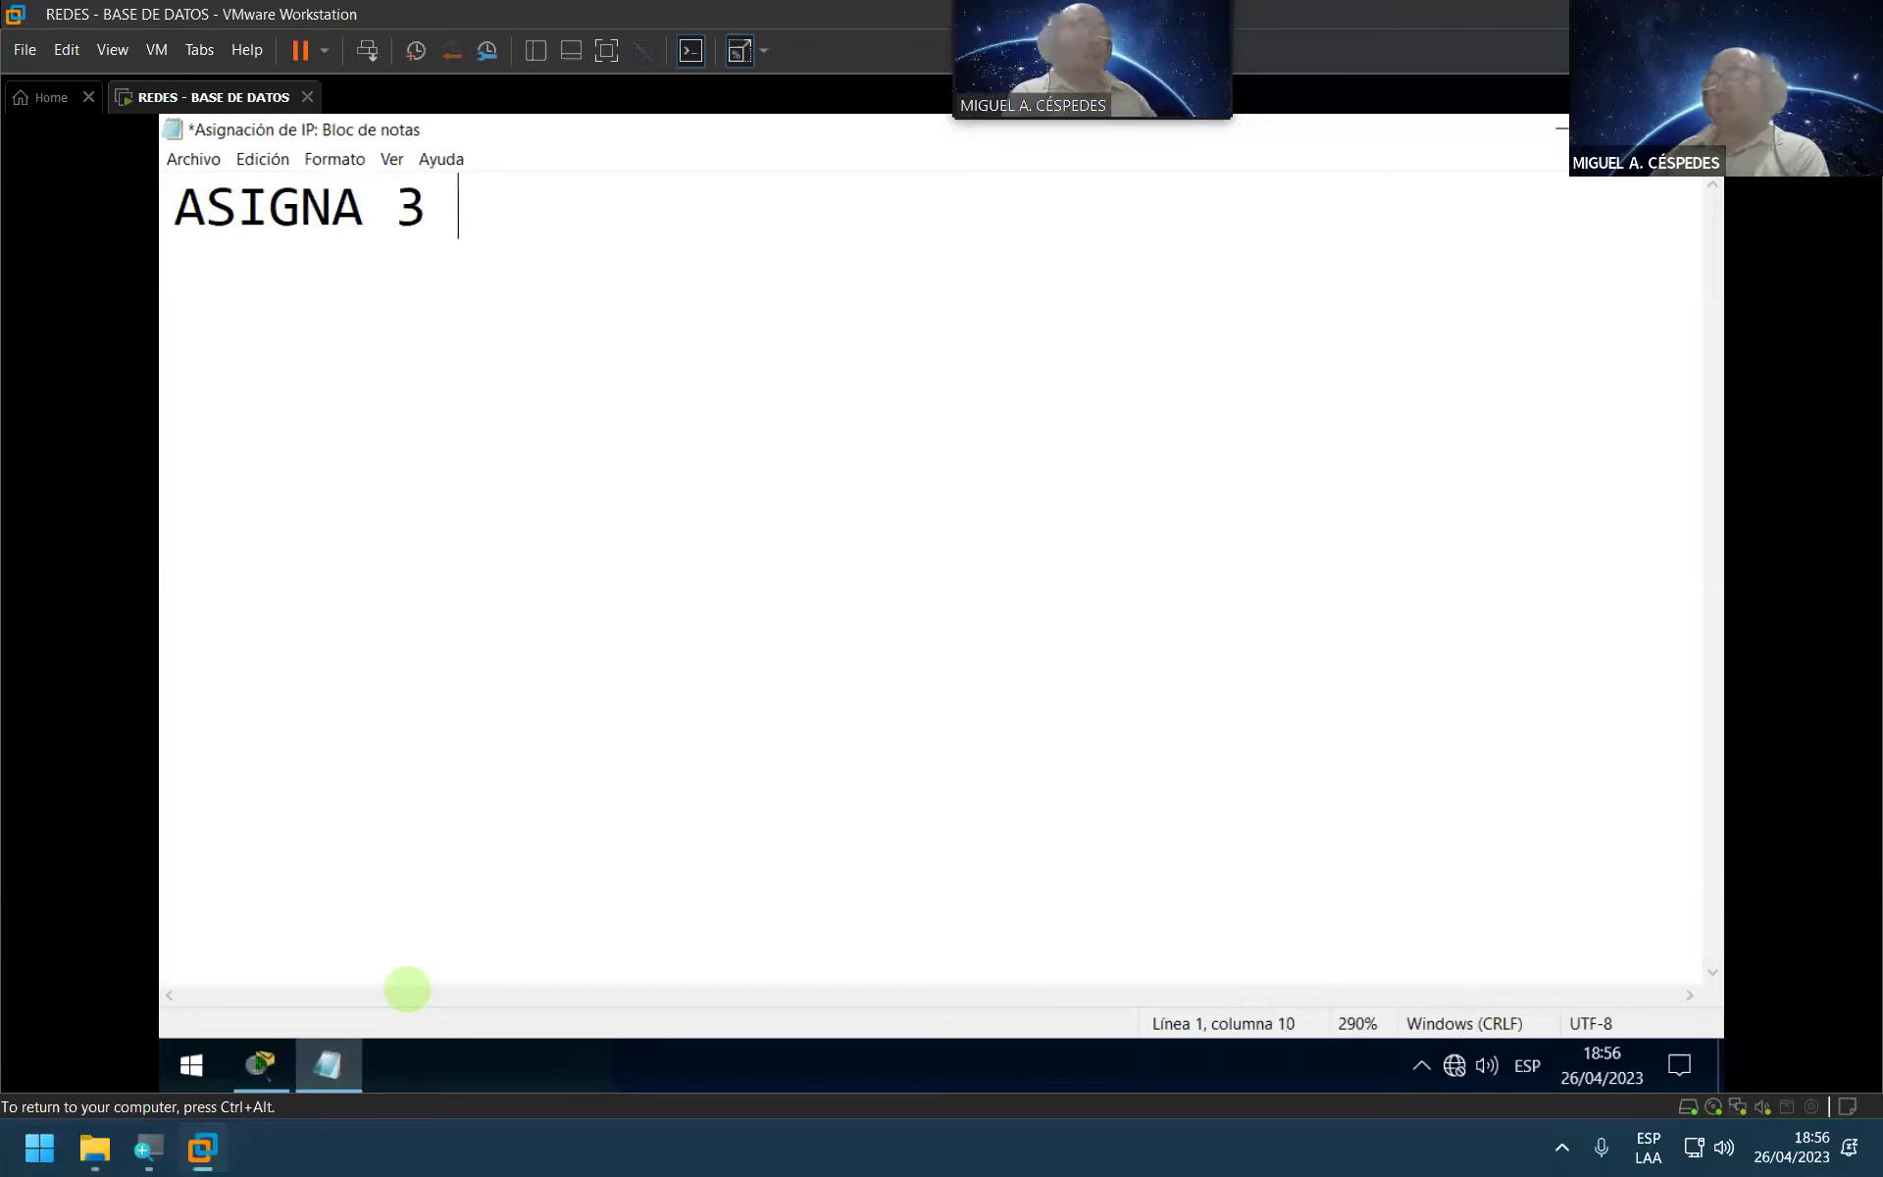
{"action": "type", "text": "P DE"}
{"action": "key", "text": "BackSpace"}
{"action": "key", "text": "BackSpace"}
Step: Leave one blank line below the heading and write "En 1 Red."
{"action": "key", "text": "Return"}
{"action": "key", "text": "Return"}
{"action": "type", "text": "EM"}
{"action": "key", "text": "BackSpace"}
{"action": "key", "text": "BackSpace"}
{"action": "key", "text": "BackSpace"}
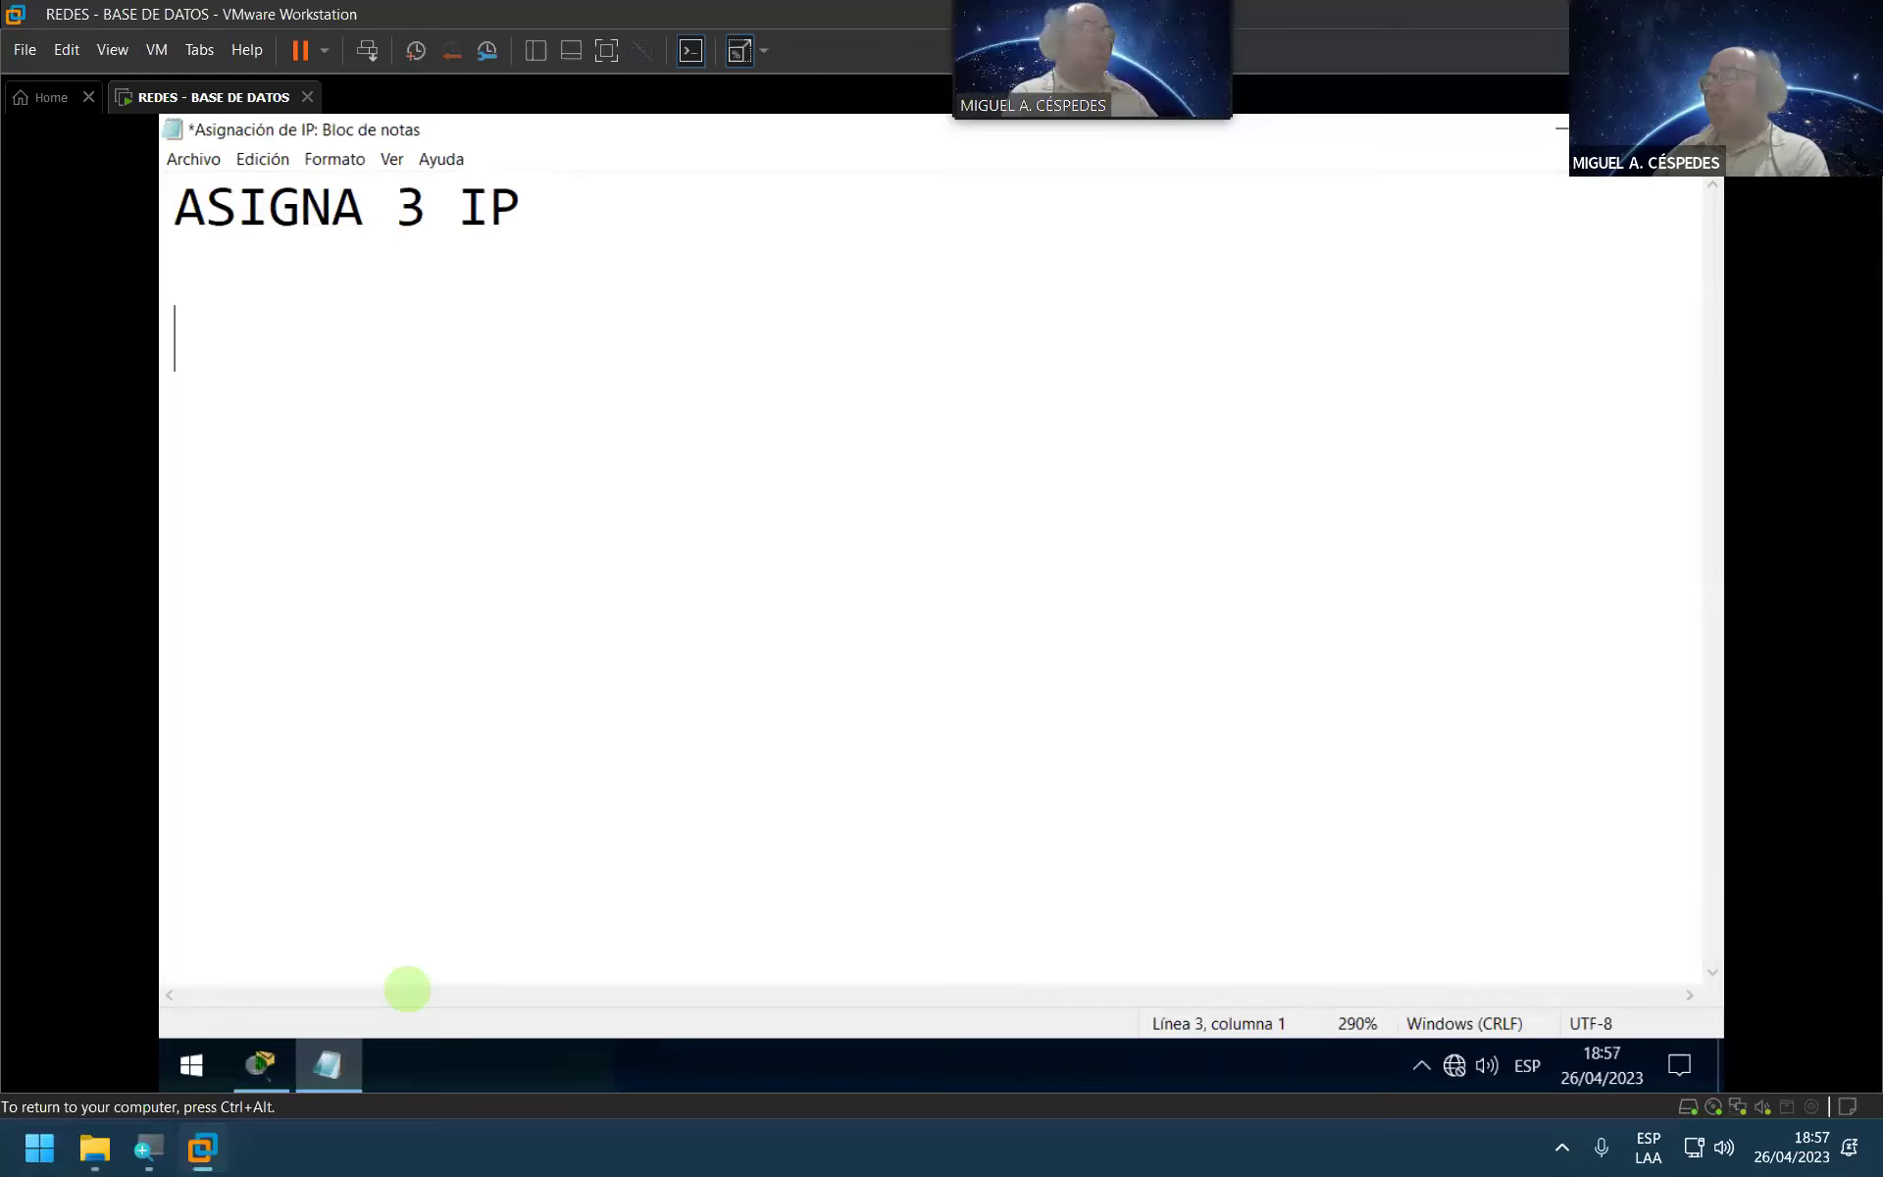
{"action": "type", "text": "E"}
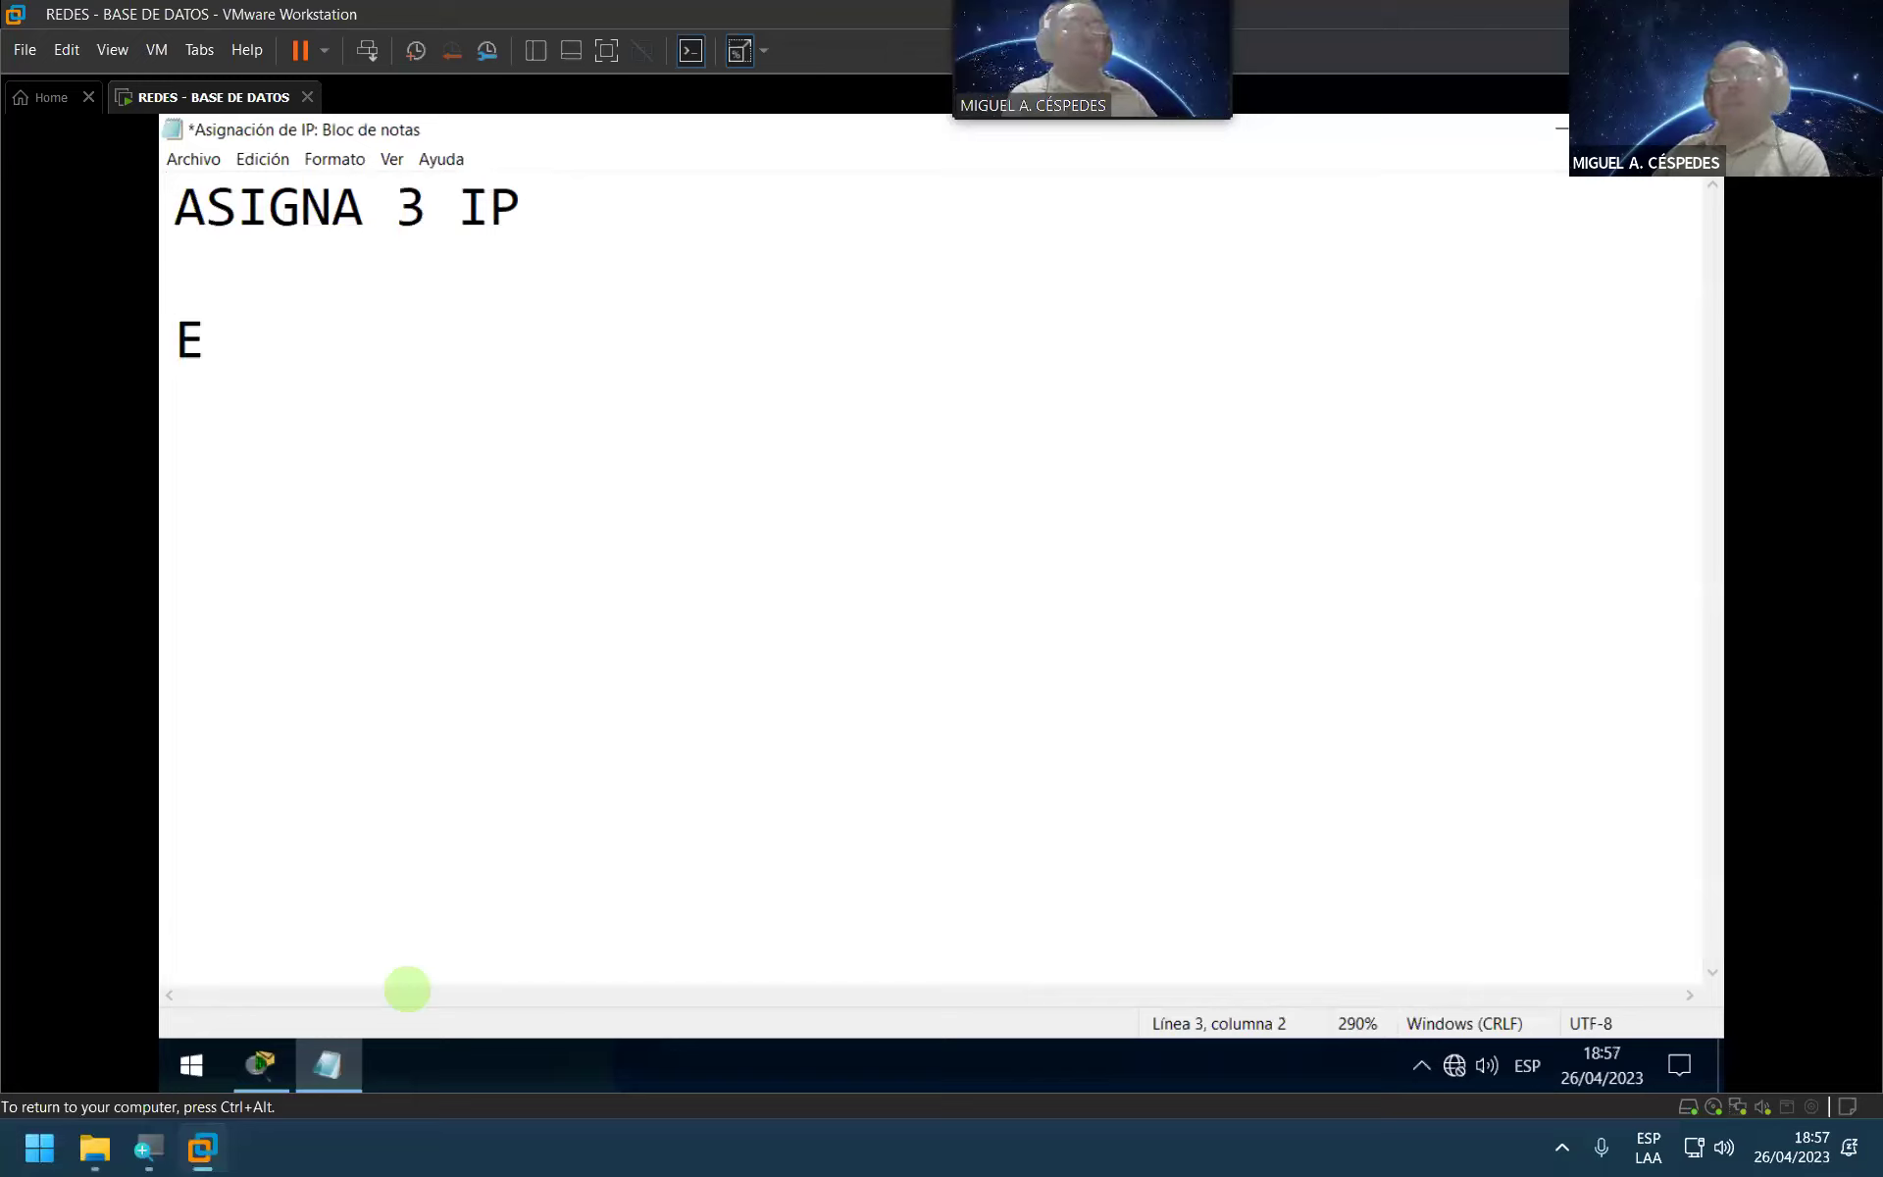
{"action": "type", "text": "n "}
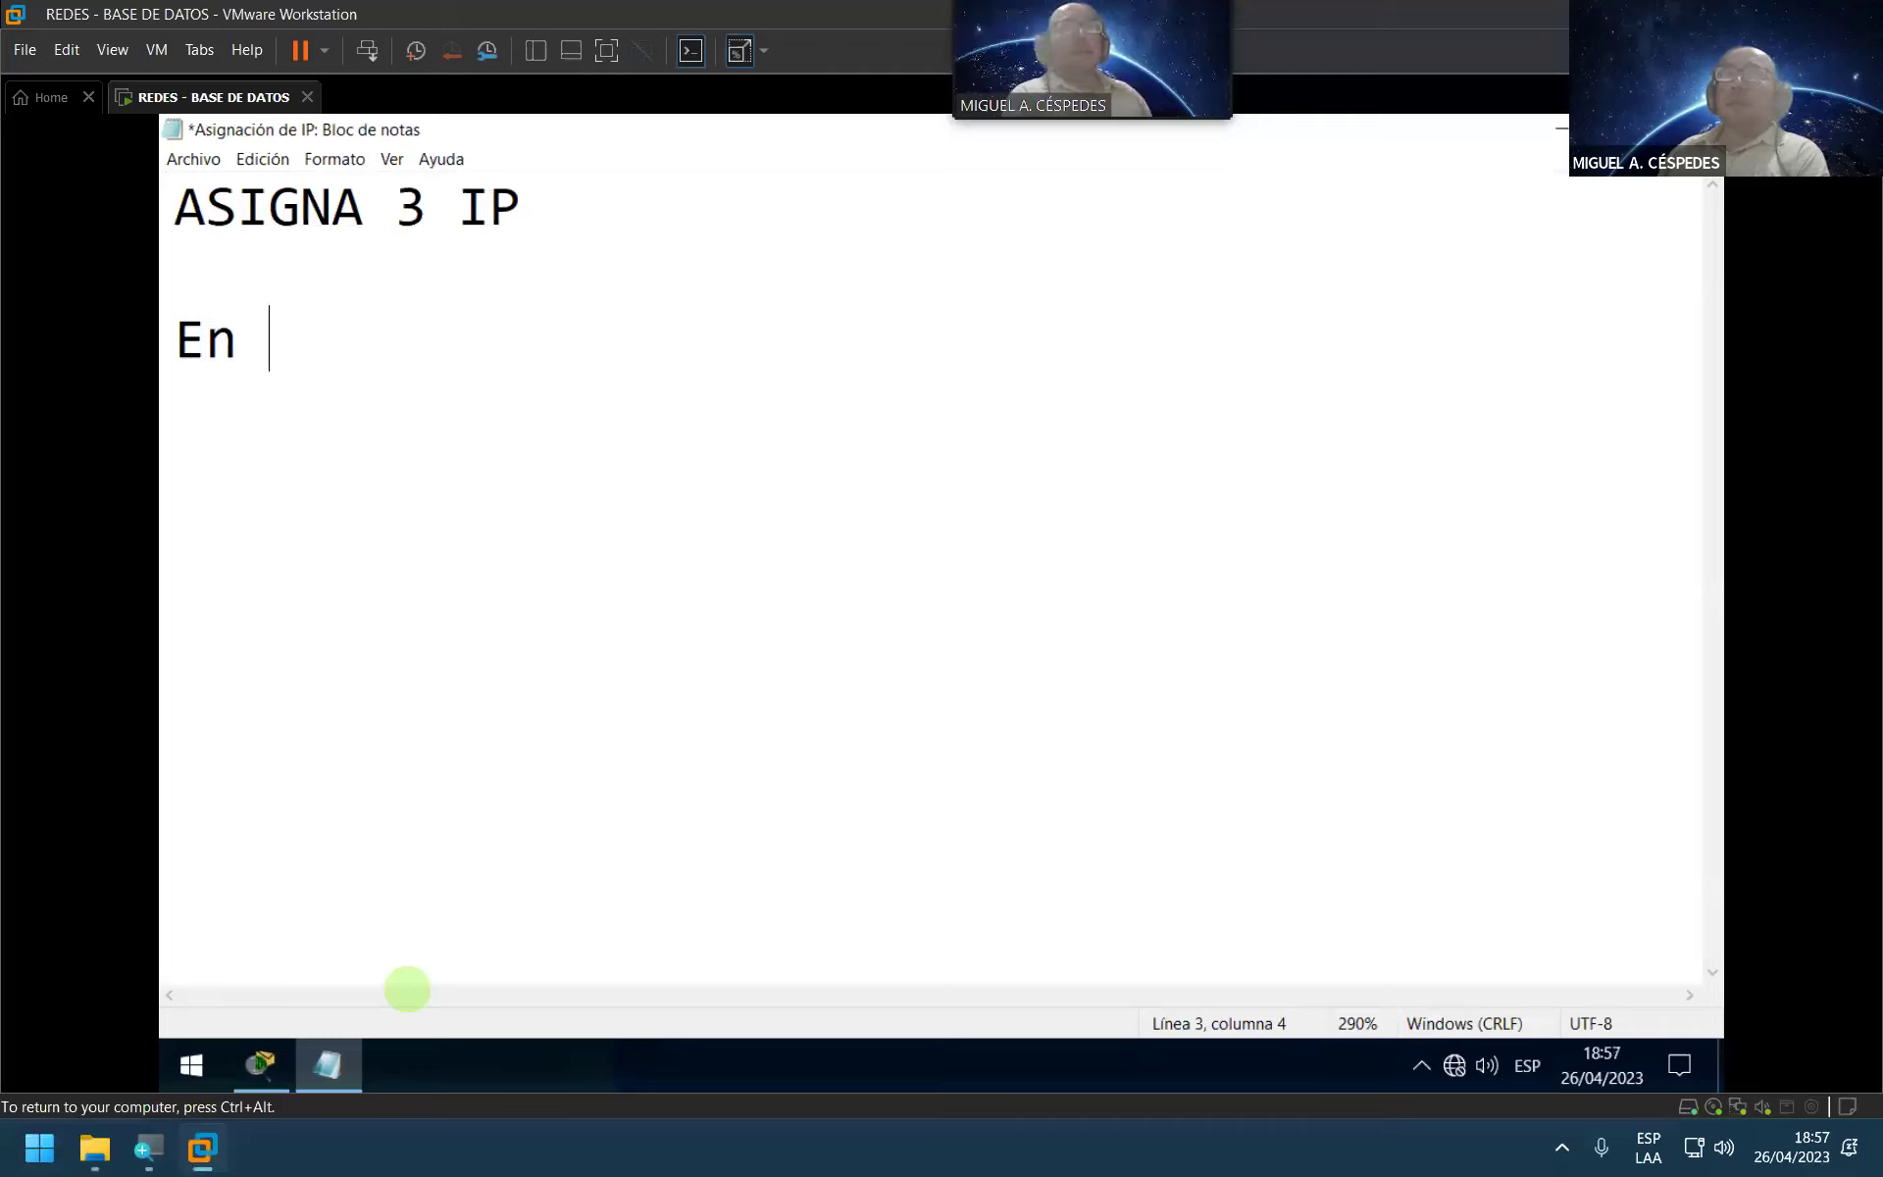
{"action": "type", "text": "1 Red."}
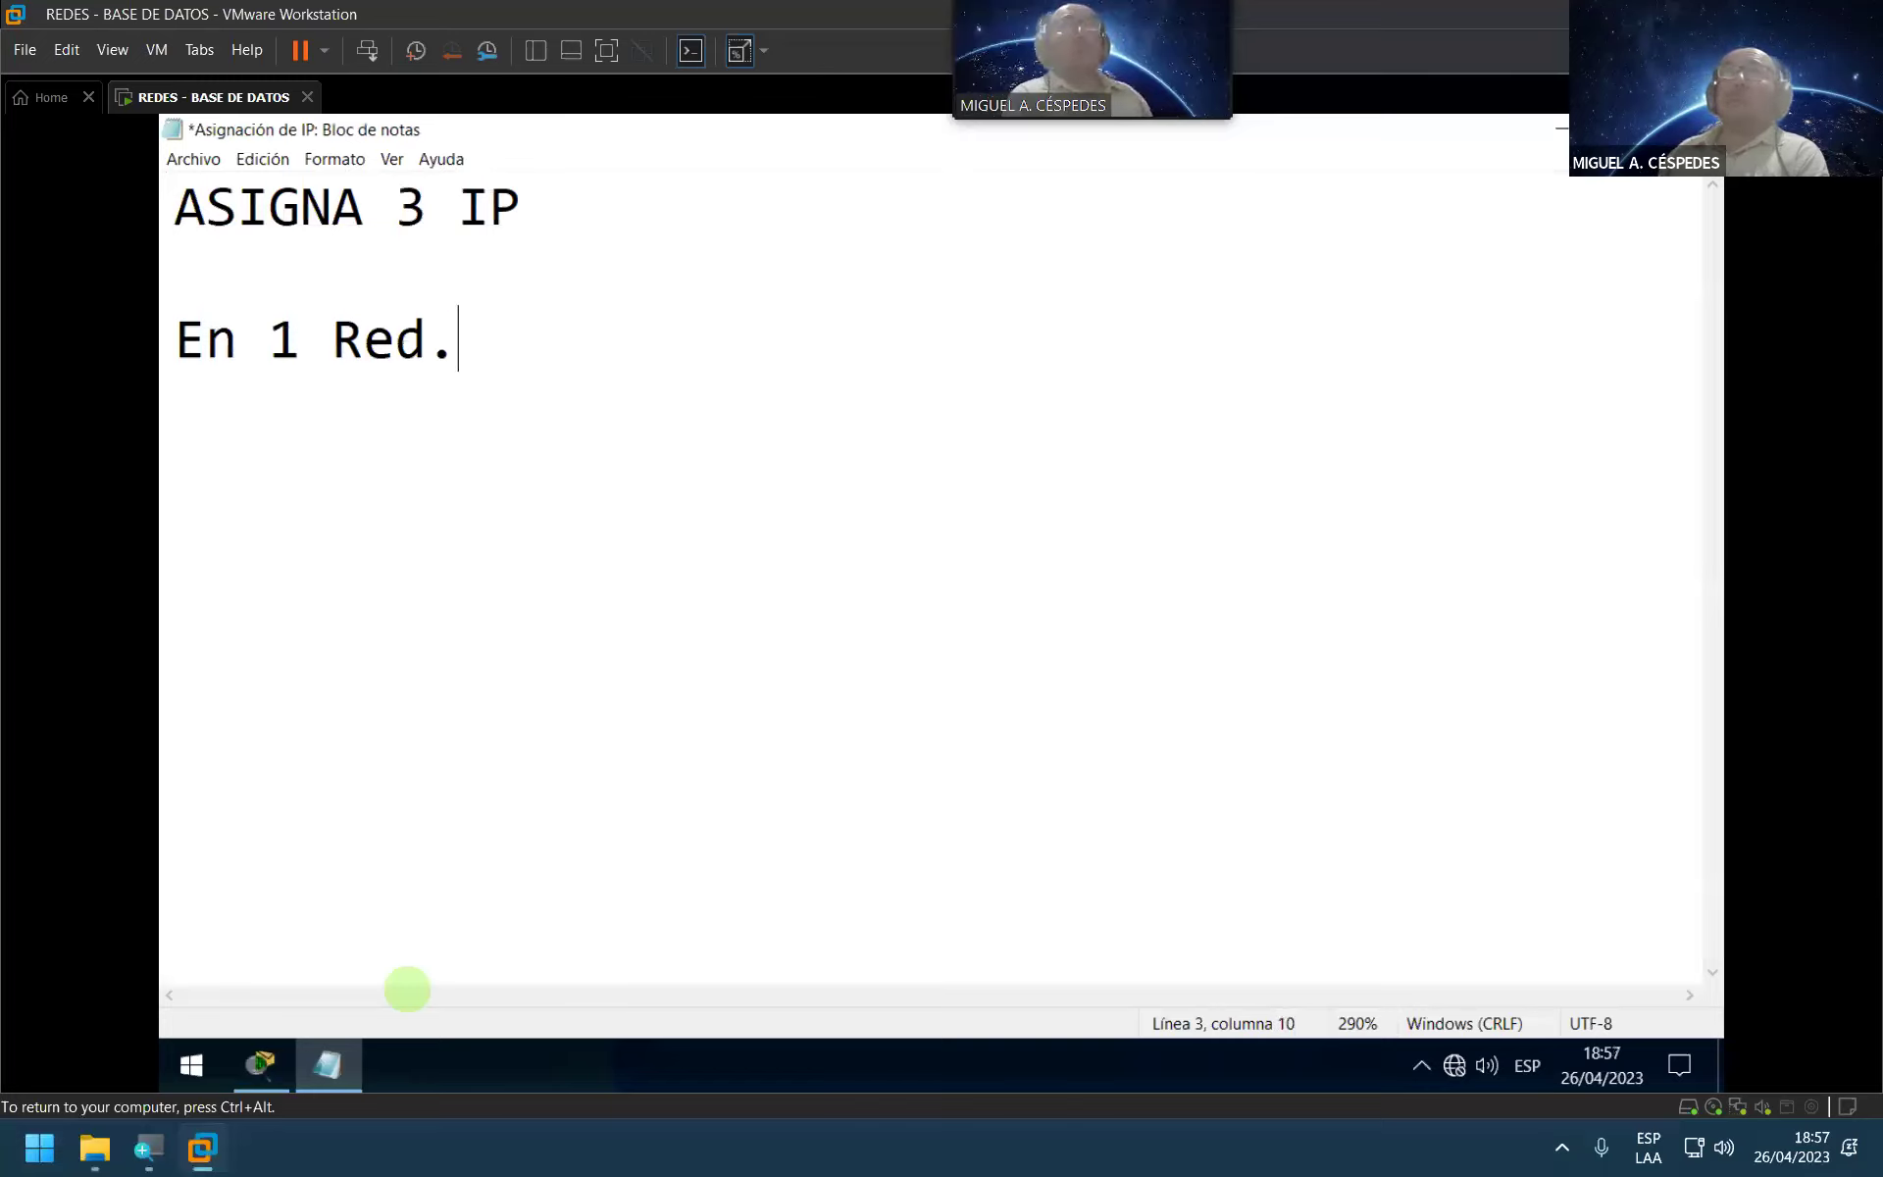
Step: Move the "ASIGNA 3 IP" line directly below "En 1 Red." and remove the blank line above it
{"action": "key", "text": "Up"}
{"action": "key", "text": "Up"}
{"action": "key", "text": "shift+Down"}
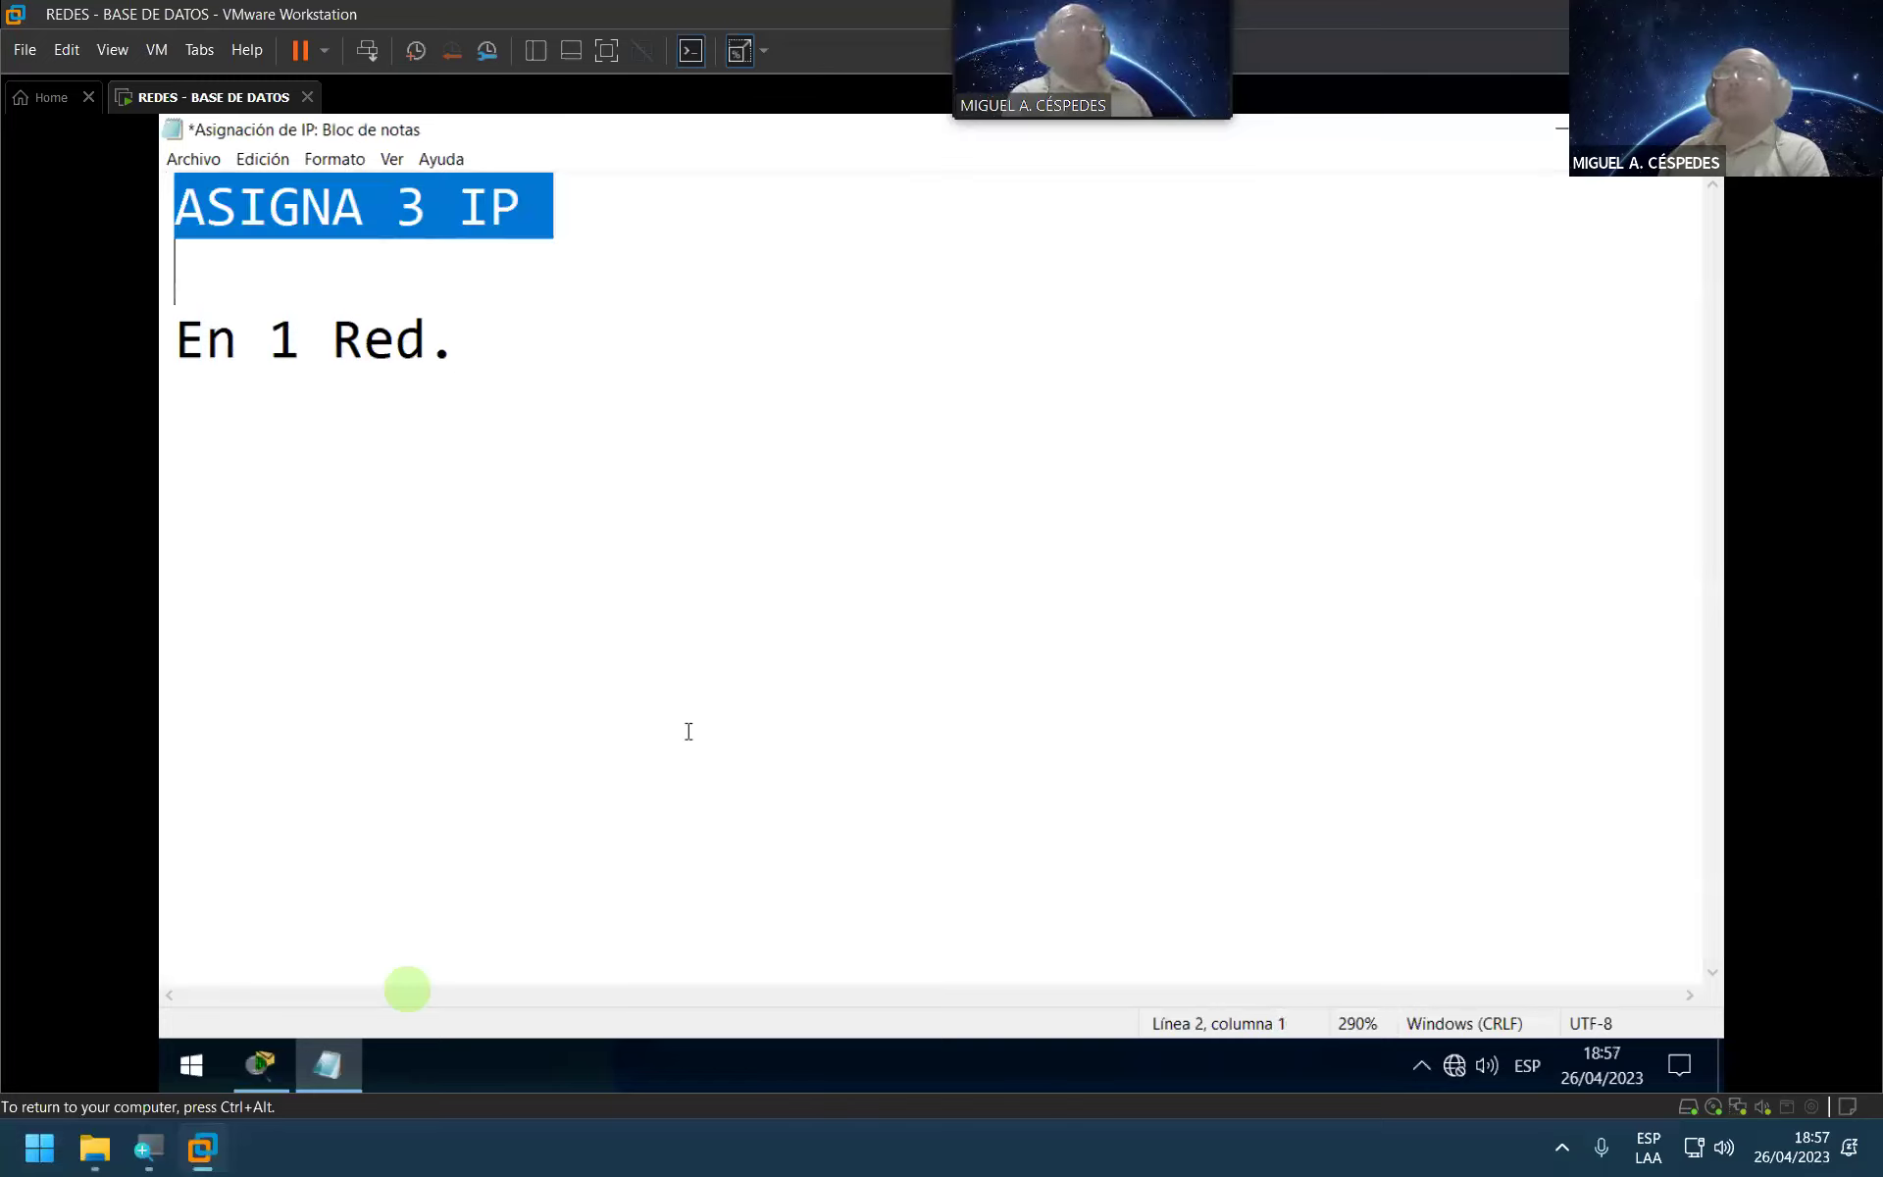
{"action": "key", "text": "Up"}
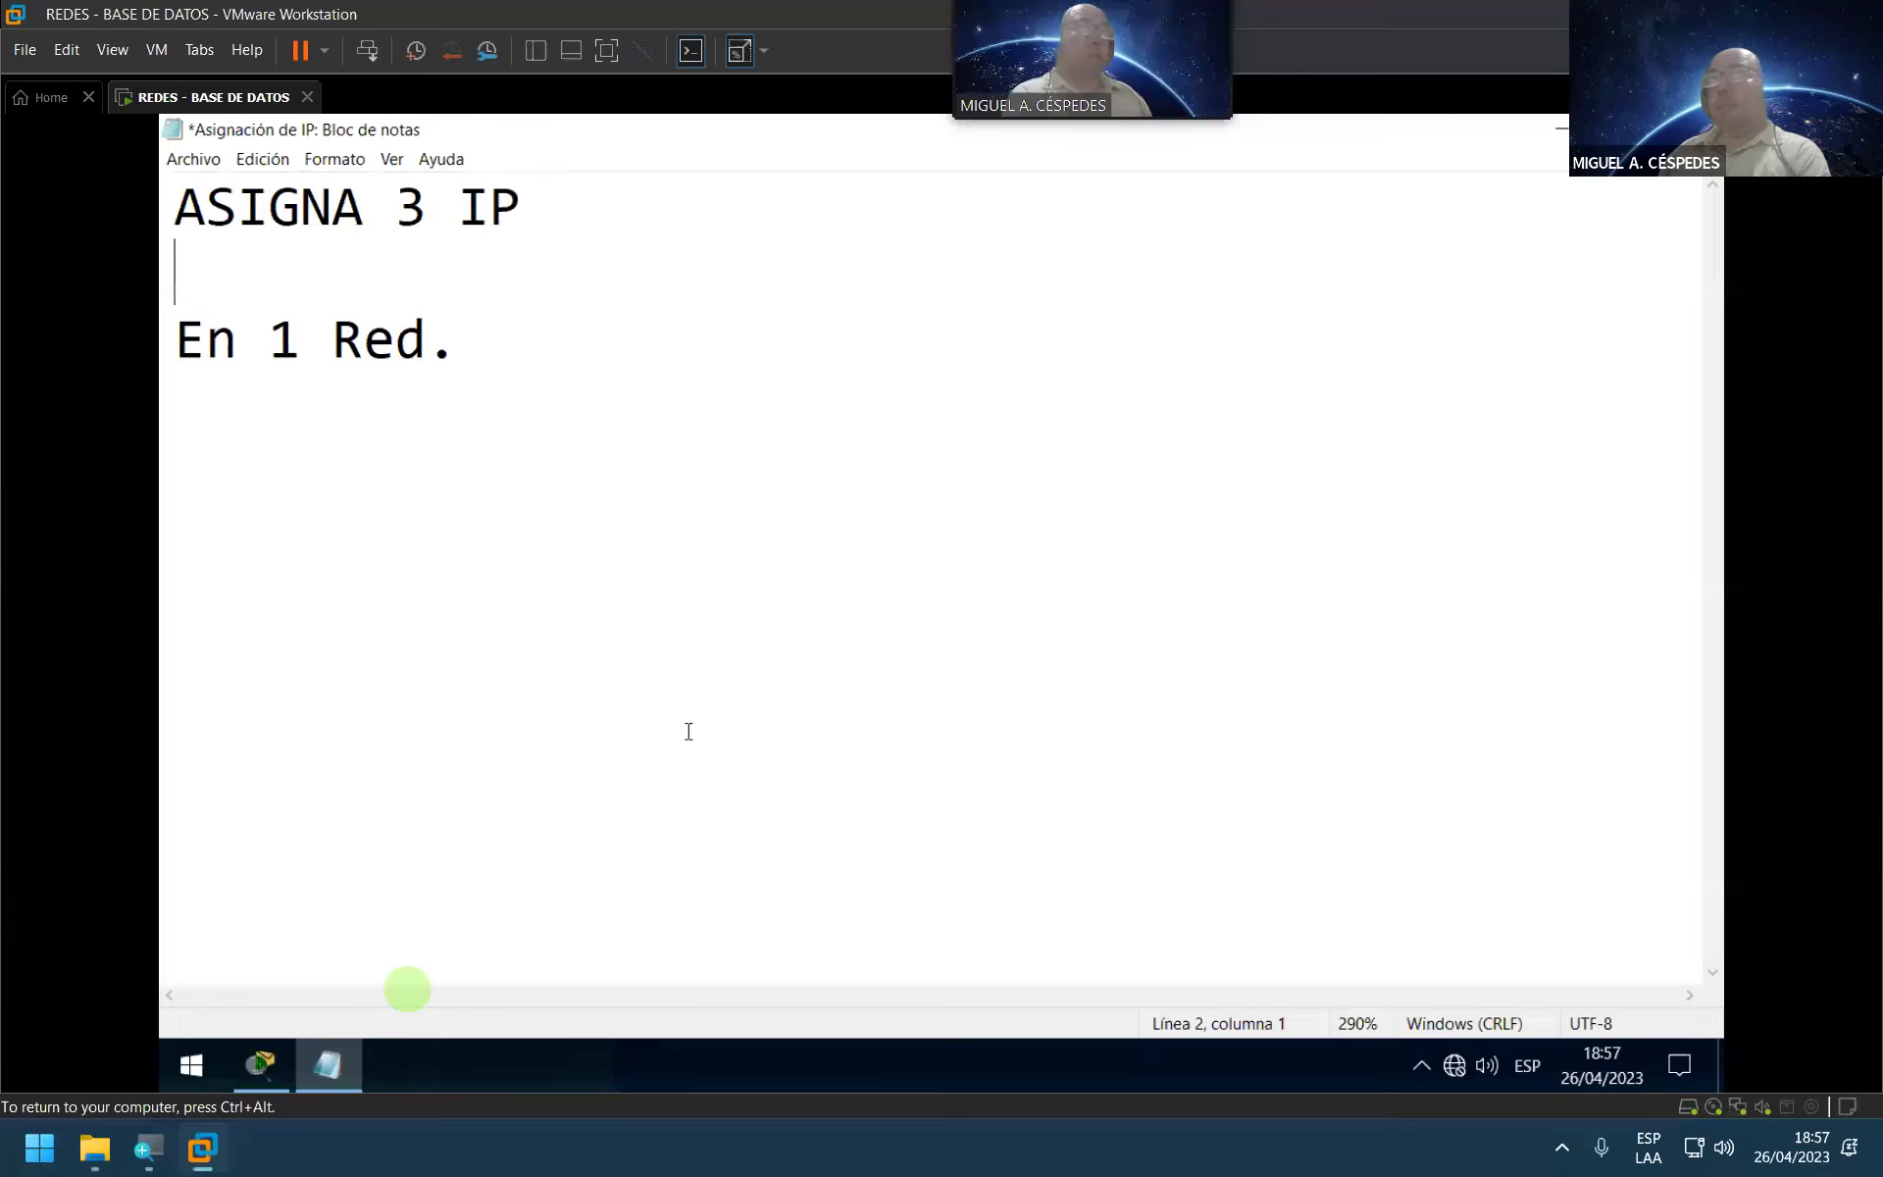
{"action": "key", "text": "shift+Down"}
{"action": "key", "text": "ctrl+c"}
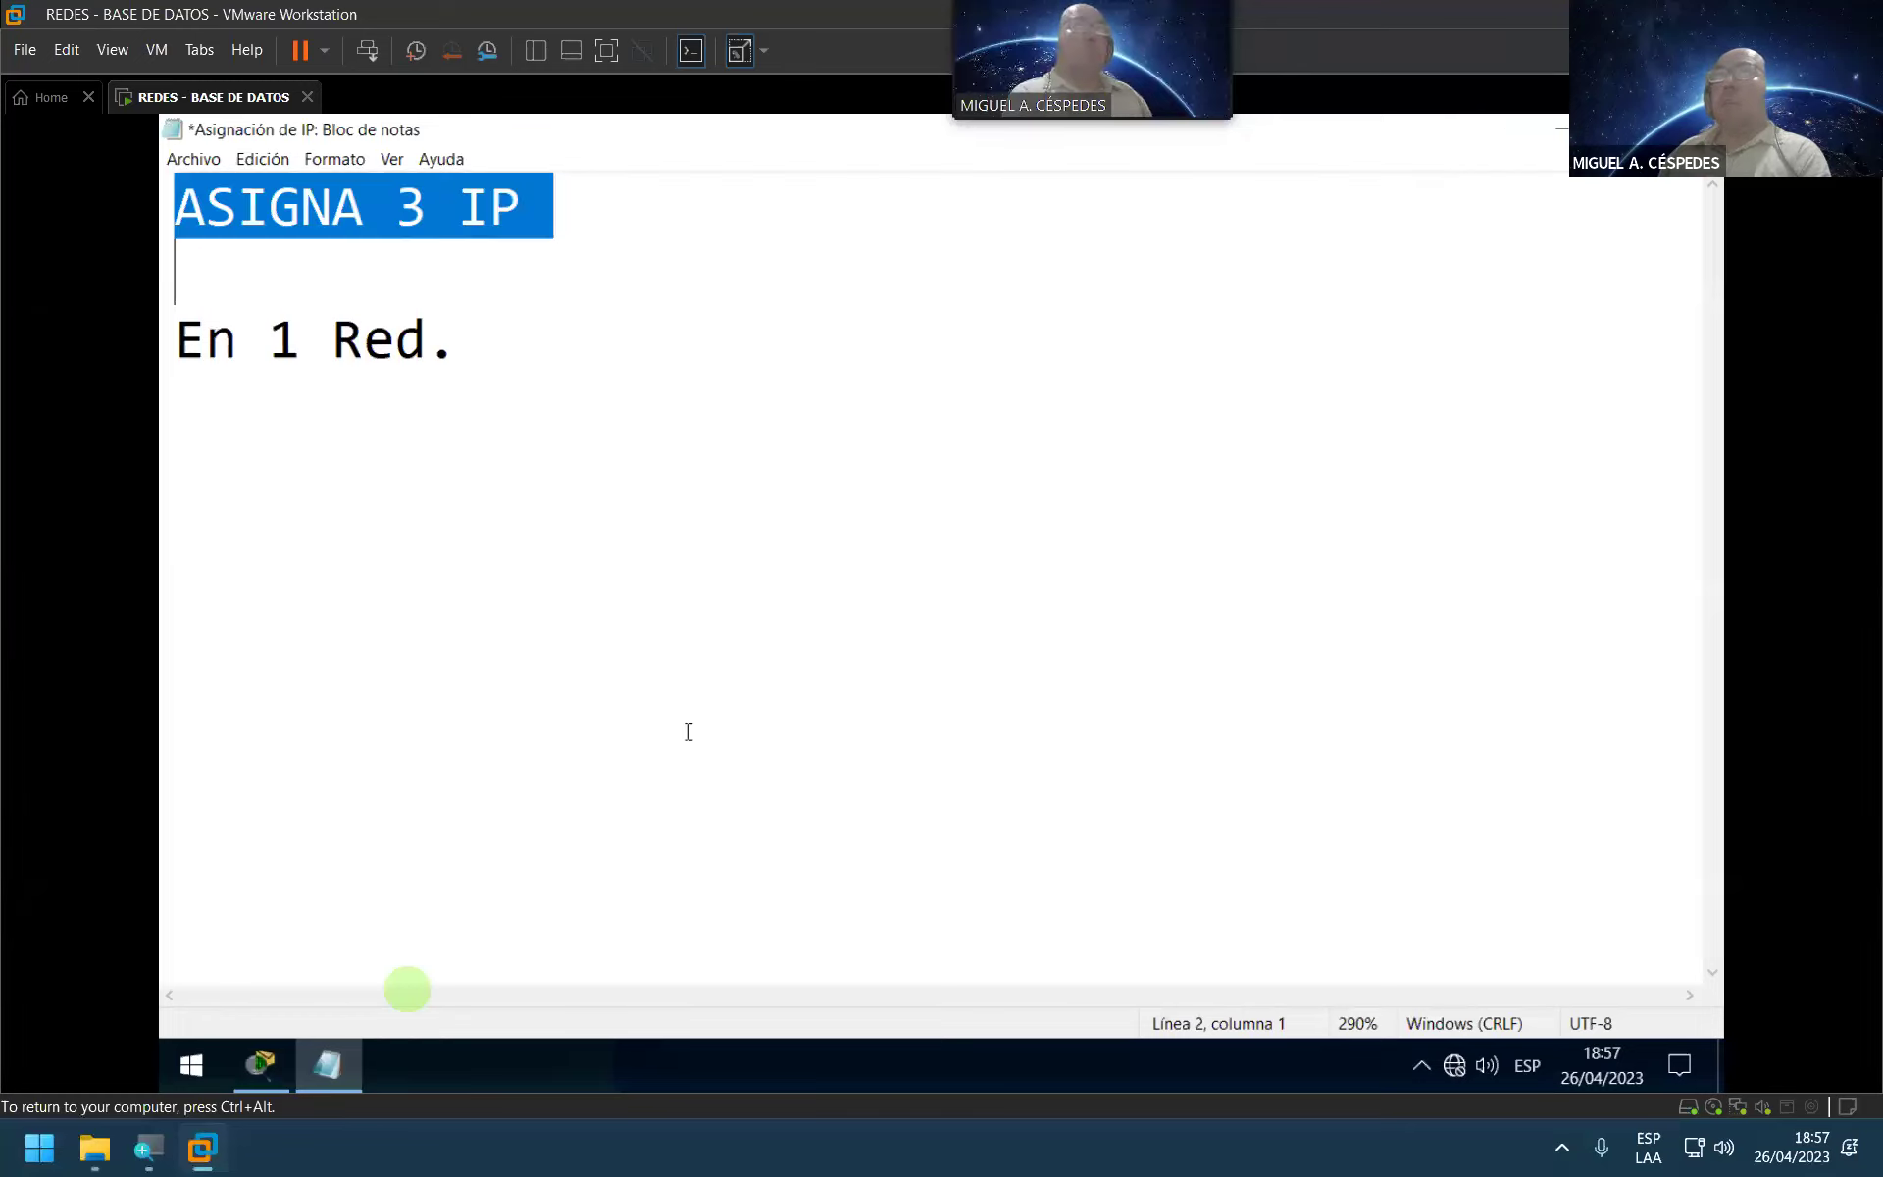
{"action": "key", "text": "Delete"}
{"action": "key", "text": "Delete"}
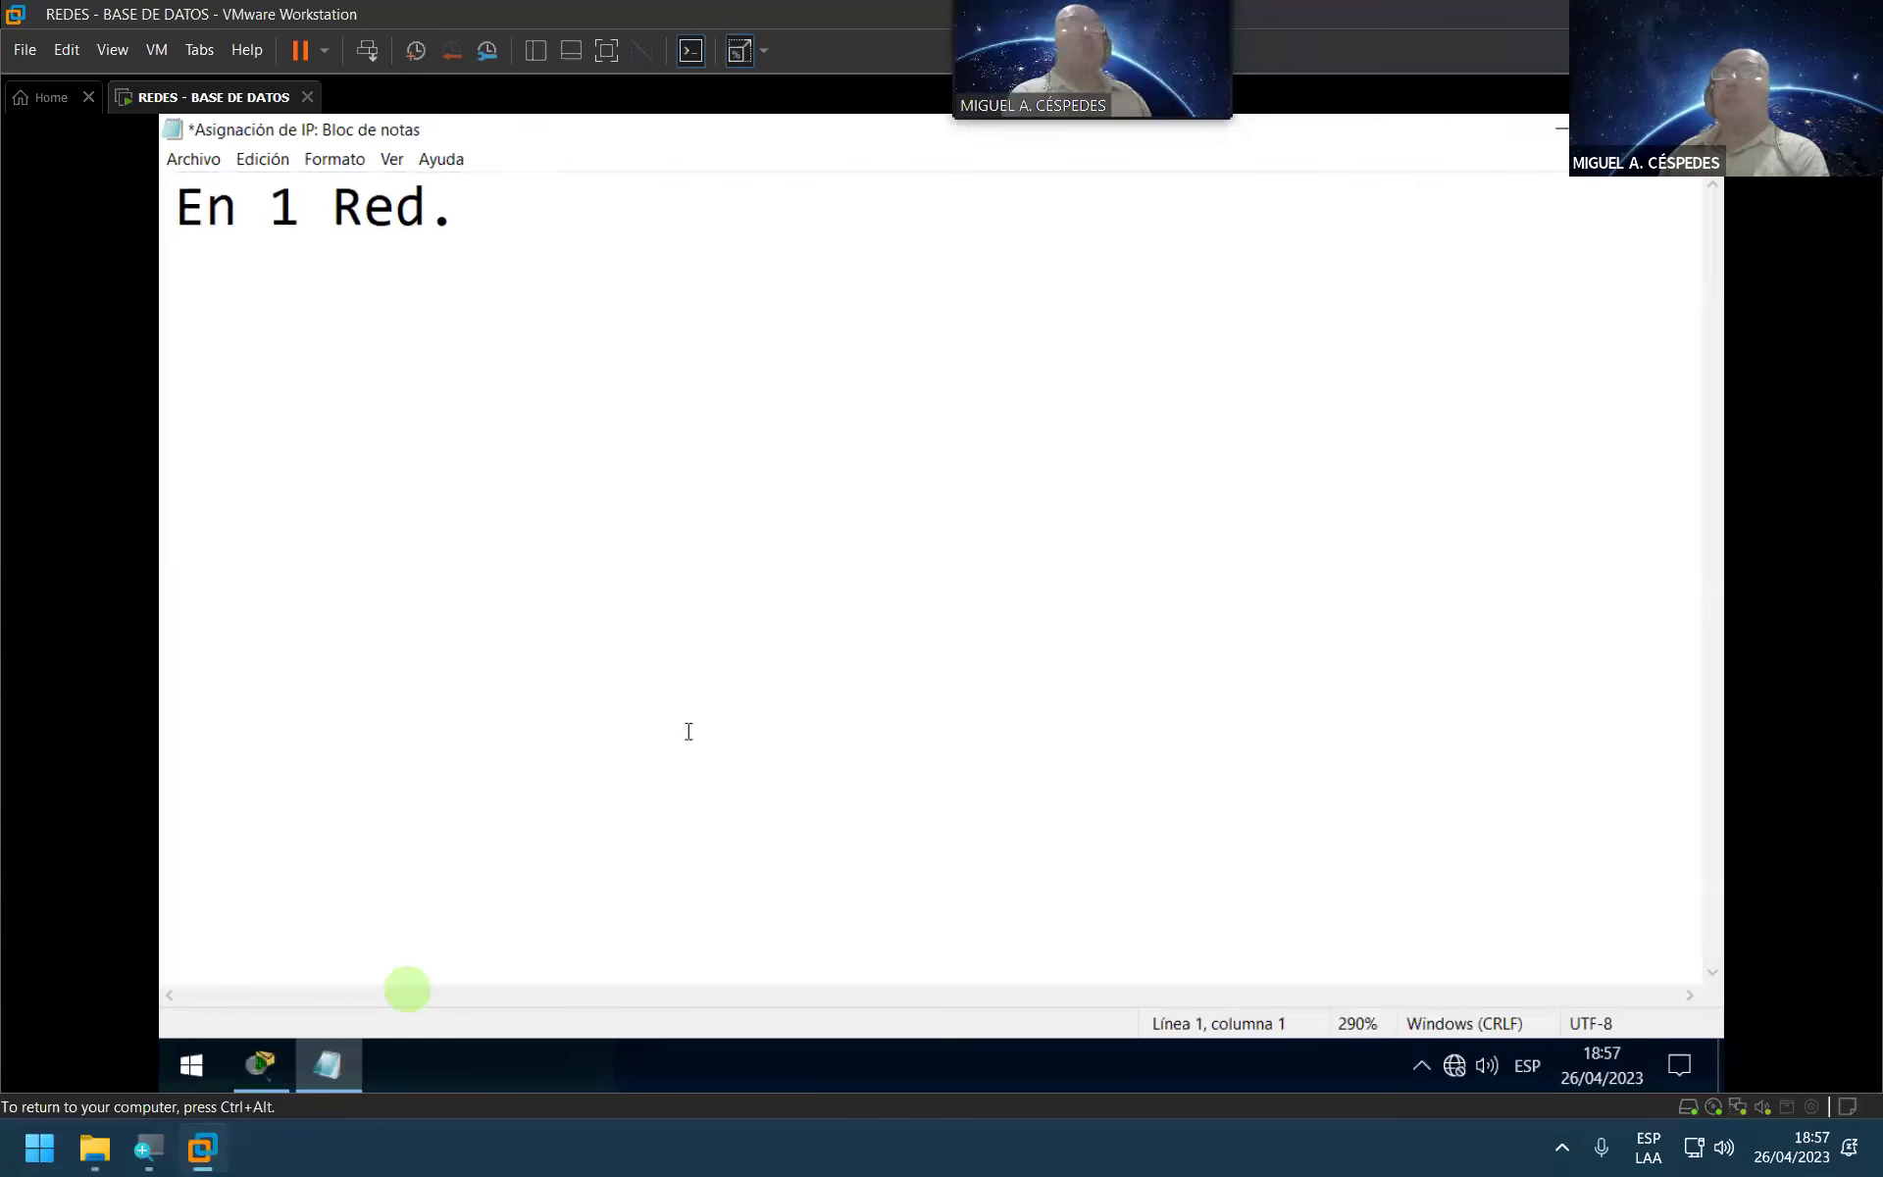
{"action": "key", "text": "End"}
{"action": "key", "text": "Return"}
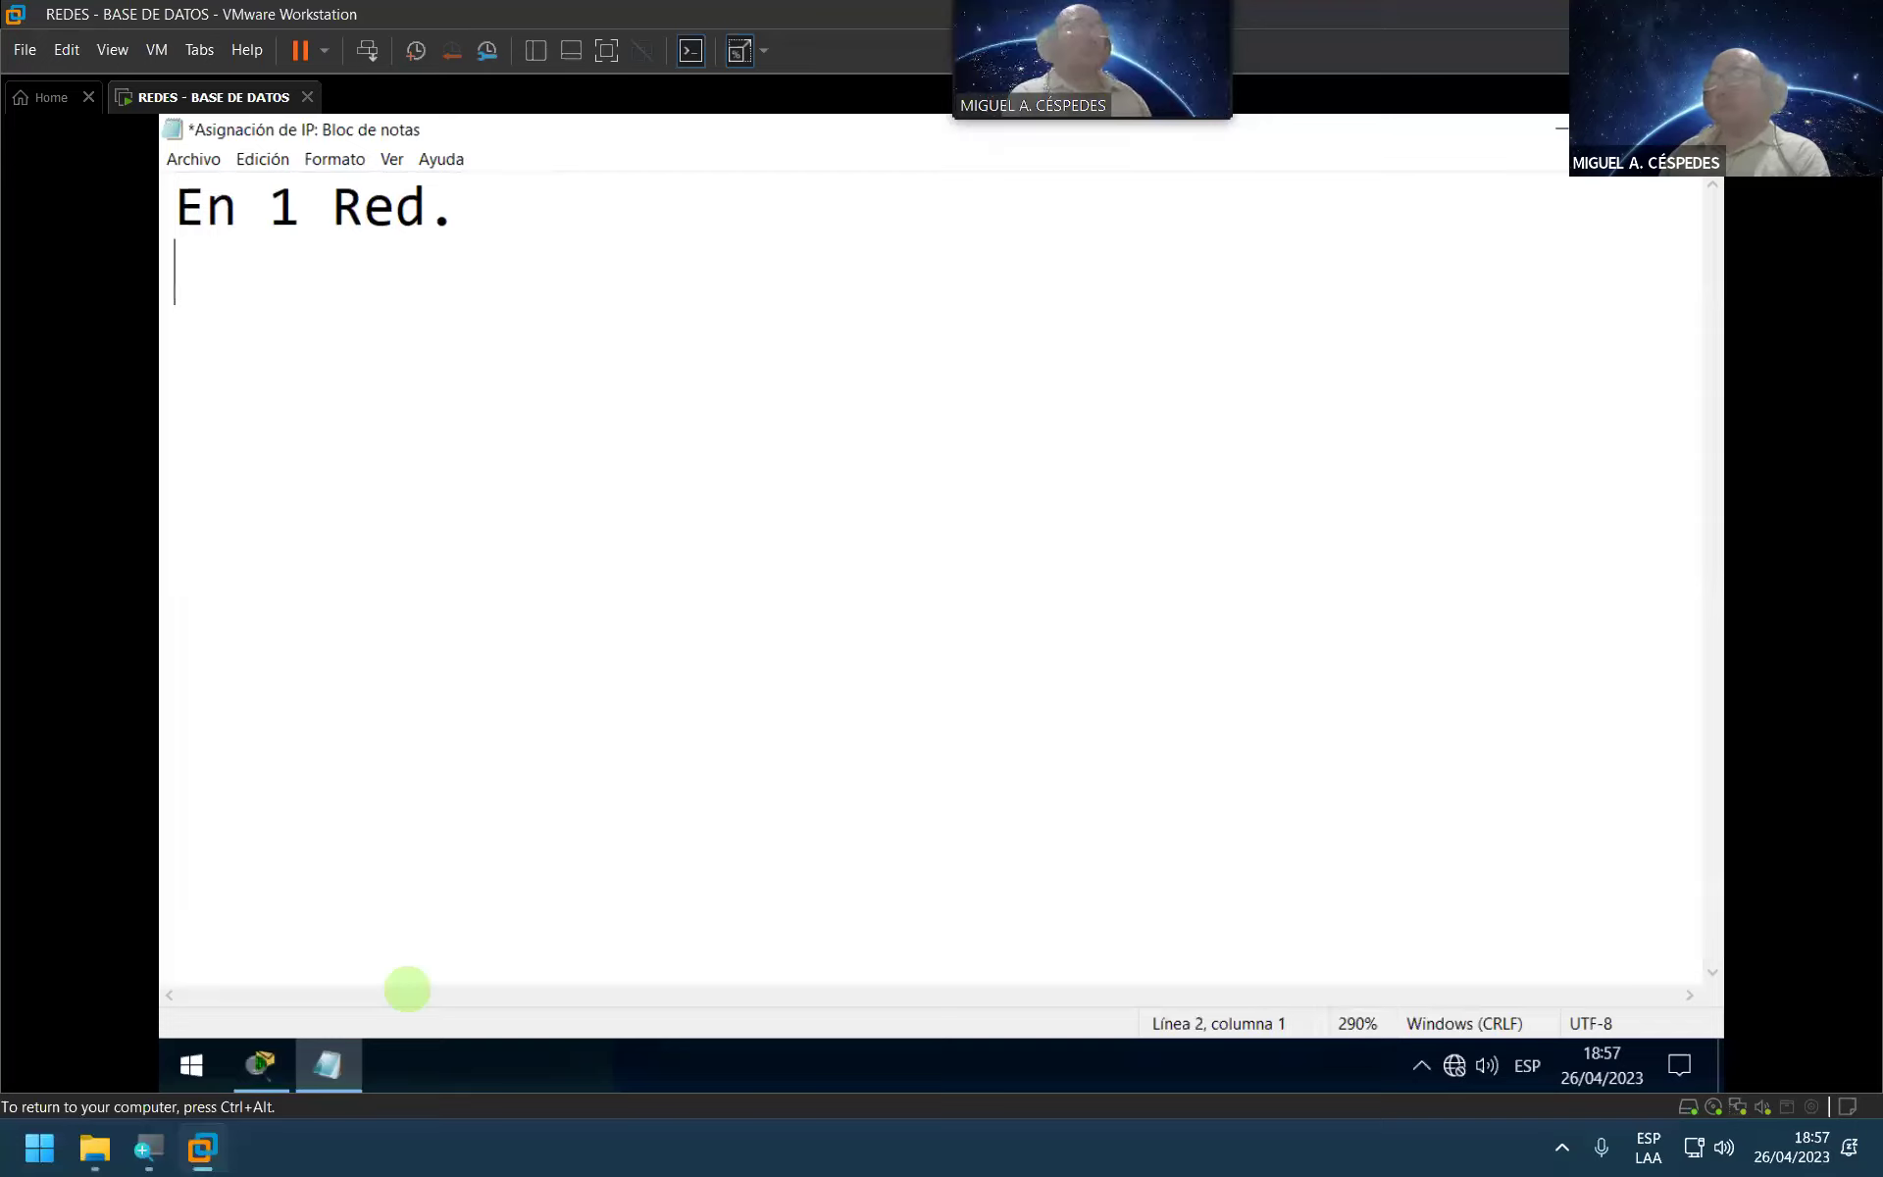
{"action": "key", "text": "ctrl+v"}
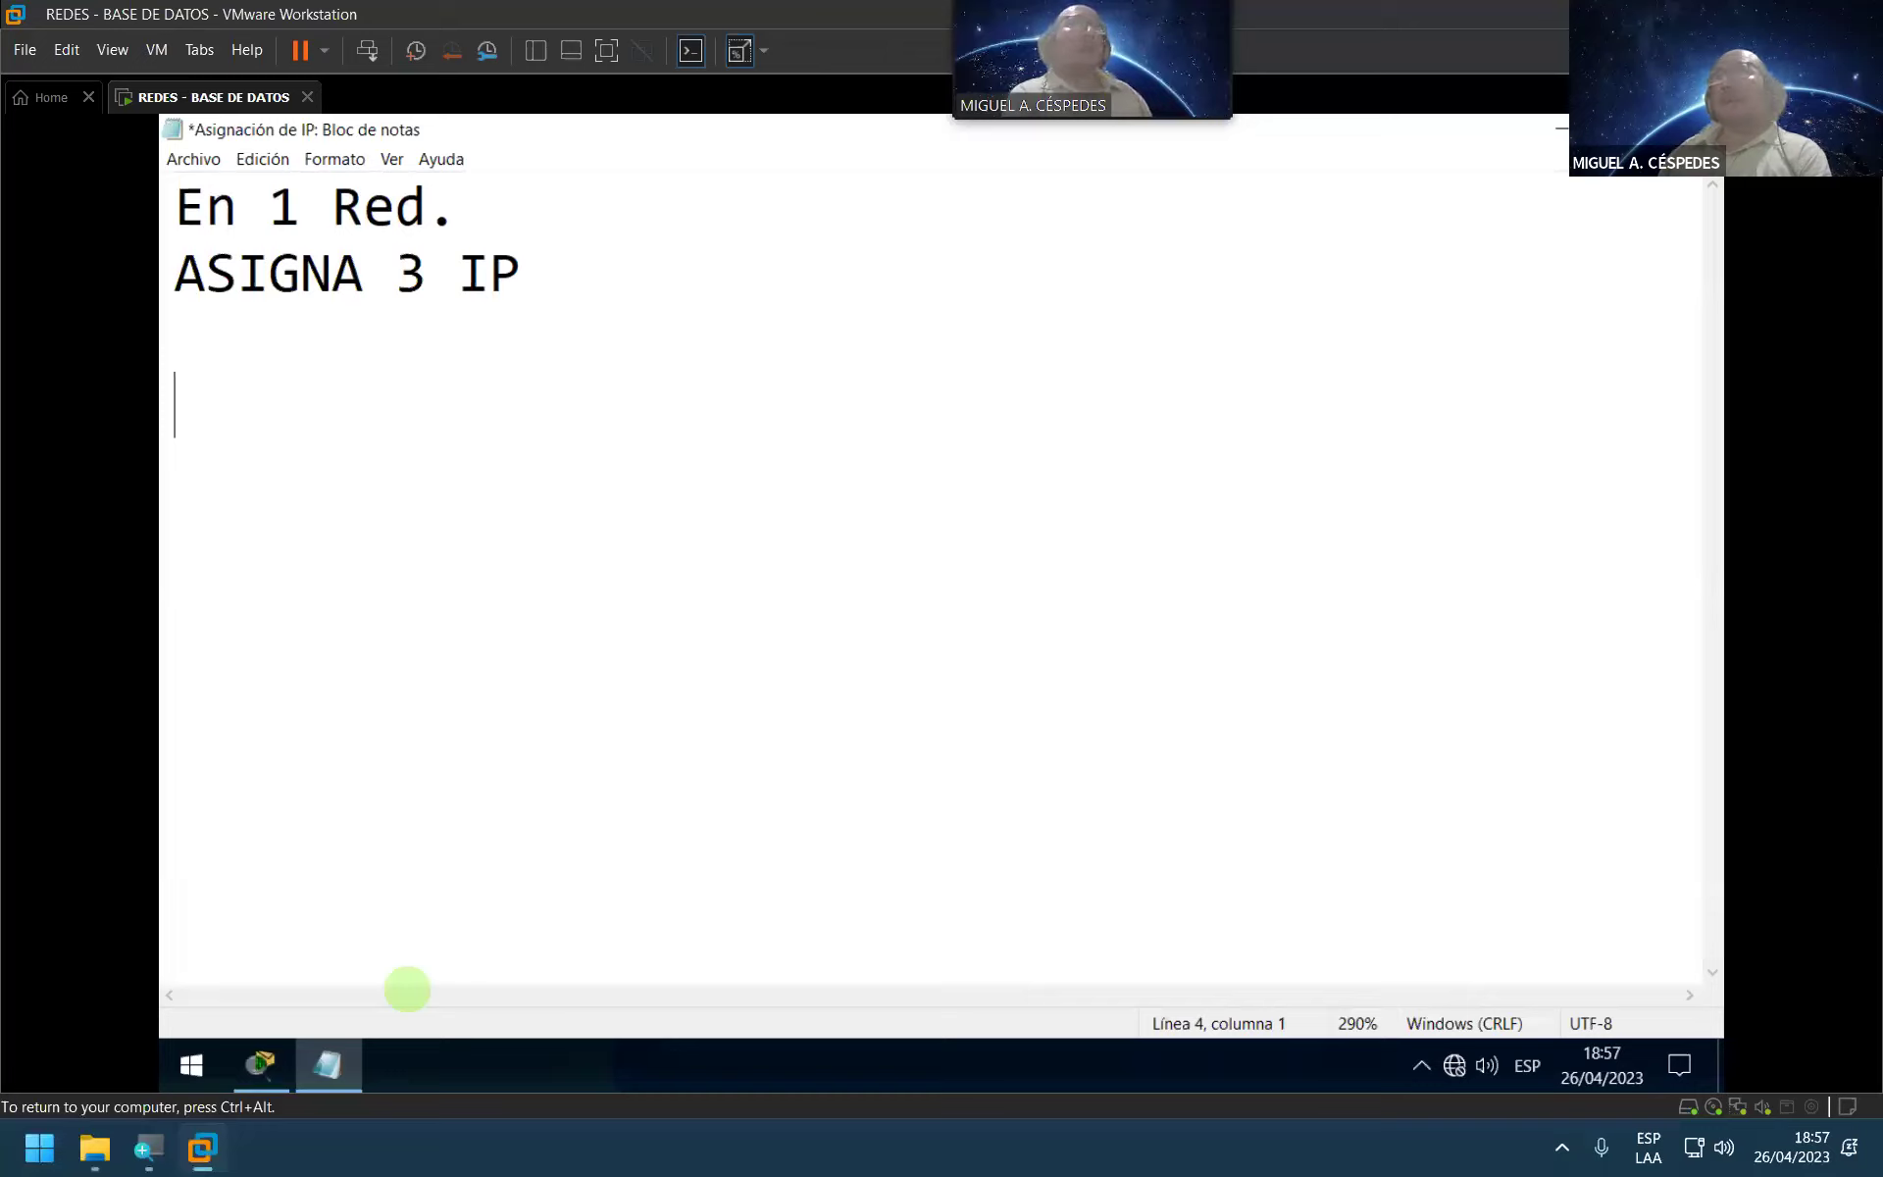
Step: Write the class letter "A" below the "ASIGNA 3 IP" line, followed by a new line
{"action": "type", "text": "A"}
{"action": "key", "text": "Return"}
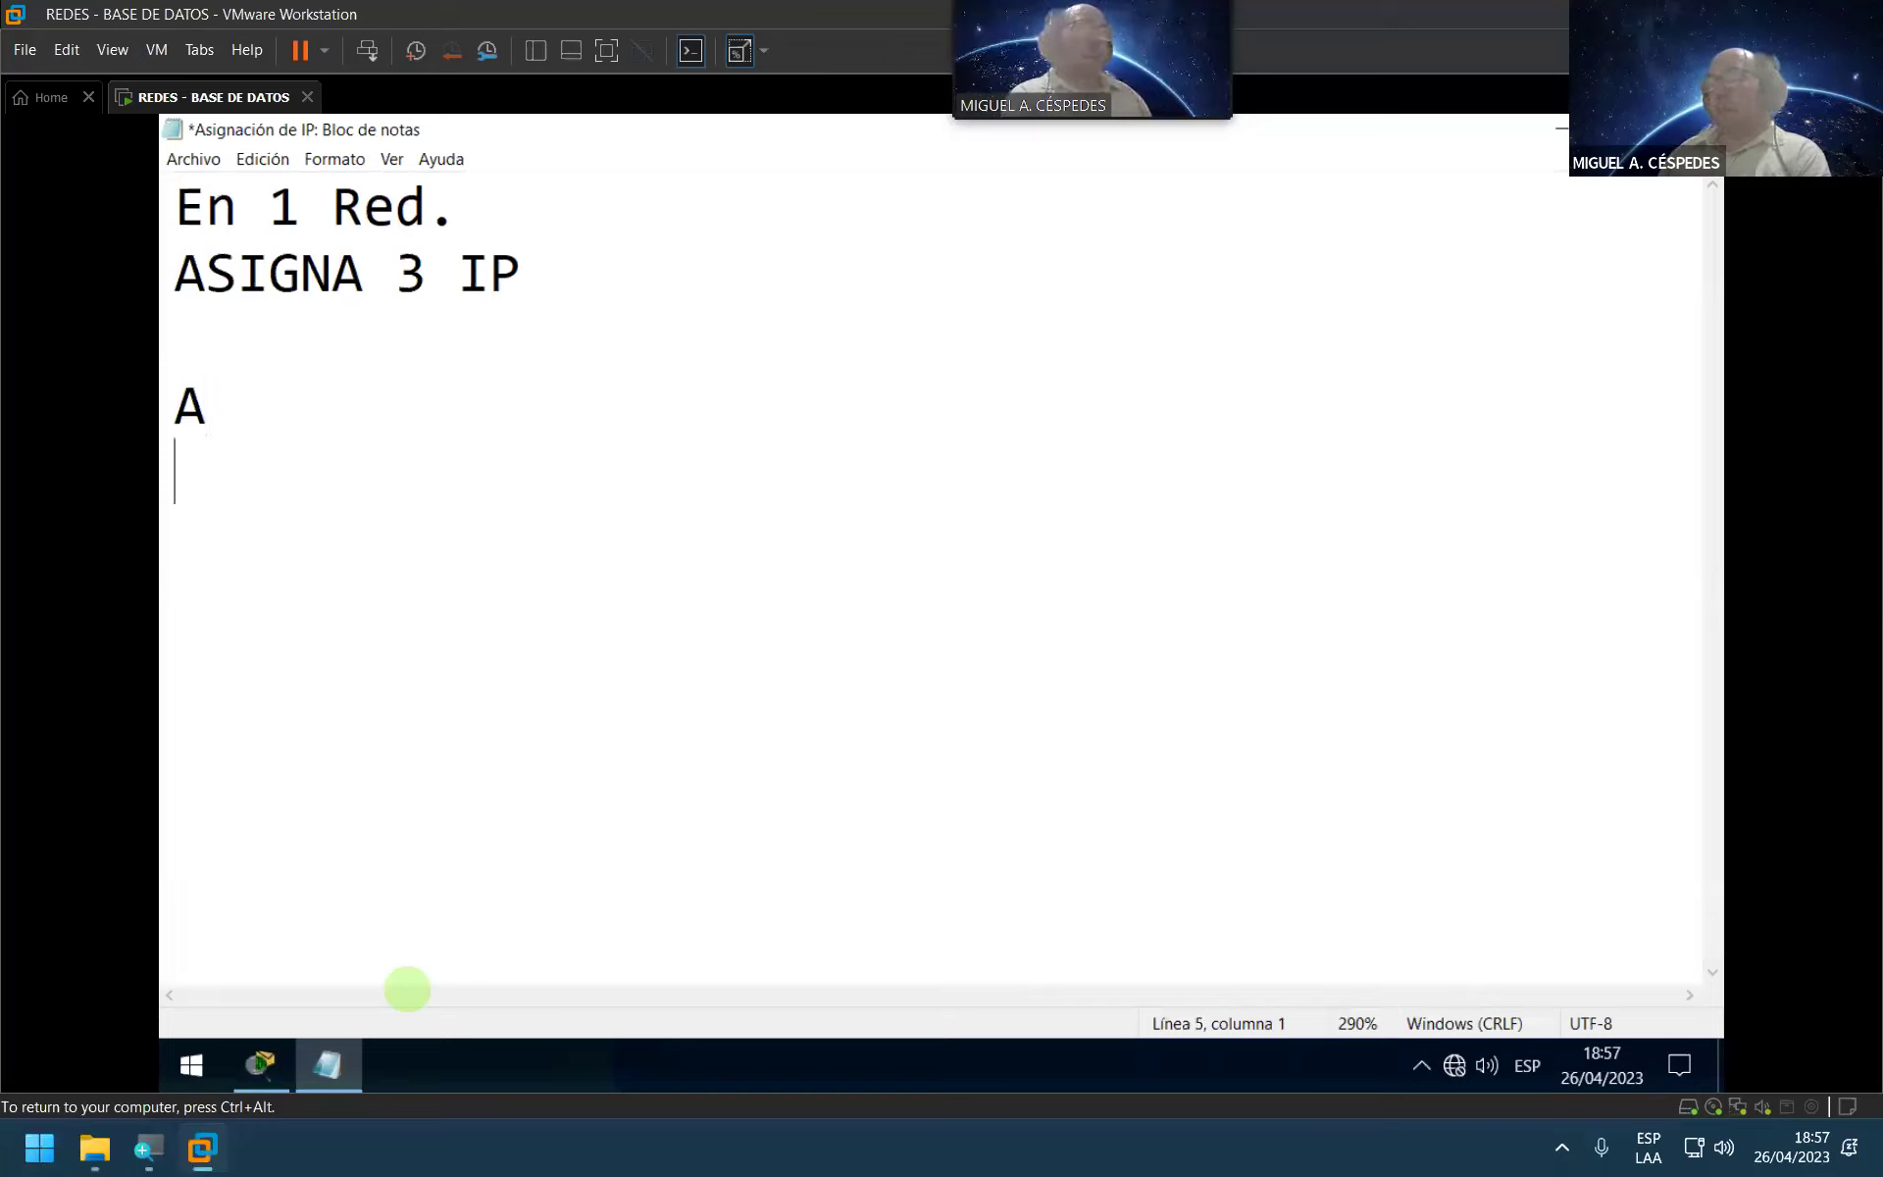
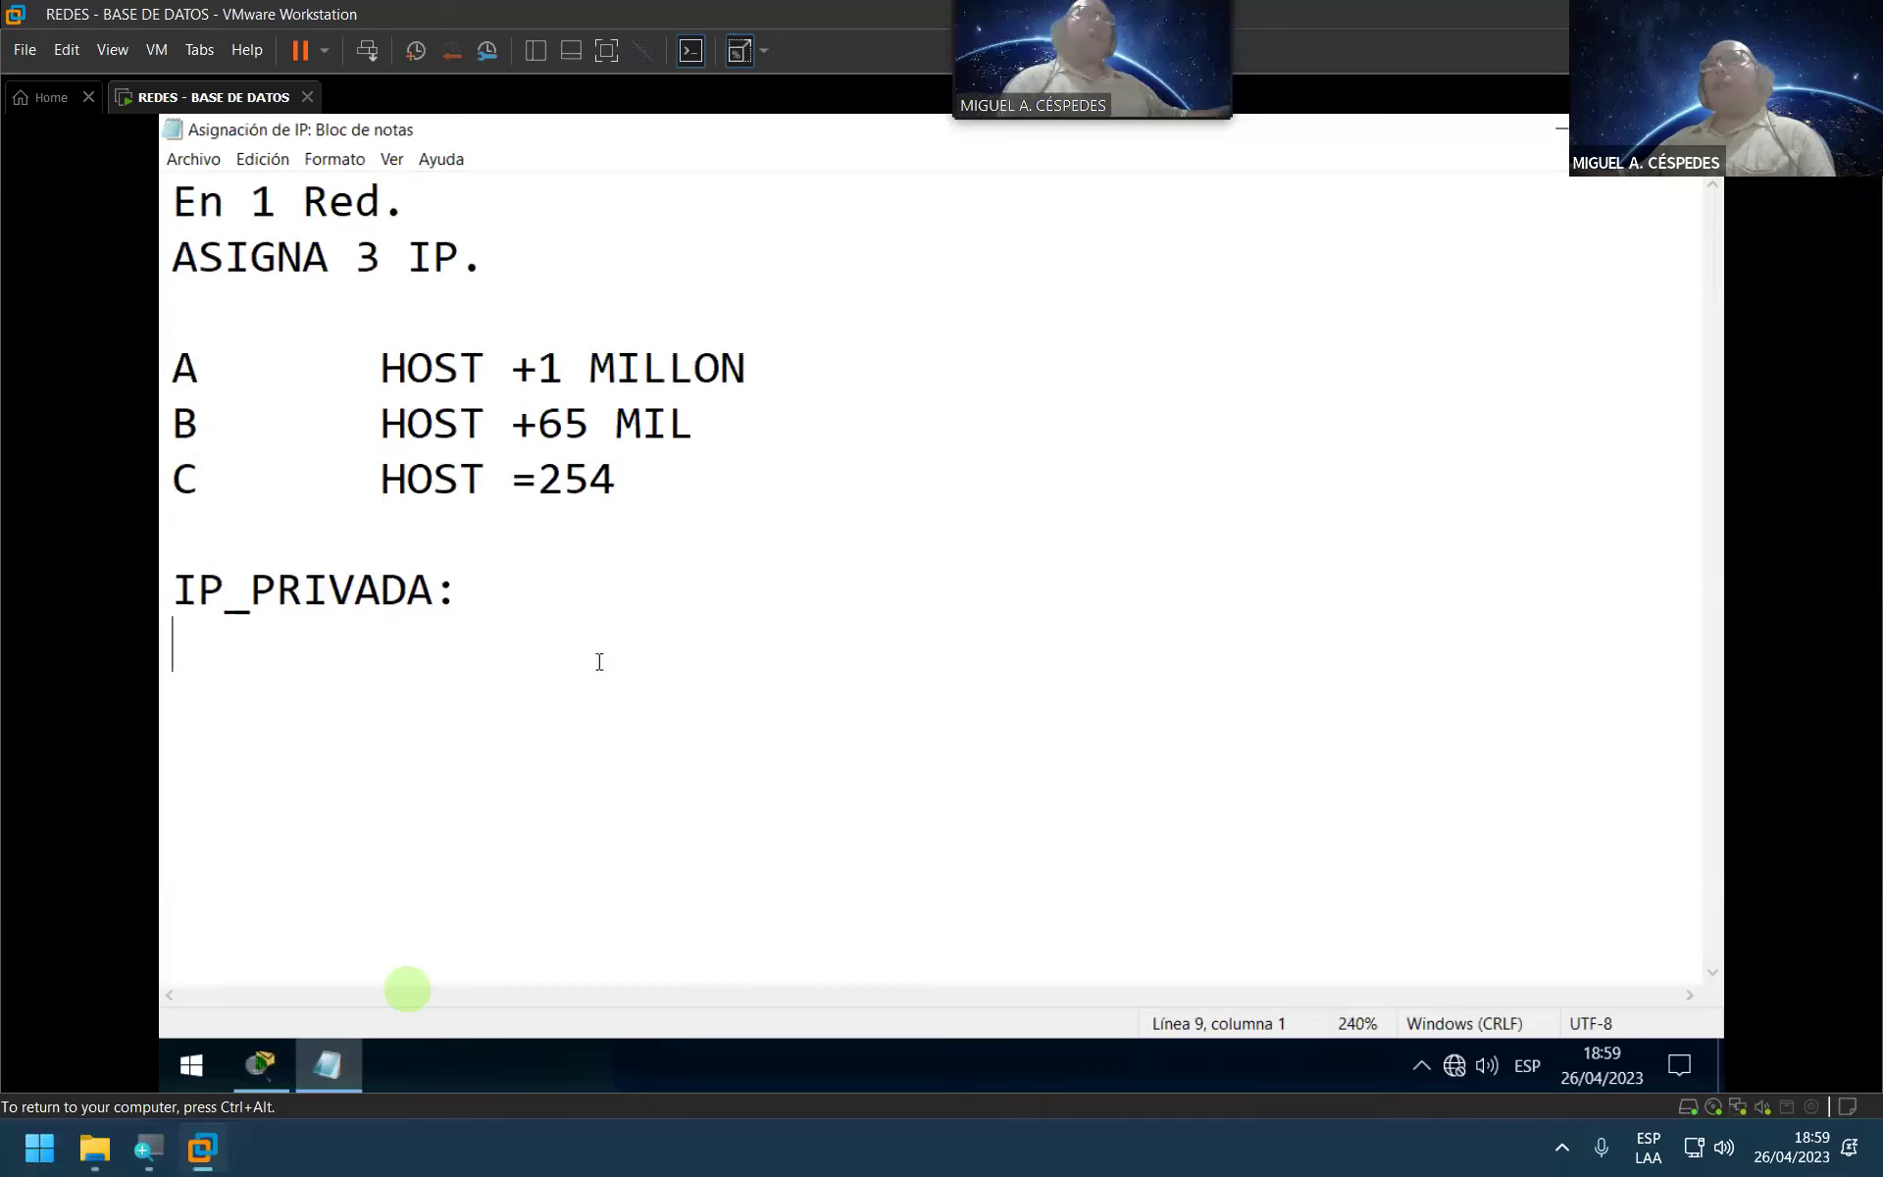
Step: Add "C" in quotes before the colon of the IP_PRIVADA heading and go to a new line below it
{"action": "left_click", "coordinate": [443, 585]}
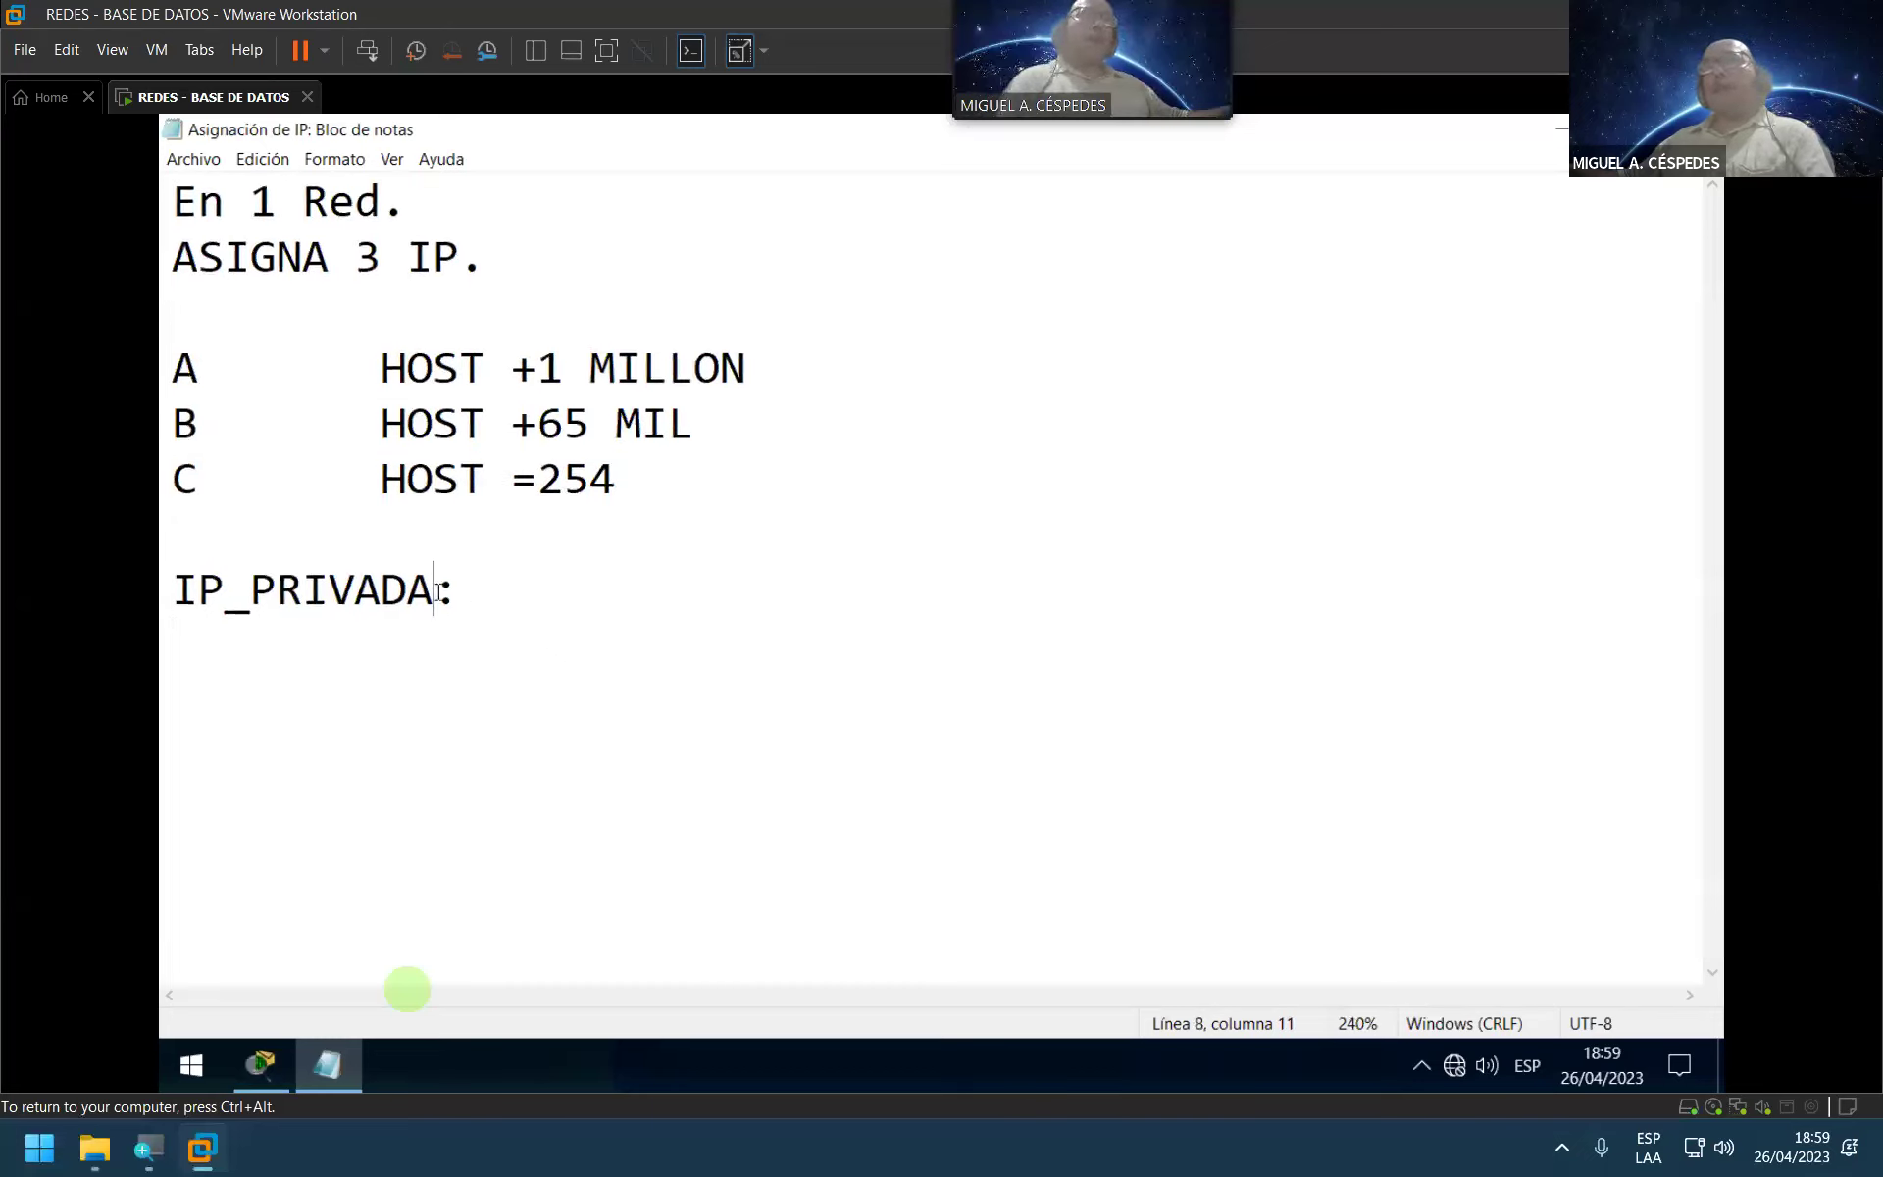
{"action": "type", "text": "\"C"}
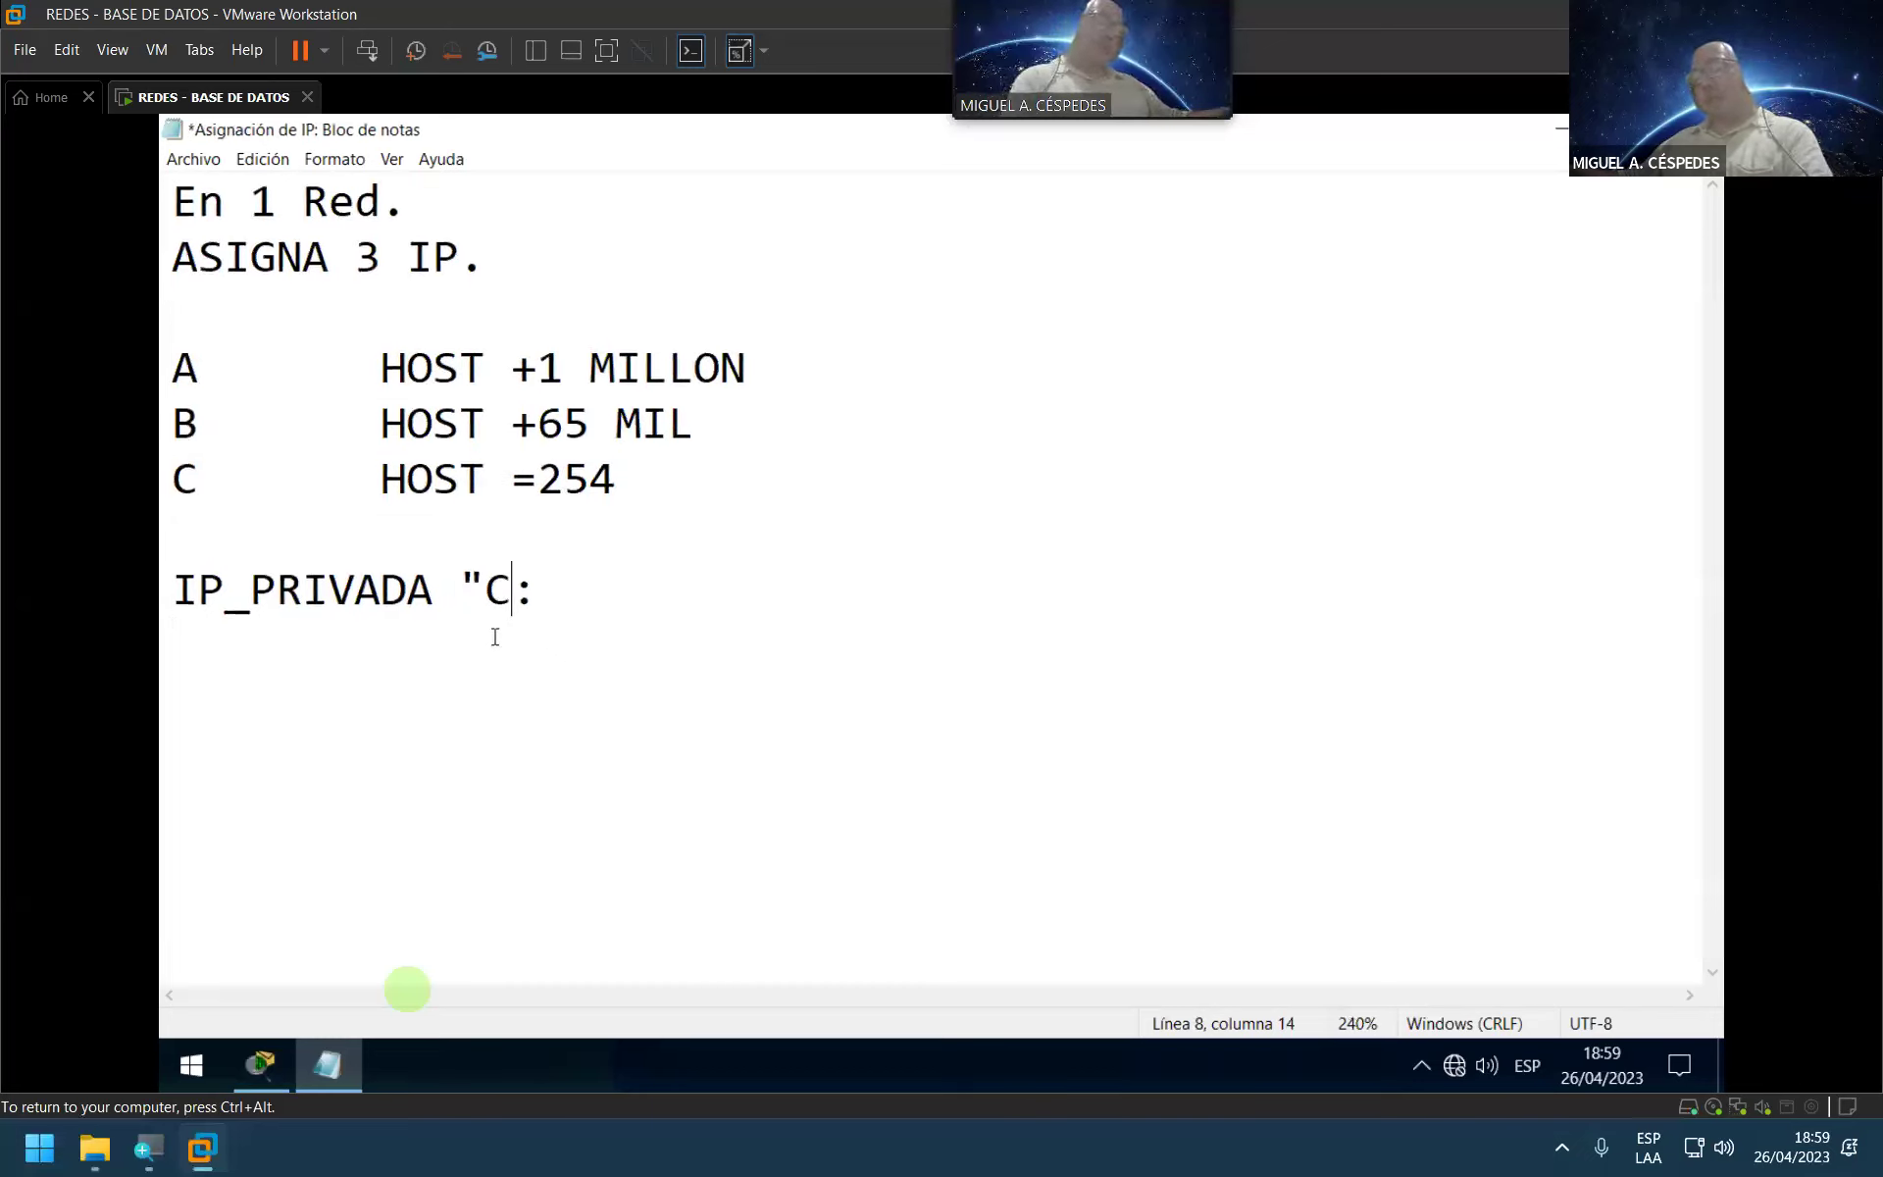
{"action": "type", "text": "\""}
{"action": "left_click", "coordinate": [591, 591]}
{"action": "key", "text": "Return"}
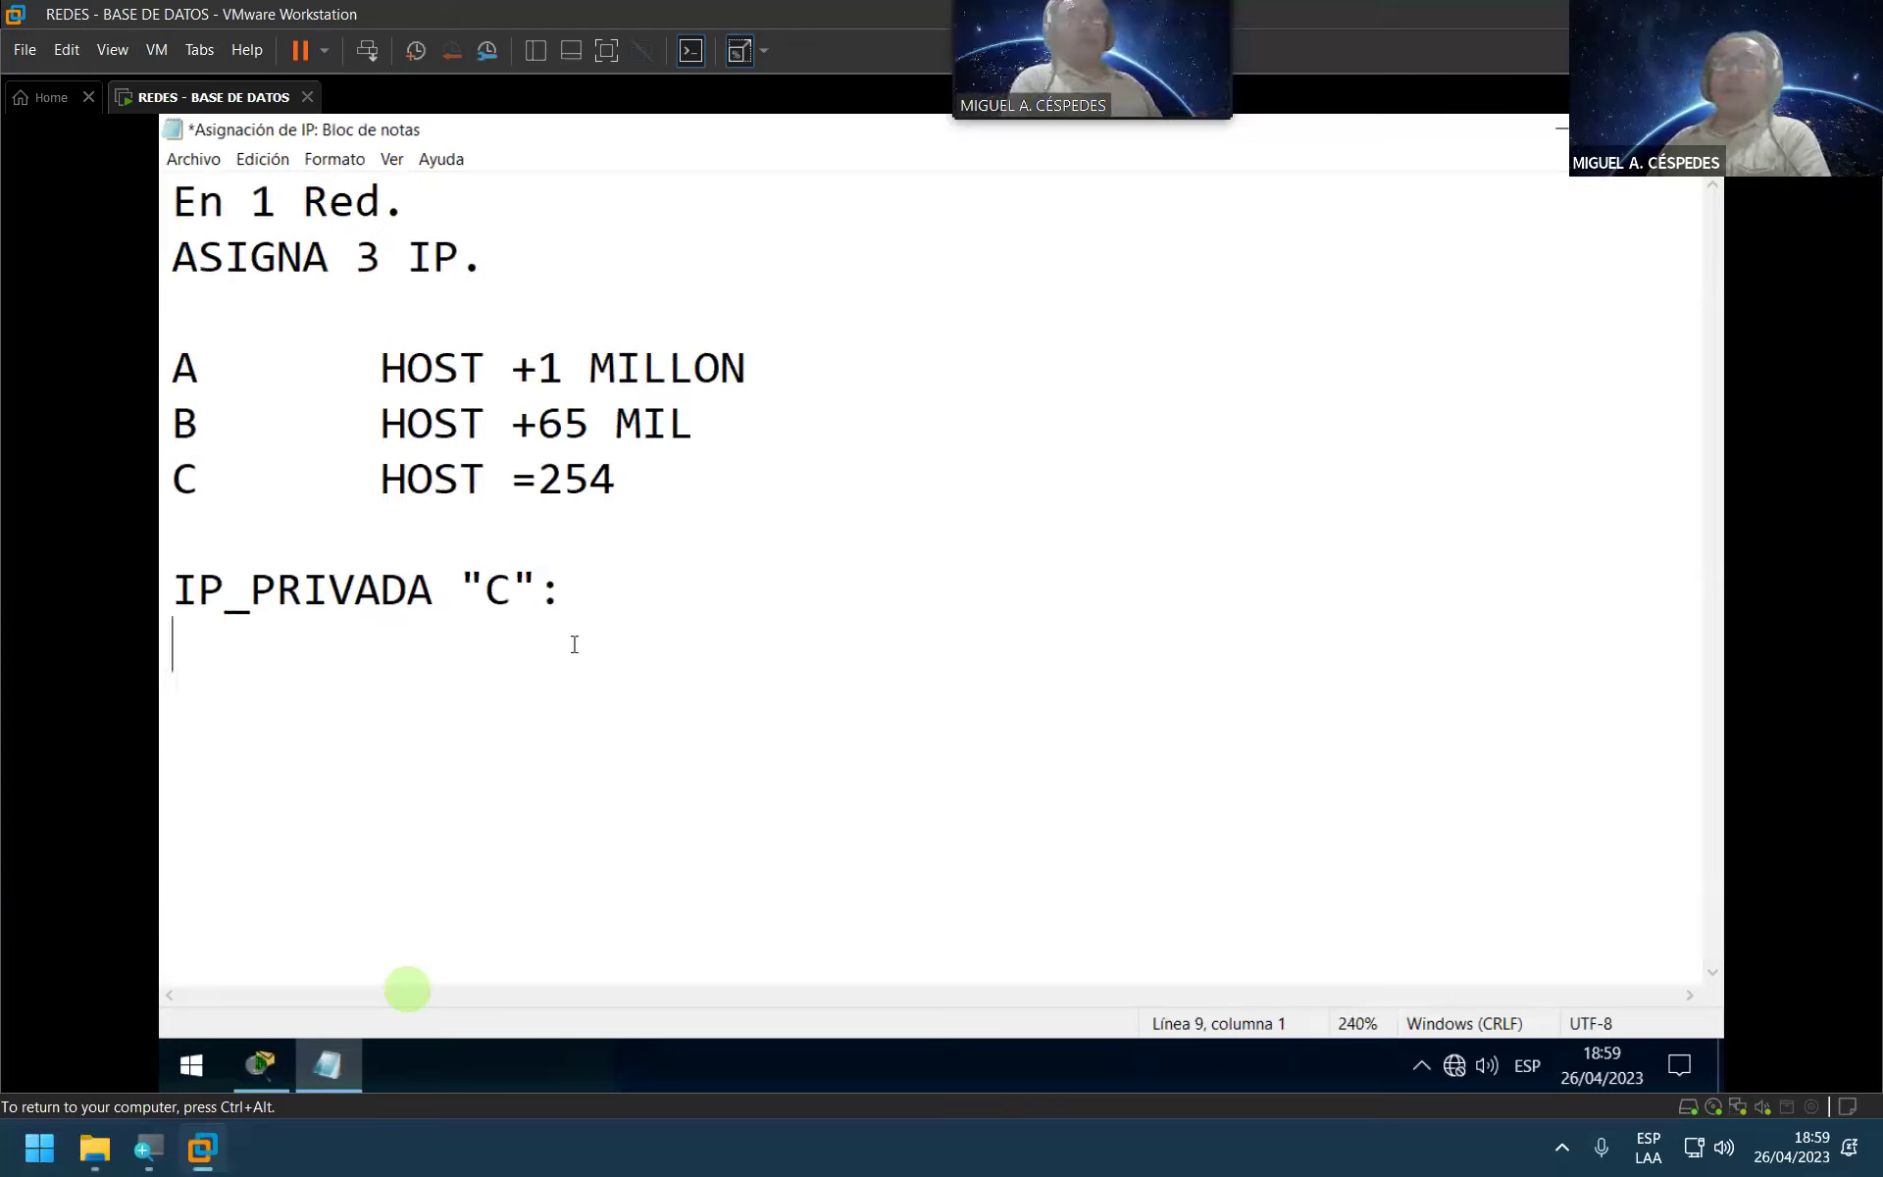
Step: Write the label "Rango:" below the IP_PRIVADA "C" heading, followed by a new line
{"action": "type", "text": "Rnag"}
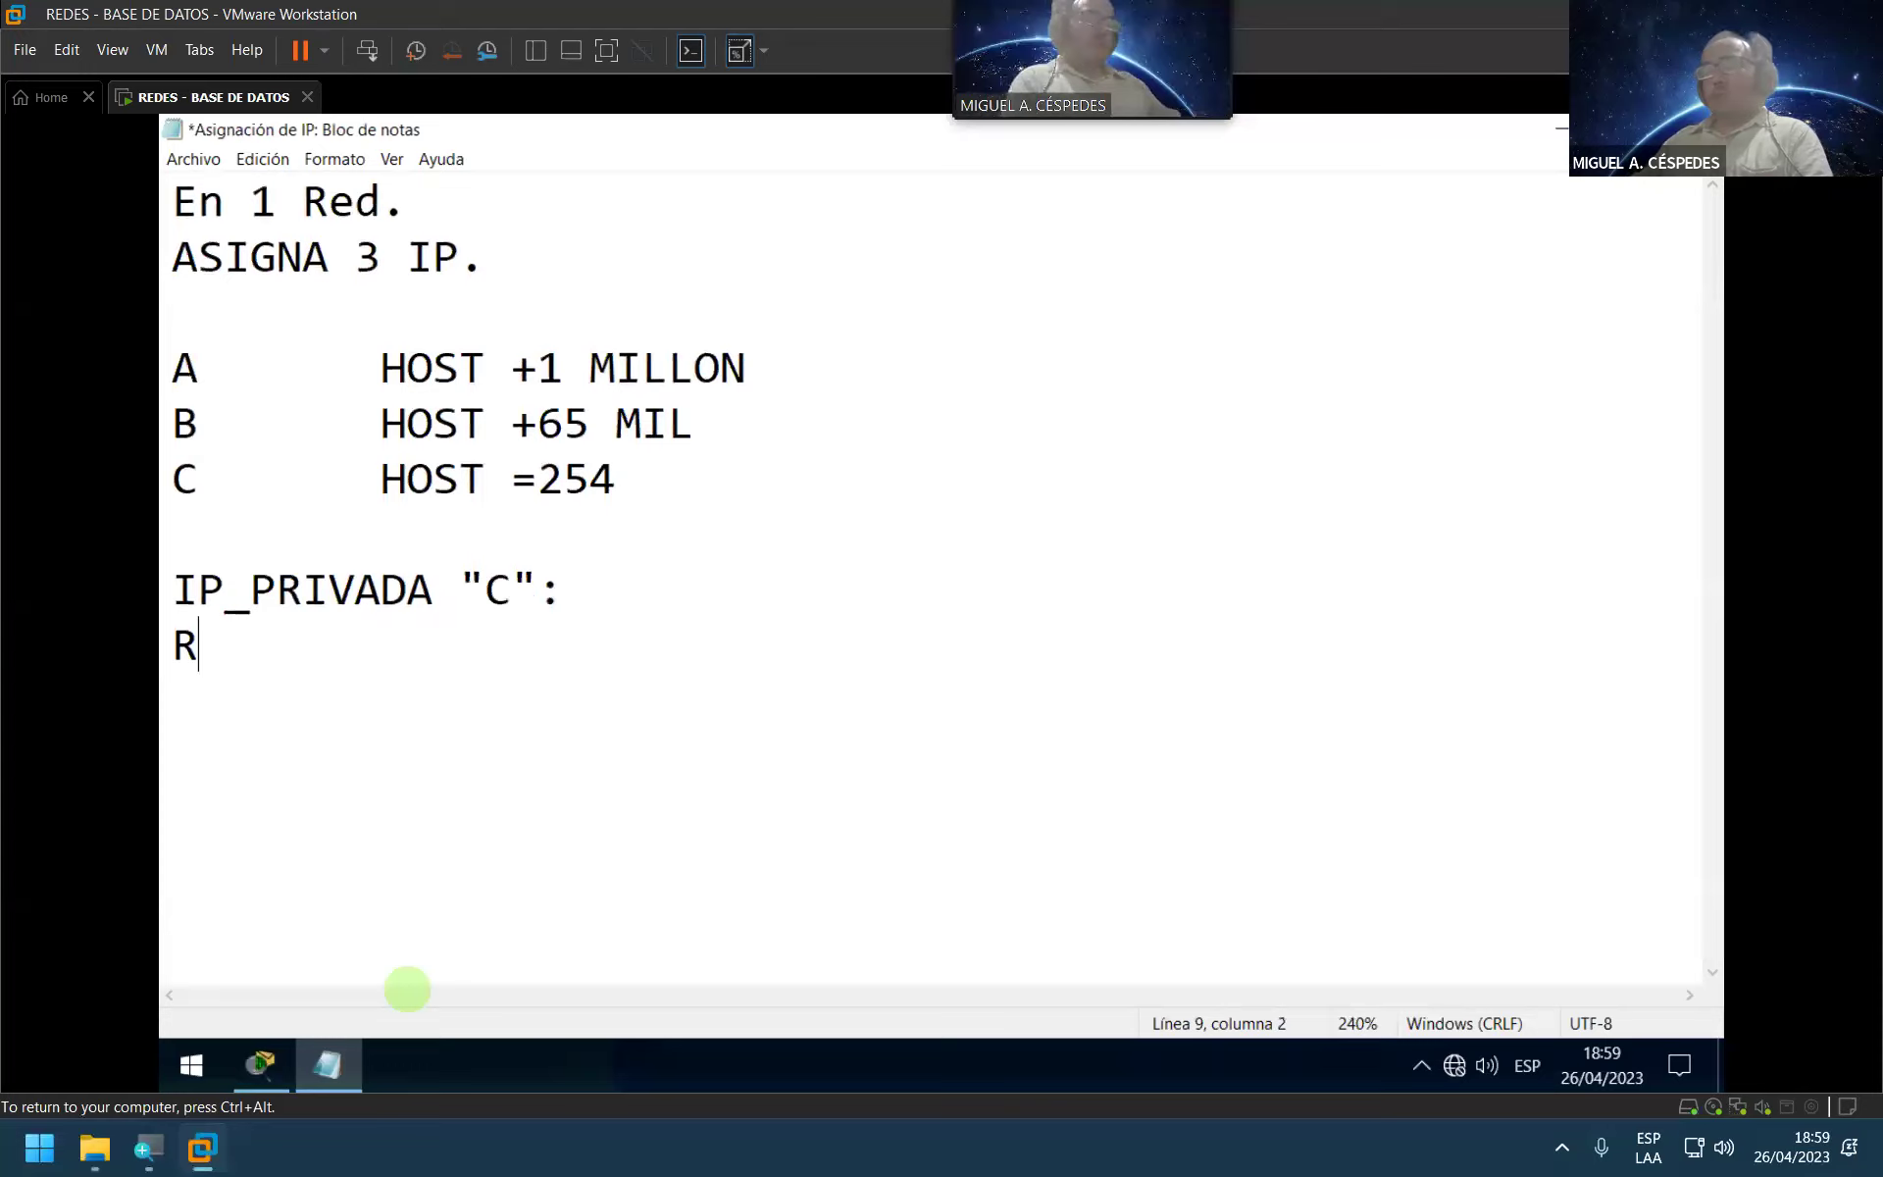
{"action": "key", "text": "BackSpace"}
{"action": "key", "text": "BackSpace"}
{"action": "key", "text": "BackSpace"}
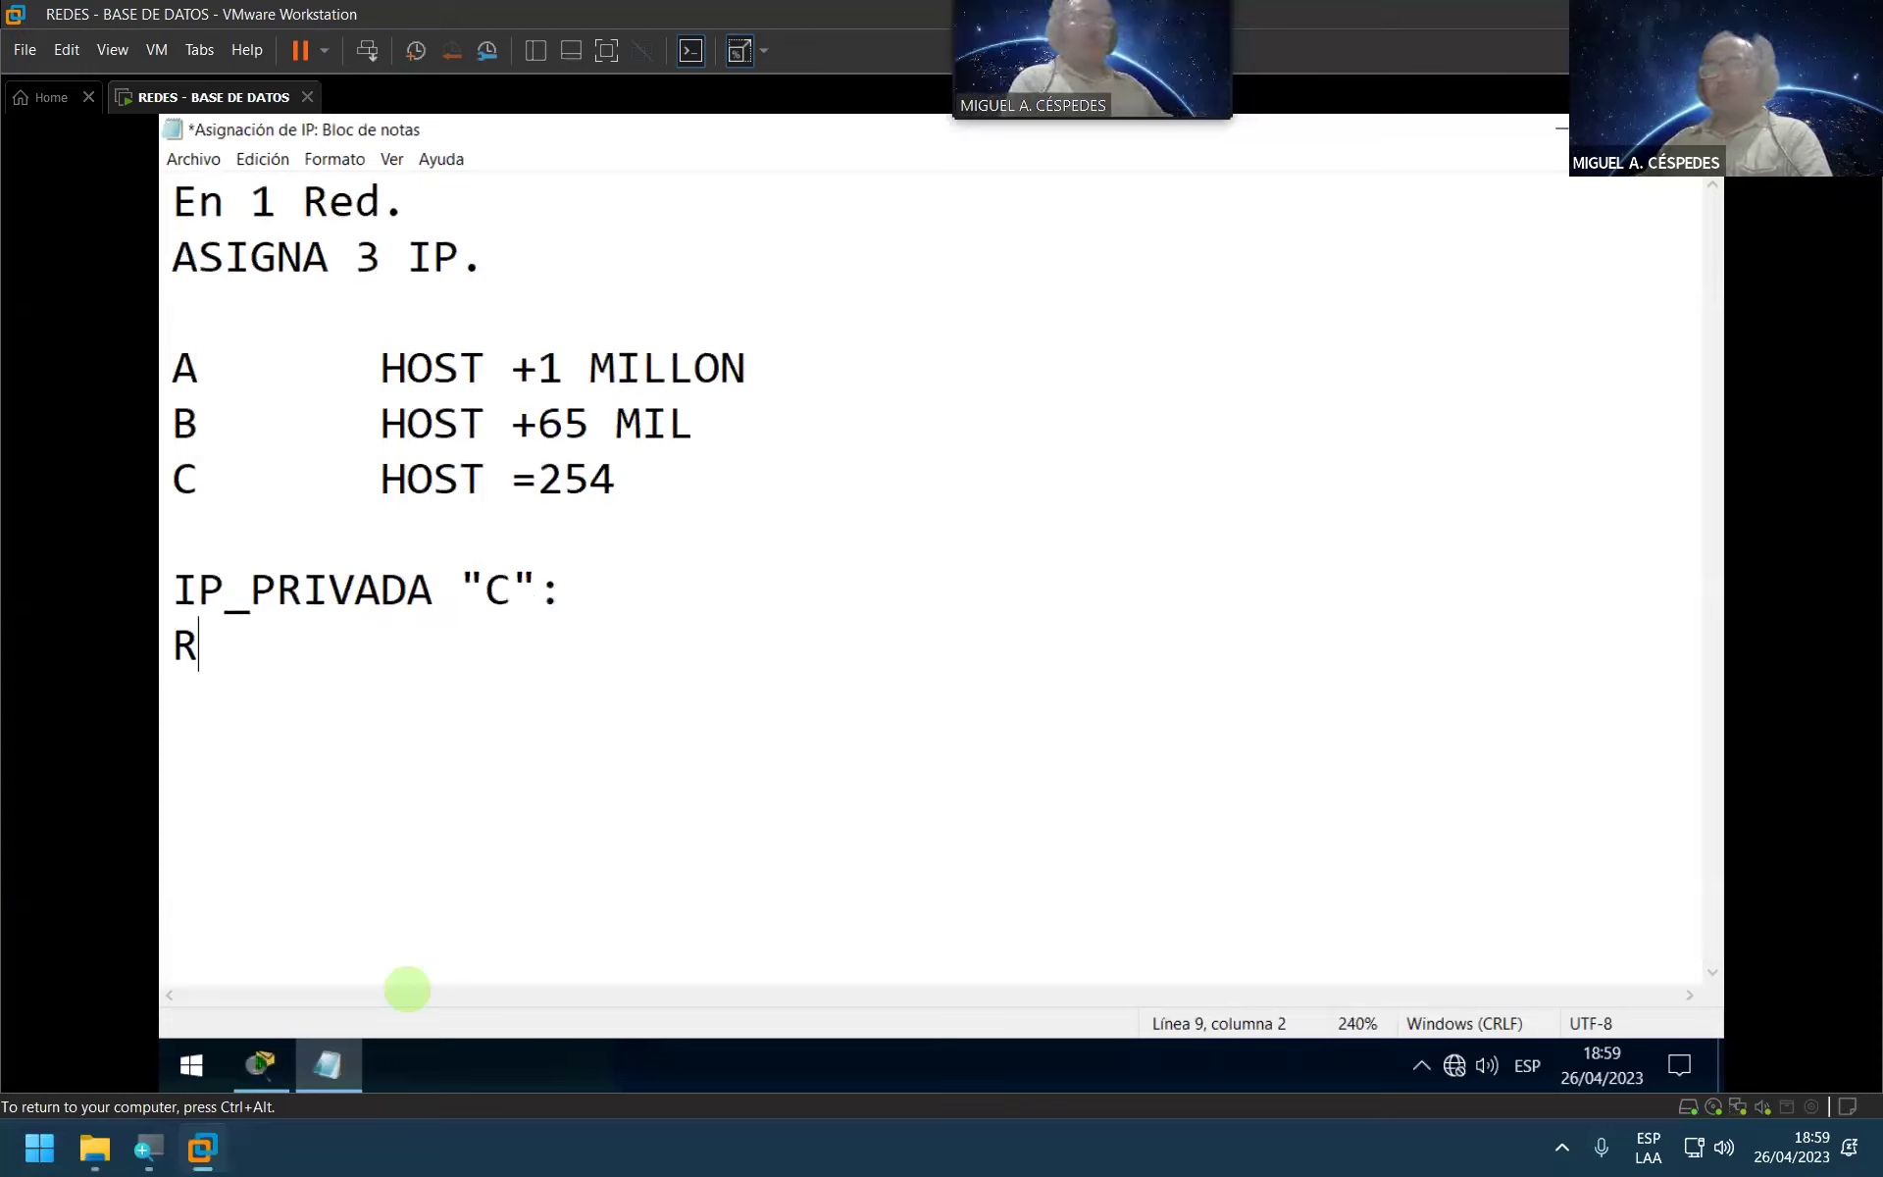
{"action": "type", "text": "ango:"}
{"action": "key", "text": "Return"}
Step: List the class C private range under "Rango:" as 192.168.0.0 and 192.168.255.255 on separate lines
{"action": "type", "text": "1"}
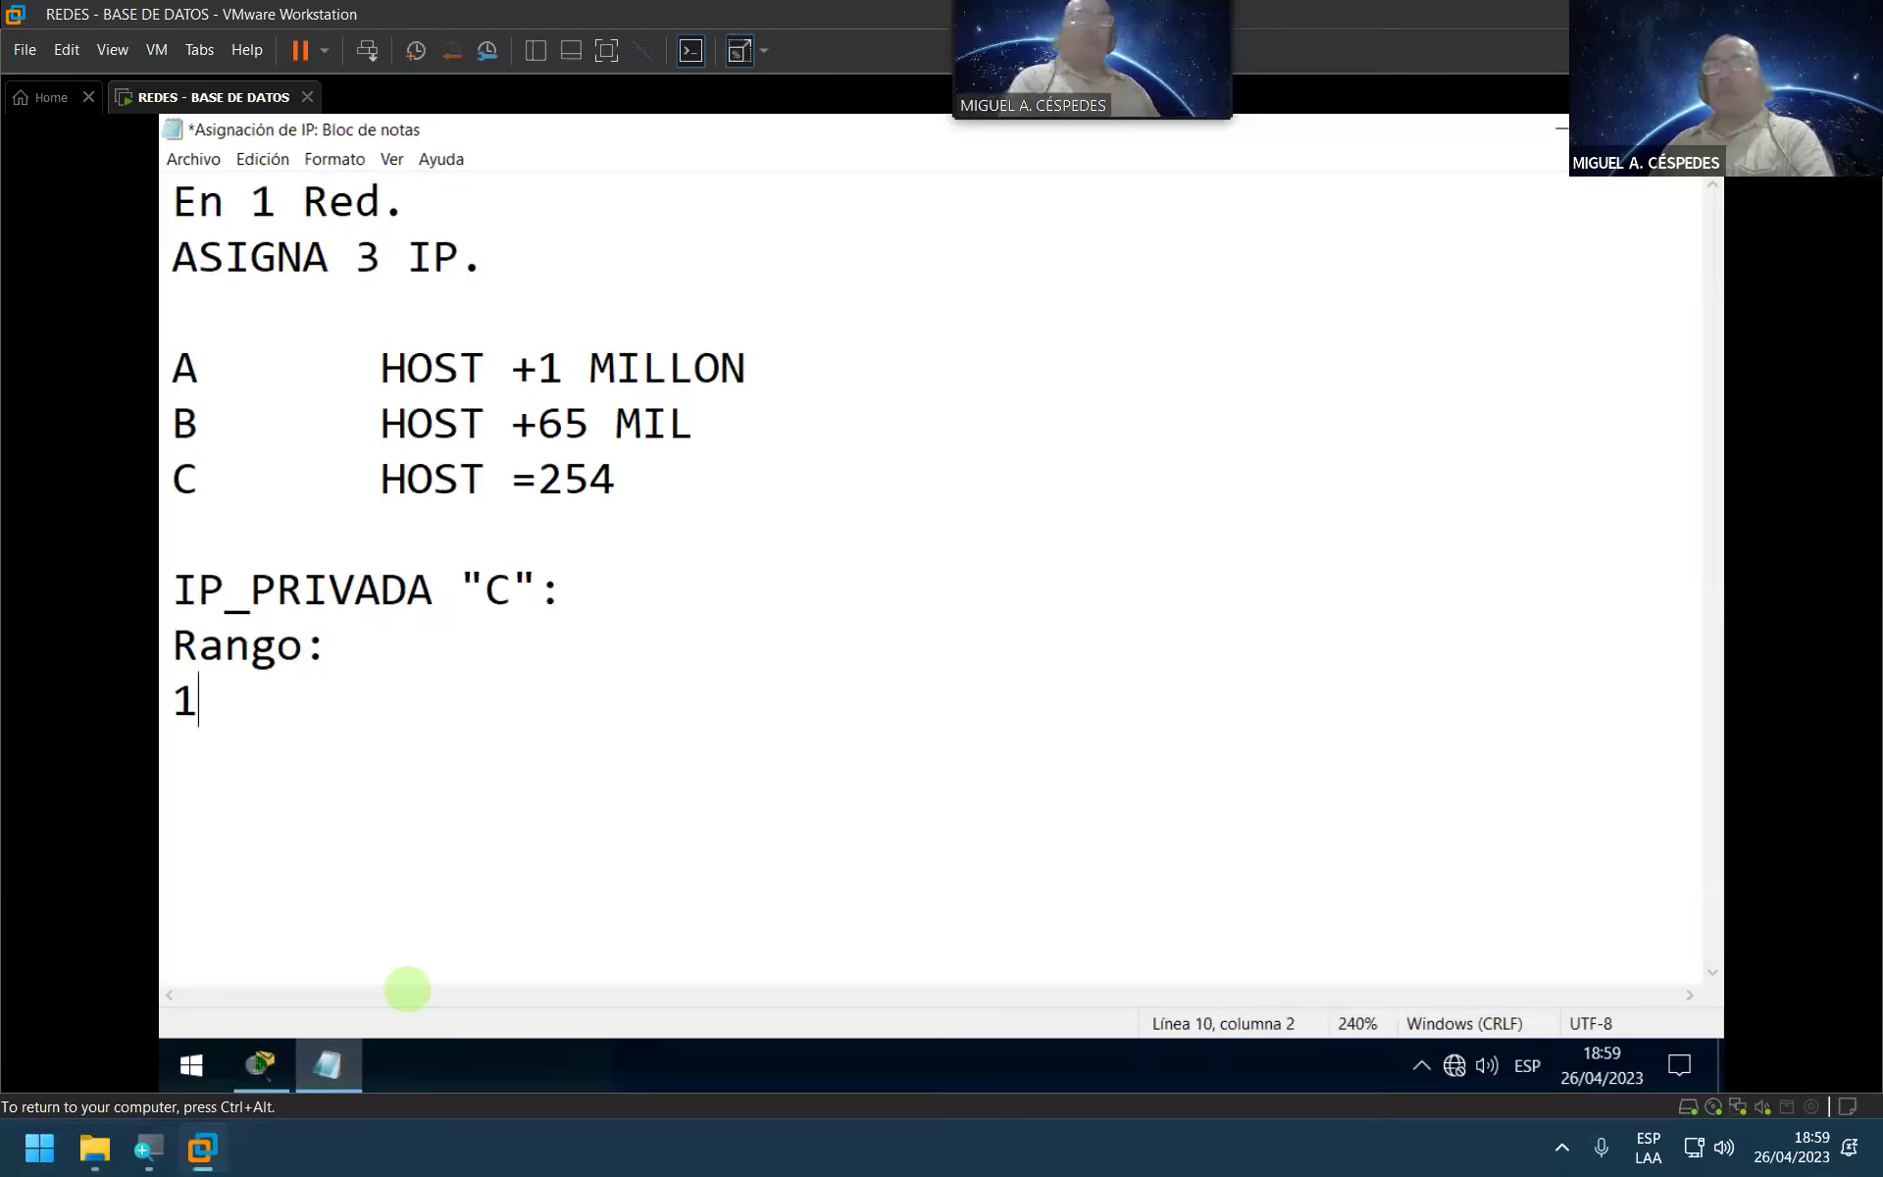
{"action": "type", "text": "92.168.0.0"}
{"action": "key", "text": "Return"}
{"action": "type", "text": "16"}
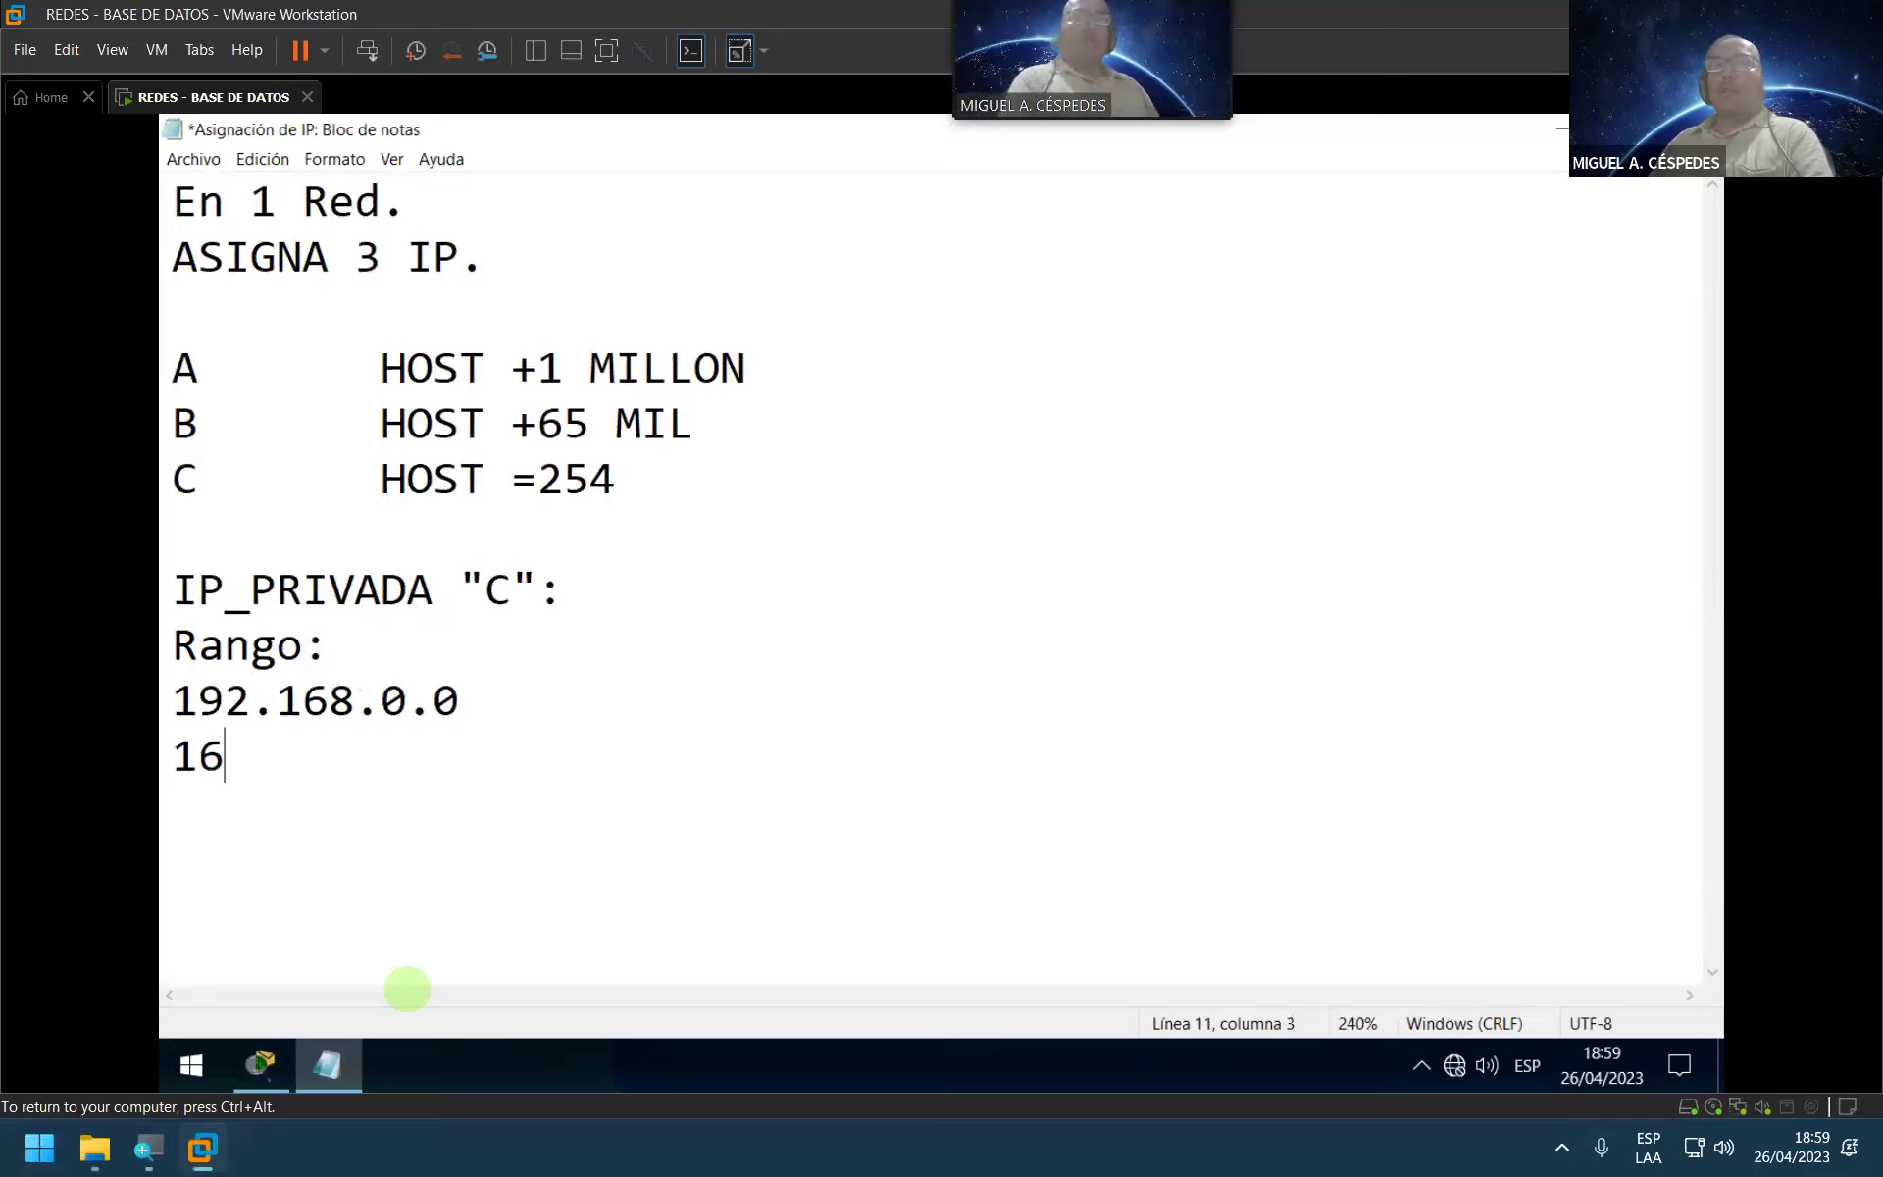
{"action": "key", "text": "BackSpace"}
{"action": "type", "text": "92.168.255.255"}
{"action": "key", "text": "Return"}
{"action": "key", "text": "Return"}
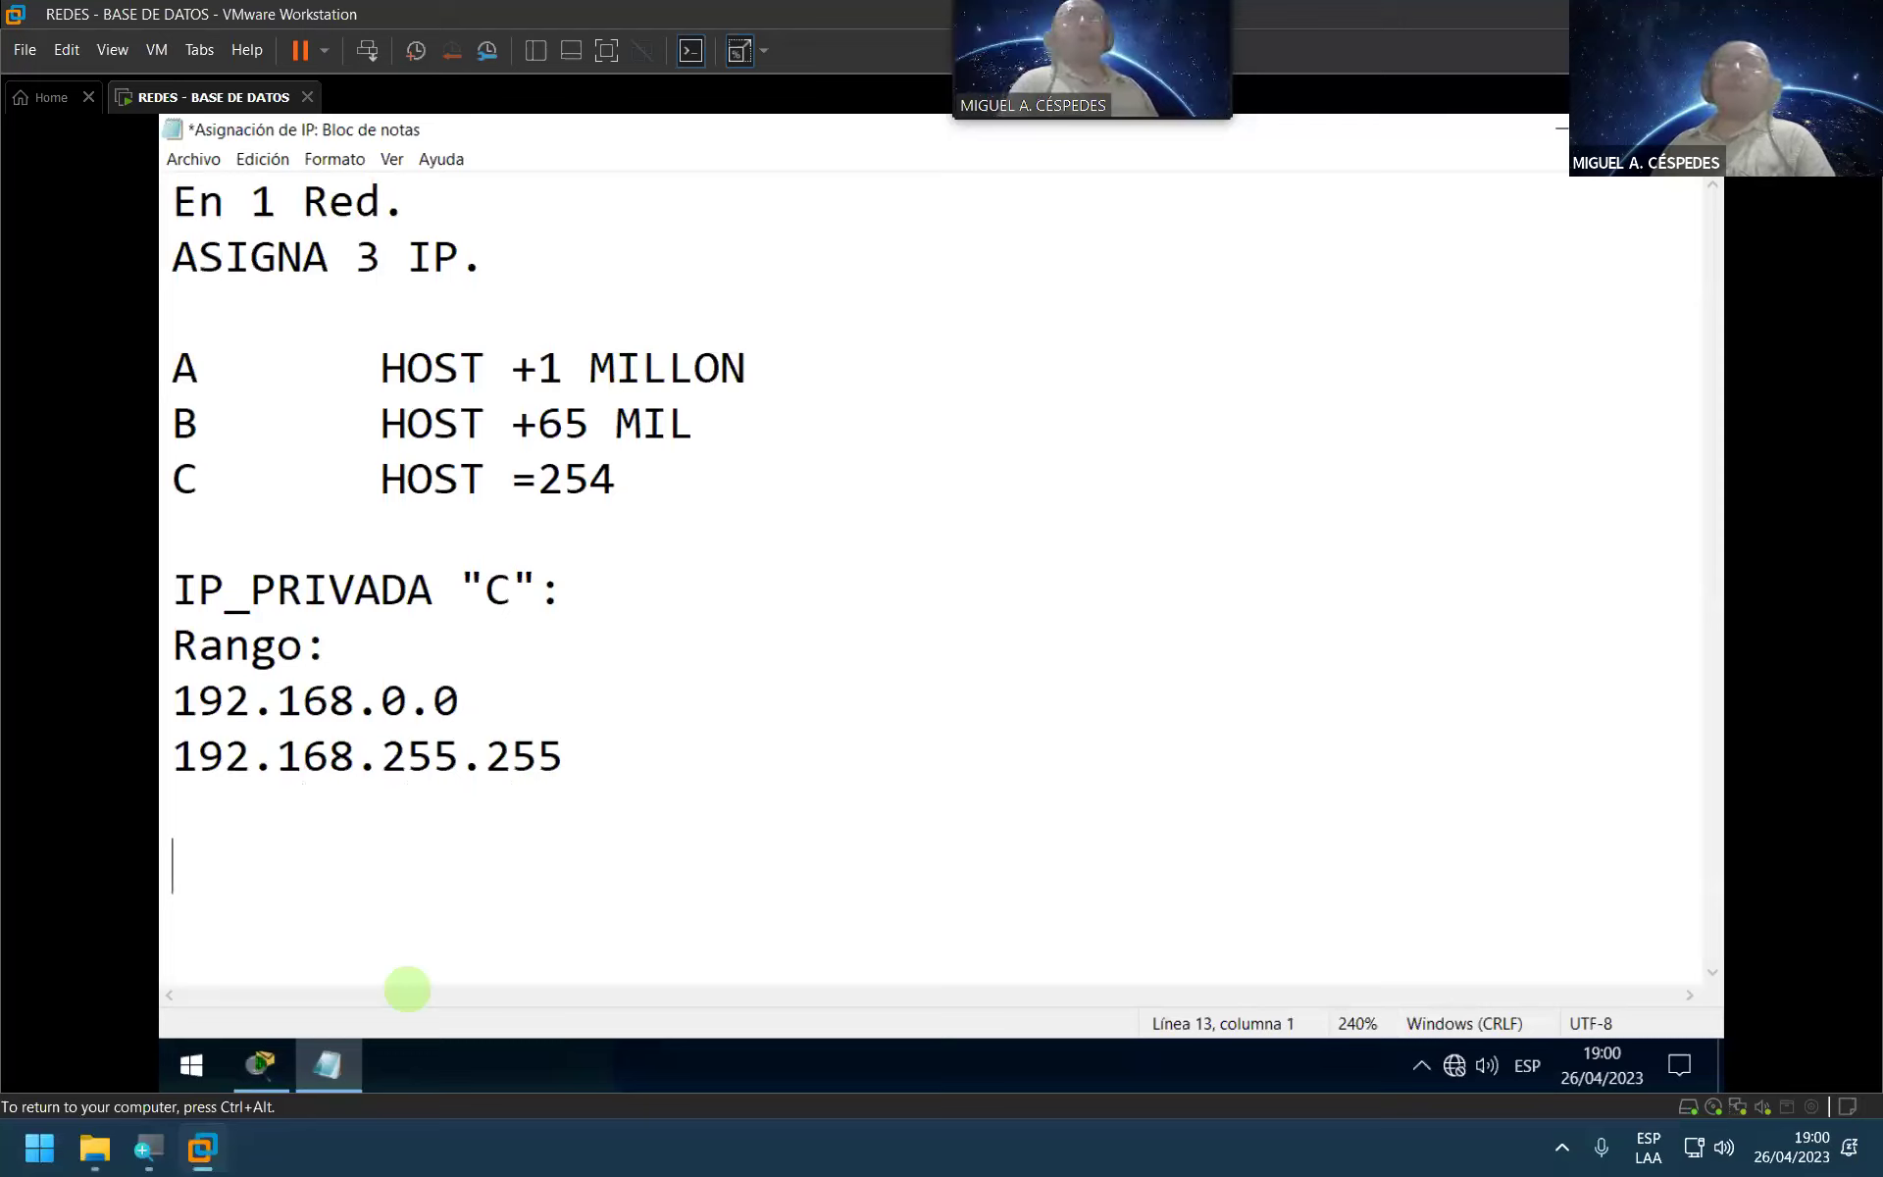
Step: Leave one blank line below the address range and write the pattern "R.R.R.H", followed by a new line
{"action": "key", "text": "BackSpace"}
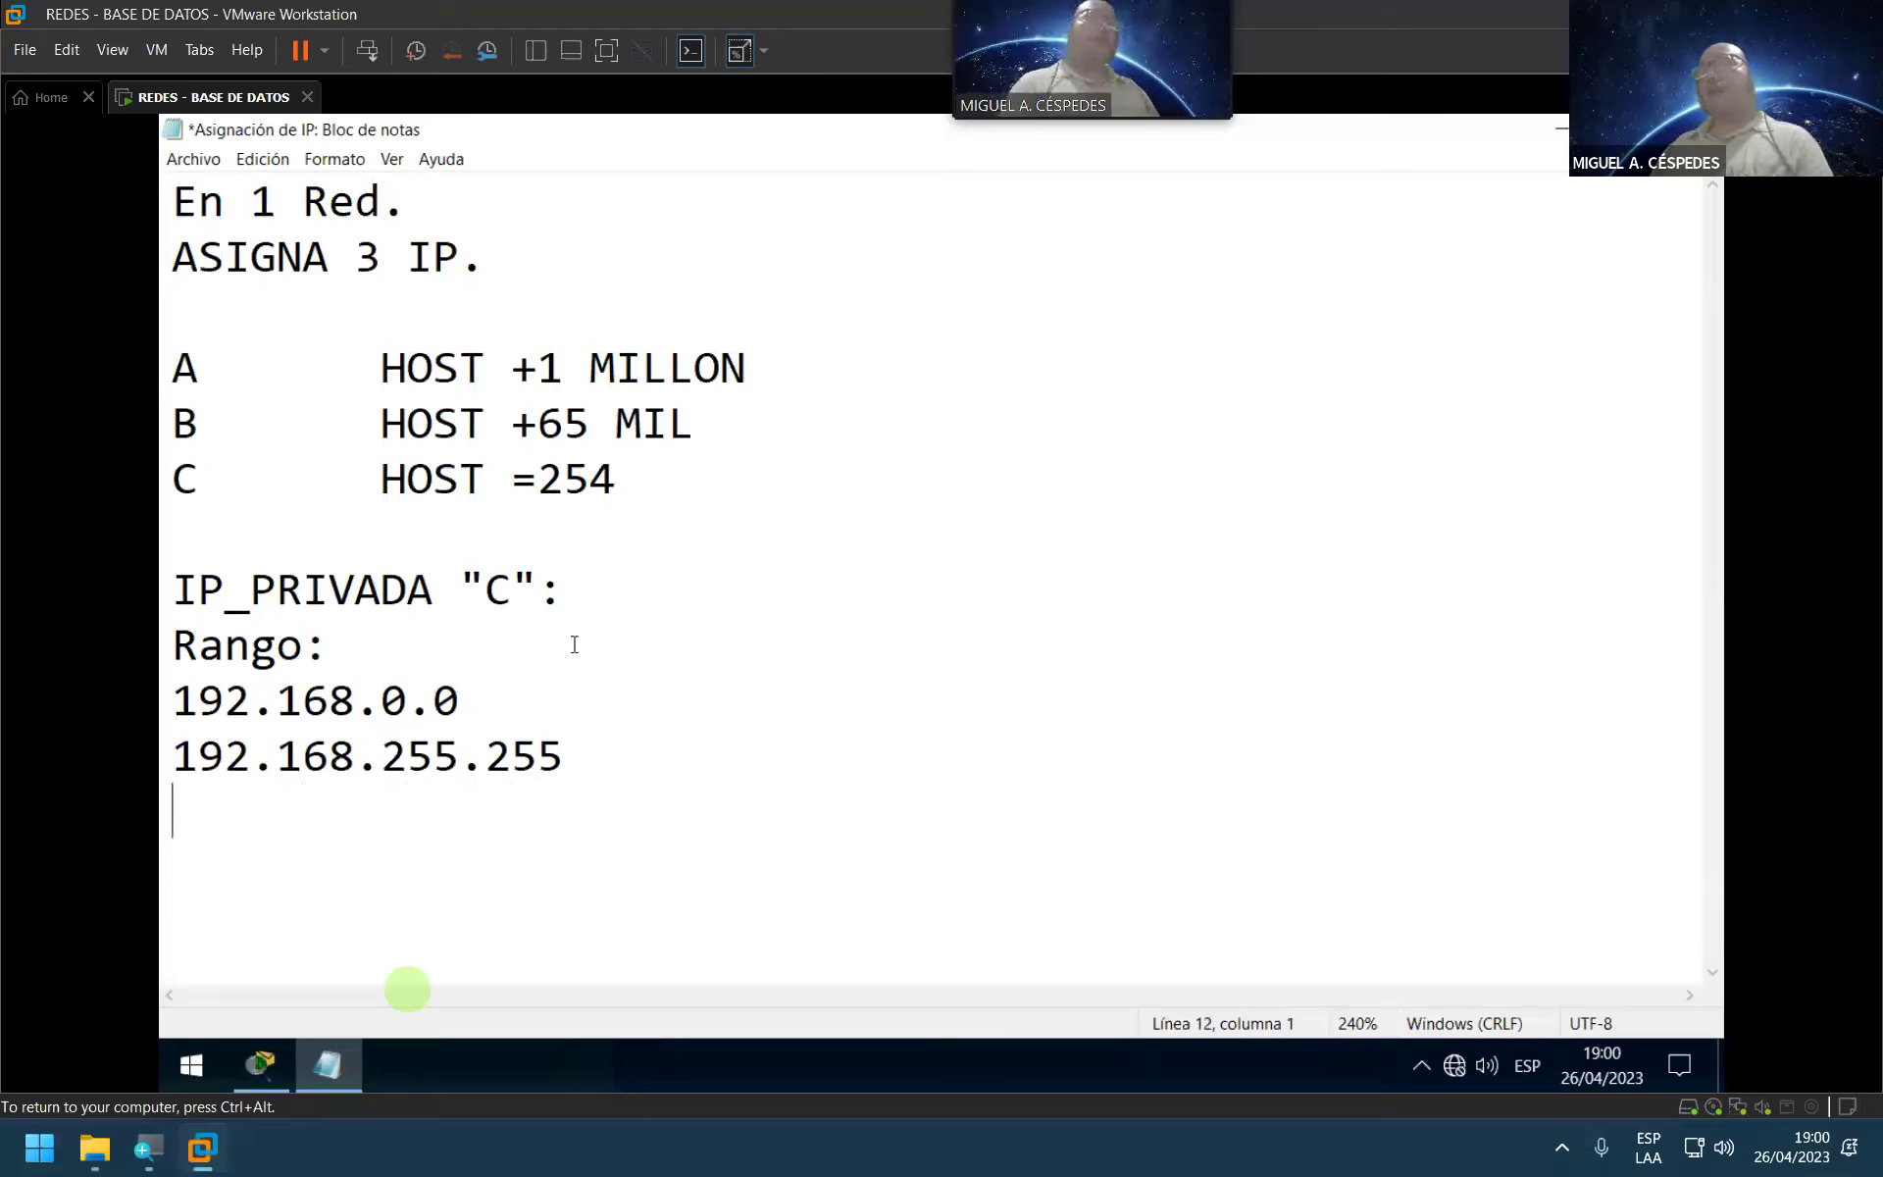
{"action": "key", "text": "Return"}
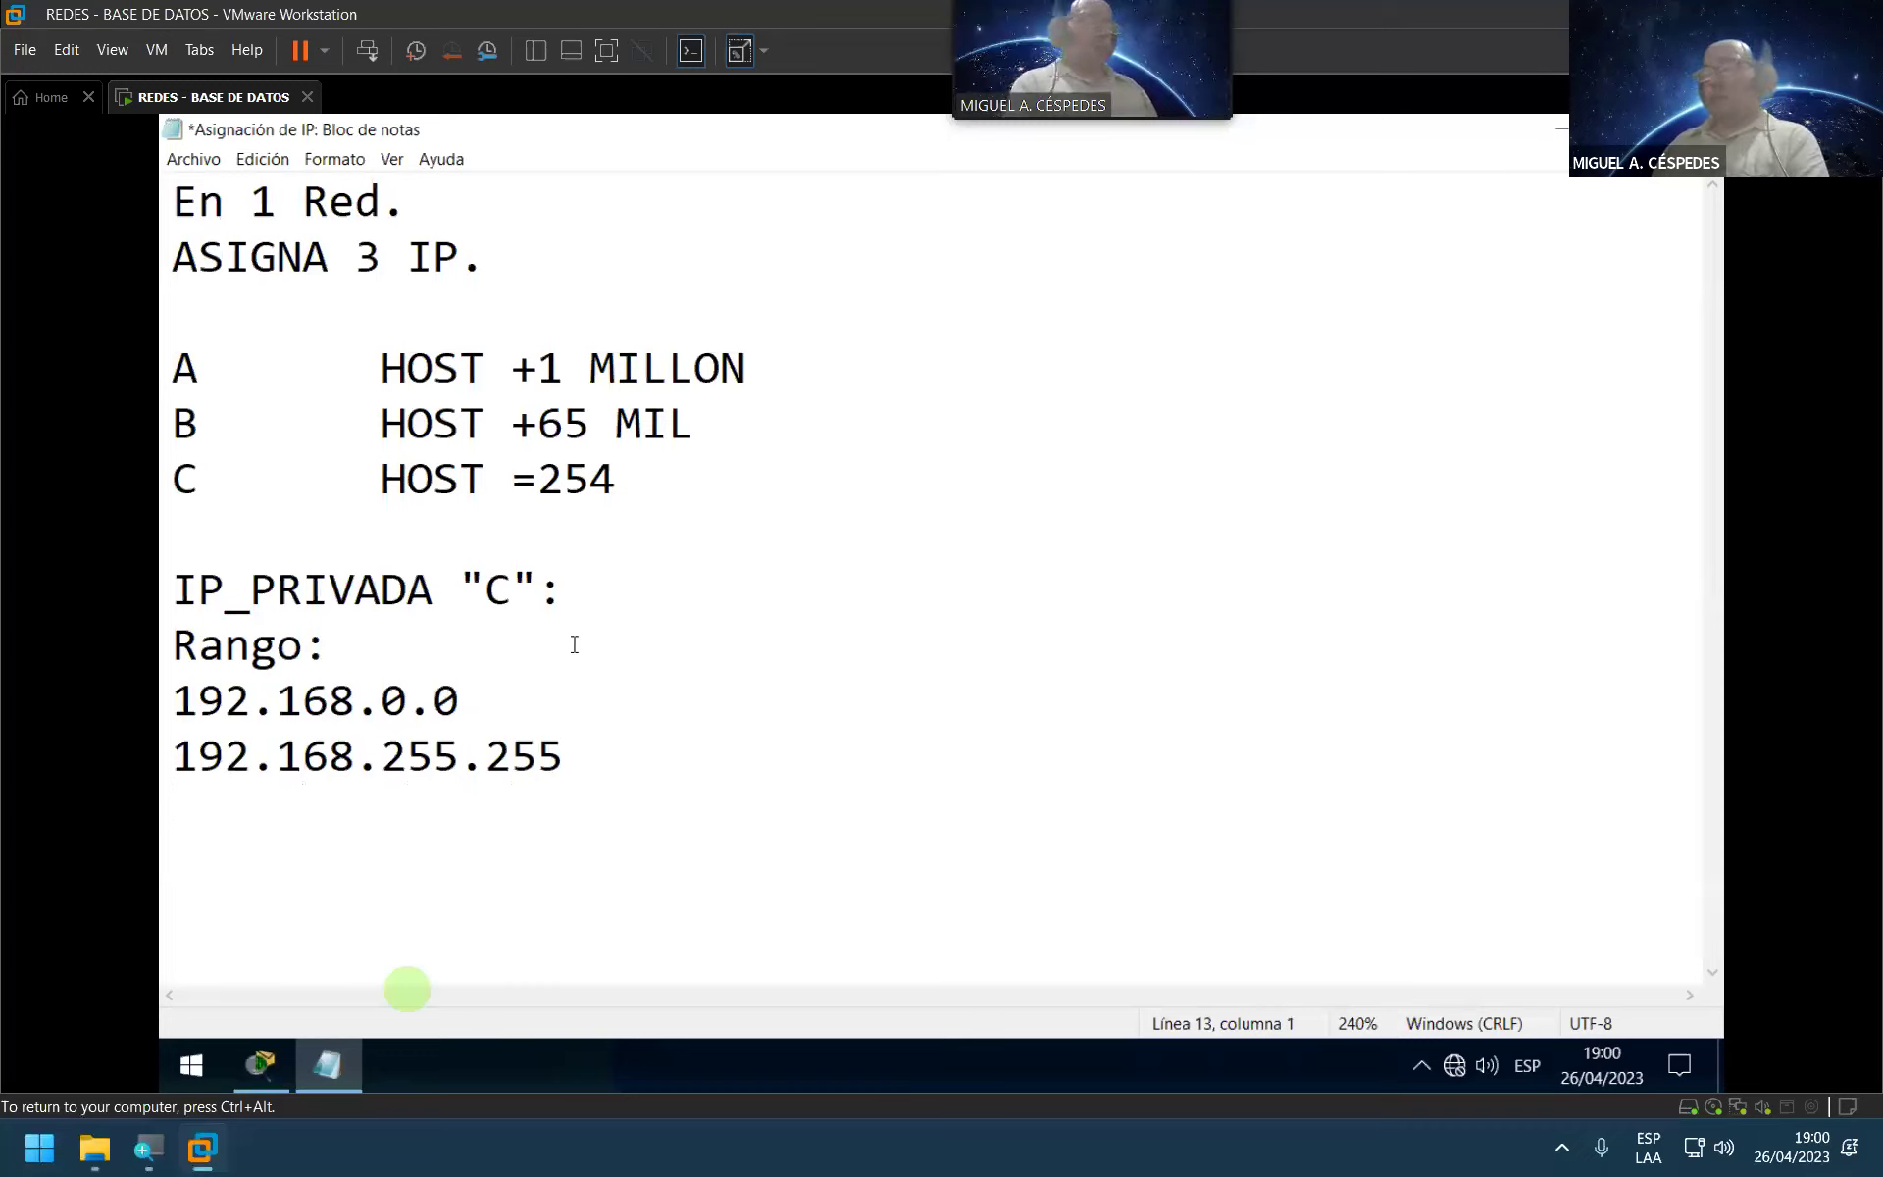
{"action": "type", "text": "R.R."}
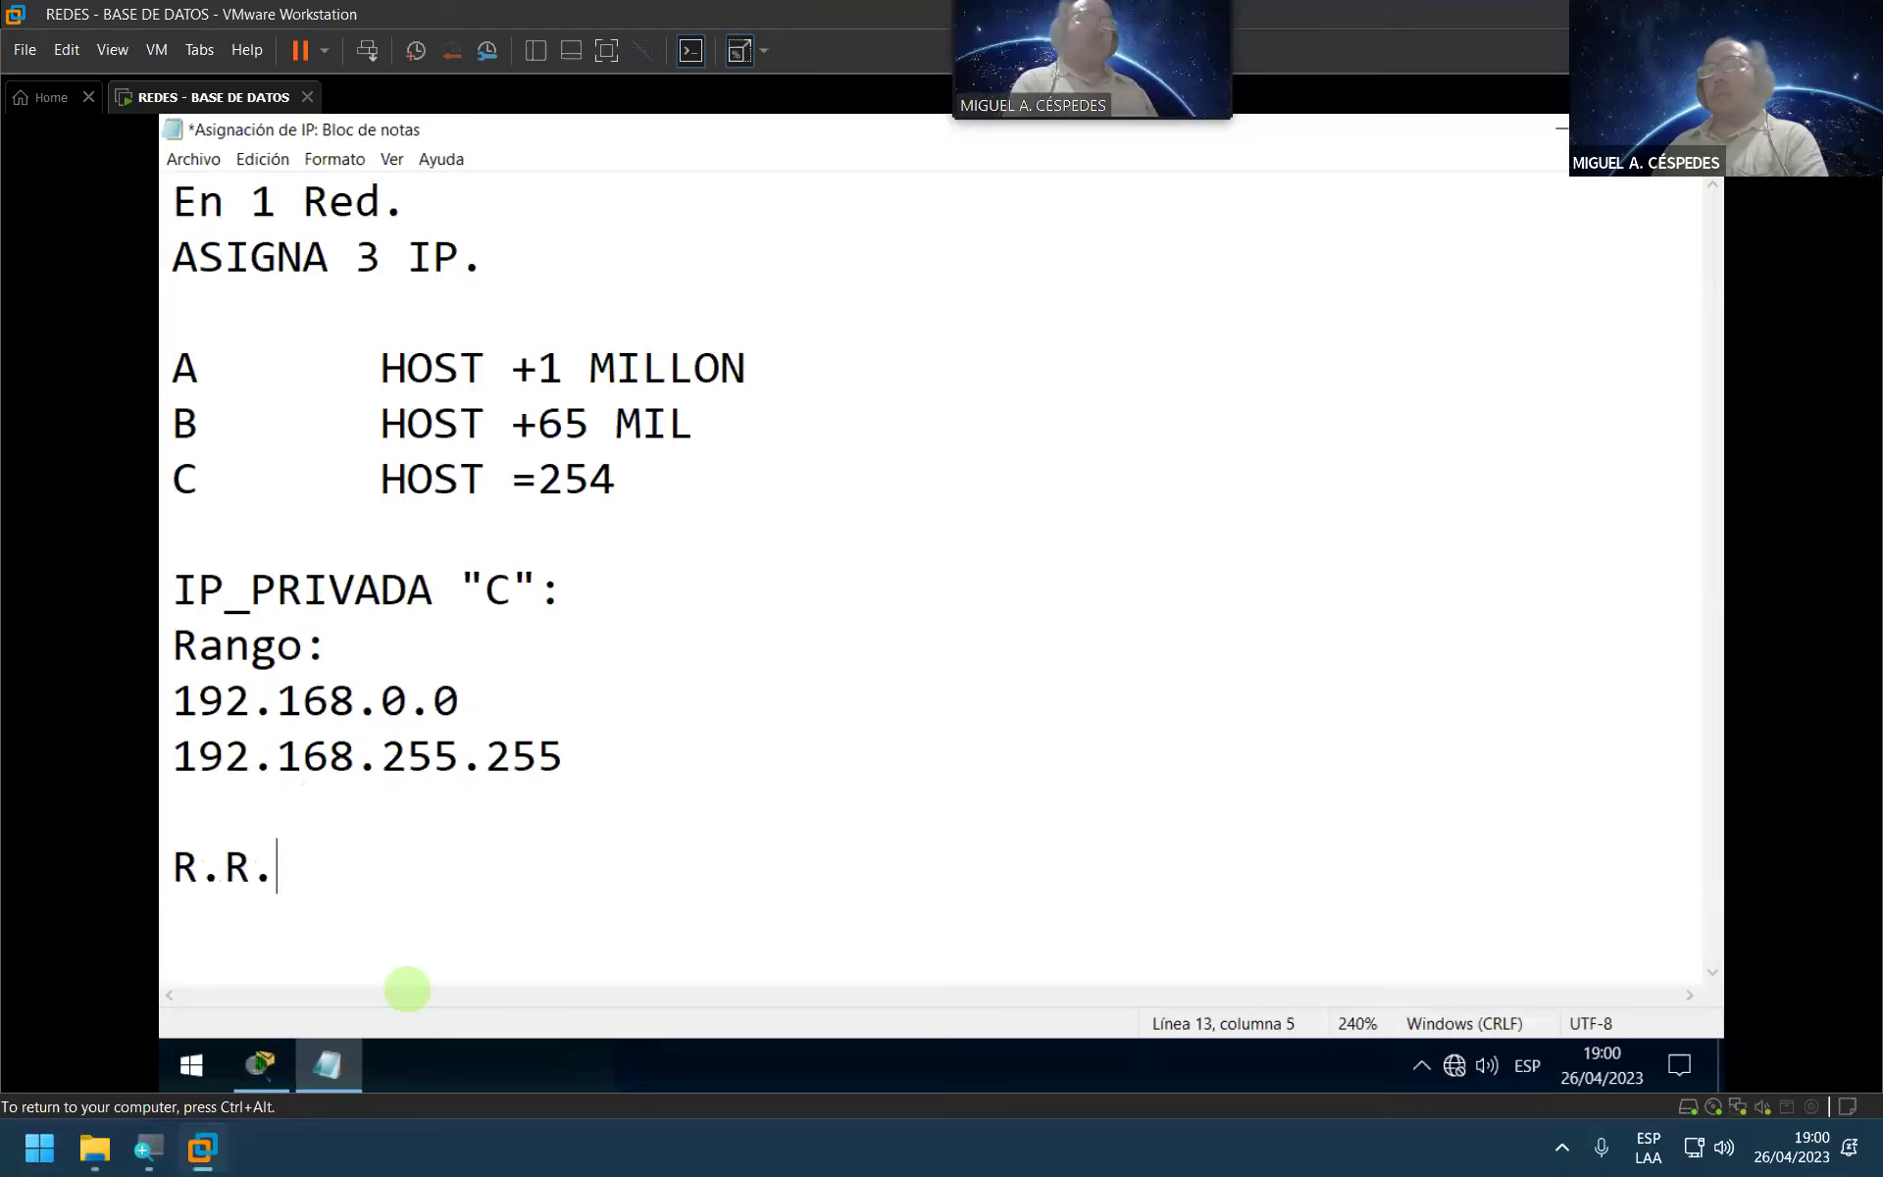
{"action": "type", "text": "R.H"}
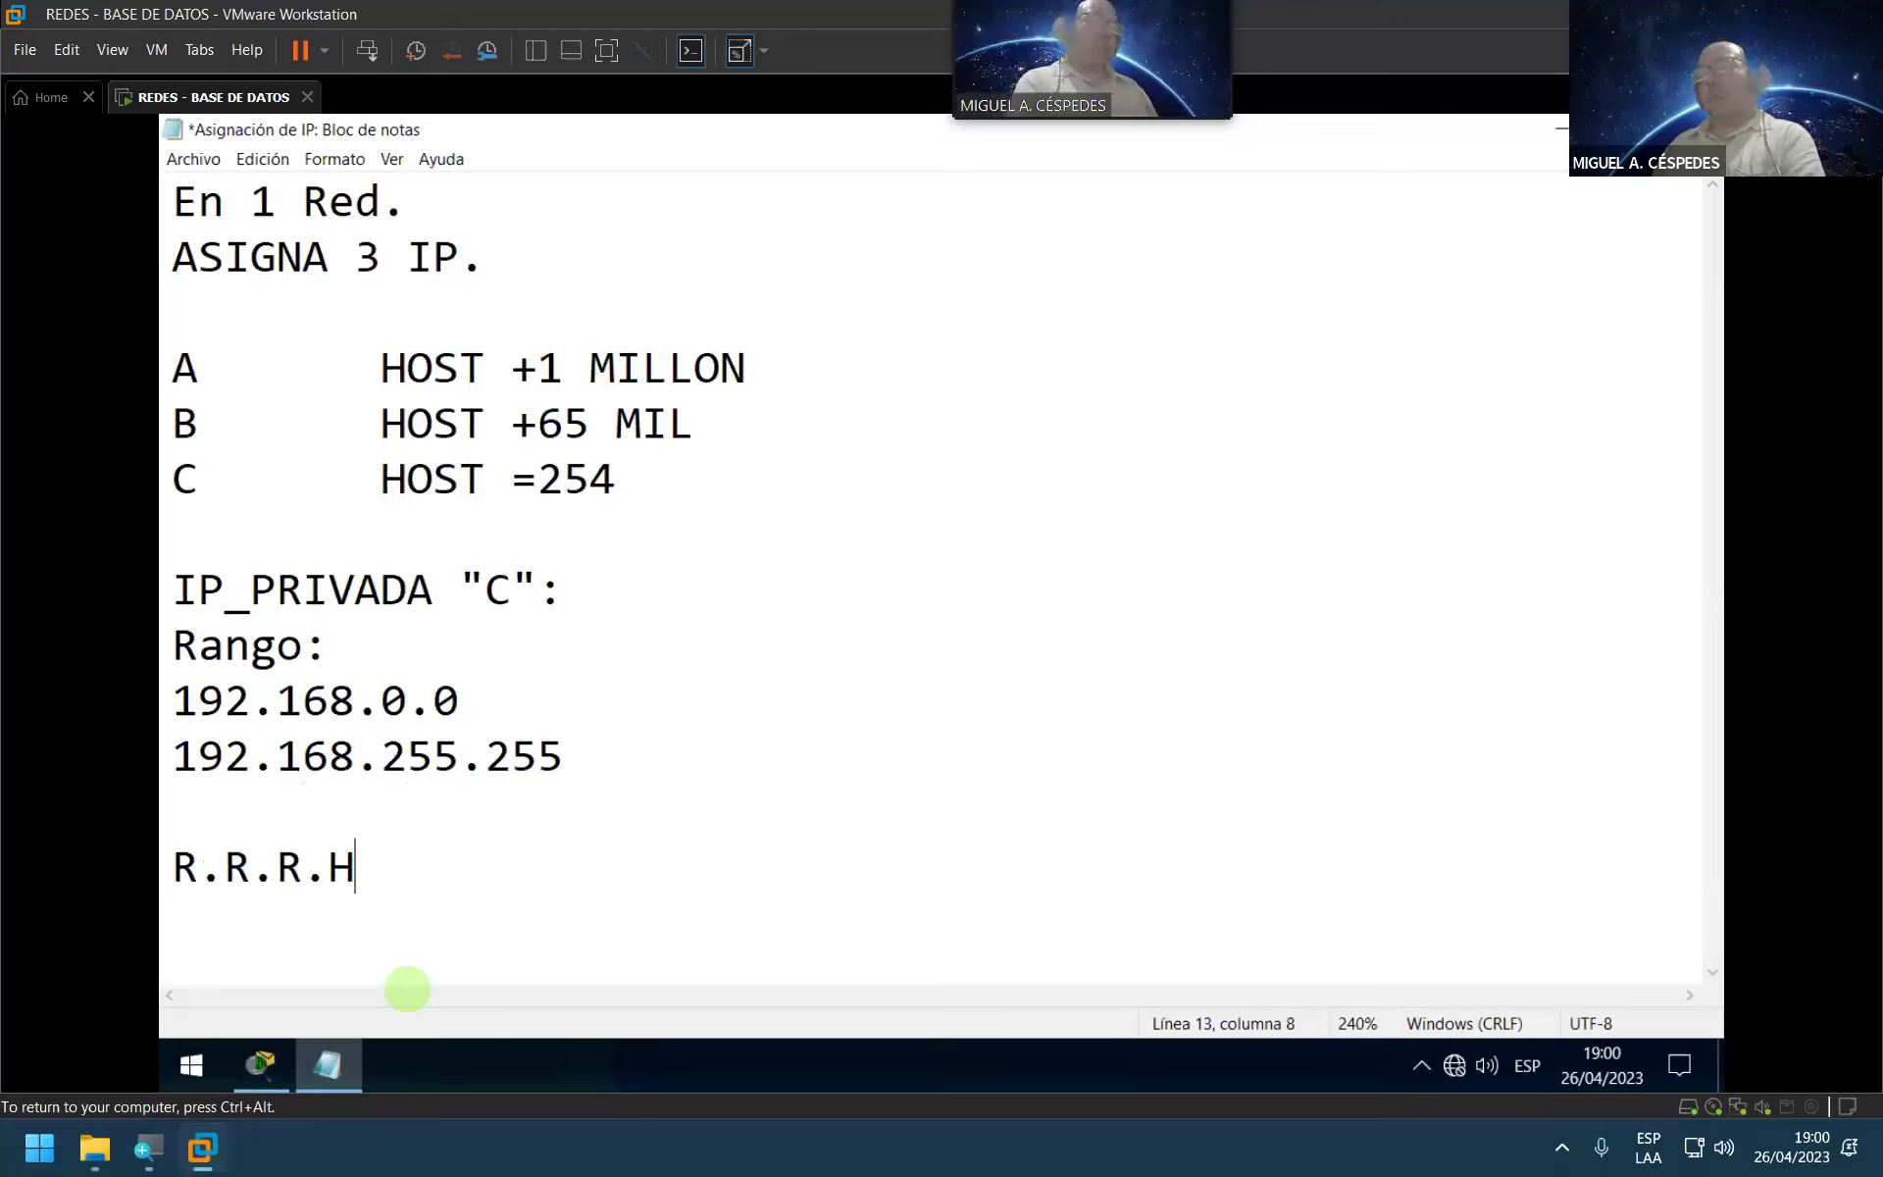
{"action": "key", "text": "Return"}
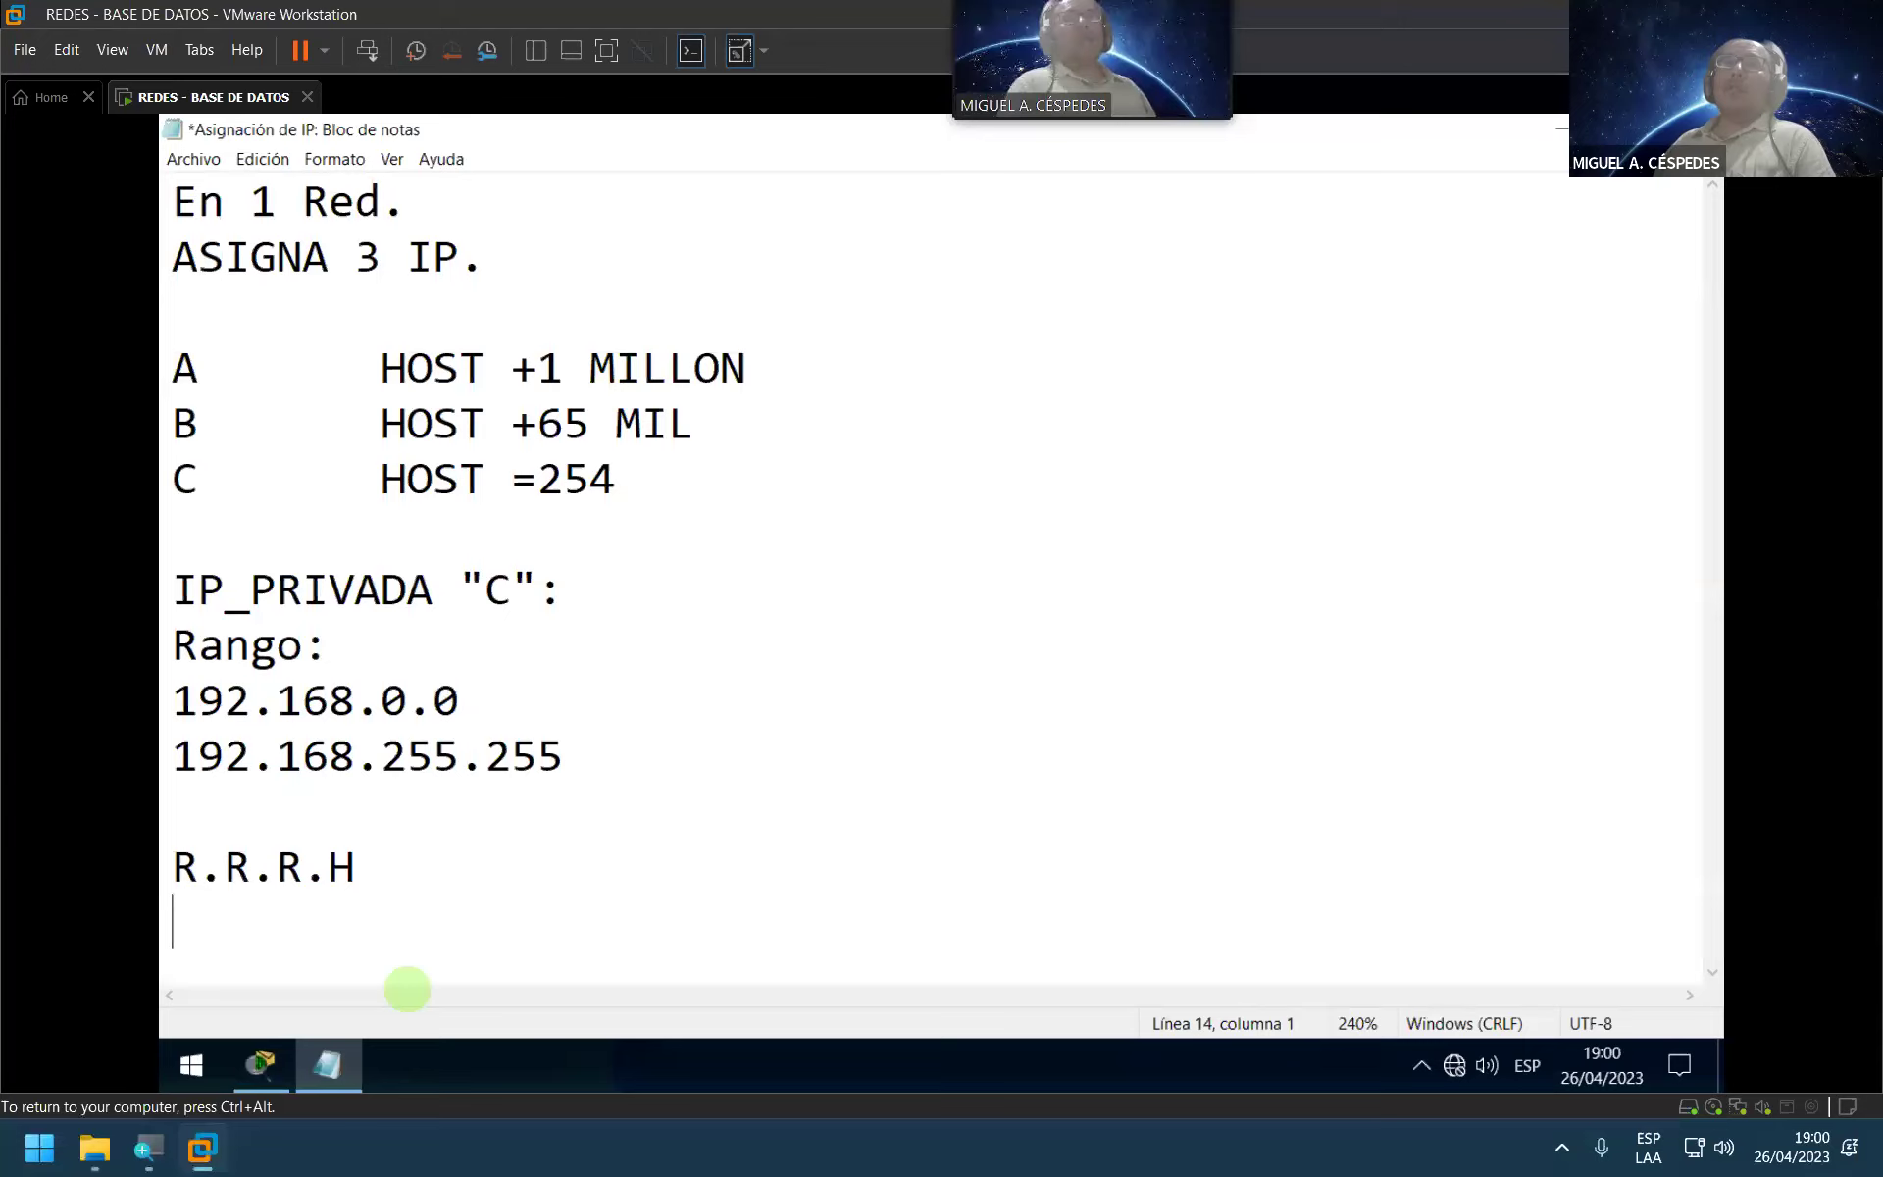
Step: Write "Los tres primeros numeros se repiten." below the R.R.R.H pattern, followed by a new line
{"action": "type", "text": "Los tres "}
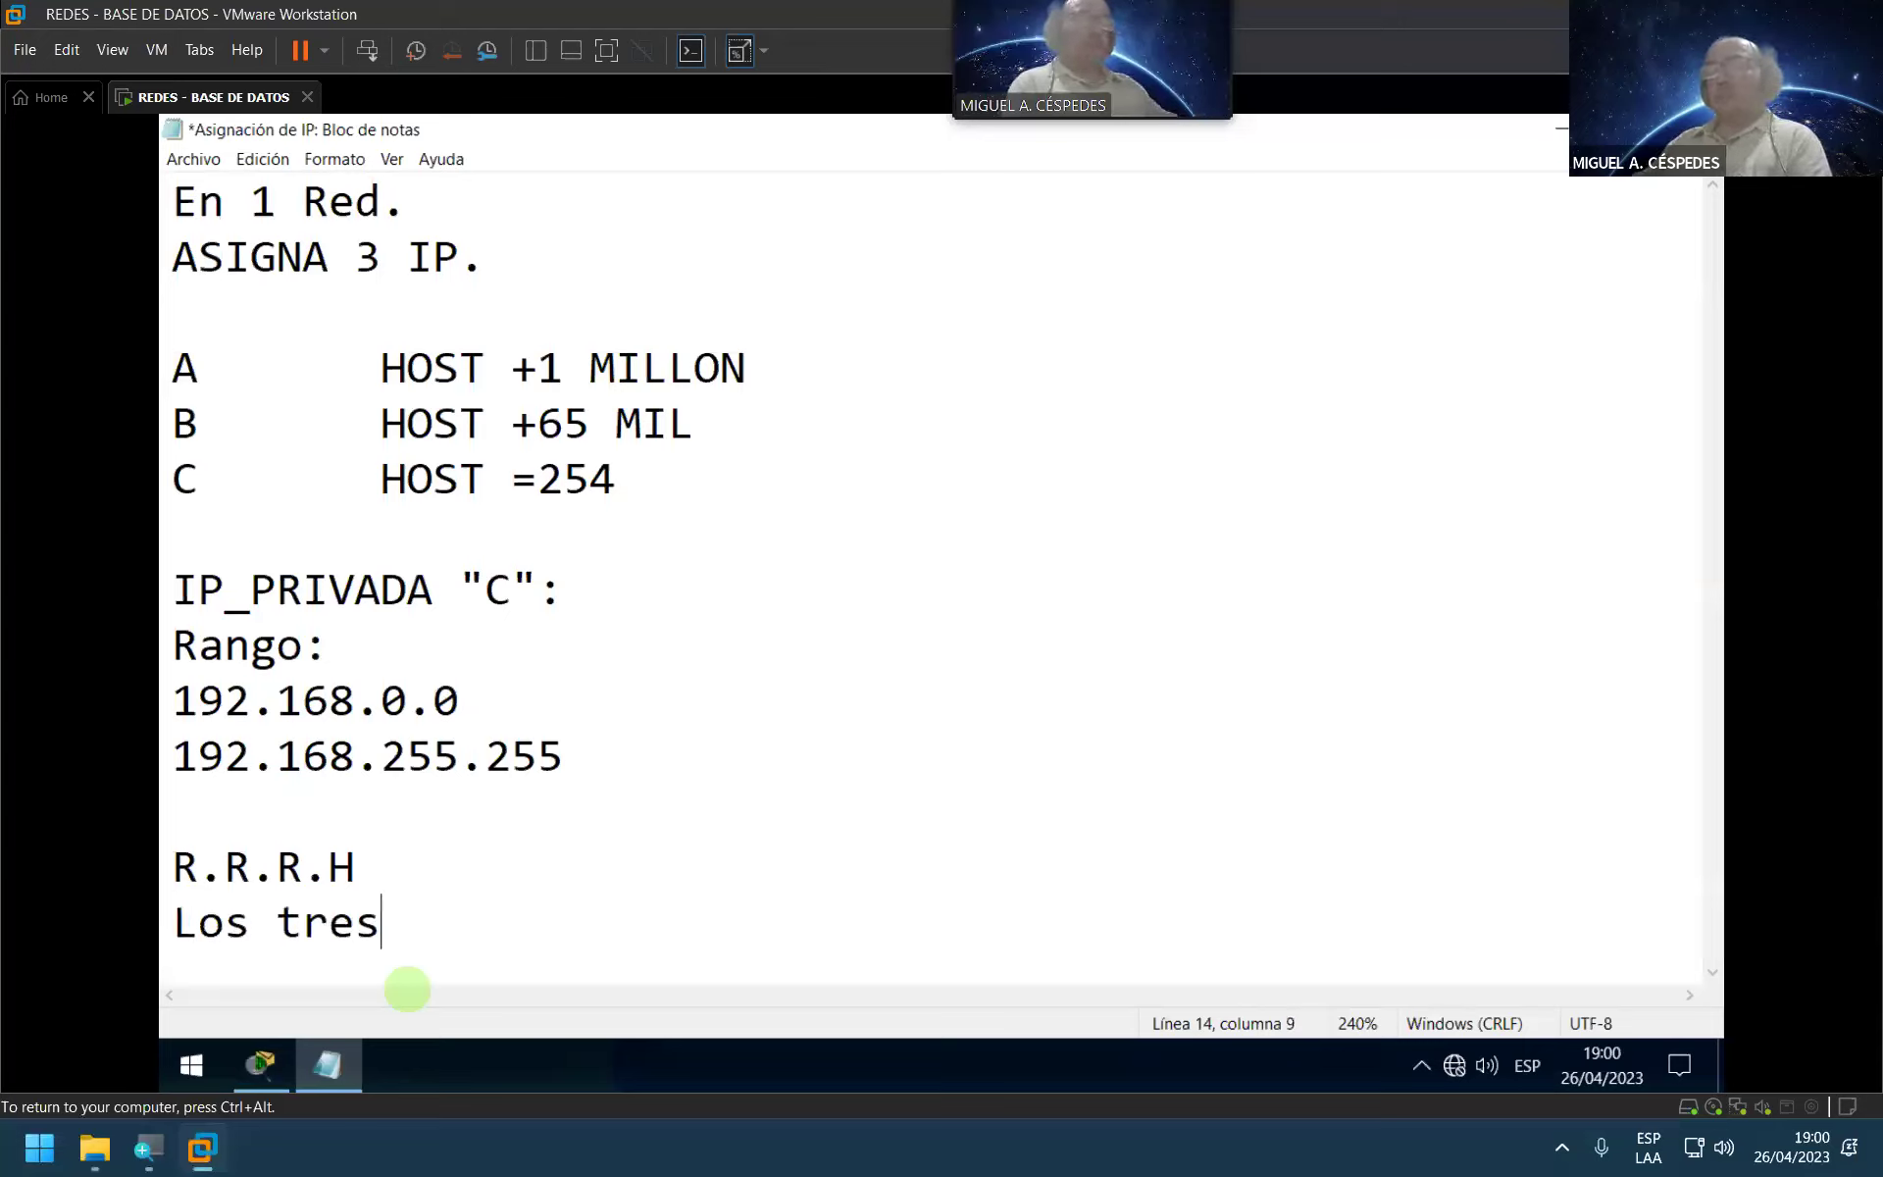
{"action": "type", "text": "primeros "}
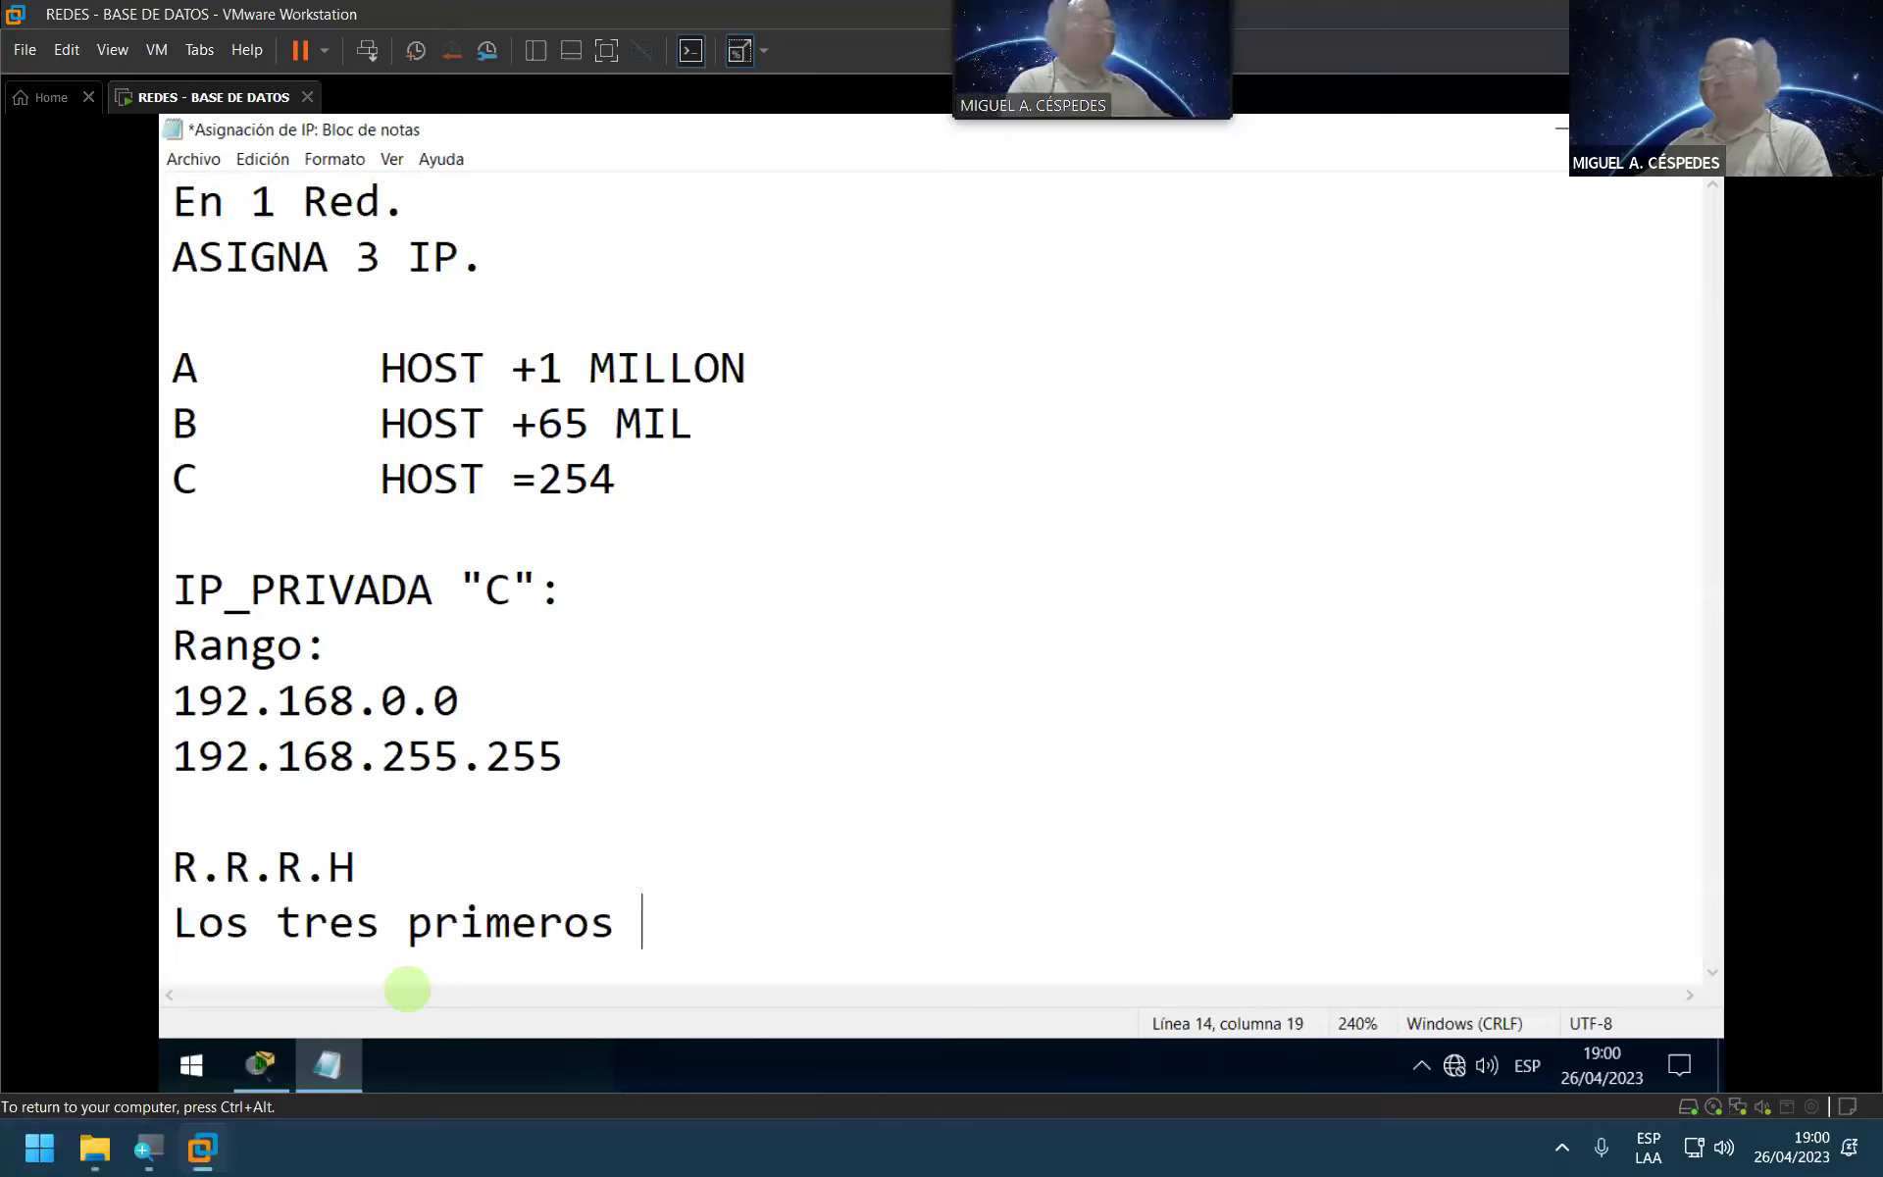
{"action": "type", "text": "nume"}
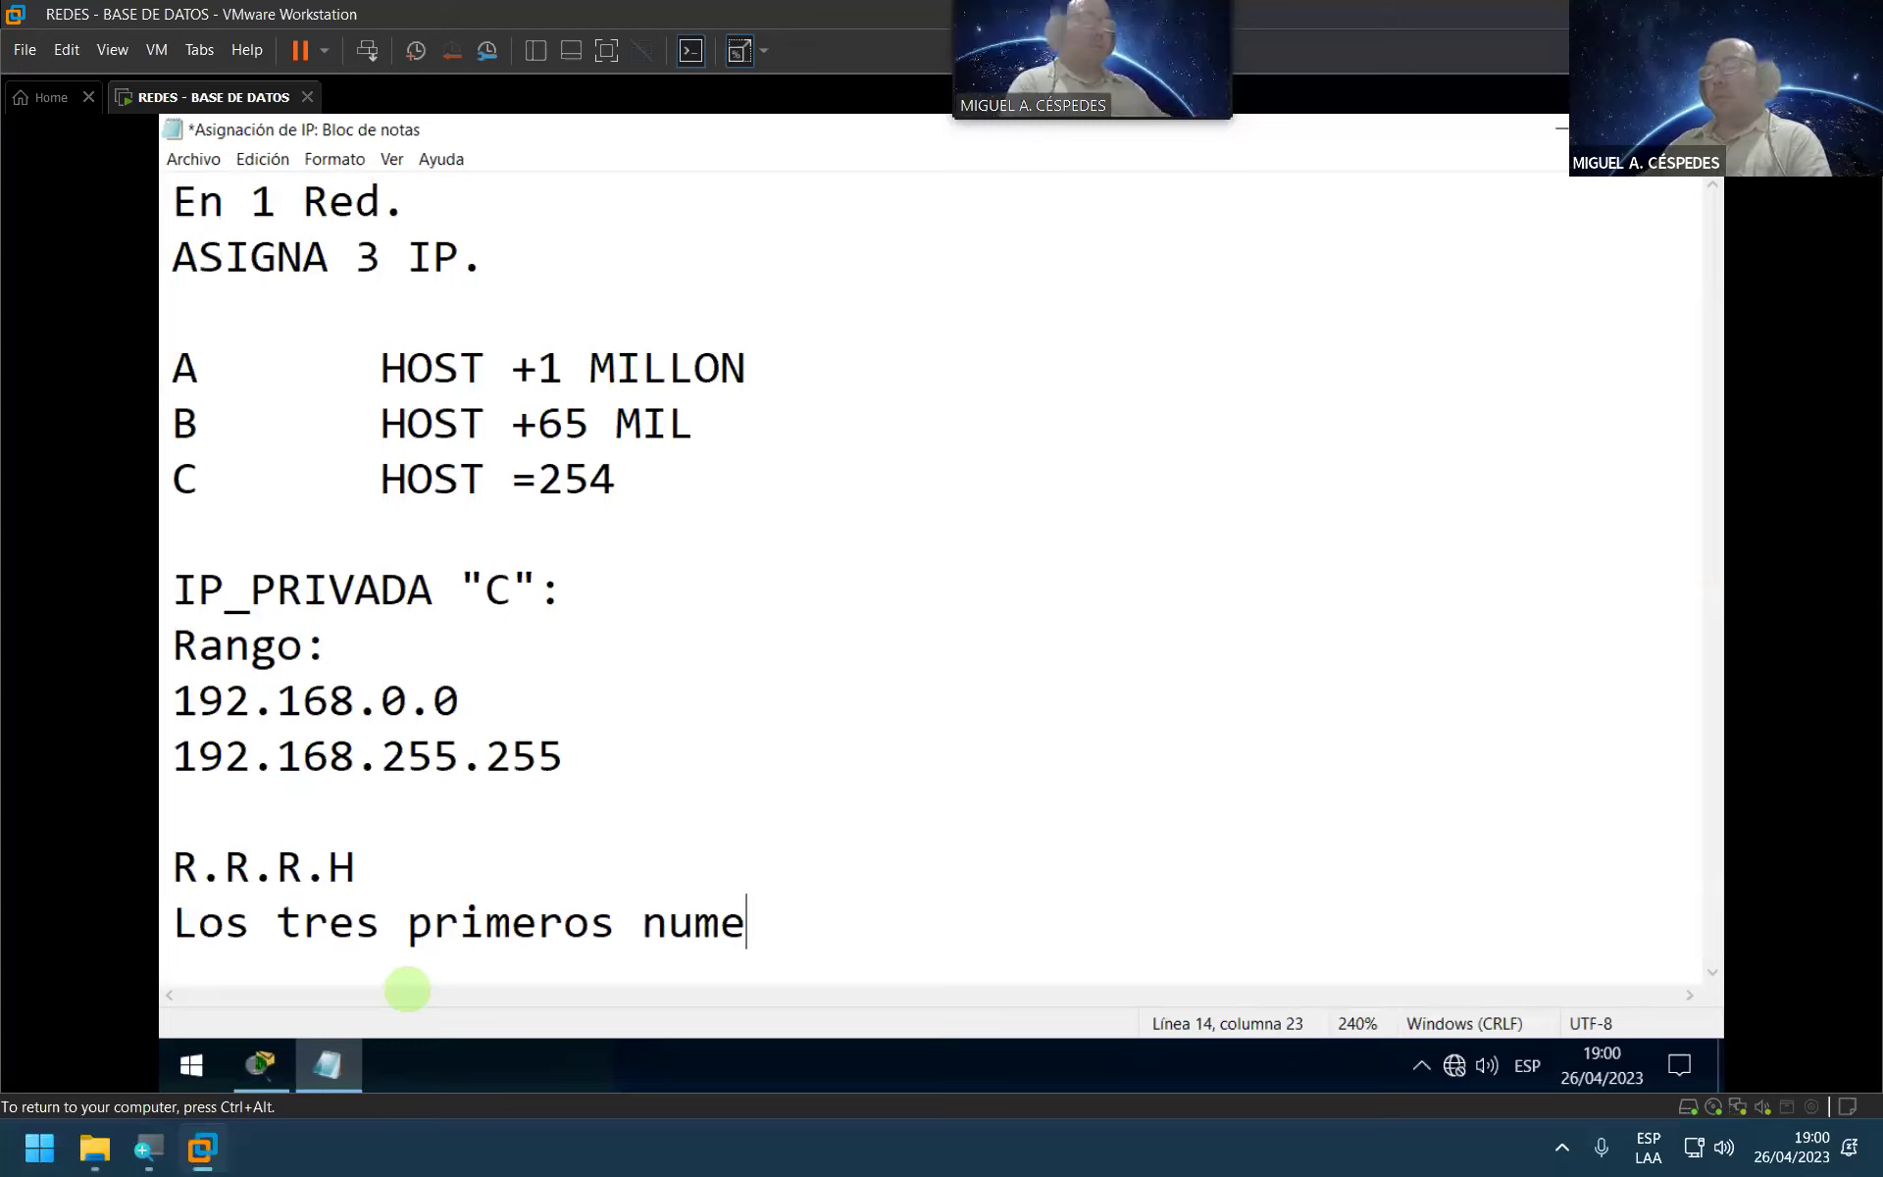
{"action": "type", "text": "ros se re"}
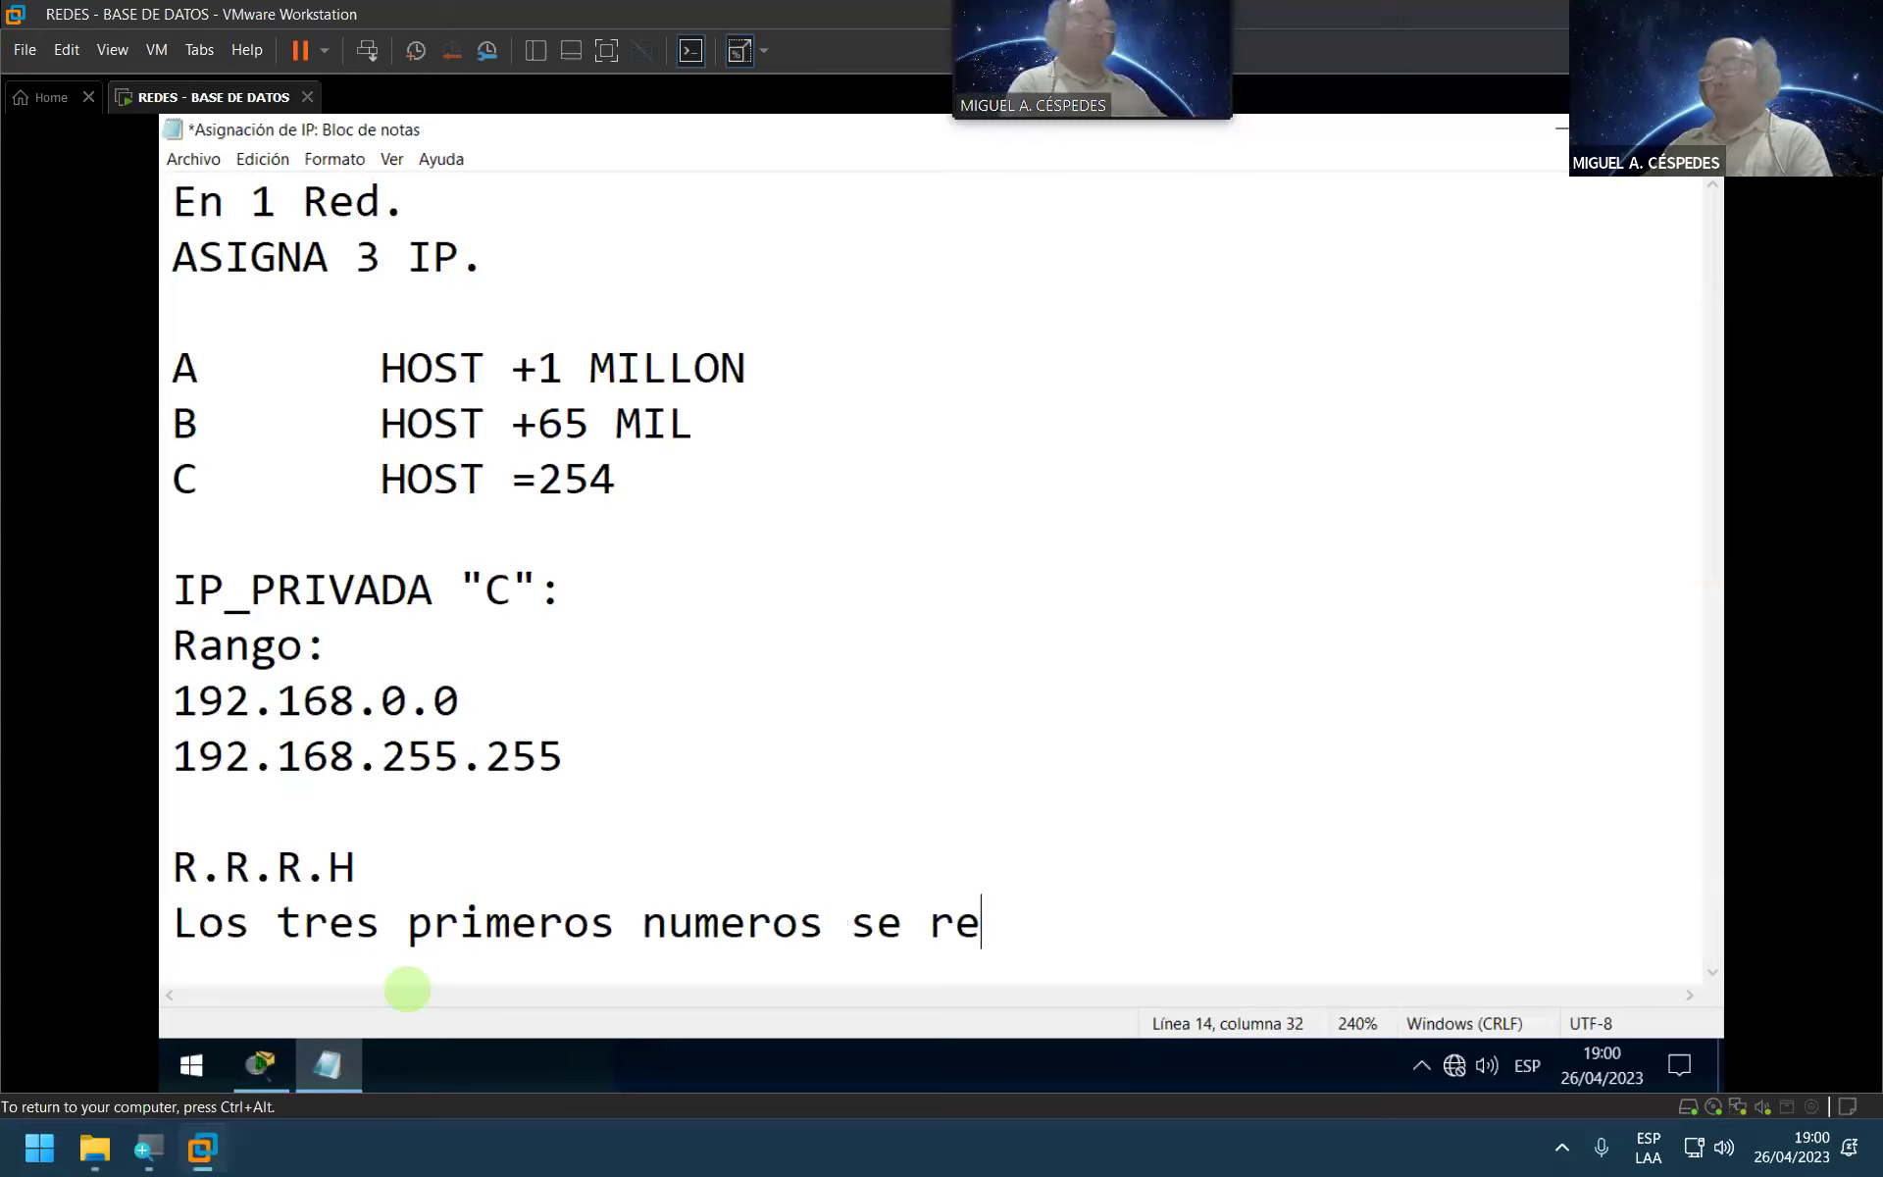
{"action": "type", "text": "piten"}
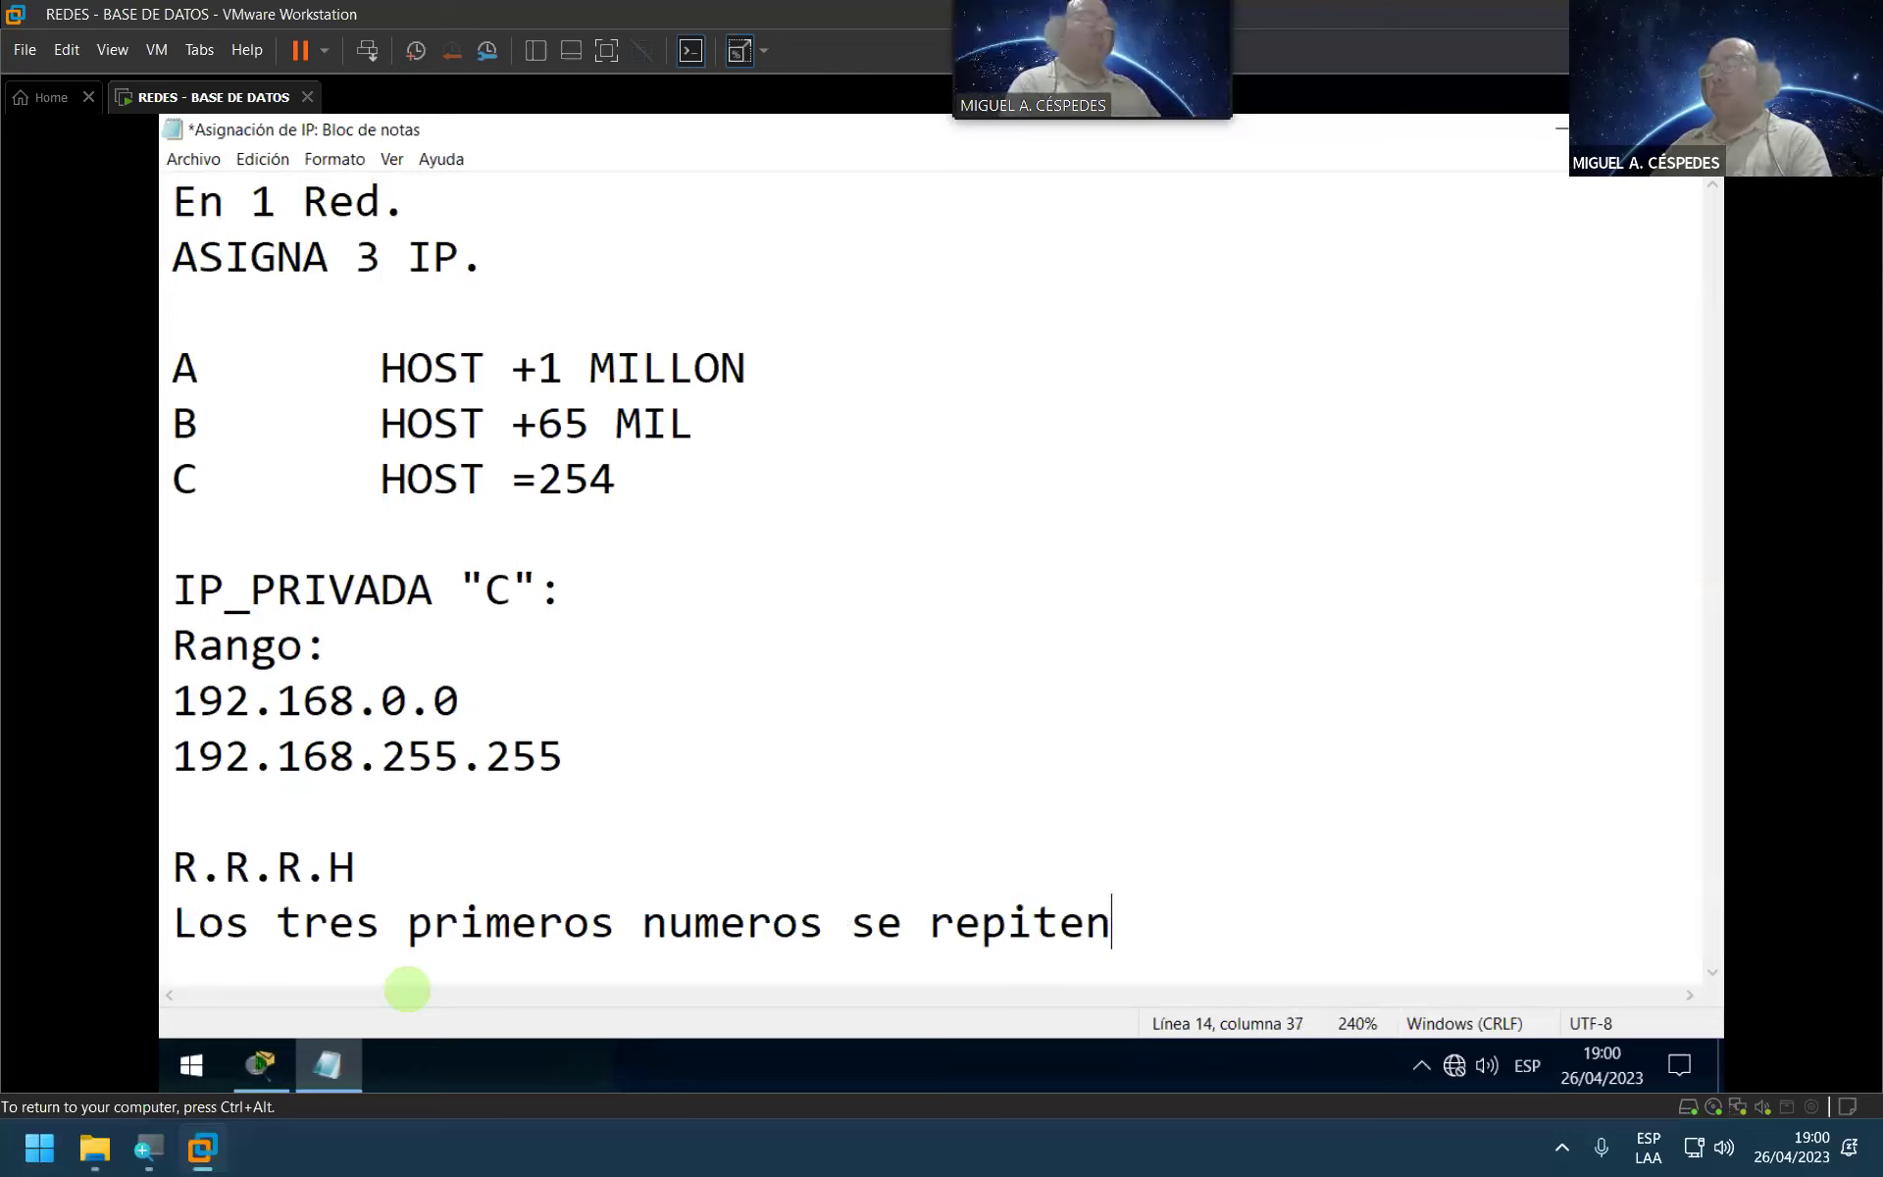
{"action": "type", "text": "."}
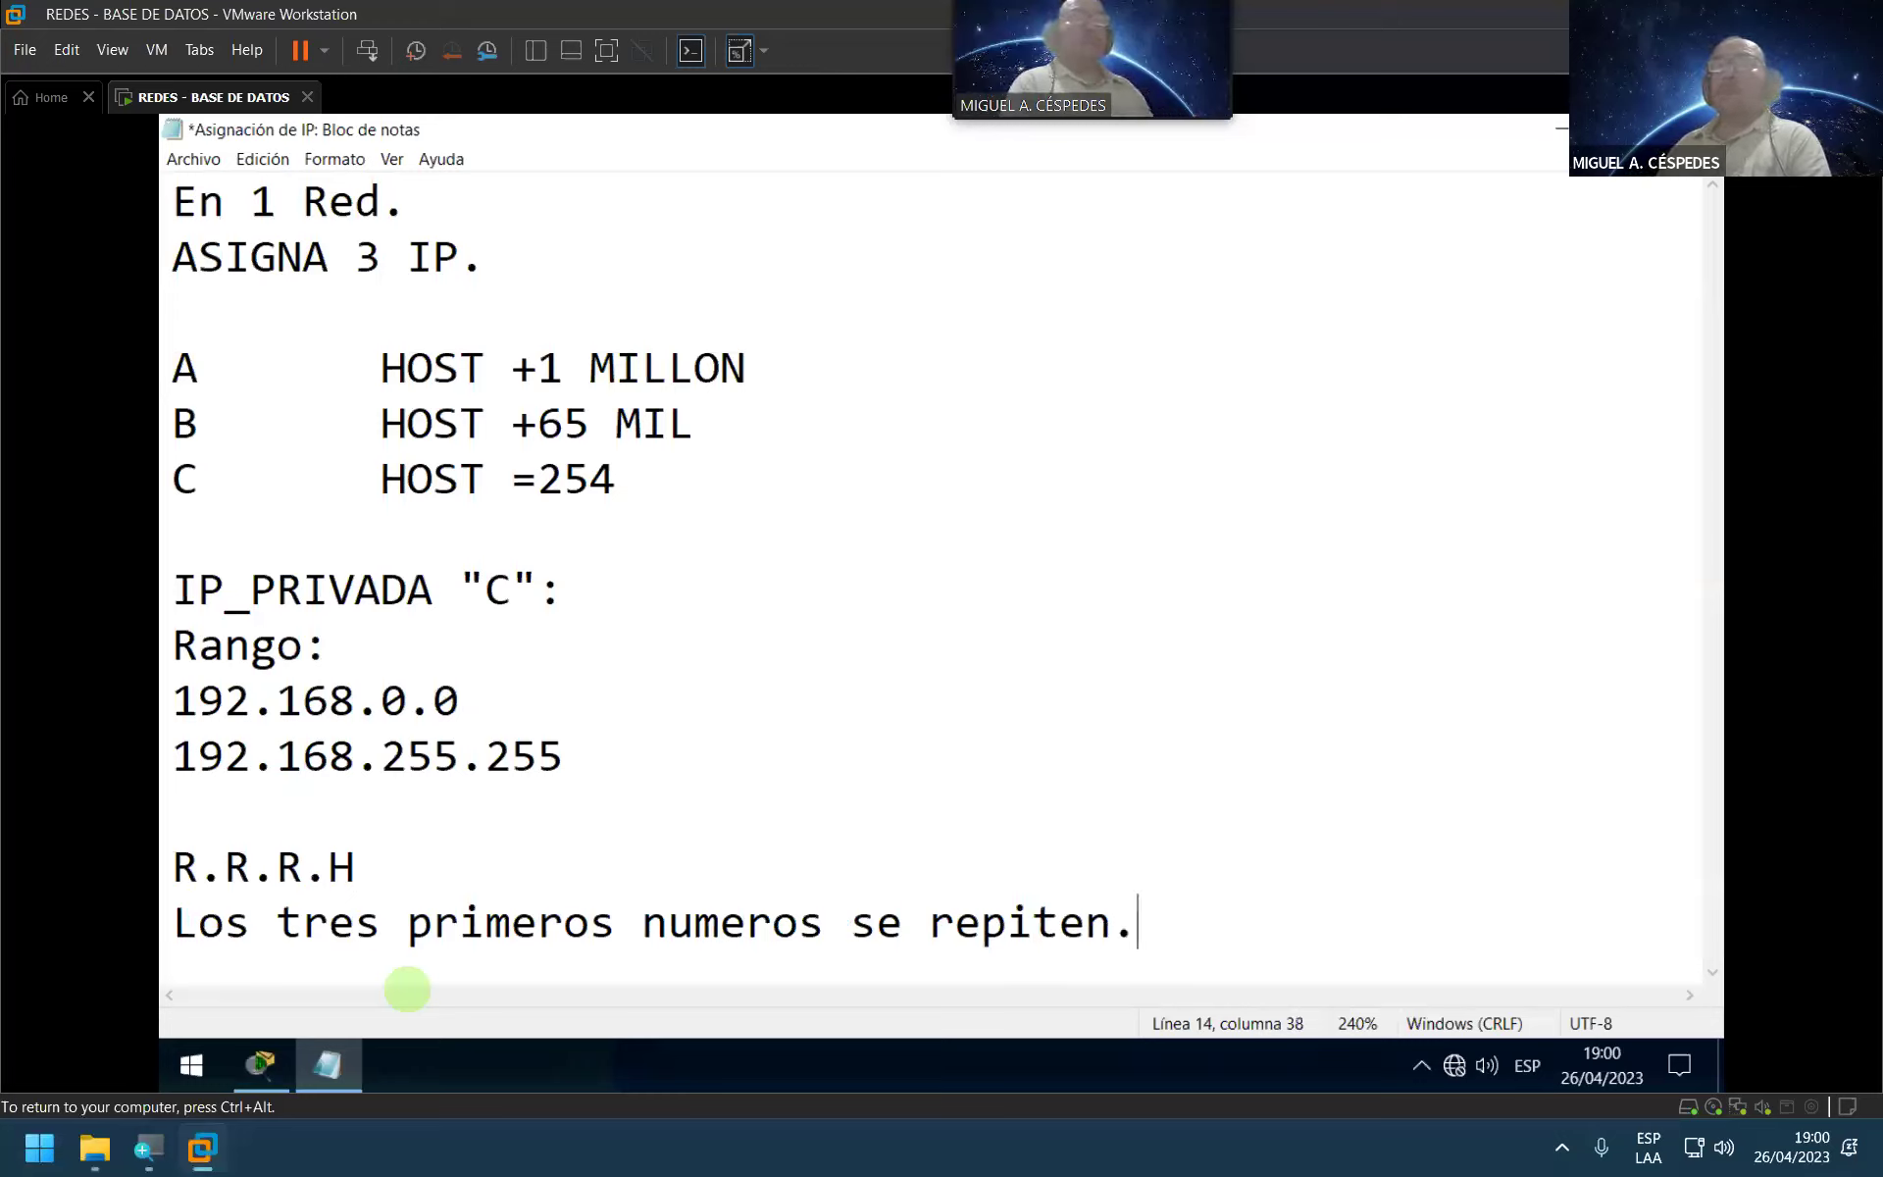
{"action": "key", "text": "Return"}
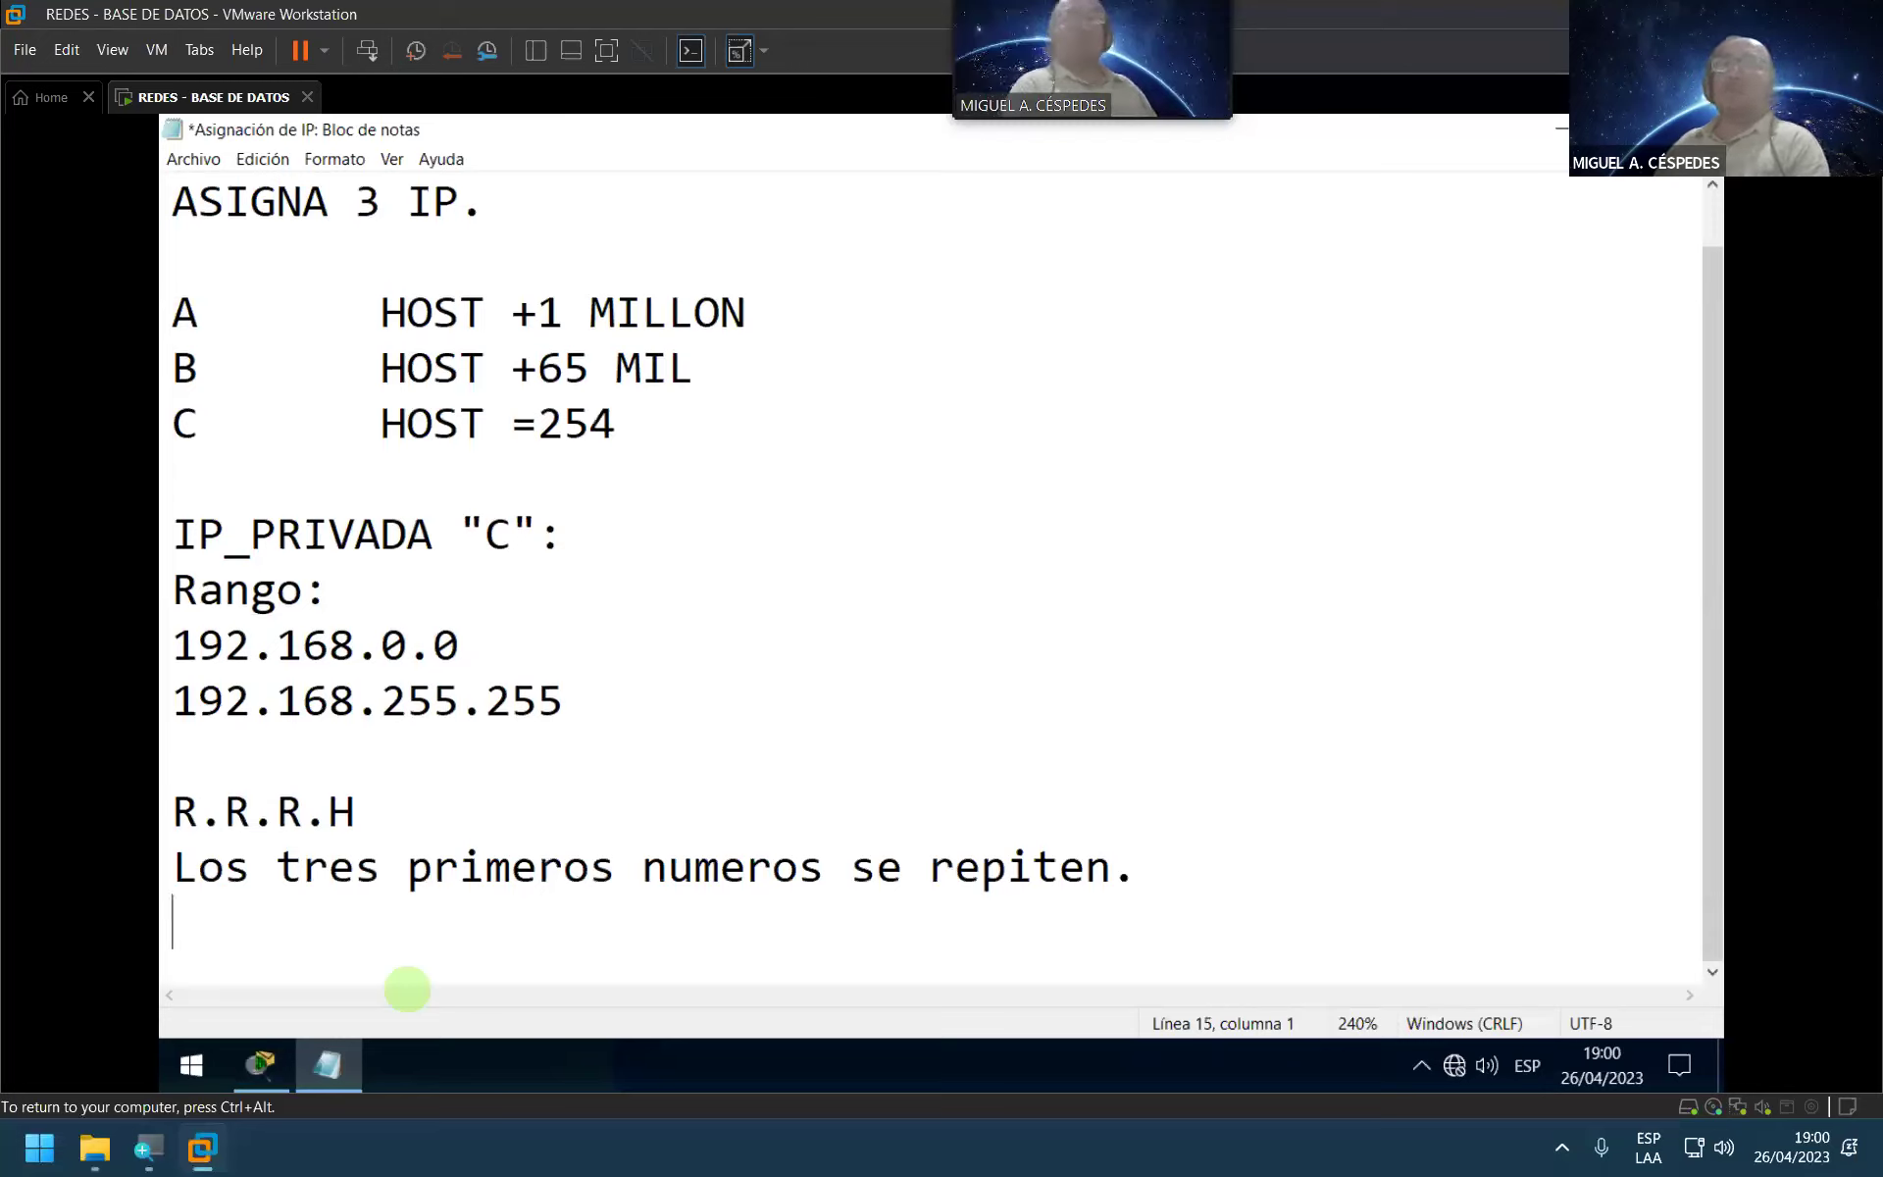
Step: Write the example label "Ejm:" with a capital E below the sentence about the repeated numbers
{"action": "type", "text": "ejm:"}
{"action": "key", "text": "Left"}
{"action": "key", "text": "Left"}
{"action": "key", "text": "Left"}
{"action": "key", "text": "Left"}
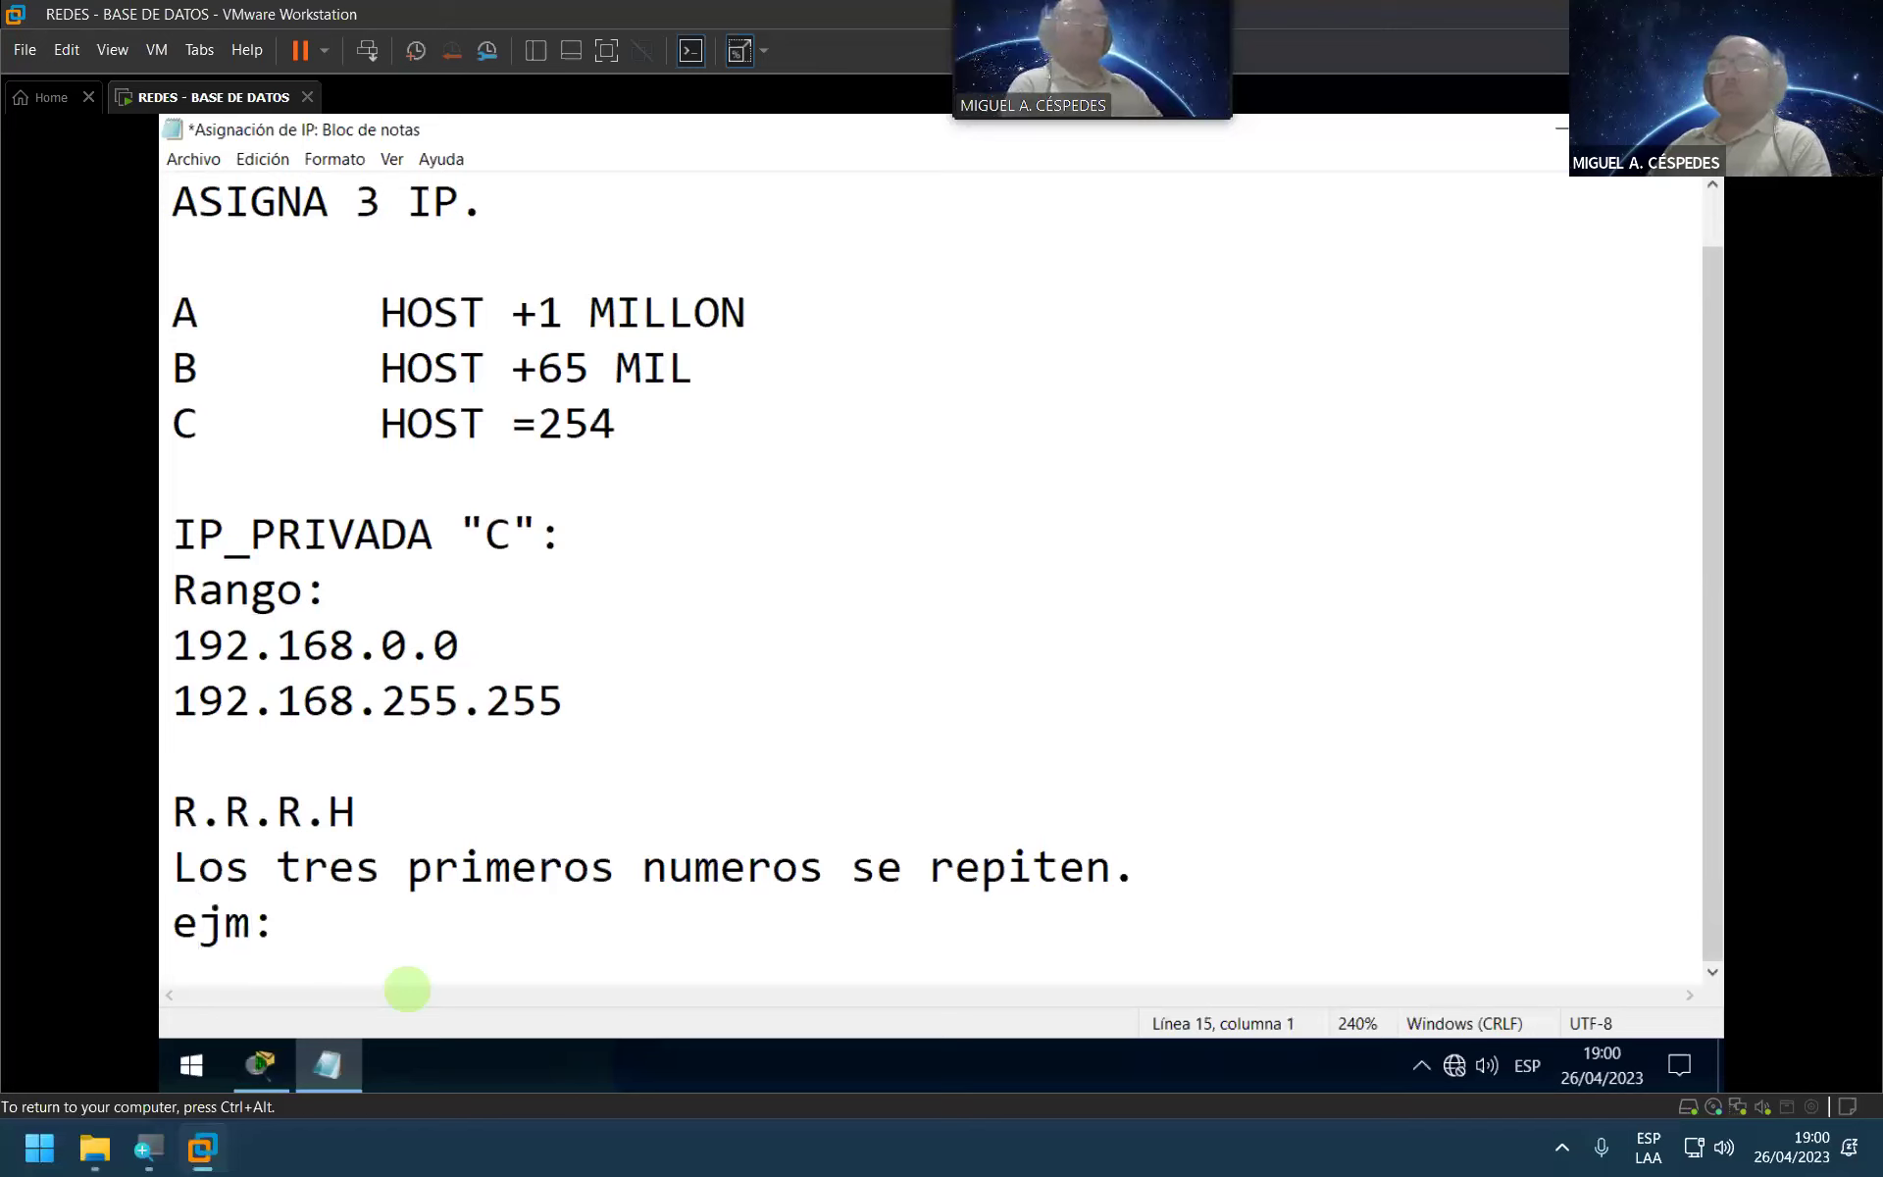
{"action": "key", "text": "Delete"}
{"action": "type", "text": "E"}
{"action": "key", "text": "Right"}
{"action": "key", "text": "Right"}
{"action": "key", "text": "Right"}
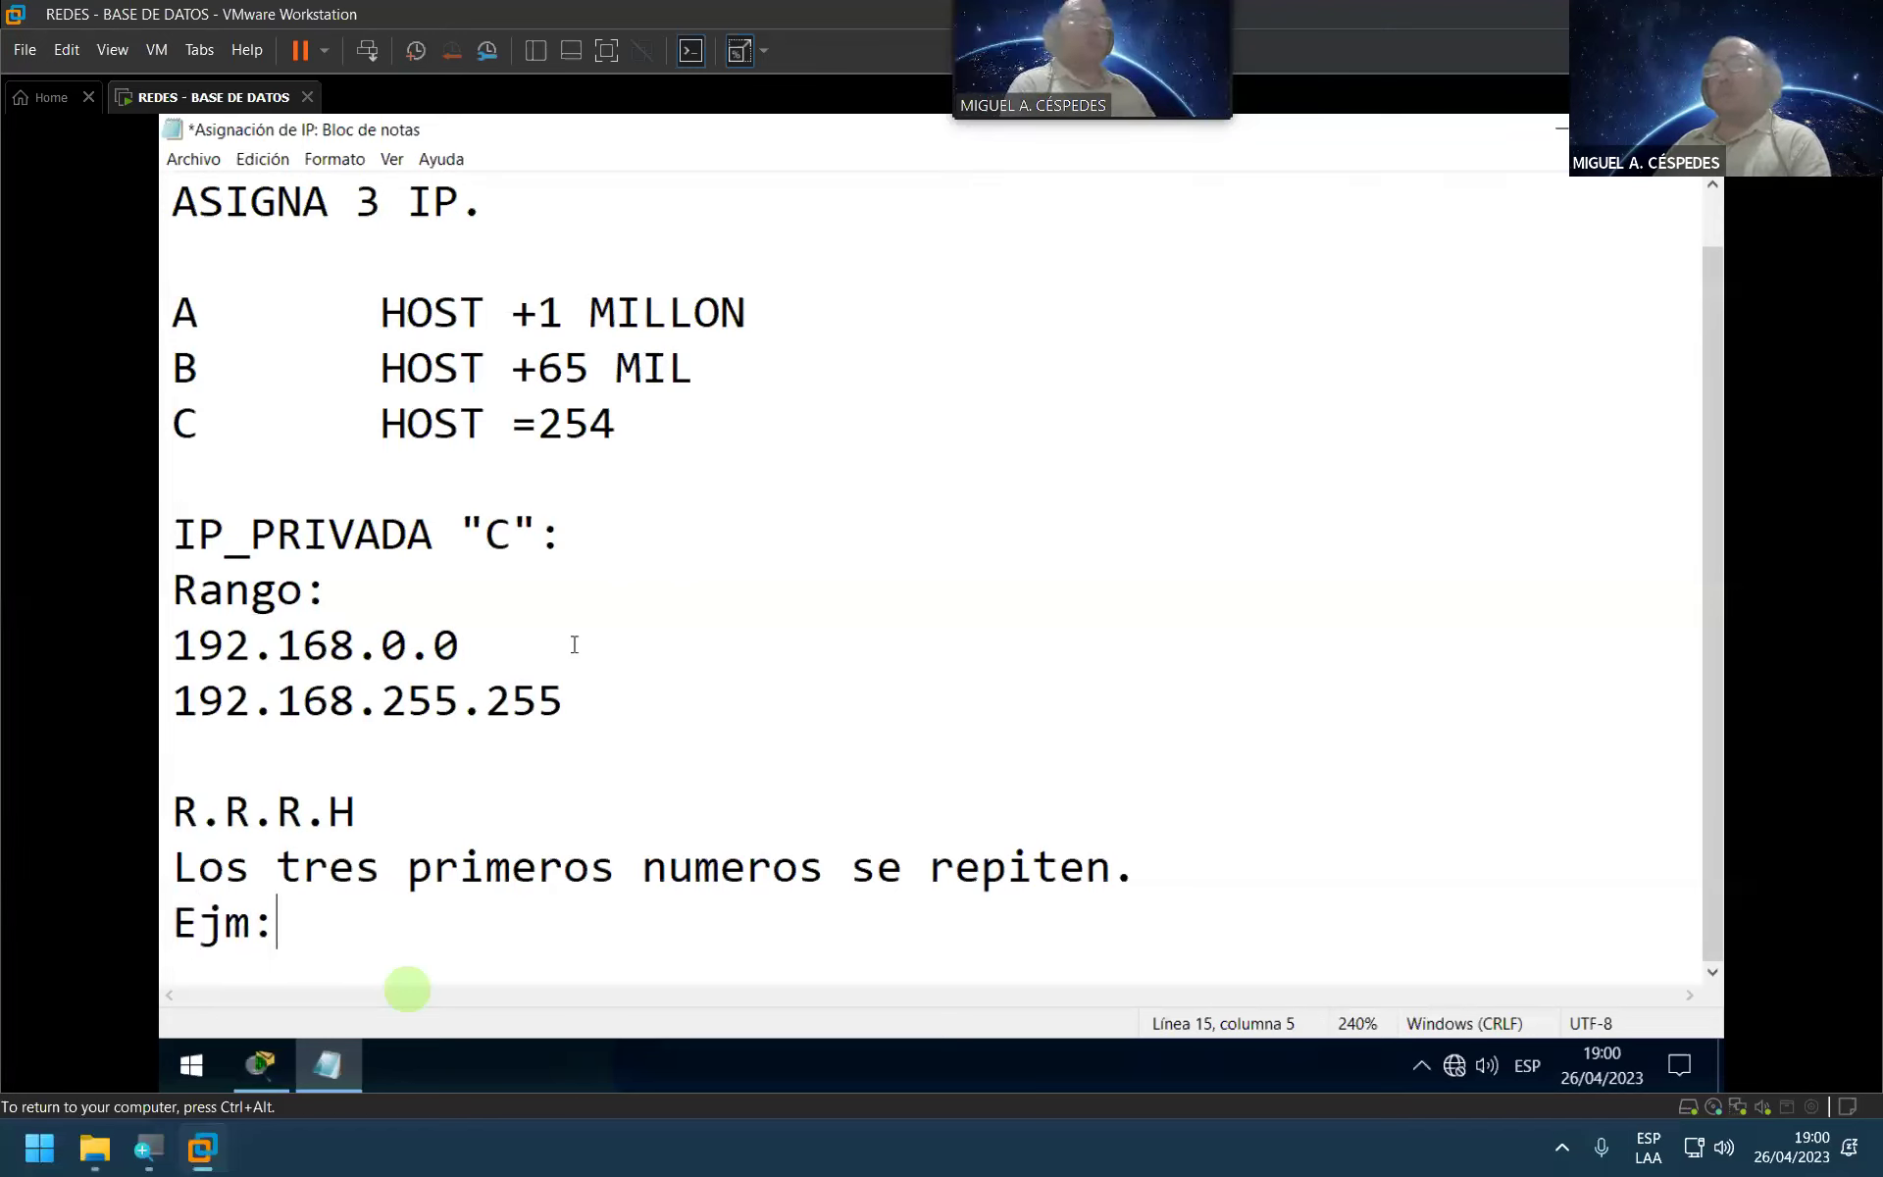
Step: Write the example address 192.168.0.0 on a new line below "Ejm:"
{"action": "key", "text": "Return"}
{"action": "type", "text": "192.16"}
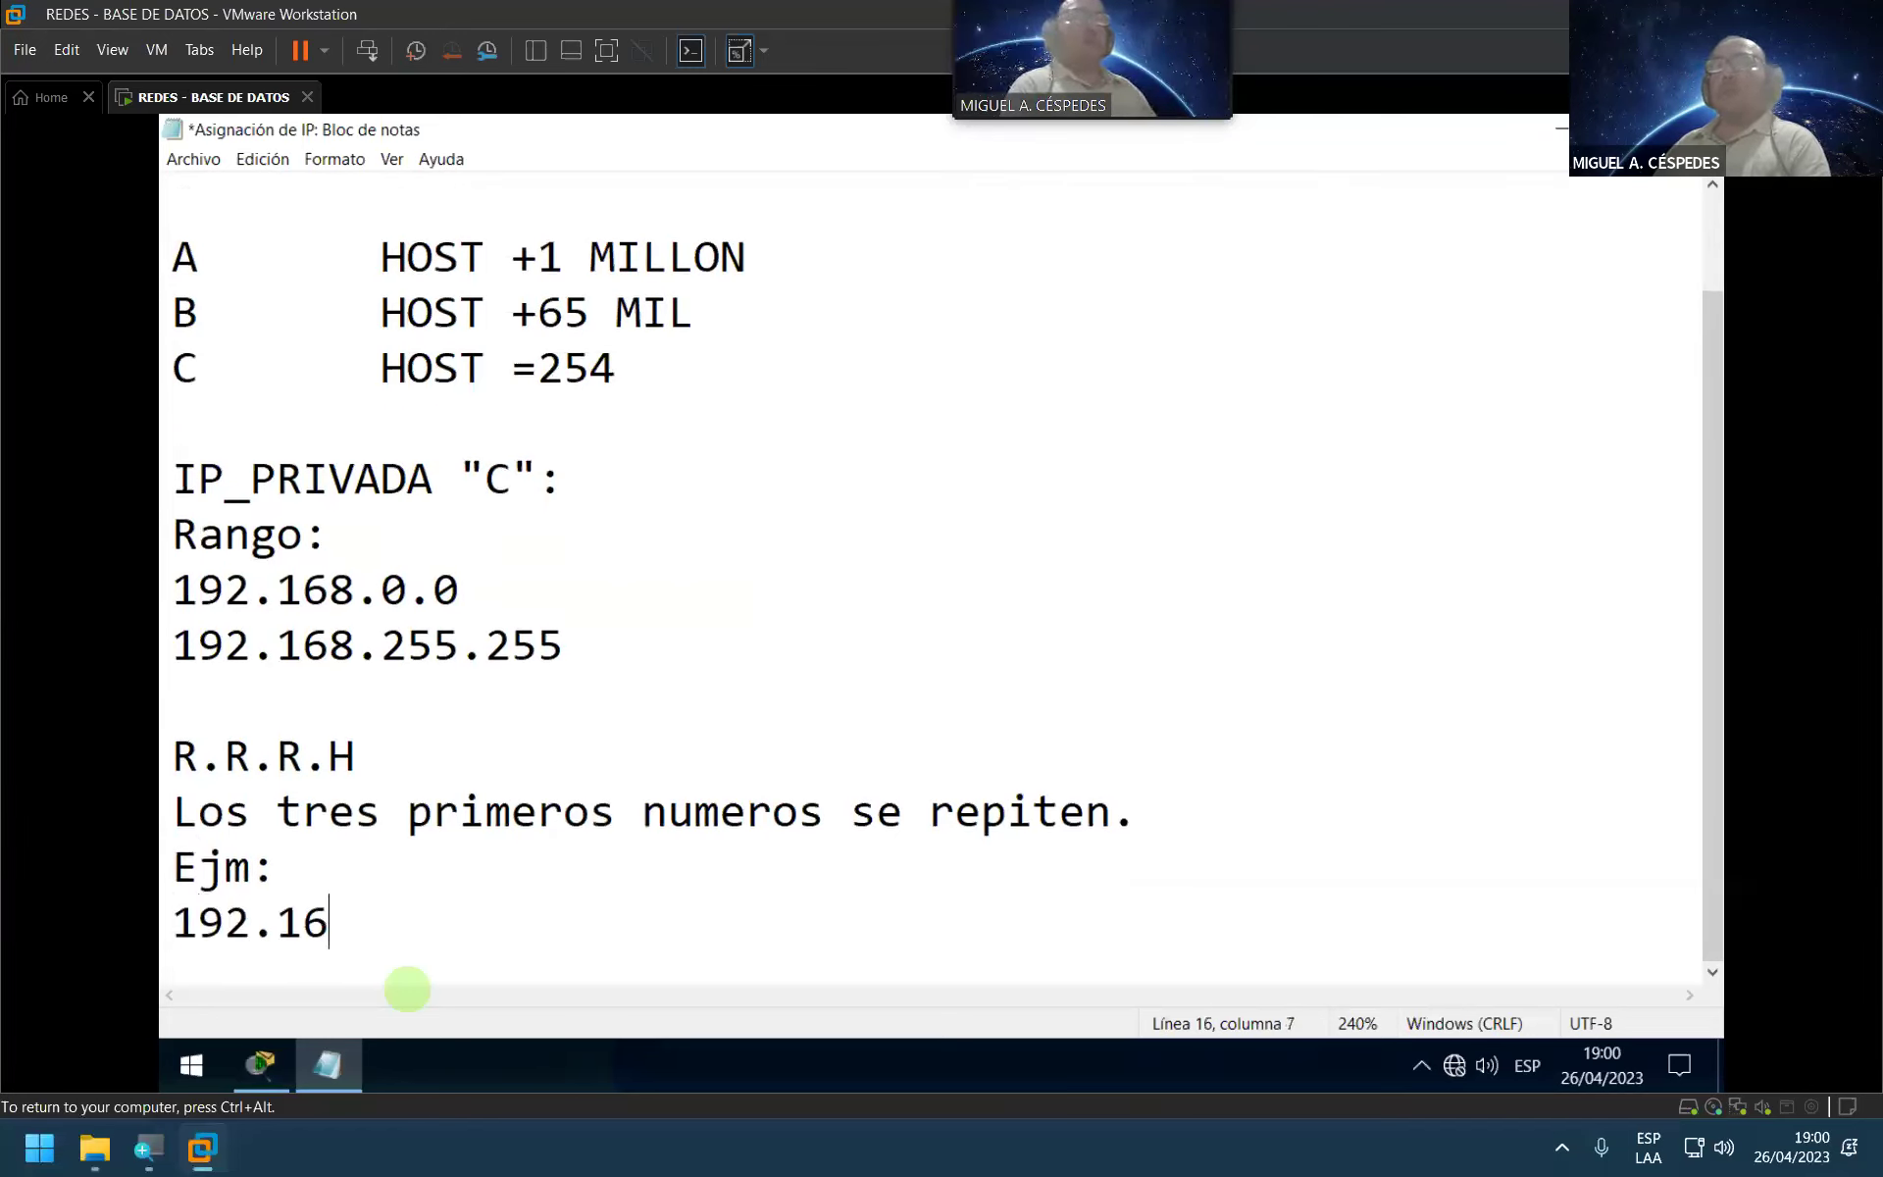
{"action": "type", "text": "8.0."}
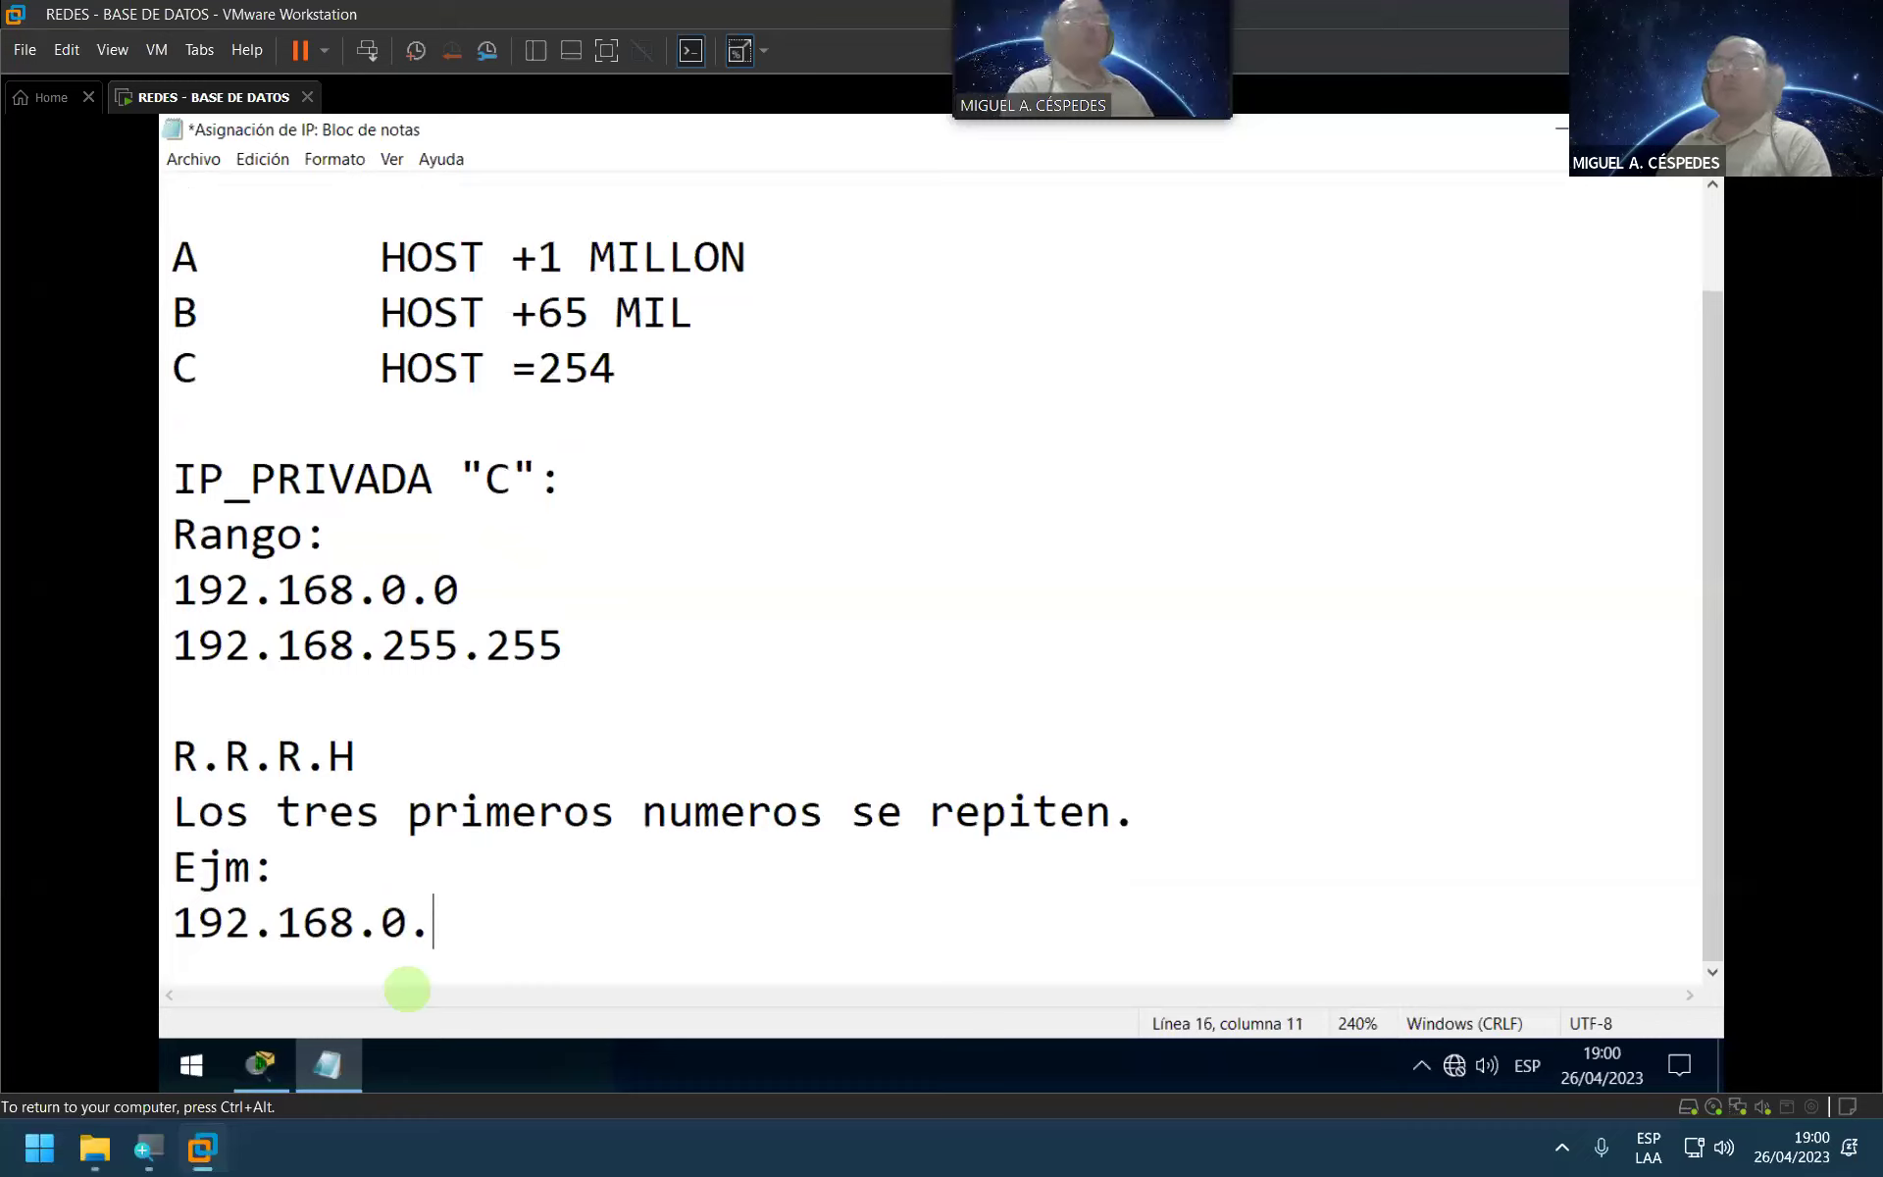
{"action": "type", "text": "0"}
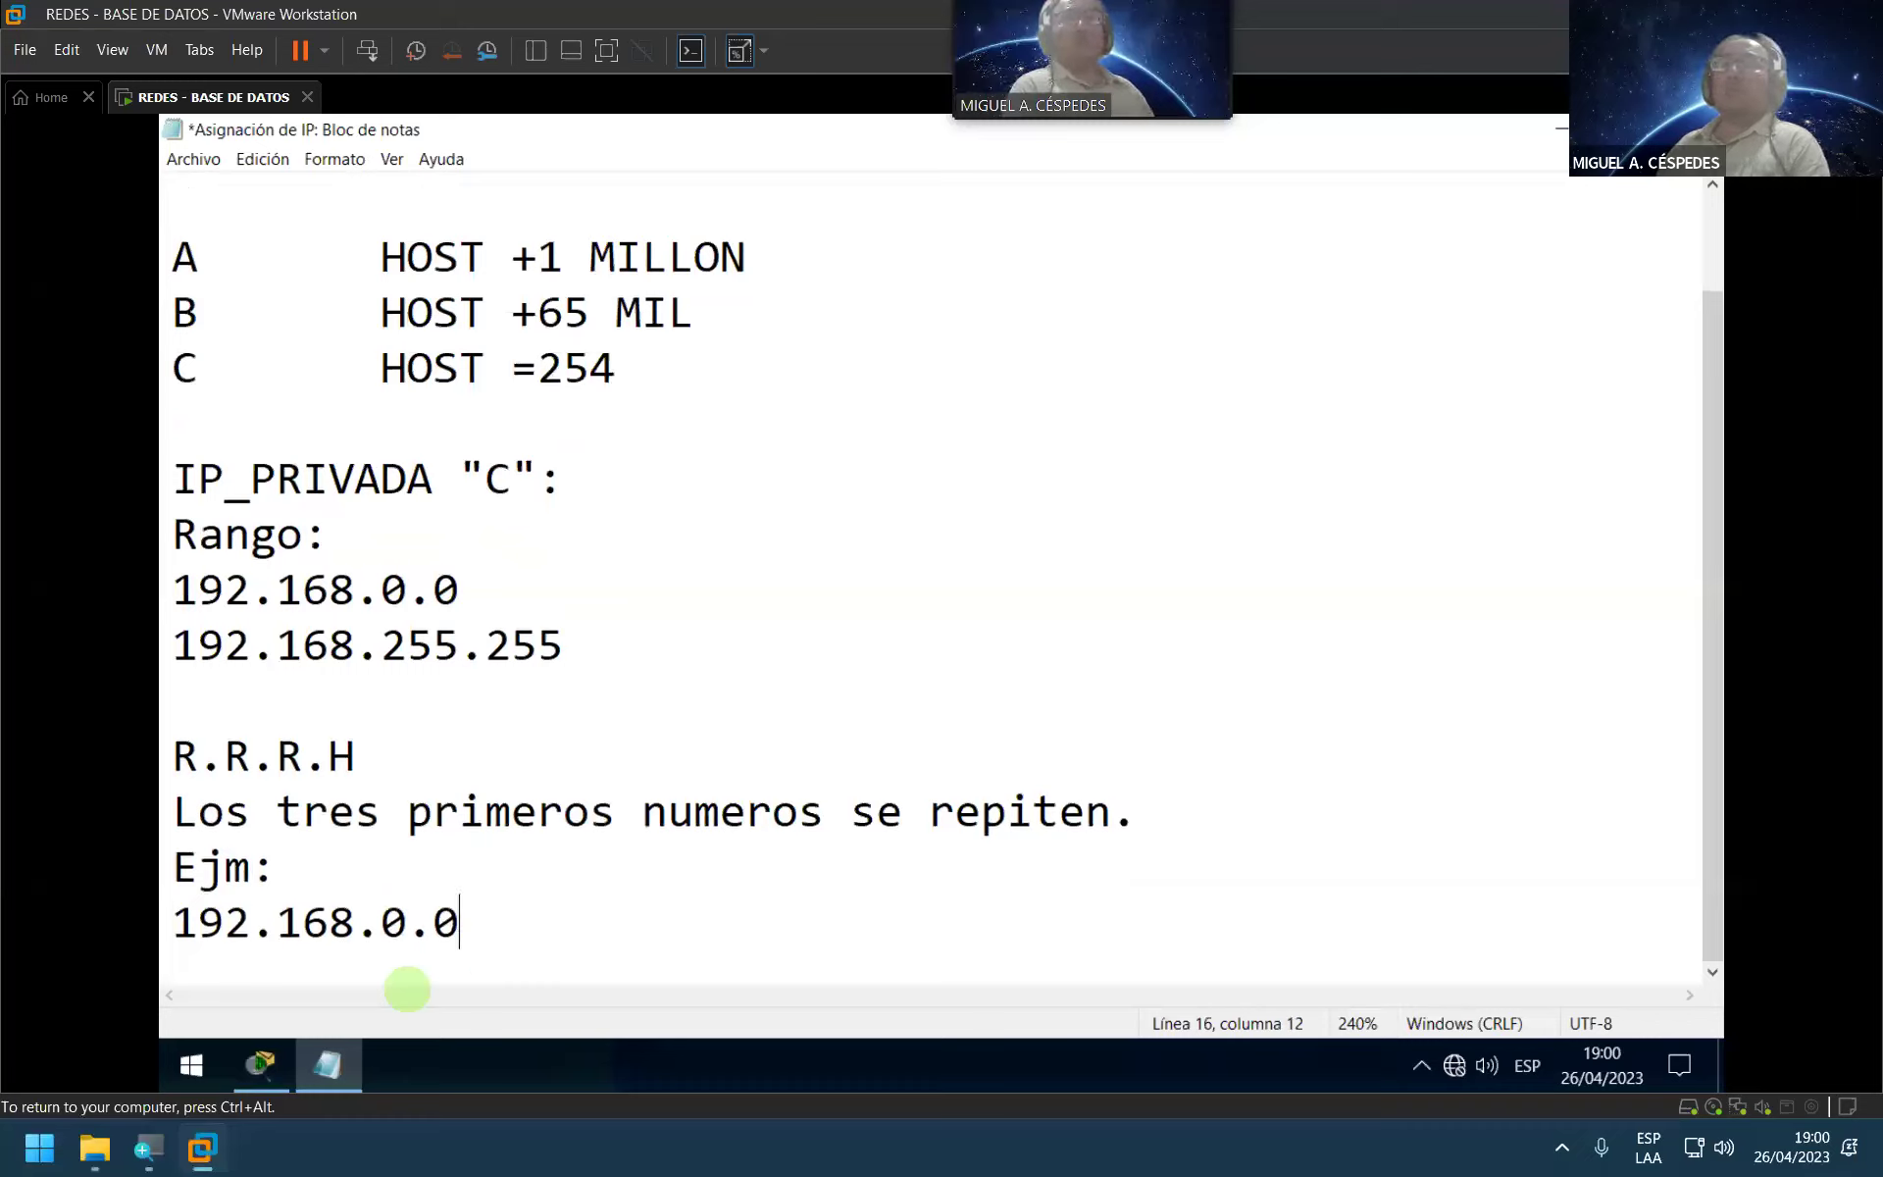
Step: Insert a line between "Ejm:" and the example address reading "IP_NAT(ORIGEN)."
{"action": "key", "text": "Up"}
{"action": "key", "text": "Return"}
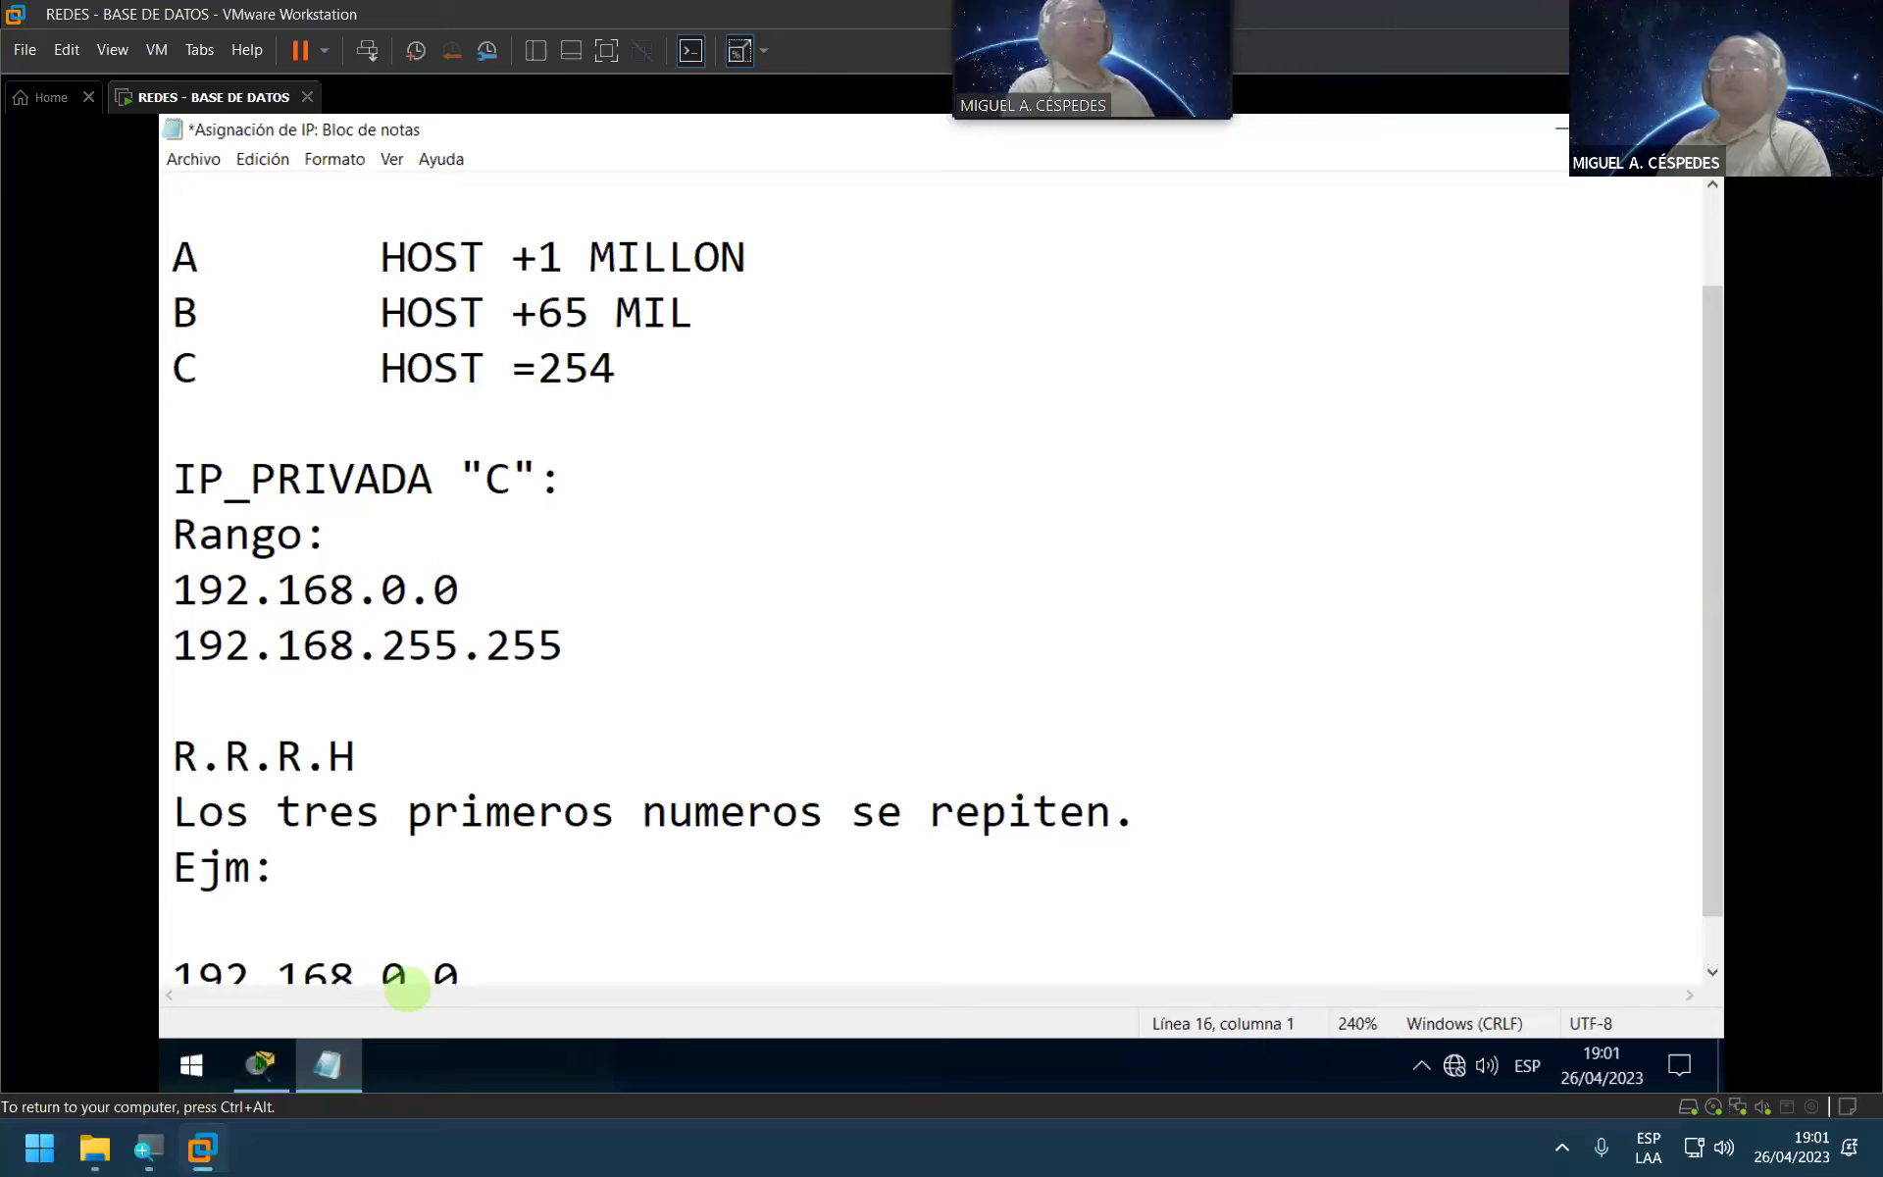
{"action": "scroll", "coordinate": [672, 621], "scroll_direction": "down", "scroll_amount": 1}
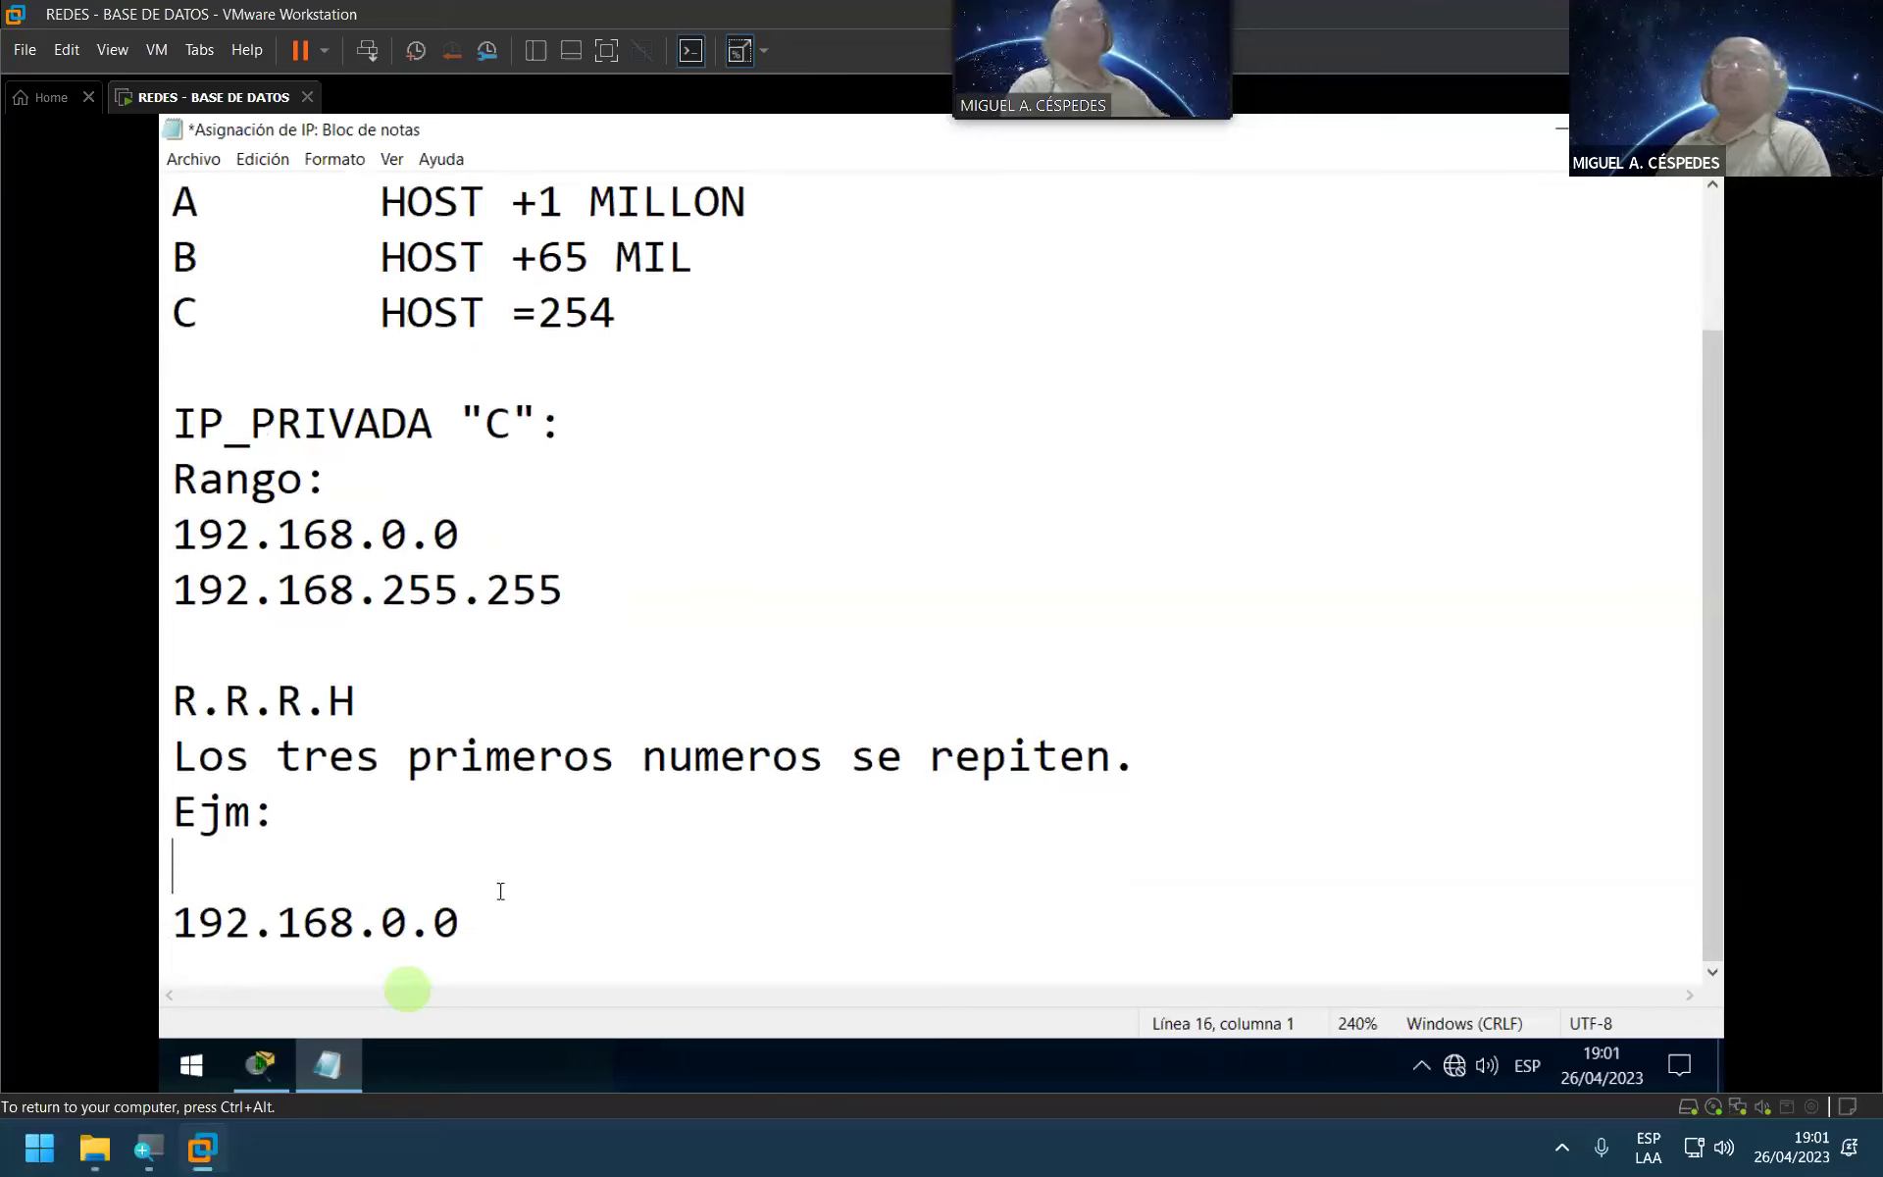
{"action": "type", "text": "IP_NA"}
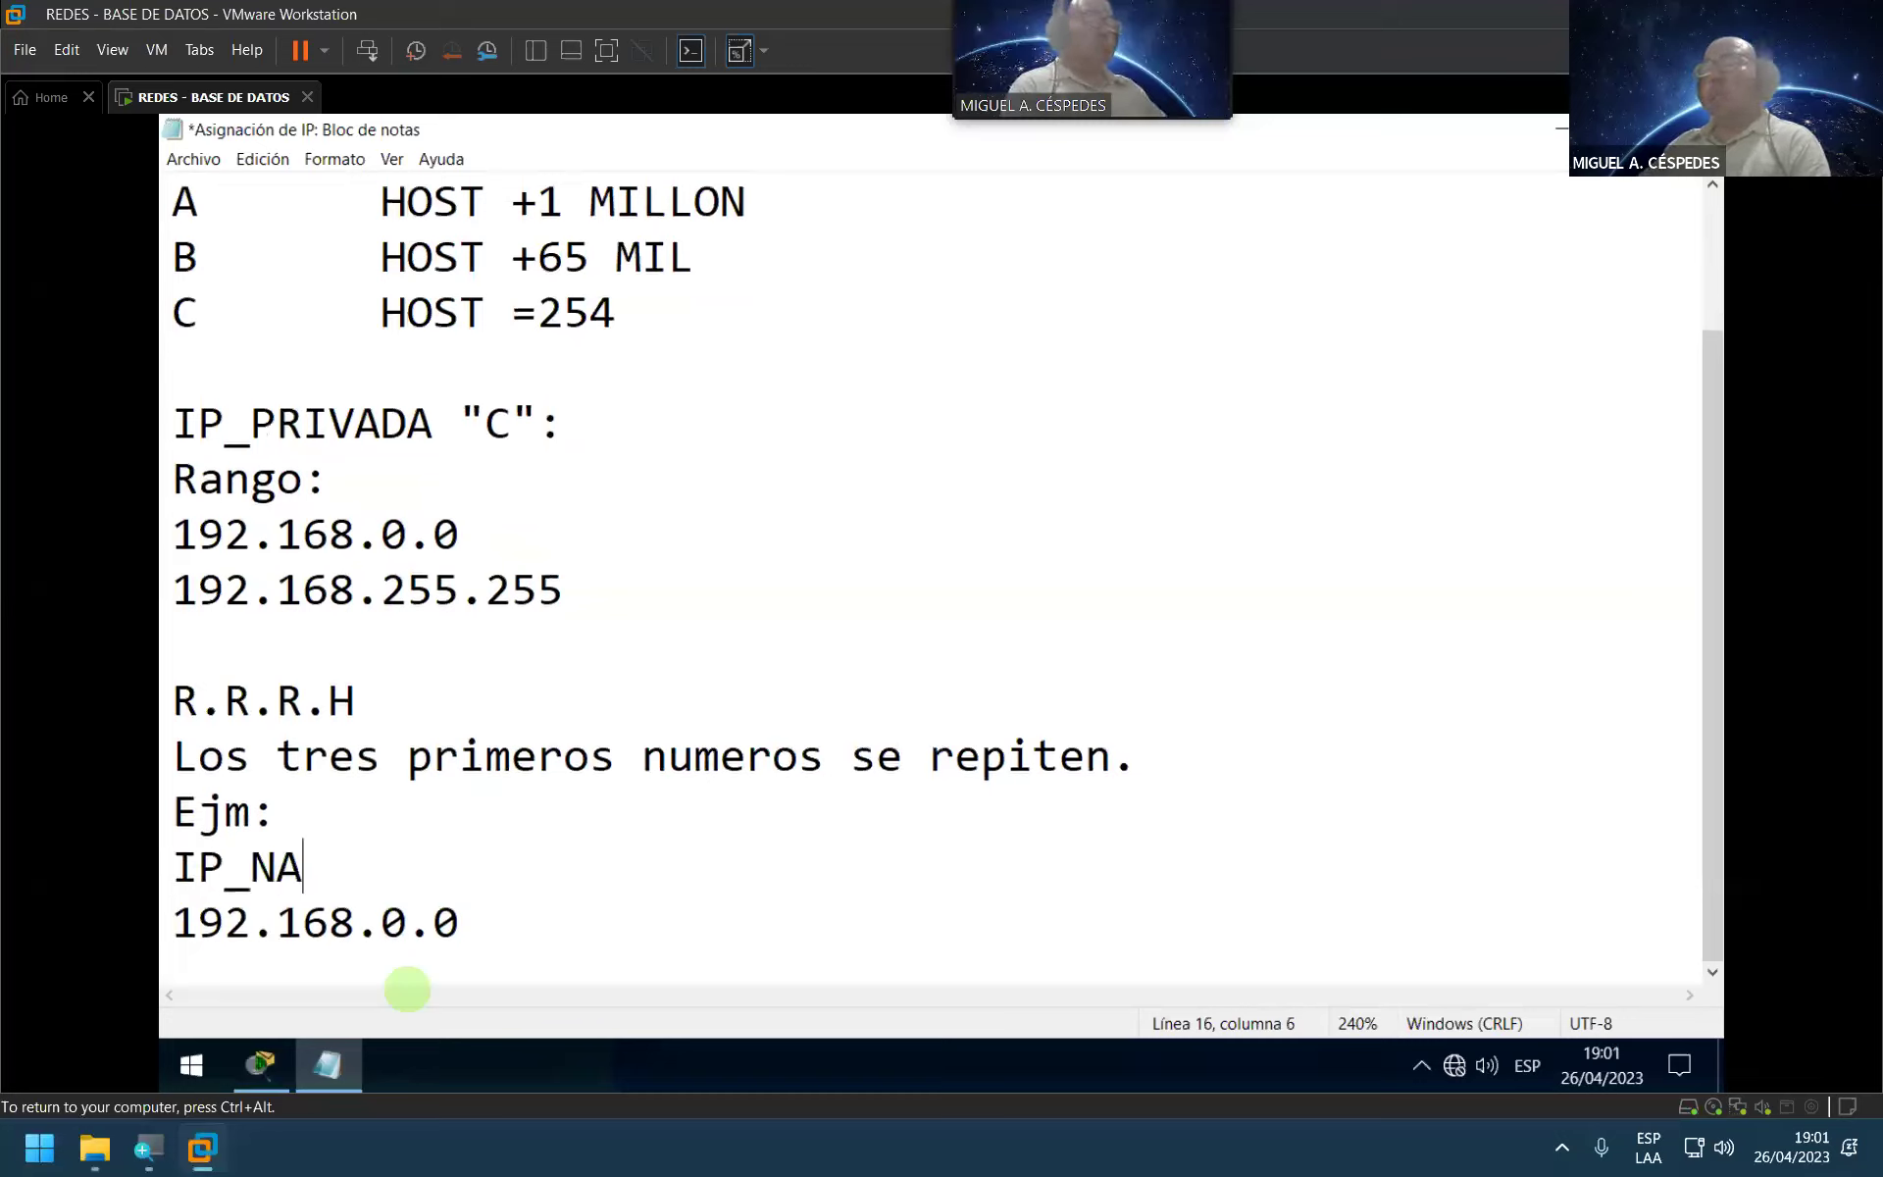
{"action": "type", "text": "T("}
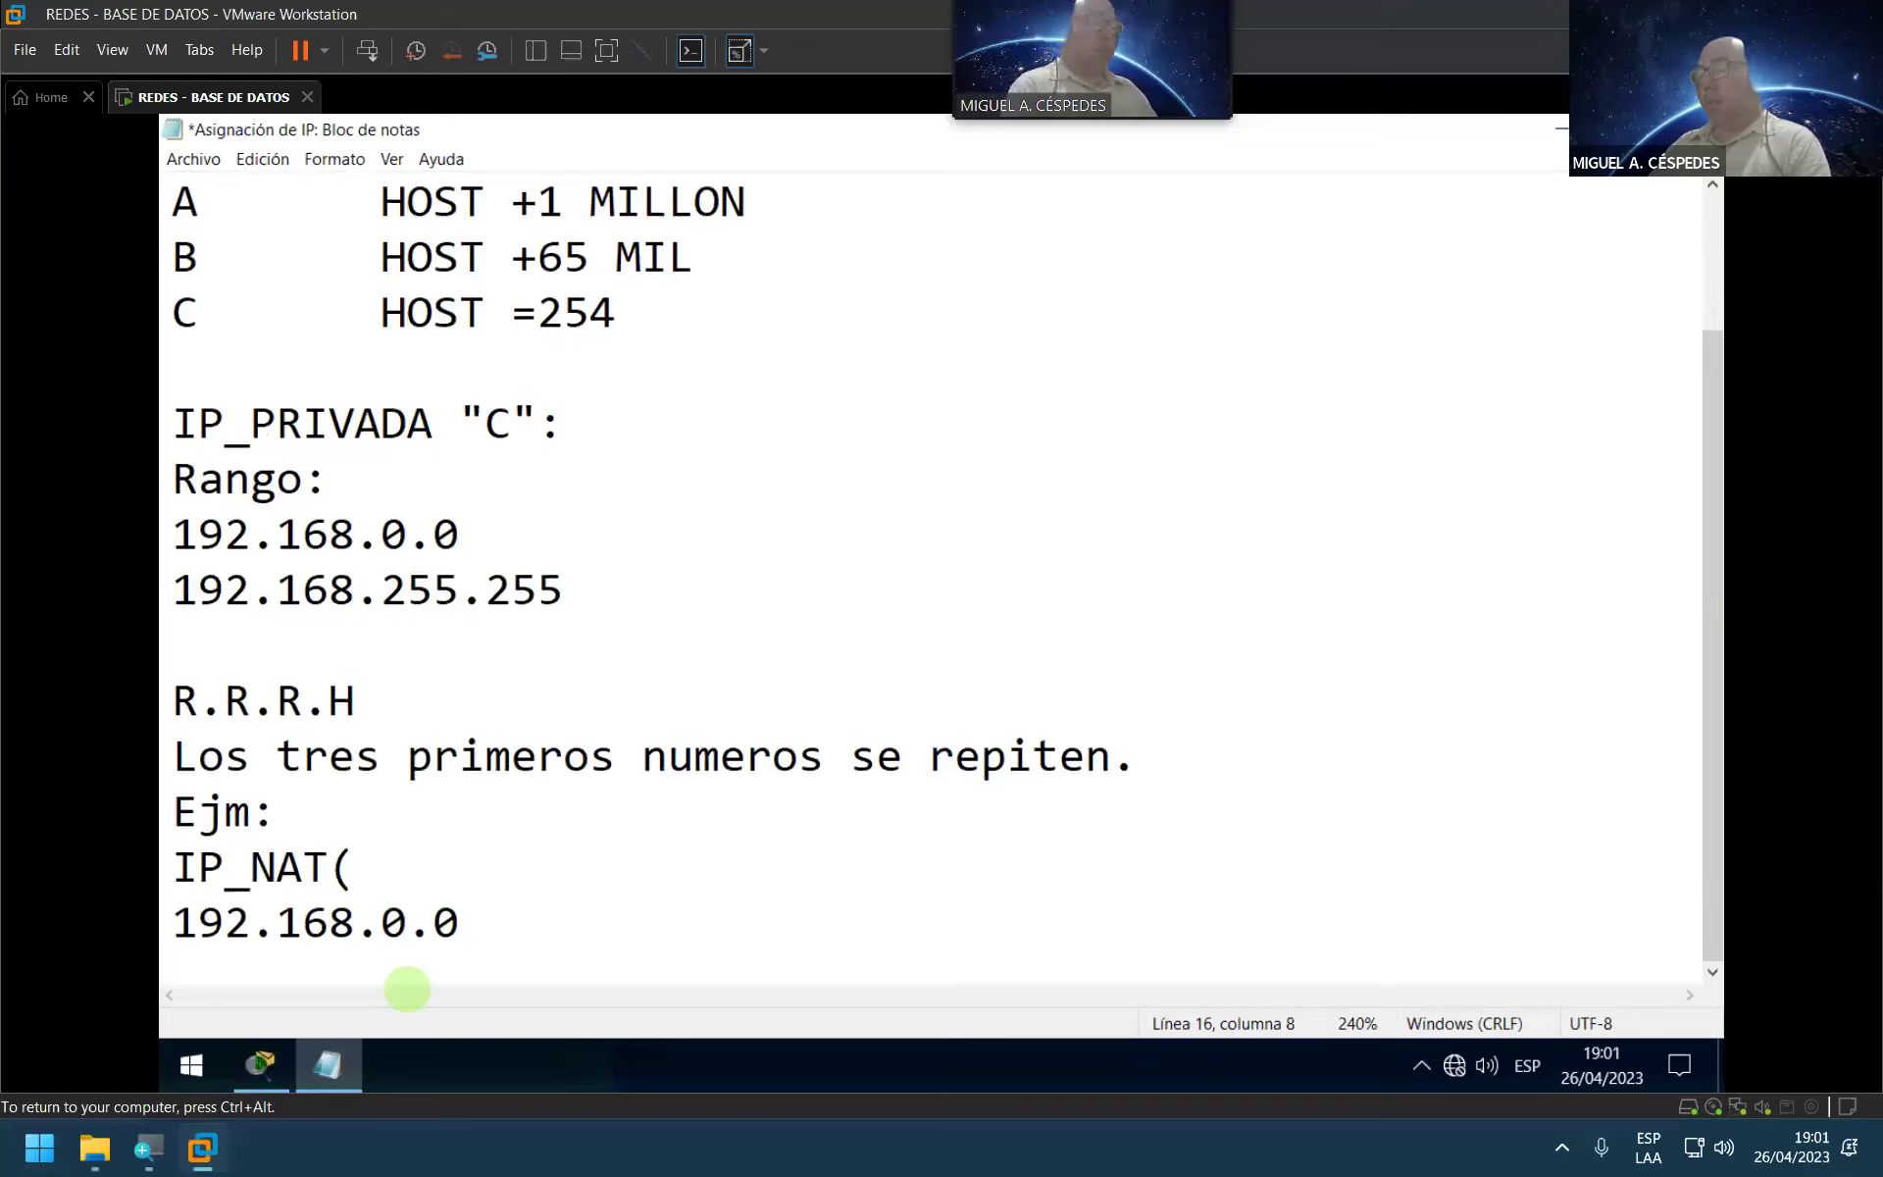
{"action": "type", "text": "ORIGEN"}
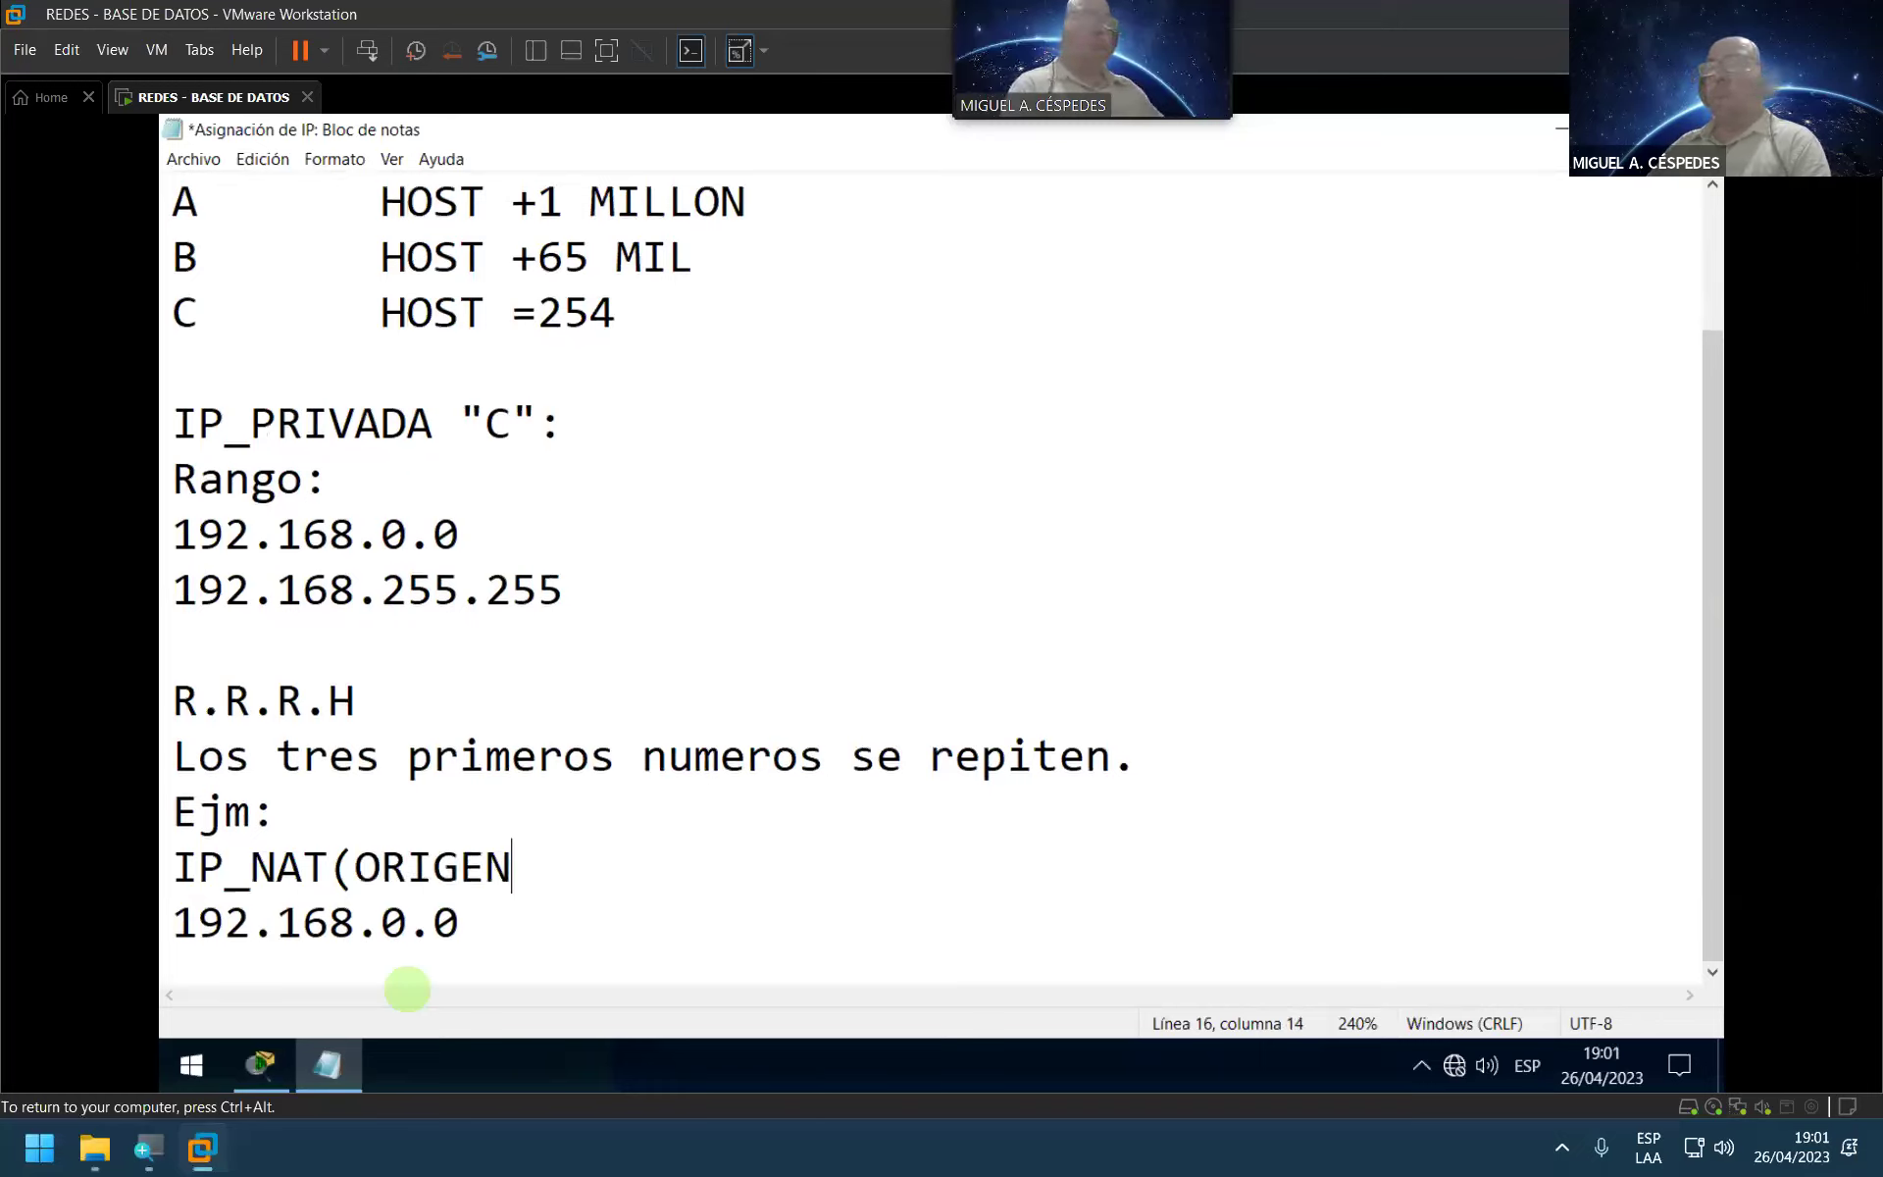
{"action": "type", "text": ")"}
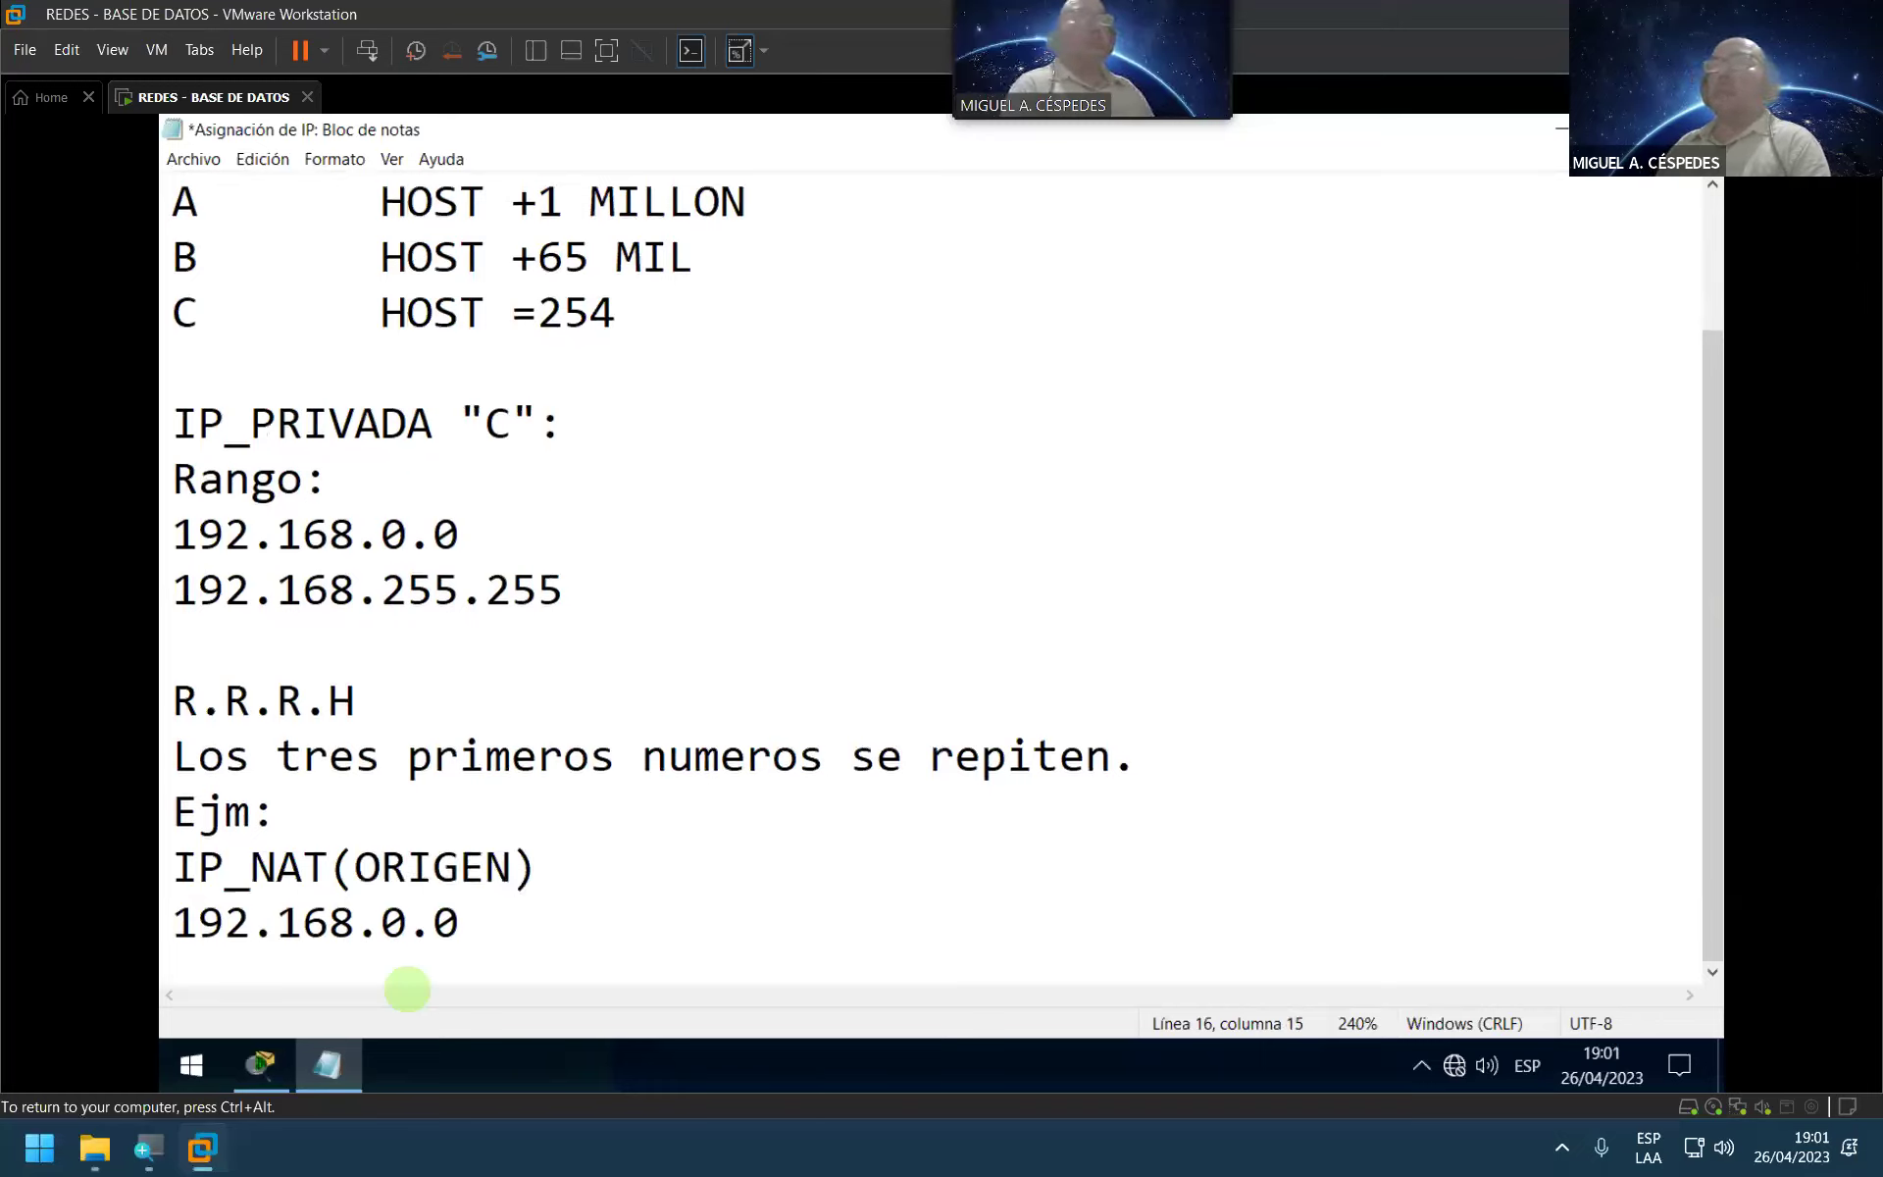
{"action": "type", "text": "."}
Step: Add a separator line of dashes below the example address 192.168.0.0, followed by a new line
{"action": "key", "text": "Down"}
{"action": "key", "text": "Return"}
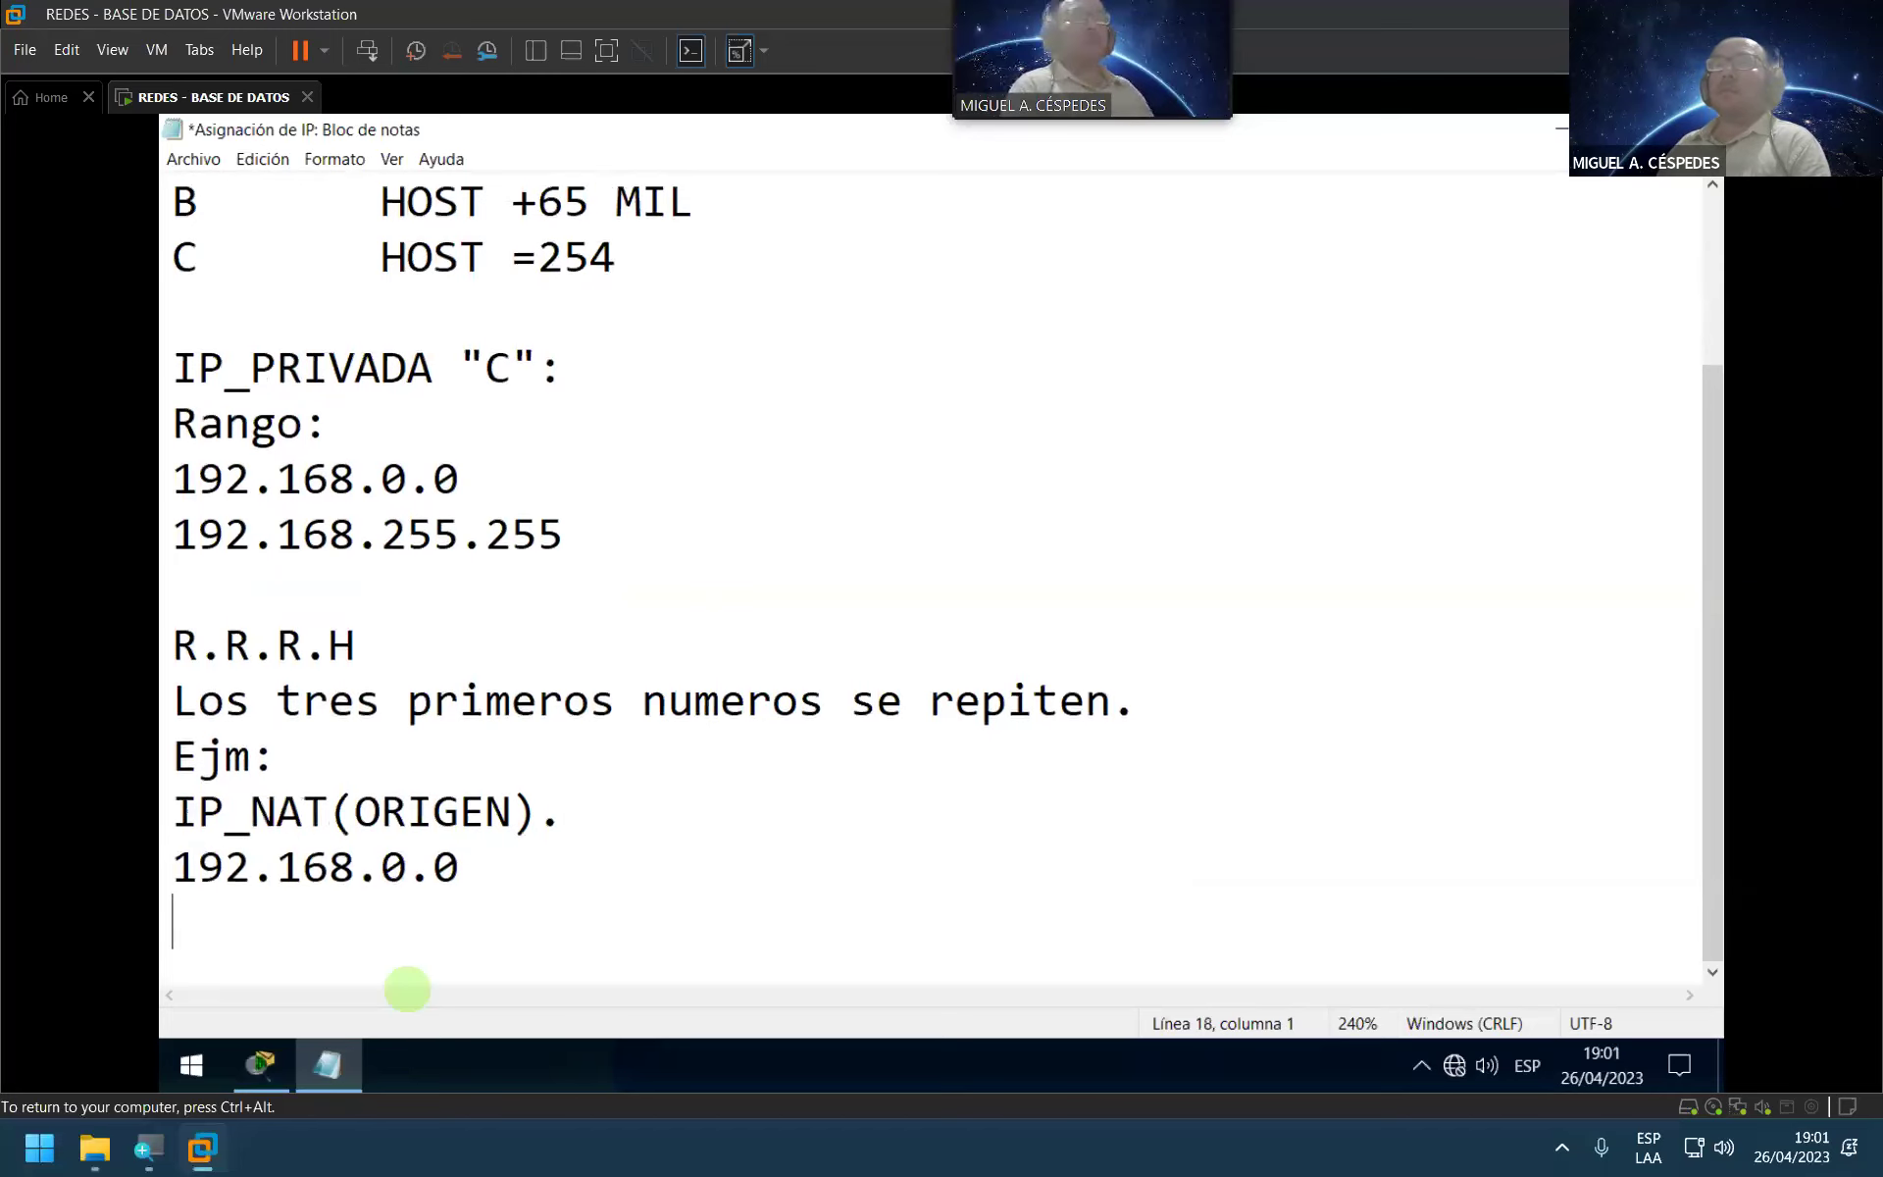
{"action": "type", "text": "-"}
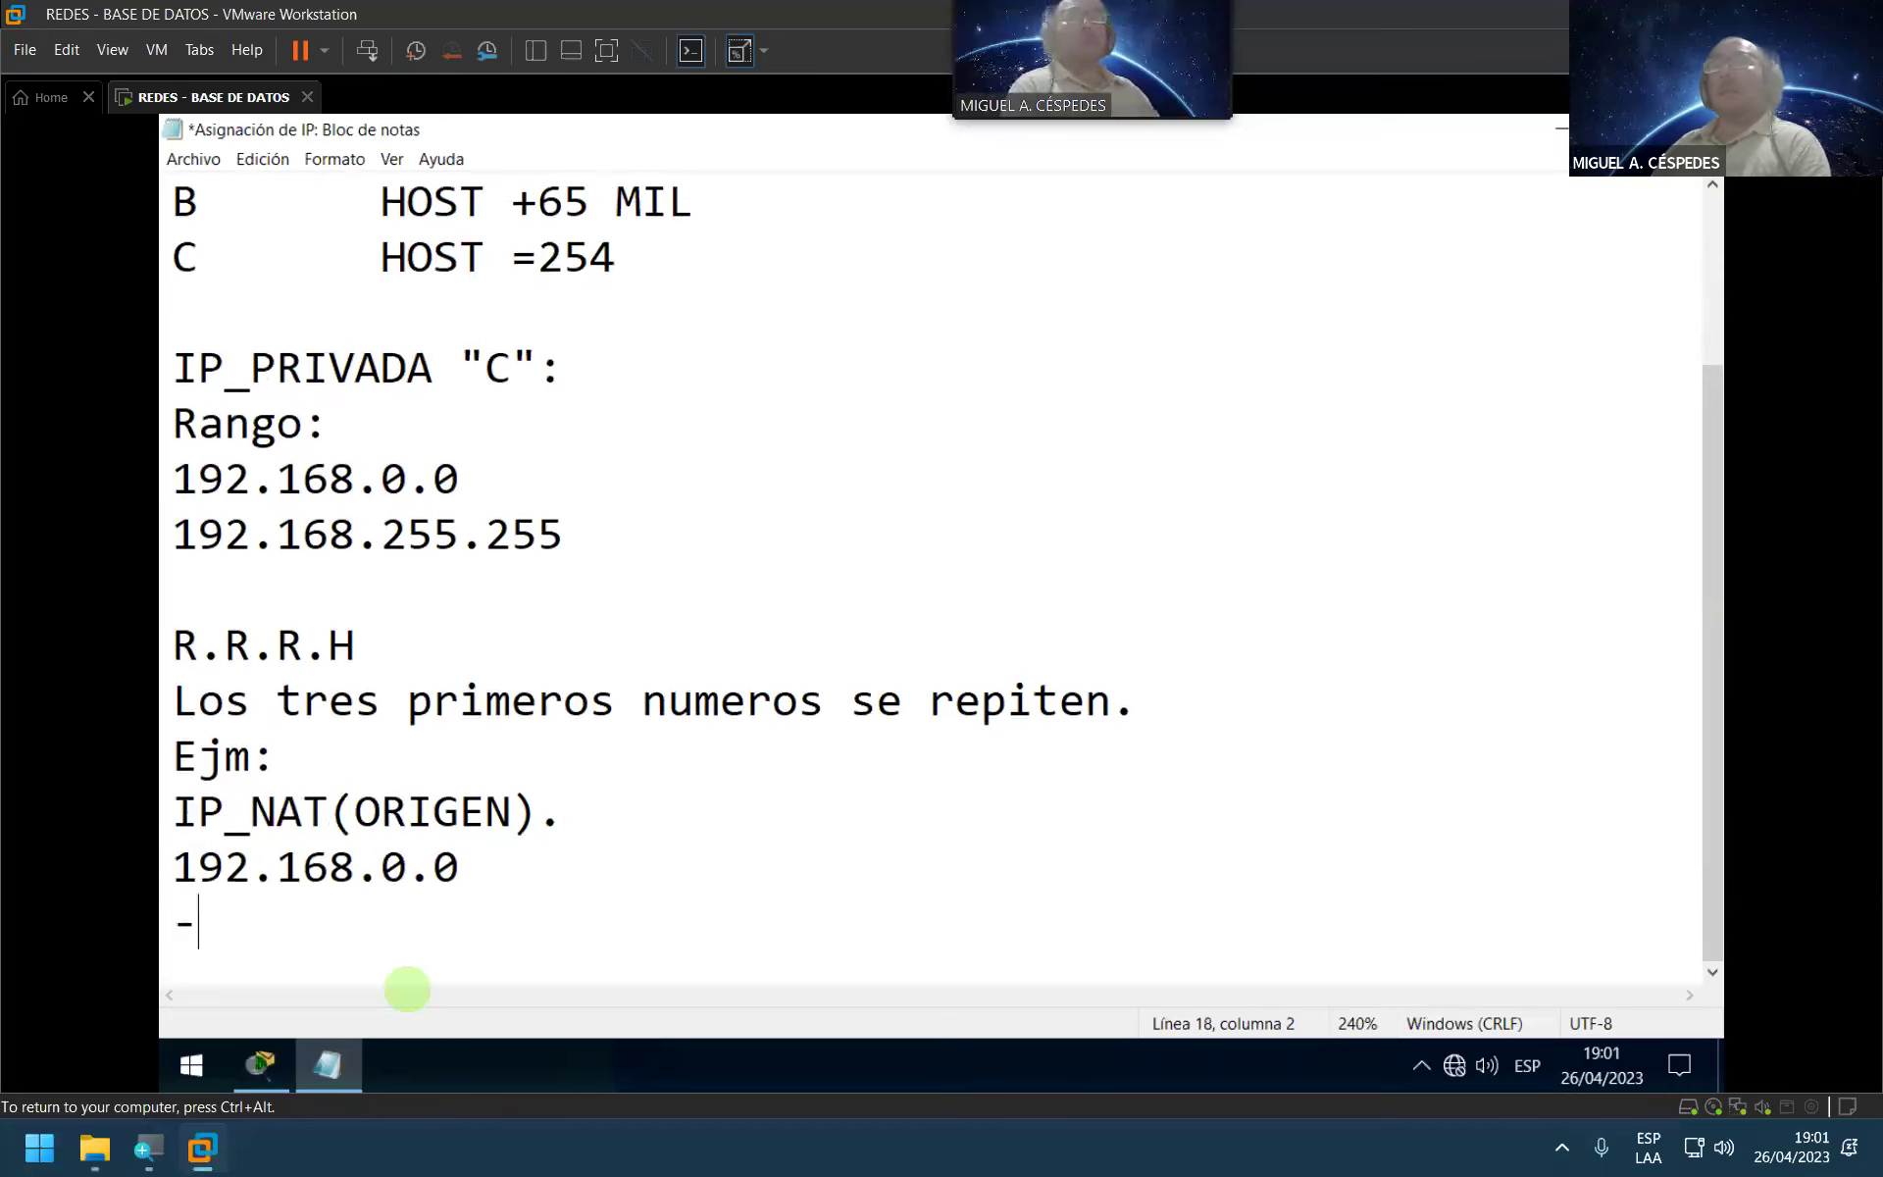
{"action": "type", "text": "--------------------------------------"}
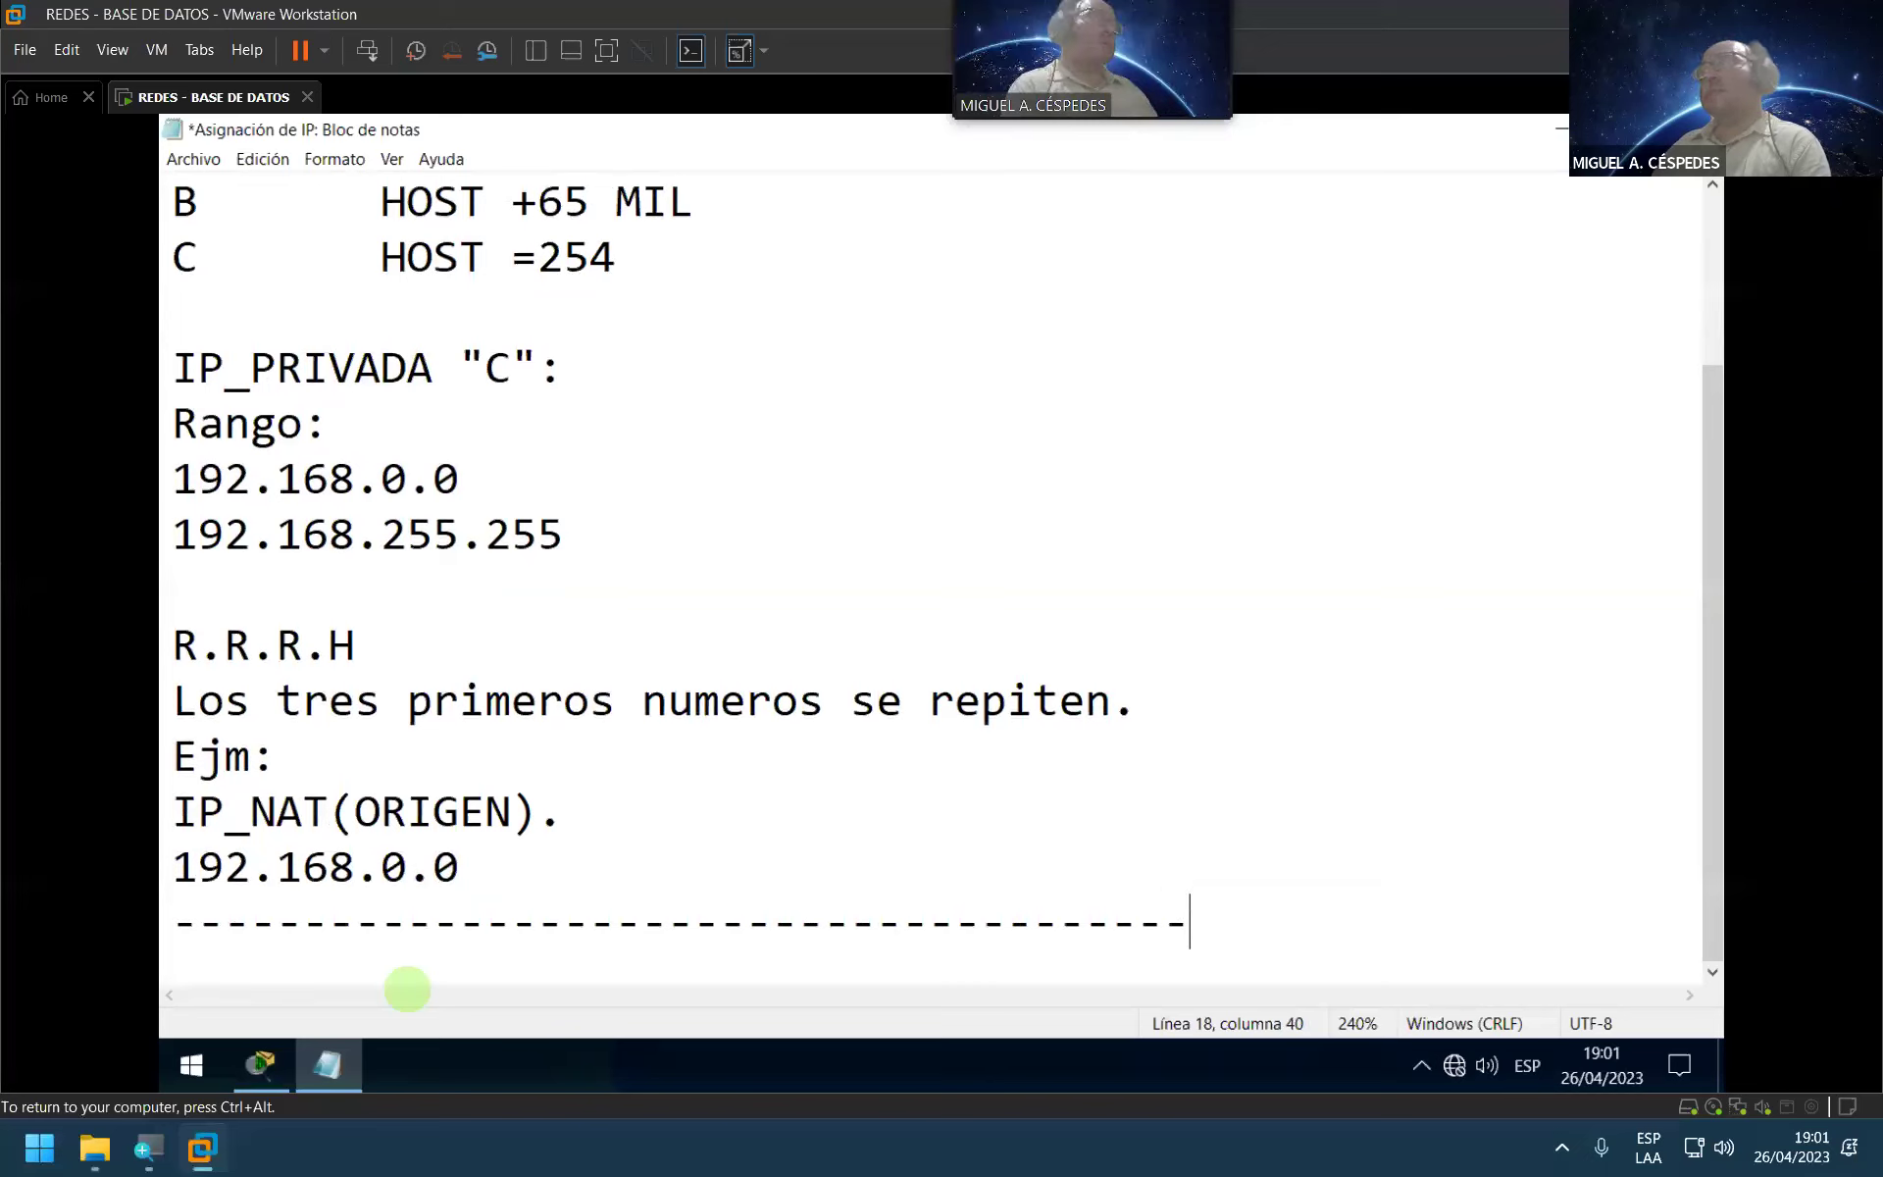
{"action": "key", "text": "Return"}
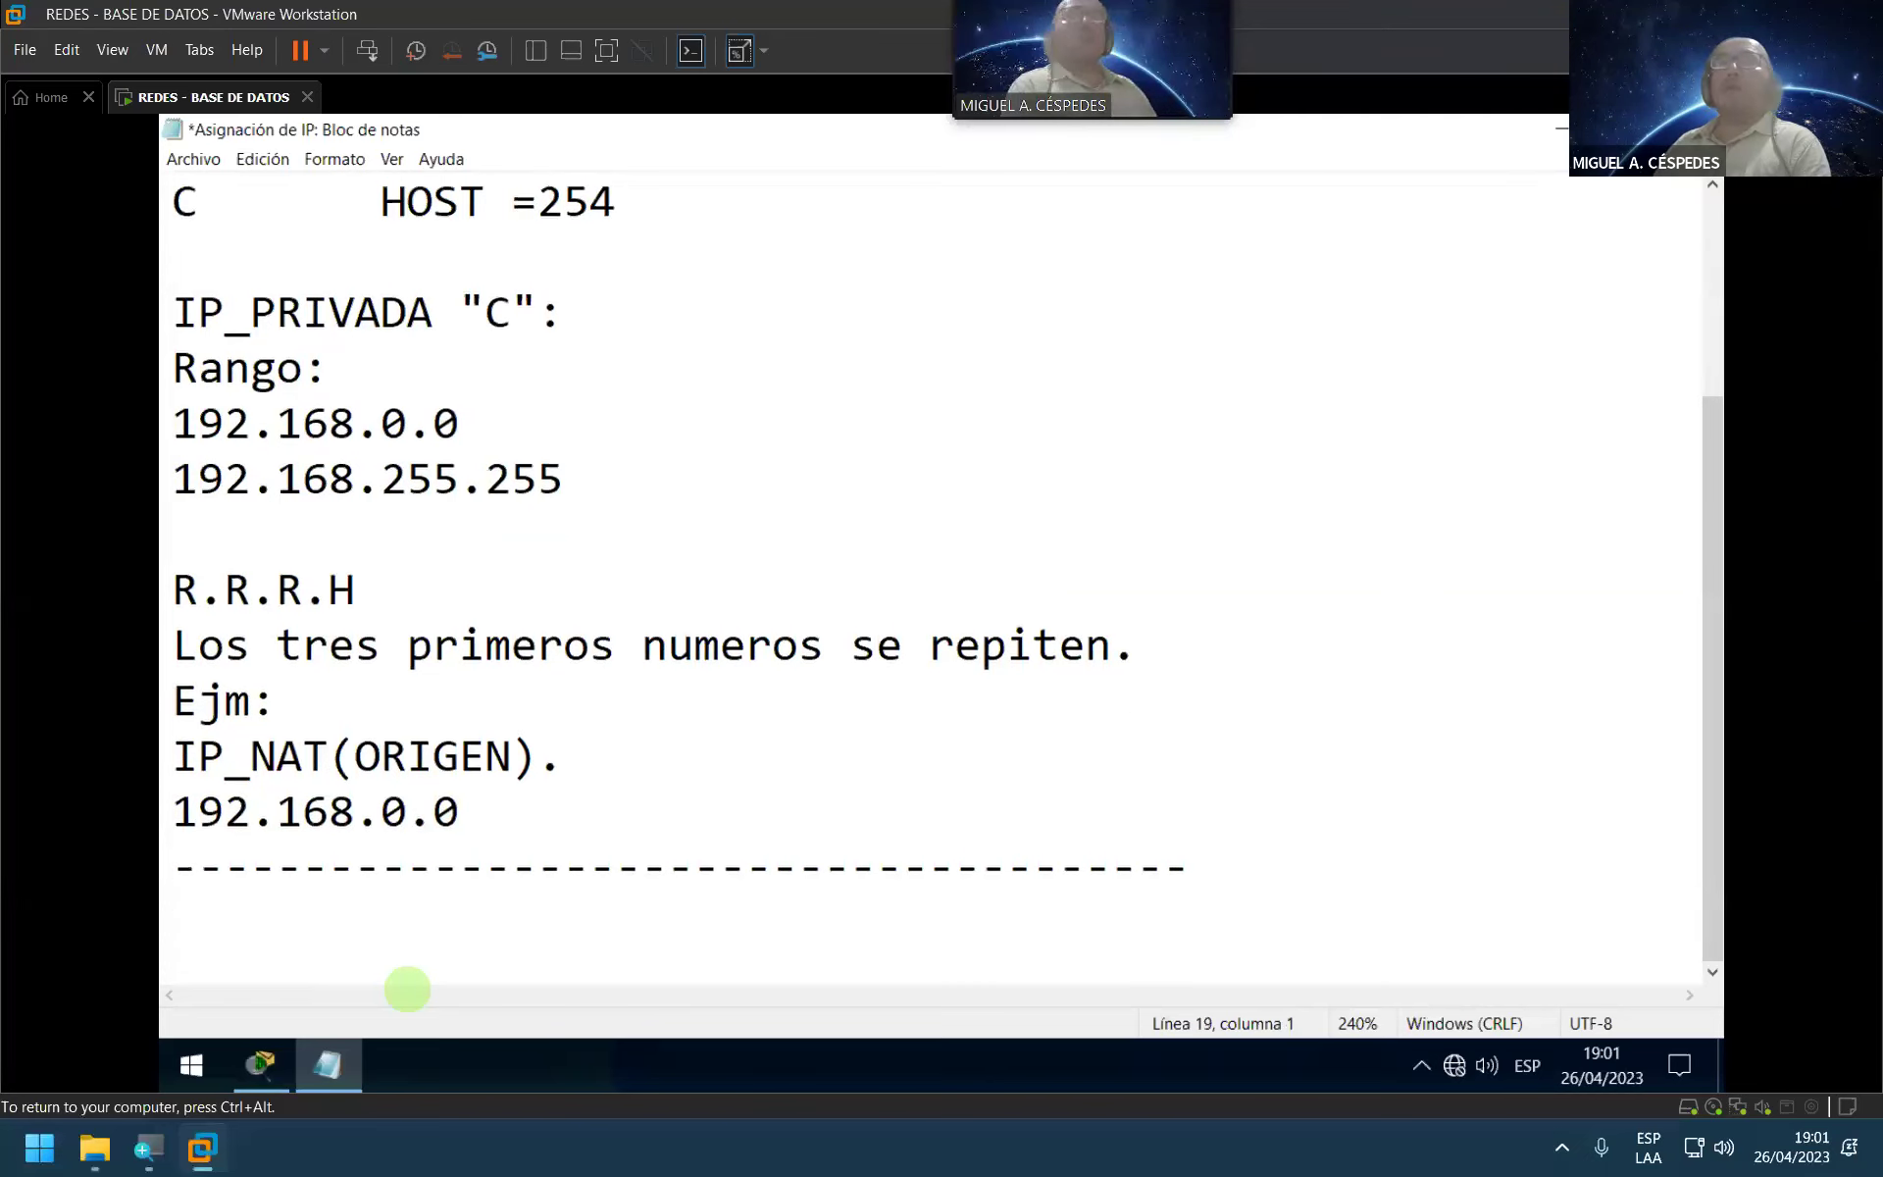
Step: List the computers PC_1, PC_2 and PC_3 on separate lines below the dashed separator
{"action": "type", "text": "PC_1"}
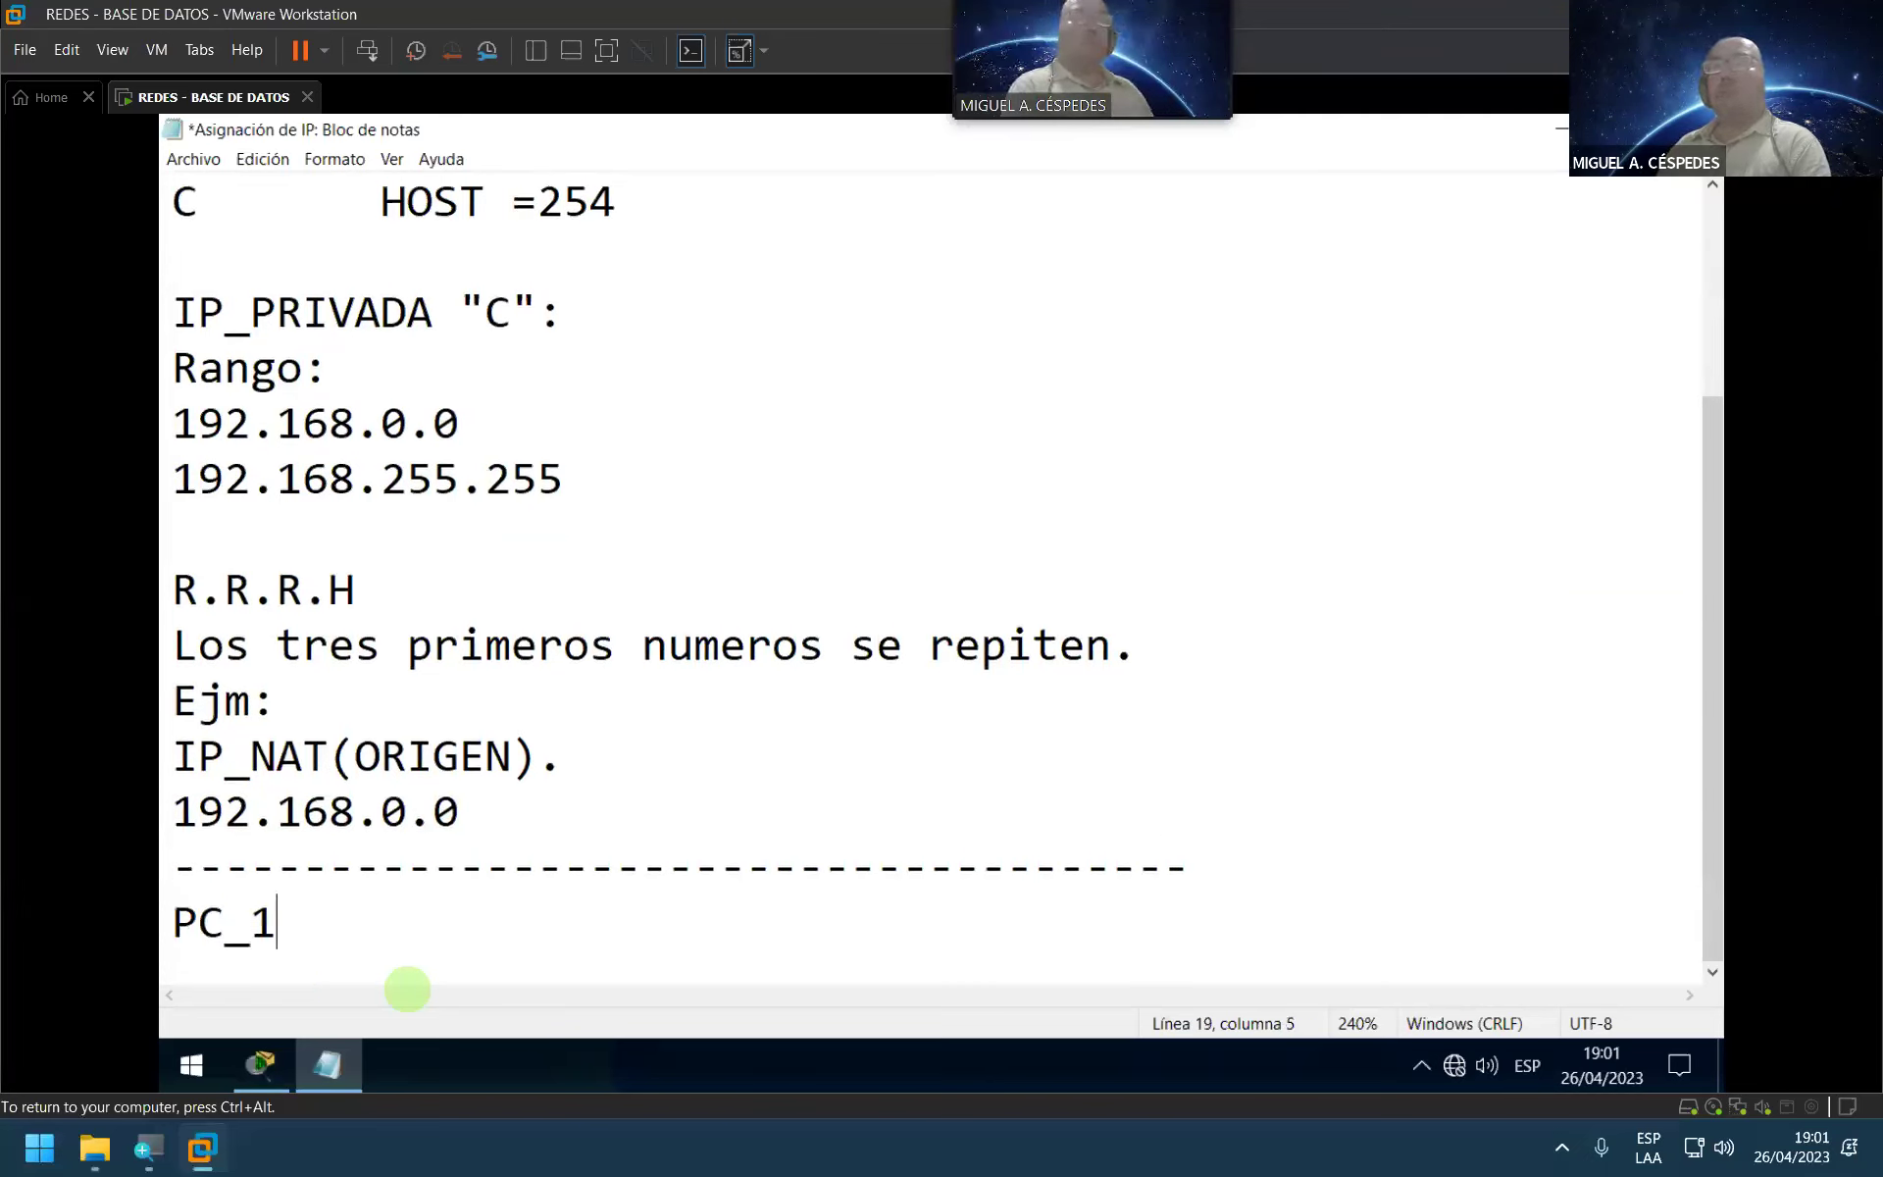
{"action": "key", "text": "Return"}
{"action": "type", "text": "PC_2"}
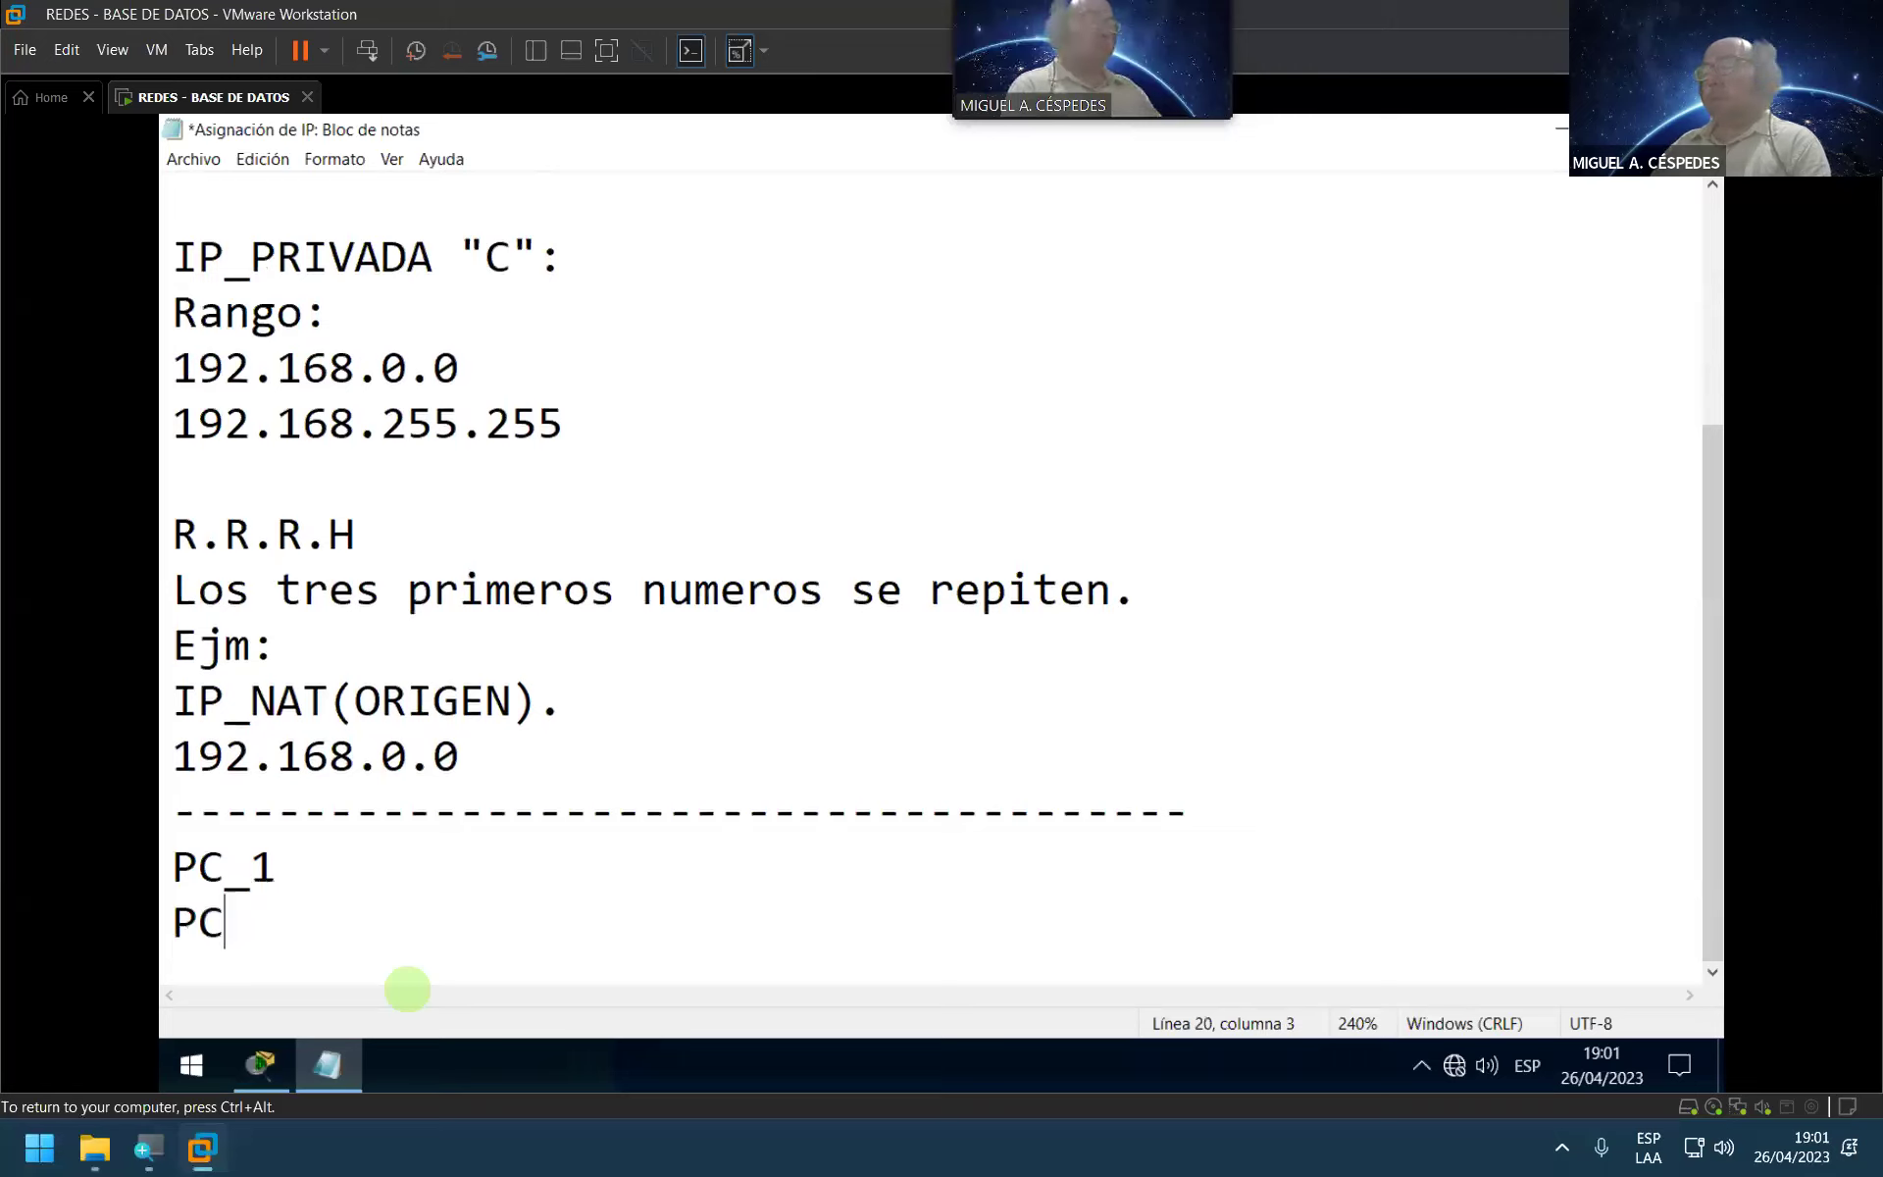
{"action": "key", "text": "Return"}
{"action": "type", "text": "PC_3"}
Step: Insert a line below PC_1 with the partial address "-192.168.0.", leaving the fourth number empty
{"action": "key", "text": "Up"}
{"action": "key", "text": "Up"}
{"action": "key", "text": "Return"}
{"action": "type", "text": "-"}
{"action": "scroll", "coordinate": [507, 892], "scroll_direction": "down", "scroll_amount": 1}
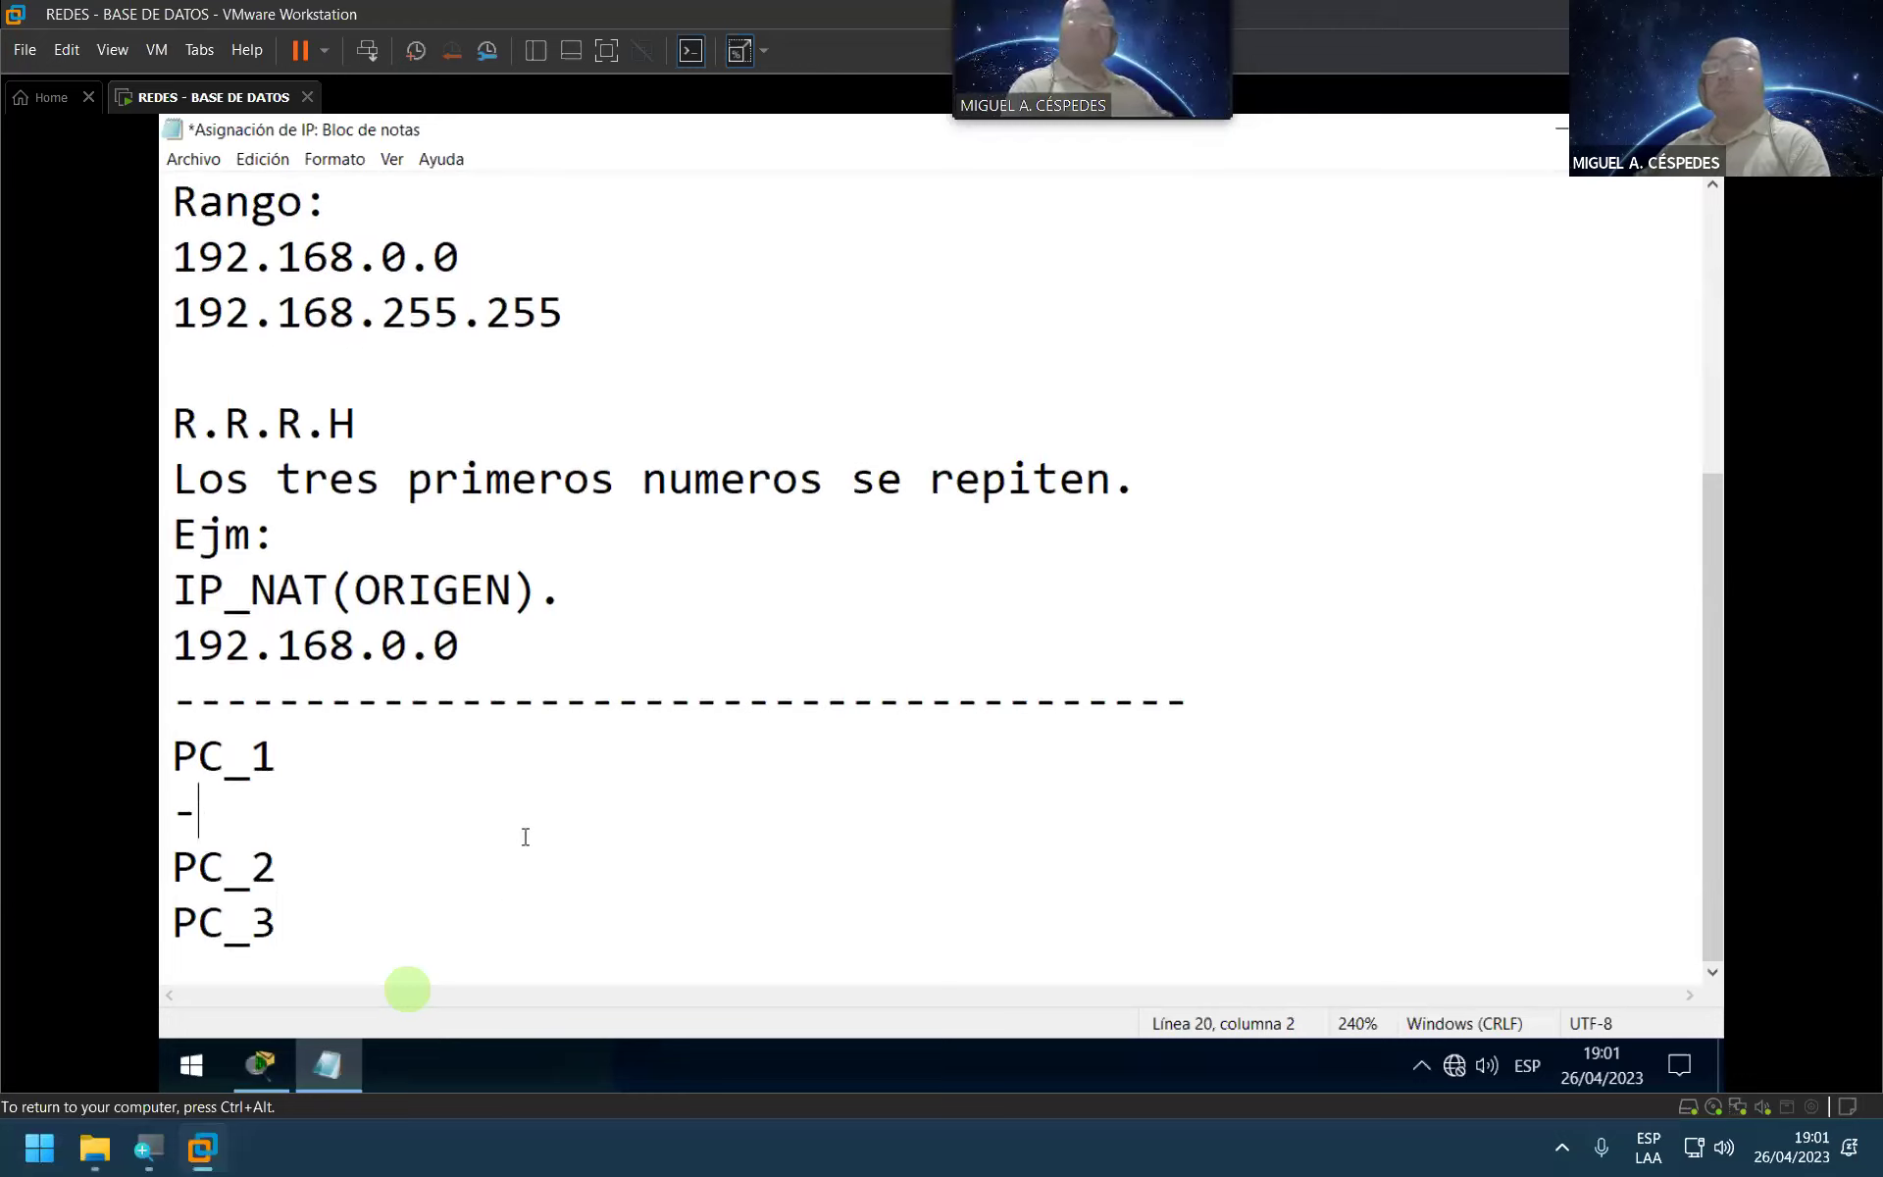
{"action": "type", "text": "192.168"}
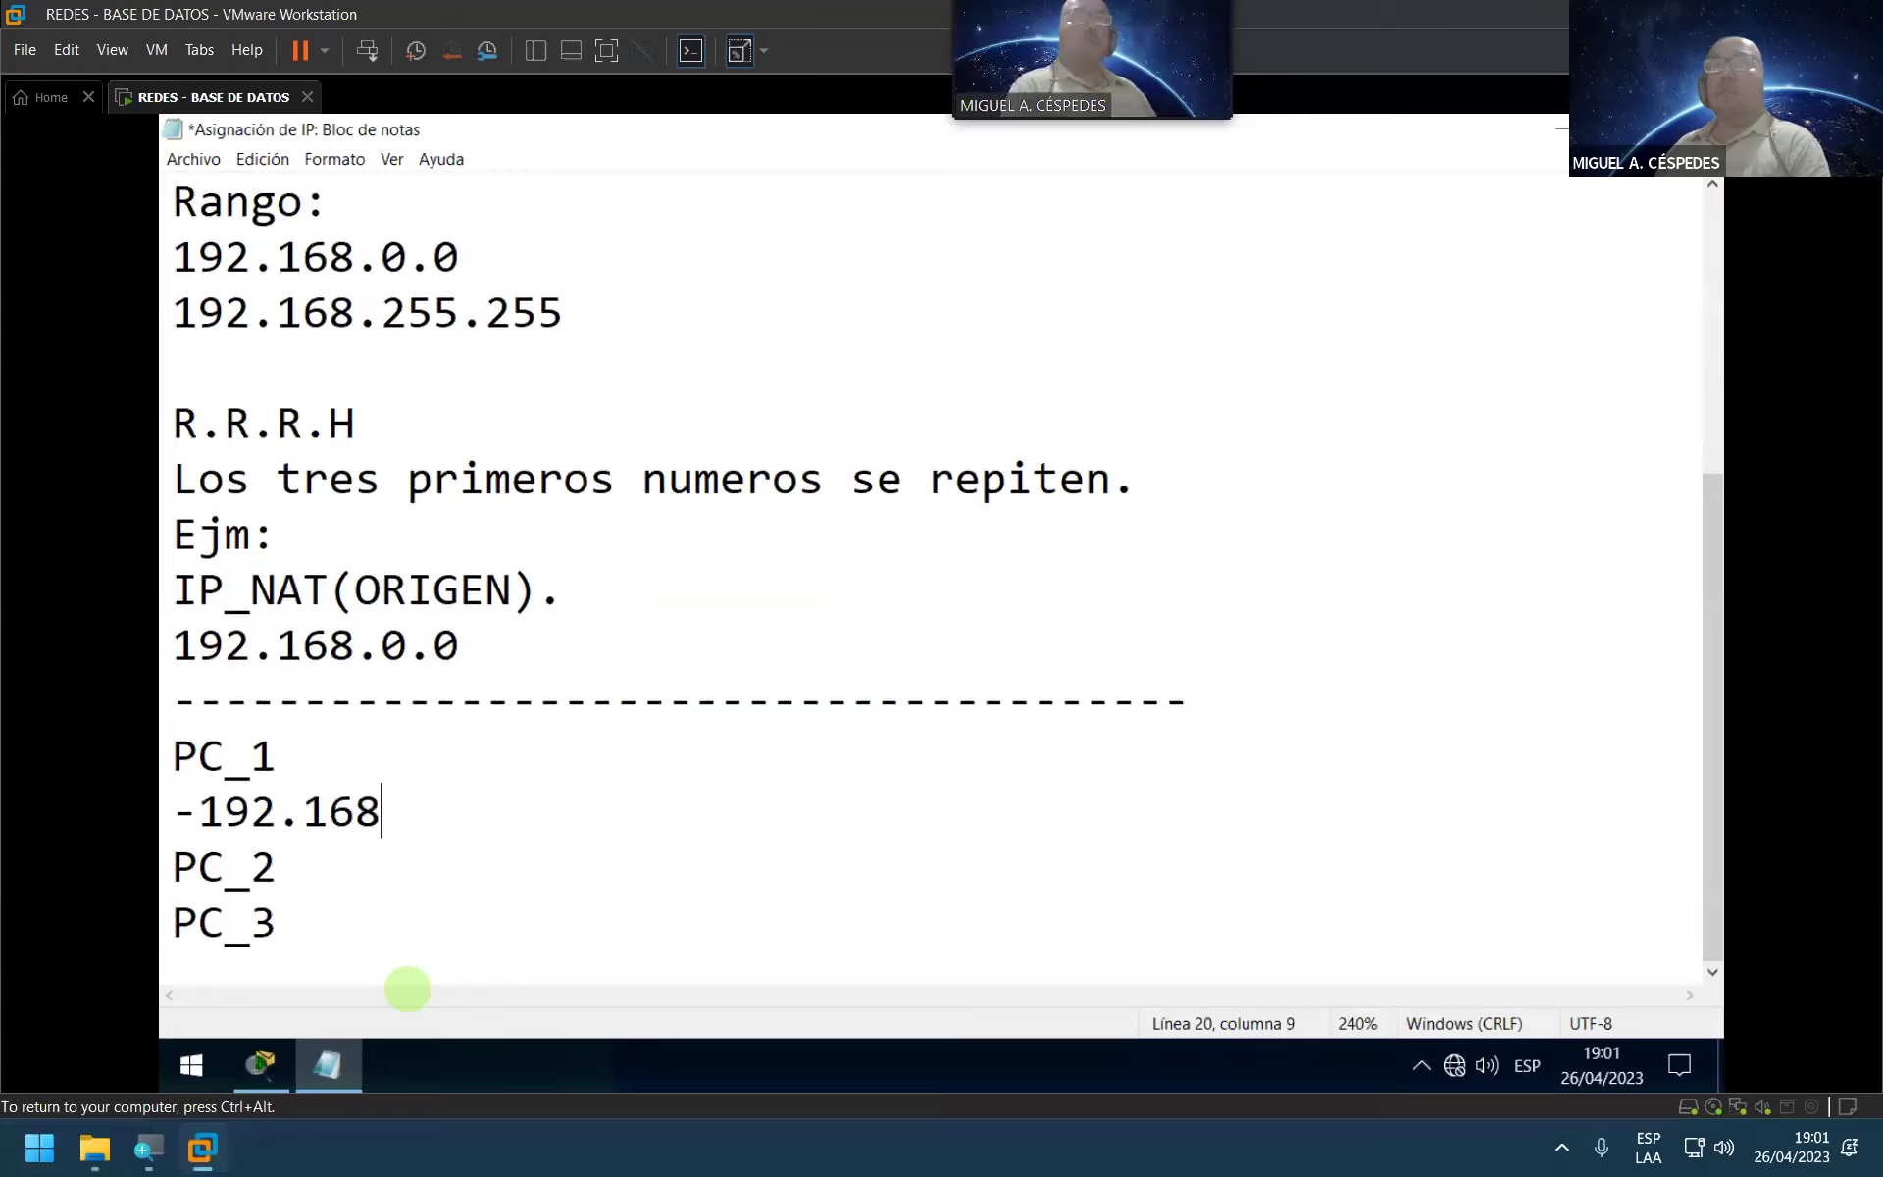
{"action": "type", "text": ".0."}
Step: Insert a line below PC_2 with the partial address "-192.168.0.", leaving out the fourth number
{"action": "key", "text": "Down"}
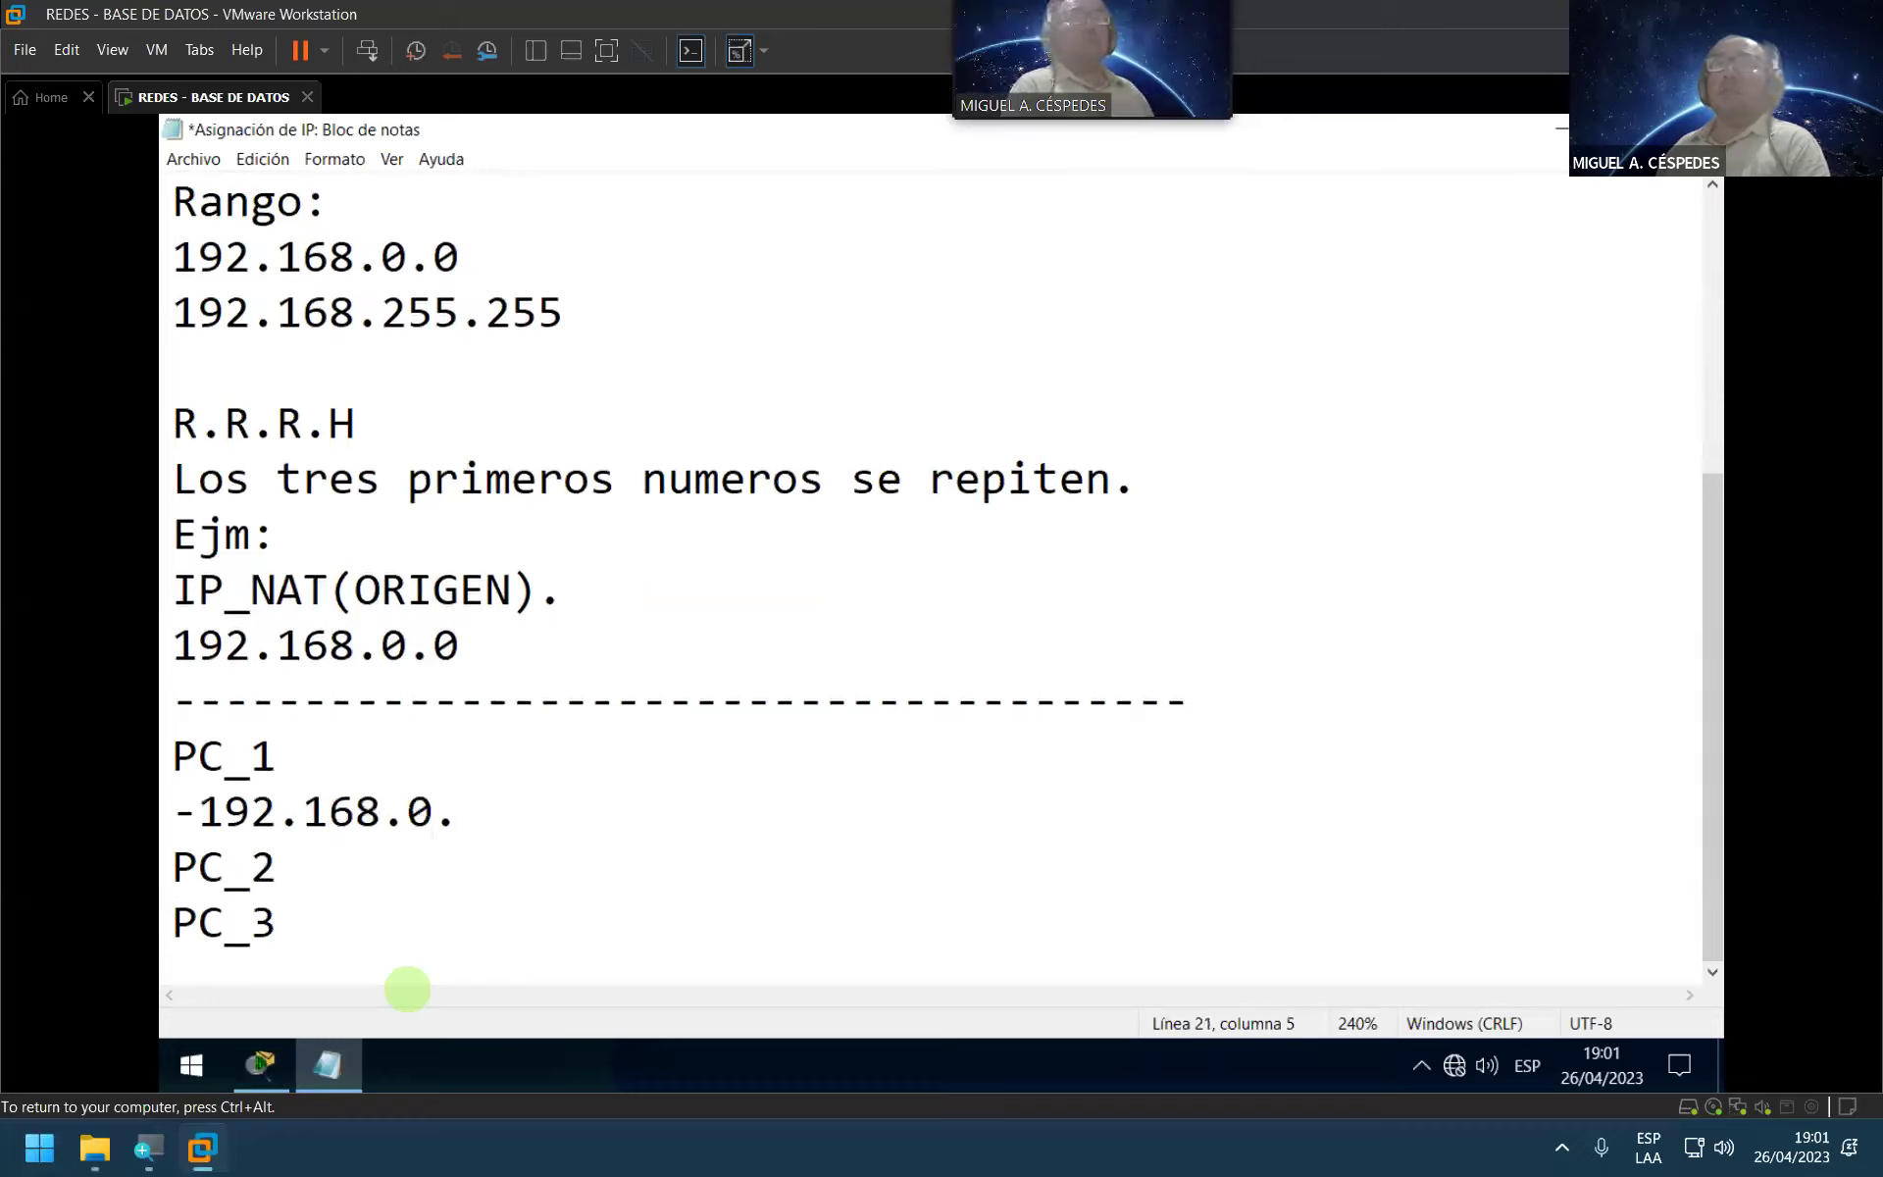
{"action": "key", "text": "Return"}
{"action": "type", "text": "-192."}
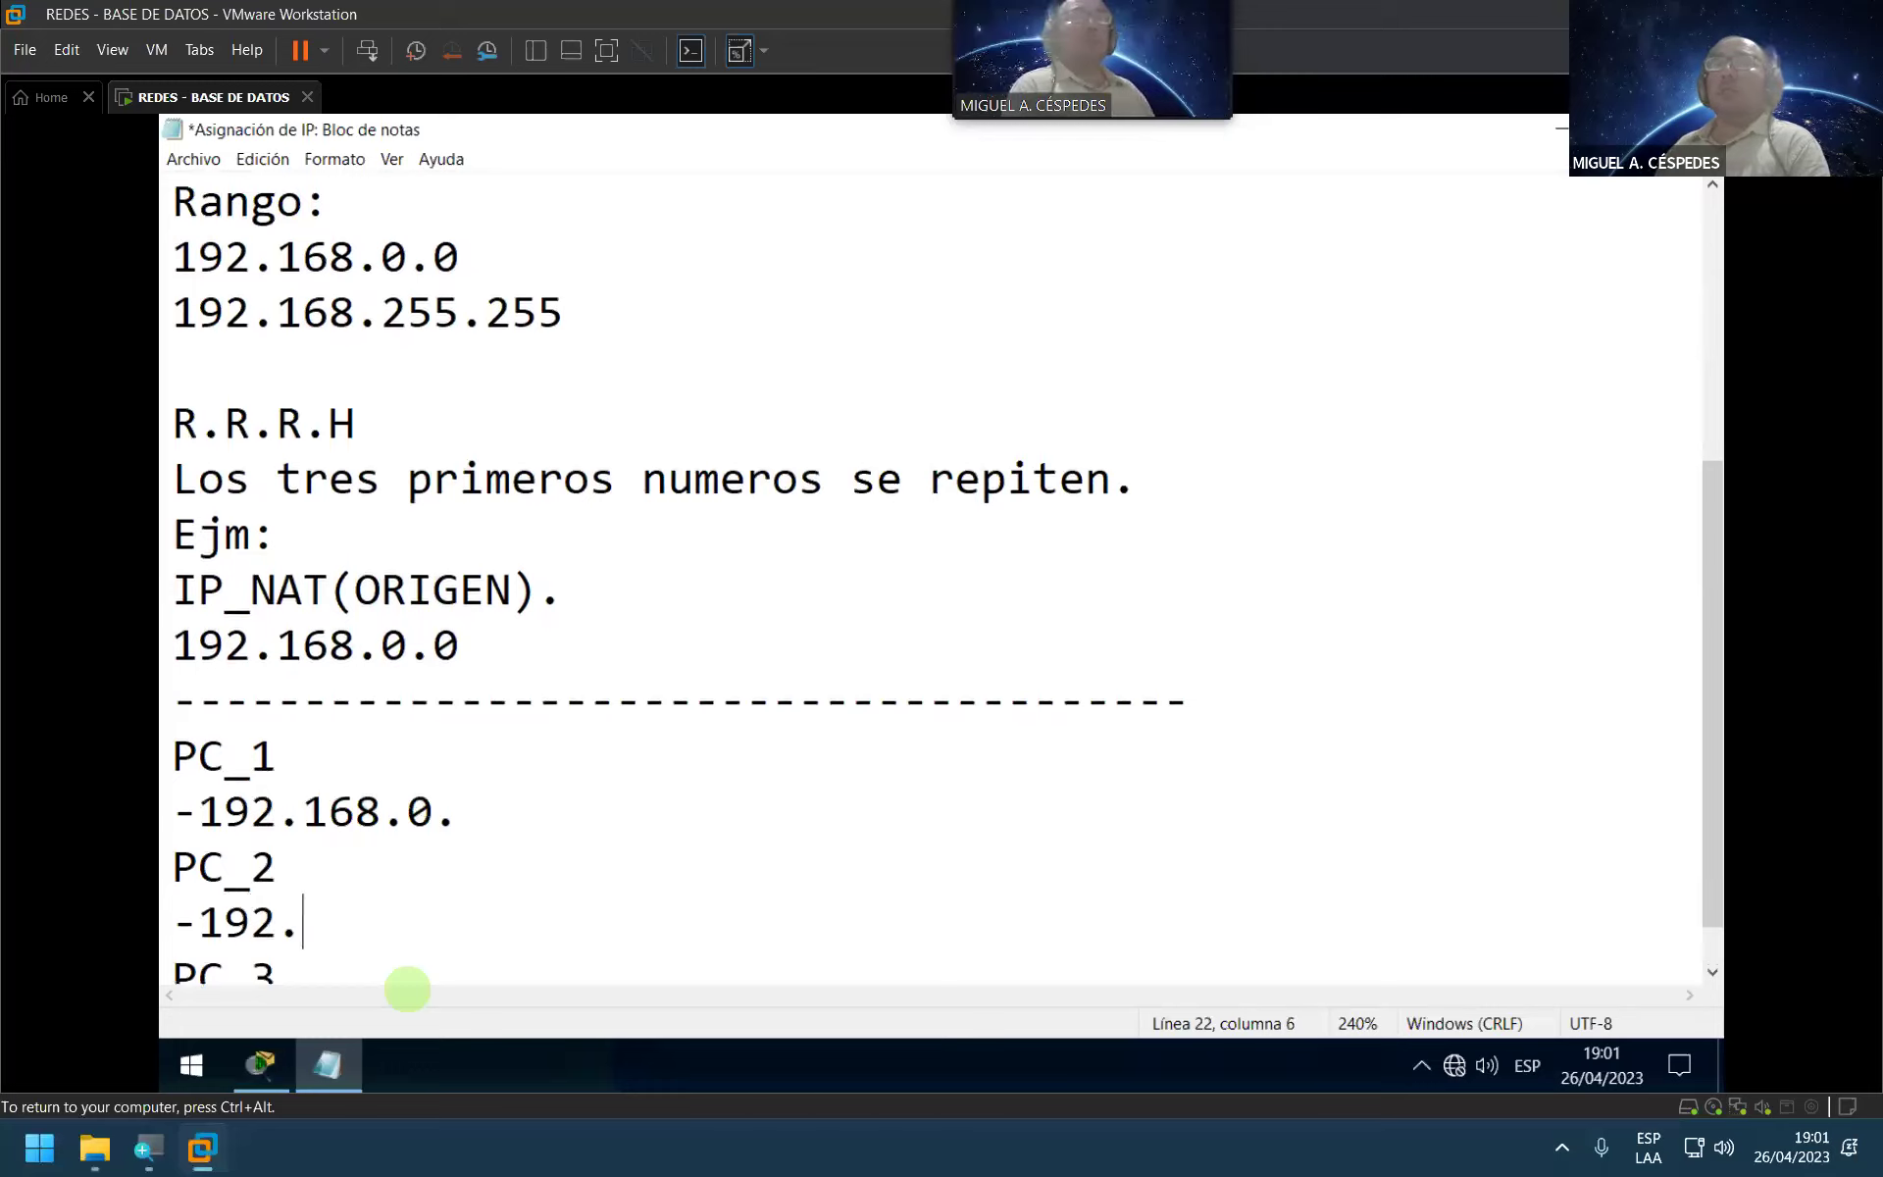
{"action": "type", "text": "168.0."}
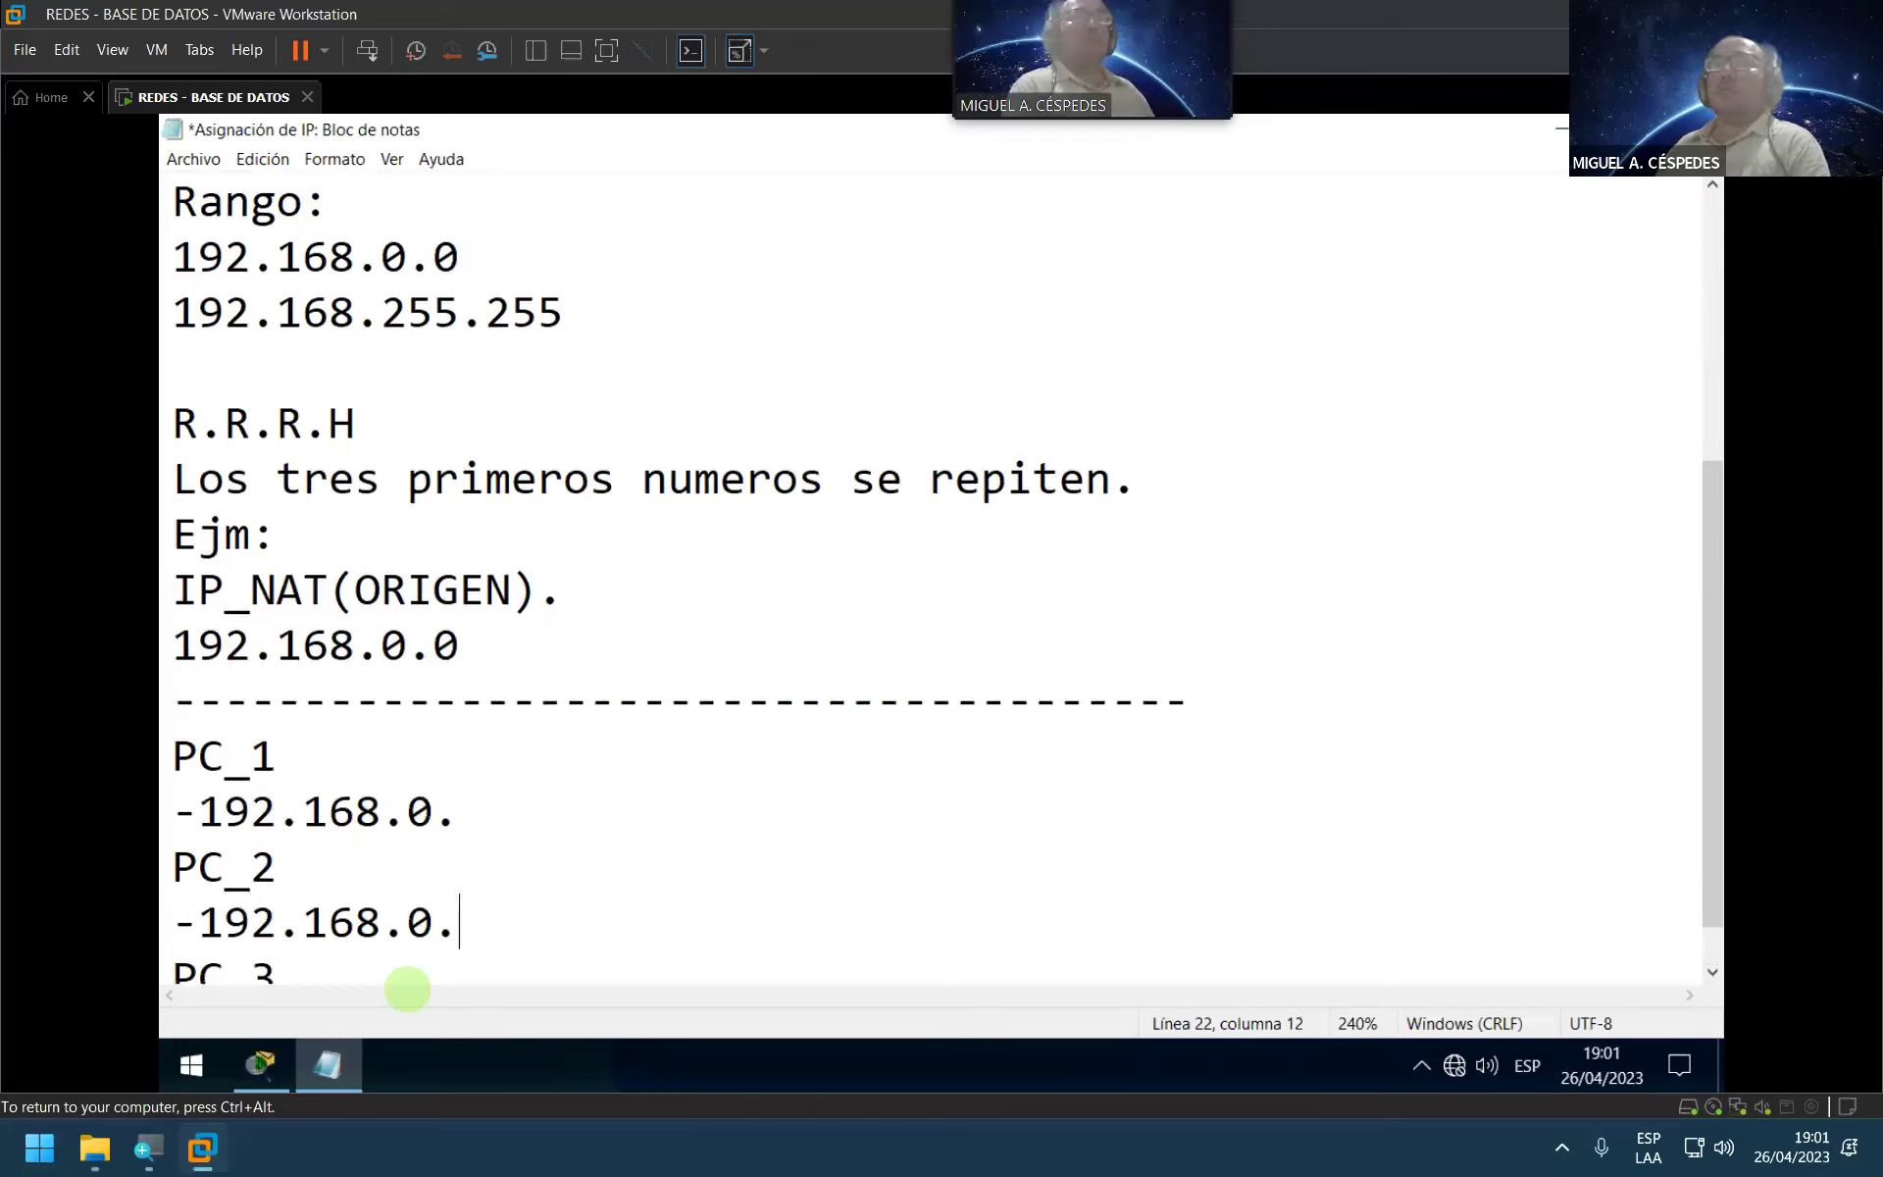
Step: Add the partial address "-192.168.0." on a new line below PC_3, without its fourth number
{"action": "key", "text": "Down"}
{"action": "key", "text": "Return"}
{"action": "type", "text": "1"}
{"action": "key", "text": "Left"}
{"action": "type", "text": "-"}
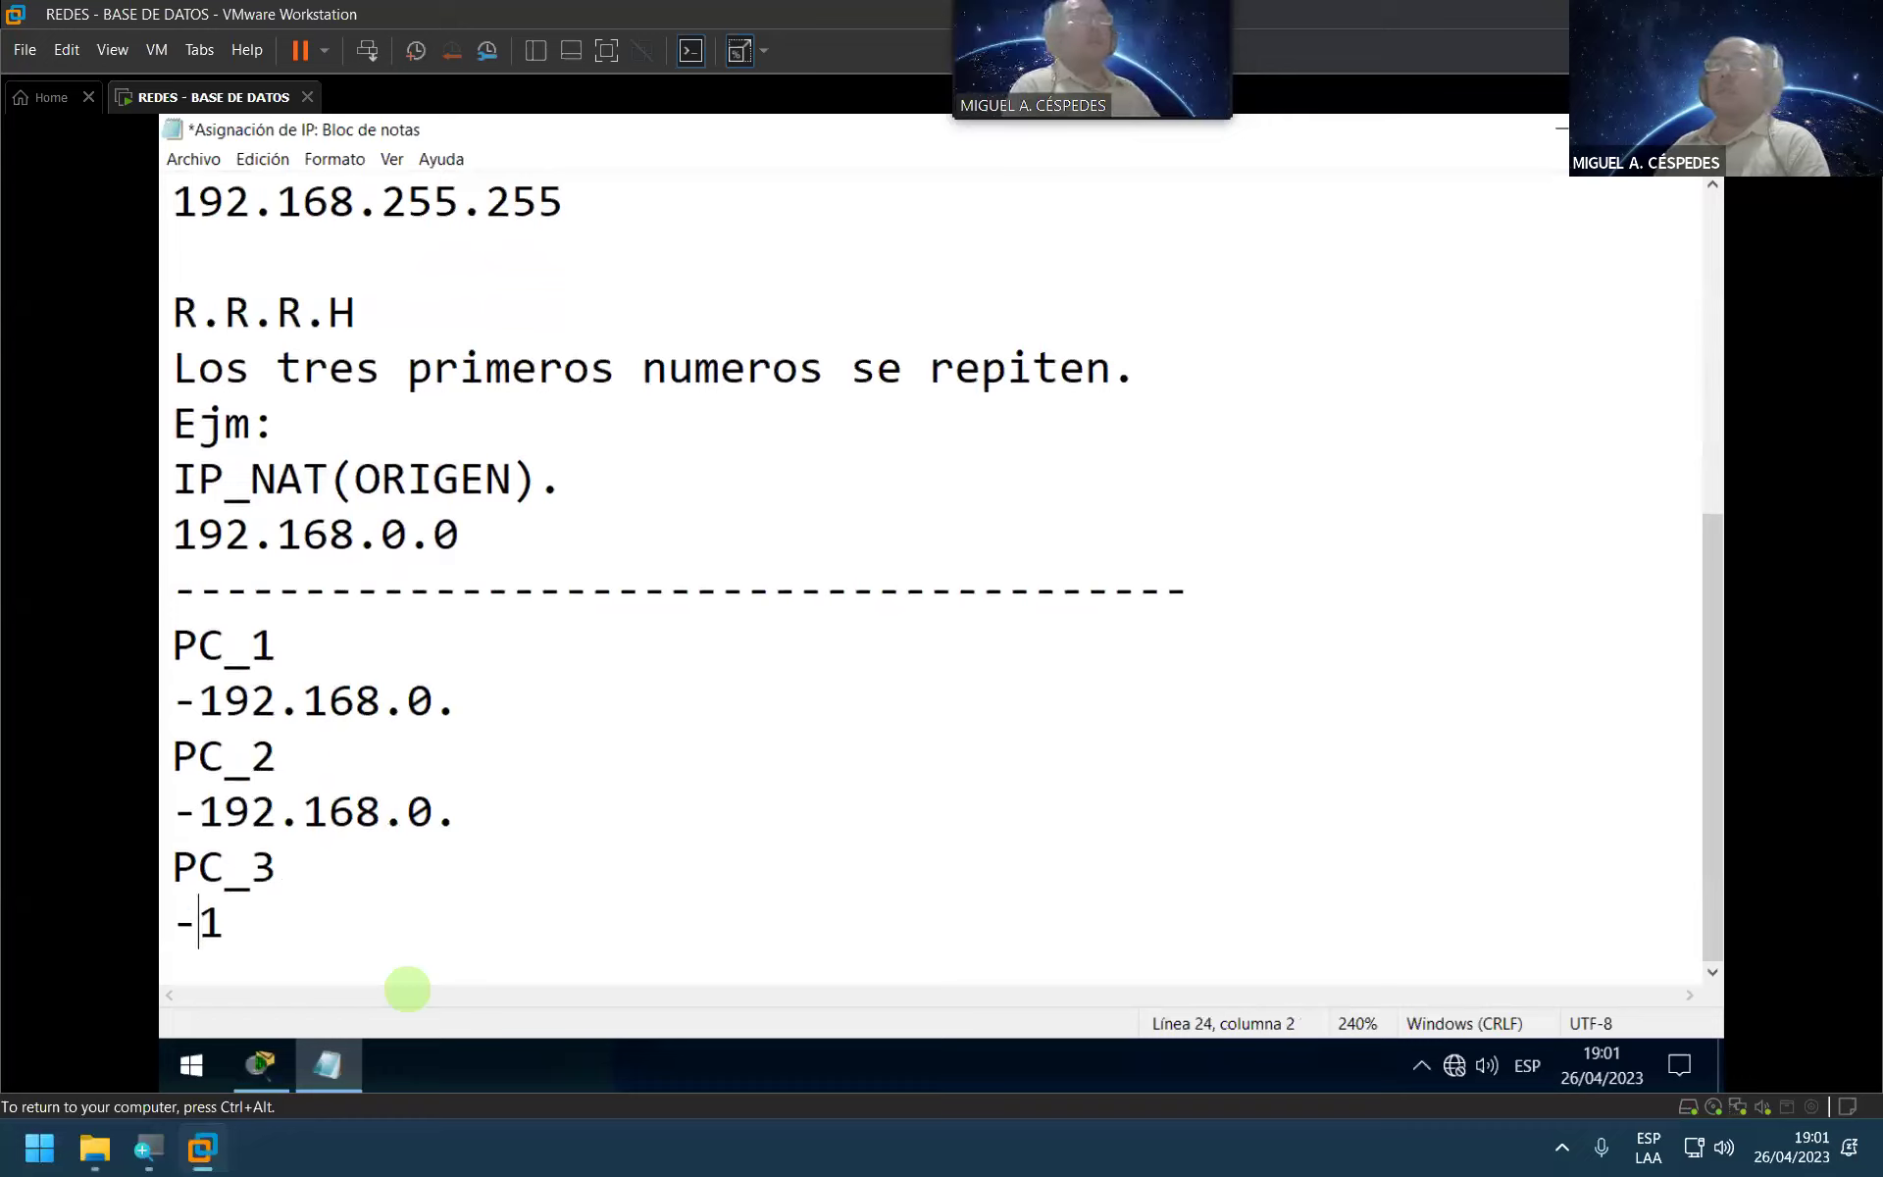
{"action": "key", "text": "Right"}
{"action": "type", "text": "192"}
{"action": "key", "text": "Left"}
{"action": "key", "text": "Left"}
{"action": "key", "text": "BackSpace"}
{"action": "key", "text": "End"}
{"action": "type", "text": ".168.0"}
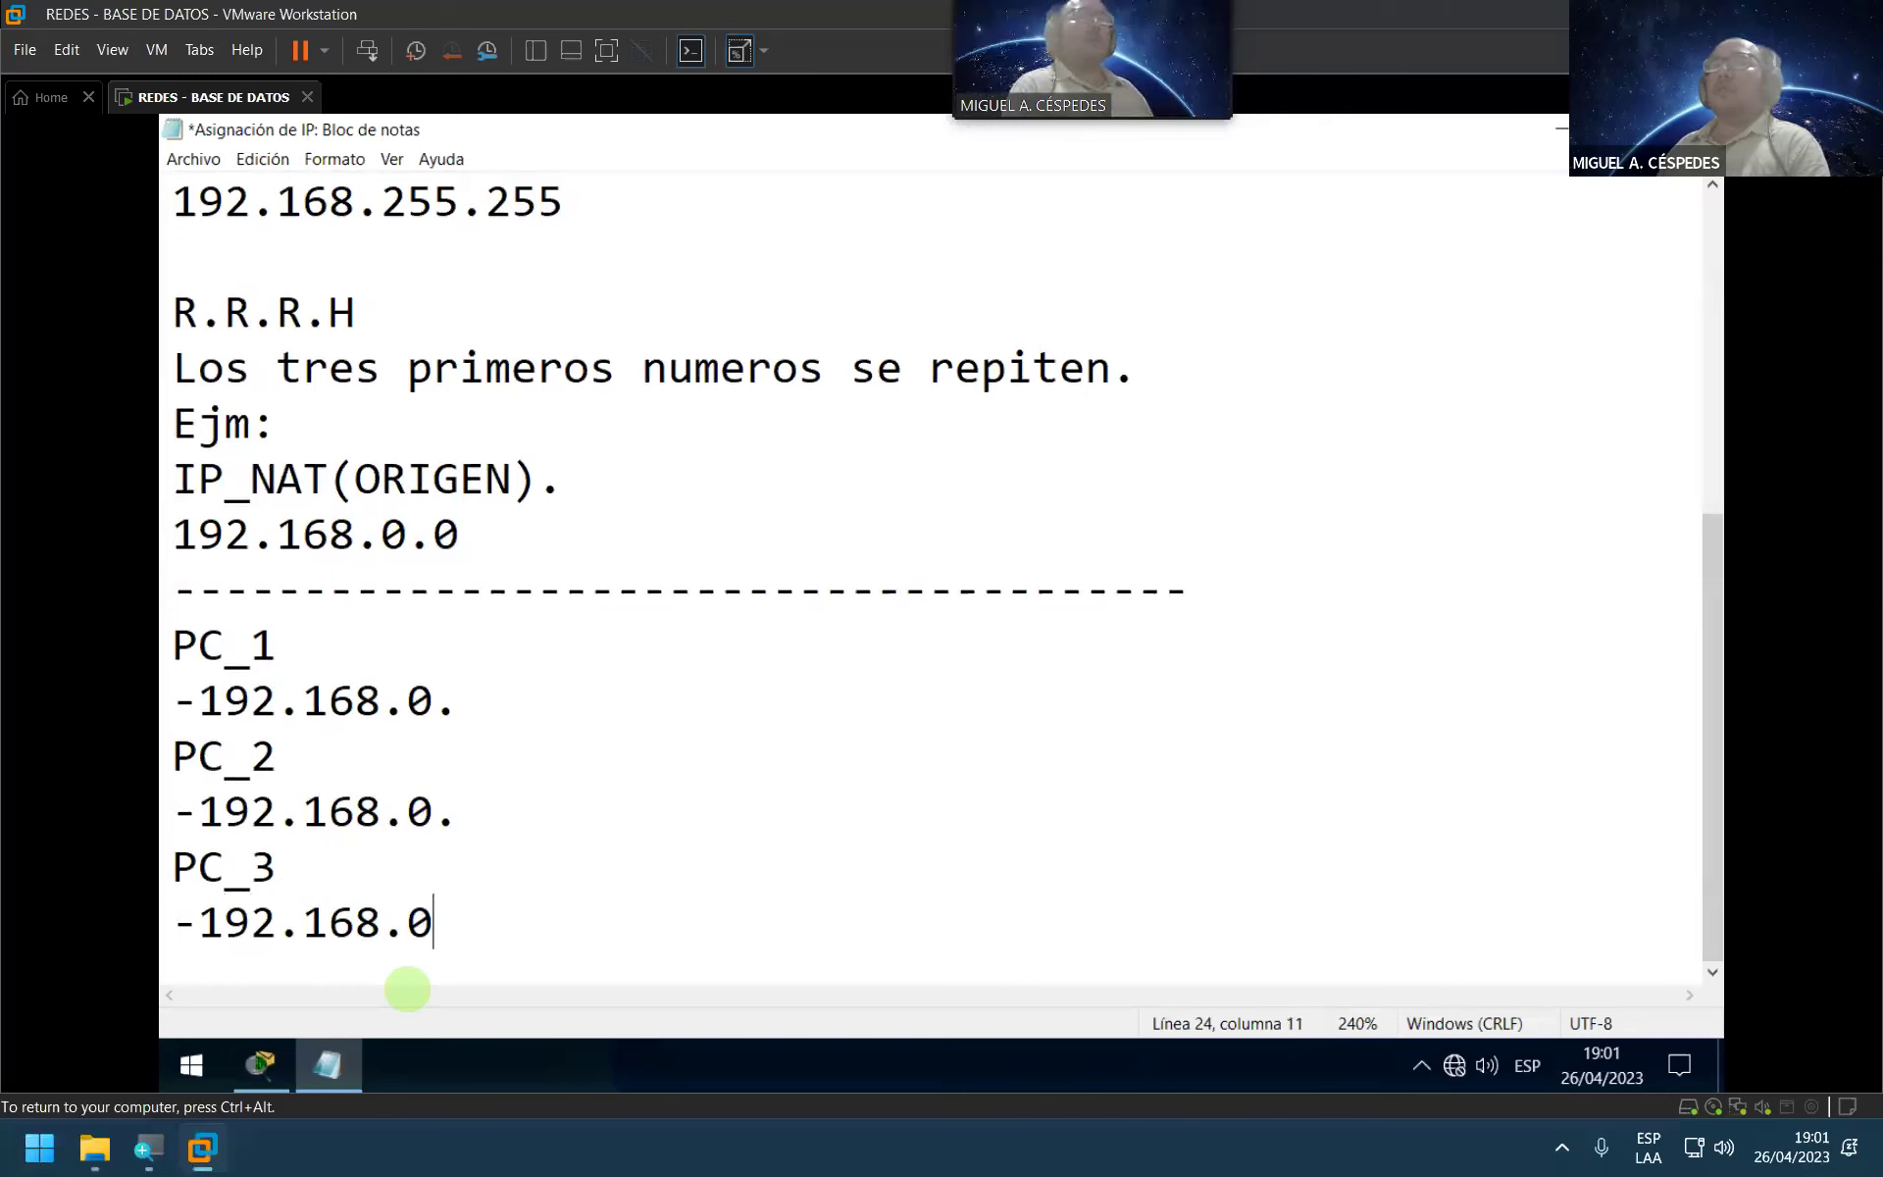
{"action": "type", "text": "."}
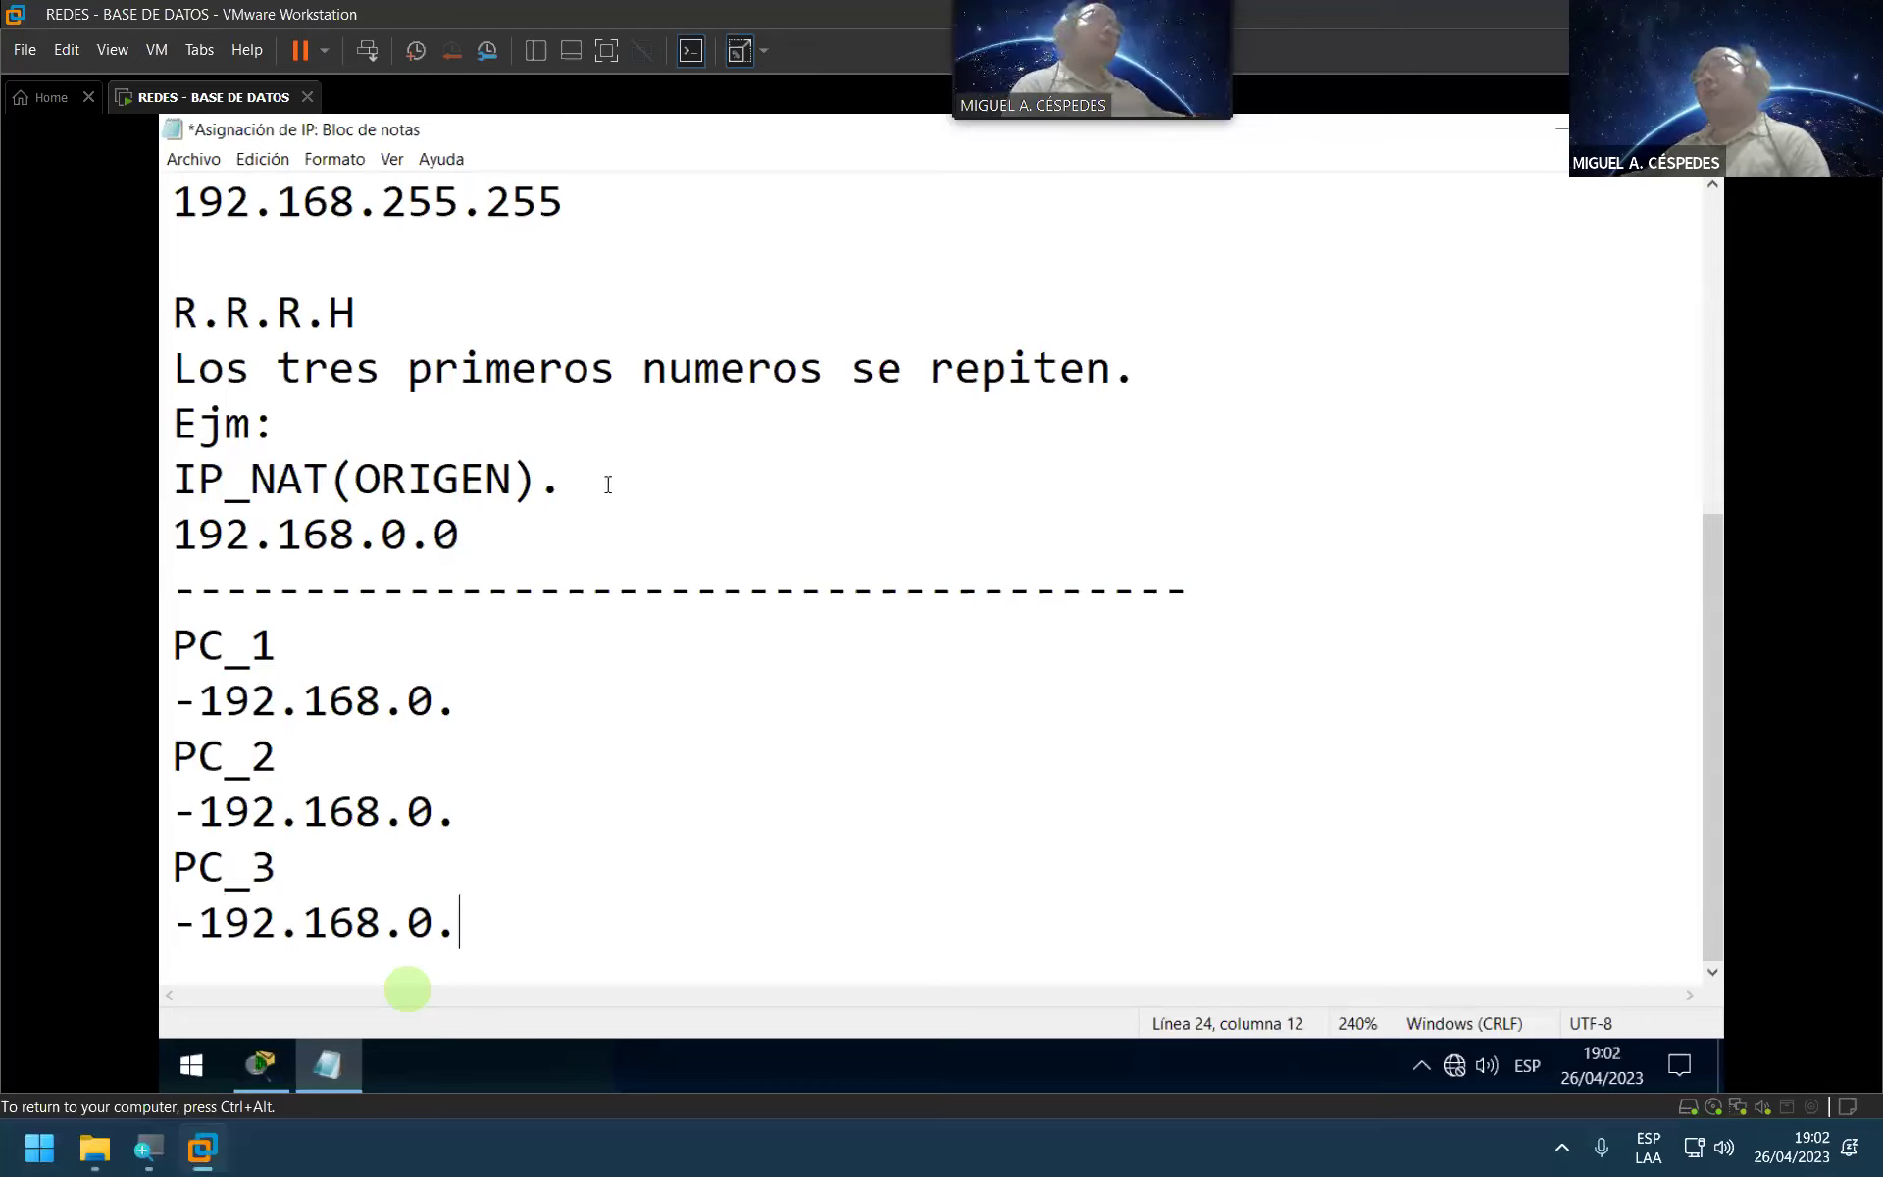
Step: Insert a line below "R.R.R.H" reading "Rango asignable de 254 host."
{"action": "left_click", "coordinate": [592, 530]}
{"action": "left_click", "coordinate": [378, 312]}
{"action": "key", "text": "Return"}
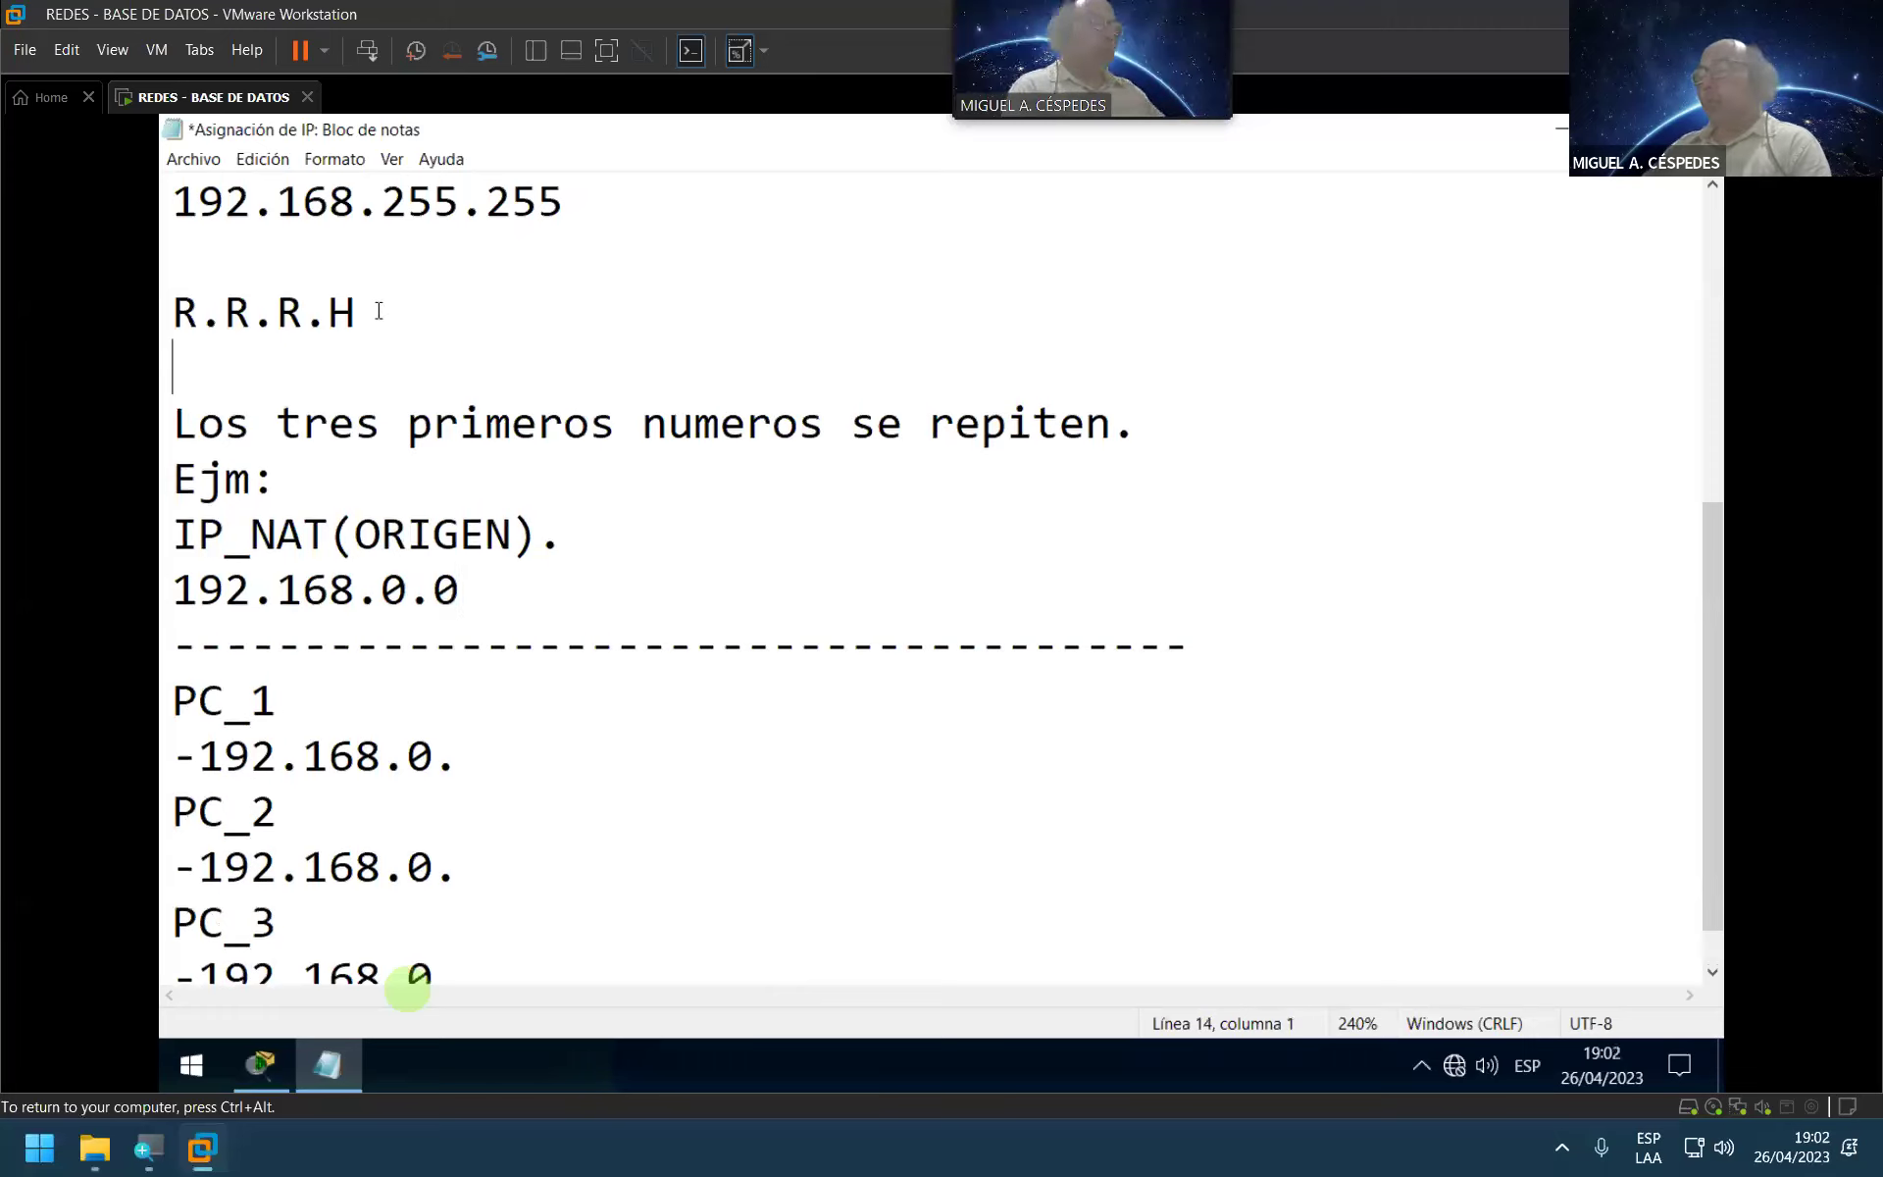
{"action": "type", "text": "Ran"}
{"action": "key", "text": "BackSpace"}
{"action": "type", "text": "ango asisg"}
{"action": "key", "text": "BackSpace"}
{"action": "key", "text": "BackSpace"}
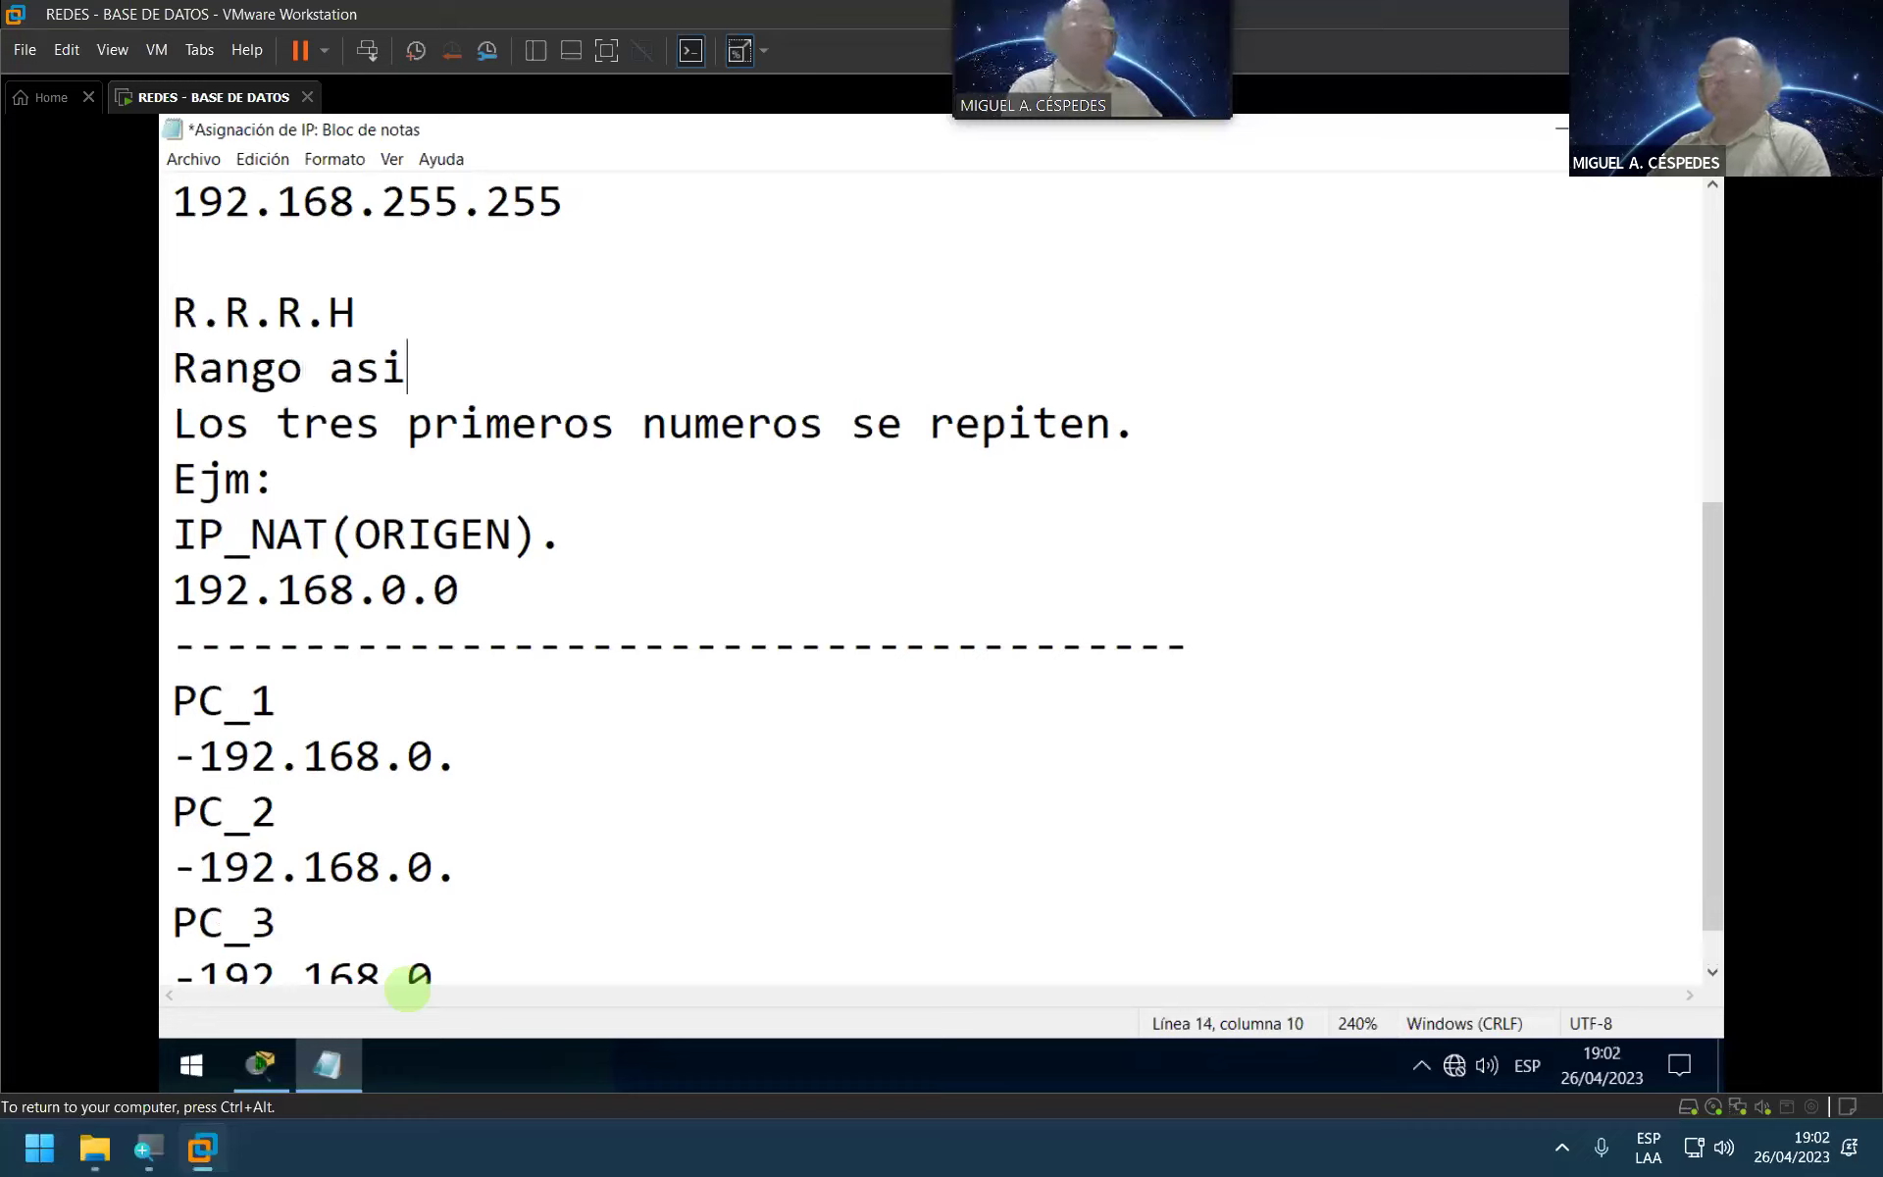
{"action": "type", "text": "gn"}
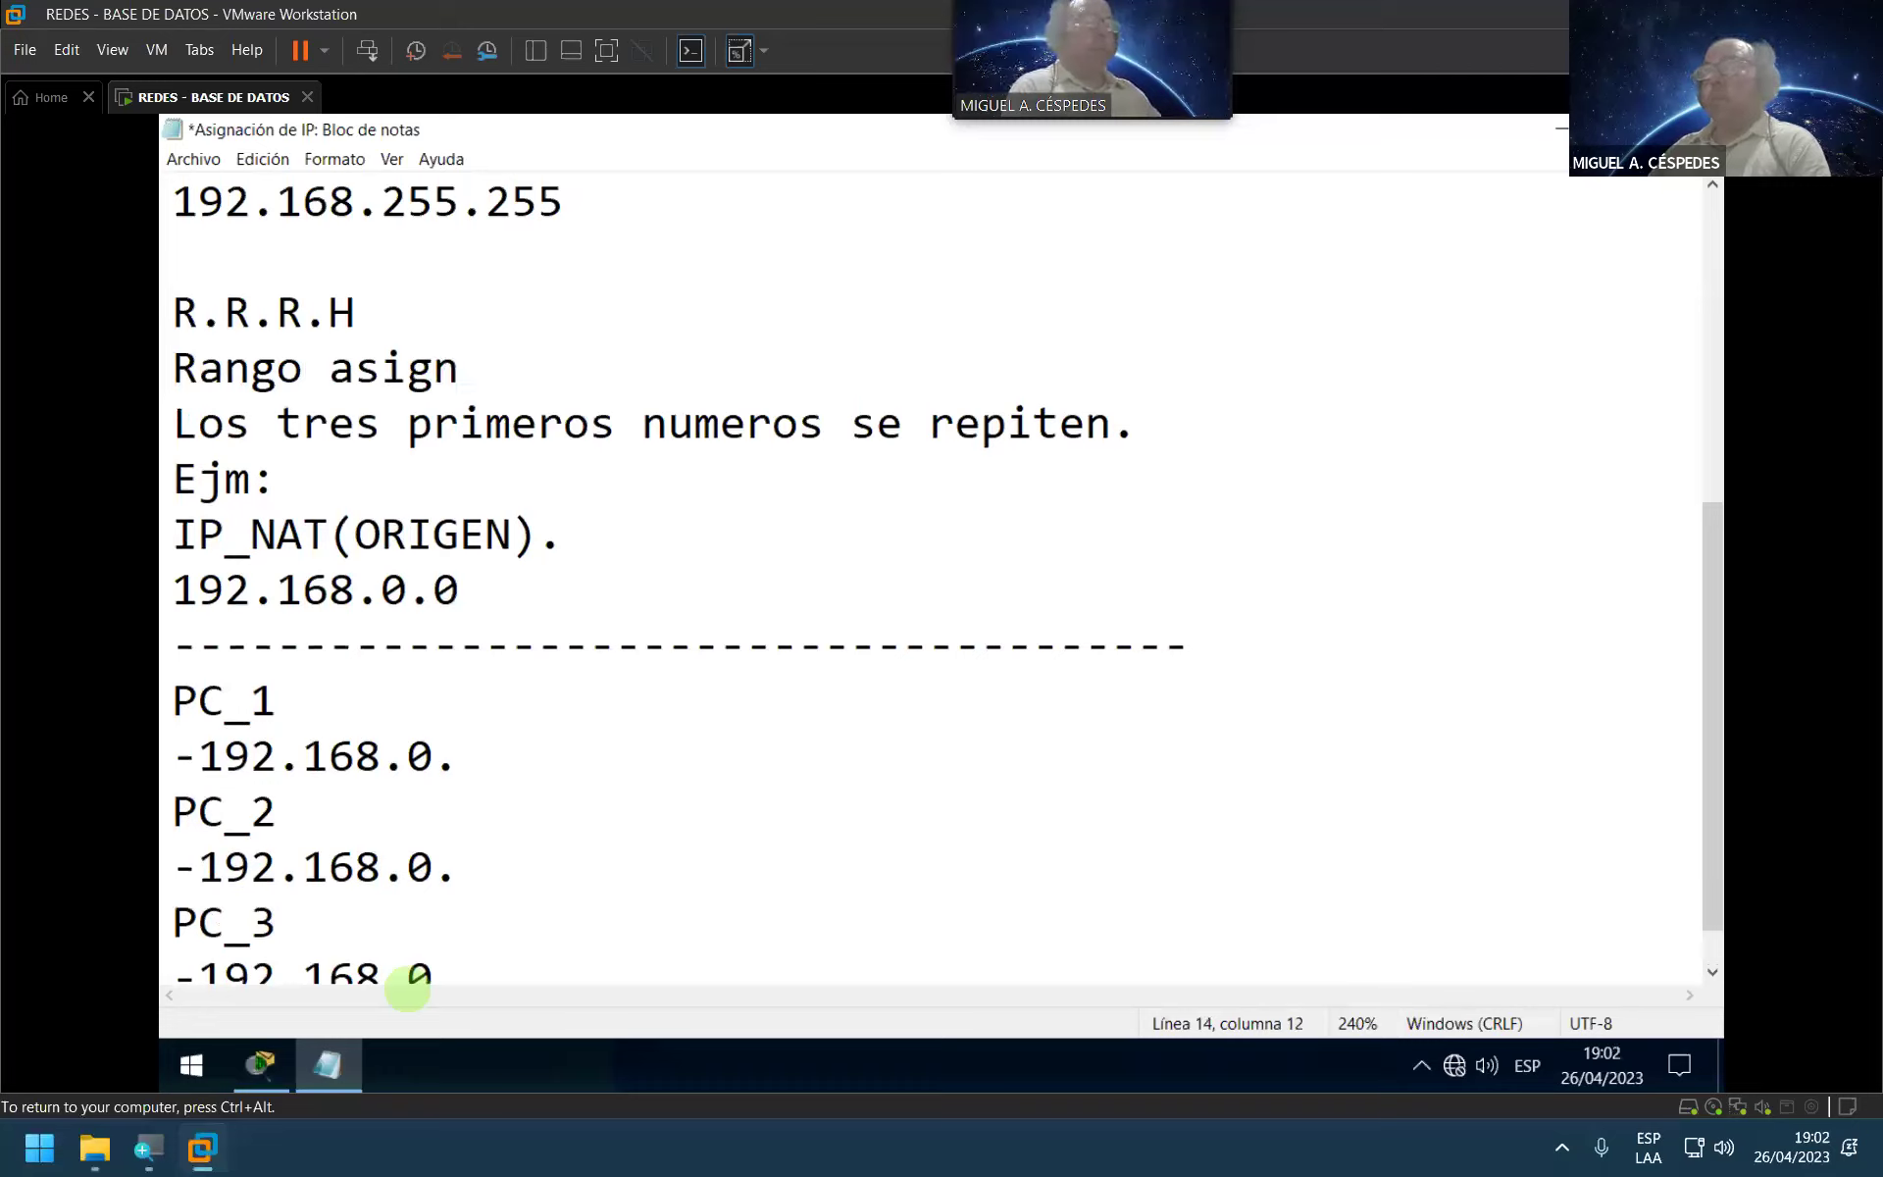
{"action": "type", "text": "a"}
{"action": "type", "text": "b"}
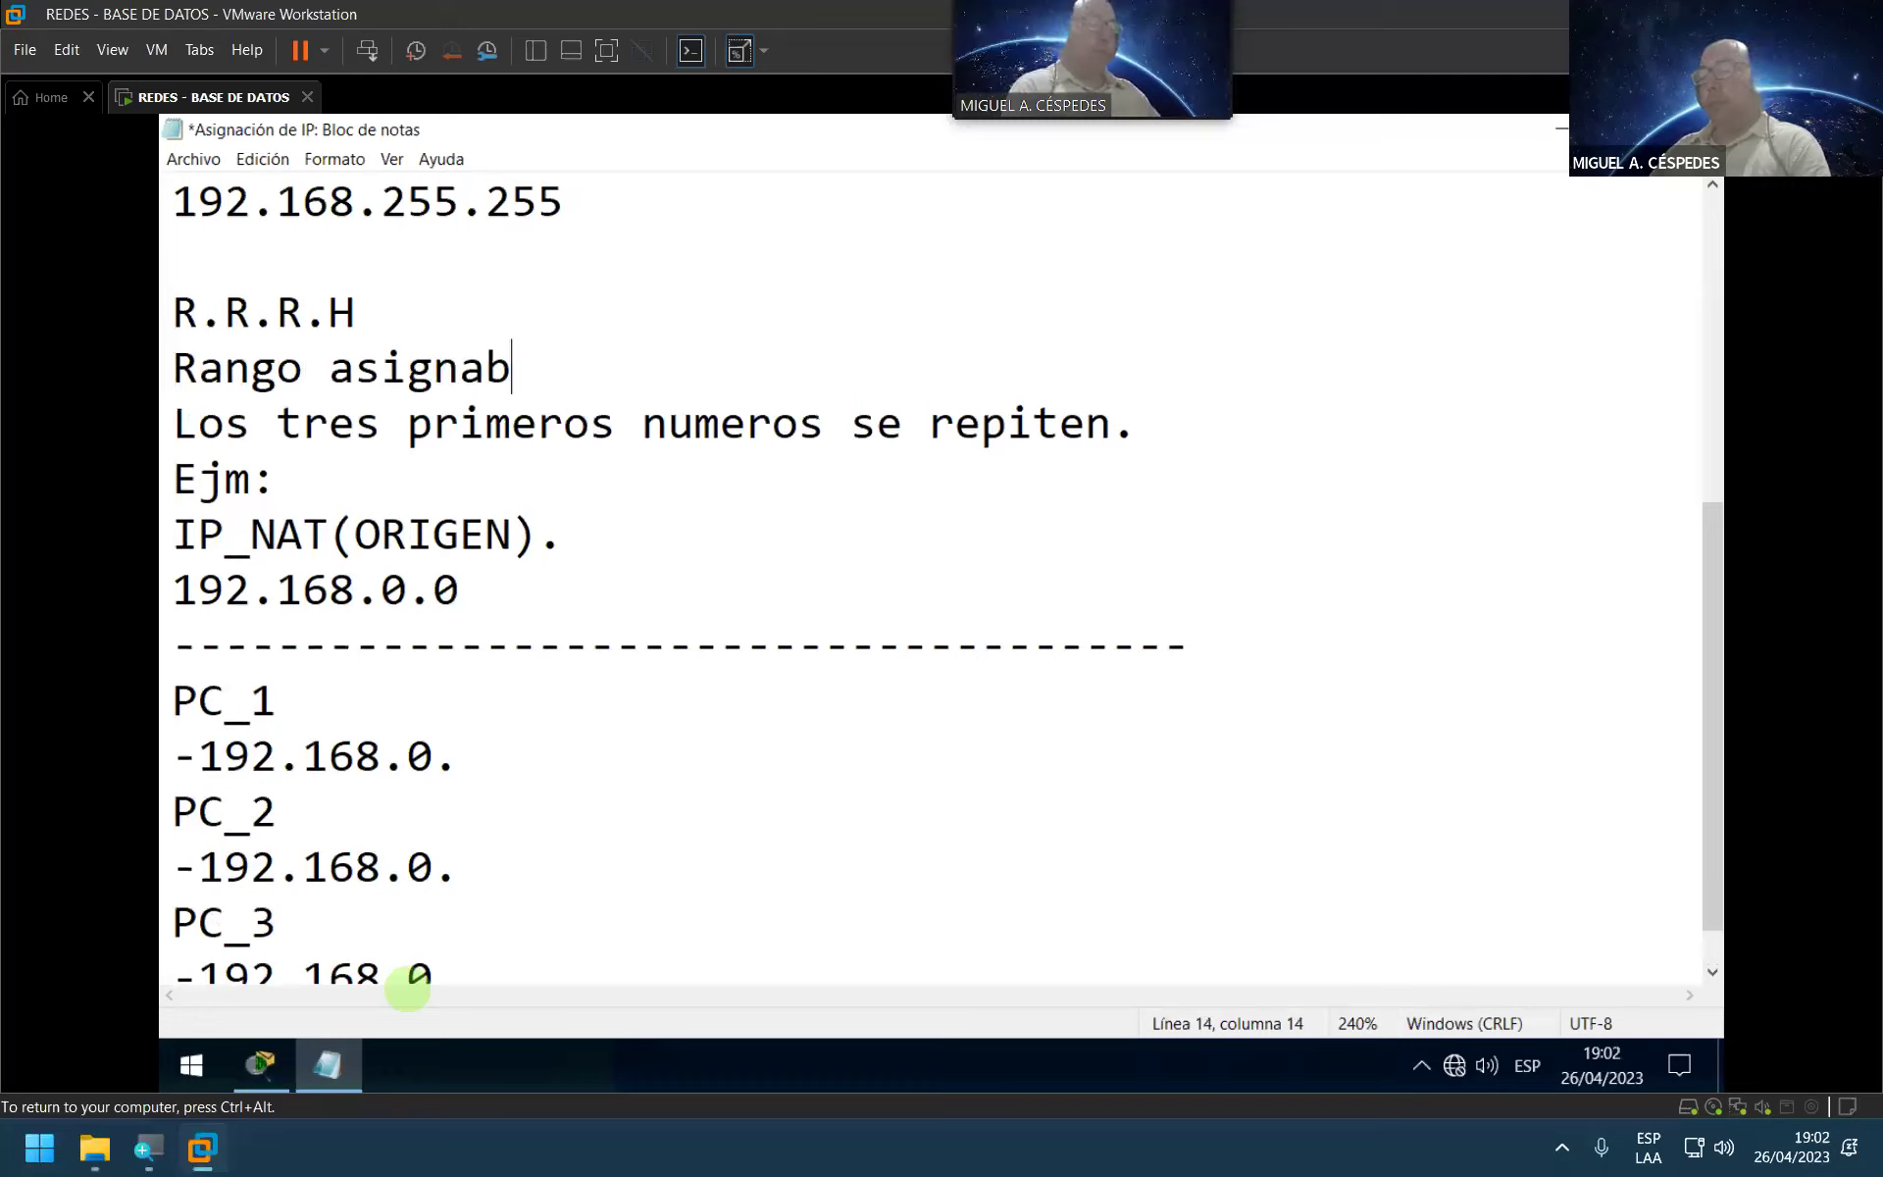
{"action": "type", "text": "le de"}
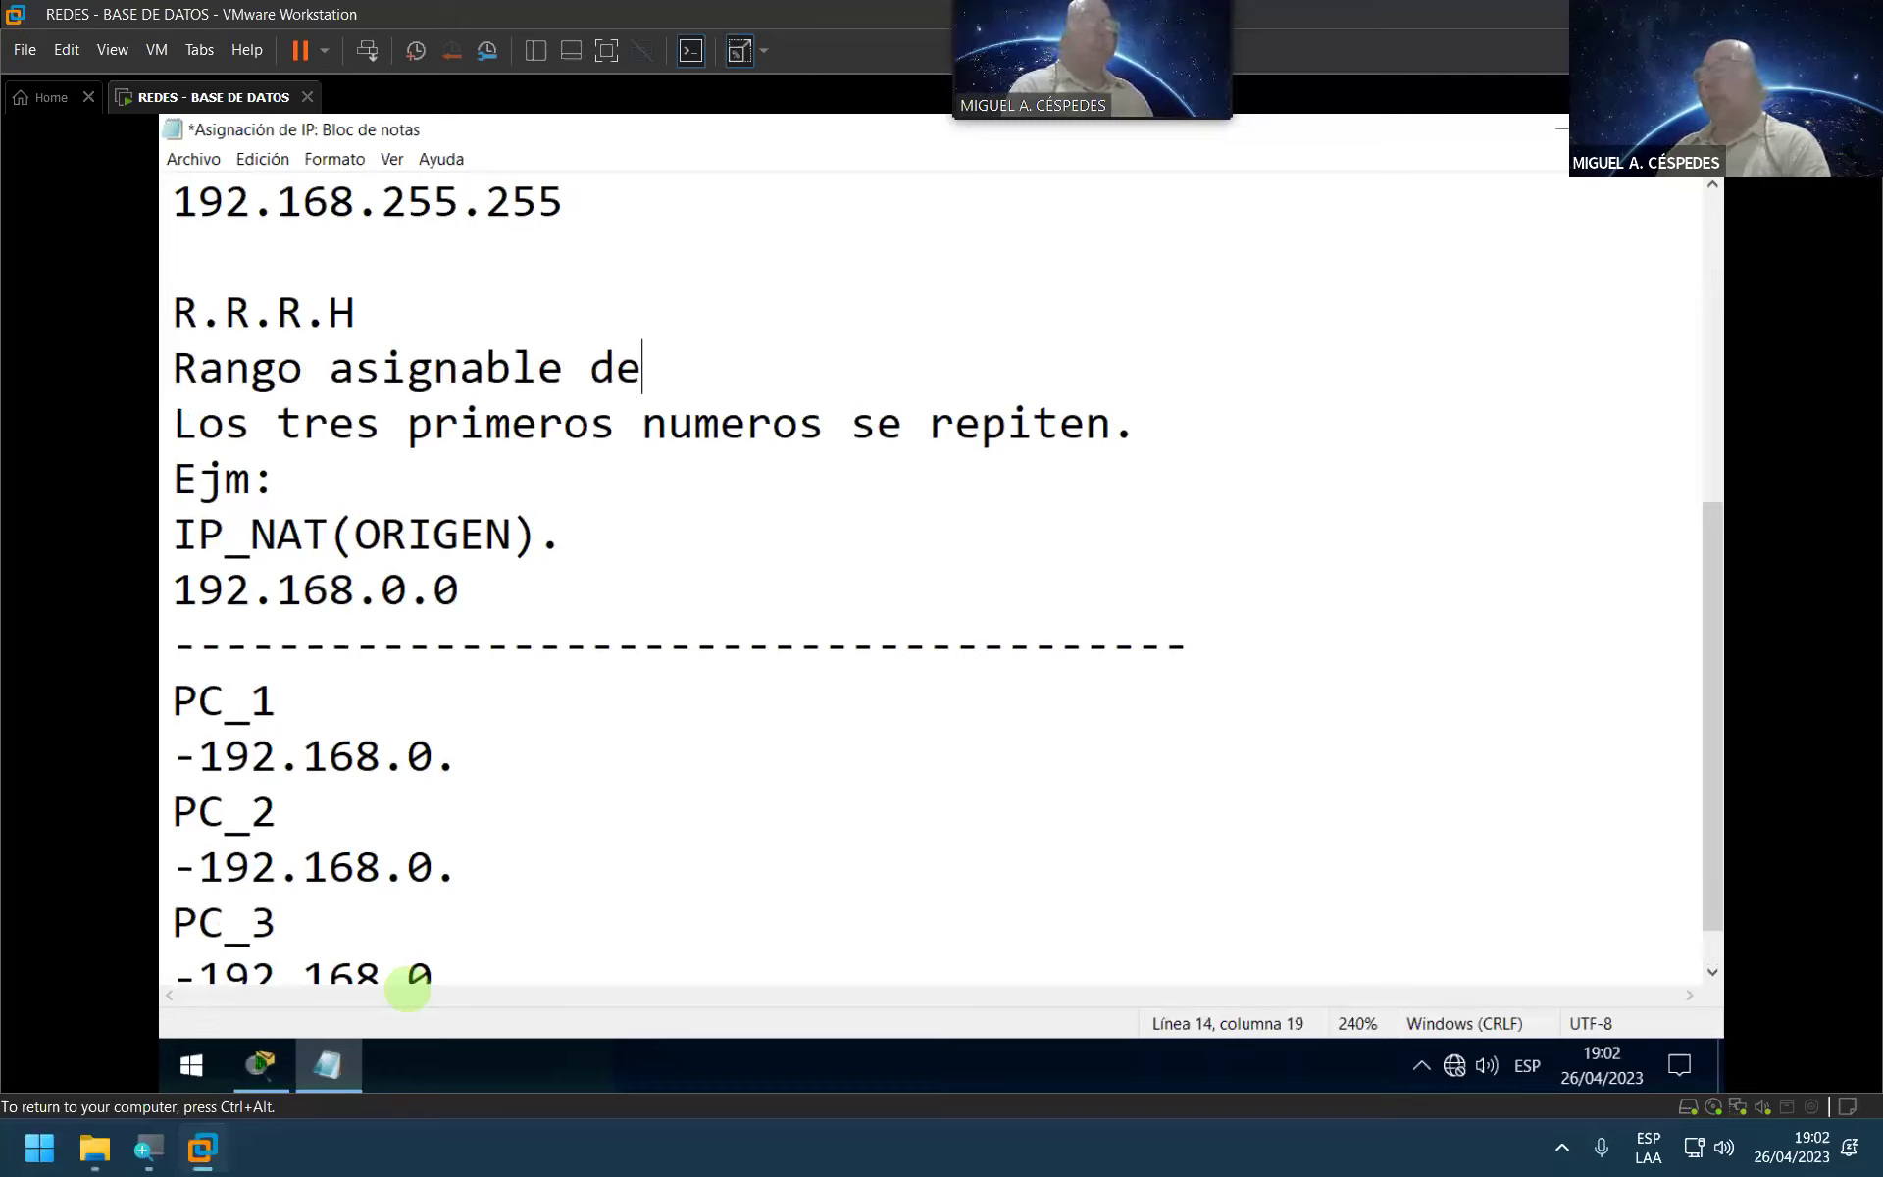
{"action": "type", "text": " 254 "}
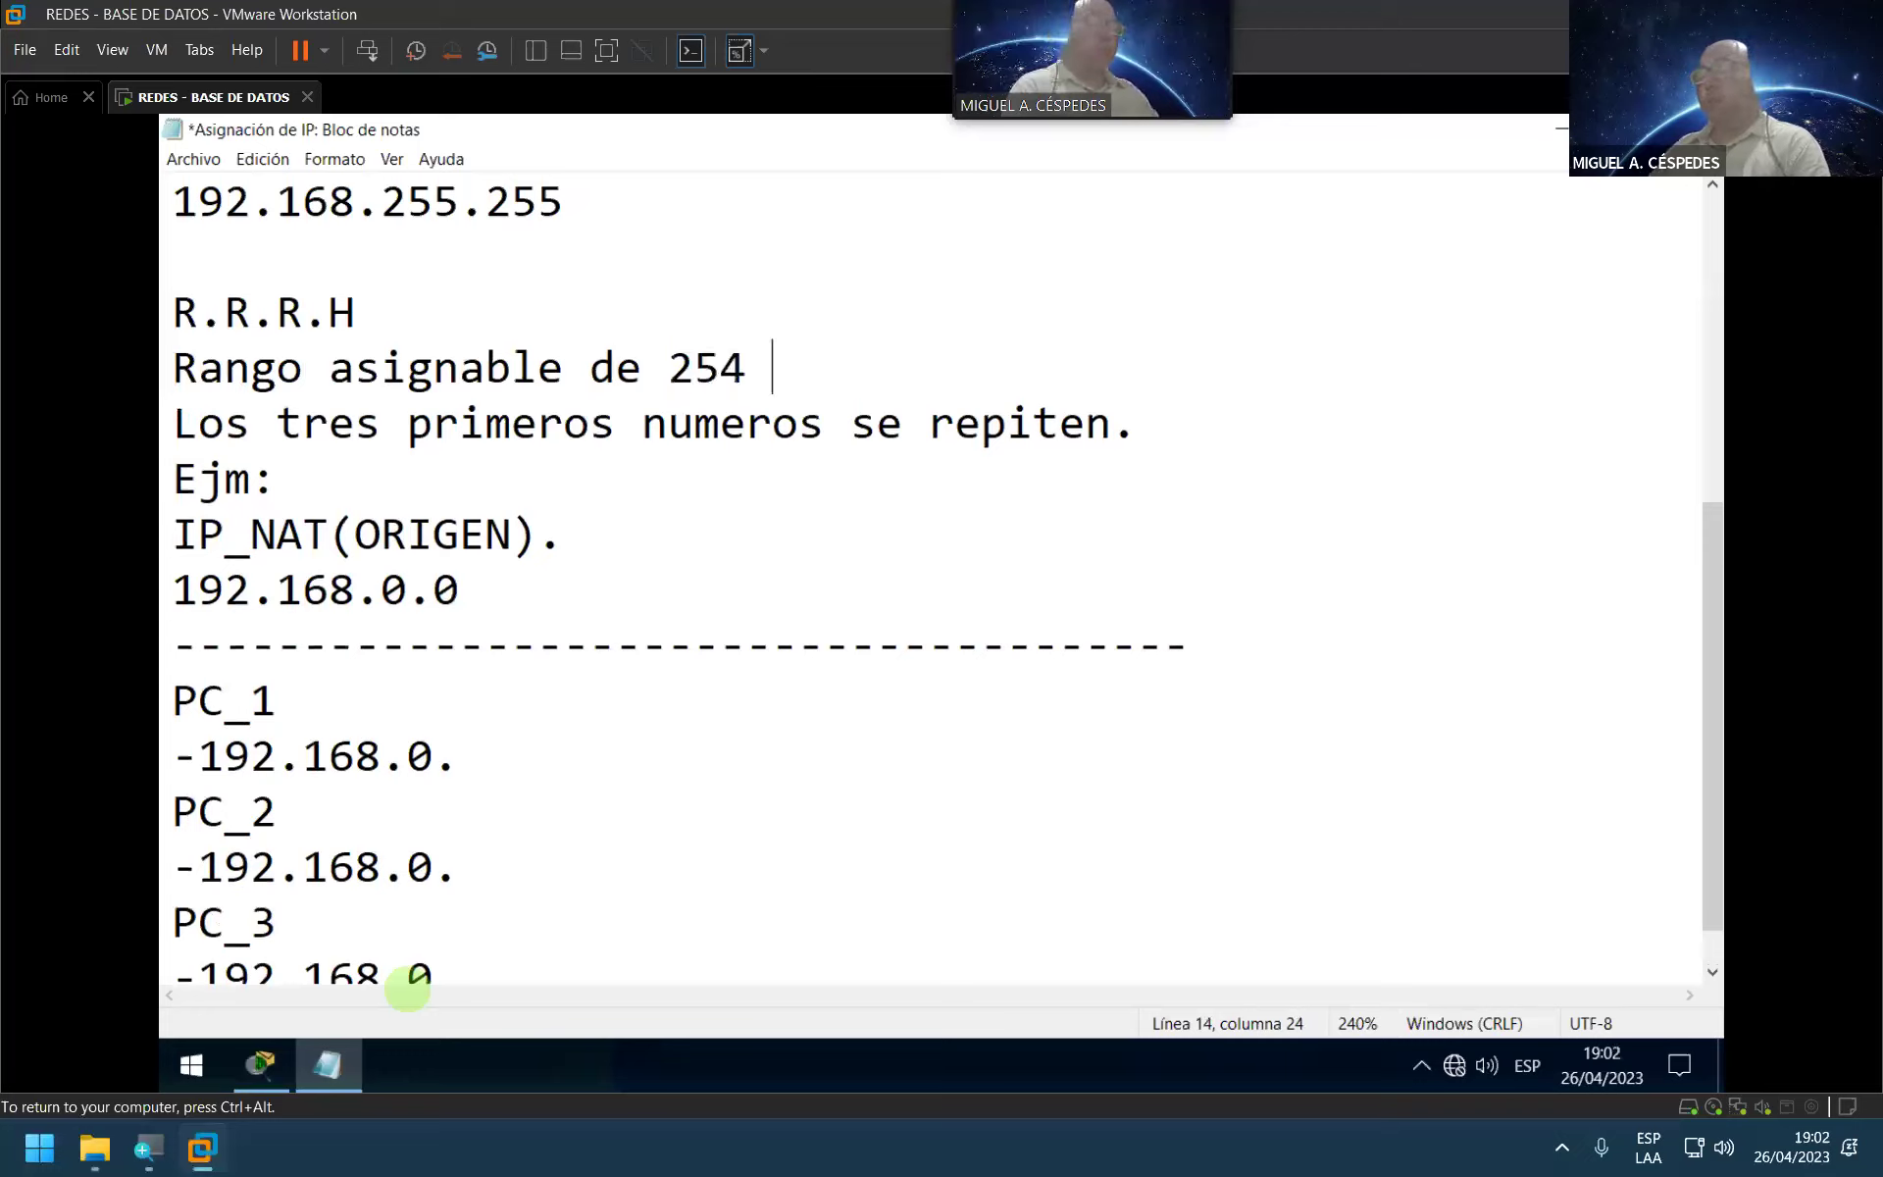
{"action": "type", "text": "host."}
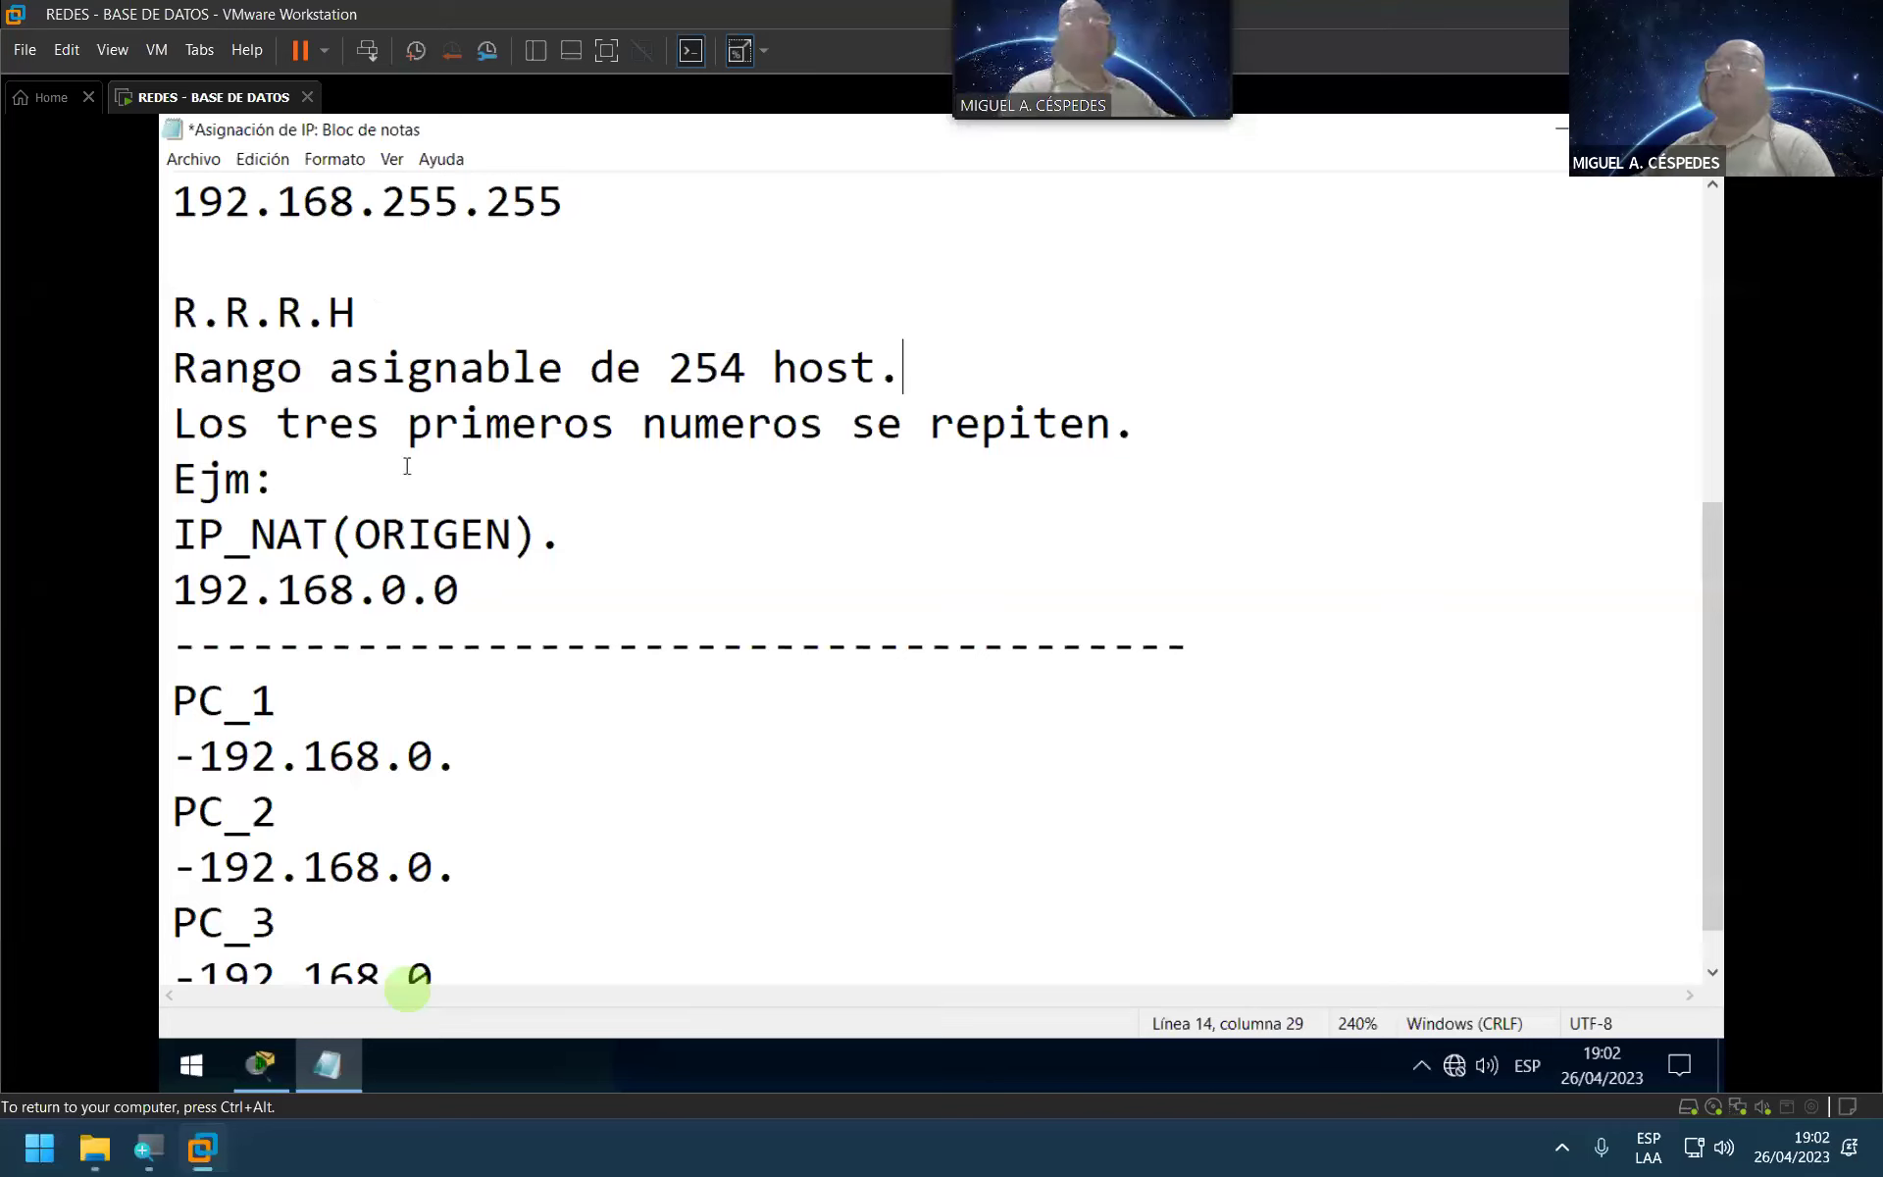
Step: Insert "El 4º número es un valor entre 1 y 254." on a new line below the example address 192.168.0.0 and save the file
{"action": "scroll", "coordinate": [685, 497], "scroll_direction": "down", "scroll_amount": 1}
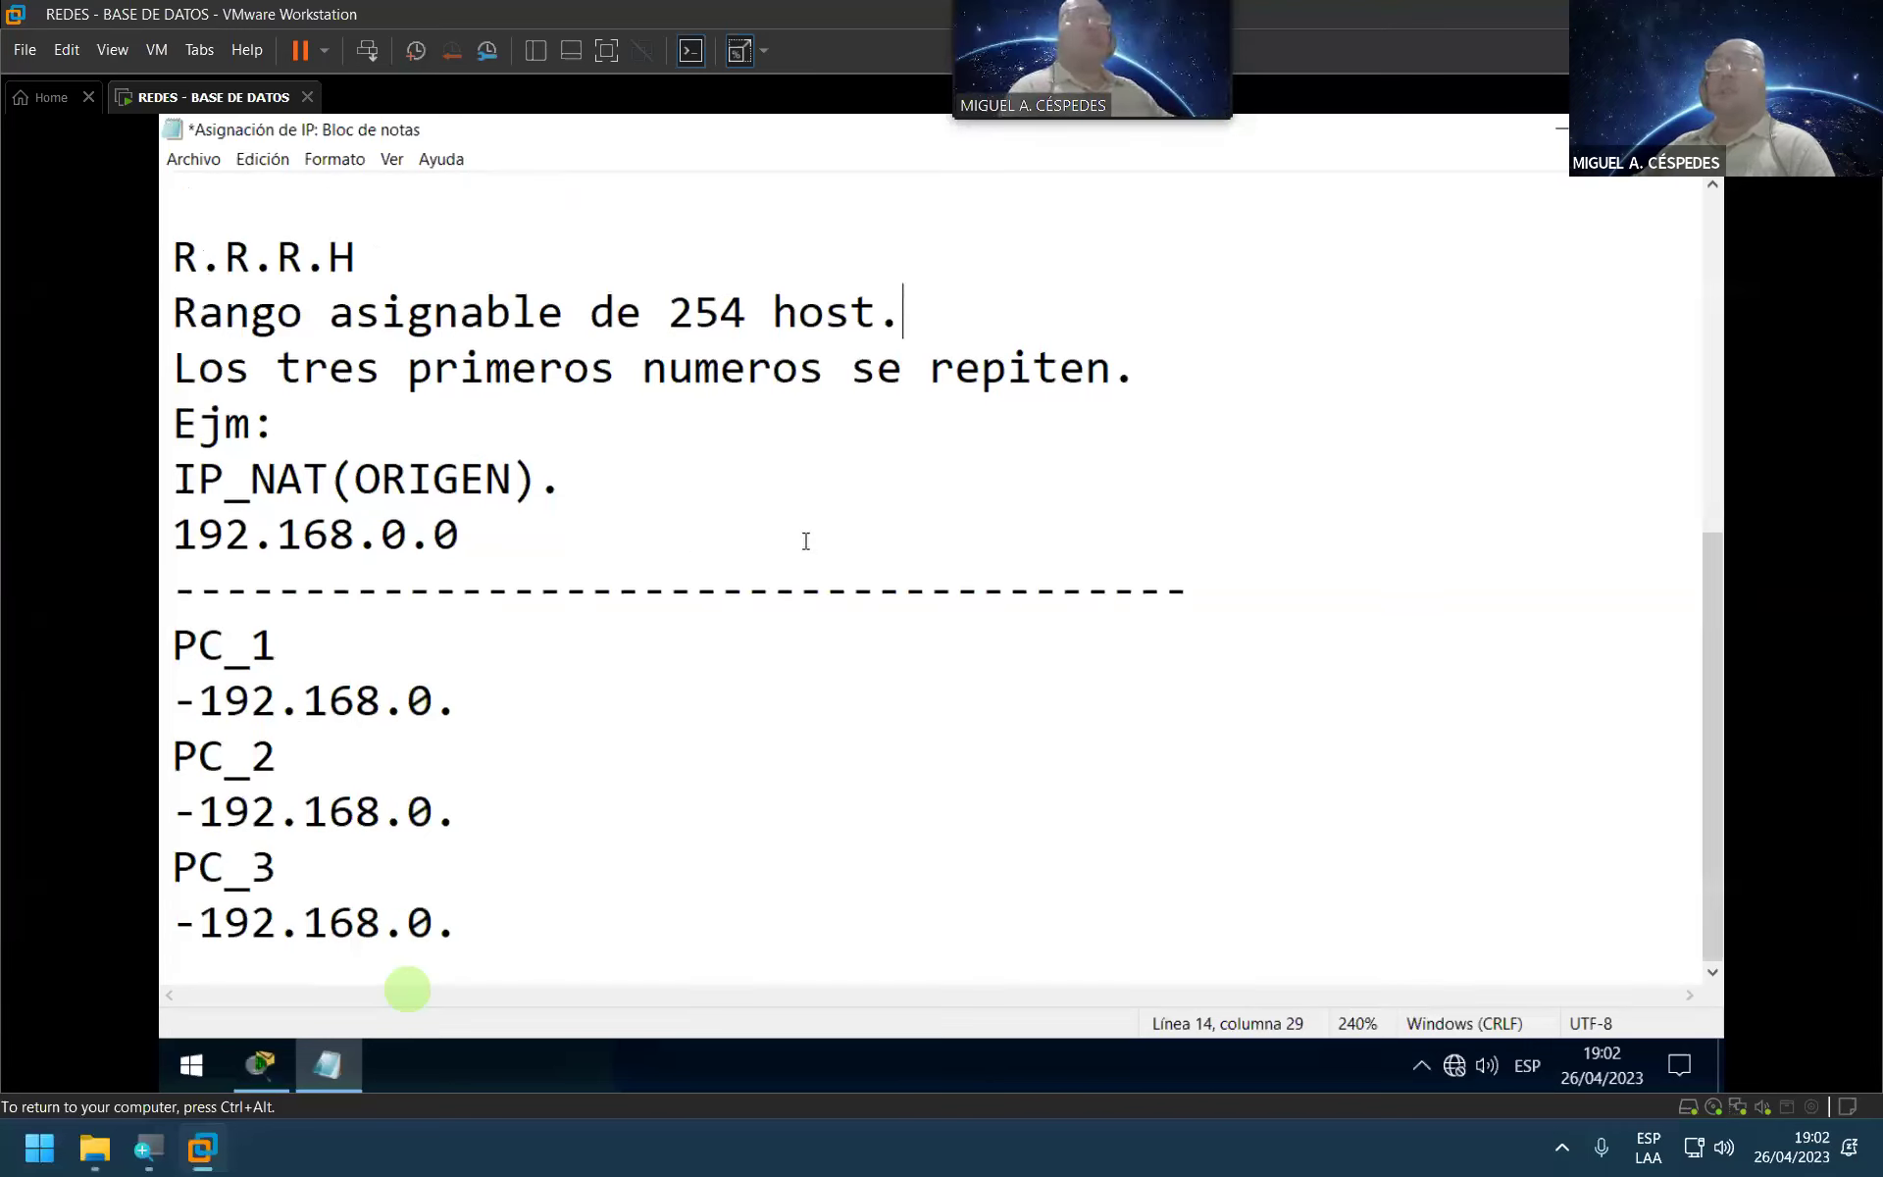
{"action": "left_click", "coordinate": [572, 547]}
{"action": "key", "text": "Return"}
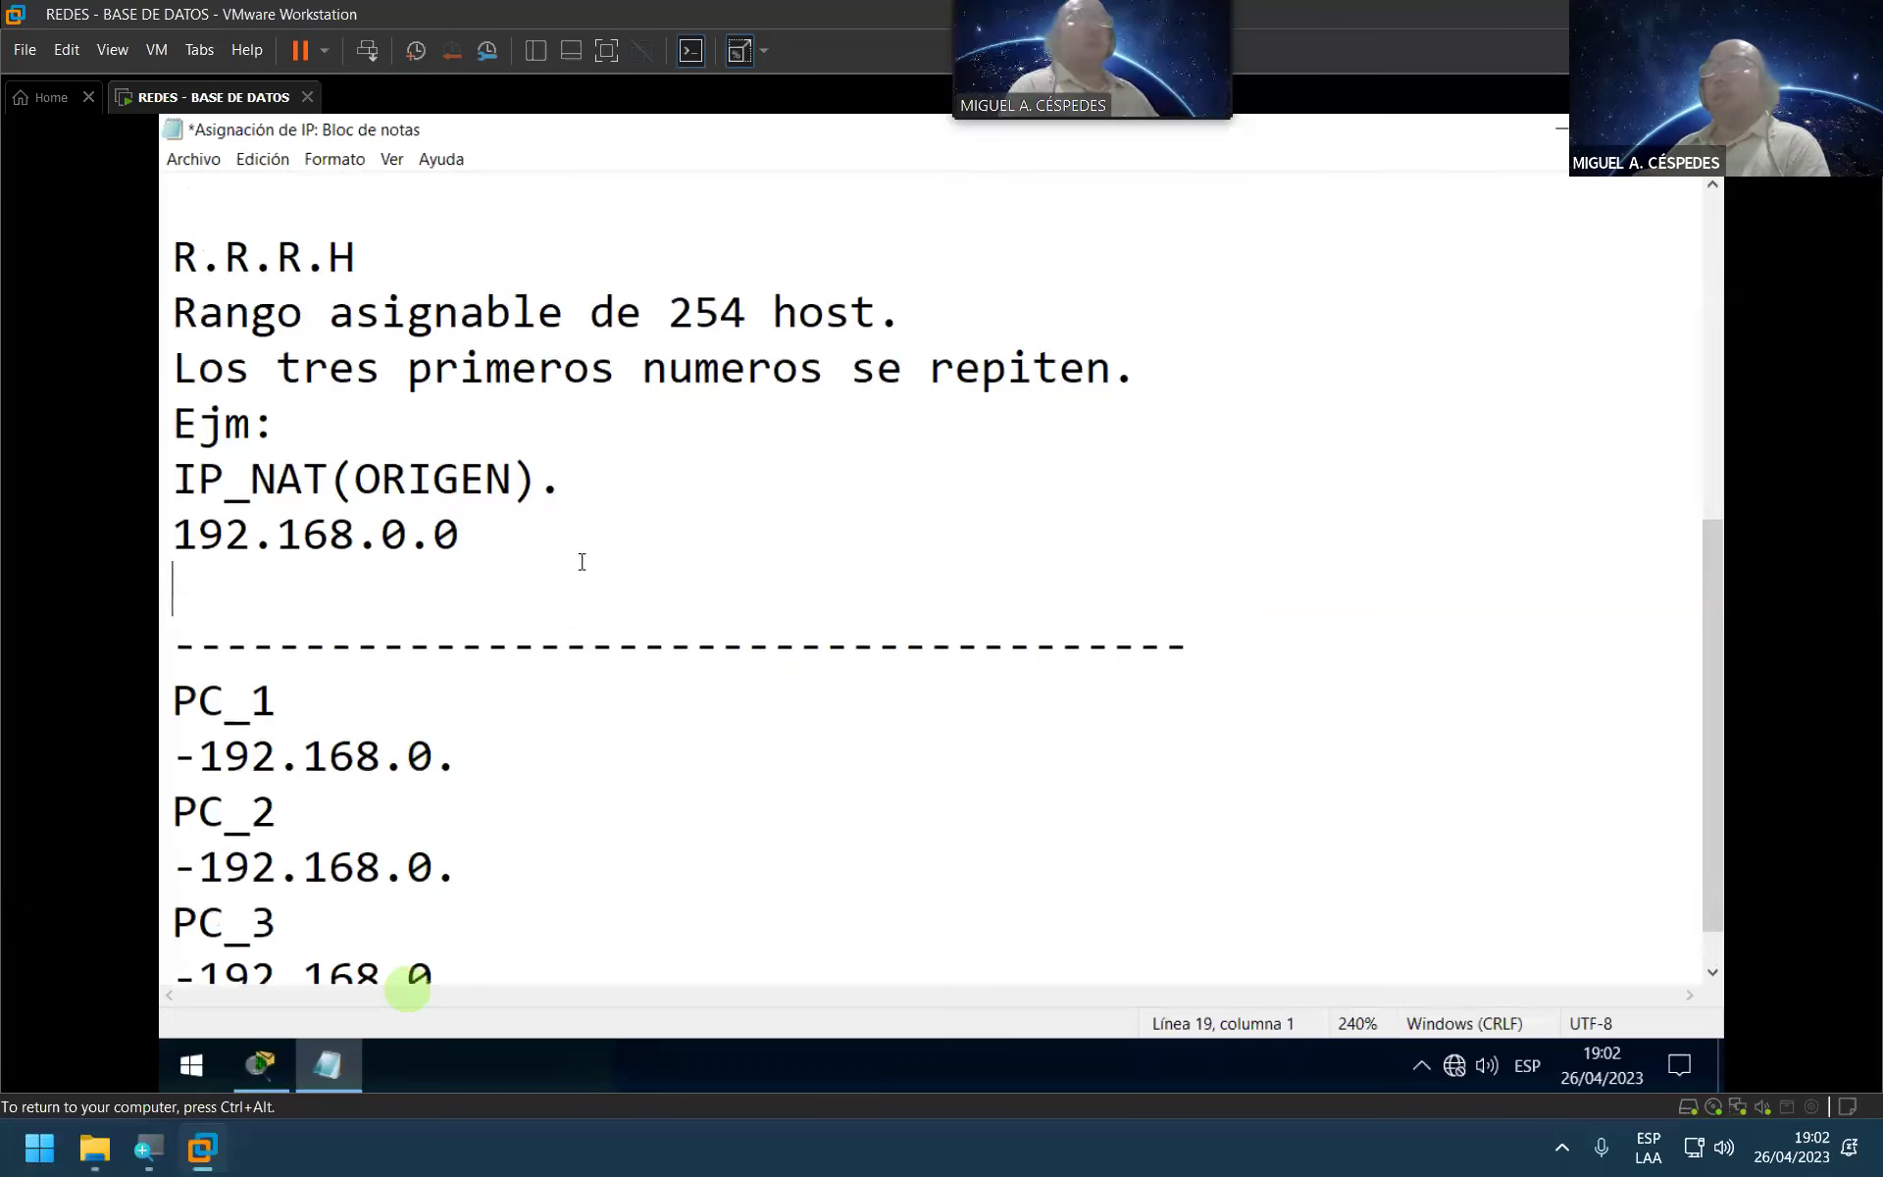
{"action": "type", "text": "El "}
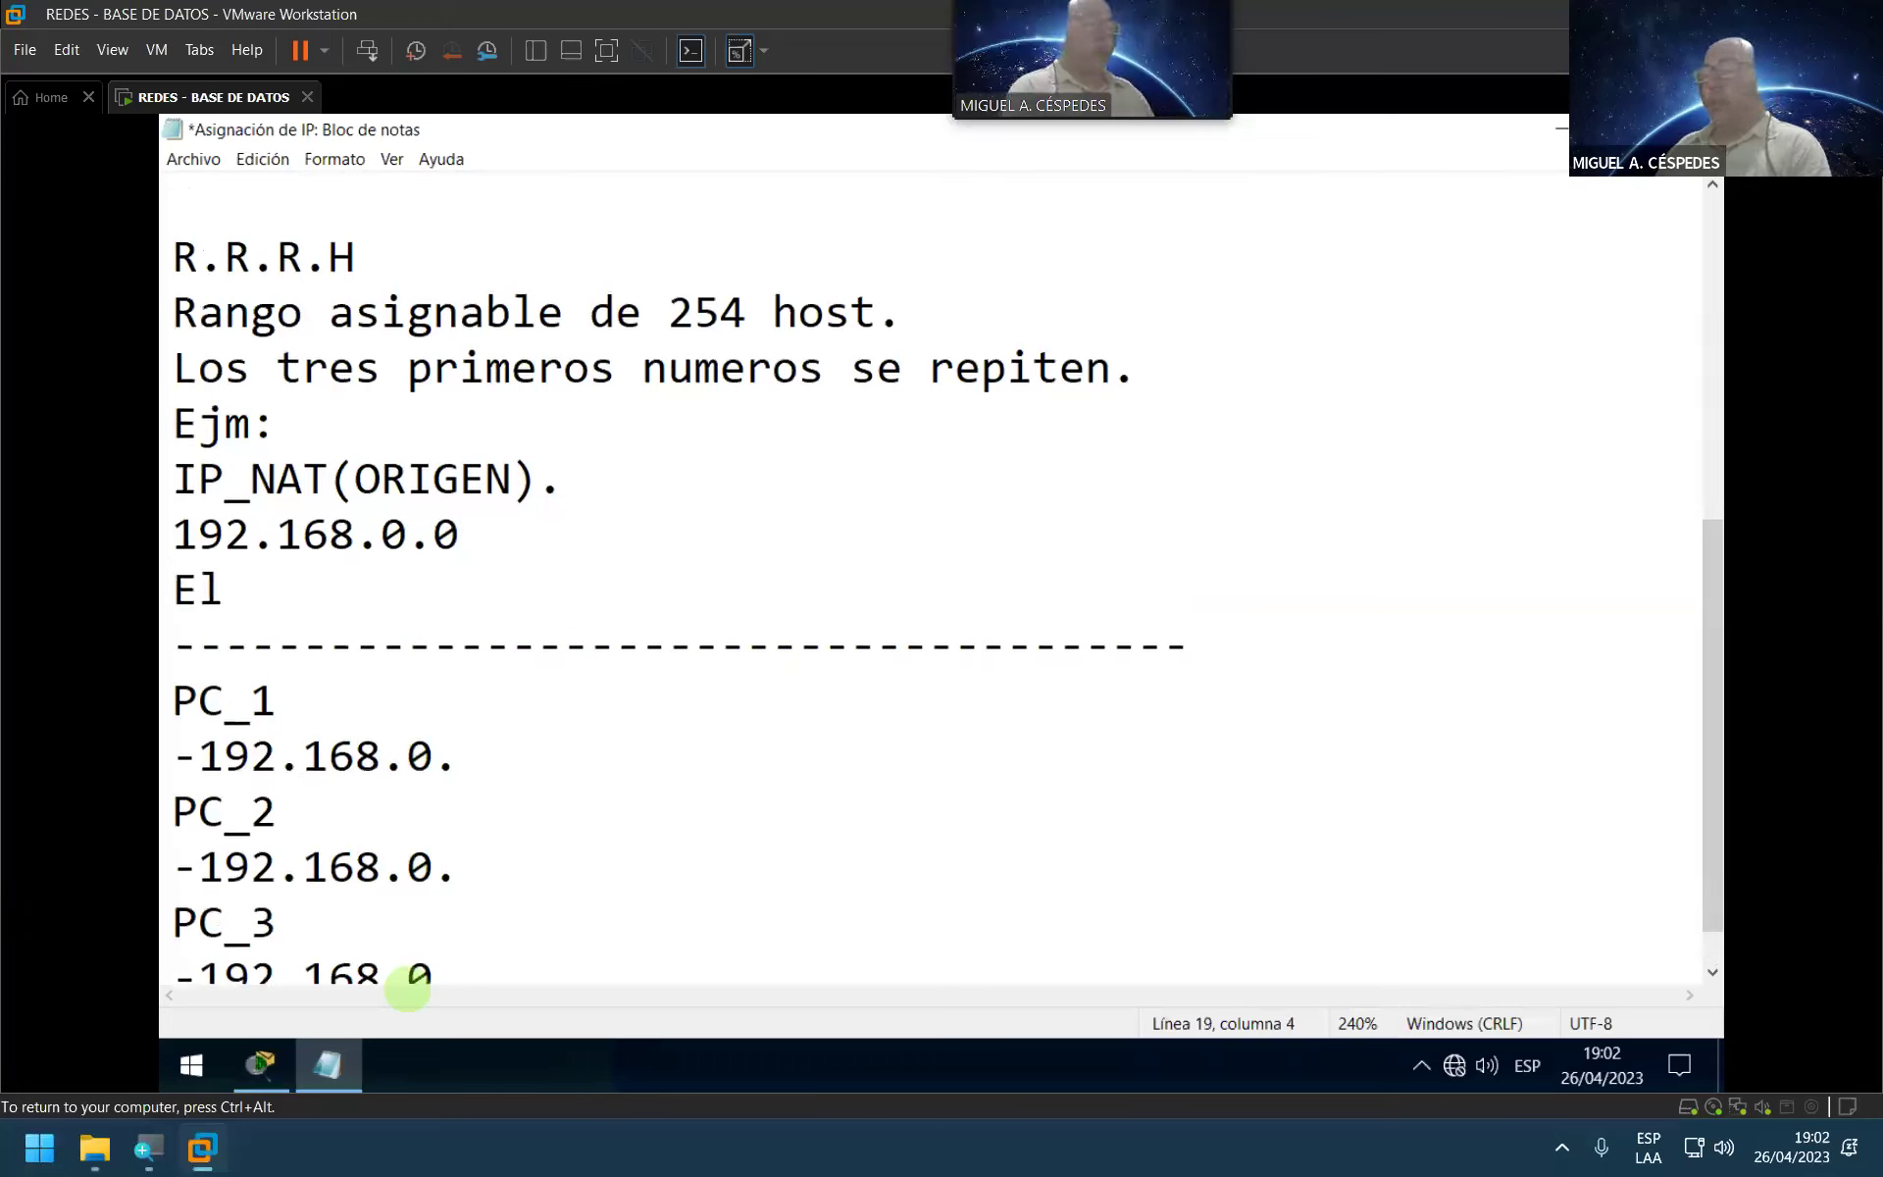
{"action": "type", "text": "4°"}
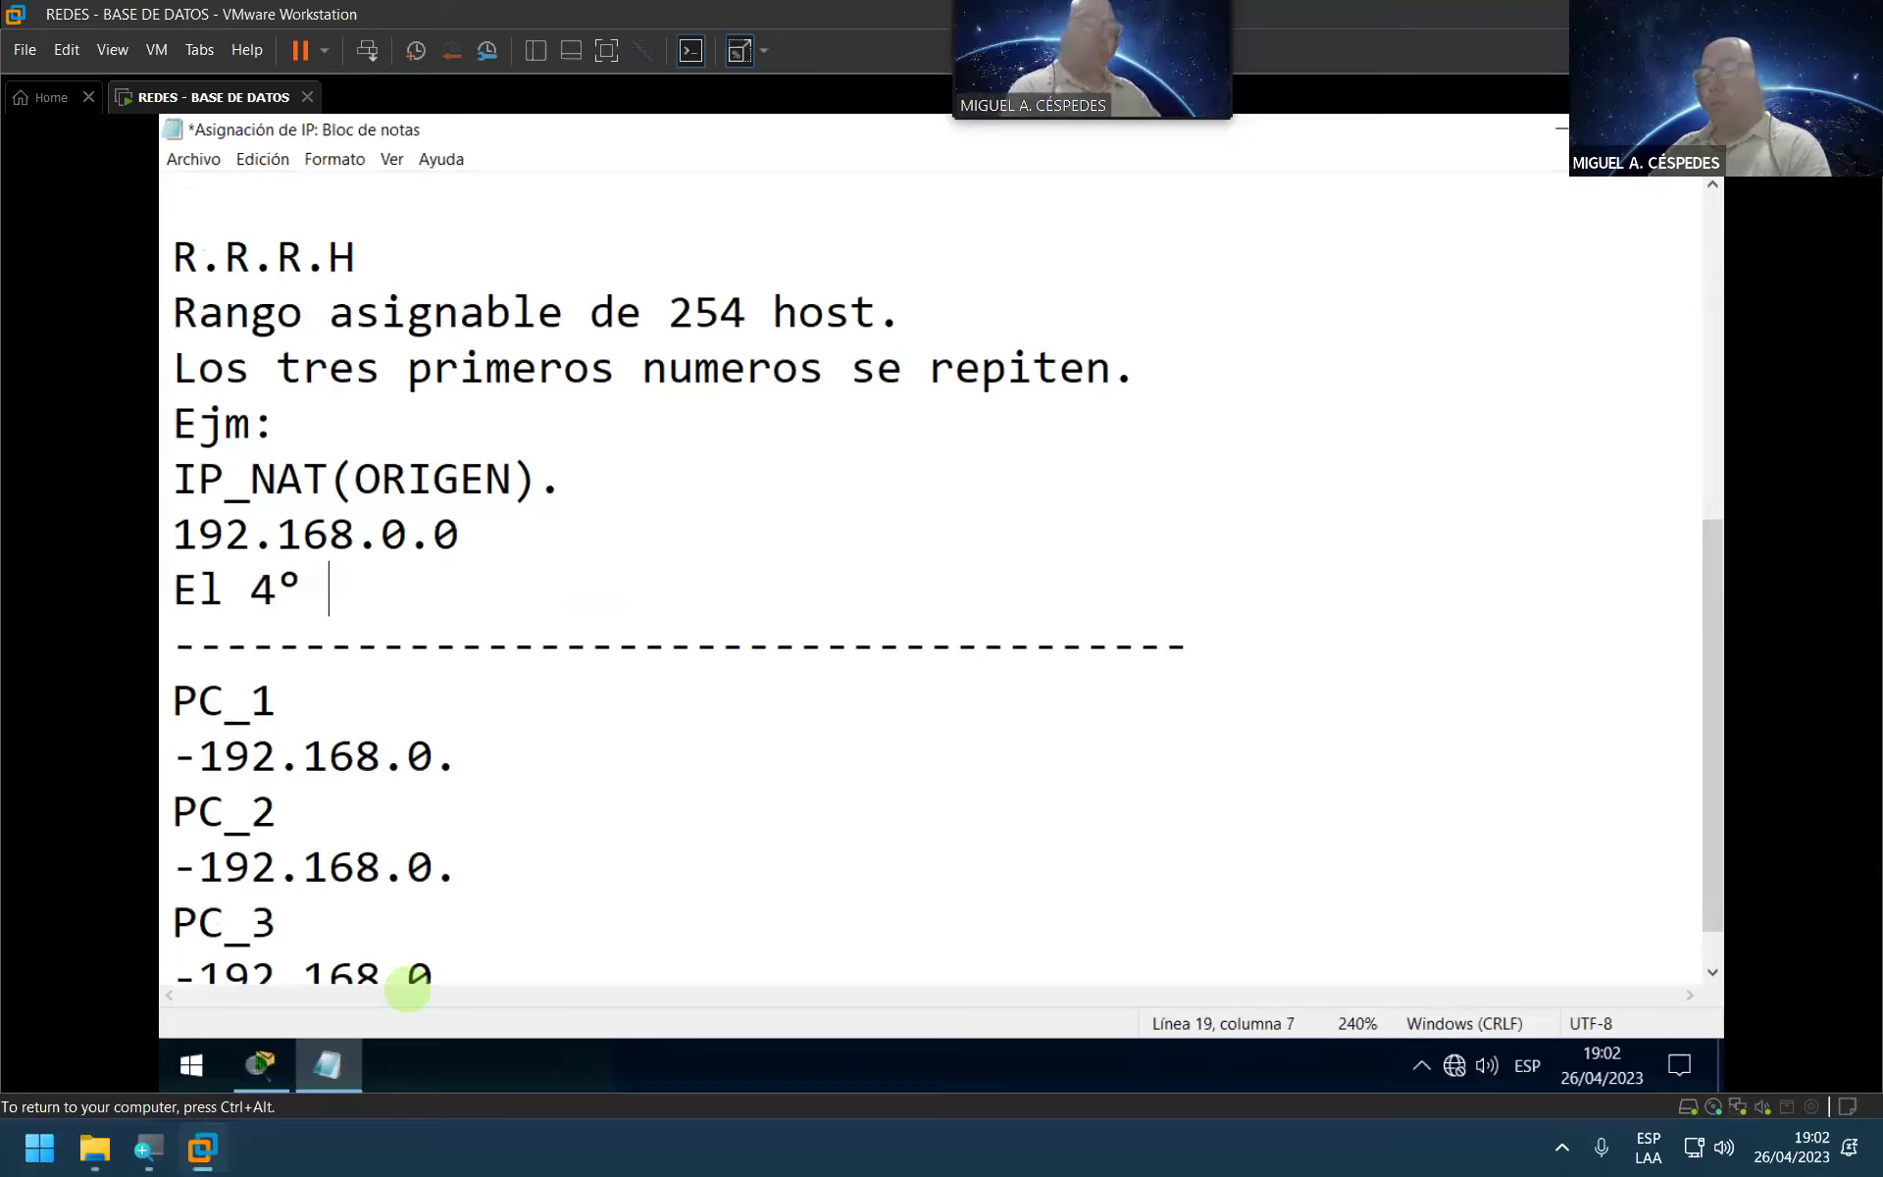
{"action": "type", "text": " nu"}
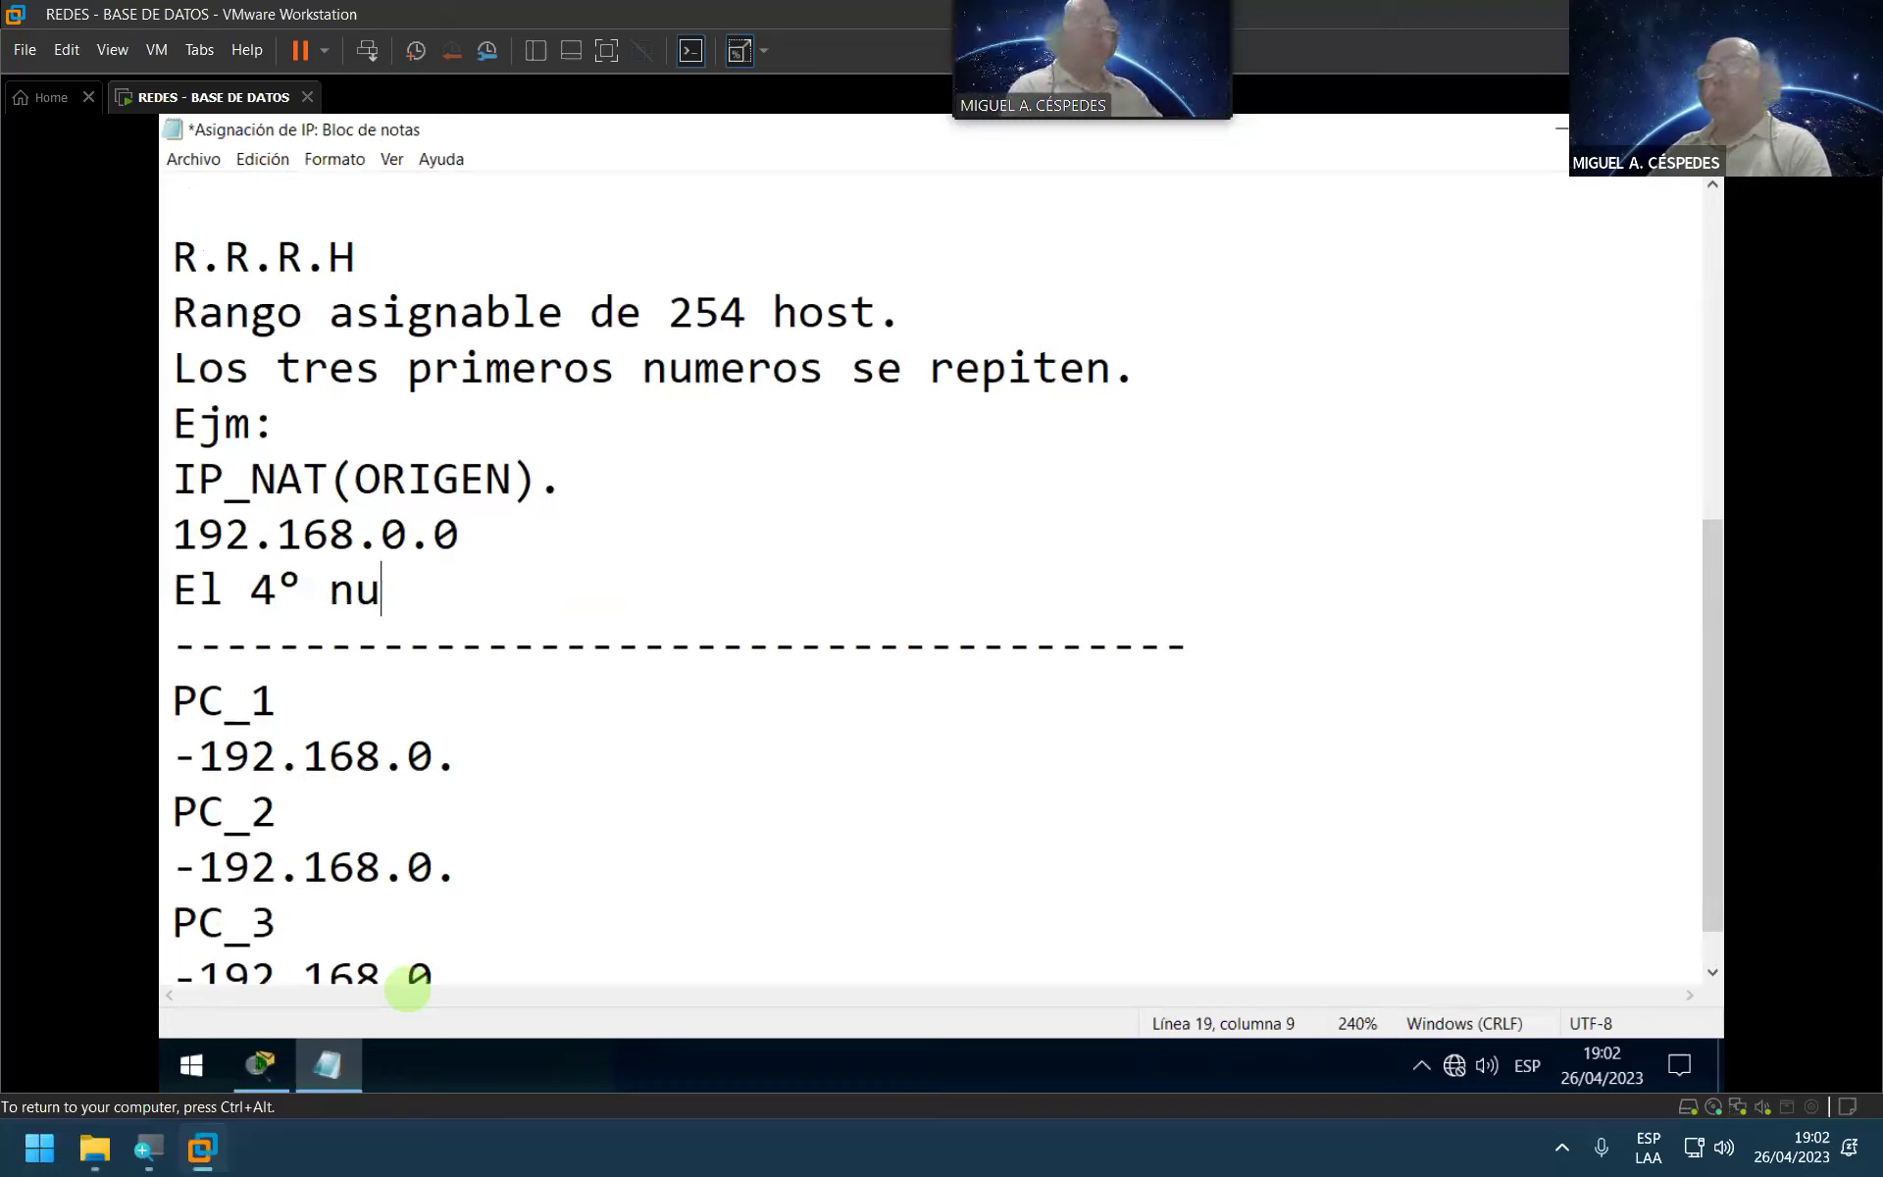
{"action": "key", "text": "BackSpace"}
{"action": "key", "text": "BackSpace"}
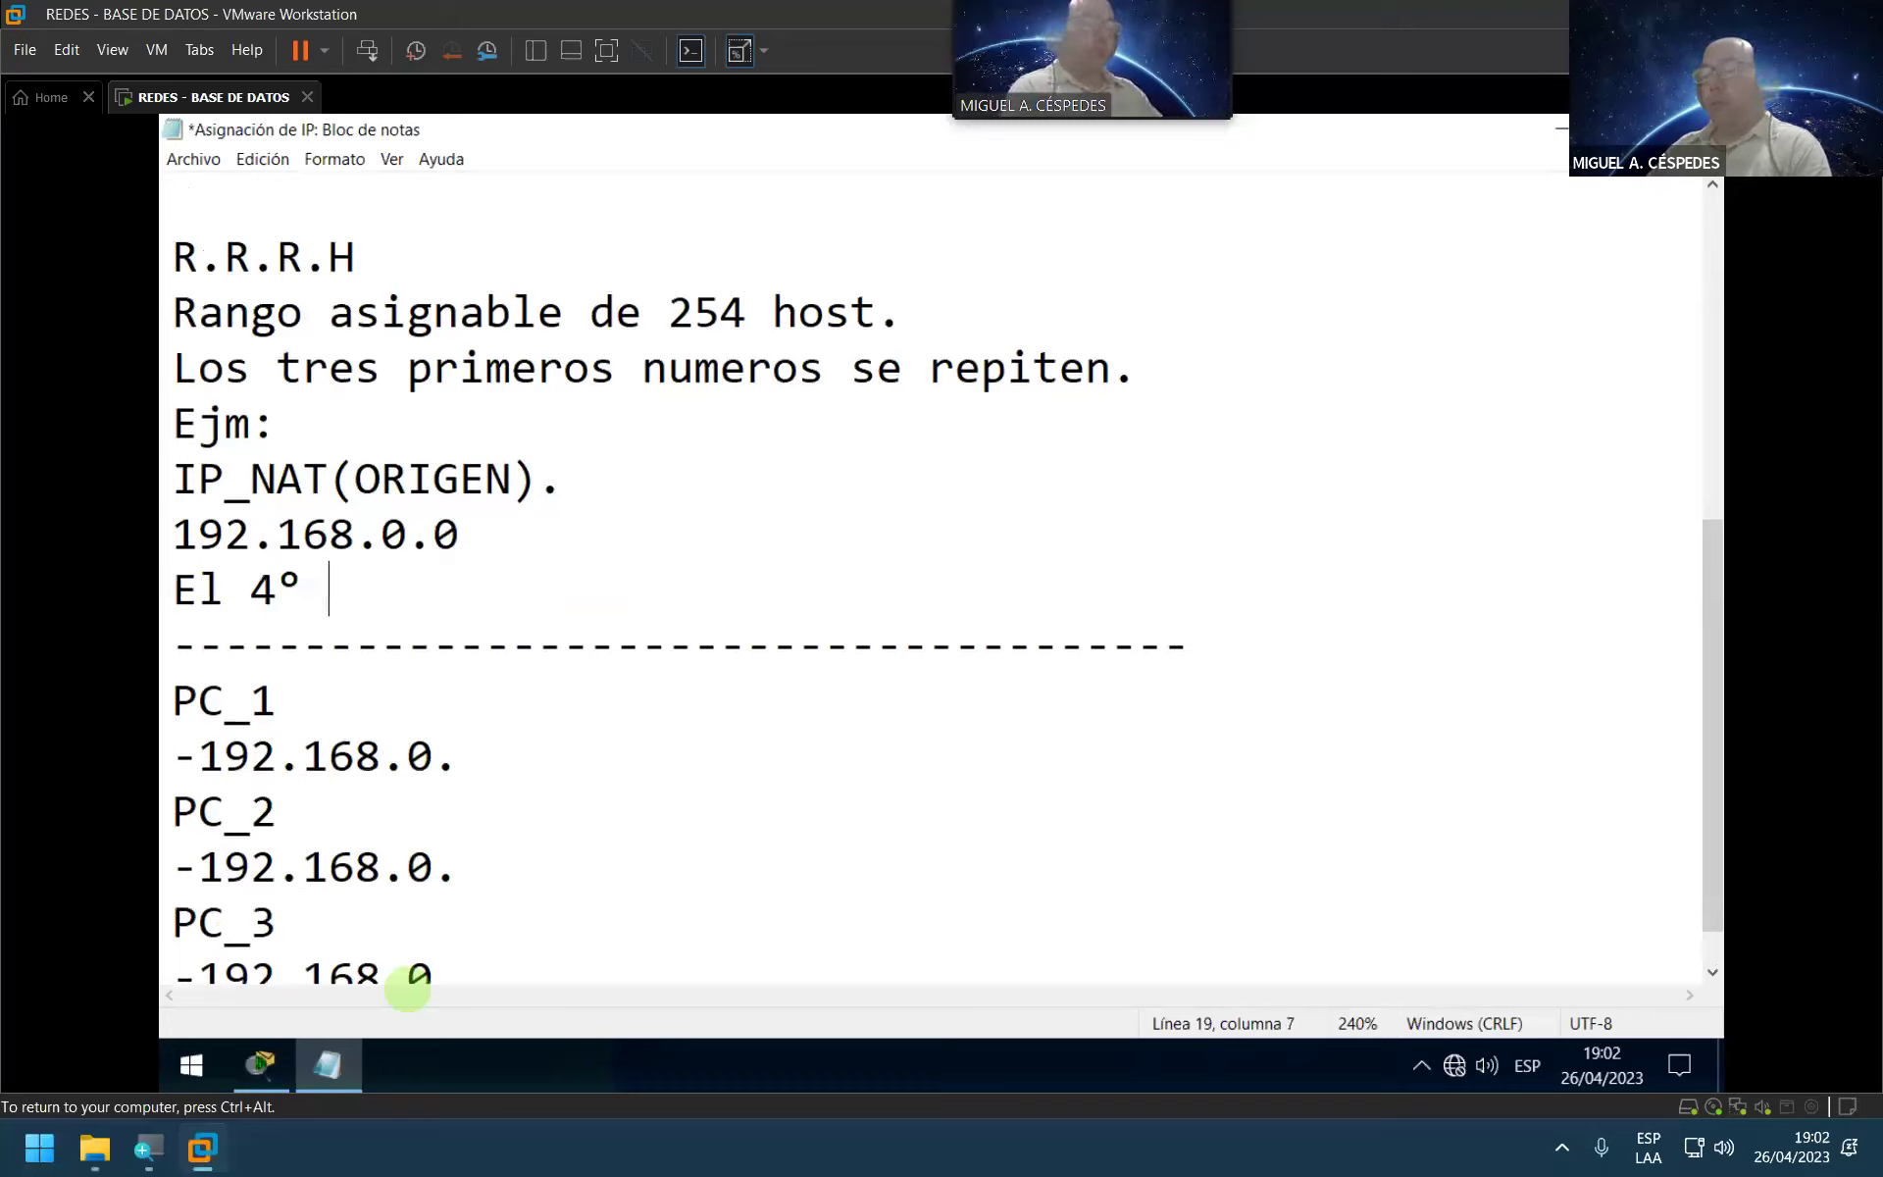
{"action": "type", "text": "nu"}
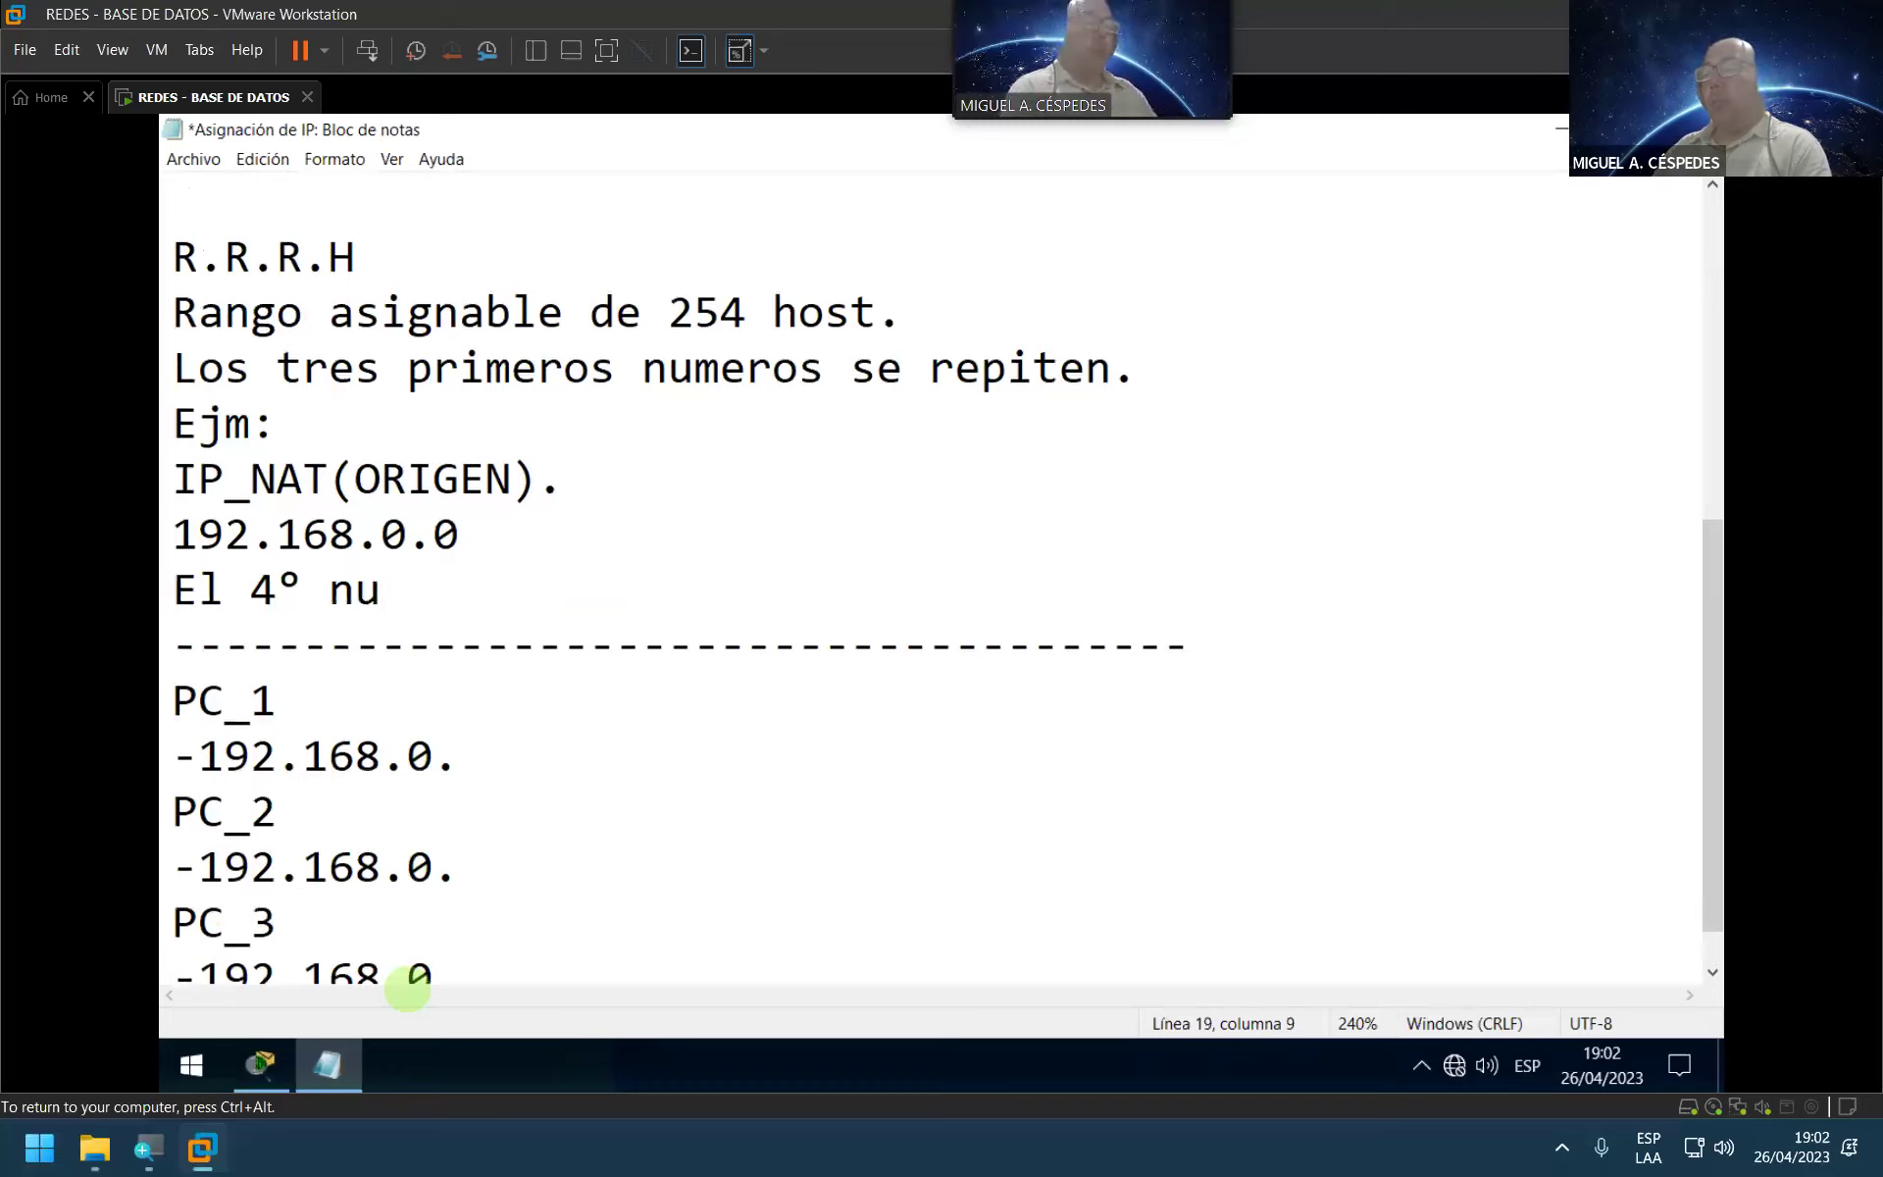
{"action": "type", "text": "mer"}
{"action": "key", "text": "BackSpace"}
{"action": "key", "text": "BackSpace"}
{"action": "key", "text": "BackSpace"}
{"action": "key", "text": "BackSpace"}
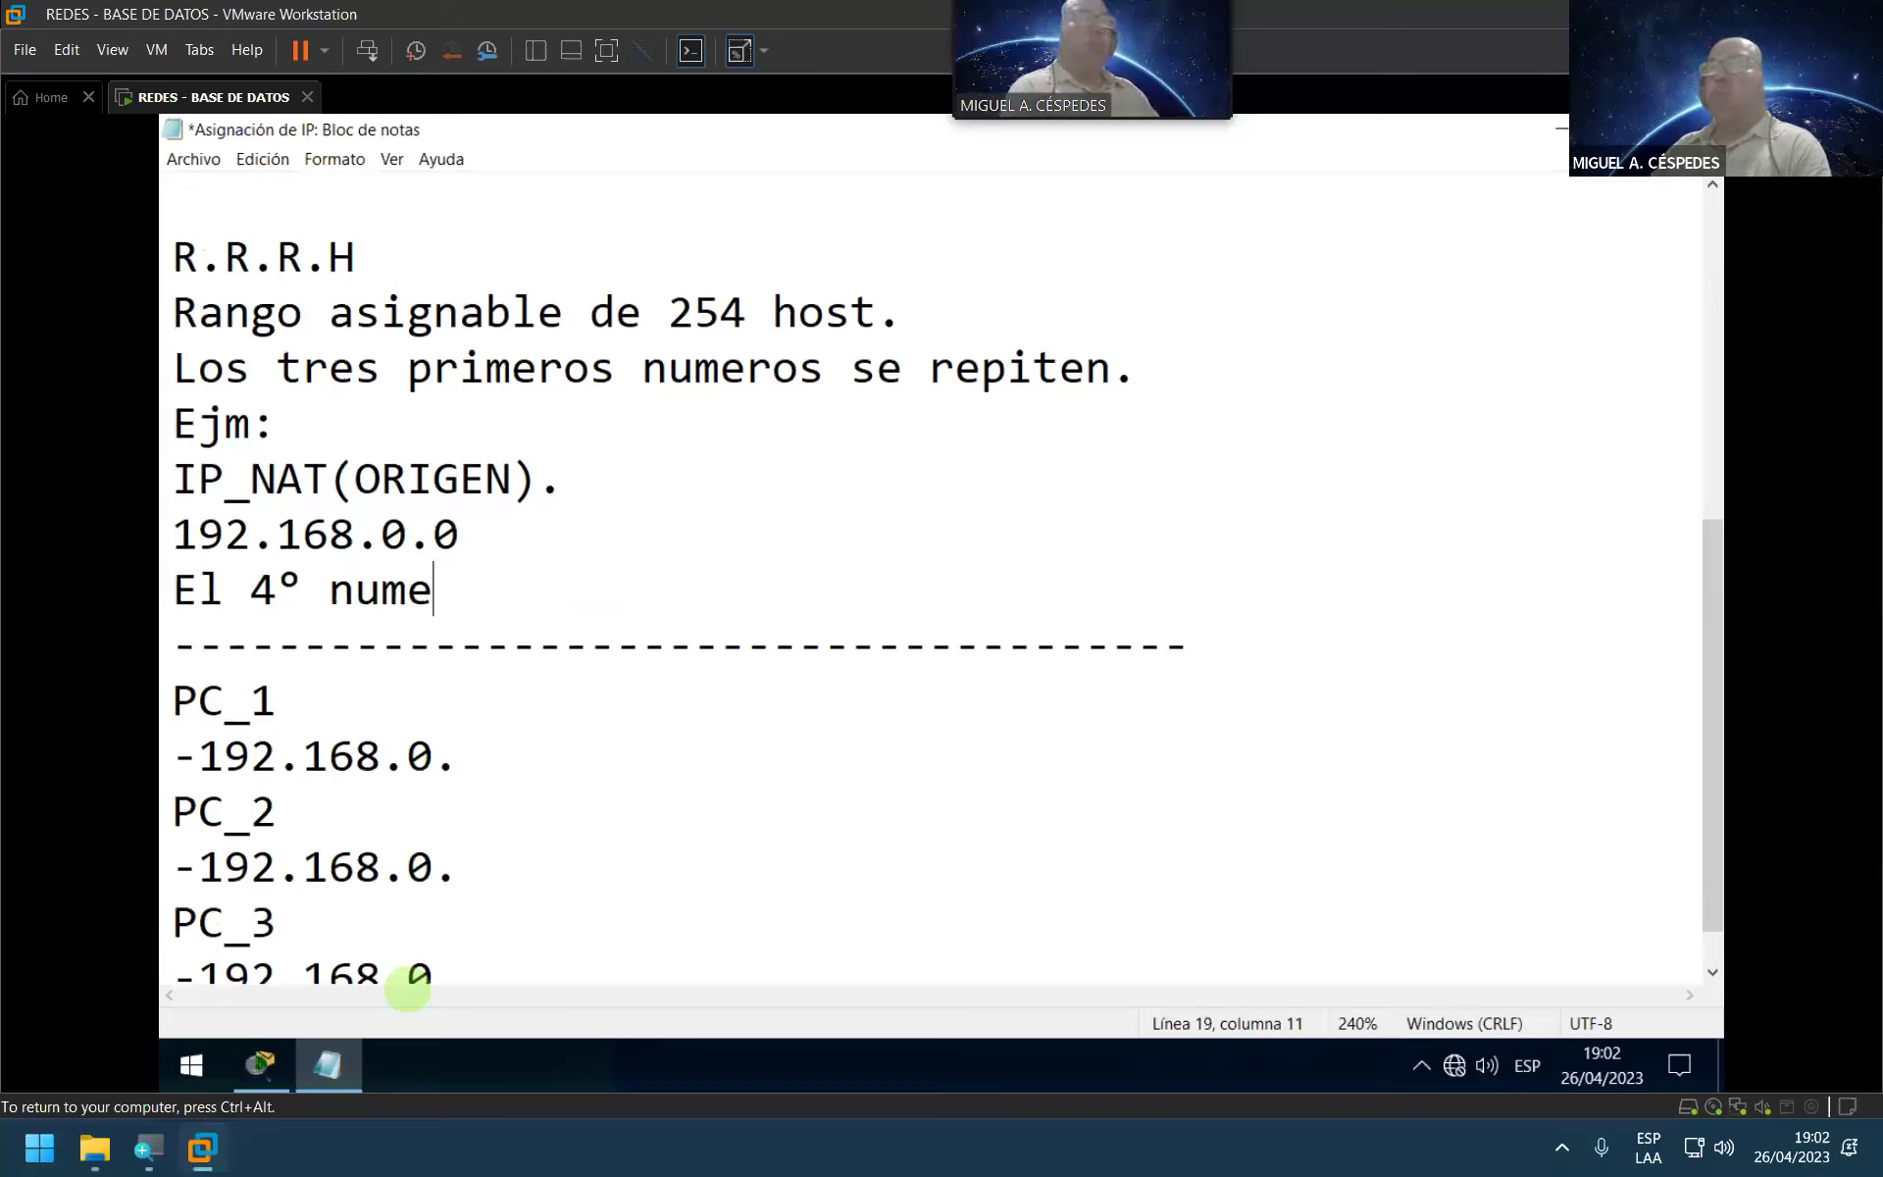
{"action": "type", "text": "úmero es "}
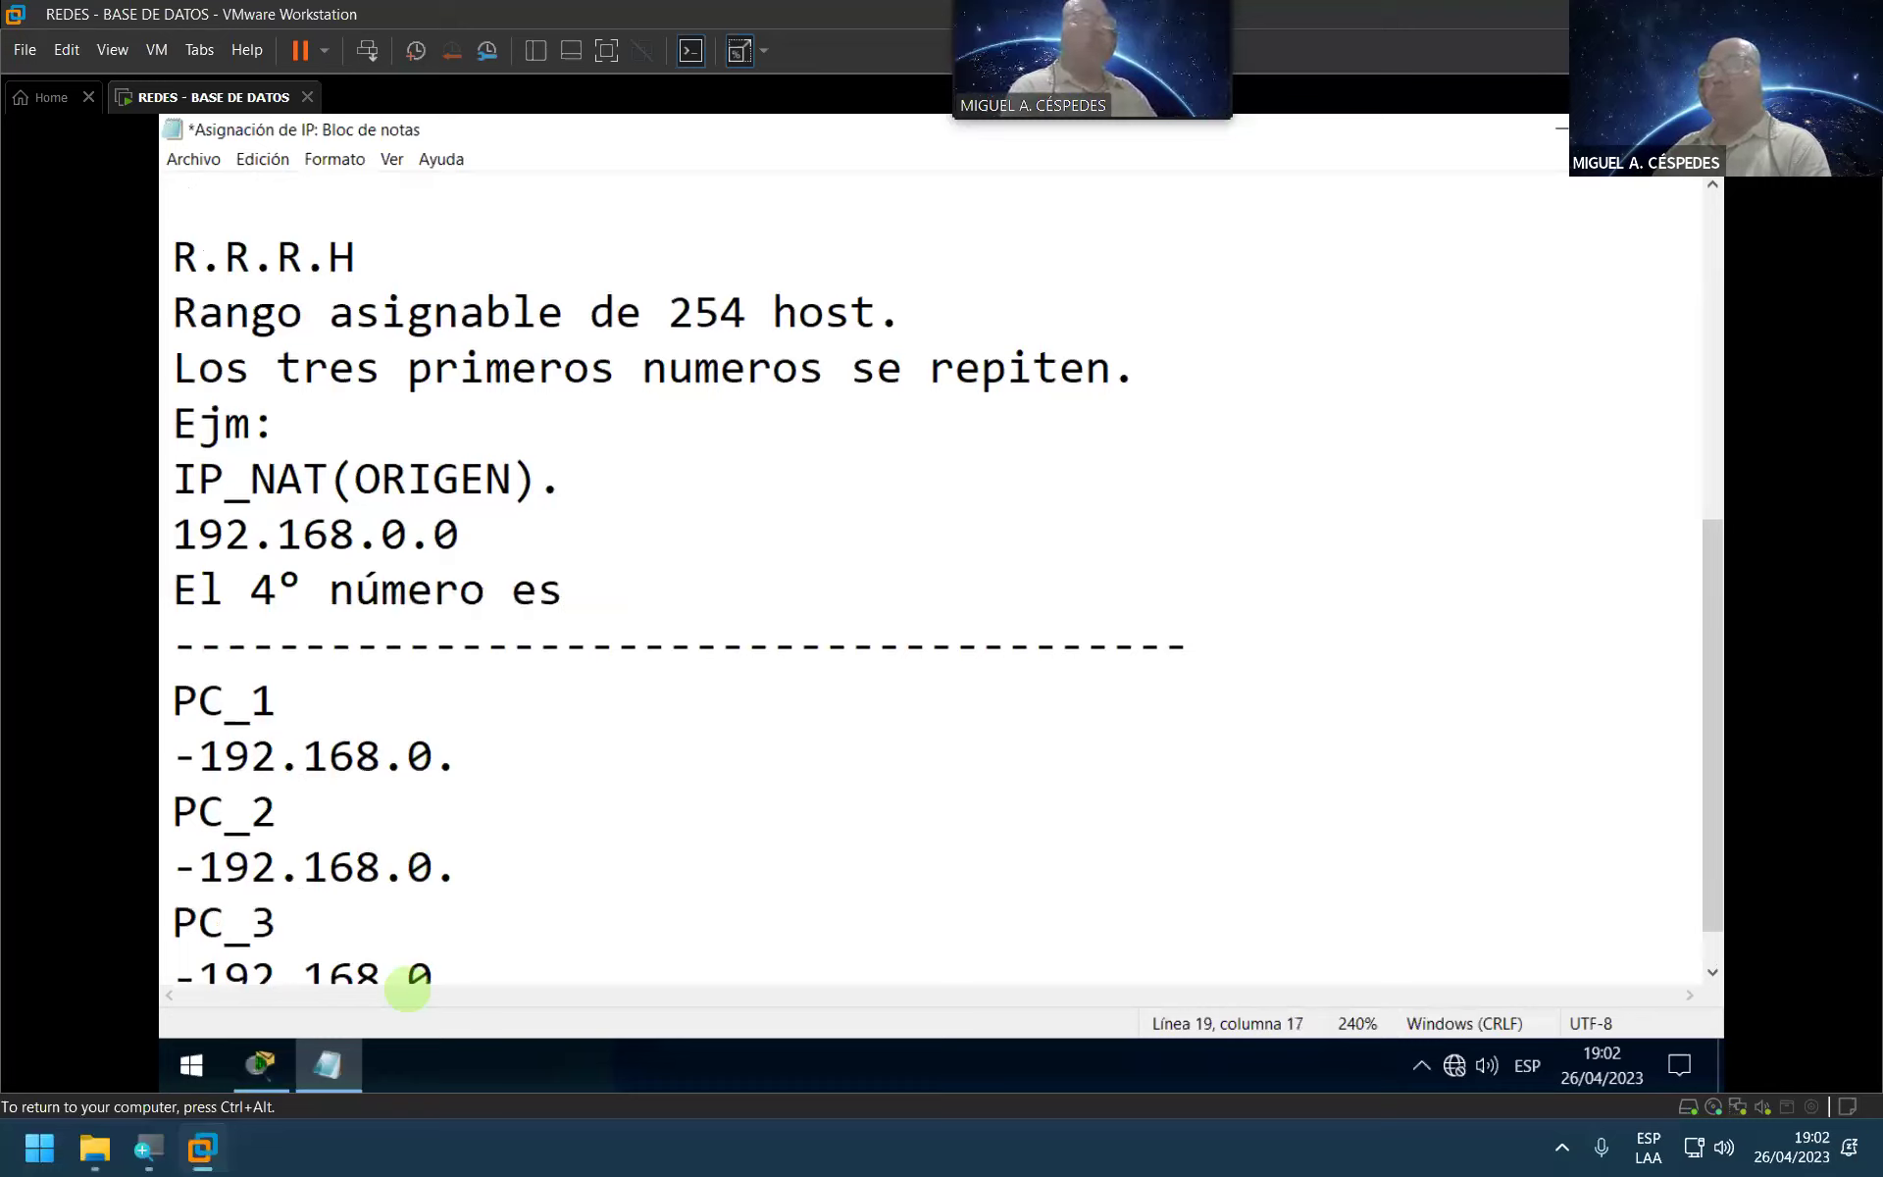
{"action": "type", "text": "un valor"}
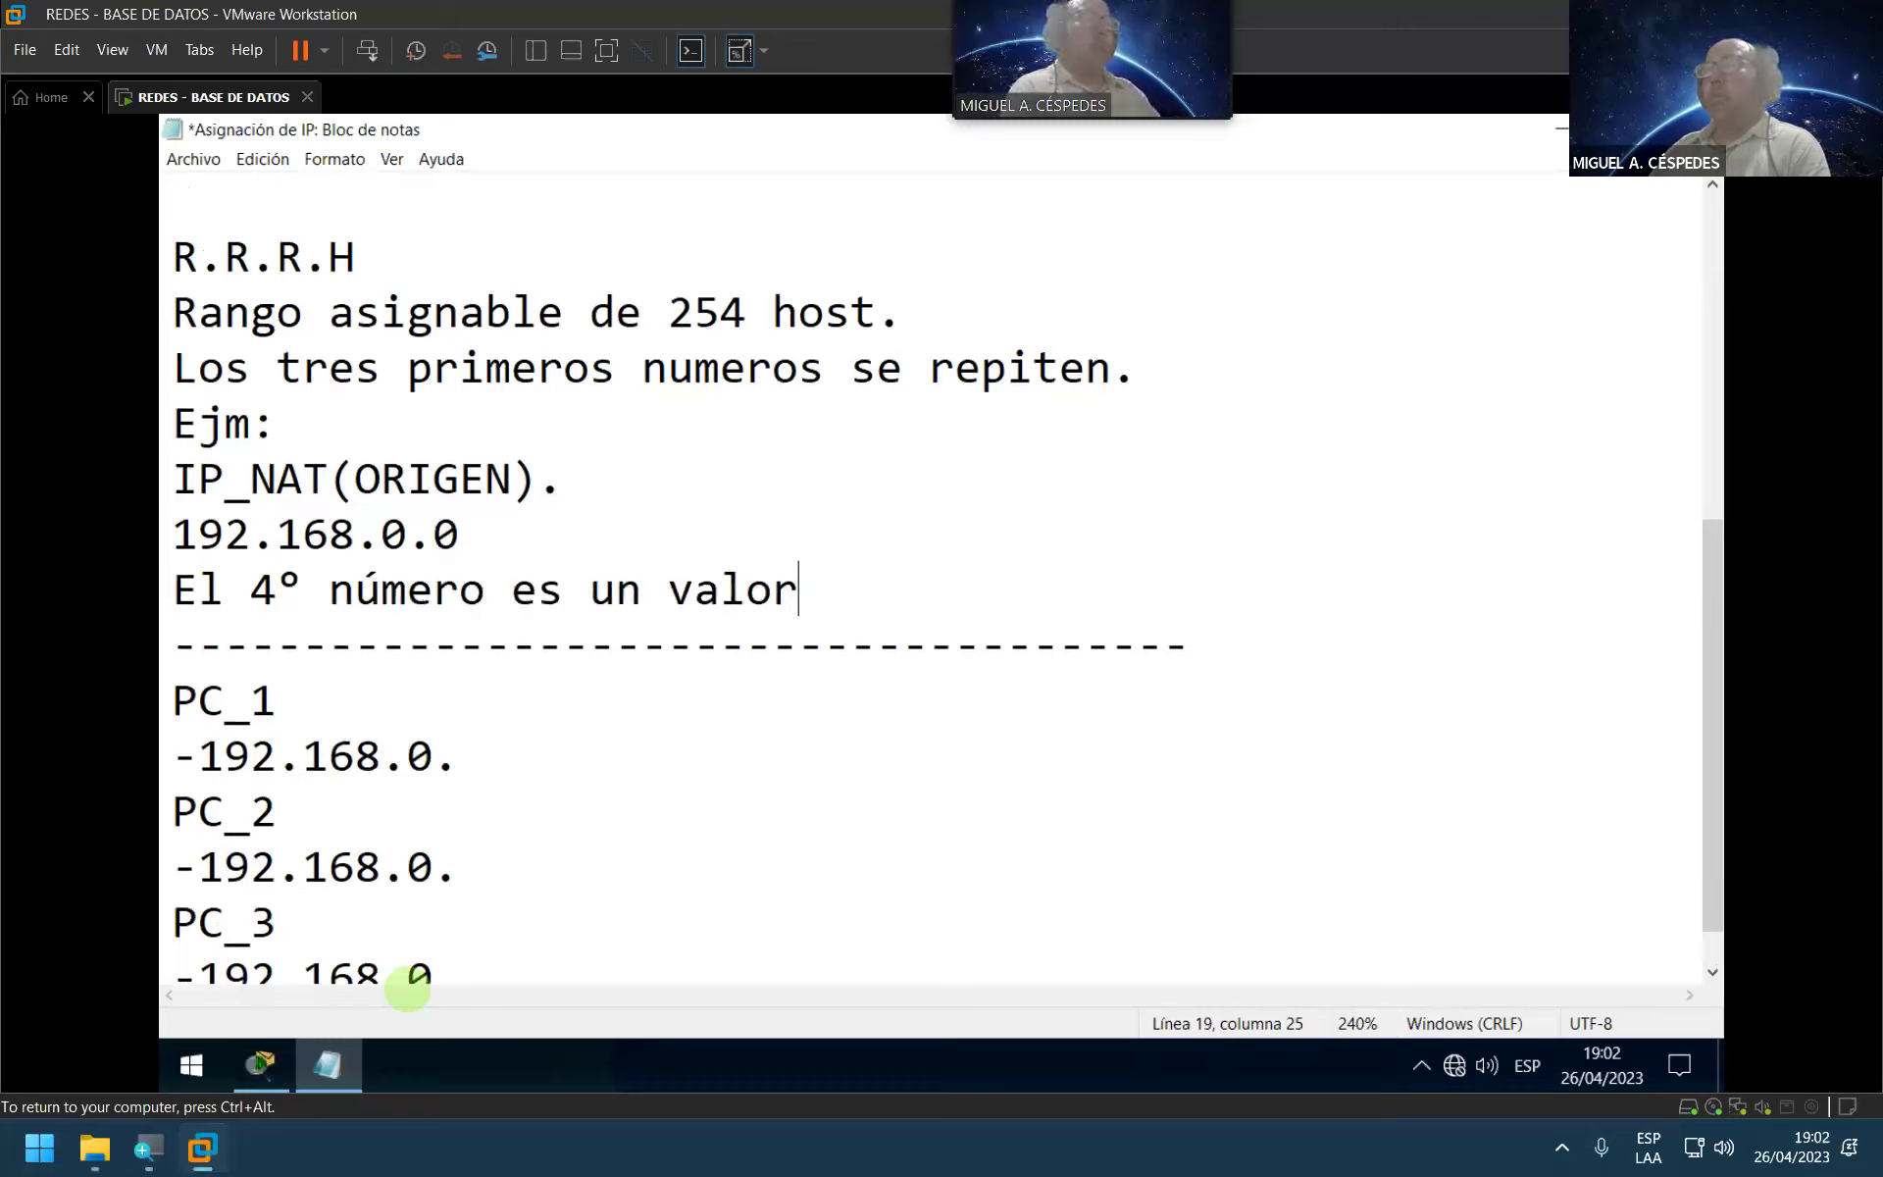
{"action": "type", "text": " entr"}
{"action": "type", "text": "e "}
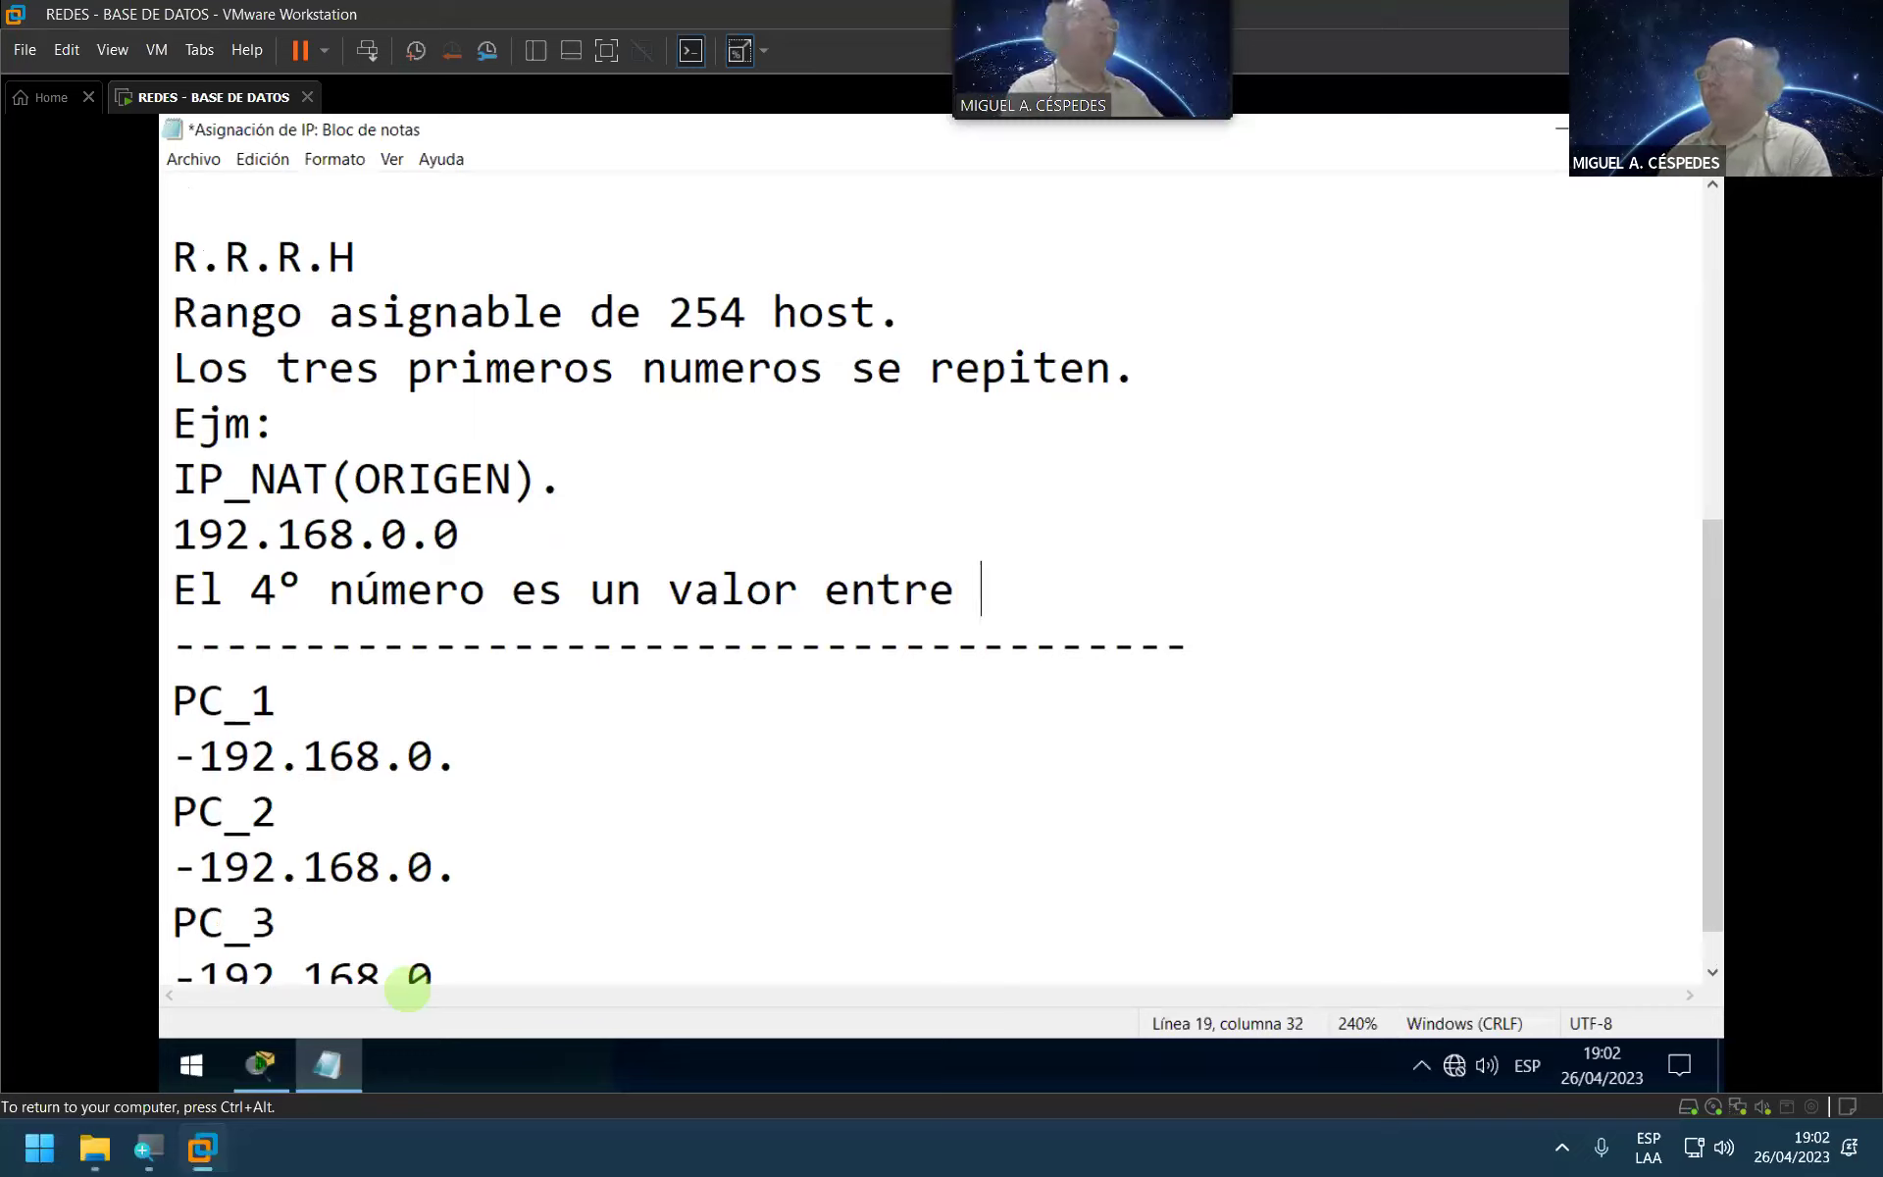
{"action": "type", "text": "1 y 255"}
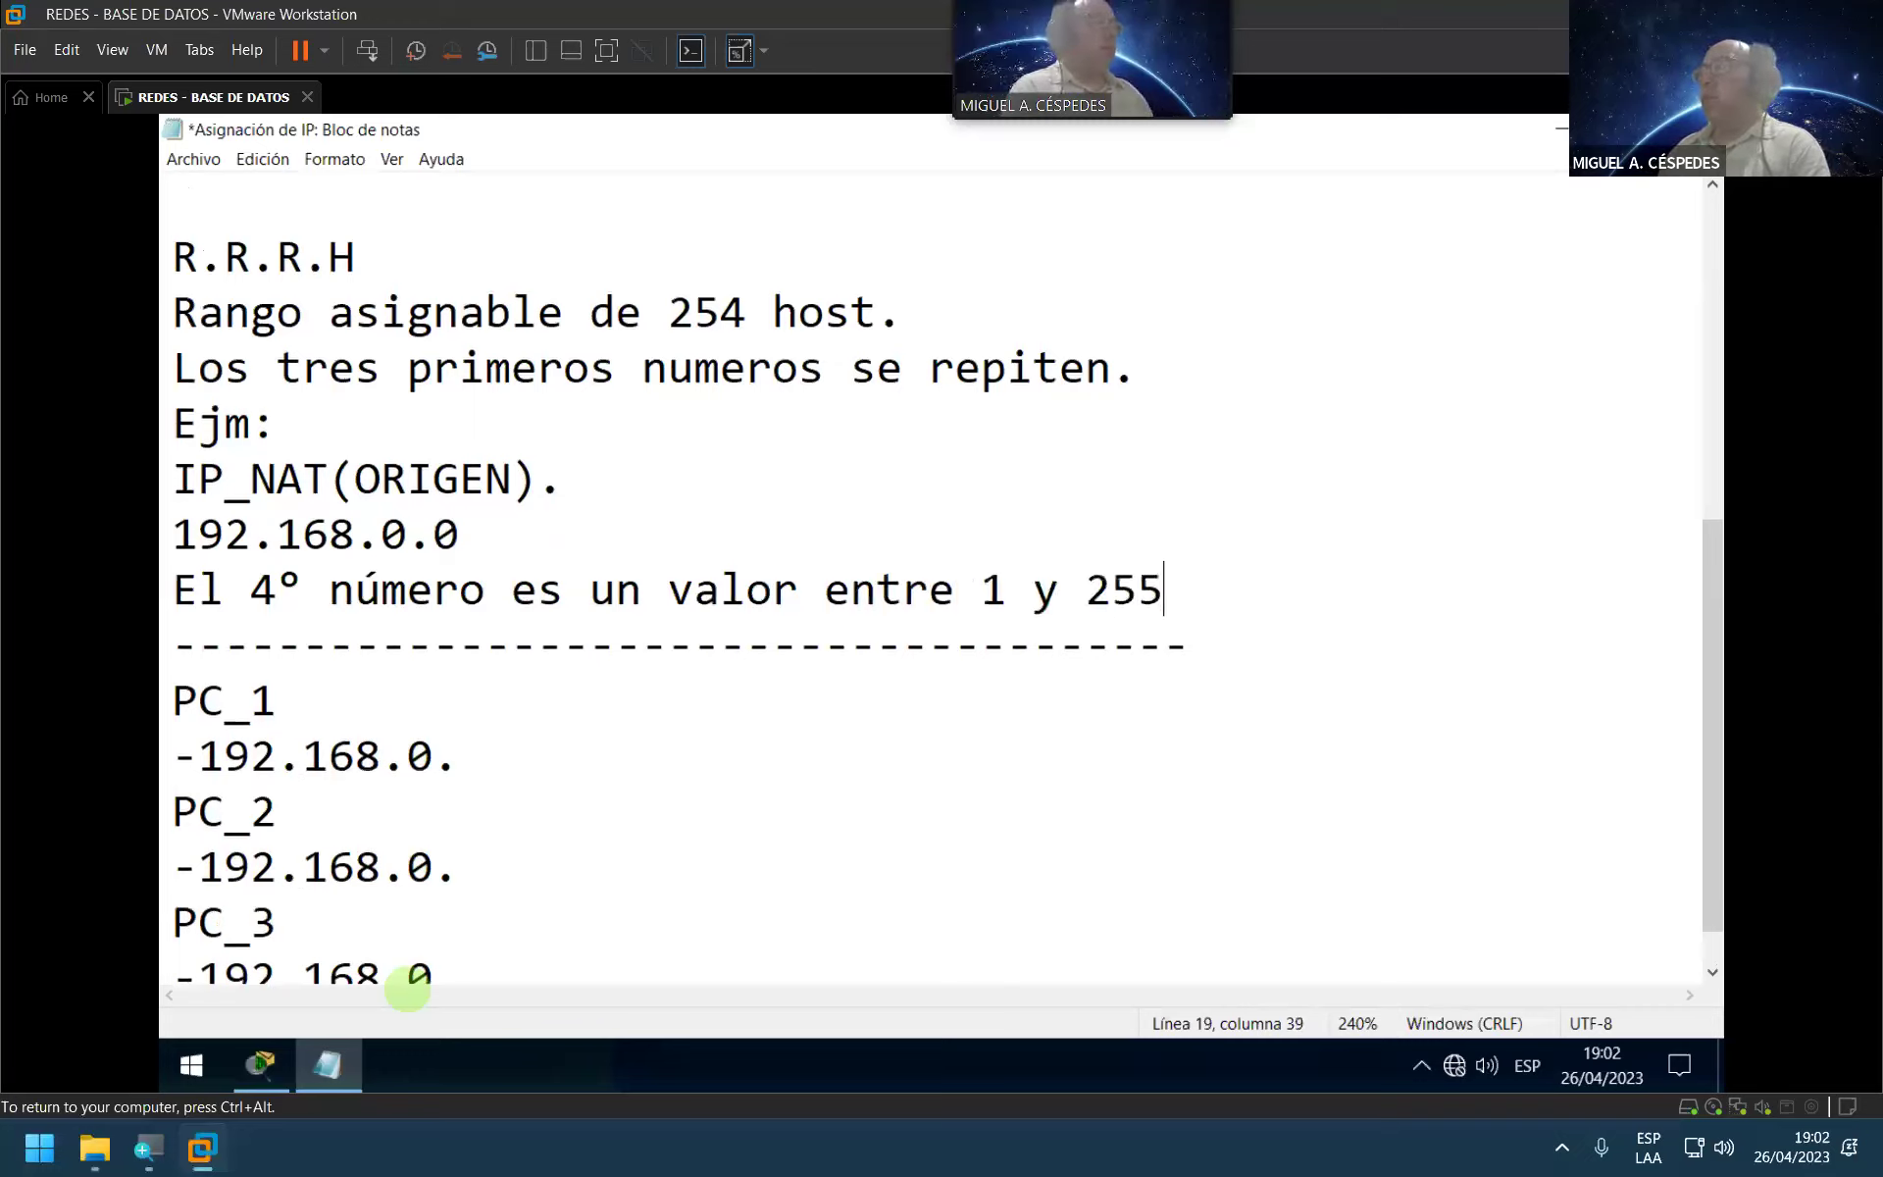
{"action": "key", "text": "BackSpace"}
{"action": "type", "text": "4."}
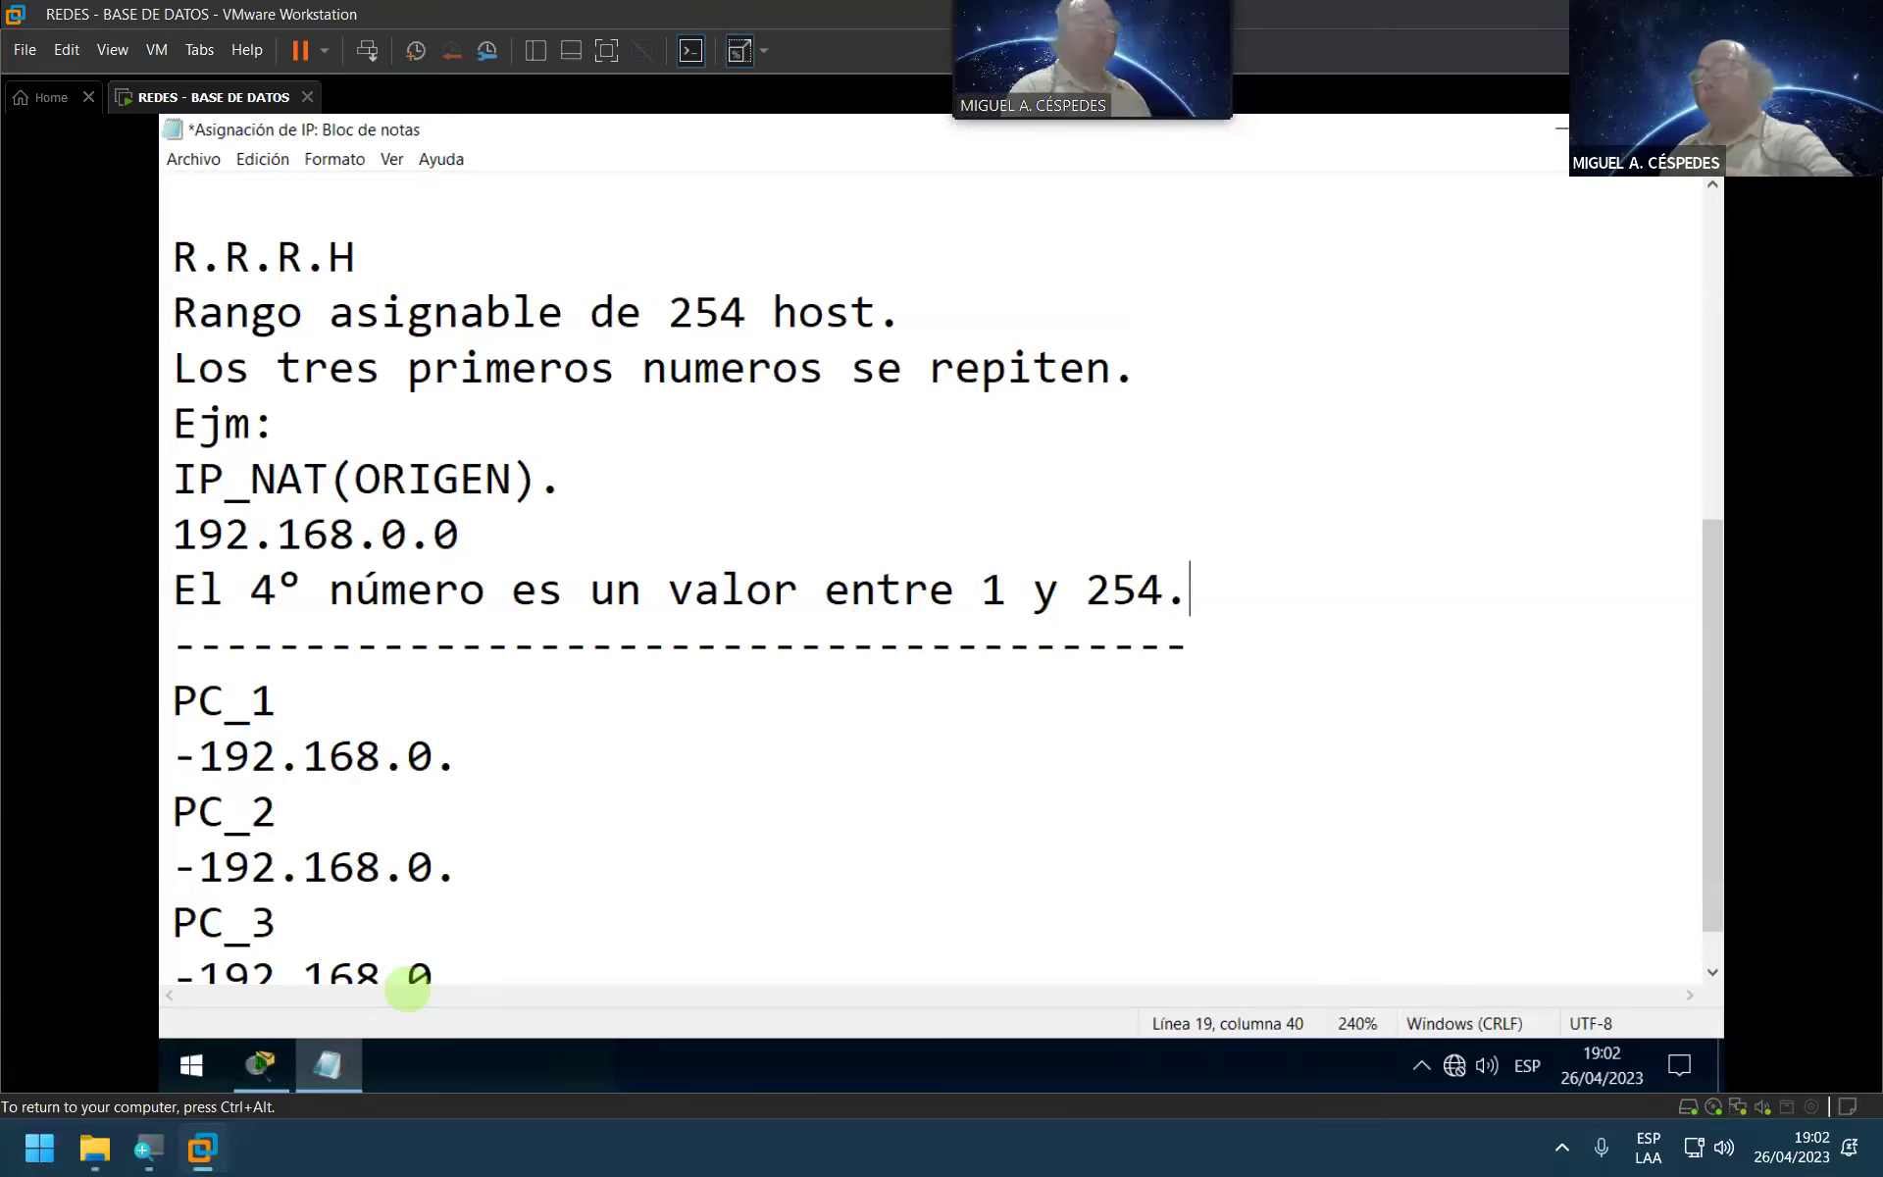
{"action": "key", "text": "ctrl+s"}
Step: Complete the computers' addresses with the fourth number 100 for PC_1, 200 for PC_2 and 237 for PC_3
{"action": "scroll", "coordinate": [525, 638], "scroll_direction": "down", "scroll_amount": 1}
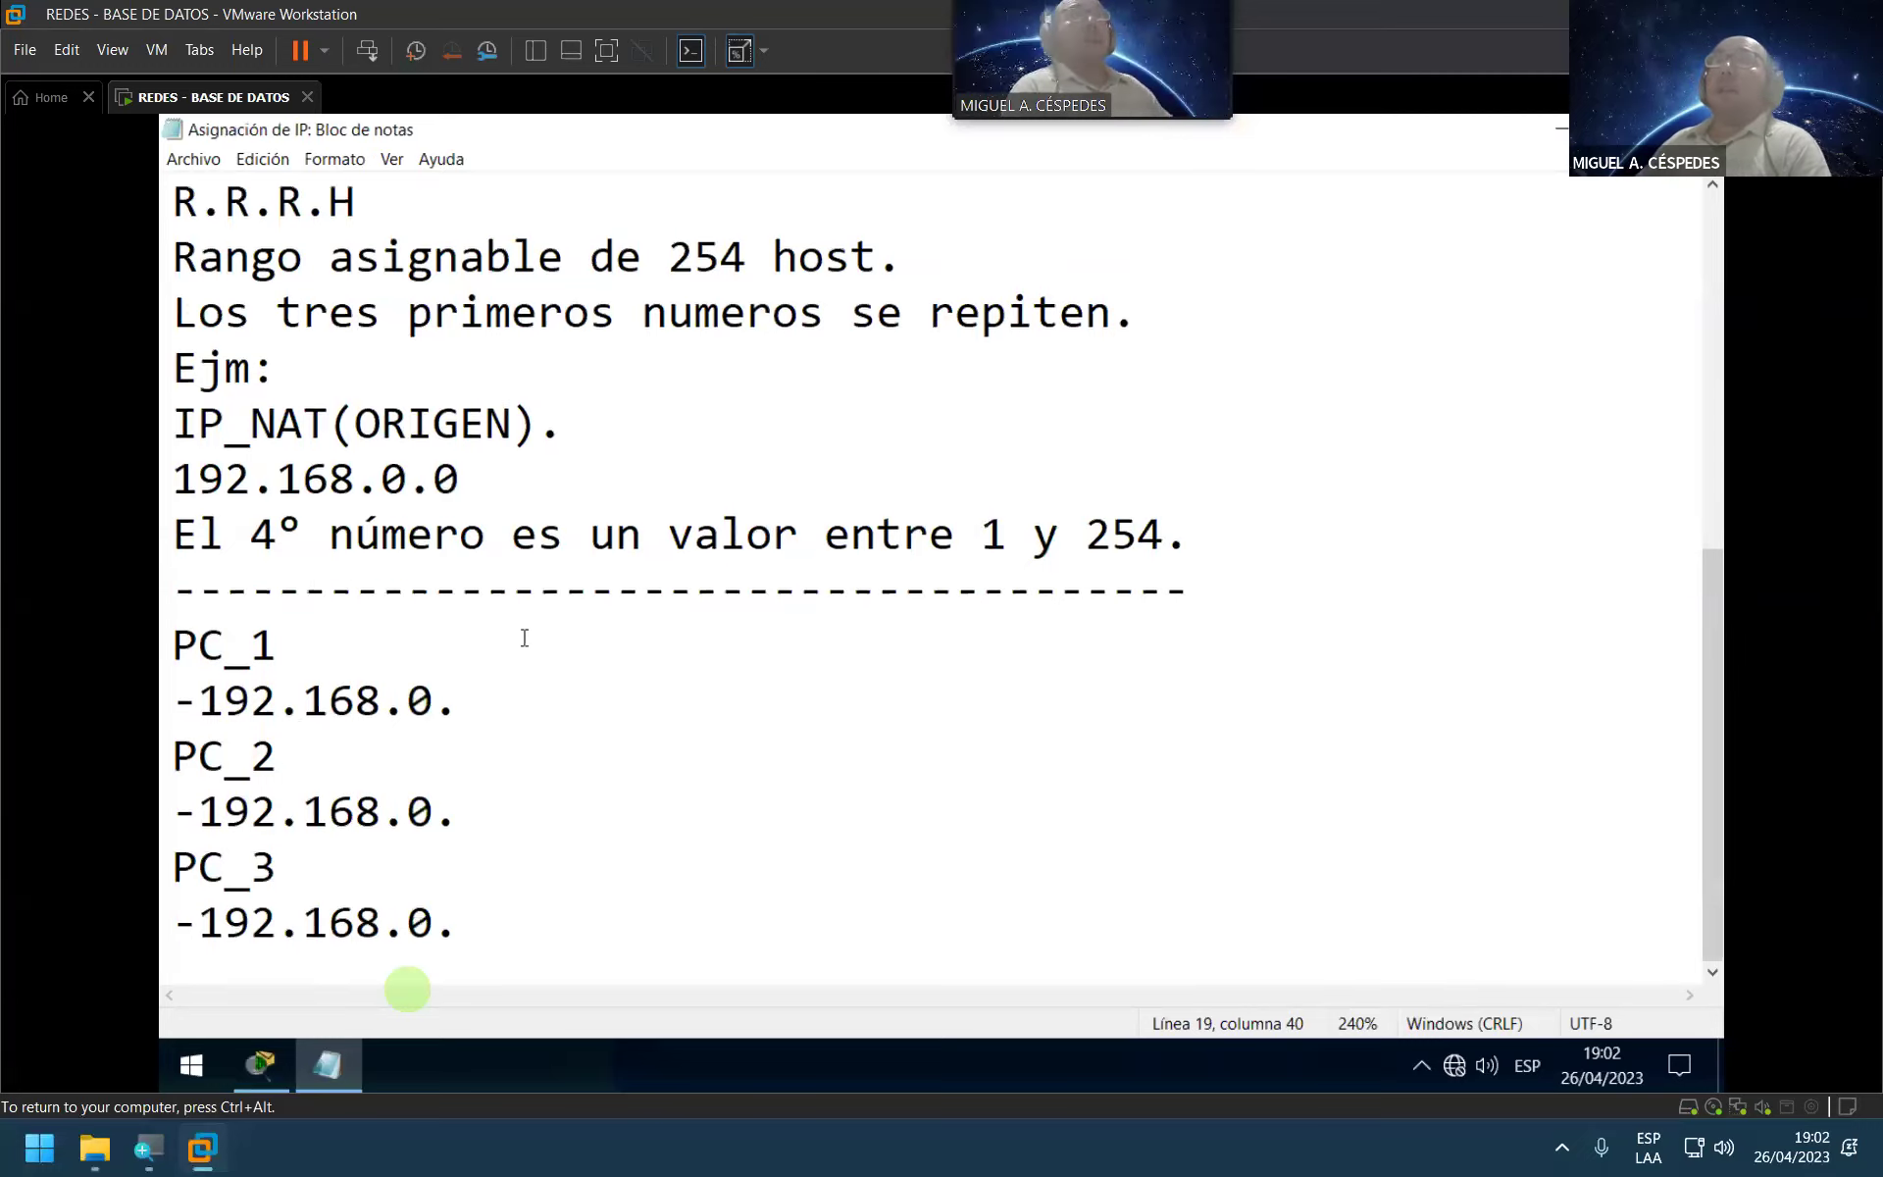
{"action": "left_click", "coordinate": [477, 694]}
{"action": "type", "text": "1"}
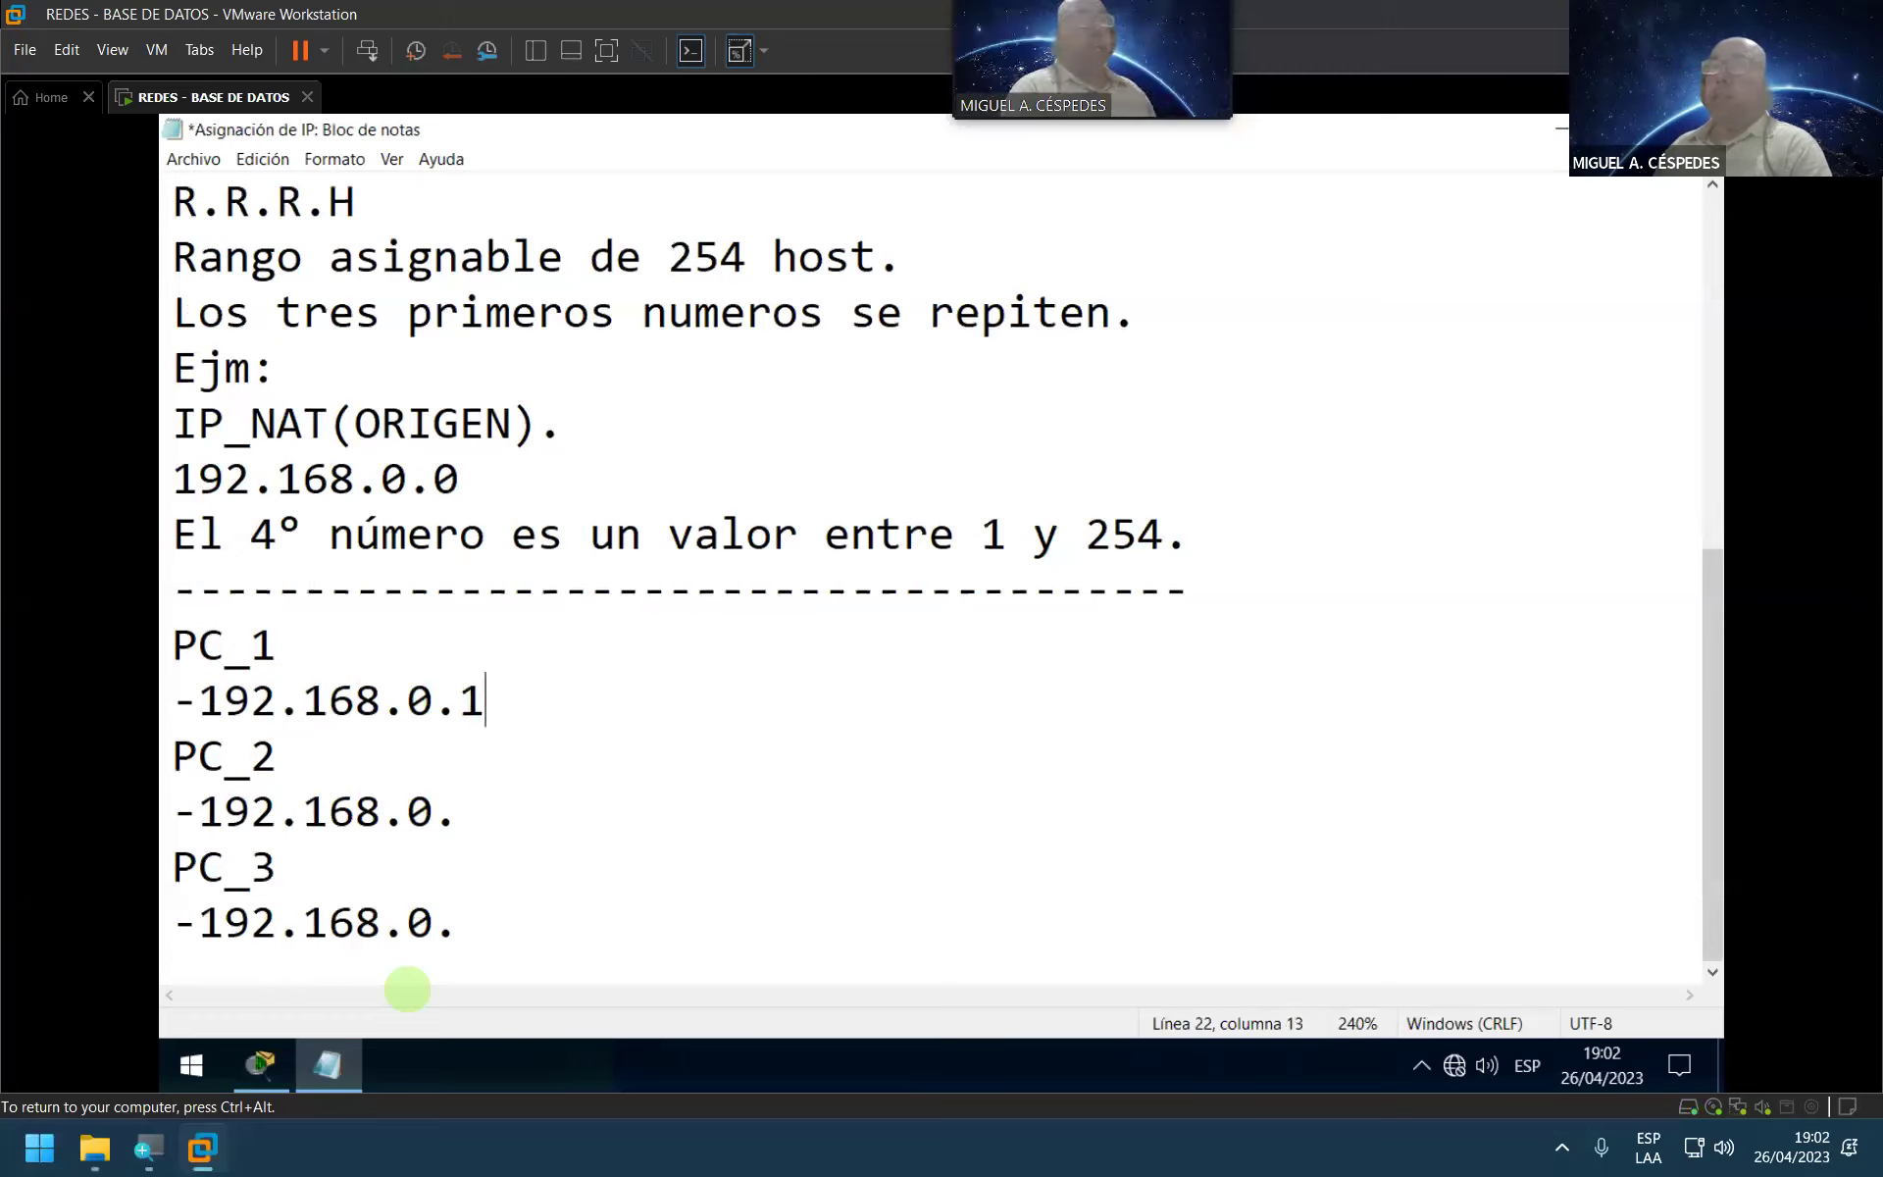
{"action": "type", "text": "00"}
{"action": "left_click", "coordinate": [476, 822]}
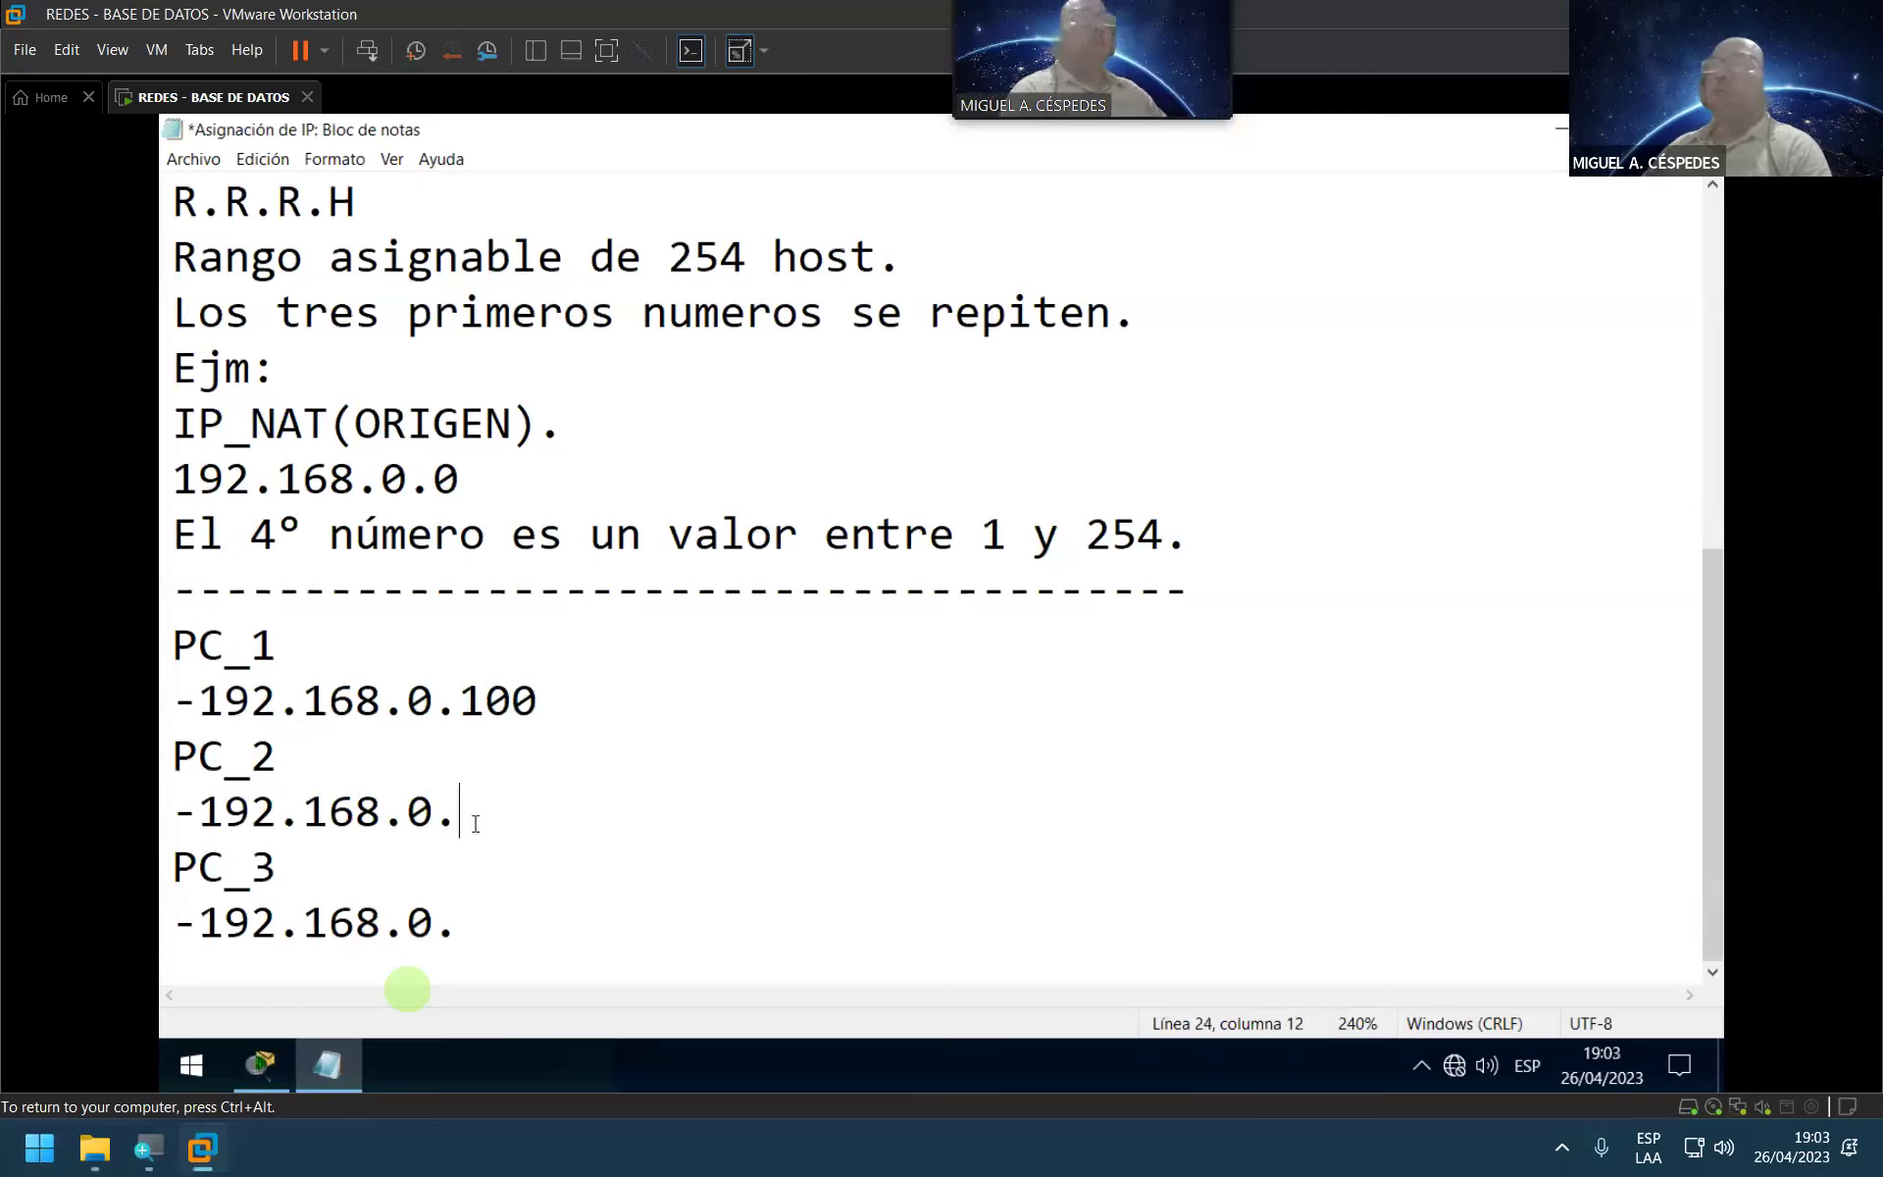
{"action": "type", "text": "200"}
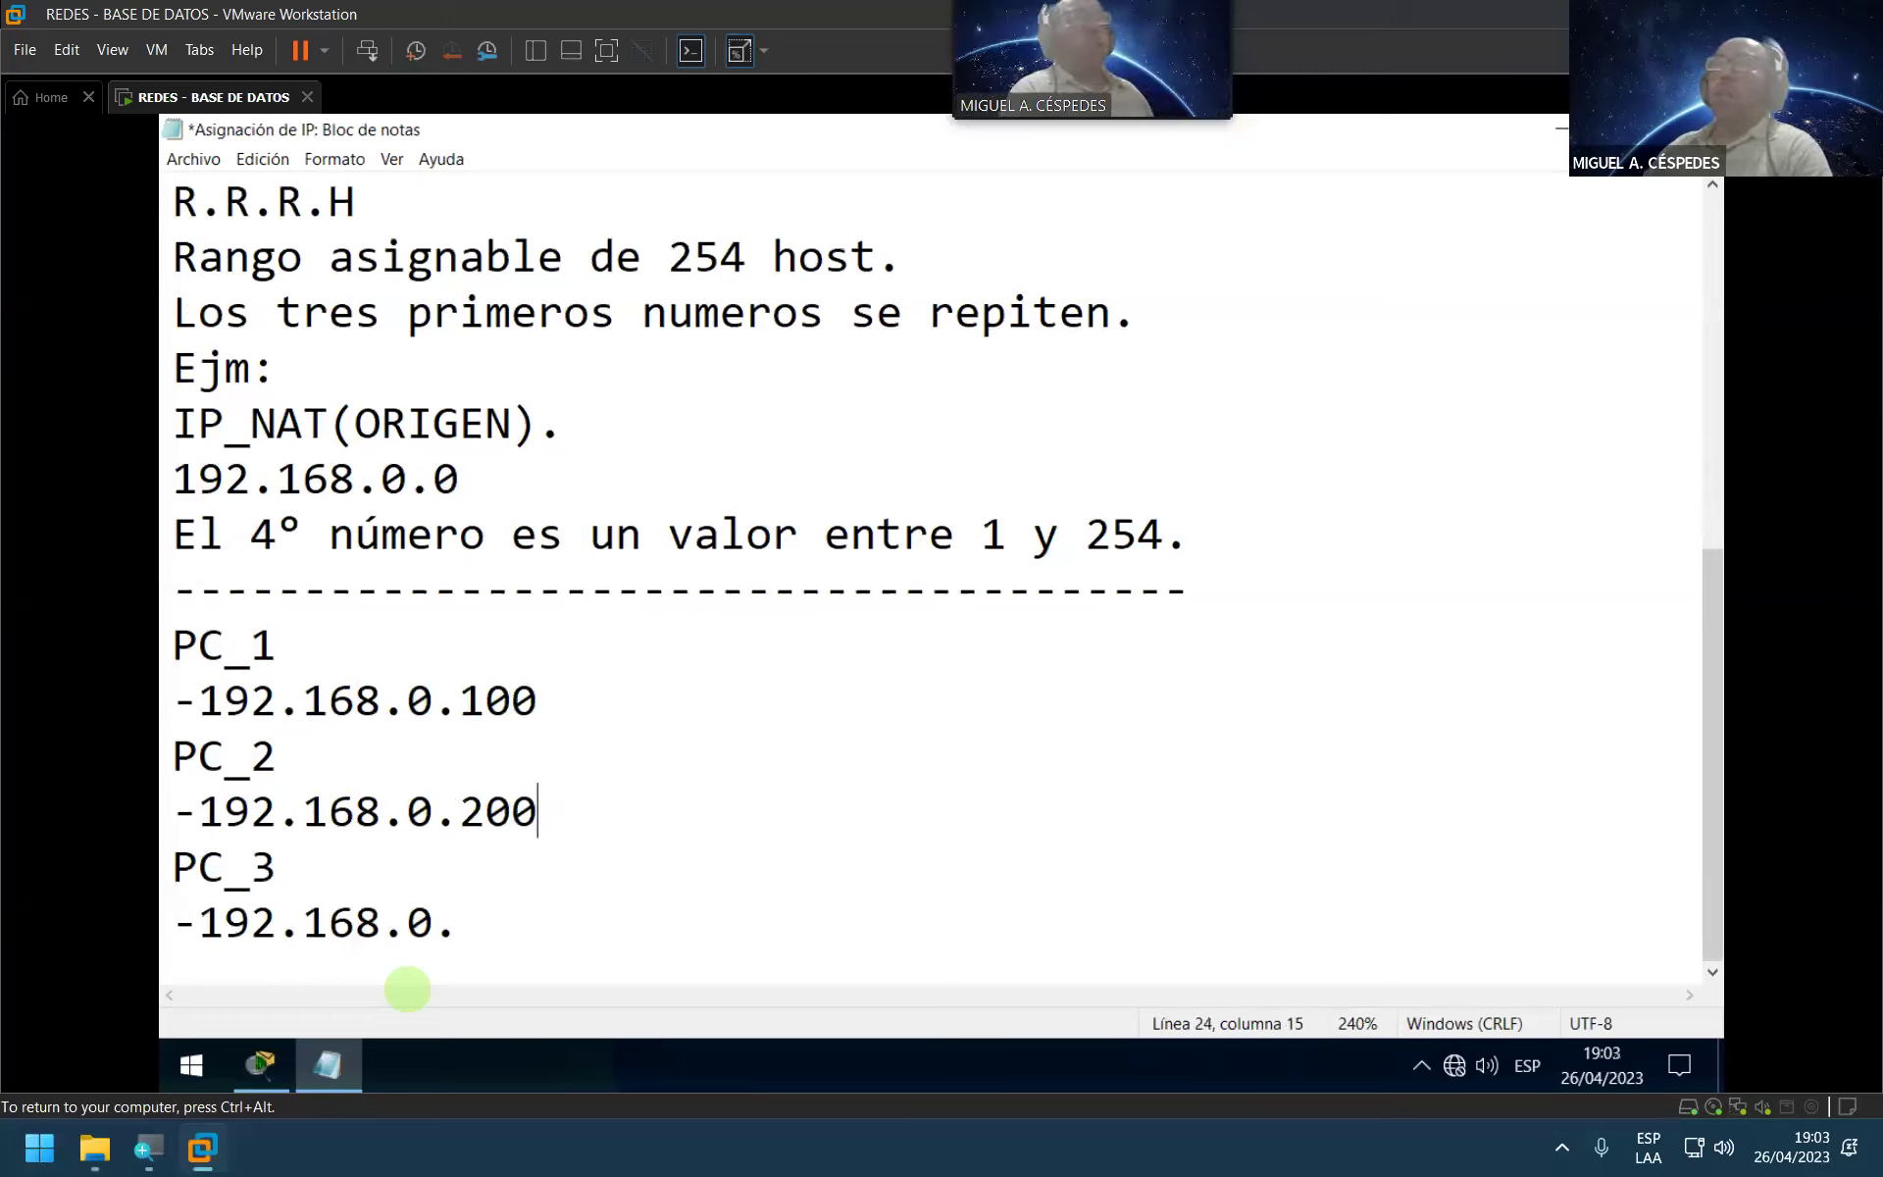
{"action": "left_click", "coordinate": [488, 918]}
{"action": "type", "text": "237"}
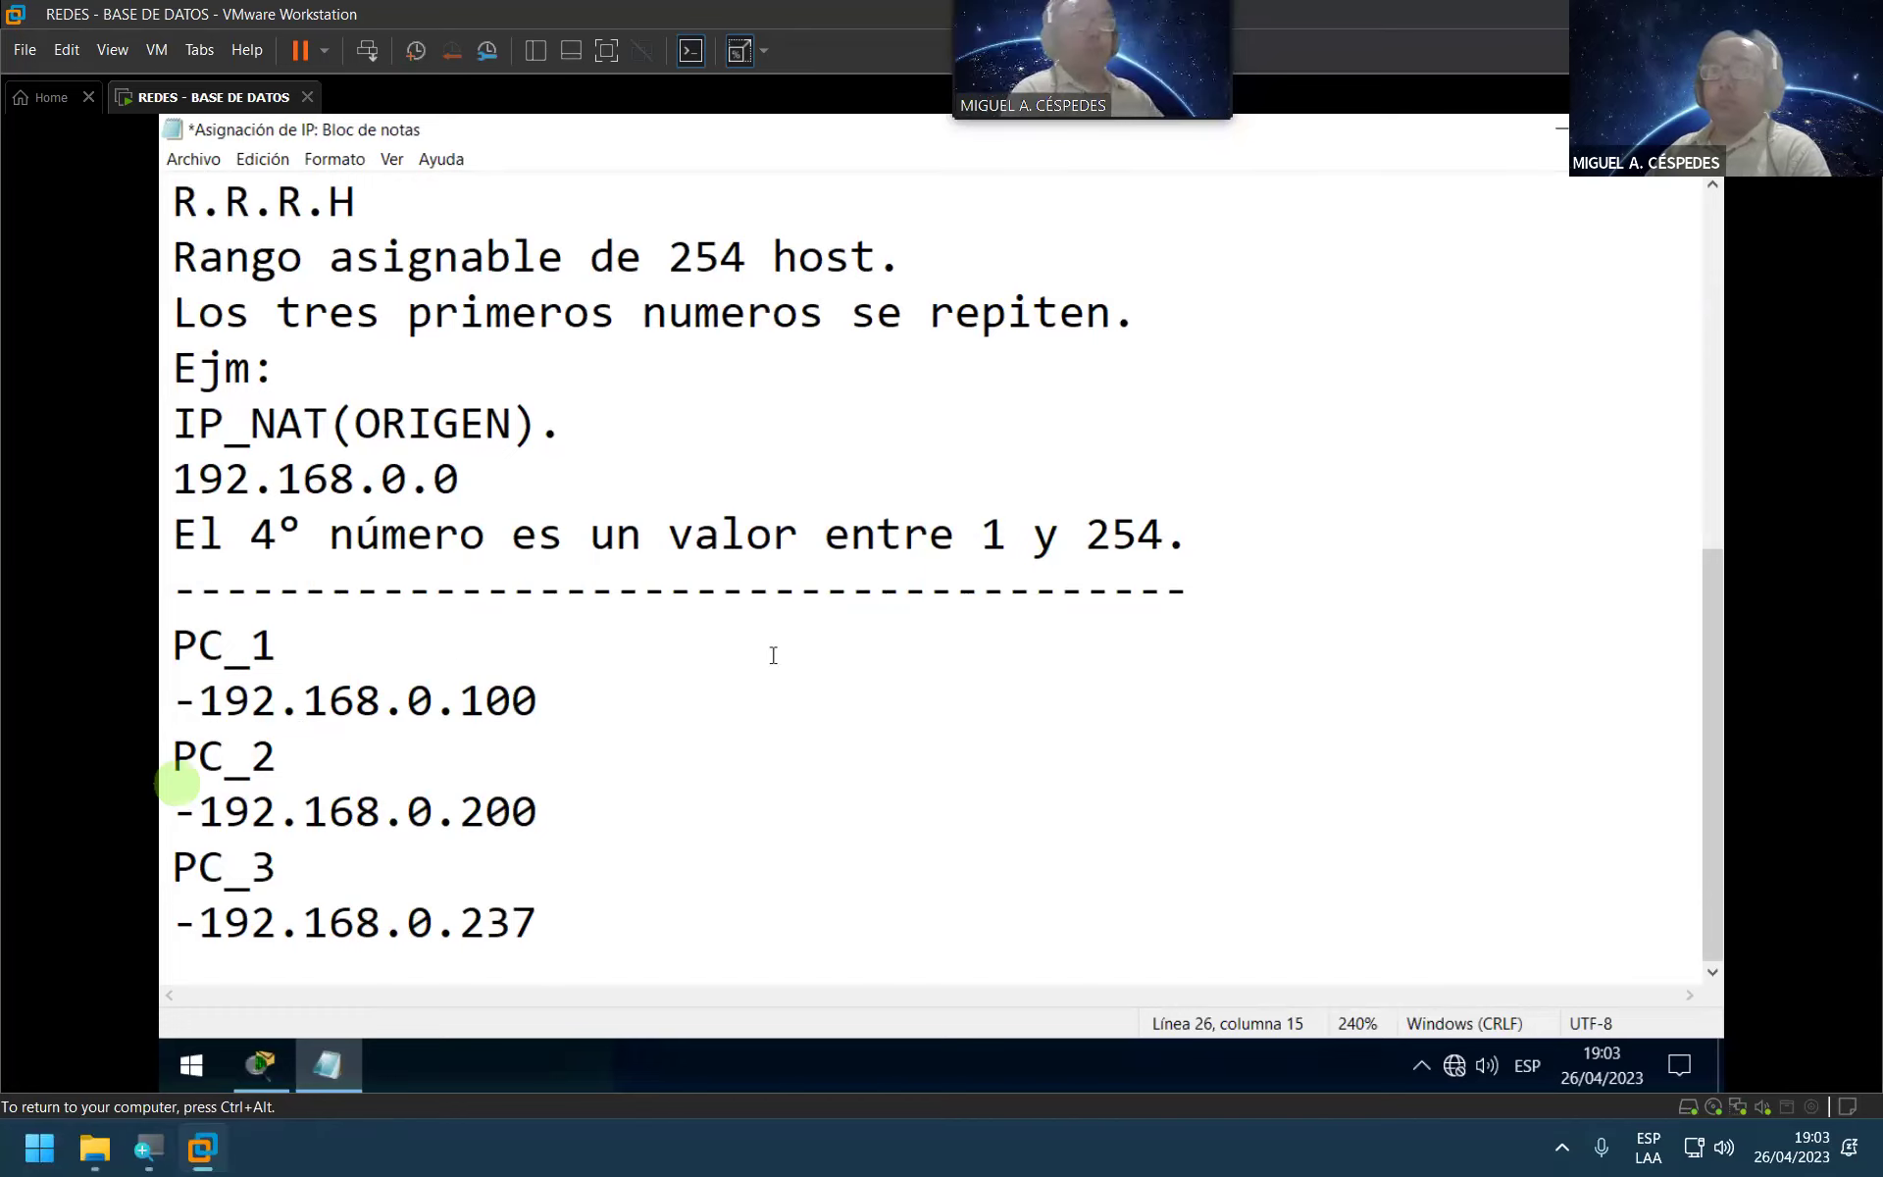
Step: Change the fourth number of the address under PC_1 to 1 and the one under PC_2 to 2
{"action": "left_click", "coordinate": [727, 710]}
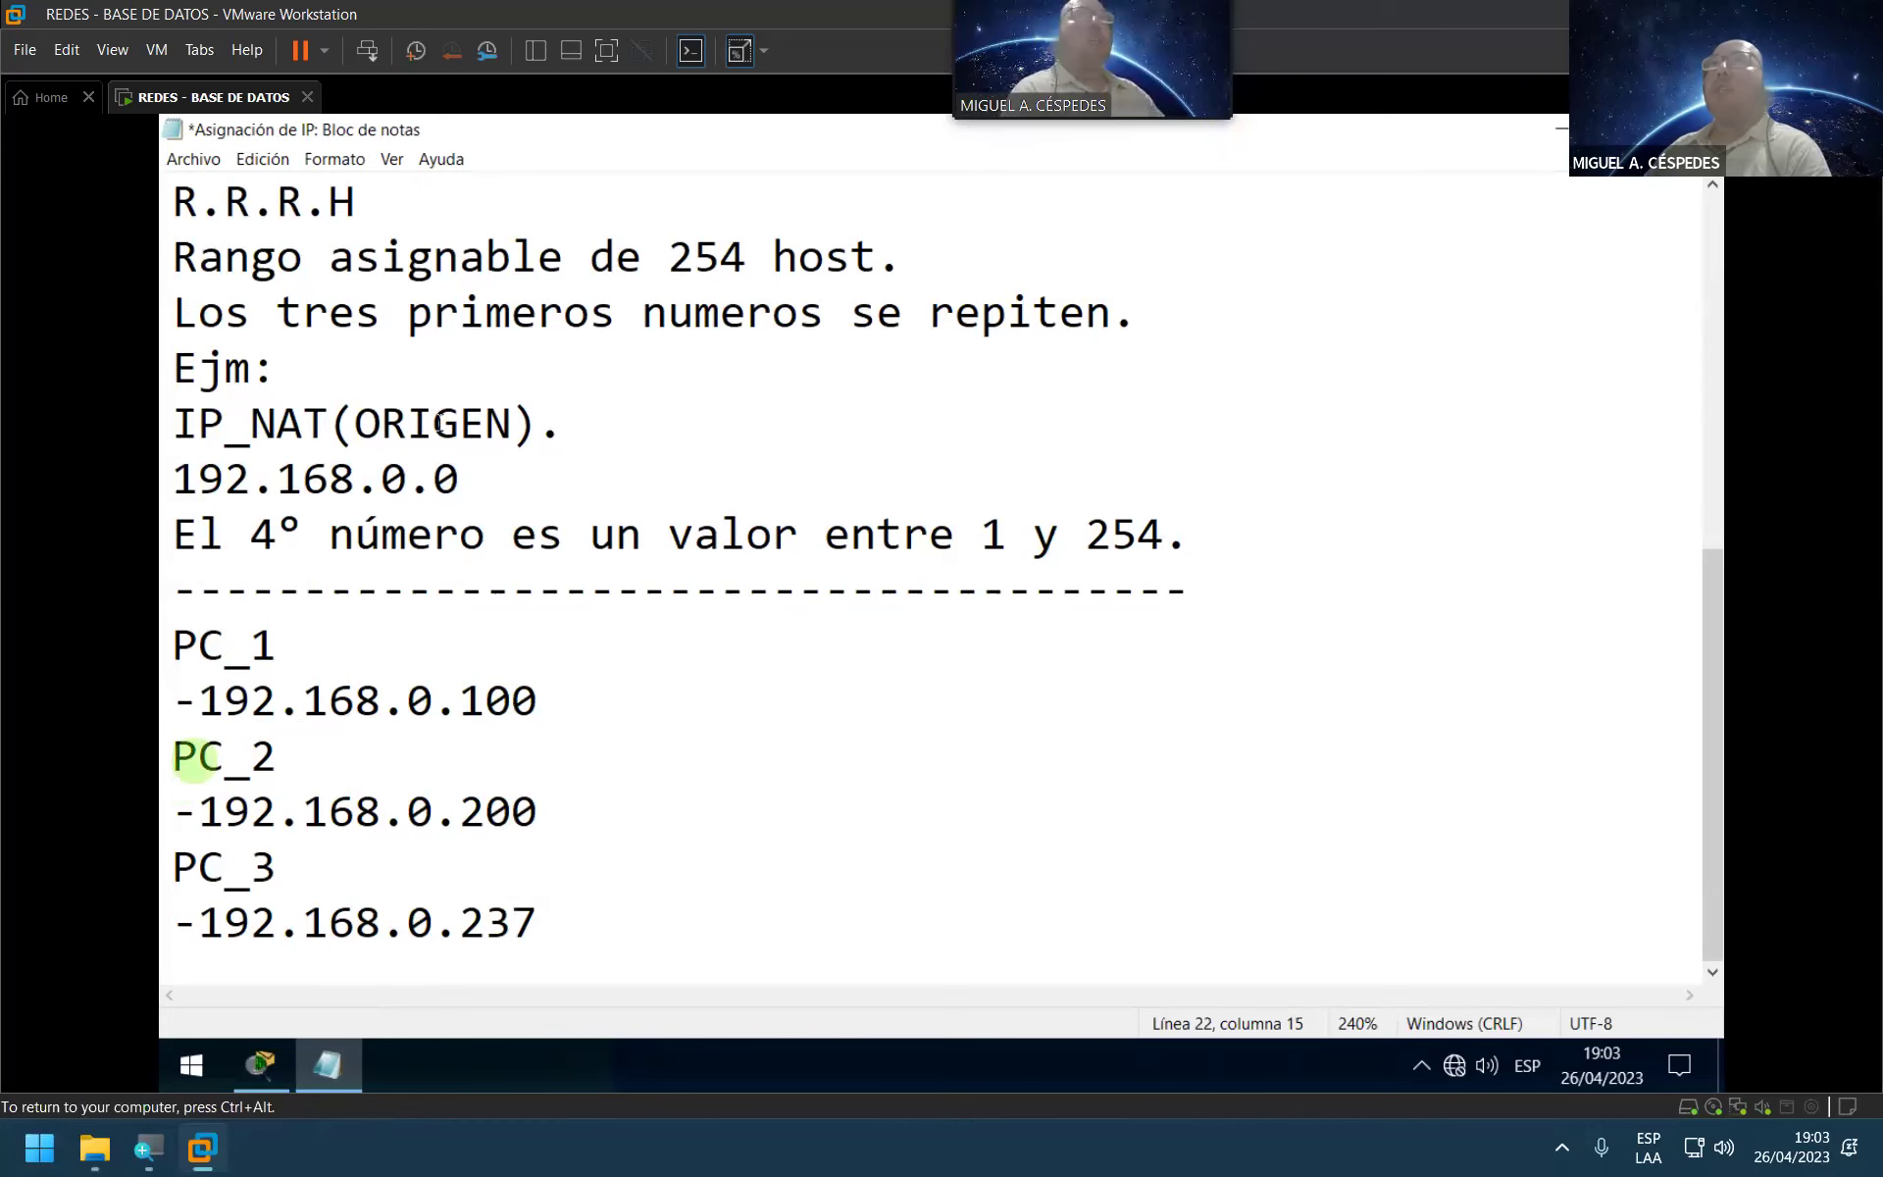
{"action": "scroll", "coordinate": [441, 424], "scroll_direction": "up", "scroll_amount": 3}
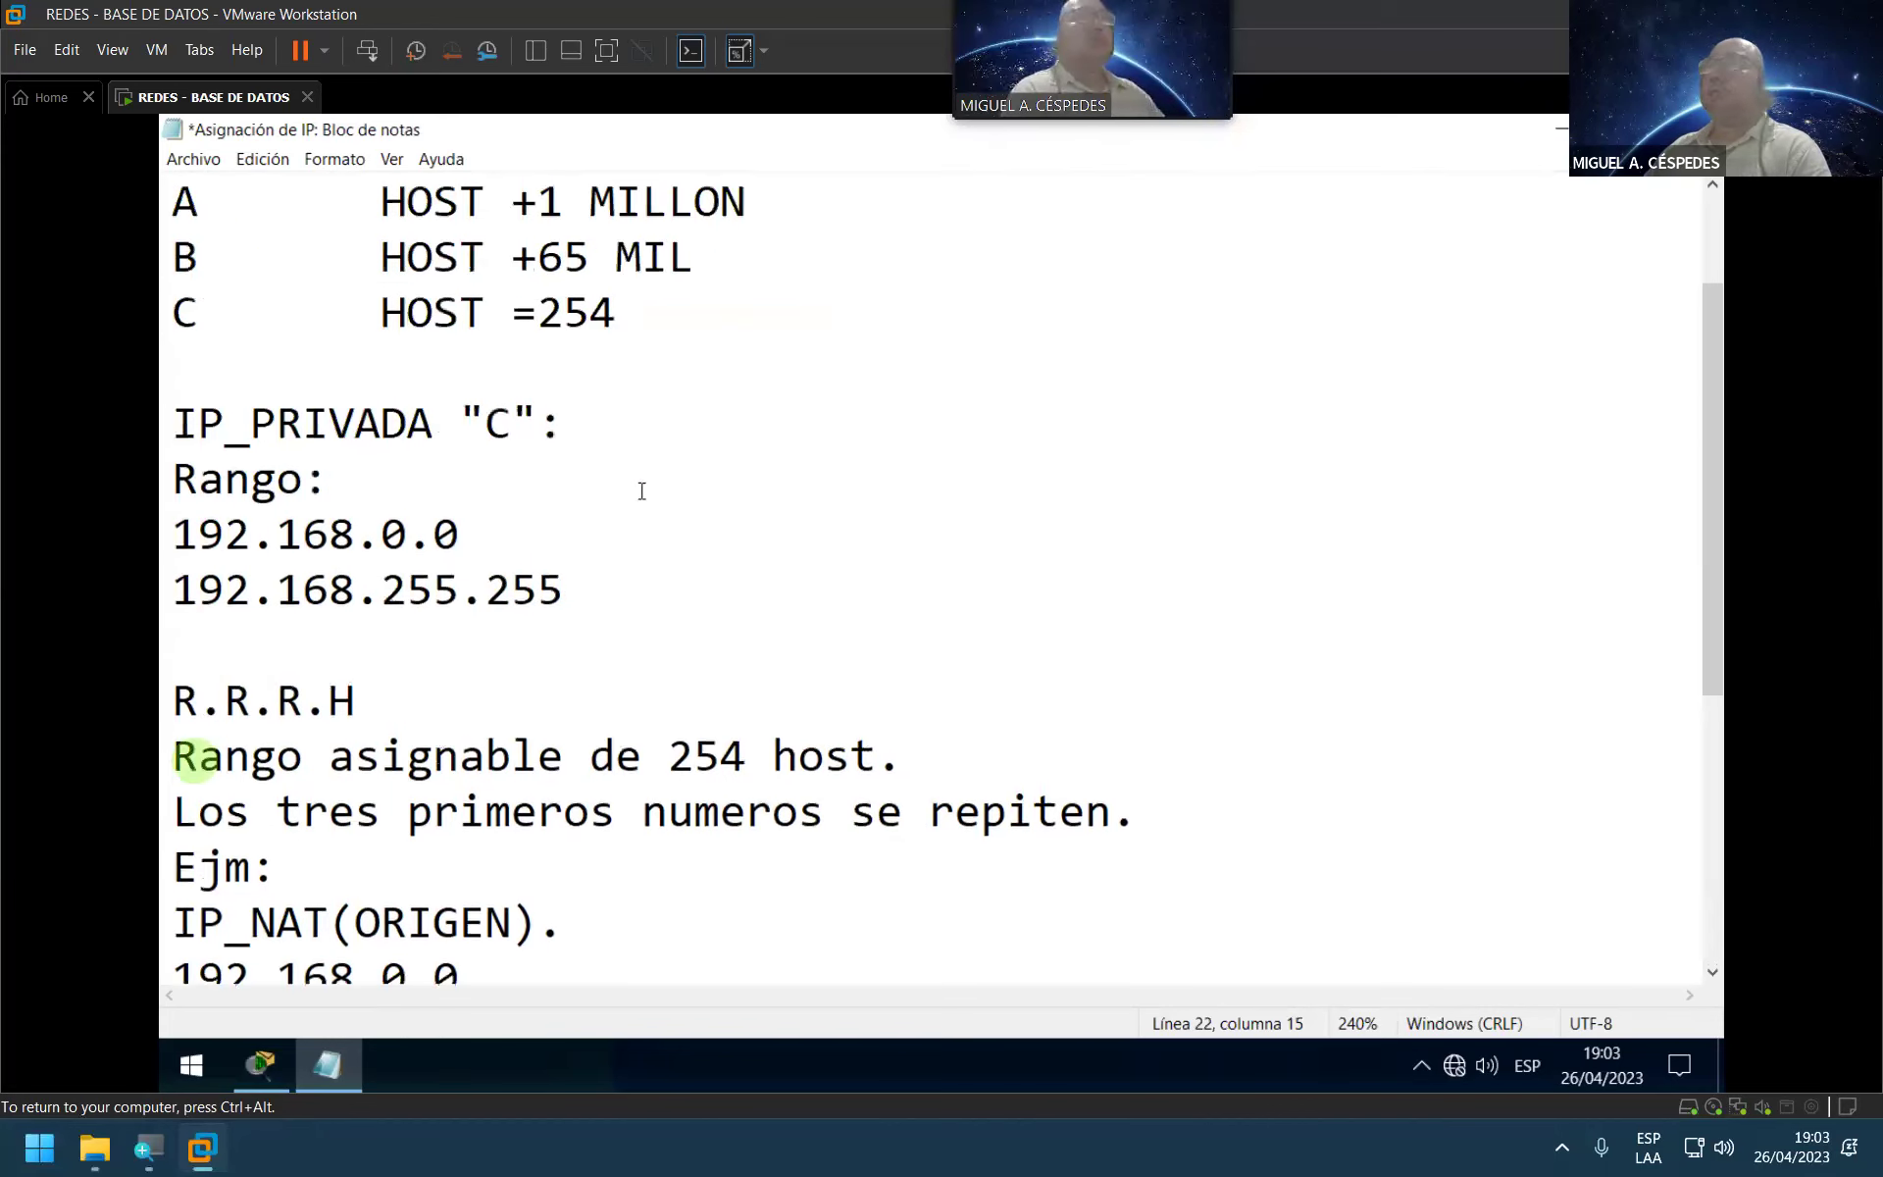
{"action": "scroll", "coordinate": [638, 487], "scroll_direction": "down", "scroll_amount": 3}
{"action": "scroll", "coordinate": [550, 691], "scroll_direction": "up", "scroll_amount": 1}
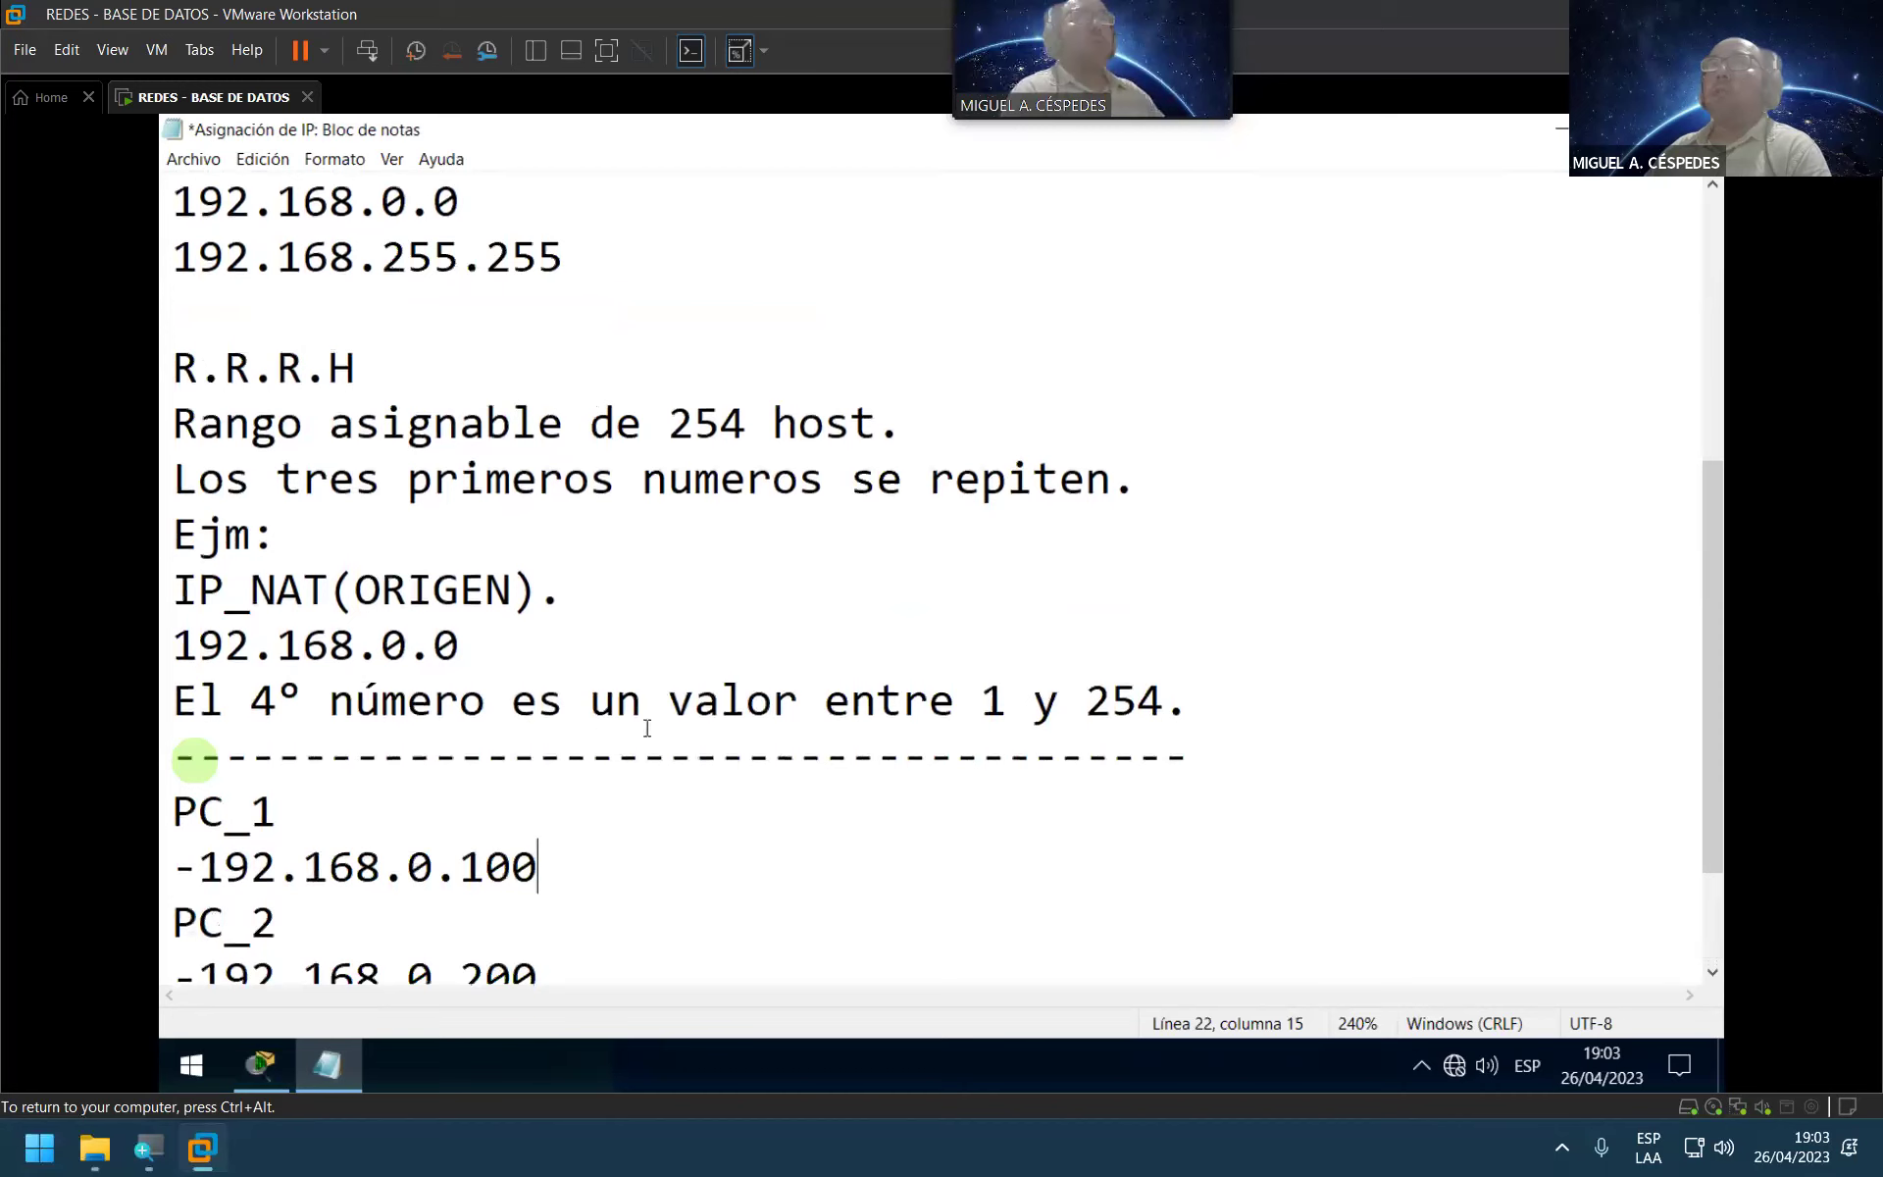
{"action": "scroll", "coordinate": [692, 848], "scroll_direction": "down", "scroll_amount": 1}
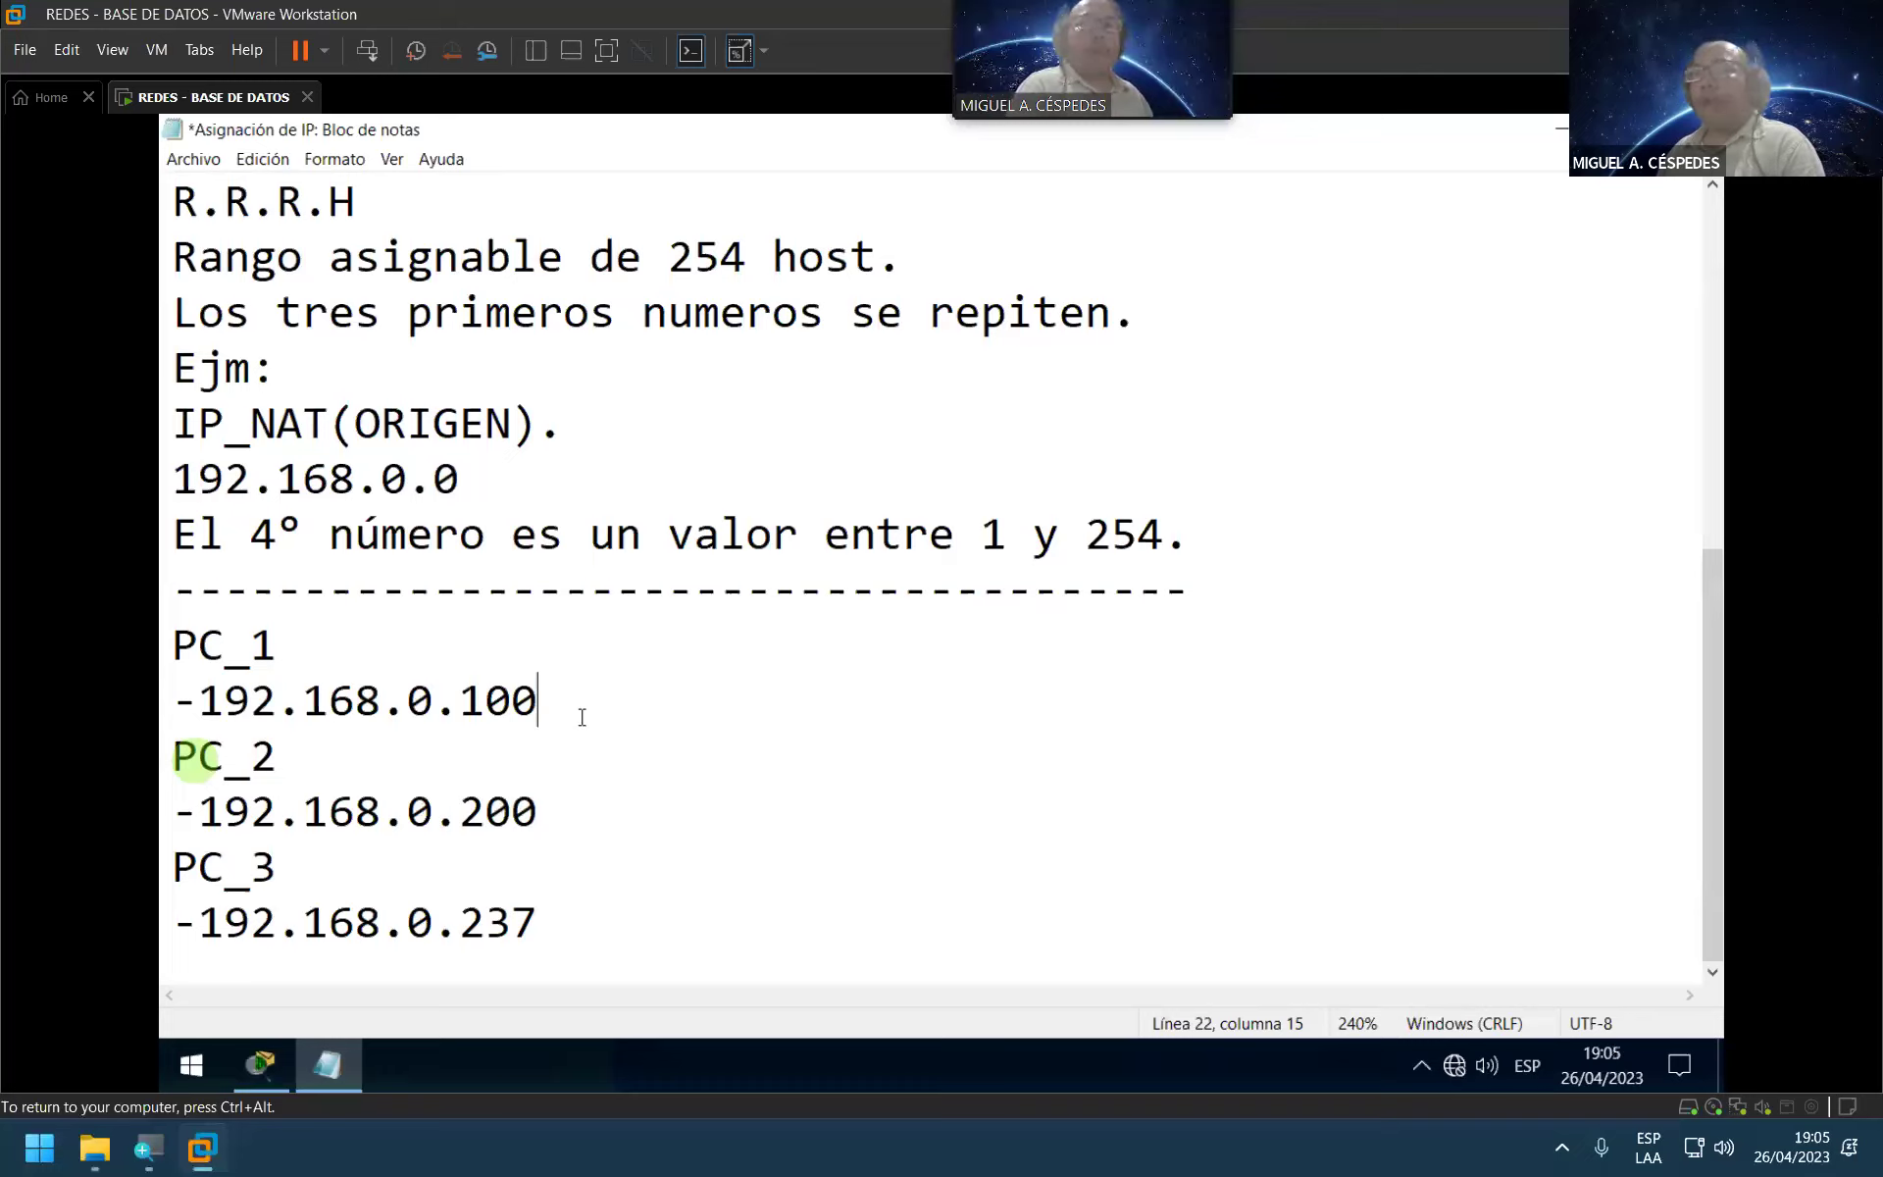
{"action": "key", "text": "BackSpace"}
{"action": "key", "text": "BackSpace"}
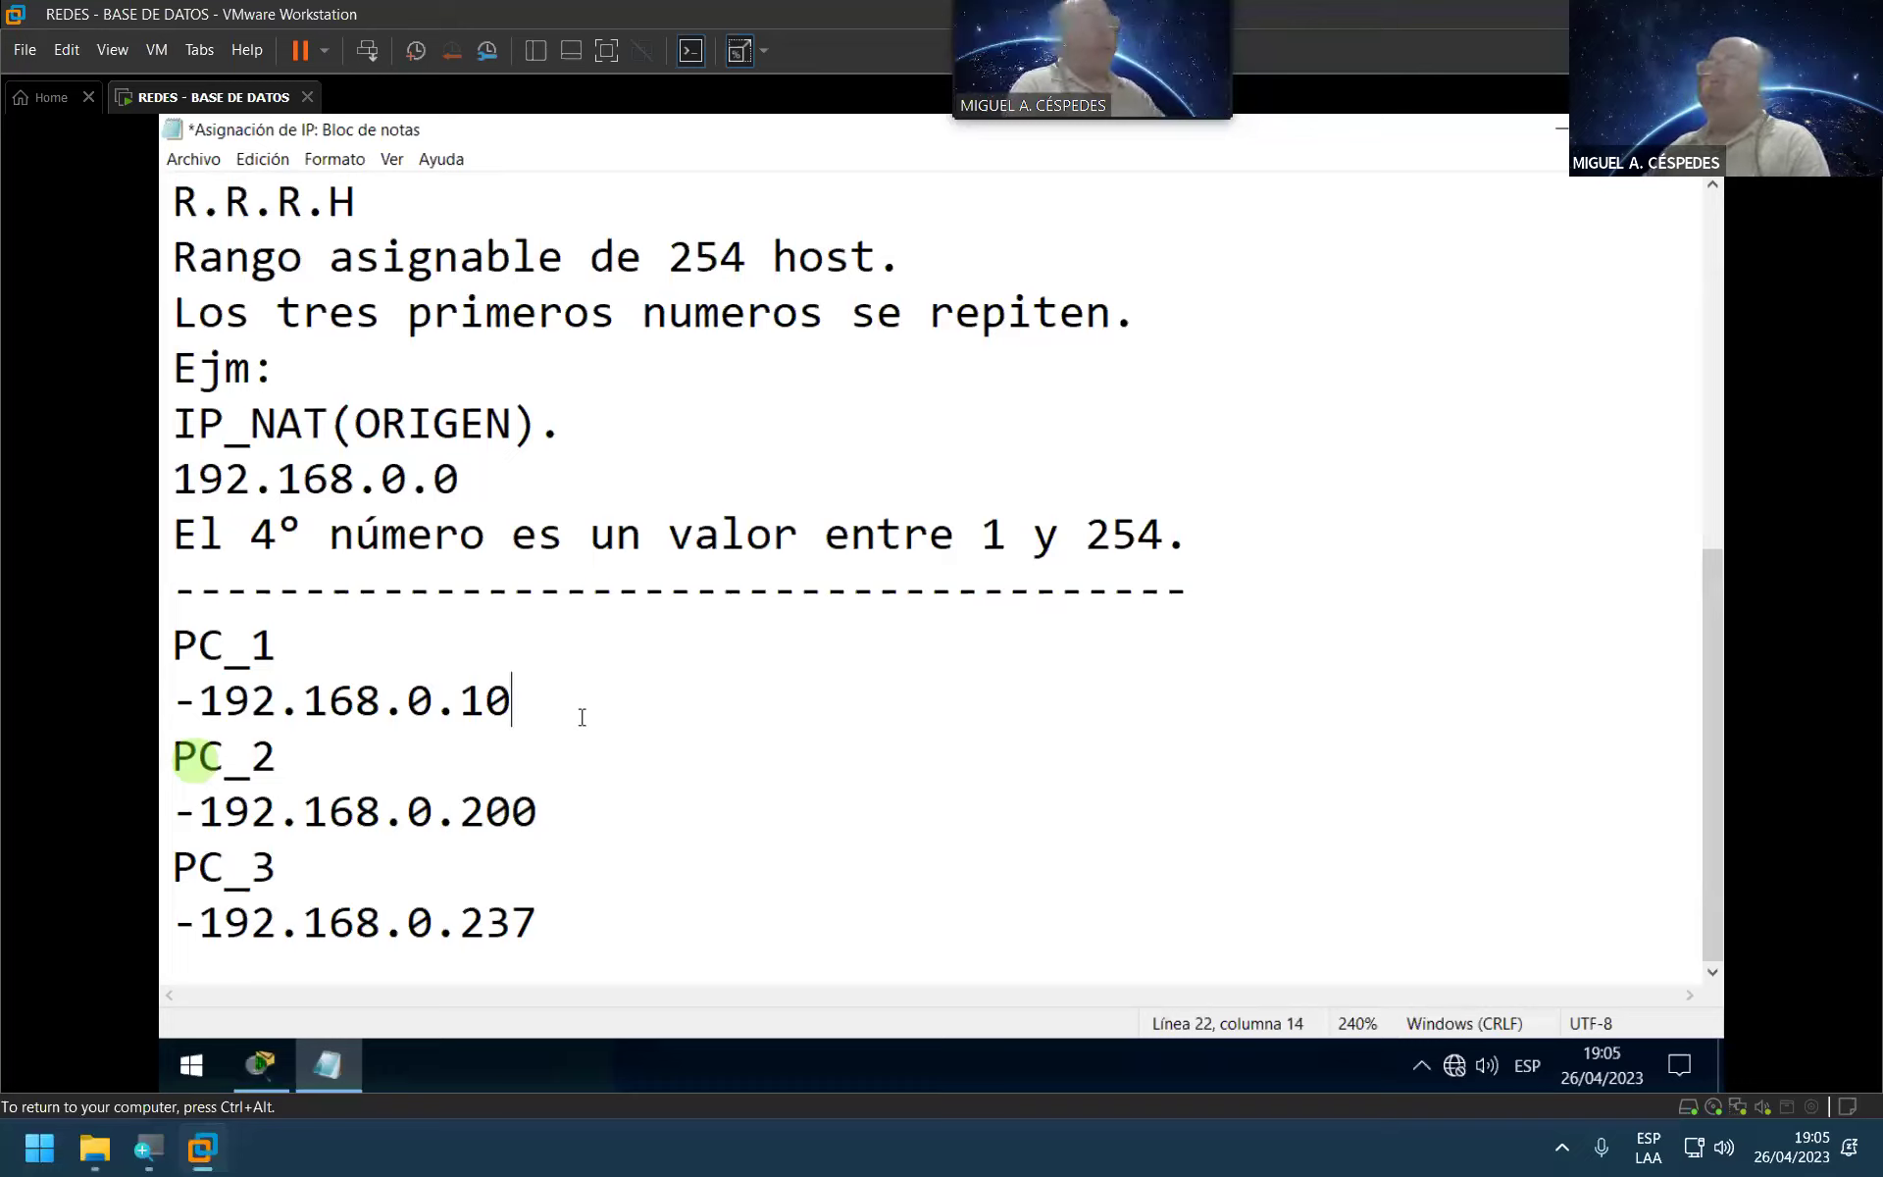
{"action": "left_click", "coordinate": [570, 816]}
{"action": "key", "text": "BackSpace"}
{"action": "key", "text": "BackSpace"}
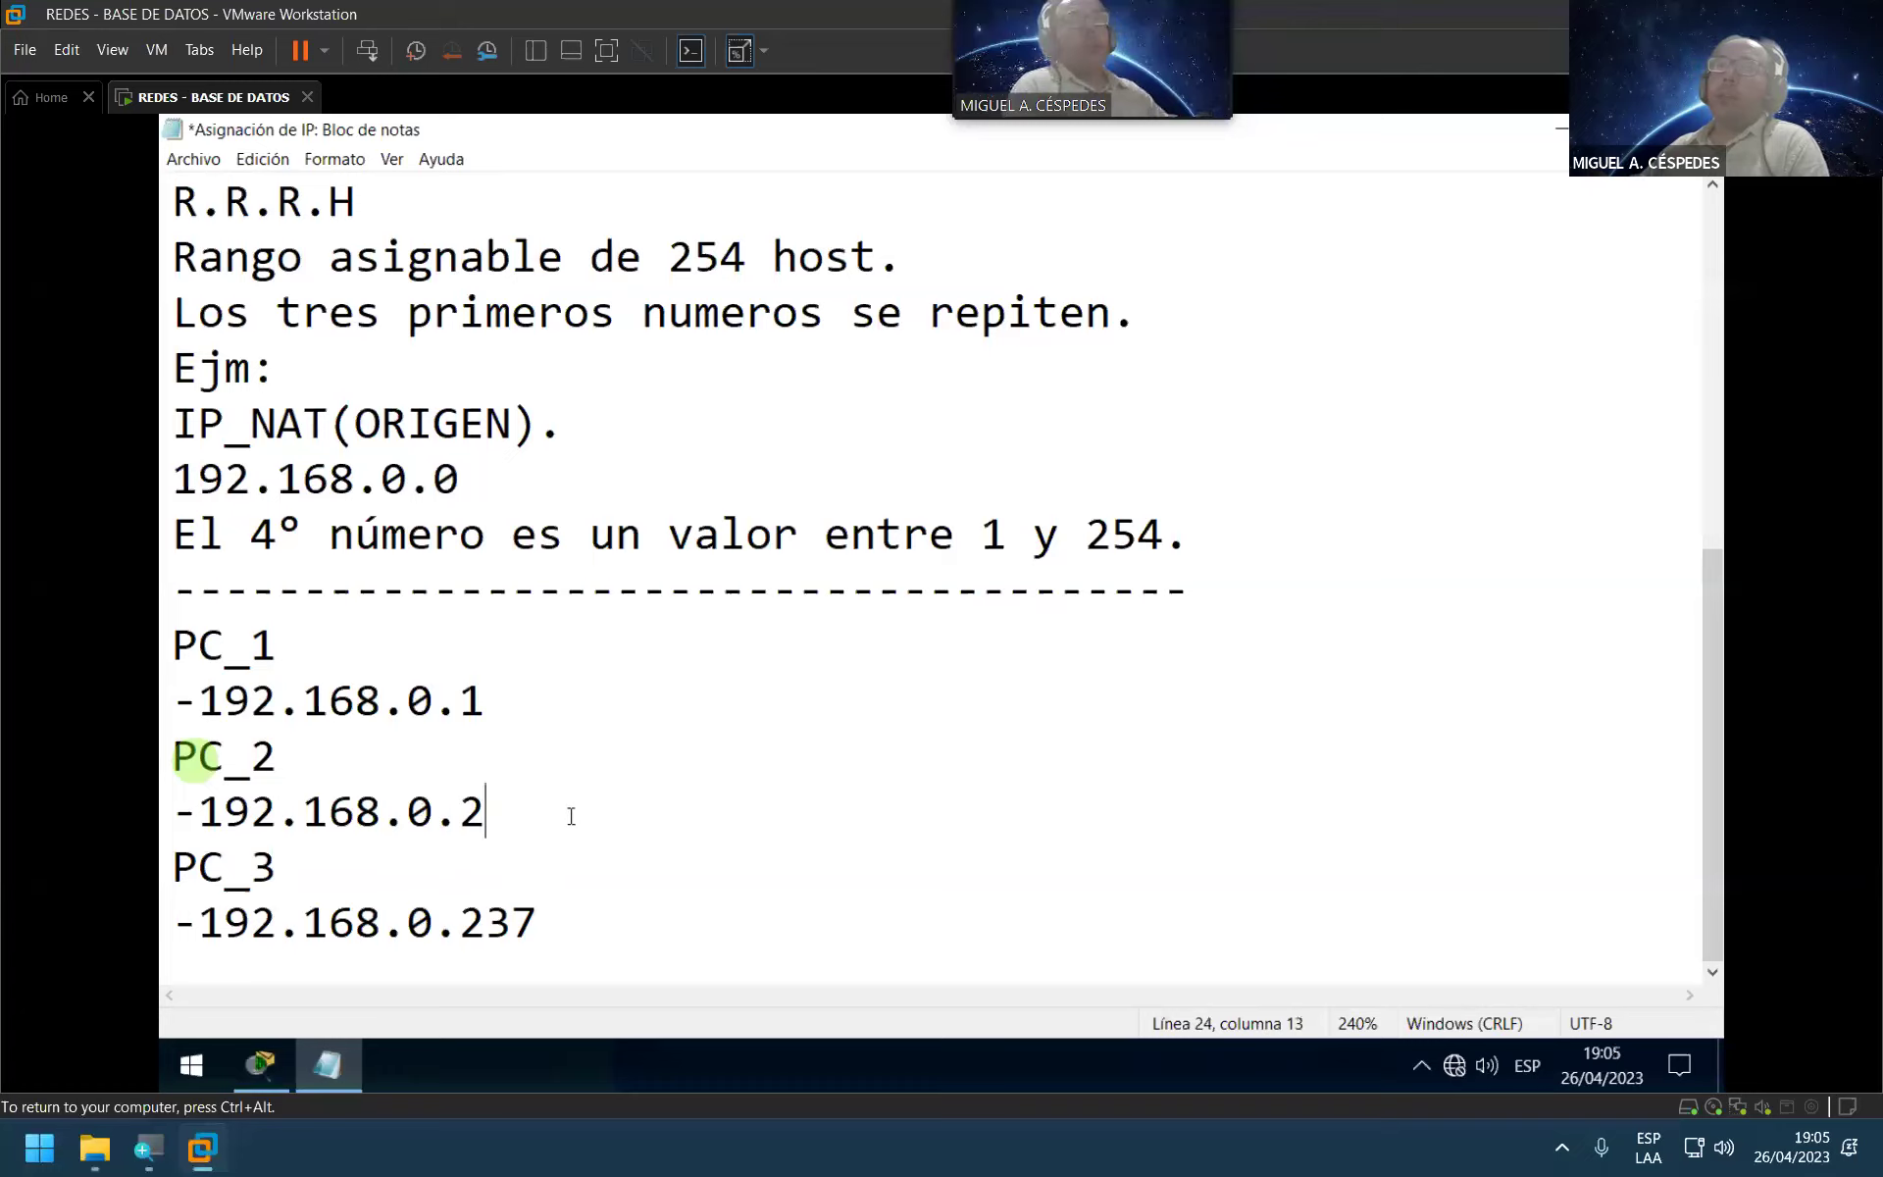
Step: Change the fourth number of the address under PC_3 to 3
{"action": "key", "text": "Down"}
{"action": "key", "text": "Down"}
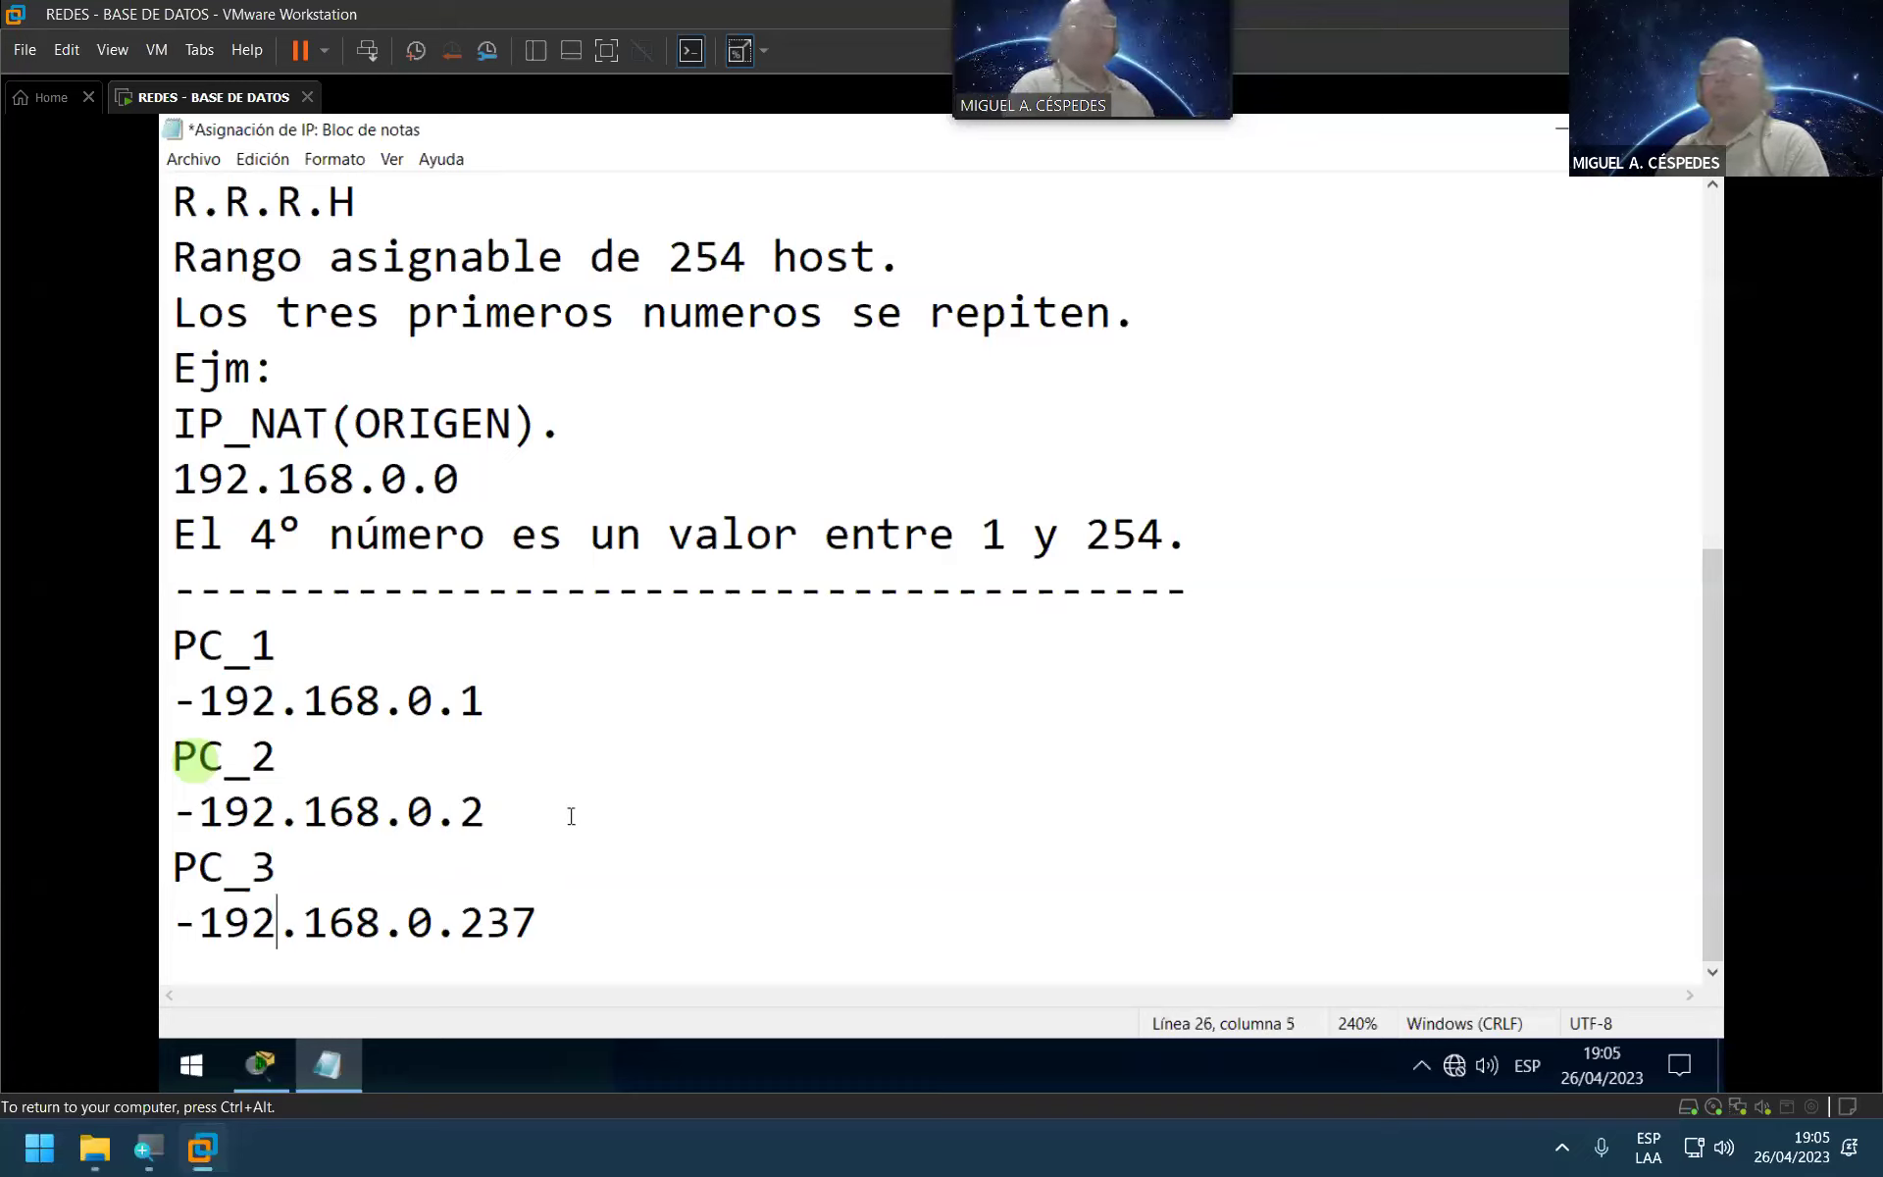
{"action": "key", "text": "Right"}
{"action": "key", "text": "Right"}
{"action": "key", "text": "Right"}
{"action": "key", "text": "Right"}
{"action": "key", "text": "Right"}
{"action": "key", "text": "Right"}
{"action": "key", "text": "Right"}
{"action": "key", "text": "Right"}
{"action": "key", "text": "BackSpace"}
{"action": "key", "text": "Right"}
{"action": "key", "text": "Delete"}
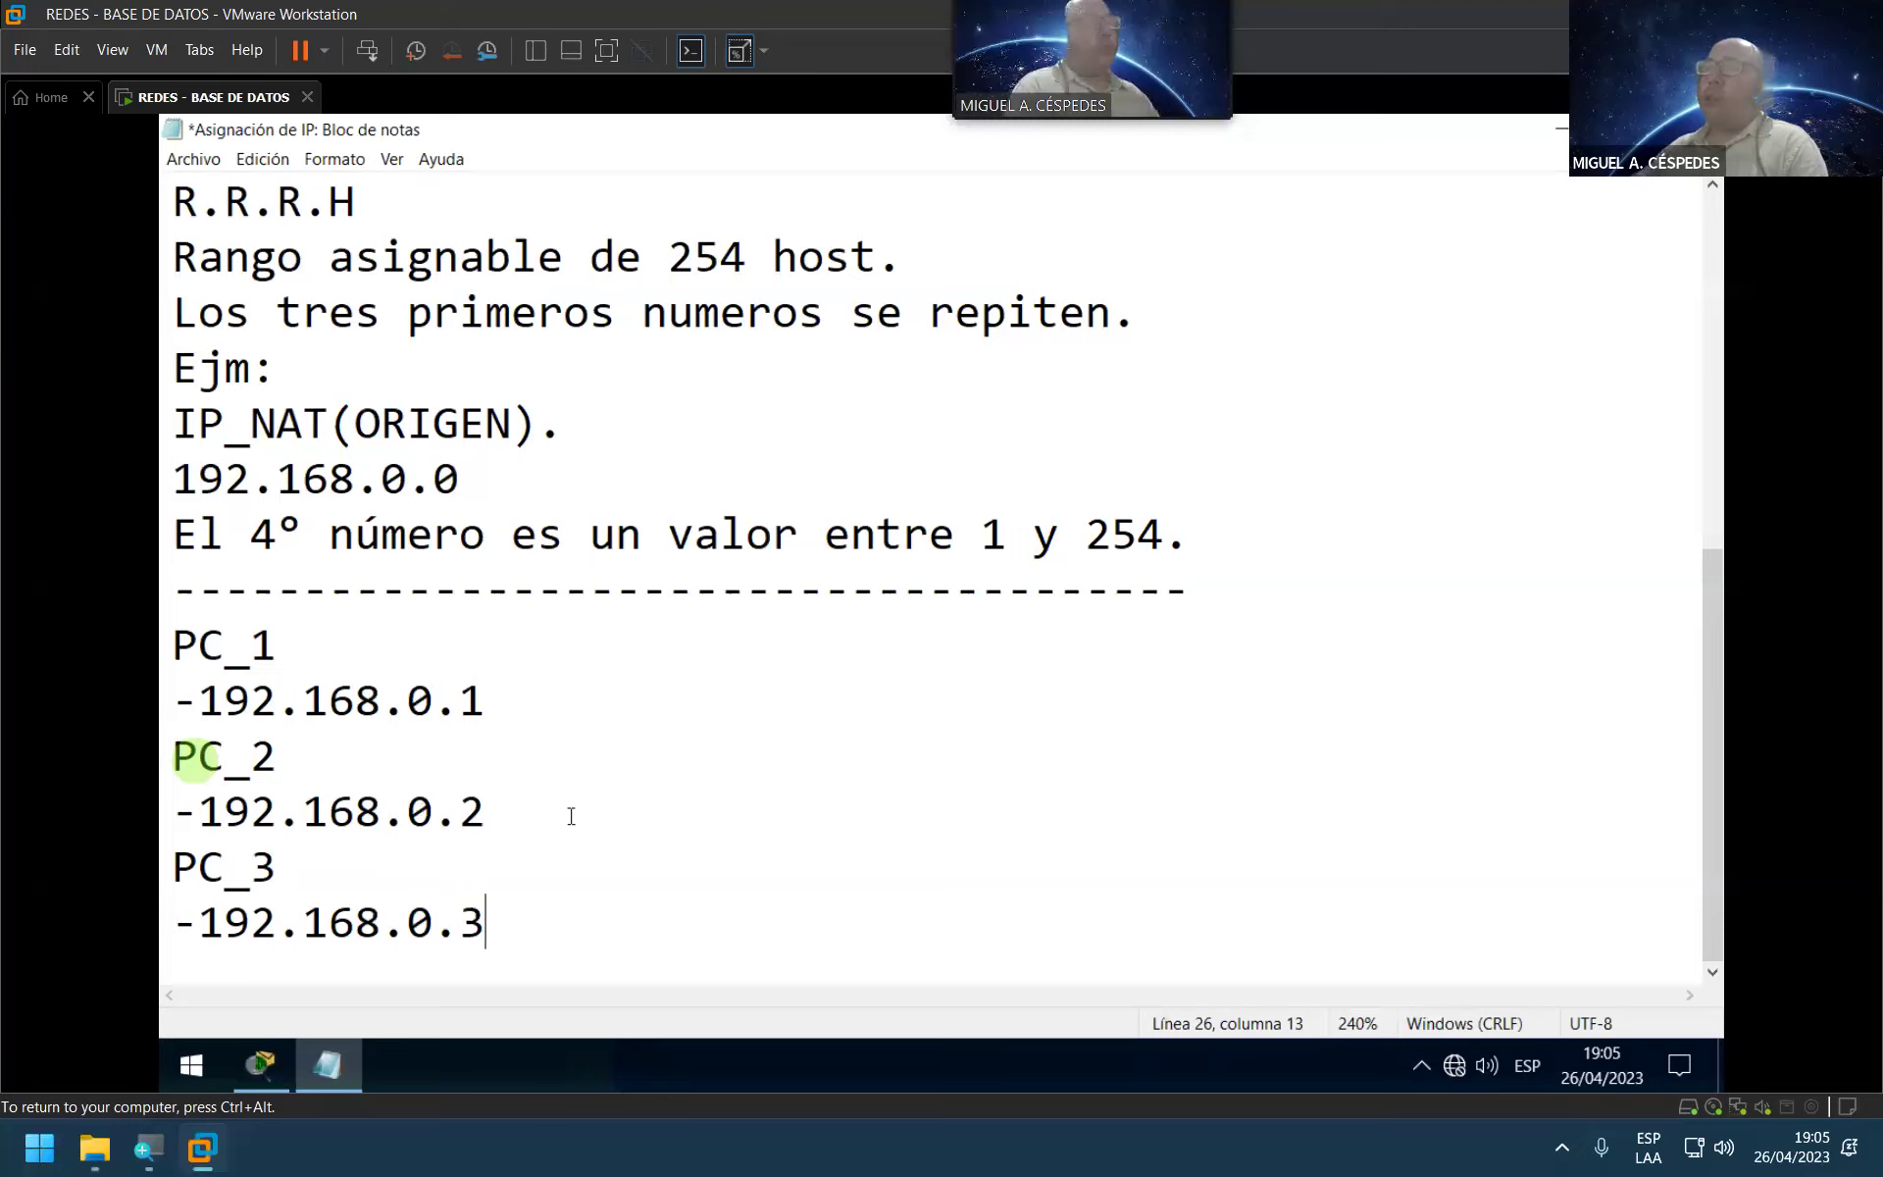
Step: Change the fourth numbers of the addresses to 11 for PC_1, 12 for PC_2 and 13 for PC_3
{"action": "left_click", "coordinate": [528, 699]}
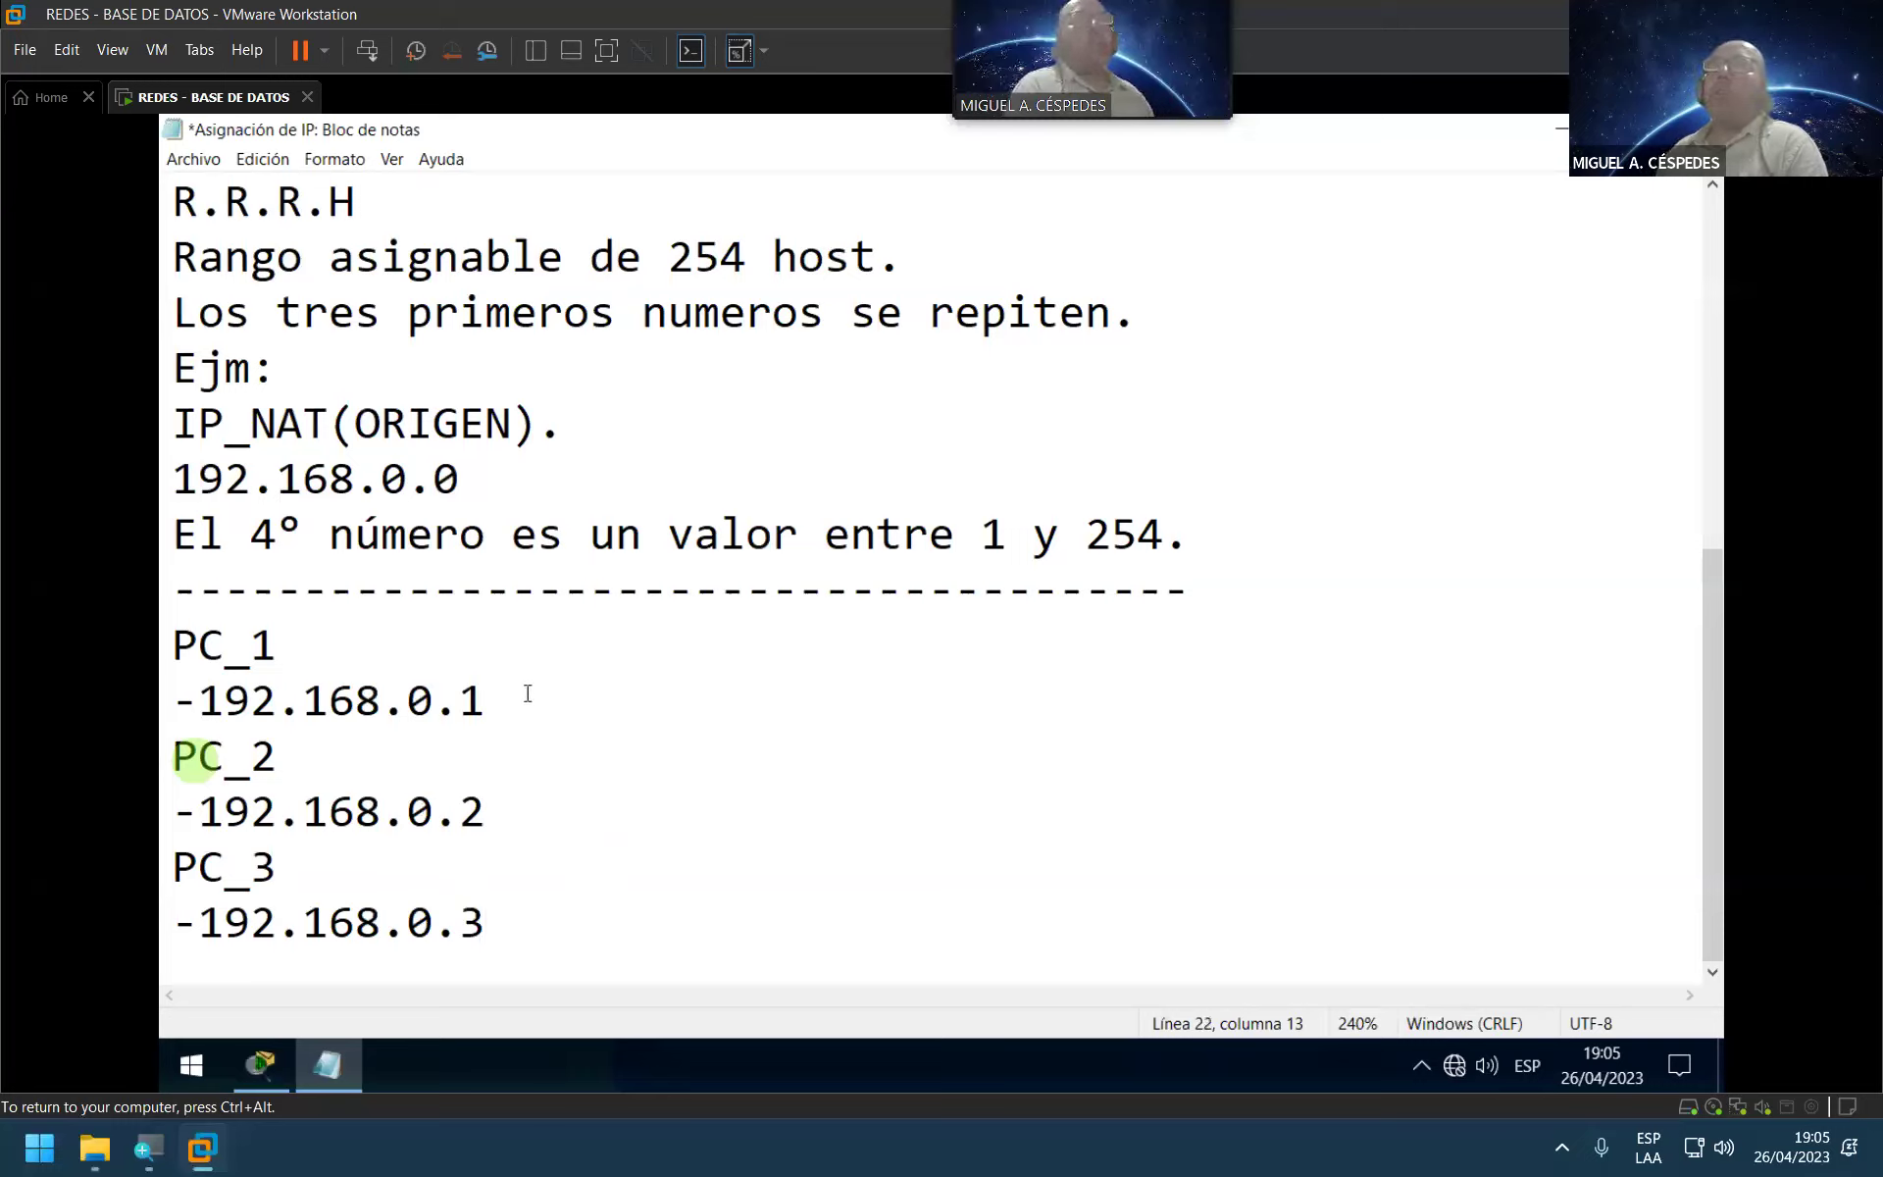
{"action": "key", "text": "Down"}
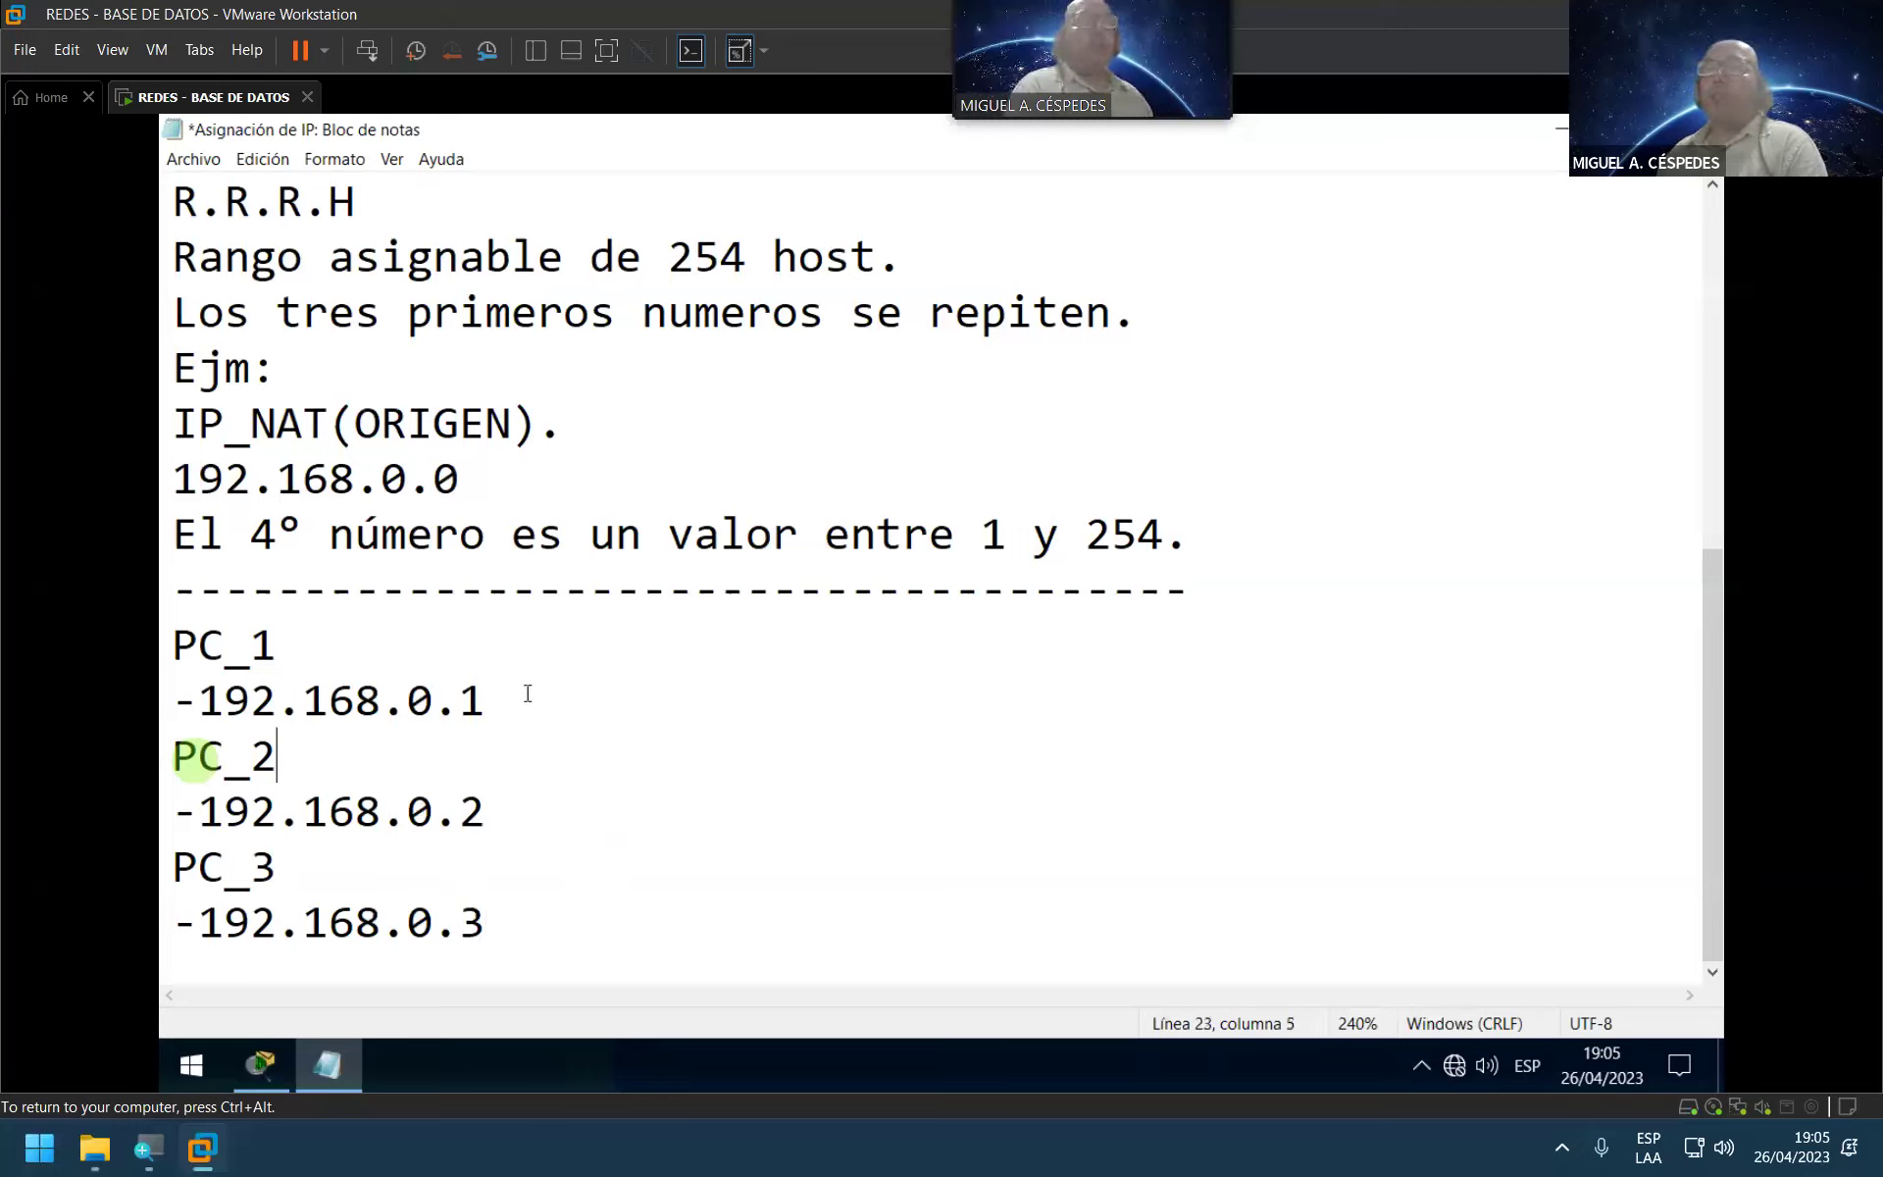
{"action": "left_click", "coordinate": [512, 698]}
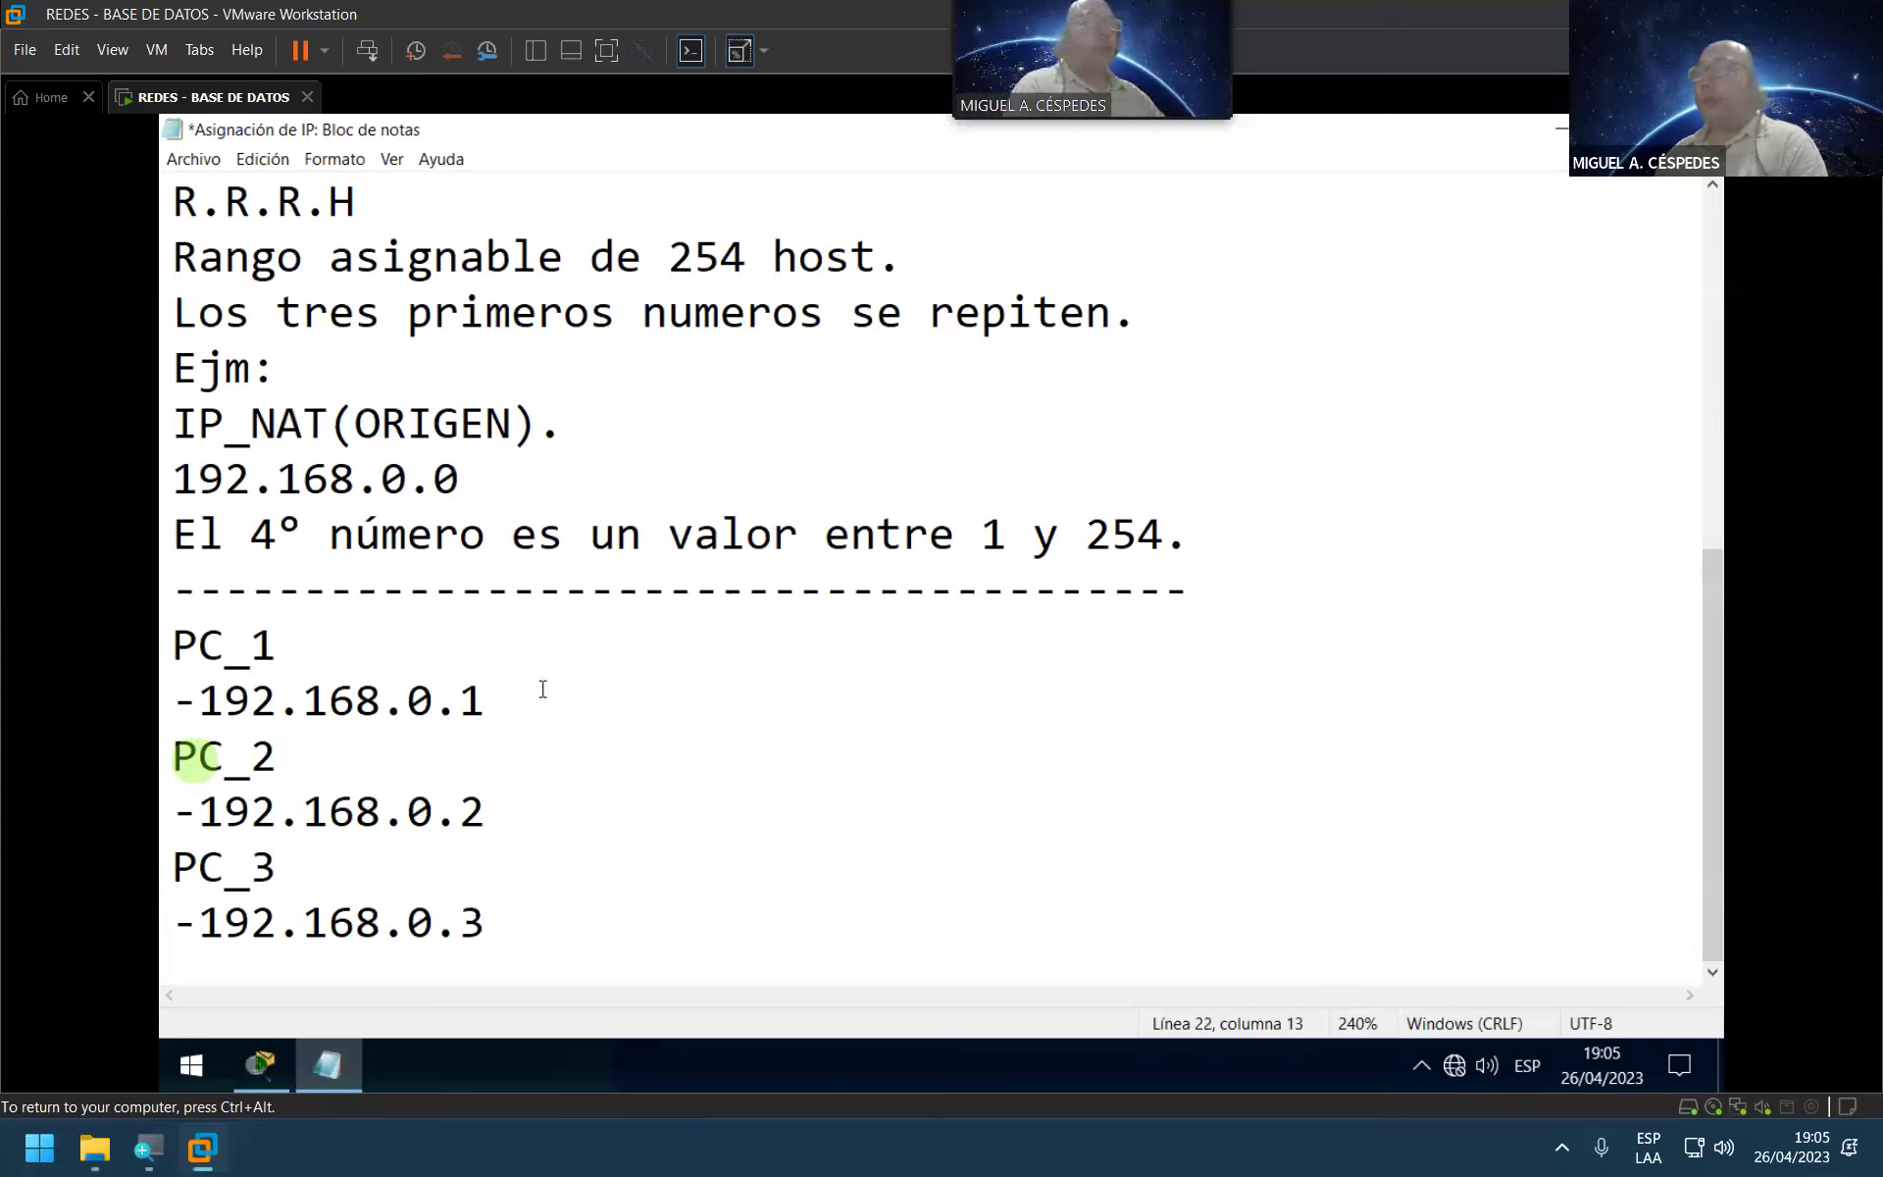
{"action": "type", "text": "1"}
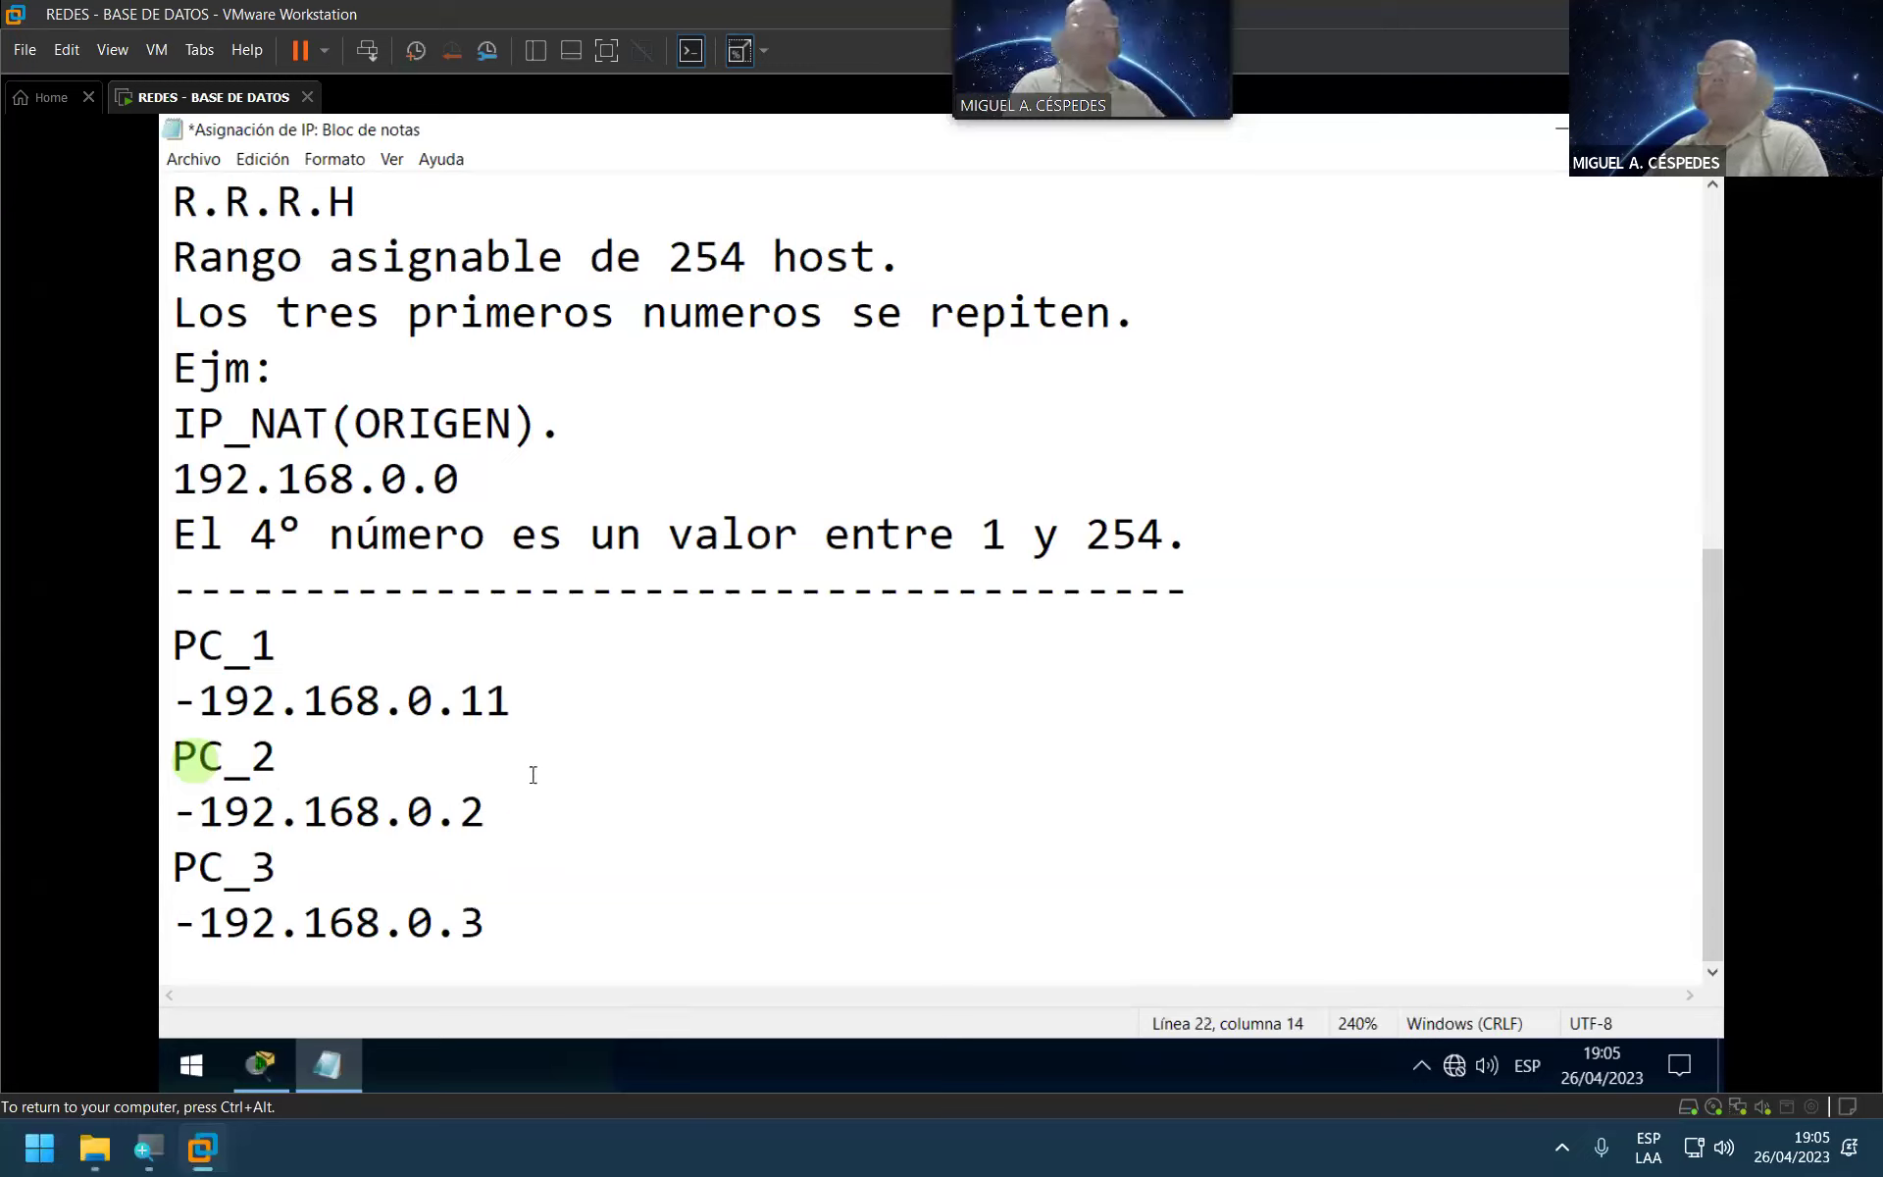
{"action": "left_click", "coordinate": [476, 804]}
{"action": "left_click", "coordinate": [471, 814]}
{"action": "type", "text": "1"}
{"action": "left_click", "coordinate": [457, 931]}
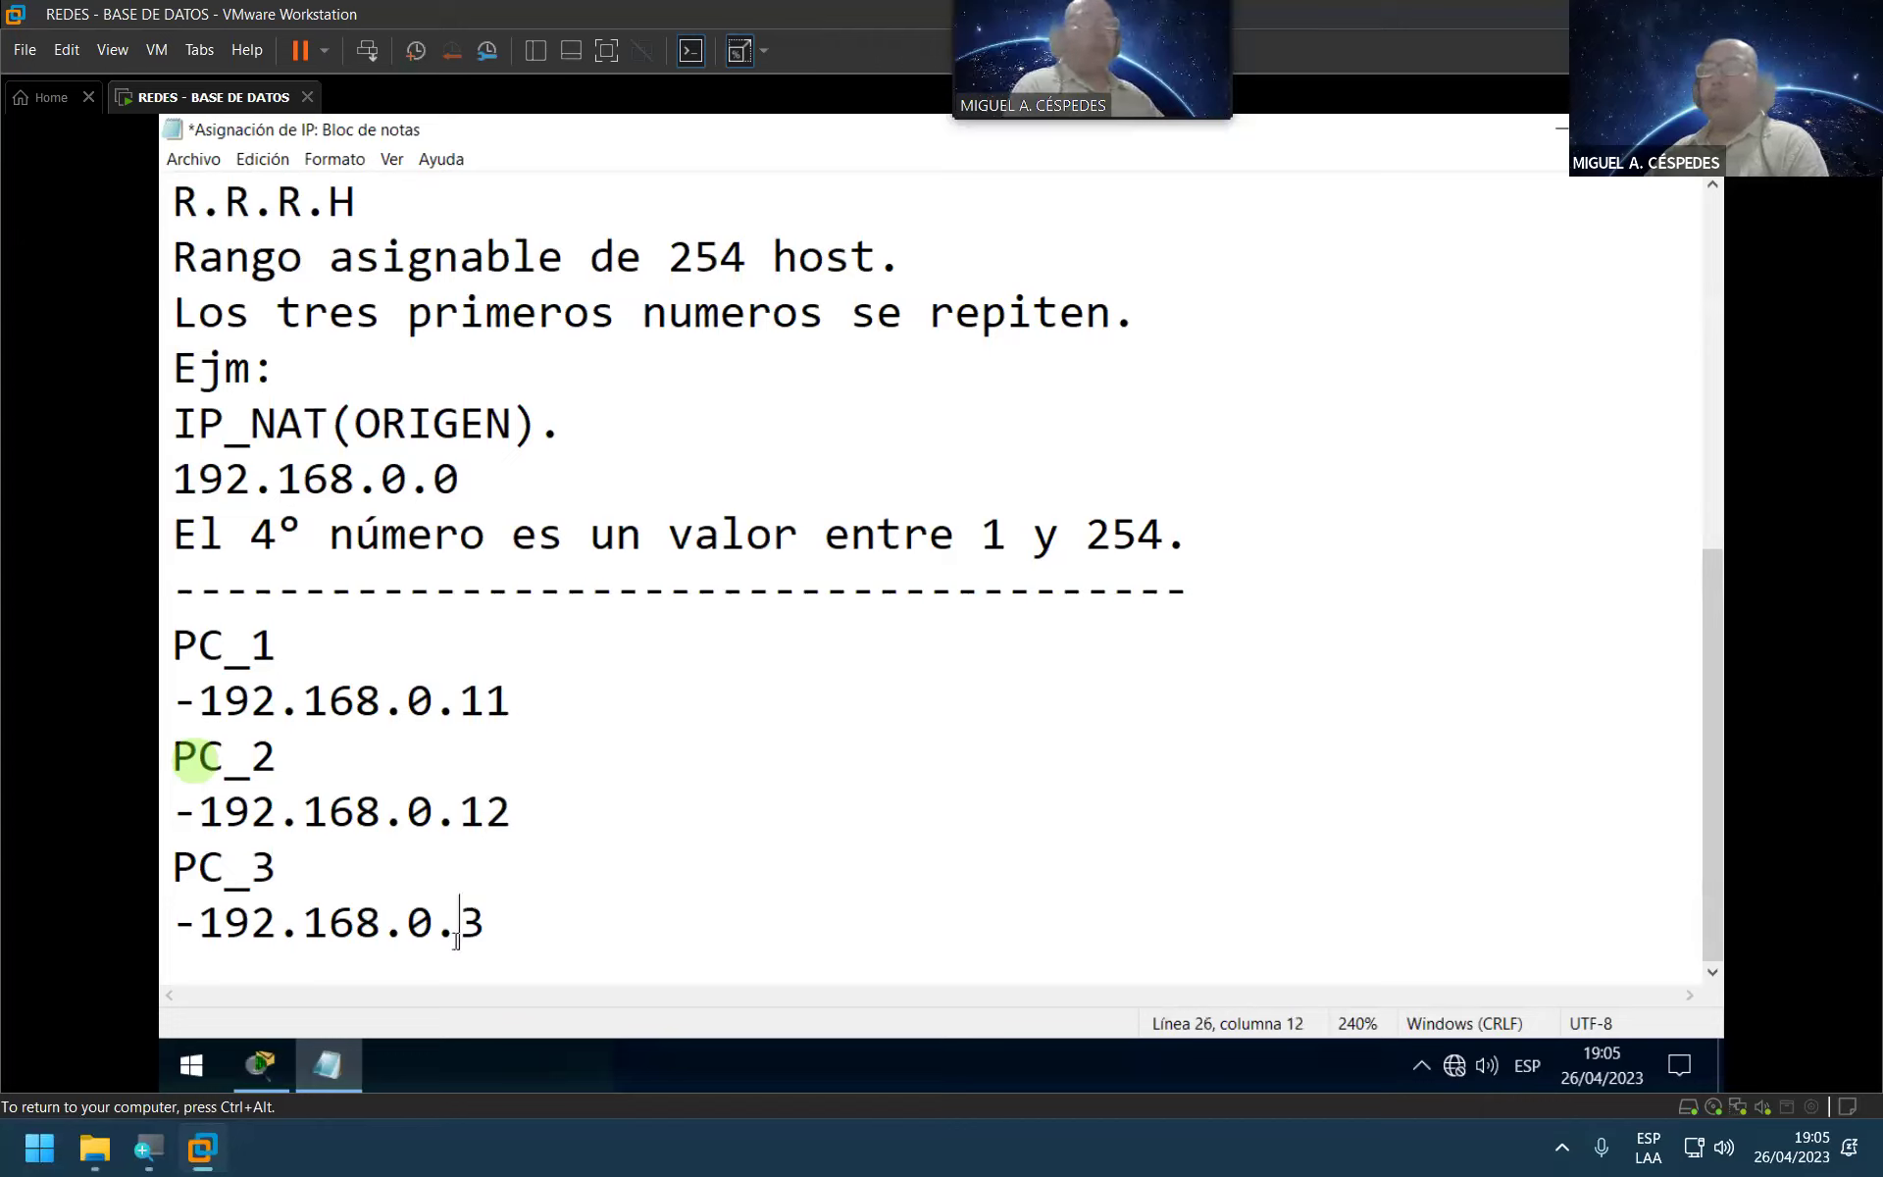
{"action": "type", "text": "1"}
{"action": "left_click", "coordinate": [518, 917]}
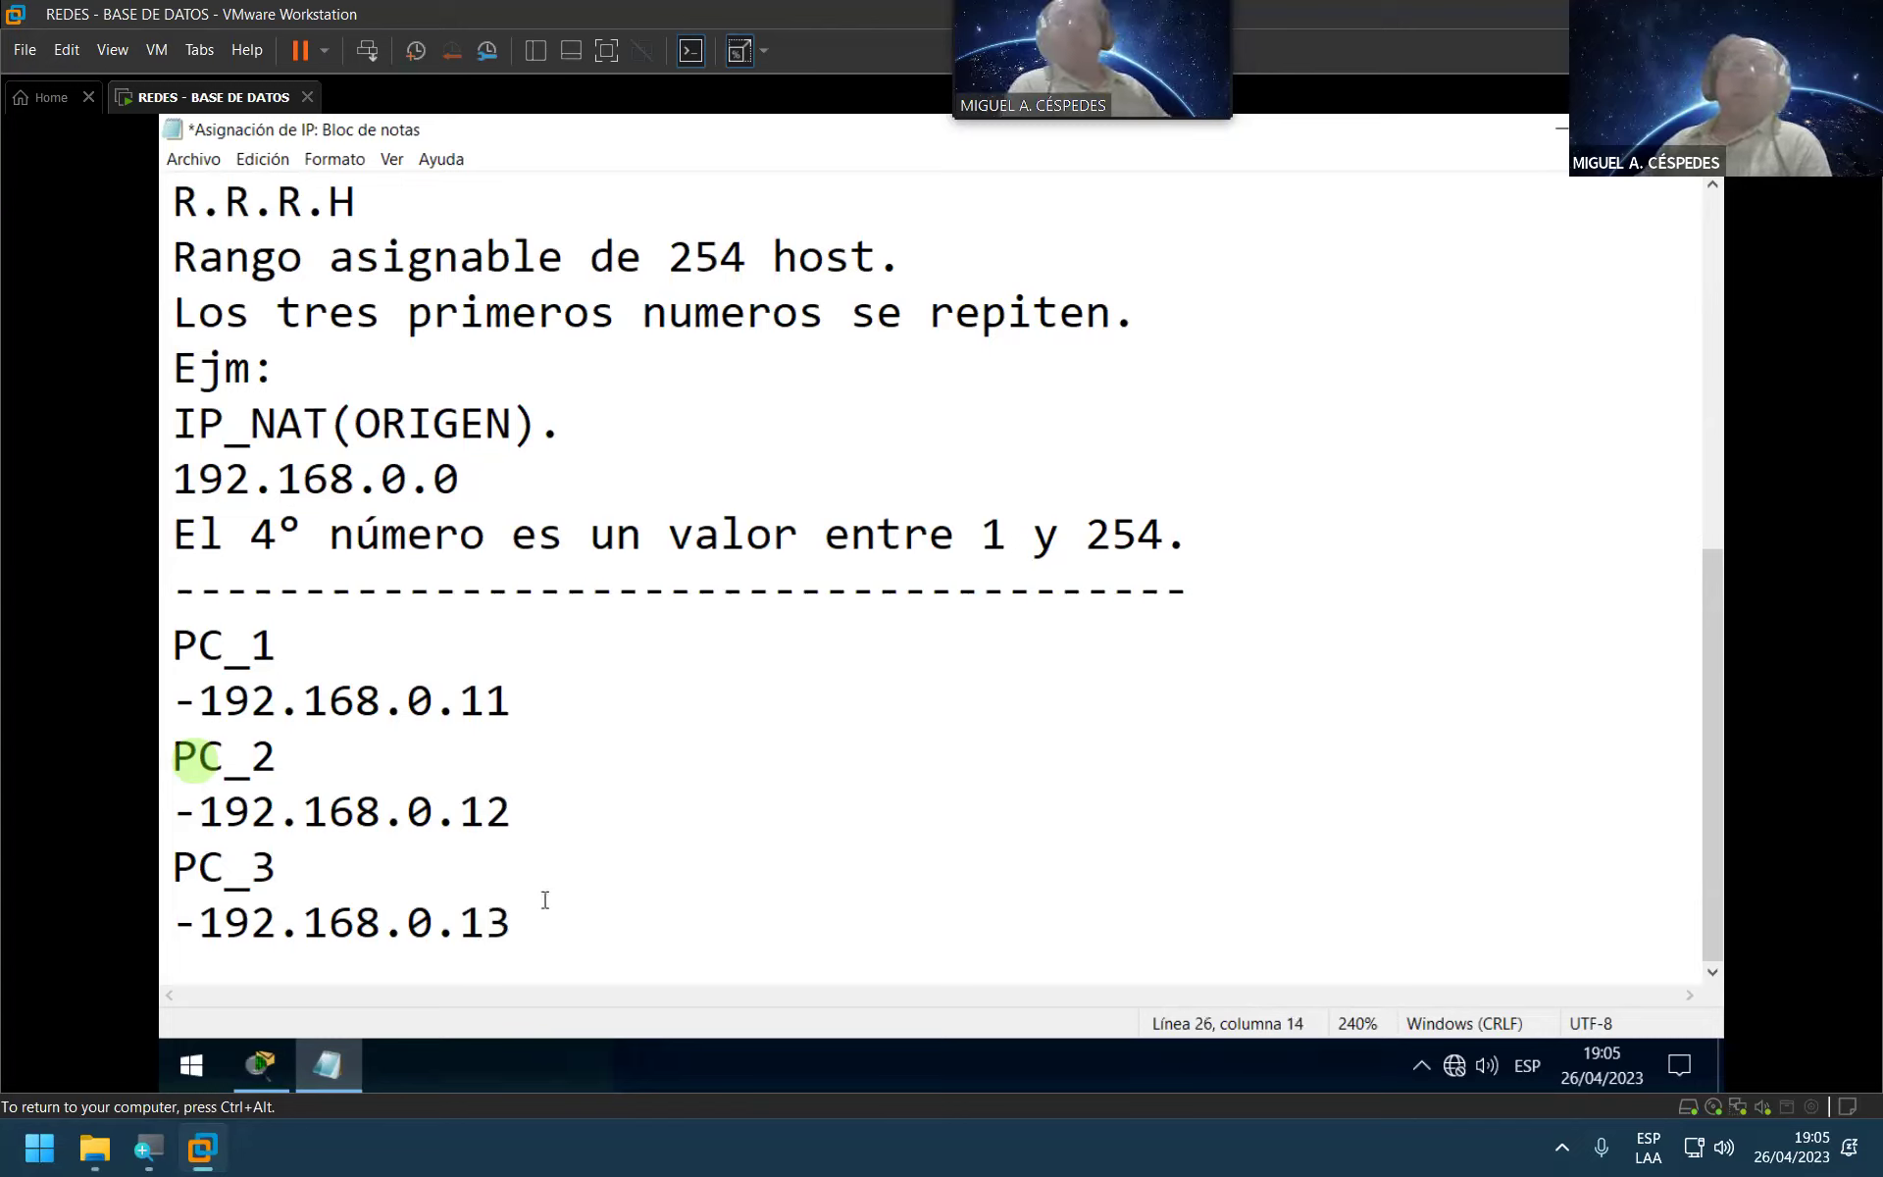
Step: Set the fourth numbers back to 1 for PC_1, 2 for PC_2 and 3 for PC_3, and save the file
{"action": "left_click", "coordinate": [517, 699]}
{"action": "key", "text": "BackSpace"}
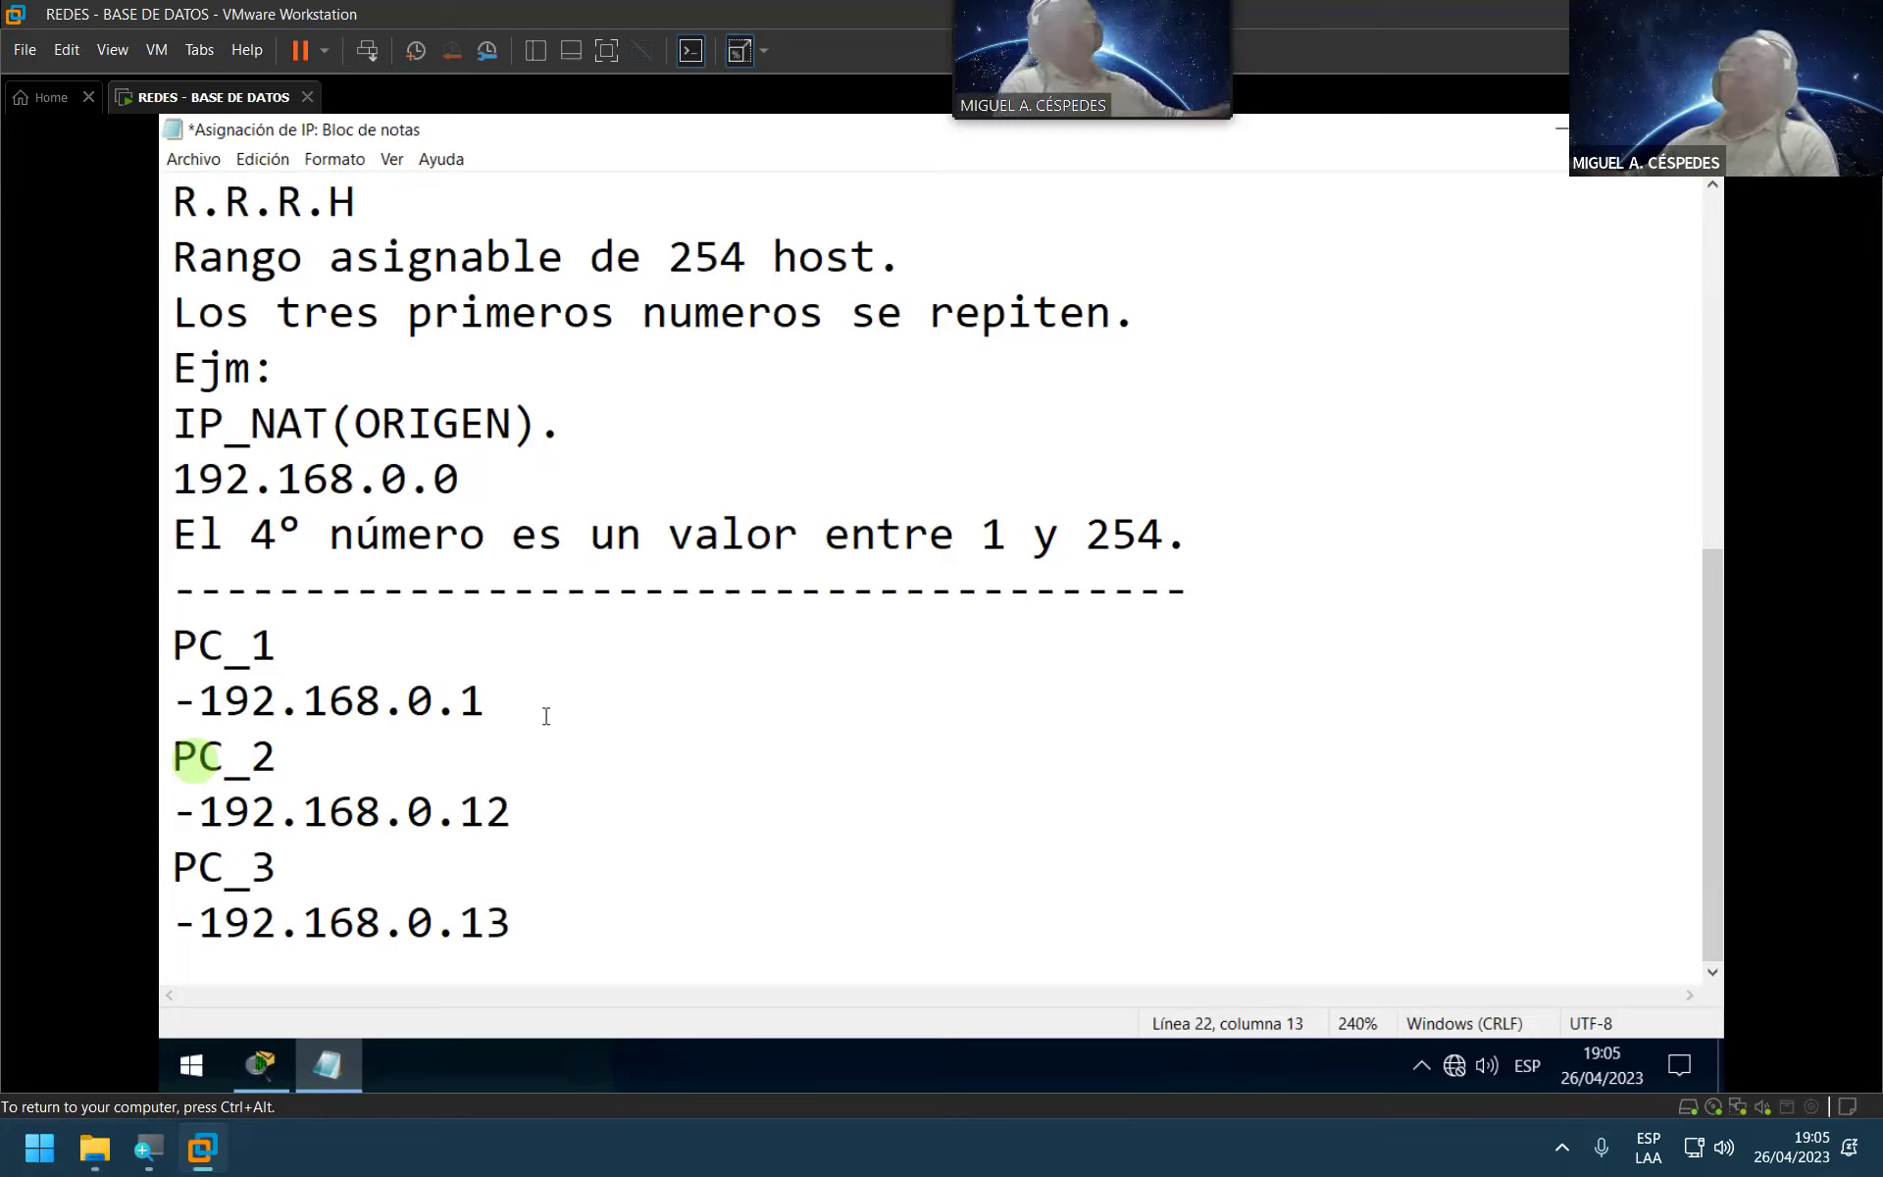
{"action": "left_click", "coordinate": [495, 811]}
{"action": "key", "text": "BackSpace"}
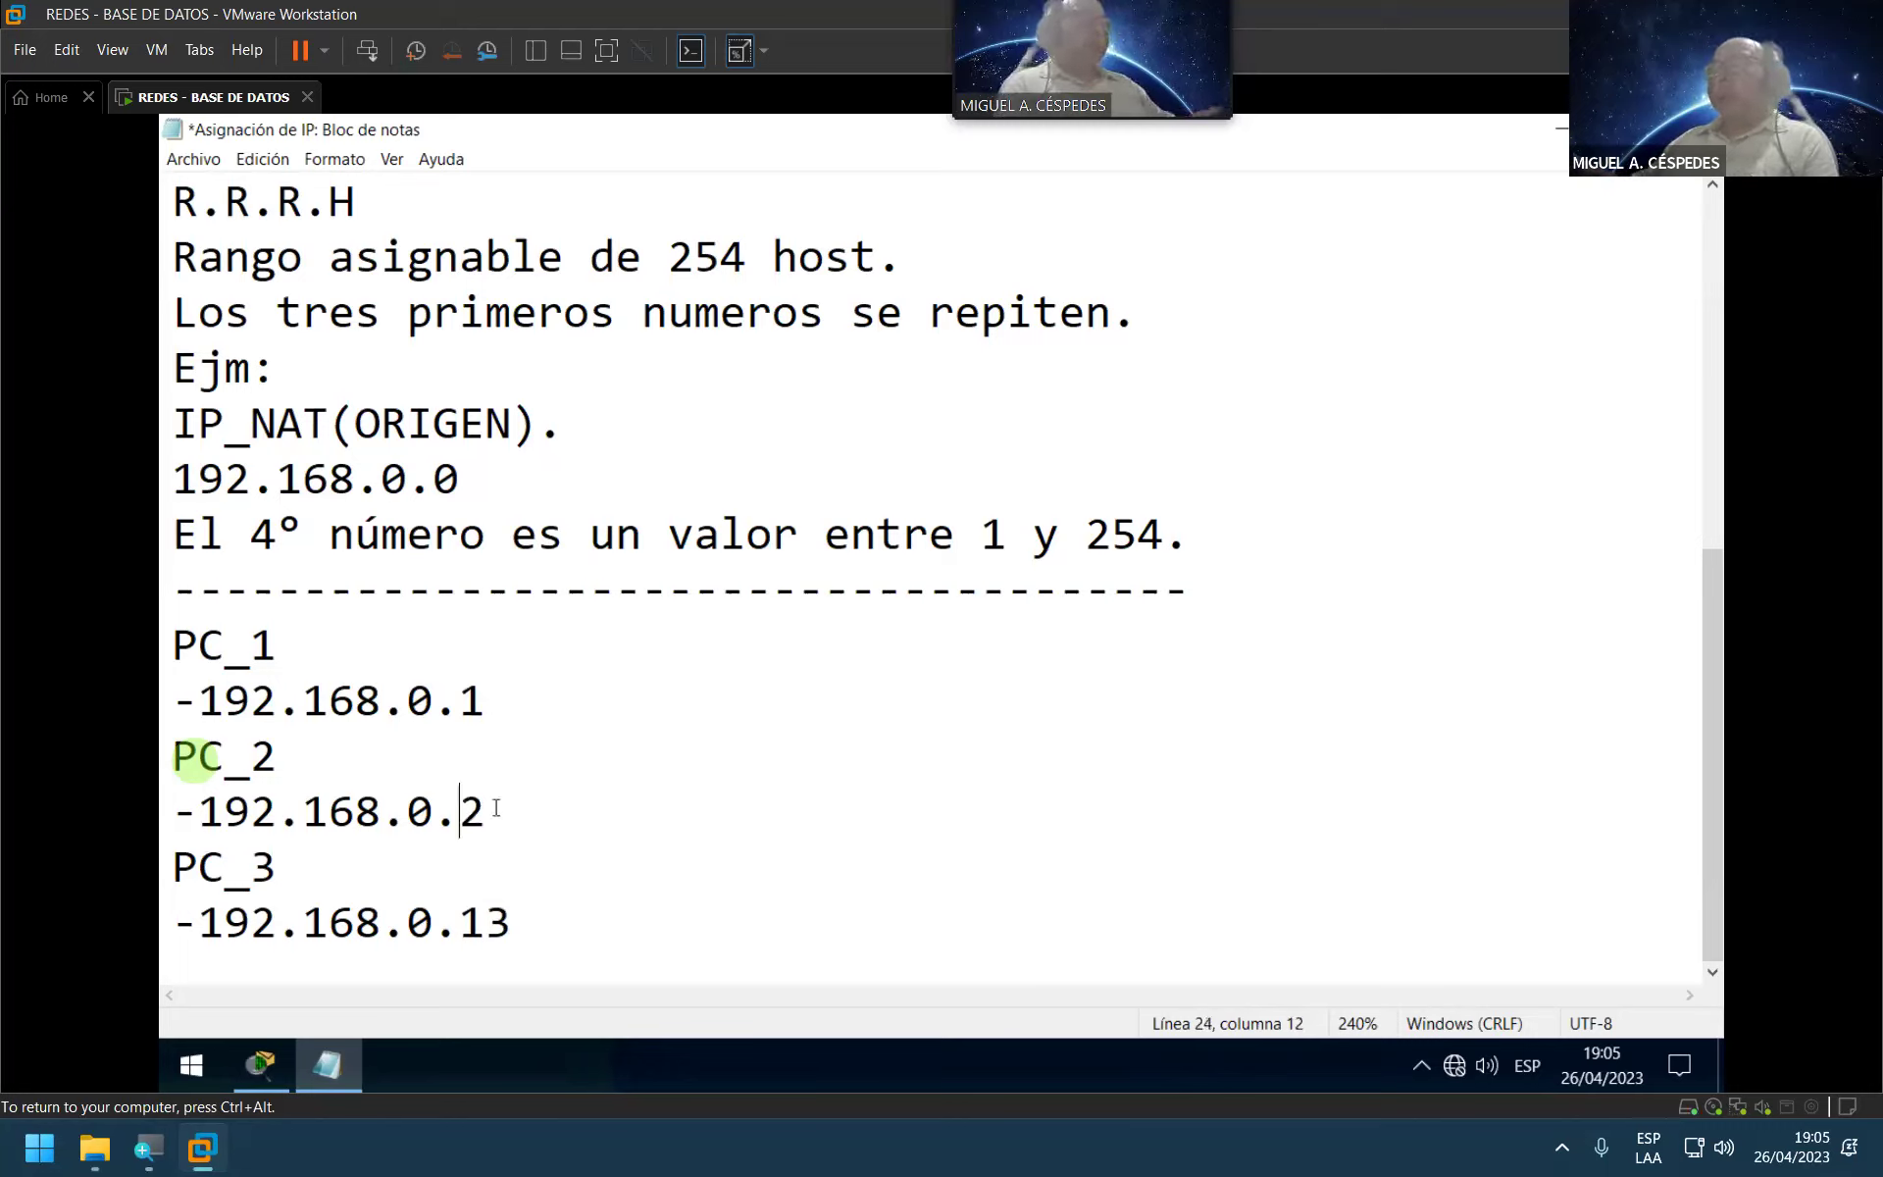
{"action": "left_click", "coordinate": [480, 927]}
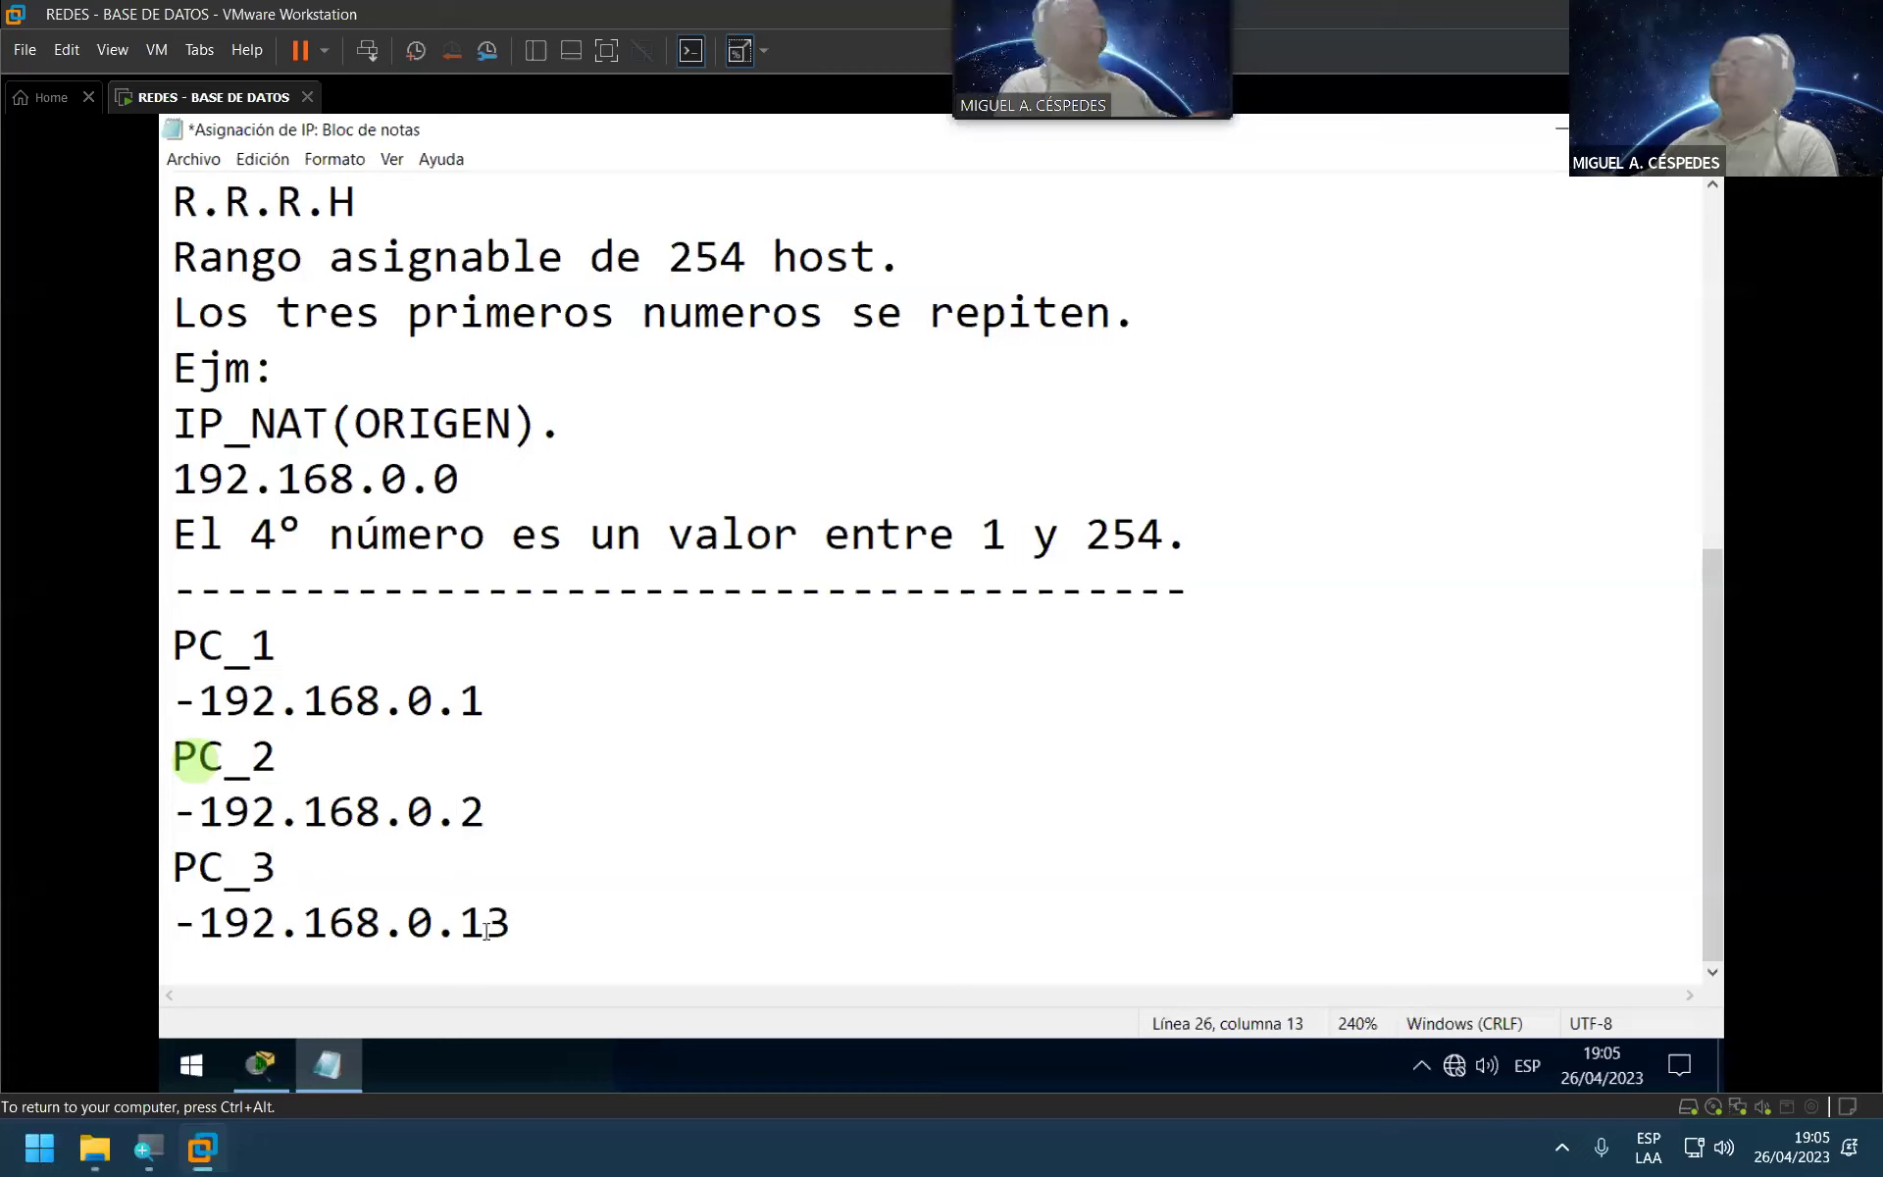
{"action": "key", "text": "BackSpace"}
{"action": "key", "text": "End"}
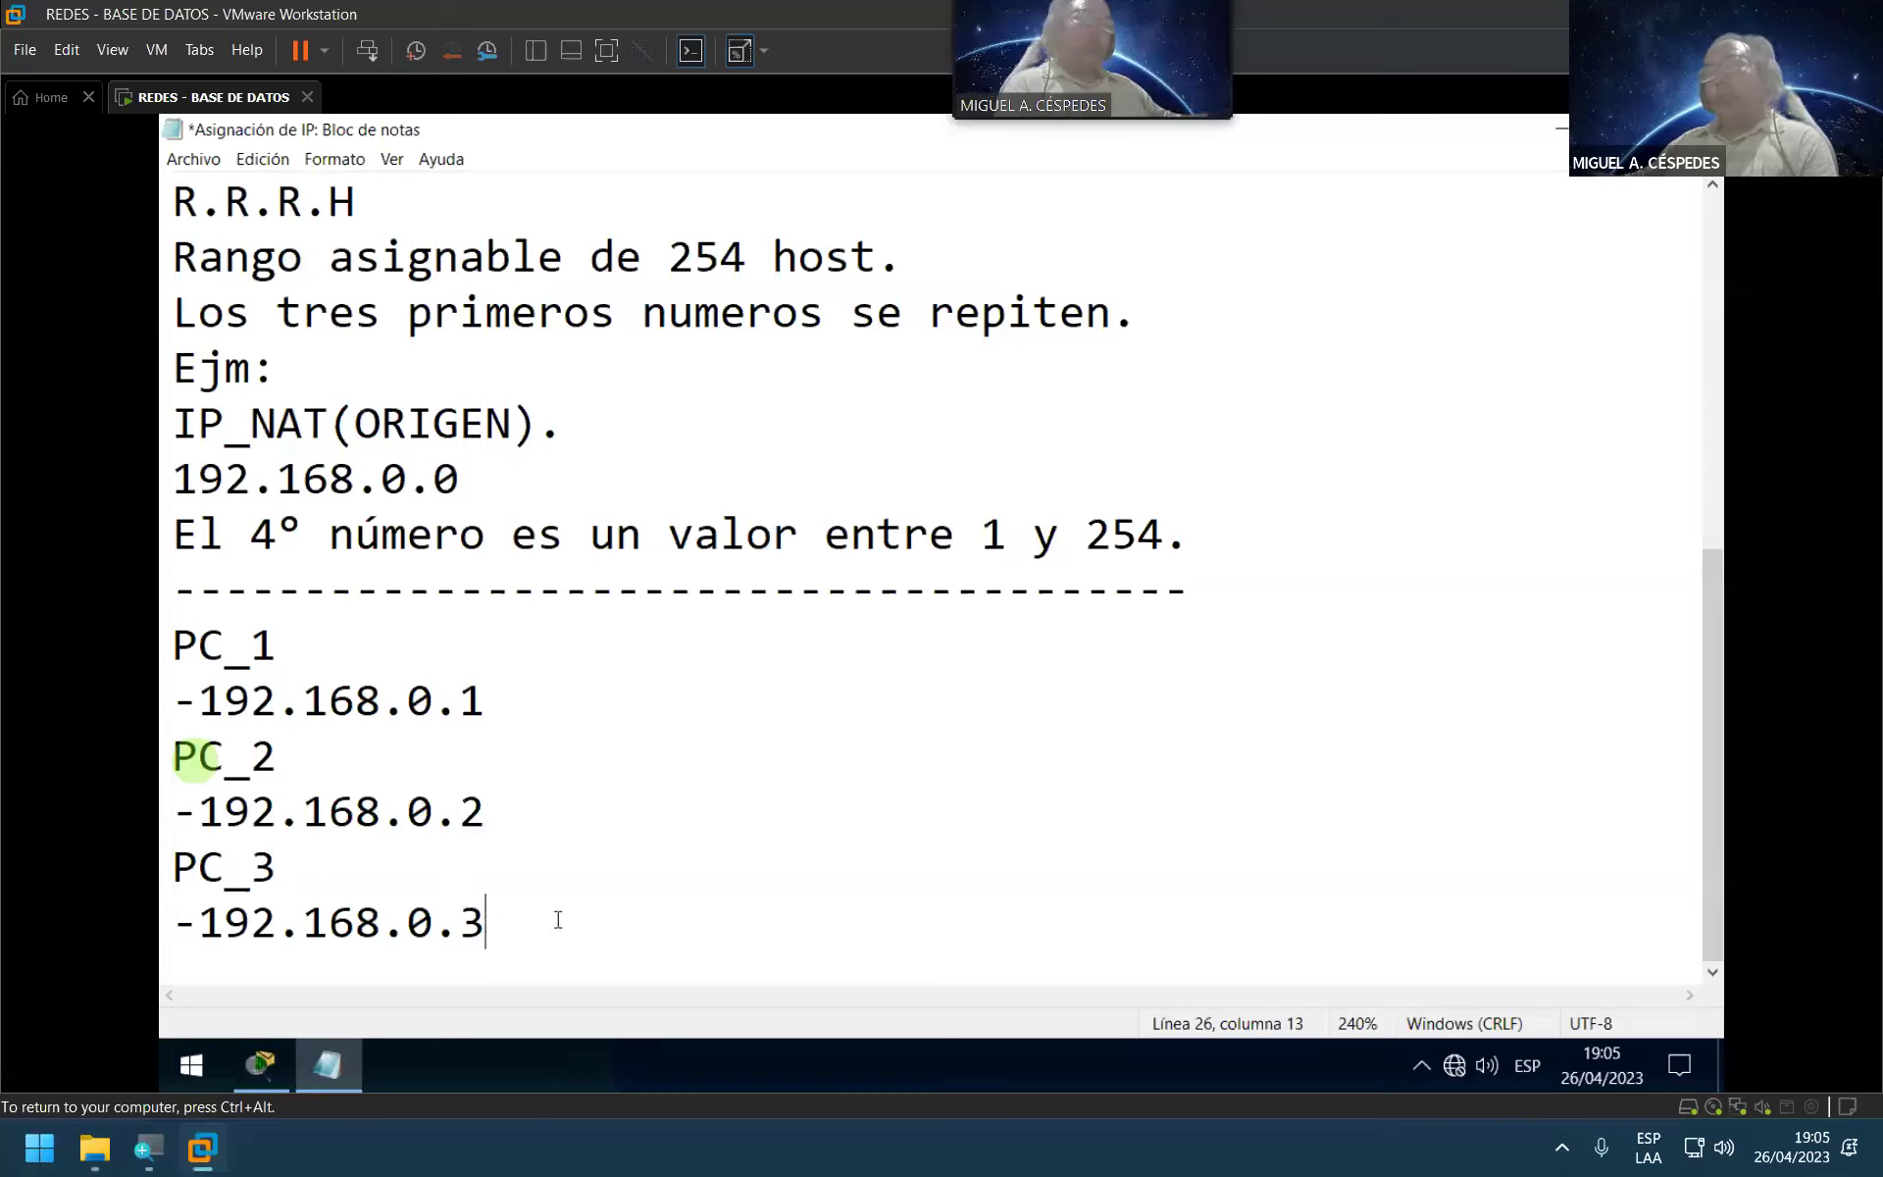
{"action": "key", "text": "ctrl+s"}
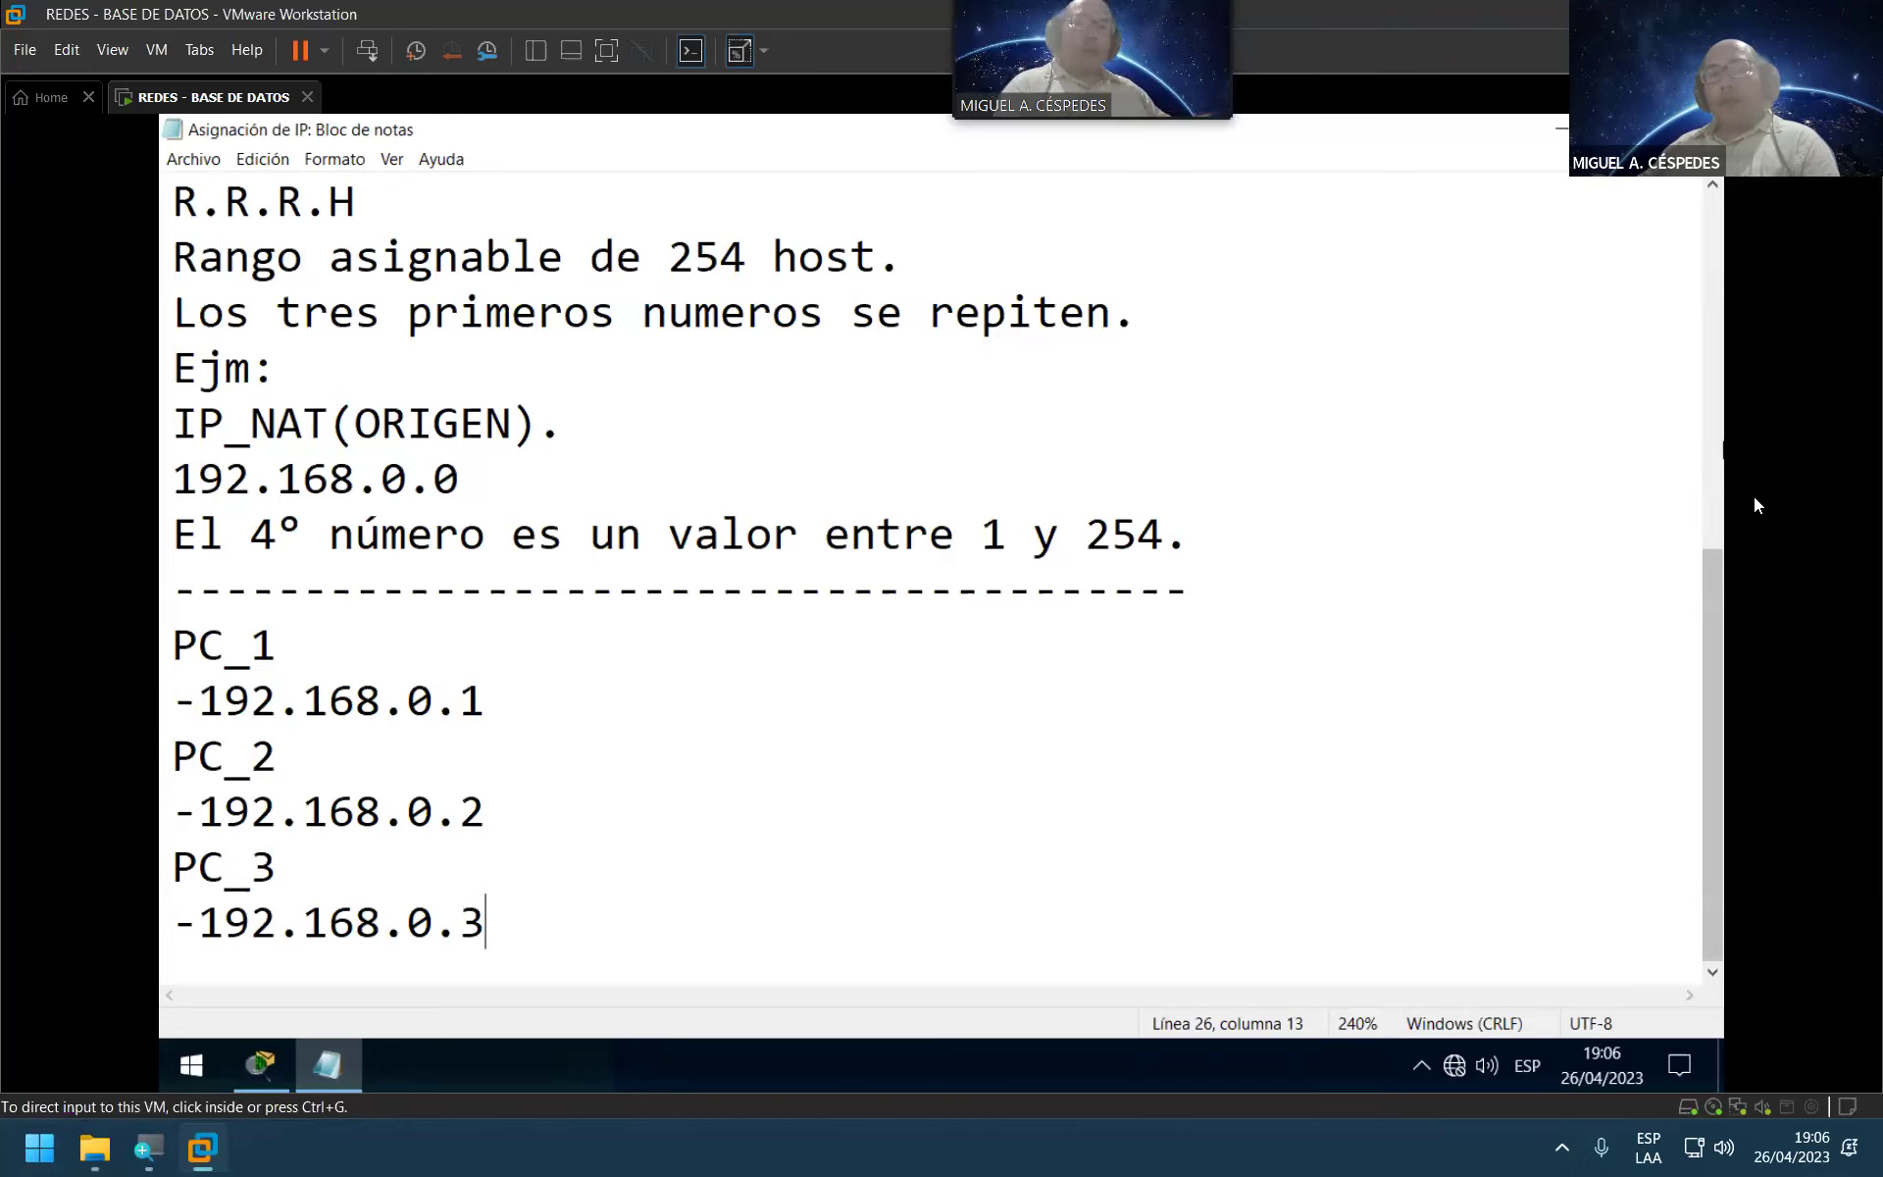
{"action": "left_click", "coordinate": [1020, 592]}
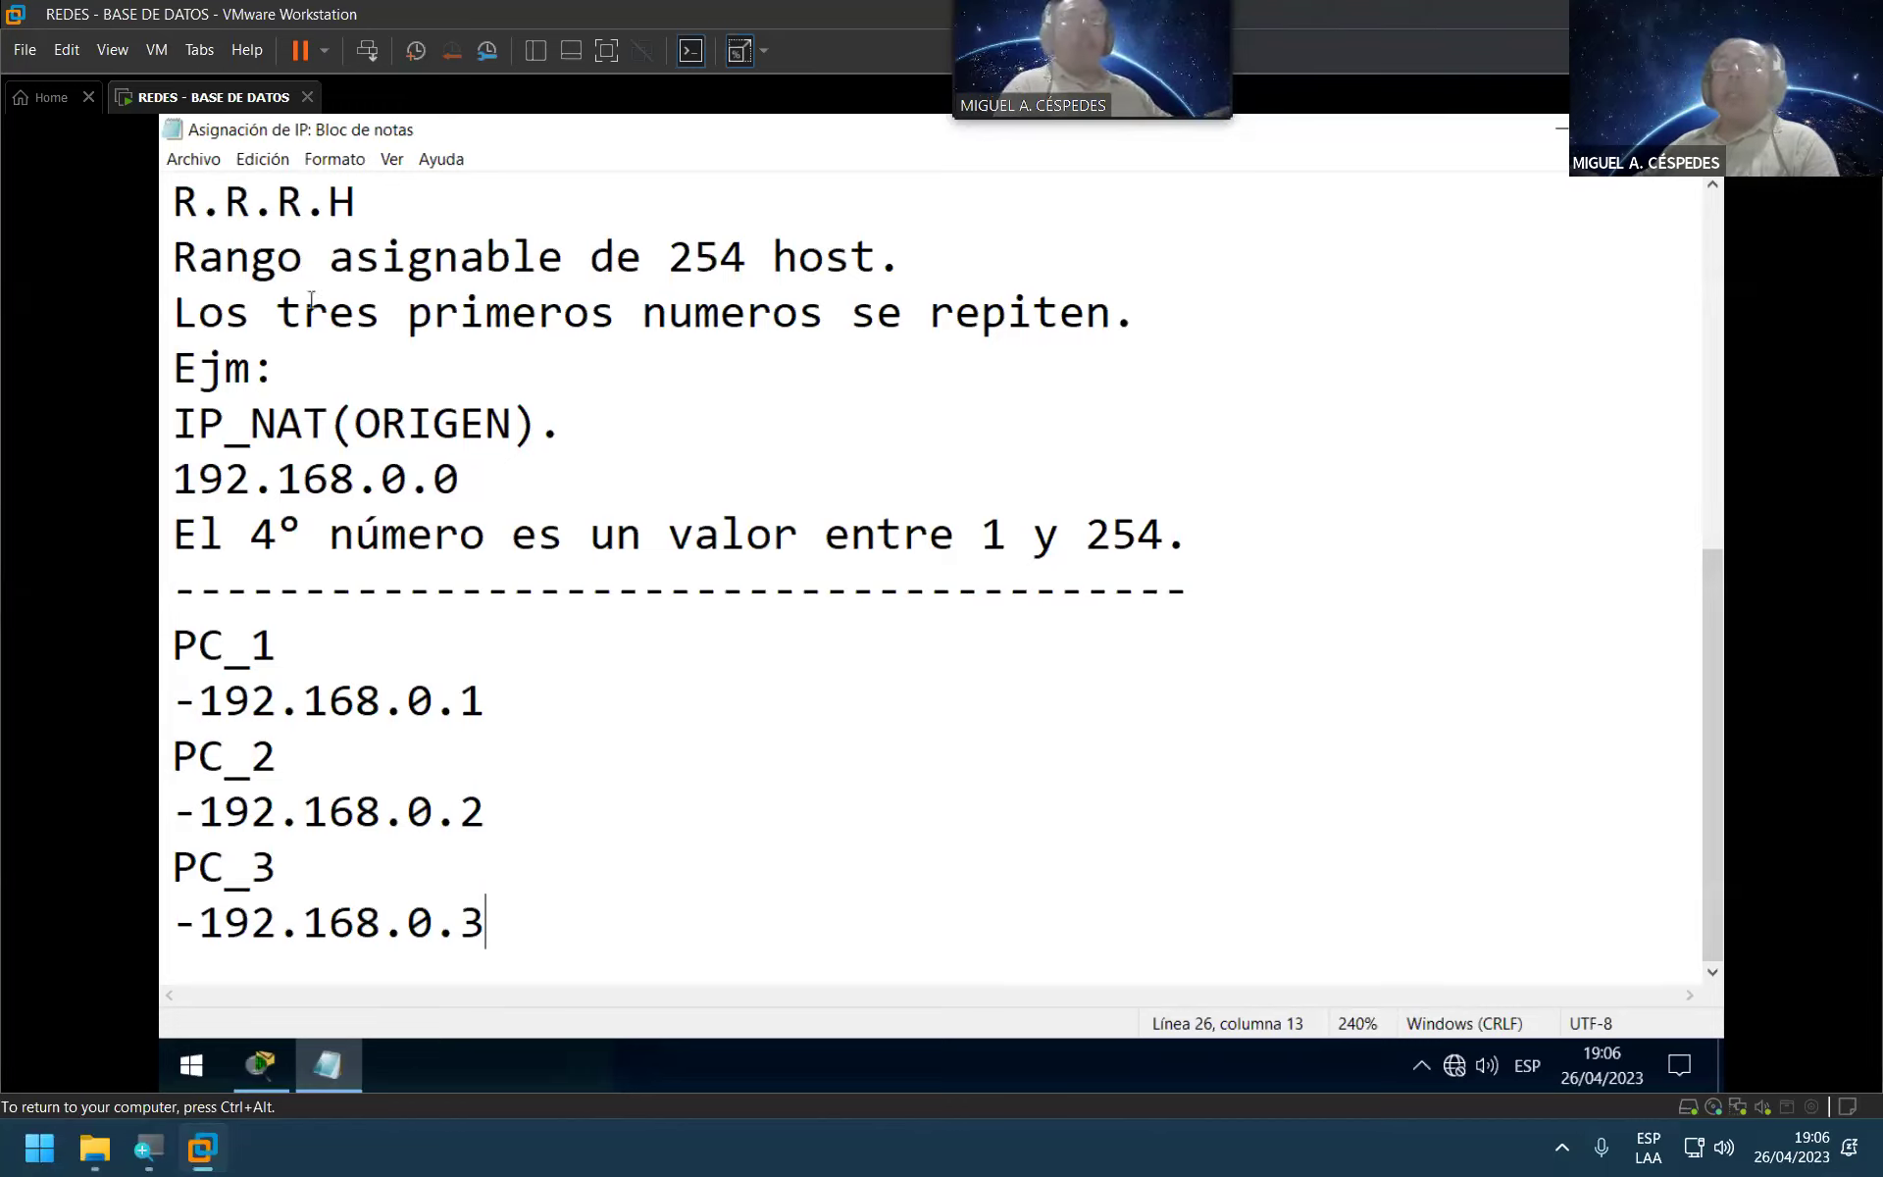
{"action": "left_click", "coordinate": [193, 158]}
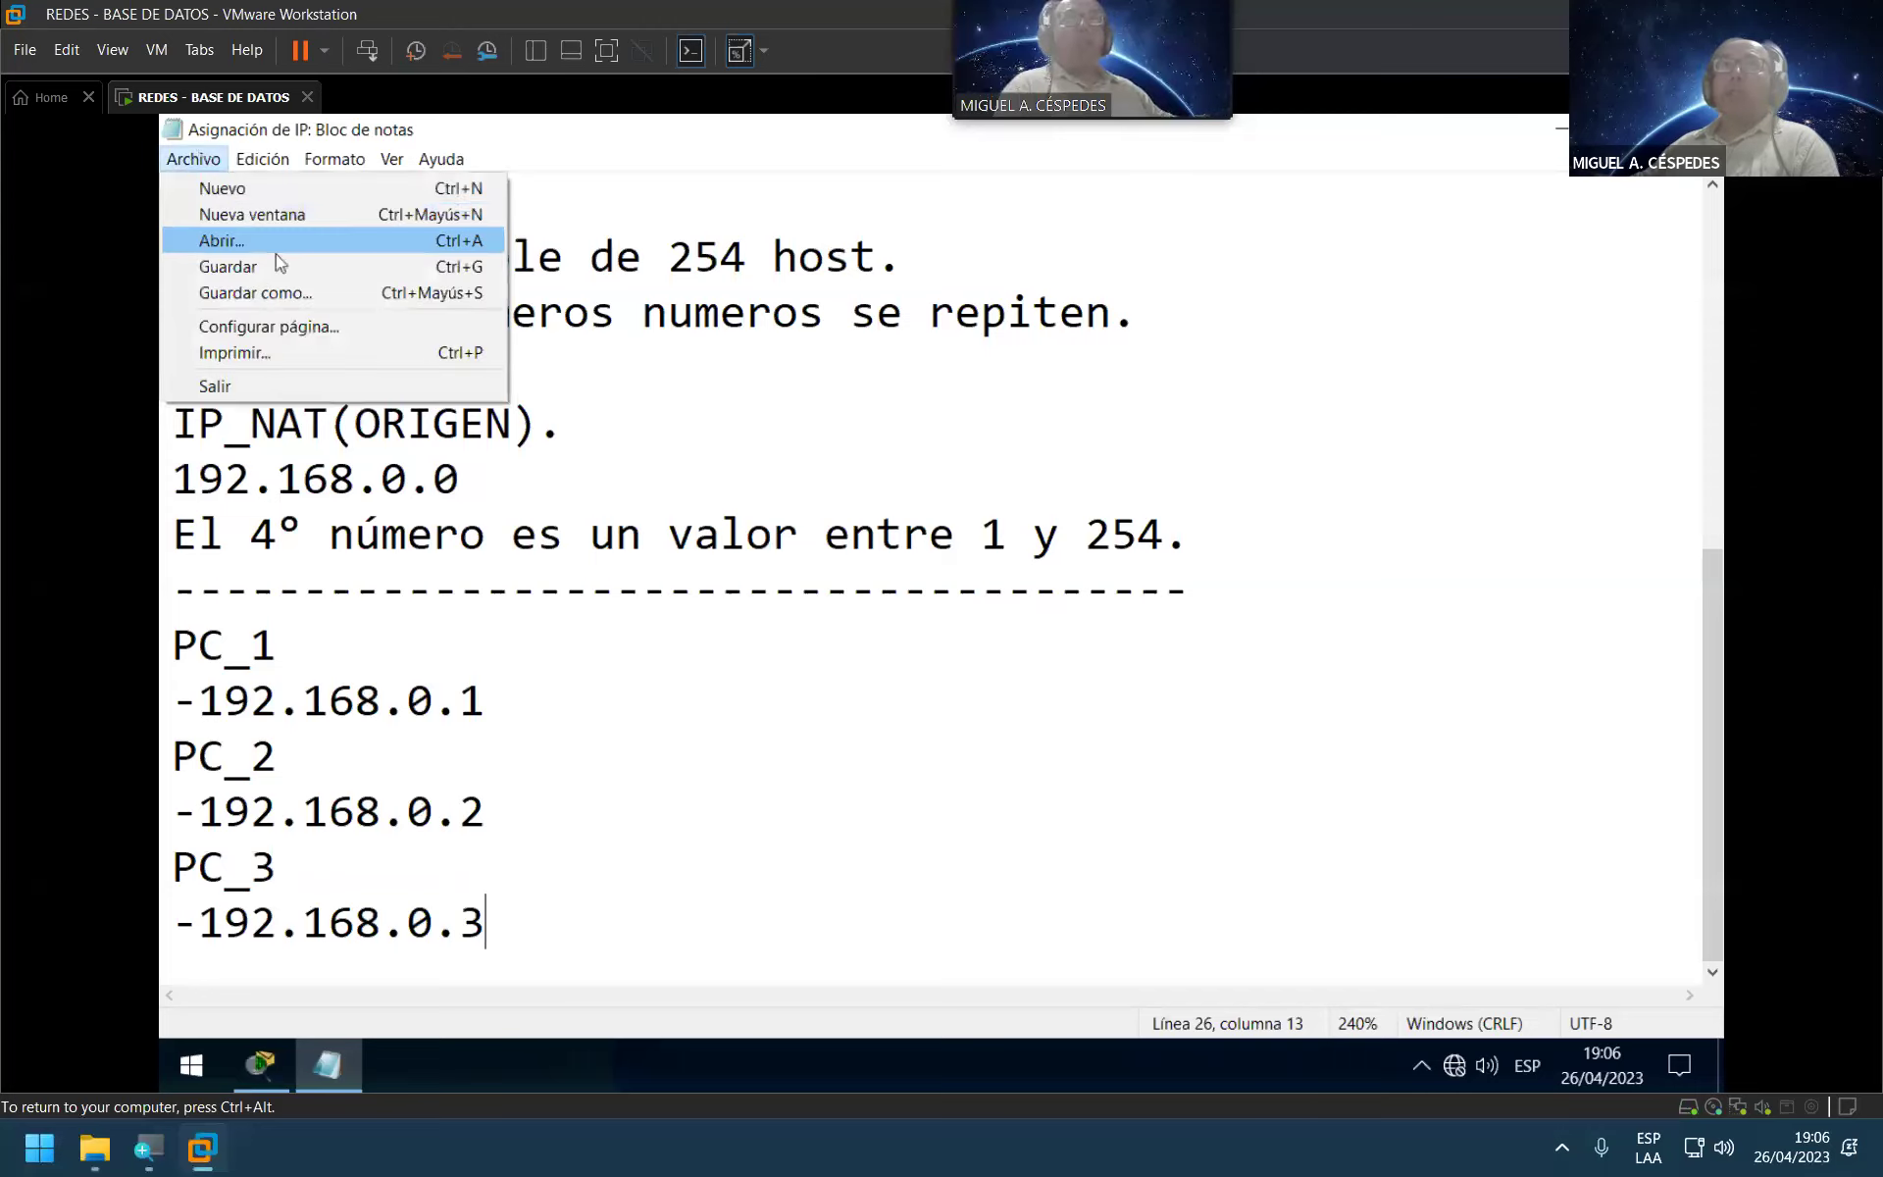
{"action": "left_click", "coordinate": [550, 618]}
{"action": "left_click", "coordinate": [585, 696]}
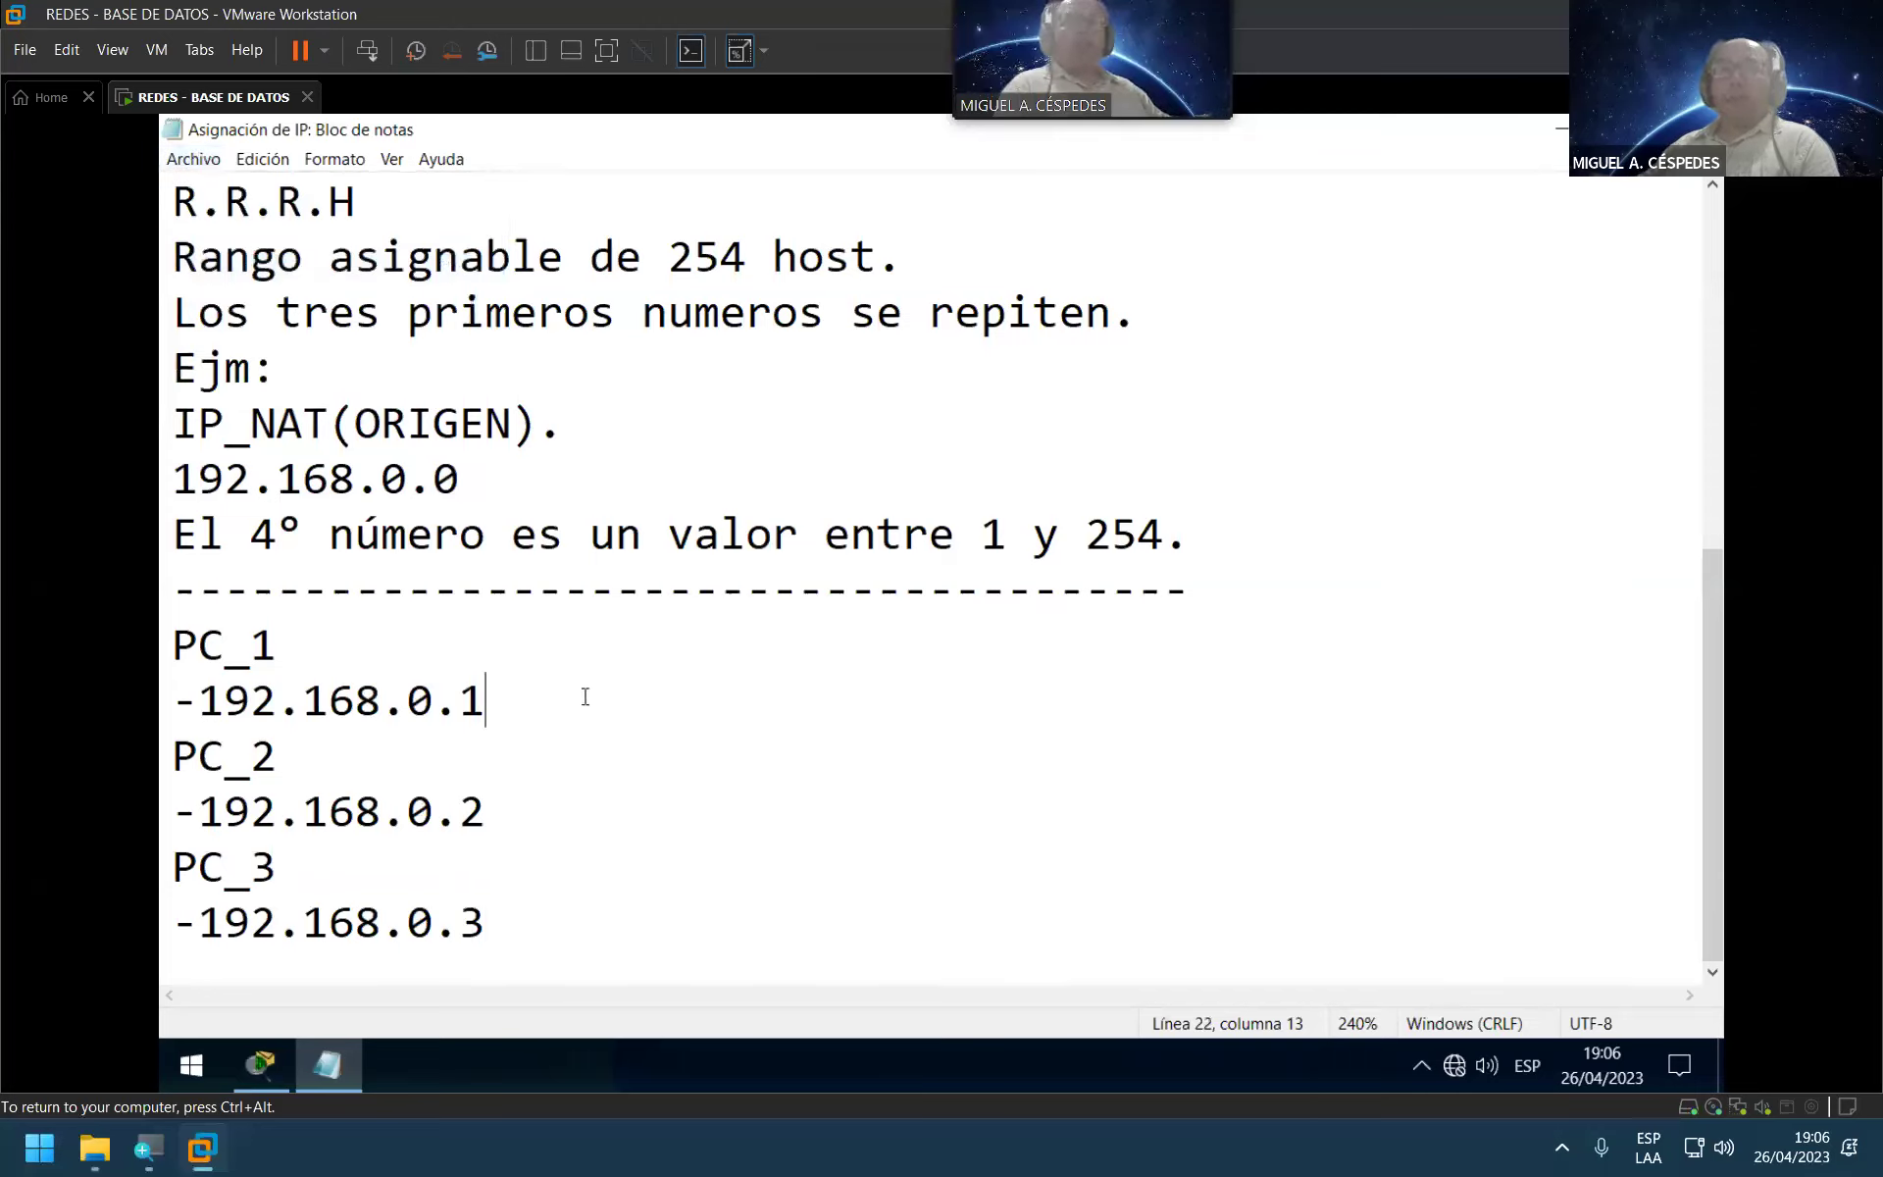
{"action": "left_click", "coordinate": [593, 761]}
{"action": "left_click", "coordinate": [586, 881]}
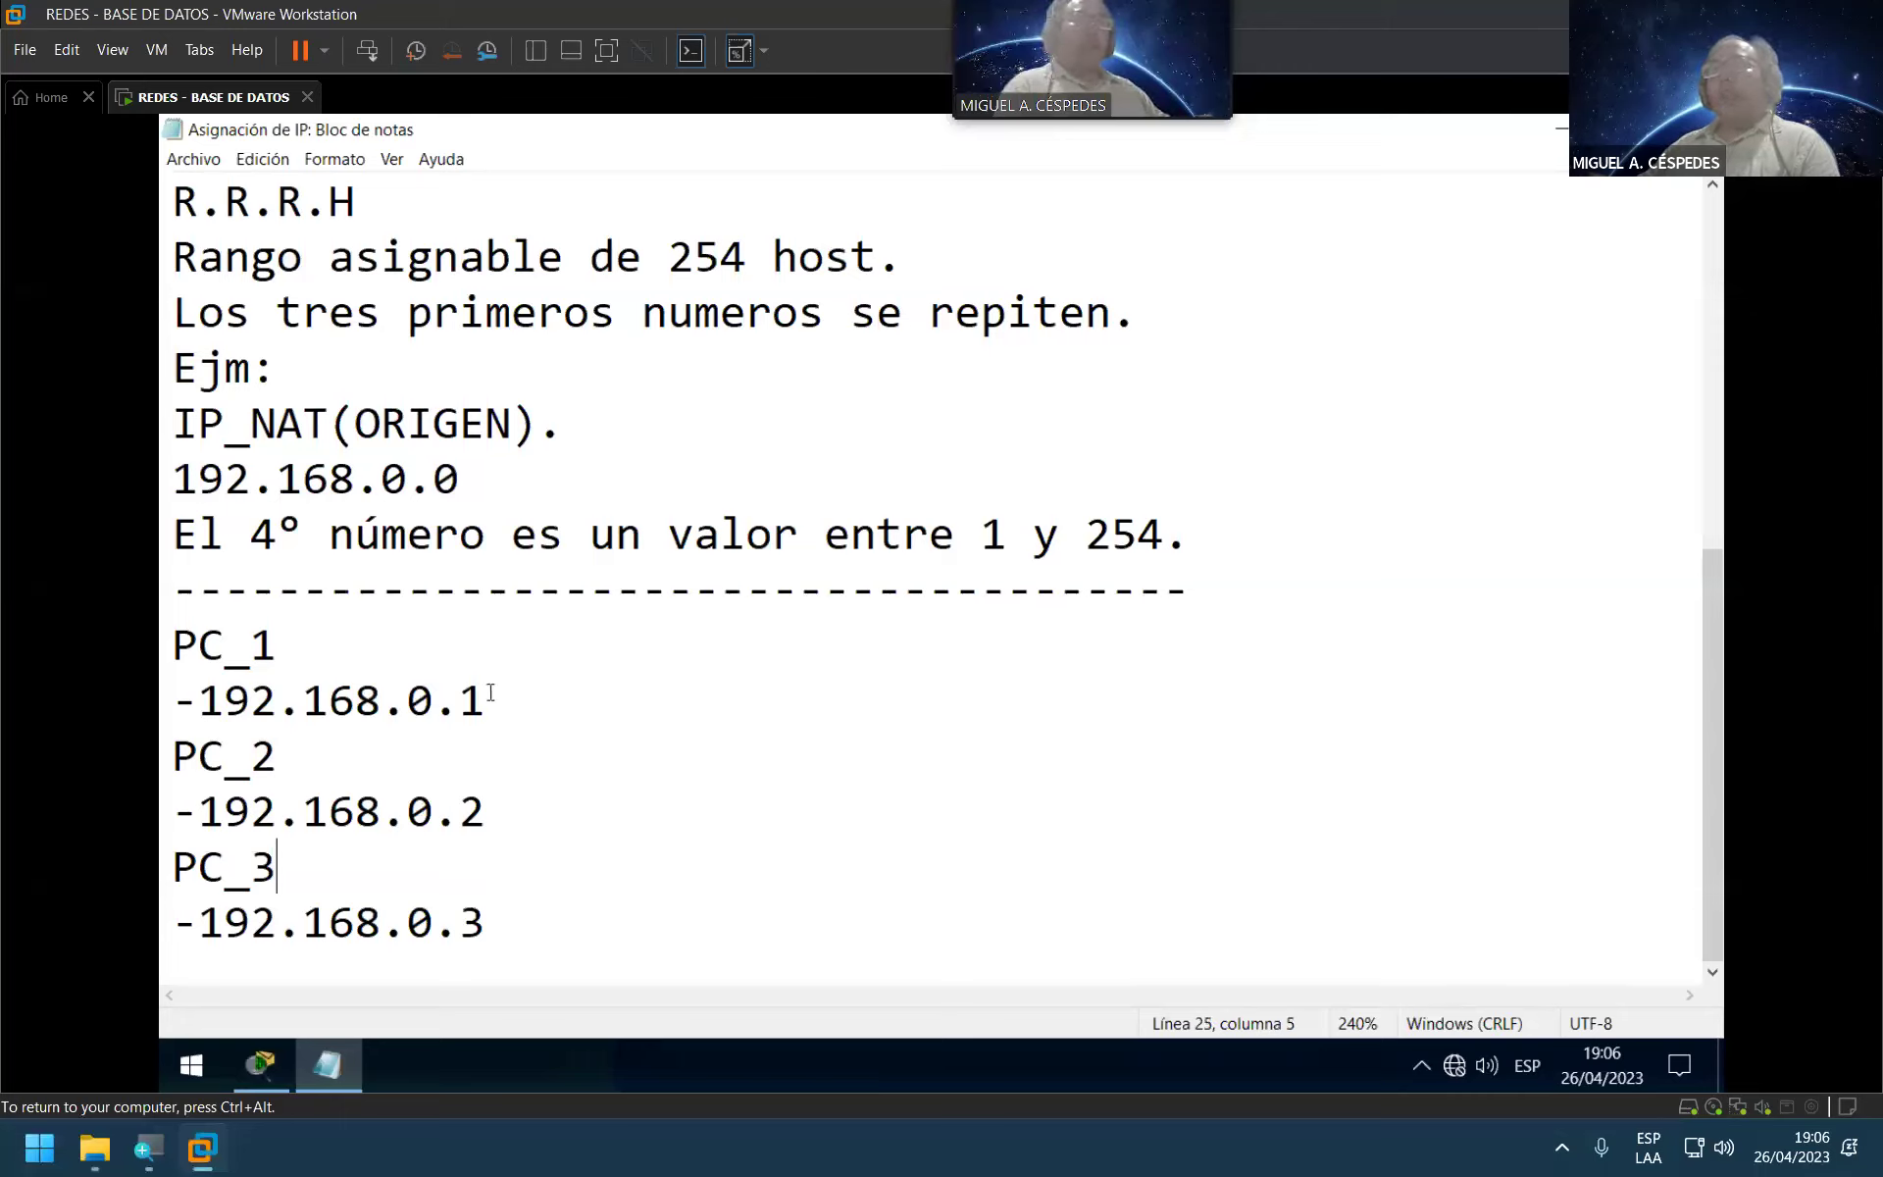
Step: Copy the address 192.168.0.1 listed under PC_1, without the leading hyphen
{"action": "left_click_drag", "start_coordinate": [495, 685], "coordinate": [199, 711]}
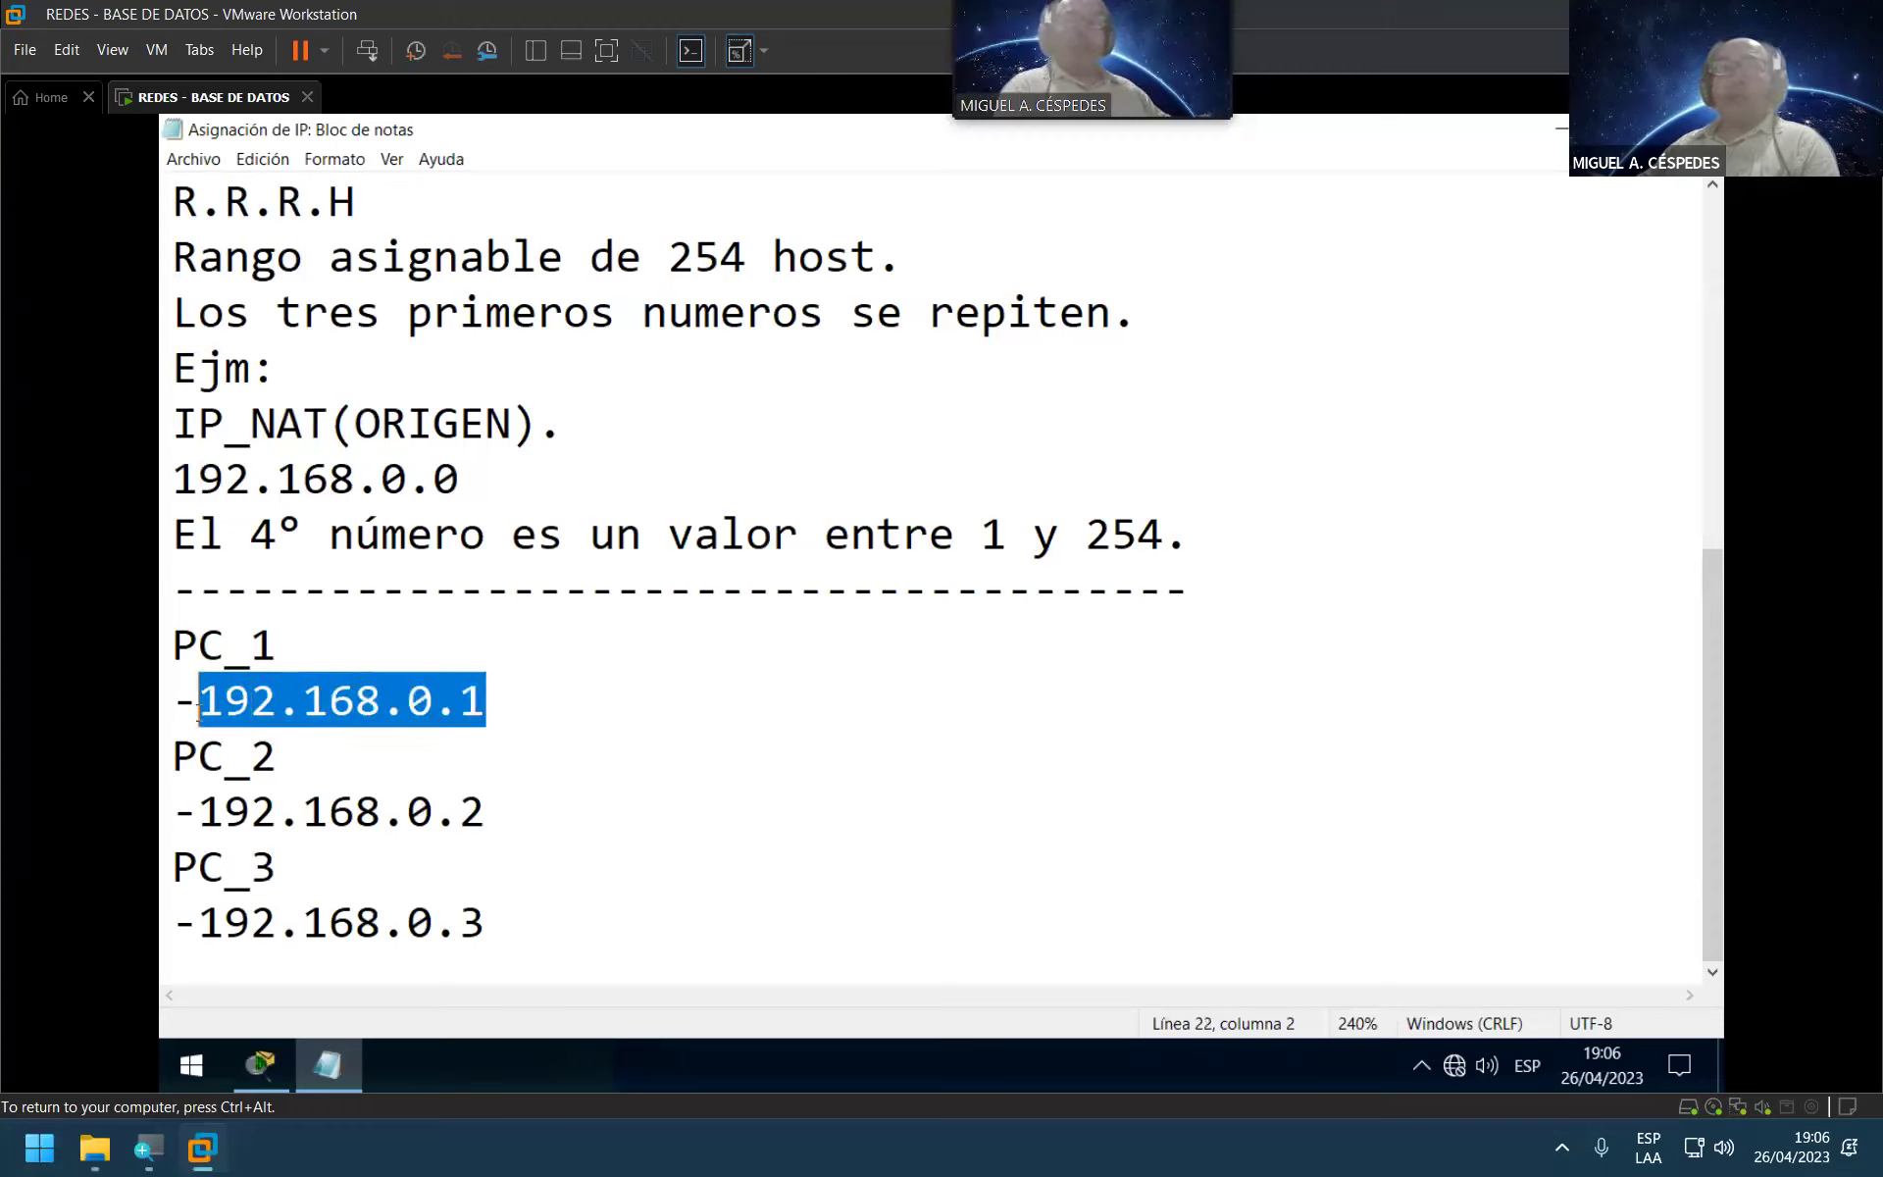
{"action": "right_click", "coordinate": [292, 714]}
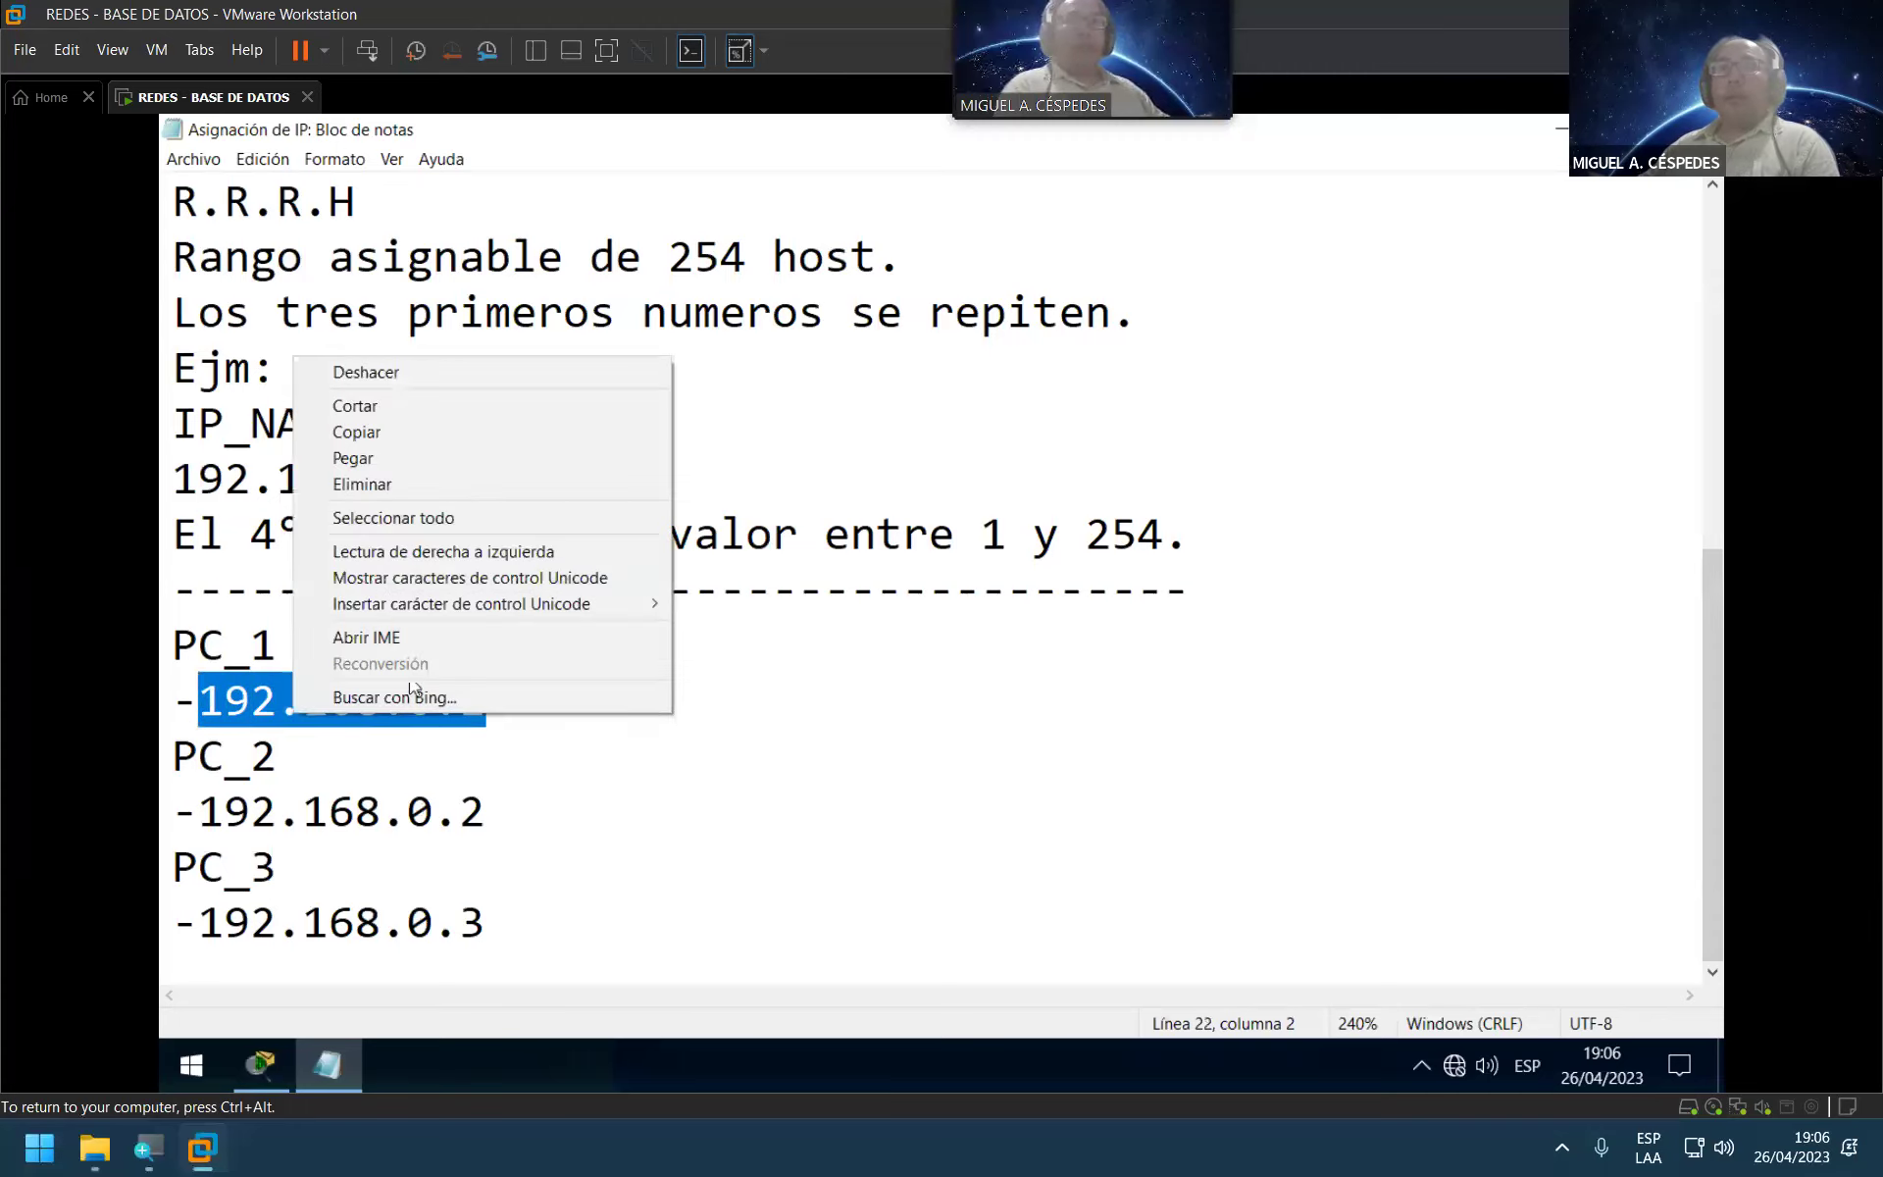
{"action": "left_click", "coordinate": [471, 431]}
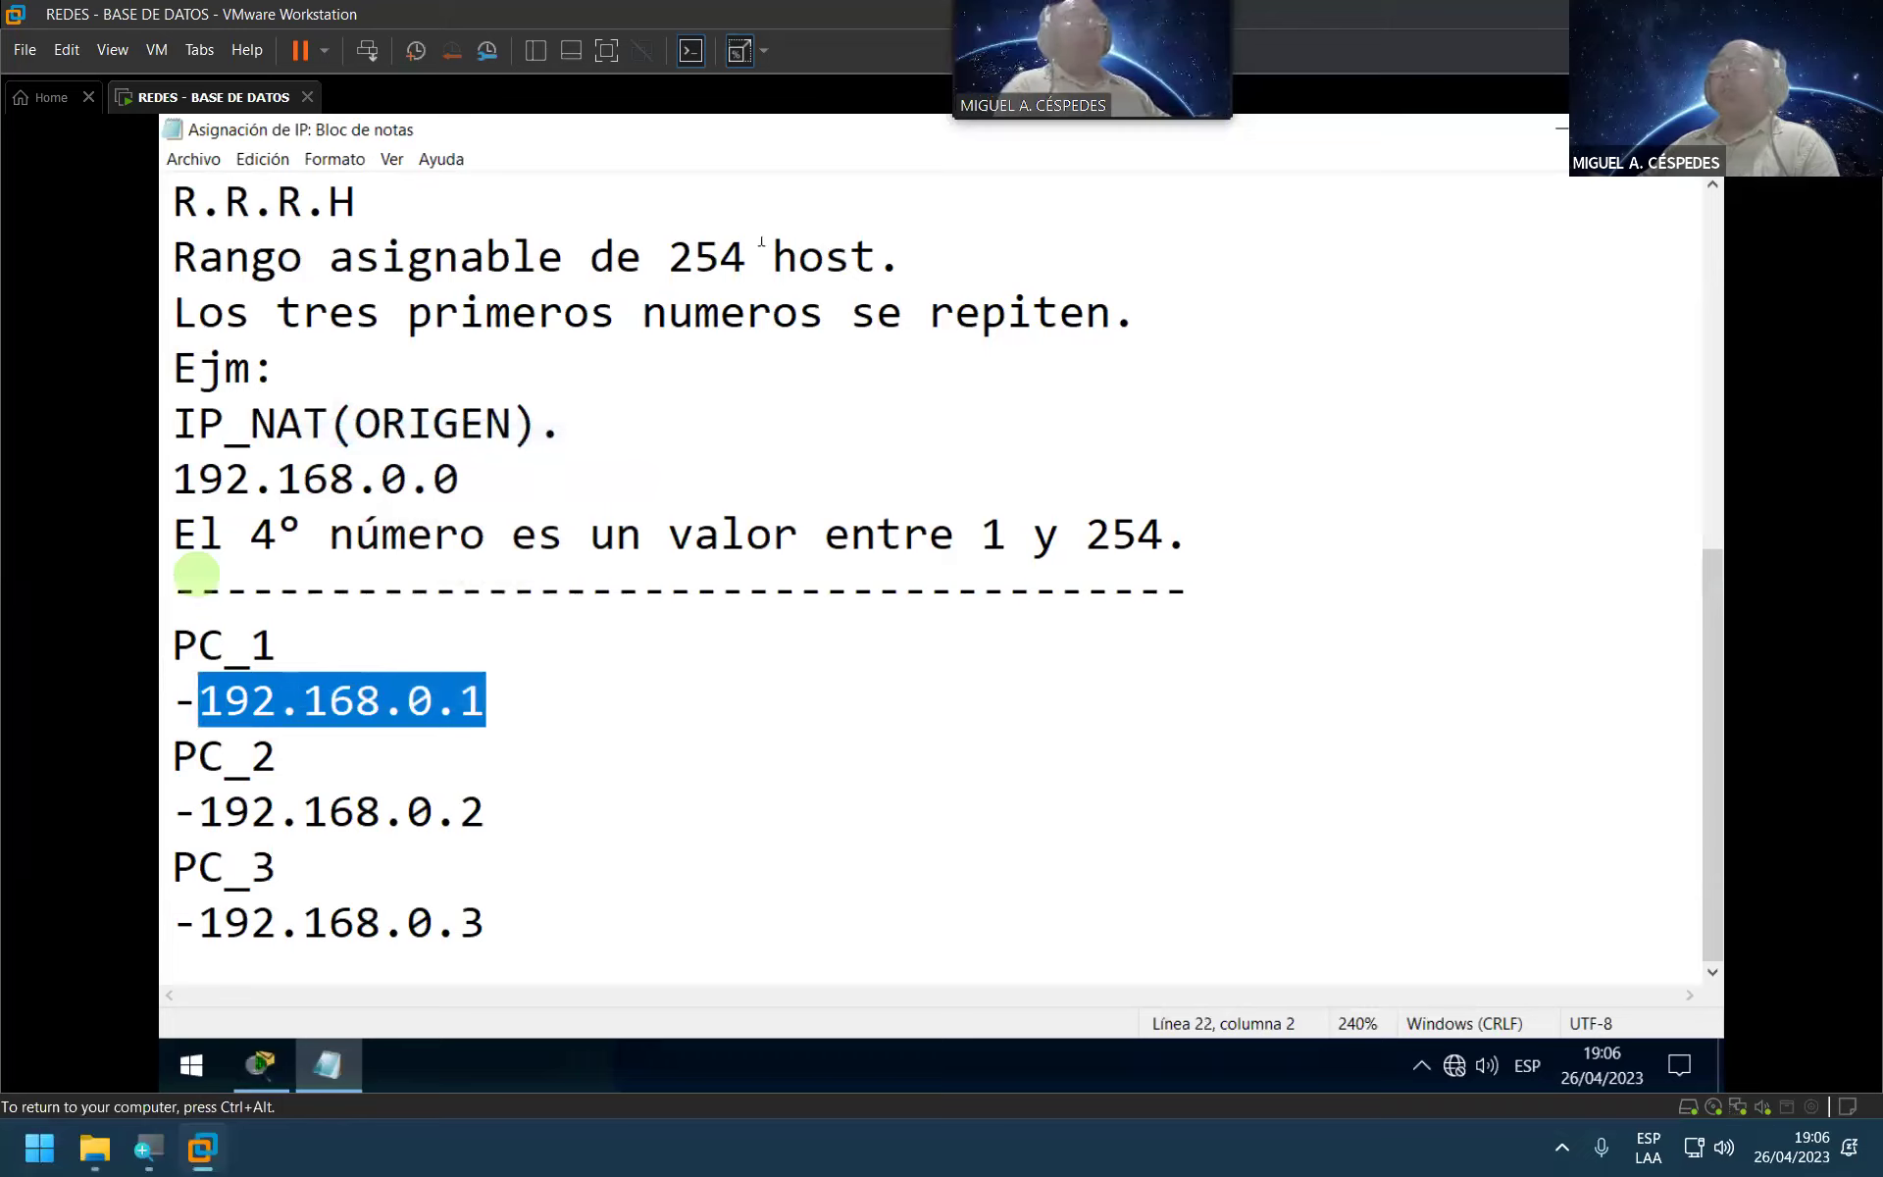
Step: Minimize the notes, switch to Cisco Packet Tracer and open the IP configuration of PC0
{"action": "left_click", "coordinate": [1551, 126]}
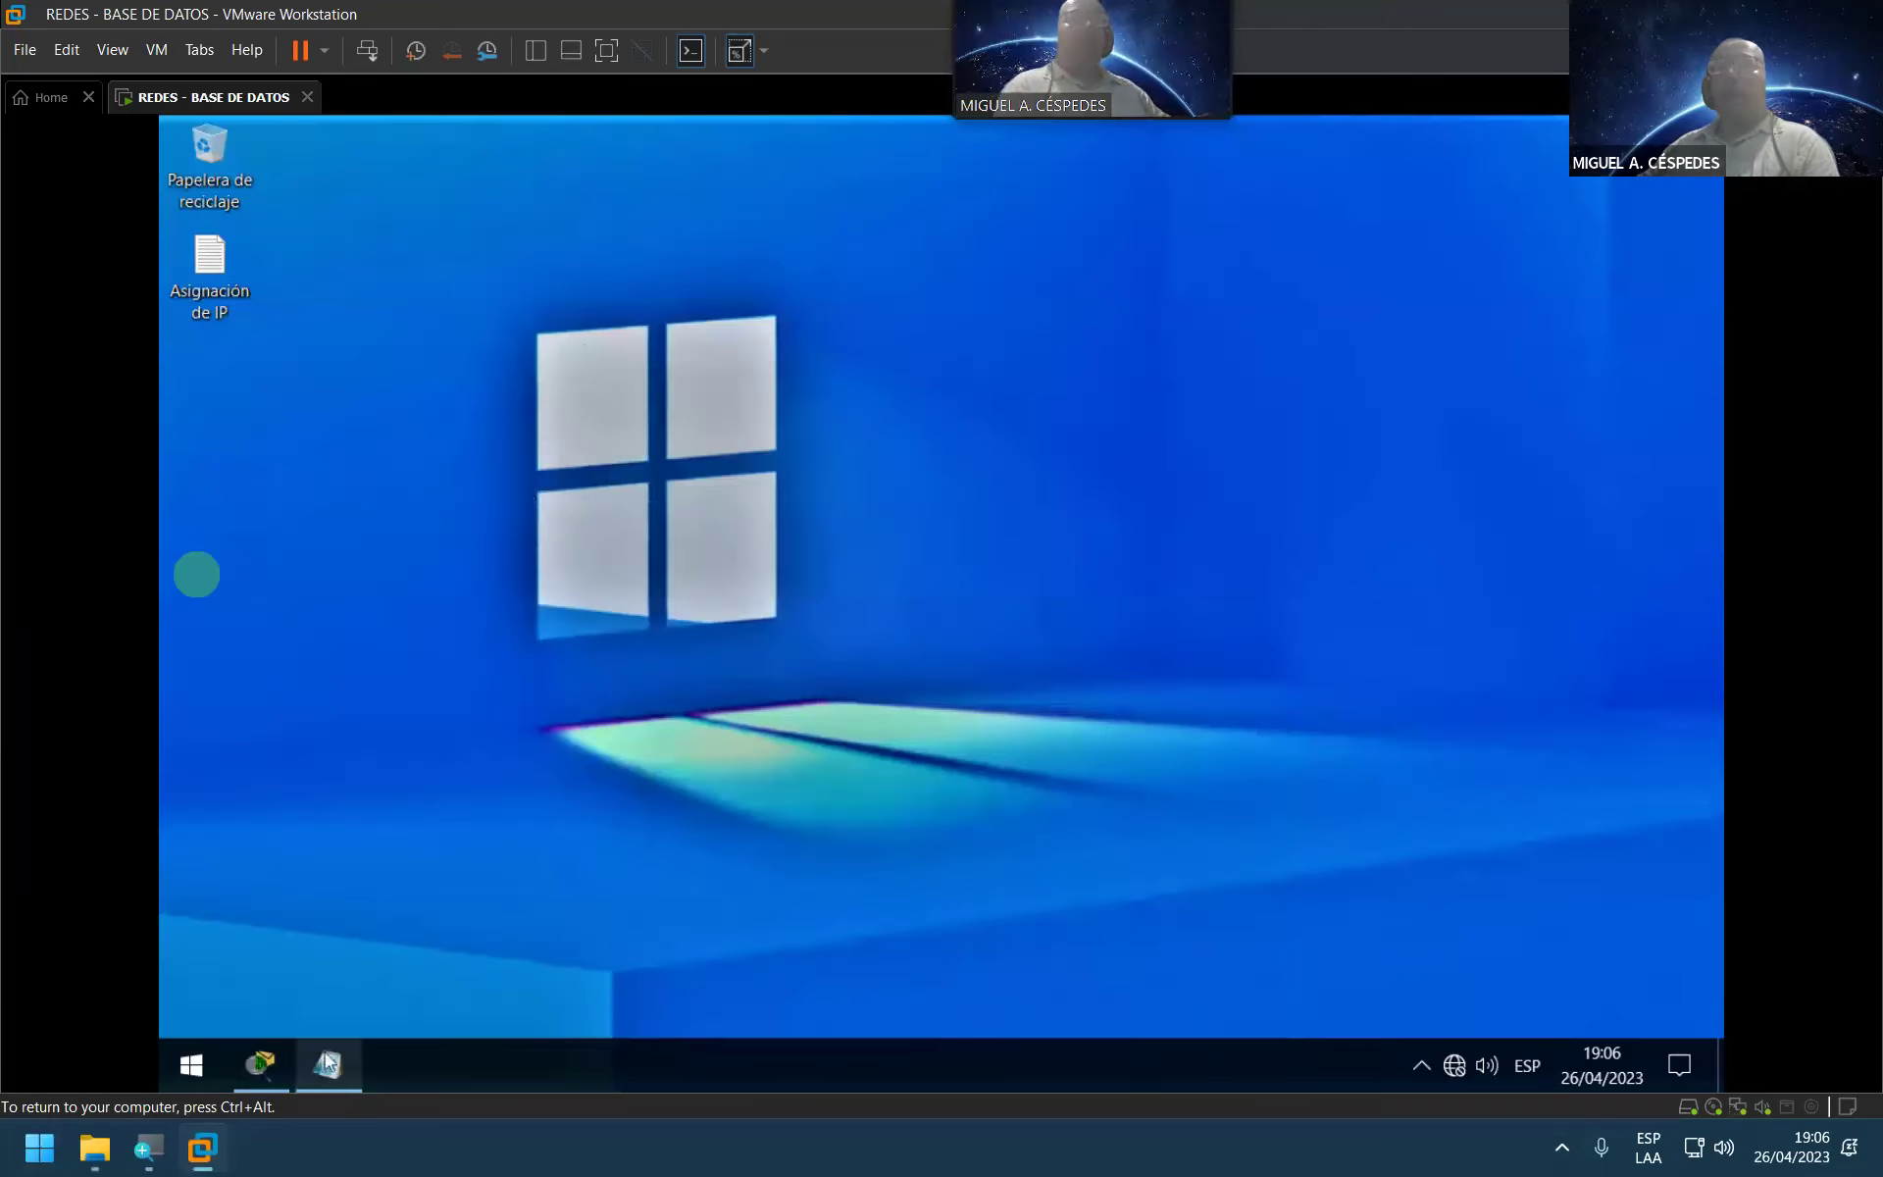
{"action": "left_click", "coordinate": [280, 1062]}
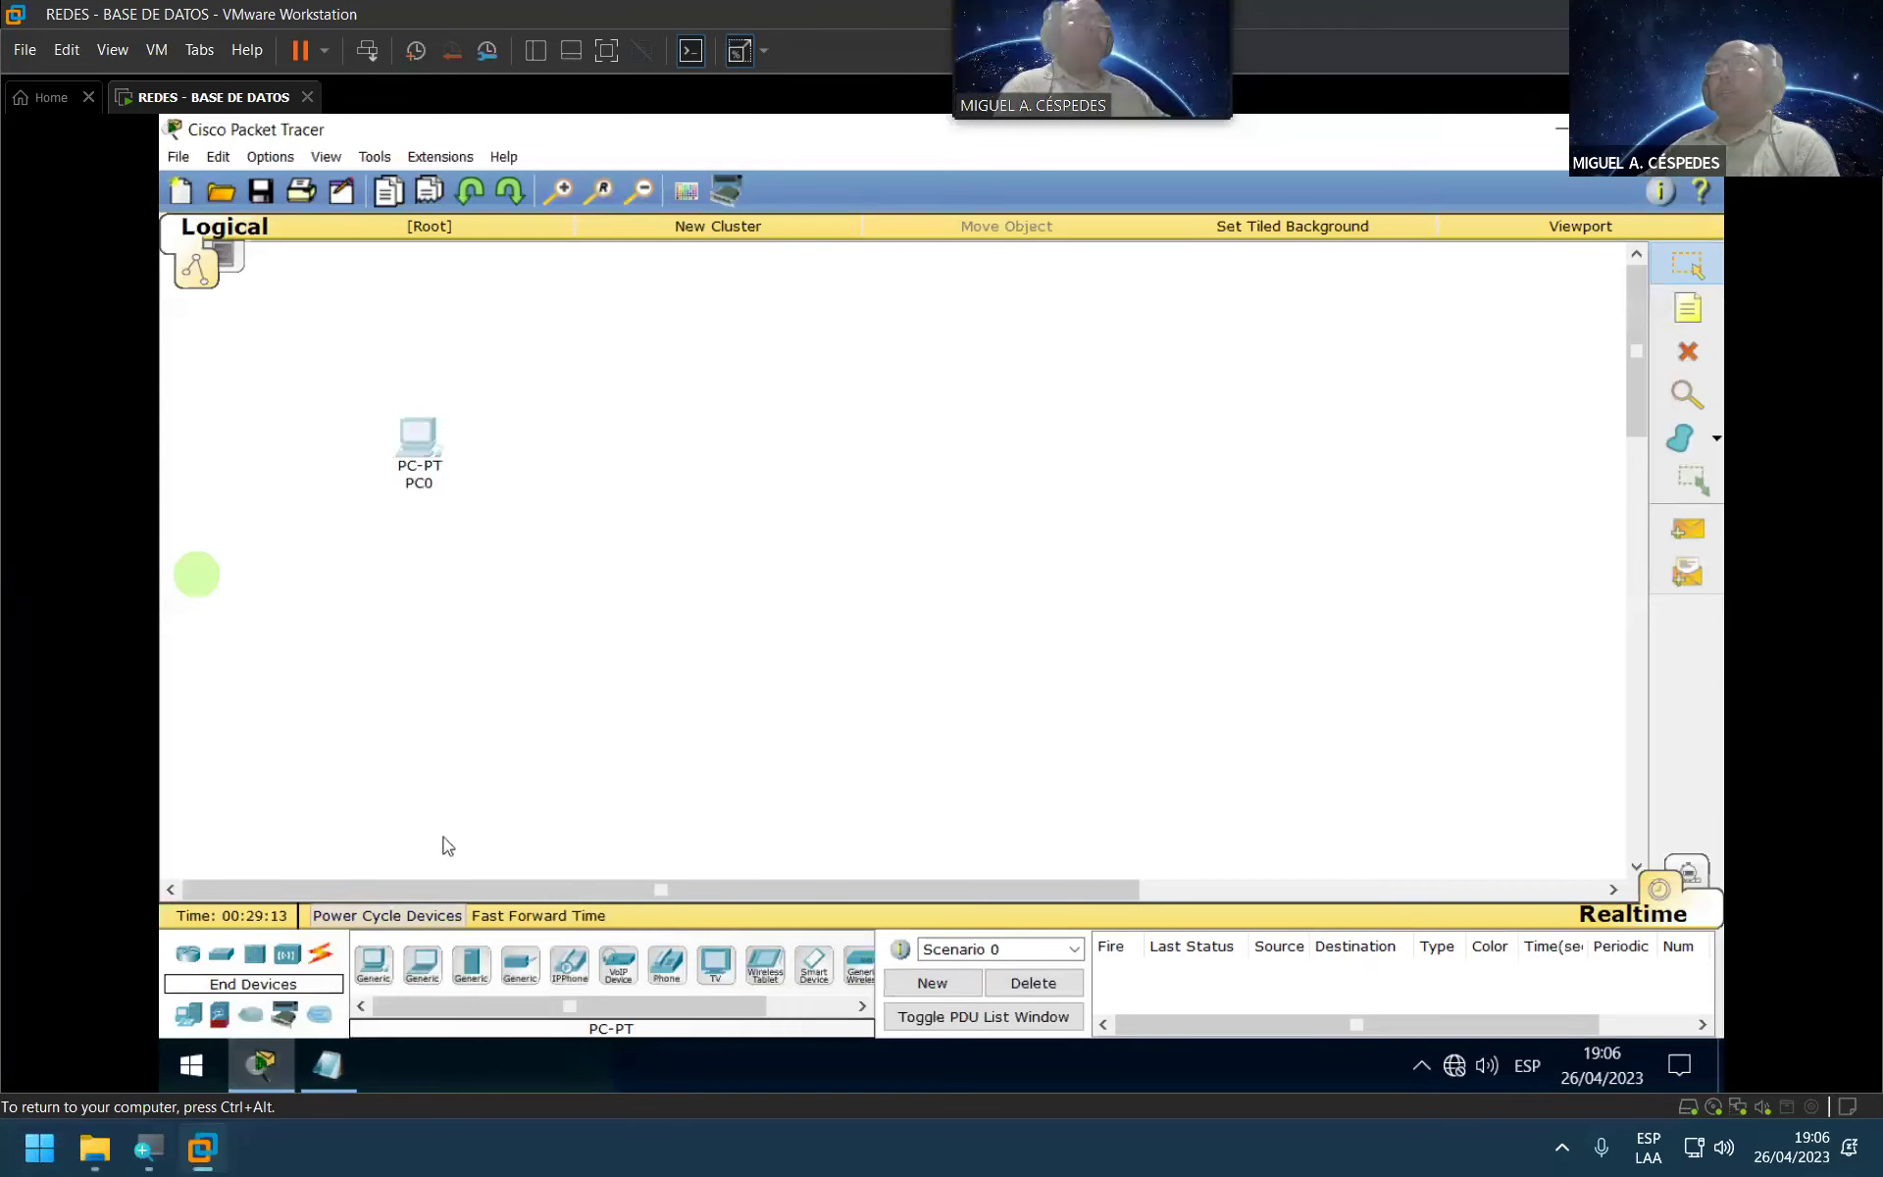
{"action": "left_click", "coordinate": [432, 443]}
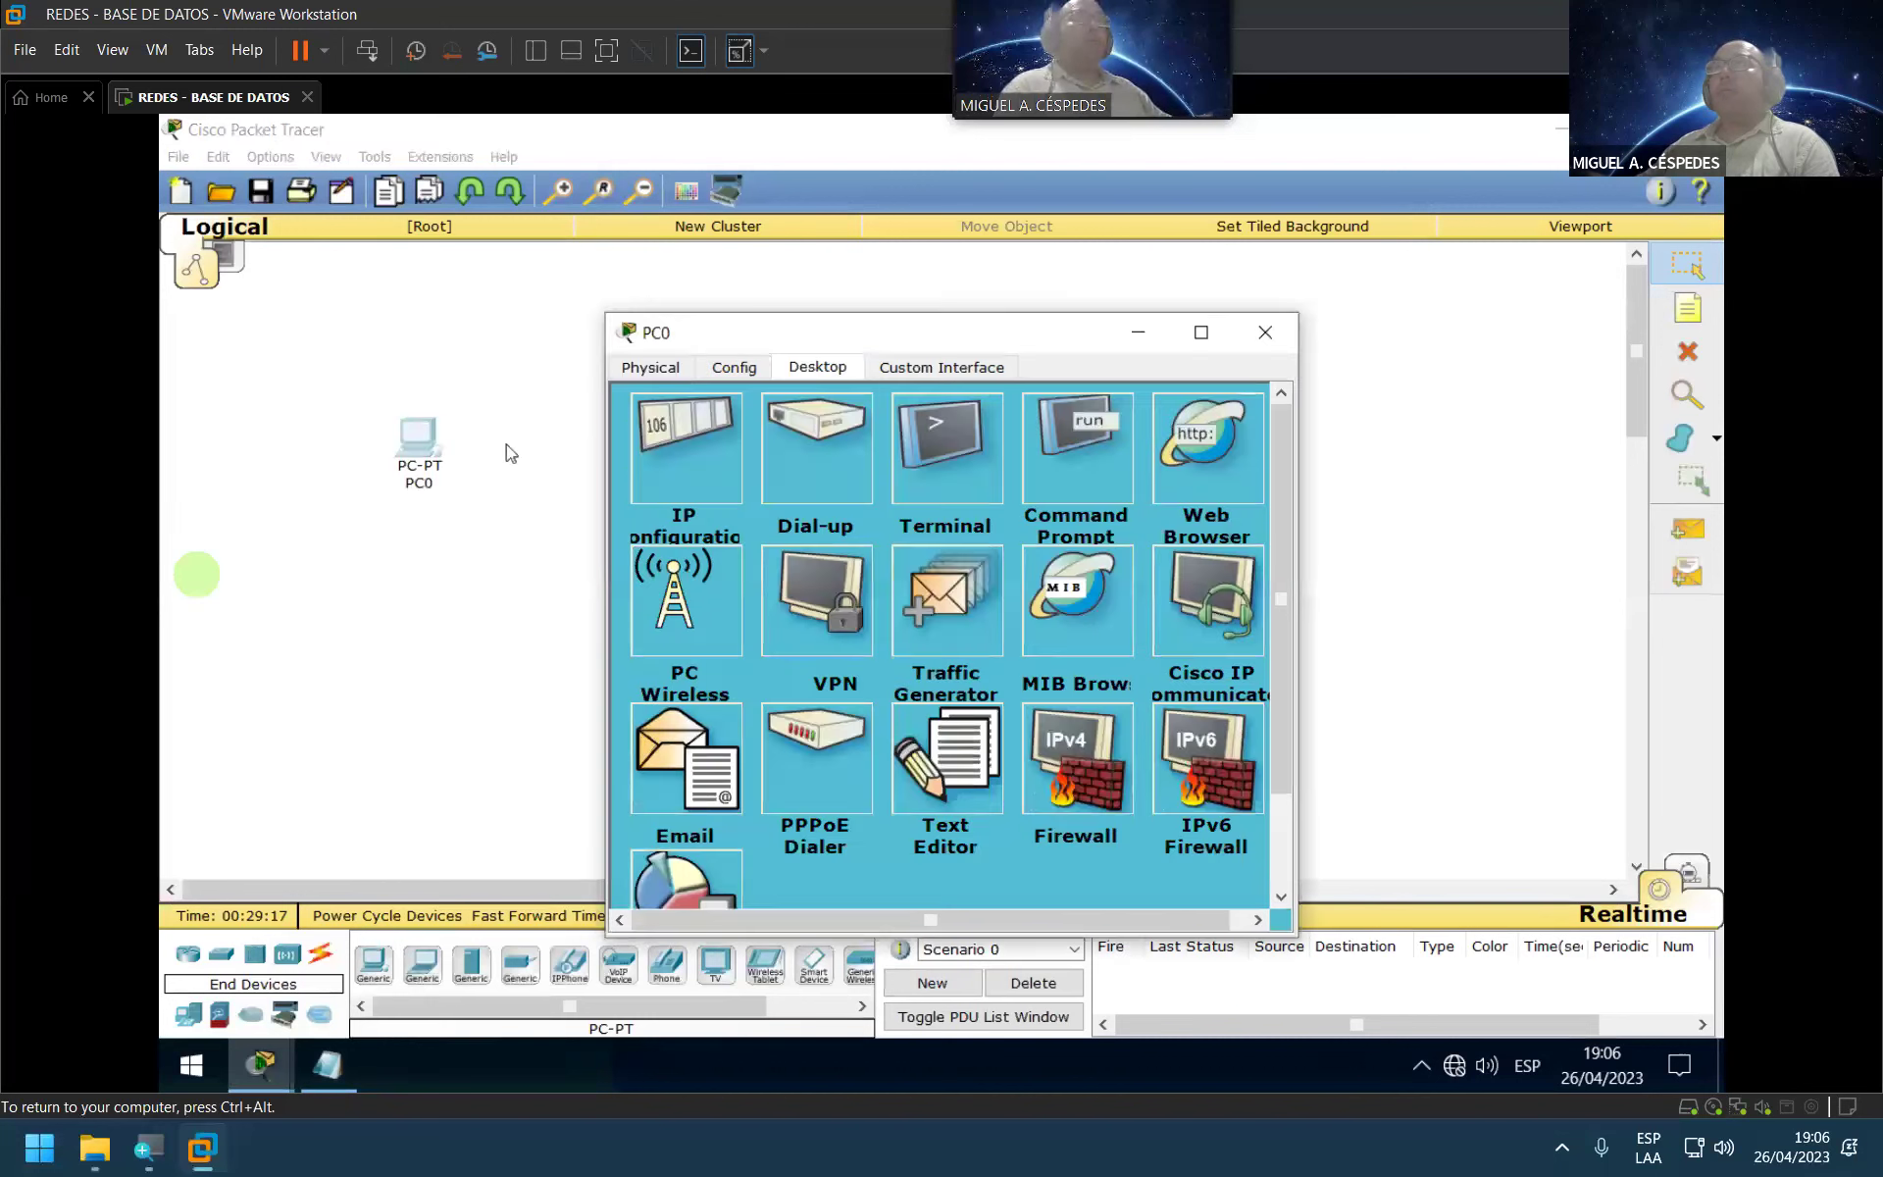
{"action": "left_click", "coordinate": [680, 439]}
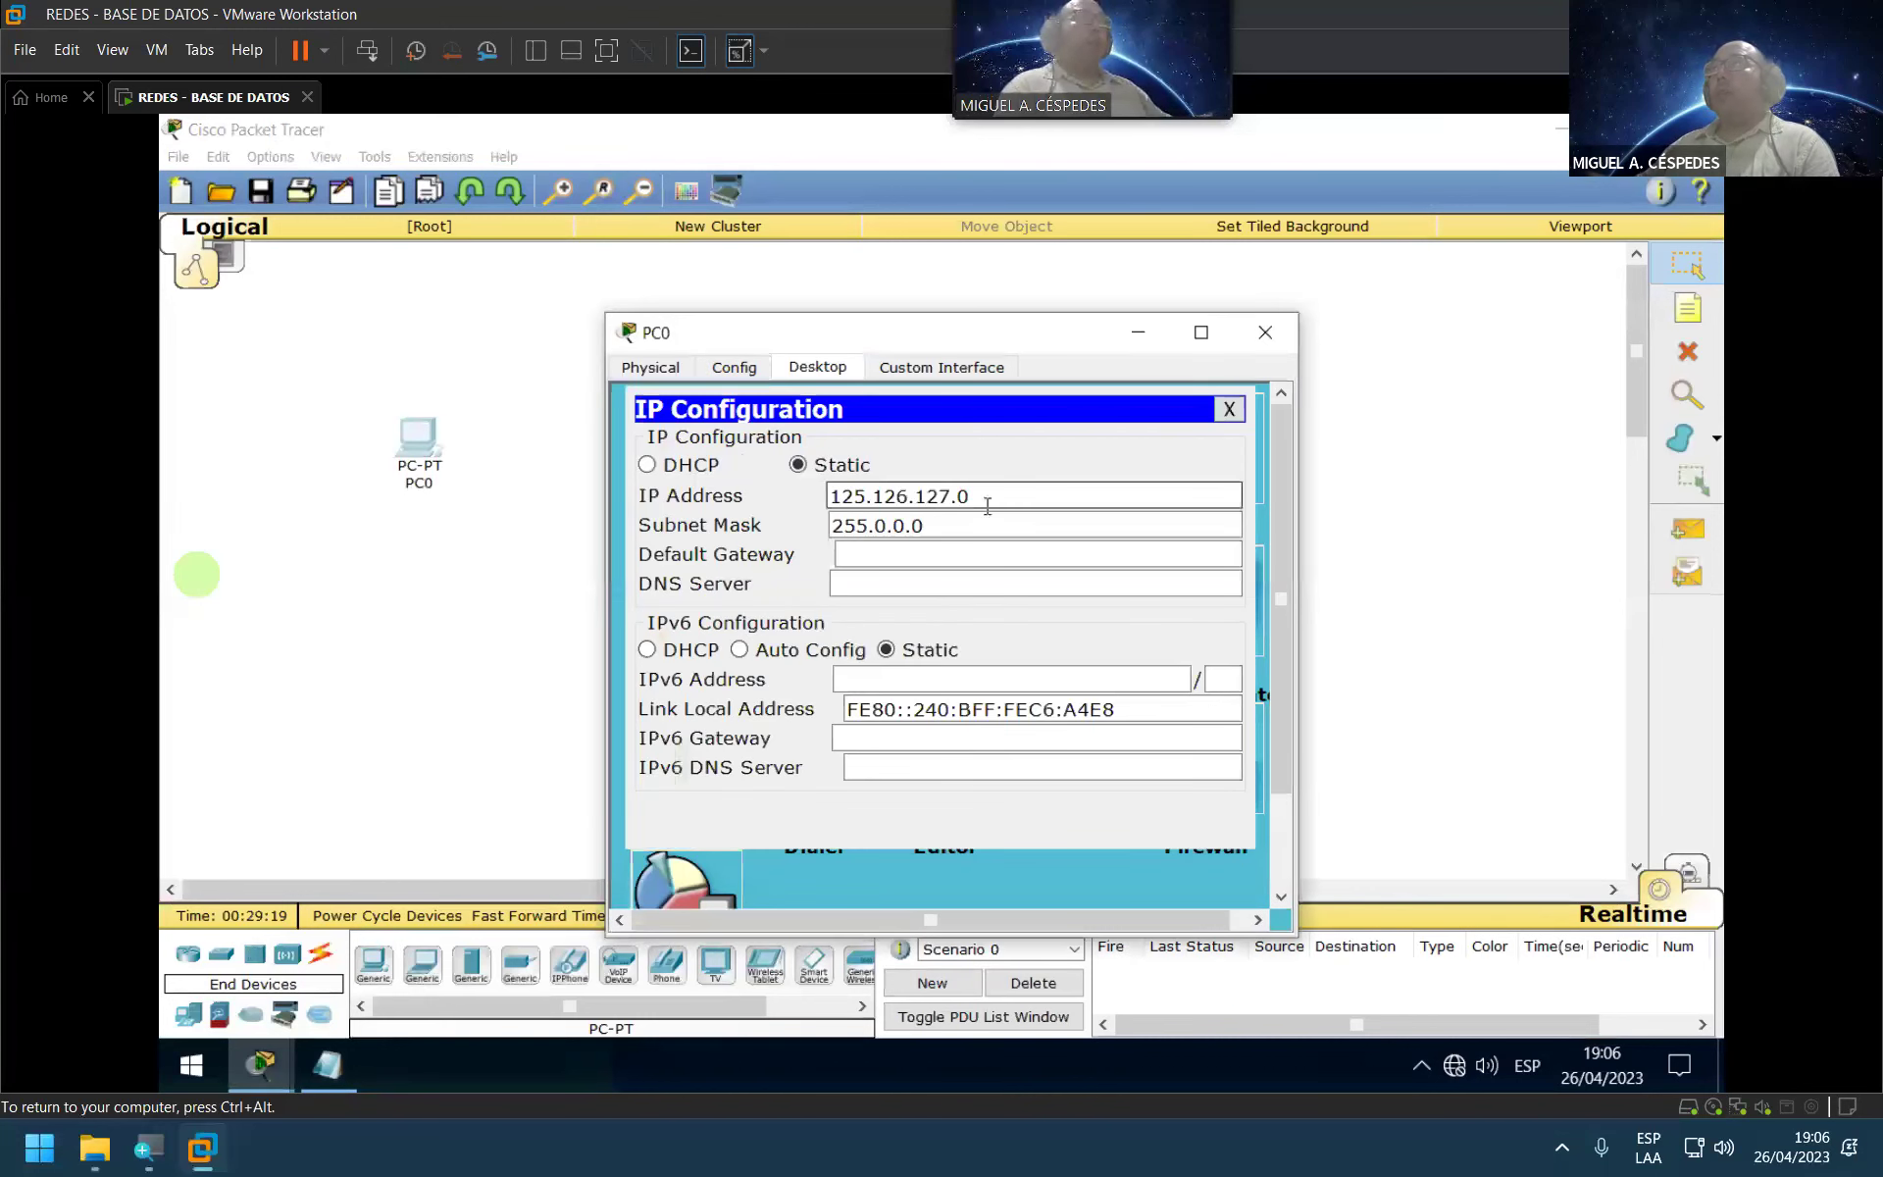
Step: Set PC0's static IP address to 192.168.0.1 with subnet mask 255.255.255.0, and close its window
{"action": "key", "text": "BackSpace"}
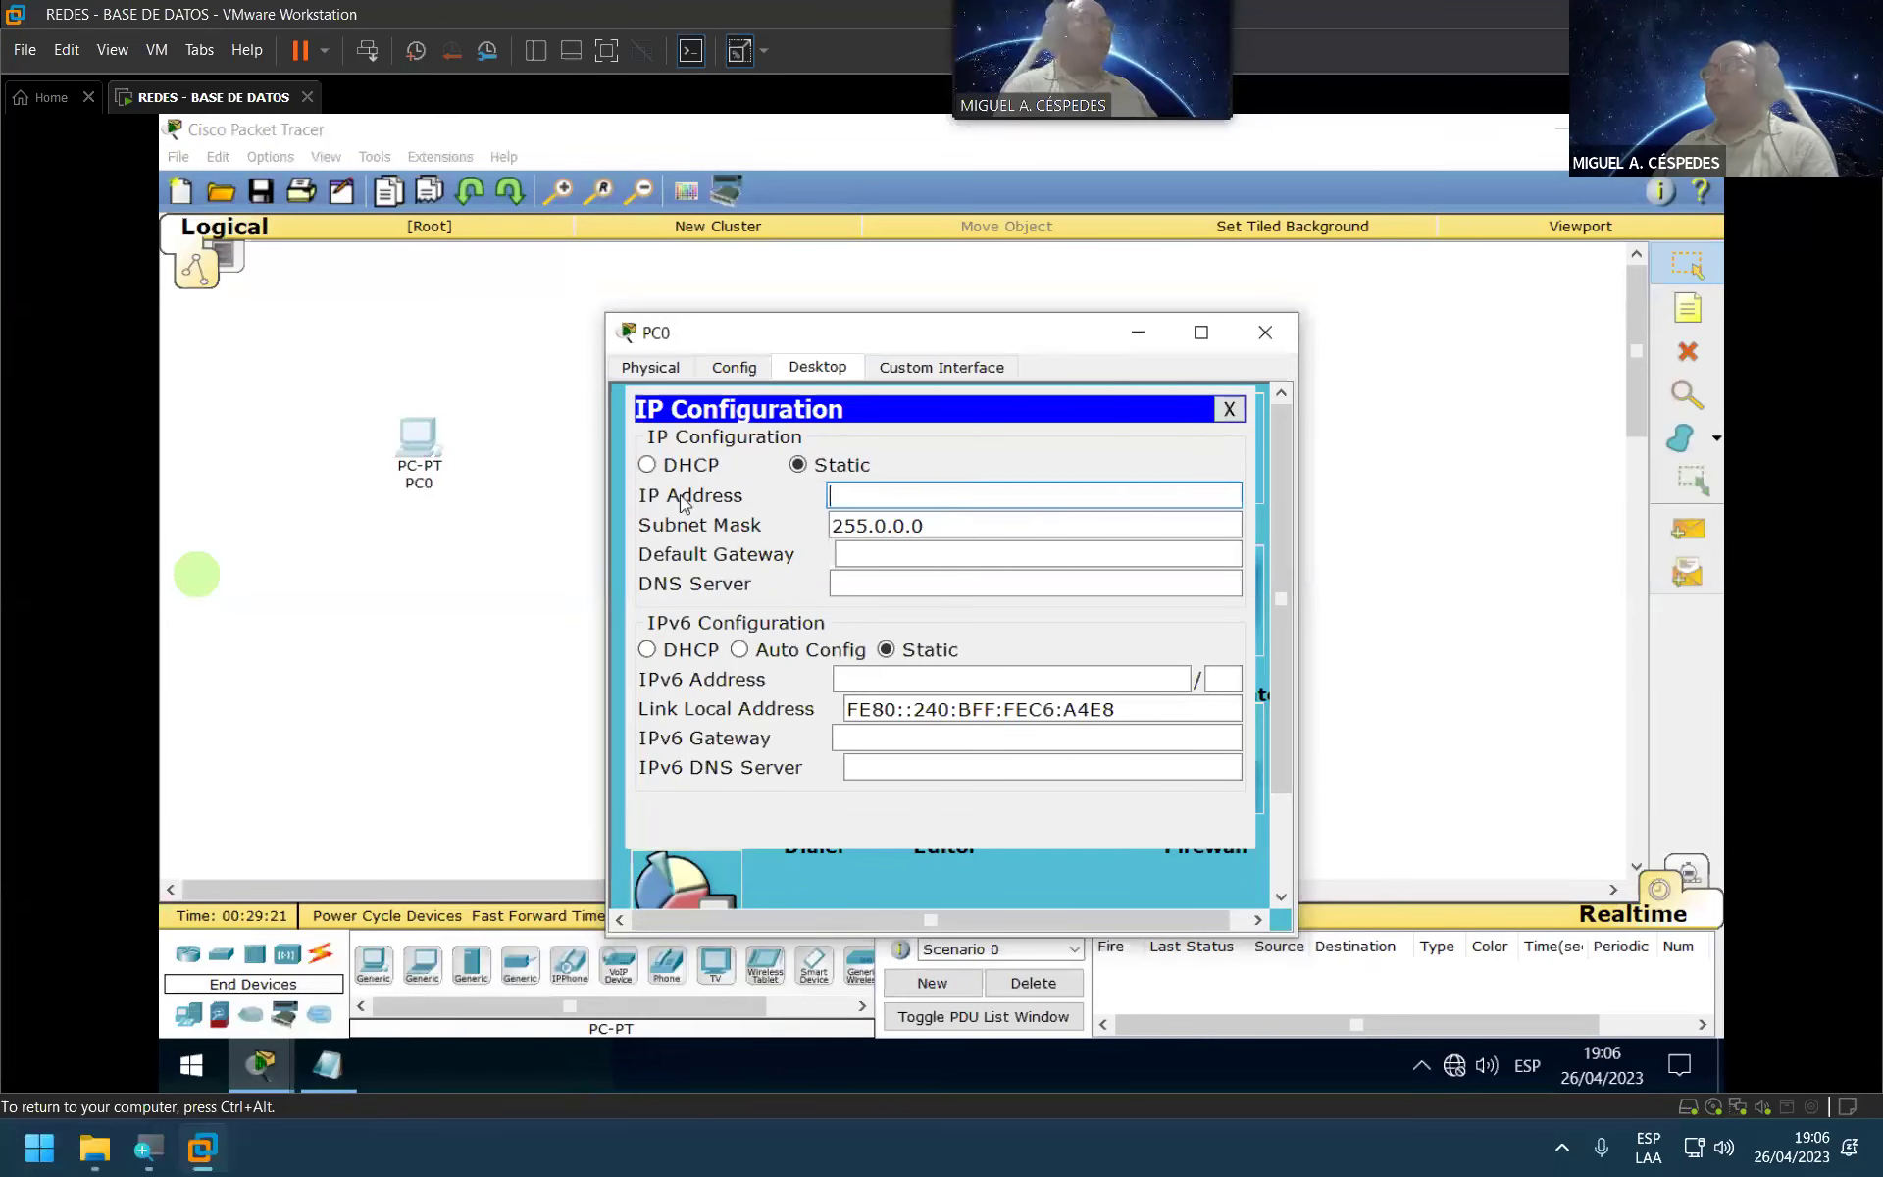
{"action": "key", "text": "Tab"}
{"action": "left_click", "coordinate": [873, 496]}
{"action": "type", "text": "192.168.0.1"}
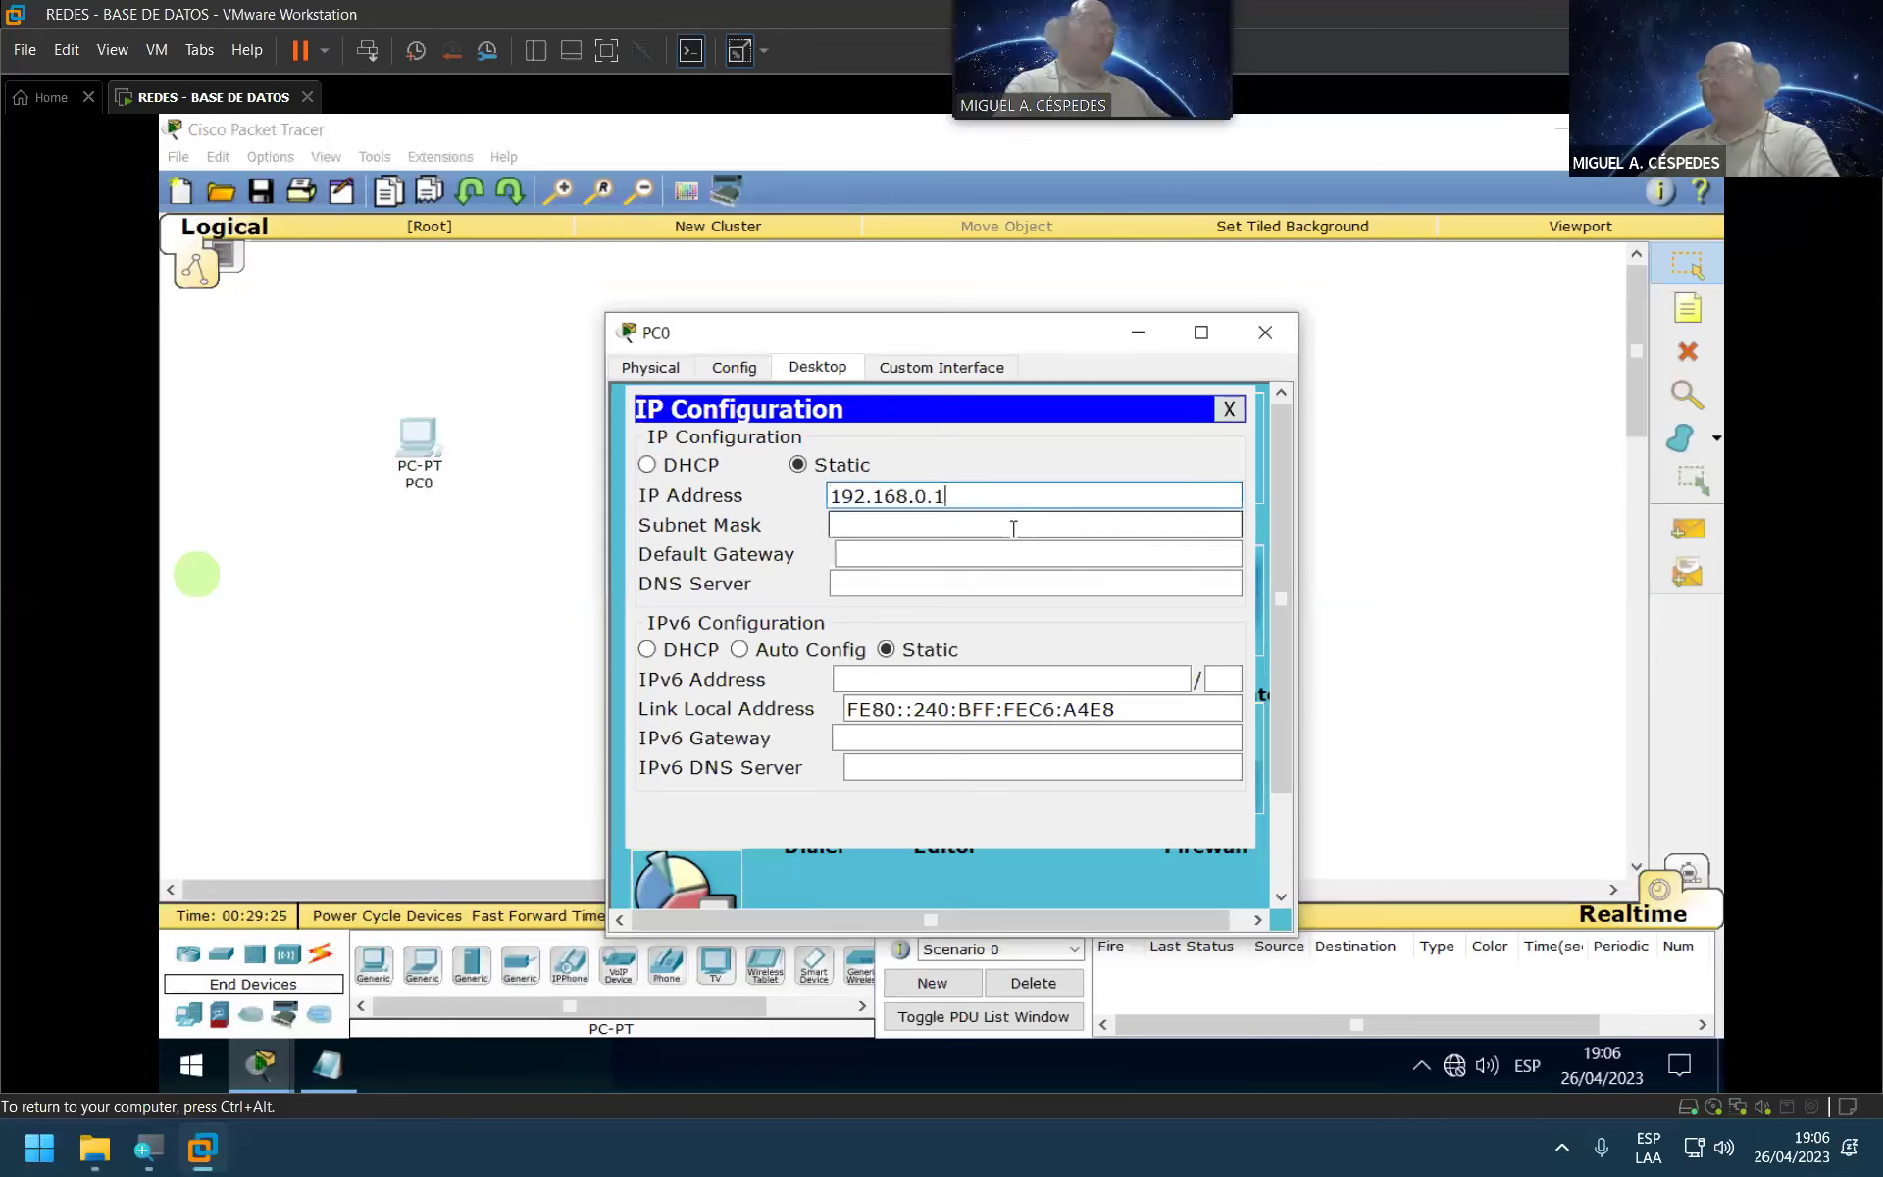
{"action": "left_click", "coordinate": [1014, 528]}
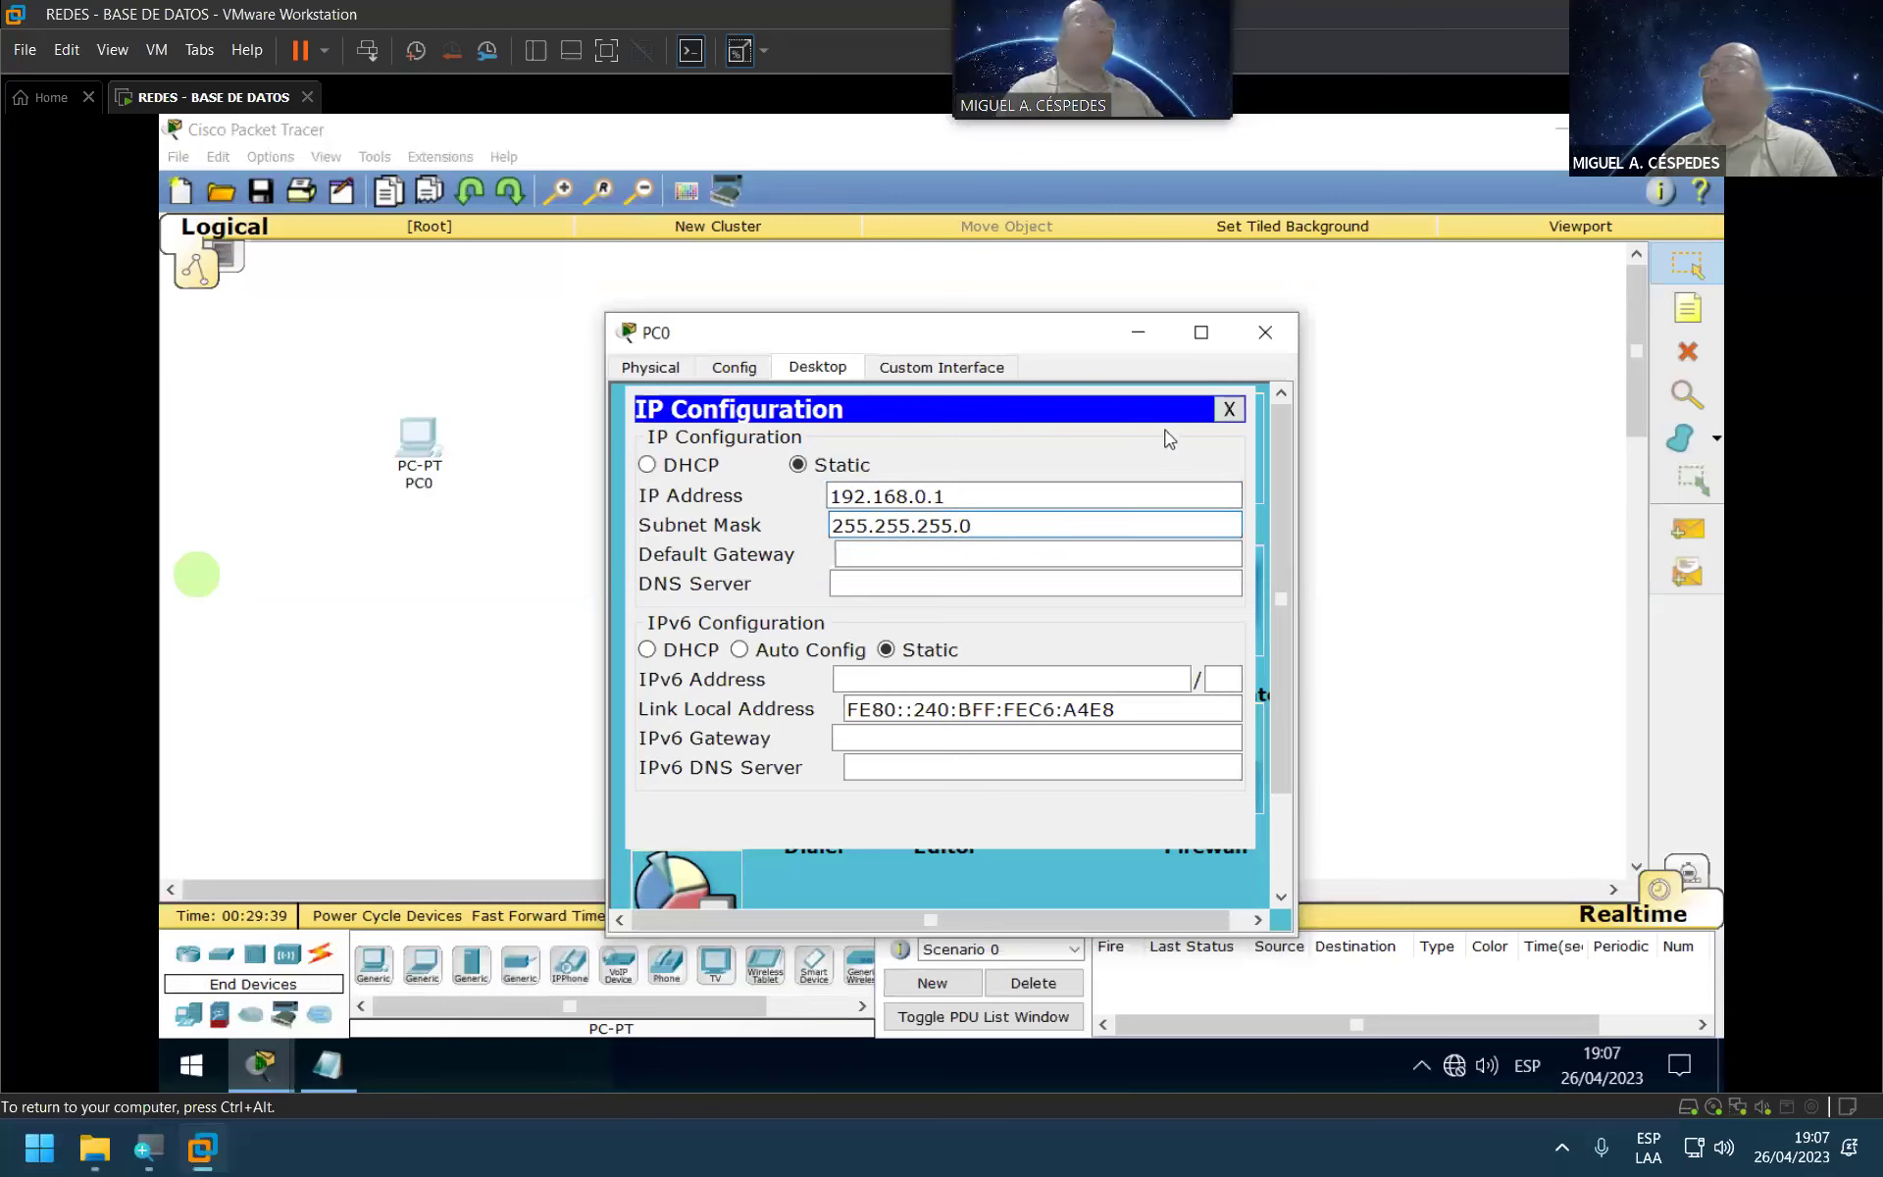
{"action": "left_click", "coordinate": [1228, 410]}
{"action": "left_click", "coordinate": [1267, 333]}
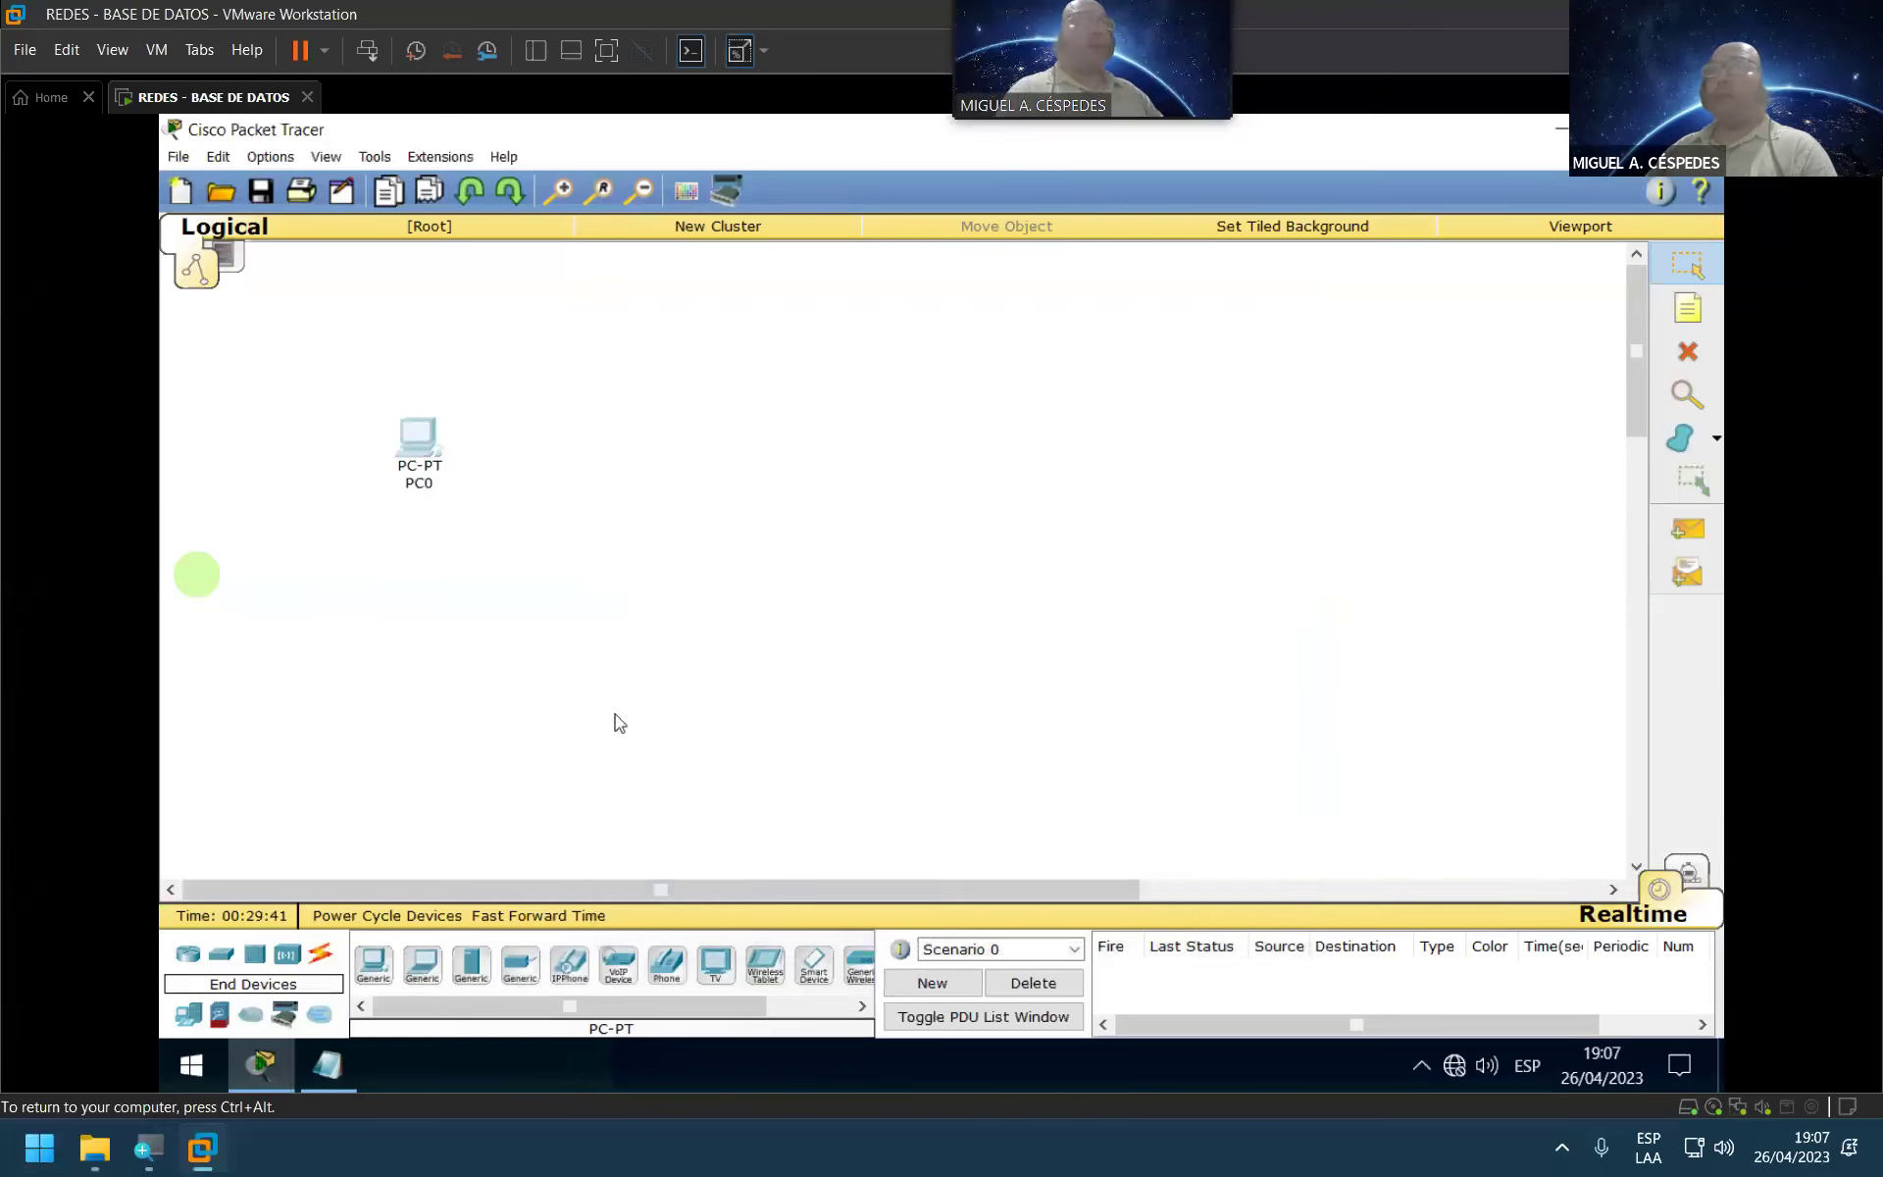
Step: Add a second generic PC up and to the right of PC0 and open its IP configuration
{"action": "left_click", "coordinate": [373, 964]}
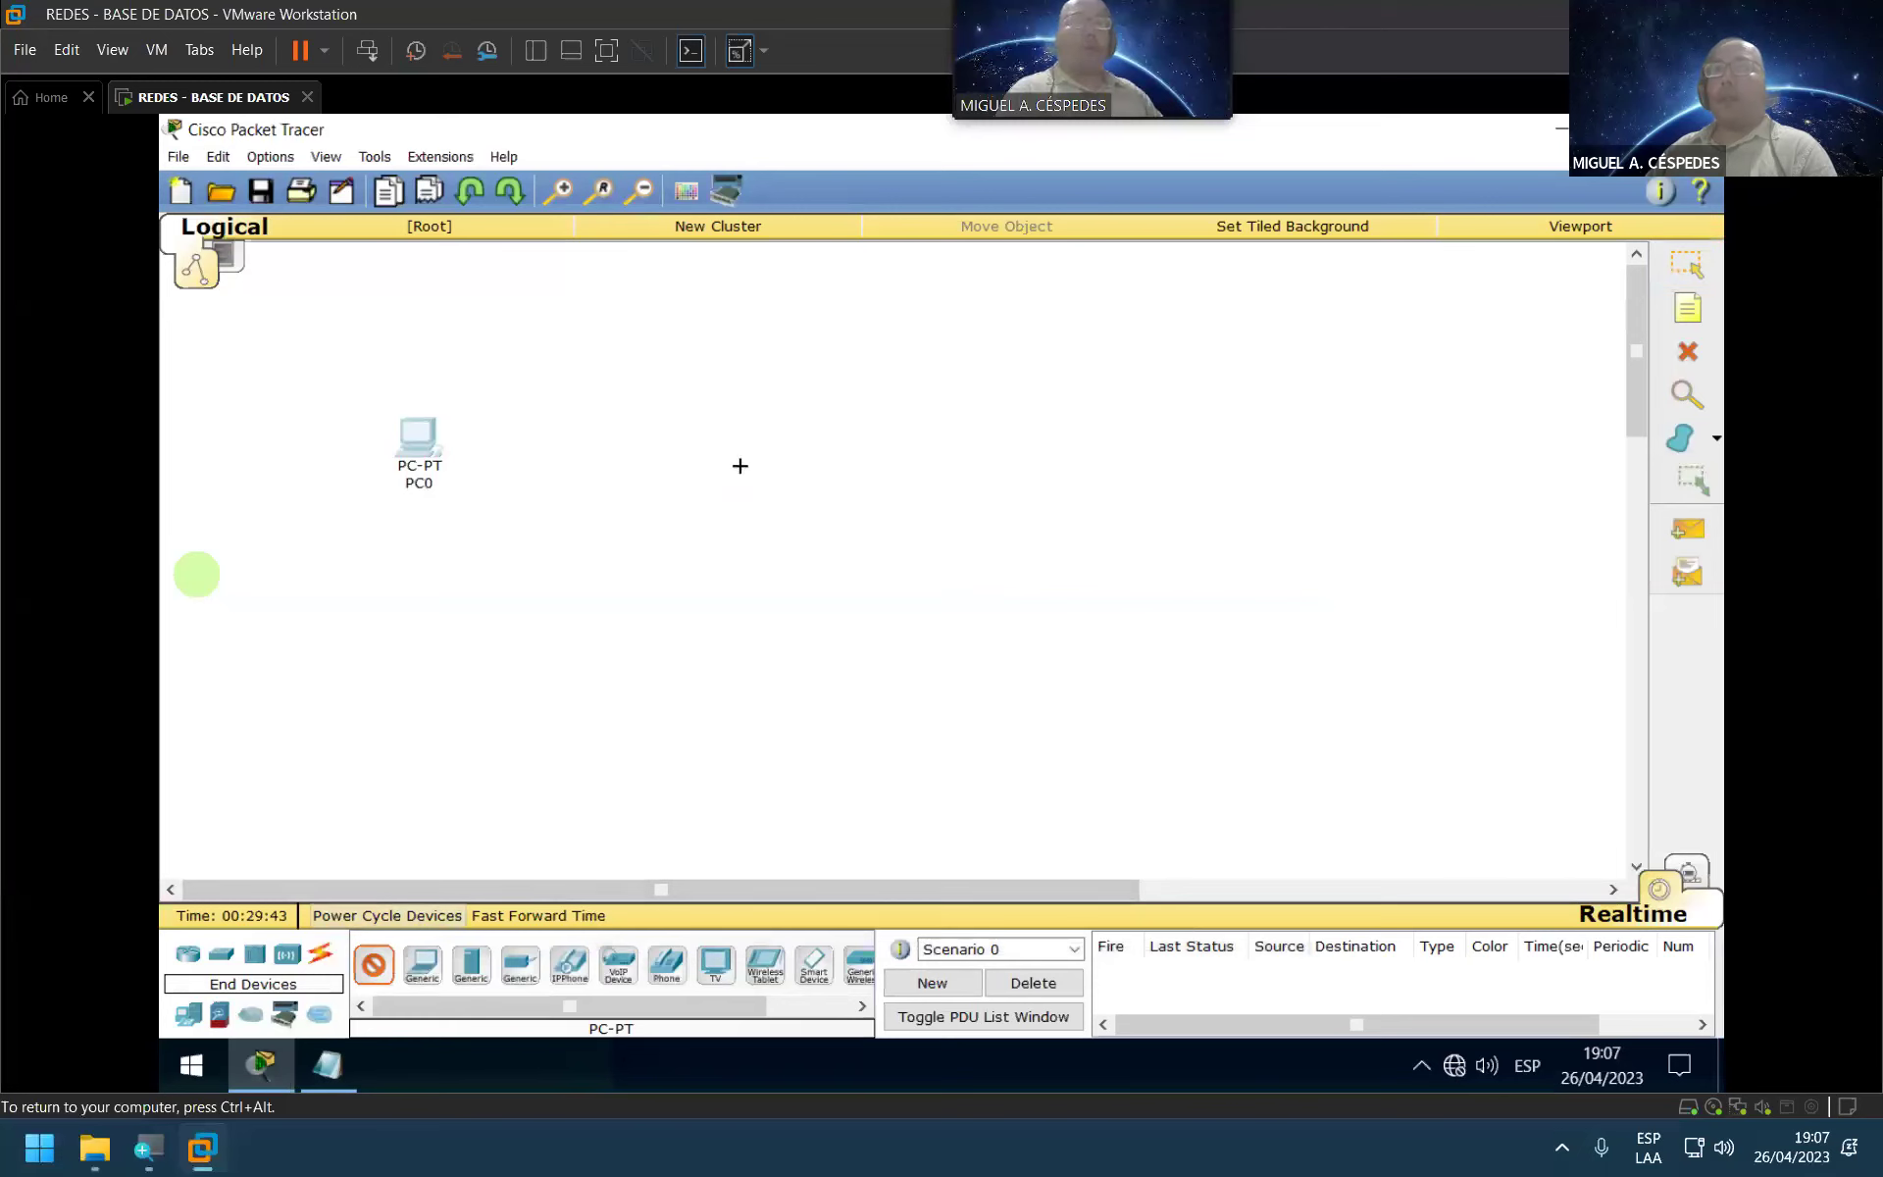
{"action": "left_click", "coordinate": [705, 343]}
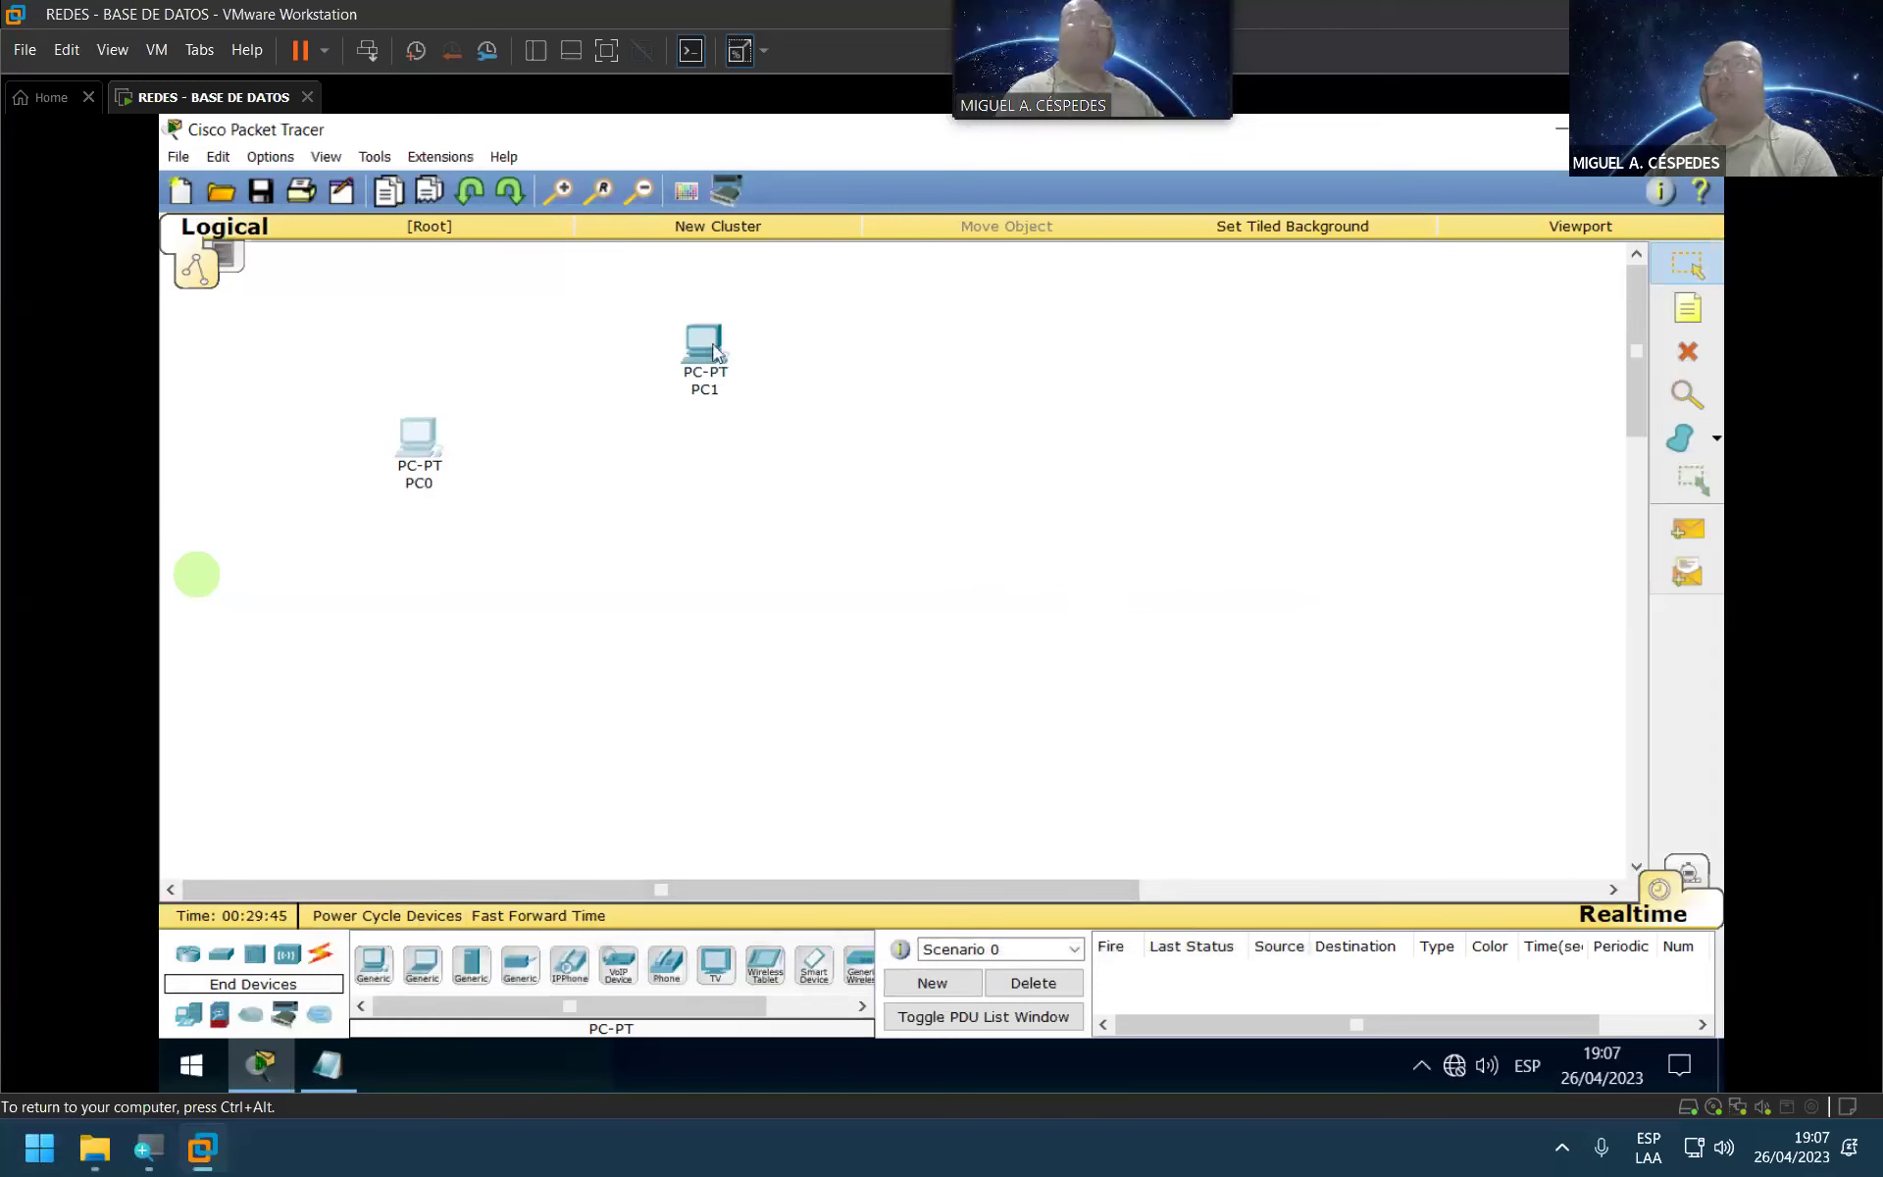
{"action": "left_click", "coordinate": [708, 353]}
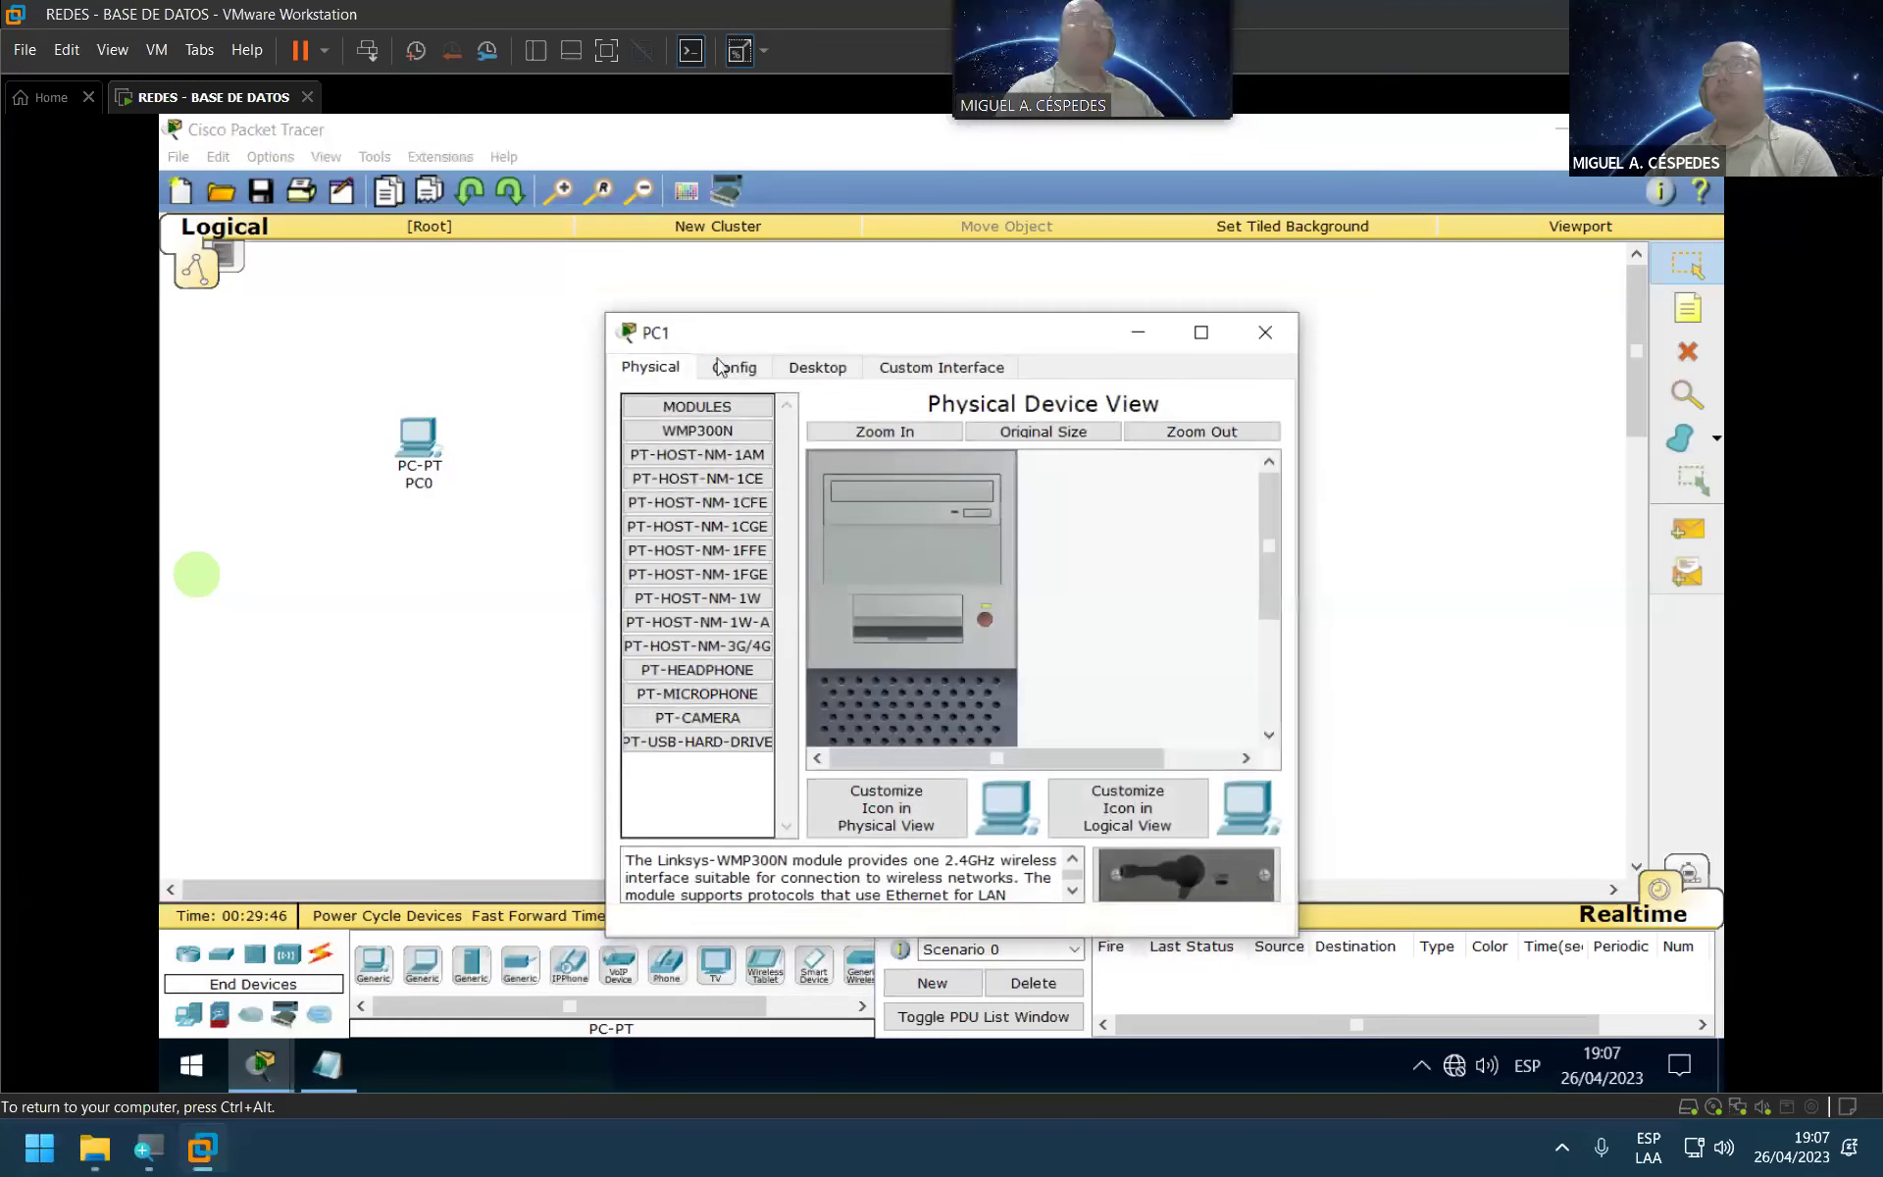
{"action": "left_click", "coordinate": [818, 367]}
{"action": "left_click", "coordinate": [698, 451]}
{"action": "left_click", "coordinate": [854, 497]}
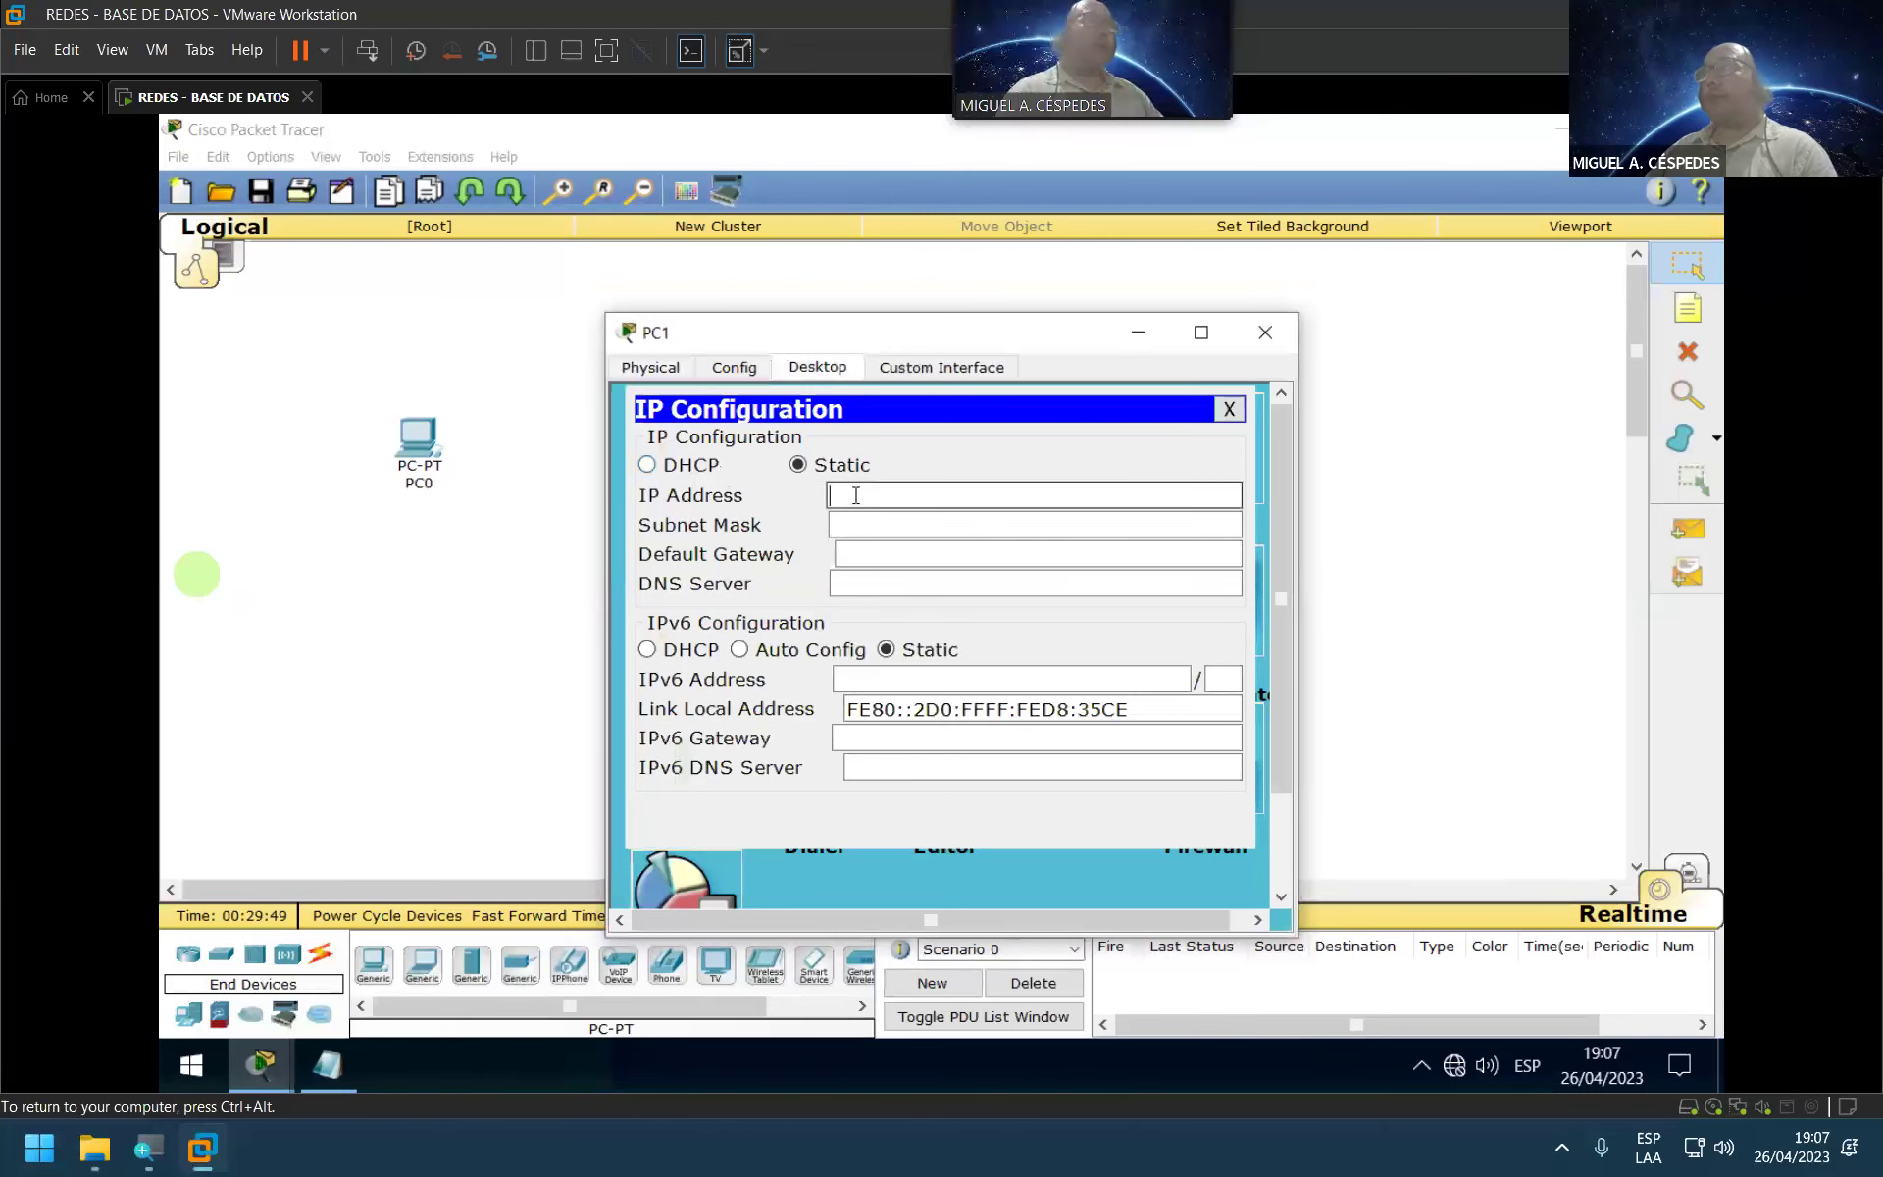
Step: Set PC1's static IP address to 192.168.0.2 with subnet mask 255.255.255.0, and close its window
{"action": "type", "text": "192.168.0.1"}
{"action": "key", "text": "BackSpace"}
{"action": "type", "text": "2"}
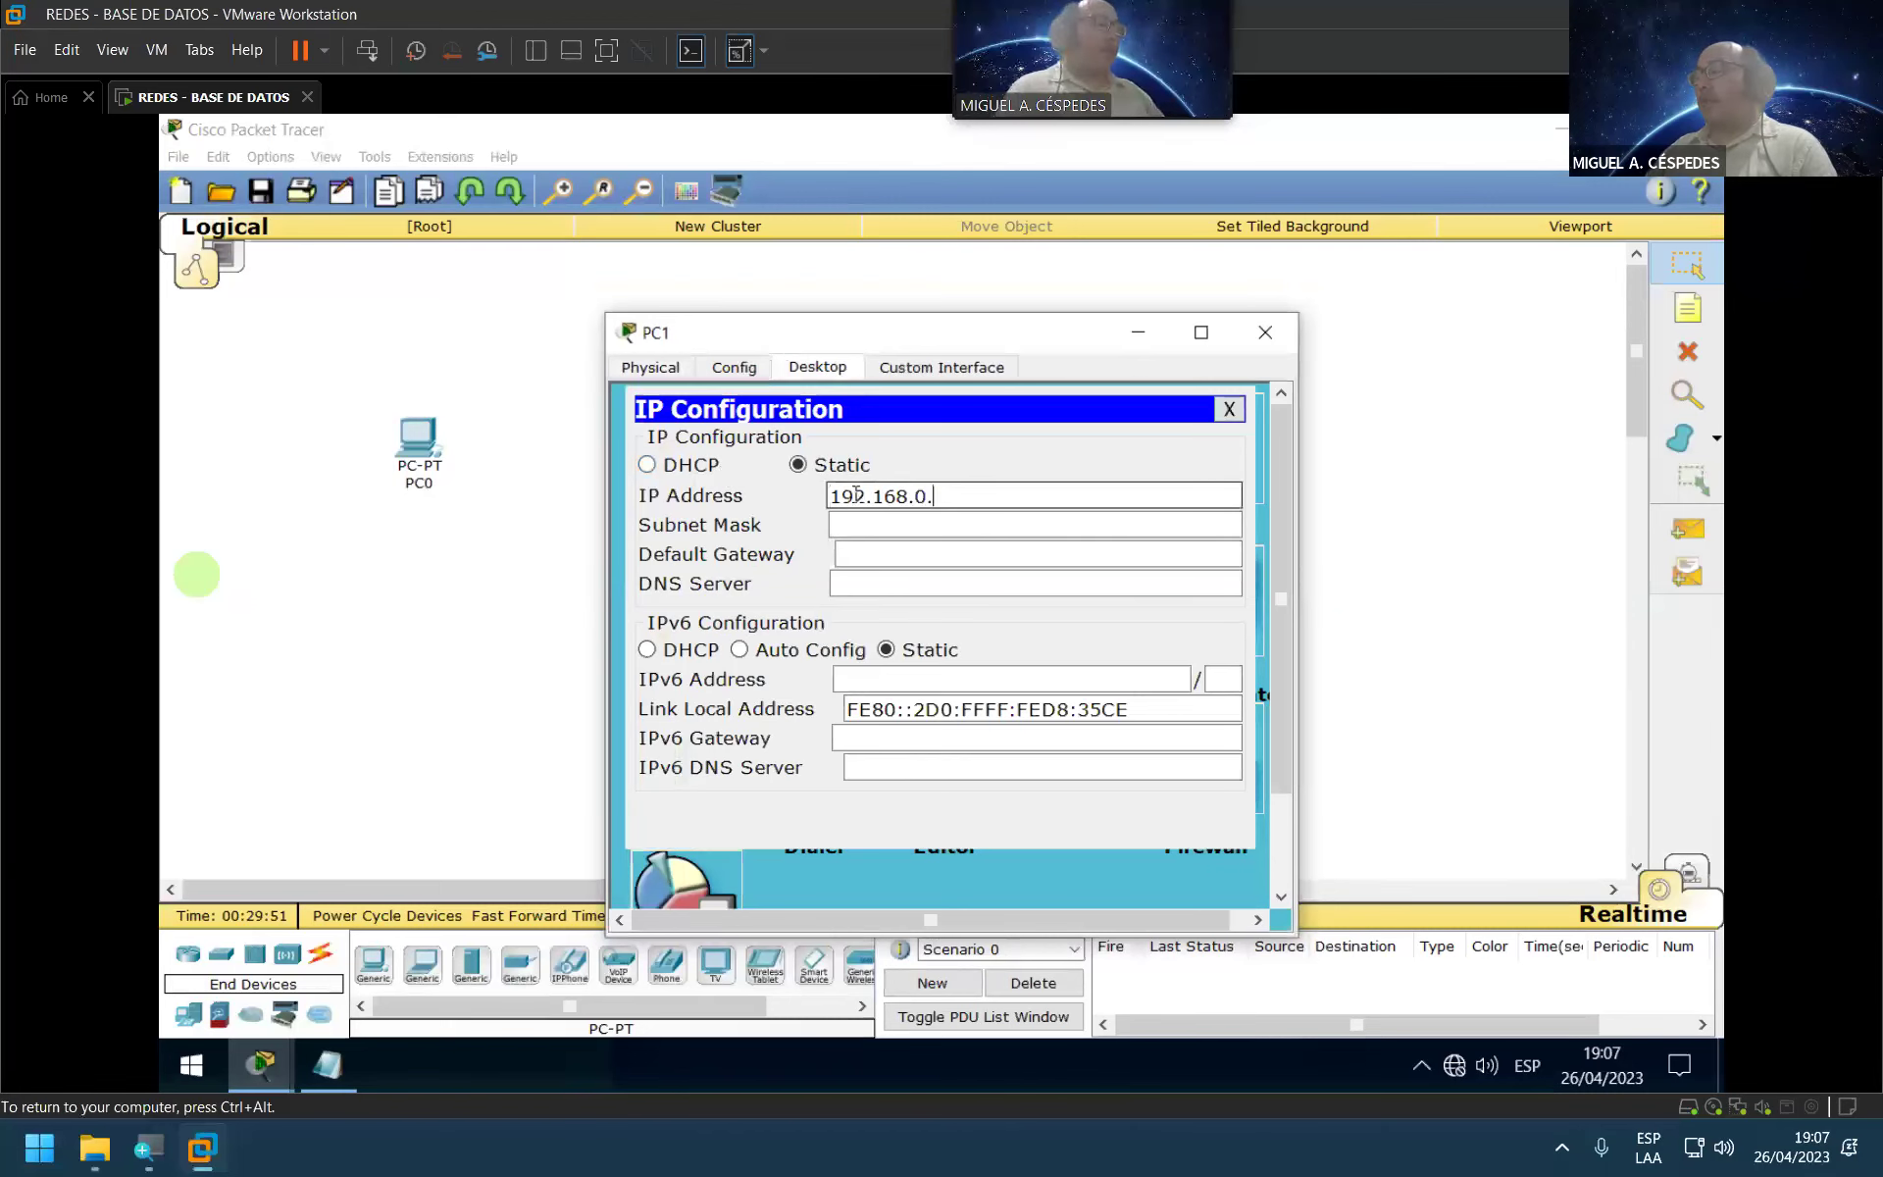
{"action": "left_click", "coordinate": [856, 514]}
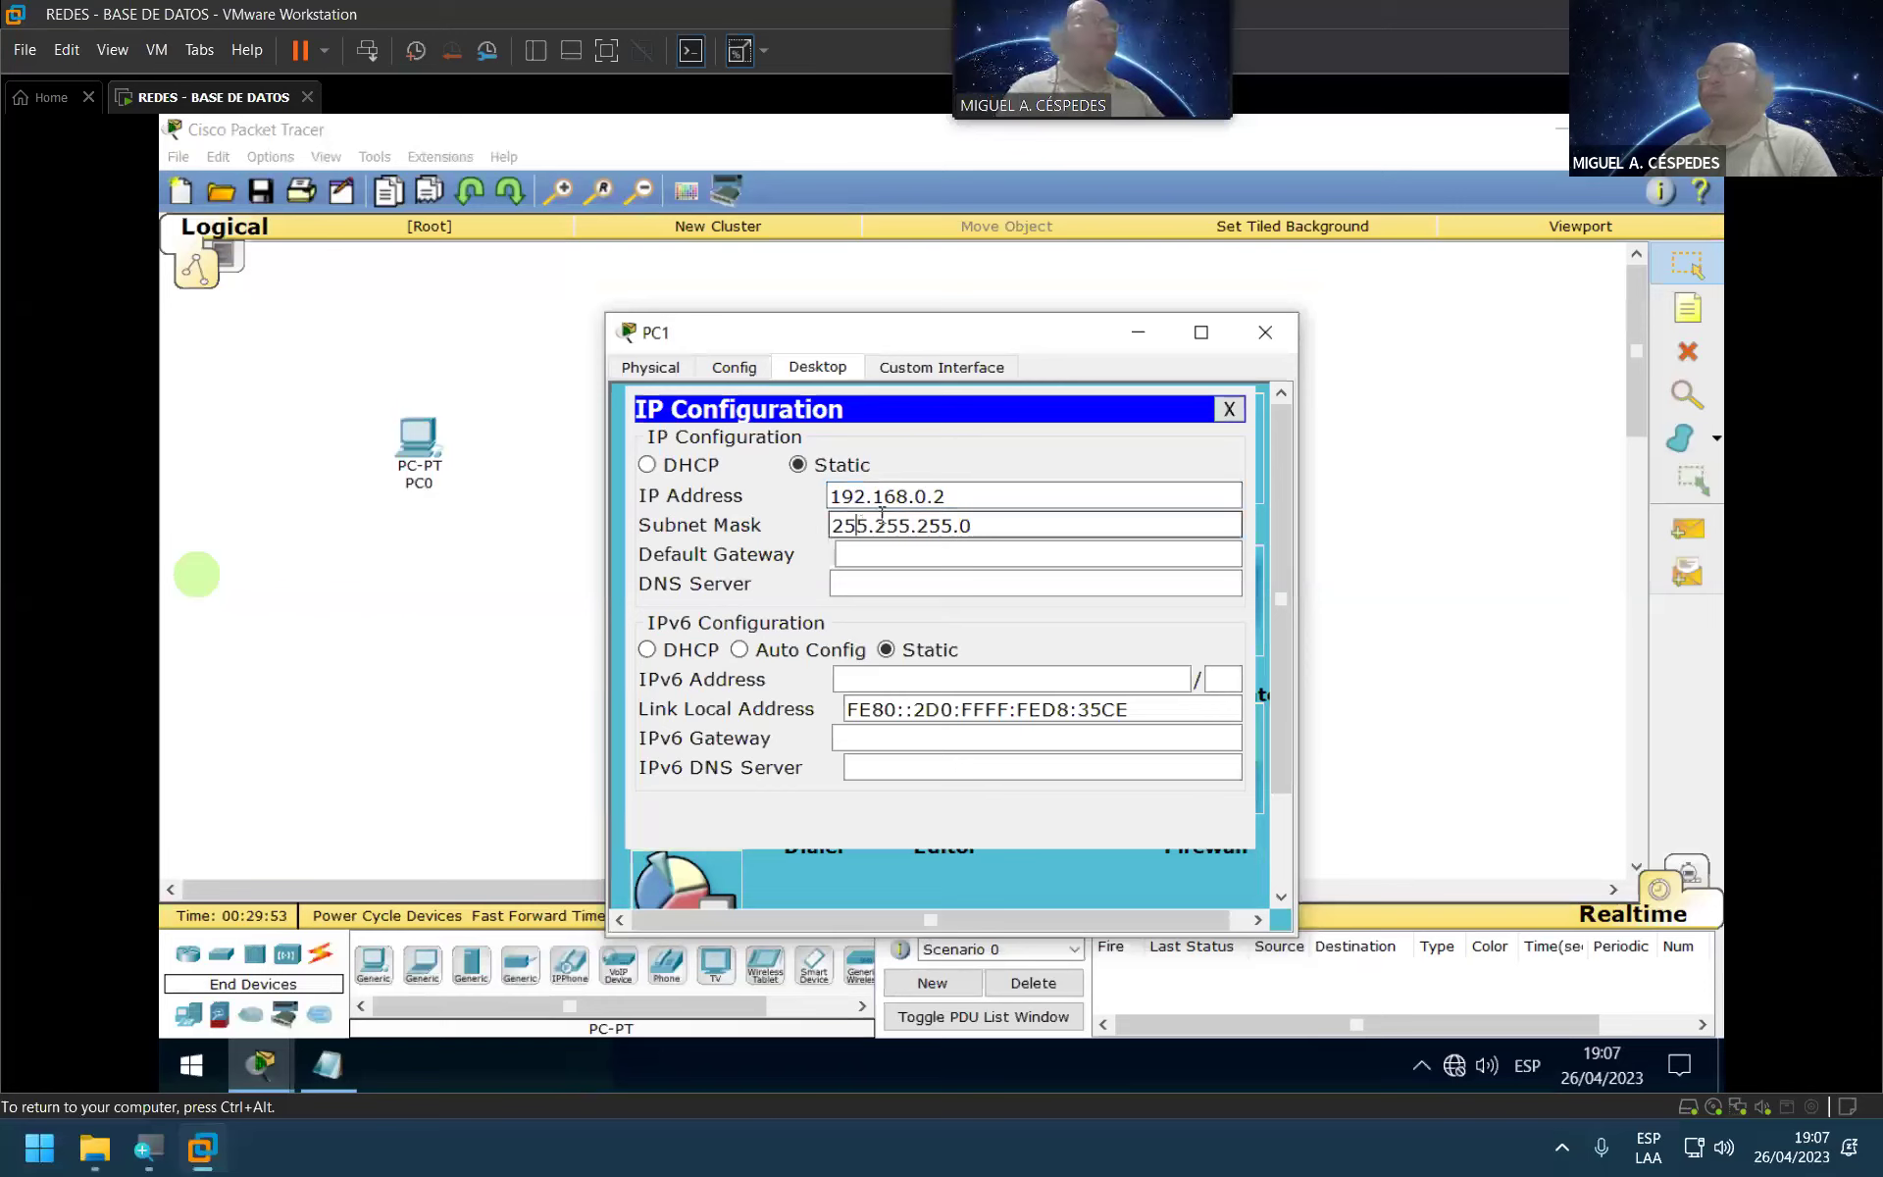
{"action": "left_click", "coordinate": [1229, 408]}
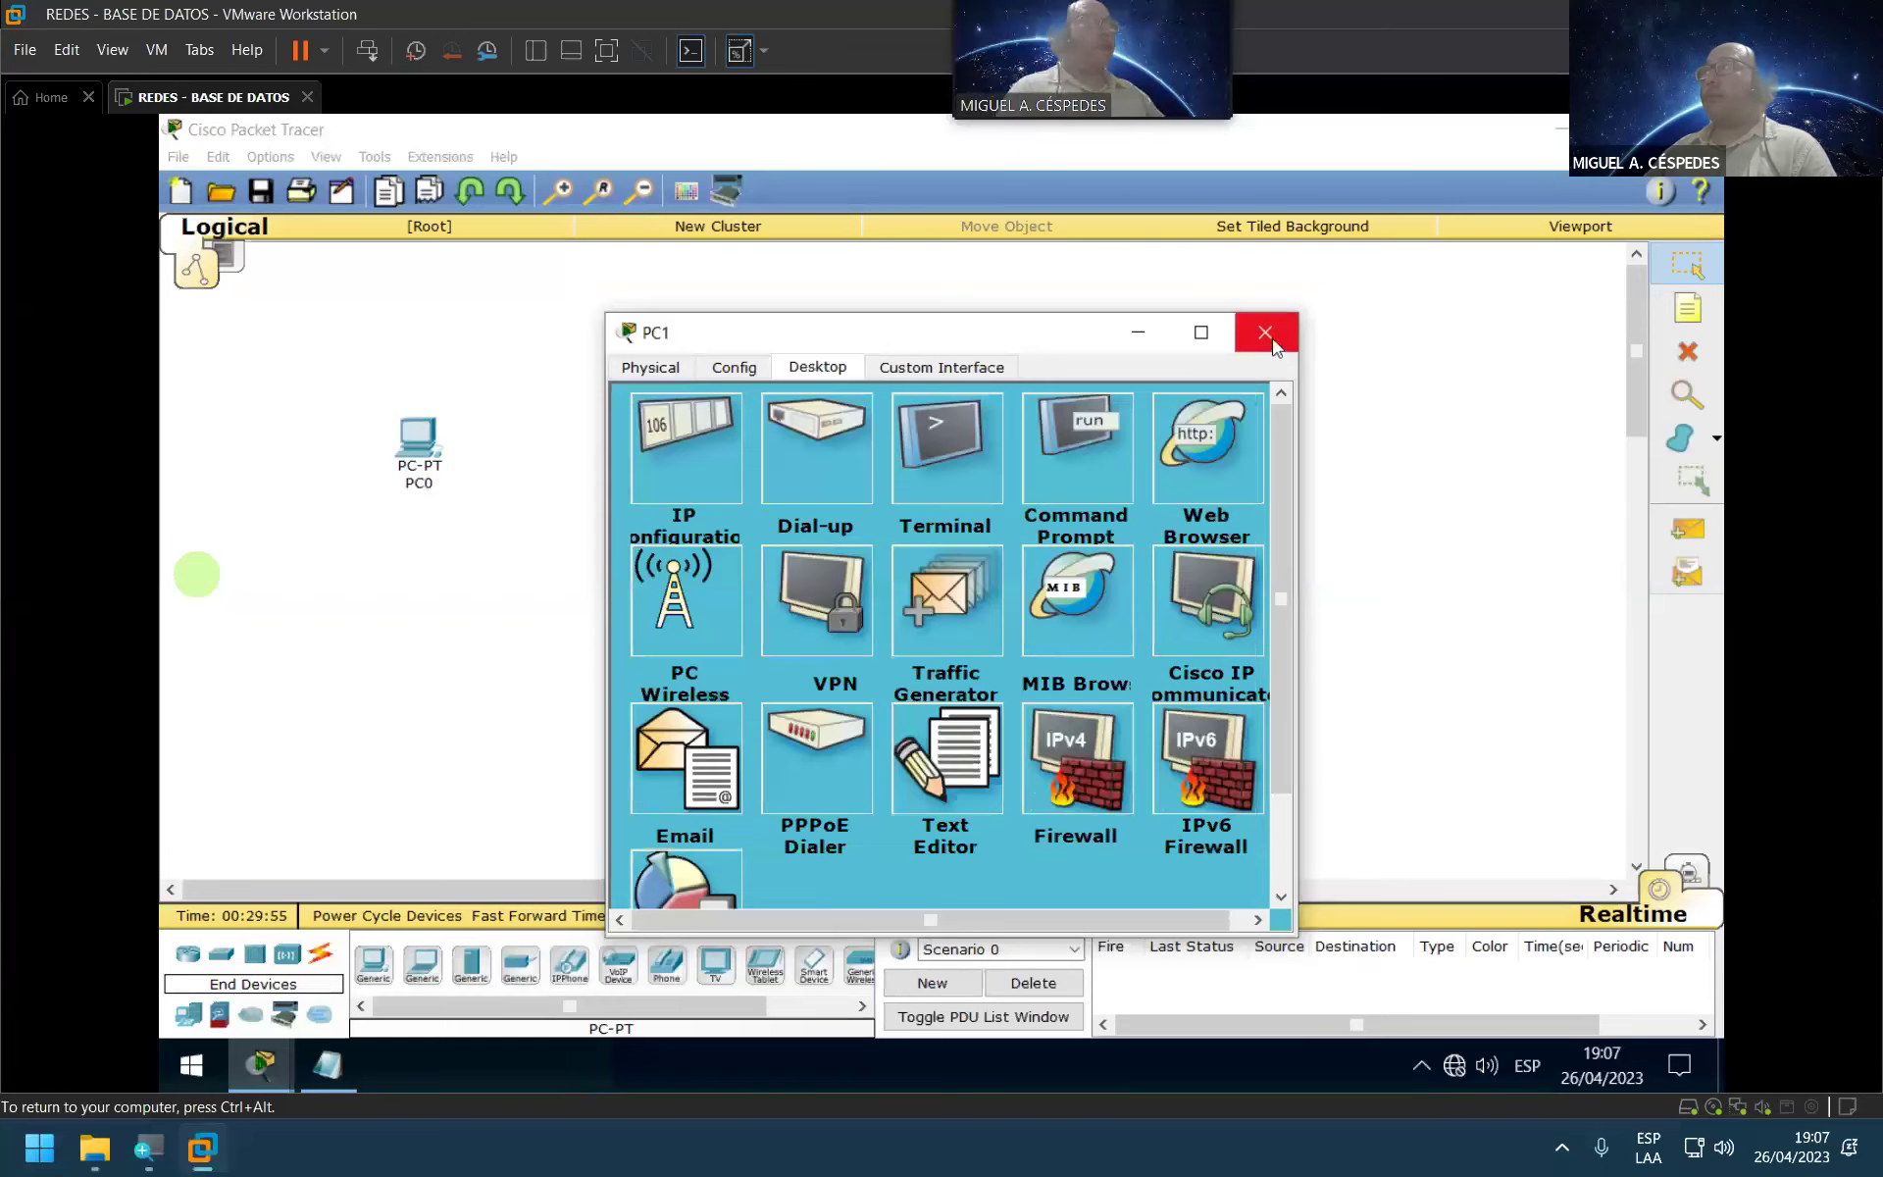
{"action": "left_click", "coordinate": [1266, 332]}
Step: Add a third generic PC below the other two and open its IP configuration
{"action": "left_click", "coordinate": [374, 963]}
{"action": "left_click", "coordinate": [622, 674]}
{"action": "left_click", "coordinate": [621, 675]}
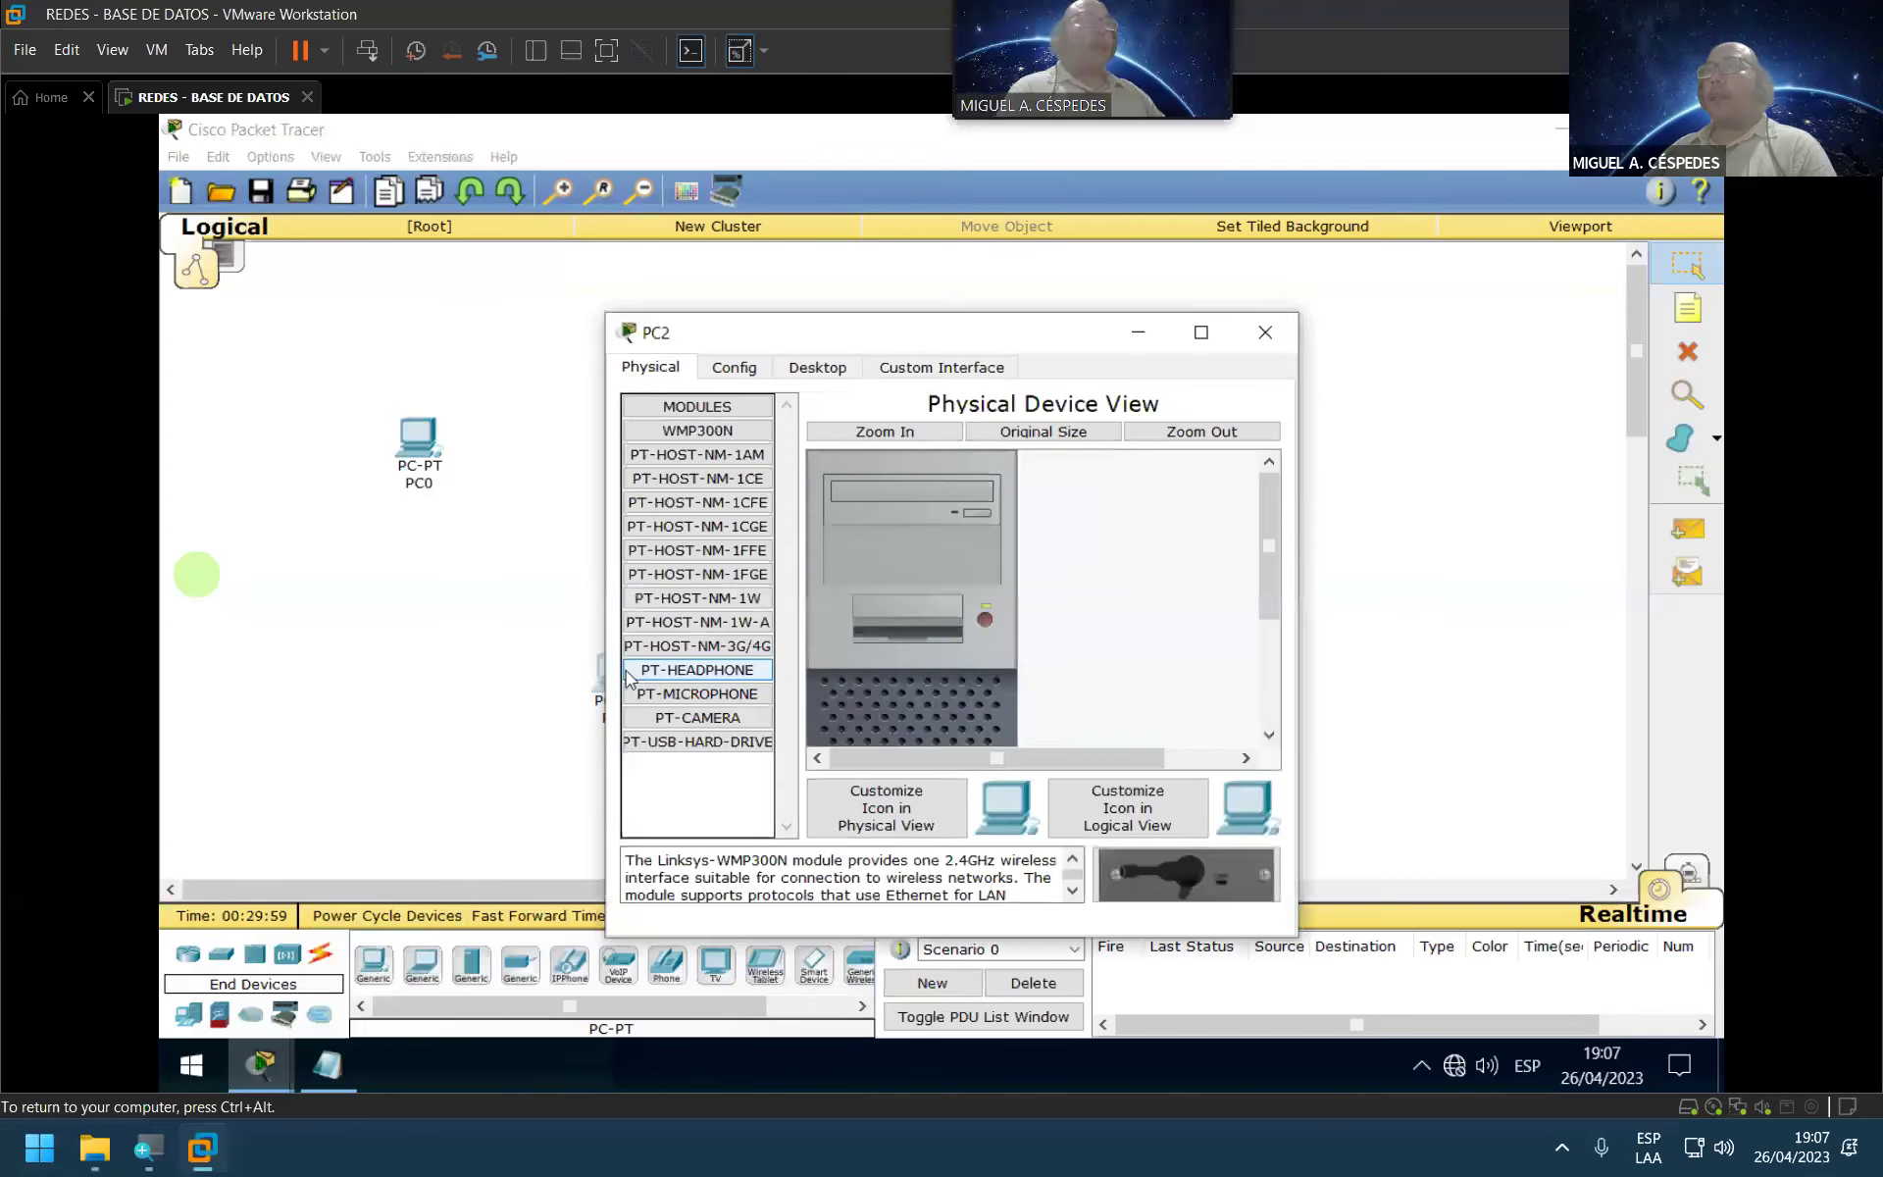
{"action": "left_click", "coordinate": [818, 367]}
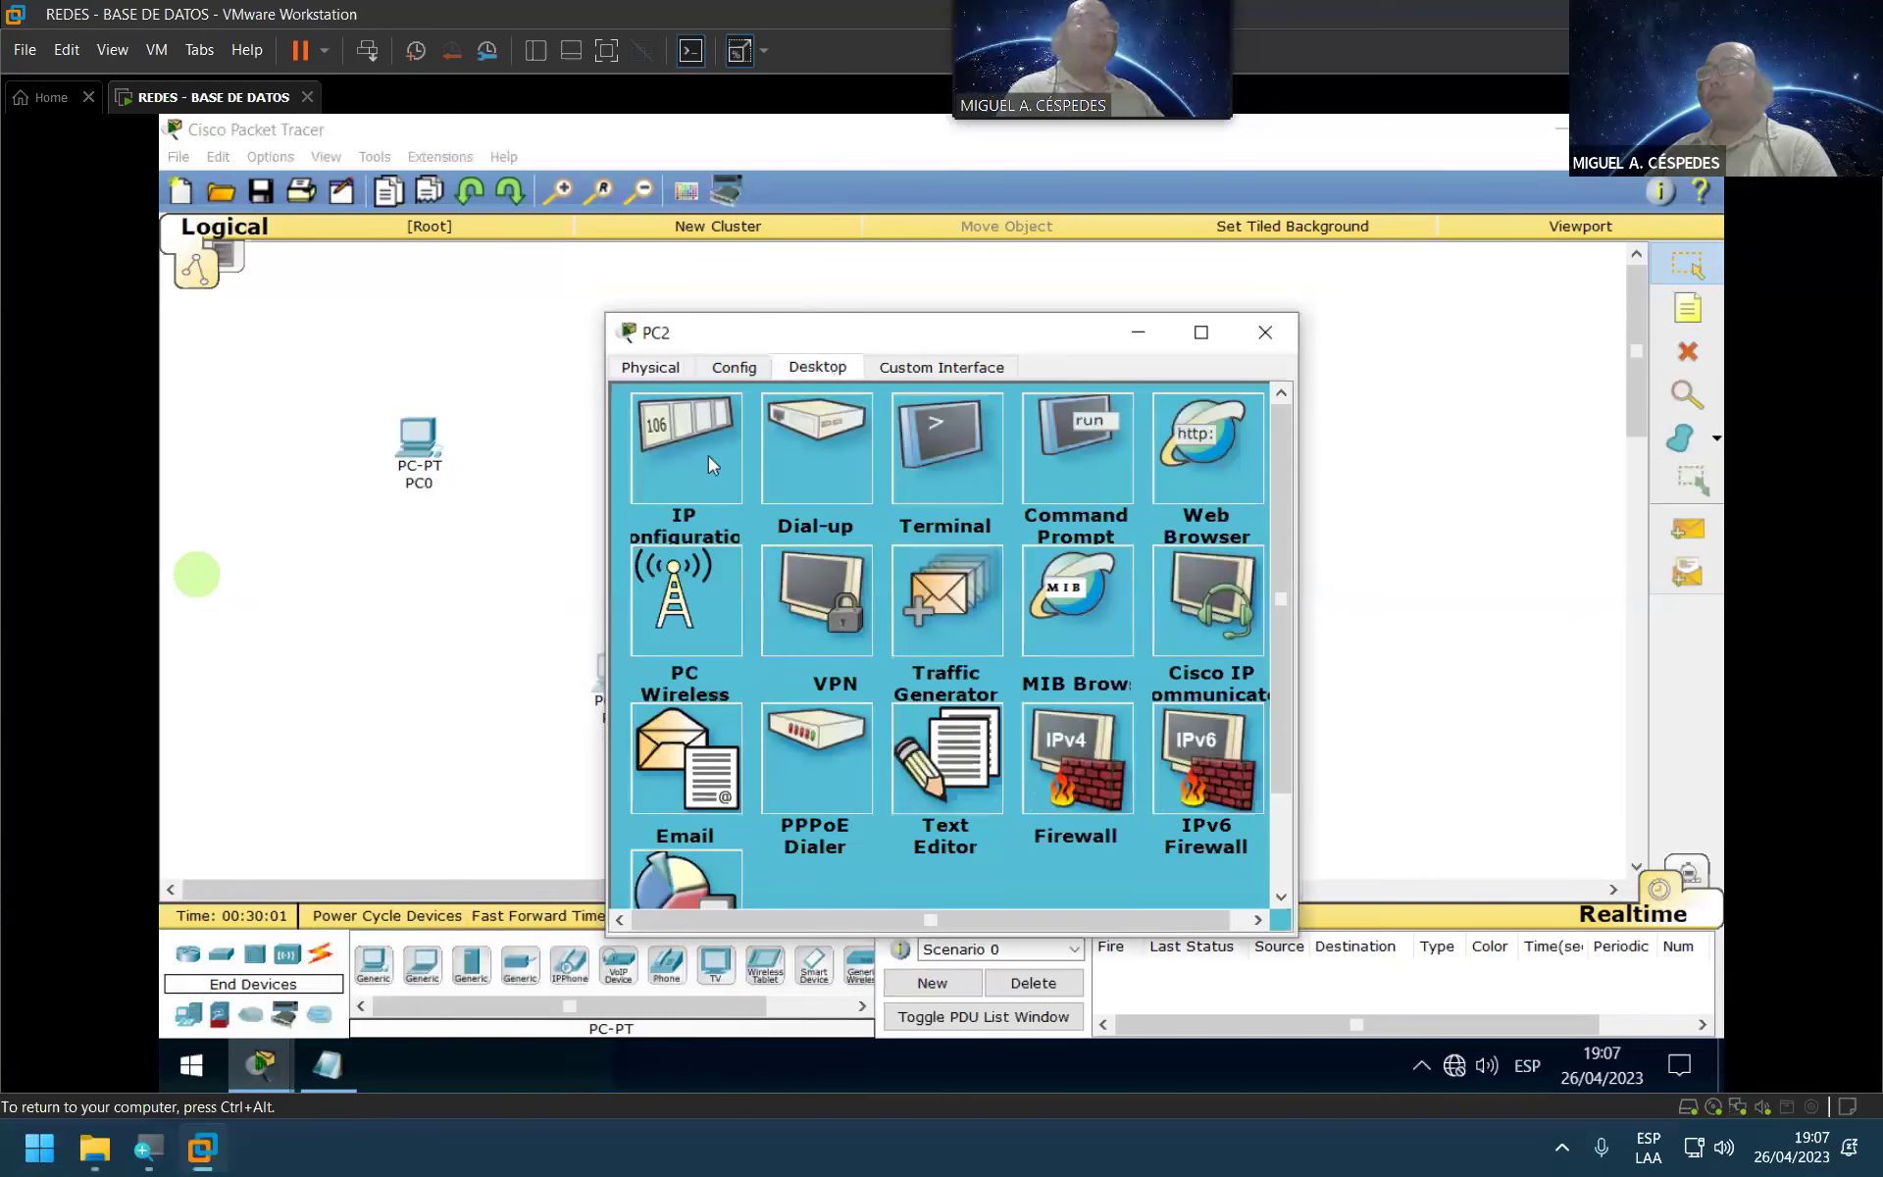
{"action": "left_click", "coordinate": [709, 456]}
Step: Set PC2's static IP address to 192.168.0.3 with subnet mask 255.255.255.0, and close its window
{"action": "right_click", "coordinate": [863, 496]}
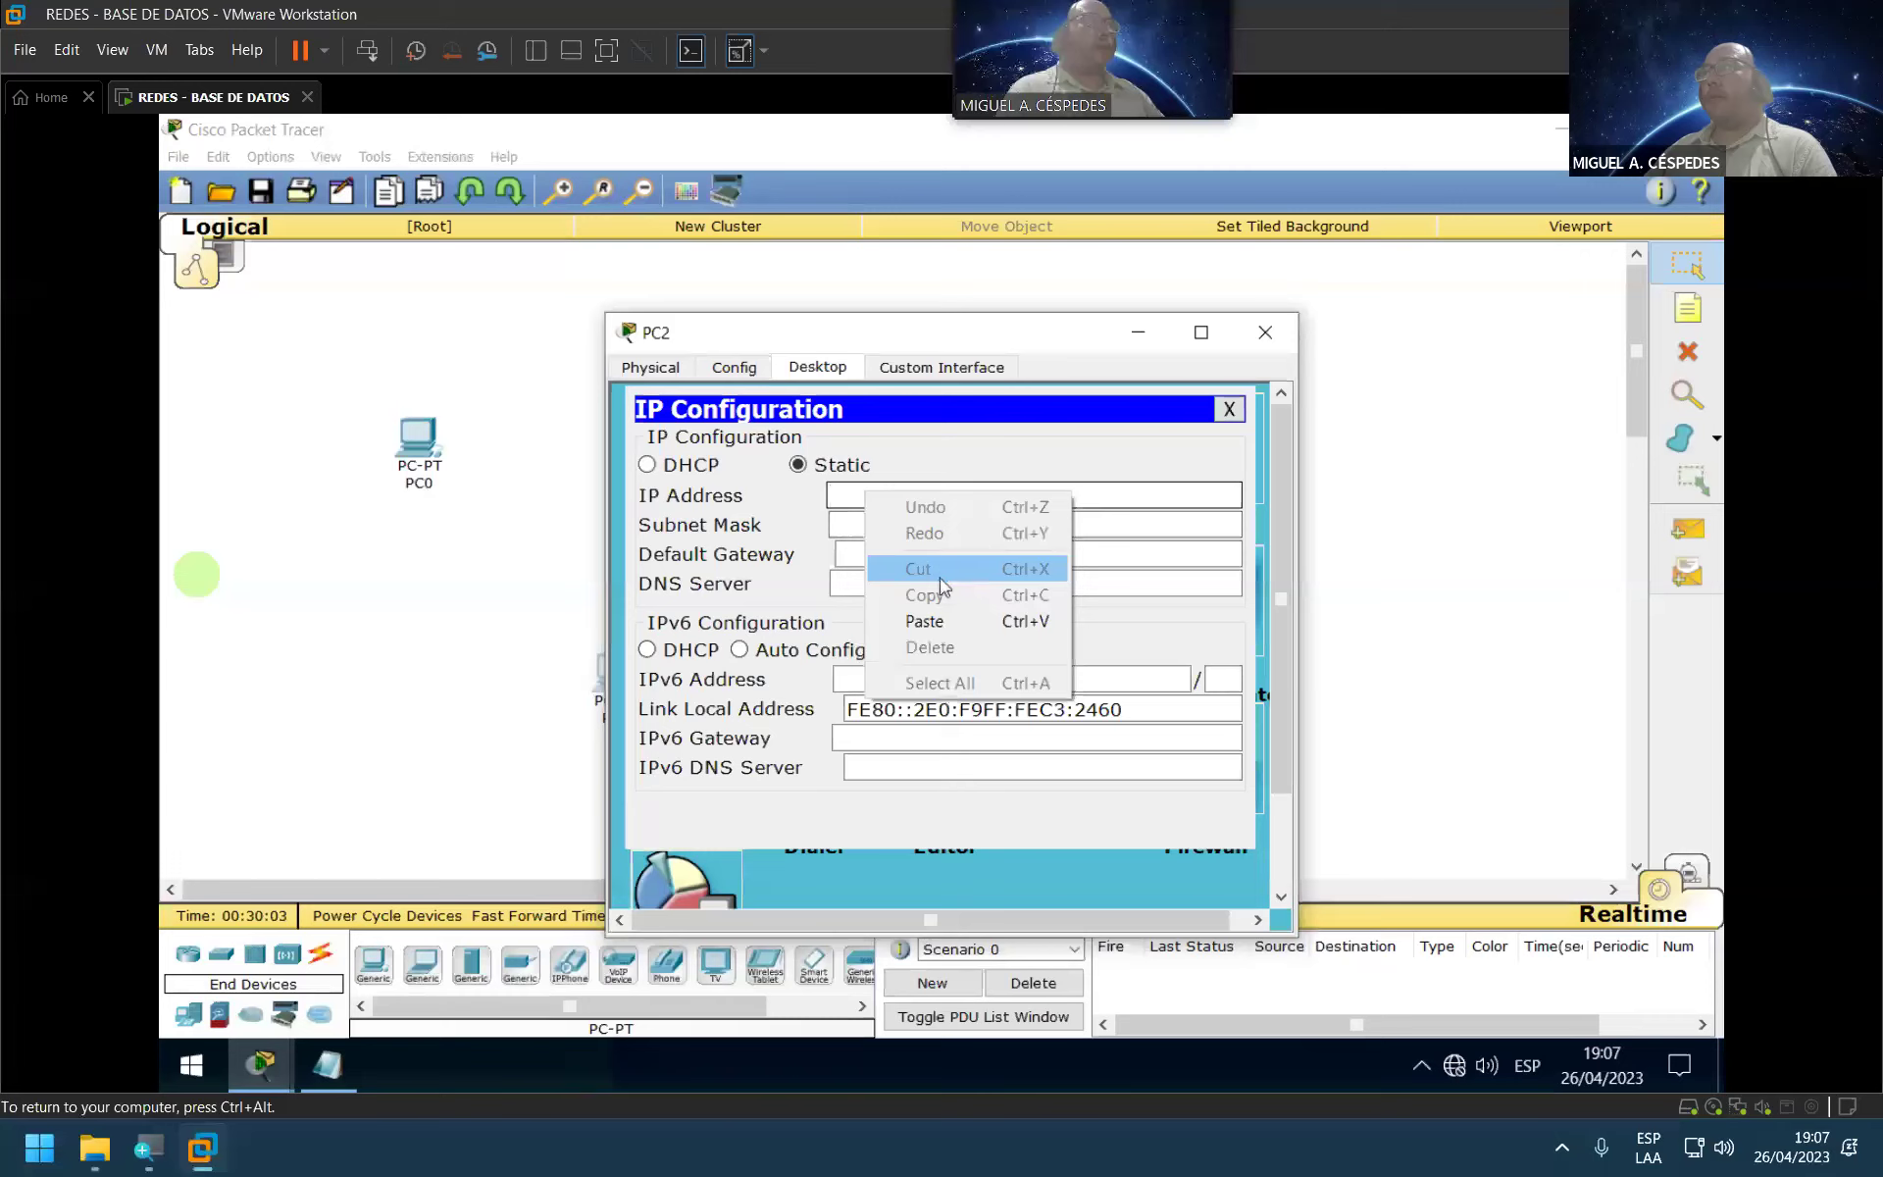
{"action": "left_click", "coordinate": [936, 620]}
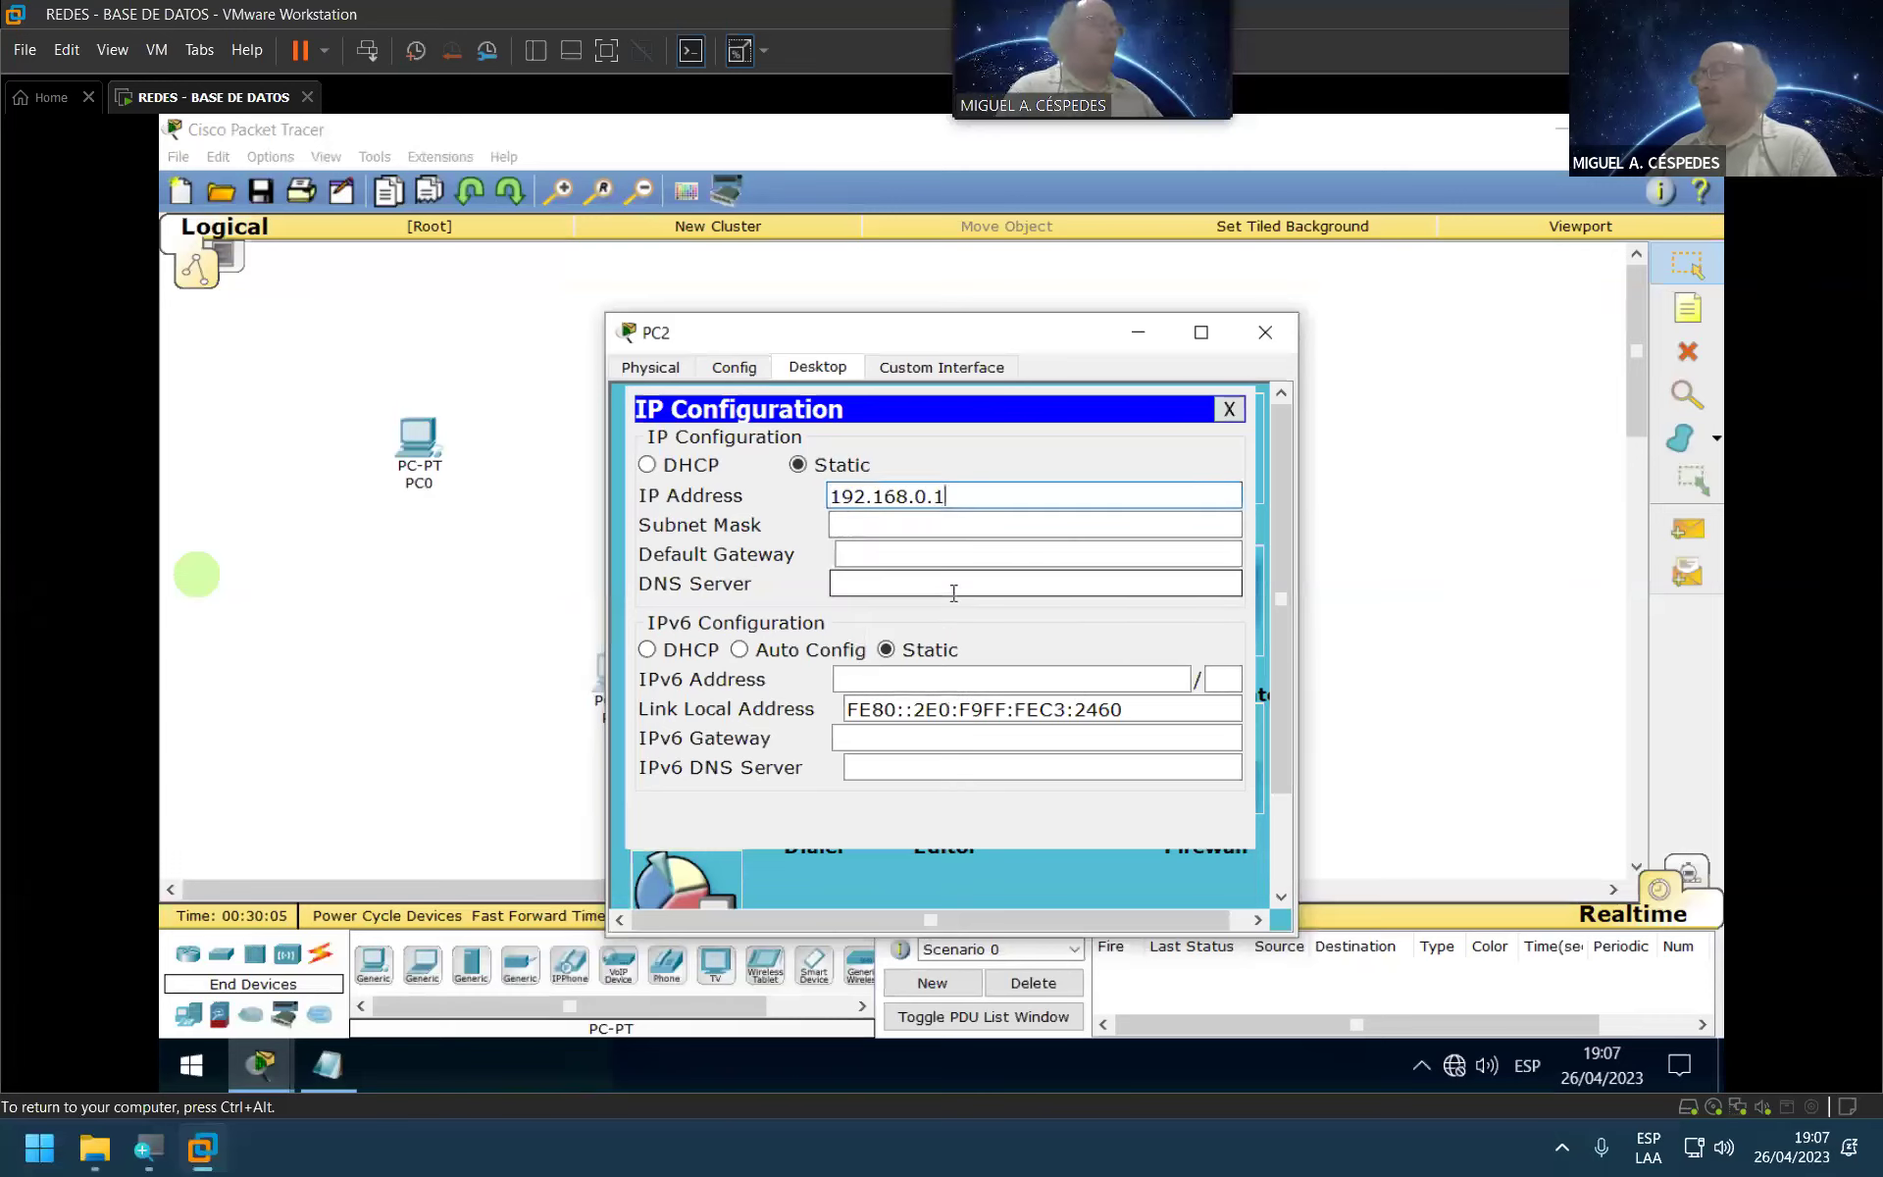
{"action": "key", "text": "BackSpace"}
{"action": "type", "text": "3"}
{"action": "left_click", "coordinate": [957, 525]}
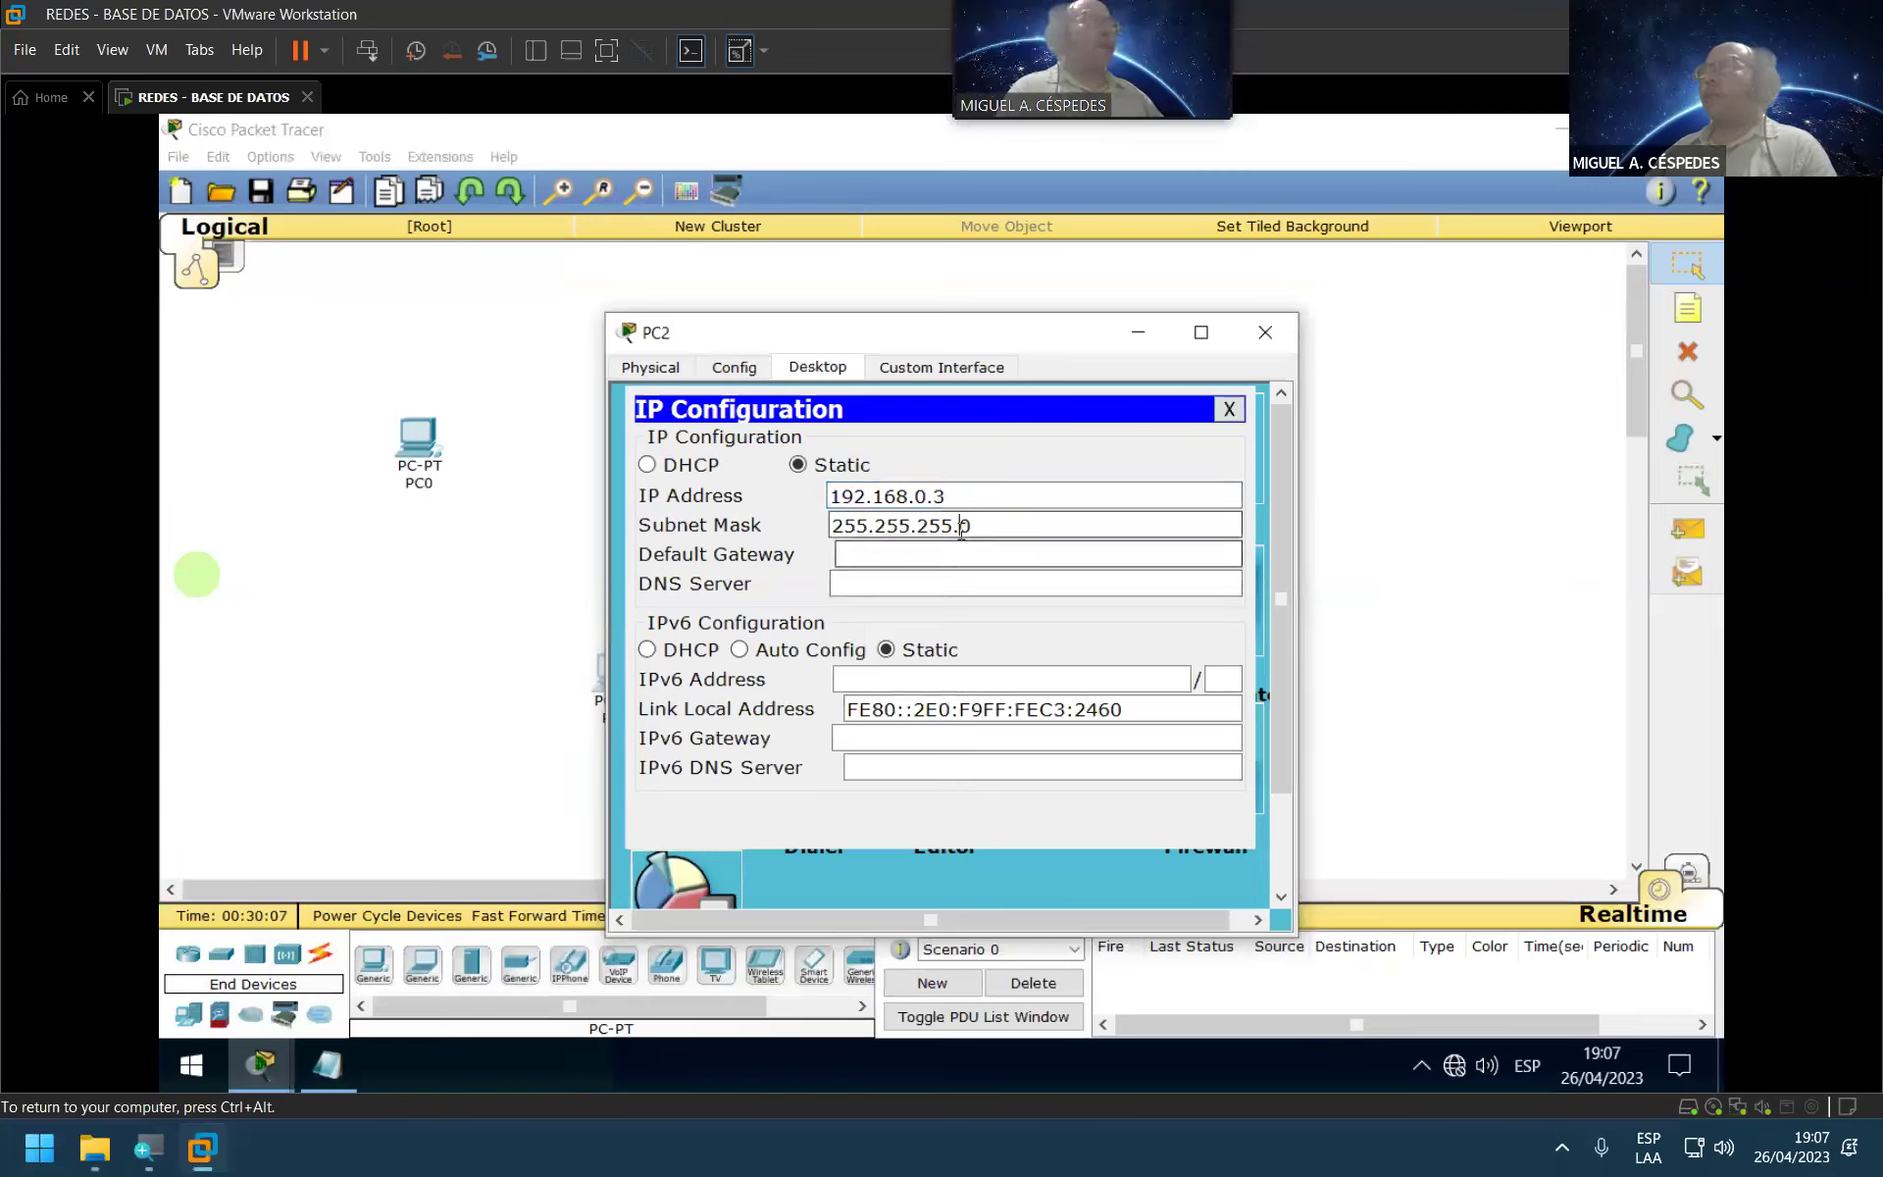
{"action": "left_click", "coordinate": [1229, 409]}
{"action": "left_click", "coordinate": [1266, 331]}
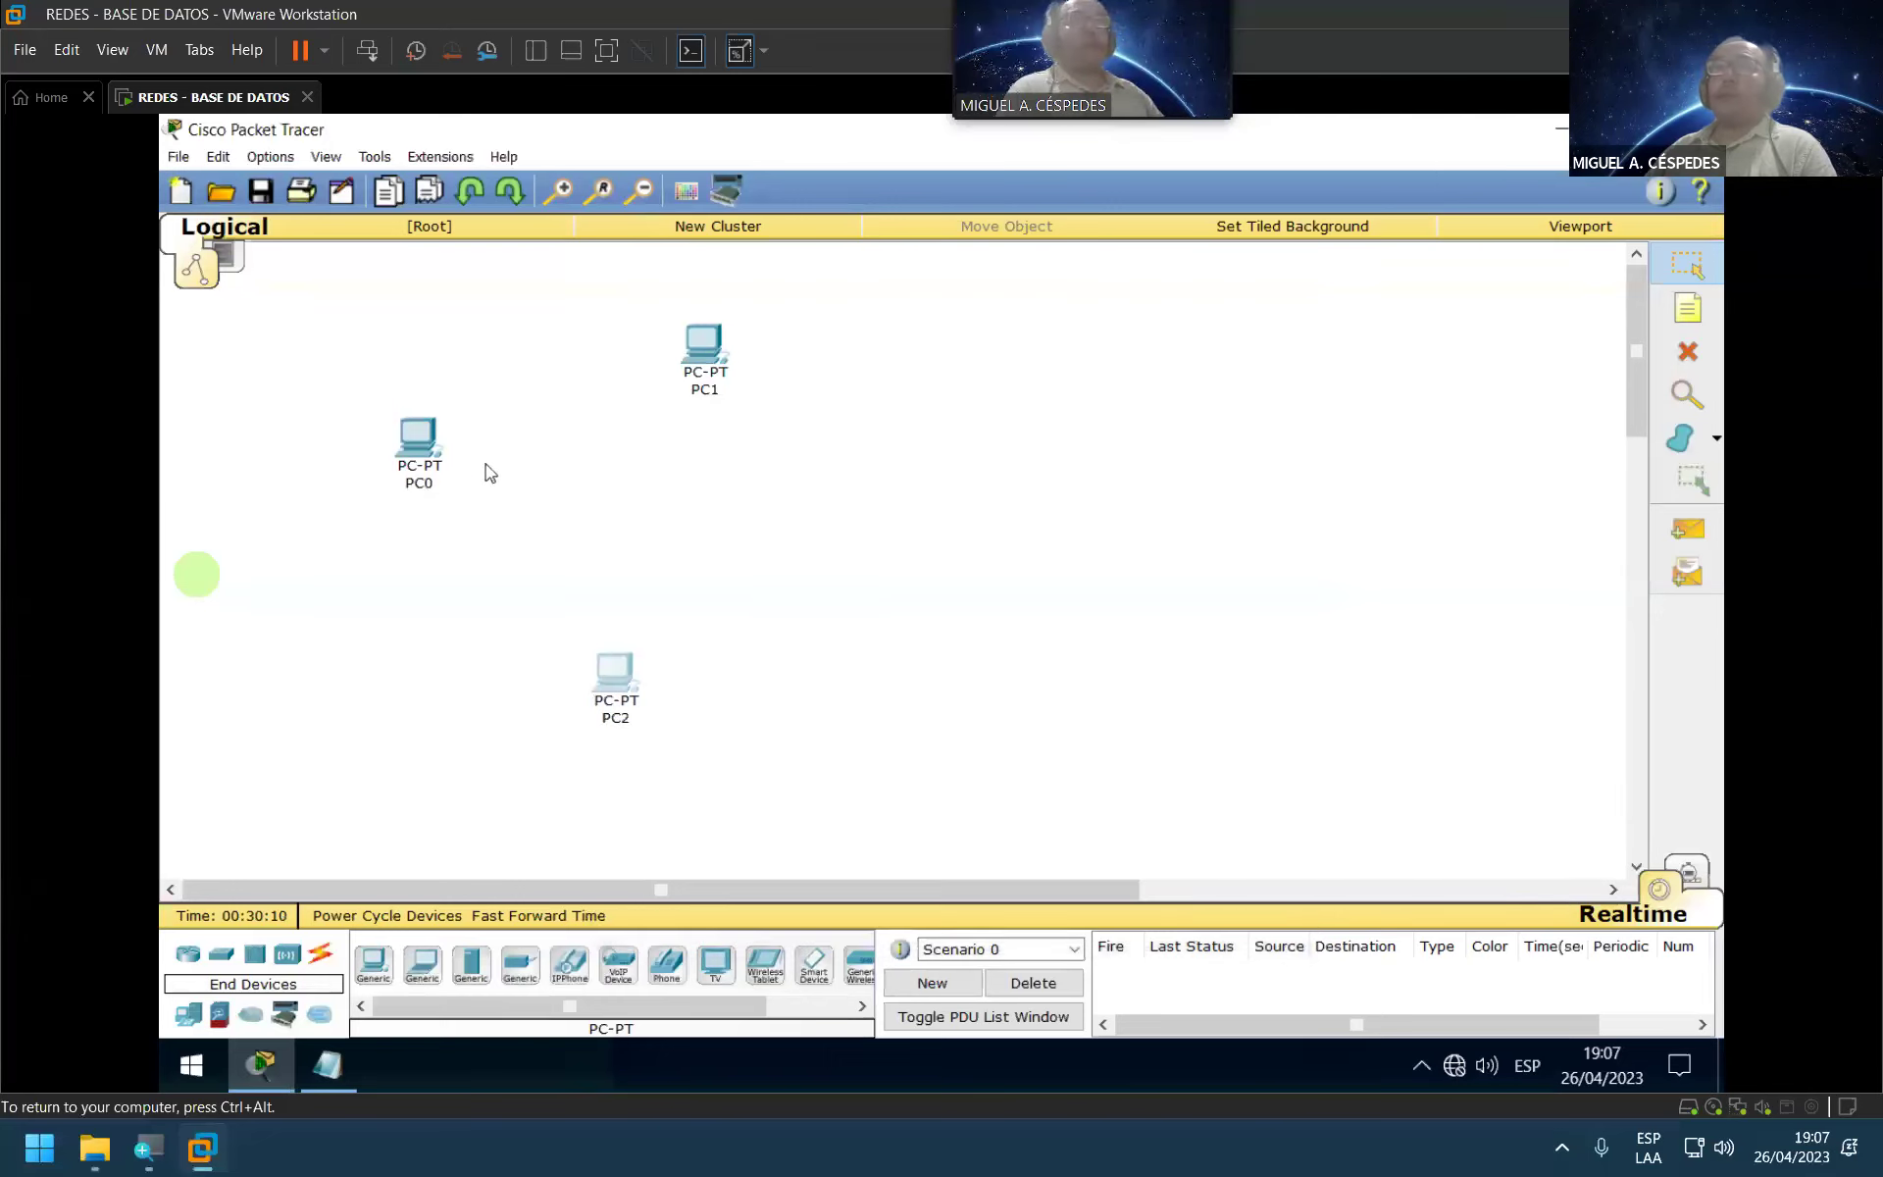
Step: Move PC0 slightly to the left and PC1 slightly down in the workspace
{"action": "left_click_drag", "start_coordinate": [405, 435], "coordinate": [344, 435]}
{"action": "left_click_drag", "start_coordinate": [702, 379], "coordinate": [711, 416]}
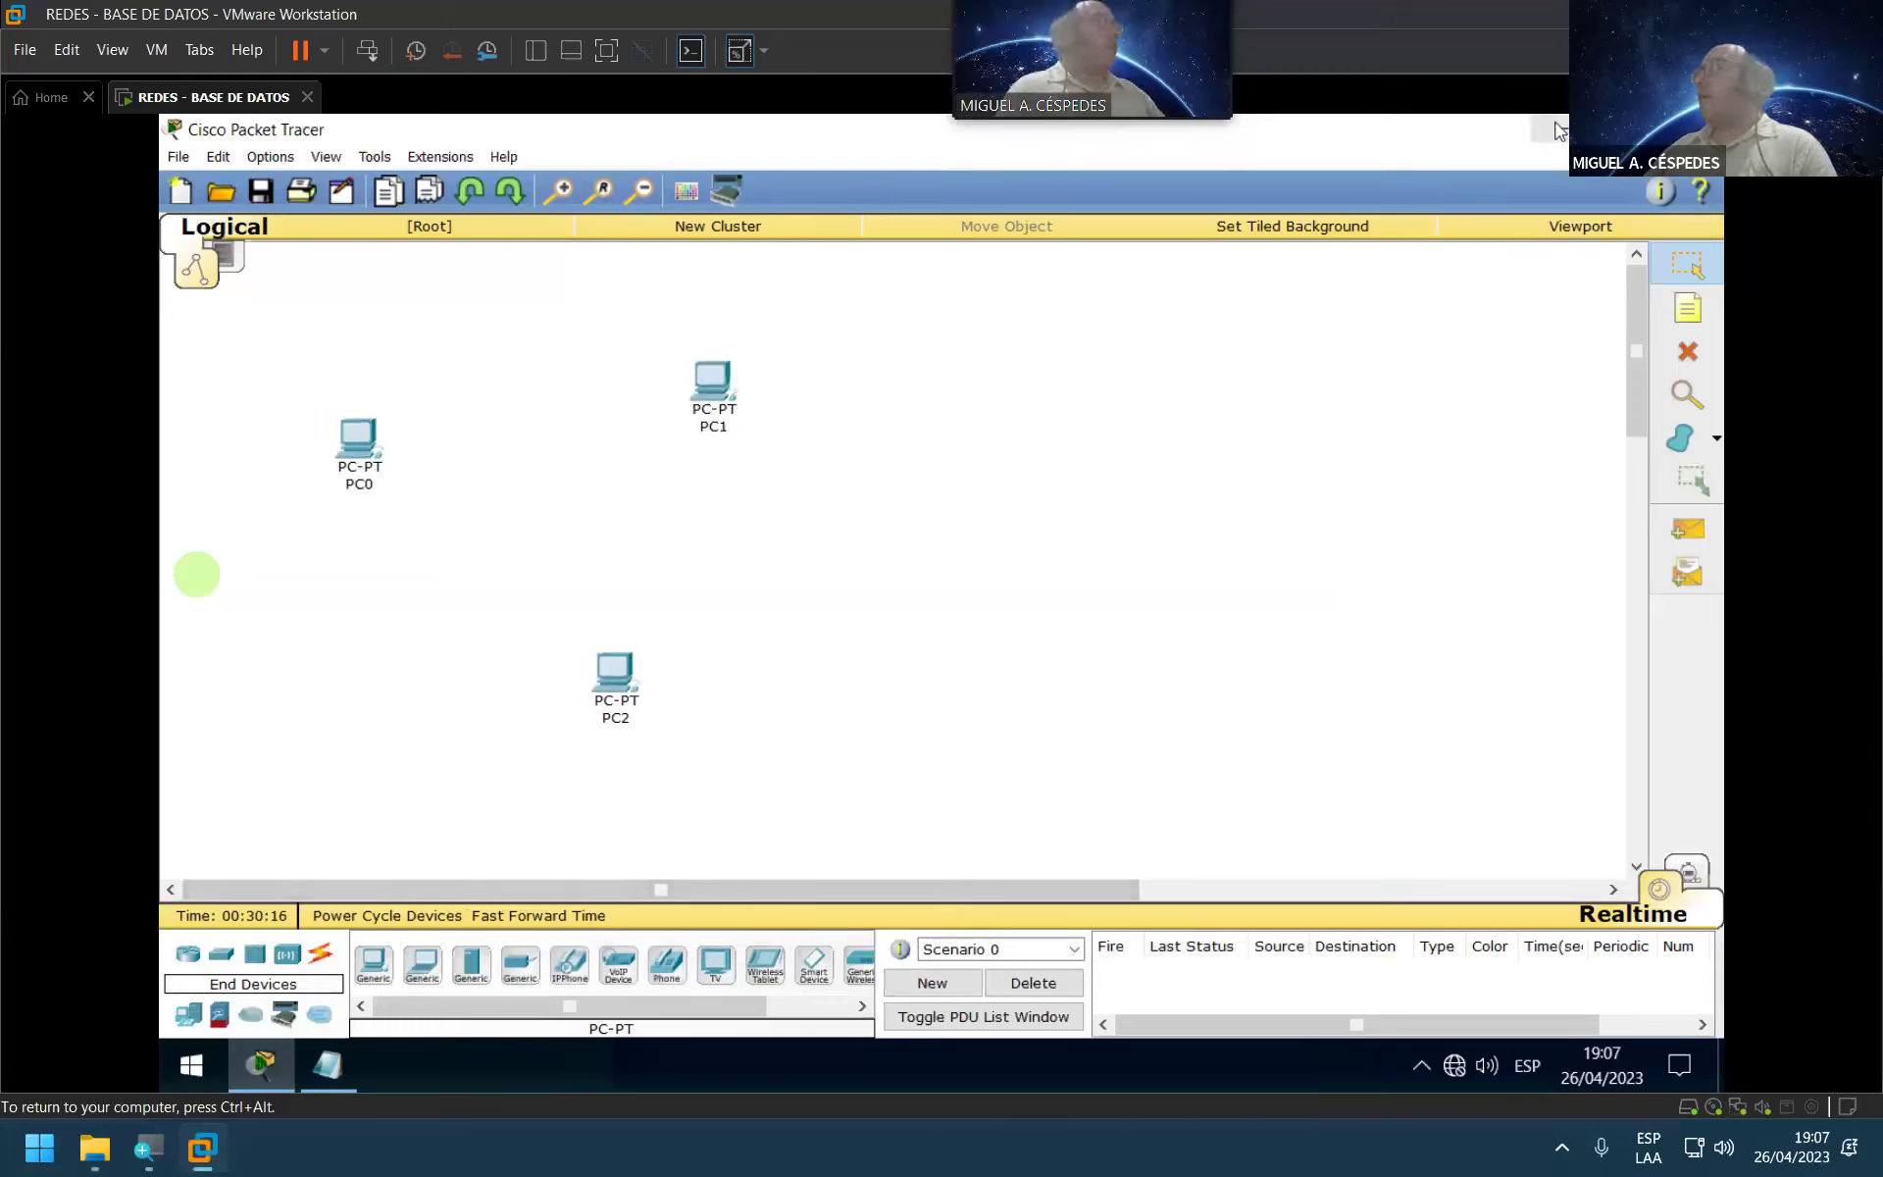
Step: Start saving the network and create and open a new folder CLASE_N°03 inside NOCHE - REDES on drive ALMACEN (D:)
{"action": "left_click", "coordinate": [261, 192]}
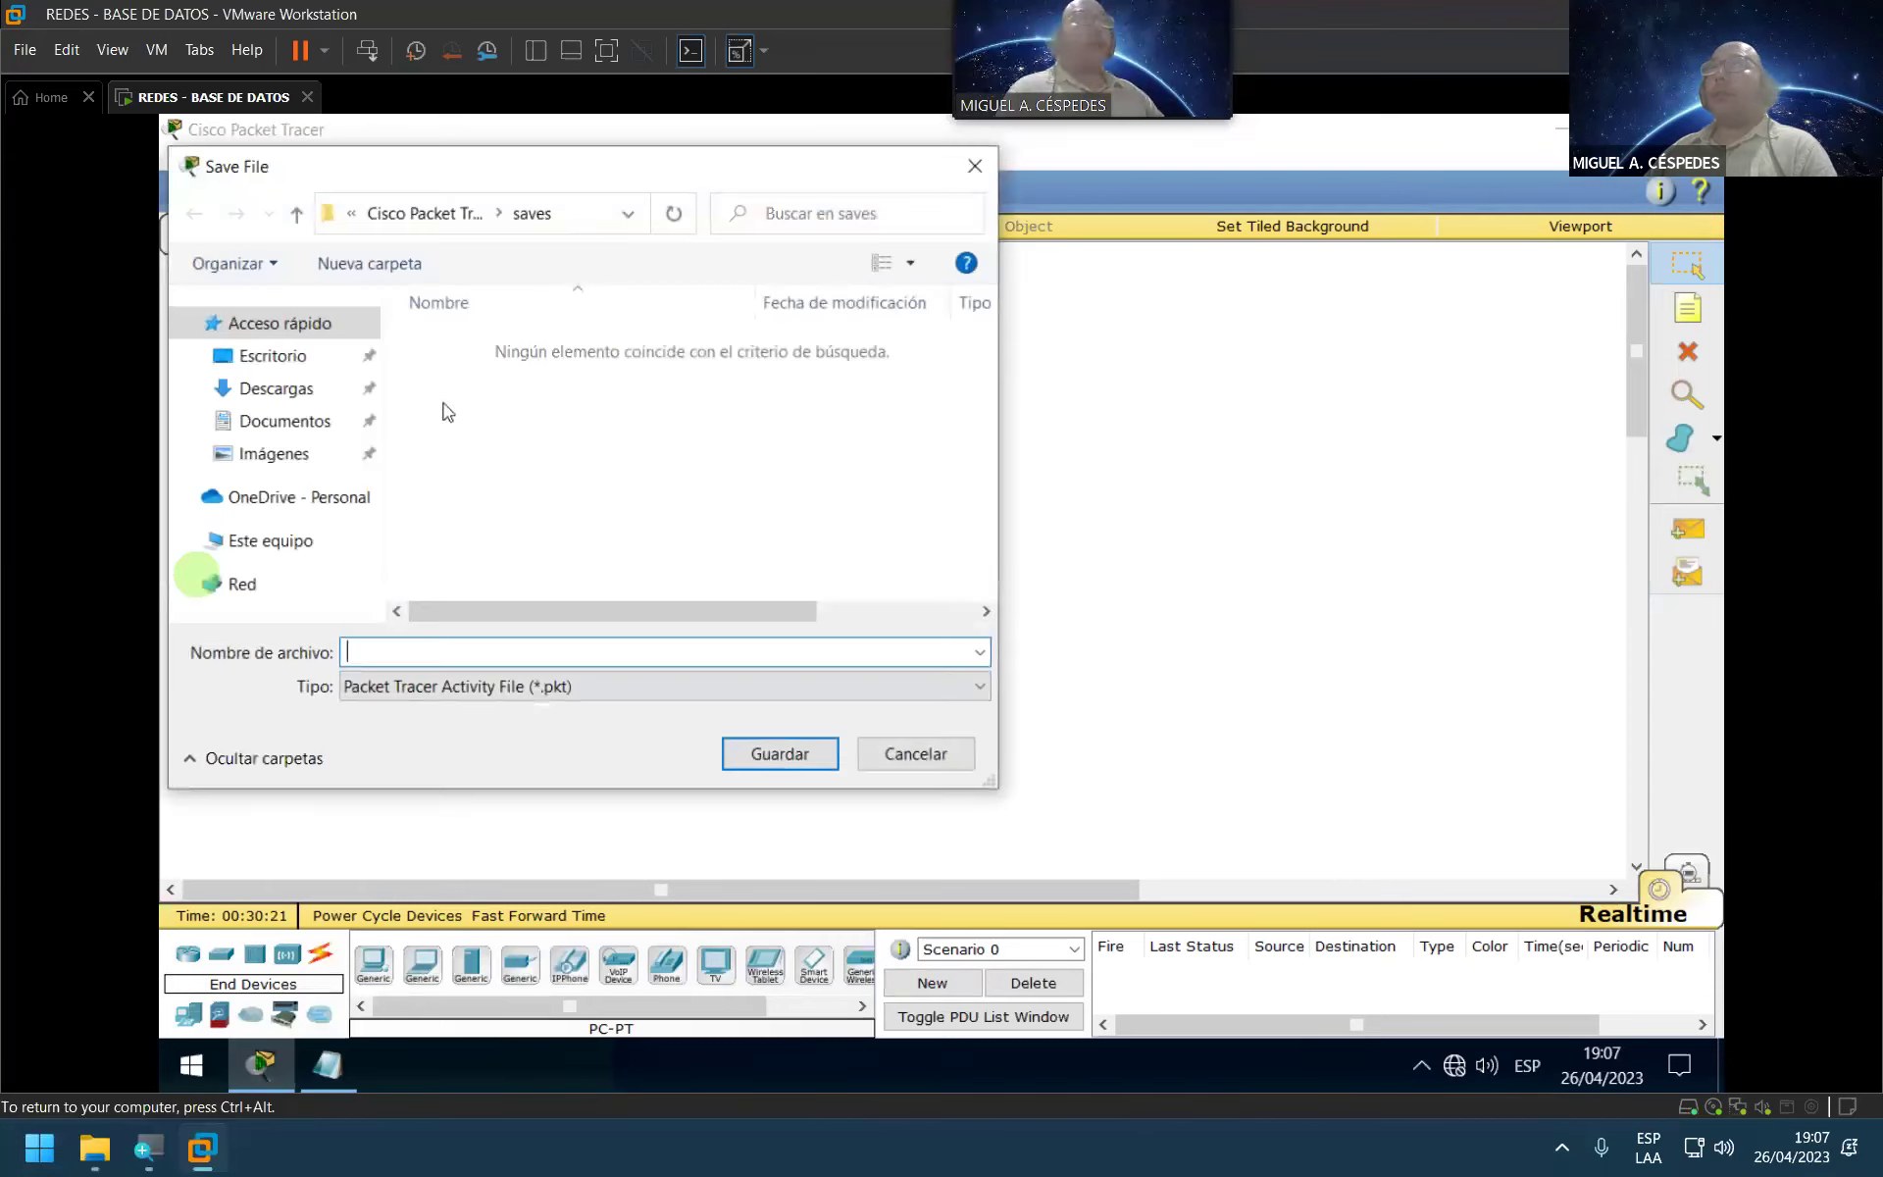
{"action": "left_click_drag", "start_coordinate": [380, 388], "coordinate": [383, 520]}
{"action": "left_click", "coordinate": [294, 574]}
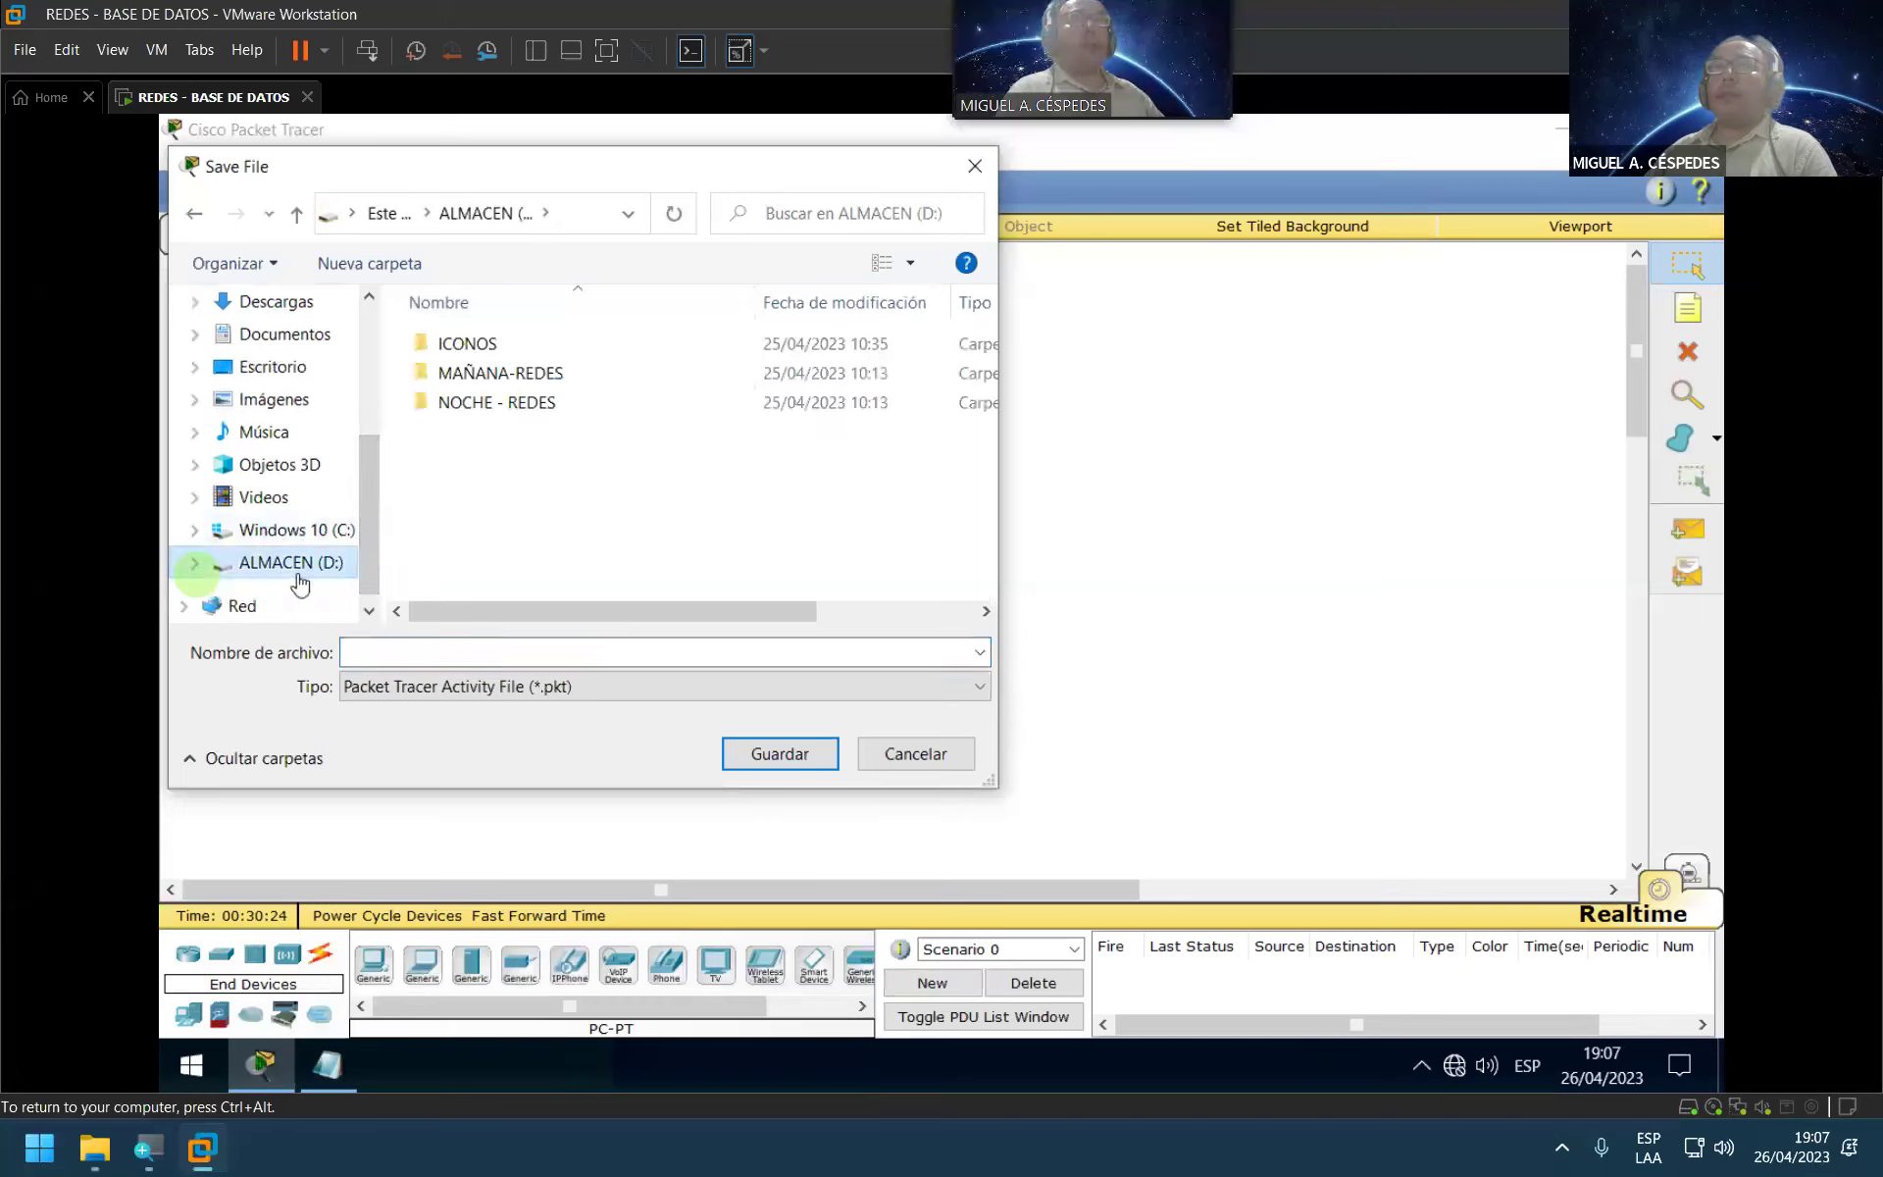
{"action": "double_click", "coordinate": [517, 404]}
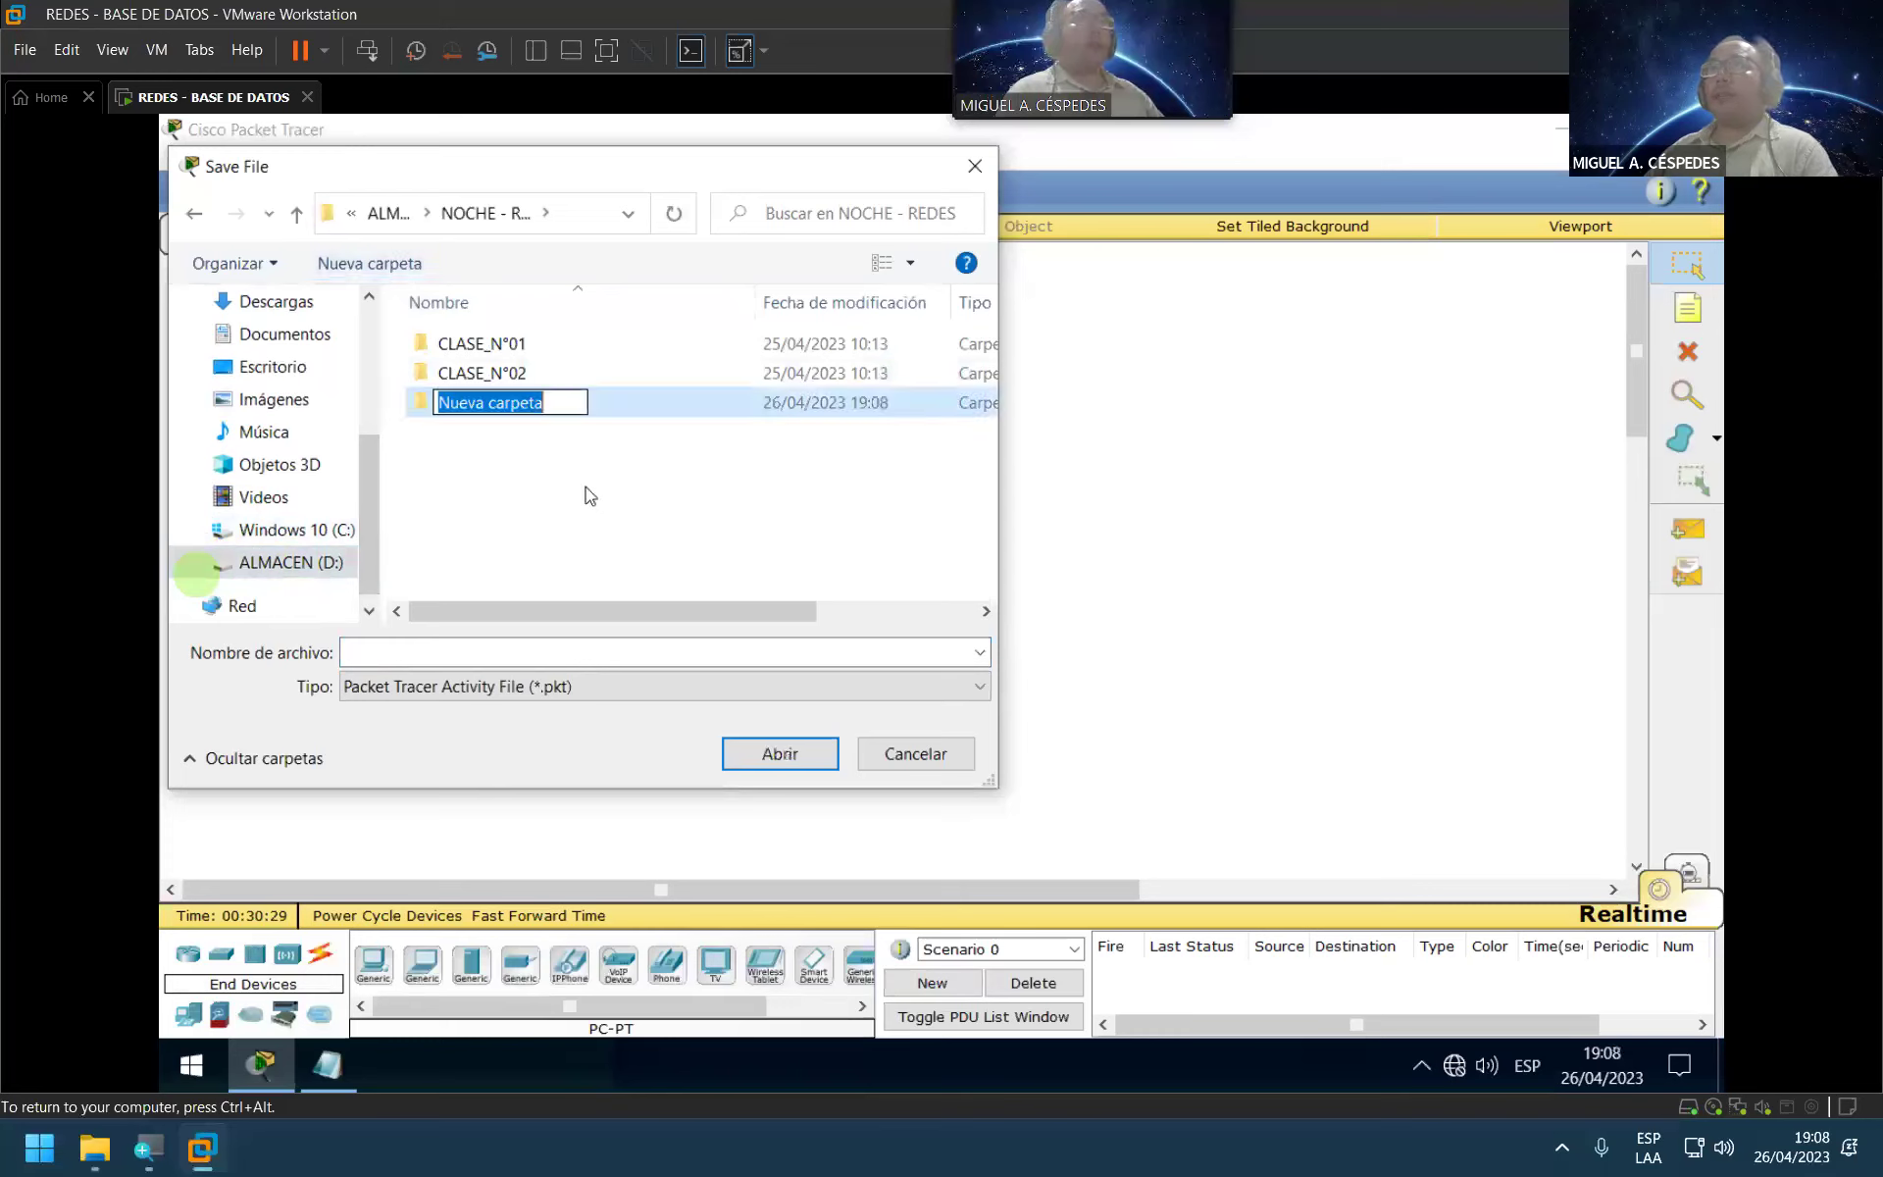
{"action": "type", "text": "CLASE"}
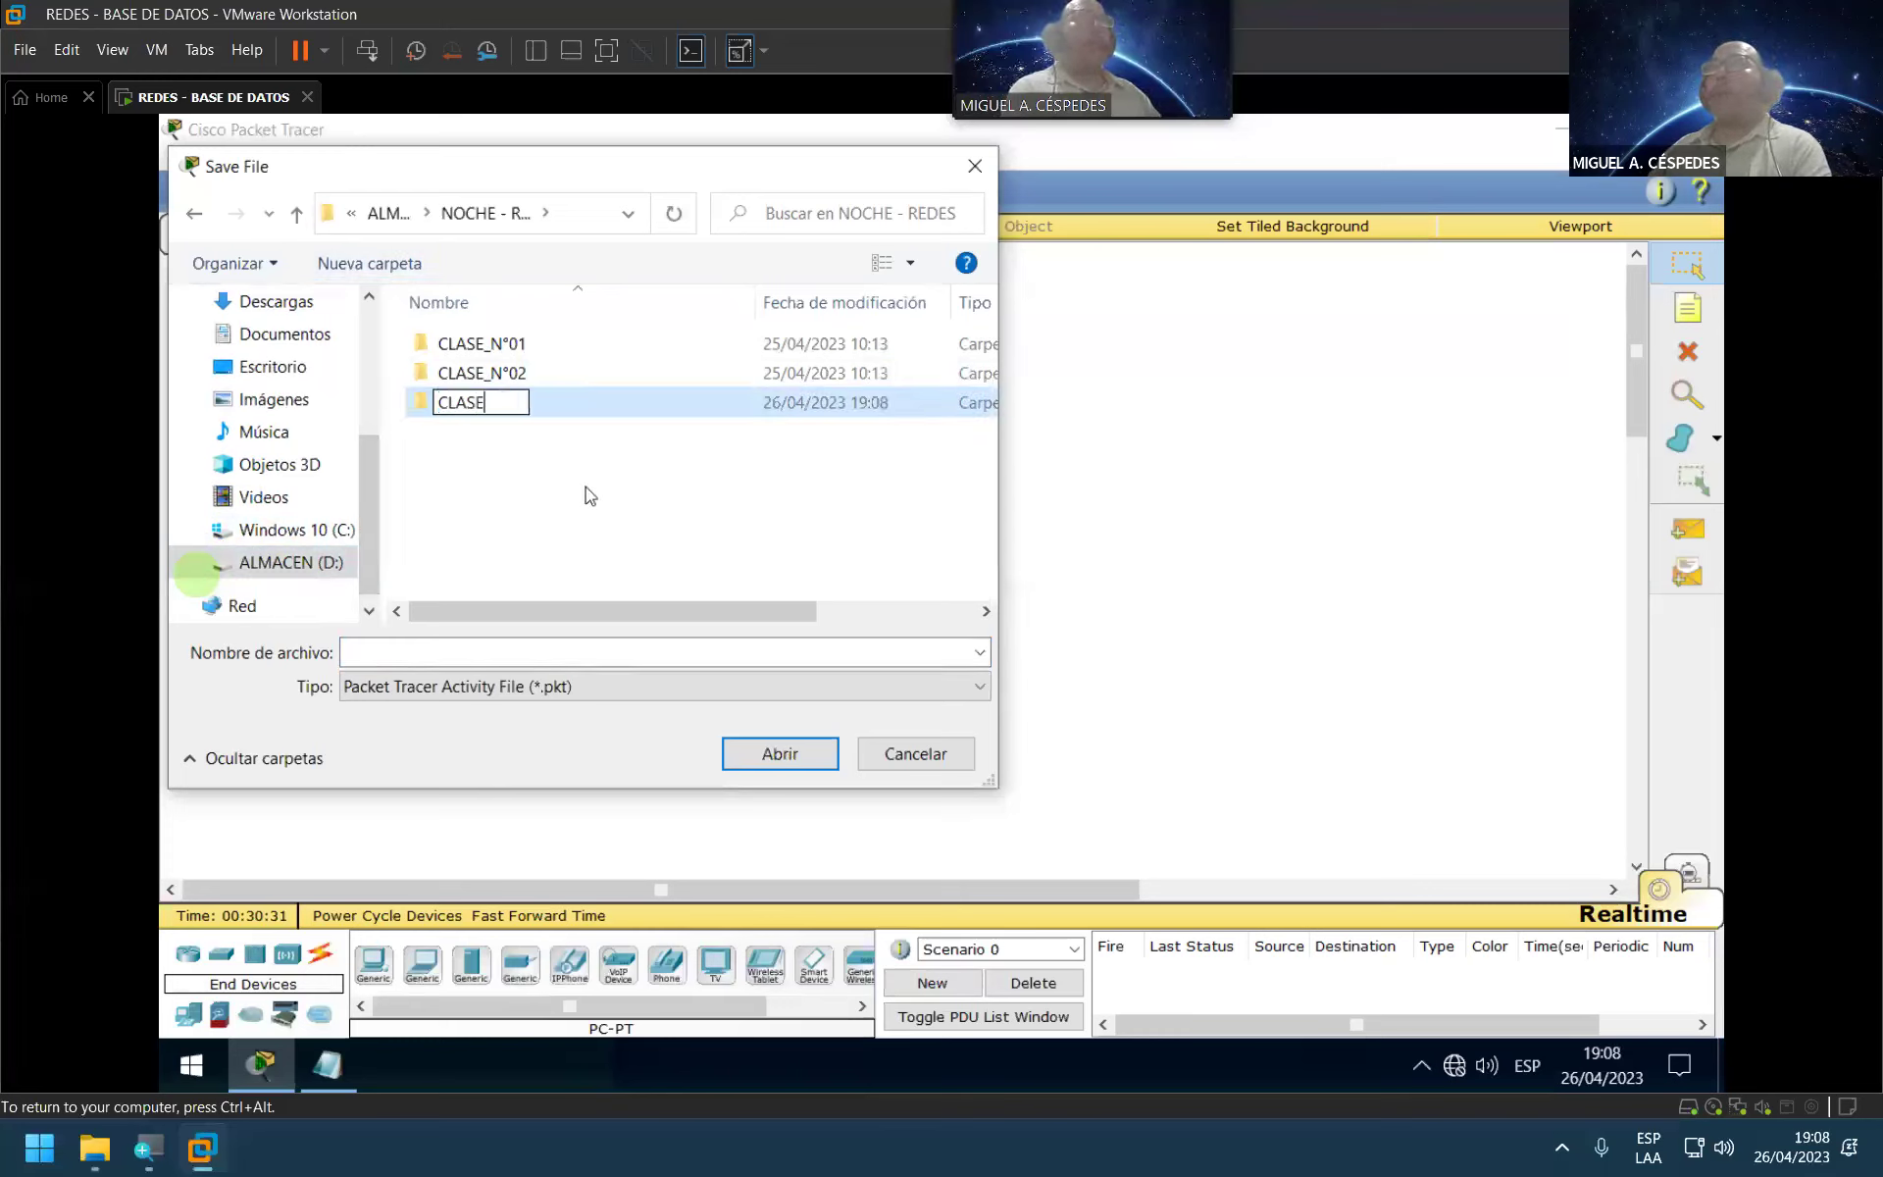
{"action": "type", "text": "_N°02"}
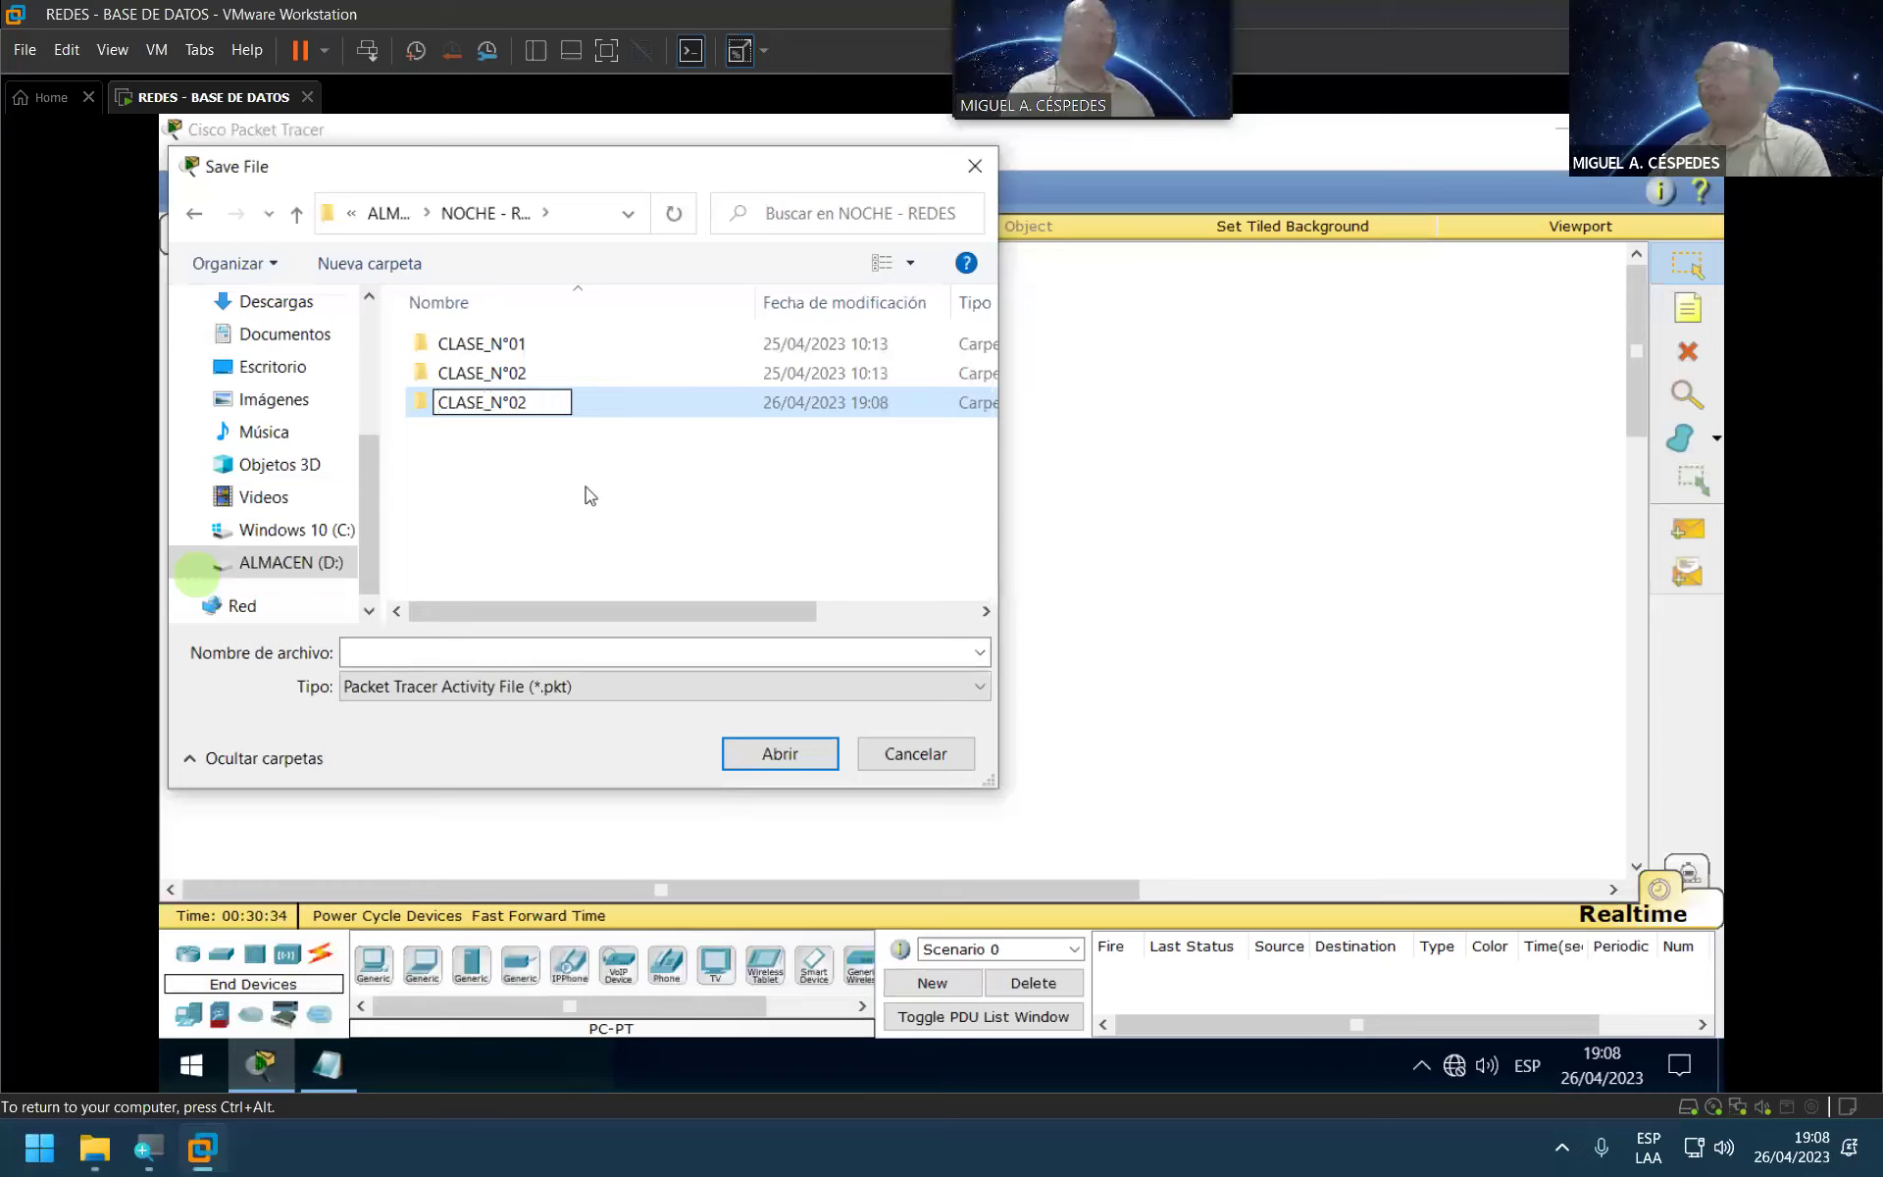
{"action": "key", "text": "BackSpace"}
{"action": "type", "text": "3"}
{"action": "key", "text": "Return"}
{"action": "key", "text": "Return"}
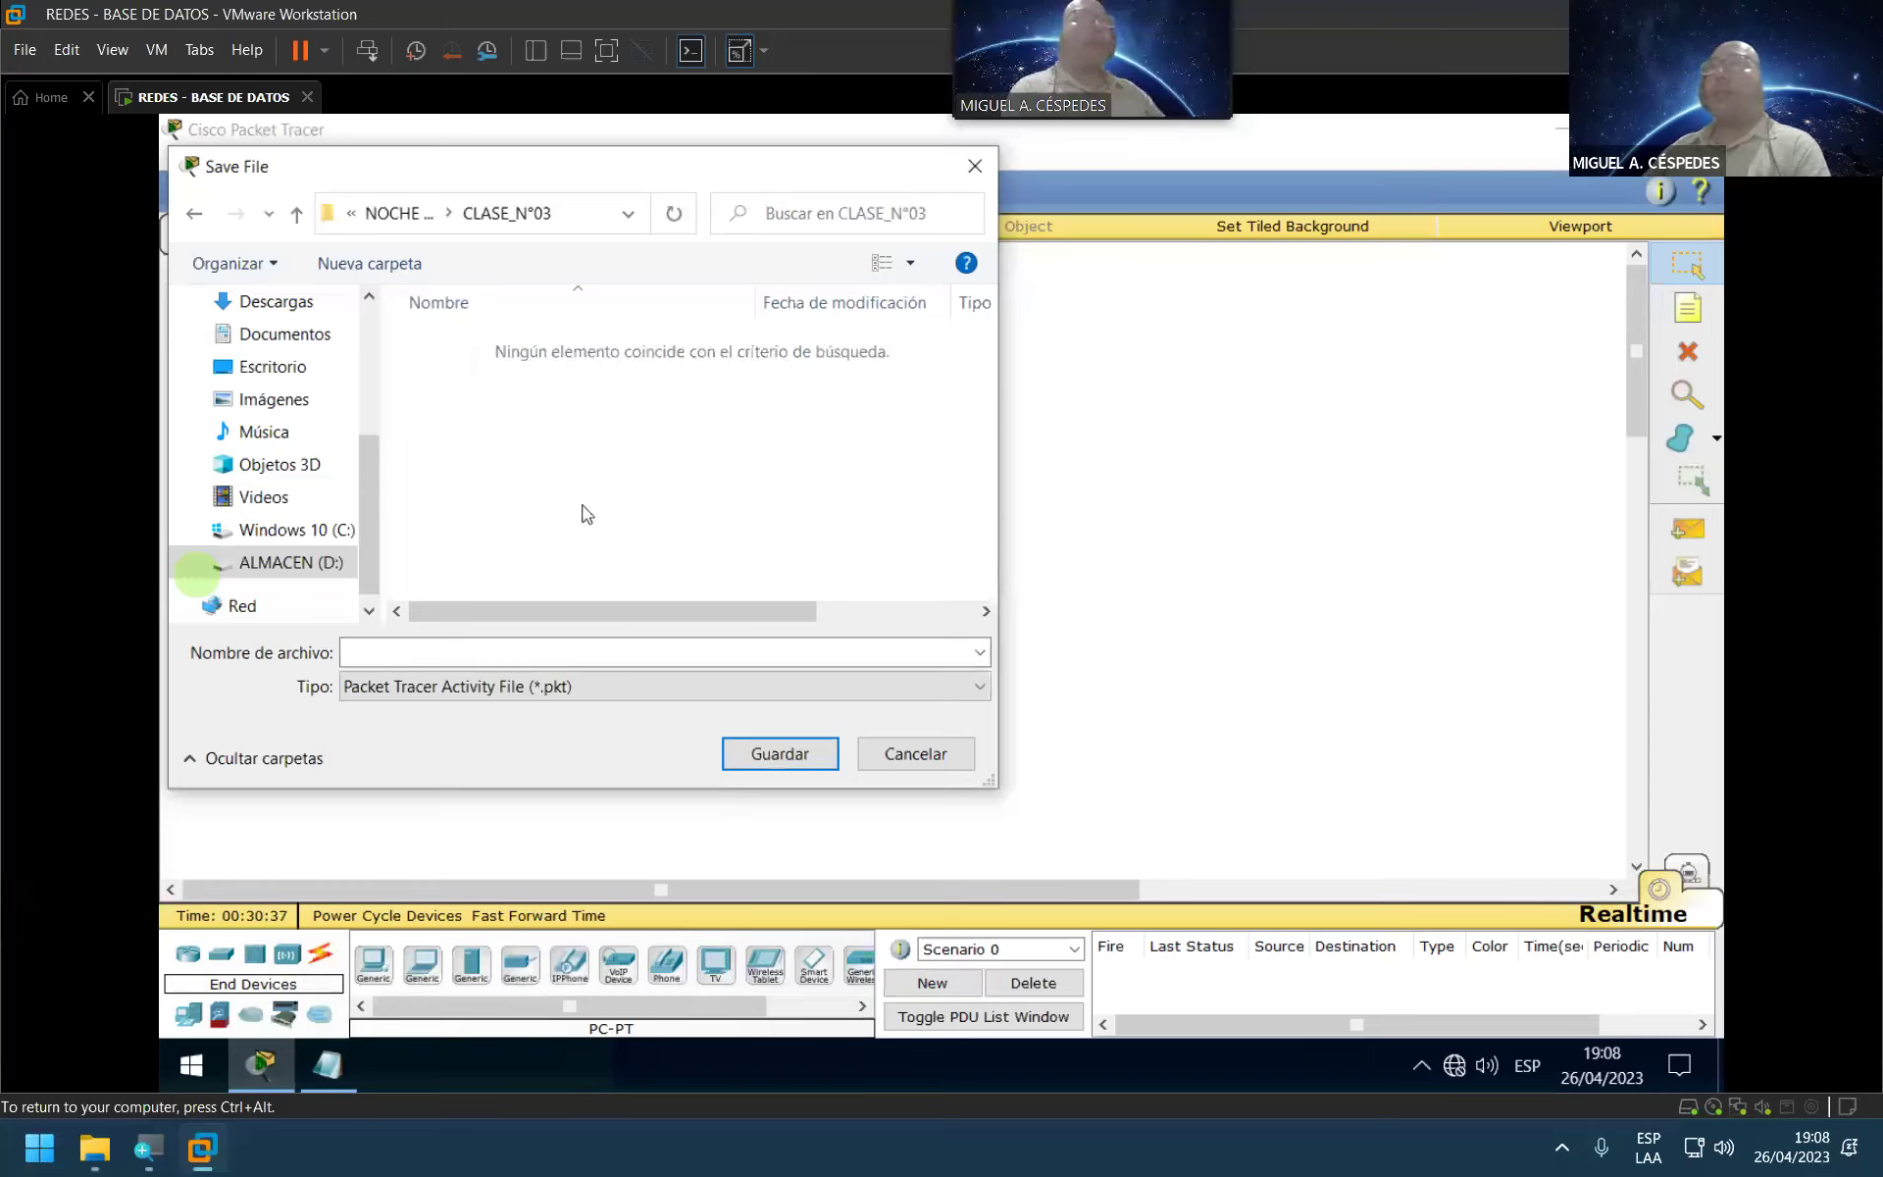
Step: Save the network as a Packet Tracer file named IP_PRIVADAS_CLASE_C in the CLASE_N°03 folder
{"action": "type", "text": "IP_PRI"}
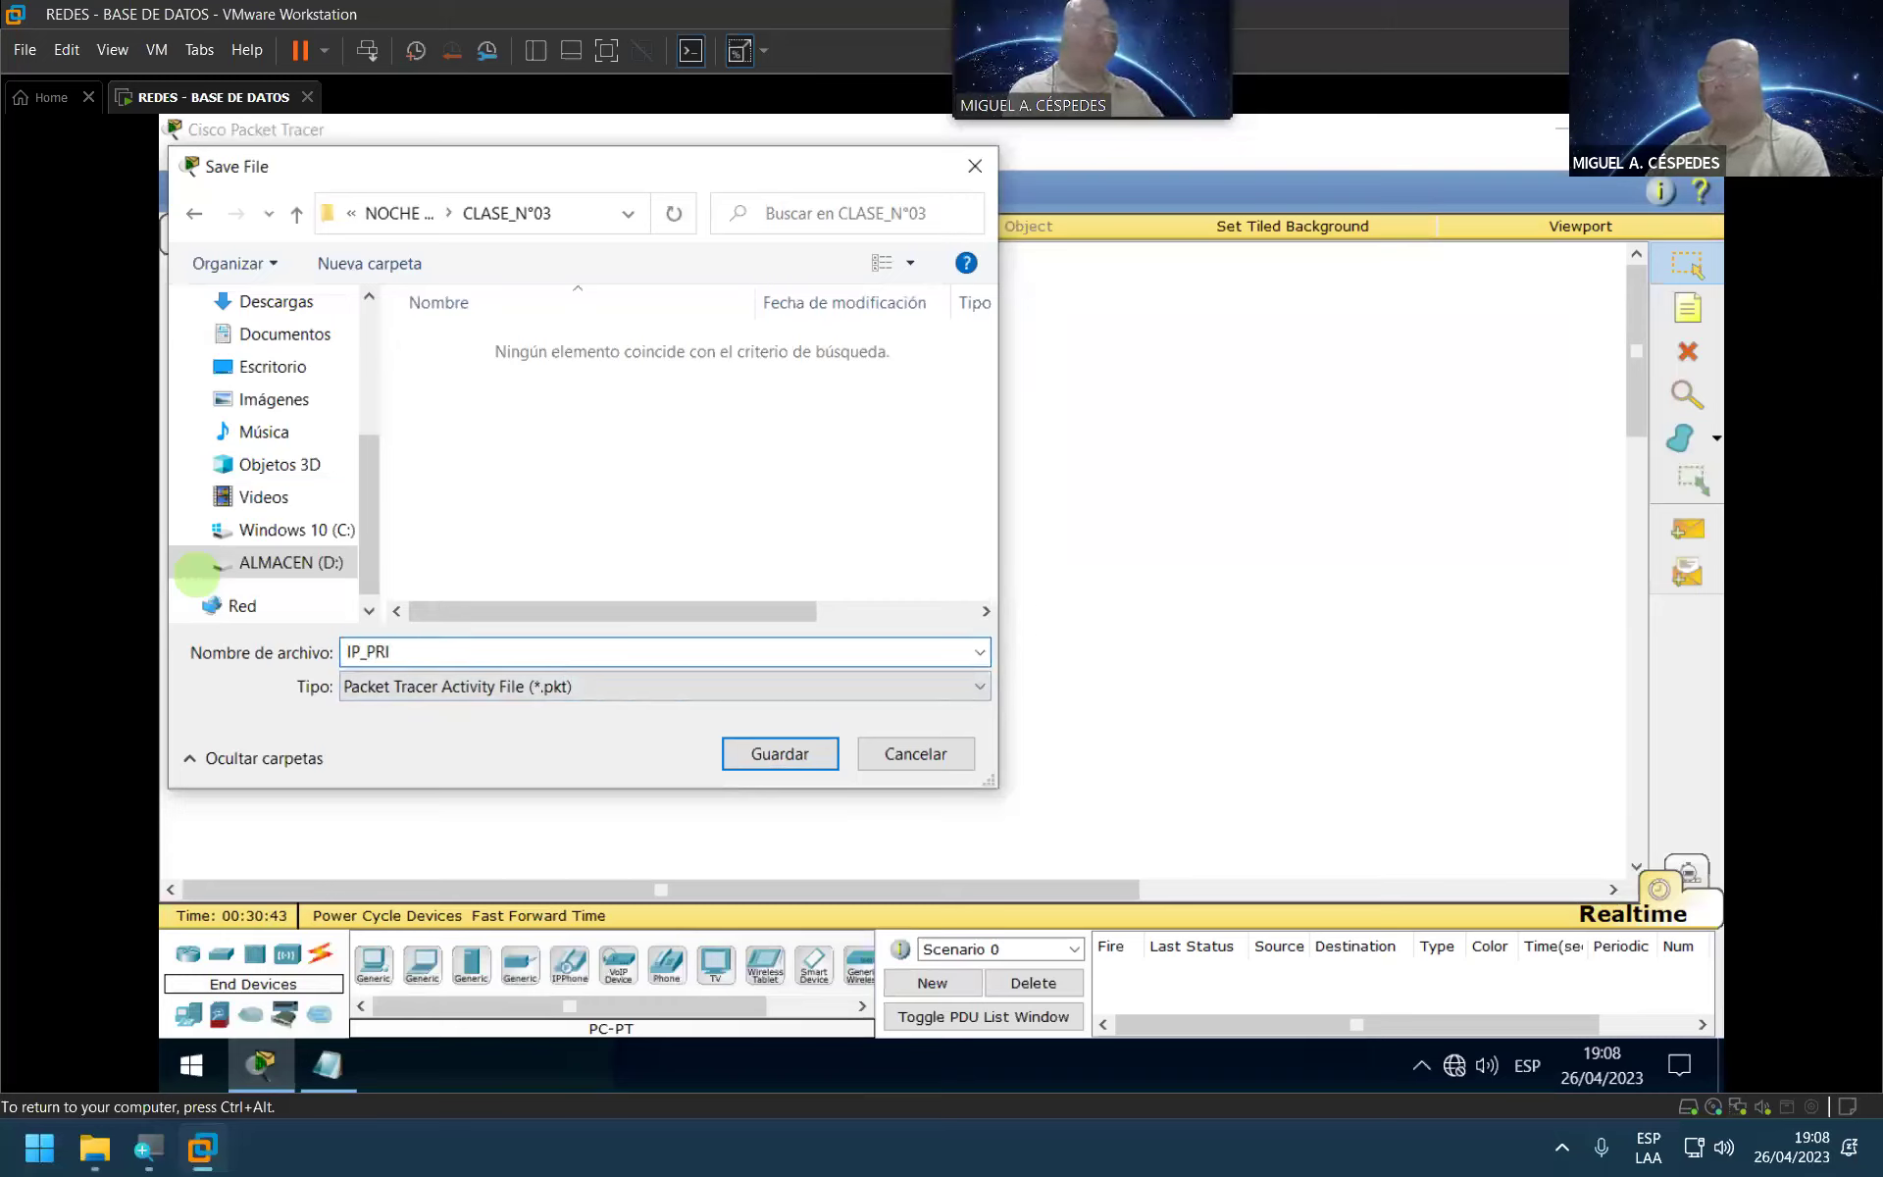
{"action": "type", "text": "VADAS_CLASE_C"}
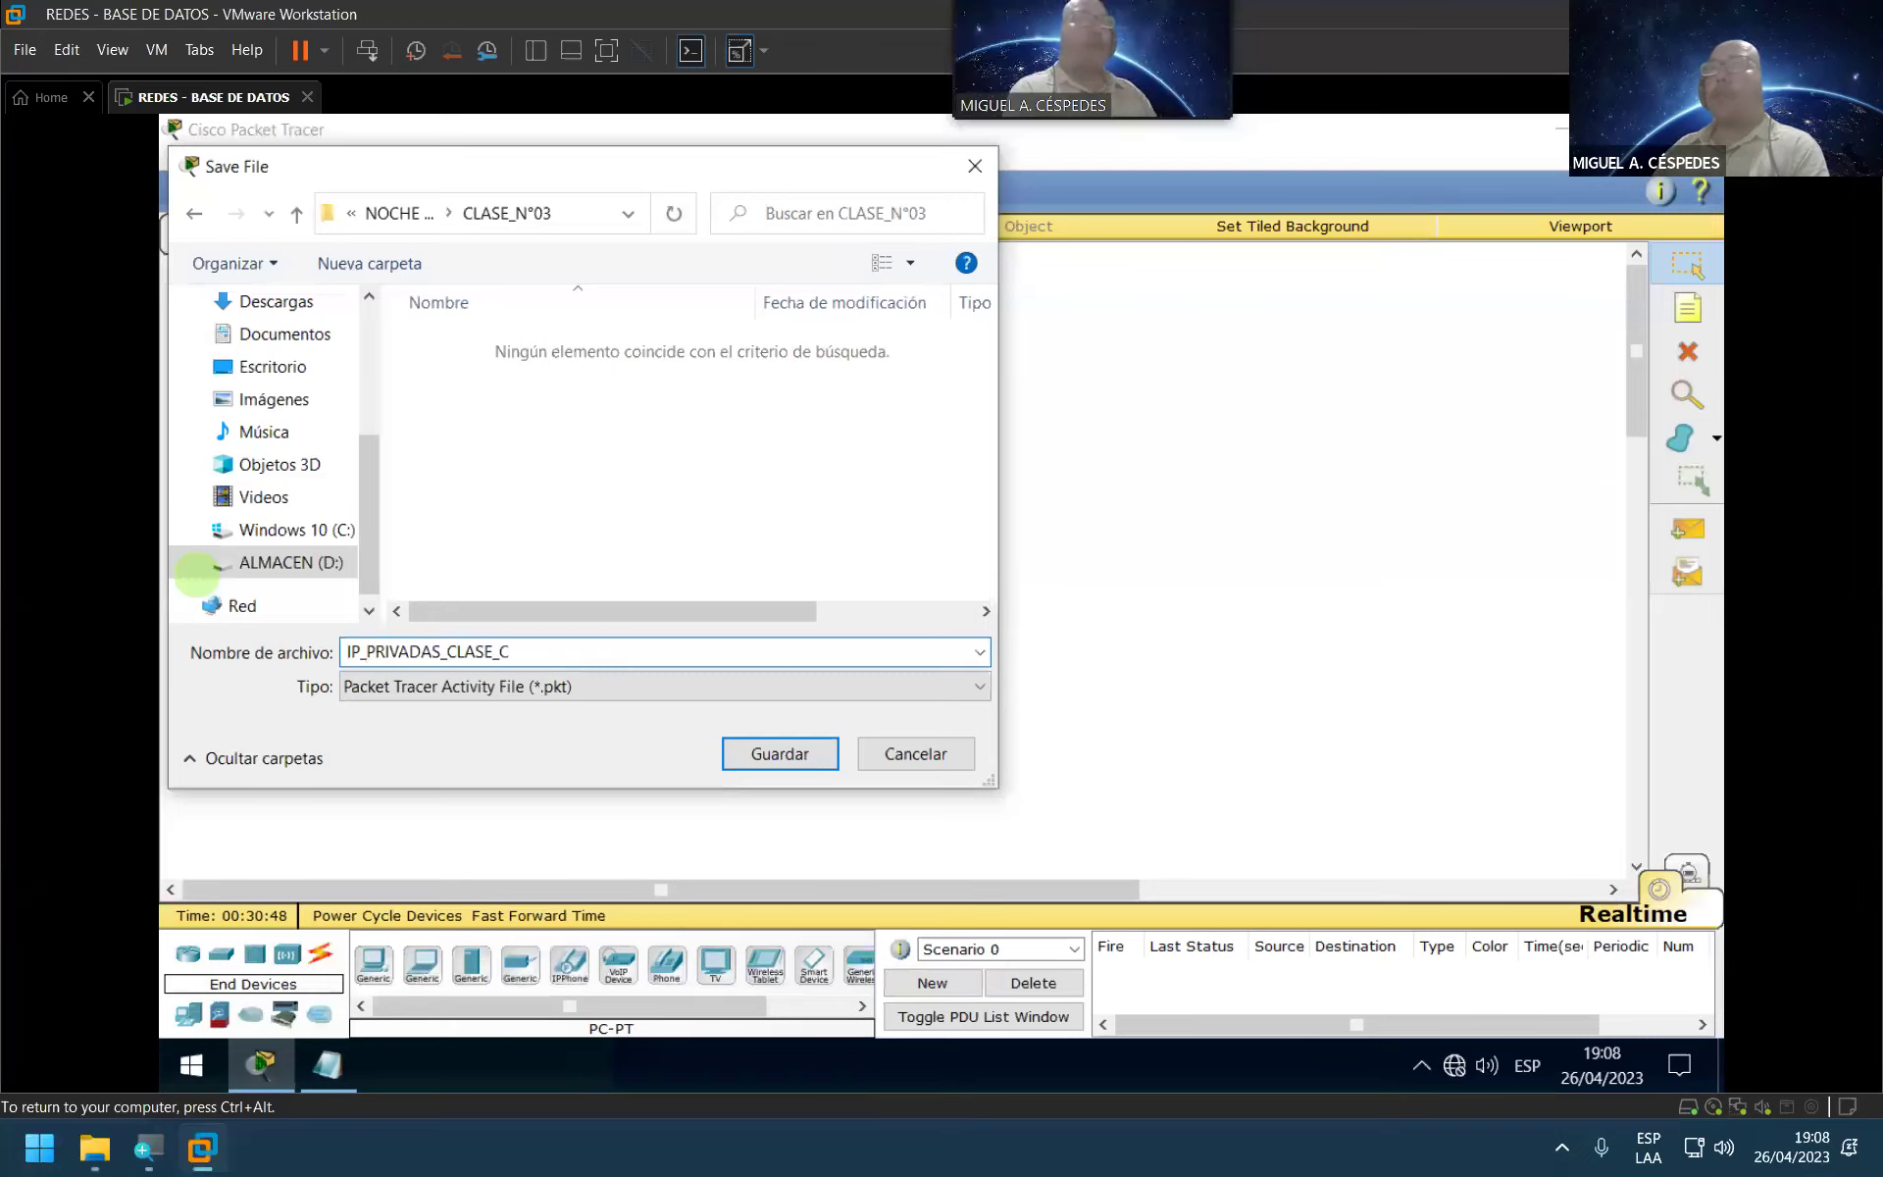
{"action": "key", "text": "Return"}
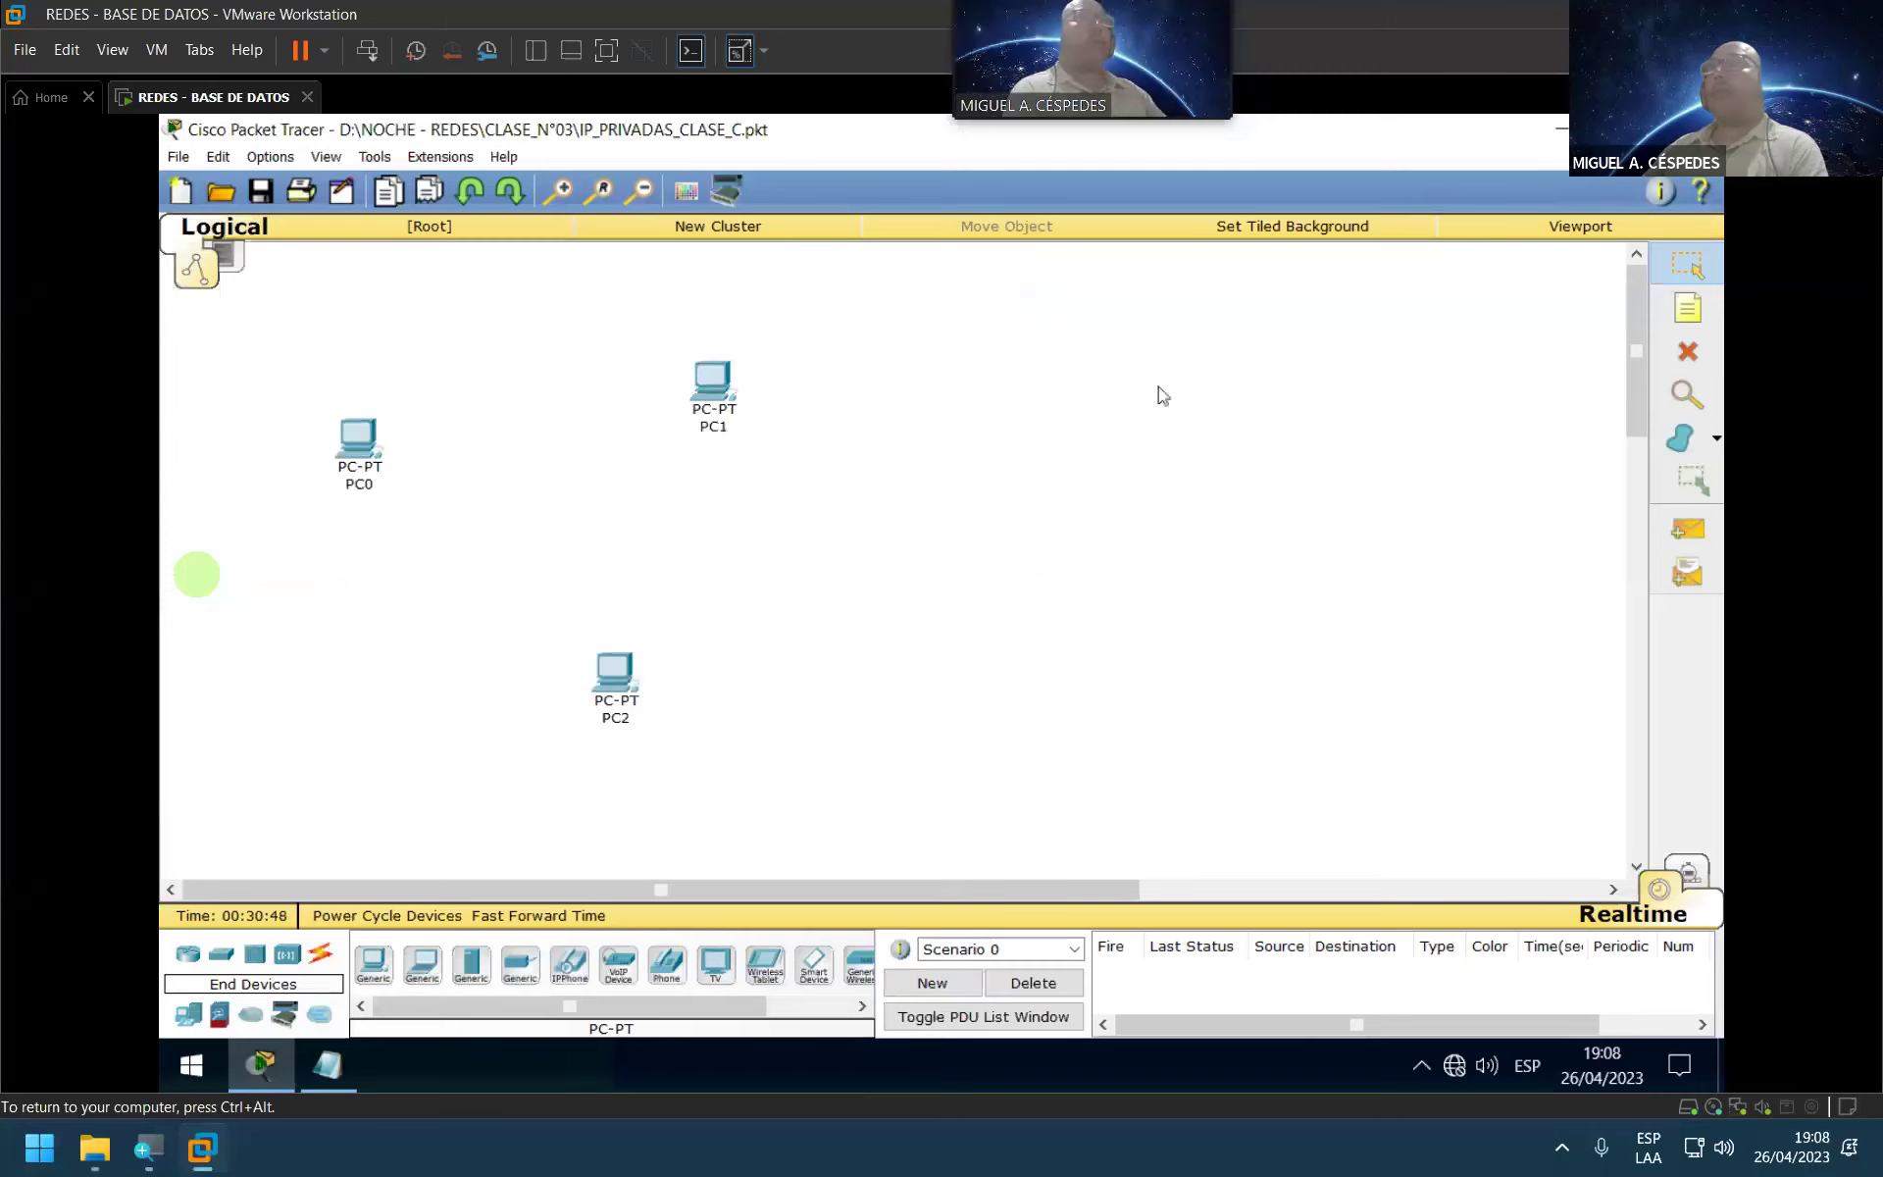
Step: Minimize Cisco Packet Tracer and open the adapter options from the Windows network and Internet settings
{"action": "left_click", "coordinate": [1560, 137]}
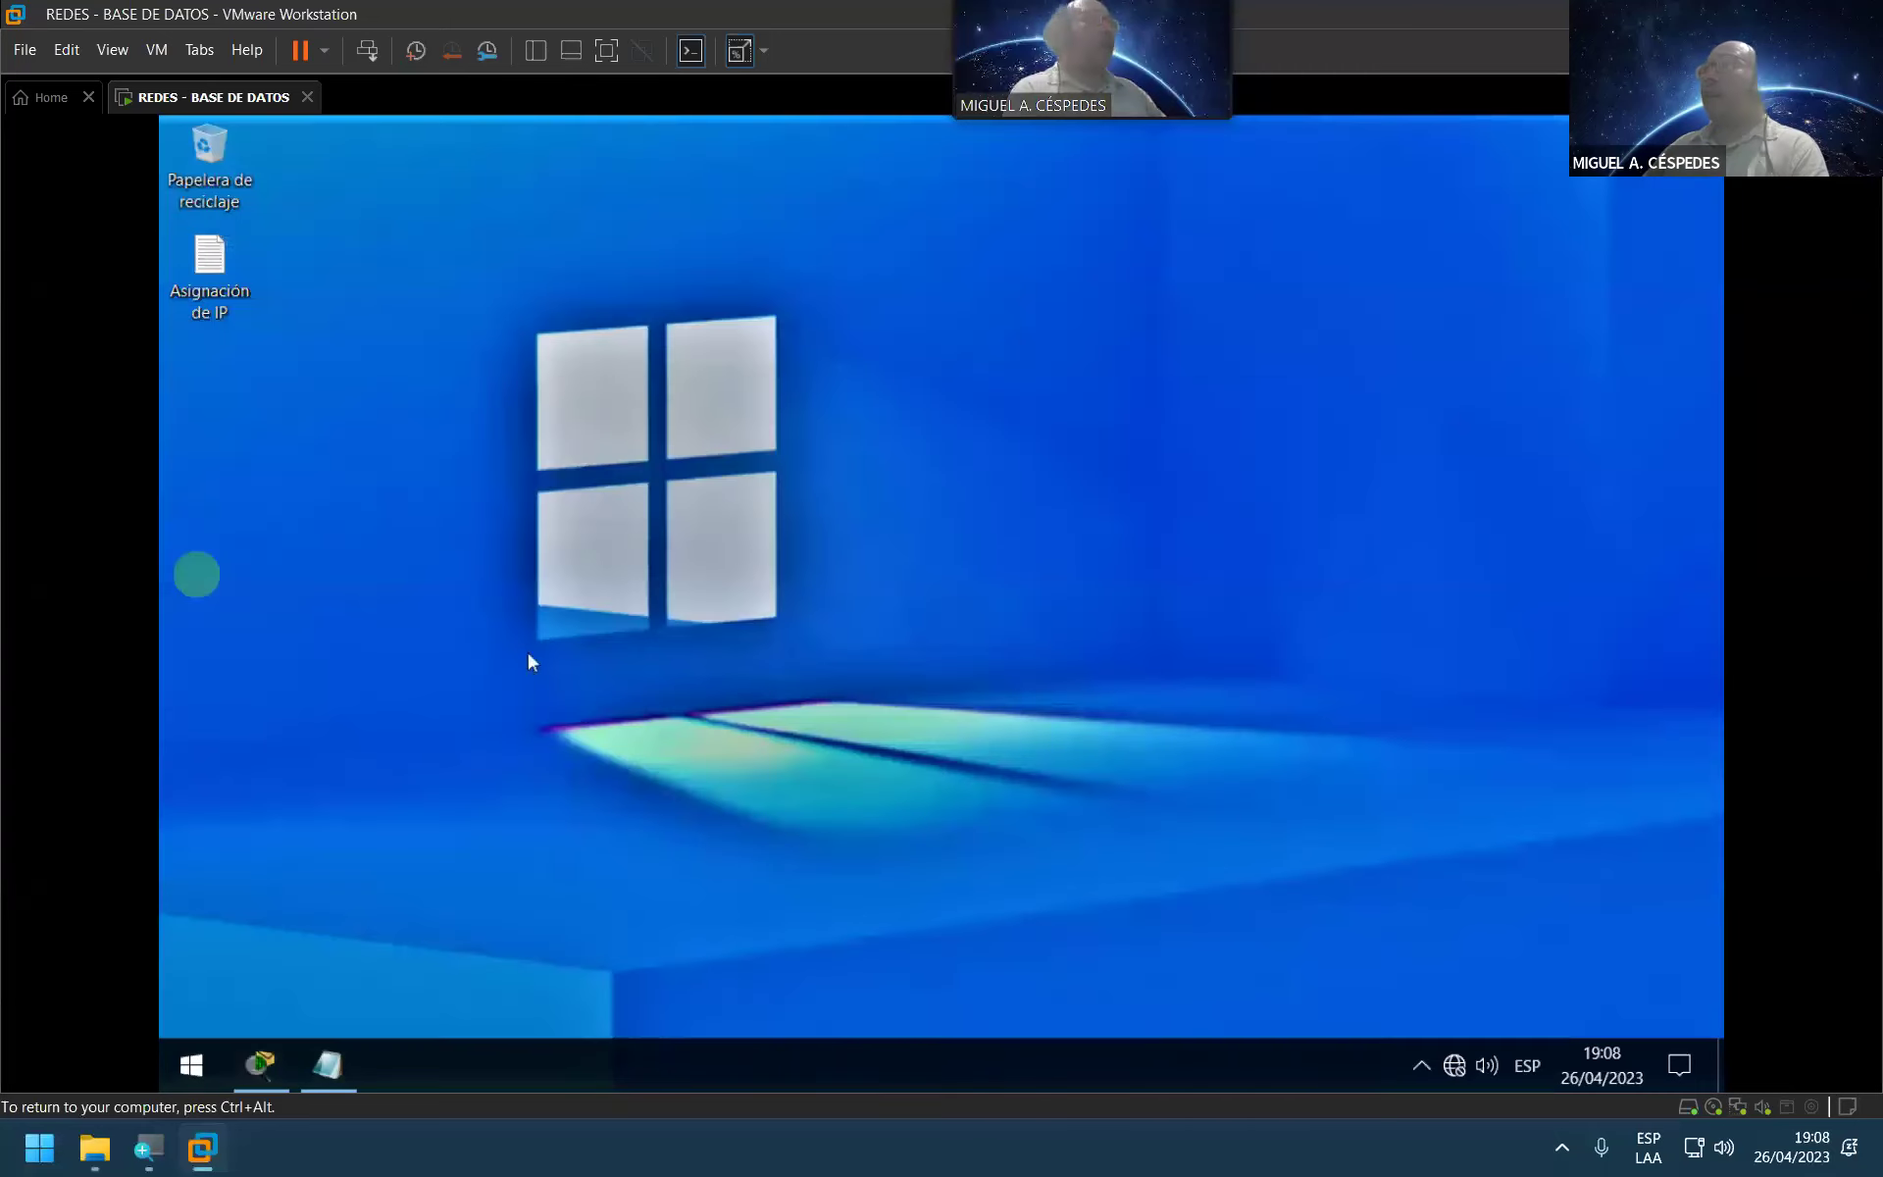
{"action": "right_click", "coordinate": [1458, 1061]}
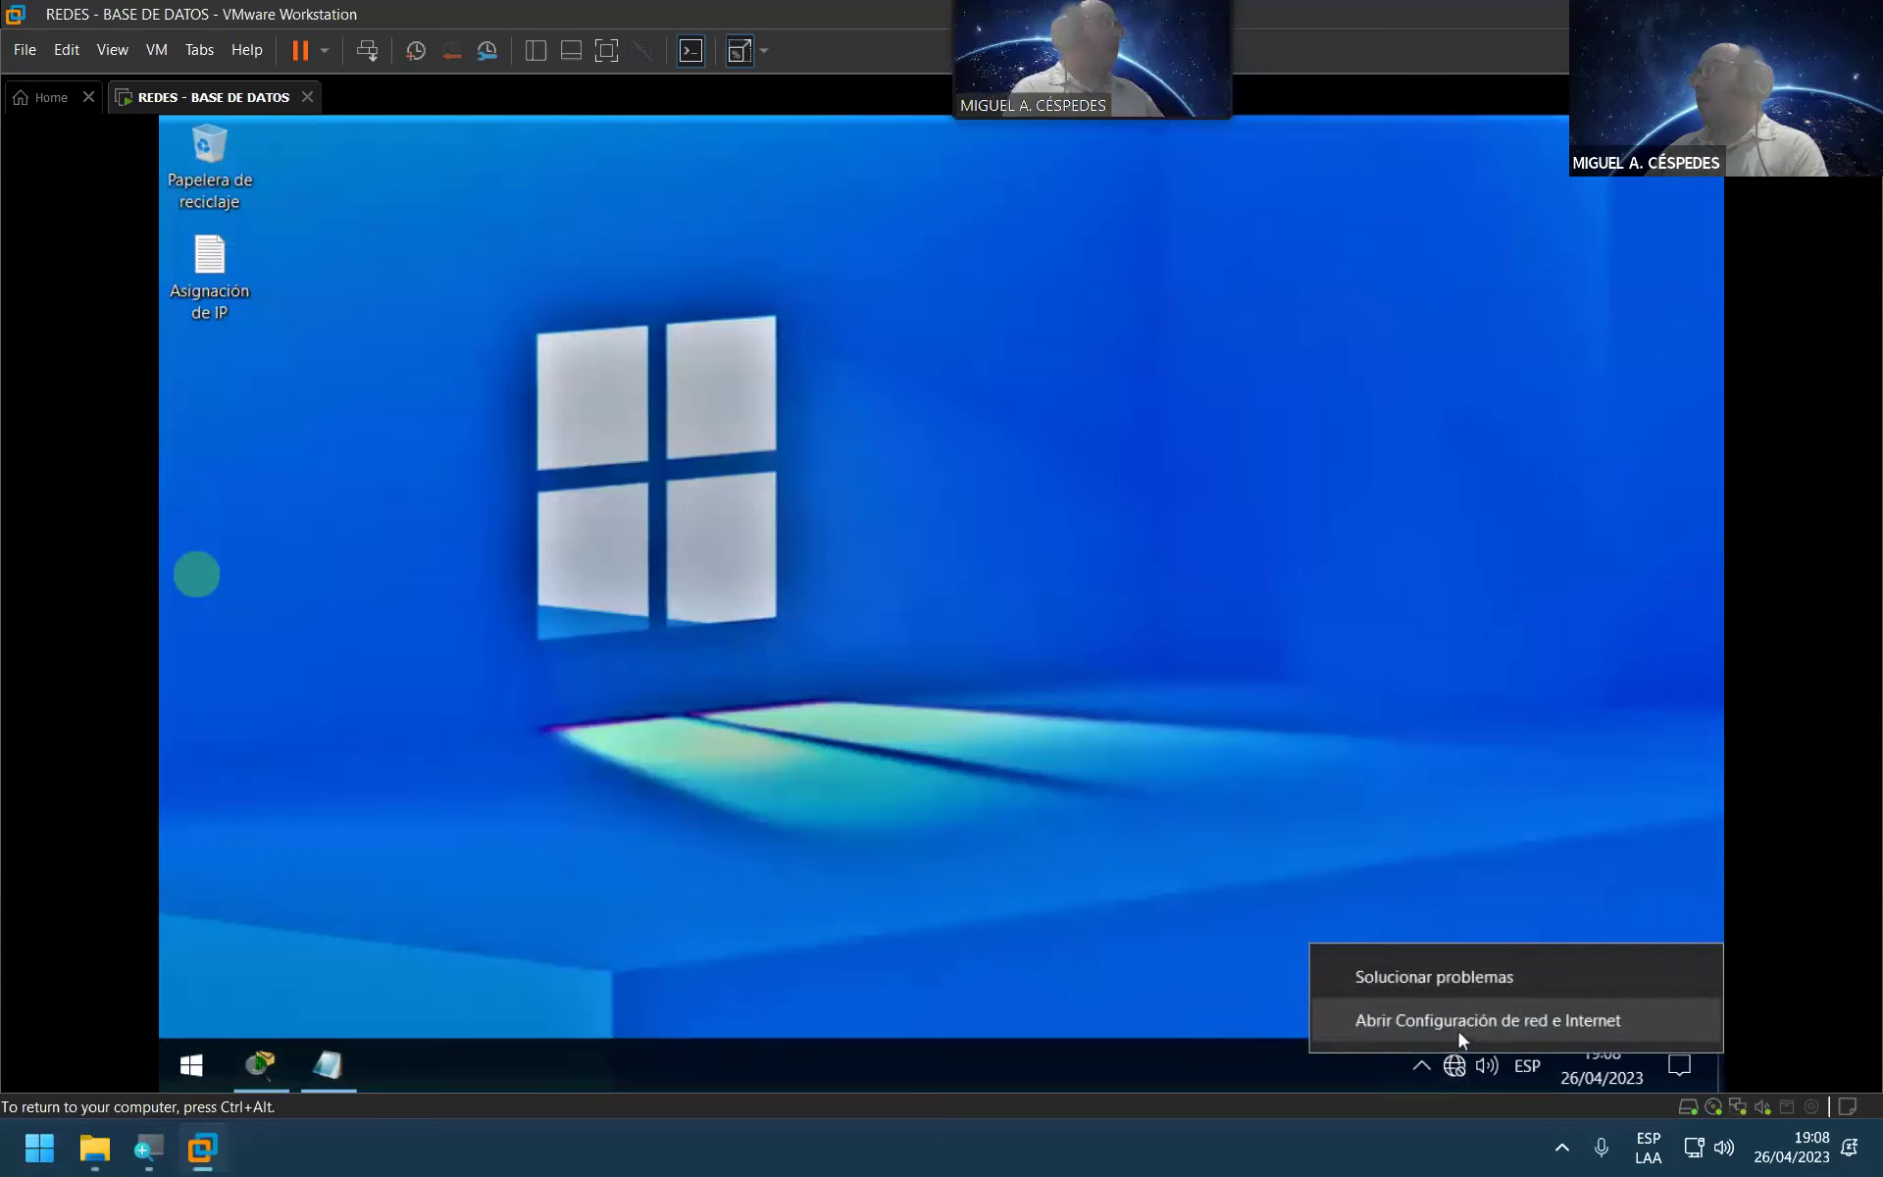
{"action": "left_click", "coordinate": [1456, 1027]}
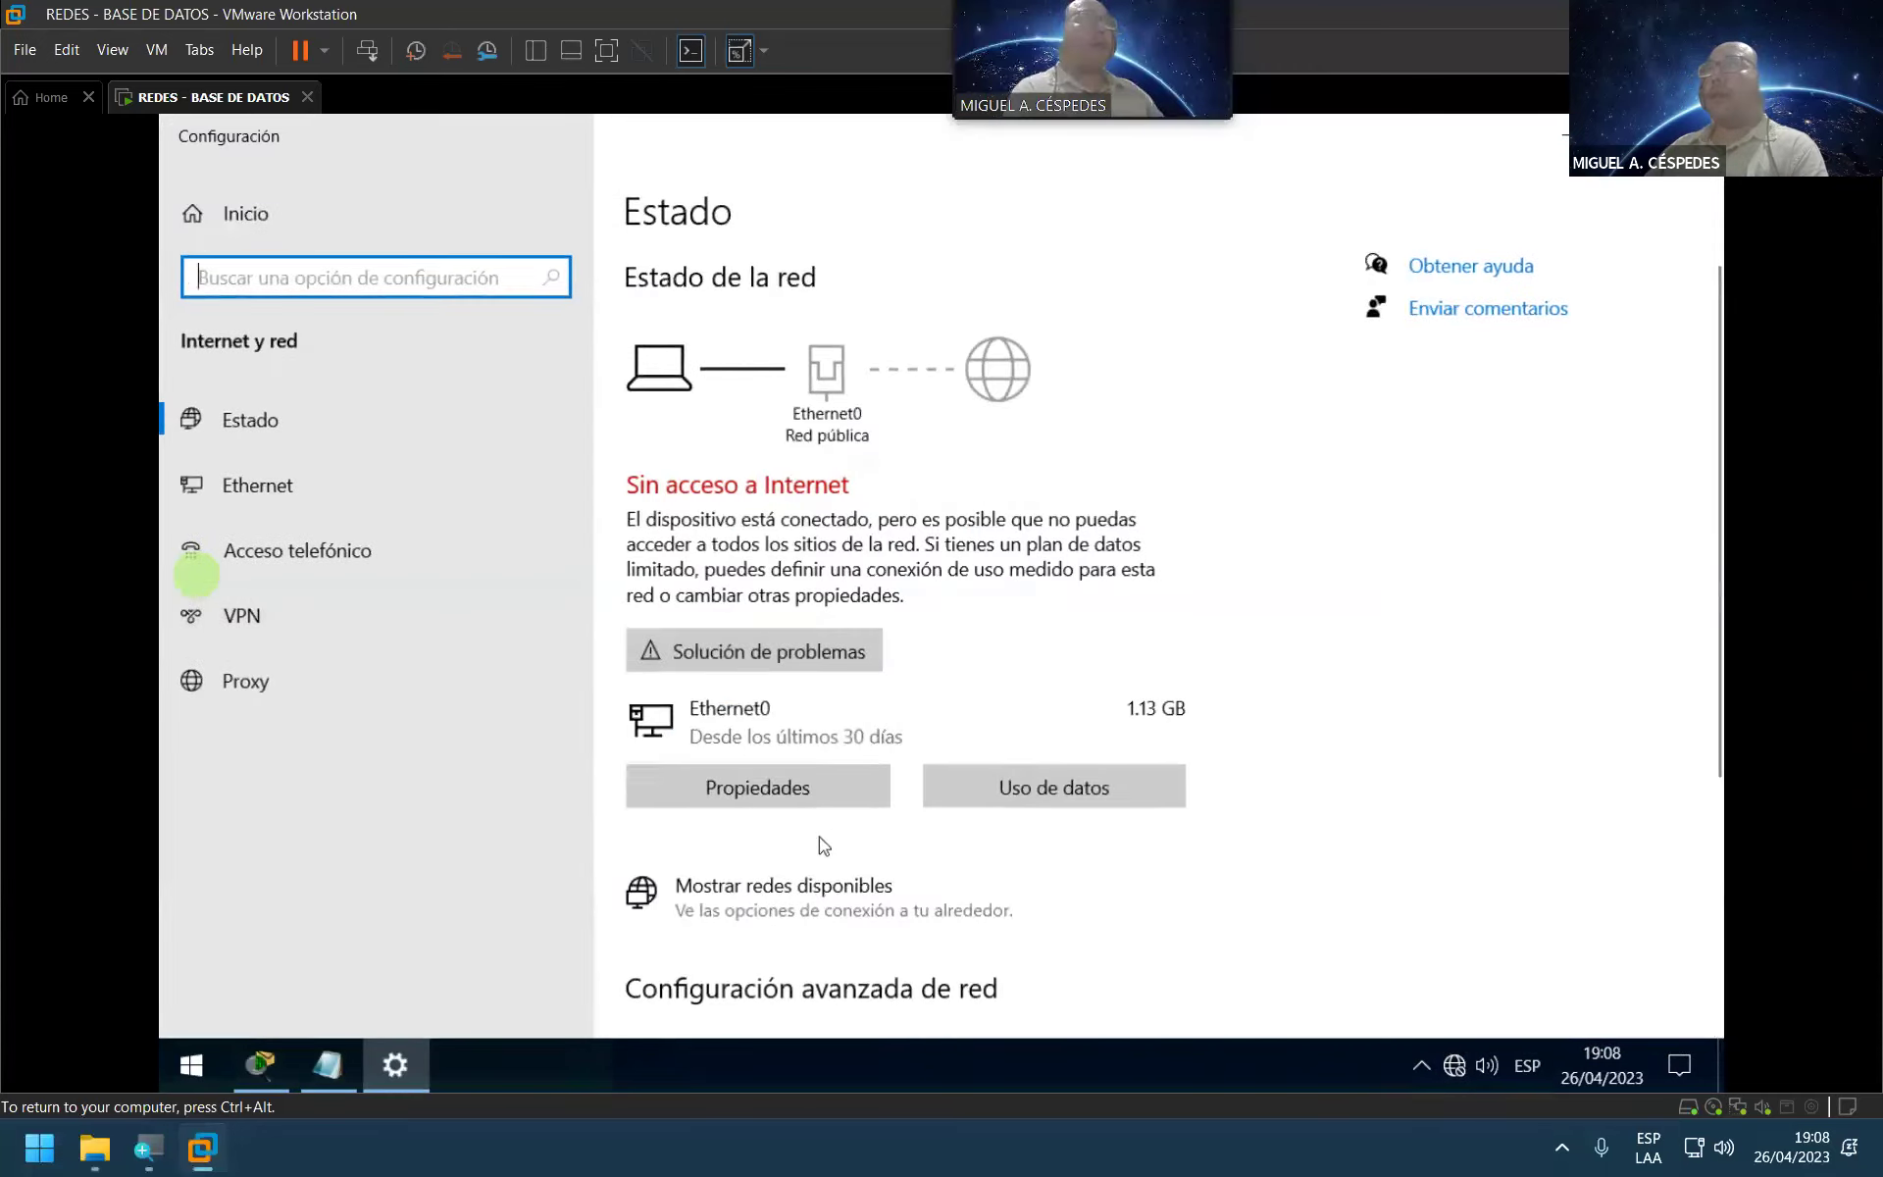
{"action": "scroll", "coordinate": [824, 846], "scroll_direction": "down", "scroll_amount": 2}
{"action": "scroll", "coordinate": [824, 845], "scroll_direction": "down", "scroll_amount": 4}
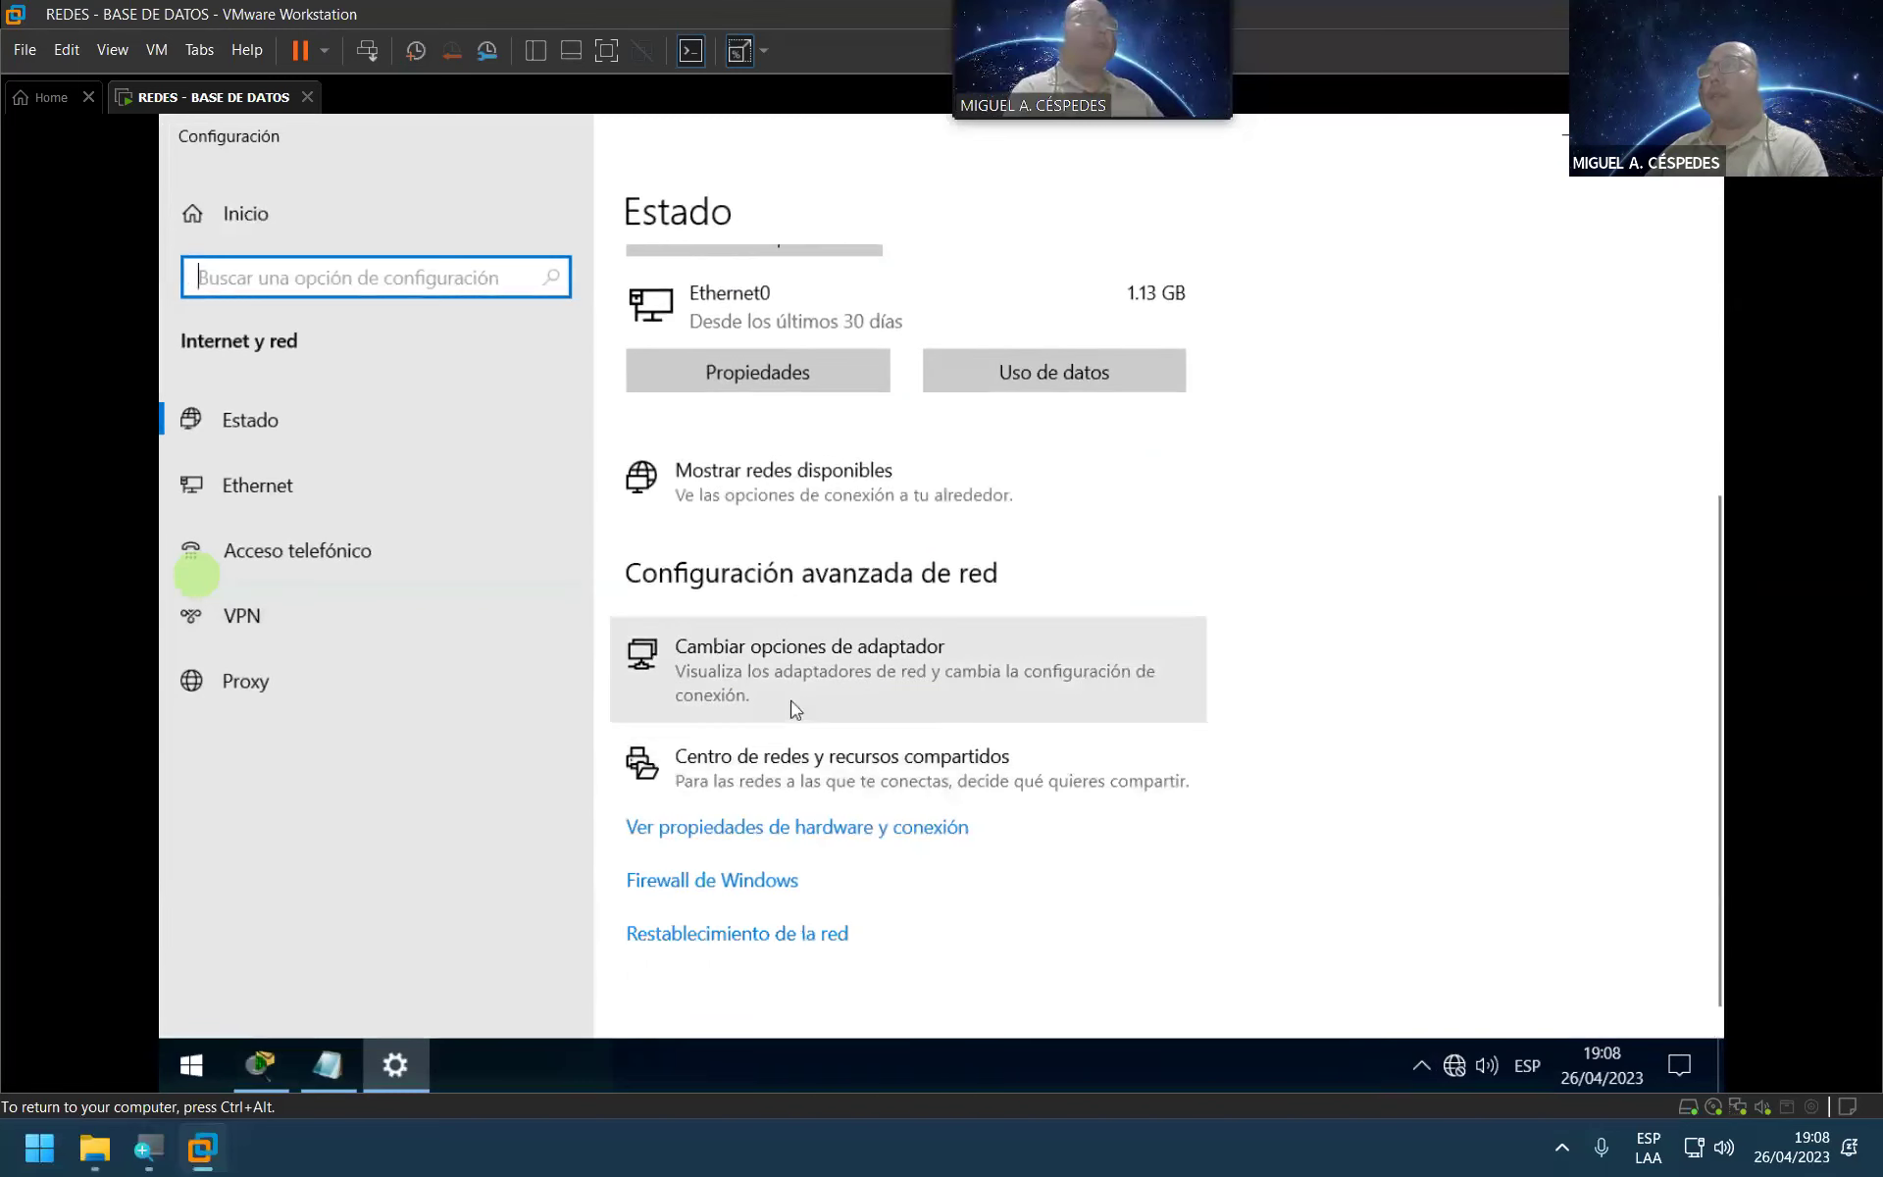
{"action": "left_click", "coordinate": [965, 673]}
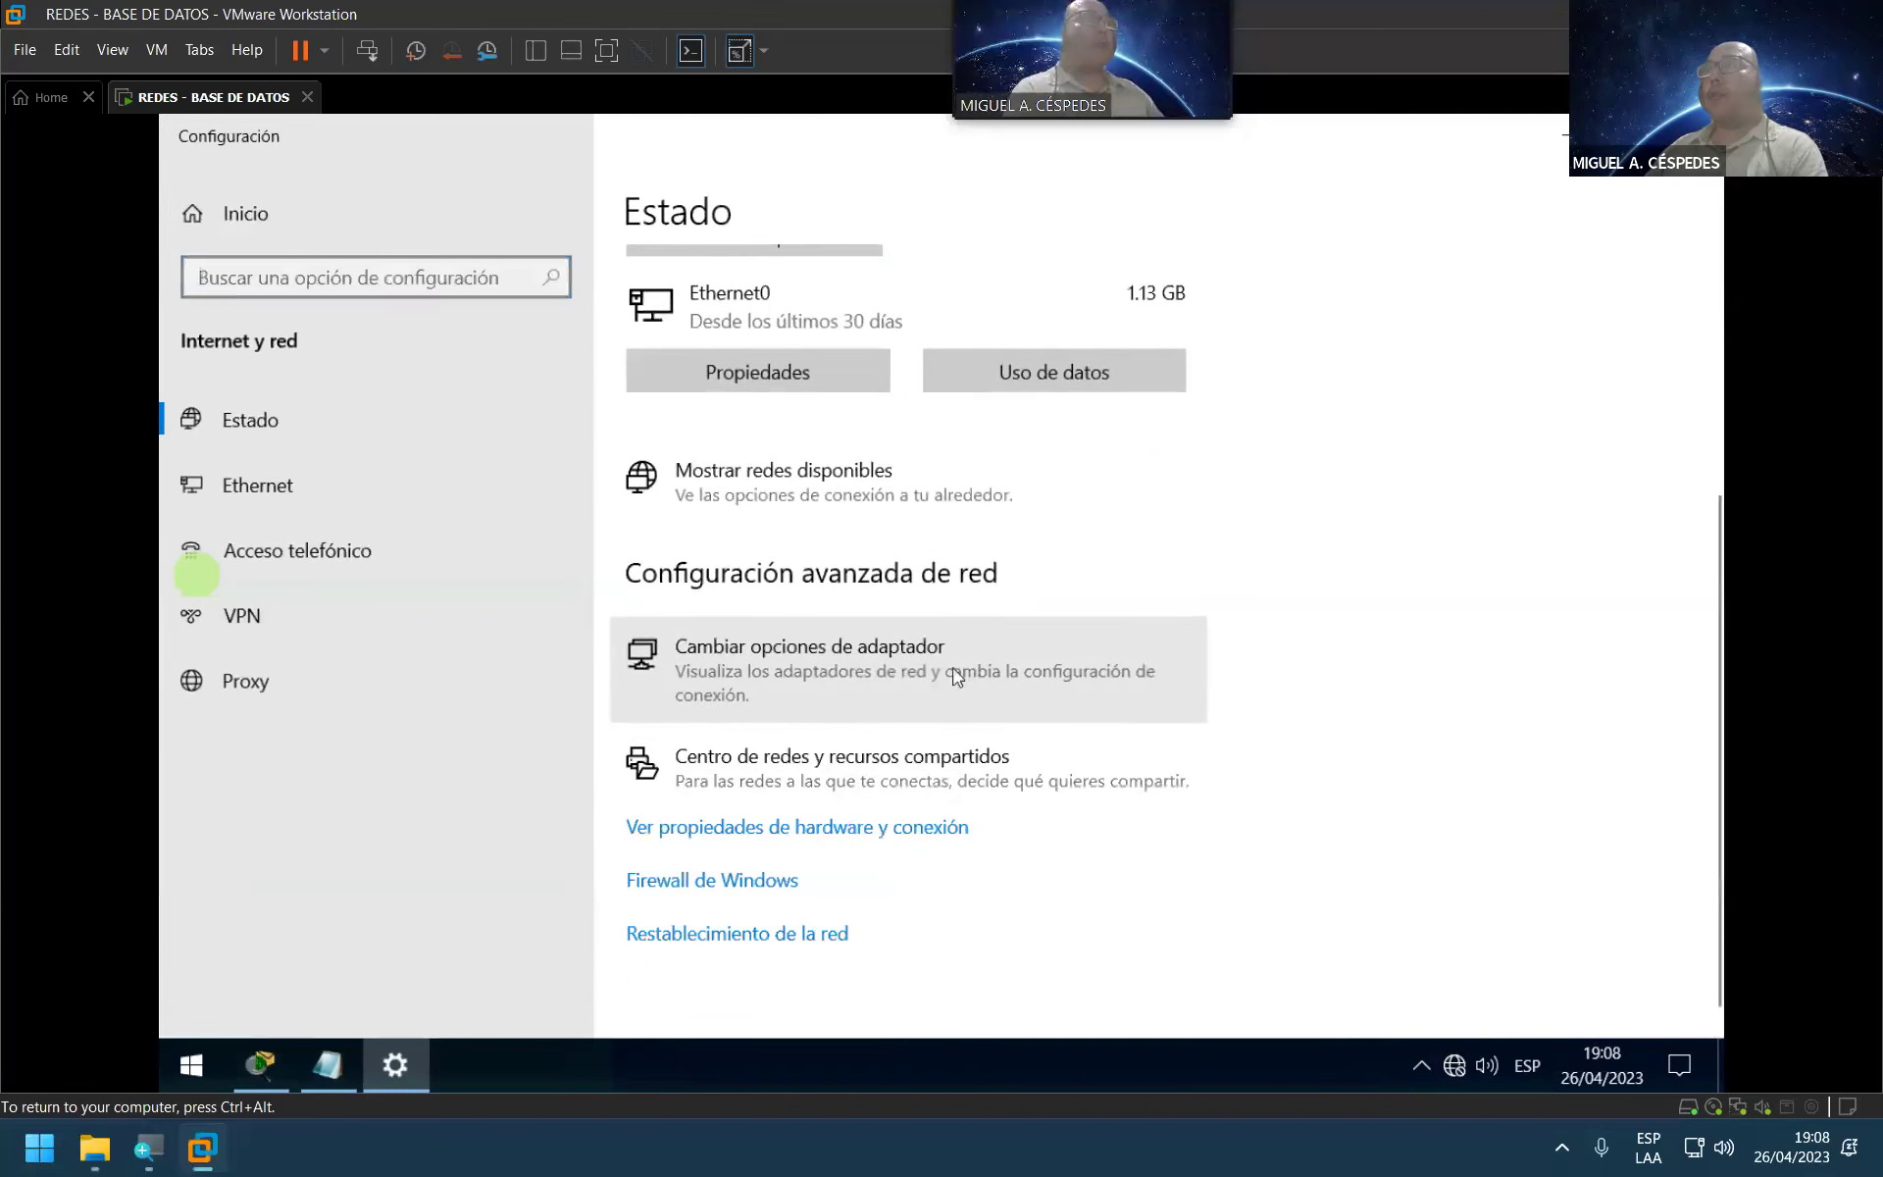
Step: Open the Internet Protocol version 4 (TCP/IPv4) properties of the Ethernet0 adapter
{"action": "right_click", "coordinate": [303, 308]}
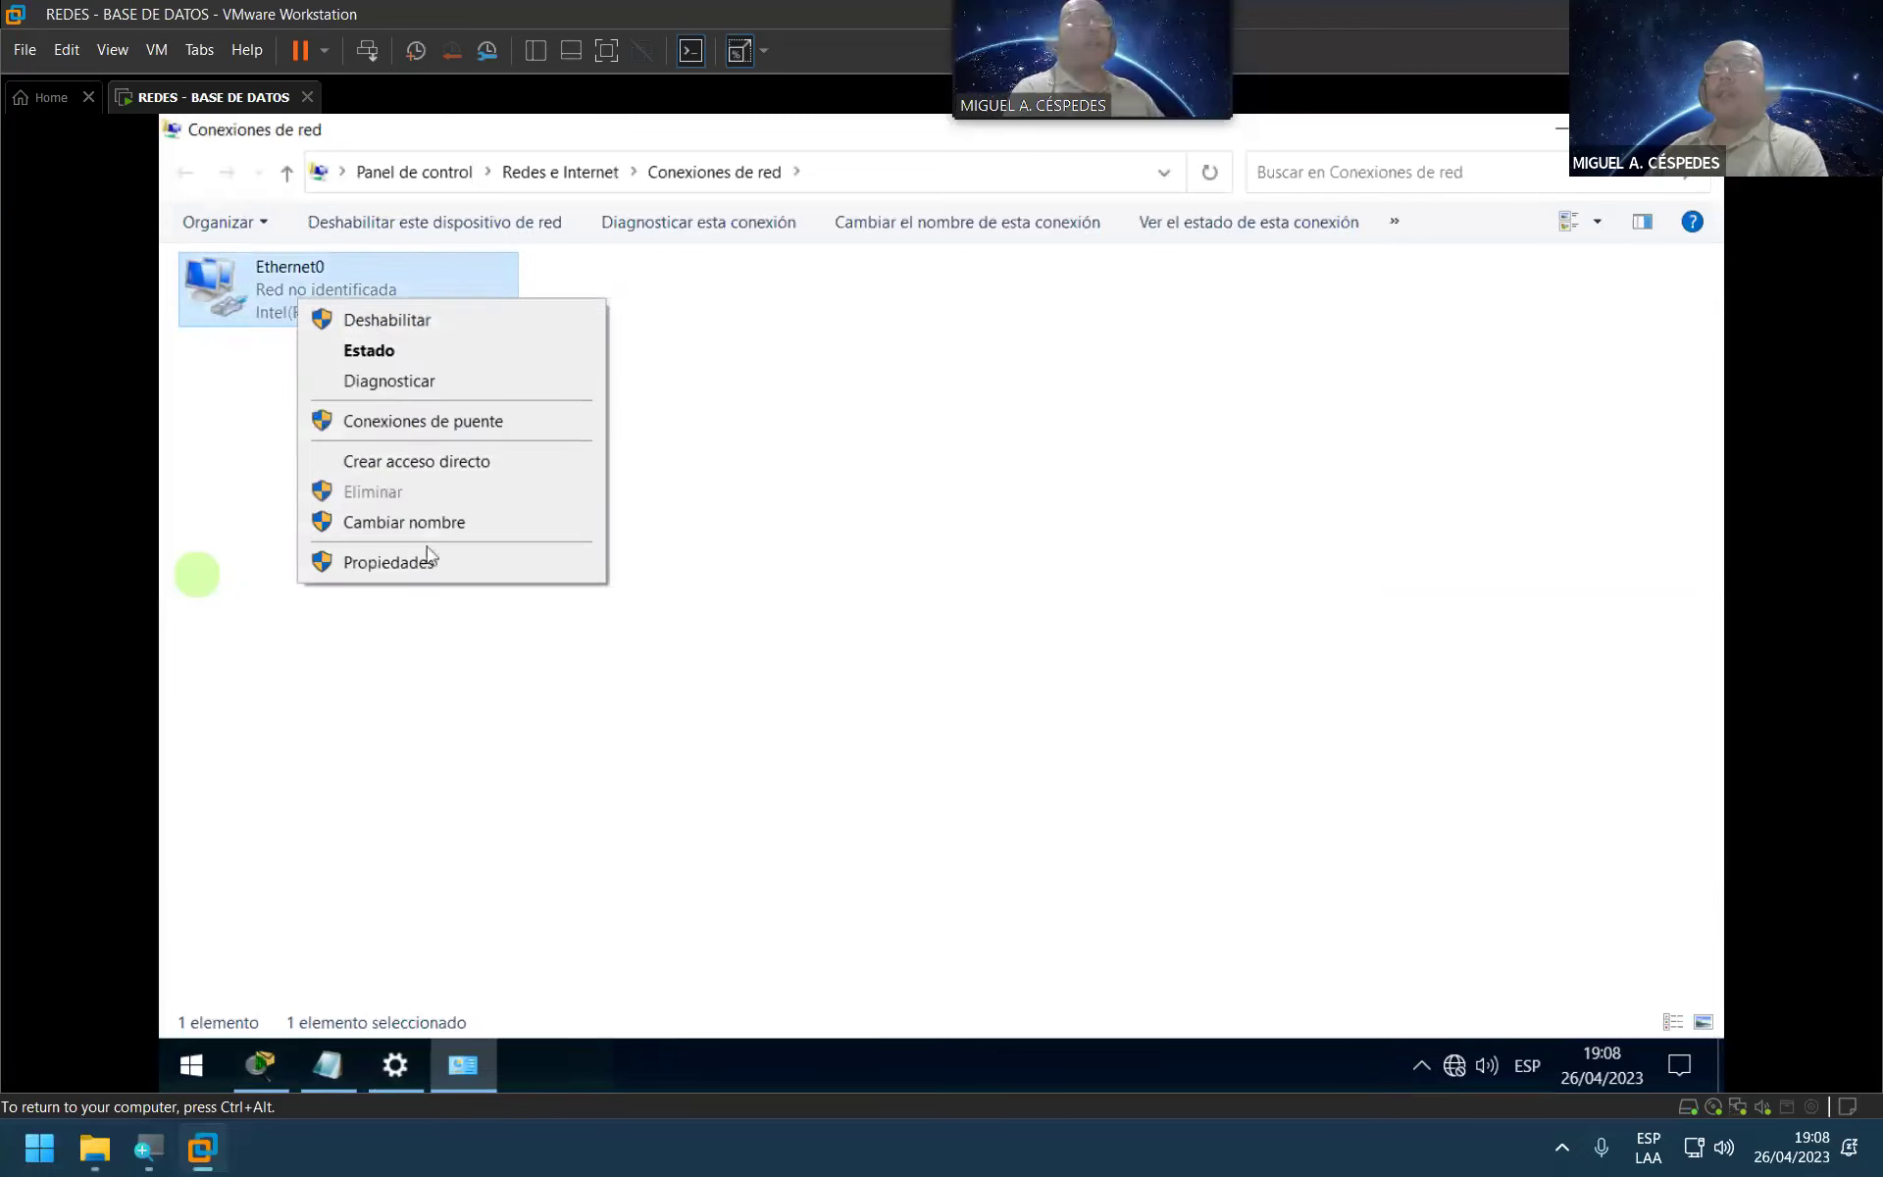
{"action": "left_click", "coordinate": [429, 559]}
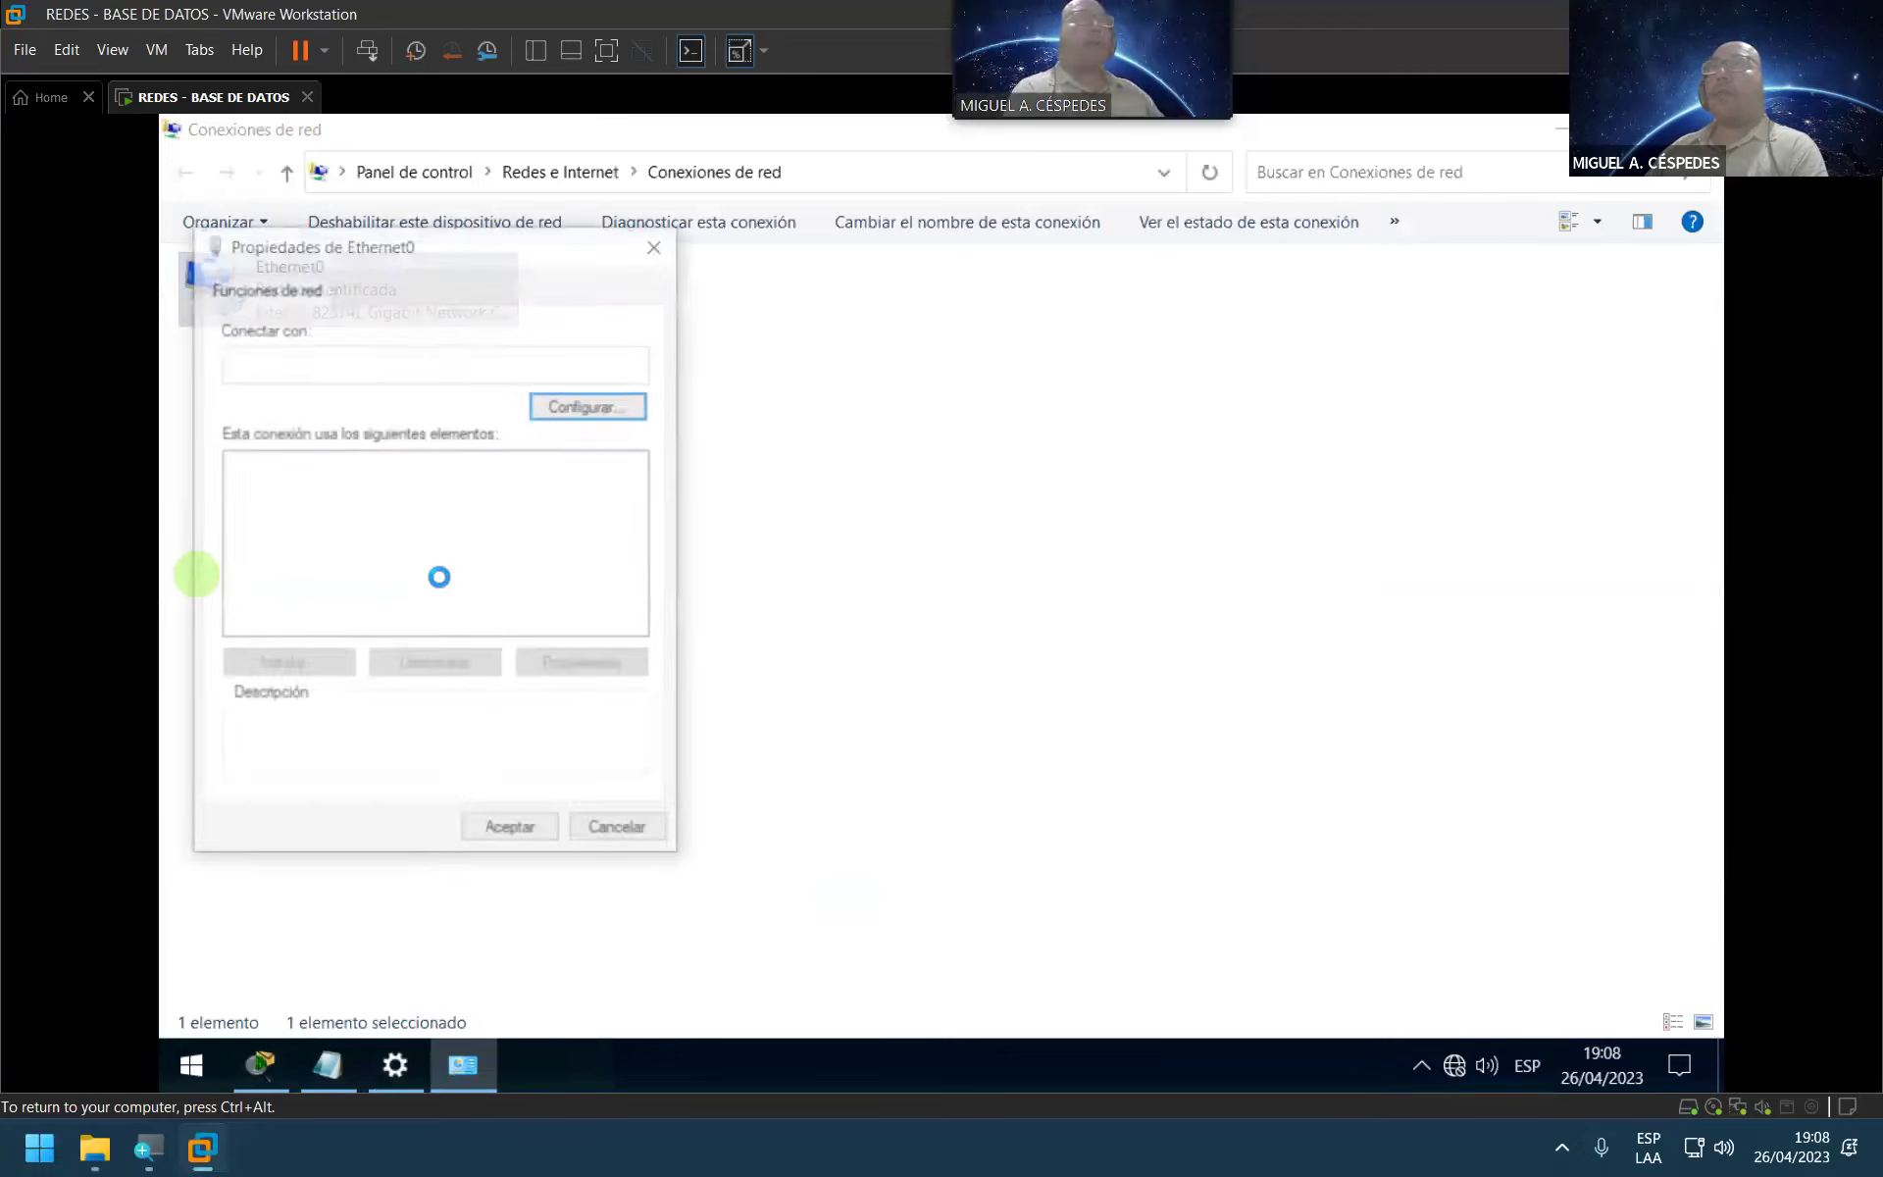
{"action": "left_click", "coordinate": [501, 534]}
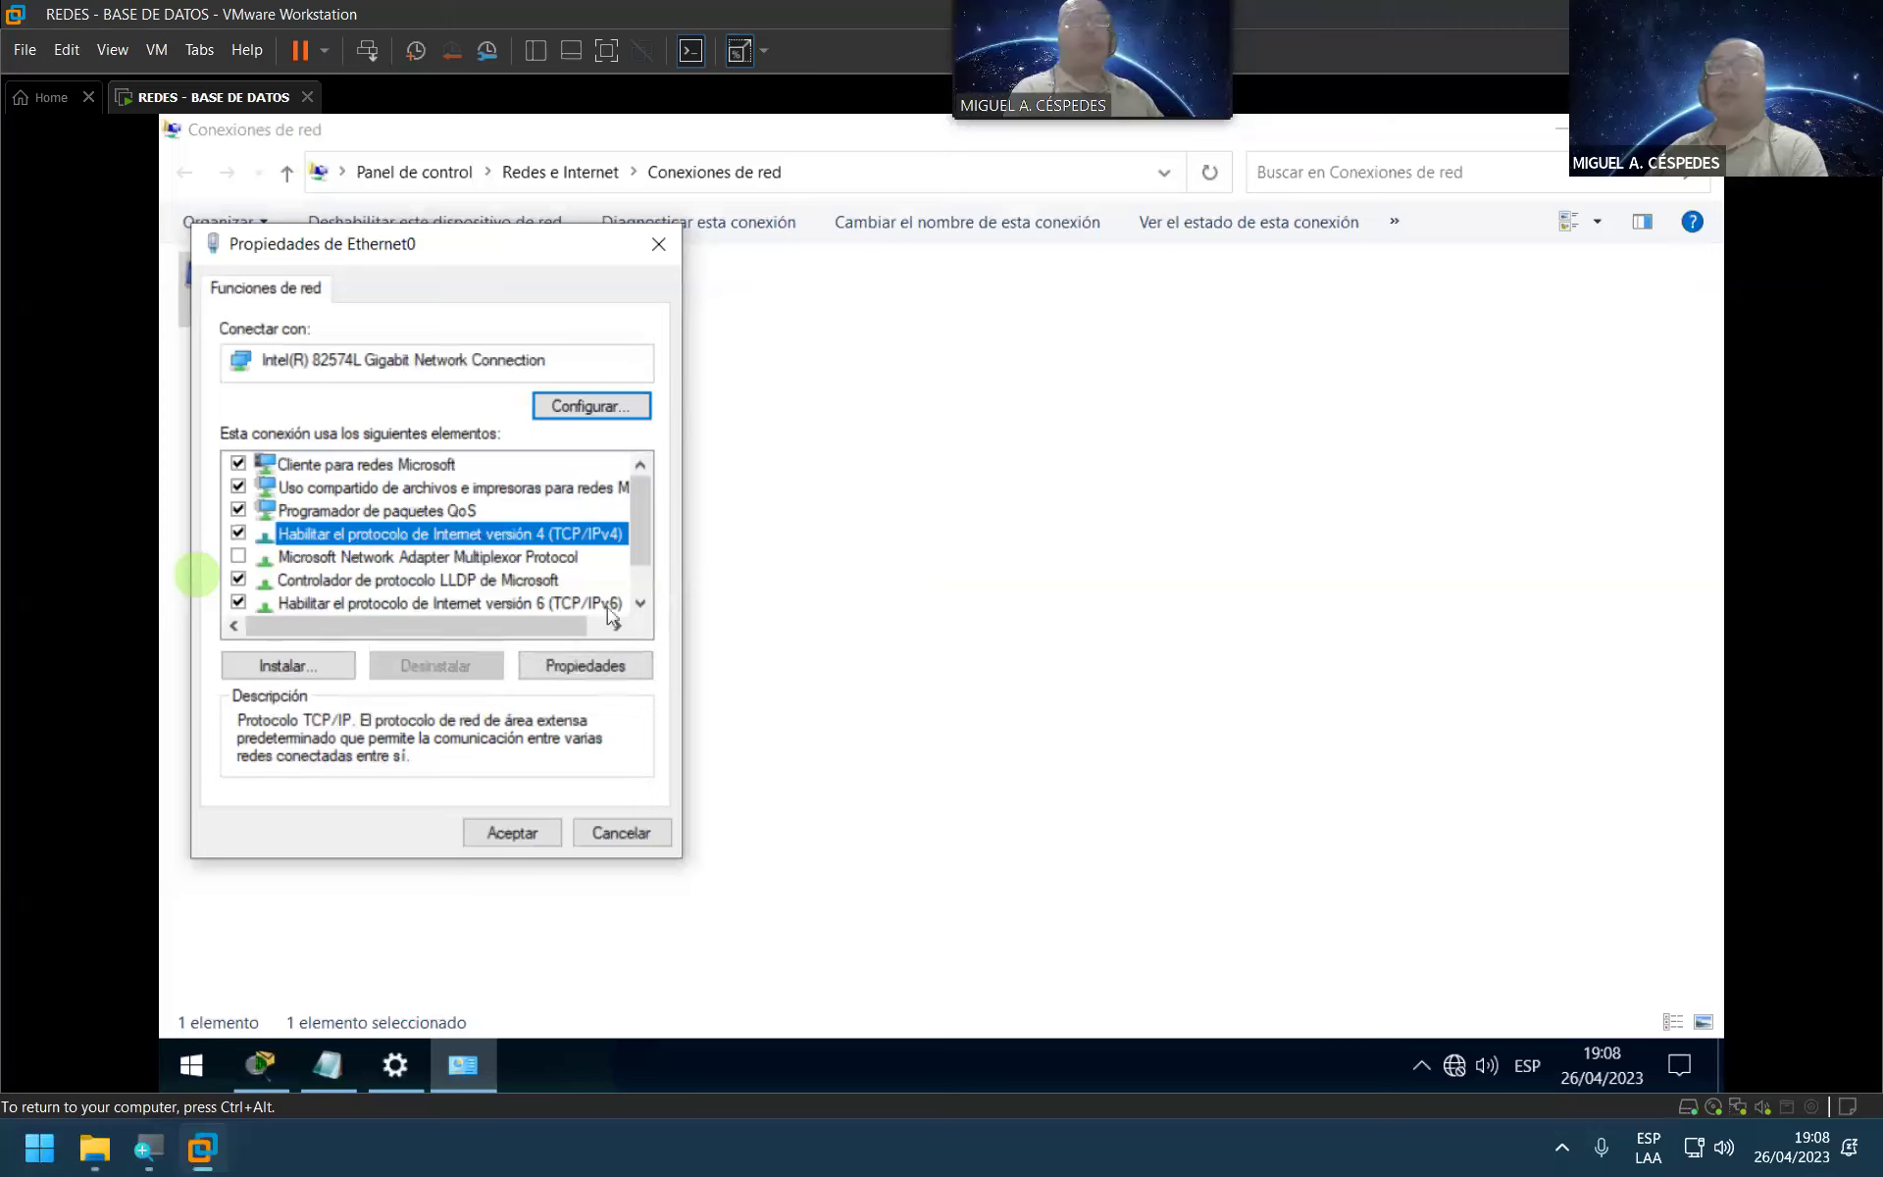
{"action": "left_click", "coordinate": [608, 669]}
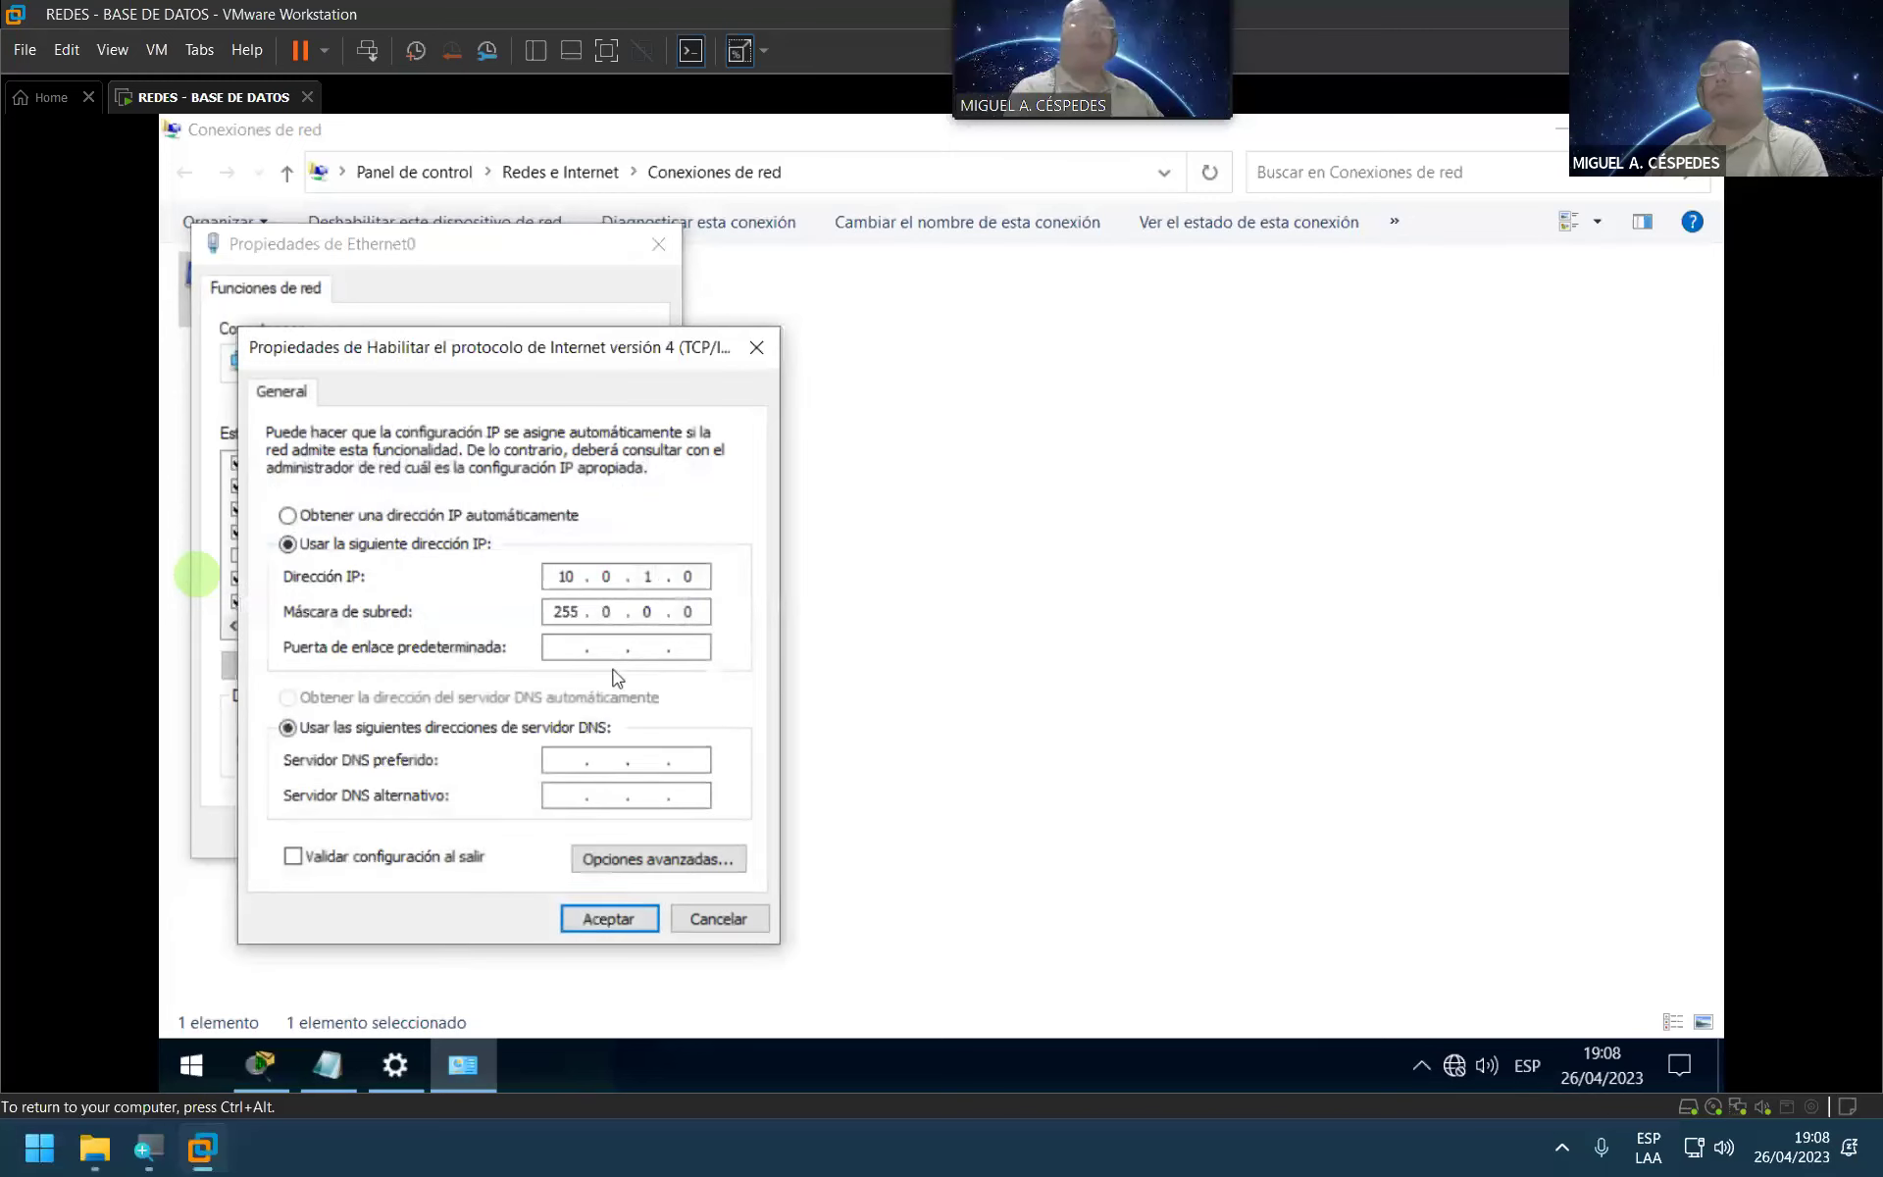
Step: Clear the adapter's previous manual address and enter 192.168.0.1 as its static IP address
{"action": "left_click", "coordinate": [432, 515]}
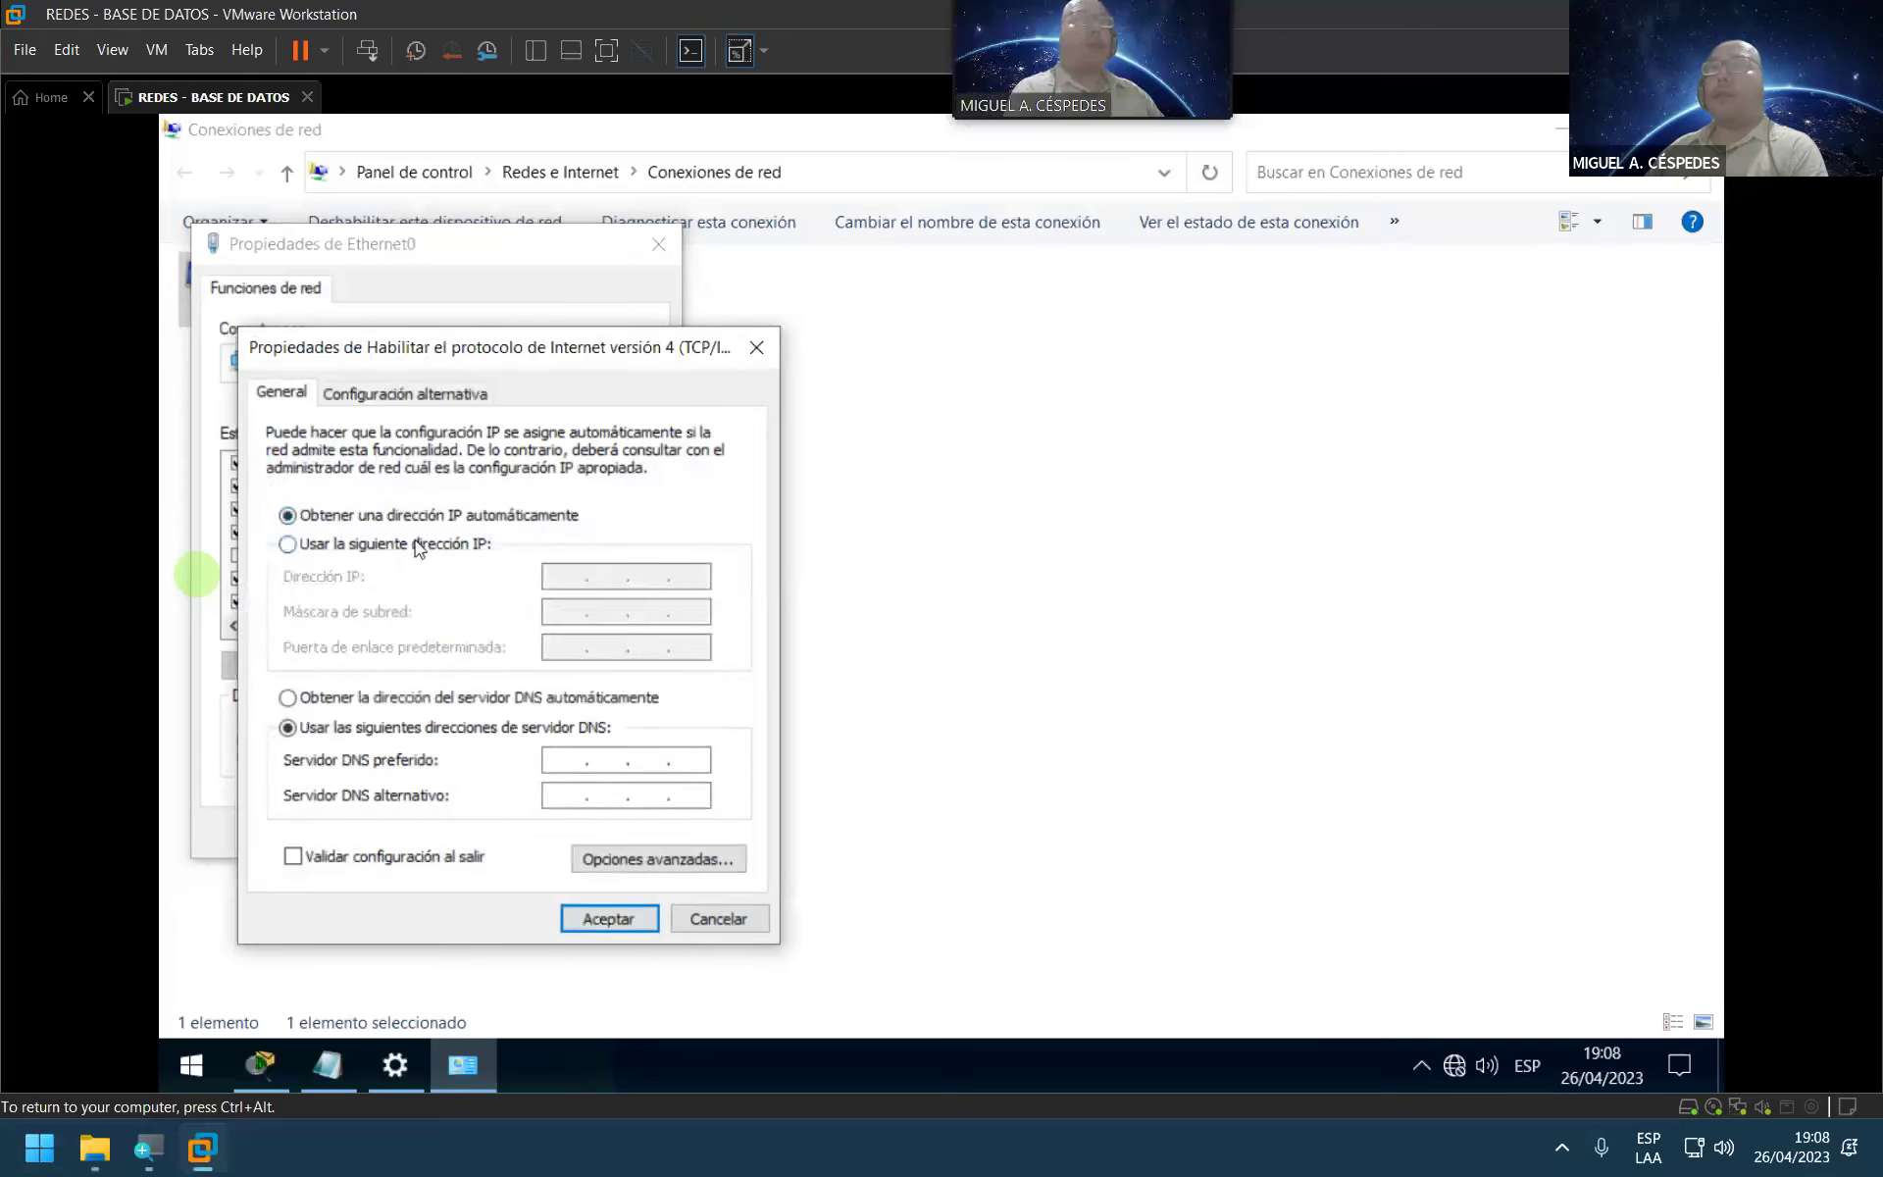
{"action": "left_click", "coordinate": [424, 545]}
{"action": "right_click", "coordinate": [567, 578]}
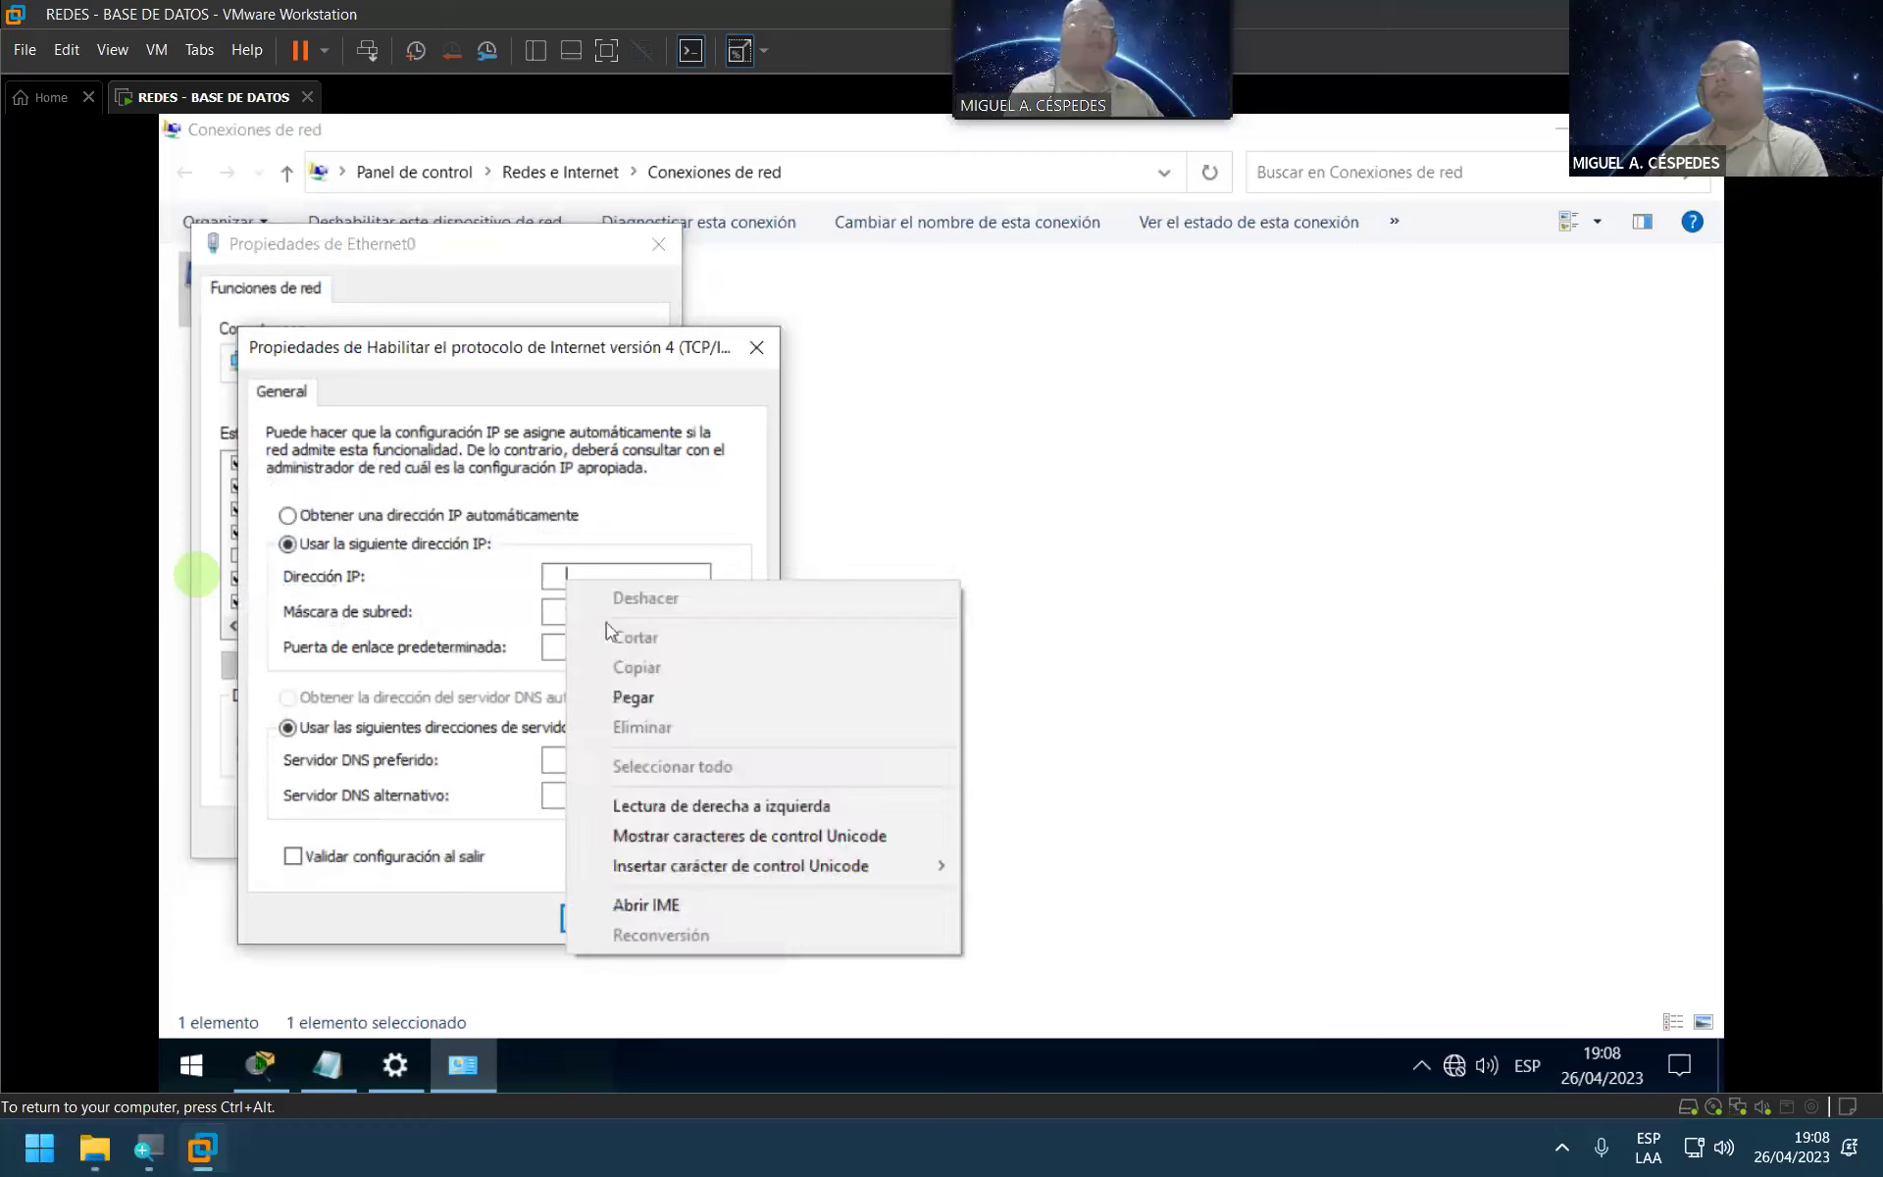
{"action": "left_click", "coordinate": [634, 697]}
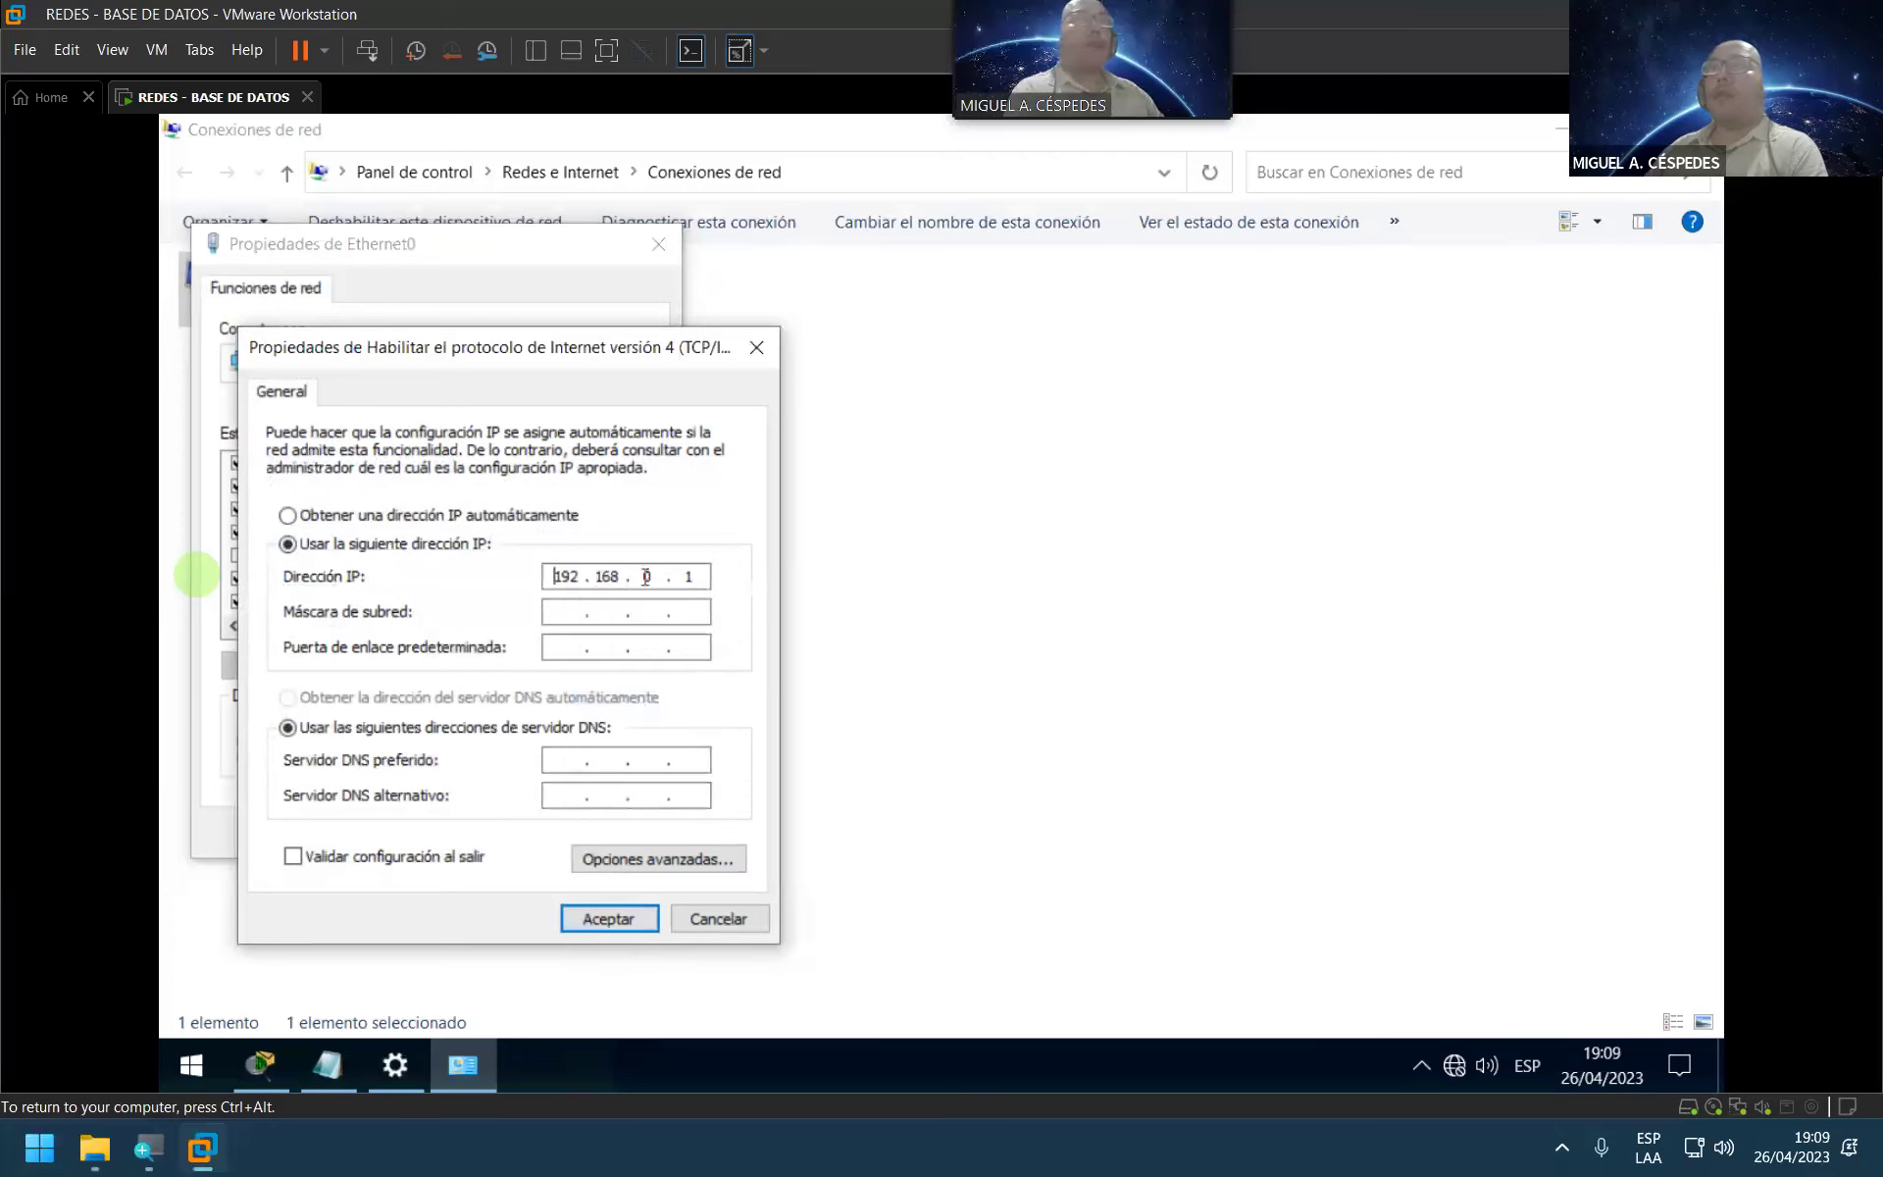
Step: Fill in the subnet mask 255.255.255.0, enable validation on exit, and apply the Ethernet0 settings, dismissing the network diagnostics
{"action": "left_click", "coordinate": [575, 610]}
{"action": "left_click", "coordinate": [387, 858]}
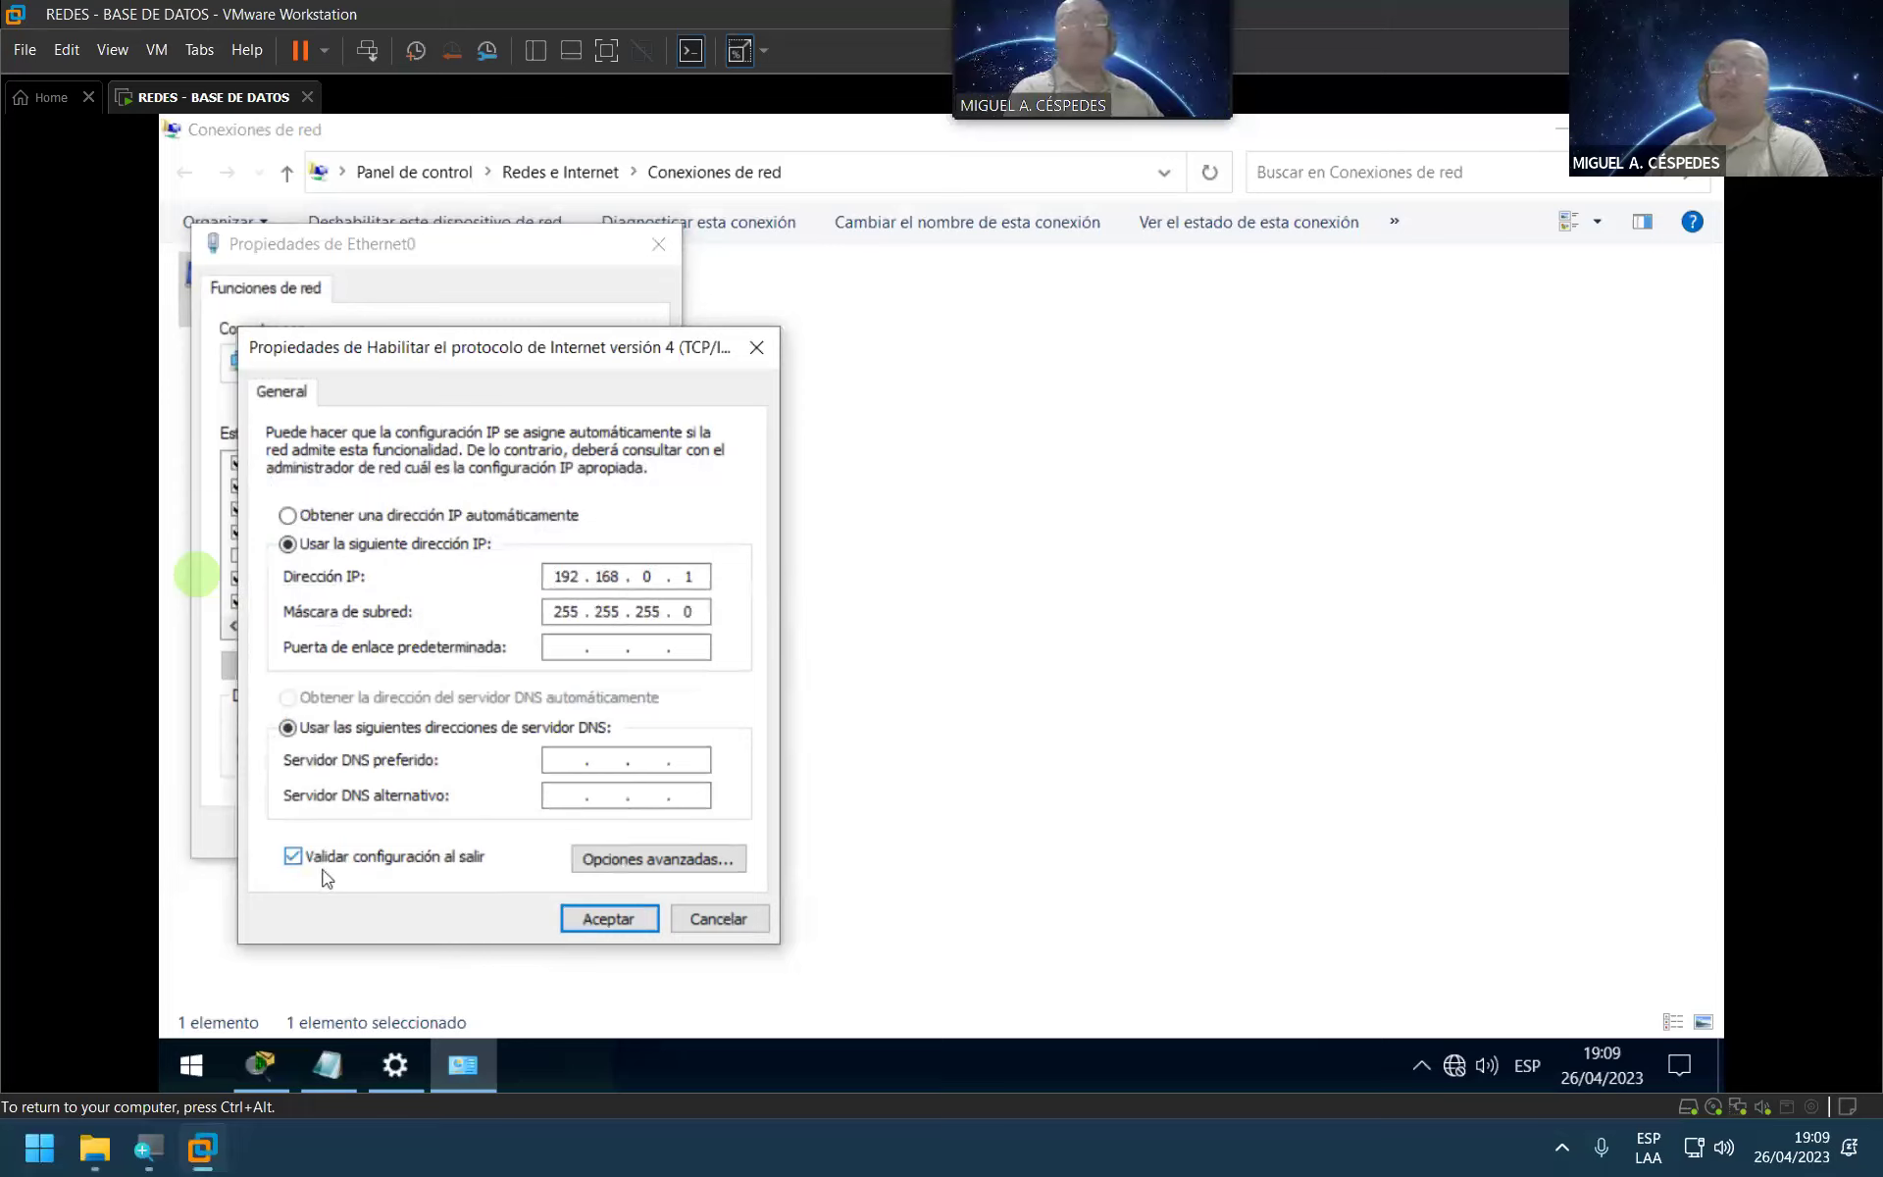
{"action": "left_click", "coordinate": [651, 923]}
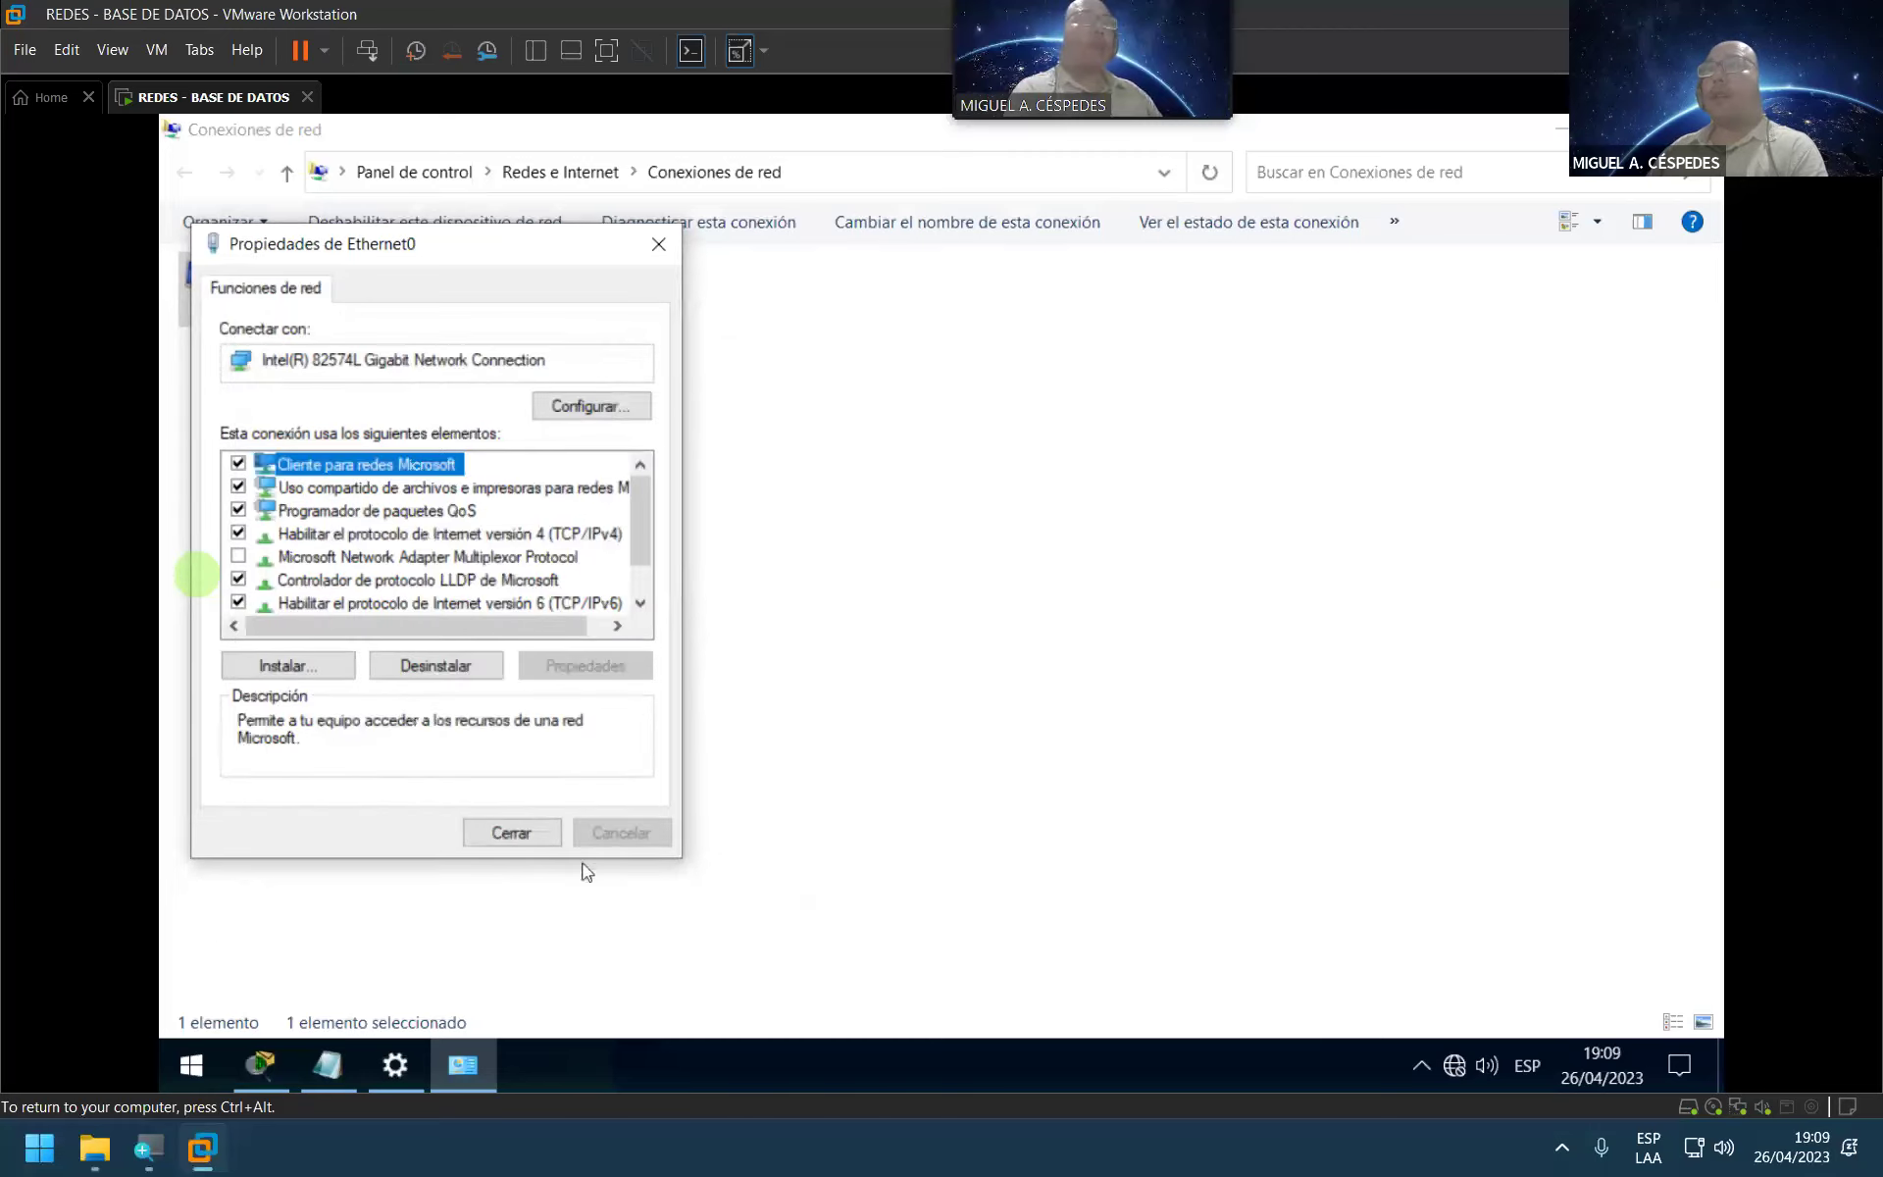
{"action": "left_click", "coordinate": [548, 833]}
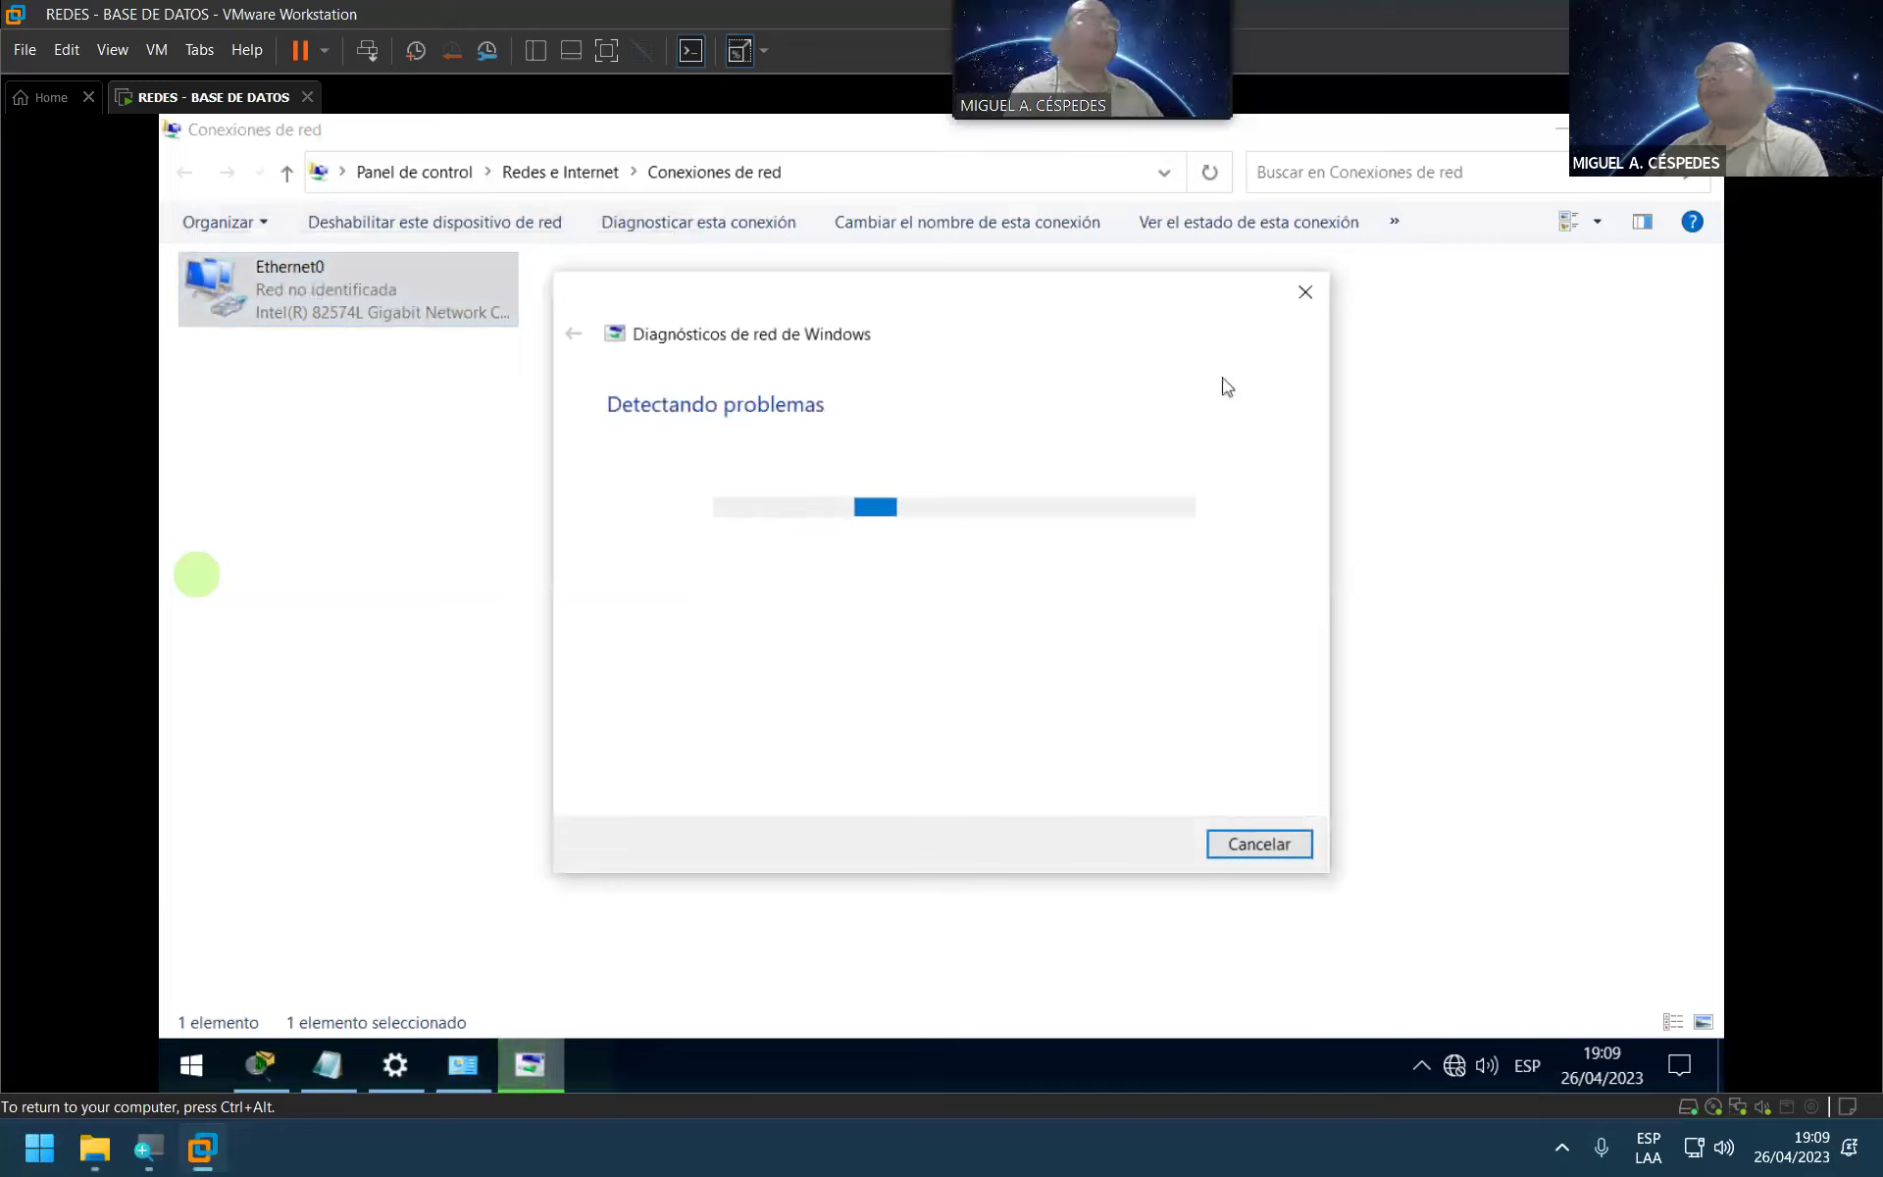
{"action": "left_click", "coordinate": [1305, 291]}
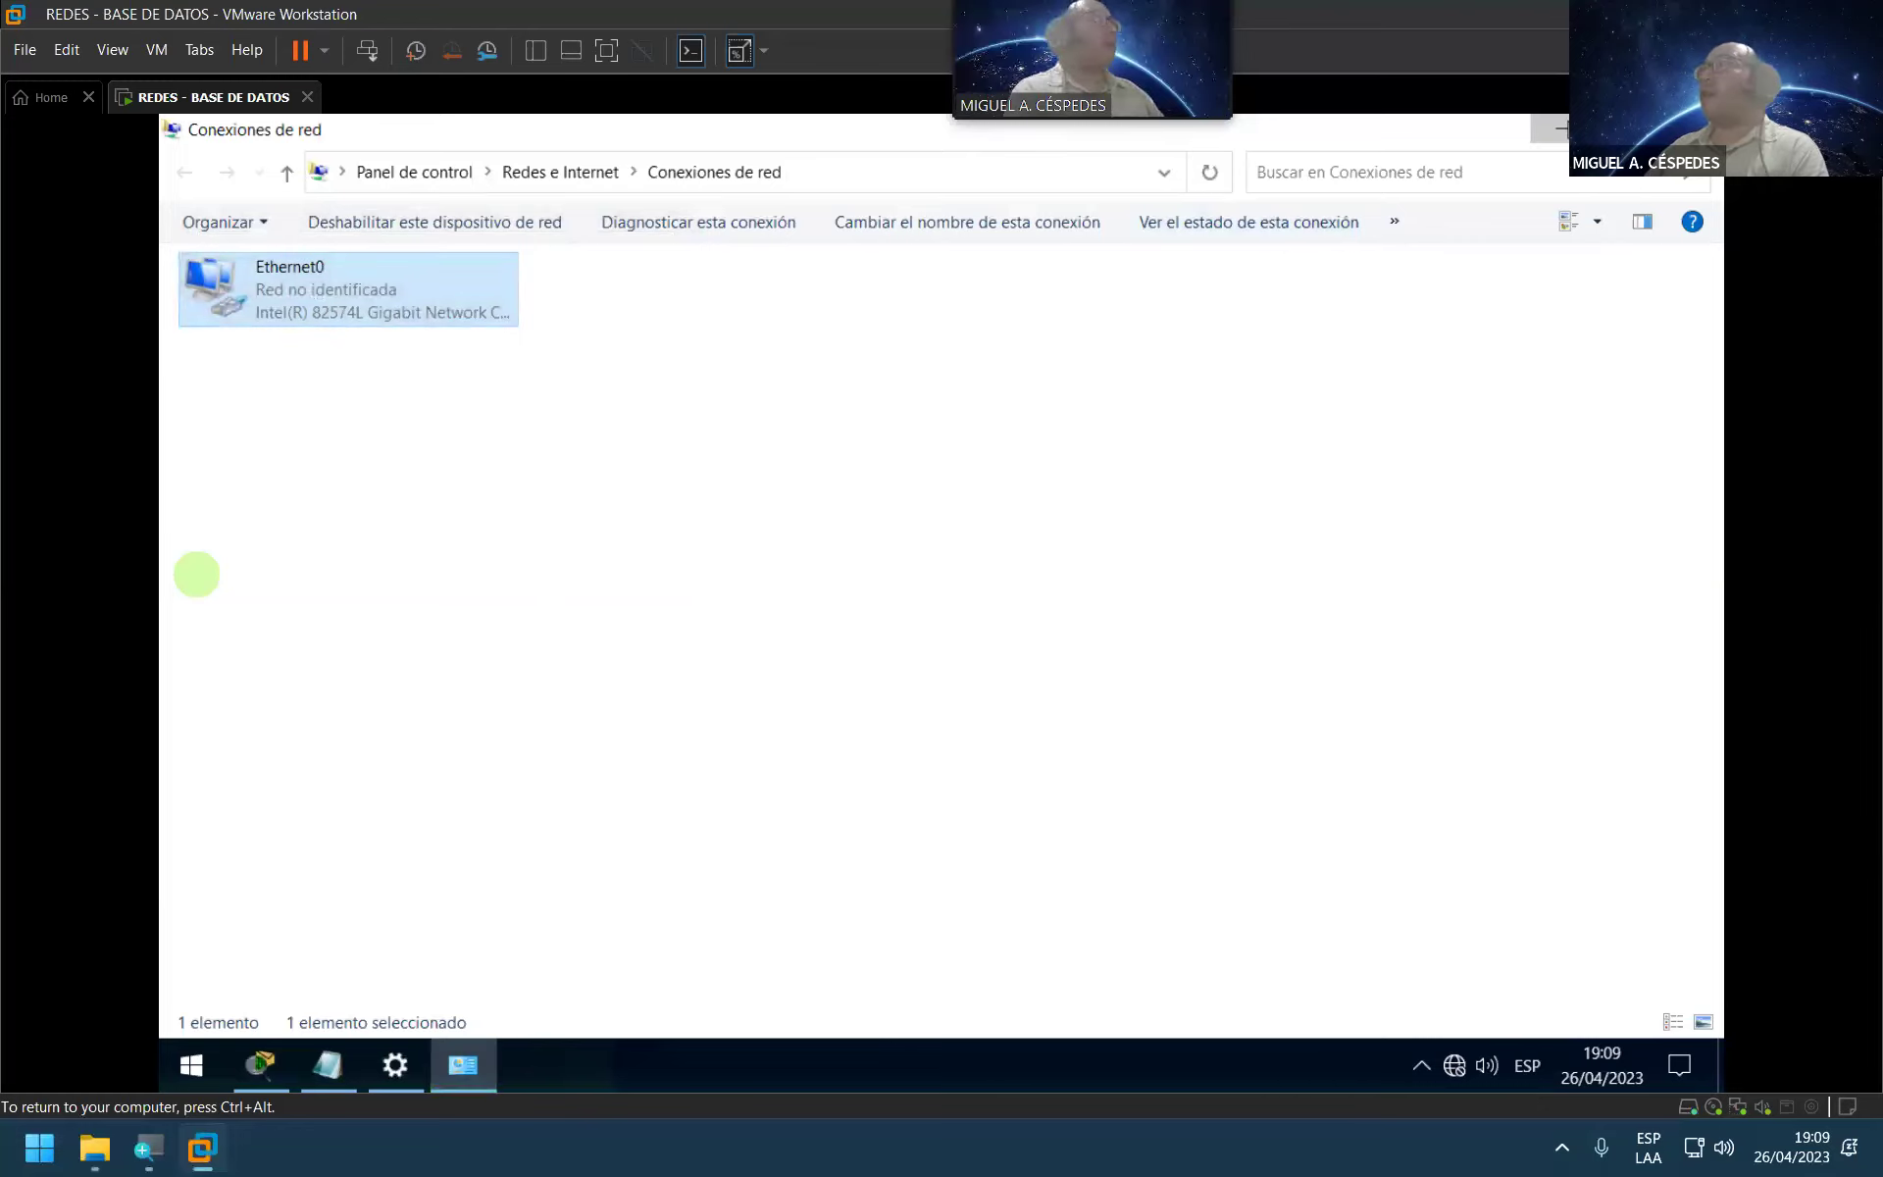
Step: Minimize Network Connections, close the Windows settings, and open the Command Prompt by running CMD
{"action": "left_click", "coordinate": [1554, 129]}
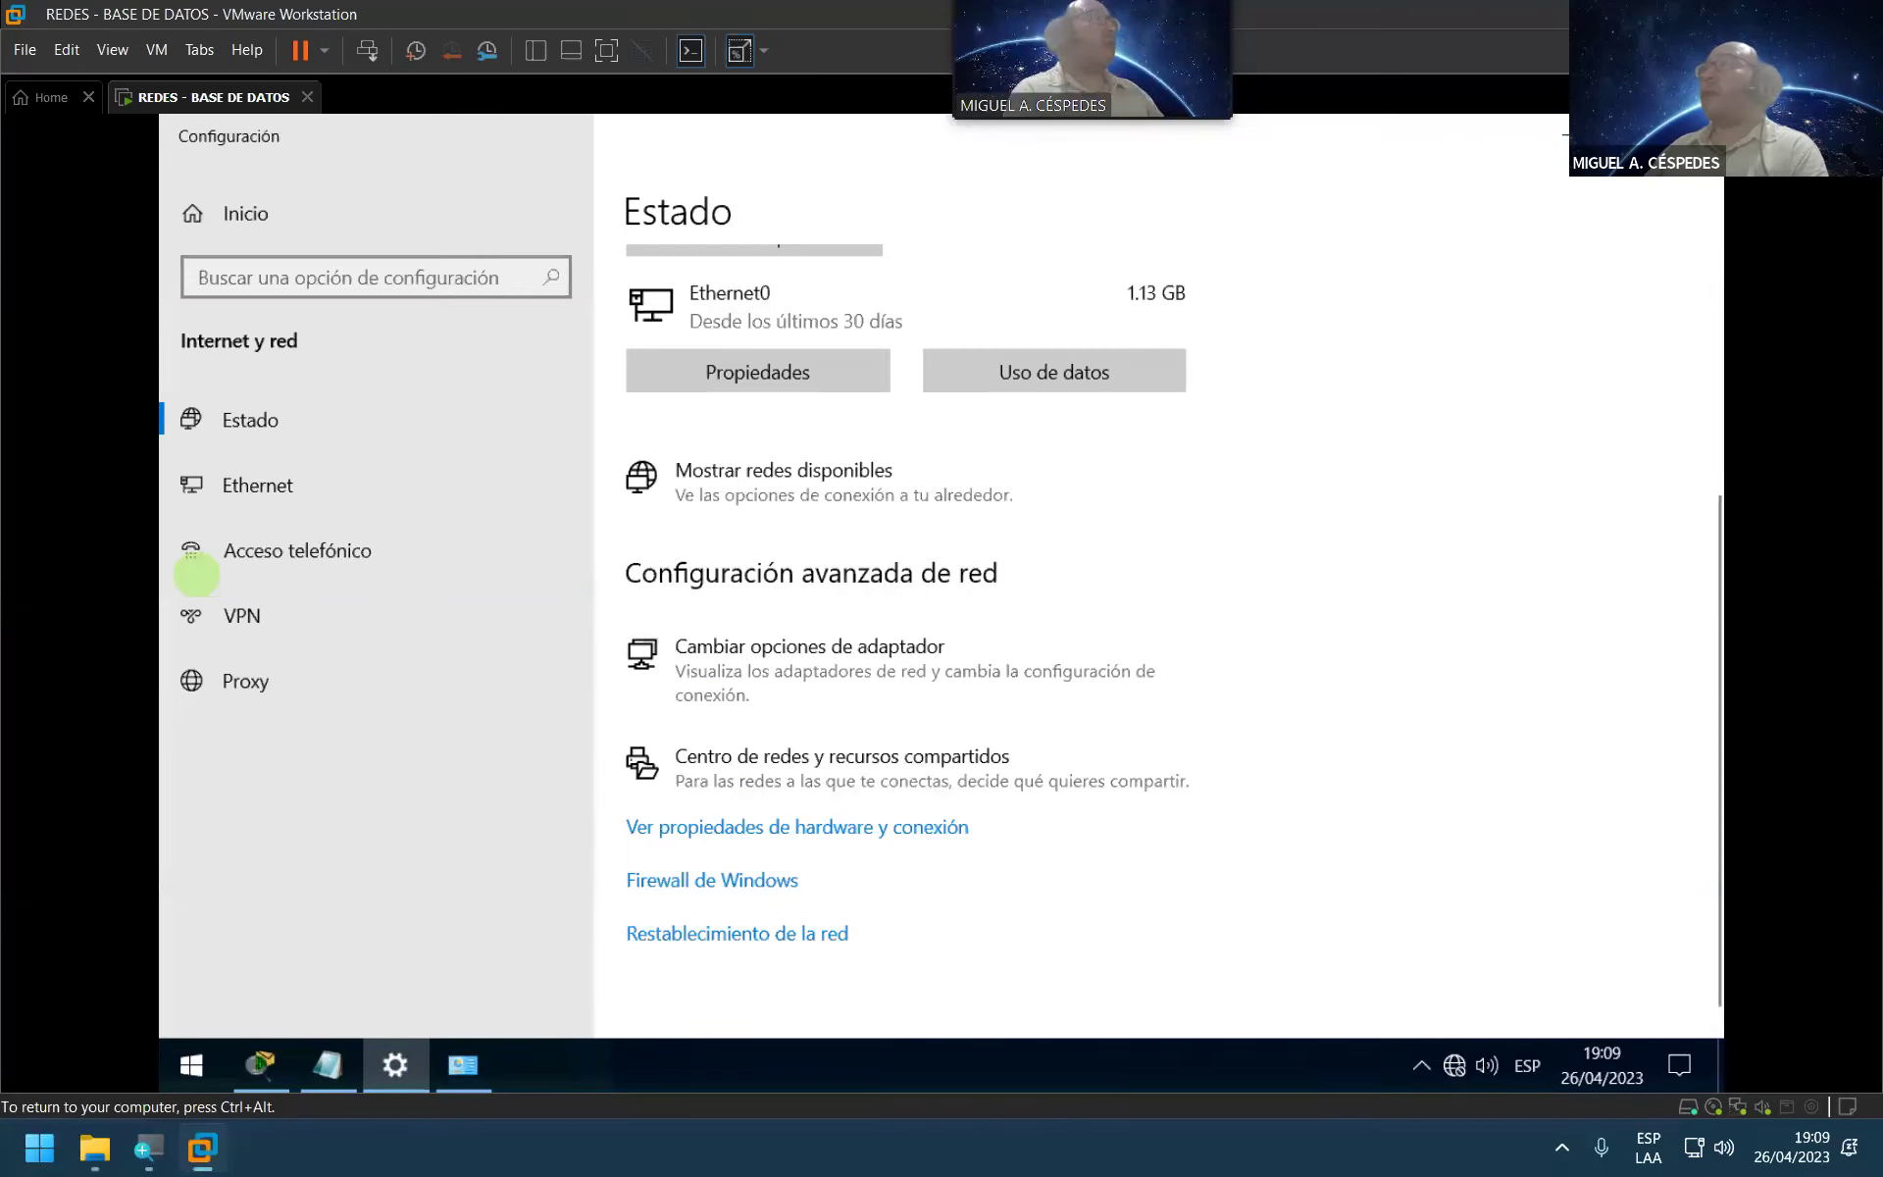
{"action": "left_click", "coordinate": [1700, 128]}
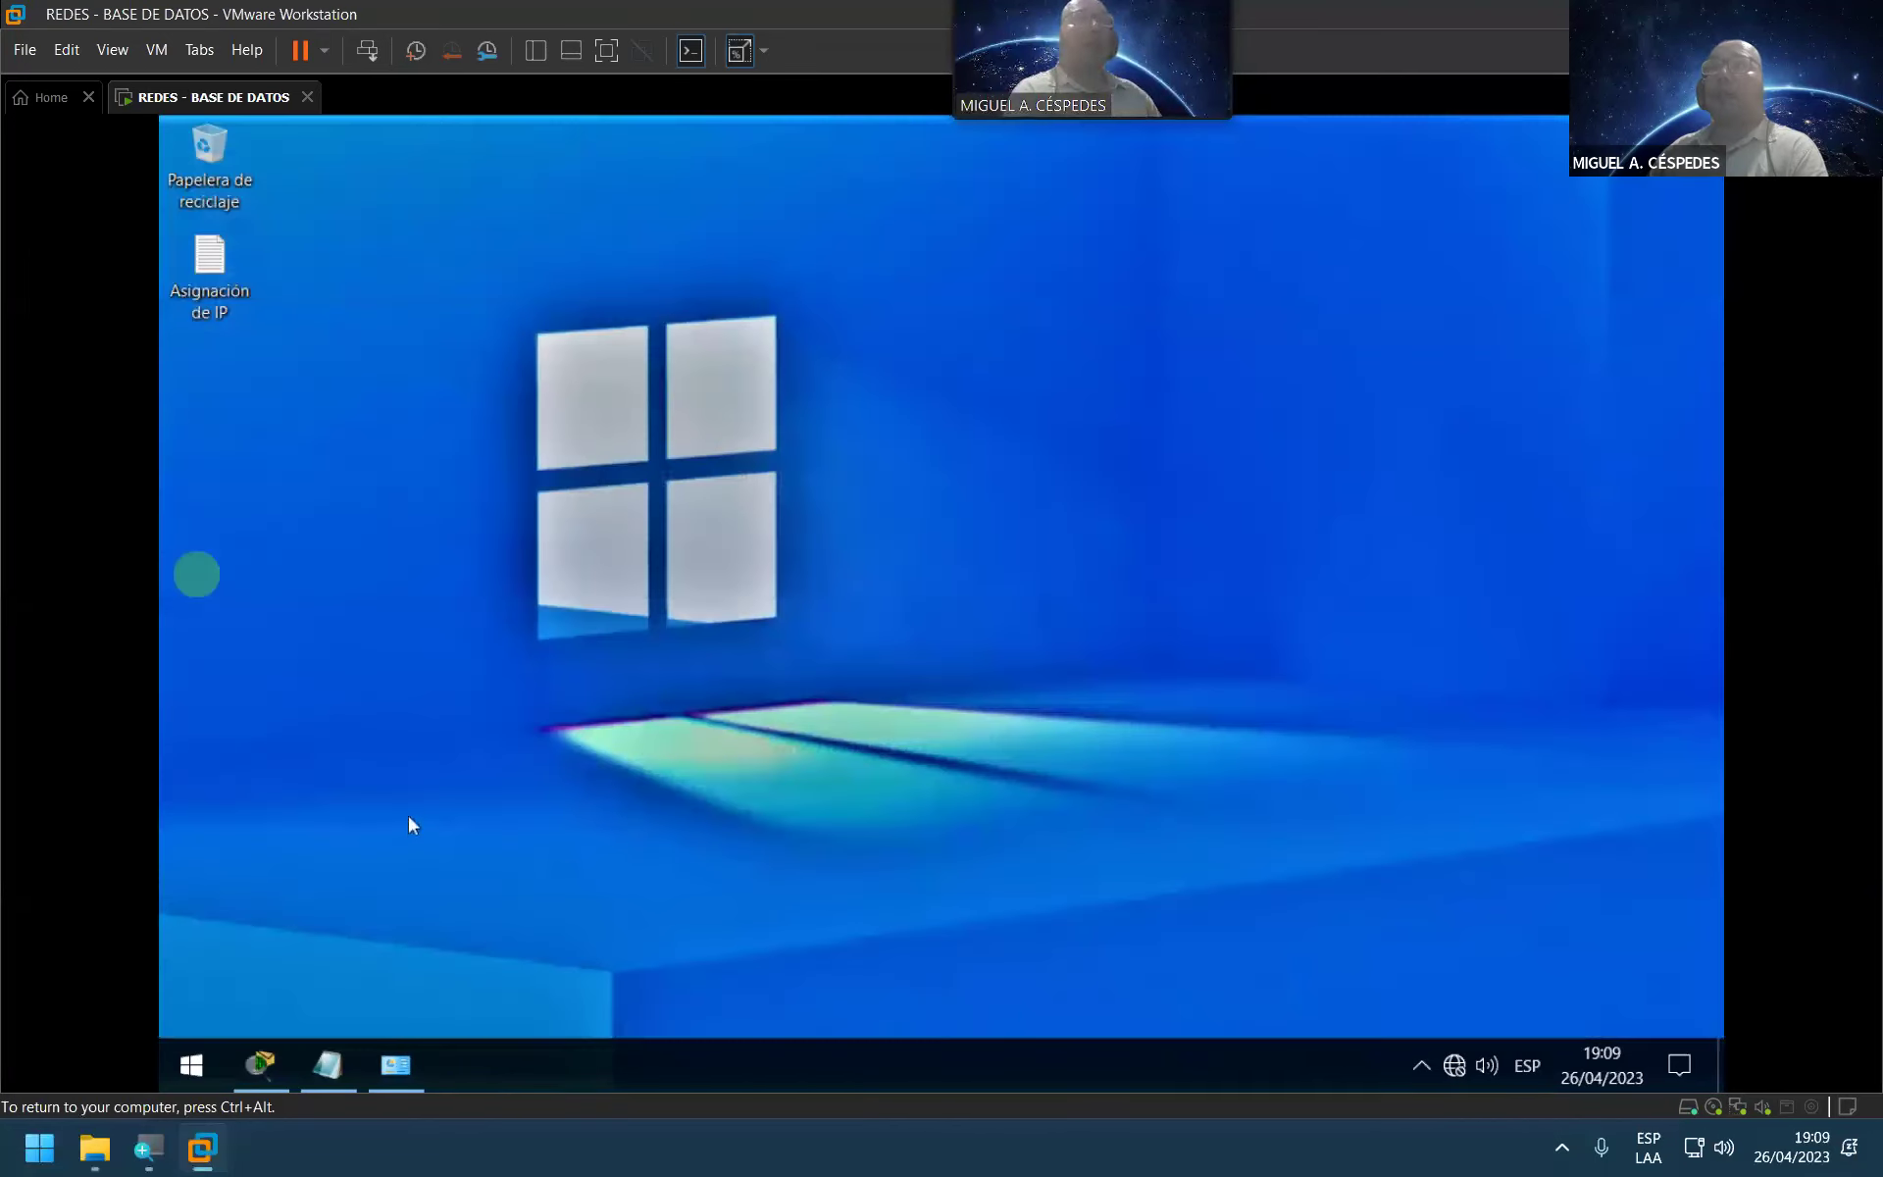
{"action": "key", "text": "super+r"}
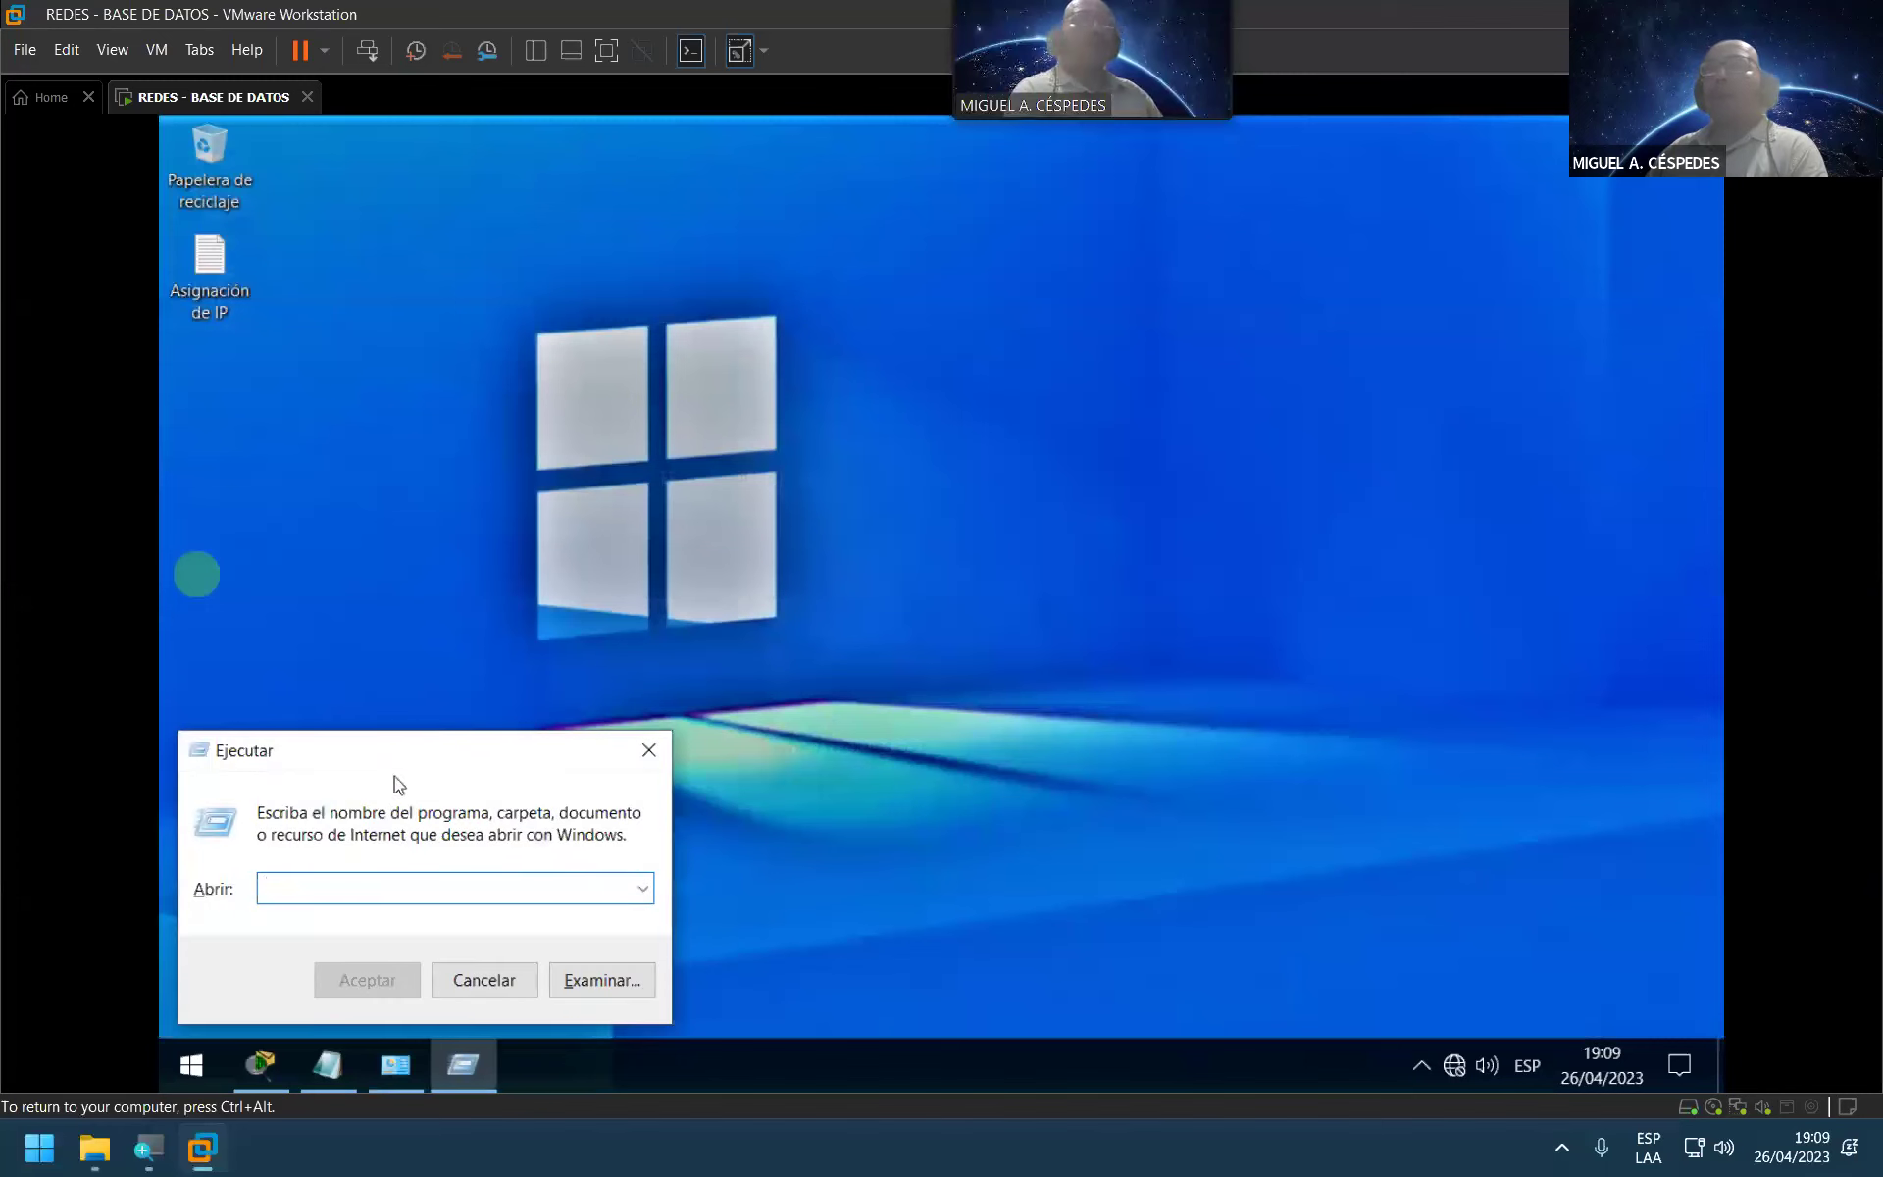
{"action": "left_click_drag", "start_coordinate": [404, 759], "coordinate": [429, 624]}
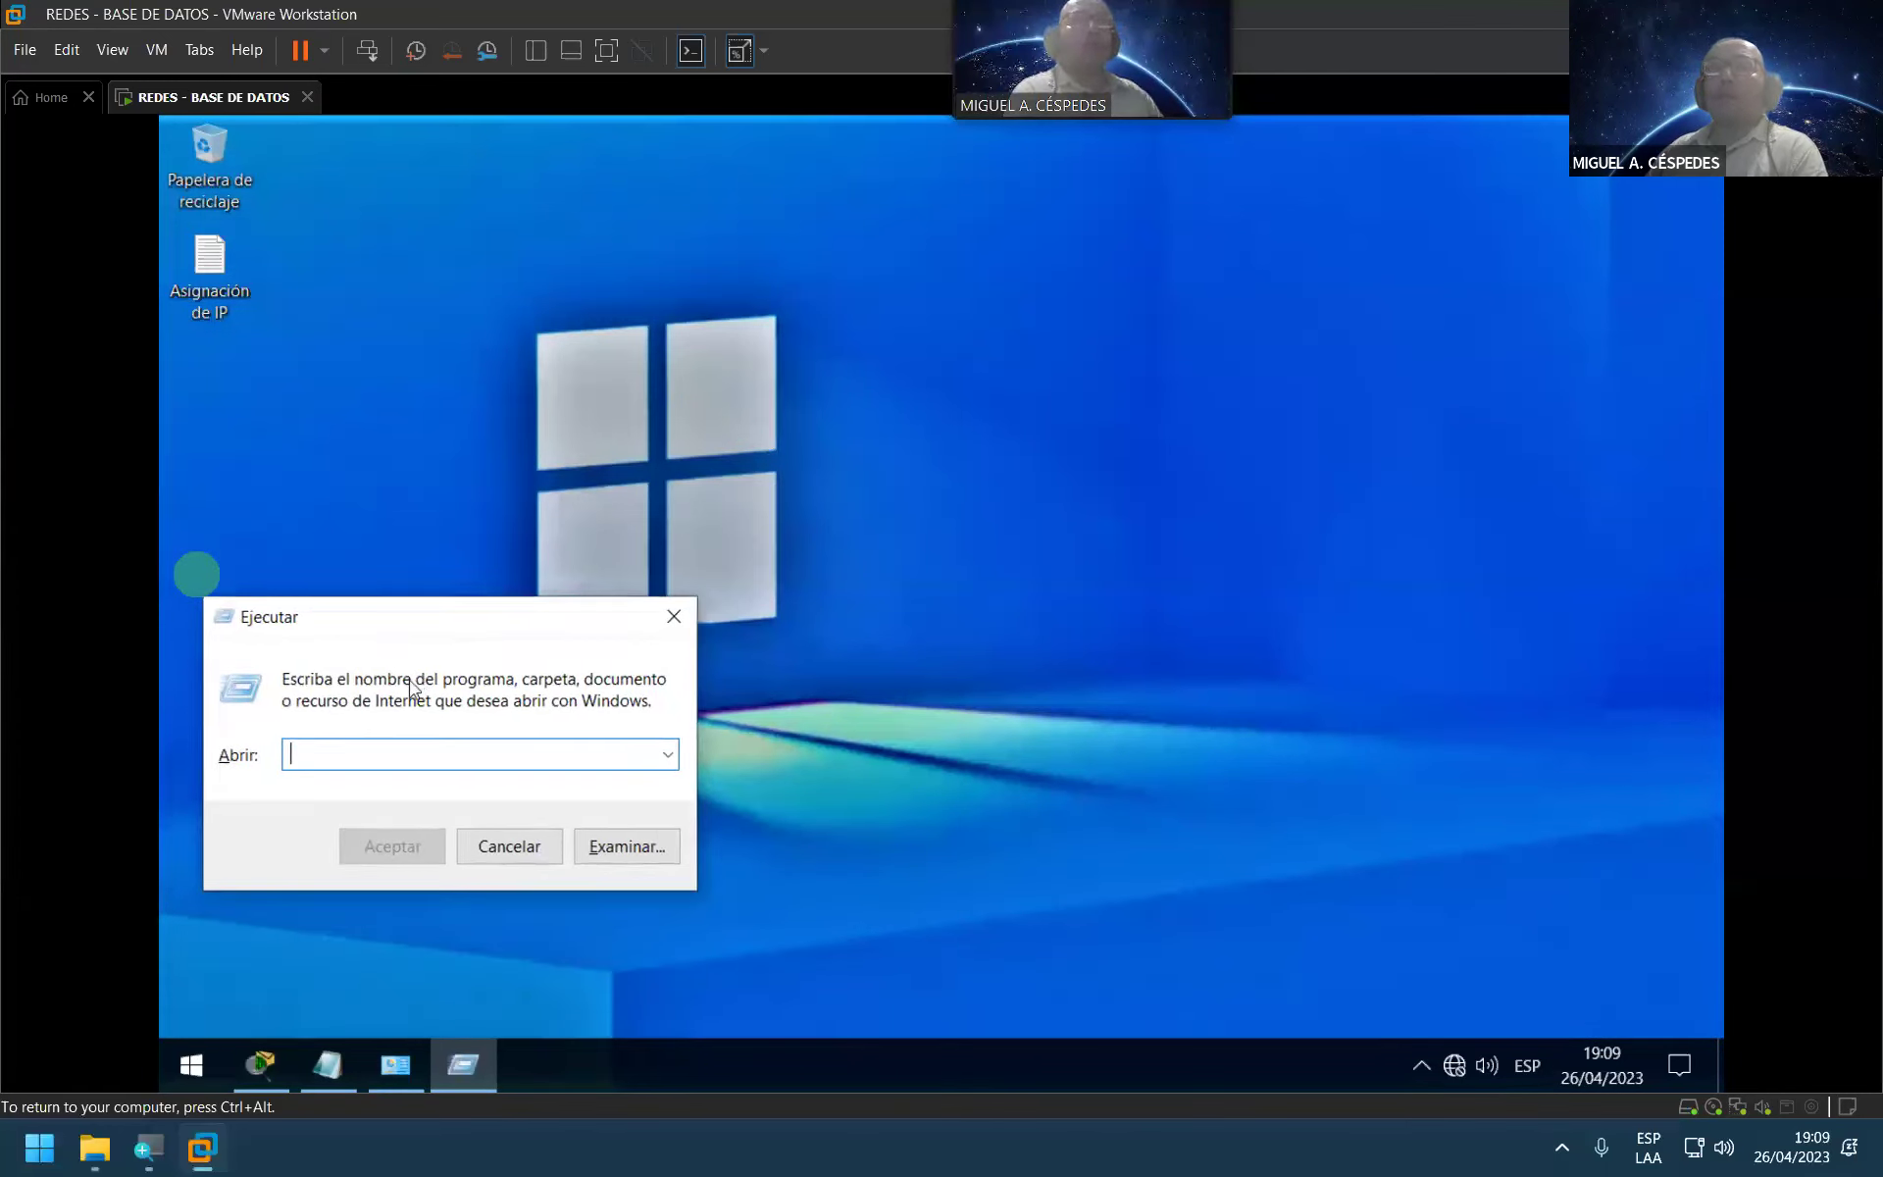
{"action": "type", "text": "C"}
{"action": "type", "text": "MD"}
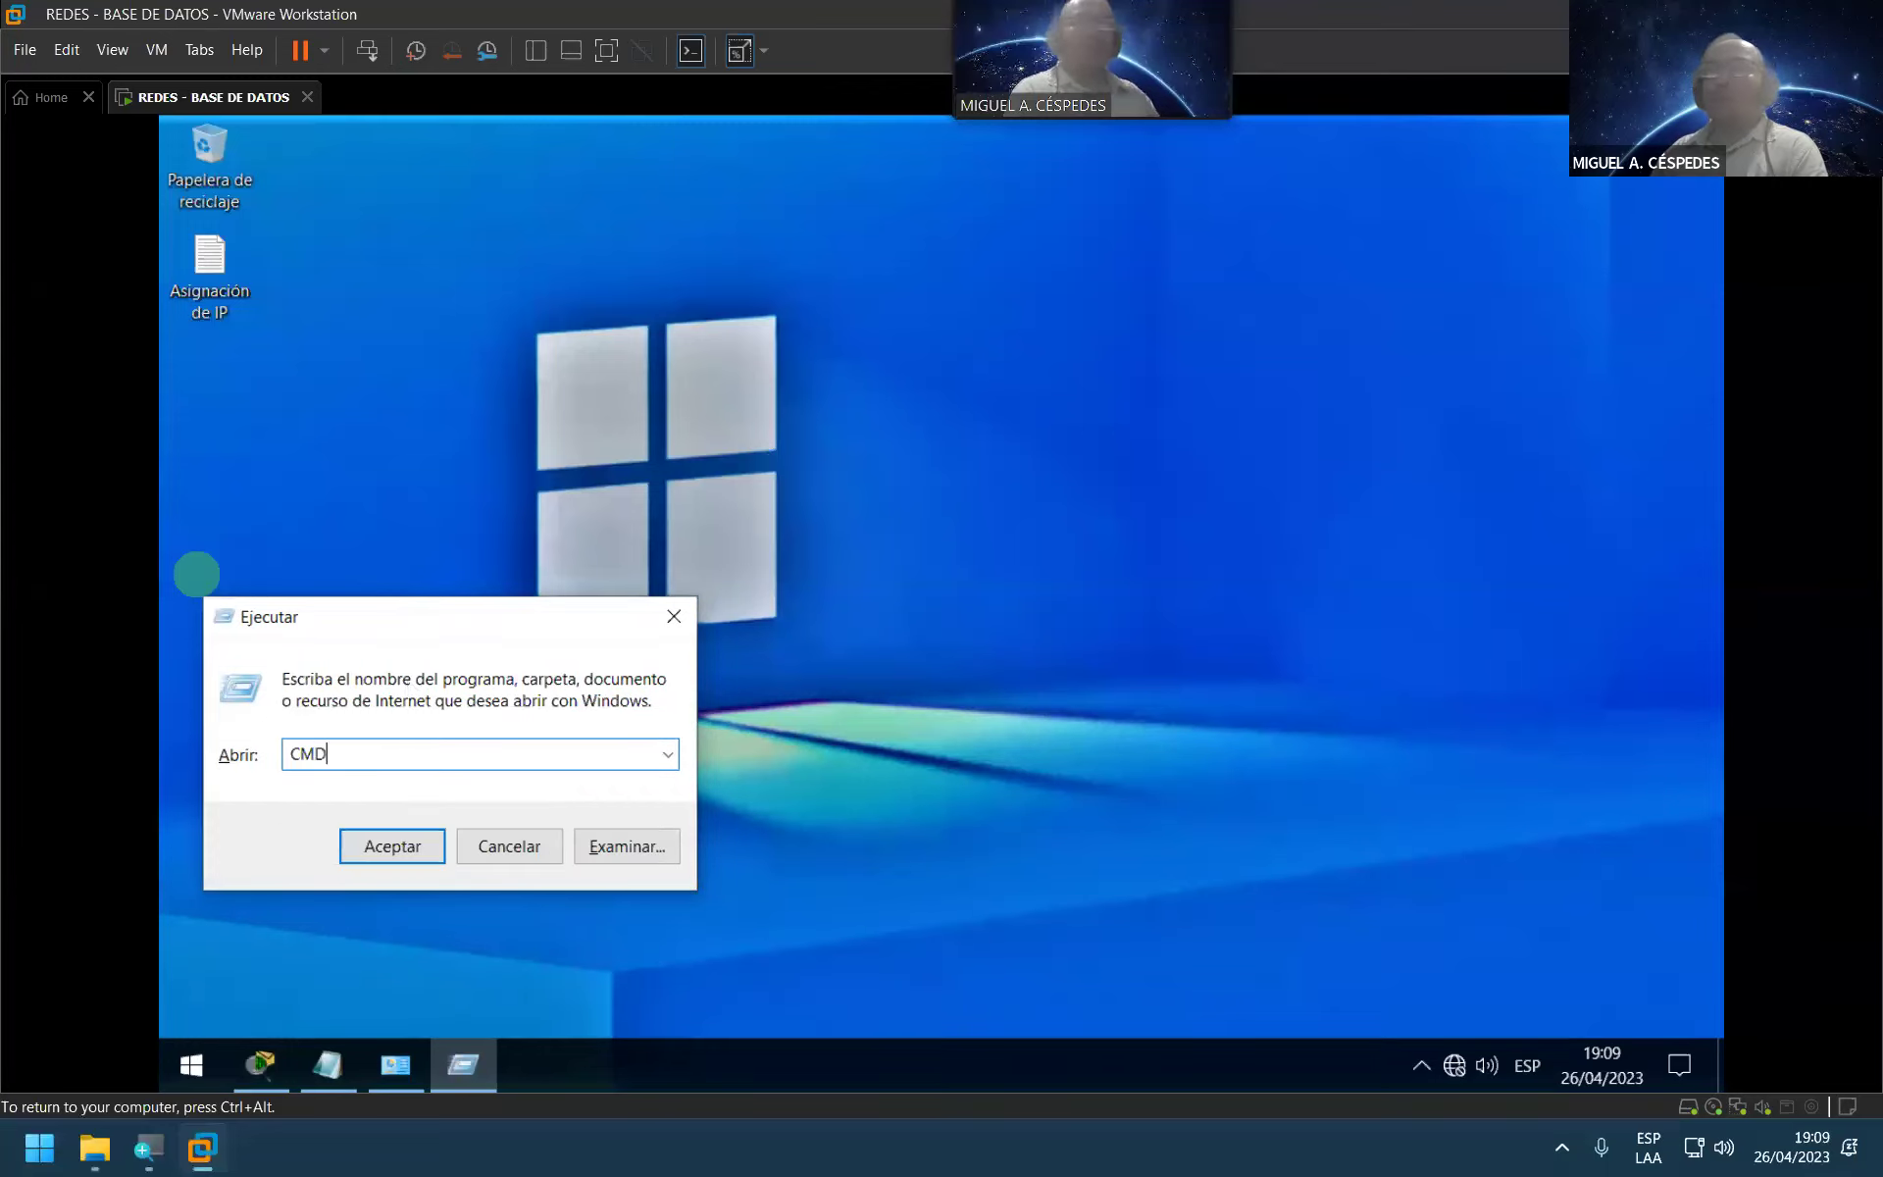
{"action": "key", "text": "Return"}
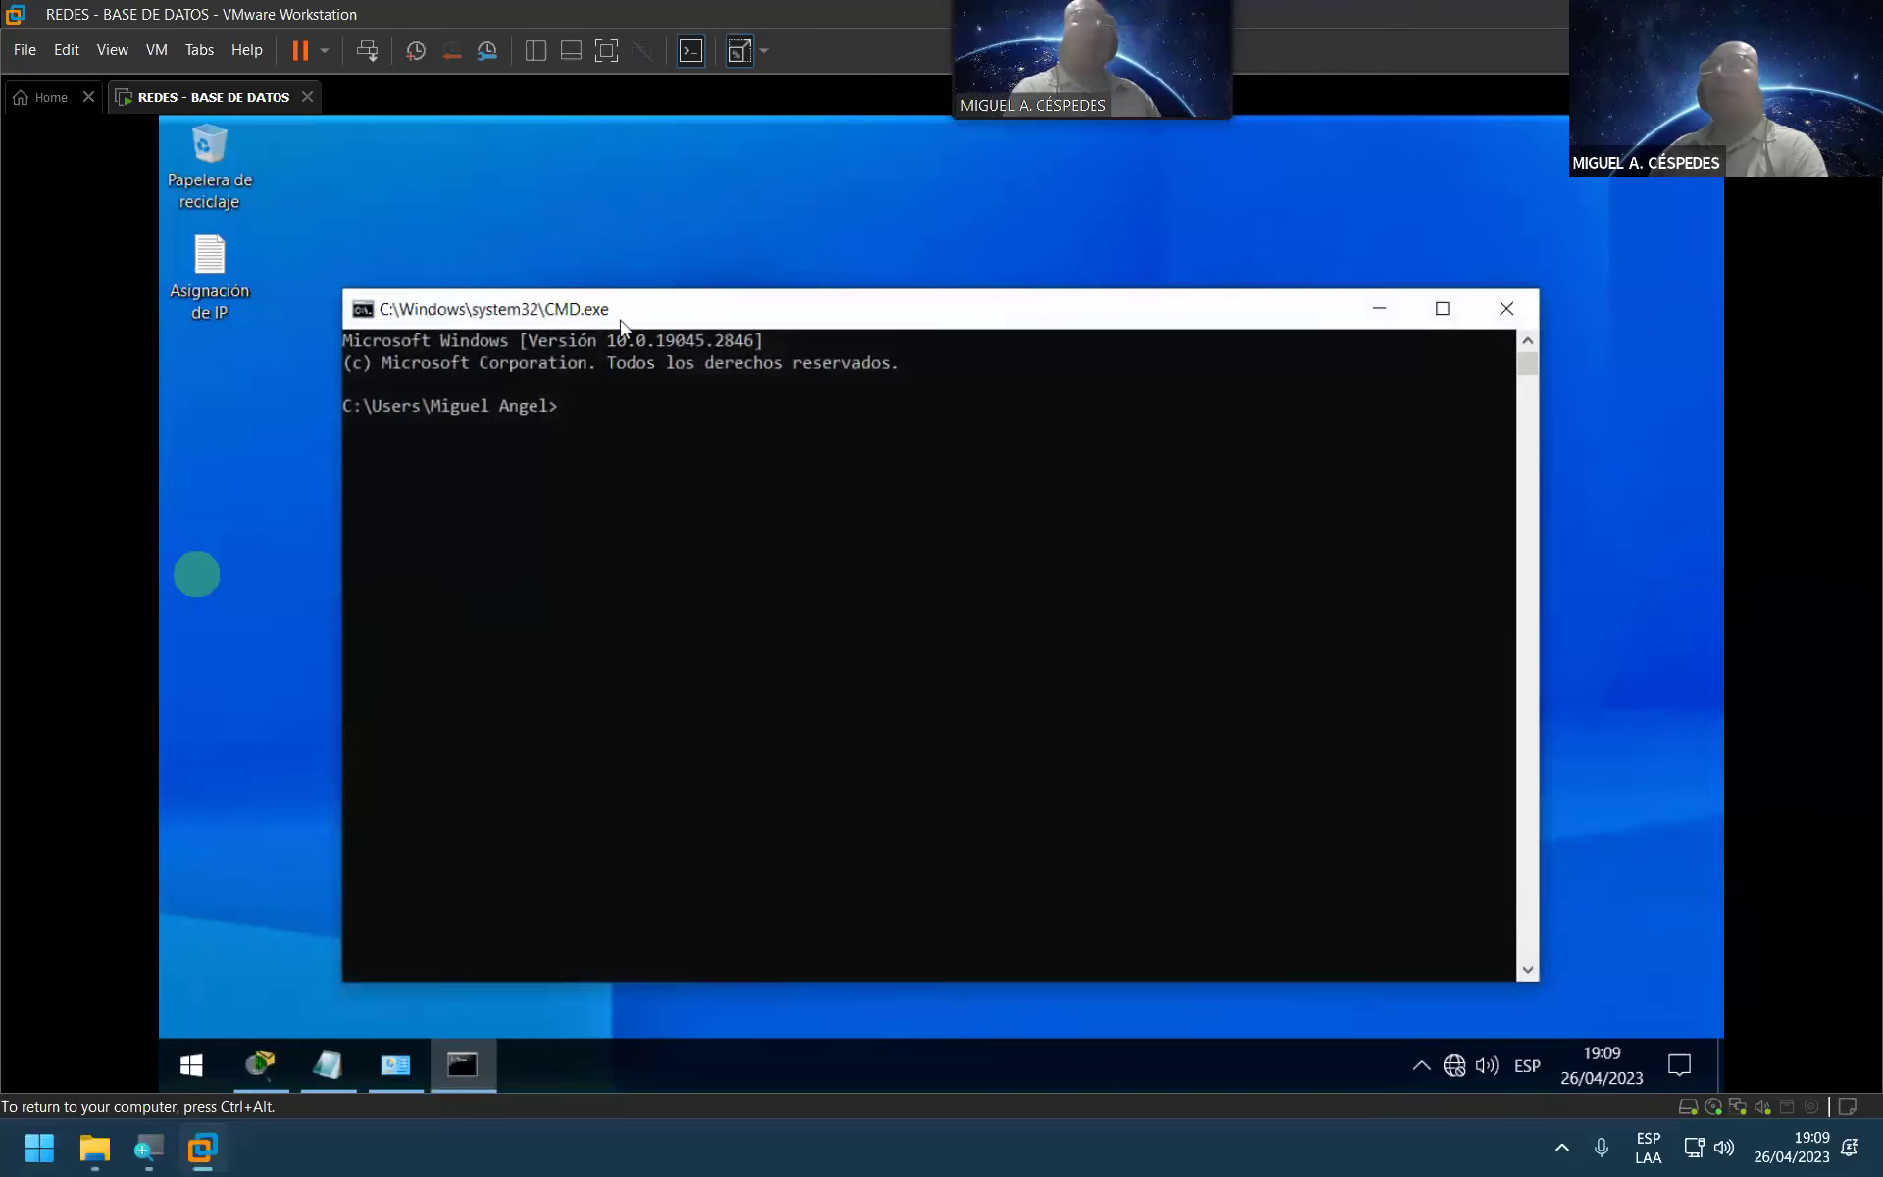
Step: Maximize the Command Prompt, enlarge its text, and run IPCONFIG to check the adapter's IP configuration
{"action": "double_click", "coordinate": [620, 315]}
{"action": "scroll", "coordinate": [618, 529], "scroll_direction": "up", "scroll_amount": 3, "text": "ctrl"}
{"action": "type", "text": "IPCONFIG"}
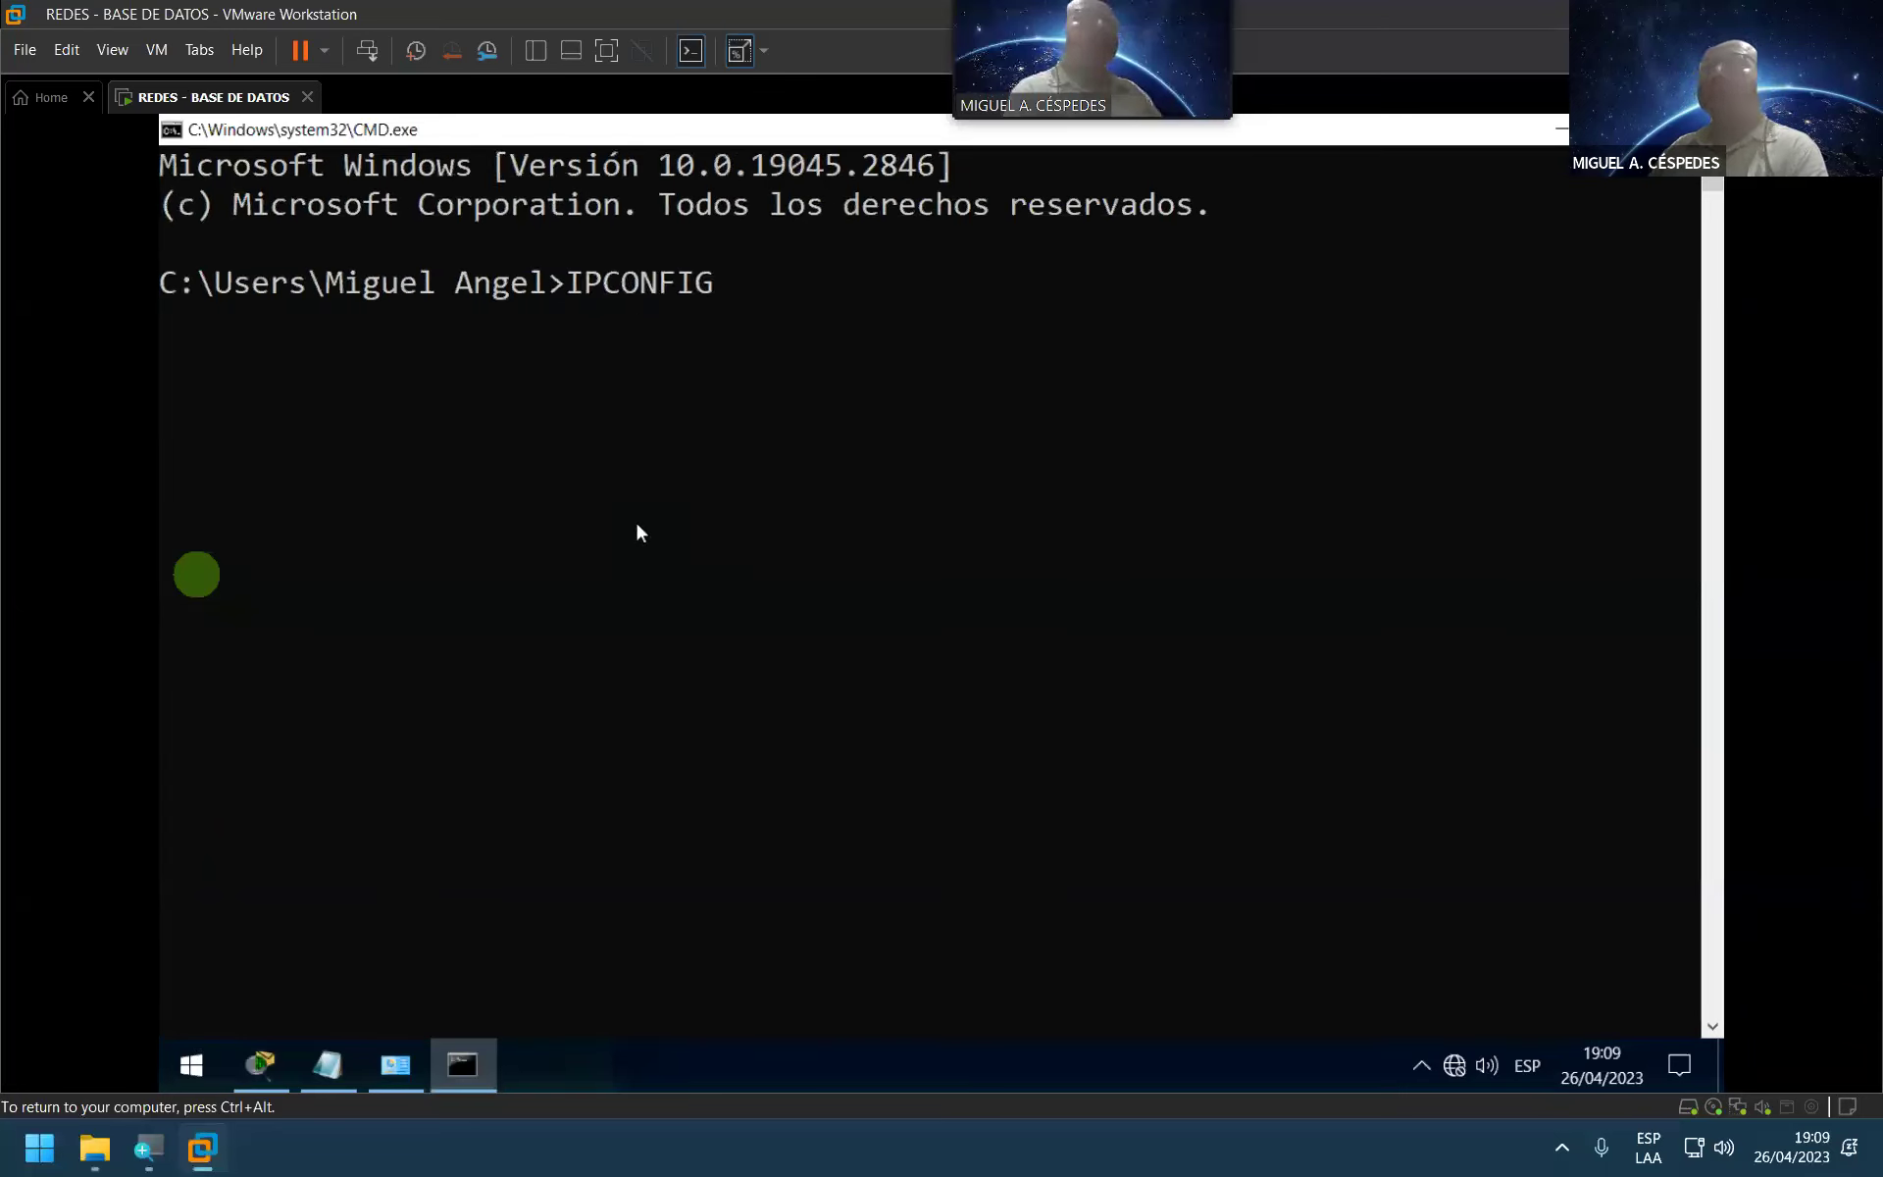
{"action": "key", "text": "Return"}
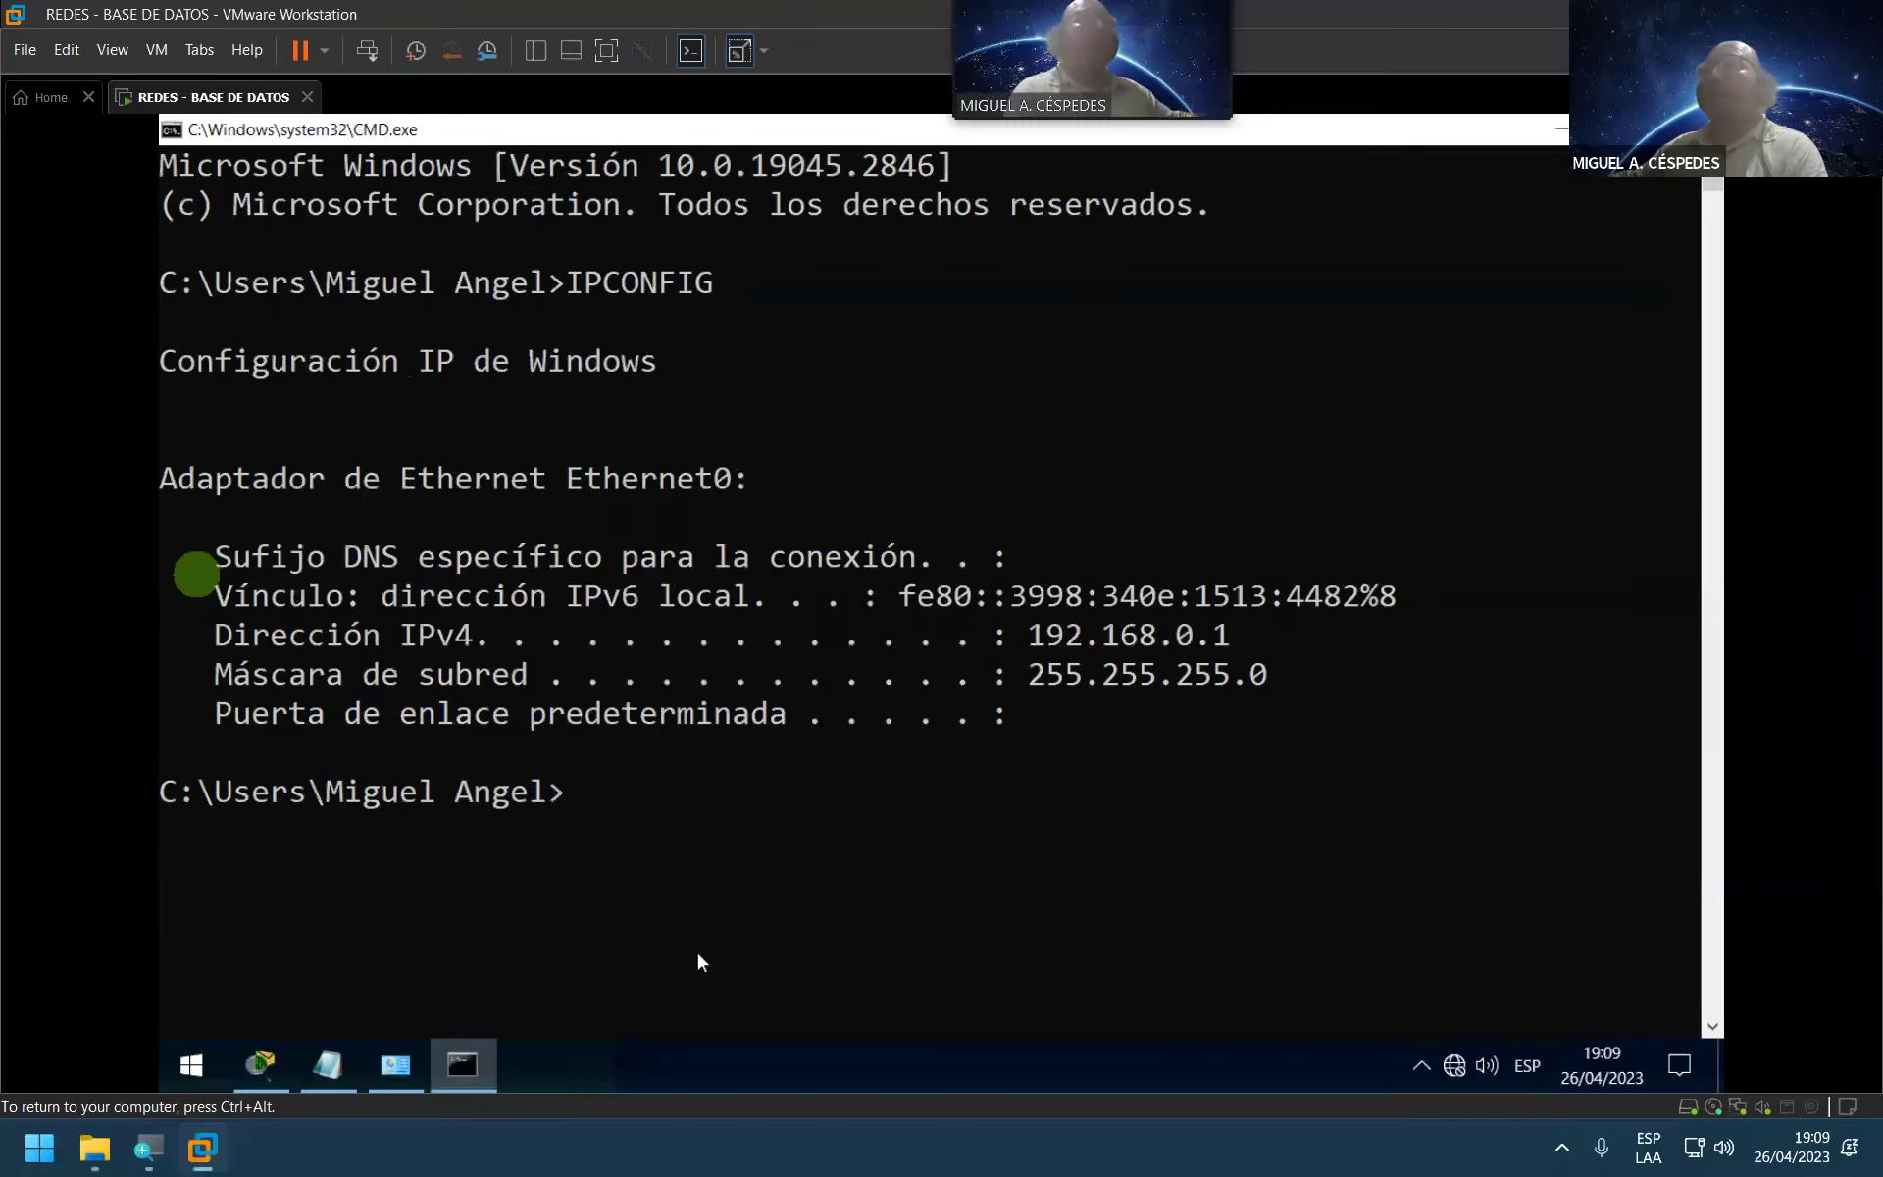
Step: Return to Network Connections and set the static IPv4 address of Ethernet0 to 192.168.0.2
{"action": "left_click", "coordinate": [412, 1069]}
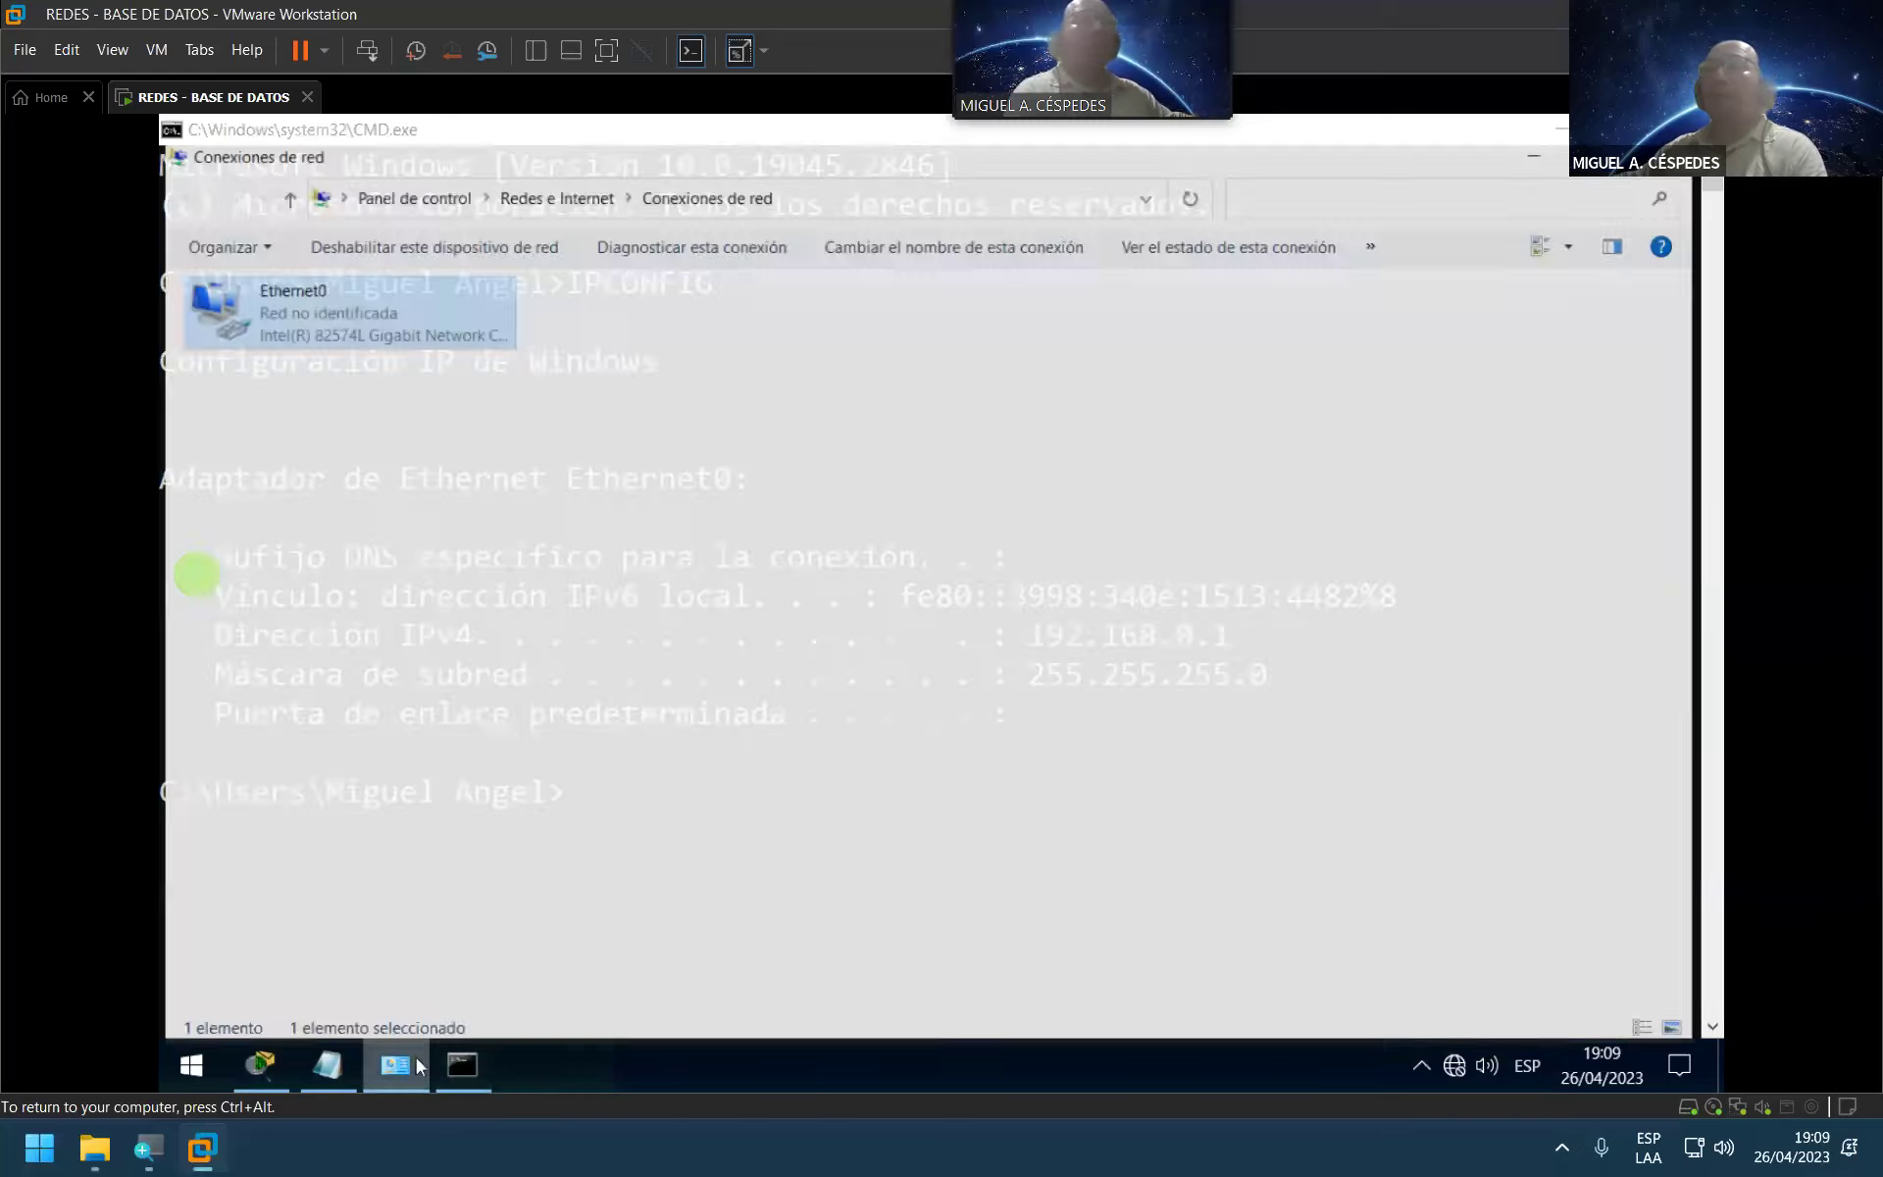
{"action": "right_click", "coordinate": [300, 311]}
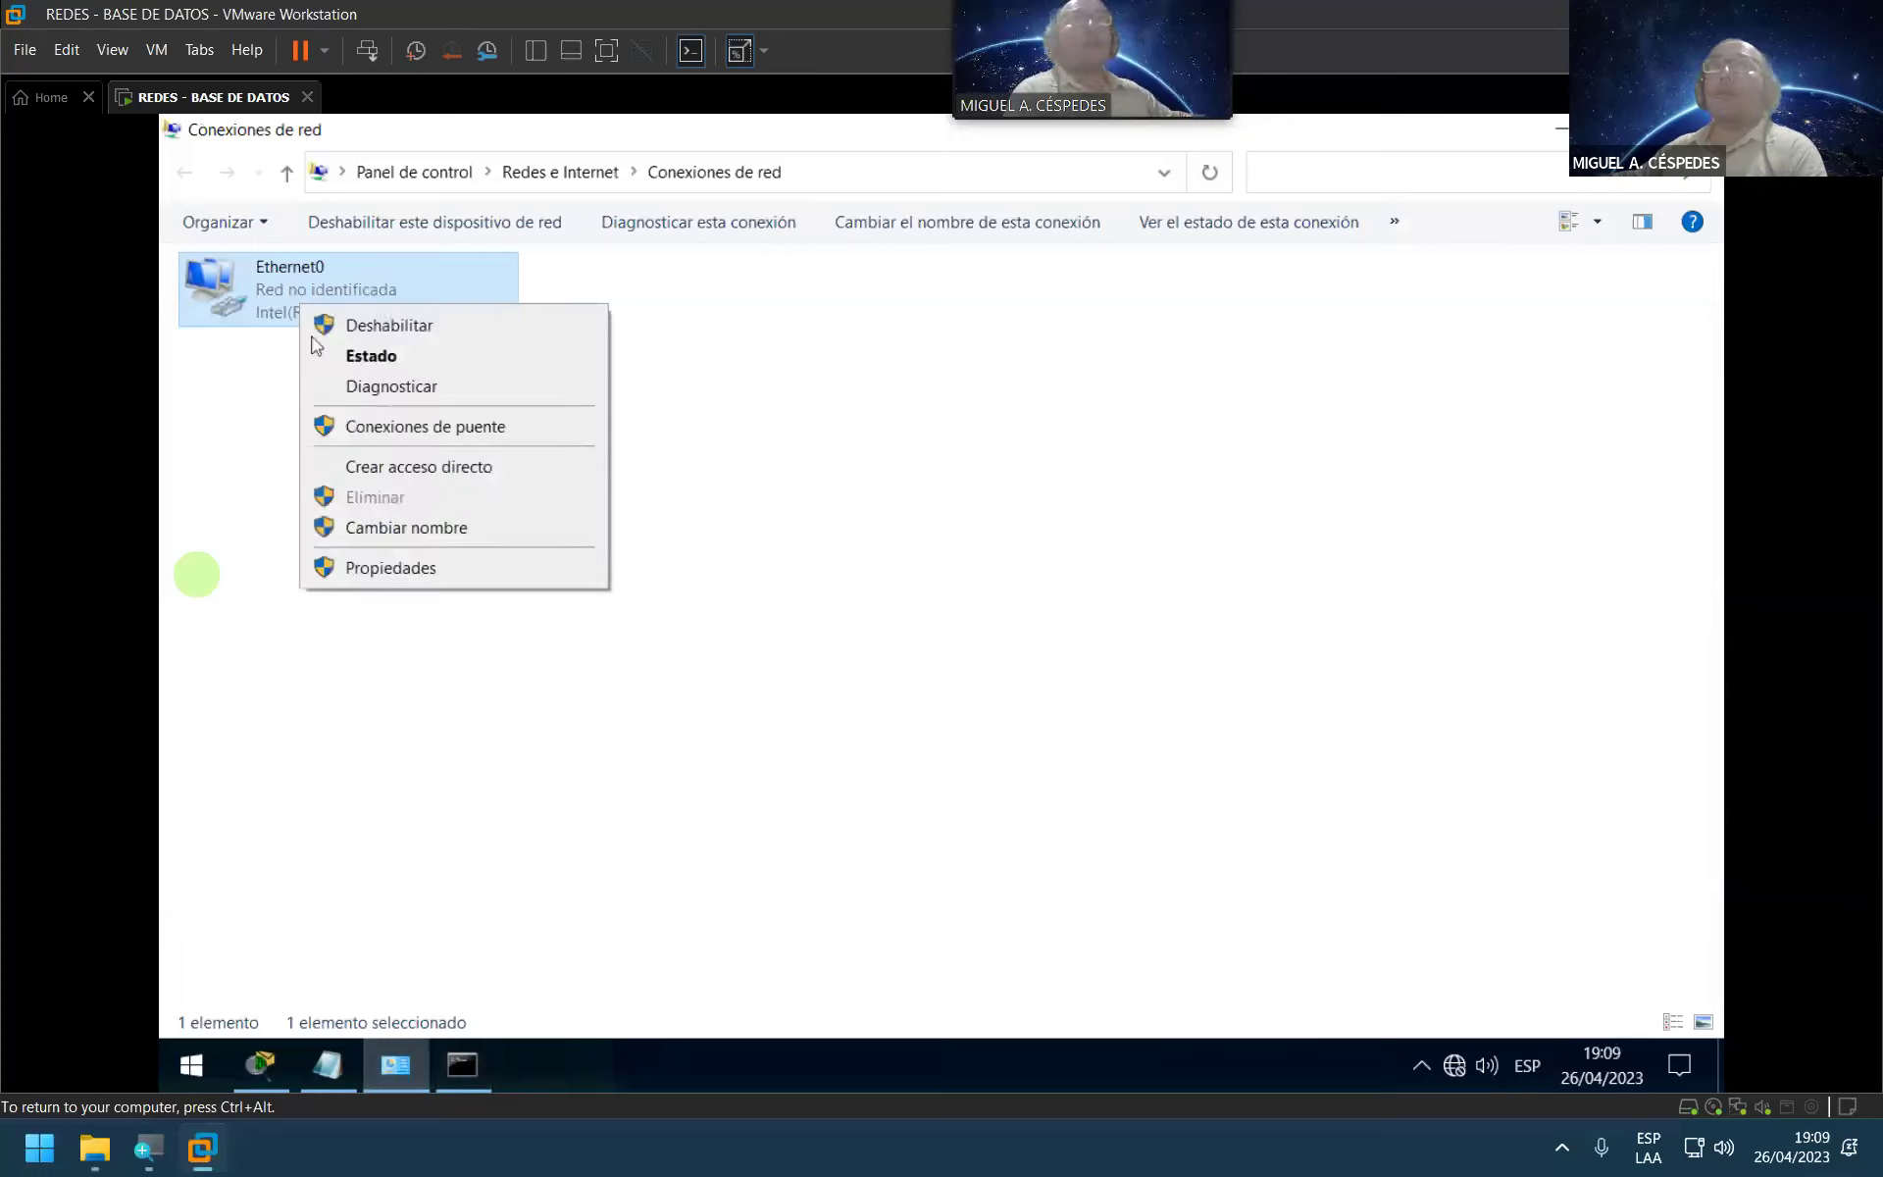
{"action": "left_click", "coordinate": [406, 574]}
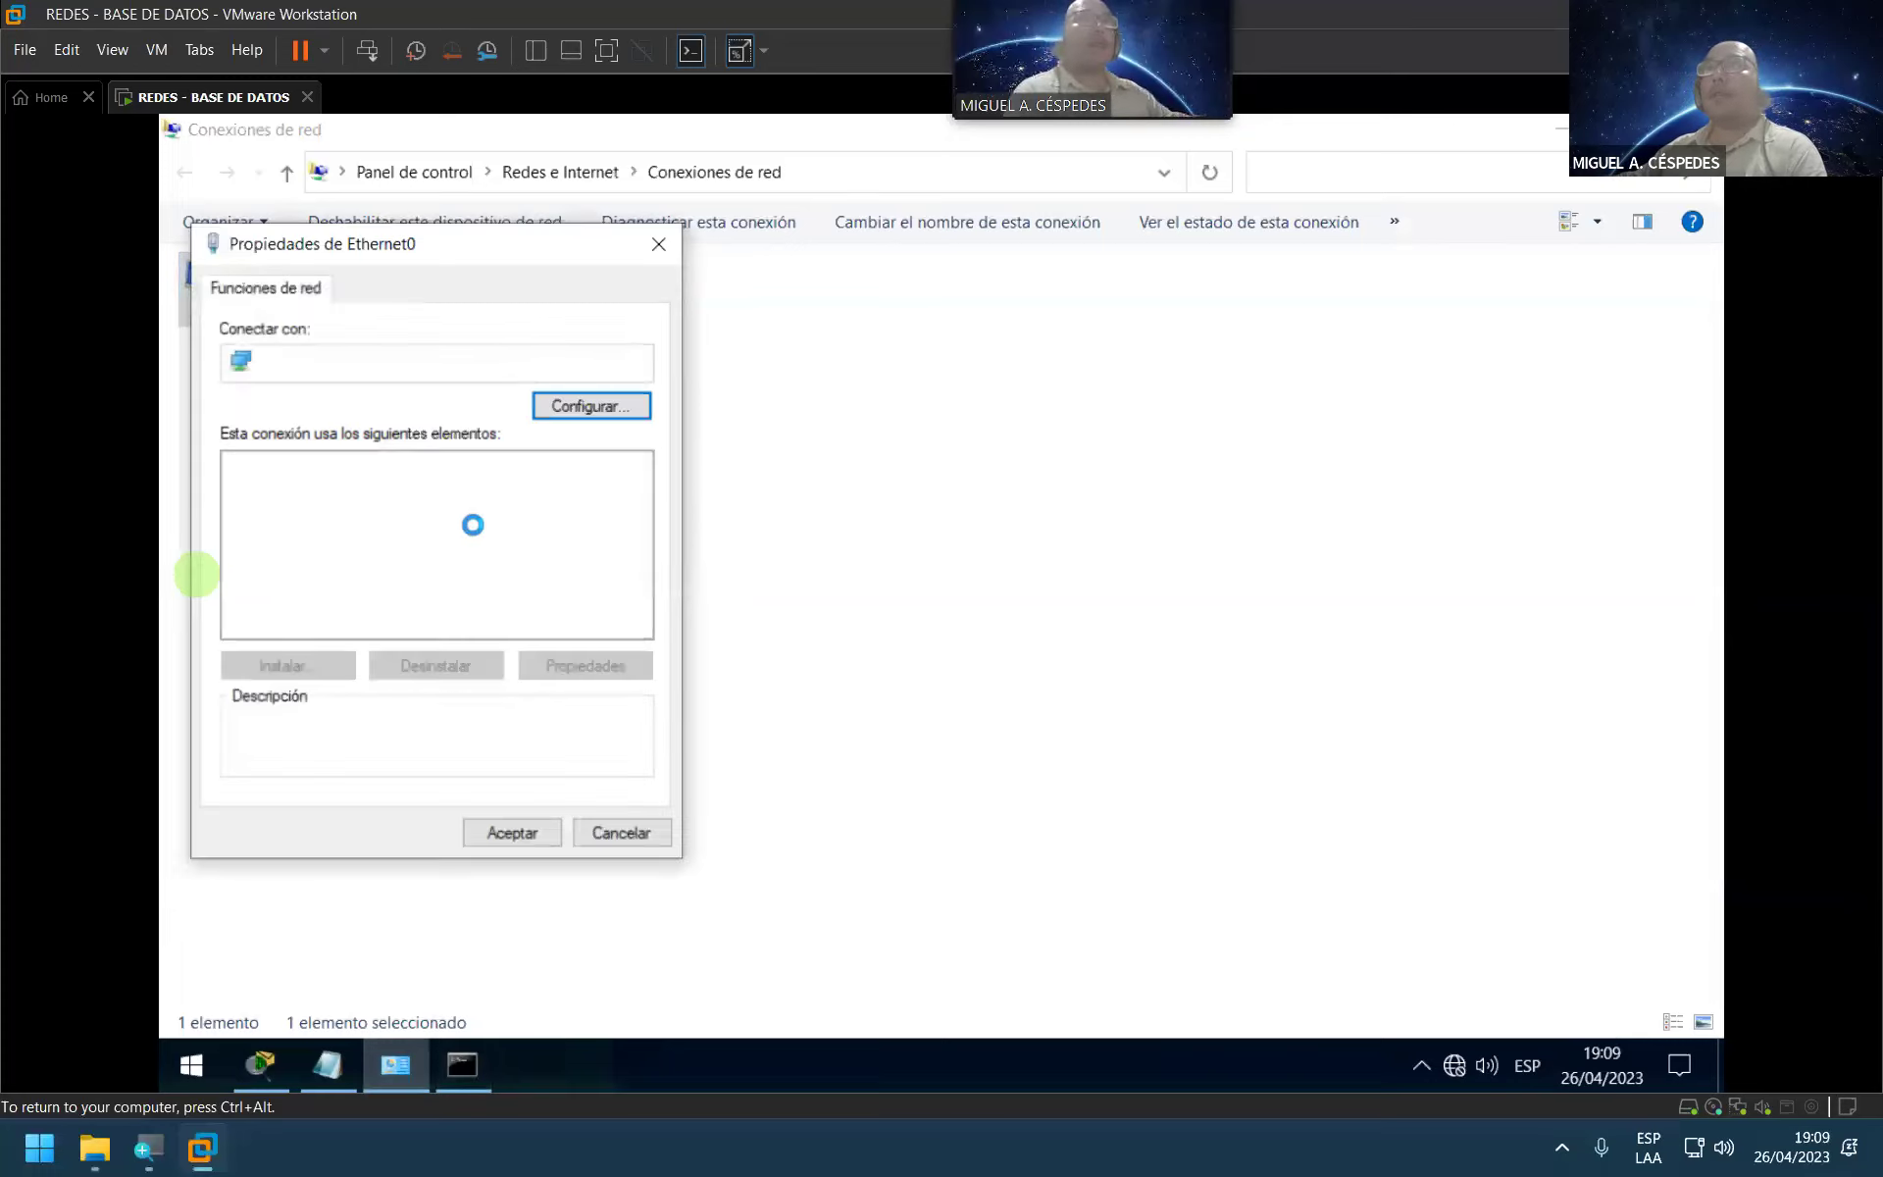
{"action": "left_click", "coordinate": [537, 534]}
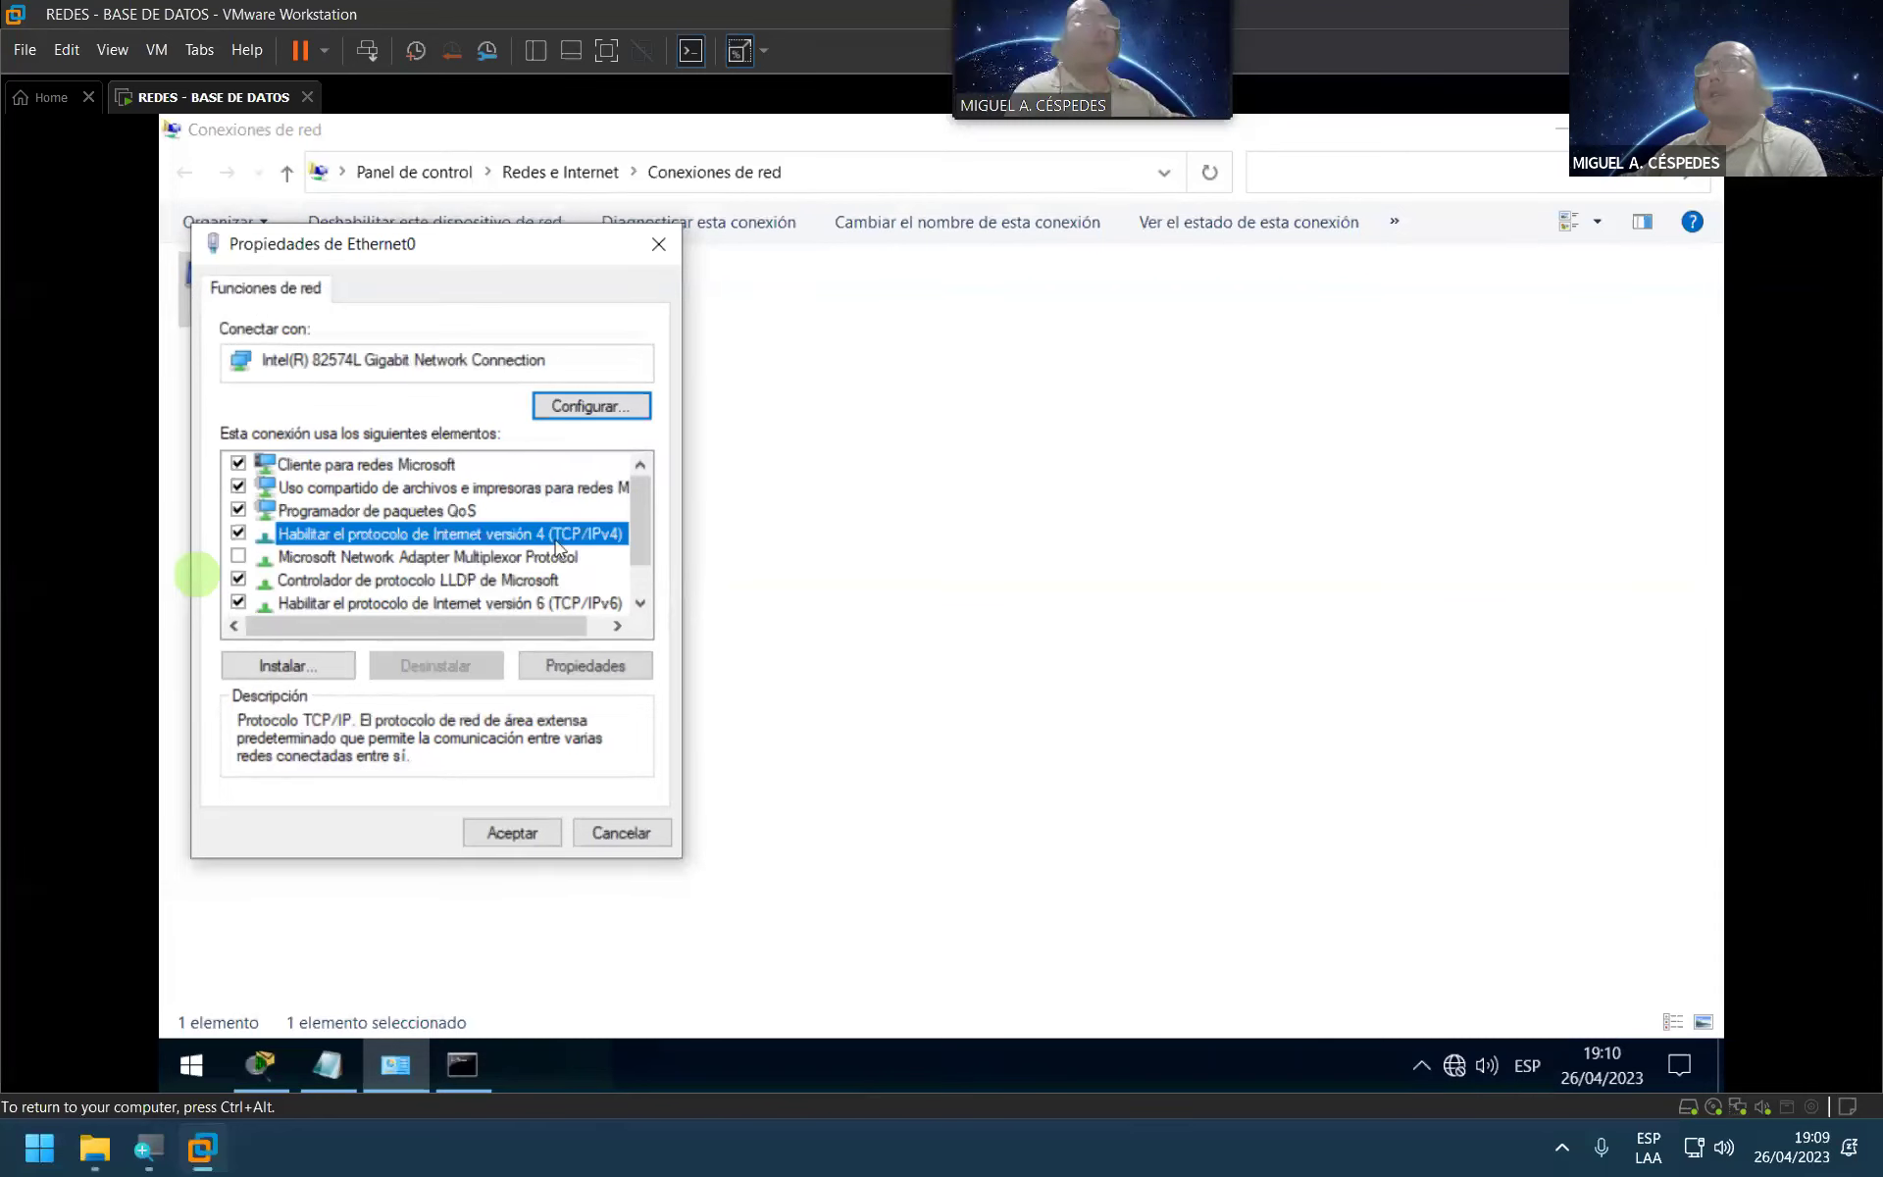
{"action": "left_click", "coordinate": [598, 666]}
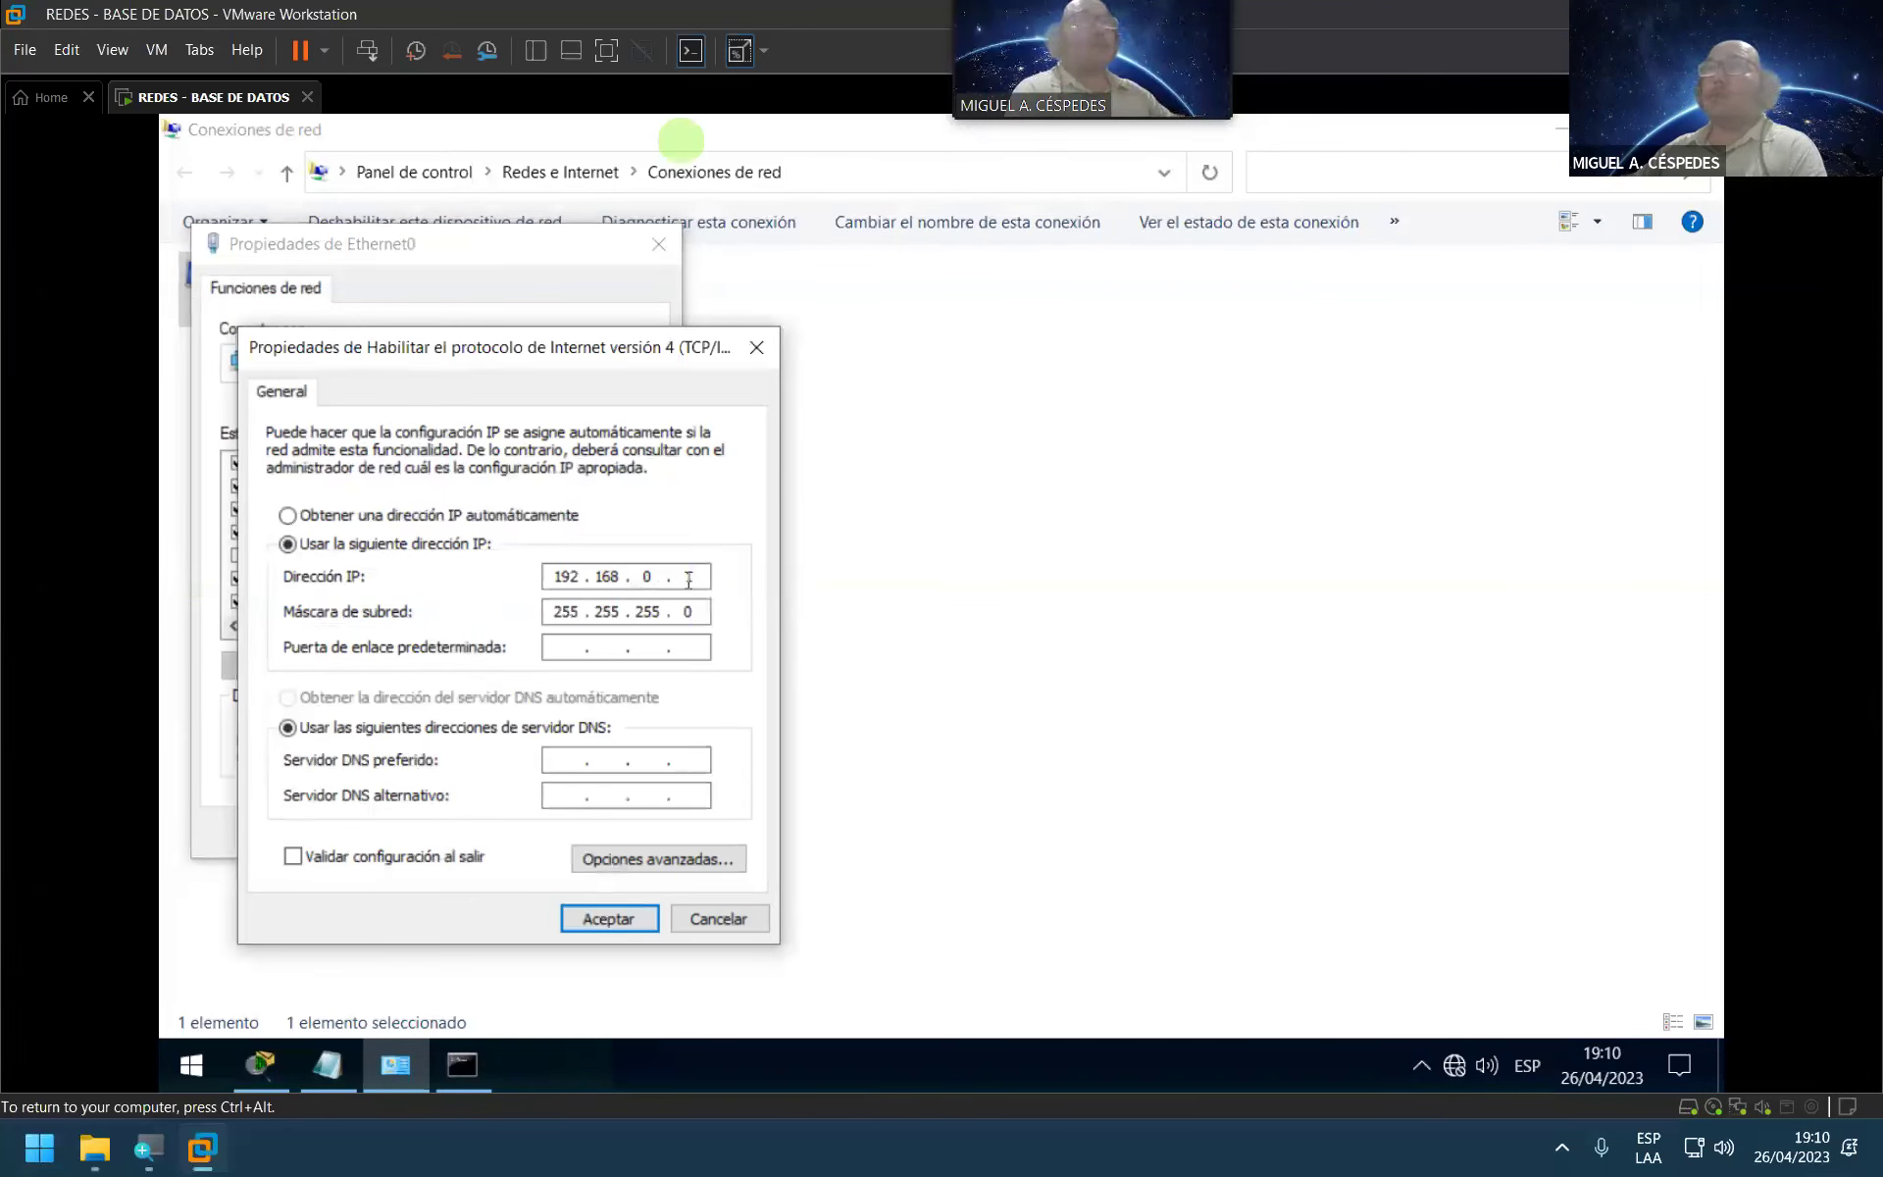
{"action": "type", "text": "2"}
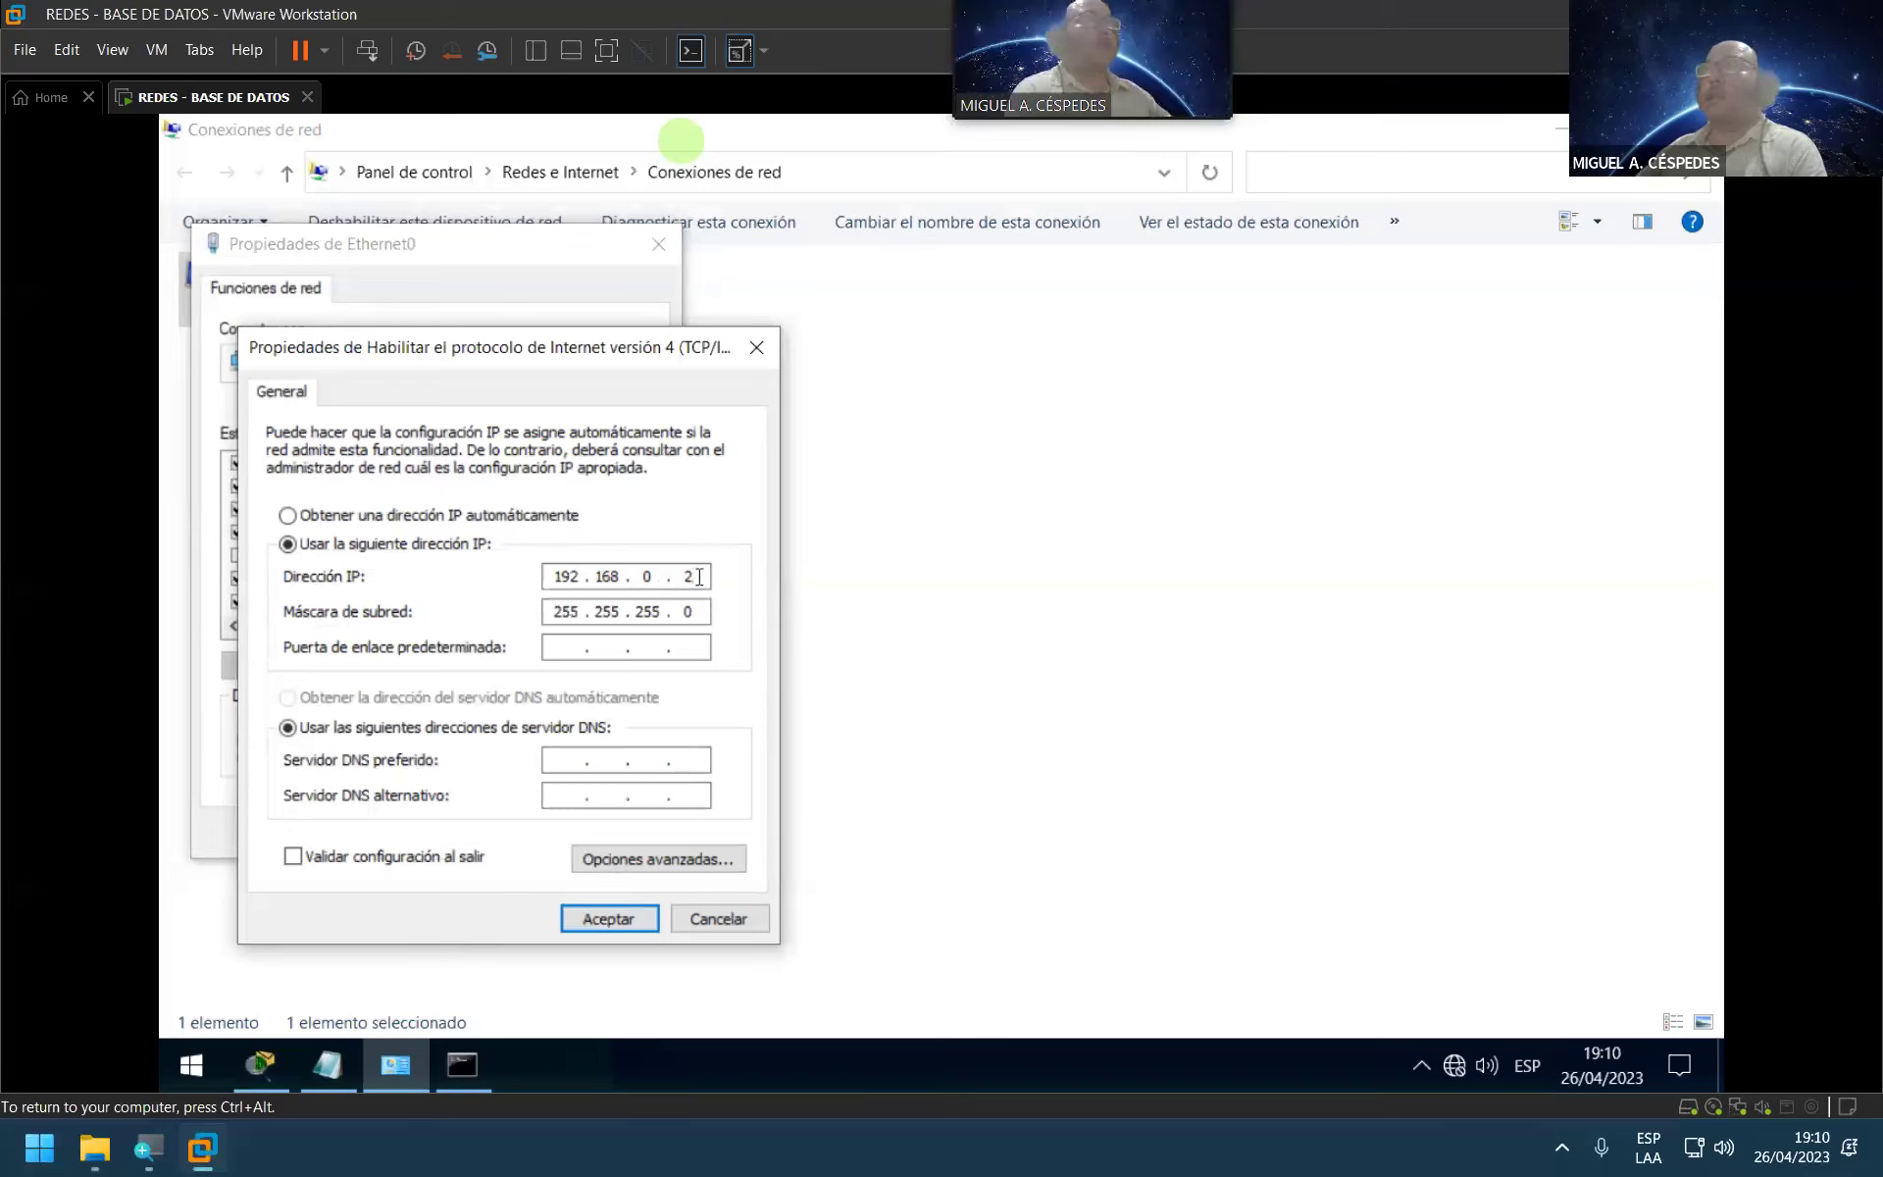
{"action": "left_click", "coordinate": [606, 918]}
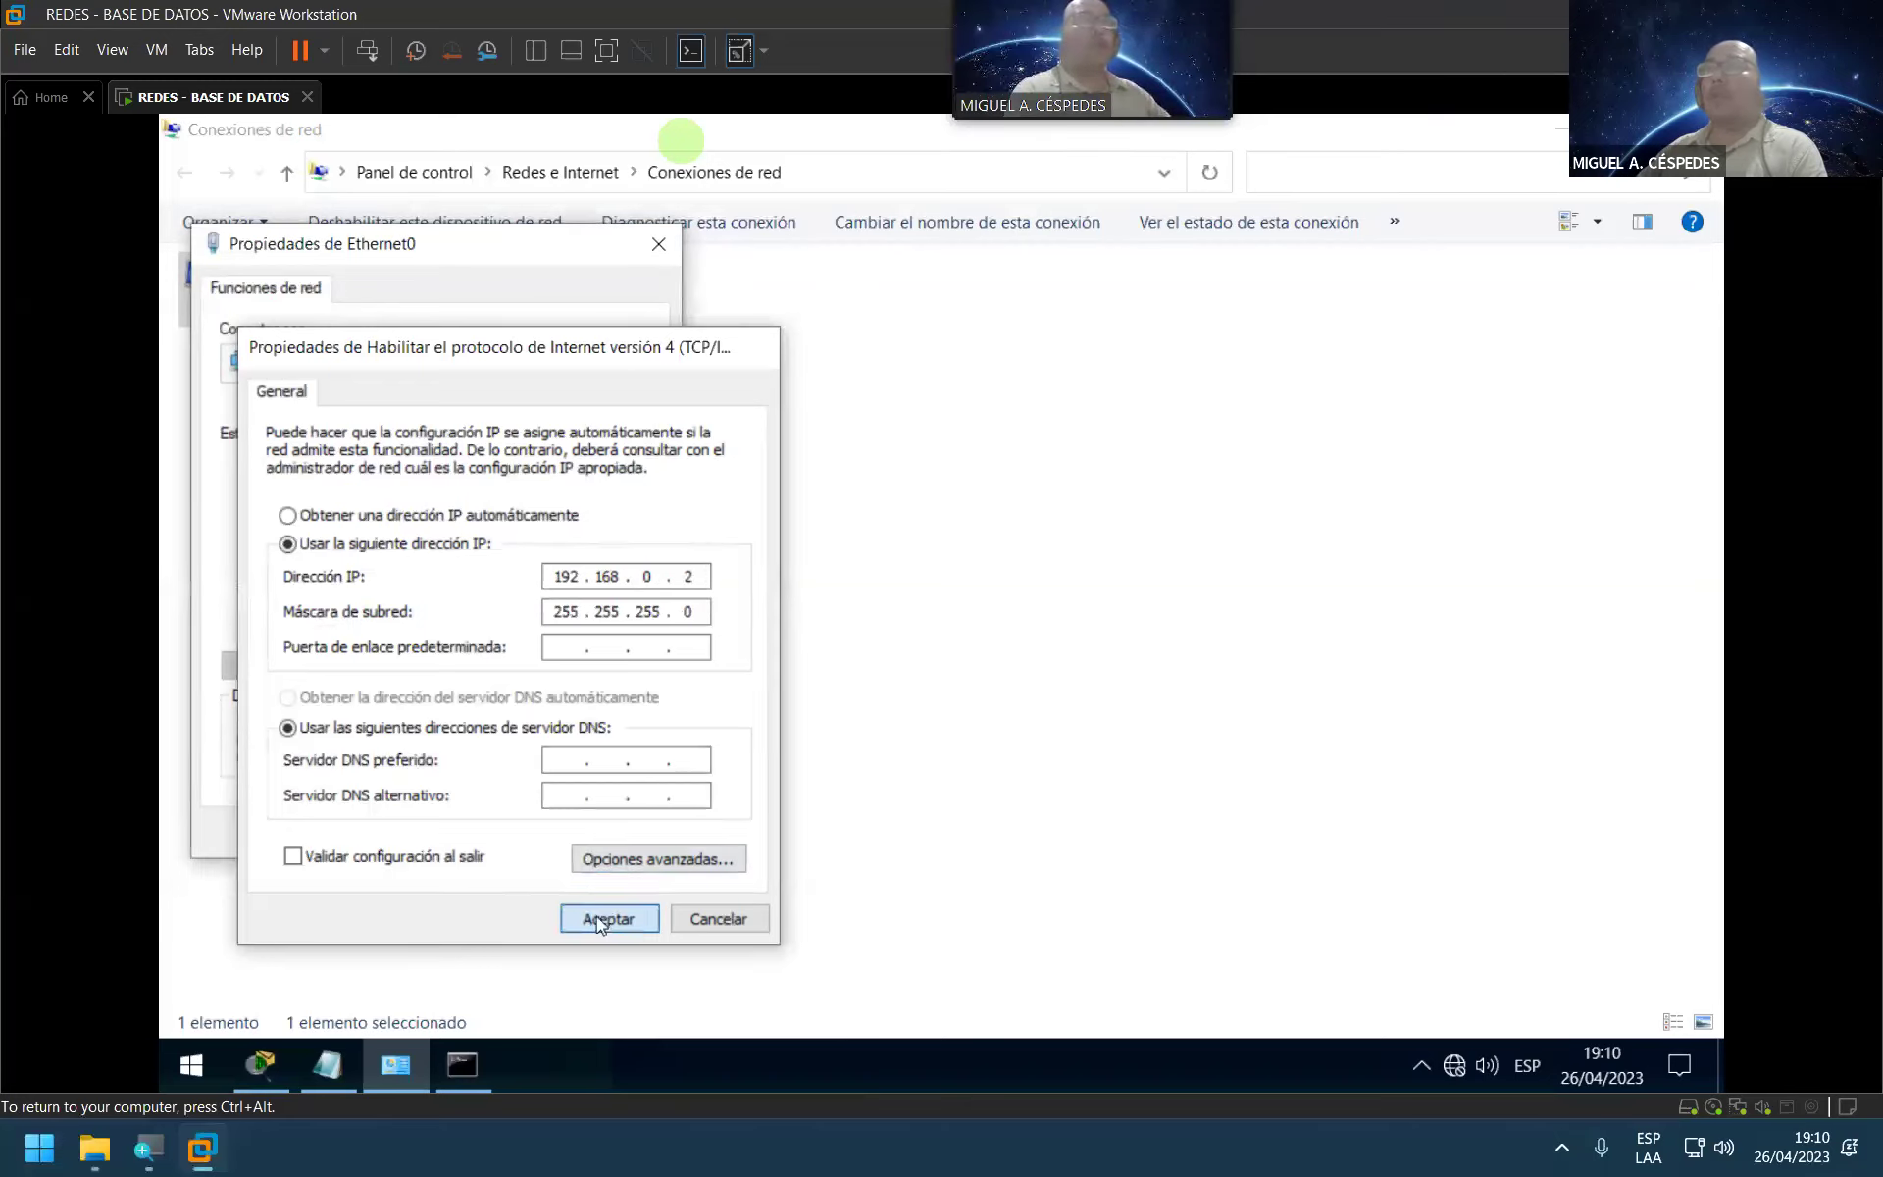
{"action": "left_click", "coordinate": [534, 841]}
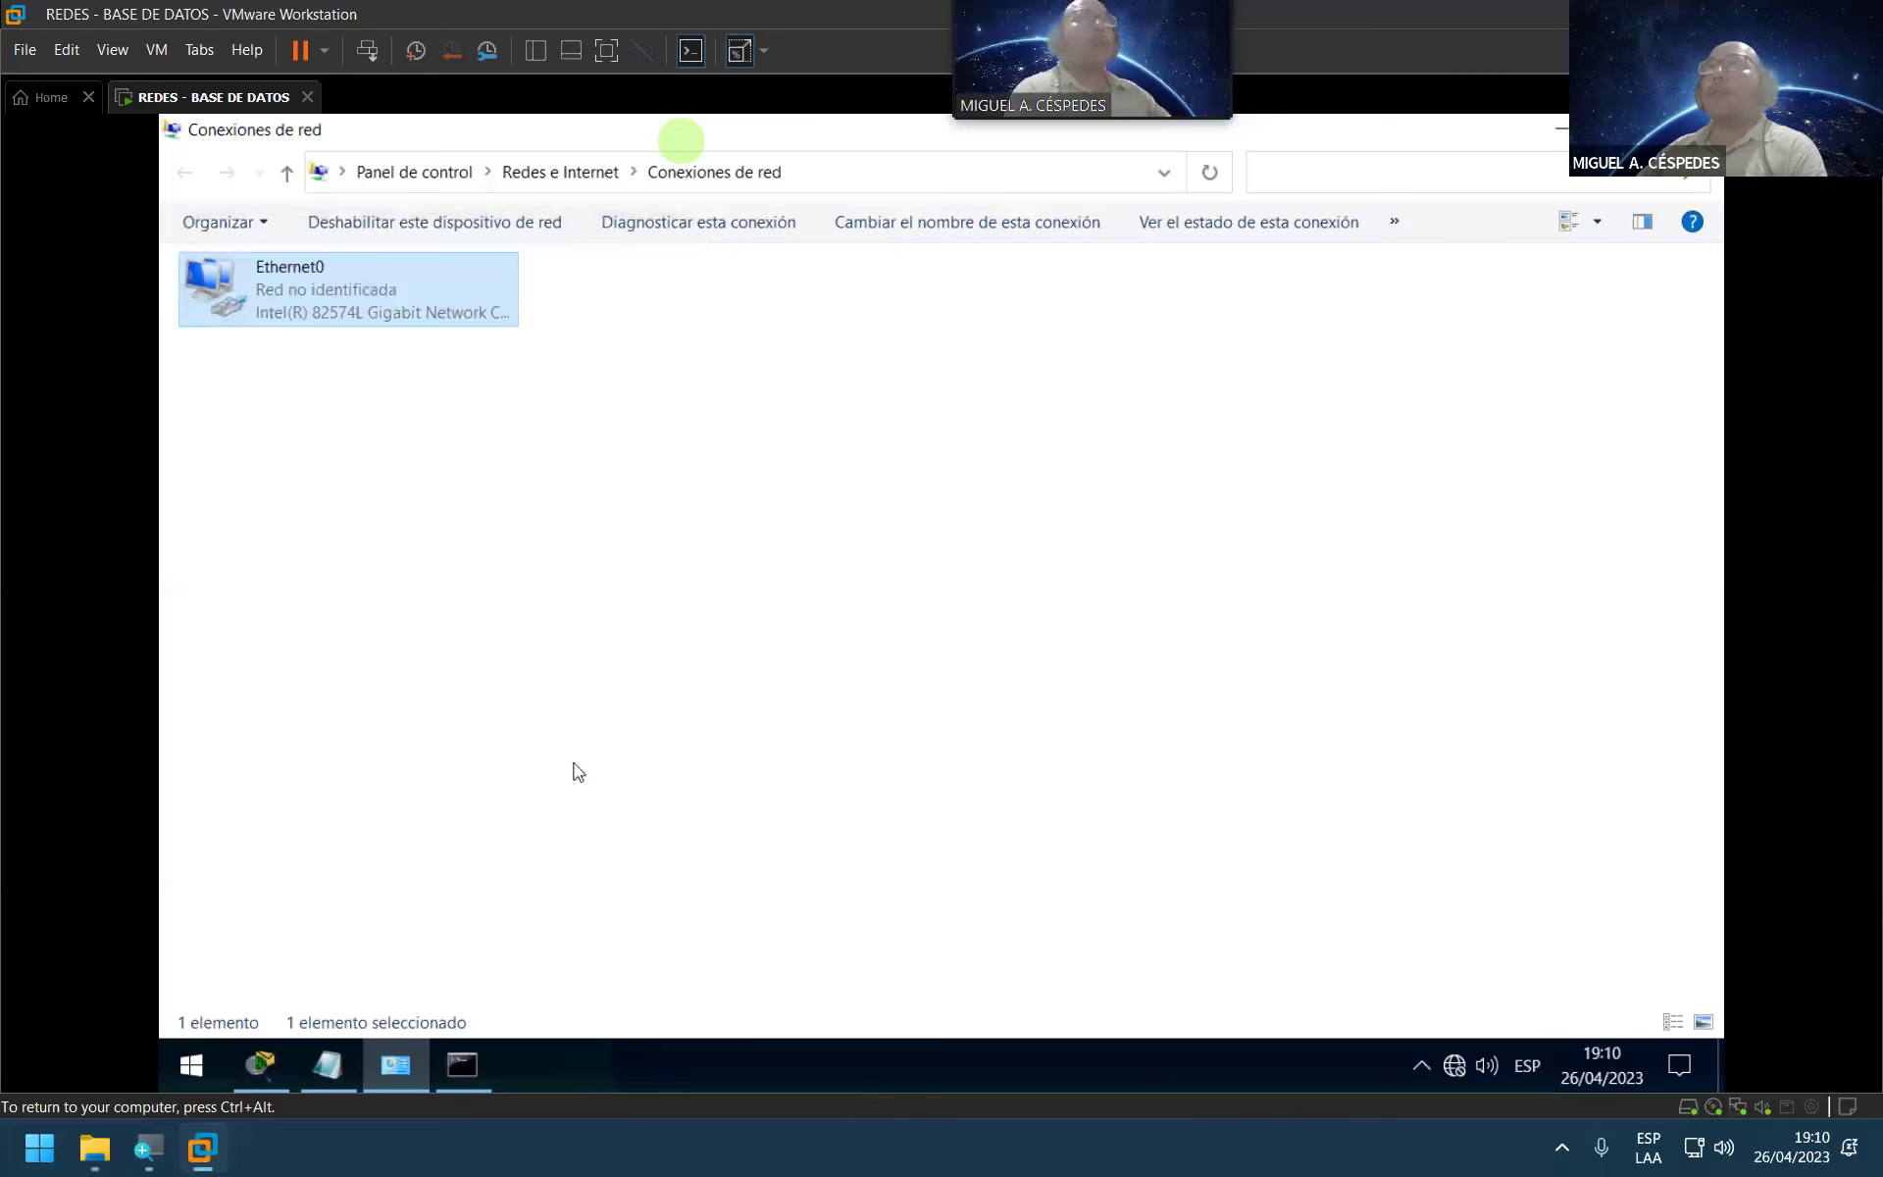
Step: Return to the Command Prompt and run IPCONFIG again to check the adapter's changed IPv4 address
{"action": "left_click", "coordinate": [465, 1059]}
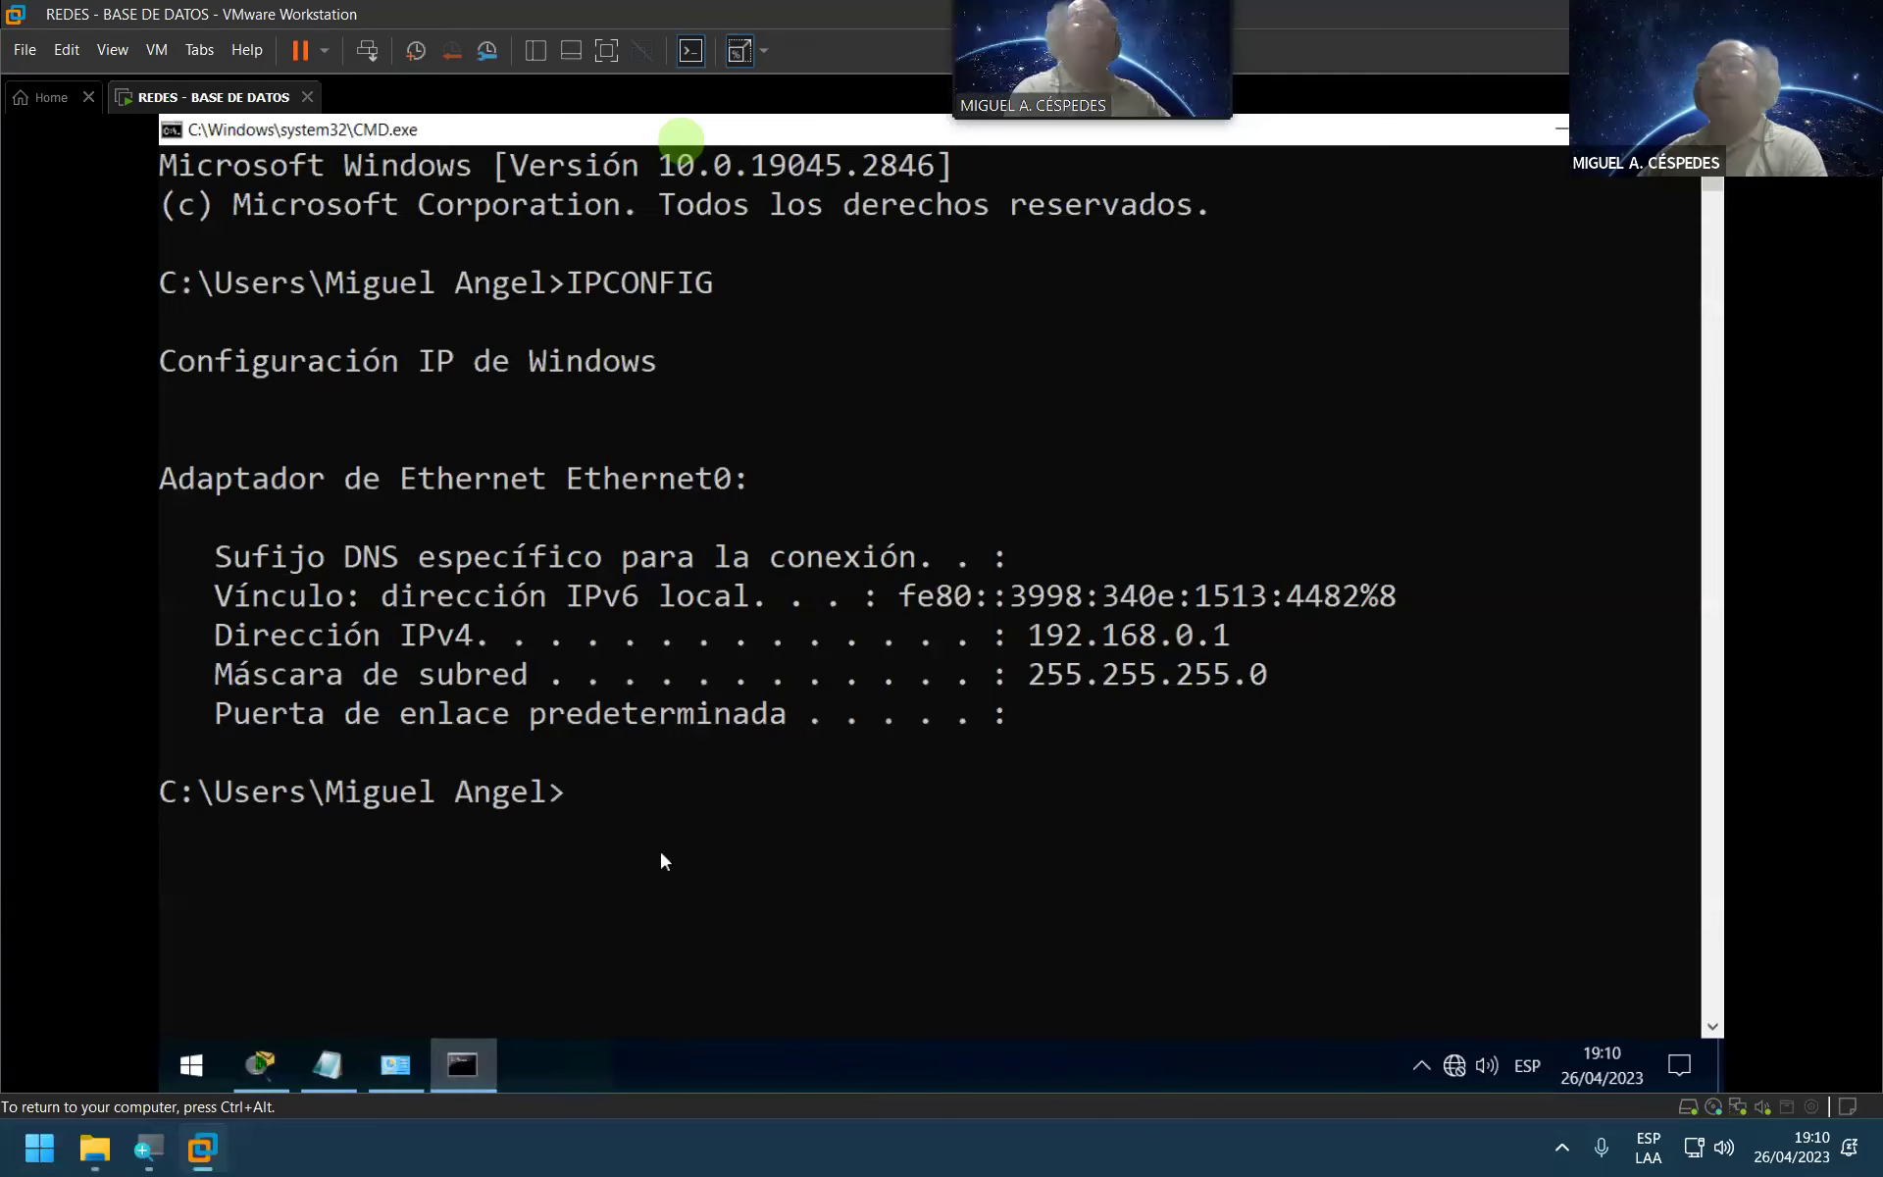
{"action": "type", "text": "IPCONFIG"}
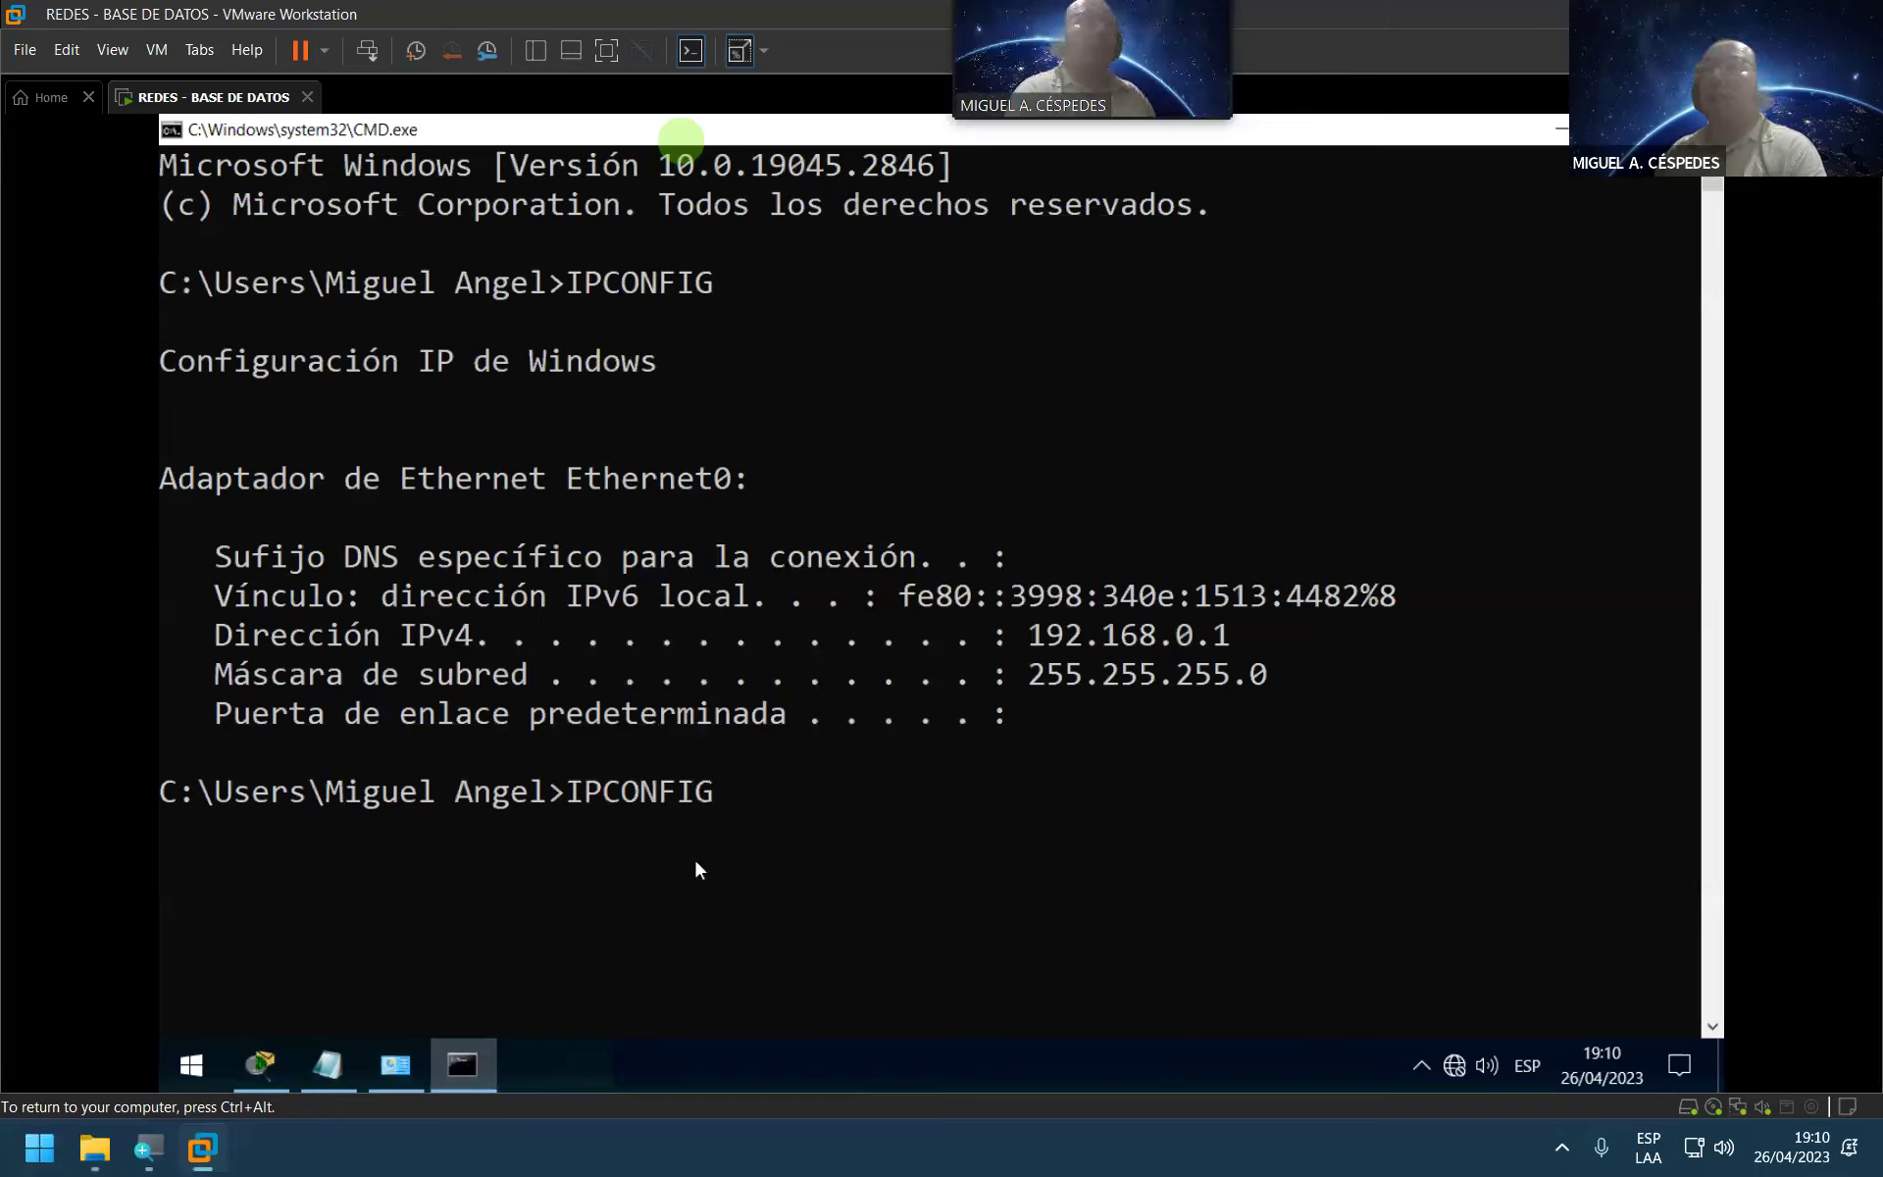
{"action": "key", "text": "Return"}
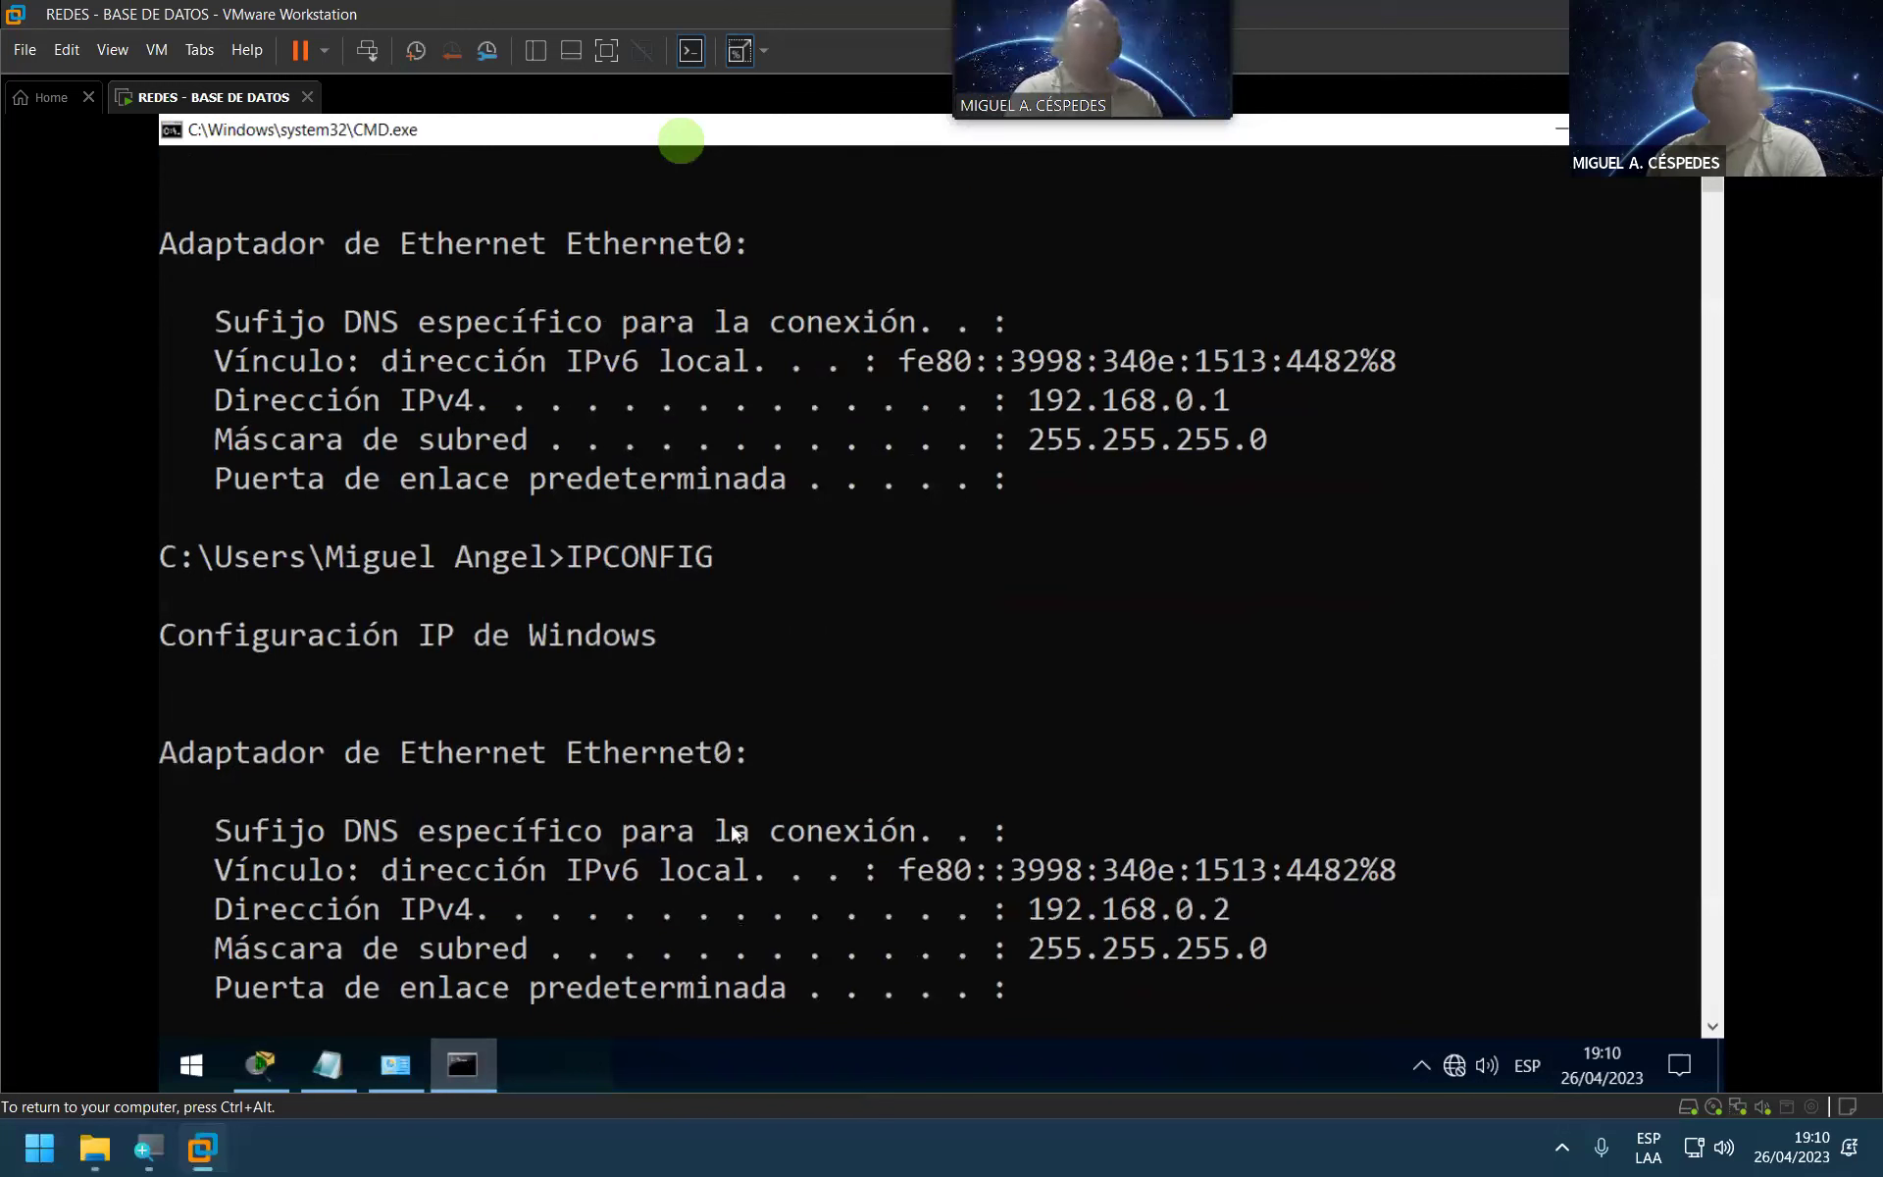
{"action": "scroll", "coordinate": [843, 797], "scroll_direction": "down", "scroll_amount": 2}
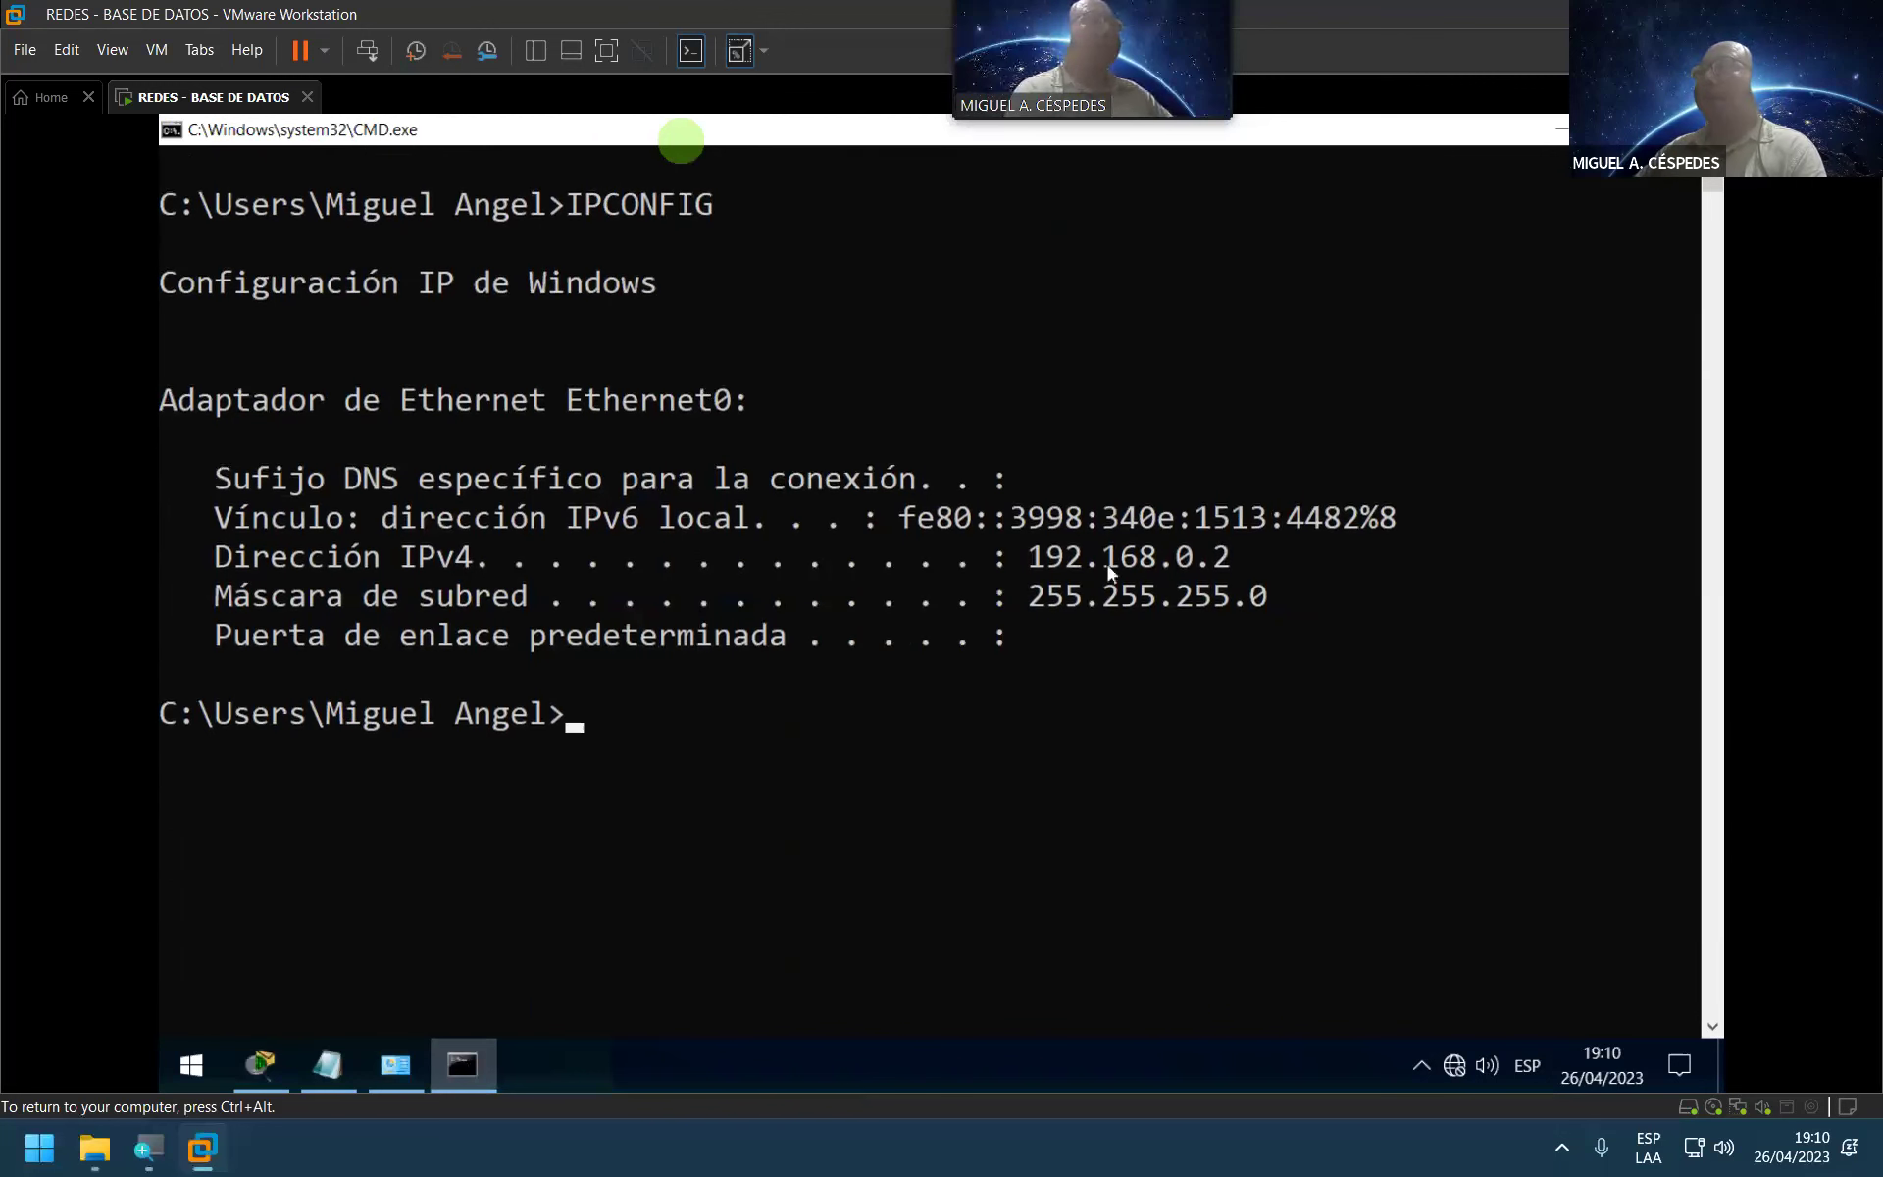
Step: Reopen the IPv4 properties of Ethernet0 and set its static address to 192.168.0.3
{"action": "left_click", "coordinate": [410, 1070]}
{"action": "right_click", "coordinate": [318, 267]}
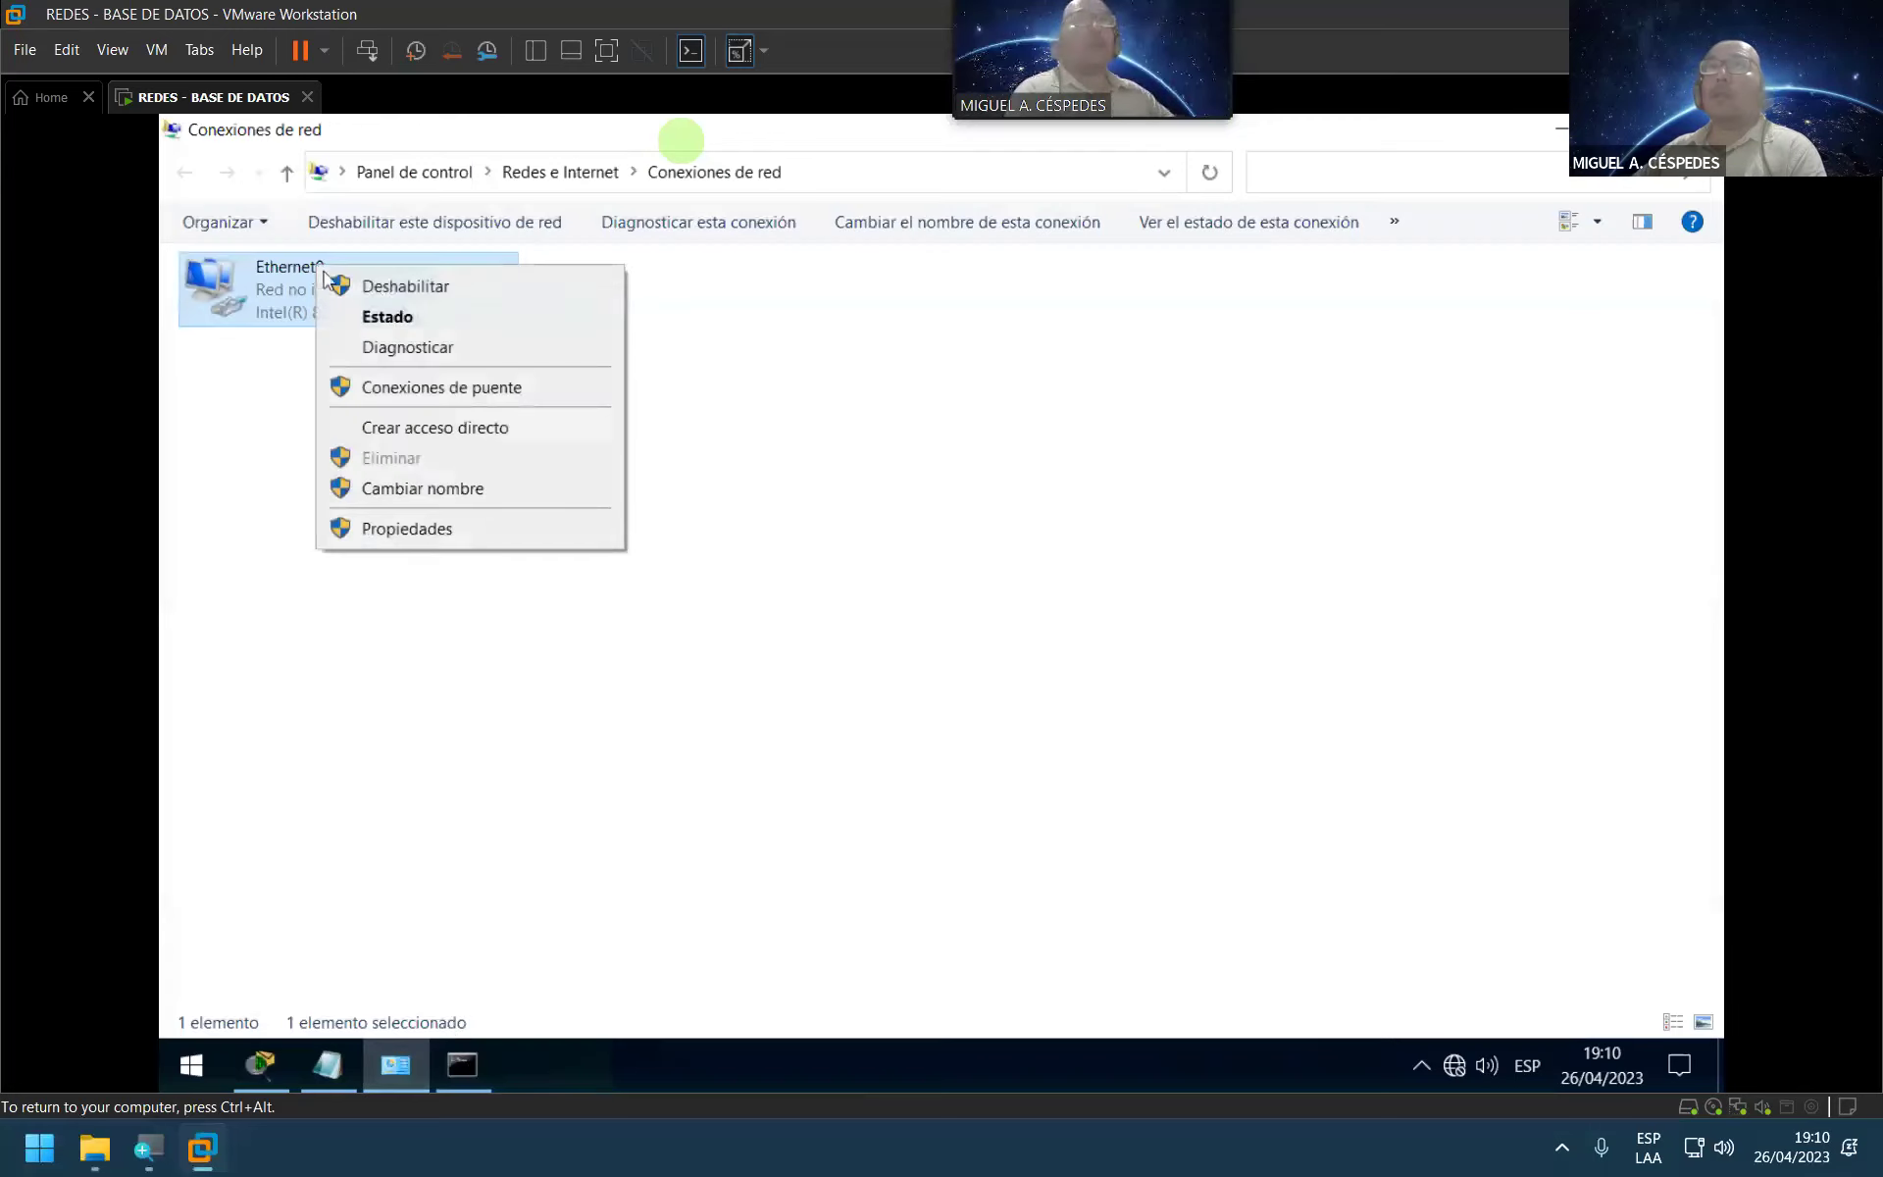
{"action": "left_click", "coordinate": [407, 529]}
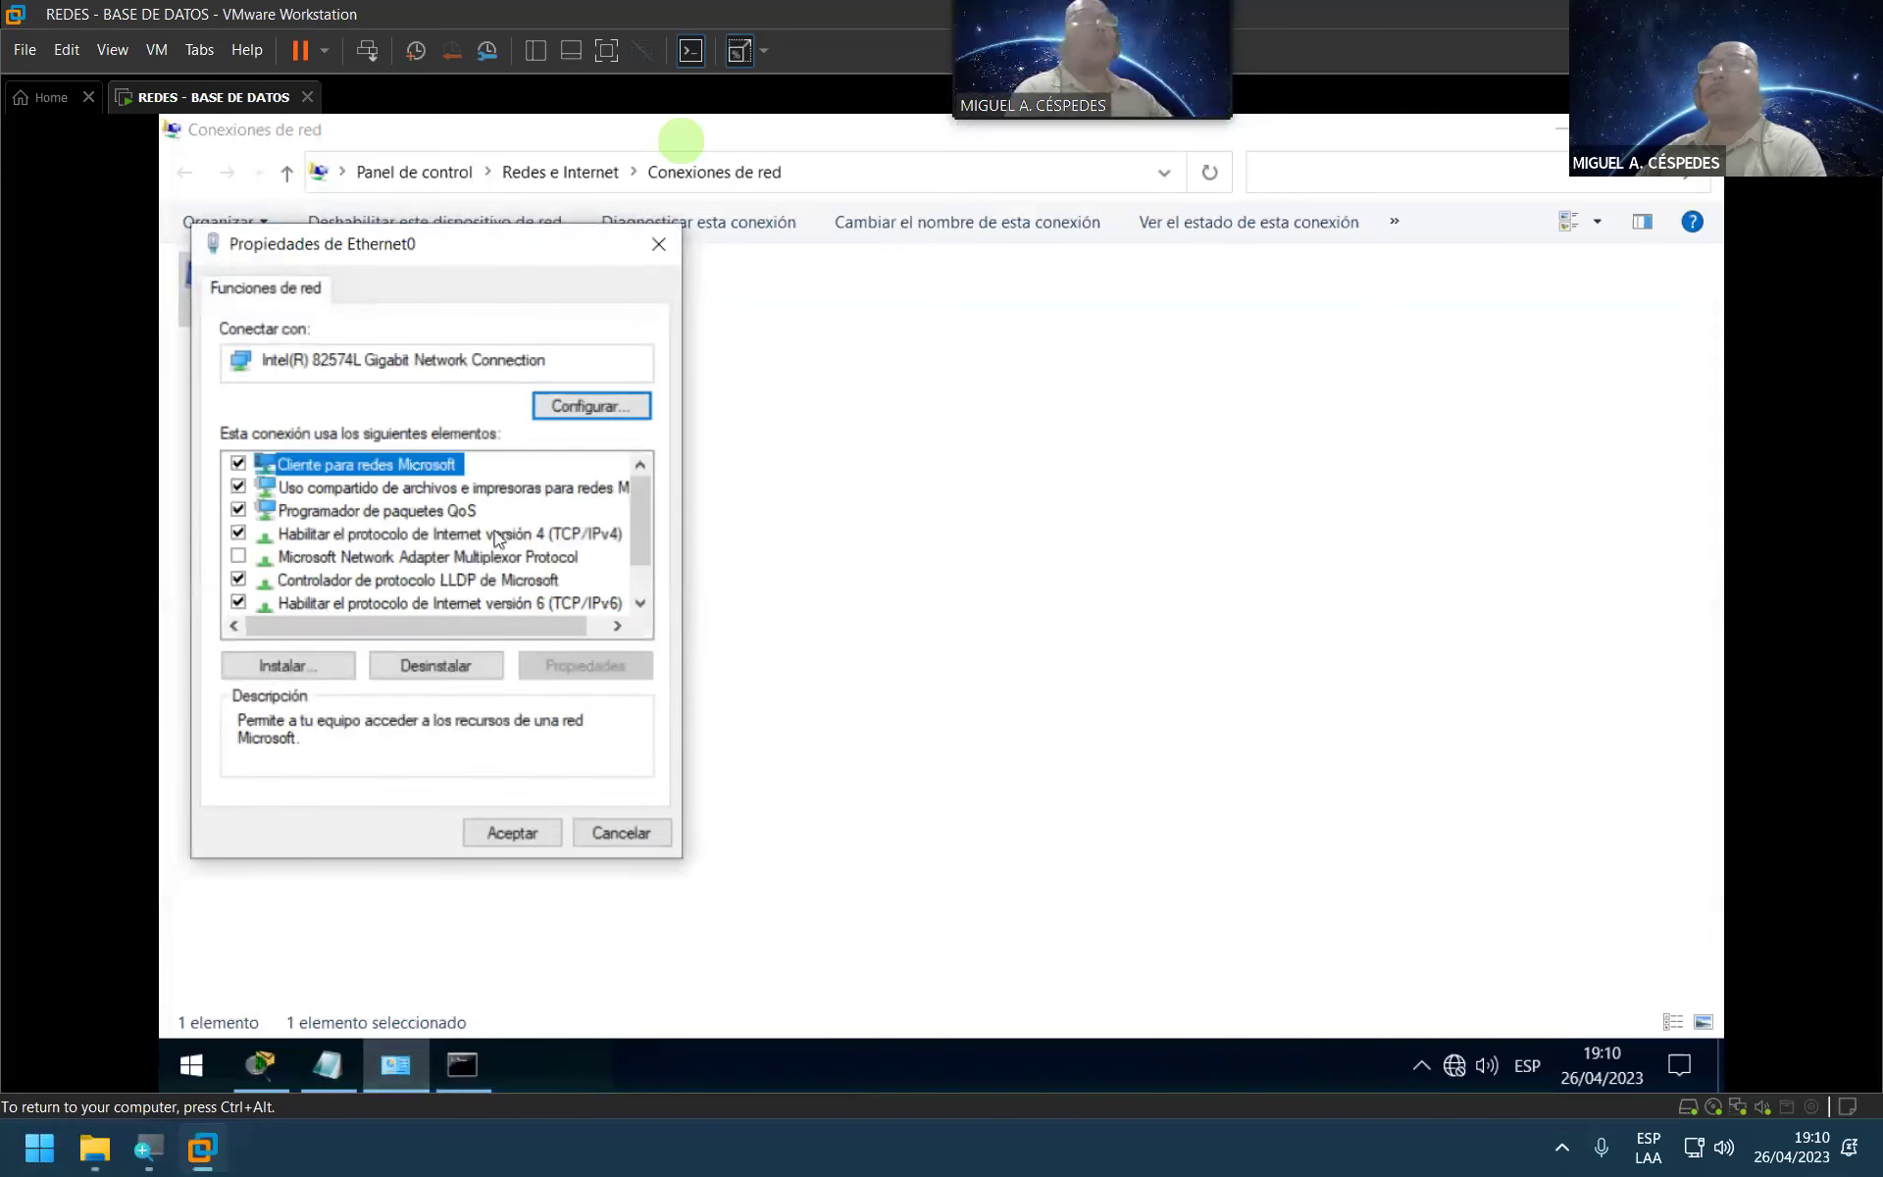
{"action": "left_click", "coordinate": [497, 537]}
{"action": "left_click", "coordinate": [580, 667]}
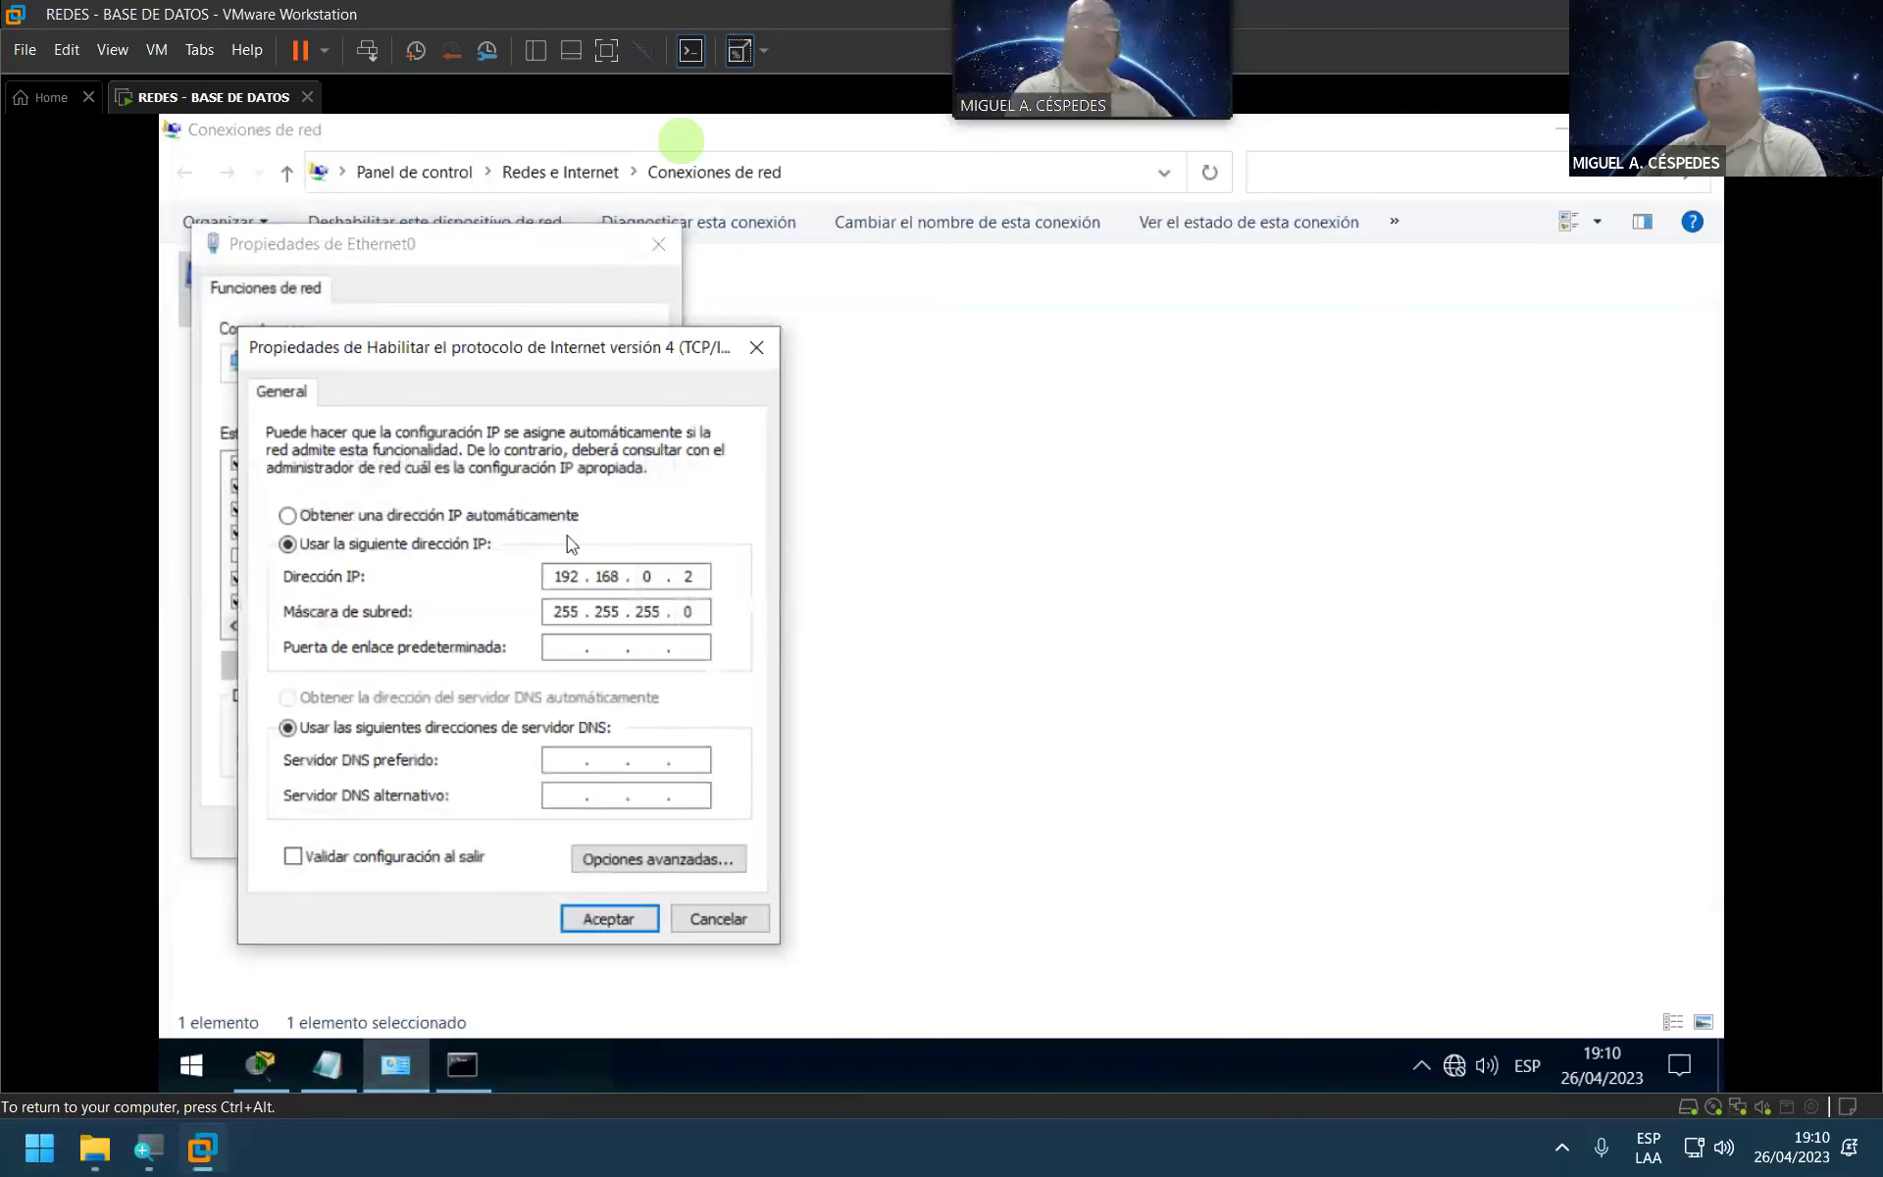
{"action": "type", "text": "3"}
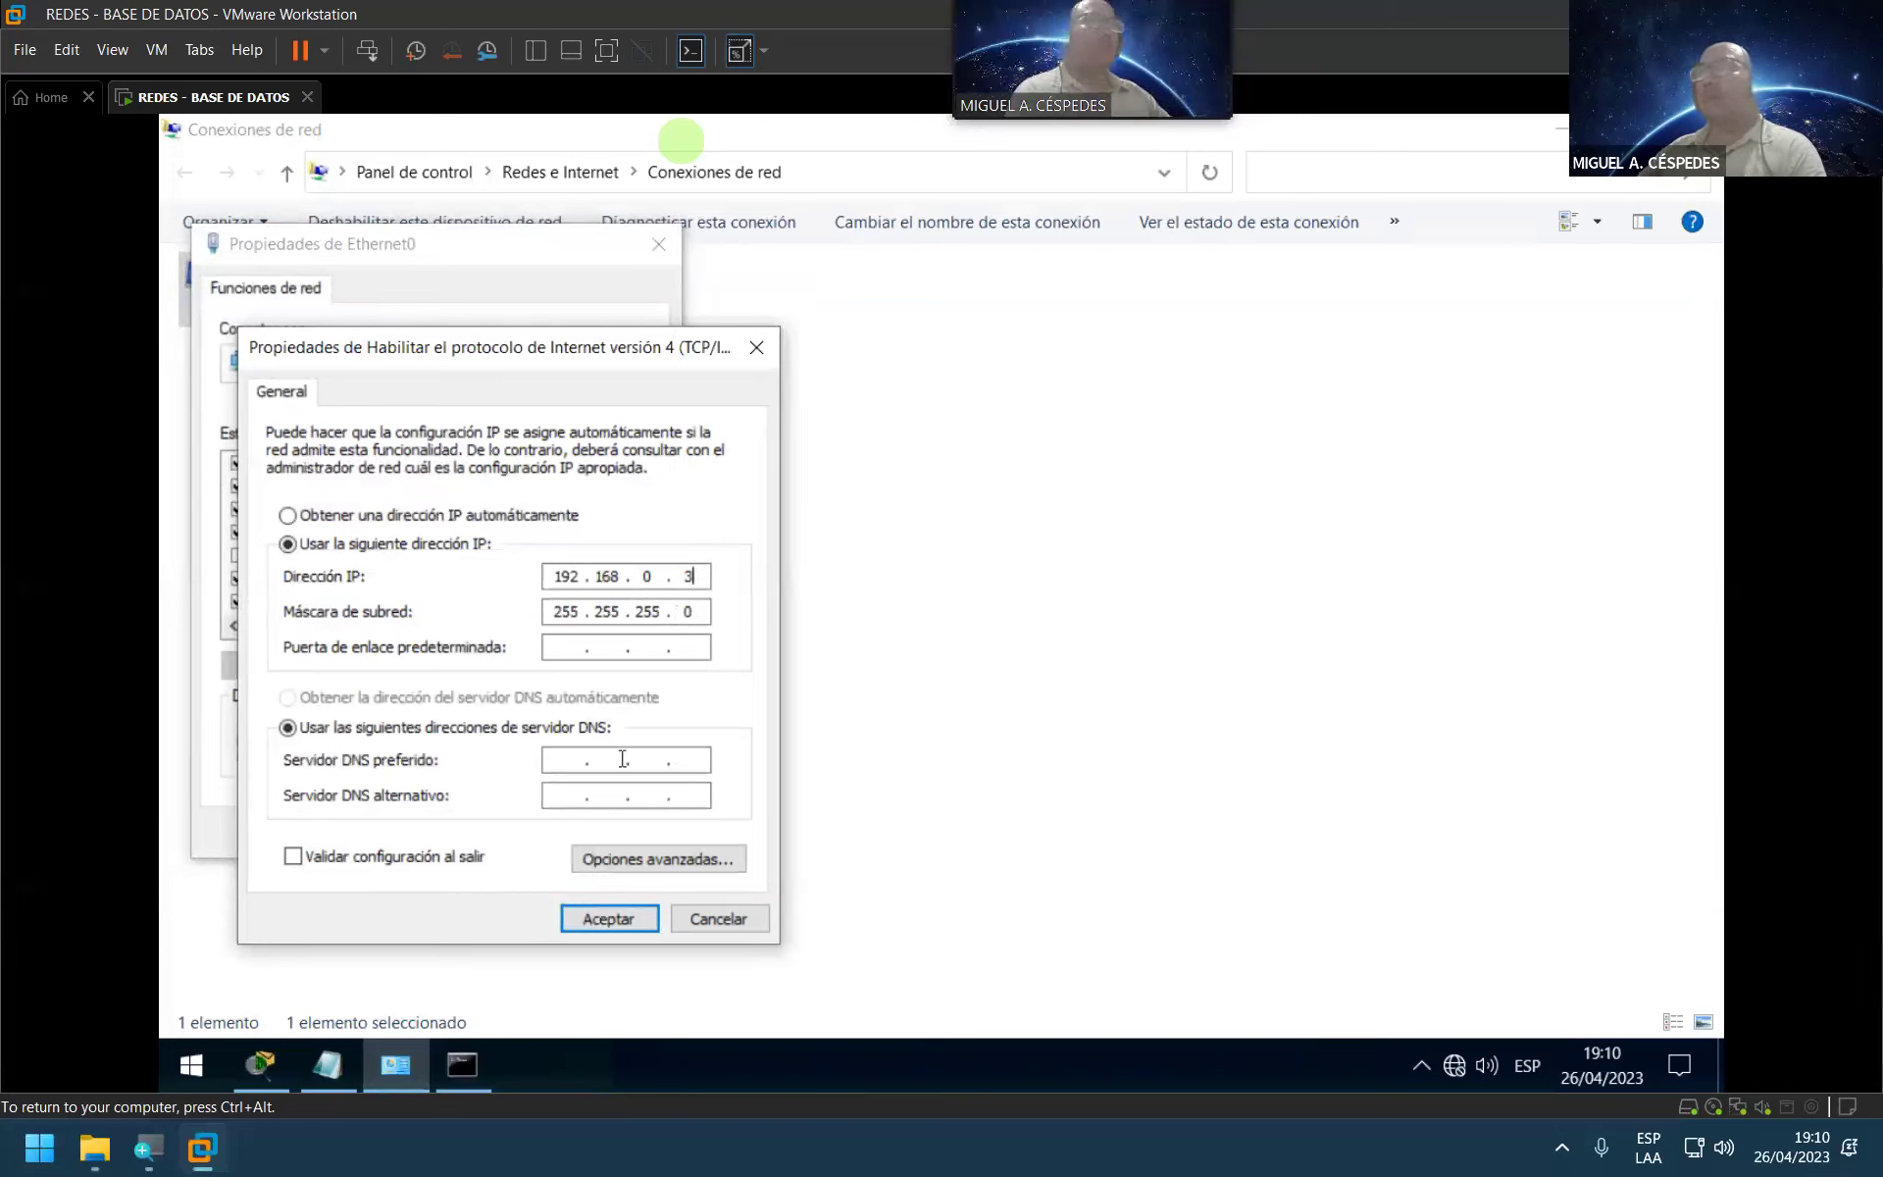
{"action": "left_click", "coordinate": [595, 914]}
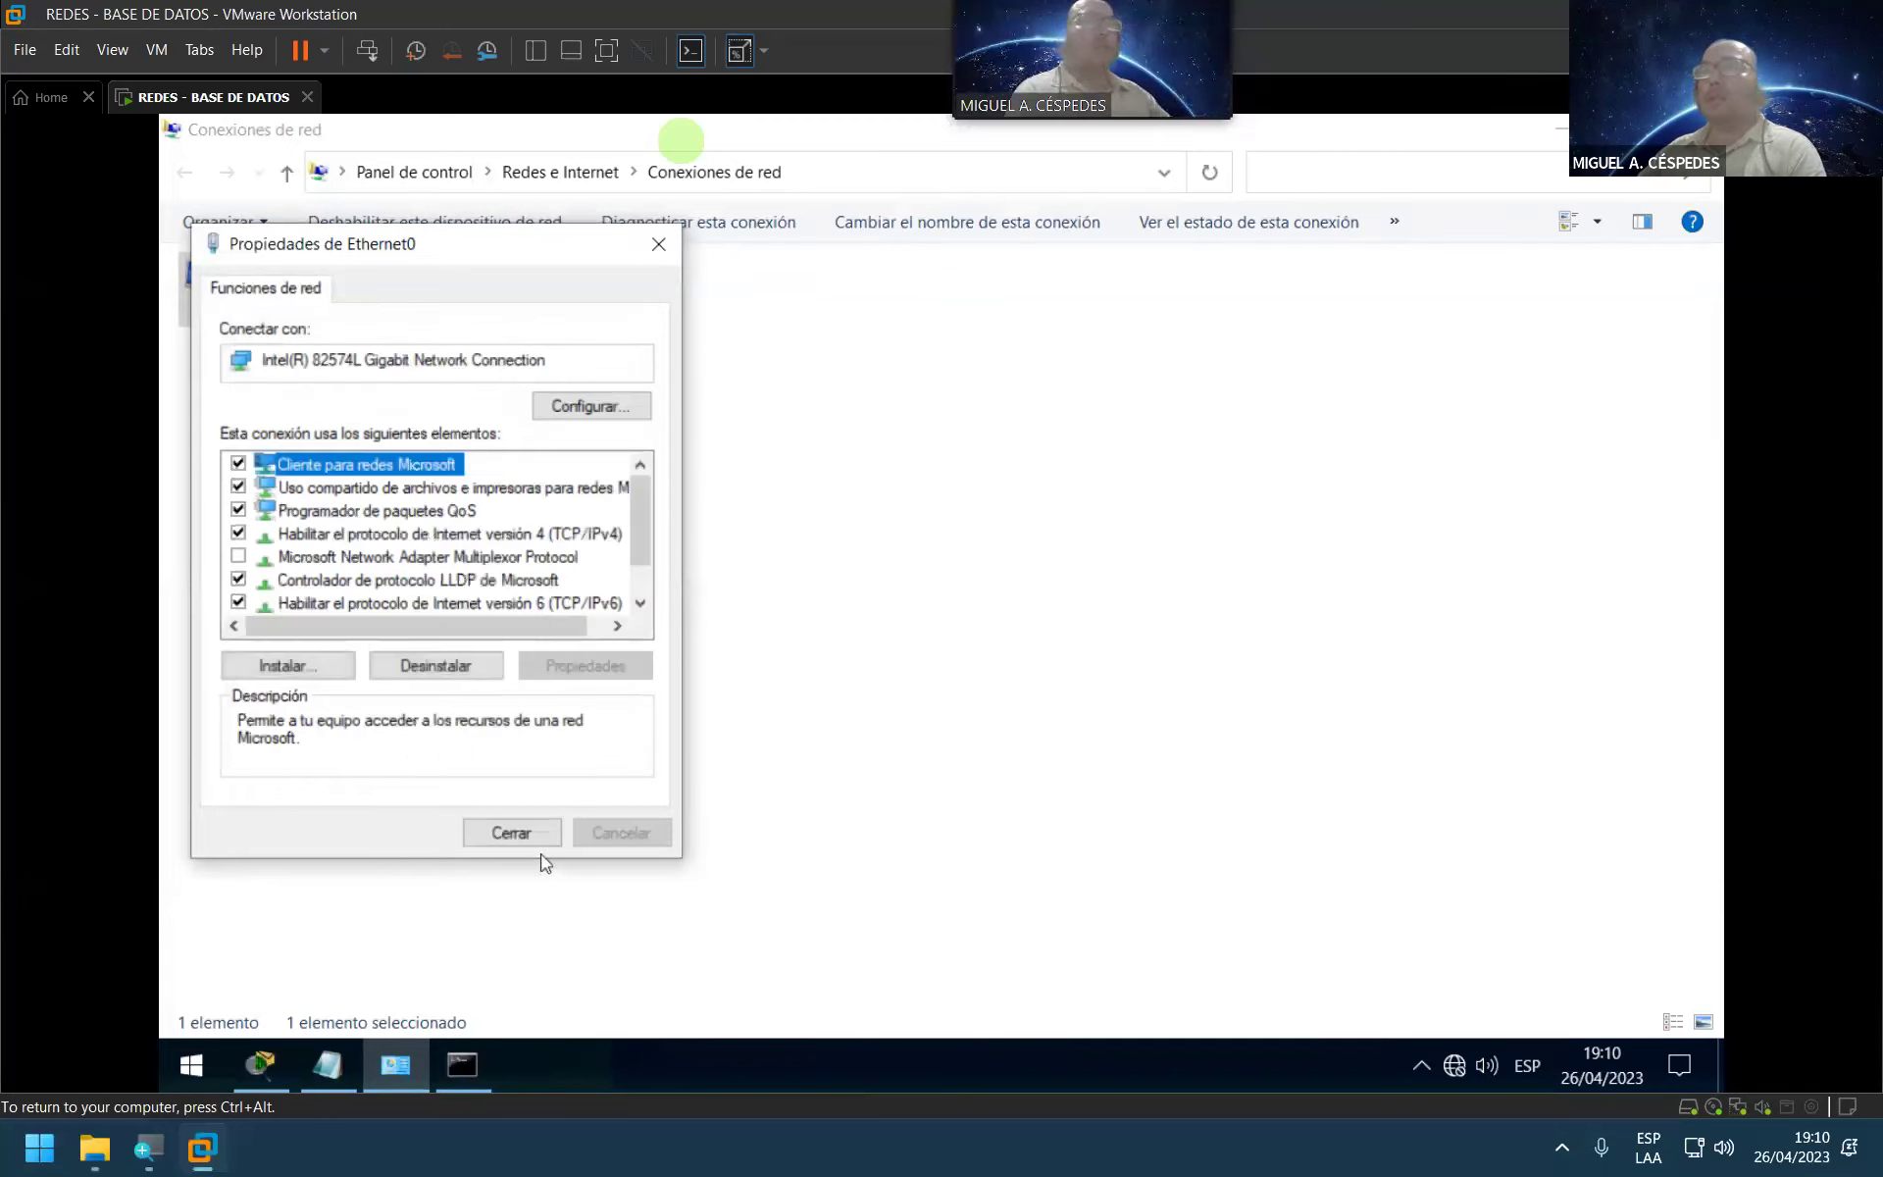
{"action": "left_click", "coordinate": [511, 833]}
Step: Verify the latest Ethernet0 address with IPCONFIG in the Command Prompt, and minimize the Command Prompt and Network Connections windows
{"action": "left_click", "coordinate": [467, 1059]}
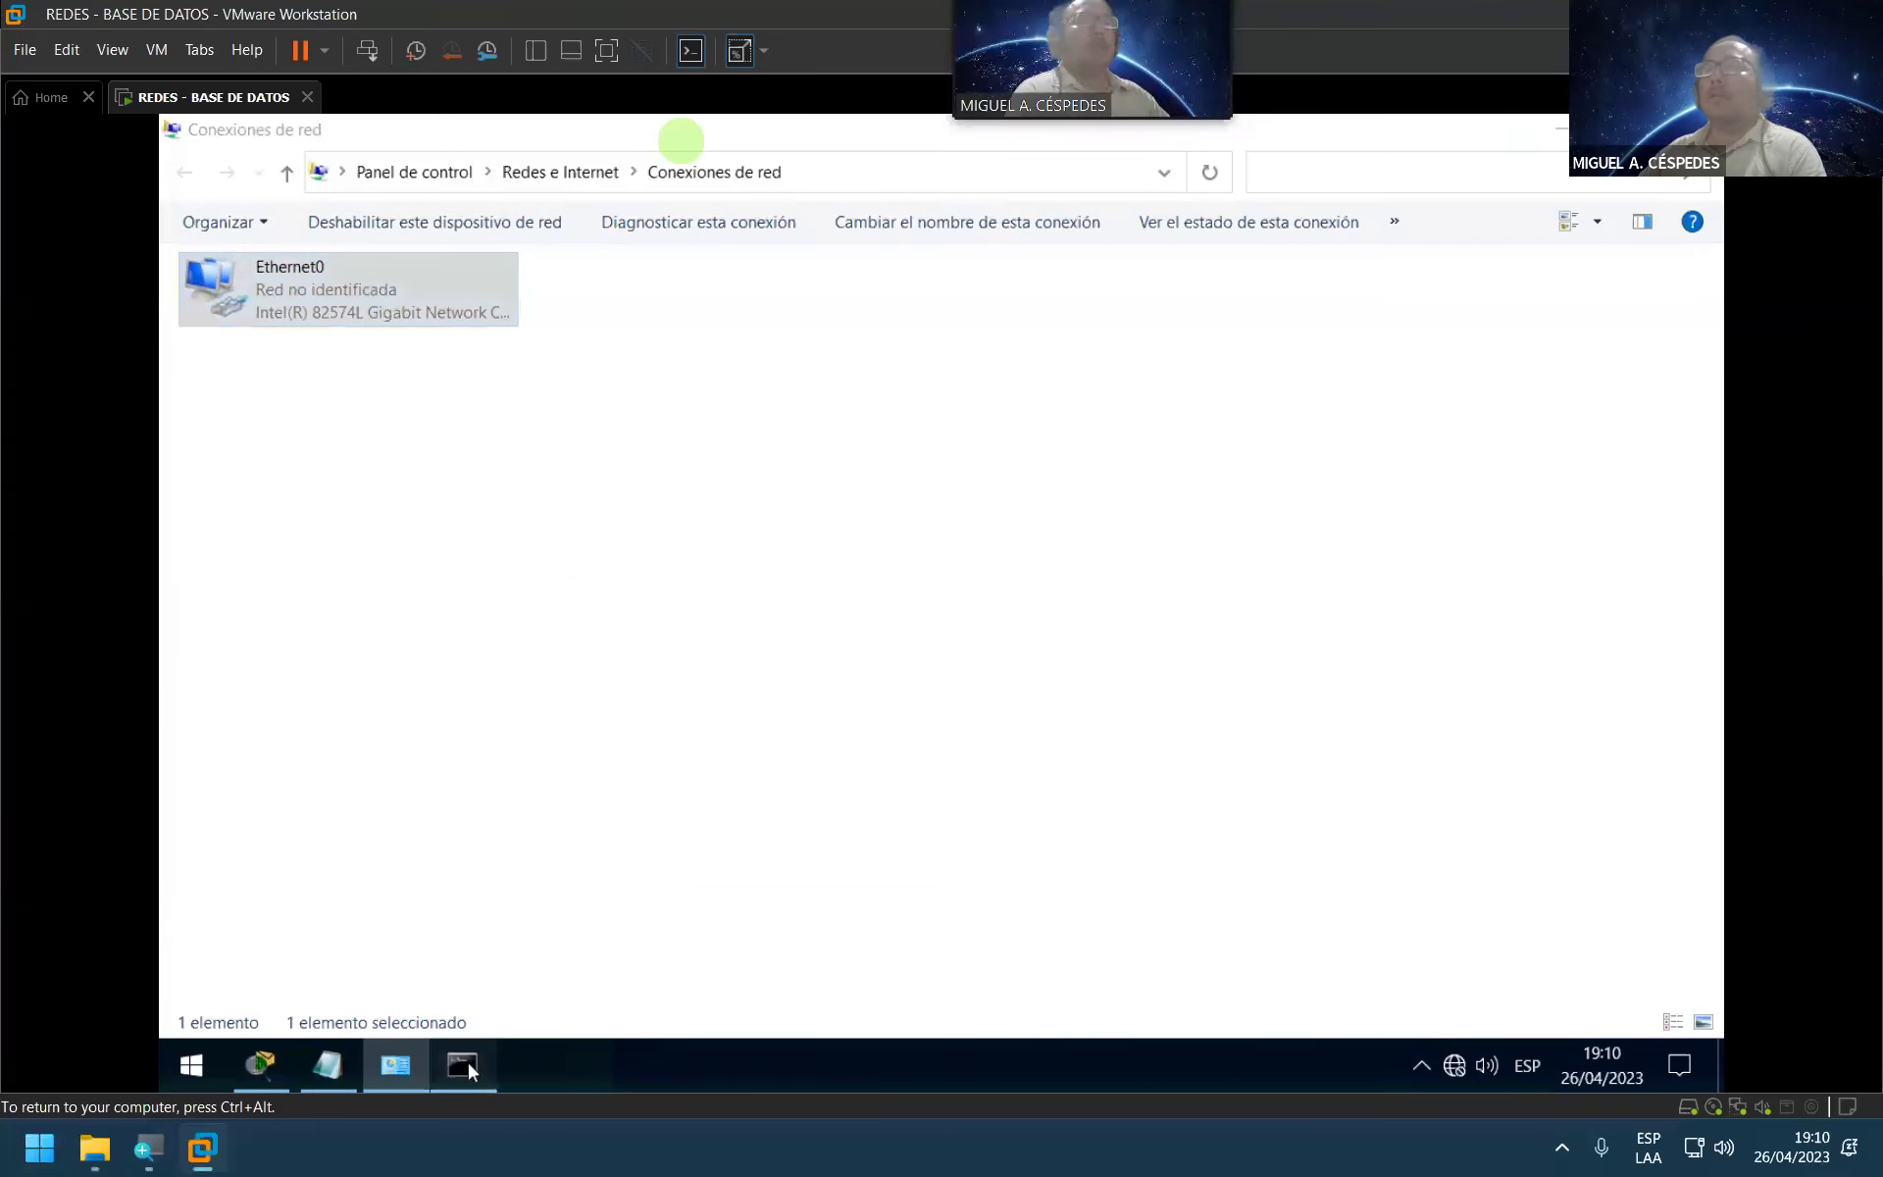
{"action": "type", "text": "IPCONFIG"}
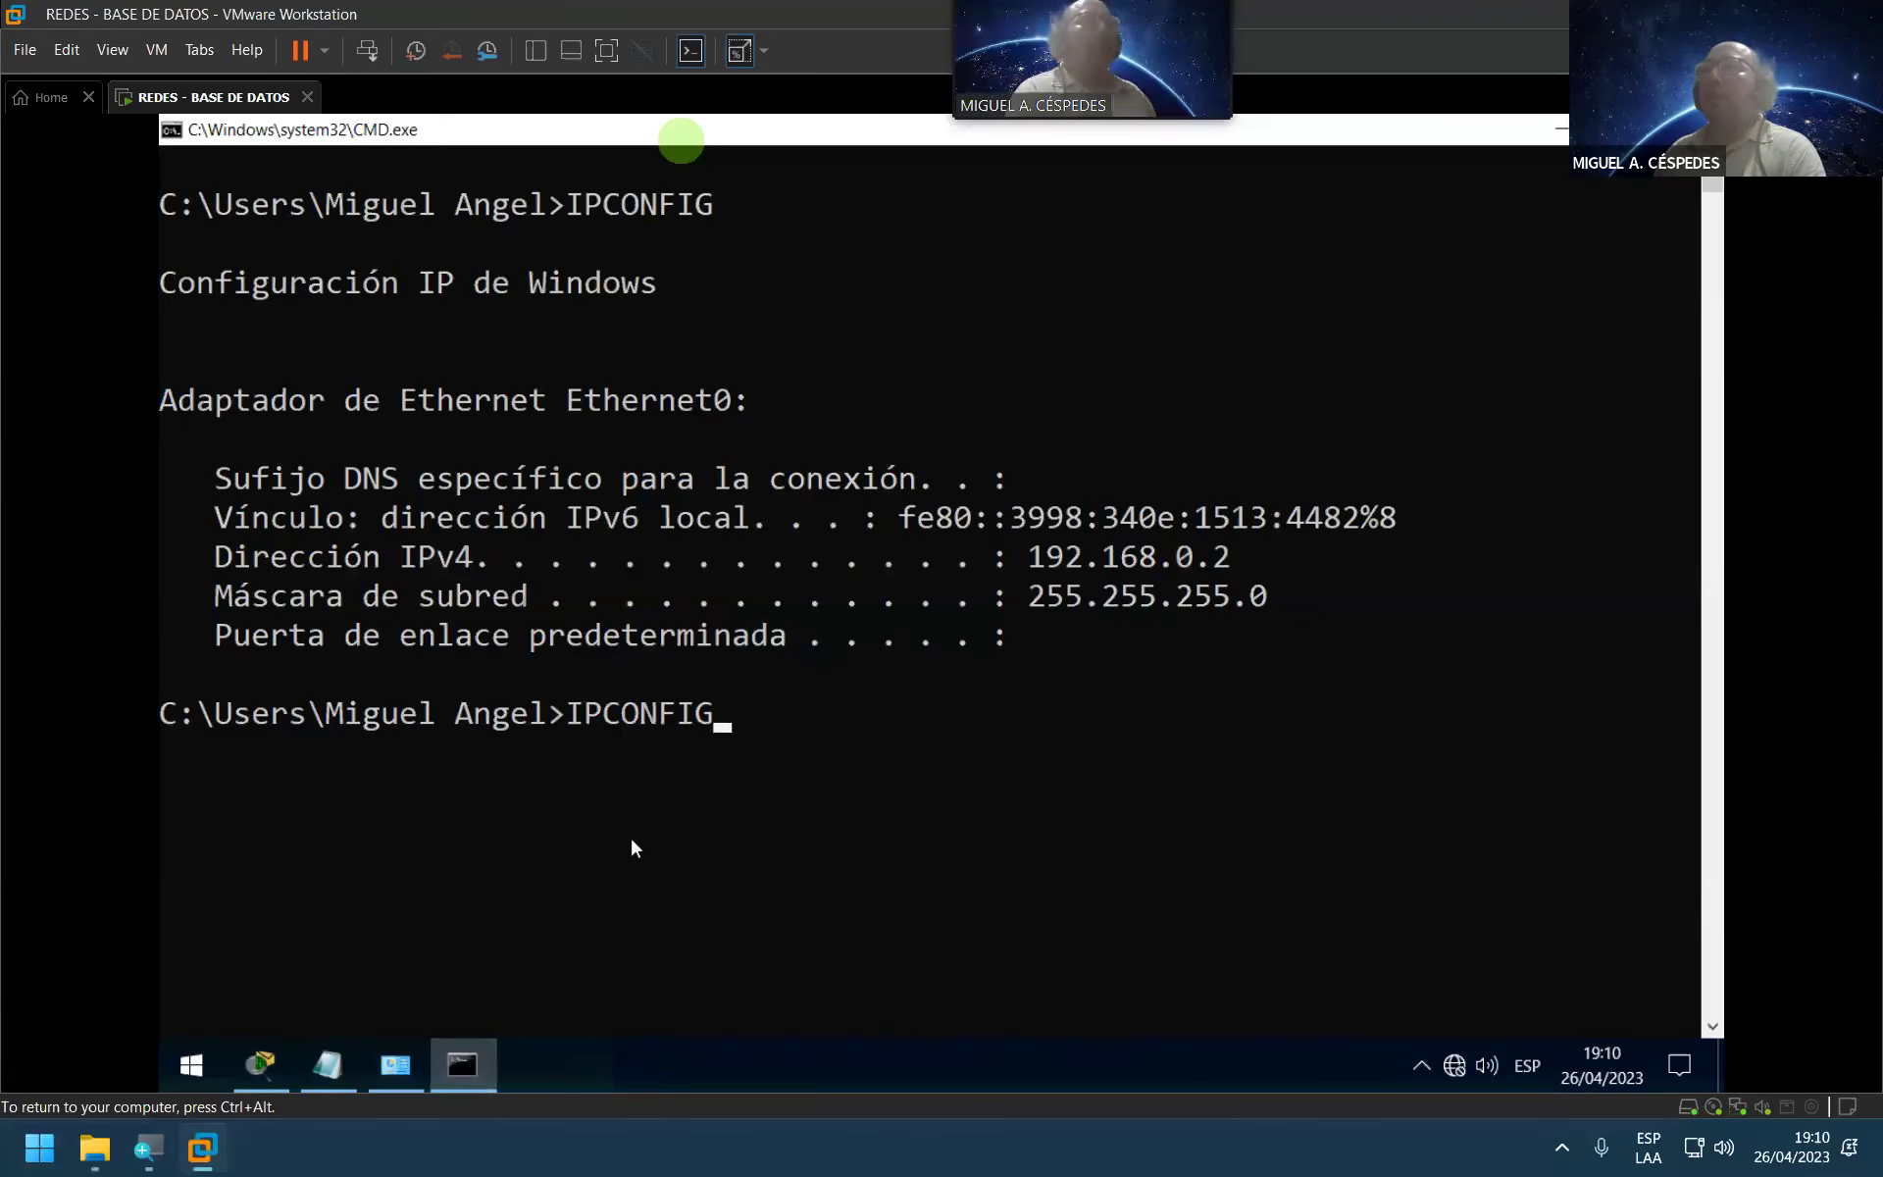
{"action": "key", "text": "Return"}
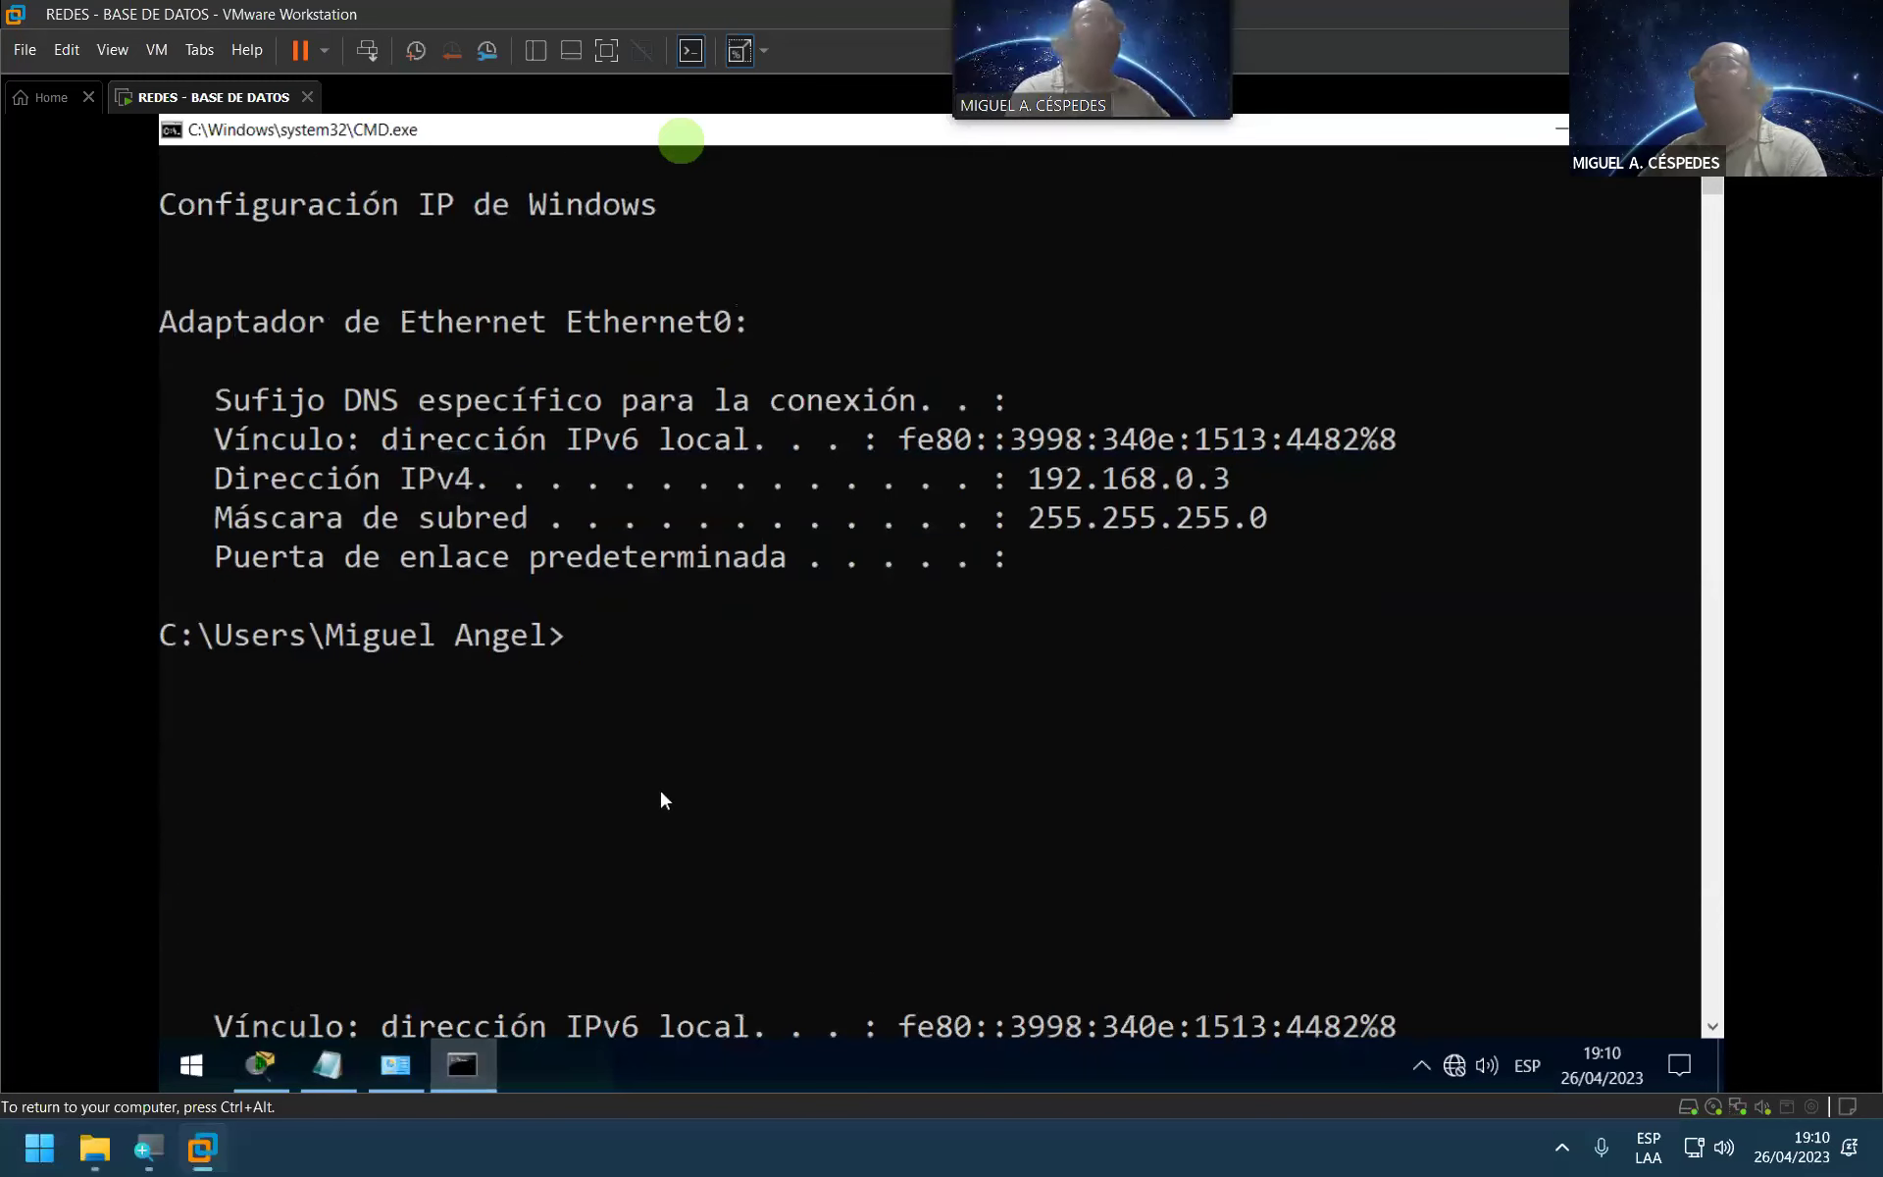
{"action": "left_click", "coordinate": [705, 747]}
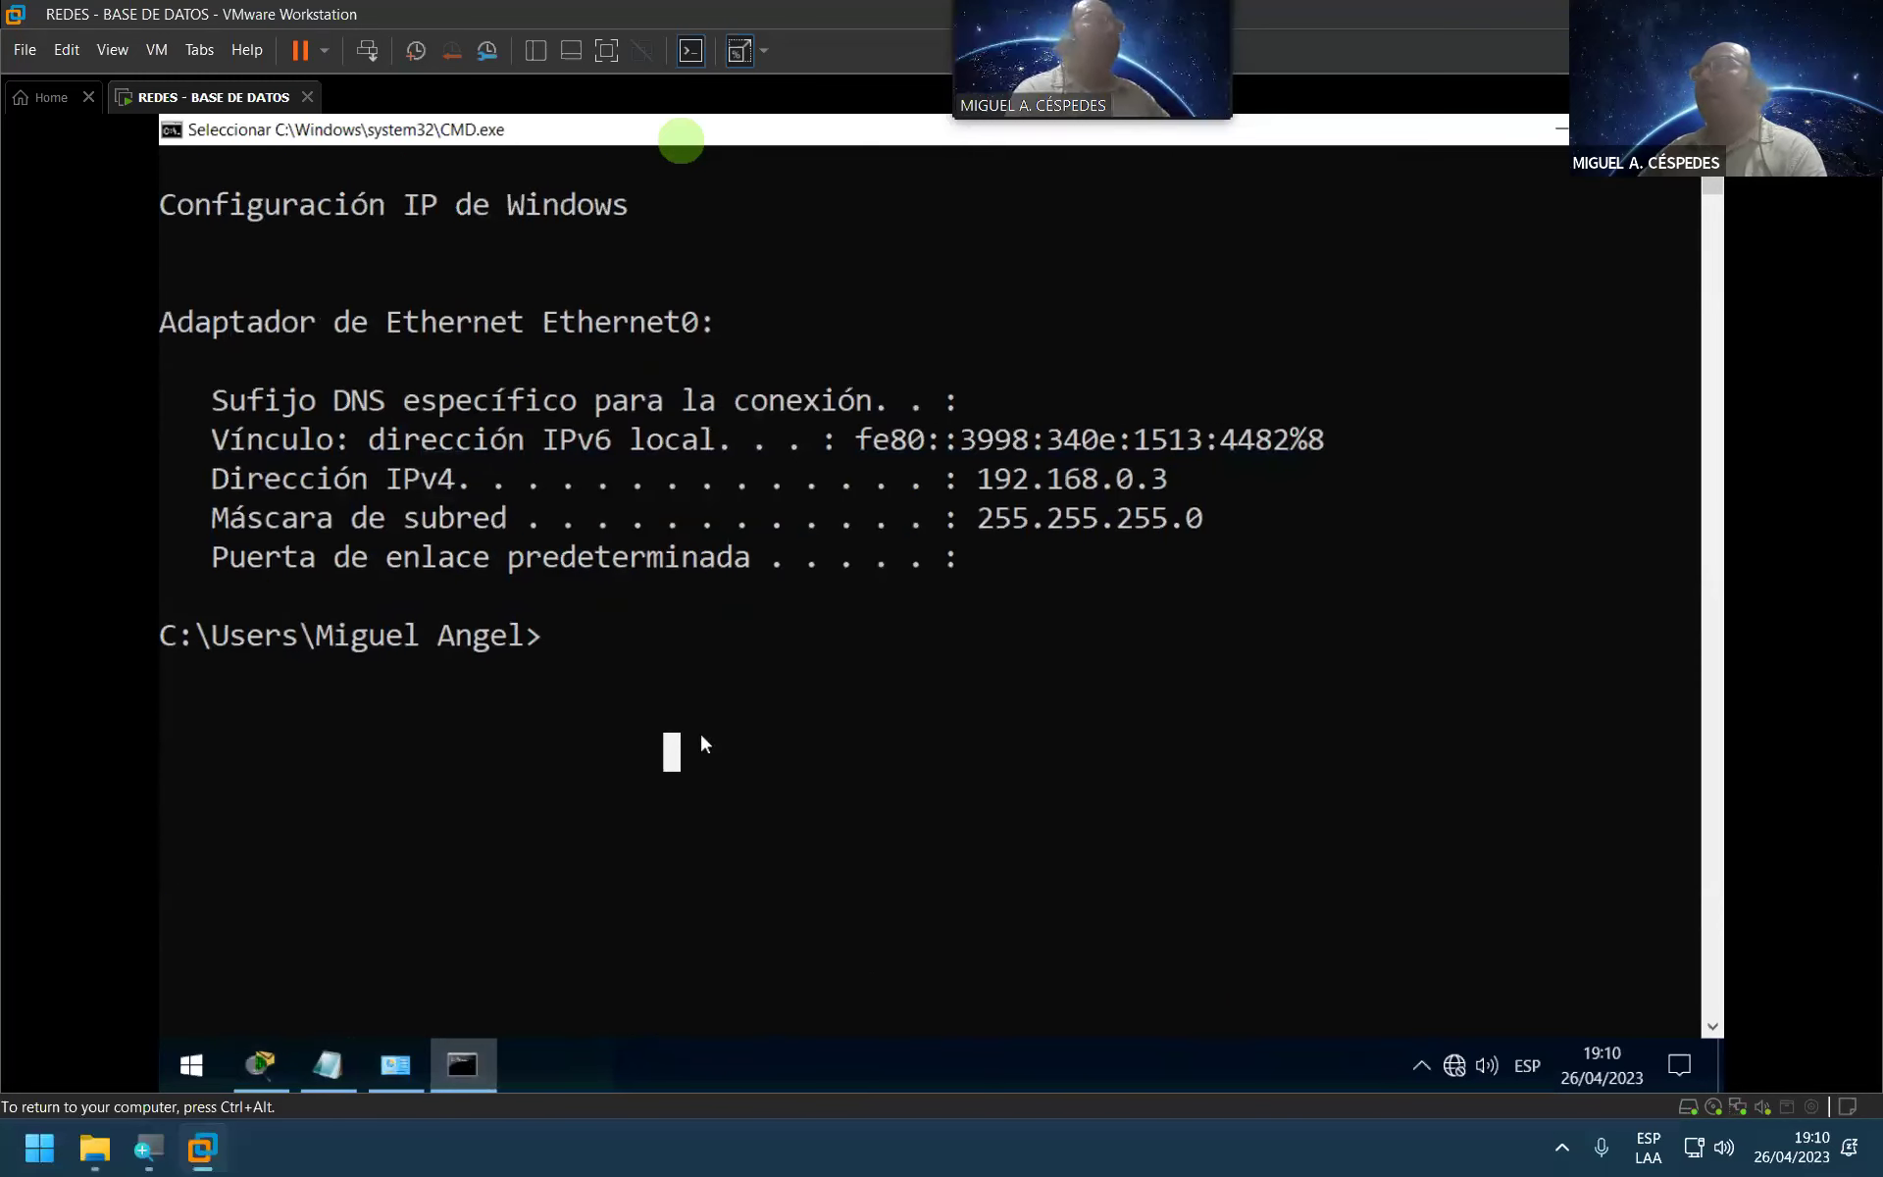
{"action": "scroll", "coordinate": [691, 736], "scroll_direction": "up", "scroll_amount": 1}
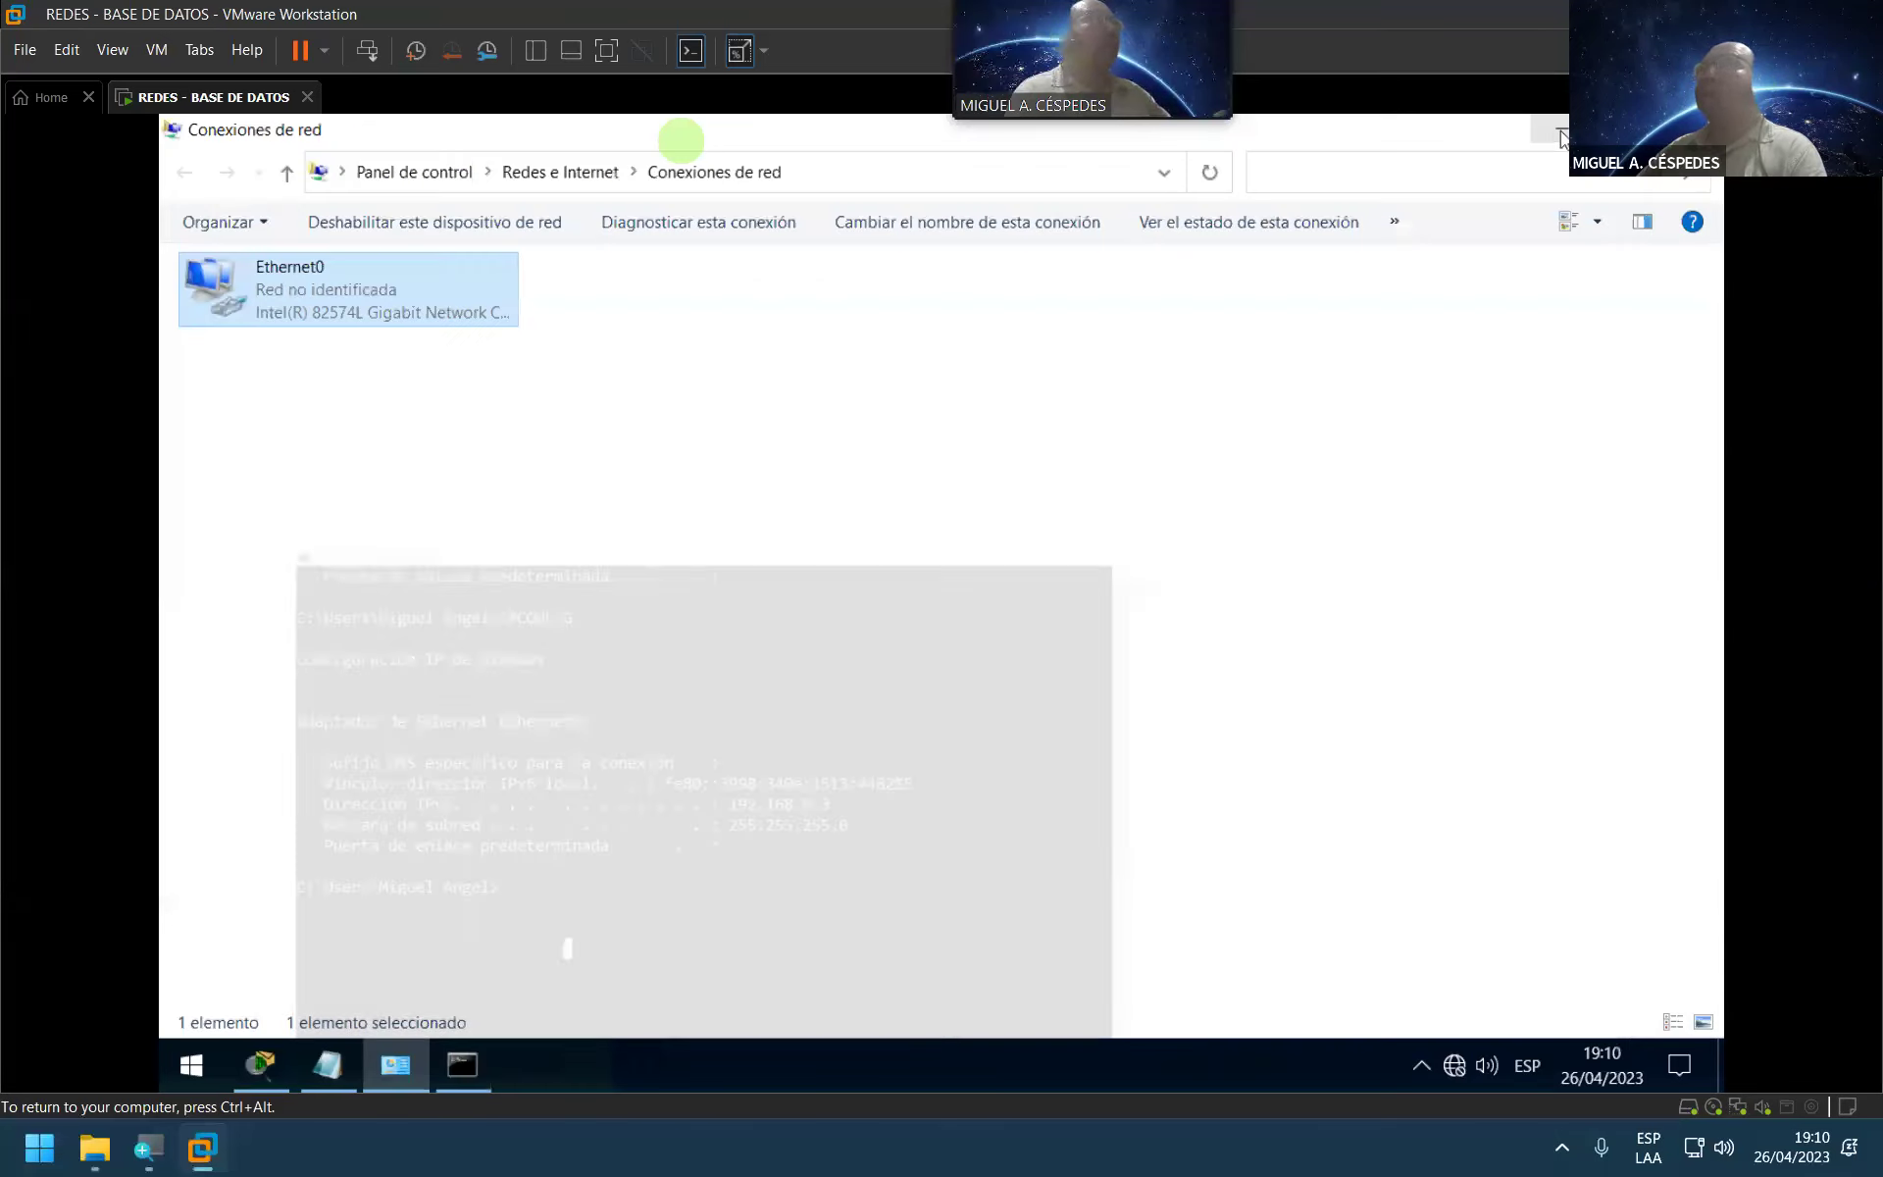
{"action": "left_click", "coordinate": [1553, 135]}
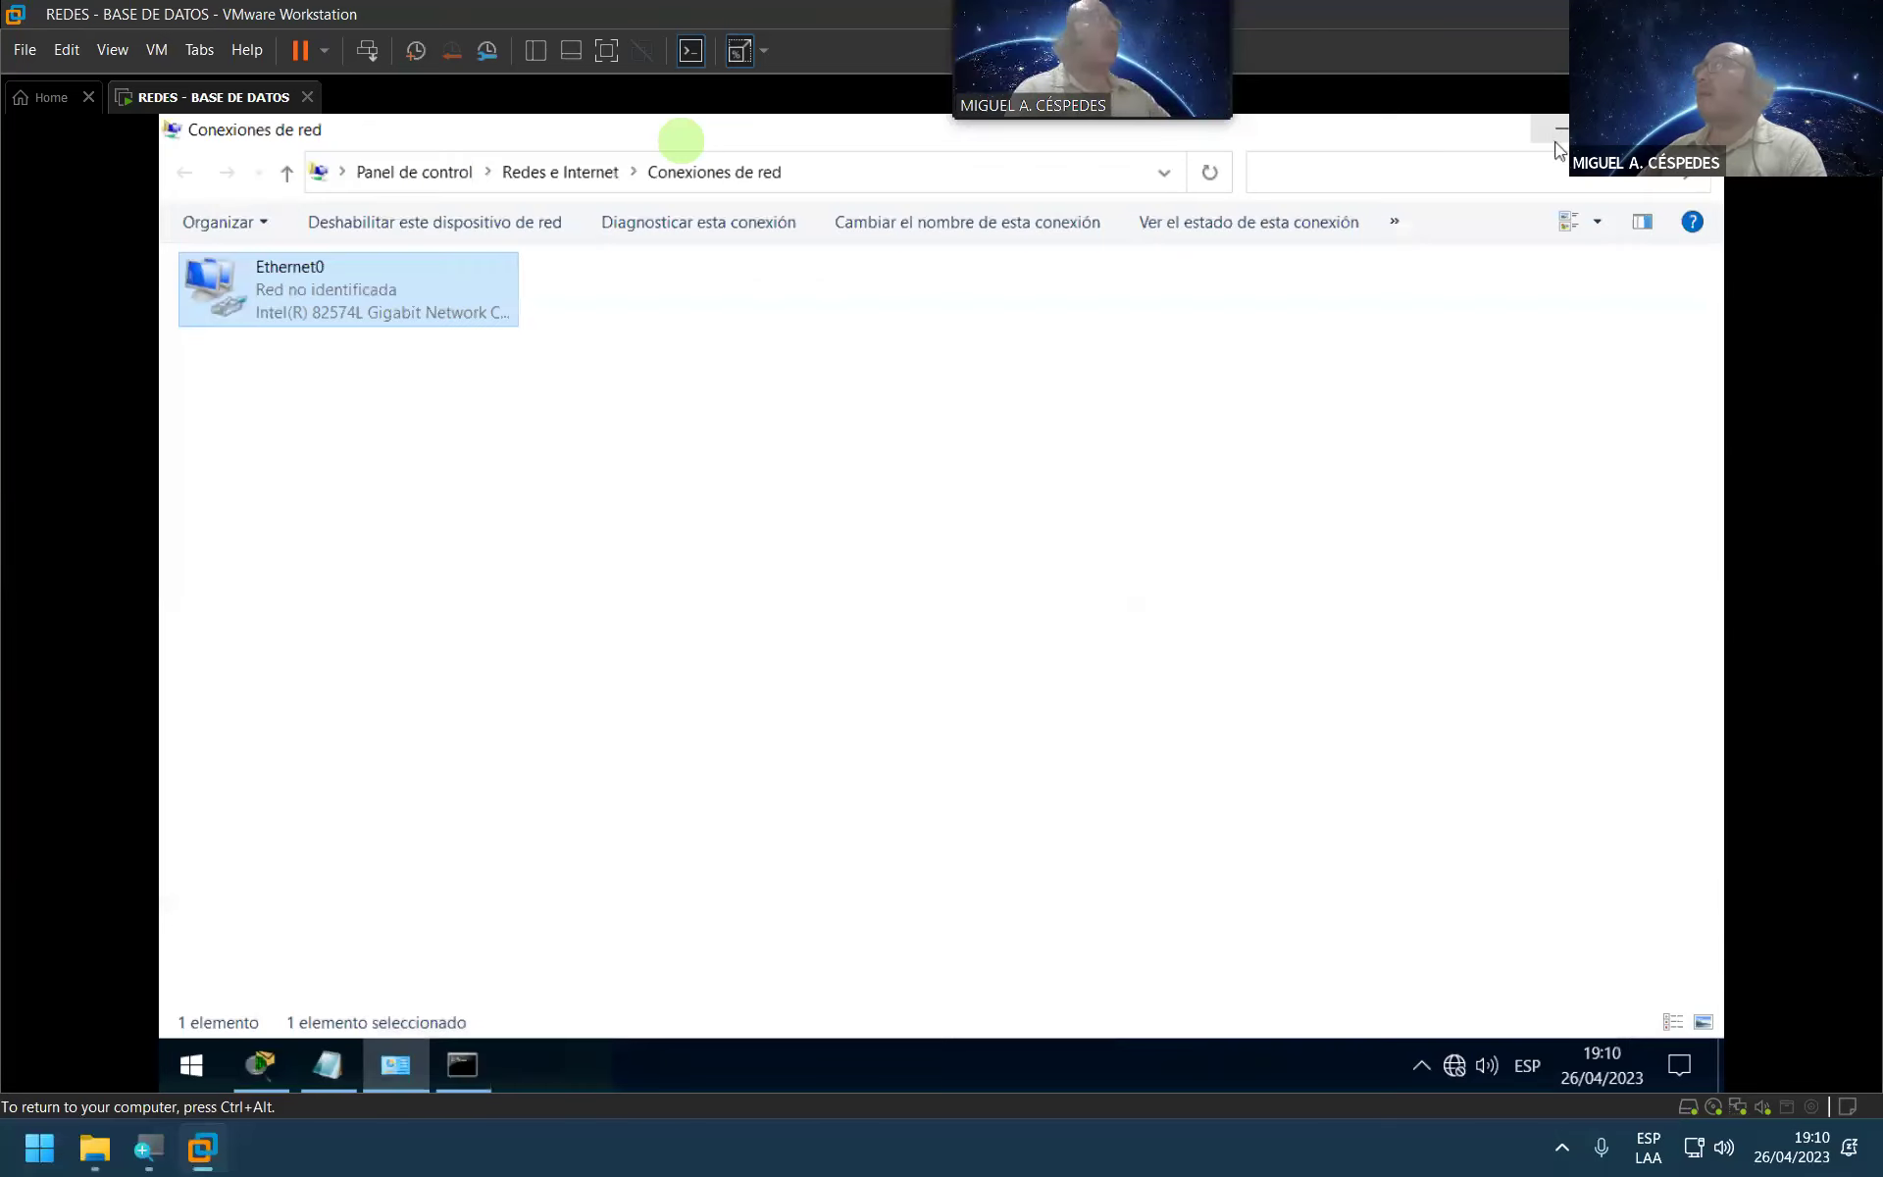
Step: Switch to Cisco Packet Tracer and place a generic Hub-PT in the middle of the three PCs
{"action": "left_click", "coordinate": [1558, 133]}
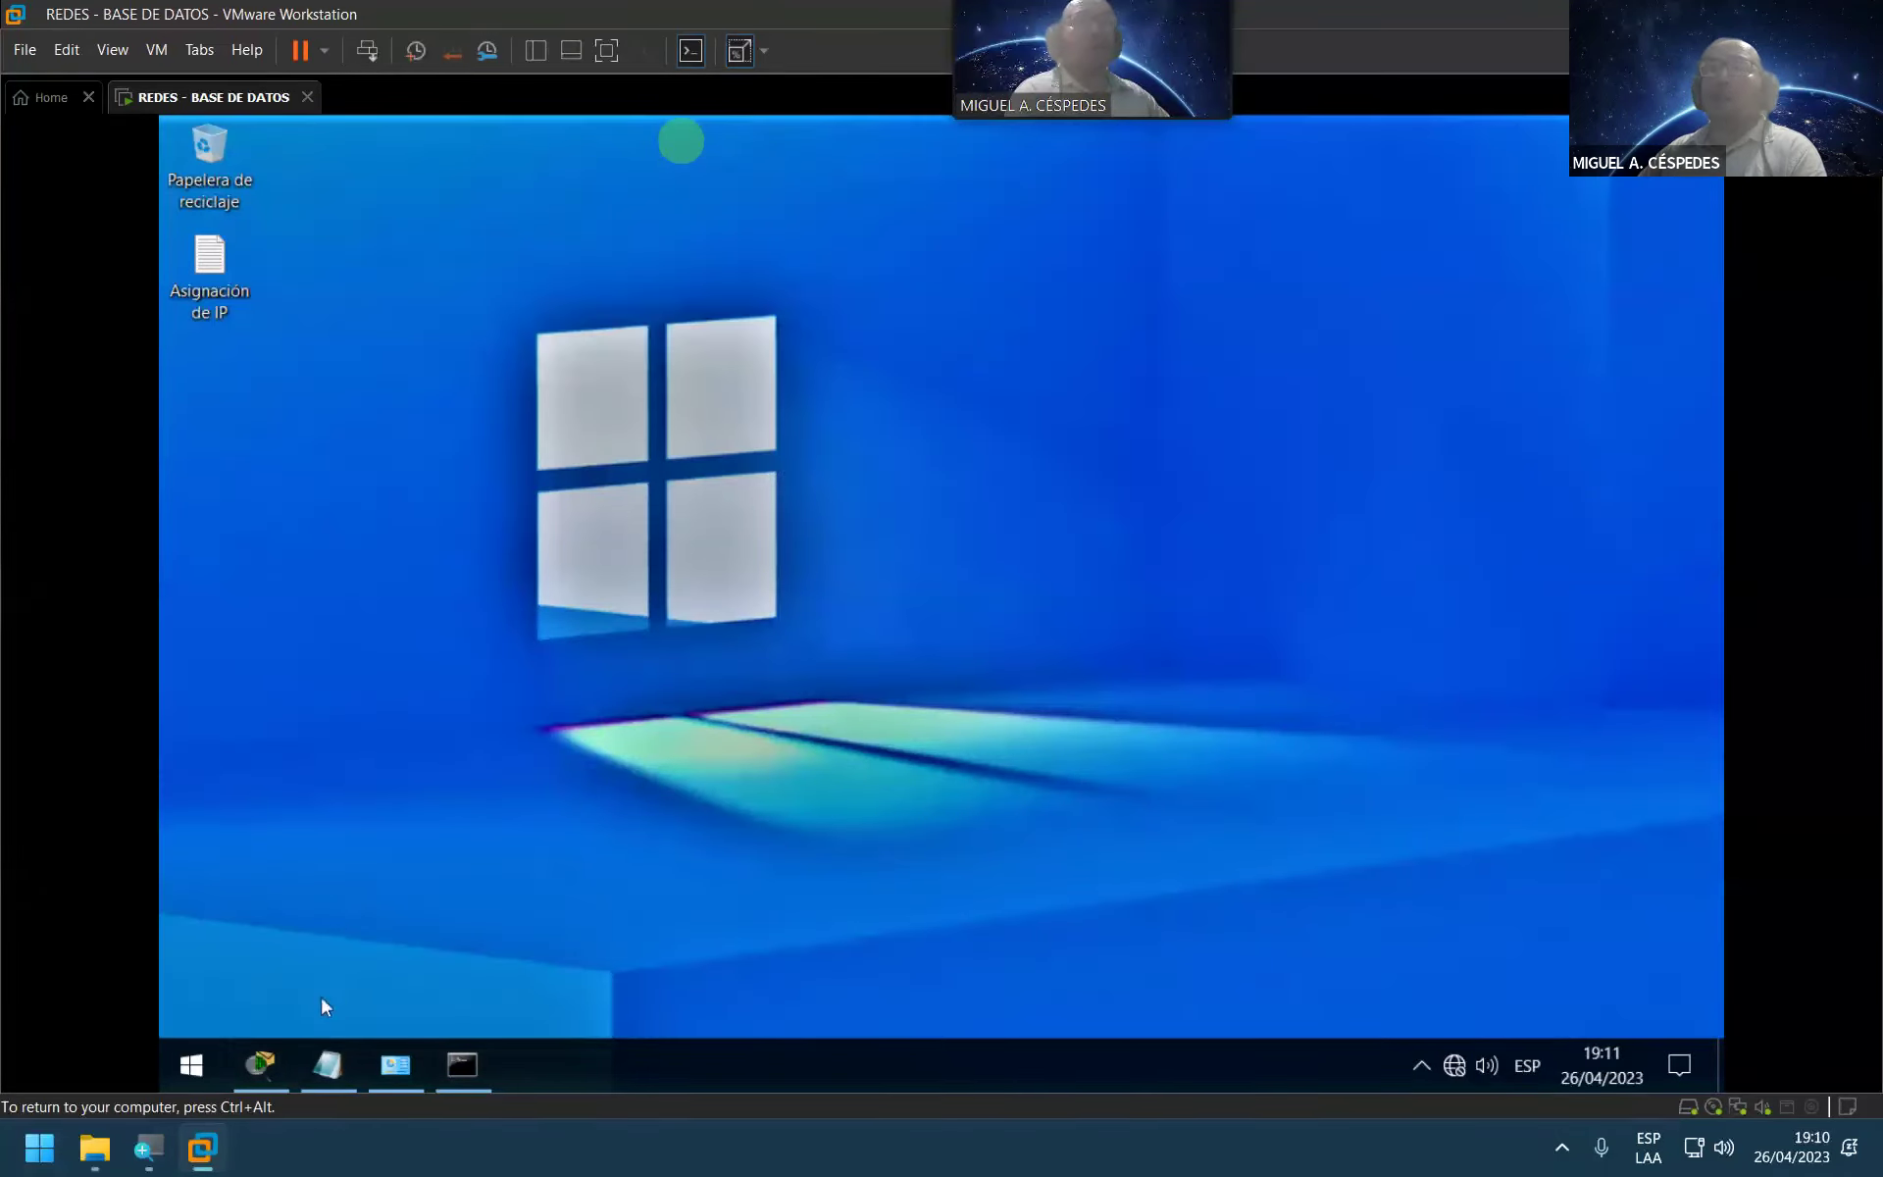
{"action": "left_click", "coordinate": [263, 1064]}
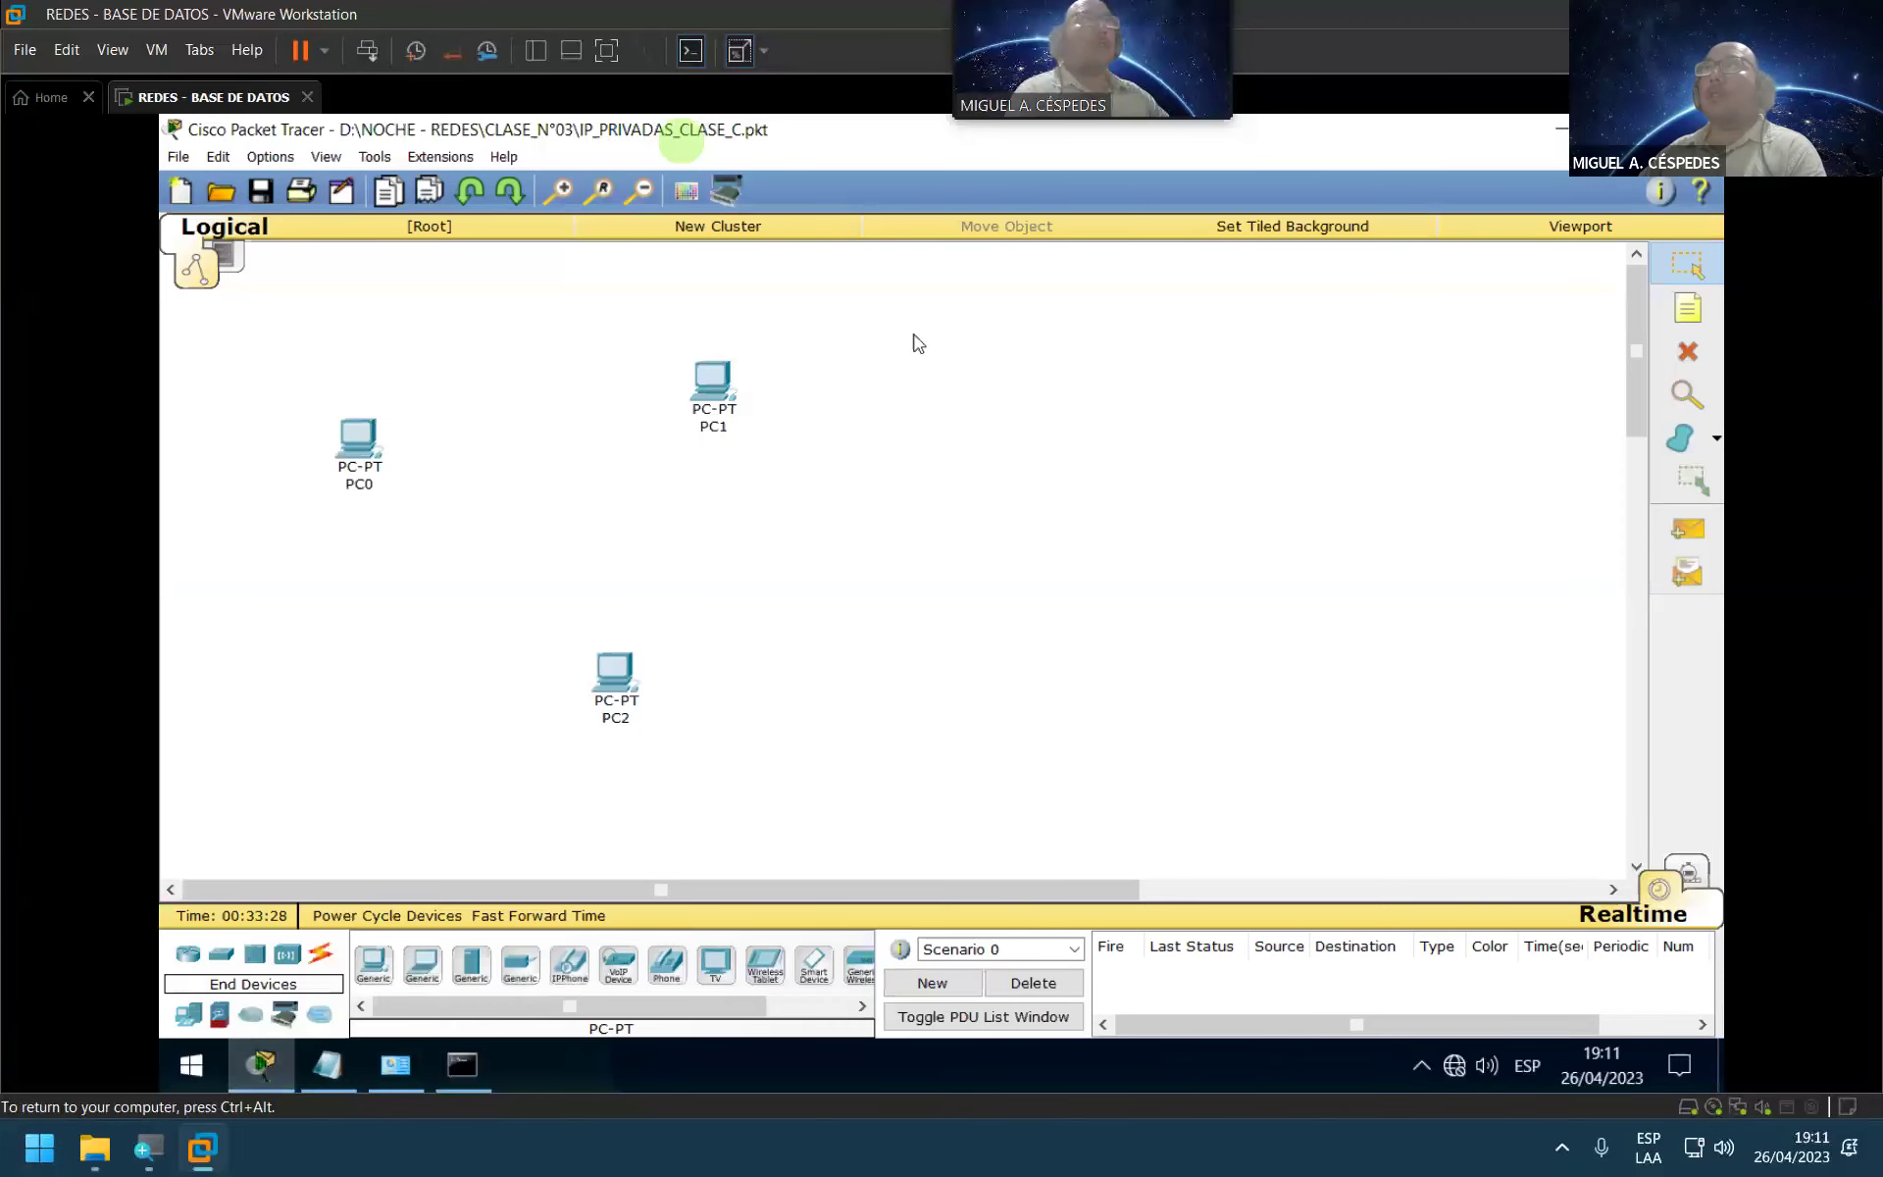
{"action": "left_click_drag", "start_coordinate": [314, 288], "coordinate": [851, 789]}
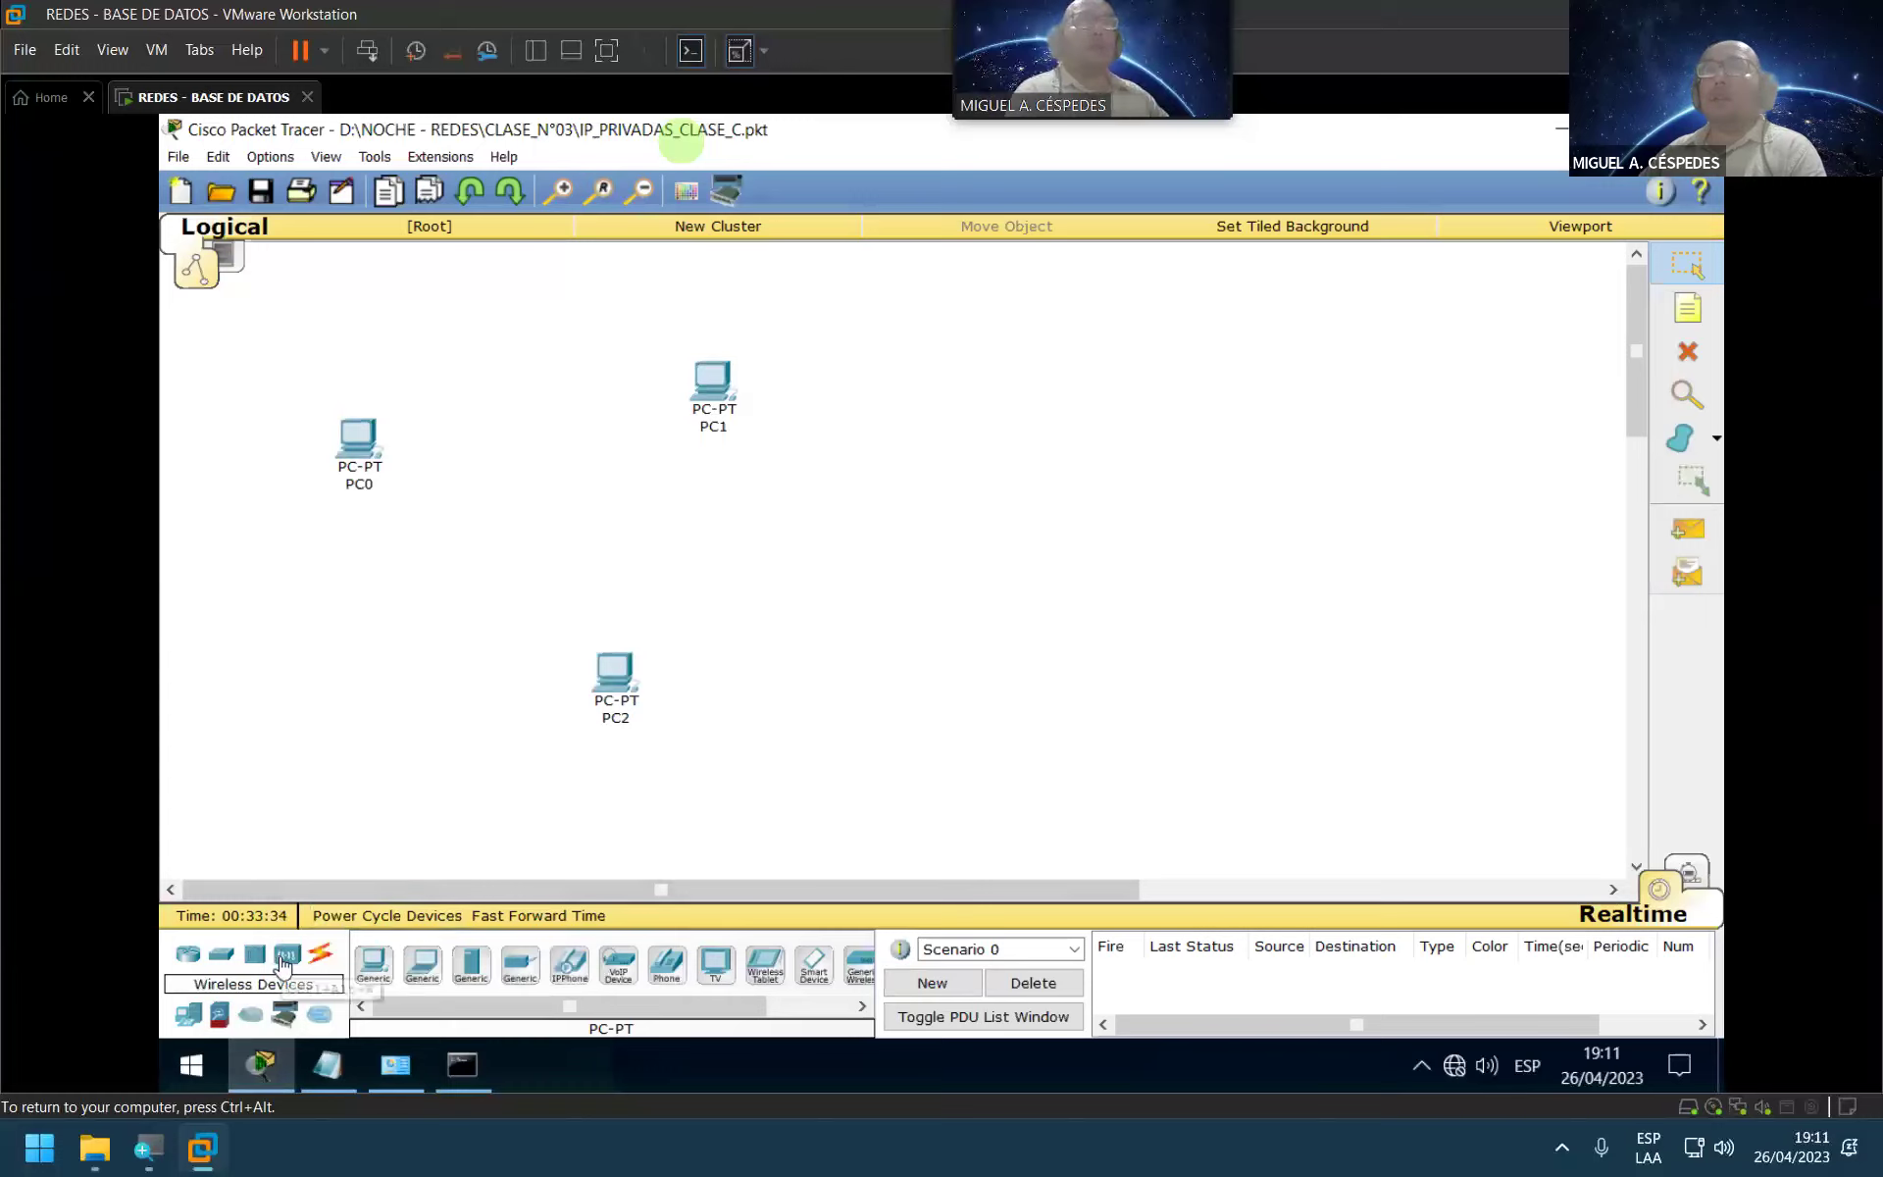
{"action": "left_click", "coordinate": [286, 956]}
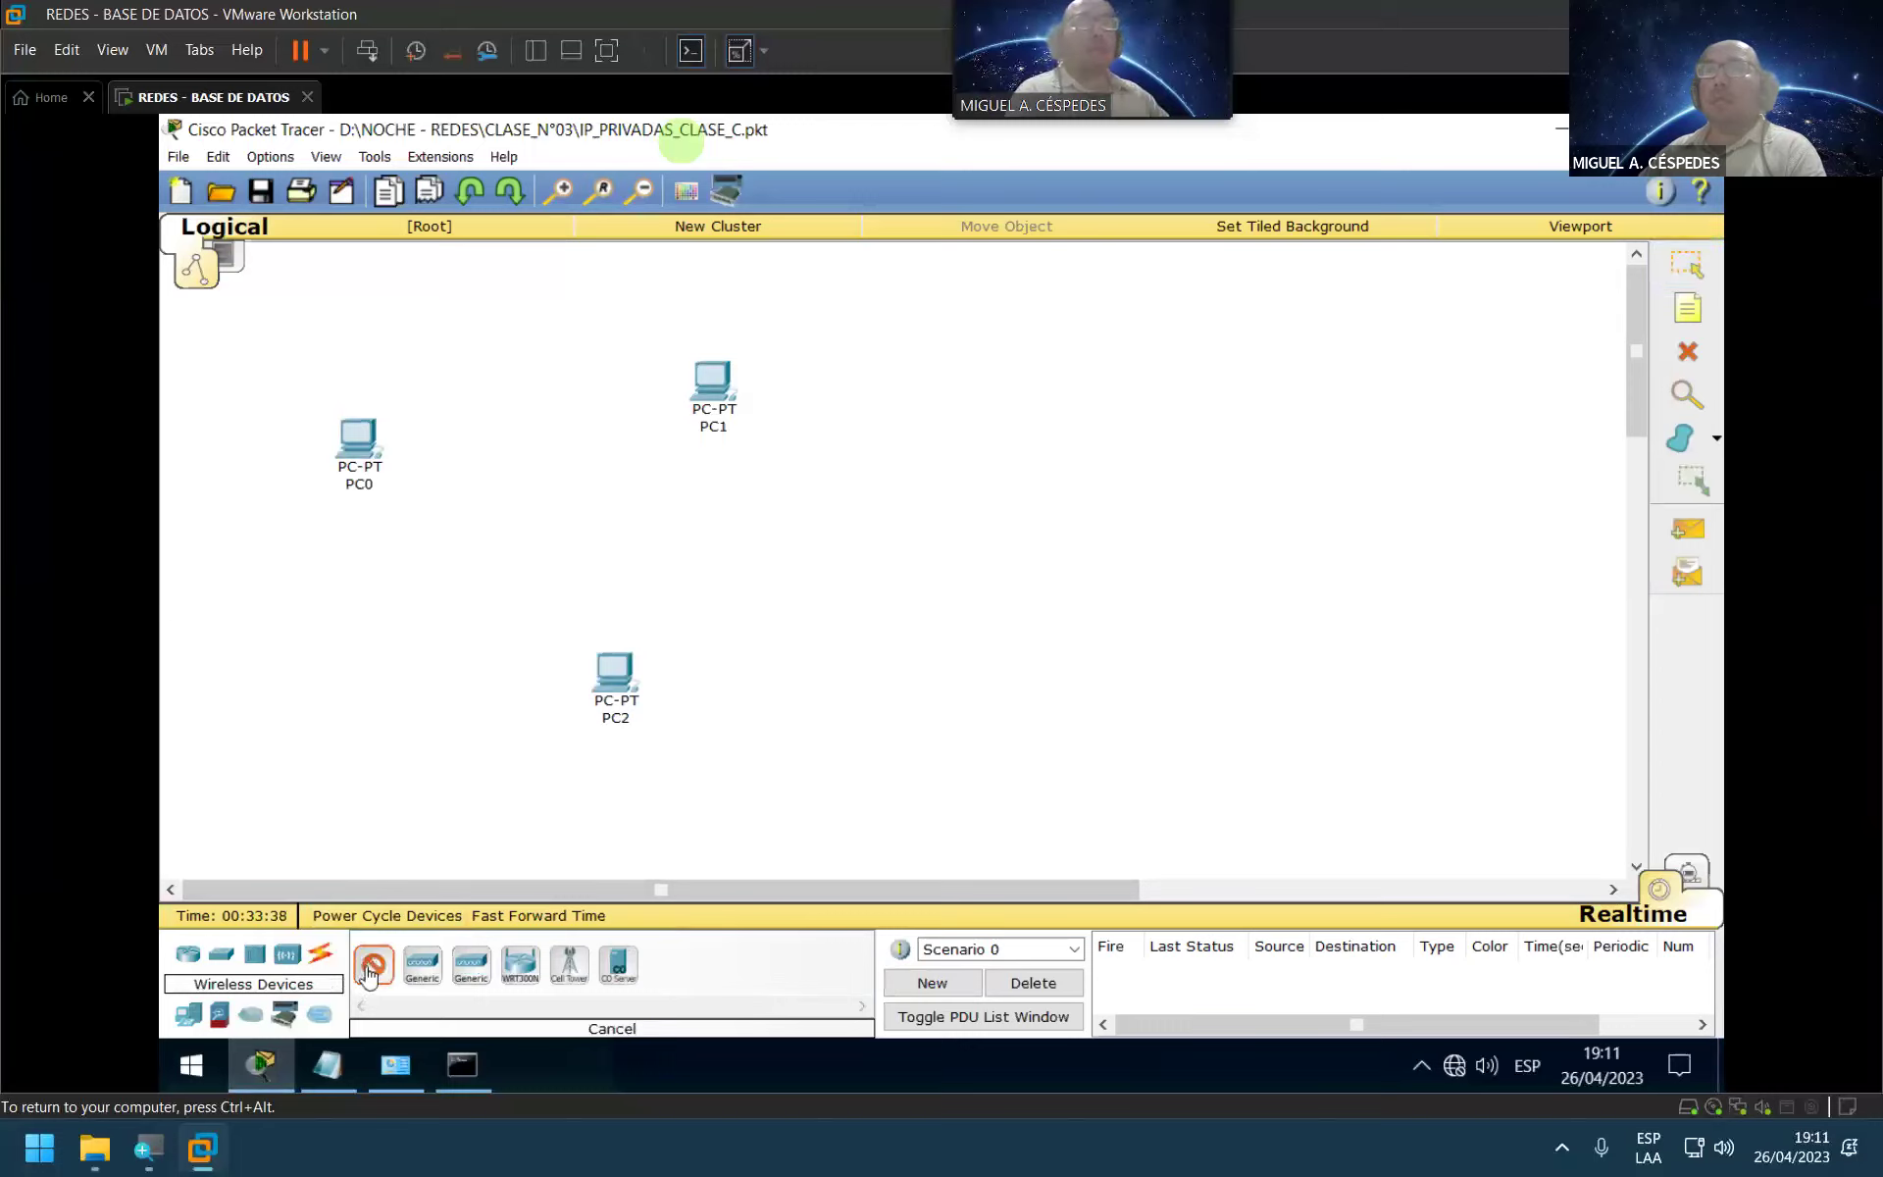
{"action": "left_click", "coordinate": [254, 956]}
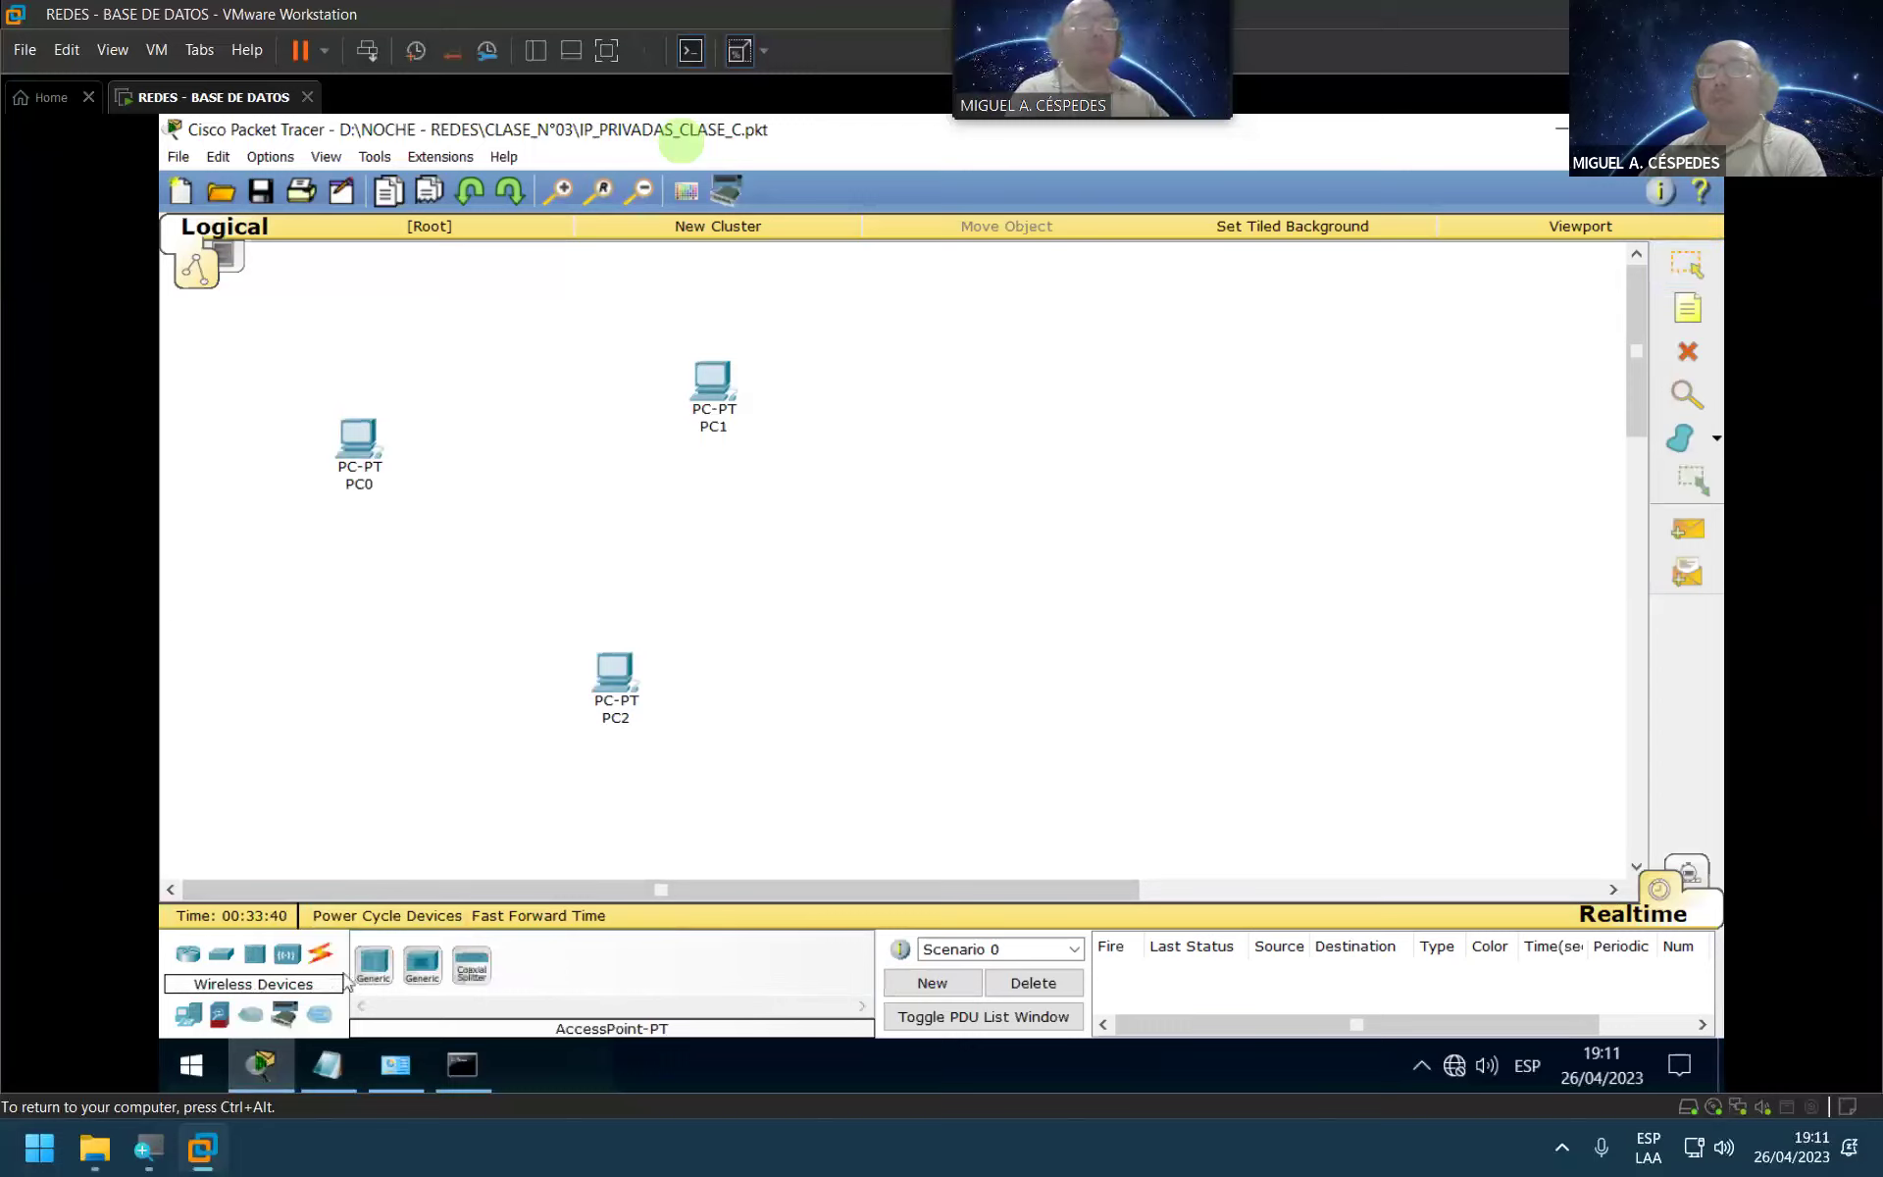
{"action": "left_click", "coordinate": [373, 965]}
{"action": "left_click", "coordinate": [561, 537]}
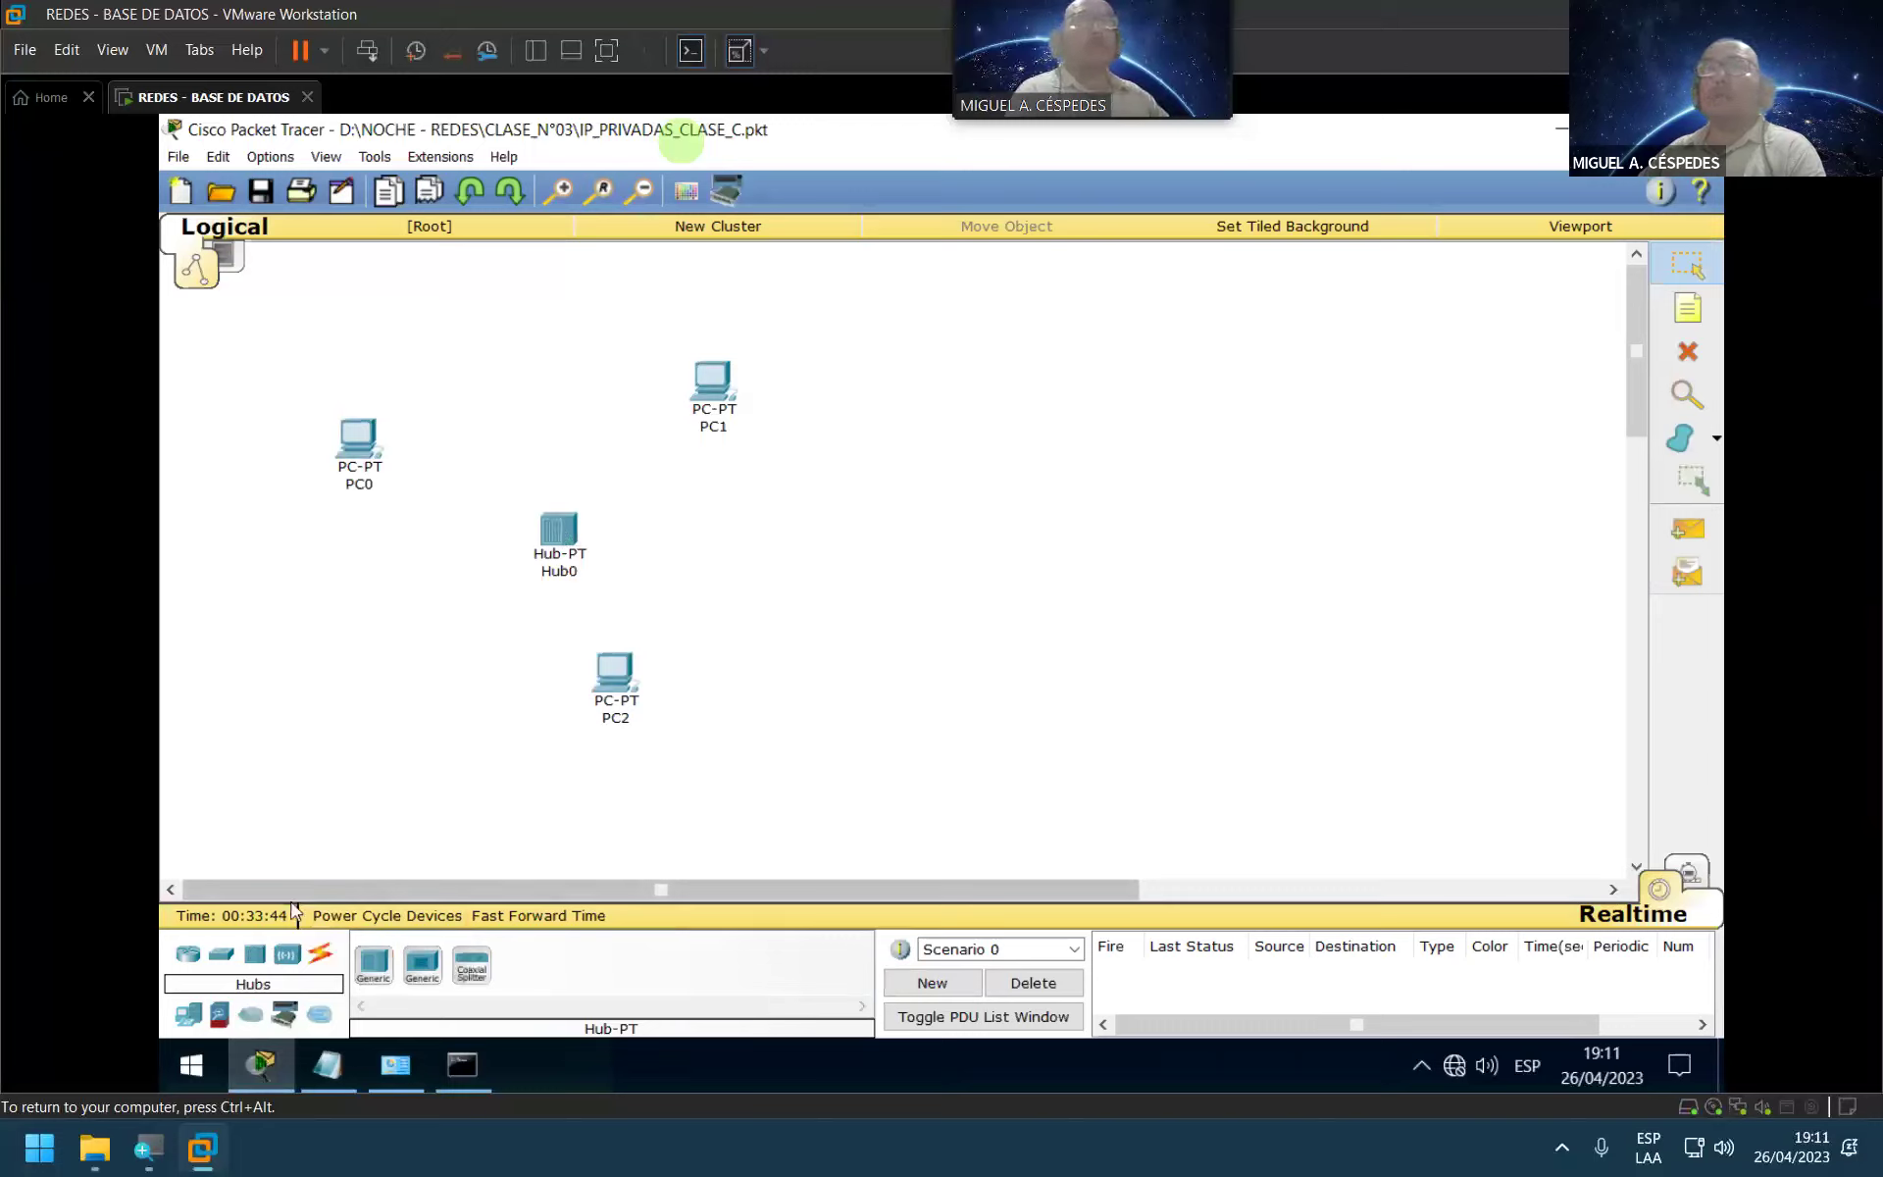
Step: Connect PC0's FastEthernet0 to Port 0 of the hub with a Copper Straight-Through cable
{"action": "left_click", "coordinate": [318, 962]}
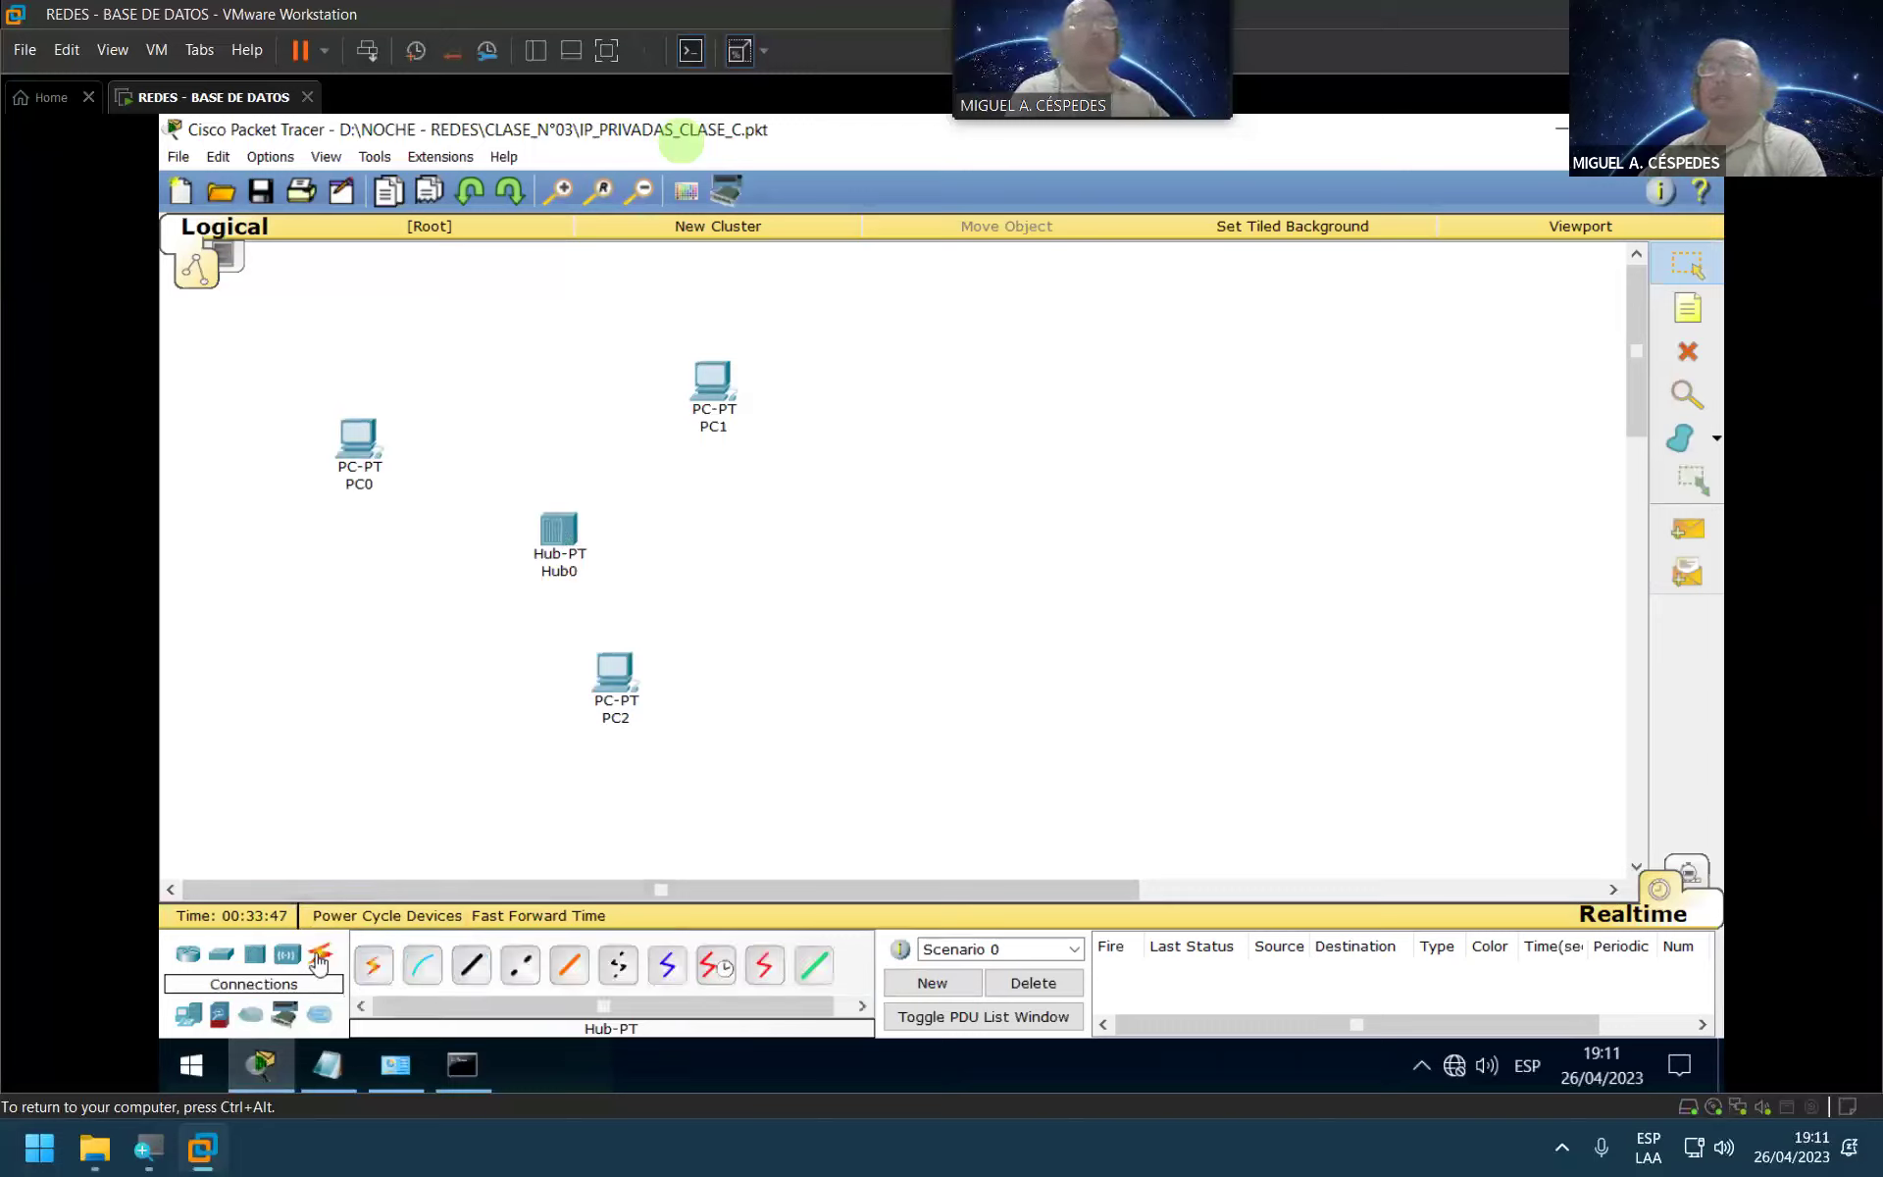
{"action": "left_click", "coordinate": [477, 969]}
{"action": "left_click", "coordinate": [355, 435]}
{"action": "left_click", "coordinate": [471, 472]}
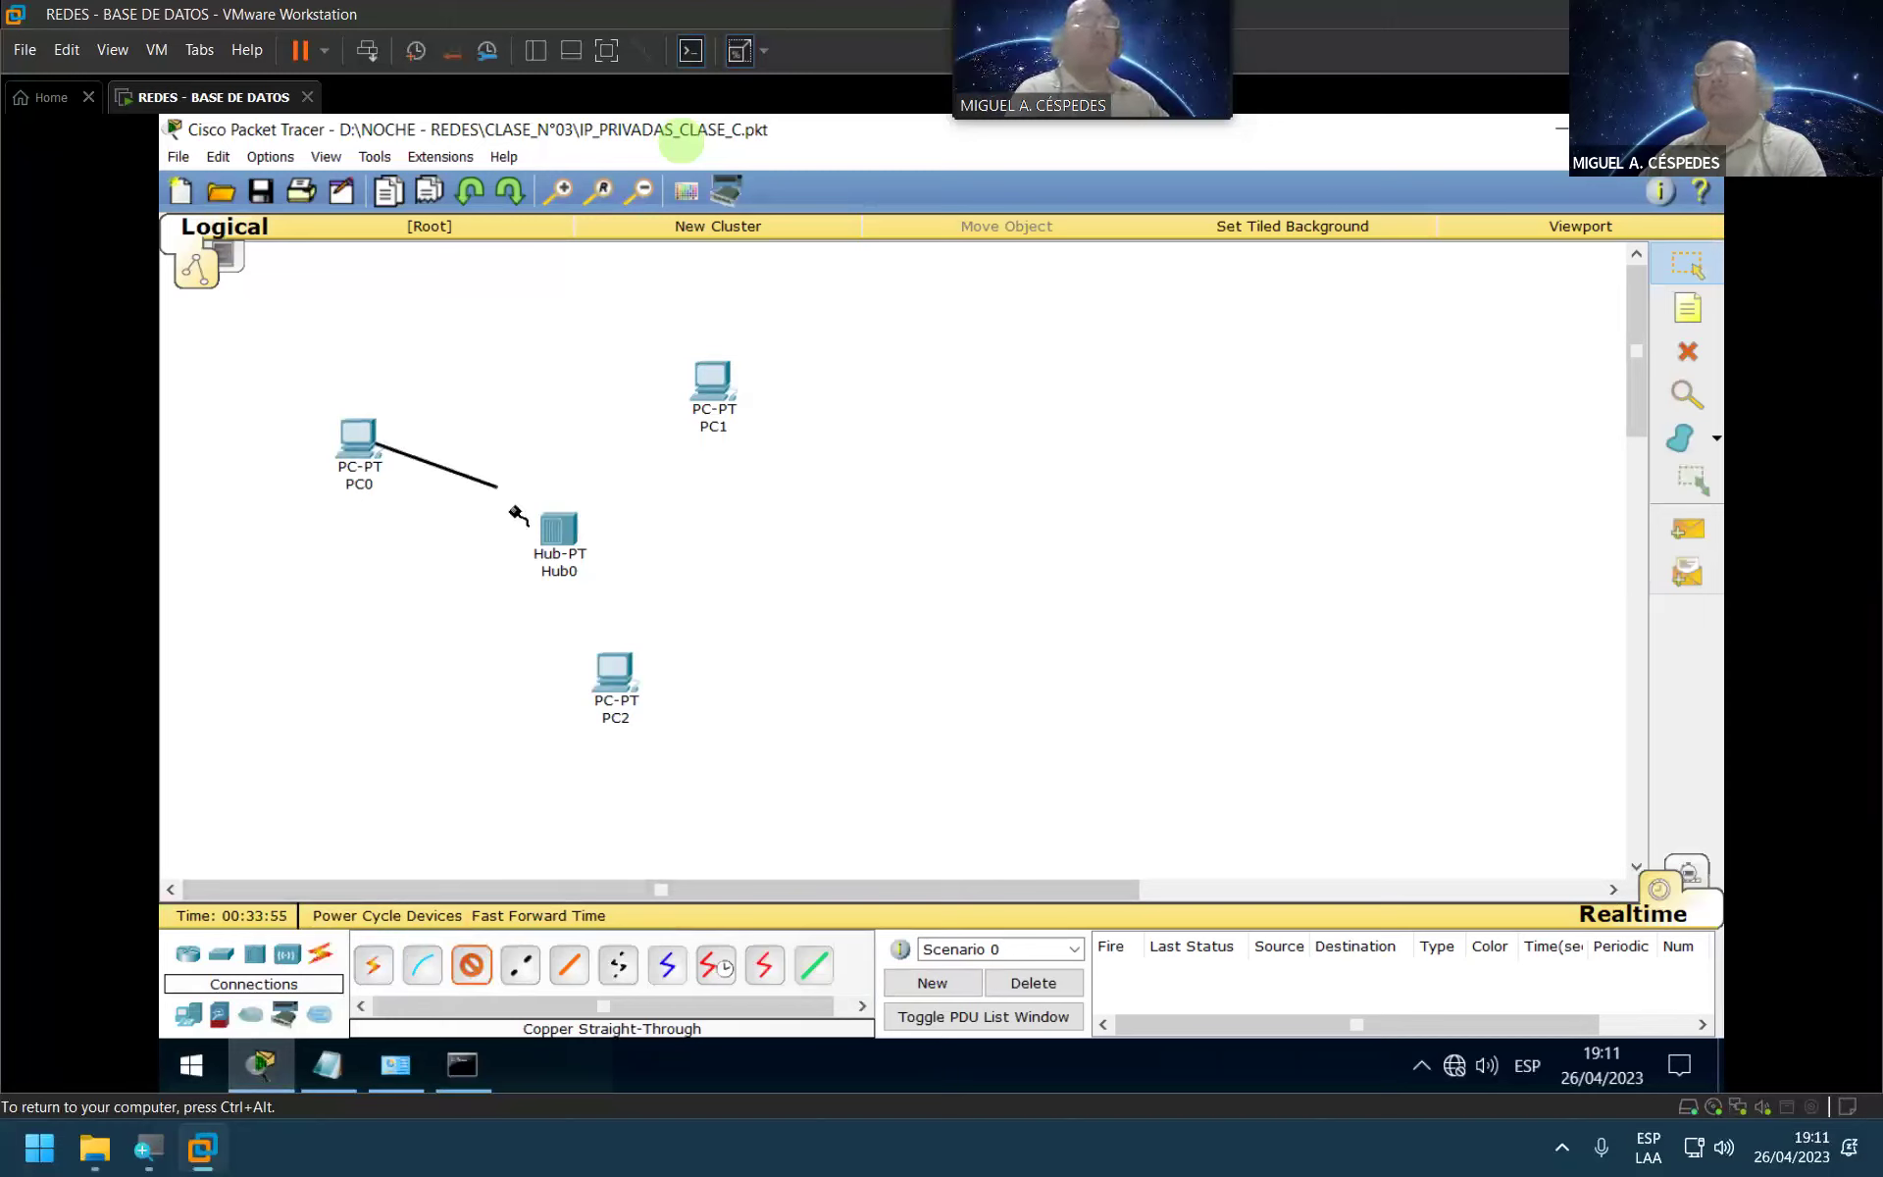
{"action": "left_click", "coordinate": [554, 538]}
{"action": "left_click", "coordinate": [620, 550]}
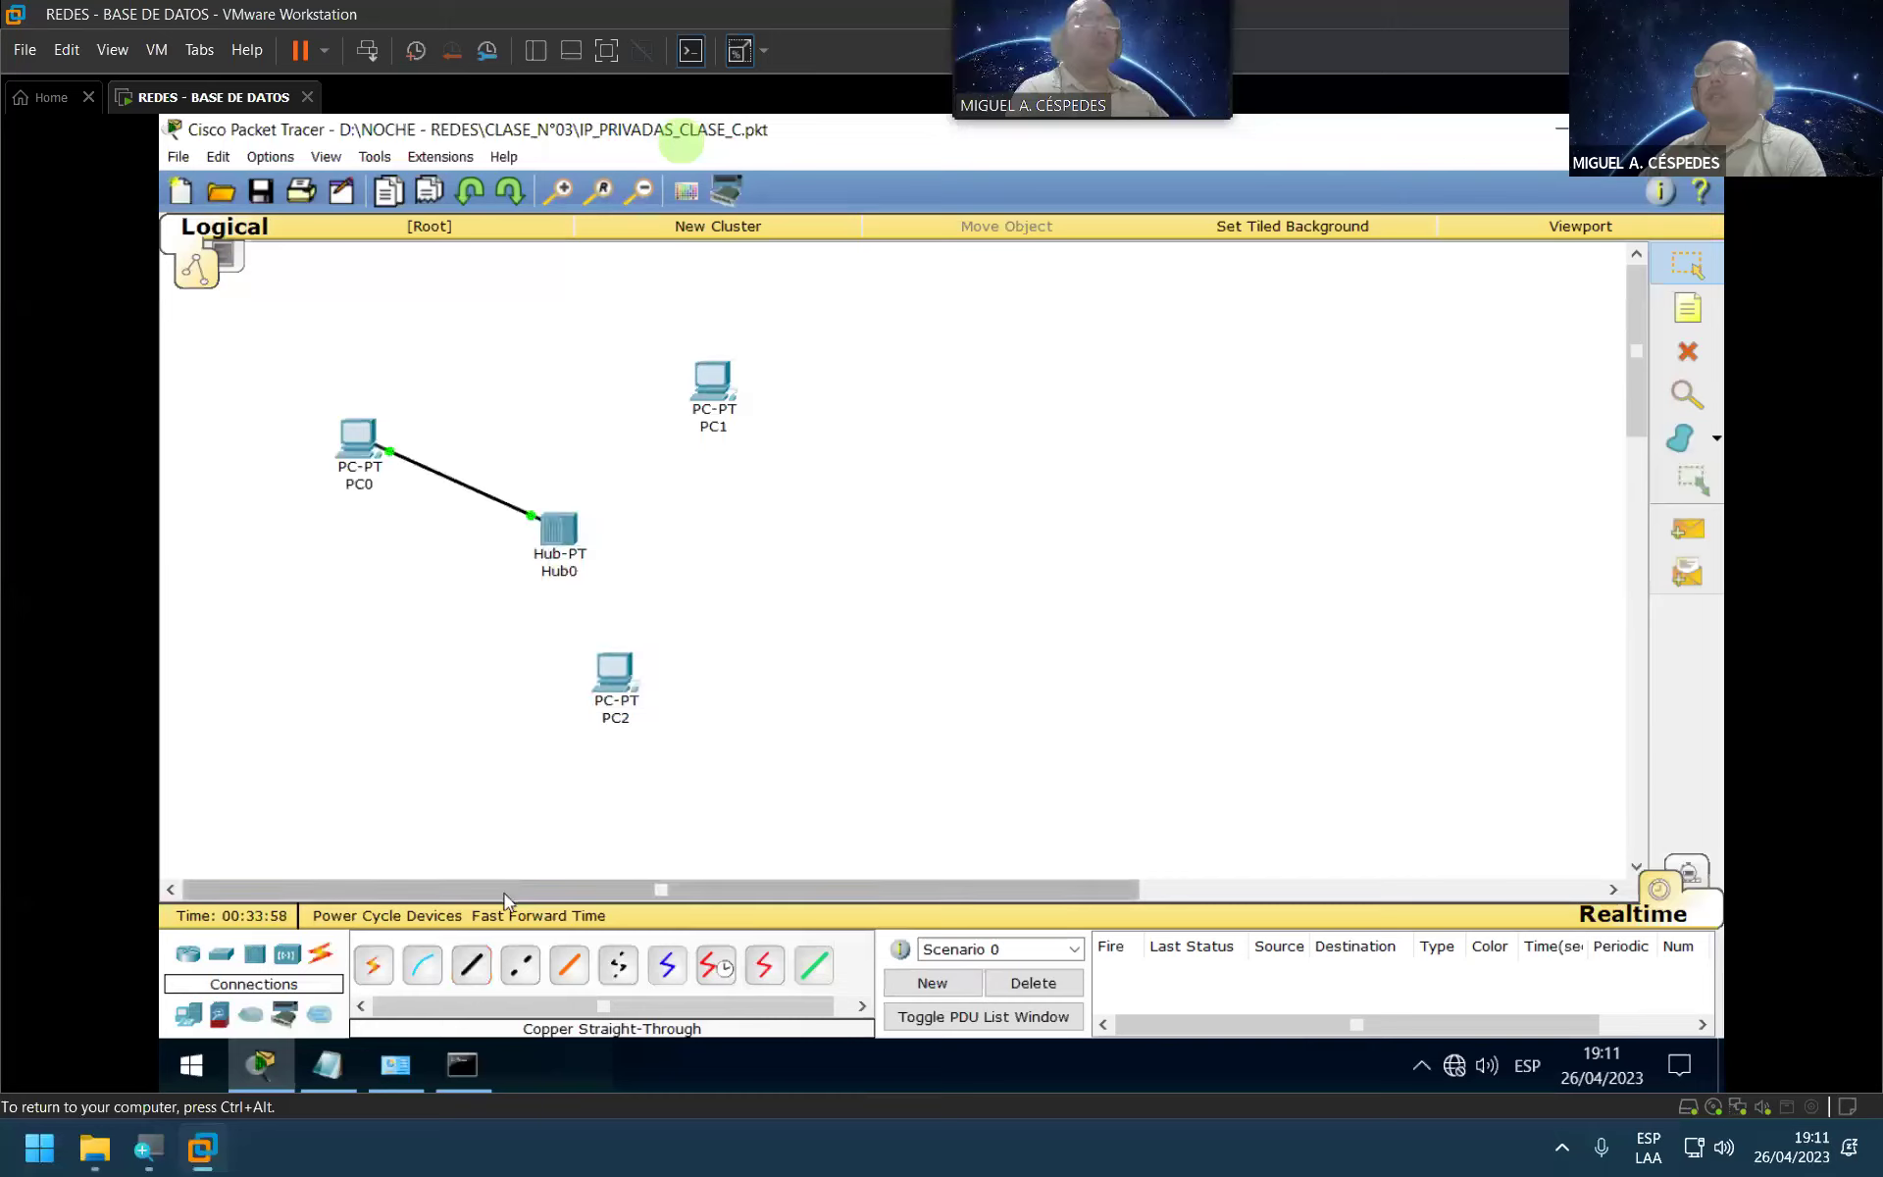
Step: Connect PC1's FastEthernet0 to Port 1 of the hub with a Copper Straight-Through cable
{"action": "left_click", "coordinate": [471, 966]}
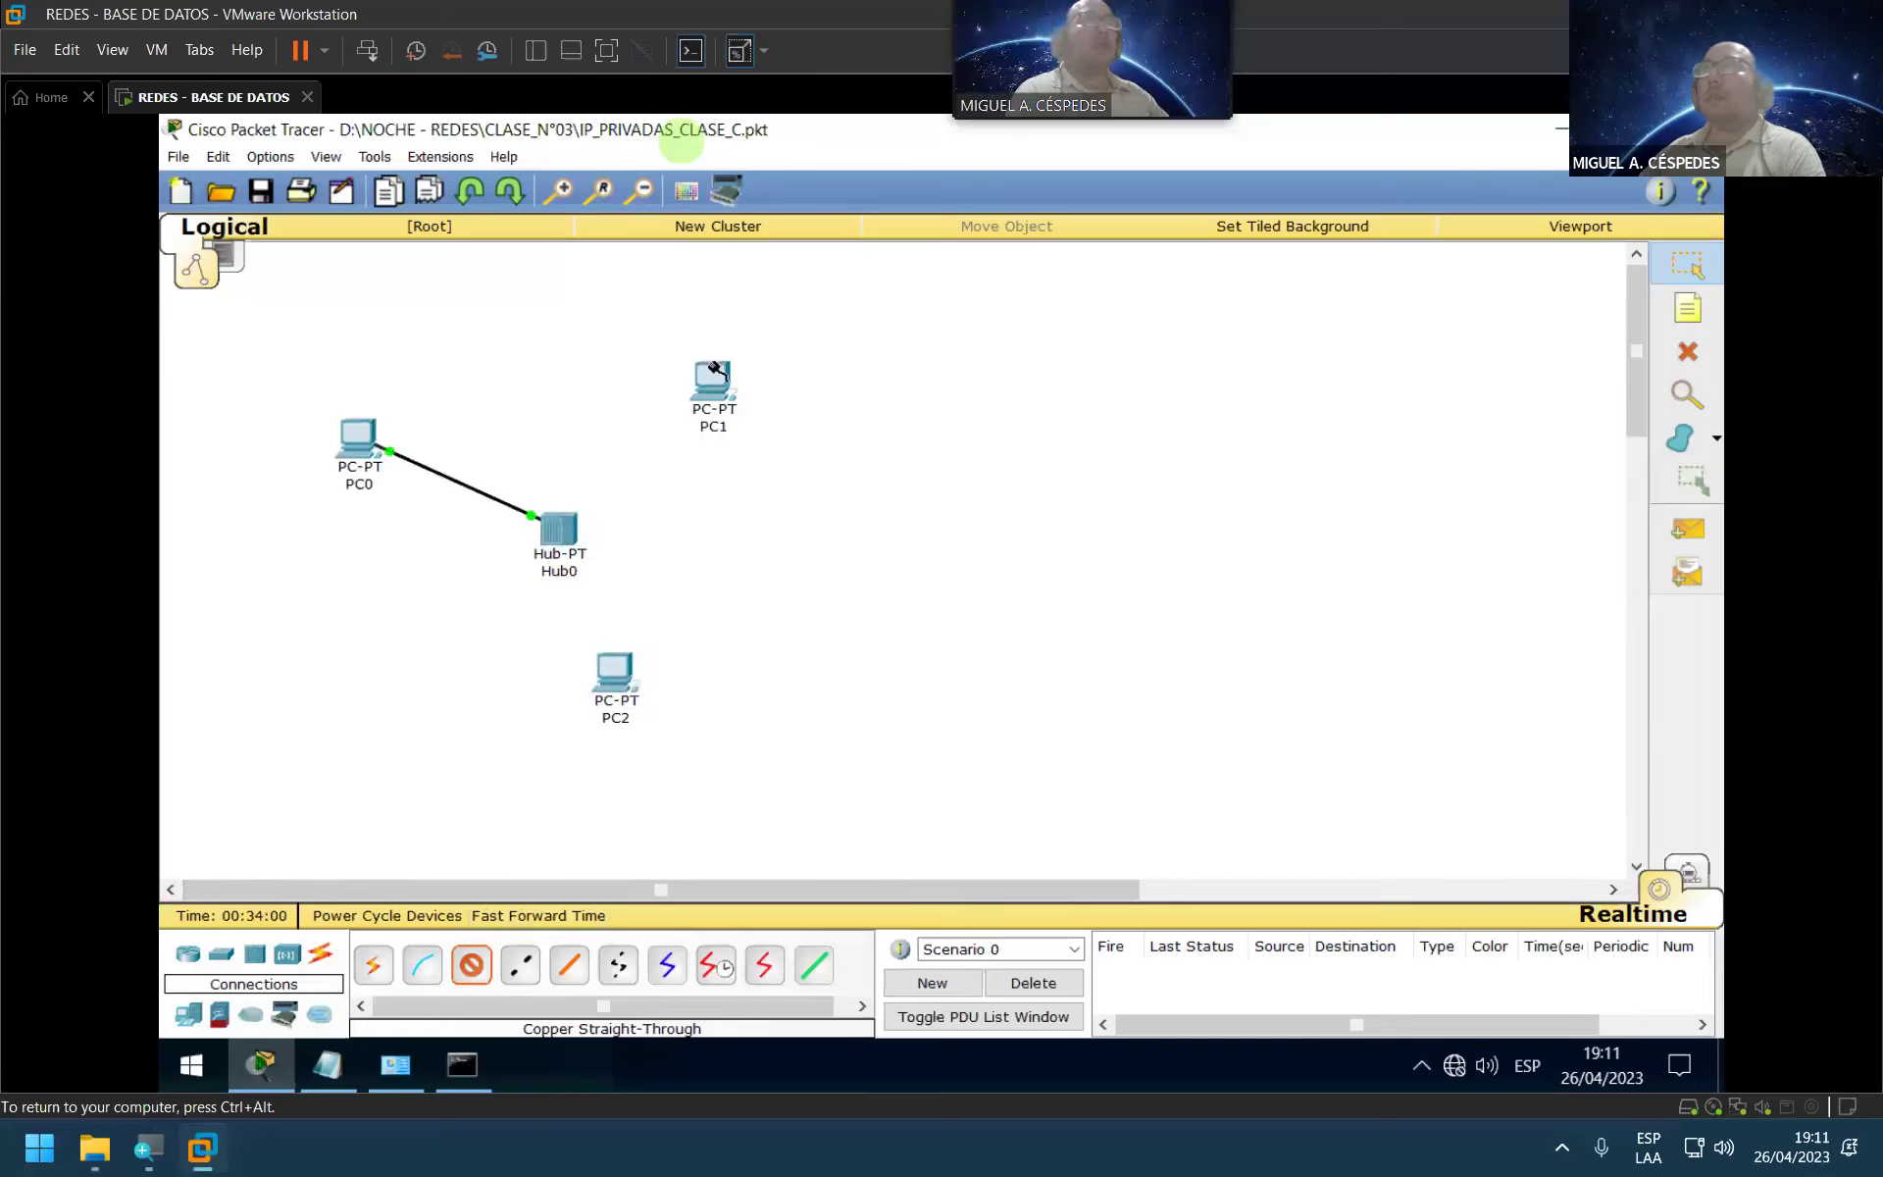
{"action": "left_click", "coordinate": [714, 368]}
{"action": "left_click", "coordinate": [789, 408]}
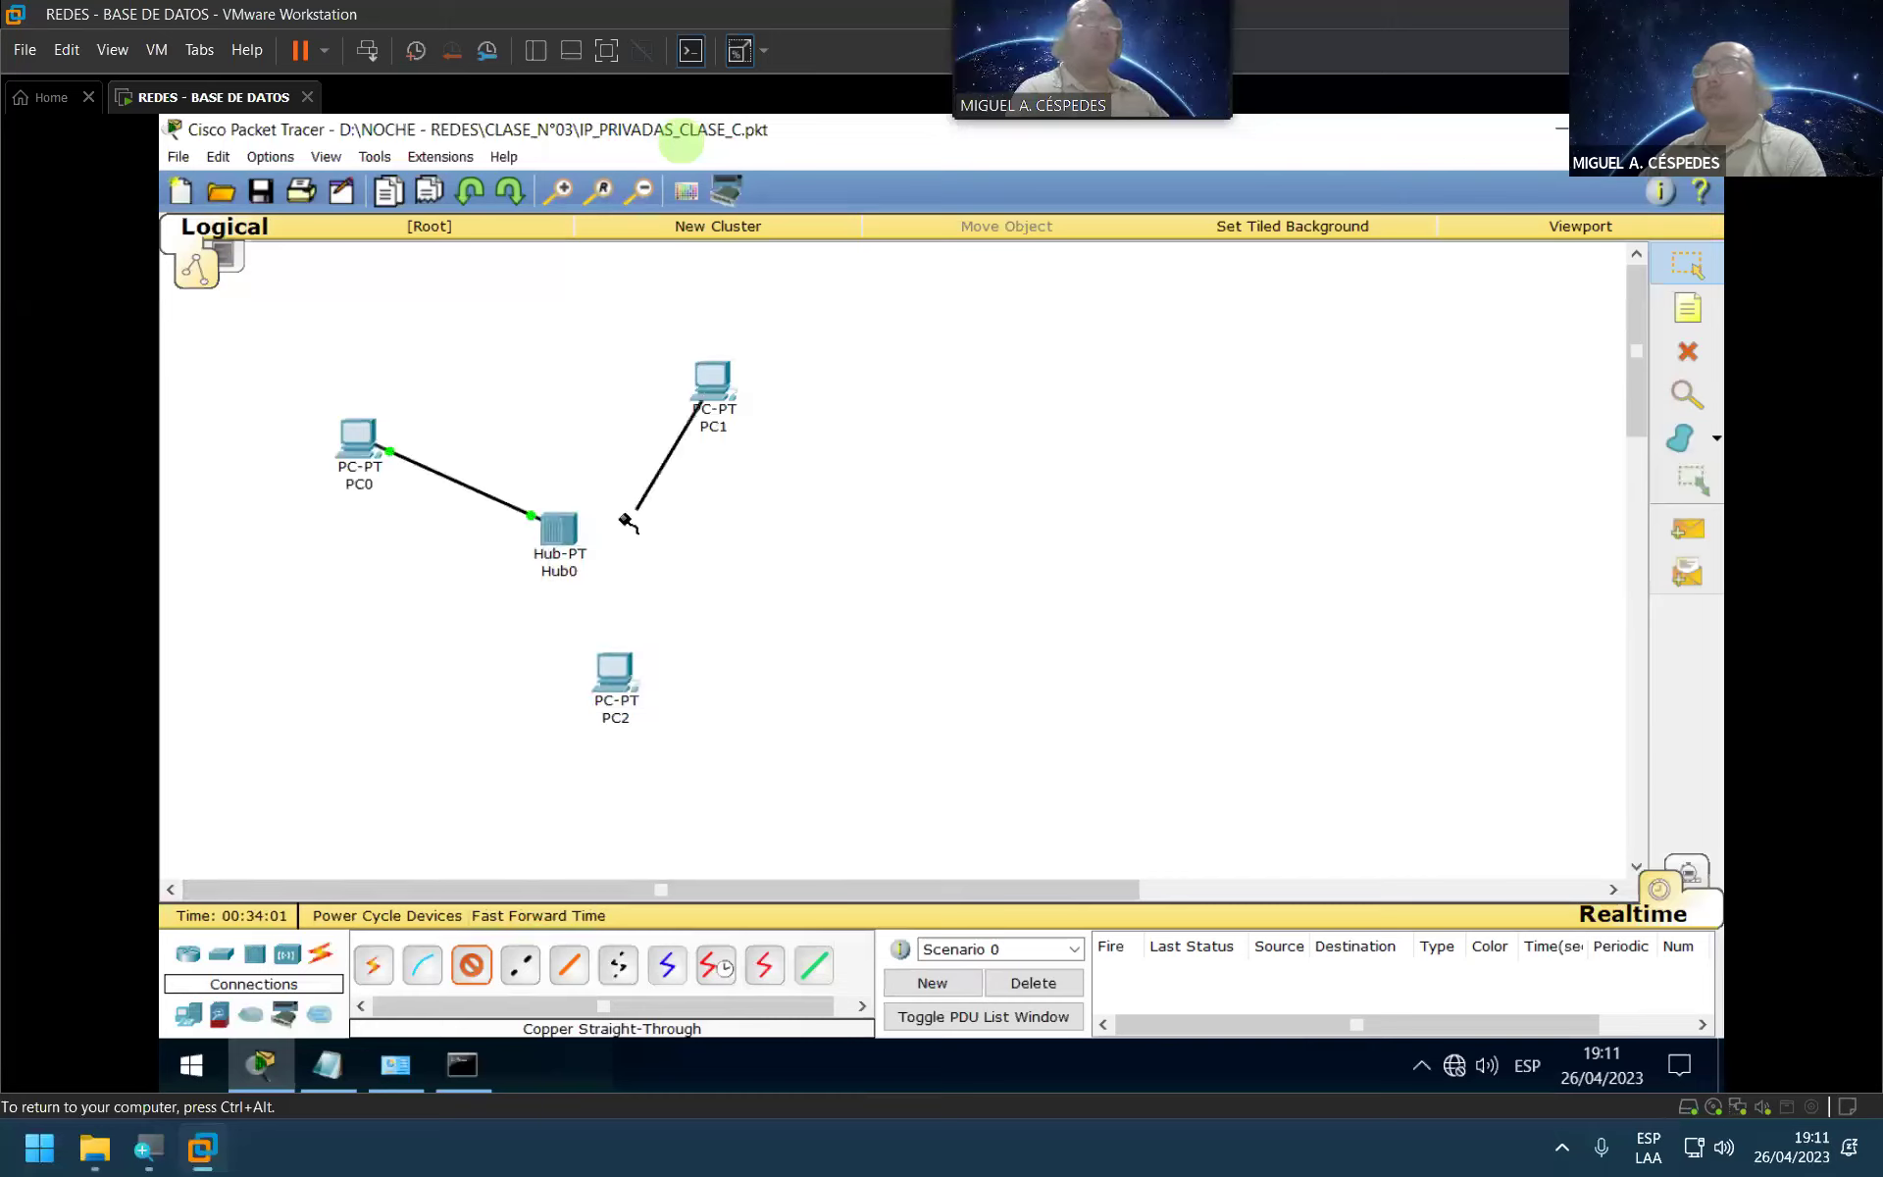
{"action": "left_click", "coordinate": [562, 532]}
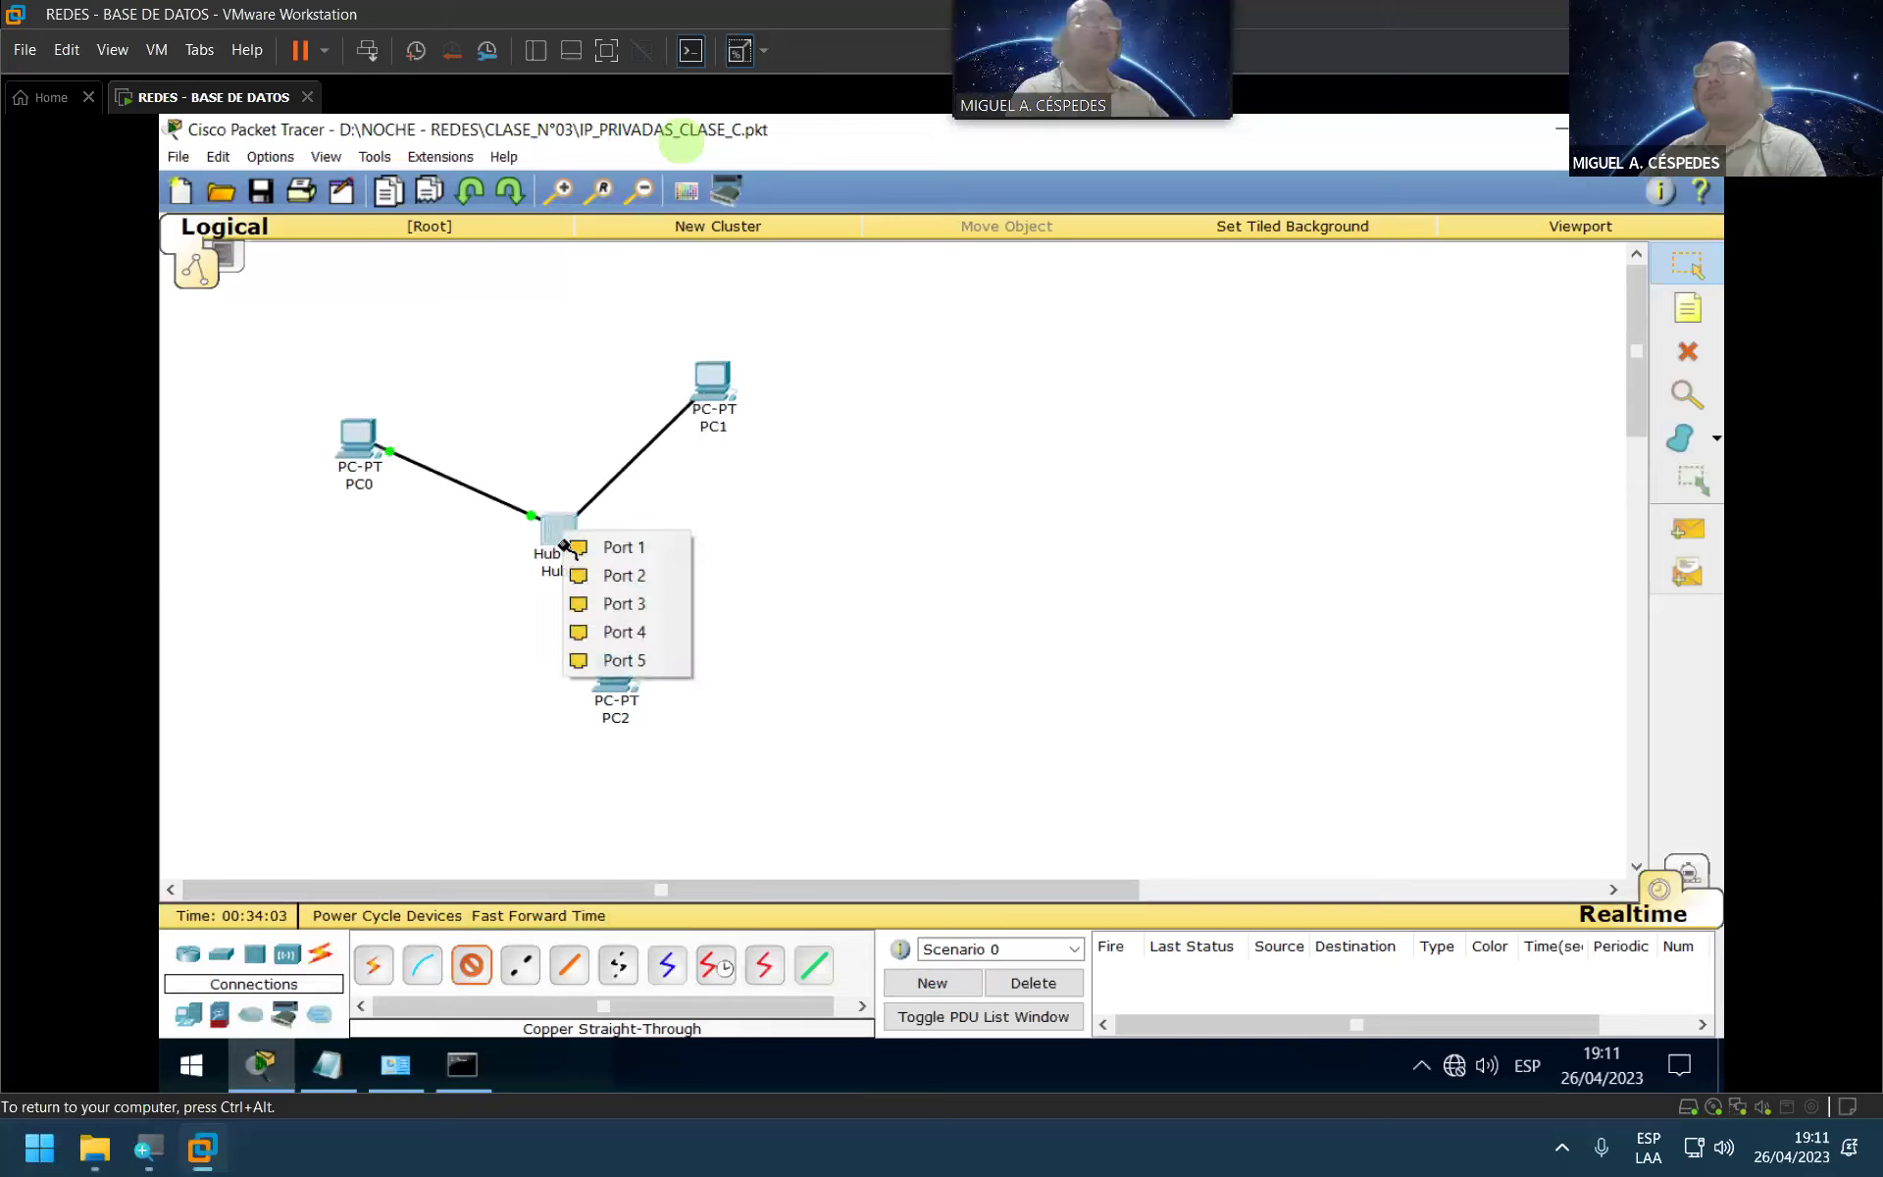
{"action": "left_click", "coordinate": [644, 549]}
Step: Connect PC2's FastEthernet0 to Port 2 of the hub with a Copper Straight-Through cable
{"action": "left_click", "coordinate": [464, 964]}
{"action": "left_click", "coordinate": [628, 669]}
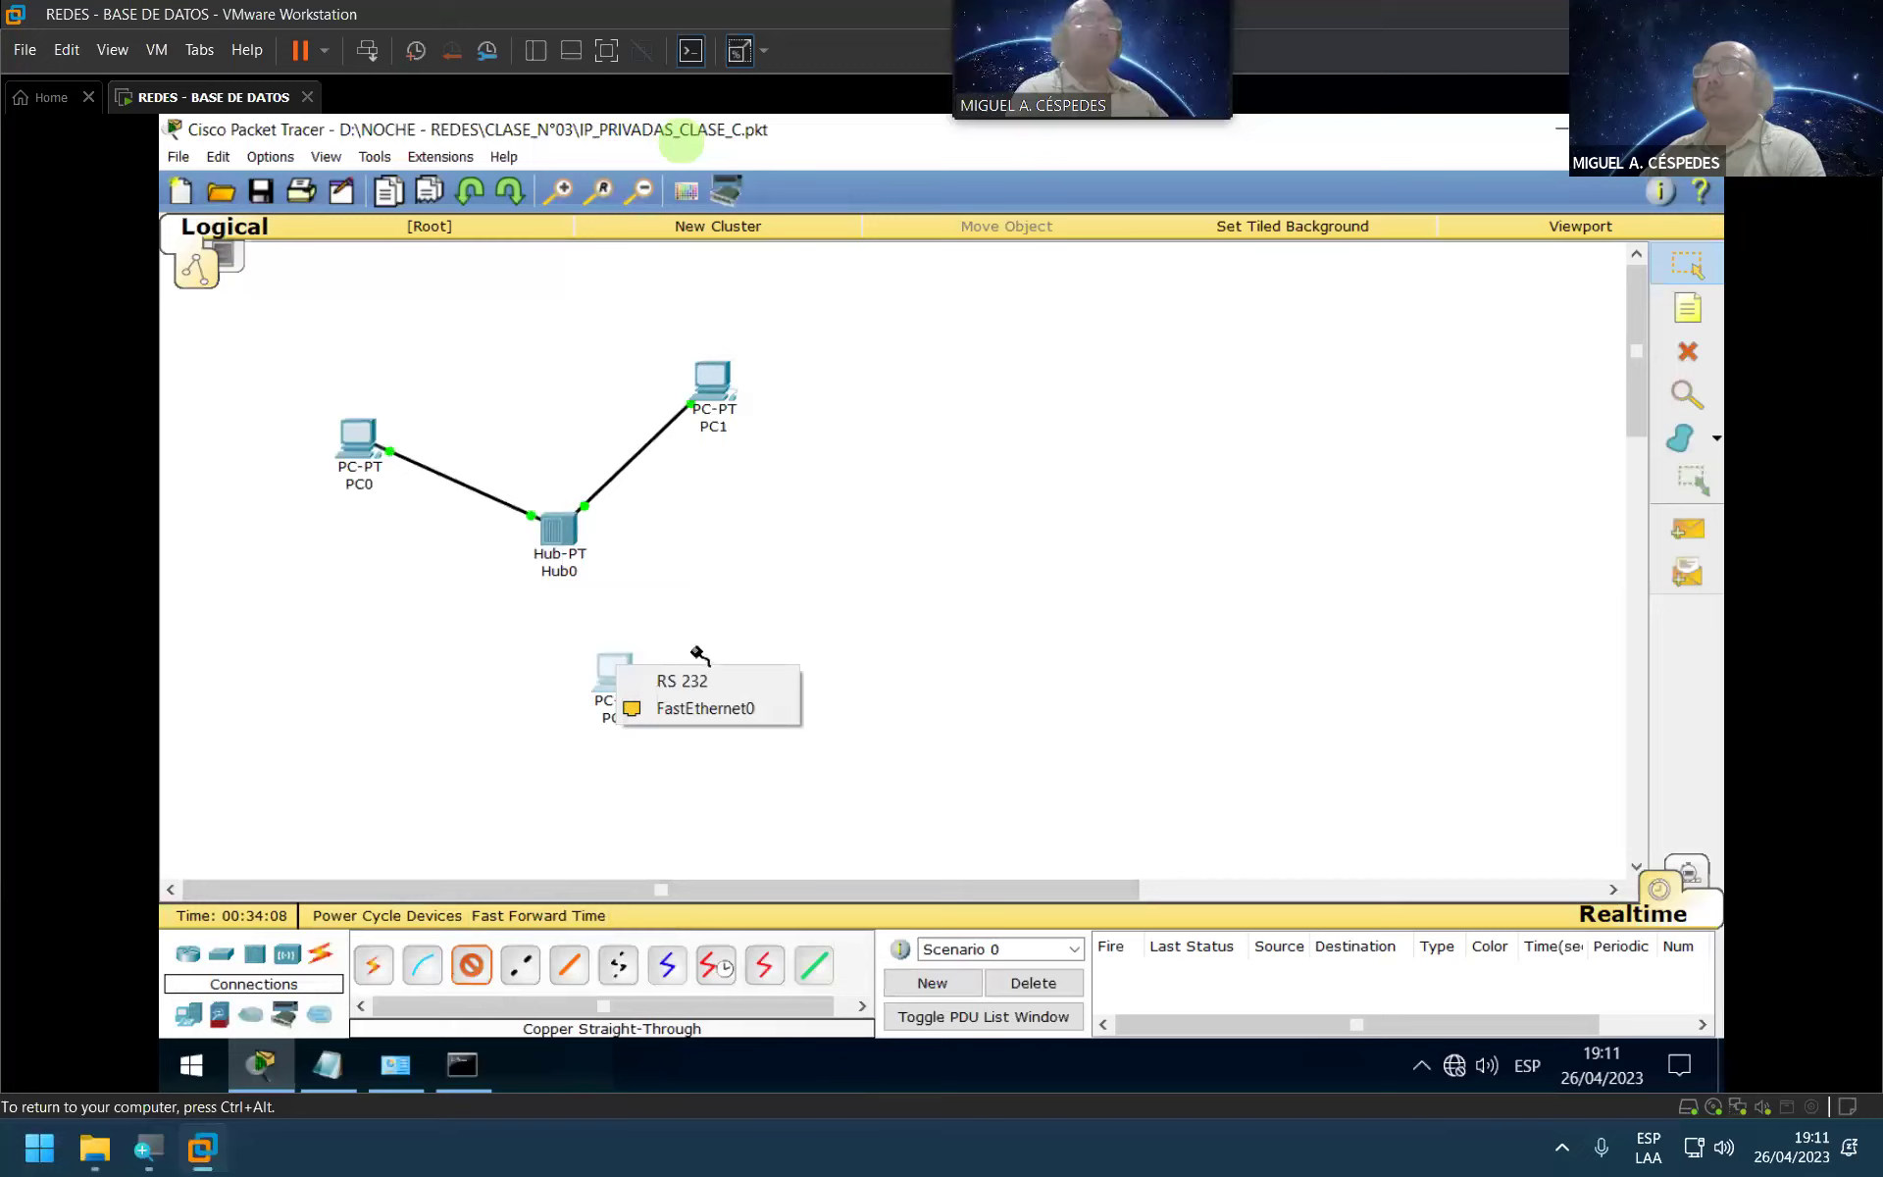
{"action": "left_click", "coordinate": [702, 708]}
{"action": "left_click", "coordinate": [561, 535]}
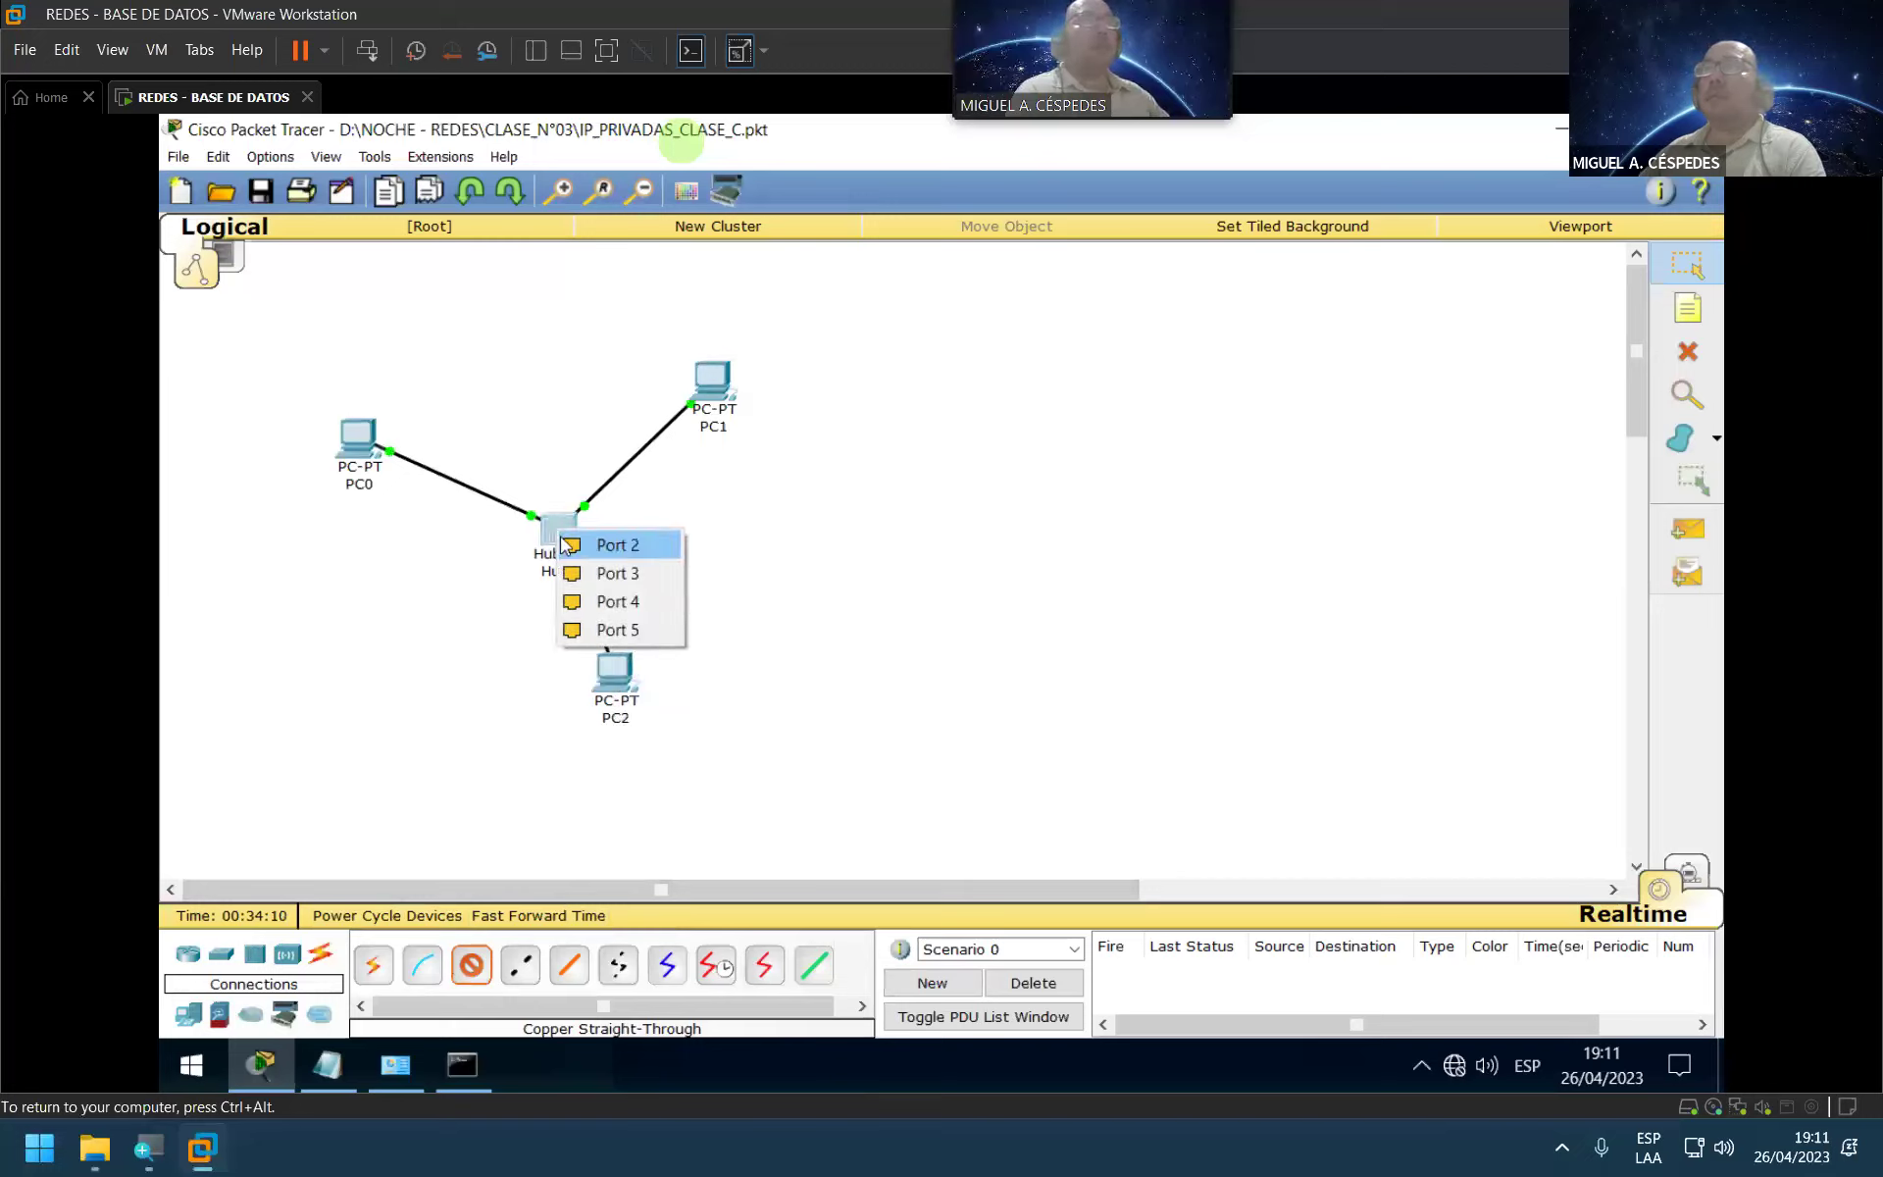
{"action": "left_click", "coordinate": [610, 545]}
Step: Move PC2 a little away from the hub, nudge PC0 slightly towards it, and save the network file
{"action": "left_click_drag", "start_coordinate": [620, 683], "coordinate": [675, 711]}
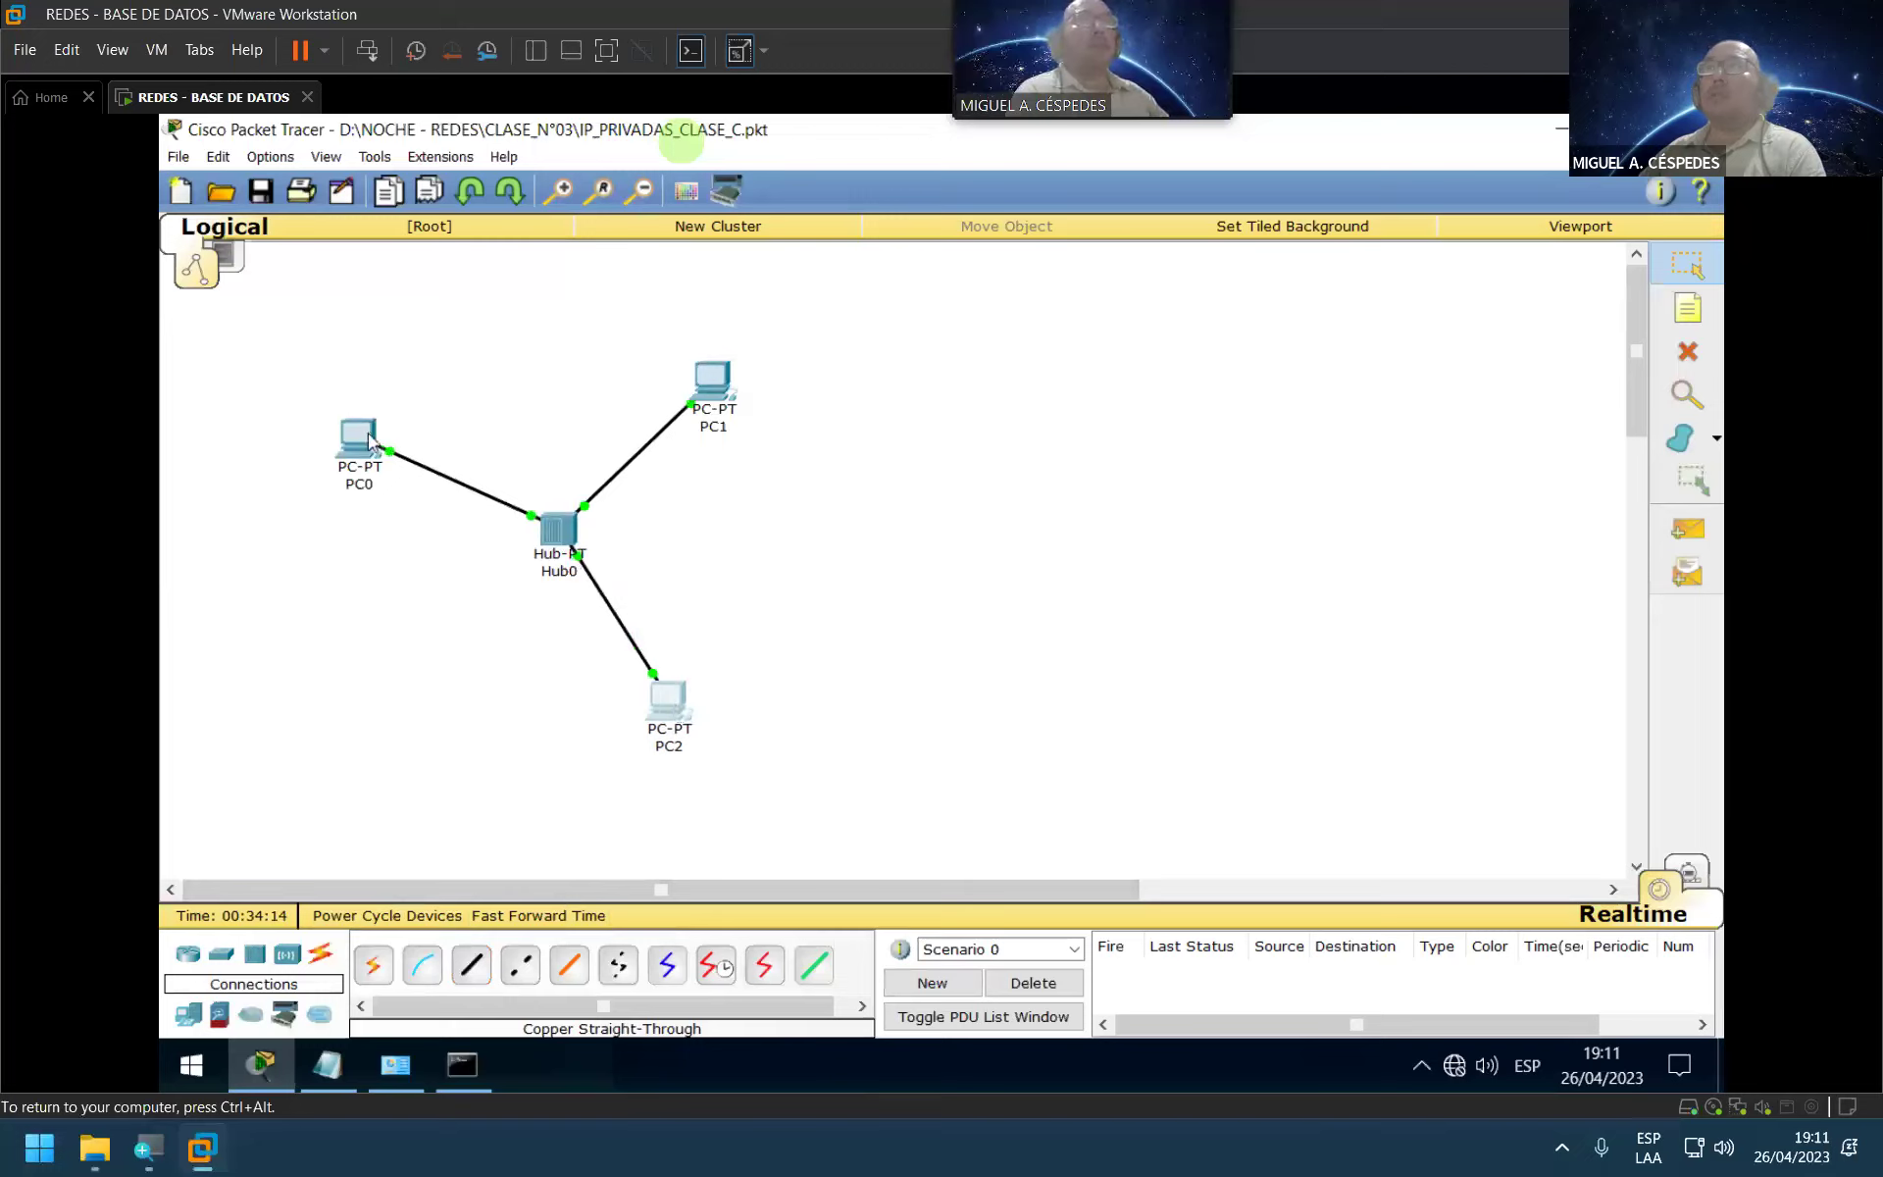
{"action": "left_click_drag", "start_coordinate": [371, 440], "coordinate": [381, 442]}
{"action": "left_click", "coordinate": [261, 192]}
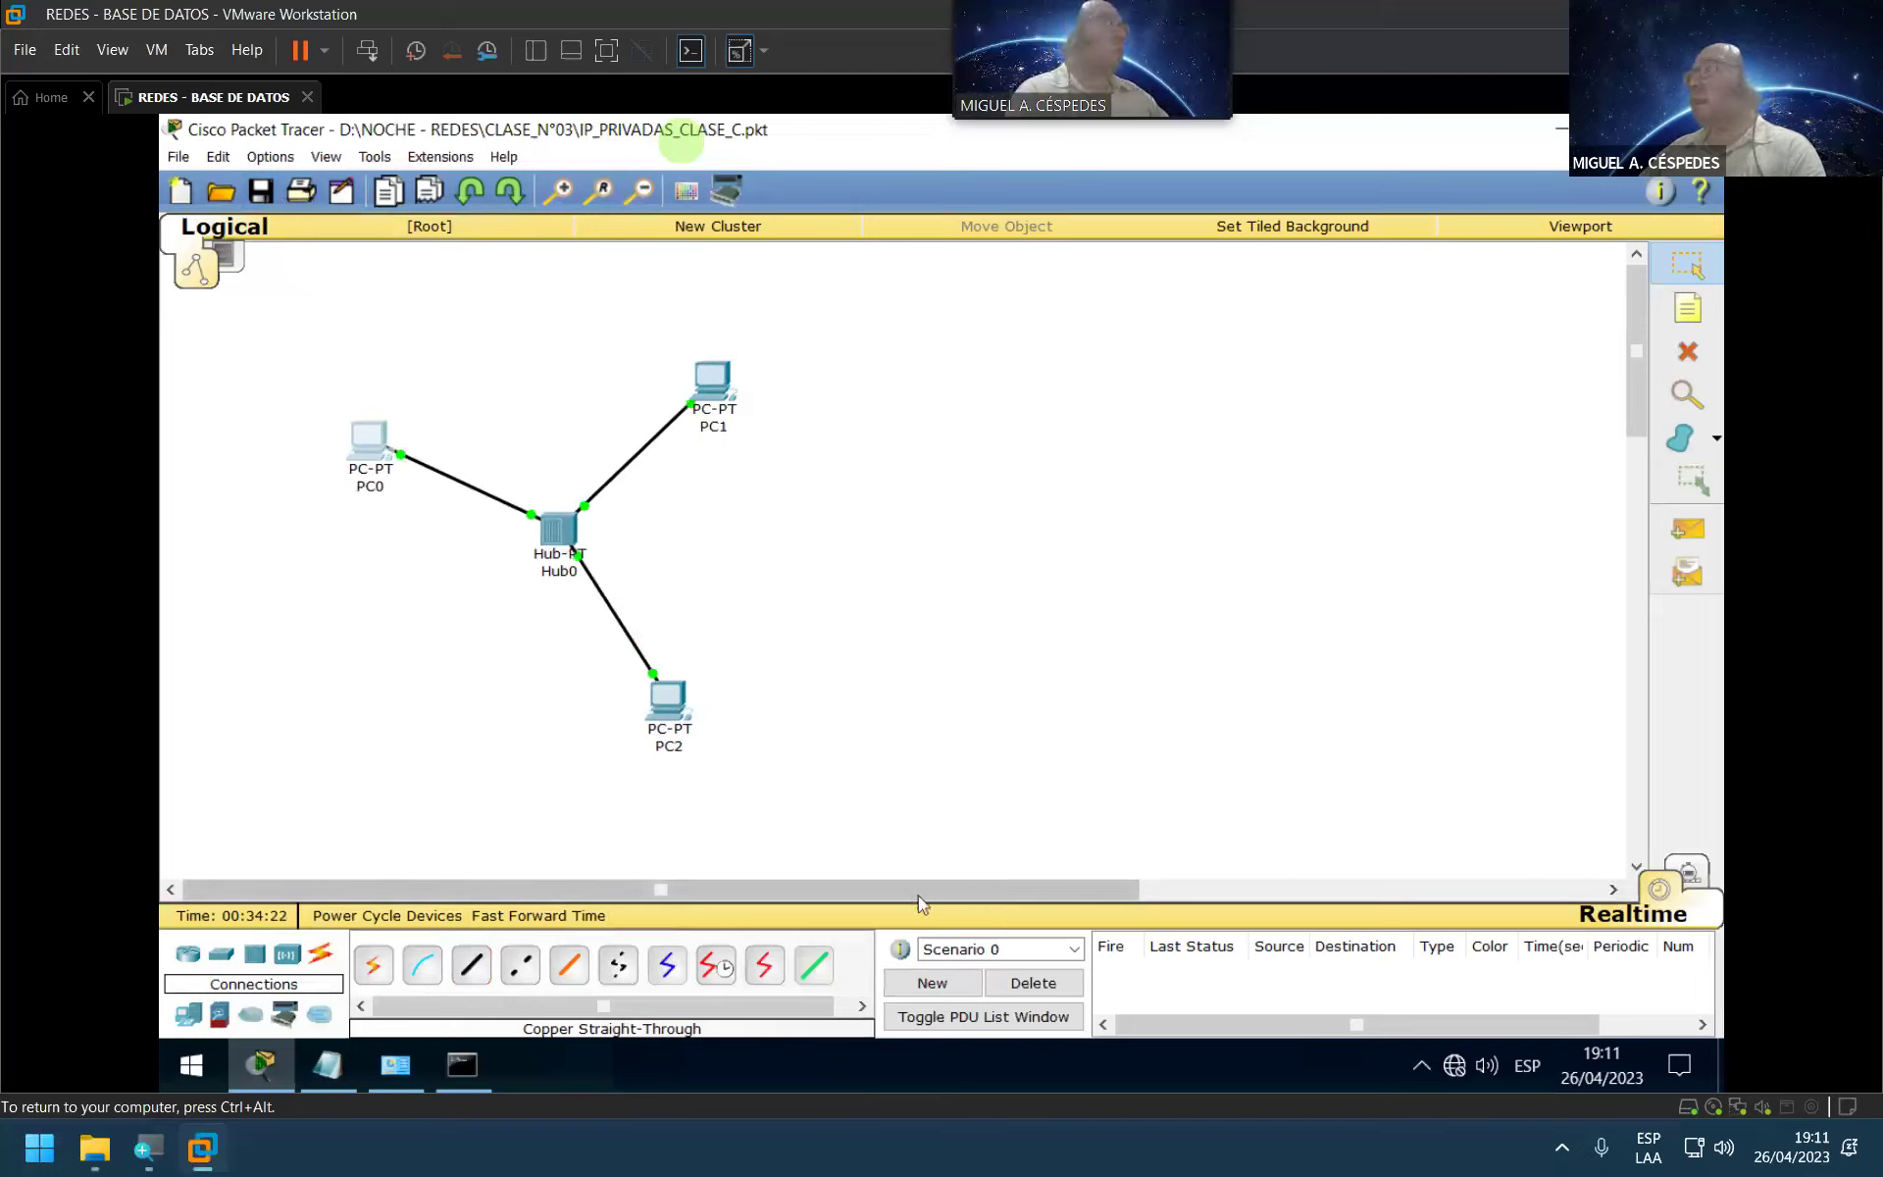
Step: Send a simple PDU from PC0 to PC1 to test their connection through the hub
{"action": "left_click", "coordinate": [1680, 530]}
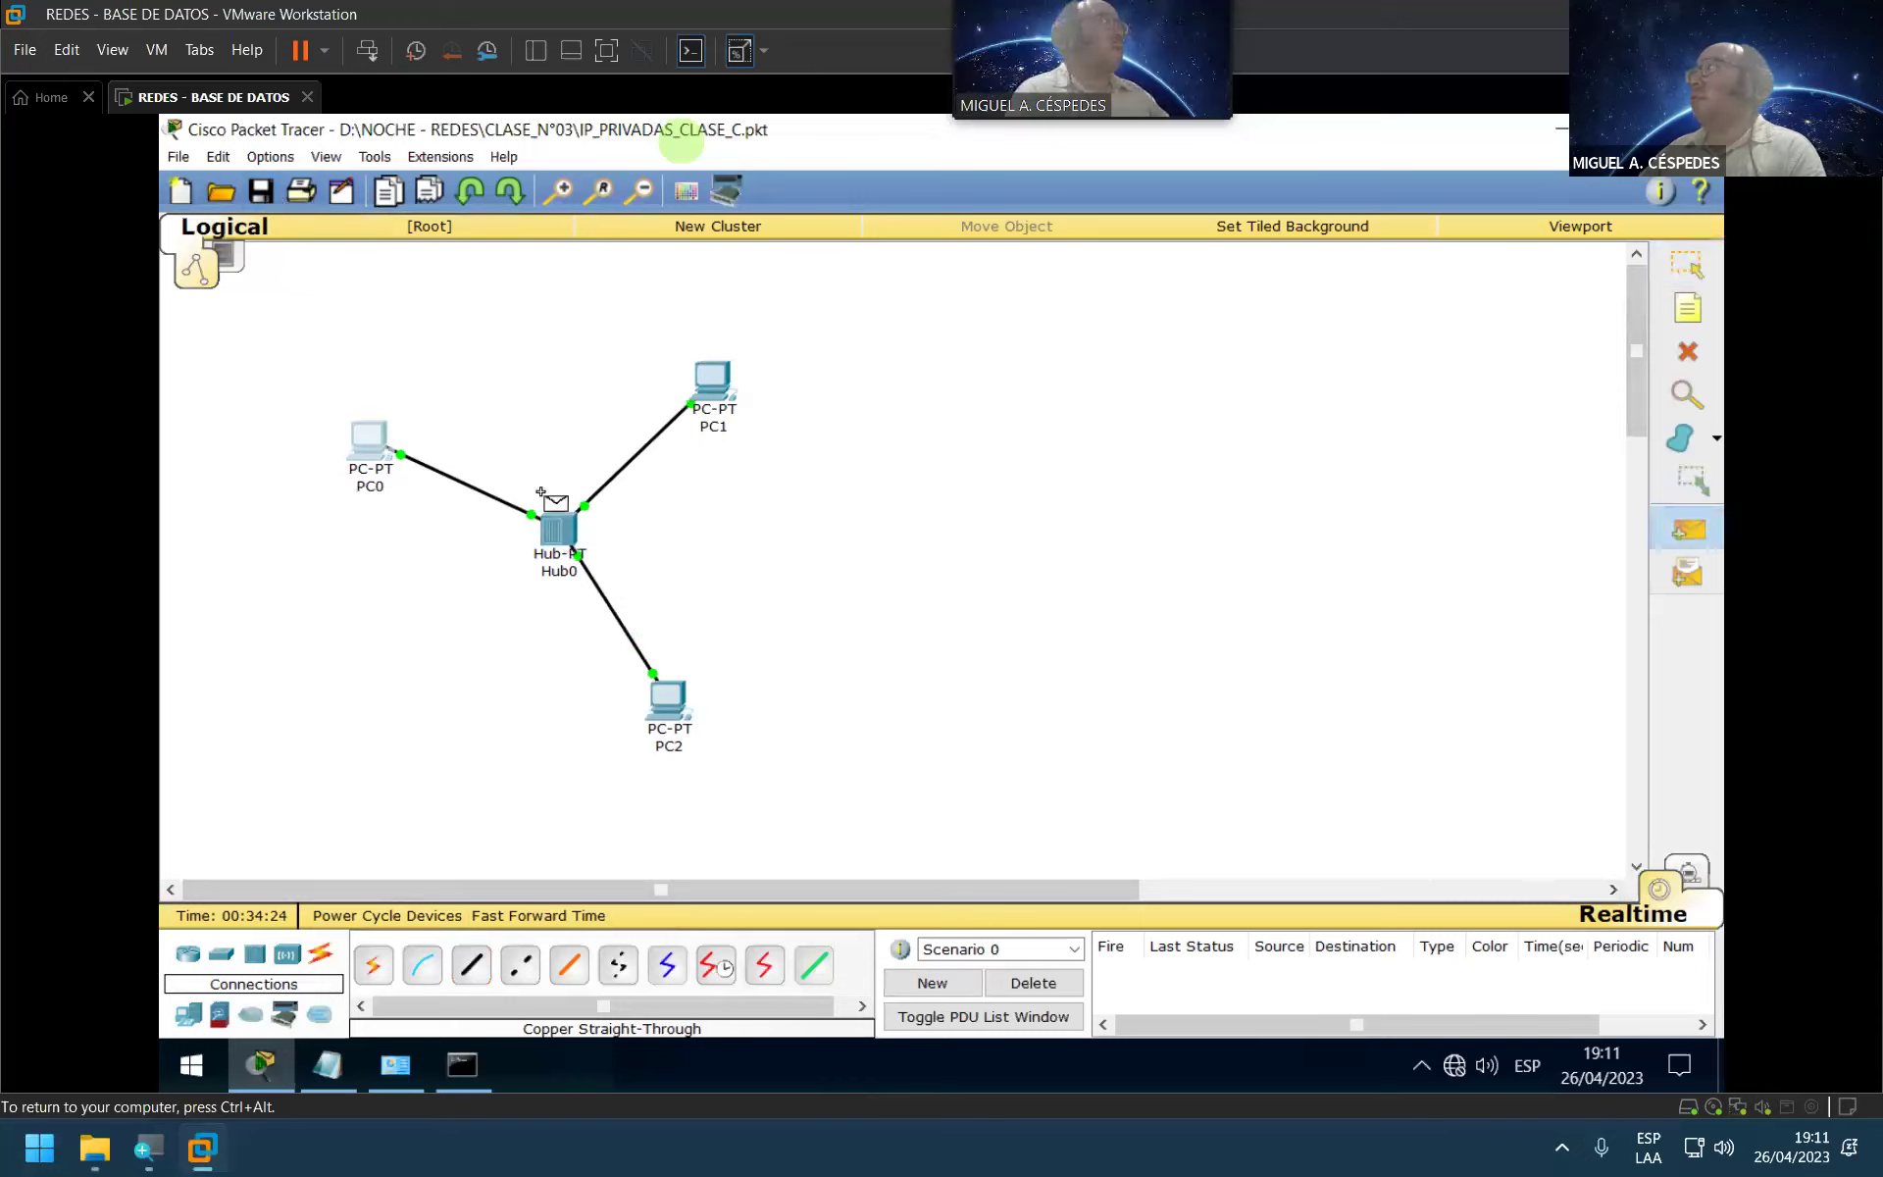
{"action": "left_click", "coordinate": [378, 442]}
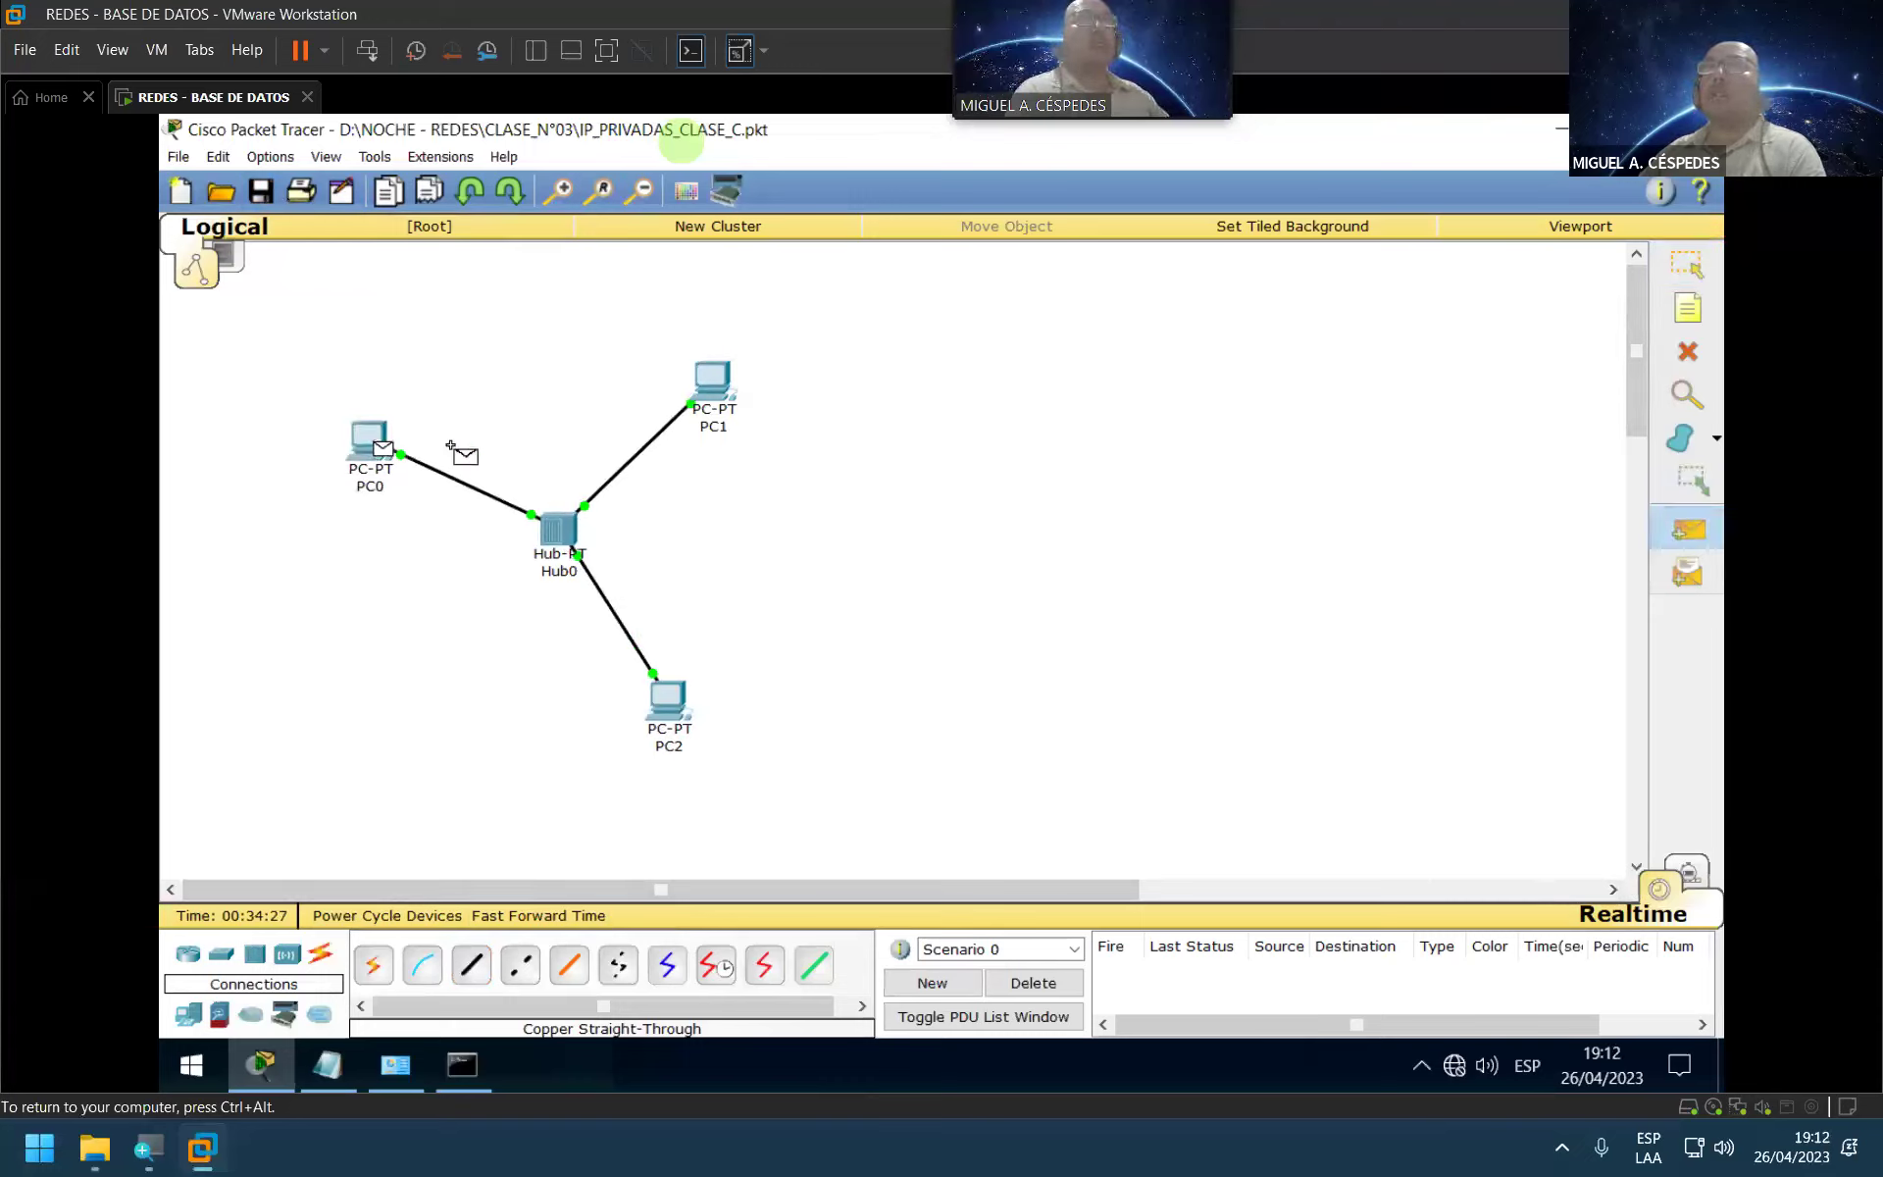
{"action": "left_click", "coordinate": [713, 383]}
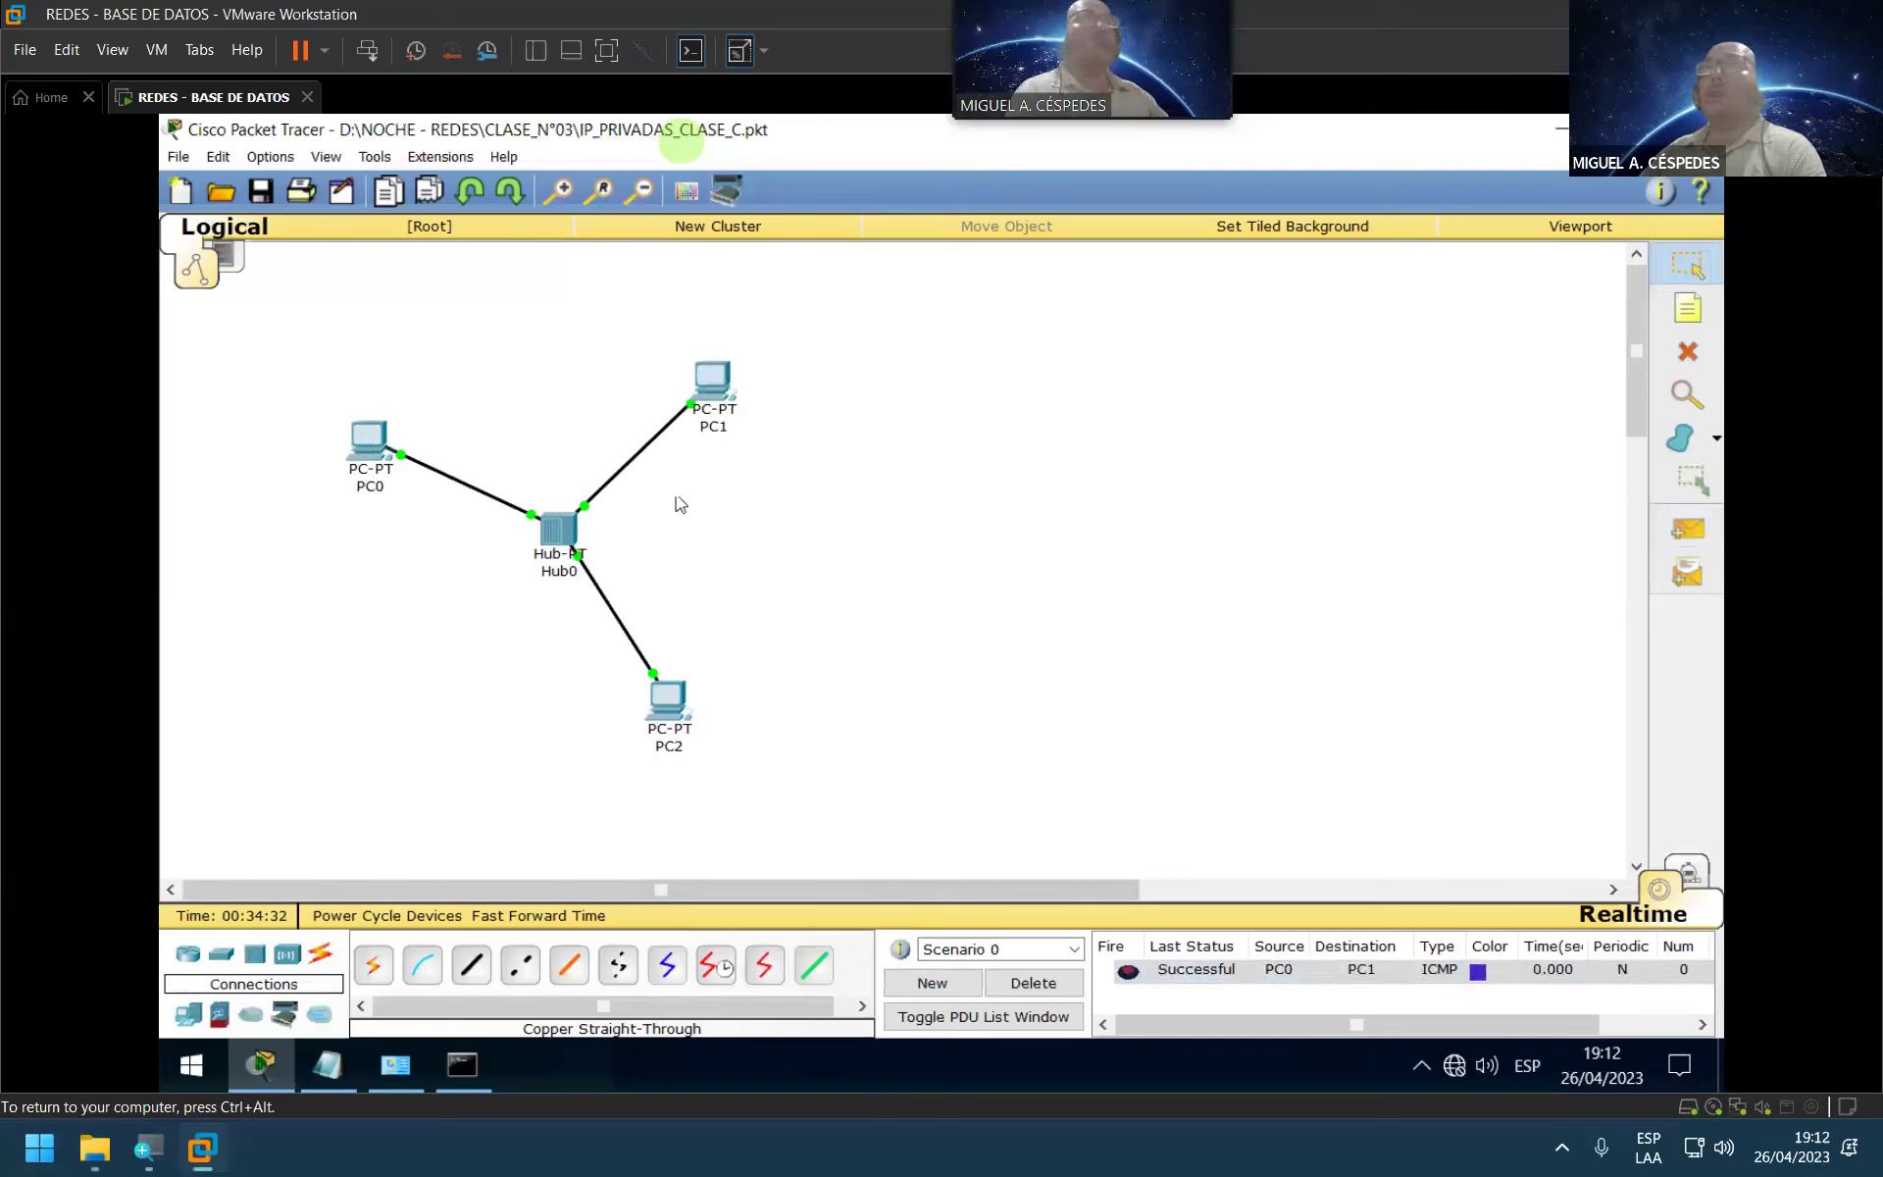
Step: Open PC0's Command Prompt and run IPCONFIG to check its IP configuration
{"action": "left_click", "coordinate": [378, 437]}
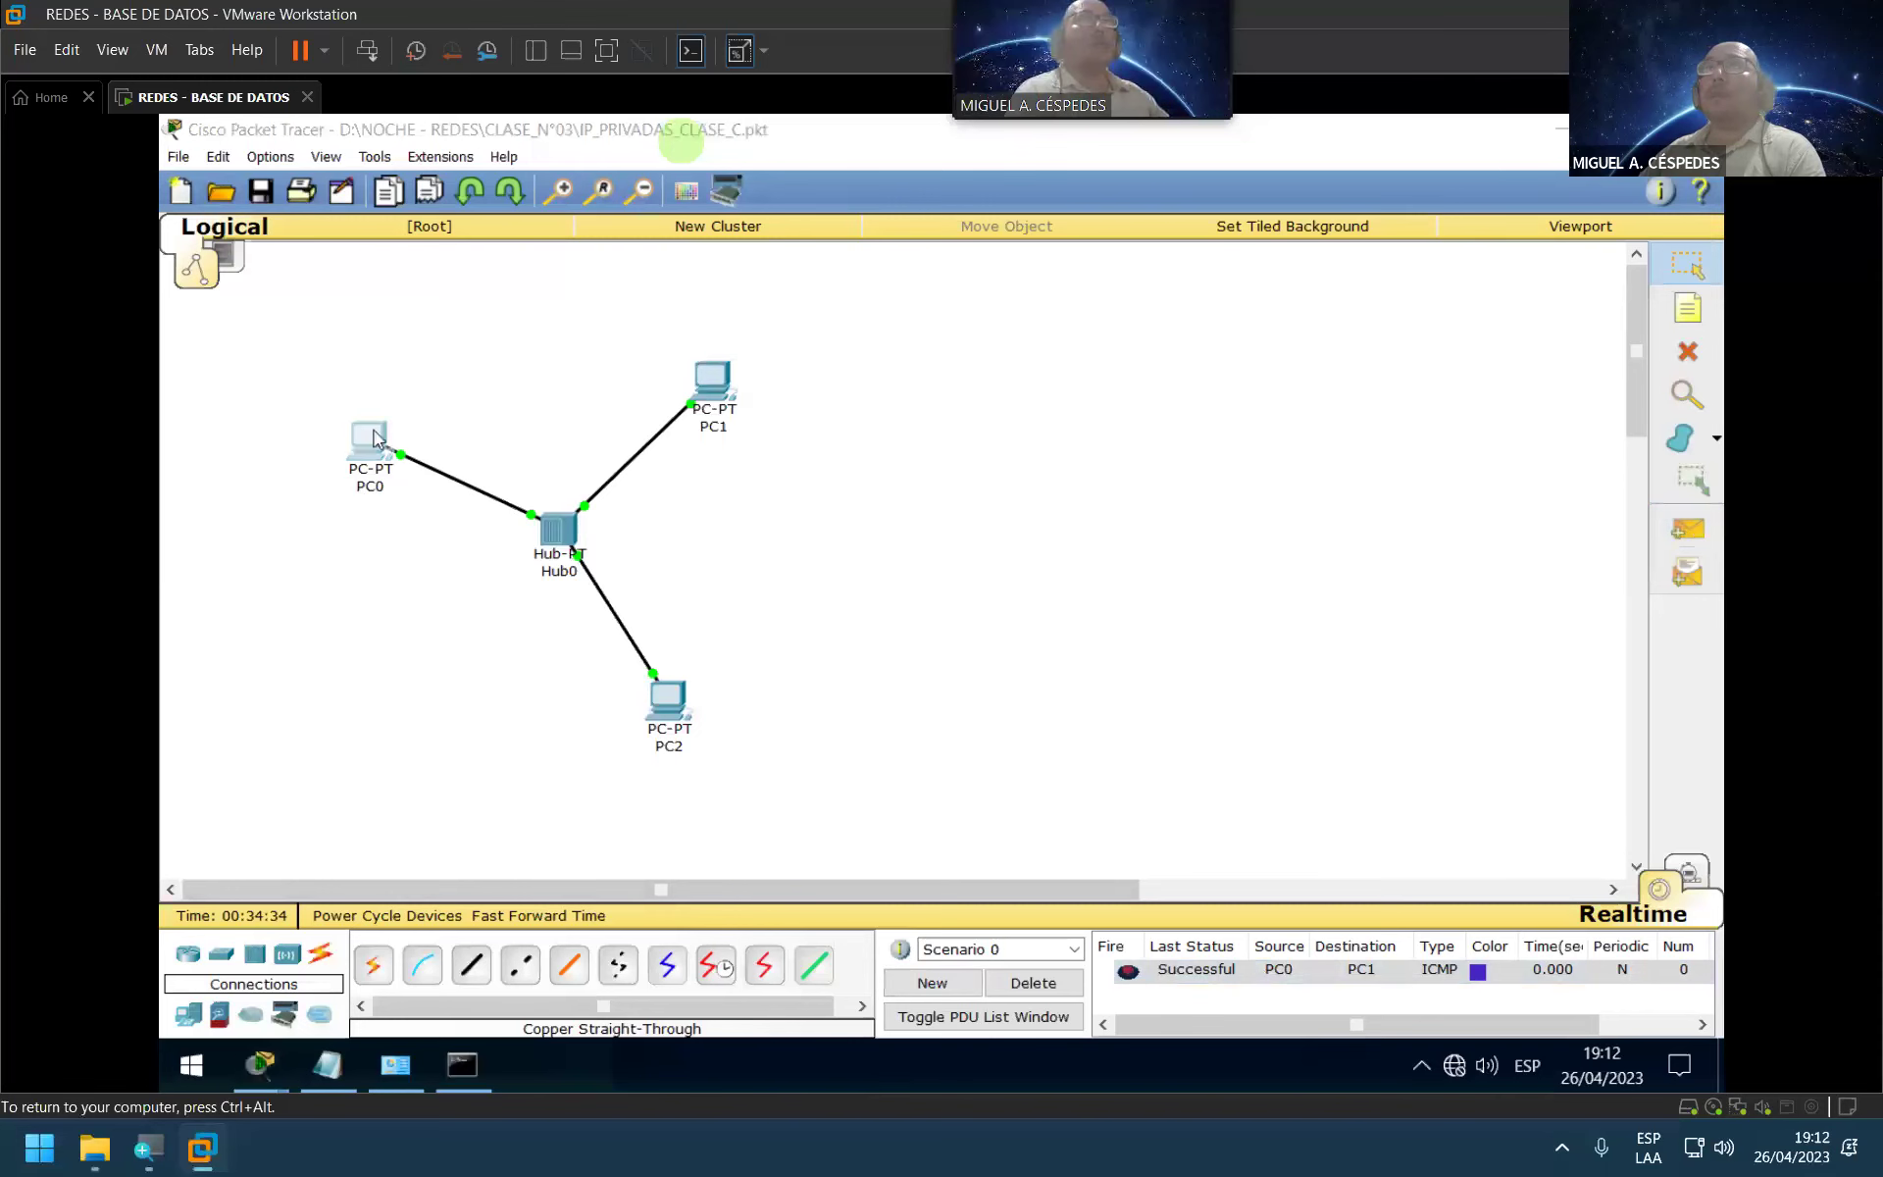
{"action": "left_click", "coordinate": [1096, 438]}
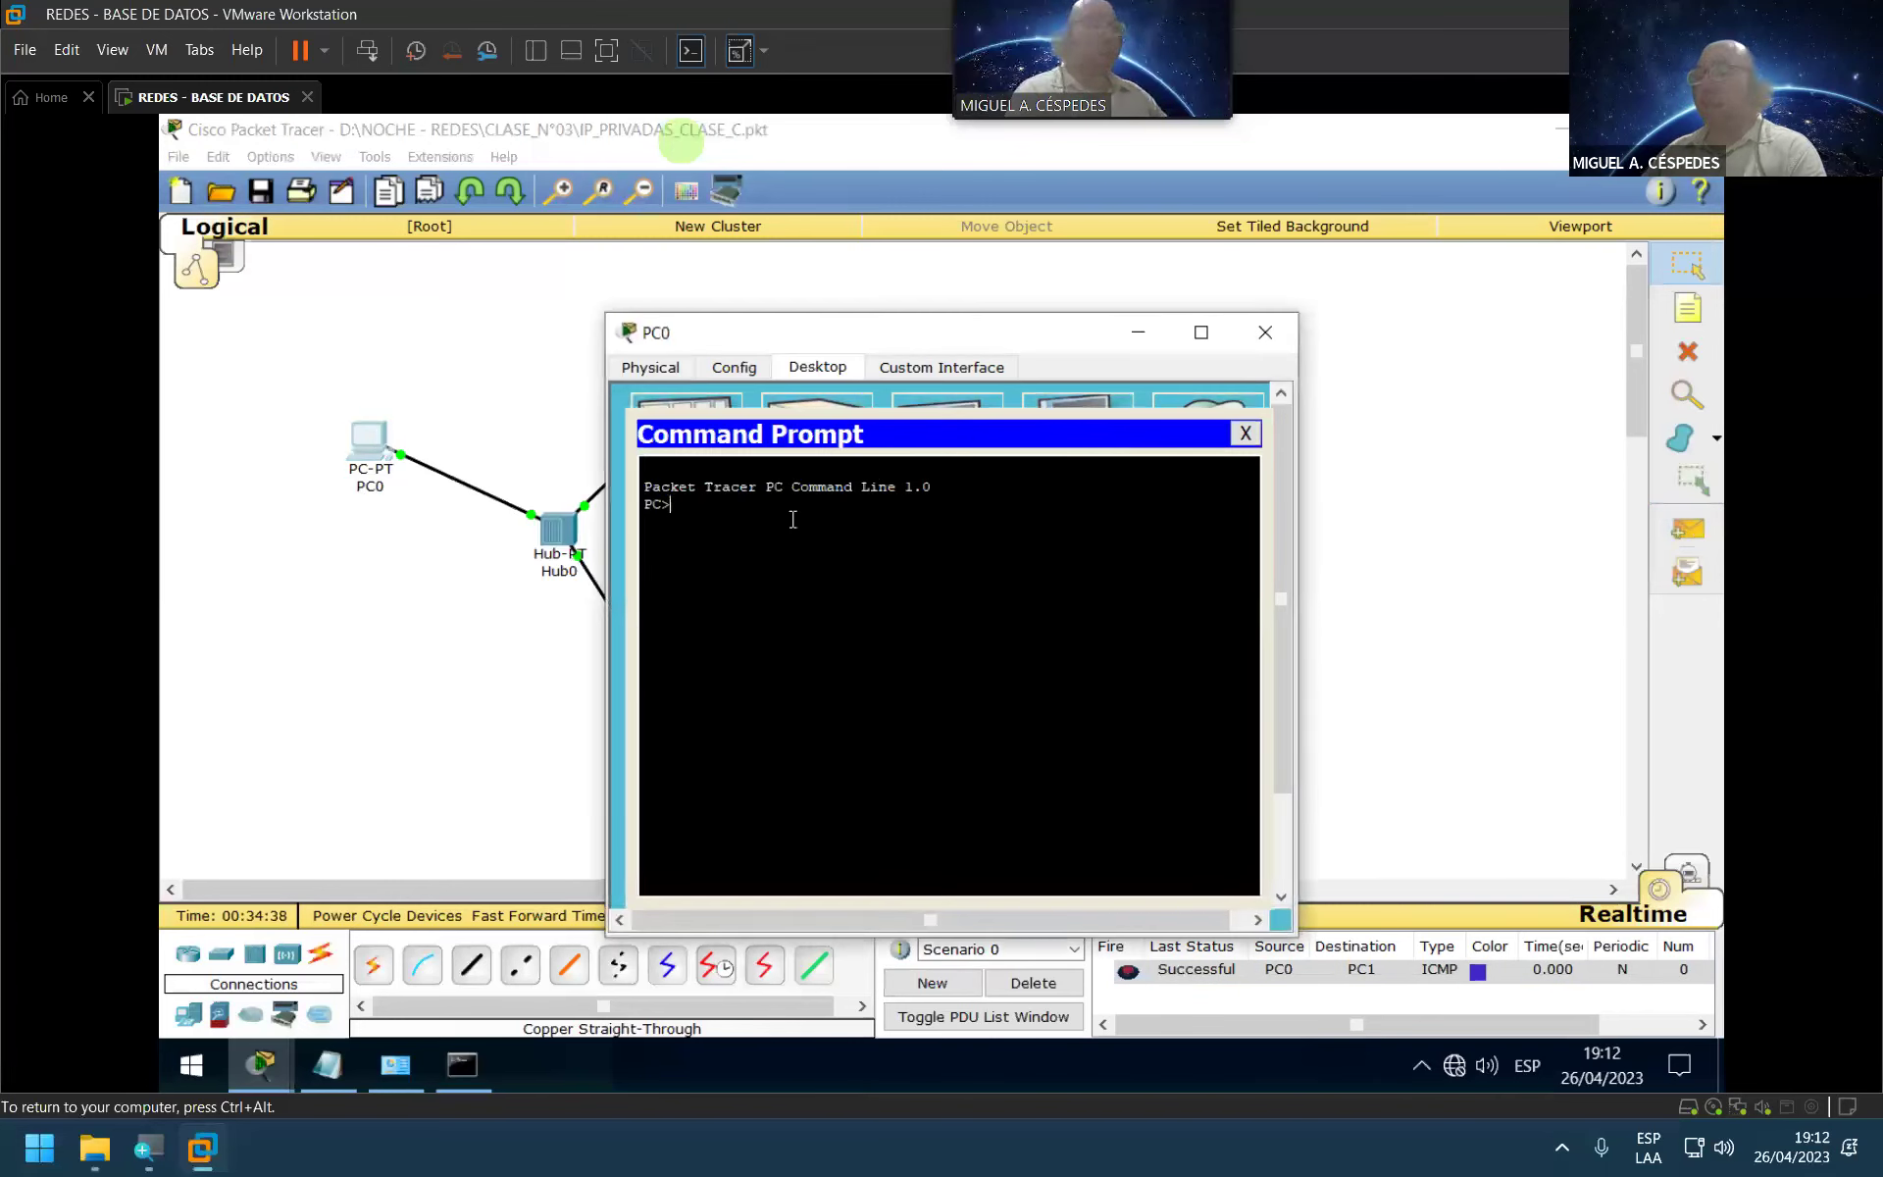
{"action": "type", "text": "IPCON"}
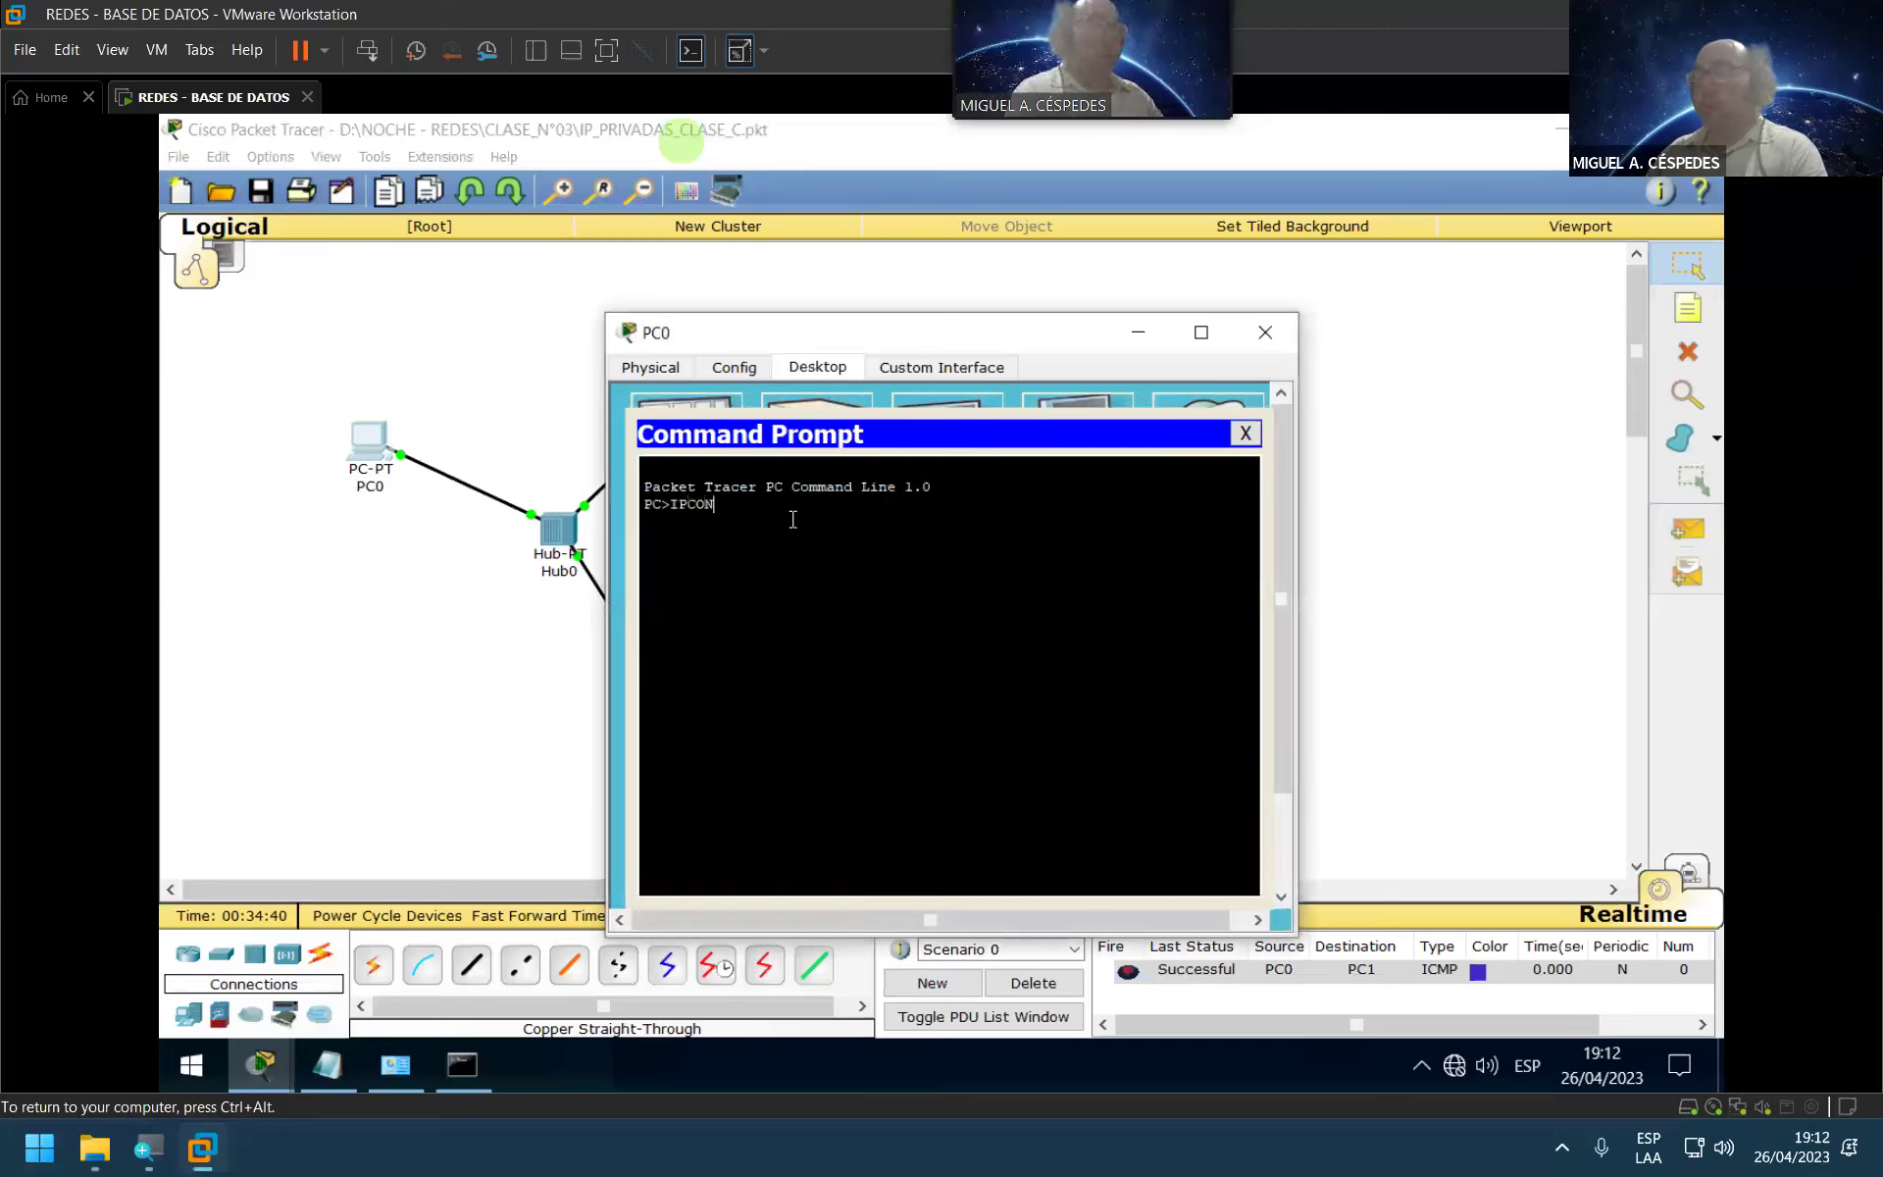
{"action": "type", "text": "FIG"}
{"action": "key", "text": "Return"}
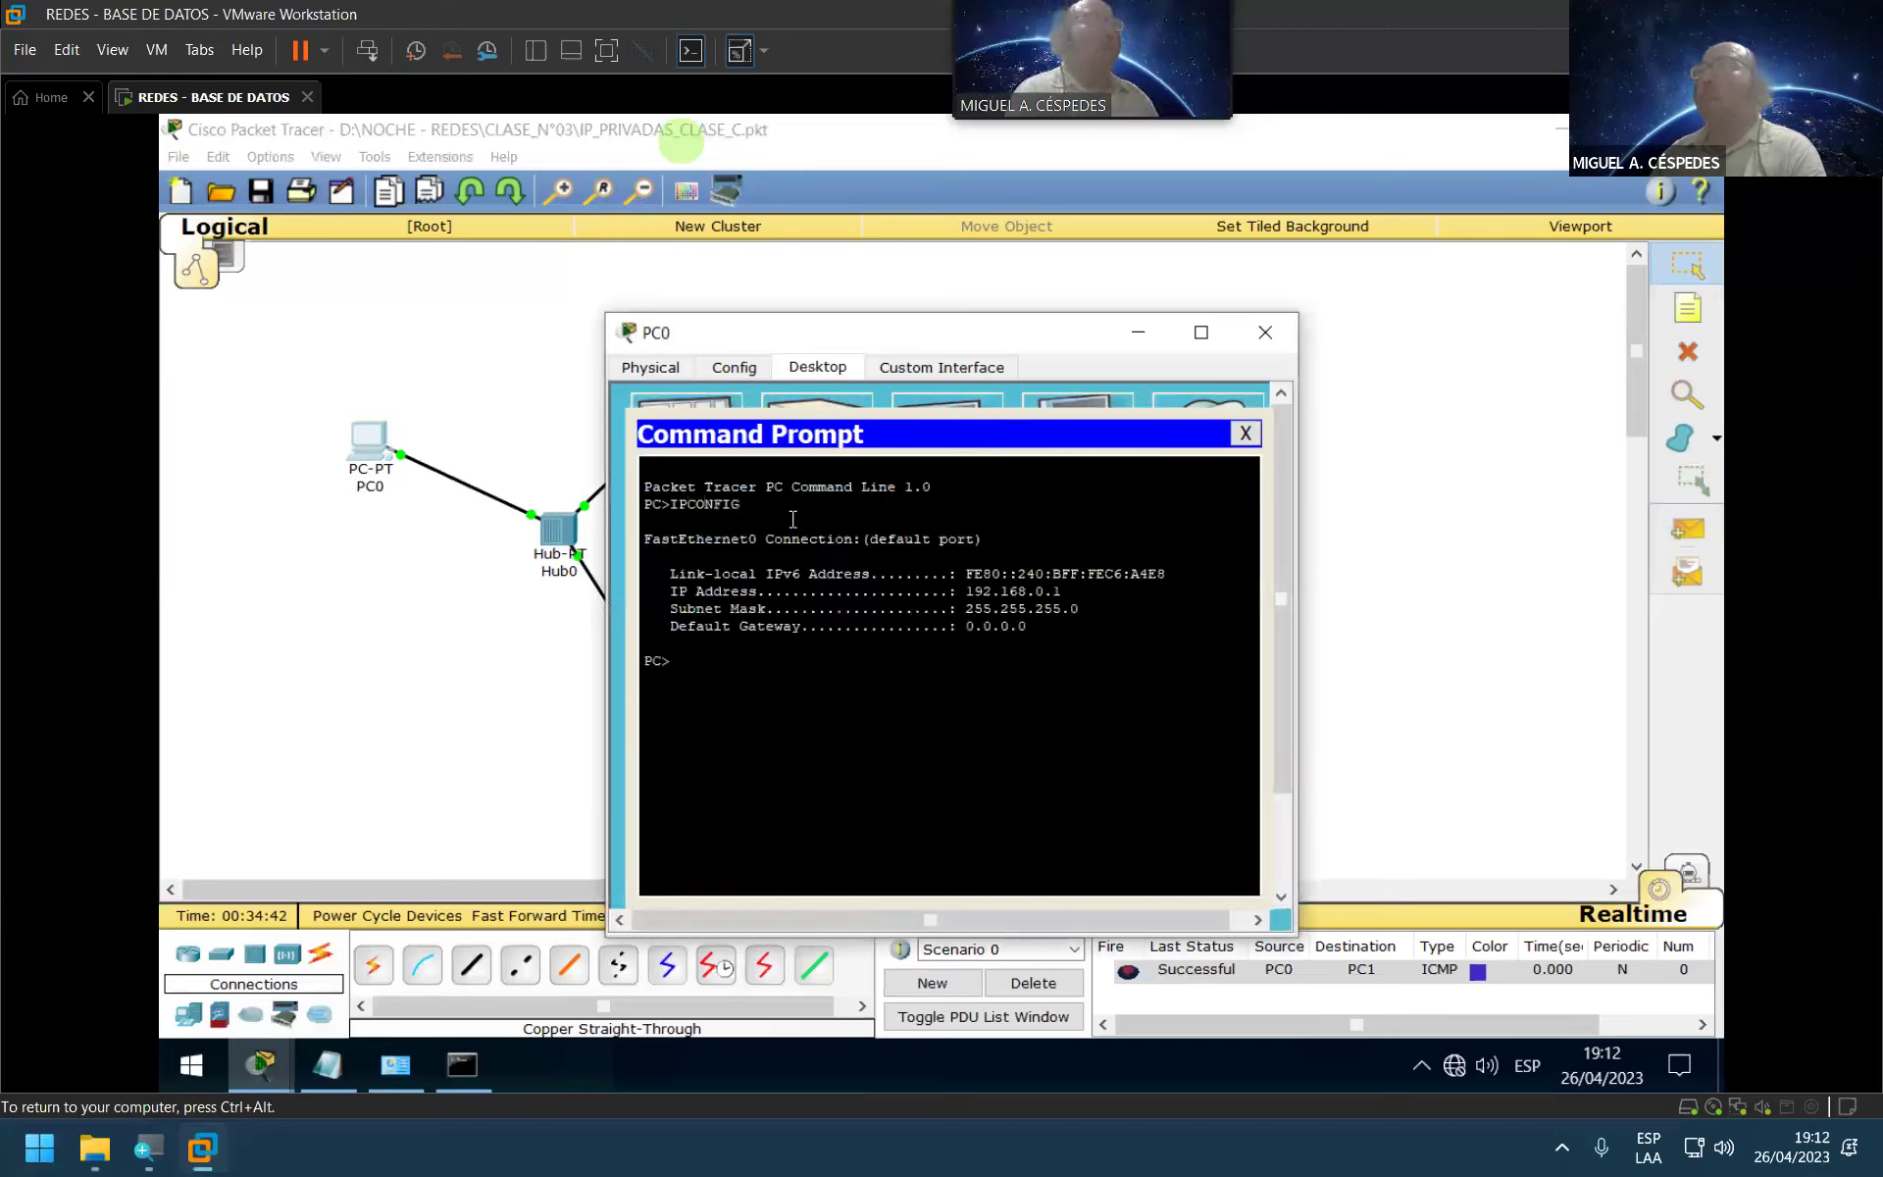
Step: Ping 192.168.0.1 and 192.168.0.2 from PC0's Command Prompt
{"action": "type", "text": "PING"}
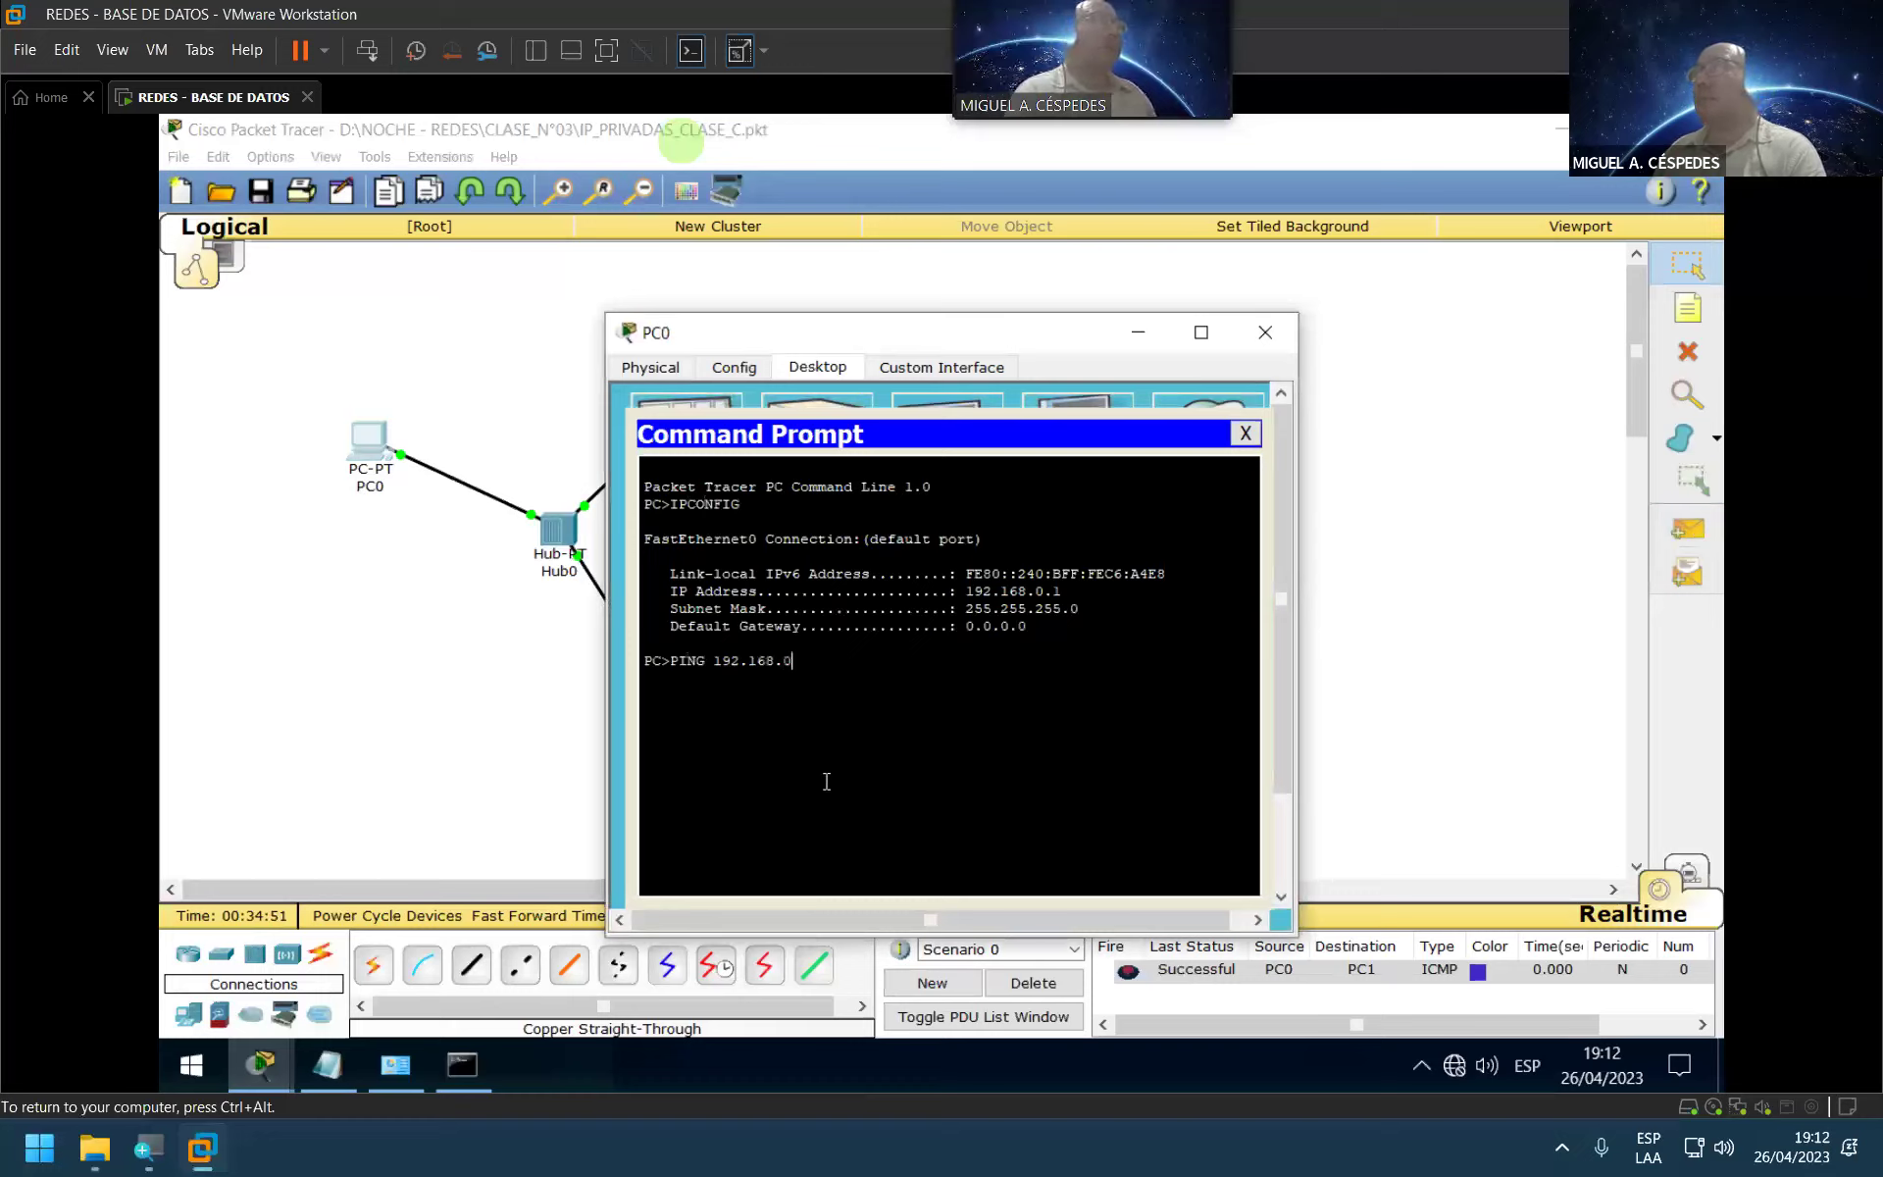
{"action": "type", "text": "192.168.0.1"}
{"action": "key", "text": "Return"}
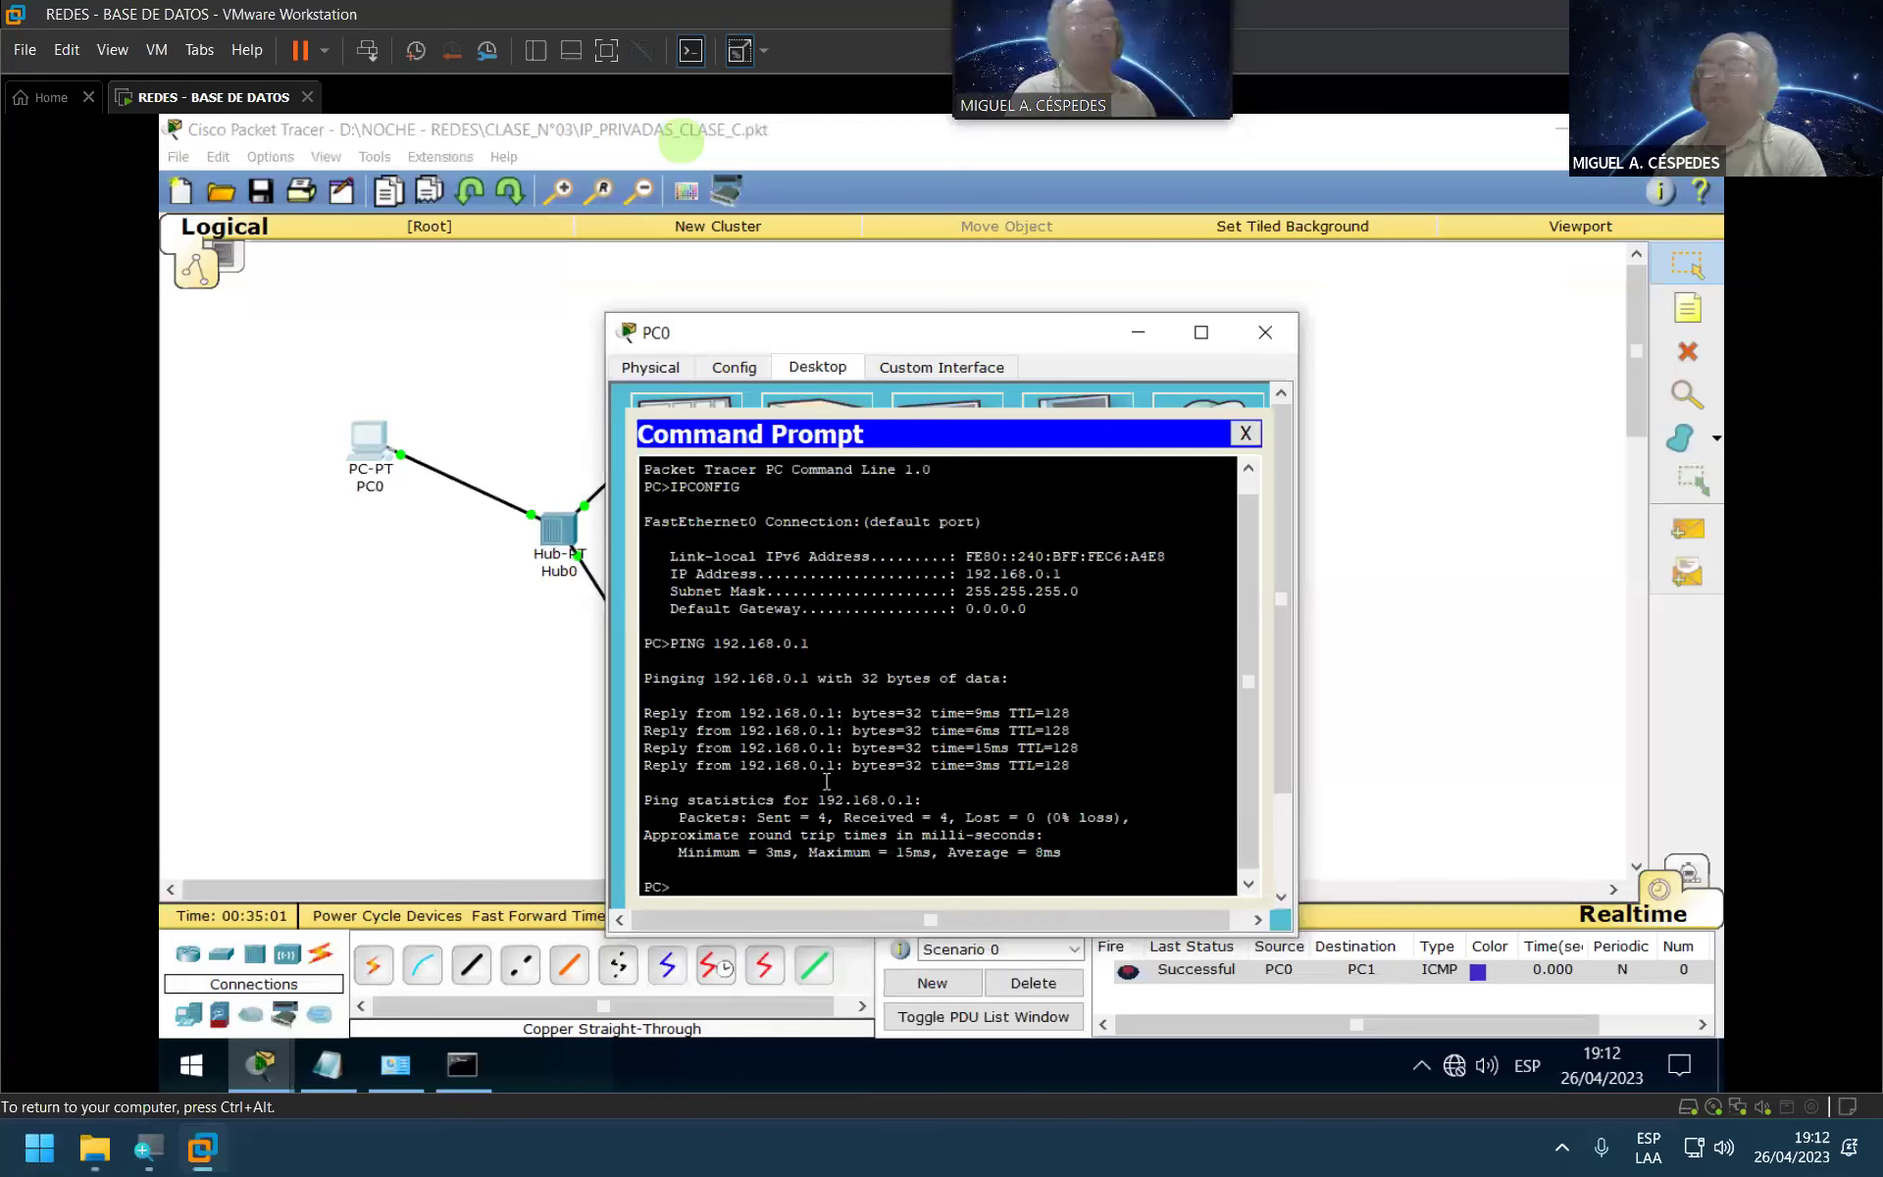
{"action": "type", "text": "ING 192.16"}
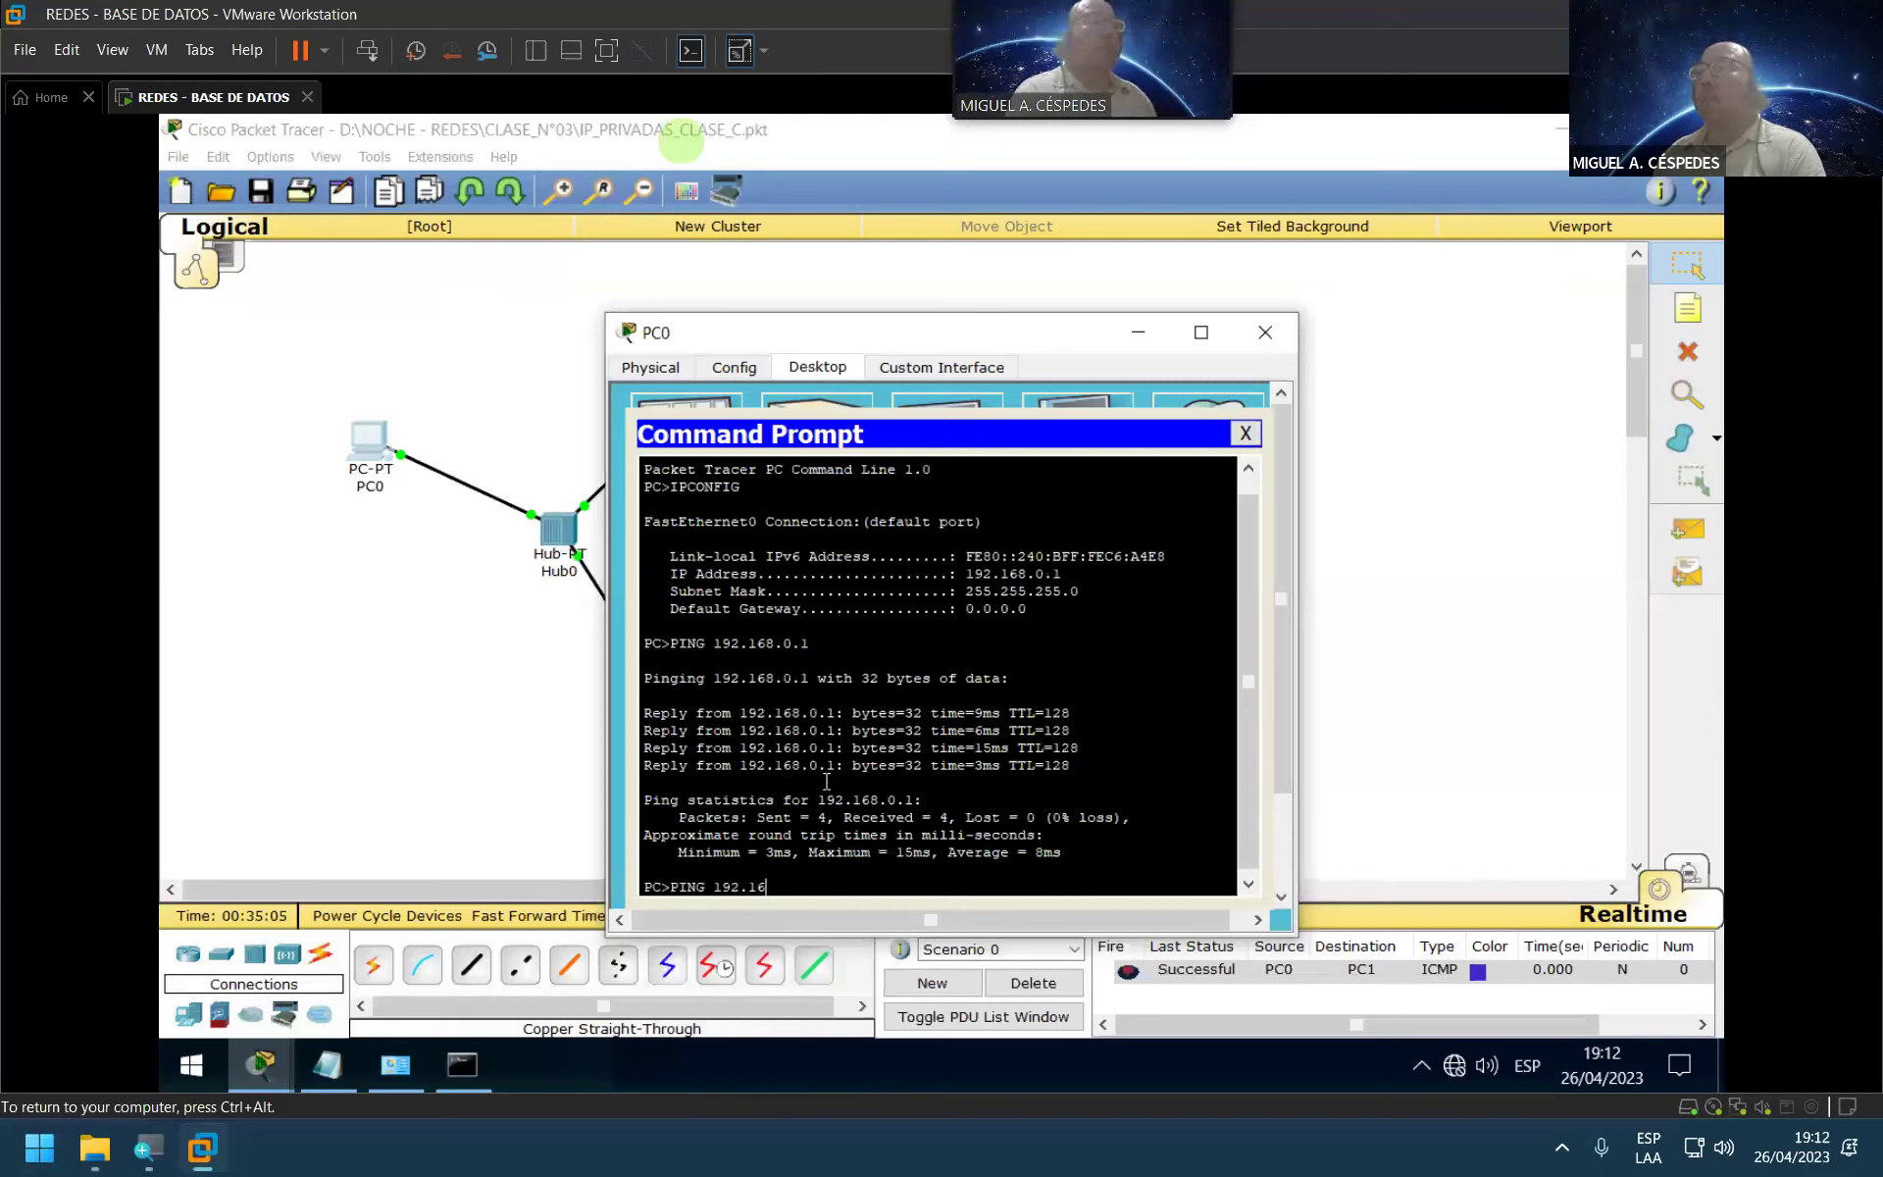
{"action": "type", "text": "8.0.2"}
{"action": "key", "text": "Return"}
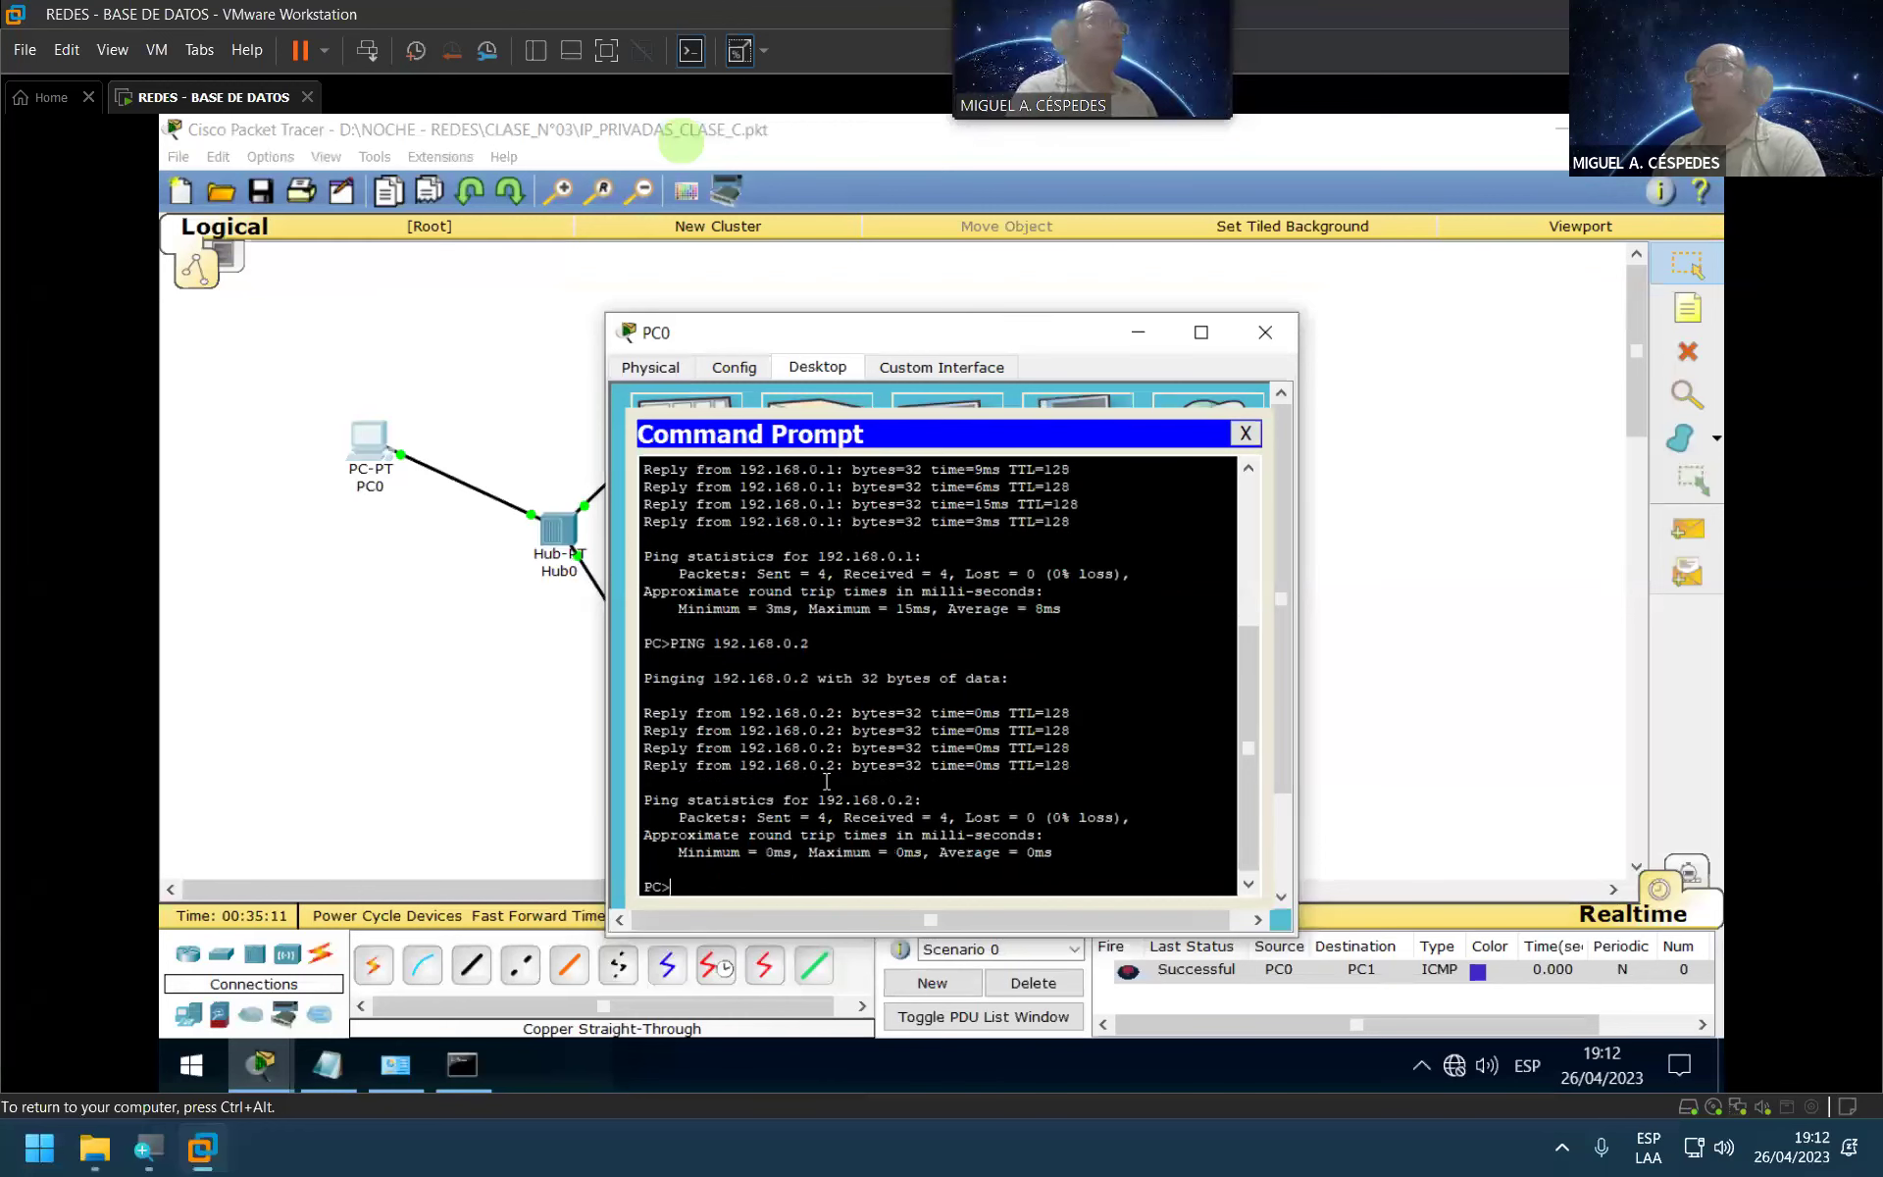
Step: Ping 192.168.0.3 from PC0, and close its Command Prompt and device window
{"action": "type", "text": "PING"}
{"action": "type", "text": "92"}
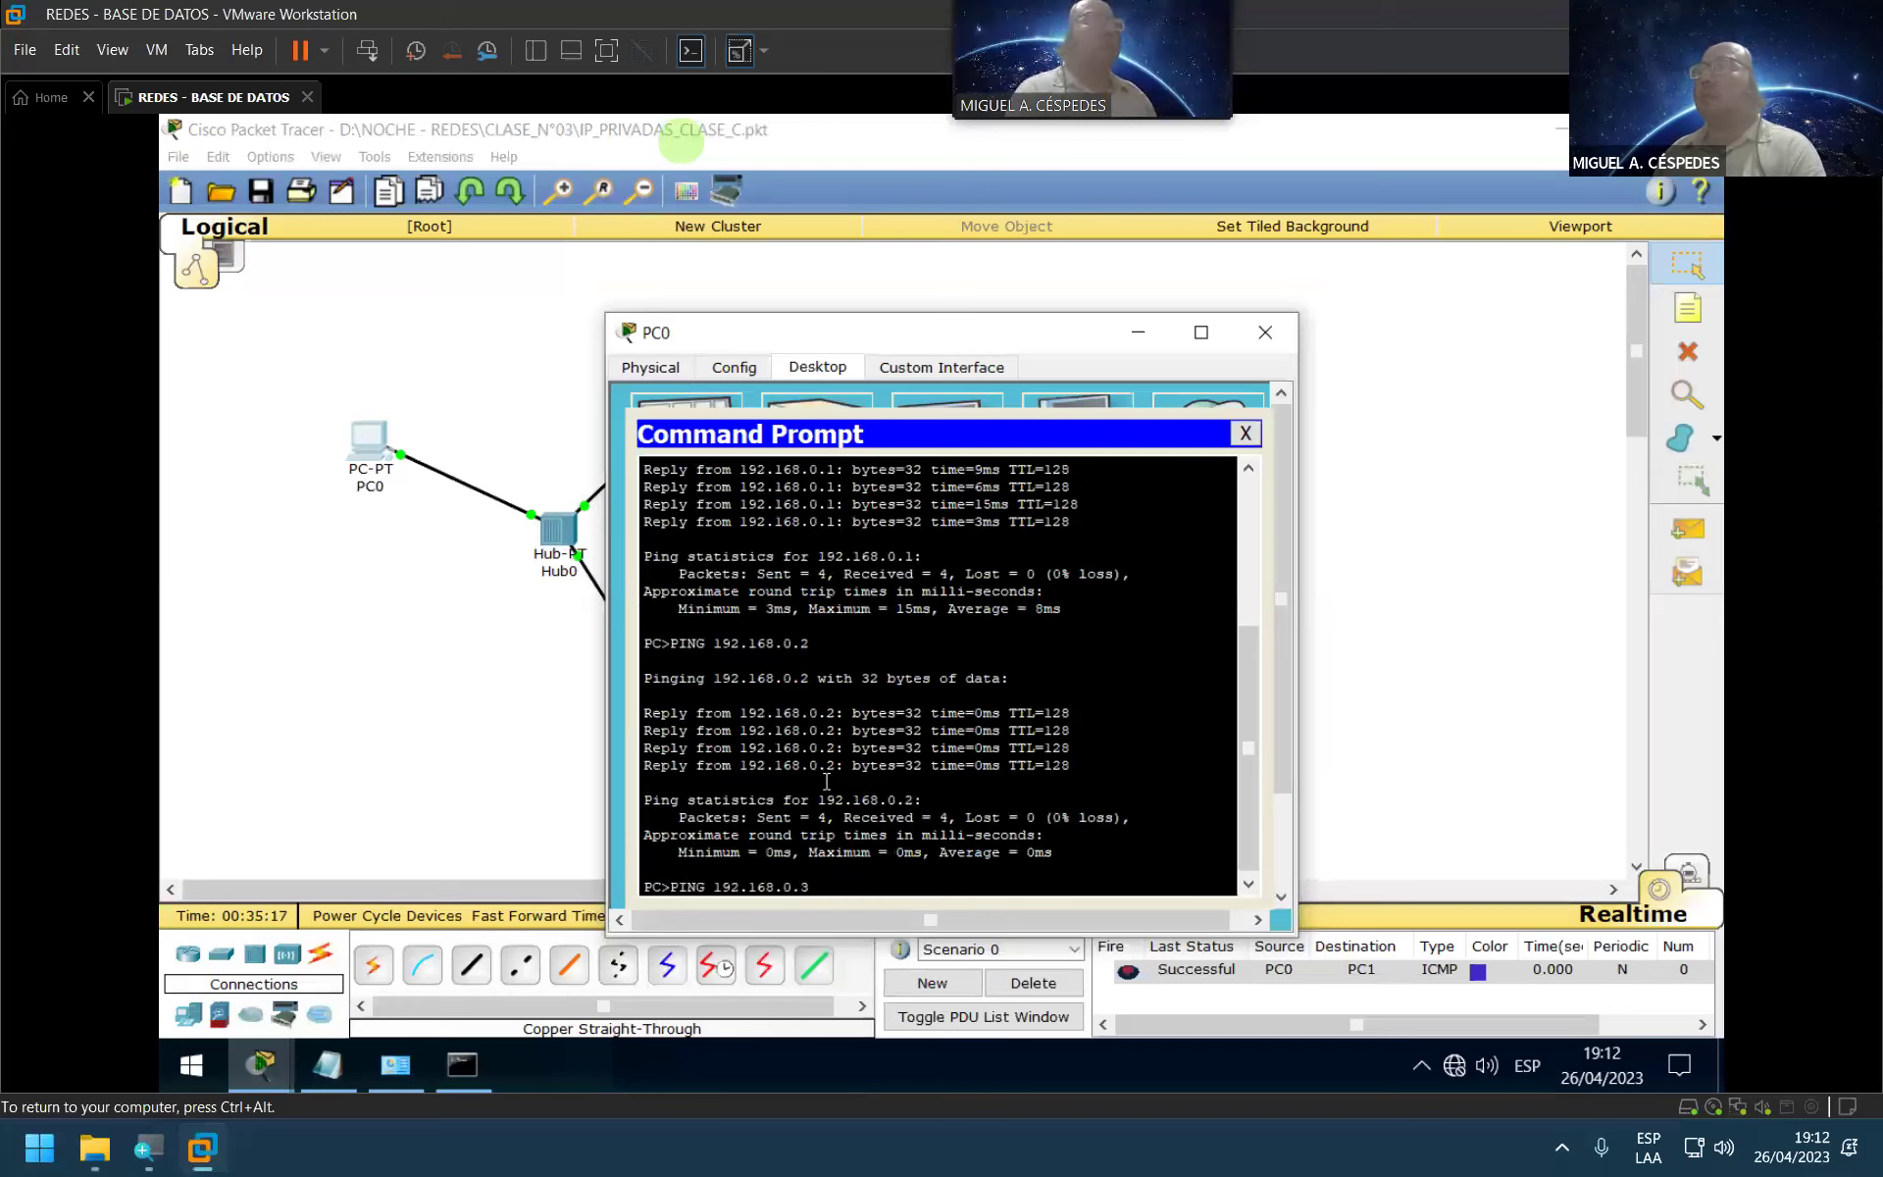
{"action": "type", "text": ".168.0.3"}
{"action": "key", "text": "Return"}
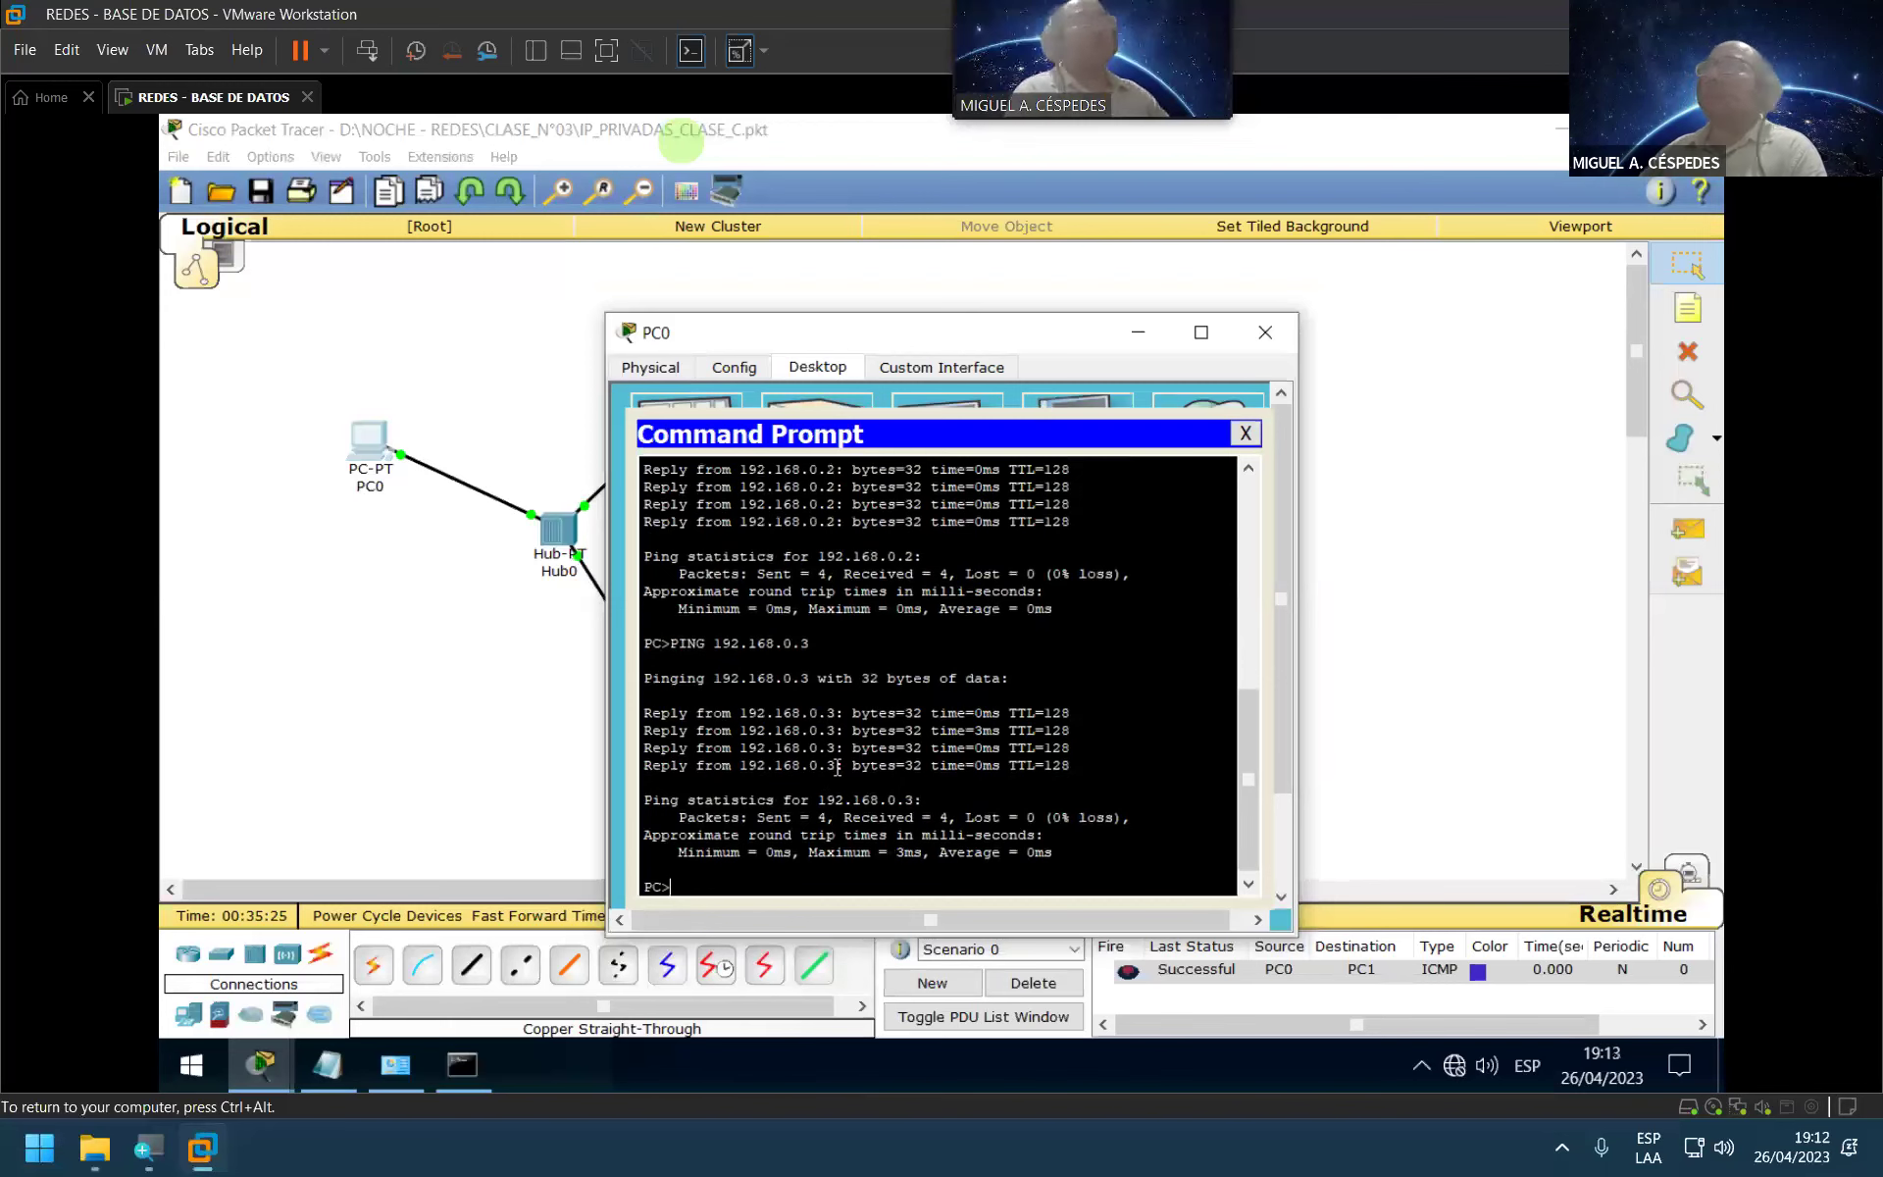
{"action": "left_click", "coordinate": [1247, 434]}
{"action": "left_click", "coordinate": [1265, 332]}
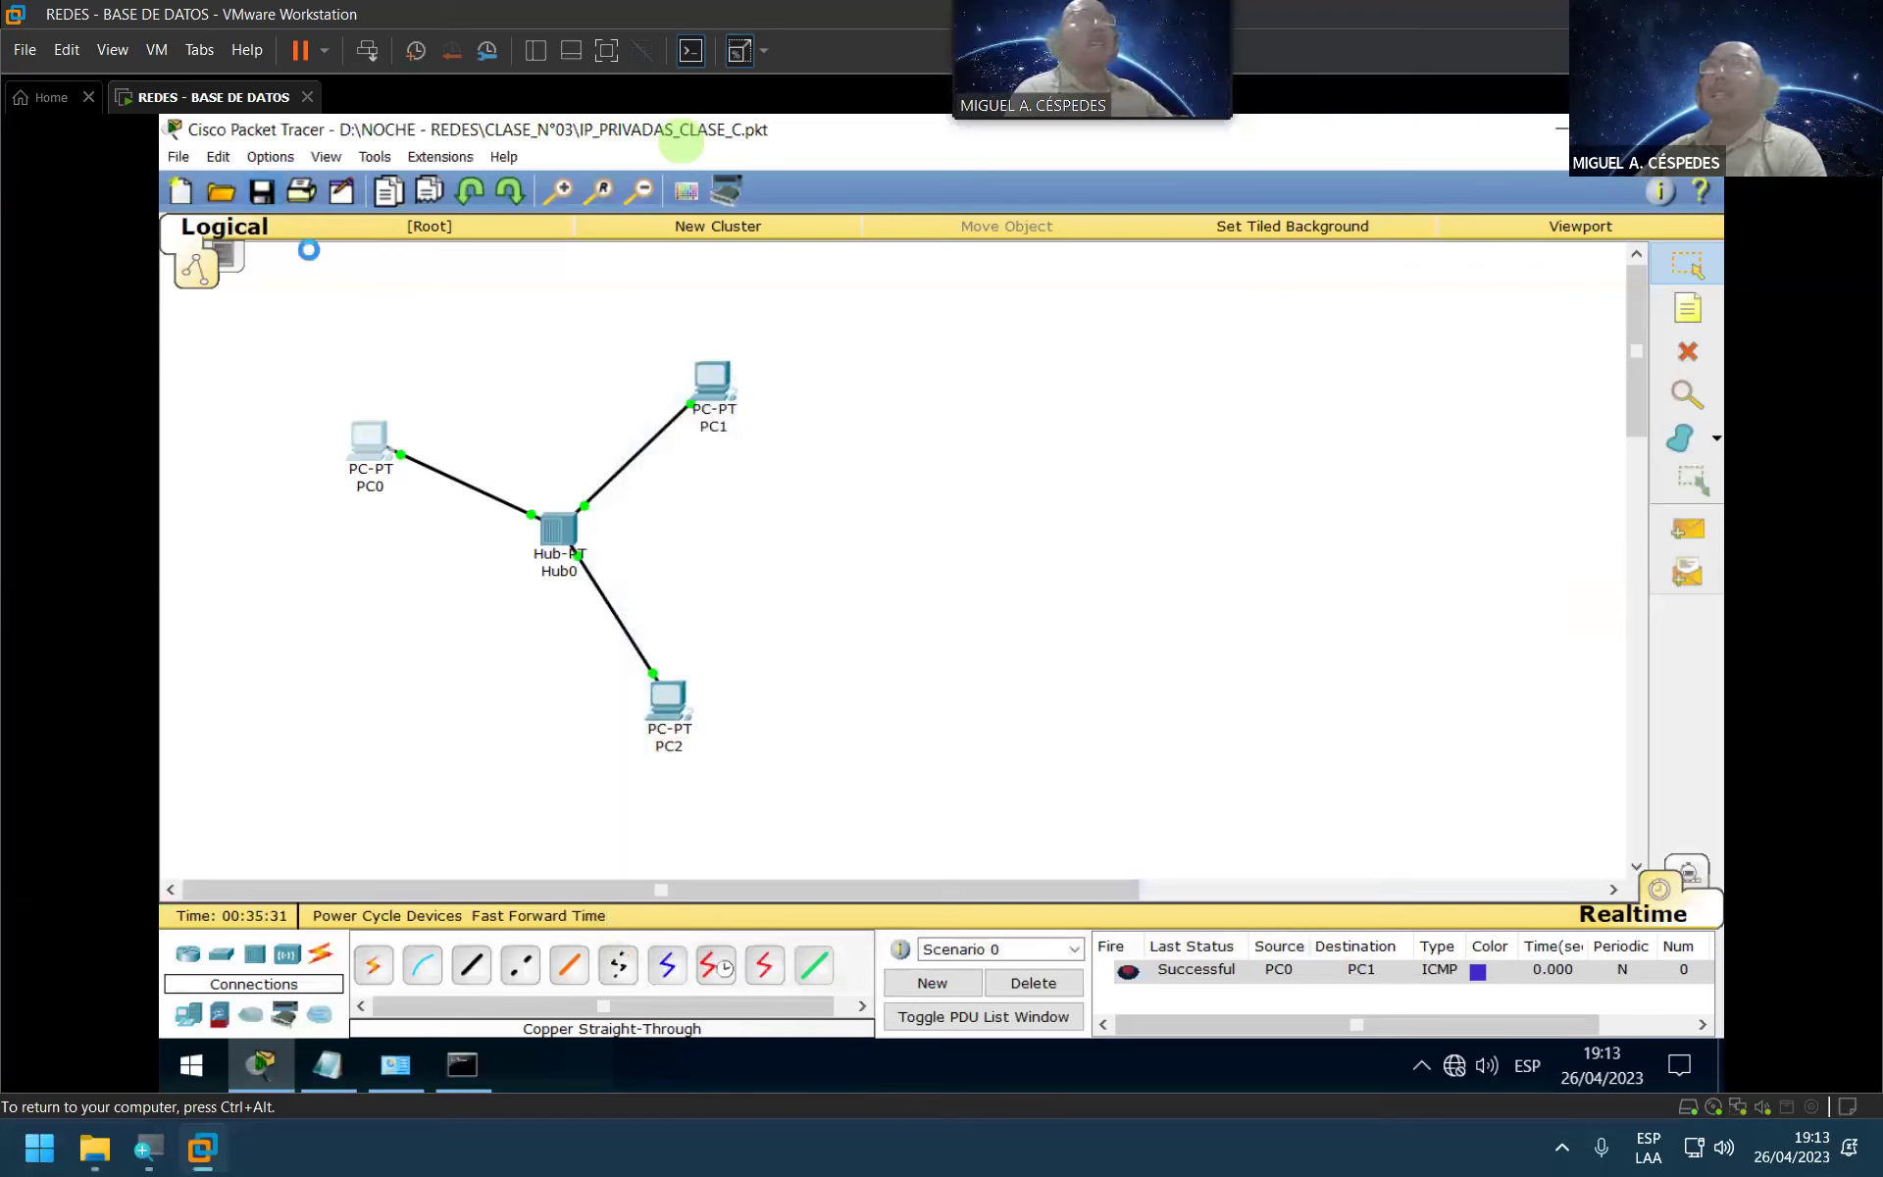
Step: Select the whole topology and move it slightly lower in the workspace
{"action": "left_click_drag", "start_coordinate": [307, 286], "coordinate": [1020, 878]}
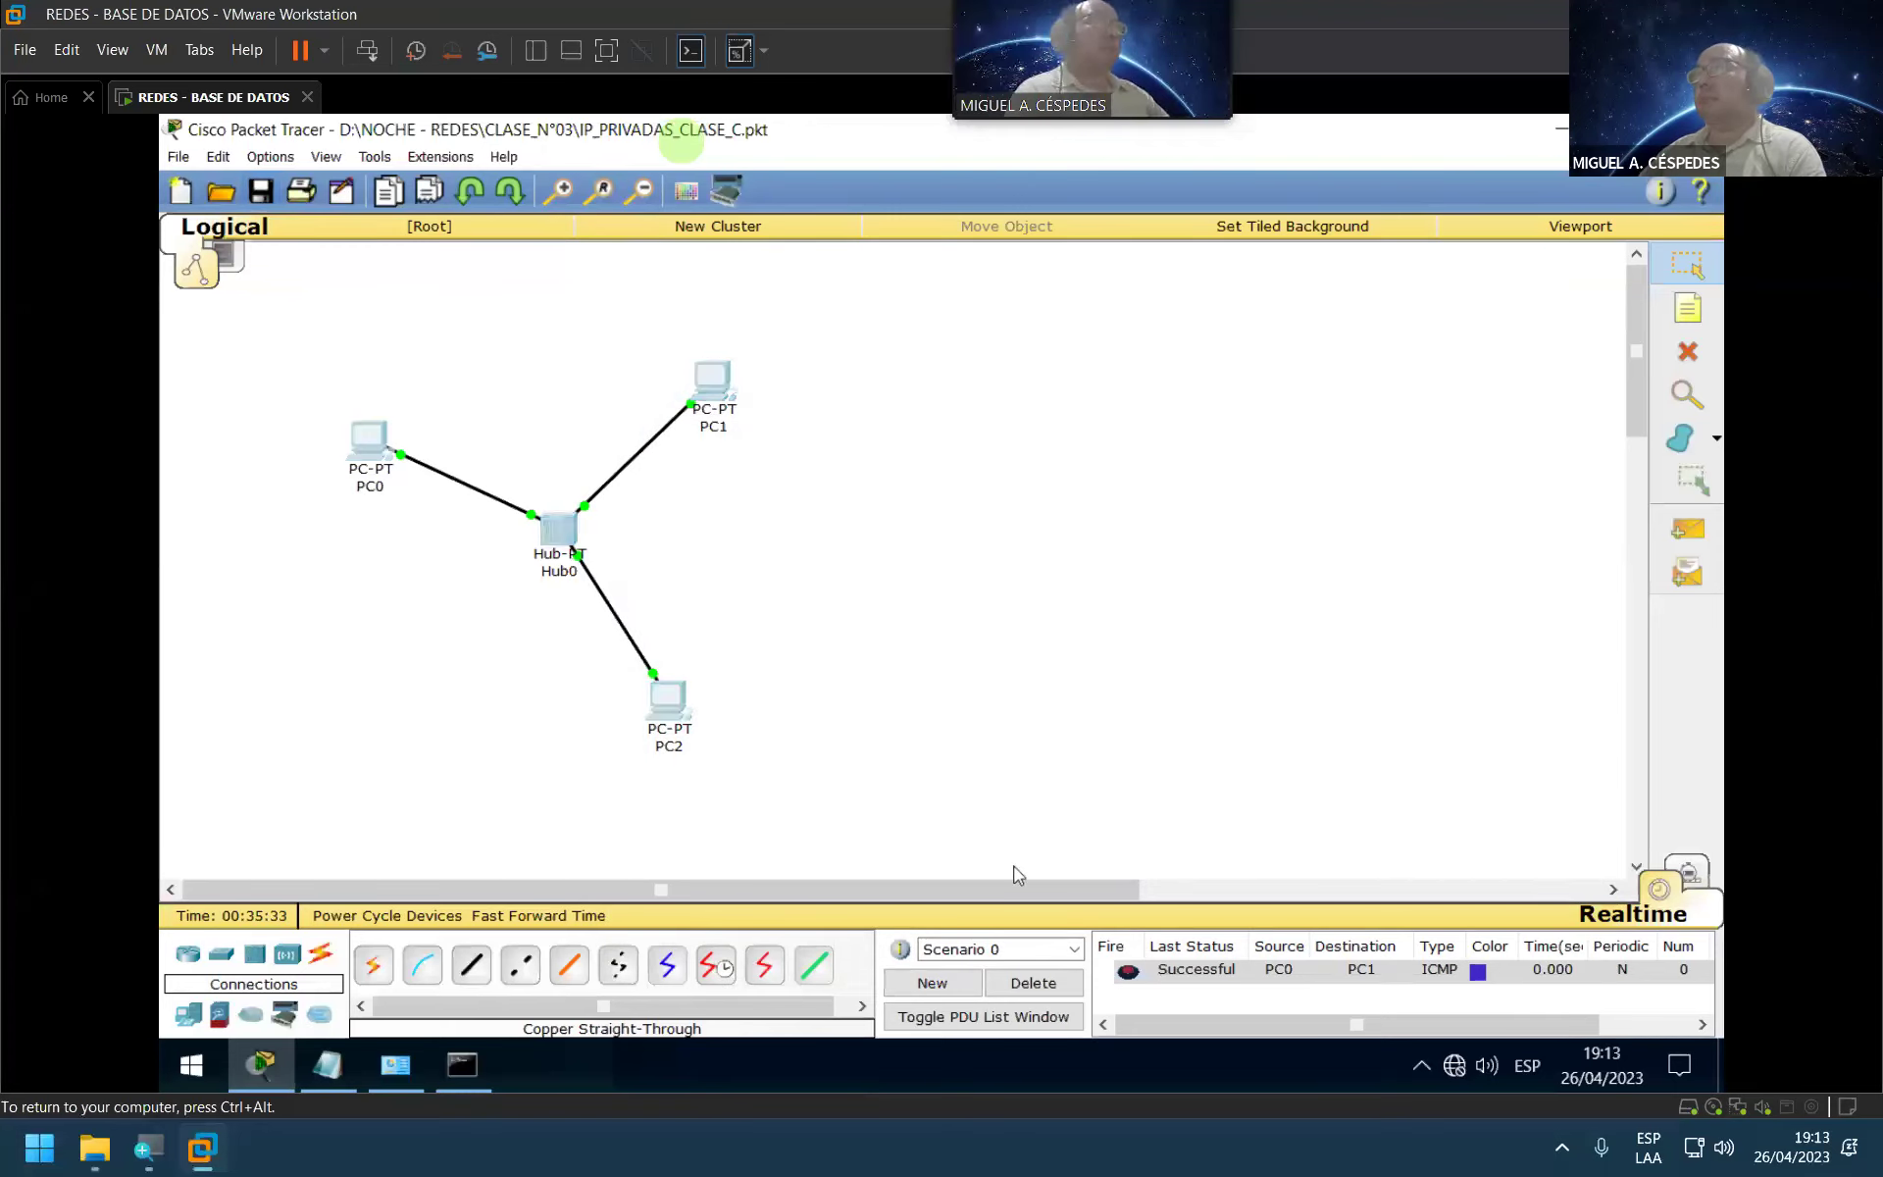
{"action": "left_click_drag", "start_coordinate": [555, 542], "coordinate": [569, 571]}
{"action": "left_click", "coordinate": [770, 564]}
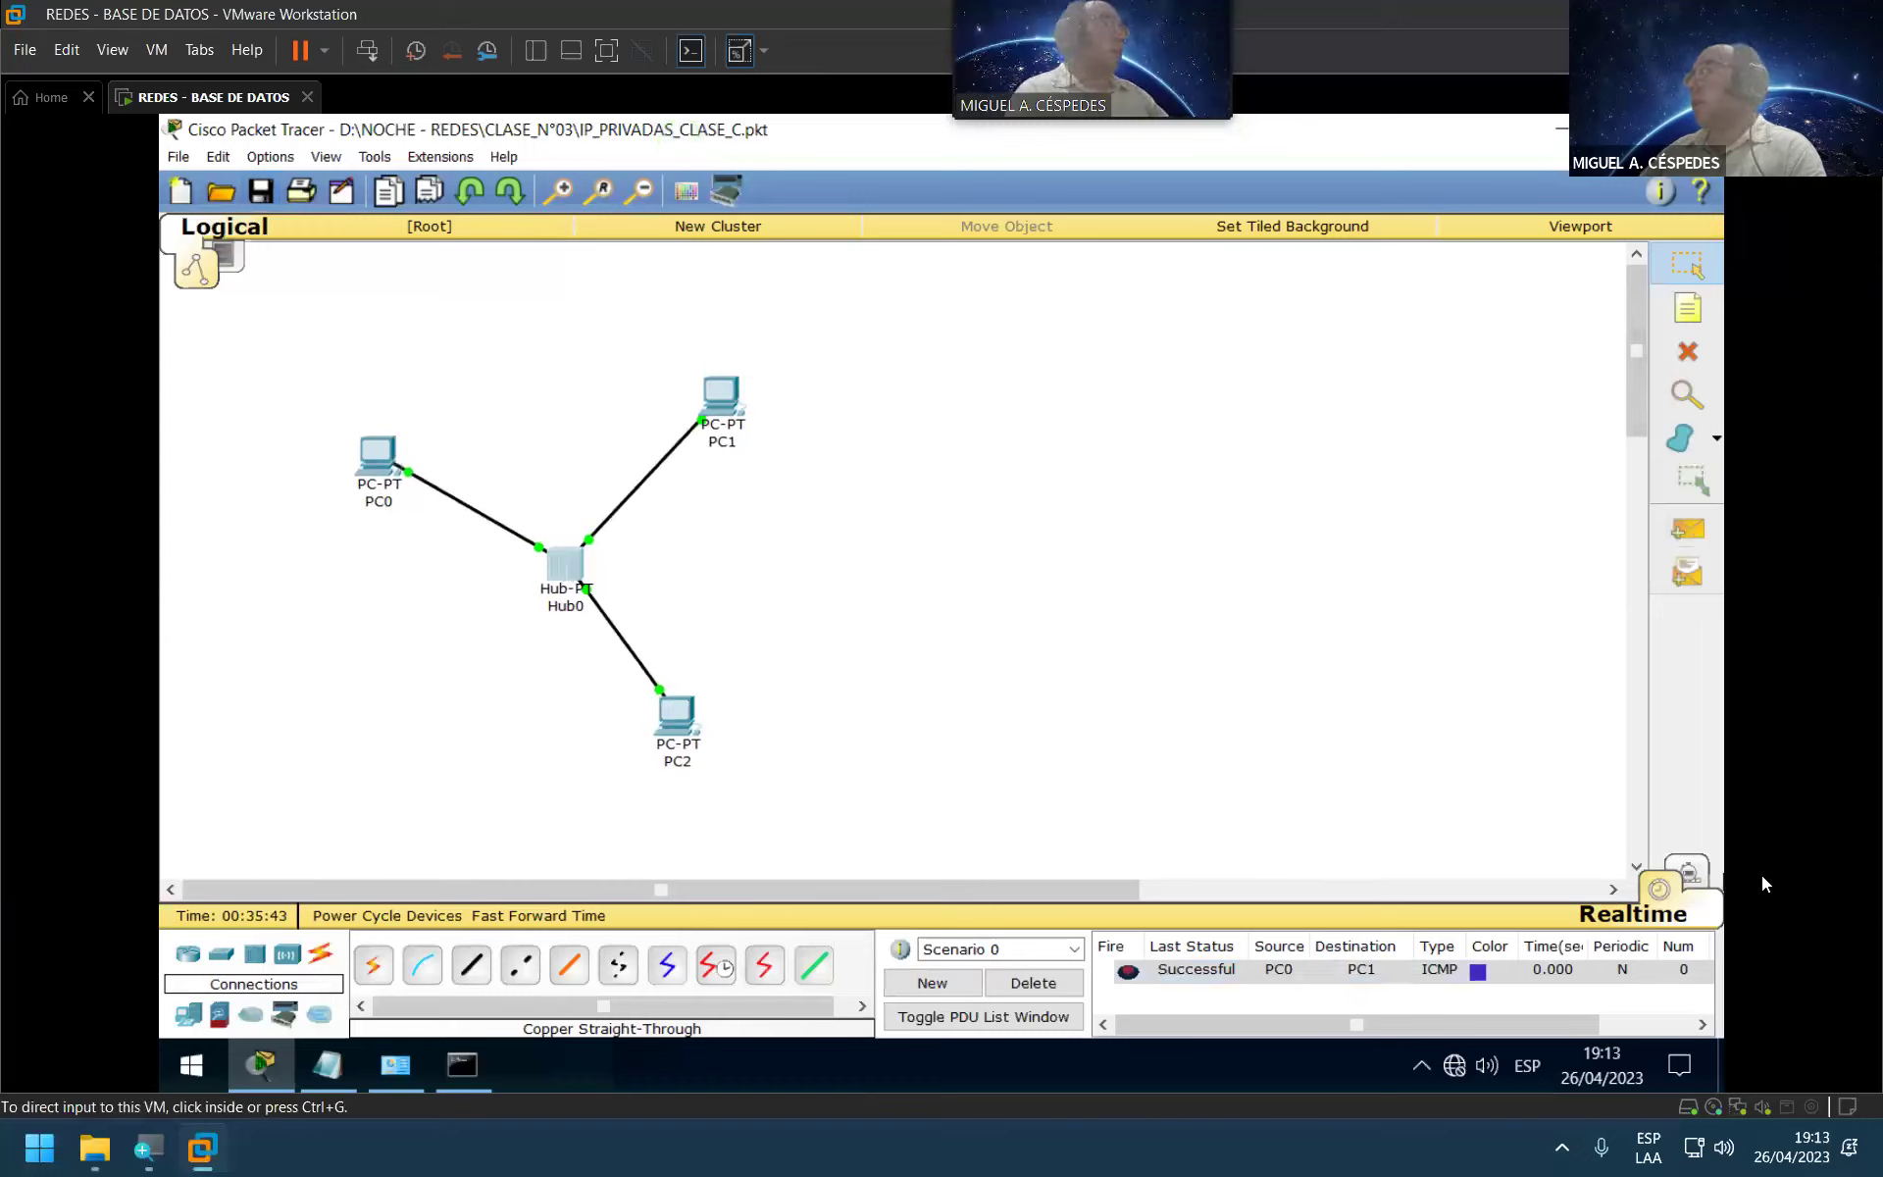
Step: Switch to Simulation mode and filter out ARP, DNS, BGP, EIGRP, OSPF, DHCP, HSRP and RIP events, keeping ICMP as the only IPv4 filter
{"action": "left_click", "coordinate": [1688, 872]}
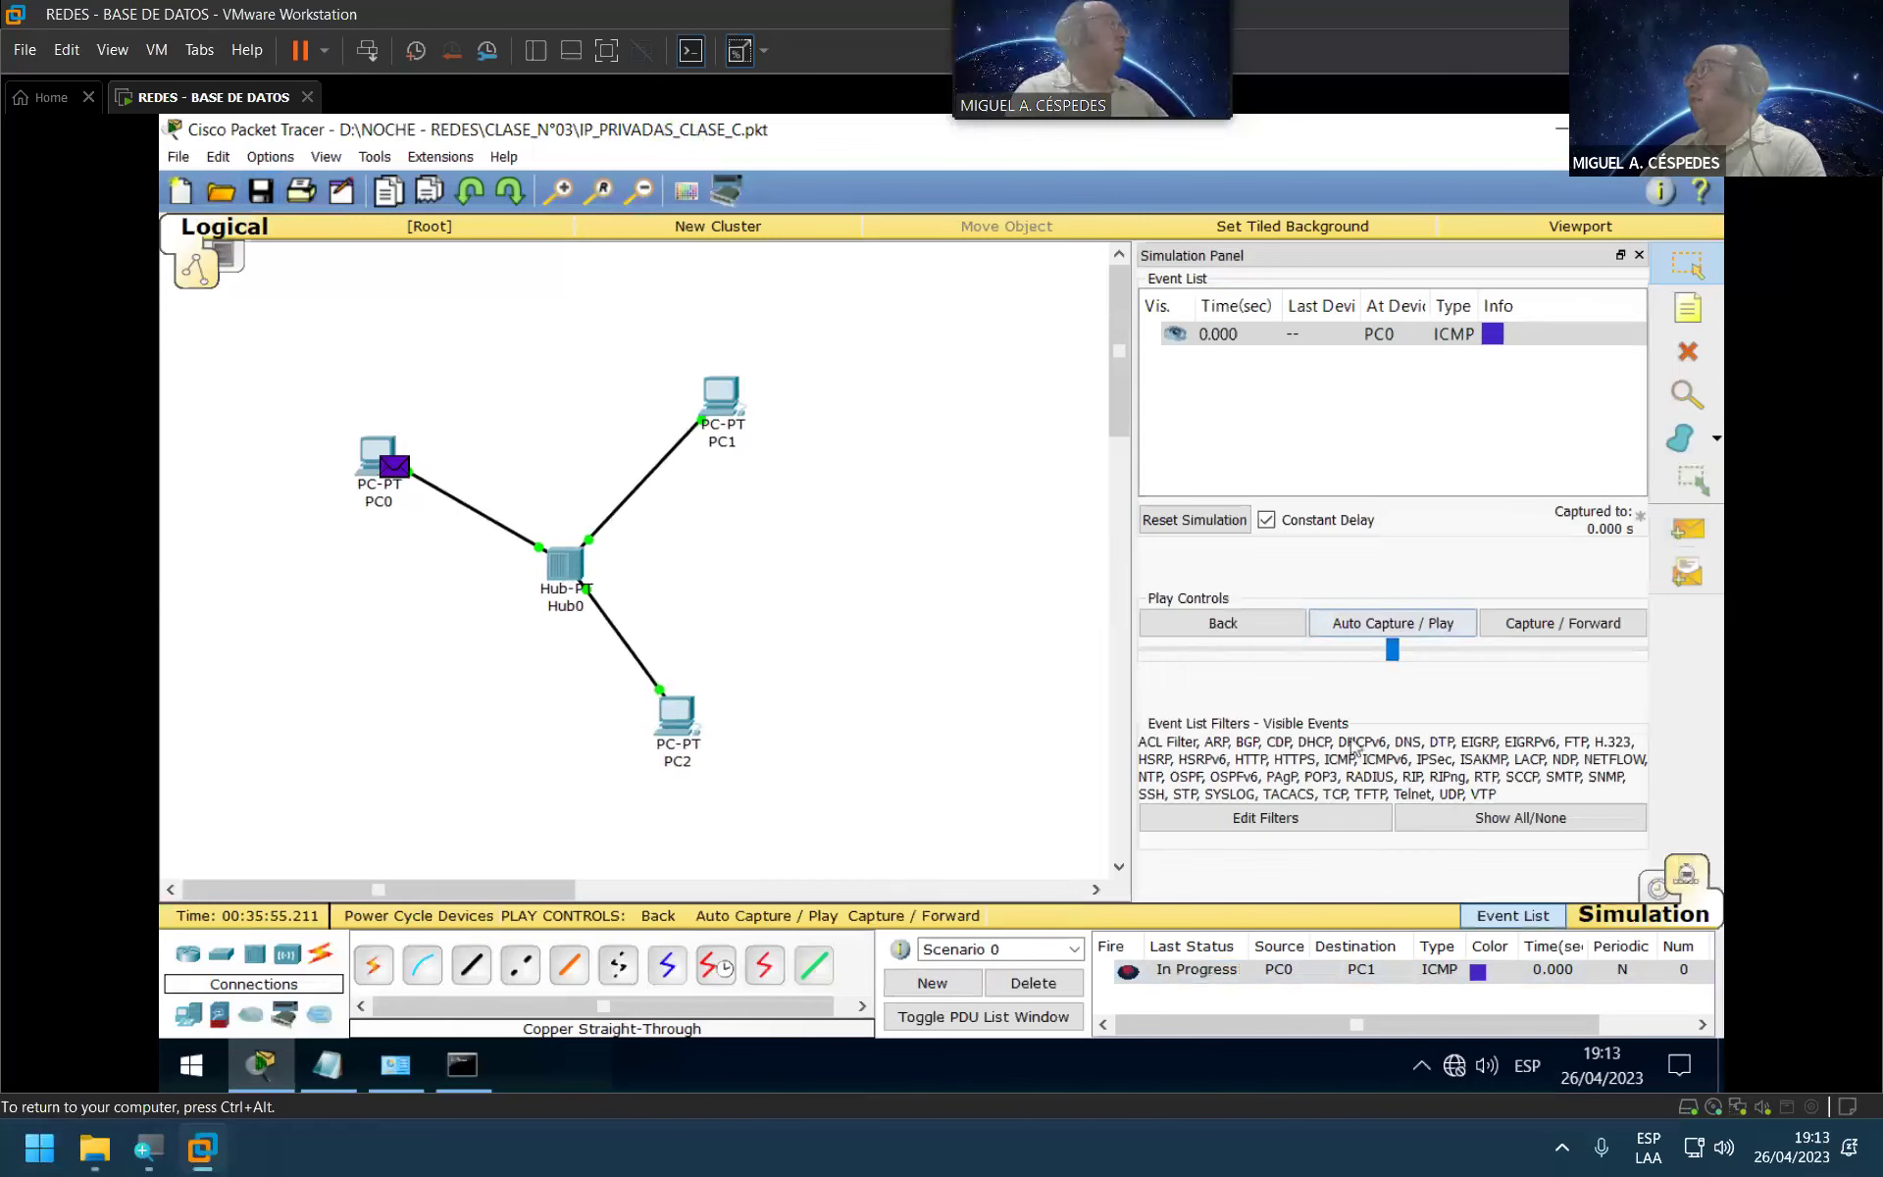
{"action": "left_click", "coordinate": [1317, 819]}
{"action": "left_click", "coordinate": [1319, 826]}
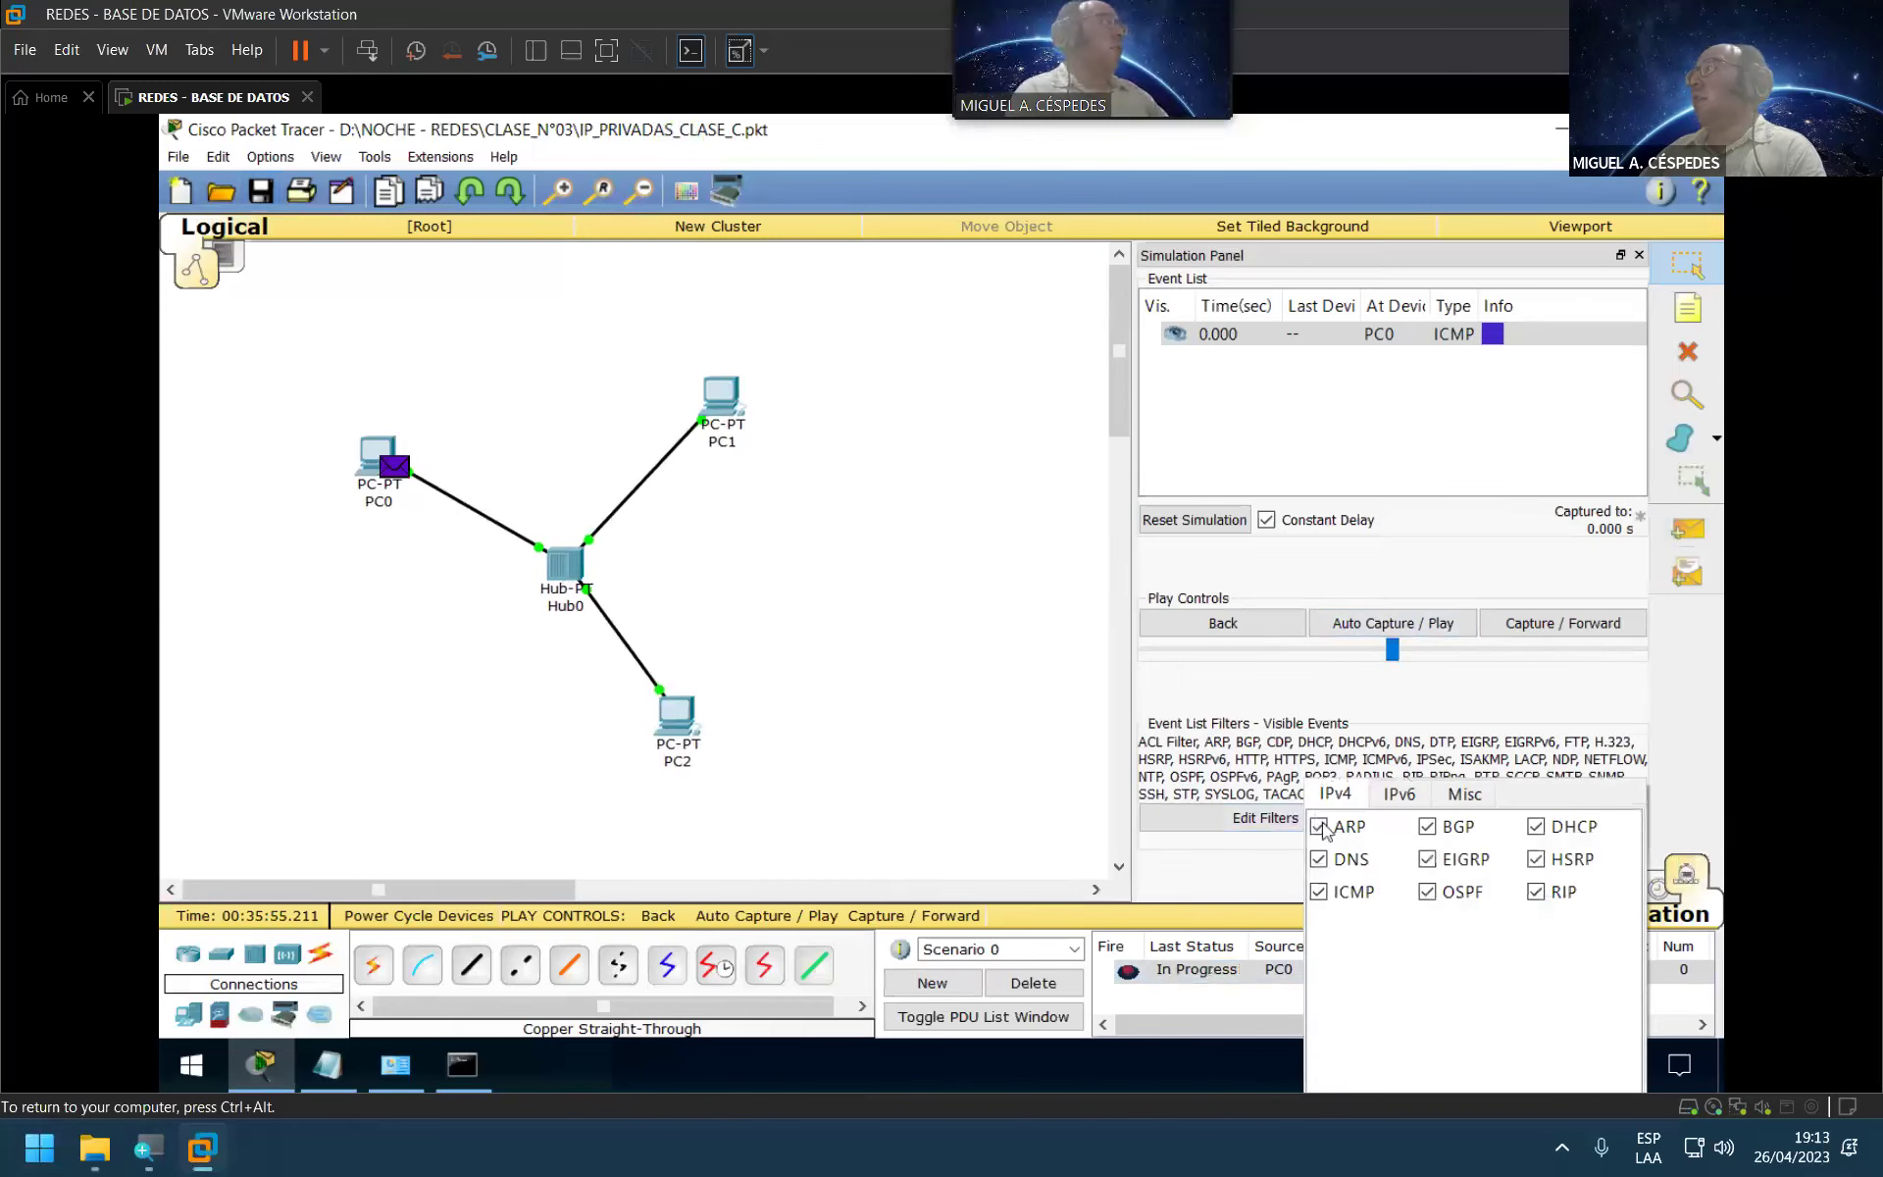
{"action": "left_click", "coordinate": [1320, 858]}
{"action": "left_click", "coordinate": [1428, 826]}
{"action": "left_click", "coordinate": [1428, 859]}
{"action": "left_click", "coordinate": [1428, 891]}
{"action": "left_click", "coordinate": [1536, 826]}
{"action": "left_click", "coordinate": [1536, 893]}
{"action": "left_click", "coordinate": [907, 639]}
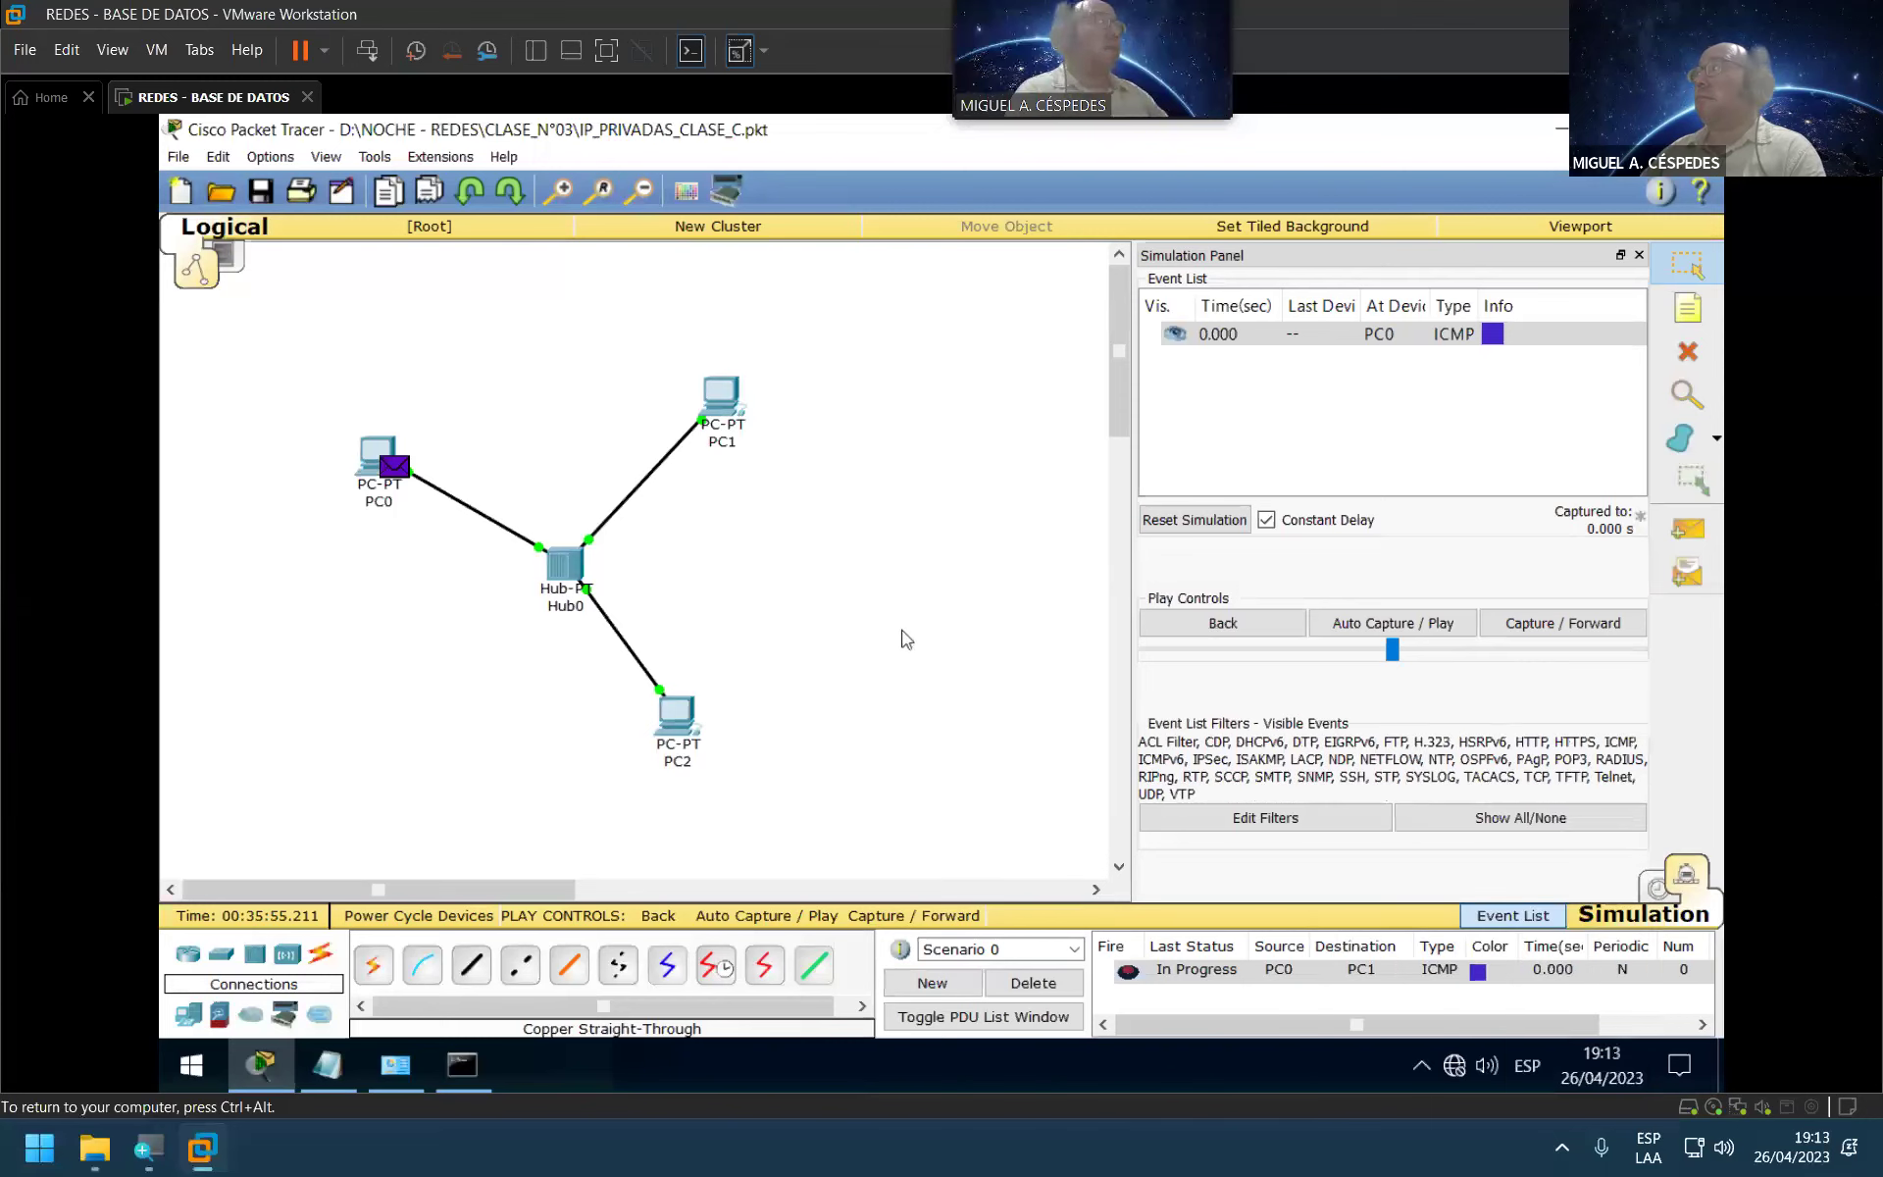
Step: Auto-play the ICMP simulation from PC0 to PC1, stop it, and restart it by switching to Realtime and back to Simulation mode
{"action": "left_click", "coordinate": [1426, 625]}
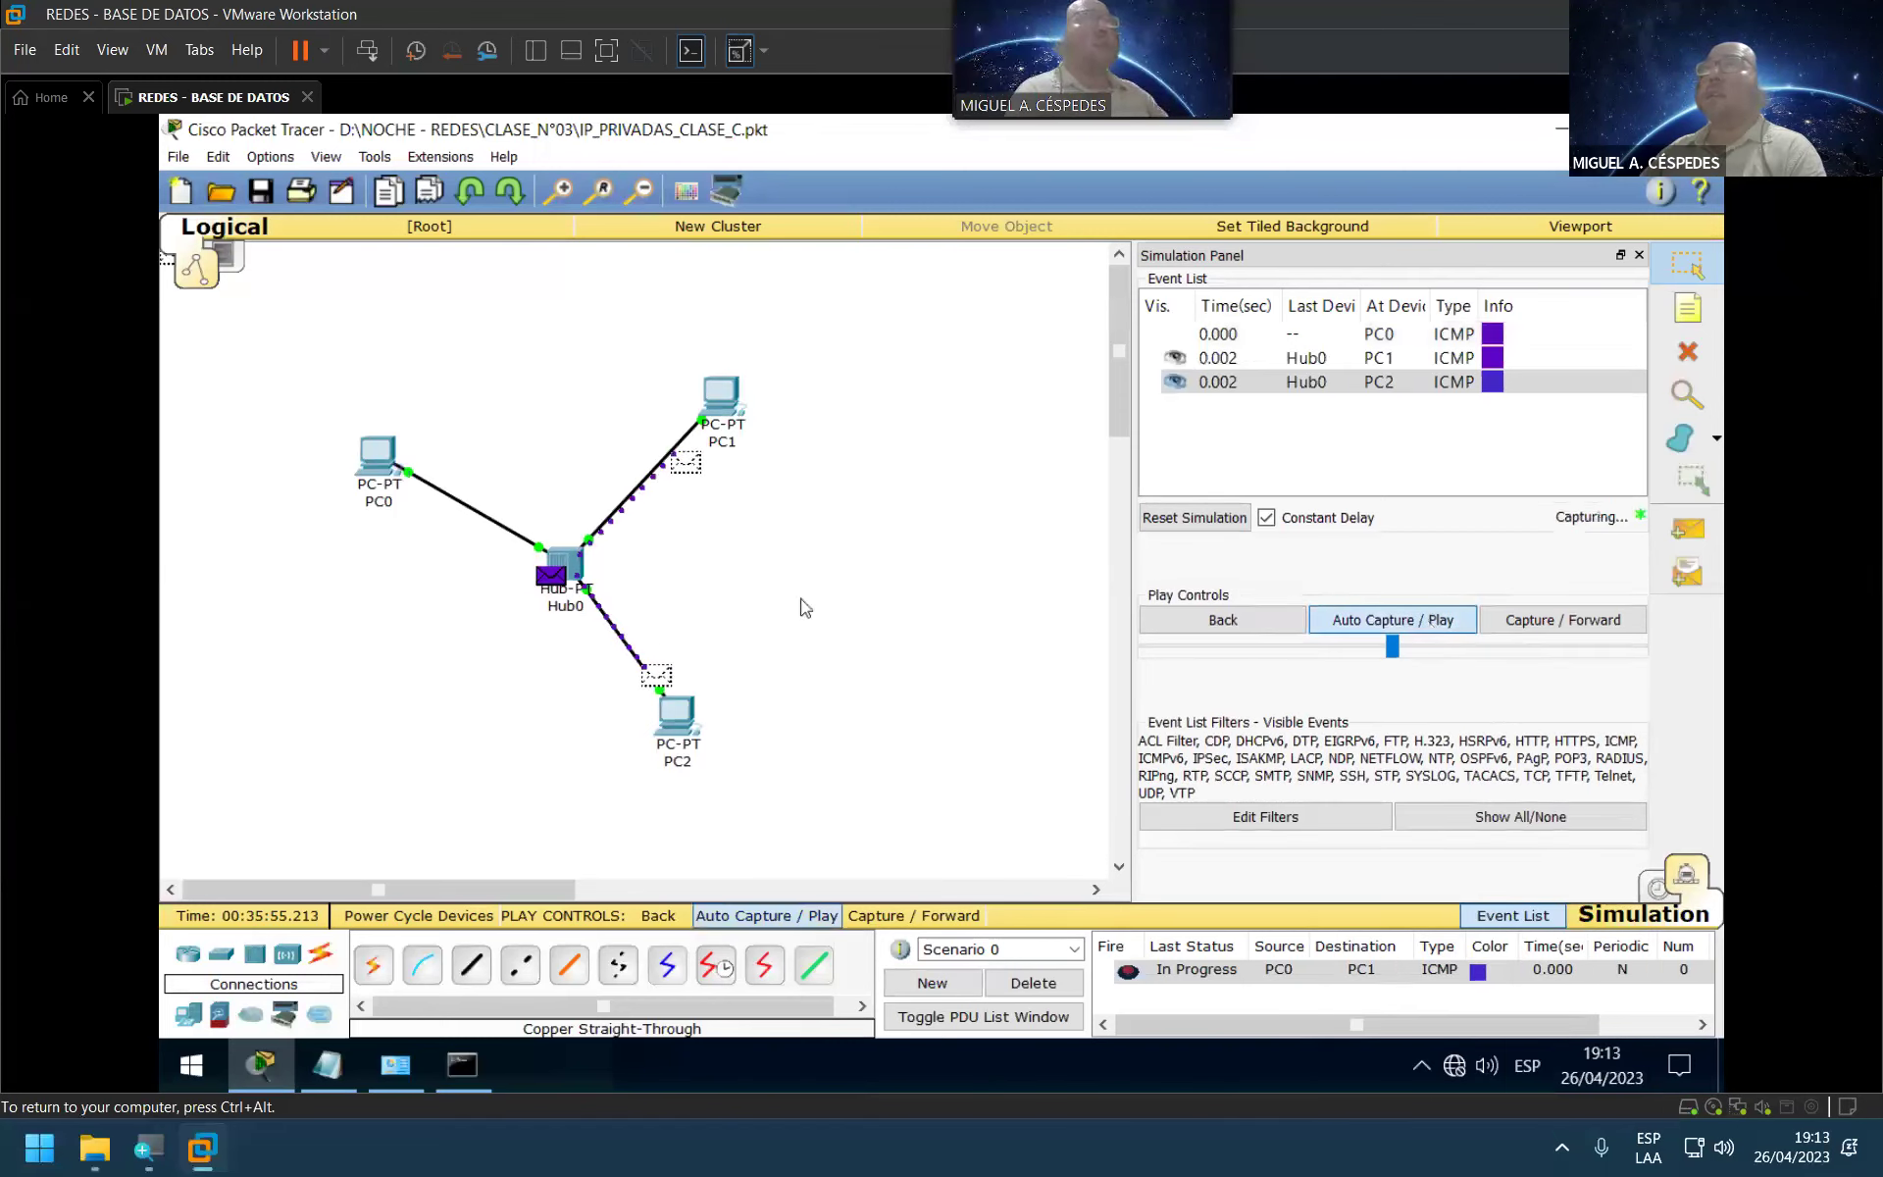
{"action": "left_click", "coordinate": [1443, 633]}
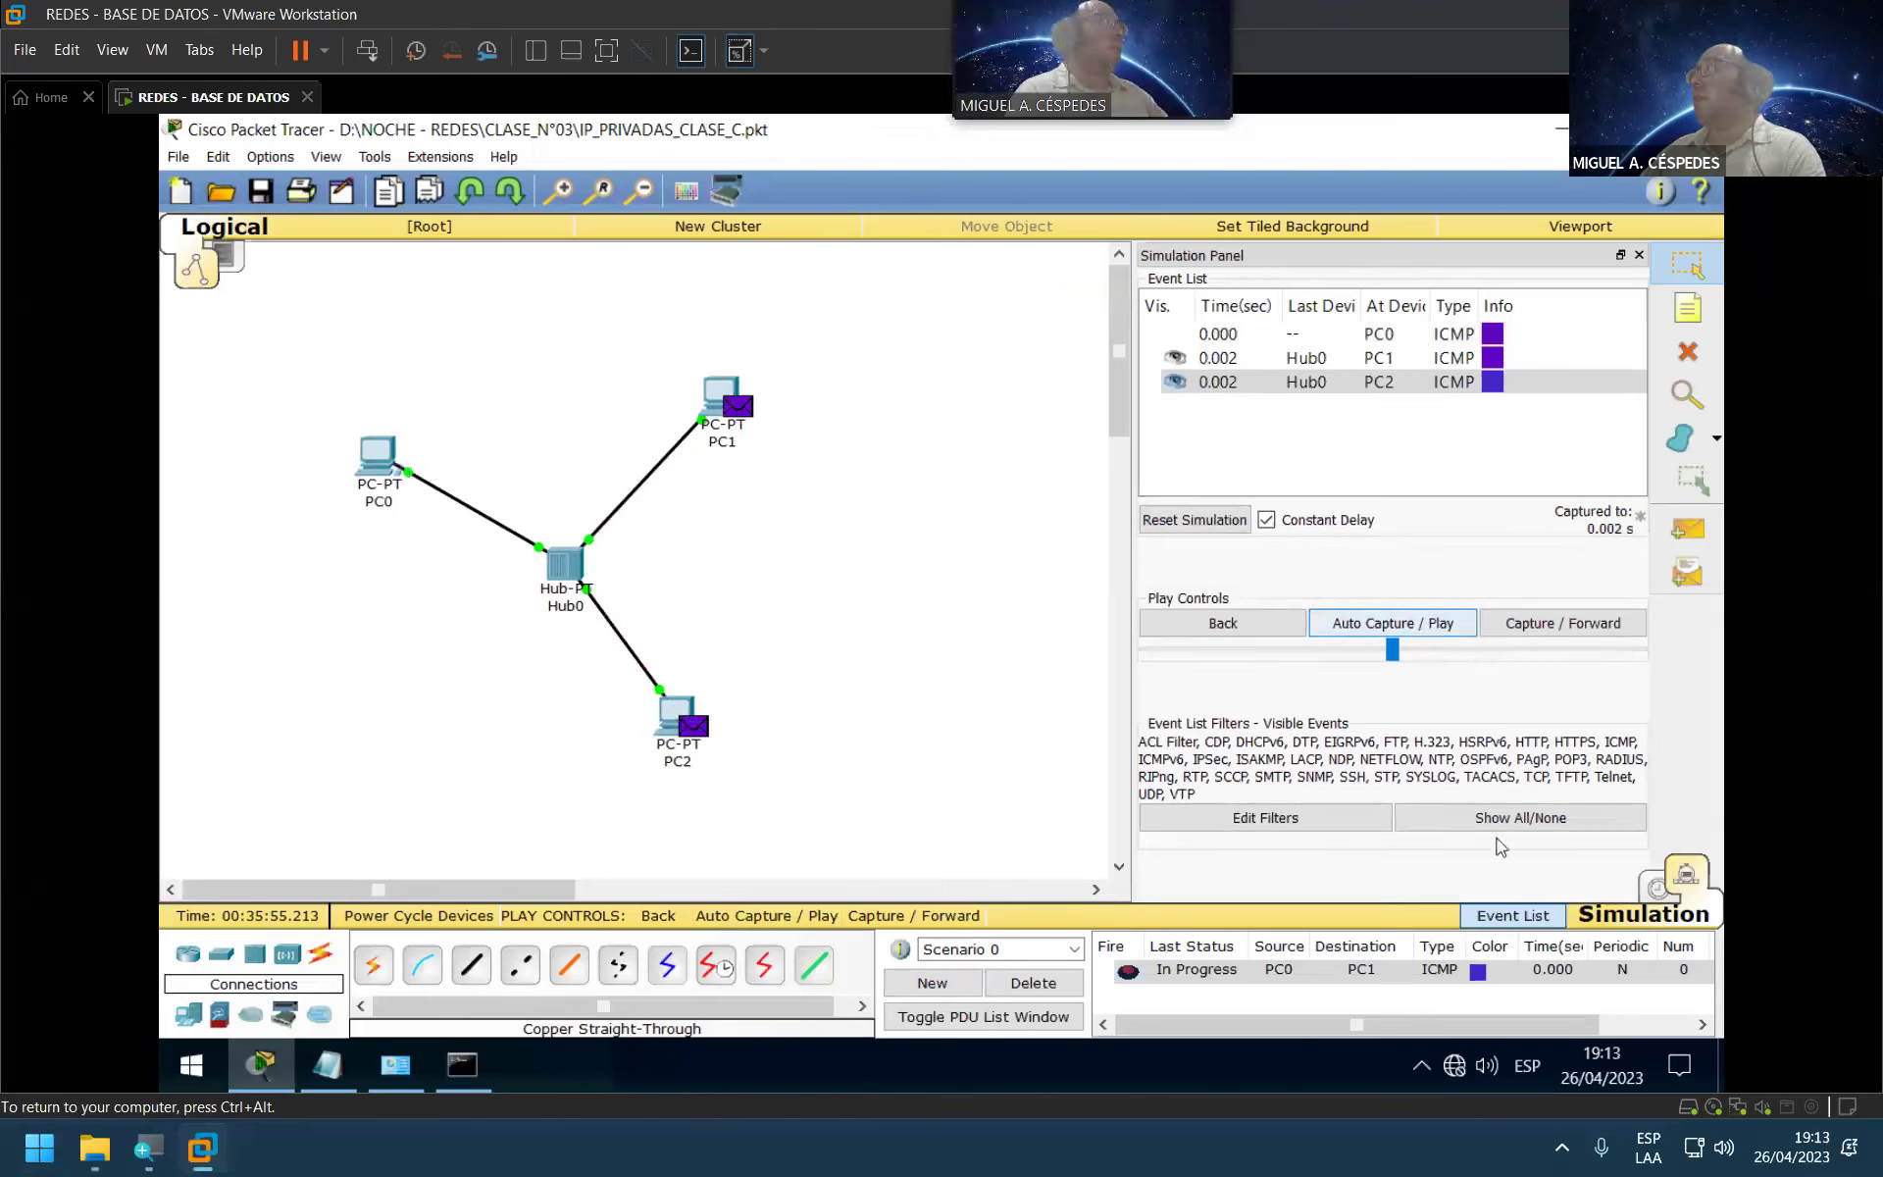
{"action": "left_click", "coordinate": [1660, 888]}
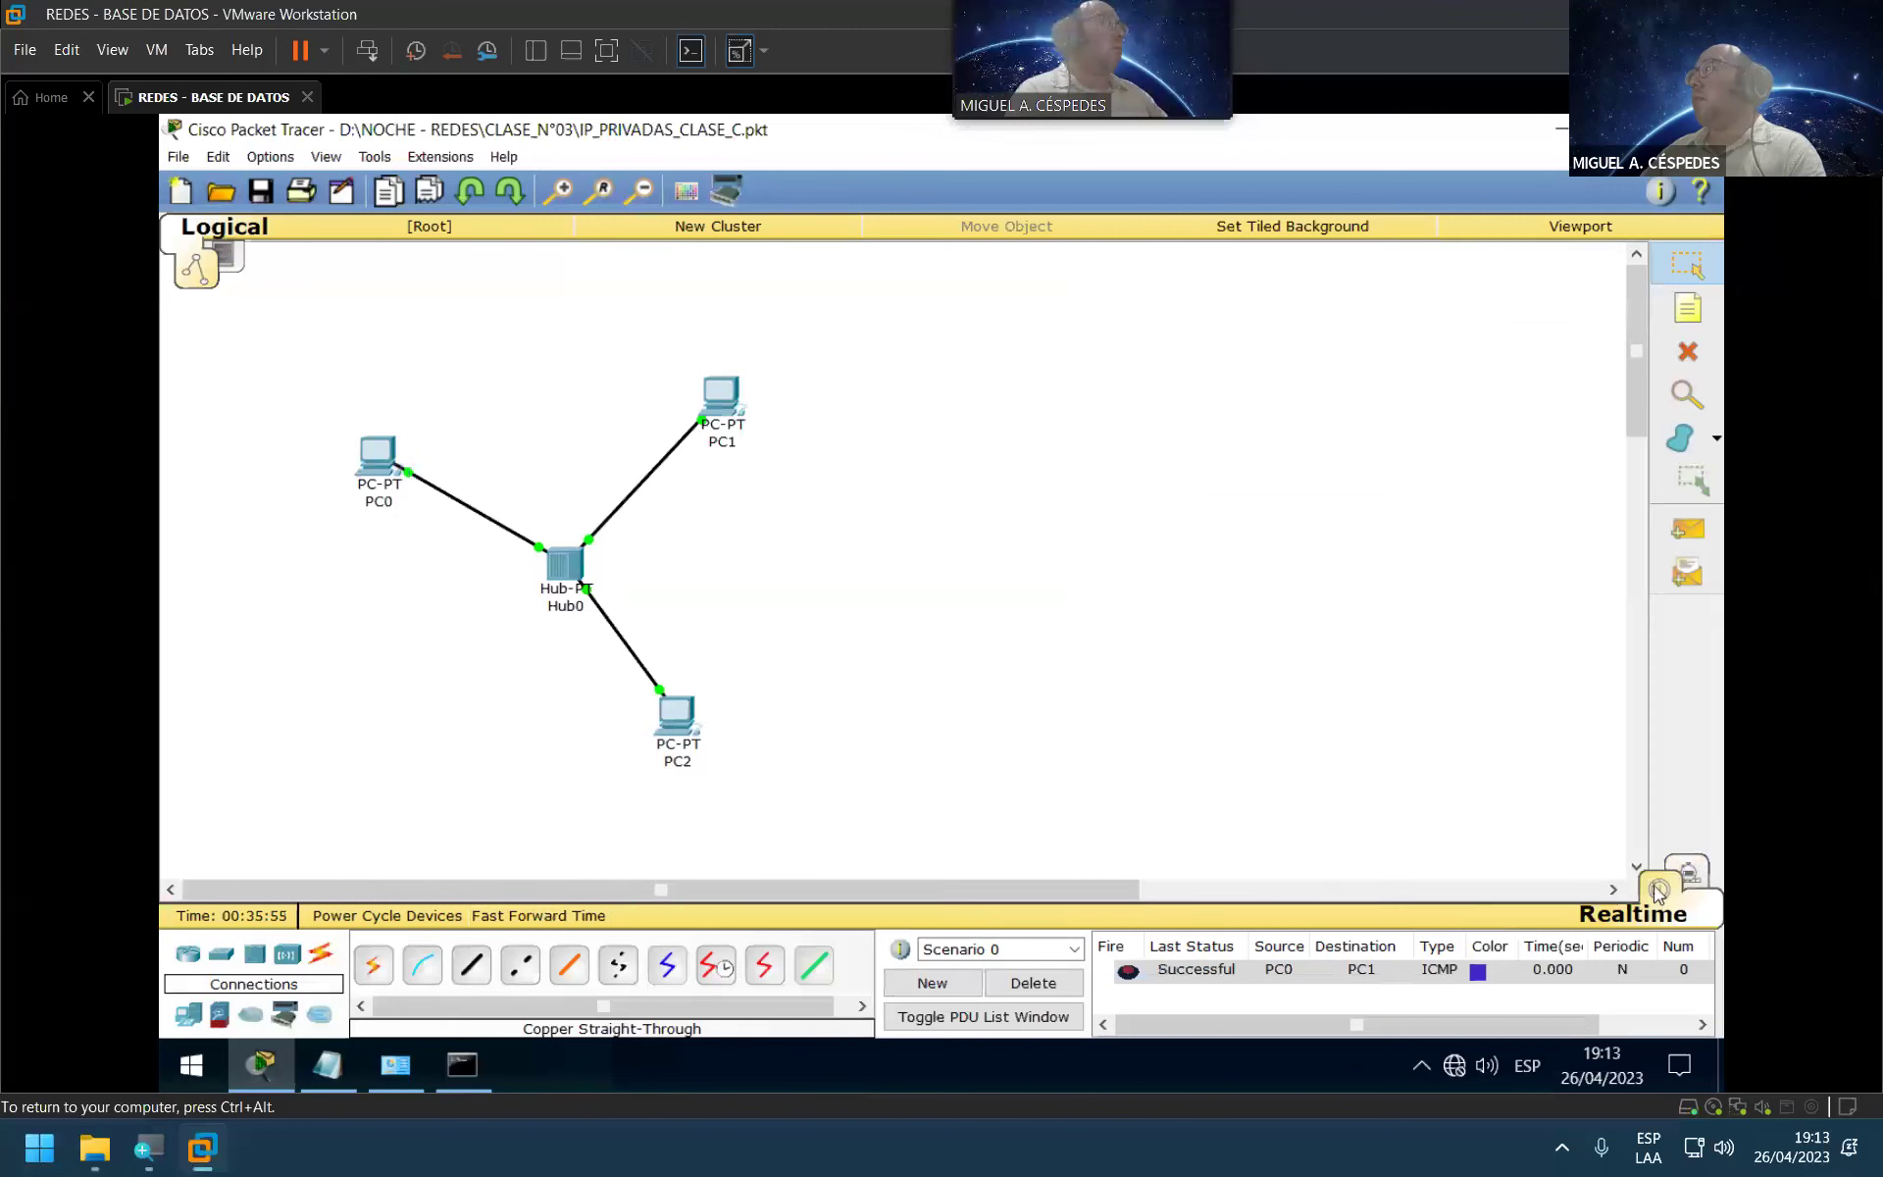
{"action": "left_click", "coordinate": [1688, 876]}
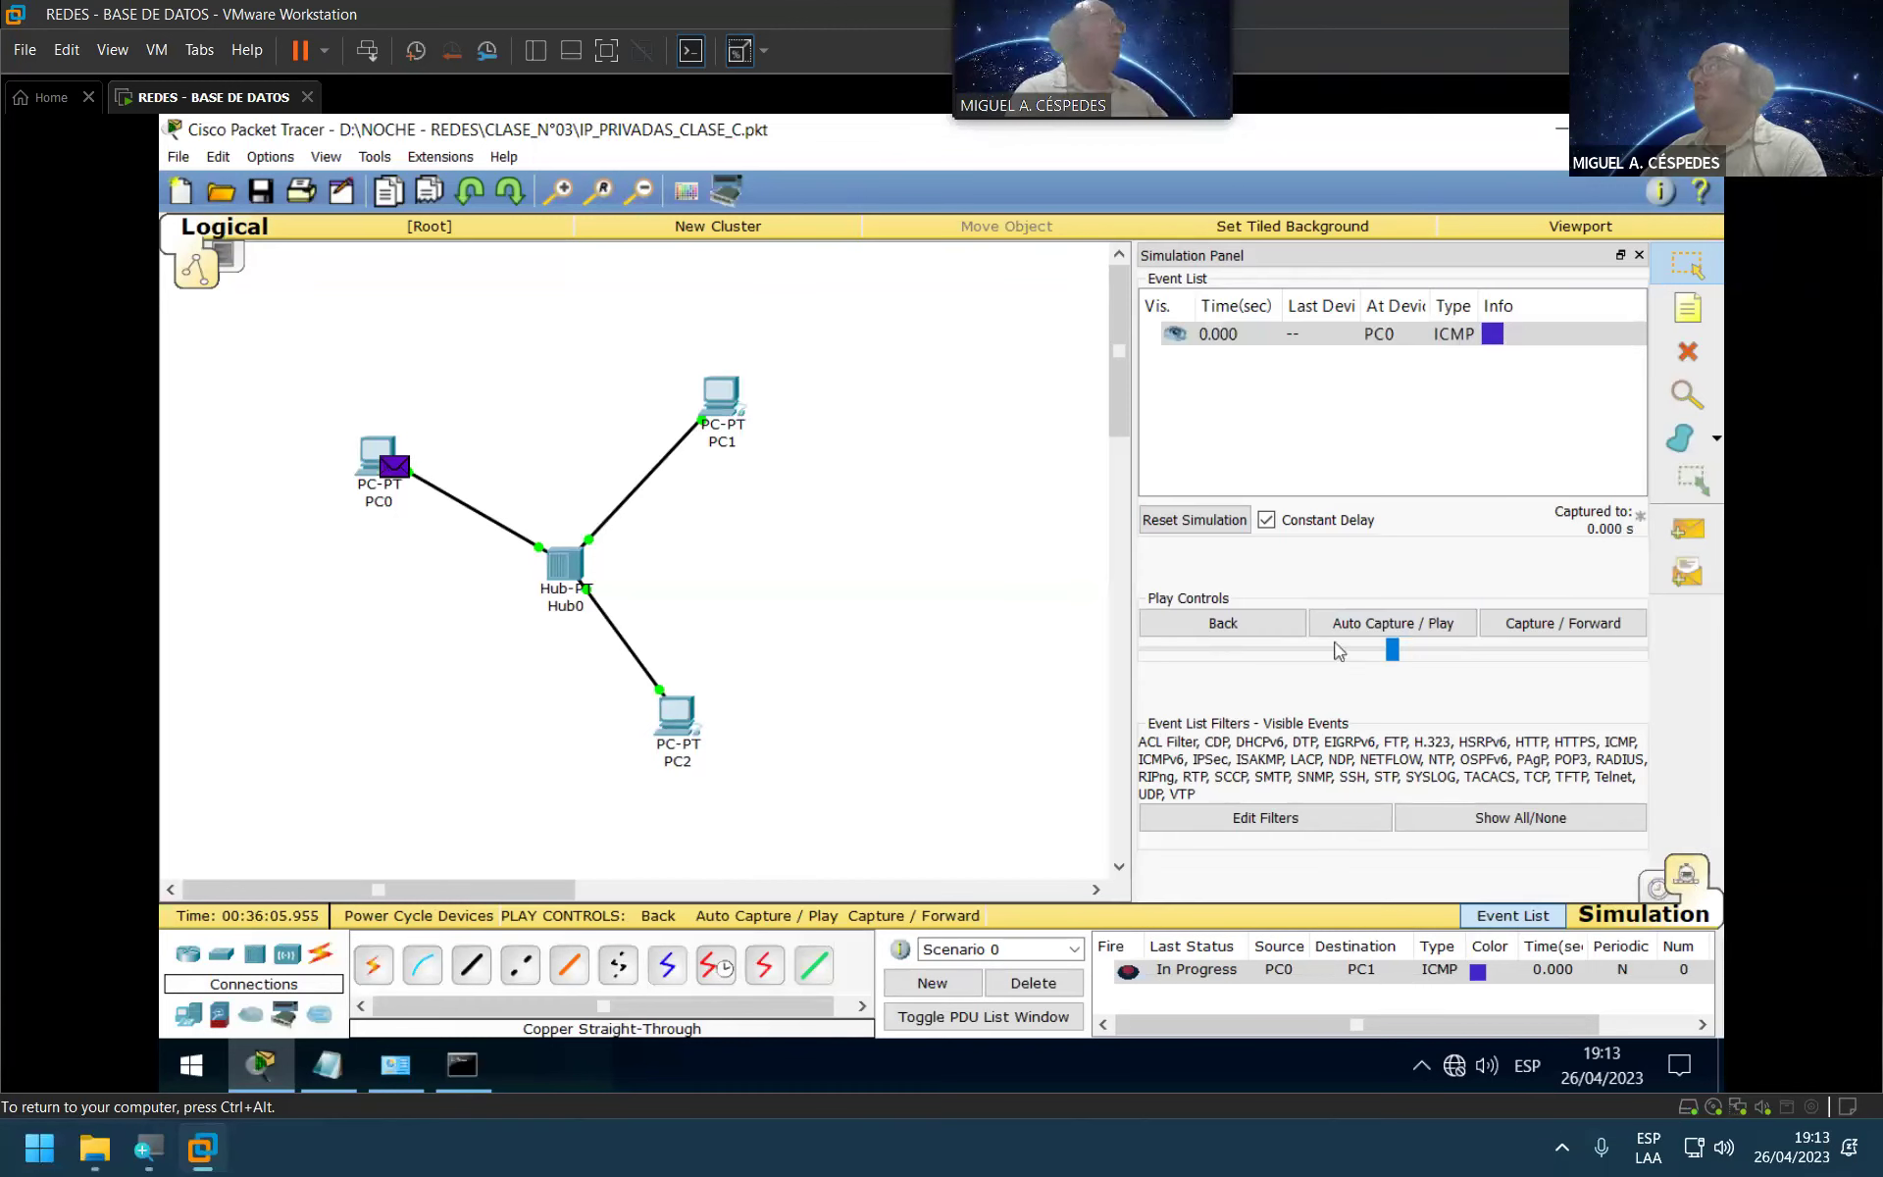
Step: Auto-play the restarted ICMP simulation through Hub0 until the reply reaches PC0, and return to Realtime mode
{"action": "left_click", "coordinate": [1363, 627]}
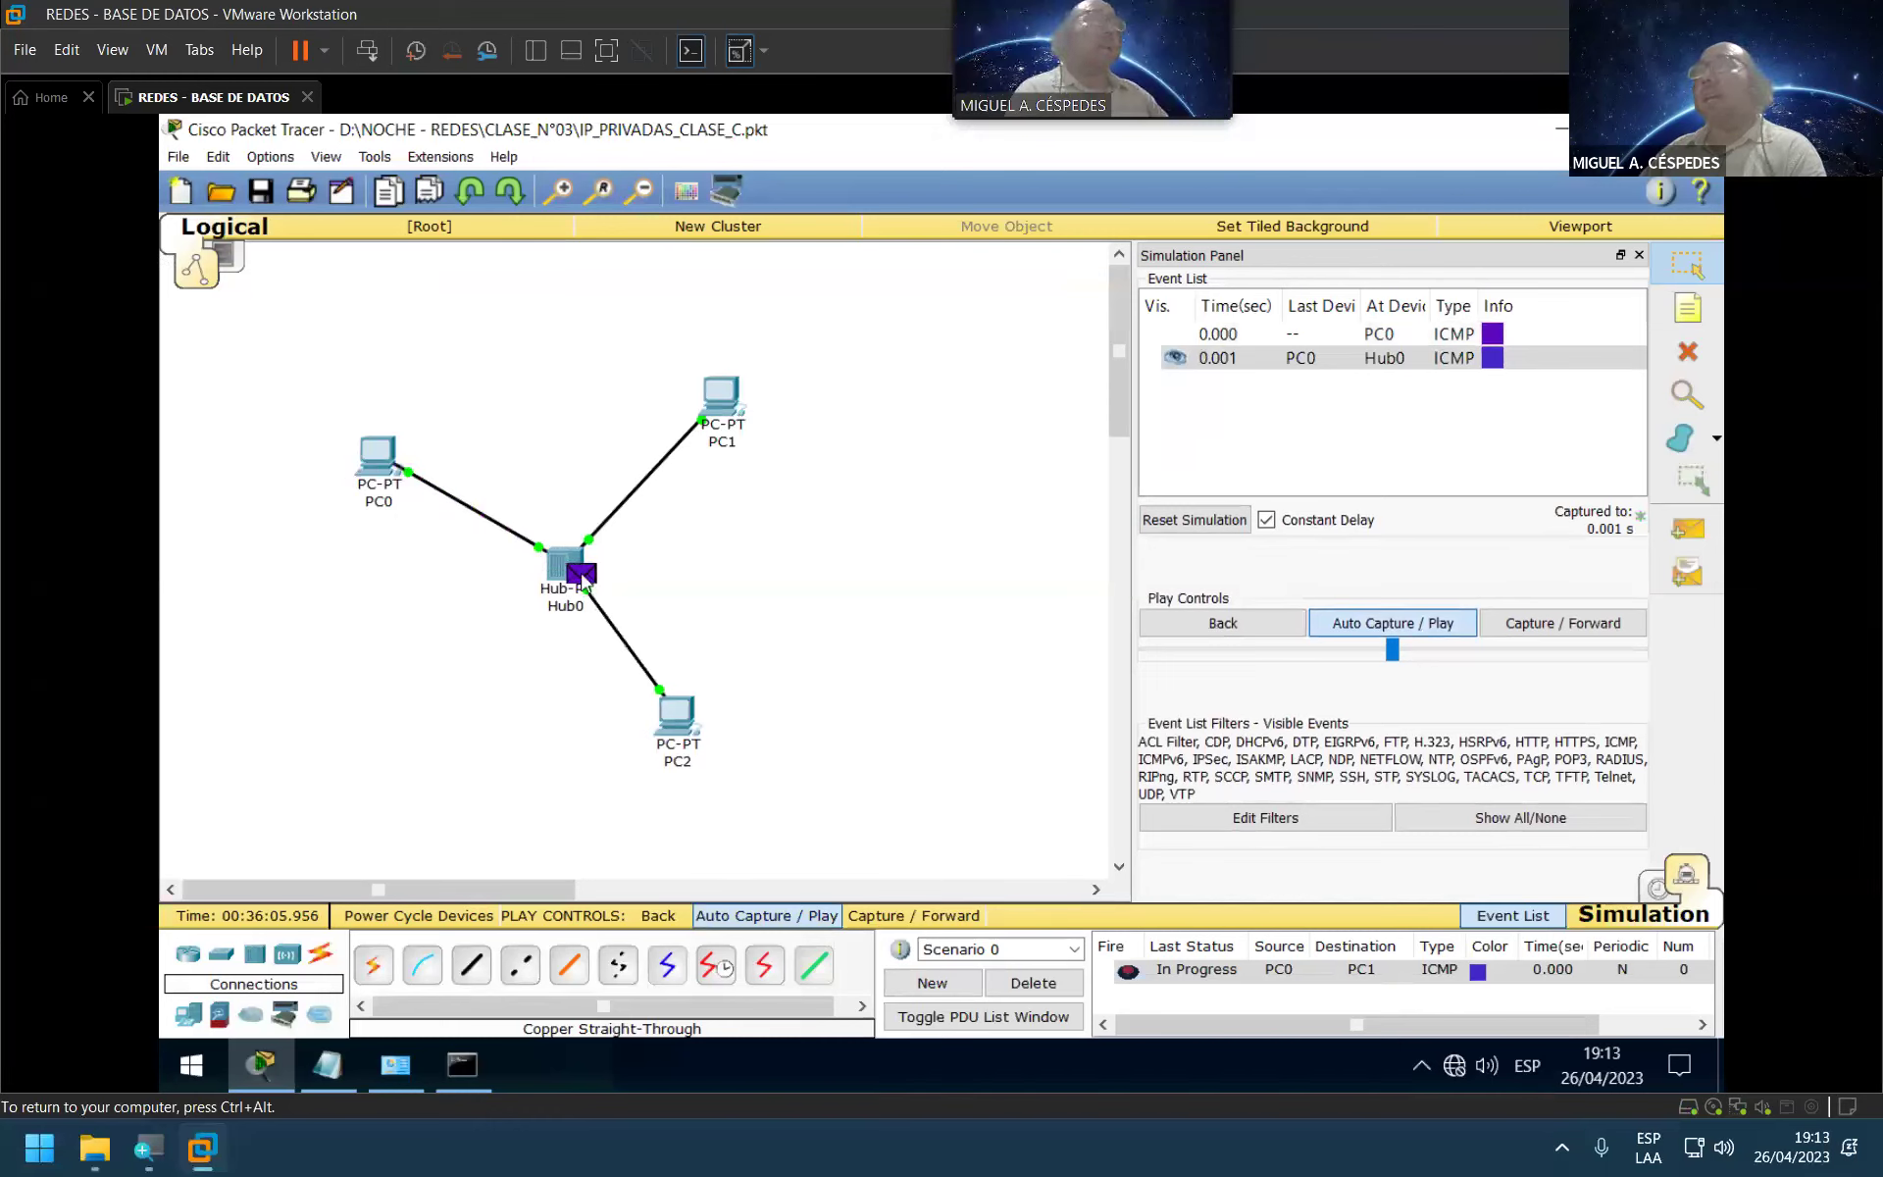
{"action": "mouse_move", "coordinate": [585, 579]}
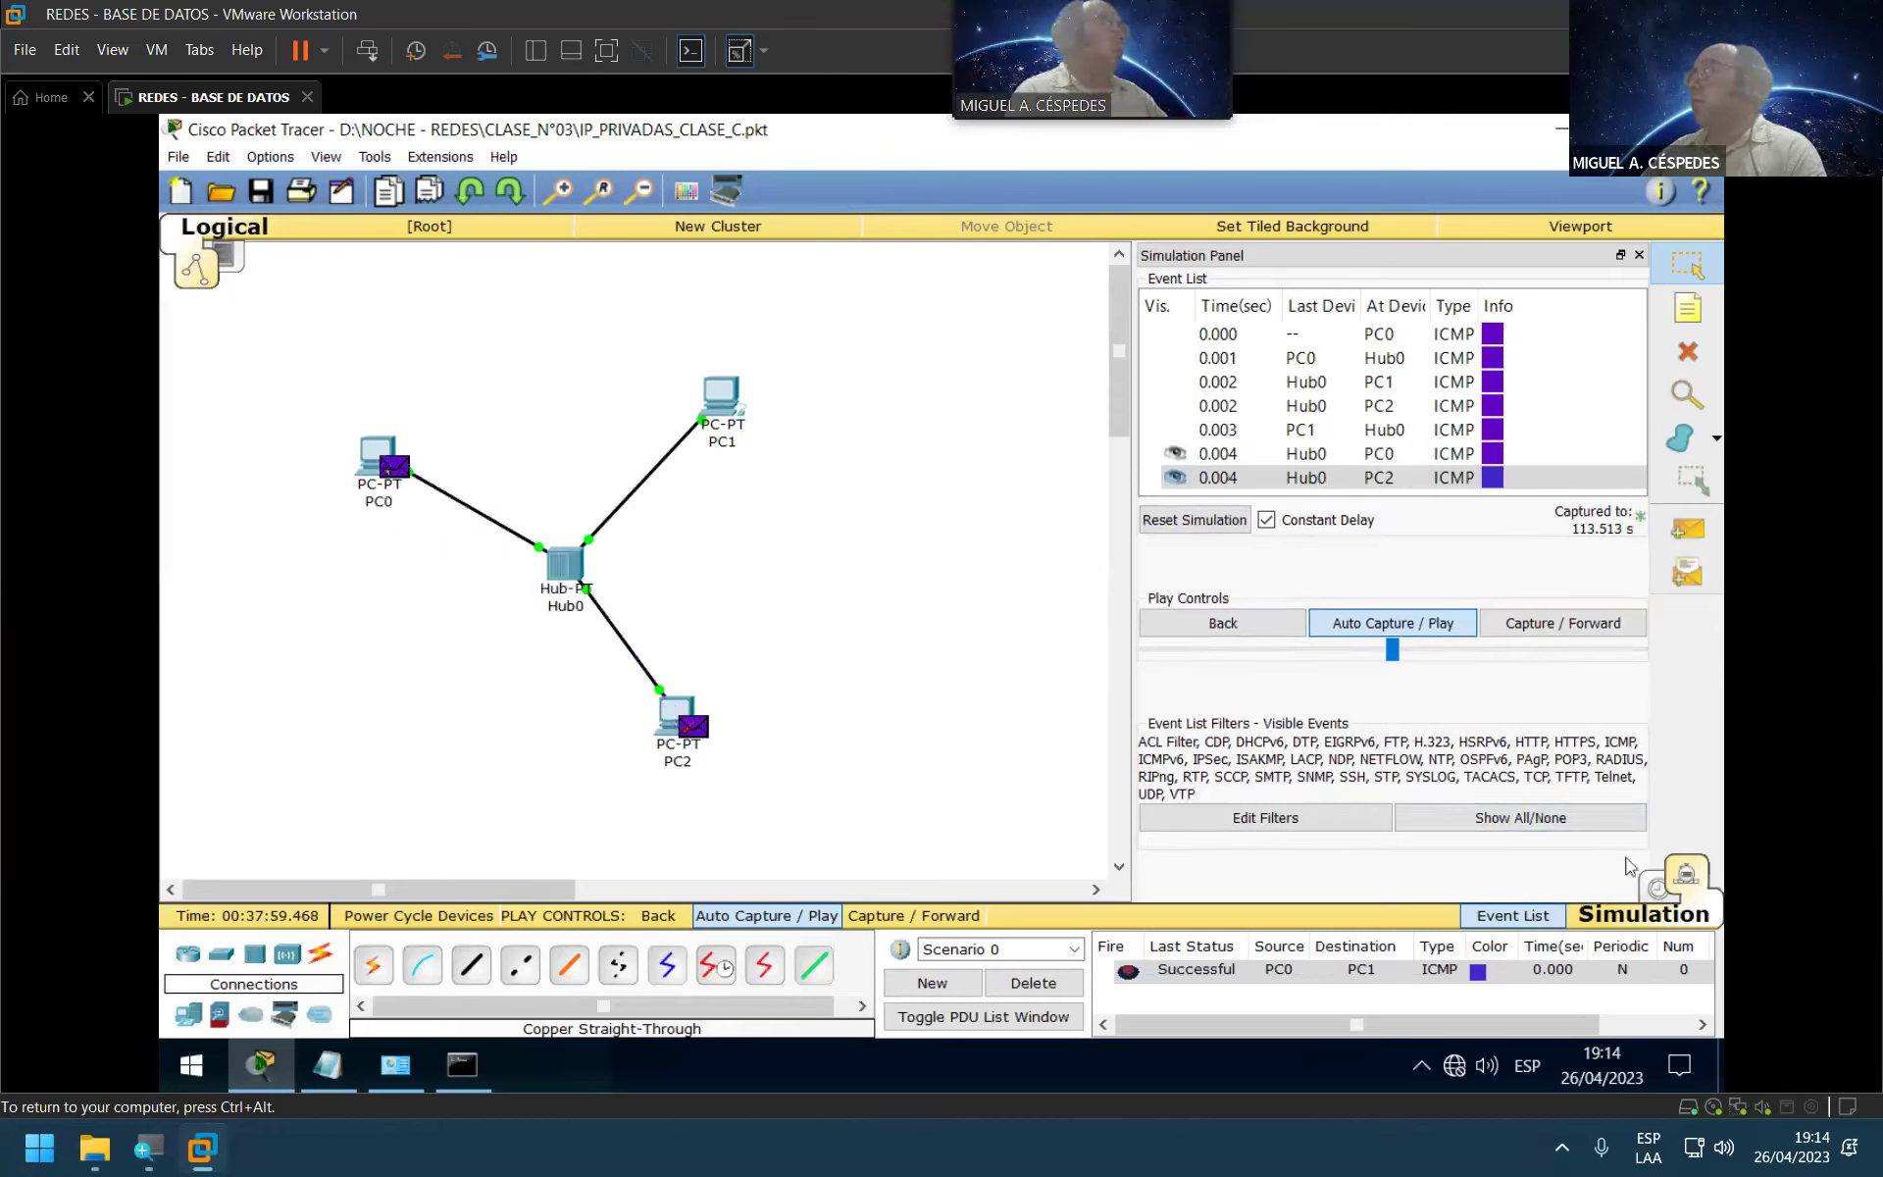
{"action": "left_click", "coordinate": [1657, 889]}
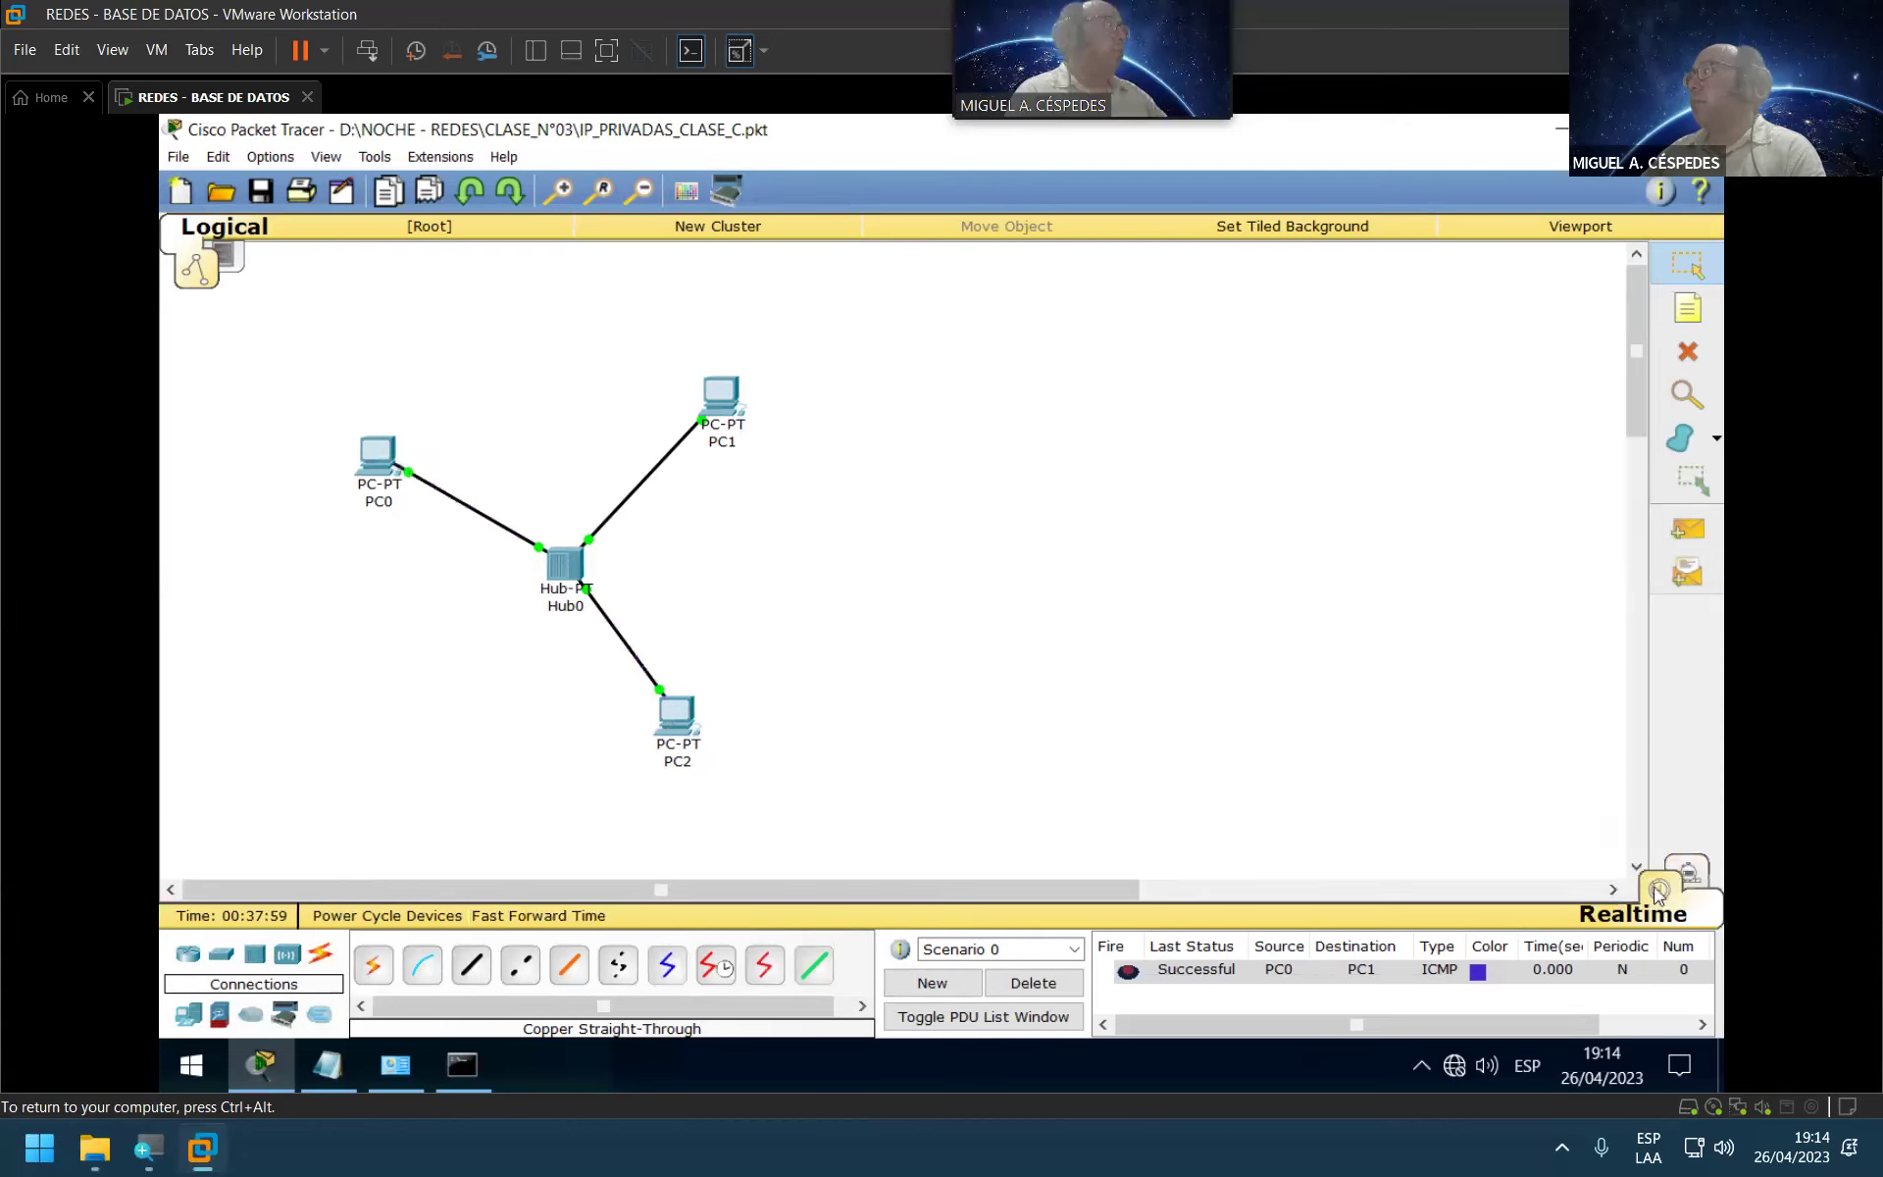
Step: Move PC2 slightly farther from Hub0
{"action": "mouse_move", "coordinate": [675, 708]}
{"action": "left_mouse_down"}
{"action": "mouse_move", "coordinate": [752, 682]}
{"action": "mouse_move", "coordinate": [643, 724]}
{"action": "mouse_move", "coordinate": [693, 726]}
{"action": "mouse_move", "coordinate": [663, 744]}
{"action": "mouse_move", "coordinate": [703, 736]}
{"action": "mouse_move", "coordinate": [684, 738]}
{"action": "left_mouse_up"}
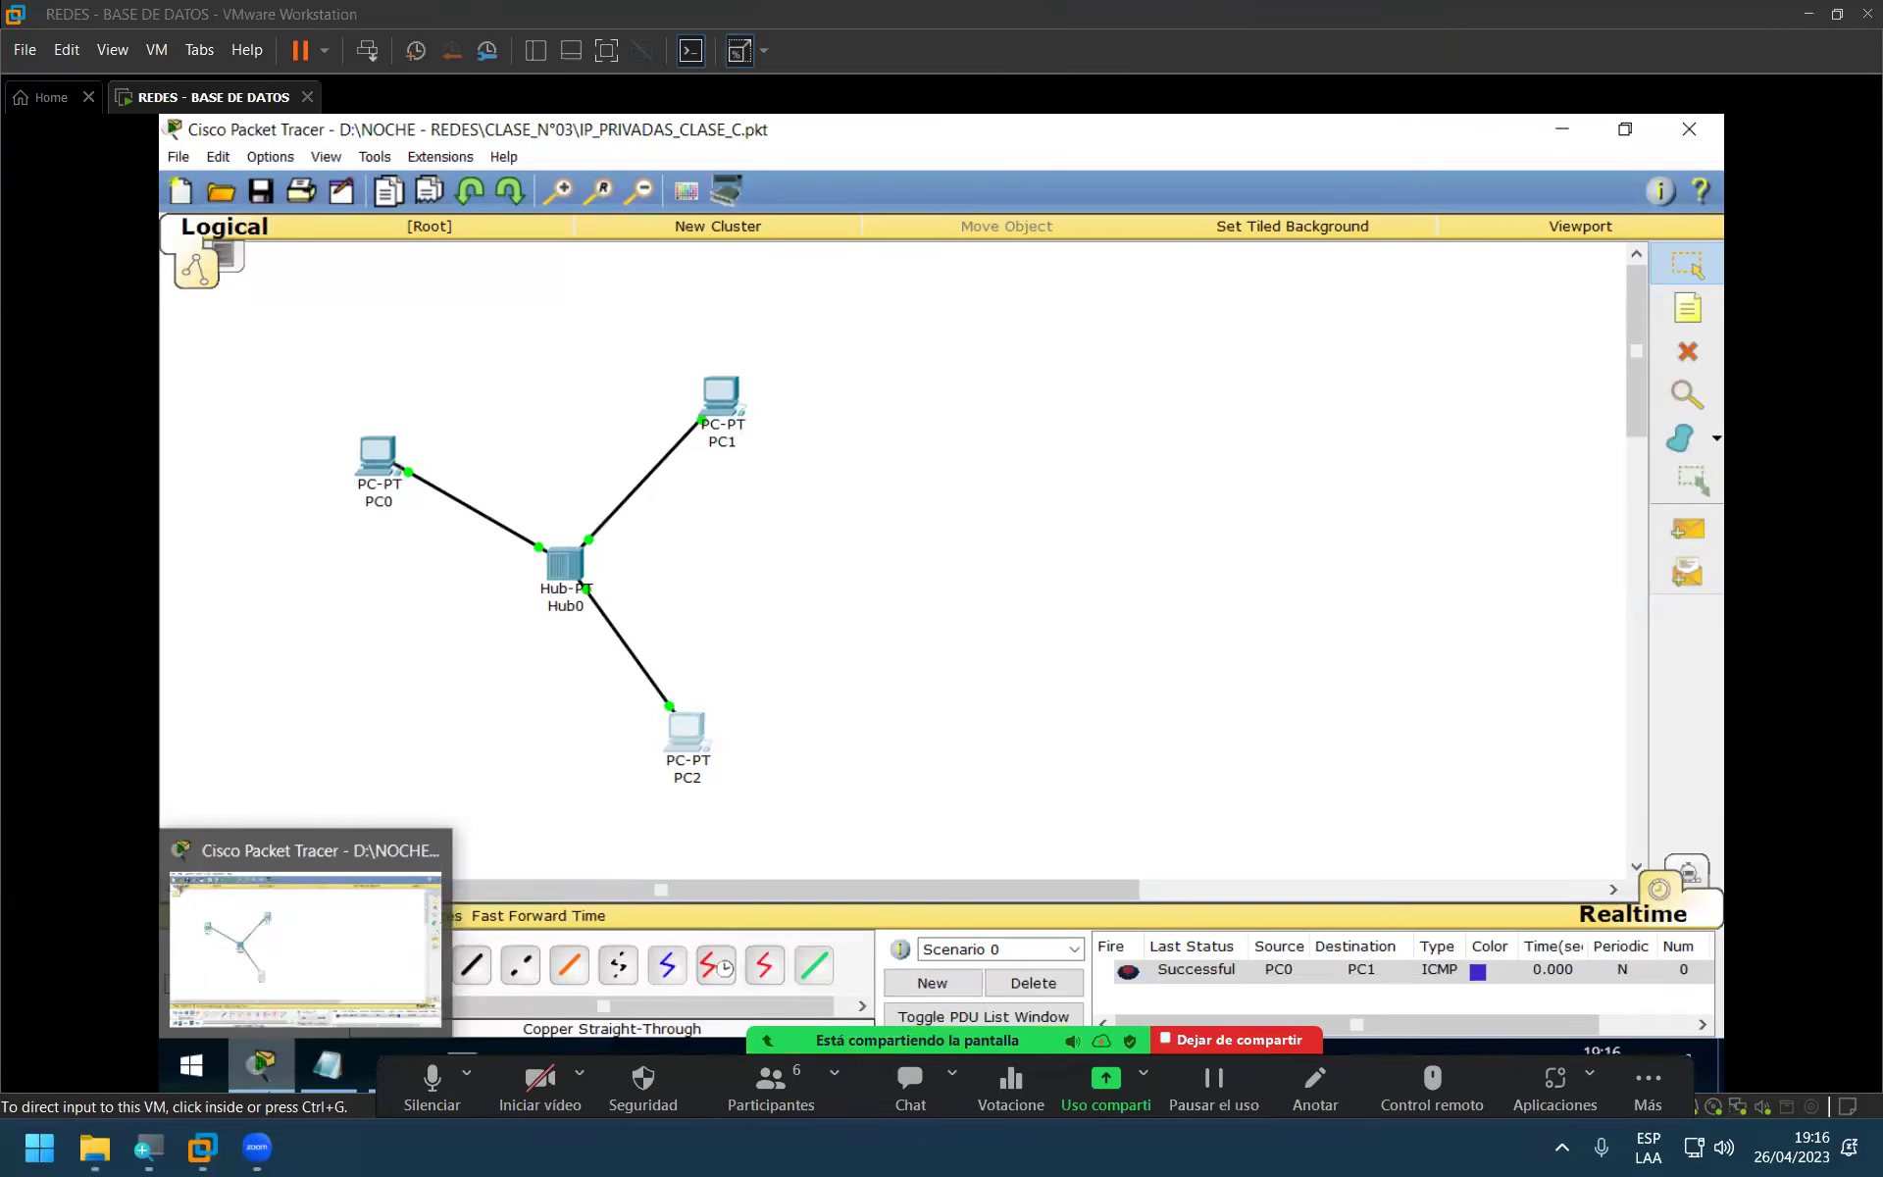
{"action": "left_click", "coordinate": [802, 1077]}
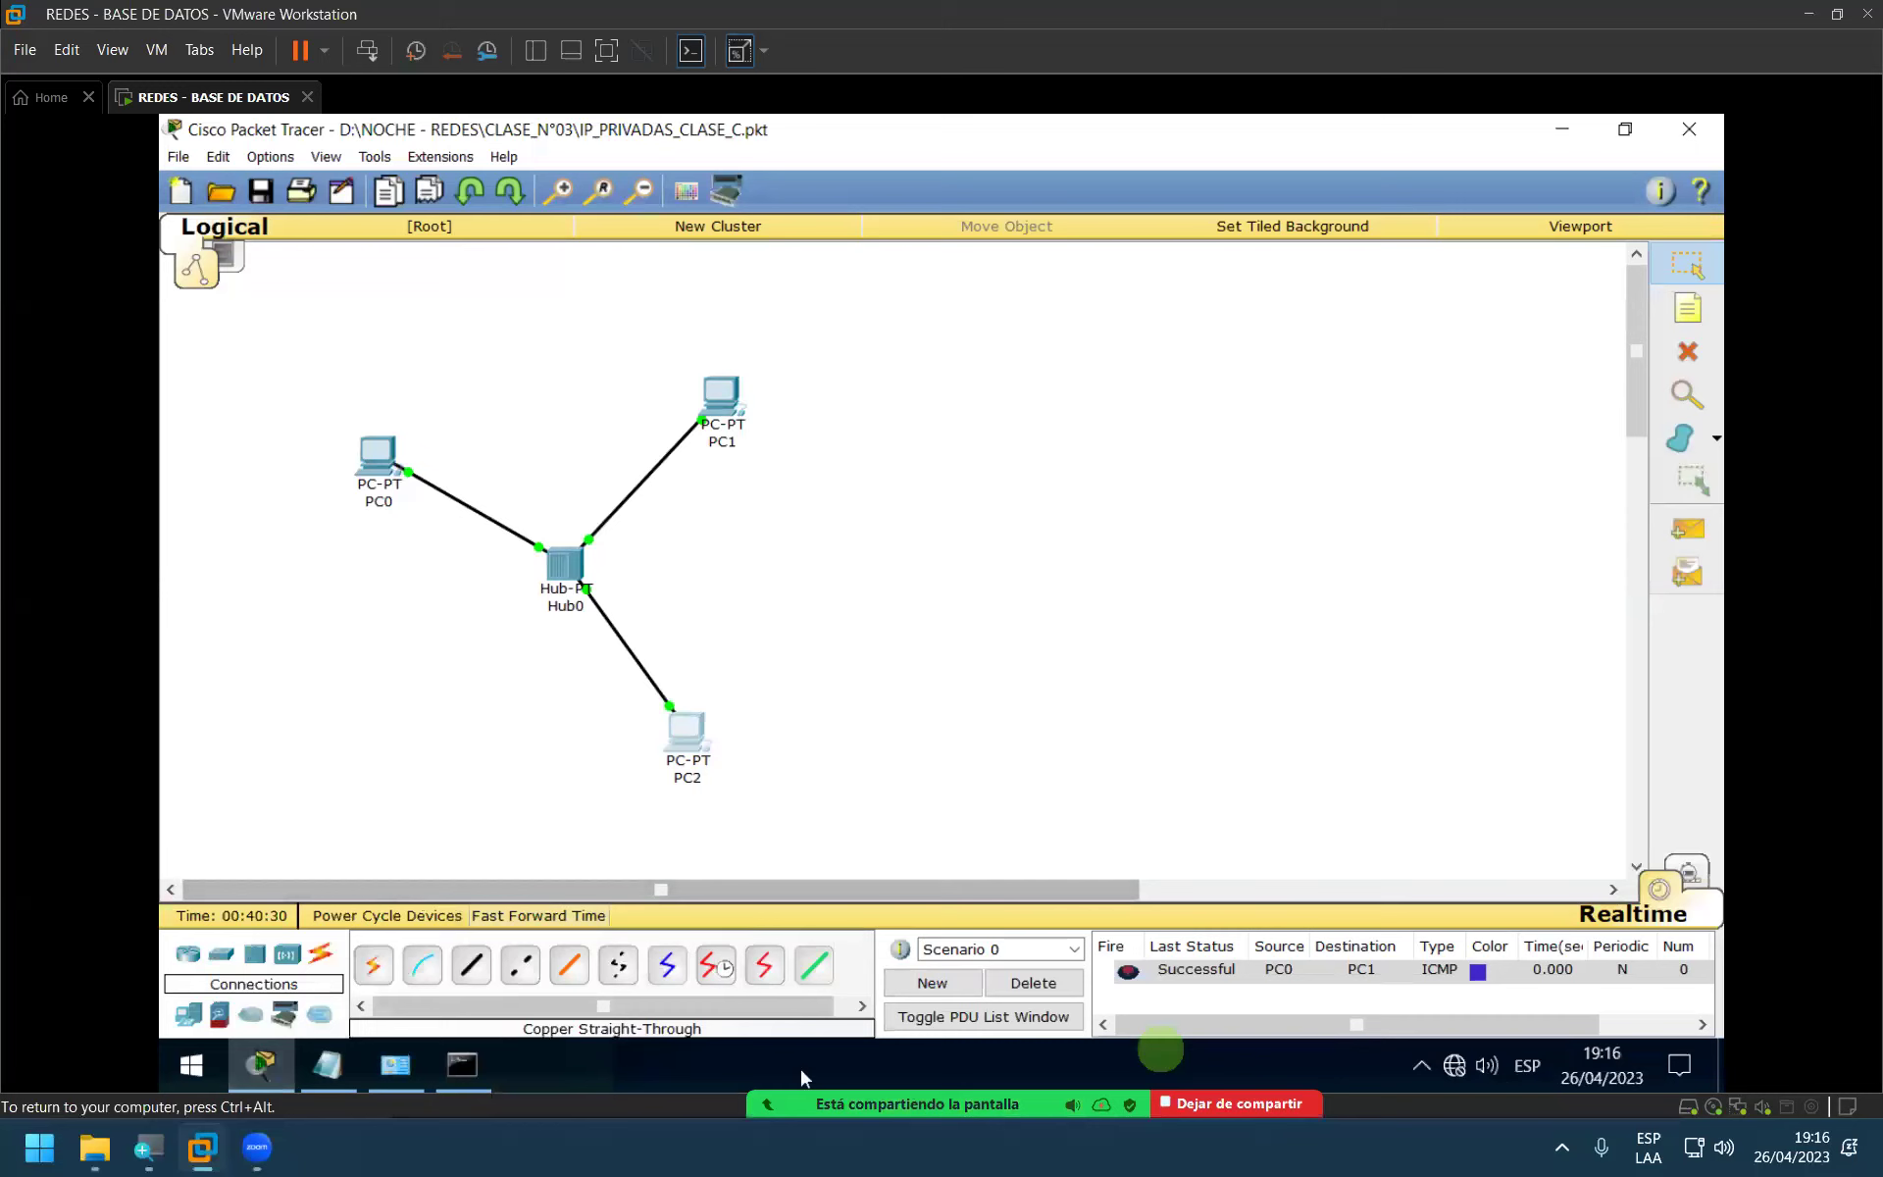
{"action": "key", "text": "ctrl+alt"}
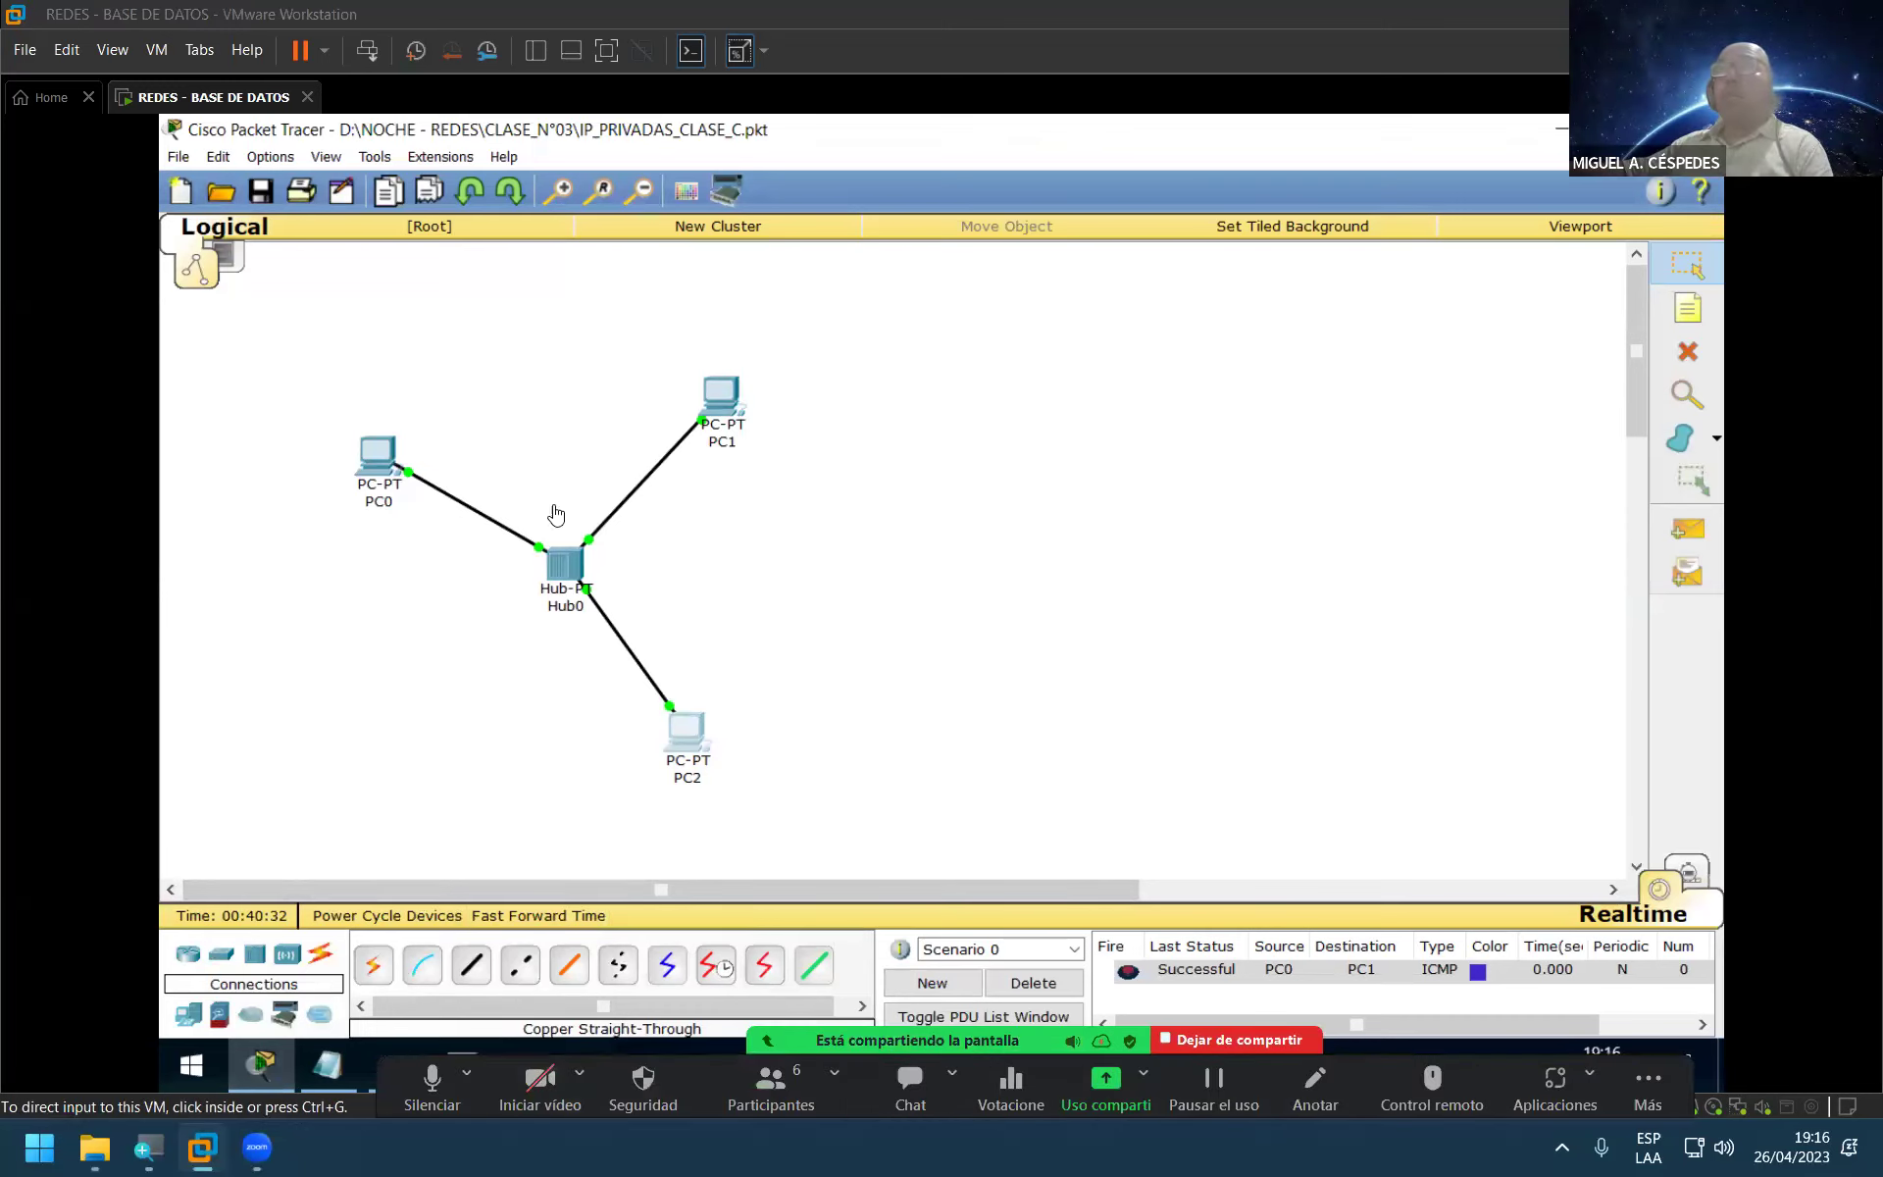
Step: Close Hub0's device window and delete the hub from the topology, confirming the deletion
{"action": "left_click", "coordinate": [567, 567]}
{"action": "left_click", "coordinate": [569, 567]}
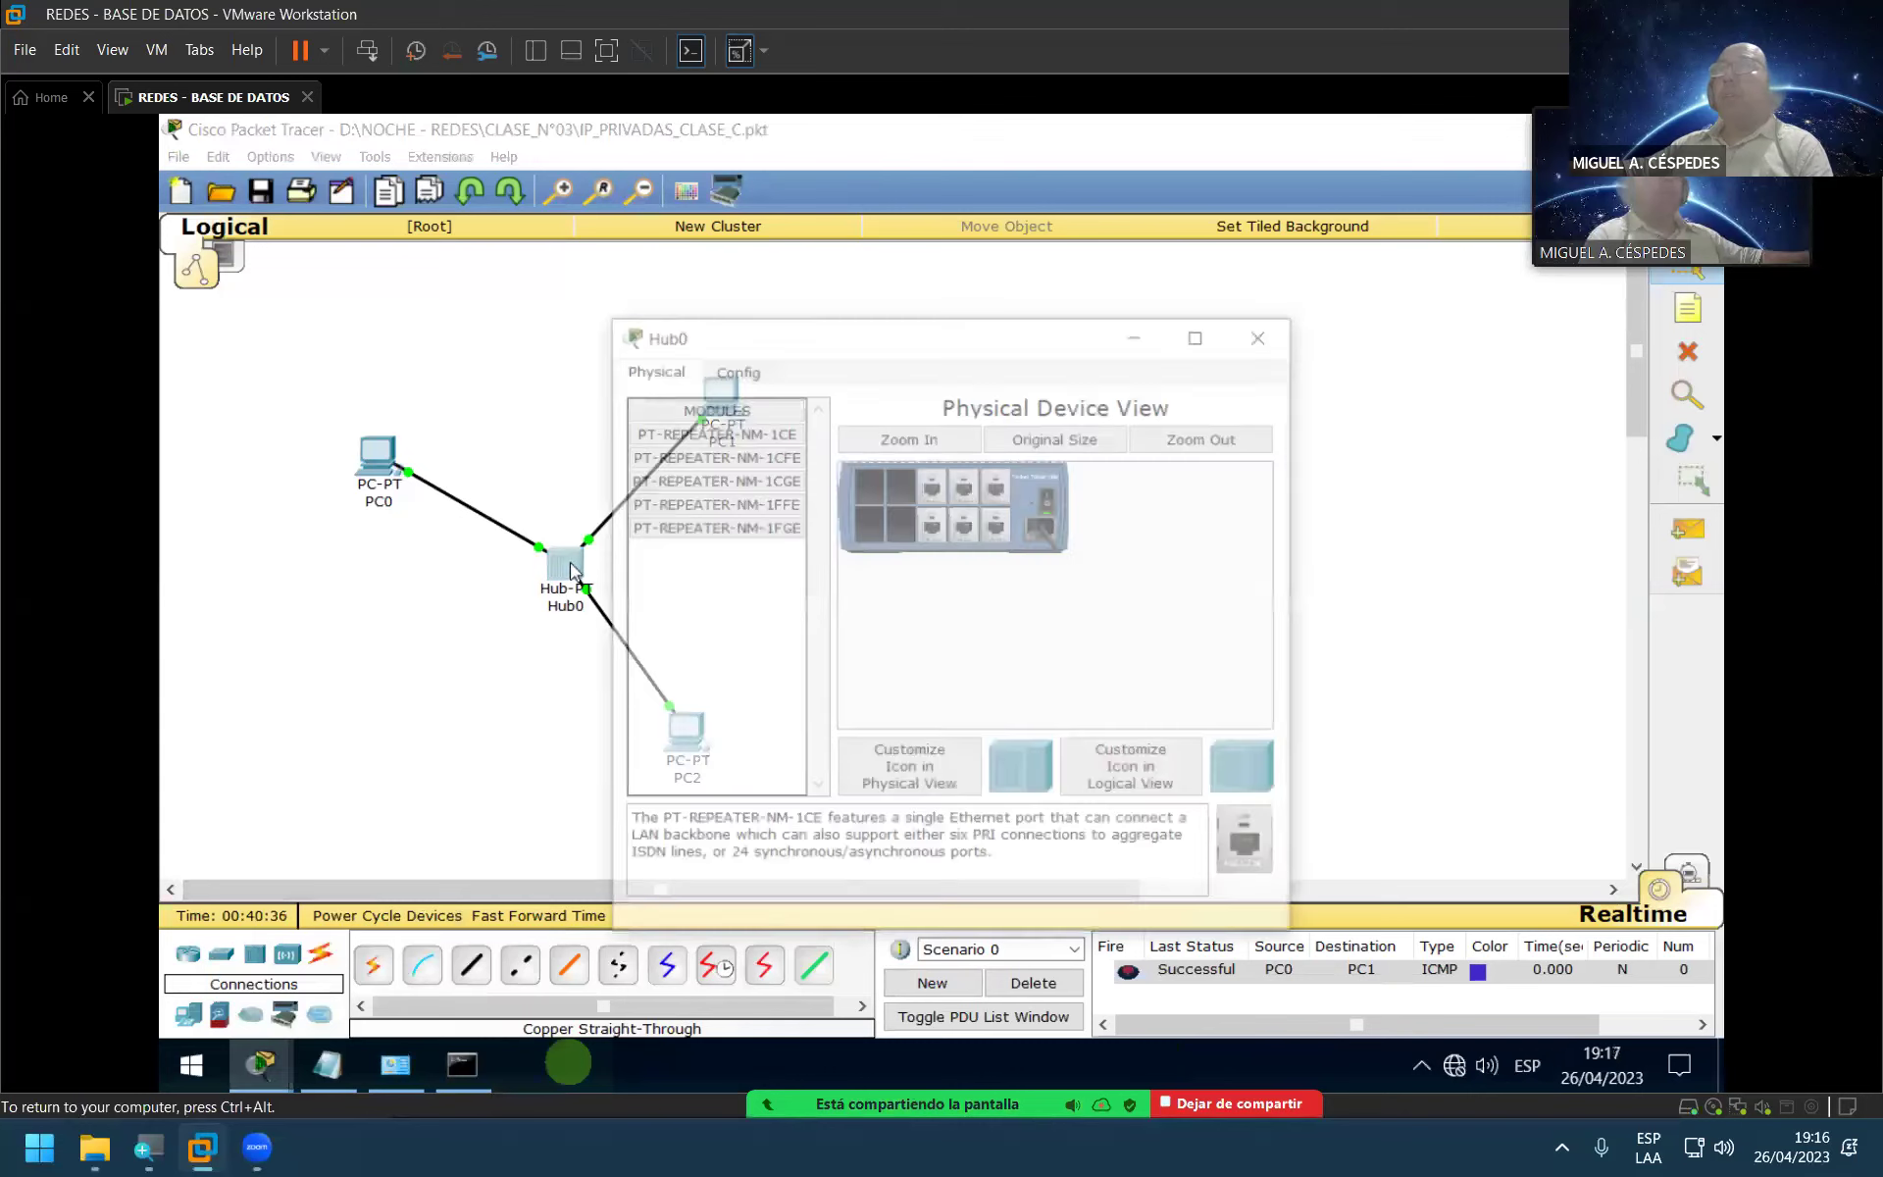
{"action": "left_click", "coordinate": [1266, 331]}
{"action": "left_click", "coordinate": [1716, 349]}
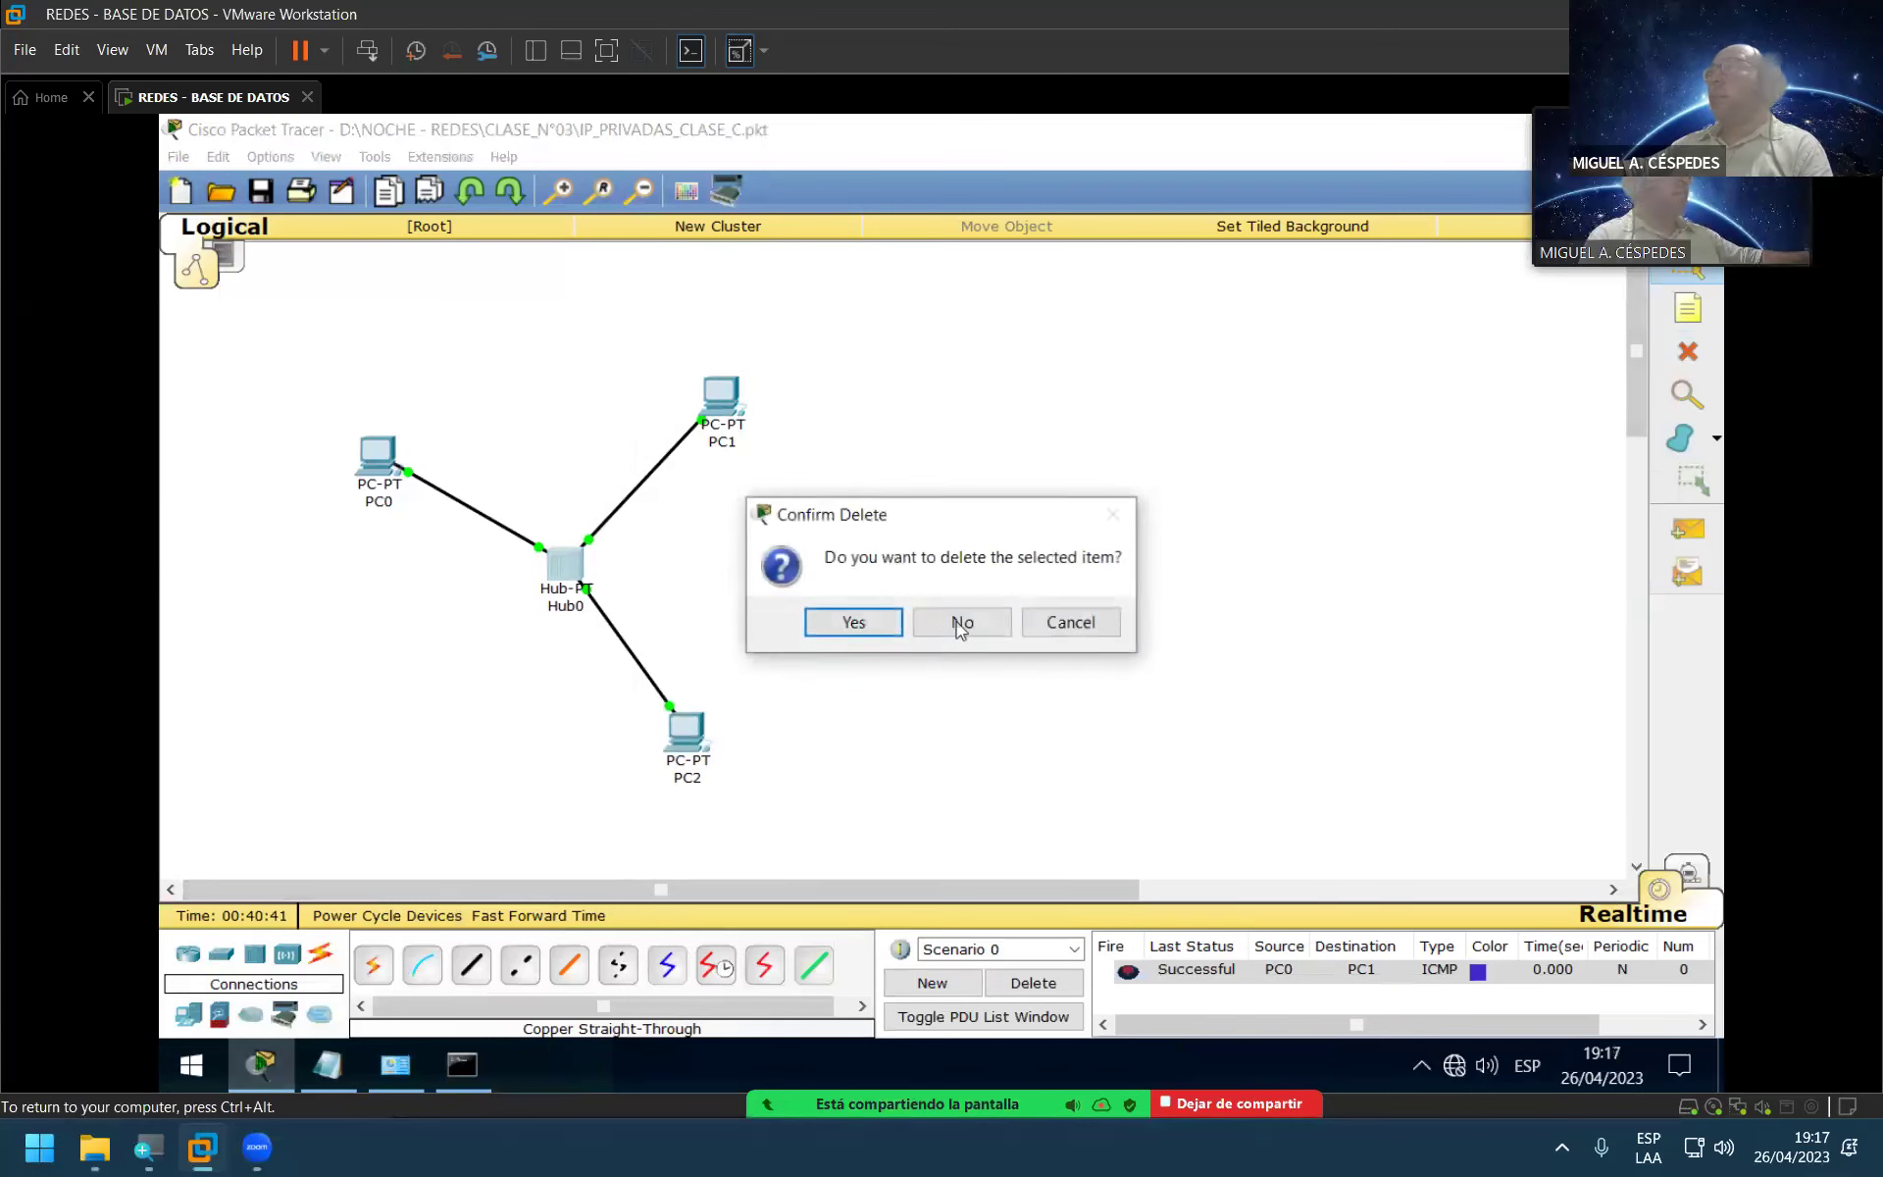
{"action": "left_click", "coordinate": [883, 628]}
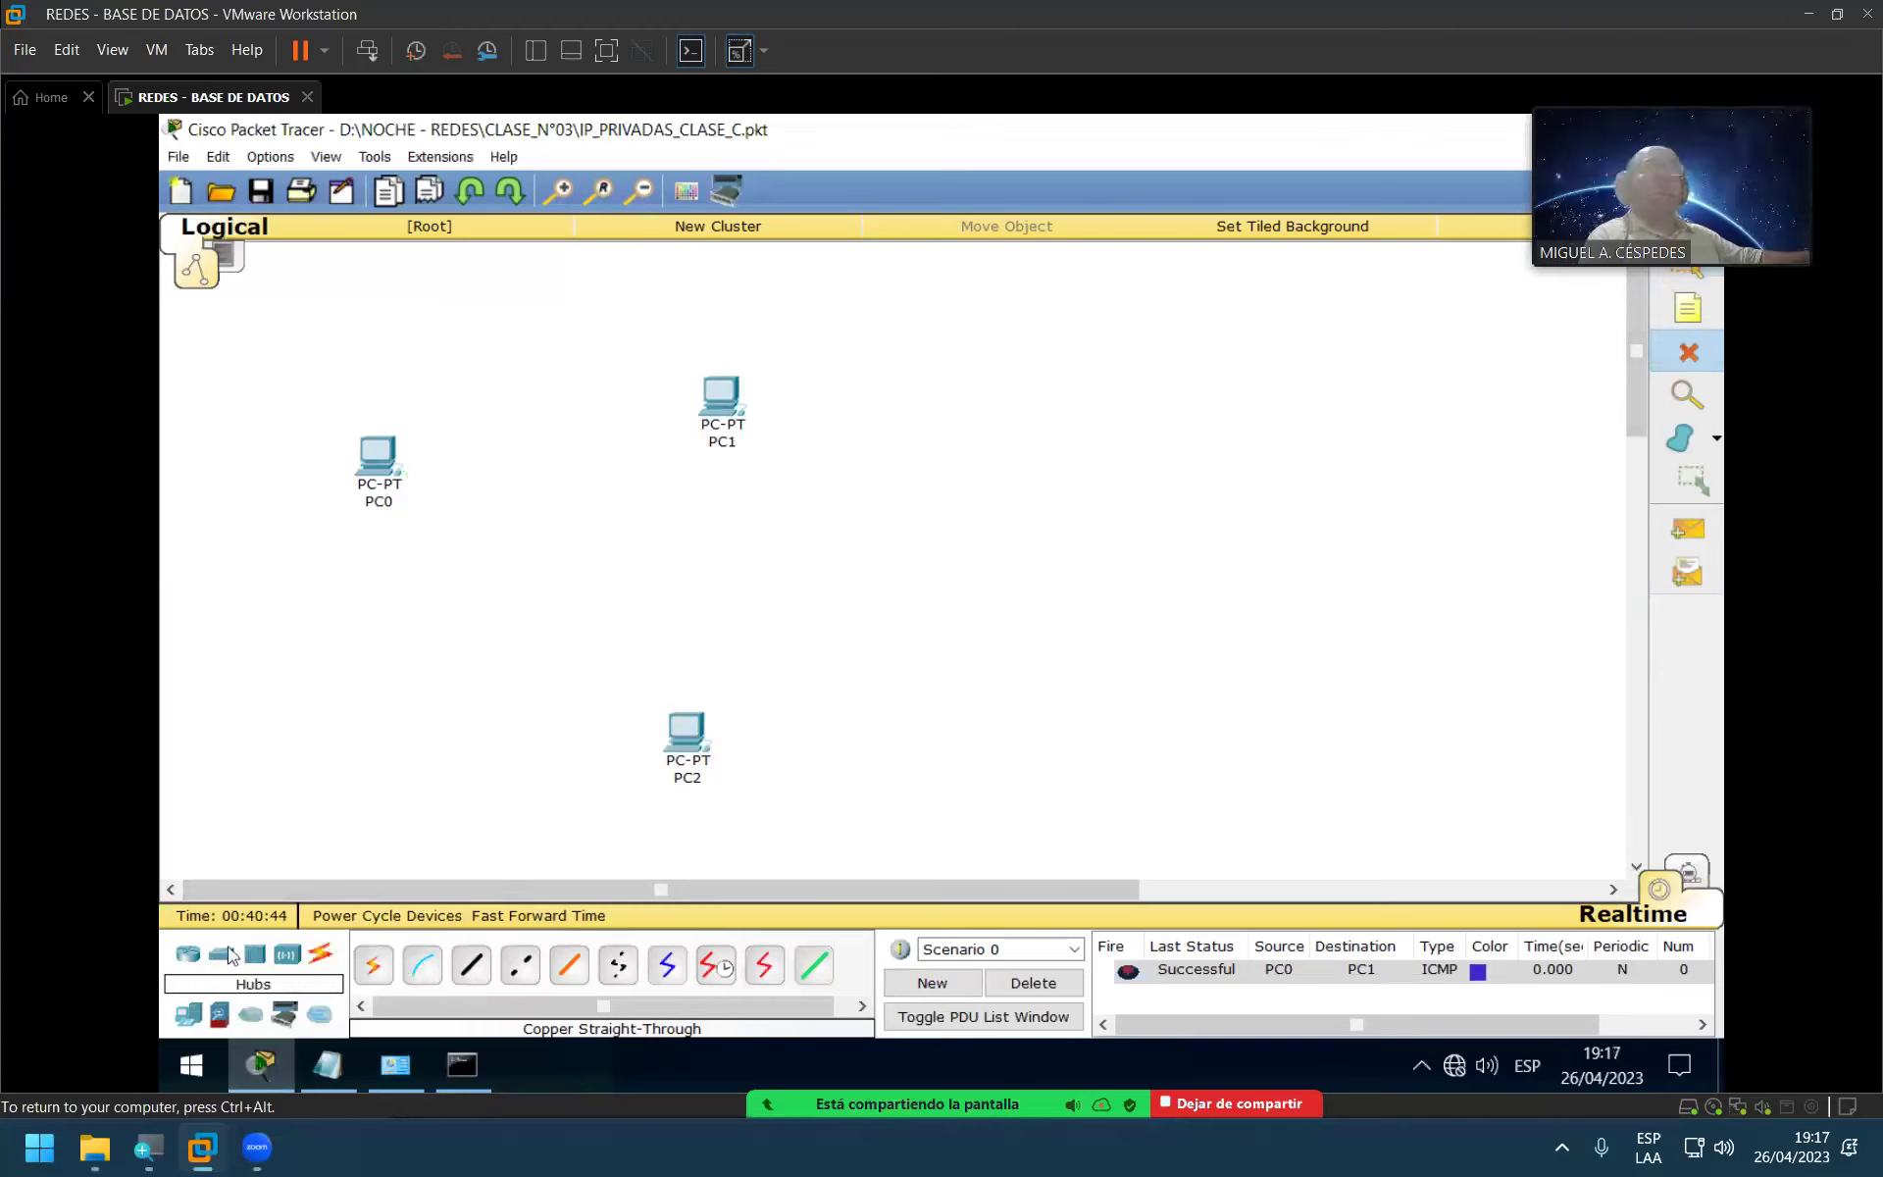
Step: Place a 2950-24 switch between the three PCs and delete Scenario 0 with its PC0-to-PC1 PDU
{"action": "left_click", "coordinate": [219, 957]}
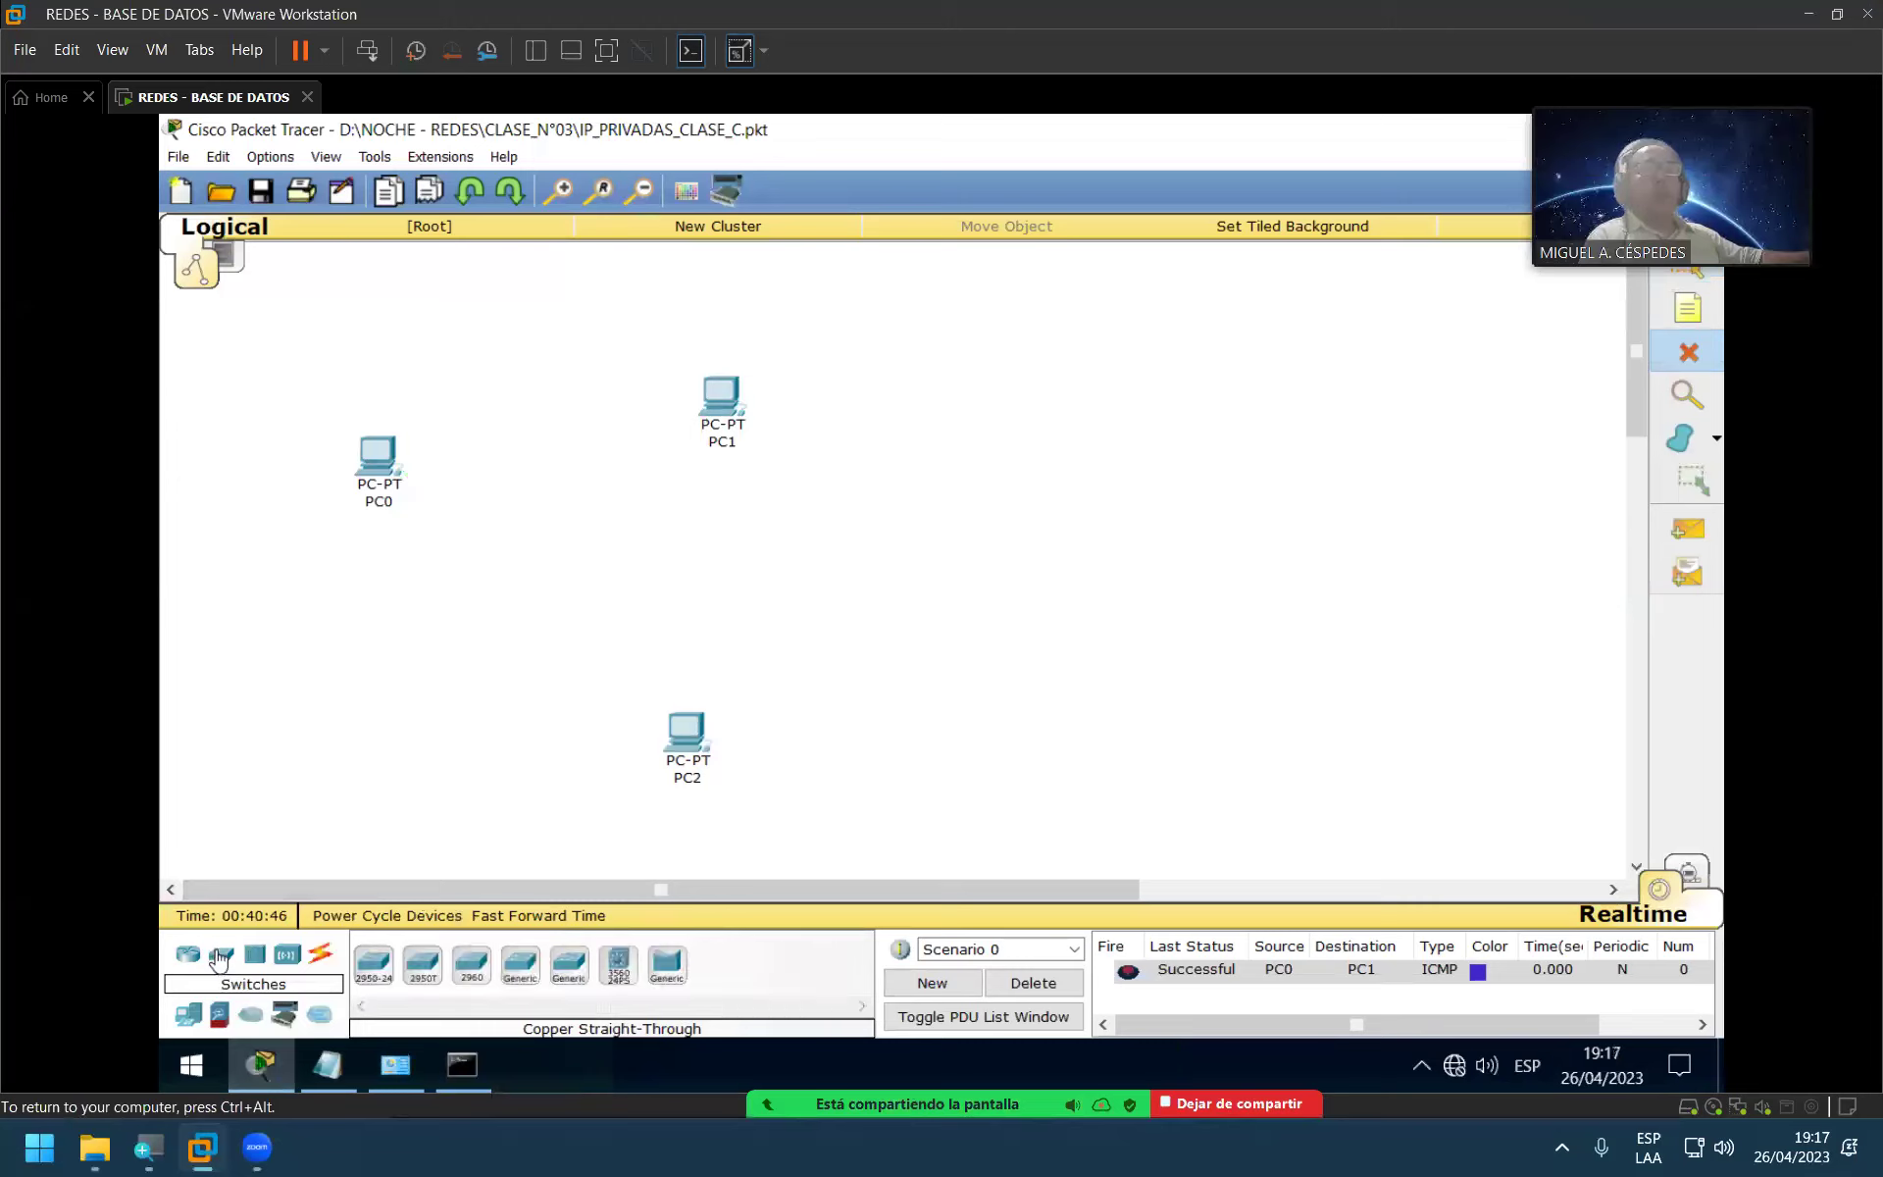
{"action": "left_click", "coordinate": [371, 962]}
{"action": "left_click", "coordinate": [551, 574]}
{"action": "mouse_move", "coordinate": [552, 581]}
{"action": "left_mouse_down"}
{"action": "mouse_move", "coordinate": [601, 580]}
{"action": "mouse_move", "coordinate": [579, 580]}
{"action": "left_mouse_up"}
{"action": "left_click", "coordinate": [1036, 984]}
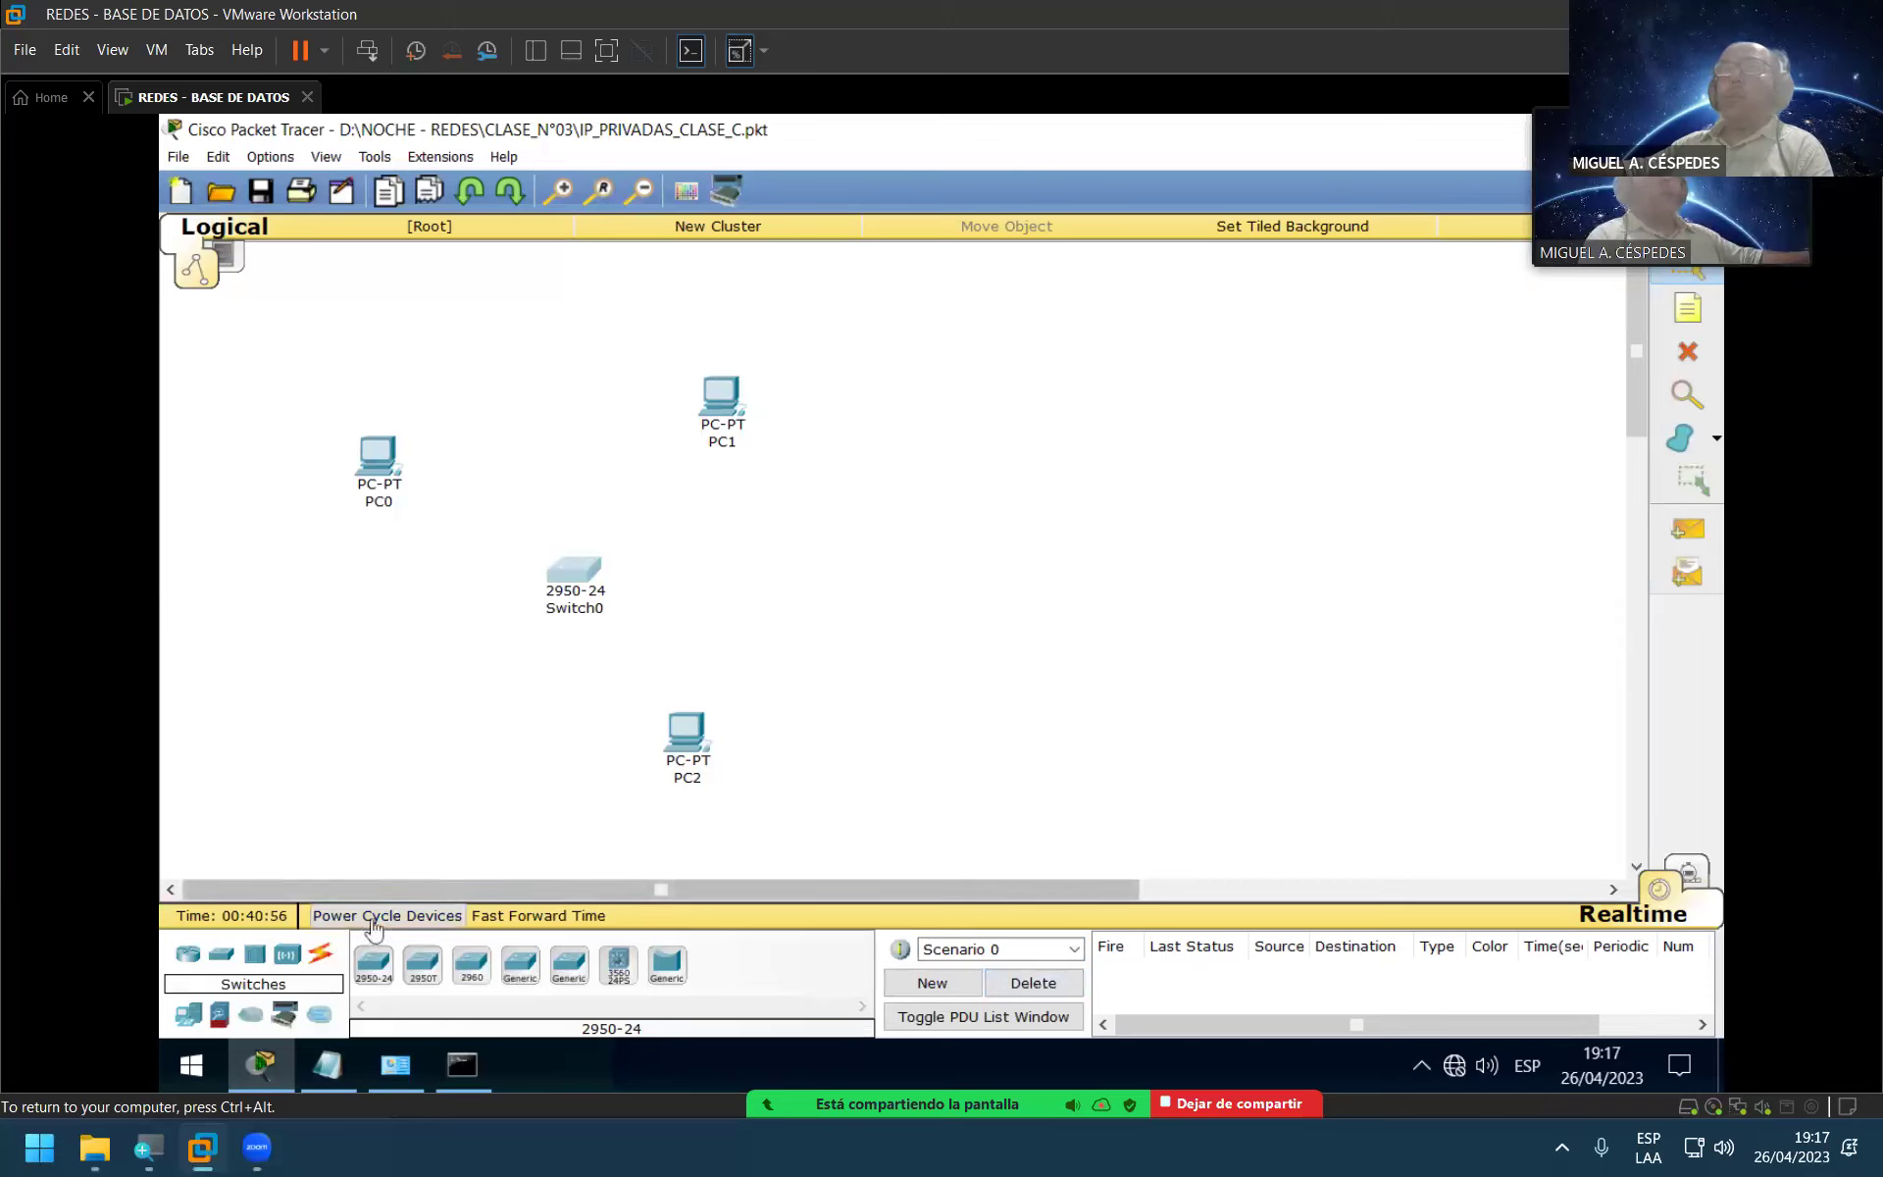
Step: Shift PC0 slightly outward and connect its FastEthernet0 to Switch0's FastEthernet0/1 with a copper straight-through cable
{"action": "left_click", "coordinate": [323, 956]}
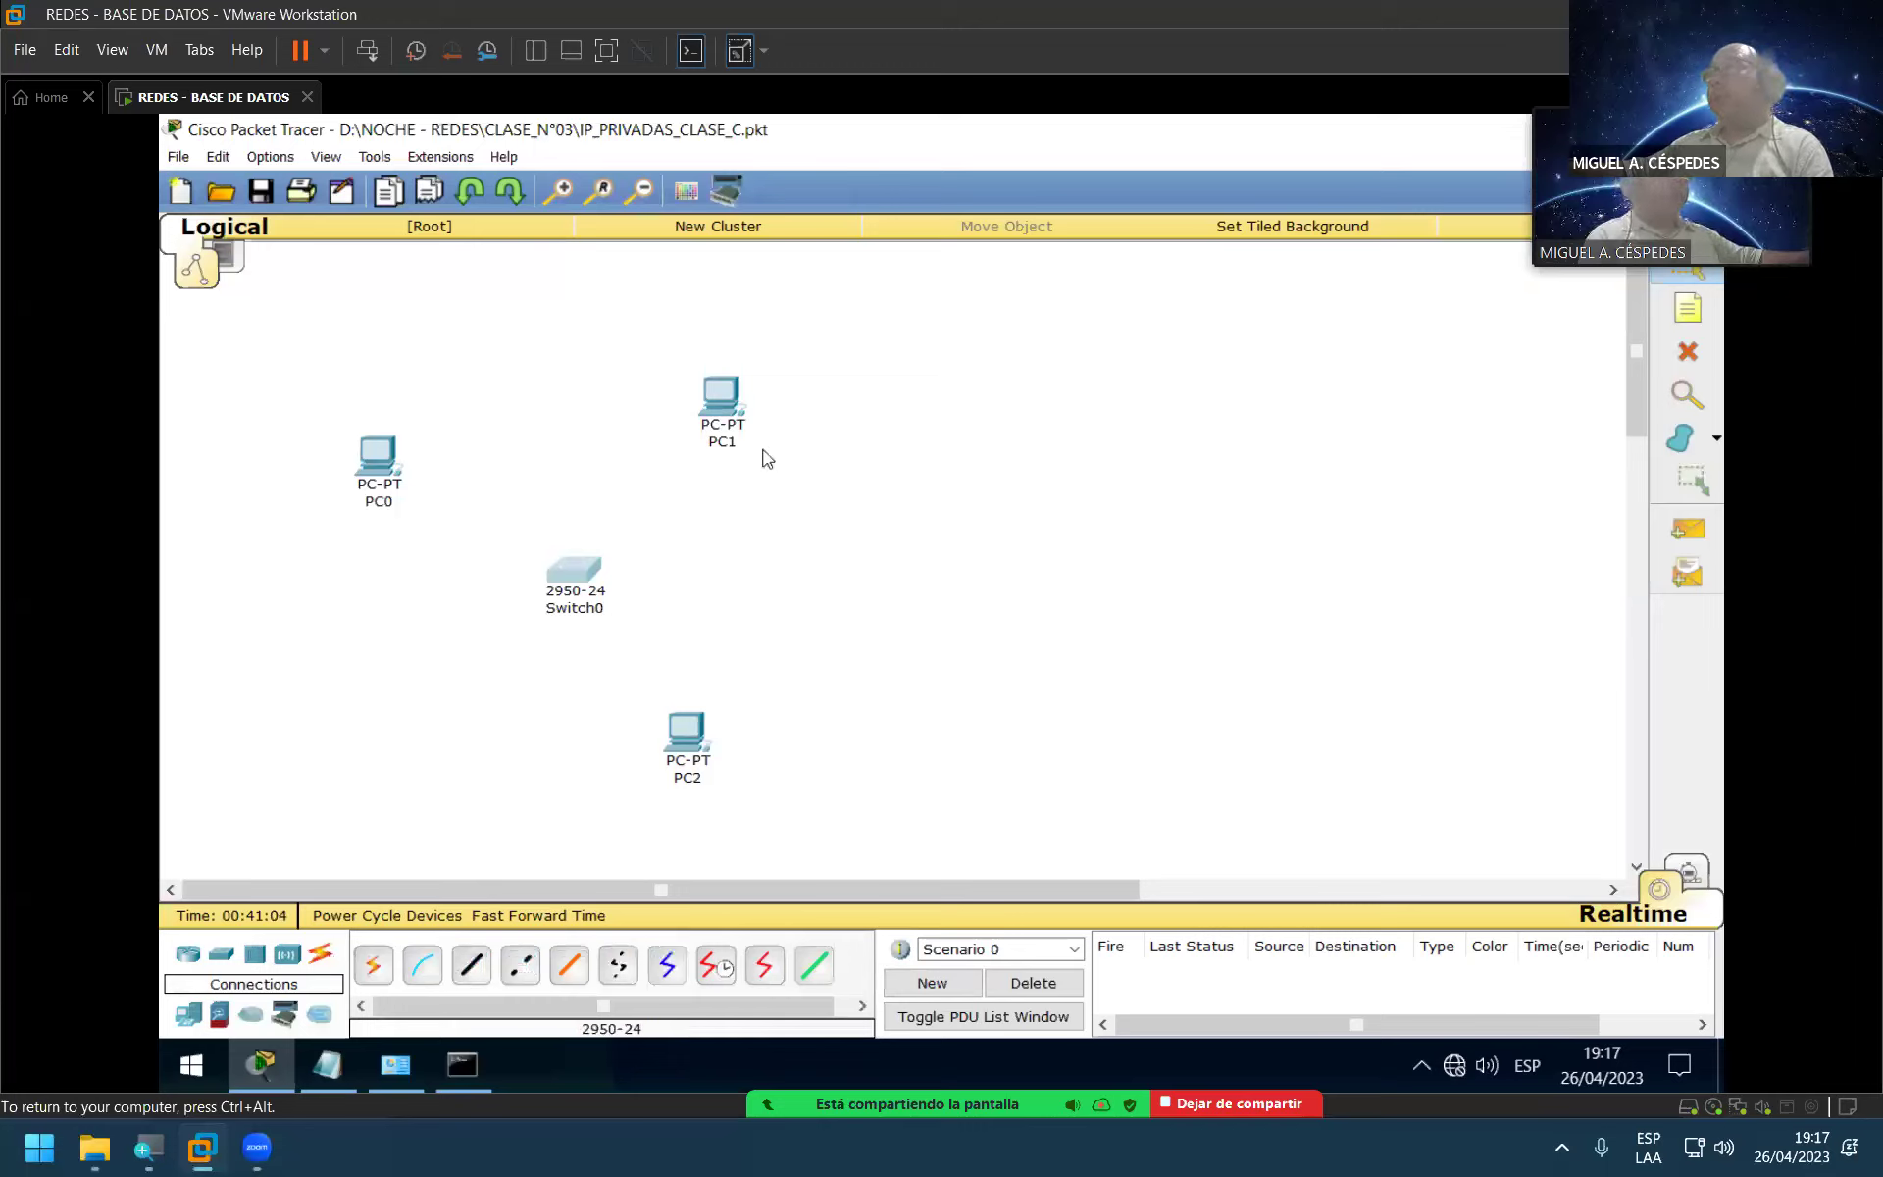
{"action": "left_click_drag", "start_coordinate": [387, 456], "coordinate": [363, 429]}
{"action": "left_click", "coordinate": [469, 986]}
{"action": "left_click", "coordinate": [355, 437]}
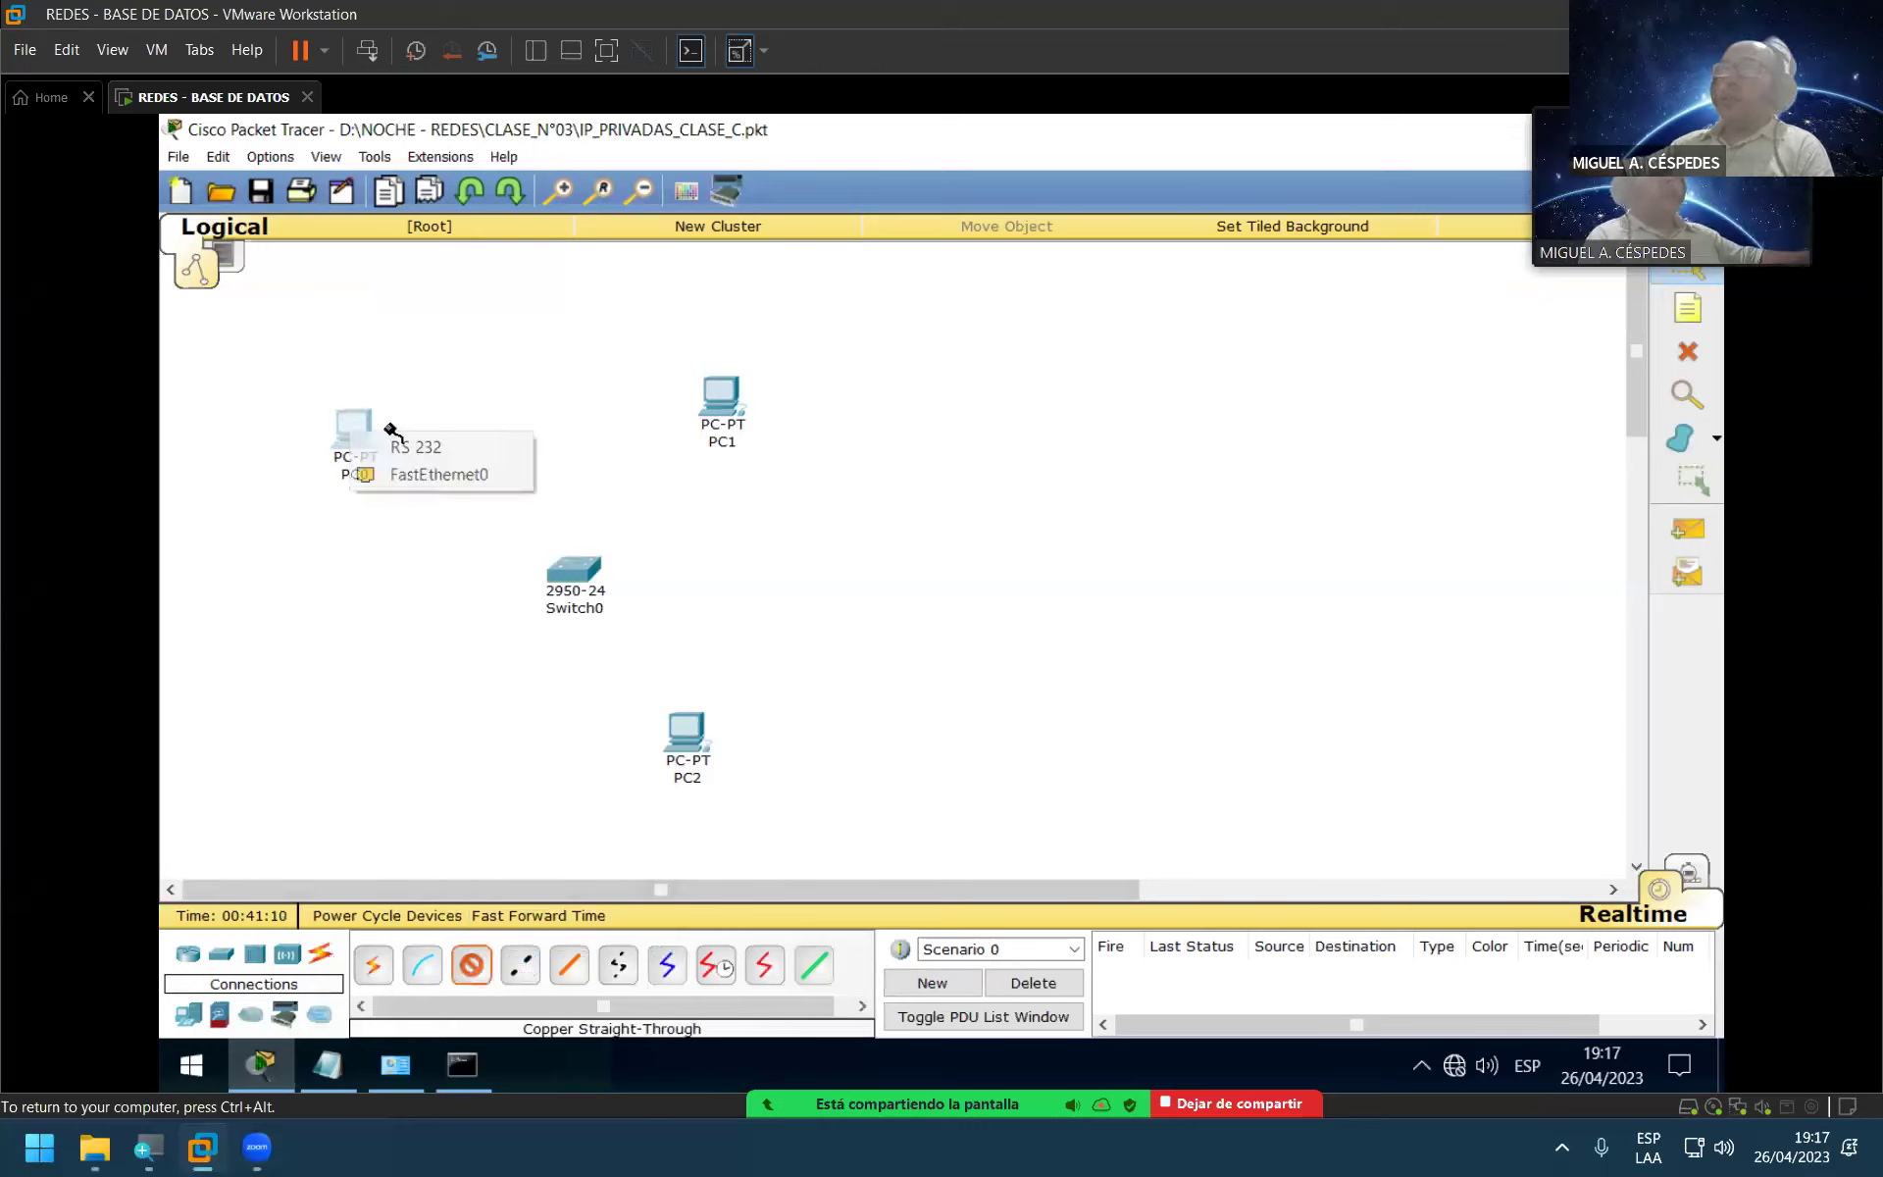
{"action": "left_click", "coordinate": [432, 475]}
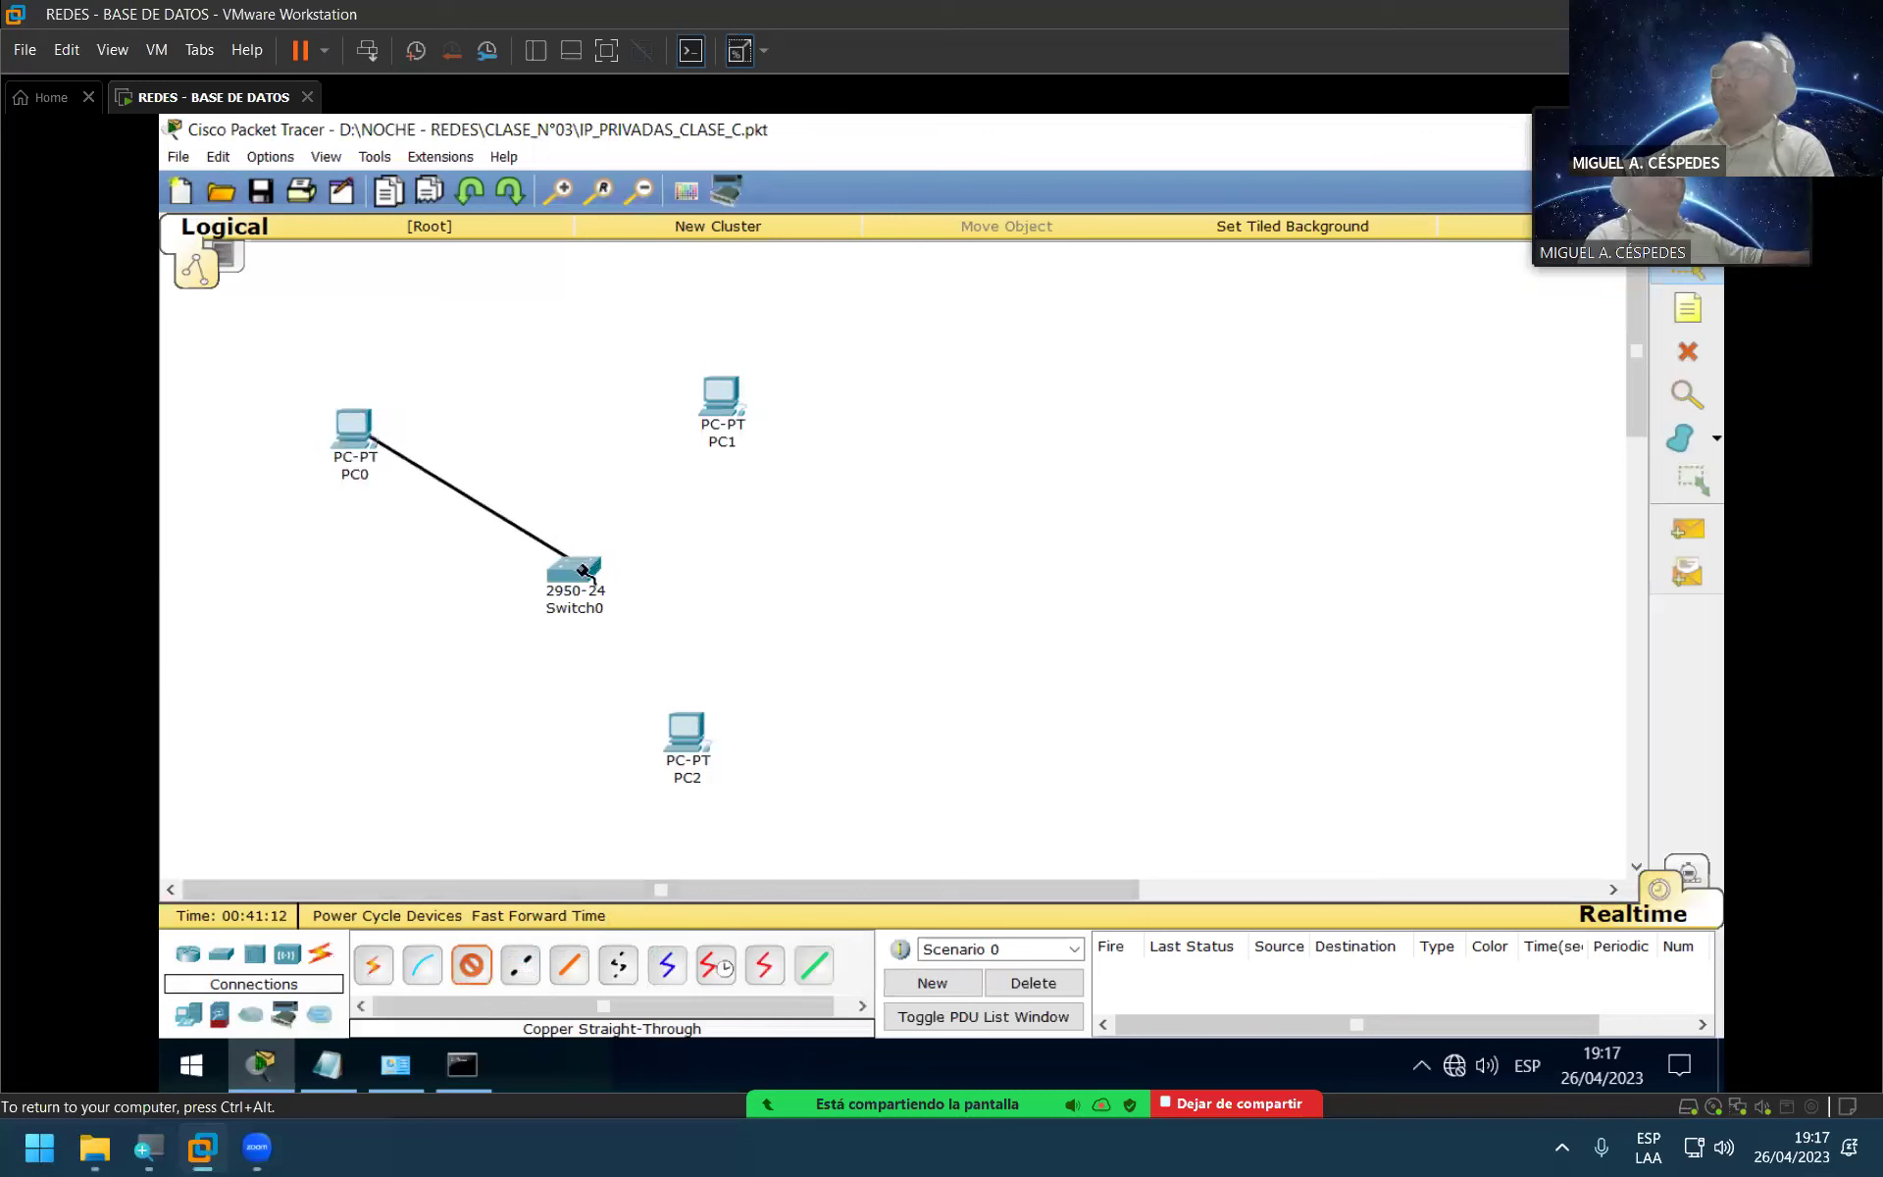
{"action": "left_click", "coordinate": [577, 581]}
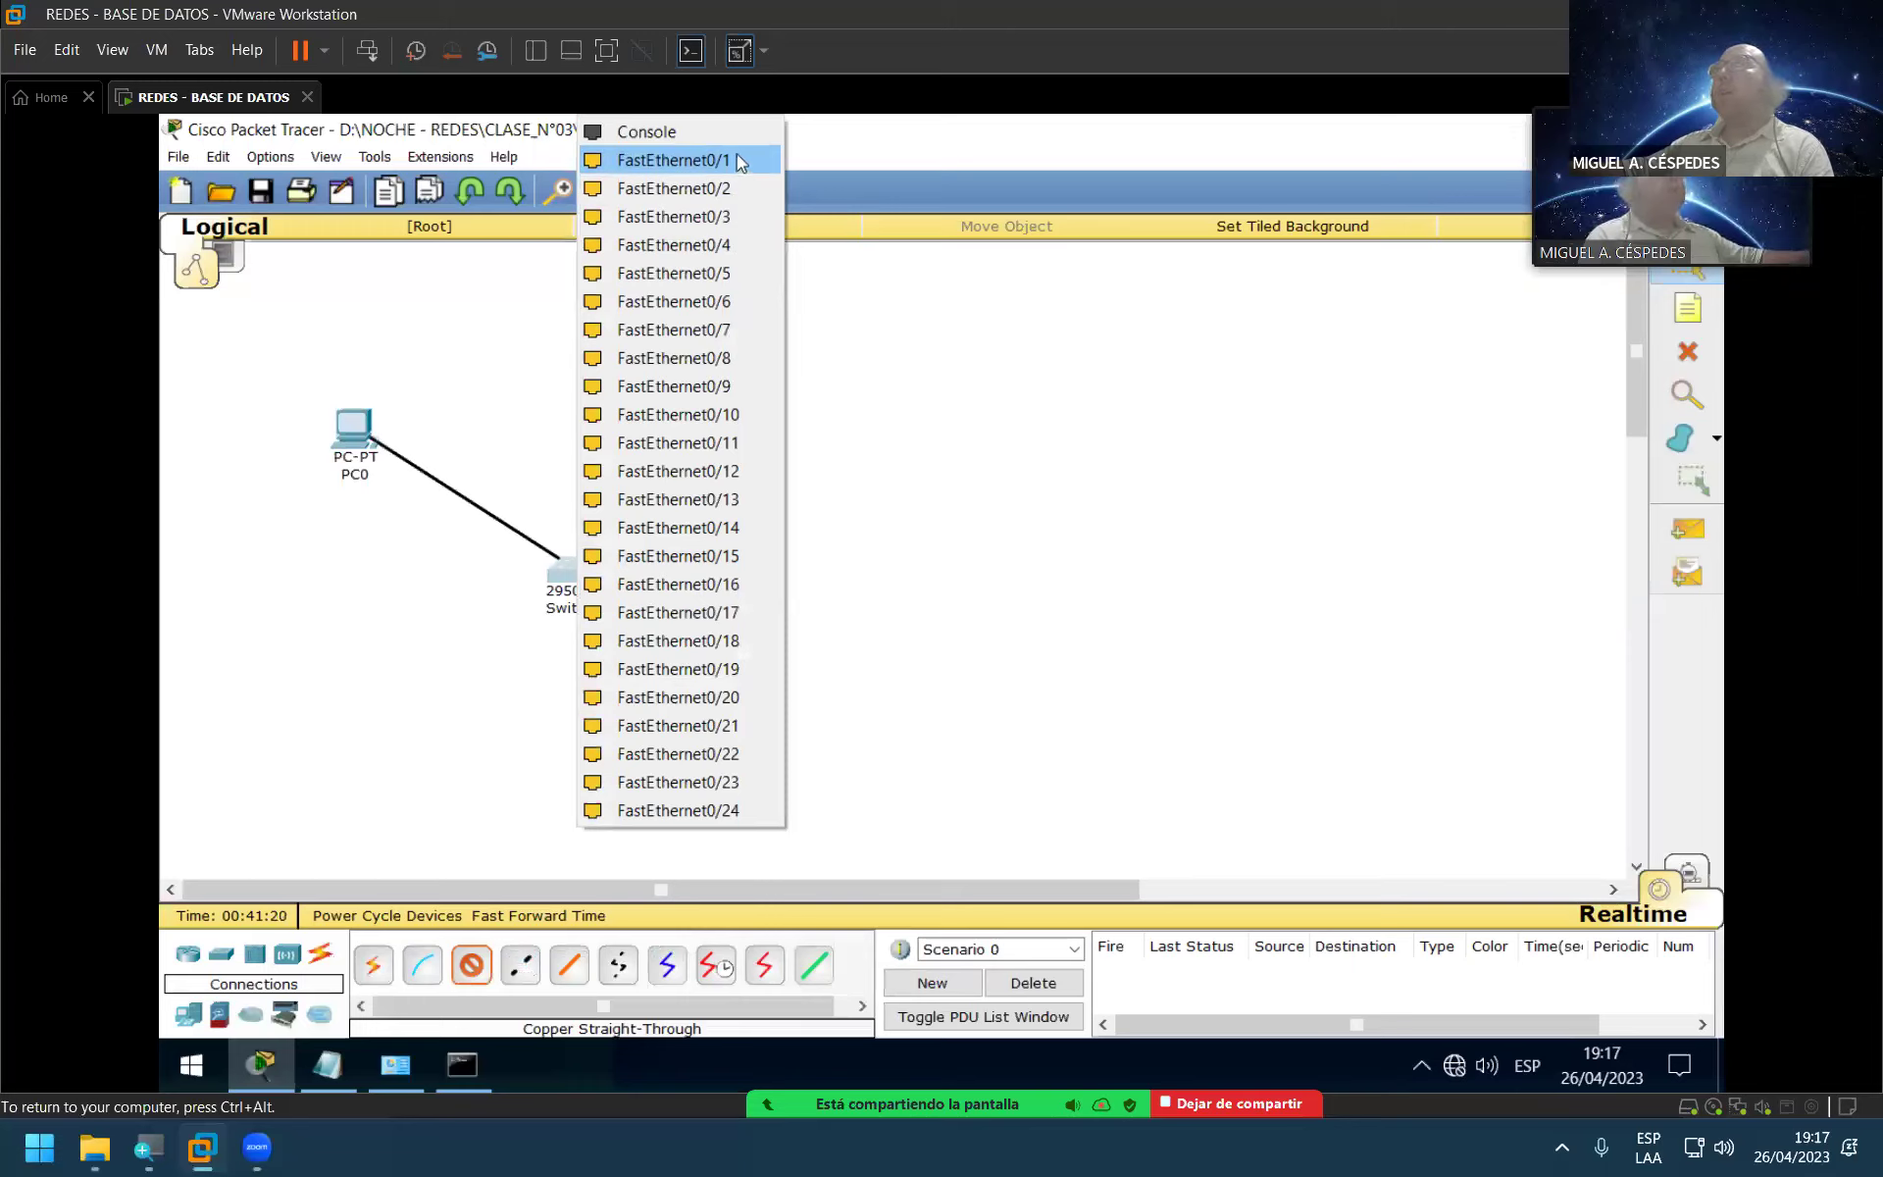
{"action": "left_click", "coordinate": [738, 162]}
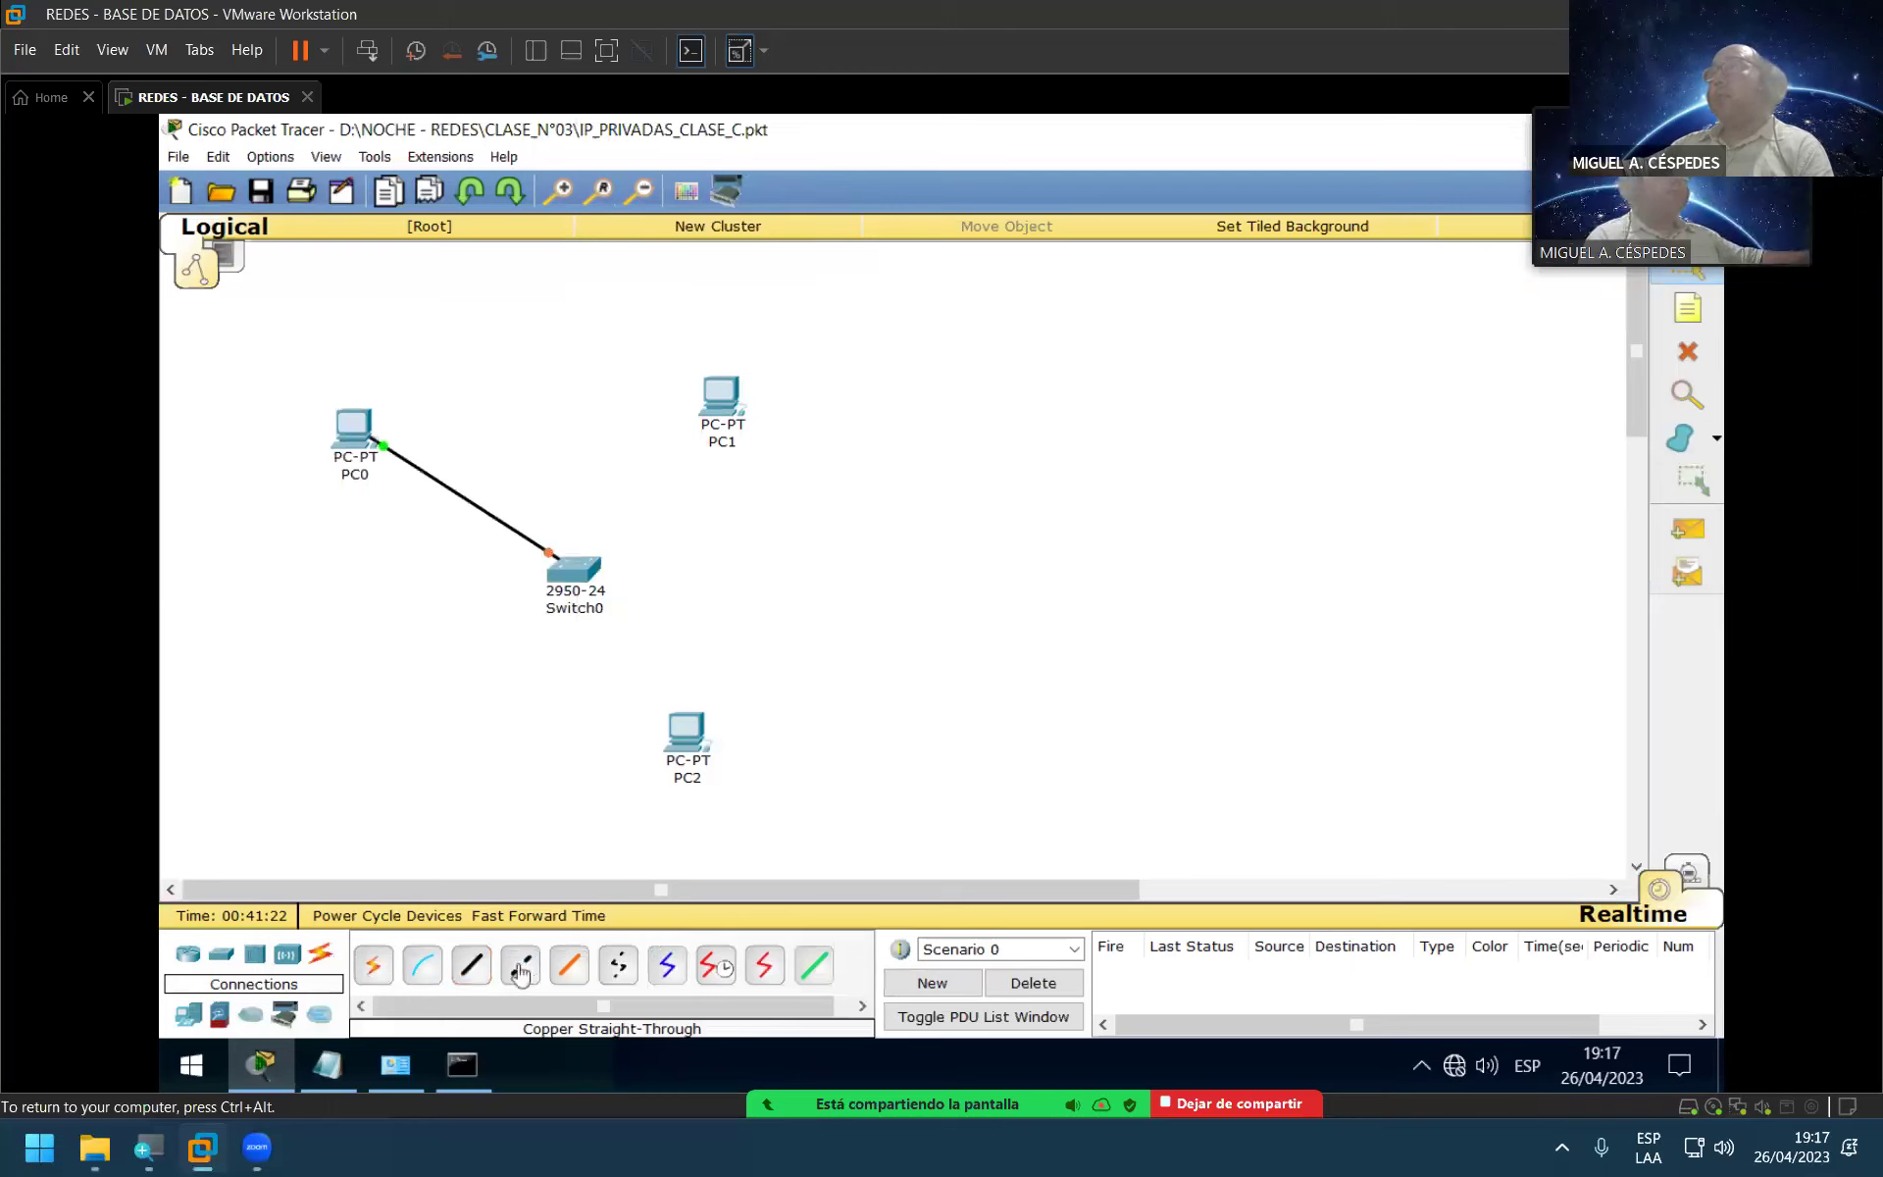
Step: Connect PC1's FastEthernet0 to a free FastEthernet port on Switch0 with a copper straight-through cable
{"action": "left_click", "coordinate": [472, 965]}
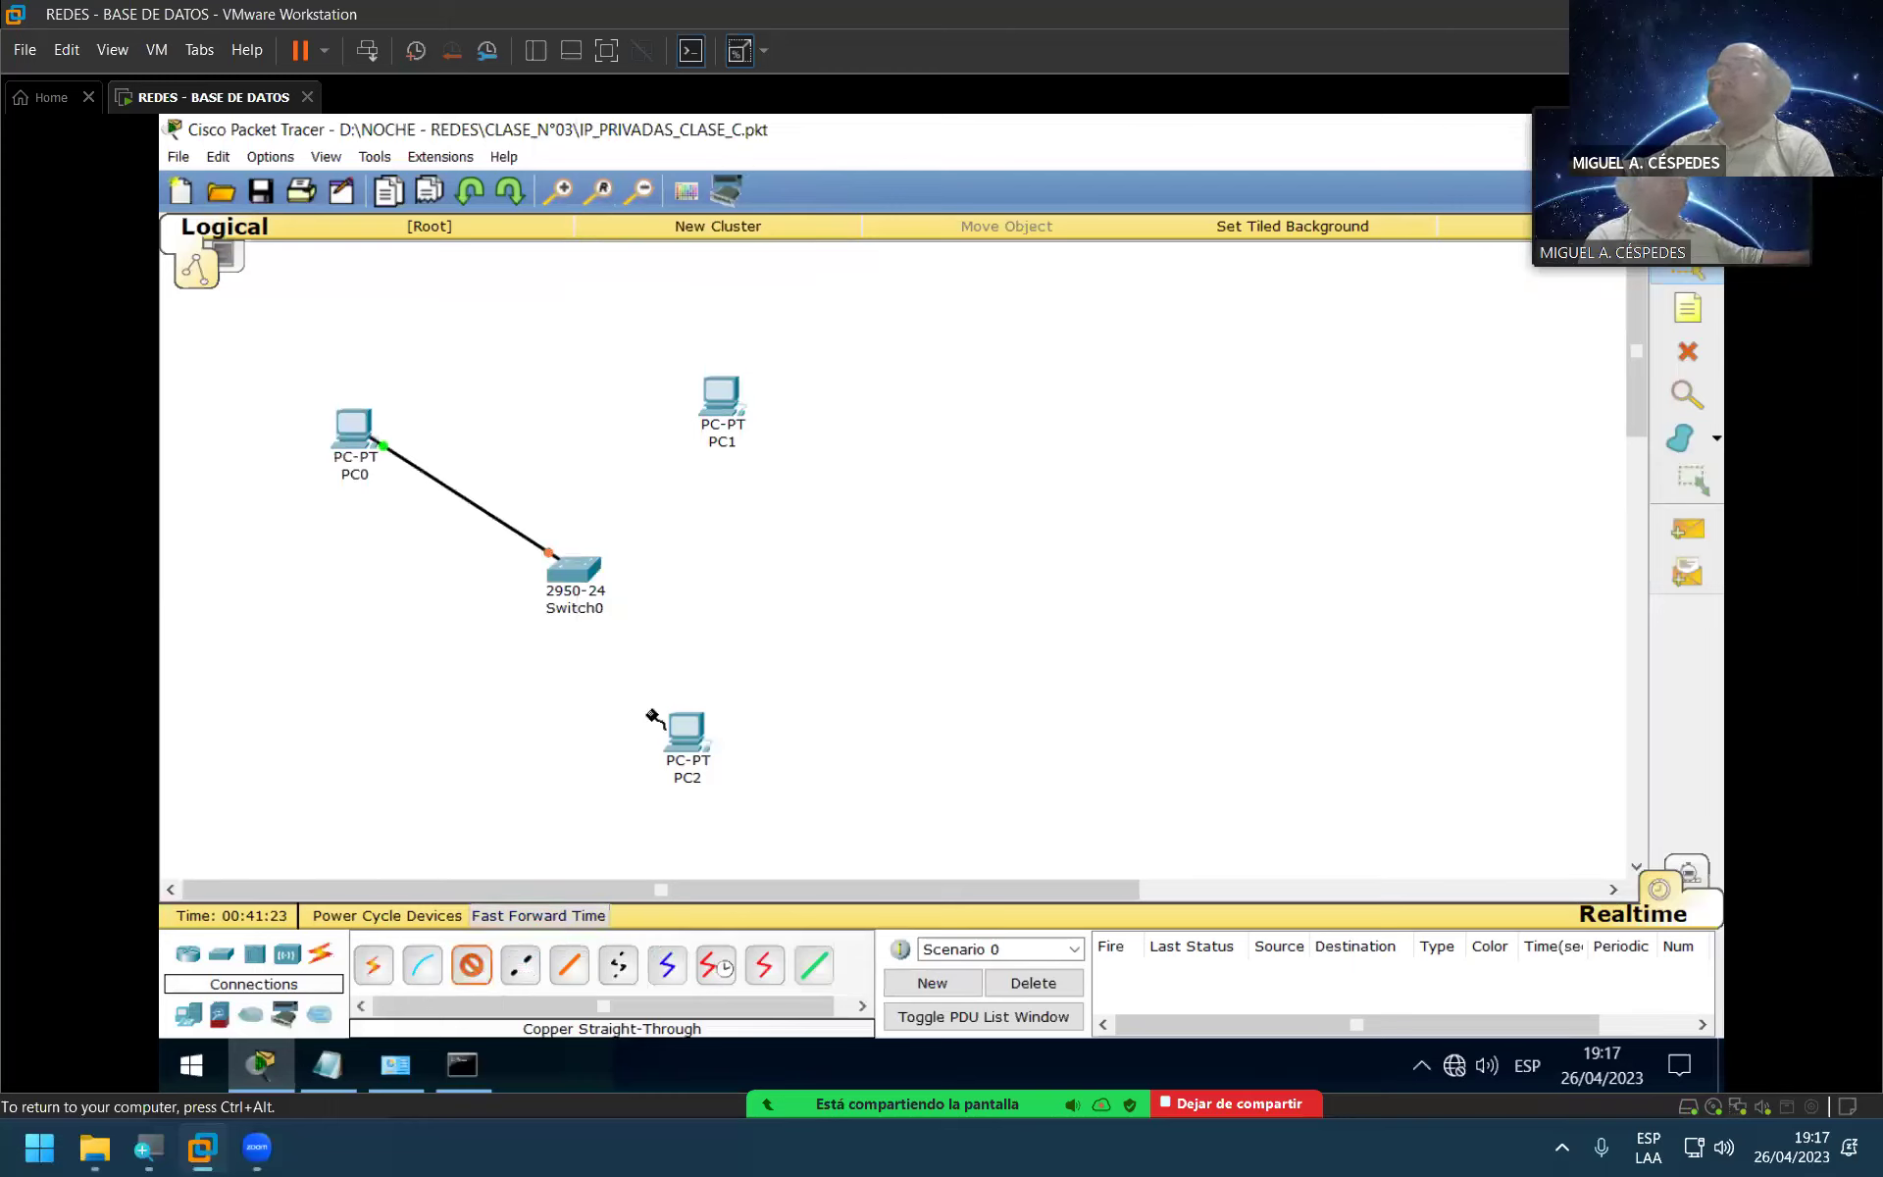
{"action": "left_click", "coordinate": [728, 391]}
{"action": "left_click", "coordinate": [775, 429]}
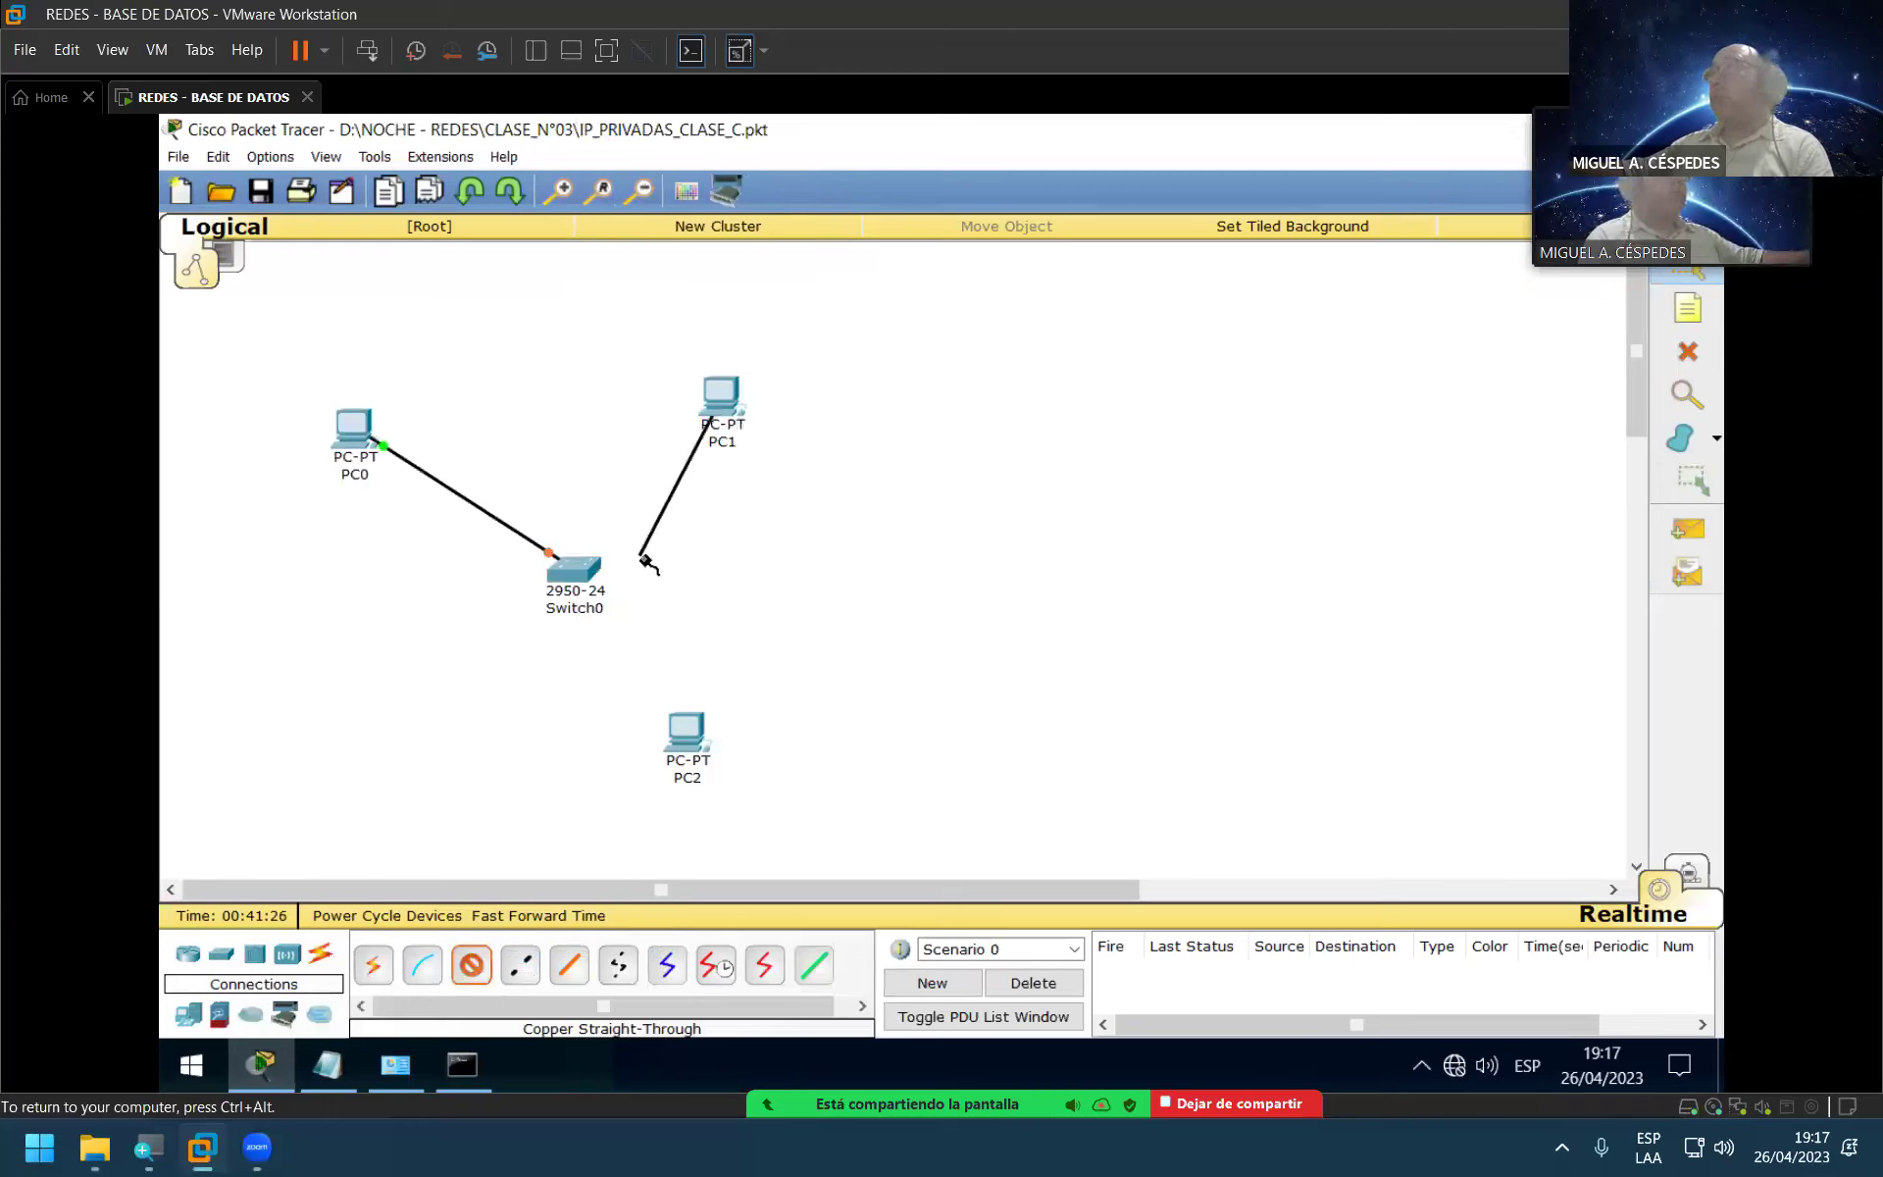
{"action": "left_click", "coordinate": [583, 576]}
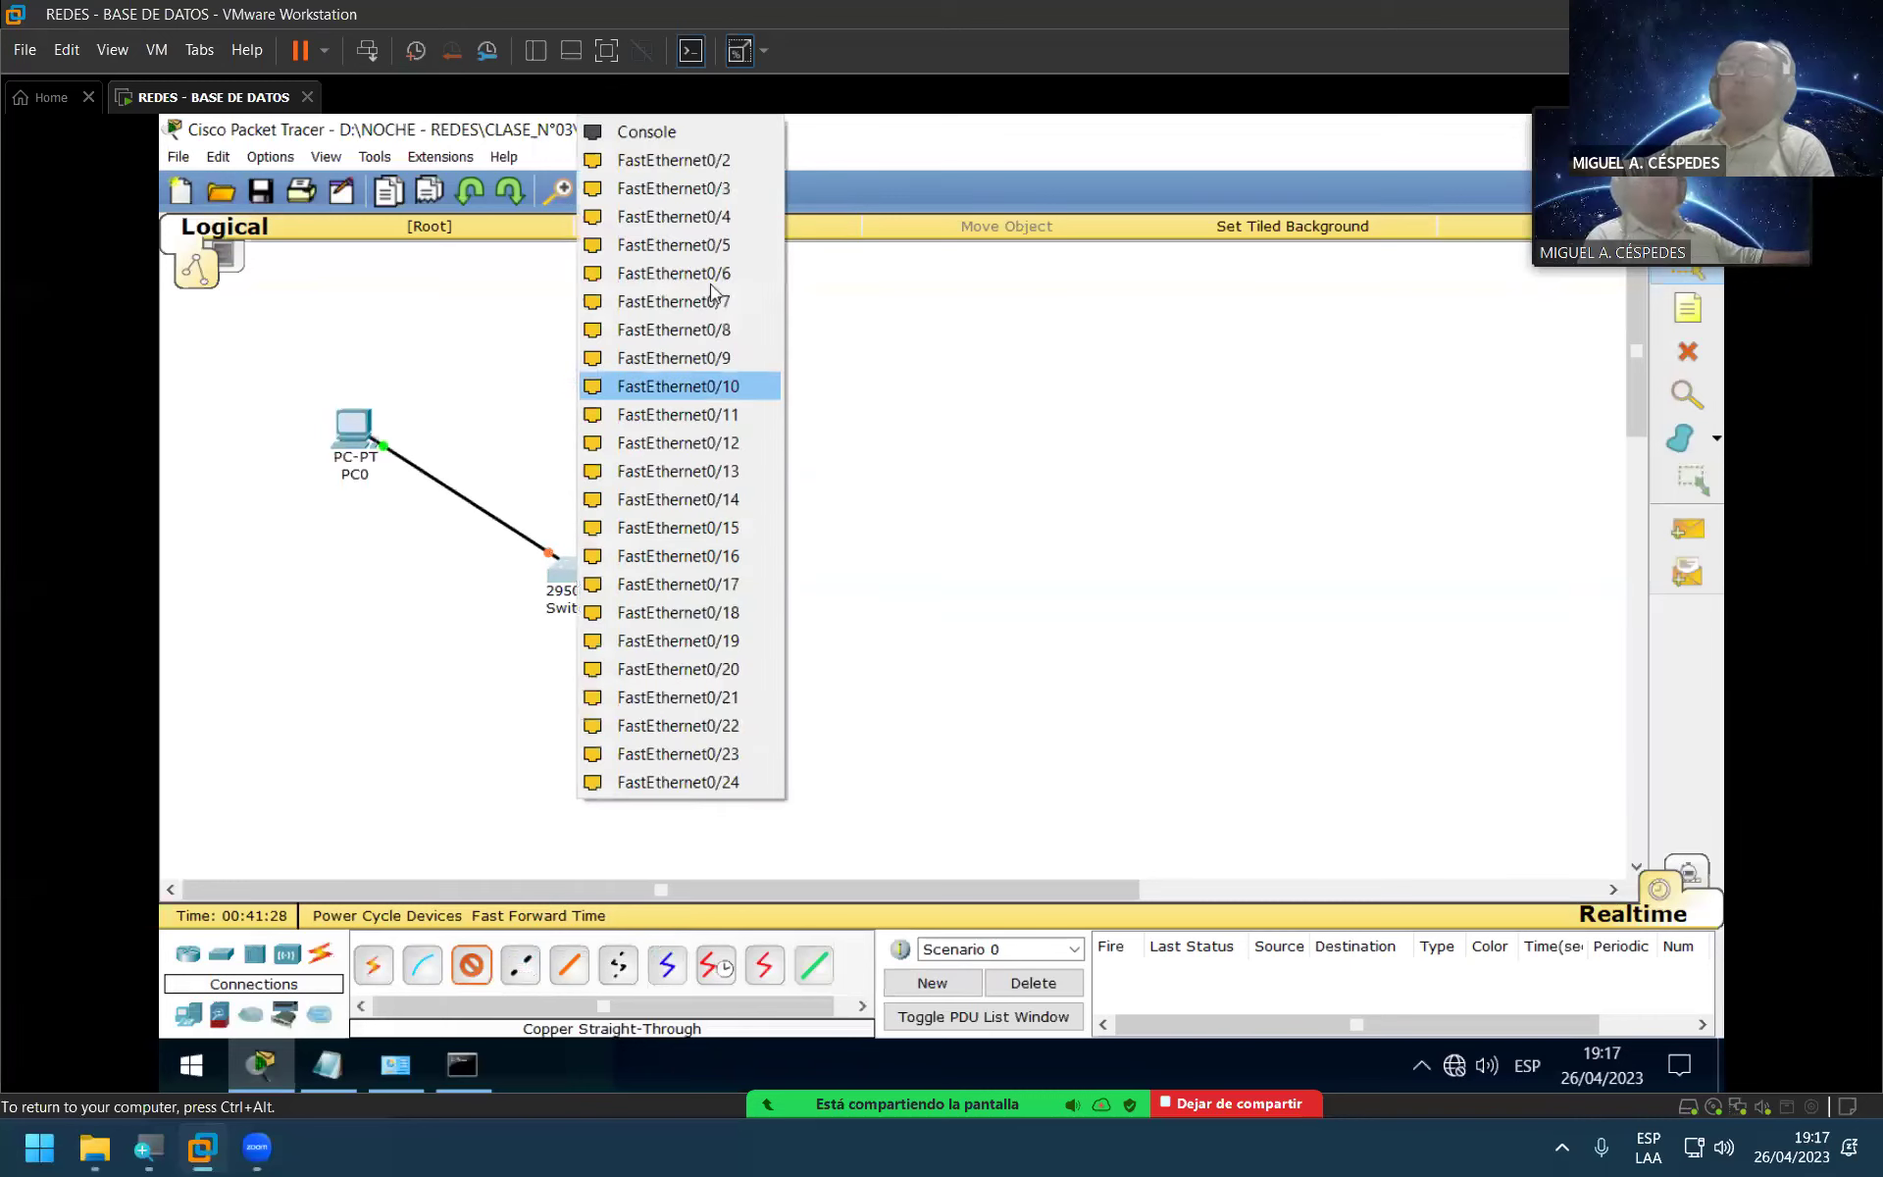
{"action": "left_click", "coordinate": [728, 186]}
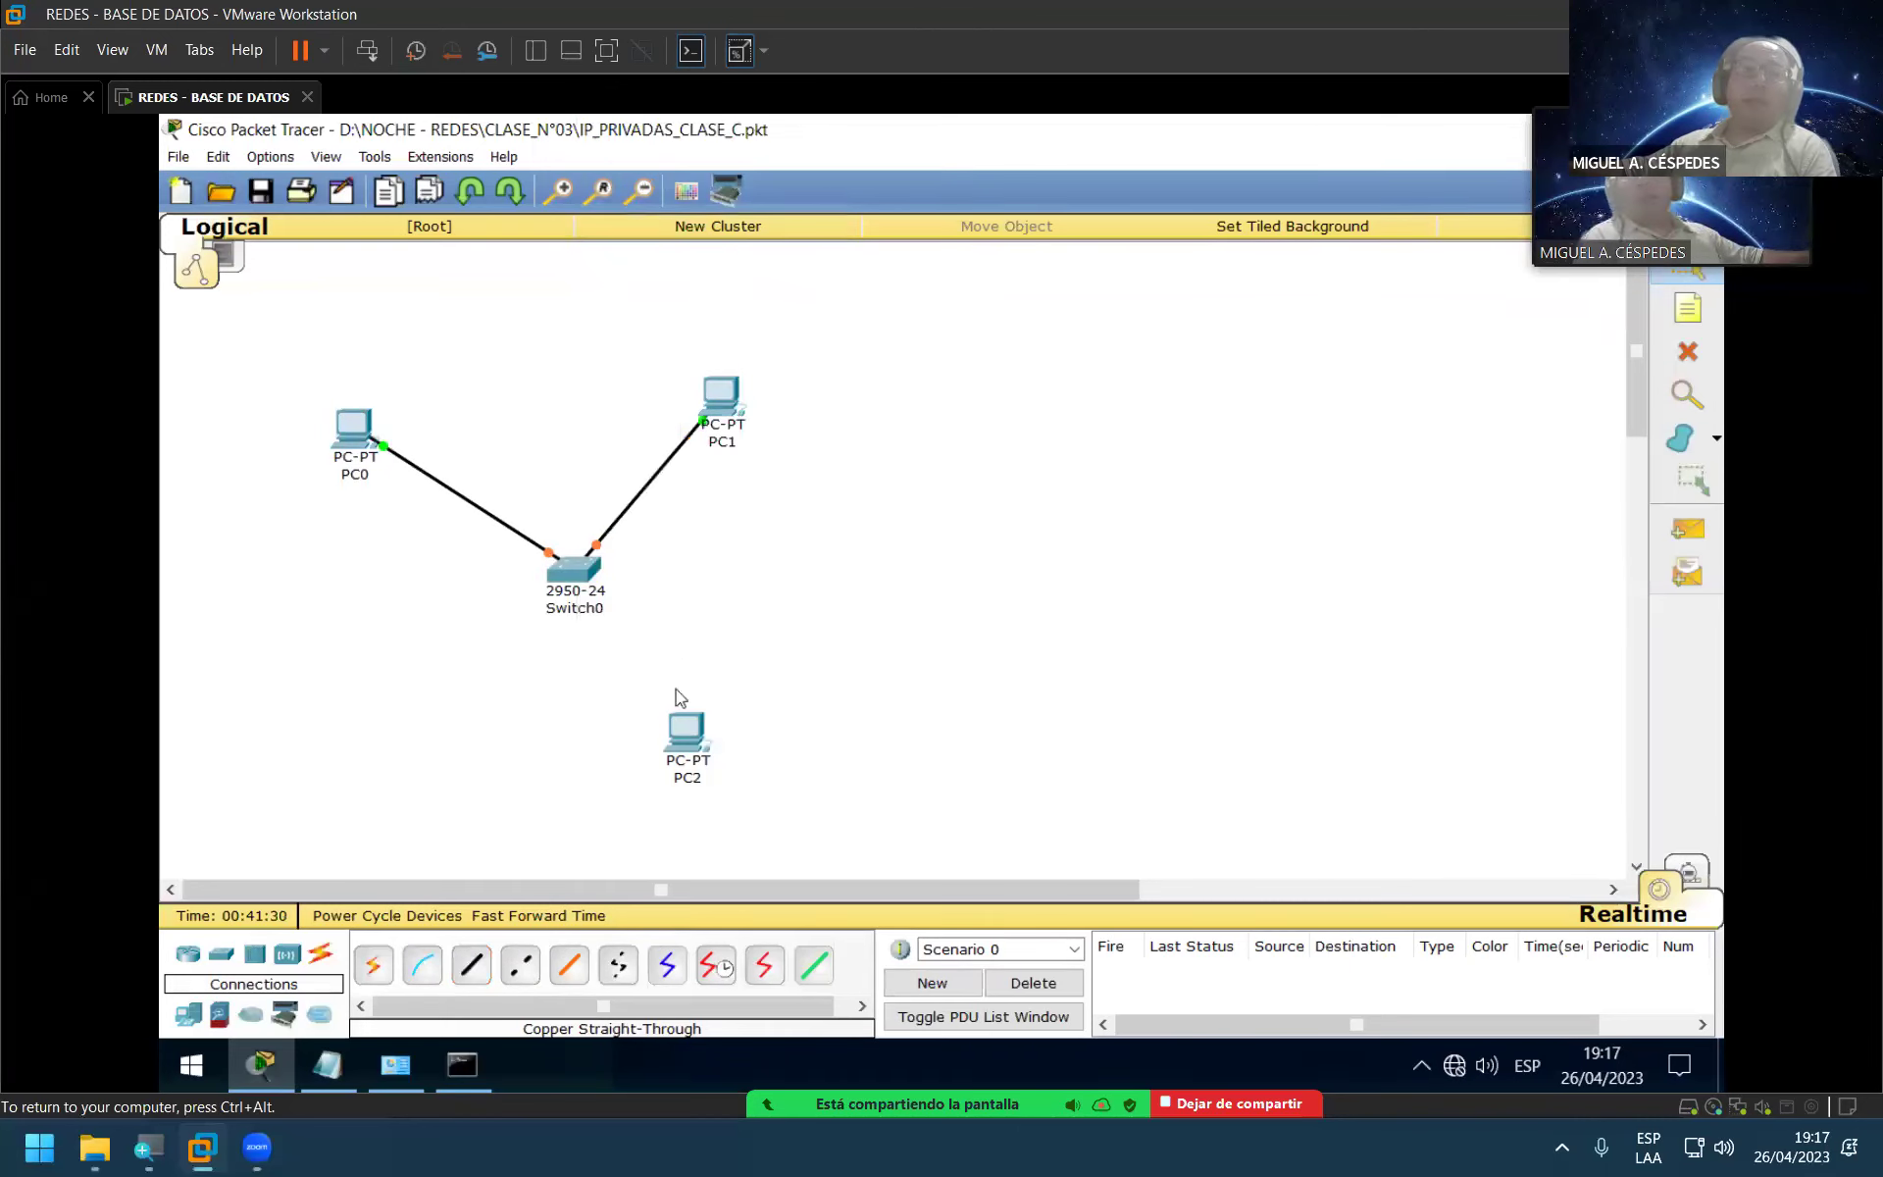
Step: Connect PC2's FastEthernet0 to a free FastEthernet port on Switch0 with a copper straight-through cable
{"action": "left_click", "coordinate": [471, 964]}
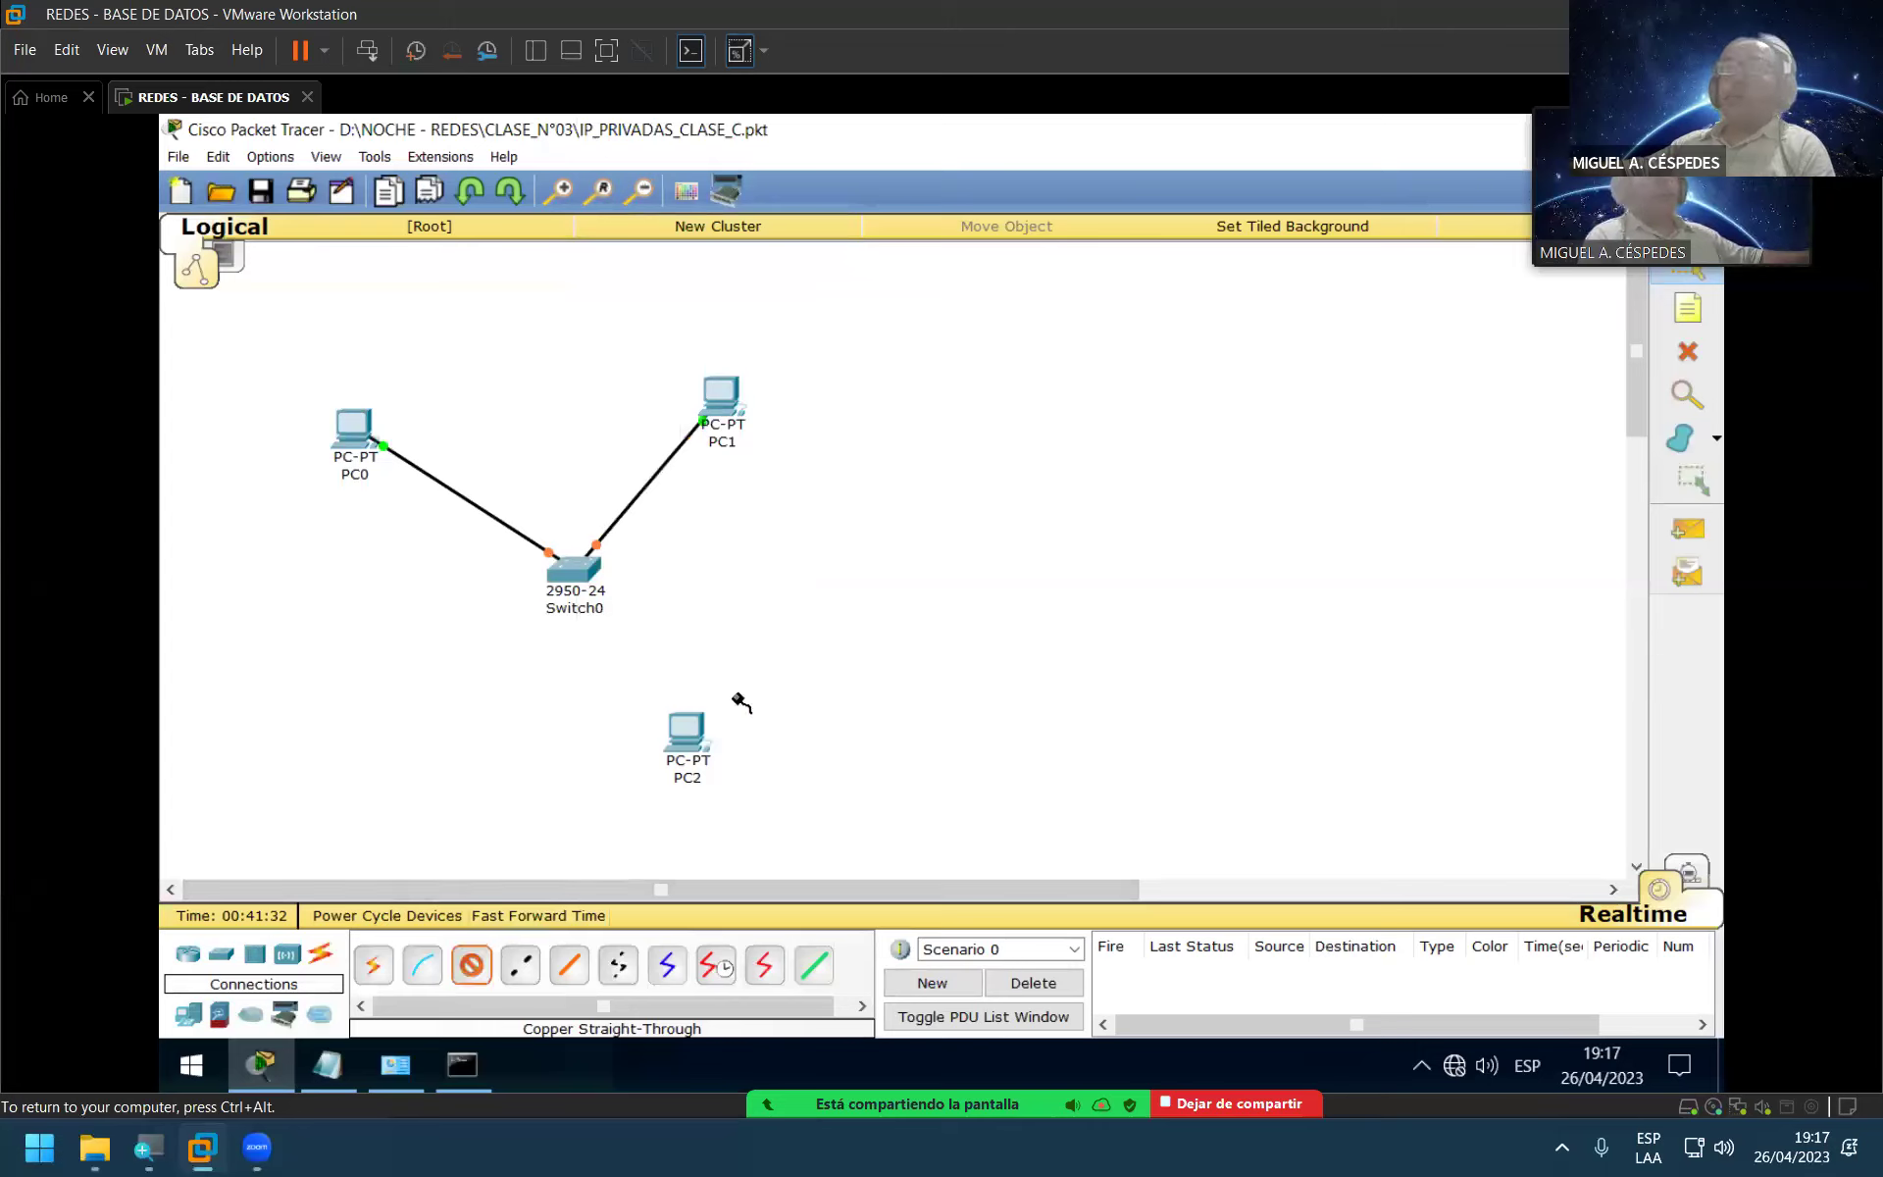
{"action": "left_click", "coordinate": [692, 728]}
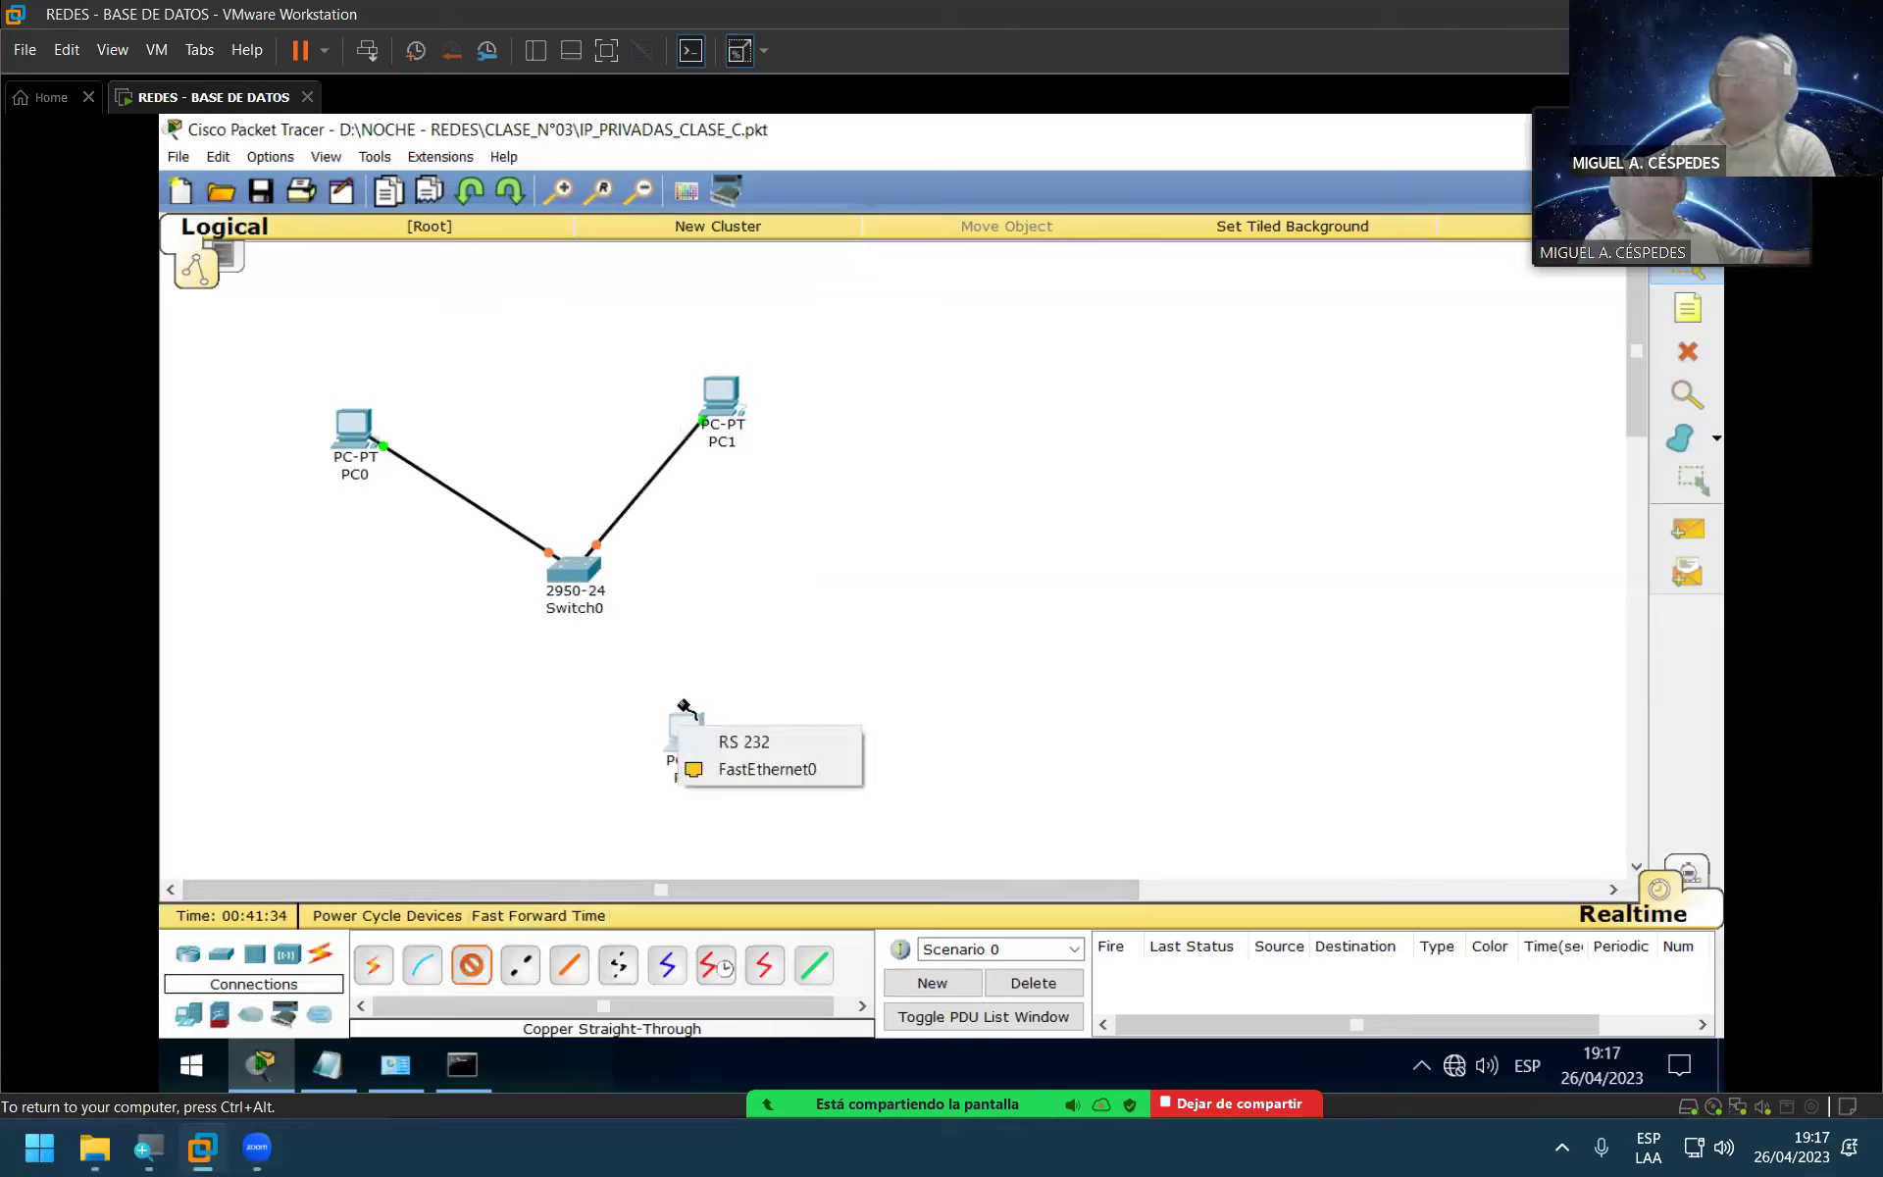
{"action": "left_click", "coordinate": [767, 771]}
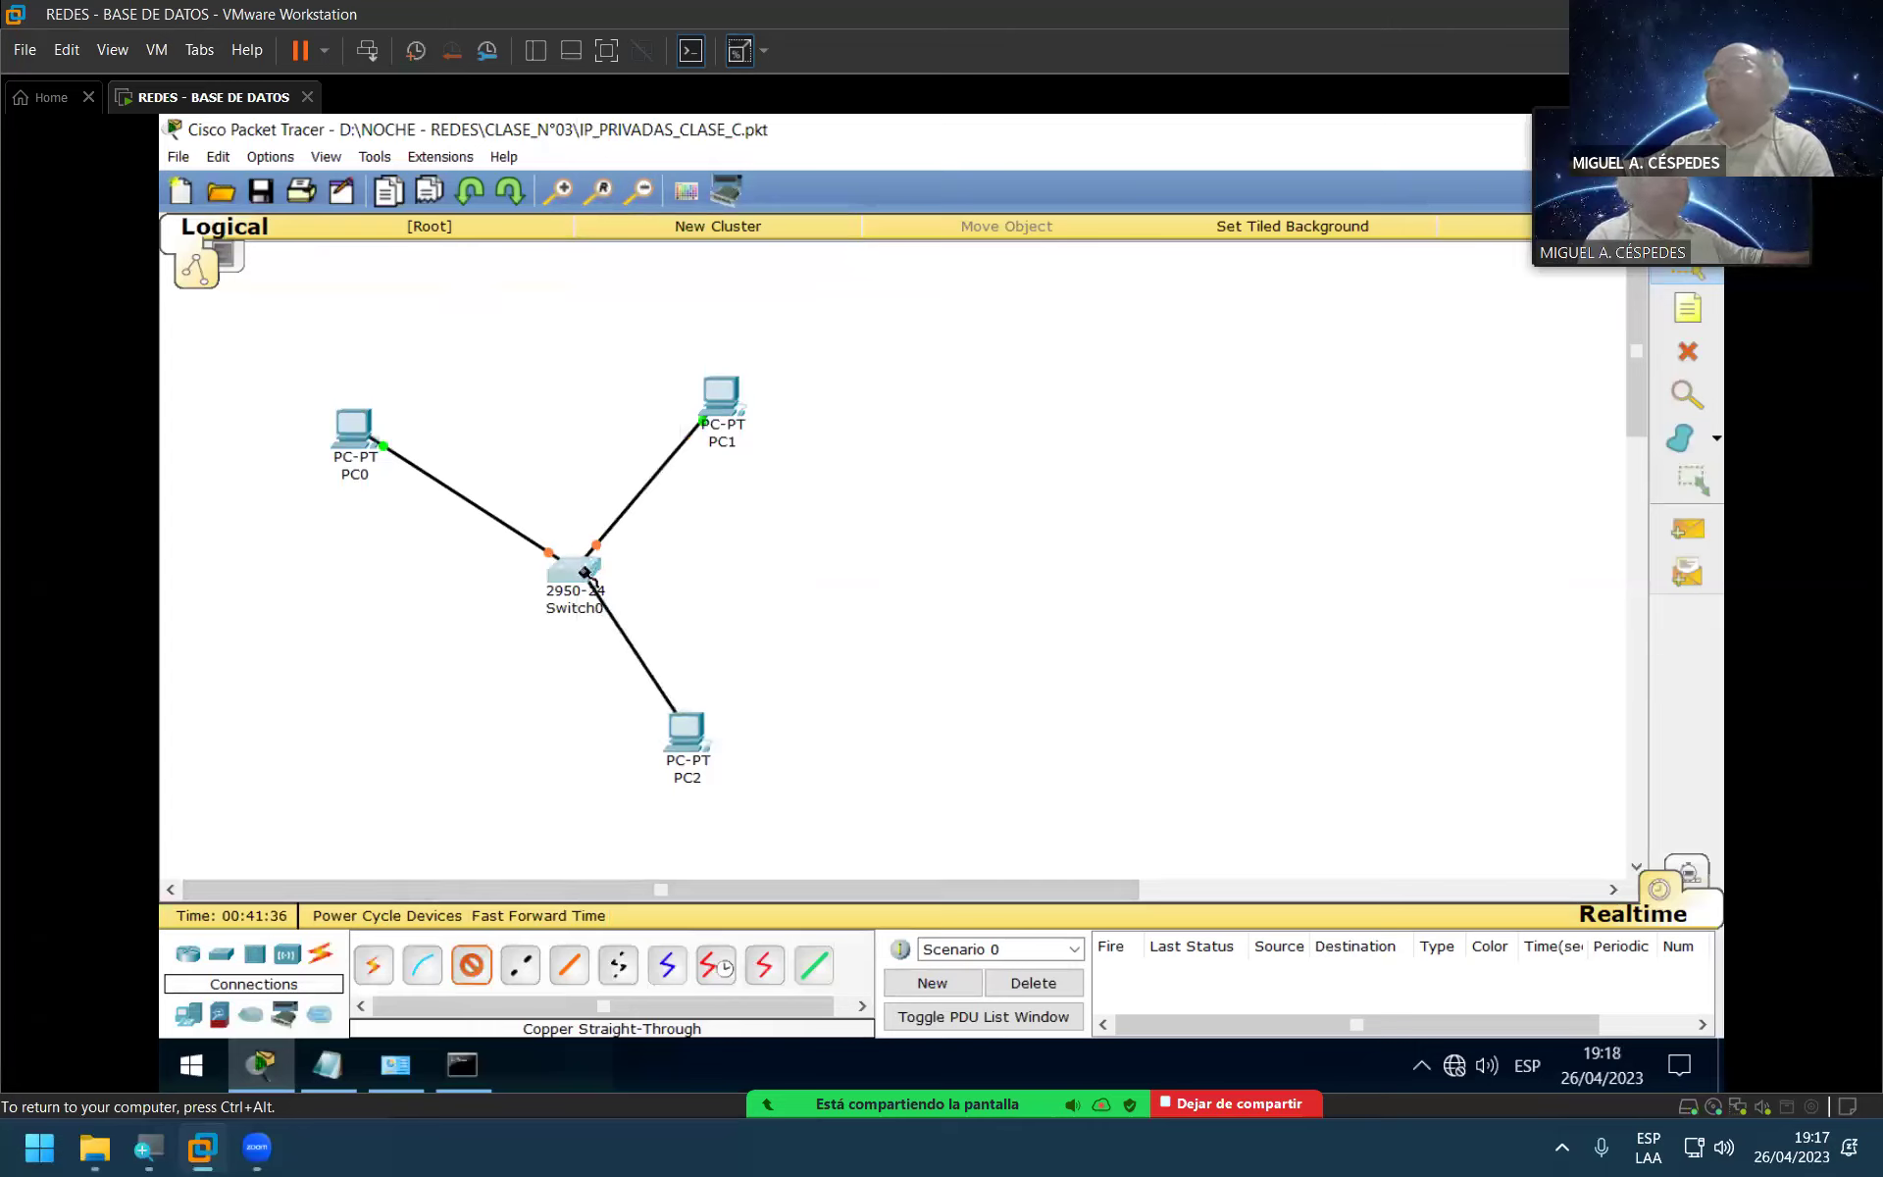
{"action": "left_click", "coordinate": [572, 572]}
{"action": "left_click", "coordinate": [687, 162]}
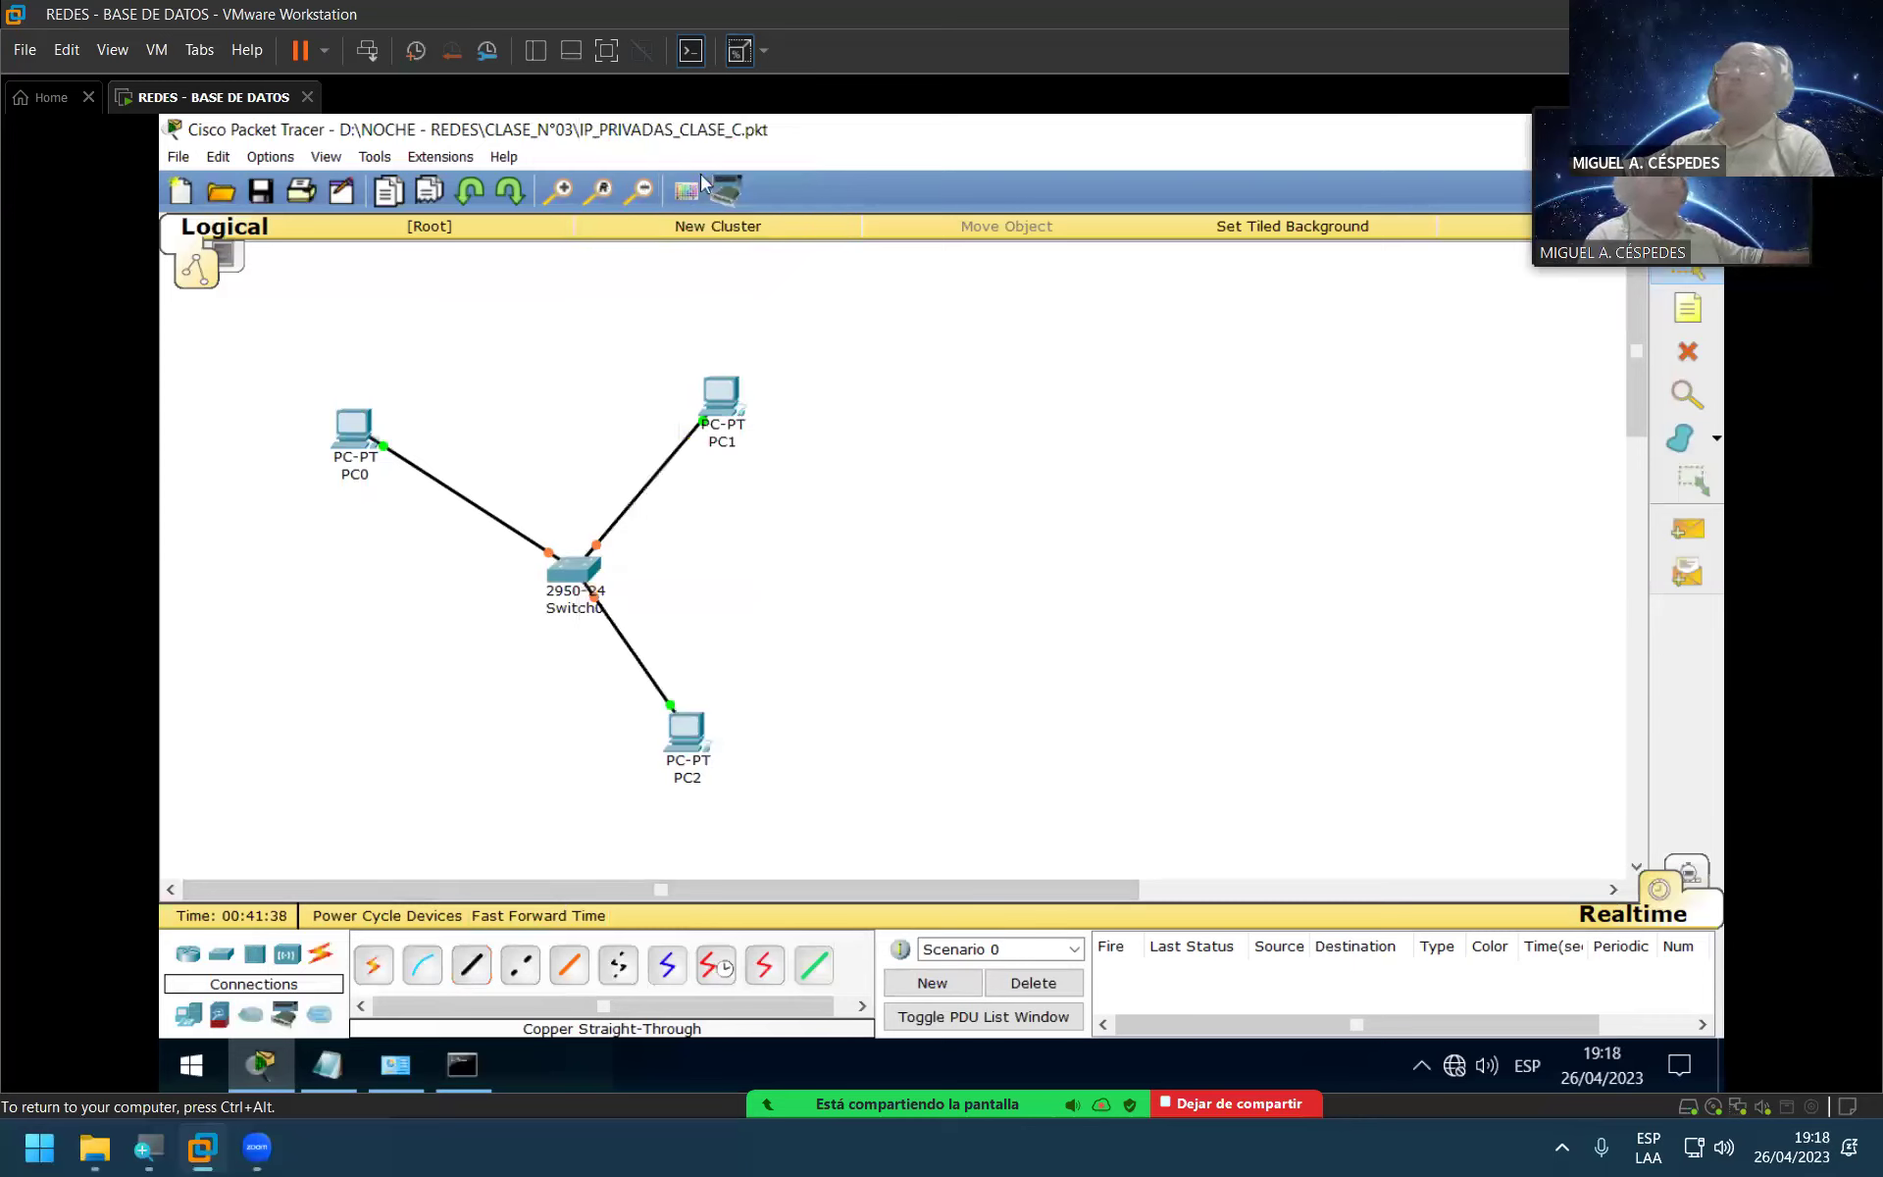
Step: Rearrange the PCs around Switch0, moving PC2 up and to the right and shifting PC0 and PC1 slightly upward
{"action": "left_click_drag", "start_coordinate": [686, 760], "coordinate": [802, 681]}
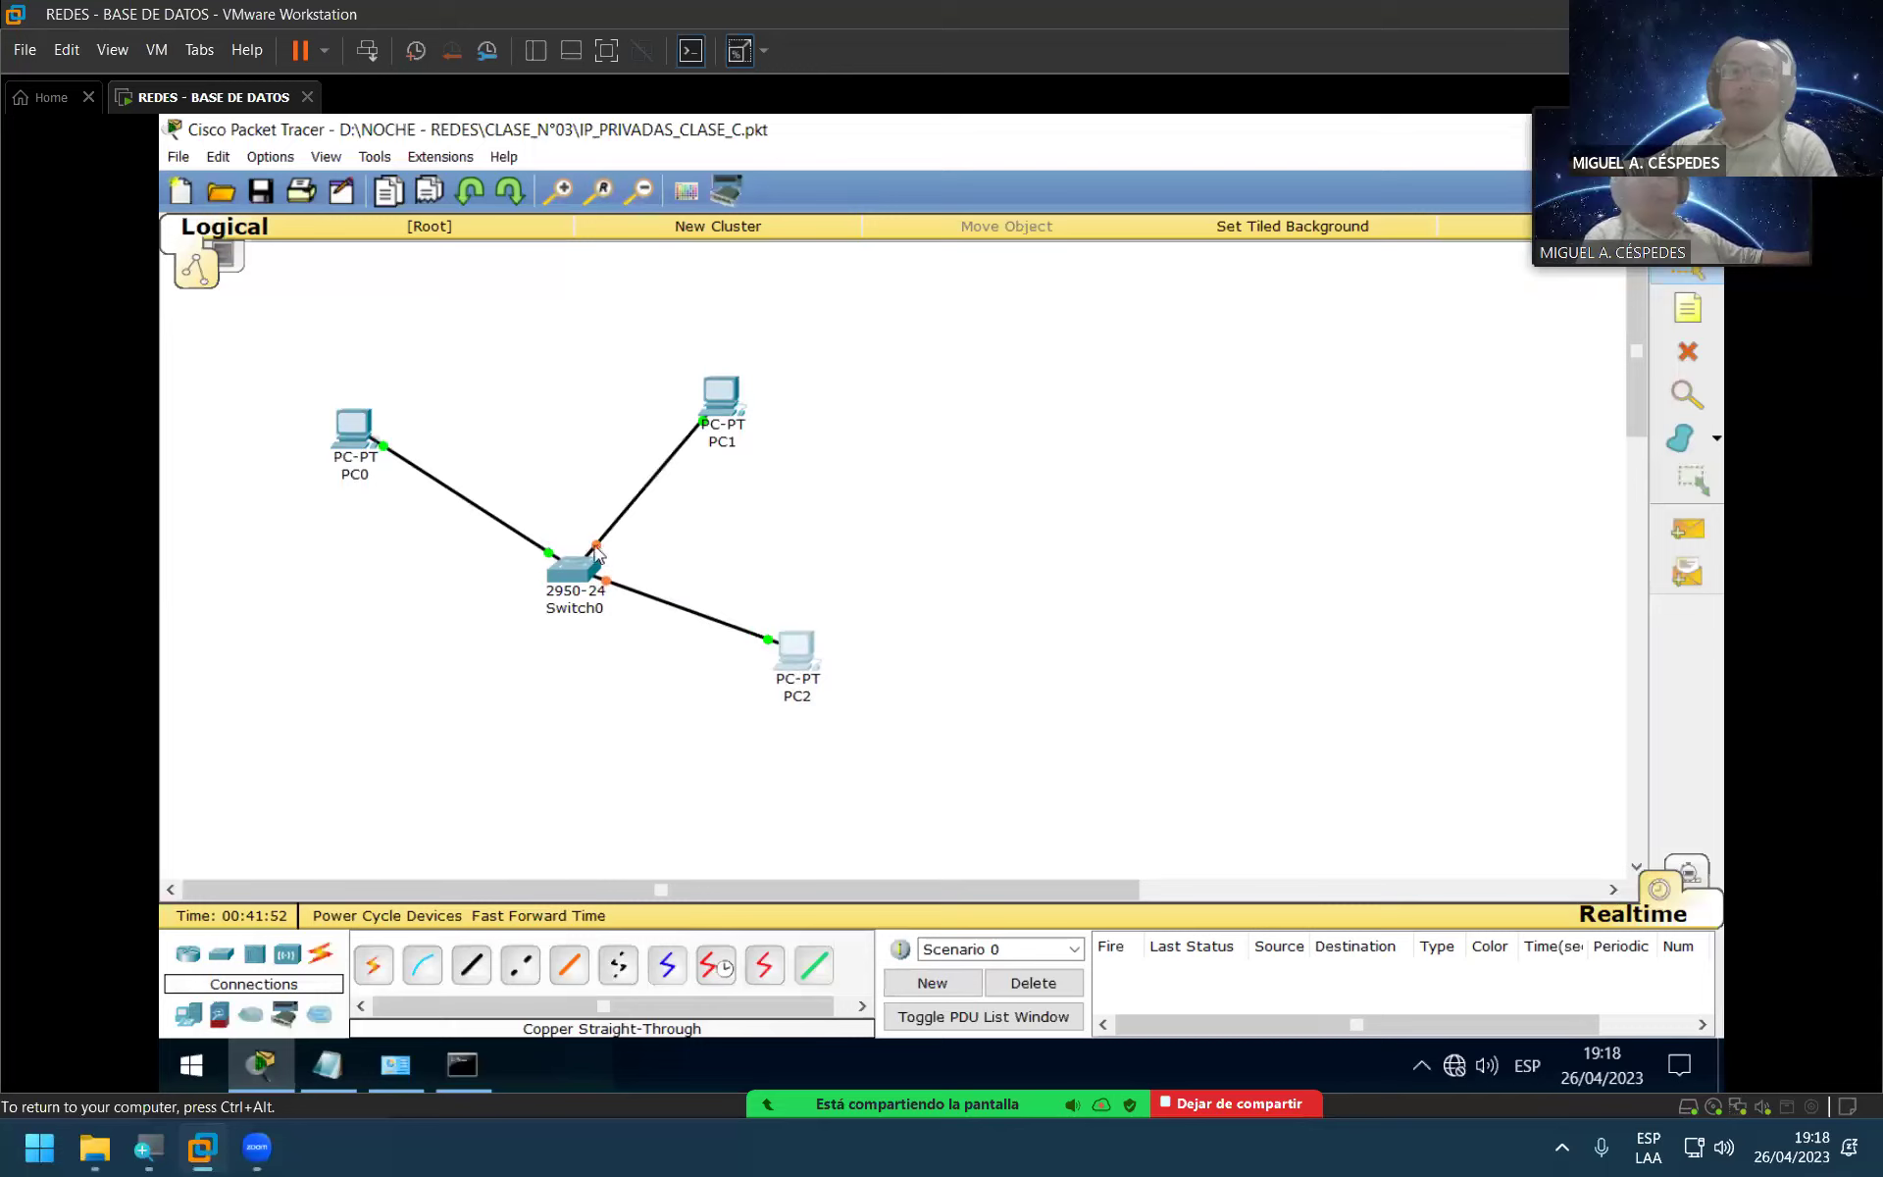
{"action": "left_click_drag", "start_coordinate": [356, 424], "coordinate": [372, 439]}
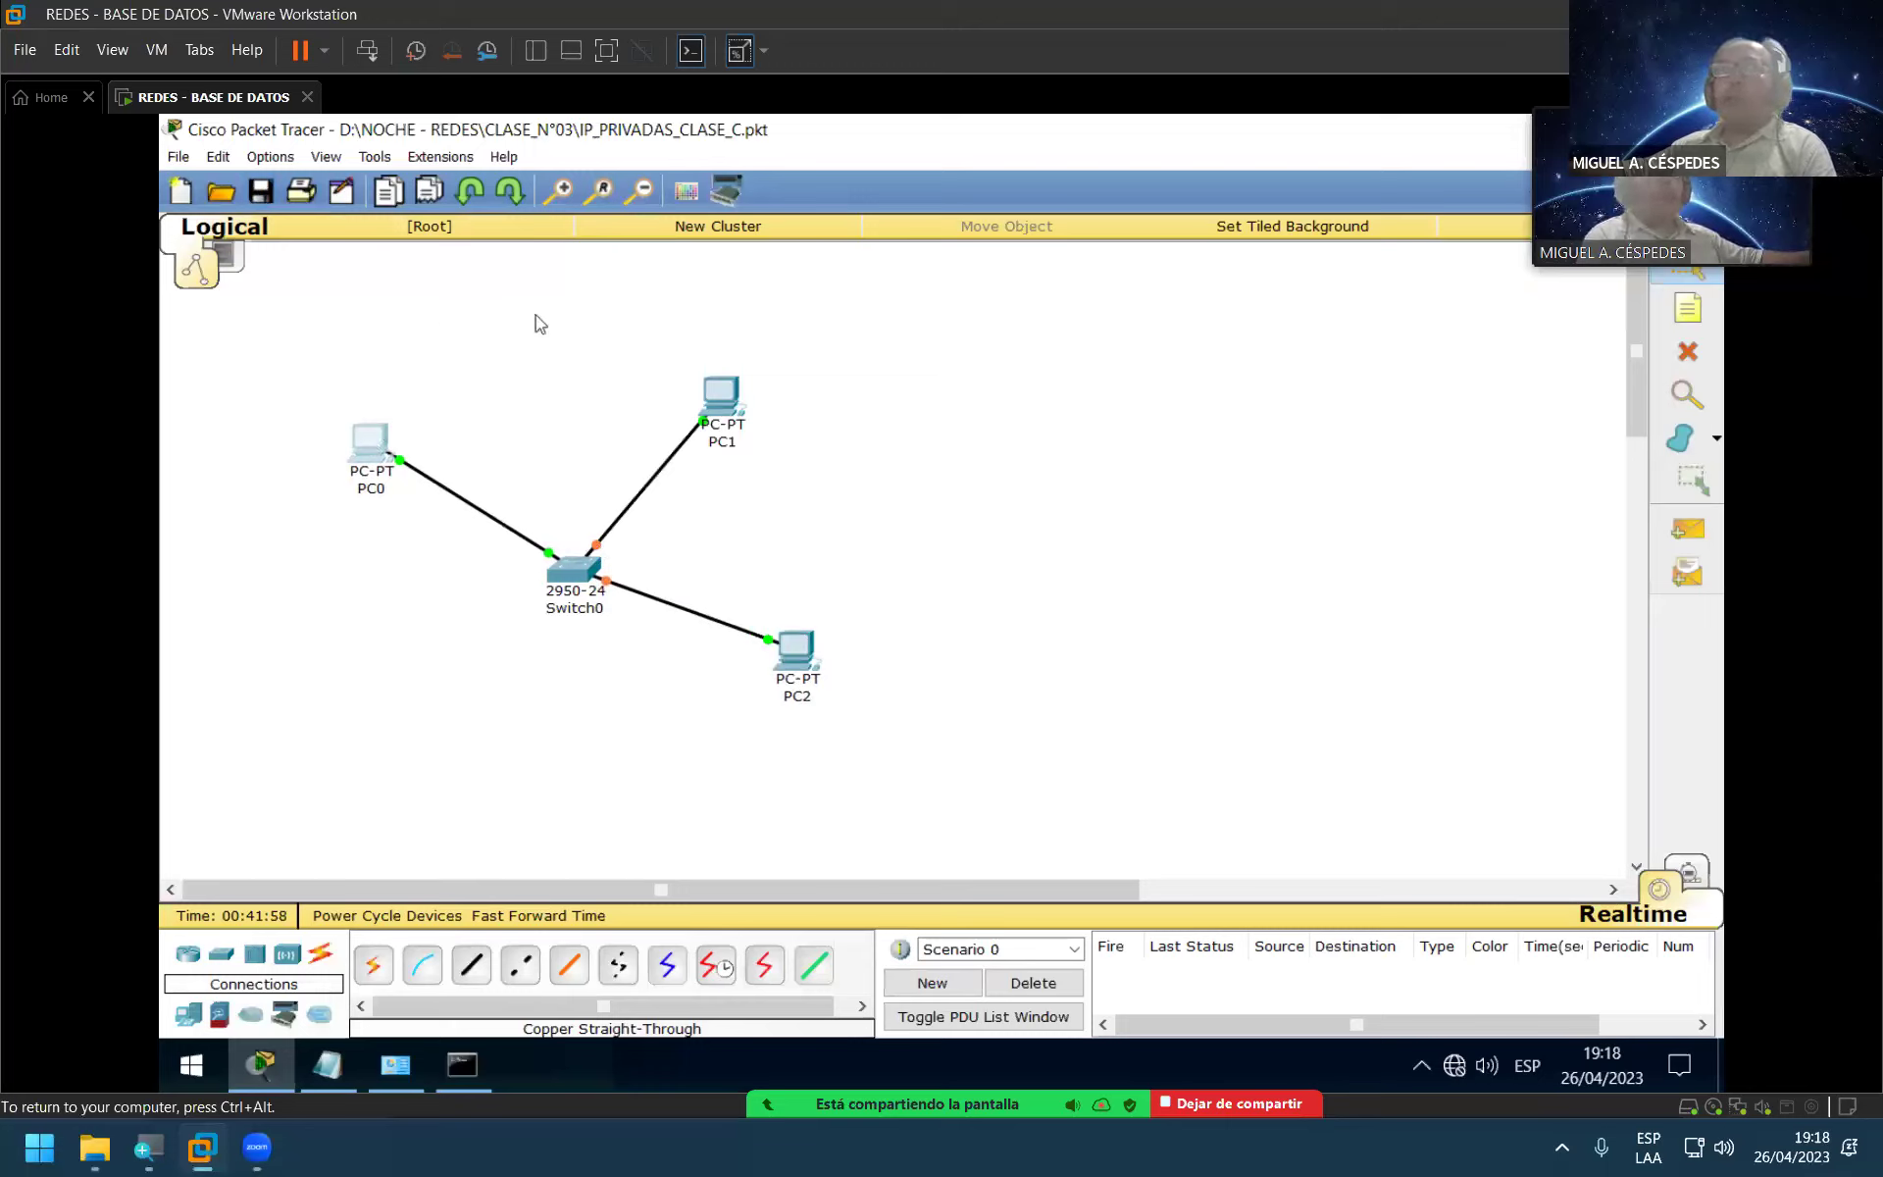
{"action": "left_click_drag", "start_coordinate": [275, 296], "coordinate": [1101, 817]}
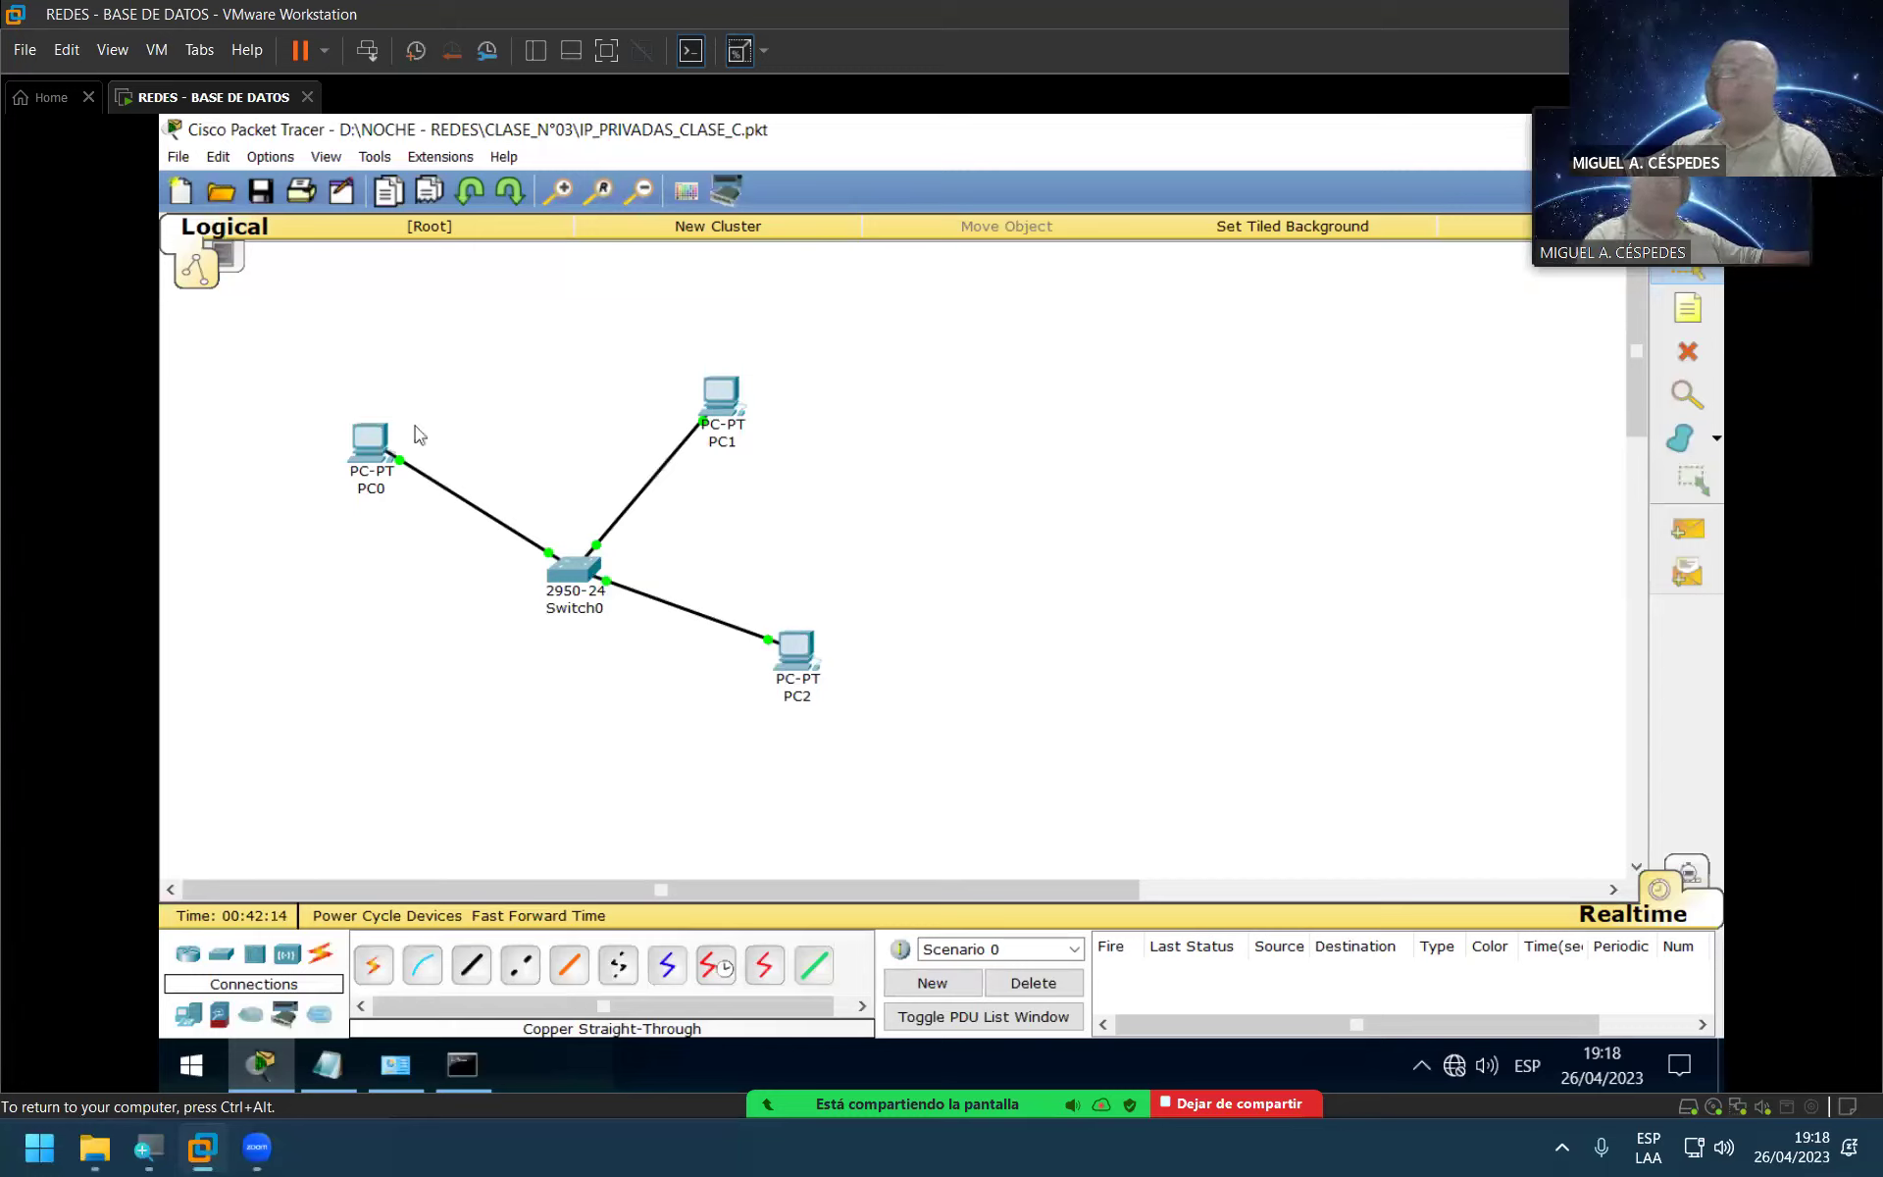
{"action": "mouse_move", "coordinate": [377, 449]}
{"action": "left_mouse_down"}
{"action": "mouse_move", "coordinate": [409, 433]}
{"action": "mouse_move", "coordinate": [381, 423]}
{"action": "left_mouse_up"}
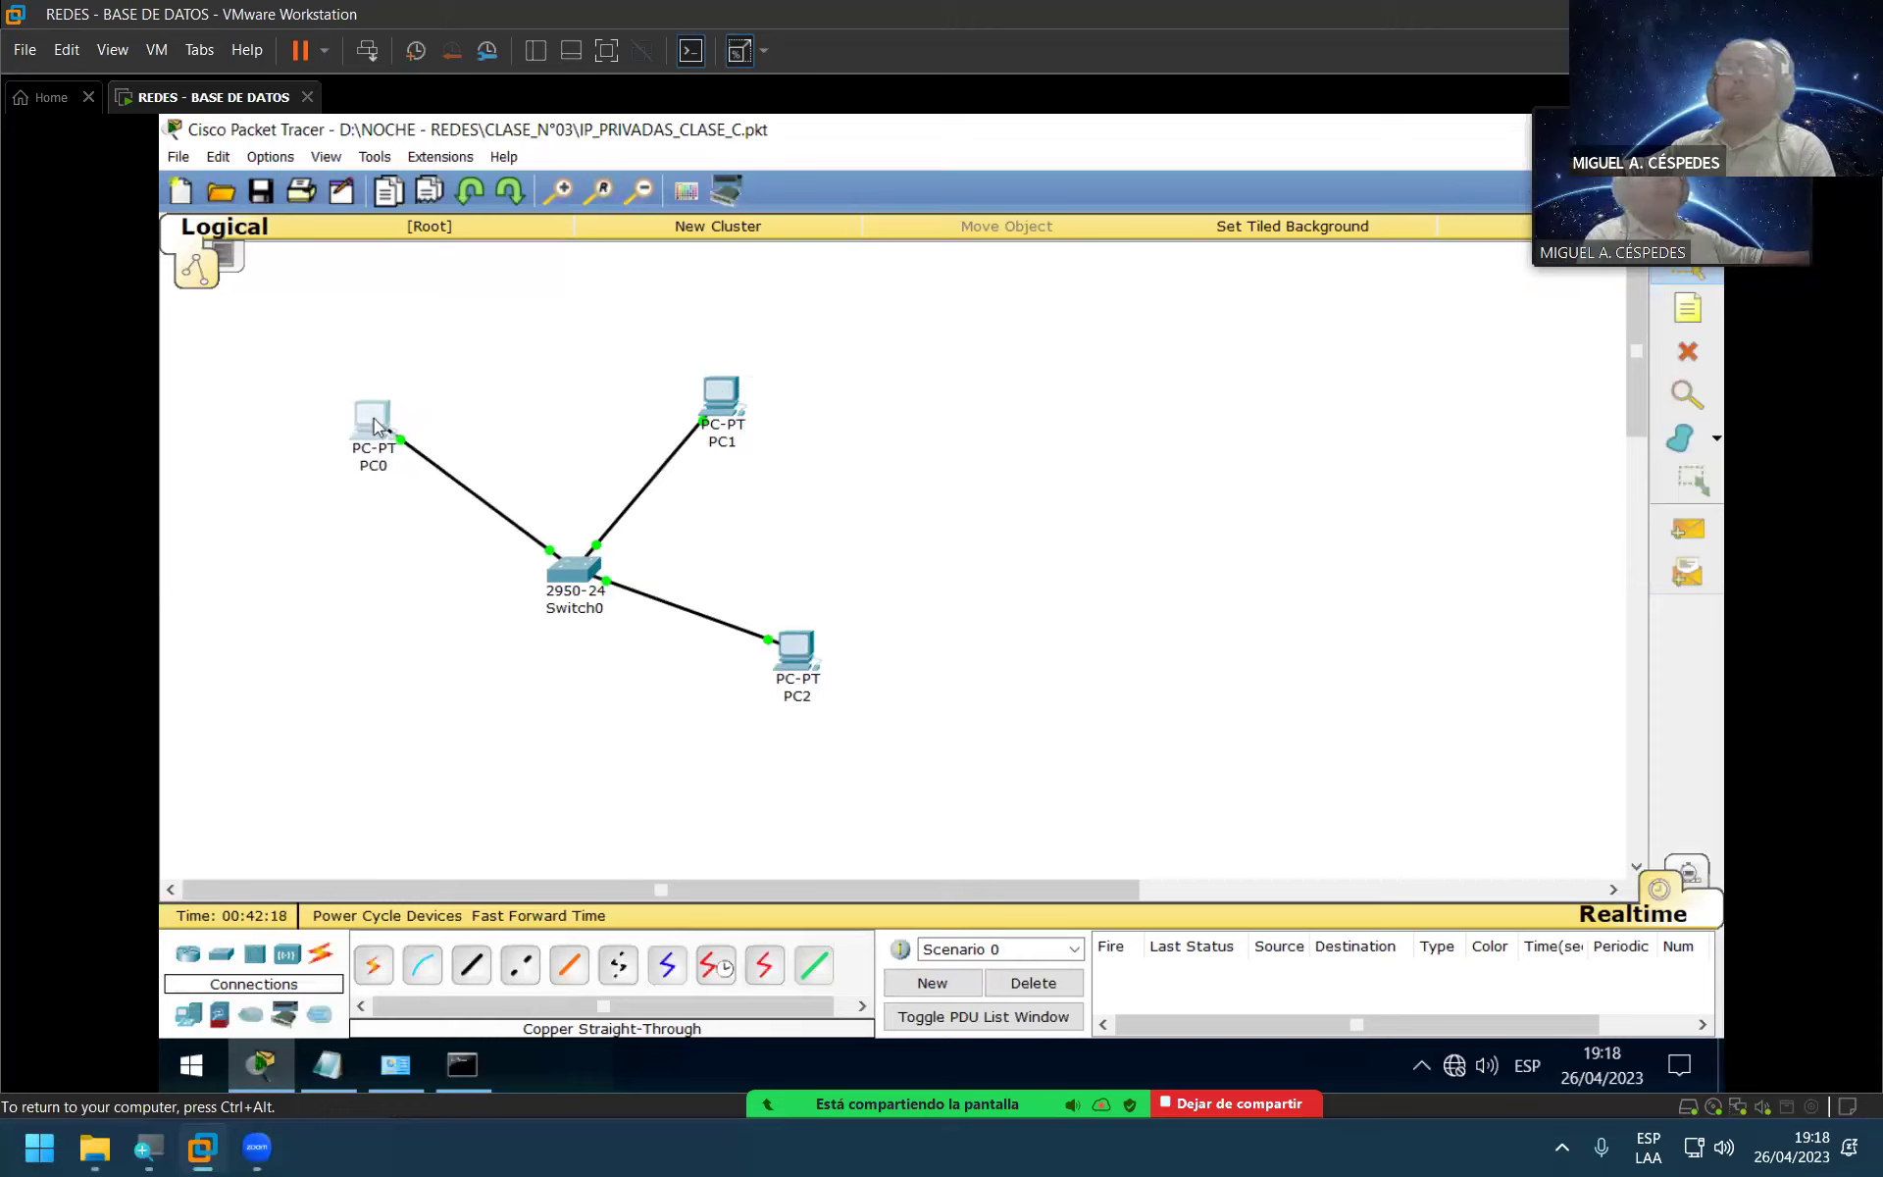
{"action": "left_click_drag", "start_coordinate": [725, 410], "coordinate": [729, 399]}
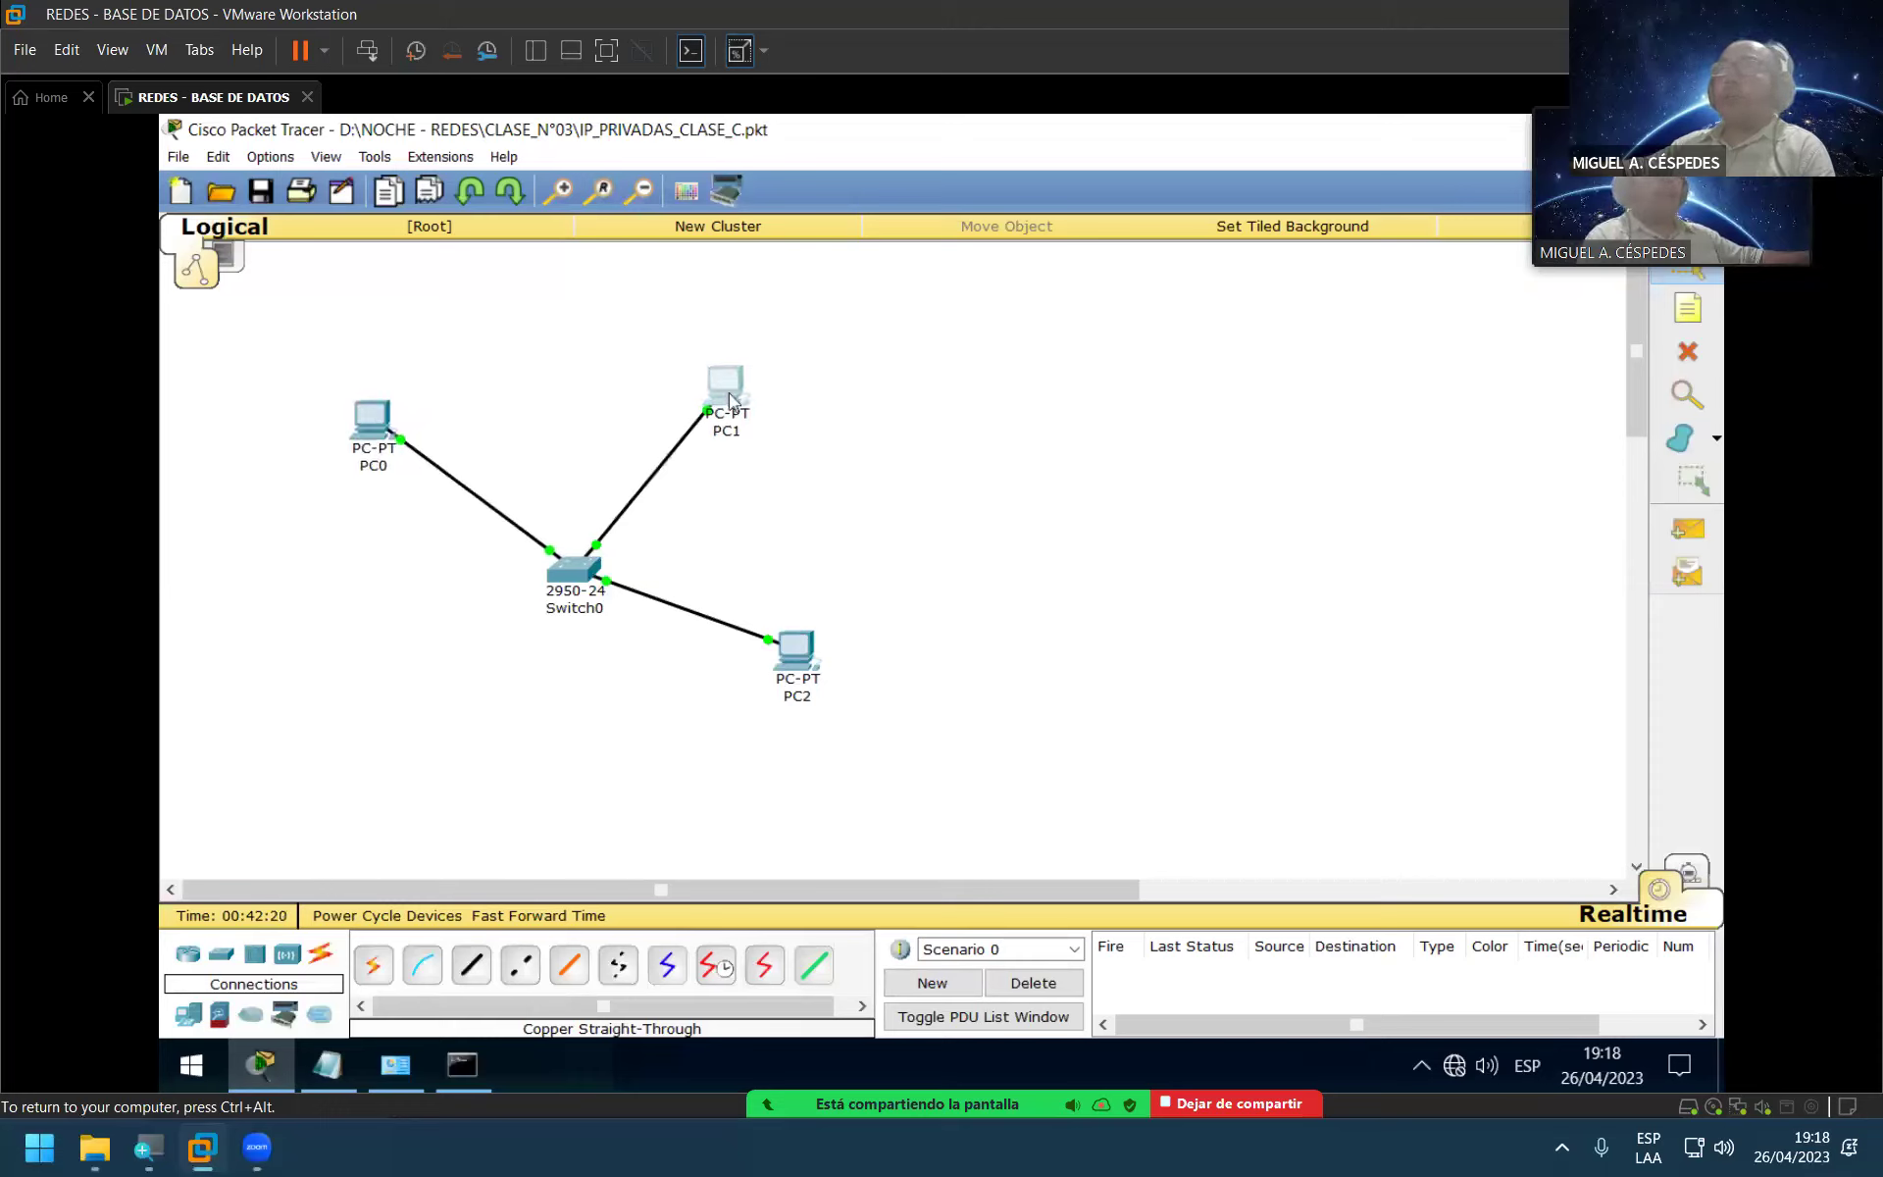
{"action": "left_click_drag", "start_coordinate": [782, 631], "coordinate": [780, 612]}
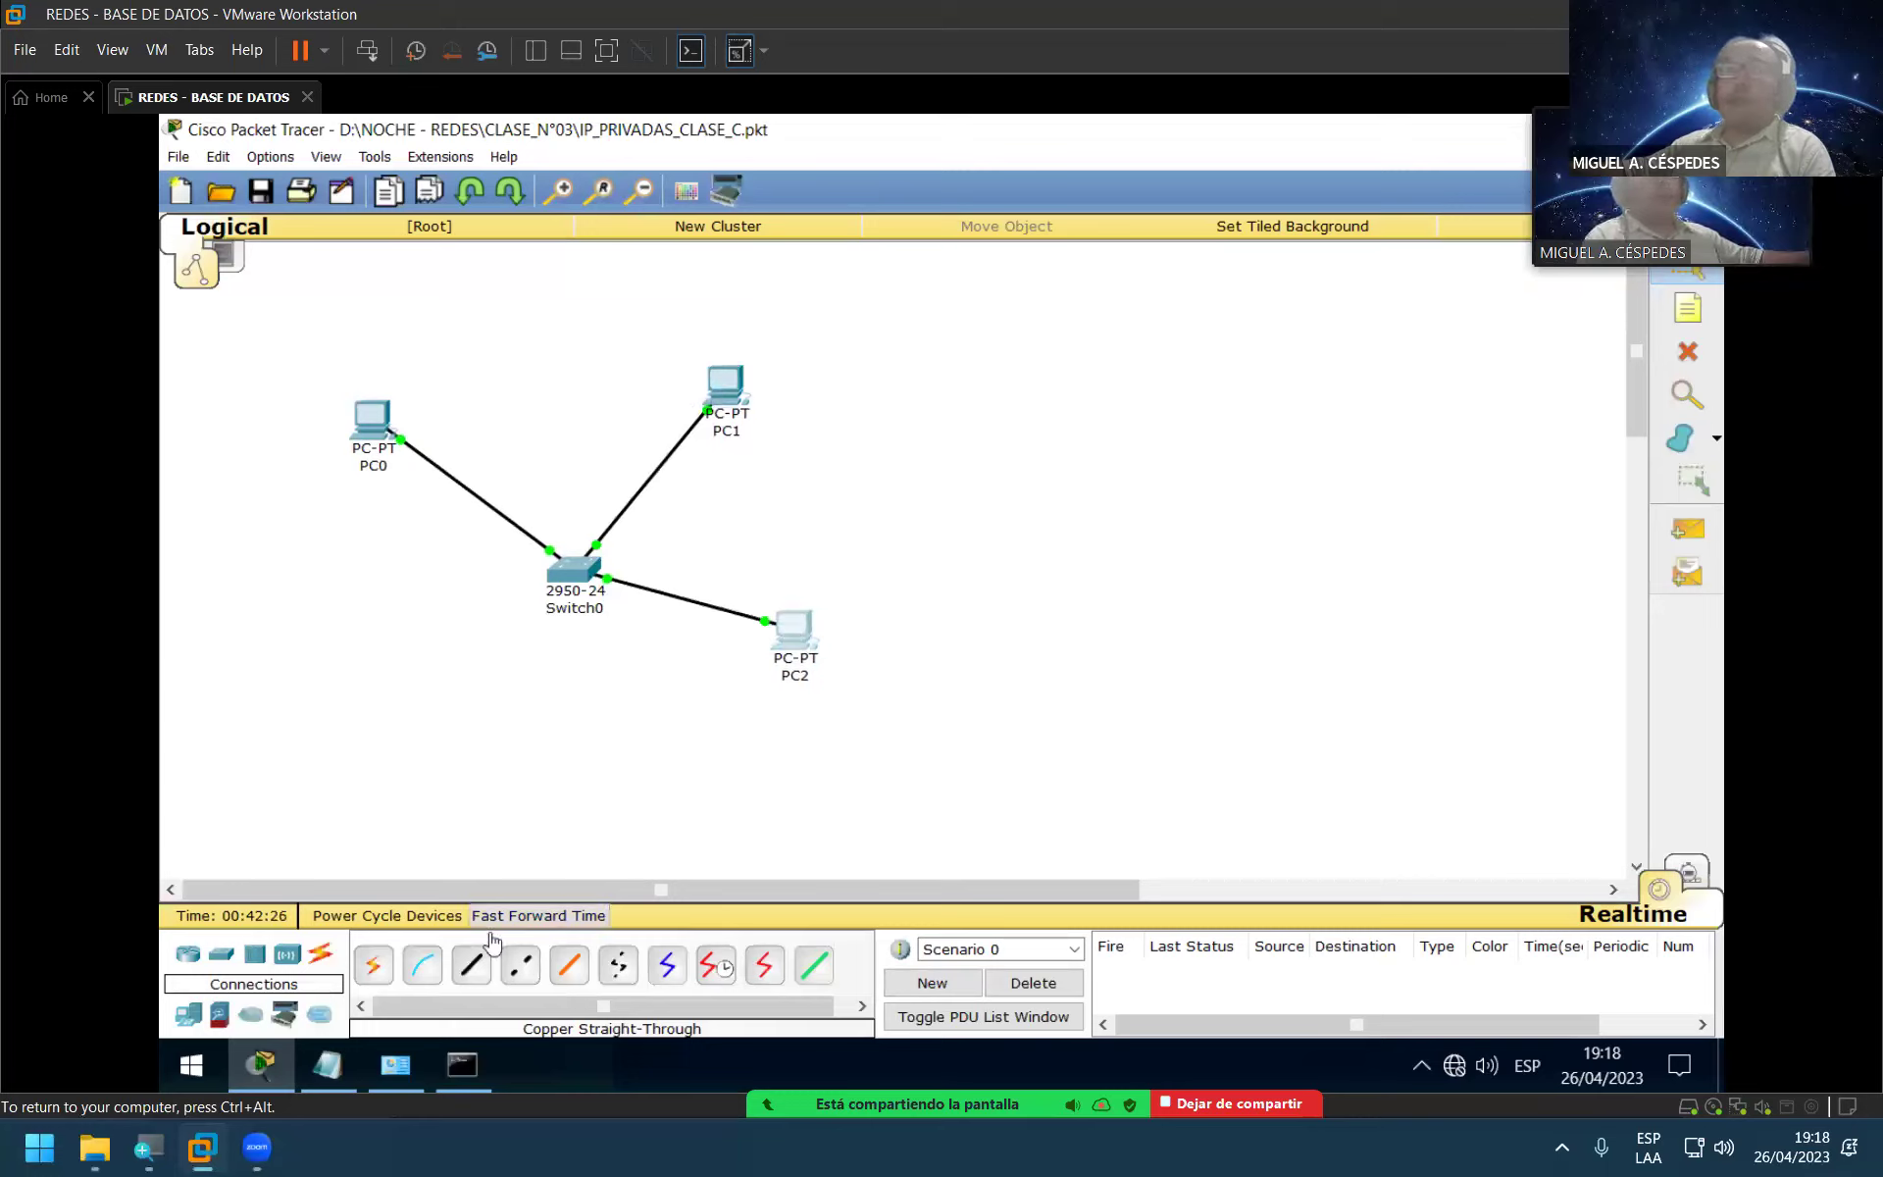
Step: Add a Laptop-PT to the workspace, move it clear of the PCs near the upper edge, and nudge PC2 slightly upward
{"action": "left_click", "coordinate": [218, 1013]}
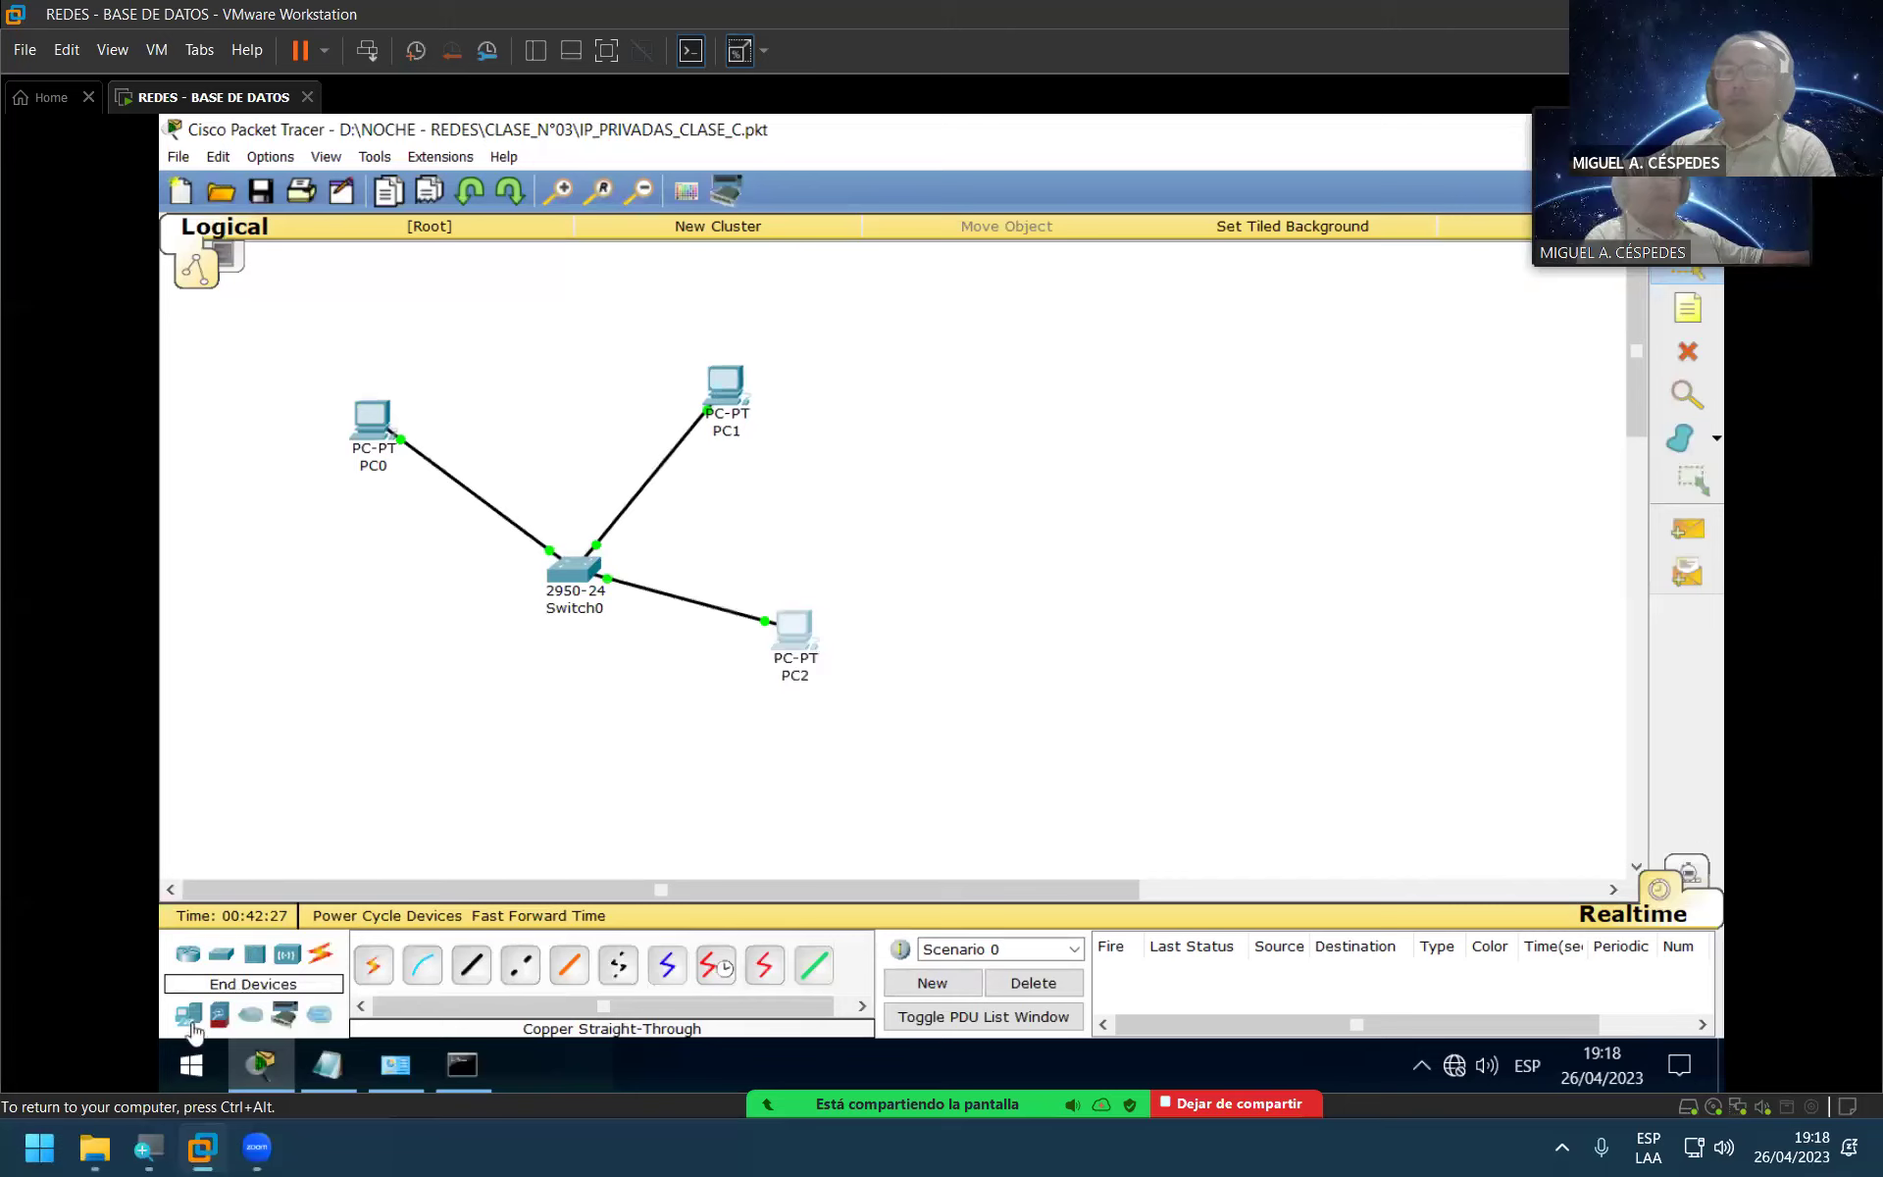
{"action": "left_click", "coordinate": [432, 971]}
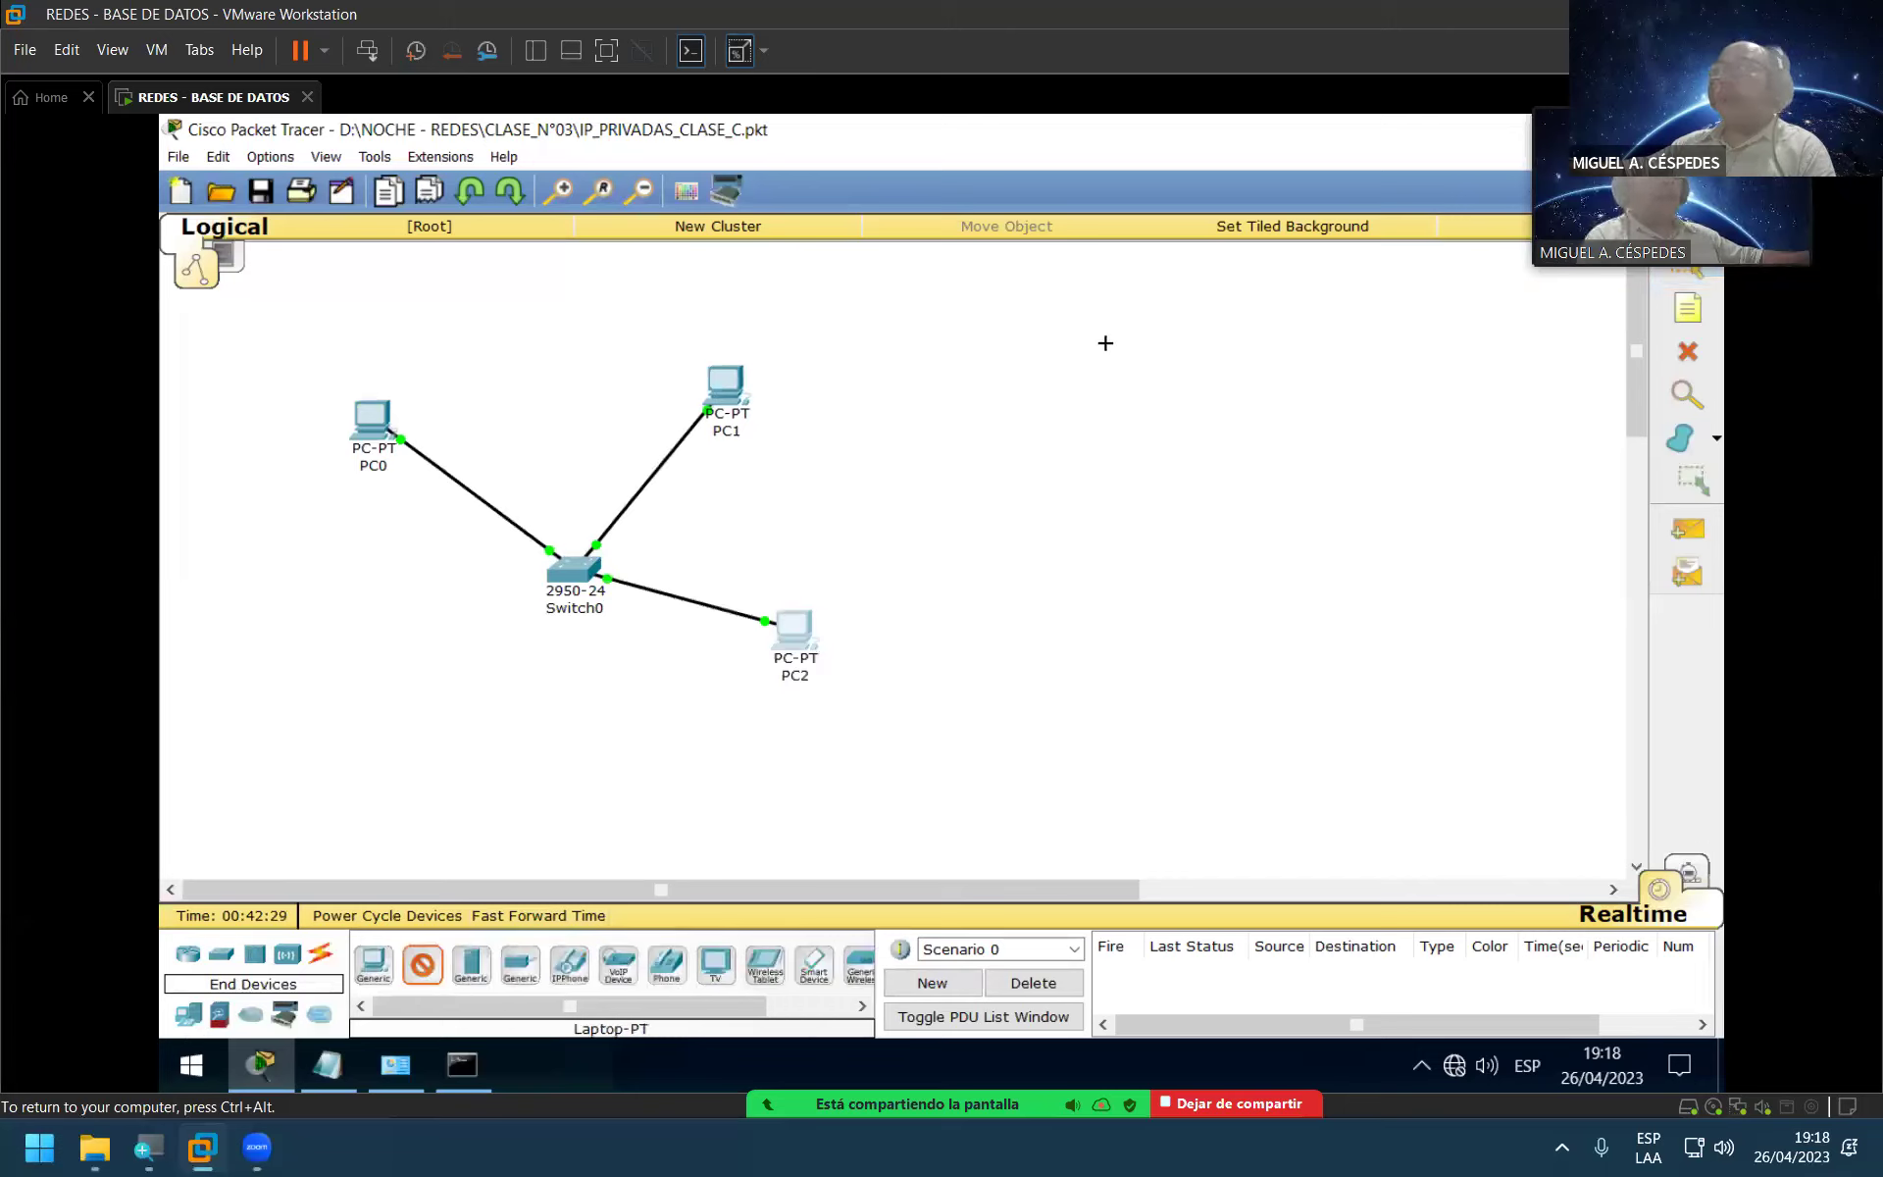
{"action": "left_click", "coordinate": [1096, 357]}
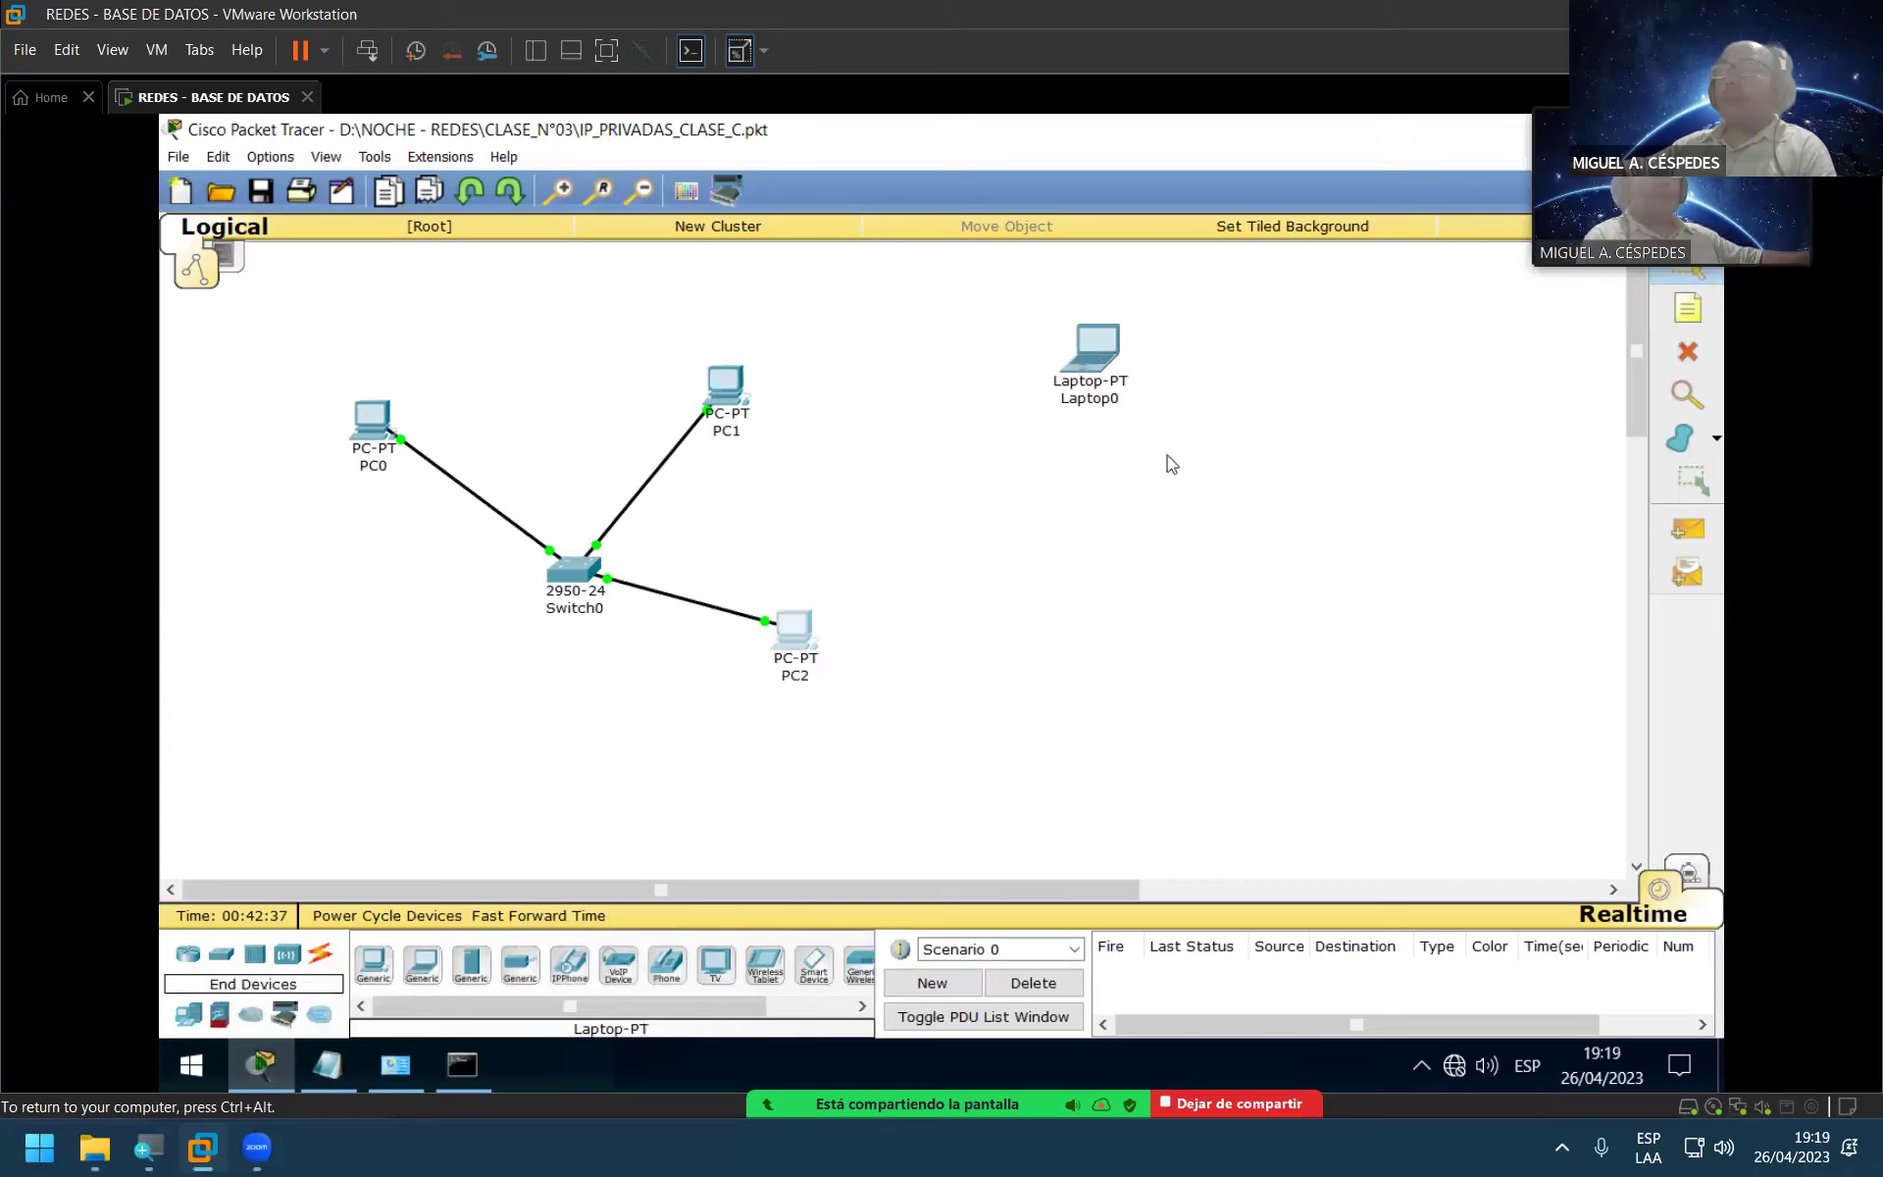
{"action": "left_click_drag", "start_coordinate": [1124, 363], "coordinate": [1216, 346]}
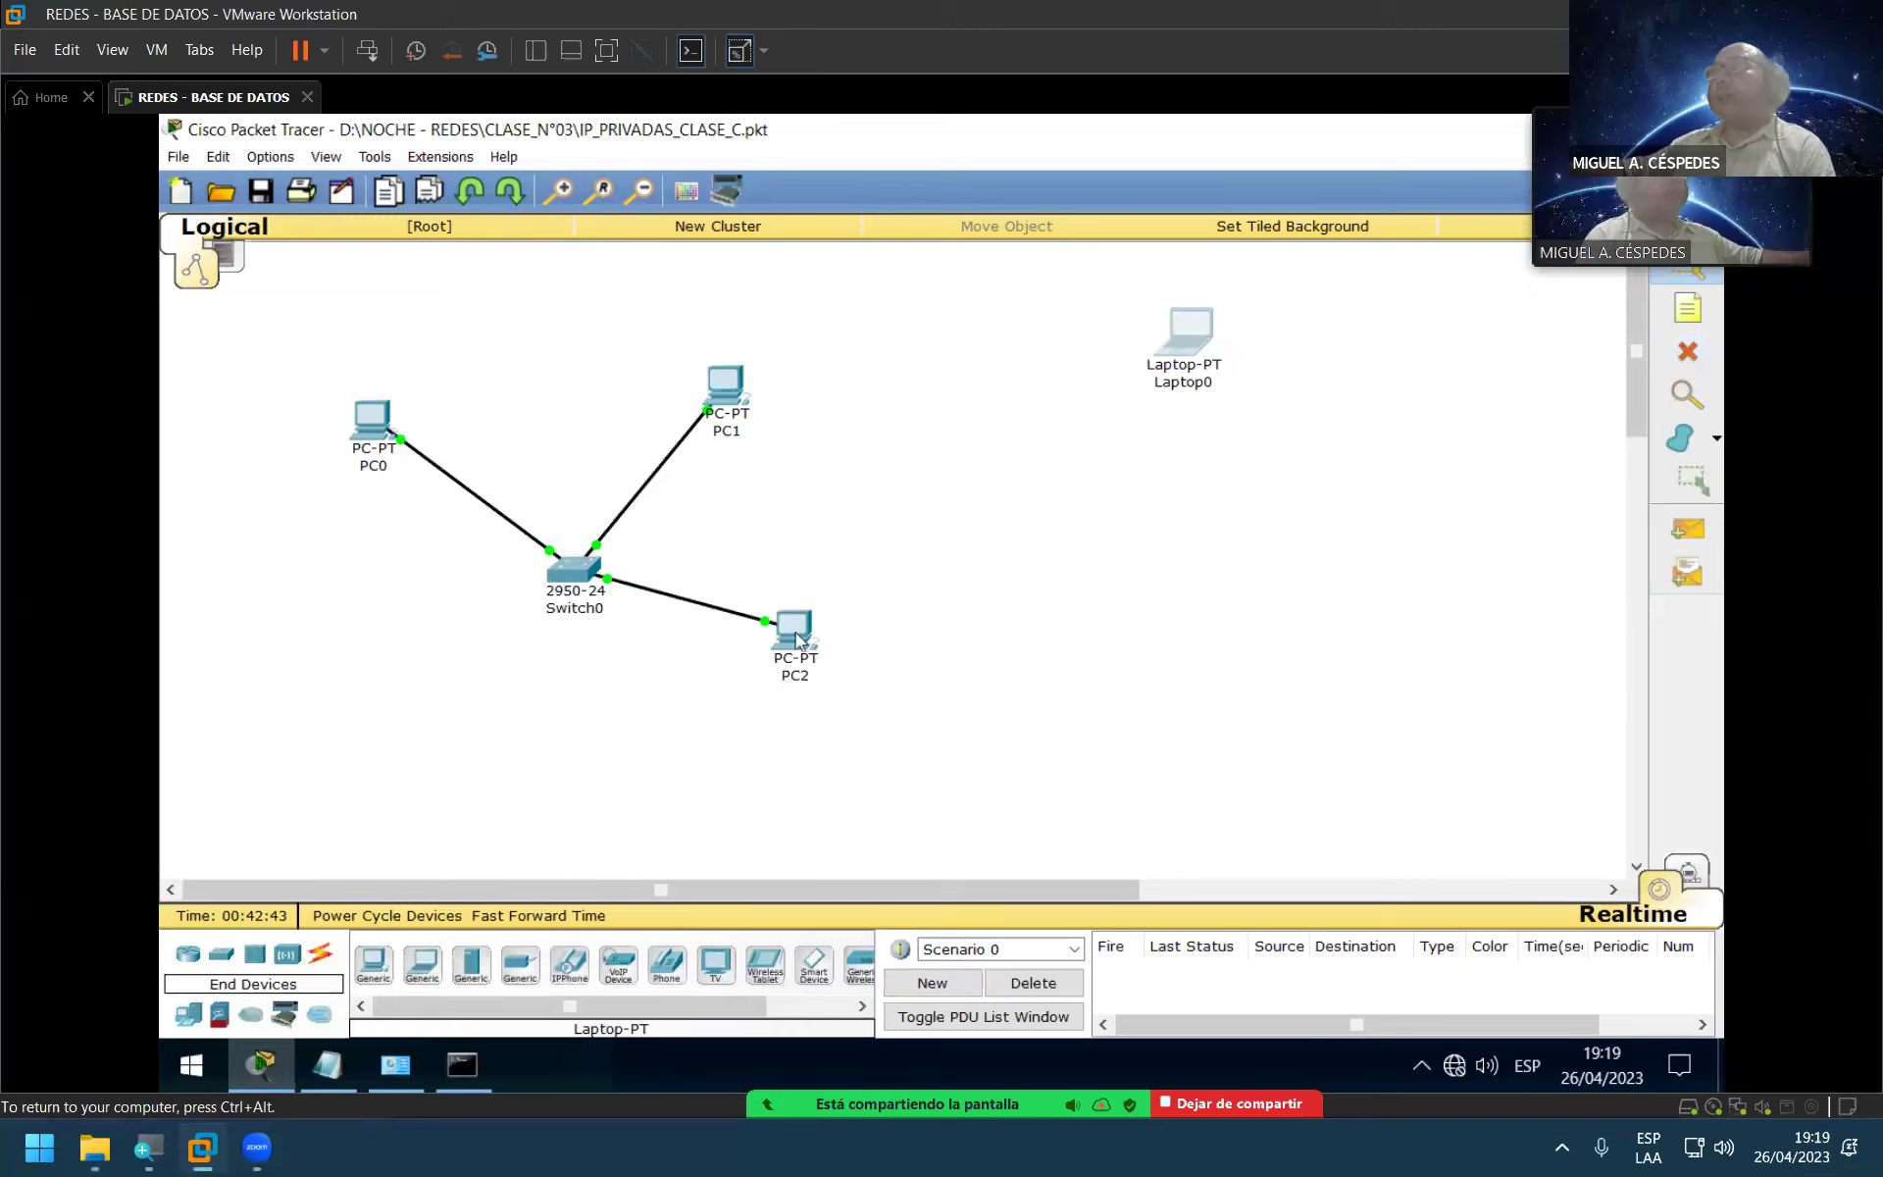
{"action": "left_click_drag", "start_coordinate": [797, 640], "coordinate": [799, 634]}
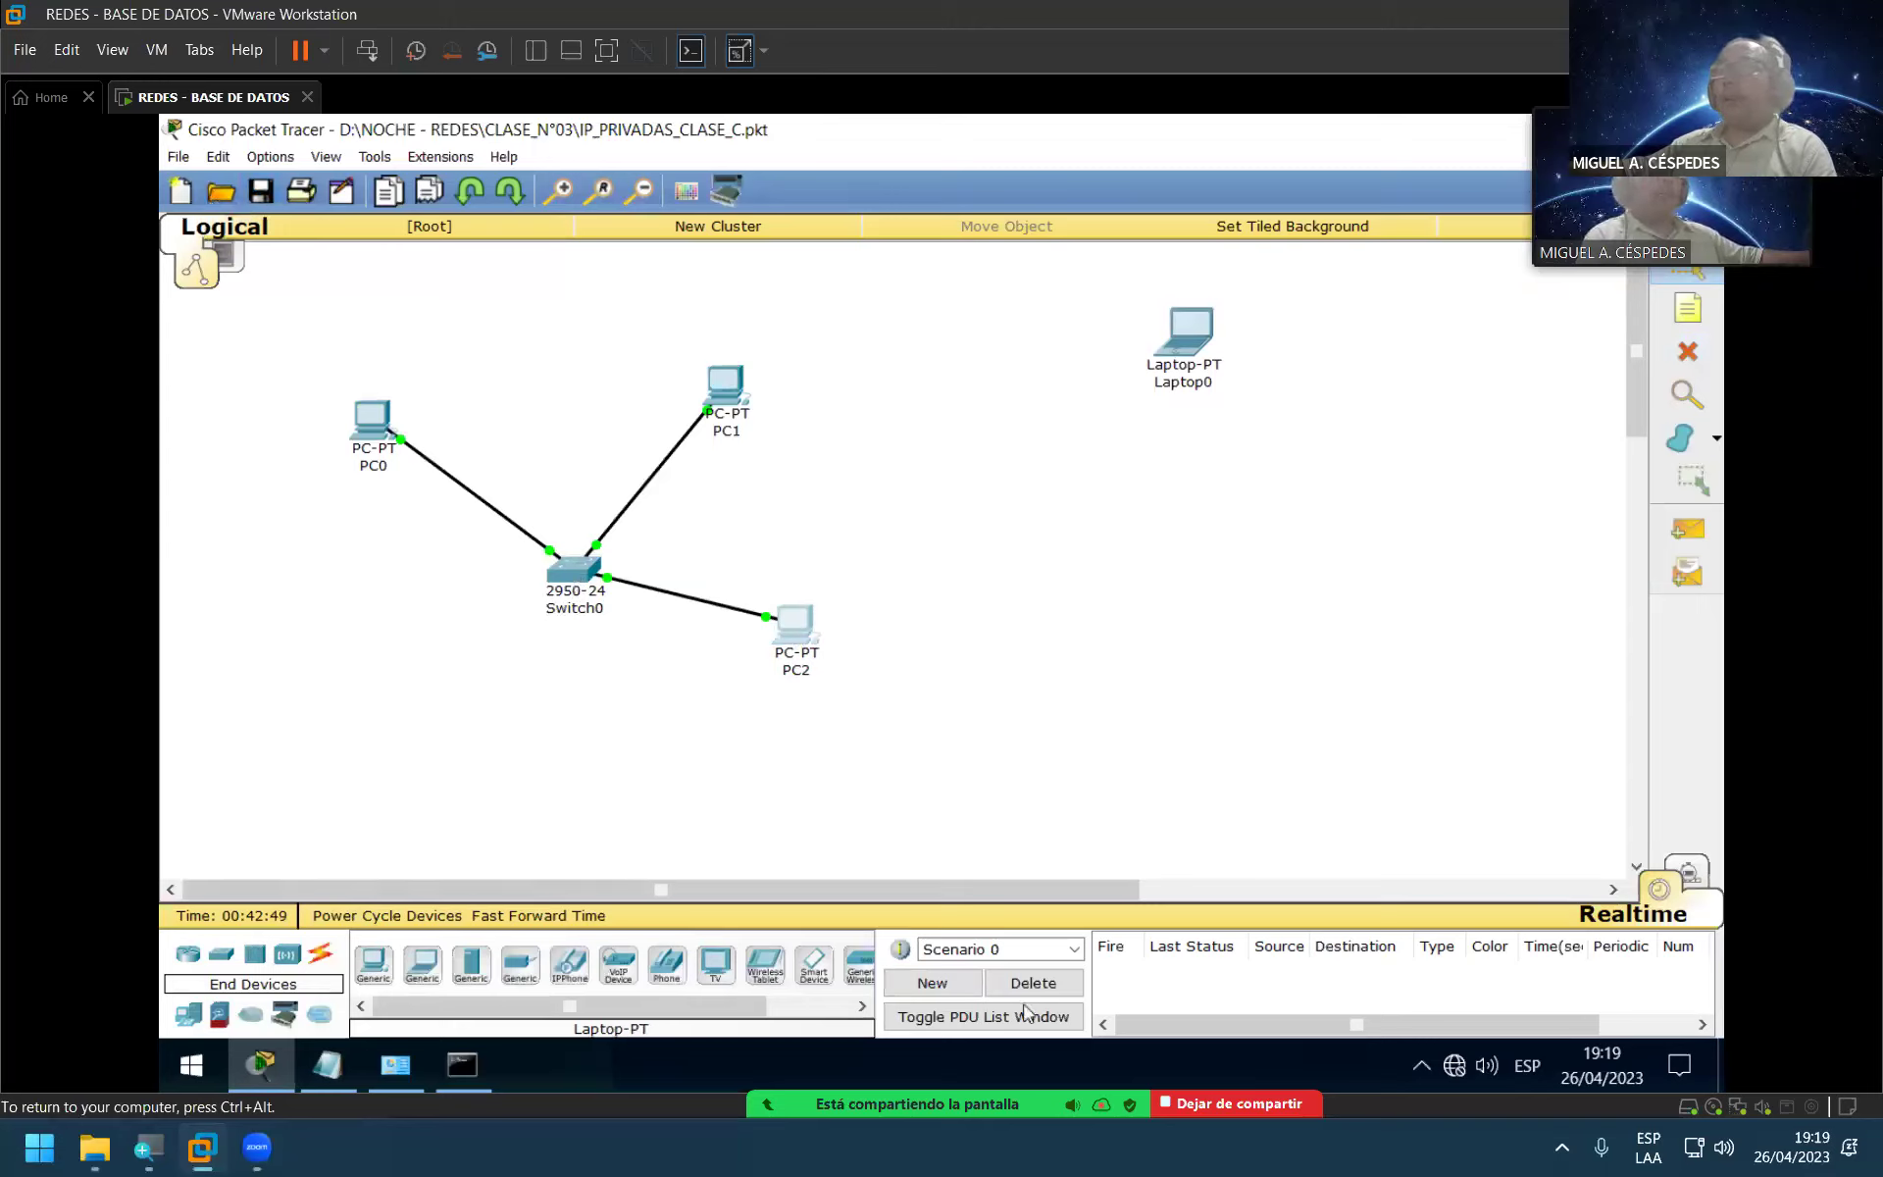
Step: Send a simple PDU from PC0 to PC1 through Switch0
{"action": "left_click", "coordinate": [1687, 530]}
{"action": "left_click", "coordinate": [377, 422]}
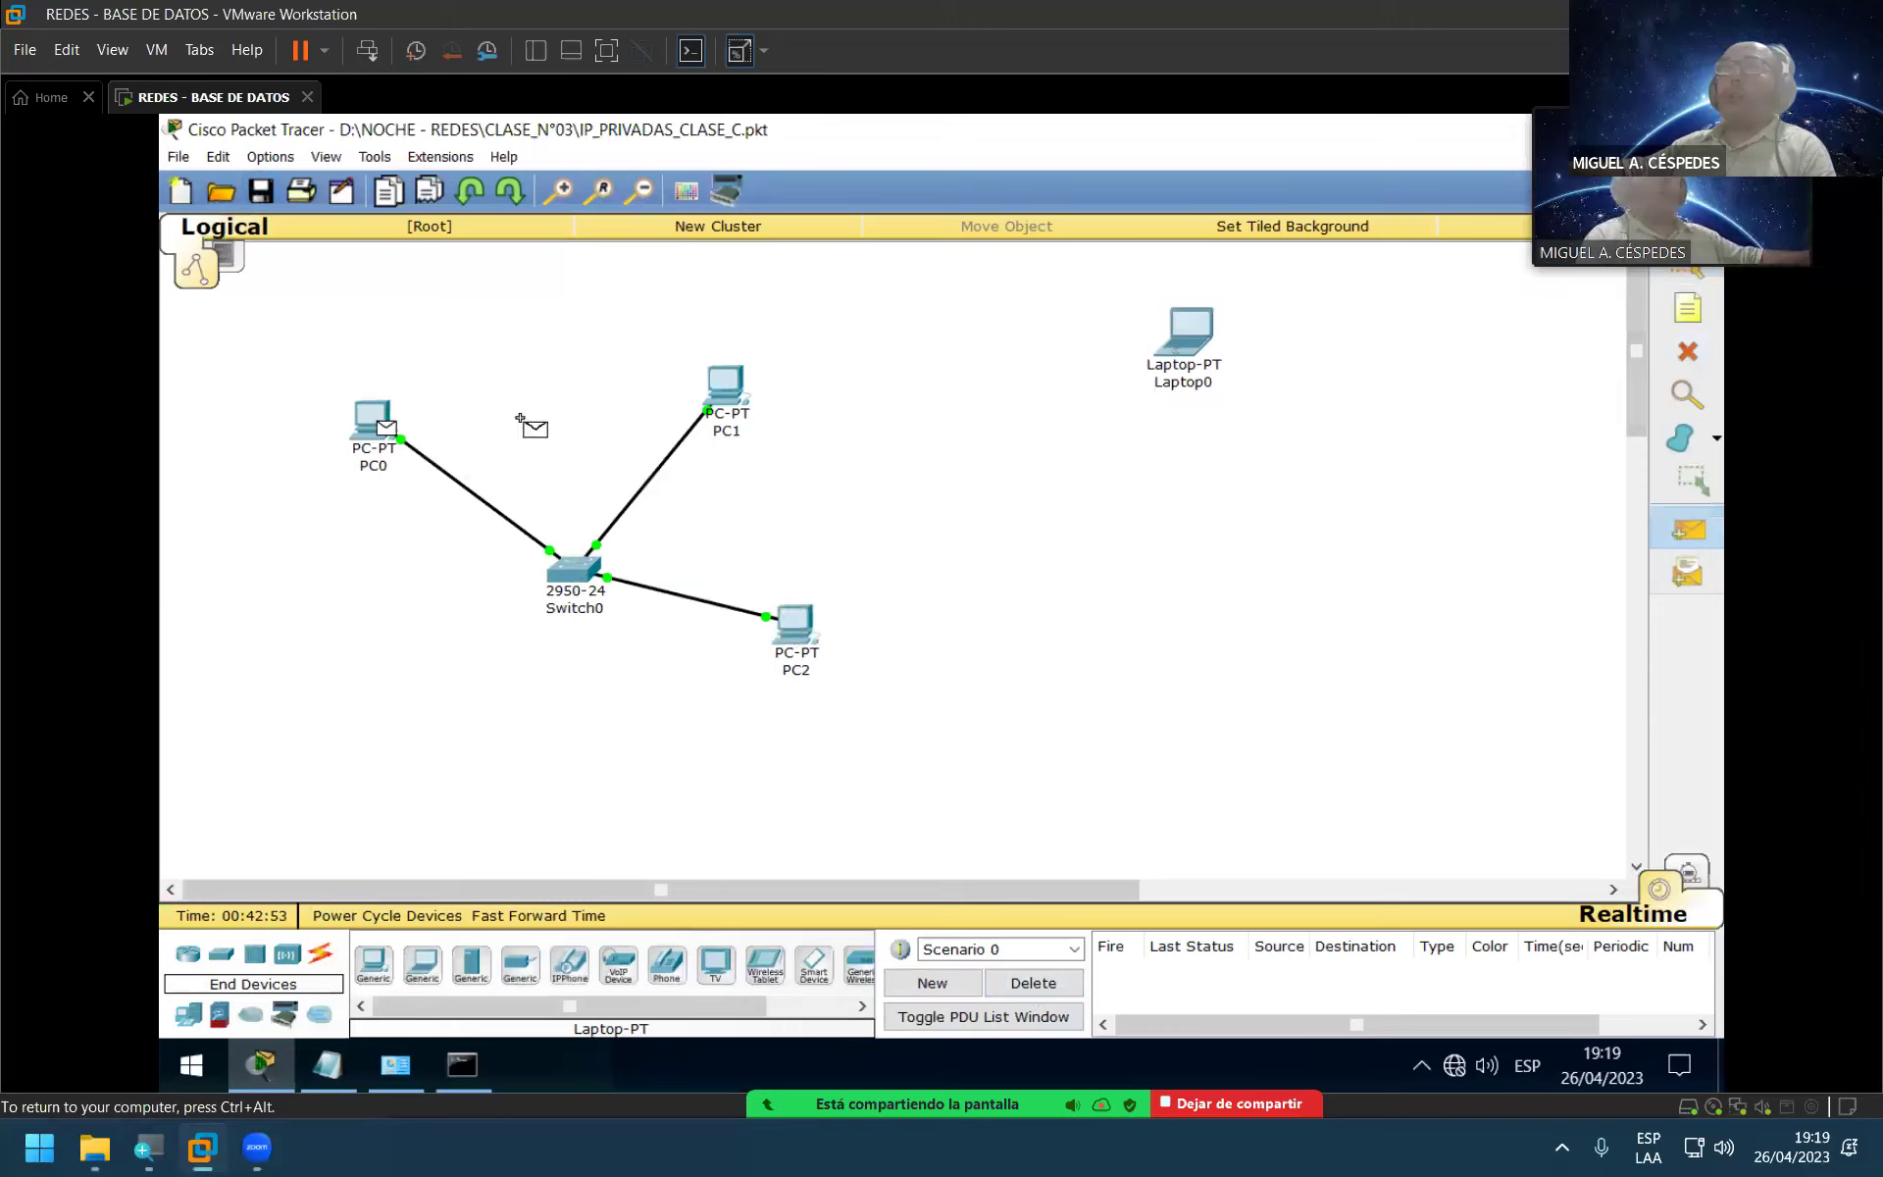
{"action": "left_click", "coordinate": [724, 390]}
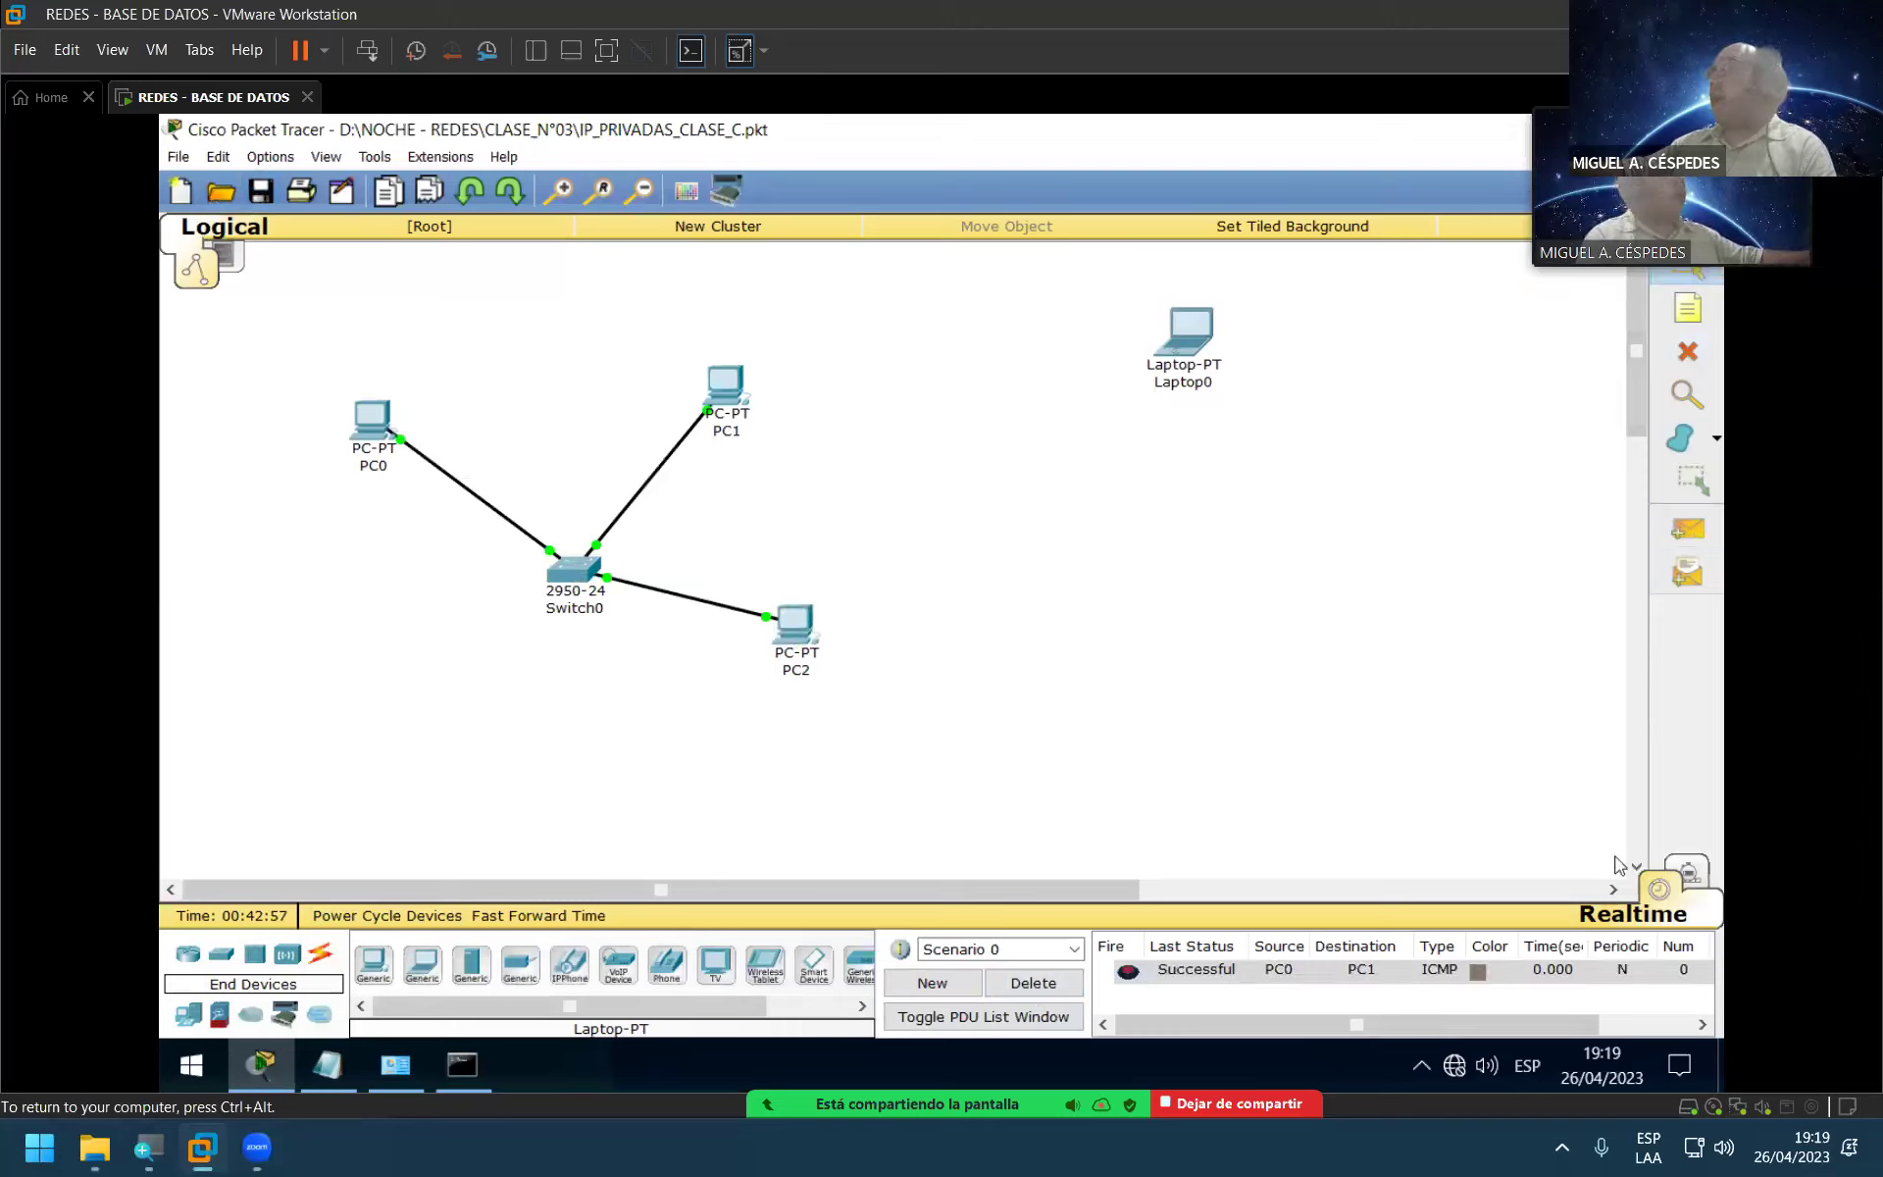
Step: Play the PC0-to-PC1 PDU in Simulation mode with automatic capture, then return to Realtime and delete the scenario's PDU
{"action": "left_click", "coordinate": [1696, 870]}
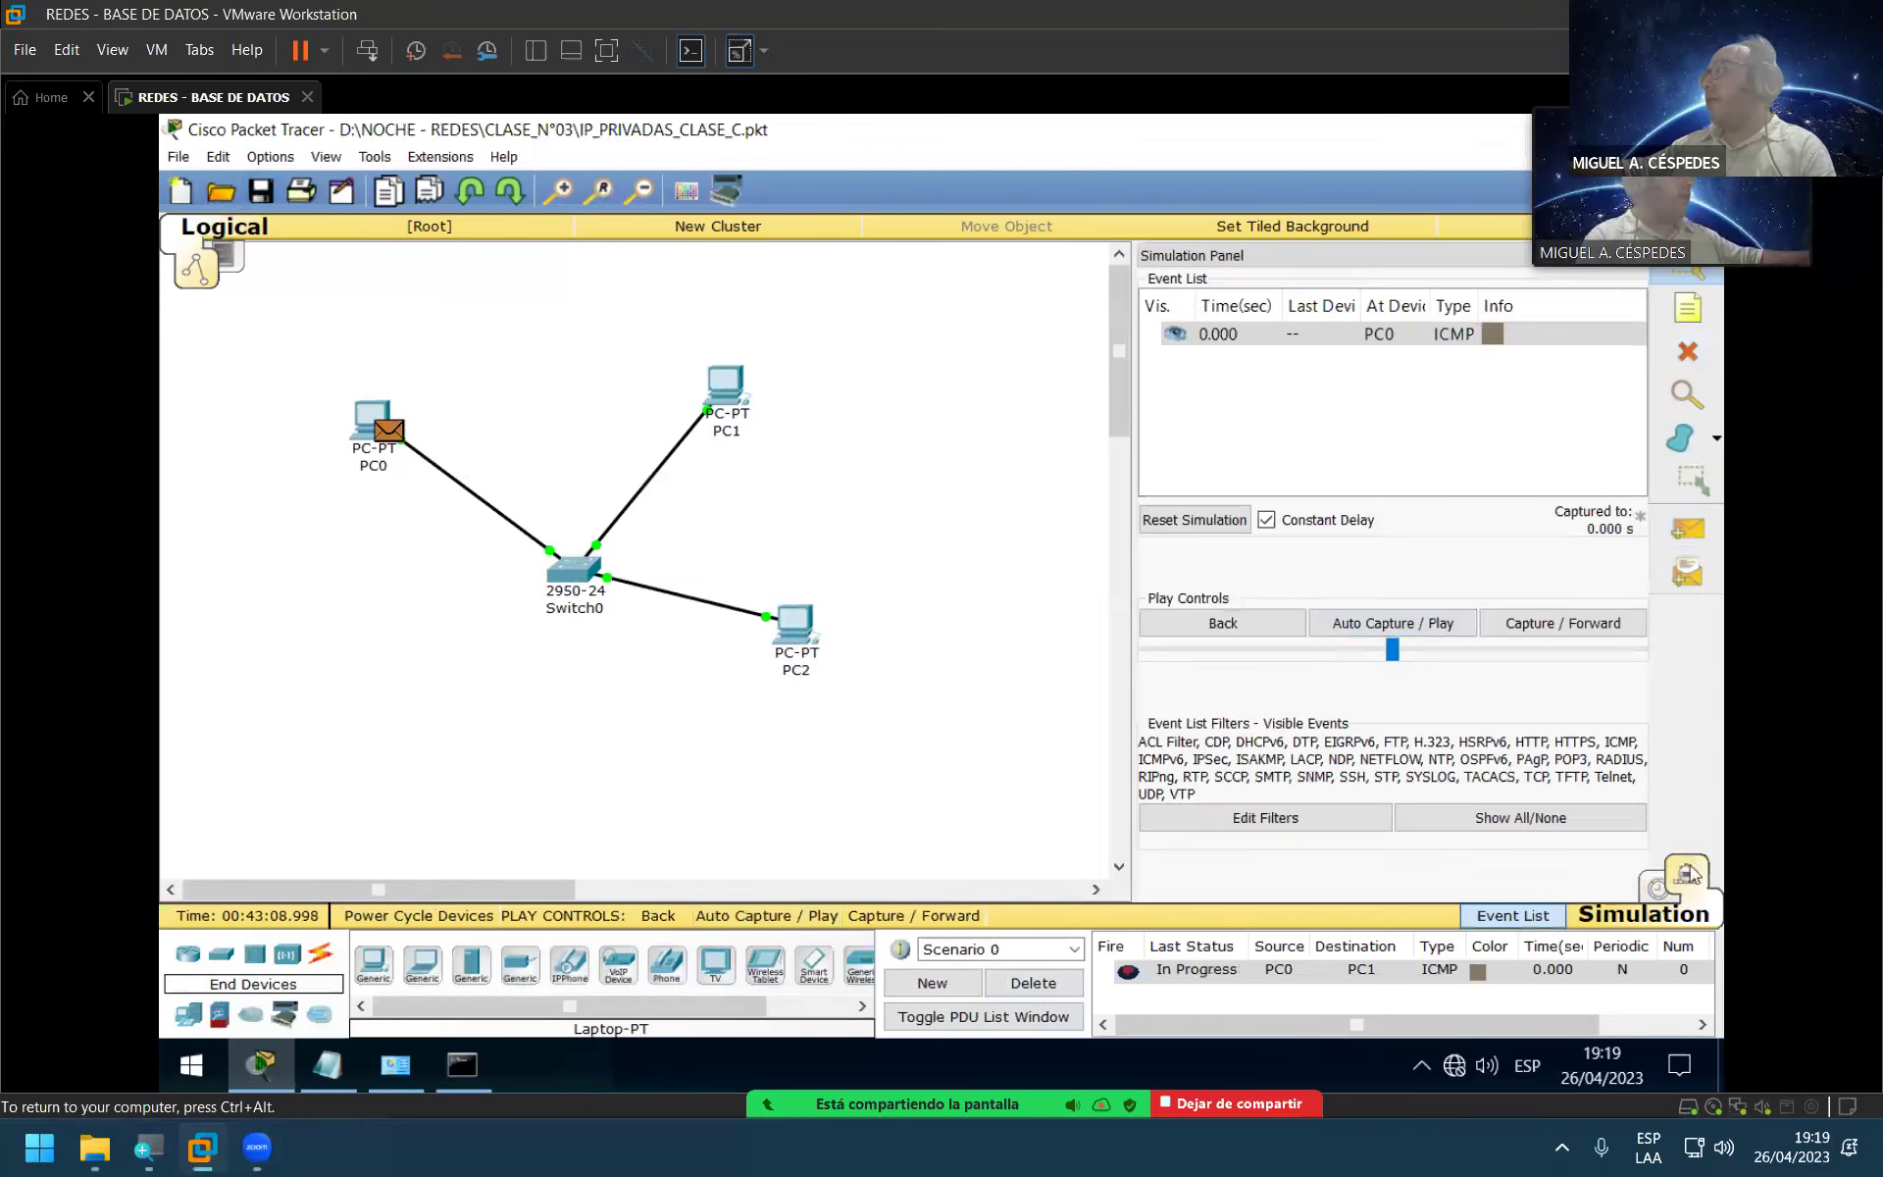
{"action": "left_click", "coordinate": [1414, 628]}
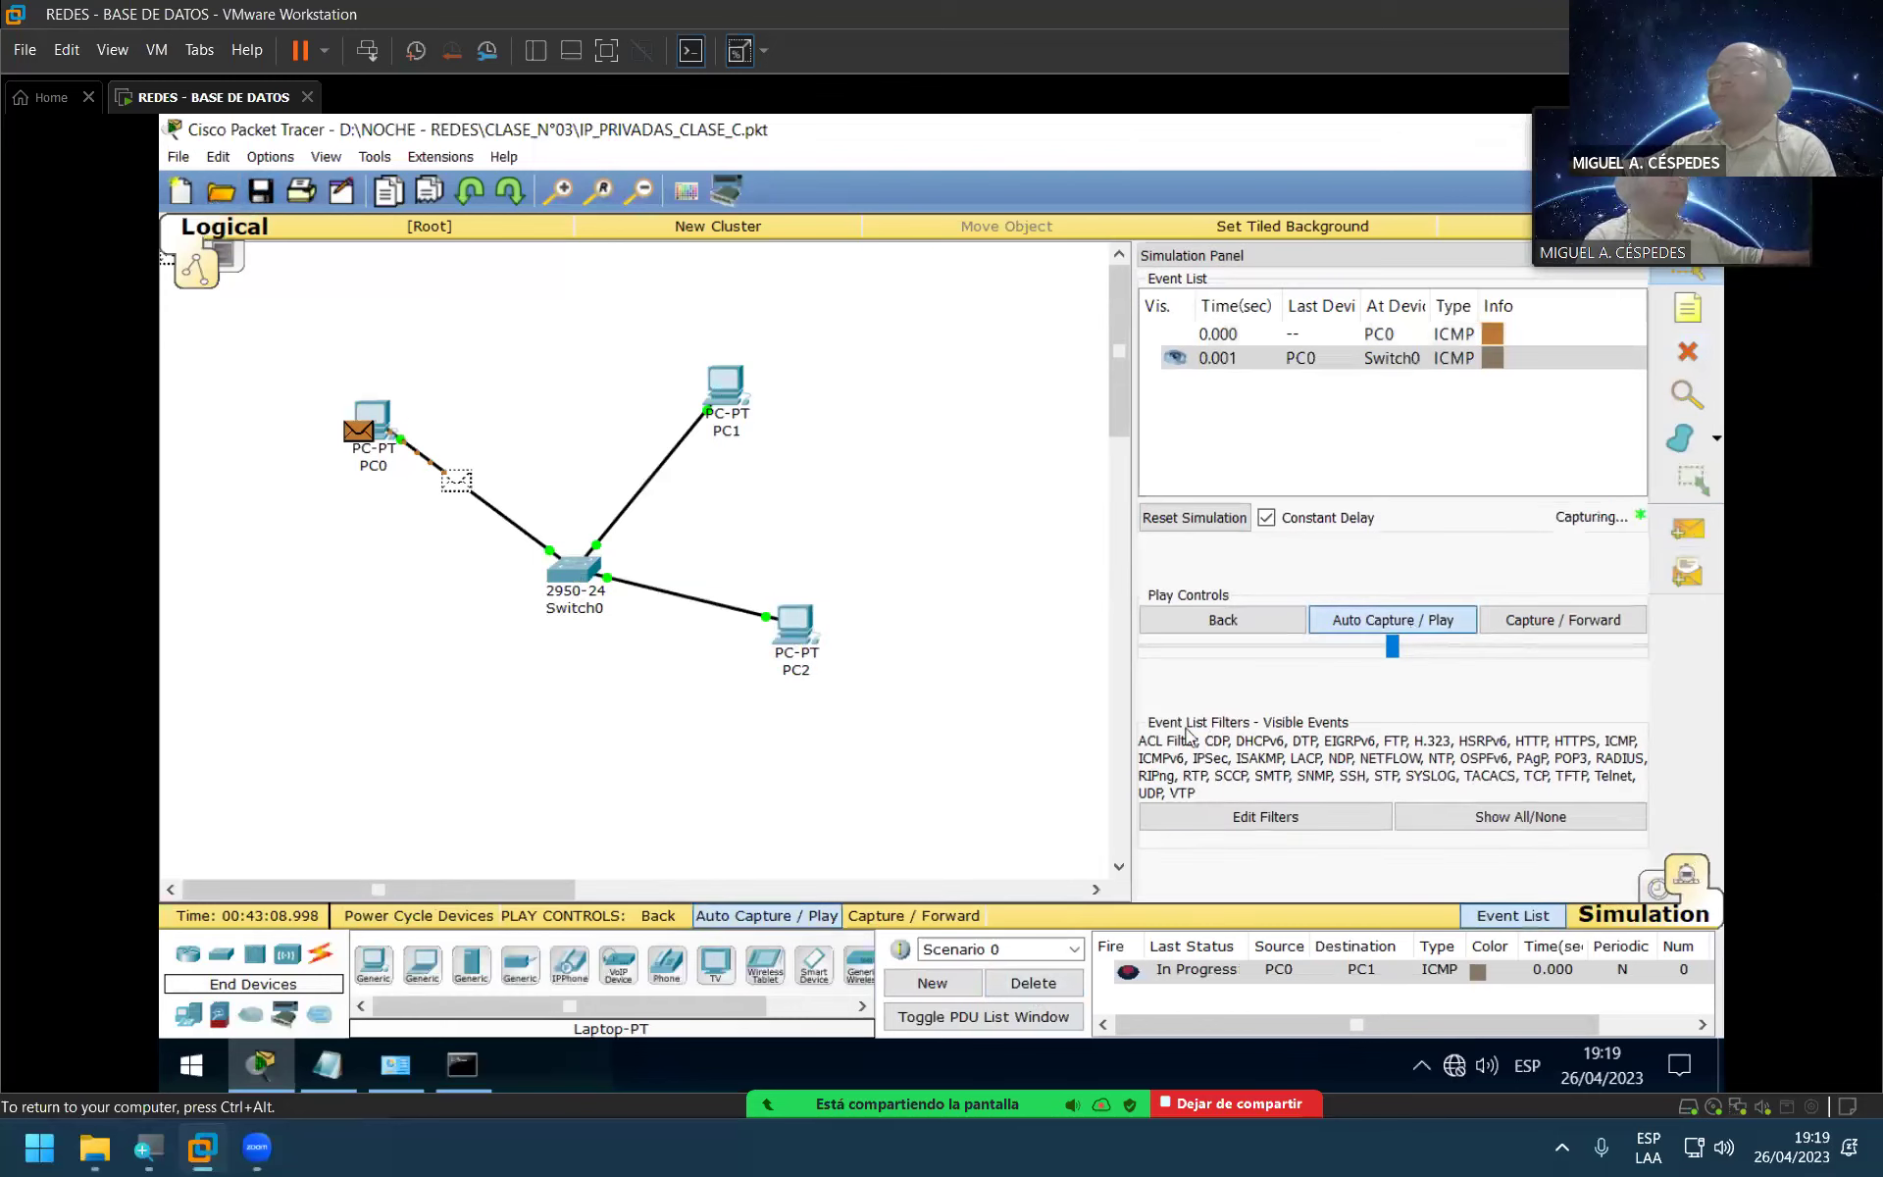
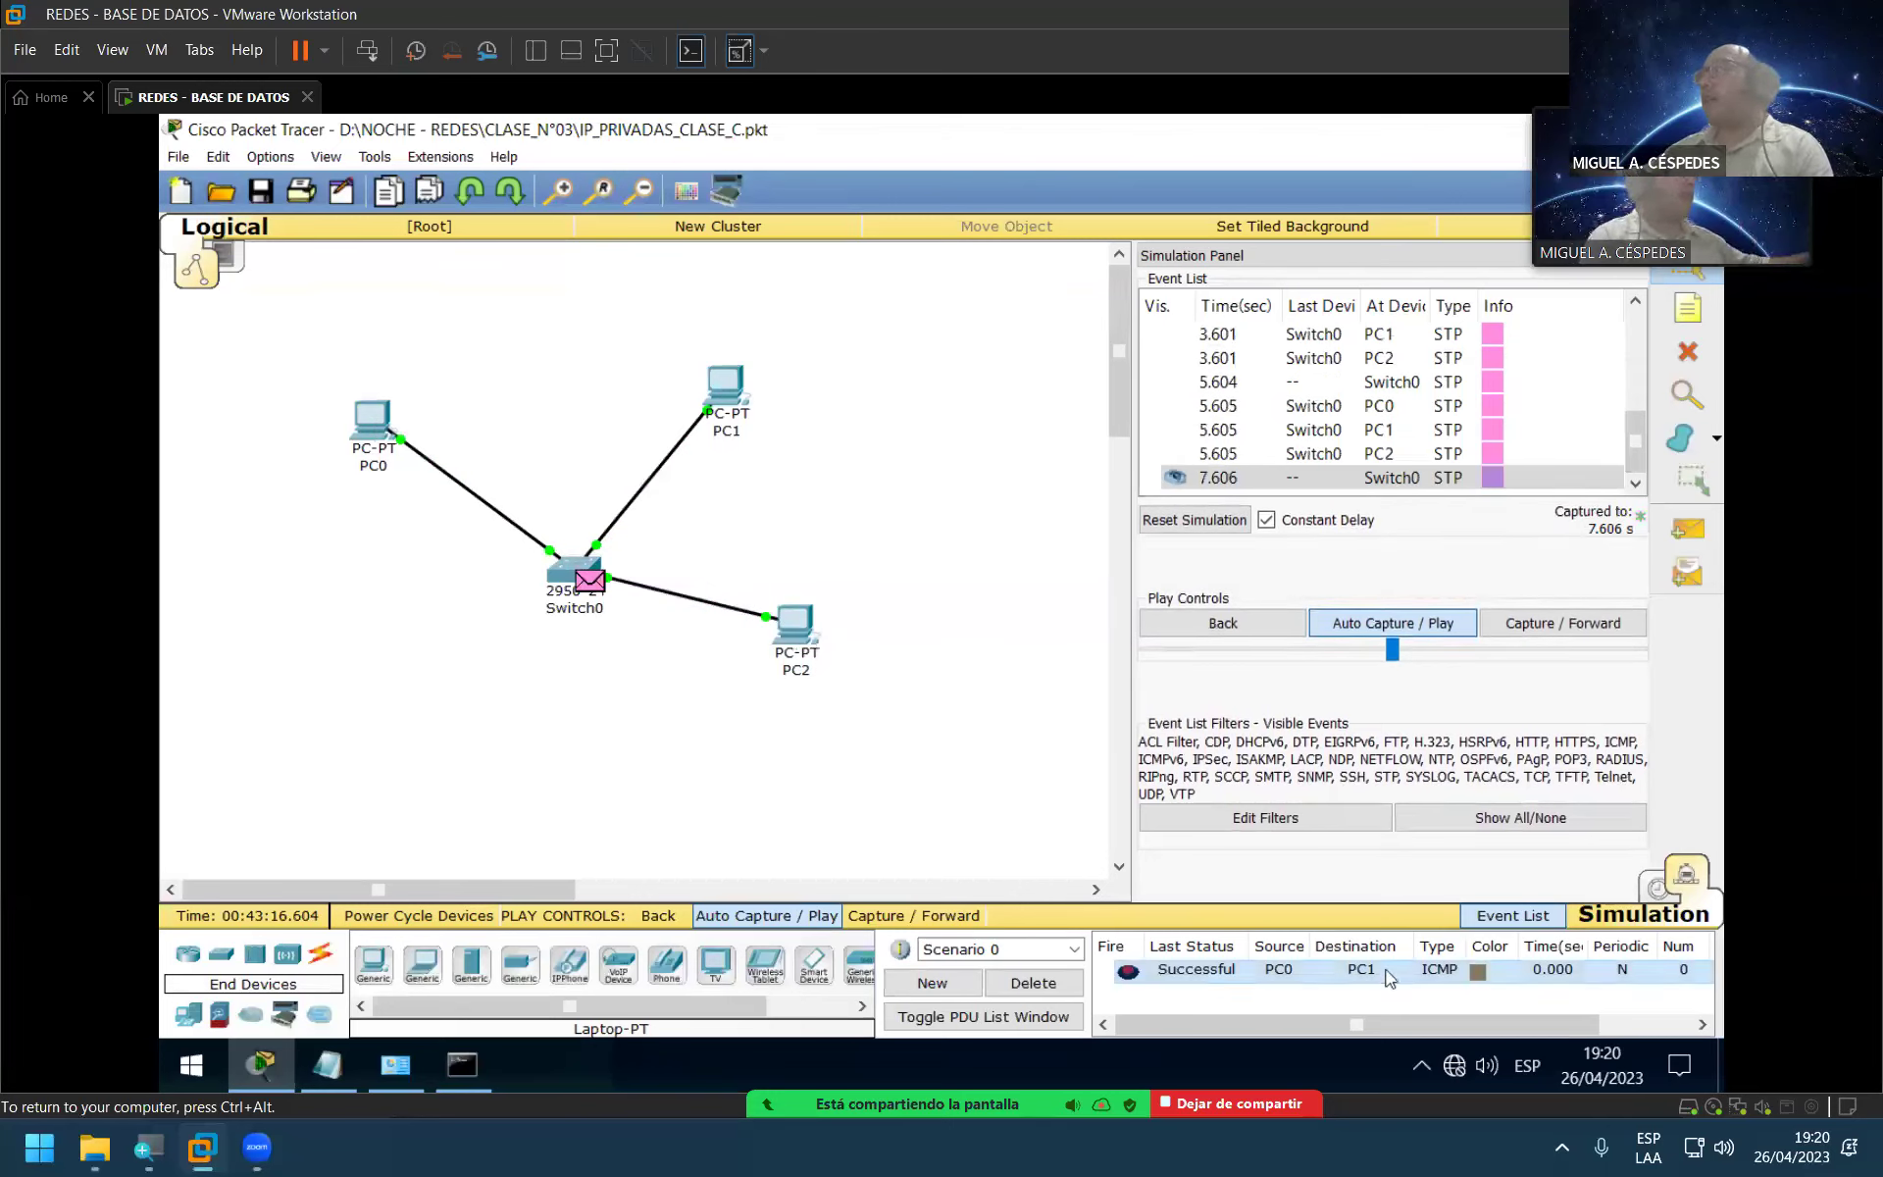
{"action": "left_click", "coordinate": [1658, 887]}
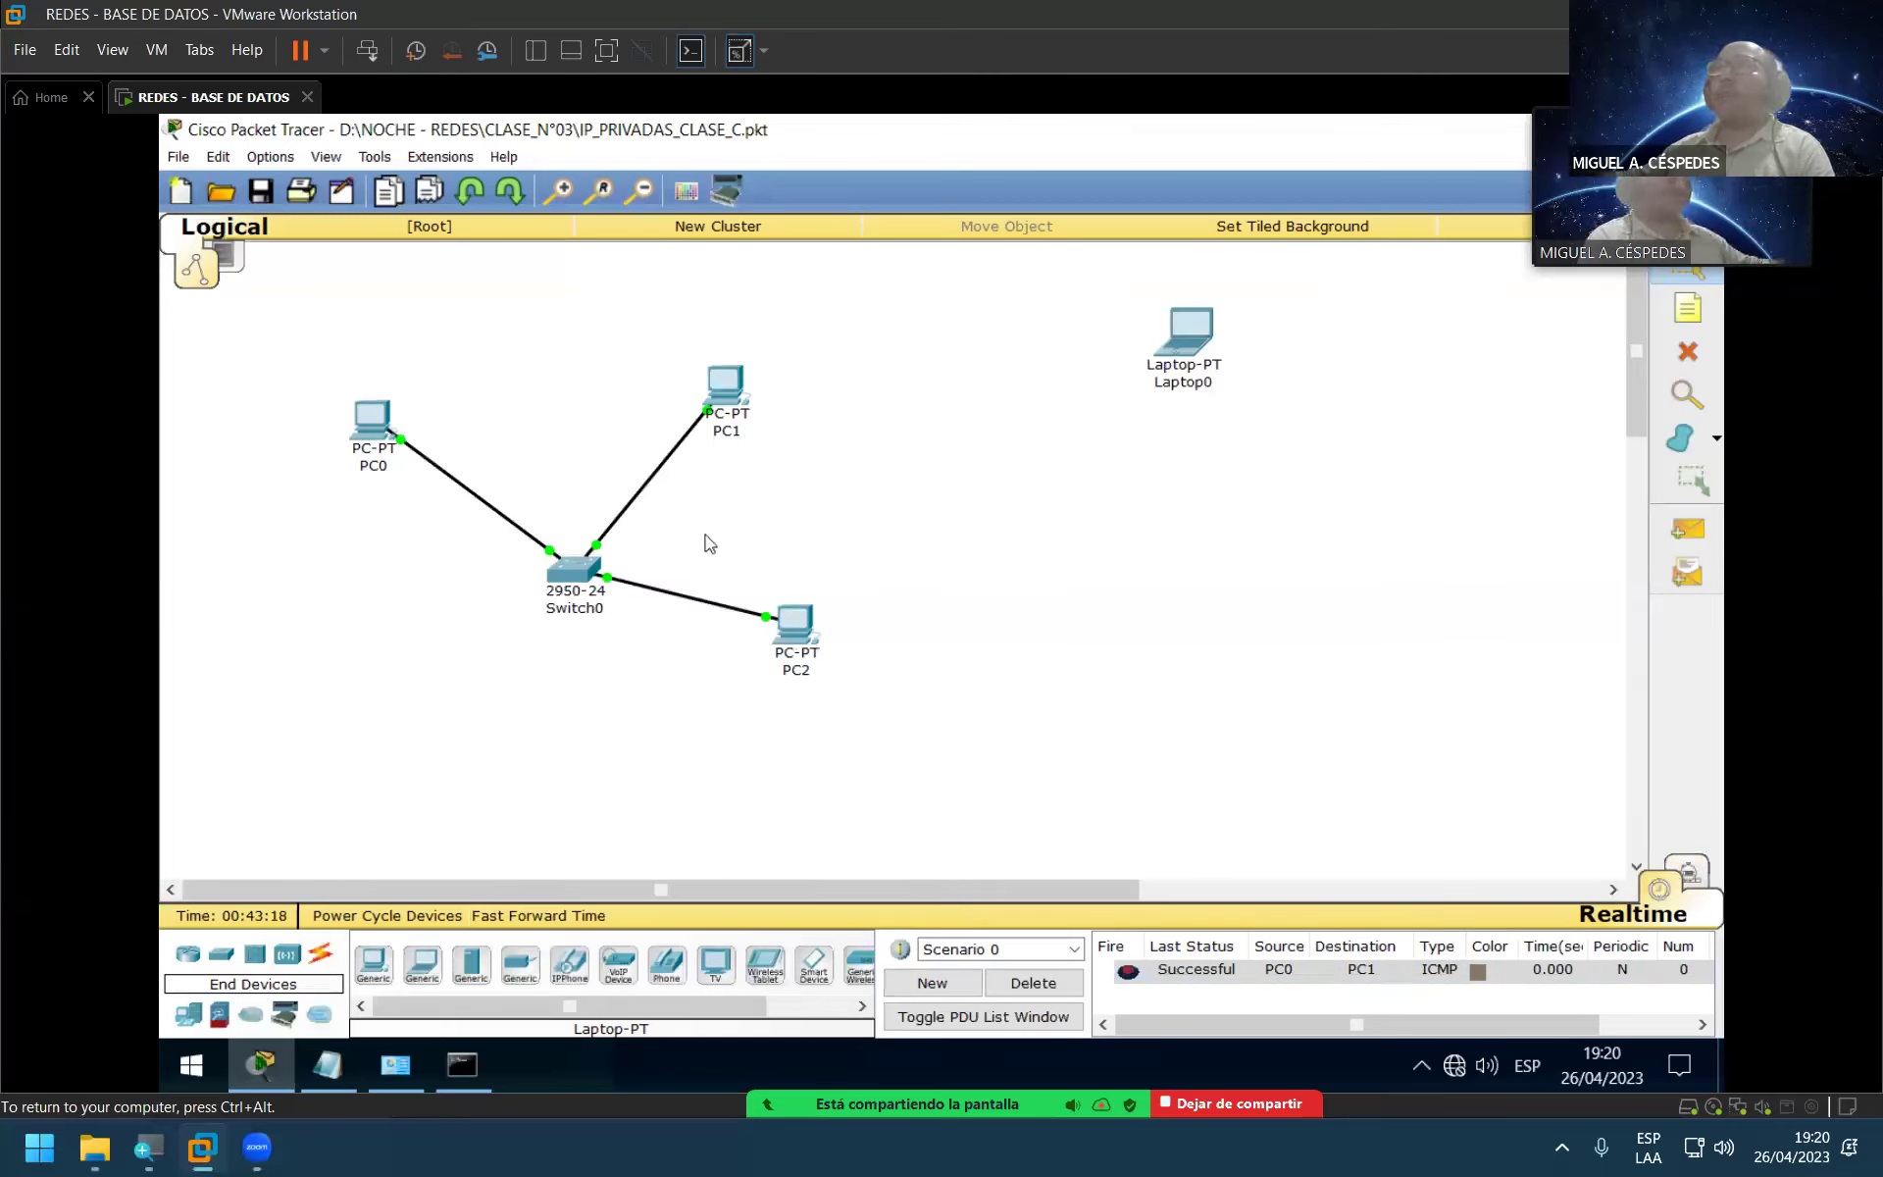
{"action": "left_click", "coordinate": [1033, 982]}
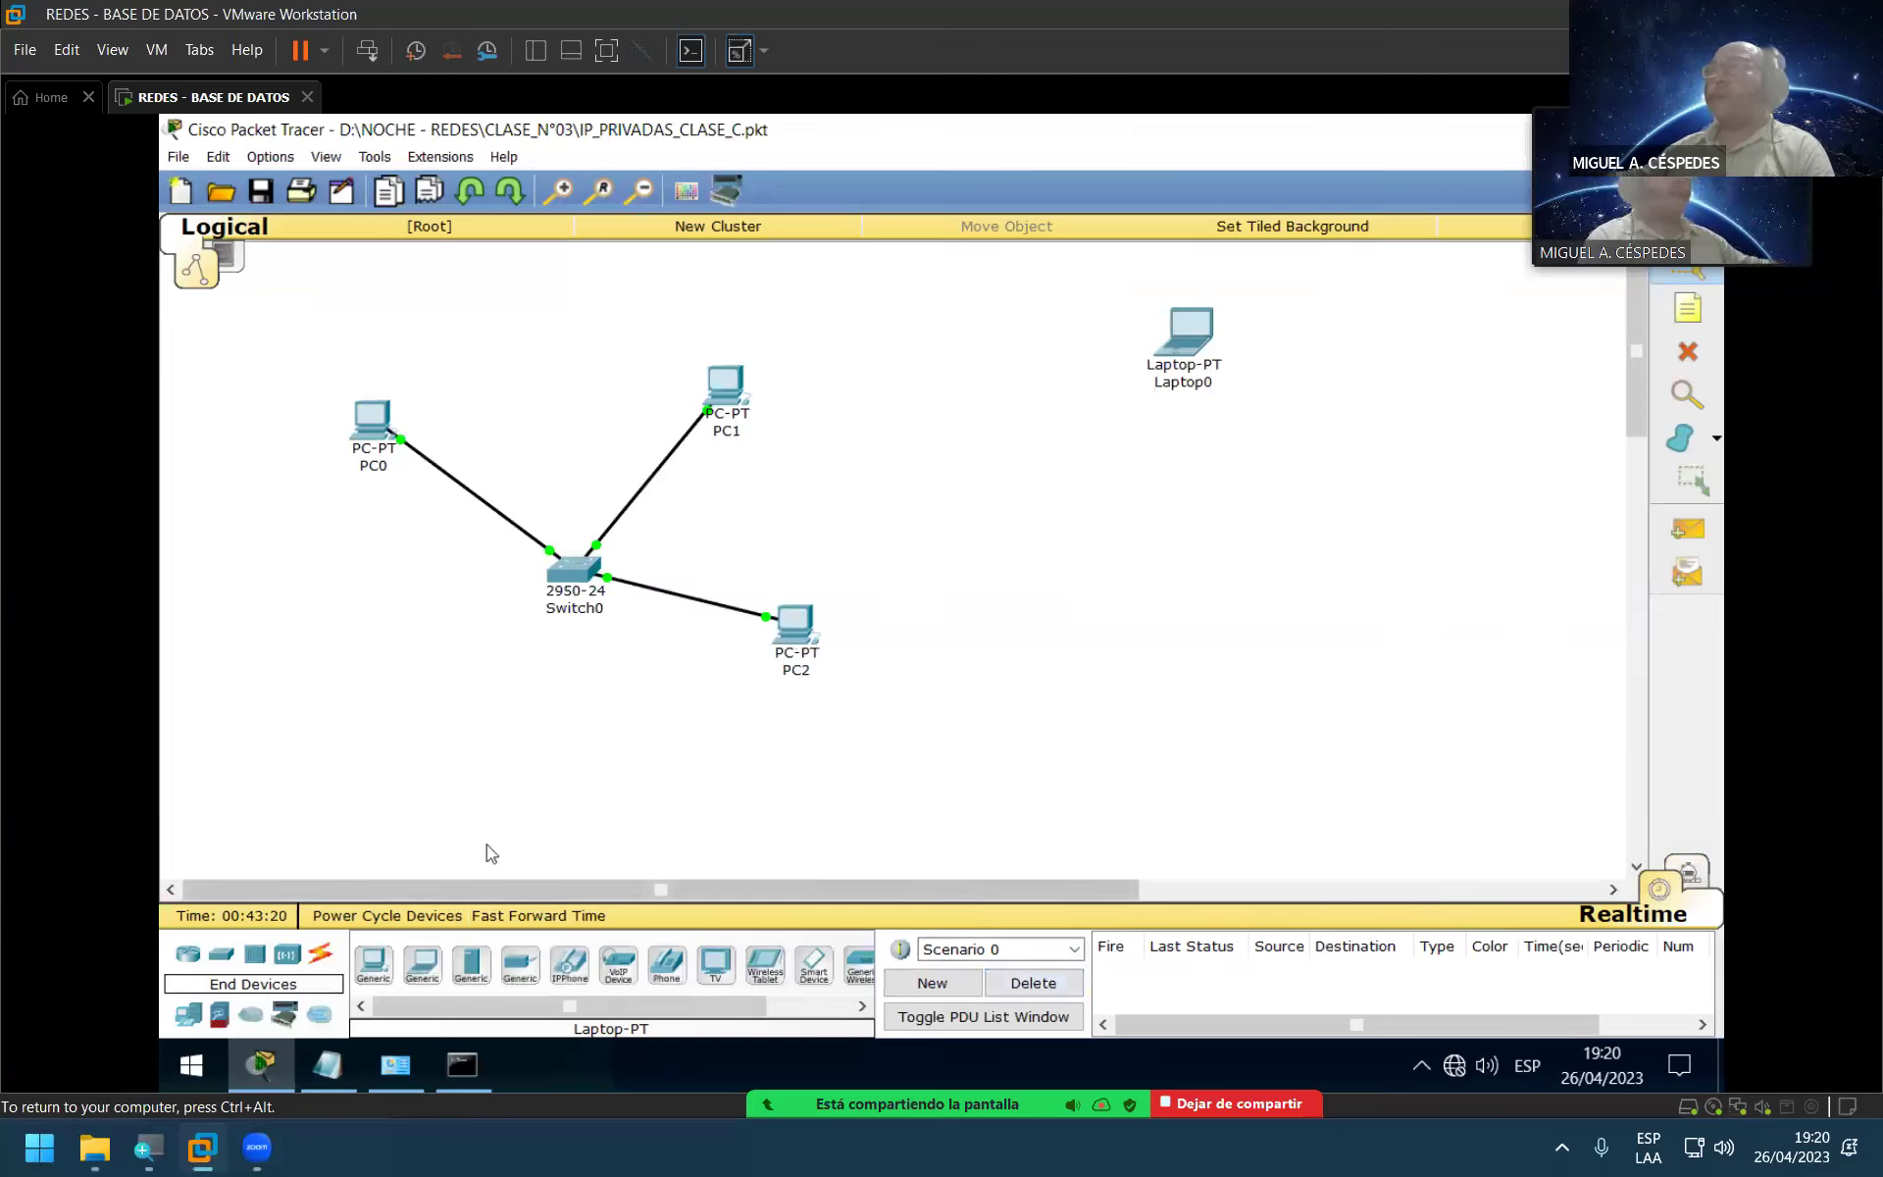
Step: Switch to the Asignación de IP notes in Notepad and change the number of assigned IPs to 5
{"action": "left_click", "coordinate": [337, 1072]}
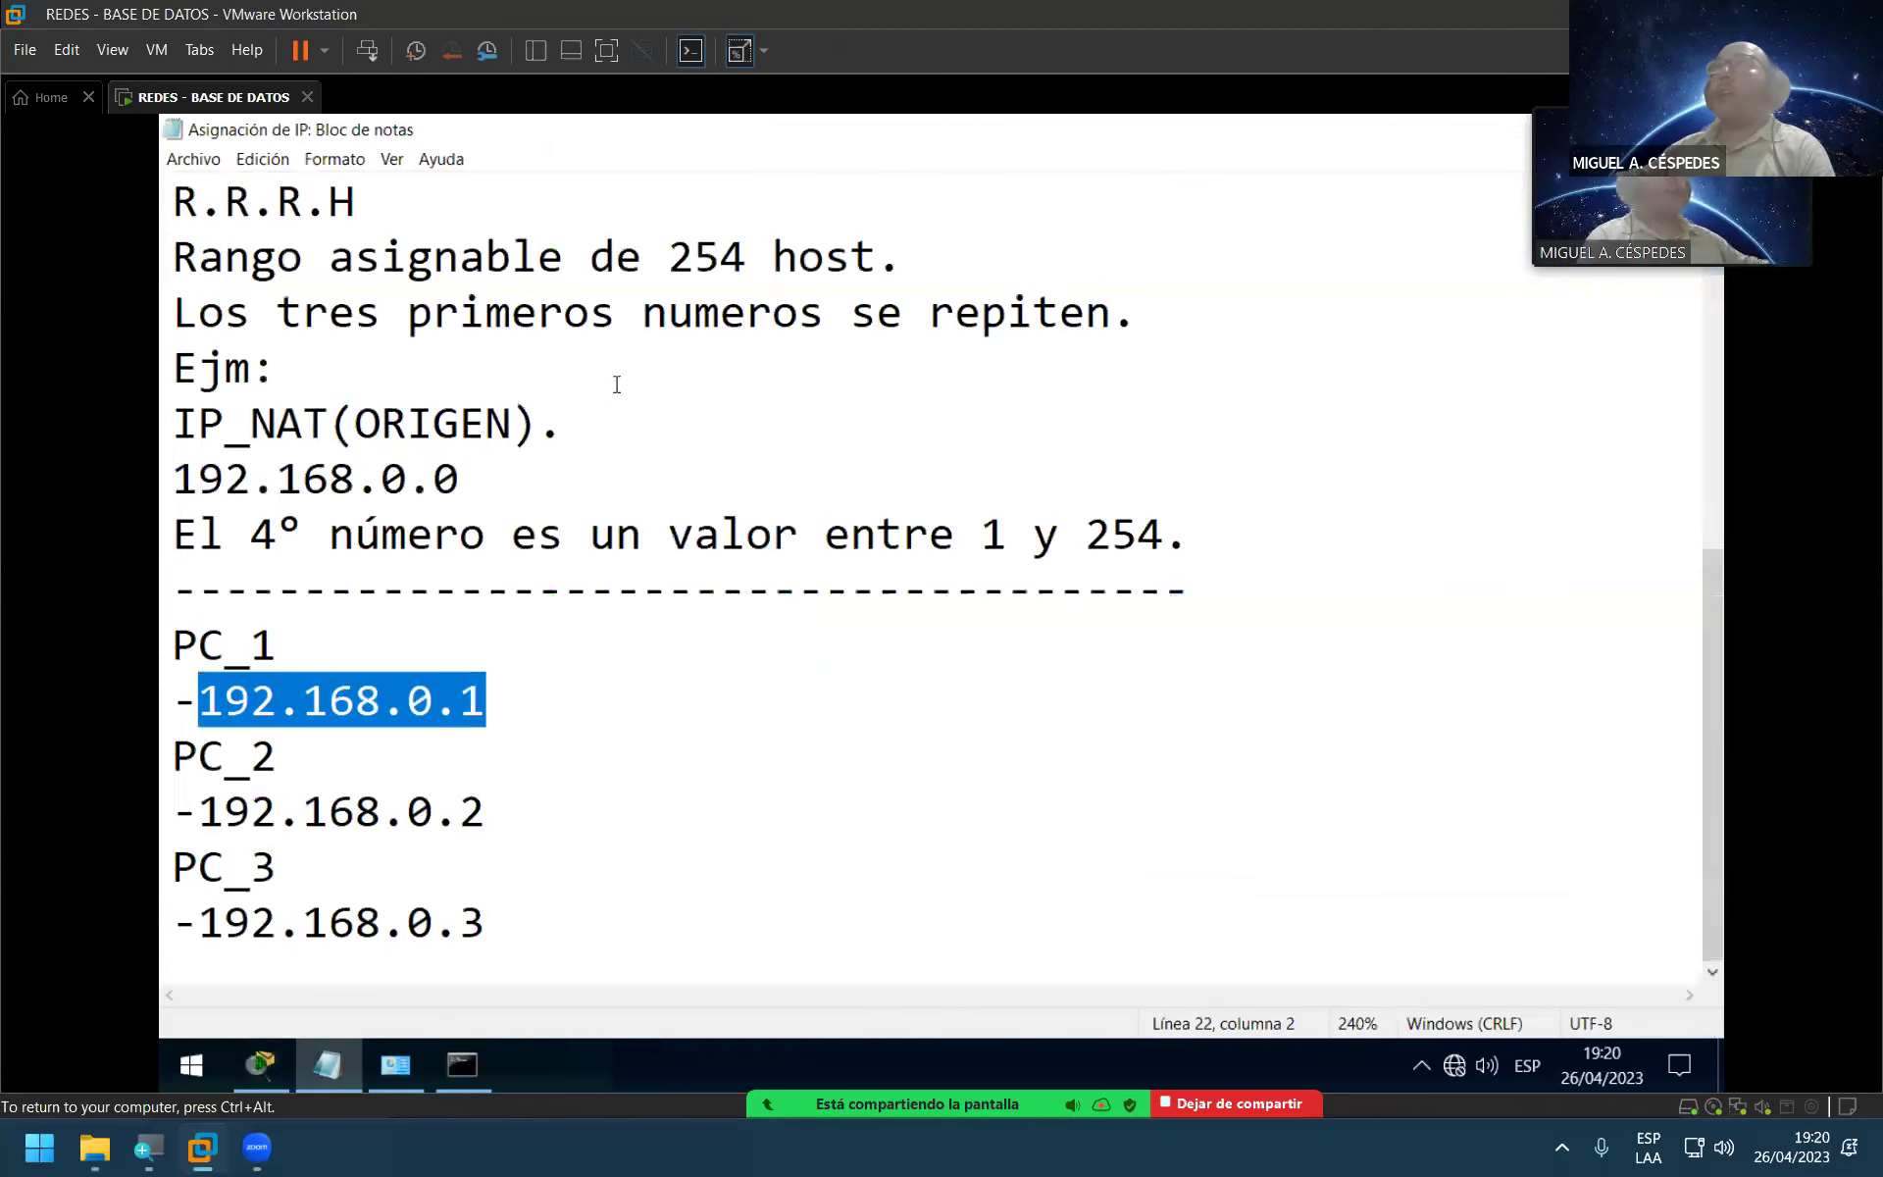
{"action": "scroll", "coordinate": [444, 263], "scroll_direction": "up", "scroll_amount": 4}
{"action": "scroll", "coordinate": [295, 228], "scroll_direction": "down", "scroll_amount": 1}
{"action": "scroll", "coordinate": [295, 228], "scroll_direction": "up", "scroll_amount": 1}
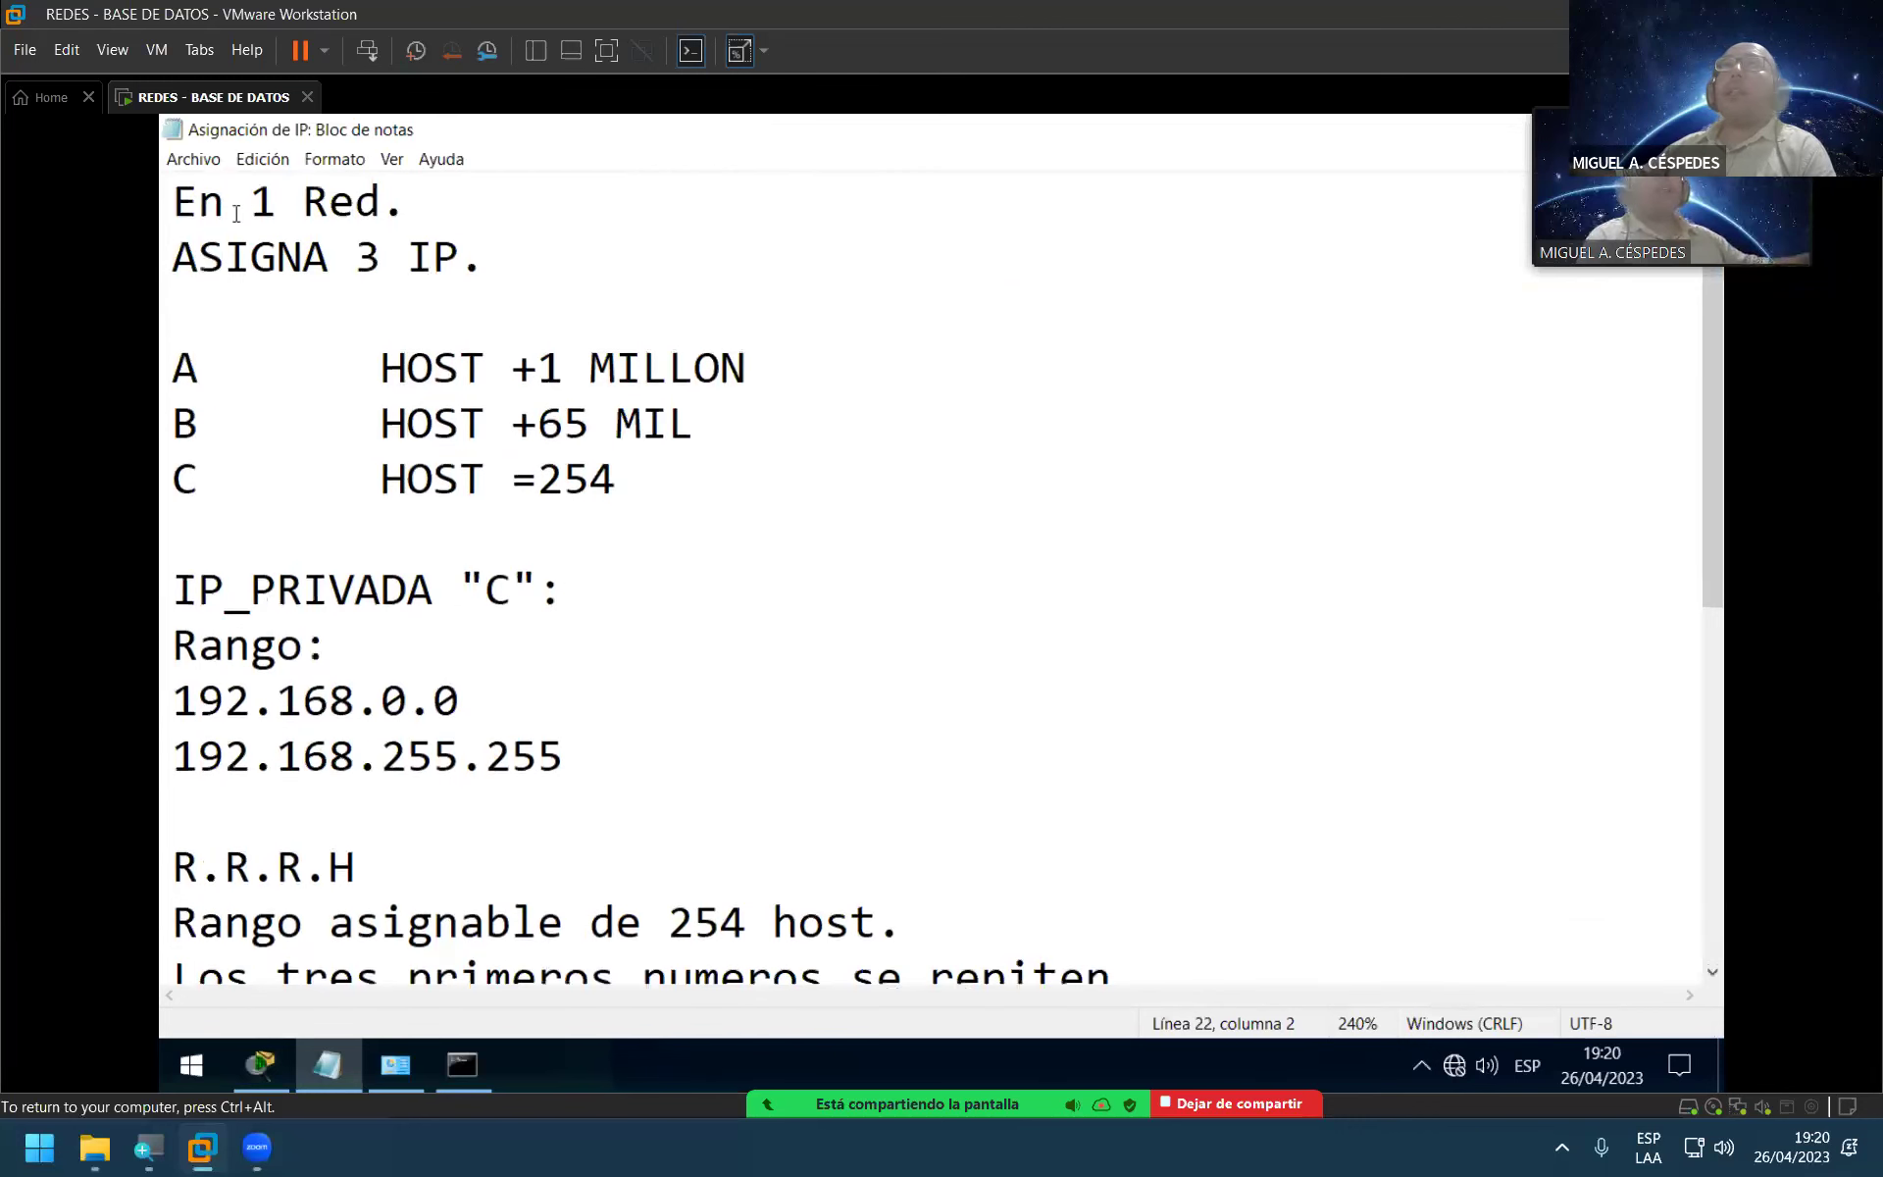
{"action": "double_click", "coordinate": [367, 257]}
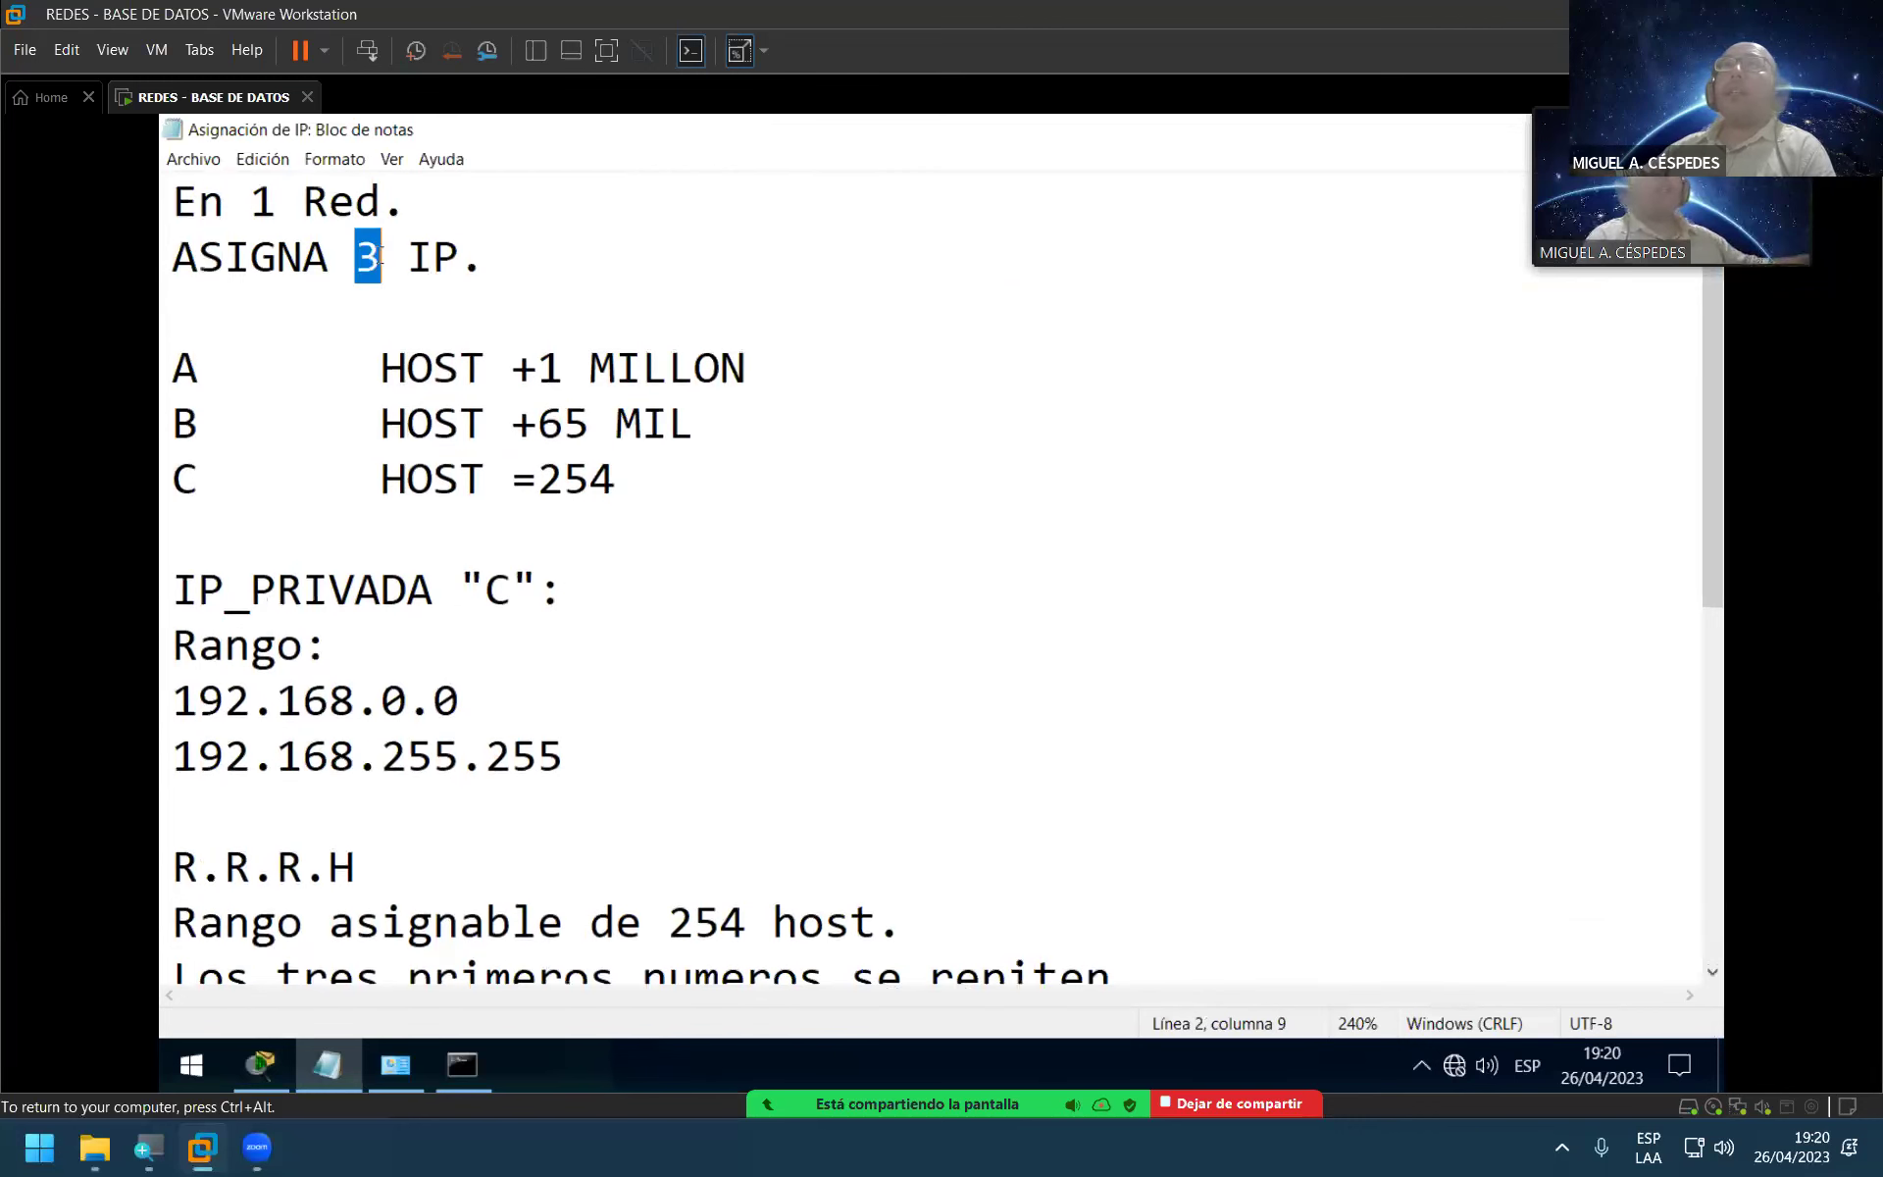
{"action": "type", "text": "5"}
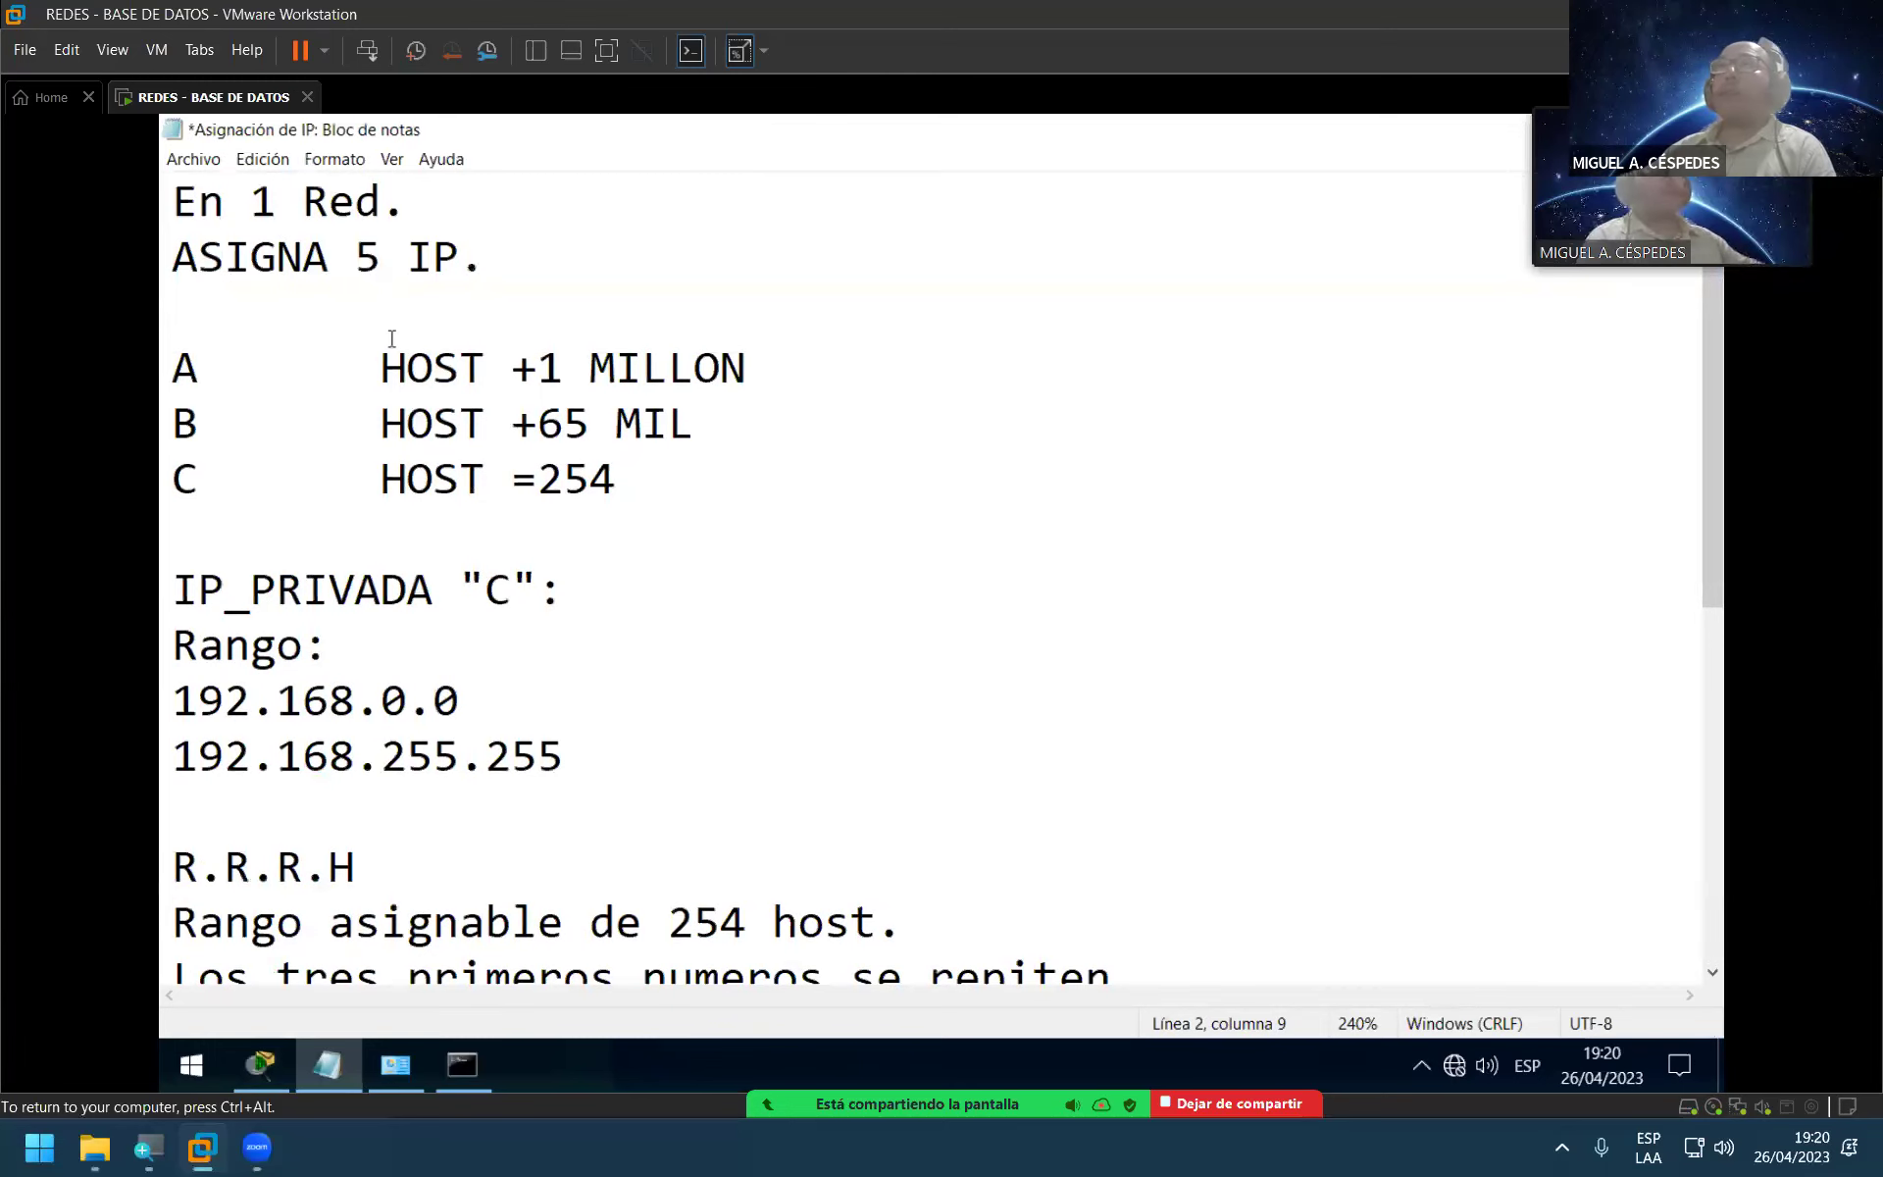
Step: Add a PC_4 entry with the address -192.168.0.4 at the end of the notes
{"action": "scroll", "coordinate": [596, 614], "scroll_direction": "down", "scroll_amount": 2}
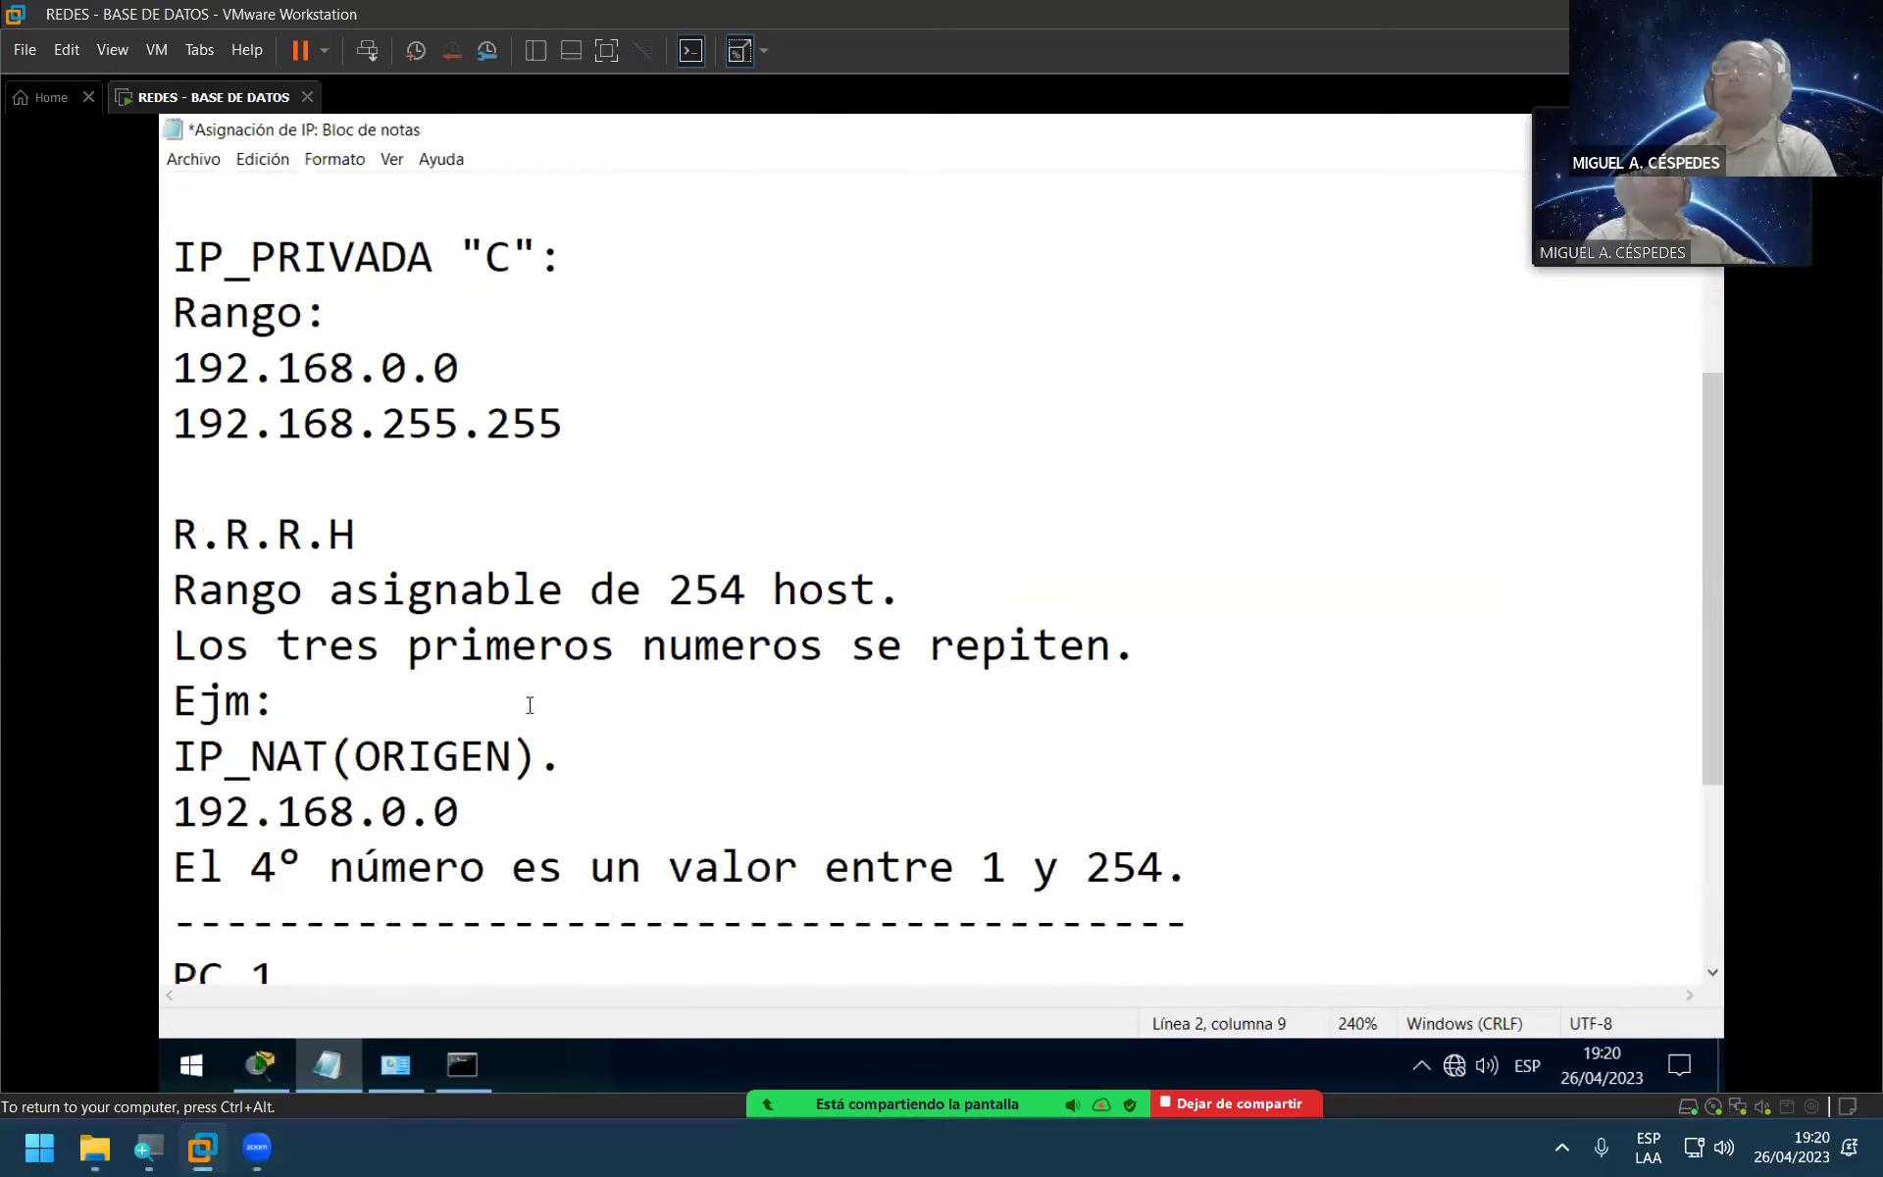
{"action": "scroll", "coordinate": [519, 719], "scroll_direction": "down", "scroll_amount": 2}
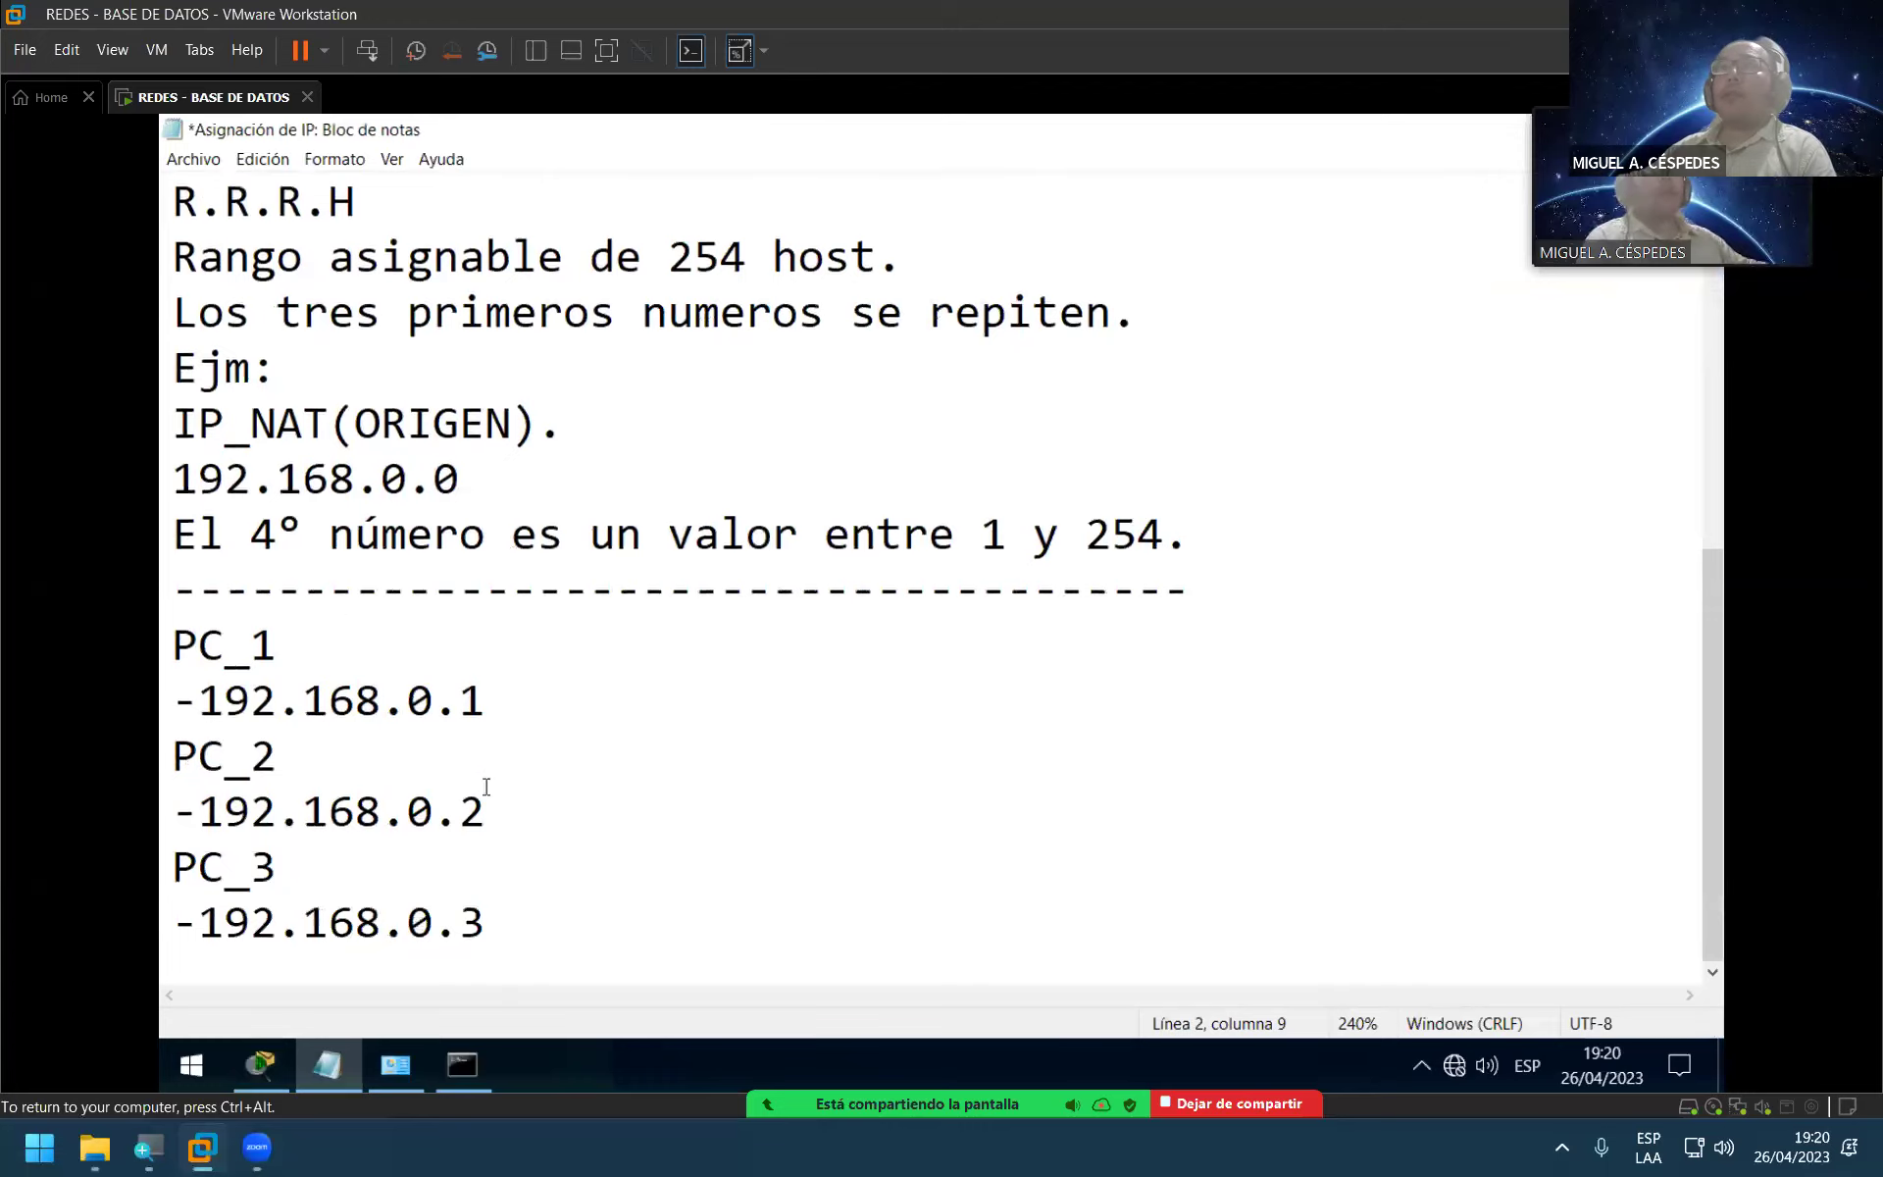
{"action": "left_click", "coordinate": [526, 918]}
{"action": "key", "text": "Return"}
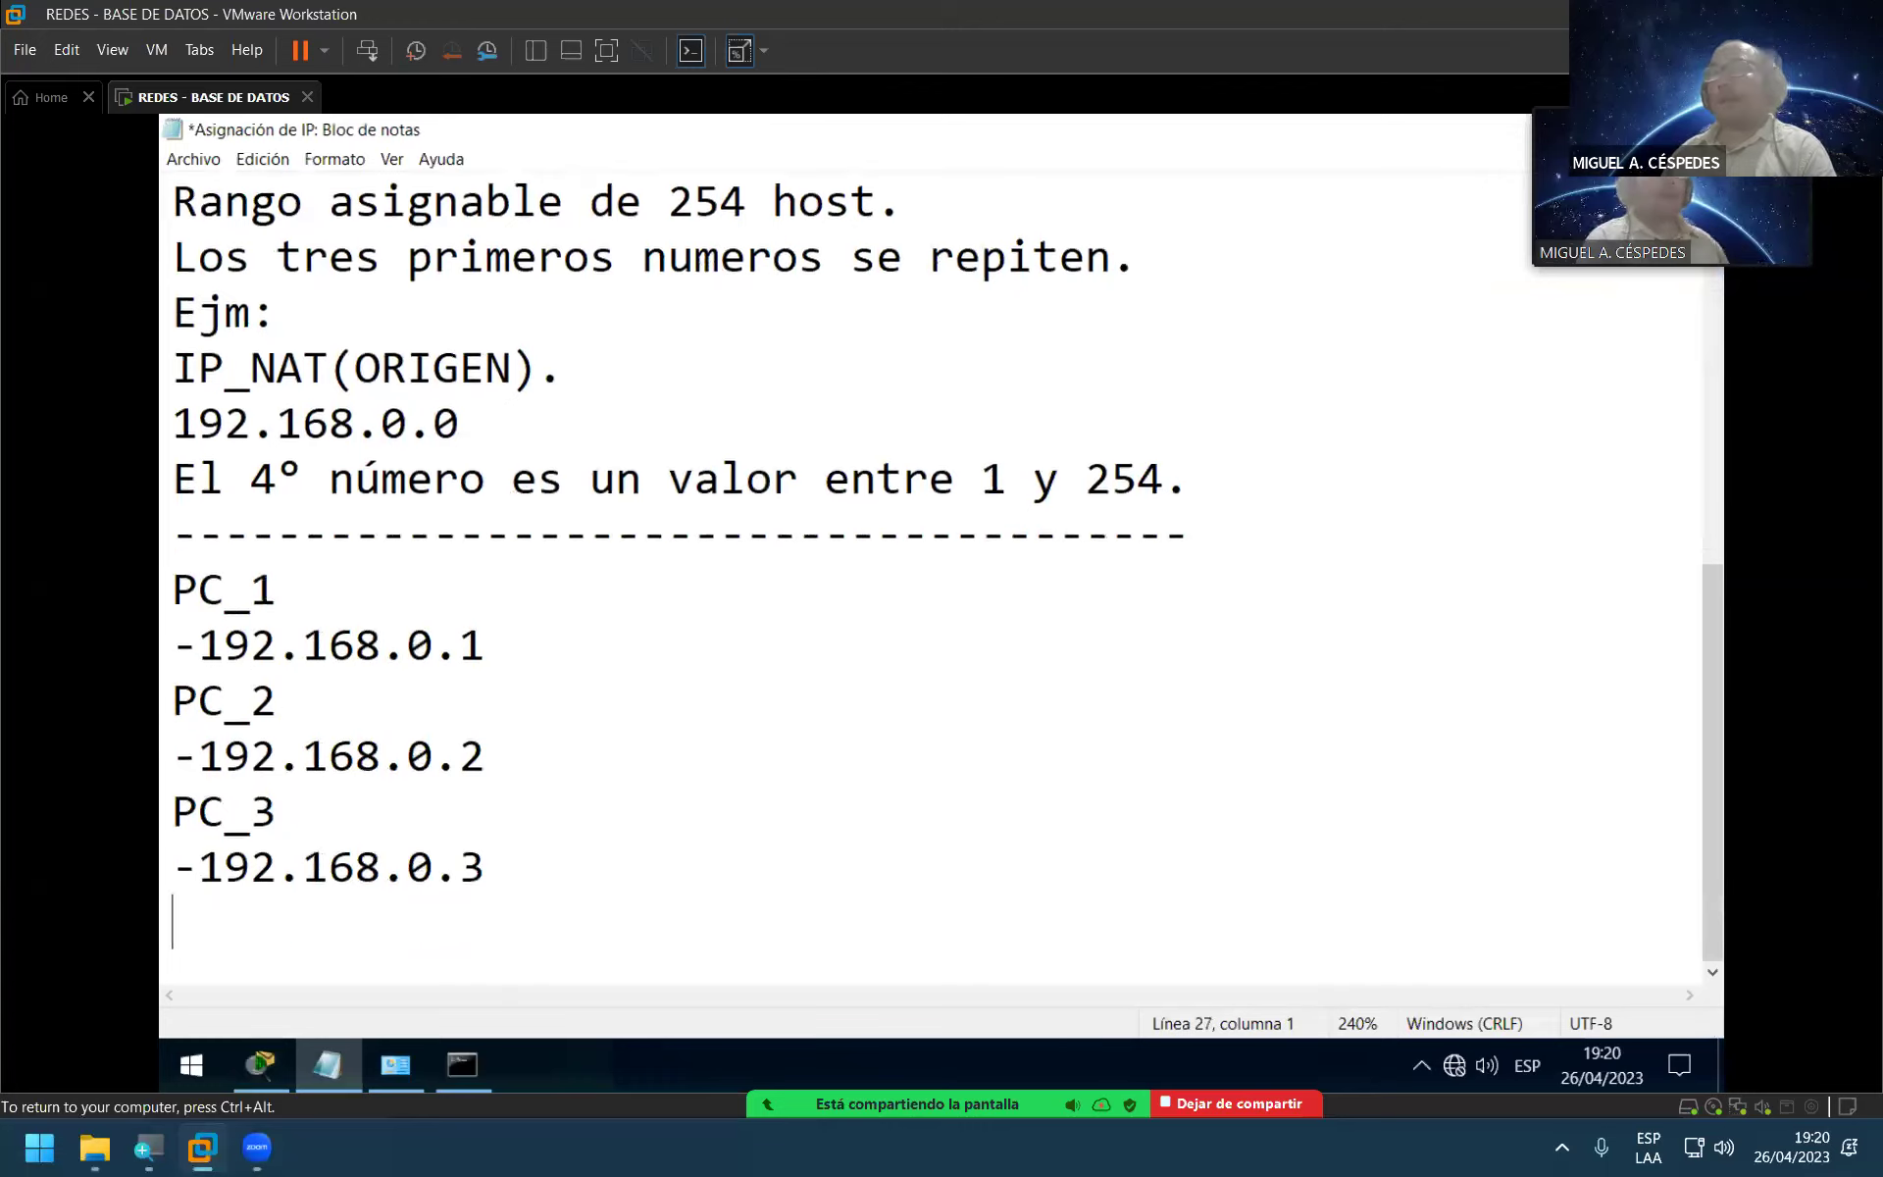
{"action": "type", "text": "PC_4"}
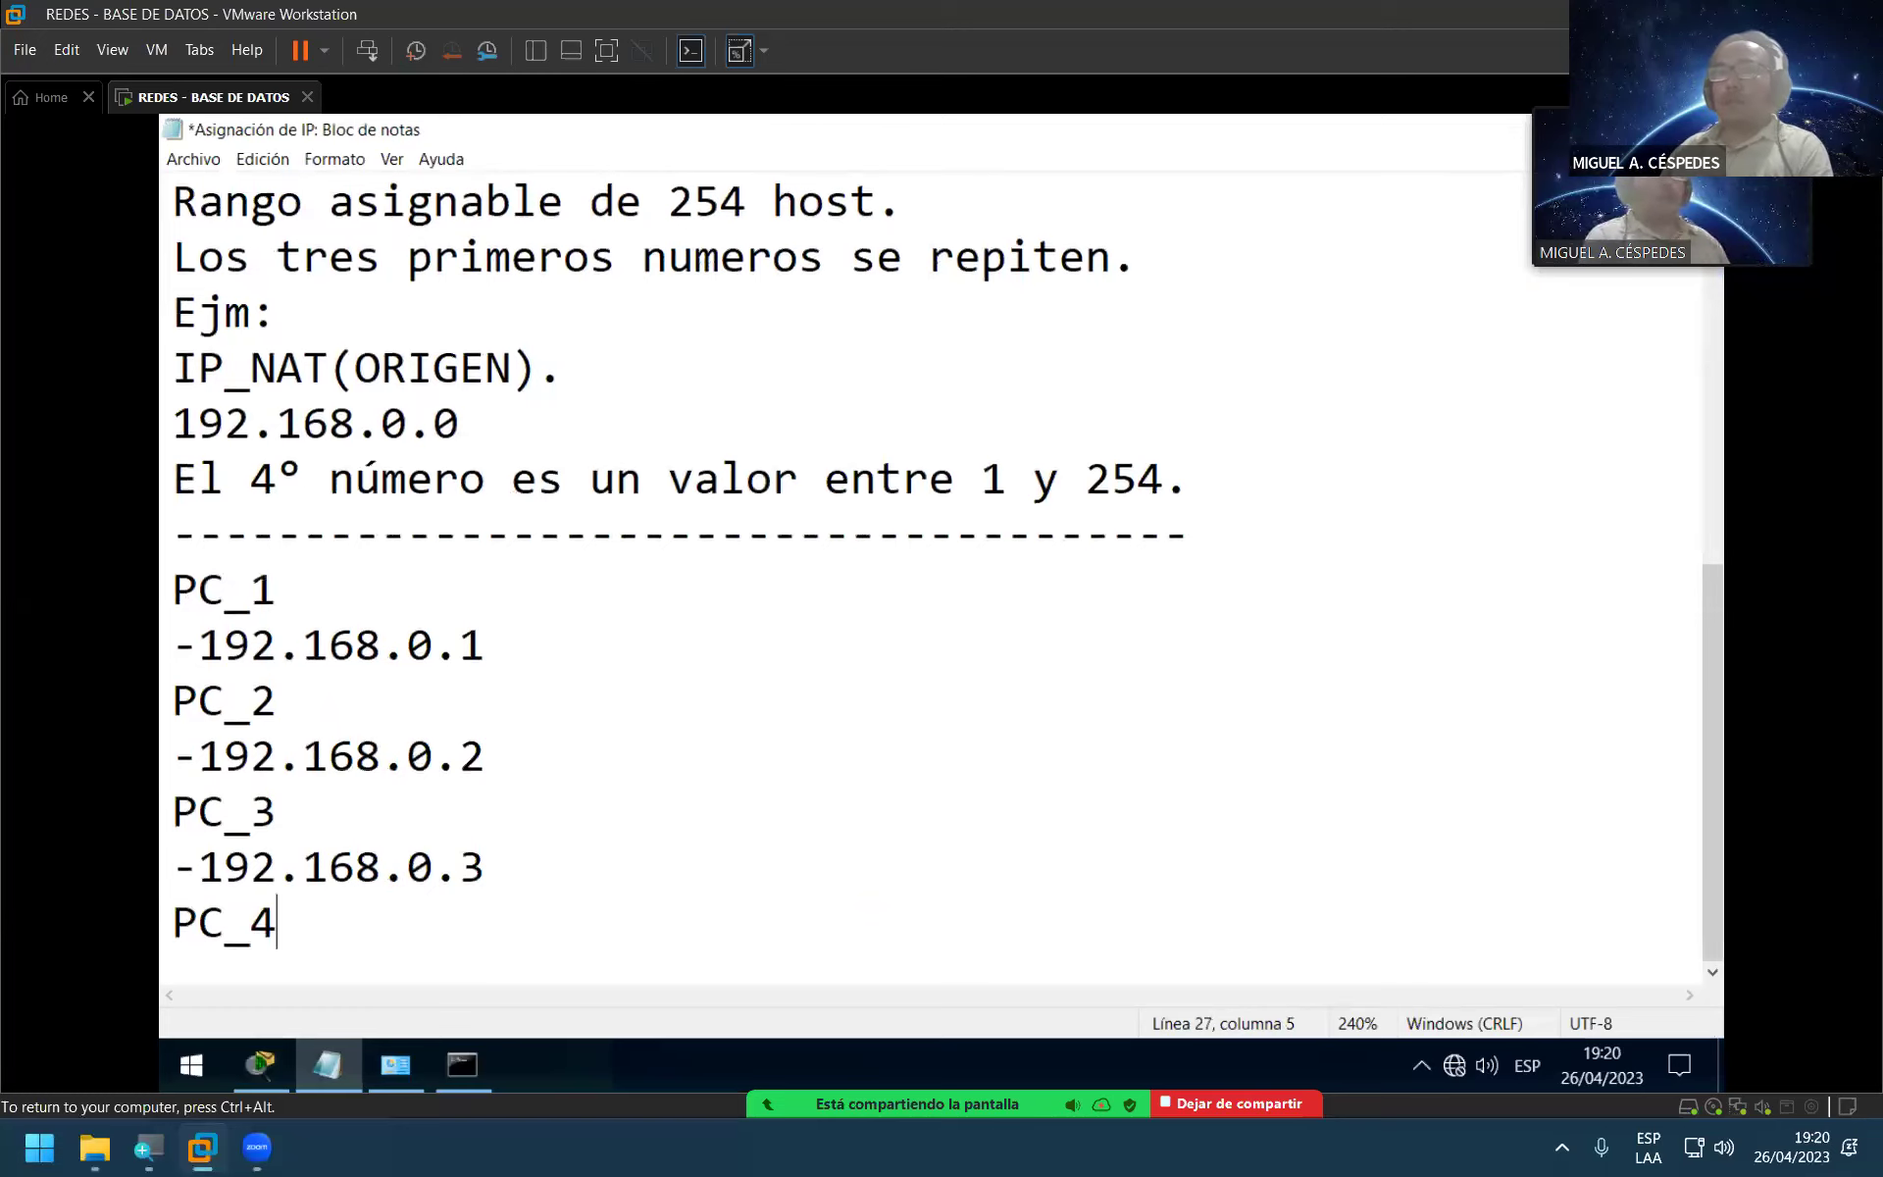
{"action": "key", "text": "Return"}
{"action": "type", "text": "-1"}
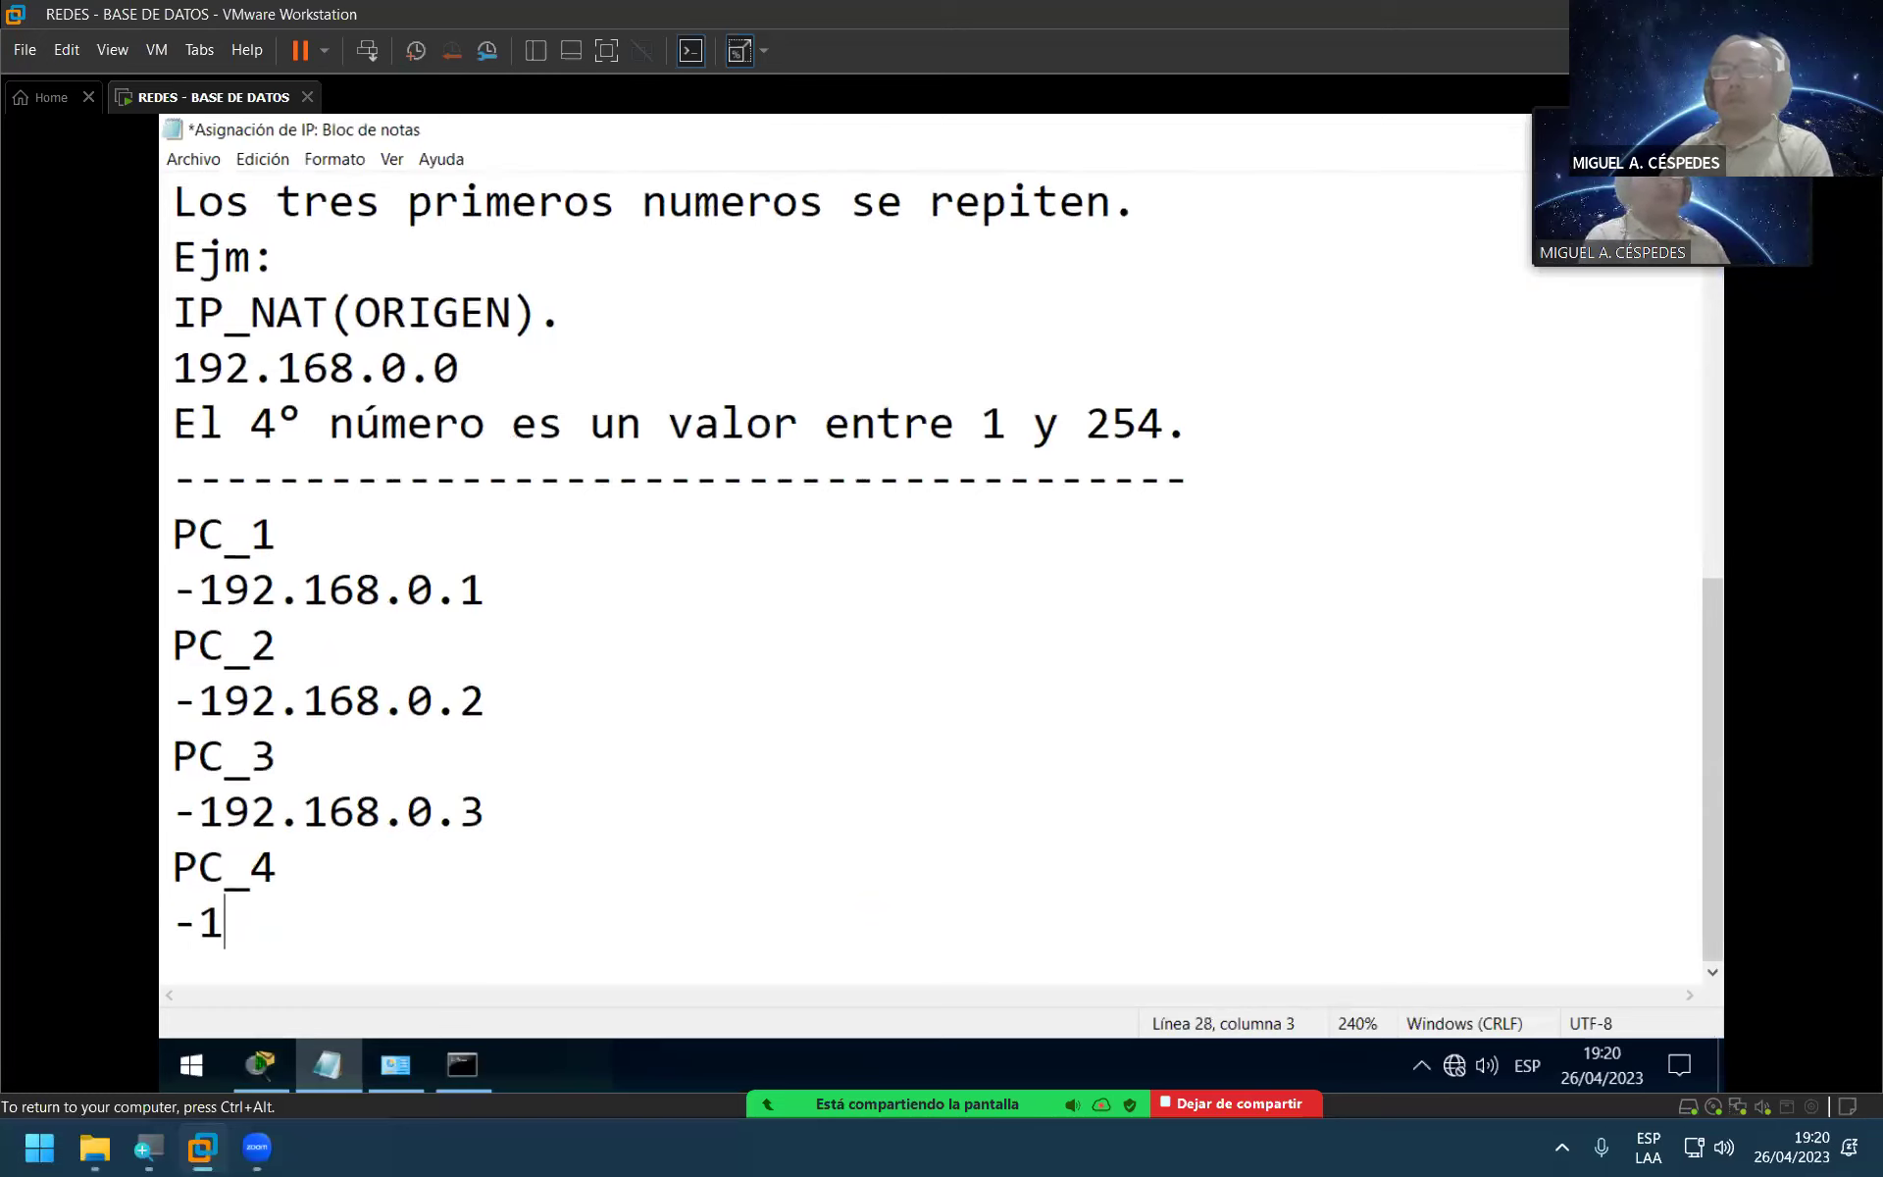
{"action": "type", "text": "92.168.0.4"}
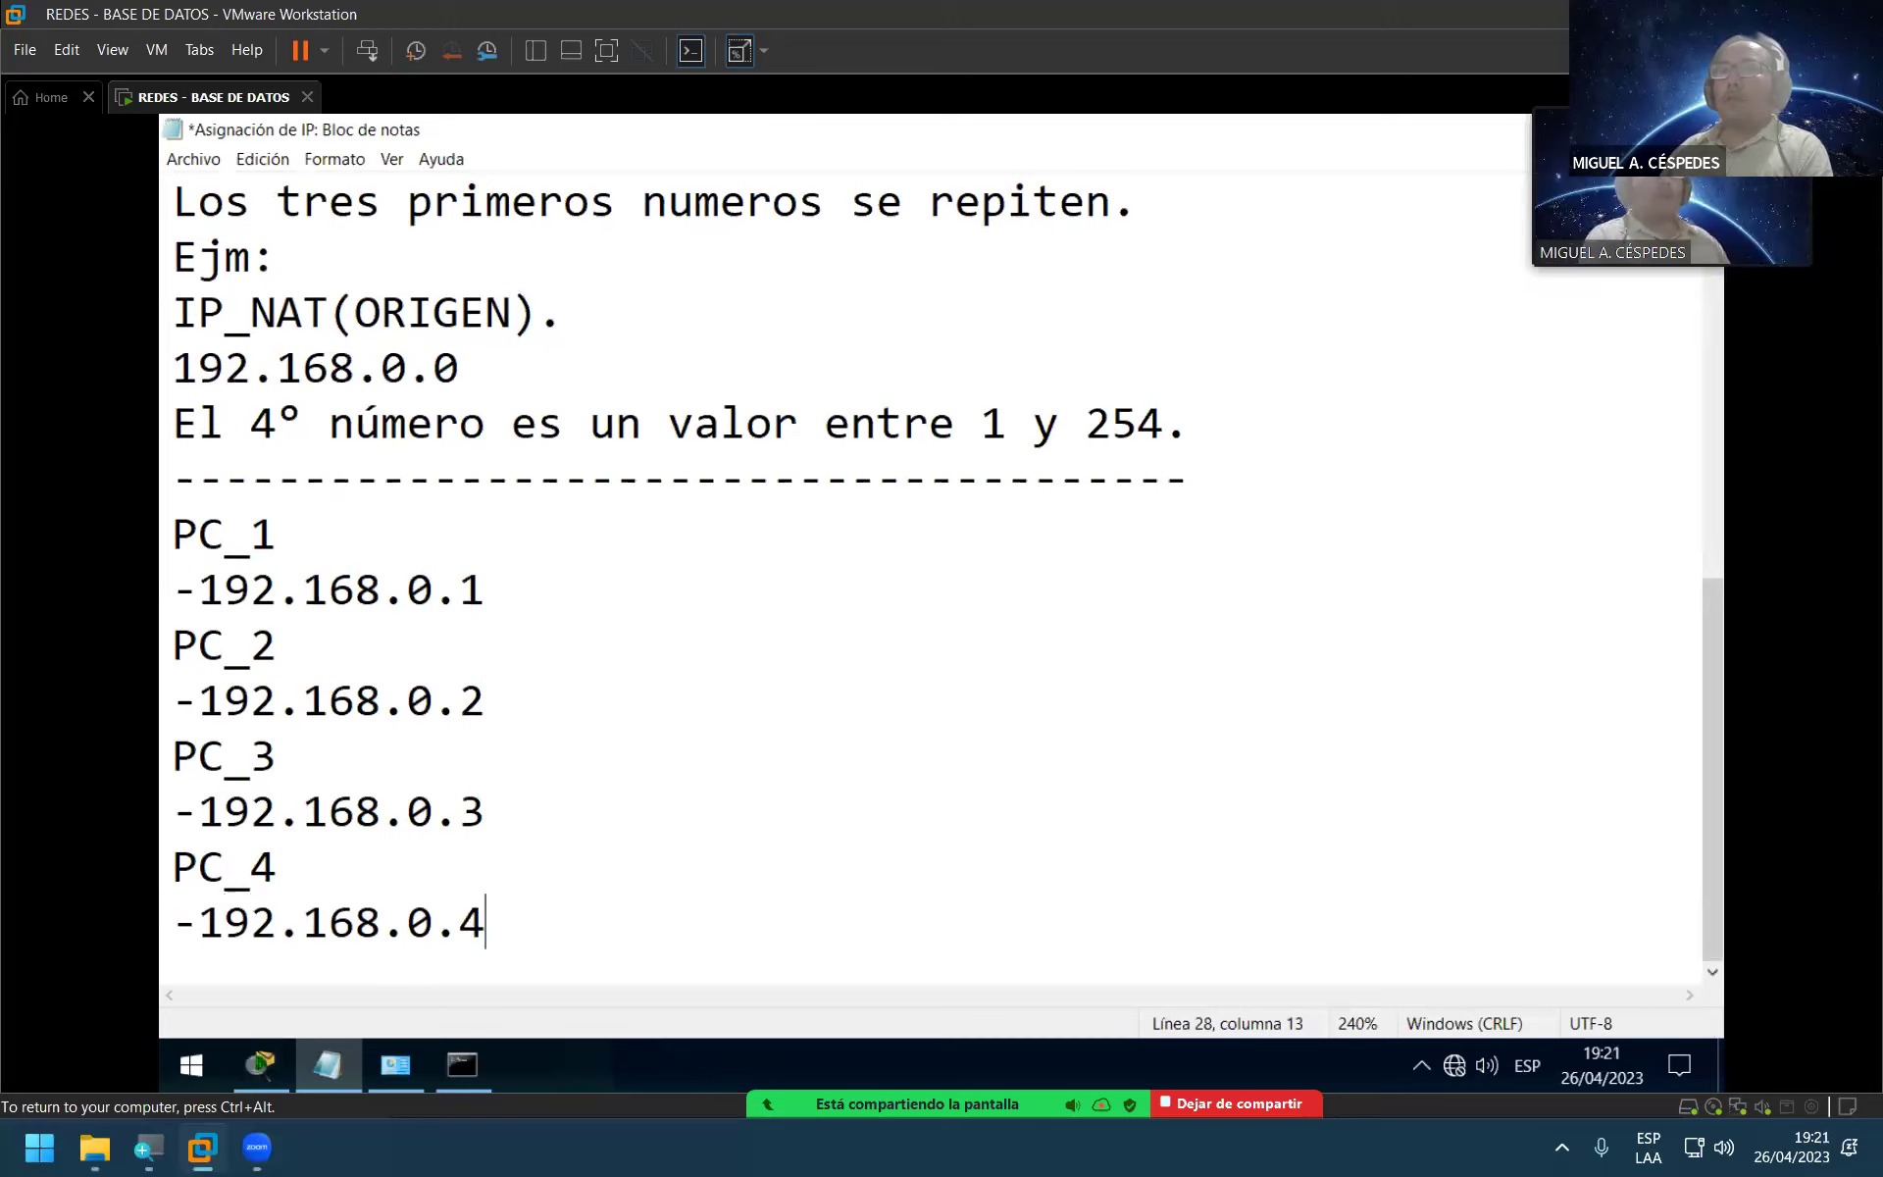
Step: Add a PC_5 entry with the address -192.168.0.5 below PC_4 and save the notes
{"action": "key", "text": "Return"}
{"action": "type", "text": "PC_5"}
{"action": "key", "text": "Return"}
{"action": "type", "text": "-192.168"}
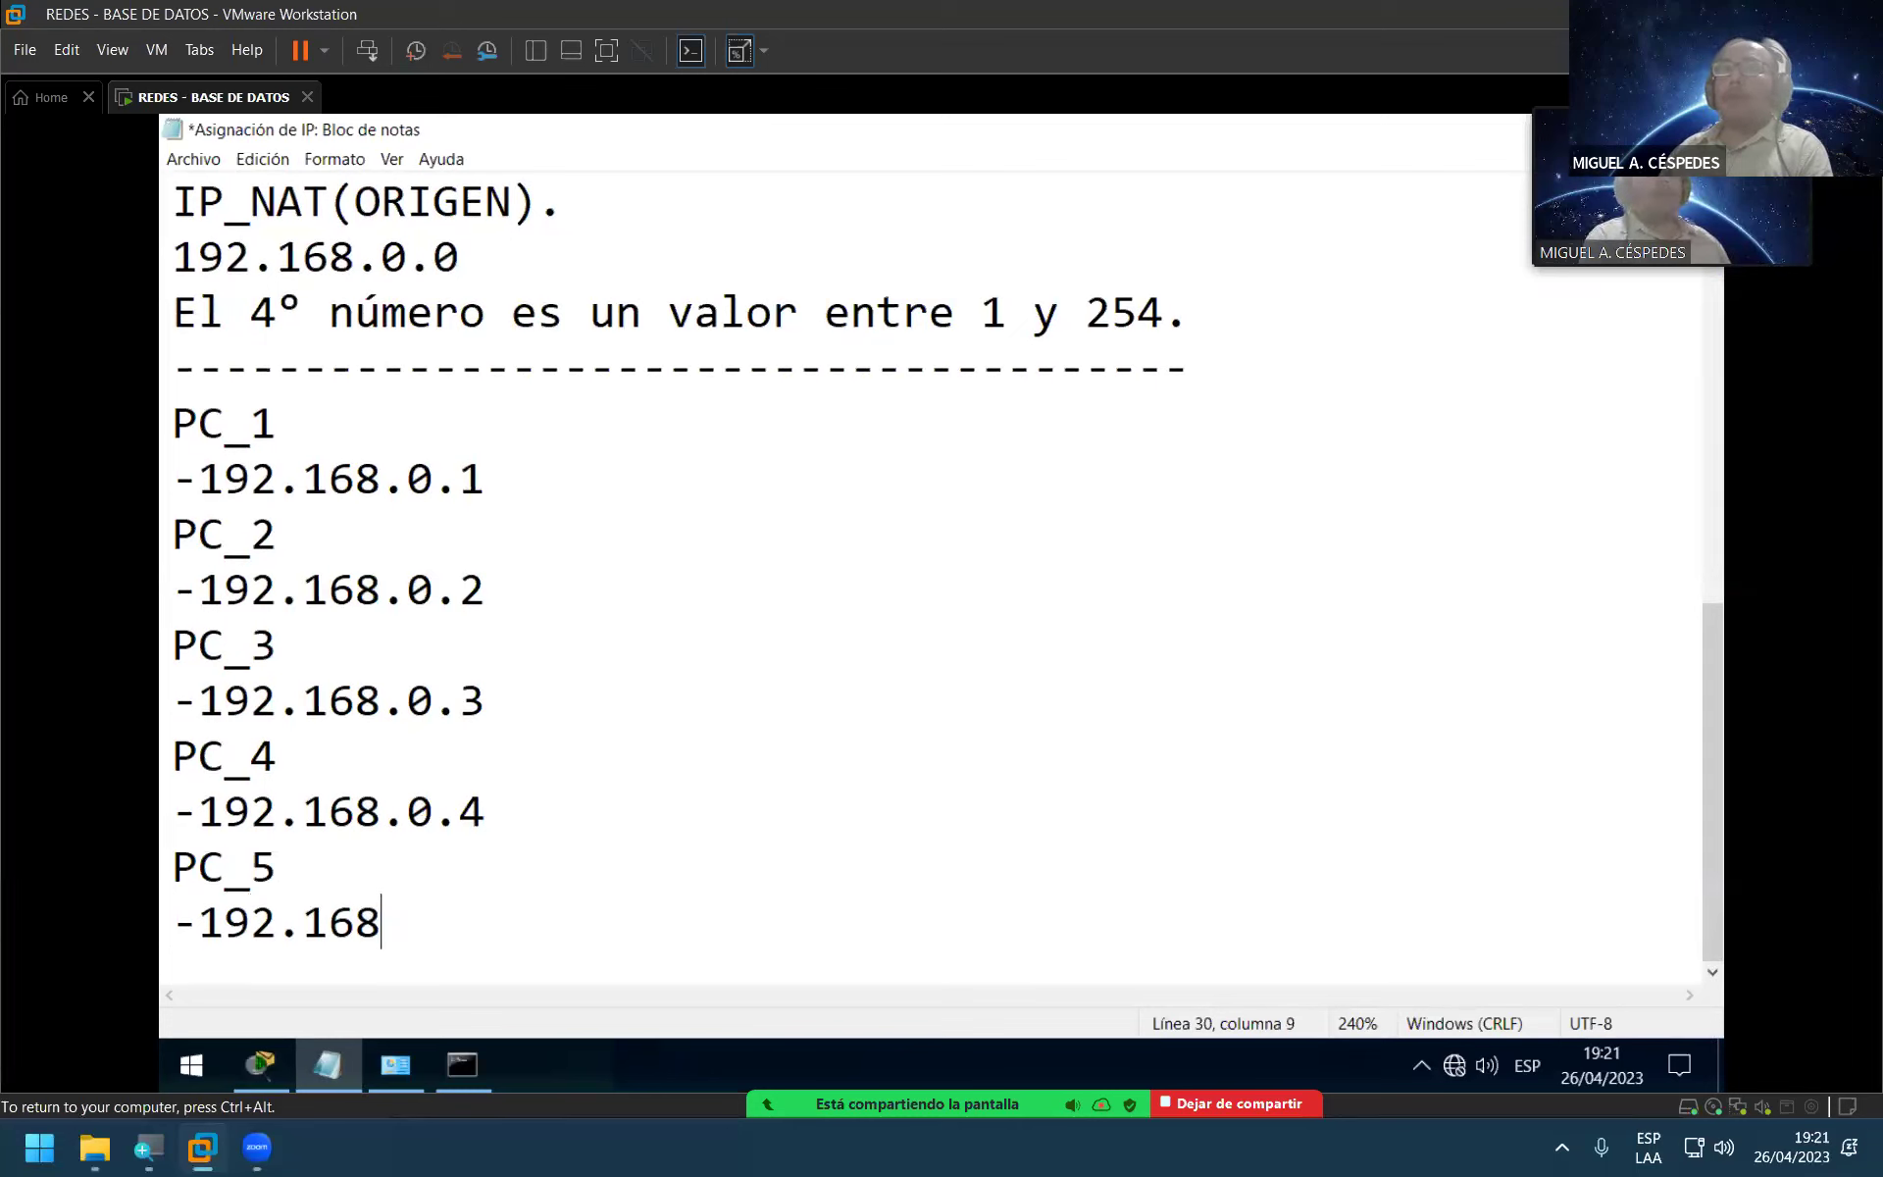
{"action": "type", "text": ".0.5"}
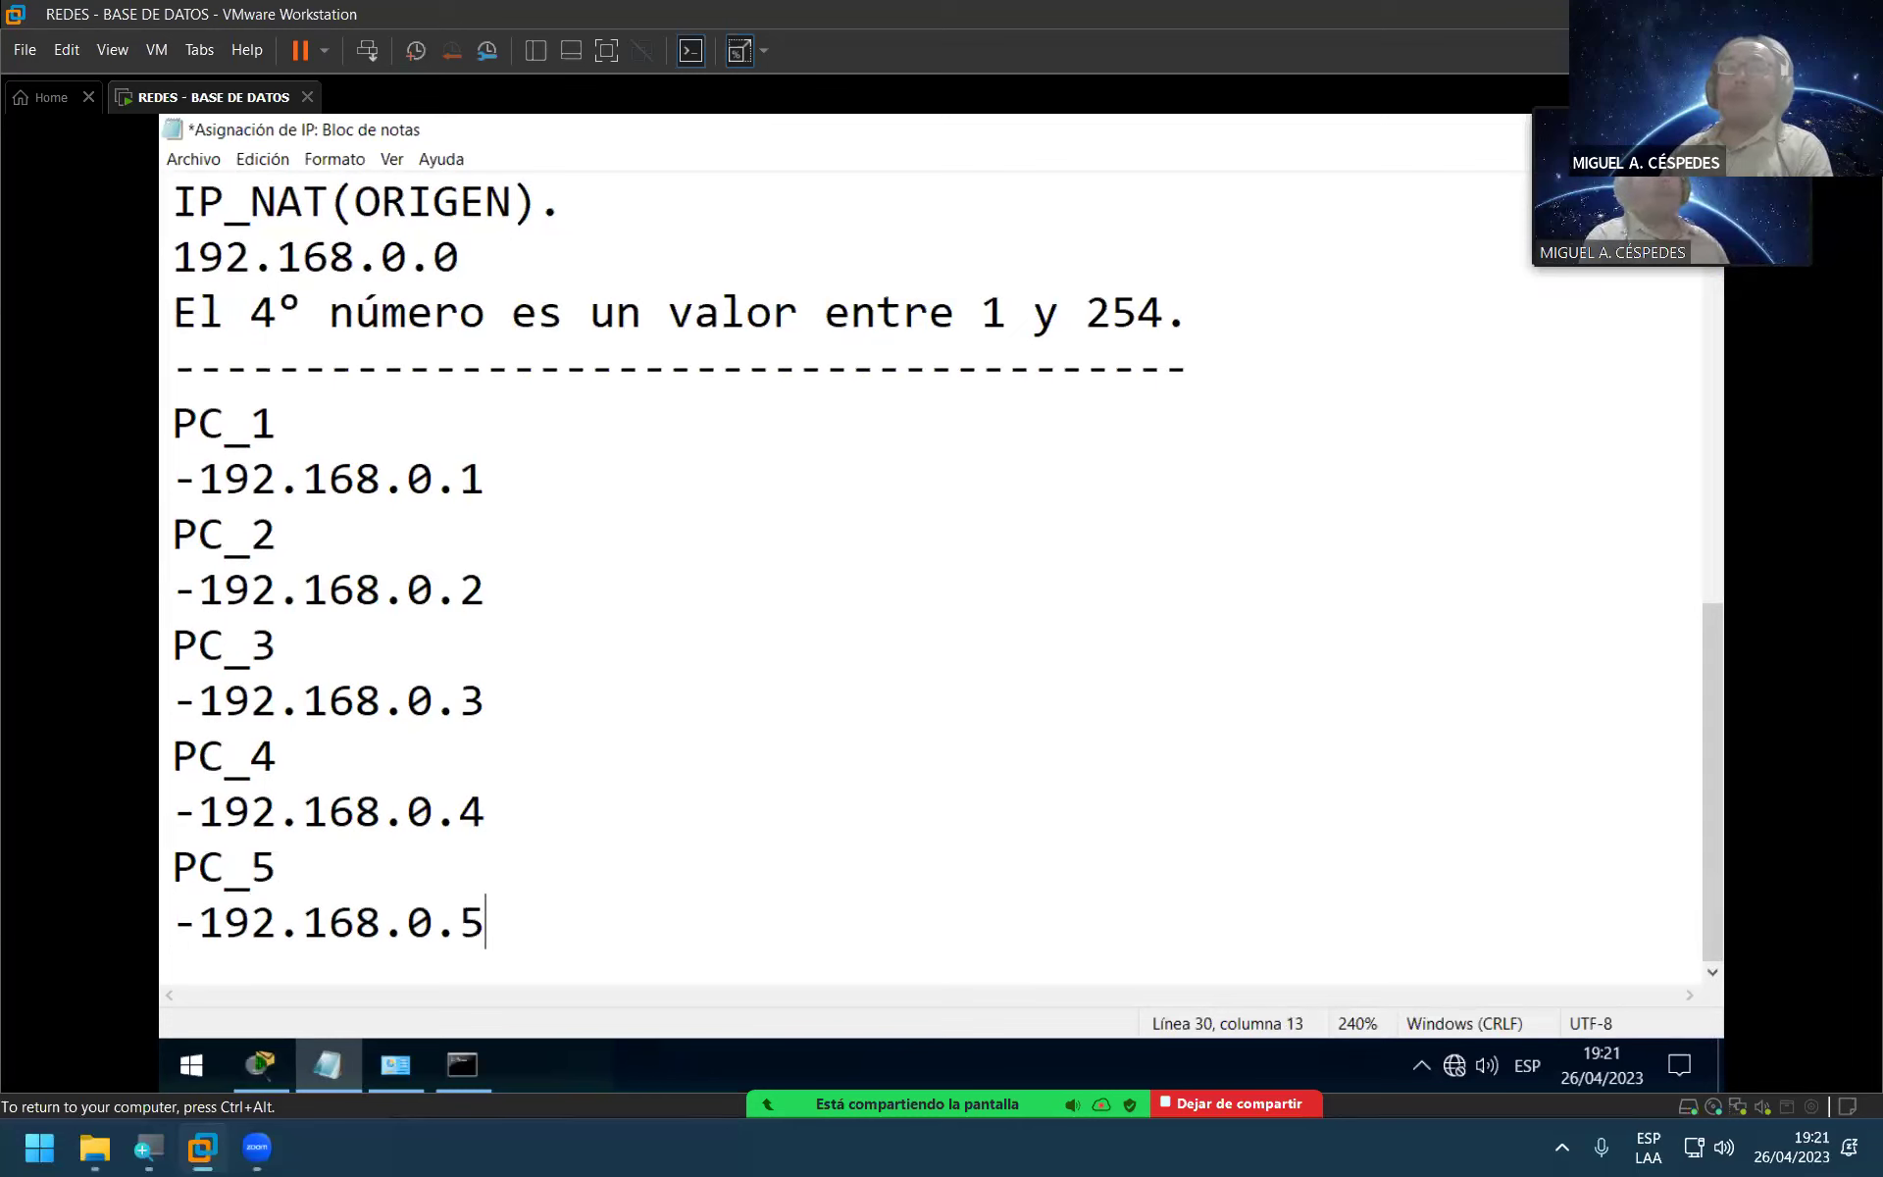
{"action": "key", "text": "ctrl+s"}
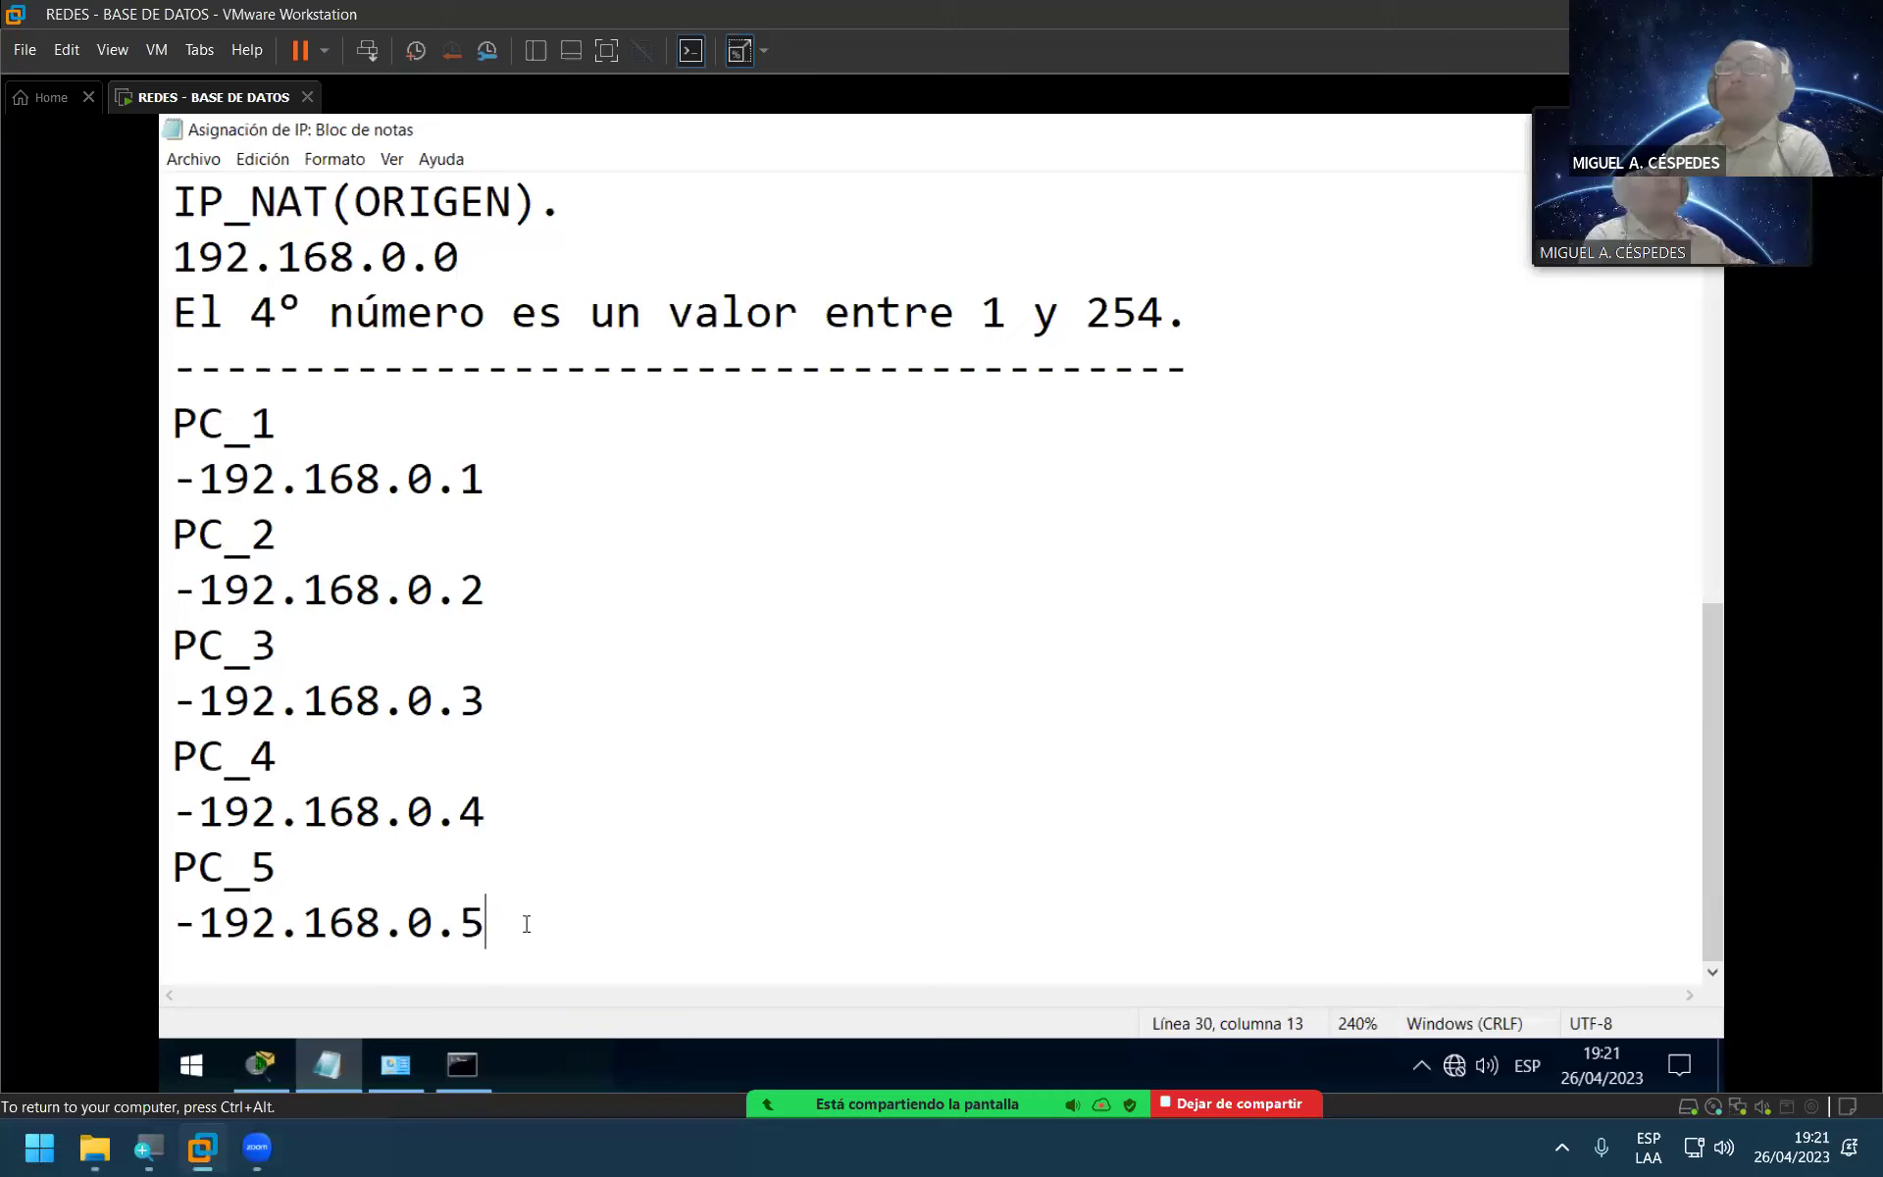
Step: Switch back to Packet Tracer and move Laptop0 below PC0, beside Switch0
{"action": "left_click_drag", "start_coordinate": [511, 918], "coordinate": [162, 937]}
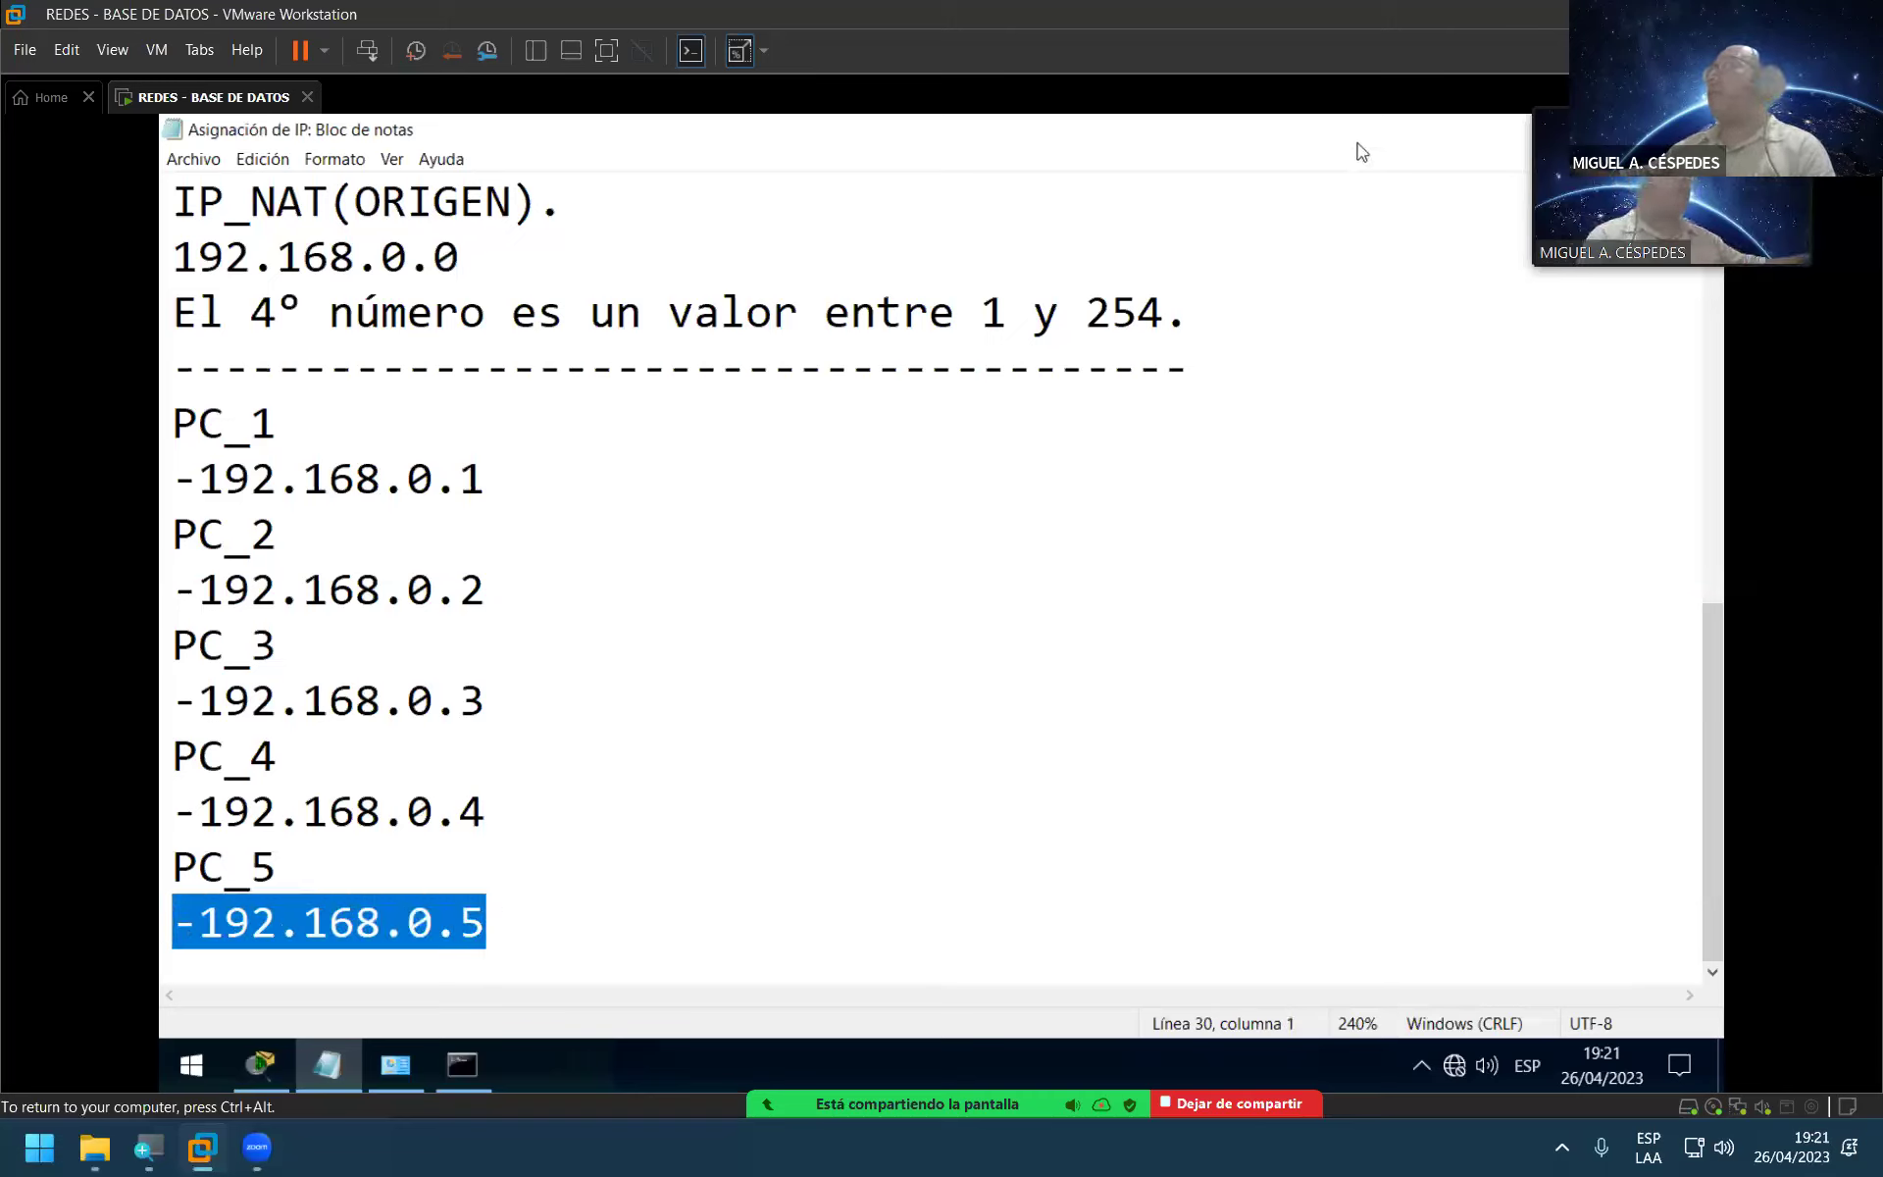
{"action": "key", "text": "alt+Tab"}
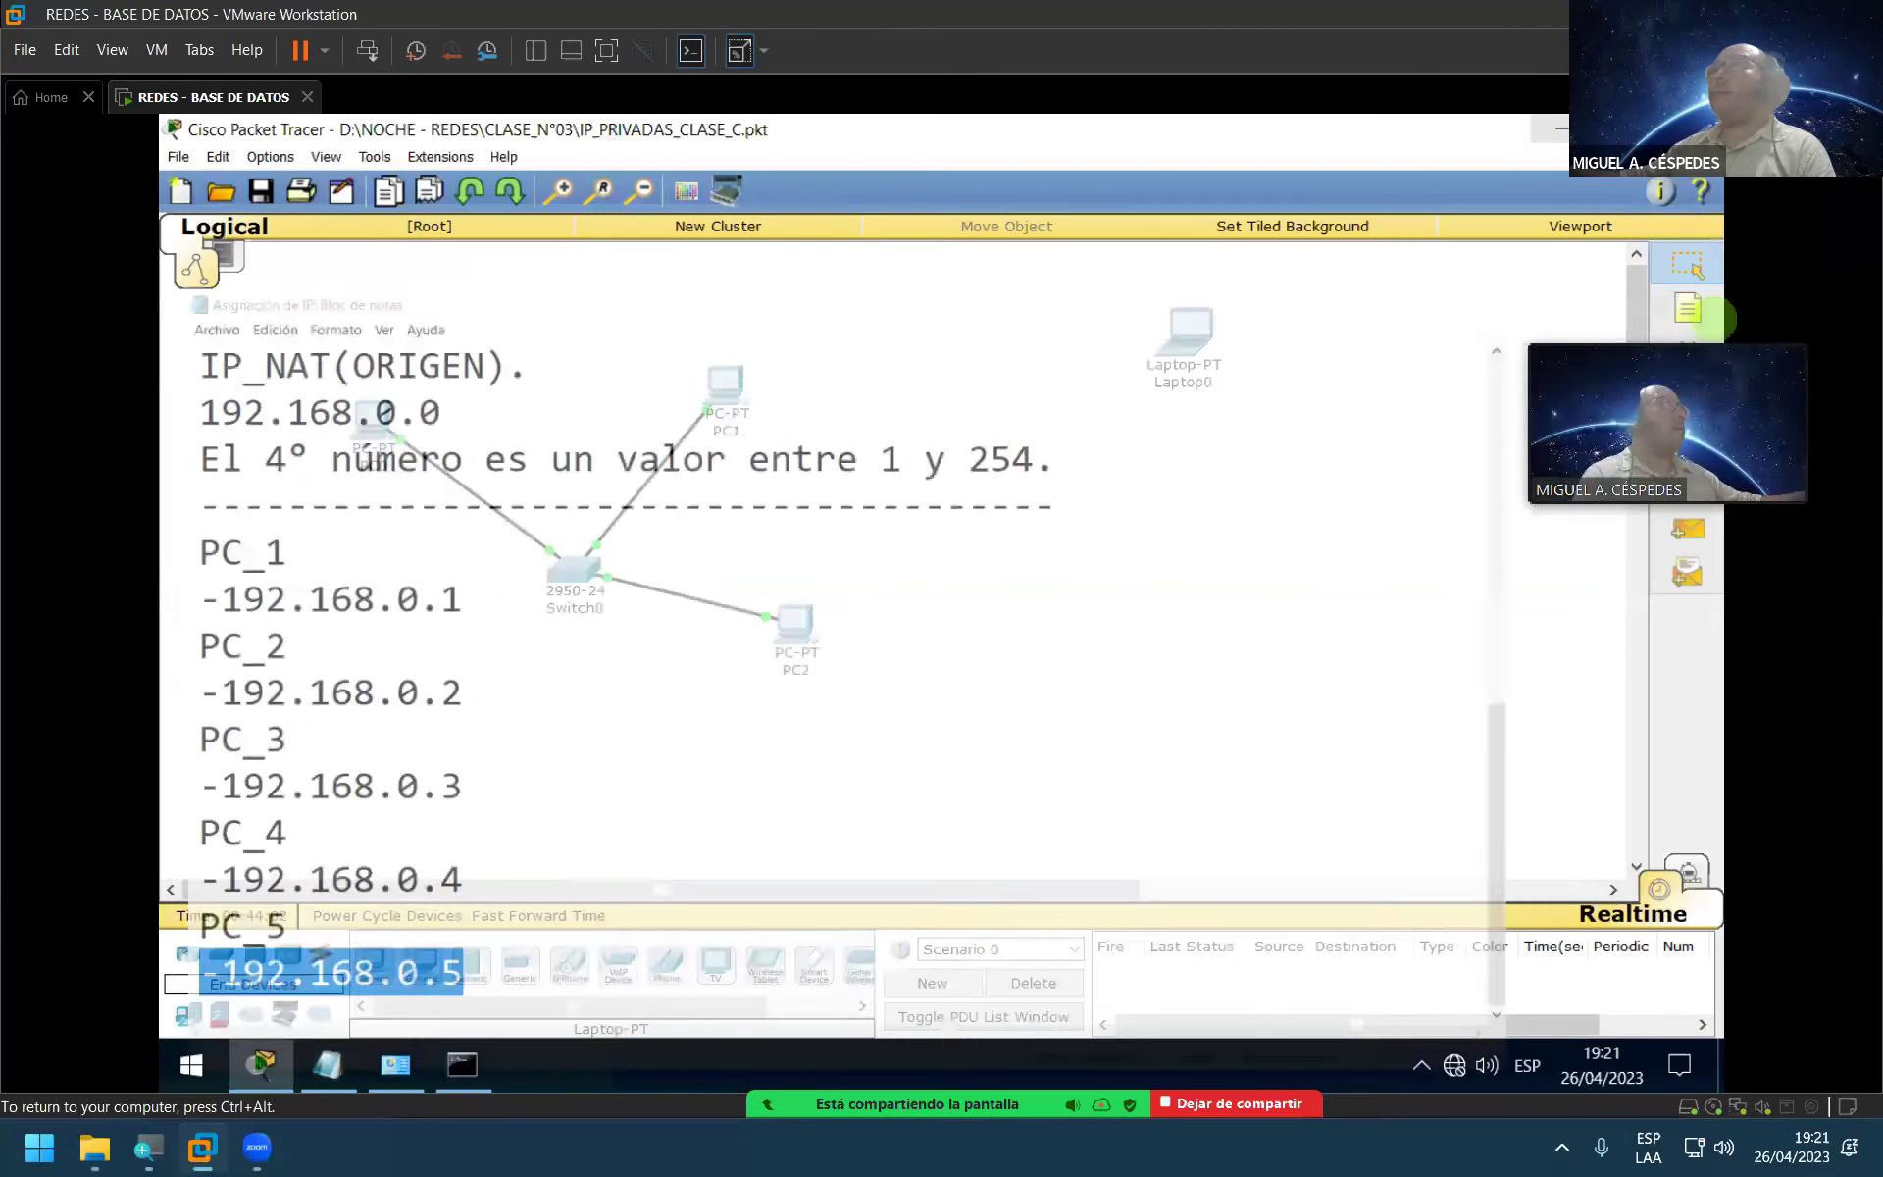
{"action": "left_click_drag", "start_coordinate": [1185, 334], "coordinate": [358, 675]}
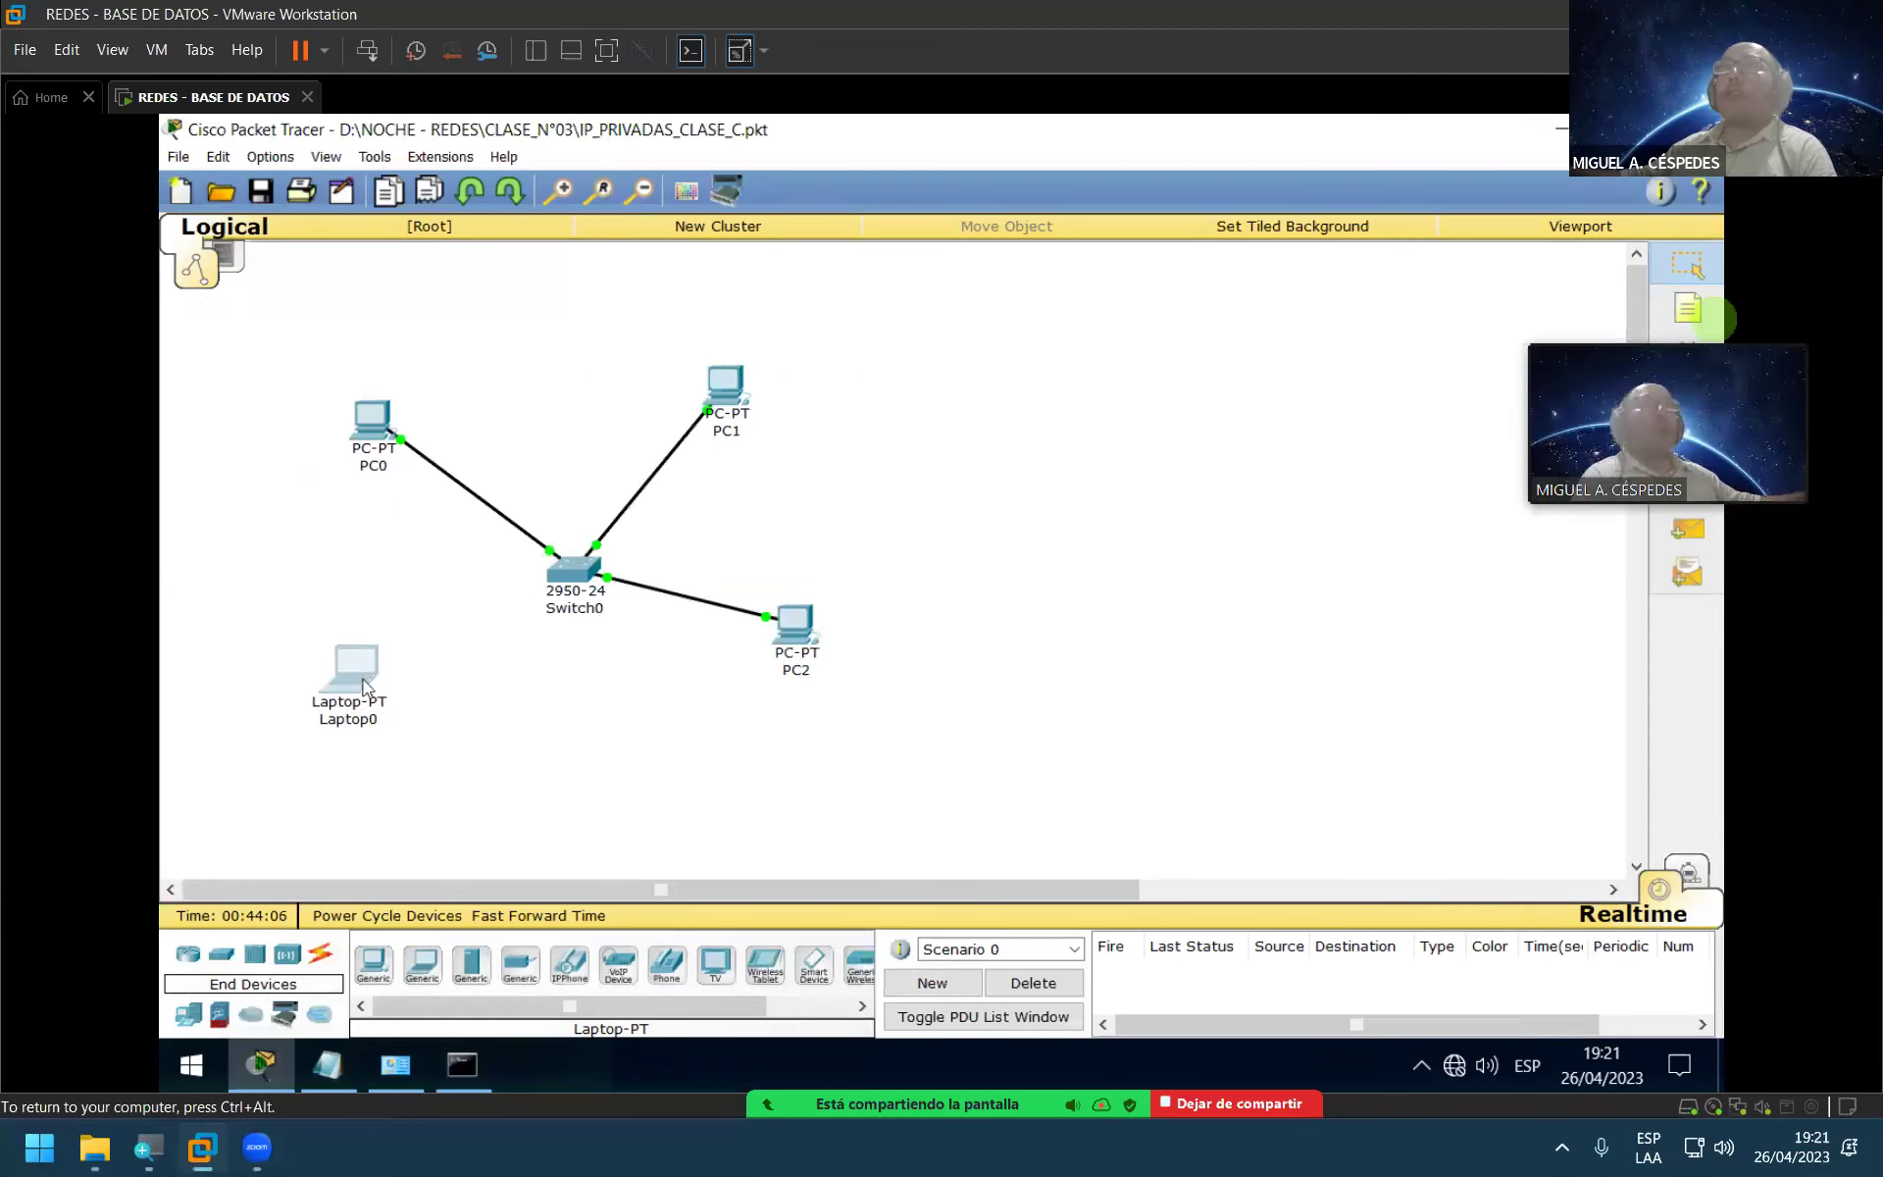
Step: Configure Laptop0 with the static IP address 192.168.0.4 and subnet mask 255.255.255.0
{"action": "left_click", "coordinate": [363, 682]}
{"action": "left_click", "coordinate": [818, 368]}
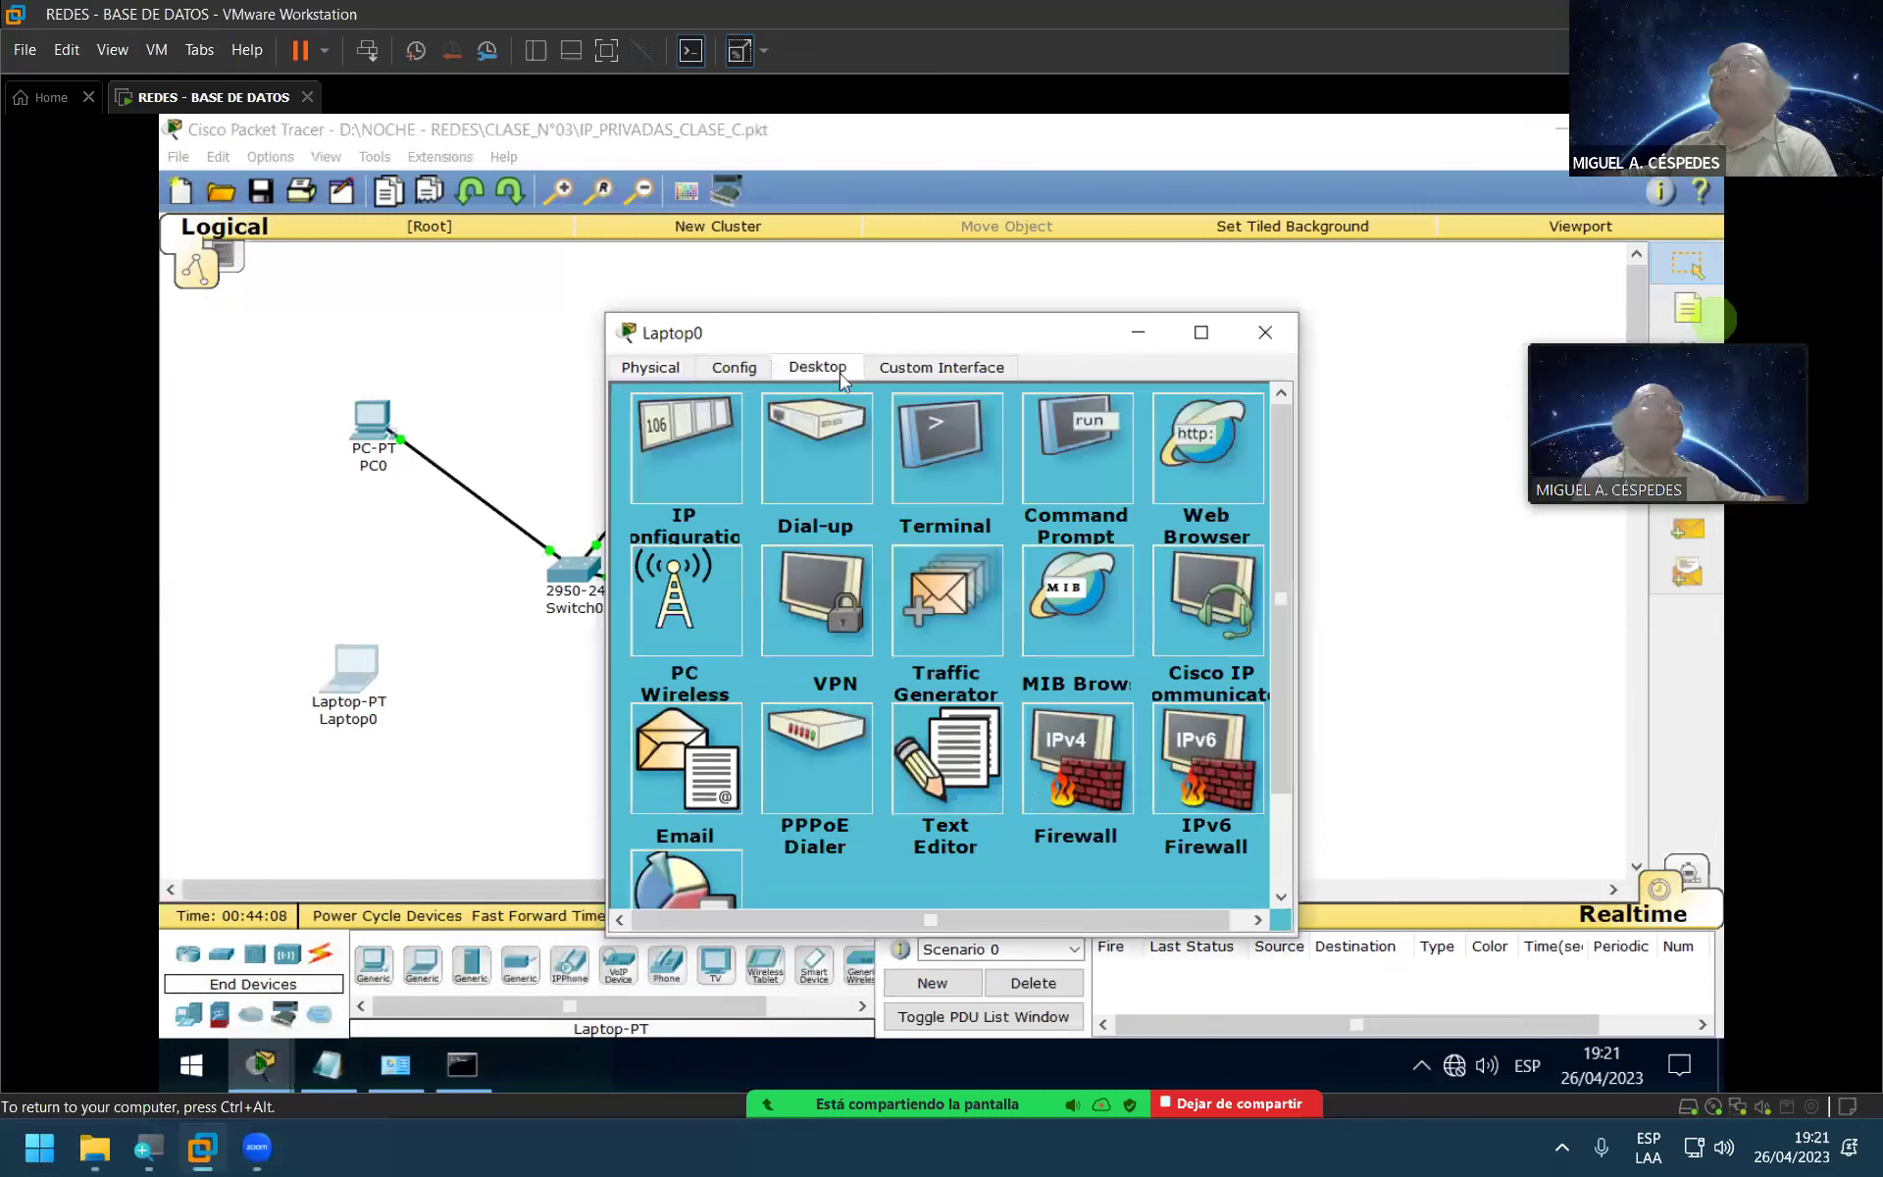
{"action": "left_click", "coordinate": [693, 452]}
{"action": "left_click", "coordinate": [866, 492]}
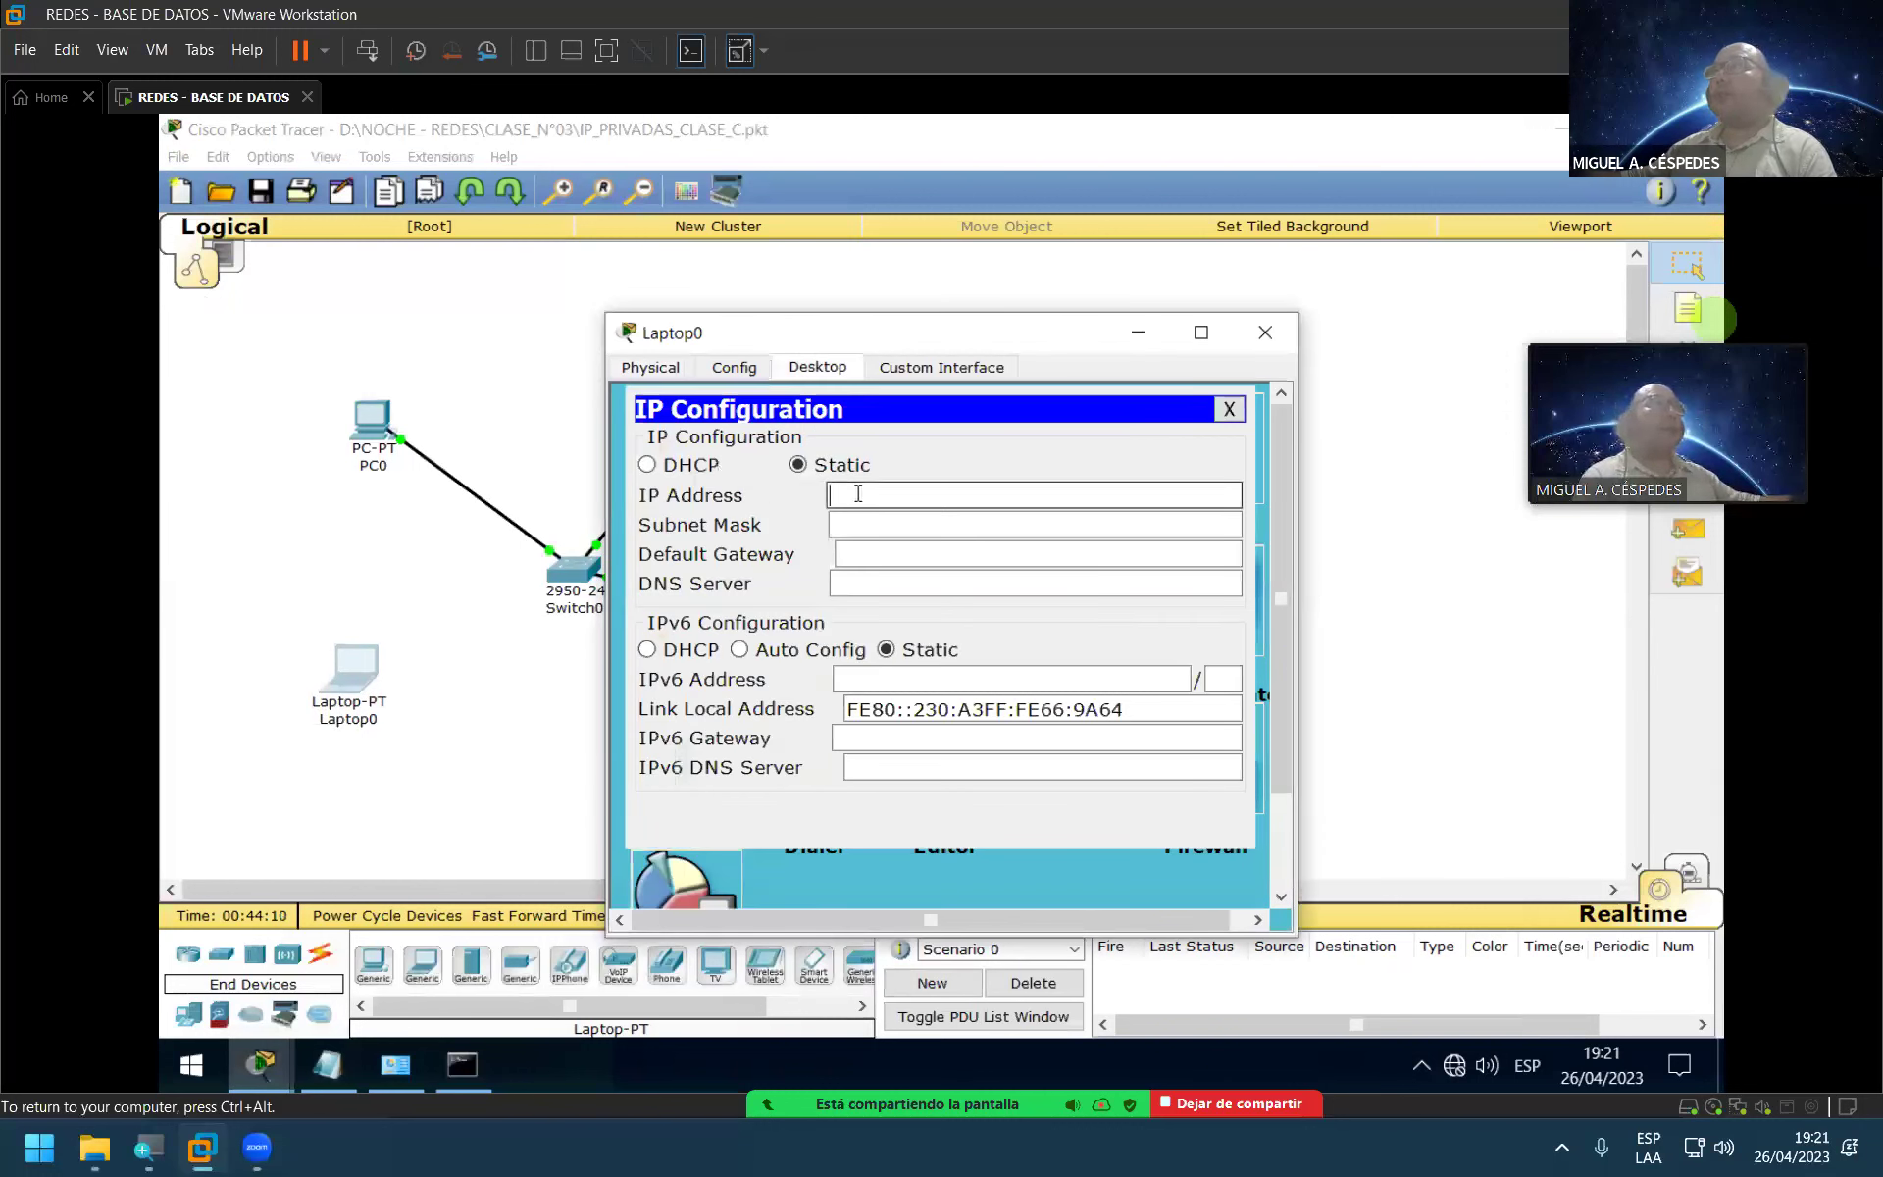
{"action": "type", "text": "192.168.0.1"}
{"action": "key", "text": "BackSpace"}
{"action": "type", "text": "4"}
{"action": "left_click", "coordinate": [1053, 537]}
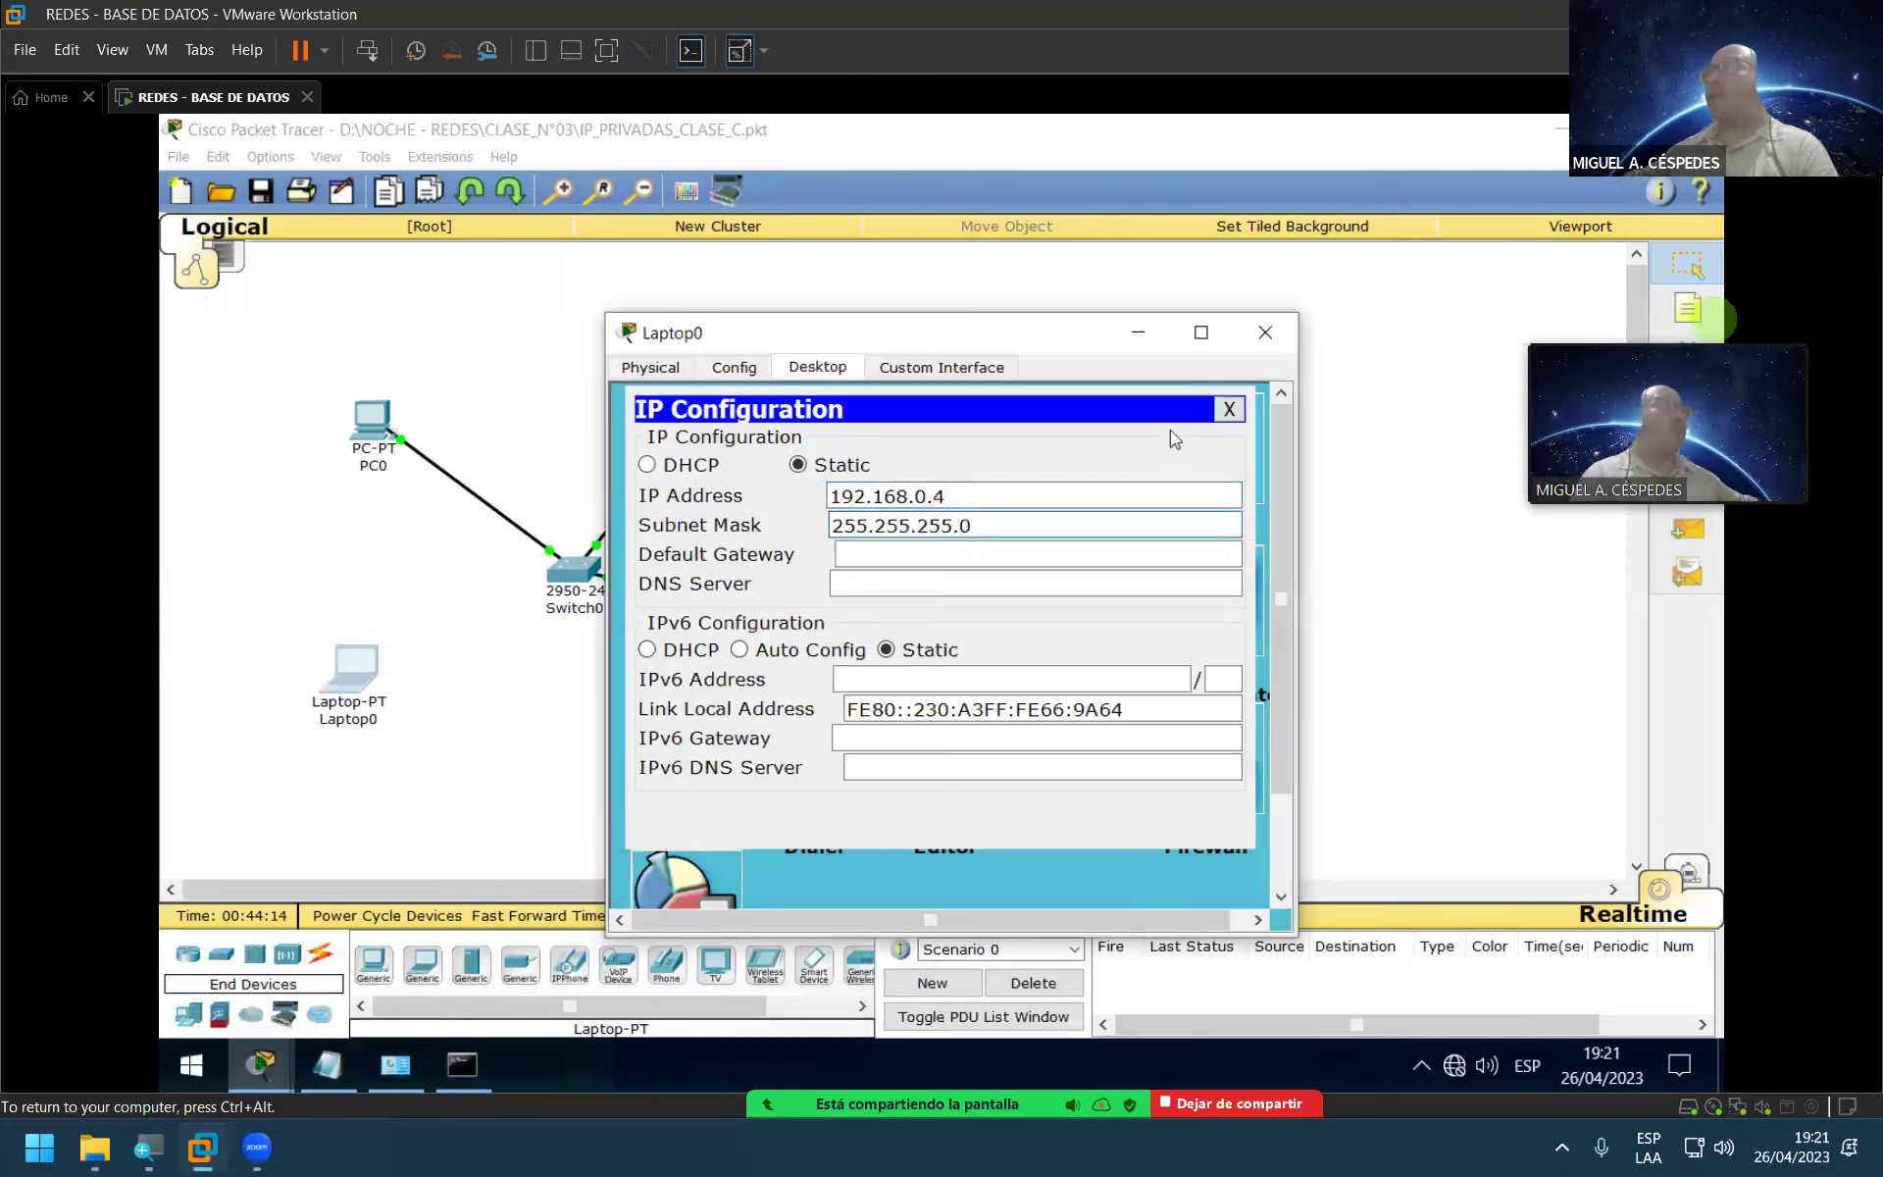
{"action": "left_click", "coordinate": [1229, 410]}
{"action": "left_click", "coordinate": [1265, 332]}
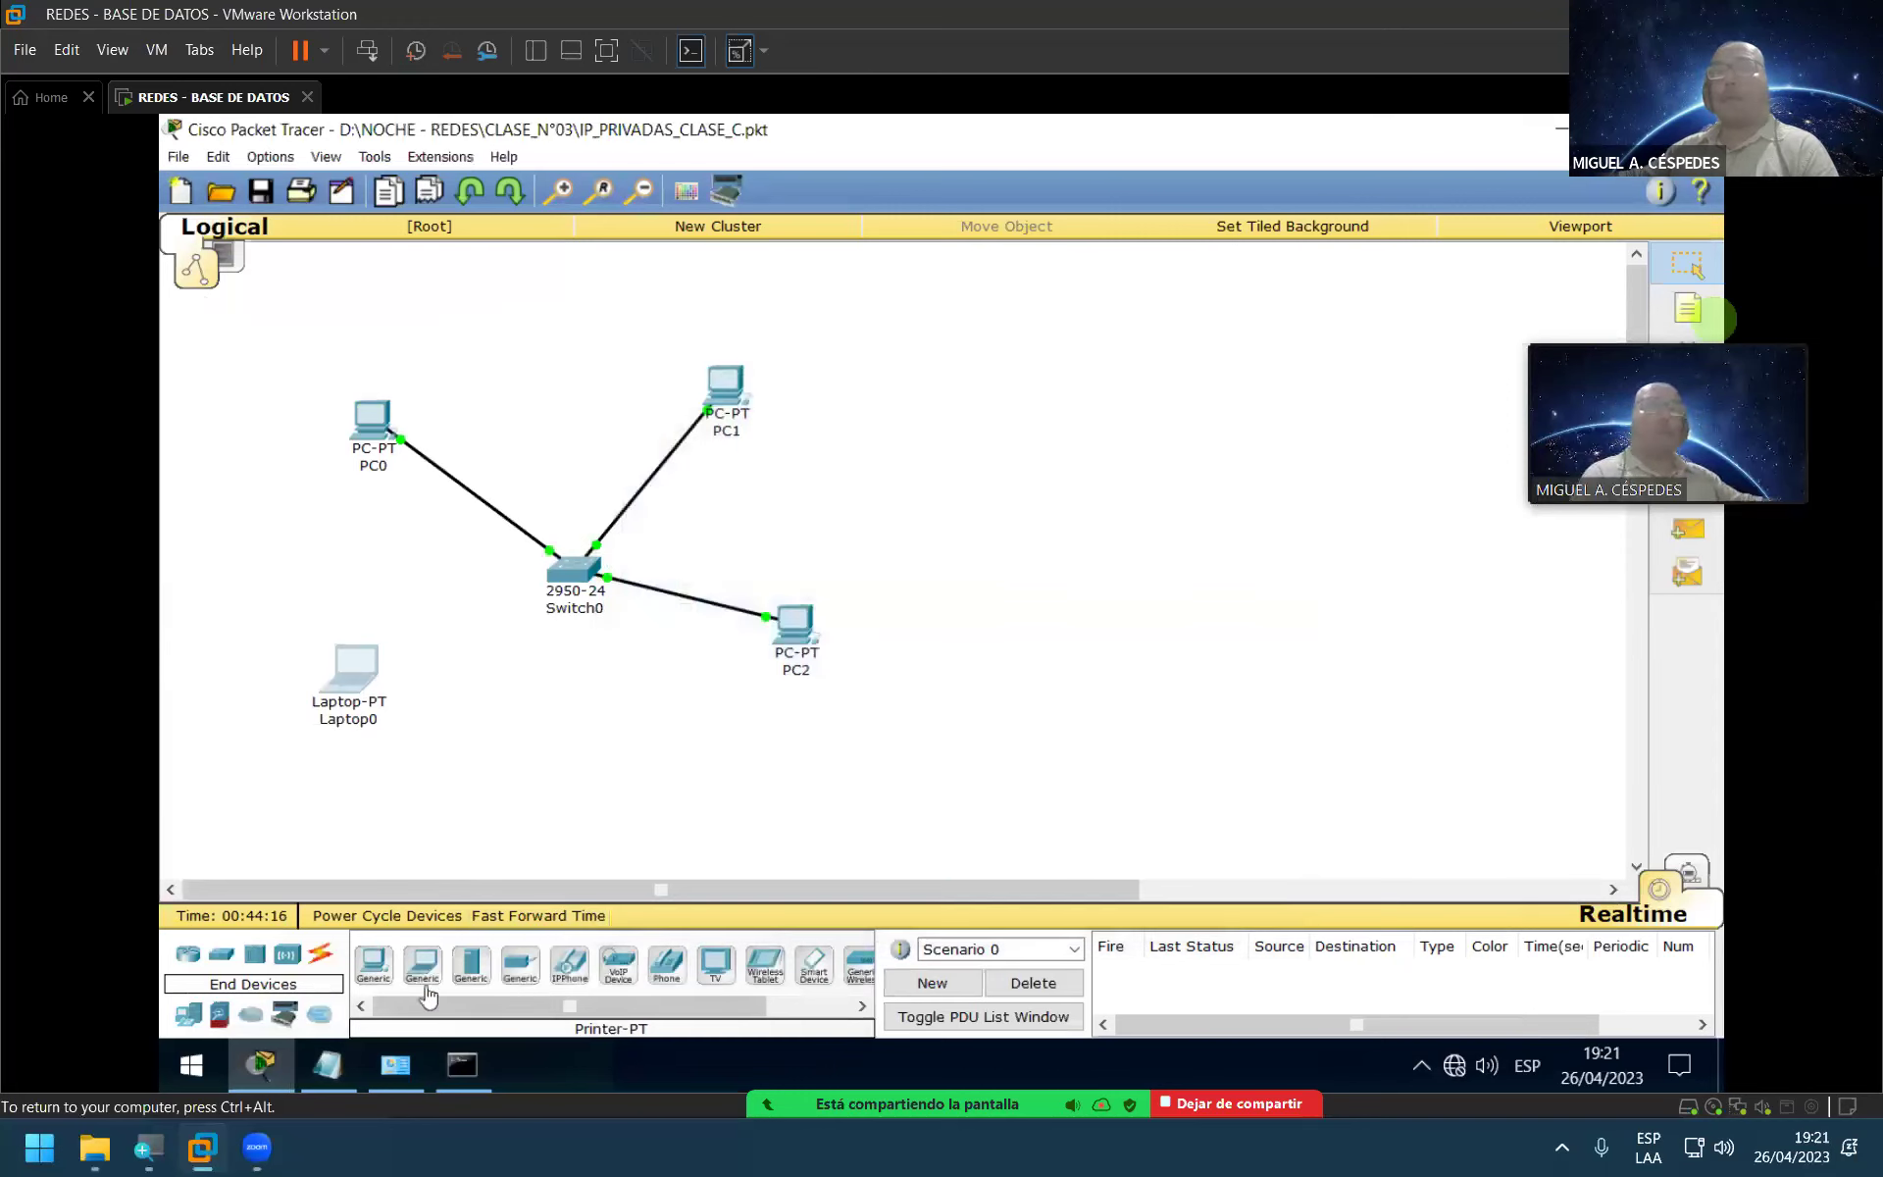
Step: Place a second laptop below Switch0 and configure it with the static IP address 192.168.0.5 and subnet mask 255.255.255.0
{"action": "left_click_drag", "start_coordinate": [431, 964], "coordinate": [490, 775]}
{"action": "left_click", "coordinate": [490, 774]}
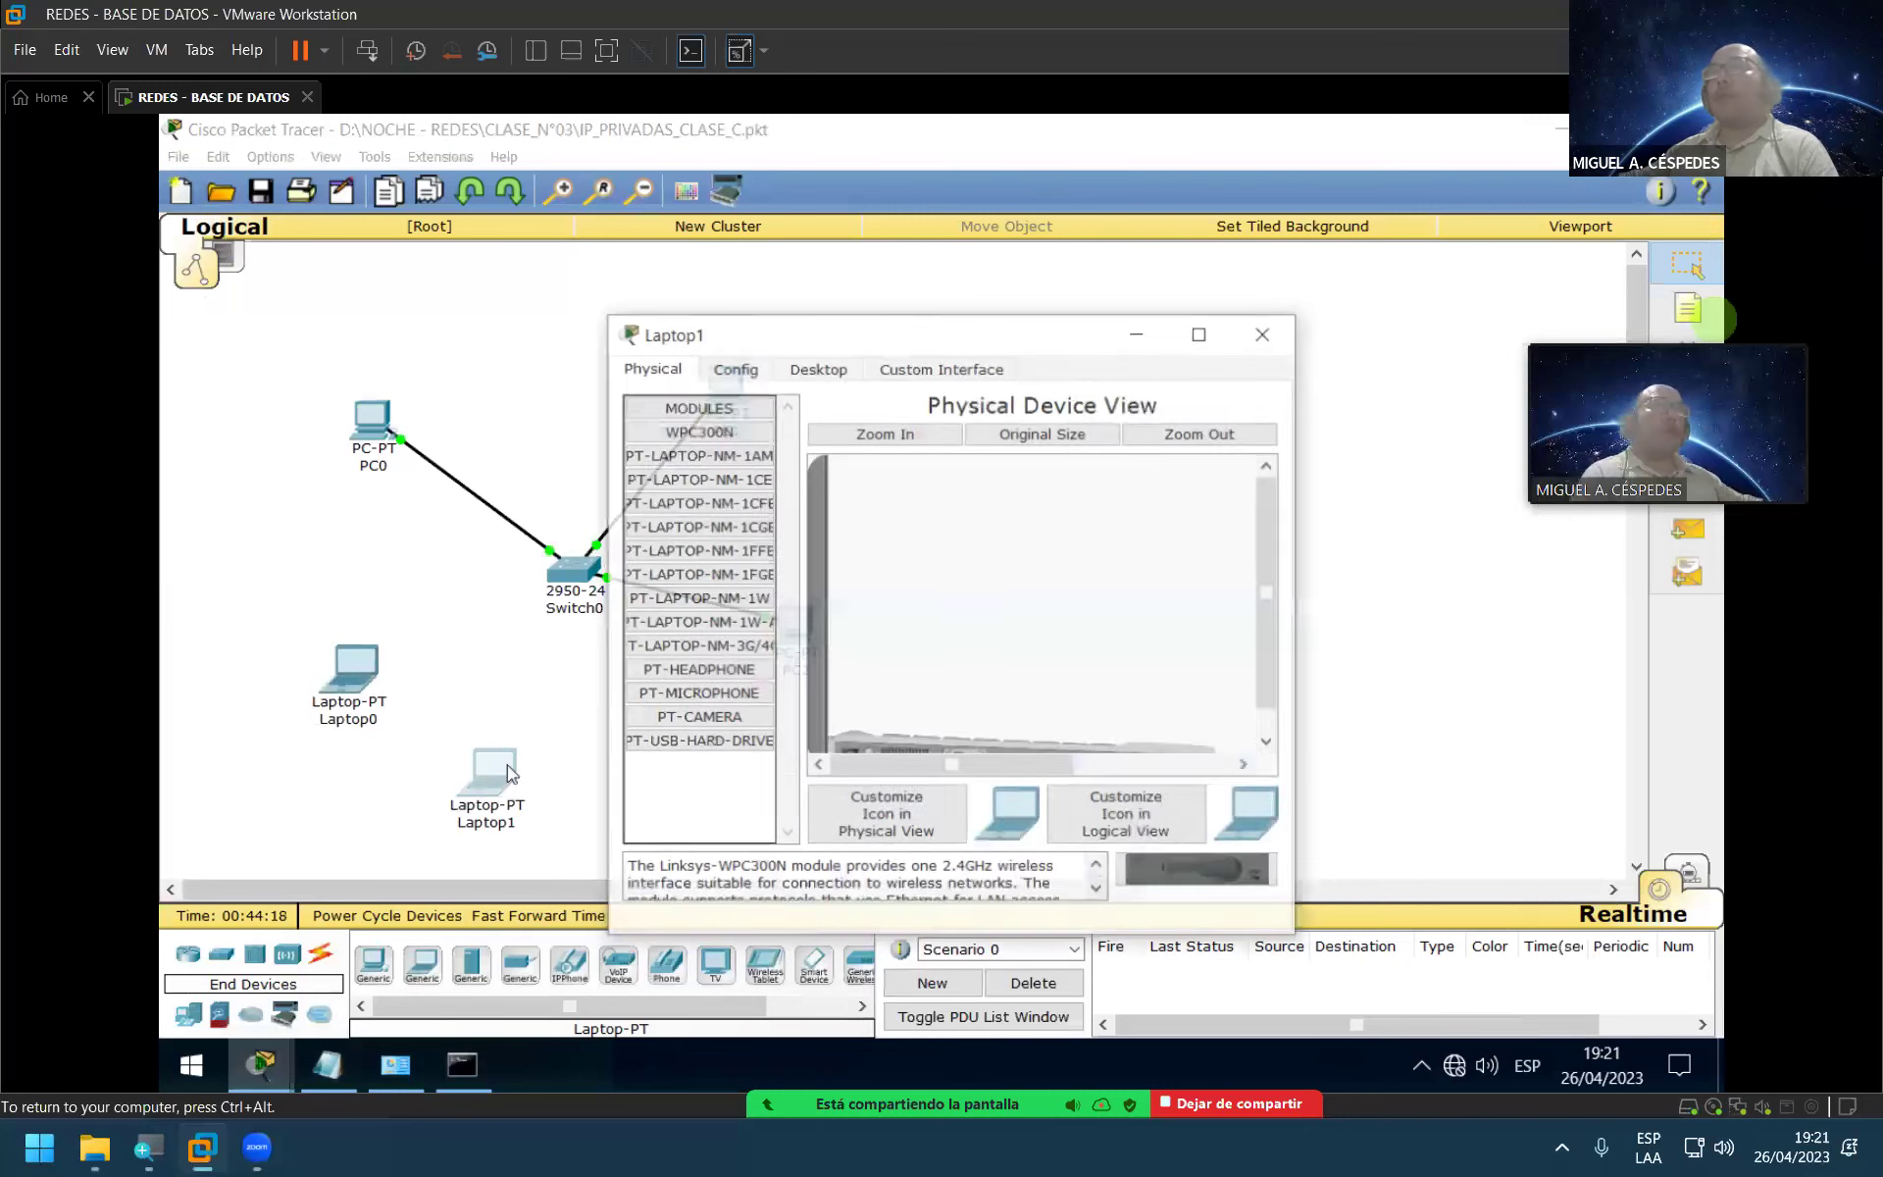
{"action": "left_click", "coordinate": [820, 366]}
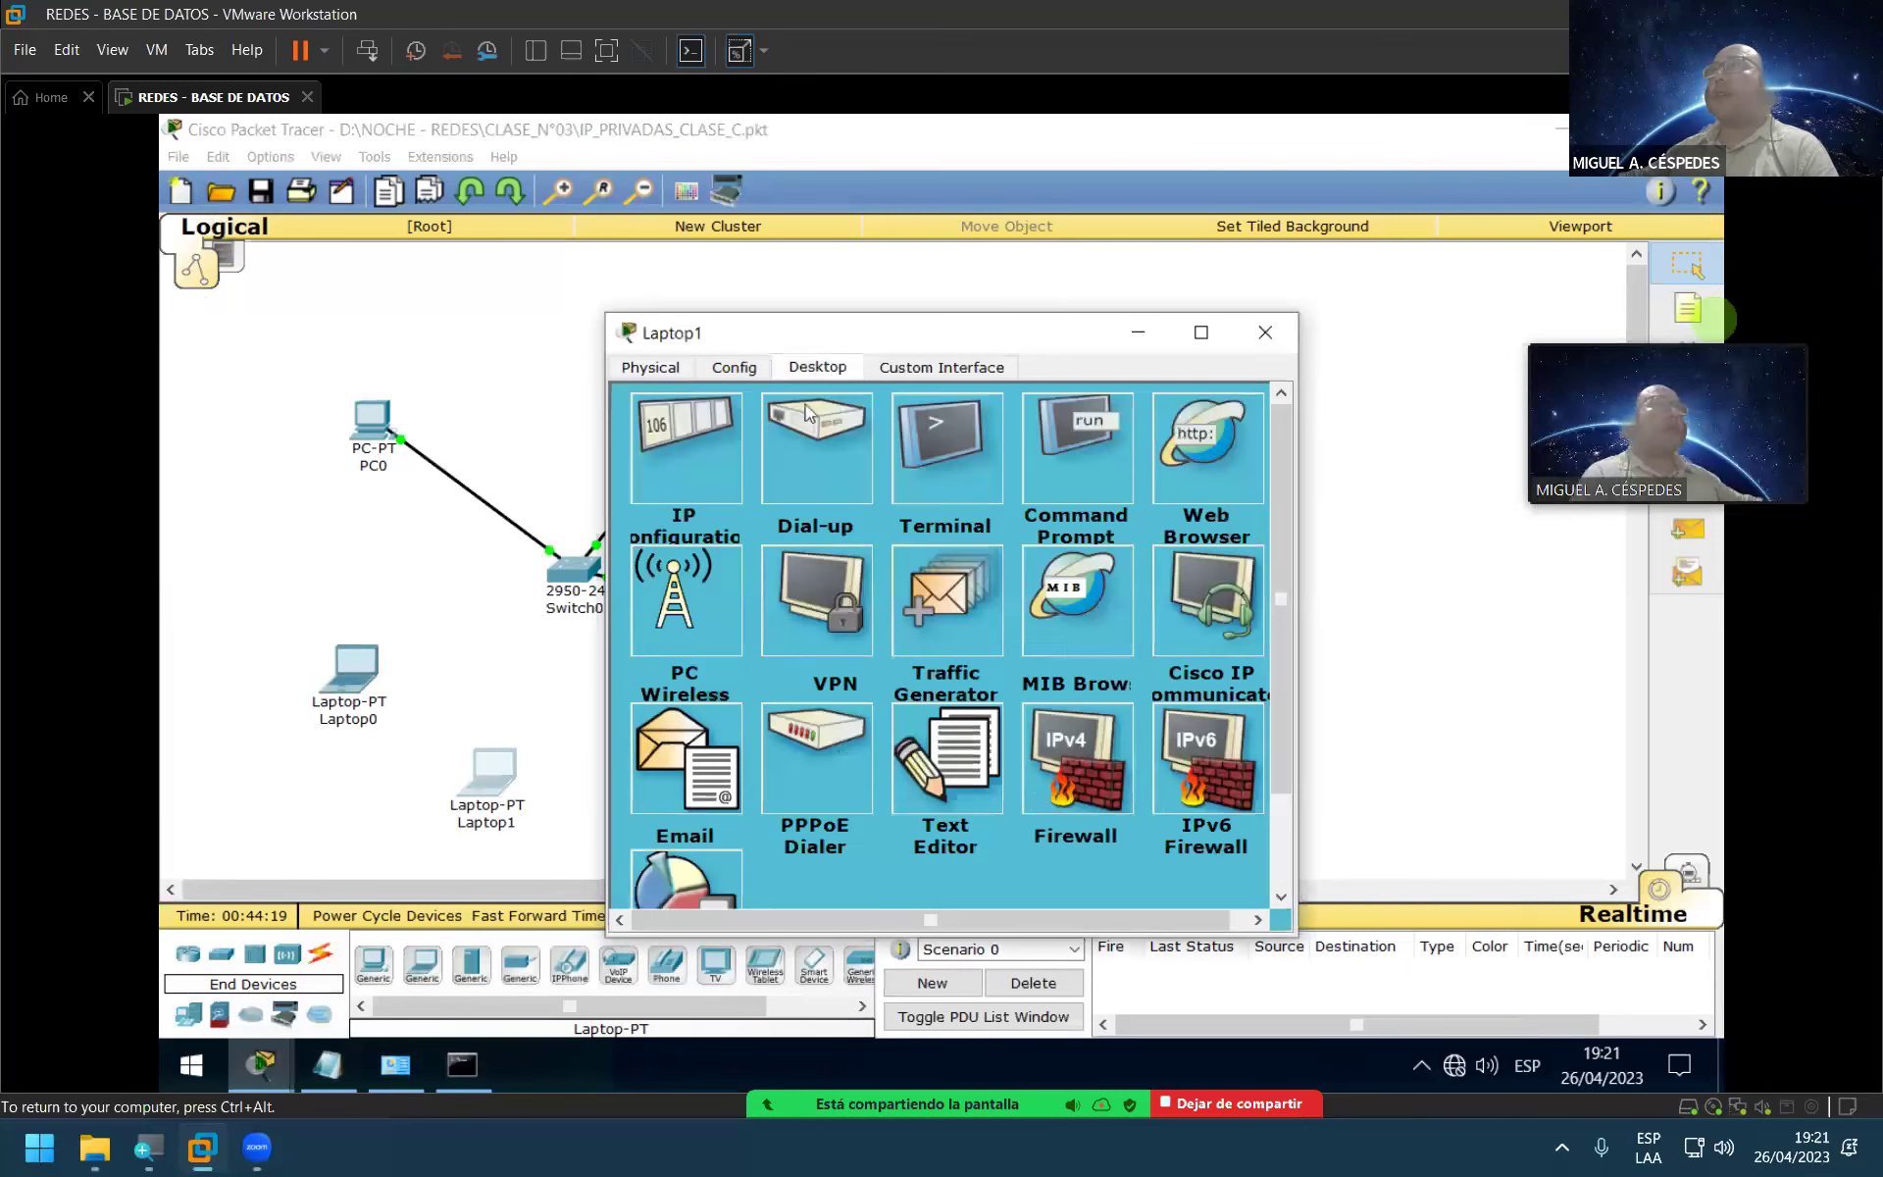
{"action": "left_click", "coordinate": [694, 461]}
{"action": "left_click", "coordinate": [844, 496]}
{"action": "type", "text": "192.168.0.1"}
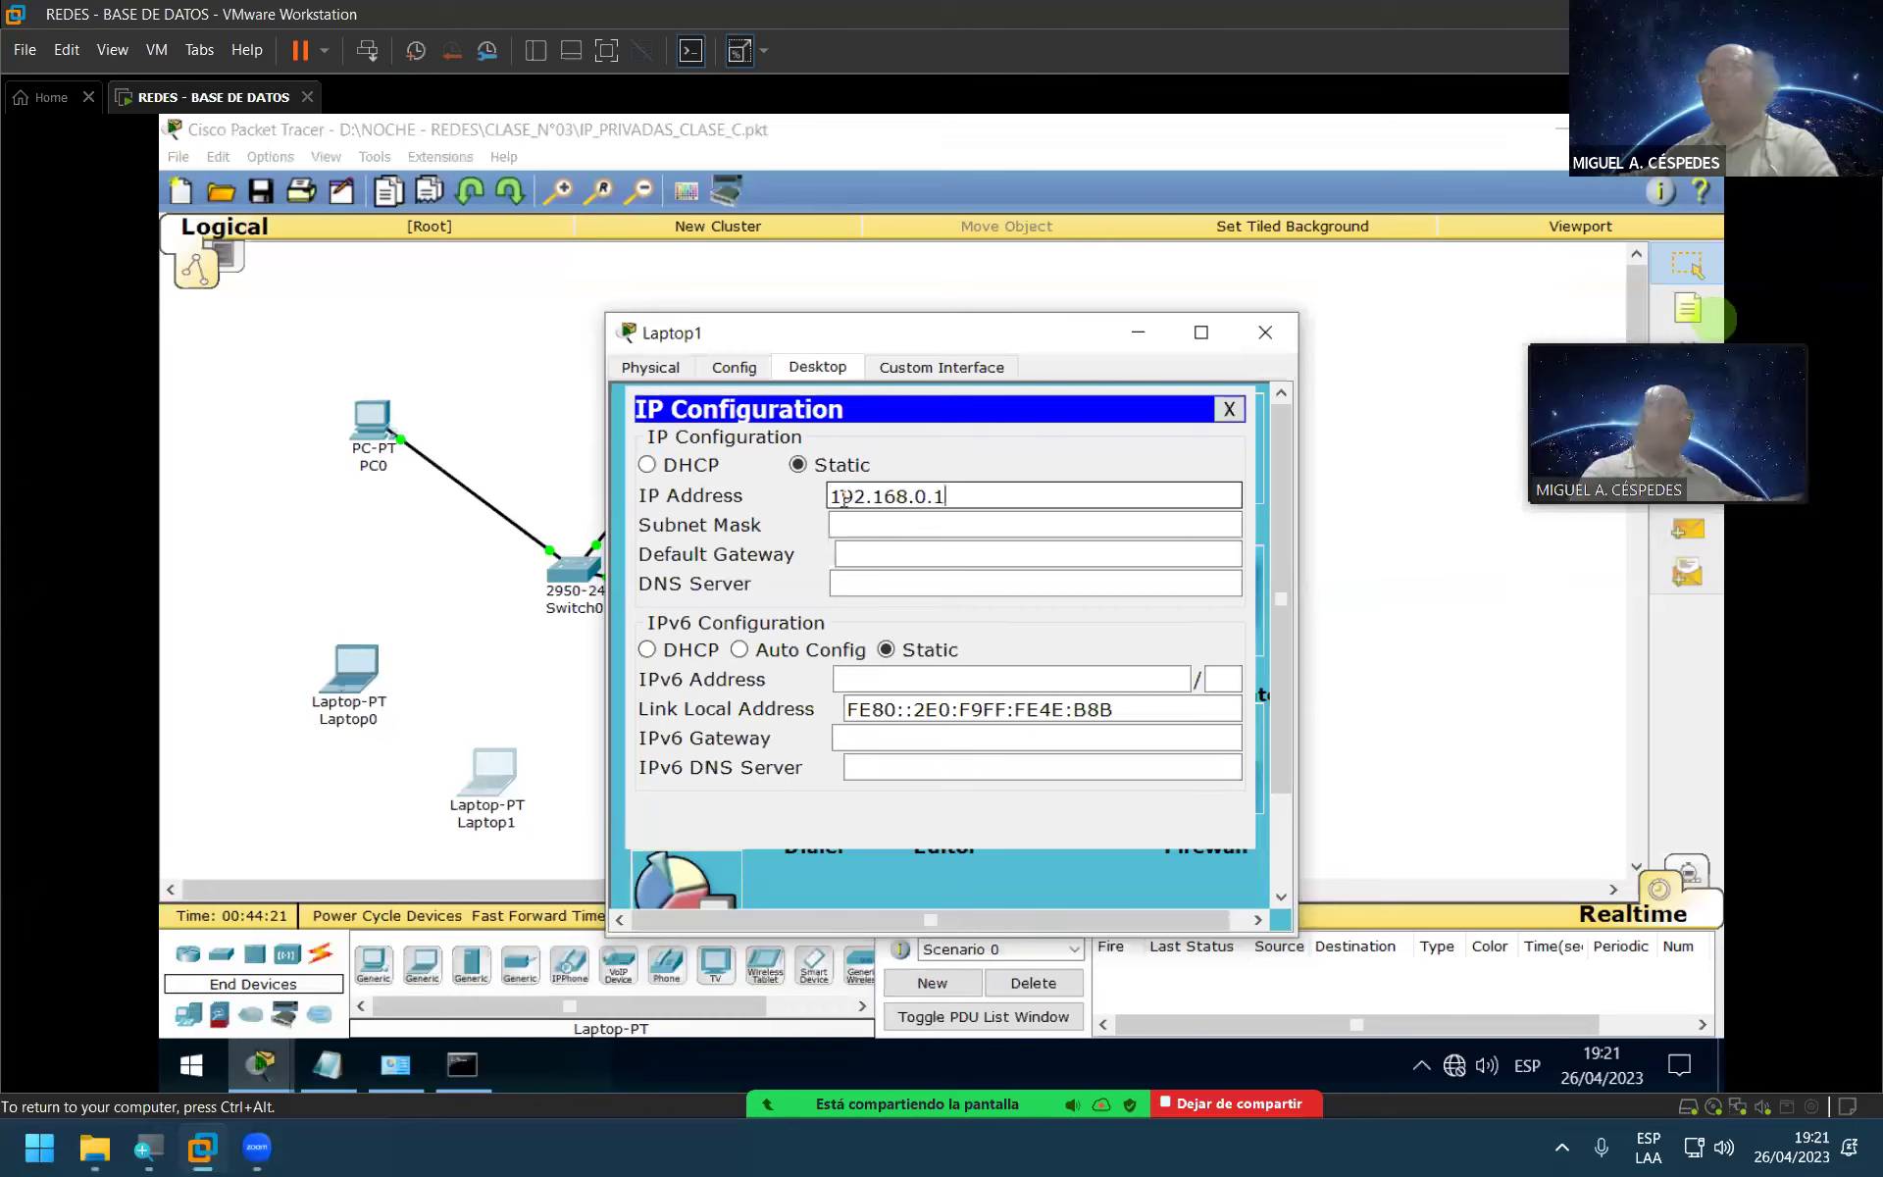
{"action": "key", "text": "BackSpace"}
{"action": "type", "text": "5"}
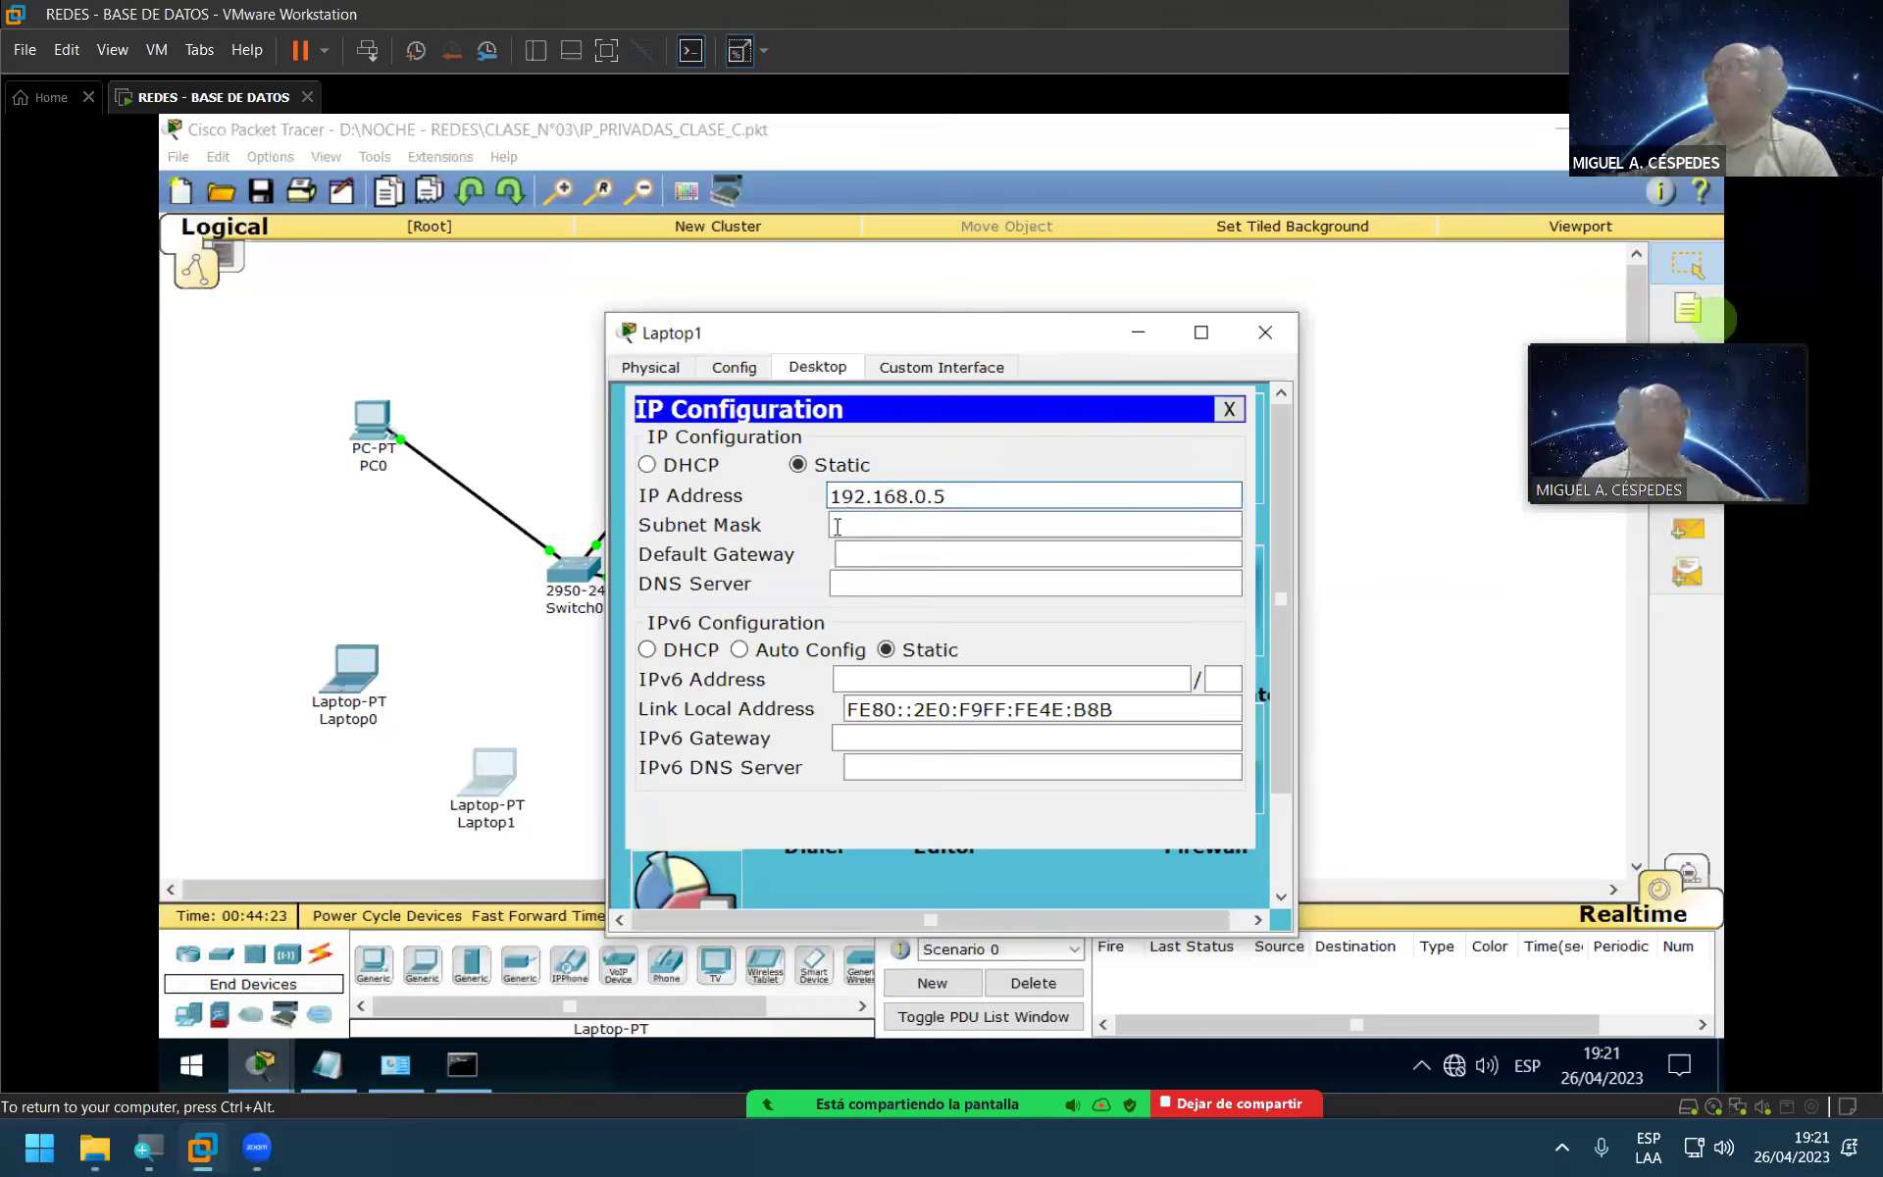
{"action": "left_click", "coordinate": [838, 527]}
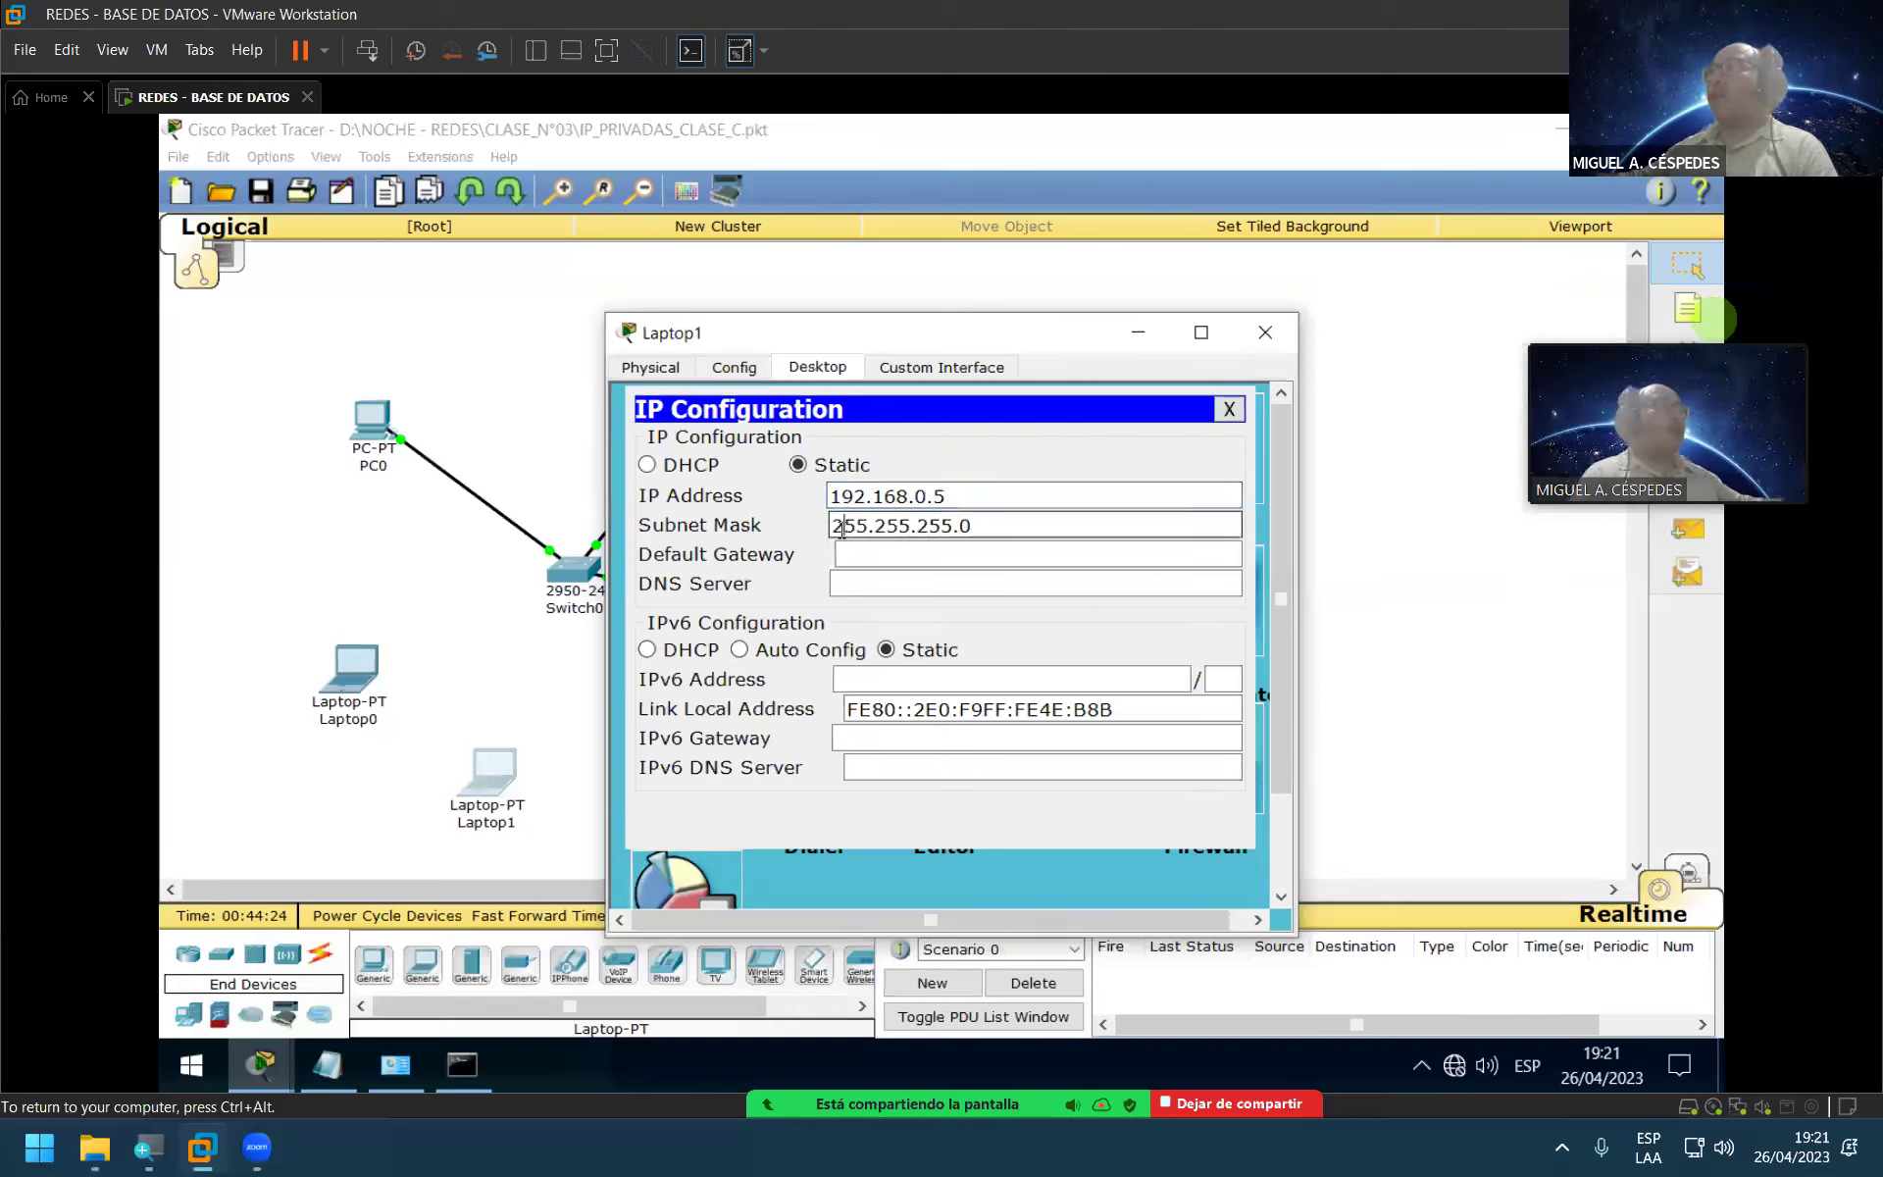
{"action": "left_click", "coordinate": [1228, 410]}
{"action": "left_click", "coordinate": [1265, 332]}
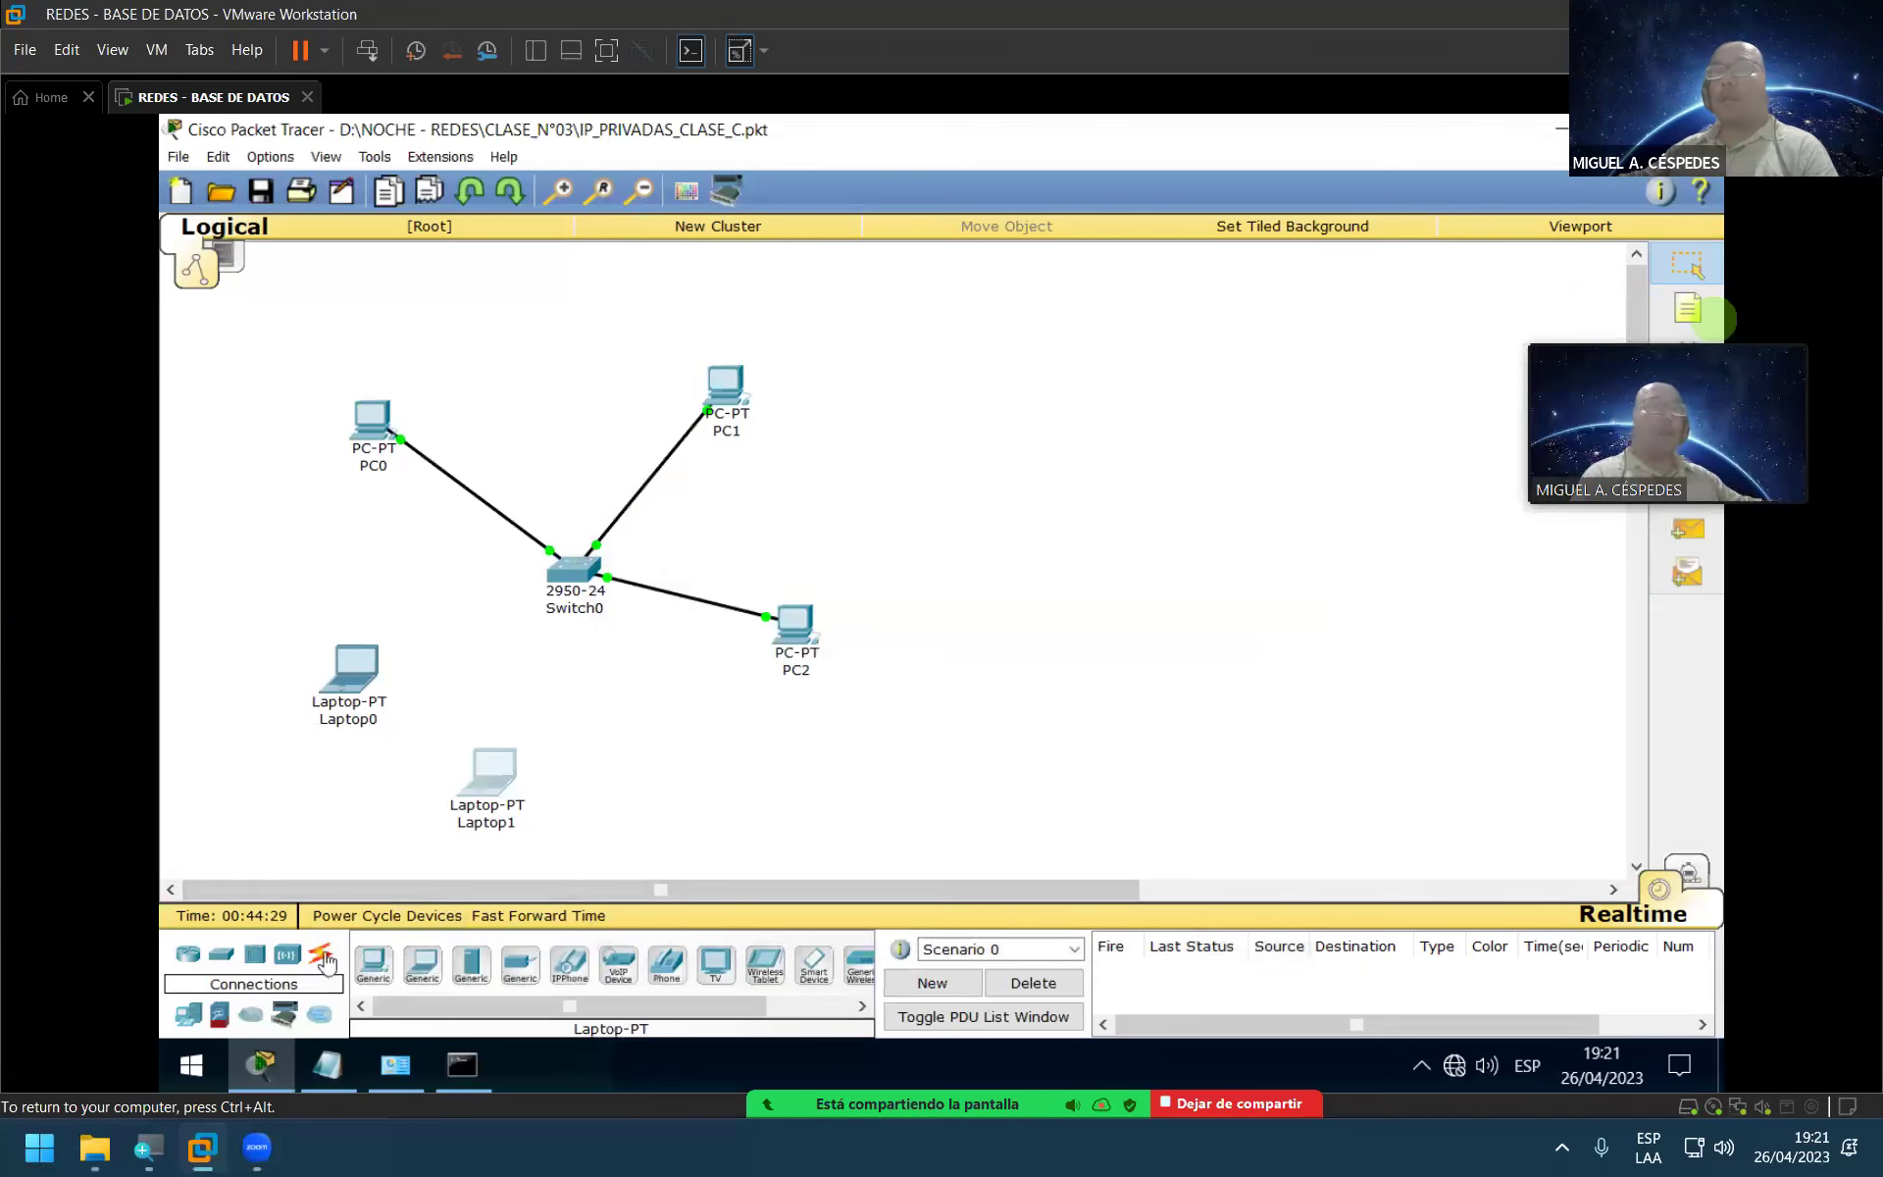
Step: Connect Laptop0's FastEthernet0 port to Switch0's FastEthernet0/4 with a copper straight-through cable
{"action": "left_click", "coordinate": [324, 963]}
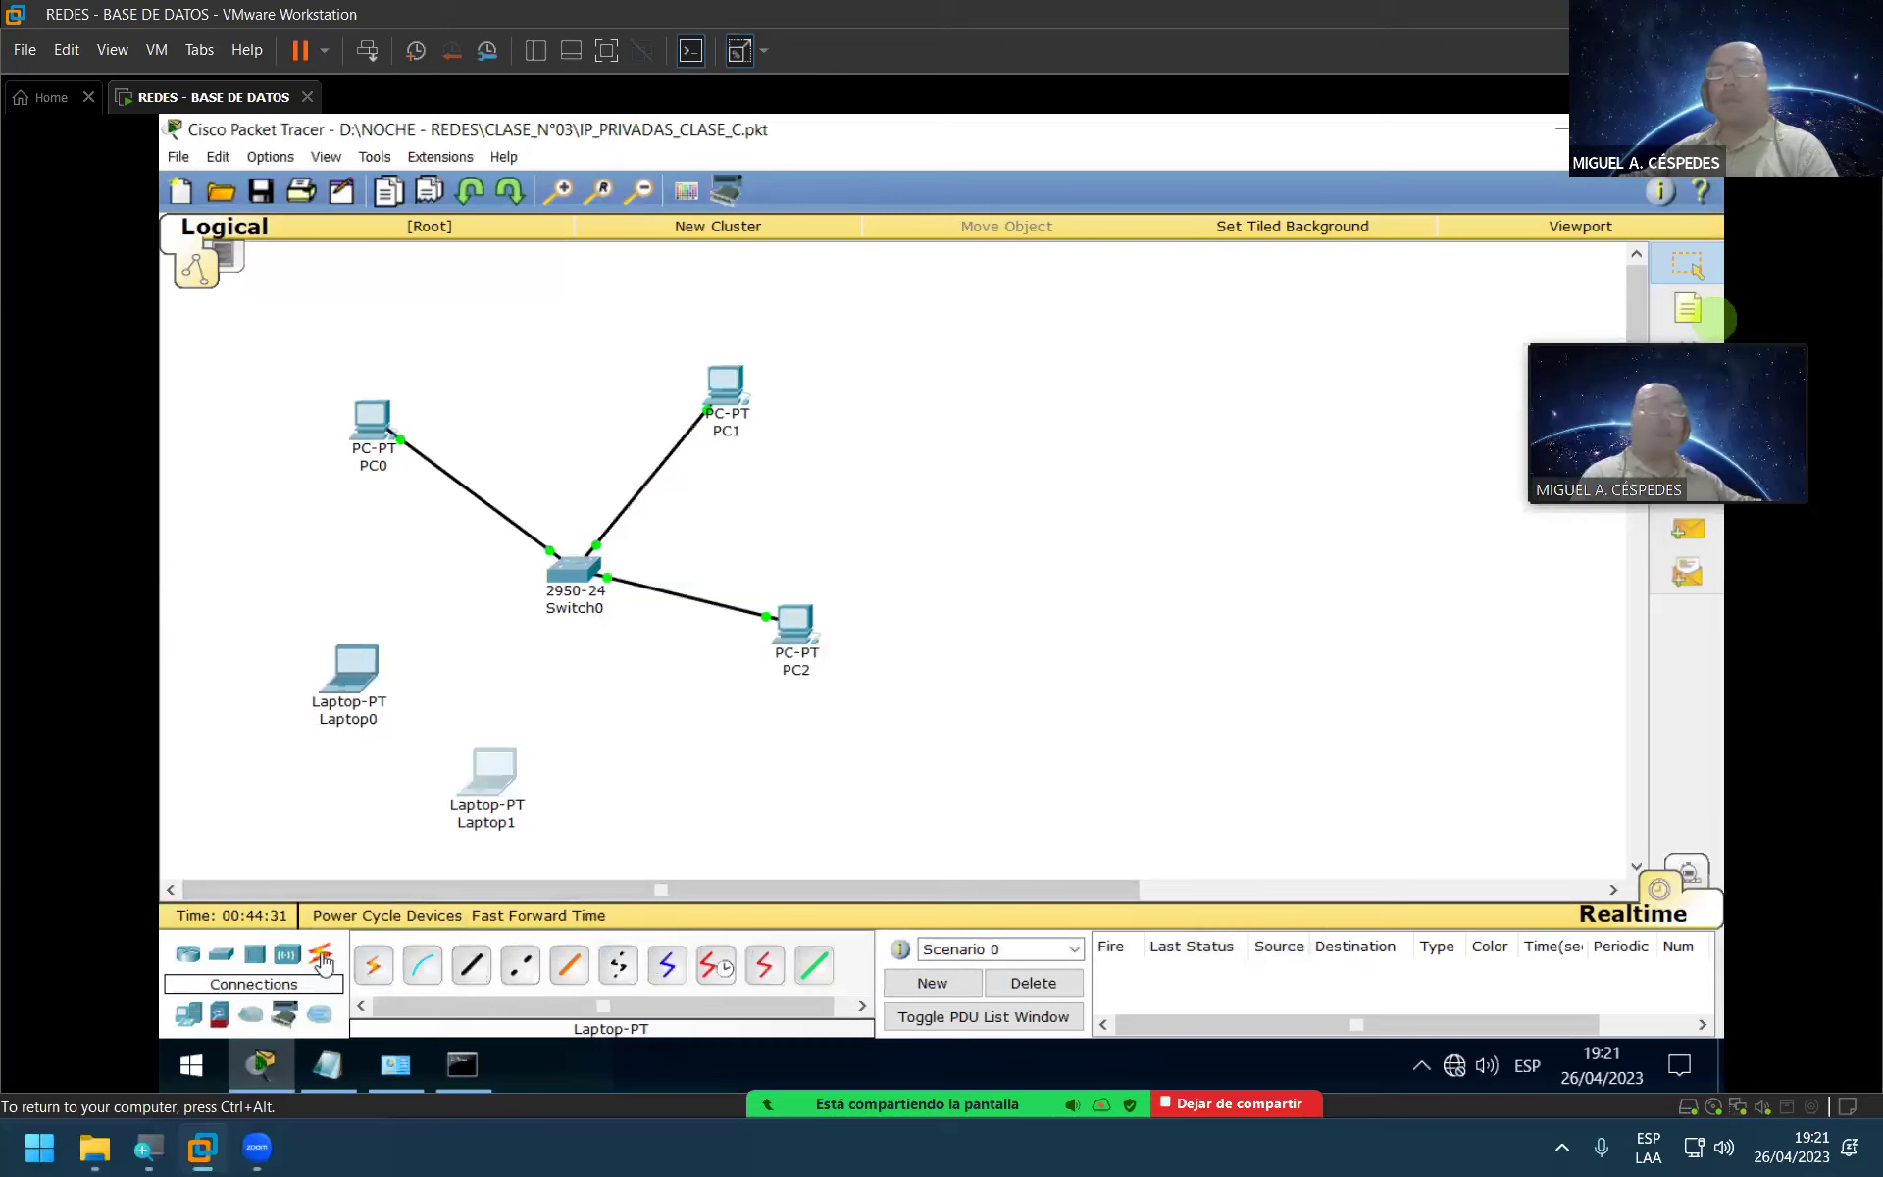
{"action": "left_click", "coordinate": [471, 964]}
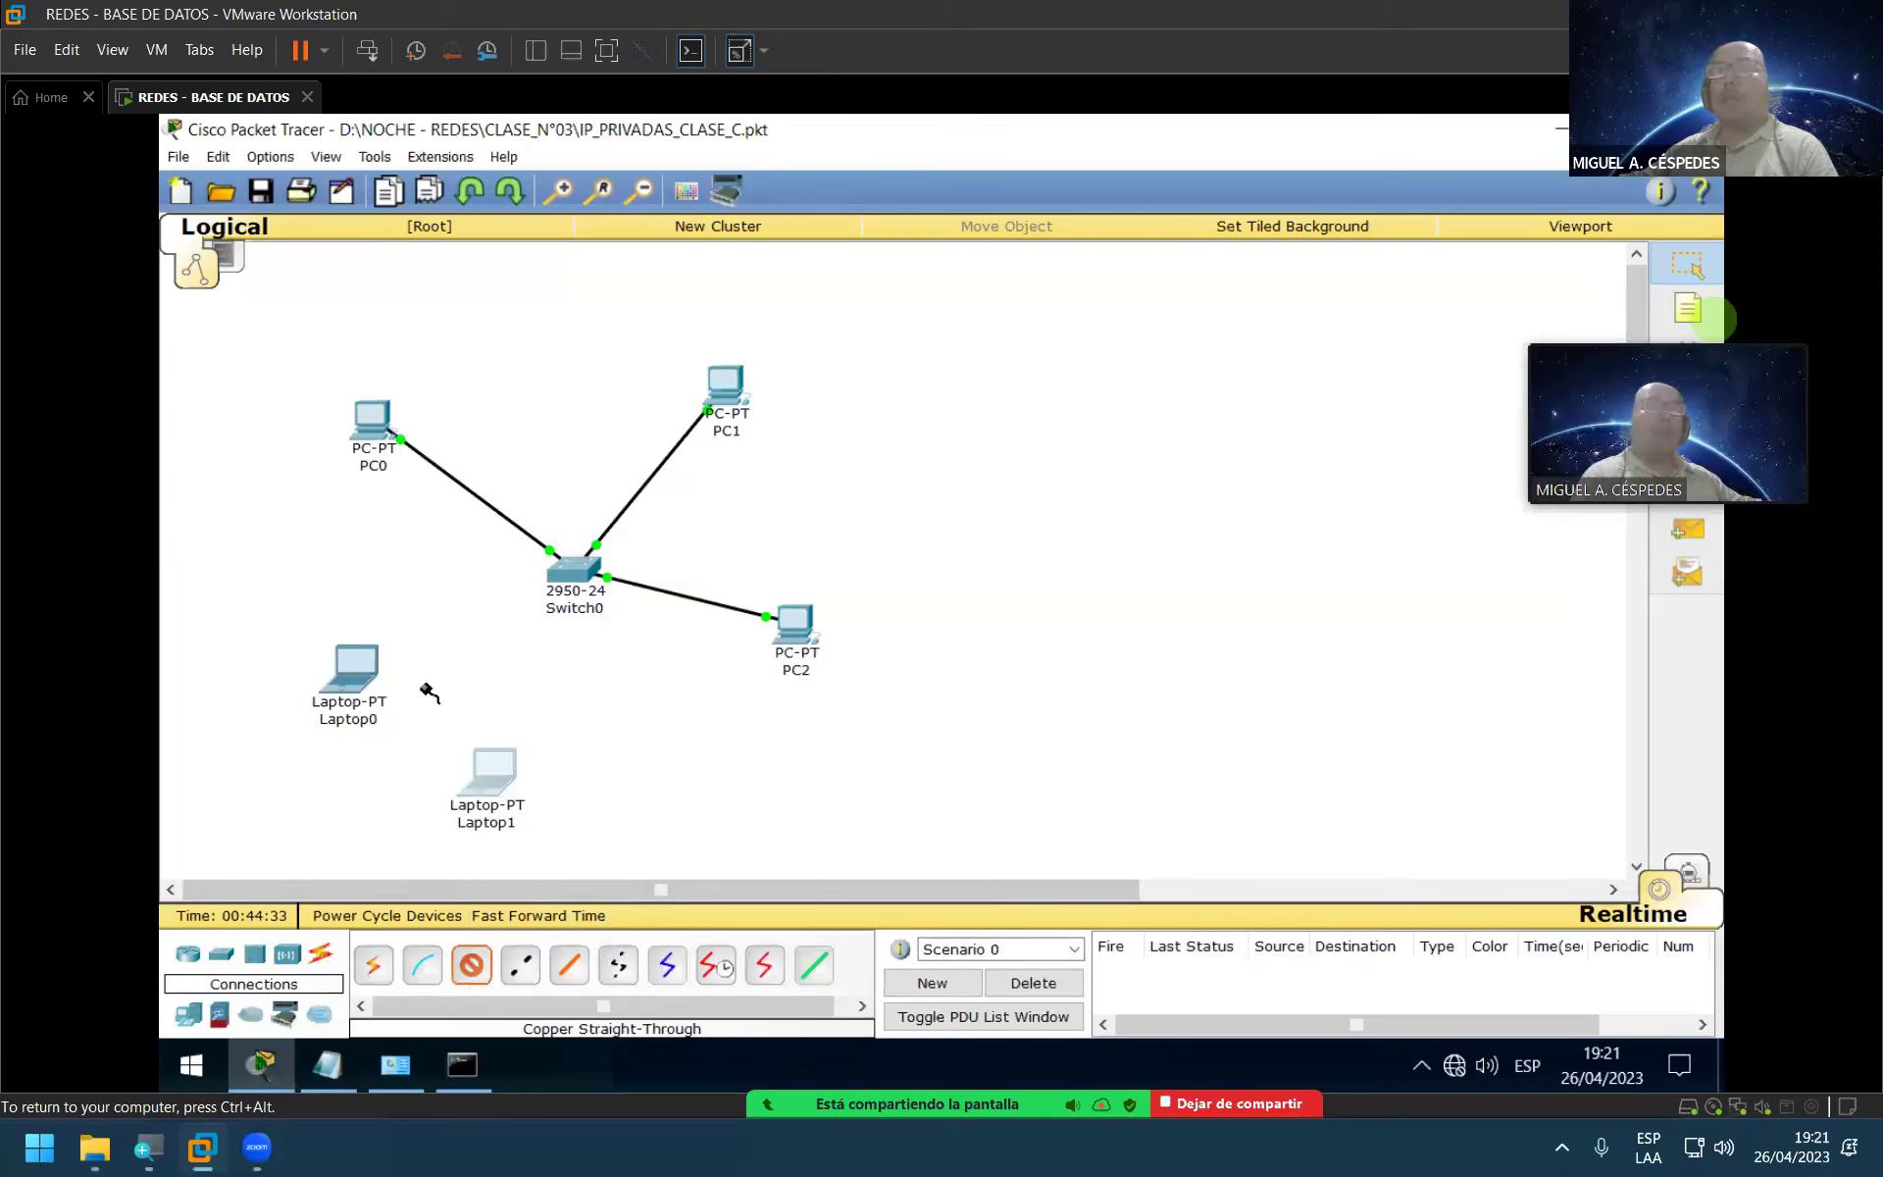
{"action": "left_click", "coordinate": [358, 676]}
{"action": "left_click", "coordinate": [459, 712]}
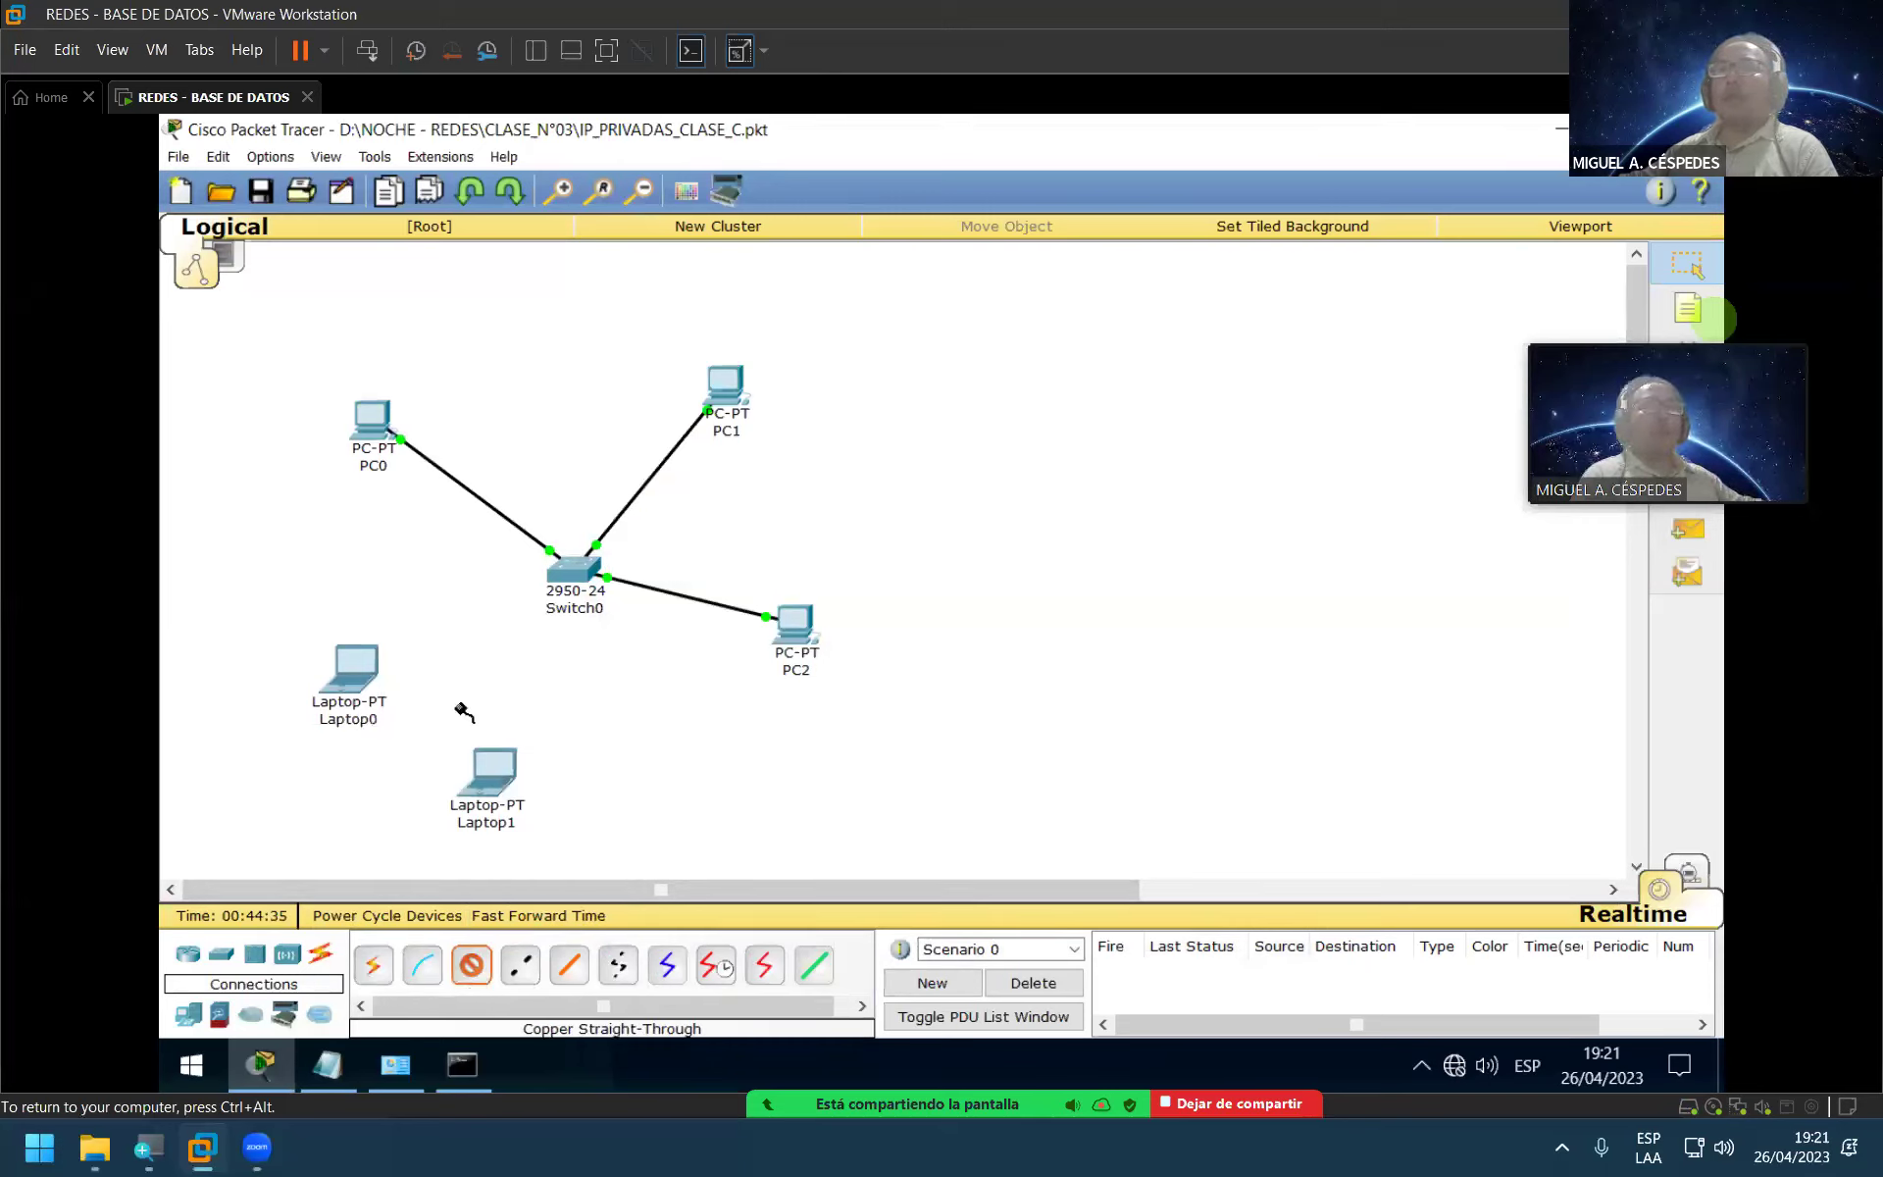
{"action": "left_click", "coordinate": [575, 569]}
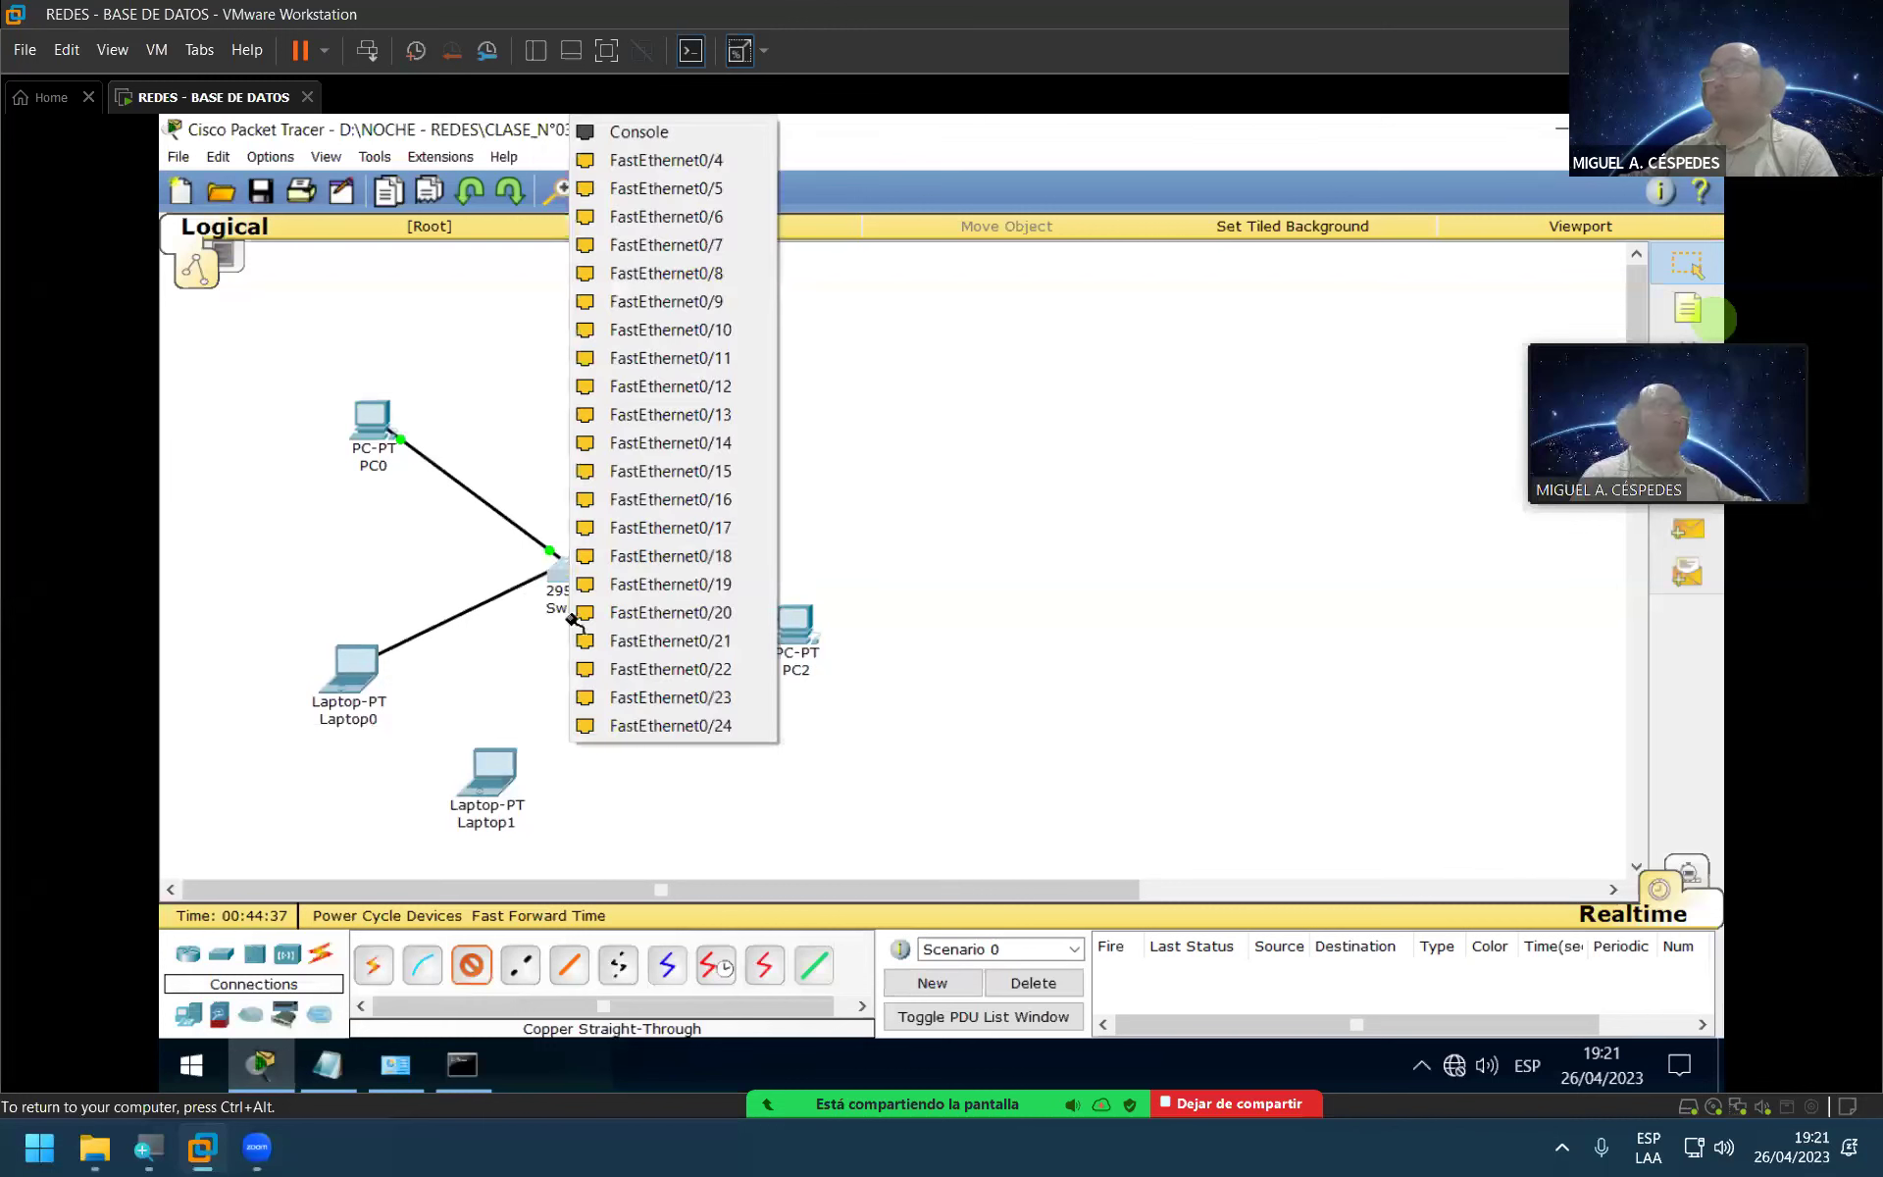
{"action": "left_click", "coordinate": [655, 167]}
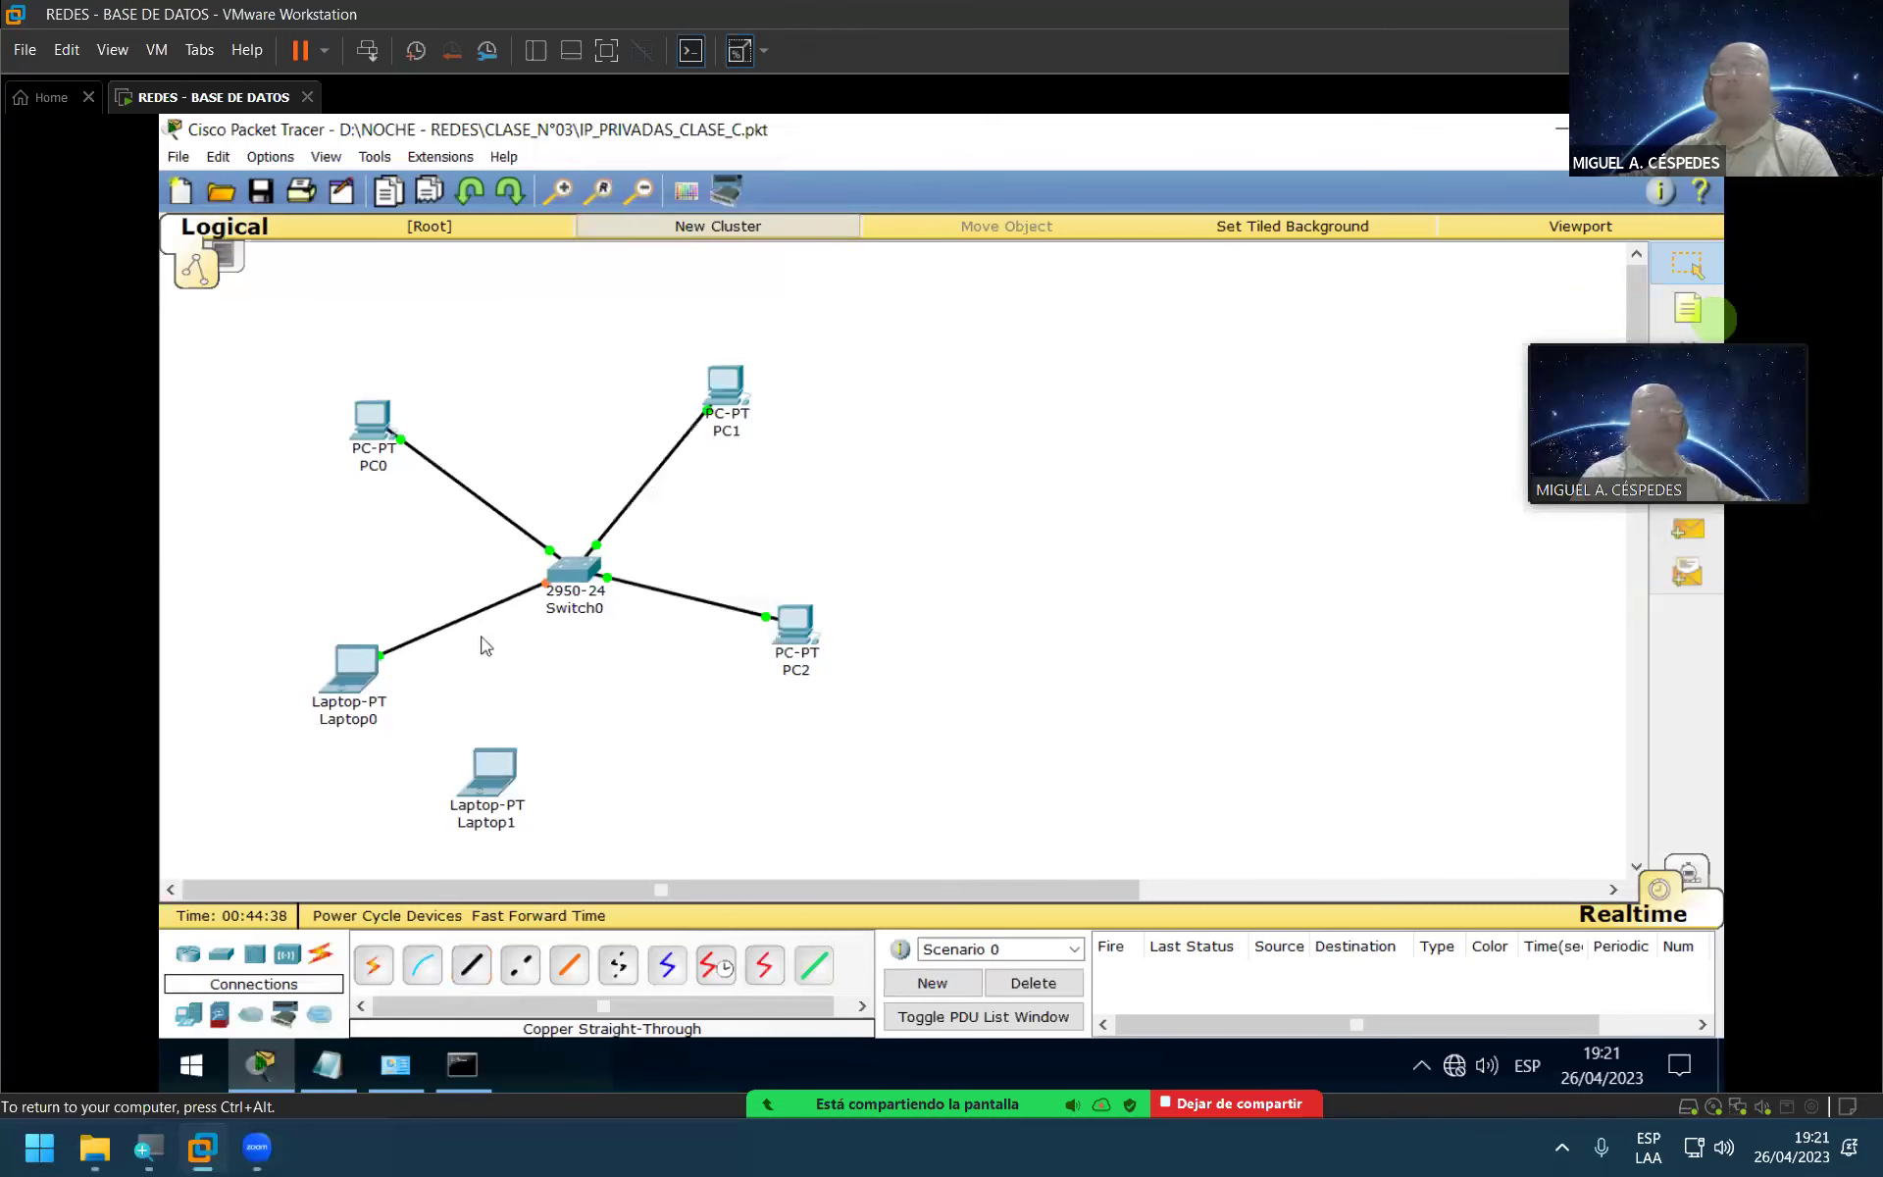
Step: Connect Laptop1's FastEthernet0 port to Switch0's FastEthernet0/5 with a copper straight-through cable
{"action": "left_click", "coordinate": [472, 966]}
{"action": "left_click", "coordinate": [498, 770]}
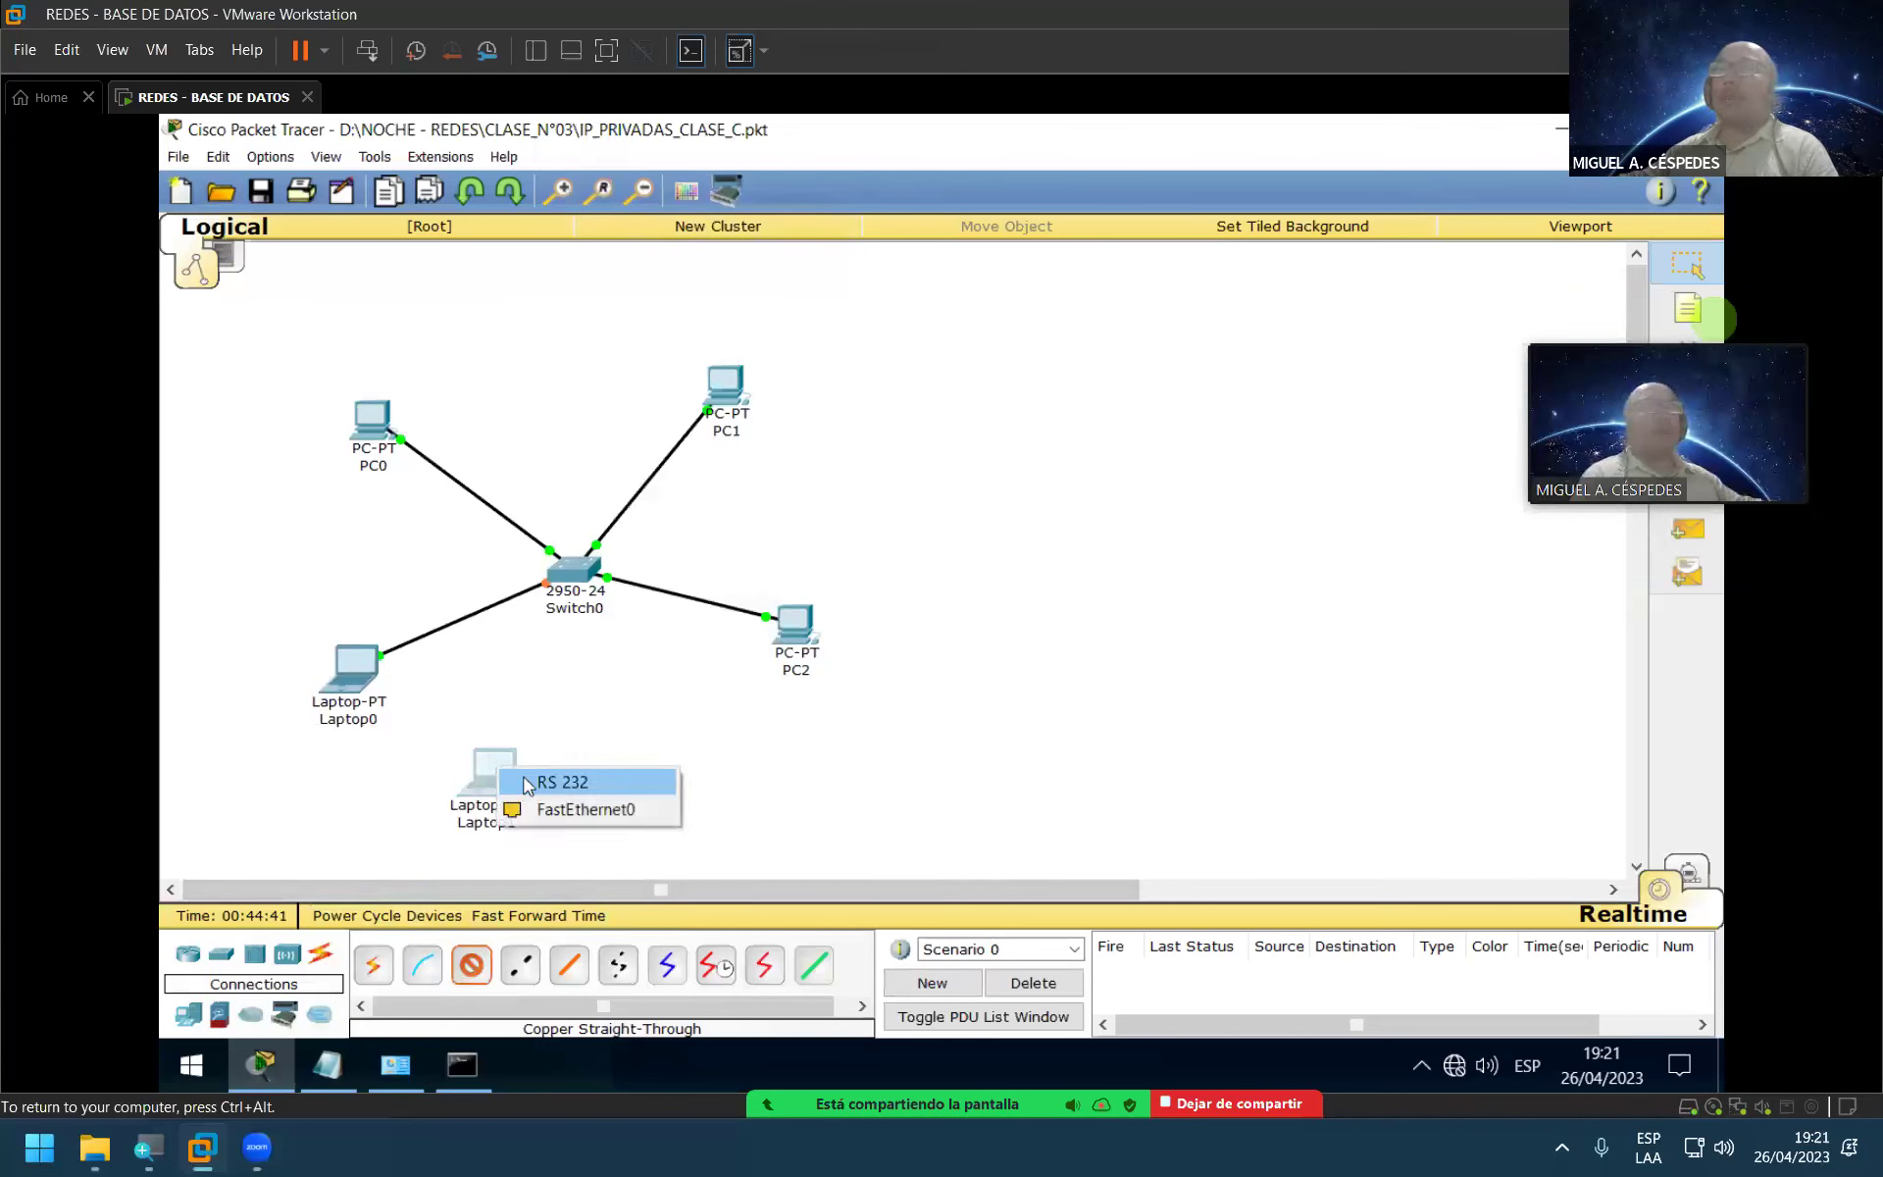
{"action": "left_click", "coordinate": [574, 810]}
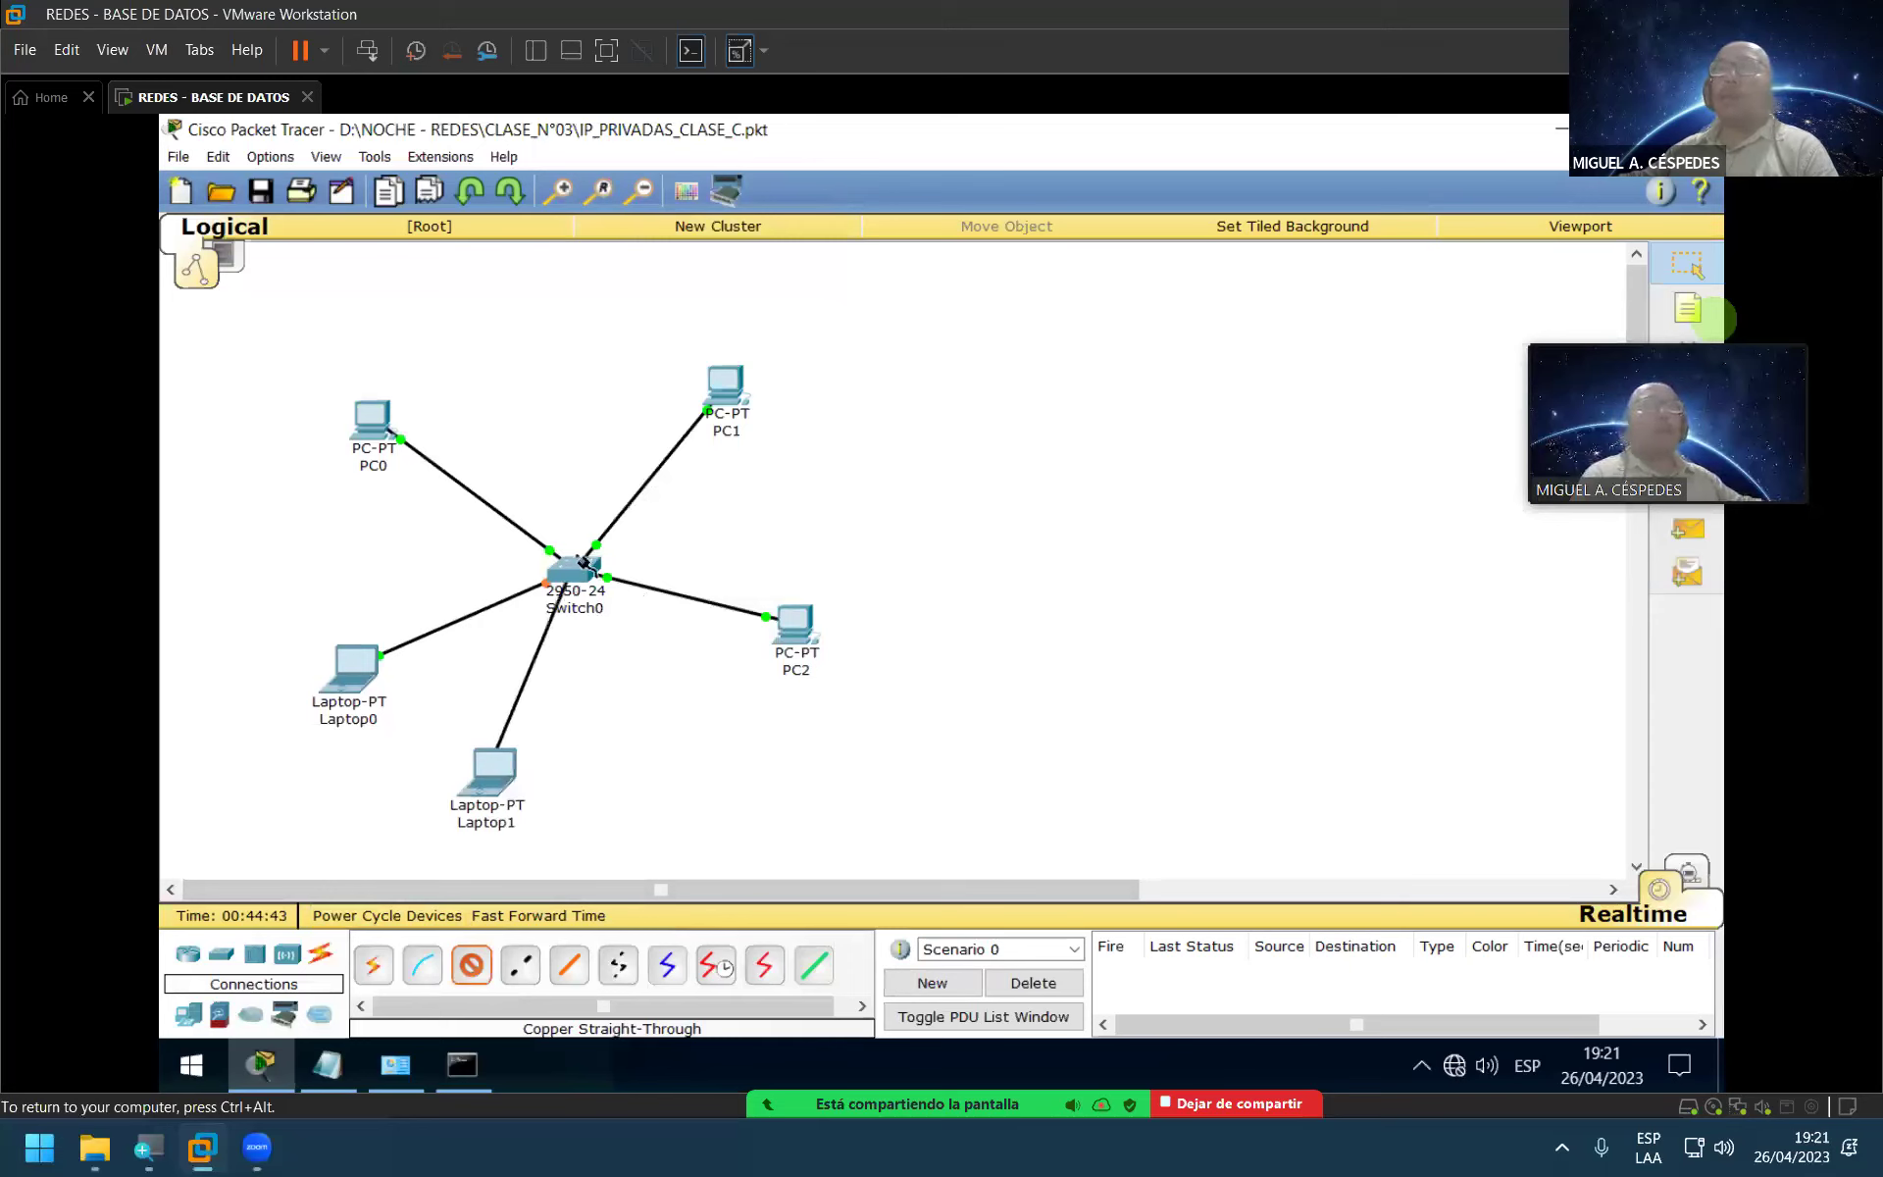
{"action": "left_click", "coordinate": [592, 578]}
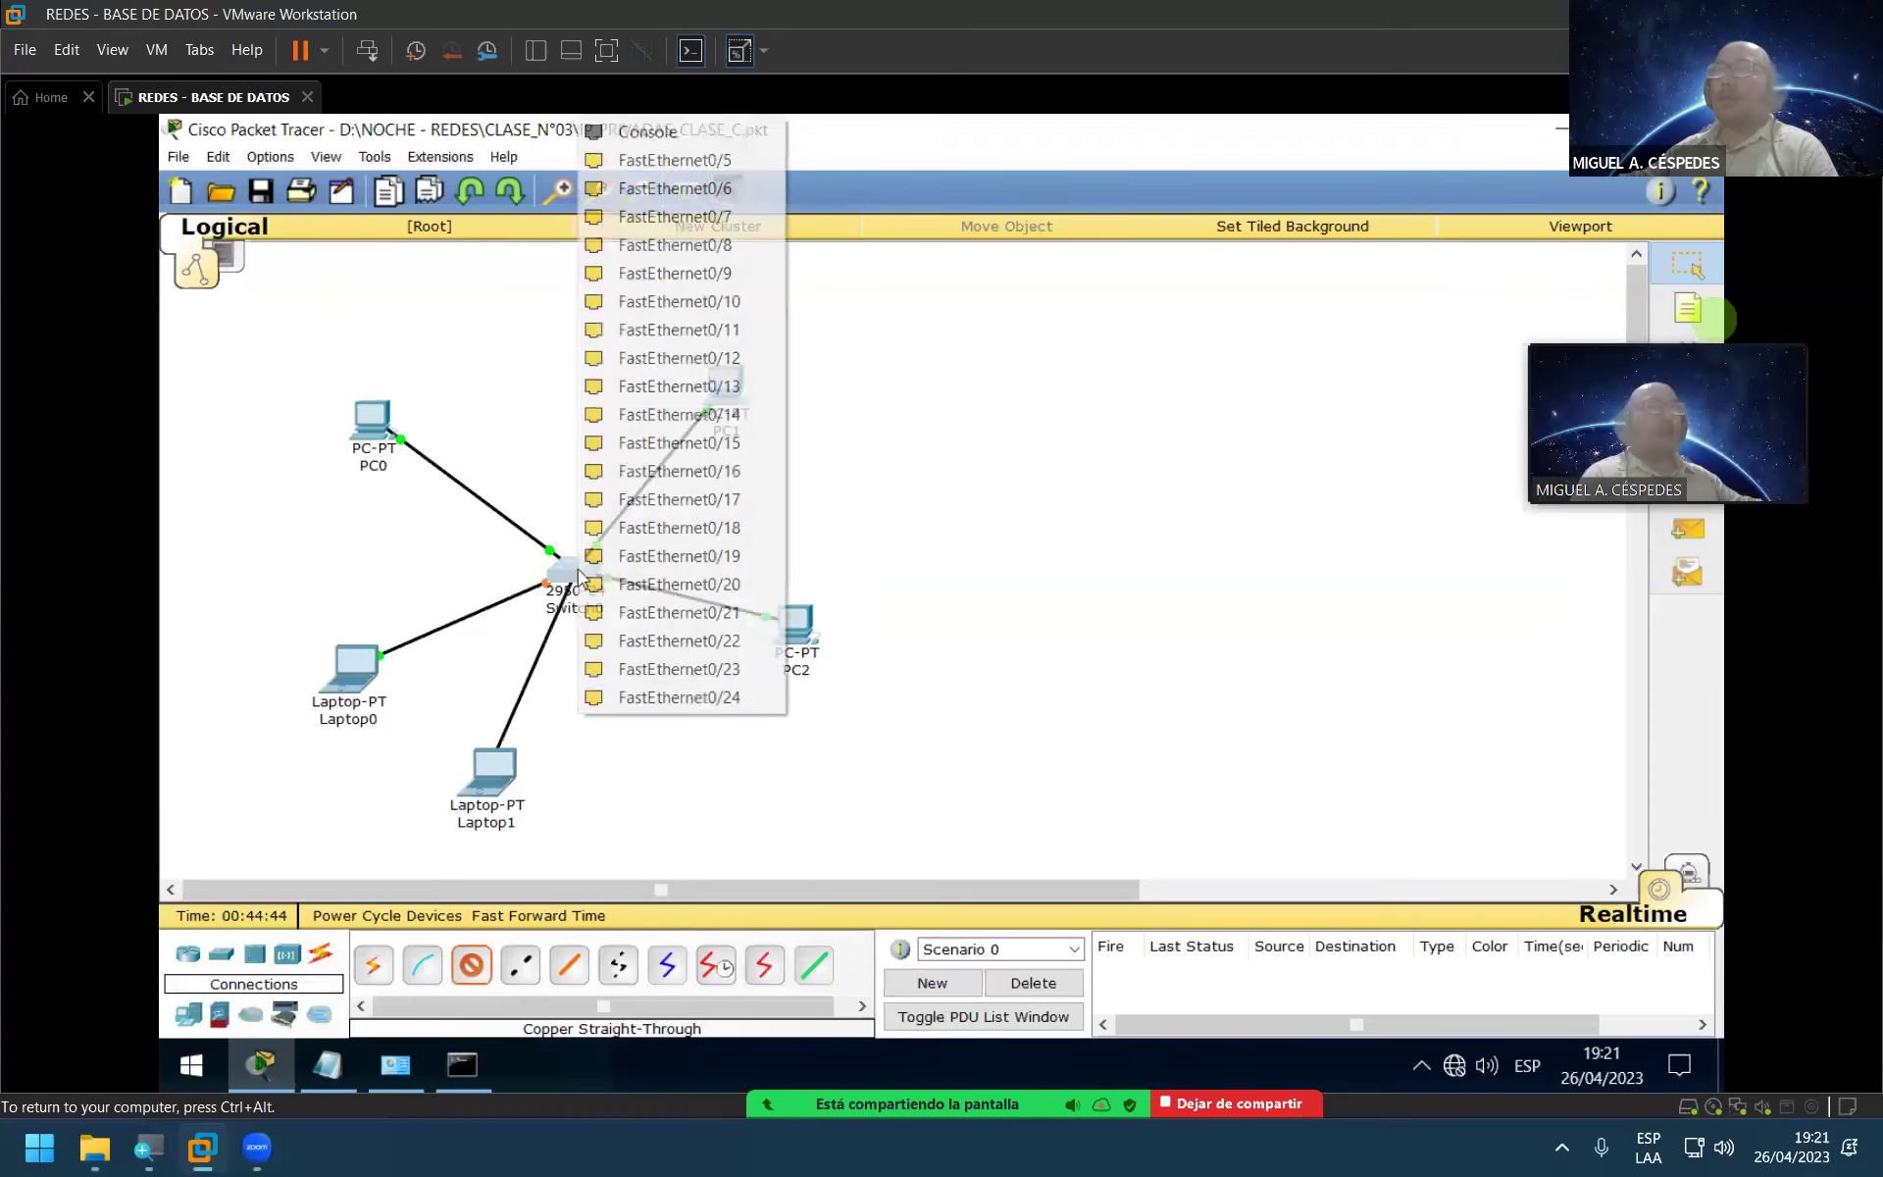
{"action": "left_click", "coordinate": [697, 165]}
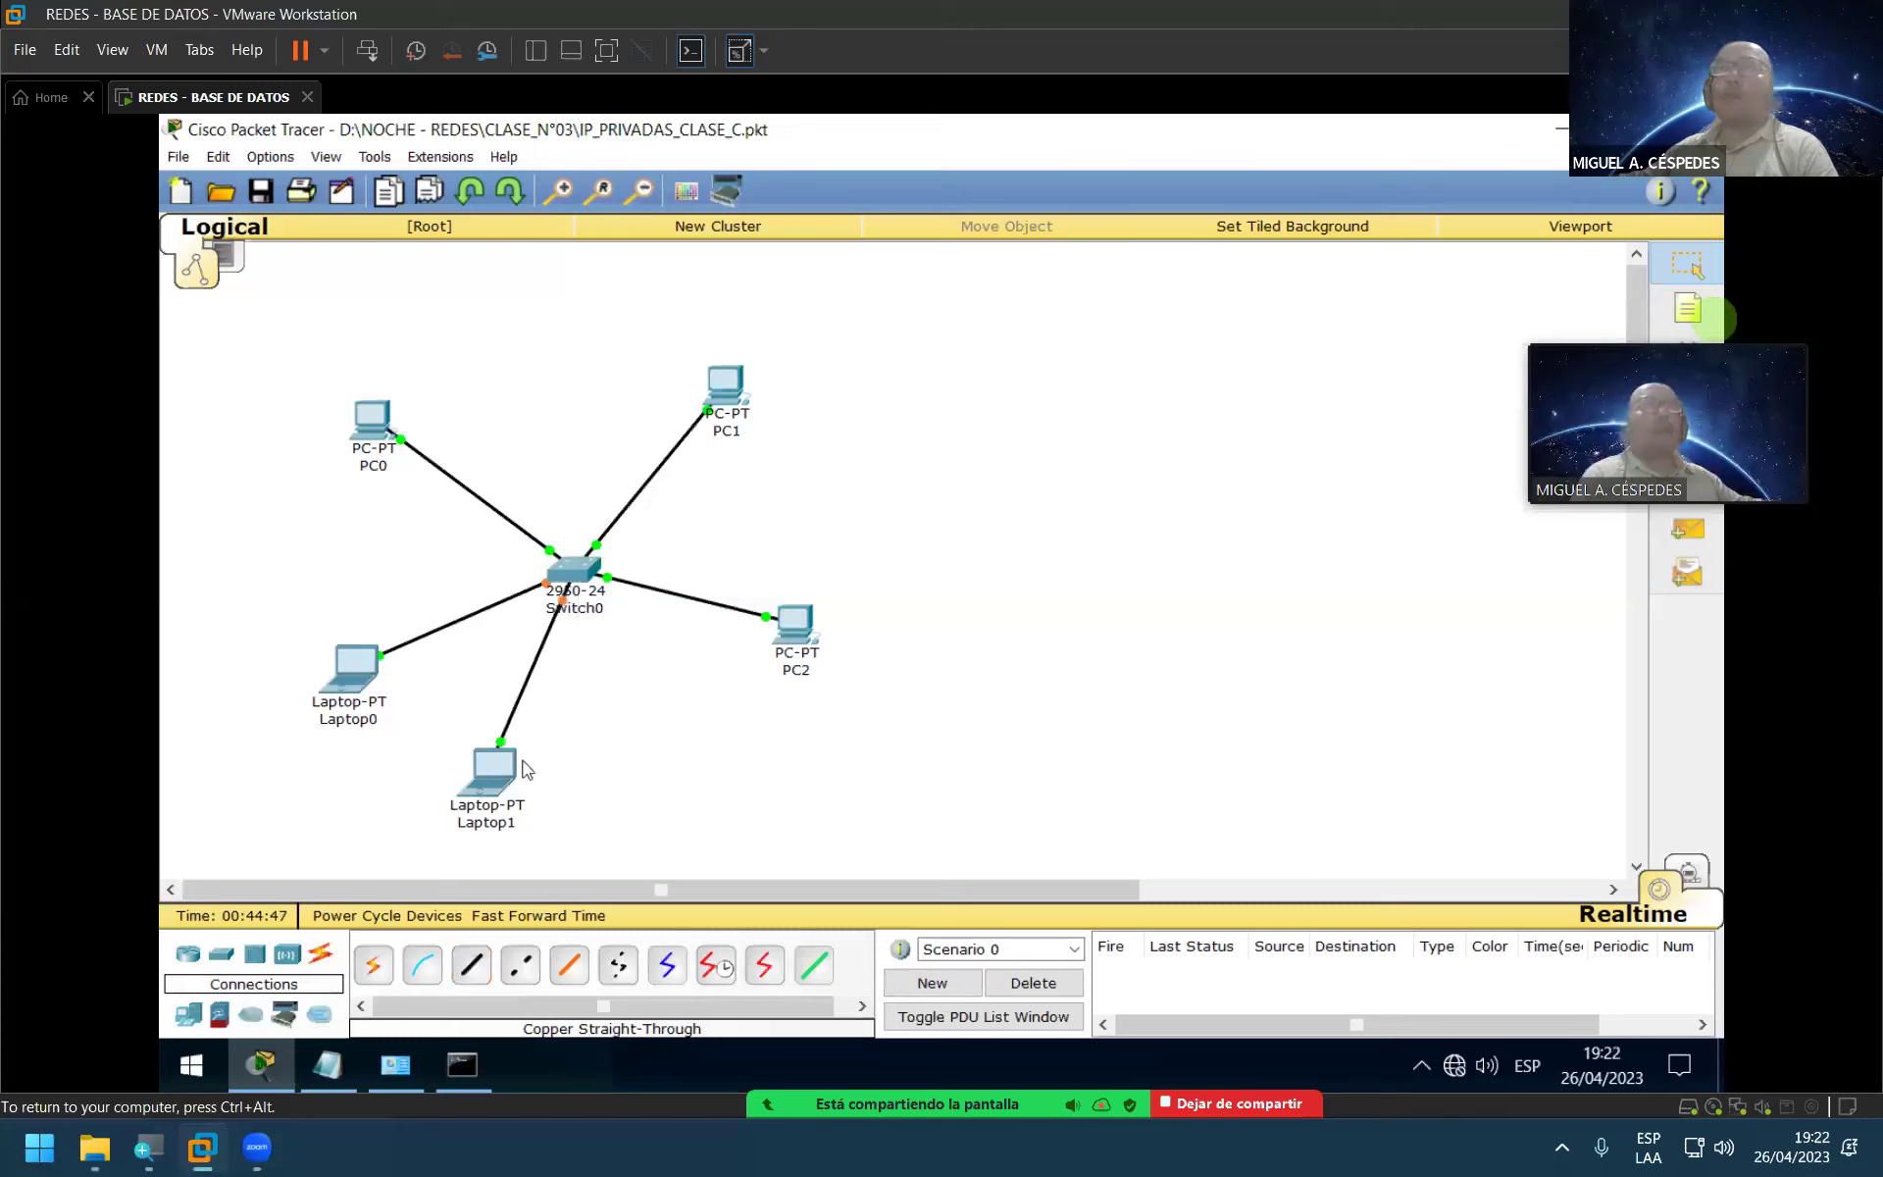
Step: Reposition Laptop1 almost directly beneath Switch0 and shift PC0 slightly up and to the right
{"action": "left_click_drag", "start_coordinate": [505, 780], "coordinate": [555, 792]}
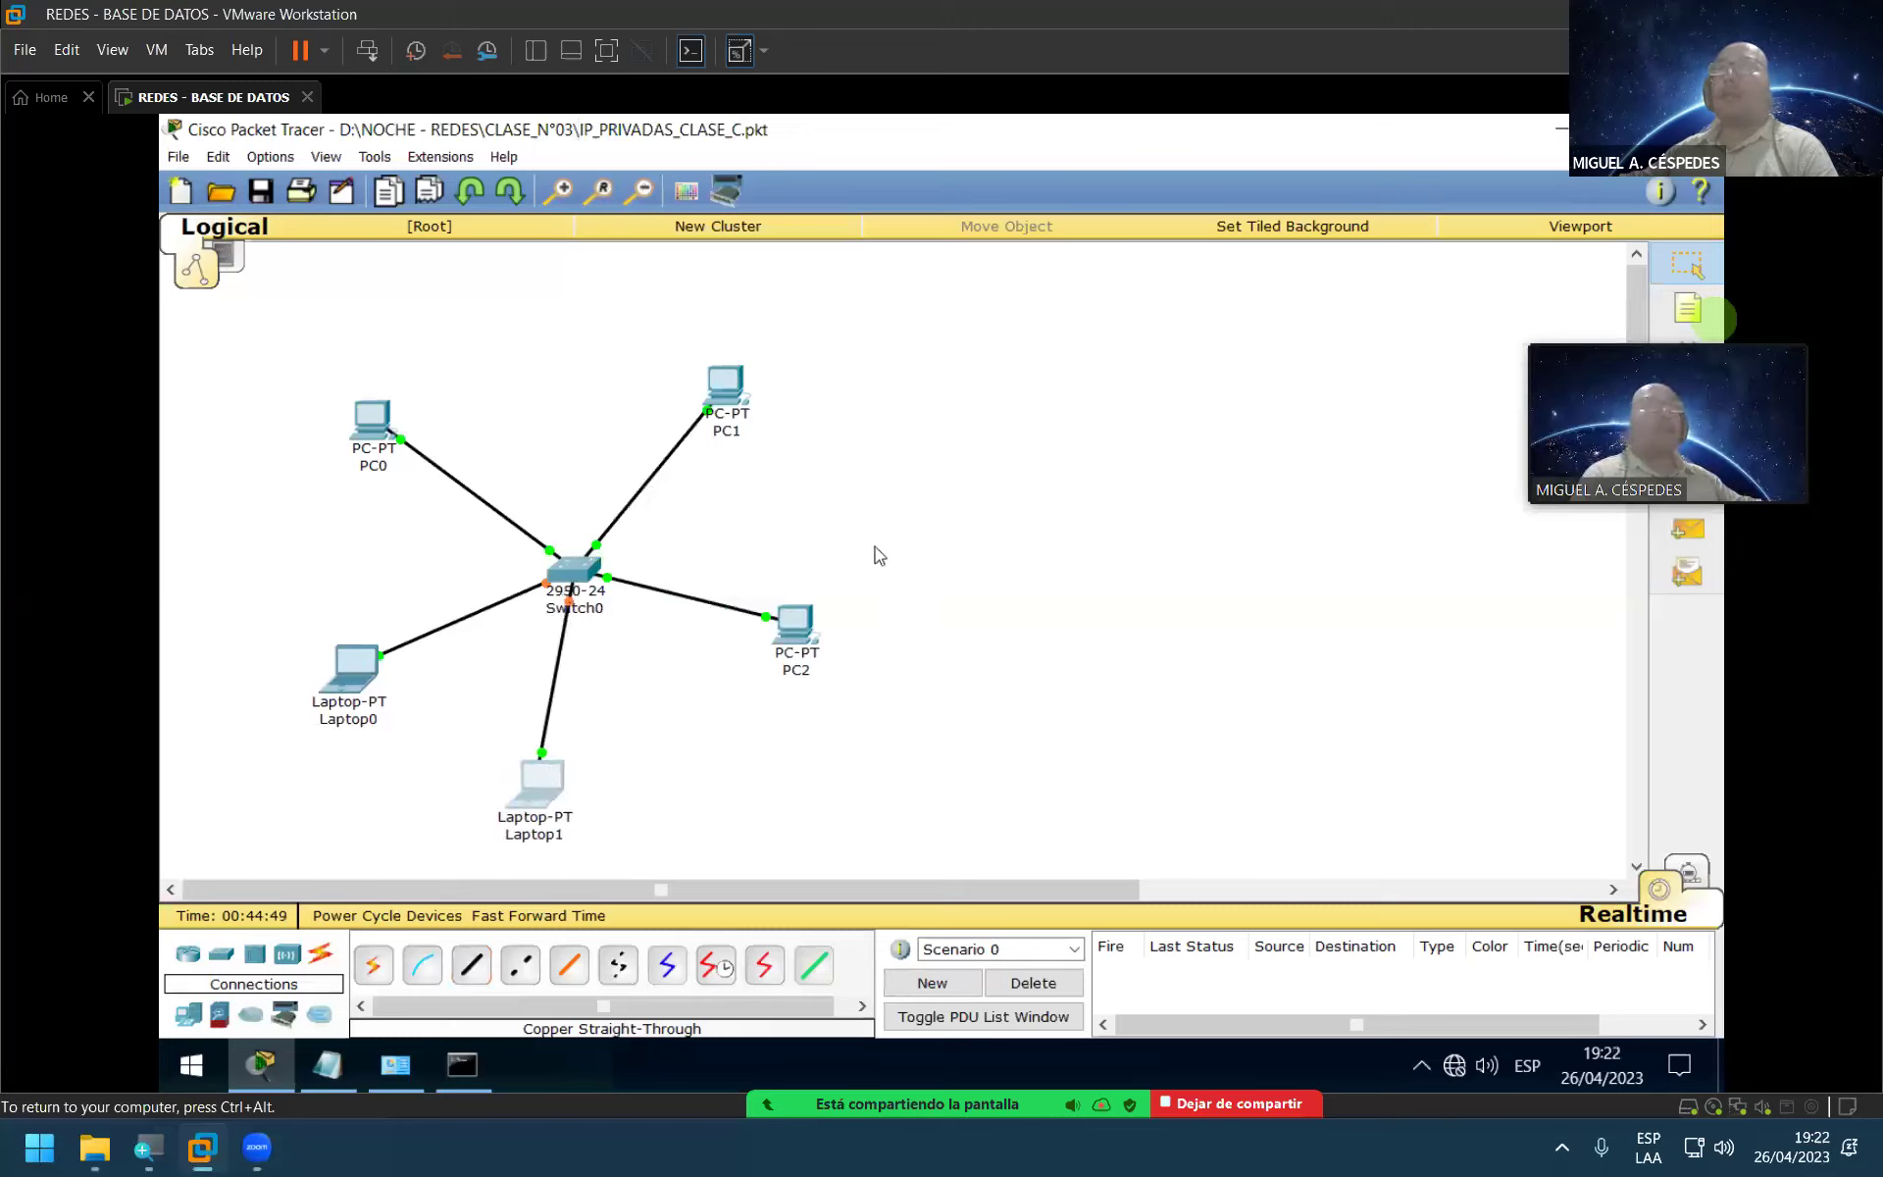
{"action": "left_click_drag", "start_coordinate": [369, 396], "coordinate": [405, 376]}
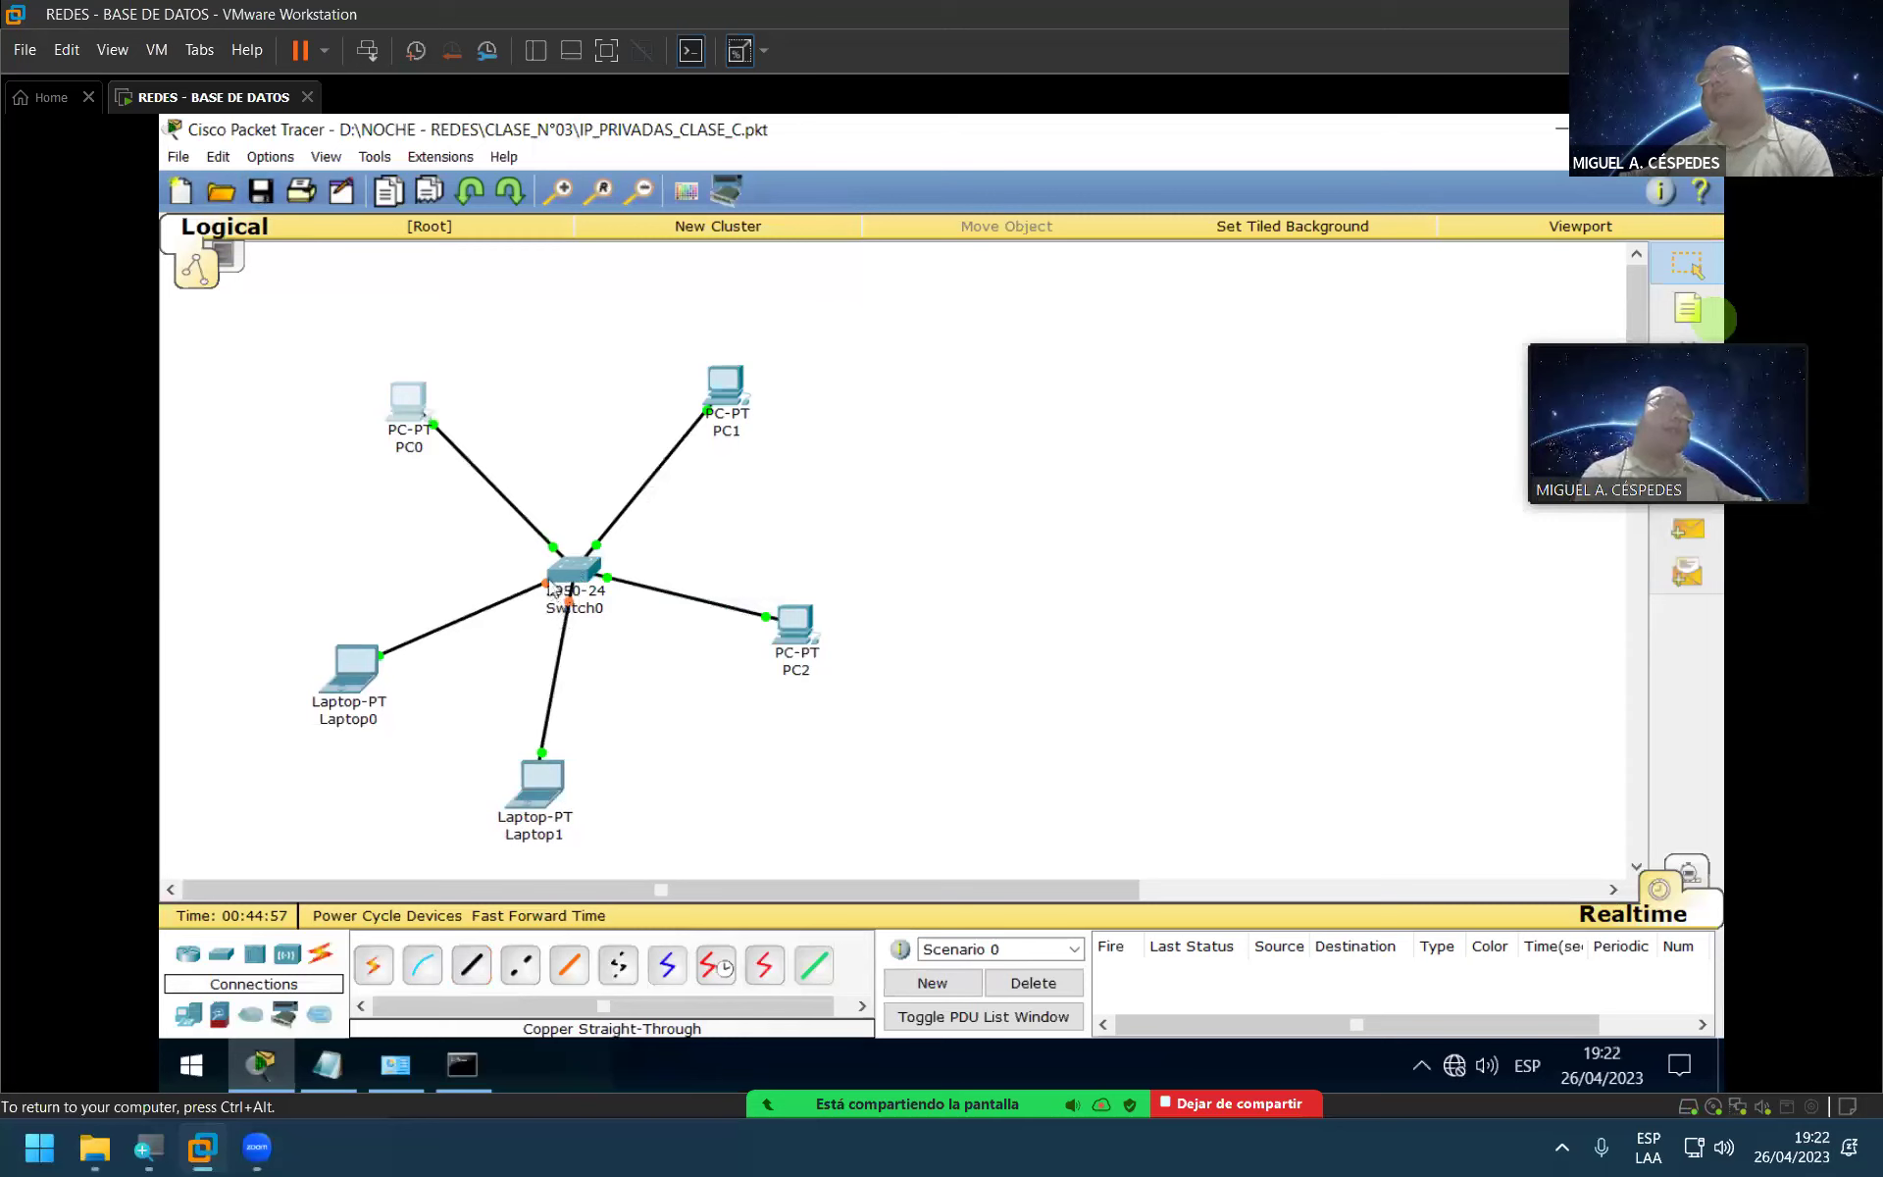
Step: Review Laptop0's FastEthernet0 interface settings and its IP configuration, and close the device window
{"action": "left_click", "coordinate": [356, 670]}
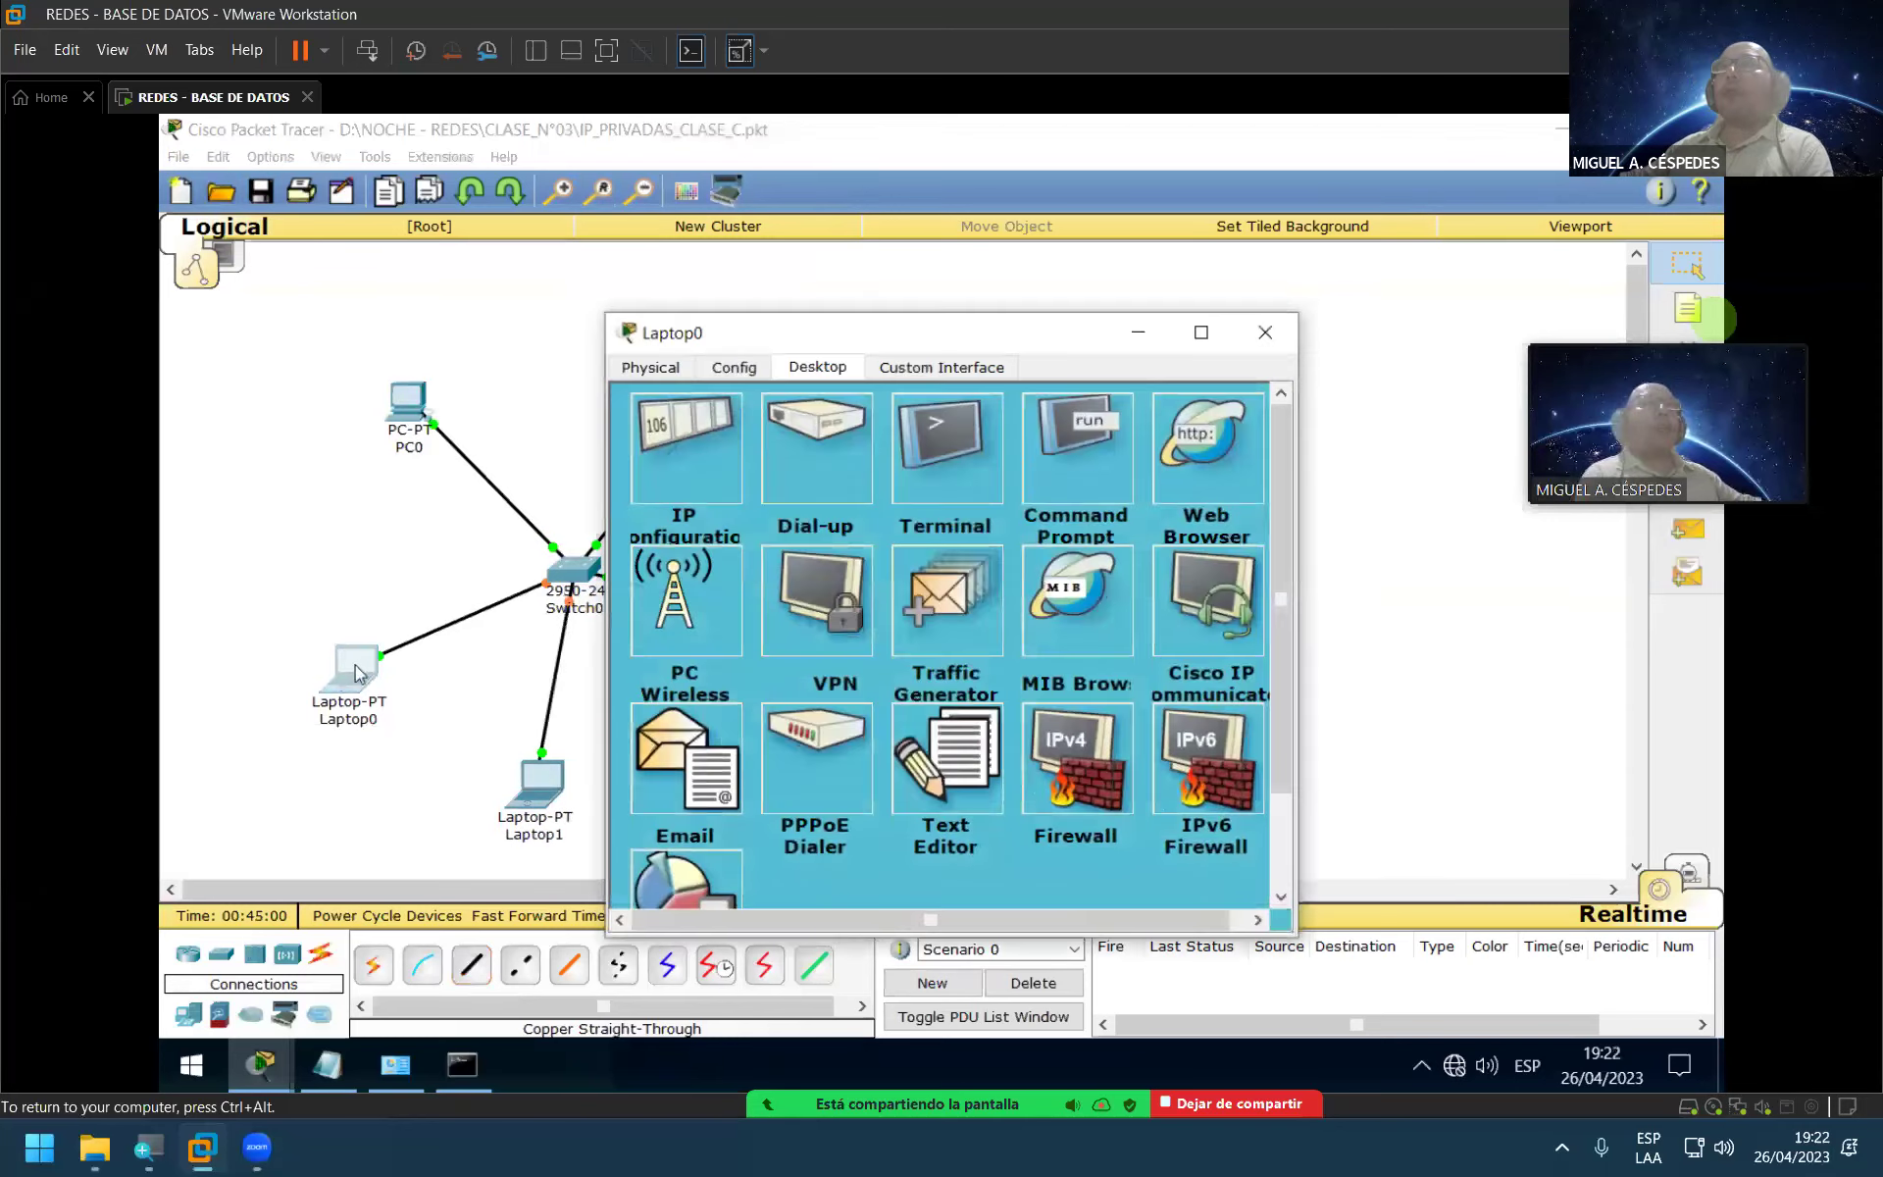
{"action": "left_click", "coordinate": [650, 369]}
{"action": "left_click", "coordinate": [921, 362]}
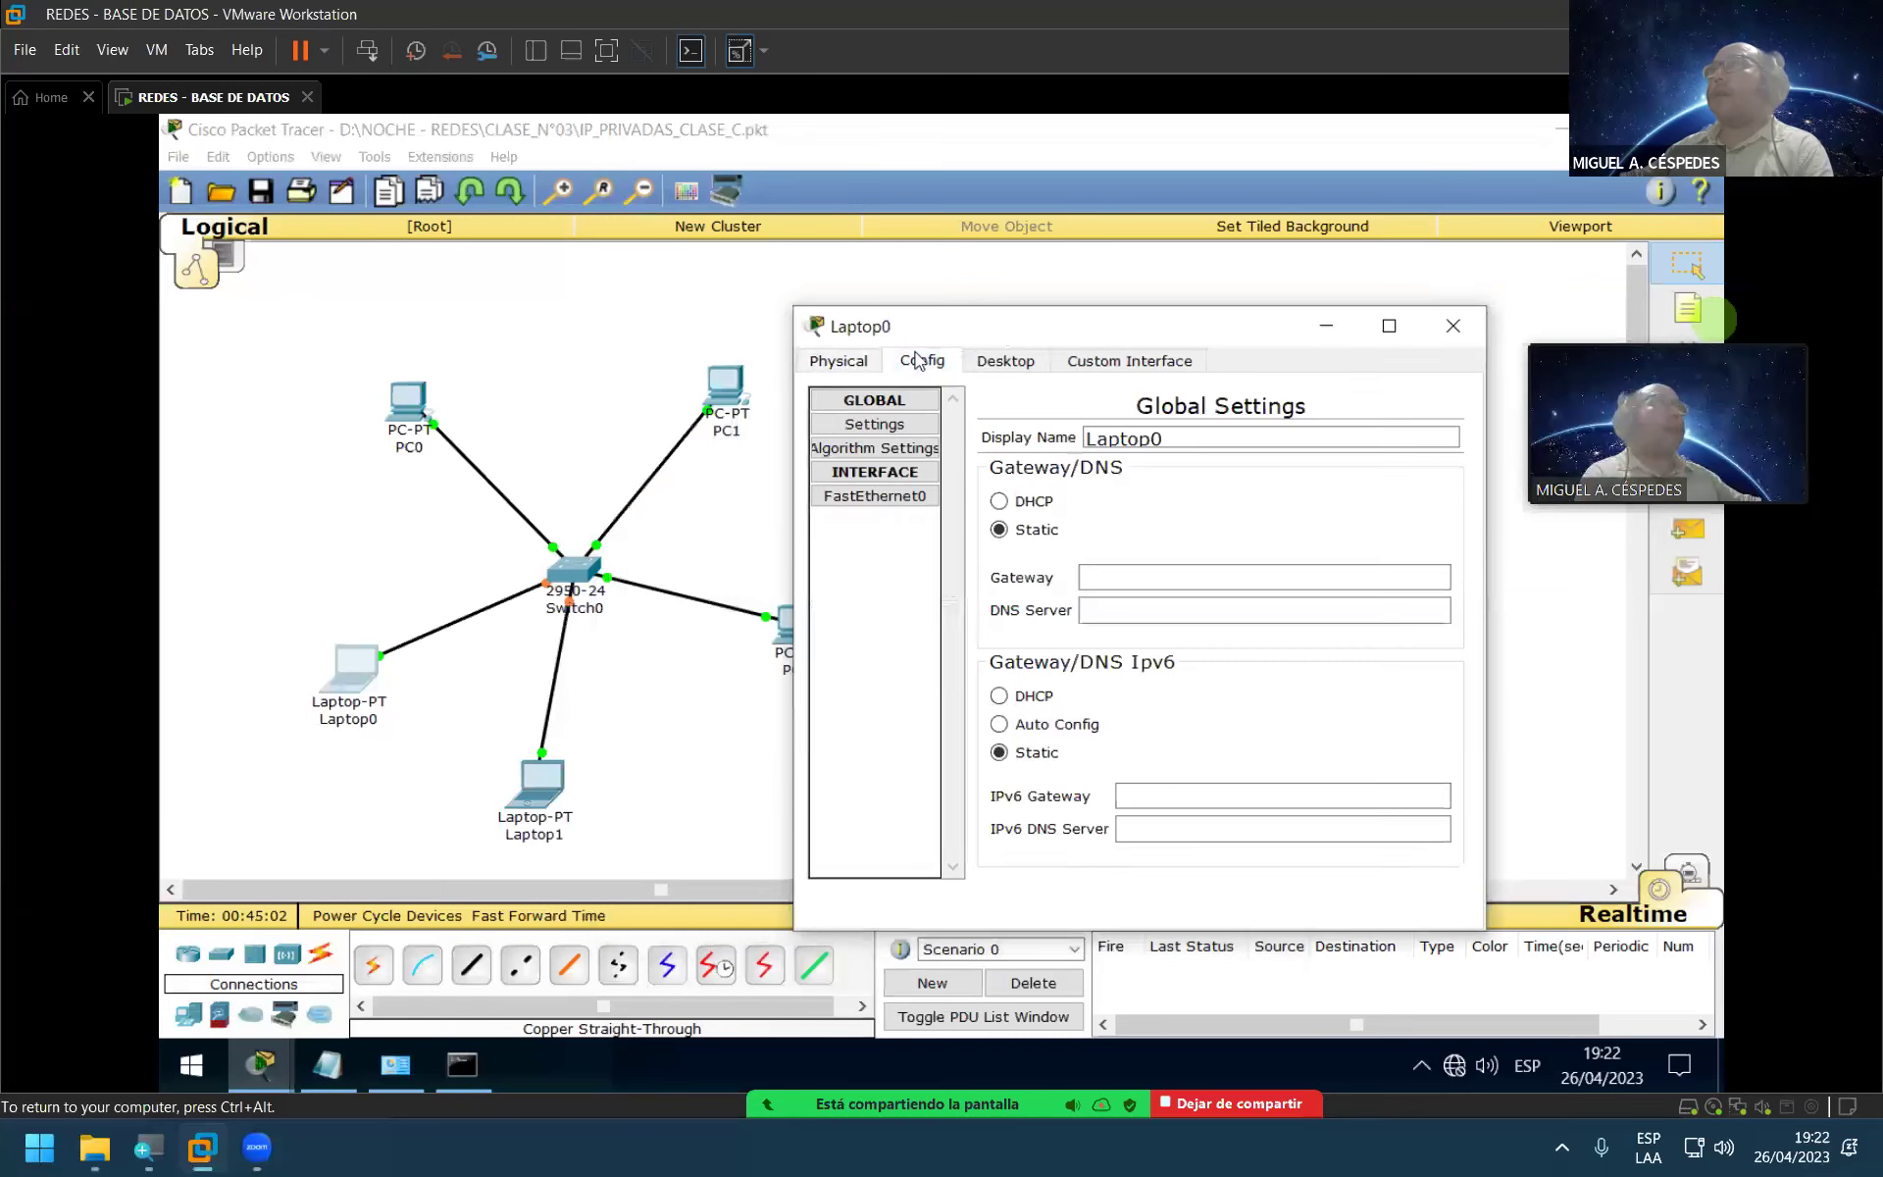
{"action": "left_click", "coordinate": [901, 498]}
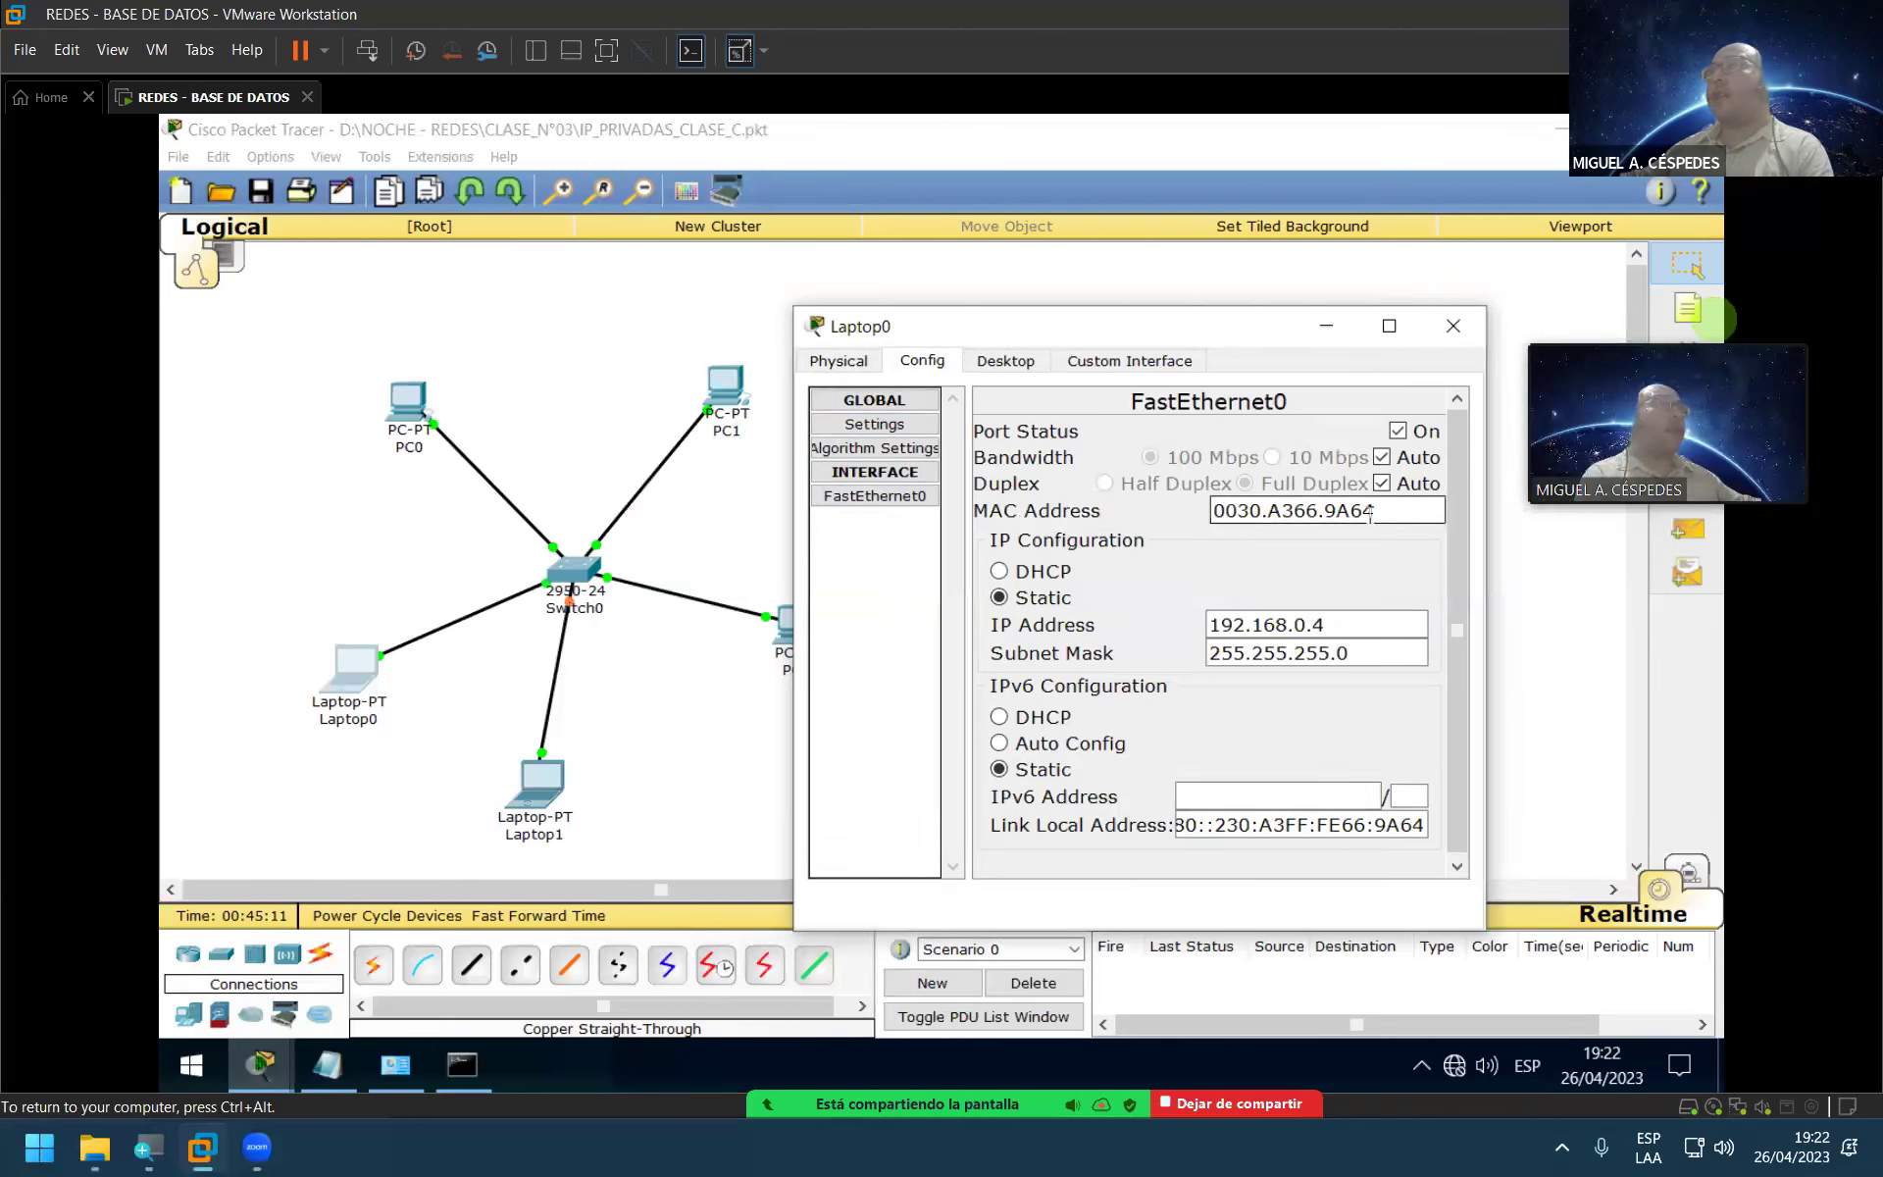
{"action": "left_click", "coordinate": [1011, 361]}
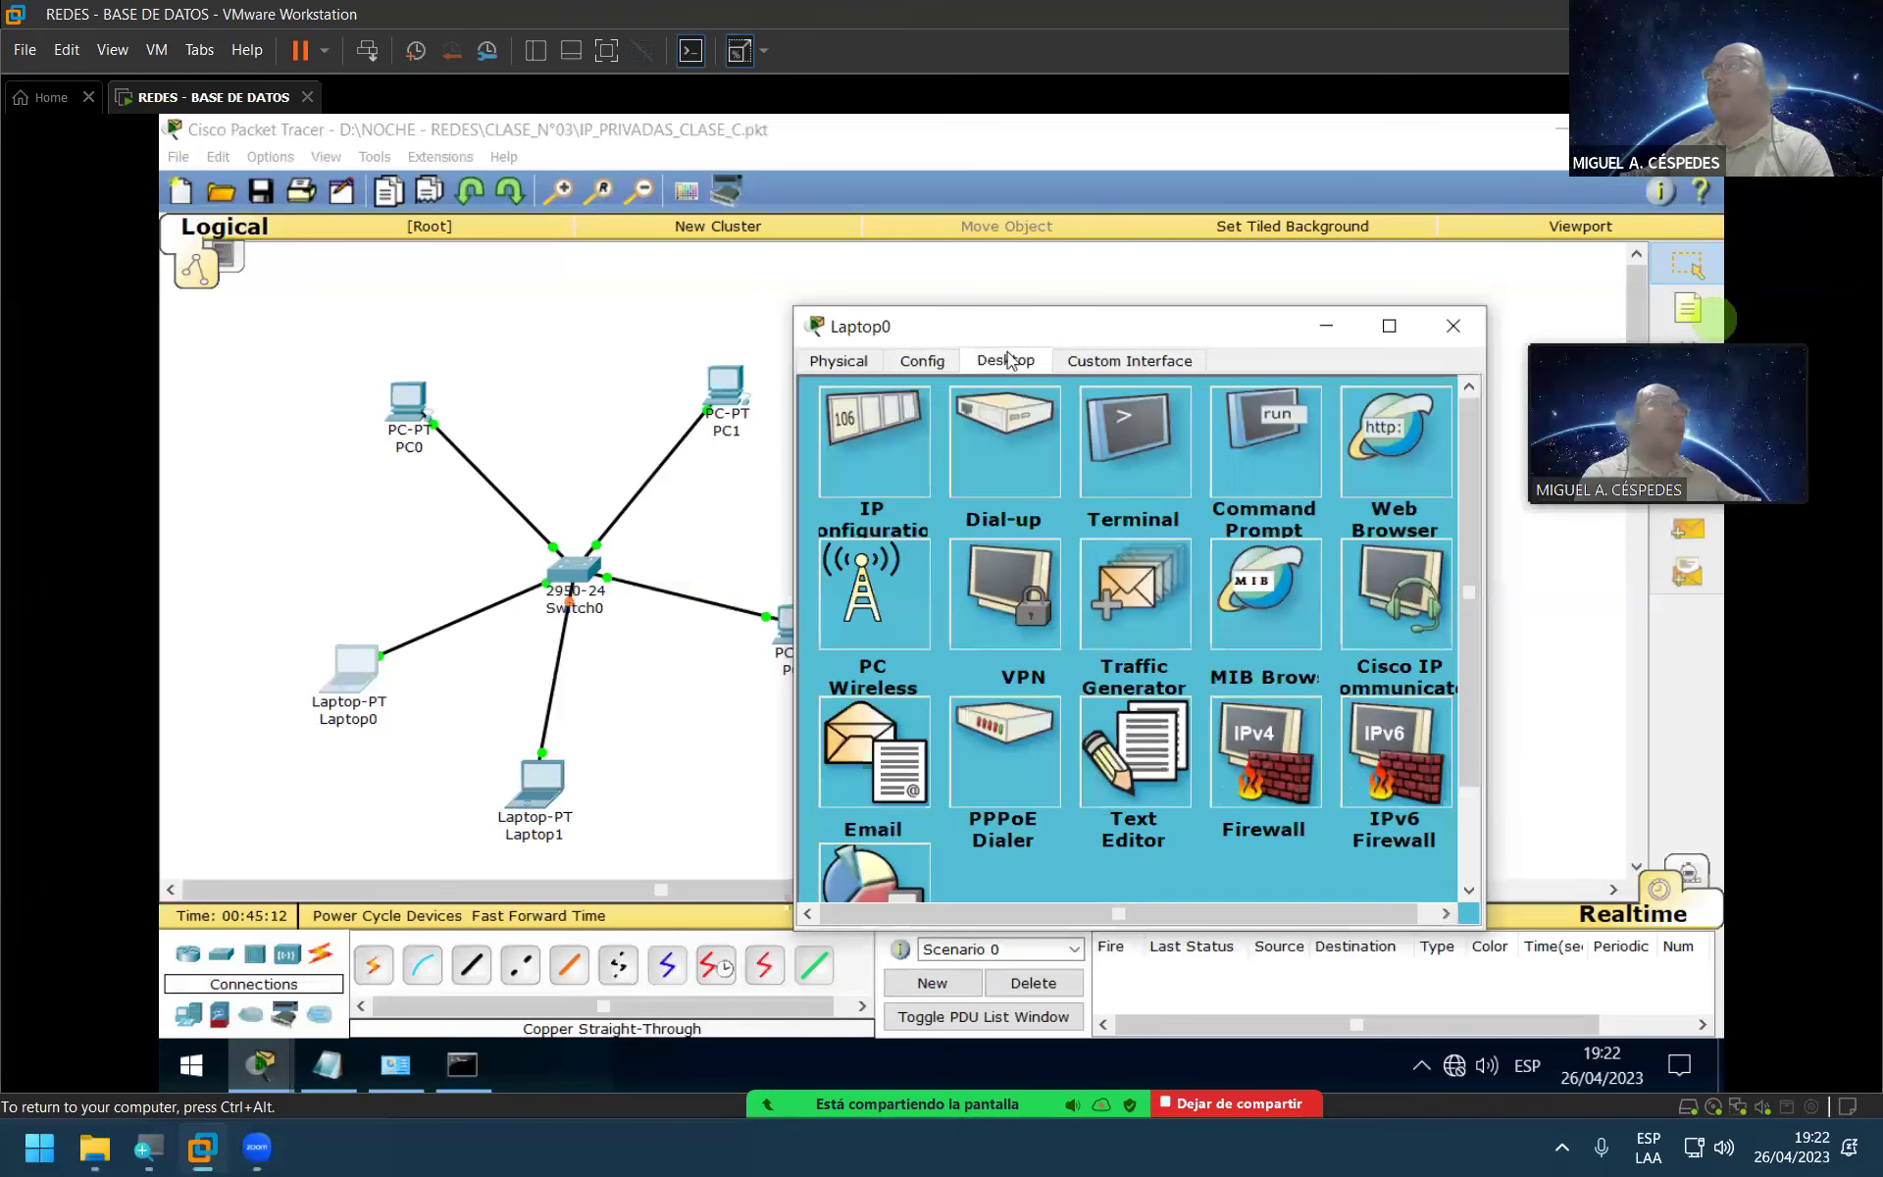
{"action": "left_click", "coordinate": [895, 432]}
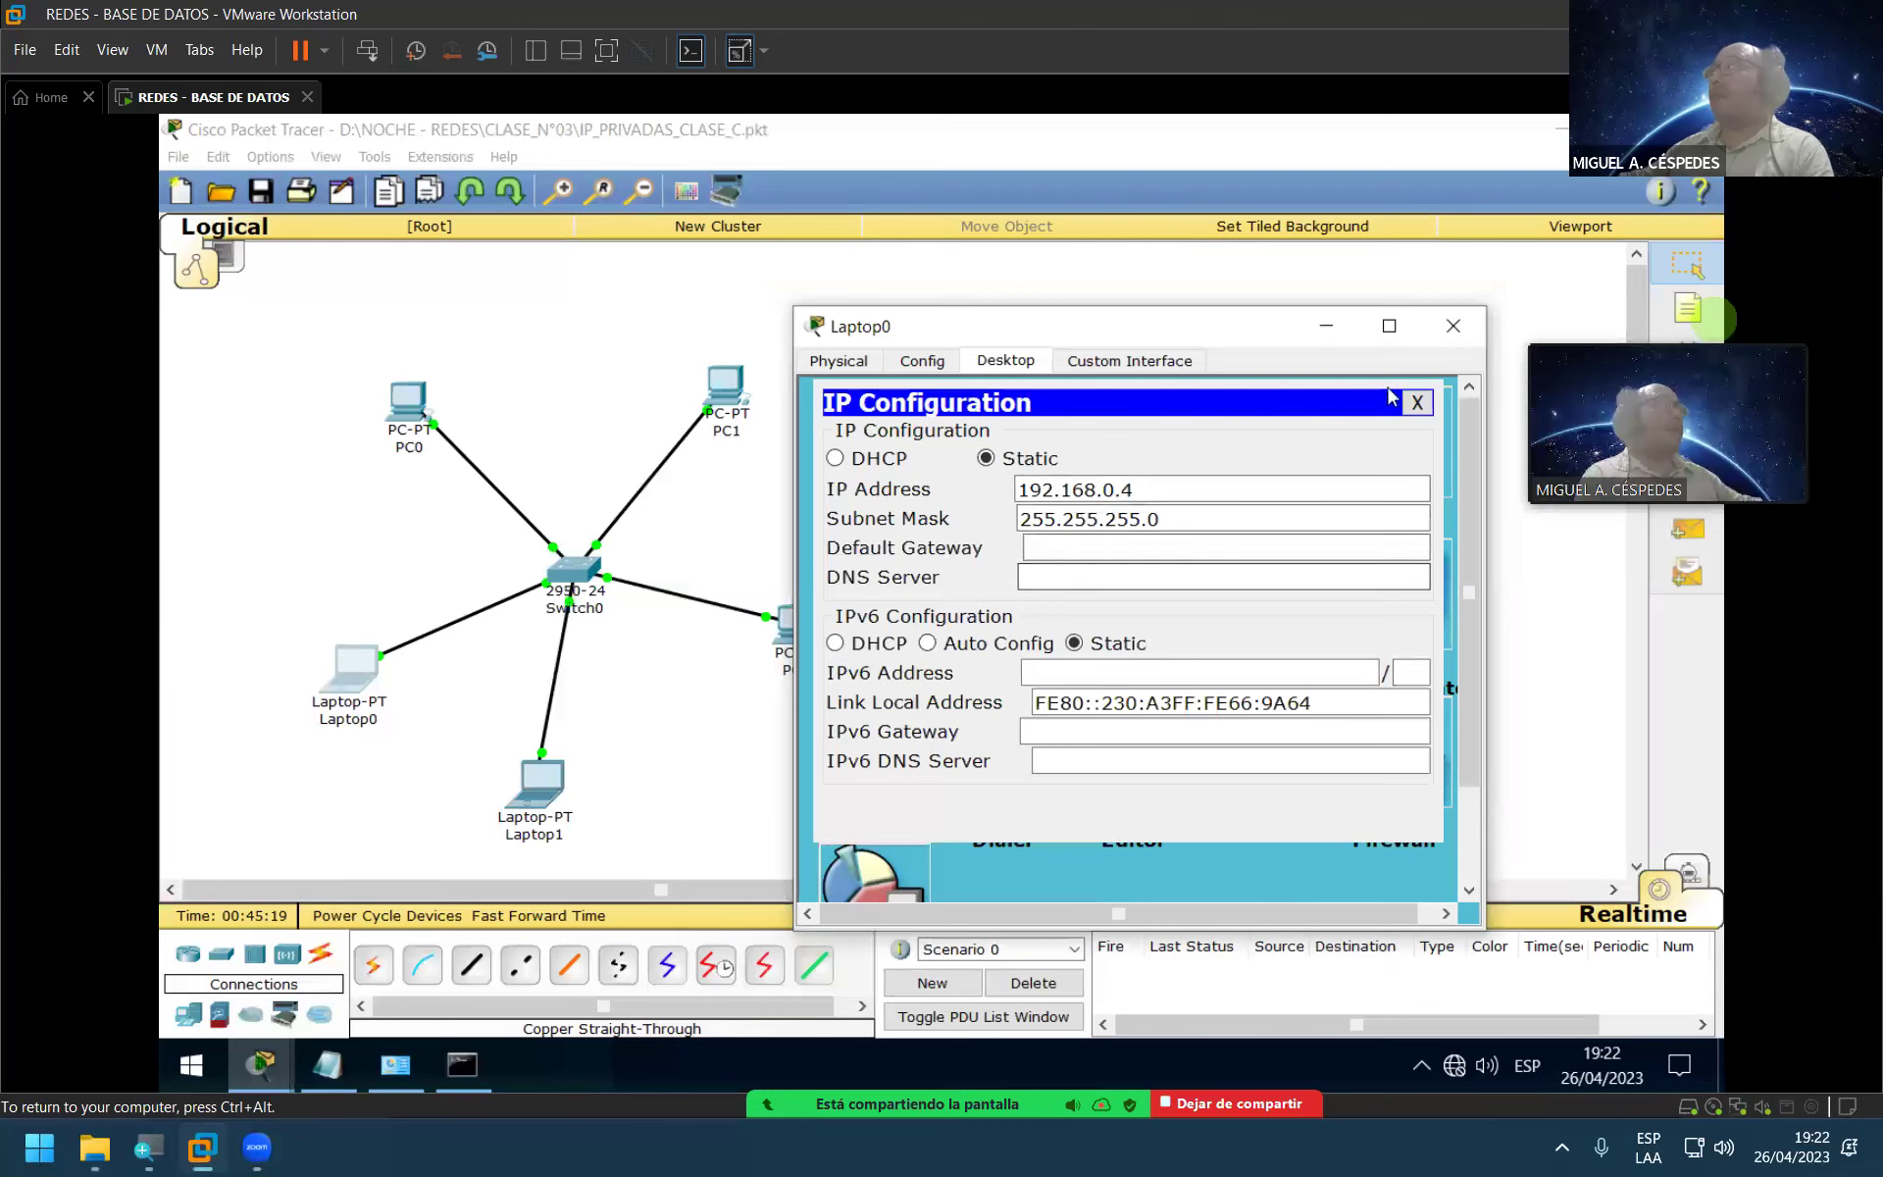
{"action": "left_click", "coordinate": [1416, 402]}
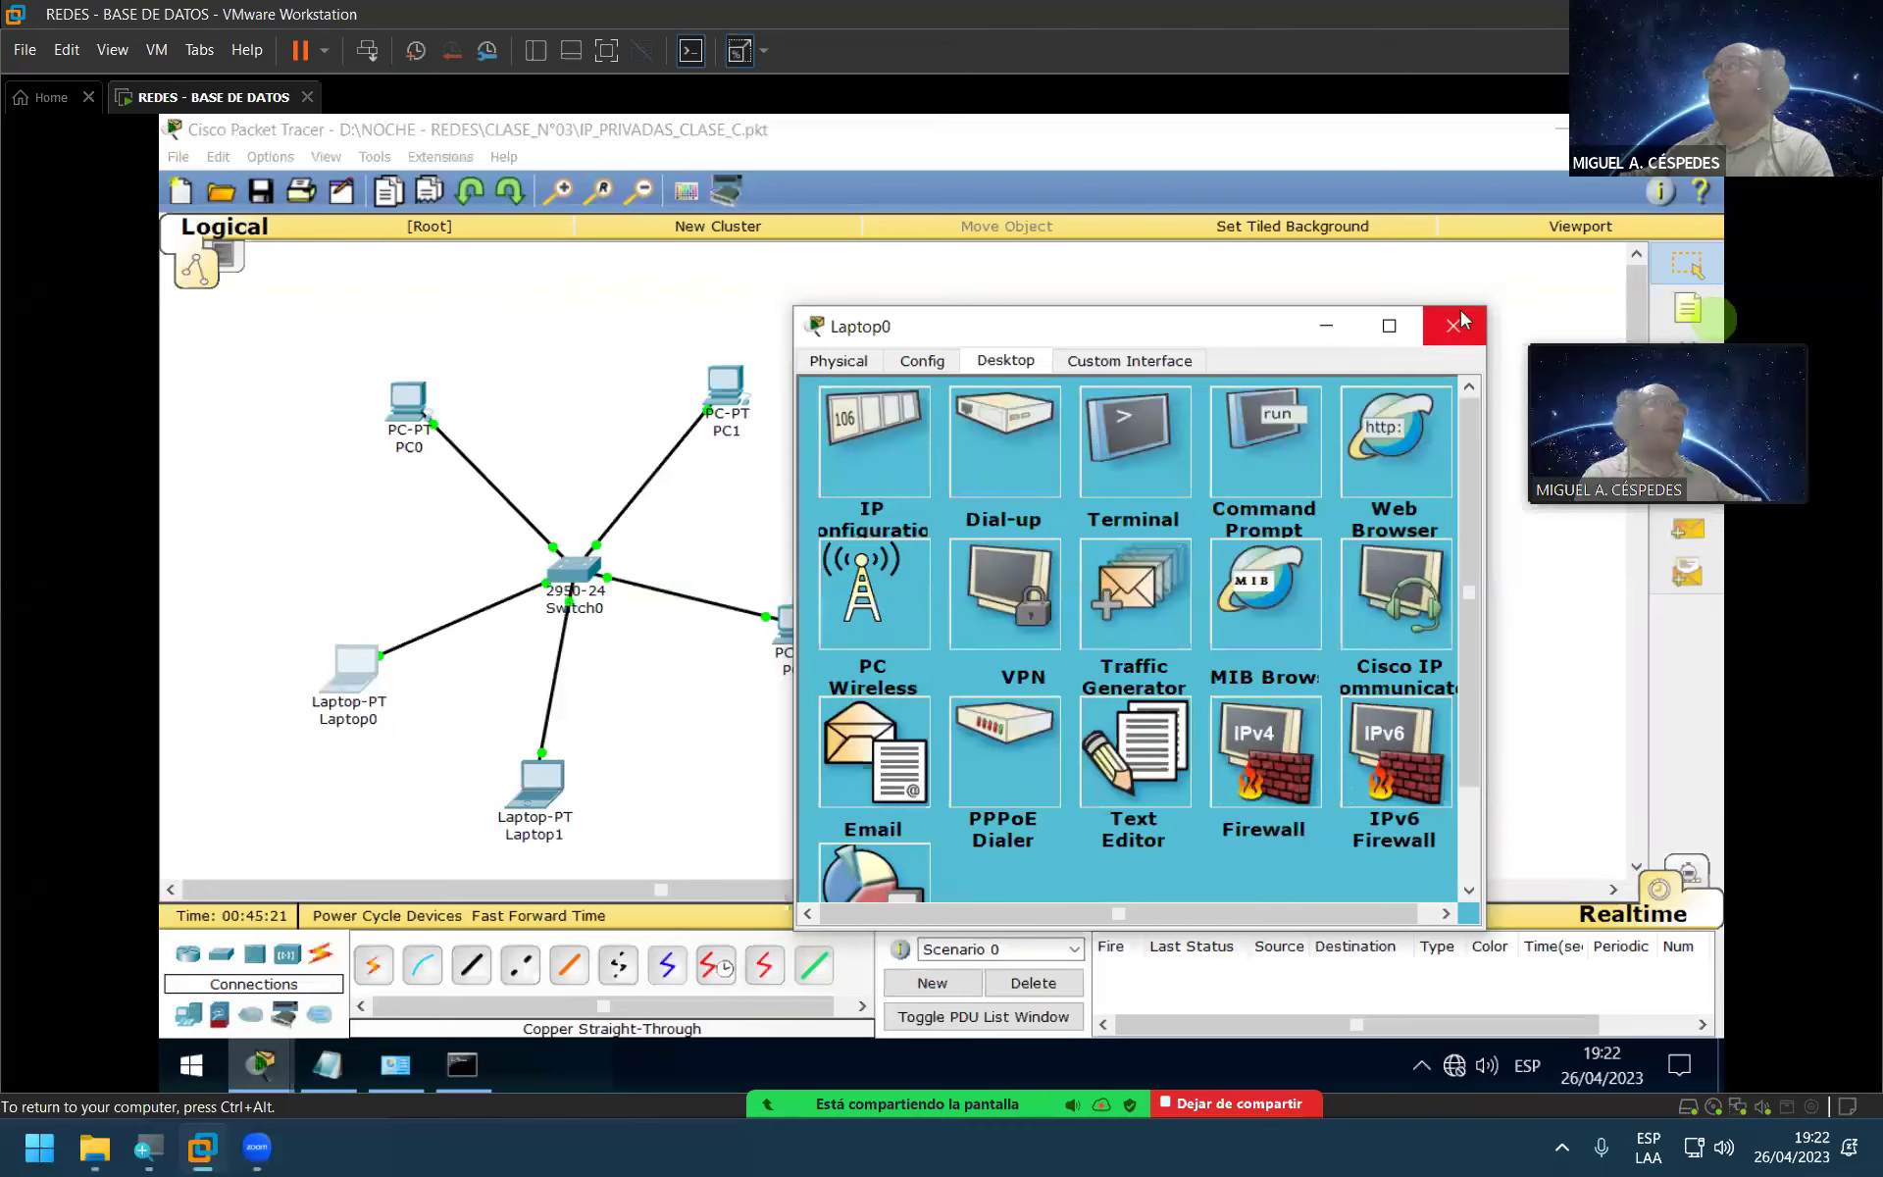
{"action": "left_click", "coordinate": [1456, 325]}
Step: Review Laptop1's hardware modules, interface settings and IP configuration, and close the device window
{"action": "left_click", "coordinate": [535, 799]}
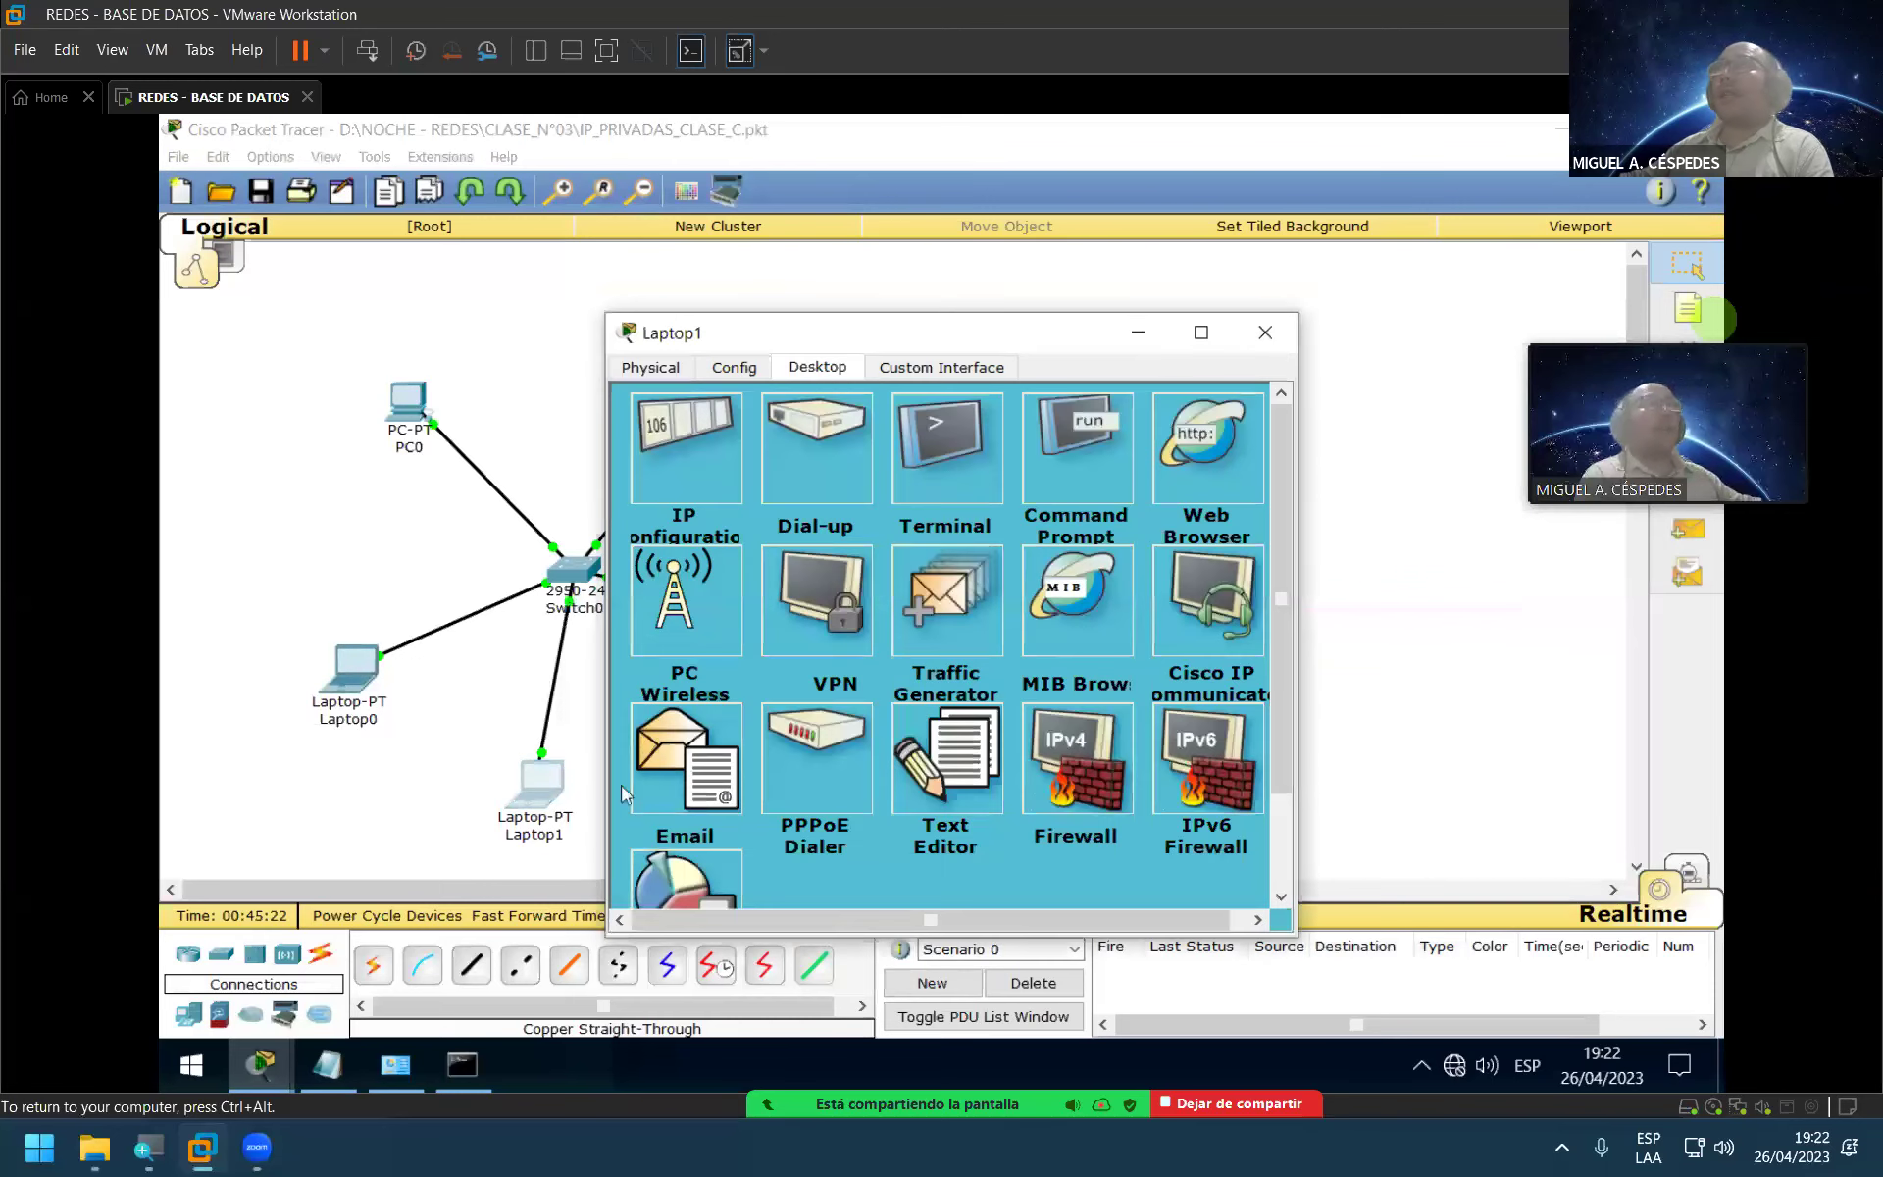
{"action": "left_click_drag", "start_coordinate": [779, 345], "coordinate": [884, 341]}
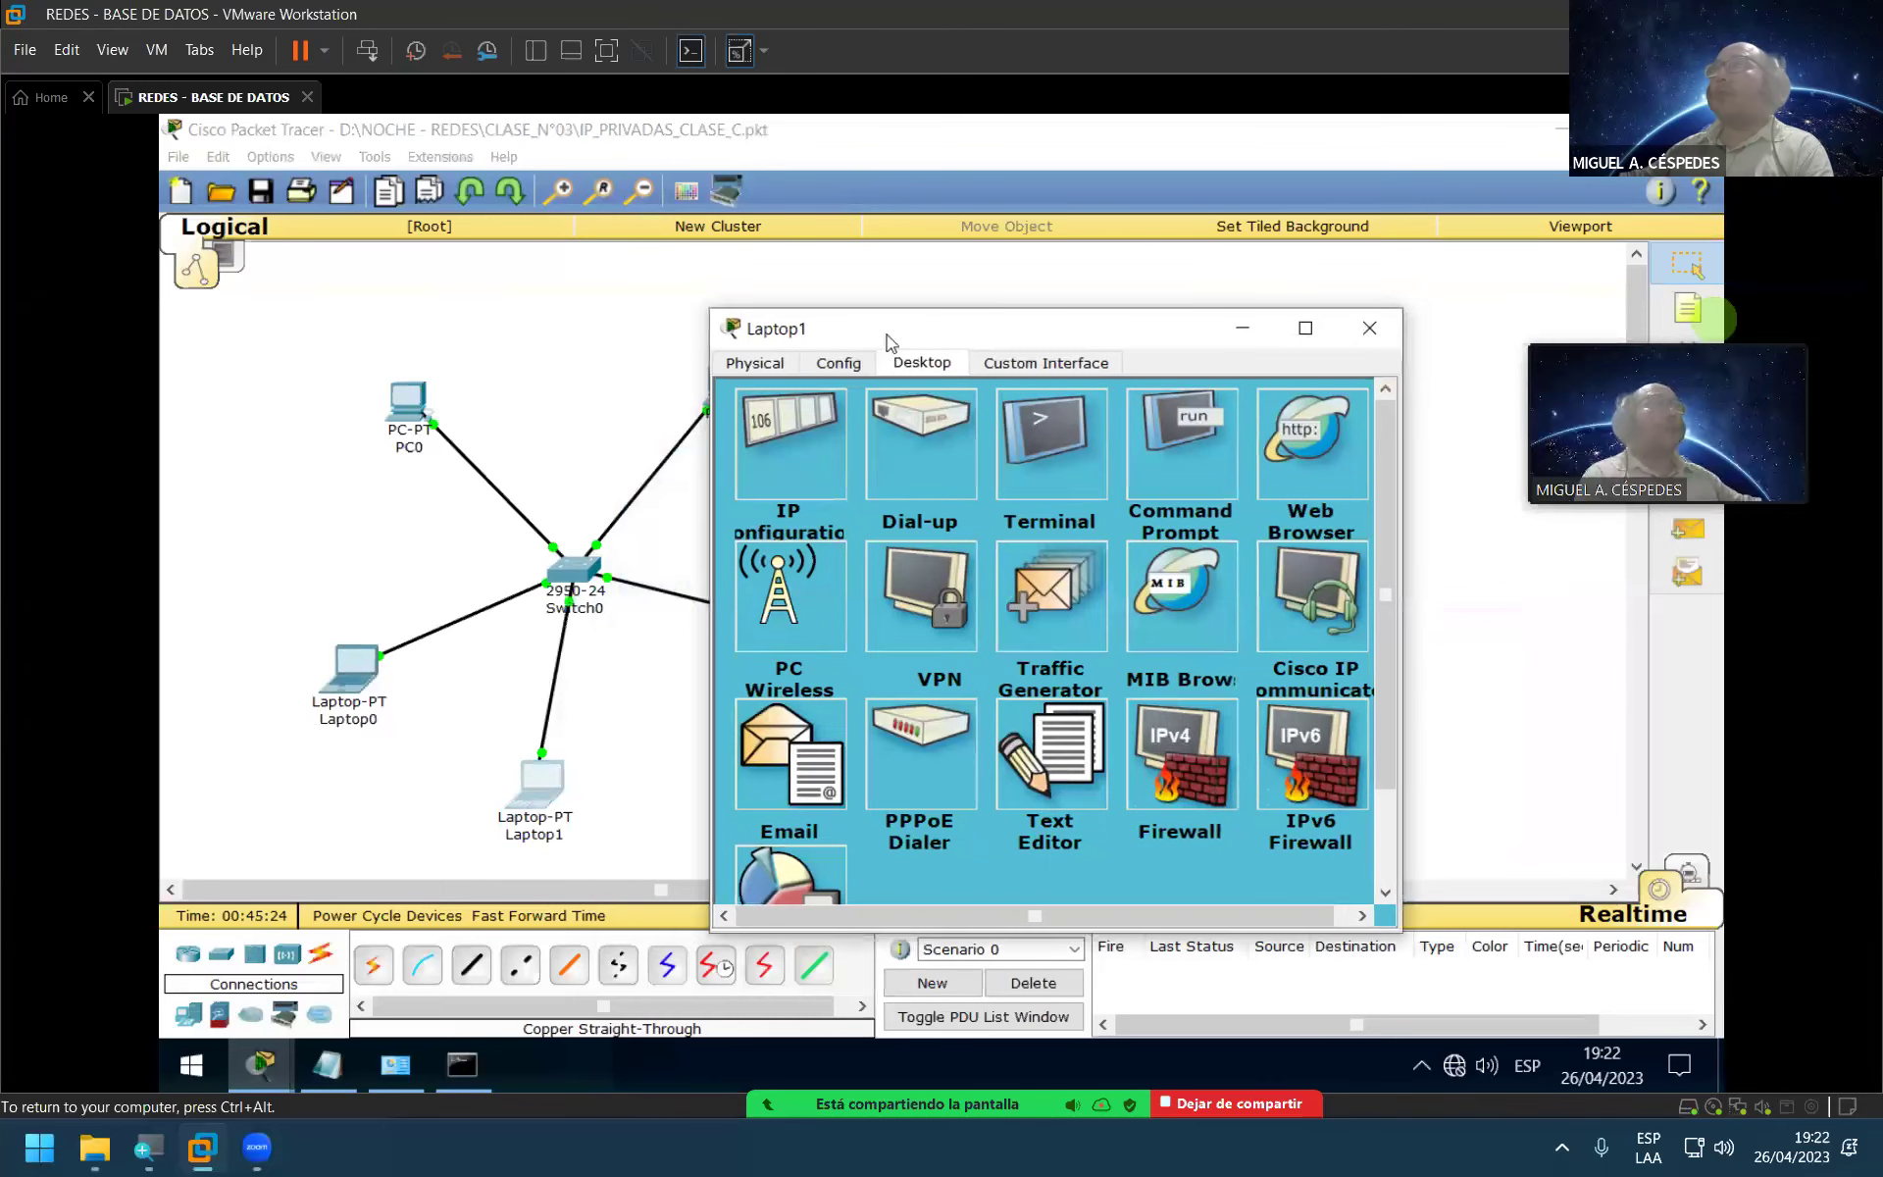
{"action": "left_click", "coordinate": [835, 370]}
{"action": "left_click", "coordinate": [778, 371]}
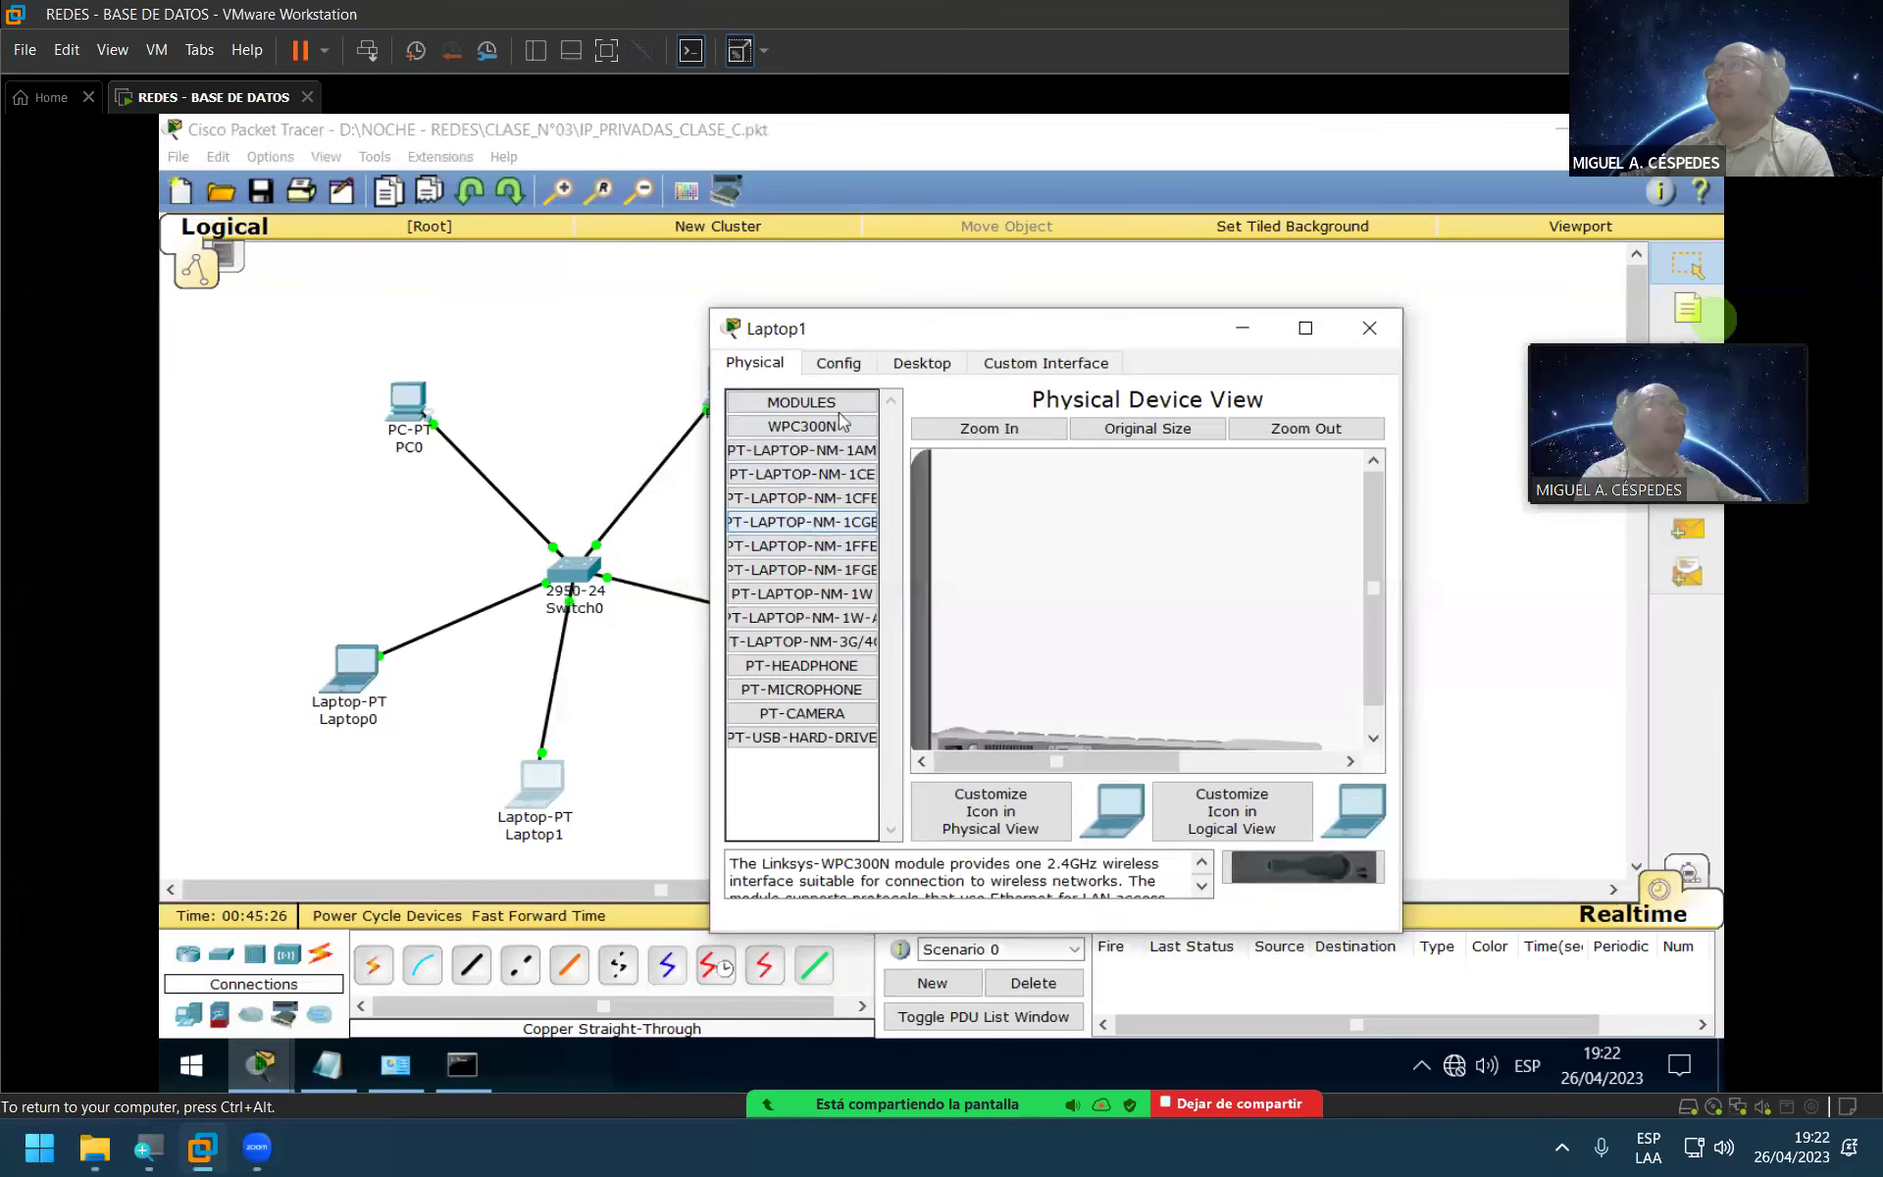
{"action": "left_click", "coordinate": [842, 365]}
{"action": "left_click", "coordinate": [791, 499]}
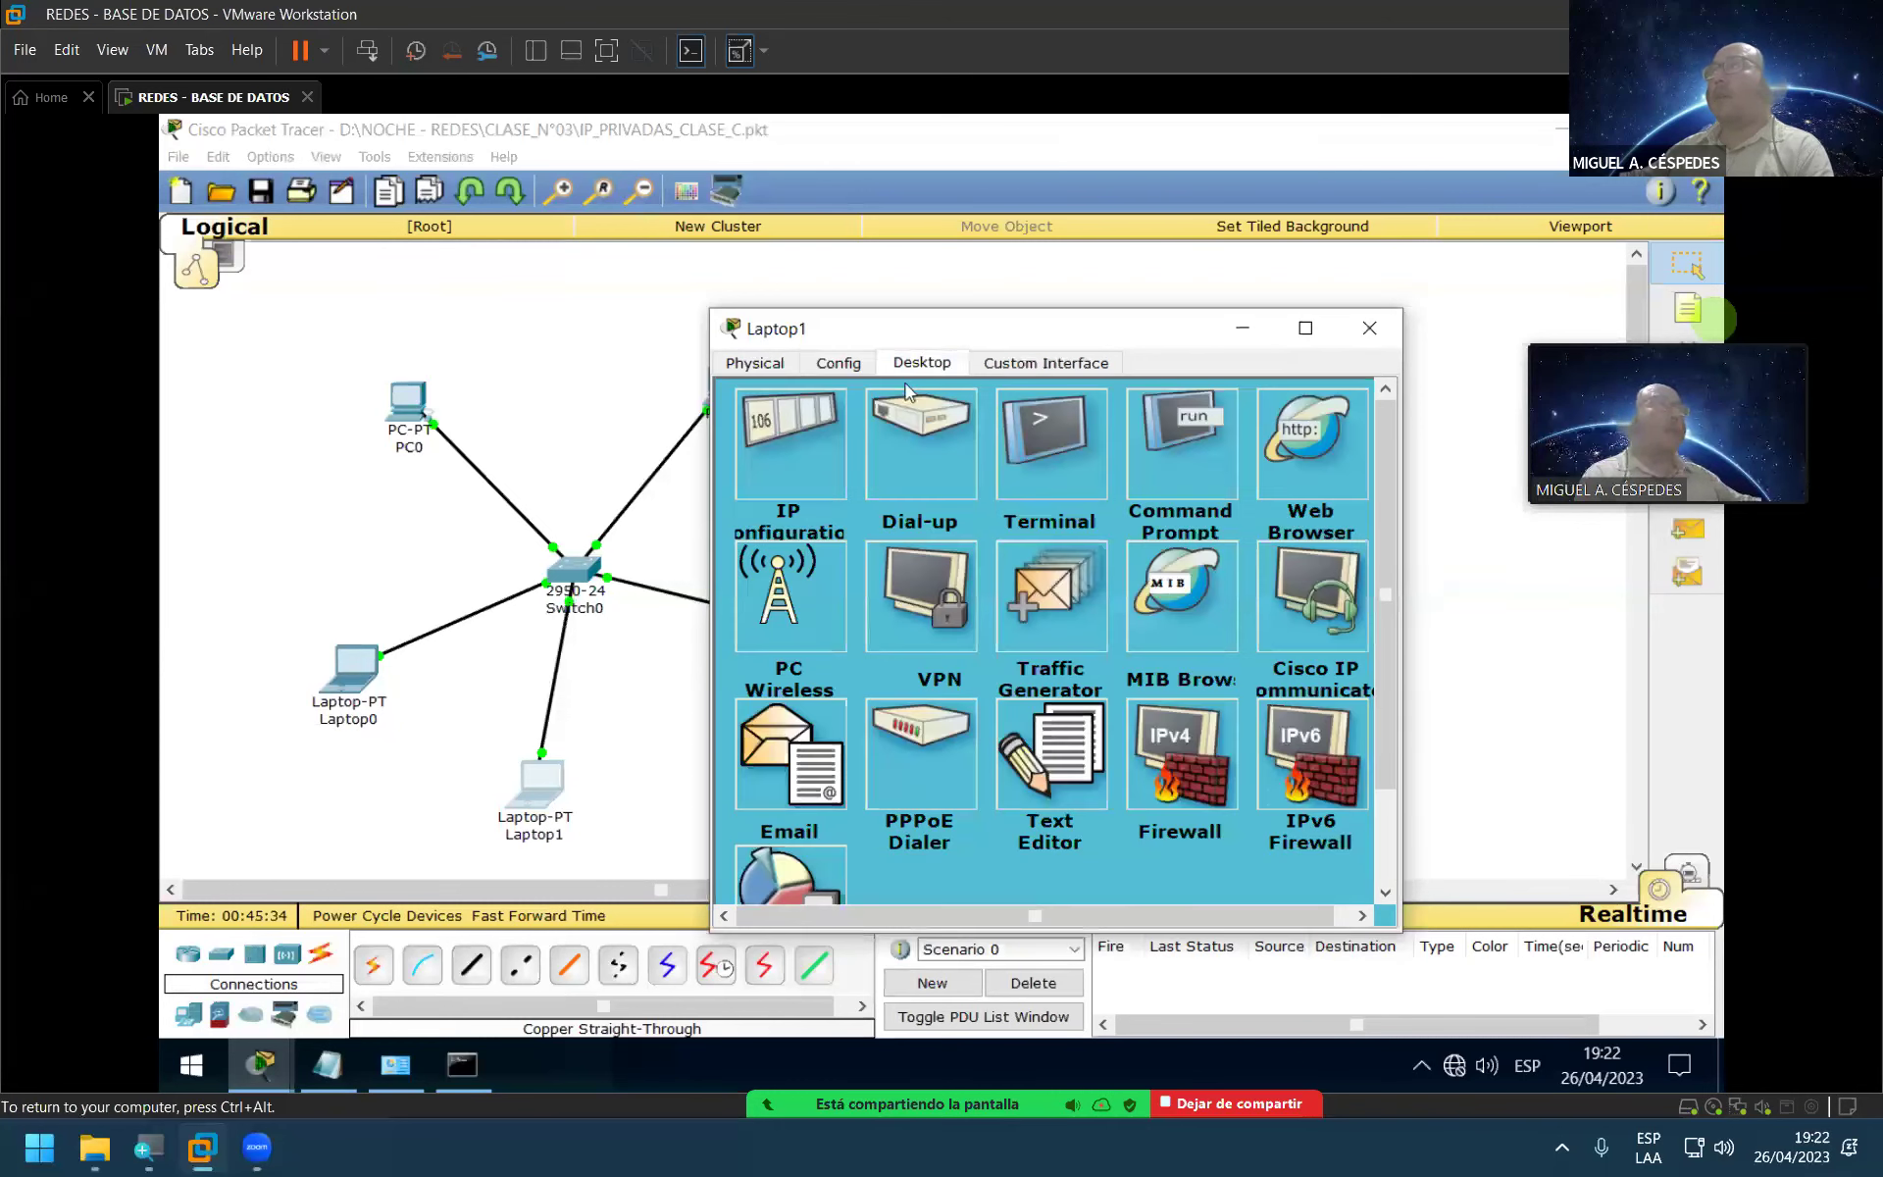
{"action": "left_click", "coordinate": [810, 424]}
{"action": "left_click", "coordinate": [1104, 518]}
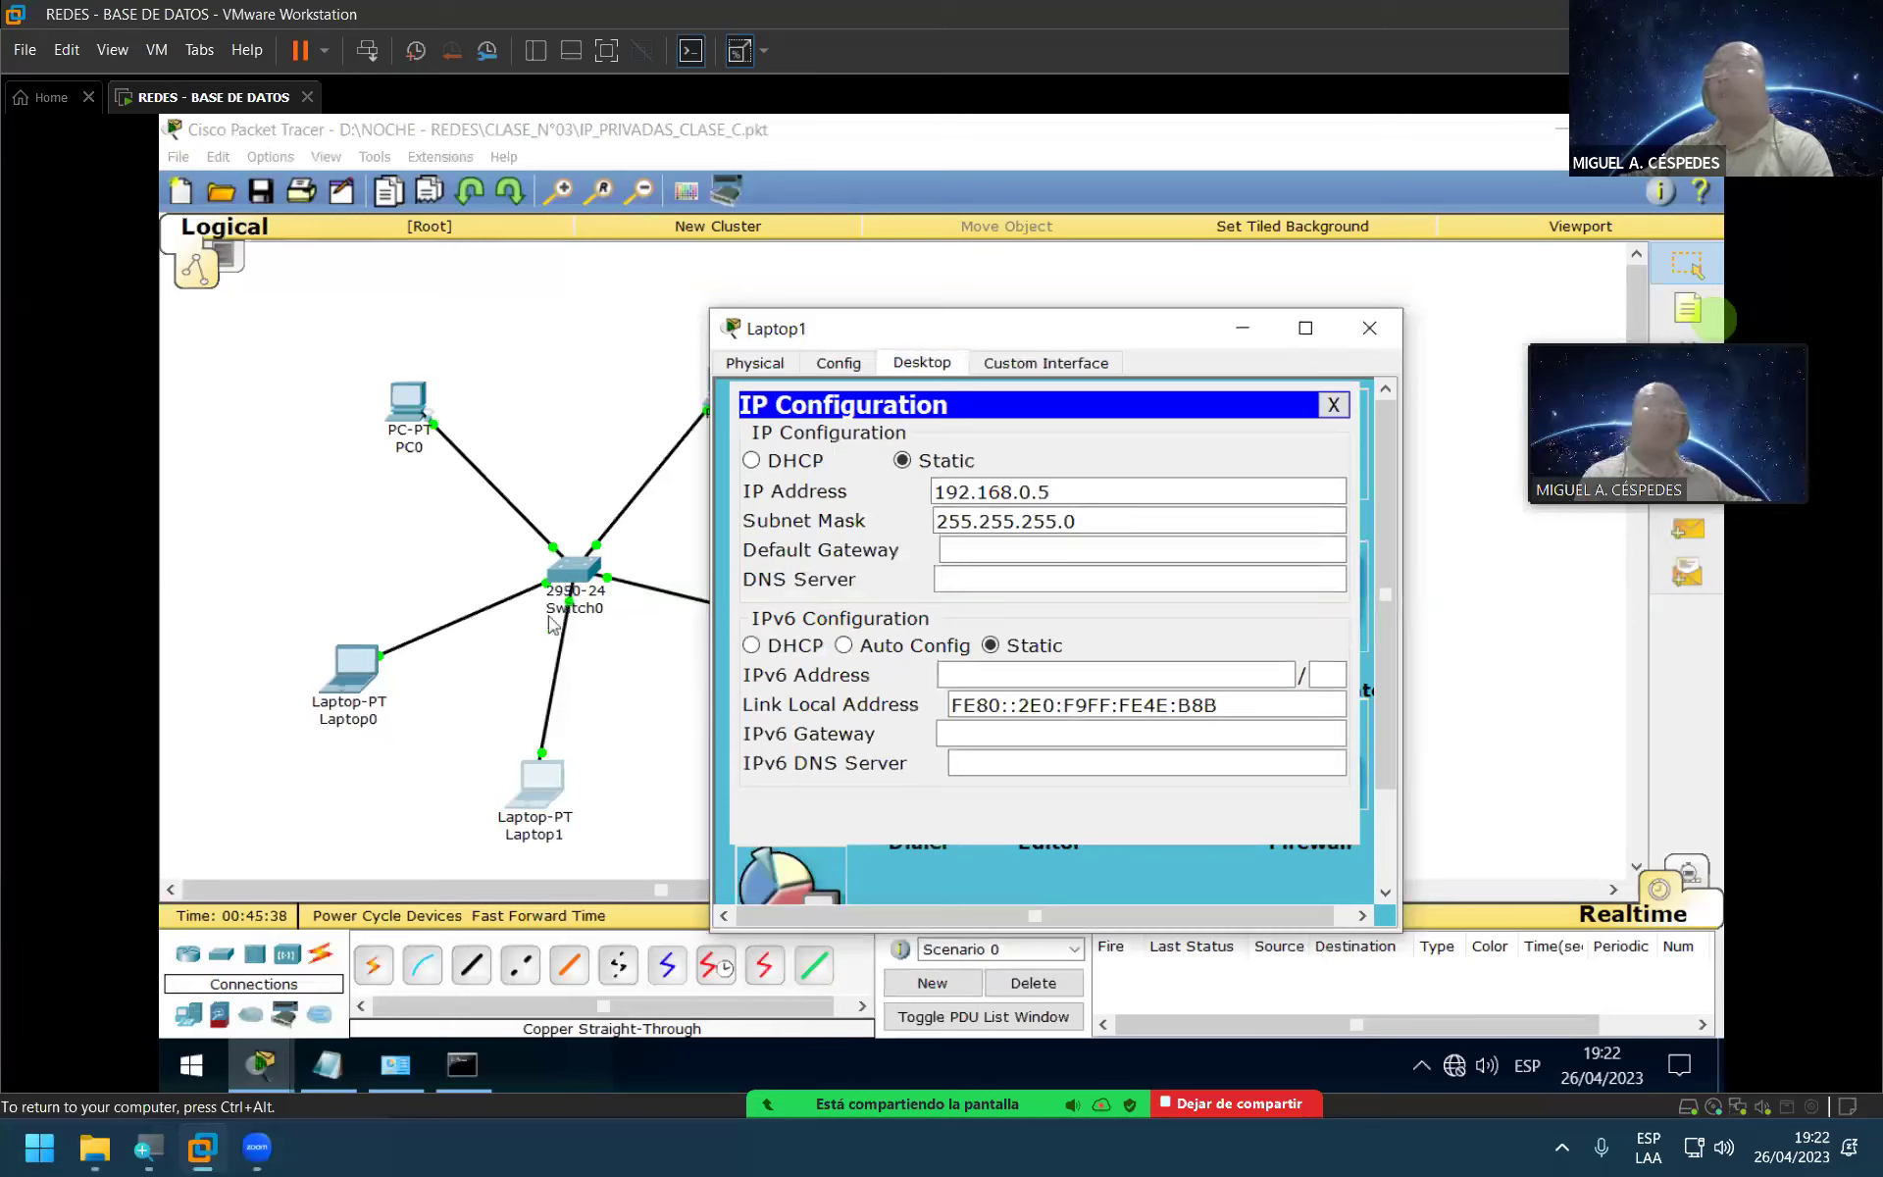
{"action": "left_click", "coordinate": [1334, 404]}
{"action": "left_click", "coordinate": [1369, 328]}
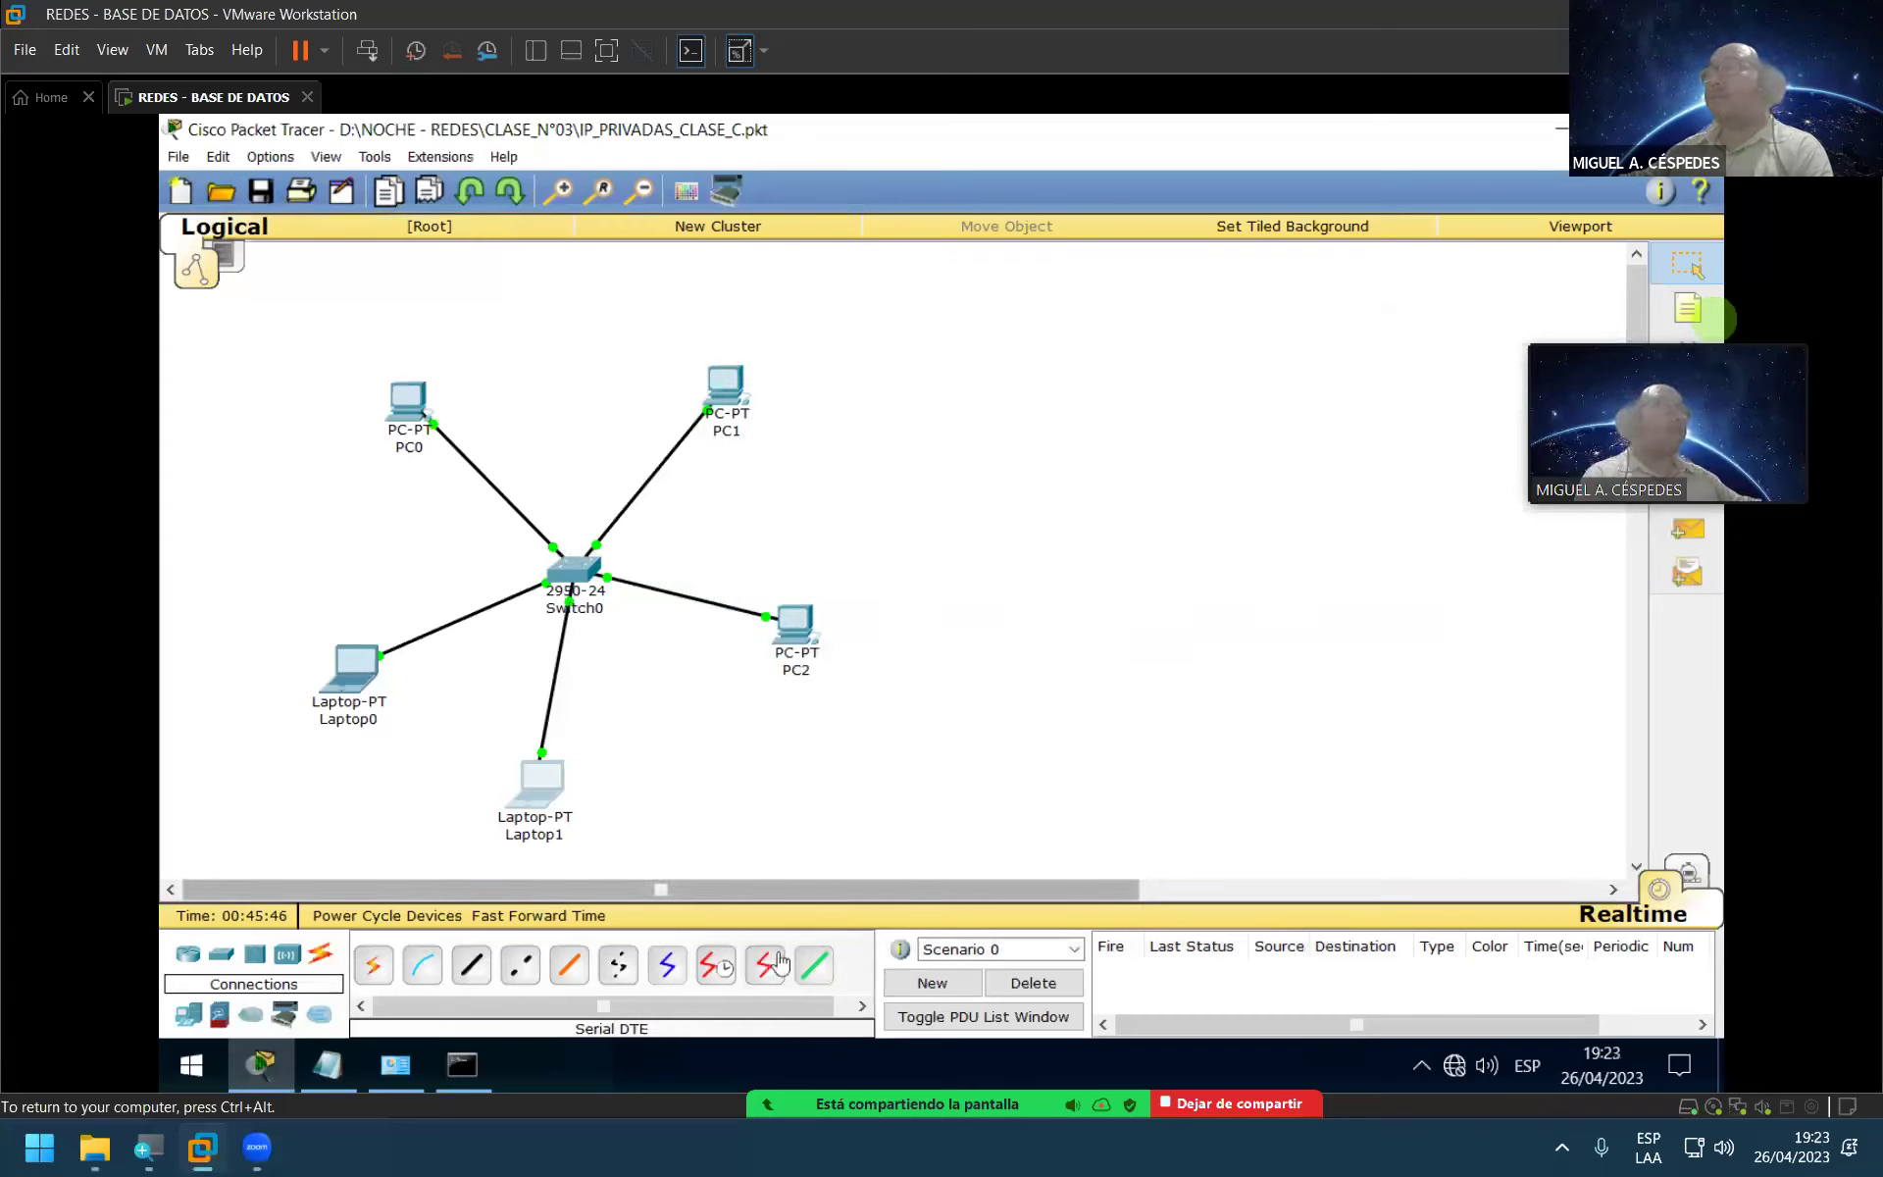
Step: Send a simple PDU from PC2 to Laptop0 and replay it in Simulation mode with Auto Capture / Play
{"action": "left_click", "coordinate": [1687, 529]}
{"action": "left_click", "coordinate": [797, 628]}
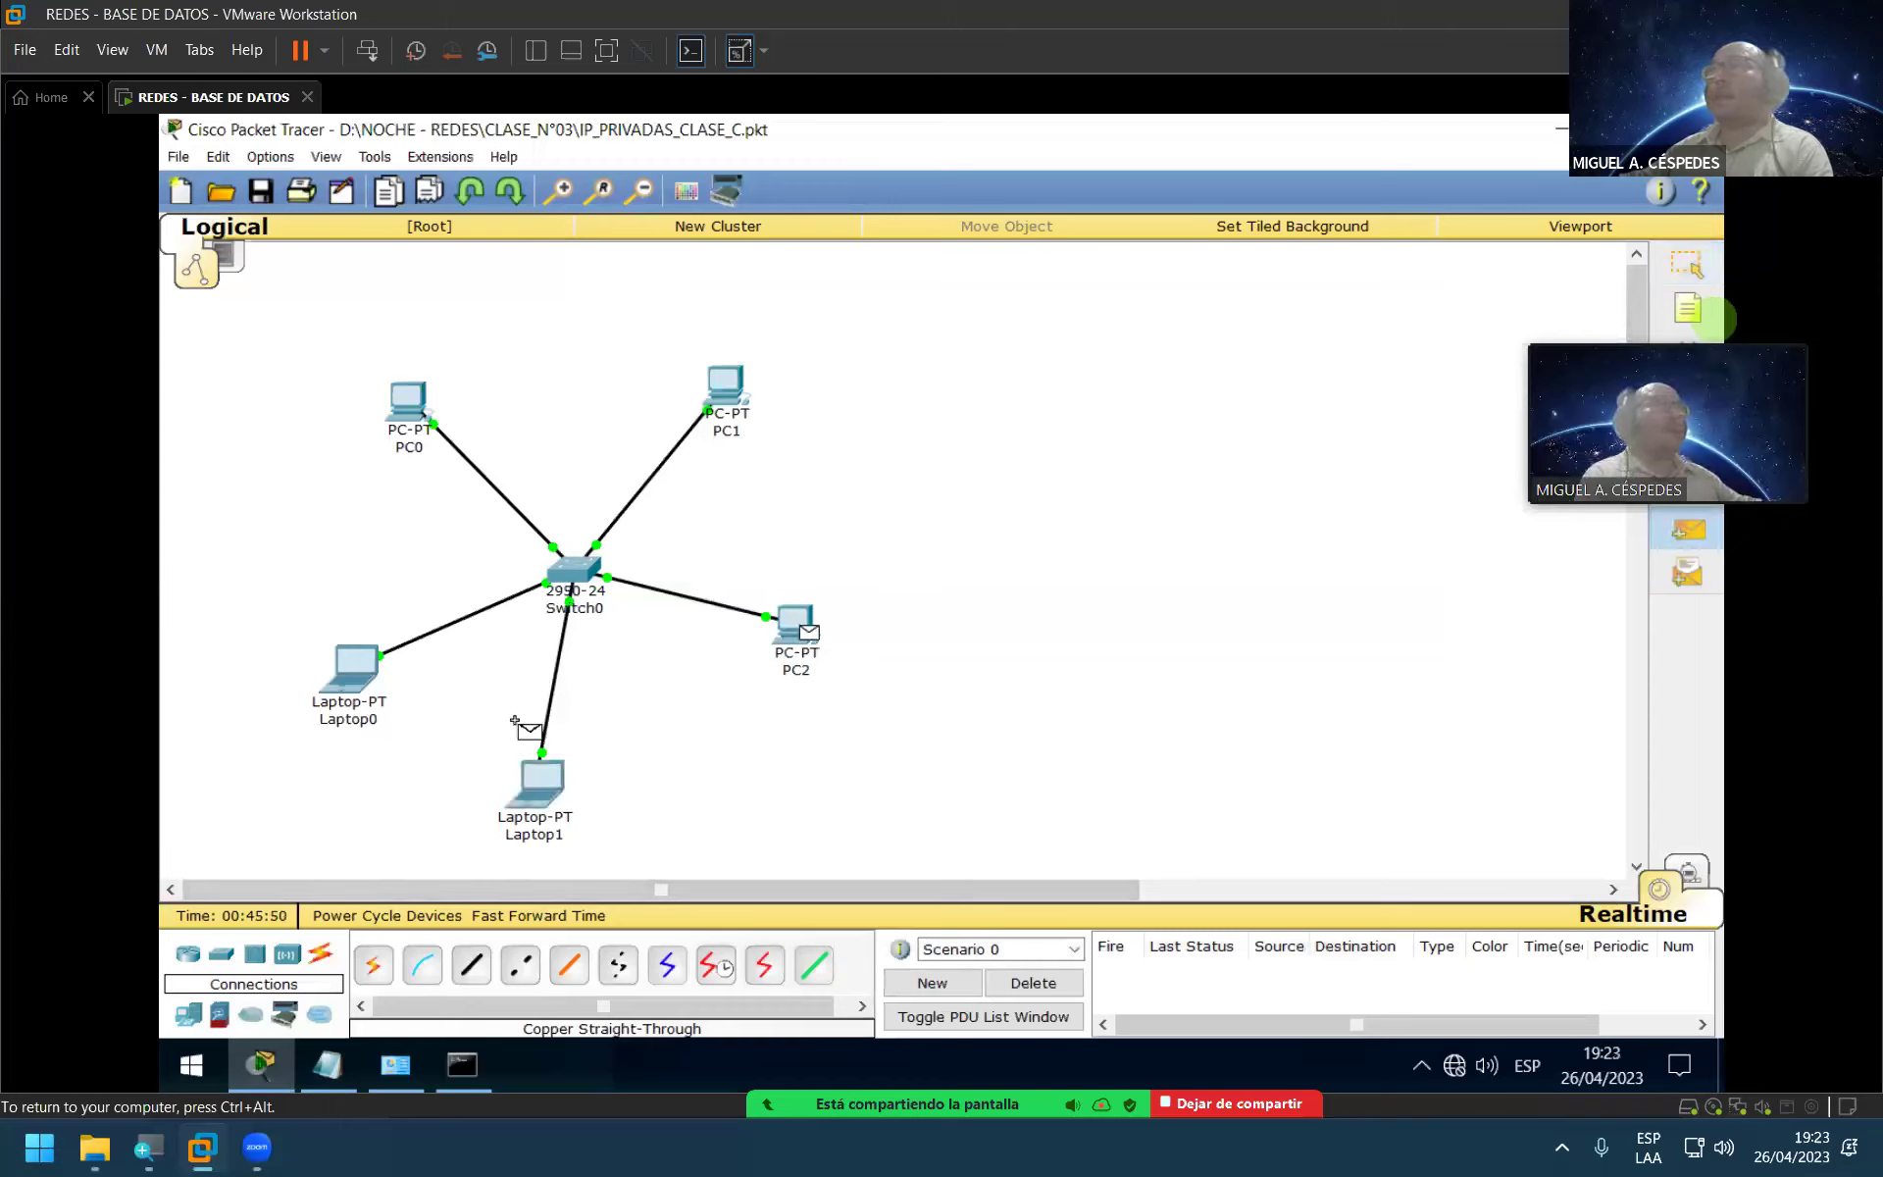
{"action": "left_click", "coordinate": [359, 670]}
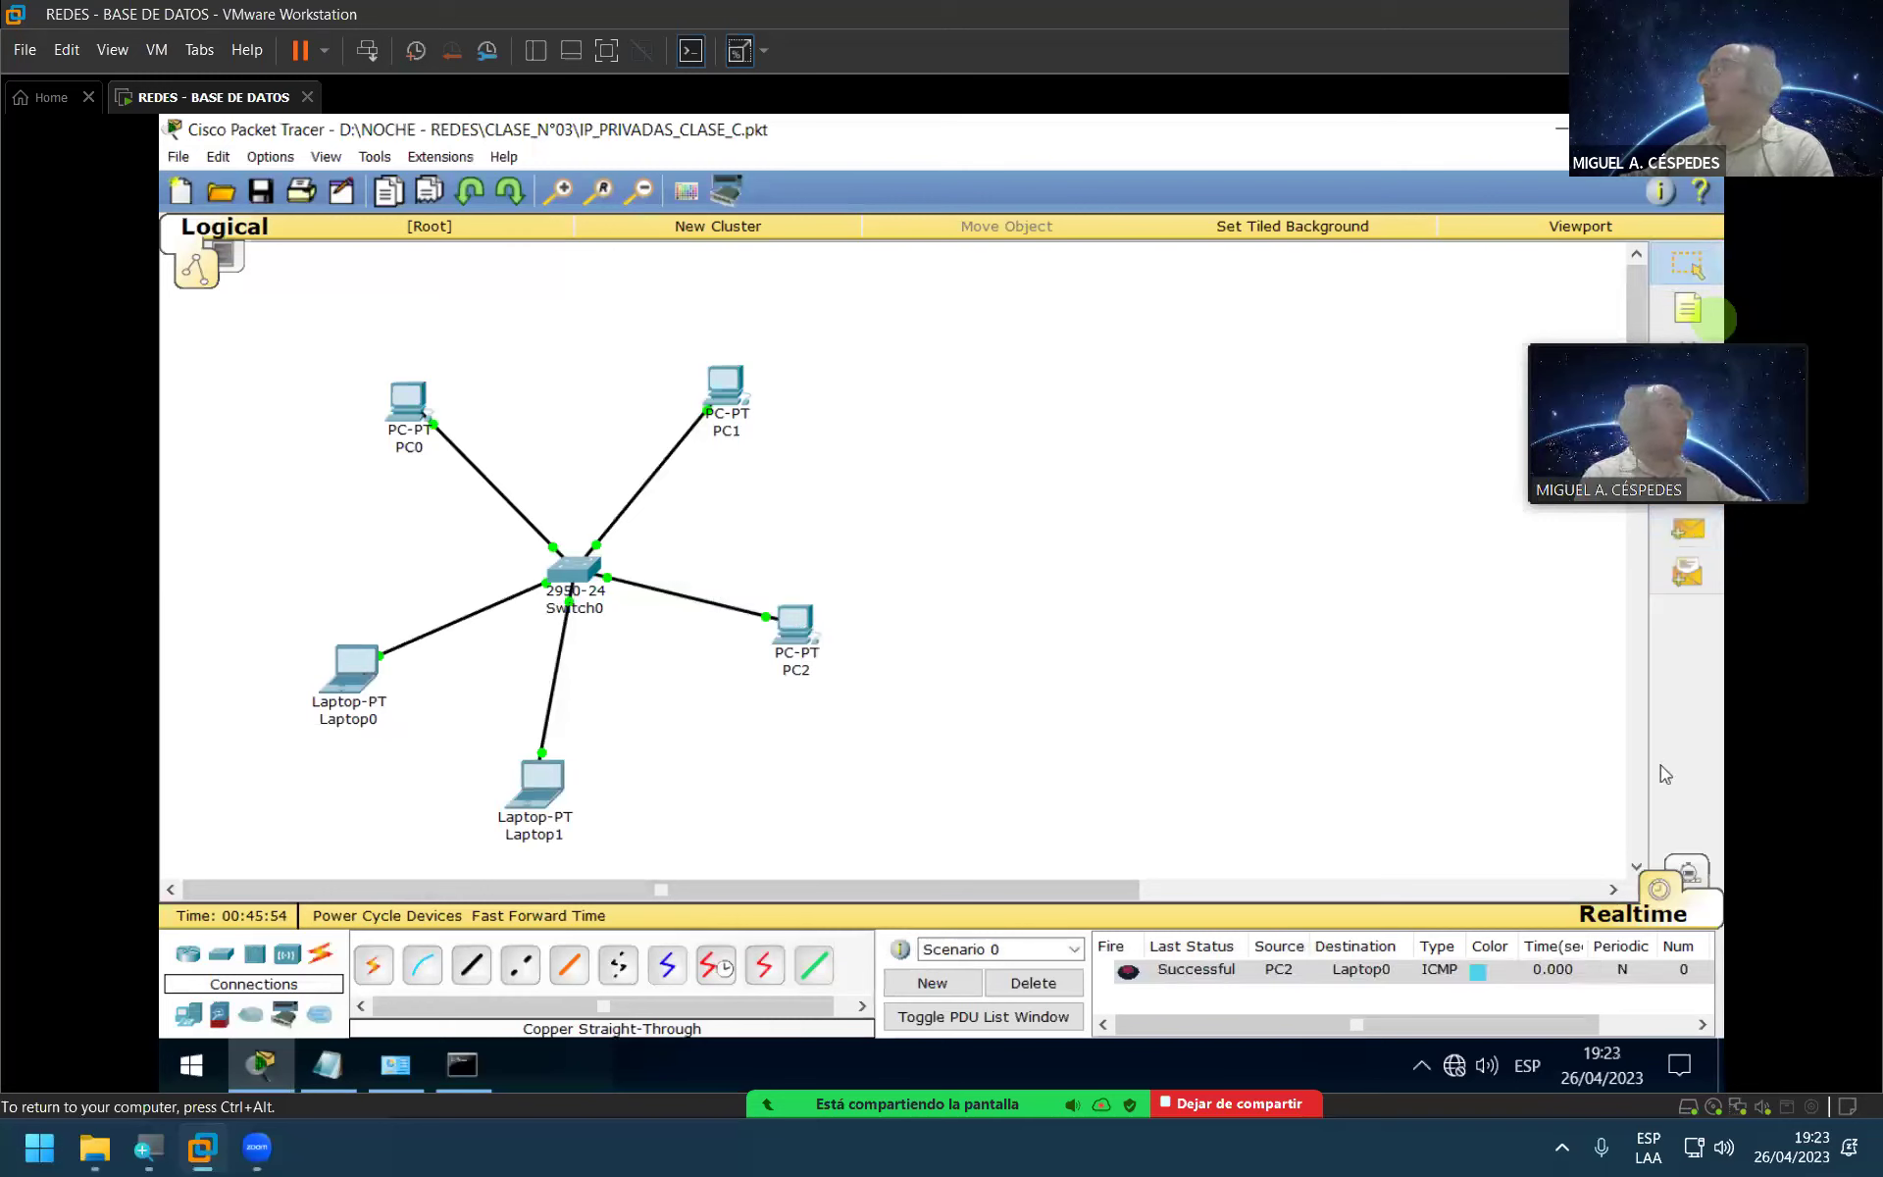
{"action": "left_click", "coordinate": [1689, 873]}
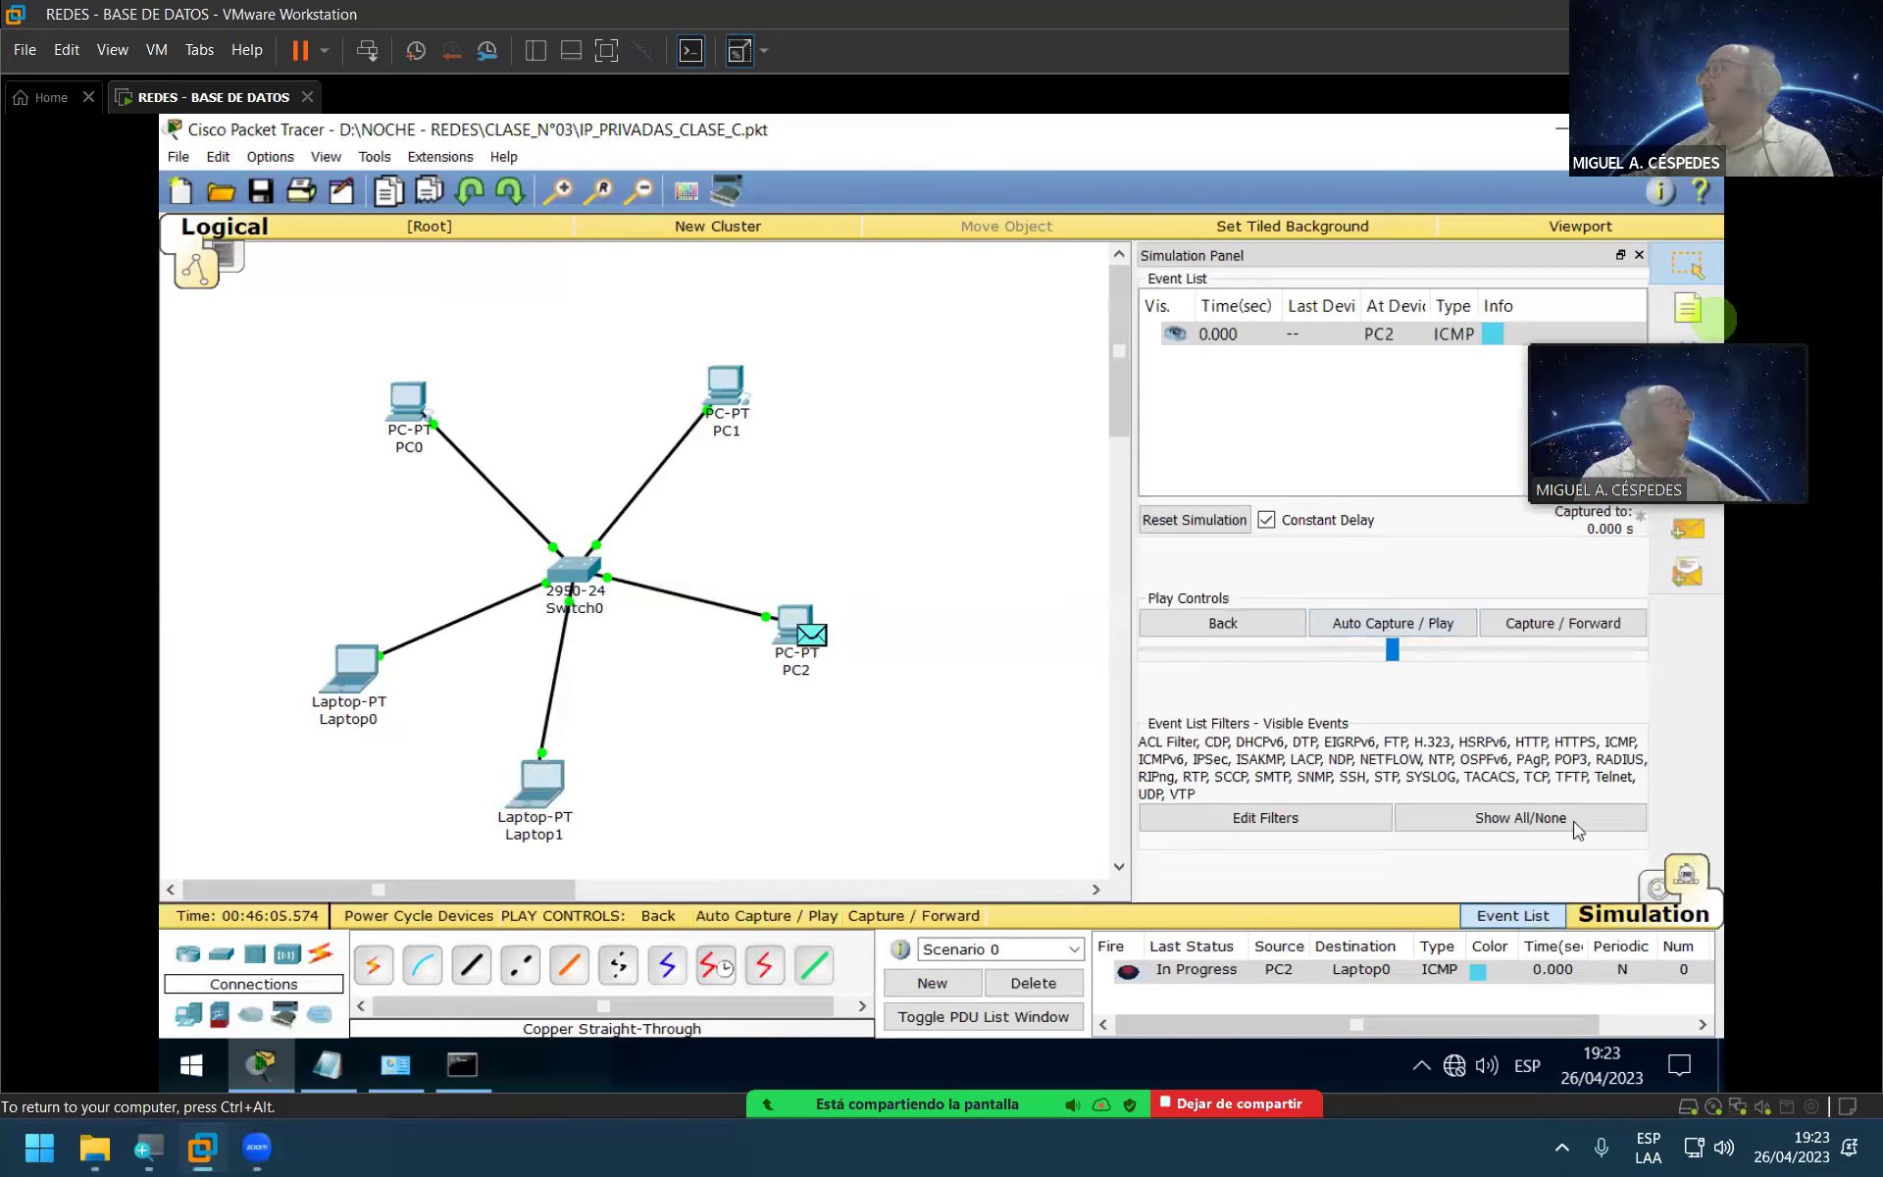
{"action": "left_click", "coordinate": [1412, 633]}
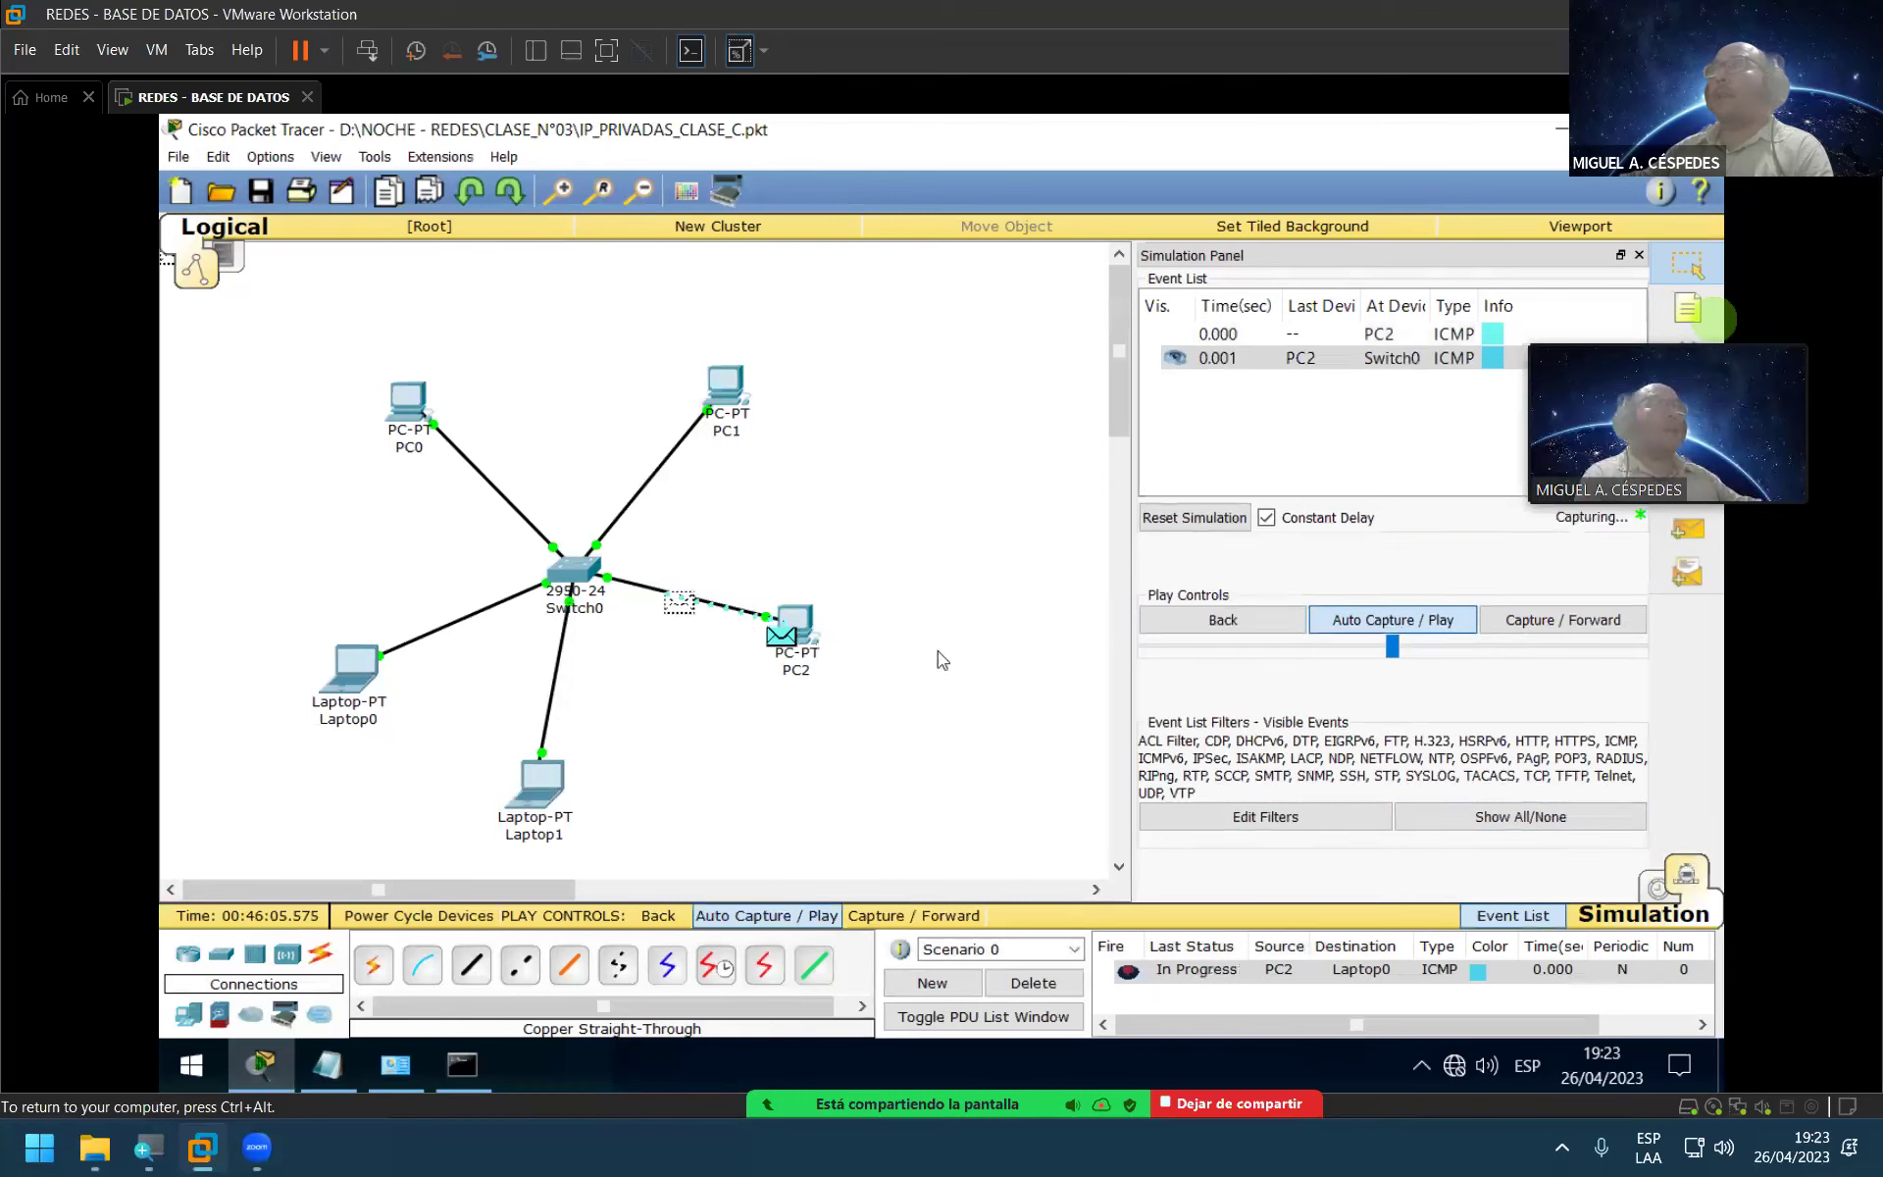